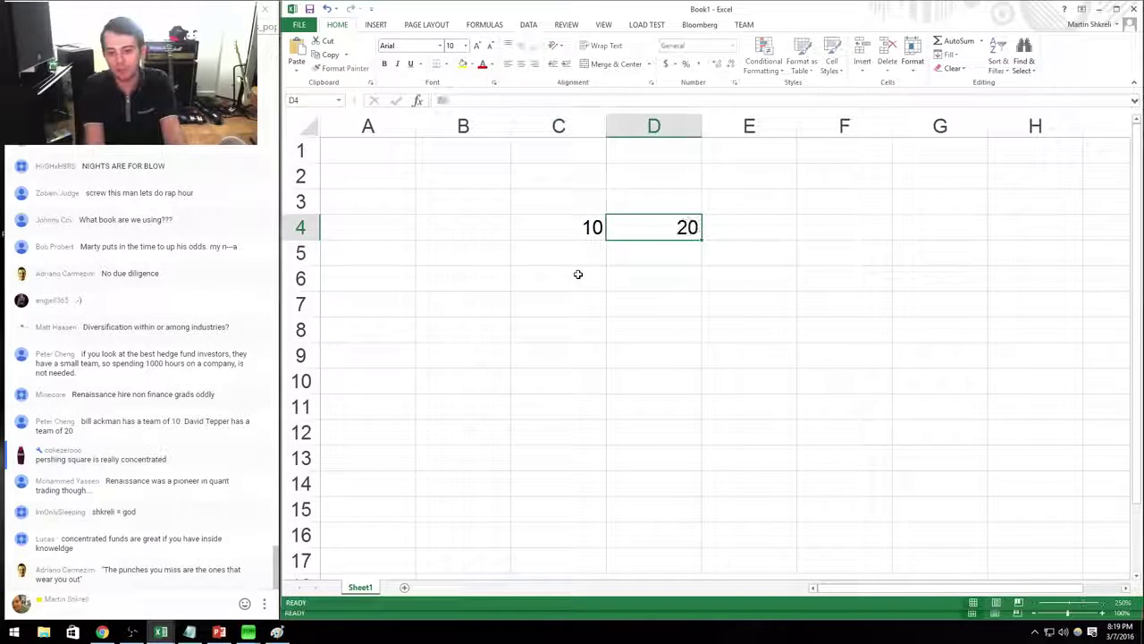
Enter 20 in D4 beside the starting value 10 in C4.
{"action": "key", "text": "Return"}
{"action": "key", "text": "Right"}
{"action": "key", "text": "Up"}
{"action": "key", "text": "Left"}
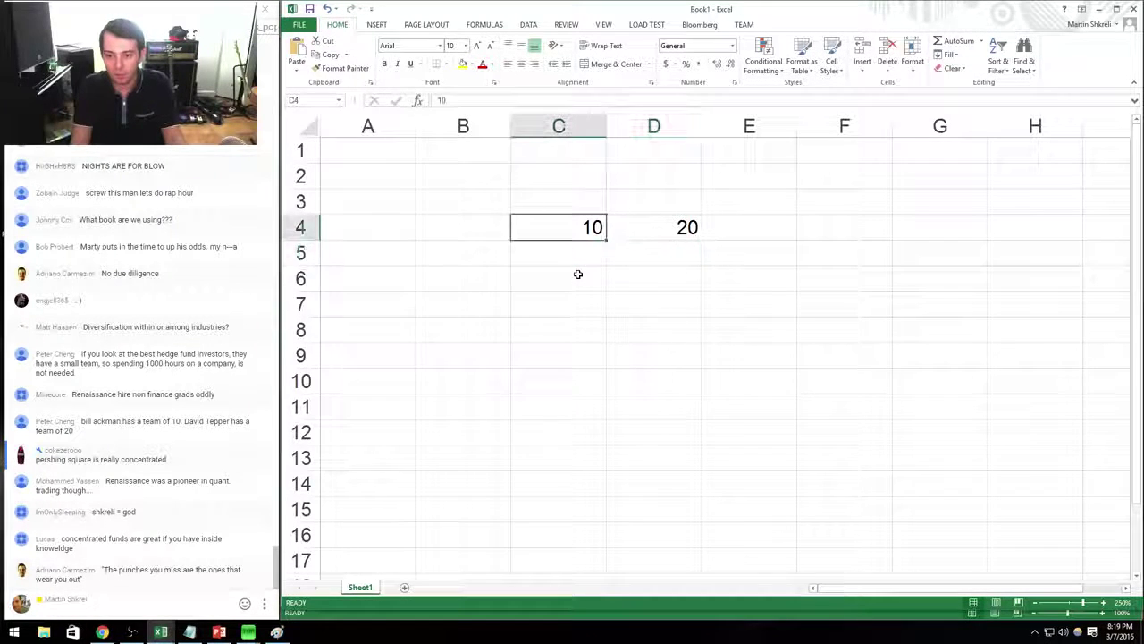
{"action": "key", "text": "shift+Right"}
{"action": "key", "text": "Down"}
{"action": "key", "text": "Up"}
{"action": "key", "text": "shift+Right"}
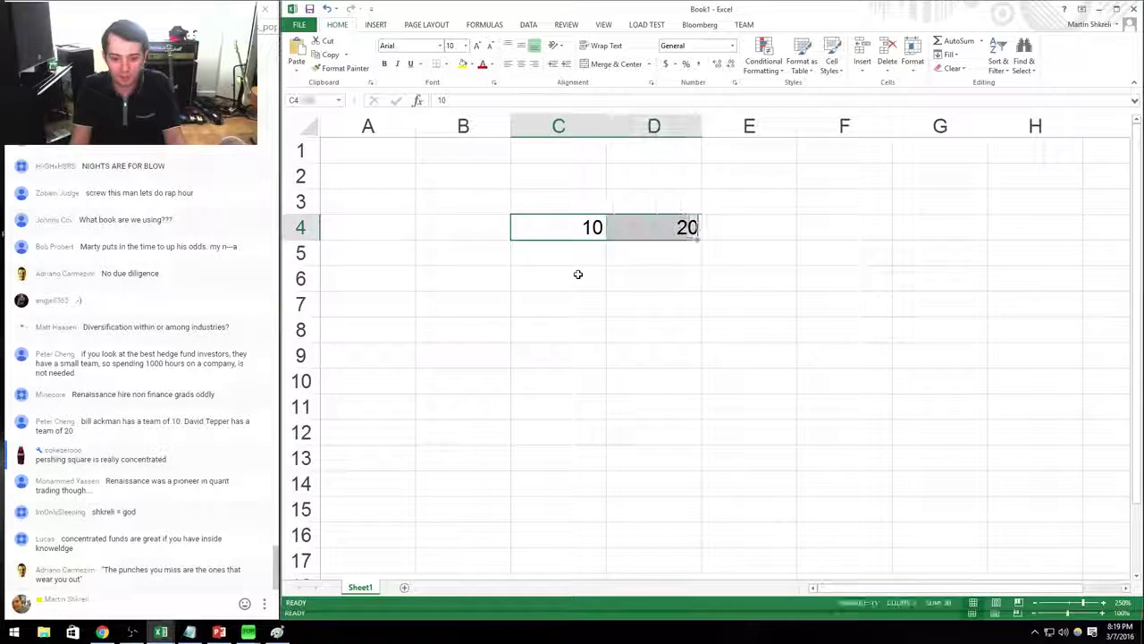
{"action": "key", "text": "Down"}
{"action": "key", "text": "Down"}
{"action": "key", "text": "Right"}
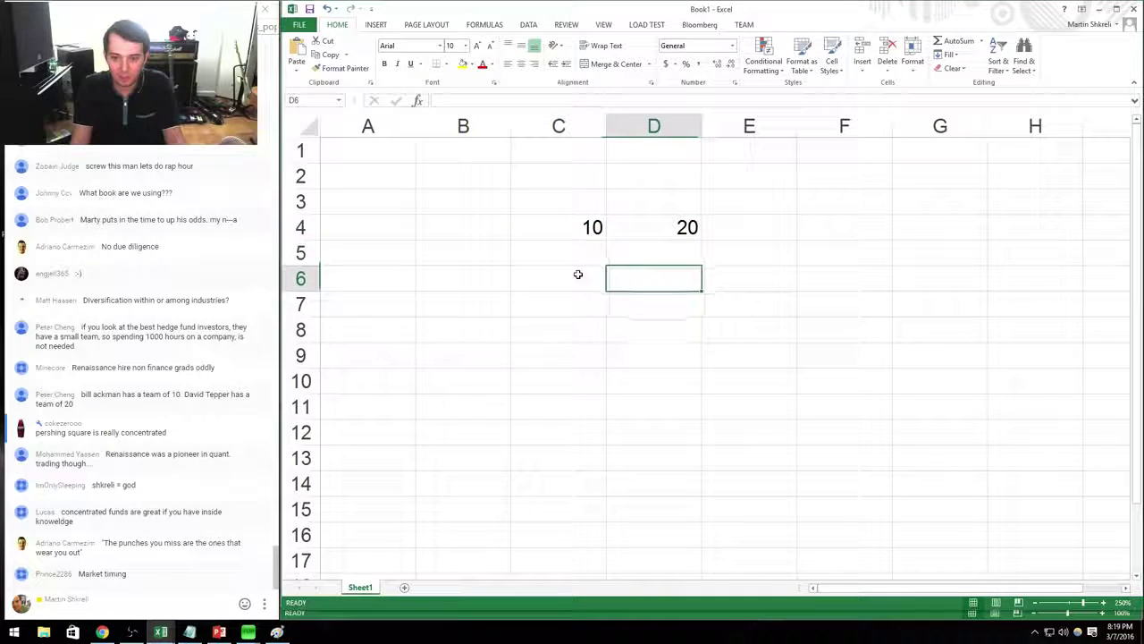
{"action": "key", "text": "Left"}
{"action": "key", "text": "Up"}
{"action": "key", "text": "Up"}
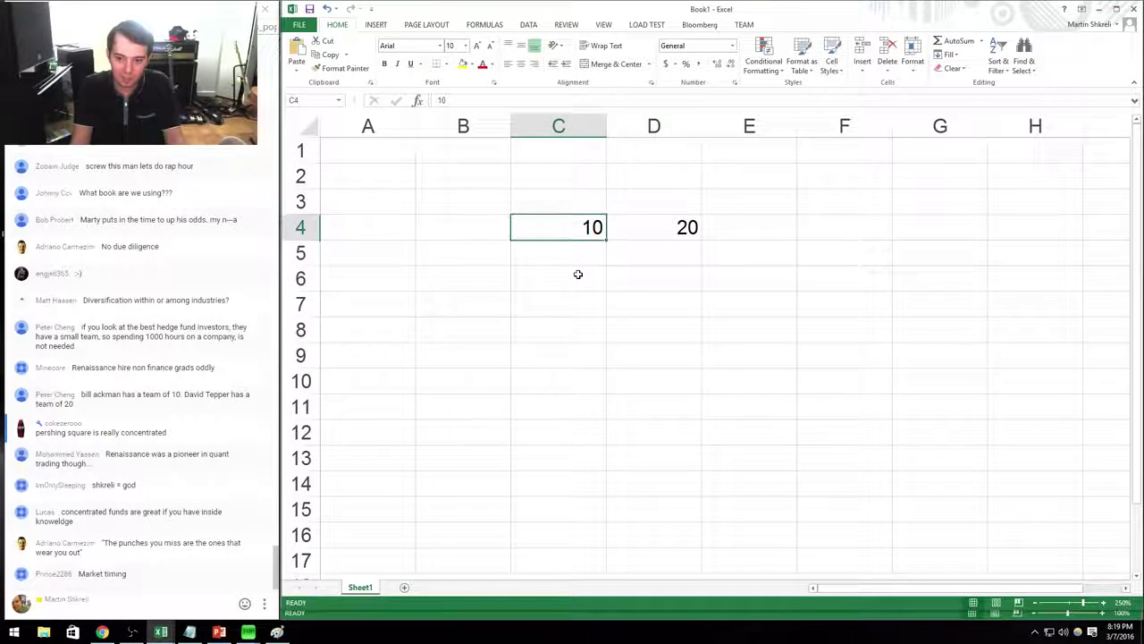
{"action": "key", "text": "Right"}
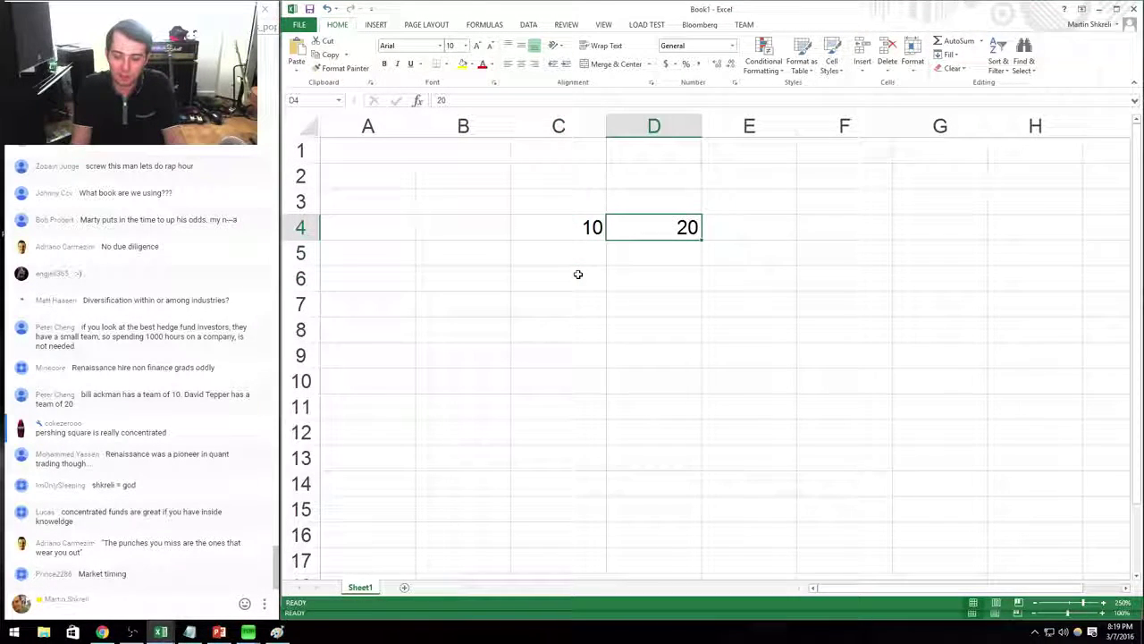
{"action": "key", "text": "Down"}
Enter =RATE(5,0,-C4,D4) in D5.
{"action": "type", "text": "=rate("}
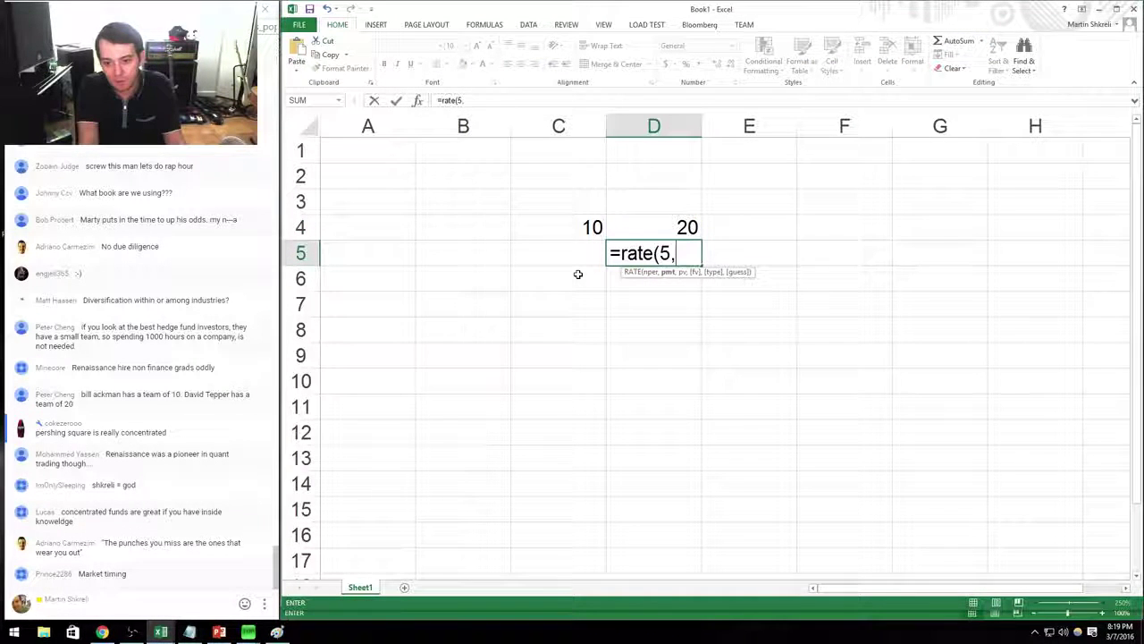
{"action": "type", "text": "5,0,-"}
{"action": "key", "text": "Up"}
{"action": "key", "text": "Left"}
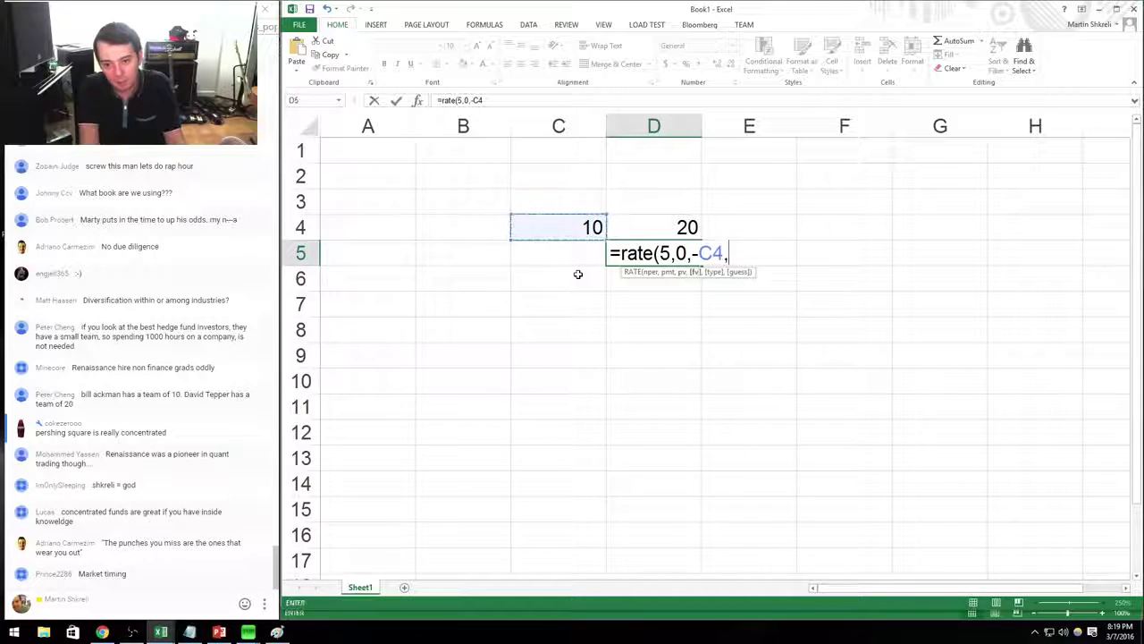
{"action": "type", "text": ","}
{"action": "key", "text": "Up"}
{"action": "key", "text": "Return"}
Change the RATE period count in D5 to 10 and clear a stray entry in D6.
{"action": "key", "text": "Up"}
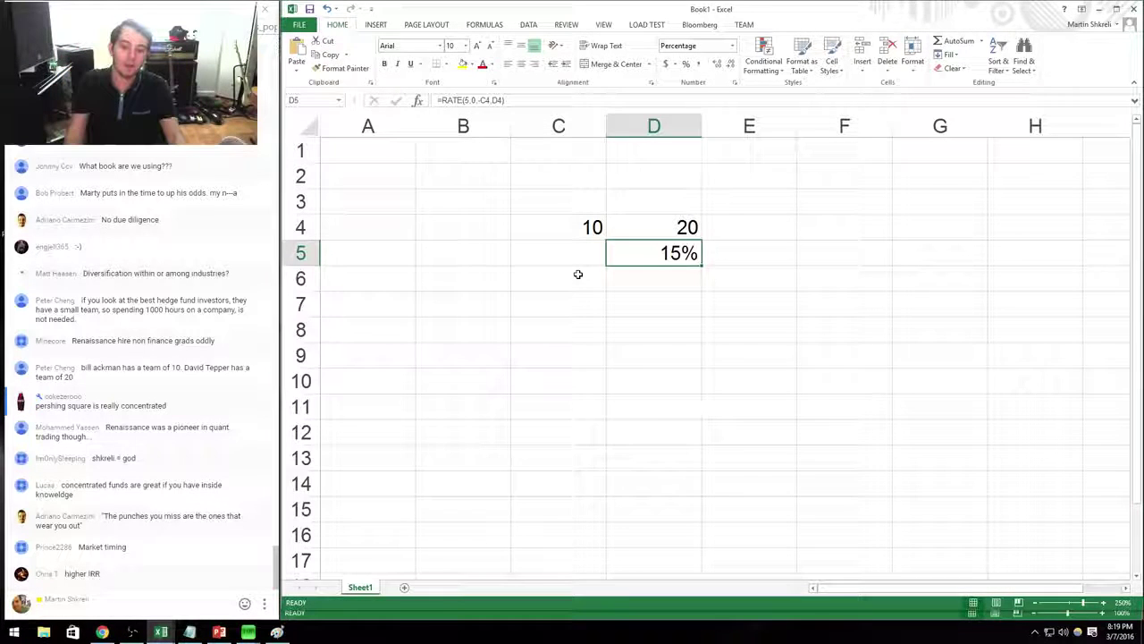
{"action": "key", "text": "F2"}
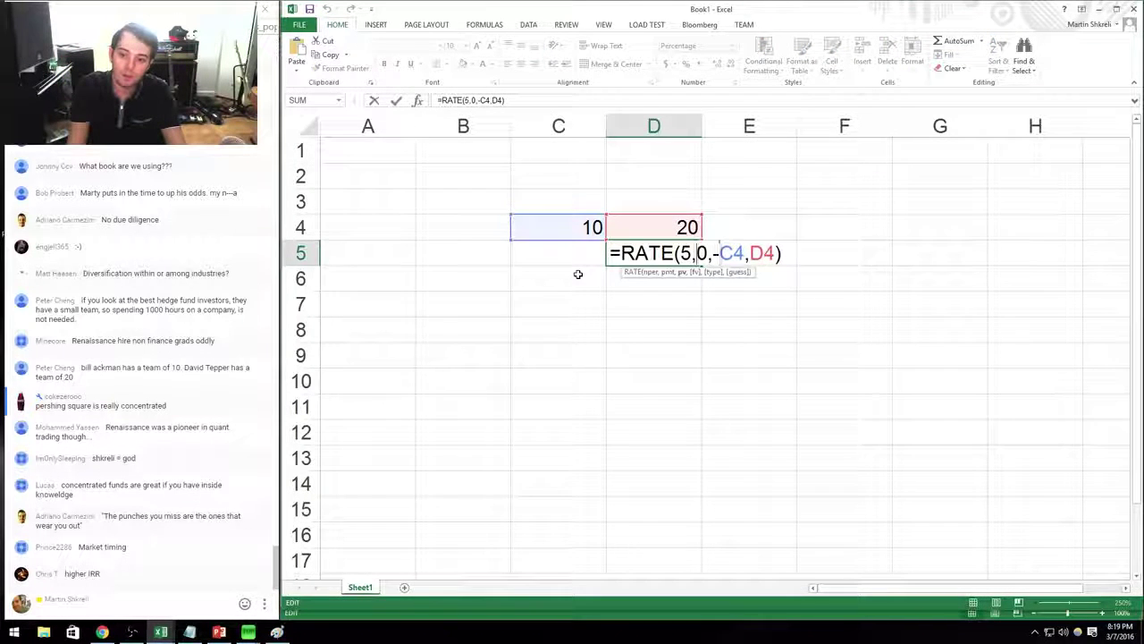
{"action": "key", "text": "shift+Left"}
{"action": "type", "text": "10"}
{"action": "key", "text": "Return"}
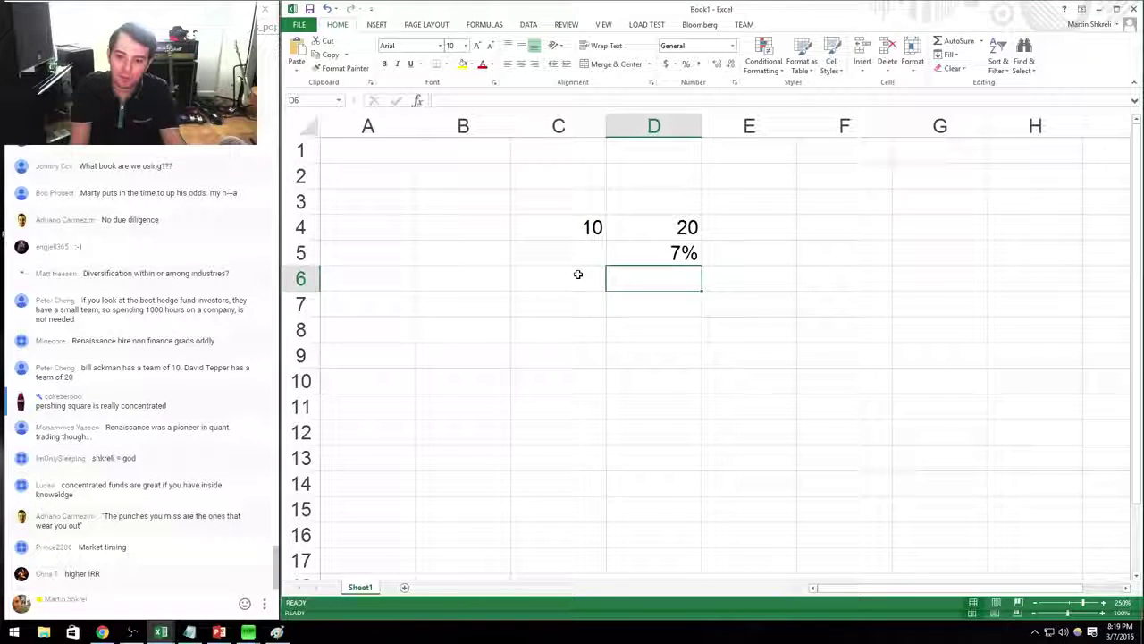
{"action": "type", "text": "A"}
{"action": "key", "text": "Escape"}
{"action": "key", "text": "Up"}
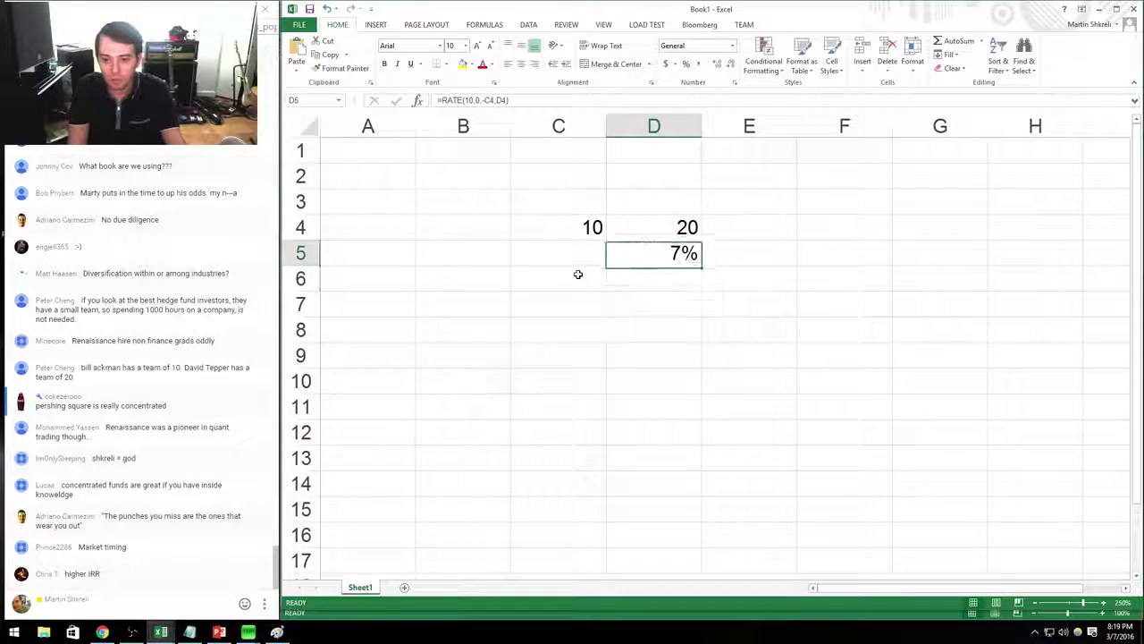
Reduce the RATE period count to 0.5 so D5 shows 300%.
{"action": "key", "text": "F2"}
{"action": "key", "text": "BackSpace"}
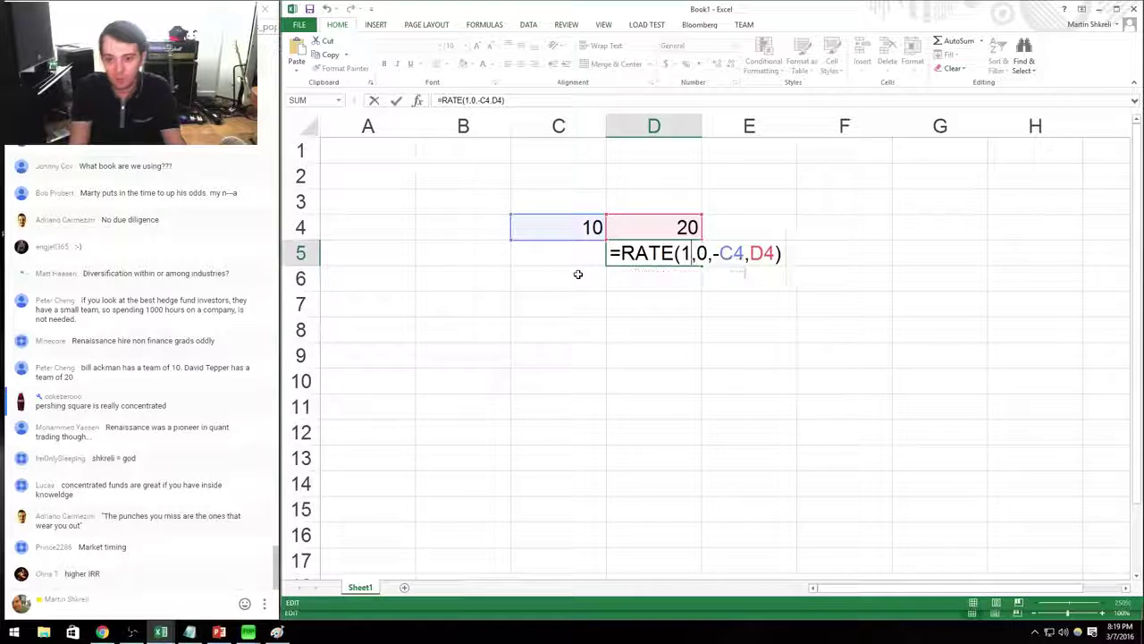
{"action": "key", "text": "Return"}
{"action": "key", "text": "Up"}
{"action": "key", "text": "F2"}
{"action": "key", "text": "Left"}
{"action": "key", "text": "Left"}
{"action": "key", "text": "Left"}
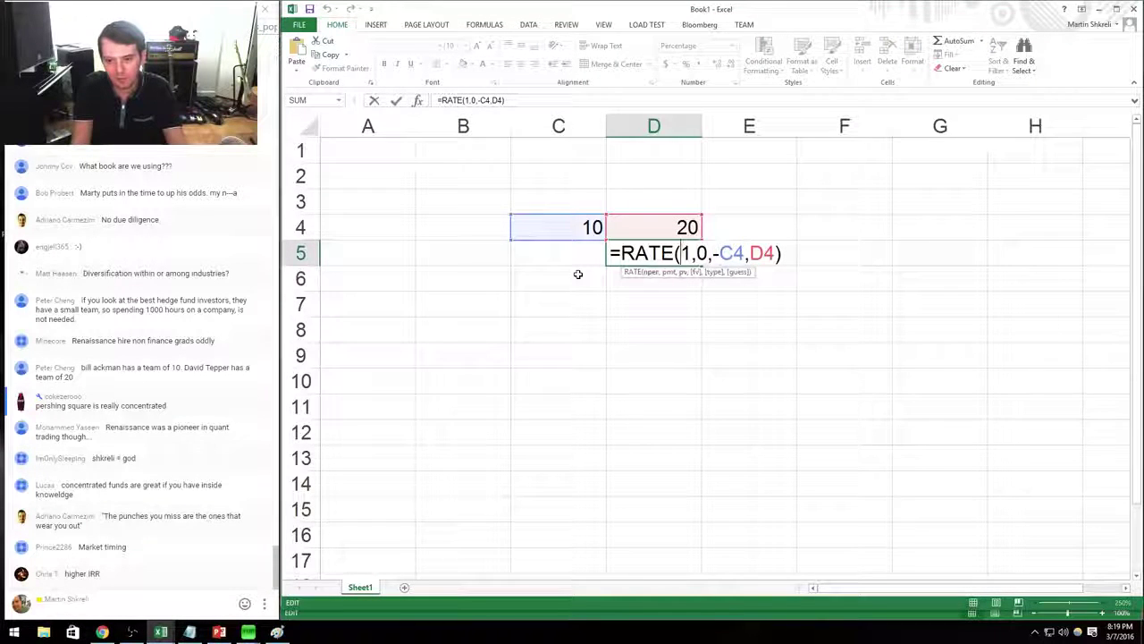
{"action": "key", "text": "Return"}
{"action": "key", "text": "Up"}
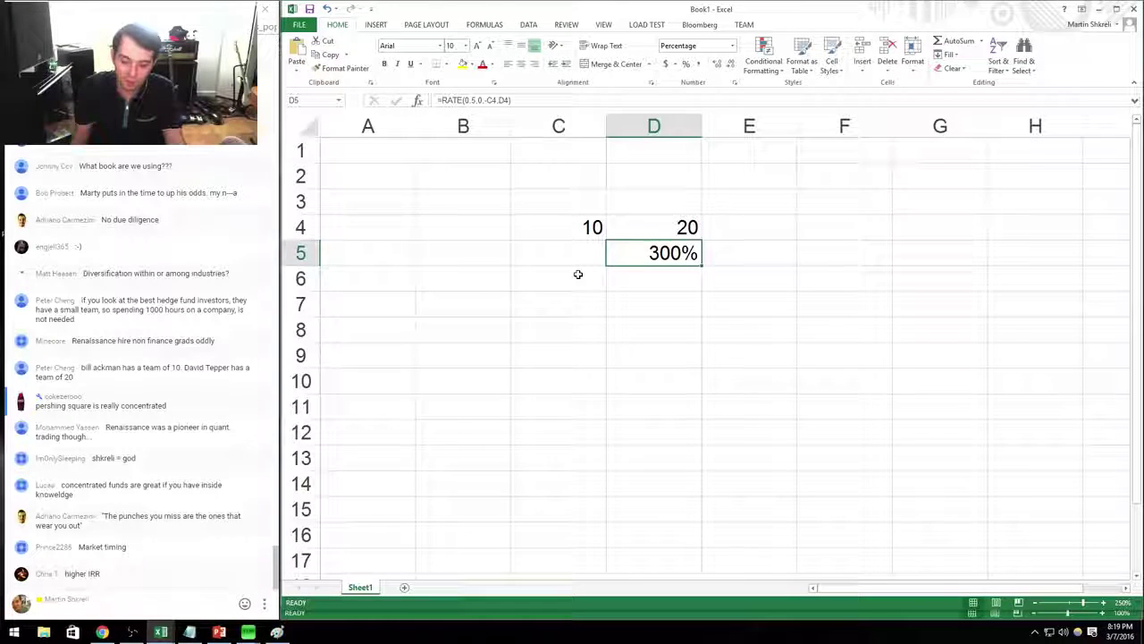
Enter =D4/C4-1 in E4 for a 100% simple return.
{"action": "key", "text": "Right"}
{"action": "key", "text": "Up"}
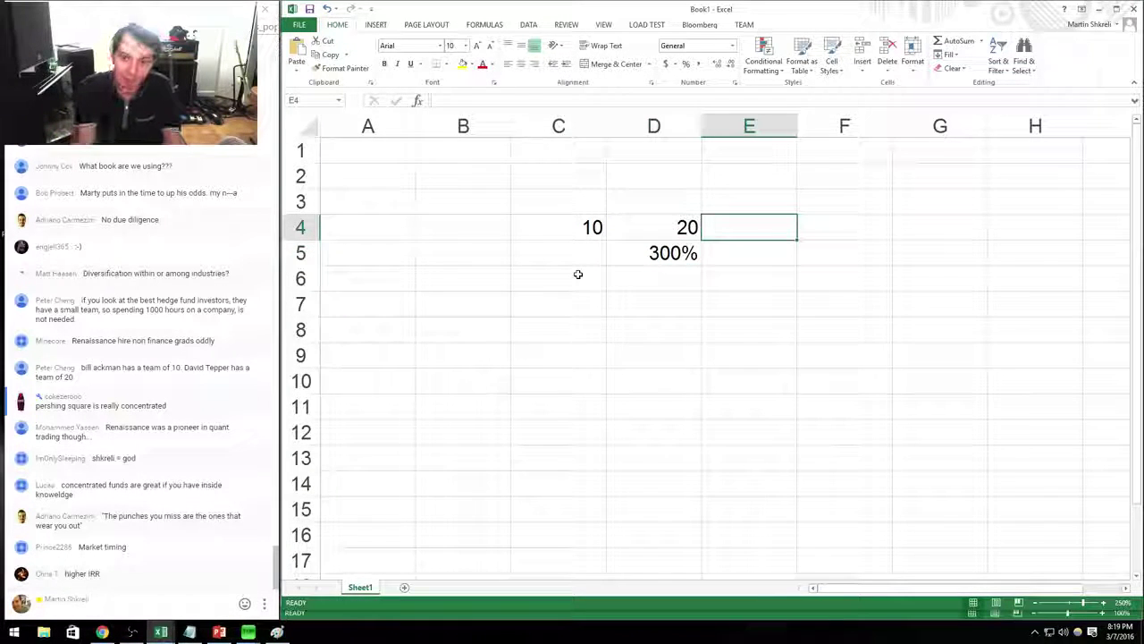
{"action": "type", "text": "="}
{"action": "key", "text": "Left"}
{"action": "type", "text": "/"}
{"action": "key", "text": "Left"}
{"action": "key", "text": "Left"}
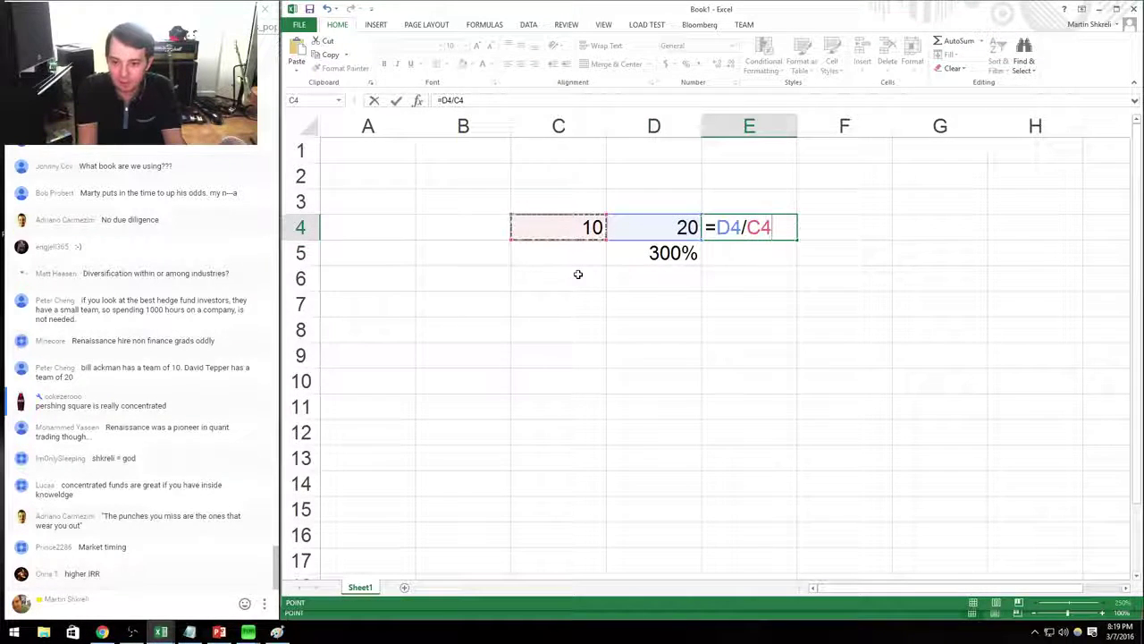
{"action": "type", "text": "-1"}
{"action": "key", "text": "ctrl+Return"}
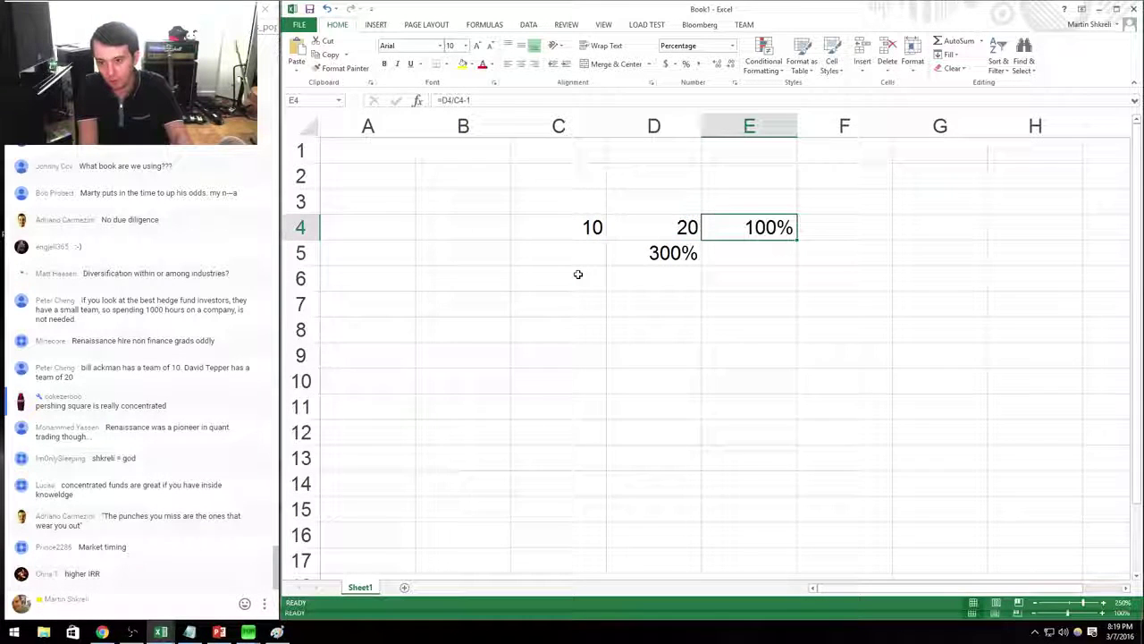
Move the 300% RATE result to D6, label it IRR in E6, and switch to Paint.
{"action": "key", "text": "Down"}
{"action": "key", "text": "Left"}
{"action": "key", "text": "ctrl+x"}
{"action": "key", "text": "Down"}
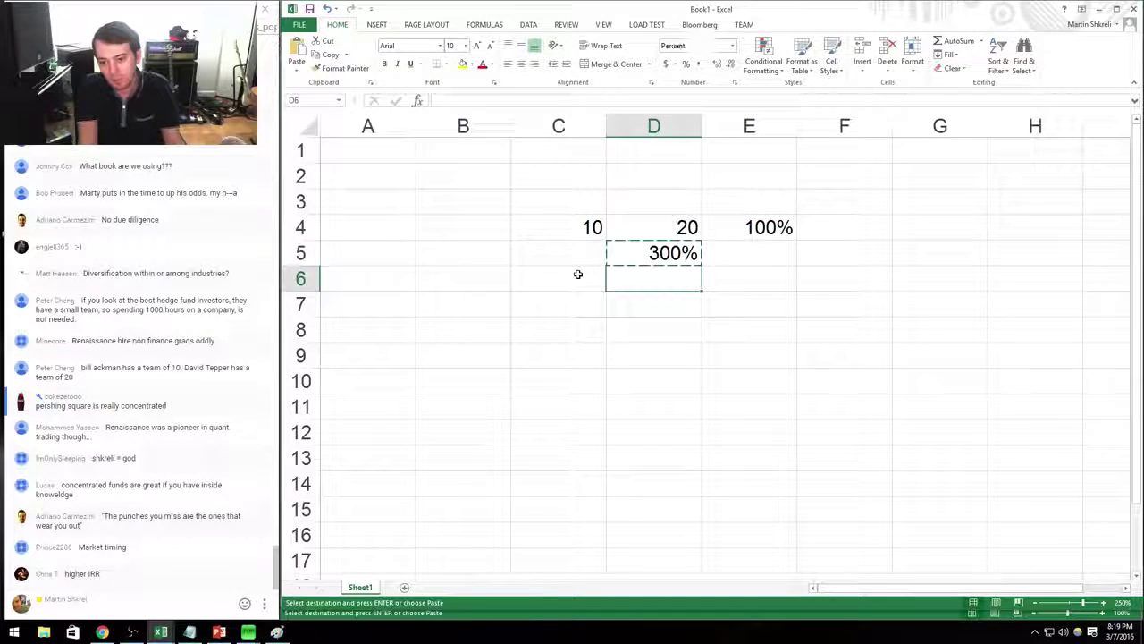
{"action": "key", "text": "ctrl+v"}
{"action": "key", "text": "Right"}
{"action": "key", "text": "Up"}
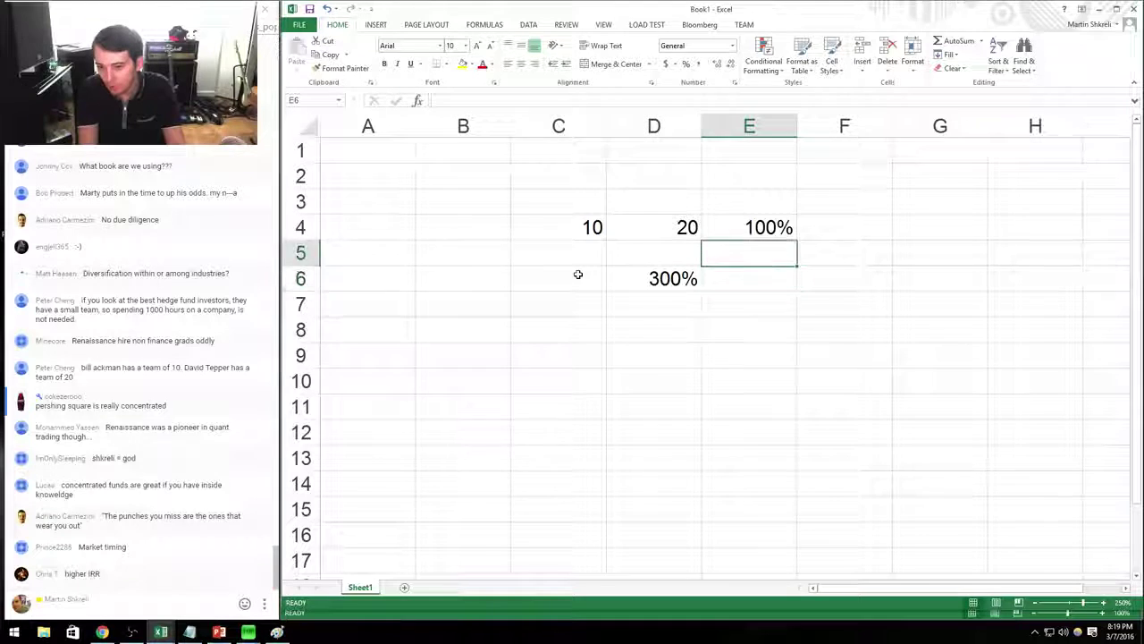
{"action": "key", "text": "Up"}
{"action": "key", "text": "Left"}
{"action": "key", "text": "Down"}
{"action": "key", "text": "Down"}
{"action": "key", "text": "Right"}
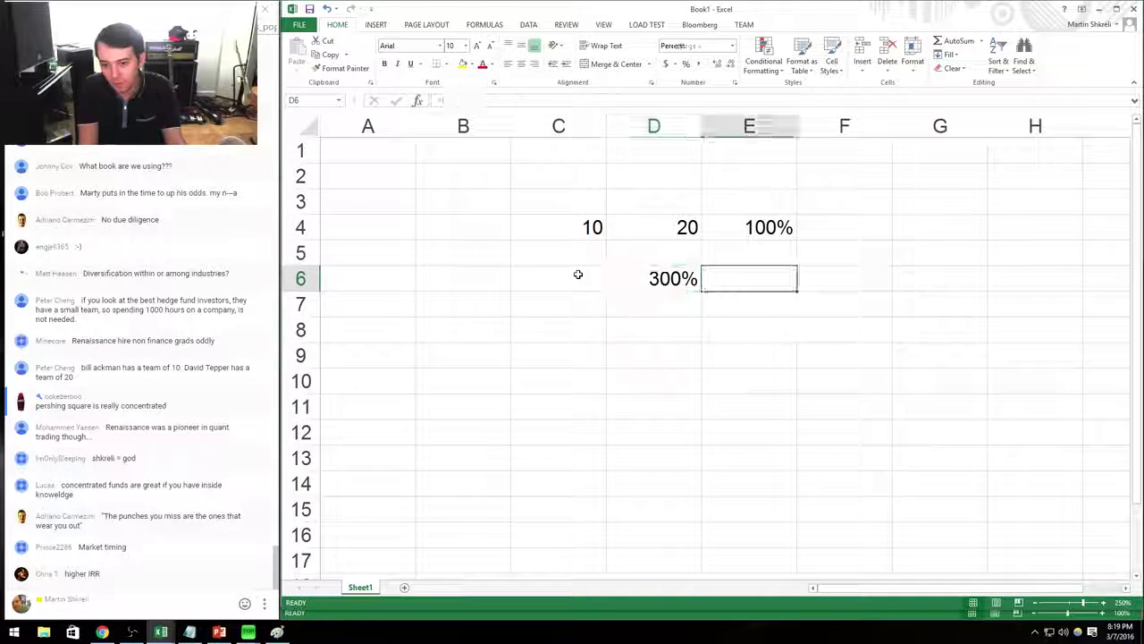
{"action": "type", "text": "IOR"}
{"action": "key", "text": "Right"}
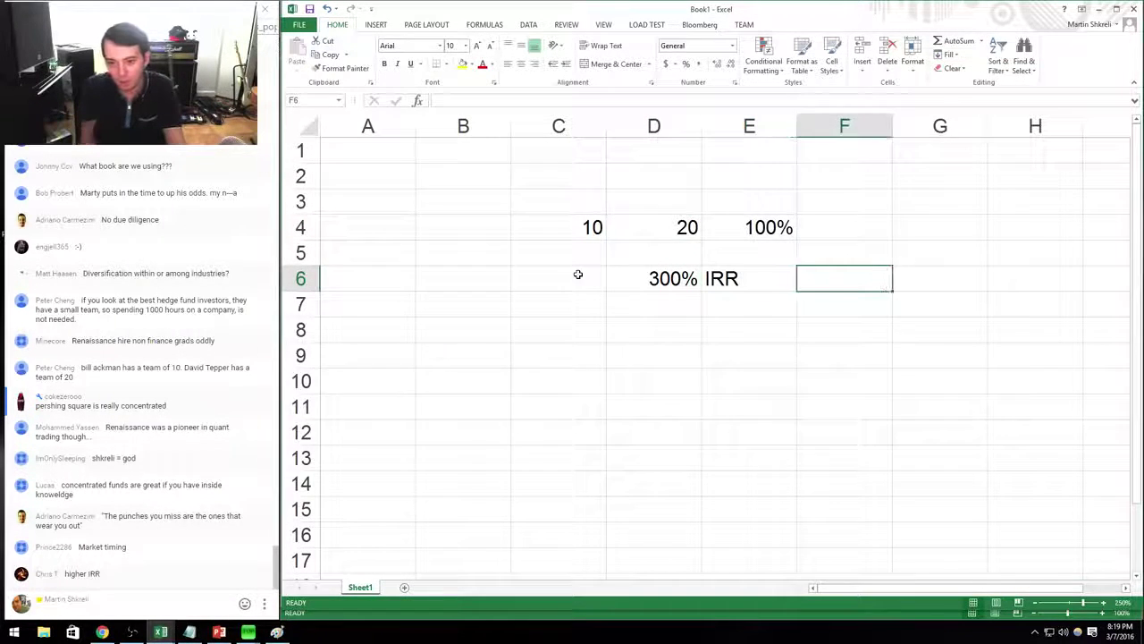
{"action": "key", "text": "alt+Tab"}
{"action": "key", "text": "alt+Tab"}
{"action": "key", "text": "alt+Tab"}
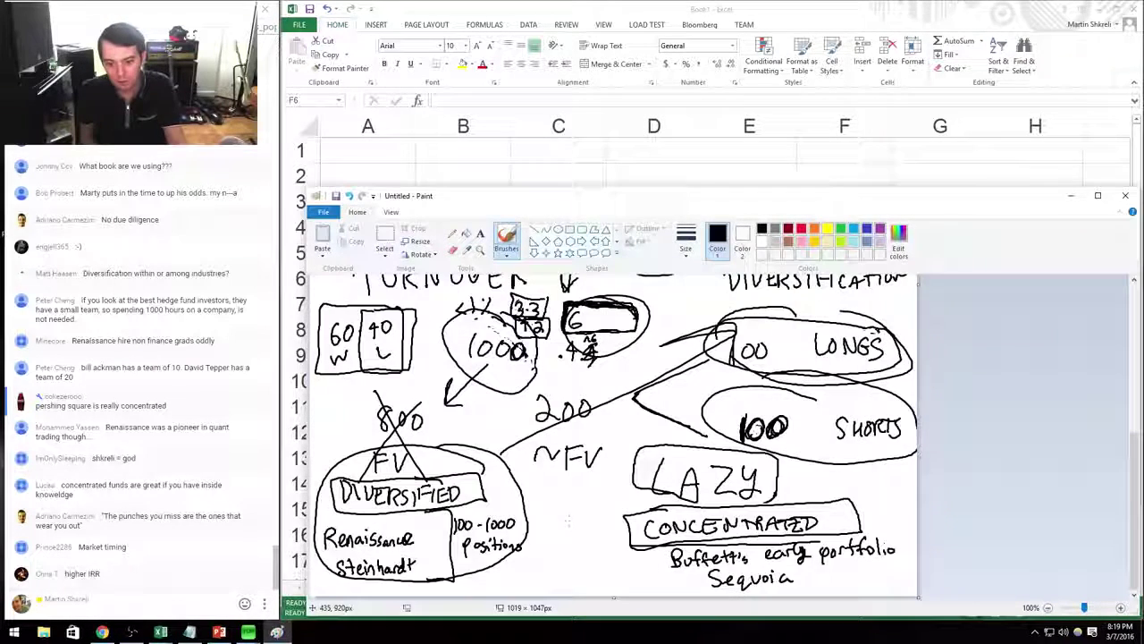
Erase the old Paint diagram, pencil-write the start of 'internal', and return to Excel.
{"action": "key", "text": "ctrl+a"}
{"action": "key", "text": "Delete"}
{"action": "left_click", "coordinate": [452, 234]}
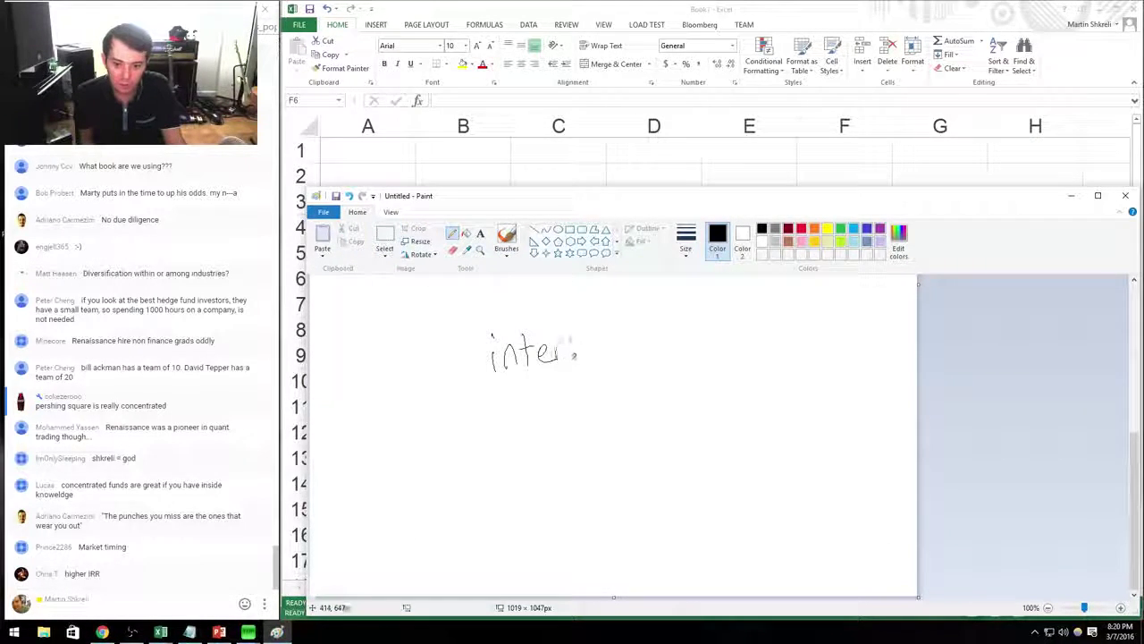
{"action": "left_click_drag", "start_coordinate": [648, 336], "coordinate": [642, 356]}
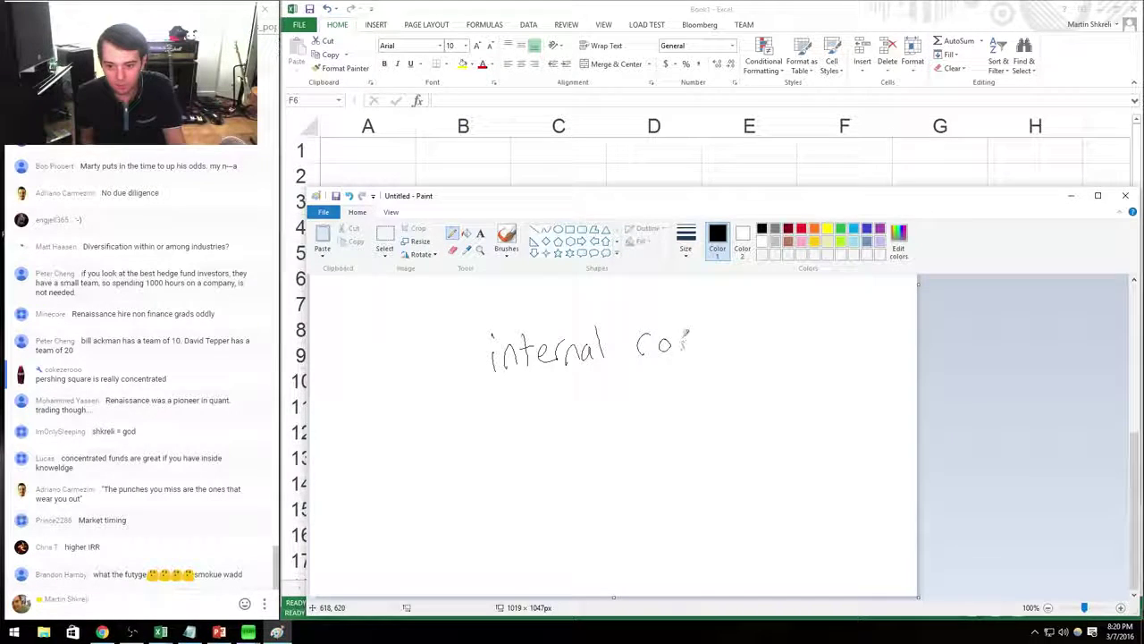
{"action": "key", "text": "alt+Tab"}
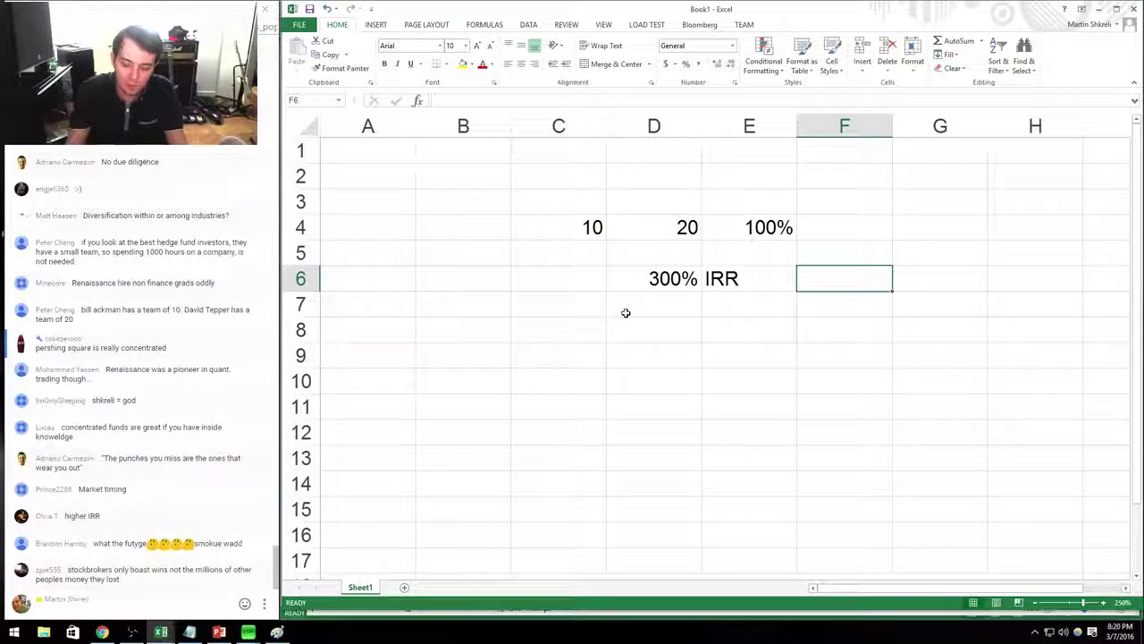
Label row 4 'Long-Term' in B4.
{"action": "key", "text": "Left"}
{"action": "key", "text": "Up"}
{"action": "key", "text": "Up"}
{"action": "key", "text": "Left"}
{"action": "key", "text": "Left"}
{"action": "key", "text": "Left"}
{"action": "type", "text": "Lo"}
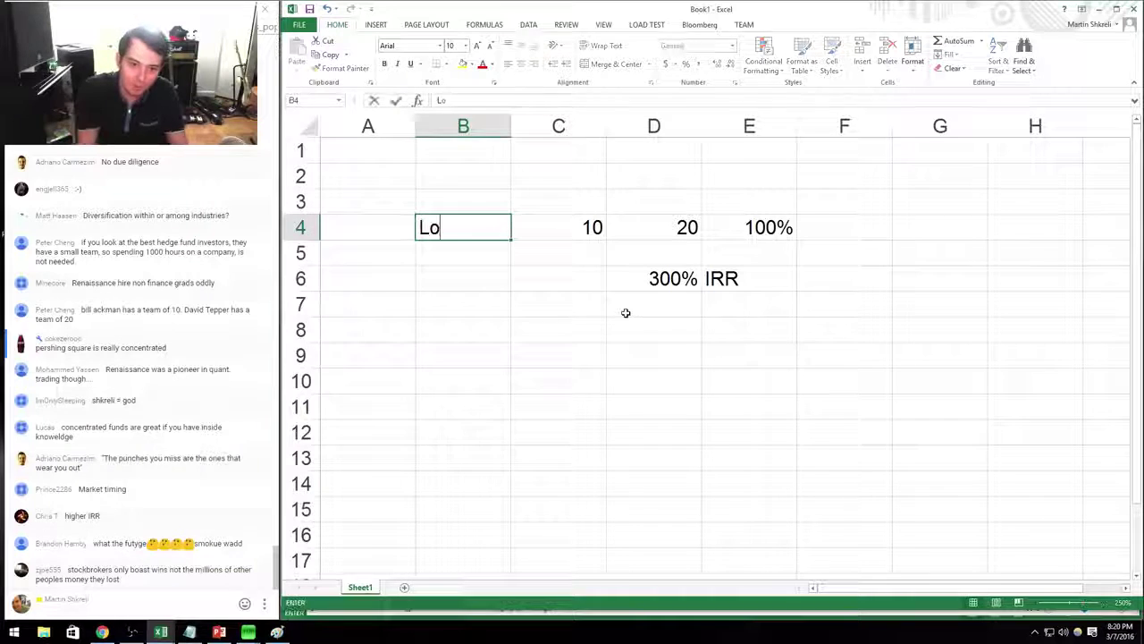
{"action": "type", "text": "ng-Term"}
{"action": "key", "text": "Right"}
{"action": "key", "text": "Right"}
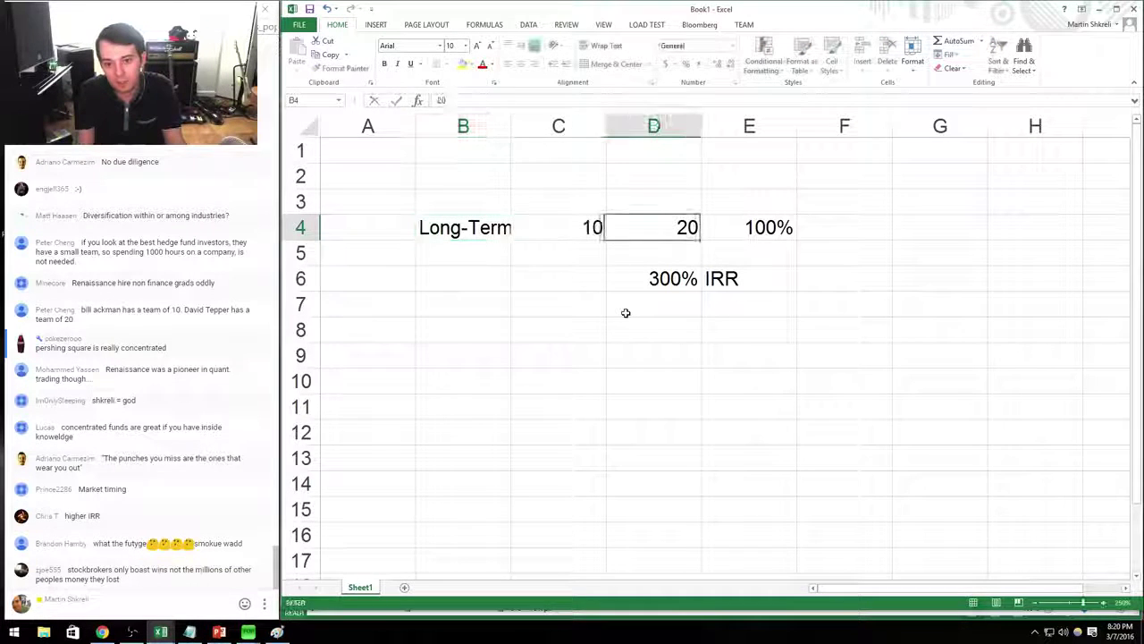
Move the 300% IRR pair from D6:E6 into F4.
{"action": "key", "text": "Right"}
{"action": "key", "text": "Left"}
{"action": "key", "text": "Down"}
{"action": "key", "text": "Down"}
{"action": "key", "text": "shift+Right"}
{"action": "key", "text": "ctrl+x"}
{"action": "key", "text": "Up"}
{"action": "key", "text": "Up"}
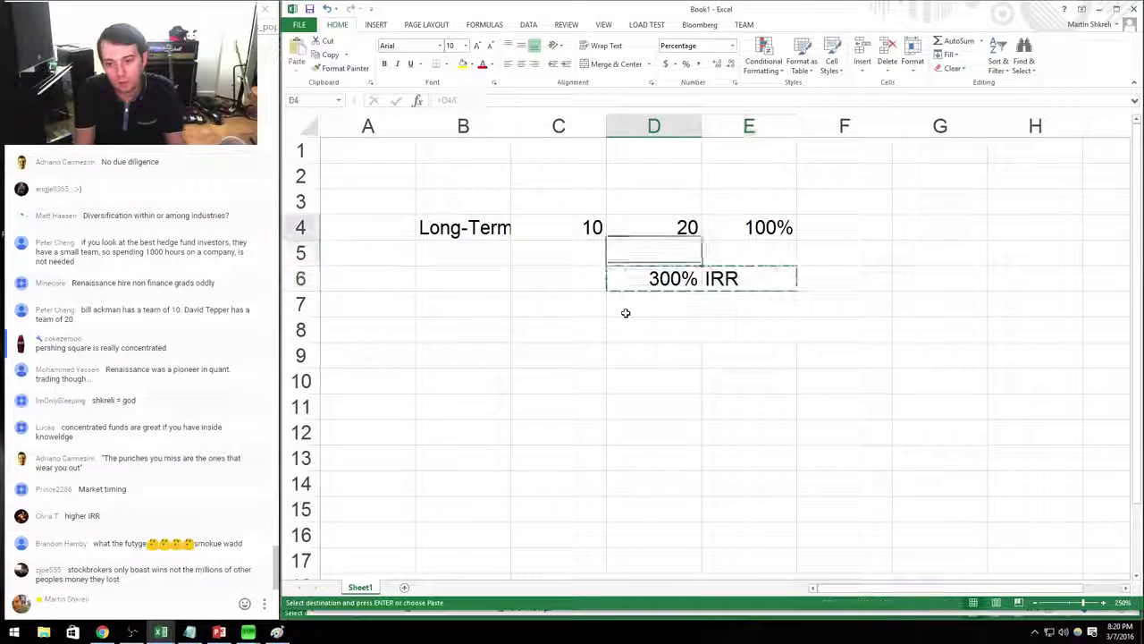
{"action": "key", "text": "Right"}
{"action": "key", "text": "Right"}
{"action": "key", "text": "ctrl+v"}
Enter 2 years in E4 as a plain number under a new Years heading in E2.
{"action": "key", "text": "Left"}
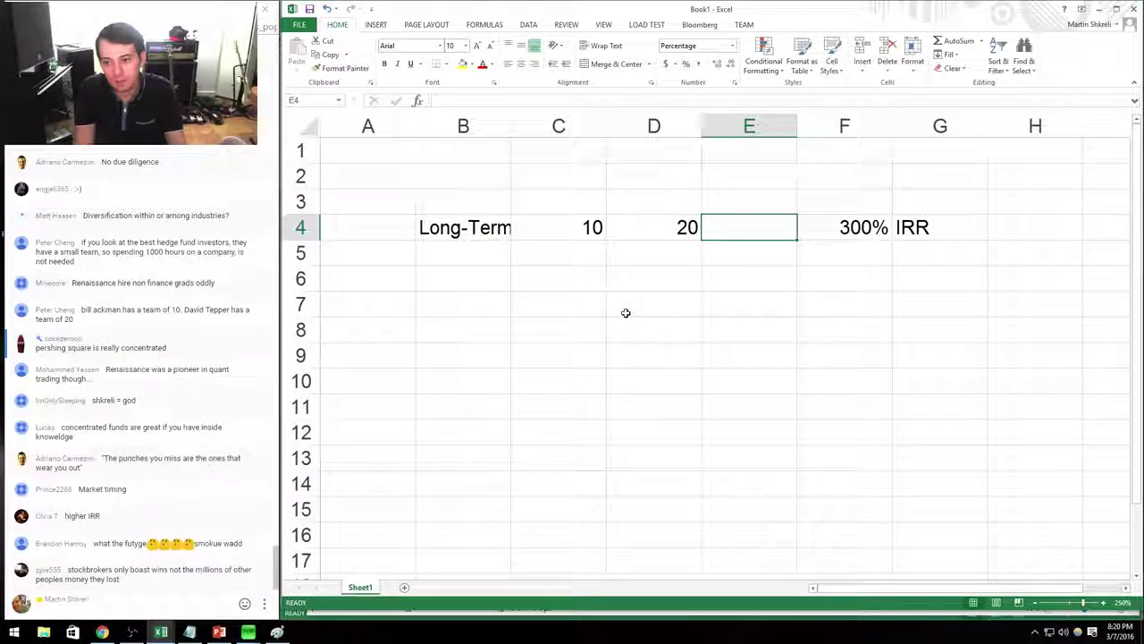
{"action": "type", "text": "2"}
{"action": "key", "text": "Return"}
{"action": "key", "text": "Up"}
{"action": "key", "text": "Up"}
{"action": "key", "text": "Up"}
{"action": "type", "text": "Ye"}
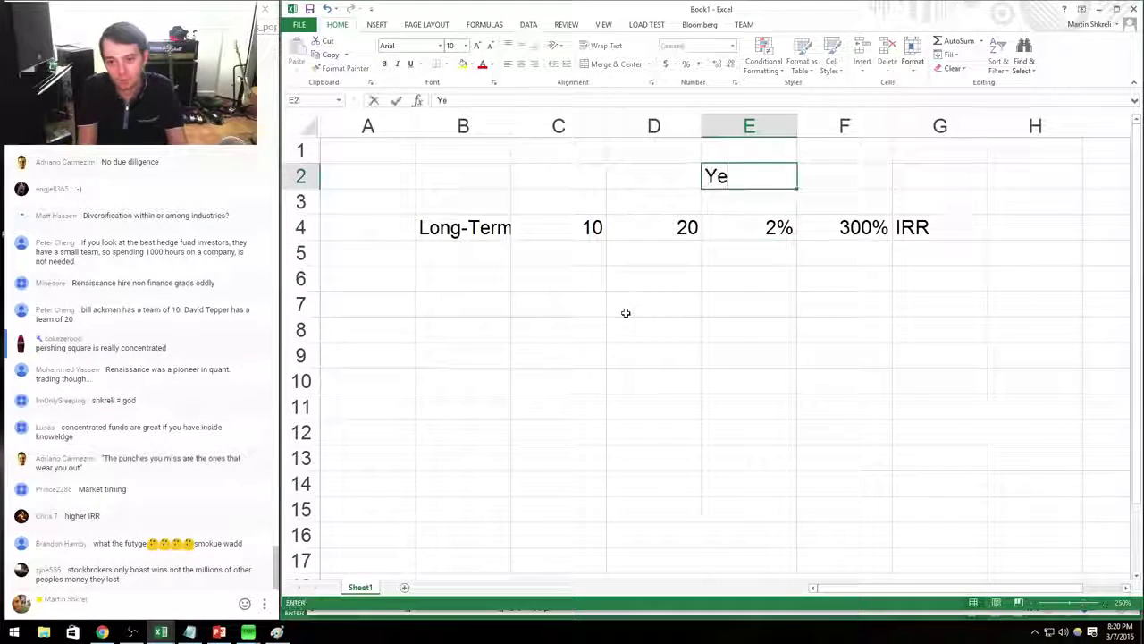
{"action": "type", "text": "ars"}
{"action": "key", "text": "Down"}
{"action": "key", "text": "Down"}
{"action": "key", "text": "ctrl+shift+exclam"}
{"action": "type", "text": "2"}
{"action": "key", "text": "Right"}
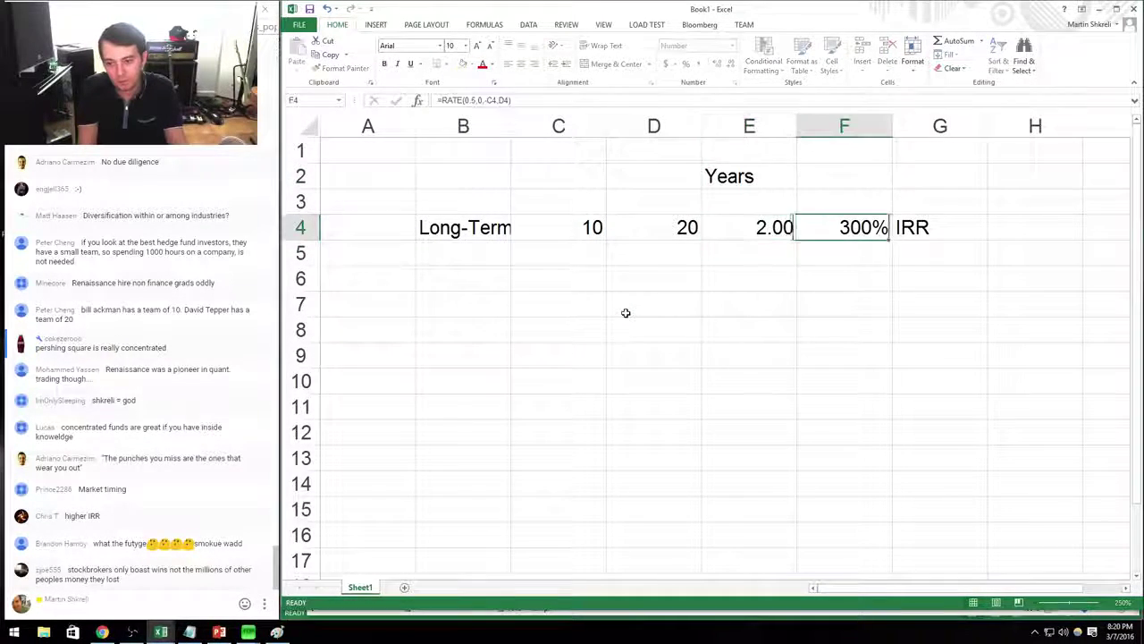
Replace the 0.5 periods in F4's RATE with E4, giving 41%, and widen column B.
{"action": "key", "text": "F2"}
{"action": "key", "text": "Left"}
{"action": "key", "text": "Left"}
{"action": "key", "text": "Left"}
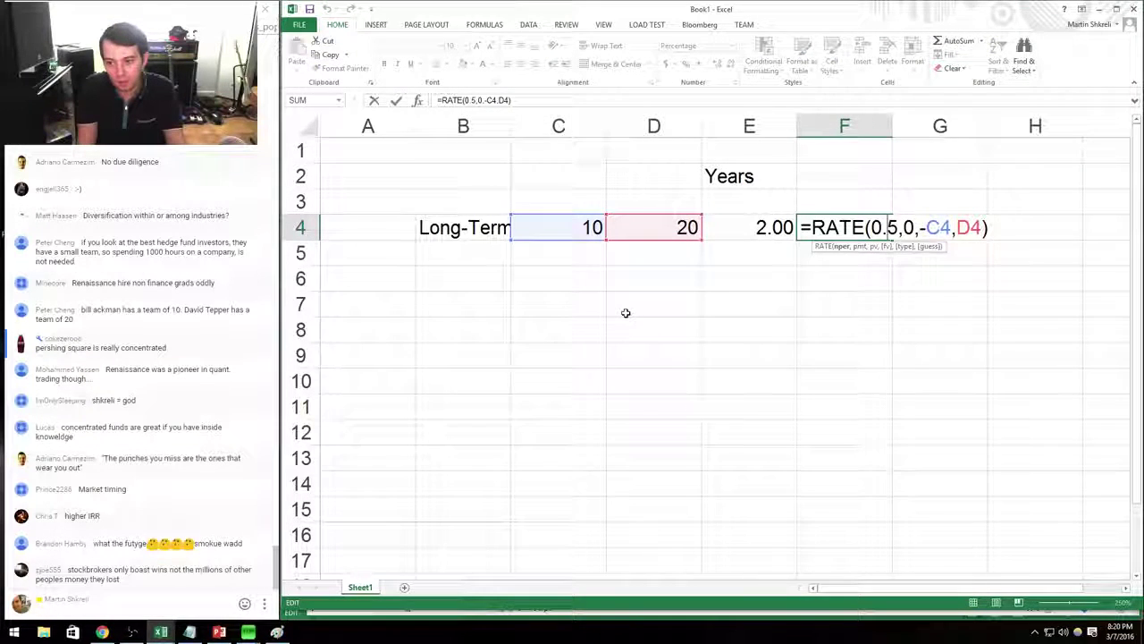
{"action": "key", "text": "BackSpace"}
{"action": "key", "text": "BackSpace"}
{"action": "key", "text": "BackSpace"}
{"action": "left_click", "coordinate": [744, 229]}
{"action": "key", "text": "Return"}
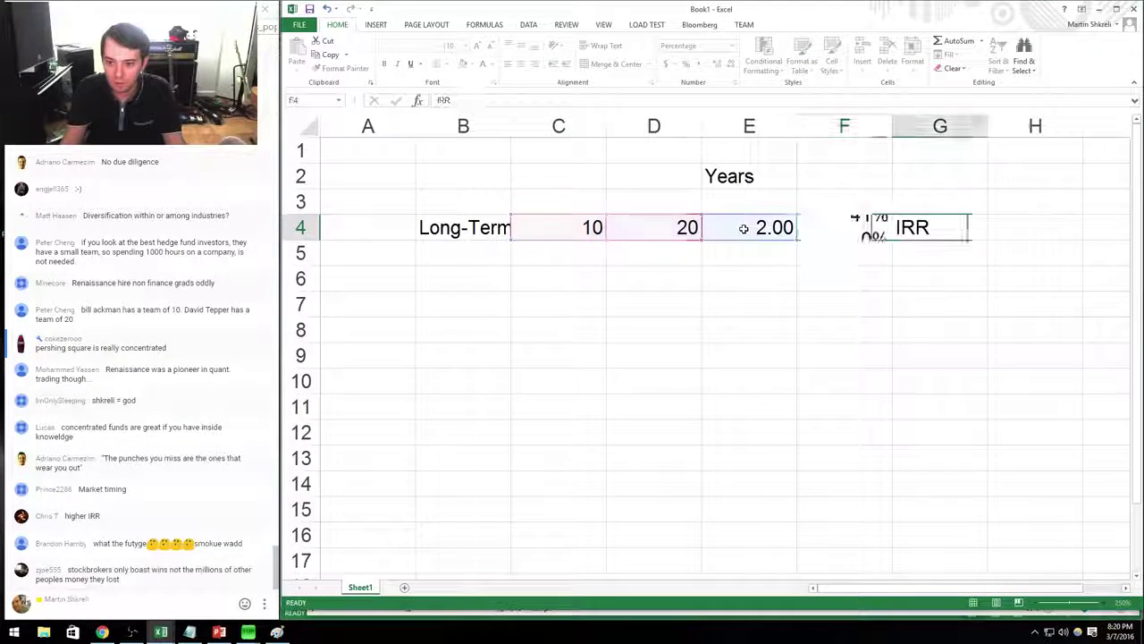
{"action": "left_click", "coordinate": [876, 225]}
{"action": "key", "text": "F2"}
{"action": "left_click", "coordinate": [932, 222]}
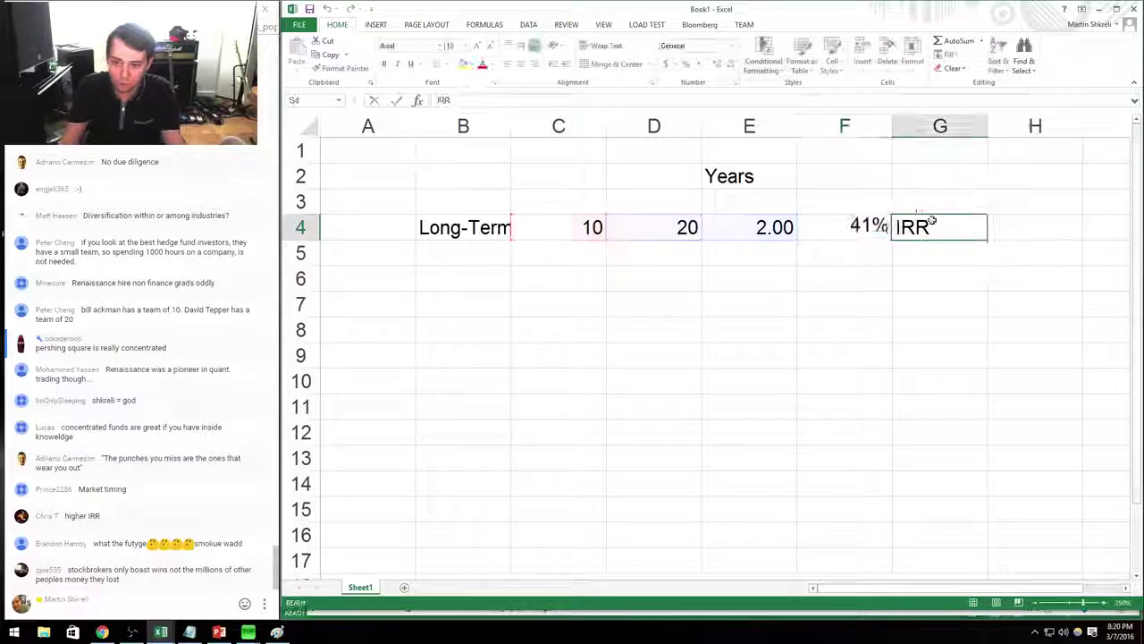
{"action": "left_click_drag", "start_coordinate": [881, 228], "coordinate": [453, 228]}
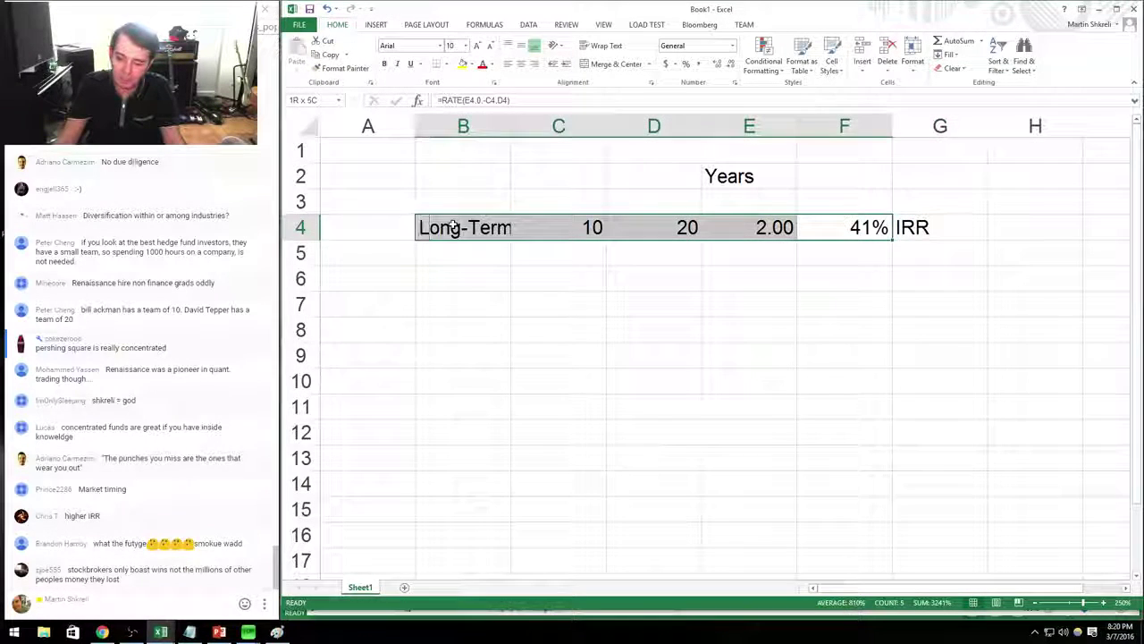
{"action": "left_click", "coordinate": [453, 227]}
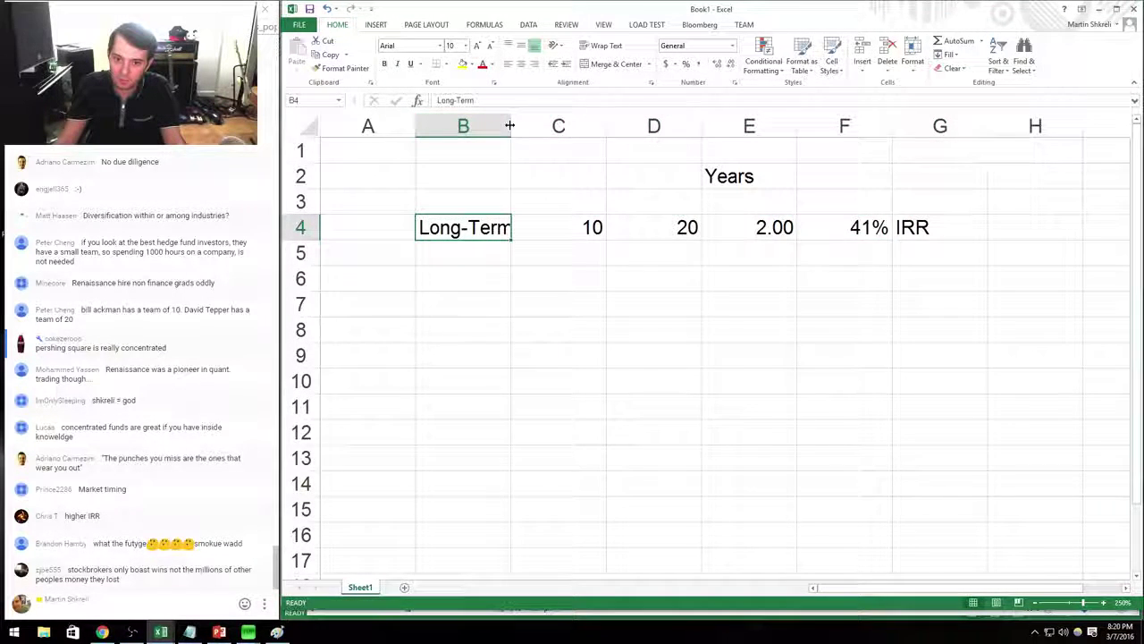
{"action": "left_click_drag", "start_coordinate": [510, 125], "coordinate": [517, 125]}
{"action": "left_click", "coordinate": [863, 234]}
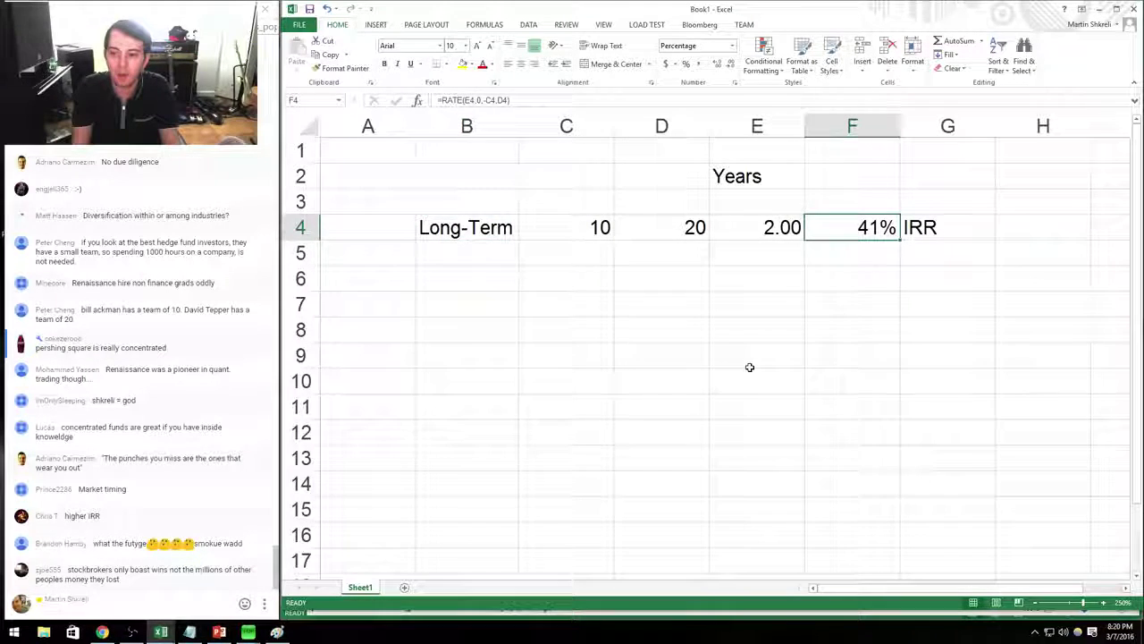
Fill row 3 with Short-Term, 10 and 12, and right-align the Years column E.
{"action": "key", "text": "Up"}
{"action": "key", "text": "Home"}
{"action": "key", "text": "Right"}
{"action": "type", "text": "Short-Term"}
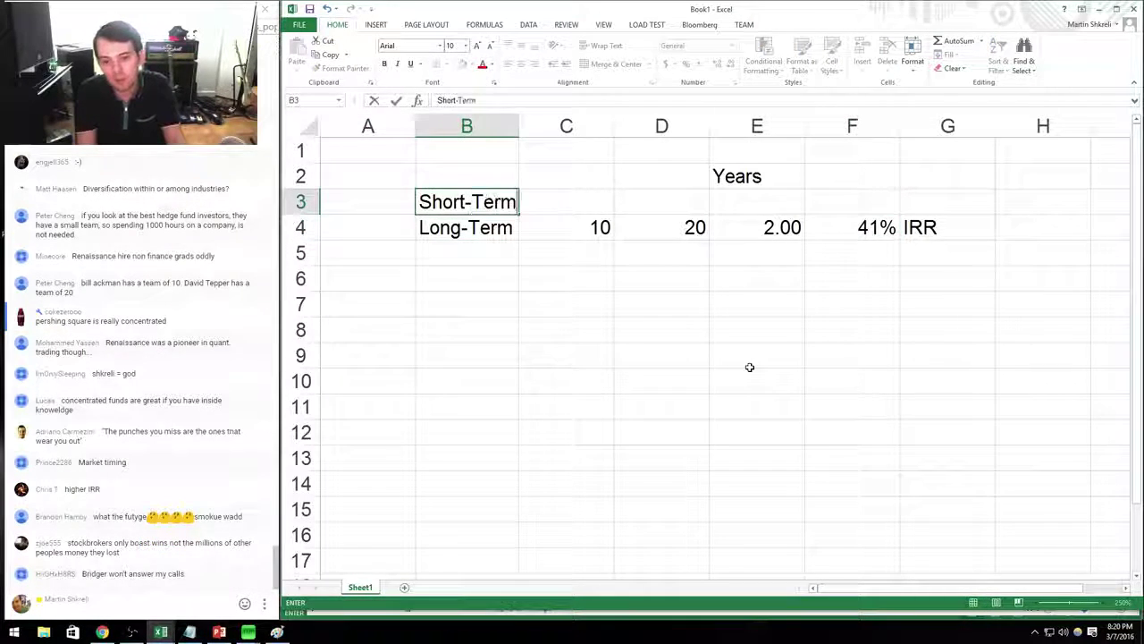
{"action": "key", "text": "Tab"}
{"action": "type", "text": "10"}
{"action": "key", "text": "Tab"}
{"action": "type", "text": "12"}
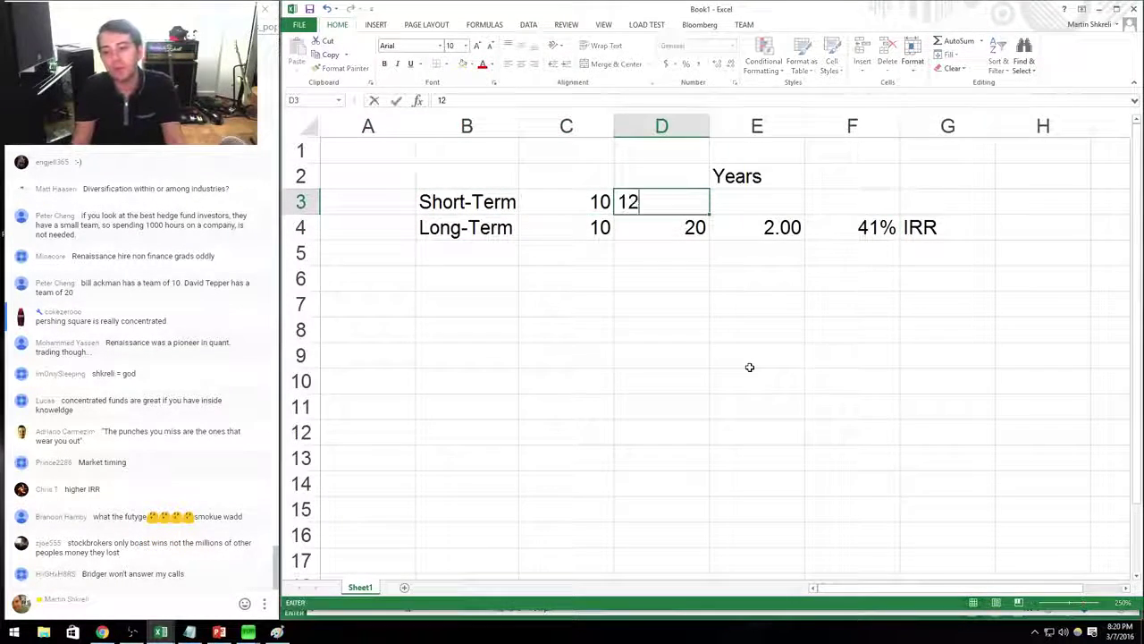
{"action": "key", "text": "Tab"}
{"action": "key", "text": "ctrl+space"}
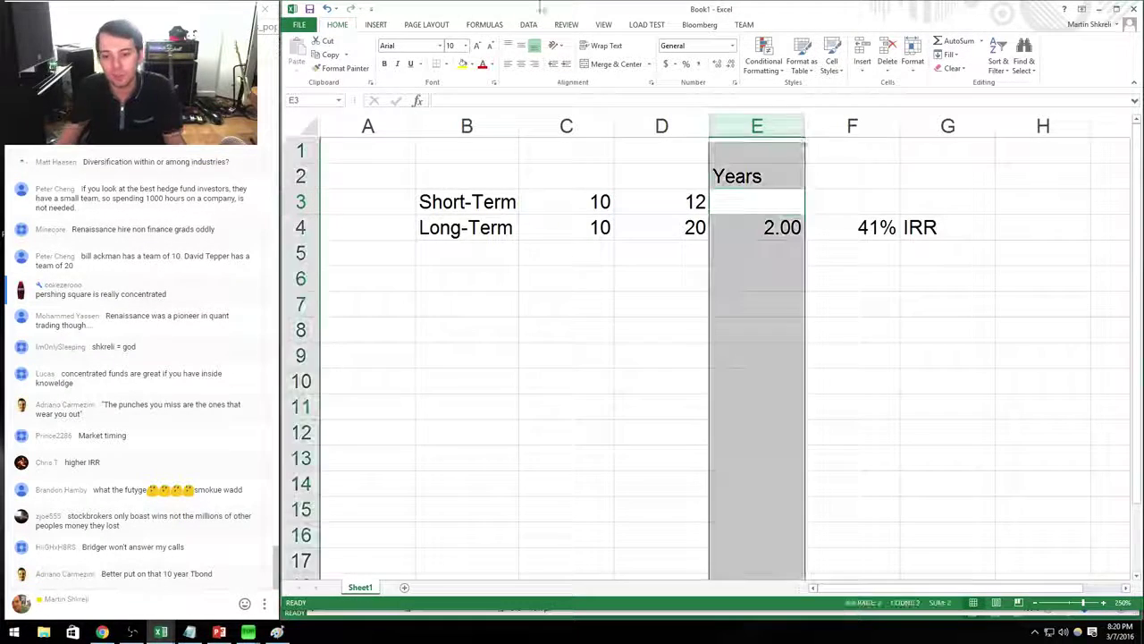
{"action": "left_click", "coordinate": [535, 64]}
Compute =2/52 in E12 and enter 0.038 years in E3.
{"action": "left_click", "coordinate": [746, 429]}
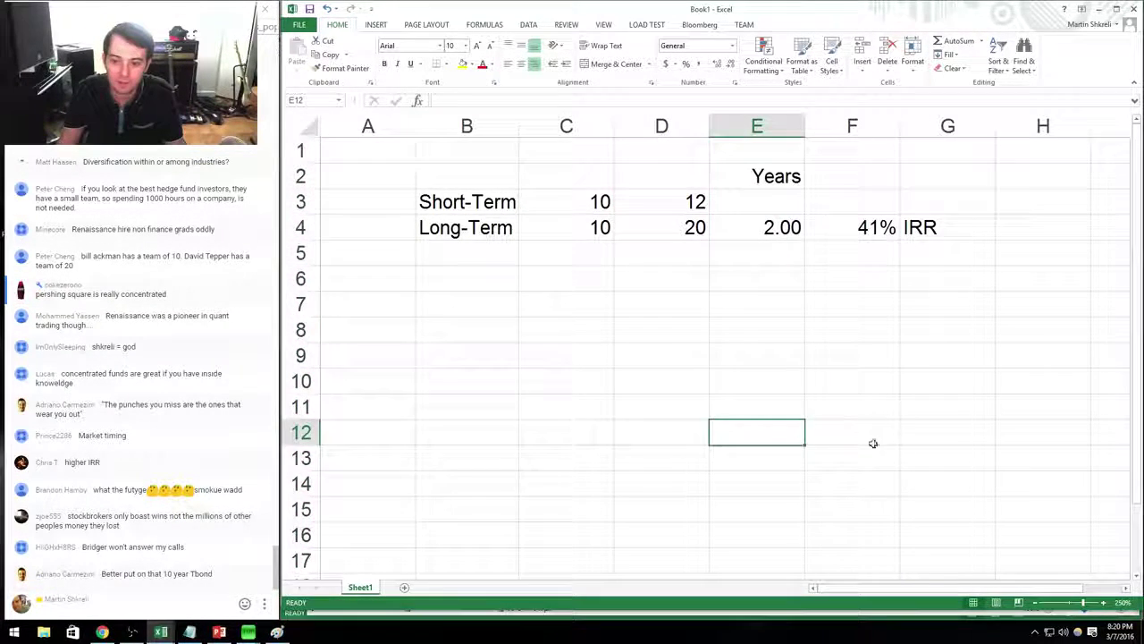
{"action": "type", "text": "=52"}
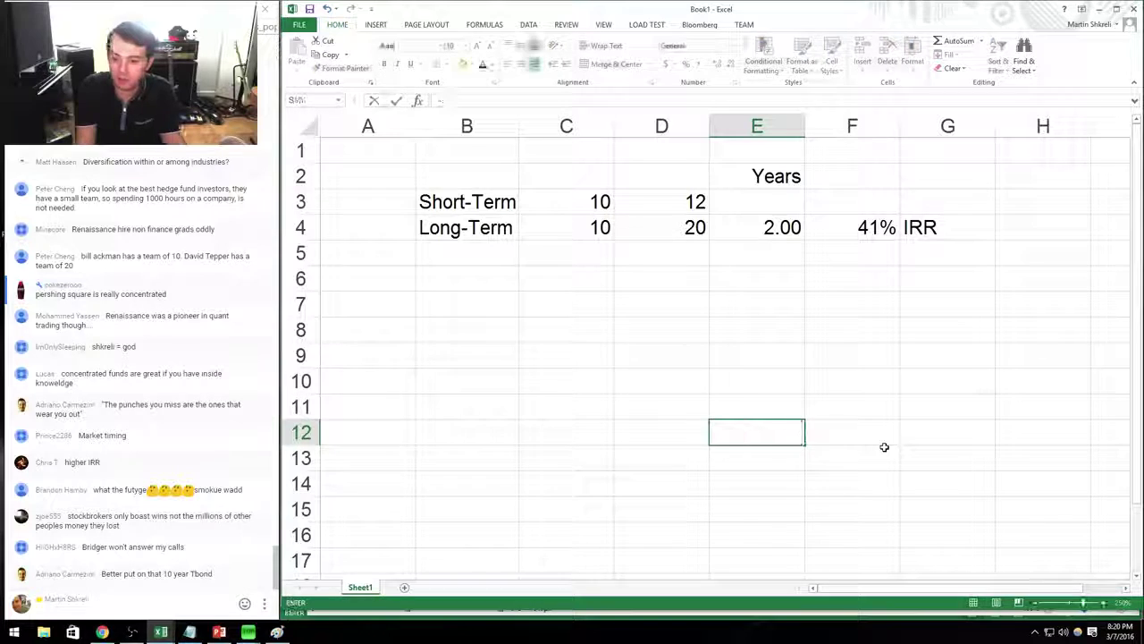
{"action": "key", "text": "Return"}
{"action": "key", "text": "Up"}
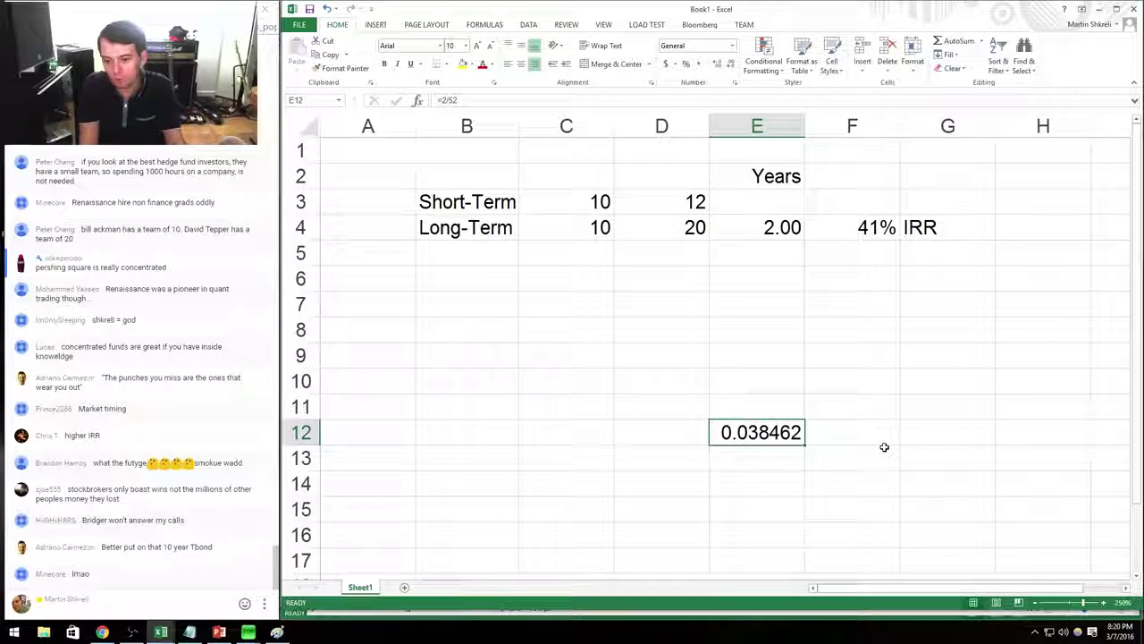
{"action": "key", "text": "Right"}
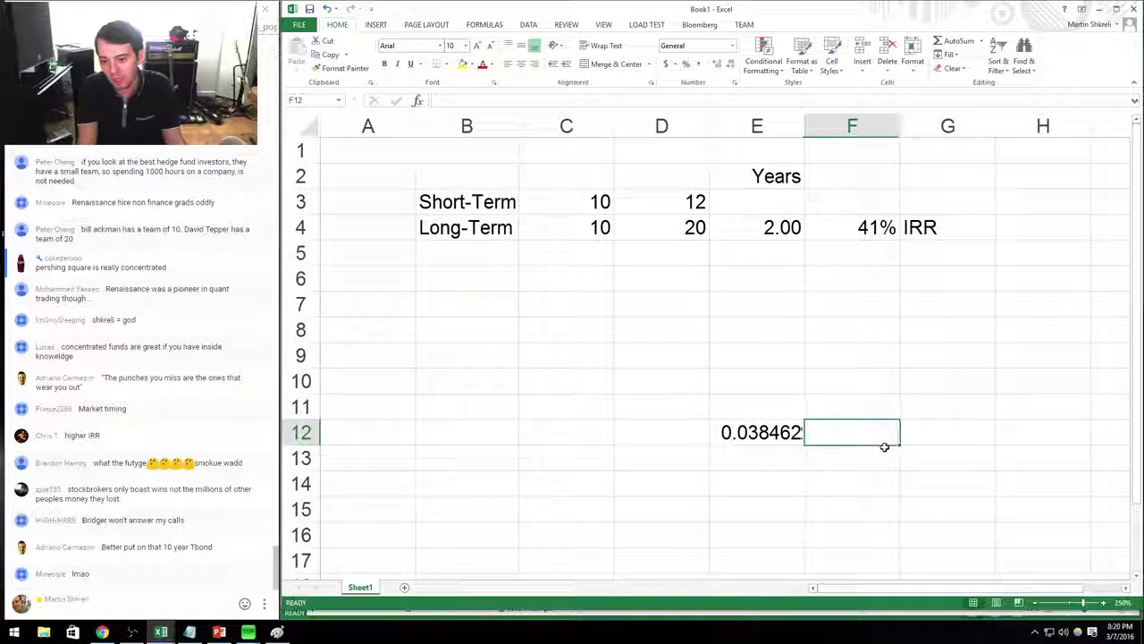
{"action": "key", "text": "Up"}
{"action": "key", "text": "Up"}
{"action": "key", "text": "Up"}
{"action": "key", "text": "Up"}
{"action": "key", "text": "Up"}
{"action": "key", "text": "Up"}
{"action": "key", "text": "Up"}
{"action": "key", "text": "Up"}
{"action": "key", "text": "Up"}
{"action": "key", "text": "Left"}
{"action": "type", "text": "0.0"}
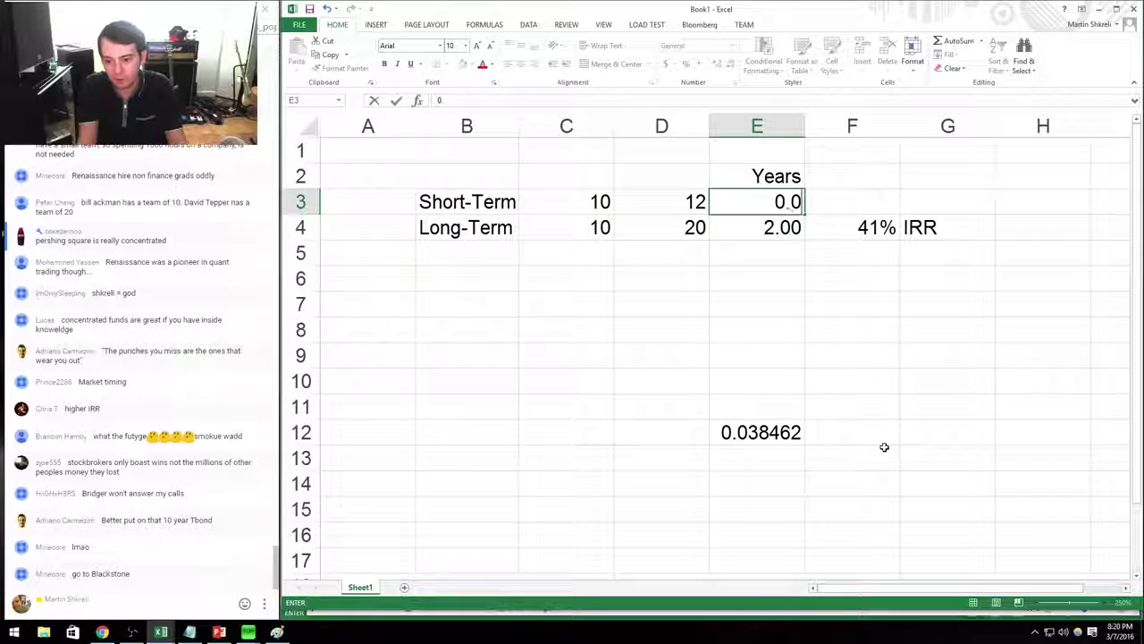
{"action": "type", "text": "38"}
{"action": "key", "text": "Return"}
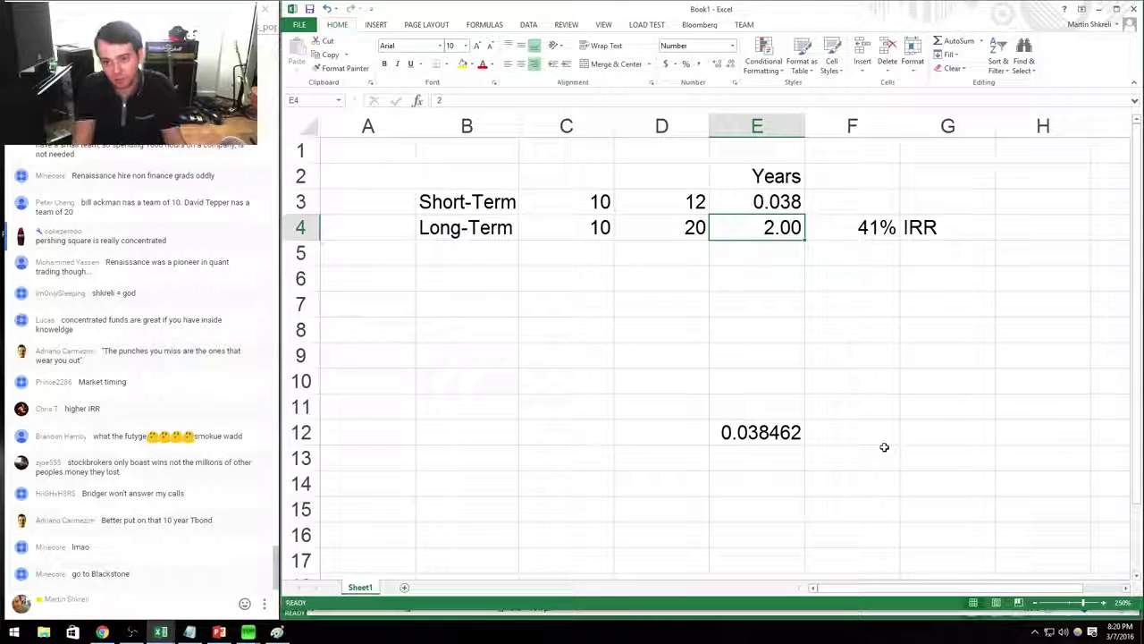
Format the Short-Term years in E3 as Number with two decimals, showing 0.04.
{"action": "key", "text": "Up"}
{"action": "key", "text": "ctrl+1"}
{"action": "key", "text": "Down"}
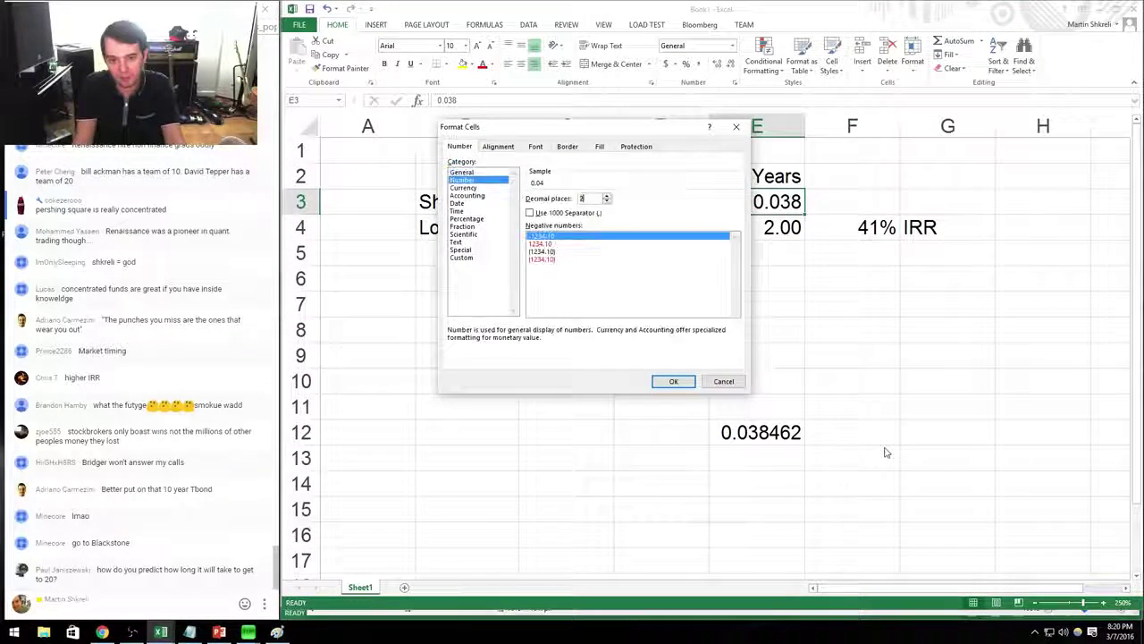
{"action": "key", "text": "Return"}
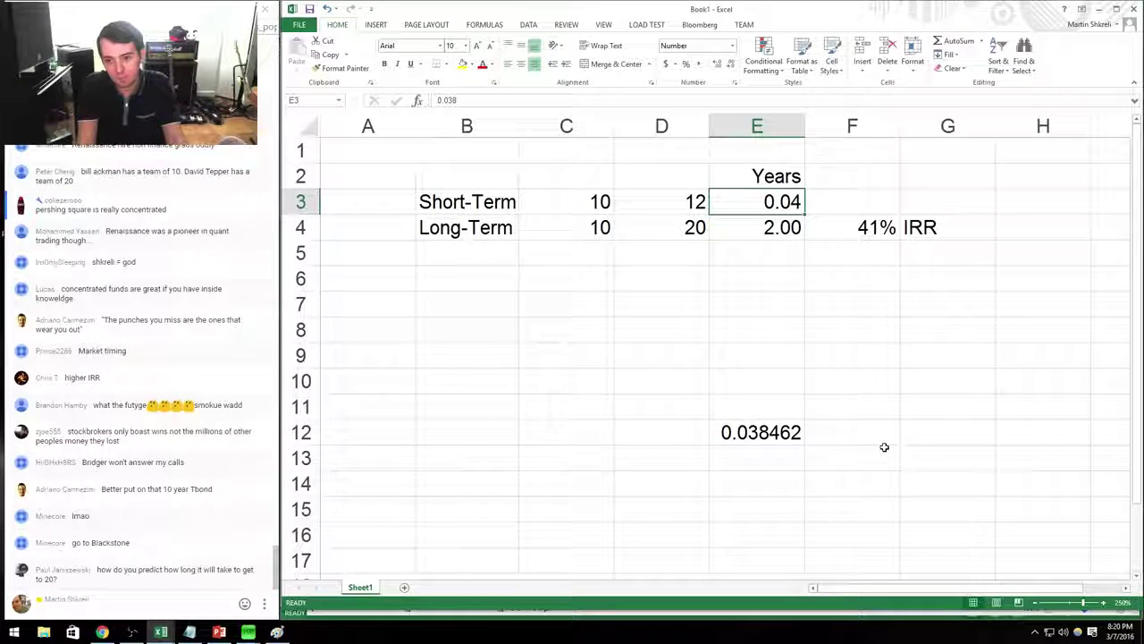
Delete the scratch 0.038462 value in E12.
{"action": "key", "text": "Down"}
{"action": "key", "text": "ctrl+Down"}
{"action": "key", "text": "Delete"}
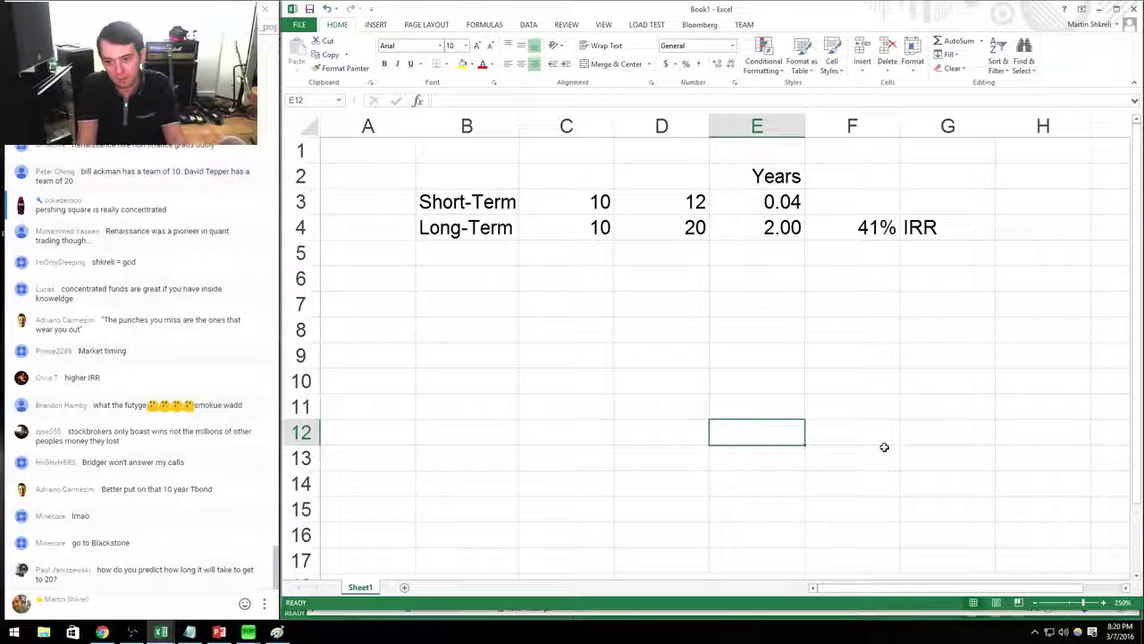
Copy the Long-Term IRR formula and IRR label to the Short-Term row, giving 12026%.
{"action": "key", "text": "Right"}
{"action": "key", "text": "ctrl+Up"}
{"action": "key", "text": "ctrl+c"}
{"action": "key", "text": "Up"}
{"action": "key", "text": "ctrl+v"}
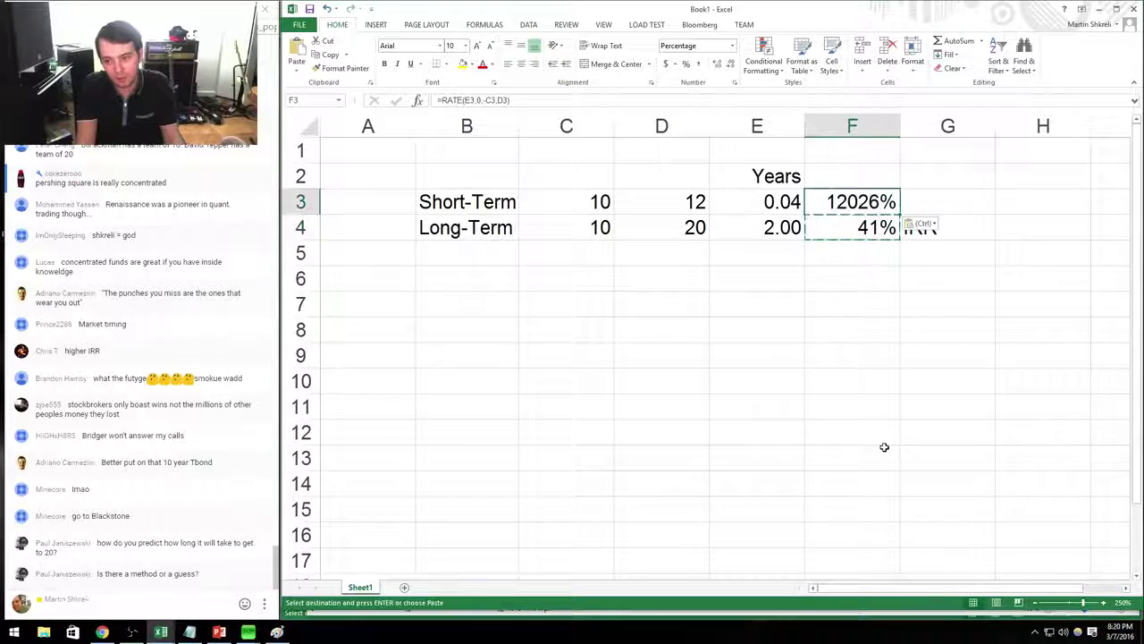
{"action": "key", "text": "Down"}
{"action": "key", "text": "Right"}
{"action": "key", "text": "ctrl+c"}
{"action": "key", "text": "Up"}
{"action": "key", "text": "ctrl+v"}
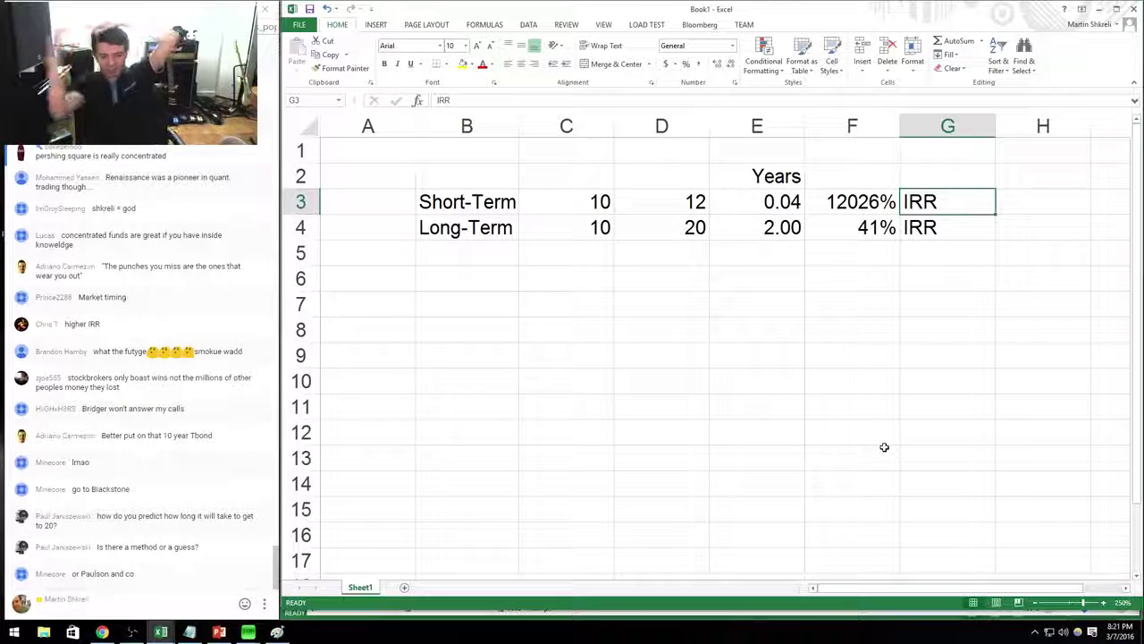
Review the Short-Term years, start and end values that feed the IRR.
{"action": "left_click", "coordinate": [760, 204]}
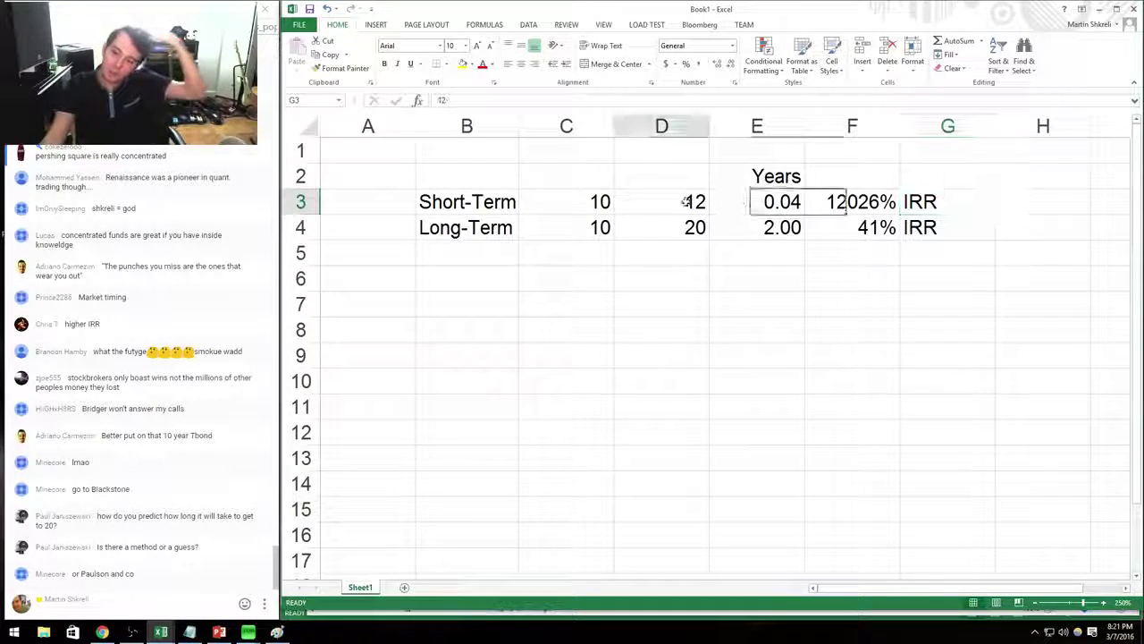
{"action": "left_click", "coordinate": [567, 201]}
{"action": "left_click", "coordinate": [572, 176]}
{"action": "left_click", "coordinate": [666, 178]}
{"action": "left_click", "coordinate": [760, 201]}
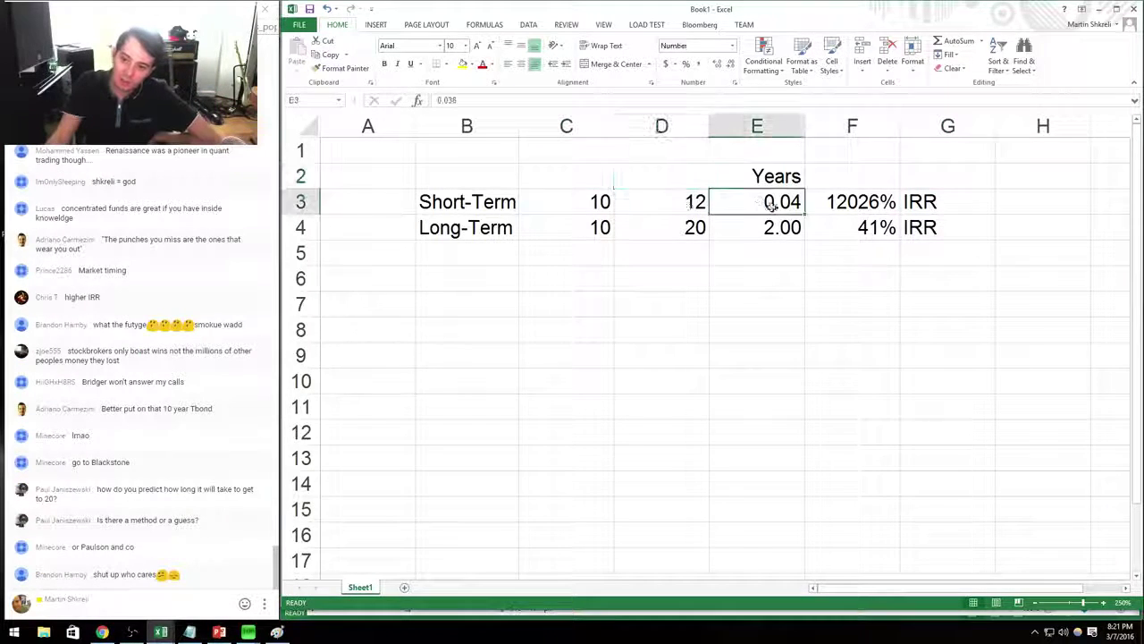
{"action": "left_click_drag", "start_coordinate": [566, 201], "coordinate": [679, 204]}
{"action": "left_click", "coordinate": [880, 183]}
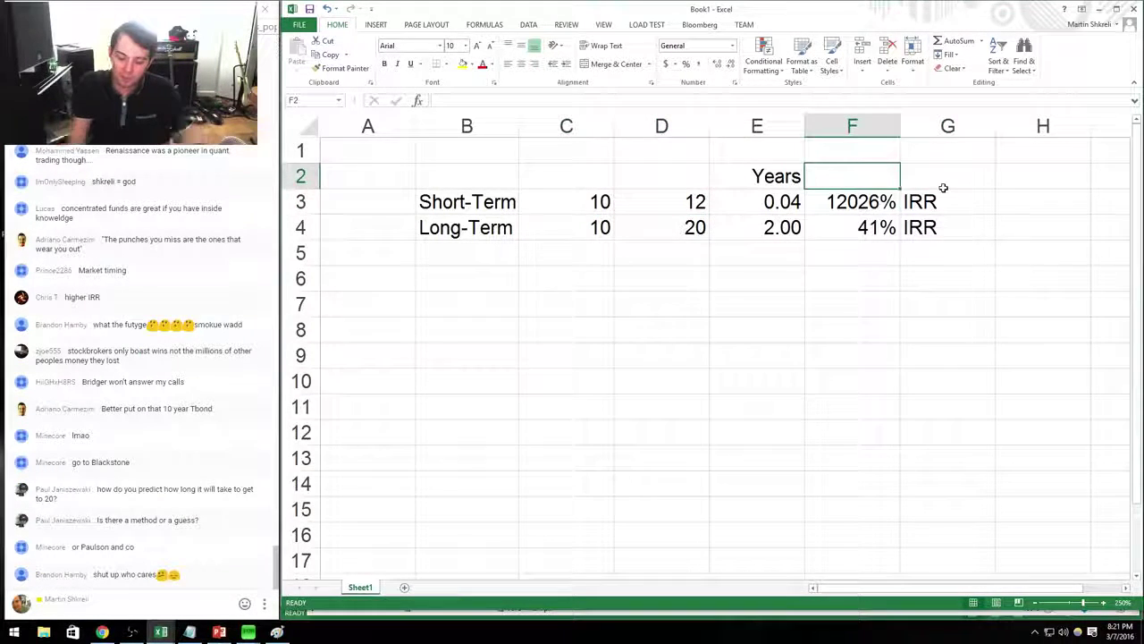
Insert a blank column before the IRR results, head it IRR, and clear the old IRR labels.
{"action": "key", "text": "ctrl+space"}
{"action": "key", "text": "ctrl+shift+plus"}
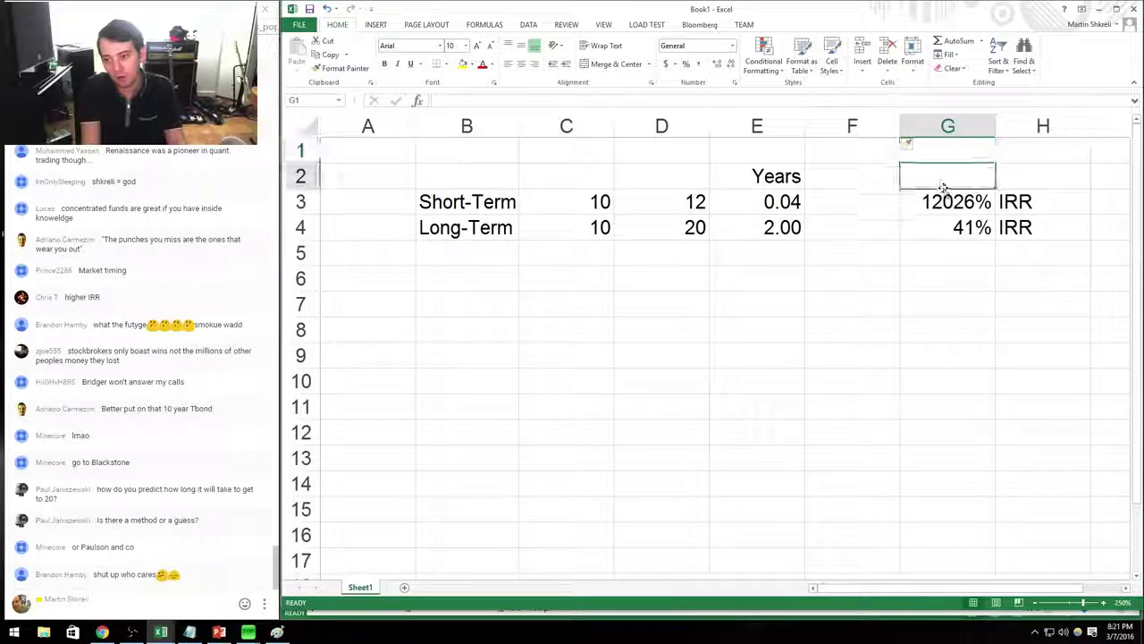
{"action": "type", "text": "IRR"}
{"action": "key", "text": "Return"}
{"action": "key", "text": "Right"}
{"action": "key", "text": "shift+Down"}
{"action": "key", "text": "Delete"}
{"action": "key", "text": "Left"}
{"action": "key", "text": "Up"}
{"action": "key", "text": "Left"}
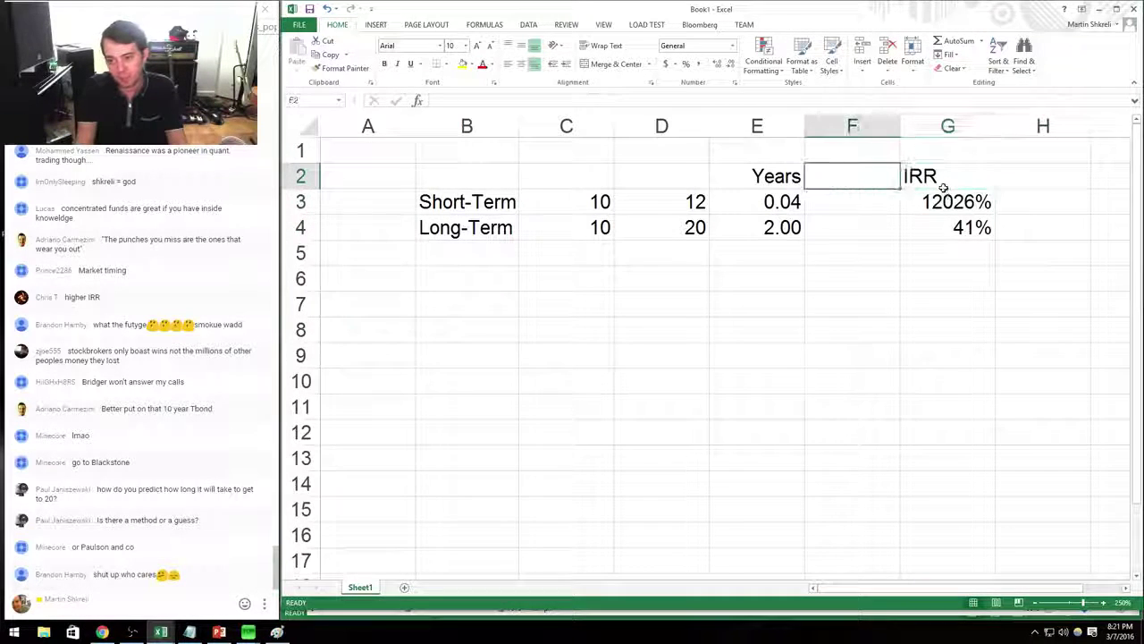
Add a Cash Return column using =D3/C3-1 for both rows, showing 20% and 100%.
{"action": "type", "text": "Cash Ret"}
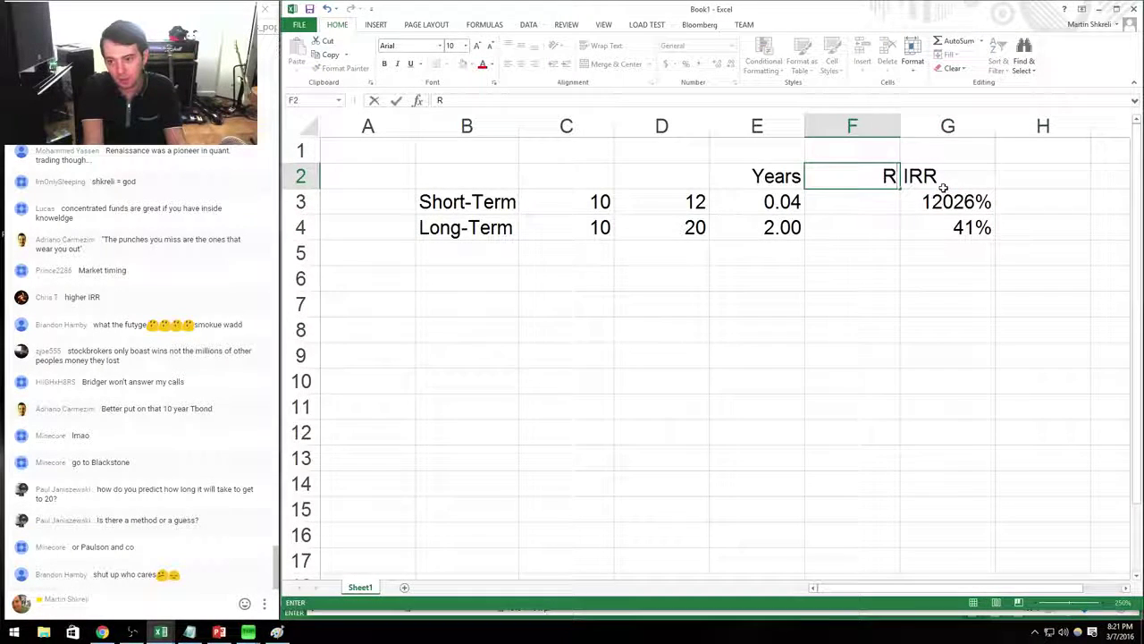
{"action": "type", "text": "urn"}
{"action": "key", "text": "Return"}
{"action": "type", "text": "="}
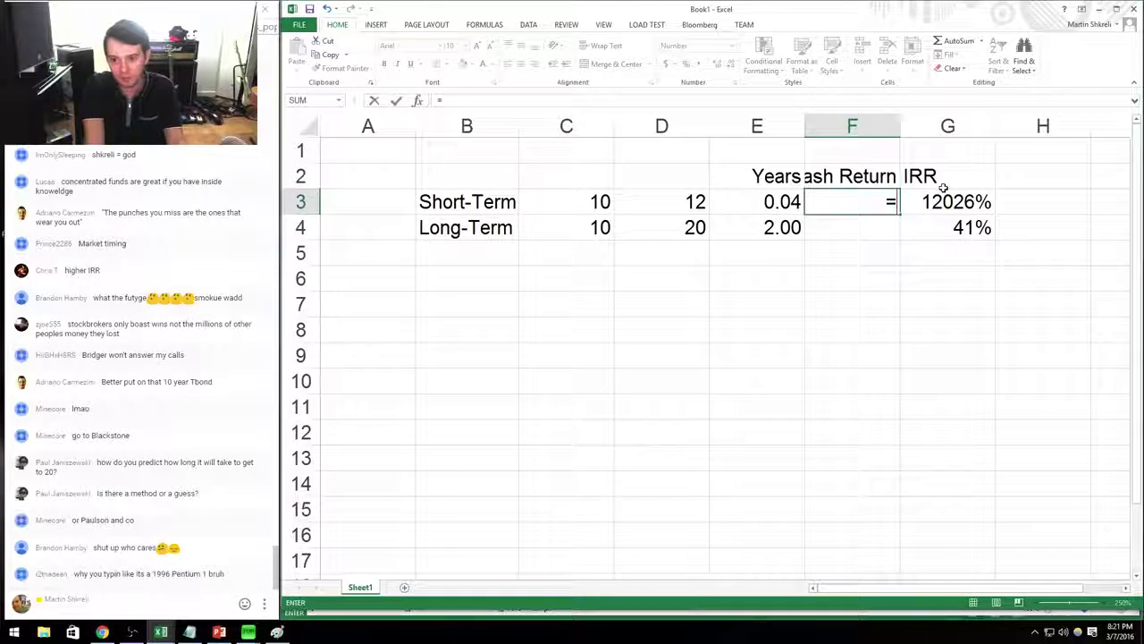
{"action": "key", "text": "Left"}
{"action": "key", "text": "Left"}
{"action": "type", "text": "/"}
{"action": "key", "text": "Left"}
{"action": "key", "text": "Left"}
{"action": "key", "text": "Left"}
{"action": "key", "text": "ctrl+Return"}
{"action": "key", "text": "ctrl+shift+5"}
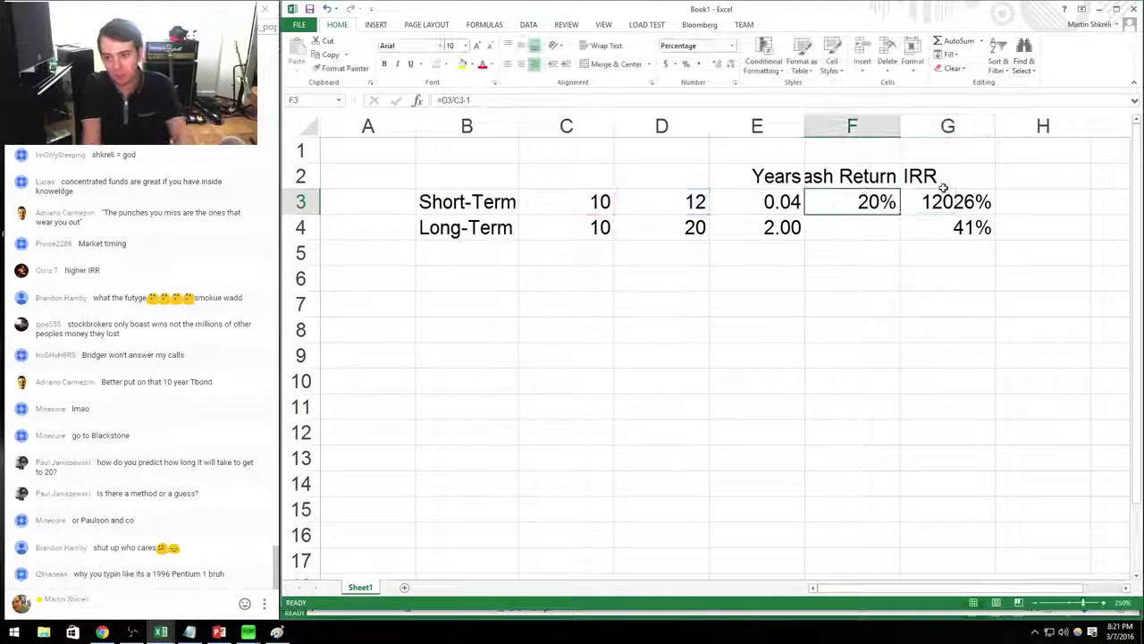
{"action": "key", "text": "ctrl+c"}
{"action": "key", "text": "Down"}
{"action": "key", "text": "ctrl+v"}
Bold the Short-Term row from B3 to G3.
{"action": "key", "text": "Up"}
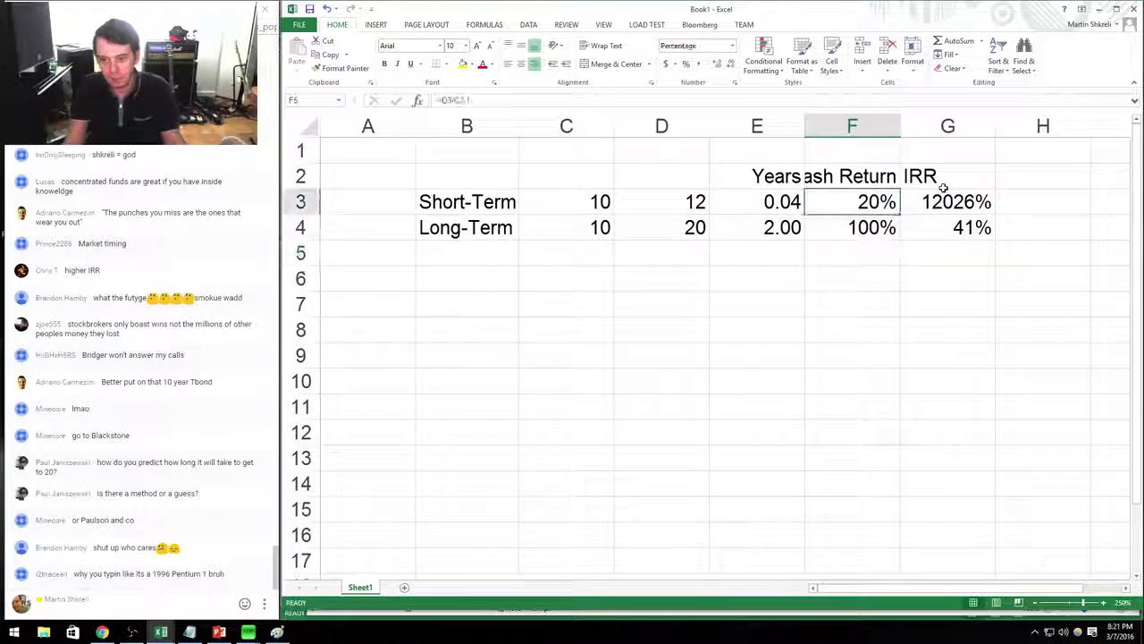
{"action": "key", "text": "ctrl+Left"}
{"action": "key", "text": "ctrl+shift+Right"}
{"action": "key", "text": "ctrl+b"}
{"action": "key", "text": "Down"}
{"action": "key", "text": "Down"}
{"action": "key", "text": "Down"}
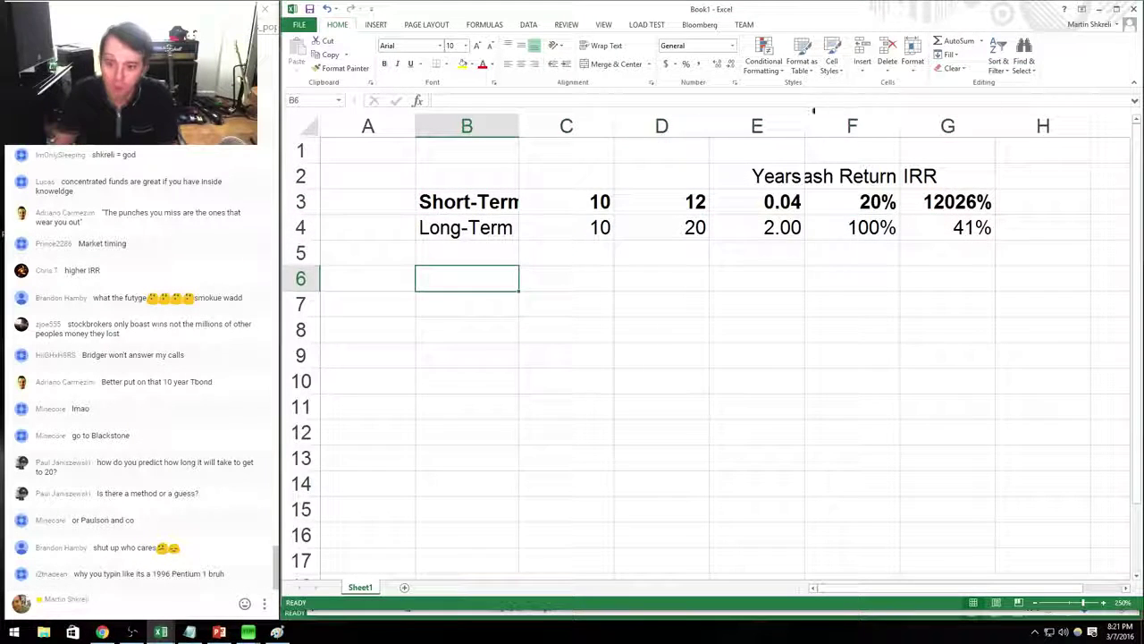
Widen columns F and G and centre the Years, Cash Return and IRR figures.
{"action": "left_click_drag", "start_coordinate": [900, 119], "coordinate": [945, 121]}
{"action": "left_click_drag", "start_coordinate": [1041, 120], "coordinate": [757, 126]}
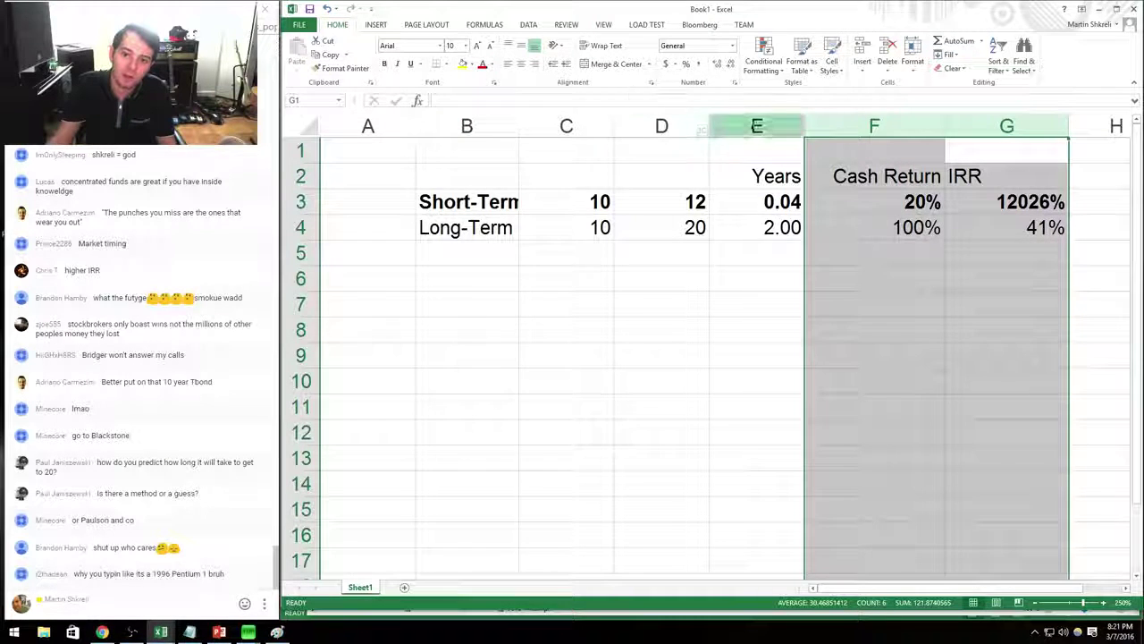
{"action": "left_click", "coordinate": [522, 63]}
{"action": "left_click", "coordinate": [888, 309]}
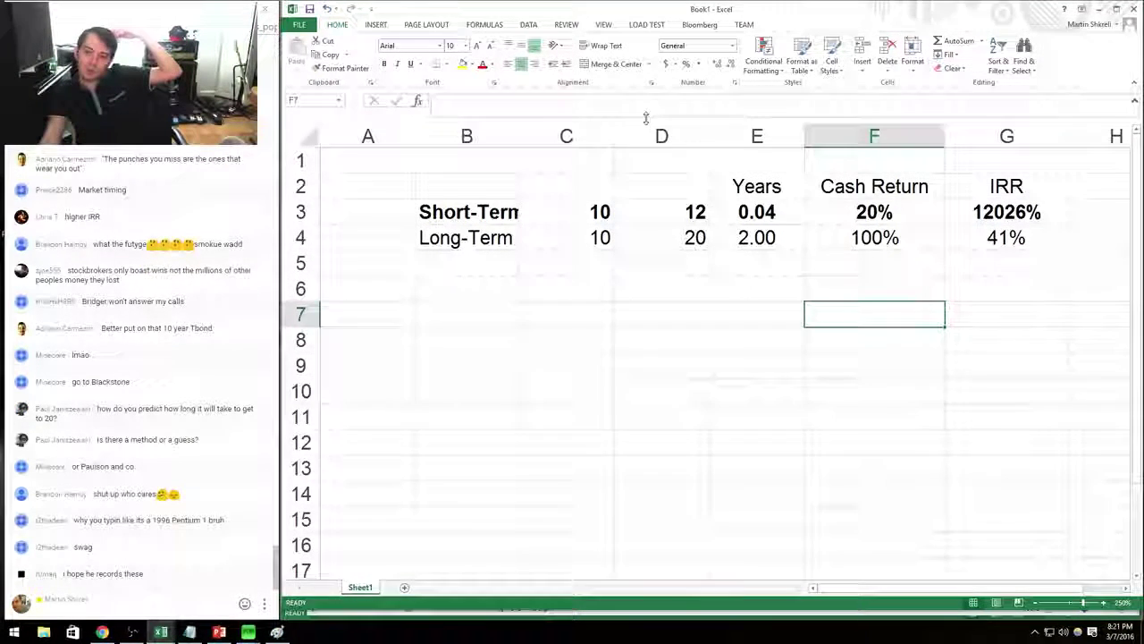
Centre the values in columns C and D.
{"action": "left_click_drag", "start_coordinate": [585, 126], "coordinate": [658, 126]}
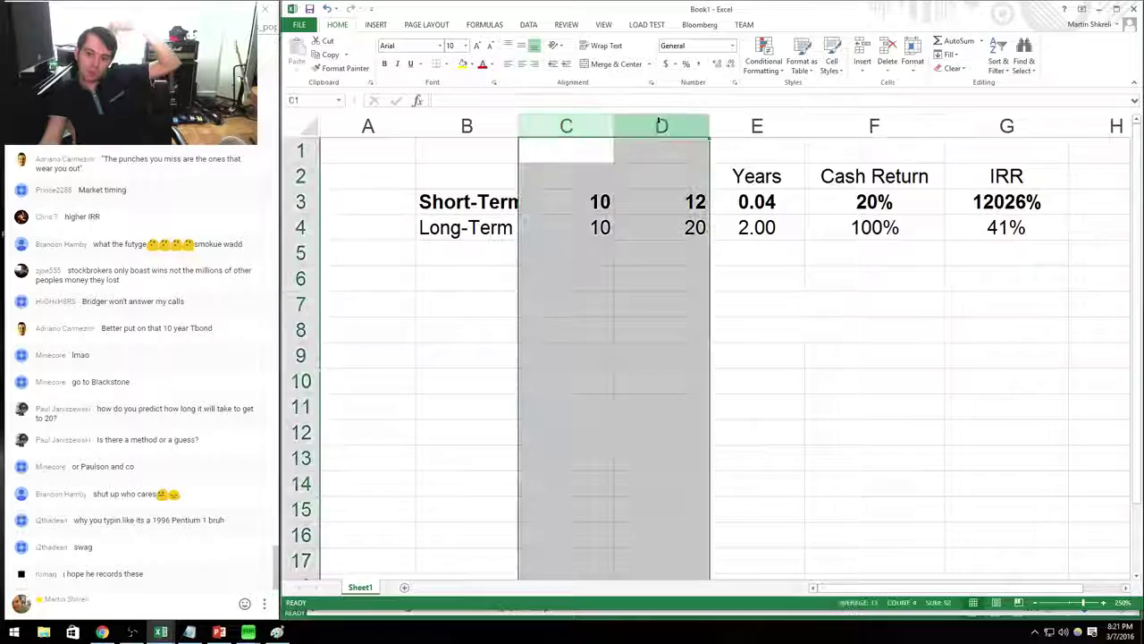
{"action": "left_click", "coordinate": [521, 63]}
{"action": "left_click", "coordinate": [667, 258]}
{"action": "left_click", "coordinate": [668, 205]}
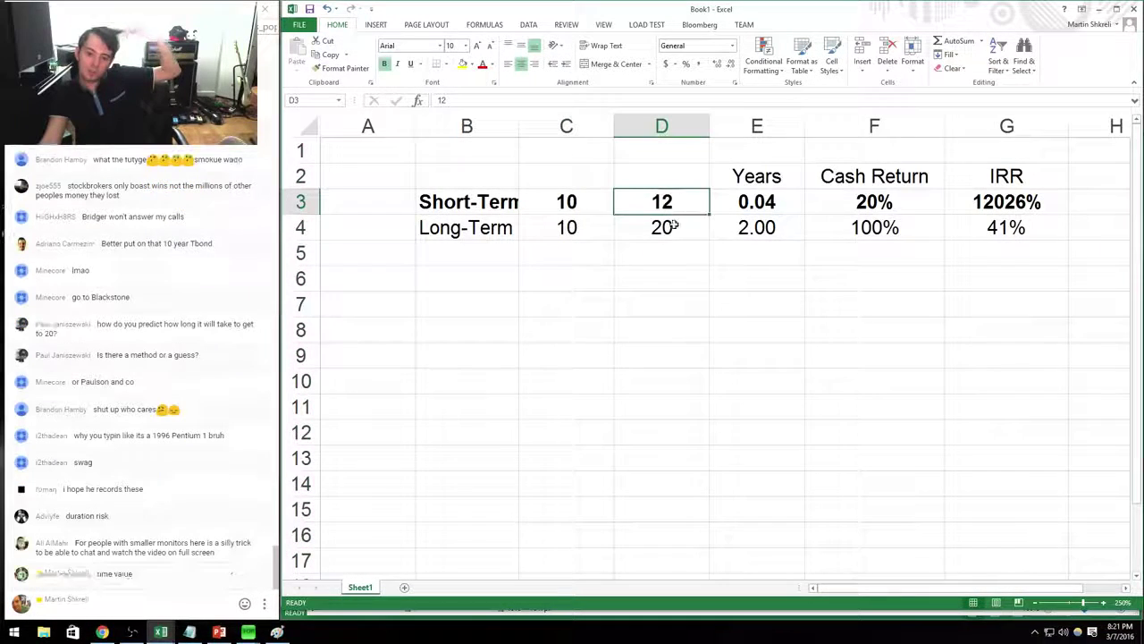
{"action": "left_click", "coordinate": [540, 261]}
Narrow column A and widen column B so Short-Term fits.
{"action": "left_click_drag", "start_coordinate": [416, 127], "coordinate": [377, 126]}
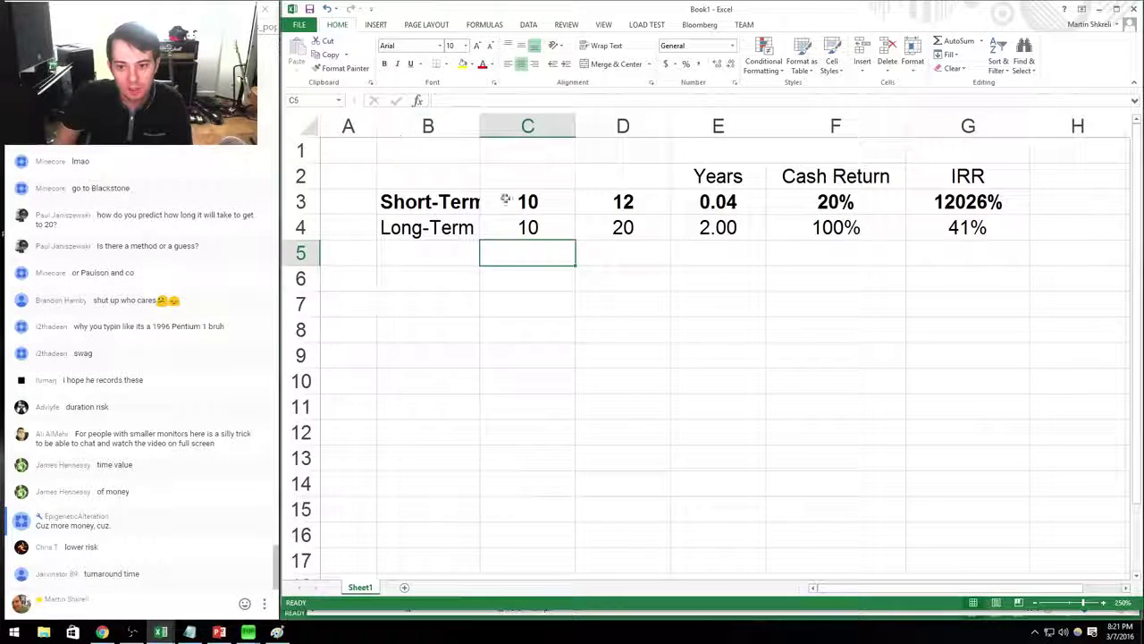
{"action": "left_click_drag", "start_coordinate": [480, 126], "coordinate": [504, 126]}
{"action": "key", "text": "Up"}
{"action": "key", "text": "Up"}
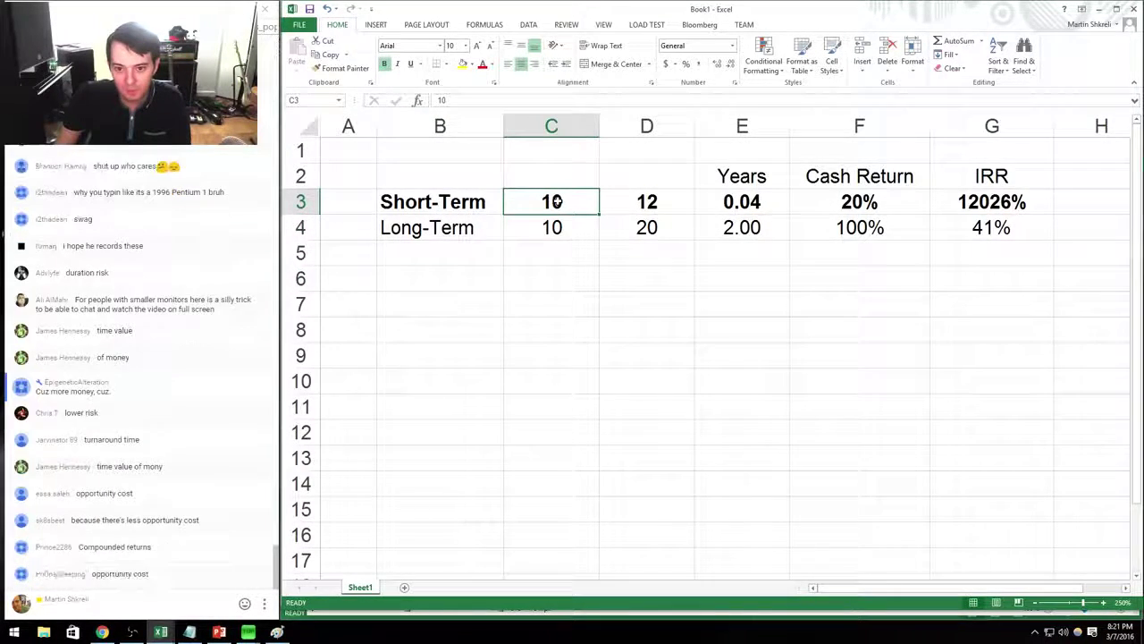
Select and review the Short-Term and Long-Term figures in rows 3 and 4.
{"action": "left_click", "coordinate": [651, 196]}
{"action": "left_click", "coordinate": [563, 193]}
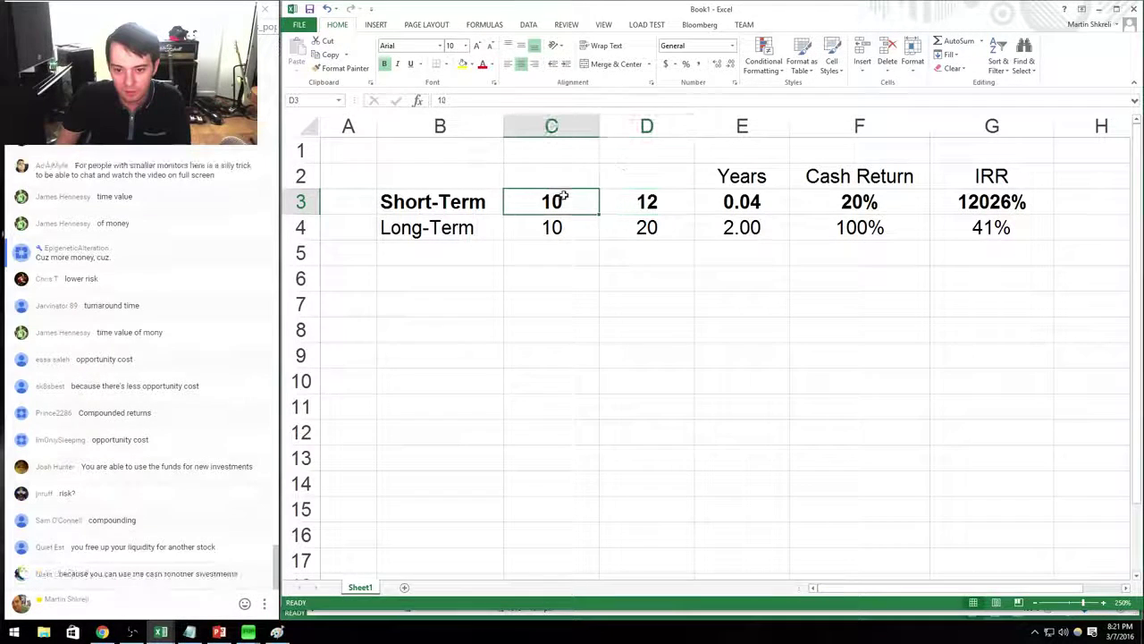
{"action": "left_click", "coordinate": [651, 196]}
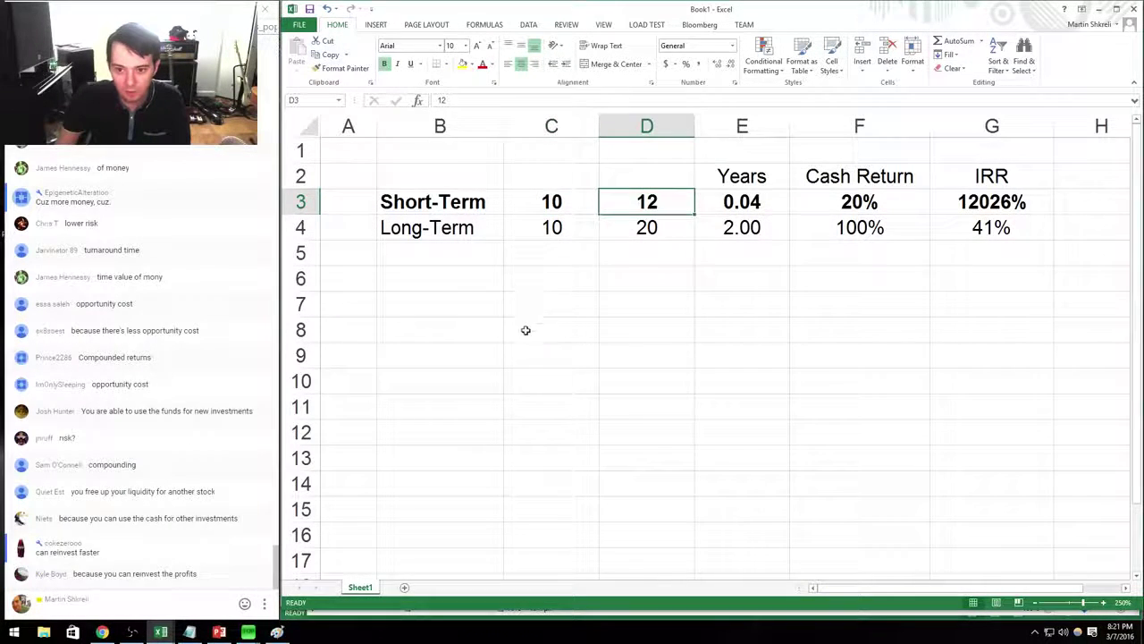
{"action": "left_click", "coordinate": [484, 309]}
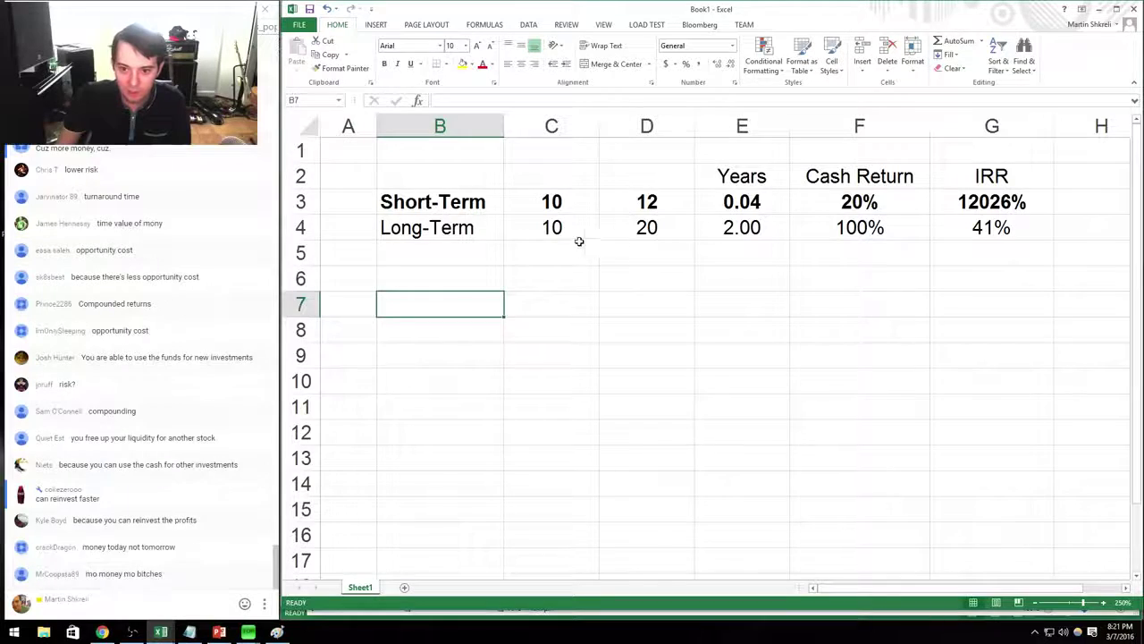
{"action": "left_click_drag", "start_coordinate": [582, 234], "coordinate": [631, 235]}
{"action": "left_click_drag", "start_coordinate": [483, 228], "coordinate": [953, 238]}
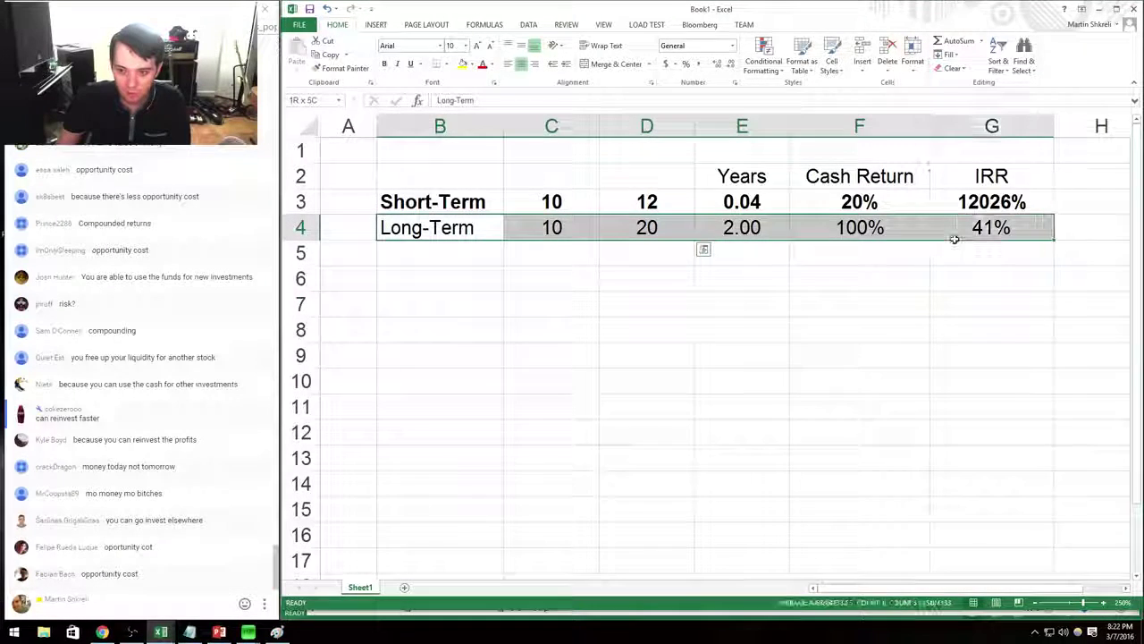
{"action": "left_click", "coordinate": [921, 312]}
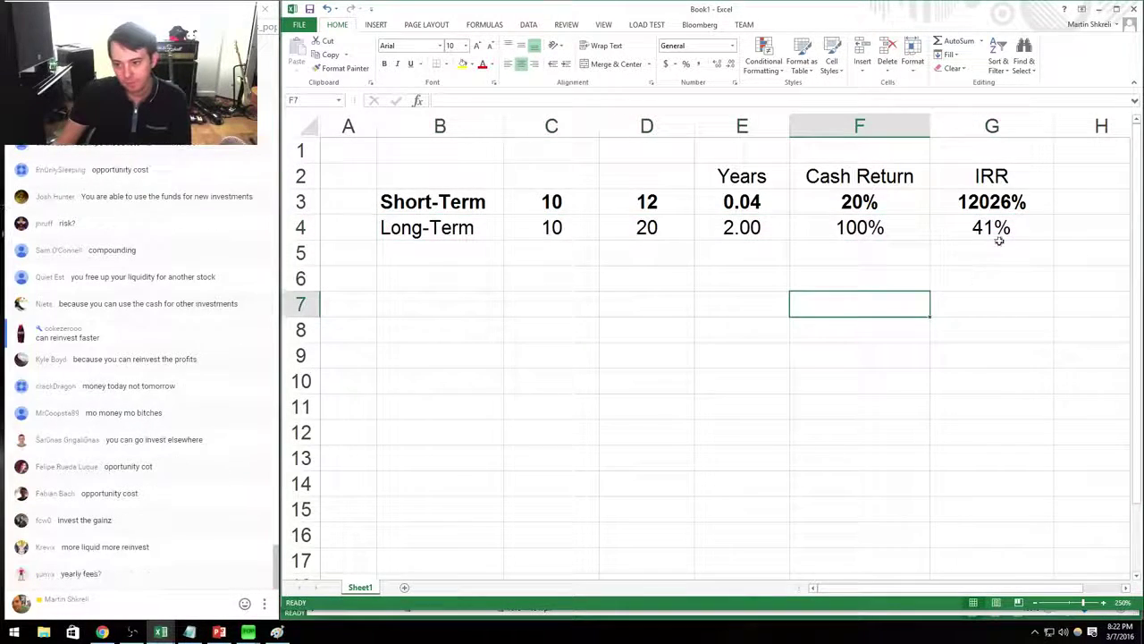
{"action": "left_click_drag", "start_coordinate": [990, 206], "coordinate": [586, 207]}
{"action": "left_click", "coordinate": [586, 206]}
{"action": "mouse_move", "coordinate": [429, 229]}
{"action": "left_mouse_down"}
{"action": "mouse_move", "coordinate": [1041, 228]}
{"action": "mouse_move", "coordinate": [325, 172]}
{"action": "mouse_move", "coordinate": [1043, 235]}
{"action": "mouse_move", "coordinate": [442, 294]}
{"action": "mouse_move", "coordinate": [393, 230]}
{"action": "mouse_move", "coordinate": [438, 227]}
{"action": "left_mouse_up"}
Bring up the Investing Basics slide 28 and select its two alpha conjecture sub-bullets.
{"action": "key", "text": "alt+Tab"}
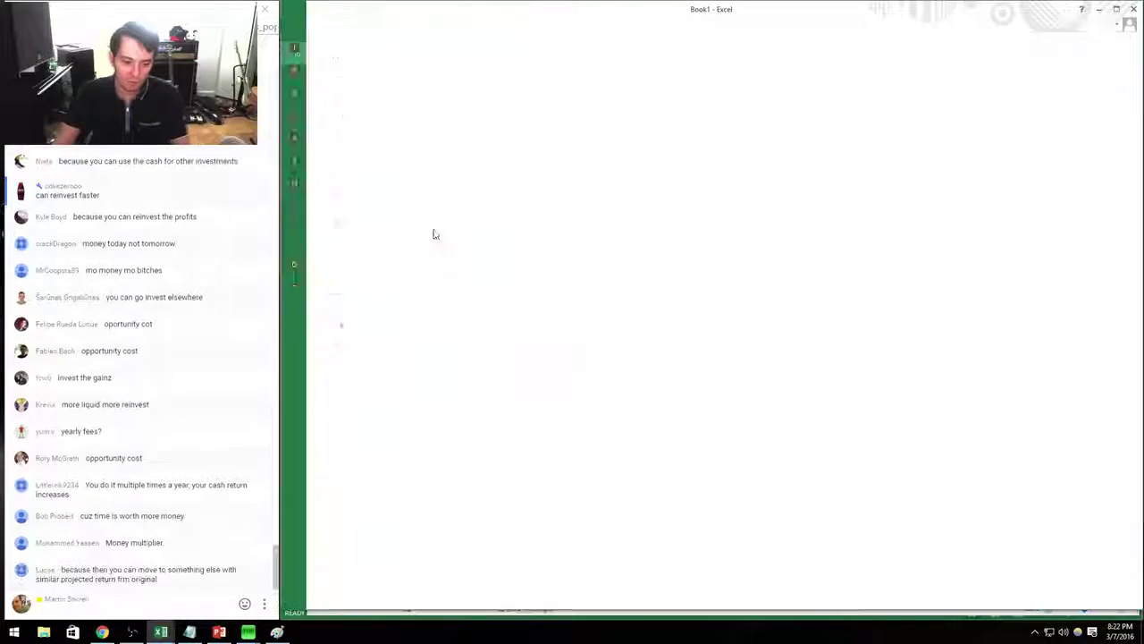
{"action": "key", "text": "alt+Tab"}
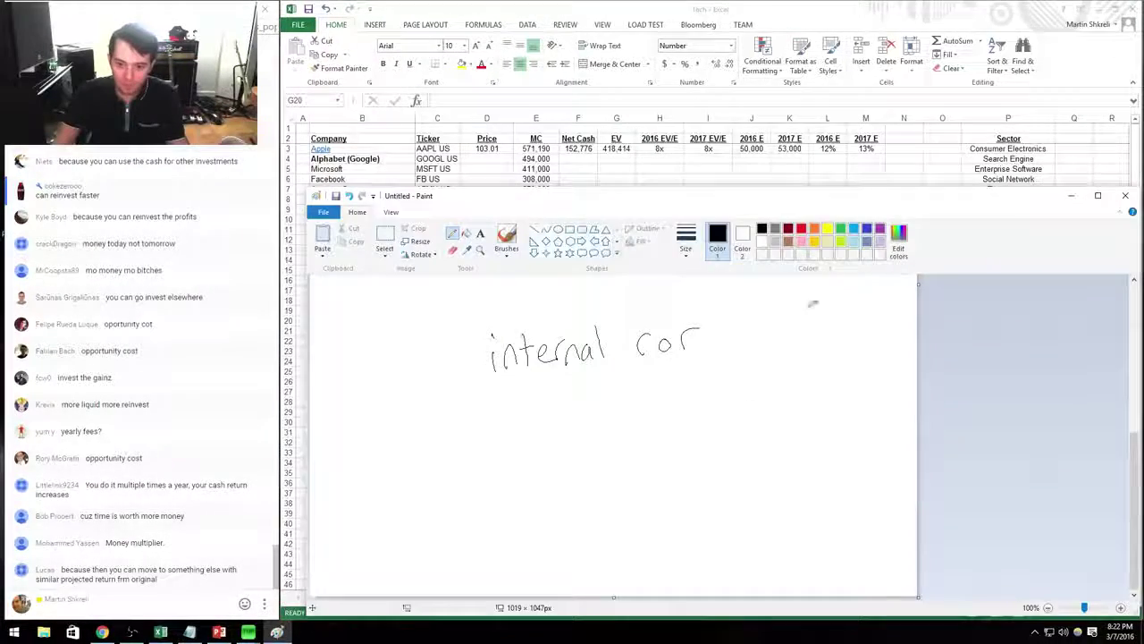
{"action": "key", "text": "alt+Tab"}
{"action": "key", "text": "alt+Tab"}
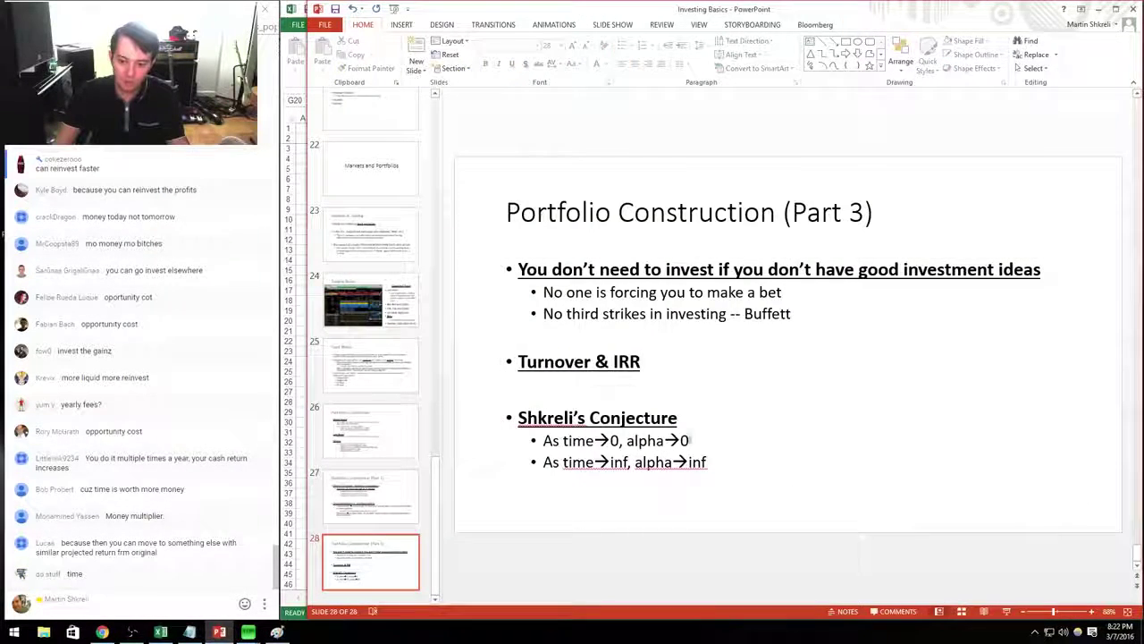
{"action": "left_click_drag", "start_coordinate": [693, 440], "coordinate": [542, 440]}
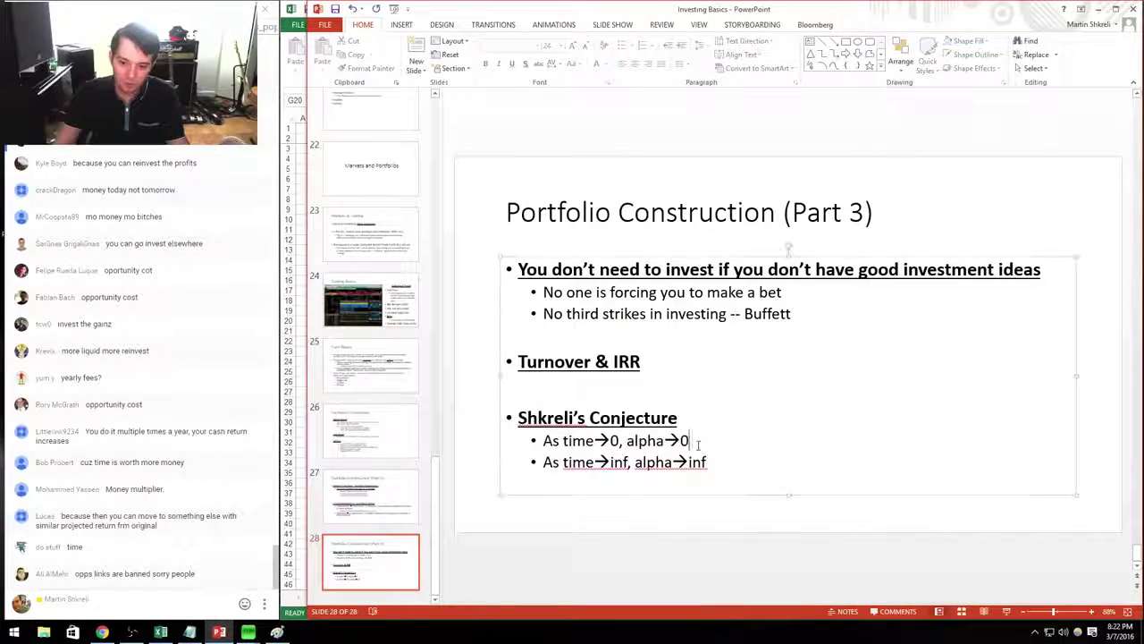
{"action": "left_click_drag", "start_coordinate": [690, 439], "coordinate": [738, 467]}
Load SPY's 7 March intraday chart with GIP and zoom and pan its afternoon time range.
{"action": "key", "text": "alt+Tab"}
{"action": "key", "text": "alt+Tab"}
{"action": "key", "text": "alt+Tab"}
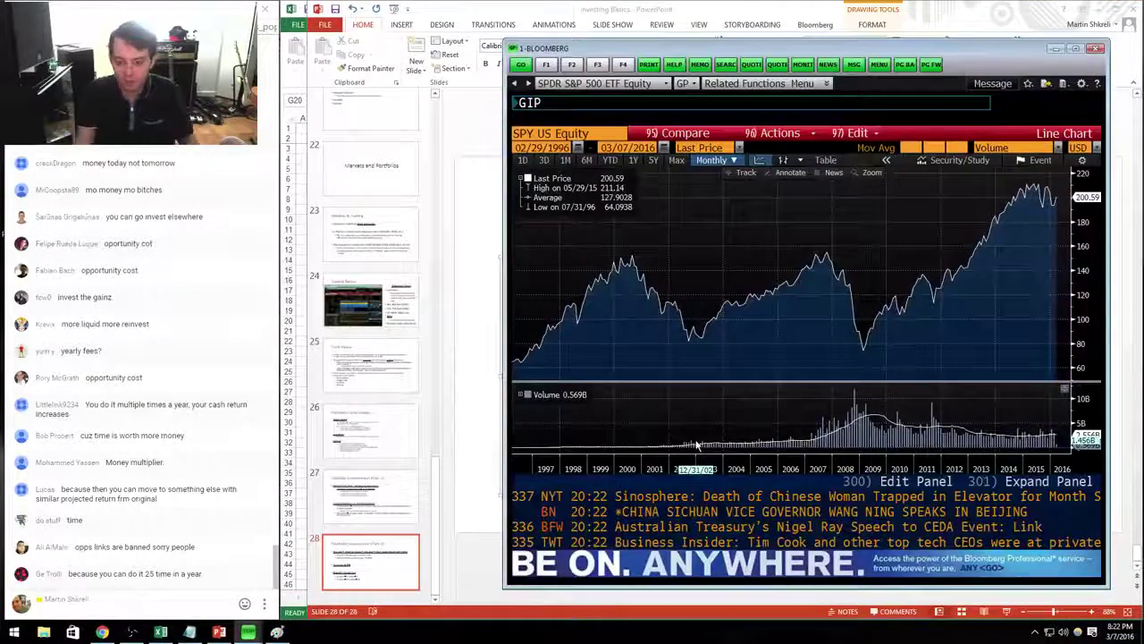
{"action": "key", "text": "Return"}
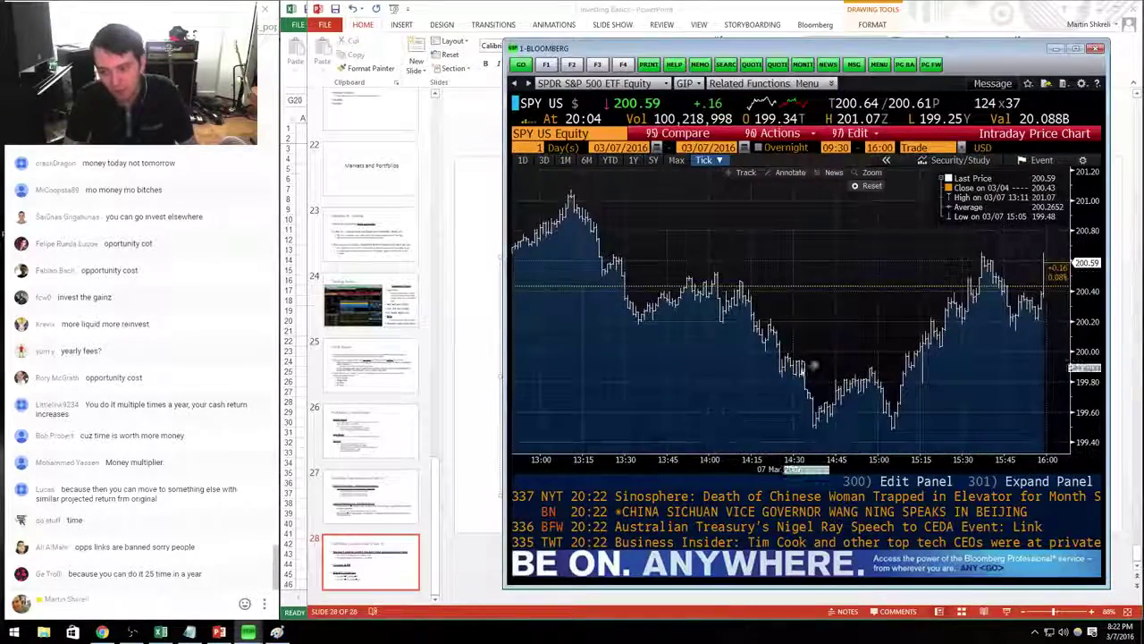
{"action": "left_click_drag", "start_coordinate": [814, 366], "coordinate": [1065, 367]}
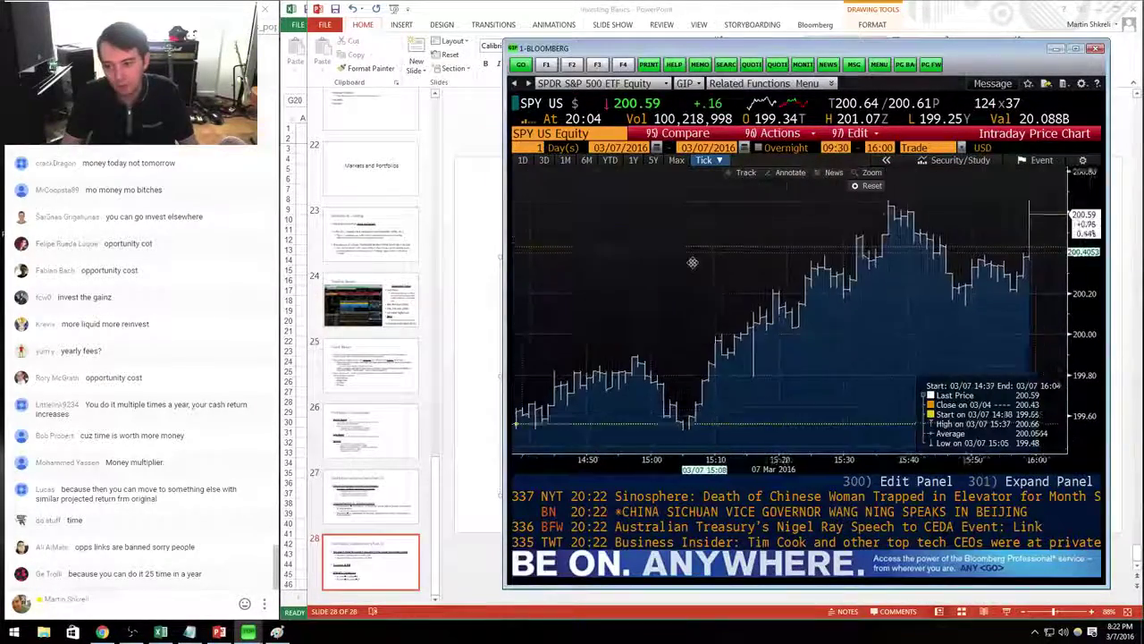
{"action": "left_click_drag", "start_coordinate": [692, 262], "coordinate": [554, 286]}
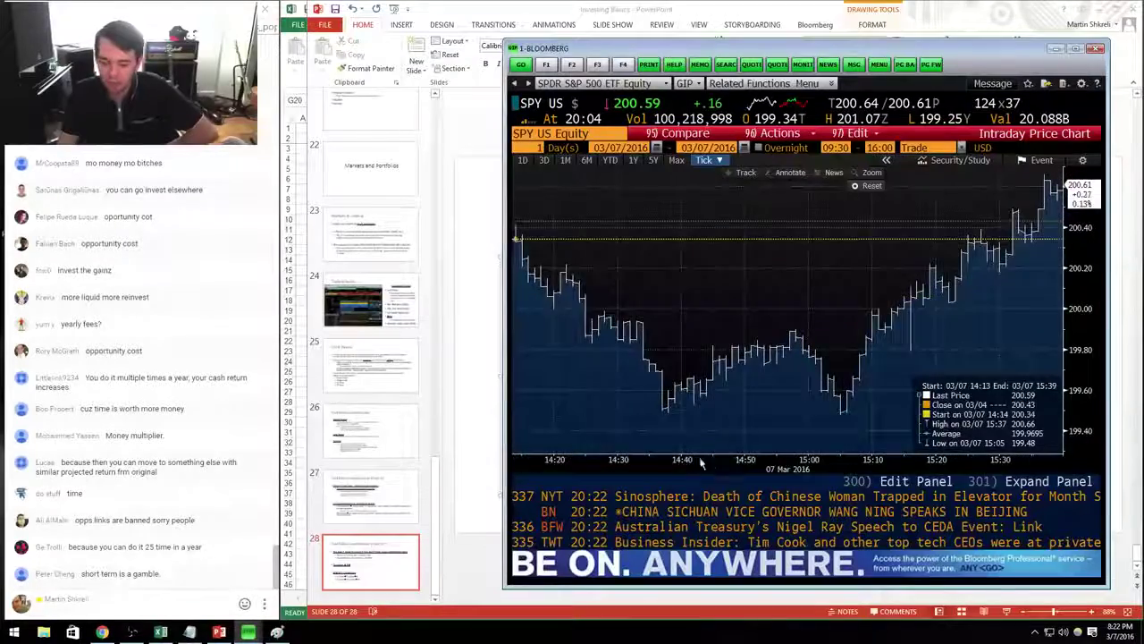
{"action": "left_click_drag", "start_coordinate": [701, 463], "coordinate": [769, 462]}
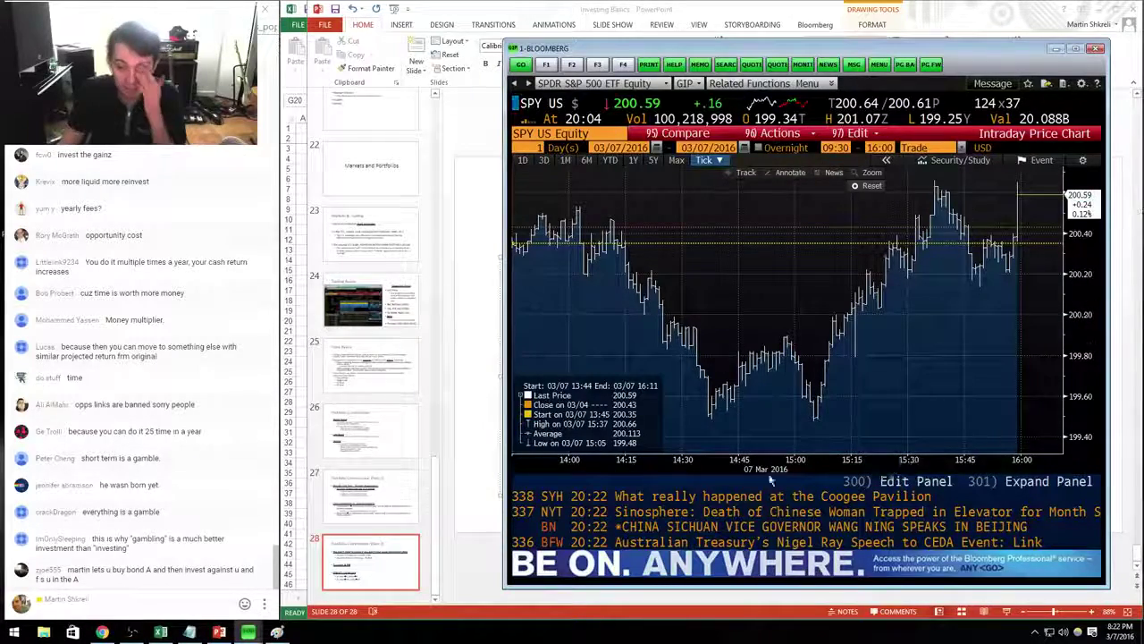
Zoom the SPY intraday chart into roughly 14:51–15:26, then return to the Portfolio Construction slide.
{"action": "key", "text": "alt+Tab"}
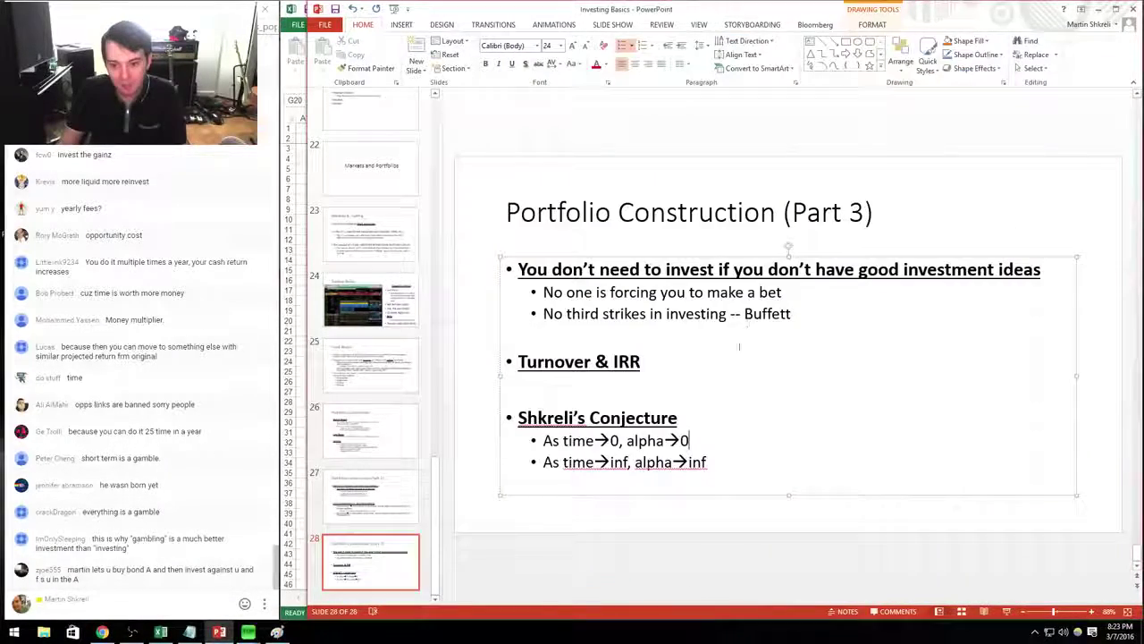
{"action": "left_click", "coordinate": [739, 523]}
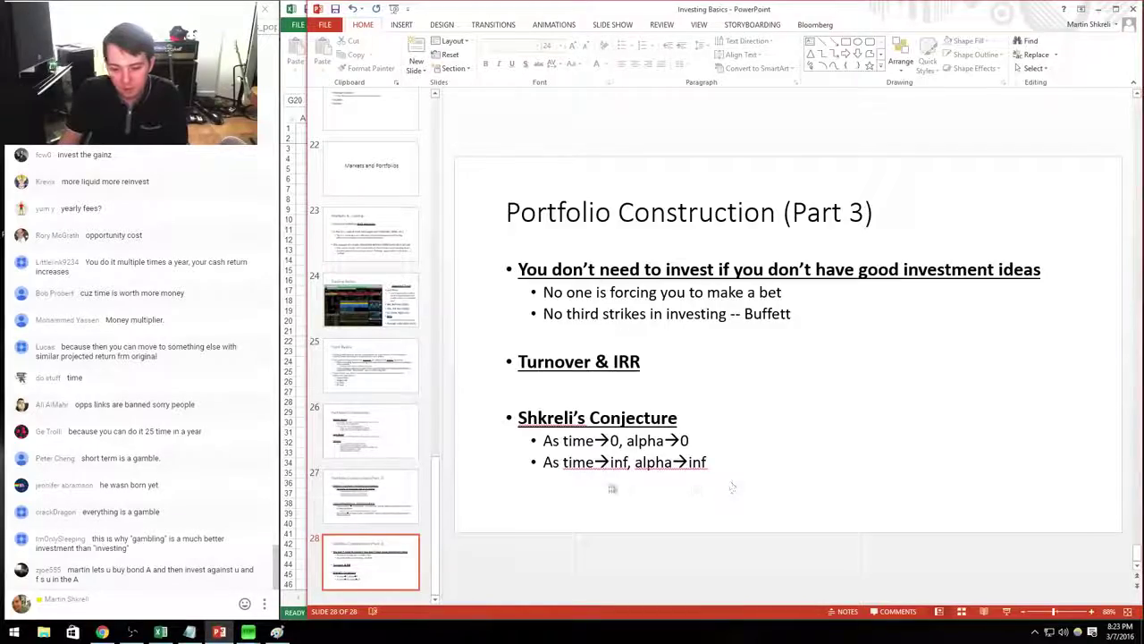
{"action": "key", "text": "alt+Tab"}
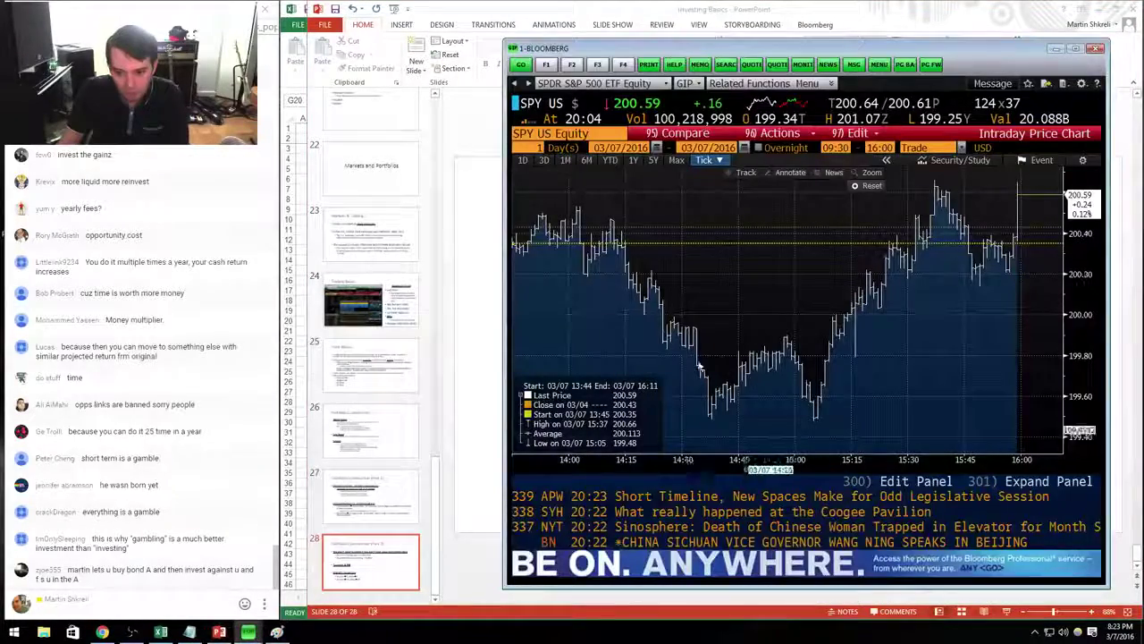
{"action": "scroll", "coordinate": [652, 324], "scroll_direction": "up", "scroll_amount": 3}
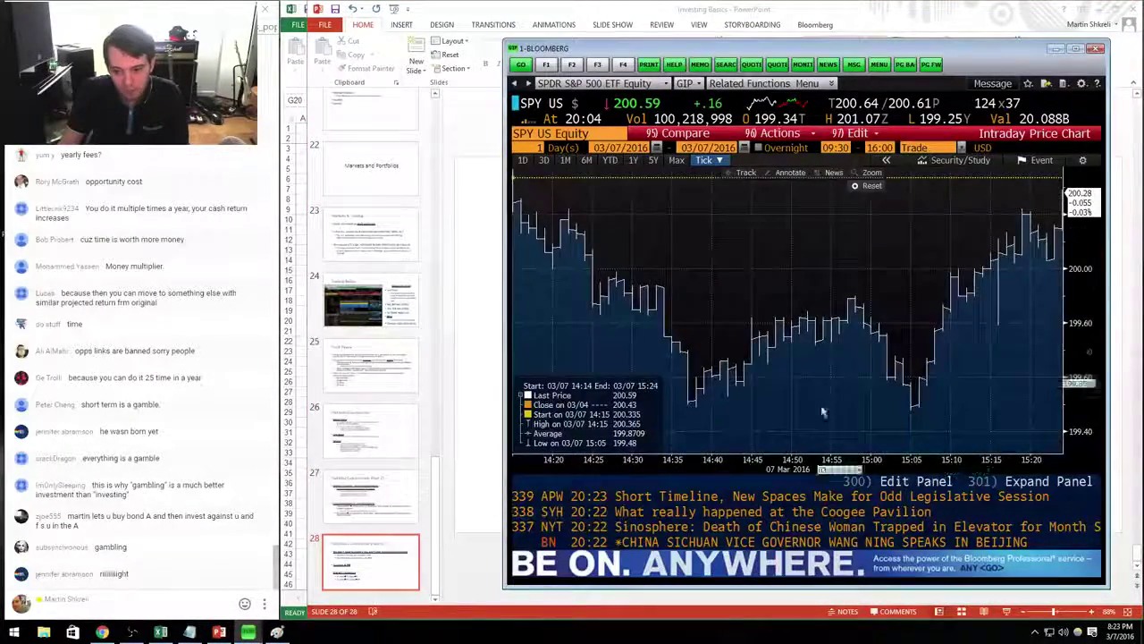
{"action": "scroll", "coordinate": [767, 246], "scroll_direction": "up", "scroll_amount": 2}
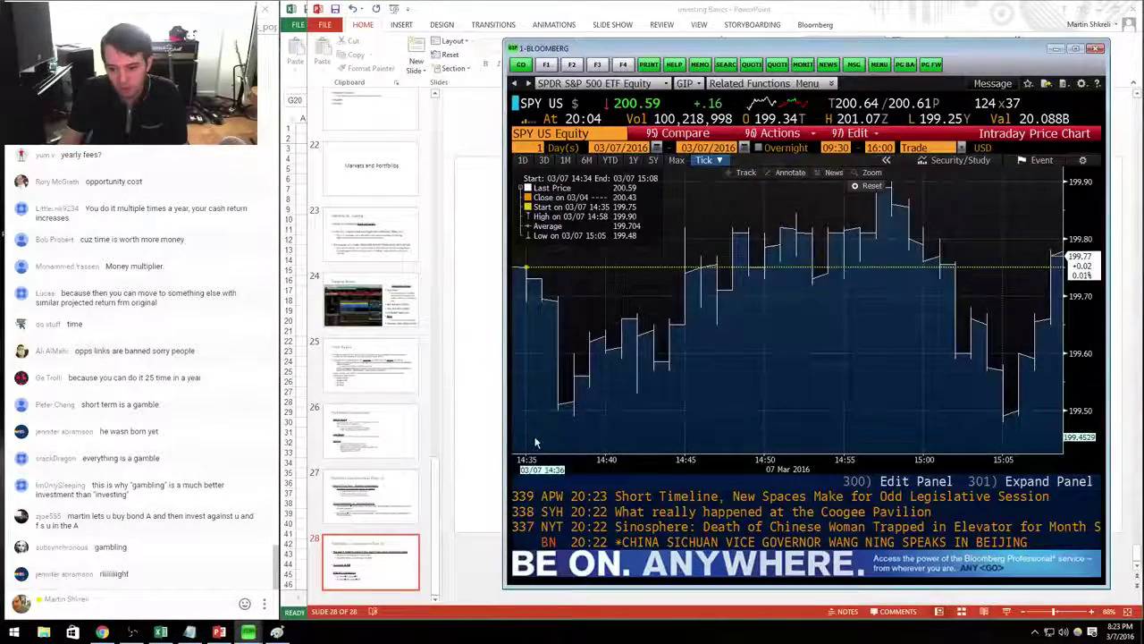
{"action": "left_click_drag", "start_coordinate": [767, 245], "coordinate": [676, 366]}
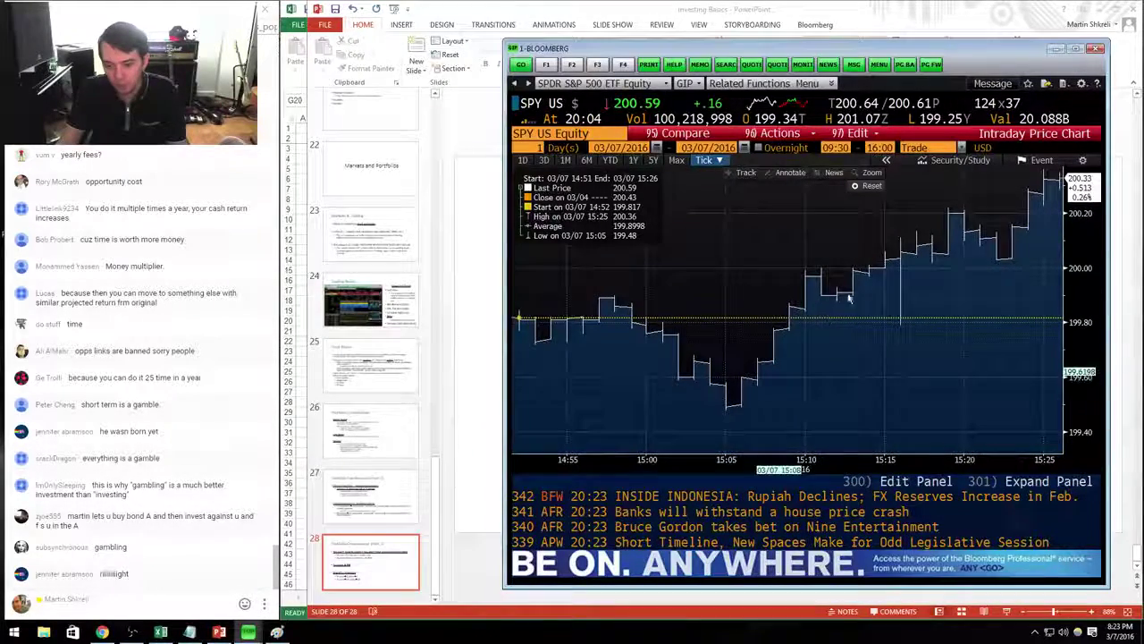
{"action": "key", "text": "alt+Tab"}
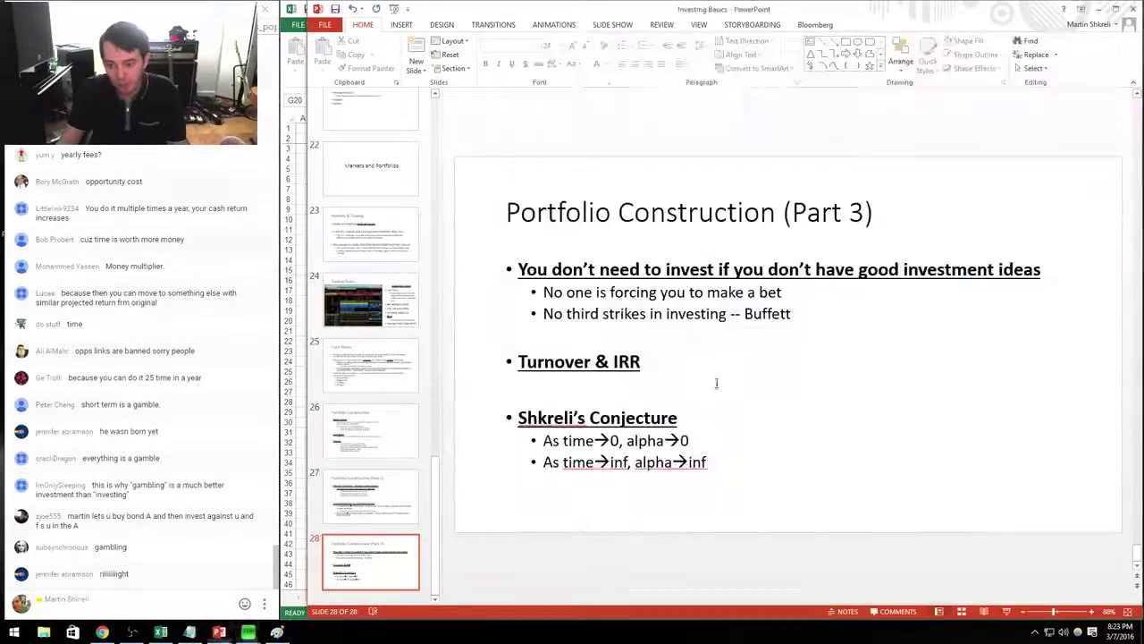
{"action": "left_click", "coordinate": [707, 478]}
Chart Coca-Cola's monthly price history in Bloomberg with KO <Equity> GP M.
{"action": "key", "text": "alt+Tab"}
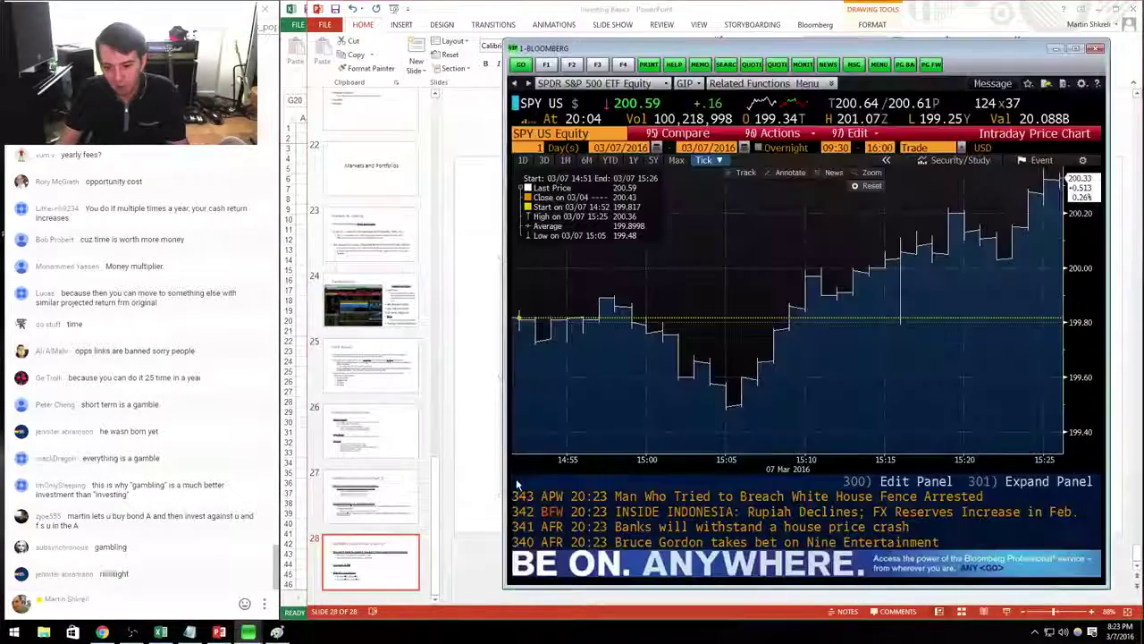
{"action": "type", "text": "KO"}
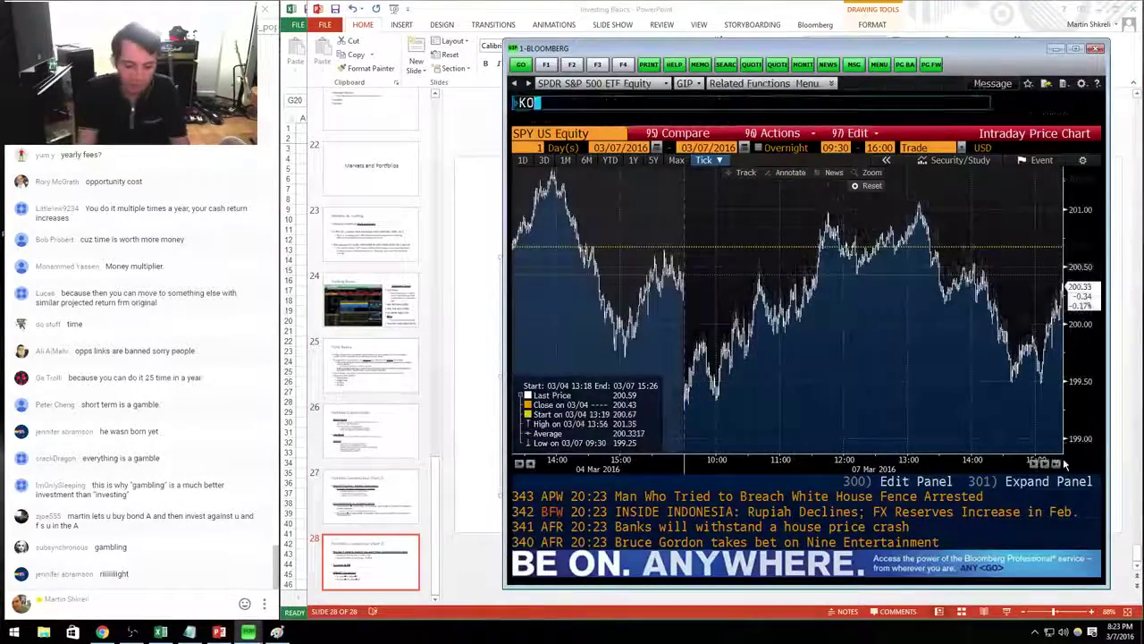
{"action": "key", "text": "F8"}
{"action": "type", "text": "GP M"}
{"action": "key", "text": "Return"}
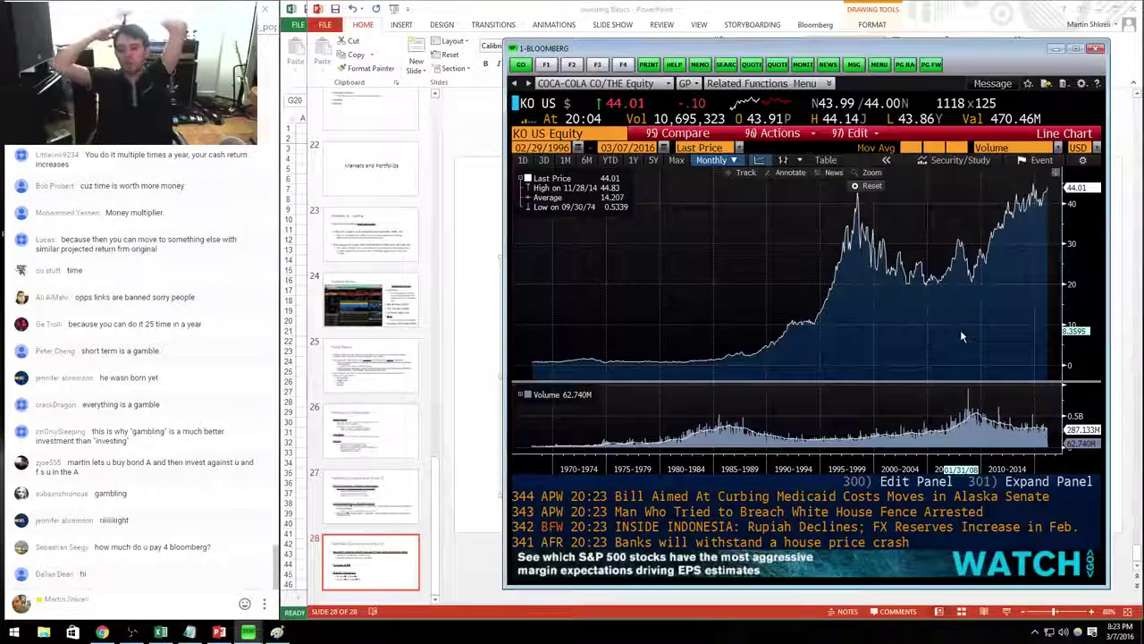
Hide Bloomberg, scroll the slides back to the start, and bring up the Tech workbook.
{"action": "left_click", "coordinate": [1057, 49]}
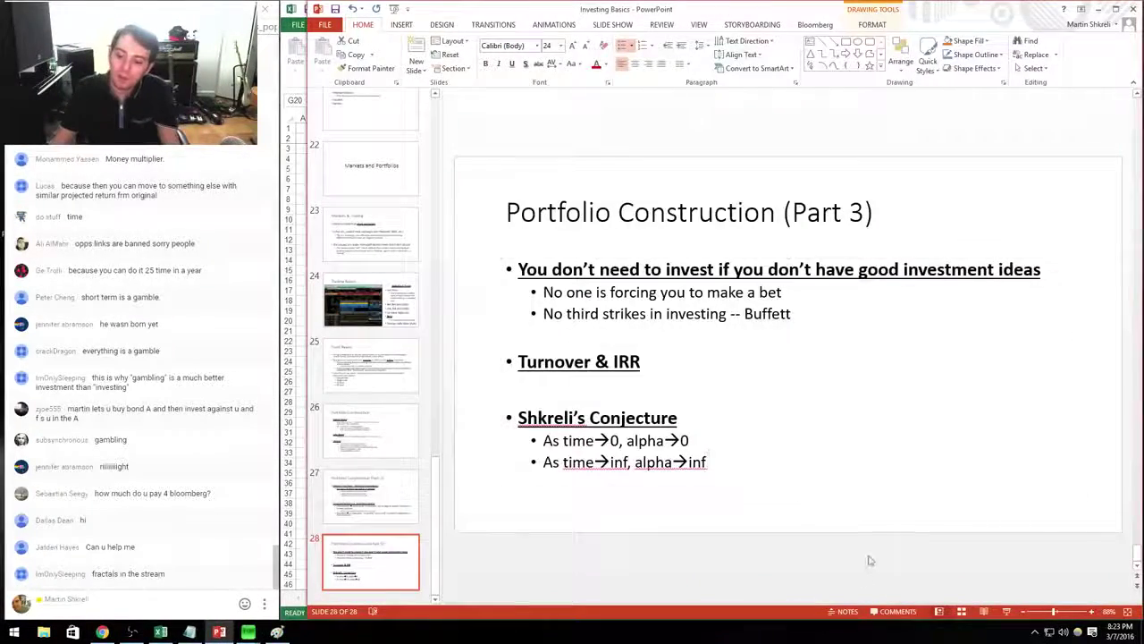
{"action": "scroll", "coordinate": [869, 552], "scroll_direction": "up", "scroll_amount": 16}
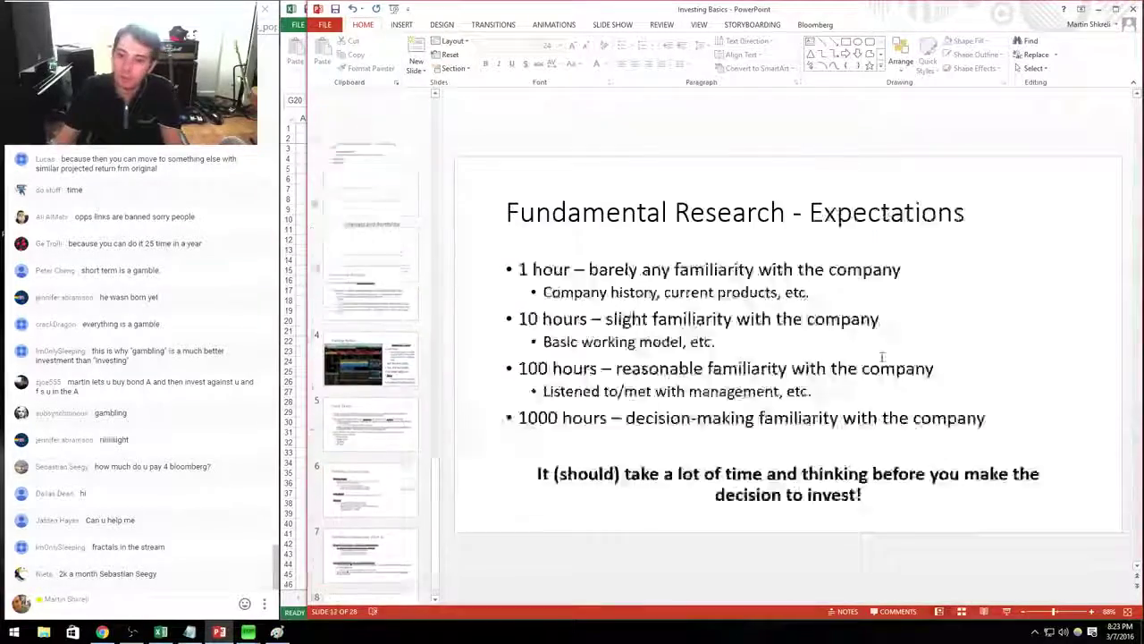
{"action": "scroll", "coordinate": [869, 357], "scroll_direction": "up", "scroll_amount": 11}
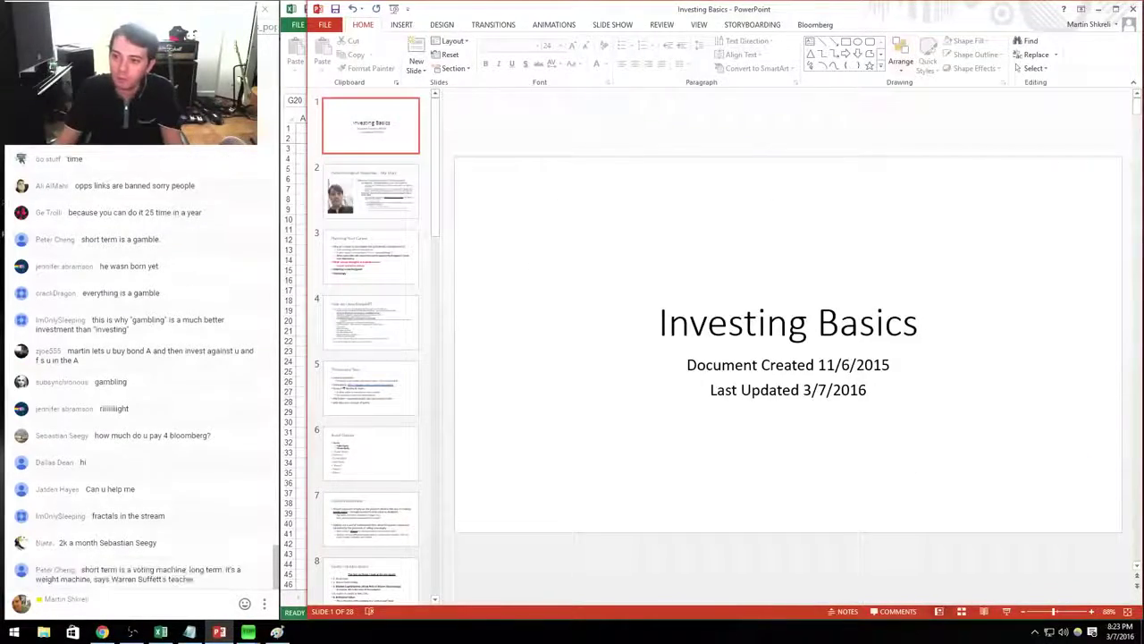
{"action": "key", "text": "alt+Tab"}
Select Microsoft's row in the Tech workbook's company table.
{"action": "left_click", "coordinate": [751, 362]}
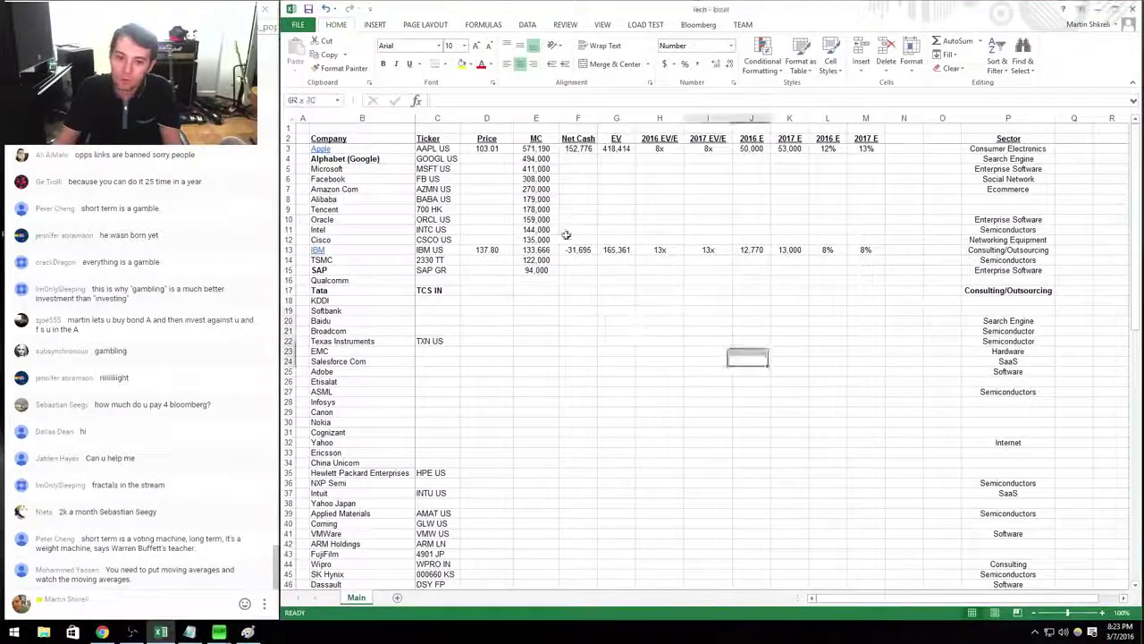
{"action": "key", "text": "ctrl+shift+Home"}
{"action": "left_click", "coordinate": [708, 259]}
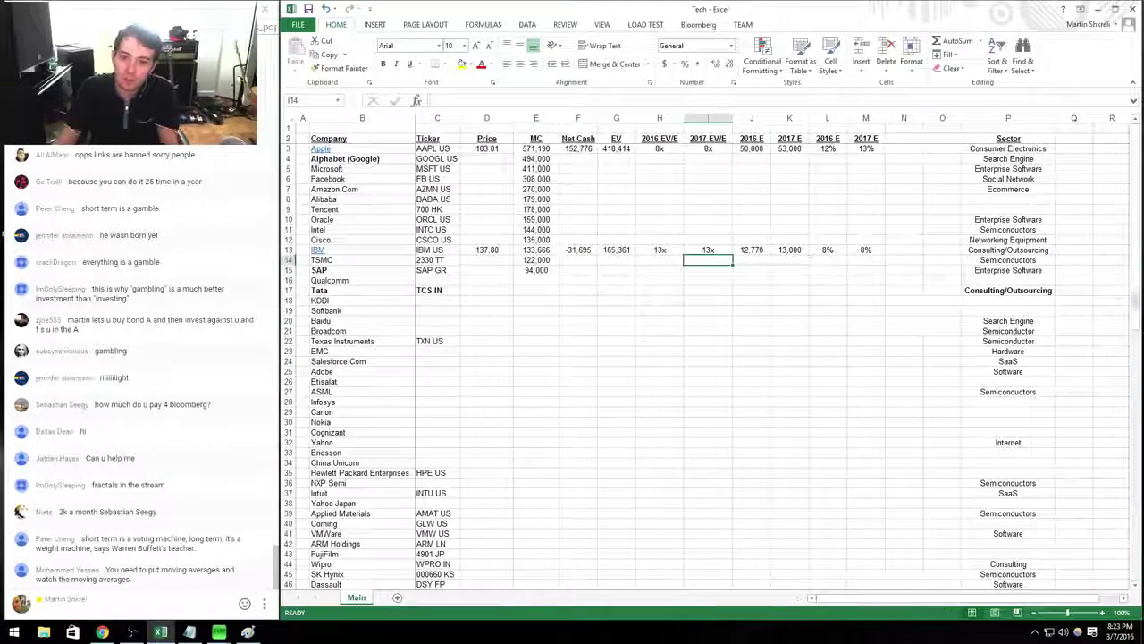
{"action": "left_click", "coordinate": [585, 359]}
{"action": "left_click", "coordinate": [430, 352]}
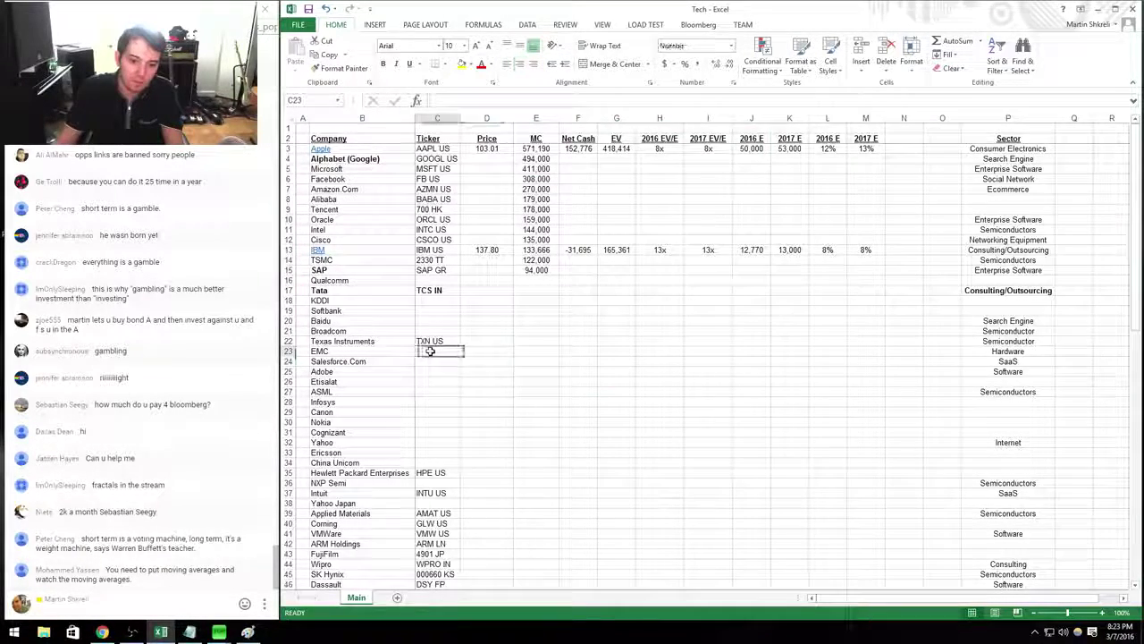
{"action": "left_click_drag", "start_coordinate": [362, 169], "coordinate": [1002, 164]}
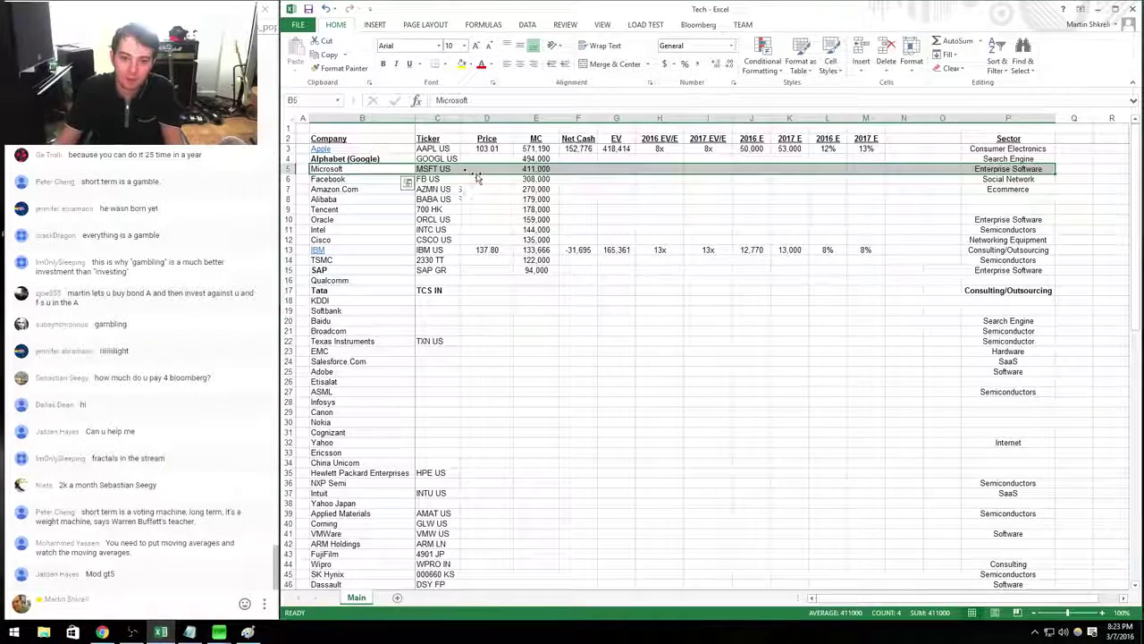
Look up Microsoft's stock quote in Bloomberg with MSFT <Equity> Q.
{"action": "key", "text": "F2"}
{"action": "key", "text": "alt+Tab"}
{"action": "key", "text": "alt+Tab"}
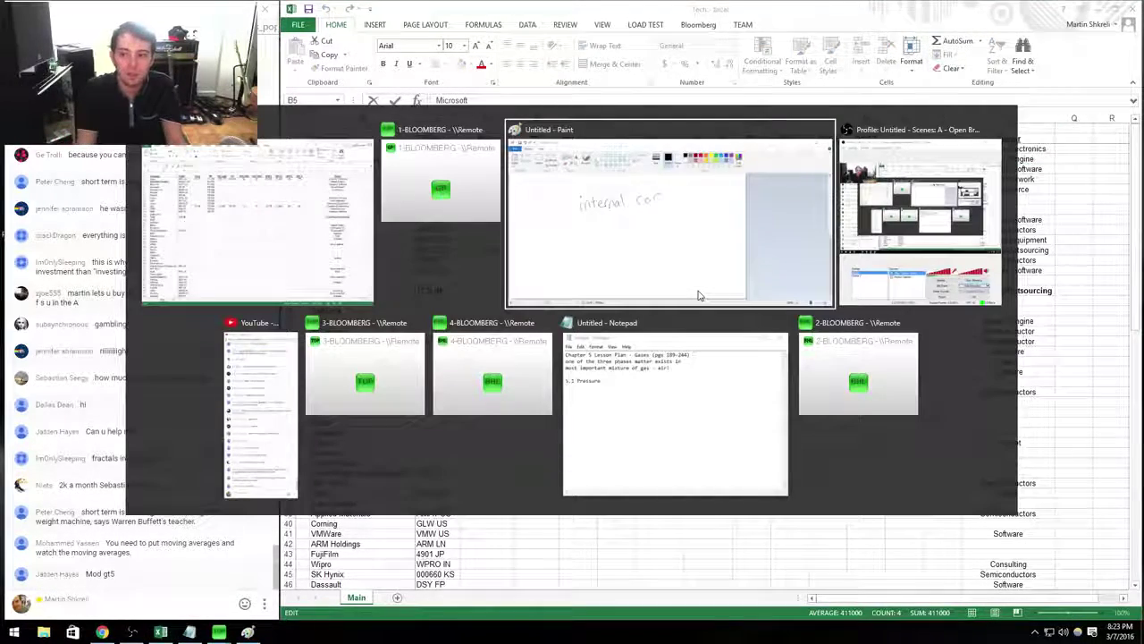
{"action": "key", "text": "alt+Tab"}
{"action": "key", "text": "alt+Tab"}
{"action": "key", "text": "alt+Tab"}
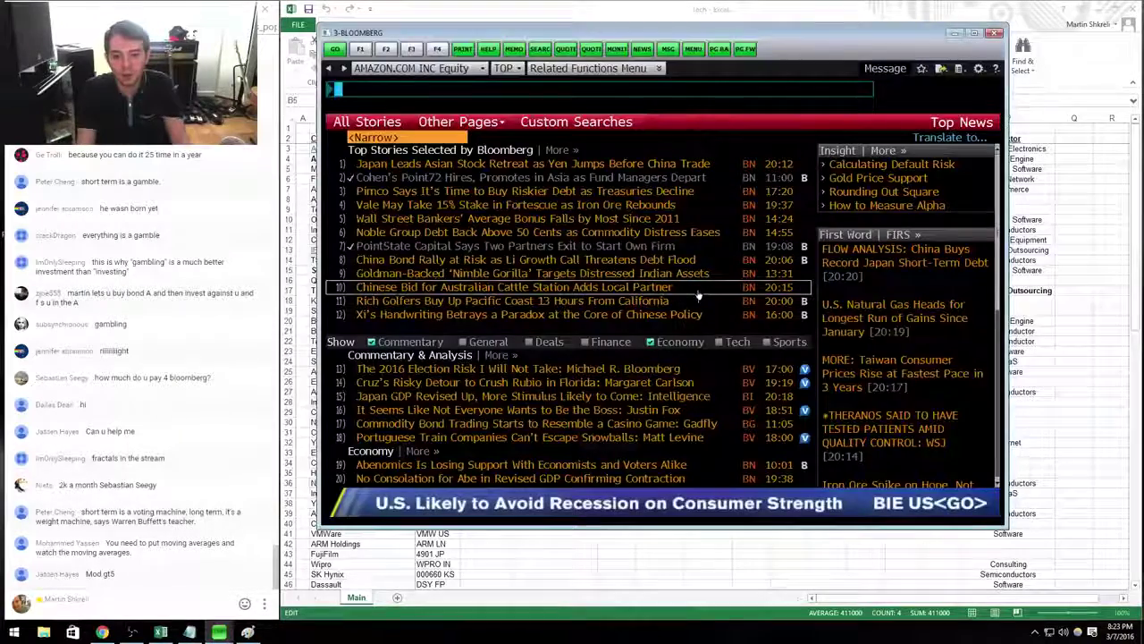
{"action": "type", "text": "MSFT"}
{"action": "key", "text": "F8"}
{"action": "type", "text": "Q"}
{"action": "key", "text": "Return"}
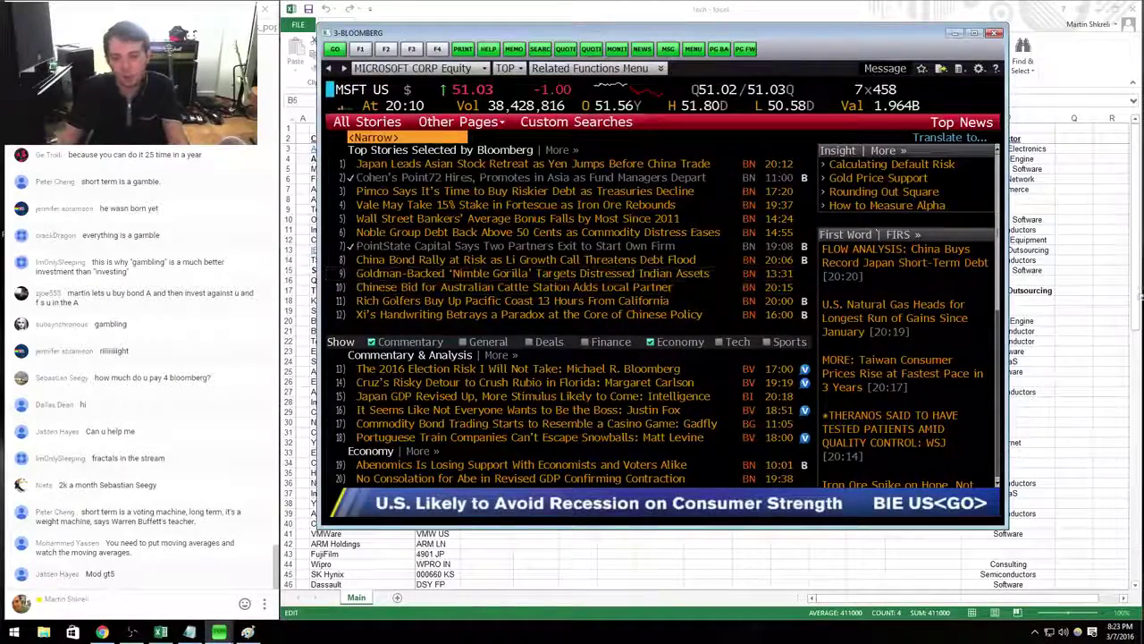
Enter 51.03 in Microsoft's Price cell in the Tech sheet.
{"action": "key", "text": "alt+Tab"}
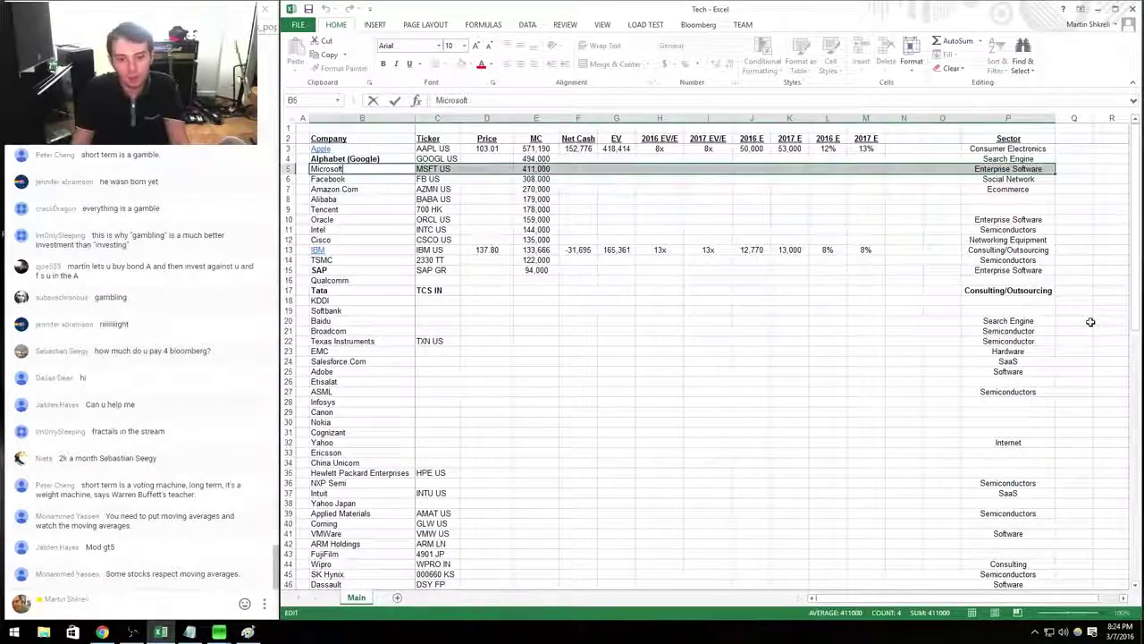
{"action": "key", "text": "Right"}
{"action": "key", "text": "Right"}
{"action": "type", "text": "51.03"}
{"action": "key", "text": "Tab"}
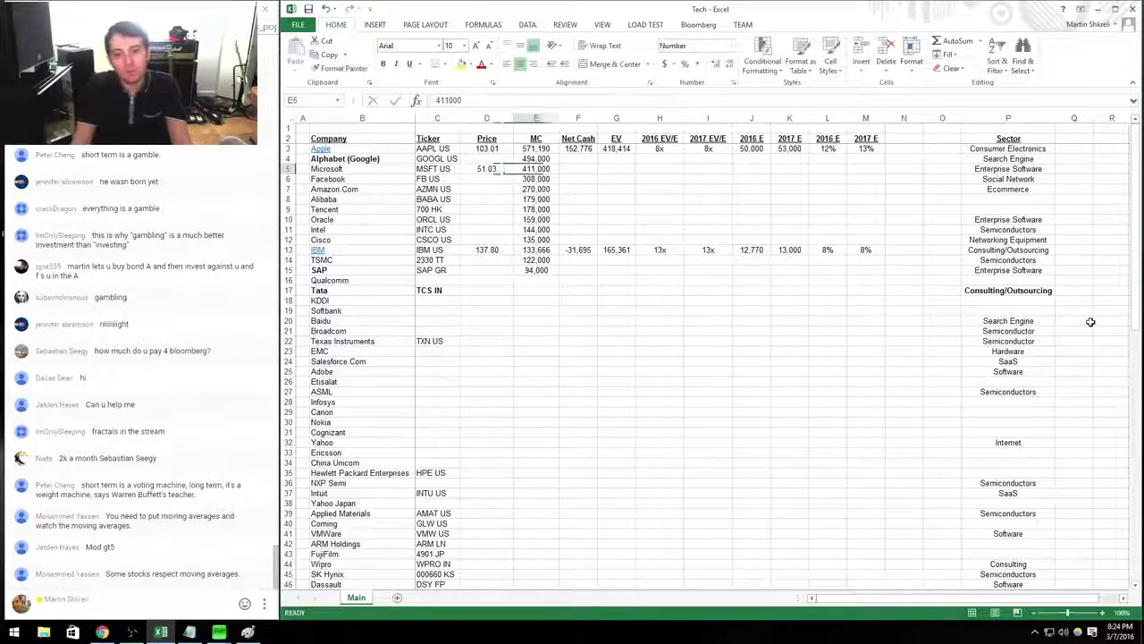
{"action": "key", "text": "super"}
{"action": "key", "text": "super"}
Open a new maximized workbook with a 'Price' label in K2 and the price value in L2.
{"action": "key", "text": "ctrl+n"}
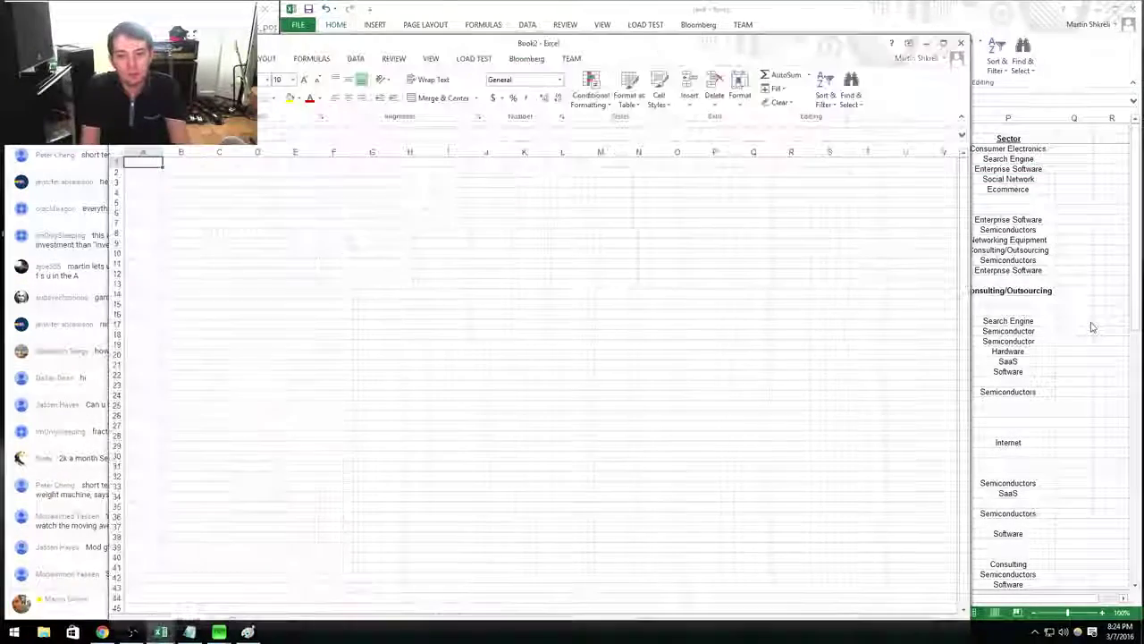
{"action": "left_click_drag", "start_coordinate": [650, 7], "coordinate": [662, 1]}
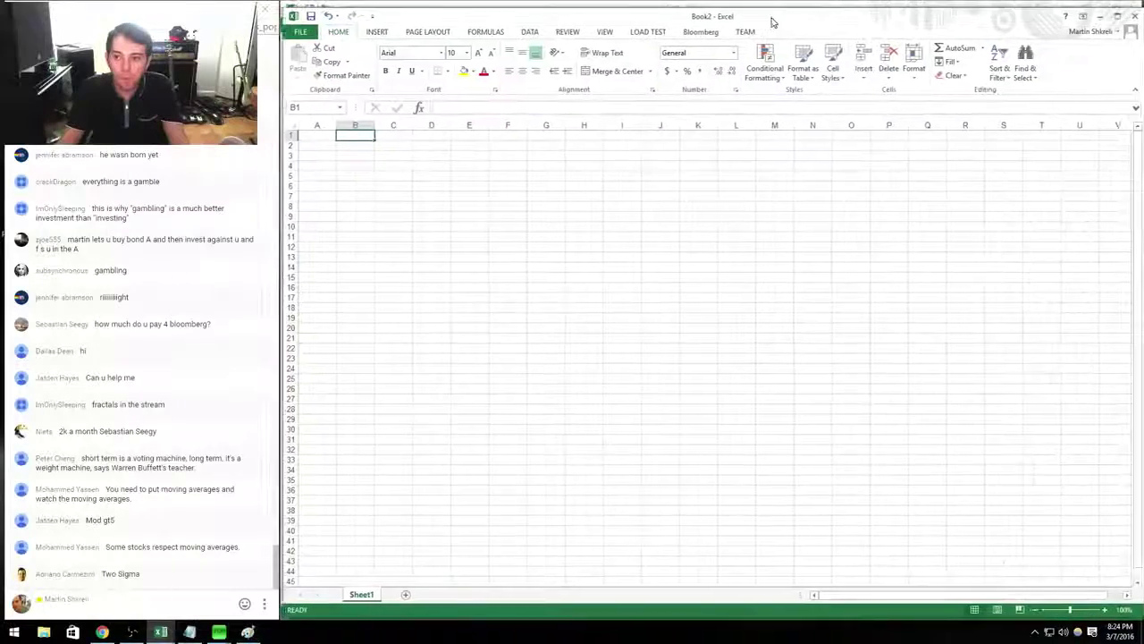
{"action": "left_click", "coordinate": [684, 143]}
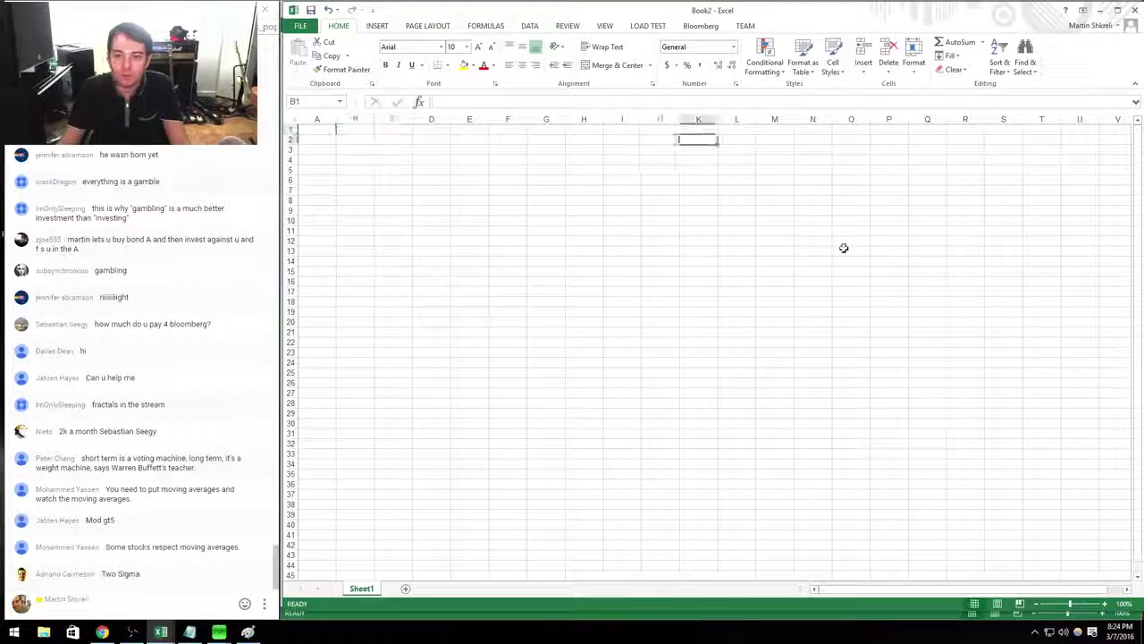
{"action": "type", "text": "Price"}
{"action": "key", "text": "Tab"}
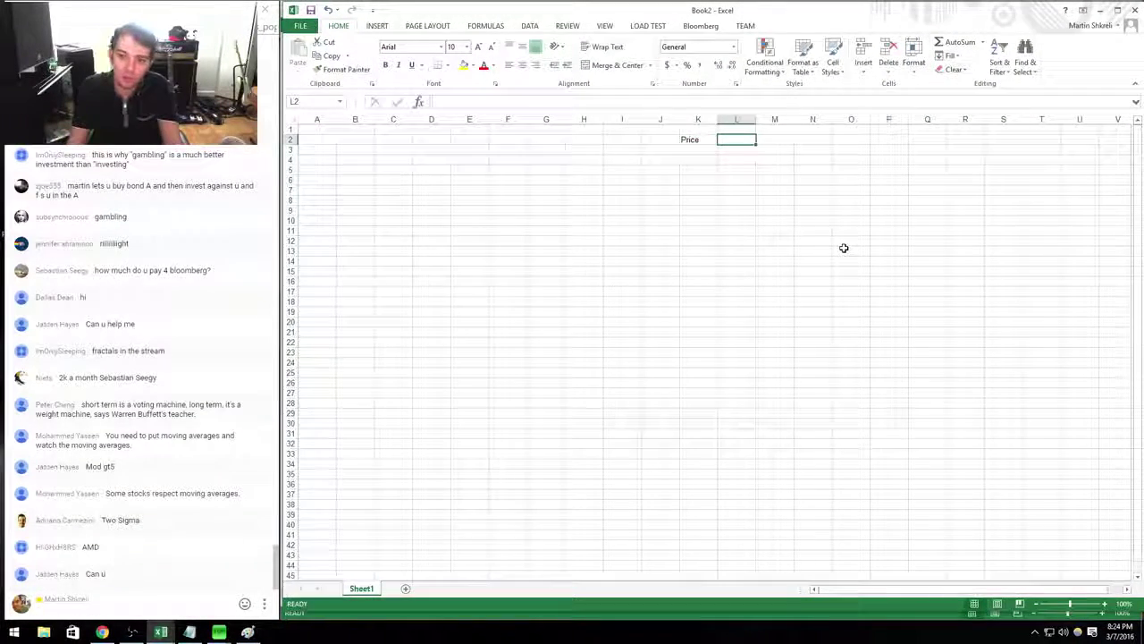
{"action": "type", "text": "21.03"}
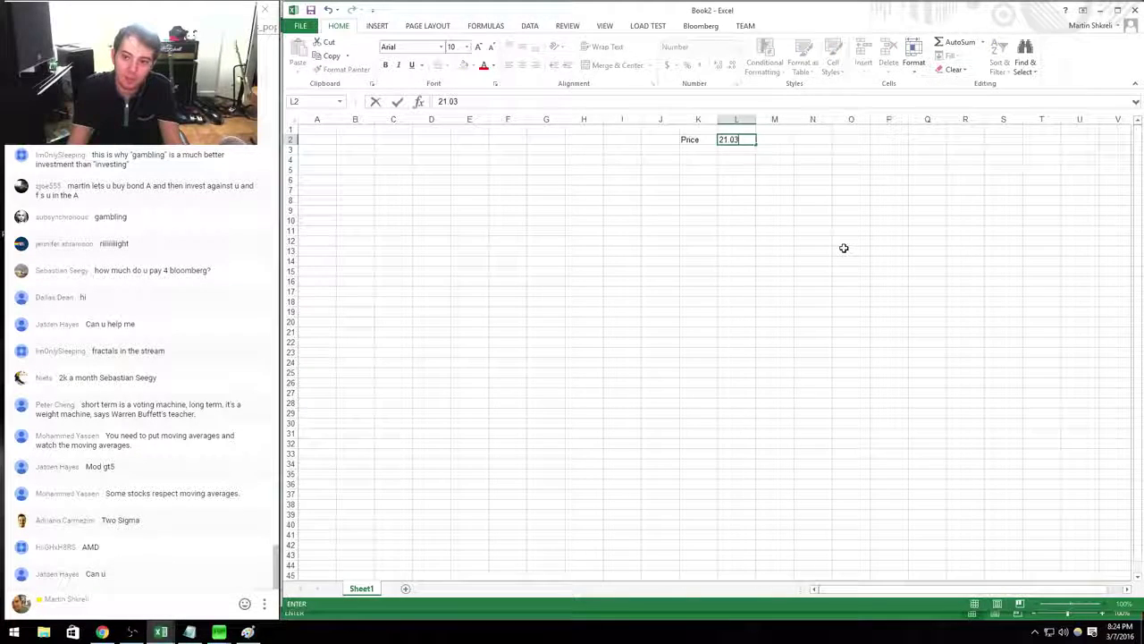
{"action": "key", "text": "Return"}
Launch Chrome from the Start menu.
{"action": "key", "text": "Return"}
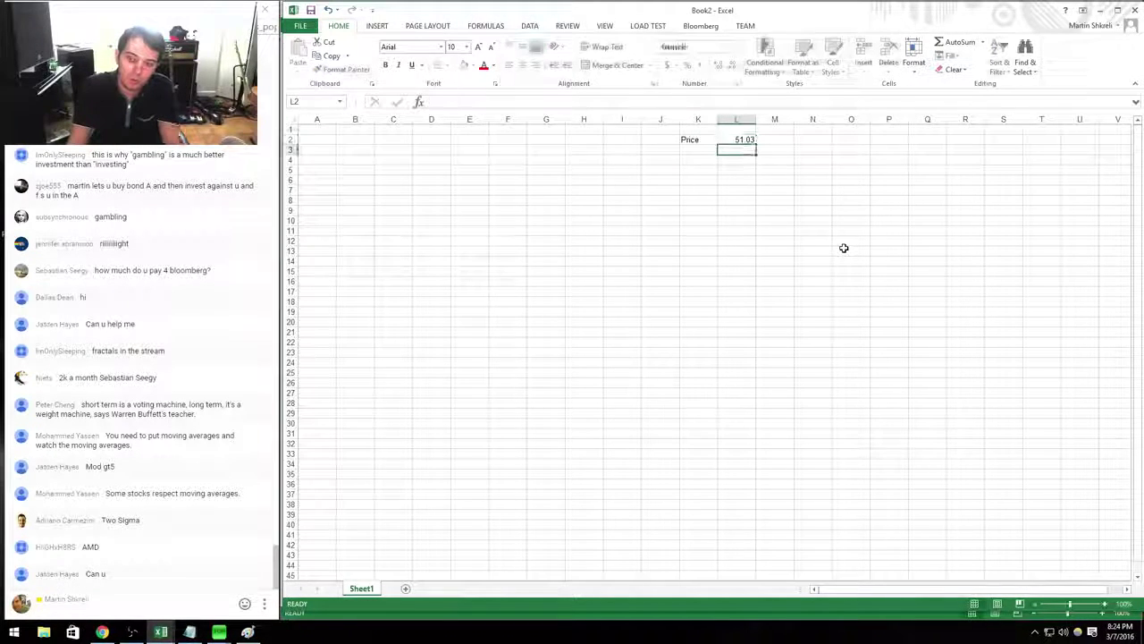
{"action": "key", "text": "super"}
{"action": "type", "text": "chrome"}
{"action": "key", "text": "Return"}
Open the SEC EDGAR company search page and share its link in the stream chat.
{"action": "type", "text": "sec.gov"}
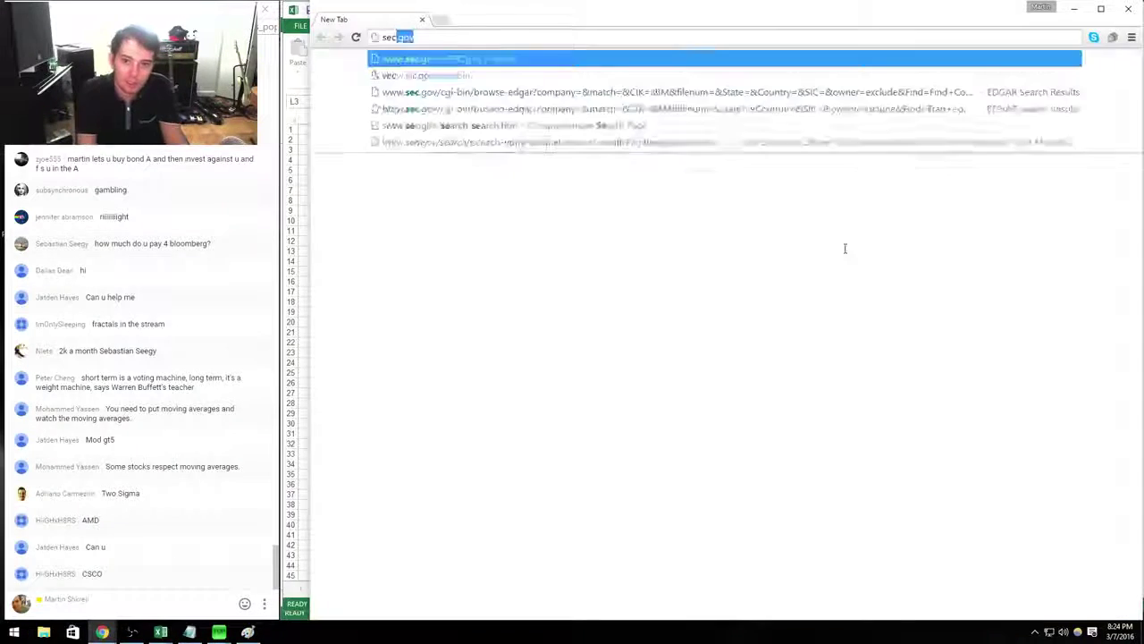
{"action": "key", "text": "Down"}
{"action": "key", "text": "Down"}
{"action": "key", "text": "Down"}
{"action": "key", "text": "Down"}
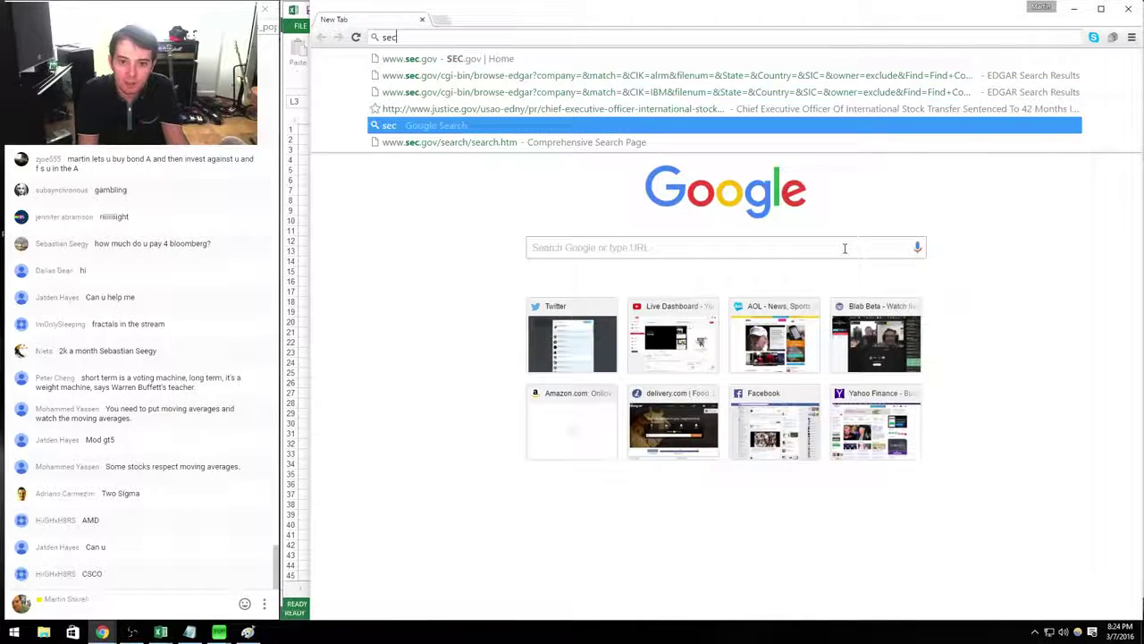
{"action": "key", "text": "Down"}
{"action": "key", "text": "Return"}
{"action": "key", "text": "ctrl+l"}
{"action": "key", "text": "ctrl+c"}
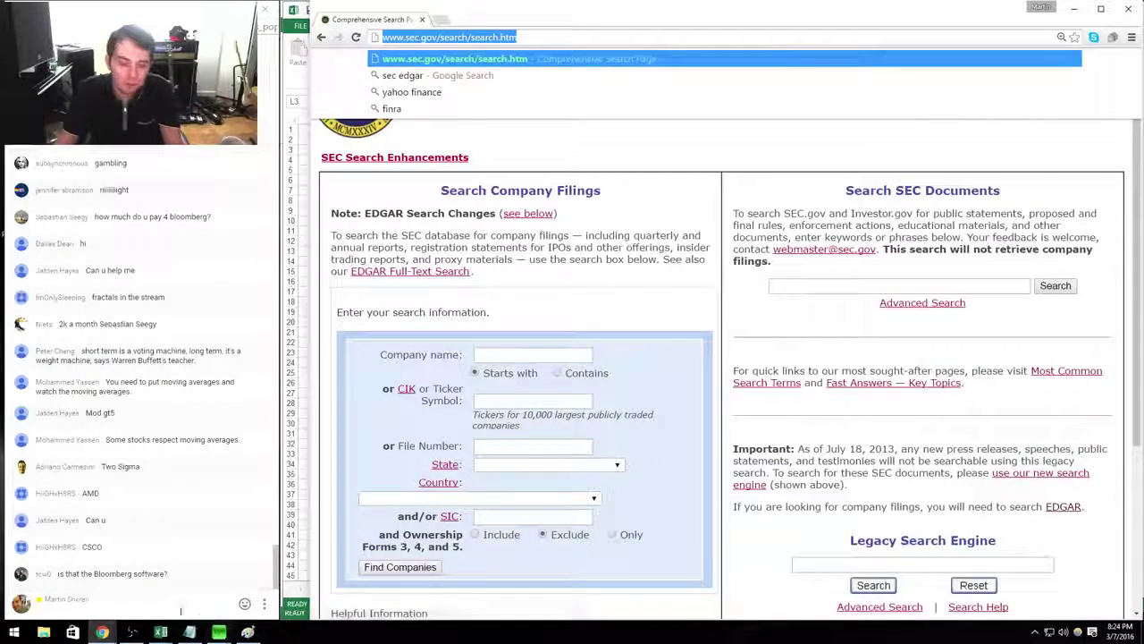
{"action": "left_click", "coordinate": [172, 606]}
{"action": "key", "text": "ctrl+v"}
{"action": "key", "text": "Return"}
Search filings for ticker msft and open the 10-Q document d15167d10q.htm.
{"action": "left_click", "coordinate": [535, 401]}
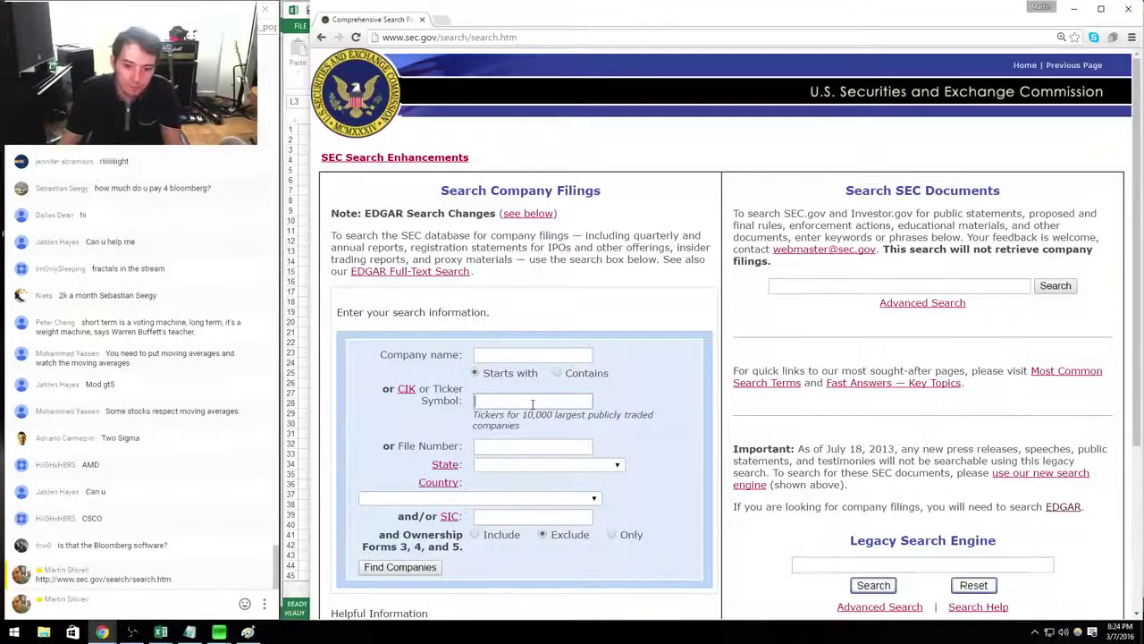
{"action": "left_click", "coordinate": [537, 399]}
{"action": "type", "text": "msft"}
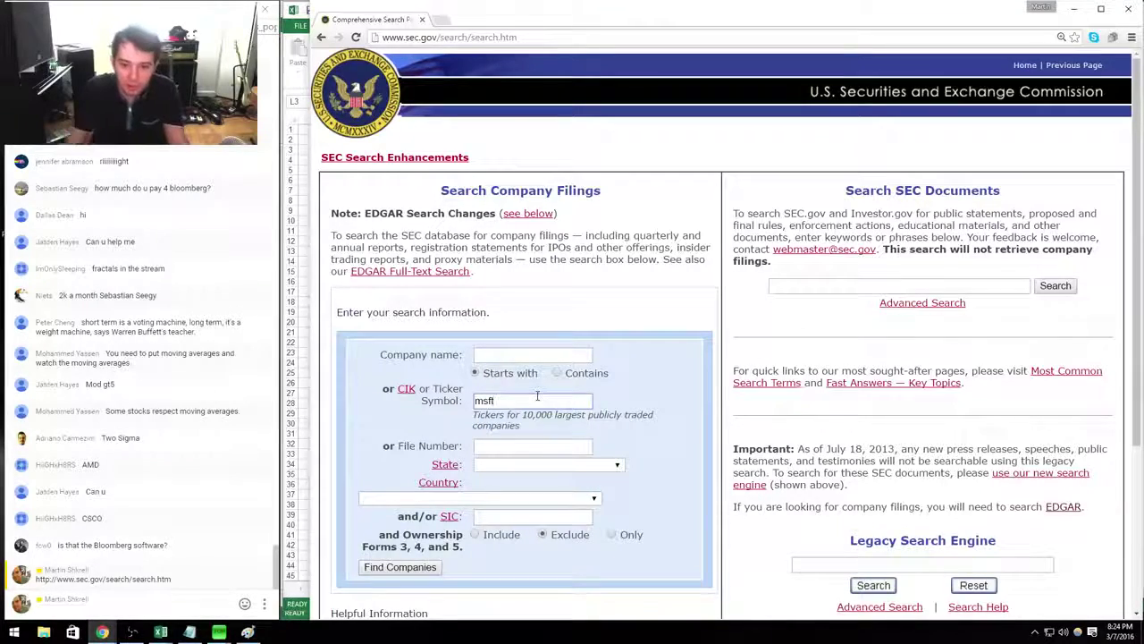
{"action": "key", "text": "Return"}
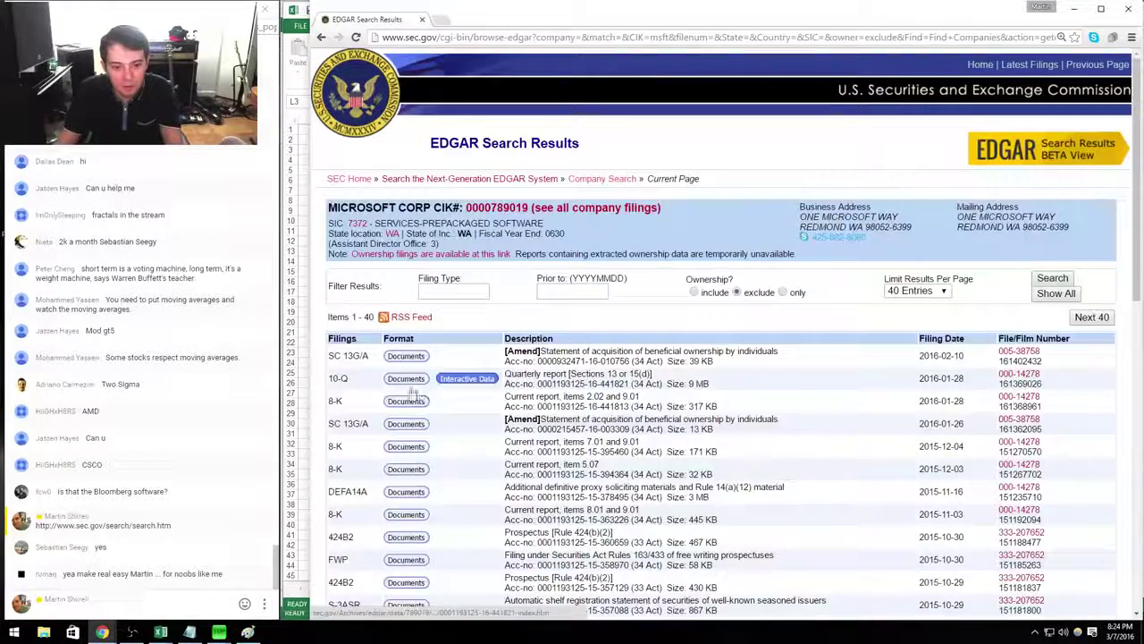
{"action": "left_click", "coordinate": [412, 390]}
{"action": "left_click", "coordinate": [714, 369]}
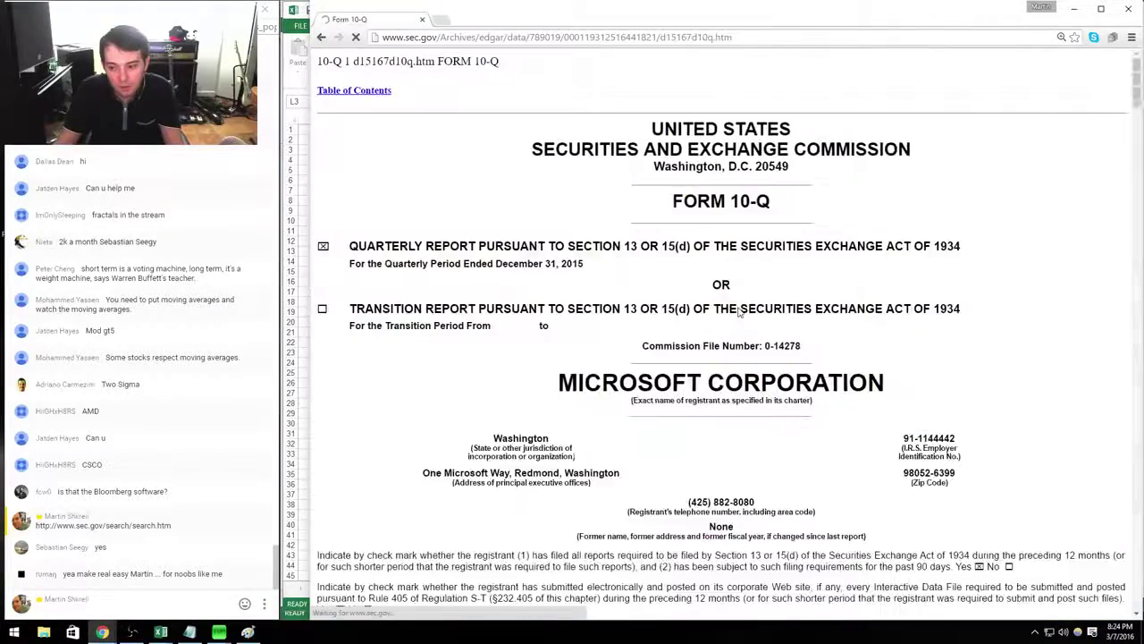
Review the income statement's Three Months Ended columns, in-millions note and lines down to Other income.
{"action": "scroll", "coordinate": [739, 311], "scroll_direction": "down", "scroll_amount": 15}
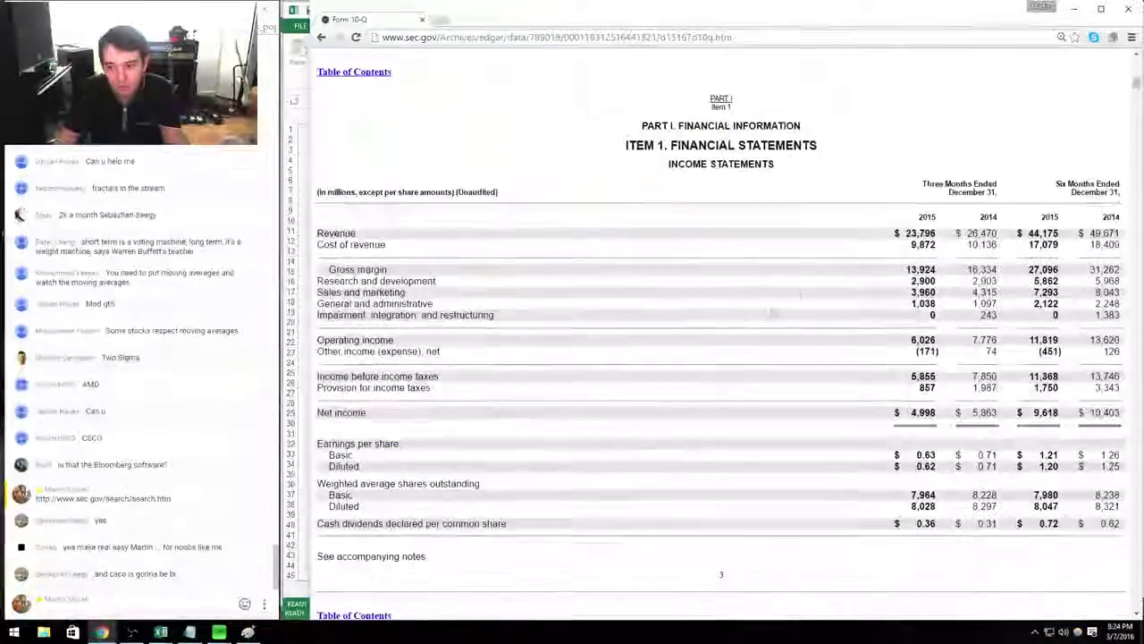
{"action": "left_click_drag", "start_coordinate": [1000, 193], "coordinate": [905, 185]}
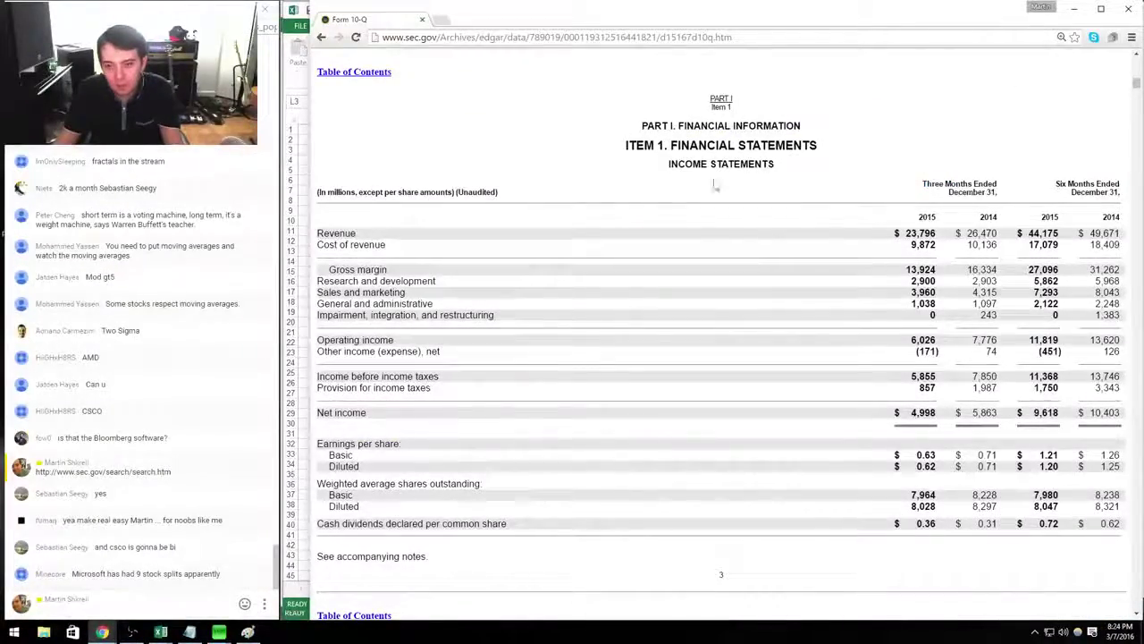
{"action": "left_click_drag", "start_coordinate": [715, 185], "coordinate": [874, 184]}
{"action": "left_click", "coordinate": [1004, 189]}
{"action": "scroll", "coordinate": [984, 179], "scroll_direction": "down", "scroll_amount": 5}
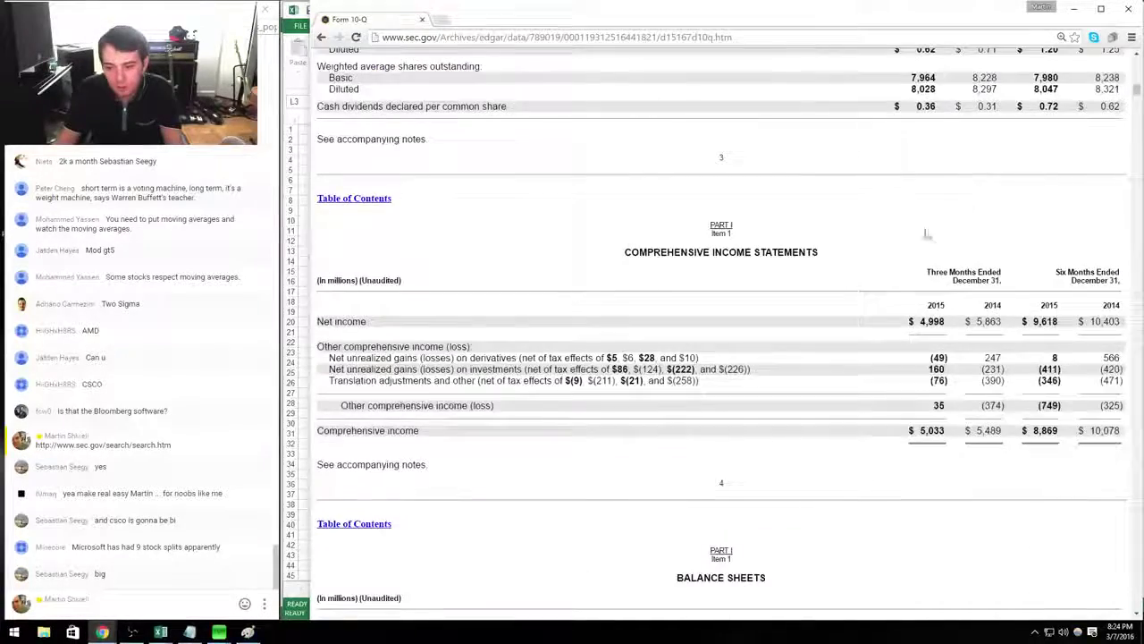
{"action": "scroll", "coordinate": [935, 142], "scroll_direction": "up", "scroll_amount": 4}
{"action": "left_click_drag", "start_coordinate": [935, 142], "coordinate": [980, 295]}
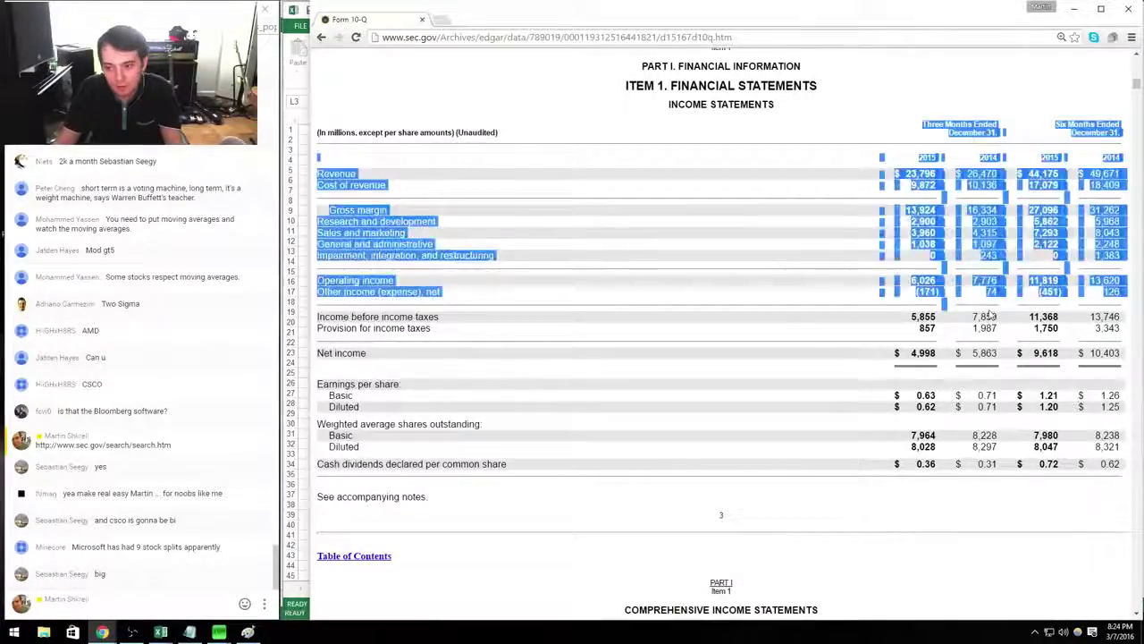
{"action": "left_click", "coordinate": [980, 299]}
{"action": "scroll", "coordinate": [980, 300], "scroll_direction": "down", "scroll_amount": 10}
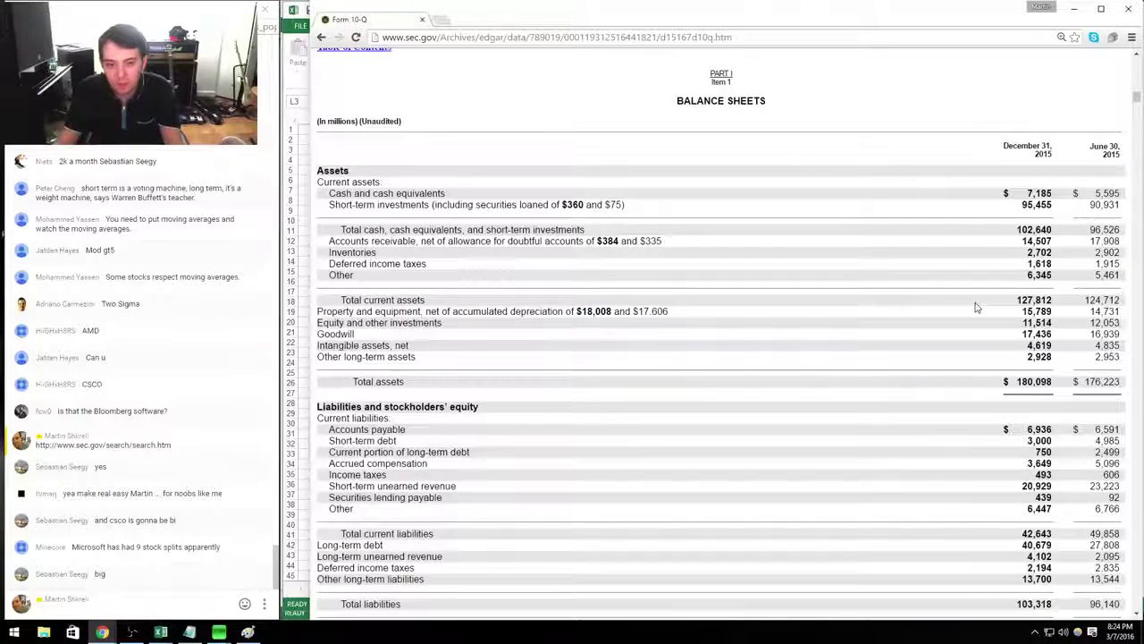
Save the new workbook as MSFT in the Investing Class folder.
{"action": "key", "text": "alt+Tab"}
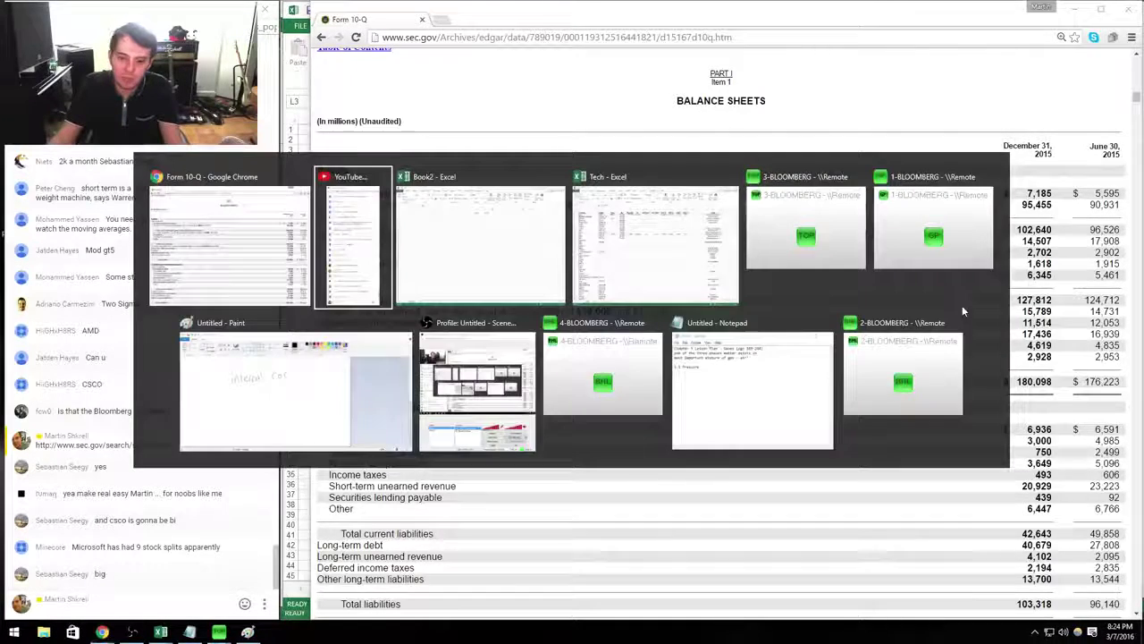
{"action": "key", "text": "ctrl+s"}
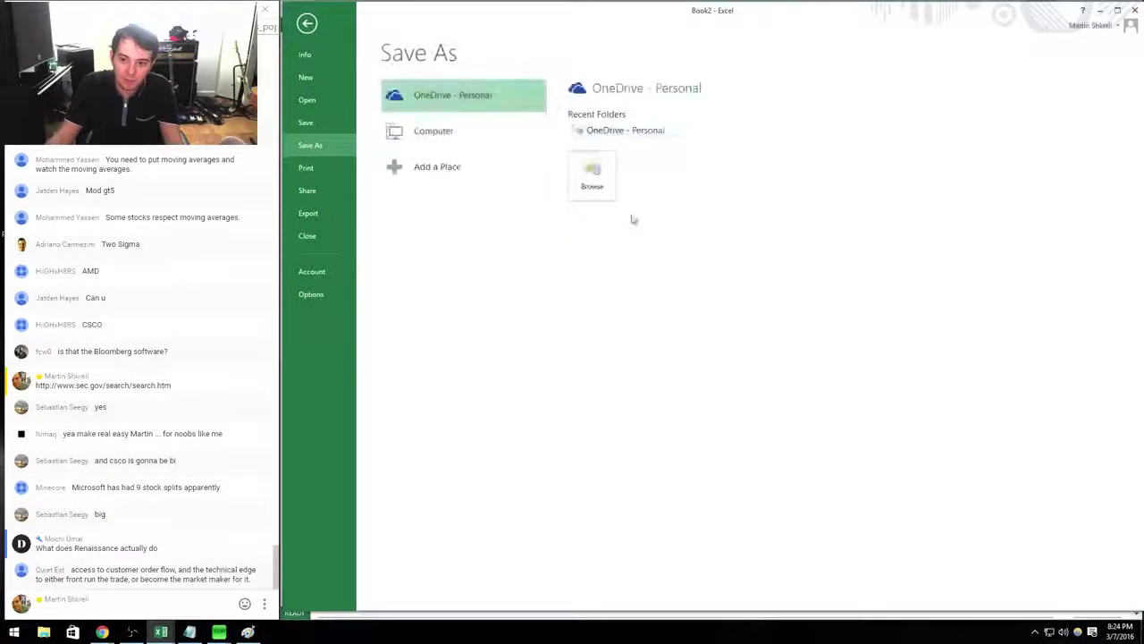
{"action": "left_click", "coordinate": [503, 130]}
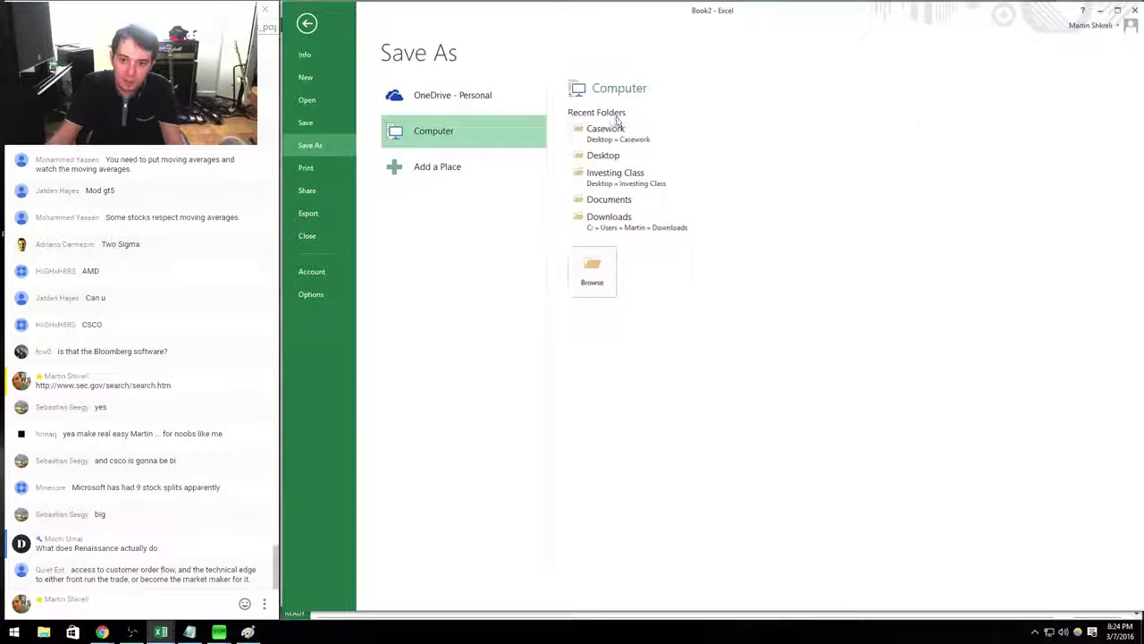
{"action": "left_click", "coordinate": [625, 182]}
{"action": "type", "text": "MSFT"}
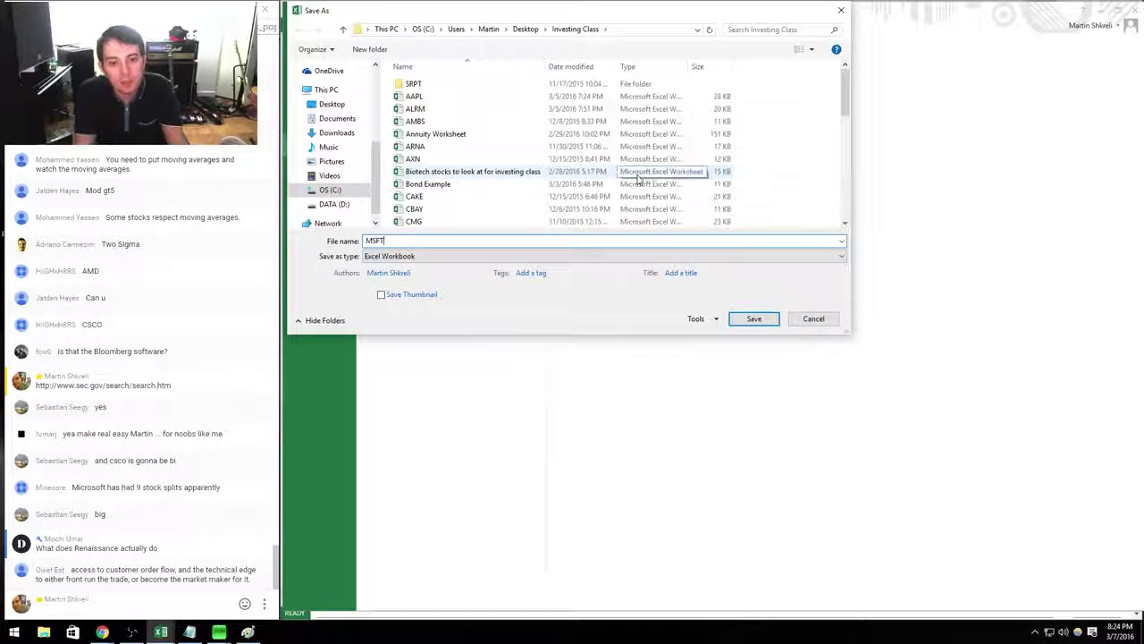
{"action": "key", "text": "Escape"}
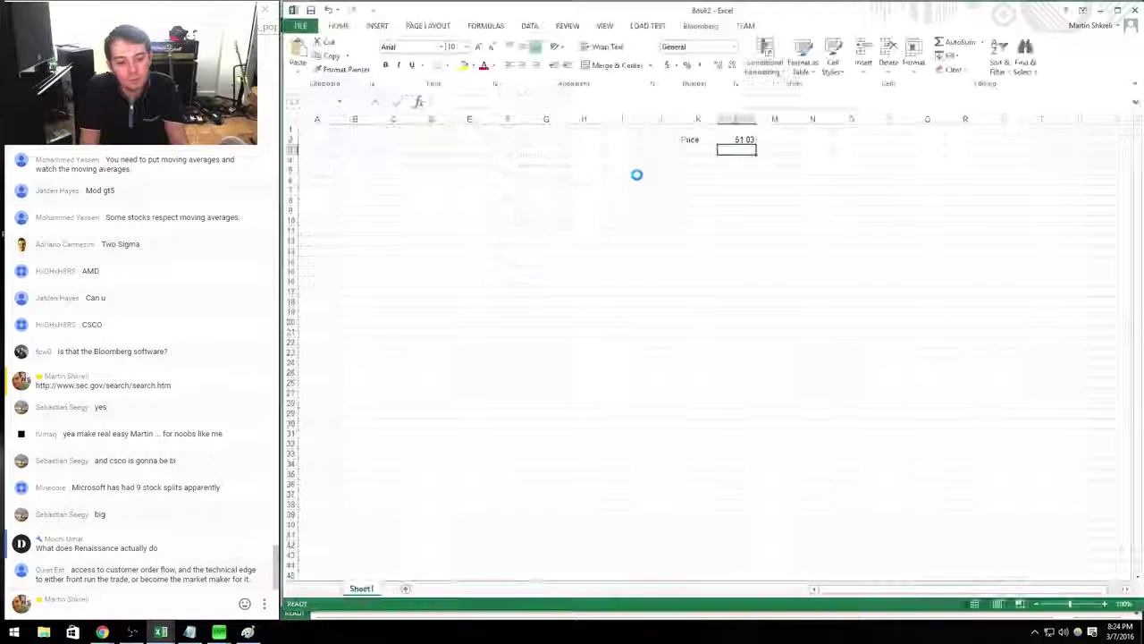
List Shares, MC, Cash, Debt and EV labels under Price in column K.
{"action": "key", "text": "Left"}
{"action": "type", "text": "S"}
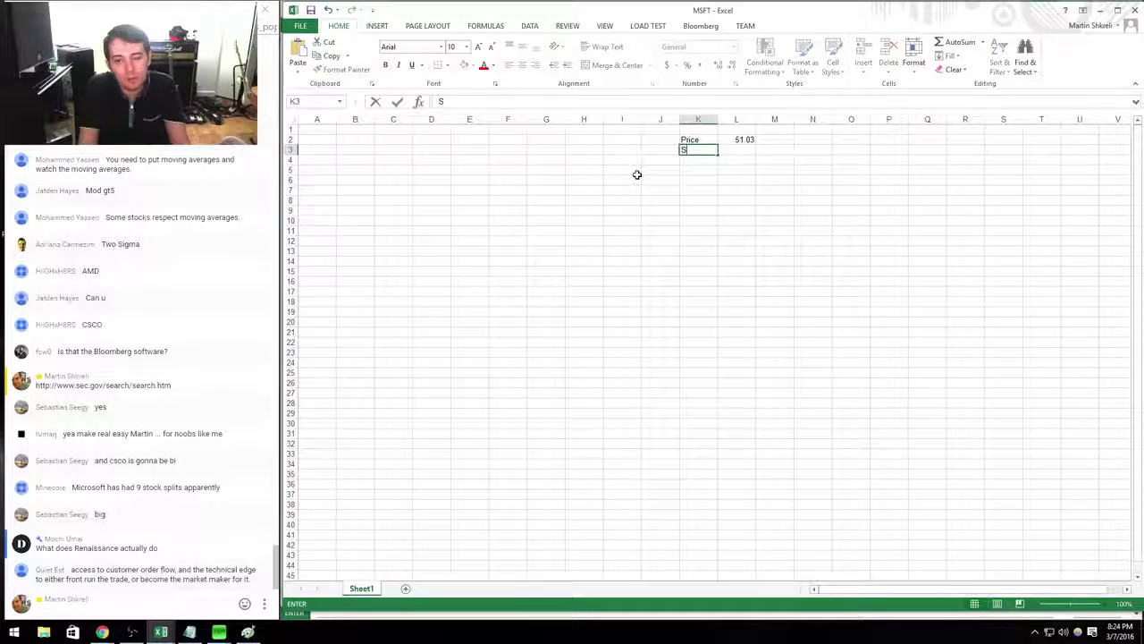
{"action": "key", "text": "Return"}
{"action": "type", "text": "Cash"}
{"action": "key", "text": "Return"}
{"action": "type", "text": "Debt"}
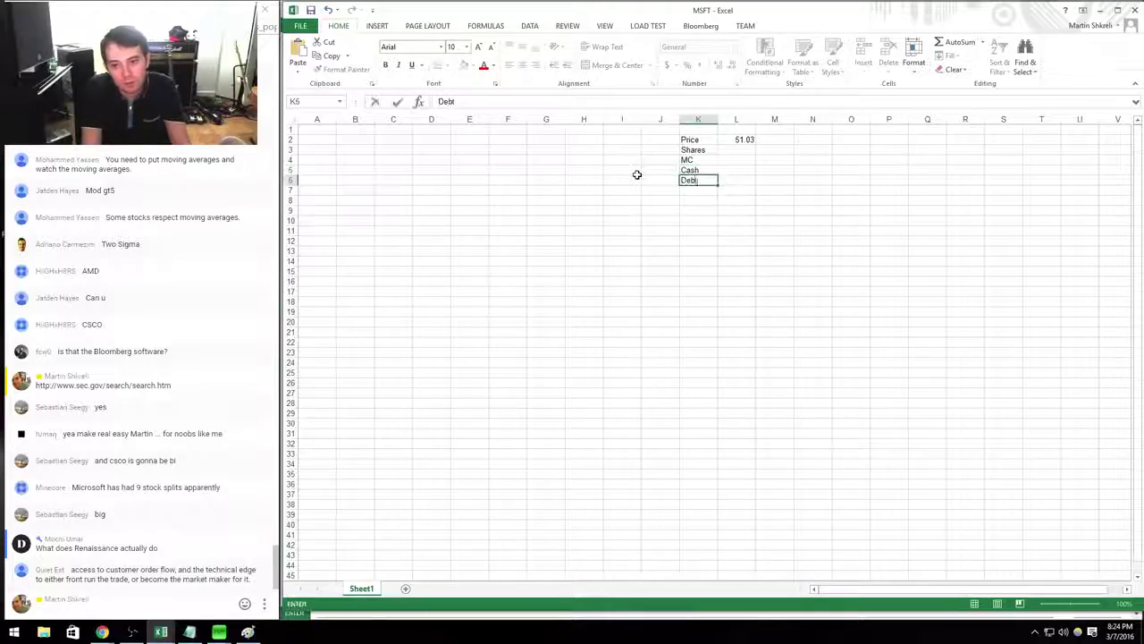
{"action": "key", "text": "Return"}
{"action": "type", "text": "EV"}
{"action": "key", "text": "Up"}
{"action": "key", "text": "Up"}
{"action": "key", "text": "Right"}
{"action": "key", "text": "alt+Tab"}
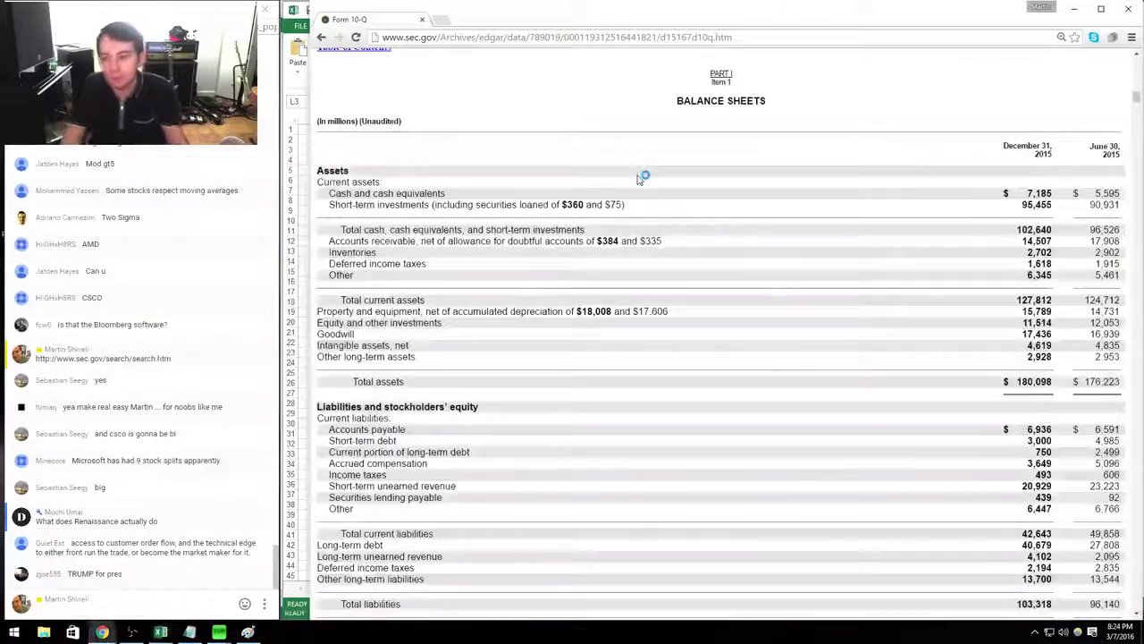
{"action": "scroll", "coordinate": [638, 180], "scroll_direction": "up", "scroll_amount": 15}
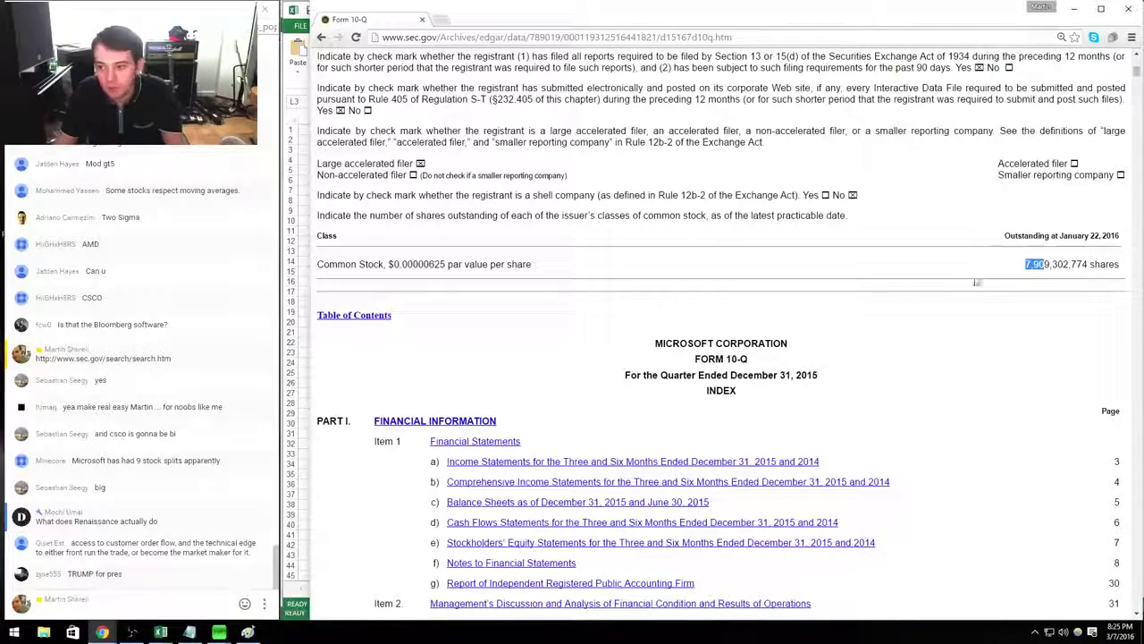
{"action": "key", "text": "alt+Tab"}
Enter 7.909 as shares in L3 and market cap =+L3*L2 in L4.
{"action": "type", "text": "7.909"}
{"action": "key", "text": "Return"}
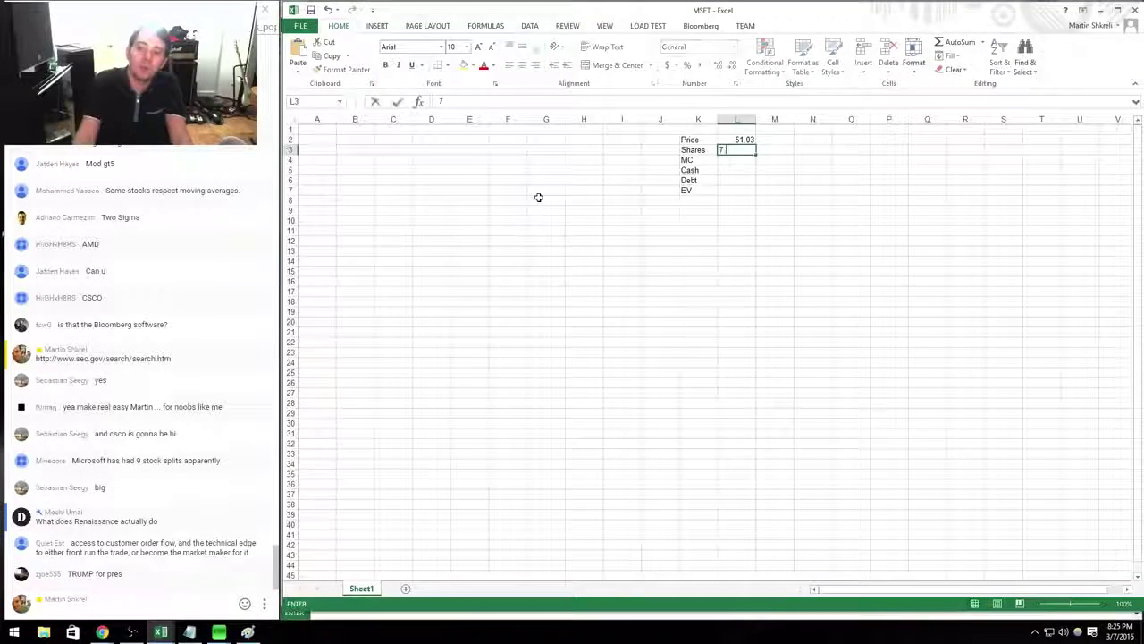
{"action": "type", "text": "+L3*L2"}
{"action": "key", "text": "Return"}
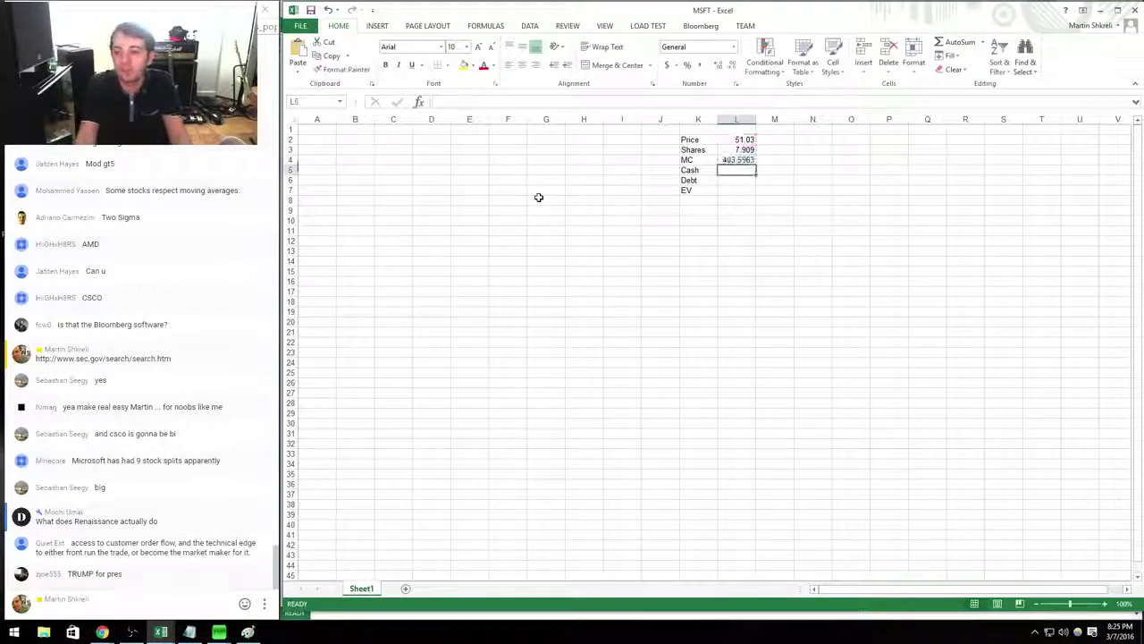
Format the shares and market cap values as Number with 0 decimal places.
{"action": "key", "text": "ctrl+1"}
{"action": "key", "text": "Down"}
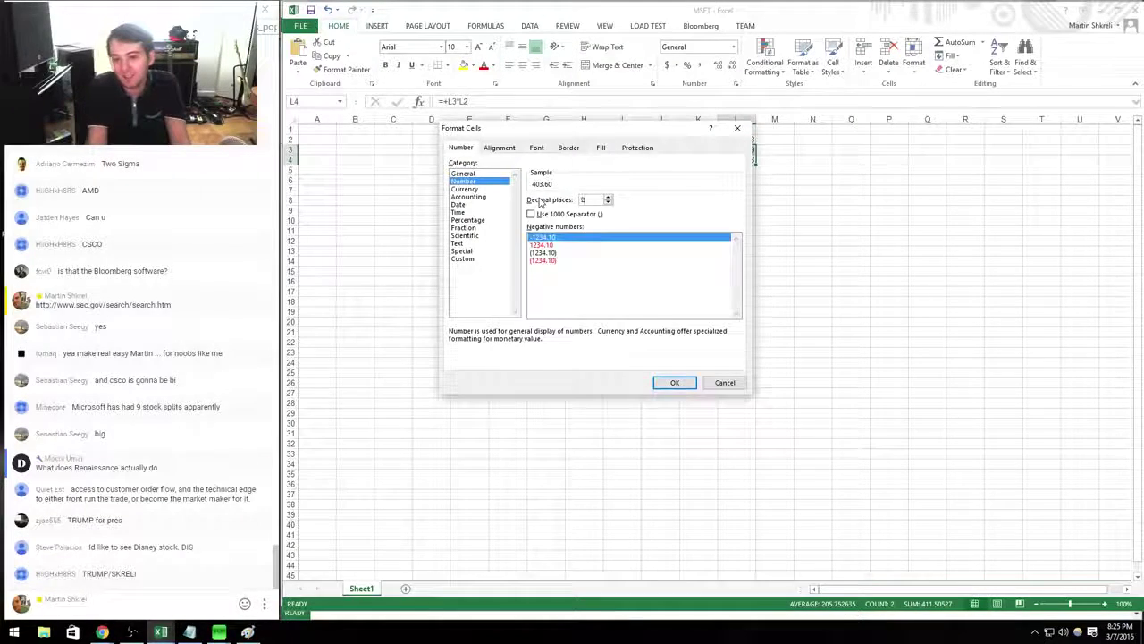
{"action": "key", "text": "Tab"}
{"action": "type", "text": "0"}
{"action": "key", "text": "Return"}
{"action": "key", "text": "Up"}
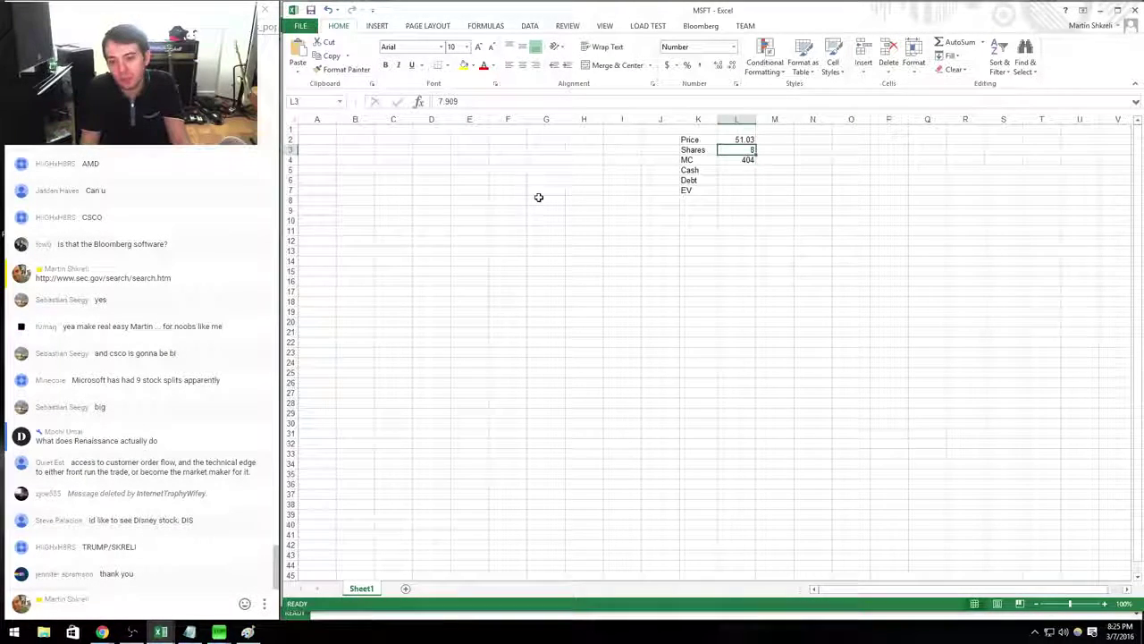
{"action": "key", "text": "Up"}
{"action": "key", "text": "alt+Tab"}
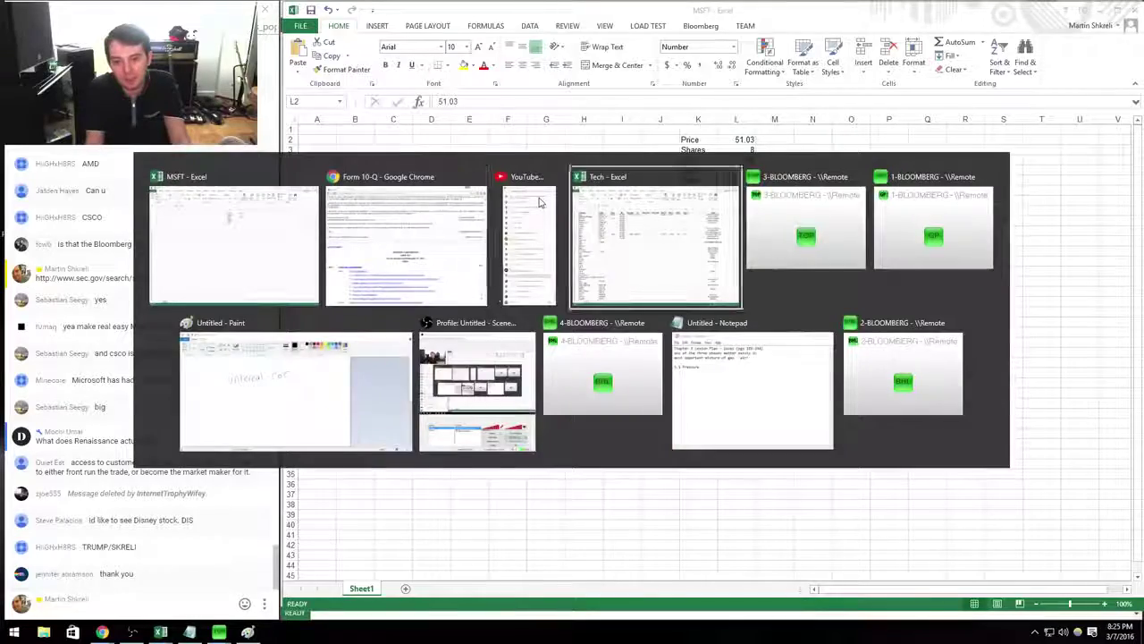
{"action": "key", "text": "alt+Tab"}
Load the MSFT US Equity HDS holder list, led by Vanguard at 6.19%, then return to Excel.
{"action": "key", "text": "Return"}
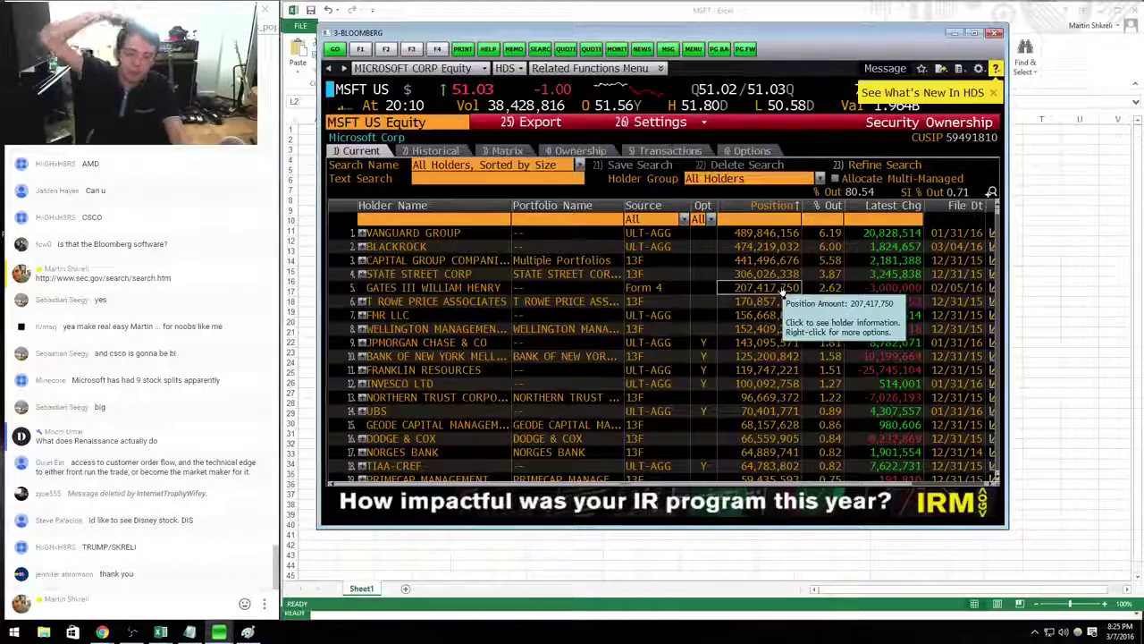
{"action": "key", "text": "alt+Tab"}
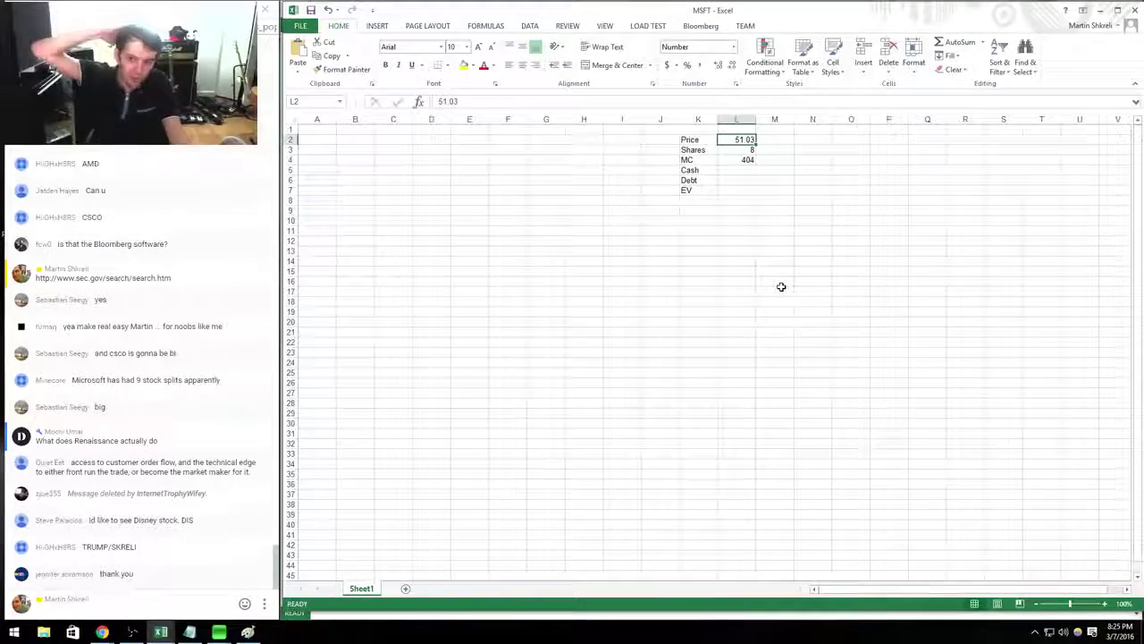
{"action": "key", "text": "alt+Tab"}
{"action": "key", "text": "alt+Tab"}
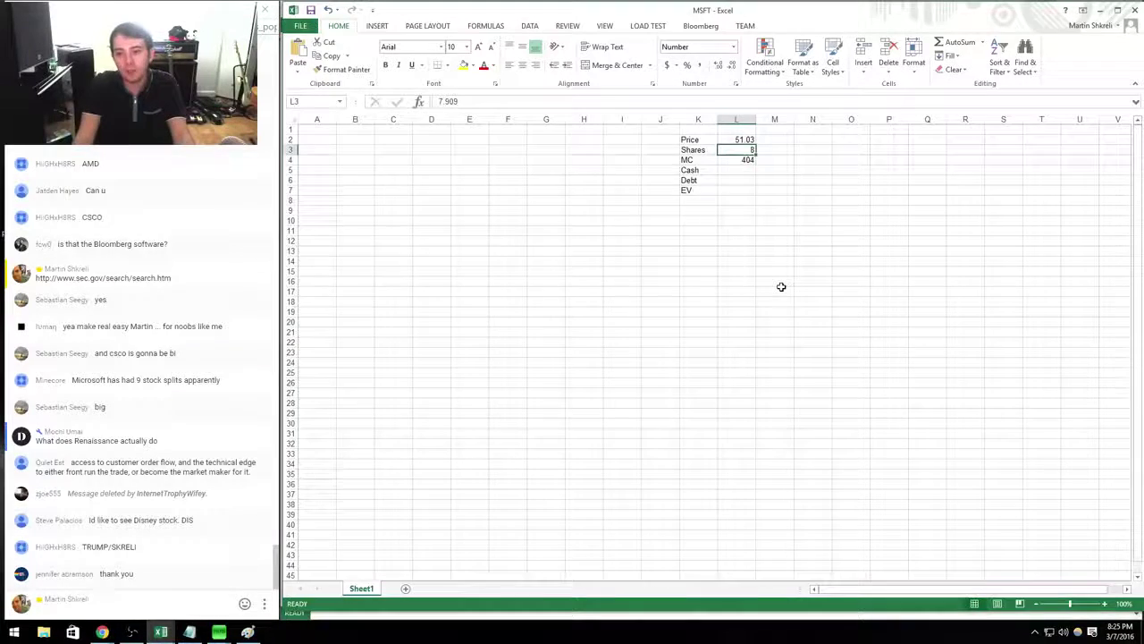
Correct shares to 7909 so market cap becomes 403,612.
{"action": "key", "text": "alt+Tab"}
{"action": "key", "text": "alt+Tab"}
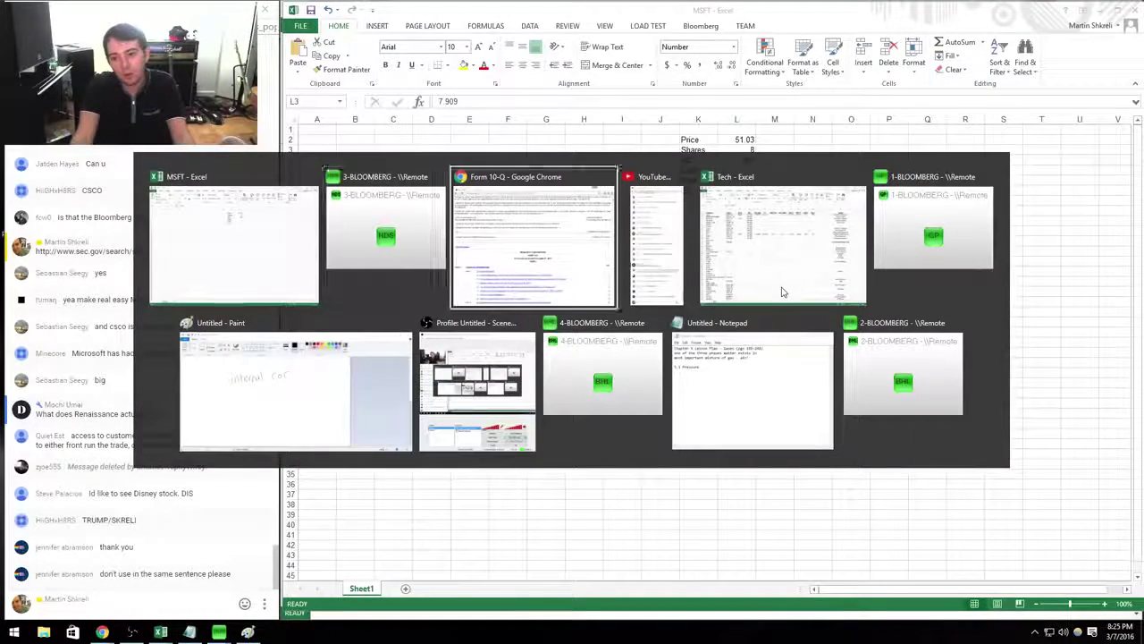
{"action": "key", "text": "alt+Tab"}
{"action": "type", "text": "7909"}
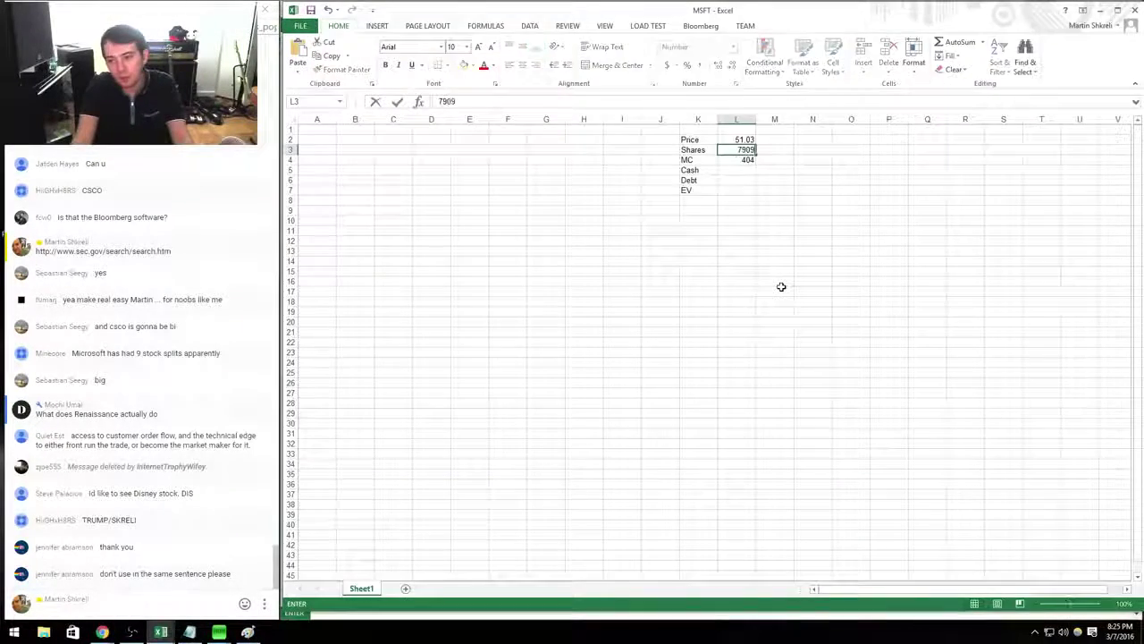
{"action": "key", "text": "Return"}
{"action": "key", "text": "Return"}
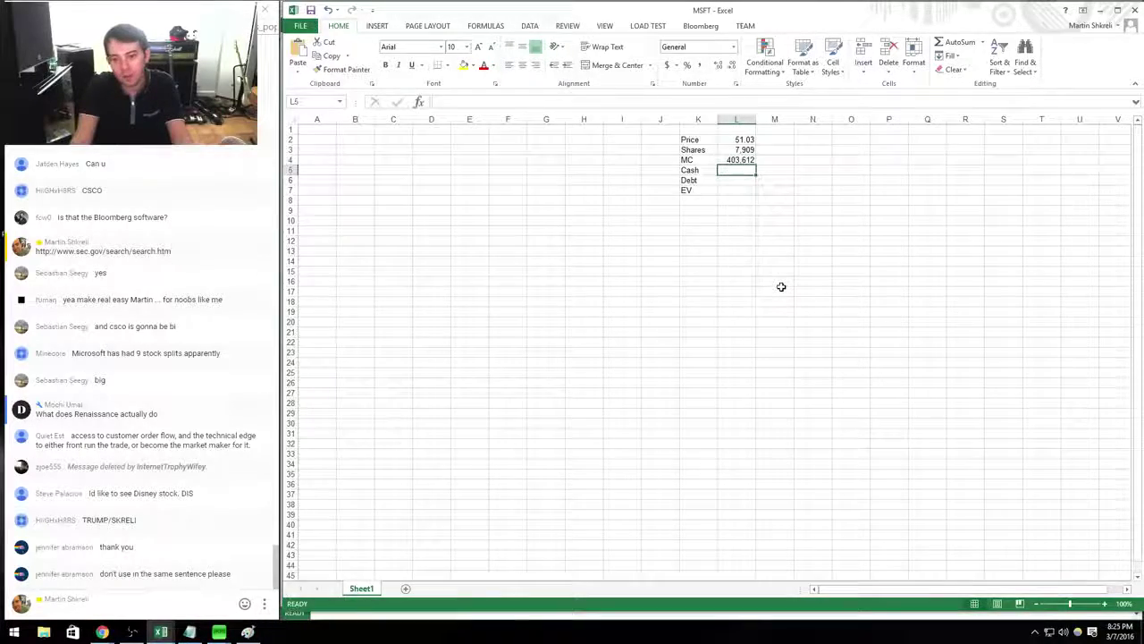
{"action": "key", "text": "alt+Tab"}
{"action": "scroll", "coordinate": [783, 292], "scroll_direction": "down", "scroll_amount": 15}
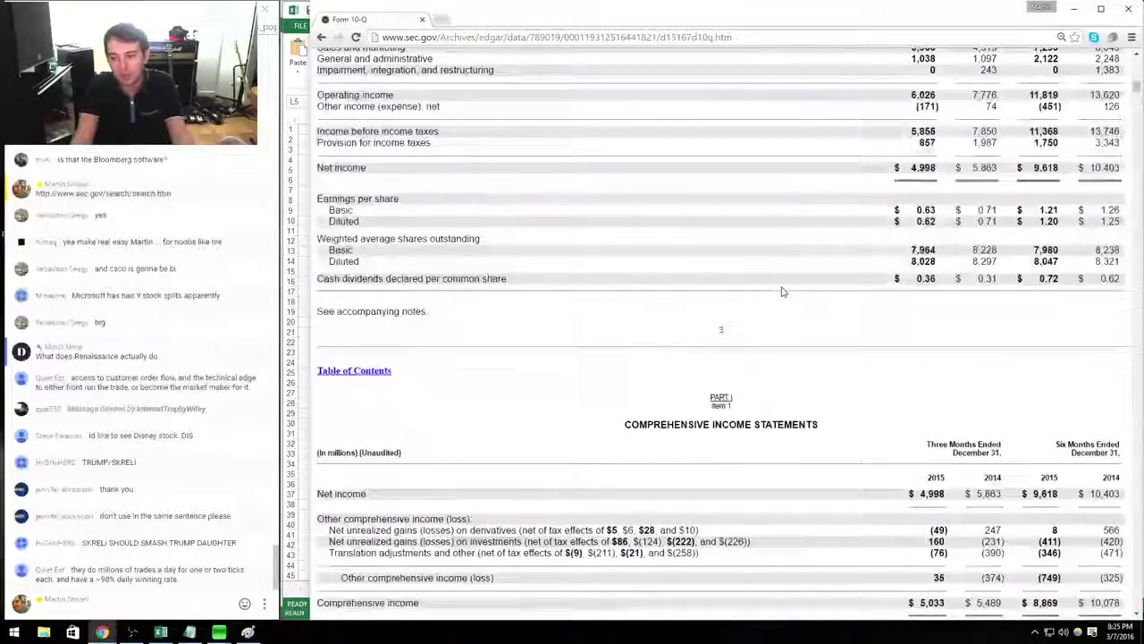
{"action": "scroll", "coordinate": [781, 291], "scroll_direction": "up", "scroll_amount": 5}
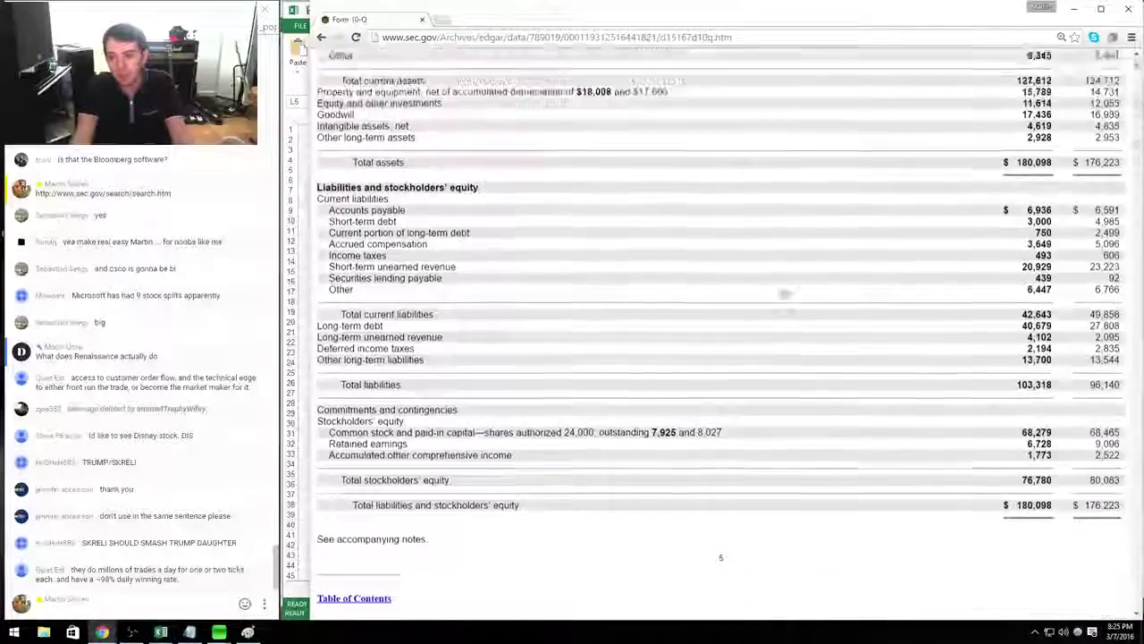
{"action": "key", "text": "alt+Tab"}
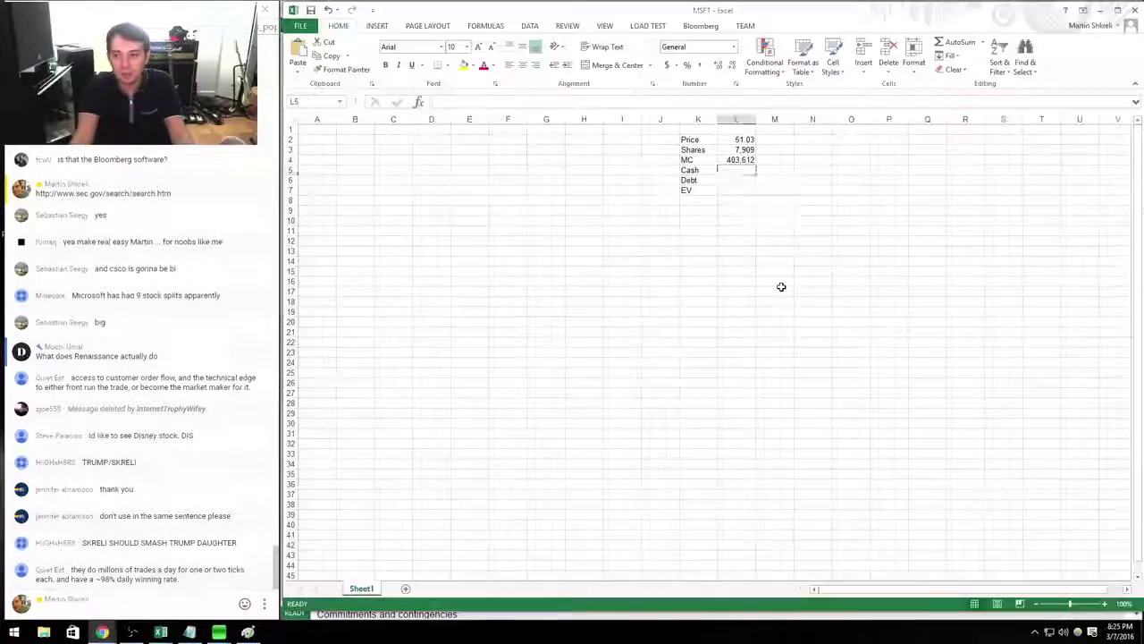
{"action": "type", "text": "+7185+95455"}
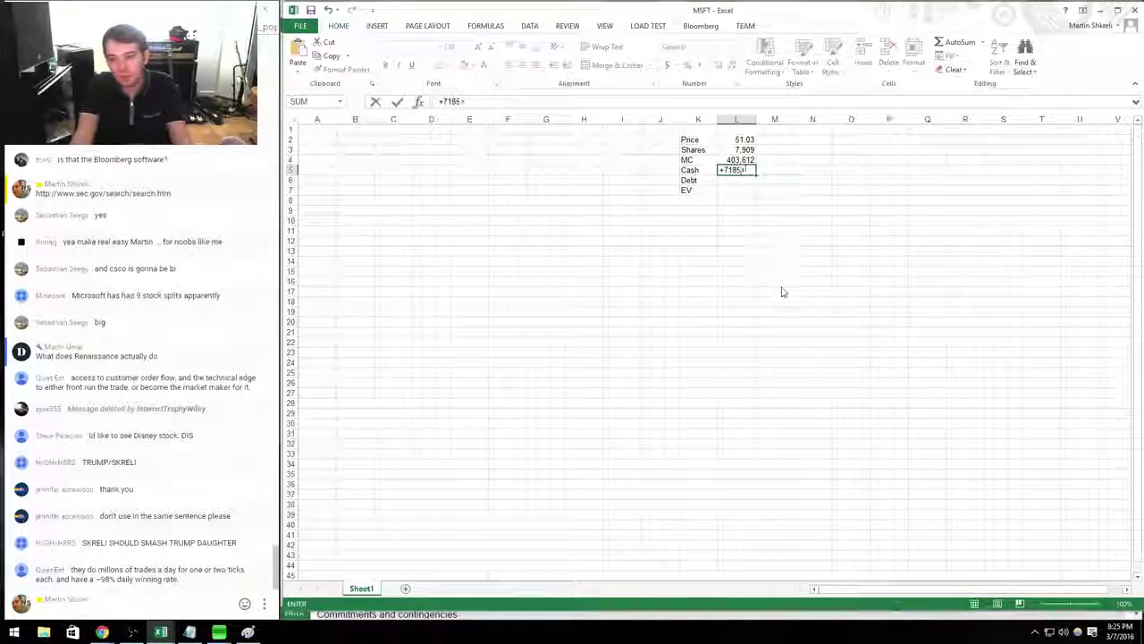
{"action": "key", "text": "alt+Tab"}
{"action": "key", "text": "alt+Tab"}
{"action": "key", "text": "Return"}
{"action": "key", "text": "alt+Tab"}
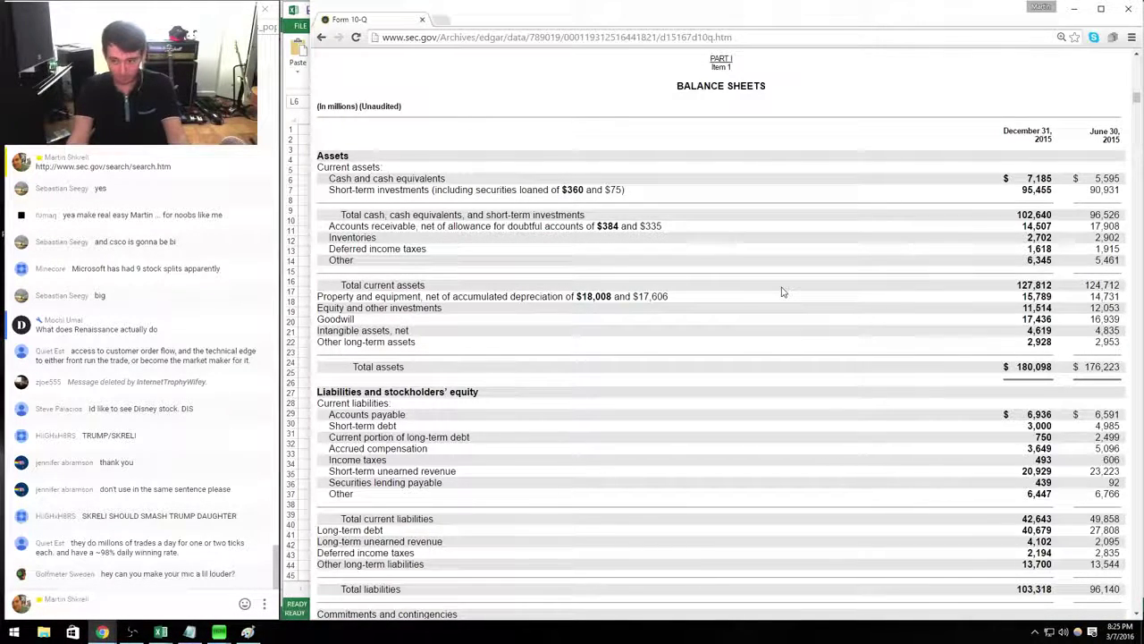
{"action": "key", "text": "alt+Tab"}
{"action": "key", "text": "Up"}
{"action": "key", "text": "F2"}
{"action": "type", "text": "+1"}
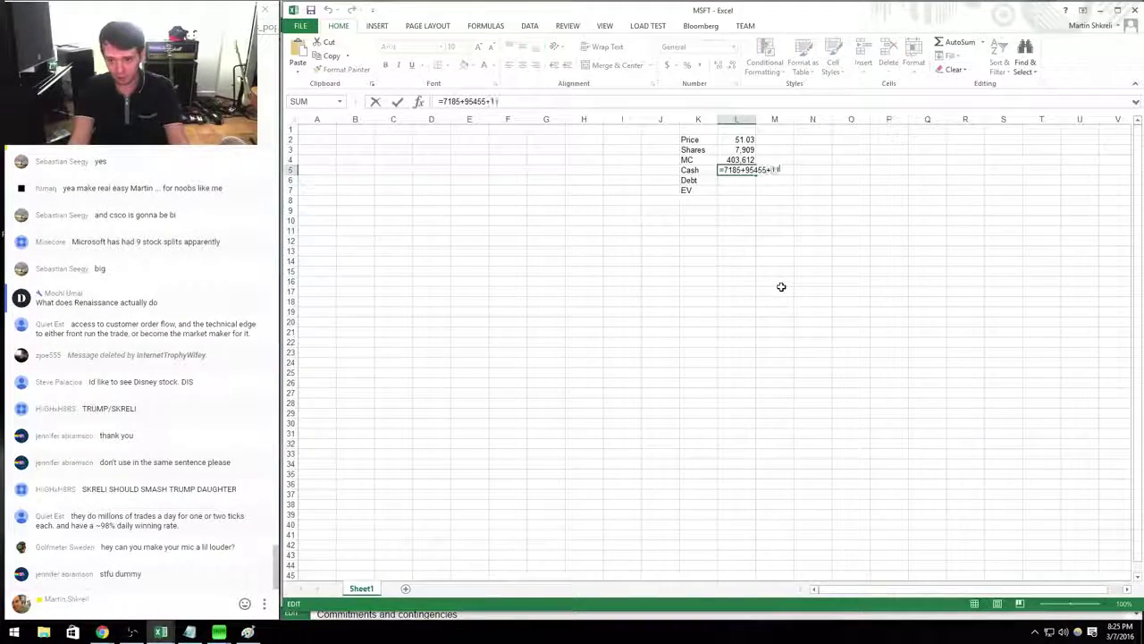
{"action": "type", "text": "151"}
{"action": "key", "text": "alt+Tab"}
{"action": "key", "text": "alt+Tab"}
{"action": "type", "text": "4"}
{"action": "key", "text": "Return"}
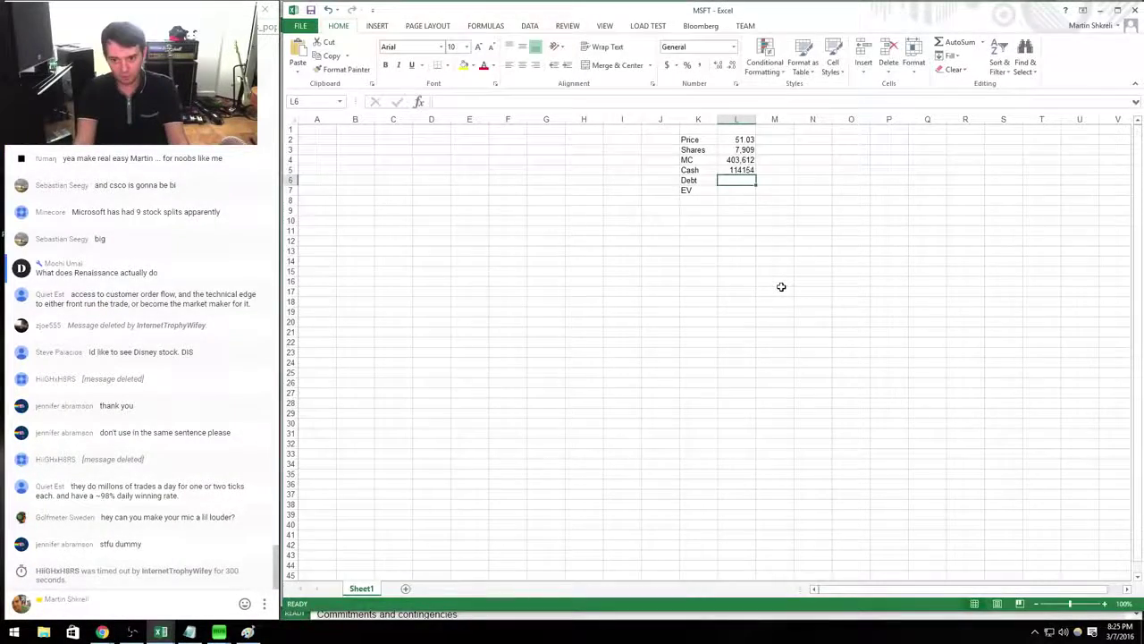
{"action": "key", "text": "alt+Tab"}
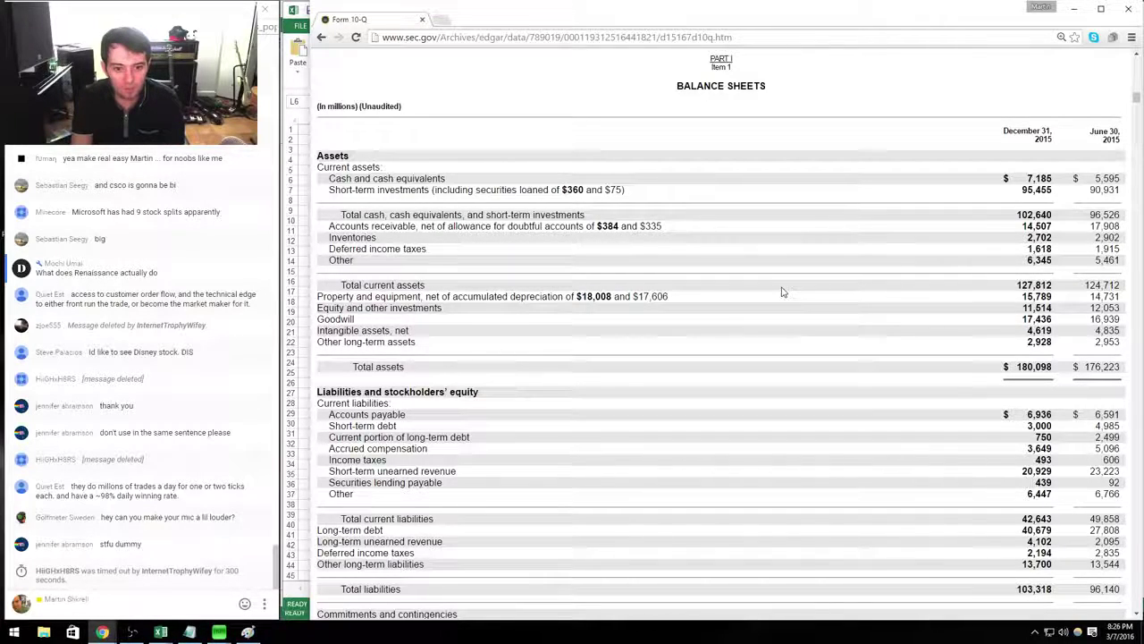
Locate the short-term and current long-term debt lines on the 10-Q balance sheet.
{"action": "scroll", "coordinate": [781, 291], "scroll_direction": "down", "scroll_amount": 2}
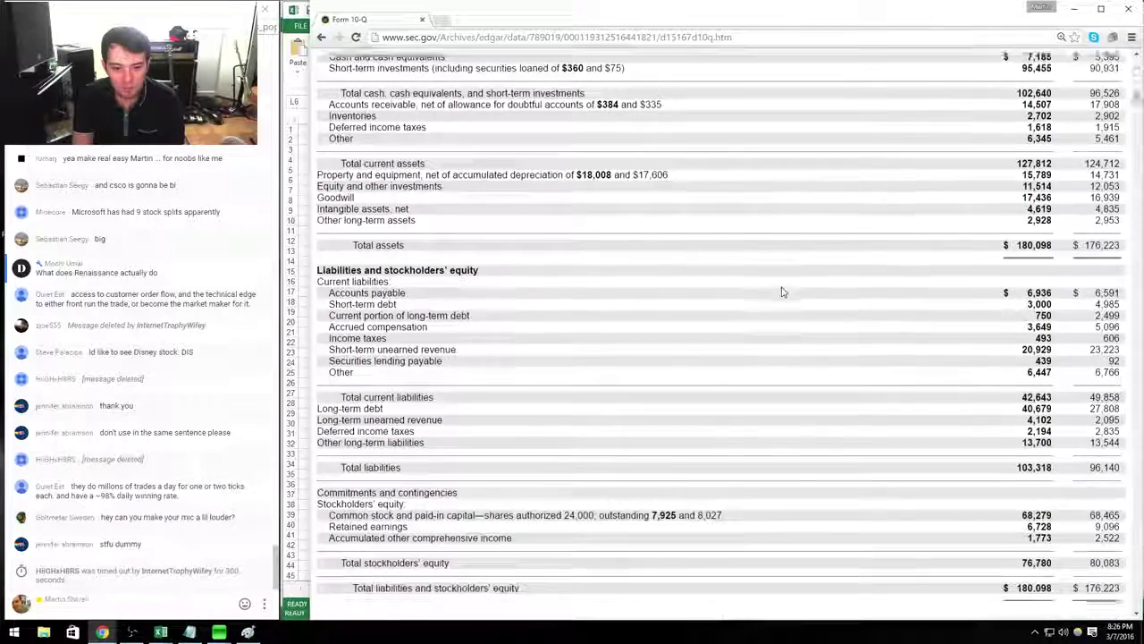
{"action": "key", "text": "alt+Tab"}
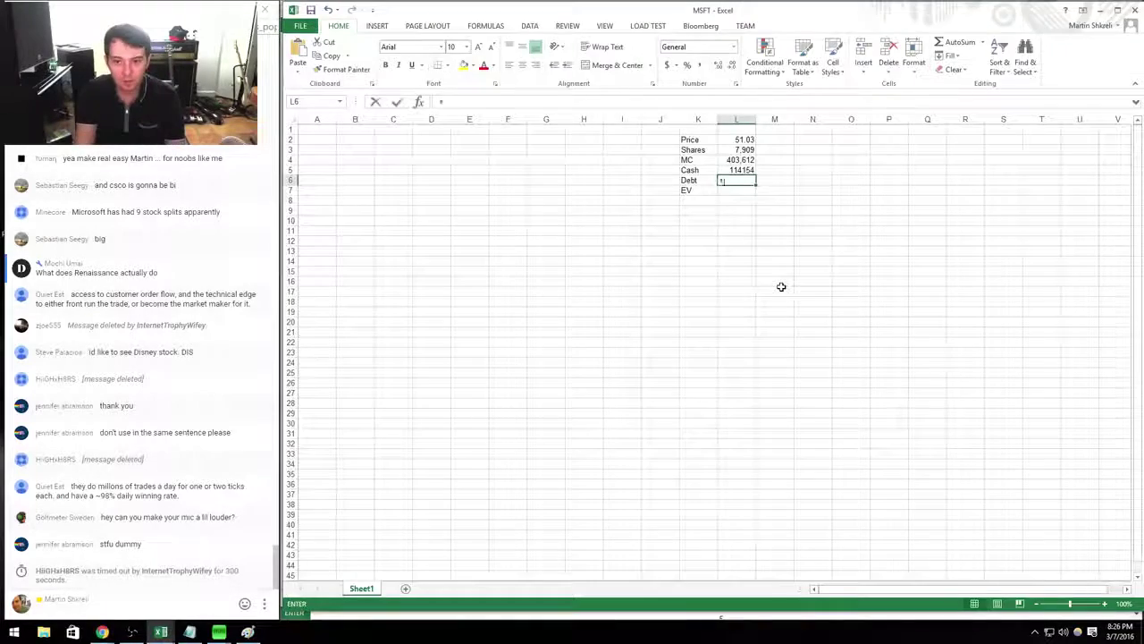
{"action": "key", "text": "alt+Tab"}
{"action": "key", "text": "alt+Tab"}
{"action": "key", "text": "alt+Tab"}
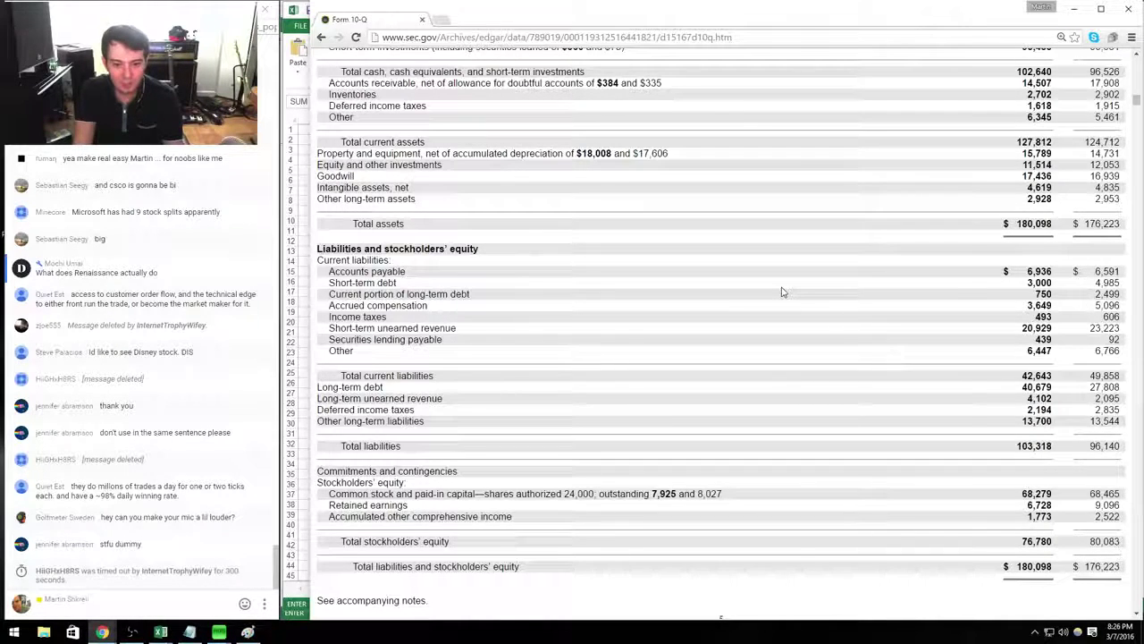
{"action": "left_click_drag", "start_coordinate": [331, 340], "coordinate": [1091, 341]}
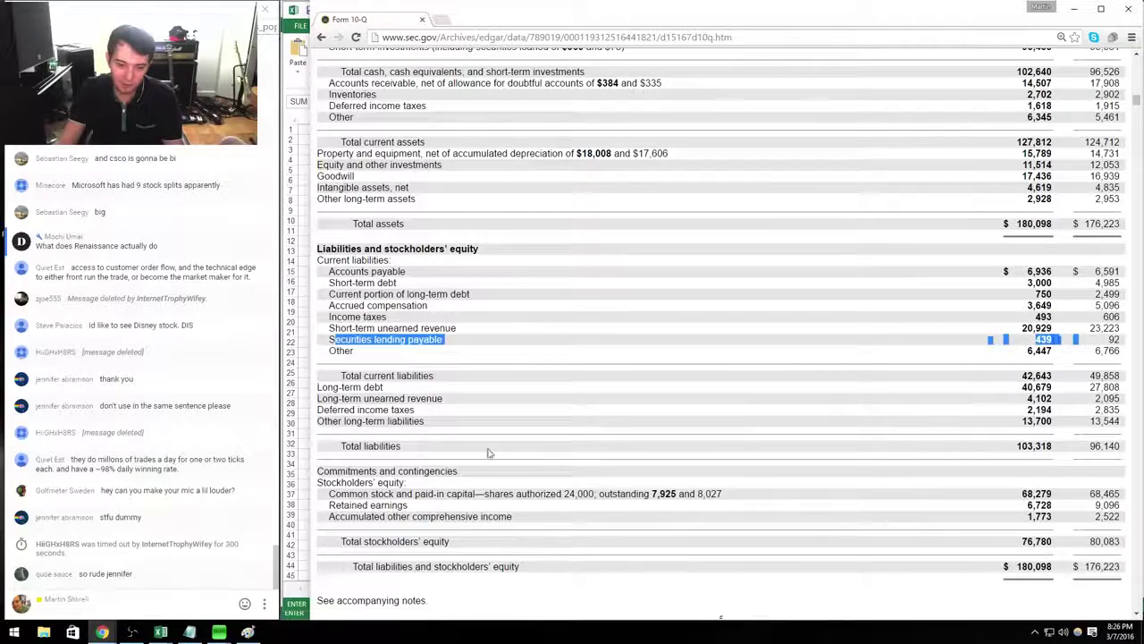
{"action": "left_click", "coordinate": [325, 379]}
{"action": "key", "text": "ctrl+a"}
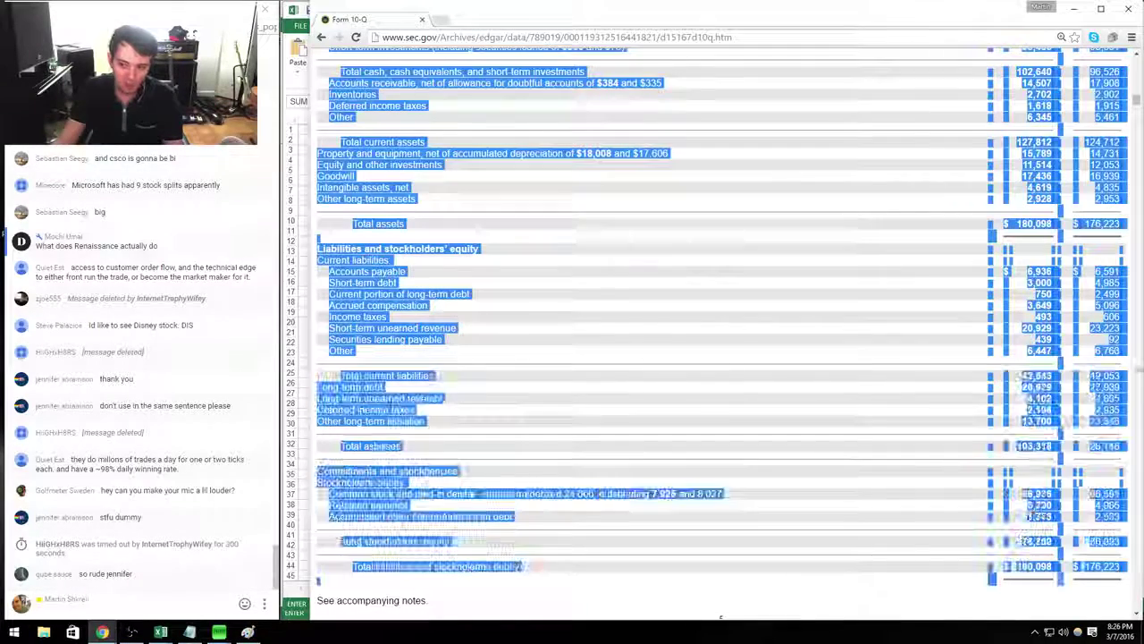
{"action": "left_click", "coordinate": [1010, 350]}
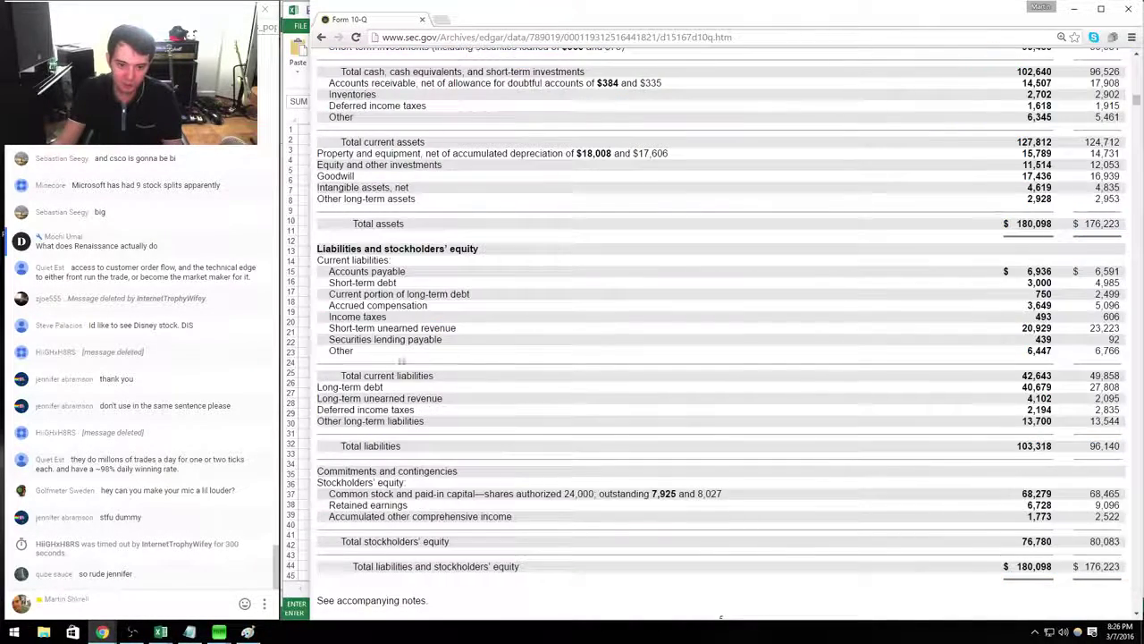
{"action": "left_click_drag", "start_coordinate": [331, 340], "coordinate": [1059, 341]}
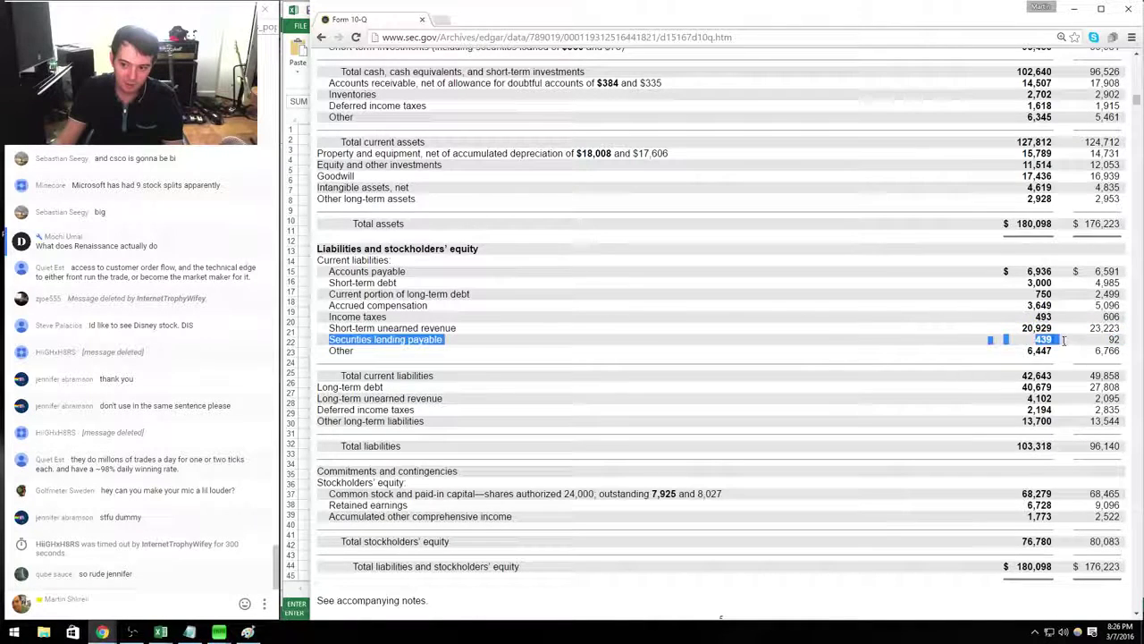
{"action": "left_click", "coordinate": [990, 375]}
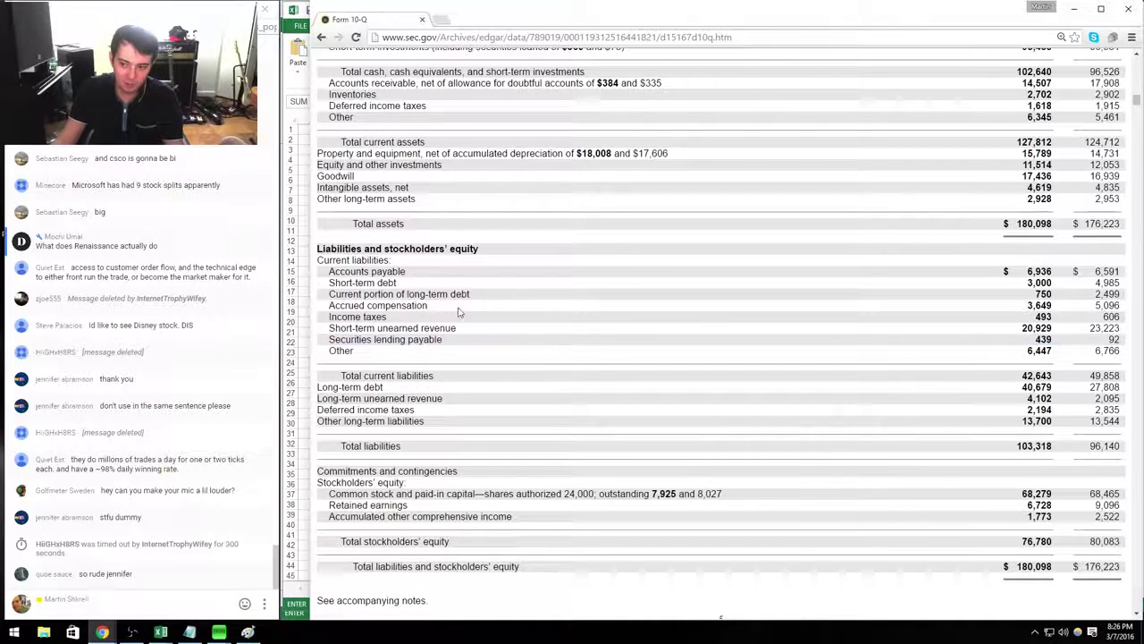
{"action": "left_click_drag", "start_coordinate": [329, 306], "coordinate": [434, 309]}
{"action": "left_click", "coordinate": [412, 306]}
{"action": "left_click_drag", "start_coordinate": [351, 294], "coordinate": [919, 294]}
{"action": "left_click_drag", "start_coordinate": [996, 313], "coordinate": [989, 291]}
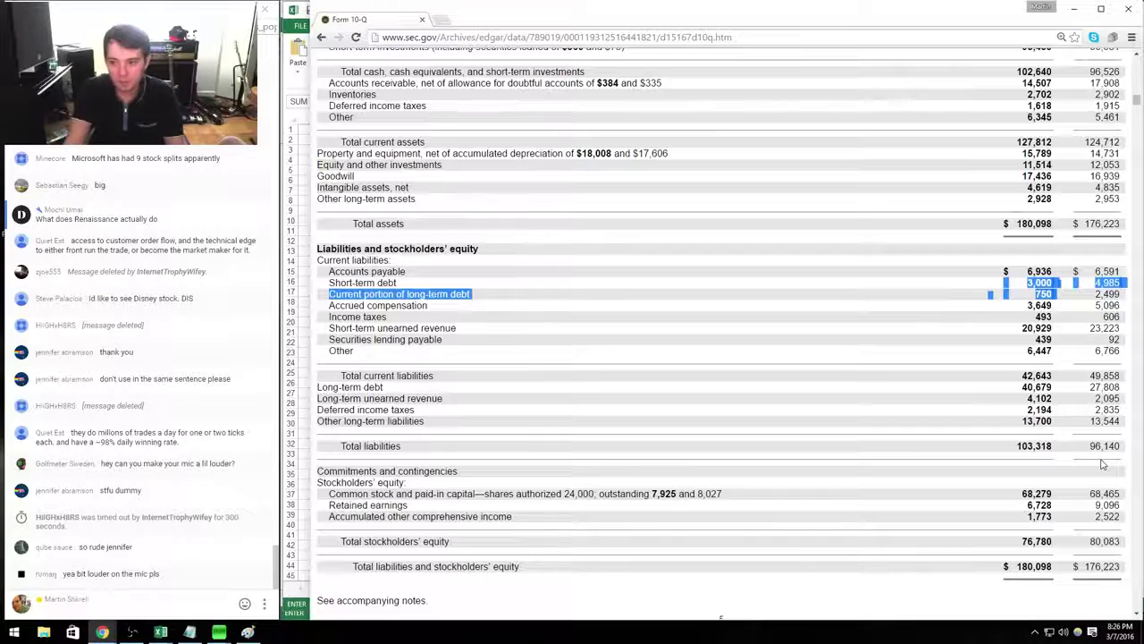
{"action": "key", "text": "alt+Tab"}
{"action": "key", "text": "alt+Tab"}
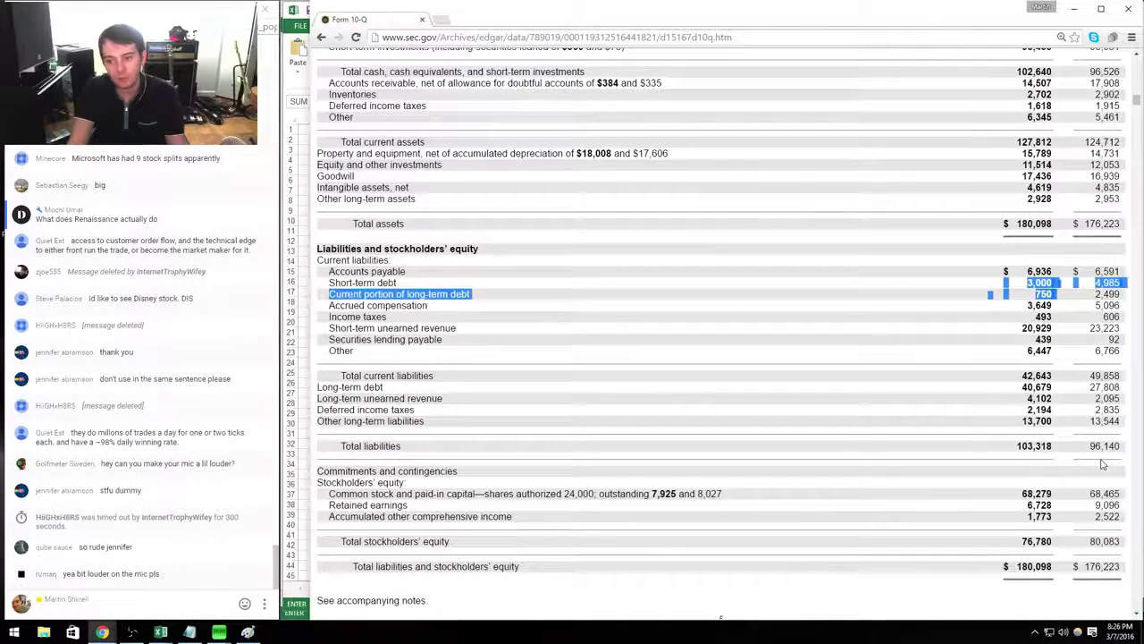
{"action": "key", "text": "alt+Tab"}
Compute EV in L7 as =L4-L5+L6 (333,887) and select L3:L7 for formatting.
{"action": "key", "text": "Return"}
{"action": "type", "text": "+"}
{"action": "key", "text": "Up"}
{"action": "key", "text": "Up"}
{"action": "key", "text": "Up"}
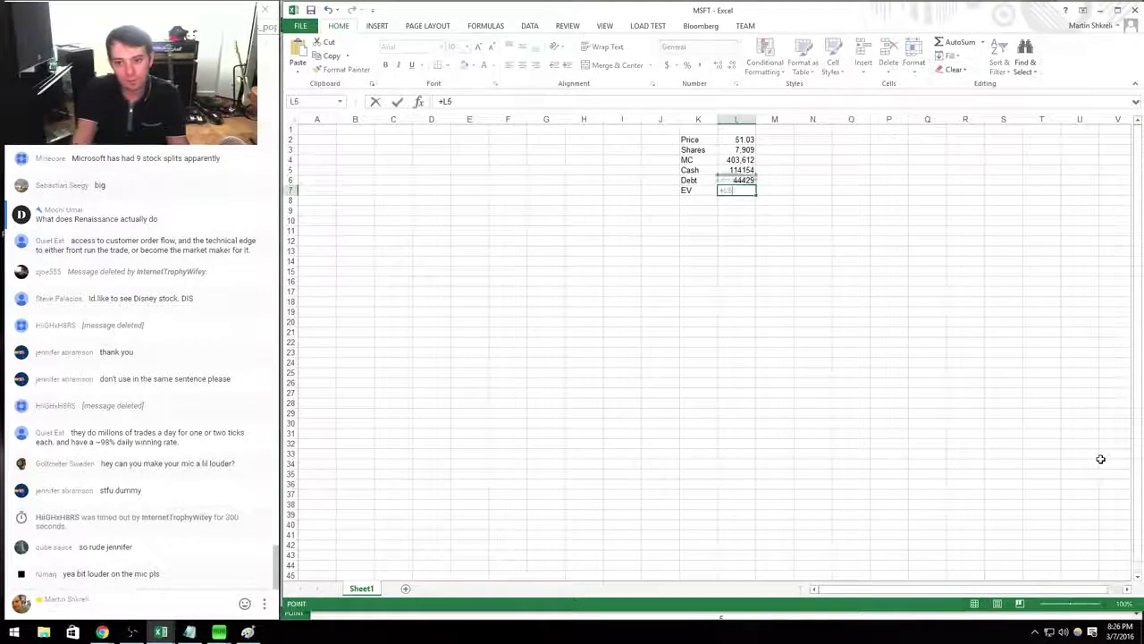
{"action": "type", "text": "-"}
{"action": "key", "text": "Up"}
{"action": "key", "text": "Up"}
{"action": "type", "text": "+"}
{"action": "key", "text": "Up"}
{"action": "key", "text": "Return"}
{"action": "key", "text": "Up"}
{"action": "key", "text": "shift+Up"}
{"action": "key", "text": "shift+Up"}
{"action": "key", "text": "shift+Up"}
{"action": "key", "text": "shift+Up"}
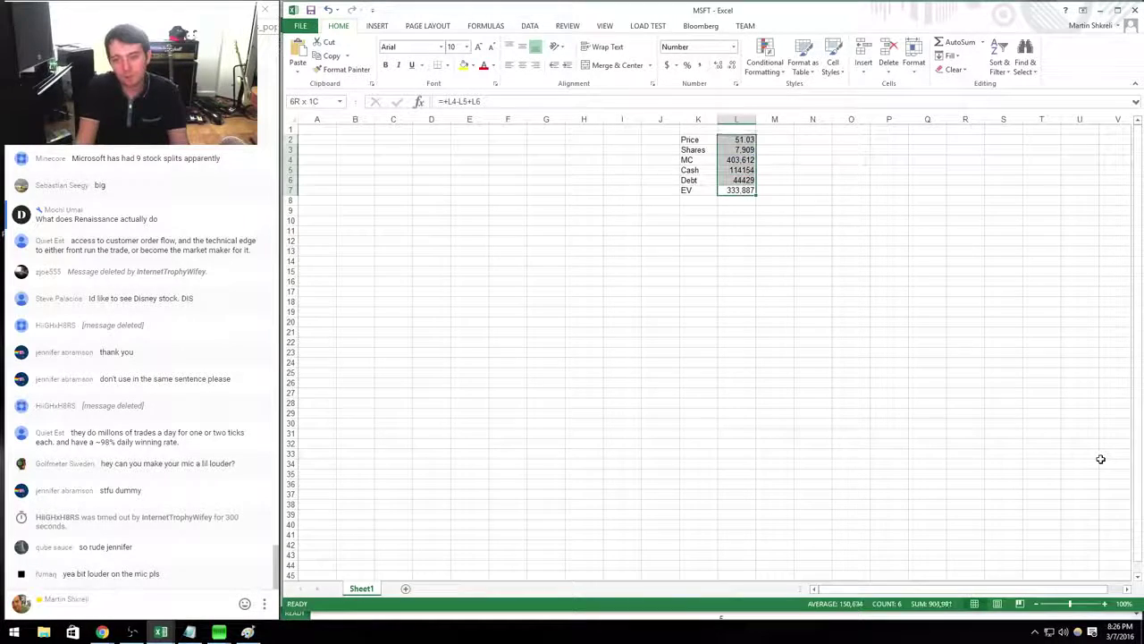
{"action": "key", "text": "ctrl+1"}
Format L3:L7 as Number with 0 decimals and a 1000 separator.
{"action": "key", "text": "Down"}
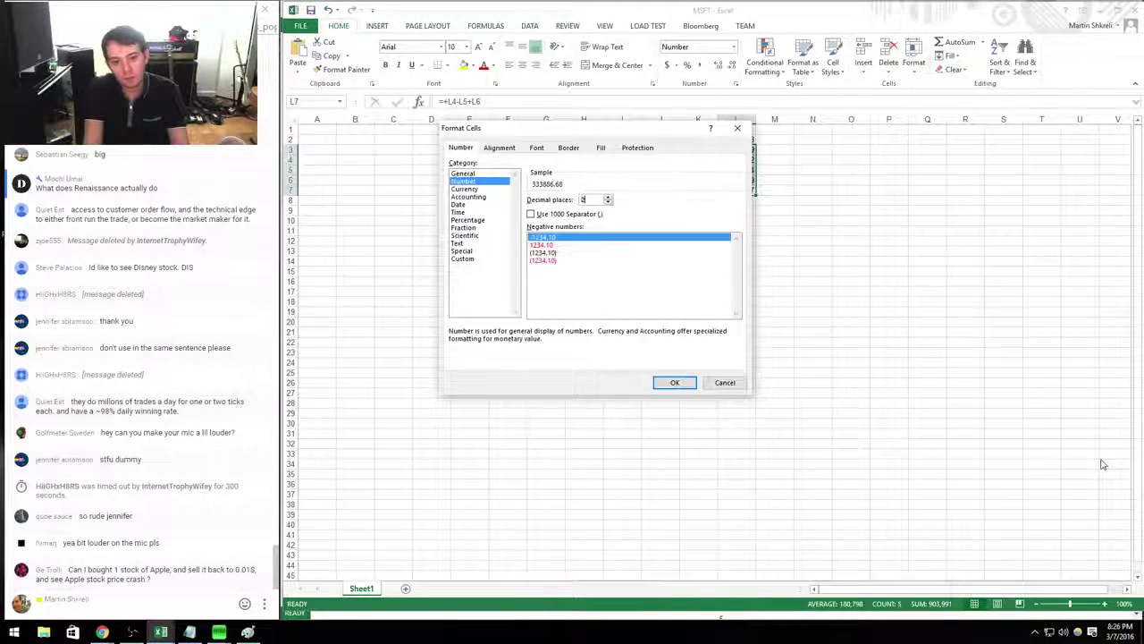
{"action": "key", "text": "Tab"}
{"action": "type", "text": "0"}
{"action": "key", "text": "alt+u"}
{"action": "key", "text": "Return"}
{"action": "key", "text": "Left"}
{"action": "key", "text": "Right"}
{"action": "key", "text": "Up"}
{"action": "key", "text": "Up"}
{"action": "key", "text": "Up"}
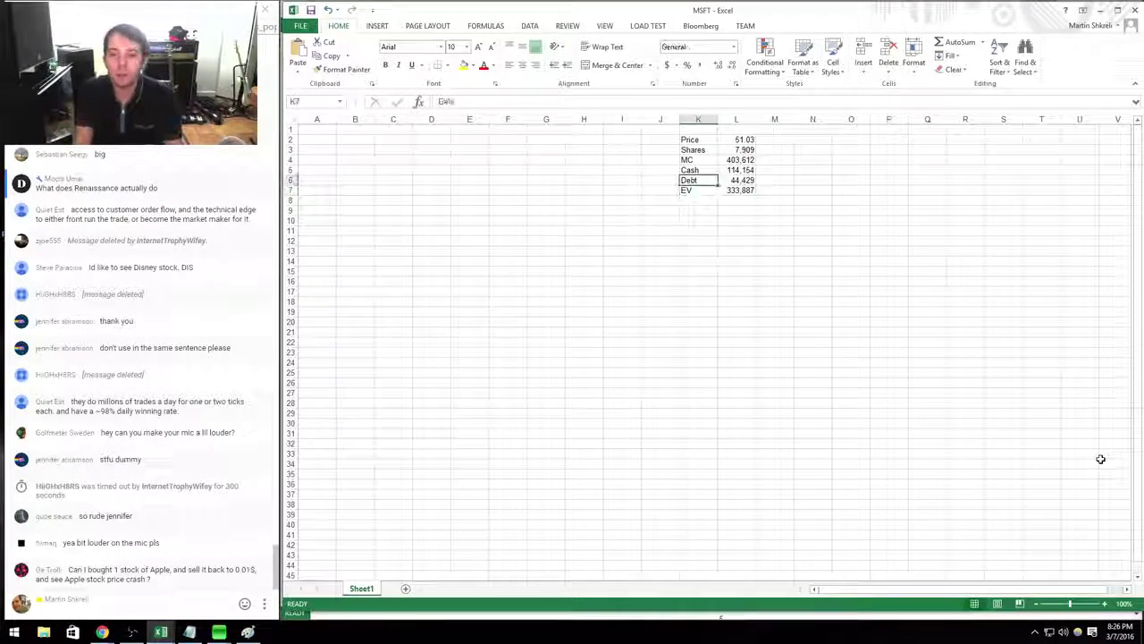
{"action": "key", "text": "Right"}
Tag the Shares, Cash and Debt values with a right-aligned Q1'15 source label in column M.
{"action": "key", "text": "alt+Tab"}
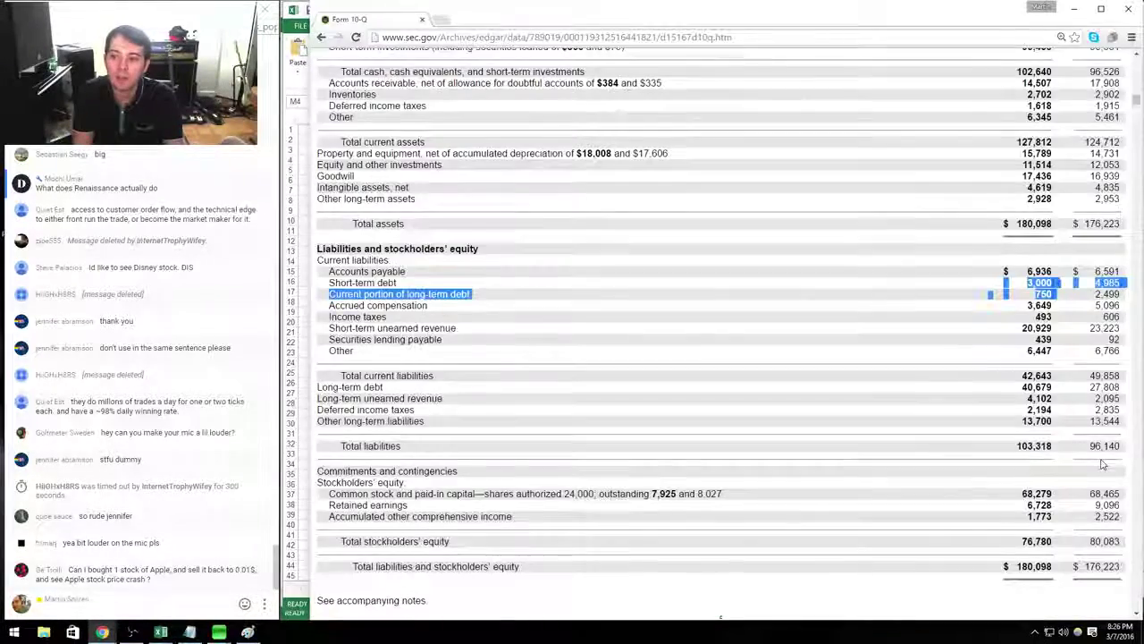
{"action": "scroll", "coordinate": [1102, 464], "scroll_direction": "up", "scroll_amount": 1}
{"action": "key", "text": "alt+Tab"}
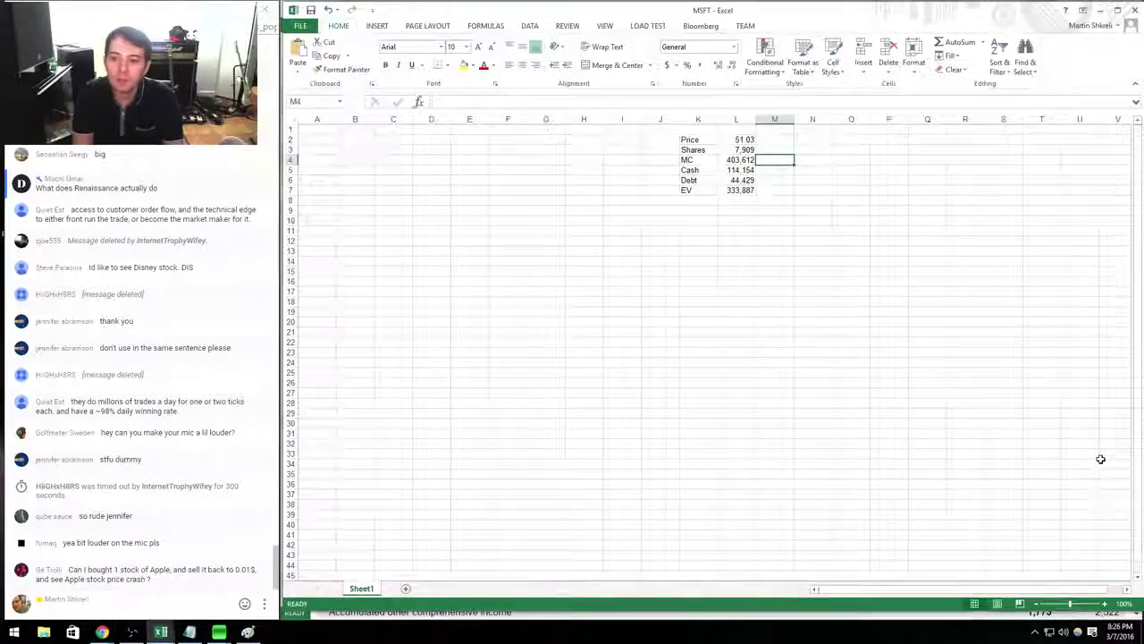
{"action": "key", "text": "alt+Tab"}
{"action": "scroll", "coordinate": [1100, 459], "scroll_direction": "up", "scroll_amount": 1}
{"action": "key", "text": "alt+Tab"}
{"action": "key", "text": "alt+Tab"}
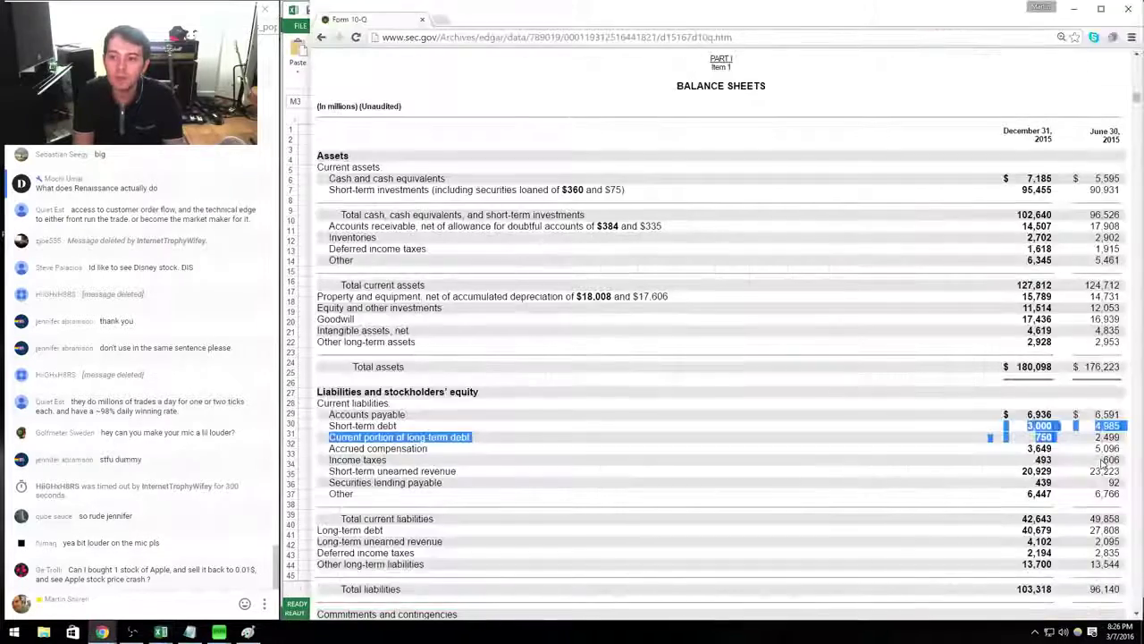
{"action": "key", "text": "alt+Tab"}
{"action": "type", "text": "Q1'1"}
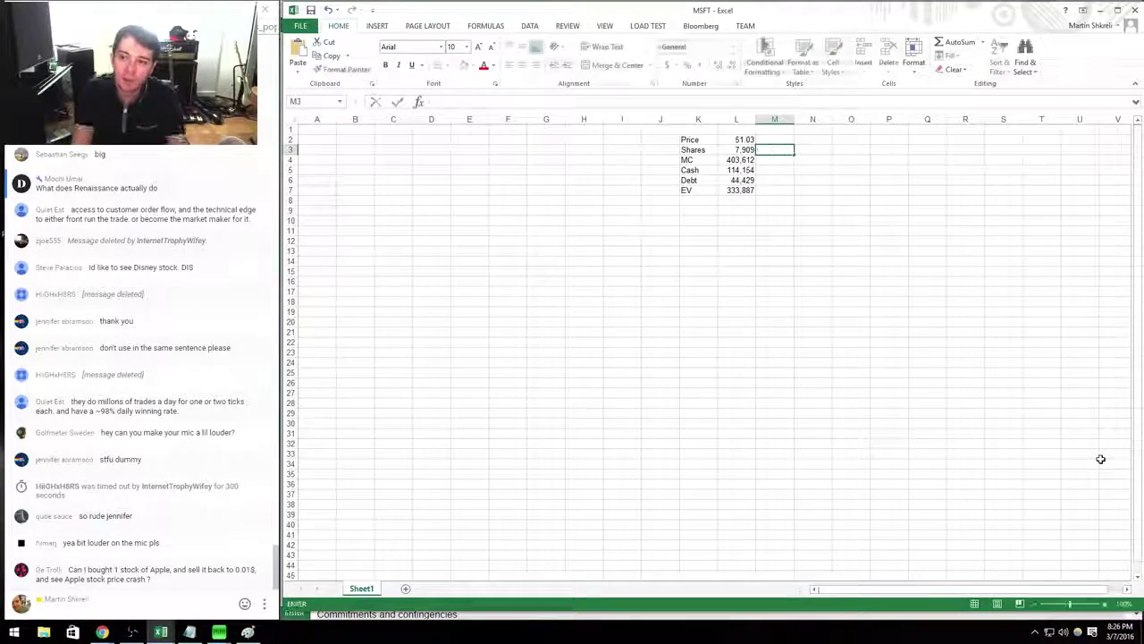
{"action": "key", "text": "alt+Tab"}
{"action": "key", "text": "alt+Tab"}
{"action": "type", "text": "5"}
{"action": "key", "text": "ctrl+Return"}
{"action": "key", "text": "ctrl+c"}
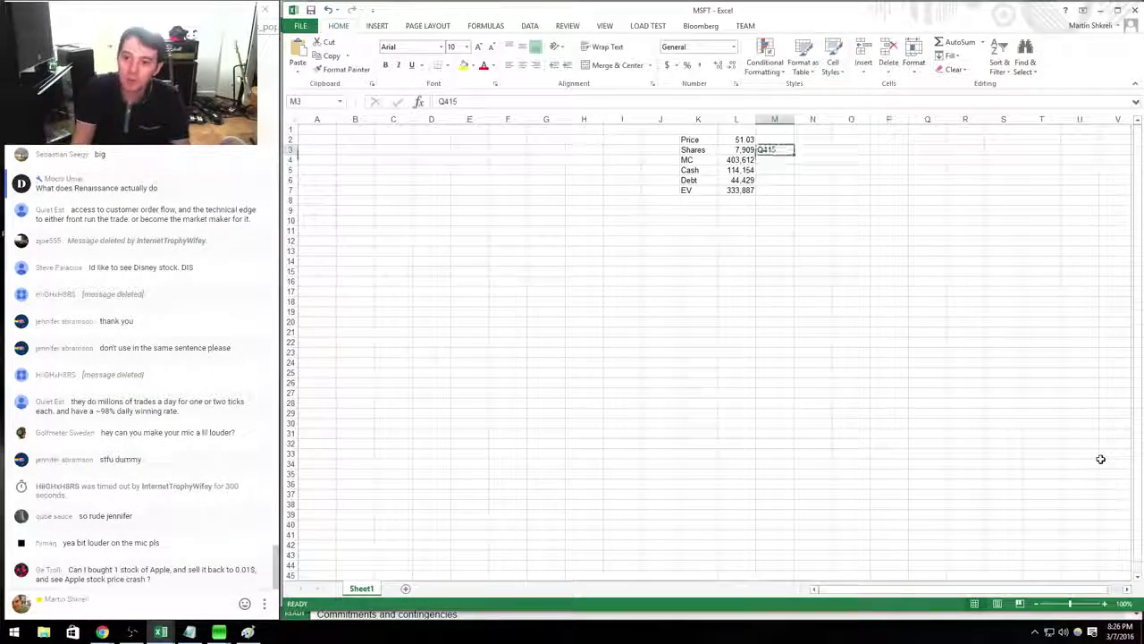
{"action": "key", "text": "Down"}
{"action": "key", "text": "Down"}
{"action": "key", "text": "ctrl+v"}
{"action": "key", "text": "Down"}
{"action": "key", "text": "ctrl+v"}
{"action": "key", "text": "shift+Up"}
{"action": "key", "text": "shift+Up"}
{"action": "key", "text": "shift+Up"}
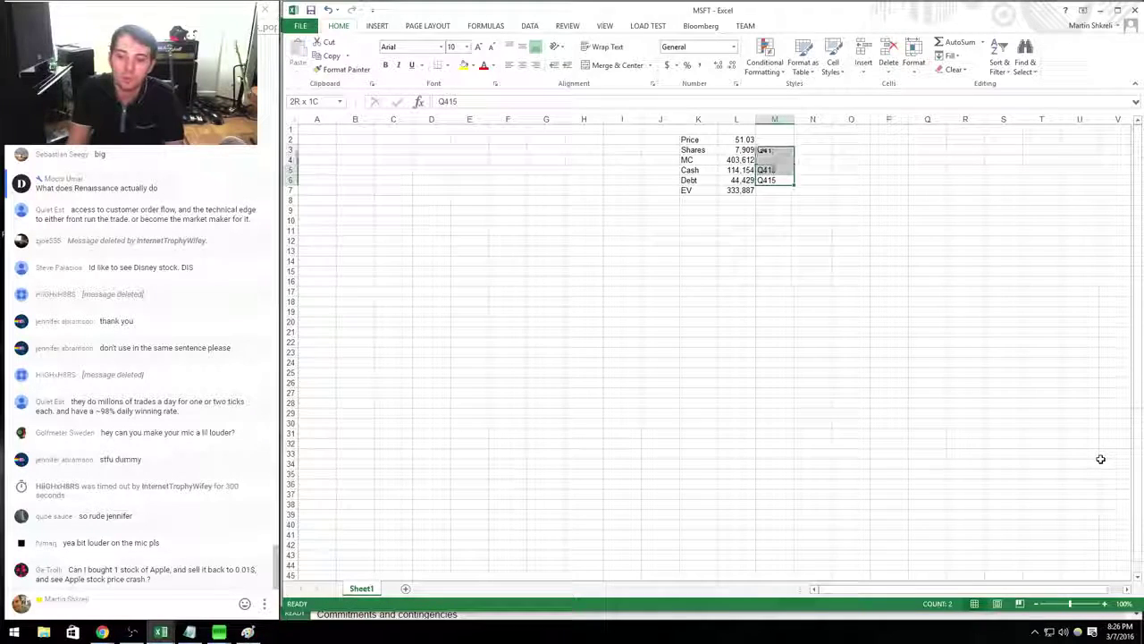
{"action": "left_click", "coordinate": [536, 65]}
{"action": "left_click", "coordinate": [585, 241]}
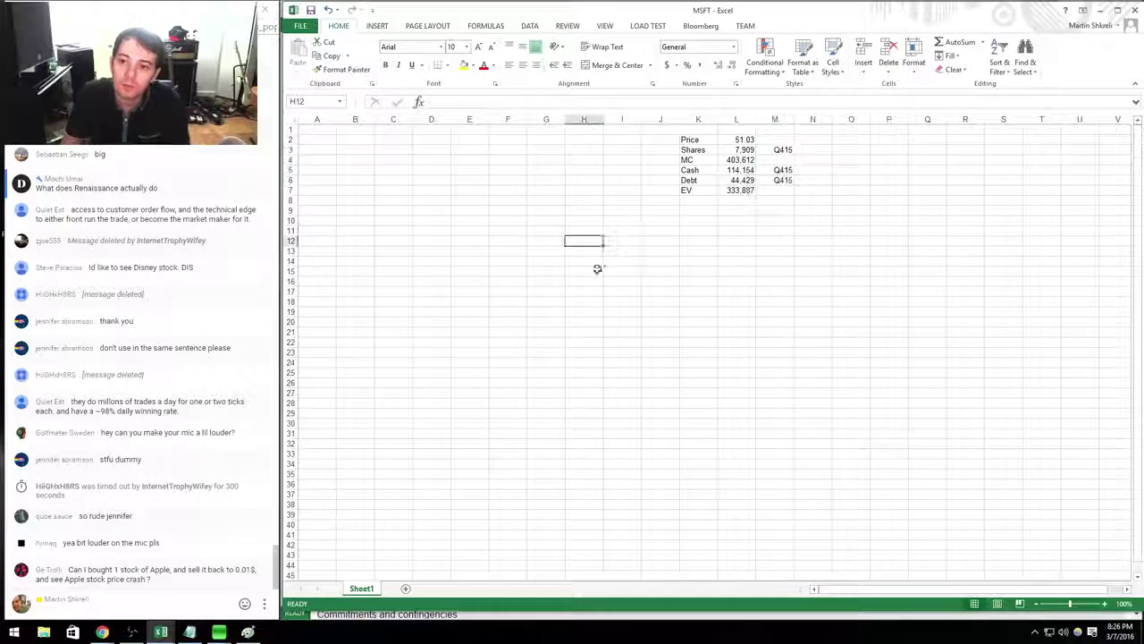
Rename Sheet1 to Main.
{"action": "double_click", "coordinate": [362, 589]}
{"action": "type", "text": "Main"}
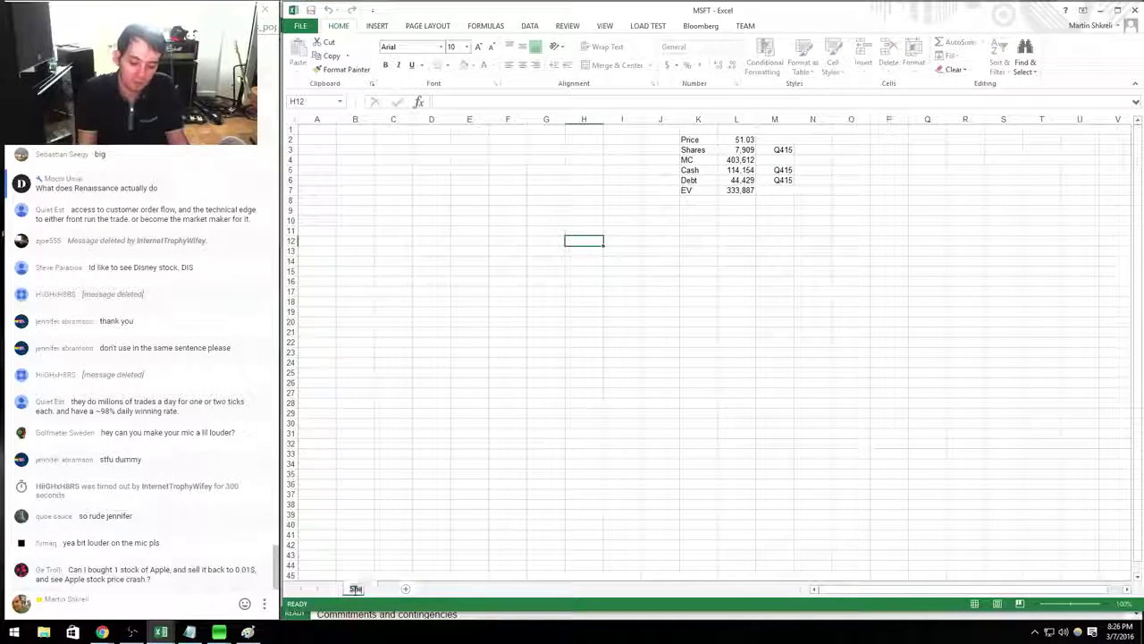
{"action": "key", "text": "Return"}
{"action": "key", "text": "alt+Tab"}
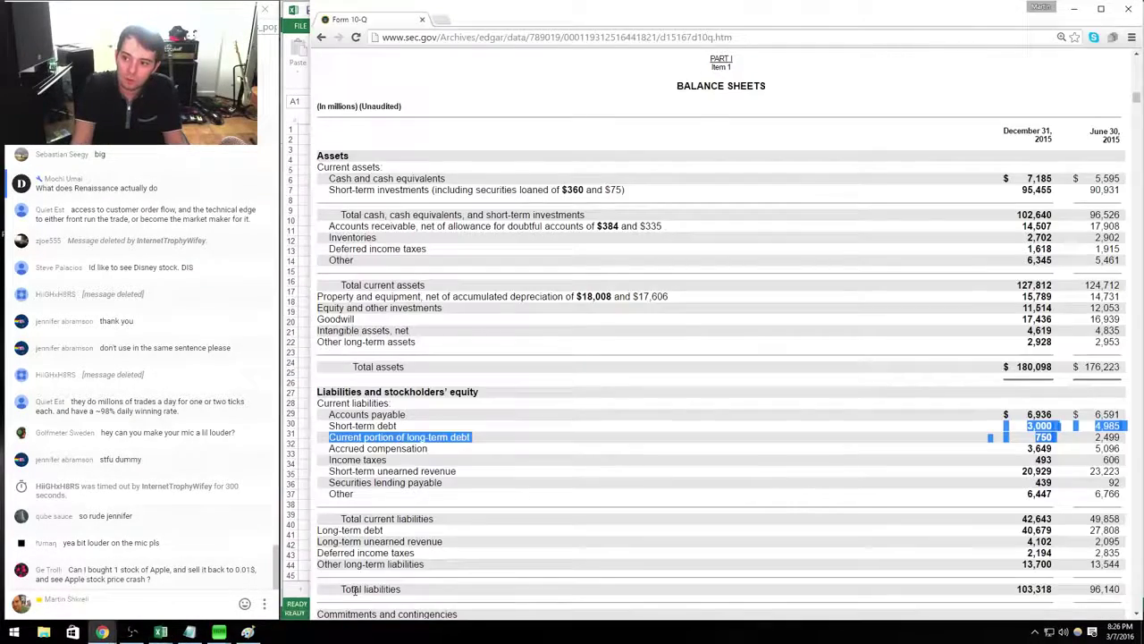
Hyperlink the Microsoft name in the Tech workbook's B5 to MSFT.xlsx.
{"action": "key", "text": "alt+Tab"}
{"action": "key", "text": "ctrl+Tab"}
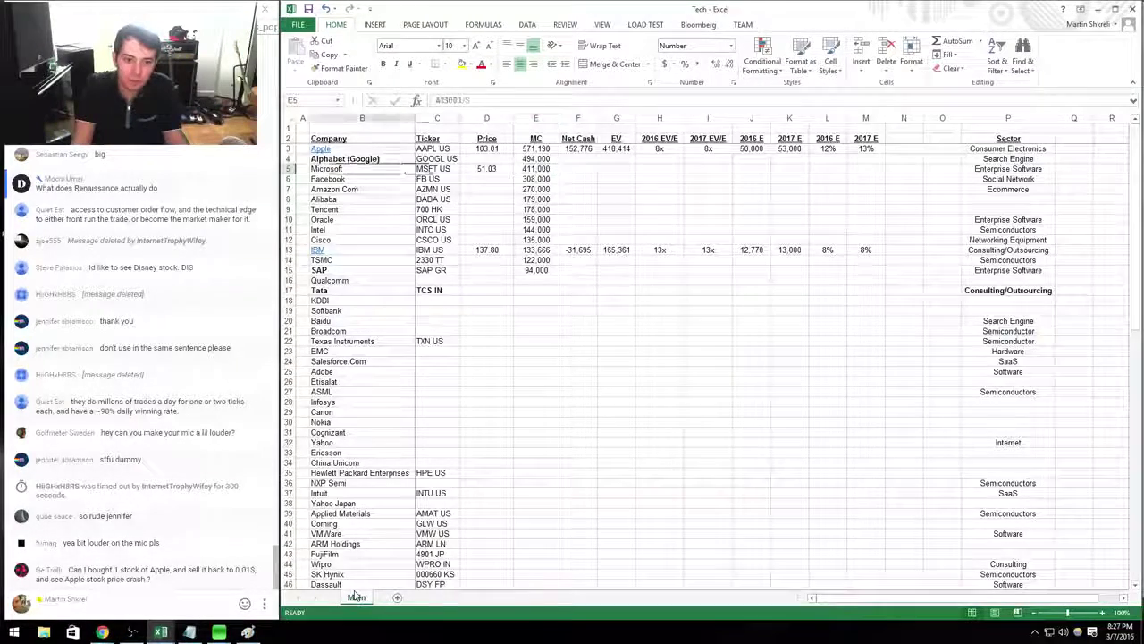
{"action": "key", "text": "Left"}
{"action": "key", "text": "Left"}
{"action": "key", "text": "Left"}
{"action": "key", "text": "ctrl+k"}
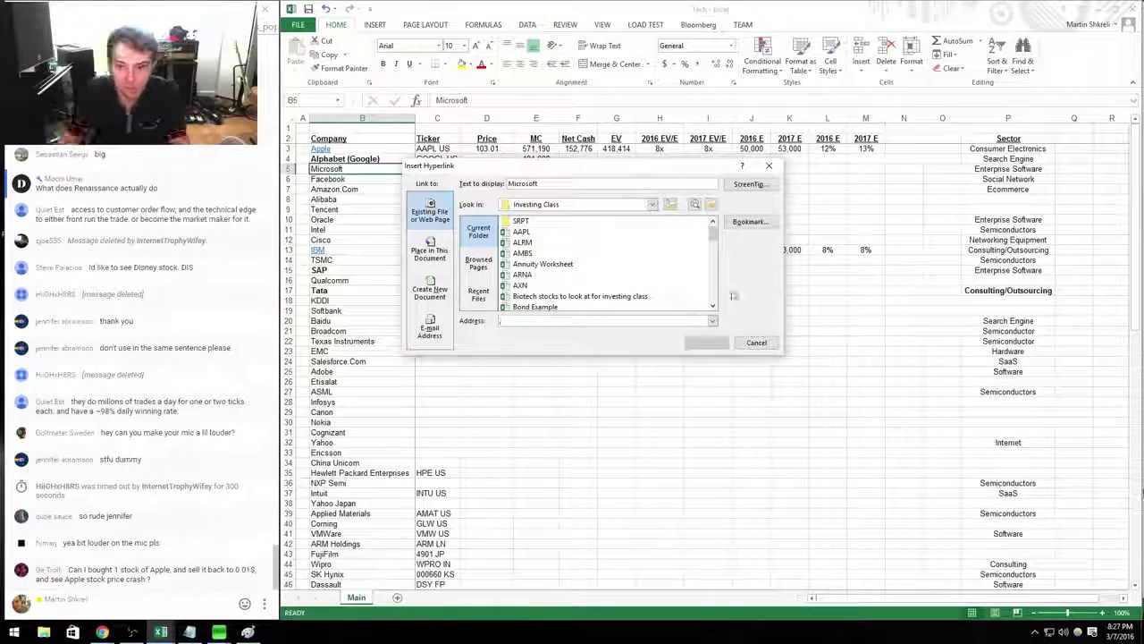
{"action": "scroll", "coordinate": [550, 293], "scroll_direction": "down", "scroll_amount": 5}
{"action": "left_click", "coordinate": [550, 295]}
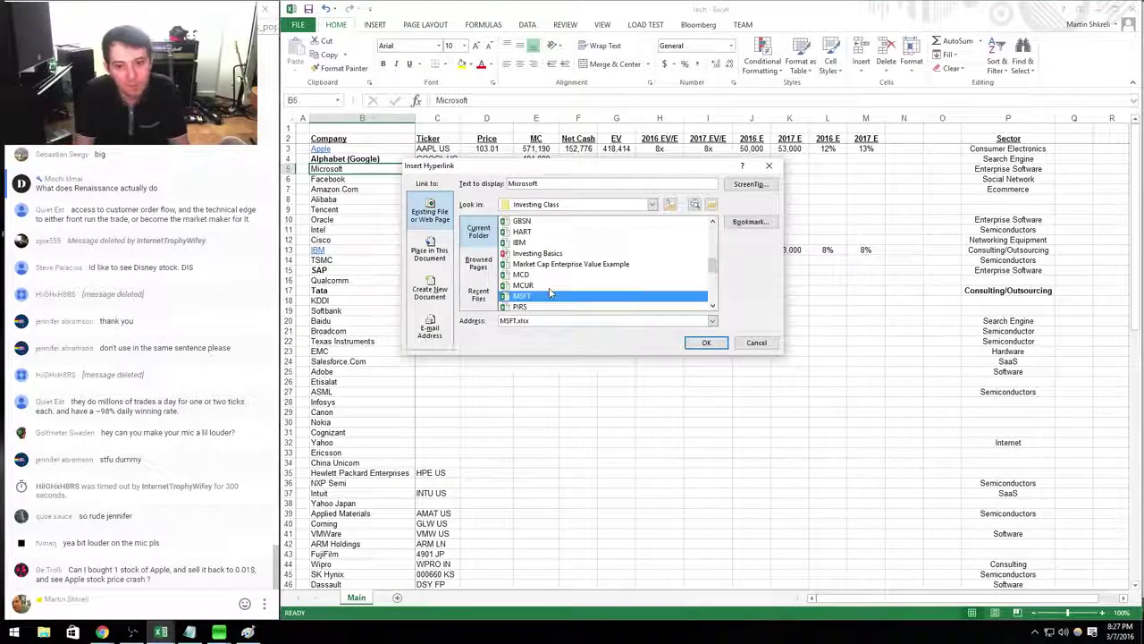
{"action": "key", "text": "Return"}
Set Microsoft's market cap in E5 to price D5 times 7909.
{"action": "key", "text": "Right"}
{"action": "key", "text": "Right"}
{"action": "key", "text": "Right"}
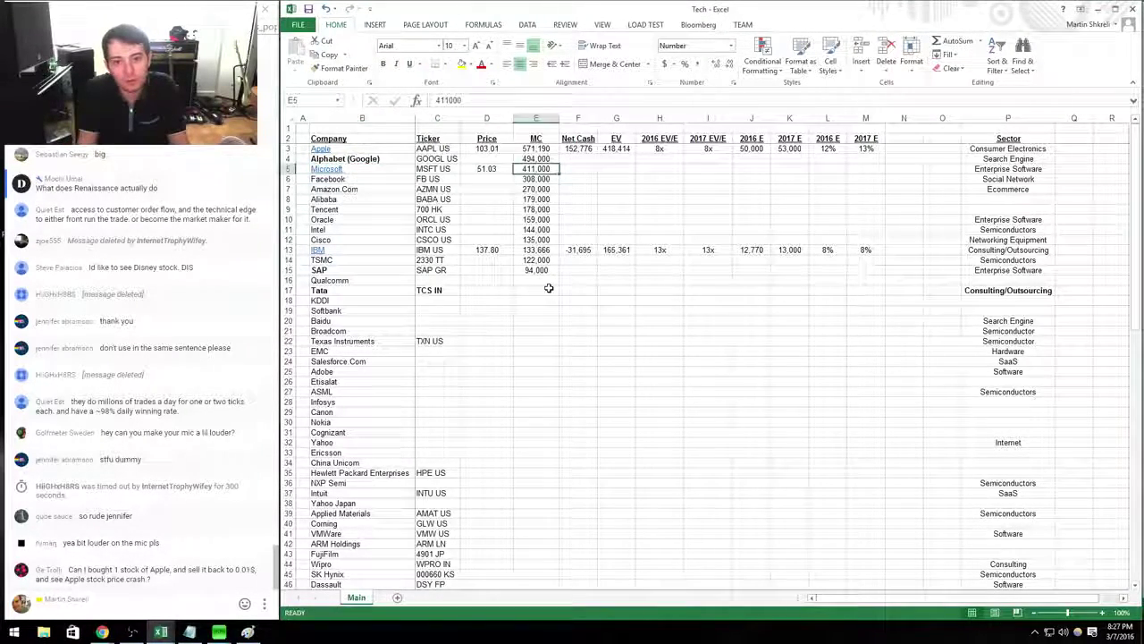
{"action": "type", "text": "+"}
{"action": "key", "text": "Left"}
{"action": "key", "text": "Escape"}
{"action": "type", "text": "+"}
{"action": "key", "text": "Left"}
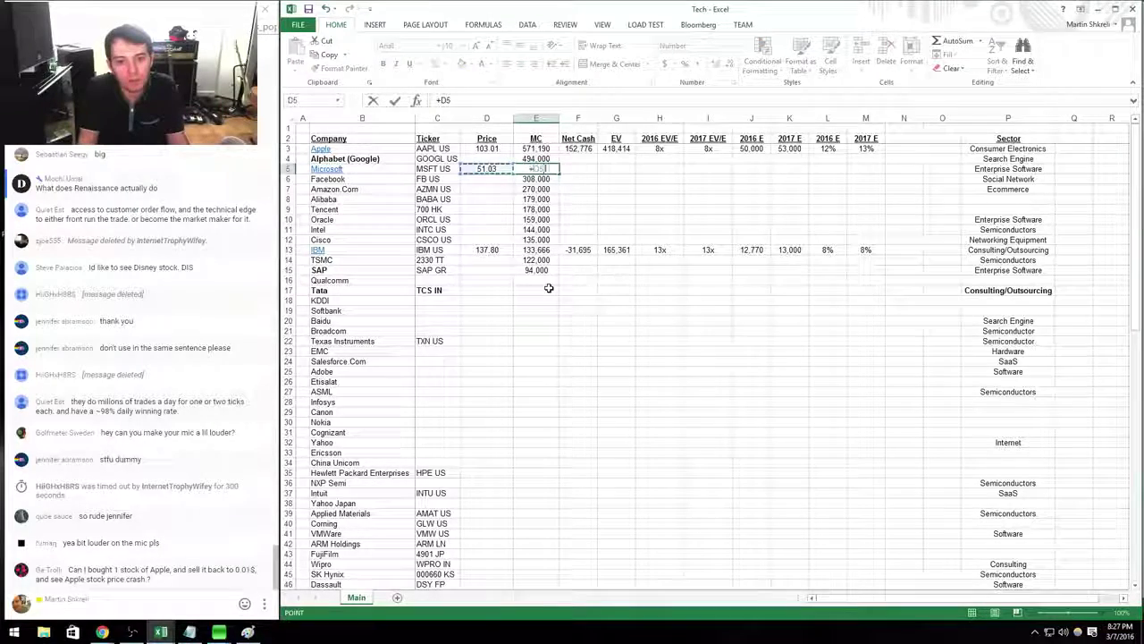
{"action": "type", "text": "*7909"}
{"action": "key", "text": "Return"}
{"action": "key", "text": "Up"}
{"action": "key", "text": "Right"}
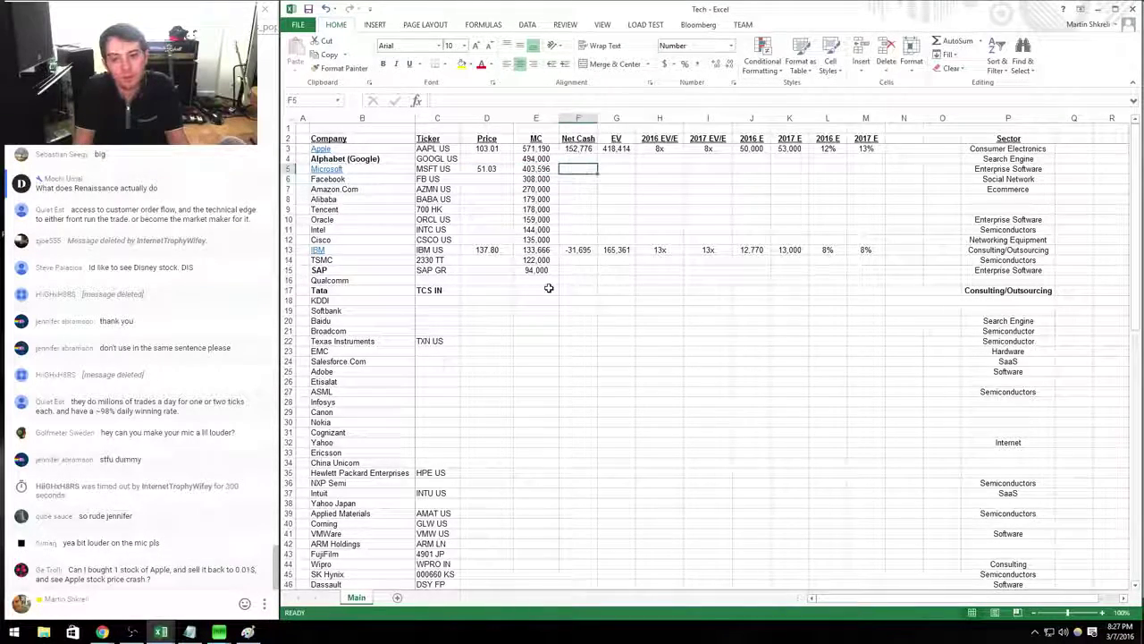
Set Microsoft's Net Cash in F5 to the MSFT workbook's cash minus debt.
{"action": "key", "text": "ctrl+Tab"}
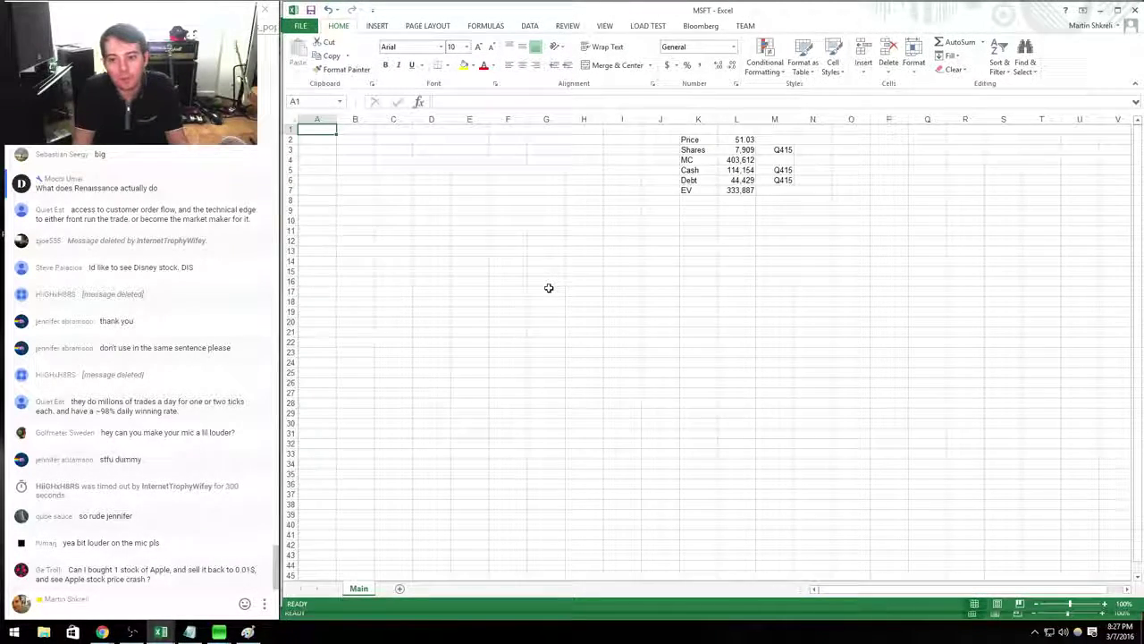
{"action": "key", "text": "alt"}
{"action": "key", "text": "alt+Tab"}
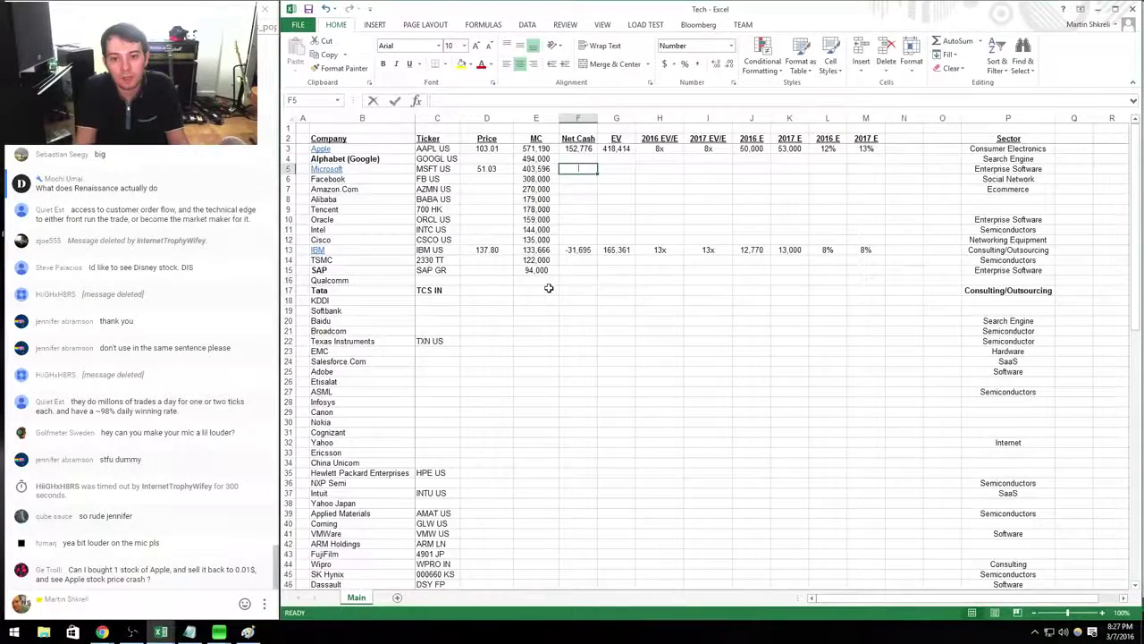
{"action": "type", "text": "="}
{"action": "key", "text": "alt+Tab"}
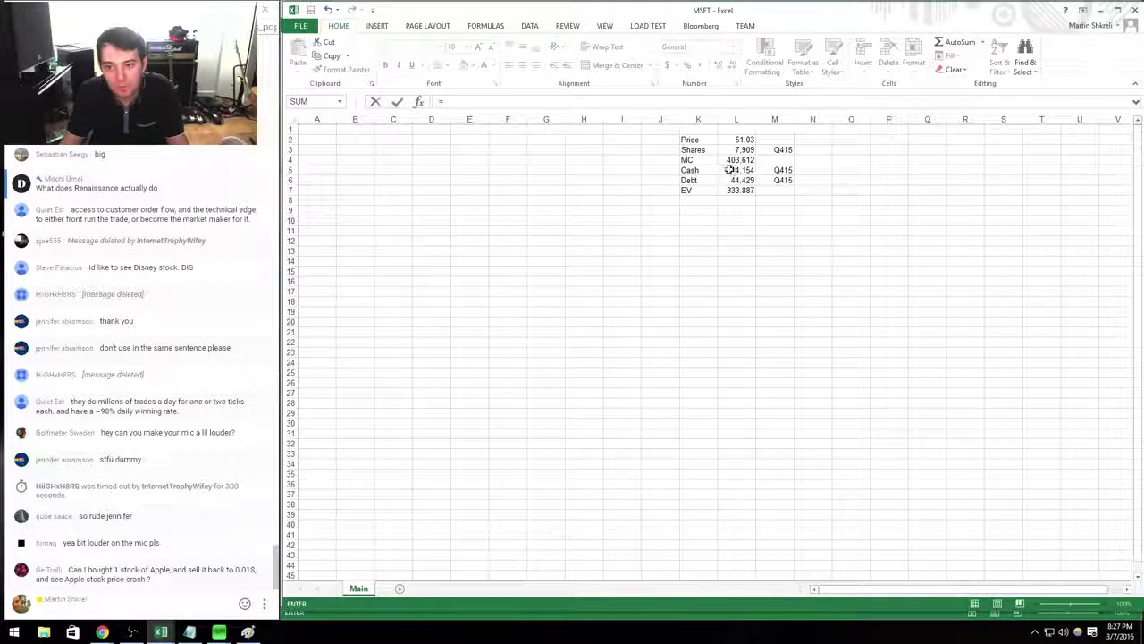
{"action": "left_click", "coordinate": [731, 169]}
{"action": "type", "text": "-"}
{"action": "left_click", "coordinate": [734, 180]}
{"action": "key", "text": "Return"}
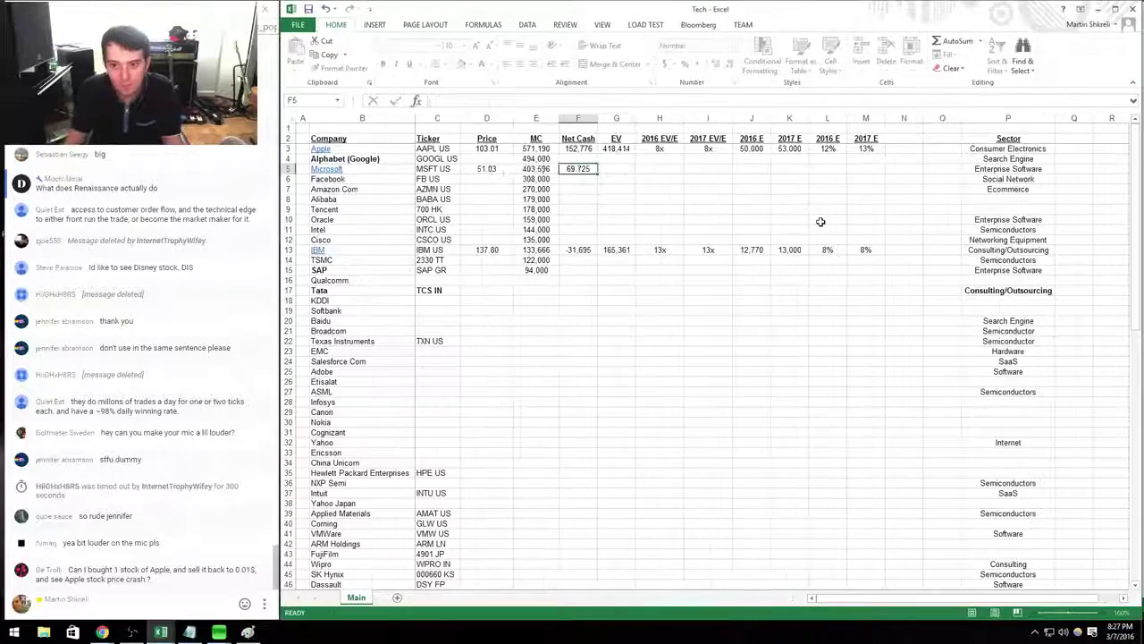
{"action": "key", "text": "Right"}
{"action": "key", "text": "Right"}
{"action": "key", "text": "Left"}
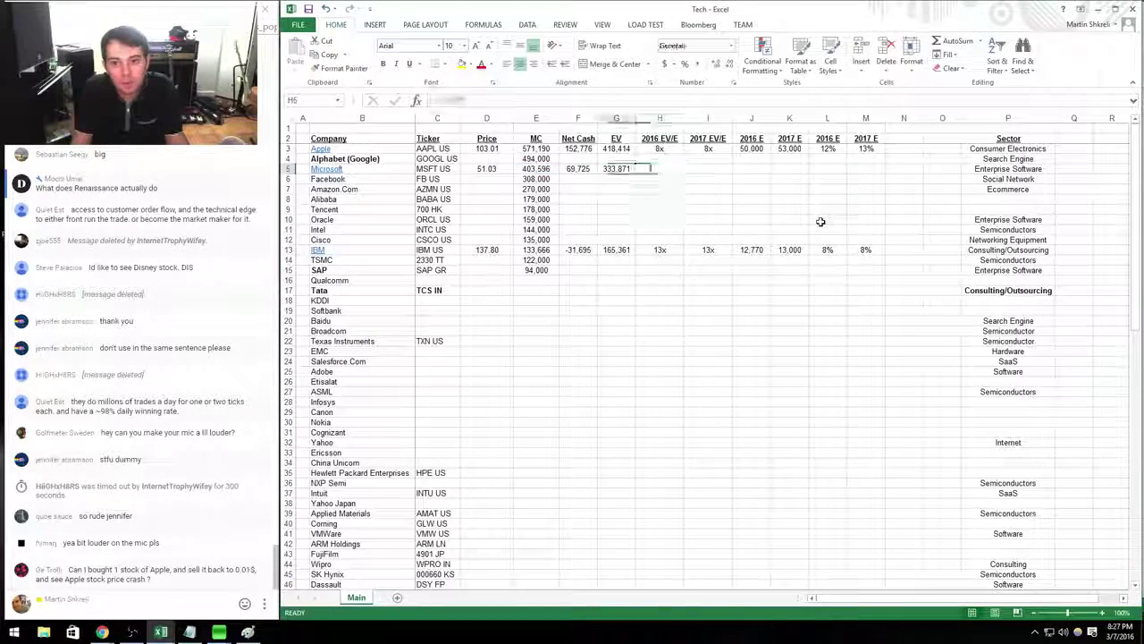
Check the market cap and EV formulas for Apple, Facebook and Microsoft (EV 333,871).
{"action": "key", "text": "Up"}
{"action": "key", "text": "Up"}
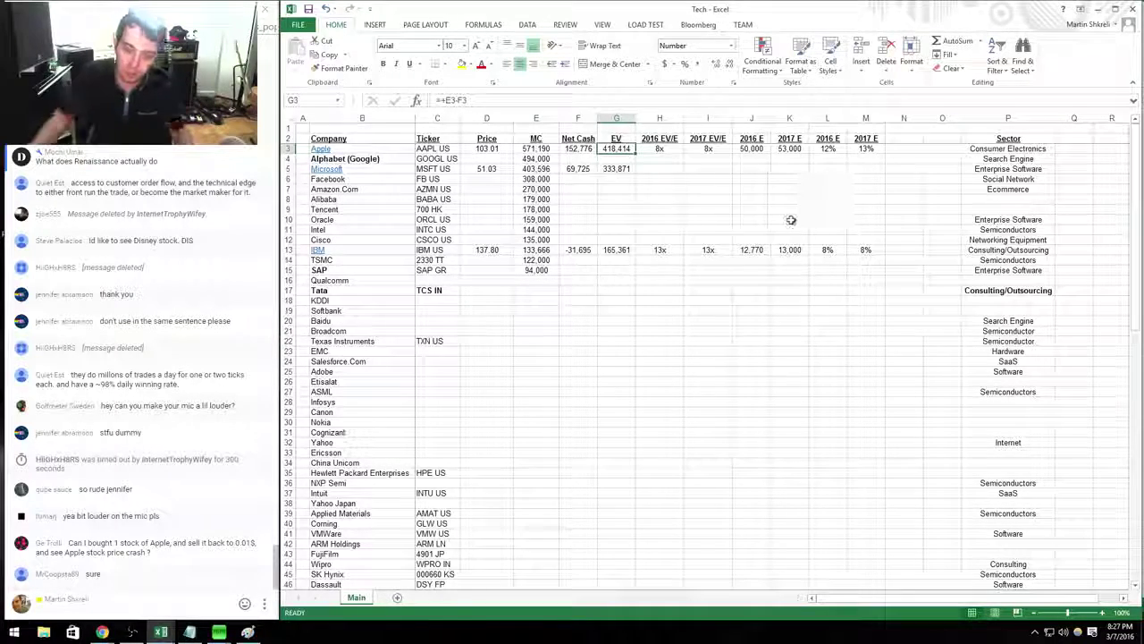
{"action": "left_click", "coordinate": [536, 169]}
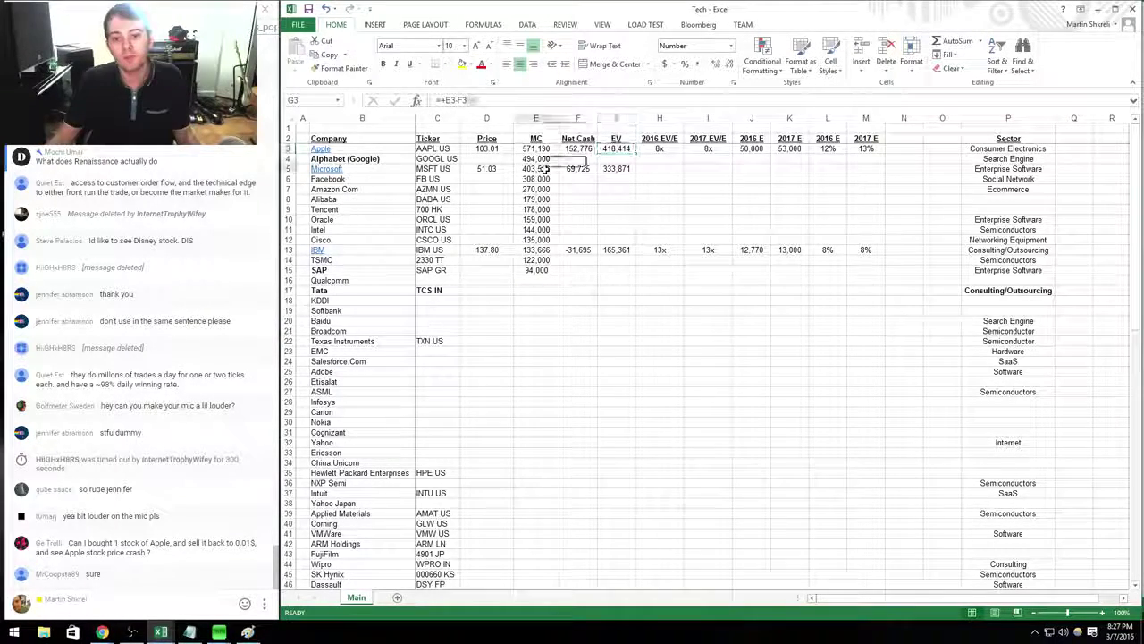
{"action": "left_click", "coordinate": [536, 148]}
{"action": "left_click", "coordinate": [556, 178]}
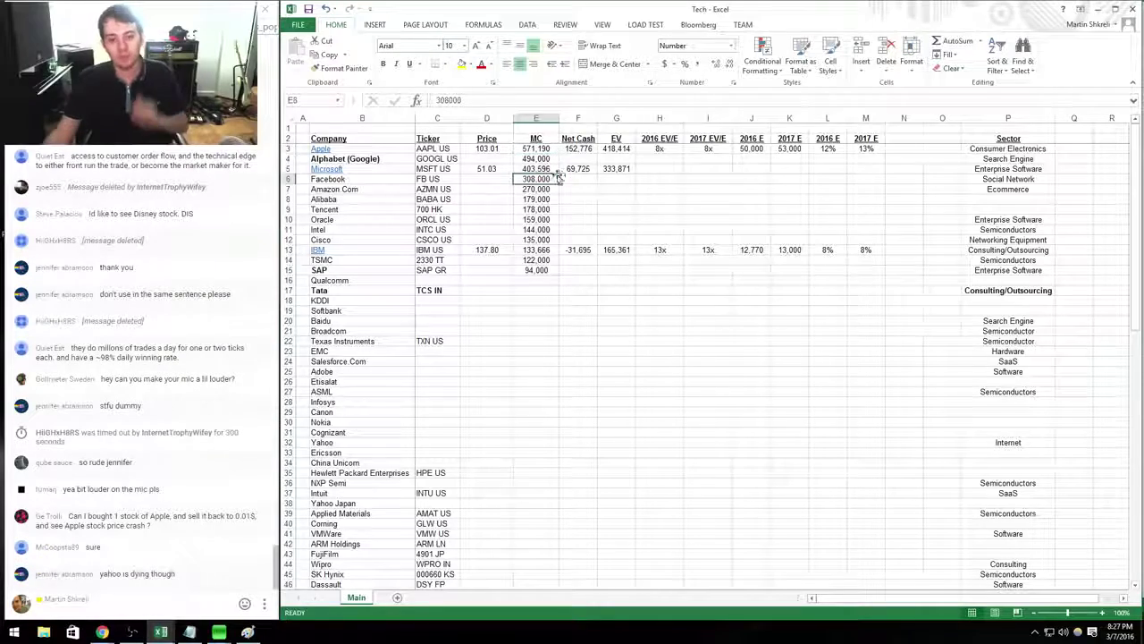
{"action": "left_click", "coordinate": [617, 169]}
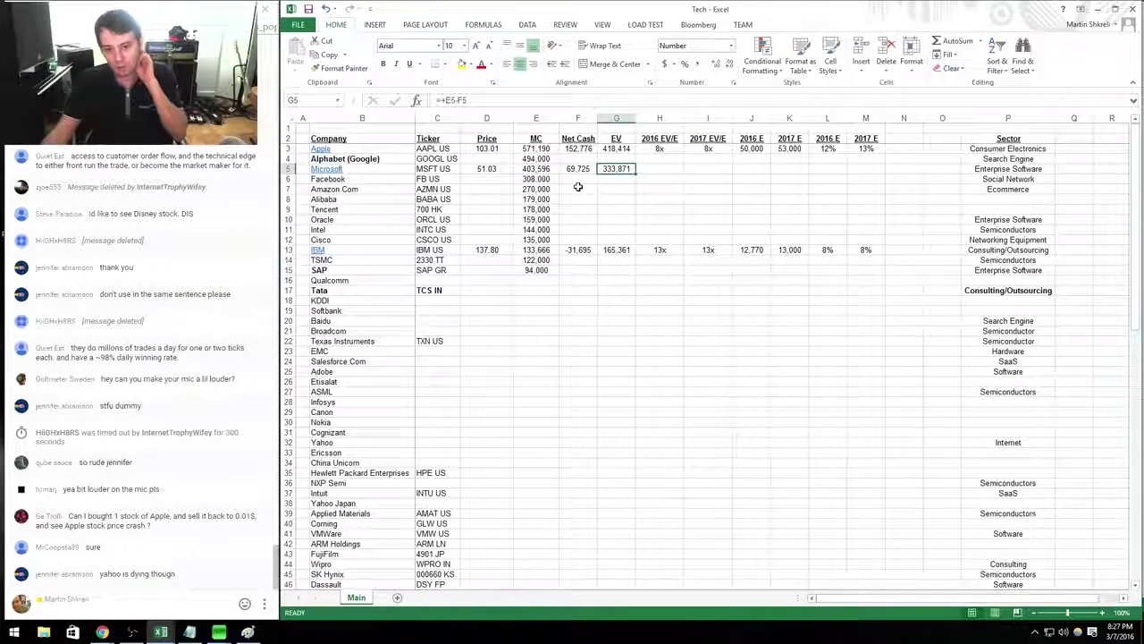
{"action": "key", "text": "alt+Tab"}
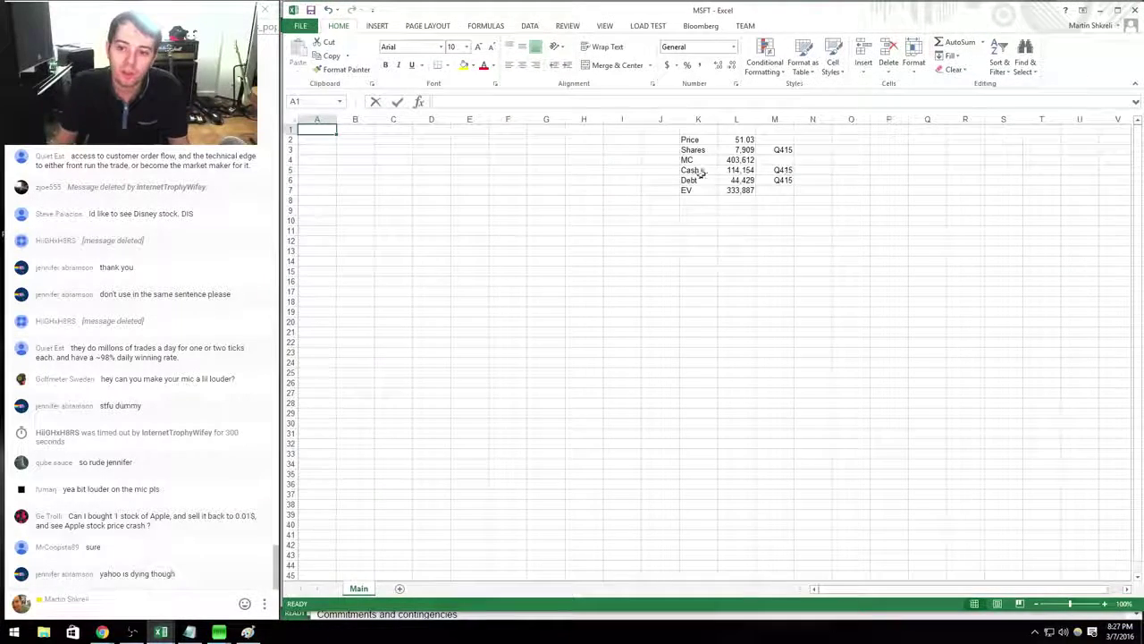
Add a new worksheet named Model.
{"action": "left_click", "coordinate": [400, 588]}
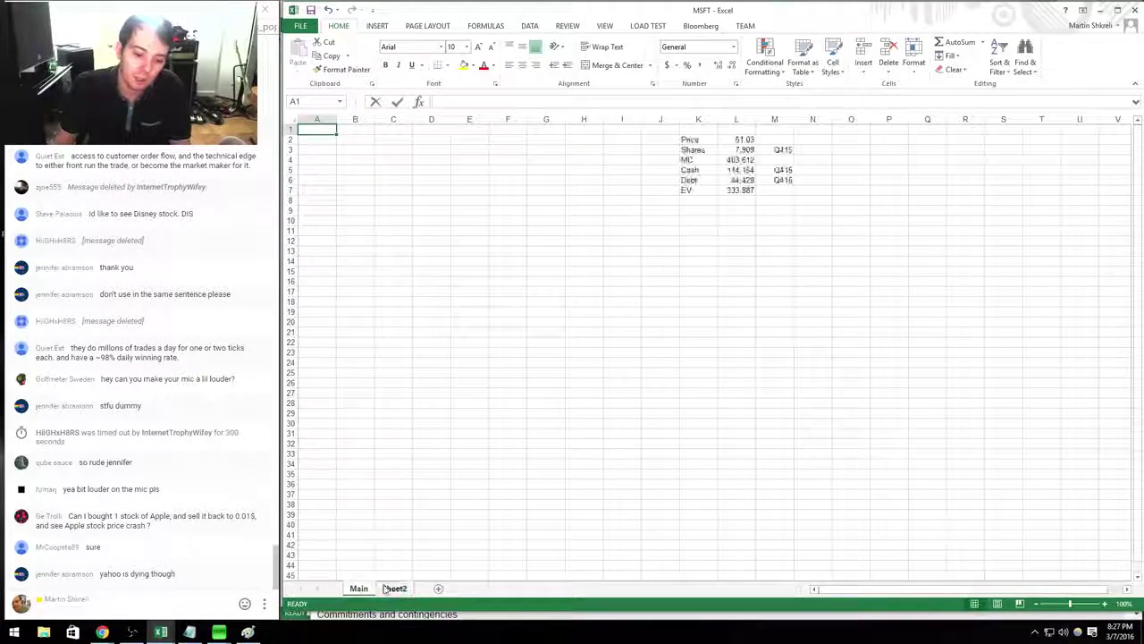
{"action": "double_click", "coordinate": [395, 588]}
{"action": "type", "text": "Model"}
{"action": "key", "text": "Return"}
{"action": "type", "text": "M"}
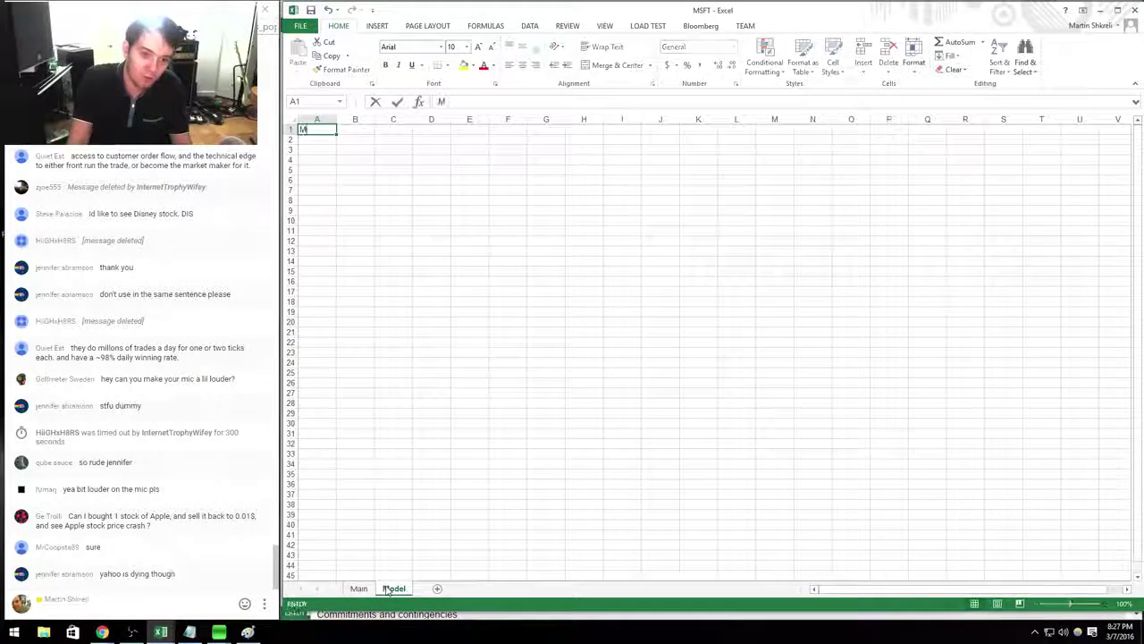
{"action": "key", "text": "Escape"}
Enter the row label 'Revenue' in B3.
{"action": "key", "text": "Down"}
{"action": "key", "text": "Down"}
{"action": "key", "text": "Right"}
{"action": "type", "text": "Revenue"}
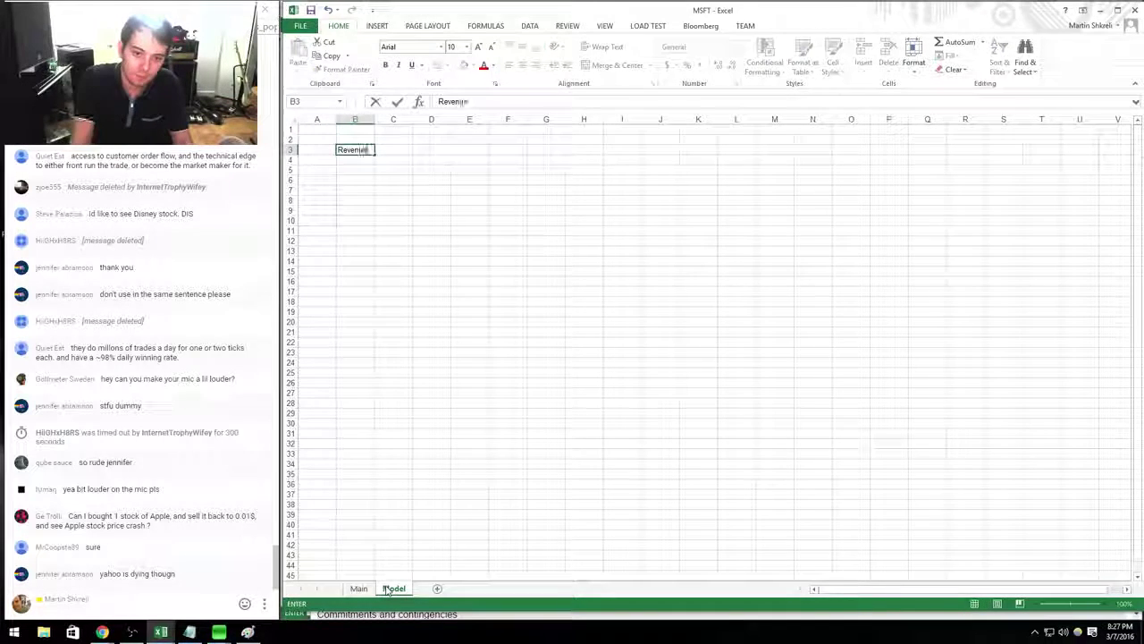
{"action": "key", "text": "Up"}
Enter quarter headers Q114 through Q416 across C2:N2.
{"action": "key", "text": "Right"}
{"action": "type", "text": "Q114"}
{"action": "key", "text": "Right"}
{"action": "type", "text": "Q214"}
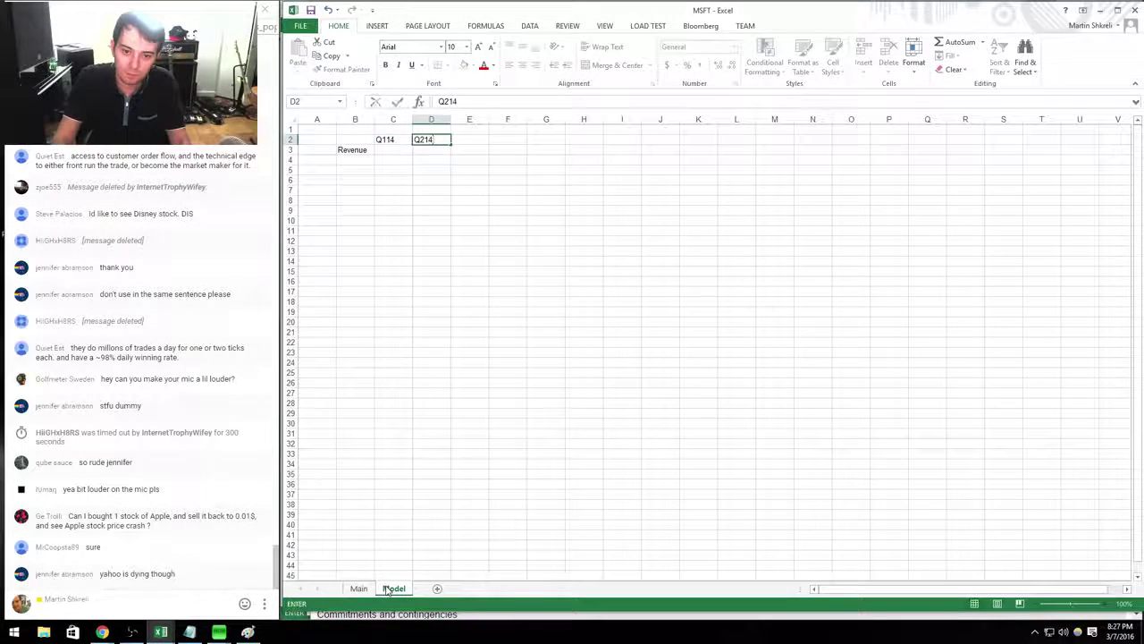
{"action": "key", "text": "Right"}
{"action": "type", "text": "Q314"}
{"action": "key", "text": "Right"}
{"action": "type", "text": "Q414"}
{"action": "key", "text": "Right"}
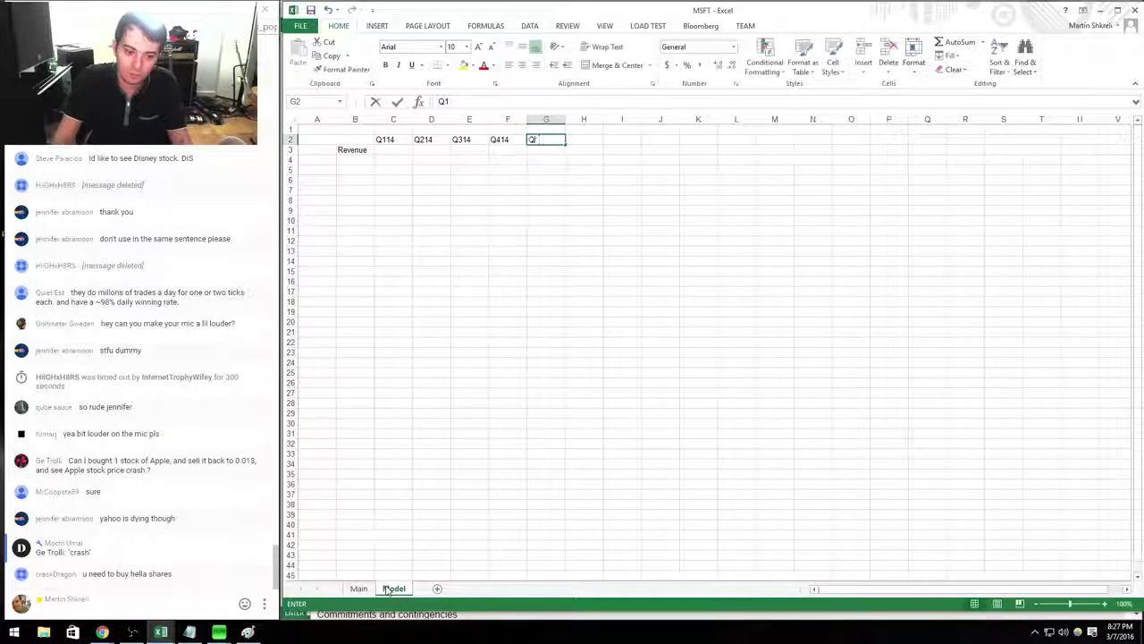
{"action": "type", "text": "Q115"}
{"action": "key", "text": "Right"}
{"action": "type", "text": "Q215"}
{"action": "key", "text": "Right"}
{"action": "type", "text": "Q315315"}
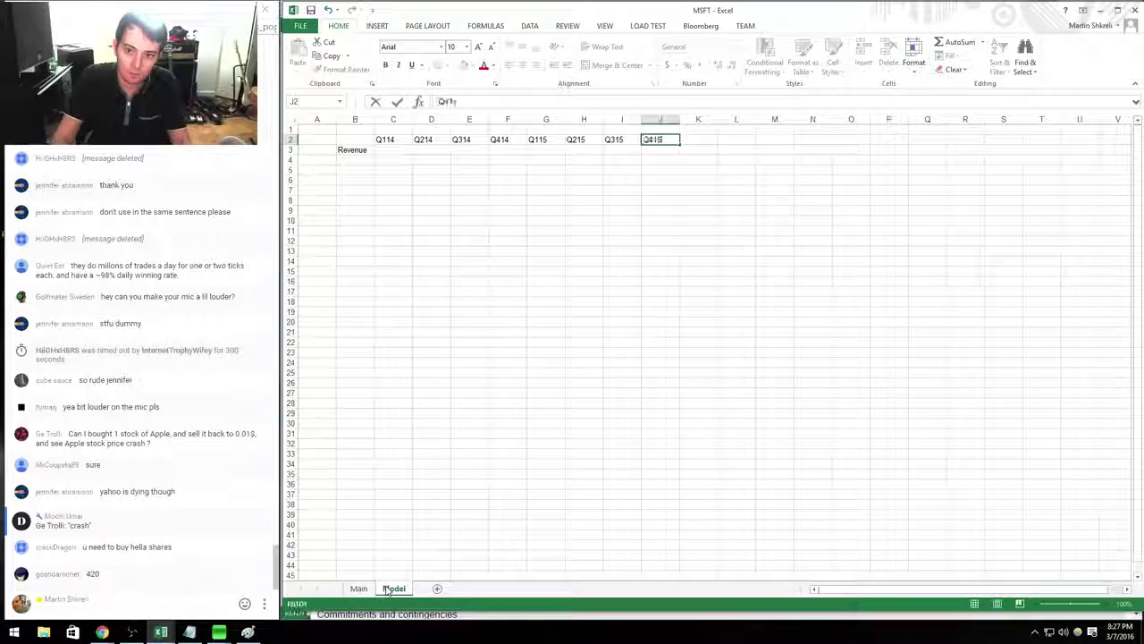
{"action": "key", "text": "Right"}
{"action": "type", "text": "Q415"}
{"action": "key", "text": "Right"}
{"action": "type", "text": "Q116"}
{"action": "key", "text": "Right"}
{"action": "type", "text": "31"}
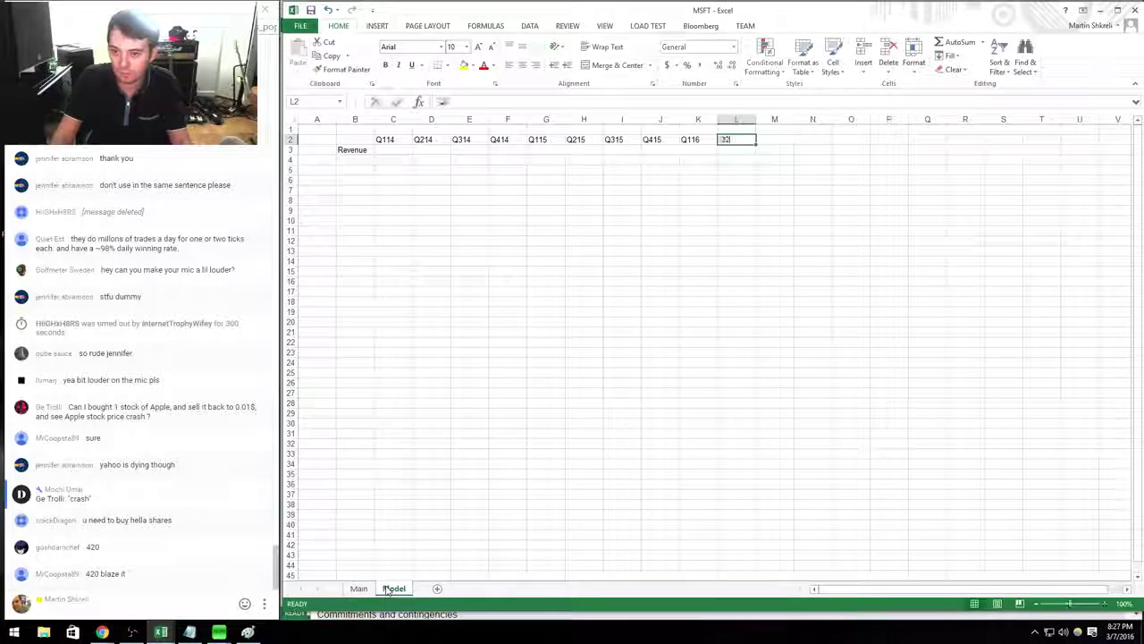
{"action": "type", "text": "6"}
{"action": "key", "text": "Right"}
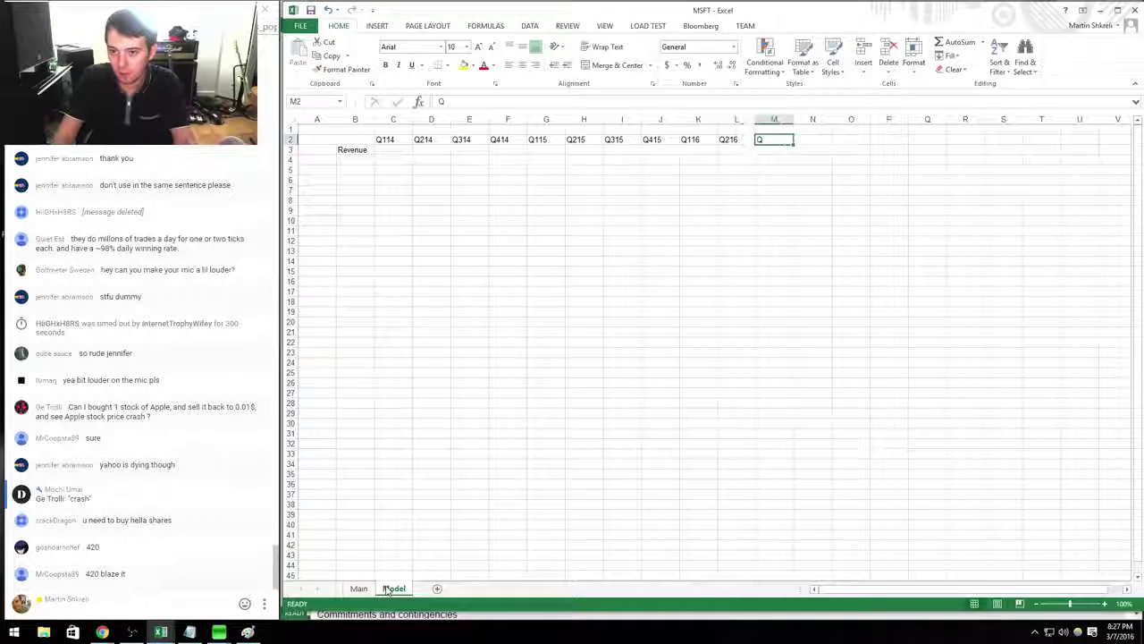
{"action": "type", "text": "Q316"}
{"action": "key", "text": "Tab"}
{"action": "type", "text": "Q416"}
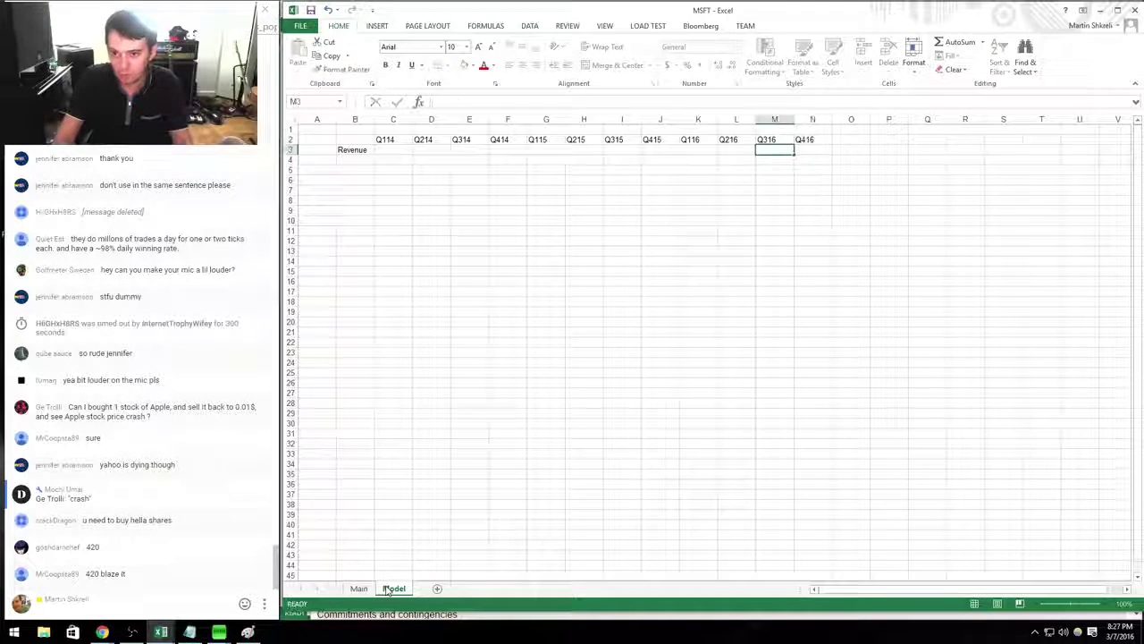
{"action": "key", "text": "Return"}
Freeze panes and right-align the quarter columns C through N.
{"action": "key", "text": "alt+w"}
{"action": "key", "text": "f"}
{"action": "key", "text": "f"}
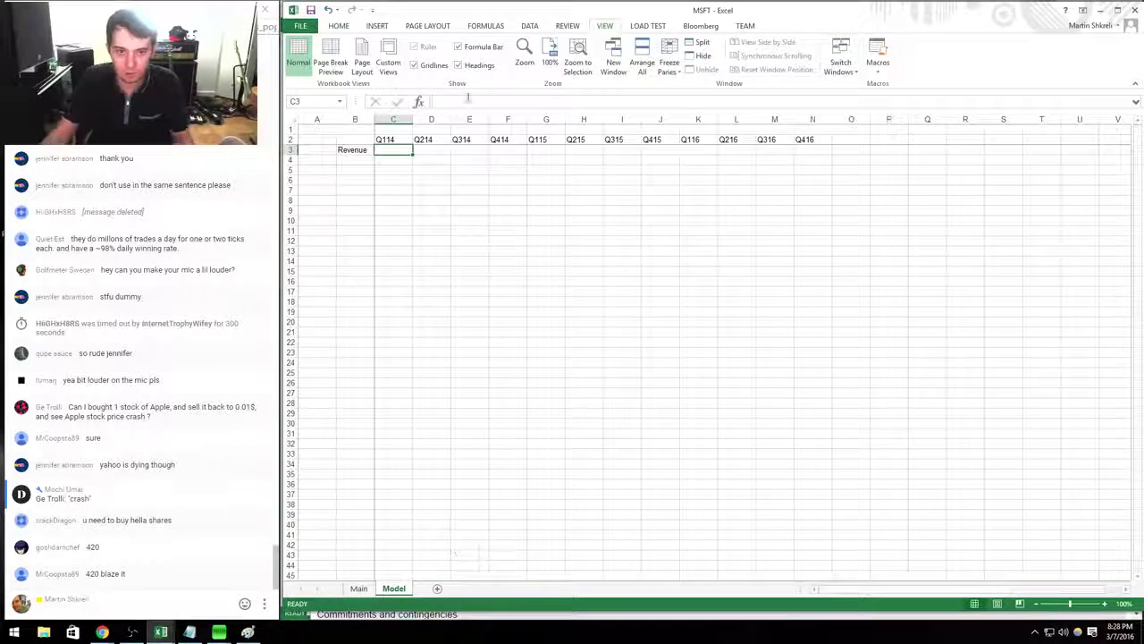
{"action": "left_click_drag", "start_coordinate": [396, 118], "coordinate": [818, 119]}
{"action": "left_click", "coordinate": [338, 25]}
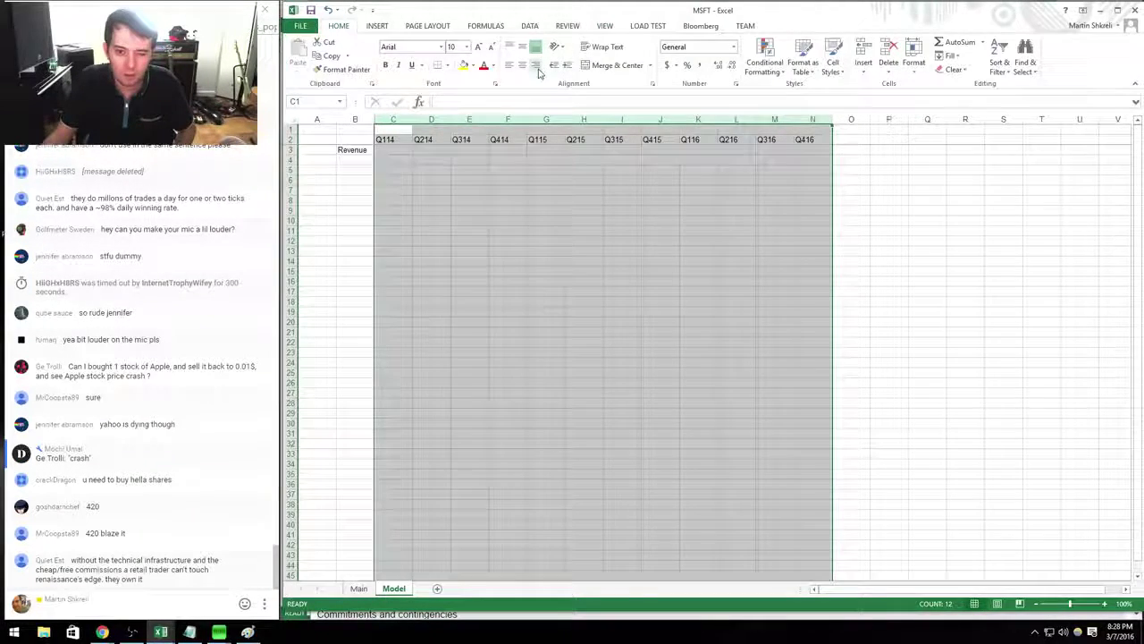
{"action": "left_click", "coordinate": [535, 64]}
{"action": "left_click", "coordinate": [617, 210]}
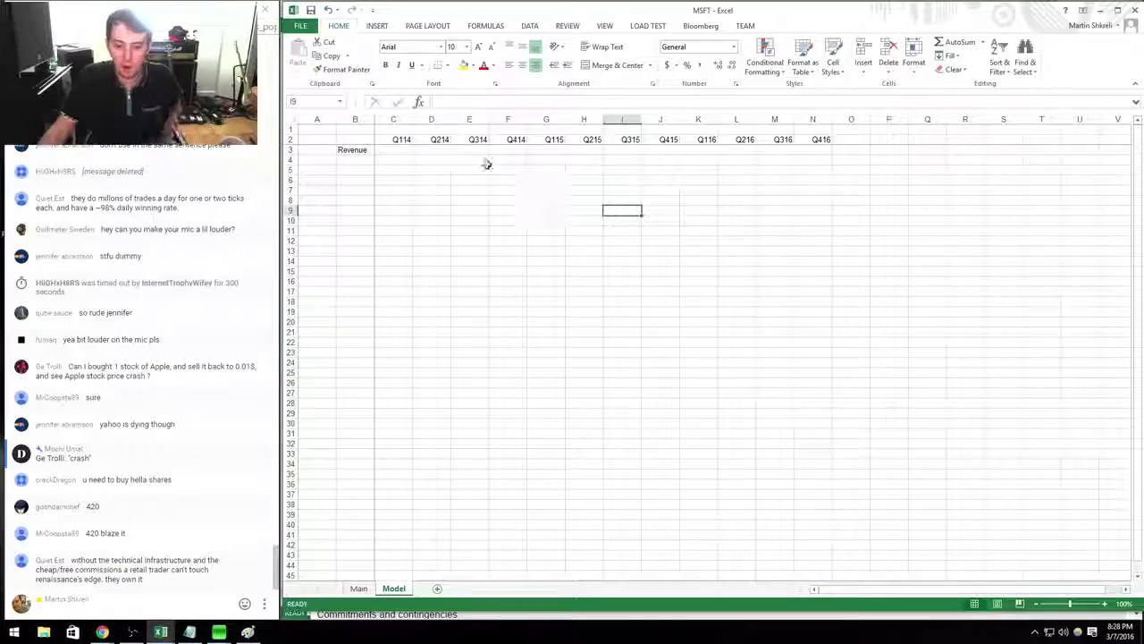
Scroll the Form 10-Q filing to its income statements.
{"action": "left_click", "coordinate": [630, 159]}
{"action": "key", "text": "alt+Tab"}
{"action": "key", "text": "alt+Tab"}
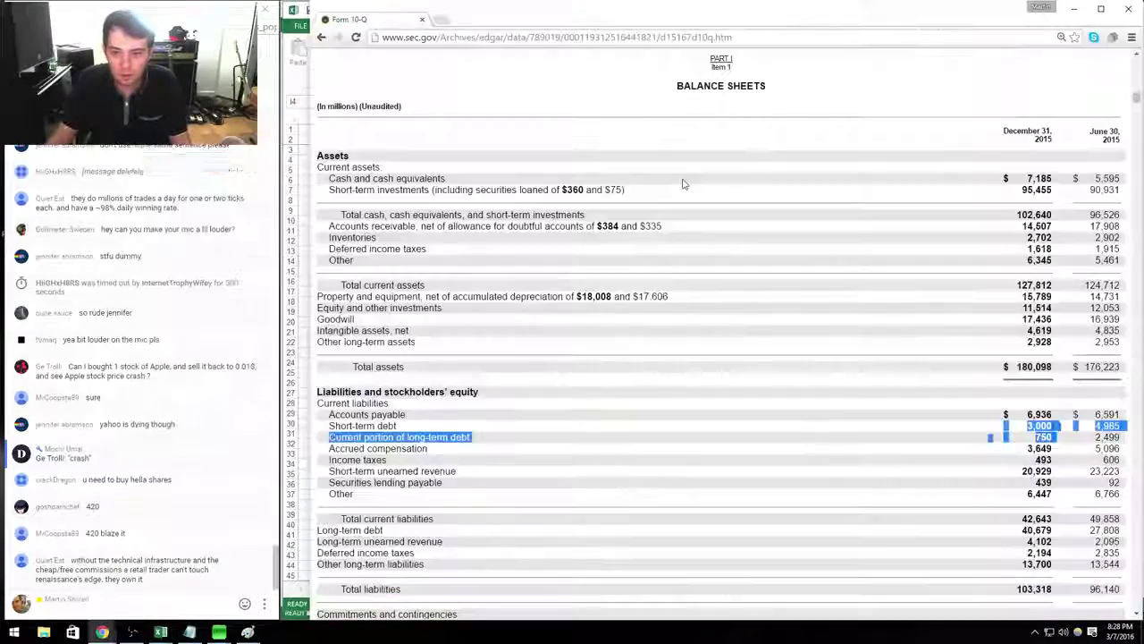
{"action": "scroll", "coordinate": [755, 299], "scroll_direction": "down", "scroll_amount": 5}
{"action": "scroll", "coordinate": [755, 298], "scroll_direction": "down", "scroll_amount": 5}
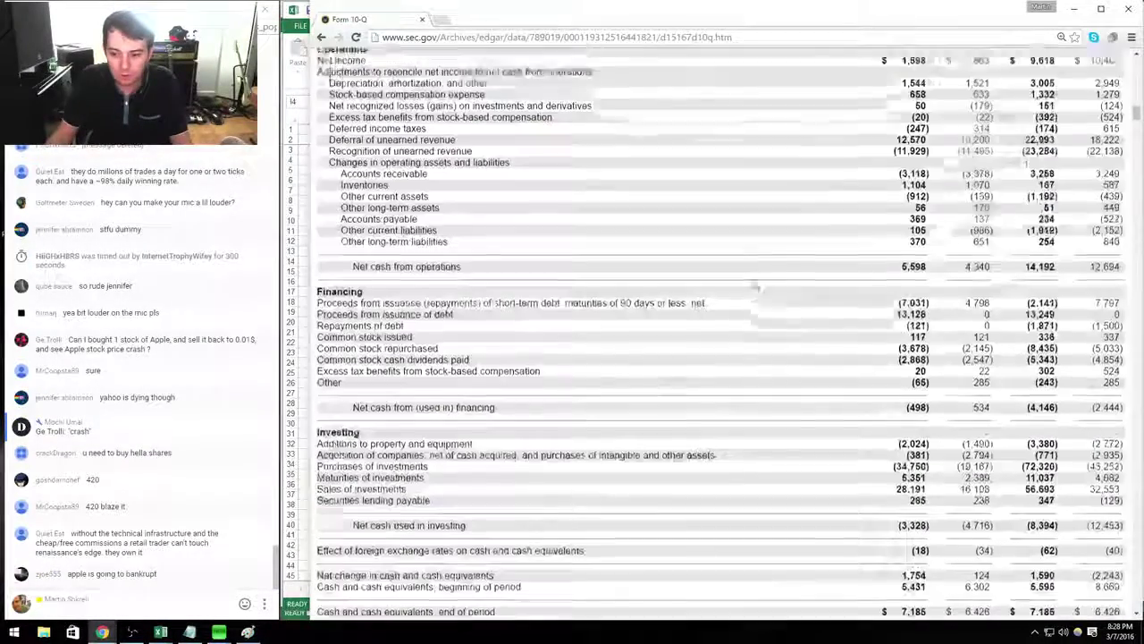
{"action": "scroll", "coordinate": [760, 286], "scroll_direction": "up", "scroll_amount": 15}
{"action": "scroll", "coordinate": [767, 267], "scroll_direction": "up", "scroll_amount": 4}
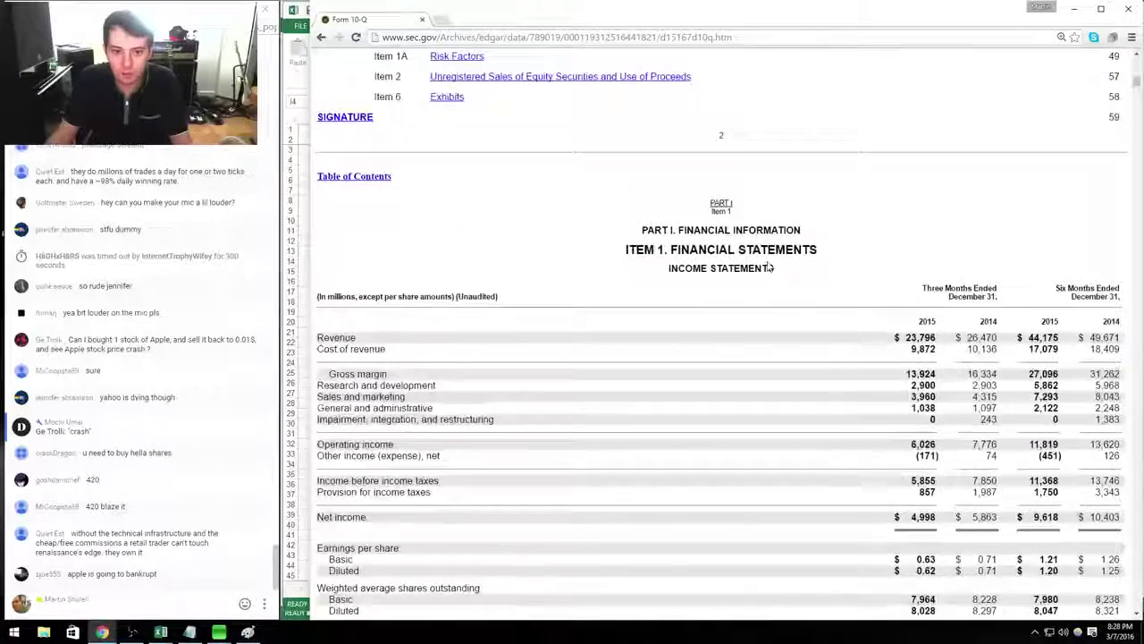
{"action": "scroll", "coordinate": [769, 286], "scroll_direction": "down", "scroll_amount": 2}
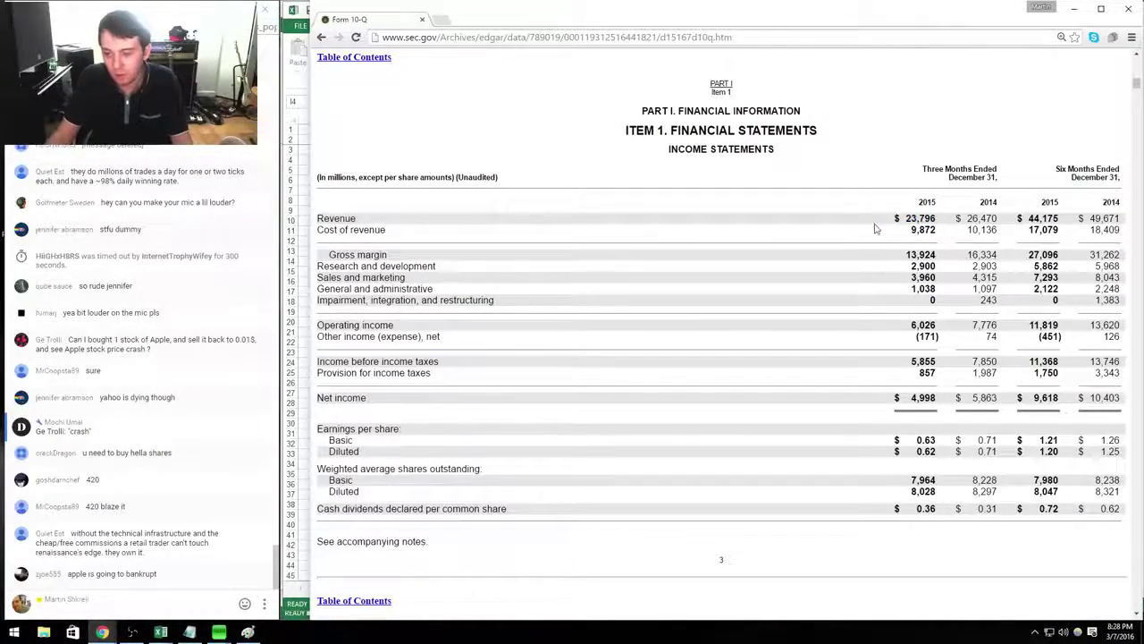
{"action": "key", "text": "alt+Tab"}
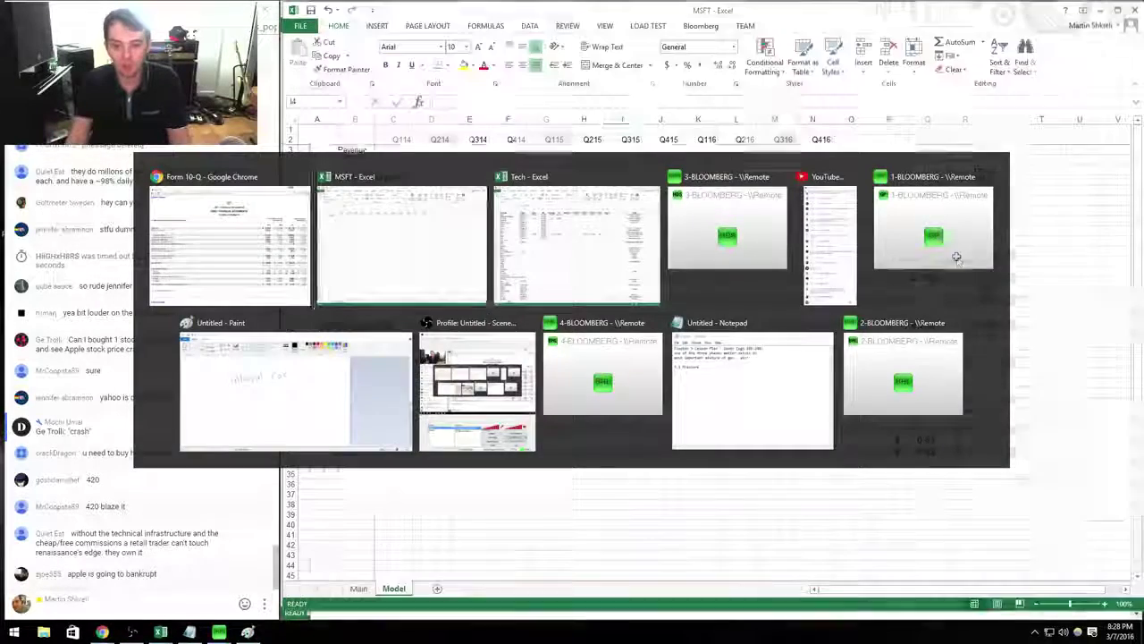
Move to the Q415 column on the Model sheet, then bring up the Tech workbook.
{"action": "key", "text": "Up"}
{"action": "key", "text": "Right"}
{"action": "key", "text": "alt+Tab"}
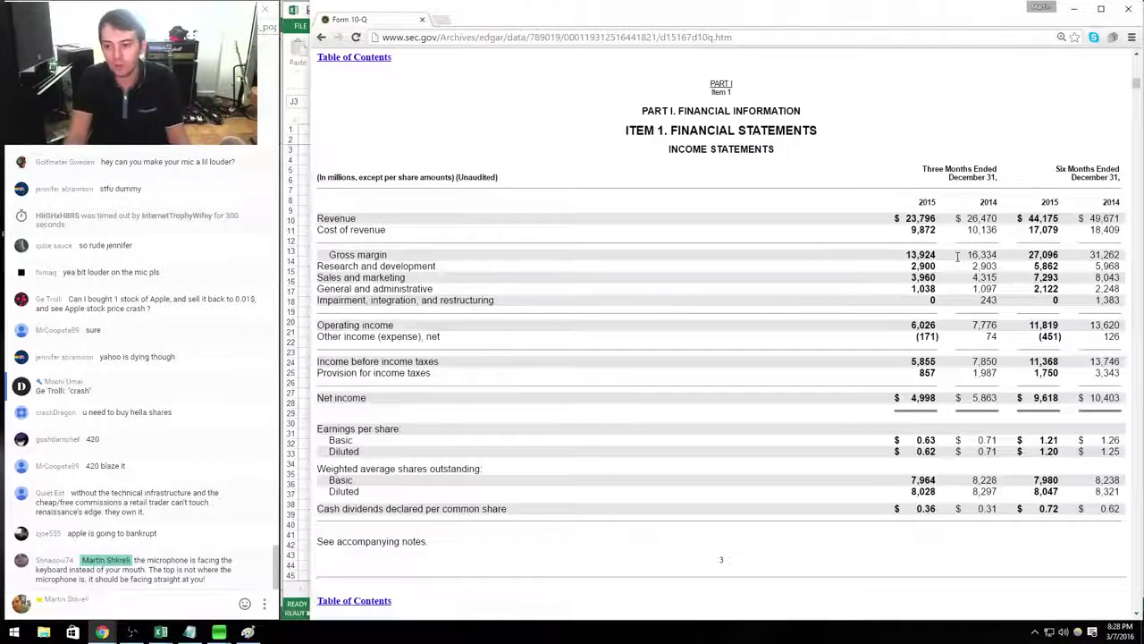
{"action": "key", "text": "alt+Tab"}
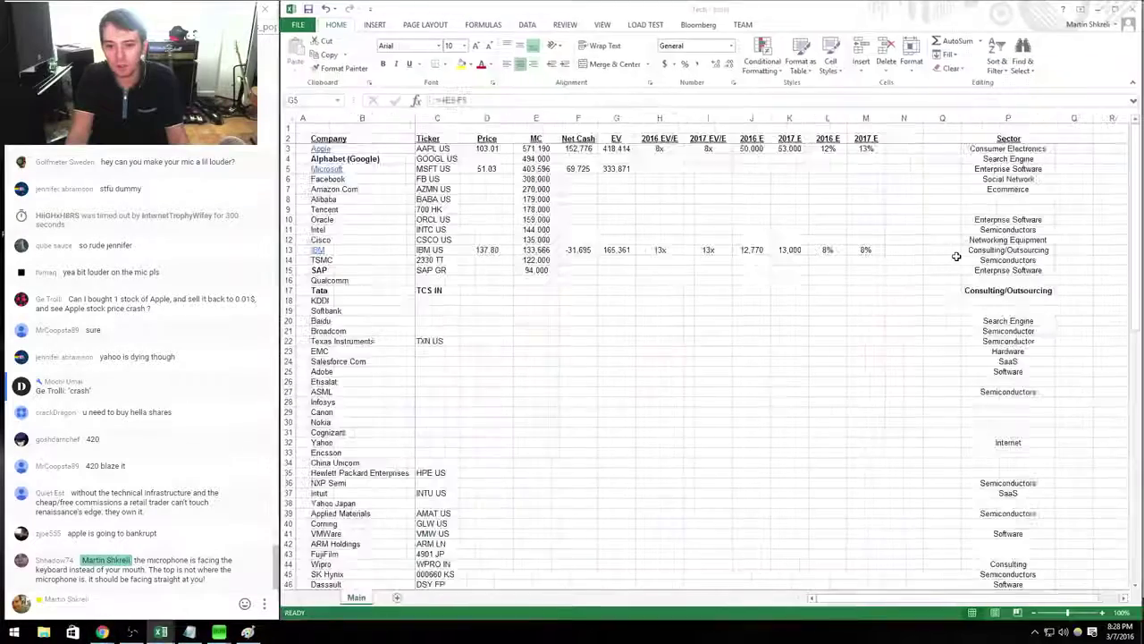
Open IBM's Model sheet and inspect its Q215 services cost and Q415 revenue formulas.
{"action": "left_click", "coordinate": [312, 250]}
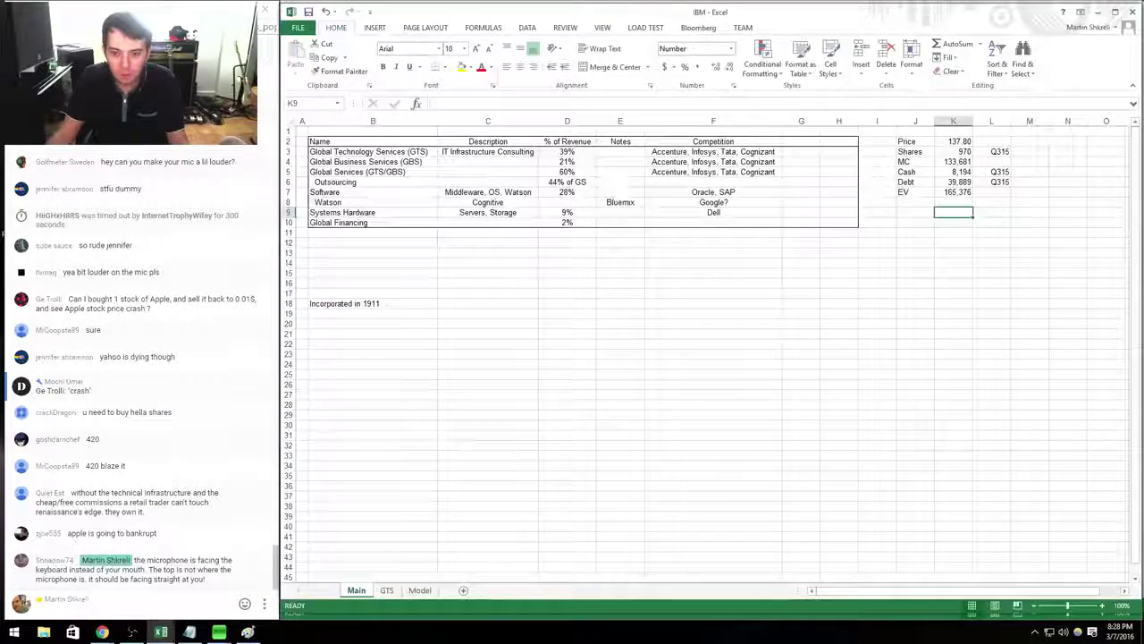
{"action": "left_click", "coordinate": [420, 590]}
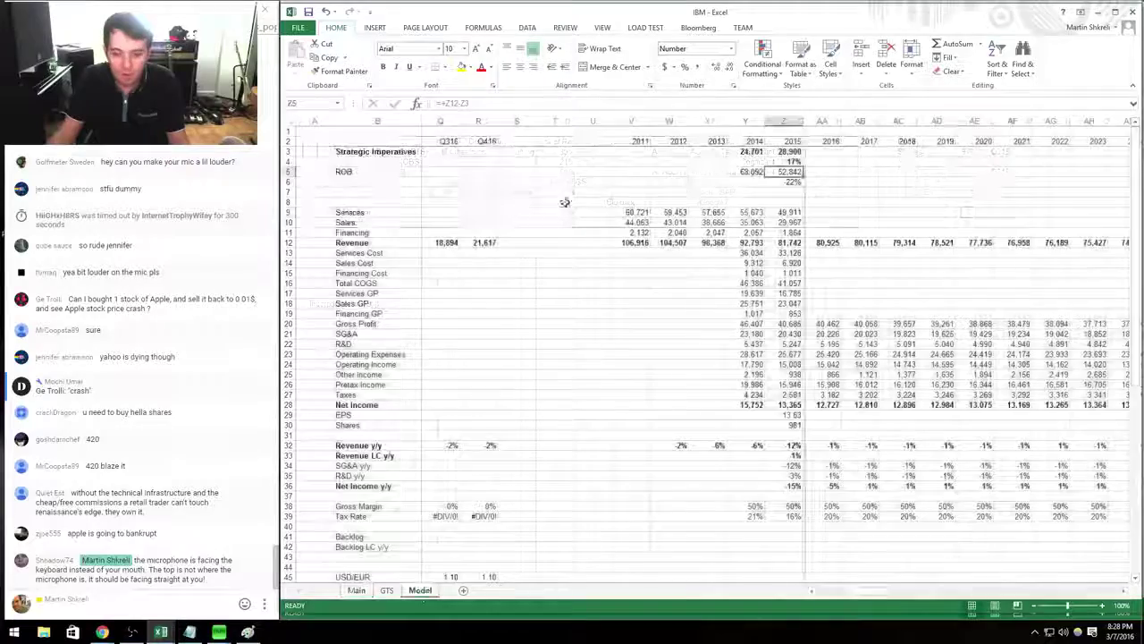
{"action": "left_click_drag", "start_coordinate": [779, 244], "coordinate": [411, 244]}
{"action": "left_click", "coordinate": [783, 253]}
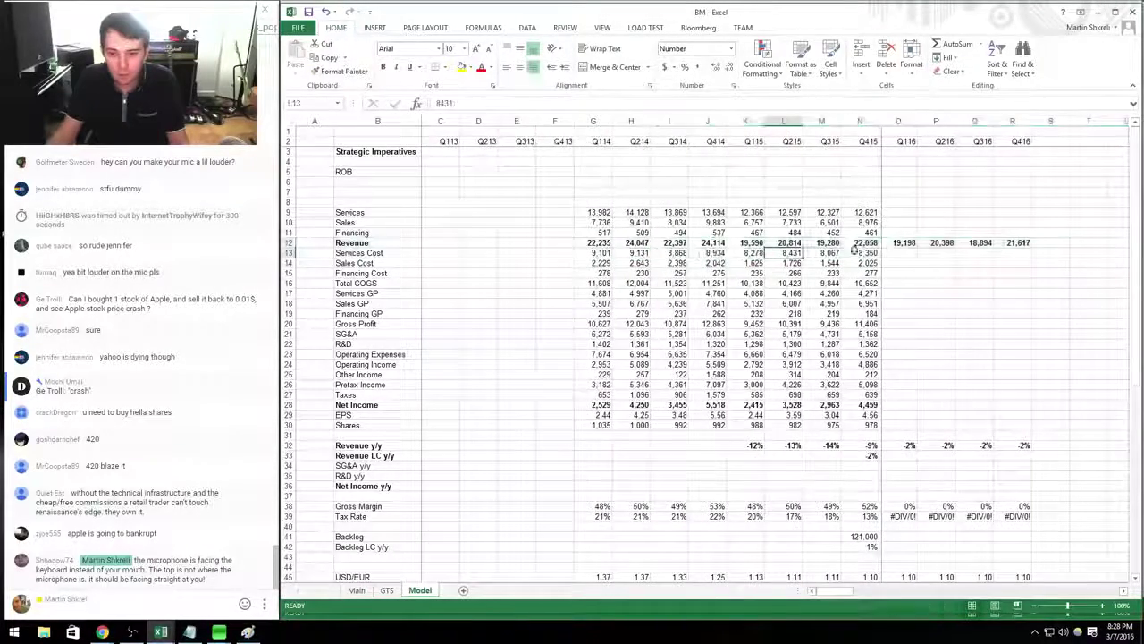
{"action": "left_click", "coordinate": [860, 243]}
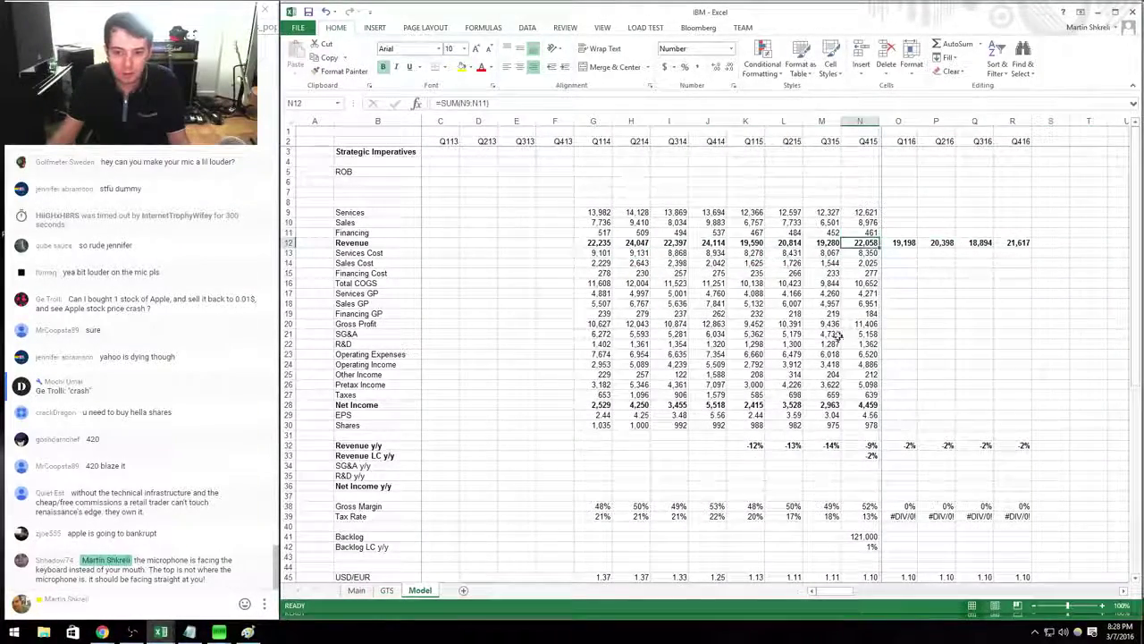
Return to the MSFT workbook's Model sheet after a glance at the 10-Q.
{"action": "key", "text": "ctrl+Tab"}
{"action": "key", "text": "ctrl+Tab"}
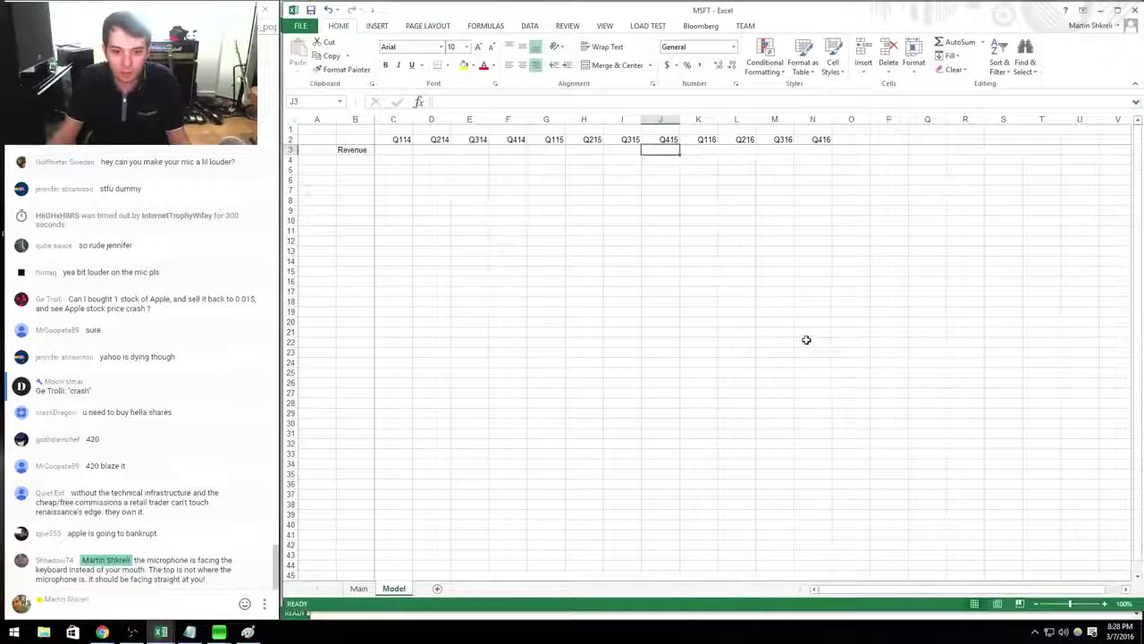
{"action": "key", "text": "alt+Tab"}
{"action": "key", "text": "alt+Tab"}
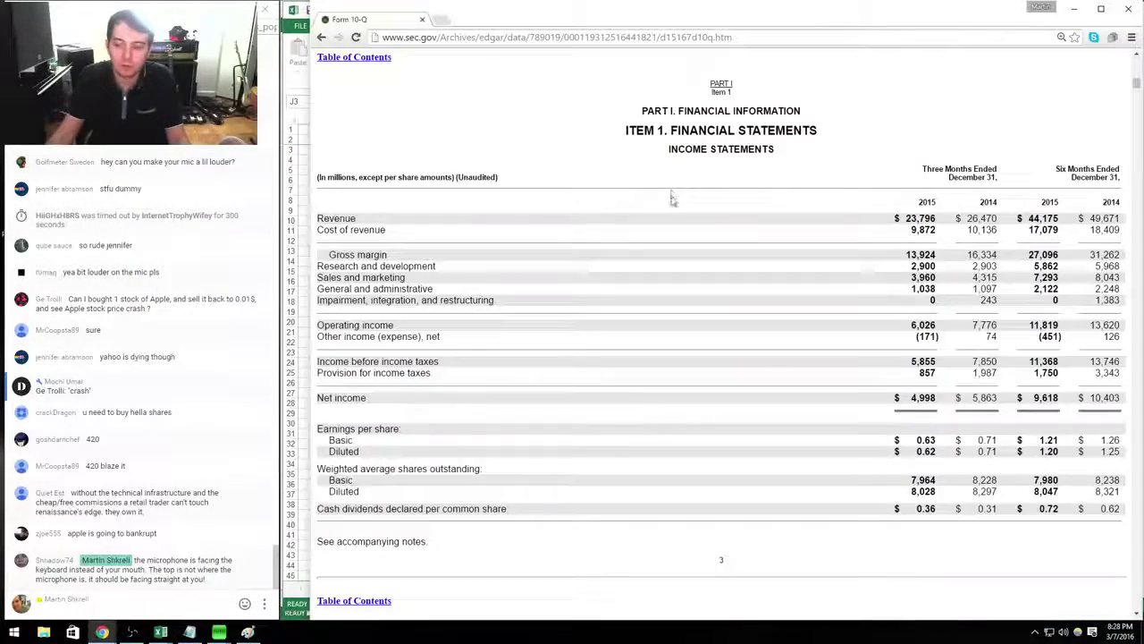
{"action": "key", "text": "alt+Tab"}
{"action": "key", "text": "alt+Tab"}
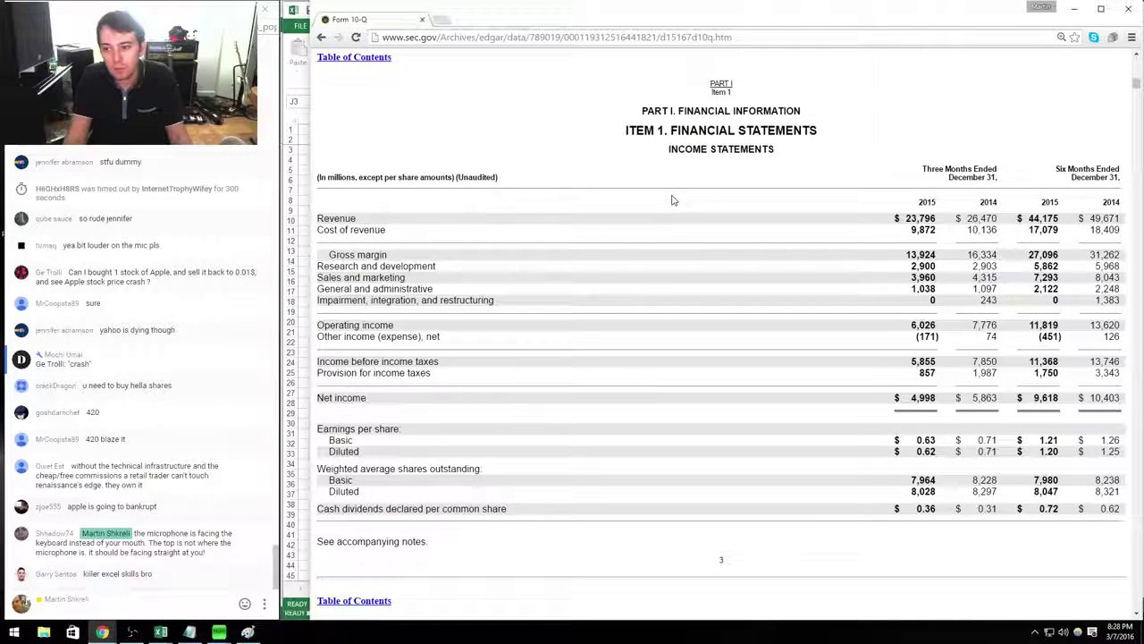
{"action": "key", "text": "alt+Tab"}
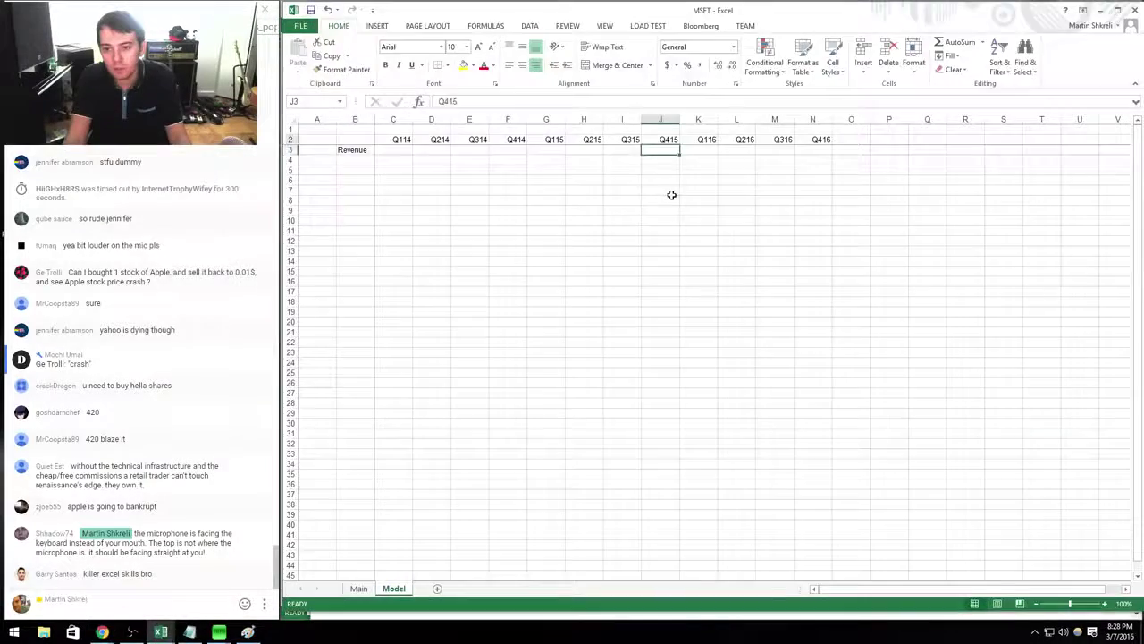
Date the Q116 column 12/31/2015 in K1 and autofit column K.
{"action": "key", "text": "alt+Tab"}
{"action": "key", "text": "alt+Tab"}
{"action": "type", "text": "12/"}
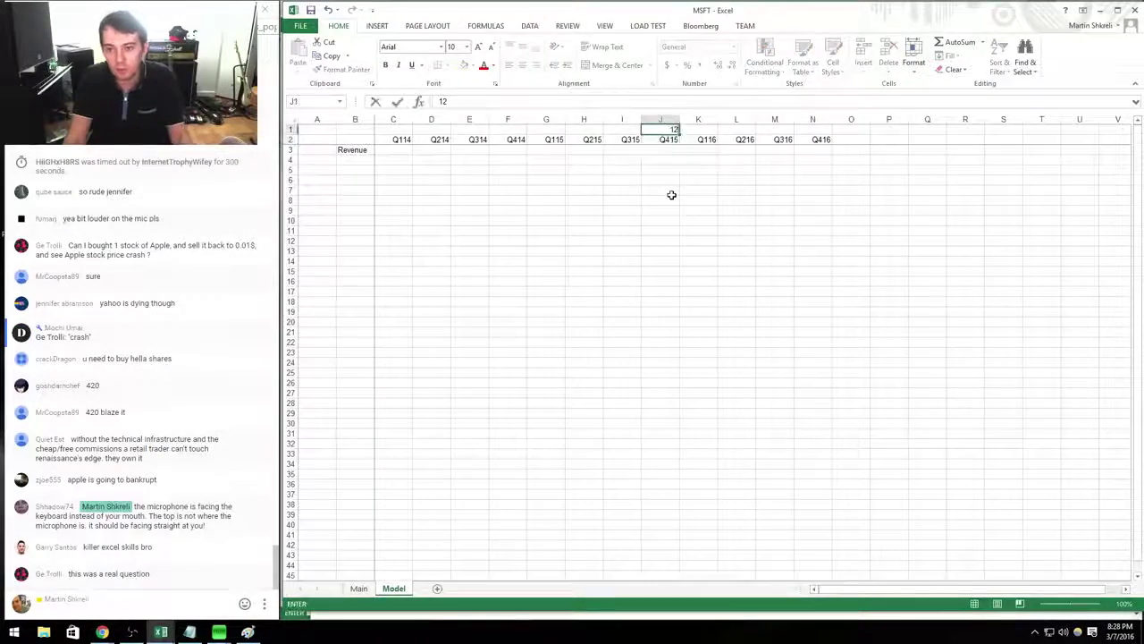
{"action": "key", "text": "alt+Tab"}
{"action": "key", "text": "alt+Tab"}
{"action": "type", "text": "31"}
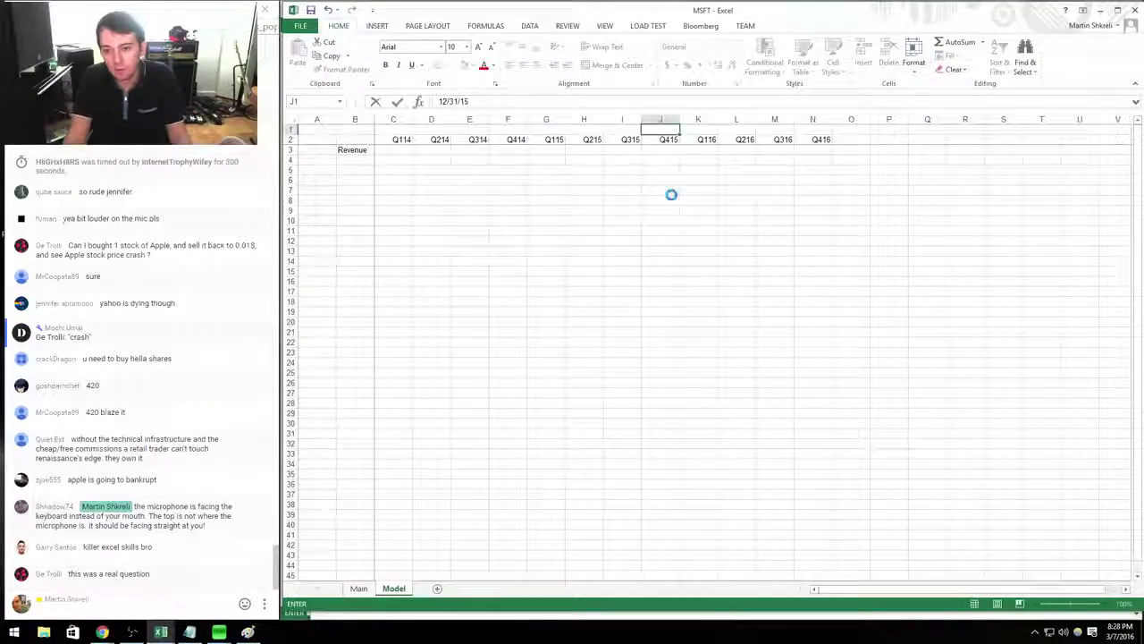
{"action": "type", "text": "/2015"}
{"action": "key", "text": "ctrl+Return"}
{"action": "key", "text": "ctrl+x"}
{"action": "key", "text": "Right"}
{"action": "key", "text": "Return"}
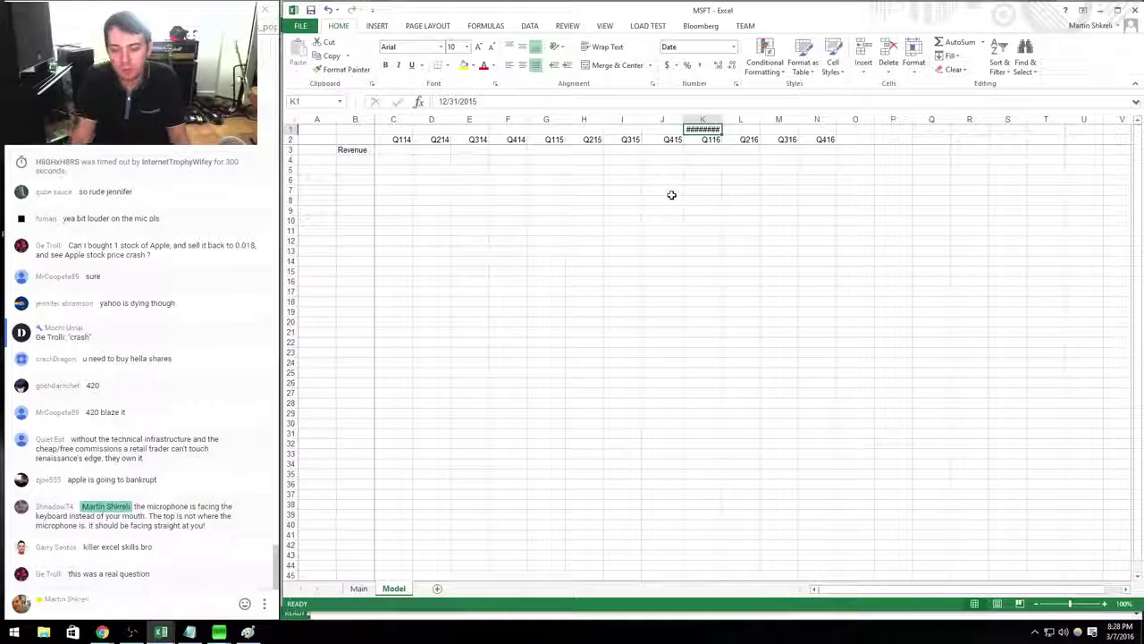
{"action": "double_click", "coordinate": [722, 119]}
Enter Q116 revenue 23796, COGS 9872 and gross profit =K3-K4 in K3:K5.
{"action": "left_click", "coordinate": [706, 149]}
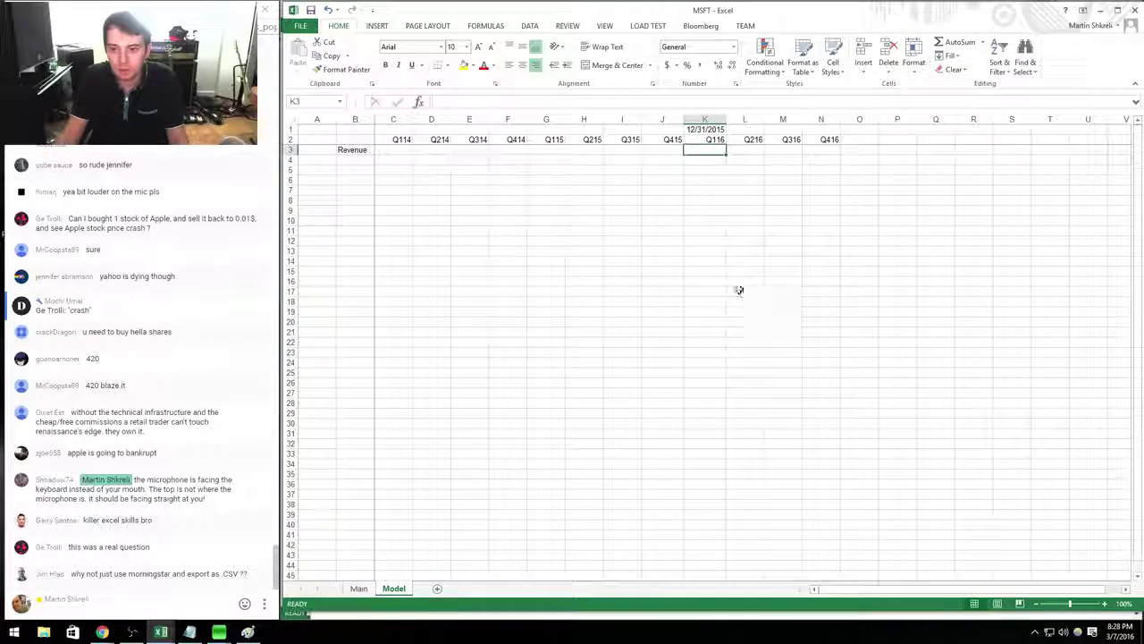
{"action": "key", "text": "alt+Tab"}
{"action": "key", "text": "alt+Tab"}
{"action": "type", "text": "23796"}
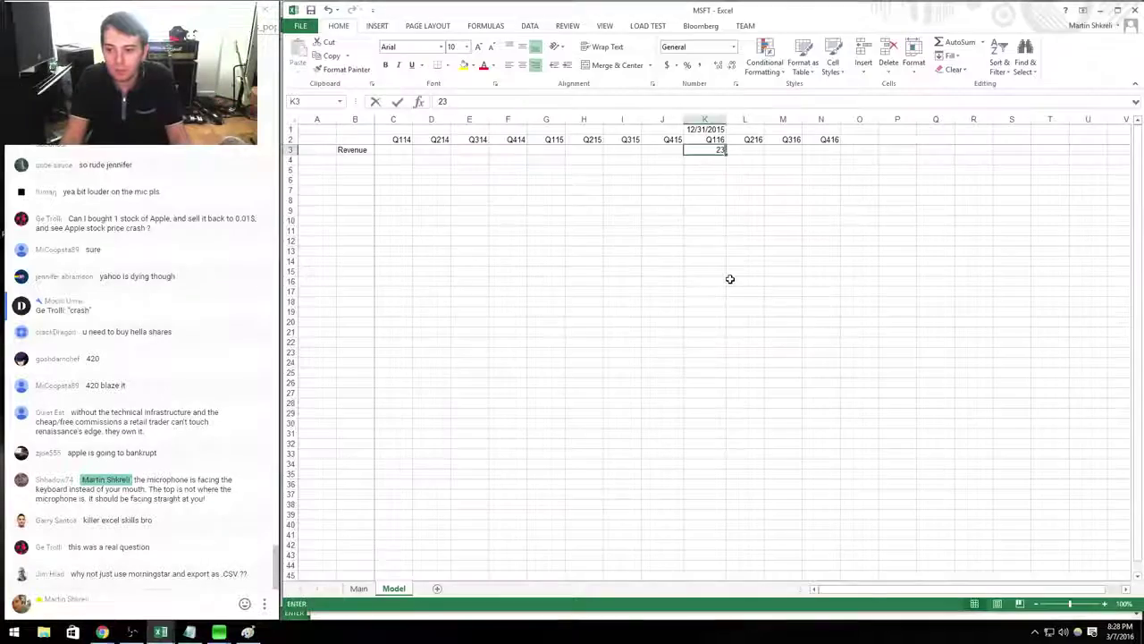
{"action": "key", "text": "Return"}
{"action": "key", "text": "alt+Tab"}
{"action": "key", "text": "alt+Tab"}
{"action": "type", "text": "9872"}
{"action": "key", "text": "Return"}
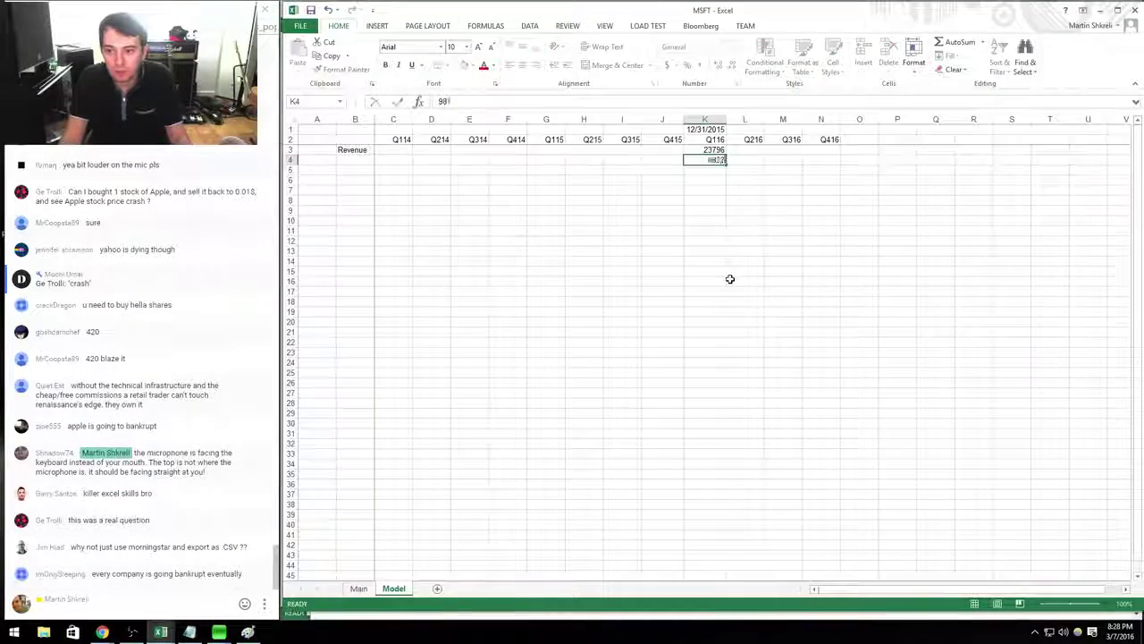
{"action": "type", "text": "=K3-K4"}
{"action": "key", "text": "Return"}
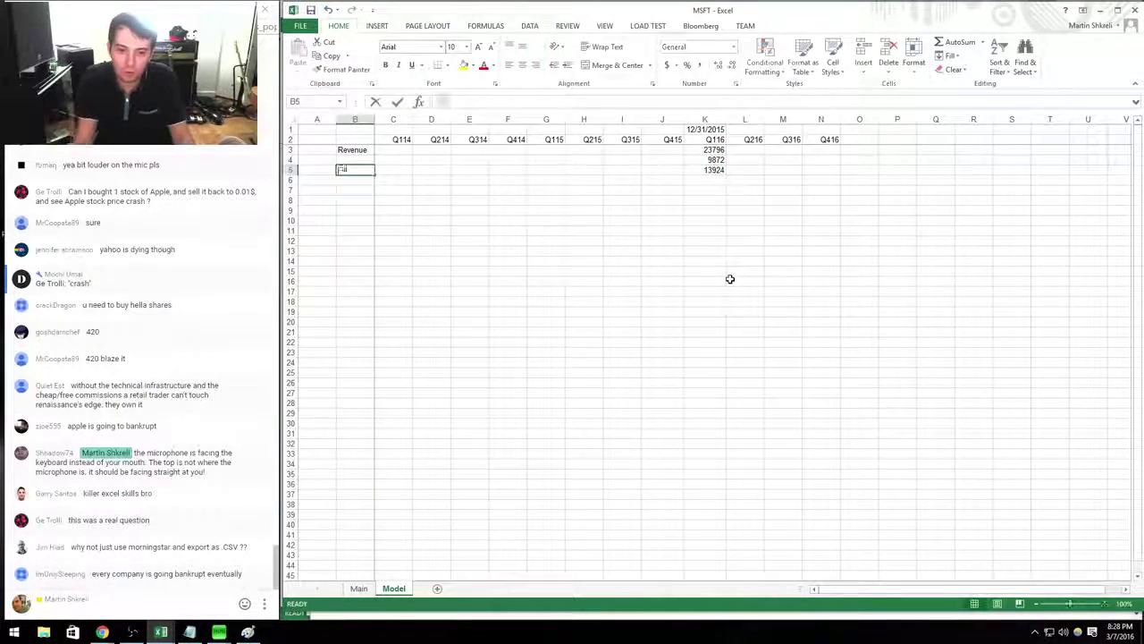
Label rows 4 and 5 as COGS and Gross Profit.
{"action": "type", "text": "Gross Margin"}
{"action": "key", "text": "Up"}
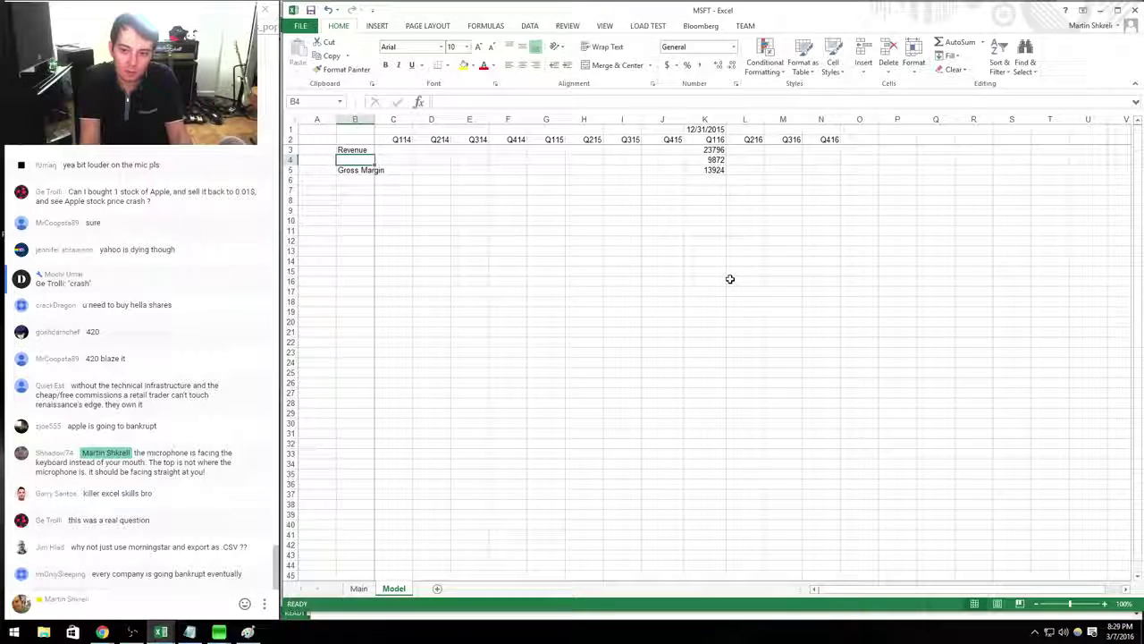
{"action": "key", "text": "Down"}
{"action": "type", "text": "Gross P"}
{"action": "type", "text": "ofit"}
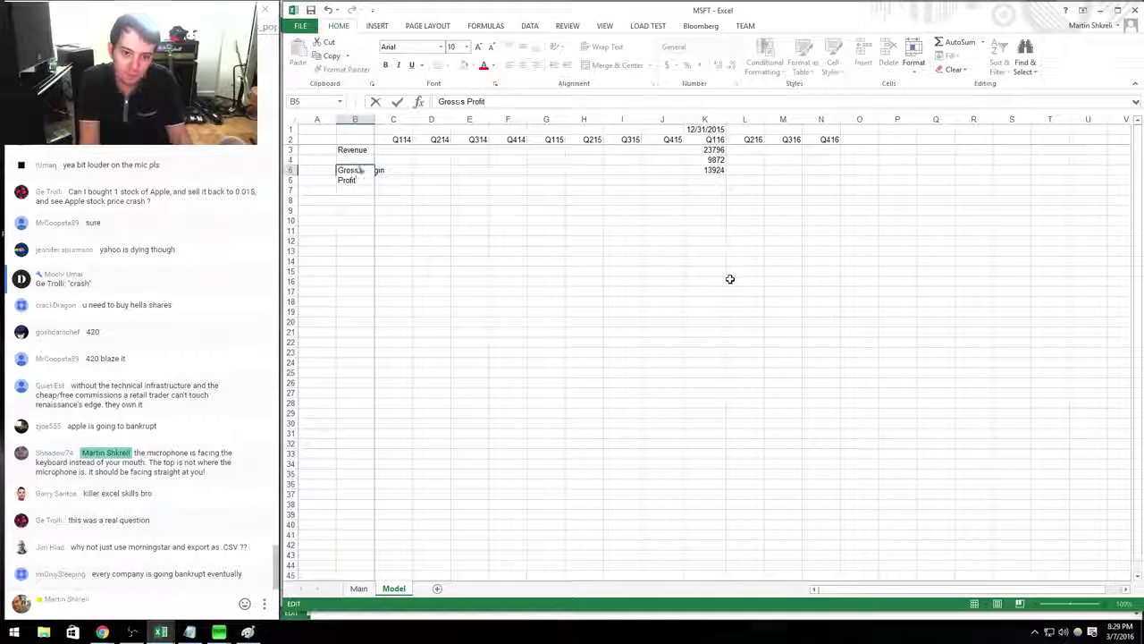
{"action": "key", "text": "Return"}
{"action": "key", "text": "Up"}
{"action": "key", "text": "Up"}
{"action": "type", "text": "COGS"}
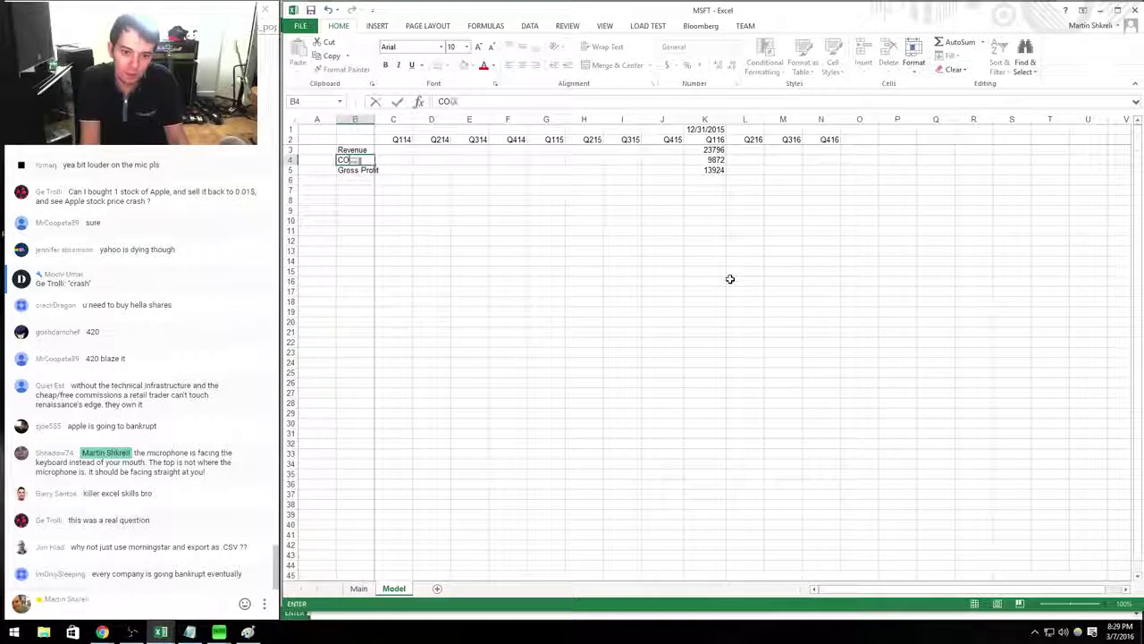
{"action": "key", "text": "Return"}
Add a Gross Margin row 17 with =K5/K3 shown as a percentage (59%).
{"action": "key", "text": "Down"}
{"action": "key", "text": "Down"}
{"action": "key", "text": "Down"}
{"action": "key", "text": "Down"}
{"action": "key", "text": "Down"}
{"action": "key", "text": "Down"}
{"action": "key", "text": "Down"}
{"action": "key", "text": "Down"}
{"action": "key", "text": "Down"}
{"action": "key", "text": "Down"}
{"action": "key", "text": "Down"}
{"action": "key", "text": "Down"}
{"action": "type", "text": "Gross Margin"}
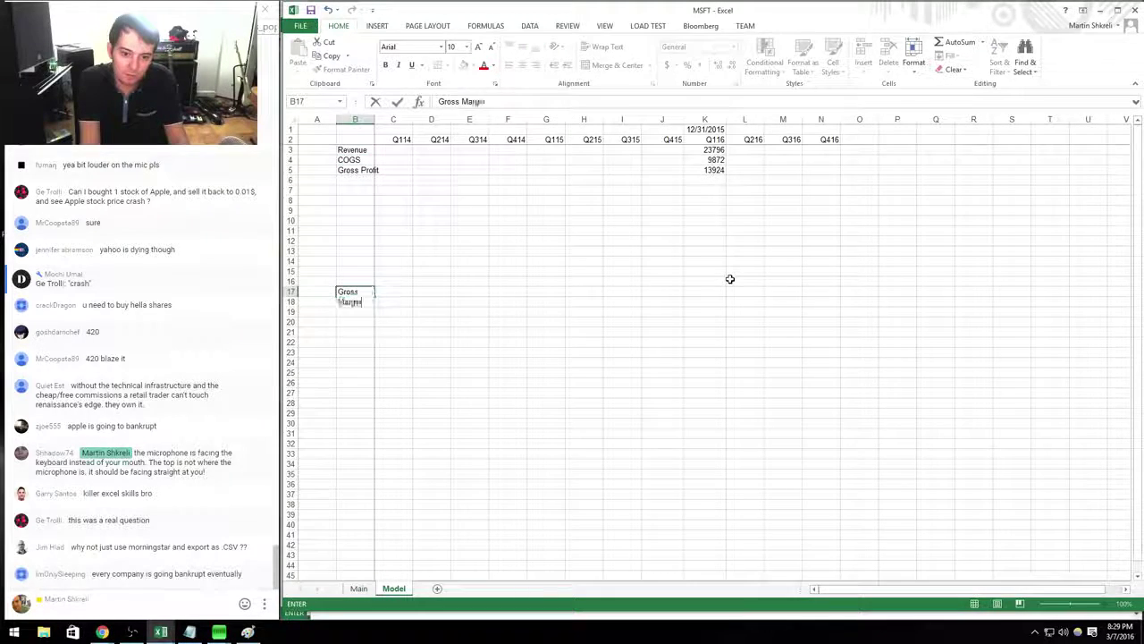
{"action": "key", "text": "Tab"}
{"action": "key", "text": "Right"}
{"action": "key", "text": "Right"}
{"action": "key", "text": "Right"}
{"action": "key", "text": "Right"}
{"action": "key", "text": "Right"}
{"action": "key", "text": "Right"}
{"action": "key", "text": "Right"}
{"action": "key", "text": "Right"}
{"action": "type", "text": "="}
{"action": "key", "text": "Up"}
{"action": "key", "text": "Up"}
{"action": "key", "text": "Up"}
{"action": "key", "text": "Up"}
{"action": "key", "text": "Up"}
{"action": "key", "text": "Up"}
{"action": "key", "text": "Up"}
{"action": "key", "text": "Up"}
{"action": "key", "text": "Up"}
{"action": "key", "text": "Up"}
{"action": "key", "text": "Up"}
{"action": "key", "text": "Up"}
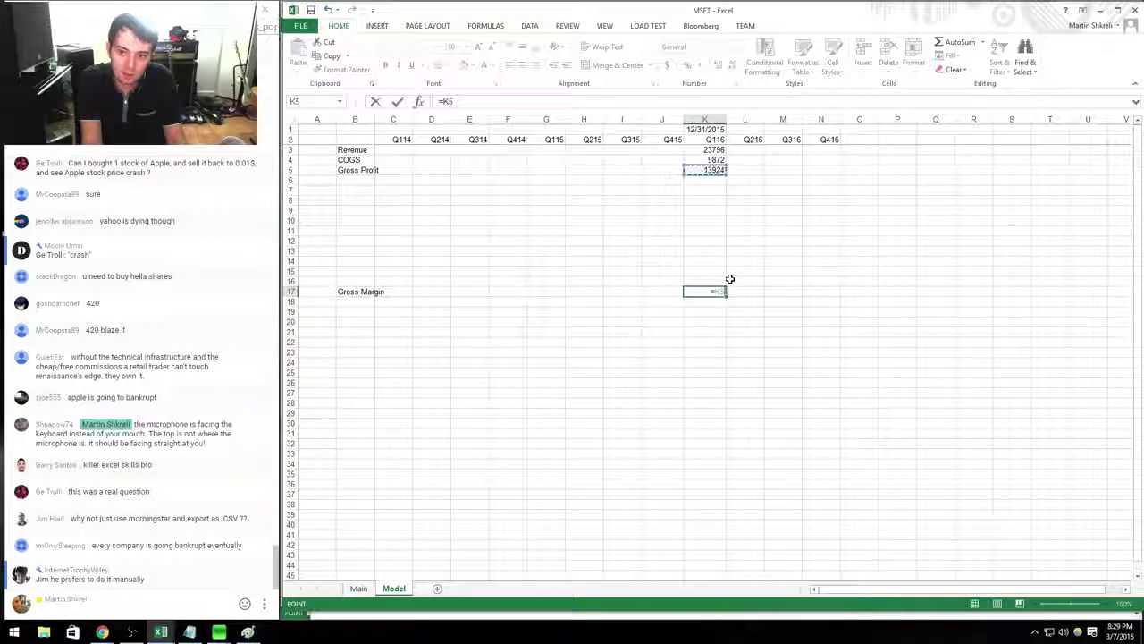
{"action": "key", "text": "Down"}
{"action": "key", "text": "Return"}
{"action": "key", "text": "Up"}
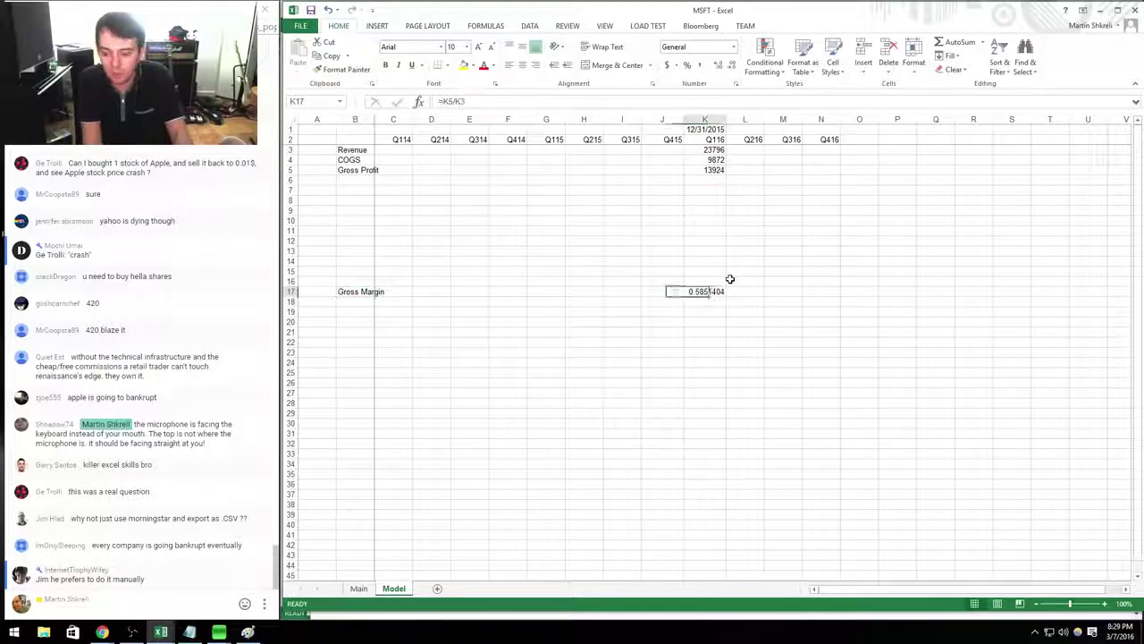
{"action": "key", "text": "Up"}
{"action": "key", "text": "Up"}
{"action": "key", "text": "Up"}
{"action": "key", "text": "Up"}
{"action": "key", "text": "Up"}
{"action": "key", "text": "Up"}
{"action": "key", "text": "Up"}
{"action": "key", "text": "Up"}
{"action": "key", "text": "Up"}
{"action": "key", "text": "Up"}
{"action": "key", "text": "Up"}
{"action": "key", "text": "Up"}
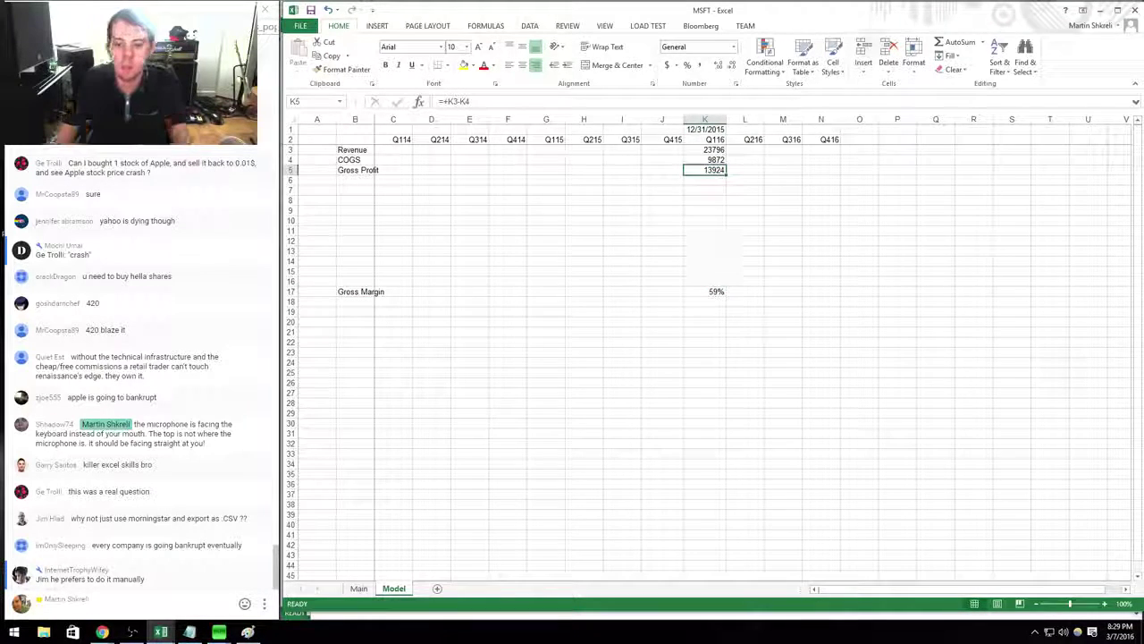
{"action": "left_click", "coordinate": [380, 119]}
Widen column B so the income-statement labels fit.
{"action": "key", "text": "Left"}
{"action": "key", "text": "Down"}
{"action": "key", "text": "Down"}
{"action": "key", "text": "Down"}
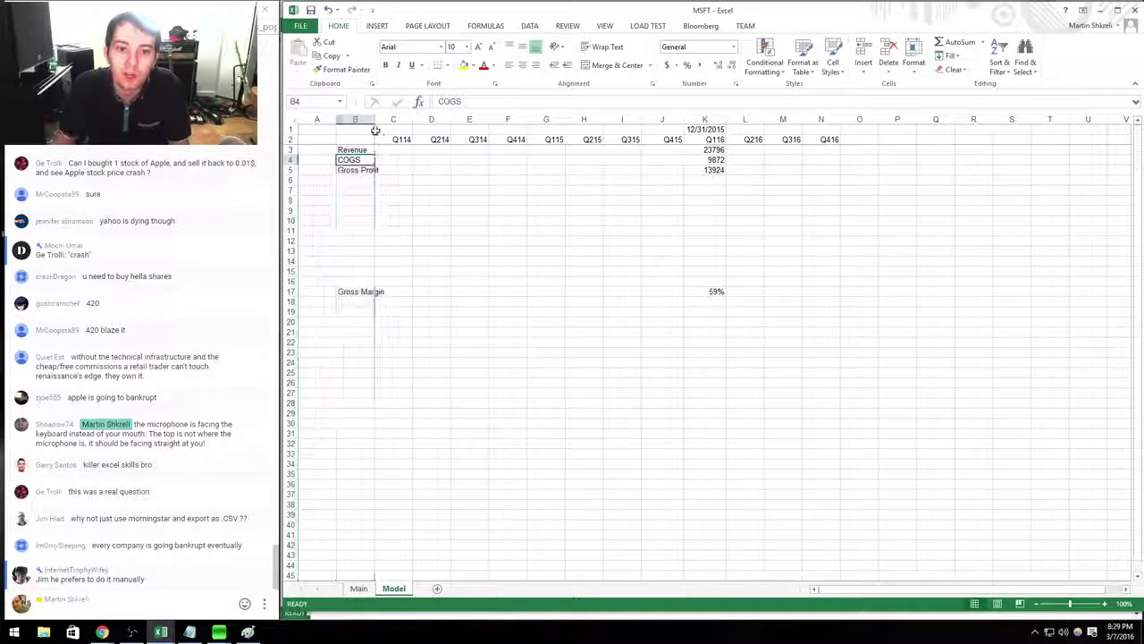
{"action": "left_click_drag", "start_coordinate": [373, 119], "coordinate": [386, 119]}
{"action": "left_click", "coordinate": [956, 377]}
{"action": "left_click", "coordinate": [713, 289]}
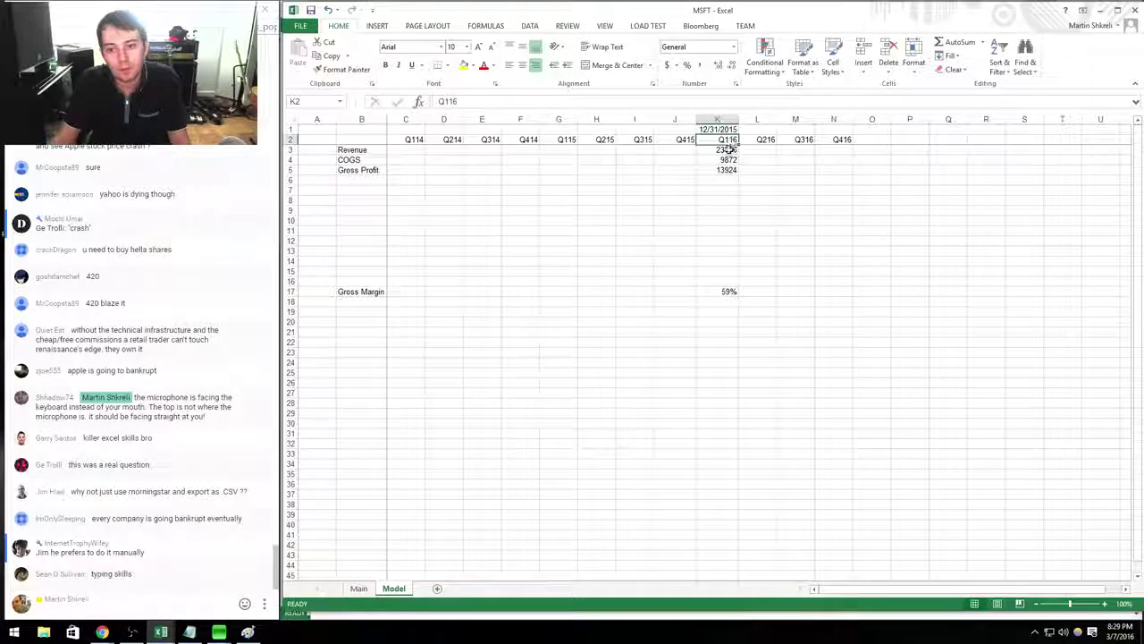
Format K3:K14 as Number with a 1000 separator and no decimals.
{"action": "left_click_drag", "start_coordinate": [729, 150], "coordinate": [743, 258]}
{"action": "key", "text": "shift+space"}
{"action": "key", "text": "ctrl+1"}
{"action": "key", "text": "Down"}
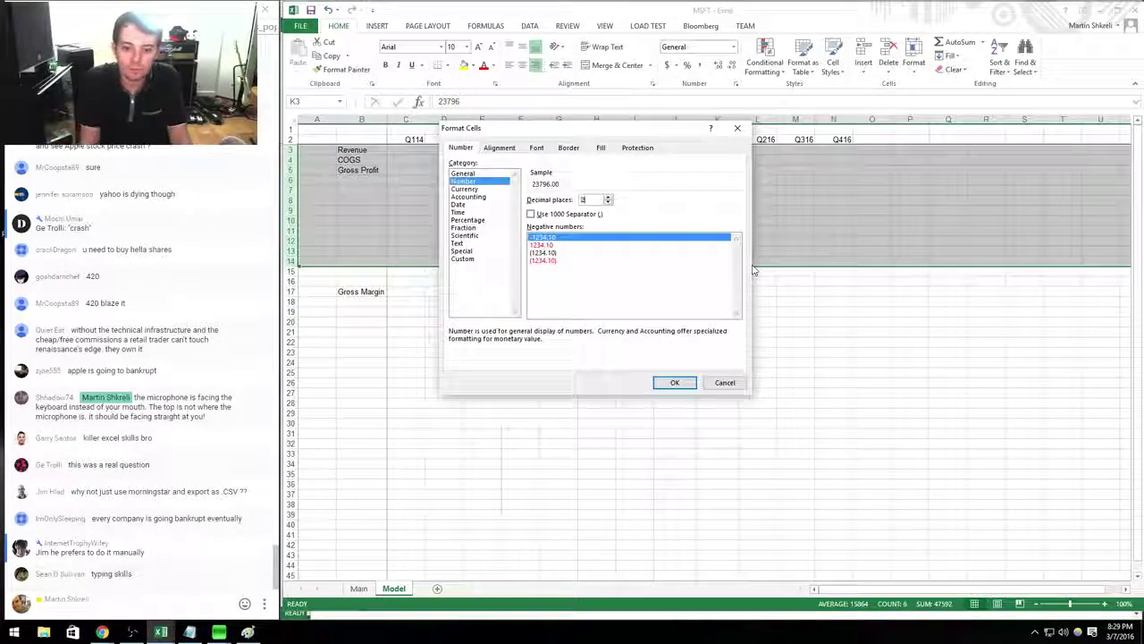
{"action": "key", "text": "alt+u"}
{"action": "key", "text": "Return"}
{"action": "key", "text": "Down"}
{"action": "key", "text": "Down"}
Enter the 10-Q expense figures 2900, 3960 and 1038 in K6:K8.
{"action": "key", "text": "alt+Tab"}
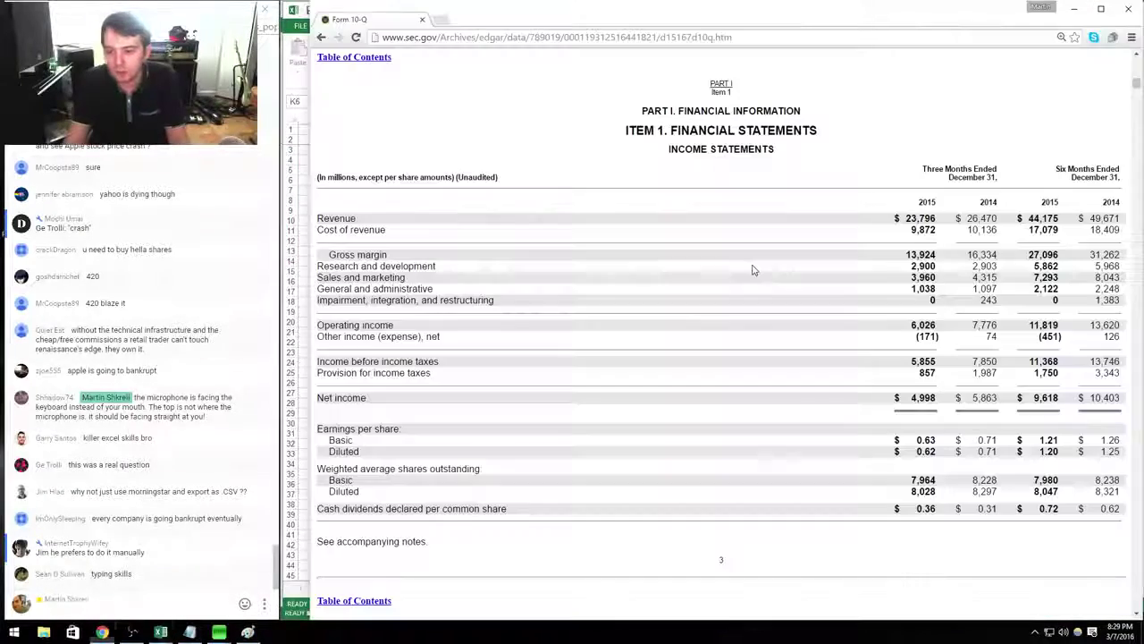
{"action": "key", "text": "alt+Tab"}
{"action": "type", "text": "2900"}
{"action": "key", "text": "Return"}
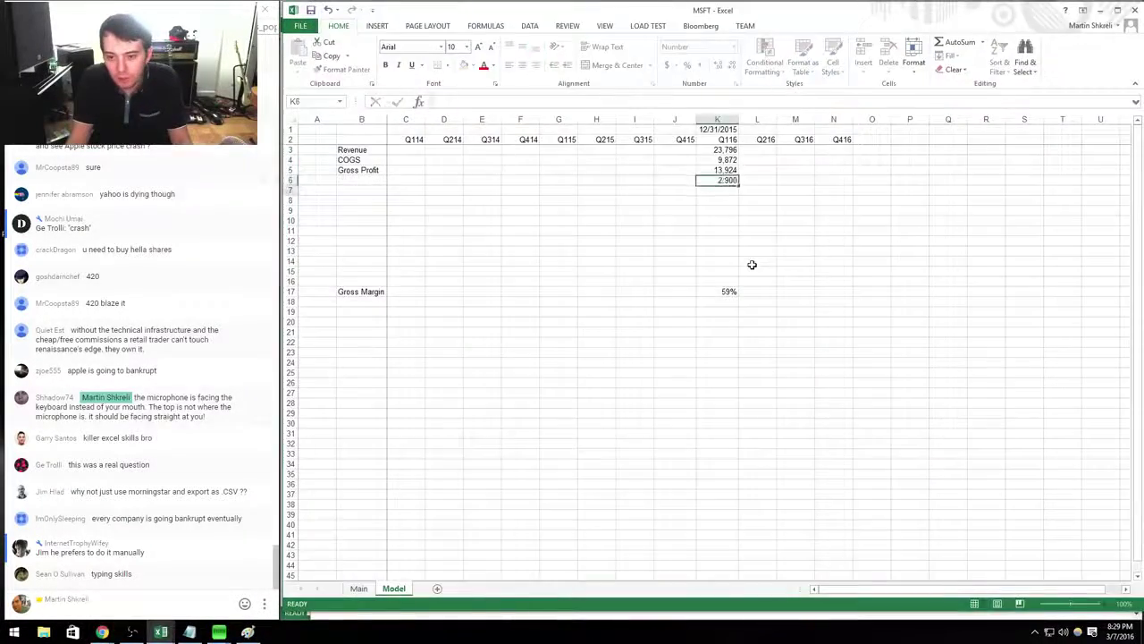
{"action": "key", "text": "alt+Tab"}
{"action": "key", "text": "alt+Tab"}
{"action": "type", "text": "3960"}
{"action": "key", "text": "Return"}
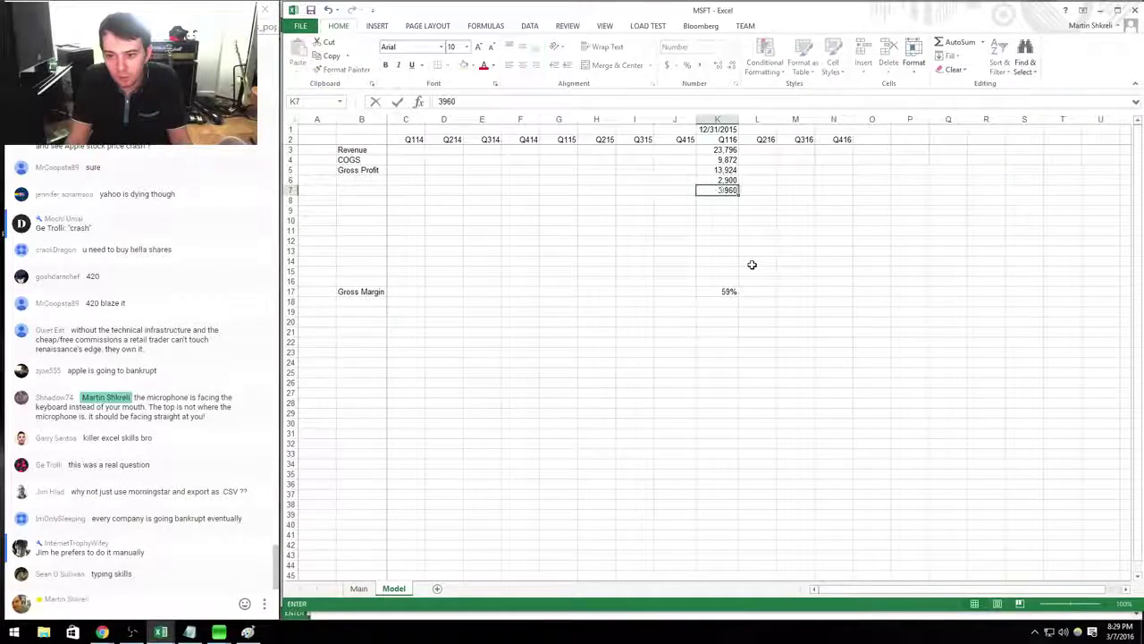
{"action": "key", "text": "alt+Tab"}
{"action": "key", "text": "alt+Tab"}
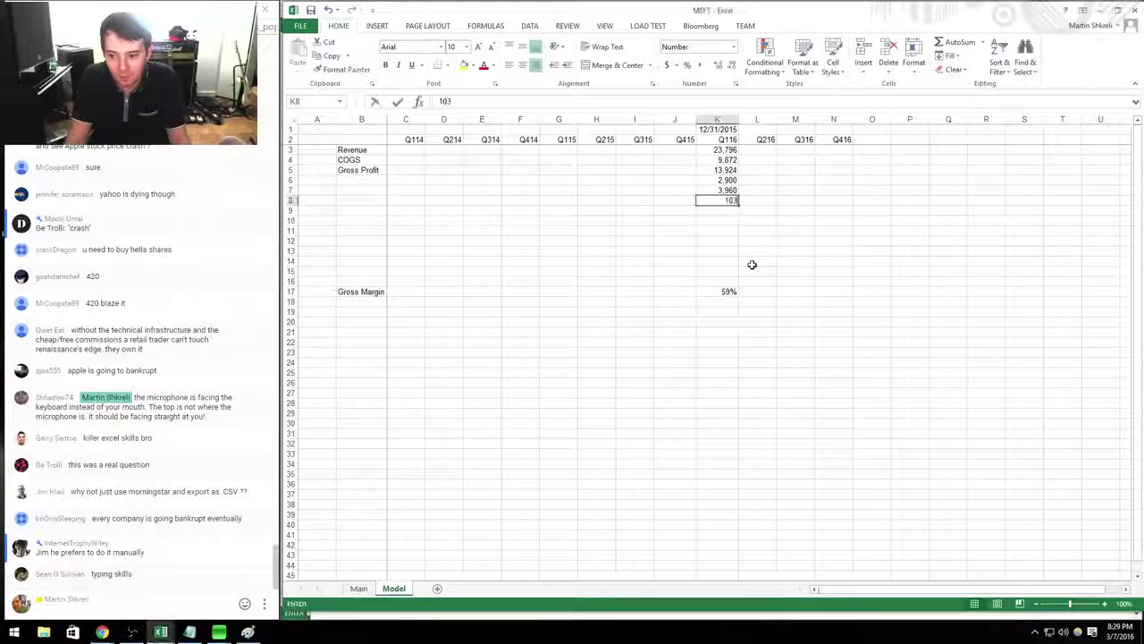
{"action": "type", "text": "1038"}
{"action": "key", "text": "Return"}
{"action": "key", "text": "alt+Tab"}
{"action": "key", "text": "alt+Tab"}
Label rows 6–8 as R&D, S&M and G&A.
{"action": "type", "text": "G&A"}
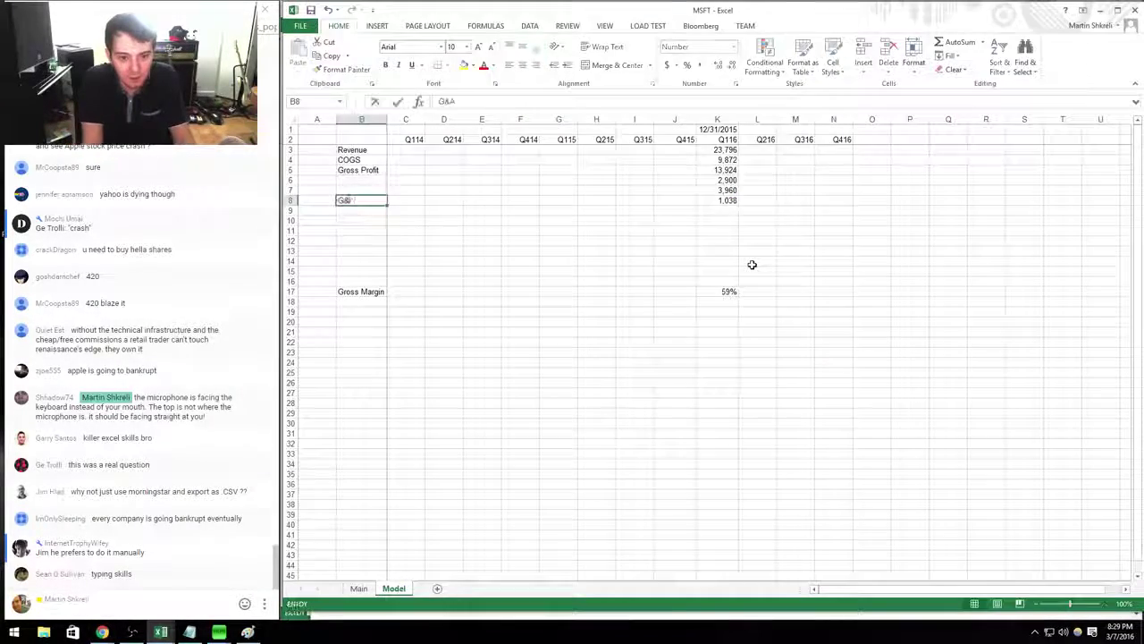
{"action": "key", "text": "Up"}
{"action": "type", "text": "S&M"}
{"action": "key", "text": "Up"}
{"action": "type", "text": "R&D"}
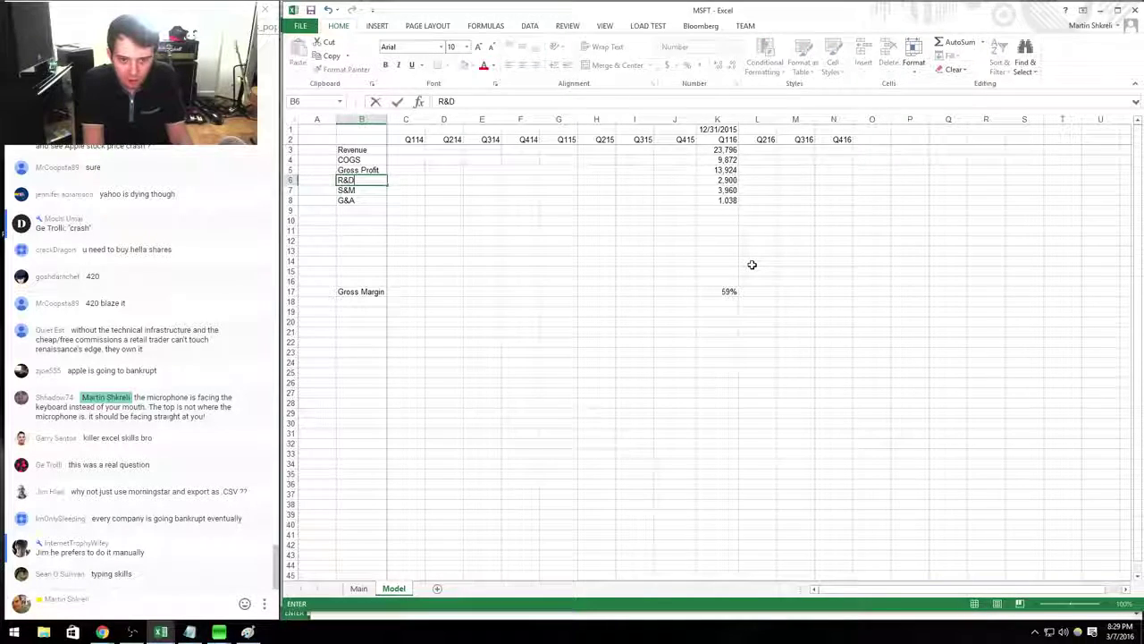
{"action": "key", "text": "ctrl+Right"}
Enter Operating Expenses =SUM(K6:K8) (7,898) in K9 and Operating Income =K5-K9 (6,026) in K10.
{"action": "key", "text": "Down"}
{"action": "key", "text": "Down"}
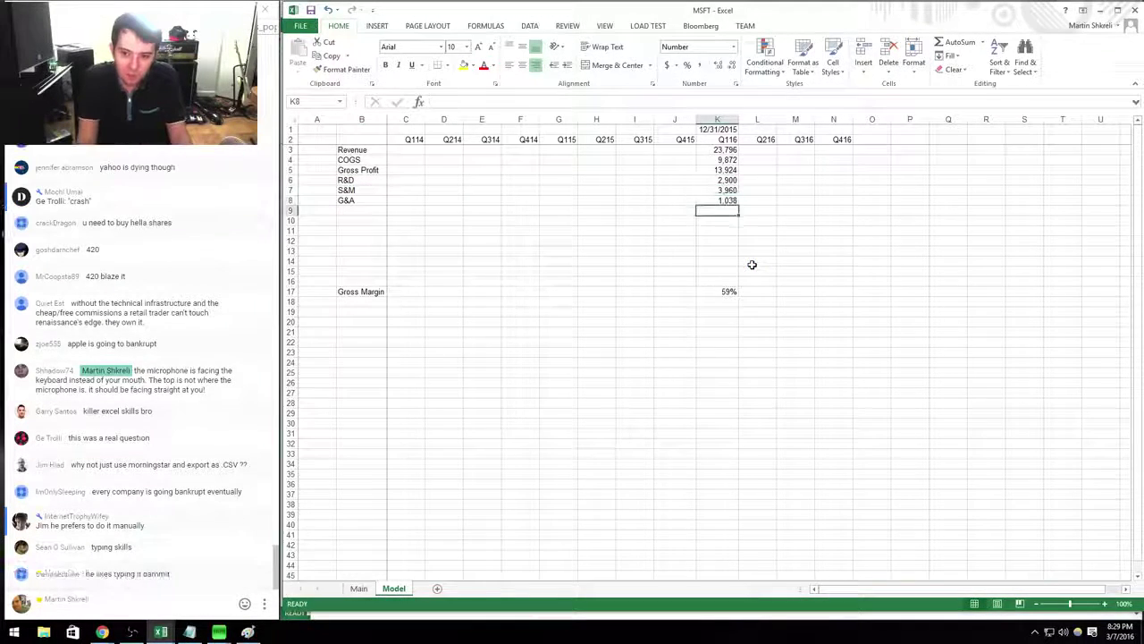
{"action": "type", "text": "=sum("}
{"action": "key", "text": "Up"}
{"action": "key", "text": "shift+Up"}
{"action": "key", "text": "shift+Up"}
{"action": "key", "text": "Return"}
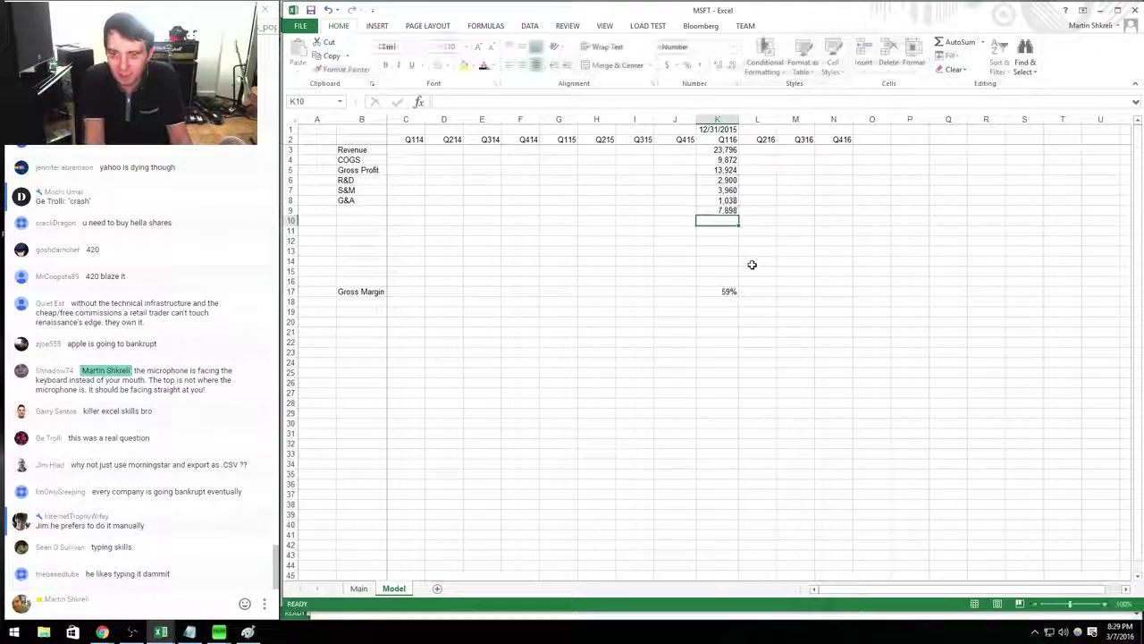
{"action": "type", "text": "="}
{"action": "key", "text": "Up"}
{"action": "key", "text": "Up"}
{"action": "type", "text": "-"}
{"action": "key", "text": "Up"}
{"action": "key", "text": "Return"}
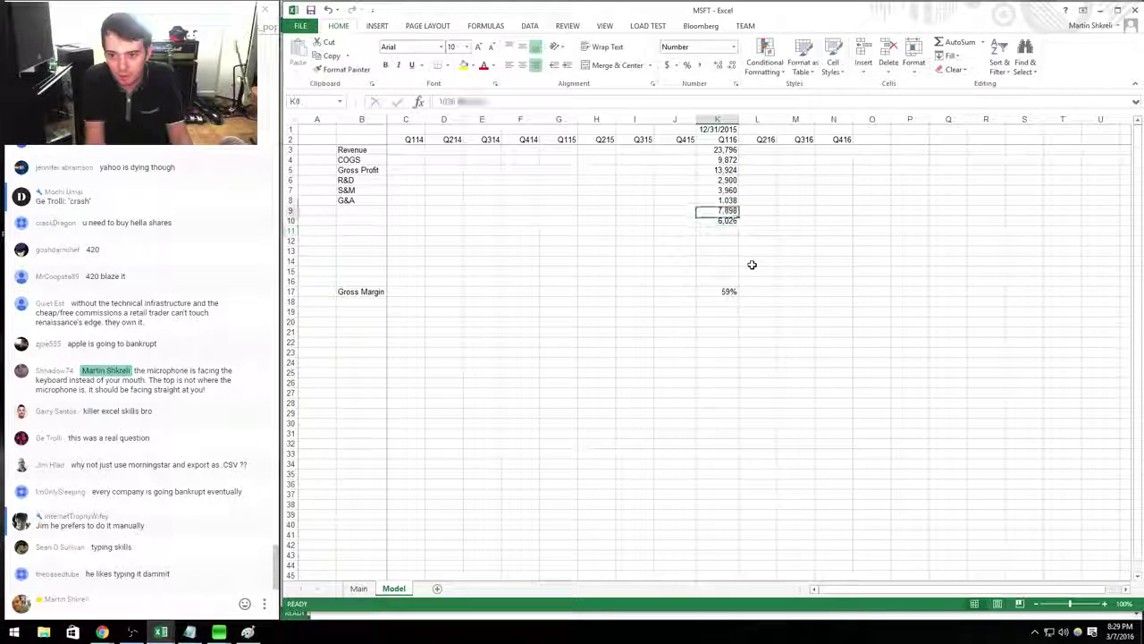
Label B9 'Operating Expenses' and B10 'Operating Income'.
{"action": "key", "text": "Up"}
{"action": "key", "text": "Up"}
{"action": "key", "text": "Up"}
{"action": "key", "text": "Up"}
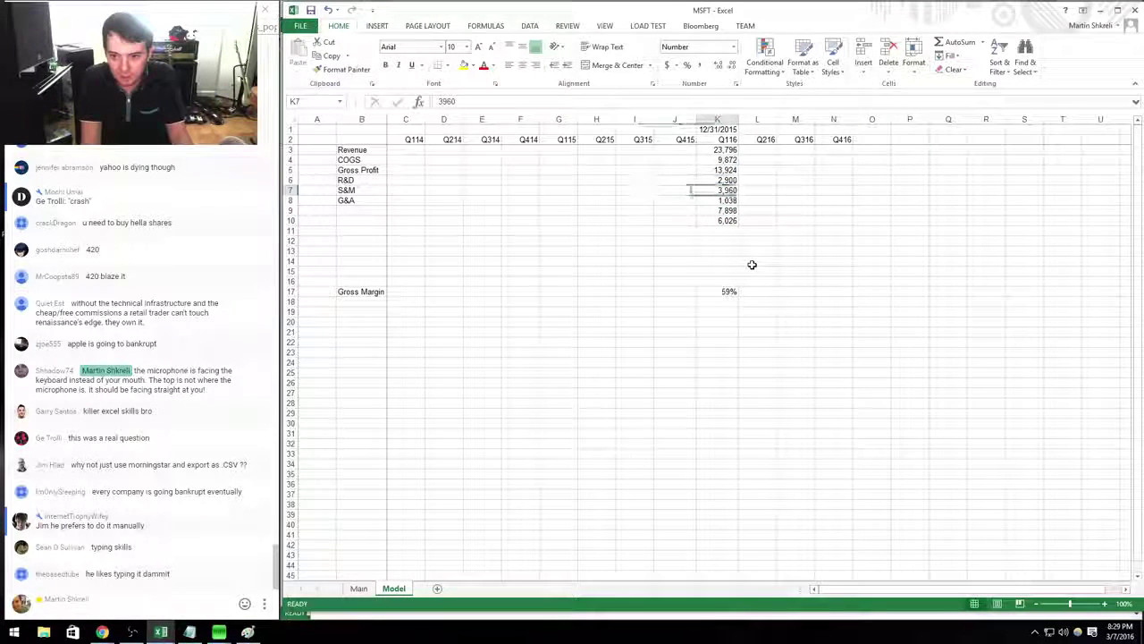
{"action": "key", "text": "Down"}
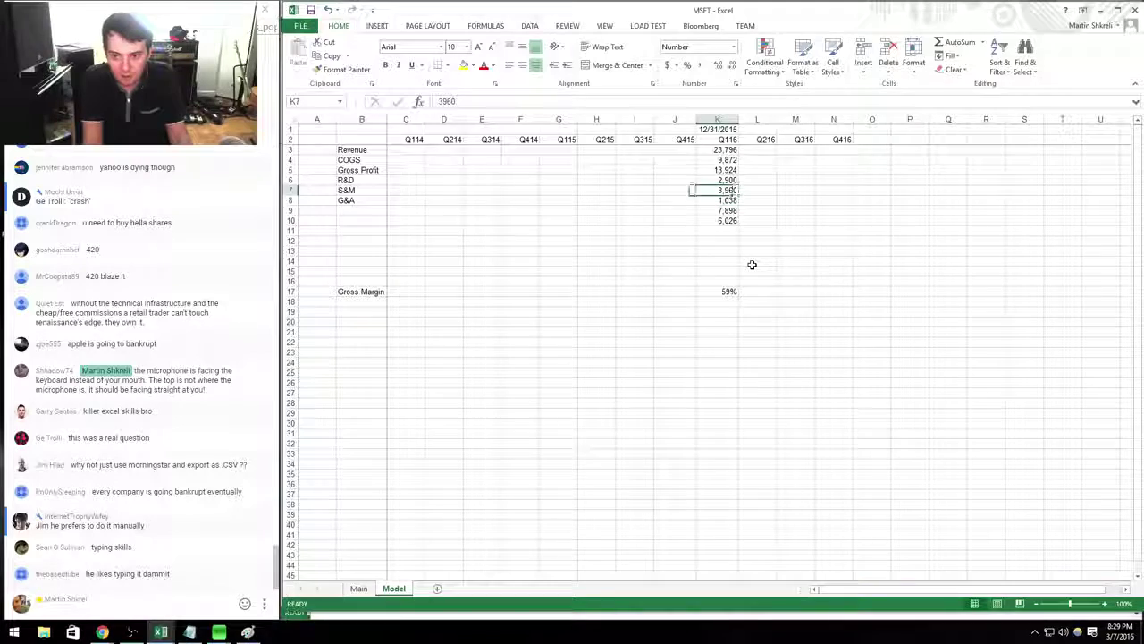
{"action": "key", "text": "Down"}
{"action": "key", "text": "Home"}
{"action": "key", "text": "Right"}
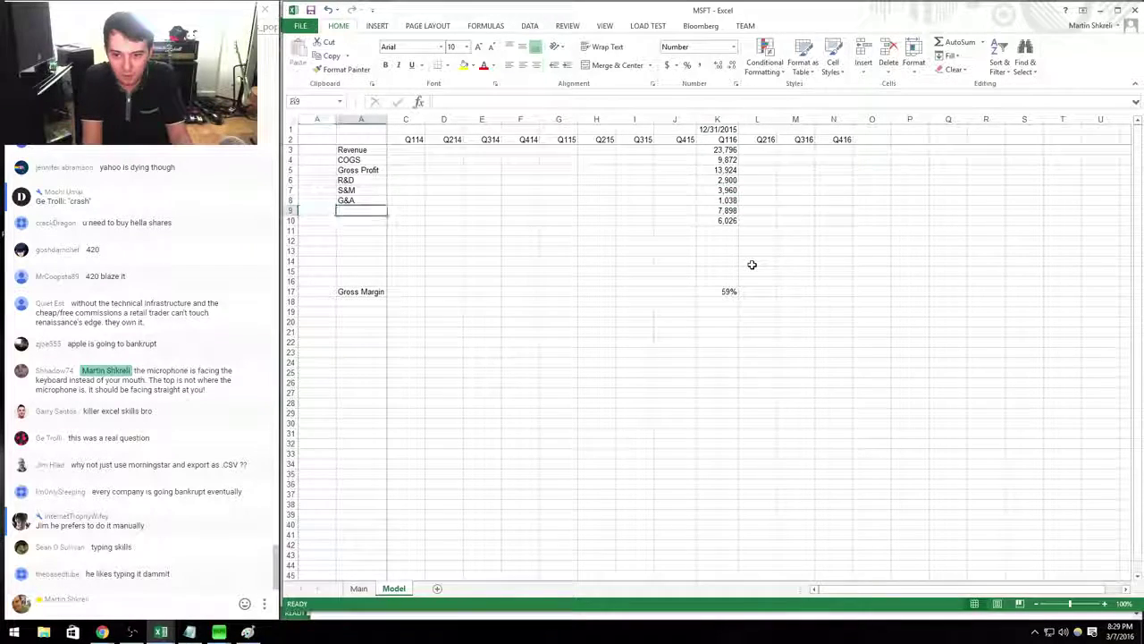
{"action": "key", "text": "alt+Tab"}
{"action": "key", "text": "alt+Tab"}
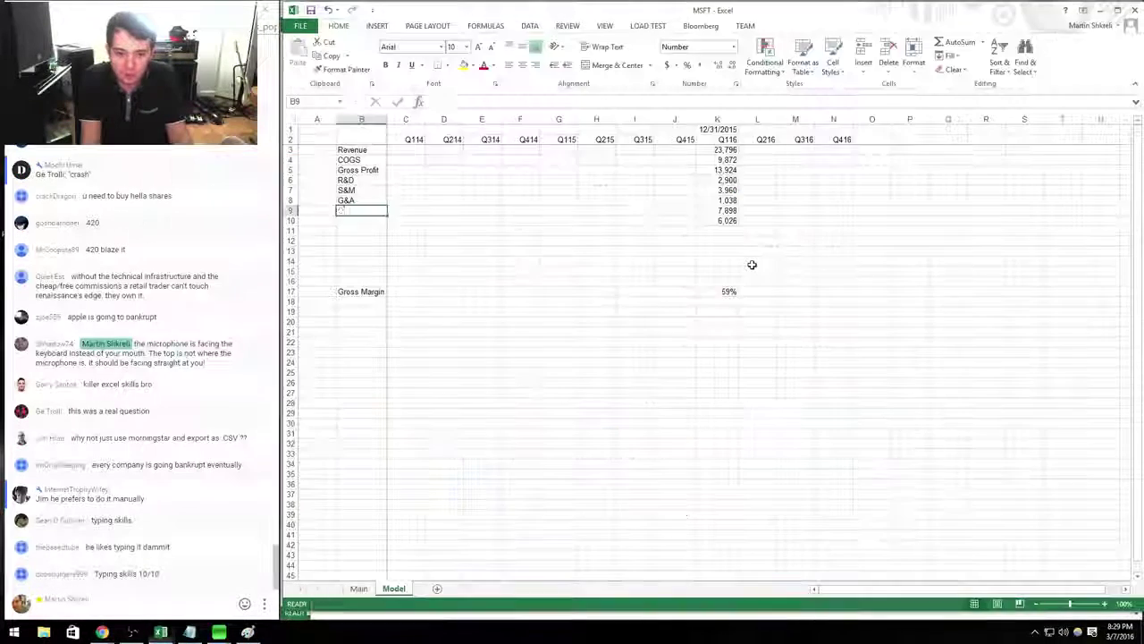
{"action": "type", "text": "Operating Expenses"}
{"action": "key", "text": "Return"}
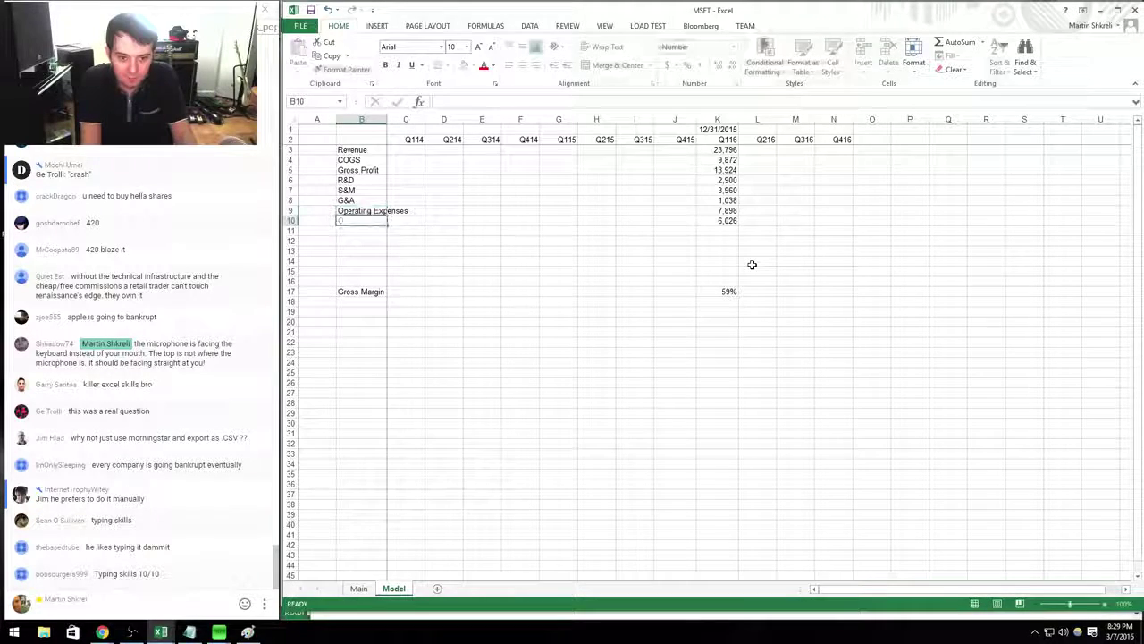
{"action": "type", "text": "Operating Income"}
{"action": "key", "text": "ctrl+Right"}
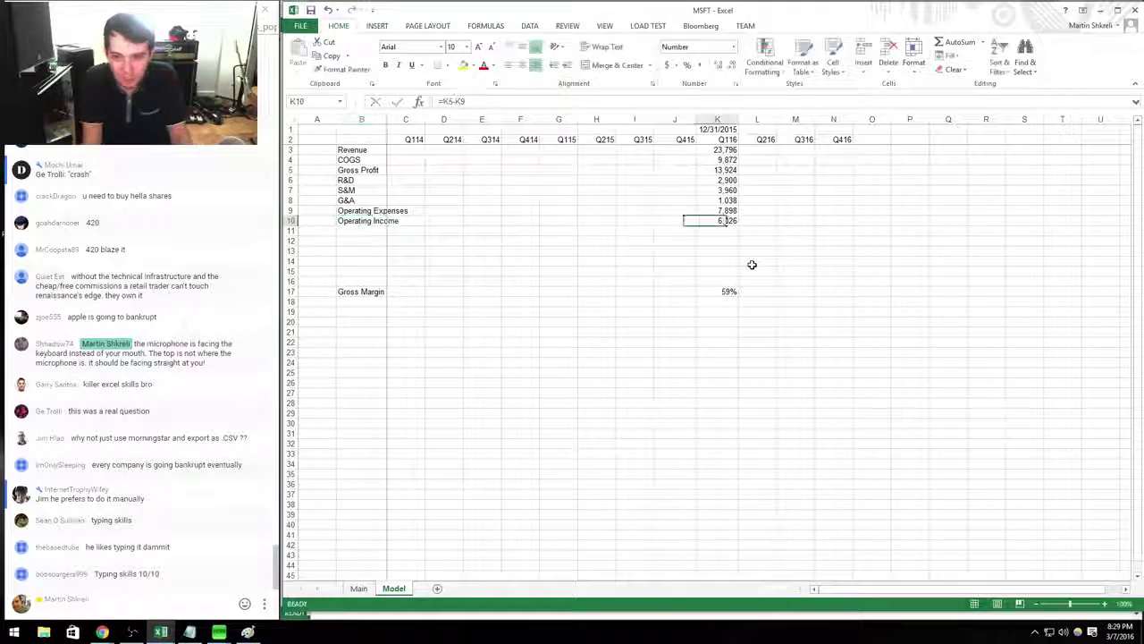
{"action": "key", "text": "Down"}
Widen column B further and enter the operating margin =K10/K3 in K18.
{"action": "left_click_drag", "start_coordinate": [386, 119], "coordinate": [411, 119]}
{"action": "key", "text": "ctrl+Down"}
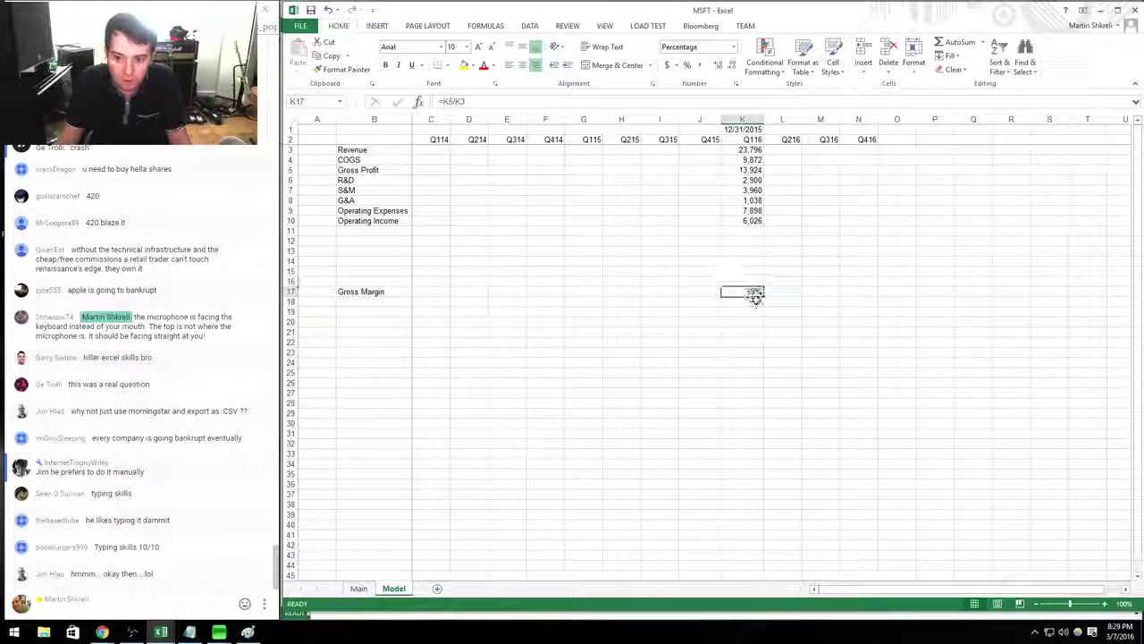
{"action": "key", "text": "Down"}
{"action": "type", "text": "=K10"}
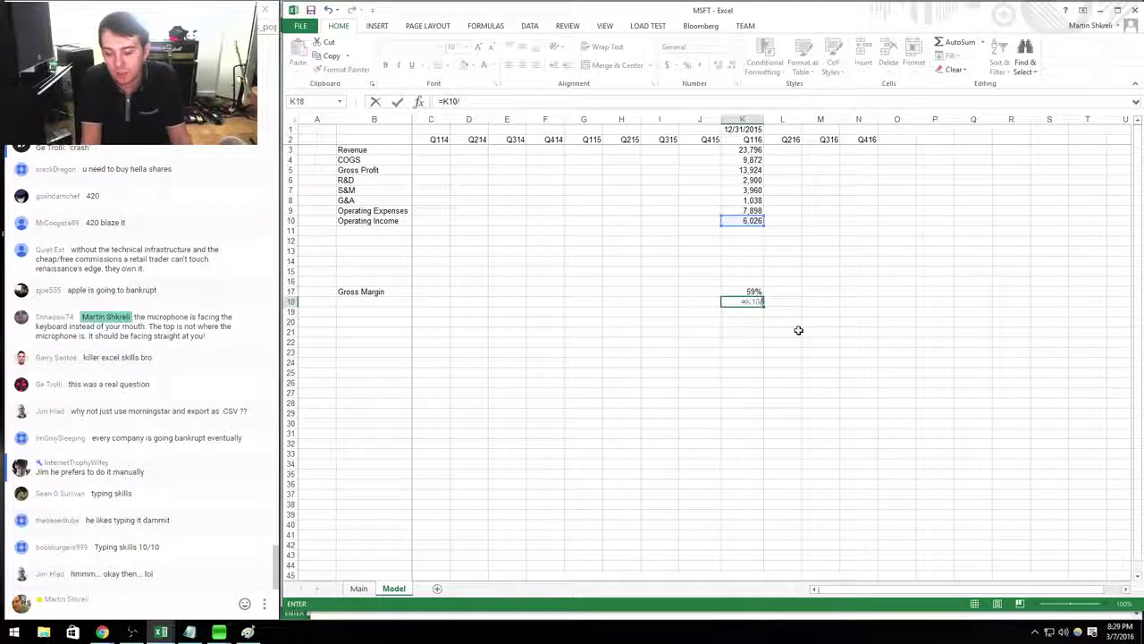
{"action": "type", "text": "/"}
{"action": "key", "text": "Up"}
{"action": "key", "text": "Up"}
{"action": "key", "text": "Up"}
{"action": "key", "text": "Up"}
{"action": "key", "text": "Up"}
{"action": "key", "text": "Up"}
{"action": "key", "text": "Up"}
{"action": "key", "text": "Up"}
{"action": "key", "text": "Return"}
Format the margin as a percentage (25%) and label B18 'Operating Margin'.
{"action": "key", "text": "Up"}
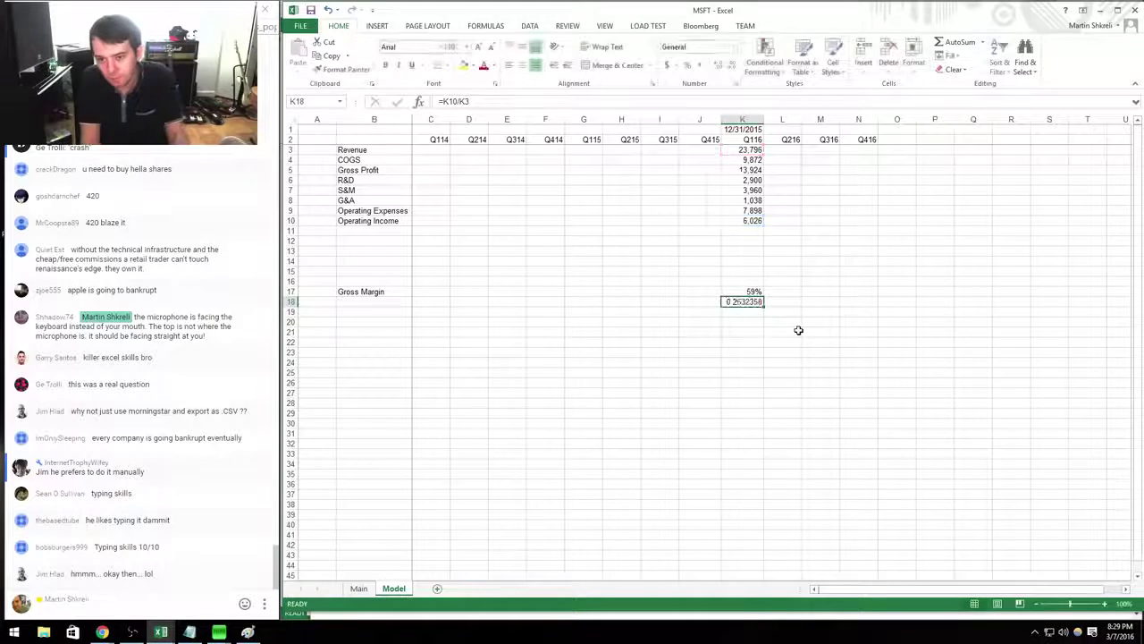
{"action": "key", "text": "ctrl+shift+5"}
{"action": "key", "text": "Left"}
{"action": "key", "text": "Left"}
{"action": "key", "text": "Left"}
{"action": "key", "text": "Left"}
{"action": "key", "text": "Left"}
{"action": "key", "text": "Left"}
{"action": "key", "text": "Left"}
{"action": "key", "text": "Left"}
{"action": "key", "text": "Left"}
{"action": "type", "text": "Ope"}
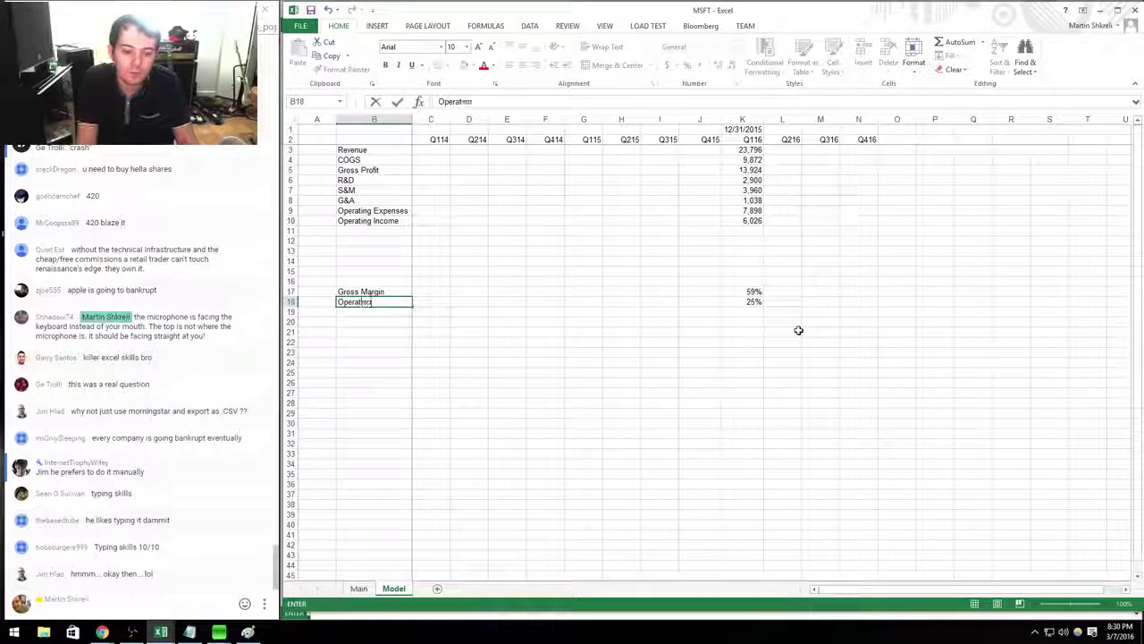
{"action": "type", "text": "ratin"}
{"action": "key", "text": "BackSpace"}
{"action": "key", "text": "BackSpace"}
{"action": "key", "text": "BackSpace"}
{"action": "key", "text": "BackSpace"}
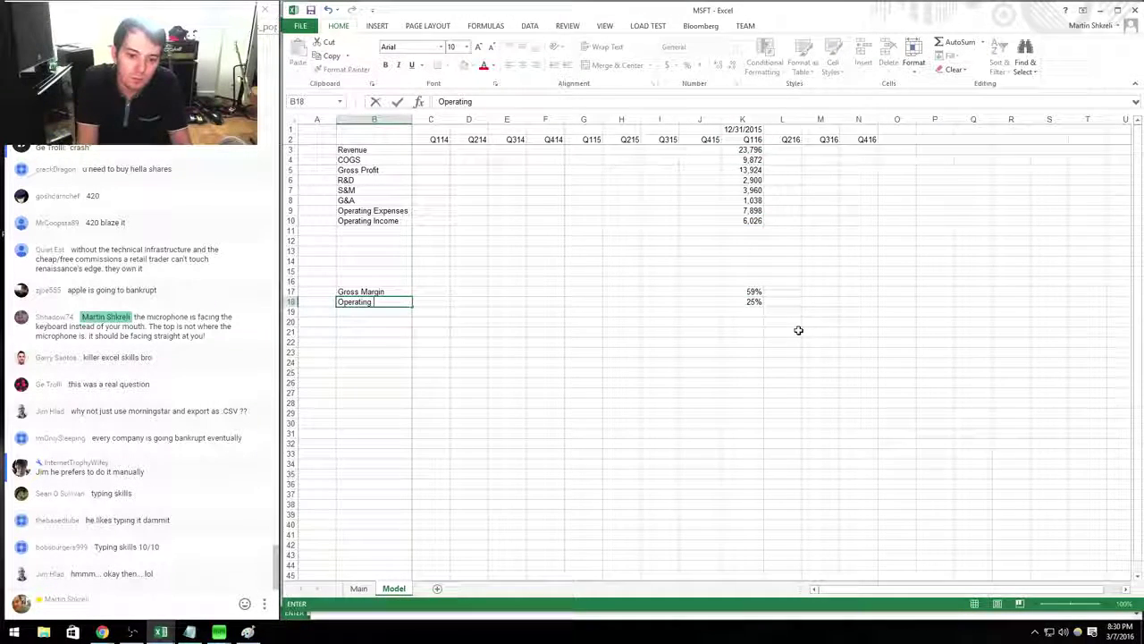
{"action": "type", "text": "ating Margin"}
{"action": "key", "text": "Return"}
Enter other income -171 in K11 and pretax income =K11+K10 (5,855) in K12.
{"action": "key", "text": "Up"}
{"action": "key", "text": "Up"}
{"action": "key", "text": "Up"}
{"action": "key", "text": "Up"}
{"action": "key", "text": "Up"}
{"action": "key", "text": "Up"}
{"action": "key", "text": "Up"}
{"action": "key", "text": "Up"}
{"action": "key", "text": "Right"}
{"action": "key", "text": "Right"}
{"action": "key", "text": "Right"}
{"action": "key", "text": "Right"}
{"action": "key", "text": "Right"}
{"action": "key", "text": "Right"}
{"action": "key", "text": "Right"}
{"action": "key", "text": "Right"}
{"action": "key", "text": "Right"}
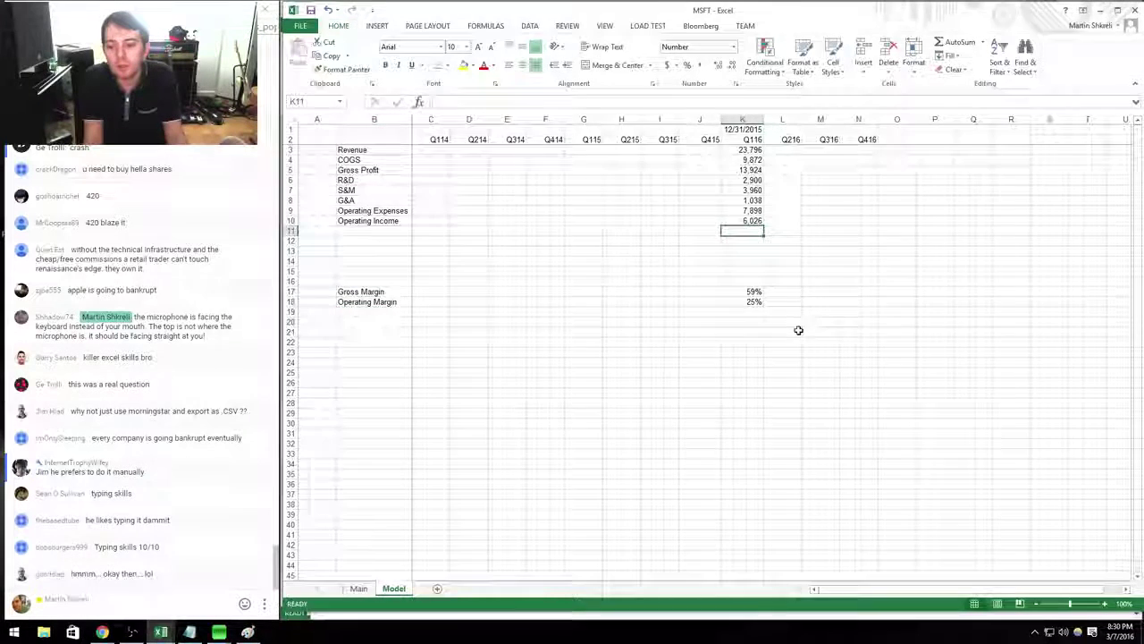
{"action": "key", "text": "alt+Tab"}
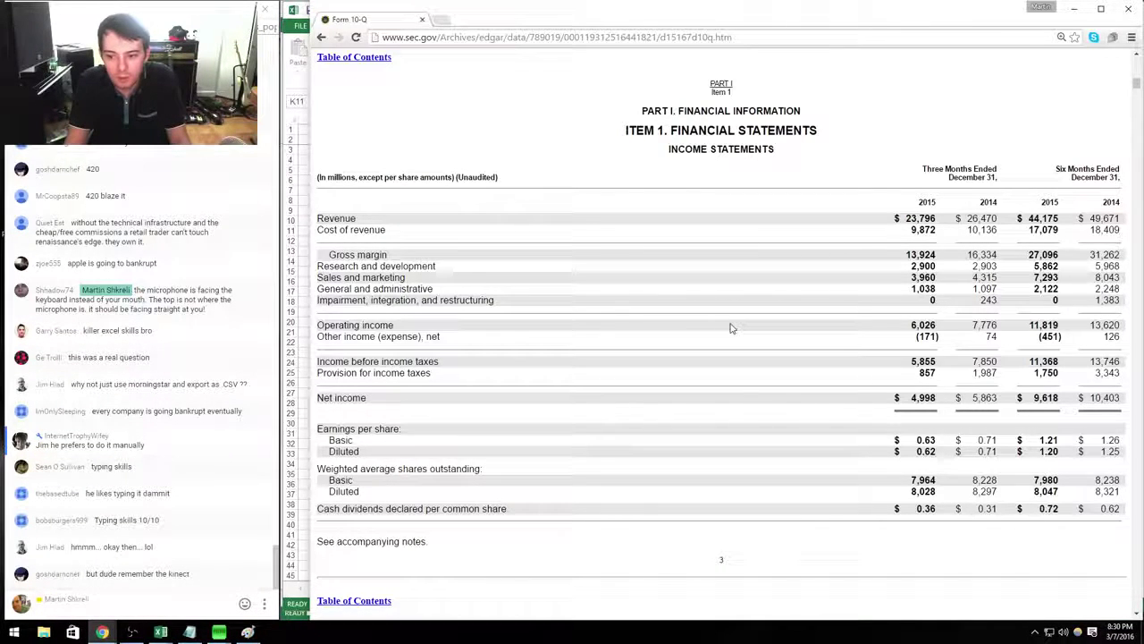
{"action": "key", "text": "alt+Tab"}
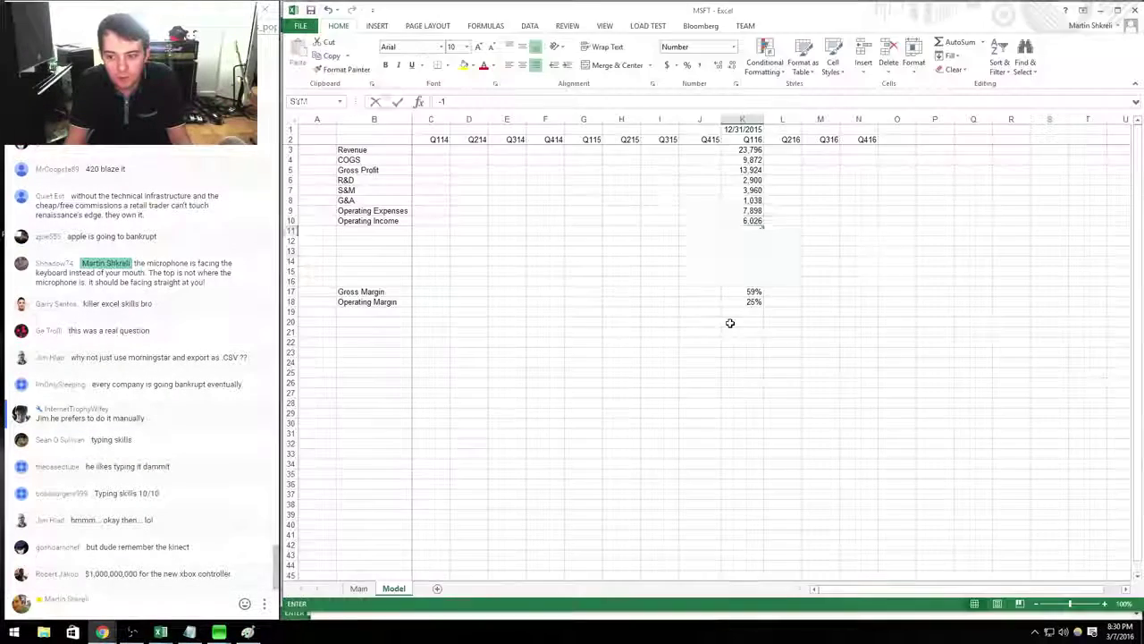
{"action": "type", "text": "-171"}
{"action": "key", "text": "Return"}
{"action": "type", "text": "+"}
{"action": "key", "text": "Up"}
{"action": "type", "text": "+"}
{"action": "key", "text": "Up"}
{"action": "key", "text": "Up"}
{"action": "key", "text": "Return"}
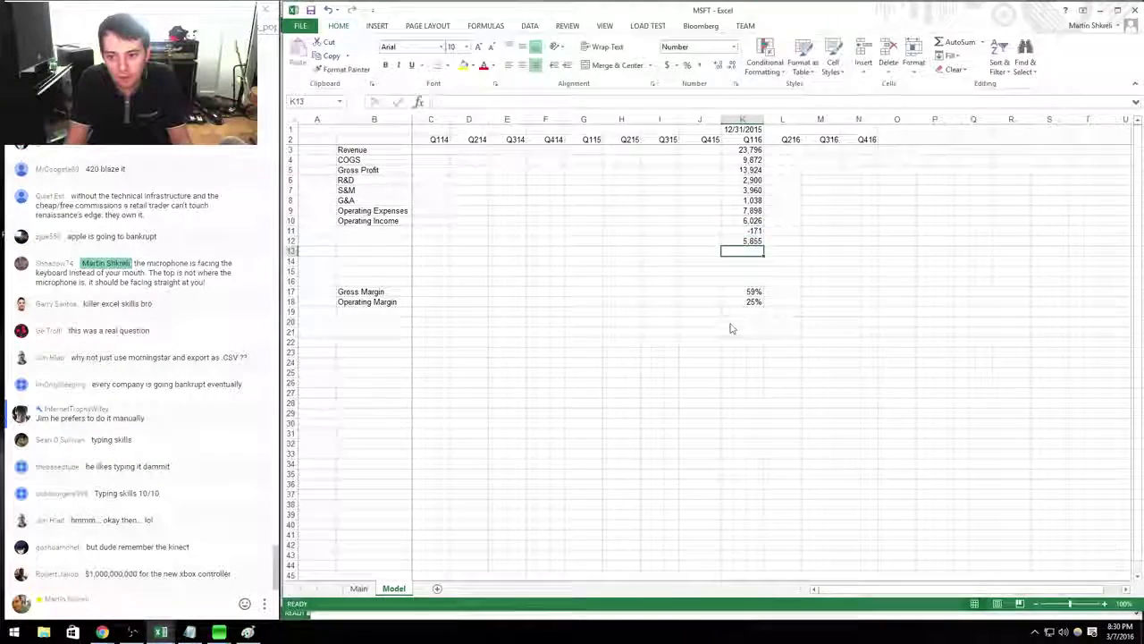
Enter taxes 857 in K13 and net income =K12-K13 (4,998) in K14.
{"action": "key", "text": "alt+Tab"}
{"action": "key", "text": "alt+Tab"}
{"action": "type", "text": "857"}
{"action": "key", "text": "Return"}
{"action": "type", "text": "+"}
{"action": "key", "text": "Up"}
{"action": "key", "text": "Up"}
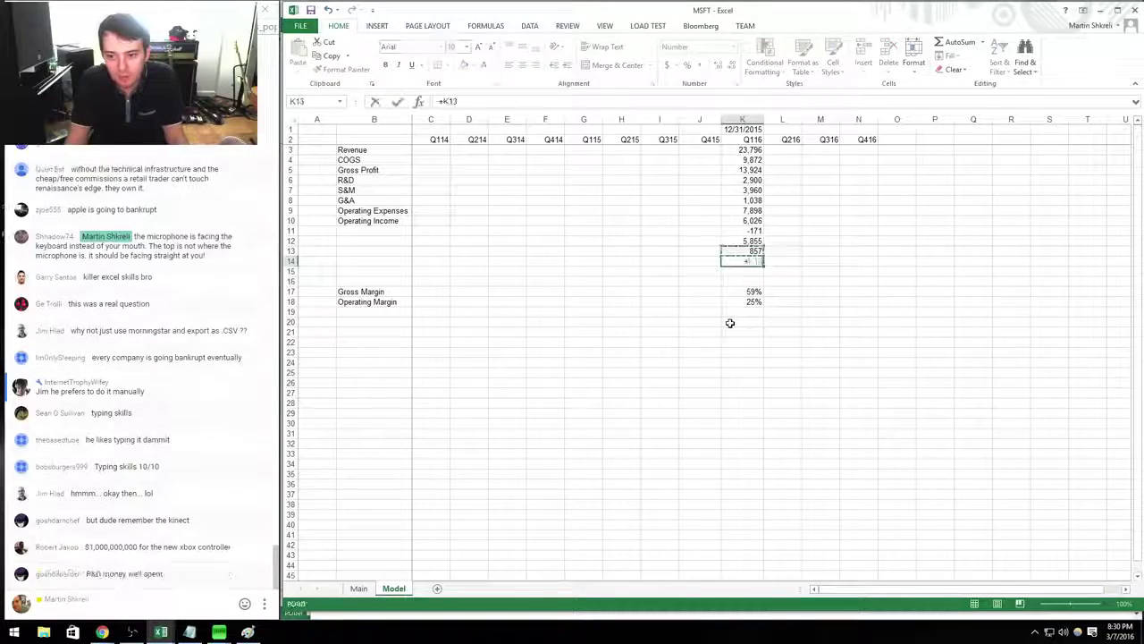
{"action": "type", "text": "-"}
{"action": "key", "text": "Up"}
{"action": "key", "text": "Return"}
{"action": "key", "text": "Down"}
{"action": "key", "text": "Down"}
{"action": "key", "text": "Down"}
{"action": "key", "text": "Down"}
Start a percentage tax-rate formula =K13/K12 in K19.
{"action": "type", "text": "="}
{"action": "key", "text": "Up"}
{"action": "key", "text": "Up"}
{"action": "key", "text": "Up"}
{"action": "key", "text": "Up"}
{"action": "key", "text": "Up"}
{"action": "key", "text": "Up"}
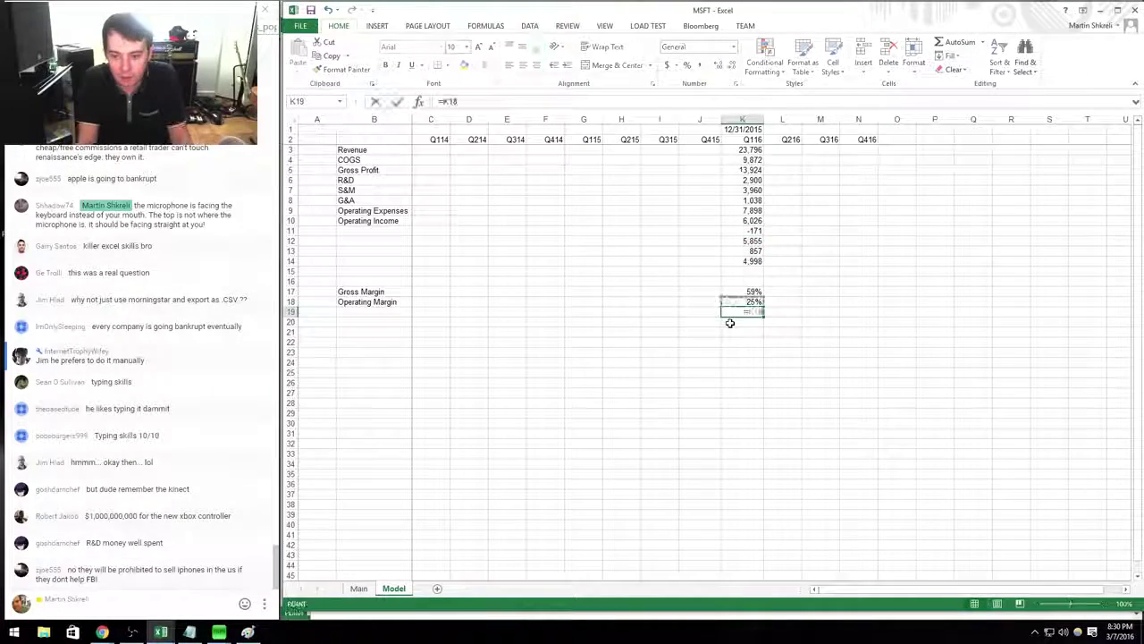
{"action": "type", "text": "/"}
{"action": "key", "text": "Up"}
{"action": "key", "text": "Up"}
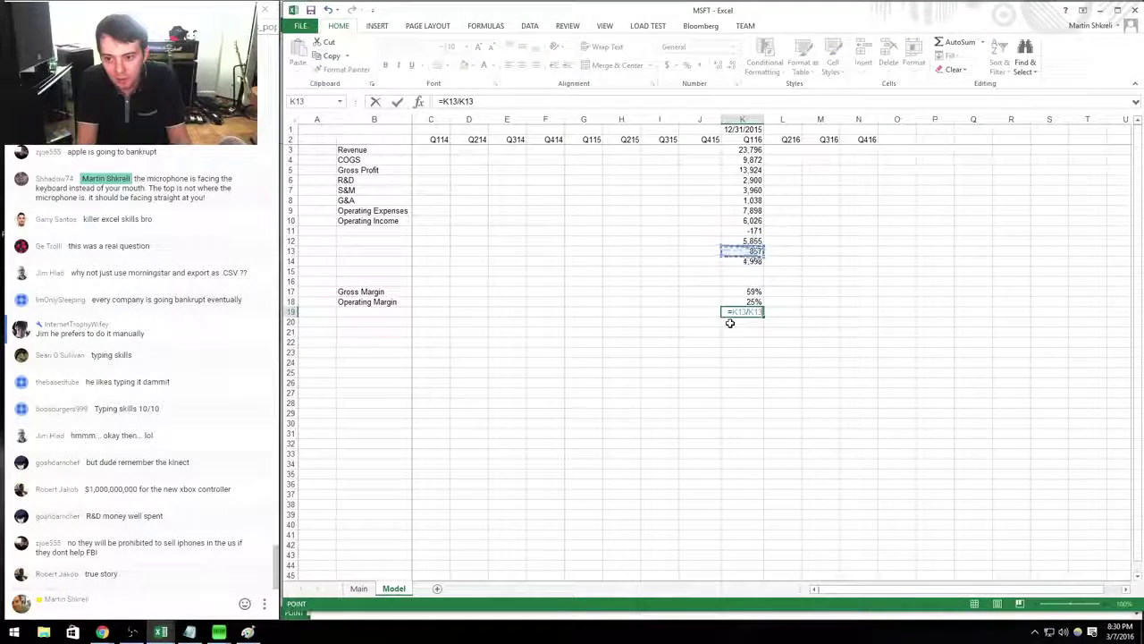
{"action": "key", "text": "Up"}
{"action": "key", "text": "Return"}
{"action": "key", "text": "Up"}
{"action": "key", "text": "ctrl+shift+5"}
{"action": "key", "text": "F2"}
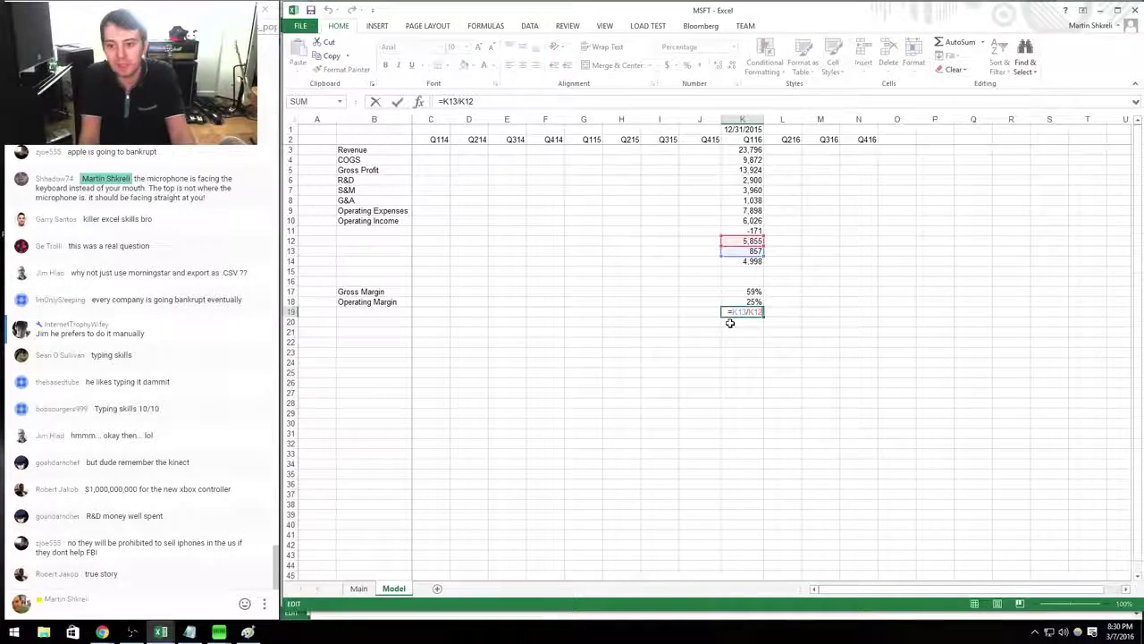
{"action": "key", "text": "alt+Tab"}
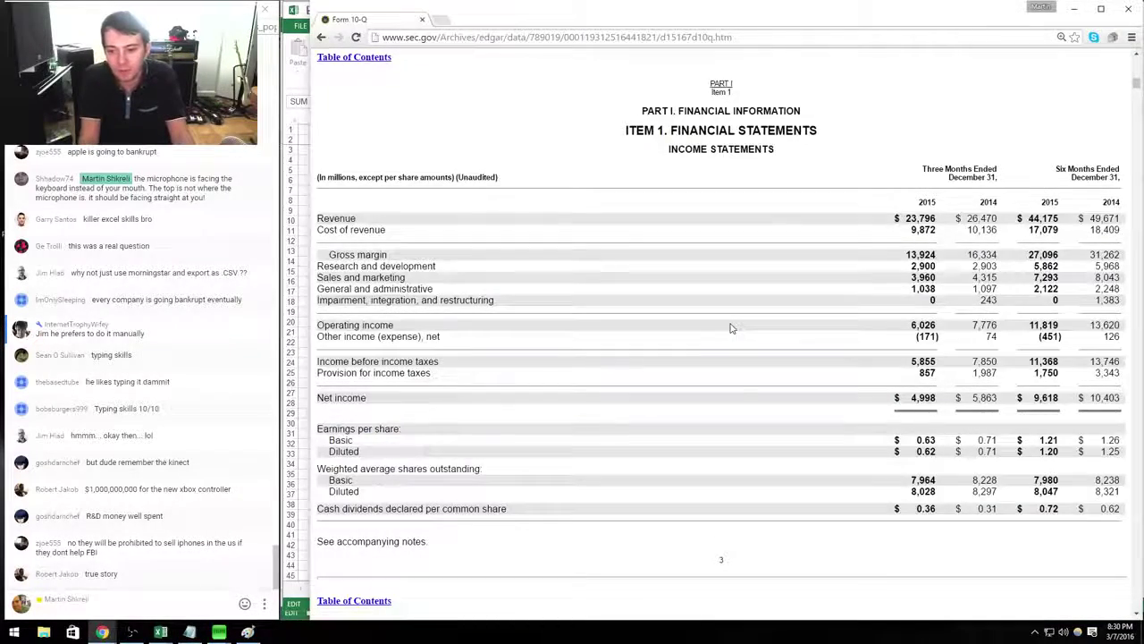
Insert a row under net income, enter 8028 shares in K16 and the 0.62 EPS formula in K15.
{"action": "key", "text": "alt+Tab"}
{"action": "key", "text": "Return"}
{"action": "key", "text": "Up"}
{"action": "key", "text": "Up"}
{"action": "key", "text": "Up"}
{"action": "key", "text": "Up"}
{"action": "key", "text": "Up"}
{"action": "key", "text": "shift+space"}
{"action": "key", "text": "ctrl+shift+equal"}
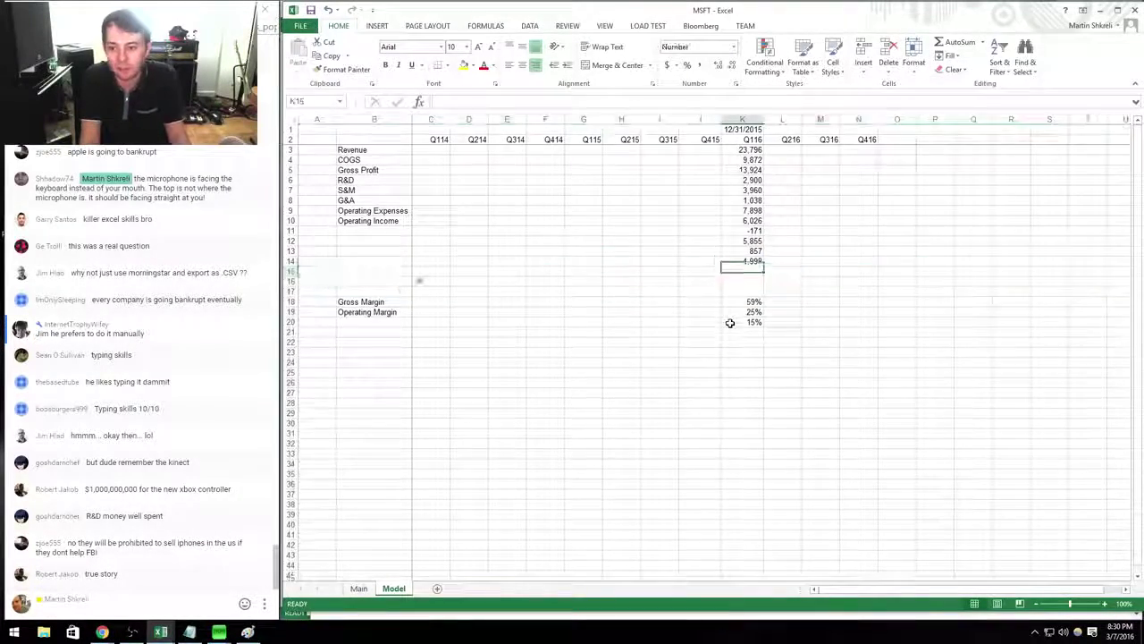
{"action": "key", "text": "alt+Tab"}
{"action": "key", "text": "alt+Tab"}
{"action": "key", "text": "Down"}
{"action": "type", "text": "8028"}
{"action": "key", "text": "Up"}
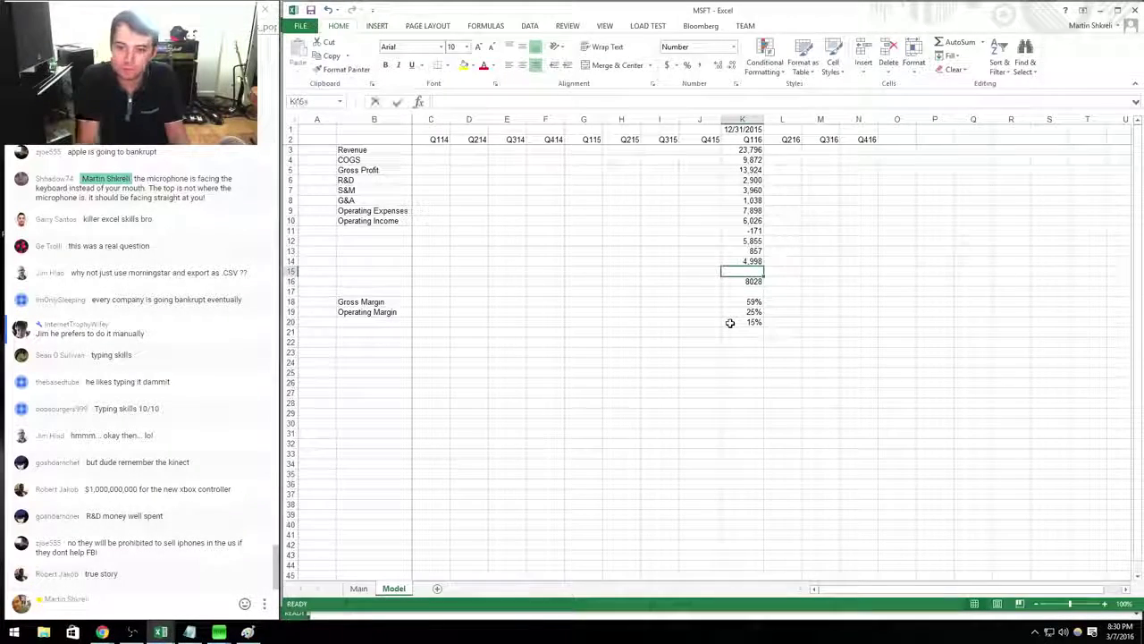
{"action": "type", "text": "="}
{"action": "key", "text": "Down"}
{"action": "key", "text": "Return"}
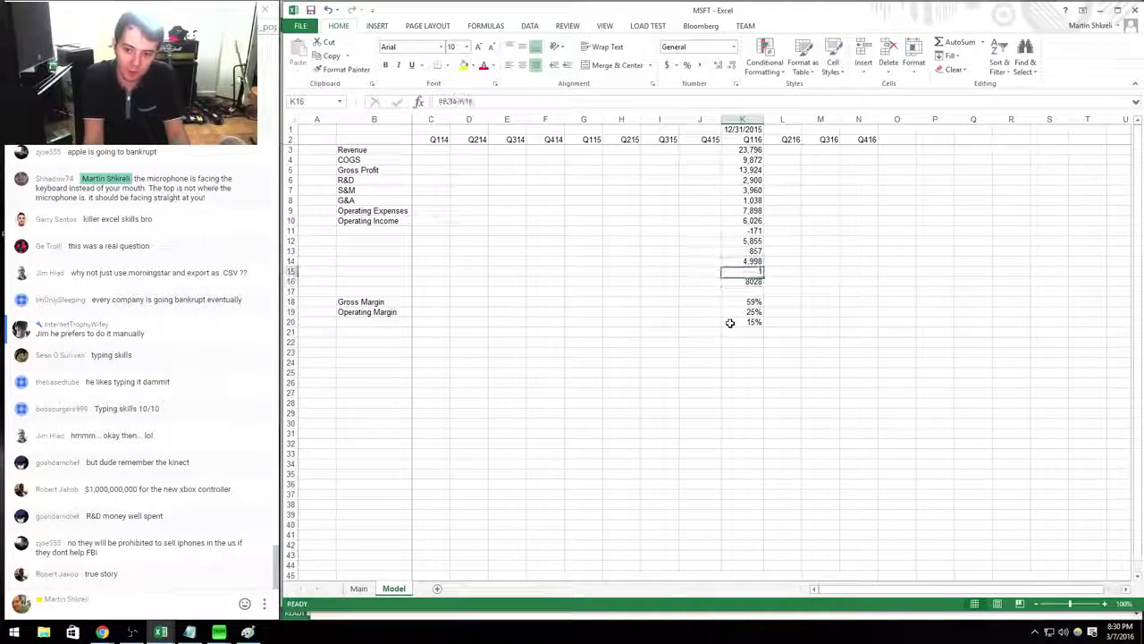
Format the shares row as Number with 0 decimals and a thousands separator.
{"action": "key", "text": "shift+space"}
{"action": "key", "text": "ctrl+1"}
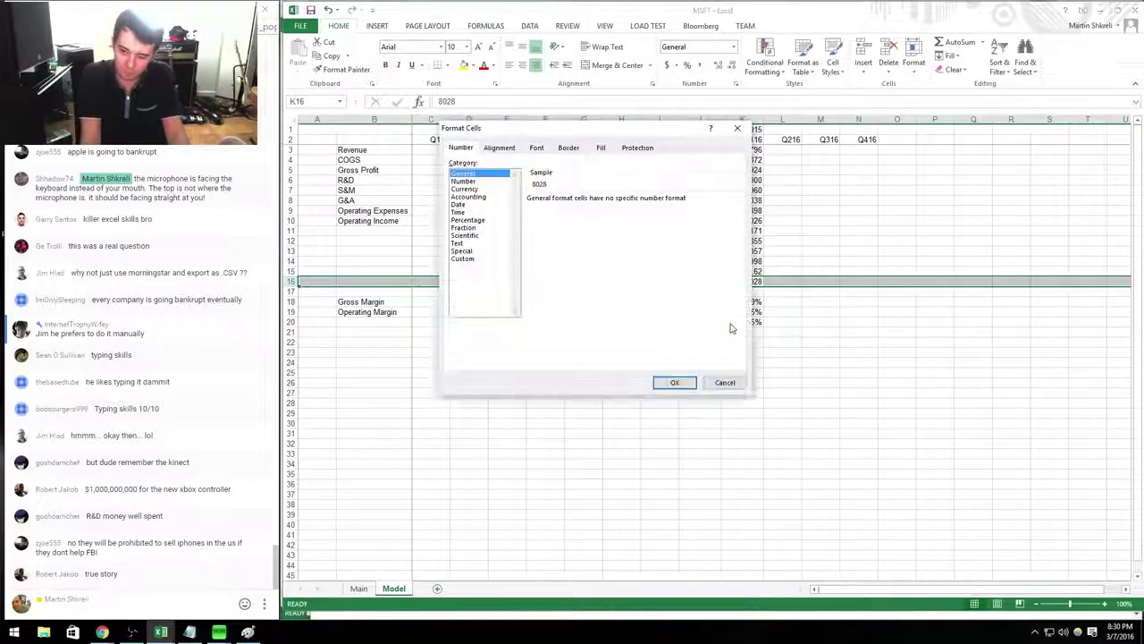
{"action": "key", "text": "Down"}
{"action": "key", "text": "alt+d"}
{"action": "type", "text": "0"}
{"action": "key", "text": "alt+u"}
{"action": "key", "text": "Return"}
Label the bottom rows Shares, EPS and Net Income.
{"action": "key", "text": "Home"}
{"action": "key", "text": "Right"}
{"action": "type", "text": "Shares"}
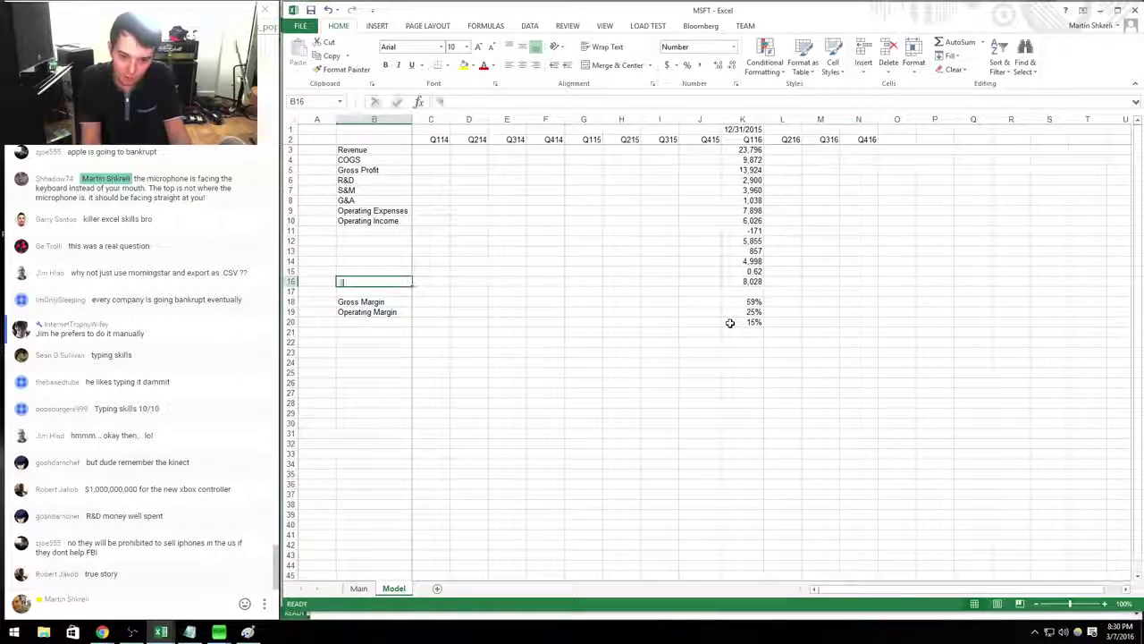
{"action": "key", "text": "Up"}
{"action": "type", "text": "EPS"}
{"action": "key", "text": "Up"}
{"action": "type", "text": "Net Income"}
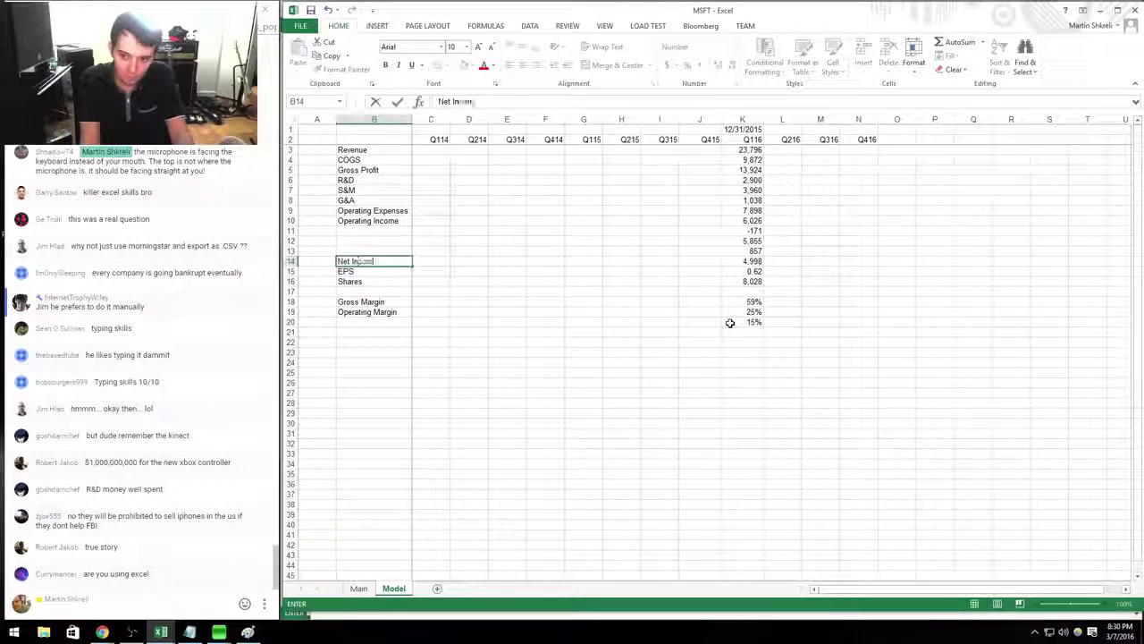
{"action": "key", "text": "Up"}
Label the rows above them Taxes, Pretax Income and Interest Income.
{"action": "type", "text": "Tax"}
{"action": "key", "text": "Up"}
{"action": "type", "text": "es"}
{"action": "key", "text": "Escape"}
{"action": "key", "text": "Down"}
{"action": "key", "text": "F2"}
{"action": "type", "text": "es"}
{"action": "key", "text": "Return"}
{"action": "key", "text": "Up"}
{"action": "key", "text": "Up"}
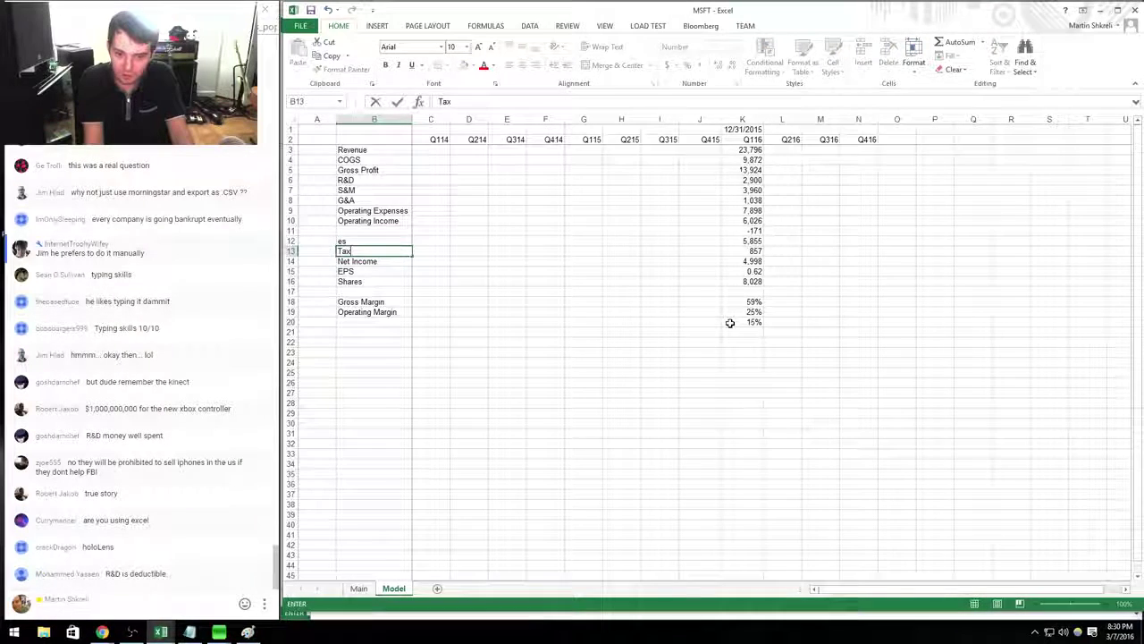
{"action": "type", "text": "Pretax Income"}
{"action": "key", "text": "Up"}
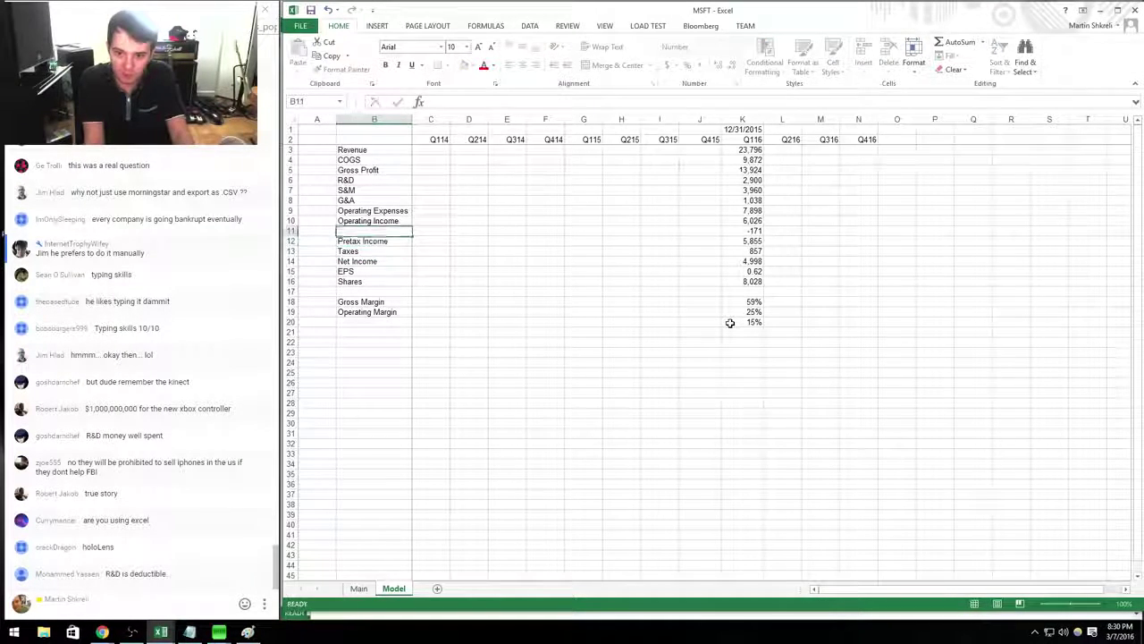
{"action": "type", "text": "Interest Income"}
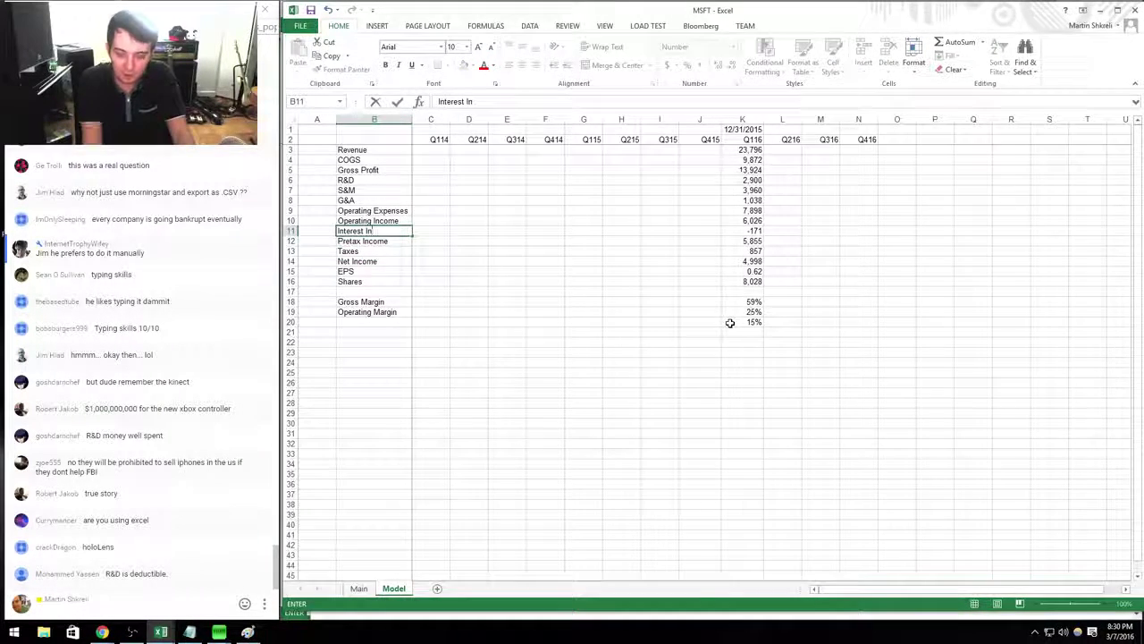
{"action": "key", "text": "Return"}
Insert three blank rows above Gross Margin so the margin ratios sit in rows 21–23.
{"action": "key", "text": "Down"}
{"action": "key", "text": "Down"}
{"action": "key", "text": "Down"}
{"action": "key", "text": "Down"}
{"action": "key", "text": "Down"}
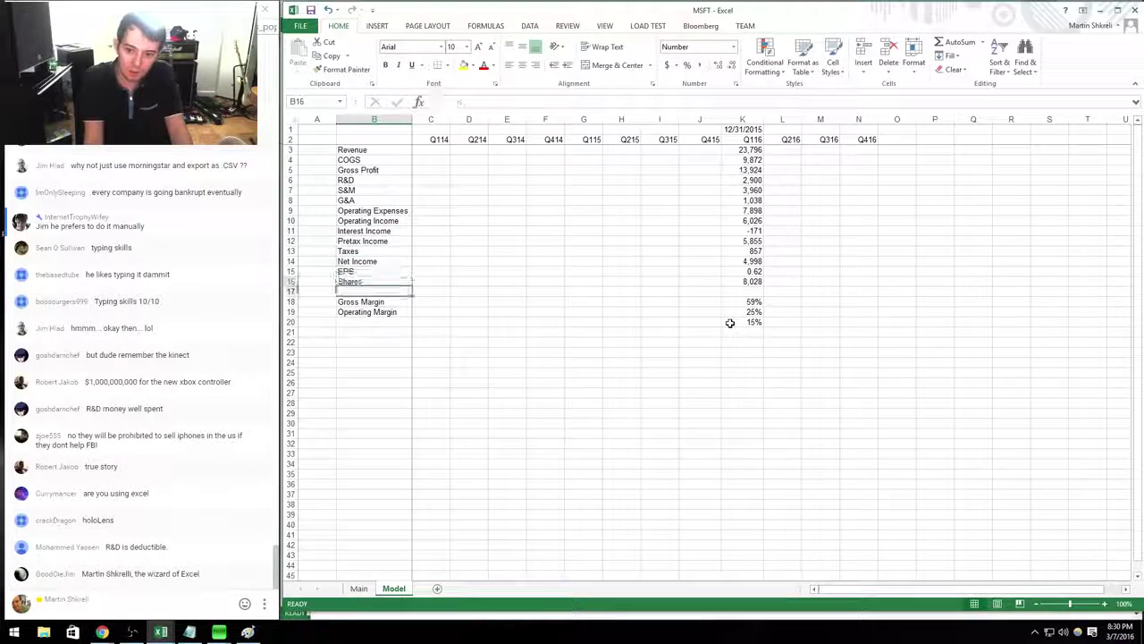
{"action": "key", "text": "Down"}
{"action": "key", "text": "shift+space"}
{"action": "key", "text": "ctrl+shift+plus"}
{"action": "key", "text": "ctrl+shift+plus"}
{"action": "key", "text": "ctrl+shift+plus"}
{"action": "key", "text": "Up"}
{"action": "key", "text": "Up"}
{"action": "key", "text": "Up"}
{"action": "key", "text": "Right"}
{"action": "key", "text": "Right"}
{"action": "key", "text": "Right"}
{"action": "key", "text": "ctrl+Right"}
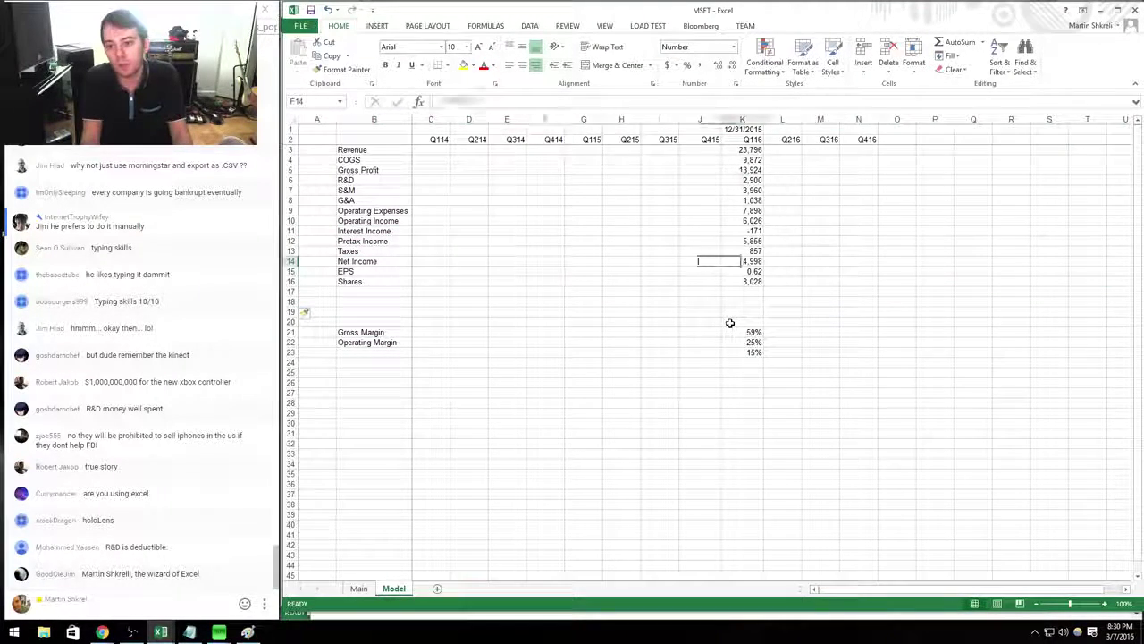
{"action": "key", "text": "Up"}
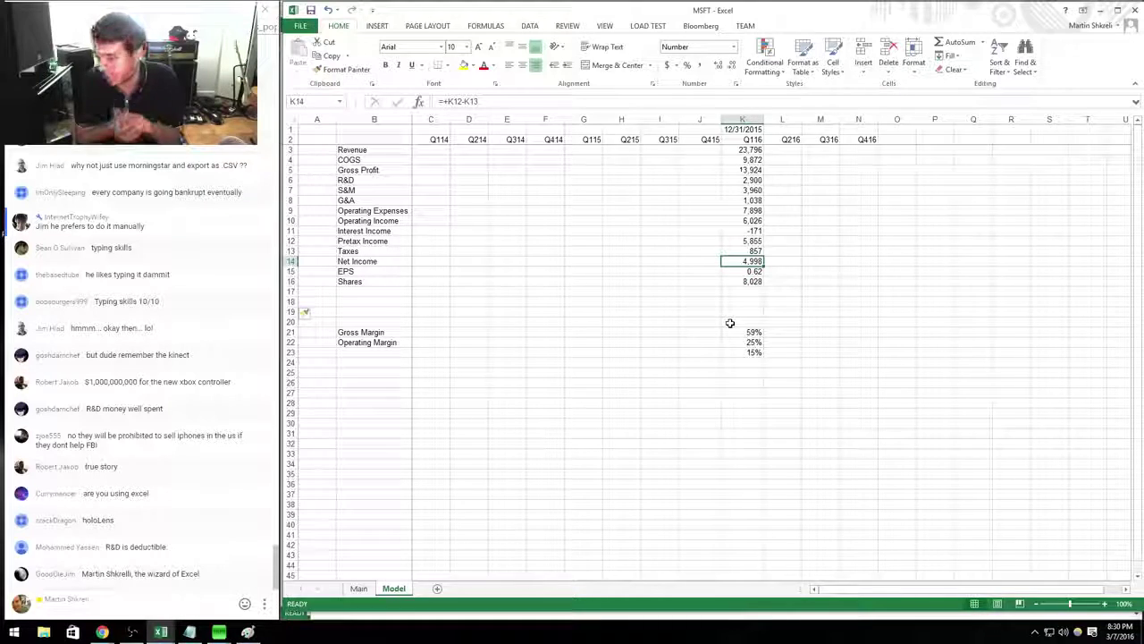
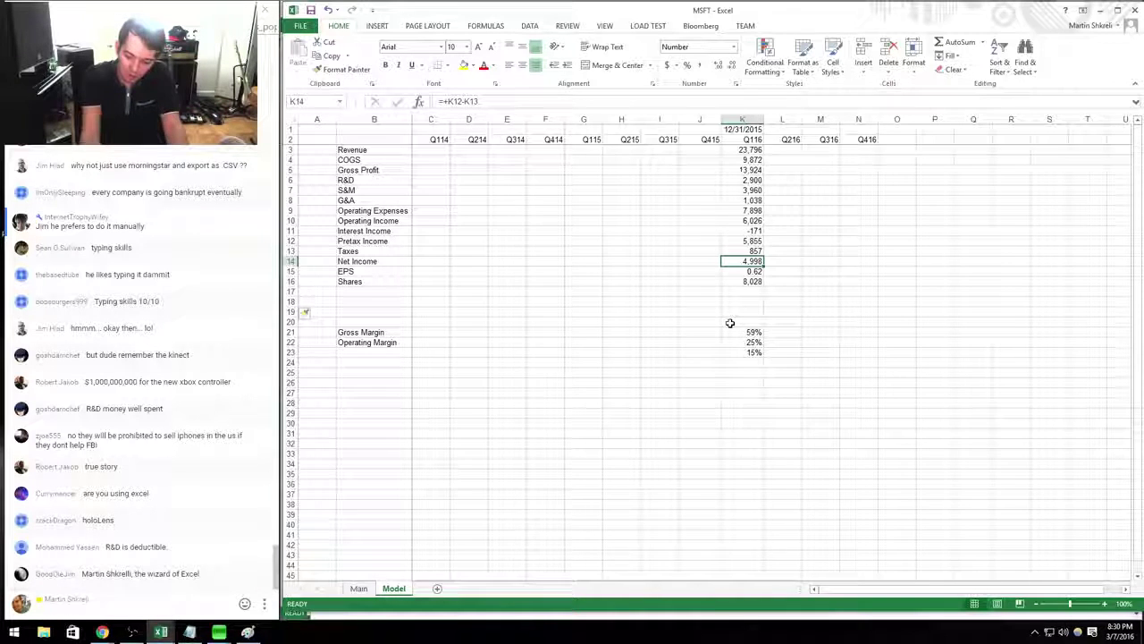
Bold the Revenue row (row 3) of the income statement.
{"action": "key", "text": "ctrl+Left"}
{"action": "key", "text": "ctrl+Right"}
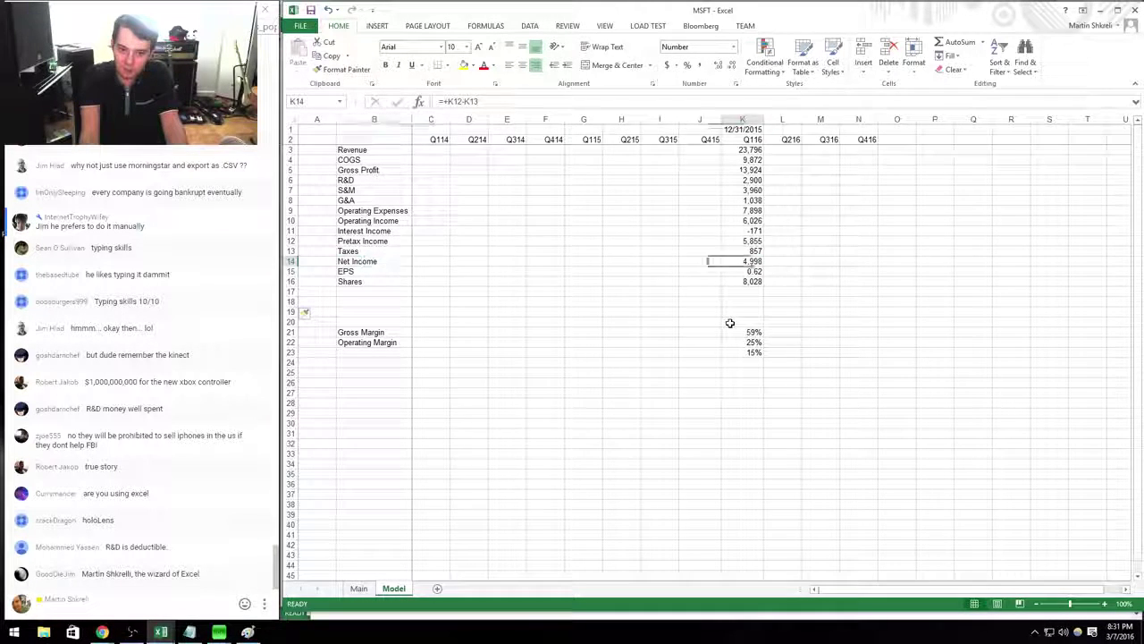
{"action": "key", "text": "ctrl+Left"}
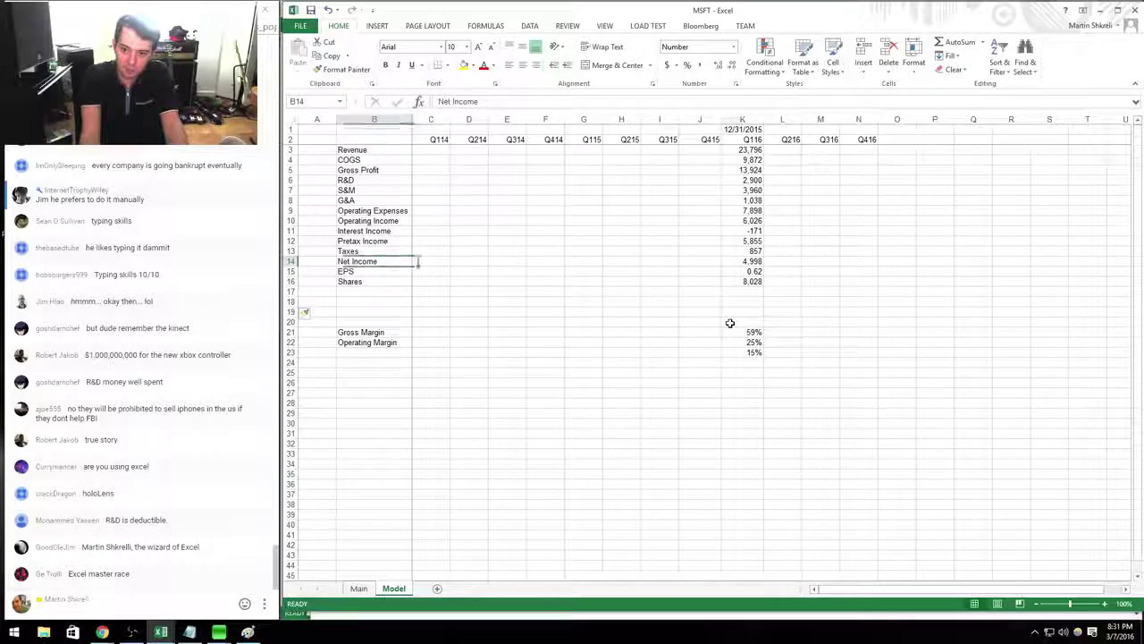
{"action": "key", "text": "ctrl+Right"}
{"action": "key", "text": "ctrl+Left"}
{"action": "key", "text": "ctrl+Right"}
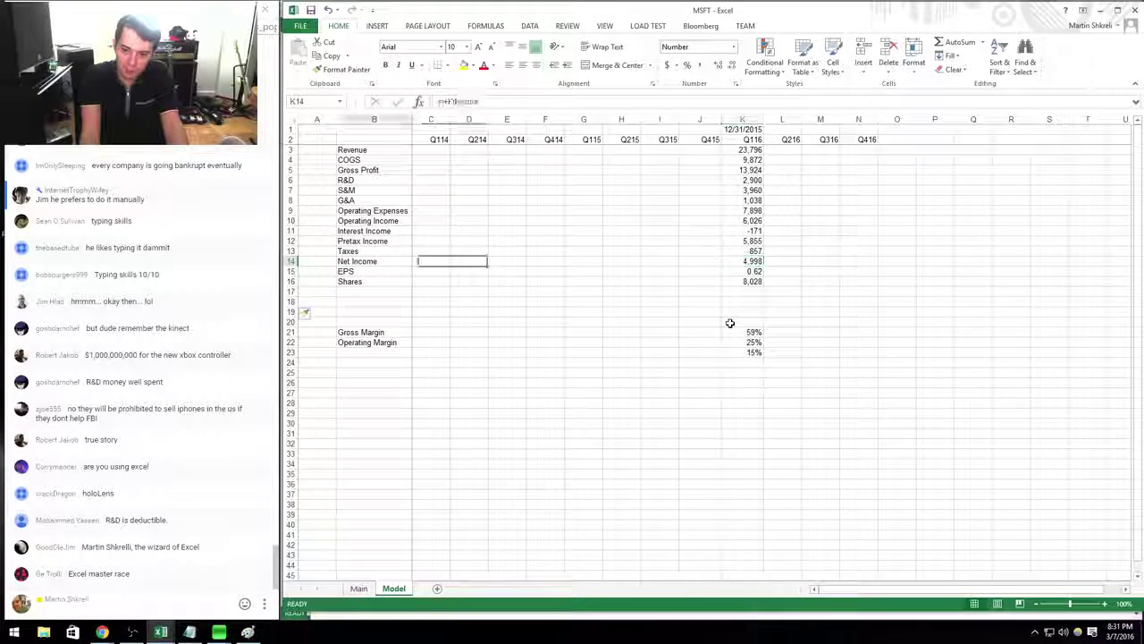
{"action": "key", "text": "ctrl+Right"}
{"action": "key", "text": "ctrl+Left"}
{"action": "key", "text": "ctrl+Left"}
{"action": "key", "text": "ctrl+Left"}
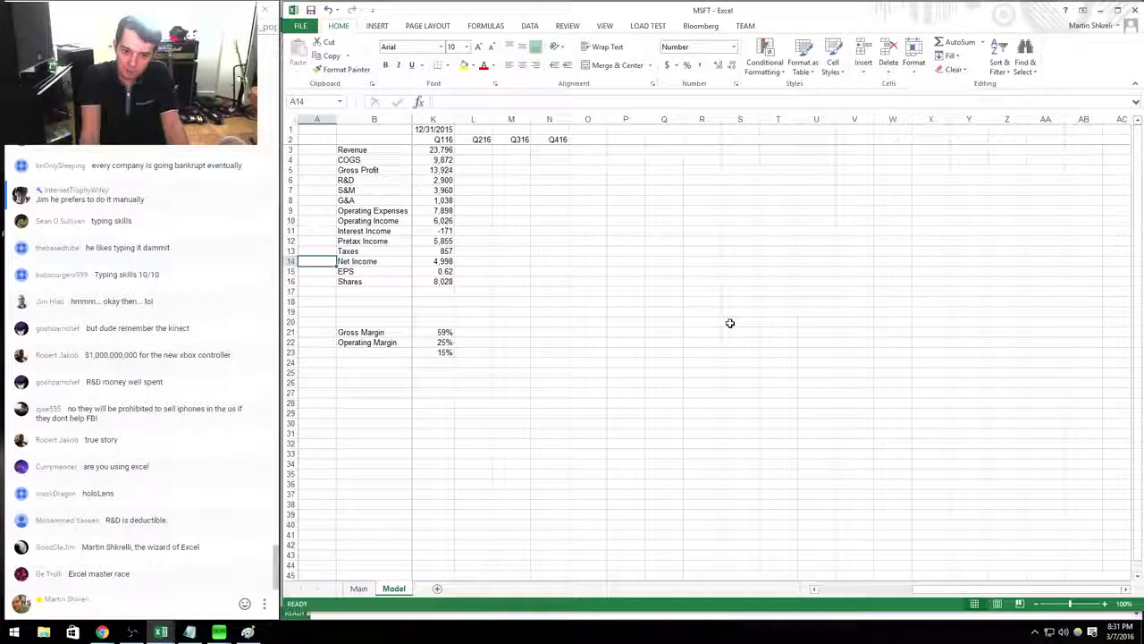
{"action": "key", "text": "ctrl+Right"}
{"action": "key", "text": "ctrl+Left"}
{"action": "key", "text": "Right"}
{"action": "key", "text": "Right"}
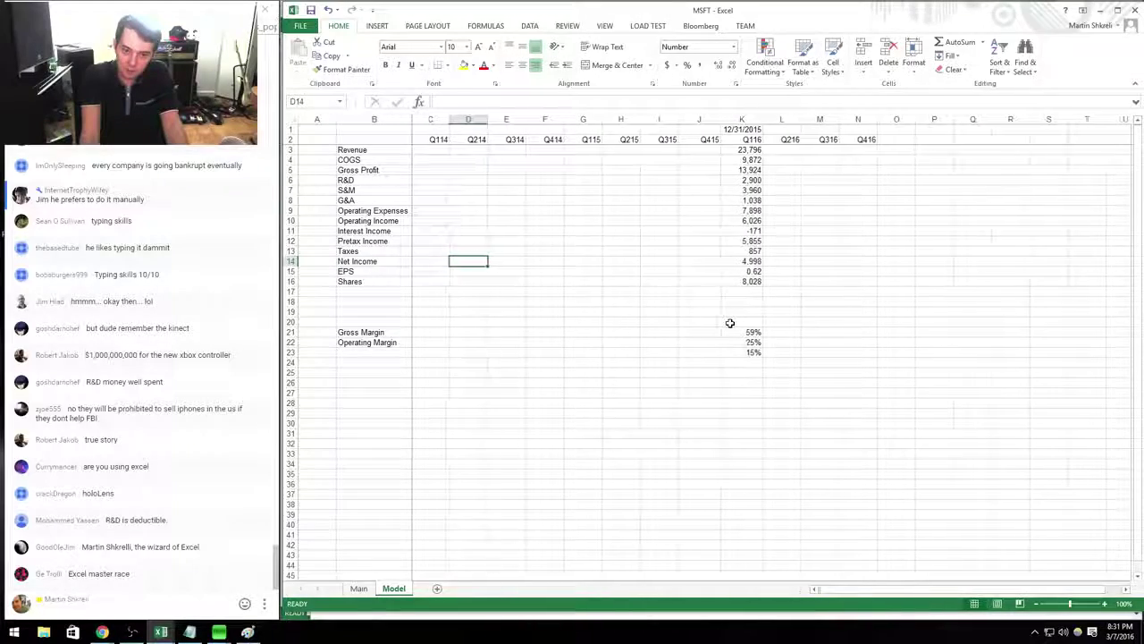
{"action": "key", "text": "ctrl+Up"}
{"action": "key", "text": "ctrl+Down"}
{"action": "key", "text": "ctrl+Up"}
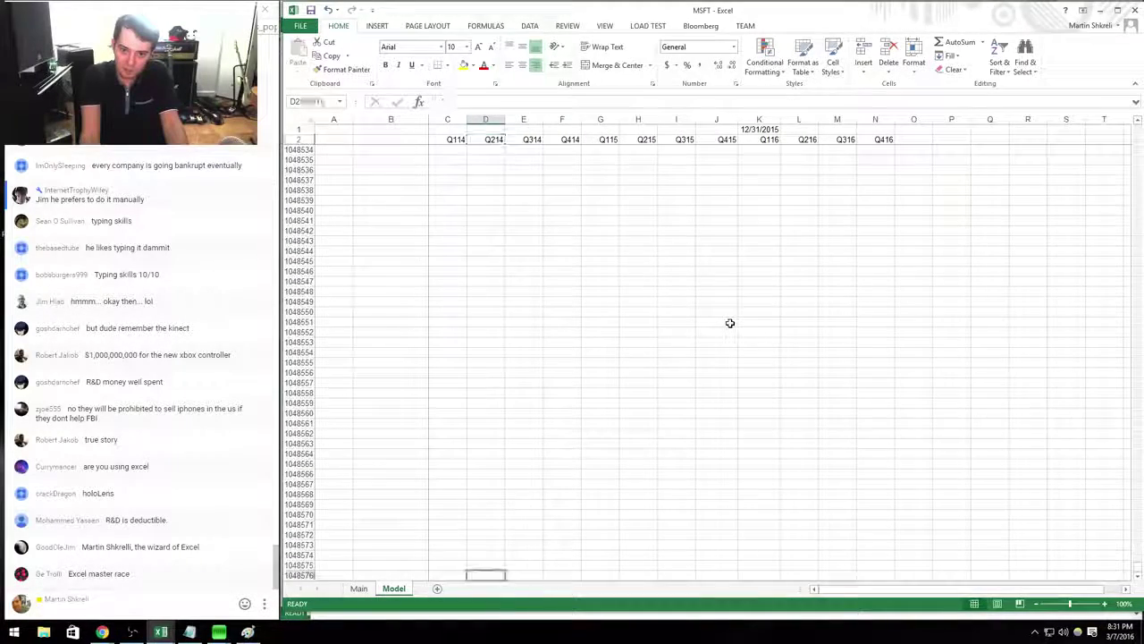
{"action": "key", "text": "Down"}
{"action": "key", "text": "Down"}
{"action": "key", "text": "Down"}
{"action": "key", "text": "Right"}
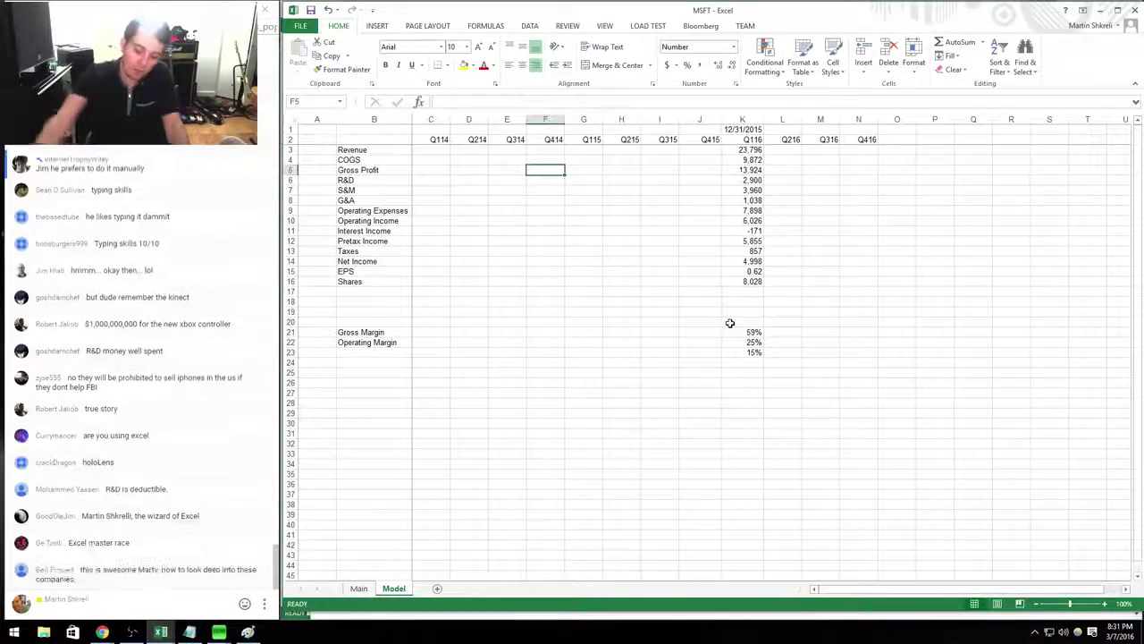
{"action": "key", "text": "Right"}
{"action": "key", "text": "ctrl+Down"}
{"action": "key", "text": "ctrl+Up"}
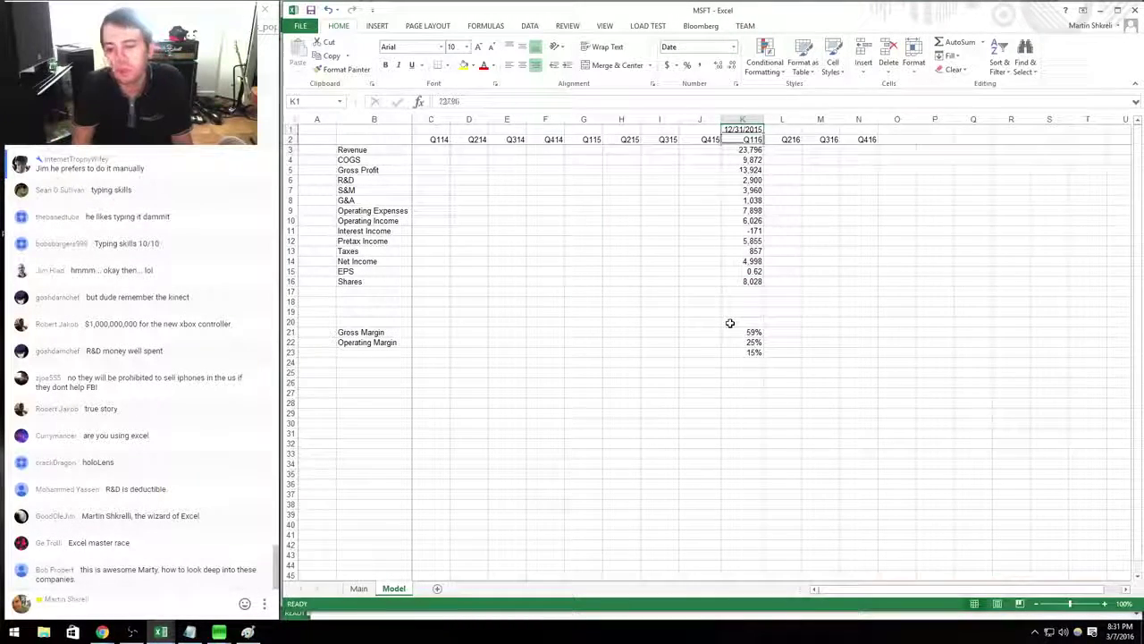
{"action": "key", "text": "Down"}
{"action": "key", "text": "Down"}
{"action": "key", "text": "shift+space"}
{"action": "key", "text": "ctrl+b"}
{"action": "key", "text": "Down"}
{"action": "key", "text": "Up"}
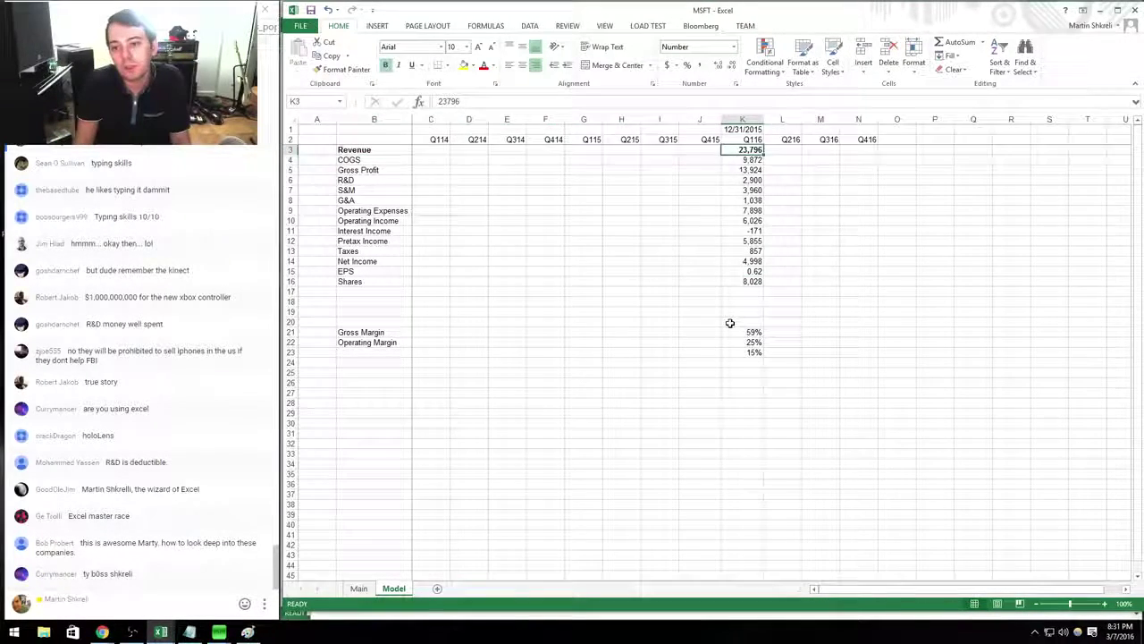
Copy the Q116 income statement figures K3:K16 into the Q115 column at G3.
{"action": "key", "text": "ctrl+shift+Down"}
{"action": "key", "text": "ctrl+c"}
{"action": "key", "text": "Left"}
{"action": "key", "text": "Left"}
{"action": "key", "text": "Left"}
{"action": "key", "text": "Left"}
{"action": "key", "text": "ctrl+v"}
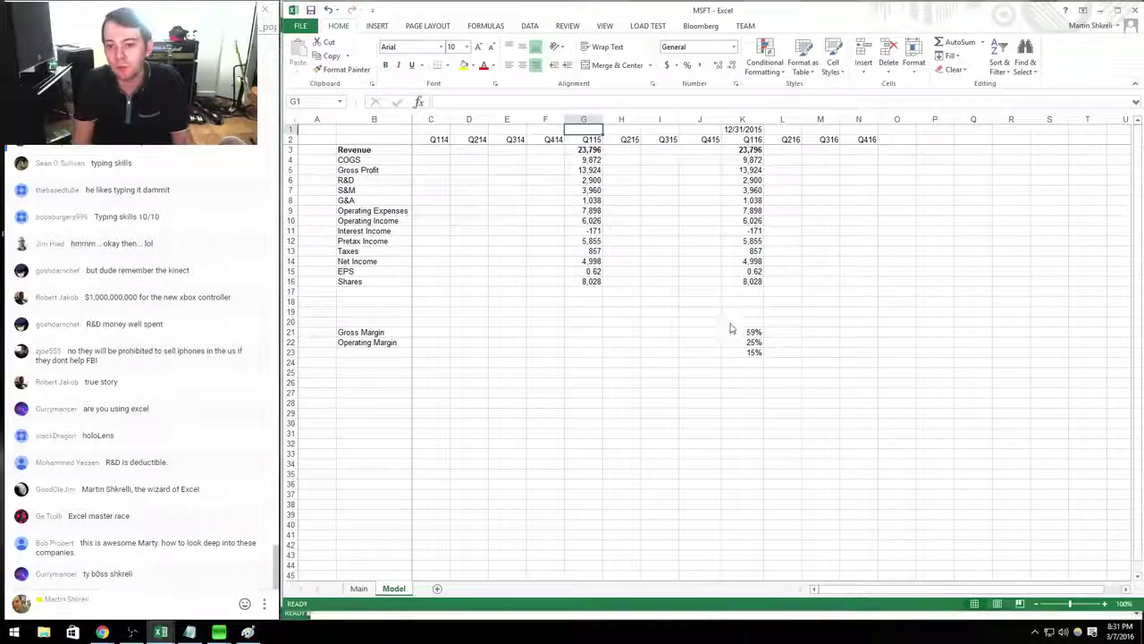
Set the Q115 period end in G1 to 12/31/2014.
{"action": "key", "text": "alt+Tab"}
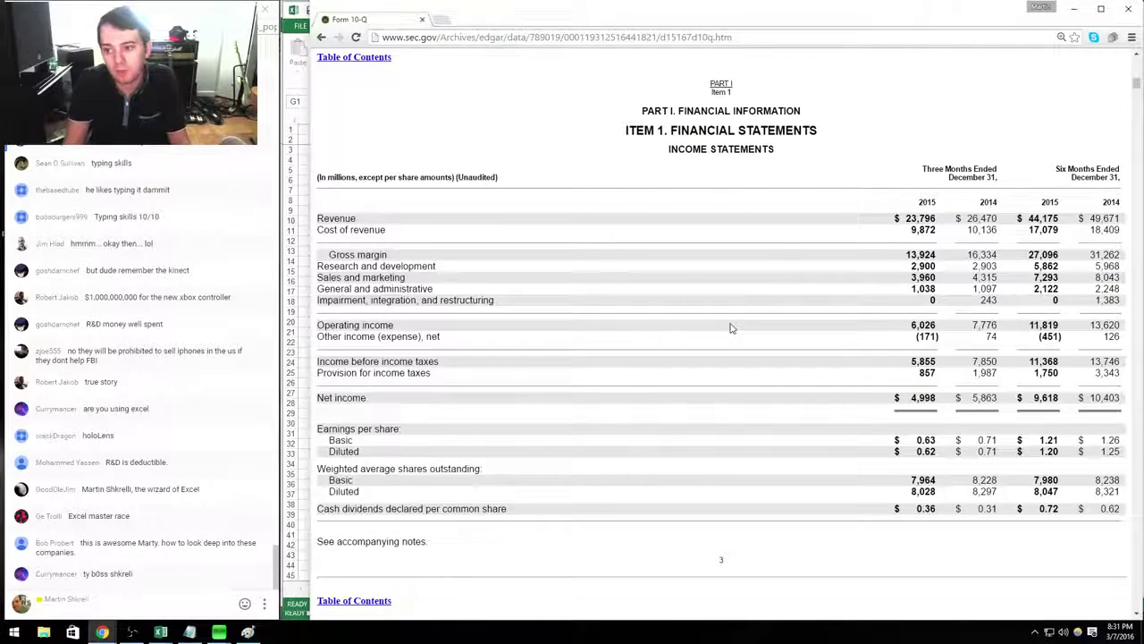
{"action": "key", "text": "alt+Tab"}
{"action": "key", "text": "Up"}
{"action": "key", "text": "Escape"}
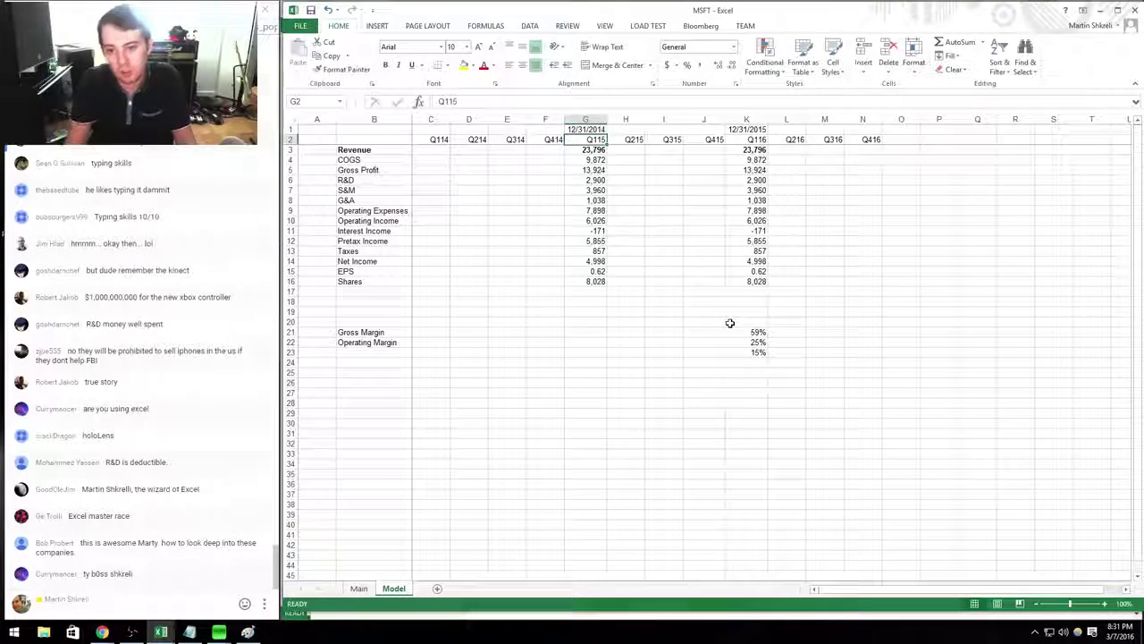
{"action": "key", "text": "Down"}
Enter Q115 revenue 26,470, COGS 10,136 and R&D 2,903 from the 10-Q.
{"action": "key", "text": "alt+Tab"}
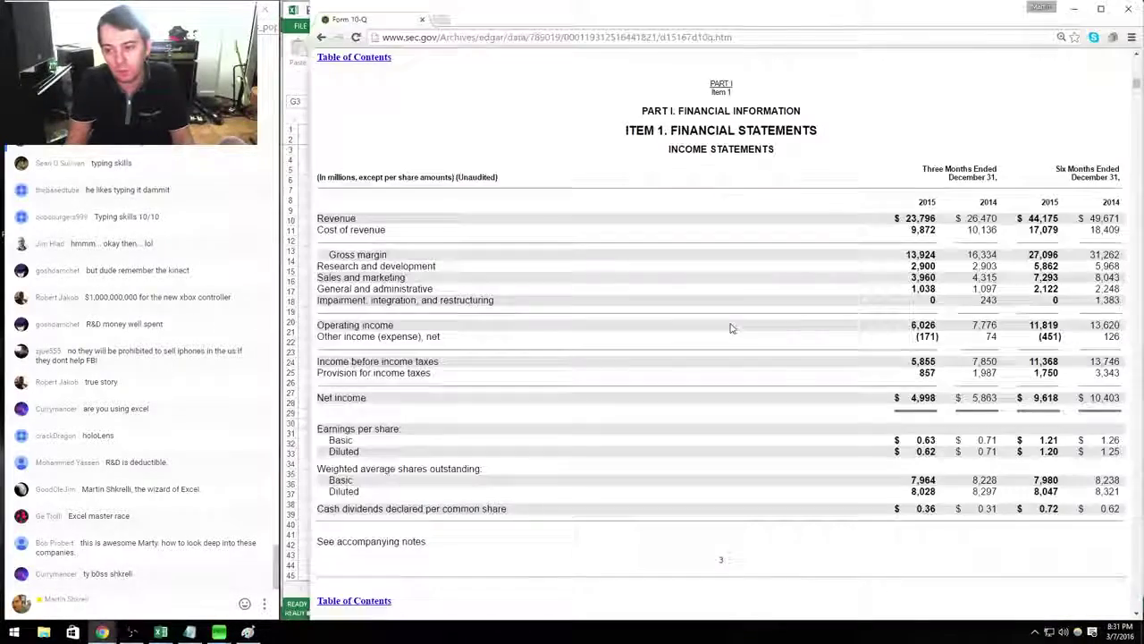
{"action": "key", "text": "alt+Tab"}
{"action": "key", "text": "ctrl+b"}
{"action": "key", "text": "Down"}
{"action": "key", "text": "alt+Tab"}
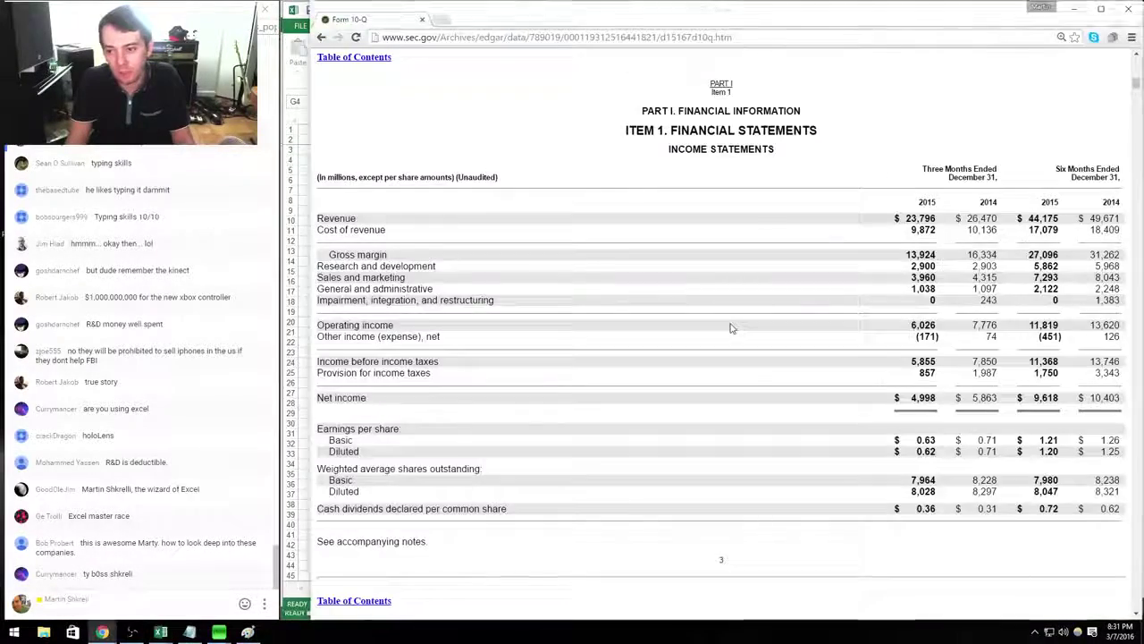
{"action": "key", "text": "alt+Tab"}
{"action": "key", "text": "ctrl+b"}
{"action": "key", "text": "Down"}
{"action": "key", "text": "alt+Tab"}
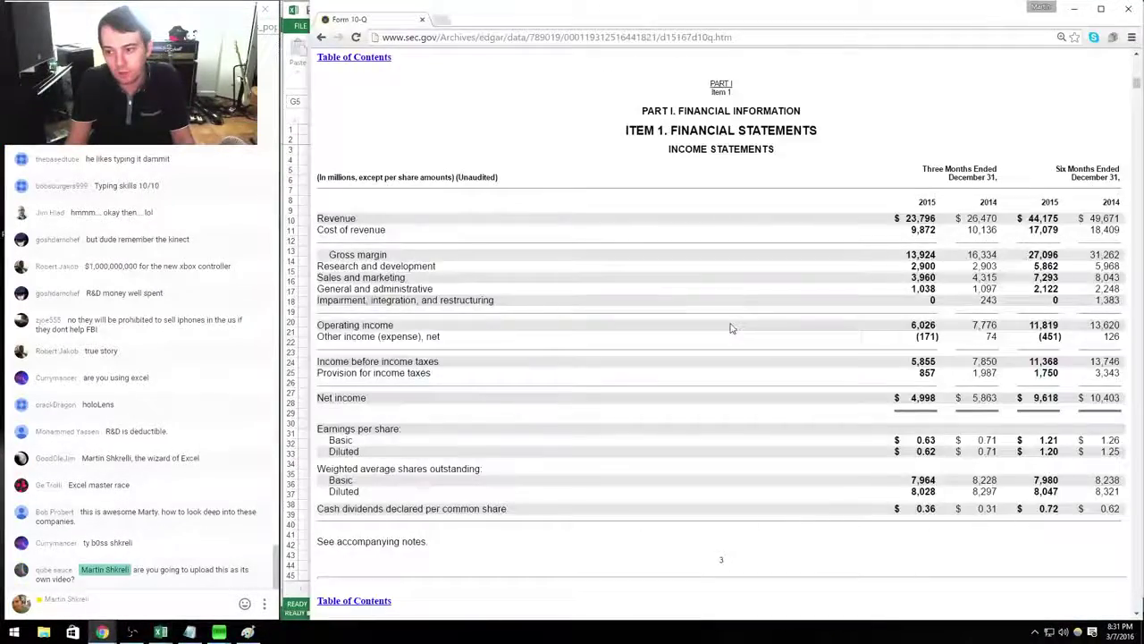
{"action": "key", "text": "alt+Tab"}
{"action": "key", "text": "ctrl+b"}
Enter Q115 sales and marketing 4,315 and G&A 1,097 from the 10-Q.
{"action": "key", "text": "Down"}
{"action": "key", "text": "Down"}
{"action": "key", "text": "alt+Tab"}
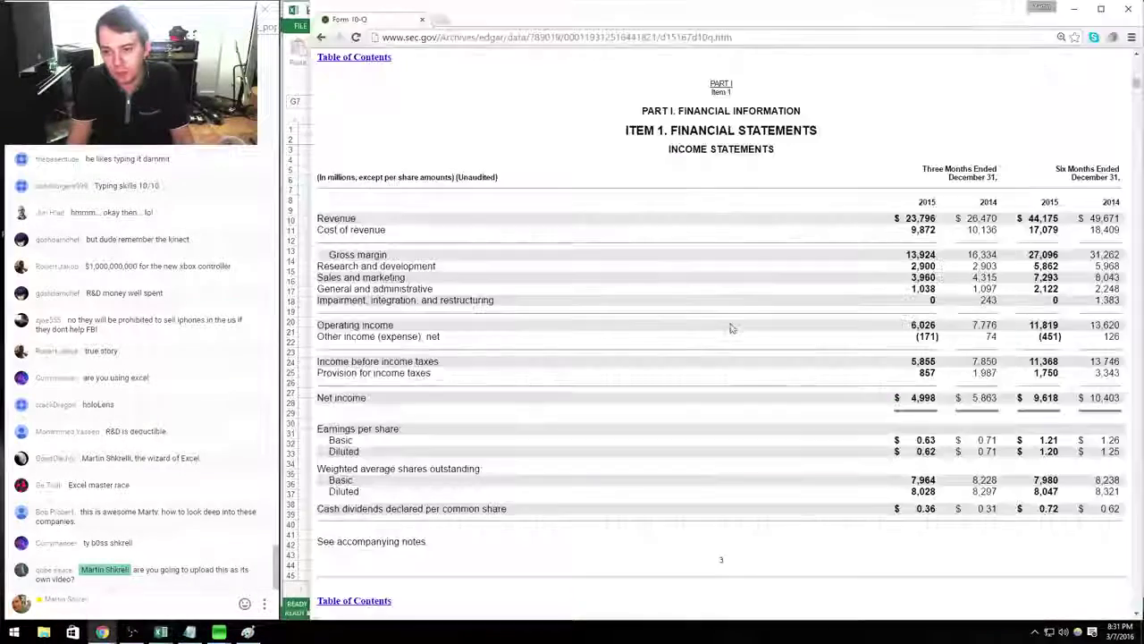
{"action": "key", "text": "alt+Tab"}
{"action": "key", "text": "ctrl+b"}
{"action": "key", "text": "Down"}
{"action": "key", "text": "alt+Tab"}
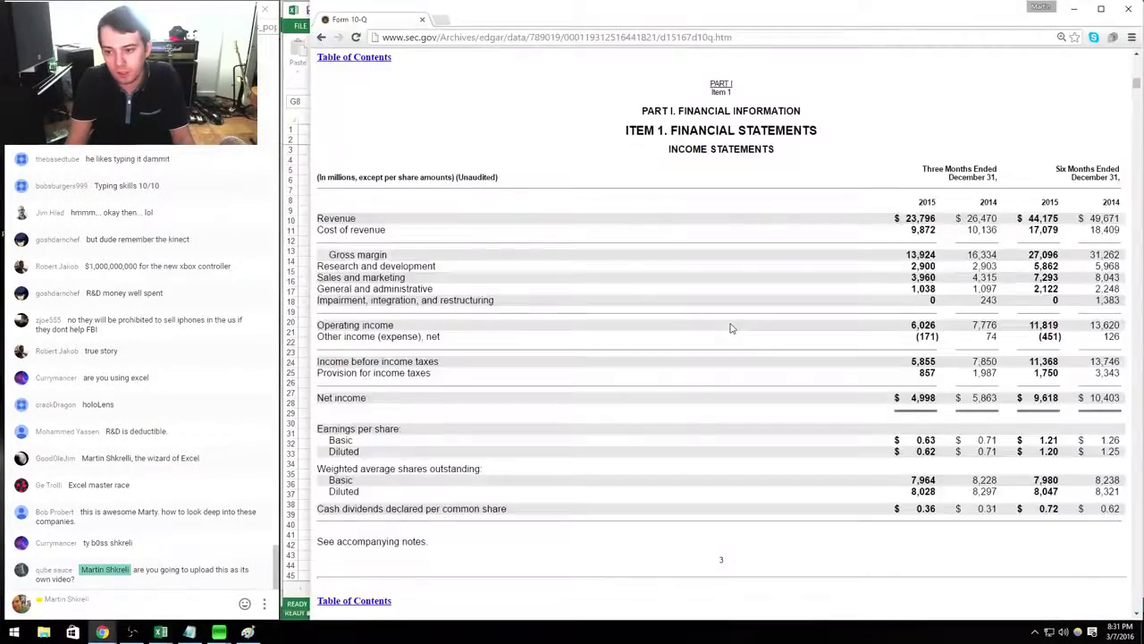
{"action": "key", "text": "alt+Tab"}
{"action": "key", "text": "ctrl+b"}
Check 2014 other income in the 10-Q and enter Q115 taxes of 1,987.
{"action": "key", "text": "Down"}
{"action": "key", "text": "alt+Tab"}
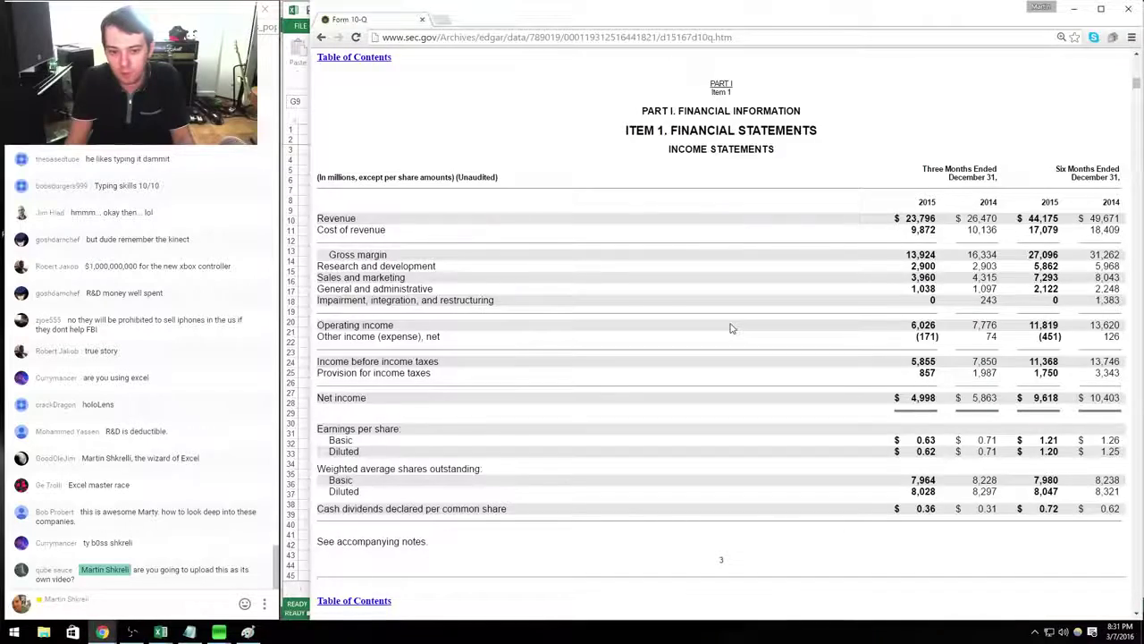
{"action": "key", "text": "alt+Tab"}
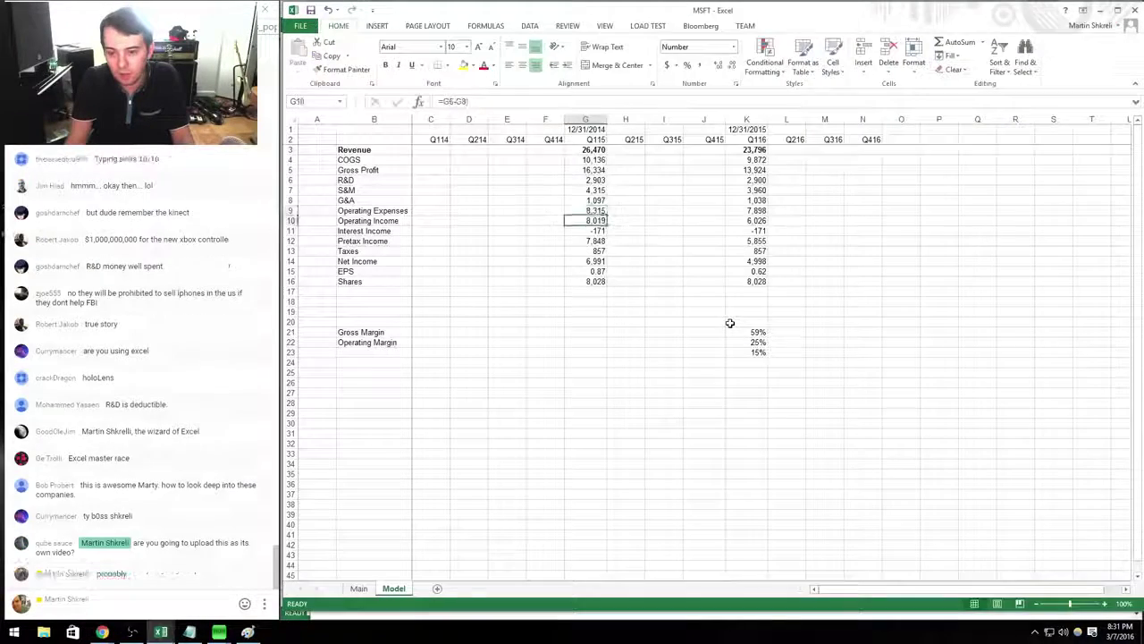
{"action": "key", "text": "Down"}
{"action": "key", "text": "Down"}
{"action": "key", "text": "Down"}
{"action": "key", "text": "Down"}
{"action": "key", "text": "alt+Tab"}
Enter the Q115 diluted share count of 8,297.
{"action": "key", "text": "alt+Tab"}
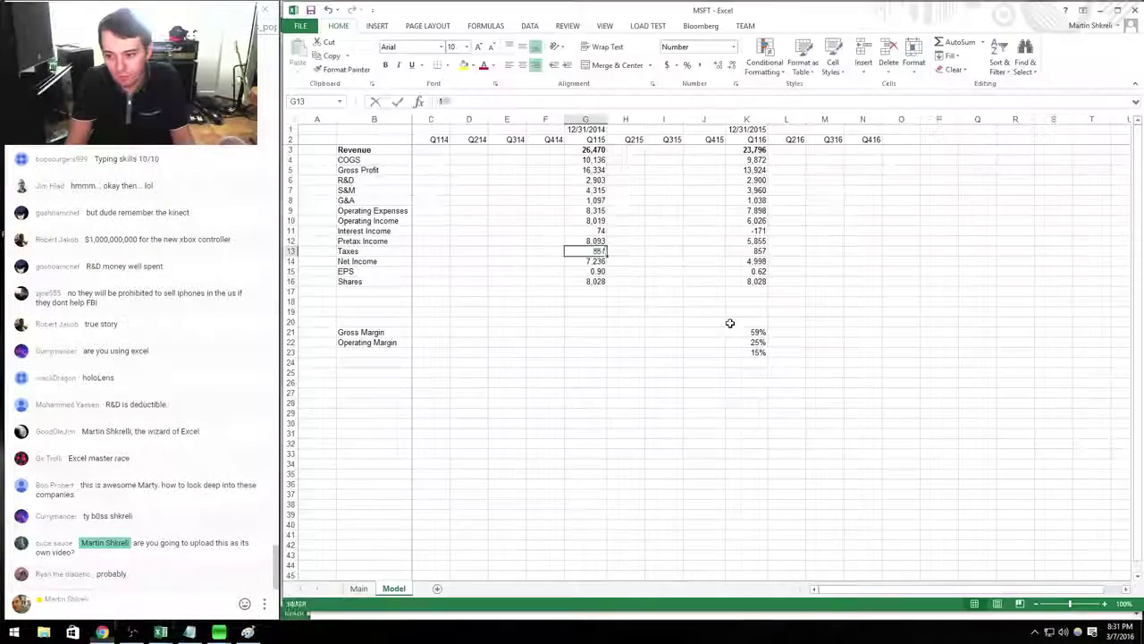
{"action": "type", "text": "1987"}
{"action": "key", "text": "Return"}
{"action": "key", "text": "Down"}
{"action": "key", "text": "Down"}
{"action": "key", "text": "alt+Tab"}
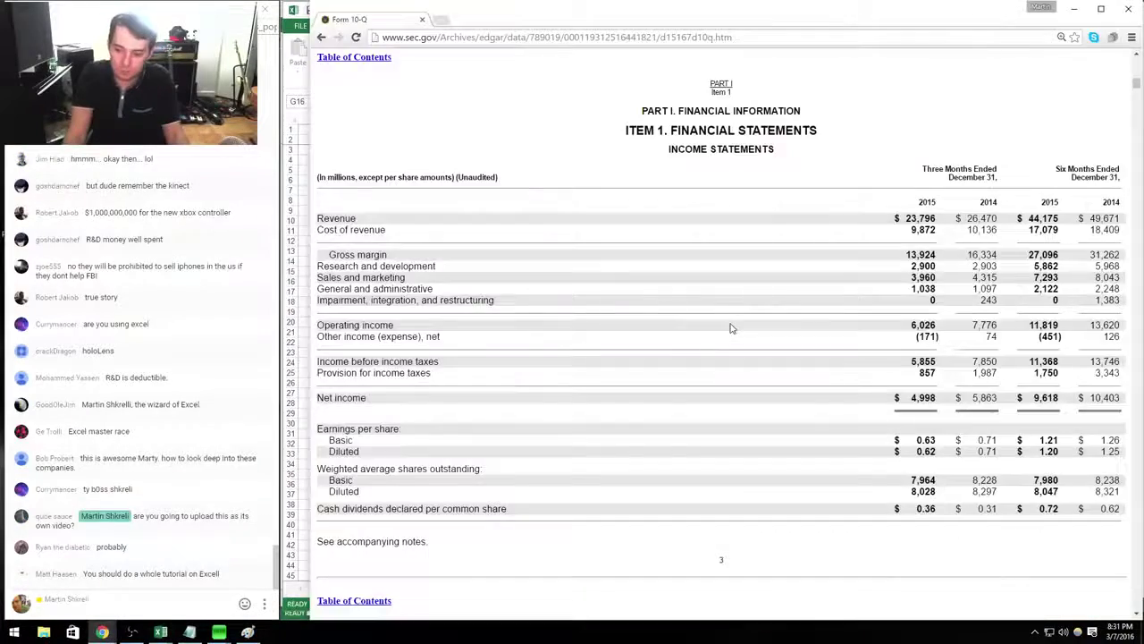
{"action": "key", "text": "alt+Tab"}
{"action": "type", "text": "8297"}
{"action": "key", "text": "Return"}
{"action": "key", "text": "Down"}
{"action": "key", "text": "Down"}
{"action": "key", "text": "Down"}
{"action": "key", "text": "Down"}
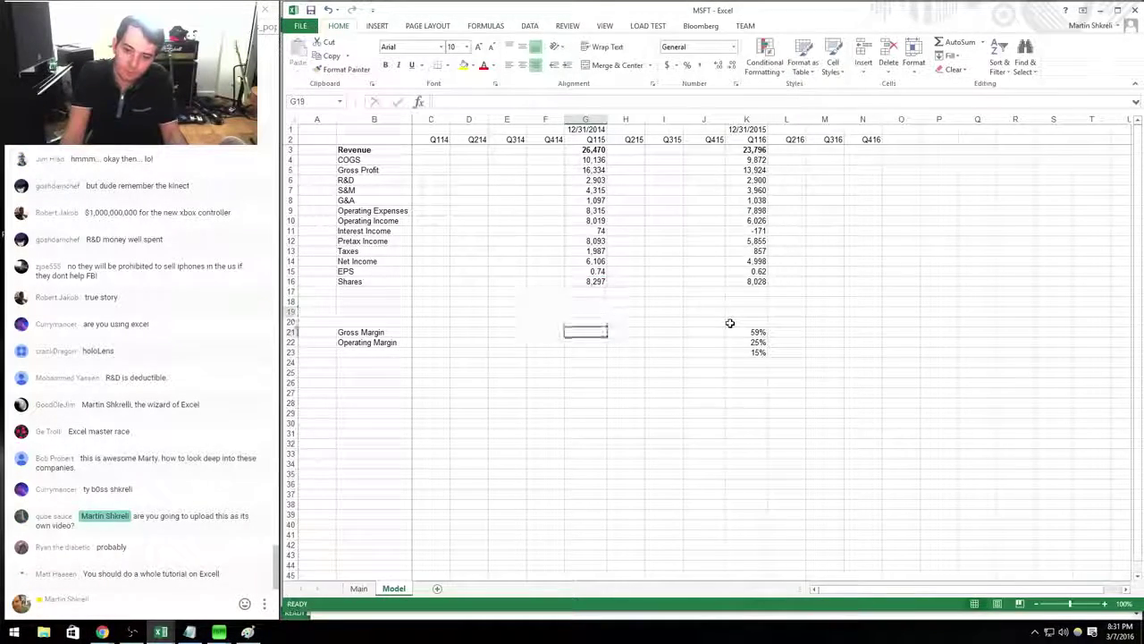
{"action": "key", "text": "Right"}
{"action": "key", "text": "Right"}
{"action": "key", "text": "Right"}
{"action": "key", "text": "Right"}
Copy the Q116 margin percentage formulas into the Q115 column.
{"action": "key", "text": "shift+Down"}
{"action": "key", "text": "shift+Down"}
{"action": "key", "text": "ctrl+c"}
{"action": "key", "text": "Left"}
{"action": "key", "text": "Left"}
{"action": "key", "text": "Left"}
{"action": "key", "text": "Left"}
{"action": "key", "text": "Return"}
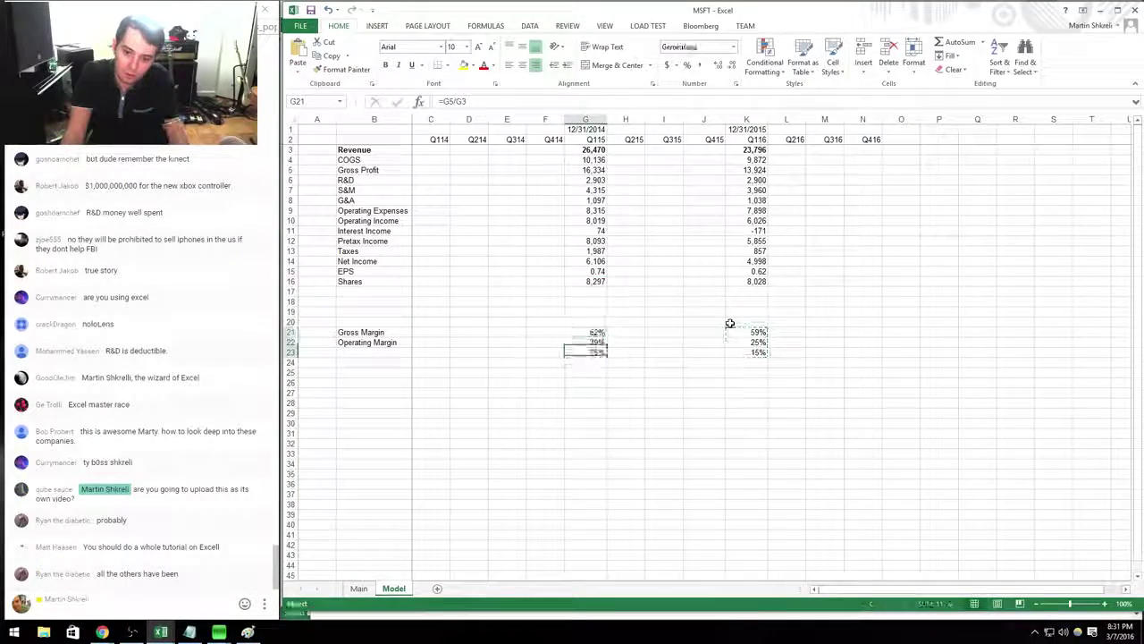
{"action": "key", "text": "Down"}
{"action": "key", "text": "Down"}
{"action": "key", "text": "Left"}
{"action": "key", "text": "Left"}
{"action": "key", "text": "Left"}
{"action": "key", "text": "Left"}
{"action": "key", "text": "Left"}
Add 'Tax Rate' and 'Revenue y/y' row labels below the margins.
{"action": "type", "text": "Tax Ra"}
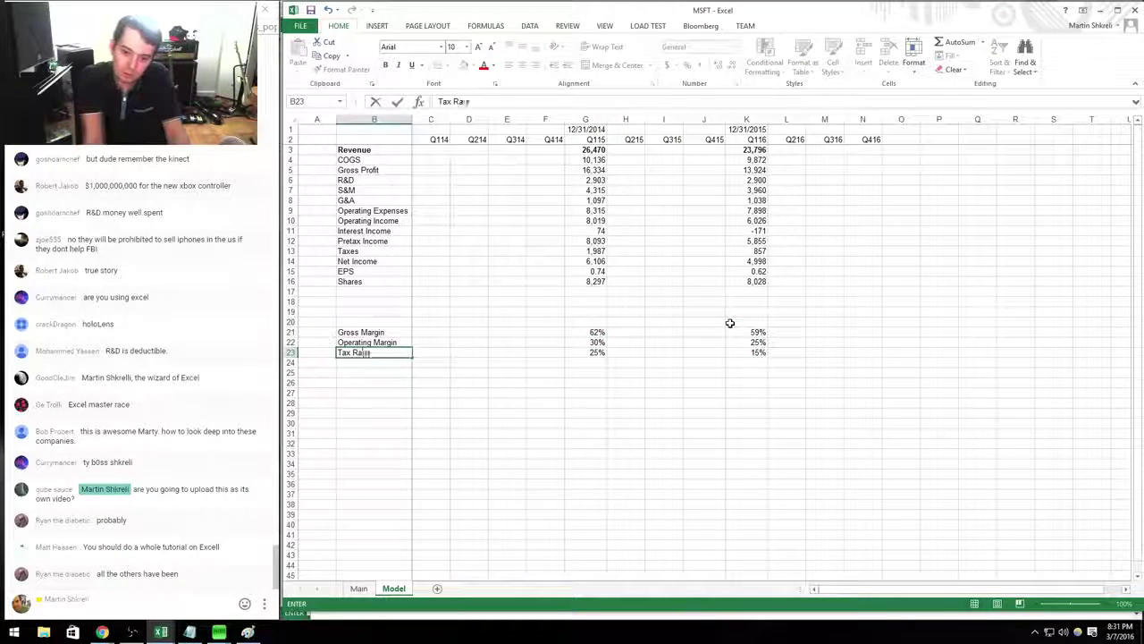
{"action": "type", "text": "te"}
{"action": "key", "text": "Return"}
{"action": "key", "text": "Up"}
{"action": "key", "text": "Up"}
{"action": "key", "text": "Up"}
{"action": "key", "text": "Up"}
{"action": "key", "text": "Up"}
{"action": "type", "text": "Revenue y/"}
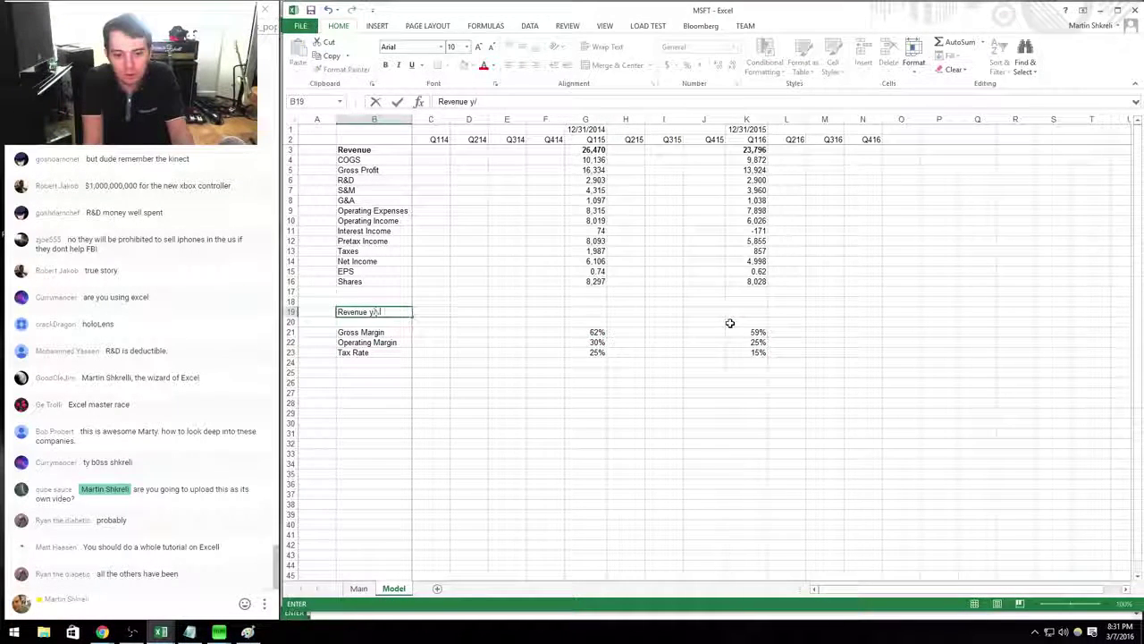
{"action": "type", "text": "y"}
{"action": "key", "text": "Right"}
{"action": "key", "text": "Right"}
{"action": "key", "text": "Right"}
{"action": "key", "text": "Right"}
{"action": "key", "text": "Right"}
{"action": "key", "text": "Right"}
{"action": "key", "text": "Right"}
{"action": "key", "text": "Right"}
{"action": "key", "text": "Right"}
{"action": "key", "text": "Right"}
Enter the Q116 Revenue y/y formula (Q116 revenue / Q115 revenue - 1), showing -10%.
{"action": "key", "text": "Left"}
{"action": "type", "text": "="}
{"action": "key", "text": "Up"}
{"action": "key", "text": "Up"}
{"action": "key", "text": "Up"}
{"action": "key", "text": "Up"}
{"action": "key", "text": "Up"}
{"action": "key", "text": "Up"}
{"action": "key", "text": "Up"}
{"action": "key", "text": "Up"}
{"action": "key", "text": "Up"}
{"action": "key", "text": "Up"}
{"action": "key", "text": "Up"}
{"action": "key", "text": "Up"}
{"action": "key", "text": "Up"}
{"action": "key", "text": "Up"}
{"action": "key", "text": "Up"}
{"action": "key", "text": "Up"}
{"action": "key", "text": "Up"}
{"action": "key", "text": "Up"}
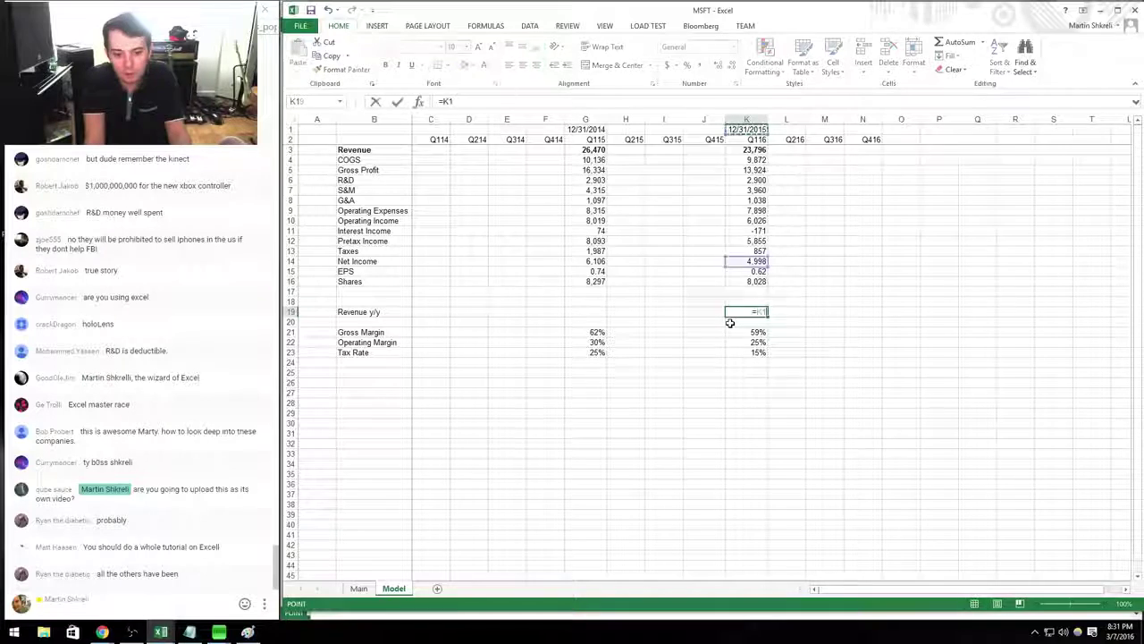
{"action": "key", "text": "Down"}
{"action": "type", "text": "/"}
{"action": "key", "text": "Down"}
{"action": "key", "text": "Down"}
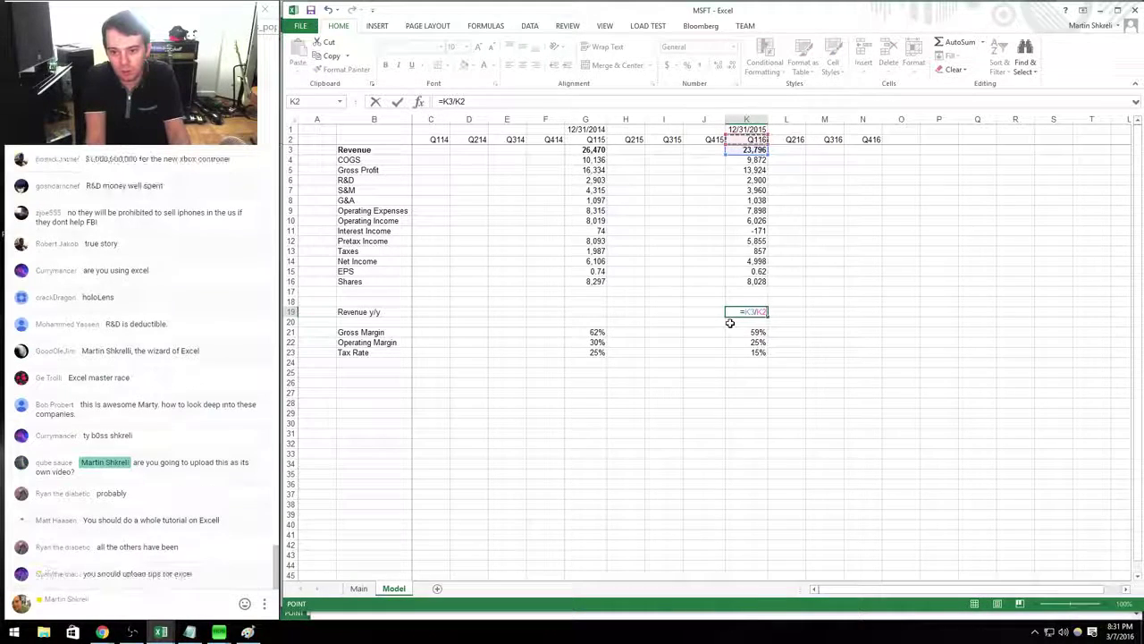
{"action": "key", "text": "Left"}
{"action": "key", "text": "Left"}
{"action": "key", "text": "Left"}
{"action": "key", "text": "Left"}
{"action": "type", "text": "-1"}
{"action": "key", "text": "Return"}
{"action": "key", "text": "Up"}
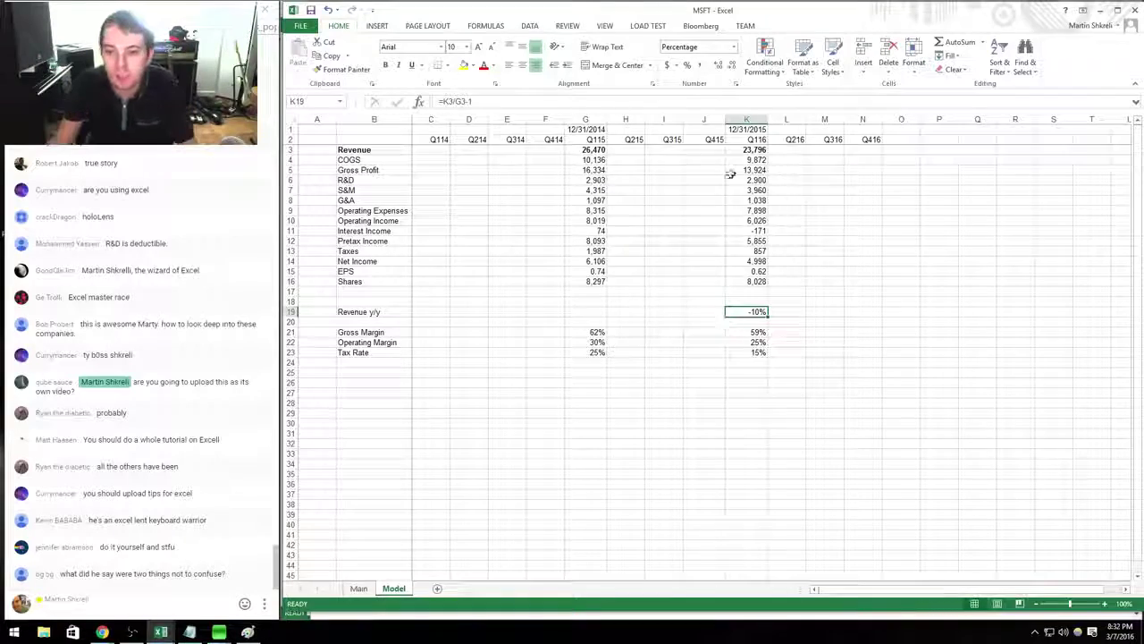
Draw a straight vertical line along the border between columns K and L.
{"action": "left_click", "coordinate": [376, 26]}
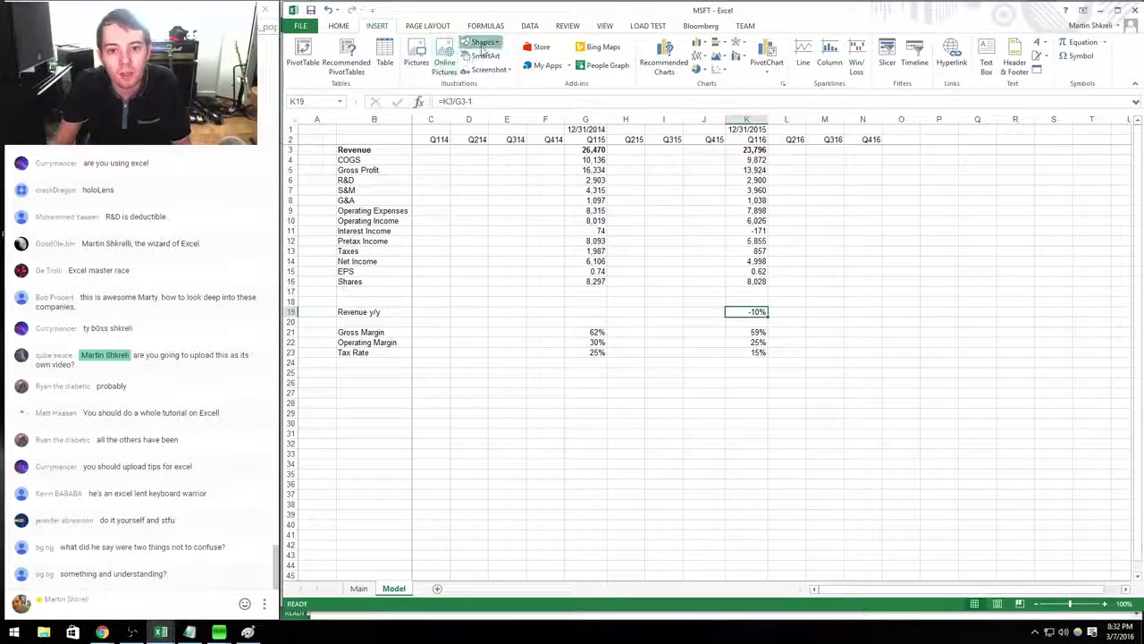
{"action": "left_click", "coordinate": [482, 42]}
{"action": "left_click", "coordinate": [481, 93]}
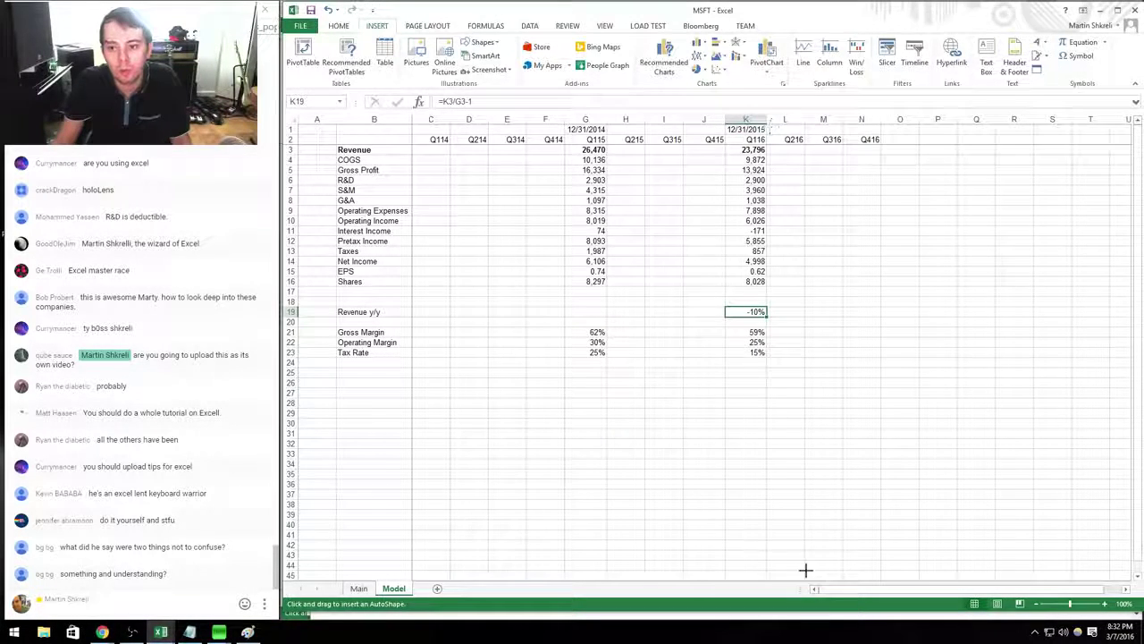
{"action": "key", "text": "Escape"}
{"action": "left_click", "coordinate": [751, 371]}
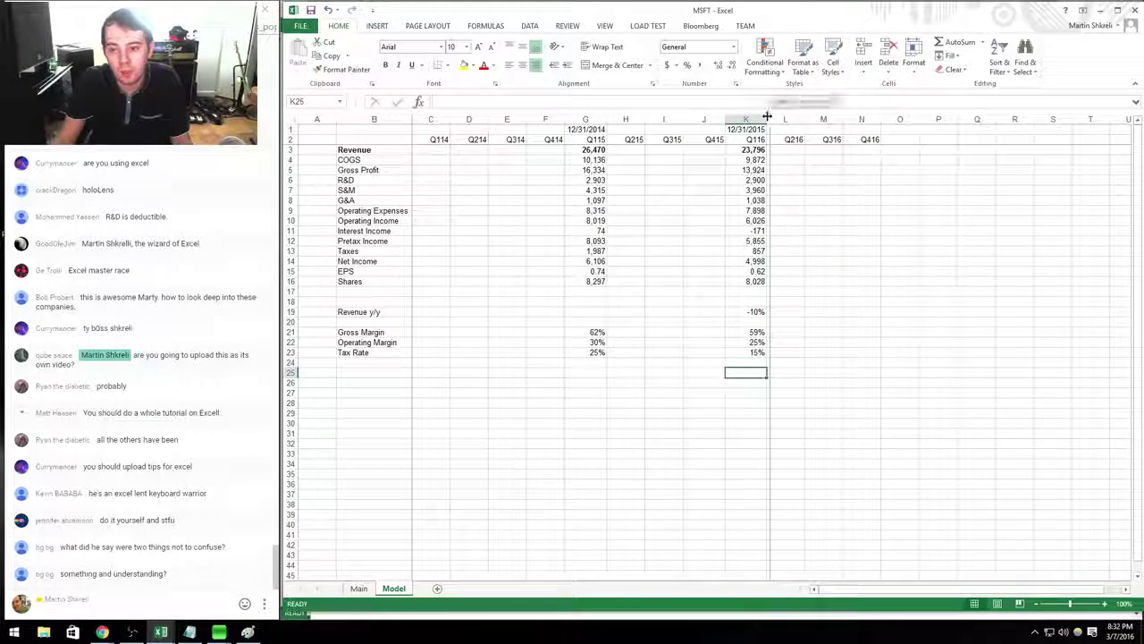
{"action": "left_click_drag", "start_coordinate": [767, 117], "coordinate": [779, 158]}
Label the Net Cash block in column B with Cash and A/R rows beneath it.
{"action": "key", "text": "alt+Tab"}
{"action": "scroll", "coordinate": [469, 411], "scroll_direction": "down", "scroll_amount": 15}
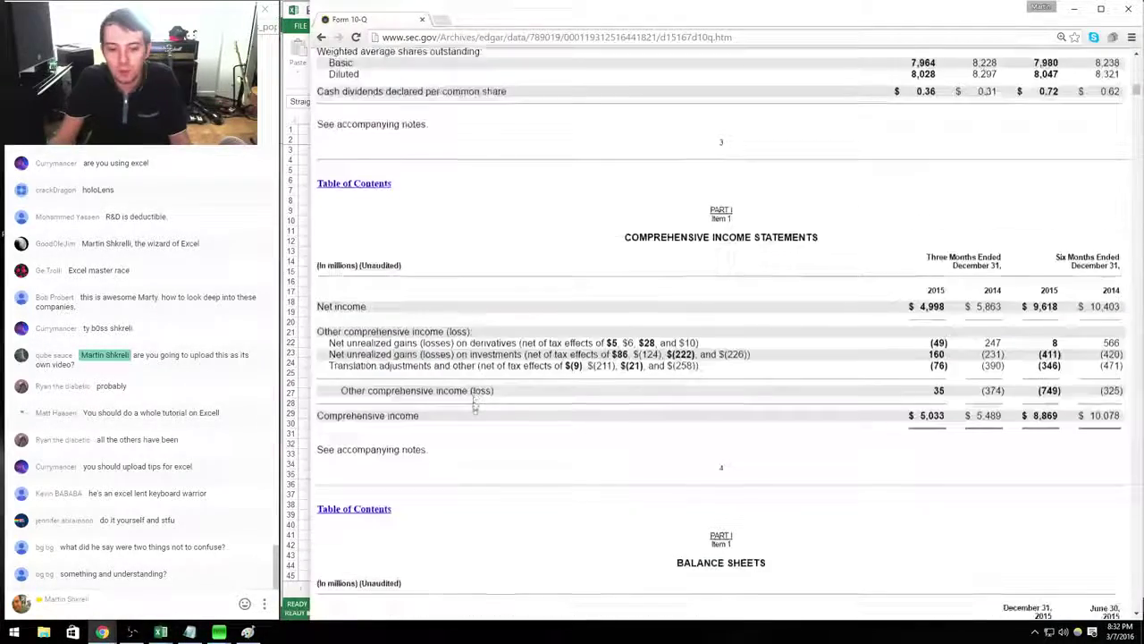
{"action": "key", "text": "alt+Tab"}
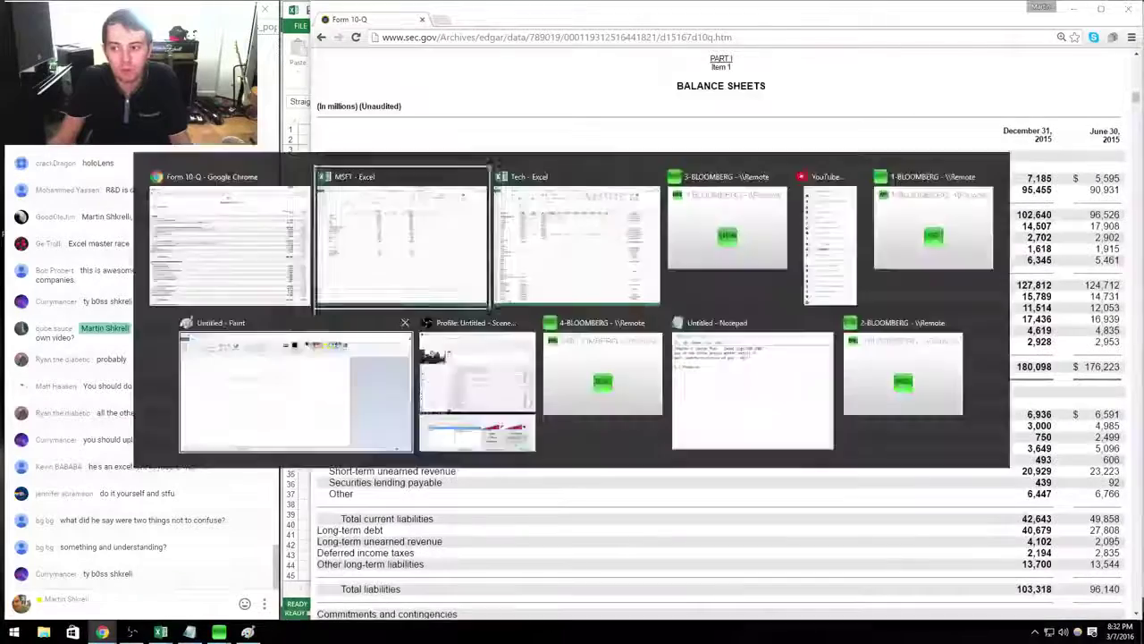
{"action": "key", "text": "Up"}
{"action": "type", "text": "Balacne y/y"}
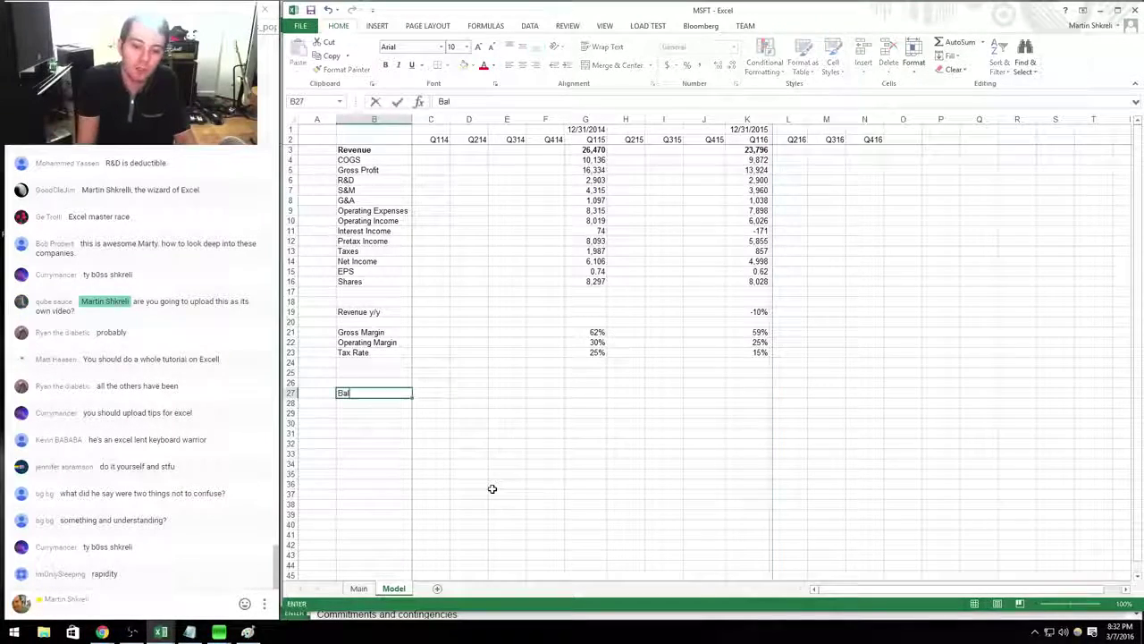
{"action": "key", "text": "BackSpace"}
{"action": "key", "text": "BackSpace"}
{"action": "key", "text": "BackSpace"}
{"action": "key", "text": "BackSpace"}
{"action": "key", "text": "BackSpace"}
{"action": "key", "text": "BackSpace"}
{"action": "key", "text": "BackSpace"}
{"action": "key", "text": "BackSpace"}
{"action": "key", "text": "BackSpace"}
{"action": "key", "text": "BackSpace"}
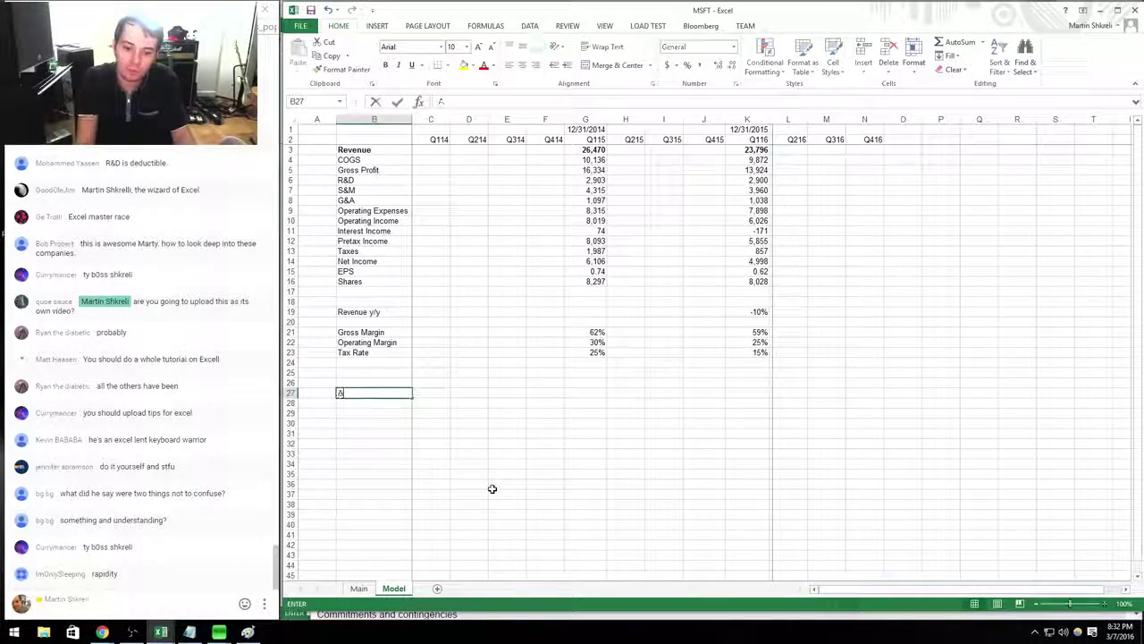
{"action": "type", "text": "Cash"}
{"action": "key", "text": "Up"}
{"action": "type", "text": "Net Cash"}
{"action": "key", "text": "Down"}
{"action": "key", "text": "Down"}
{"action": "type", "text": "A/R"}
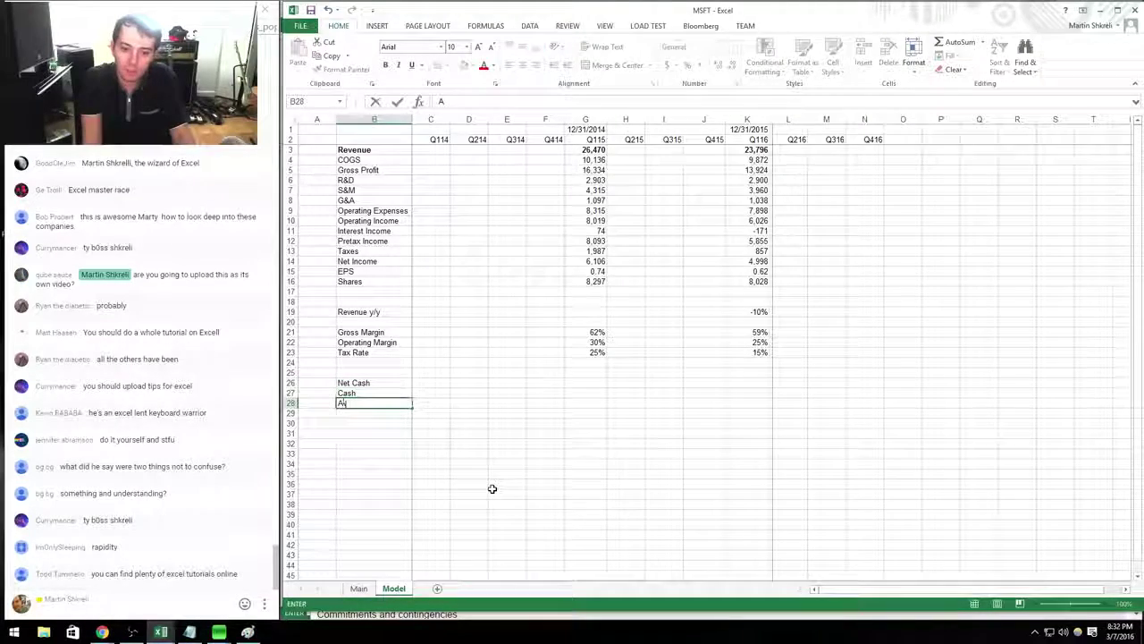
Enter Q116 cash in K27 as =102640+11514, cash plus short-term investments.
{"action": "key", "text": "Up"}
{"action": "key", "text": "Right"}
{"action": "key", "text": "Right"}
{"action": "key", "text": "Right"}
{"action": "key", "text": "Right"}
{"action": "key", "text": "Right"}
{"action": "key", "text": "Right"}
{"action": "key", "text": "Right"}
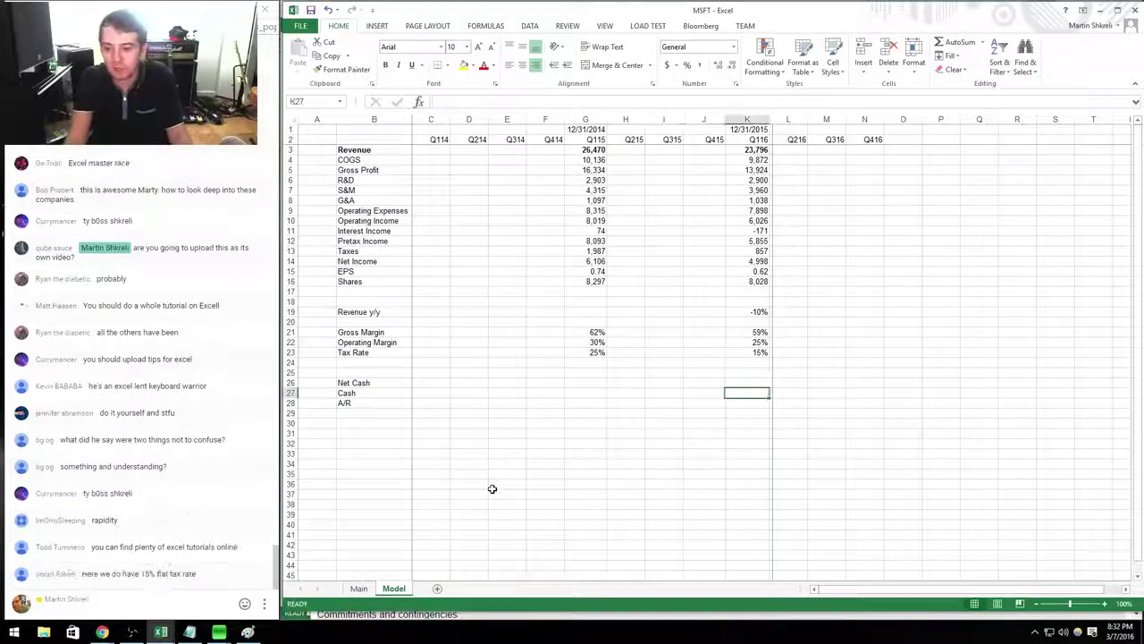
{"action": "key", "text": "alt+Tab"}
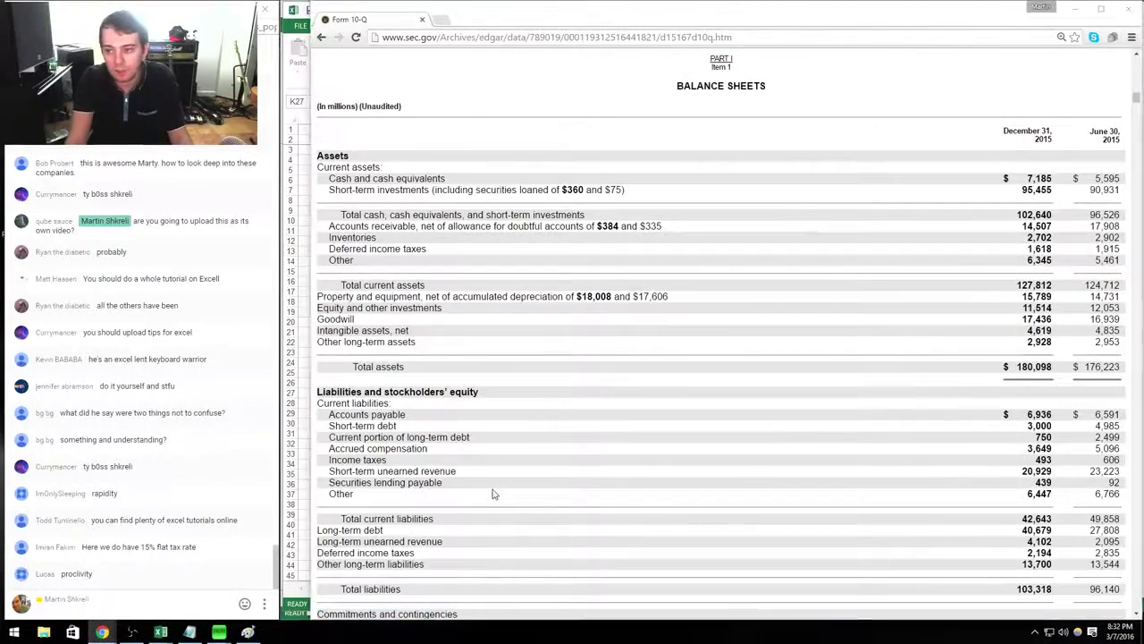
{"action": "key", "text": "alt+Tab"}
{"action": "type", "text": "102640"}
{"action": "key", "text": "ctrl+Left"}
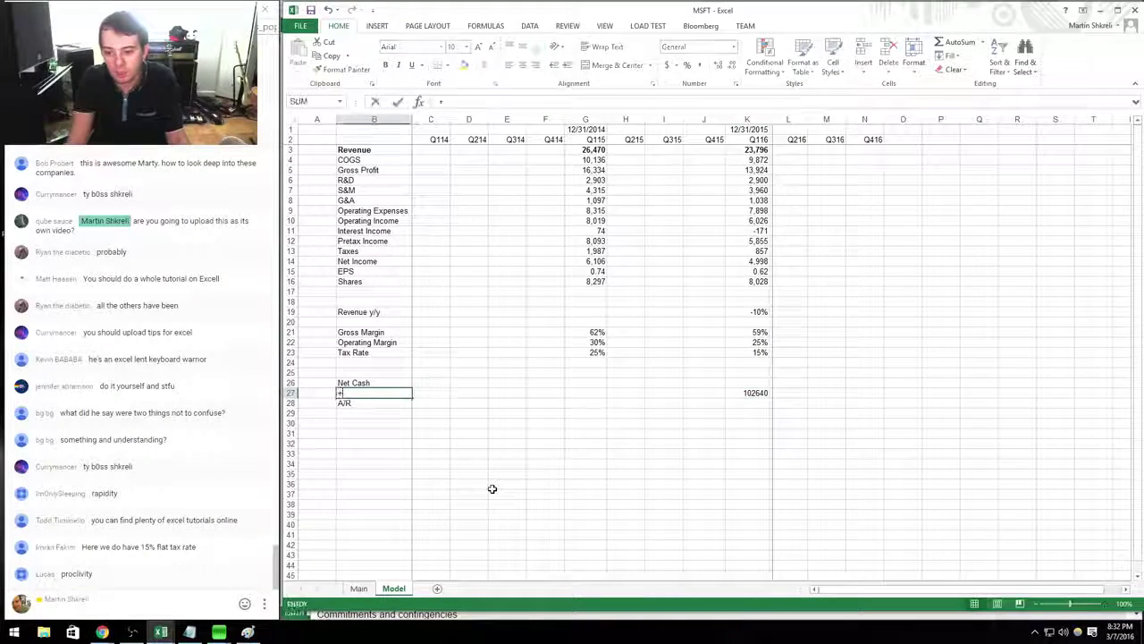
{"action": "key", "text": "Right"}
{"action": "key", "text": "ctrl+Right"}
{"action": "key", "text": "ctrl+c"}
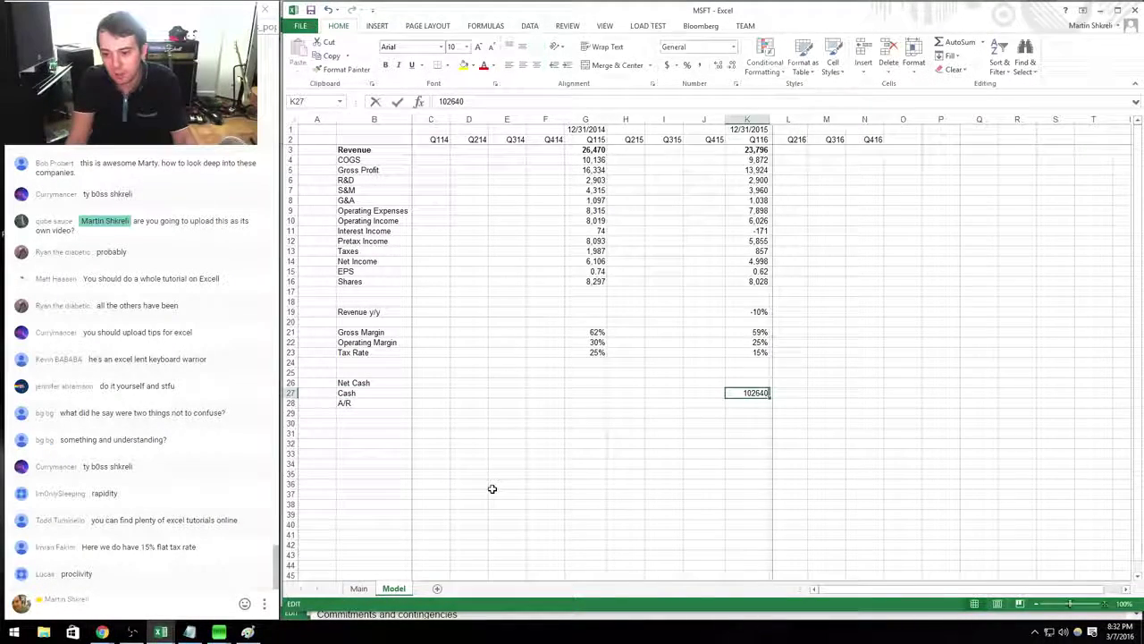
{"action": "type", "text": "="}
{"action": "key", "text": "alt+Tab"}
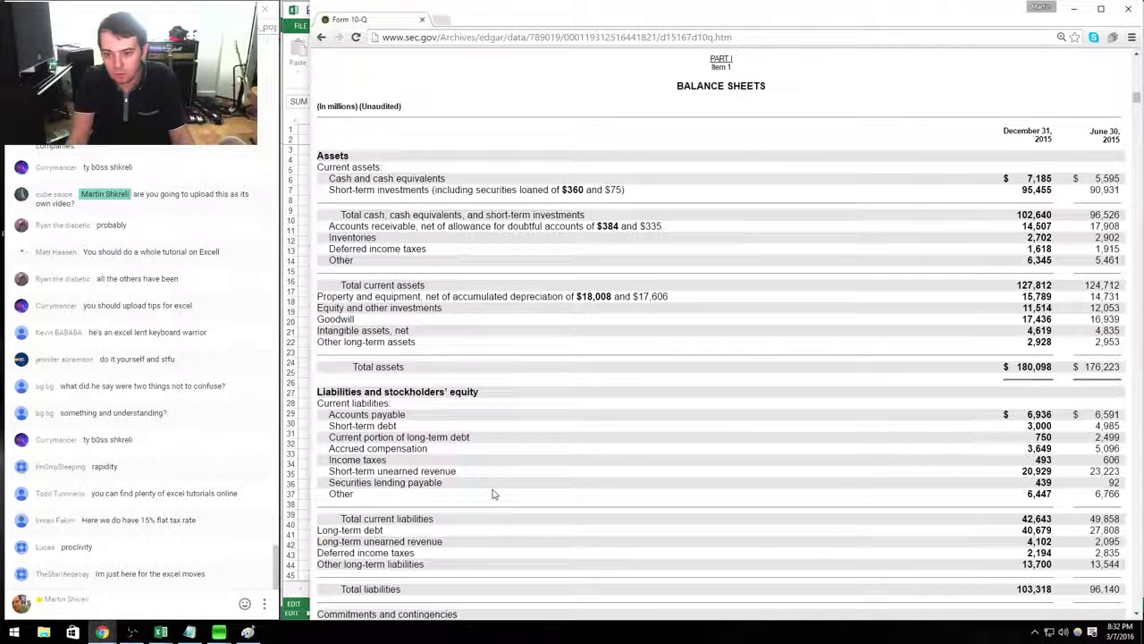
{"action": "key", "text": "alt+Tab"}
{"action": "type", "text": "102640+"}
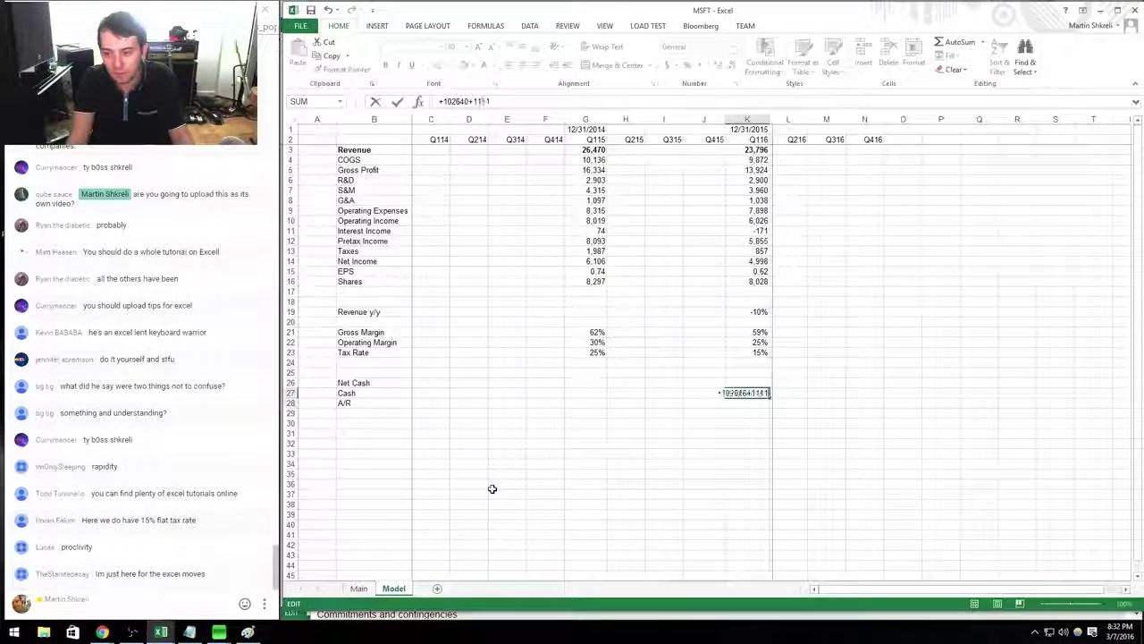
{"action": "type", "text": "11514"}
{"action": "key", "text": "Return"}
Fill K28:K30 with receivables 44429, inventories 2702 and deferred taxes 6936.
{"action": "key", "text": "ctrl+Page_Up"}
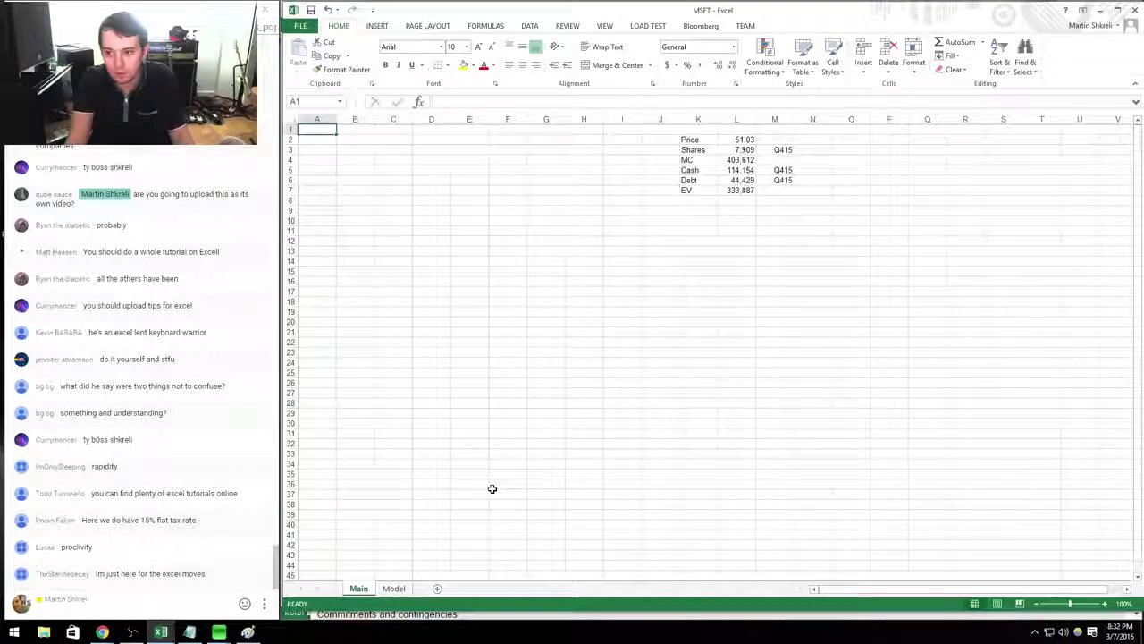
{"action": "key", "text": "ctrl+Page_Down"}
{"action": "key", "text": "alt+Tab"}
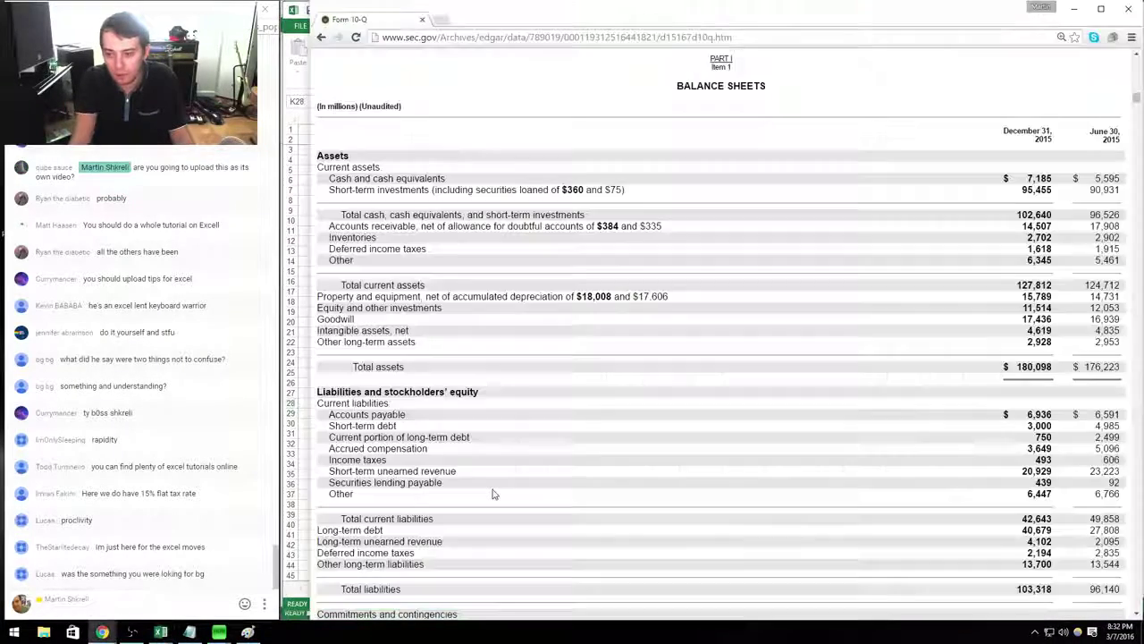
{"action": "key", "text": "alt+Tab"}
{"action": "type", "text": "44429"}
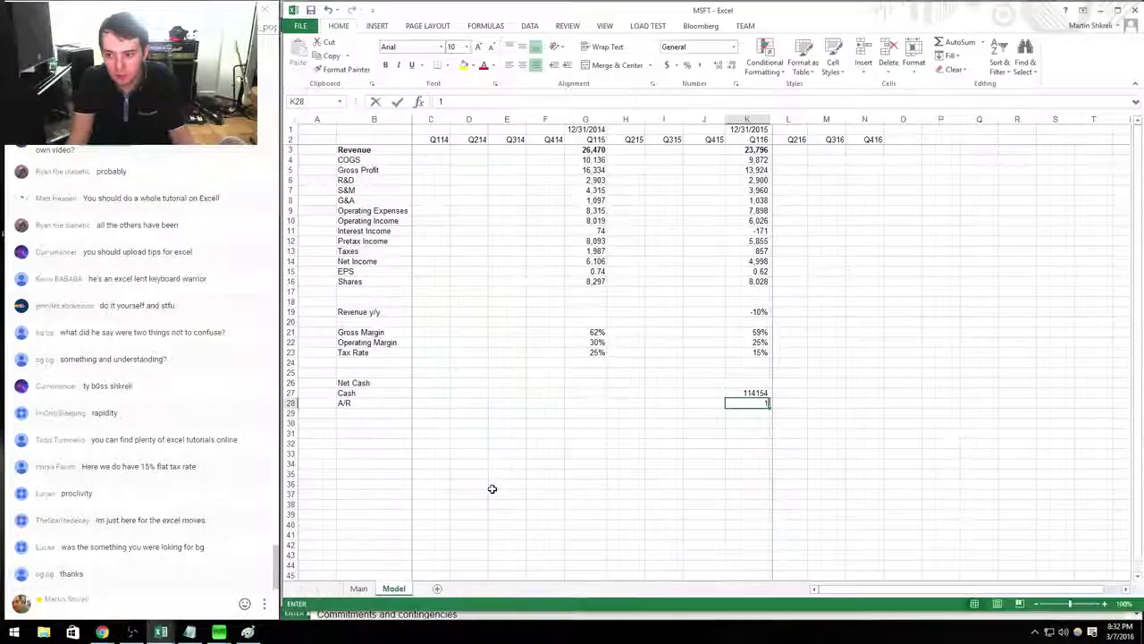
{"action": "key", "text": "Return"}
{"action": "key", "text": "alt+Tab"}
{"action": "key", "text": "alt+Tab"}
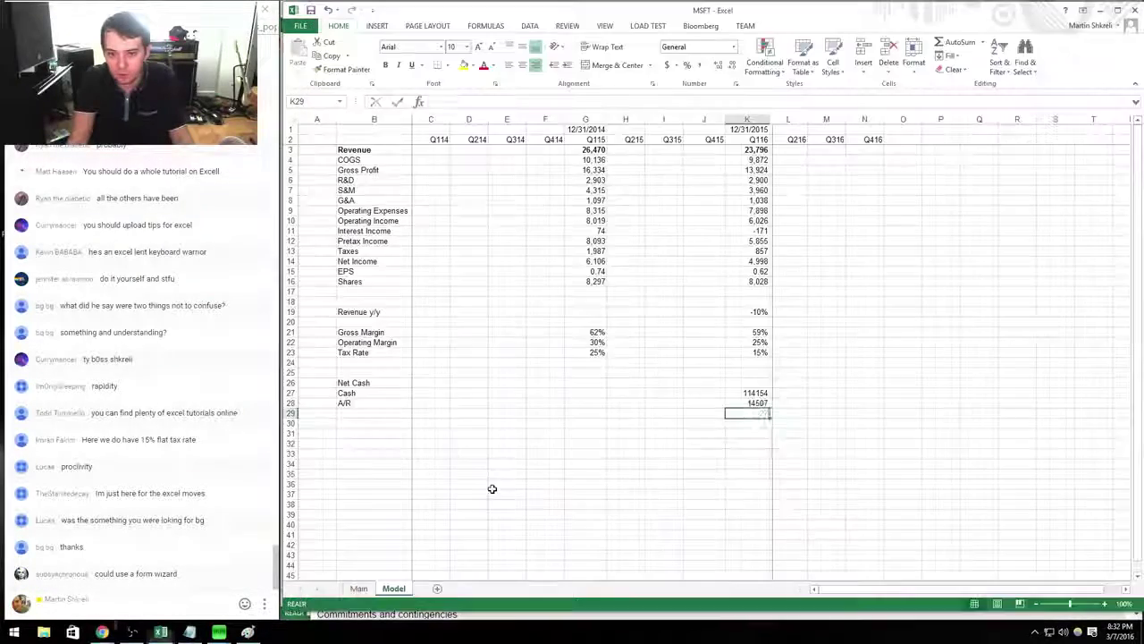
{"action": "type", "text": "2702"}
{"action": "key", "text": "Return"}
Add the row labels Inventory, D/T and Other in column B.
{"action": "key", "text": "alt+Tab"}
{"action": "key", "text": "alt+Tab"}
{"action": "type", "text": "6936"}
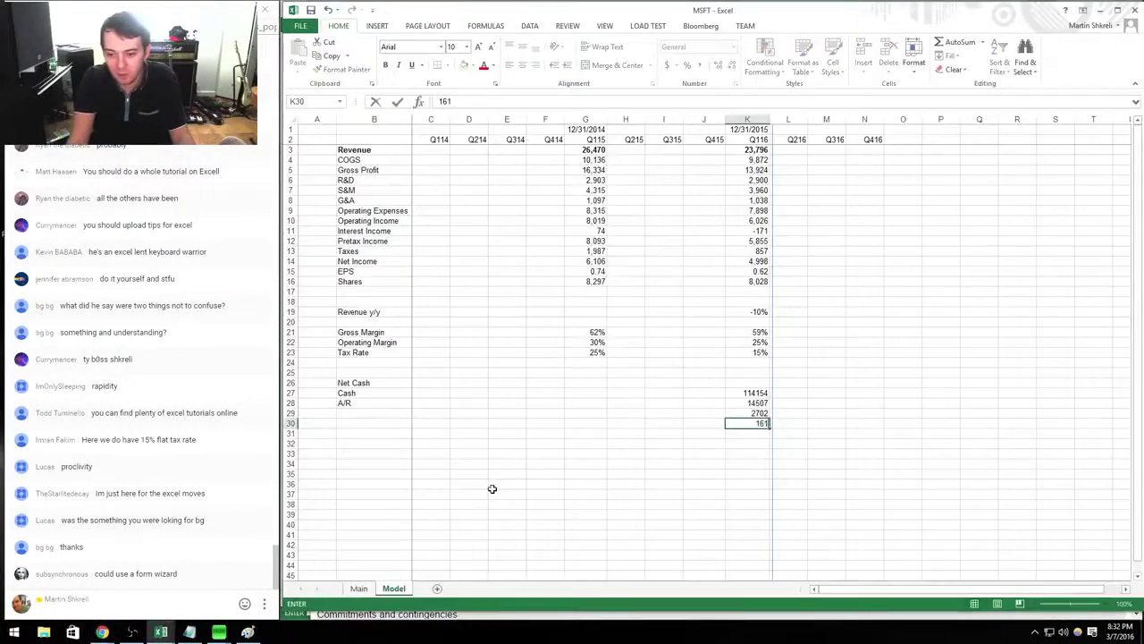
{"action": "key", "text": "Return"}
{"action": "key", "text": "alt+Tab"}
{"action": "key", "text": "alt+Tab"}
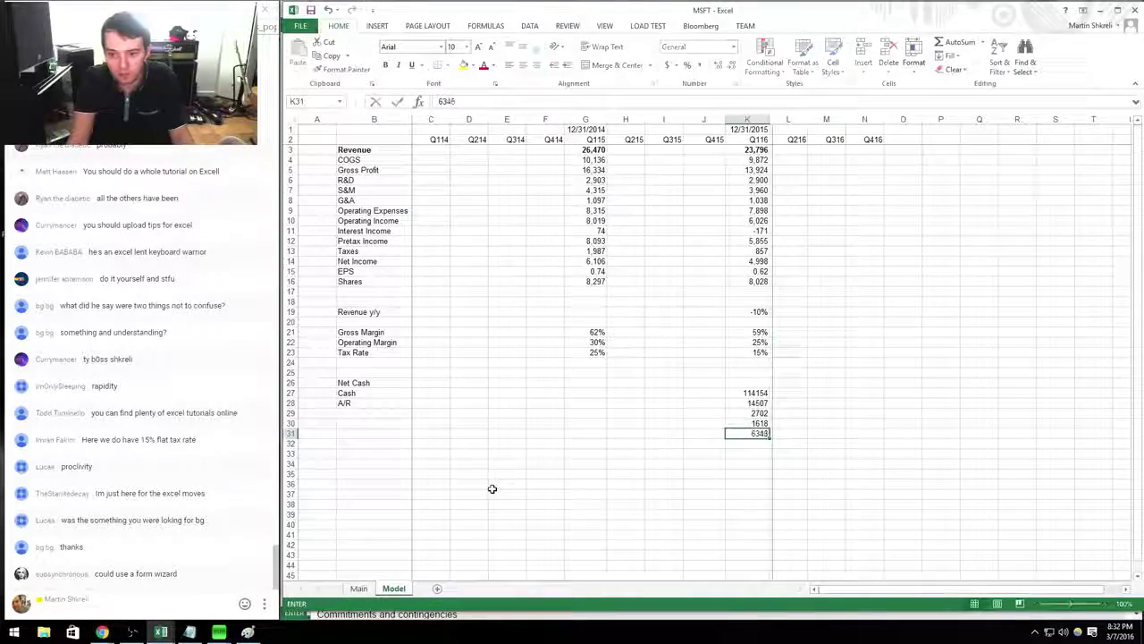
{"action": "key", "text": "ctrl+Left"}
{"action": "key", "text": "alt+Tab"}
{"action": "key", "text": "alt+Tab"}
{"action": "type", "text": "Inventory"}
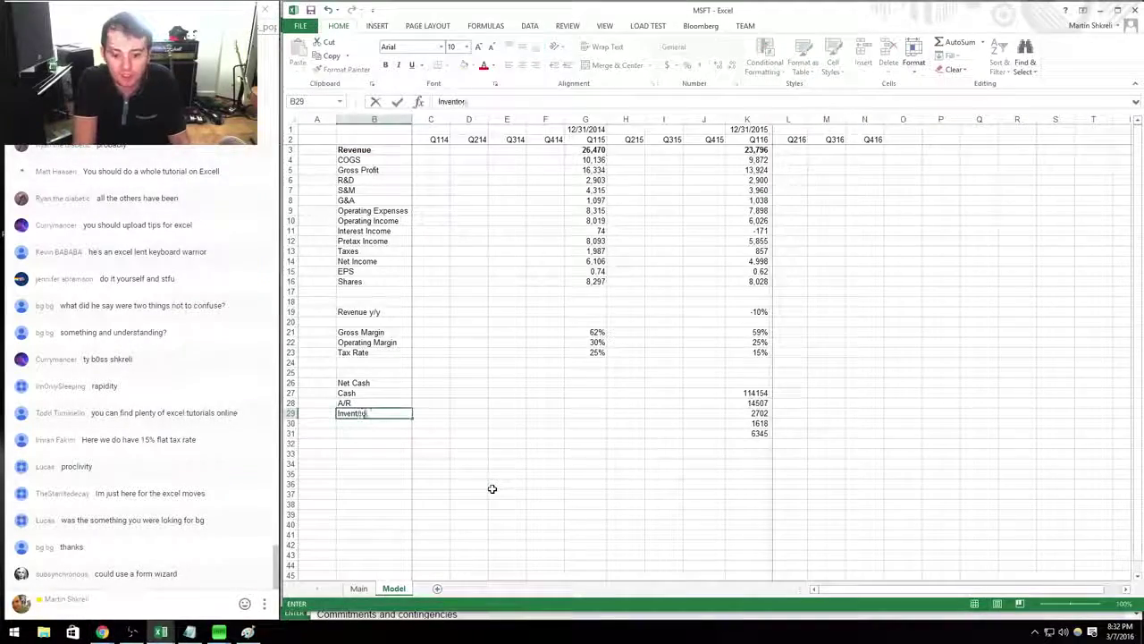
{"action": "key", "text": "Return"}
{"action": "key", "text": "alt+Tab"}
{"action": "key", "text": "alt+Tab"}
{"action": "type", "text": "D/T"}
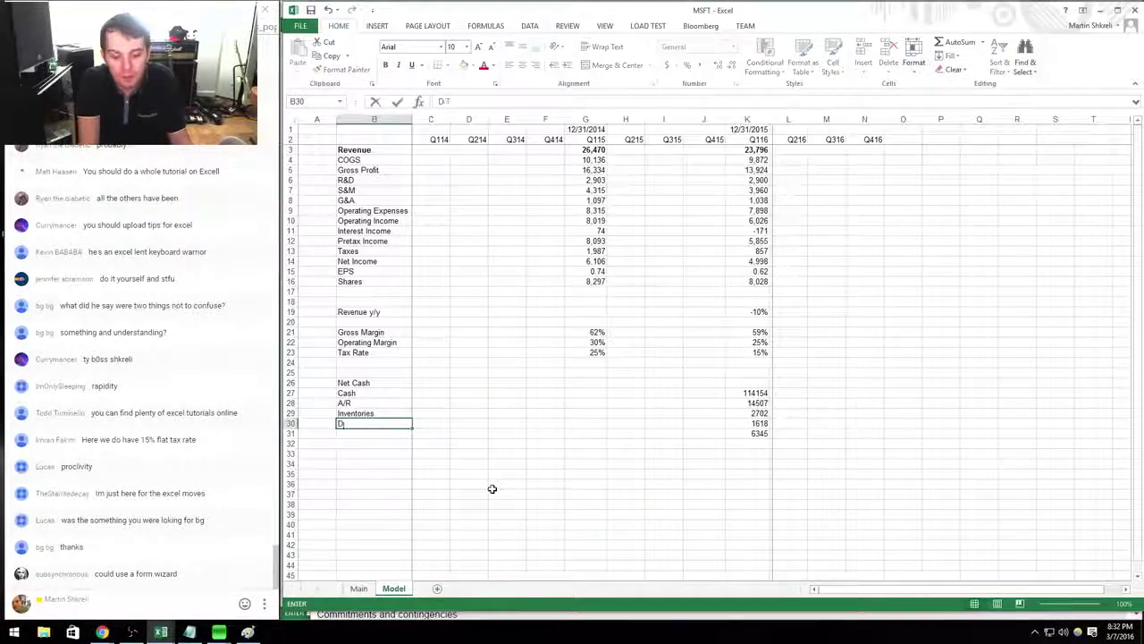
{"action": "key", "text": "Return"}
{"action": "type", "text": "Other"}
Add the PP&E label and enter 15789 in K32.
{"action": "key", "text": "alt+Tab"}
{"action": "key", "text": "alt+Tab"}
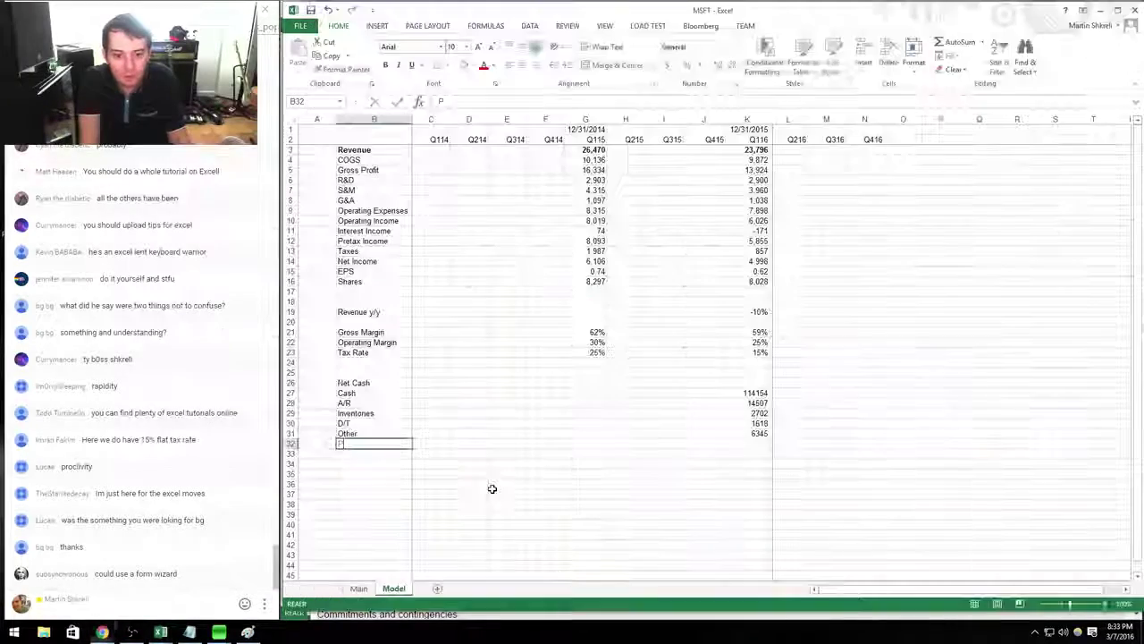
{"action": "key", "text": "Return"}
{"action": "type", "text": "PP&E"}
{"action": "key", "text": "Up"}
{"action": "key", "text": "ctrl+Right"}
{"action": "key", "text": "Down"}
{"action": "key", "text": "alt+Tab"}
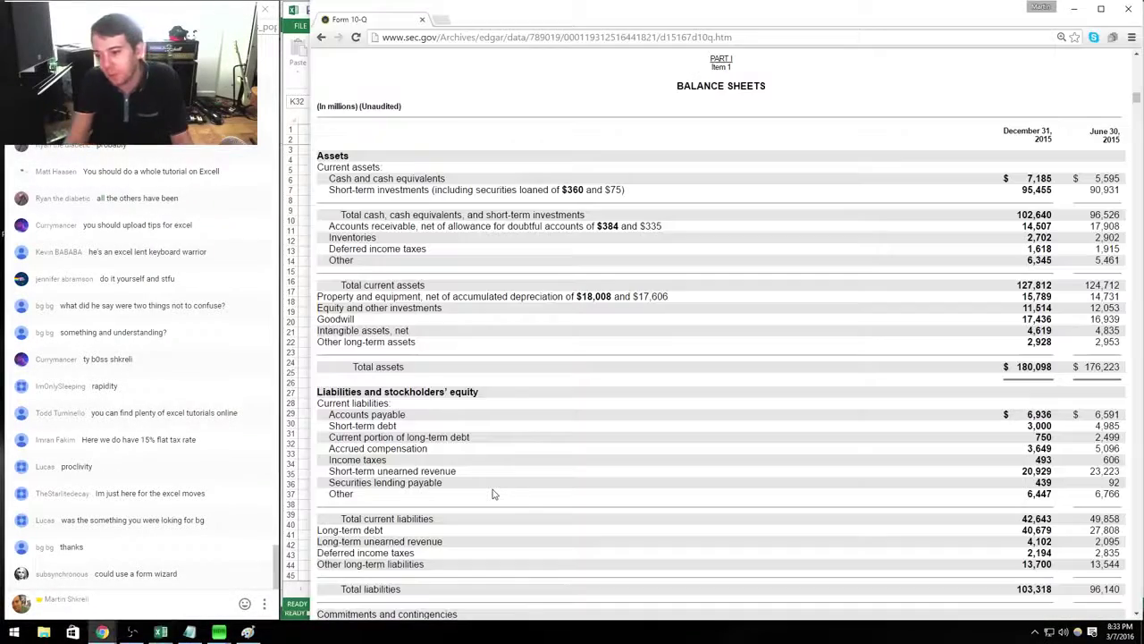
{"action": "key", "text": "alt+Tab"}
{"action": "type", "text": "15789"}
{"action": "key", "text": "Return"}
Apply thousands-separator number formatting to balance rows 27 through 32.
{"action": "key", "text": "Up"}
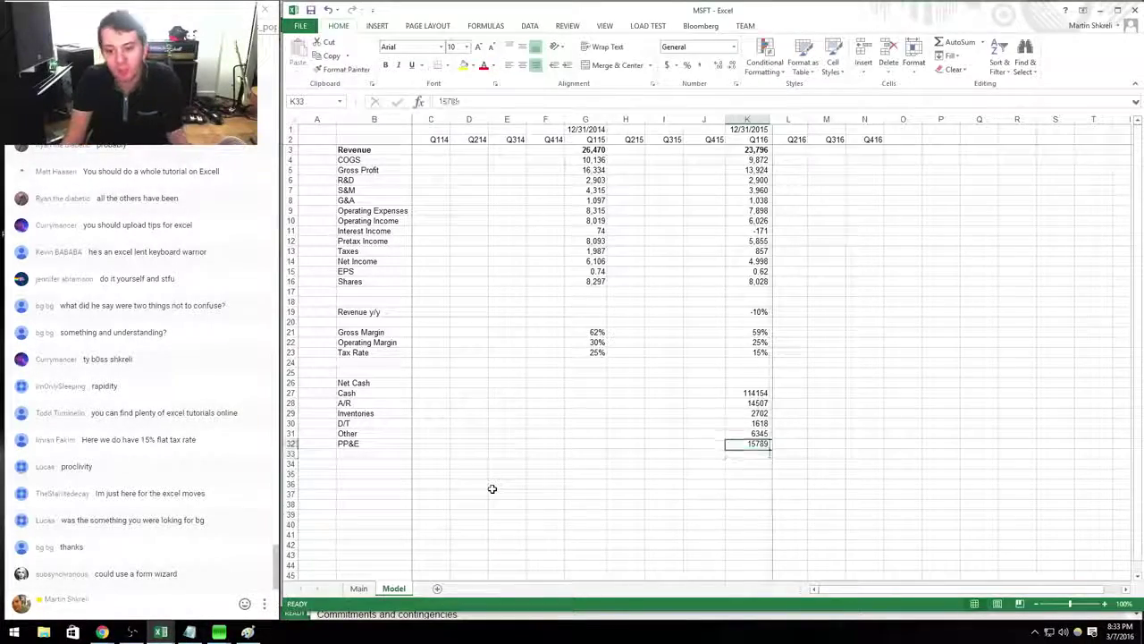
{"action": "key", "text": "ctrl+shift+Left"}
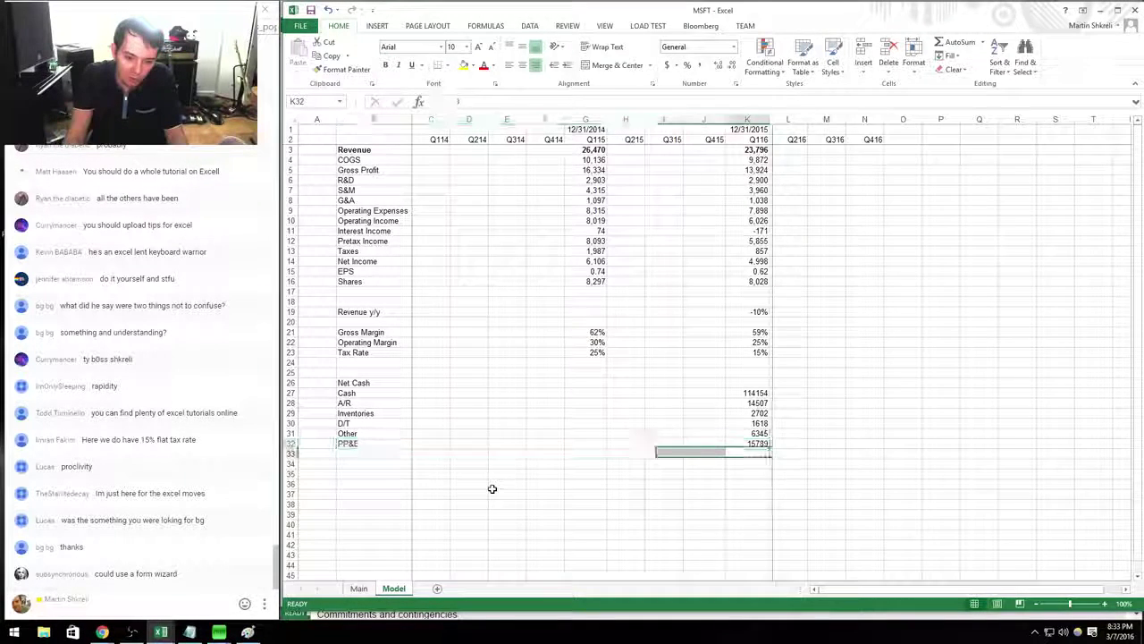
{"action": "key", "text": "shift+space"}
{"action": "key", "text": "shift+Up"}
{"action": "key", "text": "shift+Up"}
{"action": "key", "text": "shift+Up"}
{"action": "key", "text": "shift+Up"}
{"action": "key", "text": "shift+Up"}
{"action": "key", "text": "ctrl+1"}
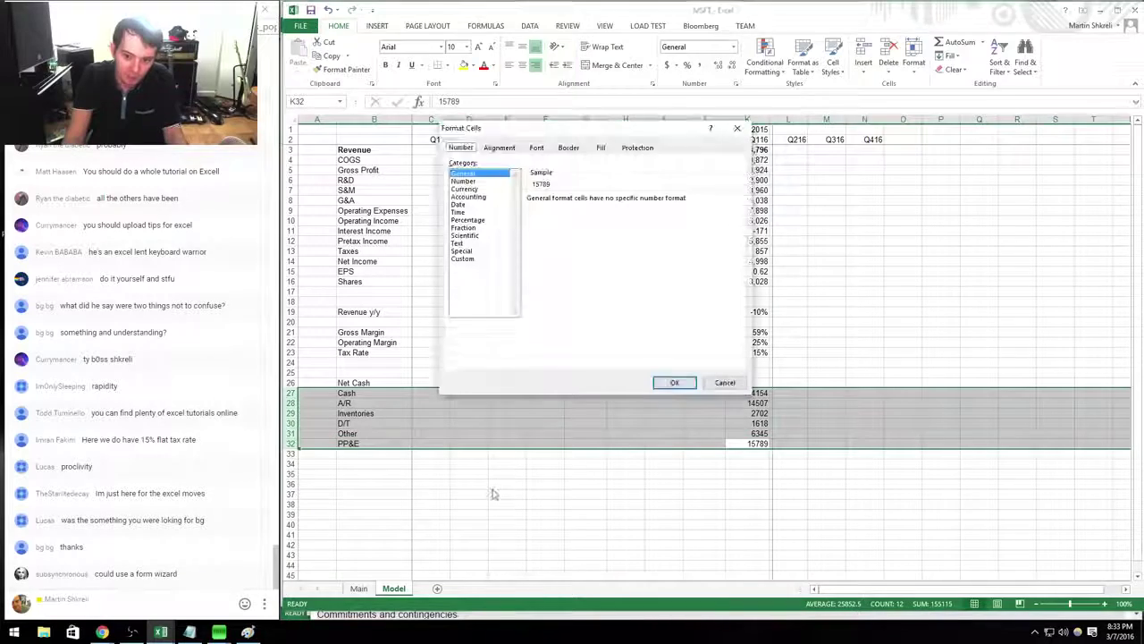
{"action": "key", "text": "Return"}
{"action": "key", "text": "Down"}
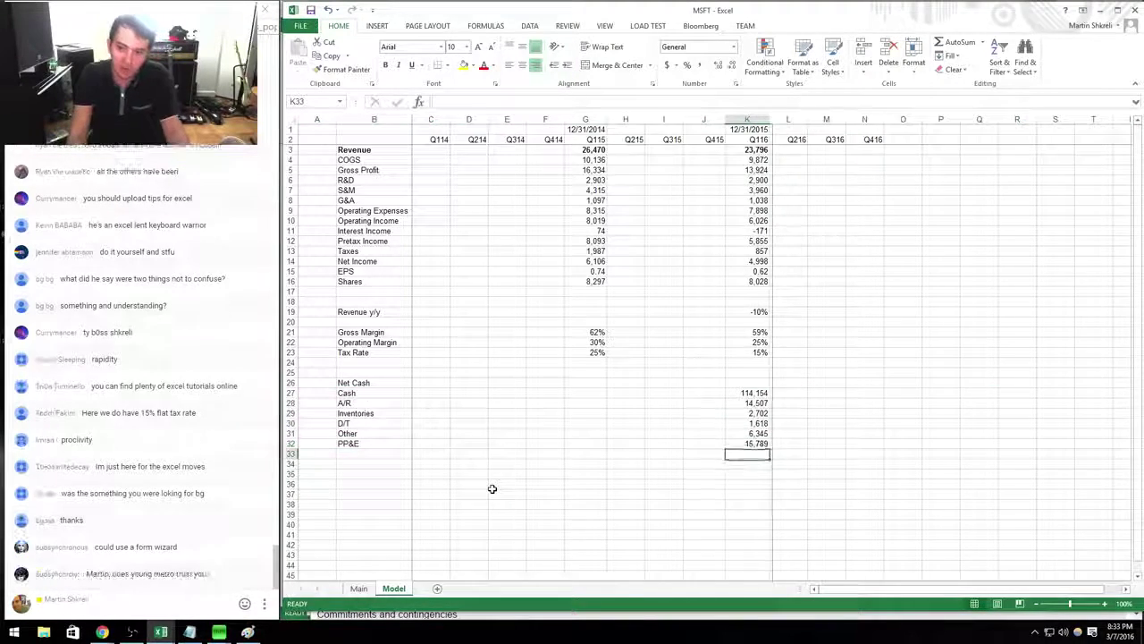
Enter goodwill plus intangibles 17436+4619 in K33 and label B33 Goodwill.
{"action": "key", "text": "alt+Tab"}
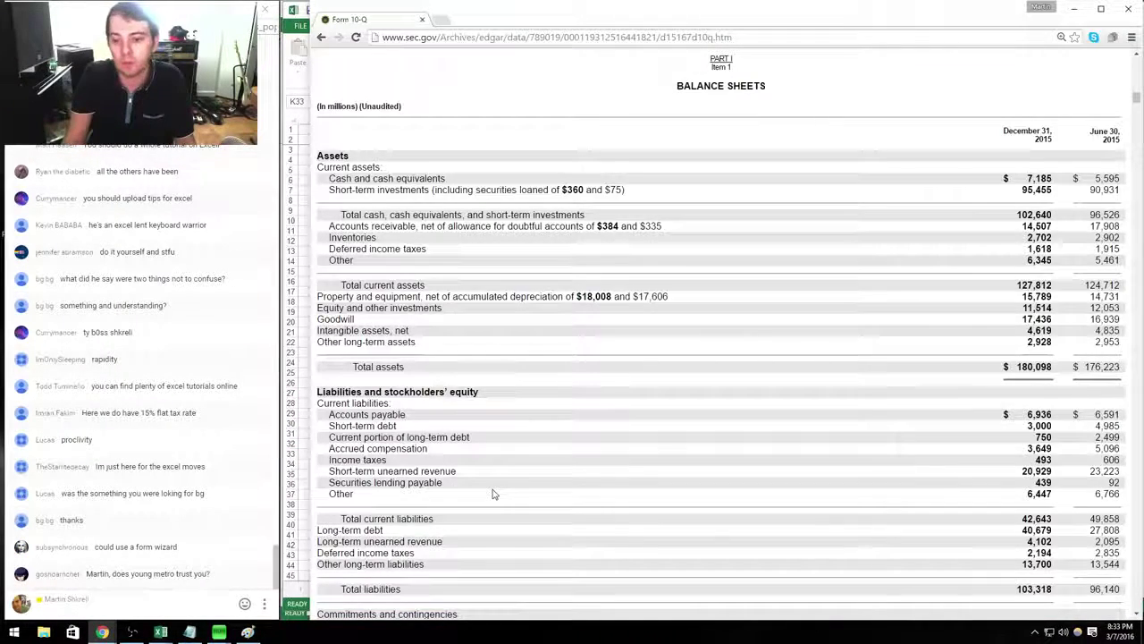
{"action": "key", "text": "alt+Tab"}
{"action": "type", "text": "+1"}
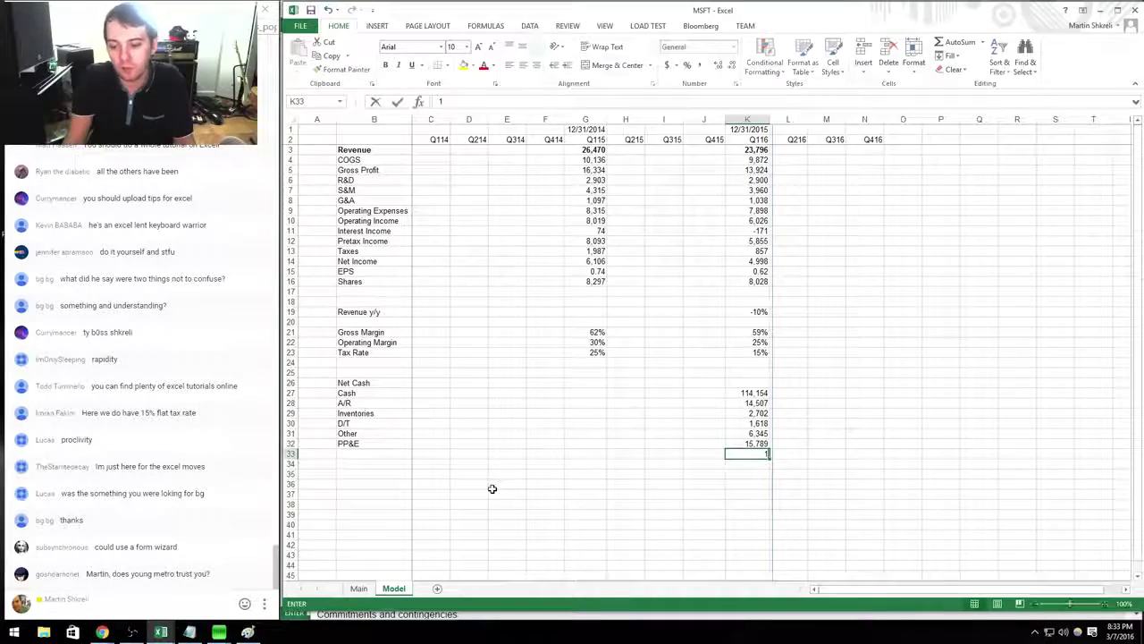
{"action": "key", "text": "alt+Tab"}
{"action": "key", "text": "alt+Tab"}
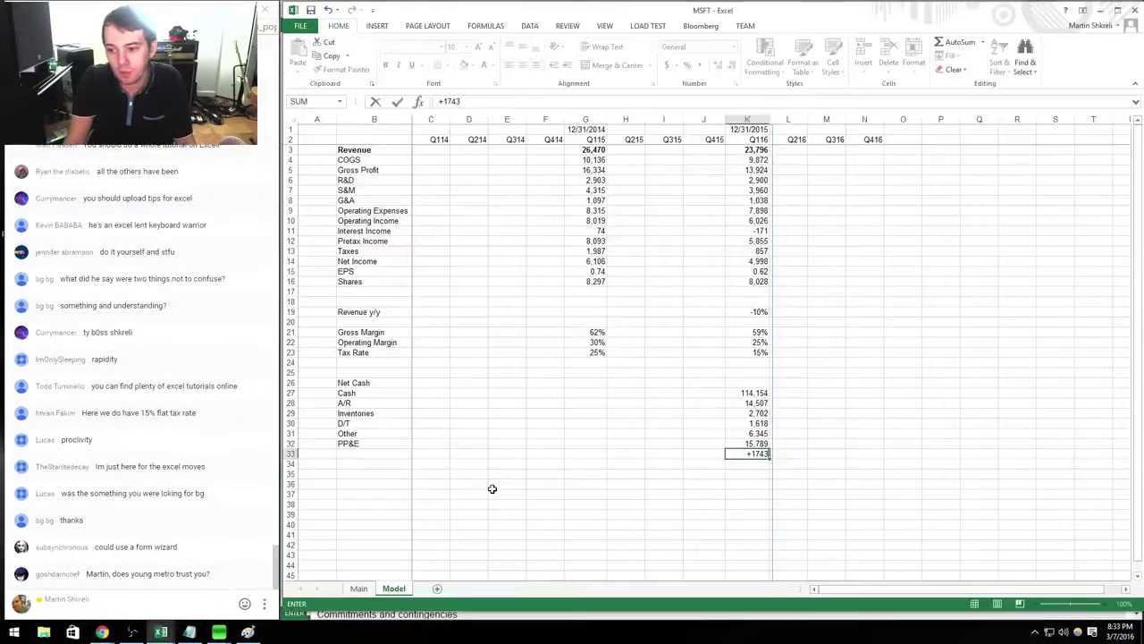
{"action": "key", "text": "alt+Tab"}
{"action": "key", "text": "alt+Tab"}
{"action": "type", "text": "7436+4619"}
{"action": "key", "text": "Return"}
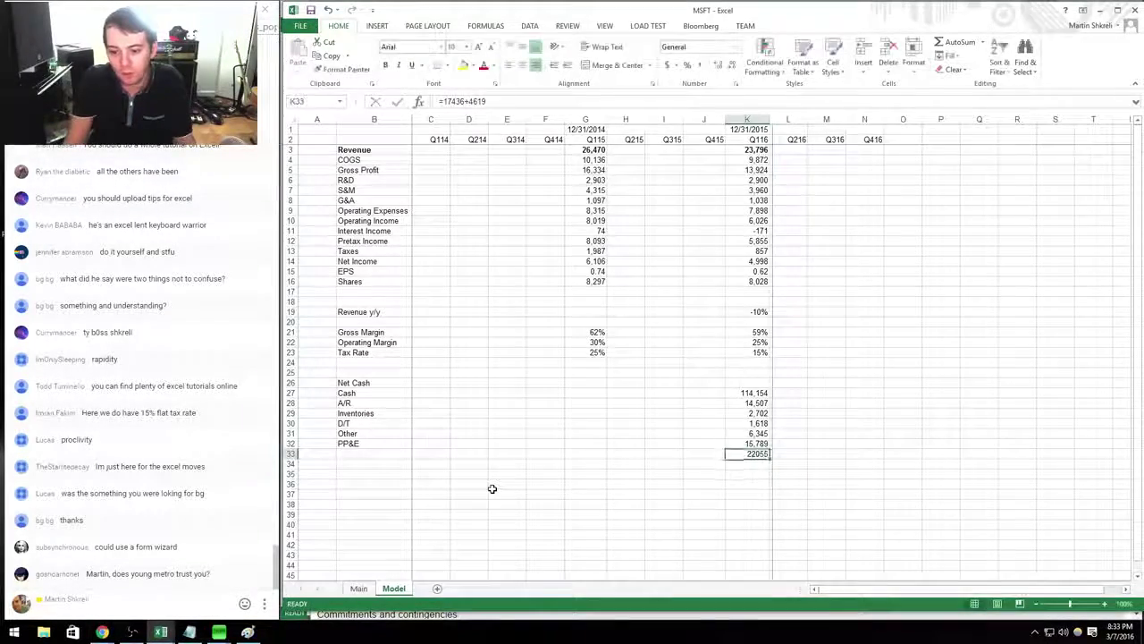
{"action": "key", "text": "ctrl+Left"}
{"action": "type", "text": "Goodwill"}
{"action": "key", "text": "Return"}
Label B34 OLTA and enter other long-term assets of 2928 in K34.
{"action": "key", "text": "alt+Tab"}
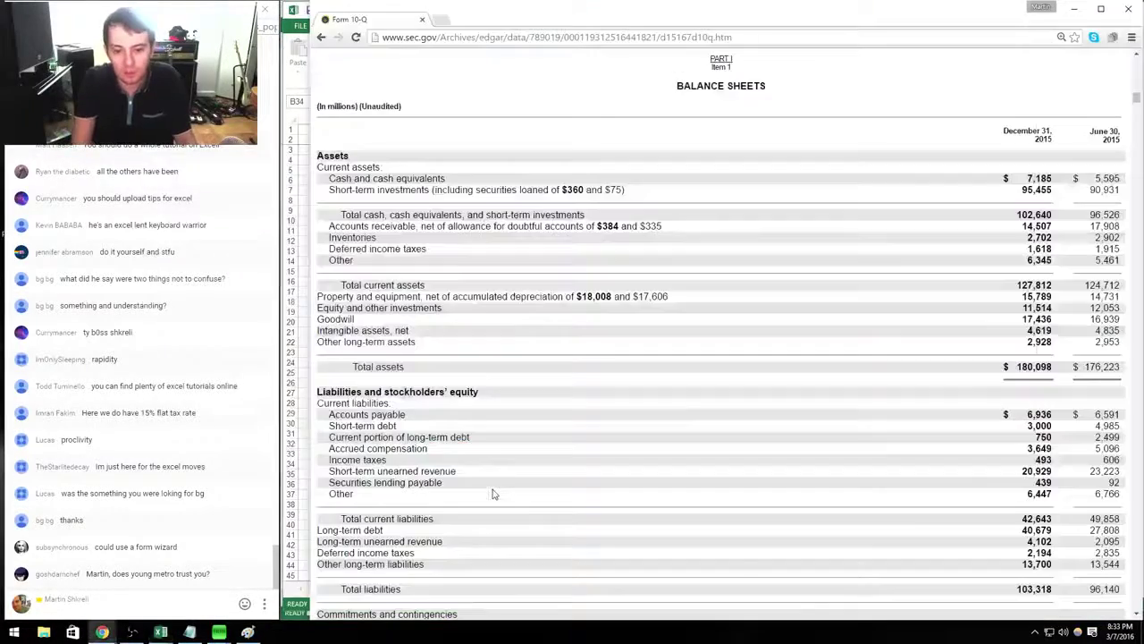
{"action": "key", "text": "alt+Tab"}
{"action": "type", "text": "OthA"}
{"action": "key", "text": "Up"}
{"action": "key", "text": "ctrl+Right"}
{"action": "key", "text": "Down"}
{"action": "key", "text": "alt+Tab"}
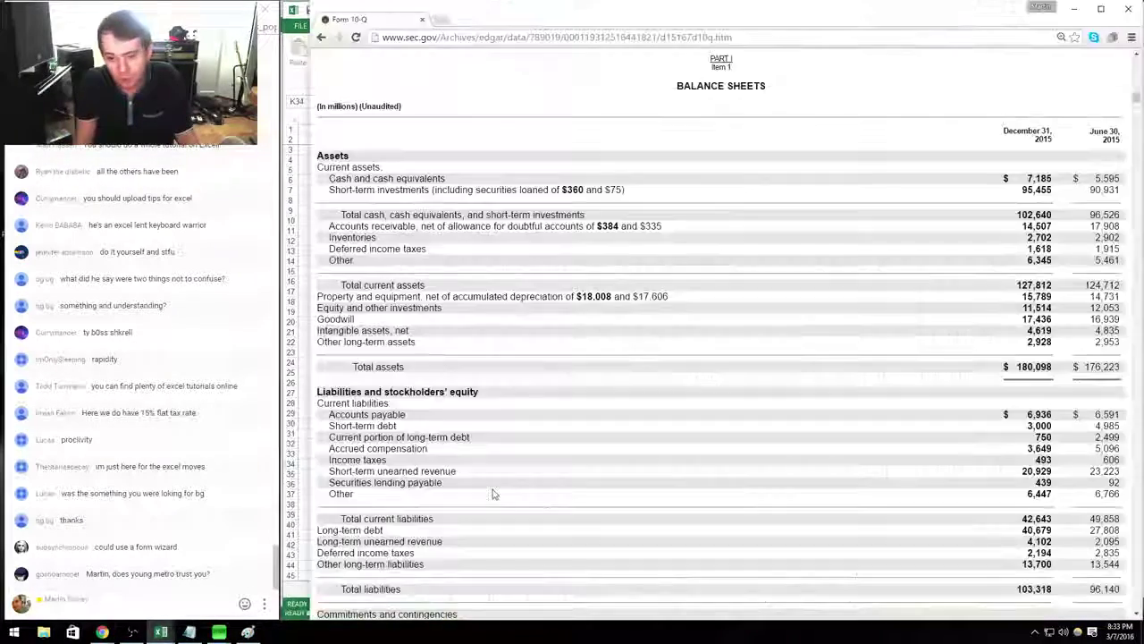
Total K27:K34 with =SUM in K35, giving 180,098.
{"action": "key", "text": "alt+Tab"}
{"action": "type", "text": "2928"}
{"action": "key", "text": "Return"}
{"action": "type", "text": "=sum("}
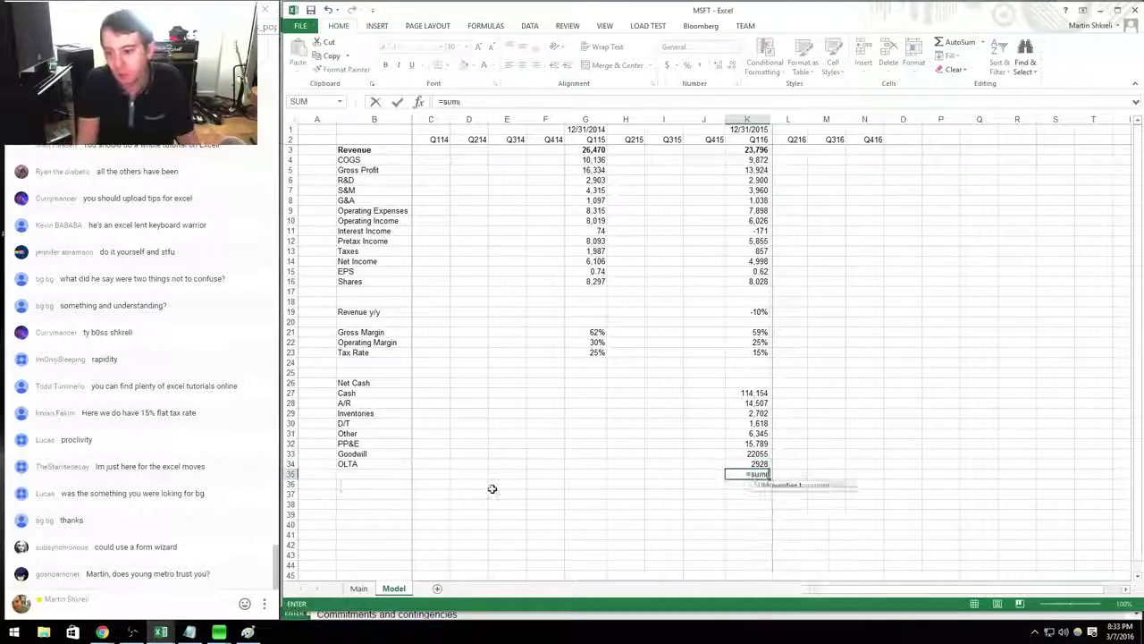
{"action": "key", "text": "Up"}
{"action": "key", "text": "ctrl+shift+Up"}
{"action": "key", "text": "Return"}
{"action": "key", "text": "alt+Tab"}
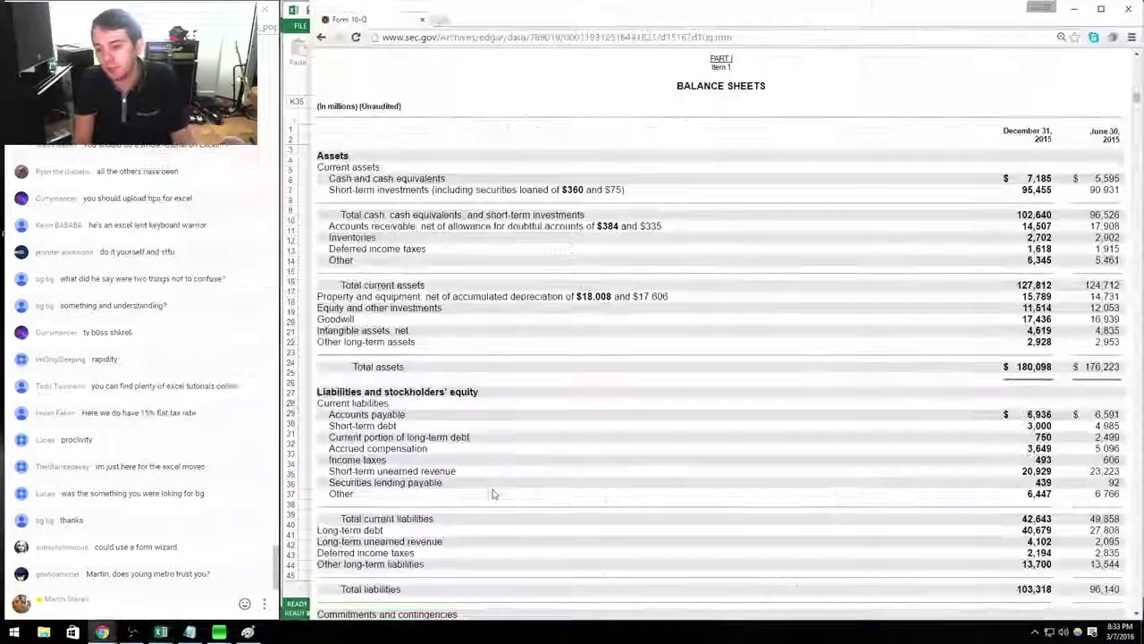
Enter Q116 accounts payable 6936, debt as 3750+3649, and the income taxes entry from the 10-Q.
{"action": "scroll", "coordinate": [492, 489], "scroll_direction": "down", "scroll_amount": 3}
{"action": "scroll", "coordinate": [492, 493], "scroll_direction": "down", "scroll_amount": 2}
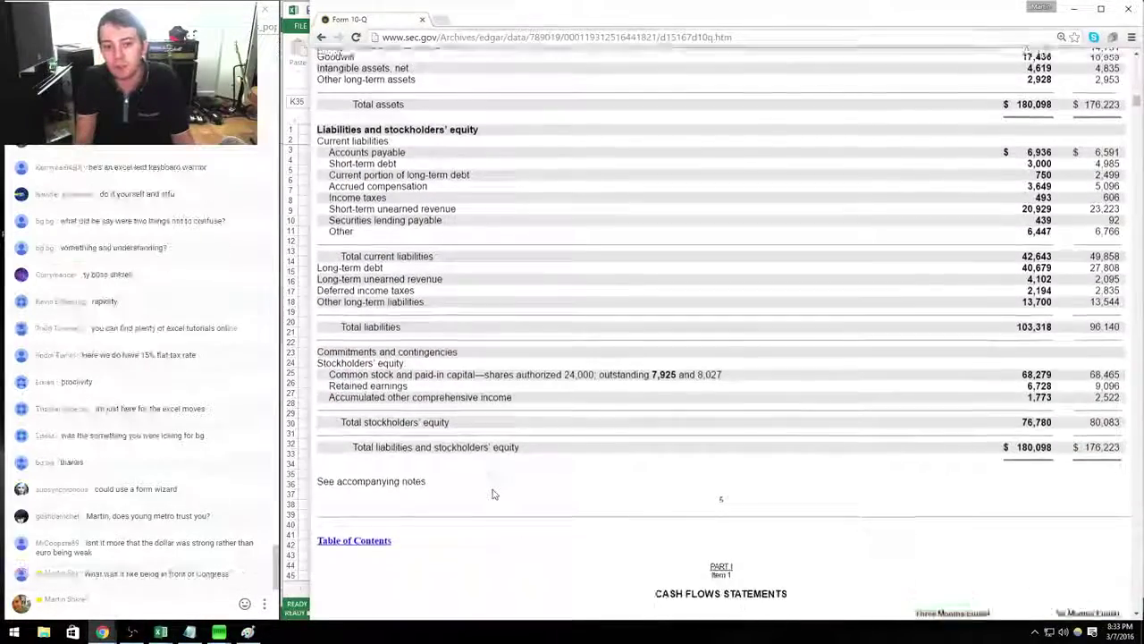
{"action": "key", "text": "alt+Tab"}
{"action": "key", "text": "Down"}
{"action": "key", "text": "alt+Tab"}
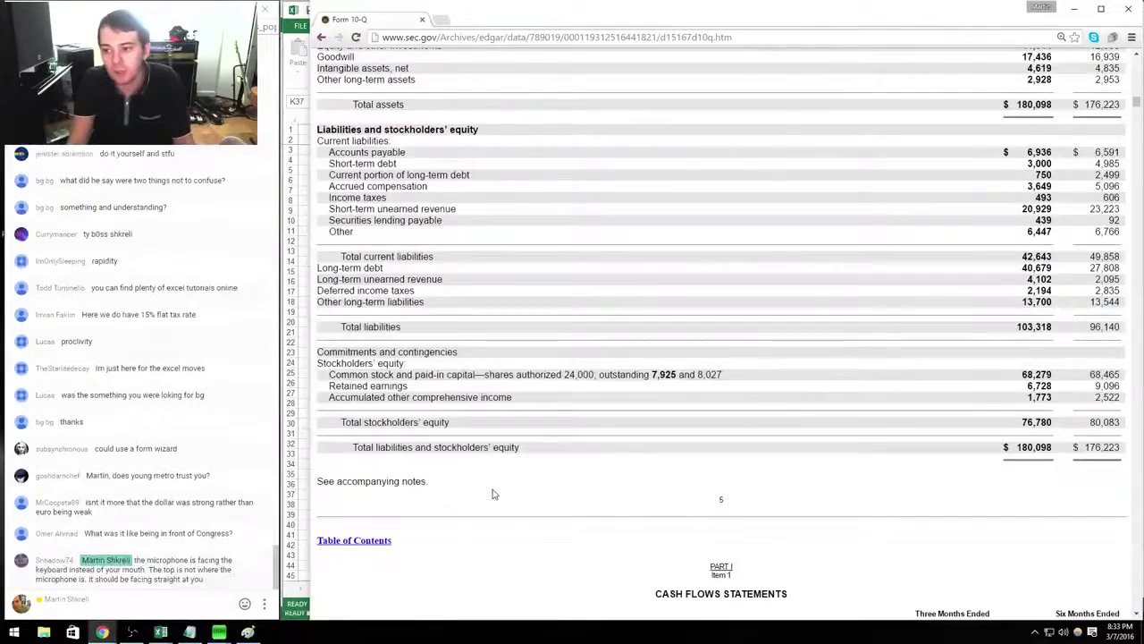
{"action": "key", "text": "alt+Tab"}
{"action": "type", "text": "6936"}
{"action": "key", "text": "Return"}
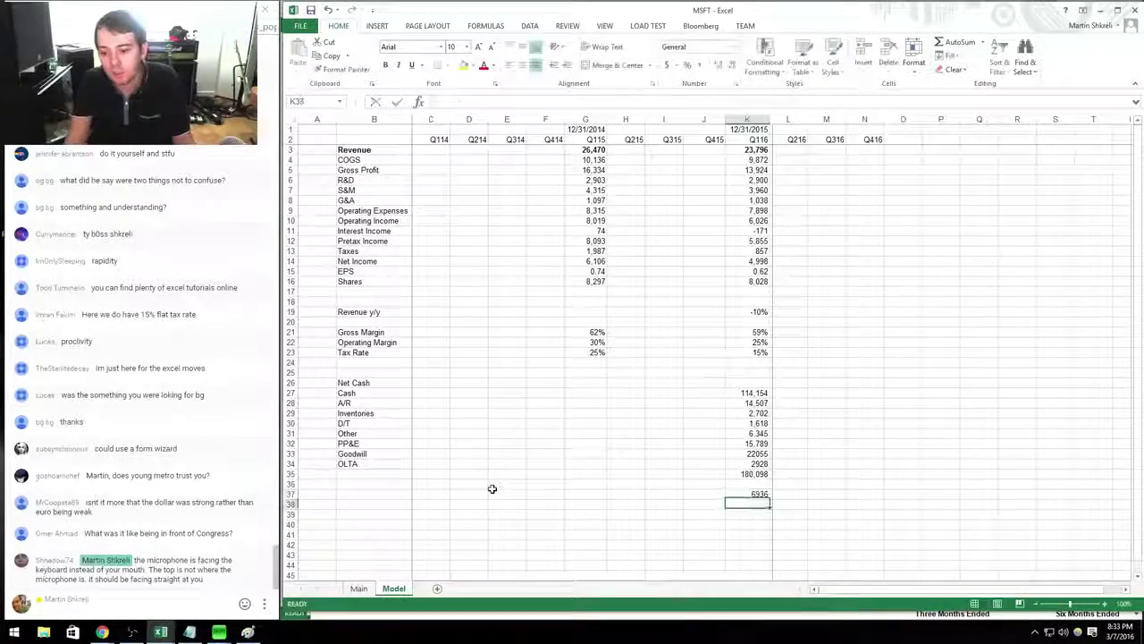
{"action": "key", "text": "alt+Tab"}
{"action": "key", "text": "alt+Tab"}
{"action": "type", "text": "+"}
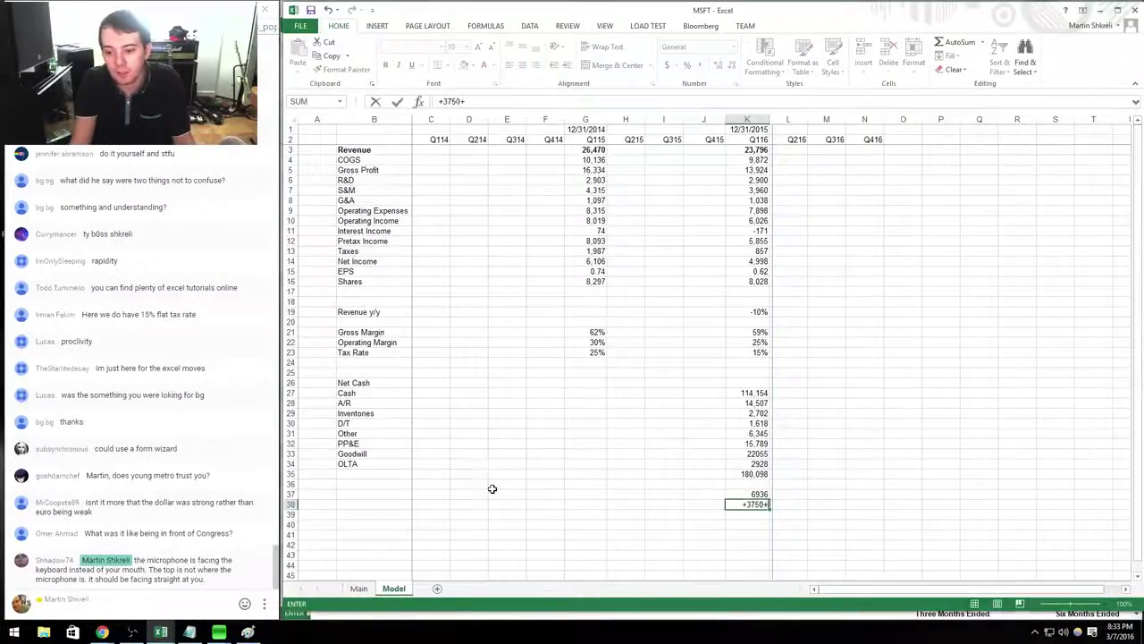
{"action": "type", "text": "3750+"}
{"action": "key", "text": "alt+Tab"}
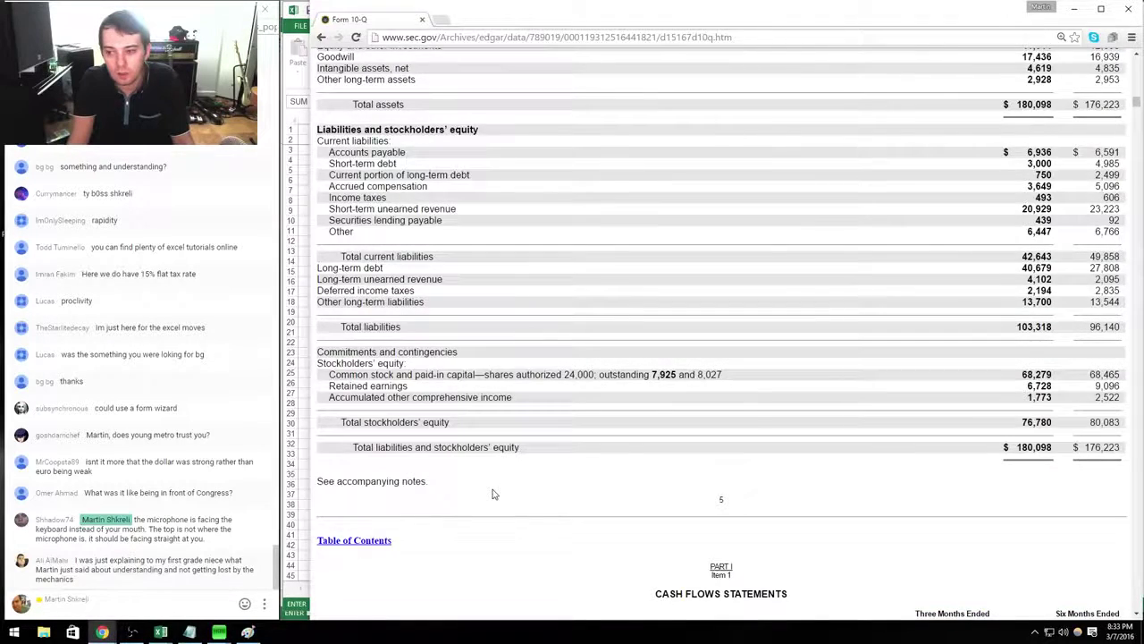
{"action": "key", "text": "alt+Tab"}
{"action": "type", "text": "3649"}
{"action": "key", "text": "Return"}
{"action": "key", "text": "alt+Tab"}
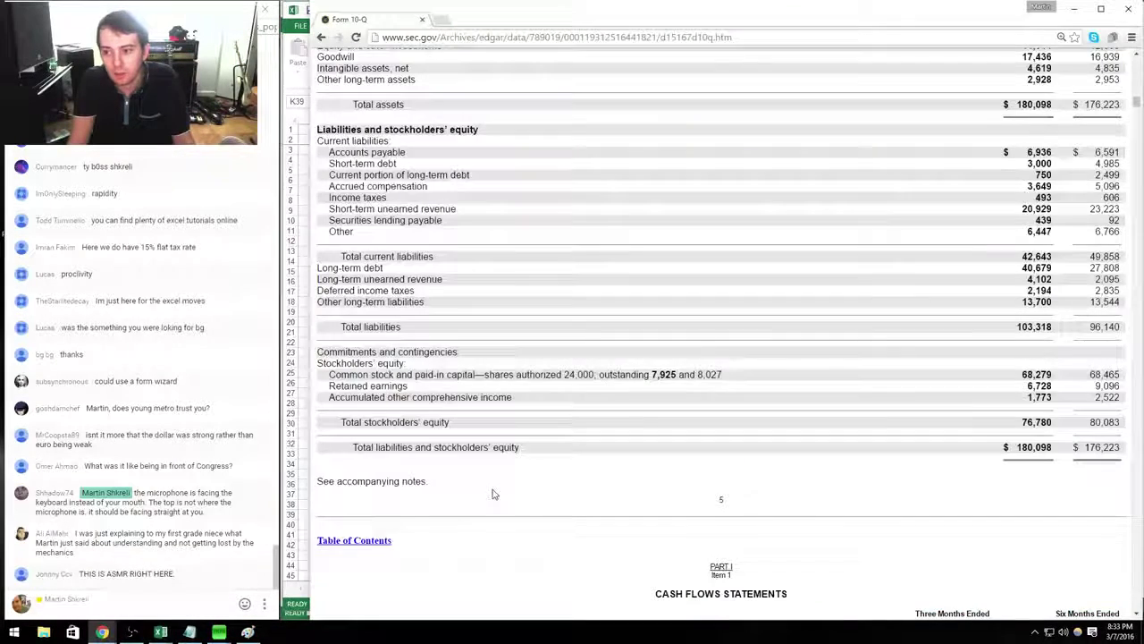
{"action": "key", "text": "alt+Tab"}
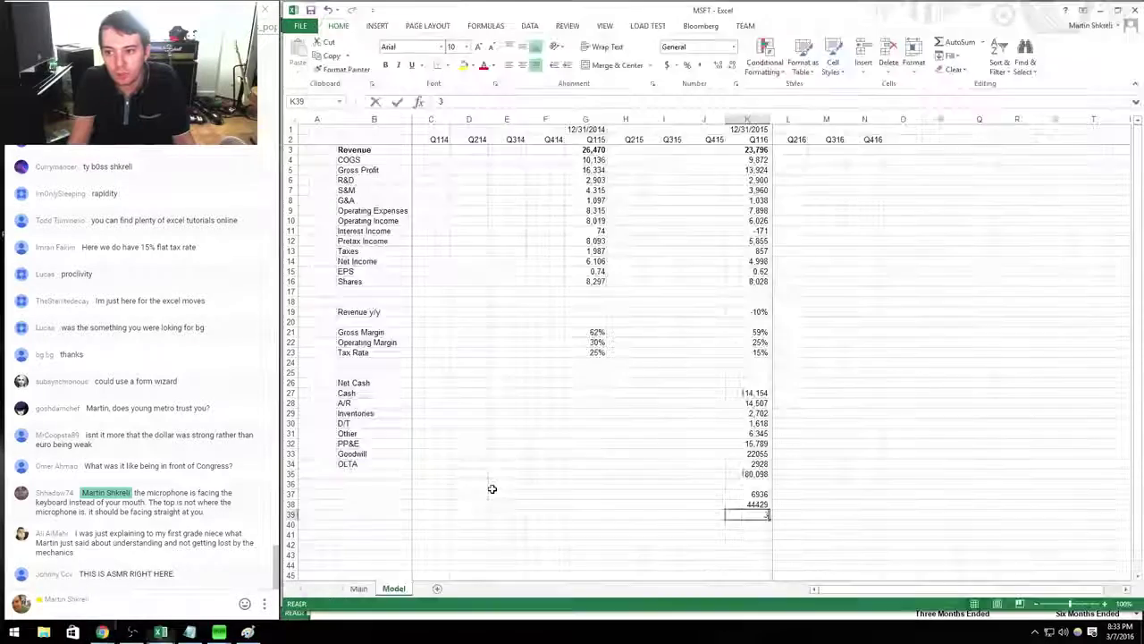
{"action": "key", "text": "Return"}
{"action": "key", "text": "alt+Tab"}
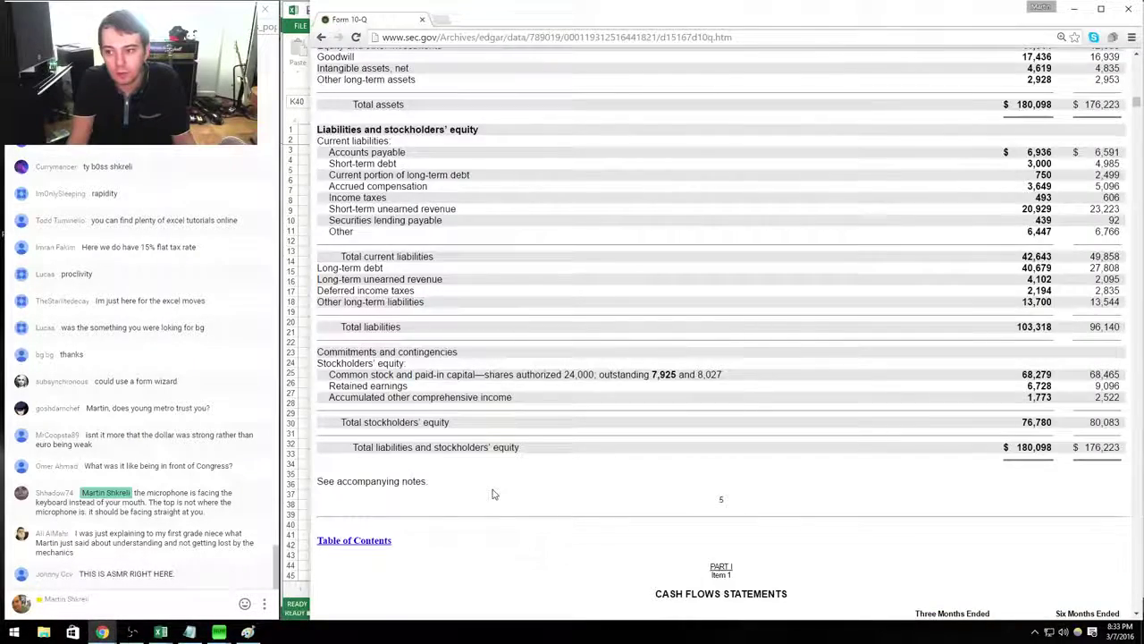
{"action": "key", "text": "alt+Tab"}
{"action": "type", "text": "493+"}
{"action": "key", "text": "Return"}
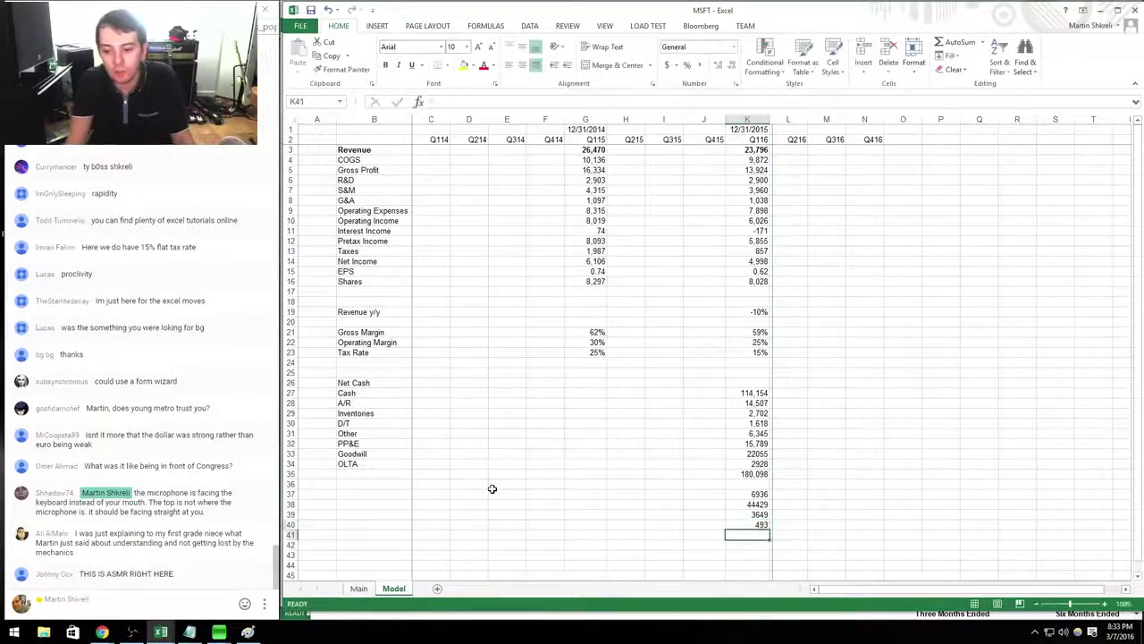
Enter unearned revenue as a 2092+9 sum, securities lending 439, other current liabilities 6447, and long-term liabilities.
{"action": "key", "text": "alt+Tab"}
{"action": "key", "text": "alt+Tab"}
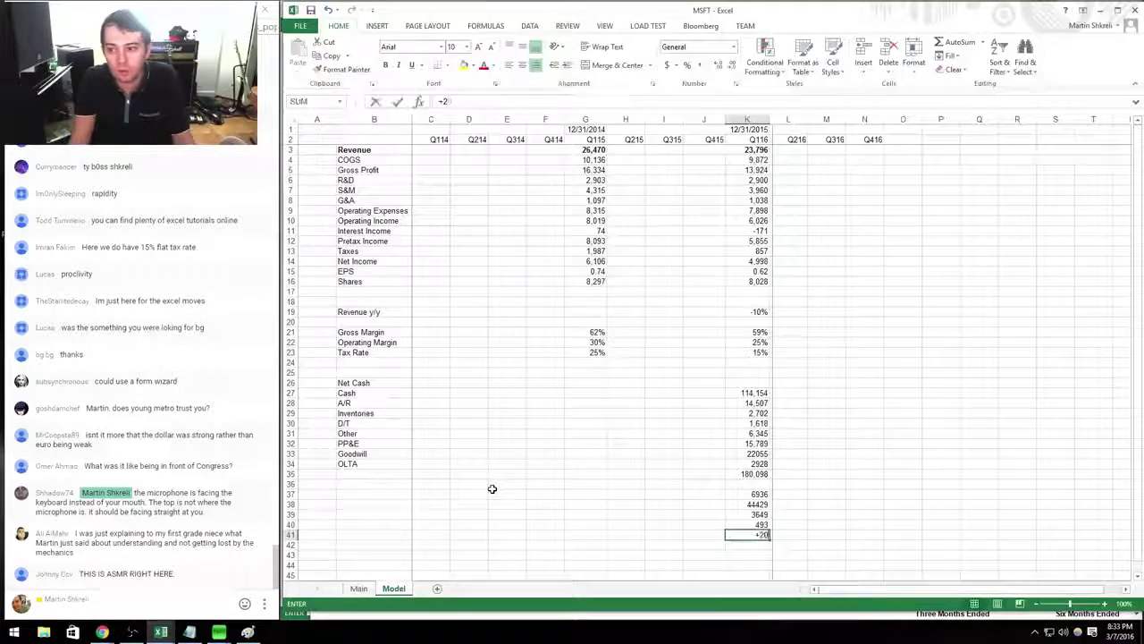
{"action": "type", "text": "+2092"}
{"action": "key", "text": "alt+Tab"}
{"action": "key", "text": "alt+Tab"}
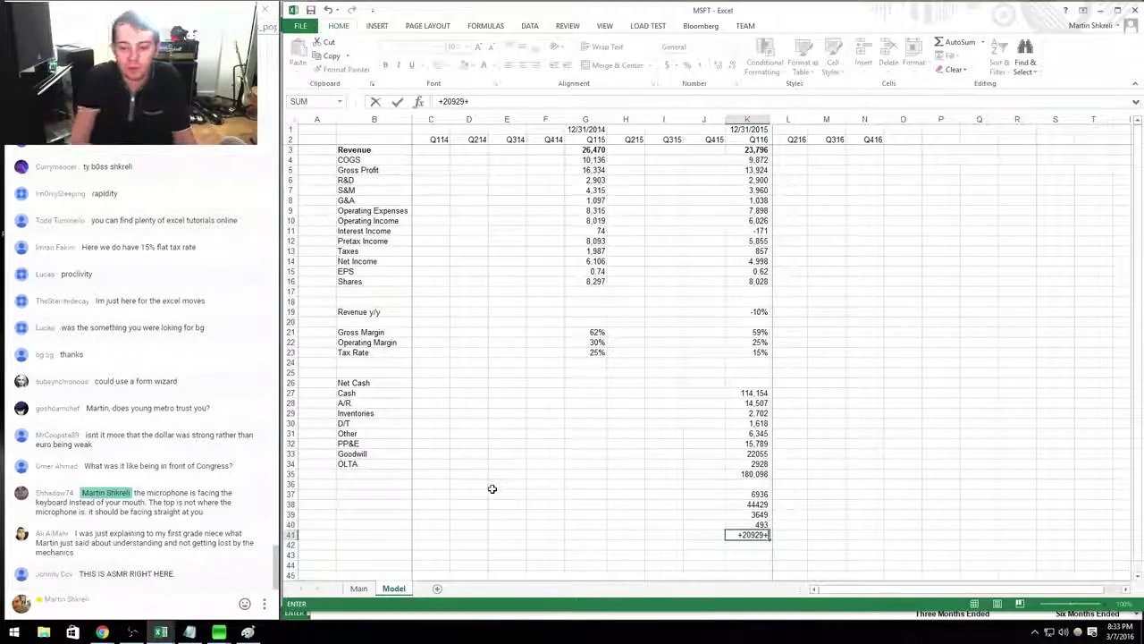
{"action": "type", "text": "9+"}
{"action": "key", "text": "alt+Tab"}
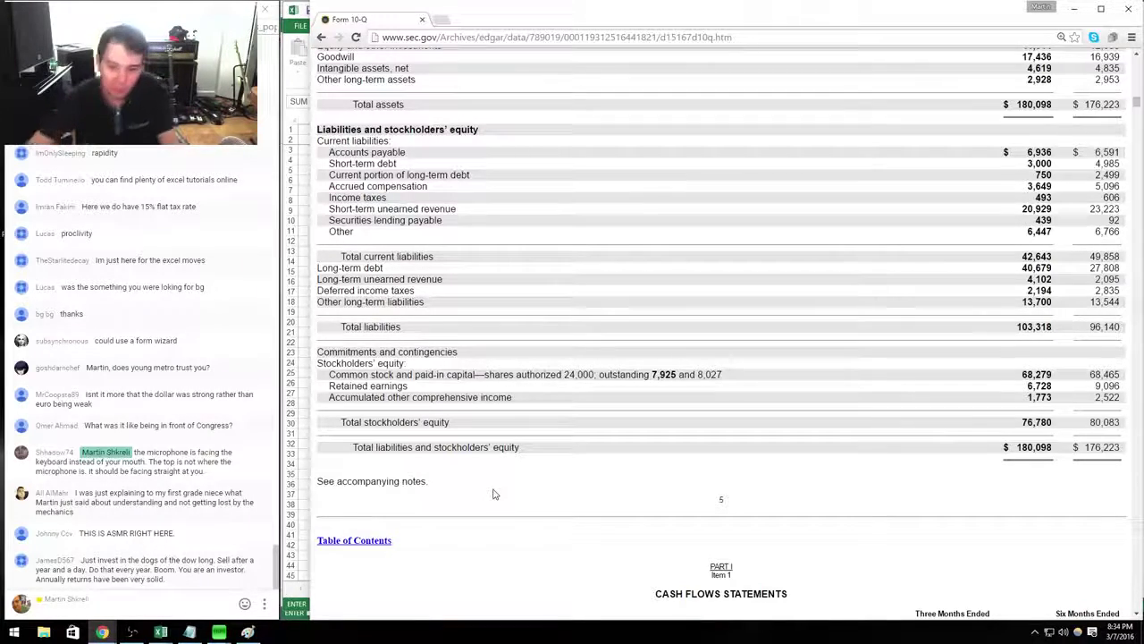
{"action": "key", "text": "alt+Tab"}
{"action": "key", "text": "alt+Tab"}
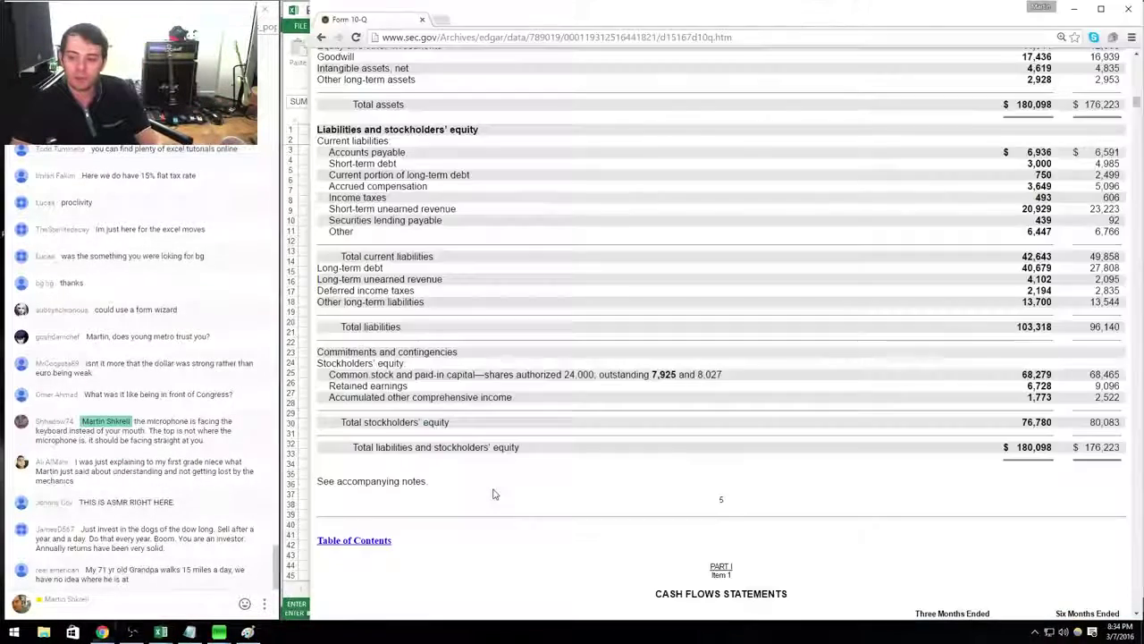
{"action": "key", "text": "alt+Tab"}
{"action": "type", "text": "439"}
{"action": "key", "text": "Return"}
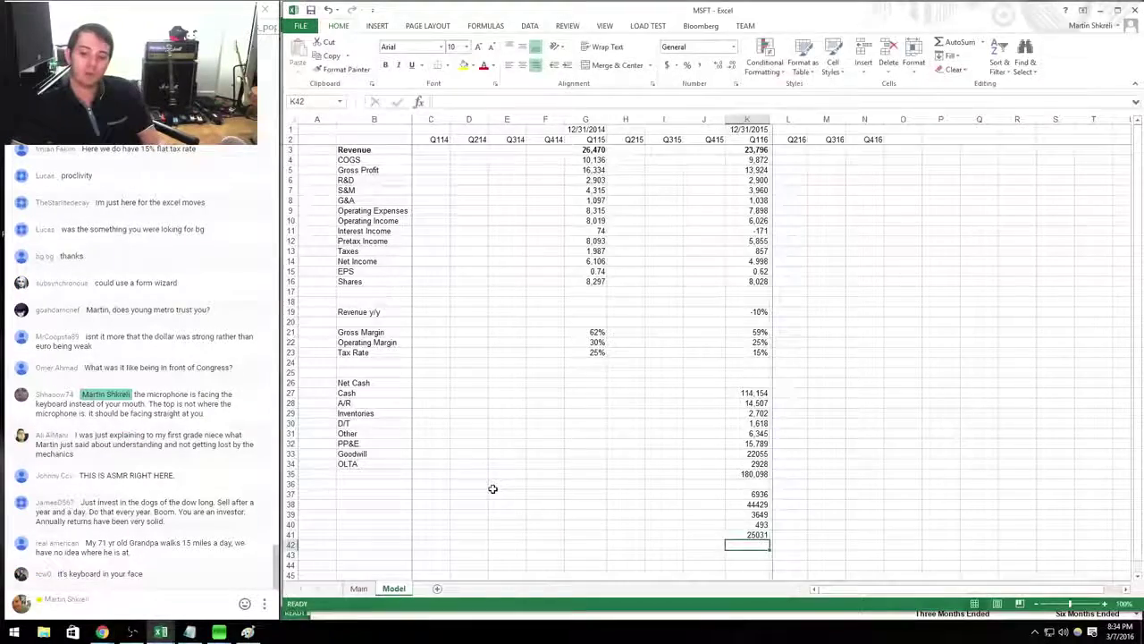
{"action": "key", "text": "alt+Tab"}
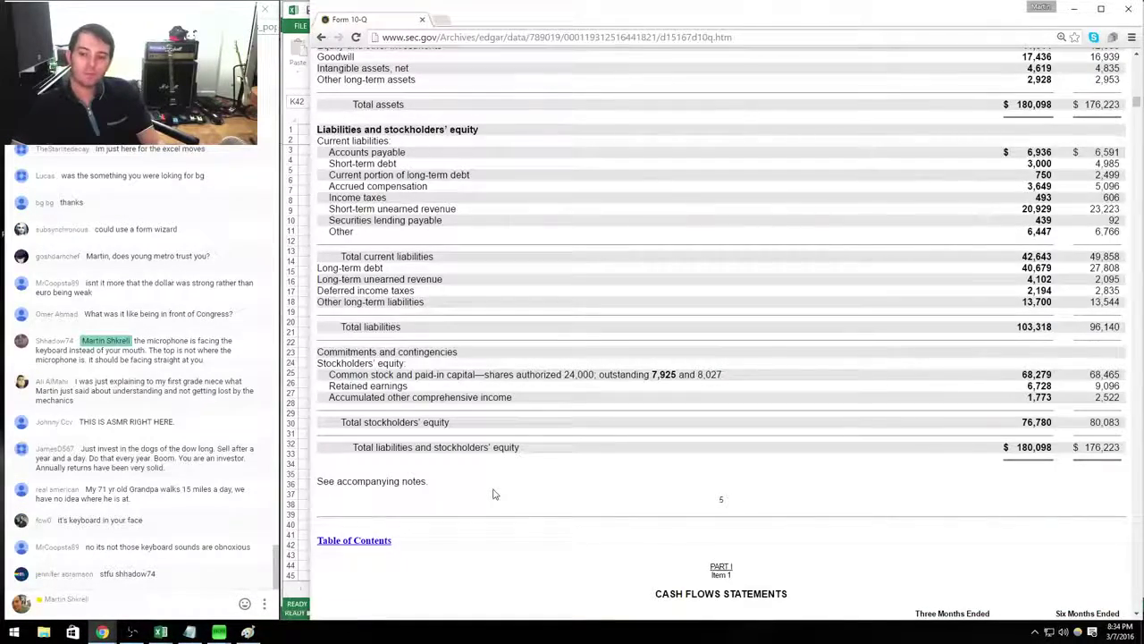
{"action": "key", "text": "alt+Tab"}
{"action": "type", "text": "6447"}
{"action": "key", "text": "Return"}
{"action": "key", "text": "alt+Tab"}
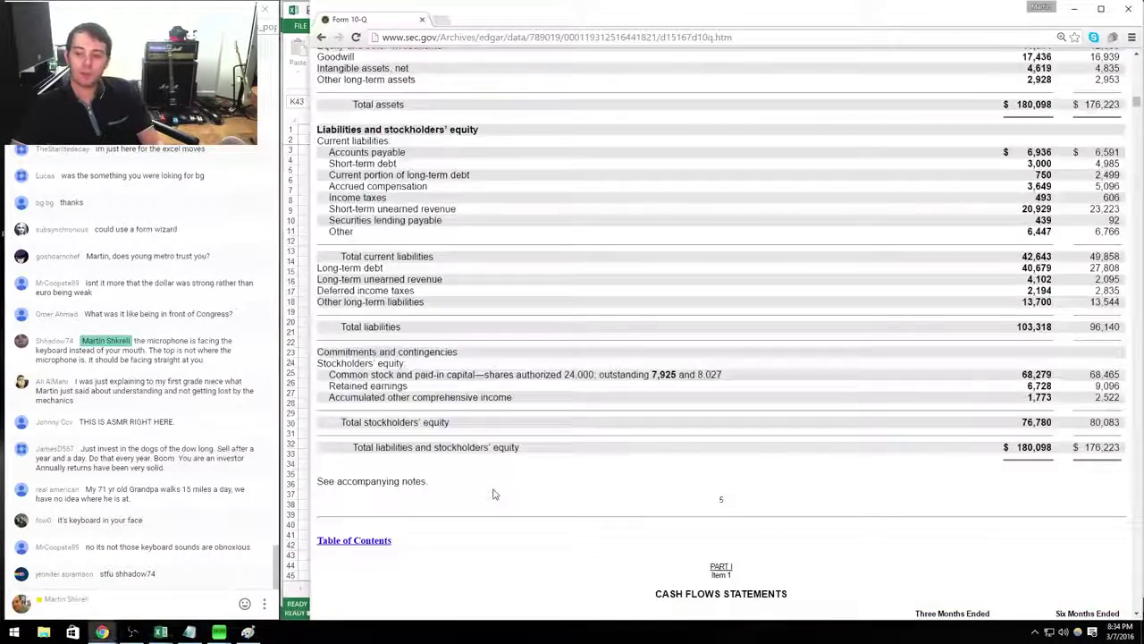
{"action": "key", "text": "alt+Tab"}
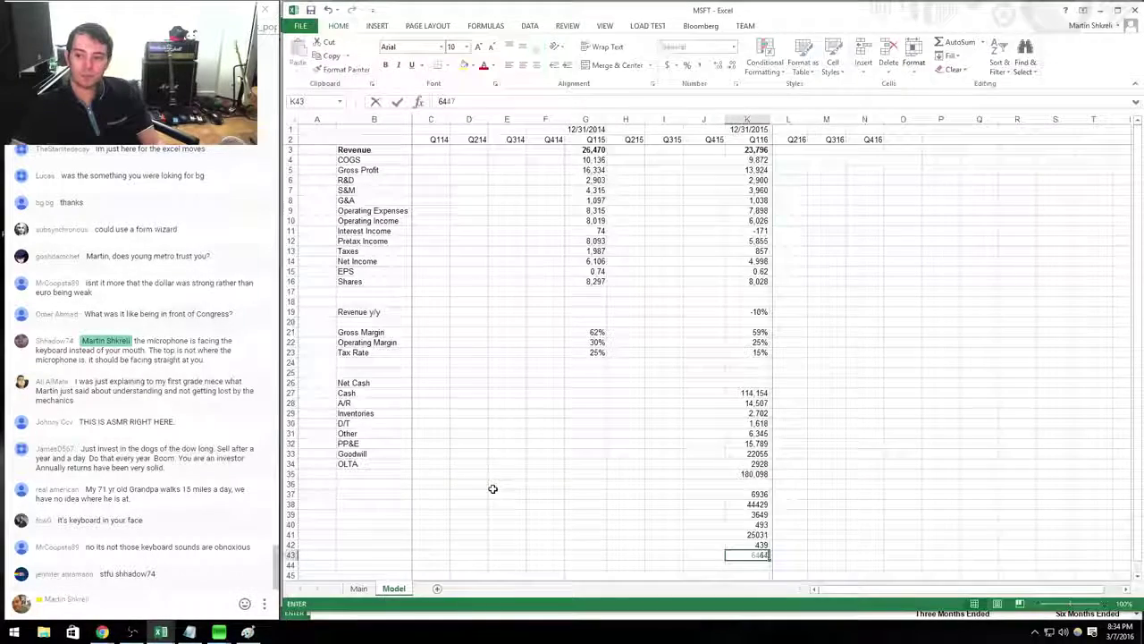
{"action": "key", "text": "alt+Tab"}
{"action": "key", "text": "alt+Tab"}
{"action": "key", "text": "alt+Tab"}
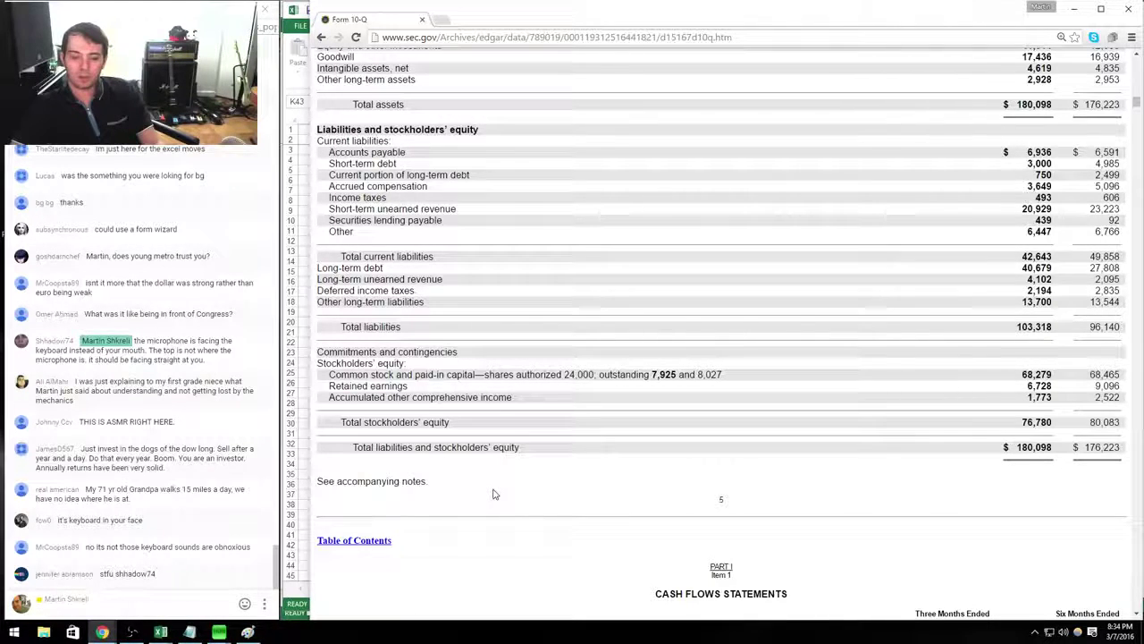
{"action": "key", "text": "alt+Tab"}
{"action": "key", "text": "Down"}
{"action": "key", "text": "Down"}
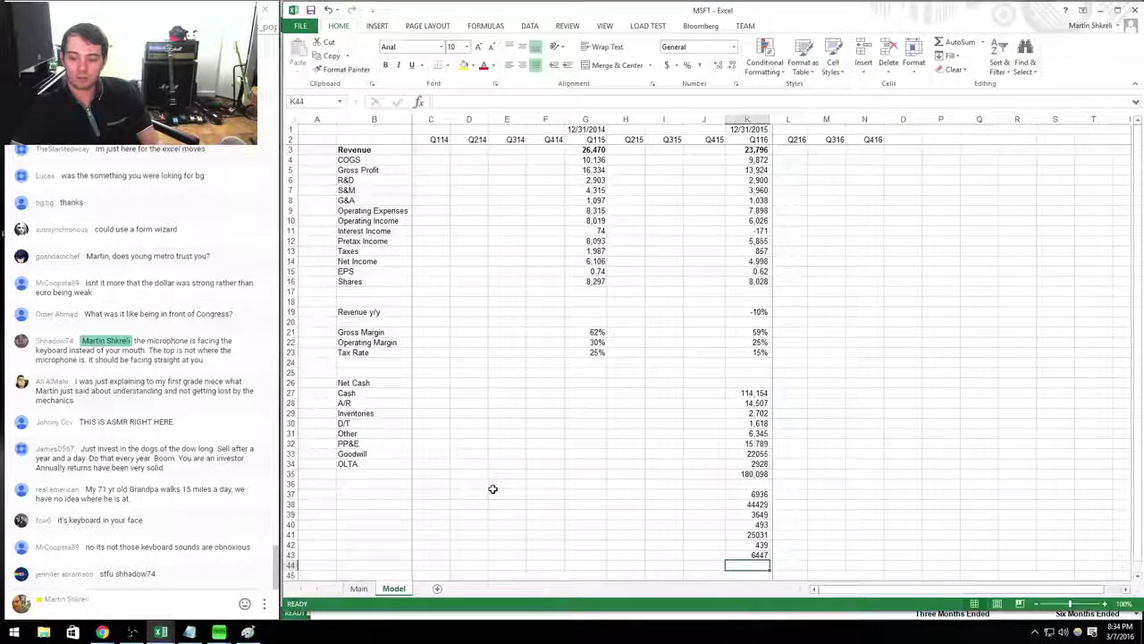
{"action": "key", "text": "alt+Tab"}
{"action": "key", "text": "alt+Tab"}
{"action": "key", "text": "Down"}
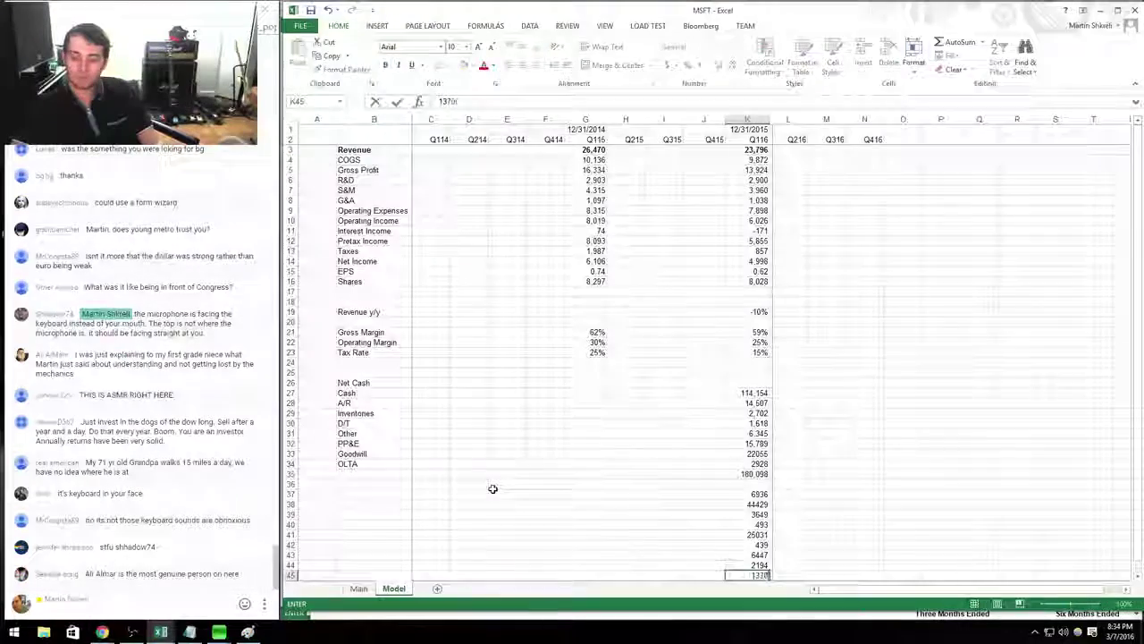
{"action": "key", "text": "alt+Tab"}
{"action": "key", "text": "alt+Tab"}
{"action": "key", "text": "Down"}
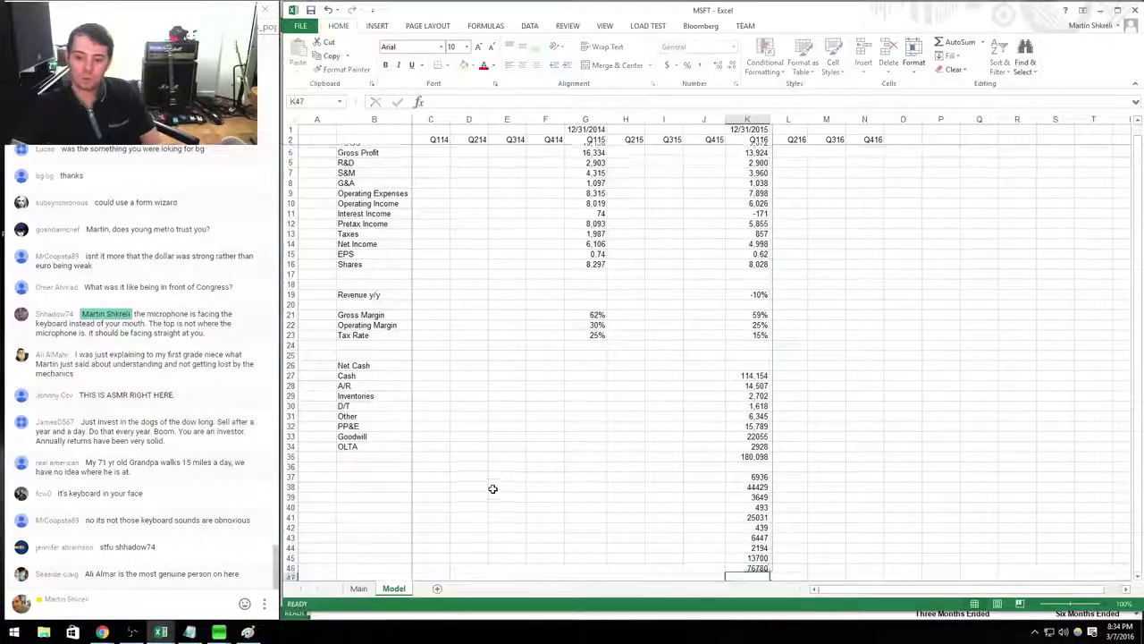
Total K37:K46 with =SUM in K47, giving 180,098.
{"action": "type", "text": "=su"}
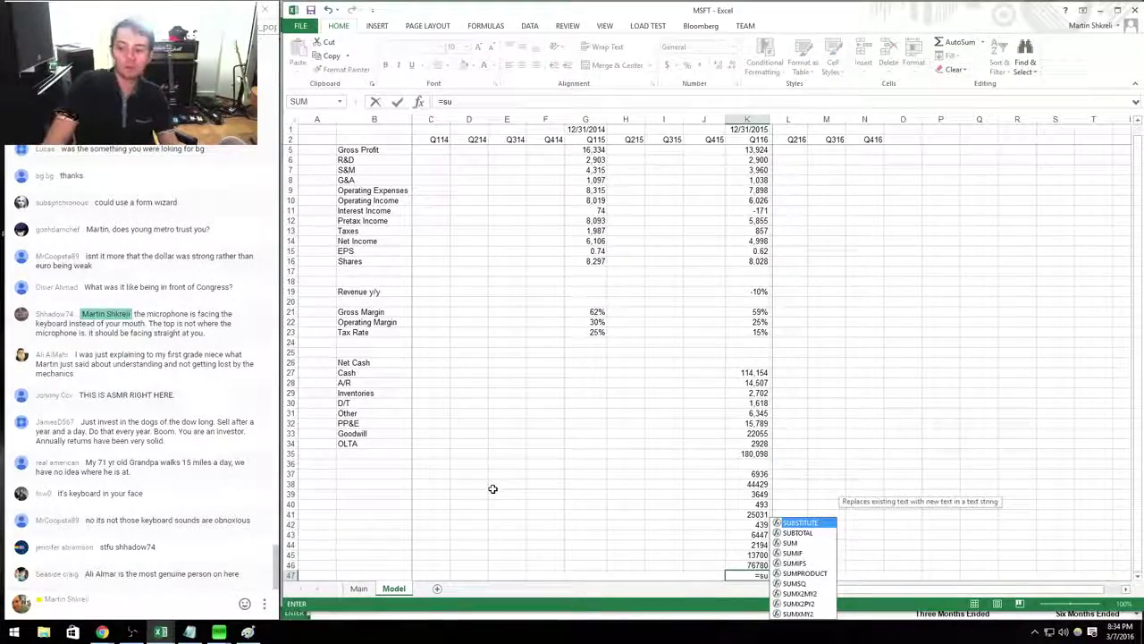
{"action": "type", "text": "m("}
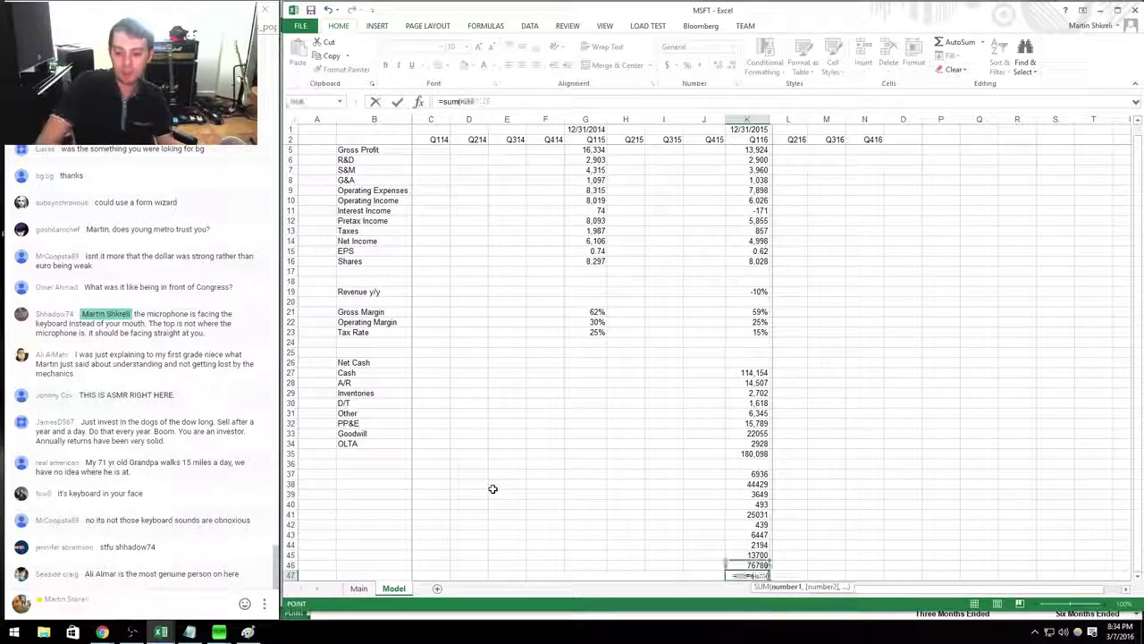
{"action": "key", "text": "shift+Up"}
{"action": "key", "text": "shift+Up"}
{"action": "key", "text": "shift+Up"}
{"action": "key", "text": "shift+Up"}
{"action": "key", "text": "shift+Up"}
{"action": "key", "text": "shift+Up"}
{"action": "key", "text": "shift+Up"}
{"action": "key", "text": "shift+Up"}
{"action": "key", "text": "shift+Up"}
{"action": "key", "text": "Return"}
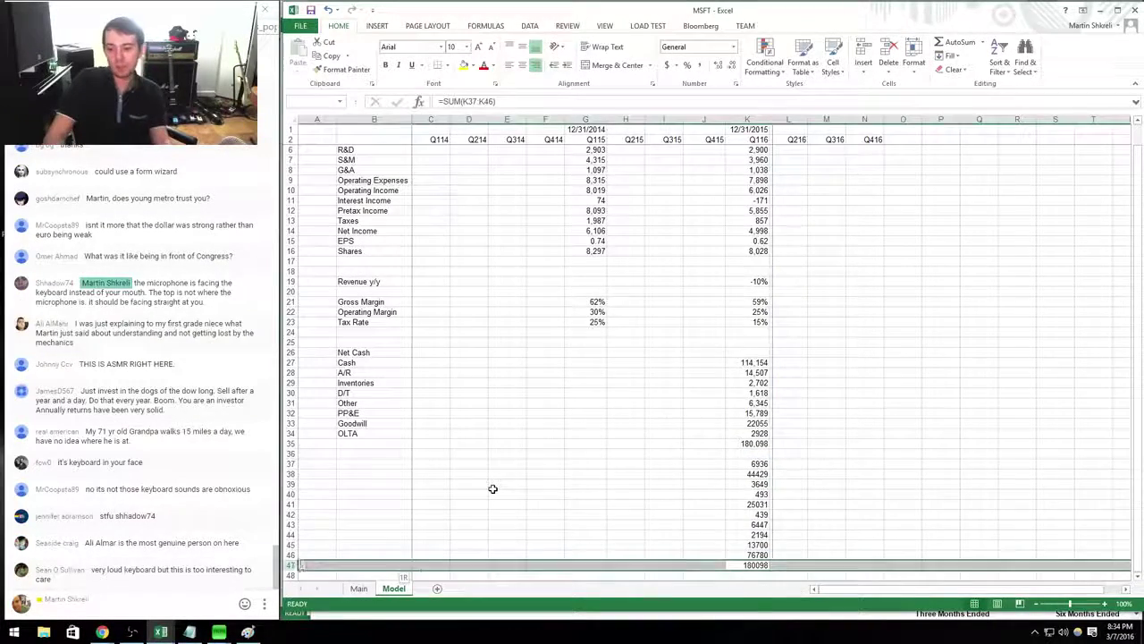
Format rows 37–47 as numbers with 0 decimals and a 1000 separator.
{"action": "key", "text": "shift+Up"}
{"action": "key", "text": "shift+Up"}
{"action": "key", "text": "shift+Up"}
{"action": "key", "text": "shift+Up"}
{"action": "key", "text": "shift+Up"}
{"action": "key", "text": "shift+Up"}
{"action": "key", "text": "shift+Up"}
{"action": "key", "text": "shift+Up"}
{"action": "key", "text": "shift+Up"}
{"action": "key", "text": "shift+Up"}
{"action": "key", "text": "ctrl+1"}
{"action": "type", "text": "0"}
{"action": "key", "text": "alt+u"}
{"action": "key", "text": "Return"}
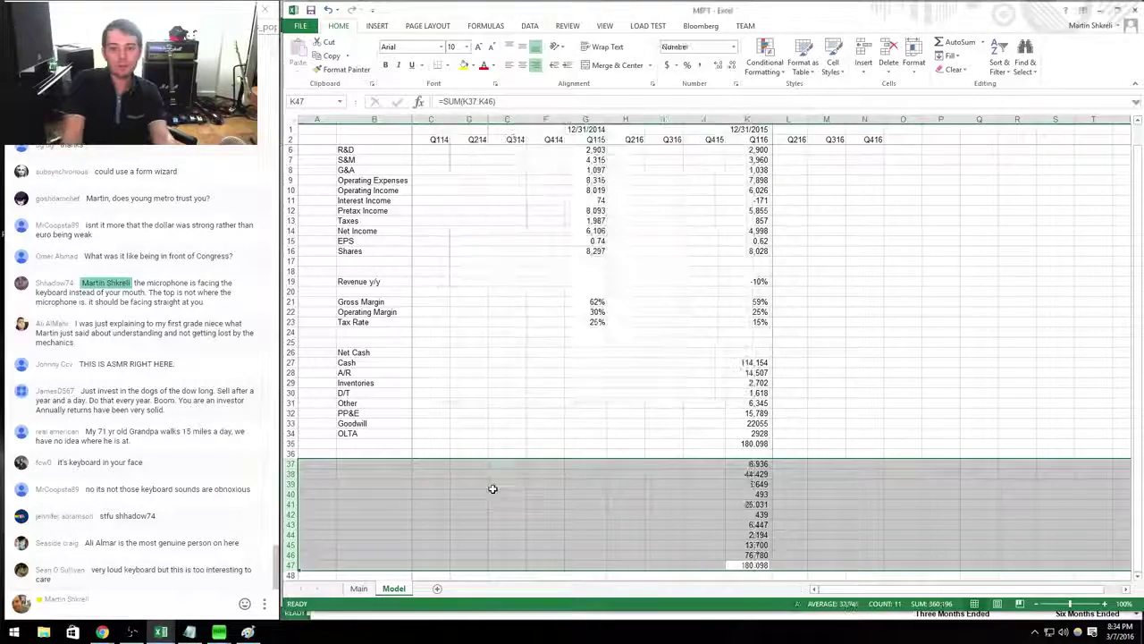
{"action": "key", "text": "Up"}
Label row 46 'Liabilities' and row 47 'S+L/E'.
{"action": "key", "text": "Left"}
{"action": "key", "text": "Left"}
{"action": "key", "text": "Left"}
{"action": "key", "text": "Left"}
{"action": "key", "text": "Left"}
{"action": "key", "text": "Left"}
{"action": "key", "text": "Left"}
{"action": "key", "text": "Left"}
{"action": "key", "text": "Left"}
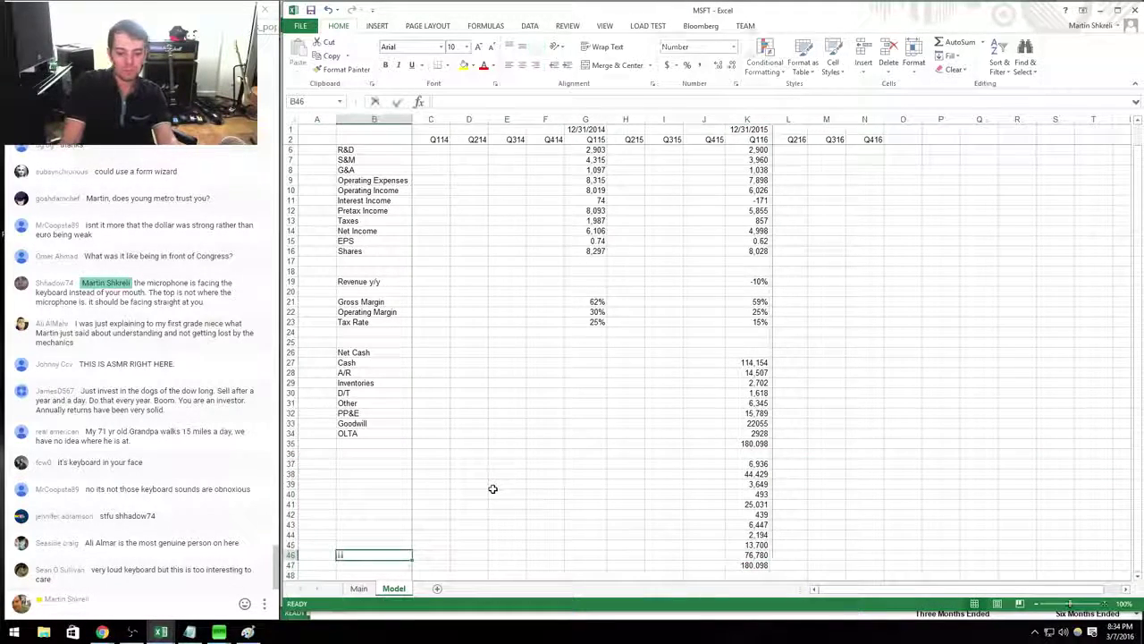
{"action": "type", "text": "Liabilities"}
{"action": "key", "text": "Return"}
{"action": "type", "text": "S+"}
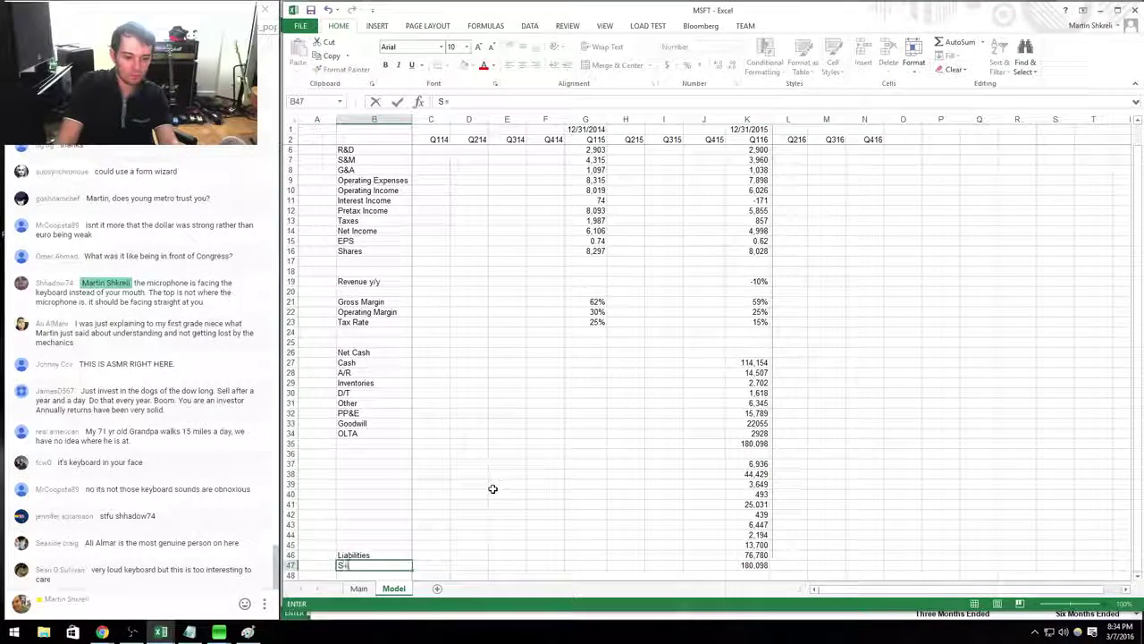
{"action": "key", "text": "Up"}
{"action": "key", "text": "Up"}
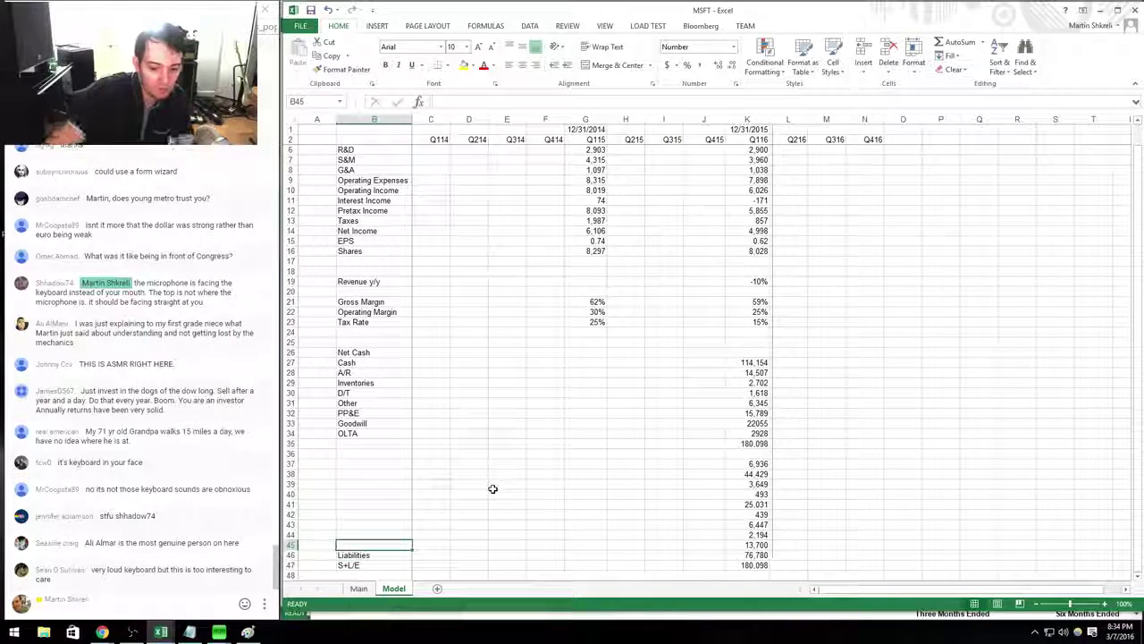
Label the liability rows 'D/T' and 'OSTL', checking their Q116 values against the 10-Q.
{"action": "key", "text": "alt+Tab"}
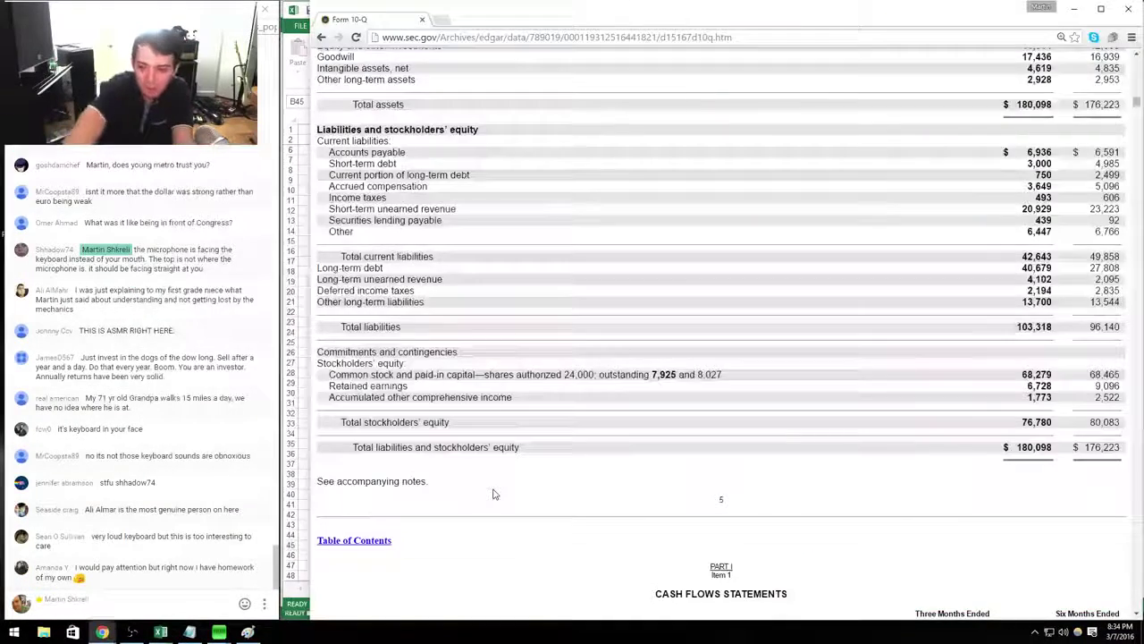
{"action": "key", "text": "alt+Tab"}
{"action": "key", "text": "Up"}
{"action": "key", "text": "Up"}
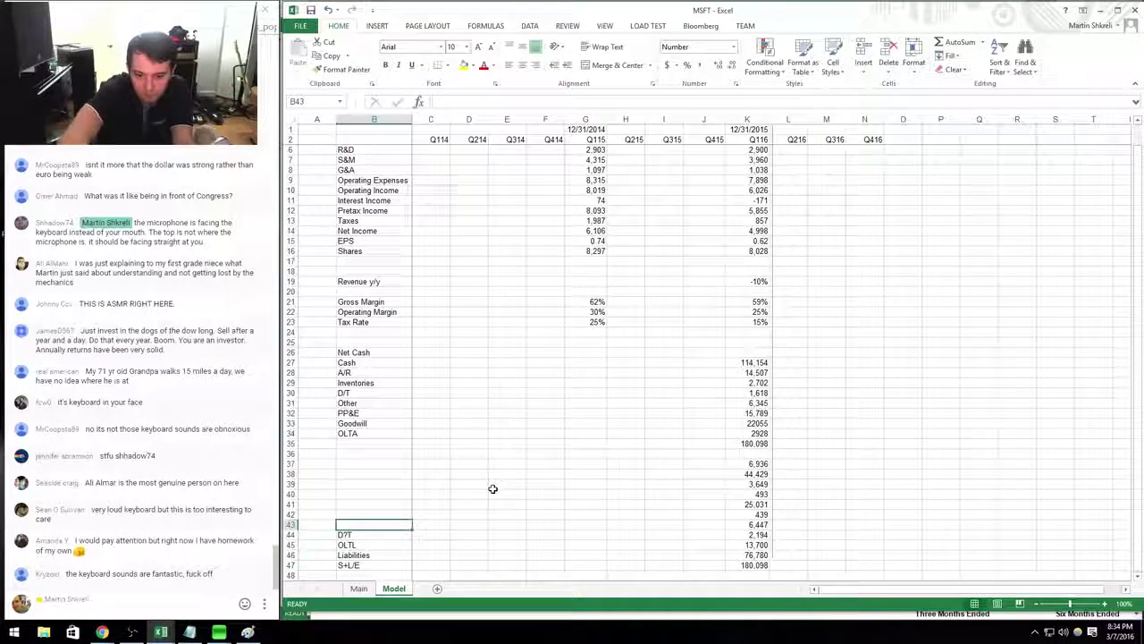
{"action": "key", "text": "Down"}
{"action": "type", "text": "D"}
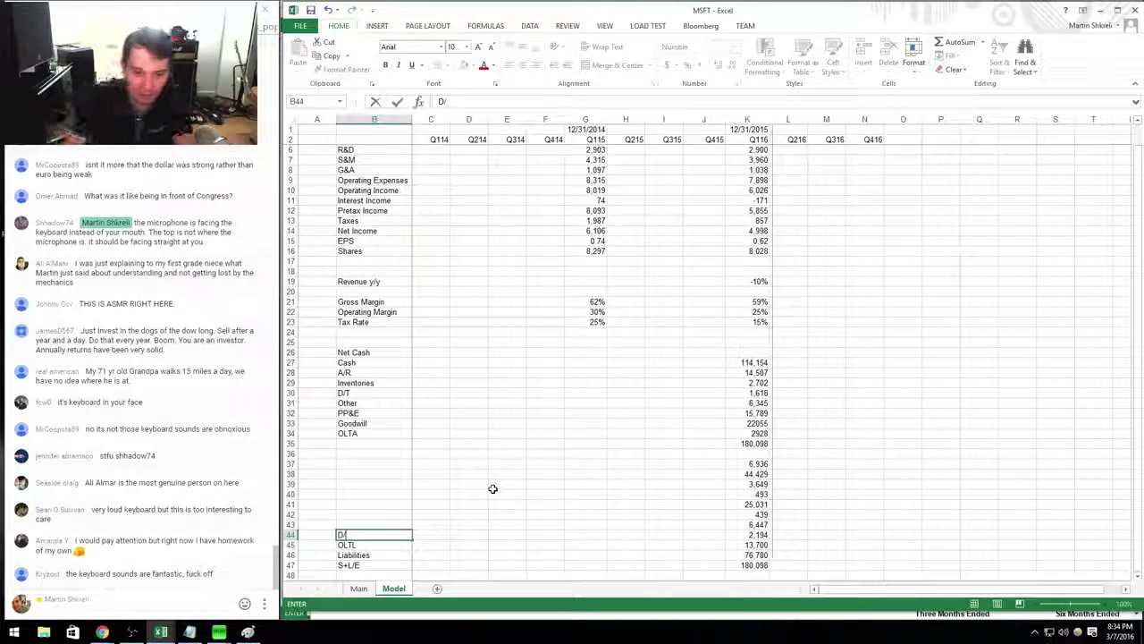
{"action": "type", "text": "/T"}
{"action": "key", "text": "Up"}
{"action": "key", "text": "ctrl+Right"}
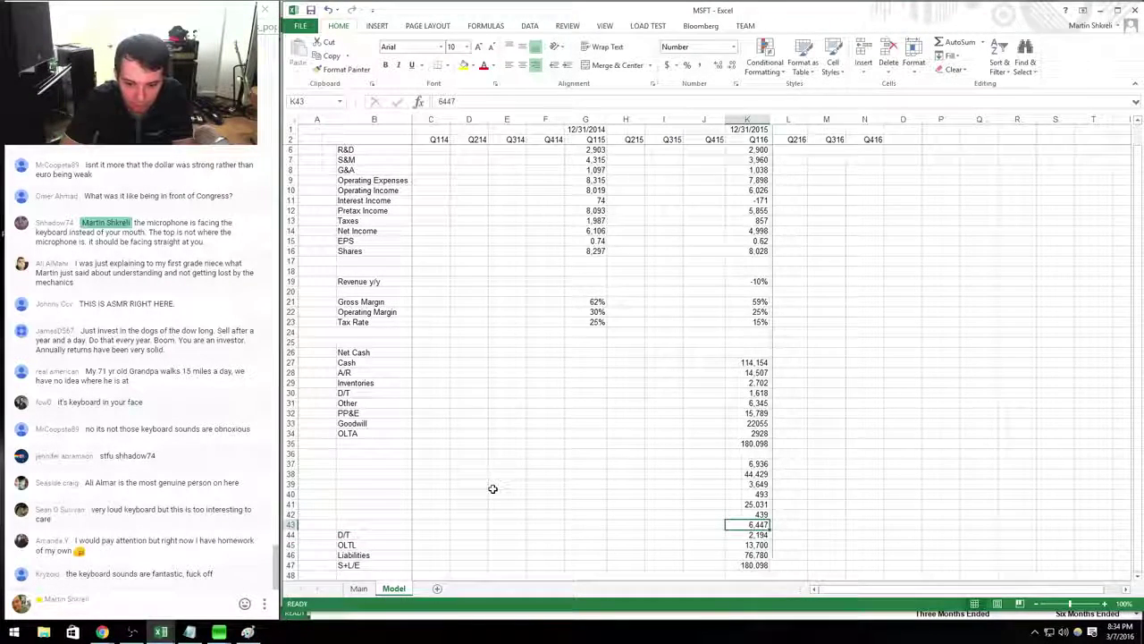
{"action": "key", "text": "Home"}
{"action": "key", "text": "alt+Tab"}
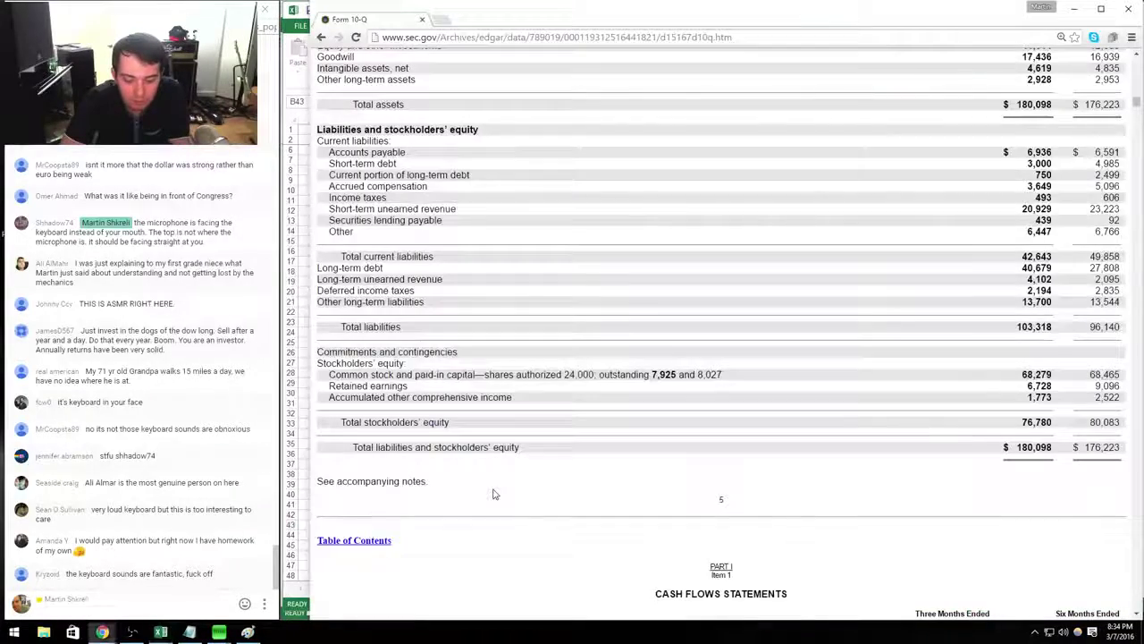
{"action": "key", "text": "alt+Tab"}
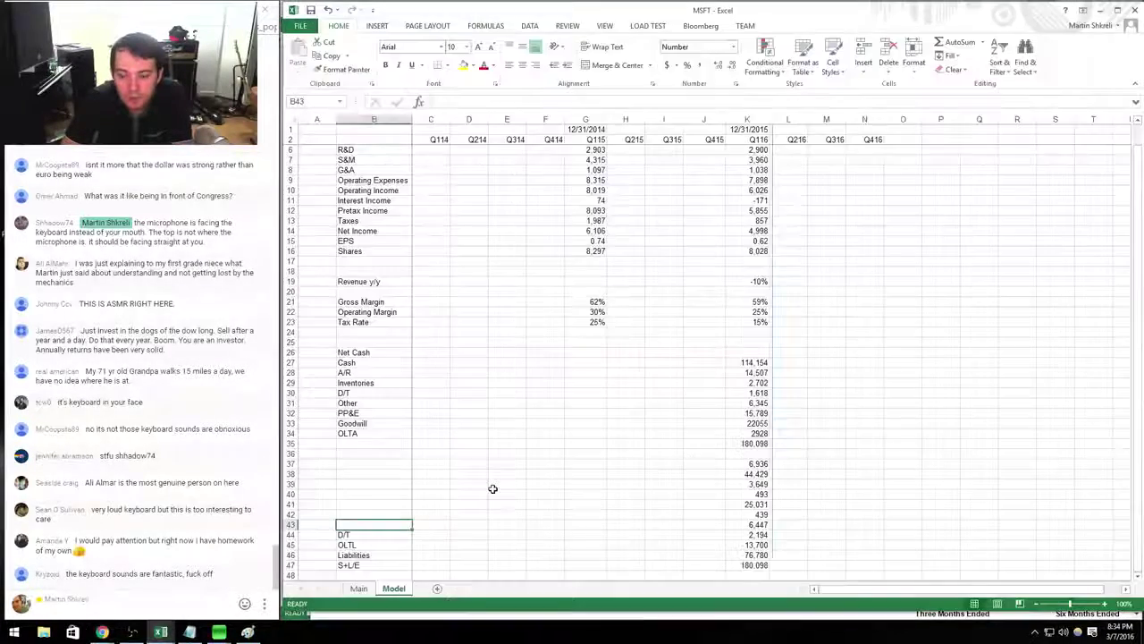
{"action": "key", "text": "ctrl+Right"}
{"action": "key", "text": "alt+Tab"}
{"action": "scroll", "coordinate": [492, 494], "scroll_direction": "up", "scroll_amount": 2}
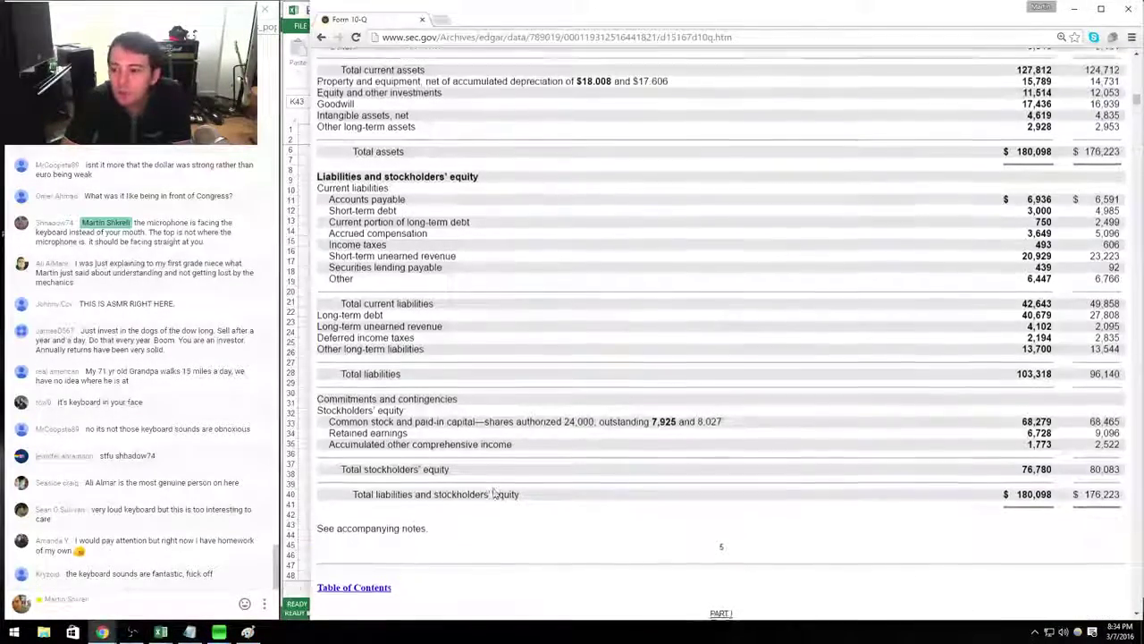
{"action": "key", "text": "alt+Tab"}
{"action": "key", "text": "Home"}
{"action": "key", "text": "Right"}
{"action": "type", "text": "OLTL"}
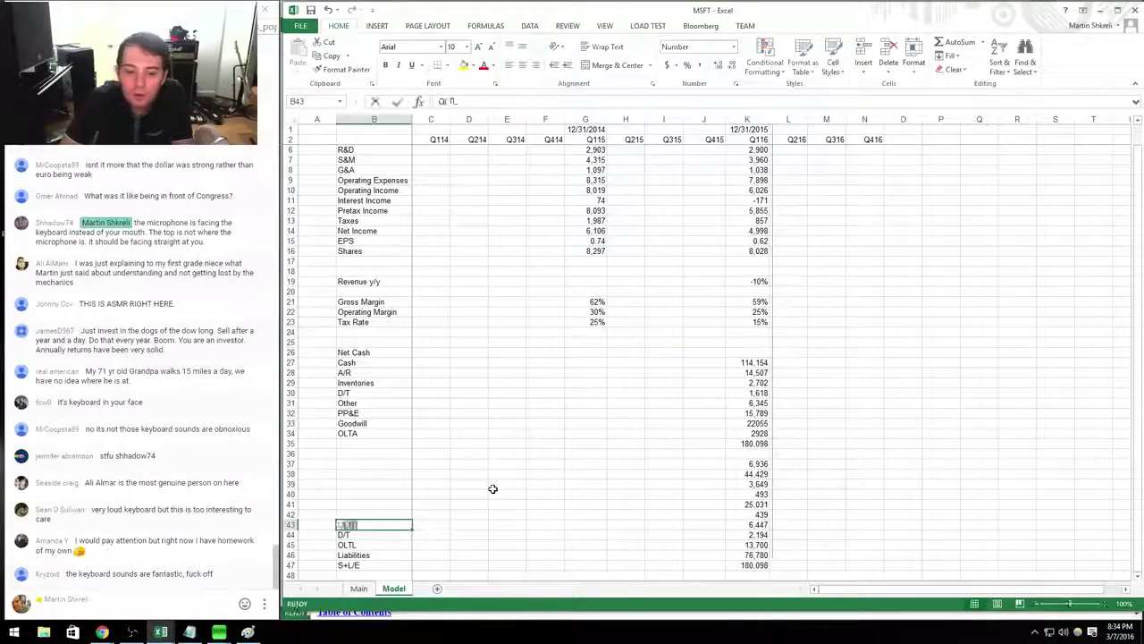
{"action": "key", "text": "BackSpace"}
{"action": "key", "text": "BackSpace"}
{"action": "key", "text": "BackSpace"}
{"action": "type", "text": "S"}
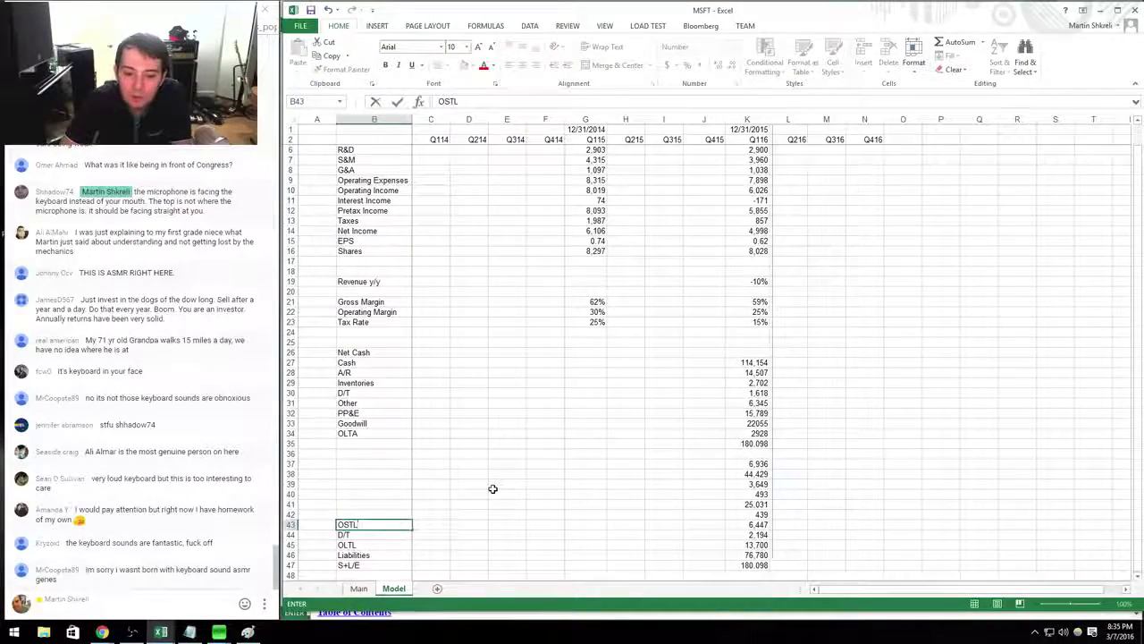
{"action": "key", "text": "Up"}
Label the remaining rows 'Securities Lending', 'Compensation', 'Debt' and 'A/P' from the 10-Q.
{"action": "key", "text": "ctrl+Right"}
{"action": "key", "text": "alt+Tab"}
{"action": "key", "text": "alt+Tab"}
{"action": "key", "text": "Home"}
{"action": "key", "text": "Right"}
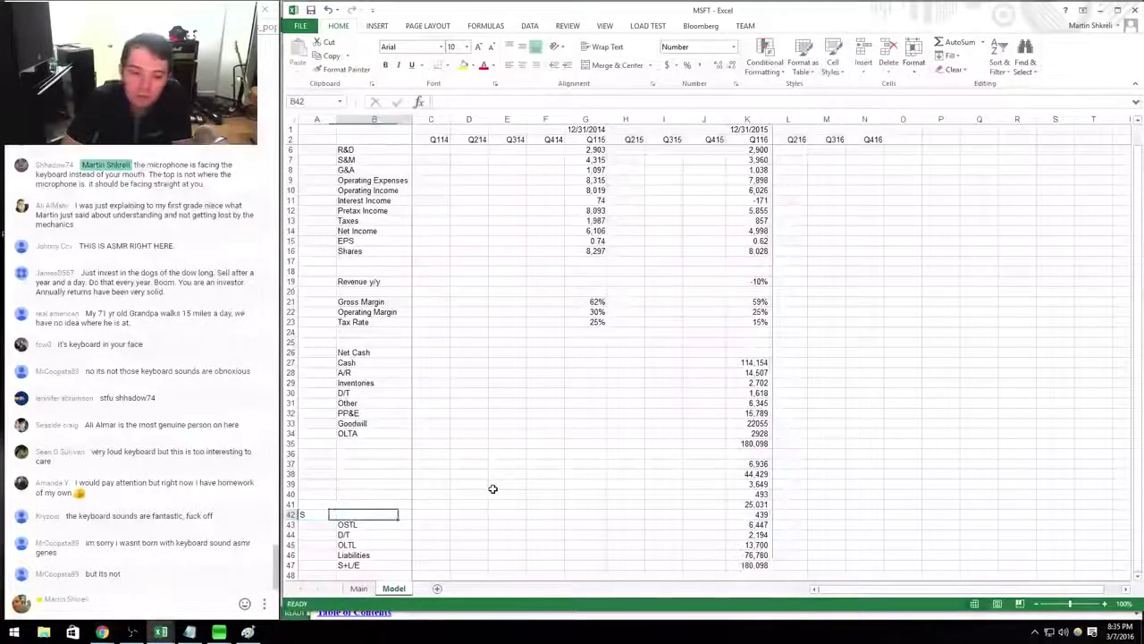
{"action": "type", "text": "SEcur"}
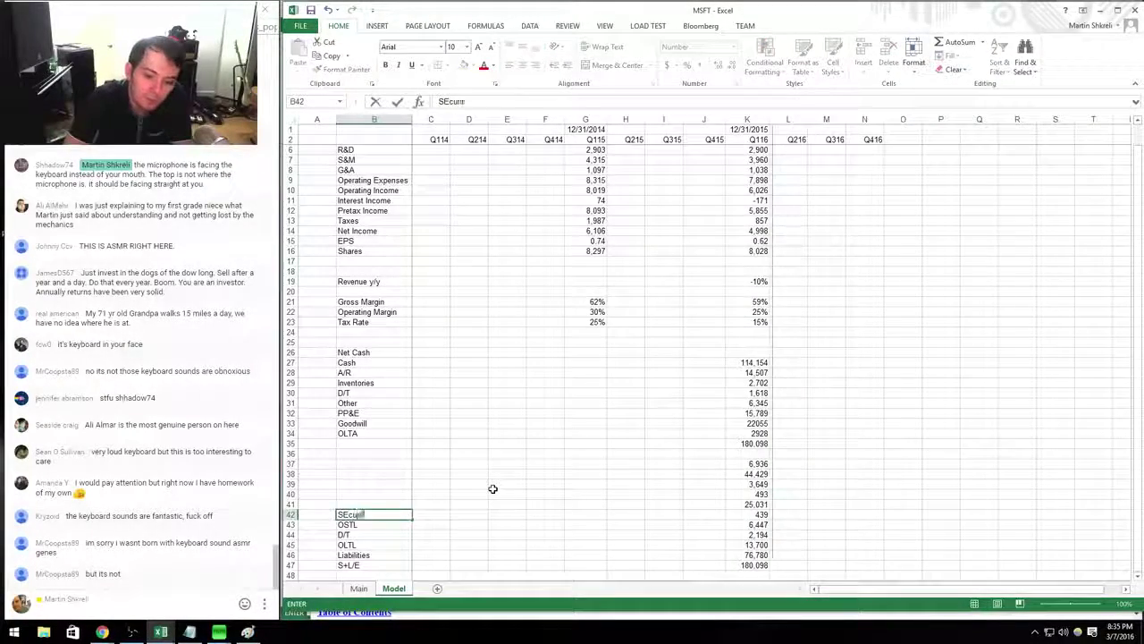
{"action": "type", "text": "ities Lending"}
{"action": "key", "text": "Up"}
{"action": "key", "text": "alt+Tab"}
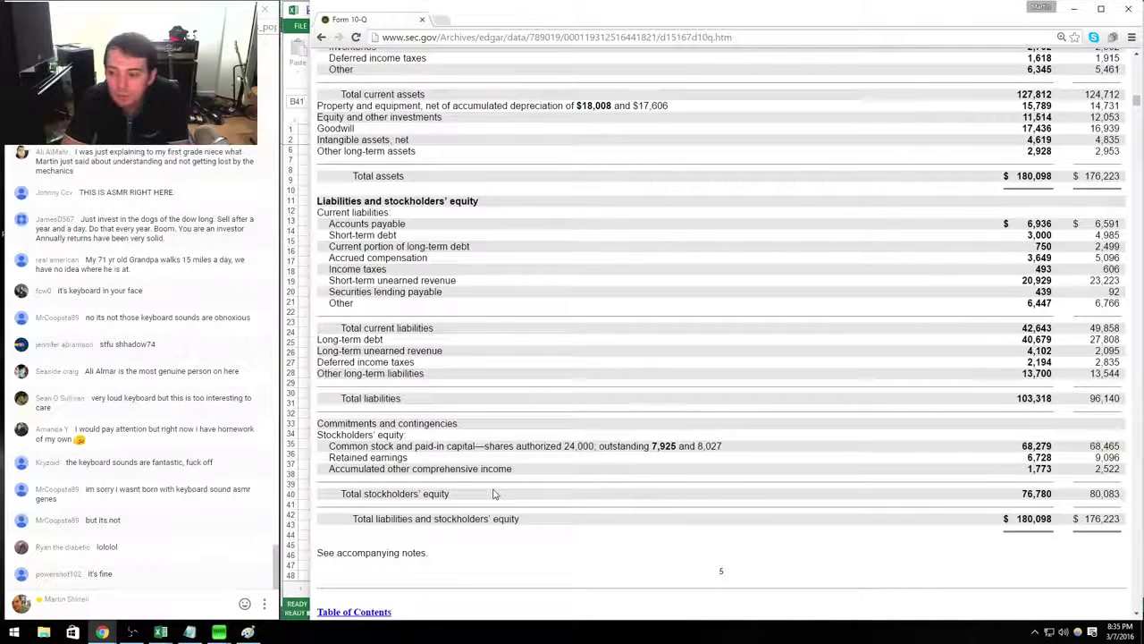
{"action": "key", "text": "alt+Tab"}
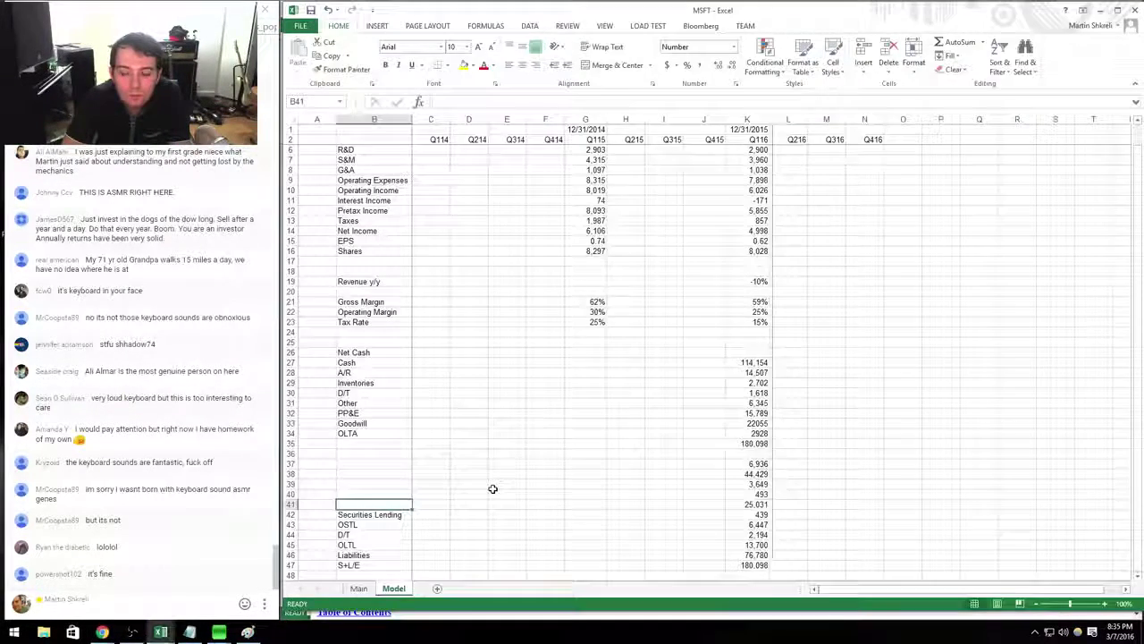
{"action": "key", "text": "alt+Tab"}
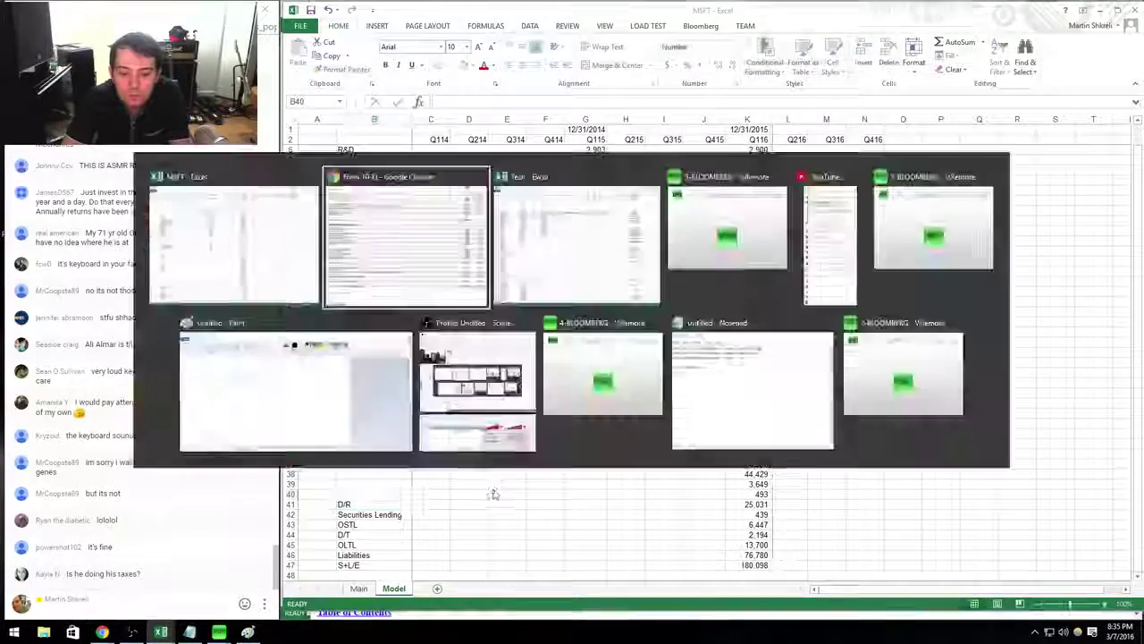
{"action": "key", "text": "alt+Tab"}
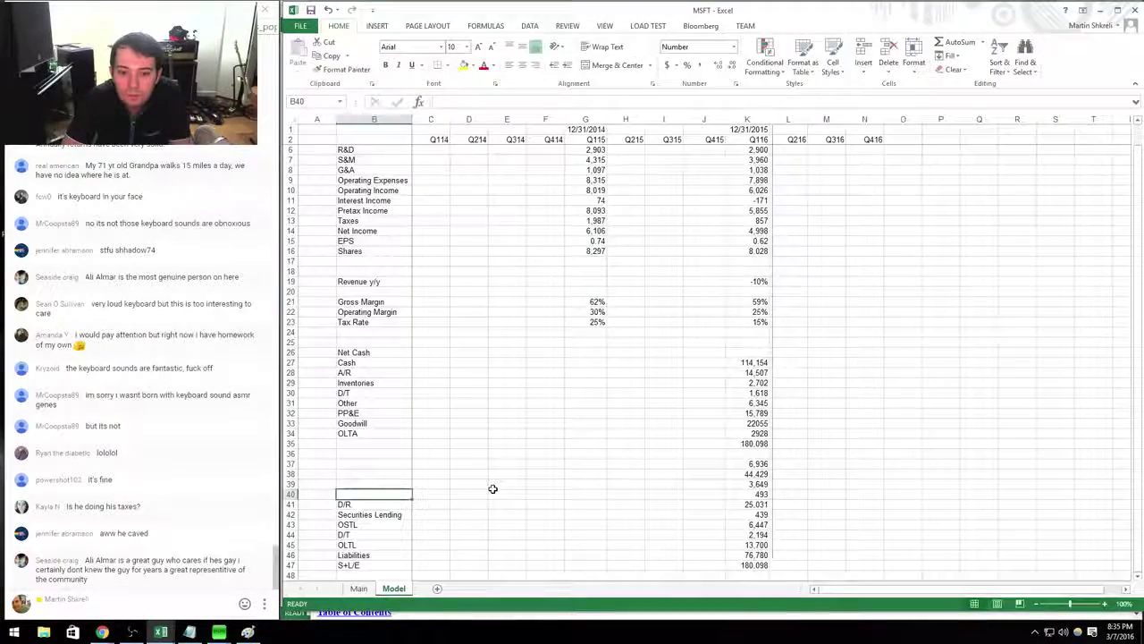
{"action": "type", "text": "Compensation"}
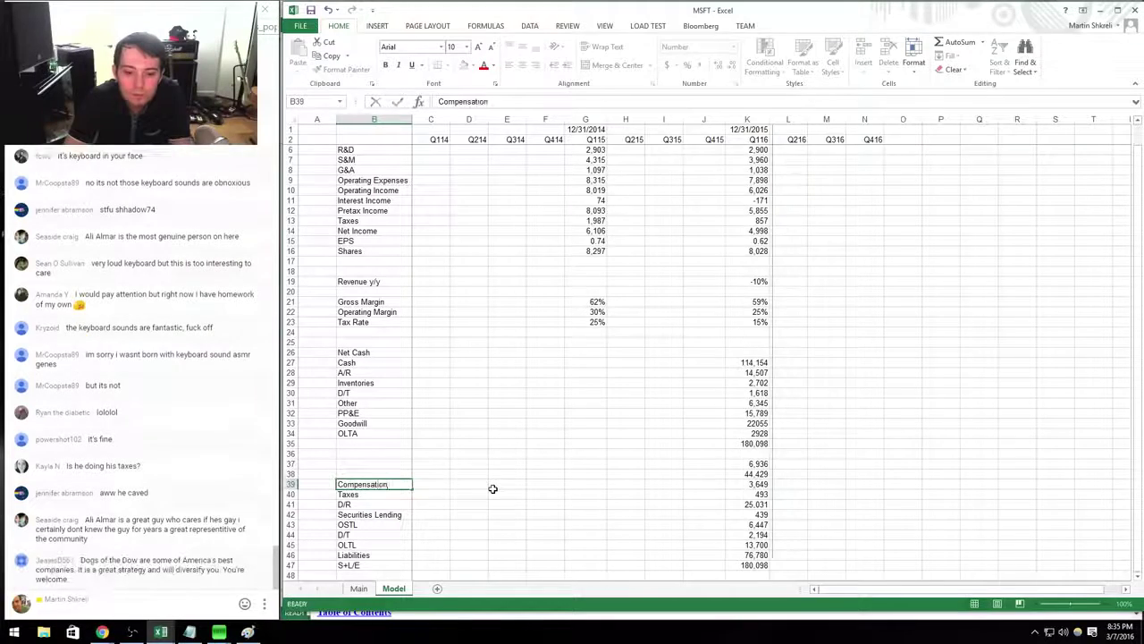
{"action": "key", "text": "Up"}
{"action": "type", "text": "Debt"}
{"action": "key", "text": "Up"}
{"action": "type", "text": "A/P"}
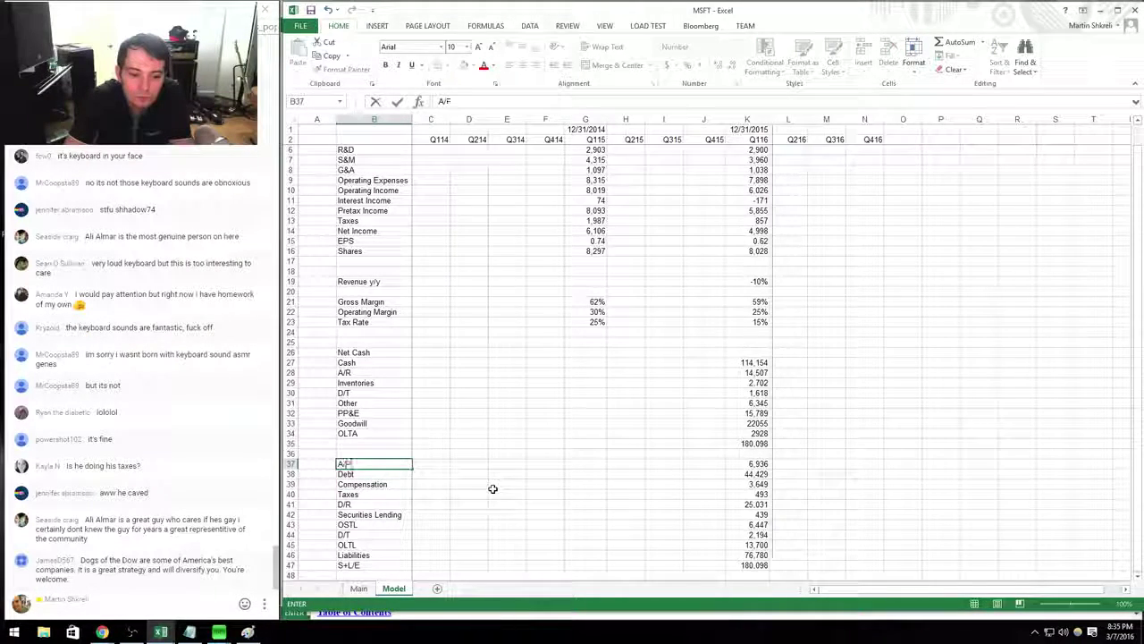
{"action": "key", "text": "Right"}
{"action": "key", "text": "Right"}
{"action": "key", "text": "Right"}
Set Q116 Net Cash in K26 to =K27-K38 (69,725) and make it bold.
{"action": "key", "text": "Up"}
{"action": "key", "text": "Up"}
{"action": "key", "text": "Up"}
{"action": "key", "text": "Up"}
{"action": "key", "text": "Up"}
{"action": "key", "text": "Up"}
{"action": "key", "text": "Up"}
{"action": "key", "text": "Up"}
{"action": "key", "text": "Up"}
{"action": "key", "text": "Up"}
{"action": "key", "text": "Up"}
{"action": "key", "text": "Right"}
{"action": "key", "text": "Right"}
{"action": "key", "text": "Right"}
{"action": "key", "text": "Right"}
{"action": "key", "text": "Right"}
{"action": "key", "text": "Right"}
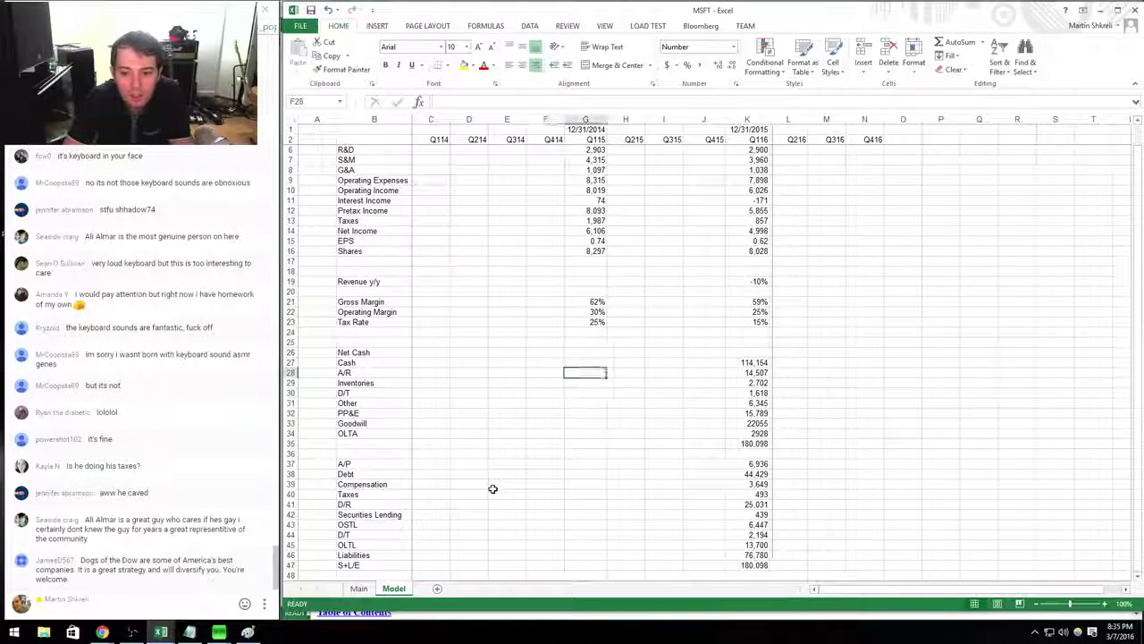
{"action": "type", "text": "="}
{"action": "key", "text": "Down"}
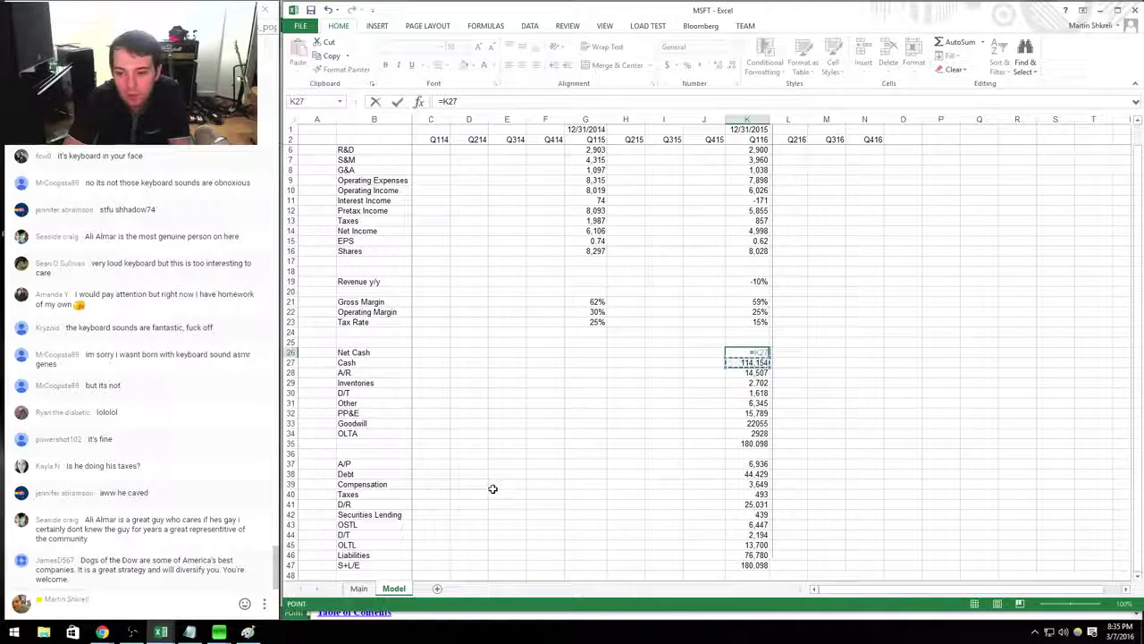
{"action": "key", "text": "Down"}
{"action": "key", "text": "Down"}
{"action": "key", "text": "Down"}
{"action": "key", "text": "Down"}
{"action": "key", "text": "Down"}
{"action": "key", "text": "Down"}
{"action": "key", "text": "Down"}
{"action": "key", "text": "Down"}
{"action": "key", "text": "Down"}
{"action": "key", "text": "Down"}
{"action": "key", "text": "Down"}
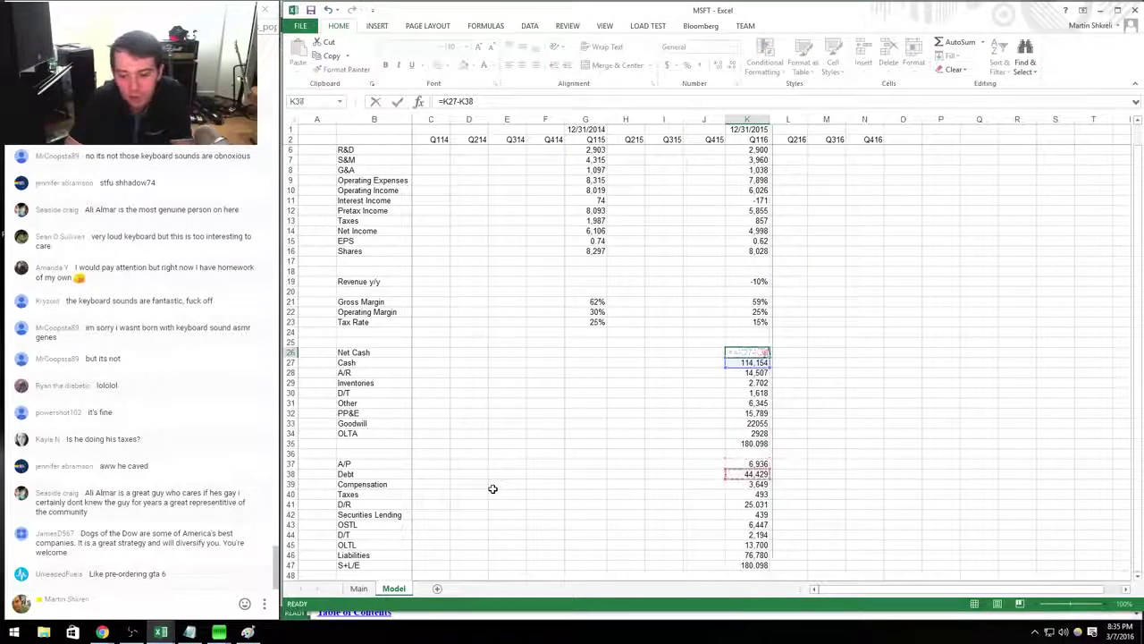
{"action": "key", "text": "Return"}
{"action": "key", "text": "ctrl+b"}
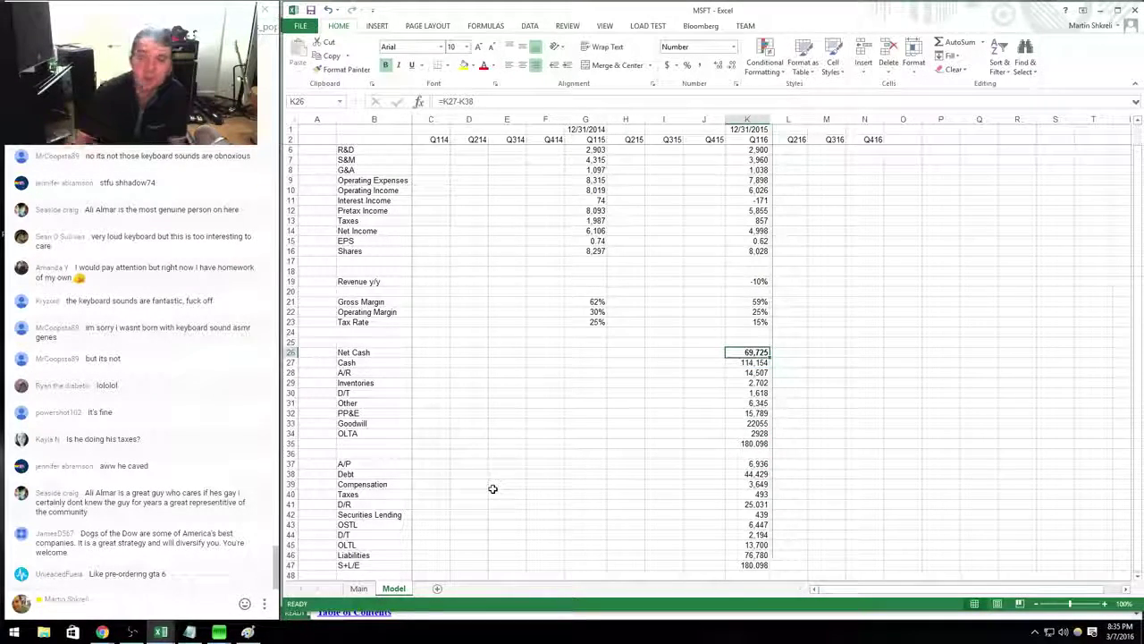
{"action": "scroll", "coordinate": [653, 412], "scroll_direction": "up", "scroll_amount": 1}
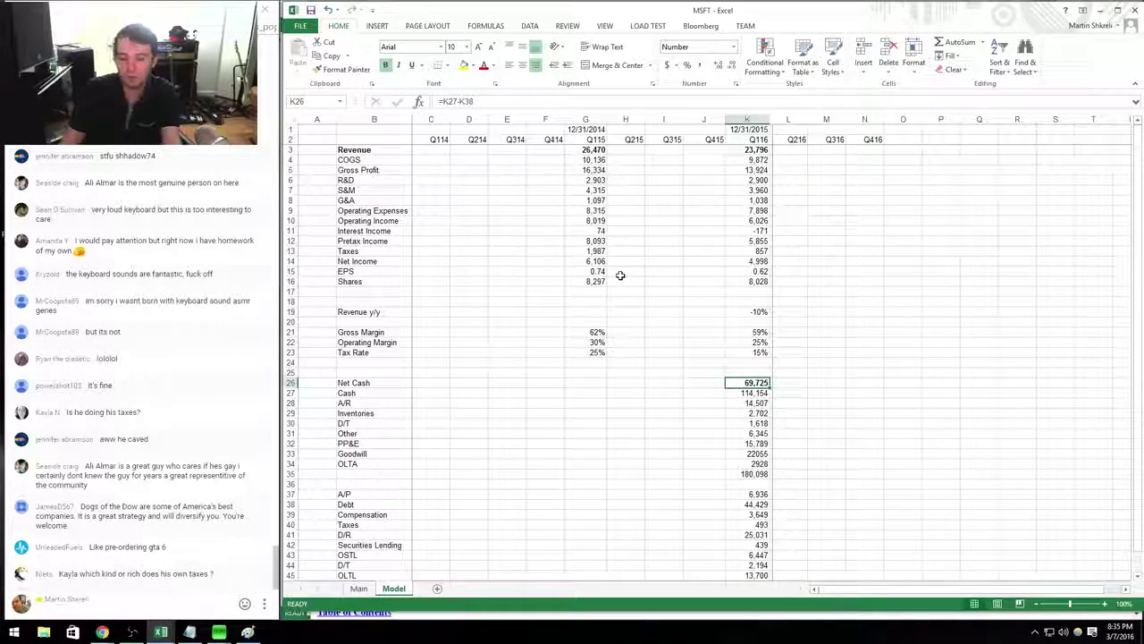
Open d83804d10q.htm from the 10-Q filing documents on EDGAR, view its income statement, then return to Excel.
{"action": "key", "text": "alt+Tab"}
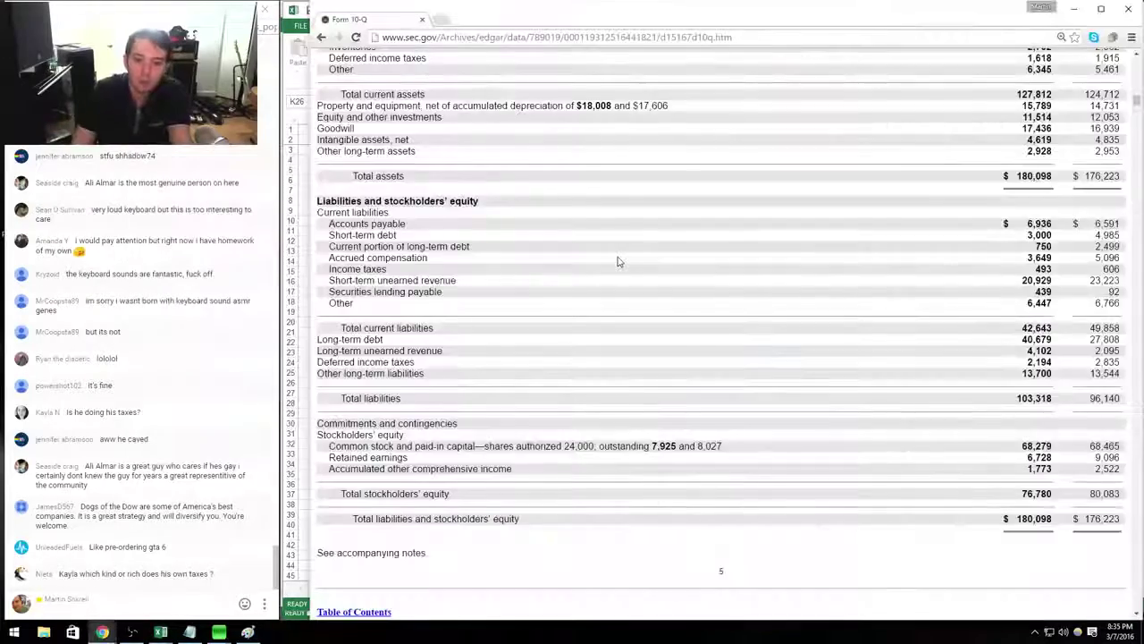
{"action": "key", "text": "alt+Left"}
{"action": "key", "text": "alt+Left"}
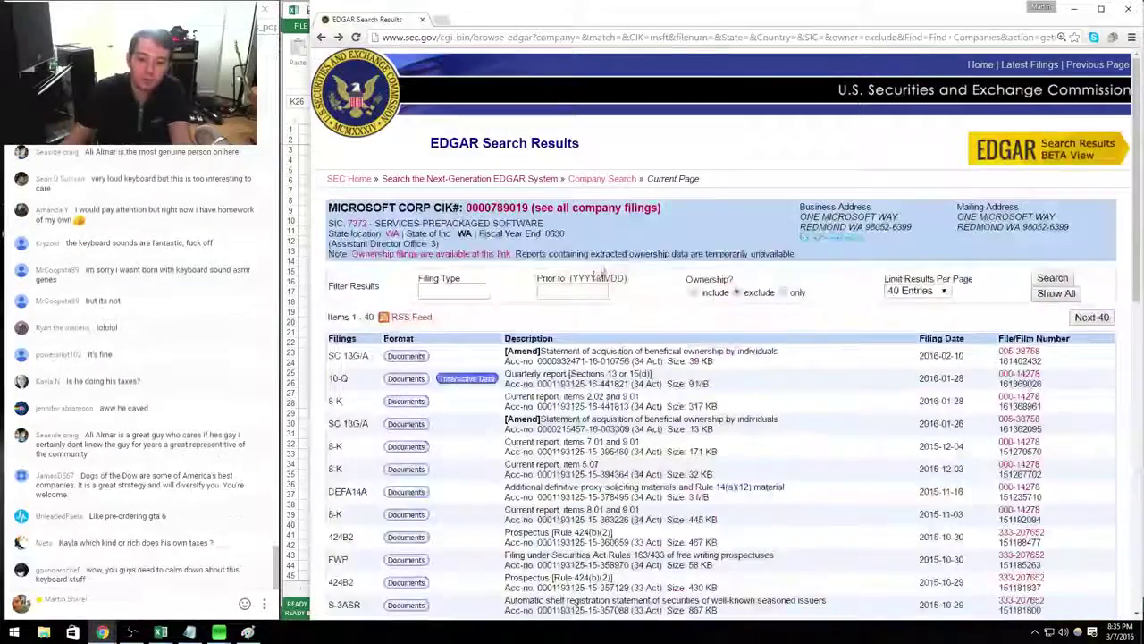
{"action": "scroll", "coordinate": [397, 349], "scroll_direction": "down", "scroll_amount": 3}
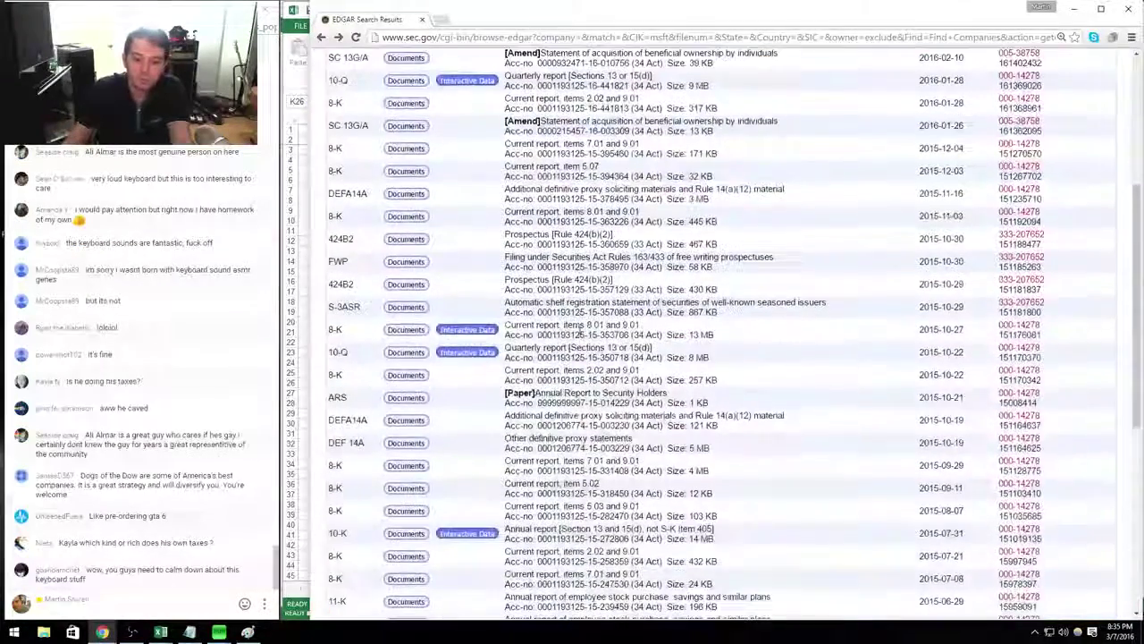
{"action": "left_click", "coordinate": [408, 355]}
{"action": "left_click", "coordinate": [725, 367]}
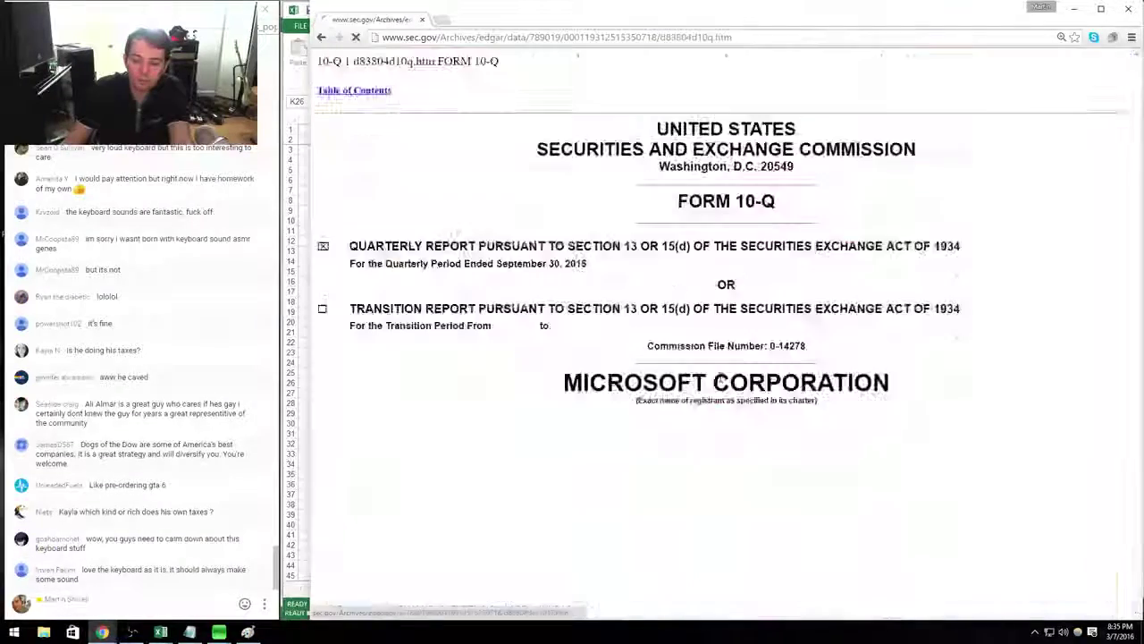
{"action": "scroll", "coordinate": [723, 380], "scroll_direction": "down", "scroll_amount": 15}
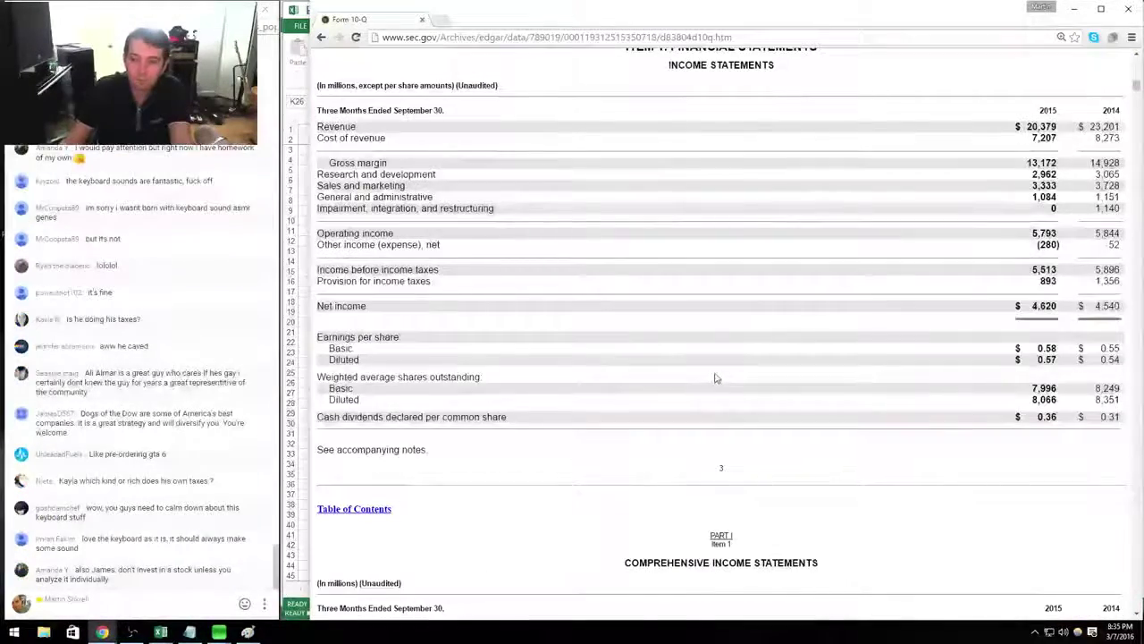
{"action": "scroll", "coordinate": [674, 401], "scroll_direction": "up", "scroll_amount": 2}
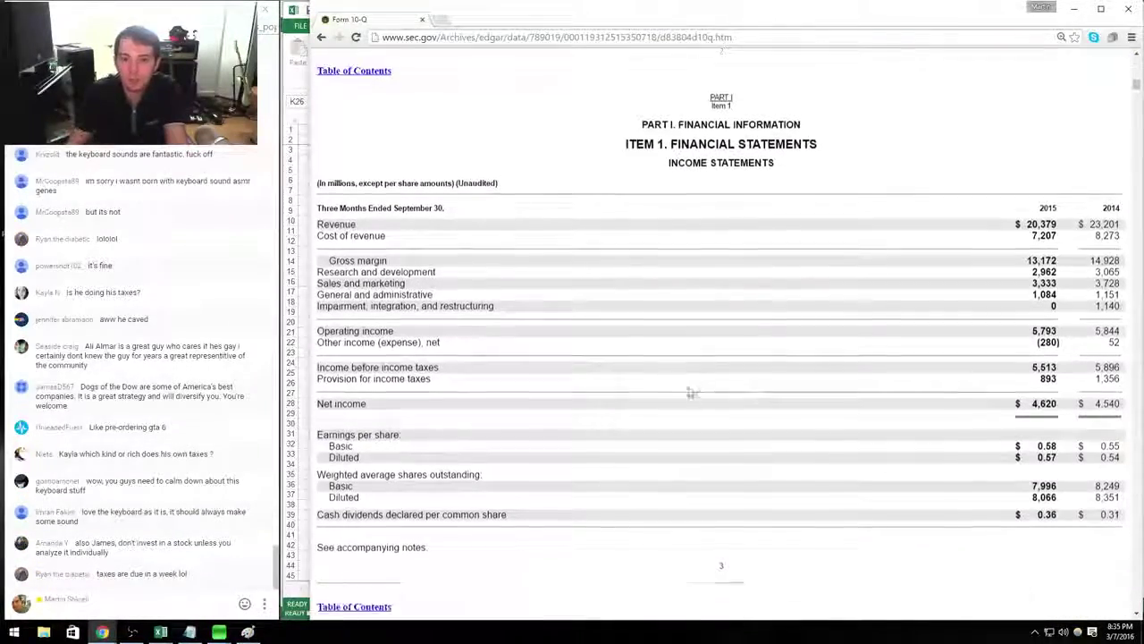
{"action": "scroll", "coordinate": [689, 391], "scroll_direction": "down", "scroll_amount": 1}
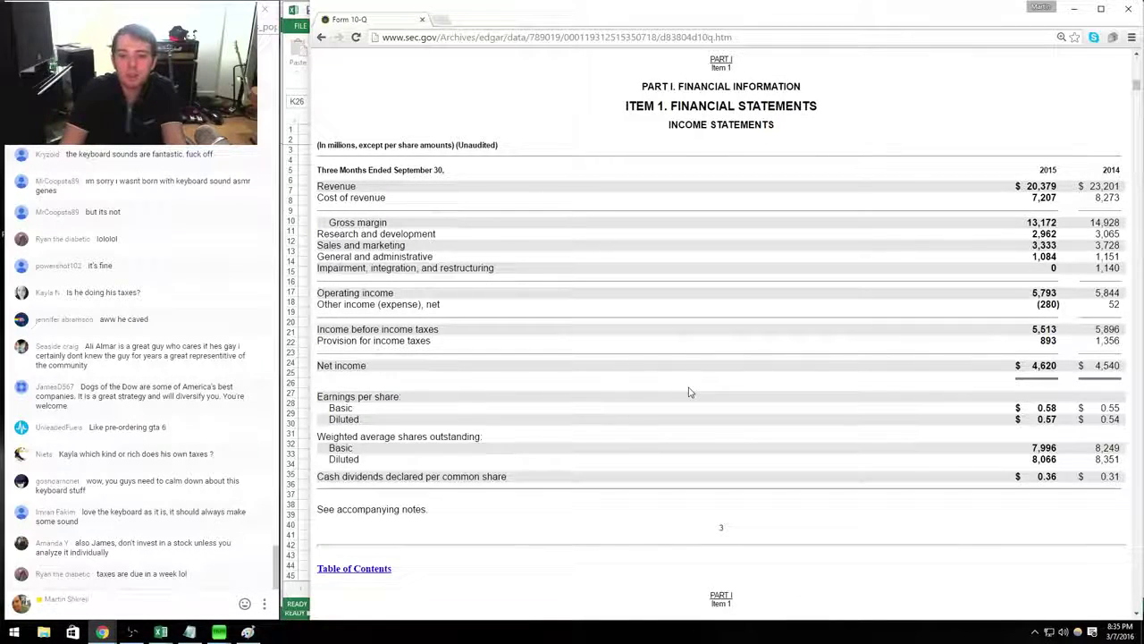
{"action": "key", "text": "alt+Tab"}
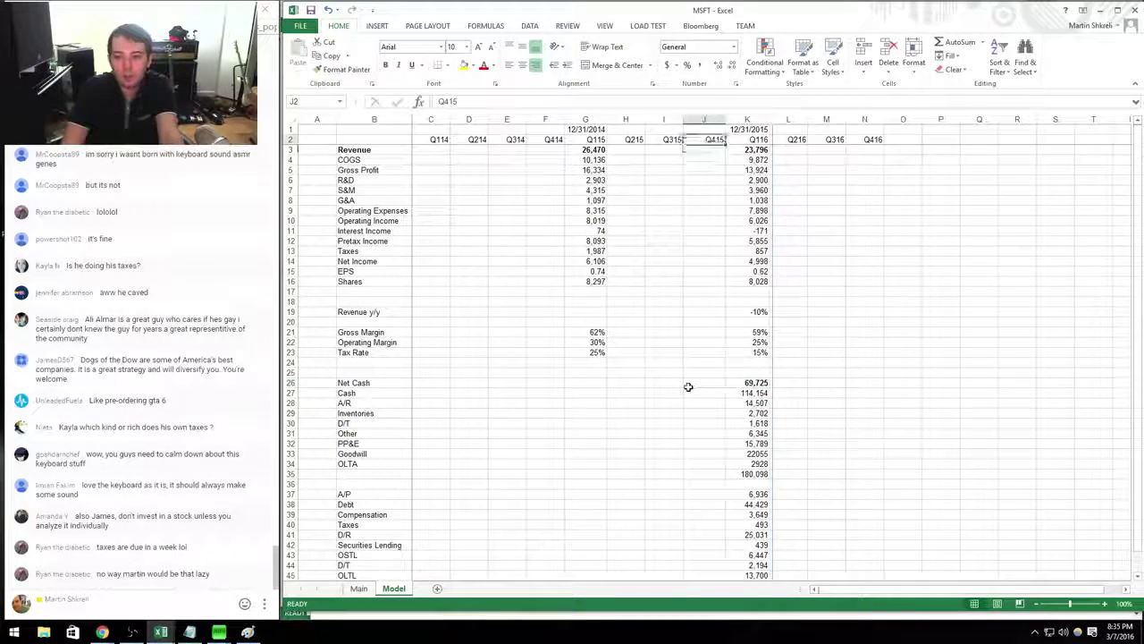
Move the column K figures (K3:K45) one column right into the Q216 column L.
{"action": "key", "text": "Right"}
{"action": "key", "text": "Down"}
{"action": "key", "text": "Down"}
{"action": "key", "text": "shift+Down"}
{"action": "key", "text": "shift+Down"}
{"action": "key", "text": "shift+Down"}
{"action": "key", "text": "shift+Down"}
{"action": "key", "text": "shift+Down"}
{"action": "key", "text": "shift+Down"}
{"action": "key", "text": "shift+Down"}
{"action": "key", "text": "shift+Down"}
{"action": "key", "text": "shift+Down"}
{"action": "key", "text": "shift+Down"}
{"action": "key", "text": "shift+Down"}
{"action": "key", "text": "shift+Down"}
{"action": "key", "text": "shift+Down"}
{"action": "key", "text": "shift+Down"}
{"action": "key", "text": "shift+Down"}
{"action": "key", "text": "shift+Down"}
{"action": "key", "text": "shift+Down"}
{"action": "key", "text": "shift+Down"}
{"action": "key", "text": "shift+Down"}
{"action": "key", "text": "shift+Down"}
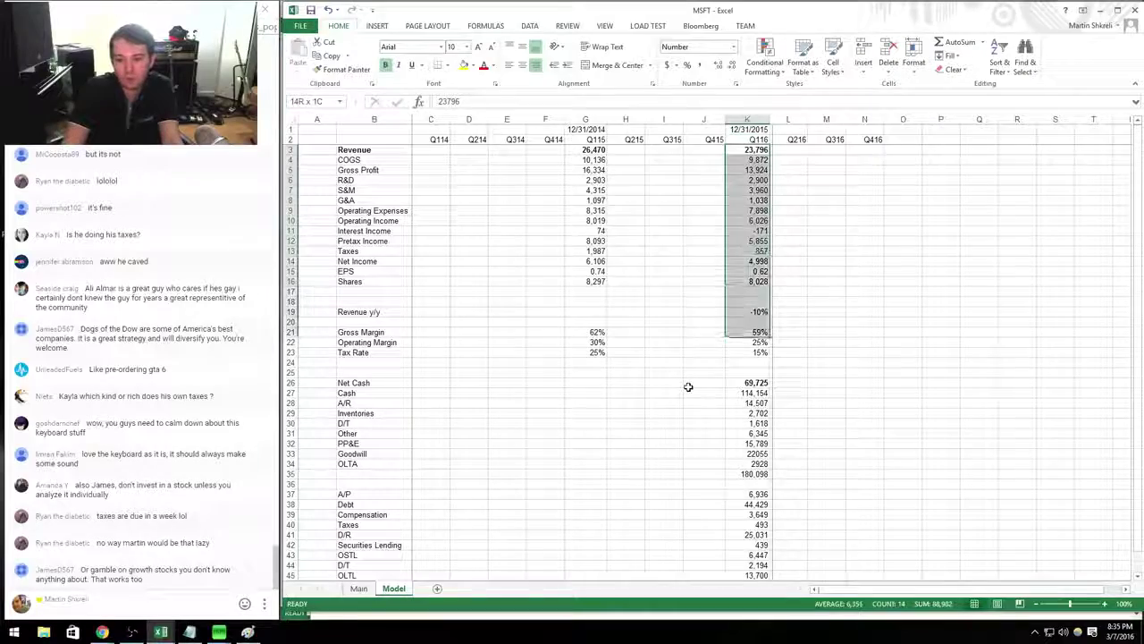
{"action": "key", "text": "ctrl+shift+Down"}
{"action": "key", "text": "ctrl+shift+Down"}
{"action": "key", "text": "ctrl+x"}
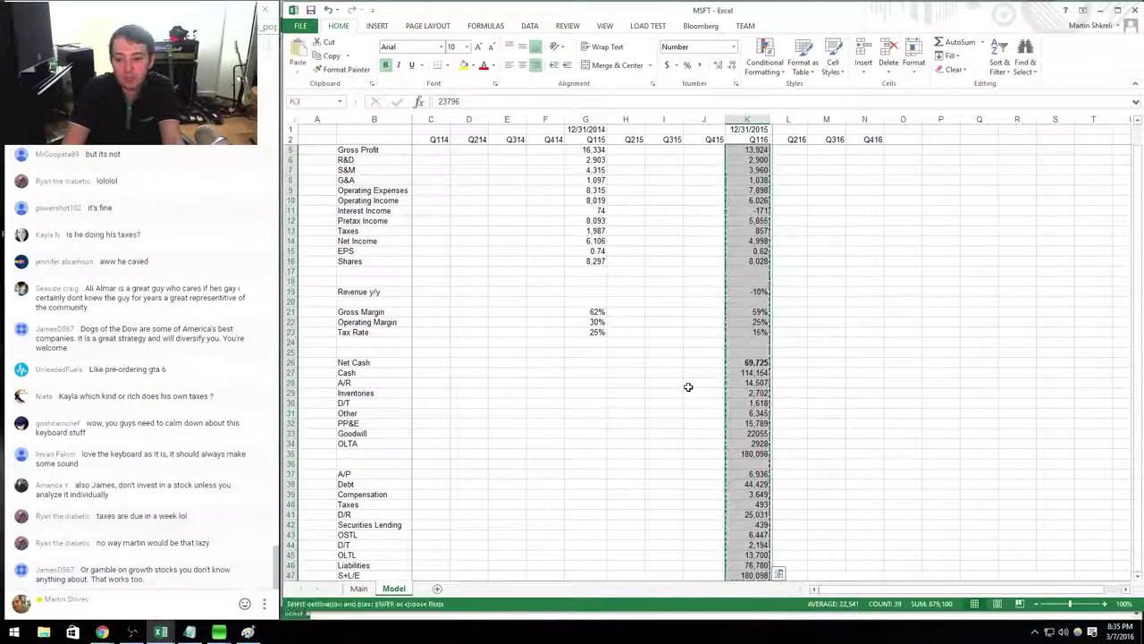
{"action": "key", "text": "Right"}
{"action": "key", "text": "ctrl+v"}
Move the Q115 figures from column G (G3:G23) into the Q215 column H.
{"action": "key", "text": "Up"}
{"action": "key", "text": "Up"}
{"action": "key", "text": "Left"}
{"action": "key", "text": "Left"}
{"action": "key", "text": "Left"}
{"action": "key", "text": "Left"}
{"action": "key", "text": "Down"}
{"action": "key", "text": "Down"}
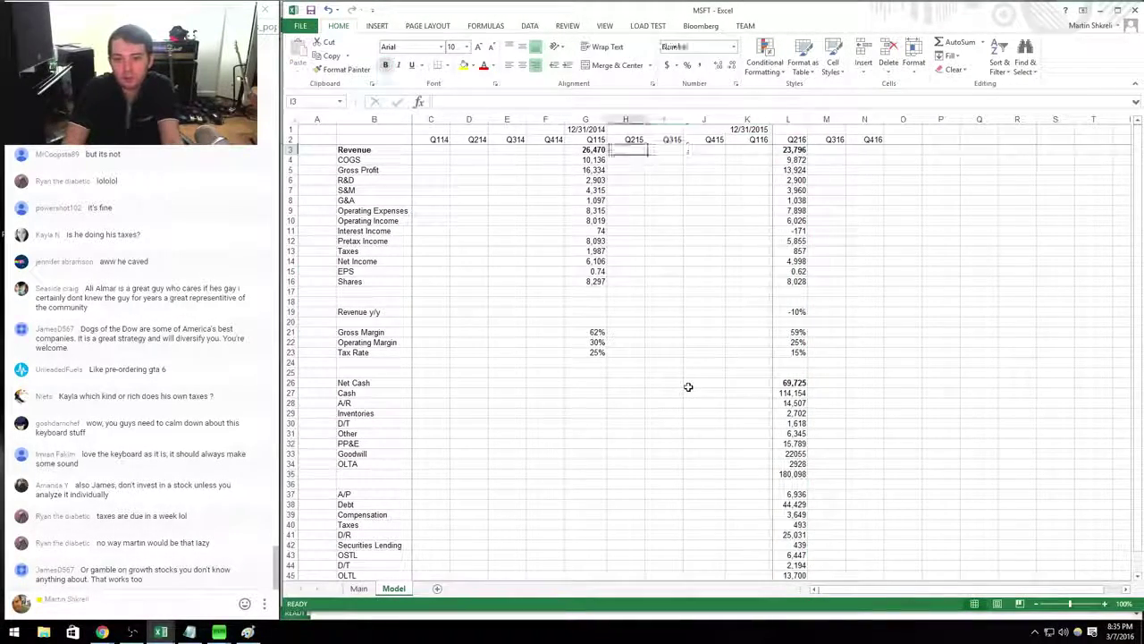
{"action": "key", "text": "Left"}
{"action": "key", "text": "shift+Down"}
{"action": "key", "text": "shift+Down"}
{"action": "key", "text": "shift+Down"}
{"action": "key", "text": "shift+Down"}
{"action": "key", "text": "shift+Down"}
{"action": "key", "text": "shift+Down"}
{"action": "key", "text": "shift+Down"}
{"action": "key", "text": "shift+Down"}
{"action": "key", "text": "shift+Down"}
{"action": "key", "text": "shift+Down"}
{"action": "key", "text": "shift+Down"}
{"action": "key", "text": "shift+Down"}
{"action": "key", "text": "shift+Down"}
{"action": "key", "text": "shift+Down"}
{"action": "key", "text": "shift+Down"}
{"action": "key", "text": "shift+Down"}
{"action": "key", "text": "shift+Down"}
{"action": "key", "text": "shift+Down"}
{"action": "key", "text": "shift+Down"}
{"action": "key", "text": "shift+Down"}
{"action": "key", "text": "shift+Down"}
{"action": "key", "text": "shift+Down"}
{"action": "key", "text": "shift+Down"}
{"action": "key", "text": "shift+Down"}
{"action": "key", "text": "shift+Down"}
{"action": "key", "text": "shift+Down"}
{"action": "key", "text": "shift+Down"}
{"action": "key", "text": "shift+Down"}
{"action": "key", "text": "shift+Down"}
{"action": "key", "text": "shift+Down"}
{"action": "key", "text": "shift+Down"}
{"action": "key", "text": "ctrl+shift+Up"}
{"action": "key", "text": "ctrl+c"}
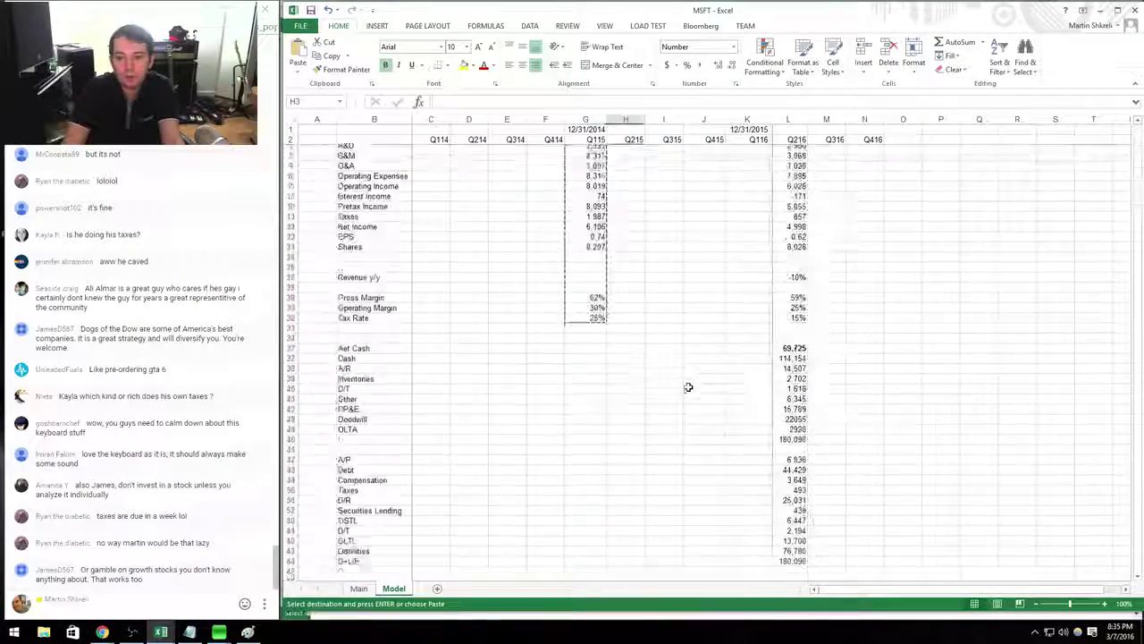
{"action": "key", "text": "Right"}
{"action": "key", "text": "Right"}
{"action": "key", "text": "Left"}
{"action": "key", "text": "ctrl+v"}
Shift the row-1 dates so 12/31/2014 heads Q215 and 12/31/2015 heads Q216.
{"action": "key", "text": "Up"}
{"action": "key", "text": "Up"}
{"action": "key", "text": "Left"}
{"action": "key", "text": "ctrl+x"}
{"action": "key", "text": "Right"}
{"action": "key", "text": "ctrl+v"}
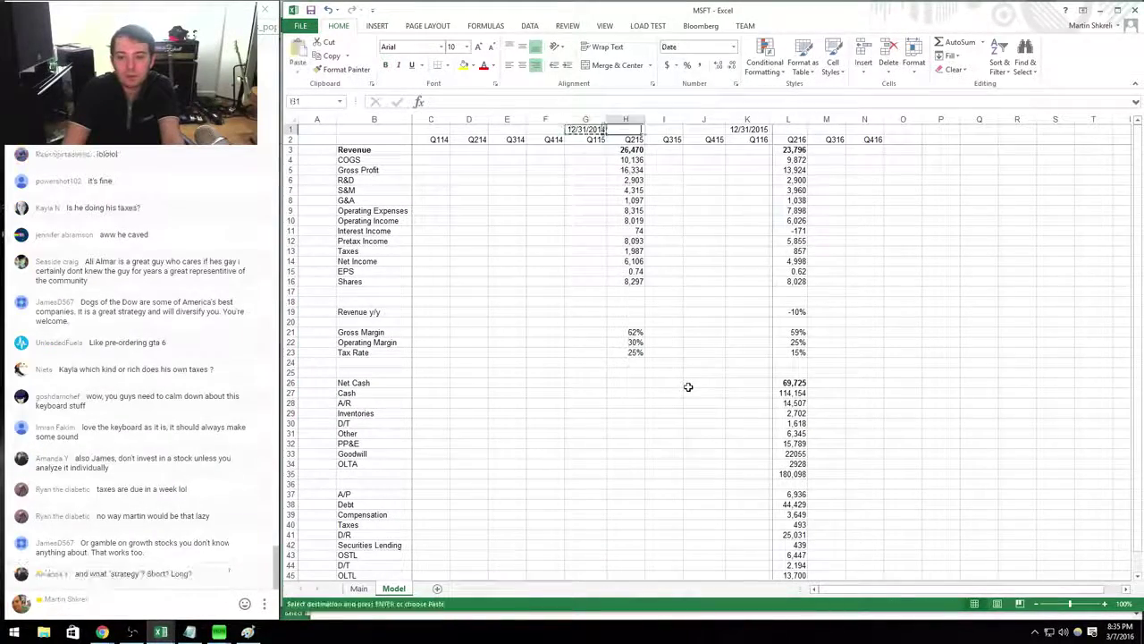
{"action": "key", "text": "ctrl+x"}
{"action": "key", "text": "Right"}
{"action": "key", "text": "Right"}
{"action": "key", "text": "Right"}
{"action": "key", "text": "ctrl+x"}
{"action": "key", "text": "Right"}
{"action": "key", "text": "ctrl+v"}
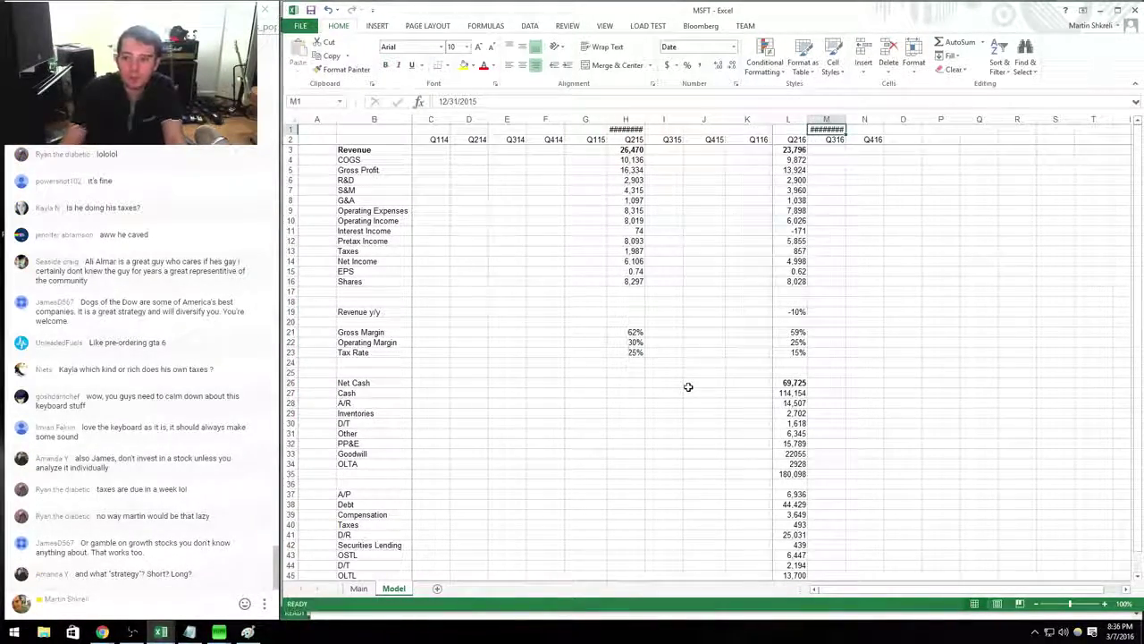
Autofit columns L and H so the 12/31/2015 and 12/31/2014 dates display fully.
{"action": "double_click", "coordinate": [808, 119]}
{"action": "left_click", "coordinate": [585, 210]}
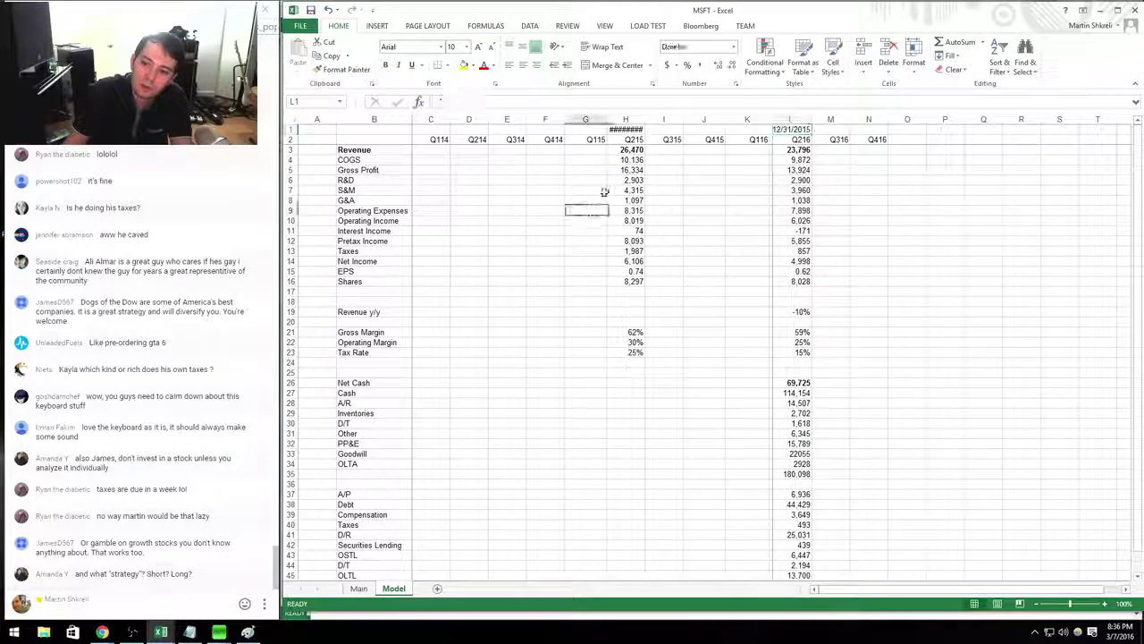
{"action": "double_click", "coordinate": [644, 119]}
{"action": "left_click", "coordinate": [672, 207]}
Enter 9/30/2014 as the Q115 date in G1 and 9/30/2015 as the Q116 date in K1.
{"action": "left_click", "coordinate": [588, 129]}
{"action": "key", "text": "ctrl+c"}
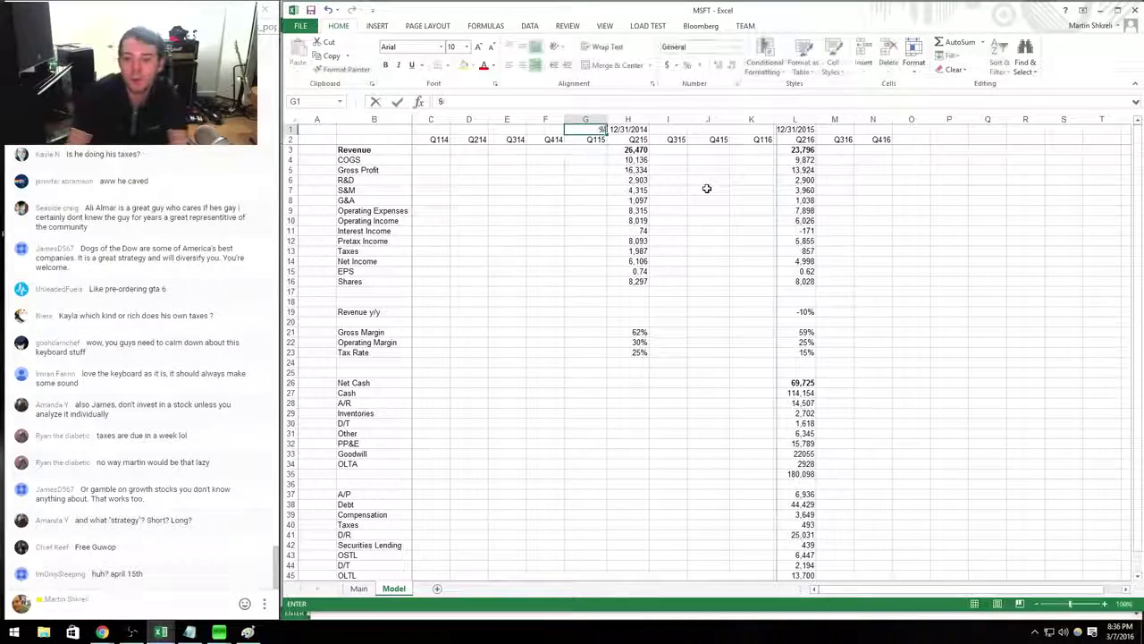
{"action": "type", "text": "9/30/2014"}
{"action": "key", "text": "ctrl+Return"}
{"action": "key", "text": "ctrl+c"}
{"action": "key", "text": "Right"}
{"action": "key", "text": "Right"}
{"action": "key", "text": "Right"}
{"action": "key", "text": "Right"}
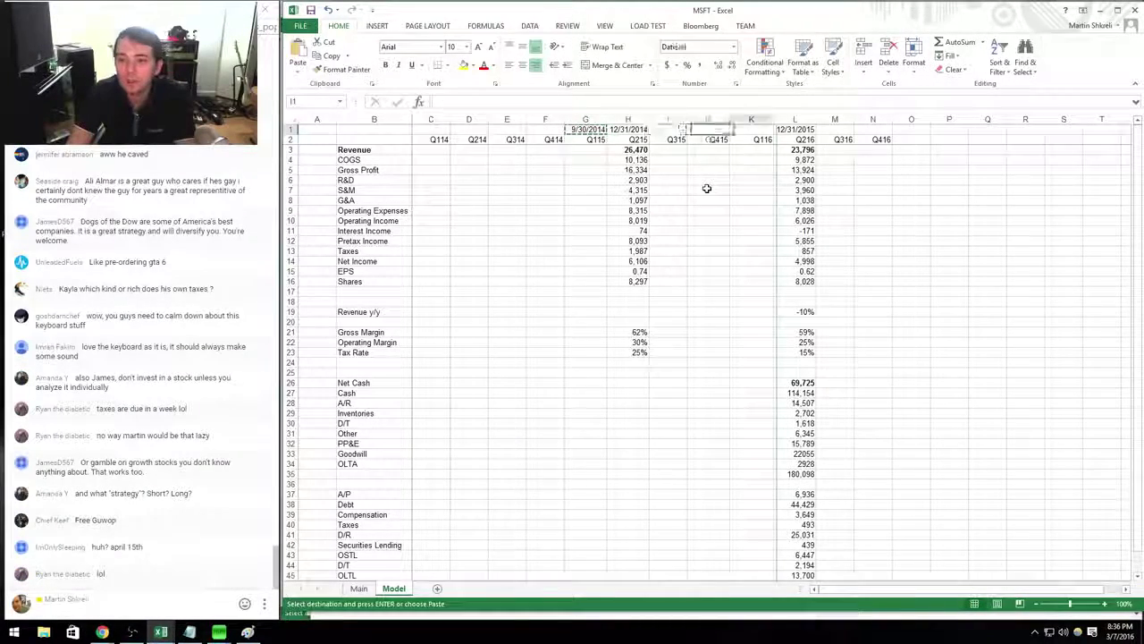
{"action": "key", "text": "Return"}
{"action": "type", "text": "9/30"}
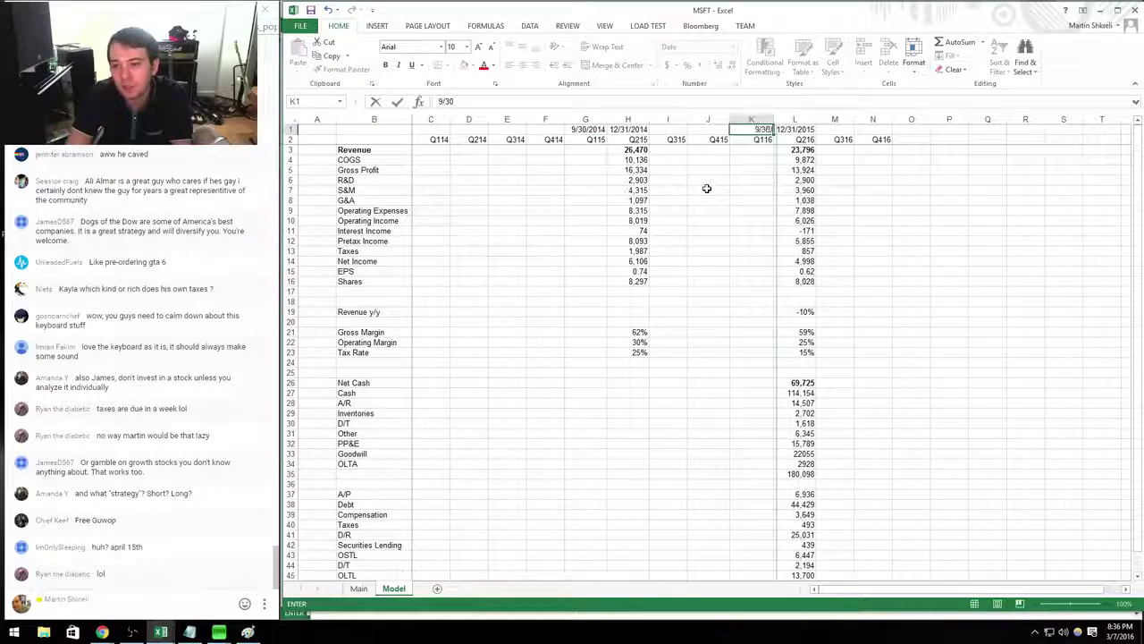
{"action": "type", "text": "/2015"}
{"action": "key", "text": "Return"}
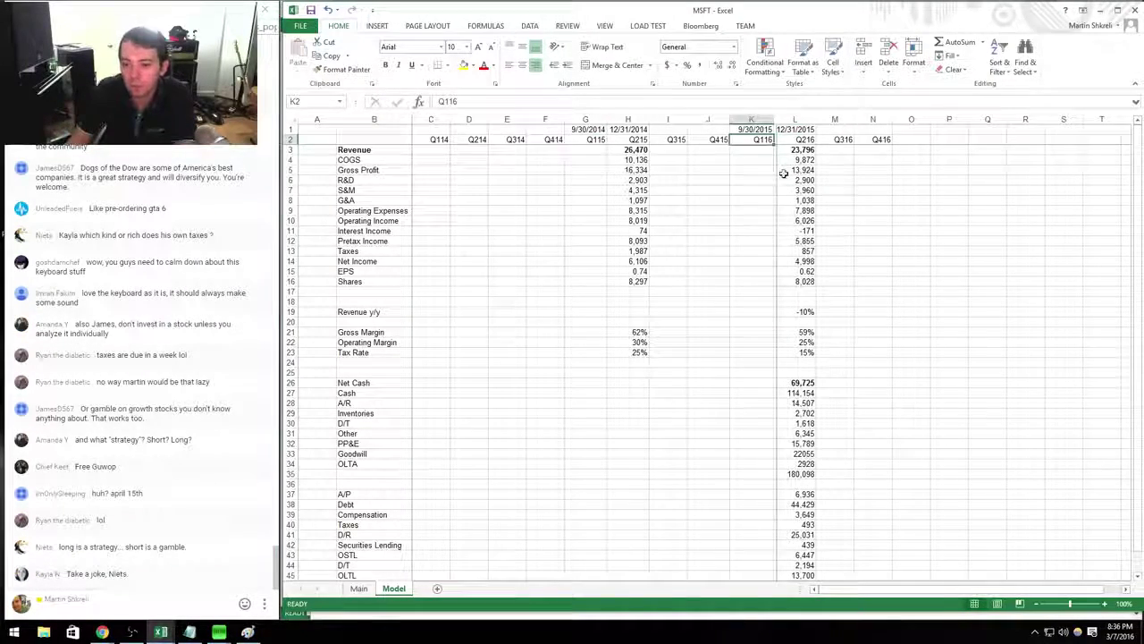
Copy the Q216 rows L3:L23 into the Q116 column starting at K3.
{"action": "mouse_move", "coordinate": [783, 172]}
{"action": "left_mouse_down"}
{"action": "mouse_move", "coordinate": [865, 184]}
{"action": "mouse_move", "coordinate": [820, 179]}
{"action": "mouse_move", "coordinate": [774, 152]}
{"action": "mouse_move", "coordinate": [801, 433]}
{"action": "mouse_move", "coordinate": [805, 352]}
{"action": "left_mouse_up"}
{"action": "key", "text": "ctrl+c"}
{"action": "left_click", "coordinate": [756, 143]}
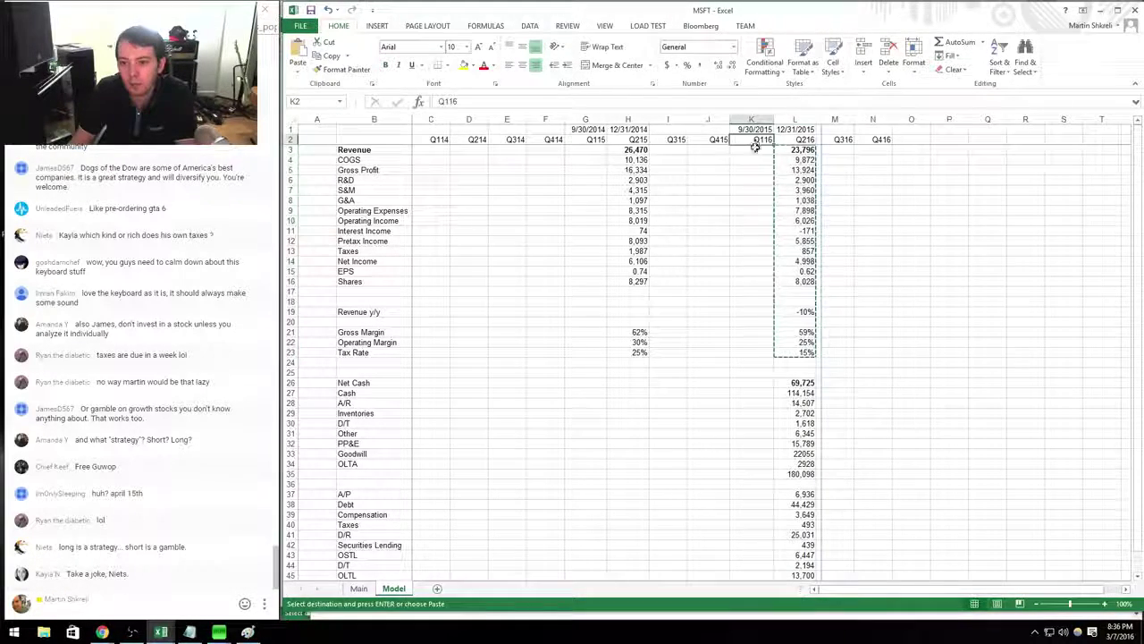
{"action": "left_click", "coordinate": [755, 150]}
{"action": "key", "text": "ctrl+v"}
{"action": "key", "text": "Down"}
{"action": "key", "text": "Escape"}
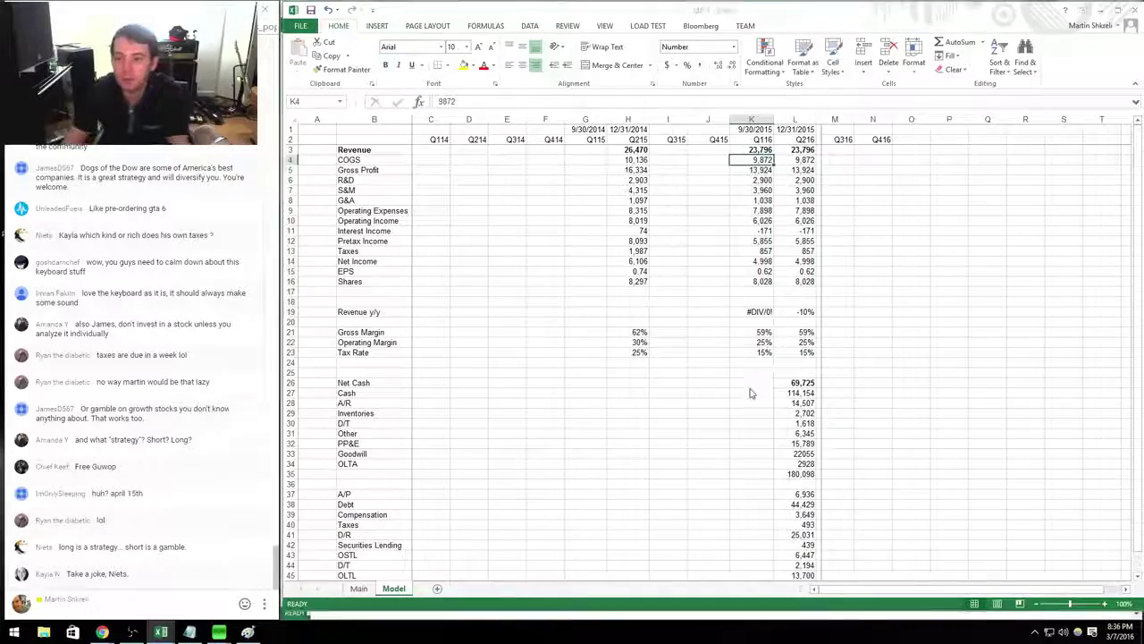
Enter Q116 cost of revenue 7,207, R&D 2,962 and sales and marketing 3,333 from the 10-Q.
{"action": "key", "text": "alt+Tab"}
{"action": "key", "text": "alt+Tab"}
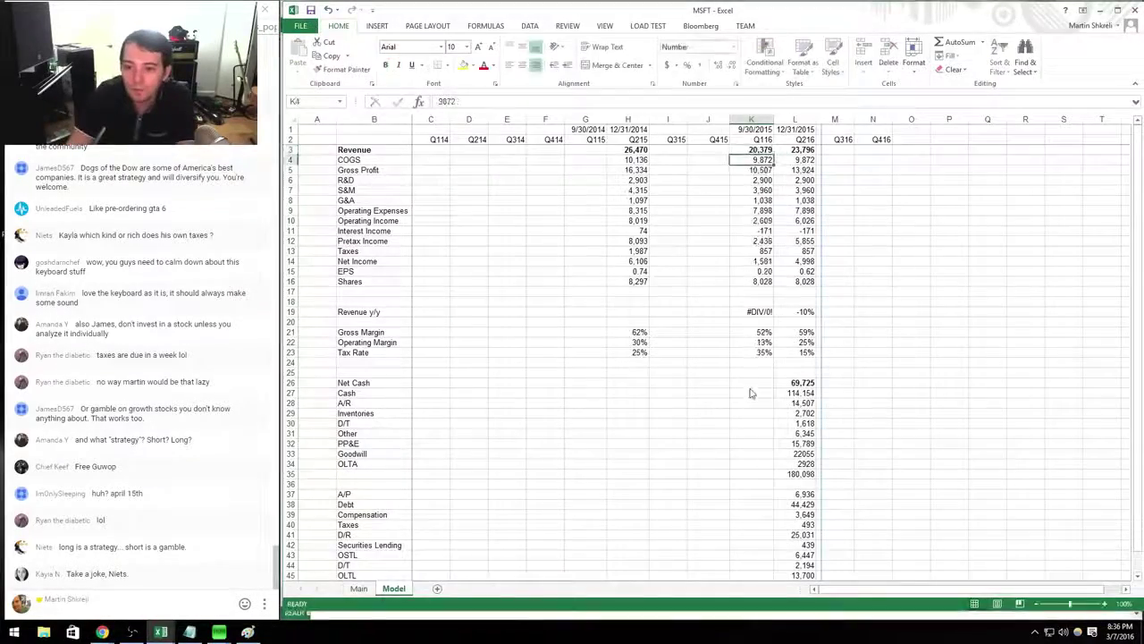
{"action": "key", "text": "alt+Tab"}
{"action": "key", "text": "alt+Tab"}
{"action": "type", "text": "7207"}
{"action": "key", "text": "Return"}
{"action": "key", "text": "alt+Tab"}
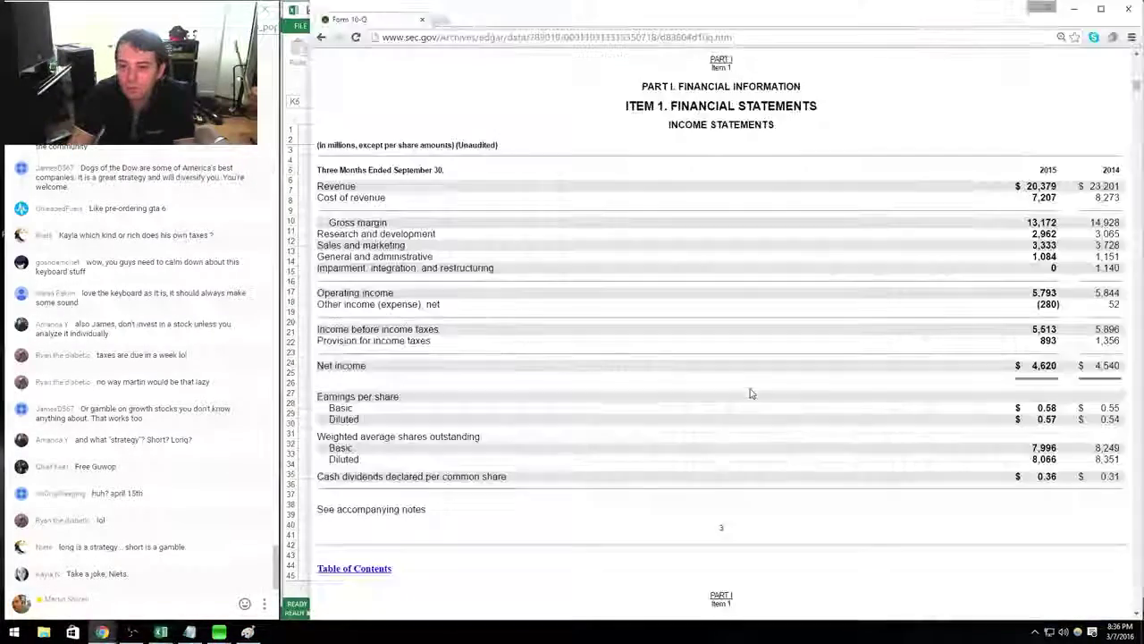
{"action": "key", "text": "alt+Tab"}
{"action": "key", "text": "Down"}
{"action": "type", "text": "2962"}
{"action": "key", "text": "Return"}
{"action": "key", "text": "alt+Tab"}
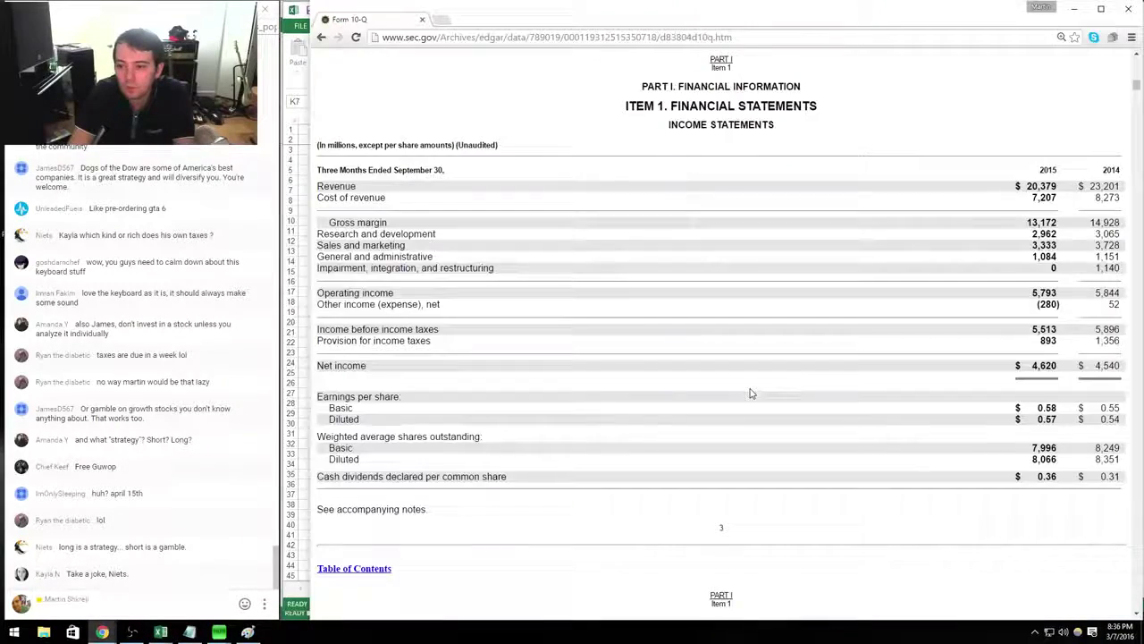
Enter Q116 G&A of 1,084 and taxes of 89 from the 10-Q.
{"action": "key", "text": "alt+Tab"}
{"action": "type", "text": "3"}
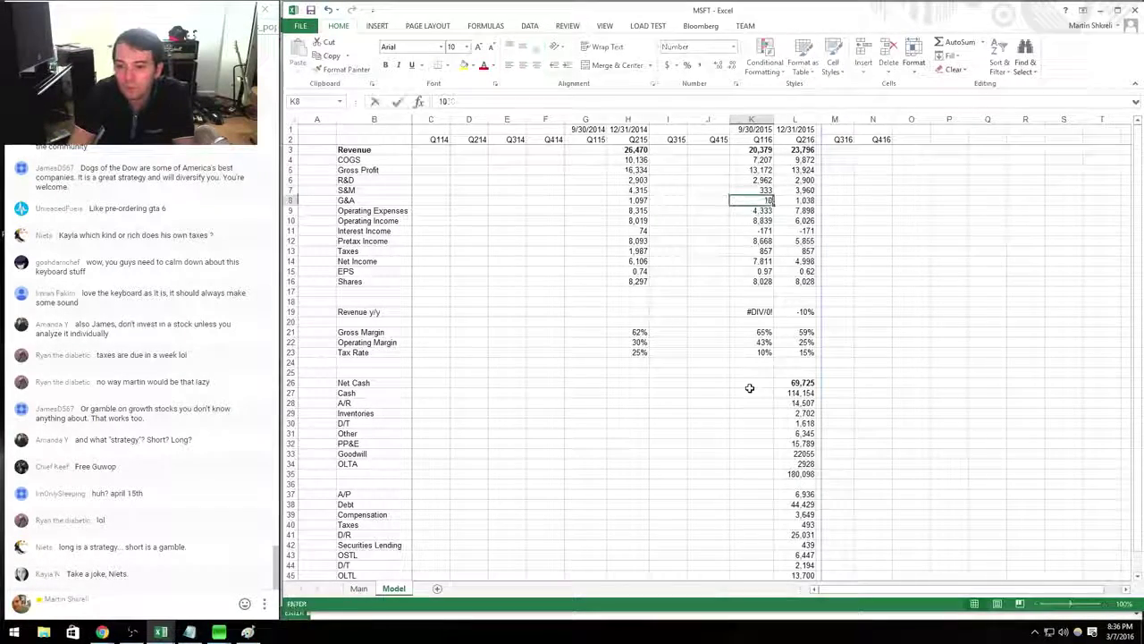
{"action": "type", "text": ",333"}
{"action": "key", "text": "Return"}
{"action": "key", "text": "alt+Tab"}
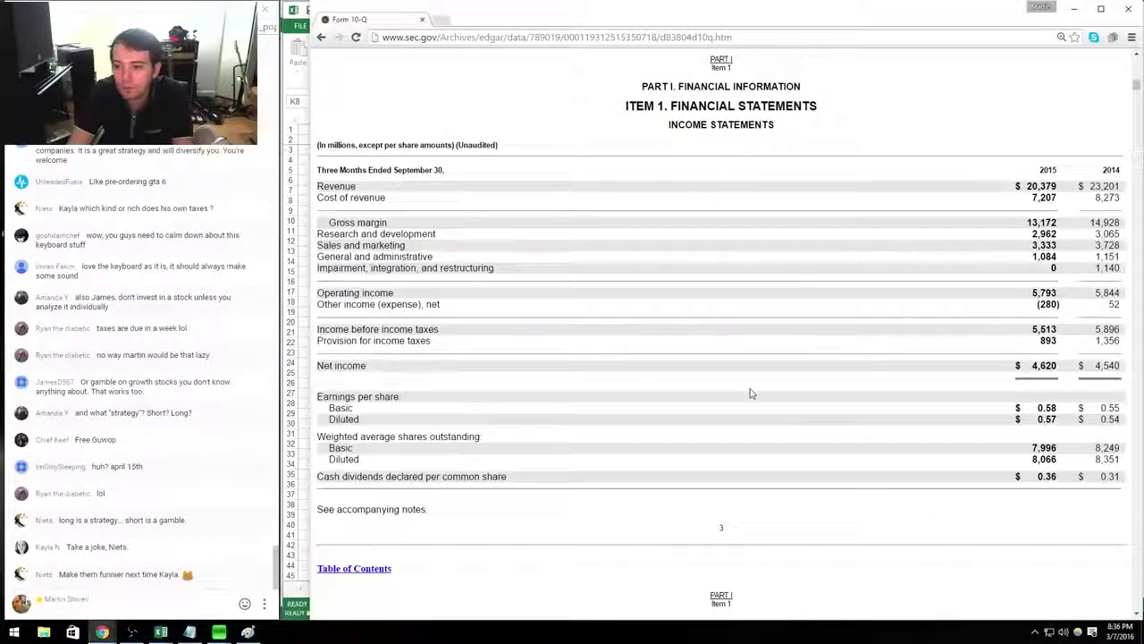
{"action": "key", "text": "alt+Tab"}
{"action": "type", "text": "1084"}
{"action": "key", "text": "Return"}
{"action": "key", "text": "Down"}
{"action": "key", "text": "Down"}
{"action": "key", "text": "alt+Tab"}
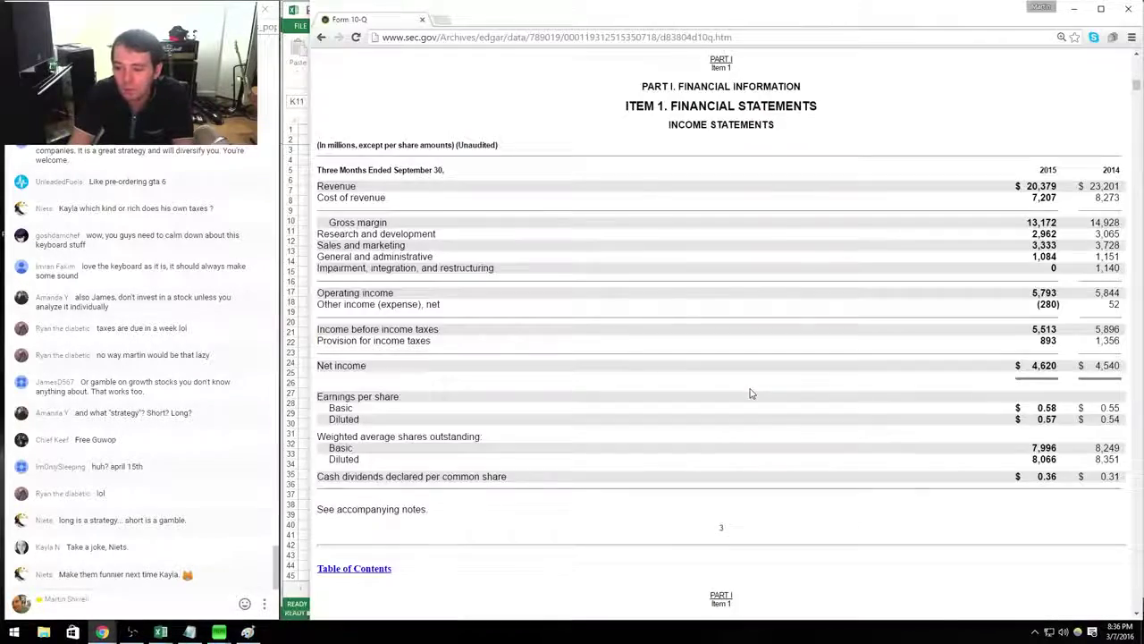
{"action": "key", "text": "alt+Tab"}
{"action": "key", "text": "Down"}
{"action": "key", "text": "Down"}
{"action": "key", "text": "alt+Tab"}
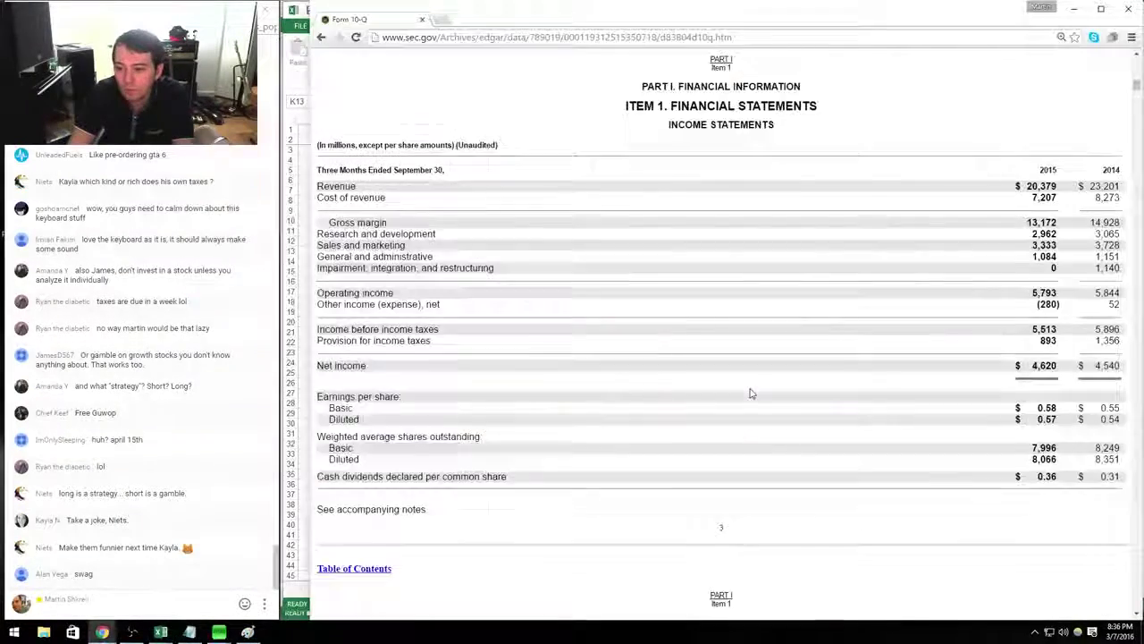
{"action": "key", "text": "alt+Tab"}
{"action": "type", "text": "89"}
{"action": "key", "text": "alt+Tab"}
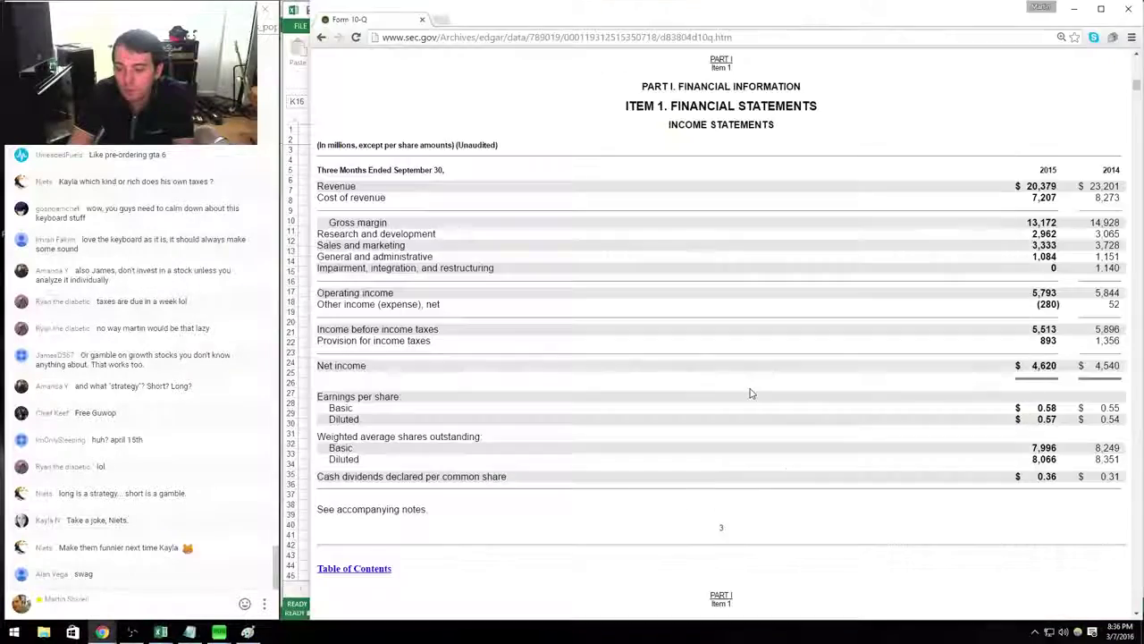
{"action": "key", "text": "alt+Tab"}
{"action": "key", "text": "Up"}
{"action": "key", "text": "Left"}
{"action": "key", "text": "Left"}
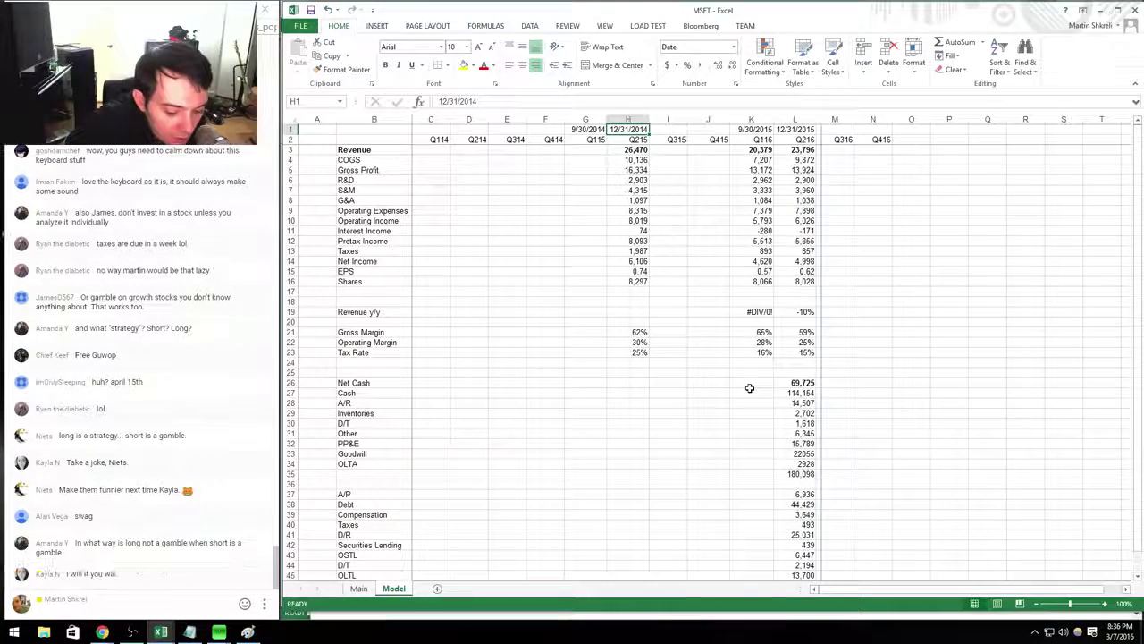
Copy the Q215 income statement figures (H3:H23) into the Q115 column G.
{"action": "key", "text": "Down"}
{"action": "key", "text": "Down"}
{"action": "key", "text": "ctrl+shift+Down"}
{"action": "key", "text": "ctrl+c"}
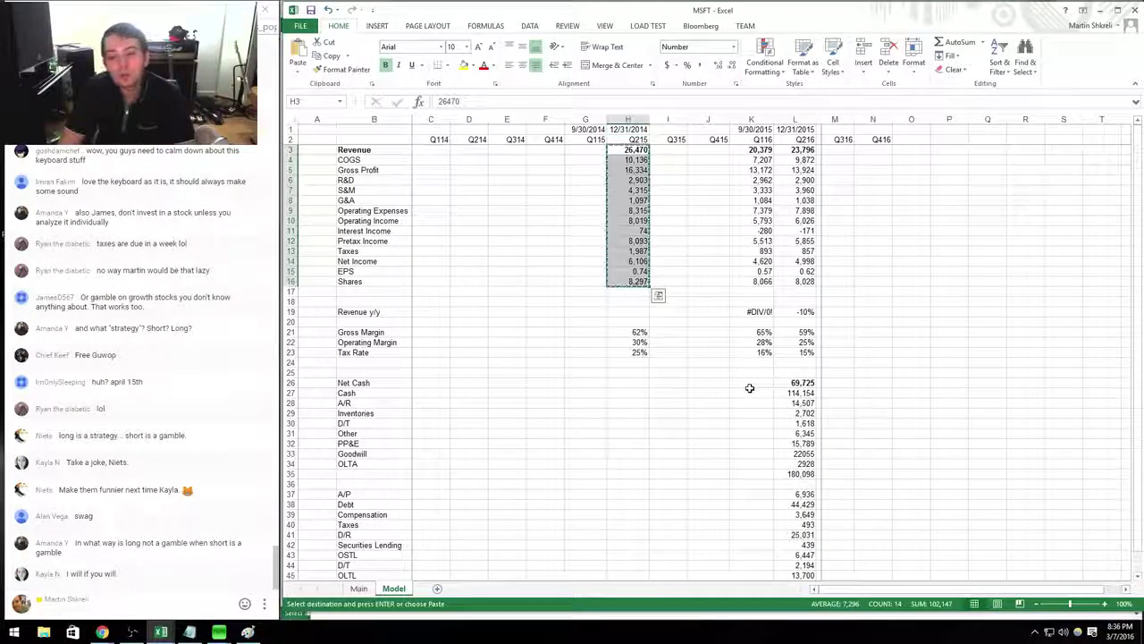
{"action": "key", "text": "ctrl+shift+Down"}
{"action": "key", "text": "shift+Down"}
{"action": "key", "text": "shift+Down"}
{"action": "key", "text": "ctrl+c"}
{"action": "key", "text": "Left"}
{"action": "key", "text": "ctrl+v"}
Enter Q115 revenue 23,201, COGS 8,273, R&D 3,065 and sales and marketing 3,728 from the 10-Q.
{"action": "key", "text": "alt+Tab"}
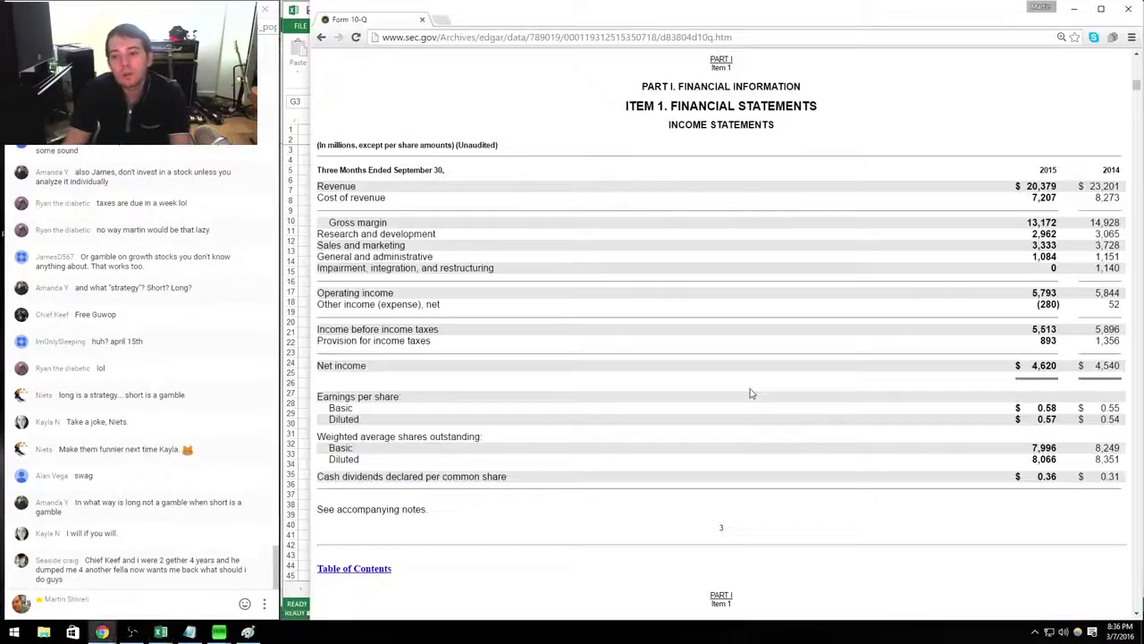
{"action": "key", "text": "alt+Tab"}
{"action": "type", "text": "23201"}
{"action": "key", "text": "Return"}
{"action": "key", "text": "alt+Tab"}
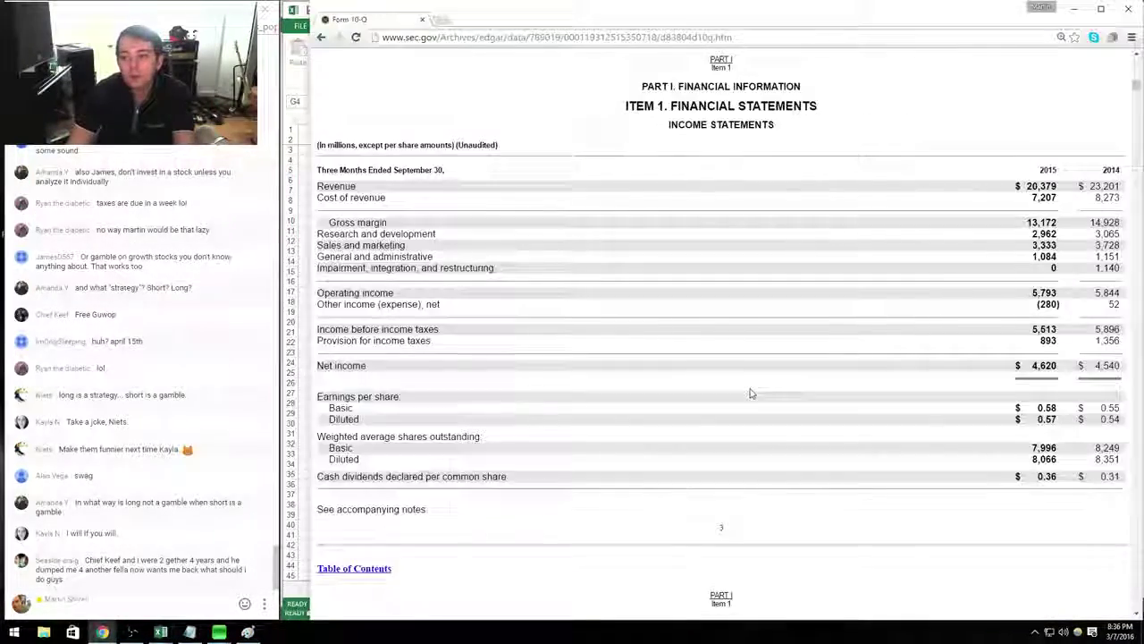
{"action": "key", "text": "alt+Tab"}
{"action": "type", "text": "8273"}
{"action": "key", "text": "Return"}
{"action": "key", "text": "alt+Tab"}
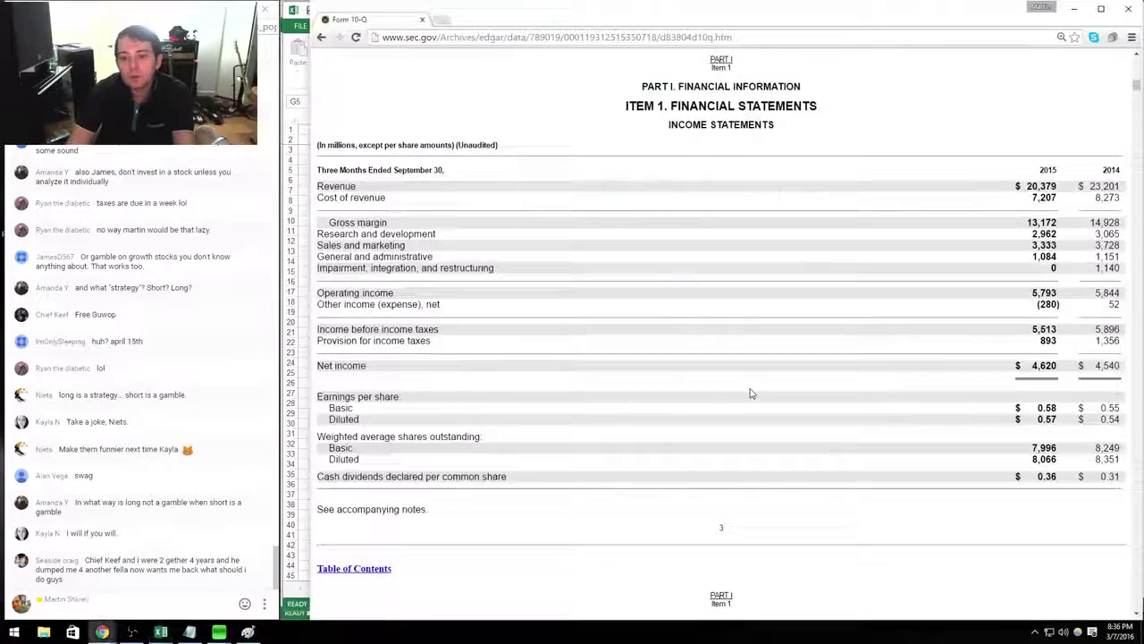
{"action": "key", "text": "alt+Tab"}
{"action": "type", "text": "3065"}
{"action": "key", "text": "Return"}
{"action": "key", "text": "alt+Tab"}
Enter Q115 G&A 1,151, interest income 52, taxes 1,356 and share count 8,351.
{"action": "key", "text": "alt+Tab"}
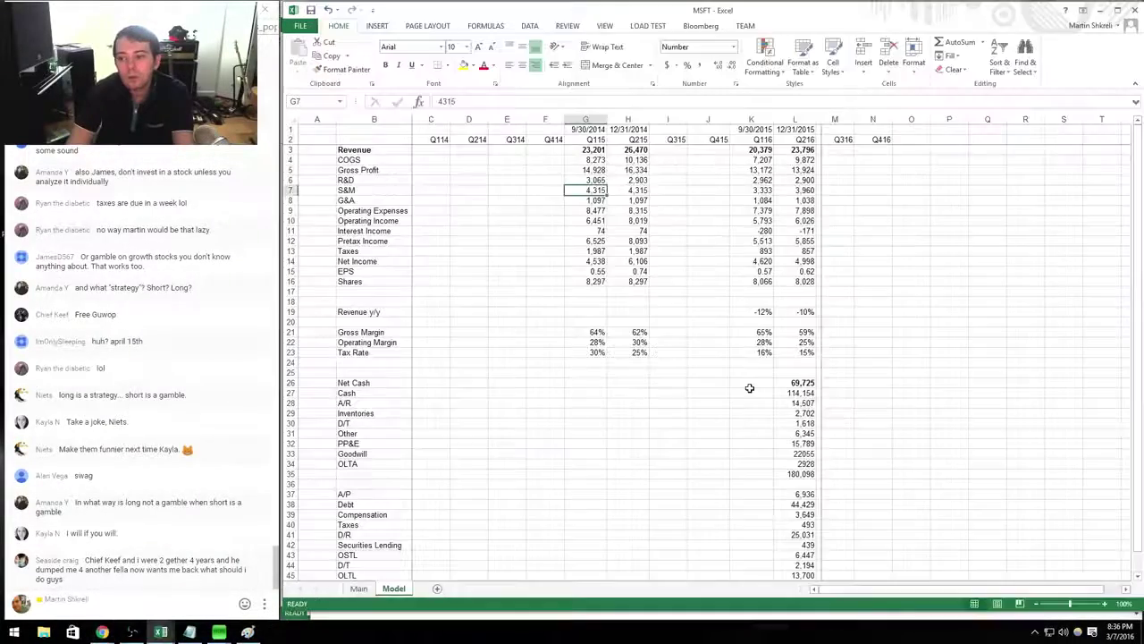
{"action": "type", "text": "3728"}
{"action": "key", "text": "Return"}
{"action": "key", "text": "alt+Tab"}
{"action": "key", "text": "alt+Tab"}
{"action": "type", "text": "1151"}
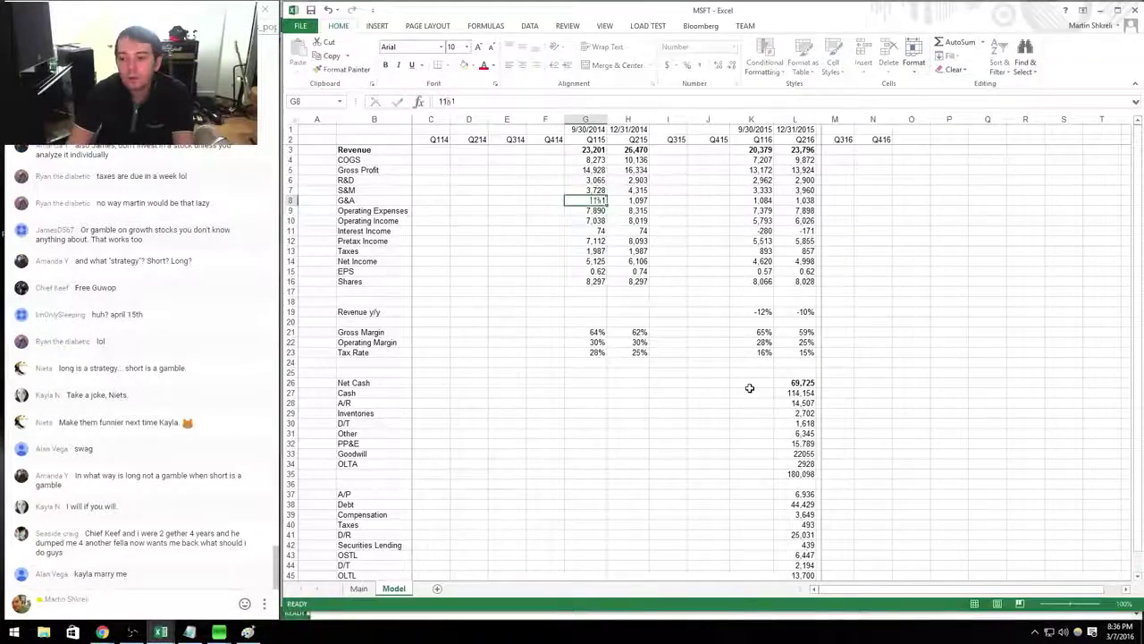
{"action": "key", "text": "Return"}
{"action": "key", "text": "Return"}
{"action": "key", "text": "Return"}
{"action": "key", "text": "alt+Tab"}
{"action": "key", "text": "alt+Tab"}
{"action": "type", "text": "52"}
{"action": "key", "text": "Return"}
{"action": "key", "text": "Return"}
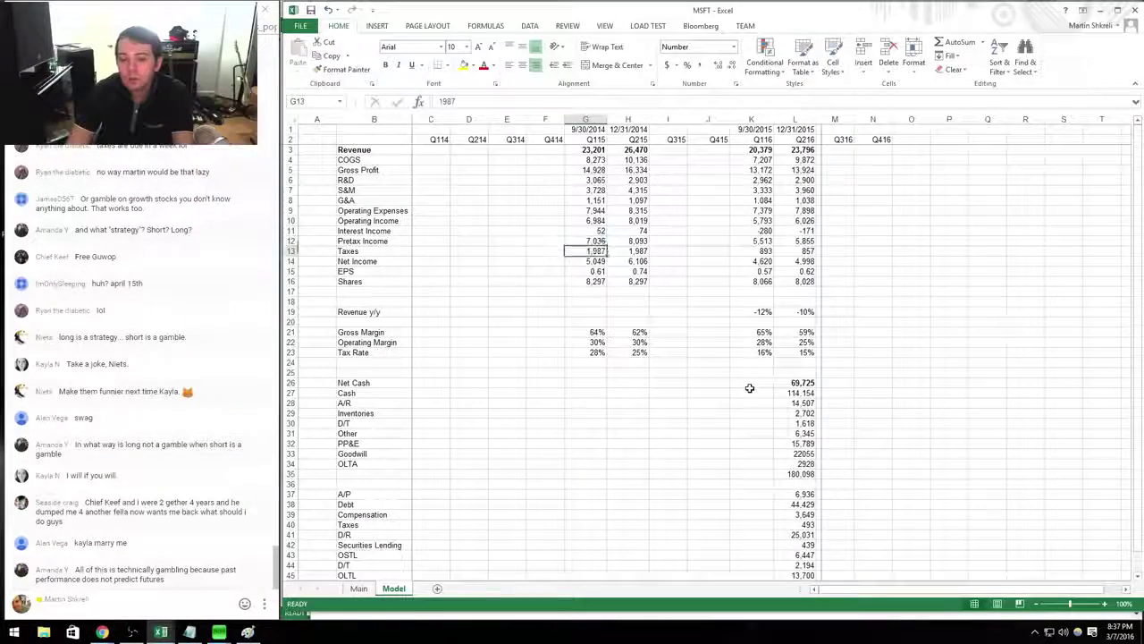
{"action": "key", "text": "Up"}
{"action": "type", "text": "1"}
{"action": "key", "text": "Return"}
{"action": "key", "text": "Return"}
{"action": "key", "text": "Return"}
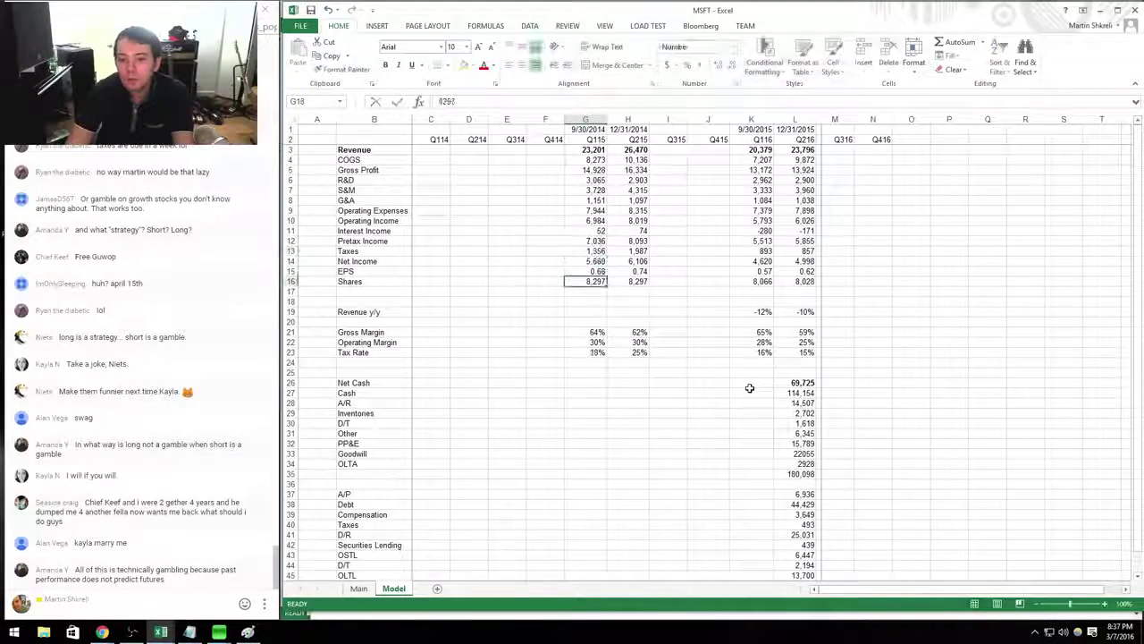
{"action": "key", "text": "alt+Tab"}
{"action": "key", "text": "alt+Tab"}
{"action": "type", "text": "8.3"}
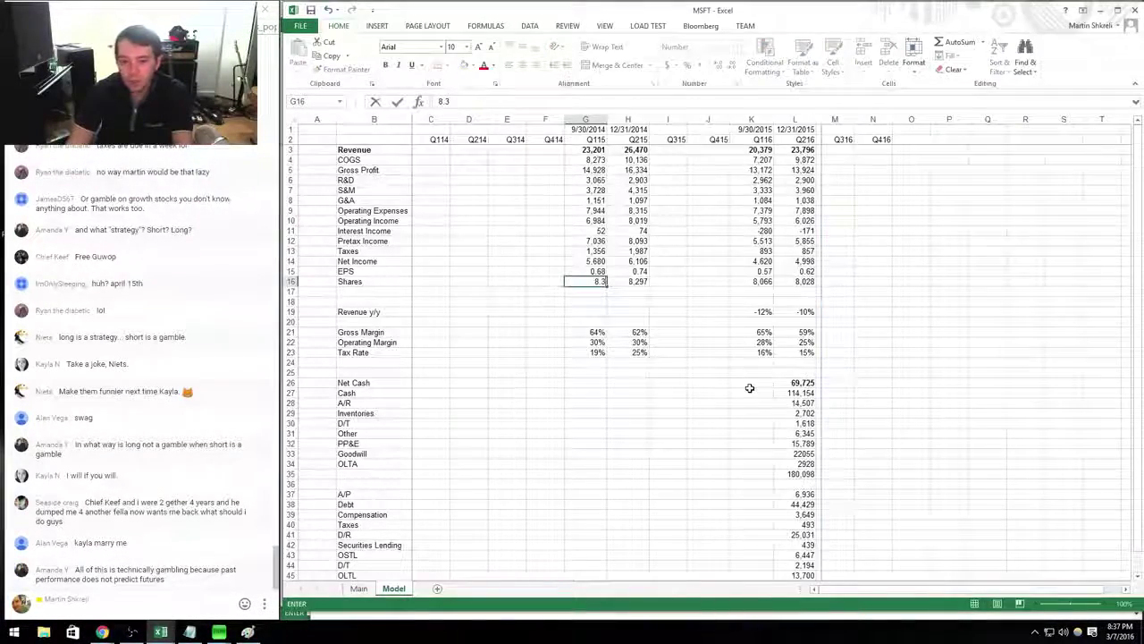
{"action": "type", "text": "51"}
{"action": "key", "text": "Return"}
{"action": "key", "text": "Down"}
{"action": "key", "text": "Down"}
{"action": "key", "text": "Down"}
{"action": "key", "text": "Down"}
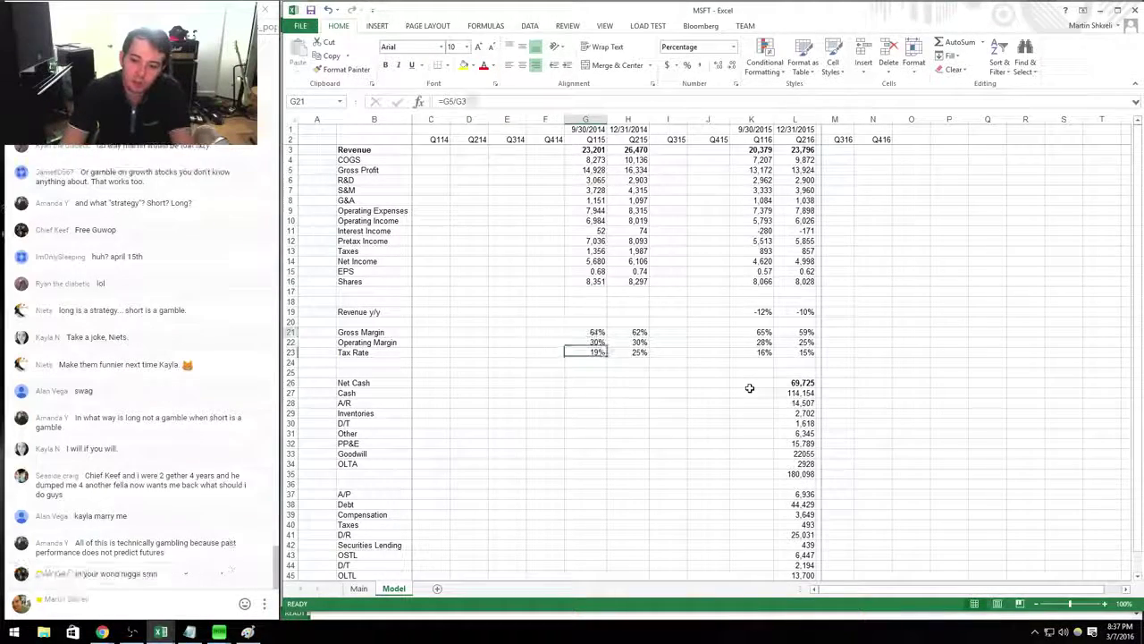
{"action": "key", "text": "Up"}
{"action": "key", "text": "Right"}
{"action": "key", "text": "Right"}
{"action": "key", "text": "Right"}
{"action": "key", "text": "Right"}
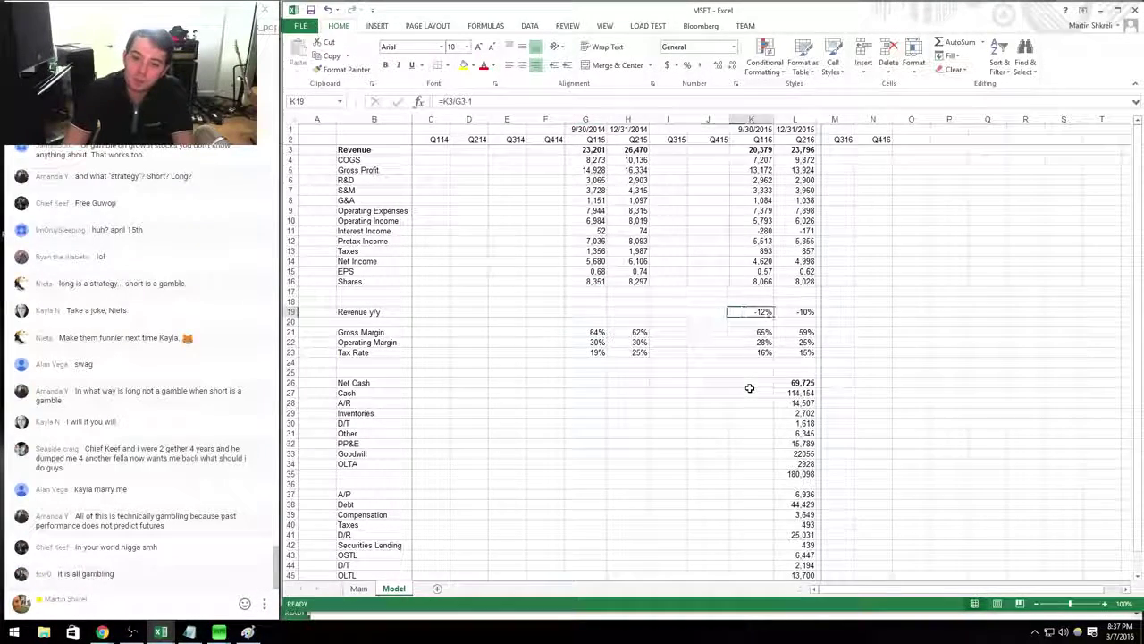
{"action": "key", "text": "Right"}
{"action": "key", "text": "Right"}
{"action": "key", "text": "Down"}
{"action": "key", "text": "Down"}
{"action": "key", "text": "Down"}
Copy the Q216 balance sheet rows L26:L47 into the Q116 column at K26.
{"action": "key", "text": "Left"}
{"action": "key", "text": "Down"}
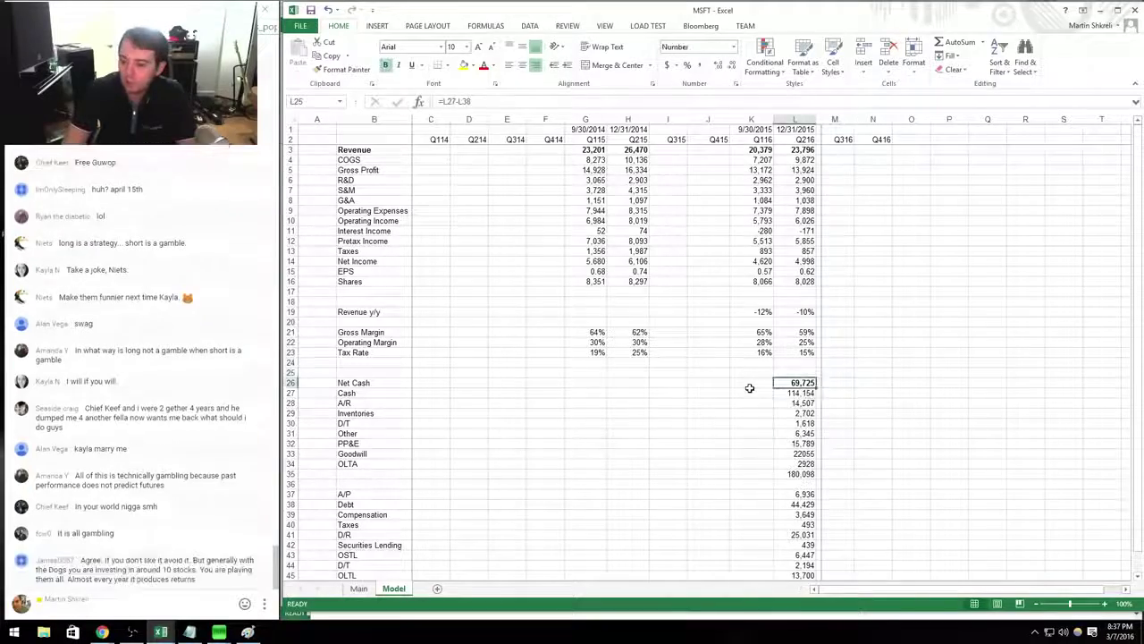
{"action": "key", "text": "ctrl+shift+Down"}
{"action": "key", "text": "ctrl+c"}
{"action": "key", "text": "Left"}
{"action": "key", "text": "ctrl+v"}
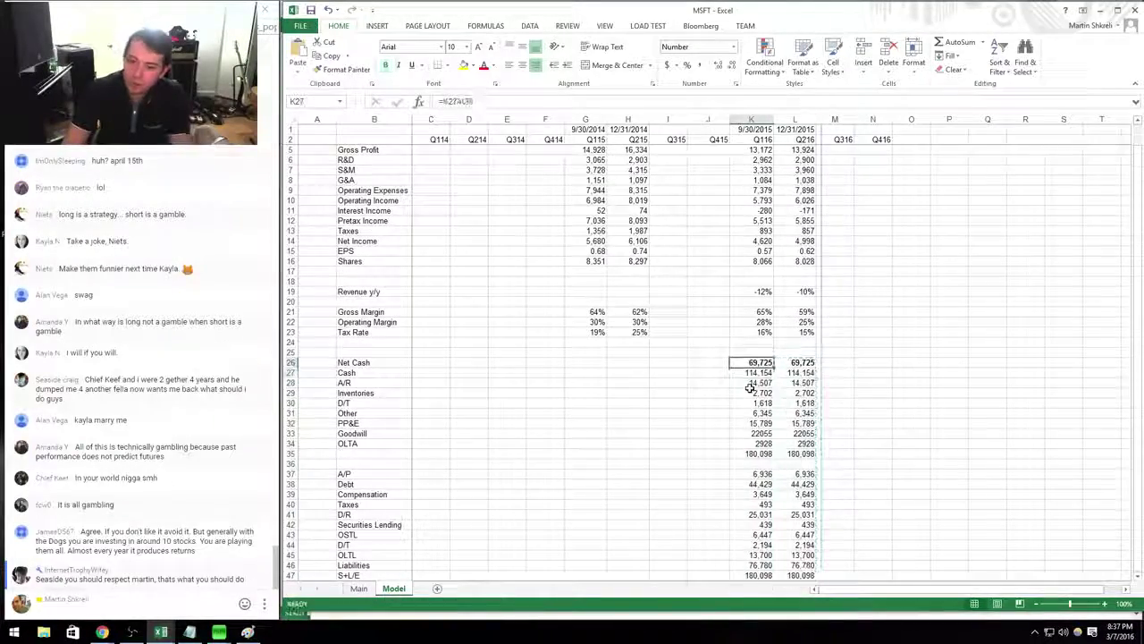
Set Q116 cash in K27 to =5431+93924 (99,355) from the 10-Q balance sheet.
{"action": "key", "text": "alt+Tab"}
{"action": "scroll", "coordinate": [751, 393], "scroll_direction": "down", "scroll_amount": 5}
{"action": "scroll", "coordinate": [751, 393], "scroll_direction": "down", "scroll_amount": 5}
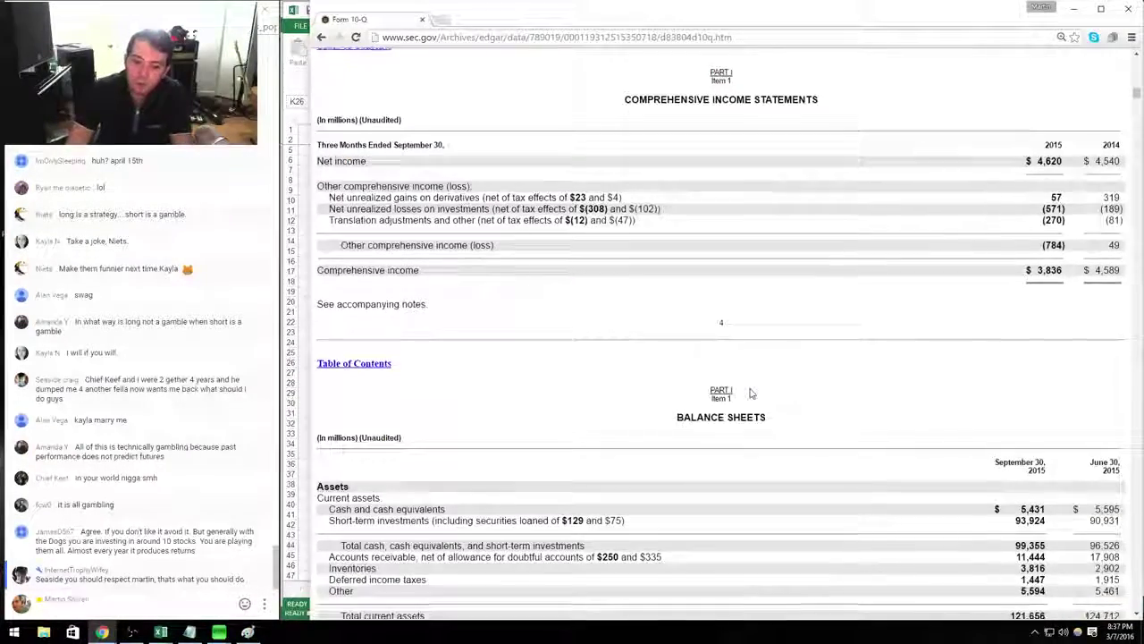
{"action": "key", "text": "alt+Tab"}
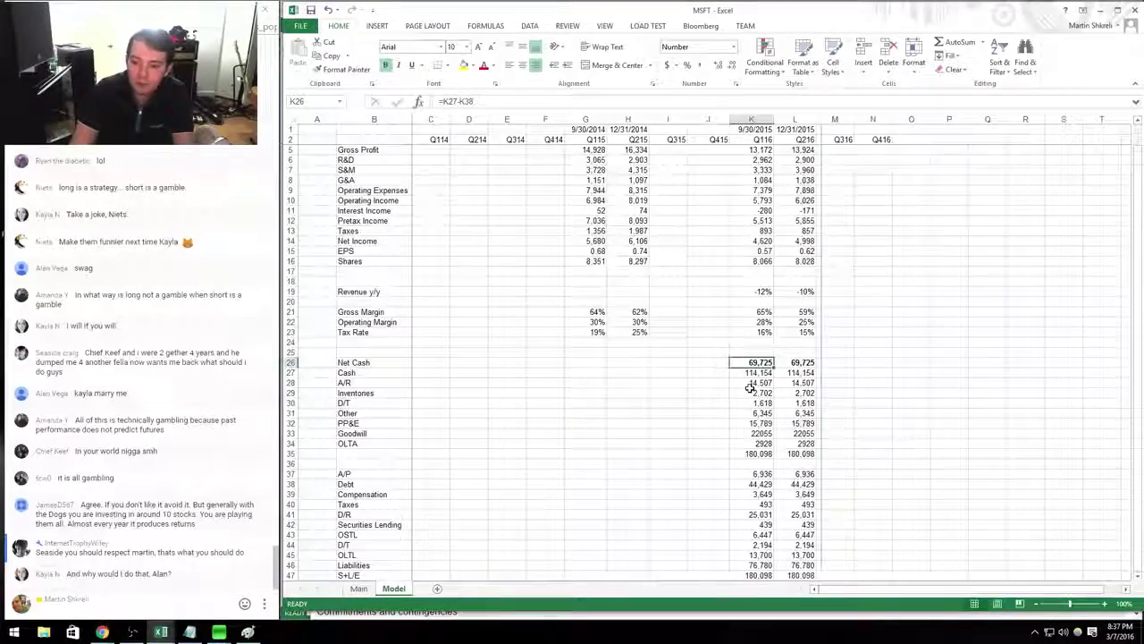
{"action": "key", "text": "Return"}
{"action": "key", "text": "alt+Tab"}
{"action": "key", "text": "alt+Tab"}
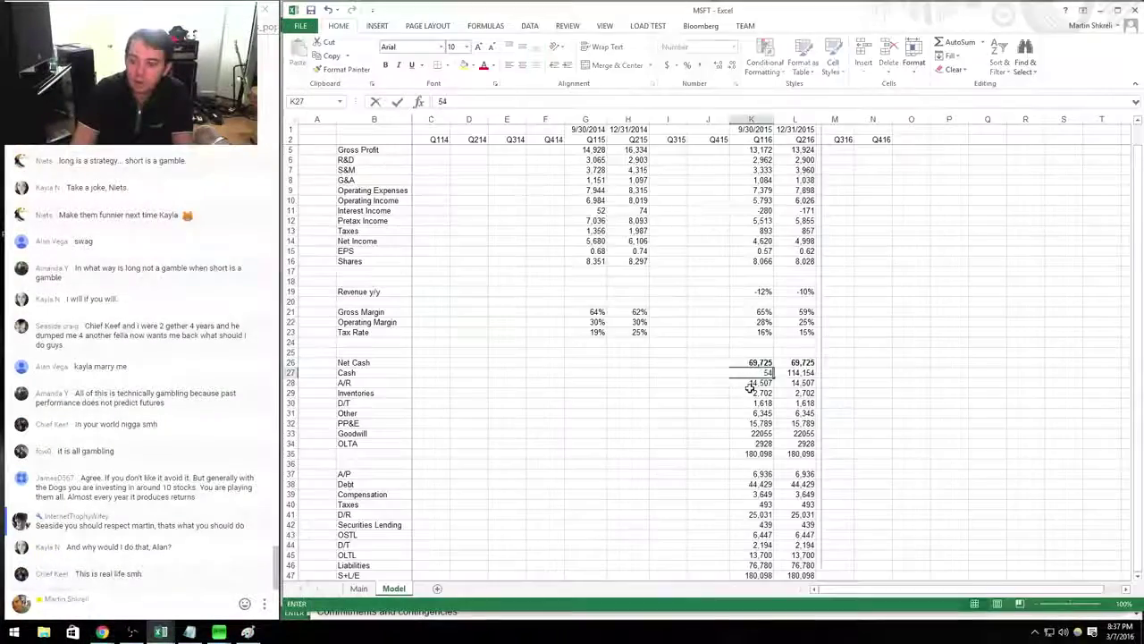
{"action": "type", "text": "5431+"}
{"action": "key", "text": "alt+Tab"}
{"action": "key", "text": "alt+Tab"}
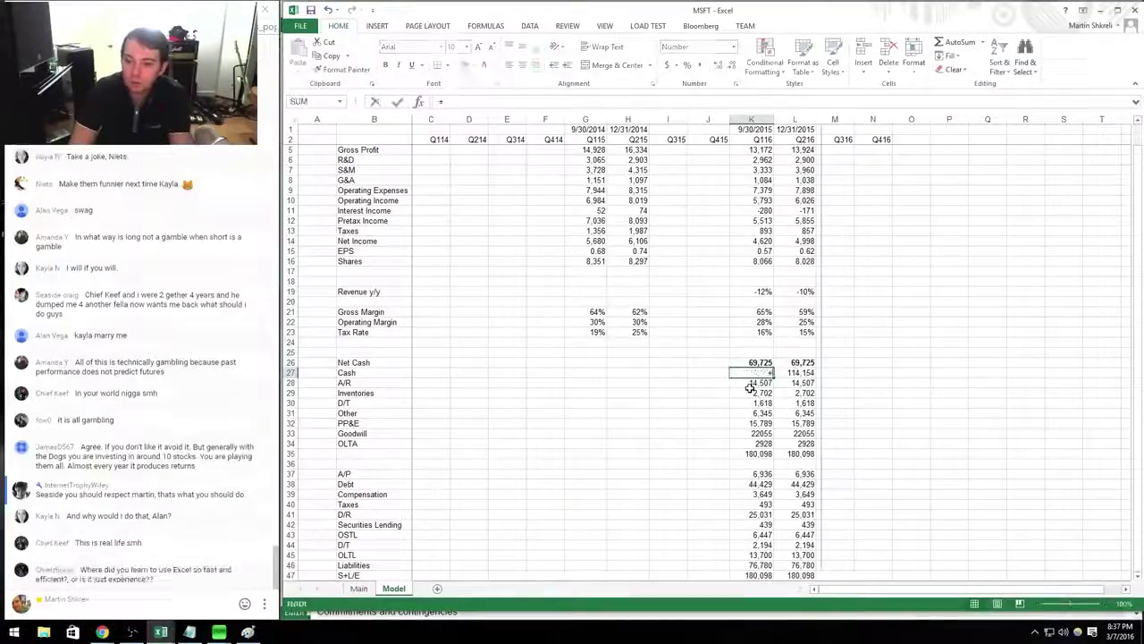
{"action": "key", "text": "alt+Tab"}
{"action": "key", "text": "alt+Tab"}
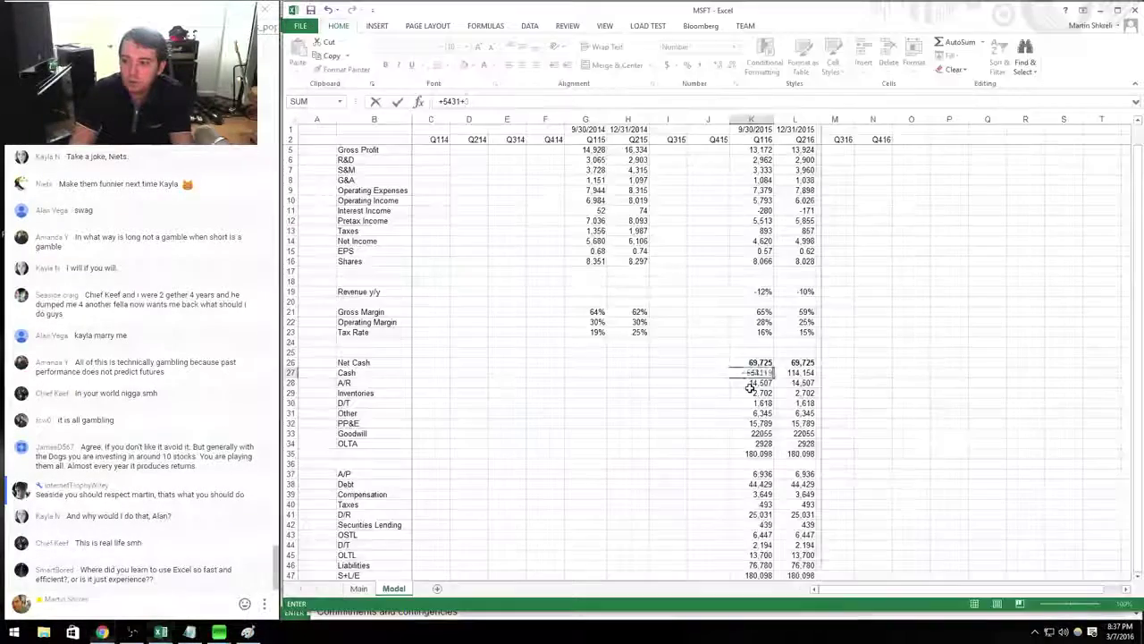
{"action": "type", "text": "9392"}
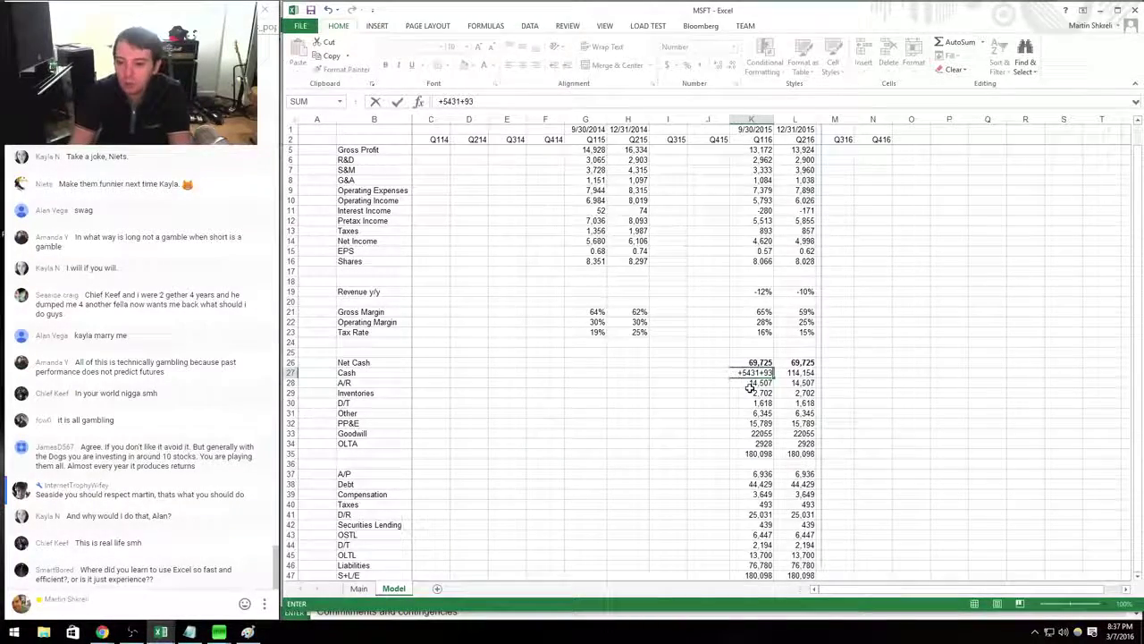
{"action": "key", "text": "alt+Tab"}
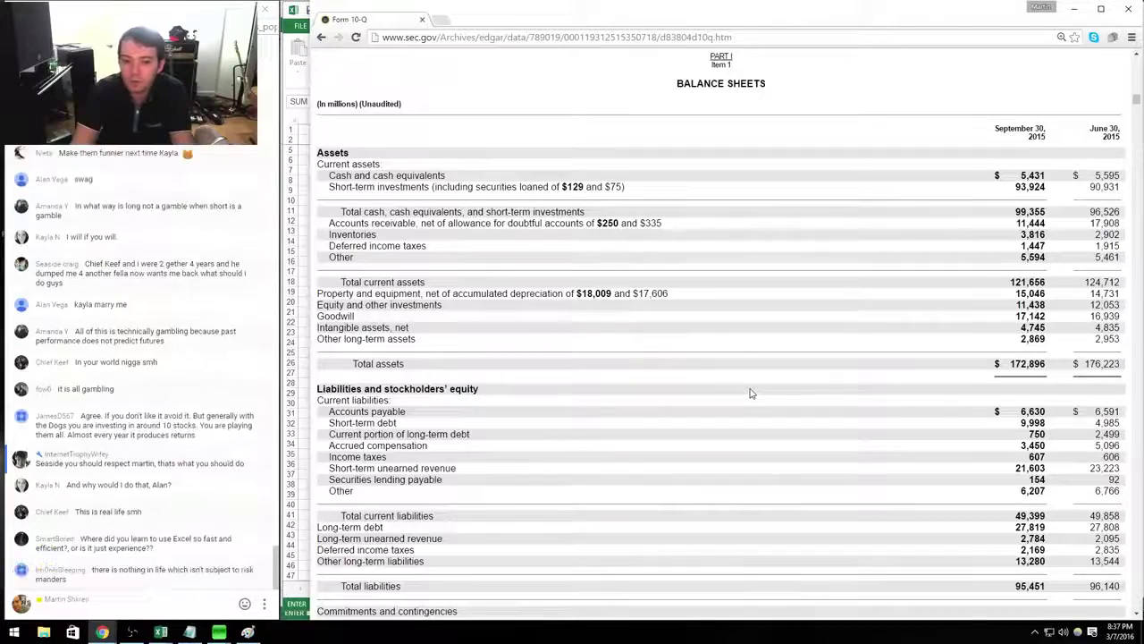
{"action": "key", "text": "alt+Tab"}
{"action": "type", "text": "4"}
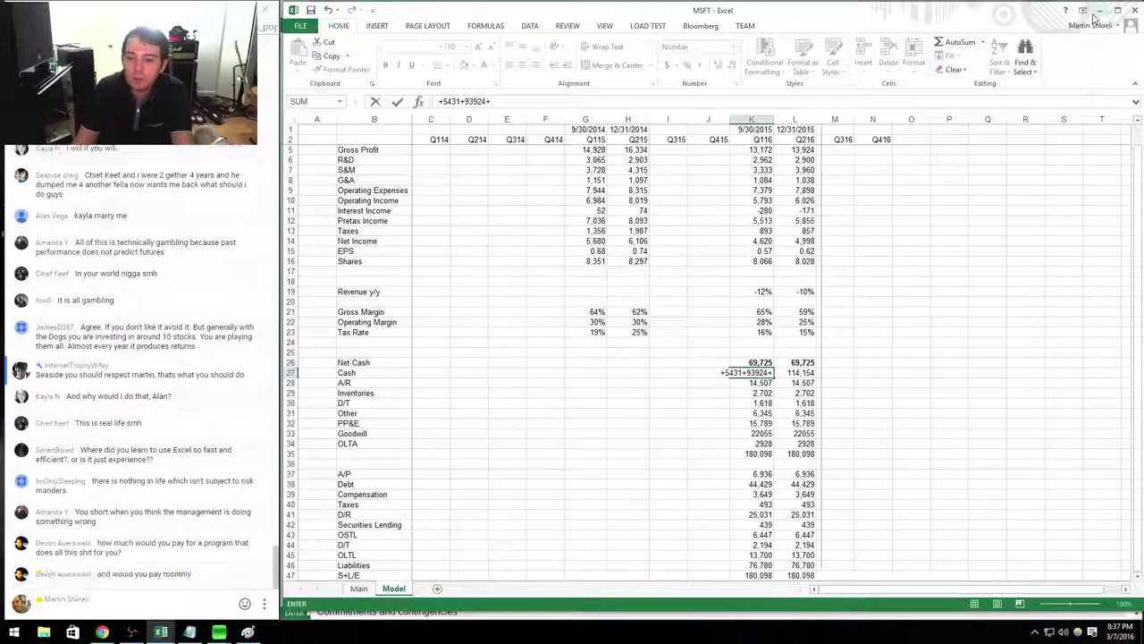
{"action": "key", "text": "BackSpace"}
Narrow the Excel window to the left side beside the 10-Q.
{"action": "key", "text": "Tab"}
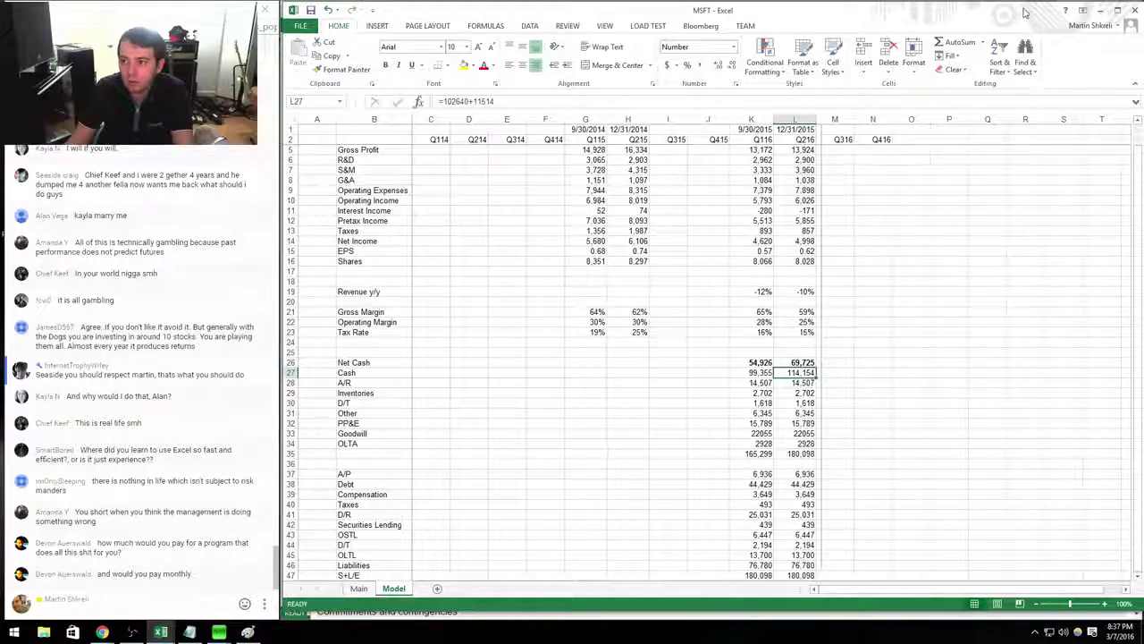
{"action": "left_click_drag", "start_coordinate": [1026, 12], "coordinate": [1022, 13]}
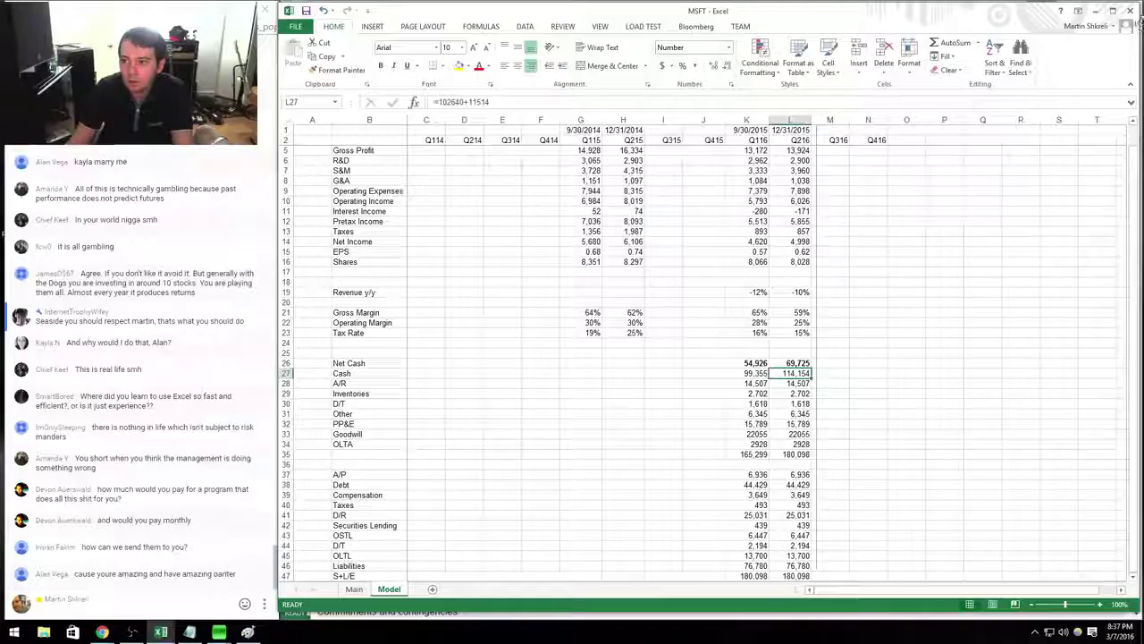
{"action": "left_click_drag", "start_coordinate": [1139, 25], "coordinate": [708, 184]}
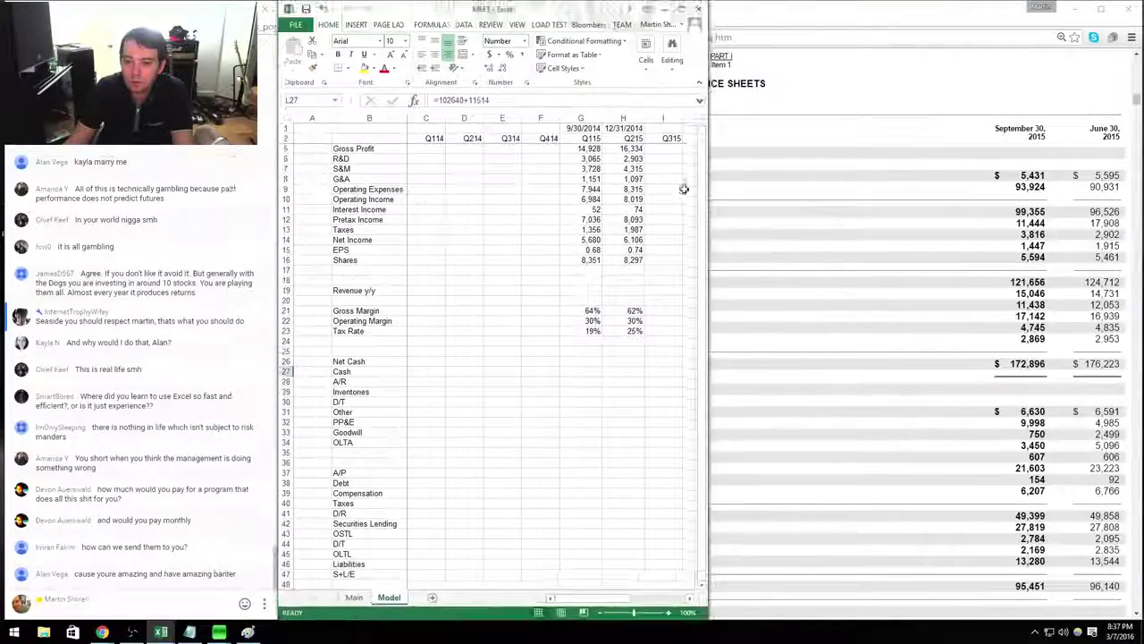
Bring the Q116 column into view and place the 10-Q balance sheet beside the model.
{"action": "left_click", "coordinate": [581, 280]}
{"action": "key", "text": "Right"}
{"action": "key", "text": "Right"}
{"action": "key", "text": "Right"}
{"action": "key", "text": "Right"}
{"action": "key", "text": "Right"}
{"action": "key", "text": "Right"}
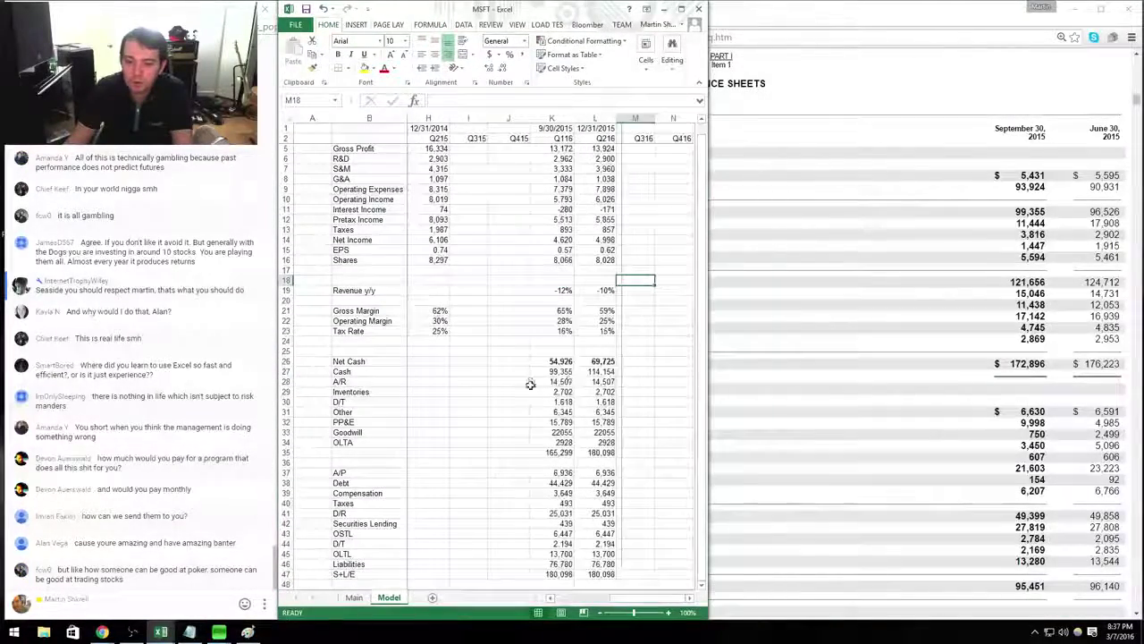
{"action": "left_click", "coordinate": [530, 384]}
{"action": "key", "text": "alt+Tab"}
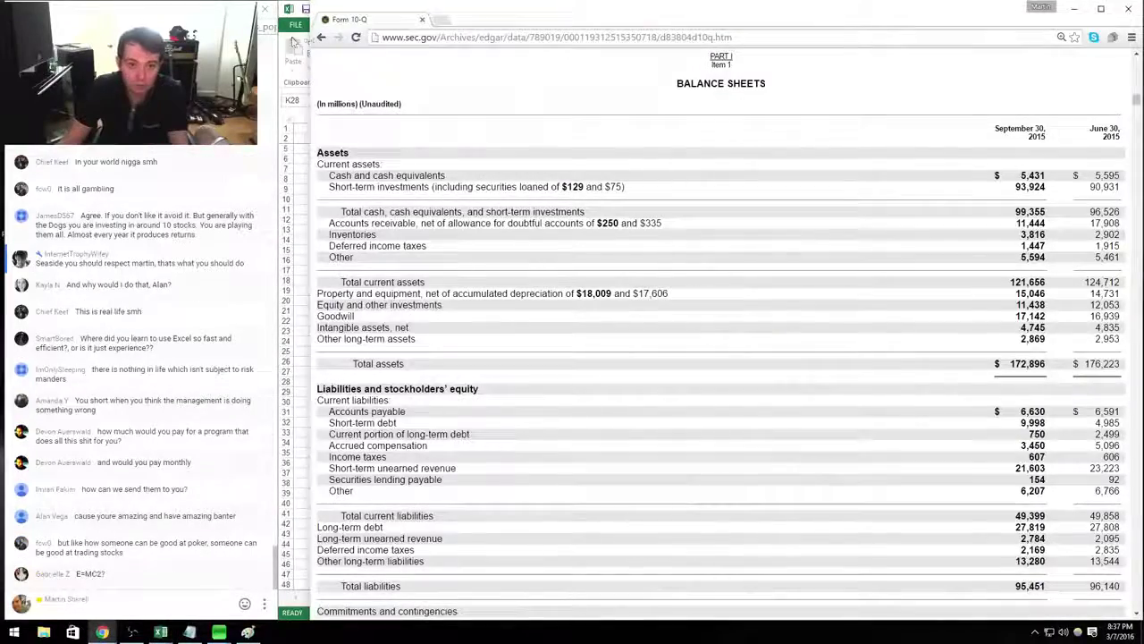
{"action": "left_click_drag", "start_coordinate": [313, 22], "coordinate": [700, 18]}
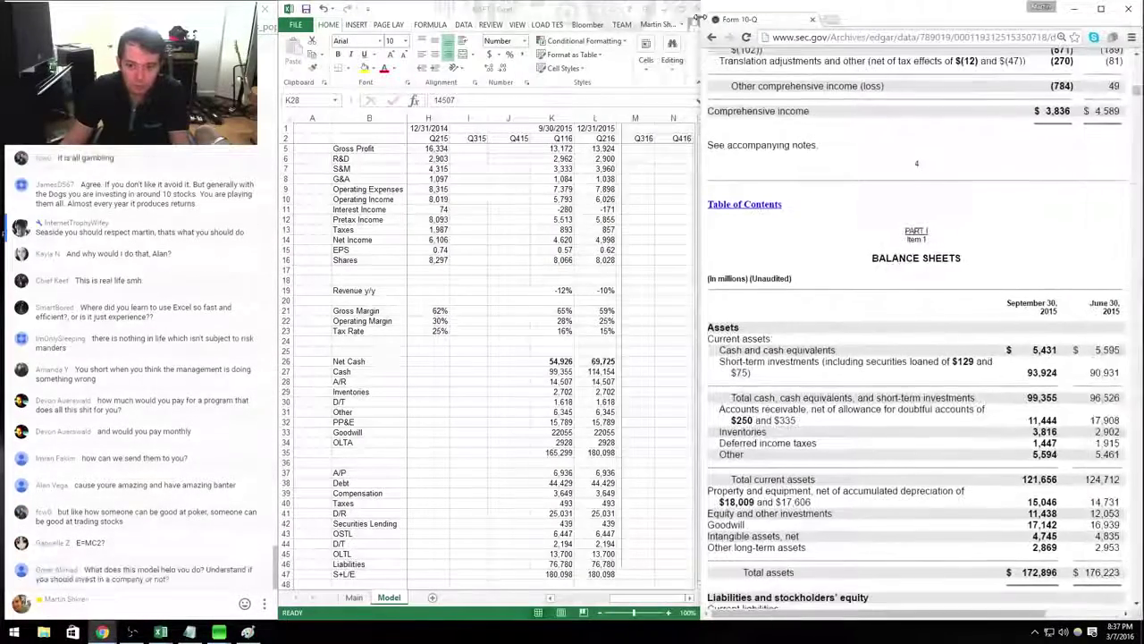
{"action": "scroll", "coordinate": [1055, 250], "scroll_direction": "up", "scroll_amount": 3}
{"action": "scroll", "coordinate": [979, 349], "scroll_direction": "down", "scroll_amount": 6}
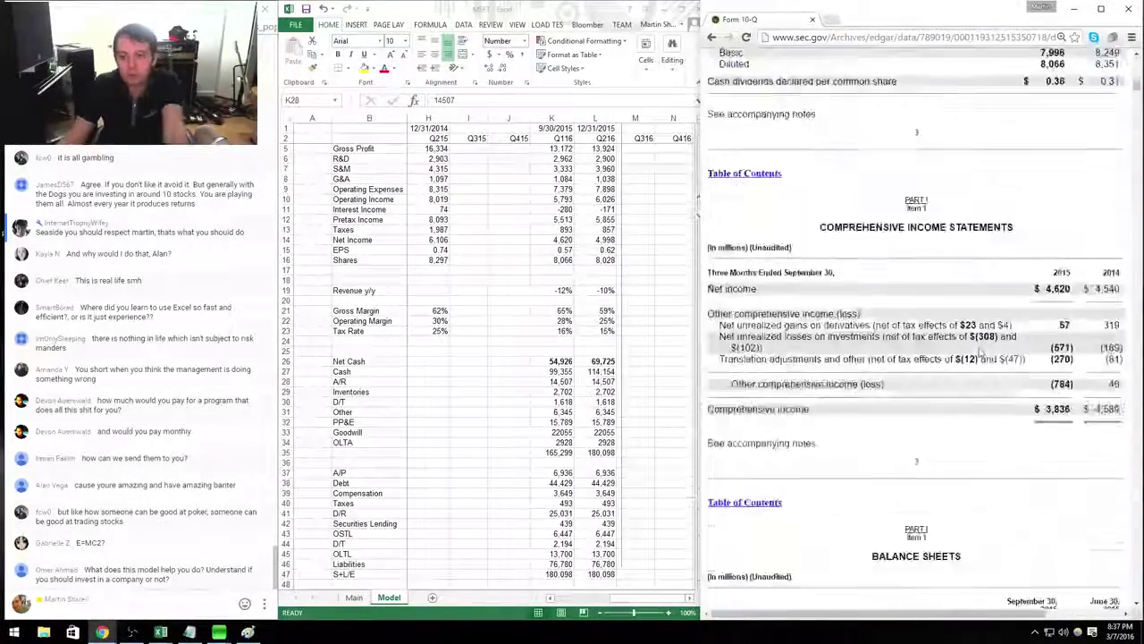
{"action": "scroll", "coordinate": [979, 352], "scroll_direction": "down", "scroll_amount": 3}
{"action": "key", "text": "alt+Tab"}
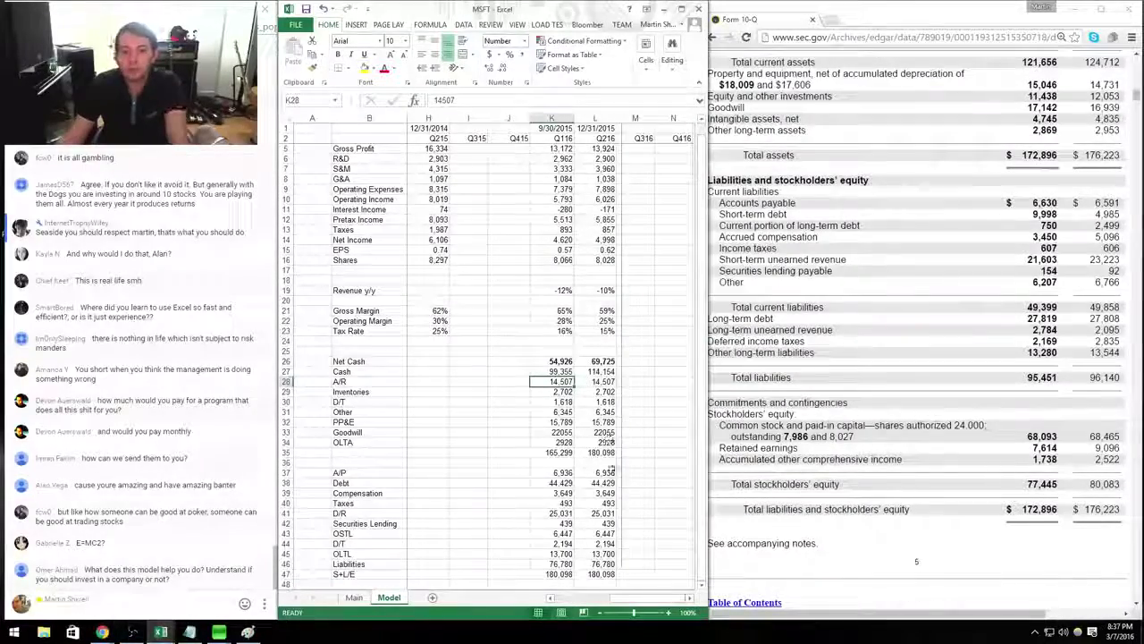
Subtract 11,438 equity investments from the Q116 Cash formula in K27.
{"action": "key", "text": "Up"}
{"action": "scroll", "coordinate": [701, 450], "scroll_direction": "up", "scroll_amount": 3}
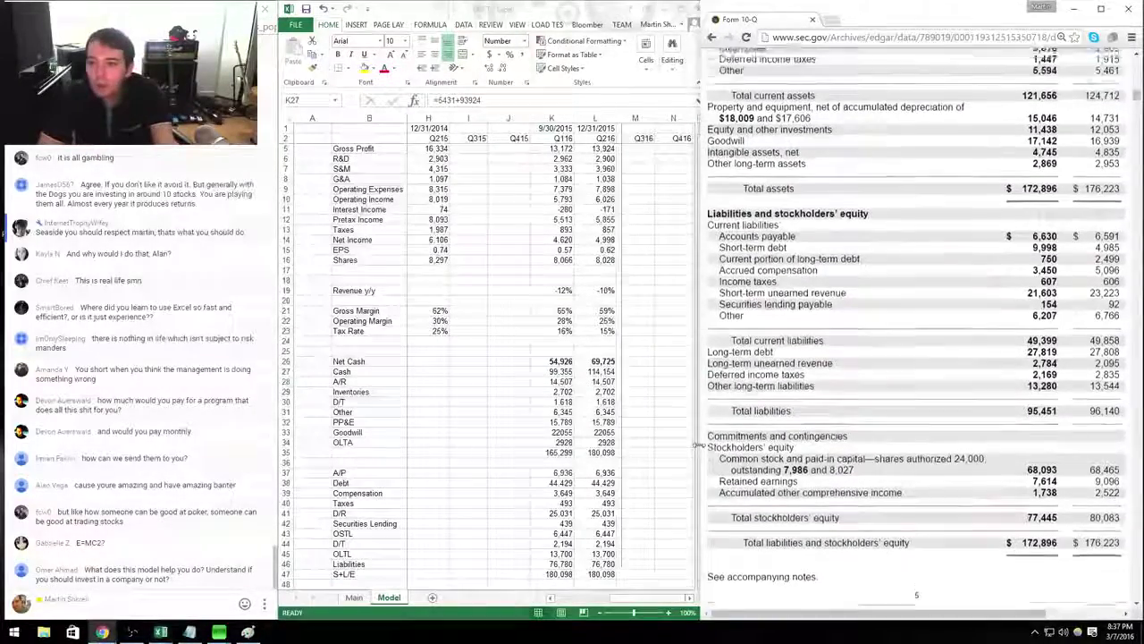
{"action": "key", "text": "F2"}
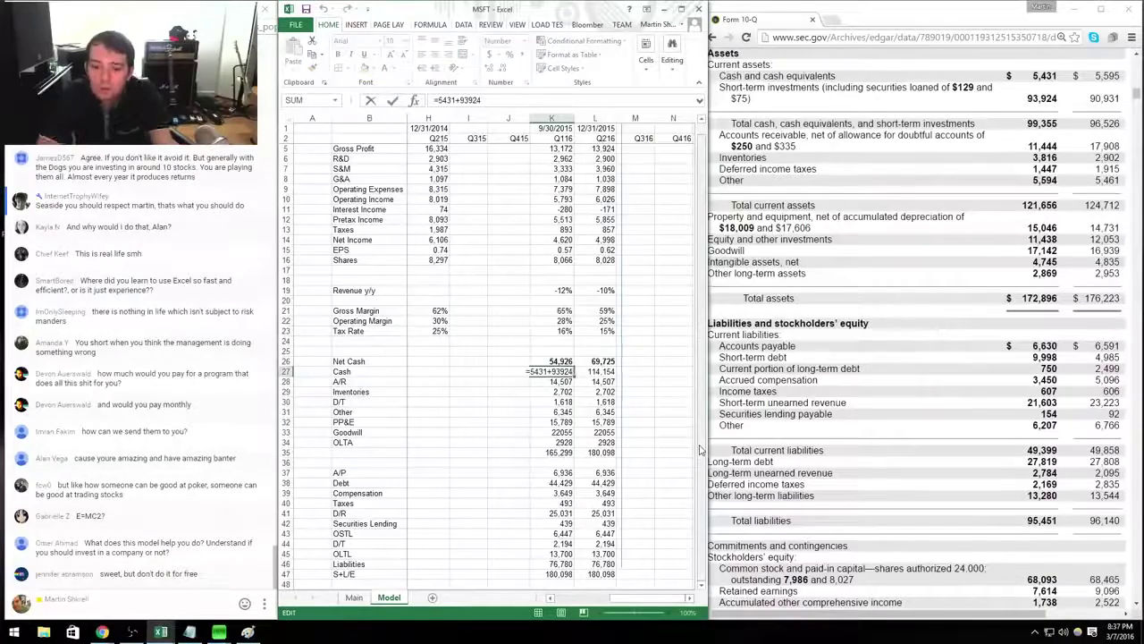
{"action": "type", "text": "-11438"}
{"action": "key", "text": "Return"}
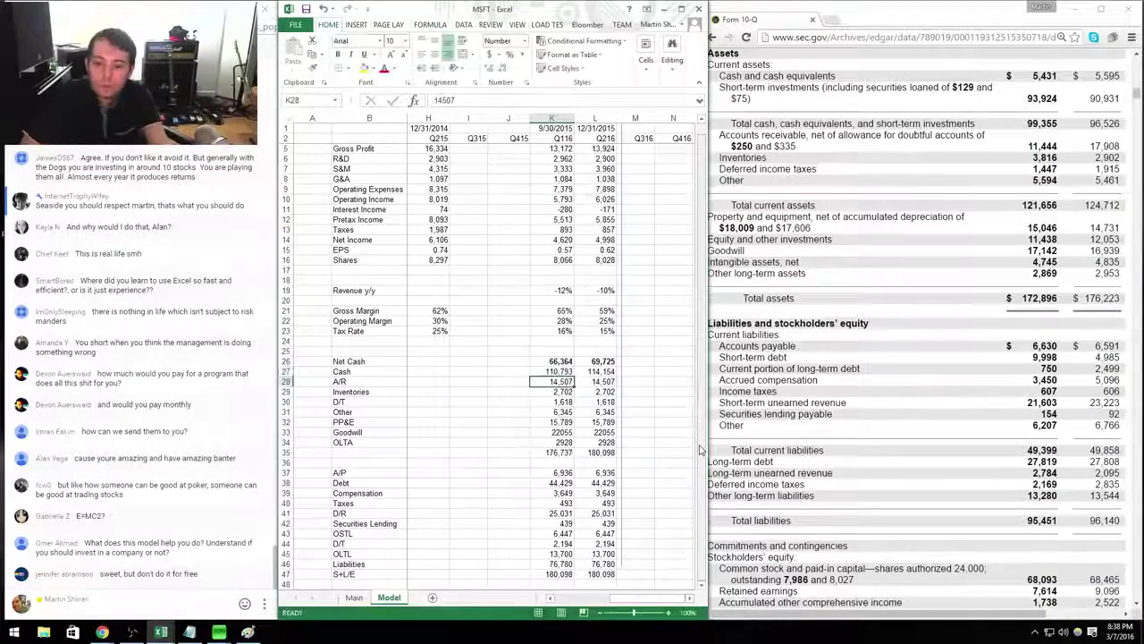
Enter Q116 A/R 11,444, Inventories 3,816 and D/T 1,447.
{"action": "type", "text": "11,444"}
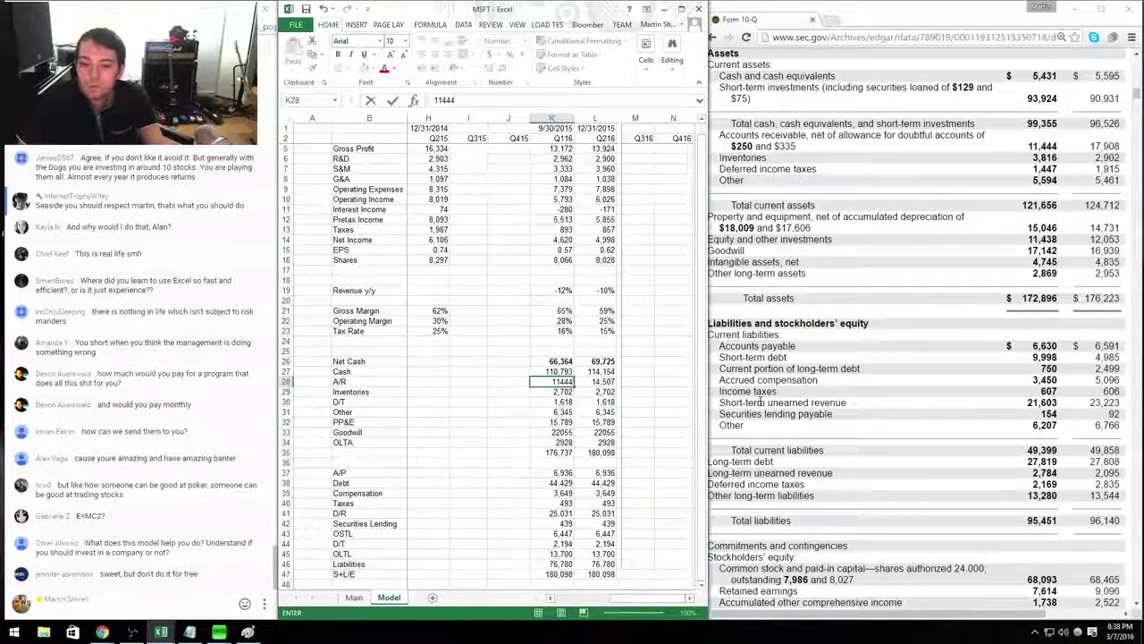
{"action": "key", "text": "Return"}
{"action": "type", "text": "3816"}
{"action": "key", "text": "Return"}
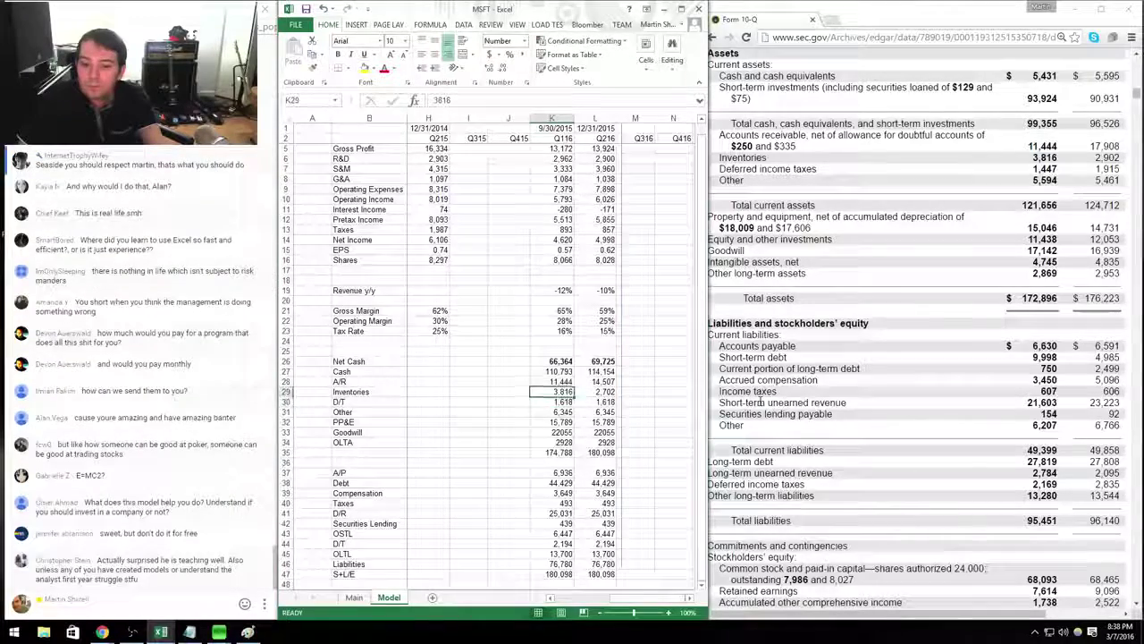
{"action": "type", "text": "1447"}
{"action": "key", "text": "Return"}
Enter Q116 Other 5,594, PP&E 15,046 and Goodwill 17,142.
{"action": "type", "text": "5,59"}
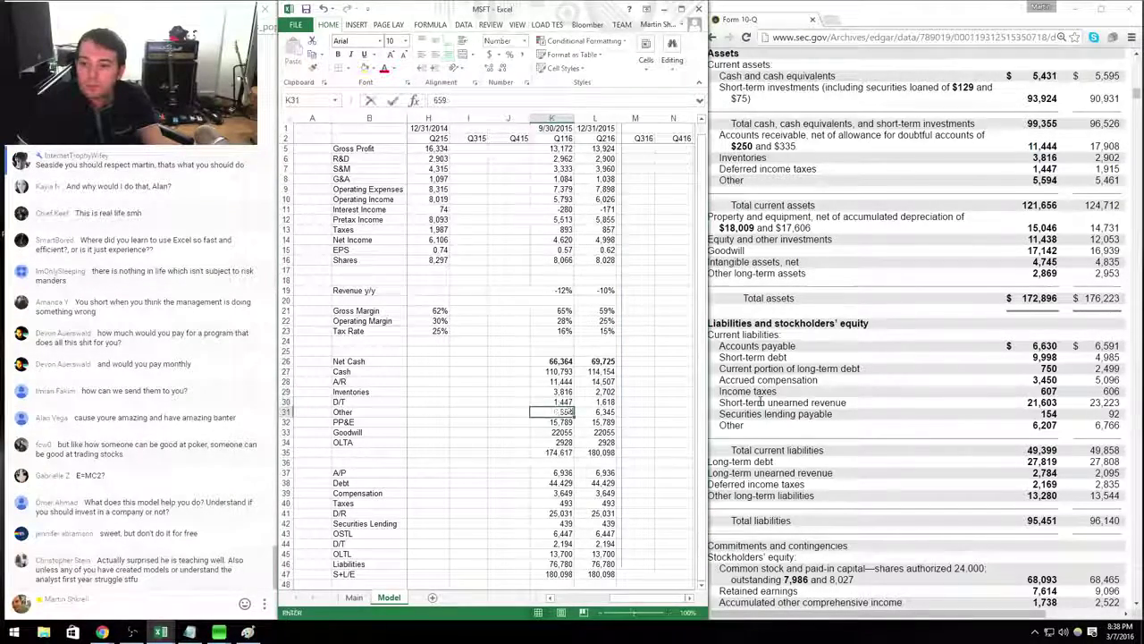
{"action": "type", "text": "4"}
{"action": "key", "text": "Return"}
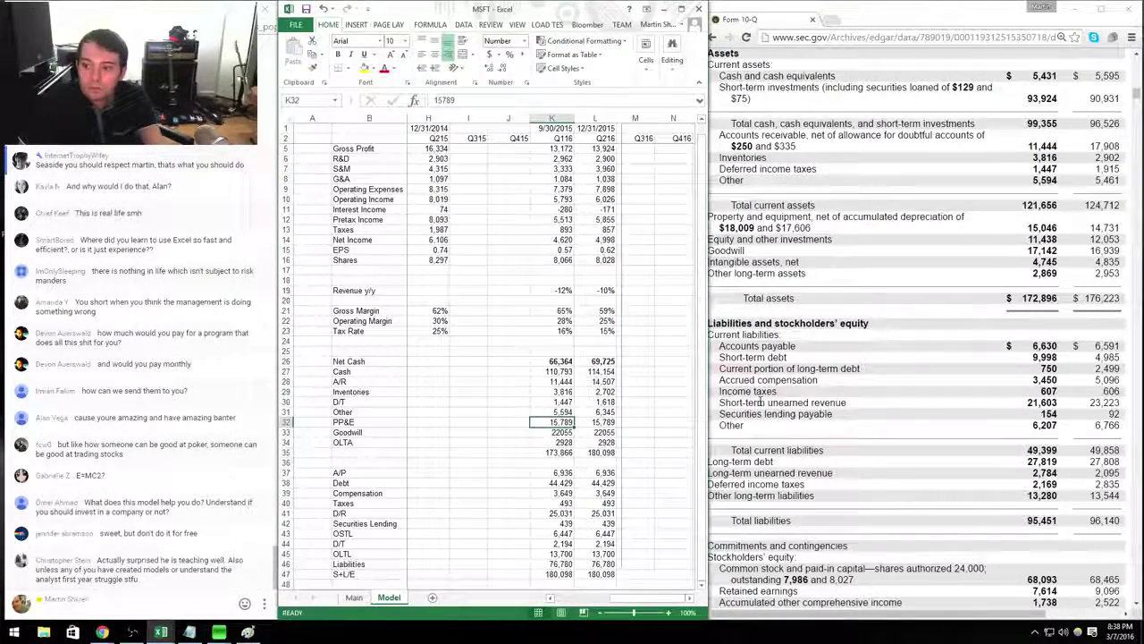
{"action": "type", "text": "15046"}
{"action": "key", "text": "Return"}
{"action": "type", "text": "17"}
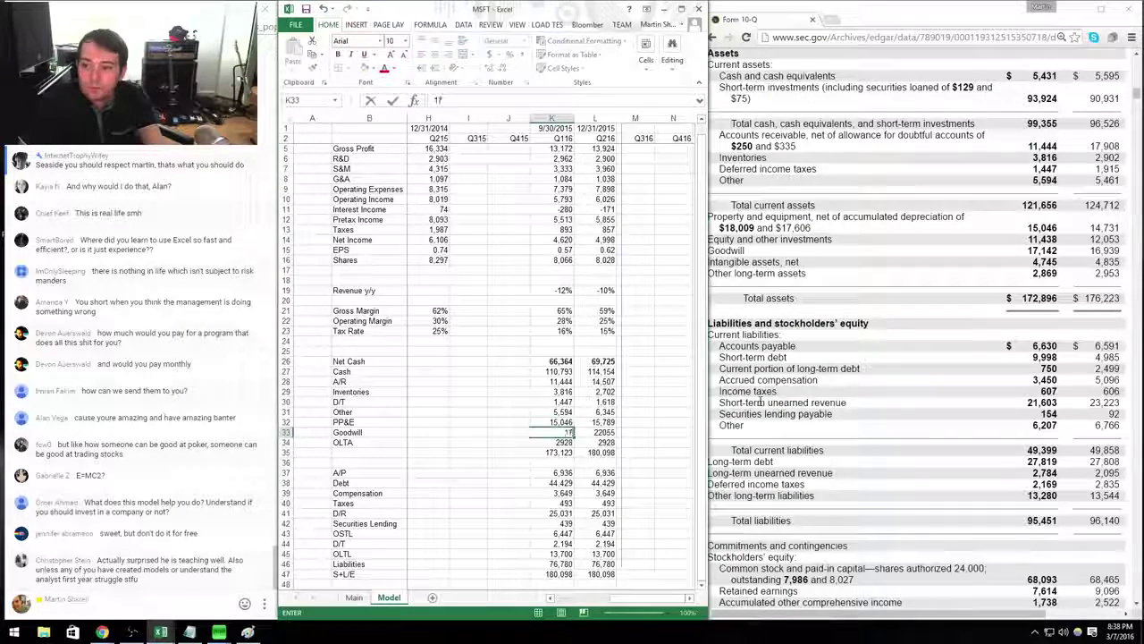
{"action": "type", "text": "142"}
{"action": "key", "text": "Return"}
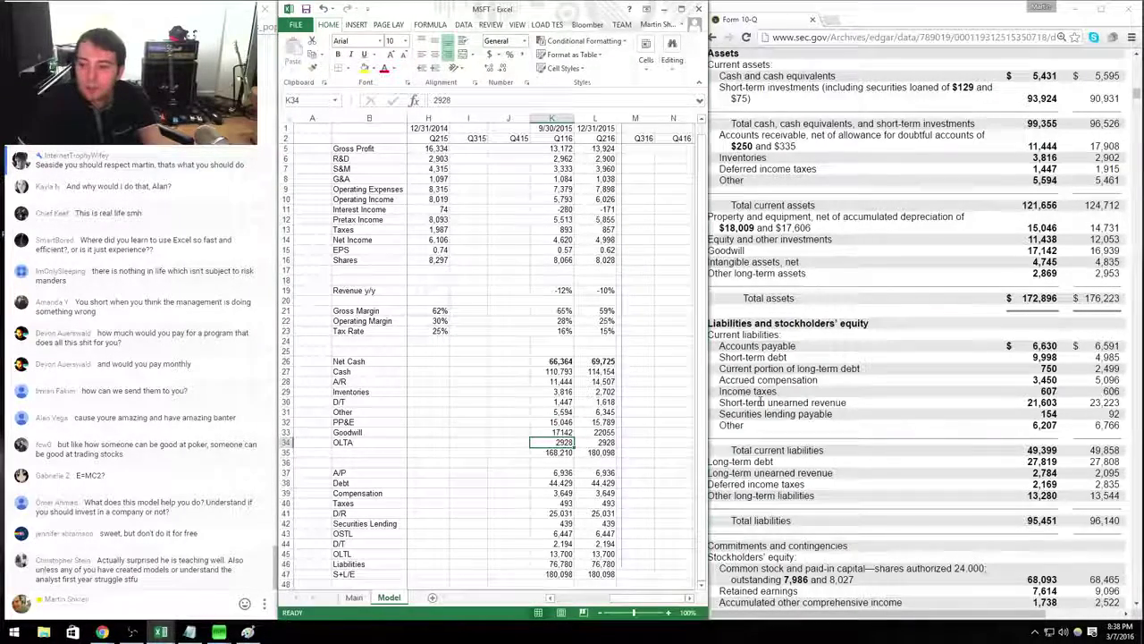
Enter OLTA 2,869 and add 4,745 intangibles to Goodwill for 21,887.
{"action": "type", "text": "28"}
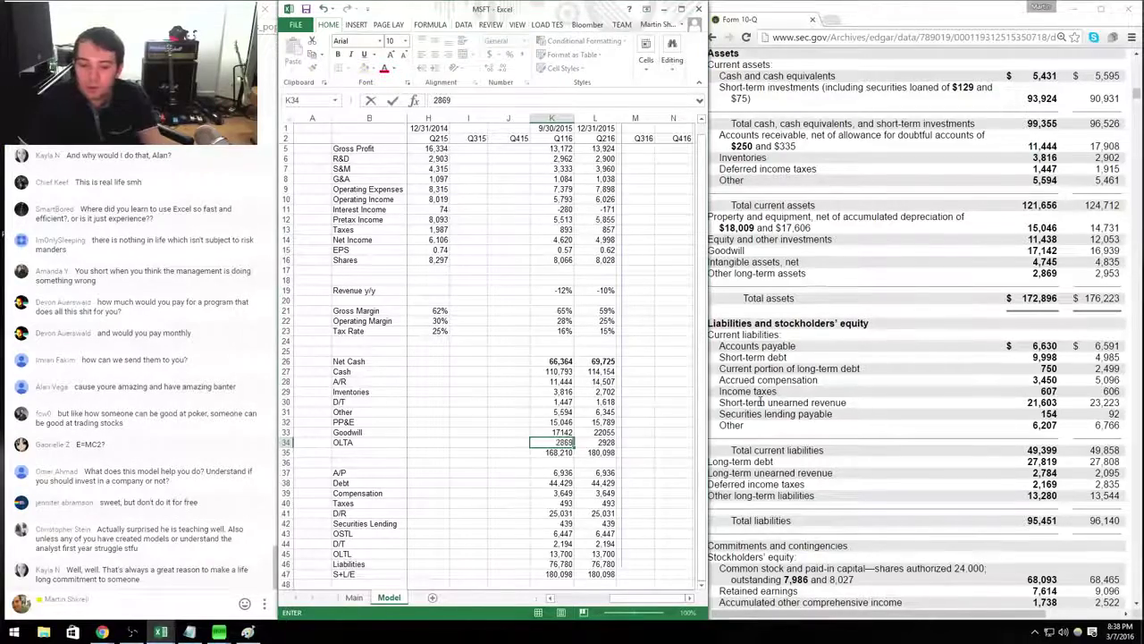
{"action": "type", "text": "69"}
{"action": "key", "text": "Up"}
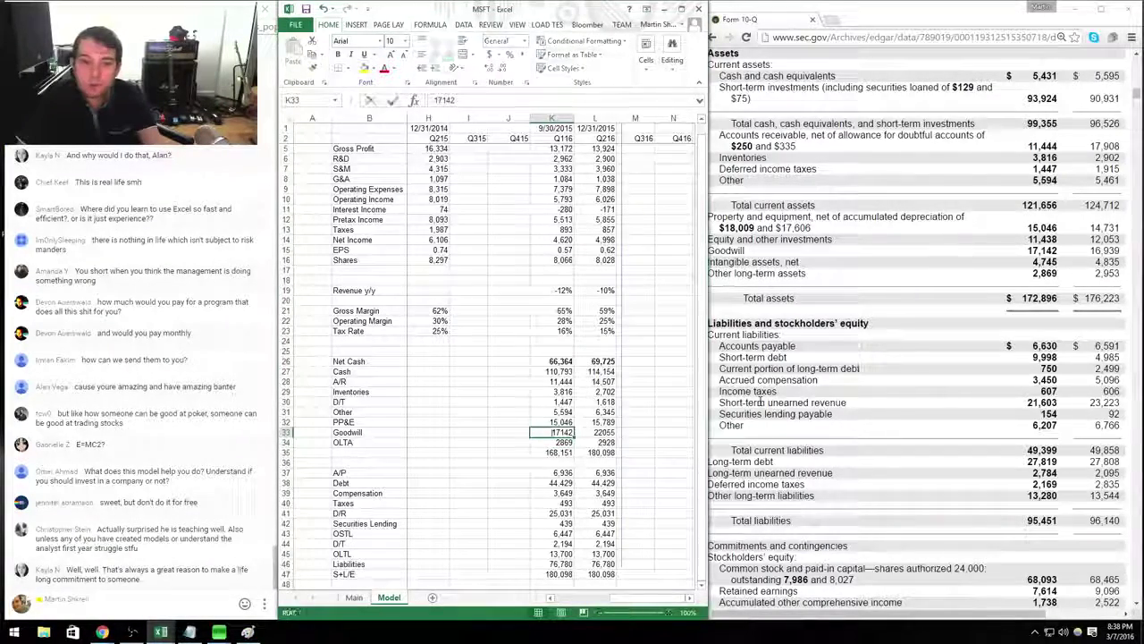
{"action": "key", "text": "F2"}
{"action": "type", "text": "+"}
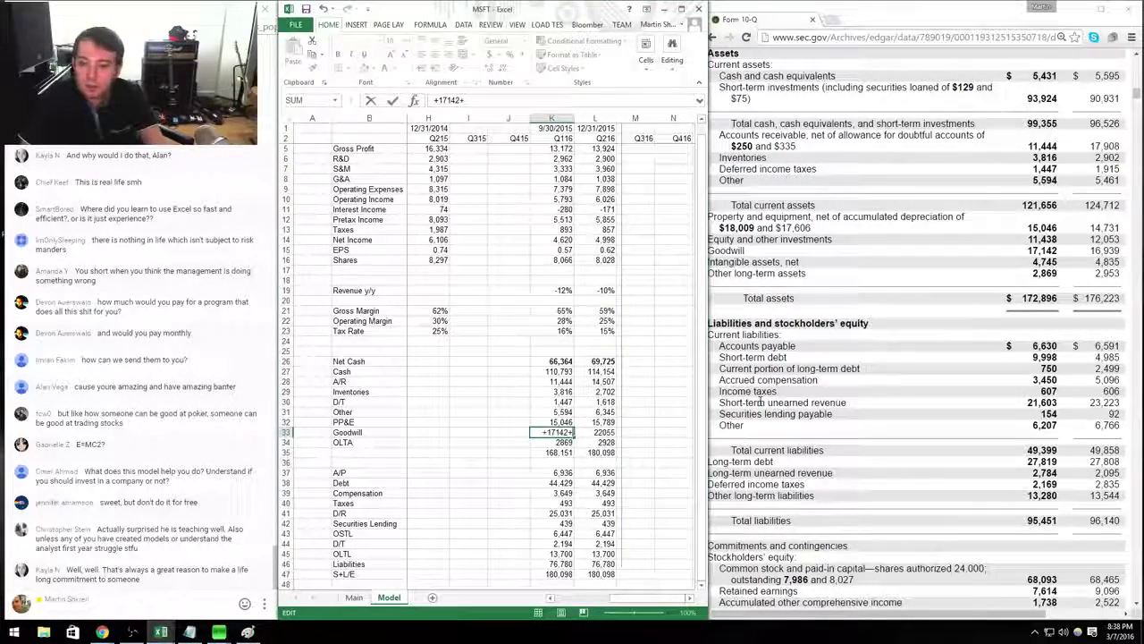
{"action": "type", "text": "4745"}
{"action": "key", "text": "Return"}
Format the Q116 asset rows as Number with 0 decimals and thousands separators.
{"action": "key", "text": "shift+space"}
{"action": "key", "text": "shift+Up"}
{"action": "key", "text": "shift+Up"}
{"action": "key", "text": "shift+Up"}
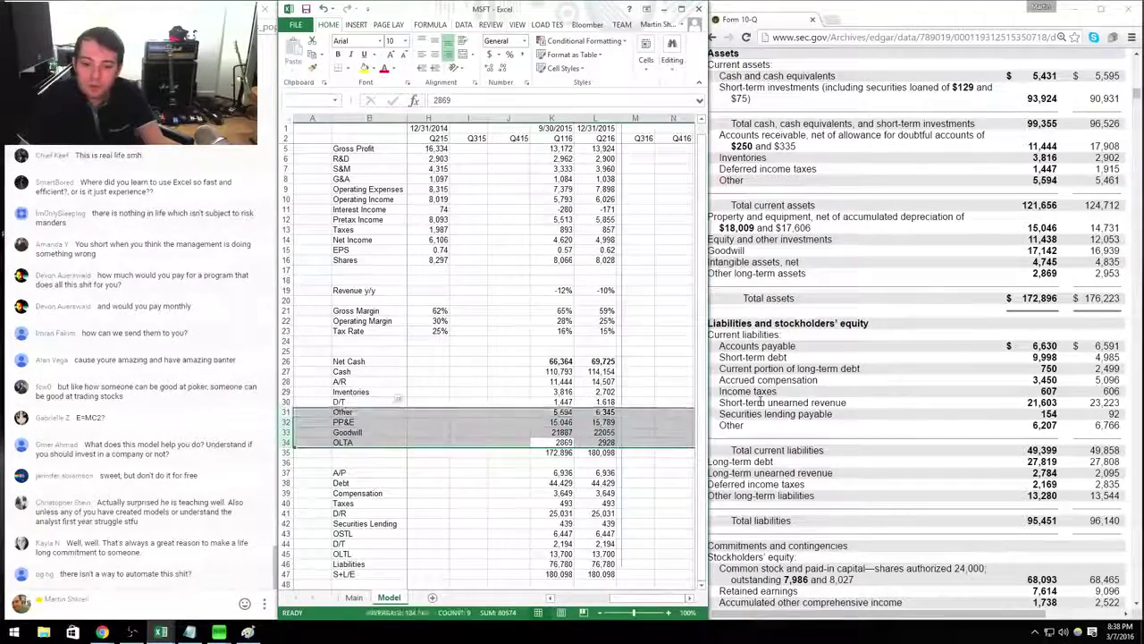
{"action": "key", "text": "shift+Up"}
{"action": "key", "text": "shift+Up"}
{"action": "key", "text": "shift+Up"}
{"action": "key", "text": "ctrl+1"}
{"action": "key", "text": "Down"}
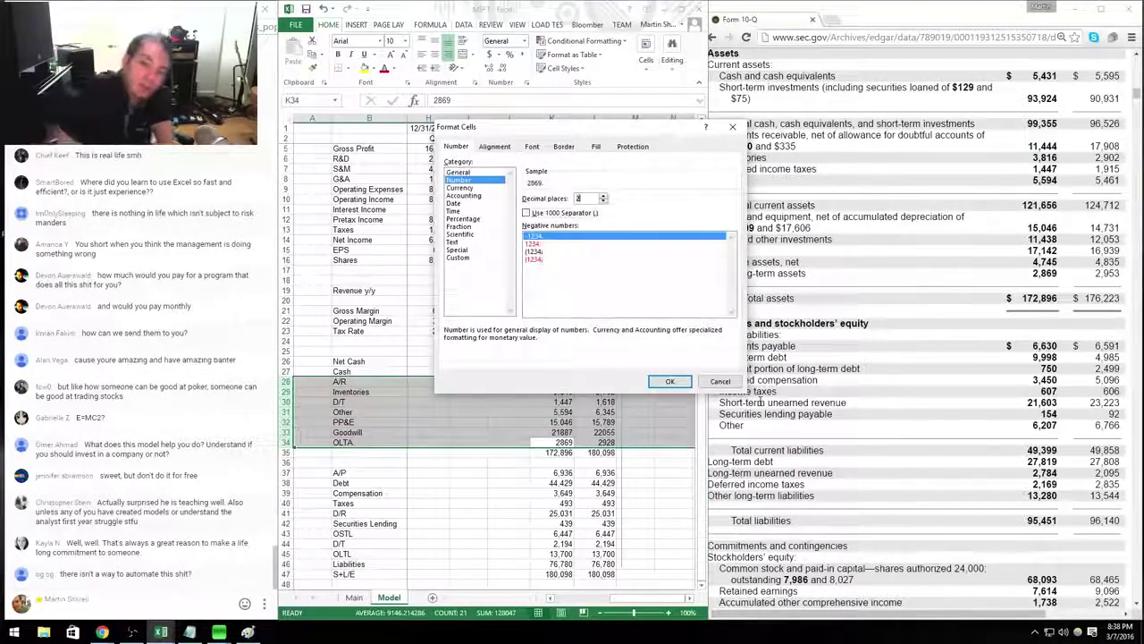
{"action": "type", "text": "0"}
{"action": "key", "text": "alt+u"}
{"action": "key", "text": "Return"}
{"action": "key", "text": "Down"}
{"action": "key", "text": "Down"}
{"action": "key", "text": "Down"}
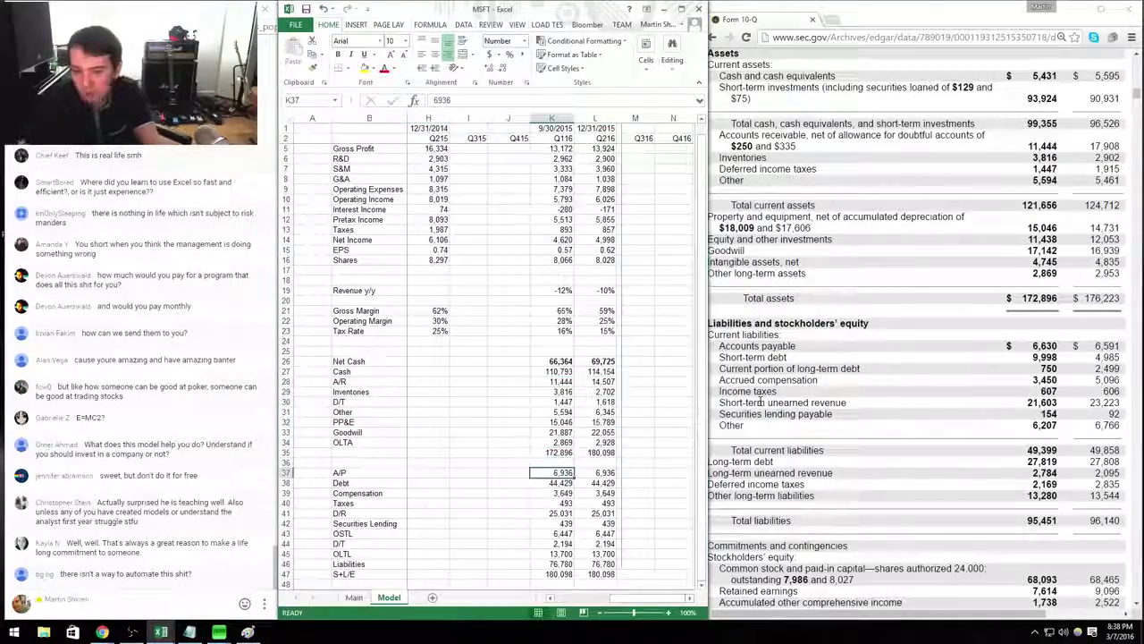
Enter A/P 6,630 and Debt as 9,998 + 27,819 + 393.
{"action": "type", "text": "6630"}
{"action": "key", "text": "Return"}
{"action": "type", "text": "99"}
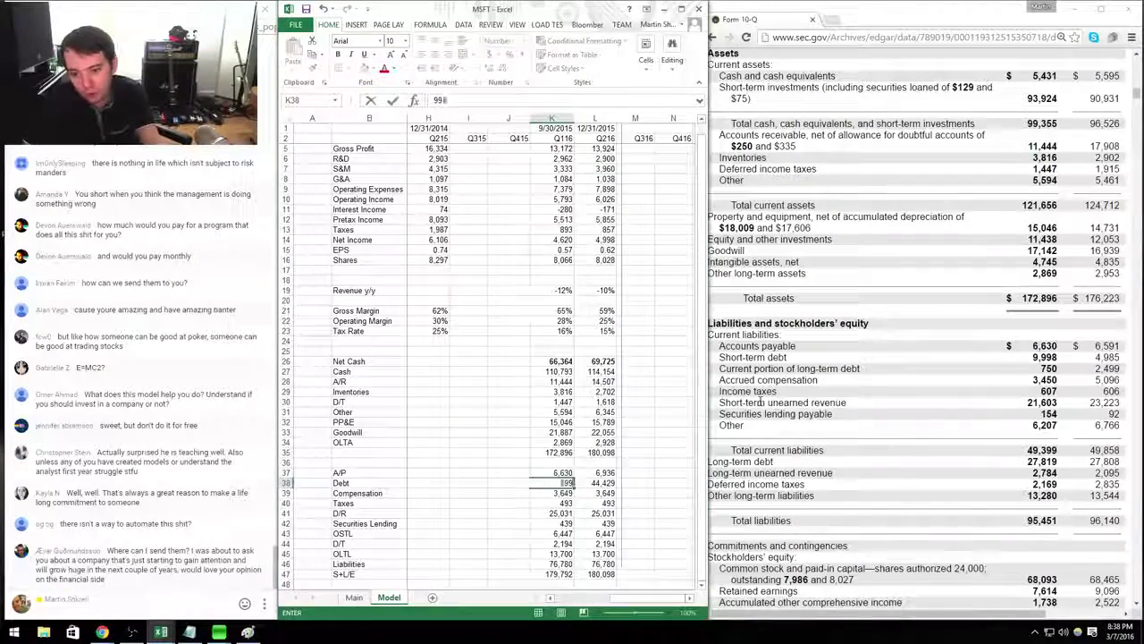
{"action": "type", "text": "98"}
{"action": "key", "text": "Home"}
{"action": "type", "text": "+"}
{"action": "key", "text": "End"}
{"action": "type", "text": "+"}
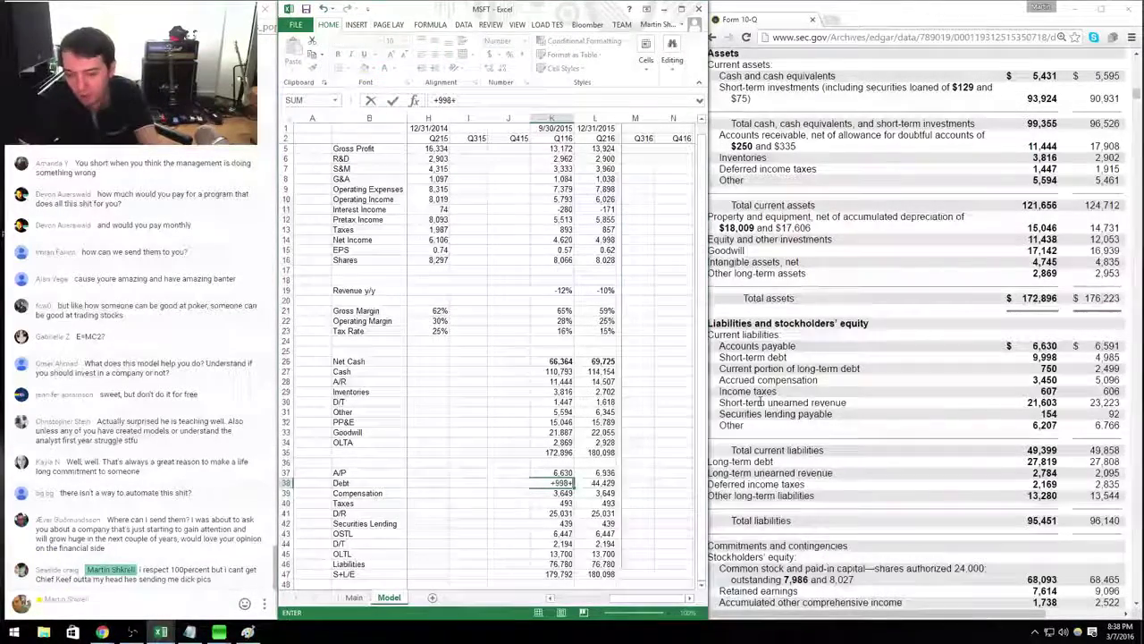
{"action": "key", "text": "BackSpace"}
{"action": "key", "text": "BackSpace"}
{"action": "key", "text": "BackSpace"}
{"action": "key", "text": "BackSpace"}
{"action": "key", "text": "BackSpace"}
{"action": "type", "text": "9998+"}
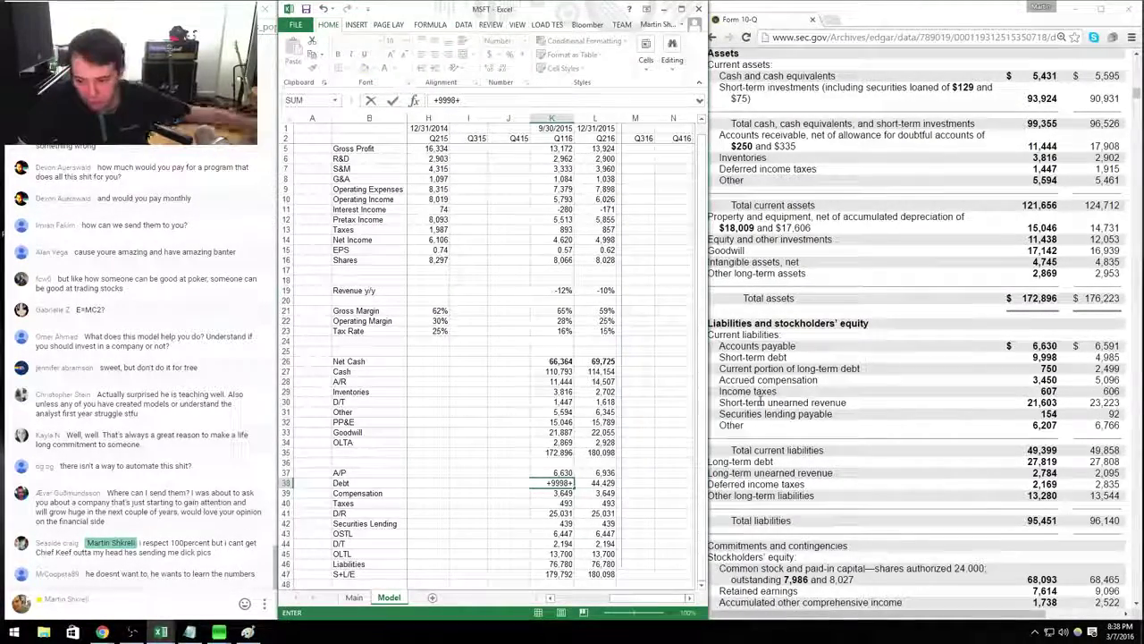
{"action": "type", "text": "27819"}
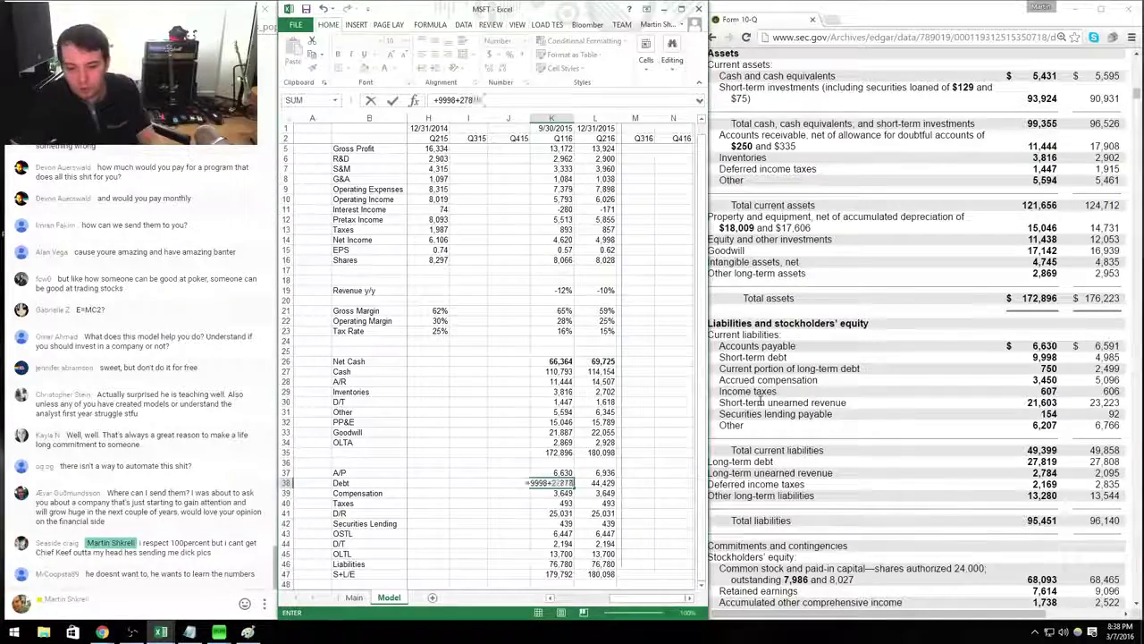
{"action": "key", "text": "Return"}
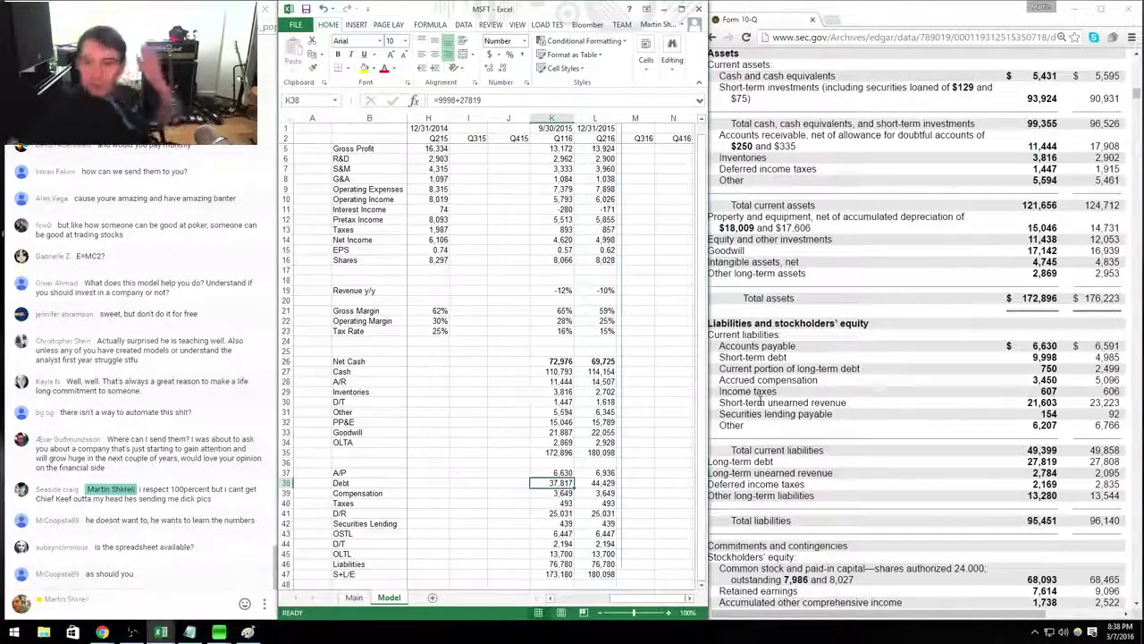
{"action": "key", "text": "Down"}
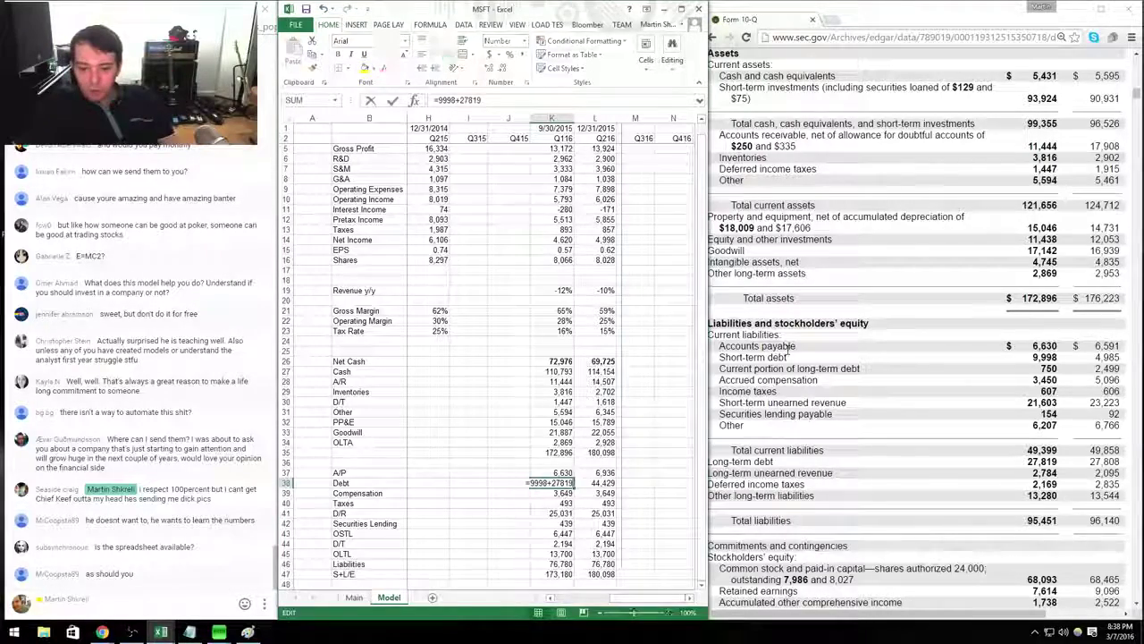
{"action": "type", "text": "393"}
{"action": "key", "text": "Return"}
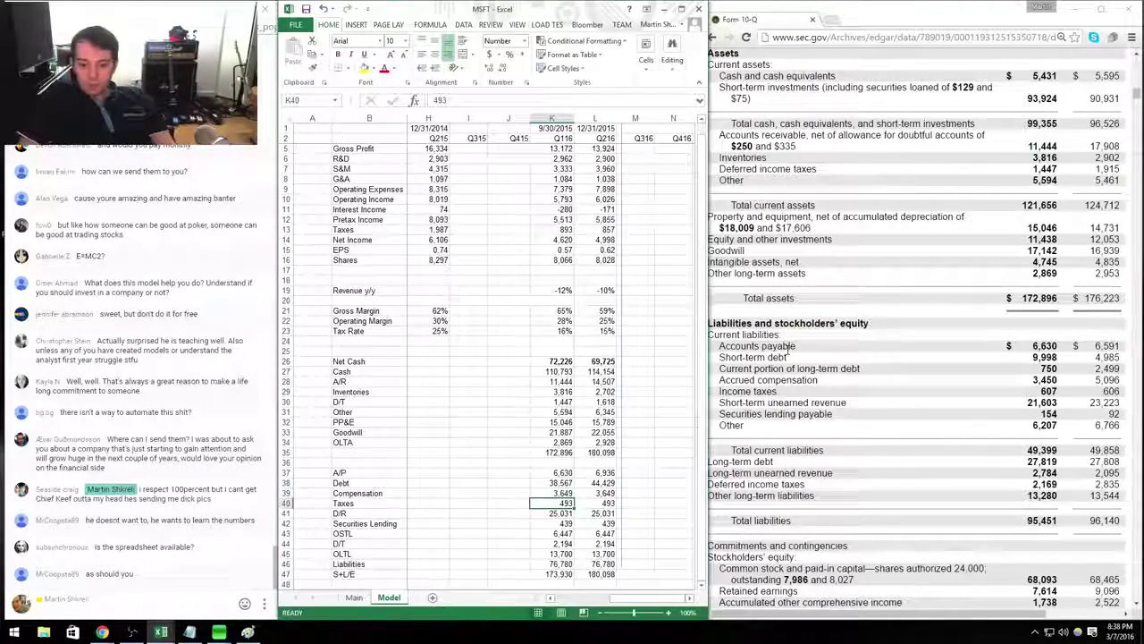
Enter Compensation 3,450, Taxes 607, D/R 21,603+2,784, Securities Lending 154, OSTL 6,207.
{"action": "type", "text": "0"}
{"action": "key", "text": "Return"}
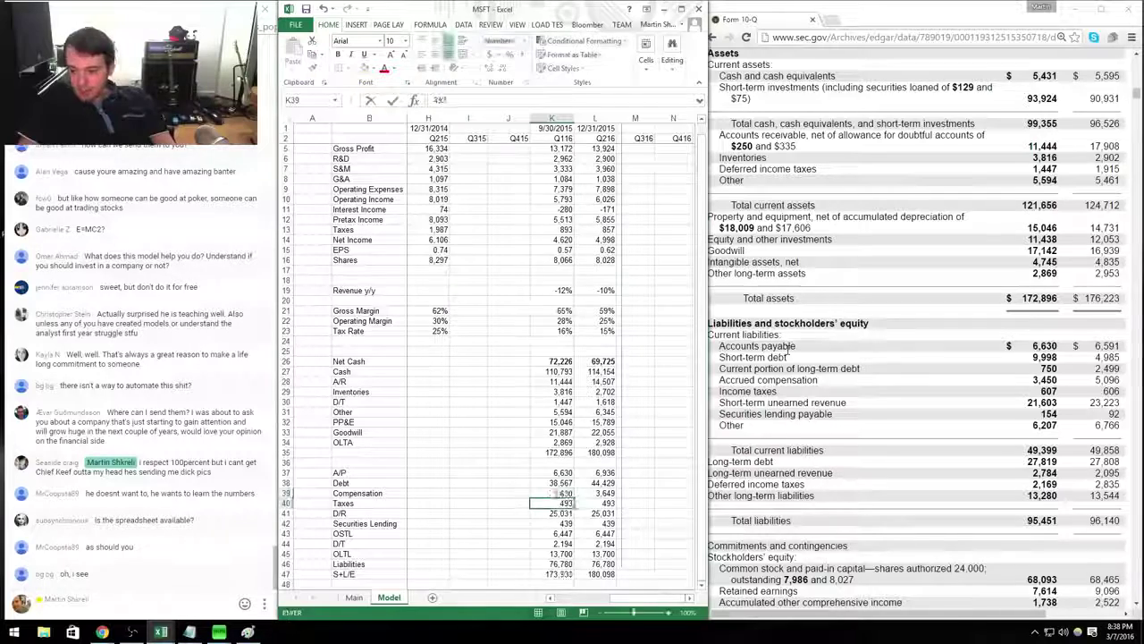
{"action": "type", "text": "607"}
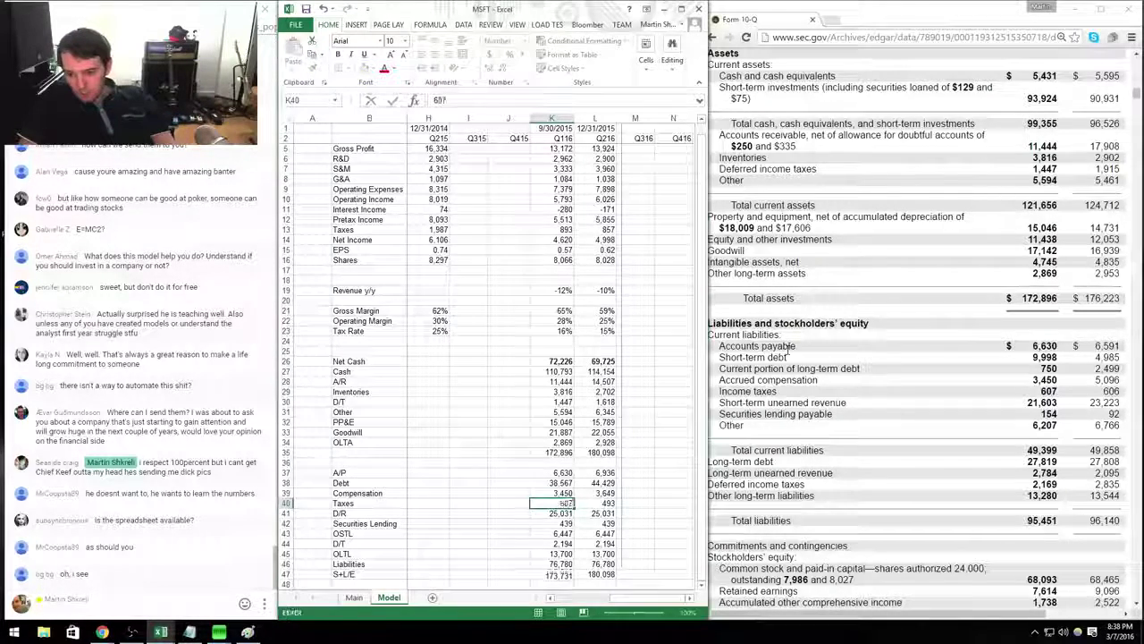
{"action": "key", "text": "Return"}
{"action": "type", "text": "+21603"}
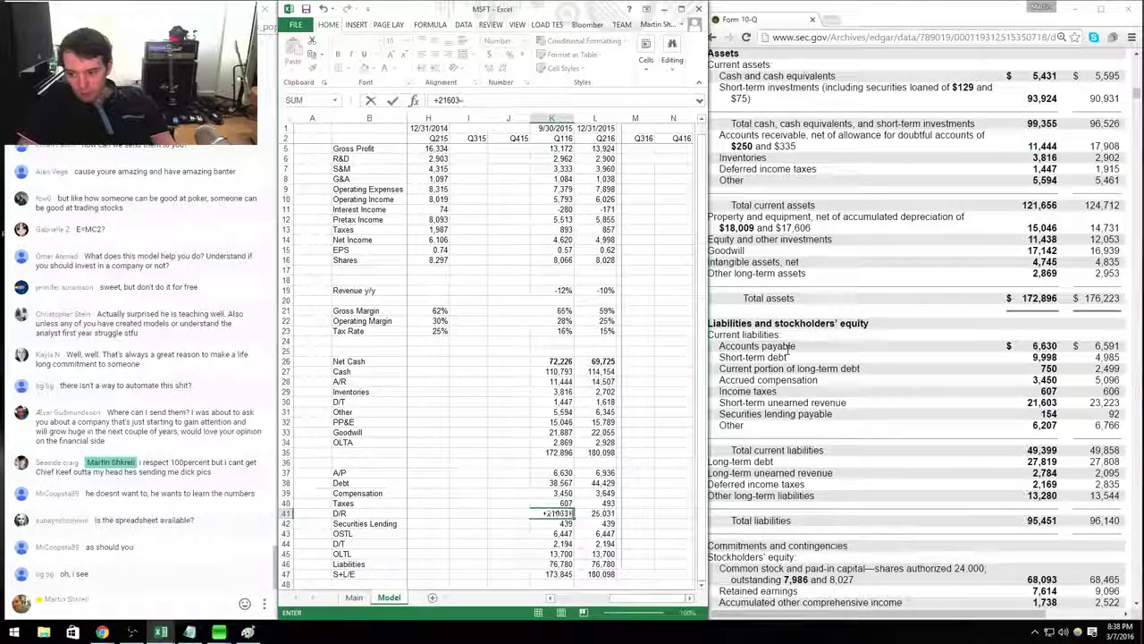
{"action": "type", "text": "+"}
{"action": "type", "text": "2784"}
{"action": "key", "text": "Return"}
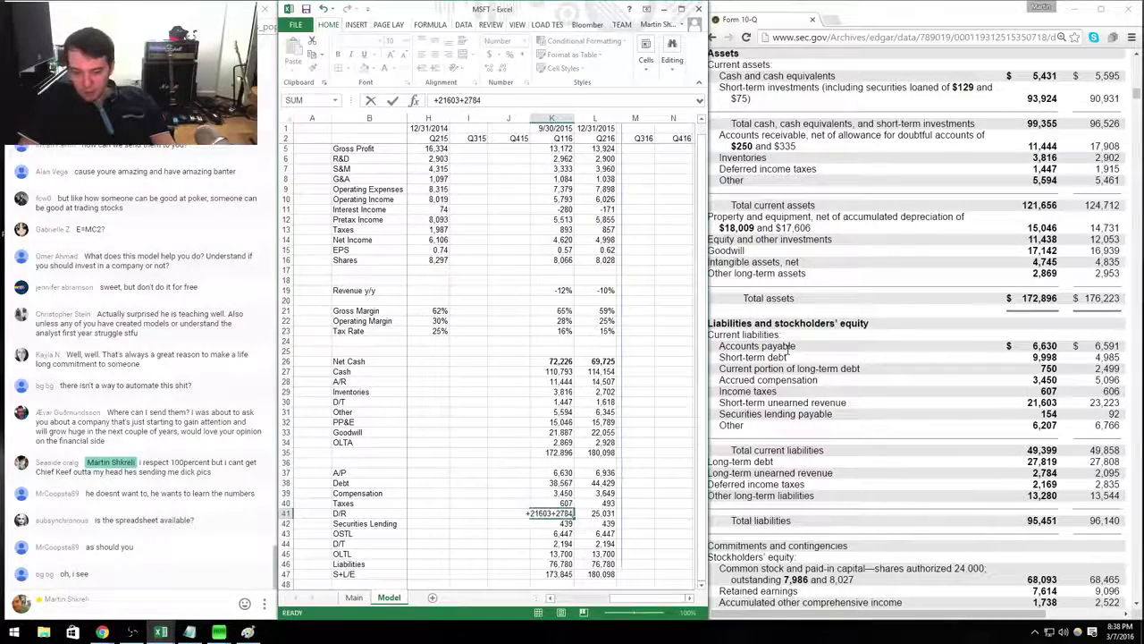
{"action": "type", "text": "154"}
{"action": "key", "text": "Return"}
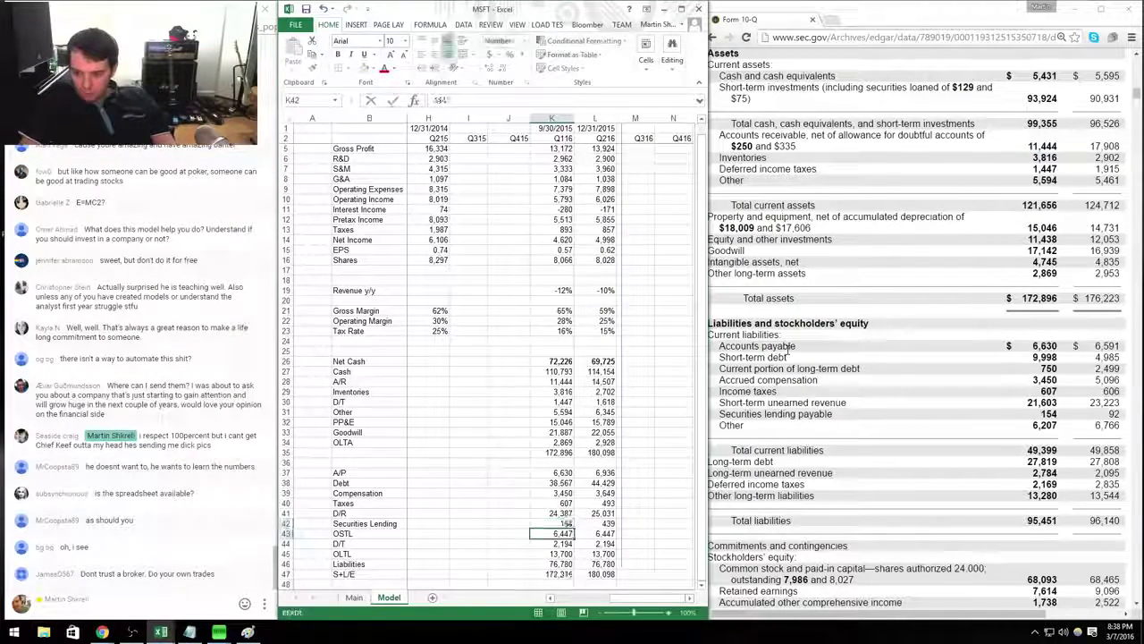
{"action": "type", "text": "6207"}
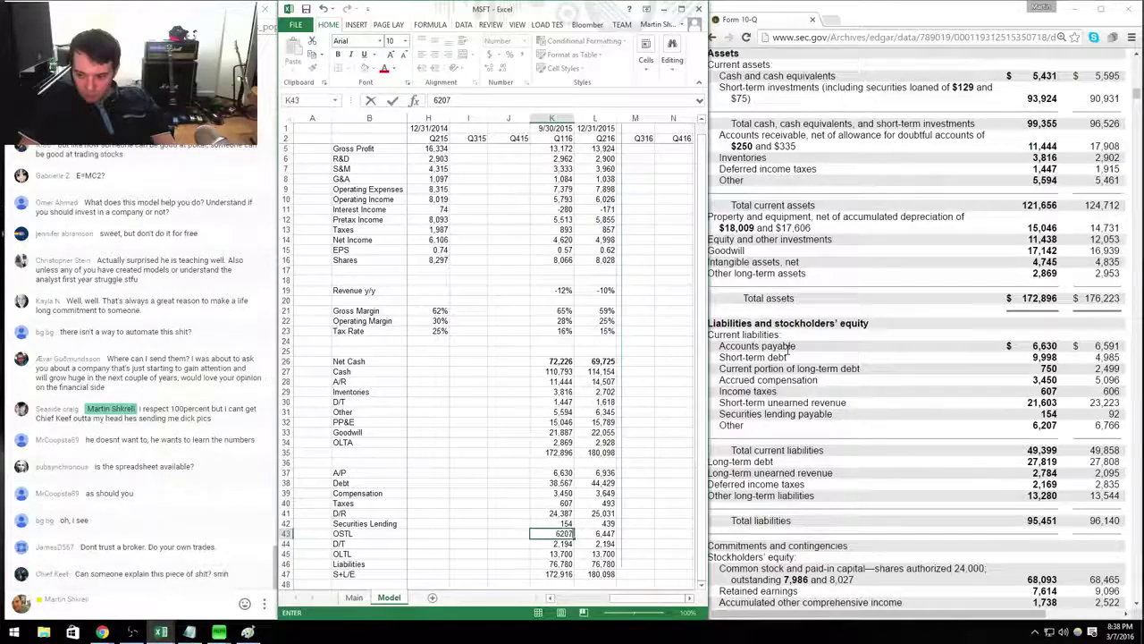
{"action": "key", "text": "Return"}
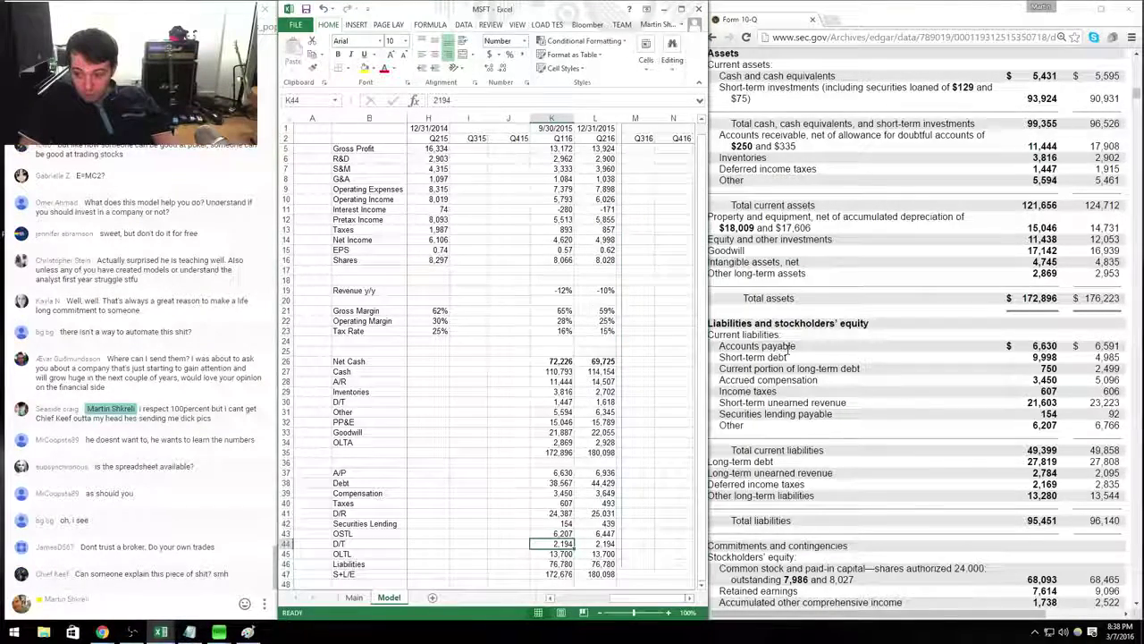
Correct D/T to 2,169 in K44 and OLTL to 13,280 in K45.
{"action": "type", "text": "2169"}
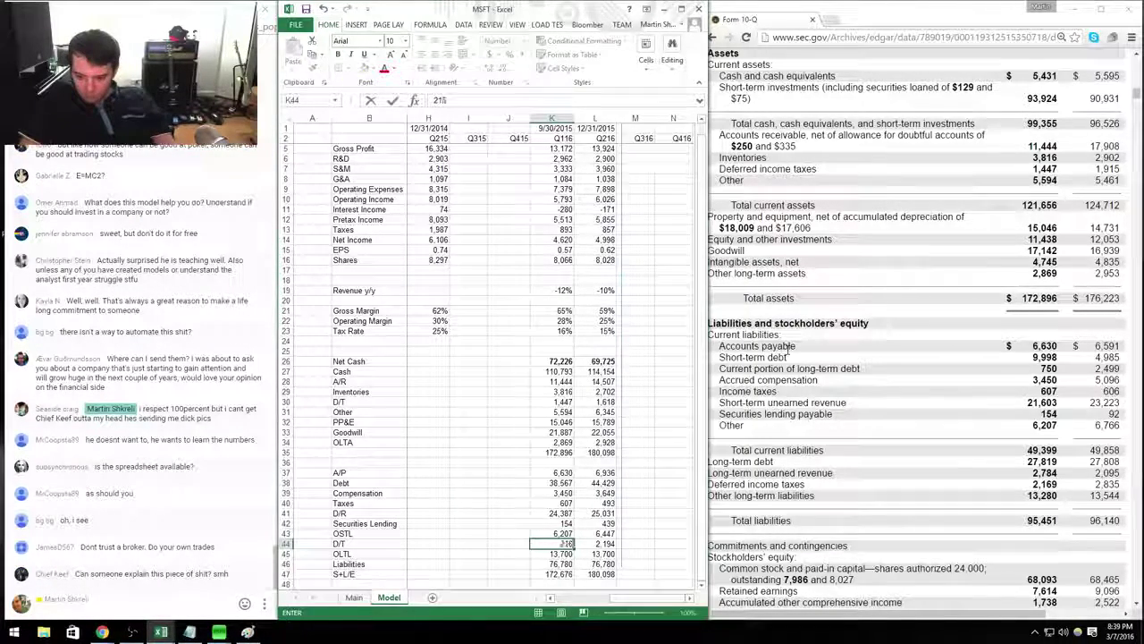
{"action": "key", "text": "Return"}
{"action": "type", "text": "280"}
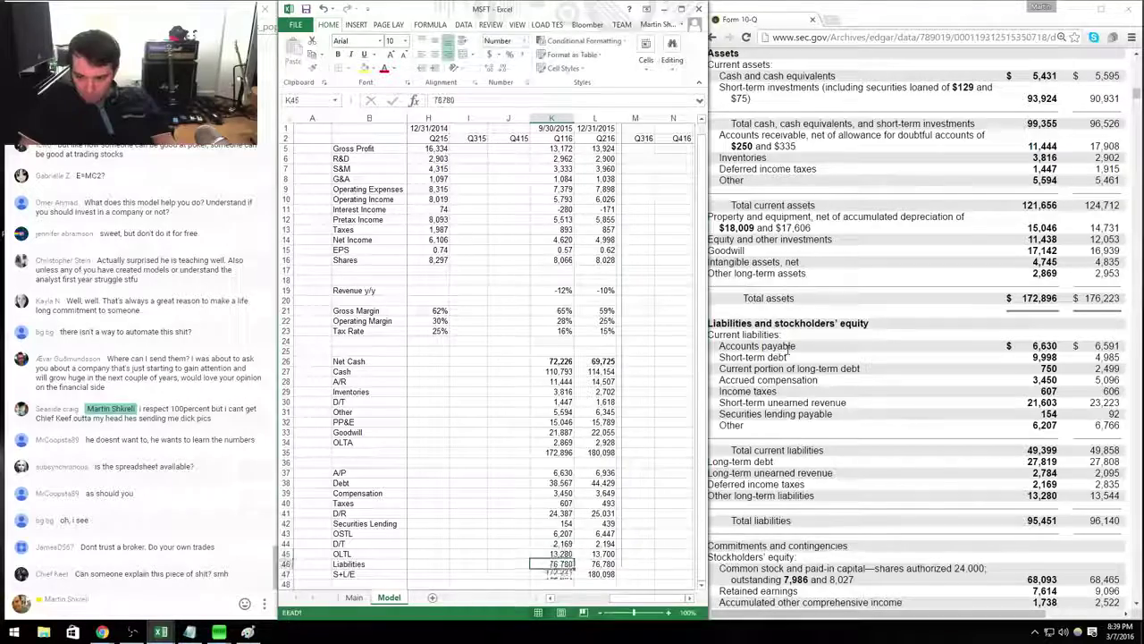
{"action": "key", "text": "Return"}
Relabel row 46 as S/E with value 77,445, then move to cell B49.
{"action": "key", "text": "Up"}
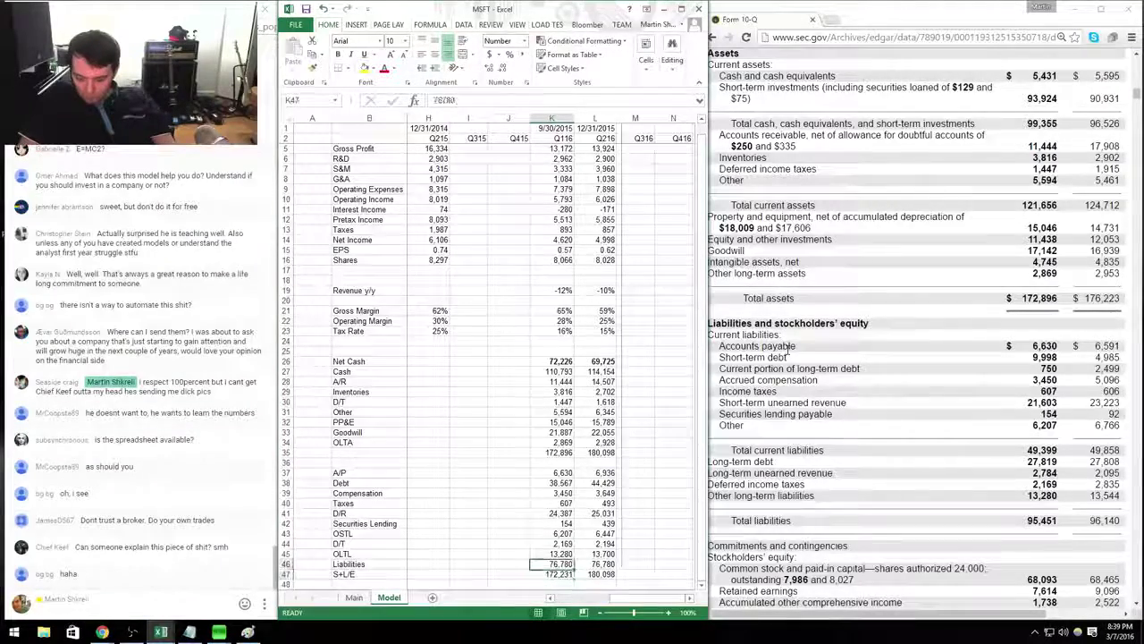
{"action": "key", "text": "Left"}
{"action": "key", "text": "Left"}
{"action": "key", "text": "Left"}
{"action": "key", "text": "Left"}
{"action": "type", "text": "S/E"}
{"action": "key", "text": "Right"}
{"action": "key", "text": "Right"}
{"action": "key", "text": "Right"}
{"action": "key", "text": "Right"}
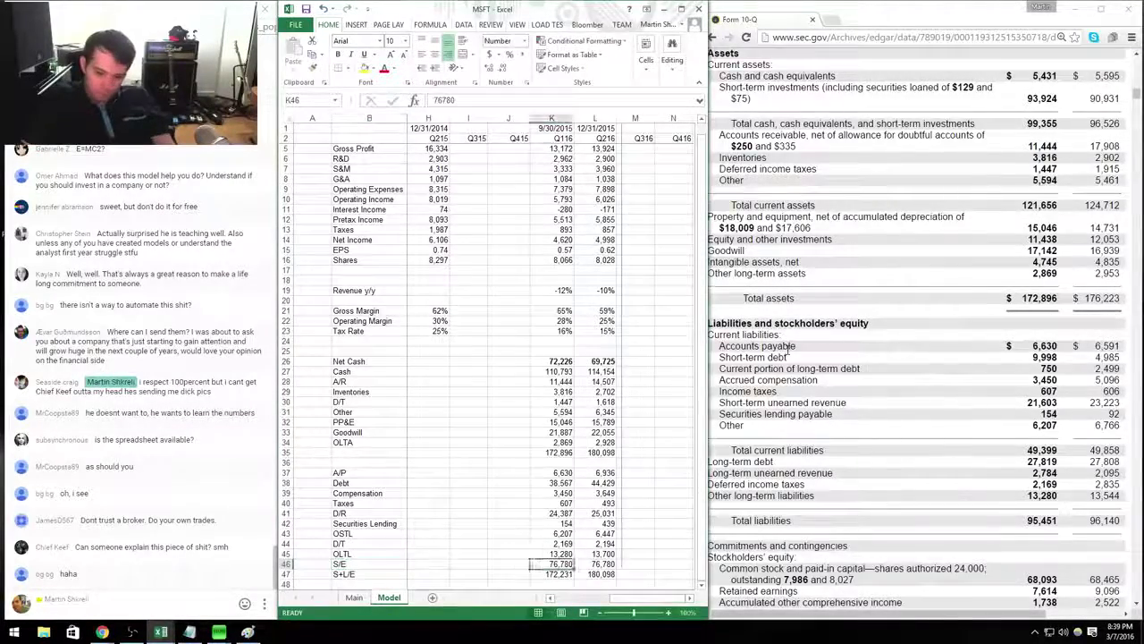
{"action": "scroll", "coordinate": [787, 351], "scroll_direction": "down", "scroll_amount": 2}
{"action": "type", "text": "7,445"}
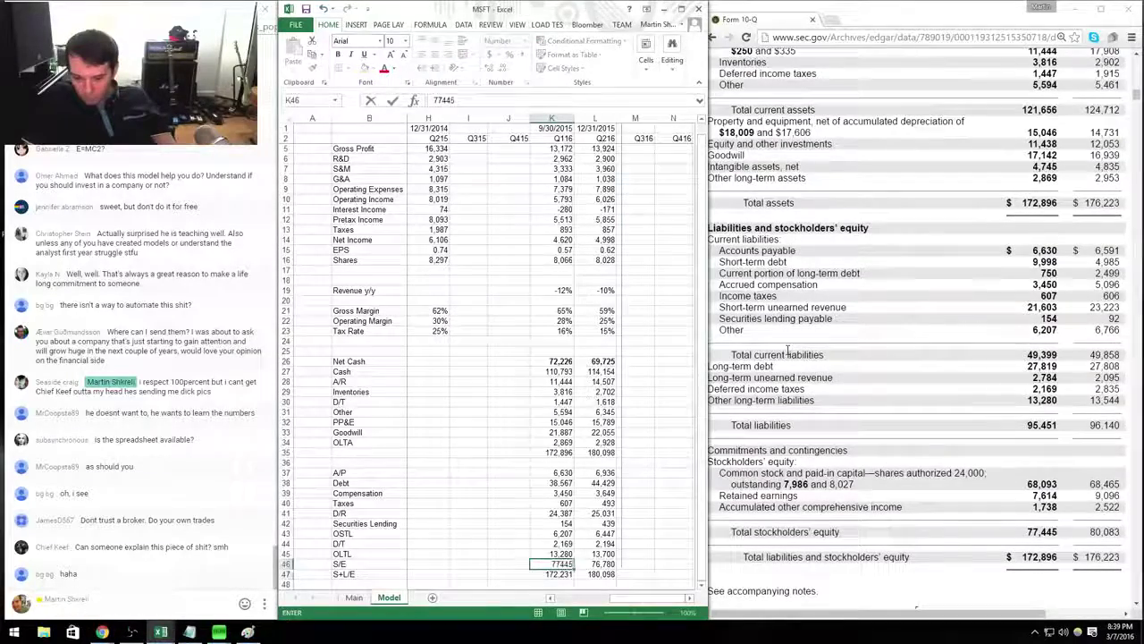
{"action": "key", "text": "Return"}
{"action": "key", "text": "ctrl+Up"}
{"action": "key", "text": "ctrl+Up"}
{"action": "key", "text": "ctrl+Up"}
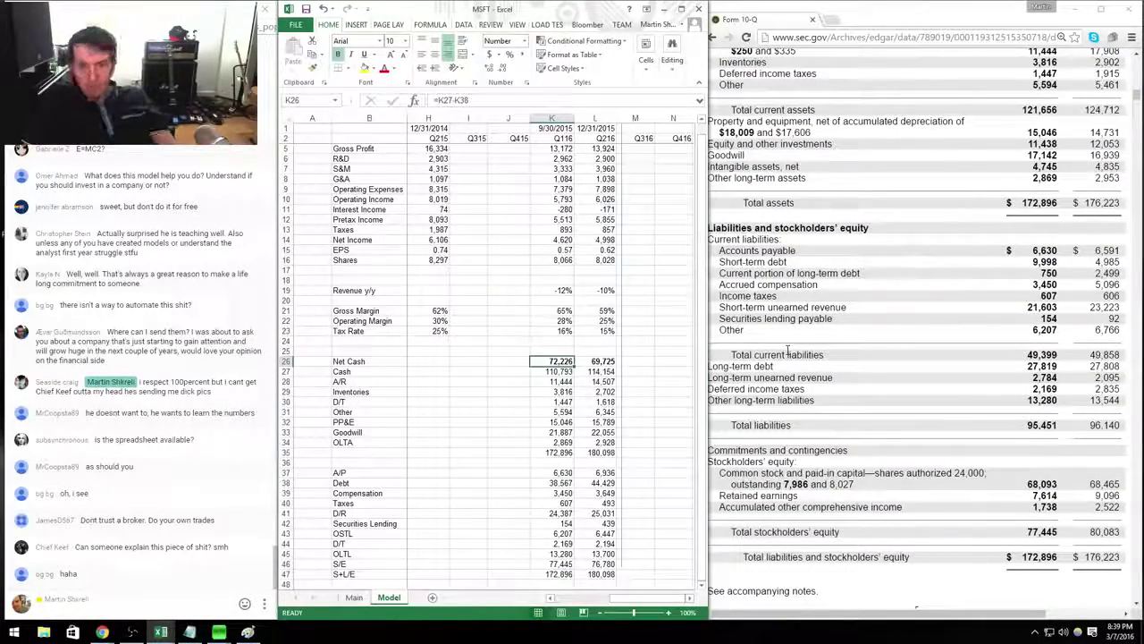
{"action": "key", "text": "Down"}
{"action": "key", "text": "Down"}
{"action": "key", "text": "Down"}
{"action": "key", "text": "Down"}
{"action": "key", "text": "Down"}
{"action": "key", "text": "Down"}
{"action": "key", "text": "Down"}
{"action": "key", "text": "Down"}
{"action": "key", "text": "Down"}
{"action": "key", "text": "Down"}
{"action": "key", "text": "Down"}
{"action": "key", "text": "Down"}
{"action": "key", "text": "Down"}
{"action": "key", "text": "Down"}
{"action": "key", "text": "Down"}
{"action": "key", "text": "Down"}
{"action": "key", "text": "Down"}
{"action": "key", "text": "Down"}
{"action": "key", "text": "Down"}
{"action": "key", "text": "Down"}
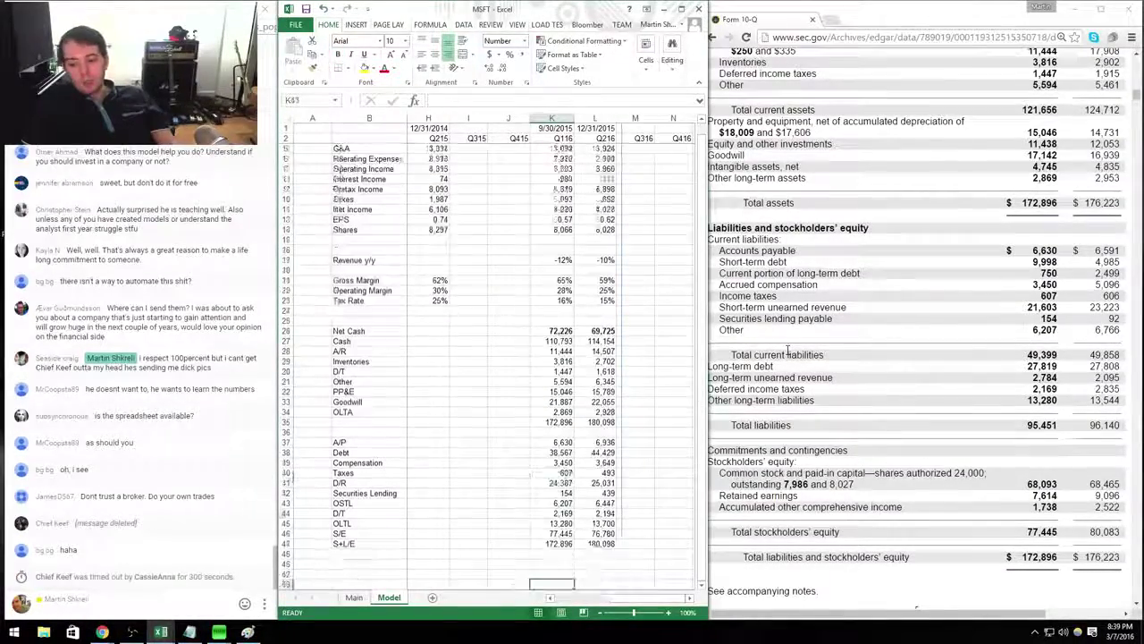
{"action": "key", "text": "Up"}
{"action": "key", "text": "Up"}
{"action": "key", "text": "Up"}
{"action": "key", "text": "Up"}
{"action": "key", "text": "Up"}
{"action": "key", "text": "Up"}
{"action": "key", "text": "Up"}
{"action": "key", "text": "Left"}
{"action": "key", "text": "Left"}
{"action": "key", "text": "Left"}
{"action": "key", "text": "Left"}
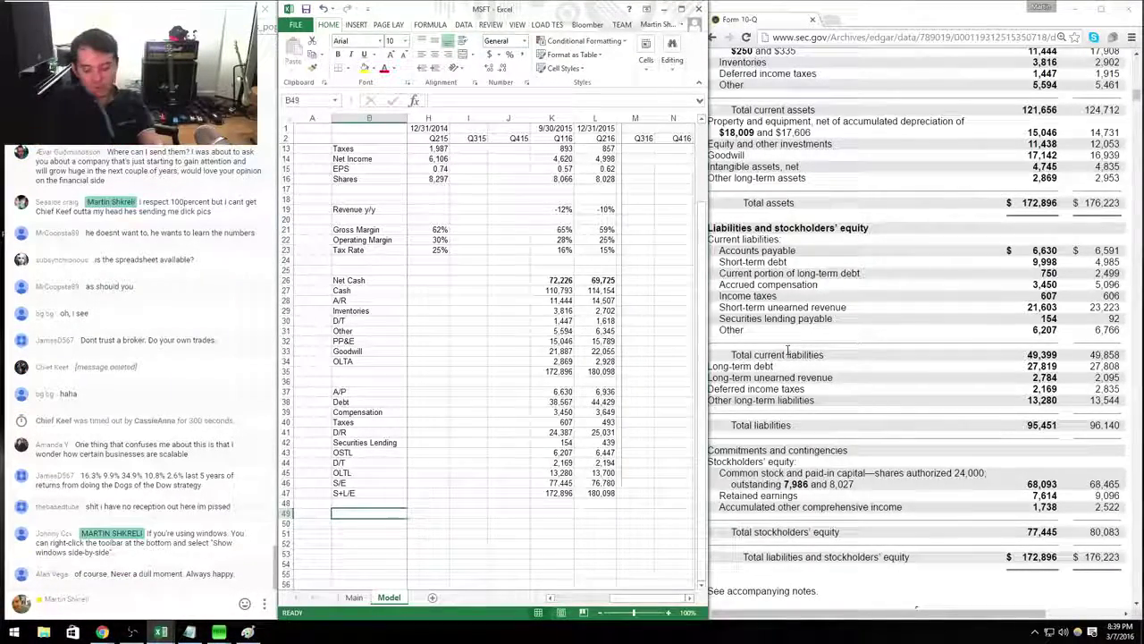
Label B49:B50 Model NI and Reported NI, and link K49 to Q116 net income (=K14).
{"action": "type", "text": "Model NI"}
{"action": "key", "text": "Return"}
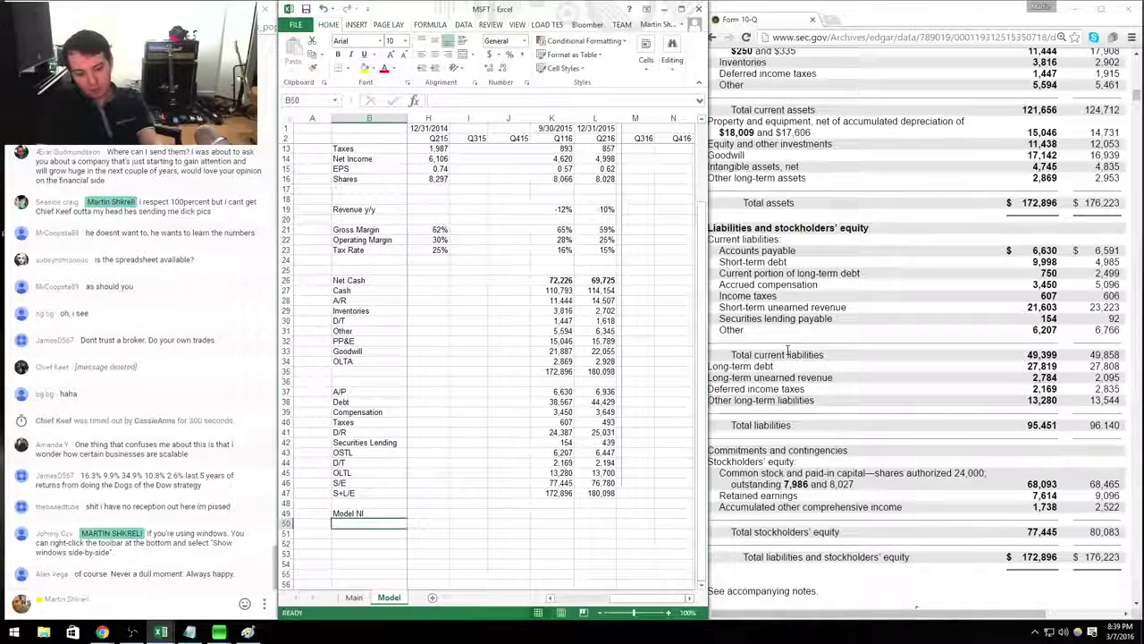
{"action": "type", "text": "Re"}
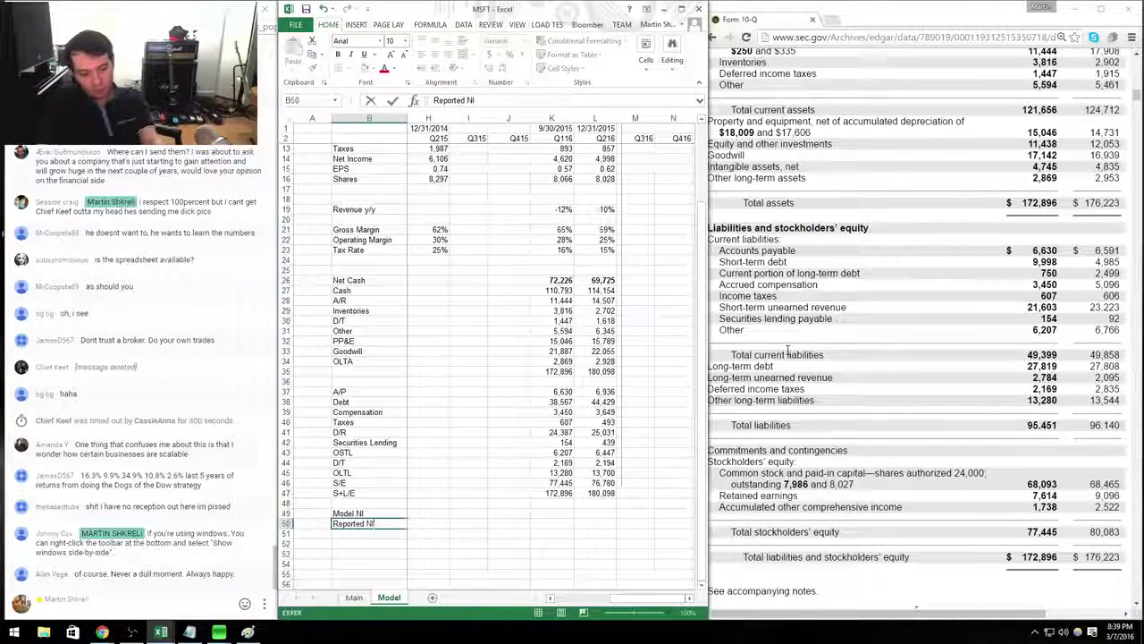
{"action": "type", "text": "ported NI"}
{"action": "key", "text": "Up"}
{"action": "key", "text": "Right"}
{"action": "key", "text": "Right"}
{"action": "key", "text": "Right"}
{"action": "key", "text": "Right"}
{"action": "key", "text": "Right"}
{"action": "key", "text": "Right"}
{"action": "key", "text": "Right"}
{"action": "key", "text": "Right"}
{"action": "key", "text": "Right"}
{"action": "key", "text": "Right"}
{"action": "key", "text": "Right"}
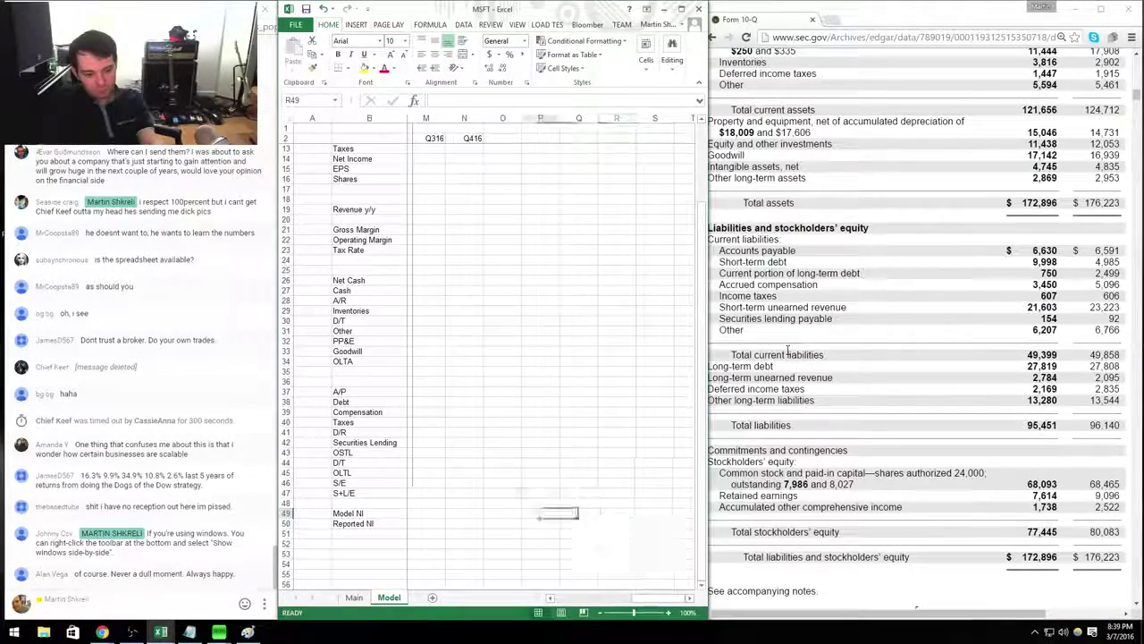
{"action": "type", "text": "="}
{"action": "key", "text": "Left"}
{"action": "key", "text": "Left"}
{"action": "key", "text": "Left"}
{"action": "key", "text": "Left"}
{"action": "key", "text": "Left"}
{"action": "key", "text": "Left"}
{"action": "key", "text": "Left"}
{"action": "key", "text": "ctrl+Up"}
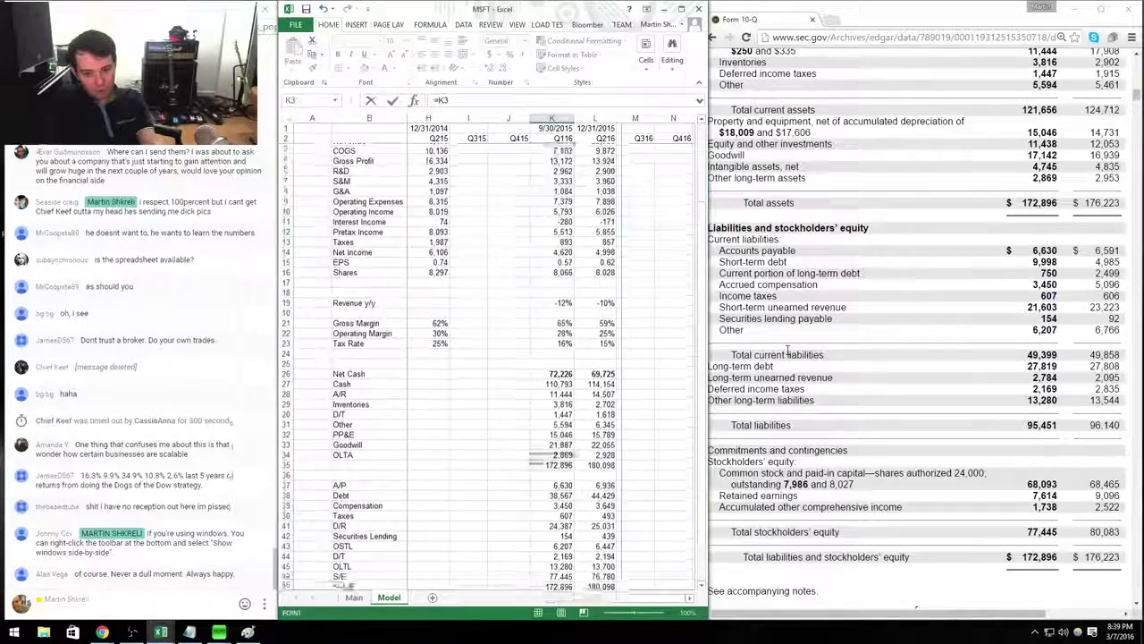
{"action": "key", "text": "Down"}
{"action": "key", "text": "Down"}
{"action": "key", "text": "Down"}
{"action": "key", "text": "Down"}
{"action": "key", "text": "Down"}
{"action": "key", "text": "Down"}
{"action": "key", "text": "Down"}
{"action": "key", "text": "Down"}
{"action": "key", "text": "Down"}
{"action": "key", "text": "Down"}
{"action": "key", "text": "Down"}
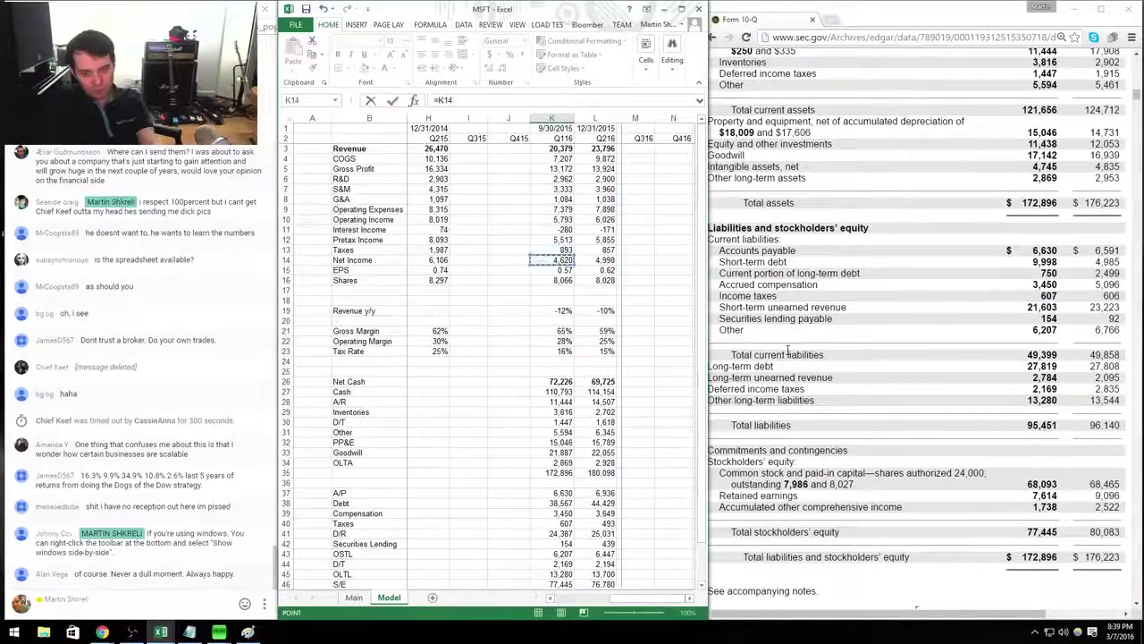
{"action": "key", "text": "Return"}
Enter the 10-Q reported net income of 4,620 in K50.
{"action": "left_click", "coordinate": [788, 353]}
{"action": "scroll", "coordinate": [788, 362], "scroll_direction": "down", "scroll_amount": 3}
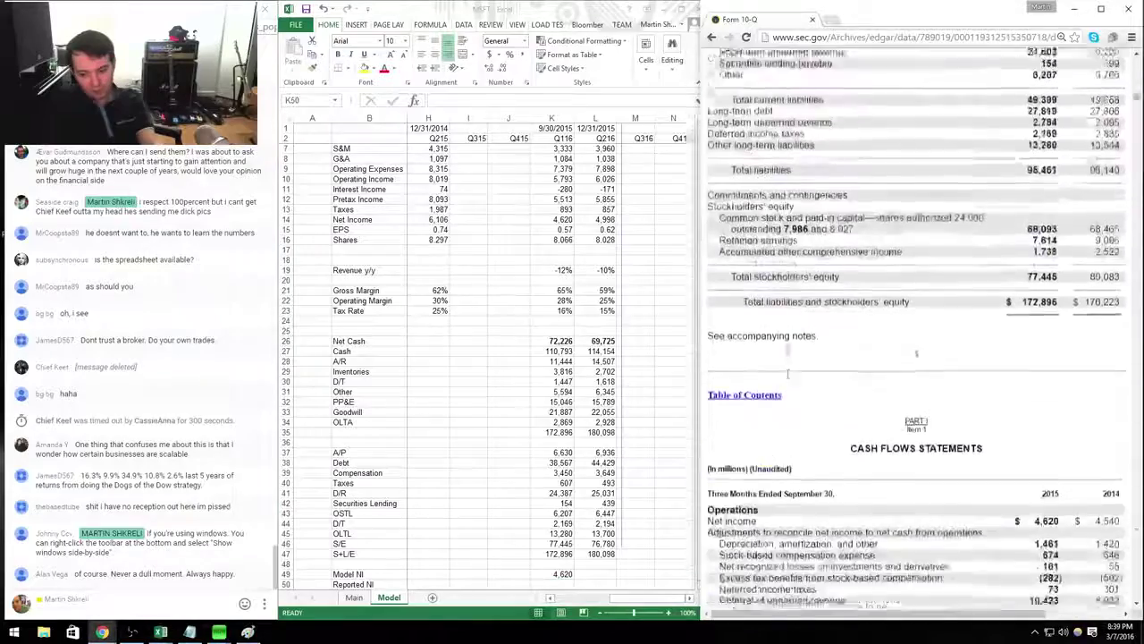
{"action": "scroll", "coordinate": [788, 366], "scroll_direction": "down", "scroll_amount": 3}
{"action": "key", "text": "alt+Tab"}
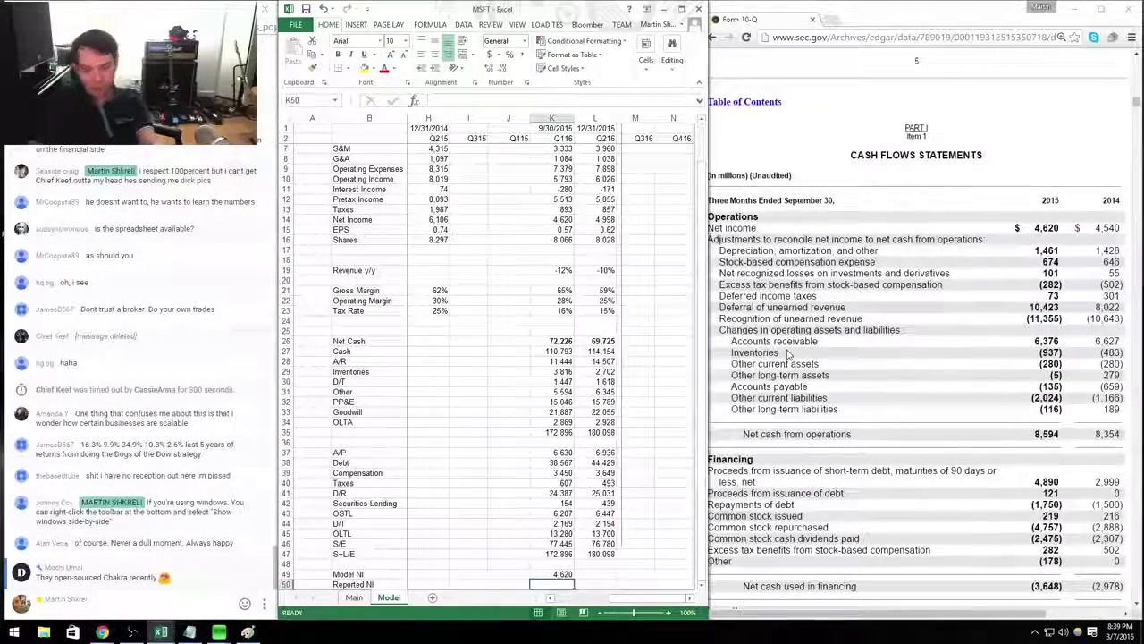
{"action": "type", "text": "4620"}
{"action": "key", "text": "Return"}
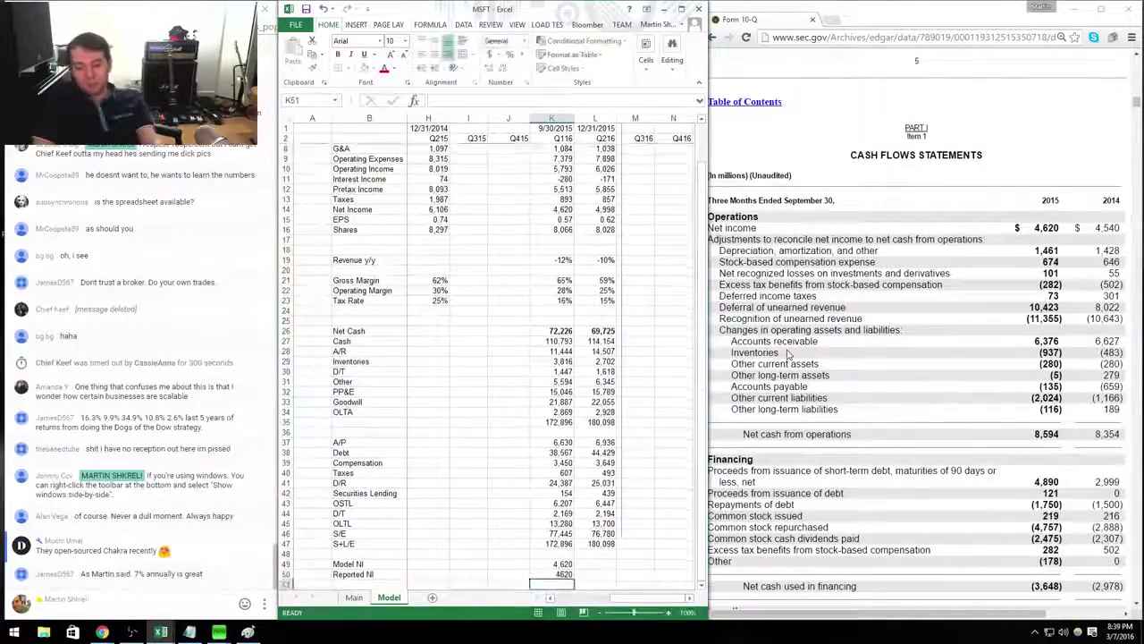
Format the check rows as Number with thousands separators.
{"action": "key", "text": "Up"}
{"action": "key", "text": "shift+space"}
{"action": "key", "text": "shift+Down"}
{"action": "key", "text": "shift+Down"}
{"action": "key", "text": "shift+Down"}
{"action": "key", "text": "shift+Down"}
{"action": "key", "text": "shift+Down"}
{"action": "key", "text": "shift+Down"}
{"action": "key", "text": "shift+Down"}
{"action": "key", "text": "shift+Down"}
{"action": "key", "text": "shift+Down"}
{"action": "key", "text": "shift+Down"}
{"action": "key", "text": "shift+Down"}
{"action": "key", "text": "shift+Down"}
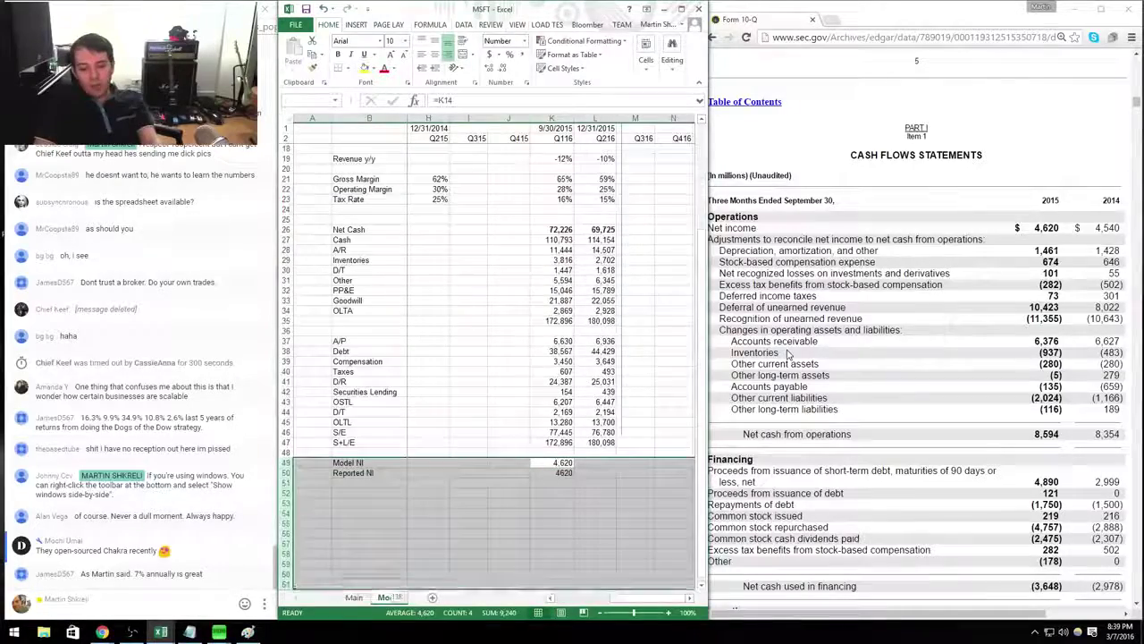
{"action": "key", "text": "ctrl+1"}
{"action": "key", "text": "Down"}
{"action": "key", "text": "alt+u"}
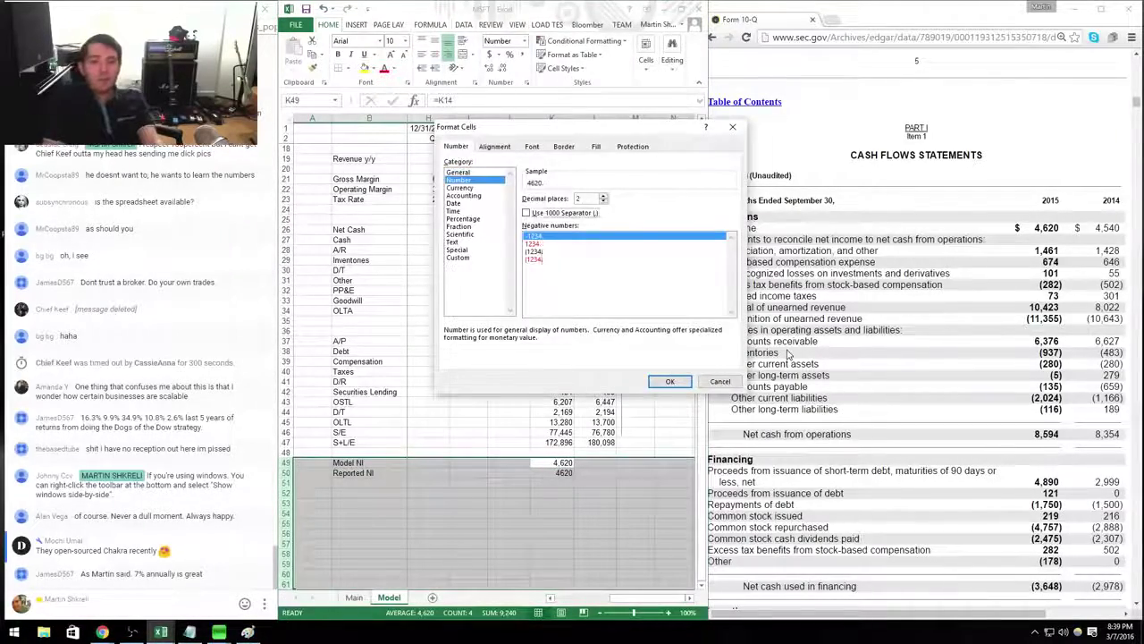
{"action": "key", "text": "Return"}
Enter 1,461 in K51 and highlight net income and operating cash lines in the 10-Q.
{"action": "key", "text": "Down"}
{"action": "key", "text": "Down"}
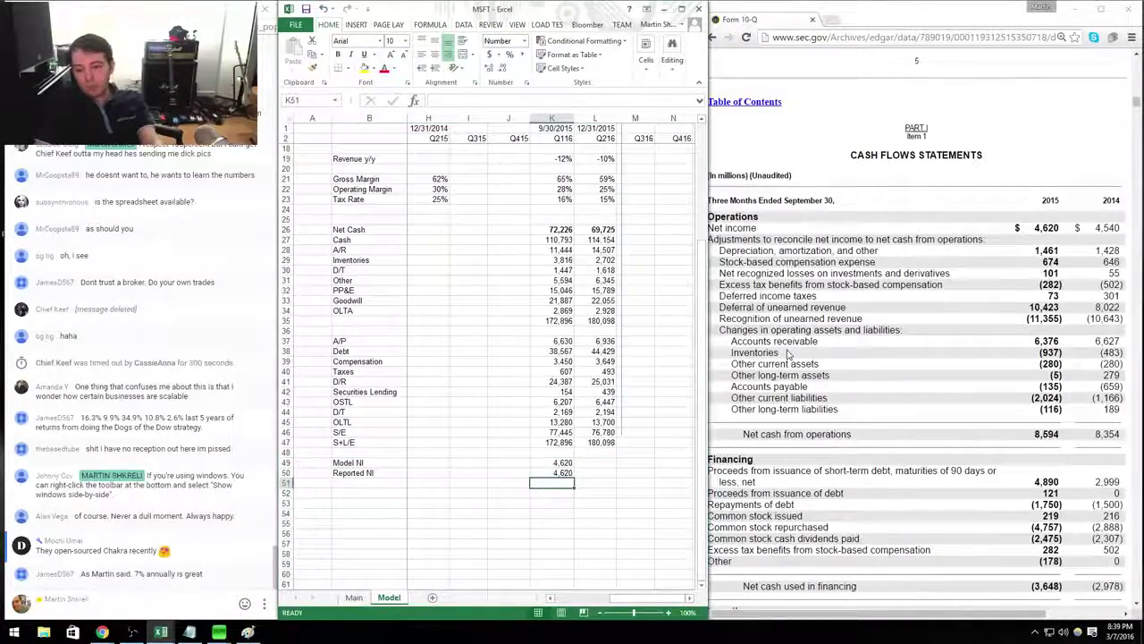
{"action": "type", "text": "1461"}
{"action": "key", "text": "Return"}
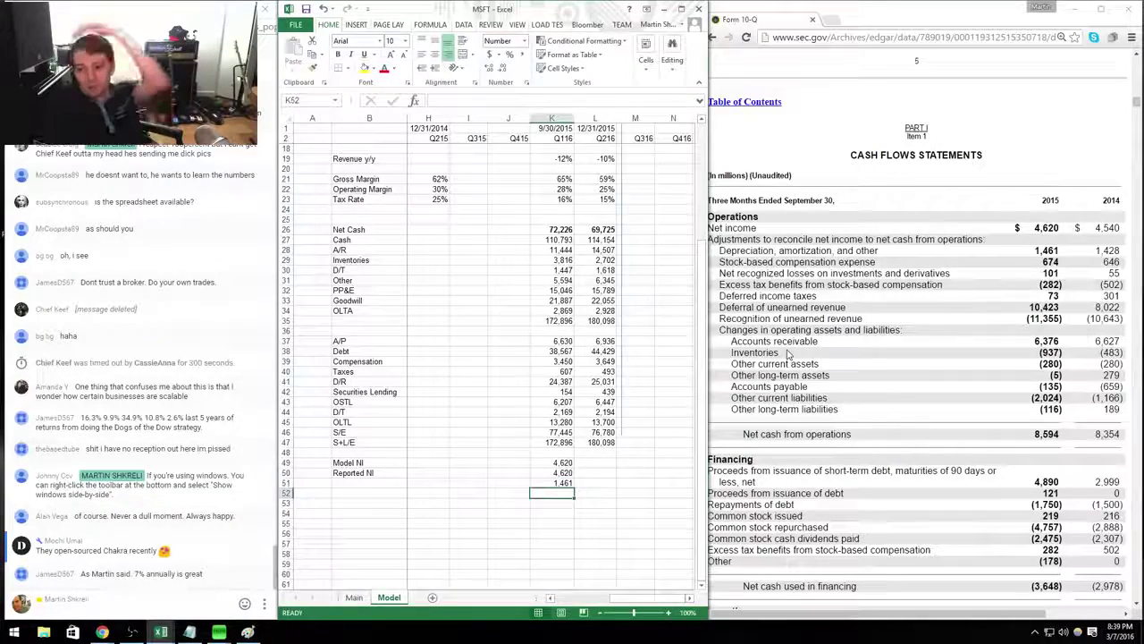
{"action": "left_click_drag", "start_coordinate": [731, 228], "coordinate": [1082, 219]}
{"action": "left_click", "coordinate": [1062, 435]}
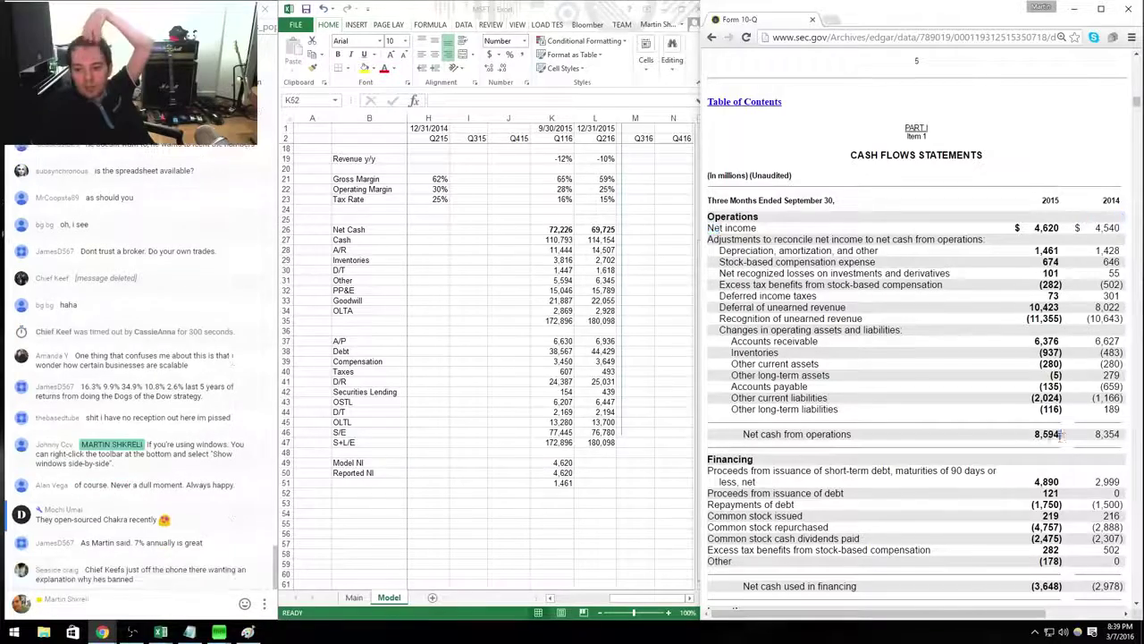
{"action": "left_click_drag", "start_coordinate": [738, 445], "coordinate": [743, 434]}
{"action": "left_click", "coordinate": [804, 406]}
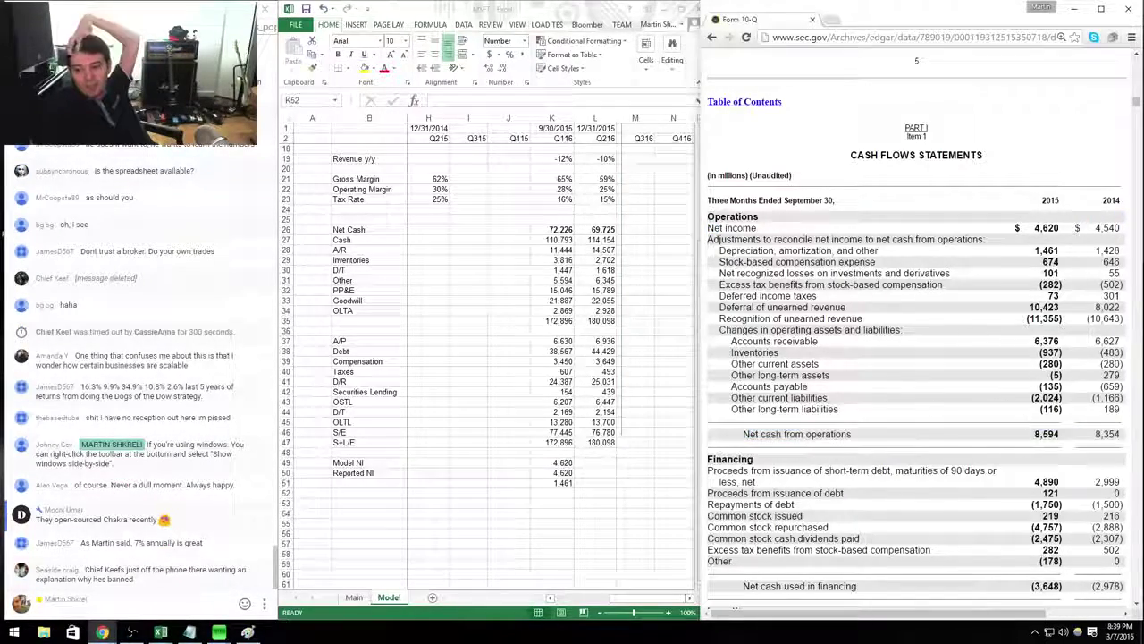
{"action": "left_click", "coordinate": [1056, 434]}
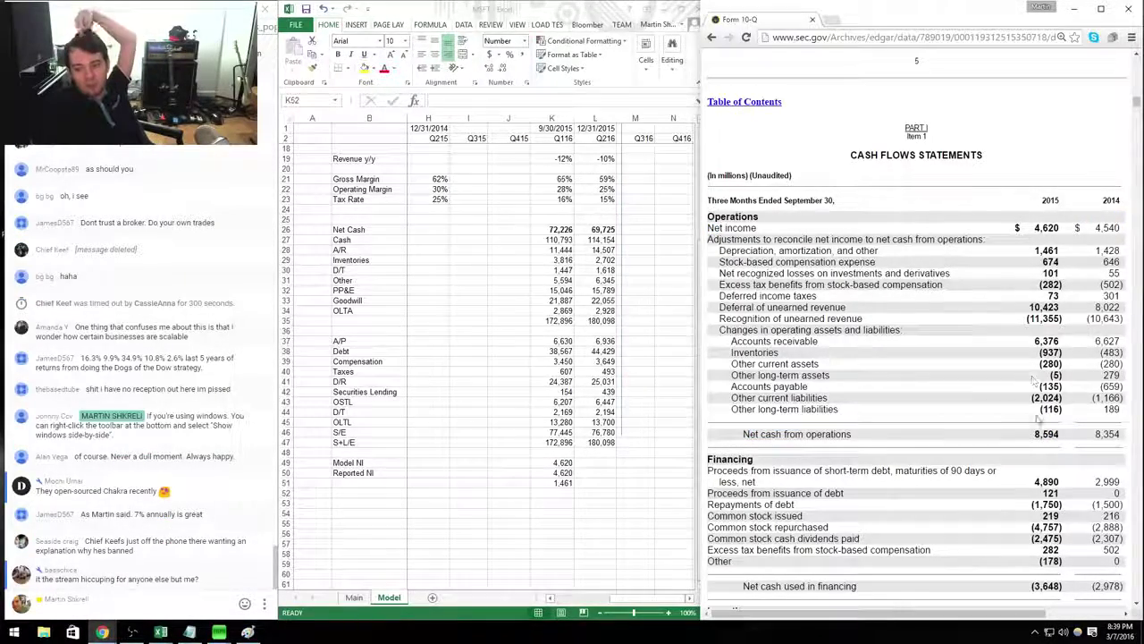
{"action": "left_click_drag", "start_coordinate": [741, 434], "coordinate": [864, 434]}
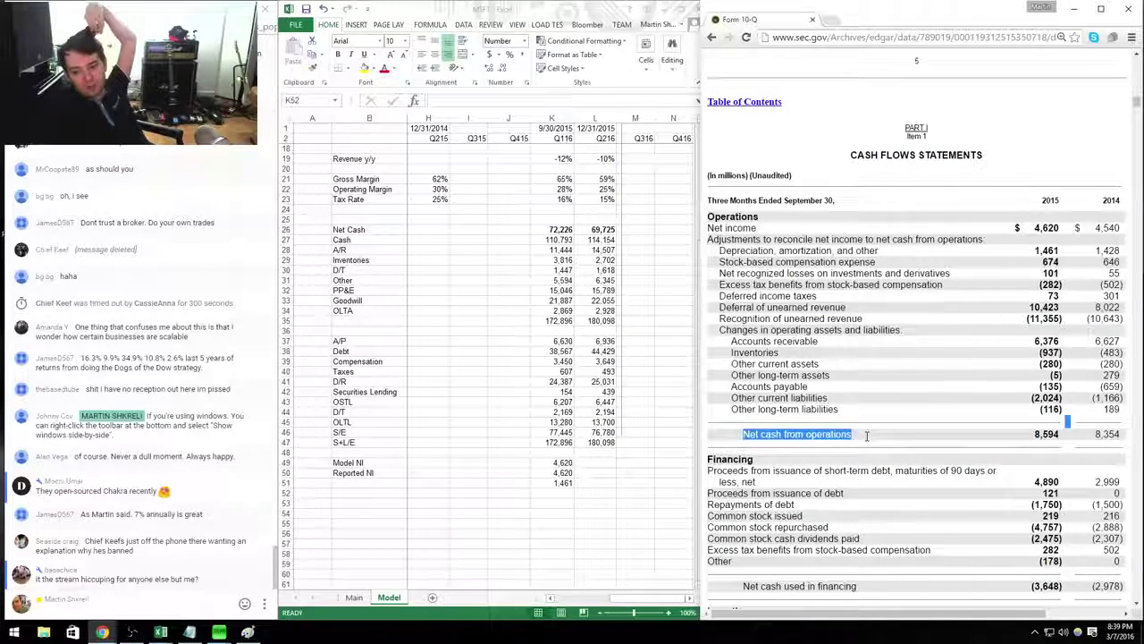
{"action": "left_click_drag", "start_coordinate": [1063, 227], "coordinate": [1040, 228]}
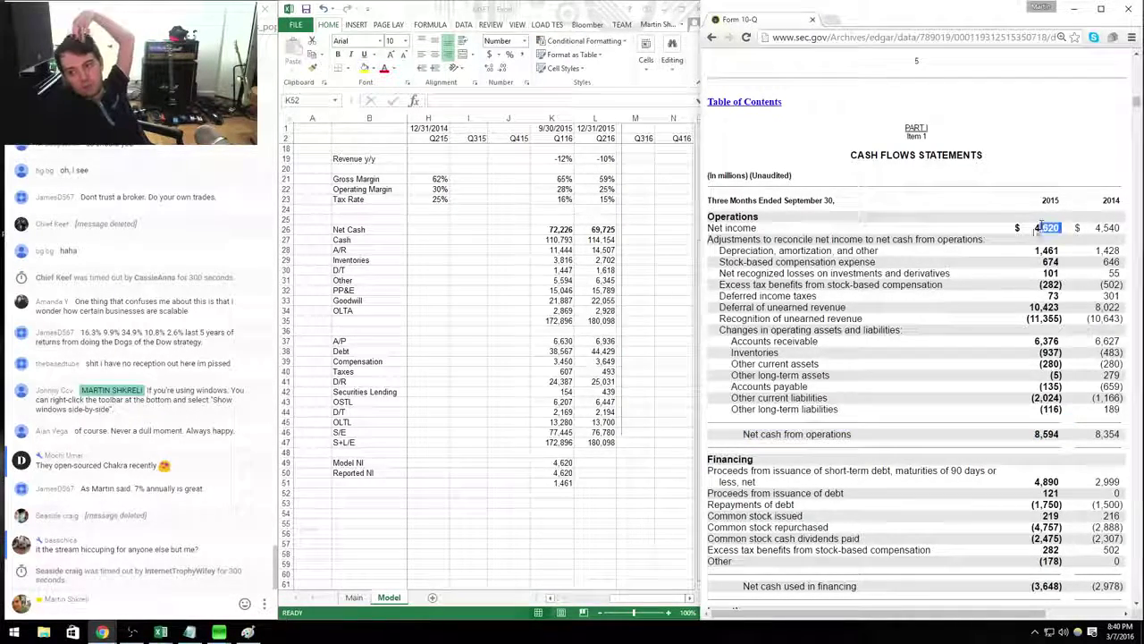
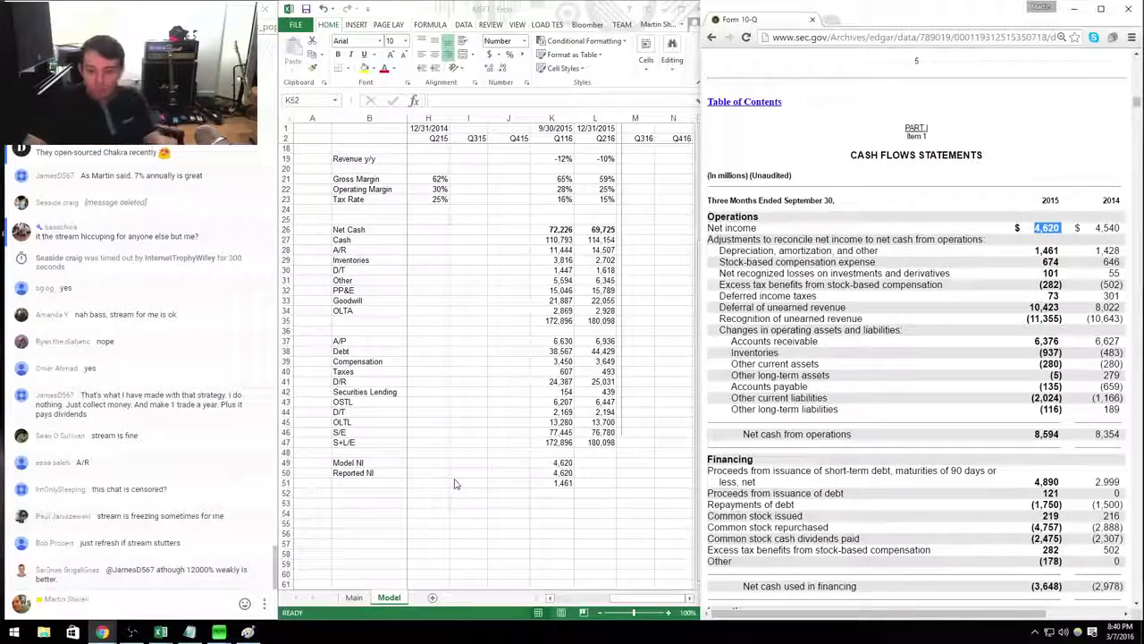
Label the D&A and SBC rows and enter the SBC amount 674.
{"action": "key", "text": "alt+Tab"}
{"action": "key", "text": "Up"}
{"action": "key", "text": "Left"}
{"action": "key", "text": "Left"}
{"action": "key", "text": "Left"}
{"action": "key", "text": "Left"}
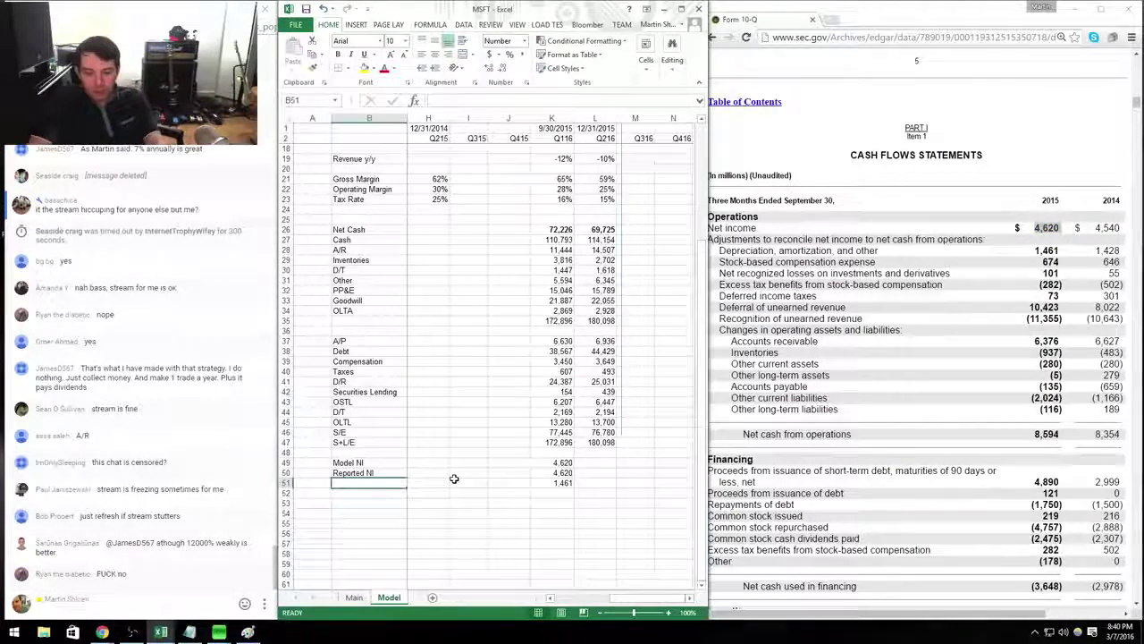
{"action": "type", "text": "D&A"}
{"action": "key", "text": "Return"}
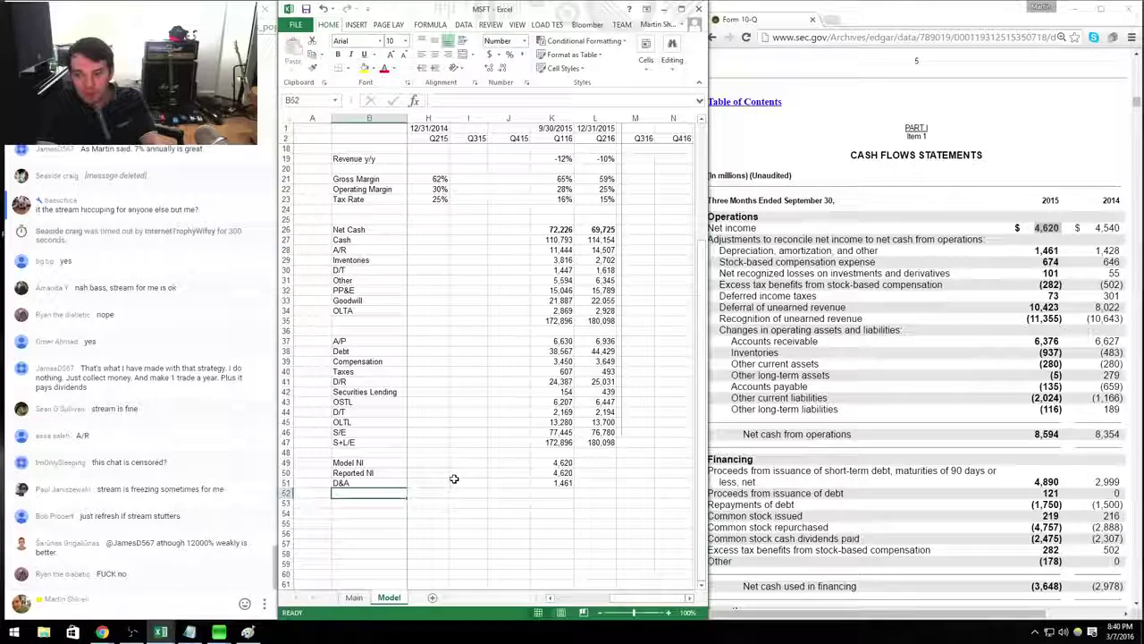
{"action": "type", "text": "SBC"}
{"action": "key", "text": "Right"}
{"action": "key", "text": "Right"}
{"action": "key", "text": "Right"}
{"action": "key", "text": "Right"}
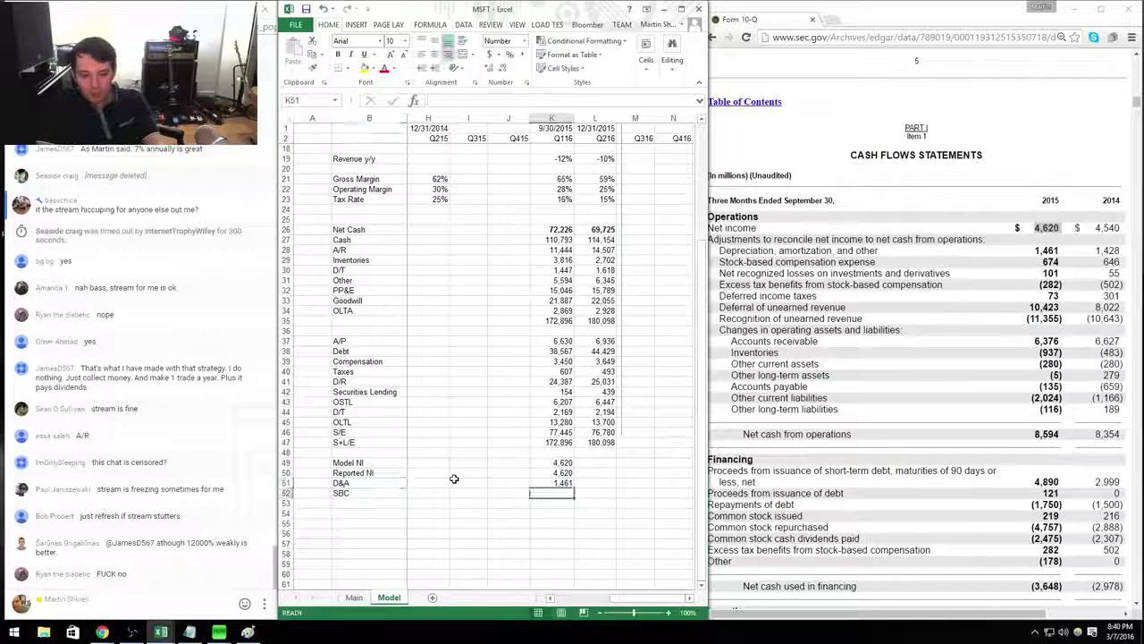
{"action": "type", "text": "674"}
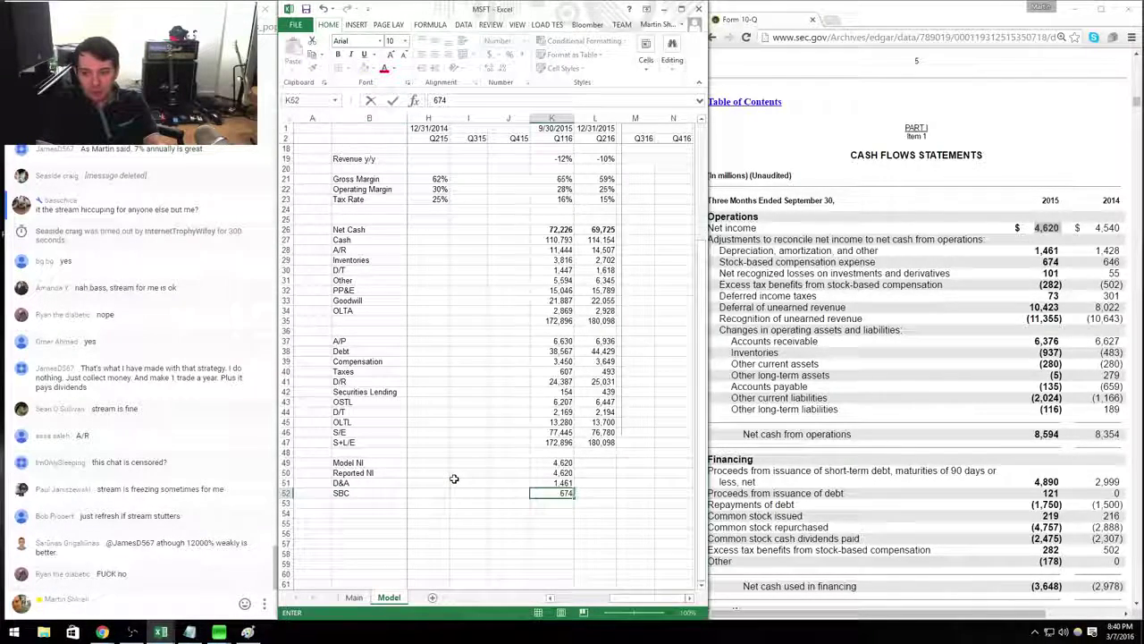
{"action": "key", "text": "Return"}
{"action": "type", "text": "101"}
{"action": "key", "text": "Return"}
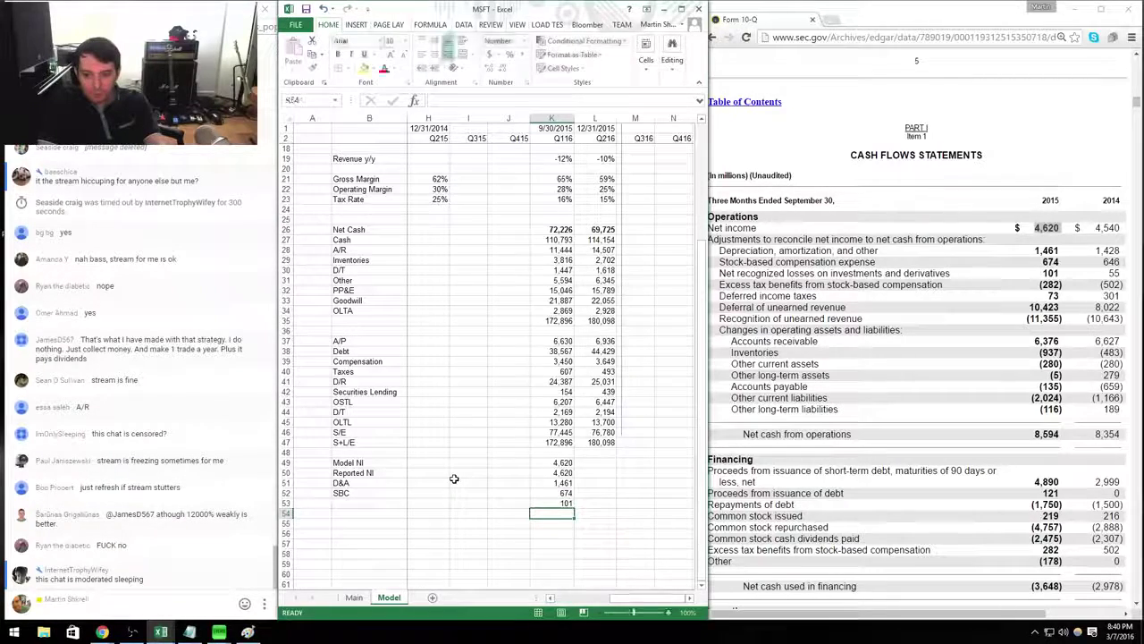
{"action": "type", "text": "-282"}
{"action": "key", "text": "Return"}
{"action": "type", "text": "73"}
{"action": "key", "text": "Return"}
{"action": "type", "text": "1"}
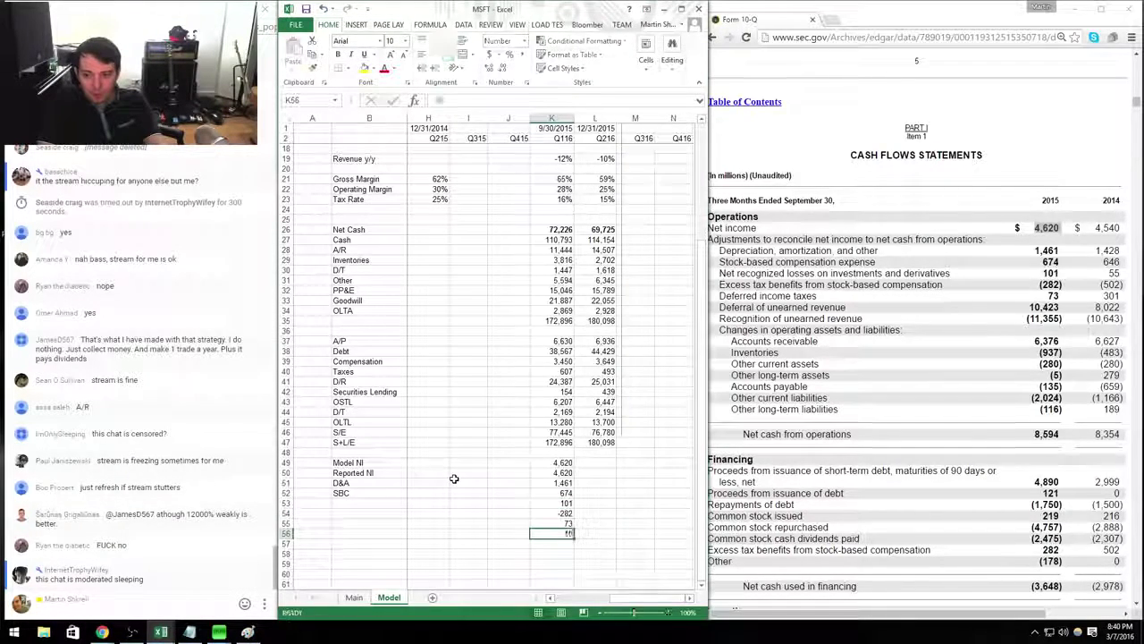
{"action": "type", "text": "0"}
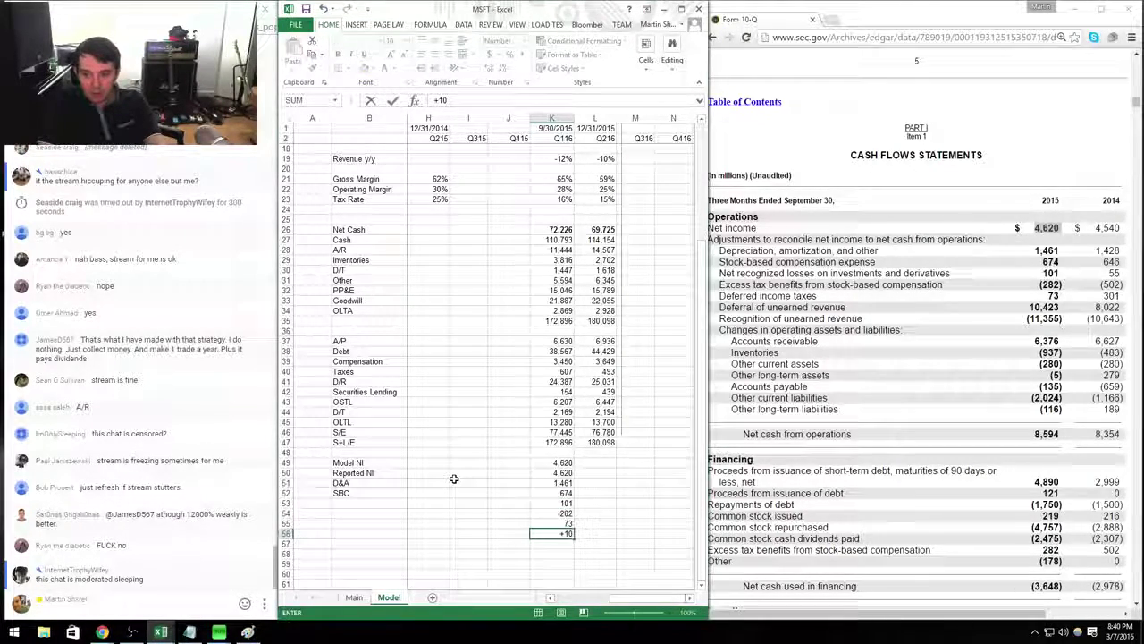
{"action": "type", "text": "+10423-11355"}
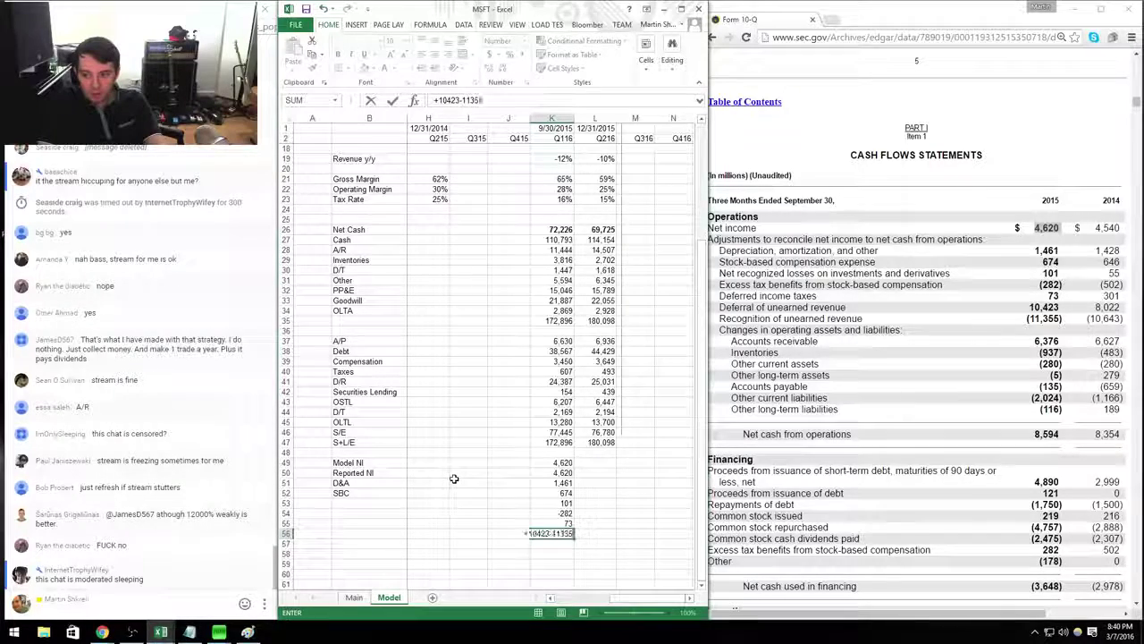
{"action": "key", "text": "Return"}
{"action": "type", "text": "6,3"}
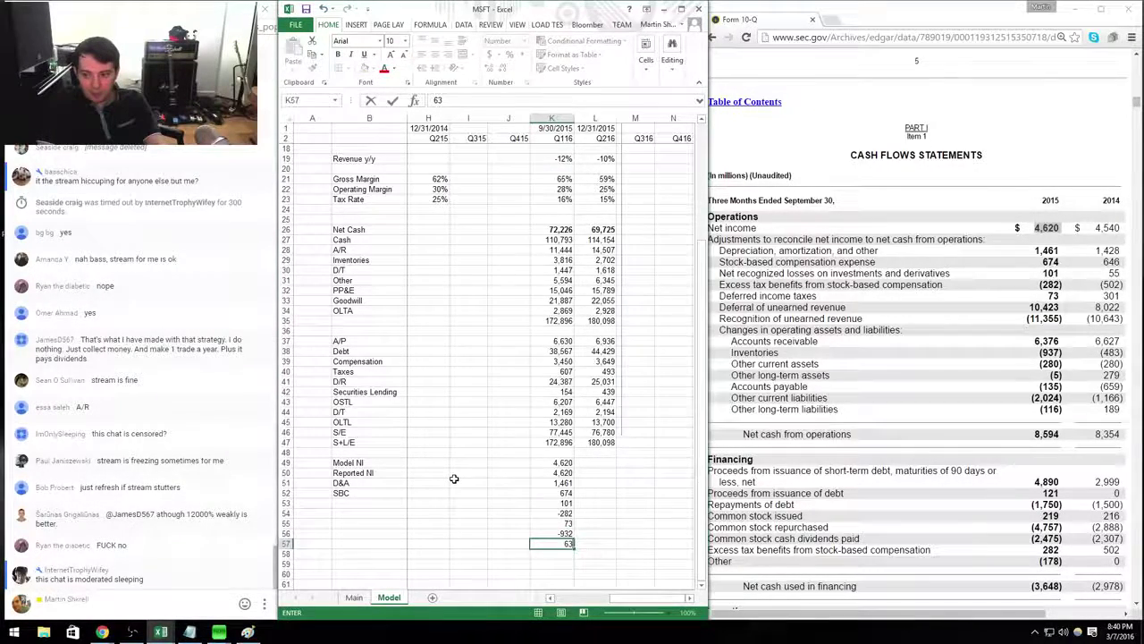
{"action": "type", "text": "76"}
{"action": "key", "text": "Home"}
Label the rows A/R, D/R, D/T, Excess tax SBC and Investments in column B.
{"action": "key", "text": "Right"}
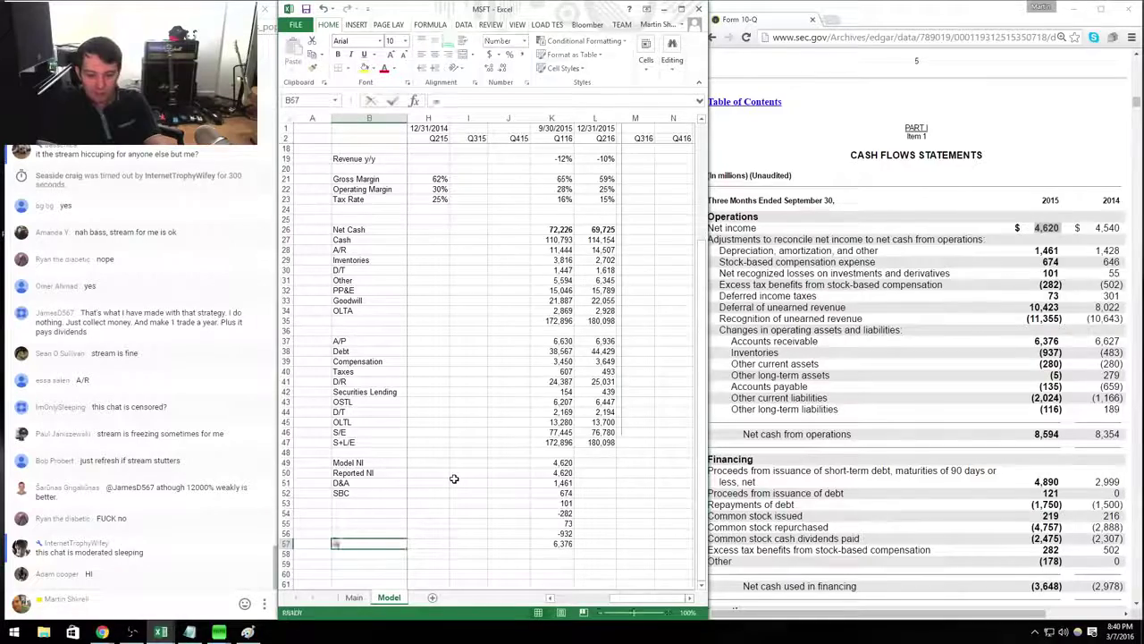
{"action": "type", "text": "A/R"}
{"action": "key", "text": "Up"}
{"action": "type", "text": "D"}
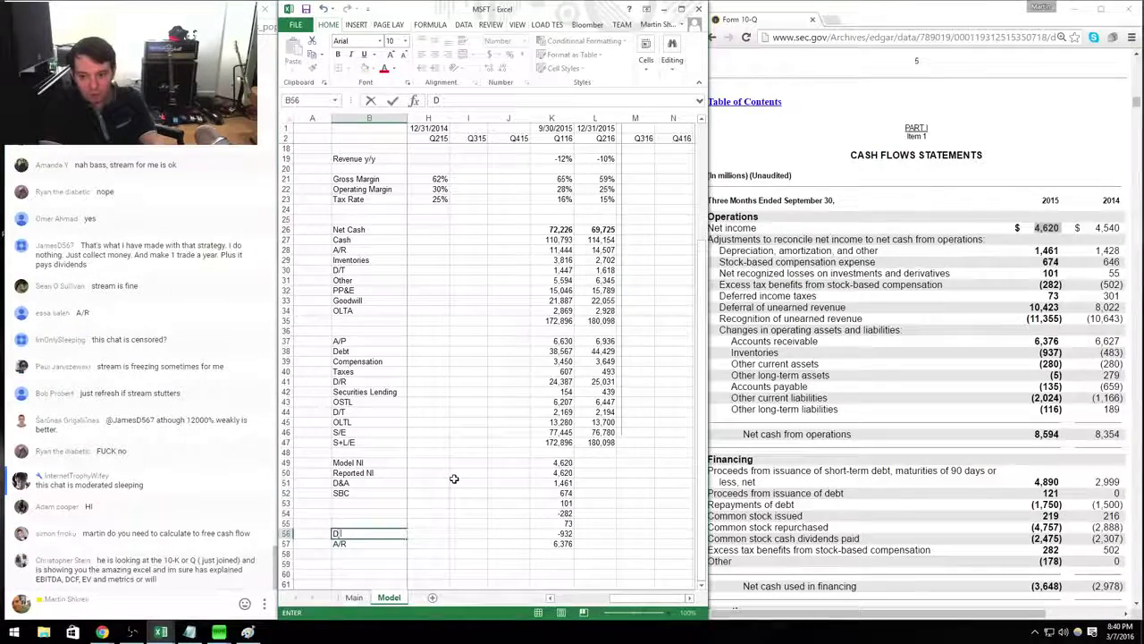
{"action": "type", "text": "/R"}
{"action": "key", "text": "Up"}
{"action": "type", "text": "D/R"}
{"action": "key", "text": "BackSpace"}
{"action": "type", "text": "T"}
{"action": "key", "text": "Up"}
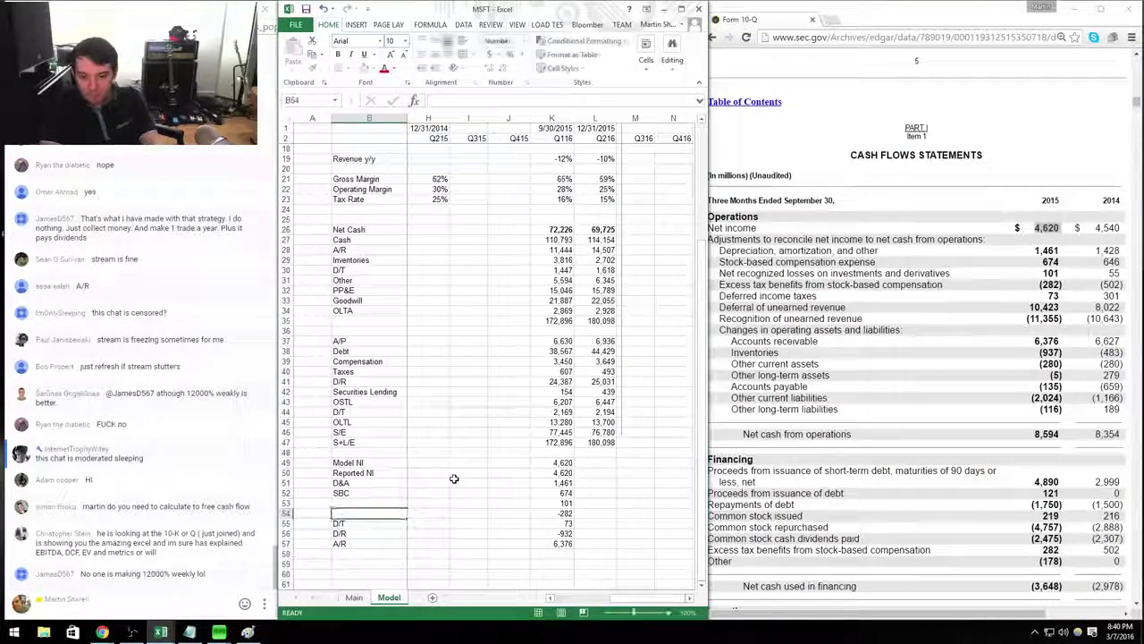
{"action": "type", "text": "Exc"}
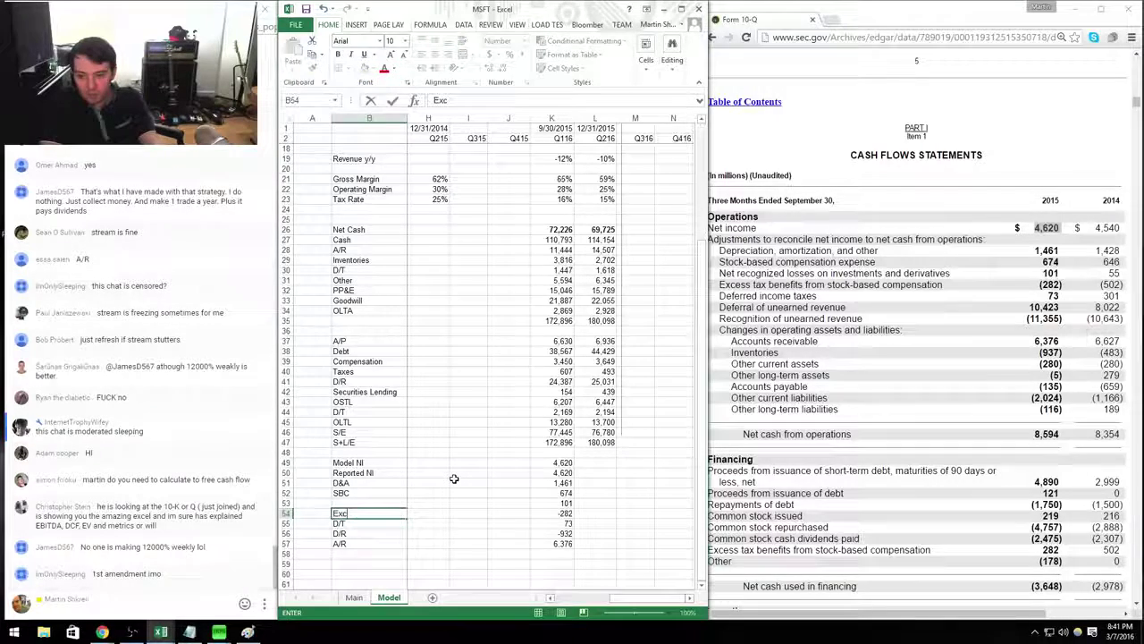
{"action": "type", "text": "ess tax SBC"}
{"action": "key", "text": "Up"}
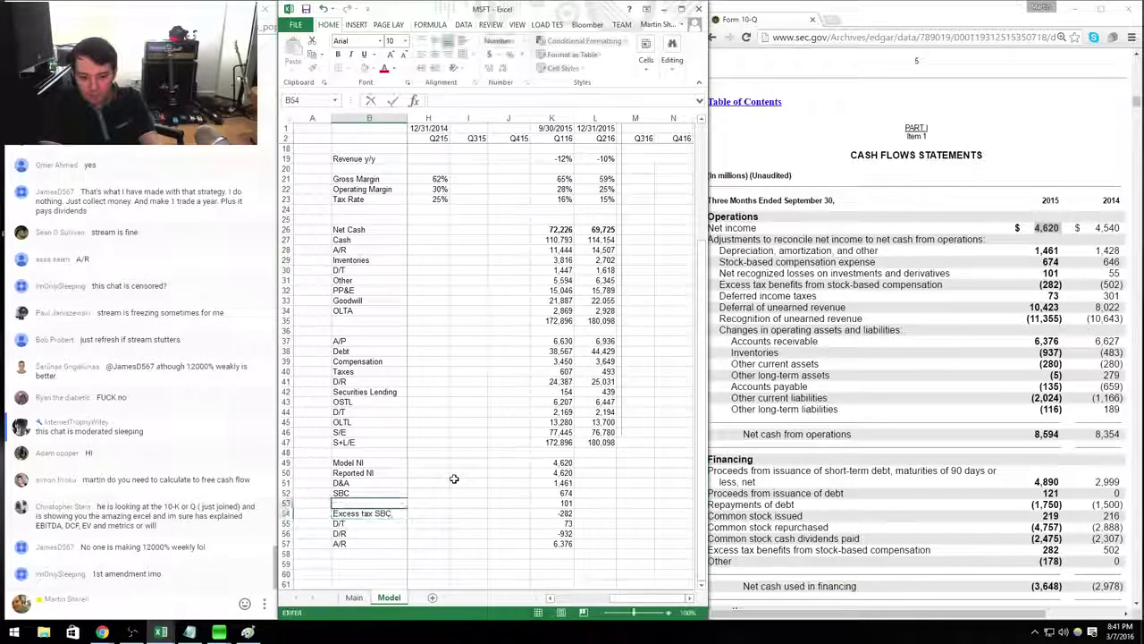
{"action": "type", "text": "Inv"}
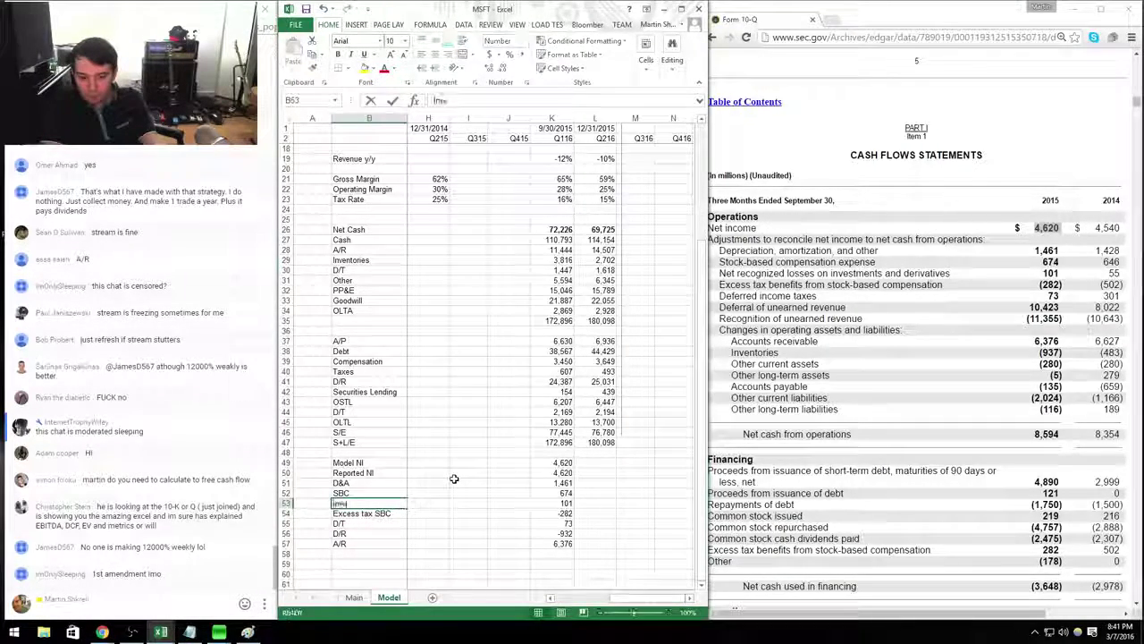
{"action": "type", "text": "estments"}
{"action": "key", "text": "Right"}
{"action": "key", "text": "Right"}
{"action": "key", "text": "Right"}
{"action": "key", "text": "Right"}
Enter working-capital changes -937, -280, -5, -135, -2024 and -116 below 6,376.
{"action": "key", "text": "Down"}
{"action": "key", "text": "Down"}
{"action": "key", "text": "Down"}
{"action": "key", "text": "Down"}
{"action": "key", "text": "Down"}
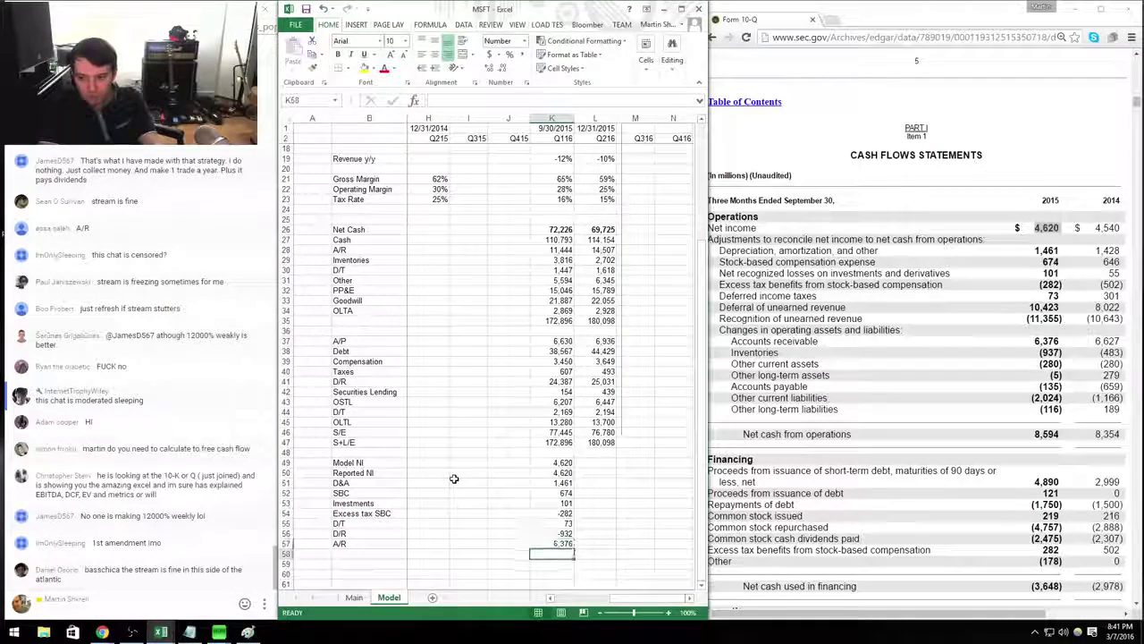
{"action": "type", "text": "-937"}
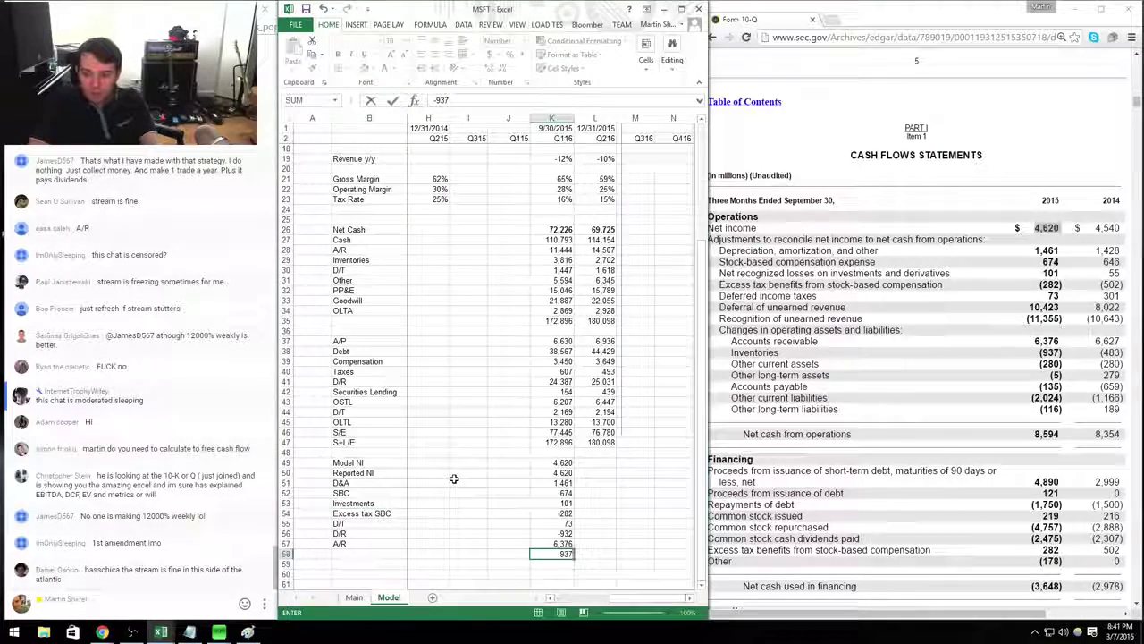
{"action": "key", "text": "Return"}
{"action": "type", "text": "-280"}
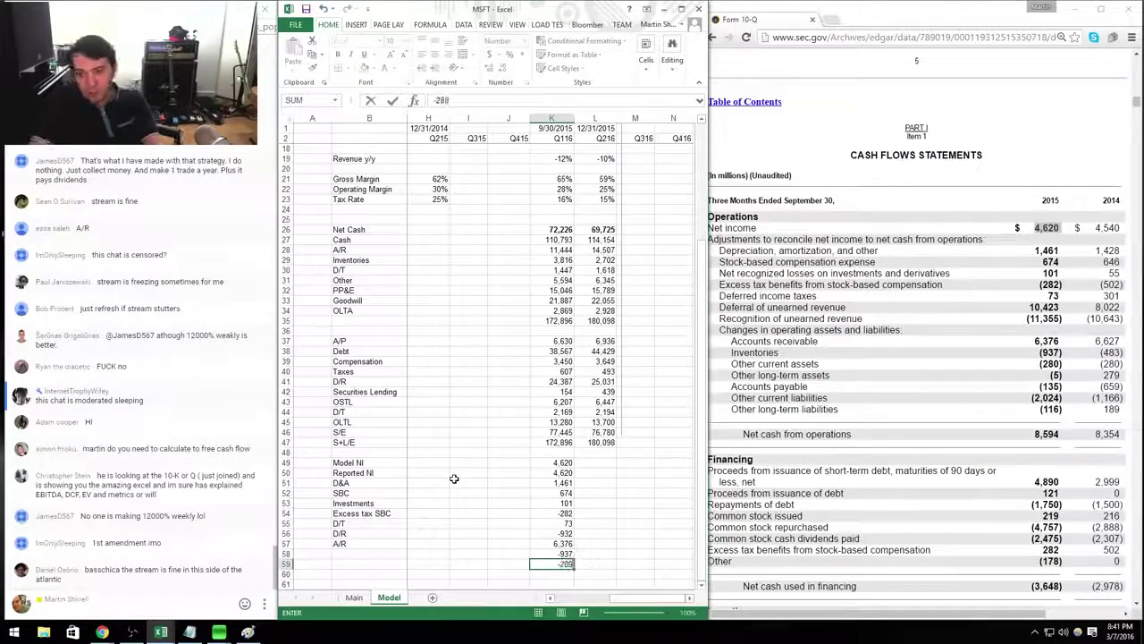
{"action": "key", "text": "Return"}
{"action": "type", "text": "-5"}
{"action": "key", "text": "Return"}
{"action": "type", "text": "-135"}
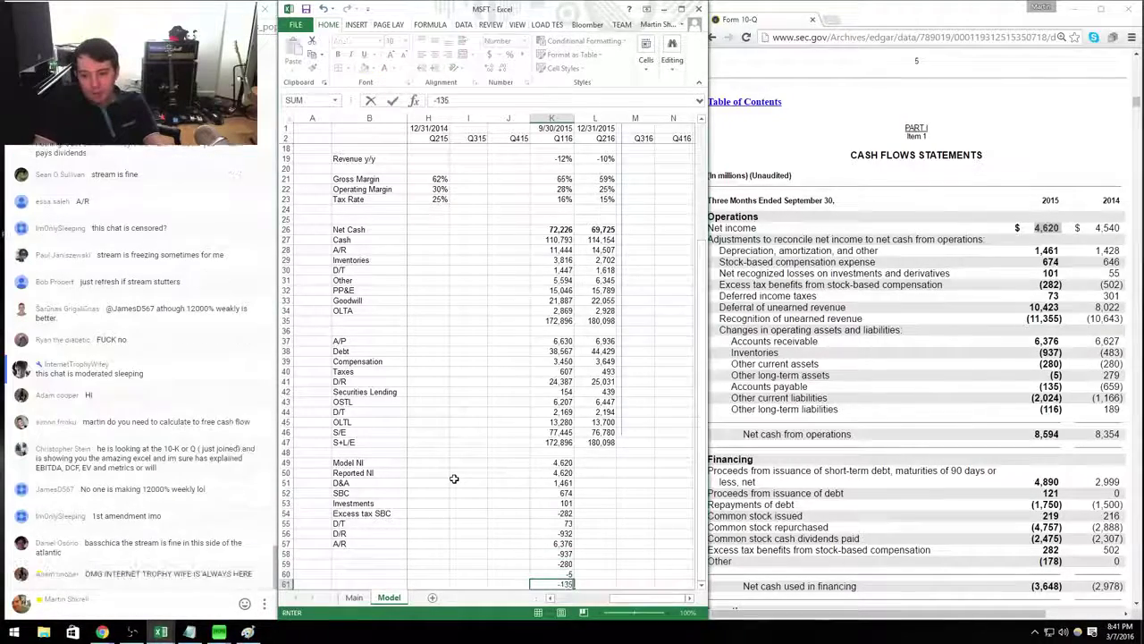
{"action": "key", "text": "Return"}
{"action": "type", "text": "-2024"}
{"action": "key", "text": "Return"}
{"action": "type", "text": "-116"}
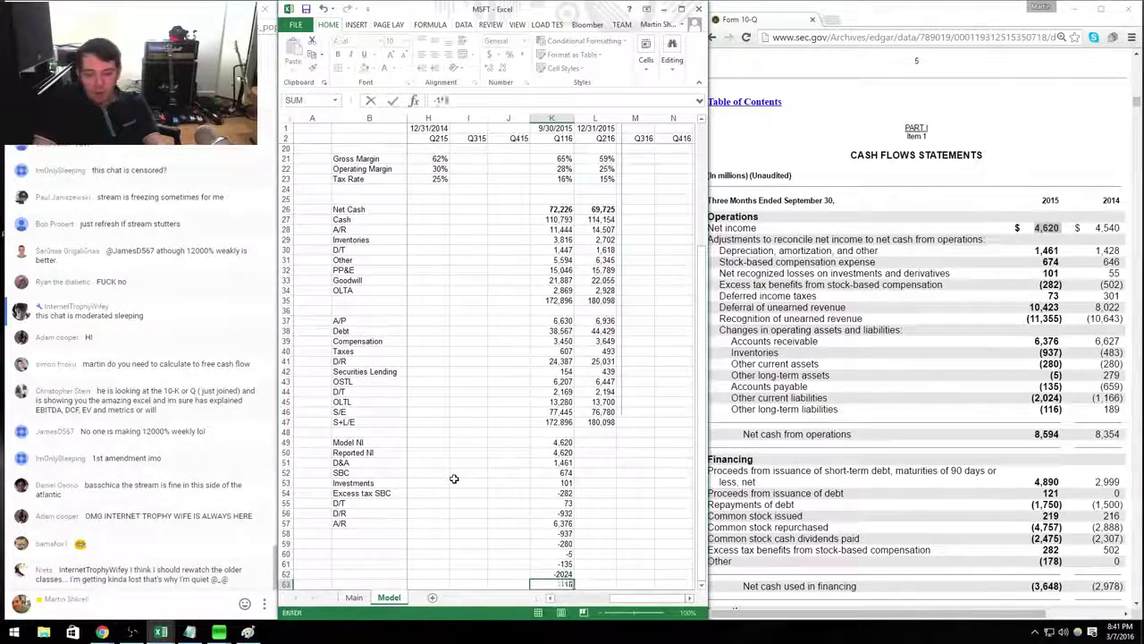
{"action": "key", "text": "Return"}
Total the Q116 adjustments with =SUM in K64, giving 8,594.
{"action": "type", "text": "=sum("}
{"action": "key", "text": "Up"}
{"action": "key", "text": "ctrl+shift+Up"}
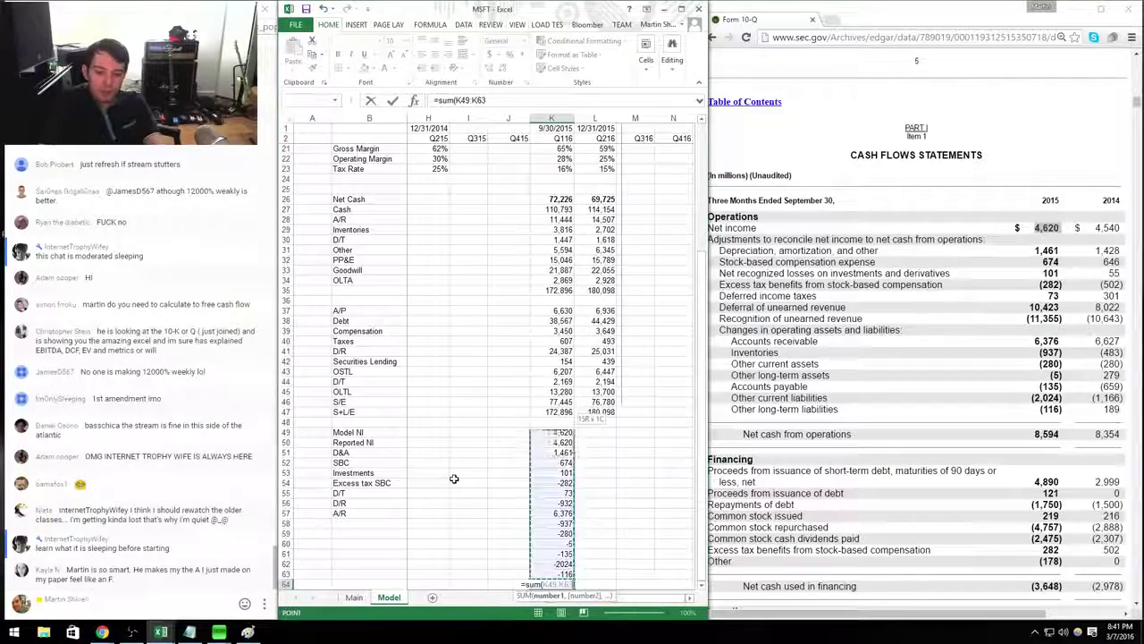
{"action": "key", "text": "shift+Down"}
{"action": "key", "text": "Return"}
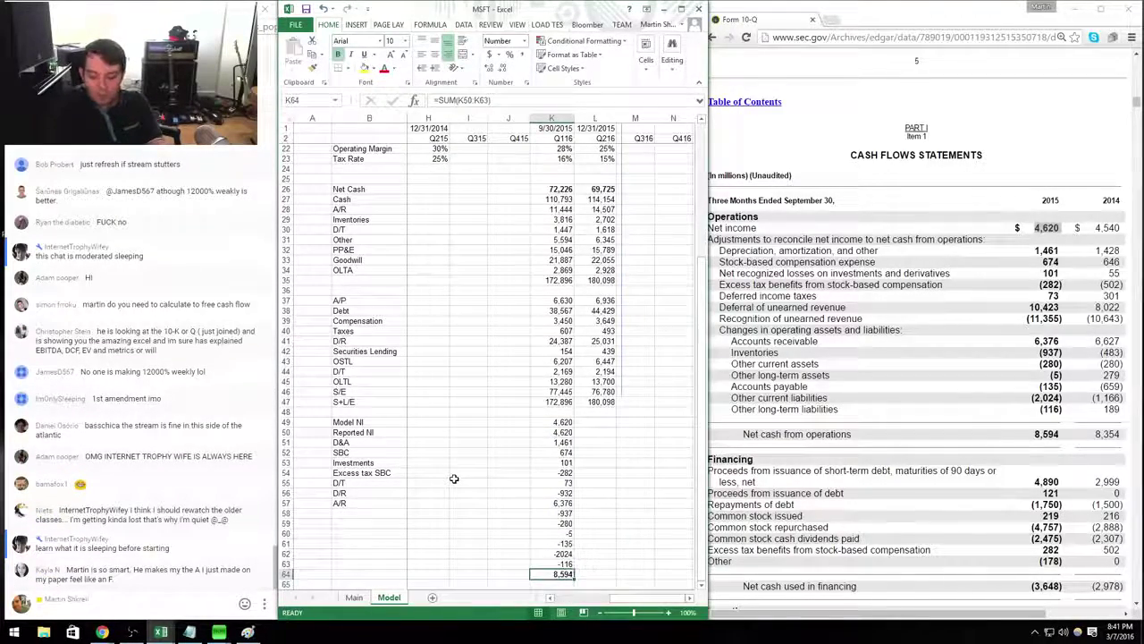
Label the total row CFFO and the rows above OLTL, OCL and A/P.
{"action": "key", "text": "Home"}
{"action": "key", "text": "Right"}
{"action": "type", "text": "CFFO"}
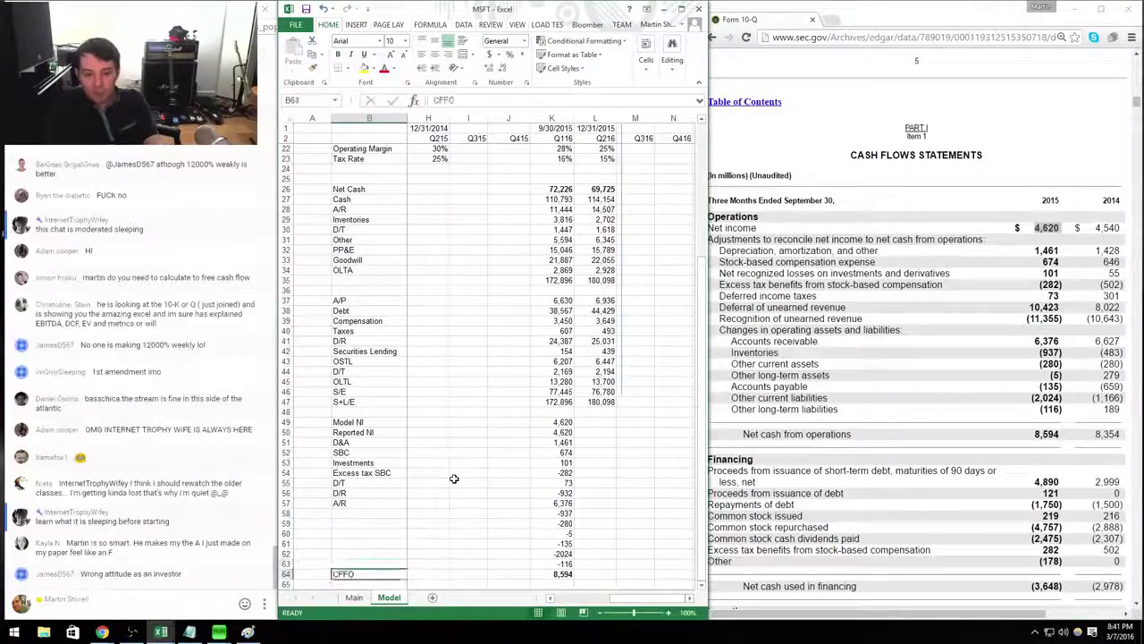
{"action": "key", "text": "Up"}
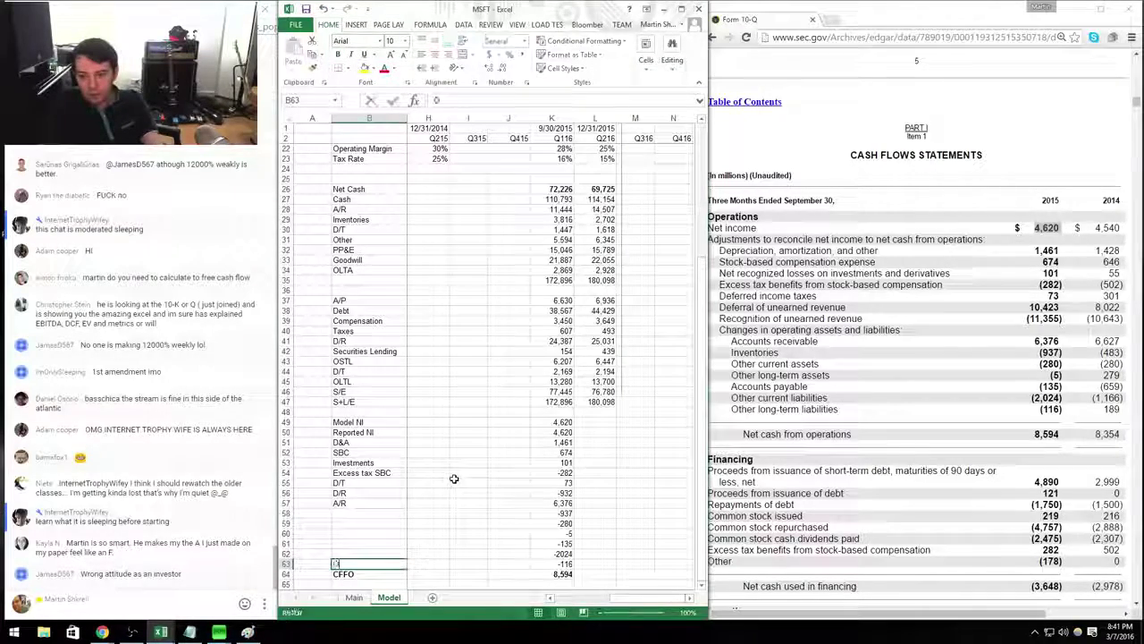
{"action": "type", "text": "OLTL"}
{"action": "key", "text": "Up"}
{"action": "type", "text": "OCL"}
{"action": "key", "text": "Up"}
{"action": "type", "text": "A"}
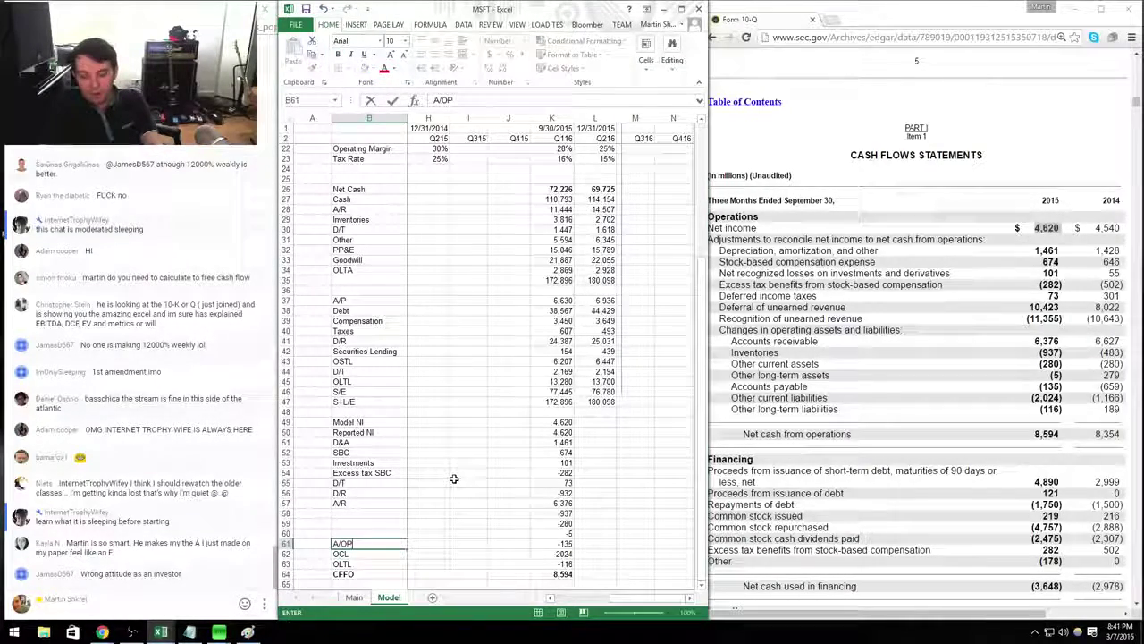
{"action": "key", "text": "BackSpace"}
{"action": "type", "text": "O"}
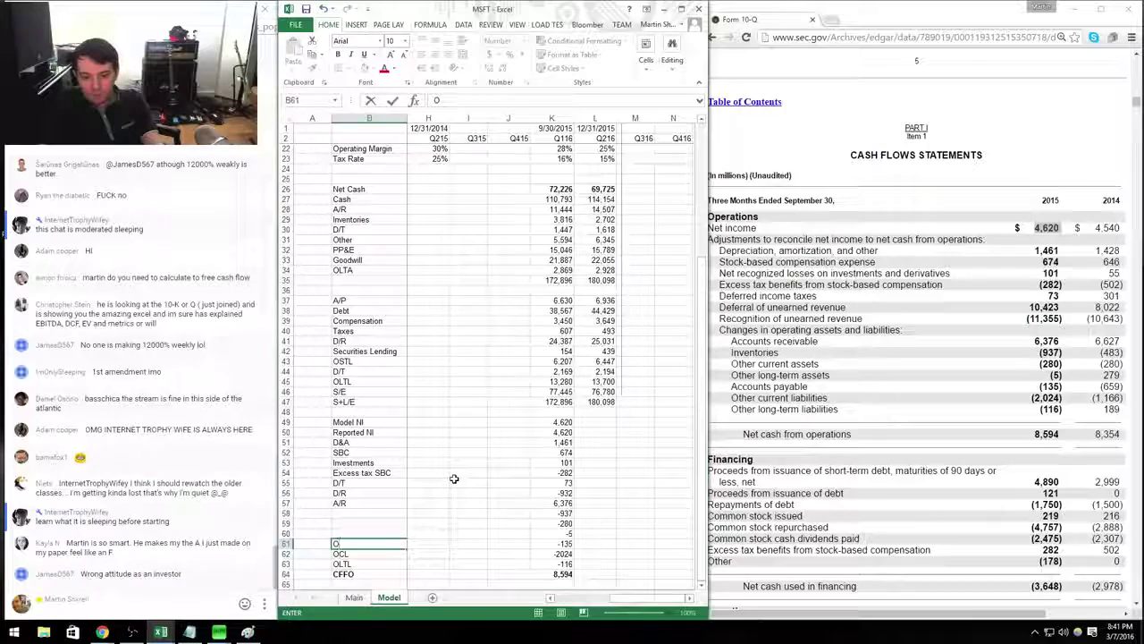
{"action": "key", "text": "BackSpace"}
{"action": "type", "text": "A/P"}
{"action": "key", "text": "Up"}
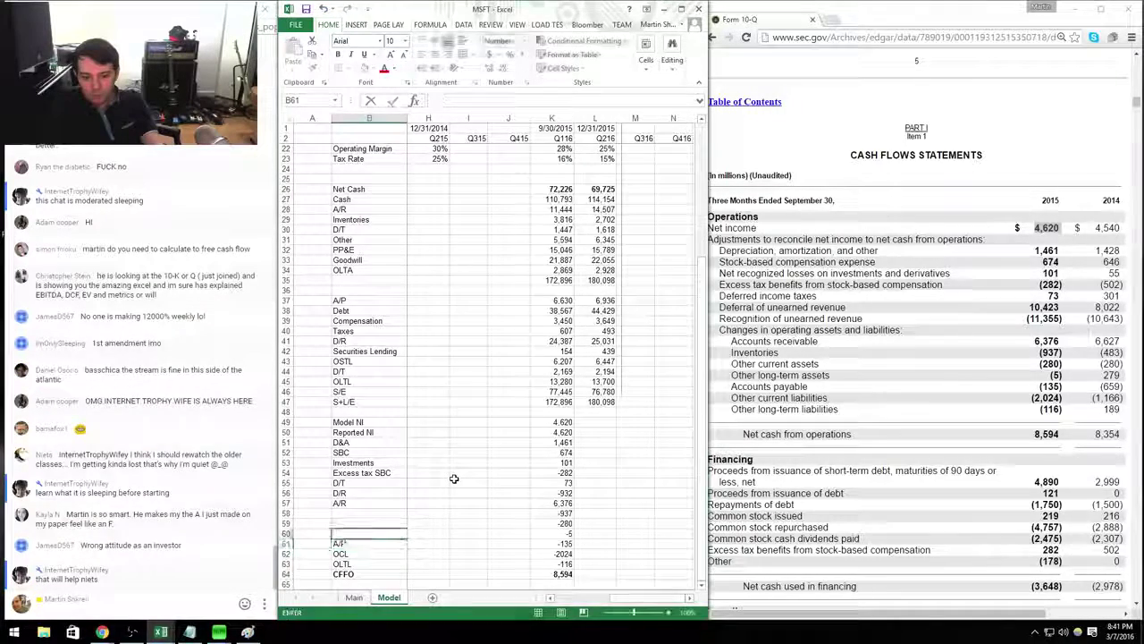
Label the remaining rows OLTA, OCA and Inventories.
{"action": "type", "text": "OLTA"}
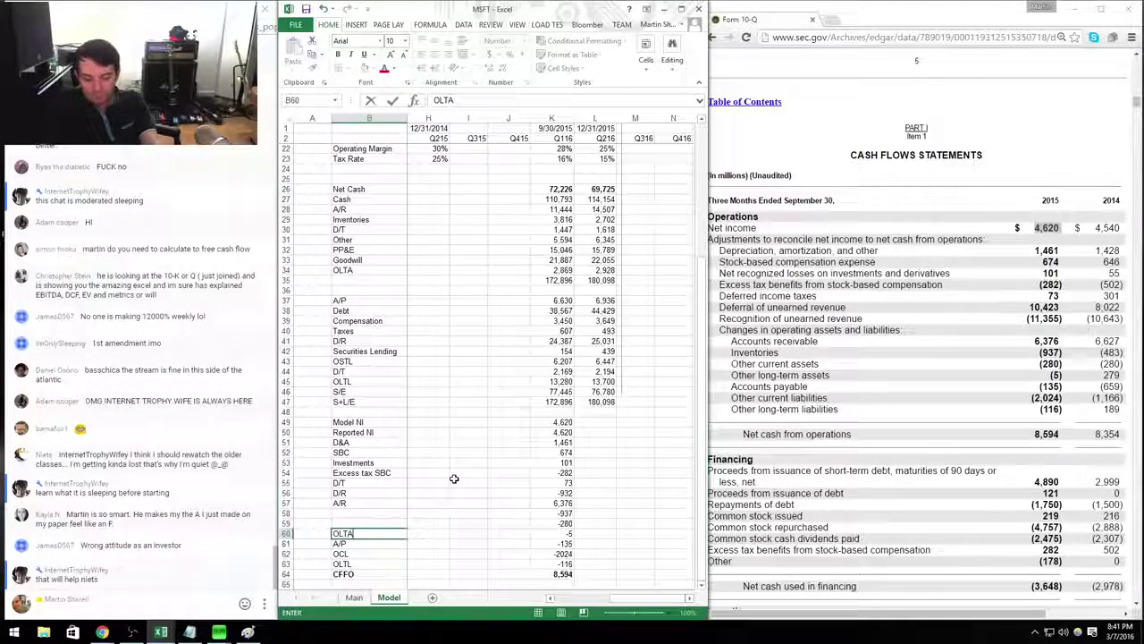
{"action": "key", "text": "Up"}
{"action": "type", "text": "OCA"}
{"action": "key", "text": "Up"}
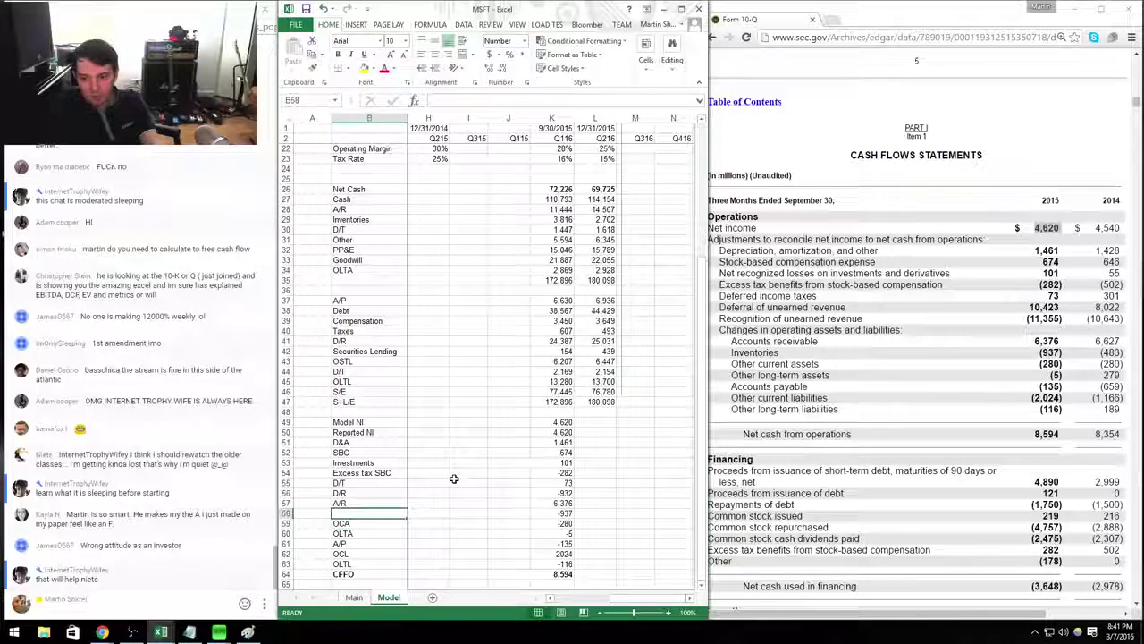
{"action": "type", "text": "Inventories"}
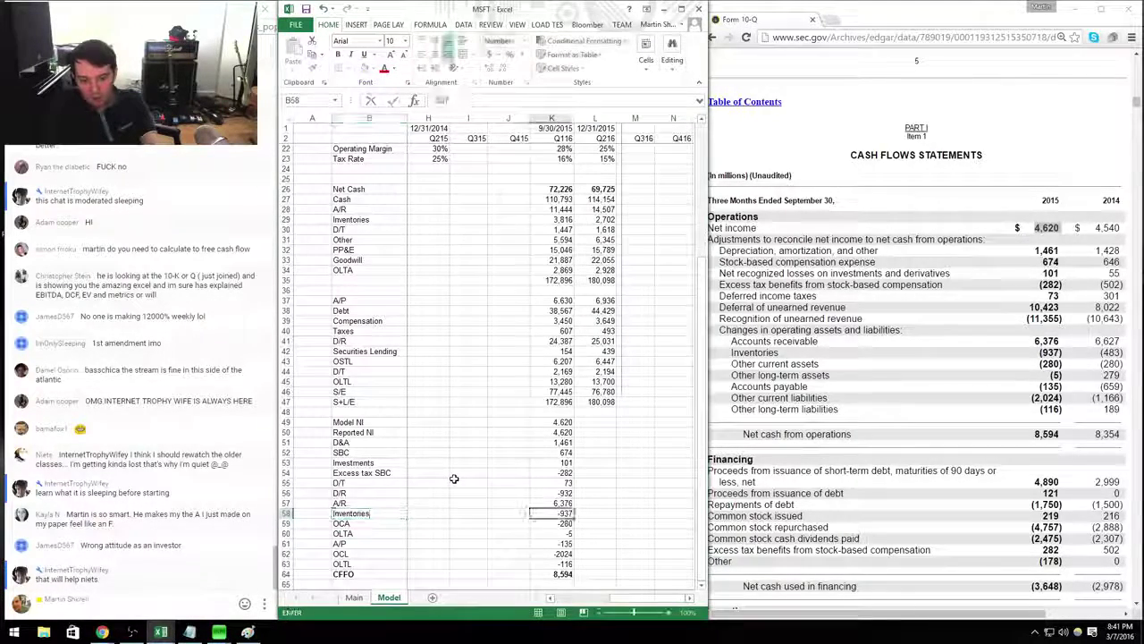
{"action": "key", "text": "Return"}
{"action": "key", "text": "ctrl+Right"}
{"action": "key", "text": "ctrl+Up"}
{"action": "key", "text": "ctrl+Down"}
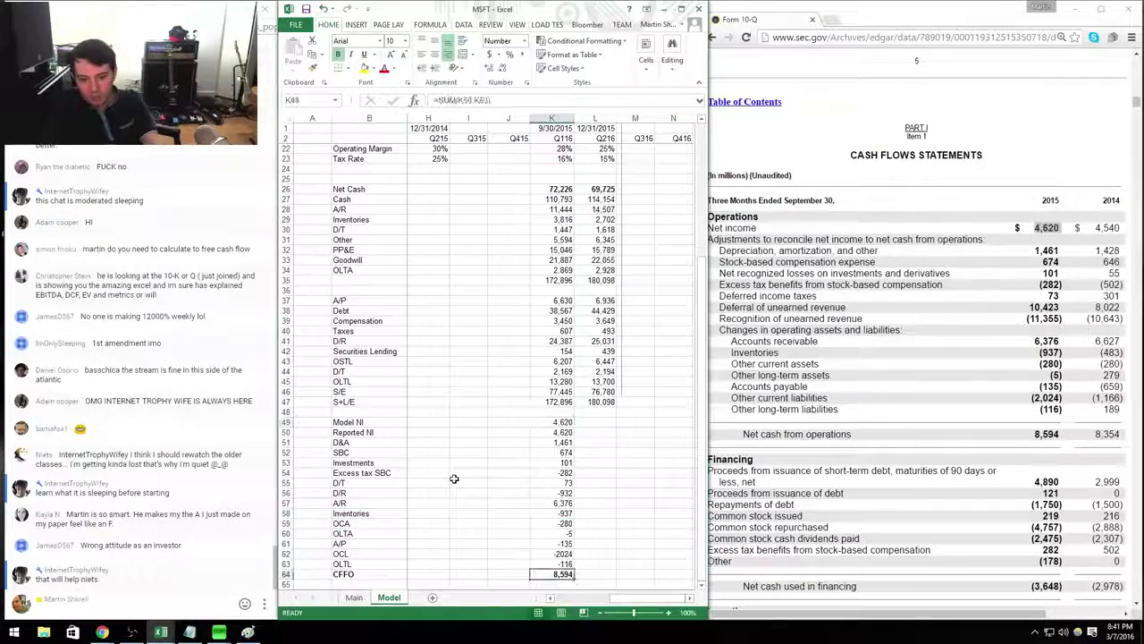
Nudge the vertical line beside column L and select Q216 net income cell L49.
{"action": "left_click", "coordinate": [616, 179]}
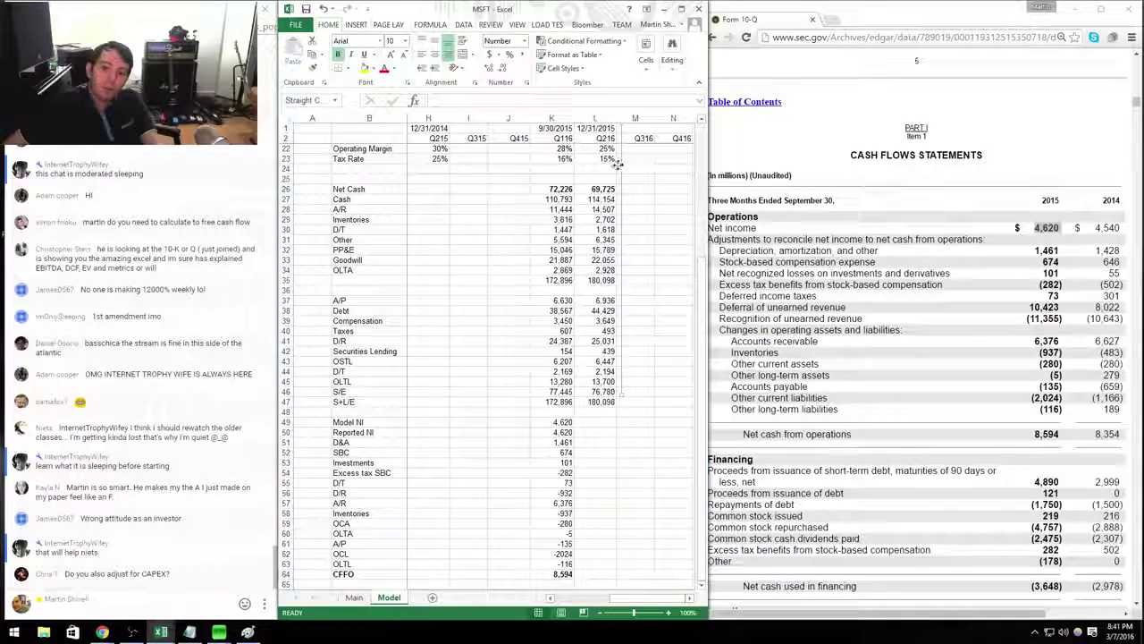
{"action": "left_click_drag", "start_coordinate": [616, 179], "coordinate": [615, 166]}
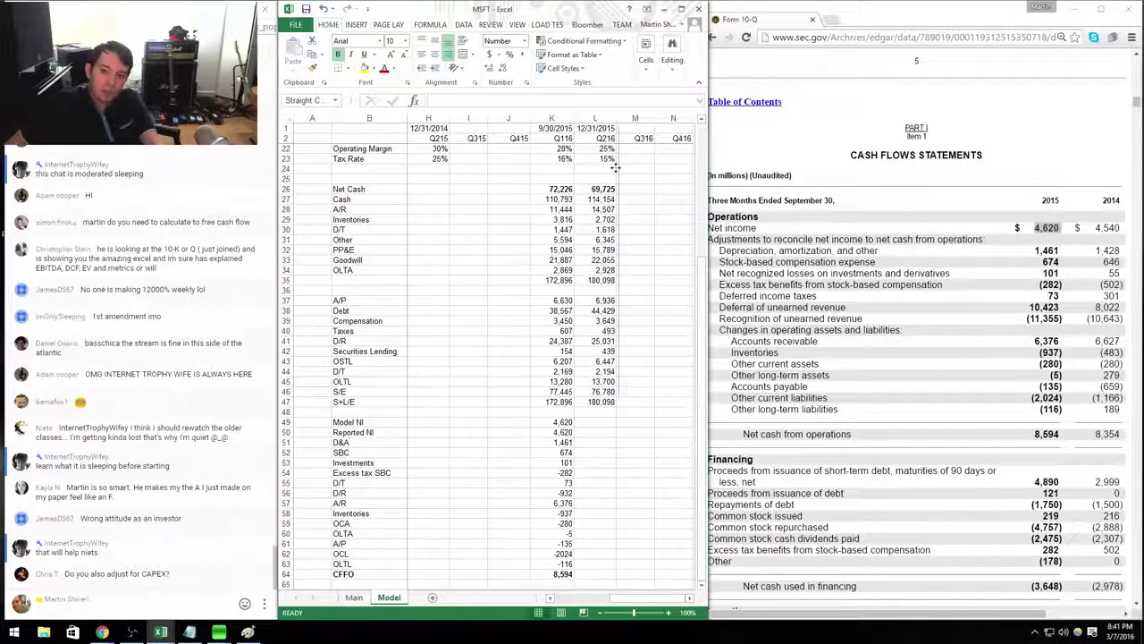
{"action": "scroll", "coordinate": [617, 394], "scroll_direction": "down", "scroll_amount": 1}
{"action": "left_click", "coordinate": [604, 411]}
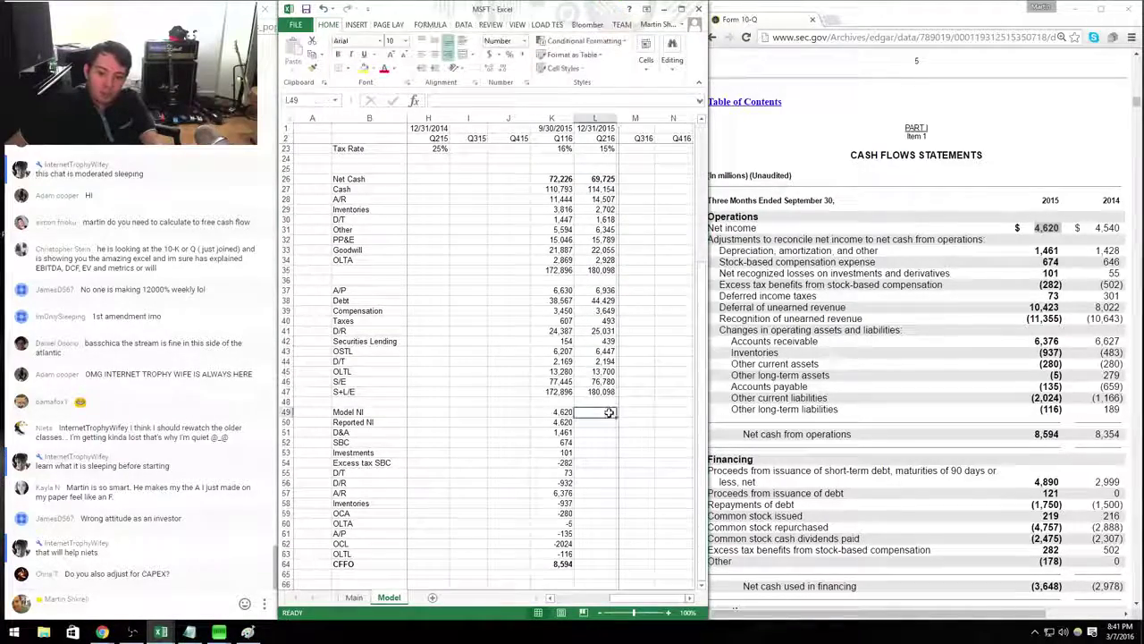
Open the newer 10-Q from EDGAR search results and locate its cash flows Operations rows.
{"action": "left_click", "coordinate": [1013, 212]}
{"action": "left_click", "coordinate": [713, 38]}
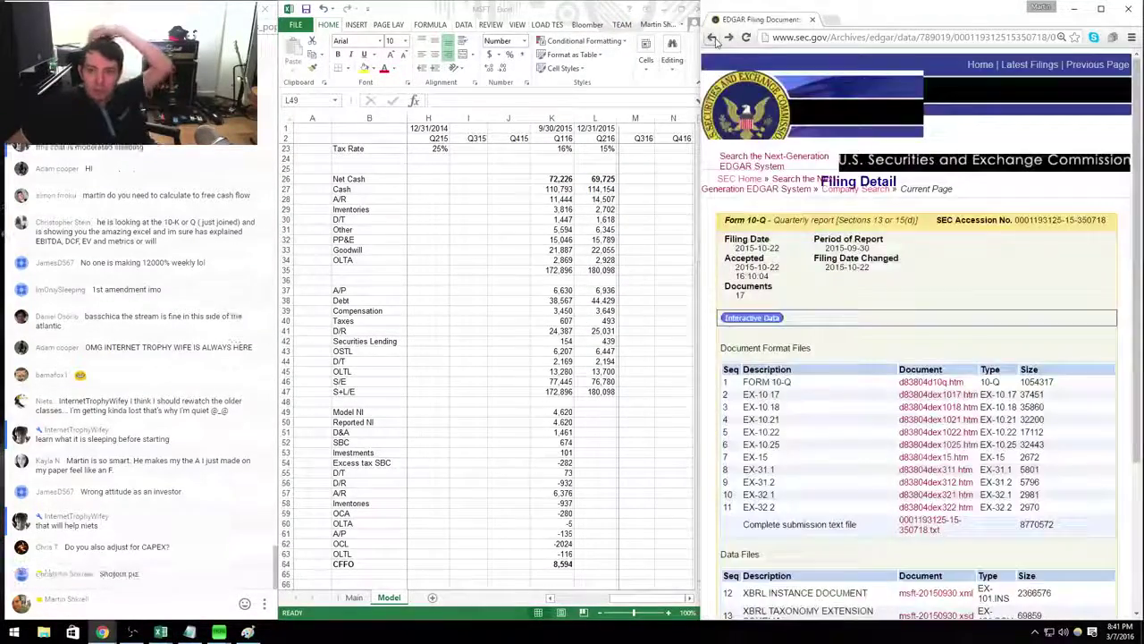
{"action": "left_click", "coordinate": [712, 38]}
{"action": "left_click", "coordinate": [784, 511]}
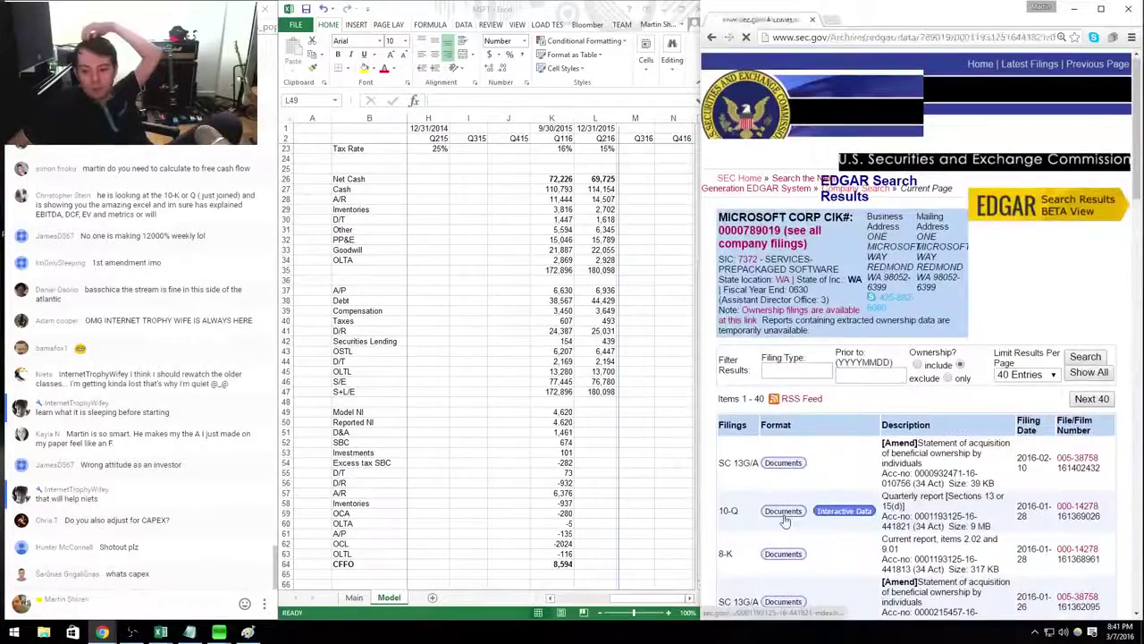
{"action": "left_click", "coordinate": [931, 382]}
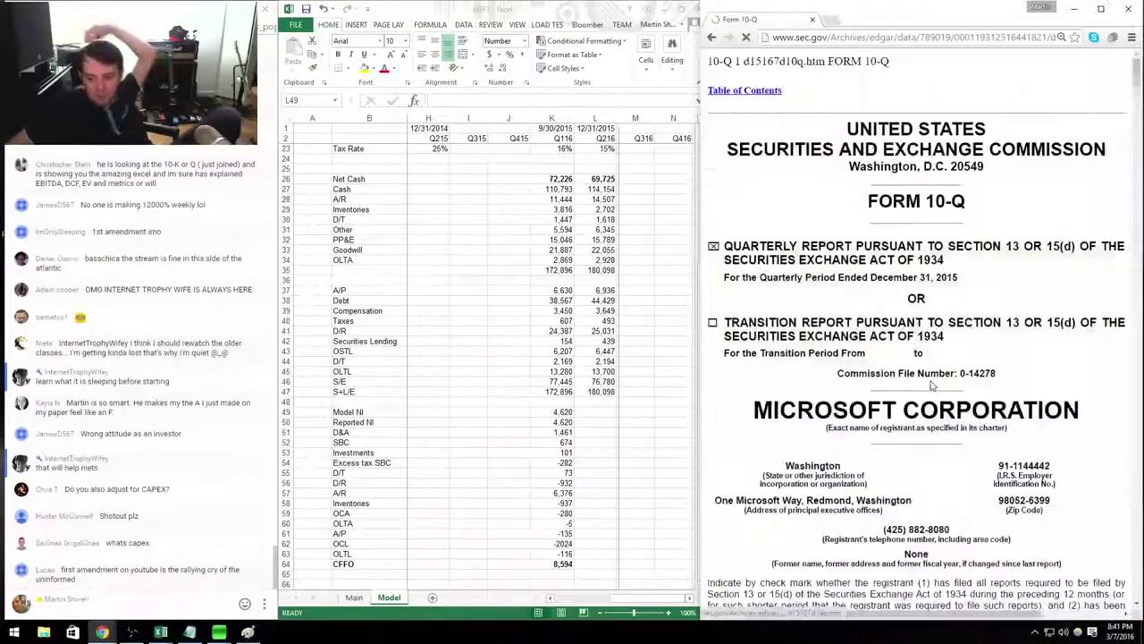
{"action": "scroll", "coordinate": [930, 382], "scroll_direction": "down", "scroll_amount": 15}
{"action": "scroll", "coordinate": [916, 332], "scroll_direction": "down", "scroll_amount": 12}
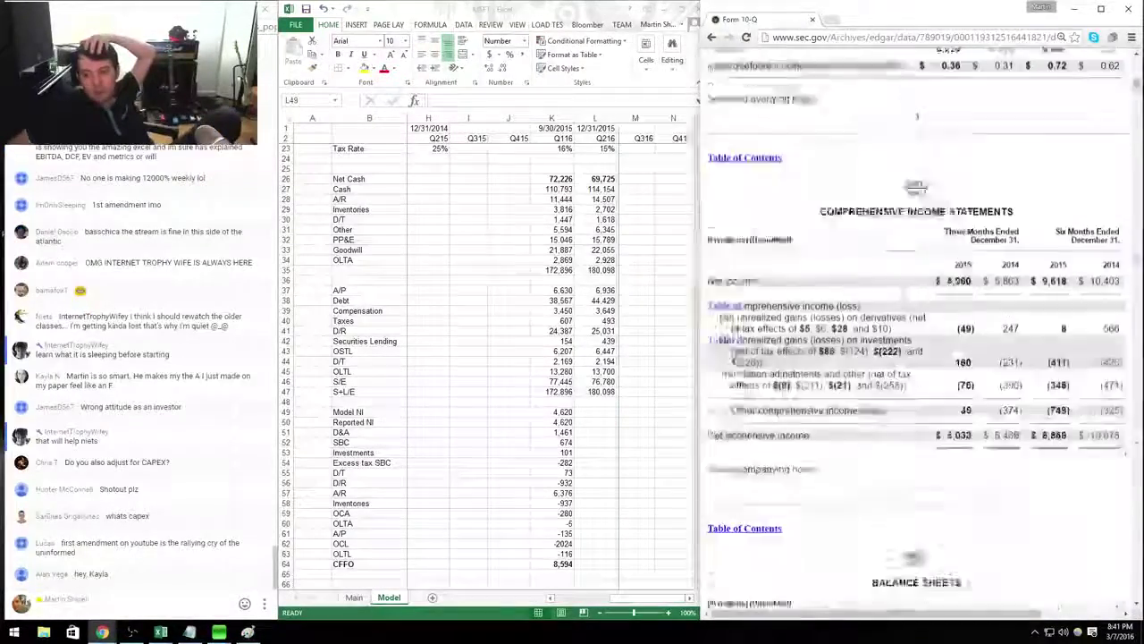
{"action": "scroll", "coordinate": [882, 298], "scroll_direction": "down", "scroll_amount": 5}
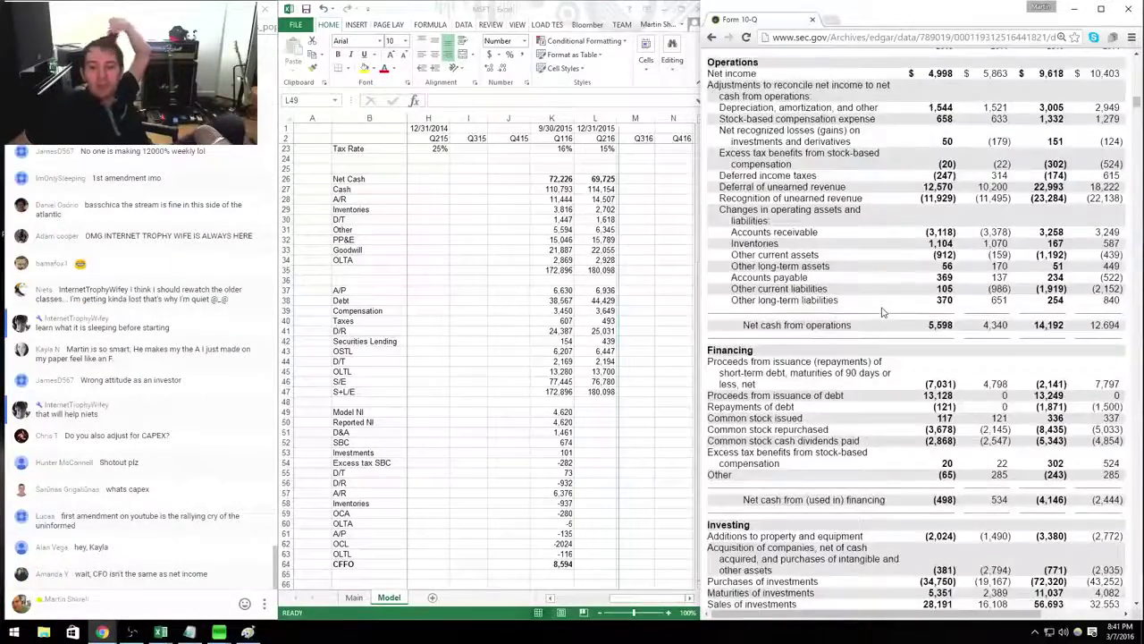
{"action": "scroll", "coordinate": [883, 298], "scroll_direction": "up", "scroll_amount": 2}
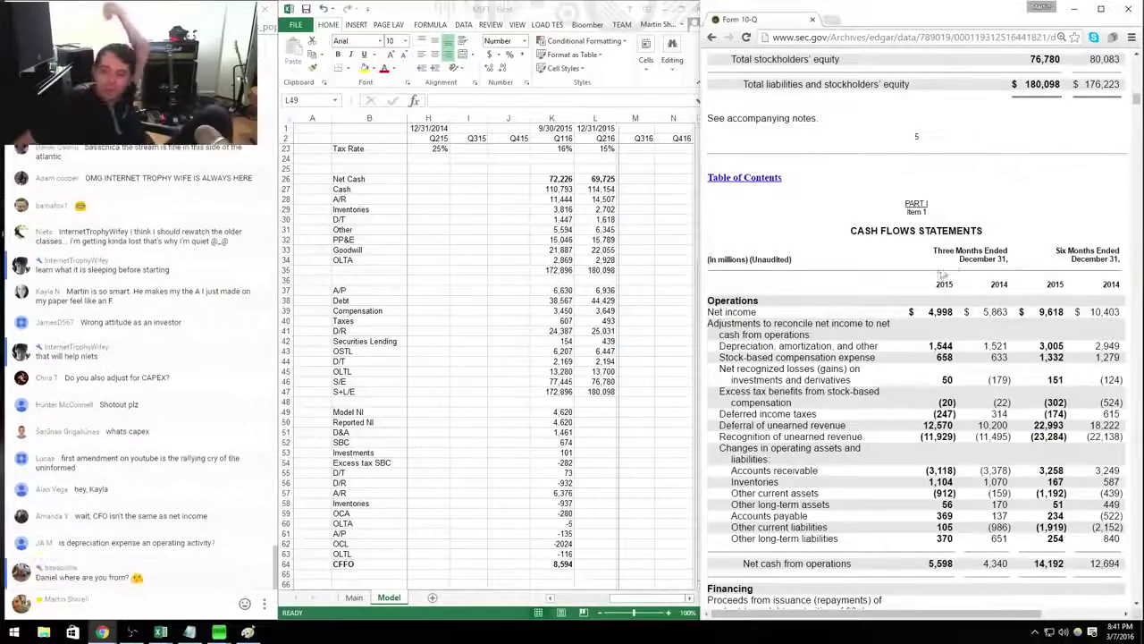
{"action": "left_click_drag", "start_coordinate": [1066, 247], "coordinate": [1119, 163]}
{"action": "left_click", "coordinate": [1066, 241]}
{"action": "mouse_move", "coordinate": [990, 376]}
{"action": "left_mouse_down"}
{"action": "mouse_move", "coordinate": [858, 509]}
{"action": "mouse_move", "coordinate": [990, 375]}
{"action": "left_mouse_up"}
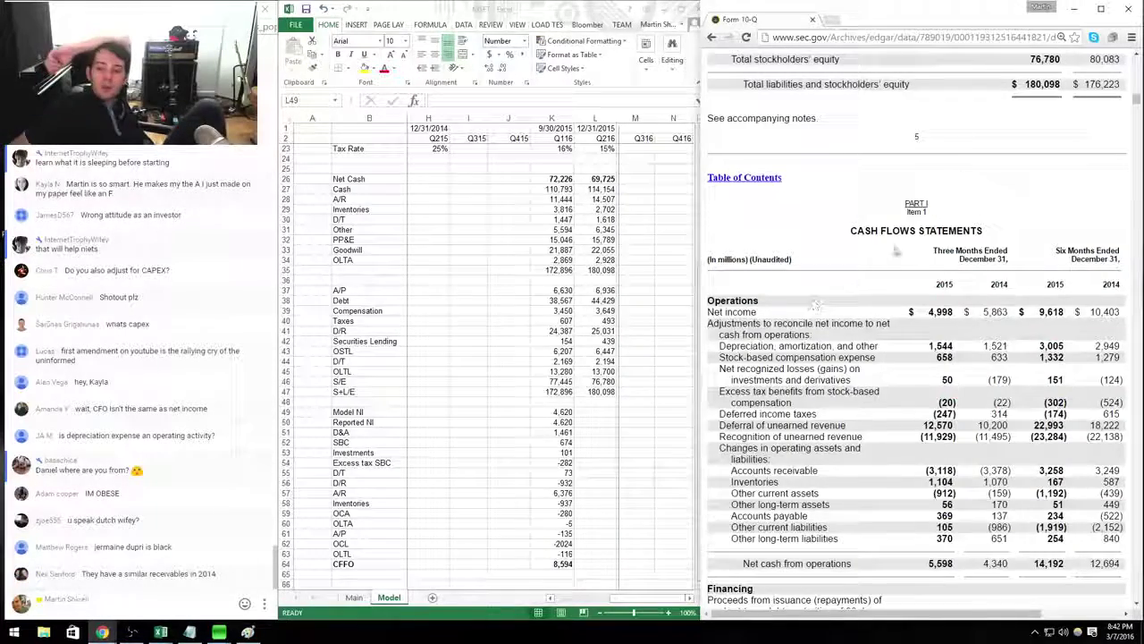
Copy the Q116 cash-flow block K49:K64 into column L and enter net income 4,998.
{"action": "key", "text": "alt+Tab"}
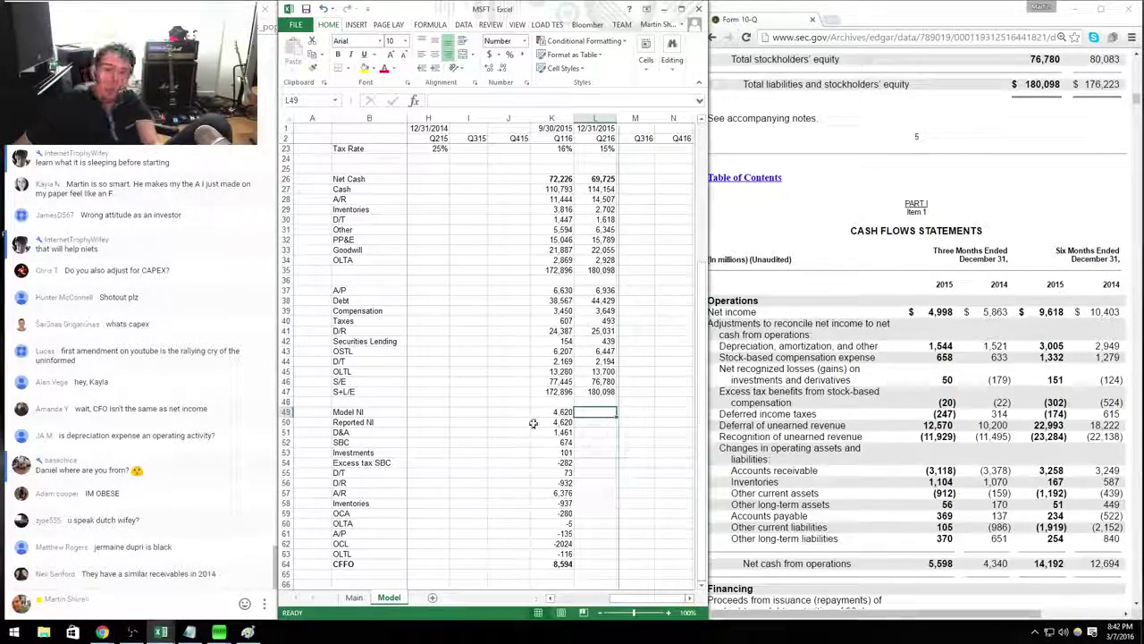
{"action": "left_click", "coordinate": [551, 411]}
{"action": "key", "text": "ctrl+shift+Down"}
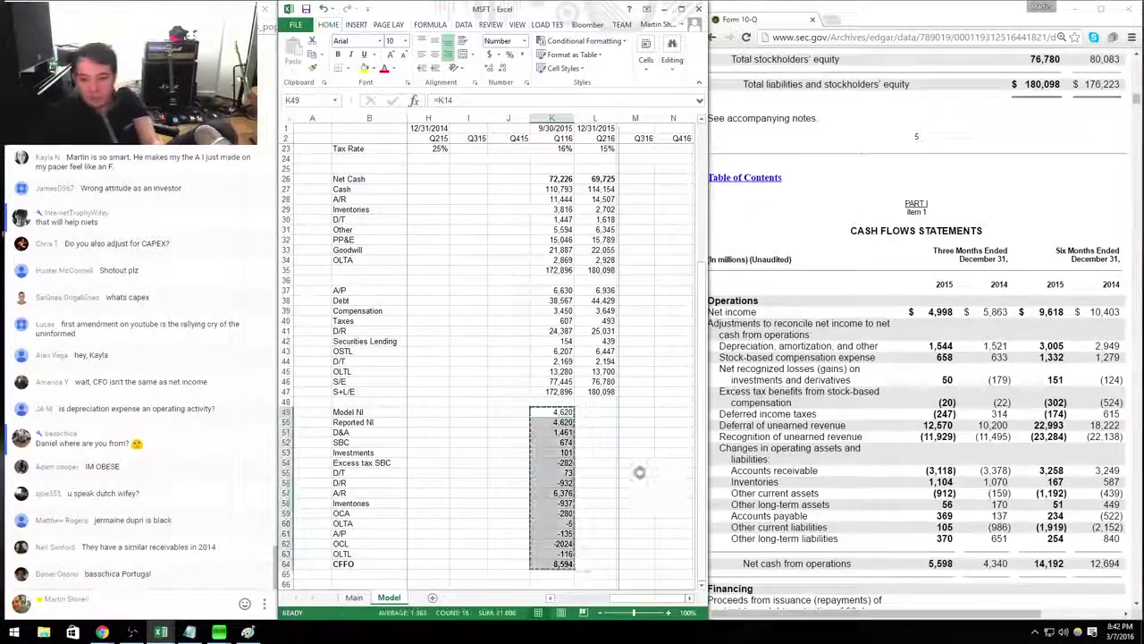
{"action": "key", "text": "Right"}
{"action": "key", "text": "ctrl+v"}
{"action": "type", "text": "4998"}
{"action": "key", "text": "Return"}
{"action": "type", "text": "4998"}
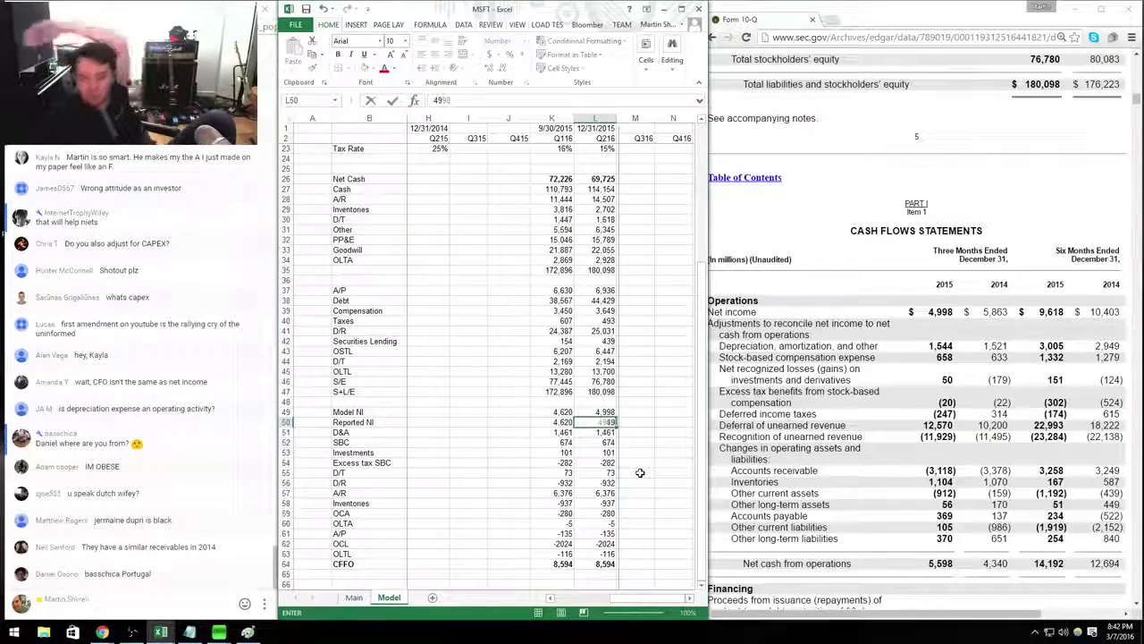
{"action": "key", "text": "Return"}
Enter D&A 1,544, SBC 658, investments 50, excess tax -20 and deferred taxes -247.
{"action": "type", "text": "1544"}
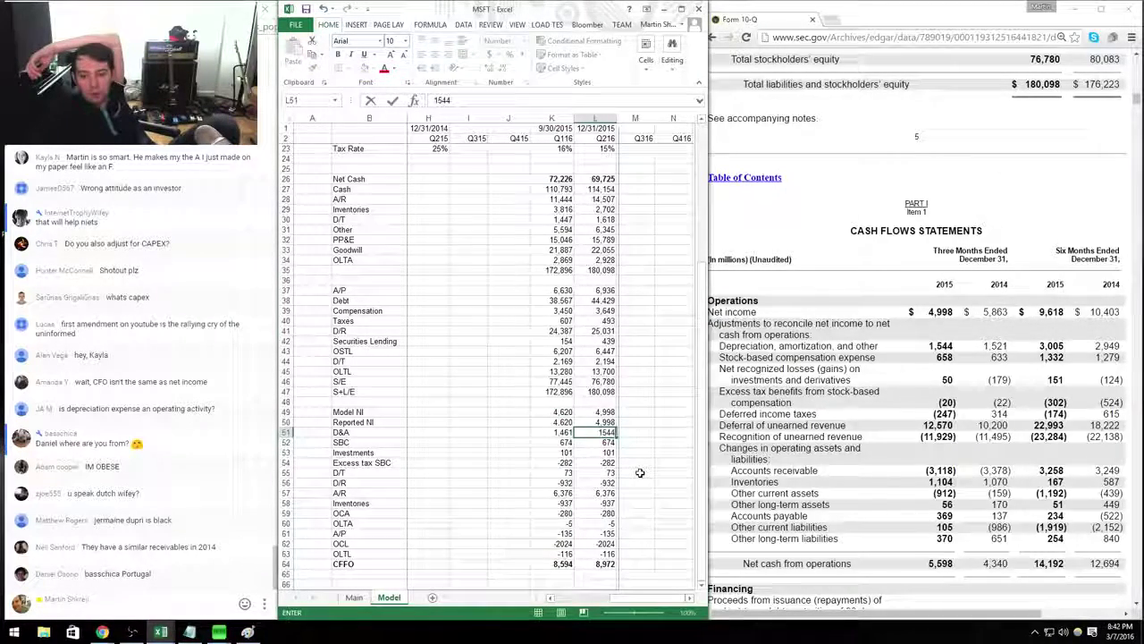
{"action": "key", "text": "Return"}
{"action": "type", "text": "658"}
{"action": "key", "text": "Return"}
{"action": "type", "text": "50"}
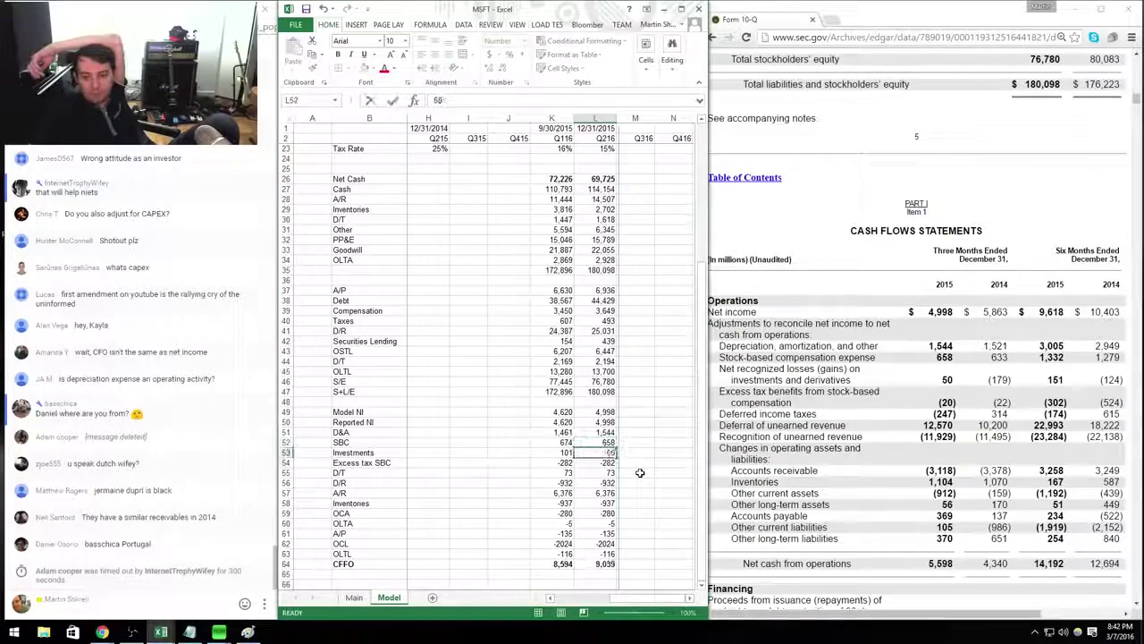
{"action": "key", "text": "Return"}
{"action": "type", "text": "-20"}
{"action": "key", "text": "Return"}
{"action": "type", "text": "-247"}
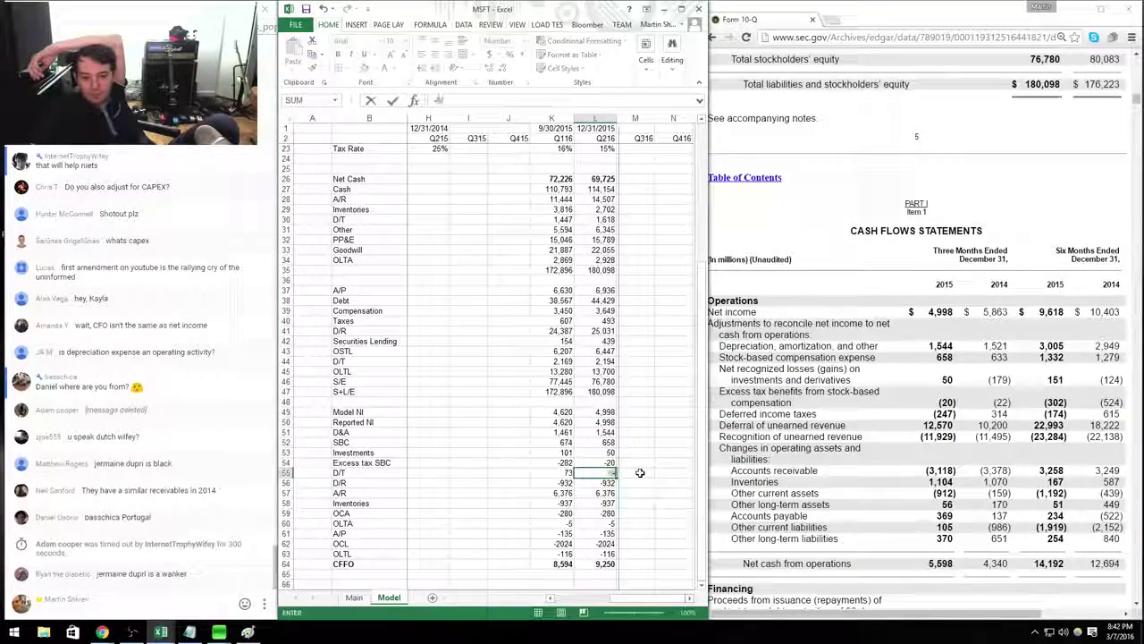
{"action": "key", "text": "Return"}
{"action": "type", "text": "12"}
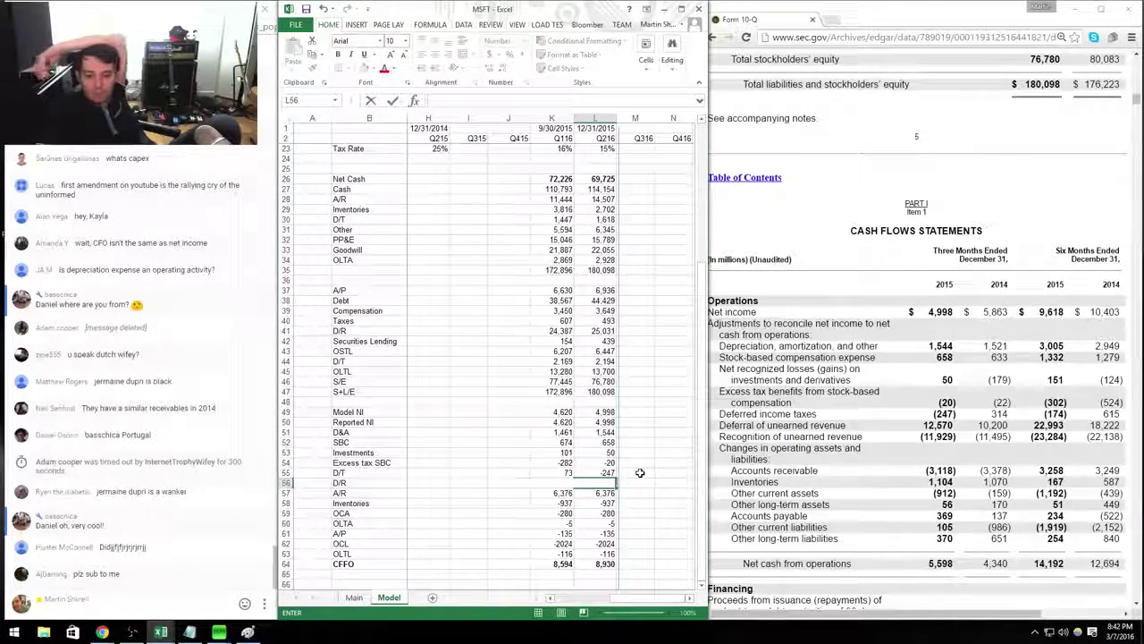
{"action": "type", "text": "+12570"}
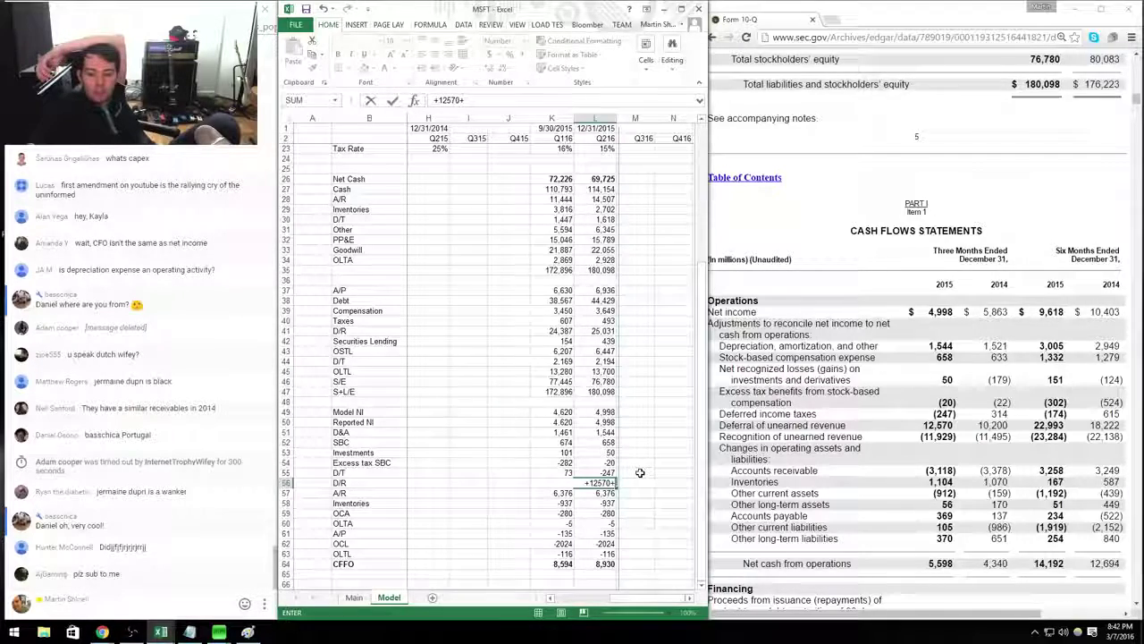
{"action": "type", "text": "-11929"}
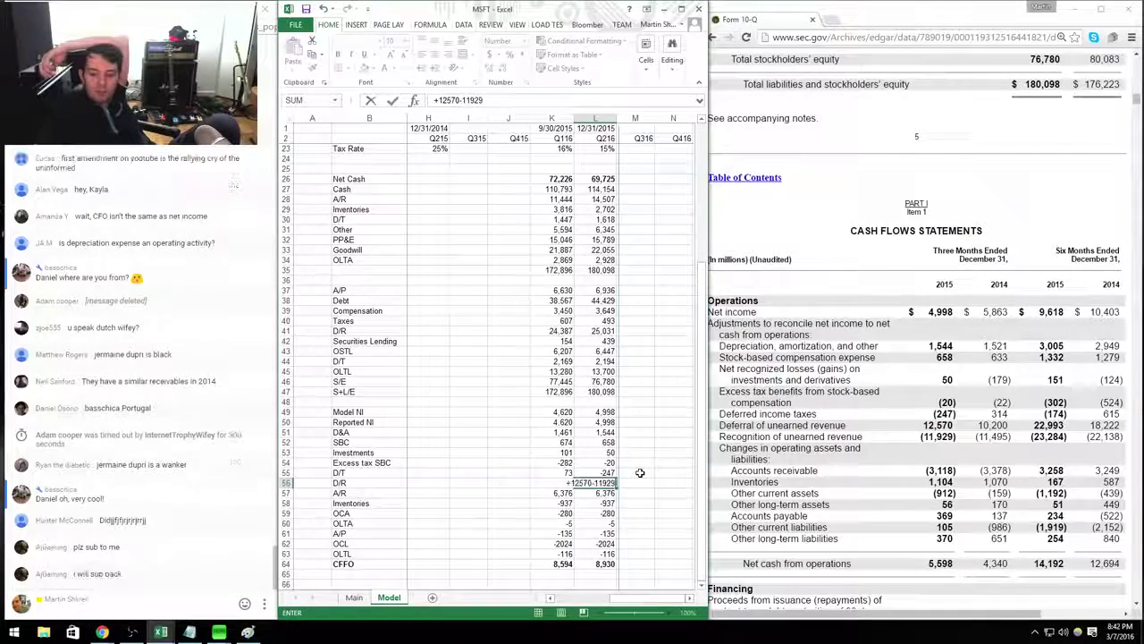
{"action": "key", "text": "Return"}
{"action": "type", "text": "-3118"}
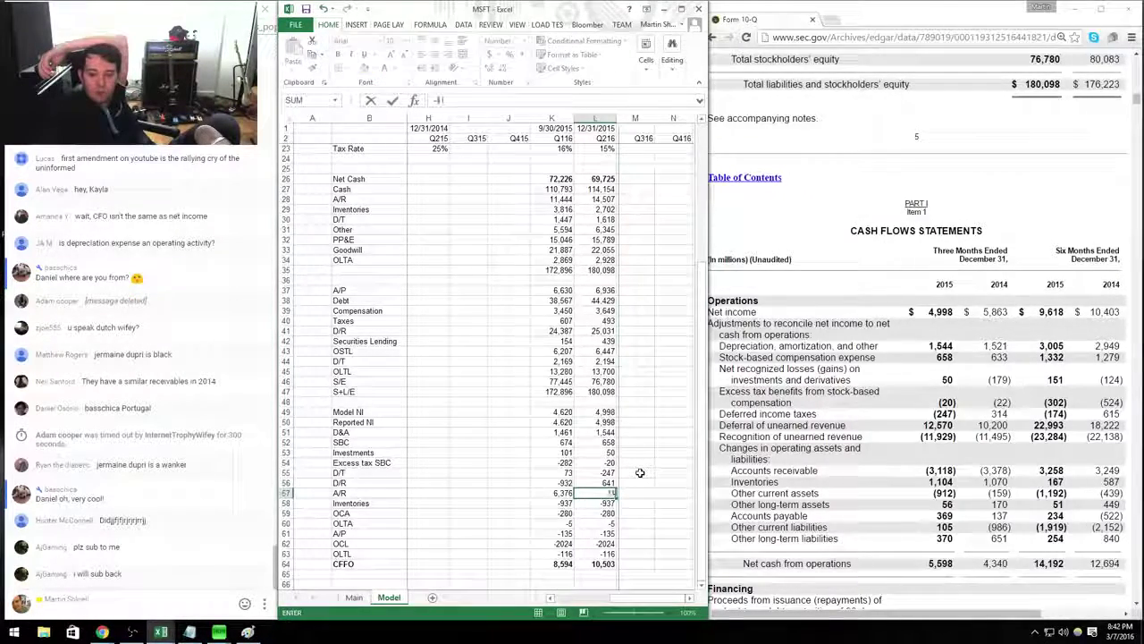
{"action": "key", "text": "Return"}
{"action": "type", "text": "1104"}
{"action": "key", "text": "Return"}
{"action": "type", "text": "-912"}
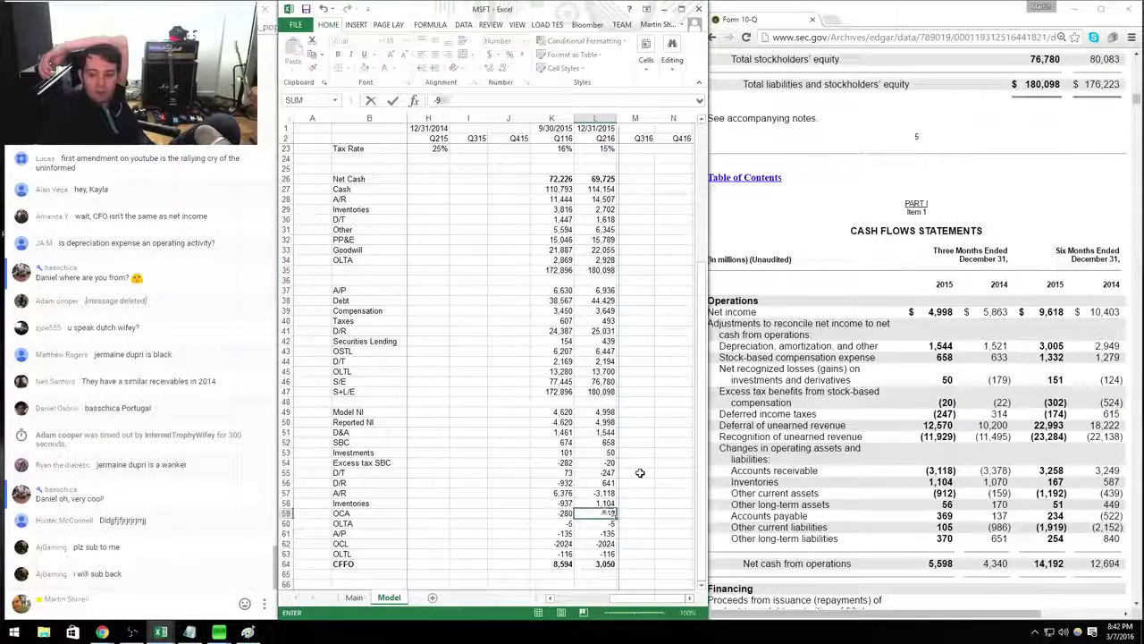
{"action": "key", "text": "Return"}
{"action": "type", "text": "56"}
{"action": "key", "text": "Return"}
{"action": "type", "text": "369"}
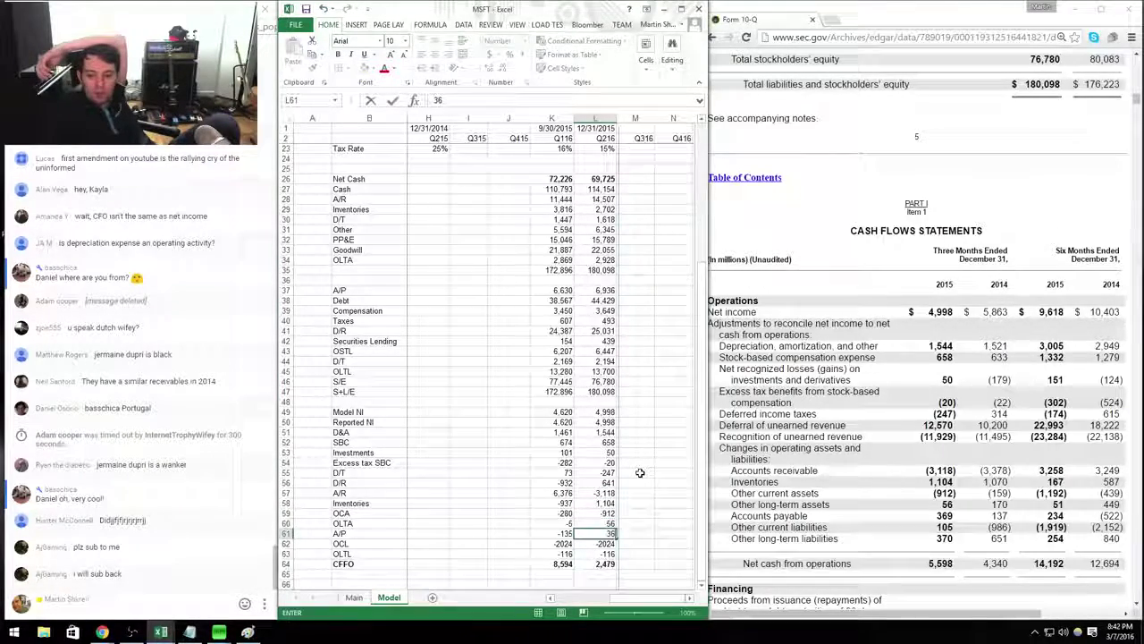
{"action": "key", "text": "Return"}
{"action": "type", "text": "370"}
{"action": "key", "text": "Return"}
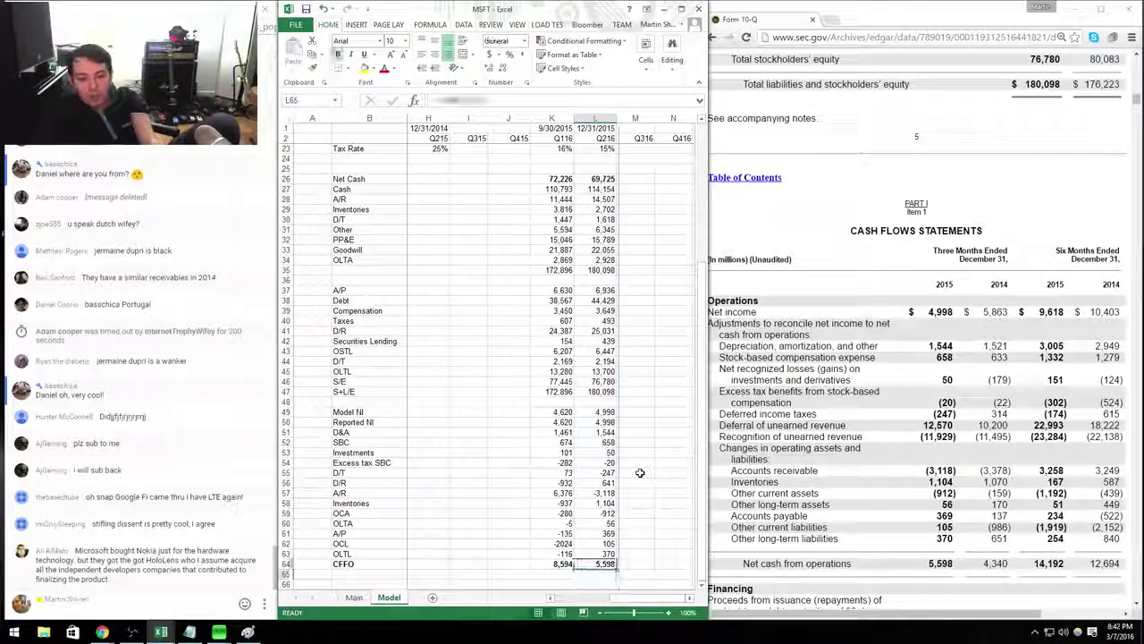
Make the model net income row 49 bold.
{"action": "key", "text": "shift+Left"}
{"action": "key", "text": "ctrl+Up"}
{"action": "key", "text": "Up"}
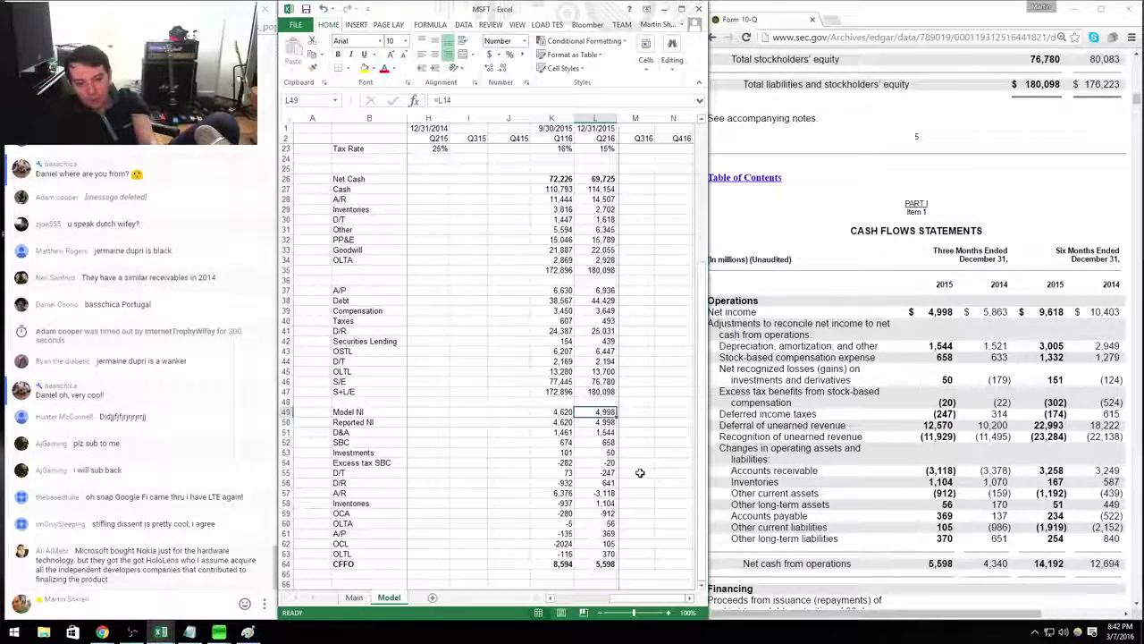
{"action": "key", "text": "shift+Left"}
{"action": "key", "text": "ctrl+shift+Left"}
{"action": "key", "text": "ctrl+b"}
{"action": "key", "text": "ctrl+Down"}
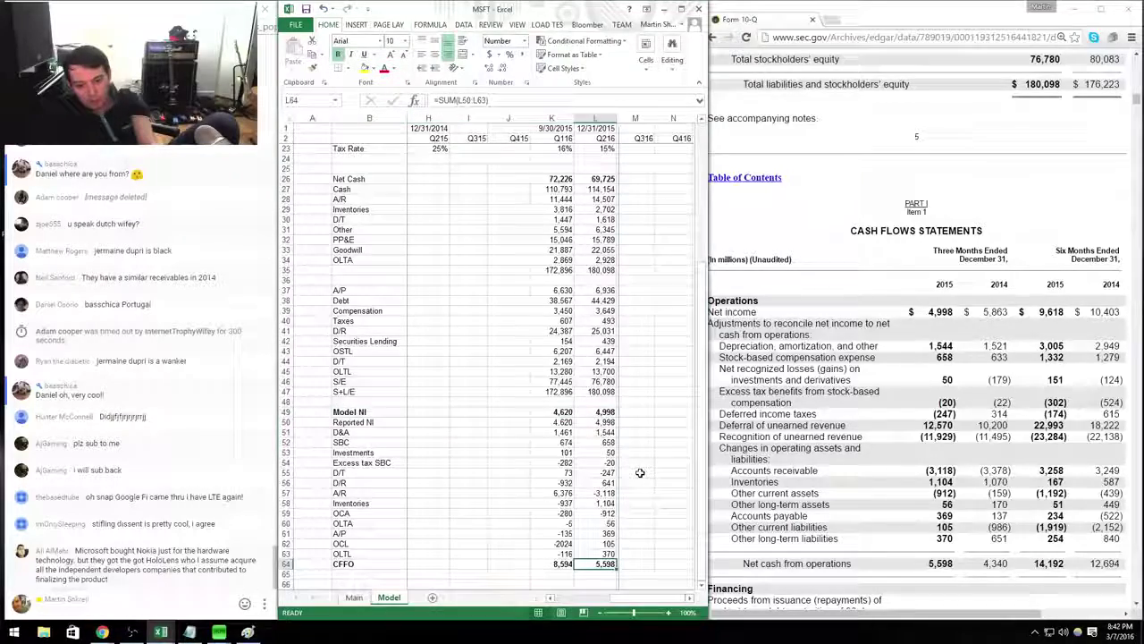
{"action": "key", "text": "Left"}
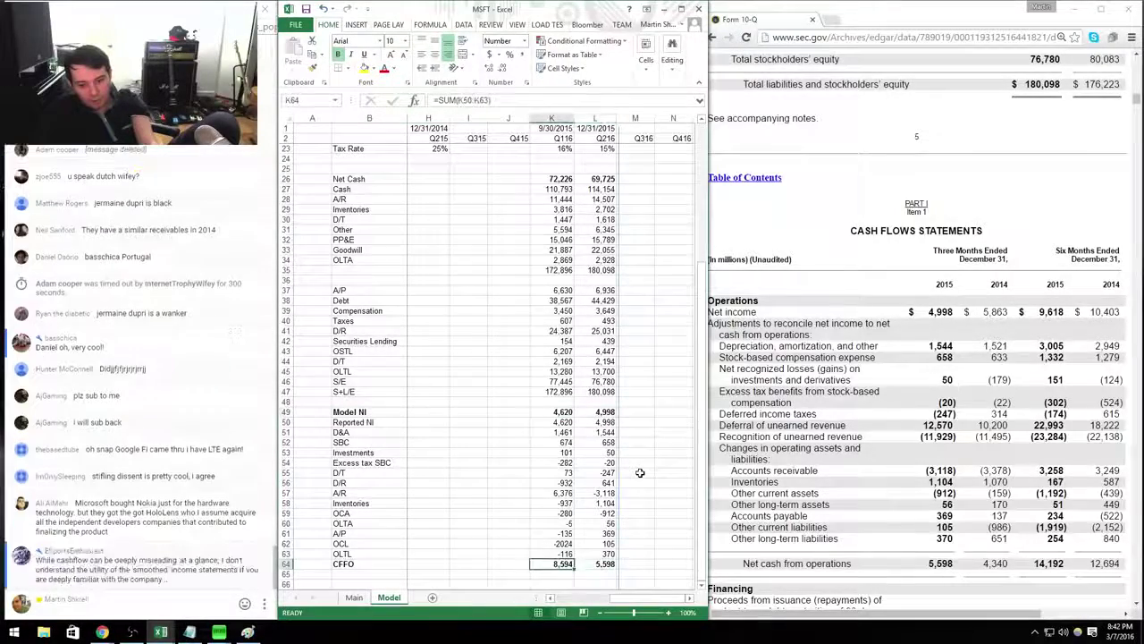
Compare both quarters' net income and CFFO totals (sum 14,192), then go to the Main sheet.
{"action": "key", "text": "ctrl+Up"}
{"action": "key", "text": "shift+Right"}
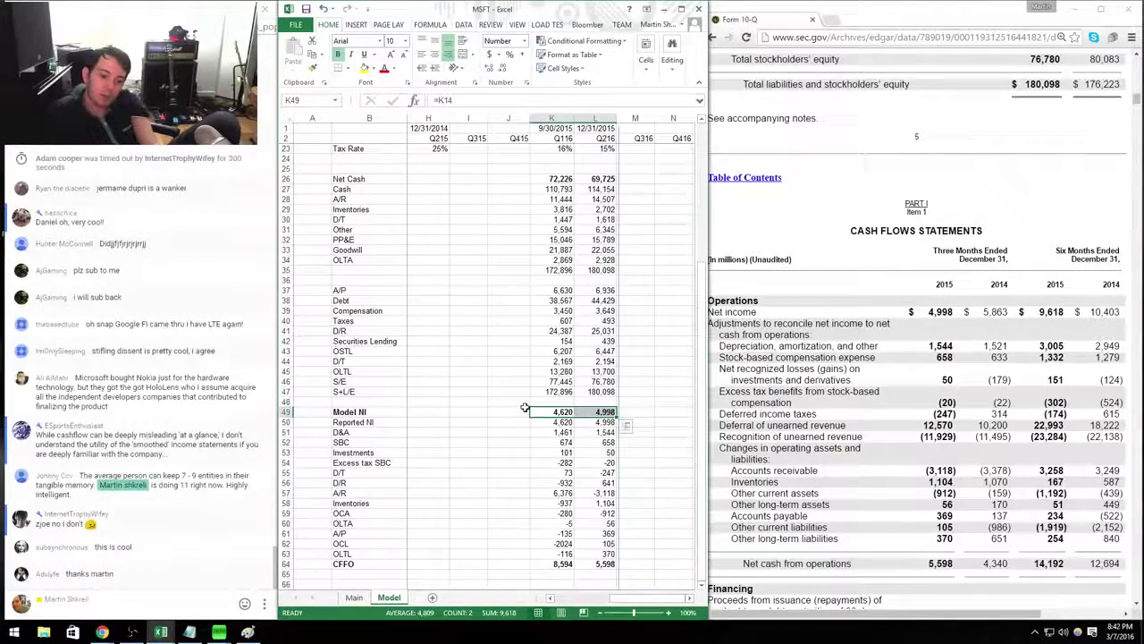
{"action": "left_click_drag", "start_coordinate": [561, 567], "coordinate": [608, 563]}
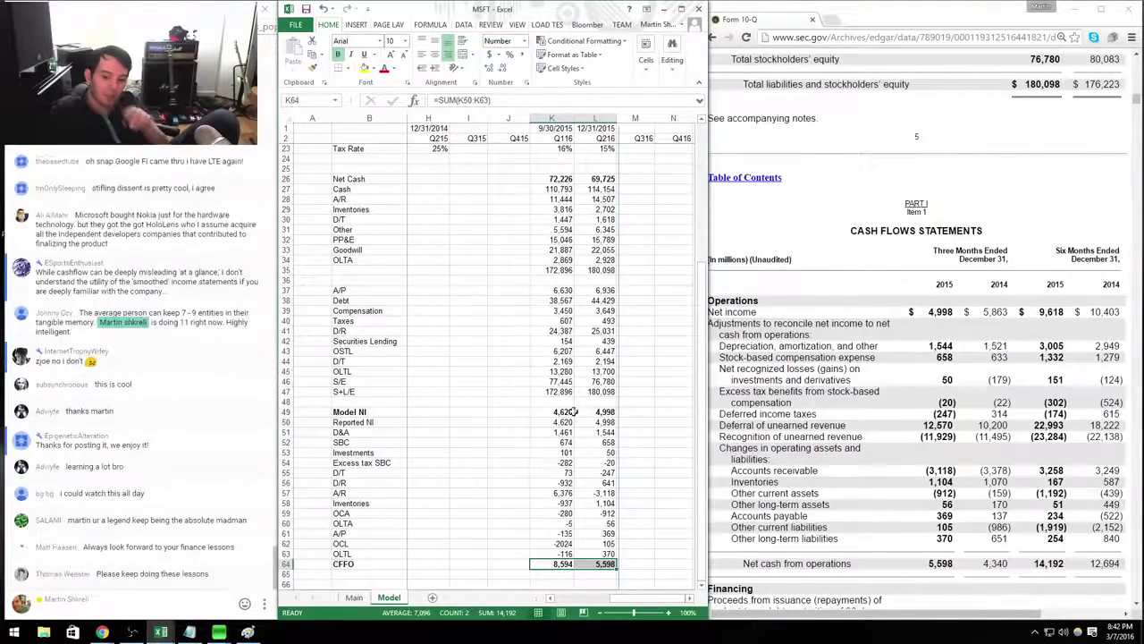
{"action": "left_click_drag", "start_coordinate": [605, 411], "coordinate": [579, 410]}
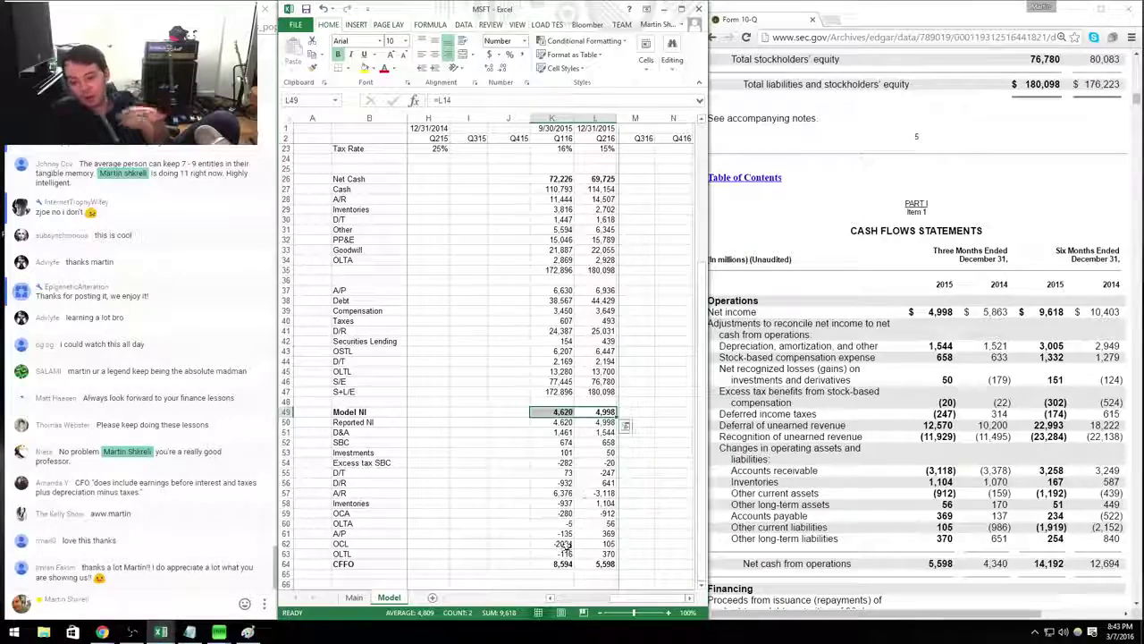
{"action": "mouse_move", "coordinate": [563, 564]}
{"action": "left_mouse_down"}
{"action": "mouse_move", "coordinate": [604, 547]}
{"action": "mouse_move", "coordinate": [604, 565]}
{"action": "mouse_move", "coordinate": [563, 563]}
{"action": "left_mouse_up"}
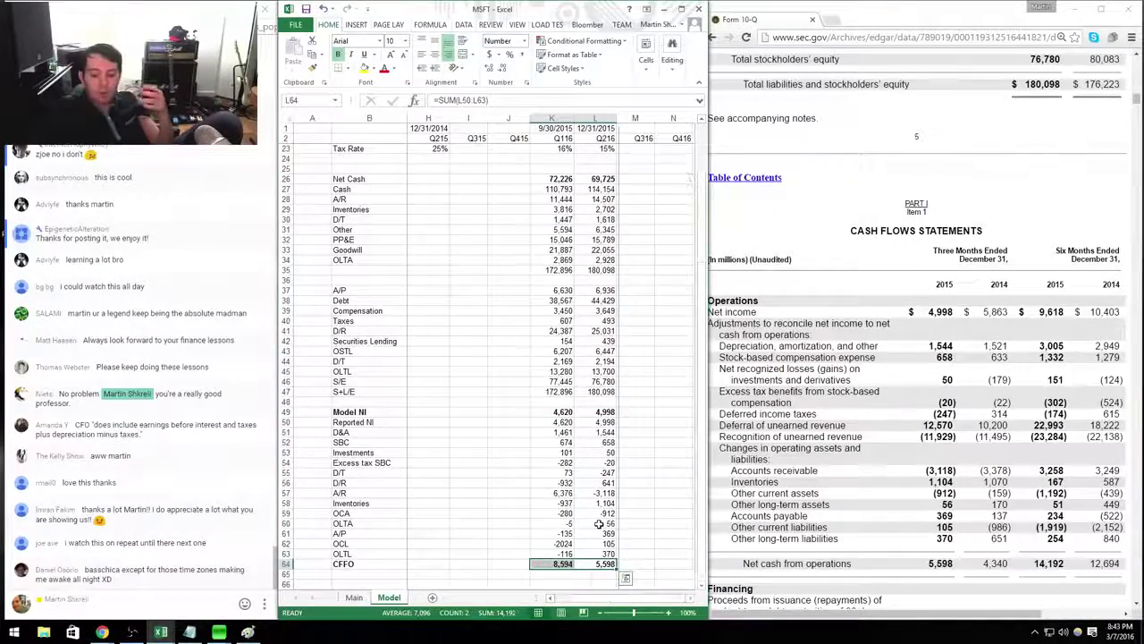
{"action": "key", "text": "ctrl+Page_Up"}
Enter 28000 in L9 and =4800*4 (19,200) in L10 below EV.
{"action": "key", "text": "Right"}
{"action": "key", "text": "Right"}
{"action": "key", "text": "Right"}
{"action": "key", "text": "Right"}
{"action": "key", "text": "Right"}
{"action": "key", "text": "Right"}
{"action": "key", "text": "Right"}
{"action": "key", "text": "Right"}
{"action": "key", "text": "Right"}
{"action": "key", "text": "Right"}
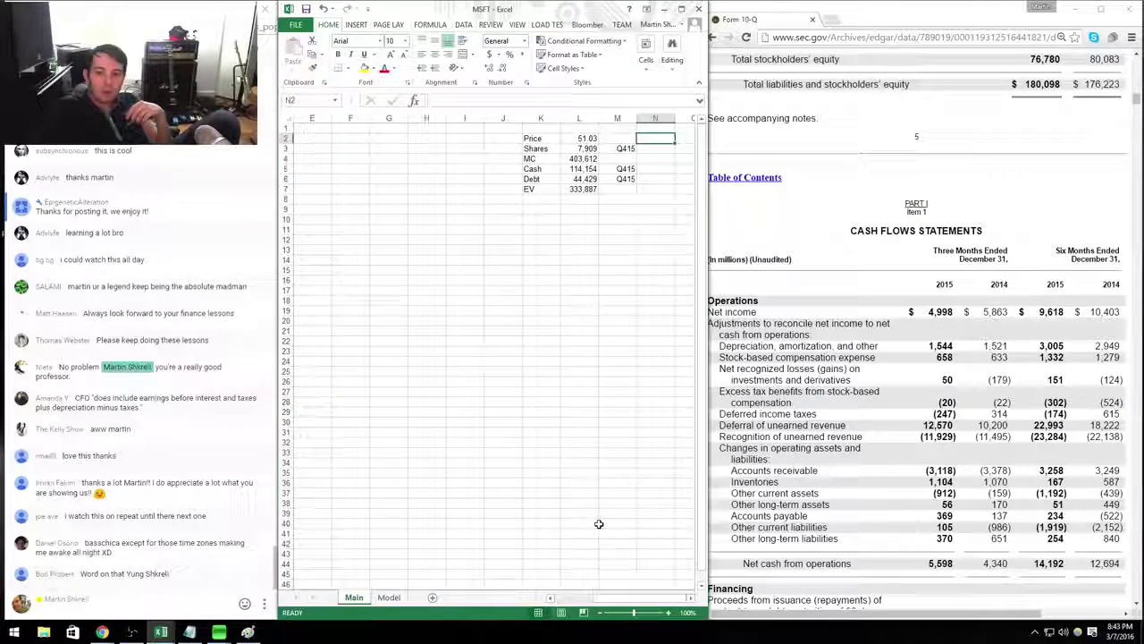
{"action": "key", "text": "Down"}
{"action": "key", "text": "Down"}
{"action": "key", "text": "Down"}
{"action": "key", "text": "Down"}
{"action": "key", "text": "Down"}
{"action": "key", "text": "Down"}
{"action": "key", "text": "Down"}
{"action": "key", "text": "Down"}
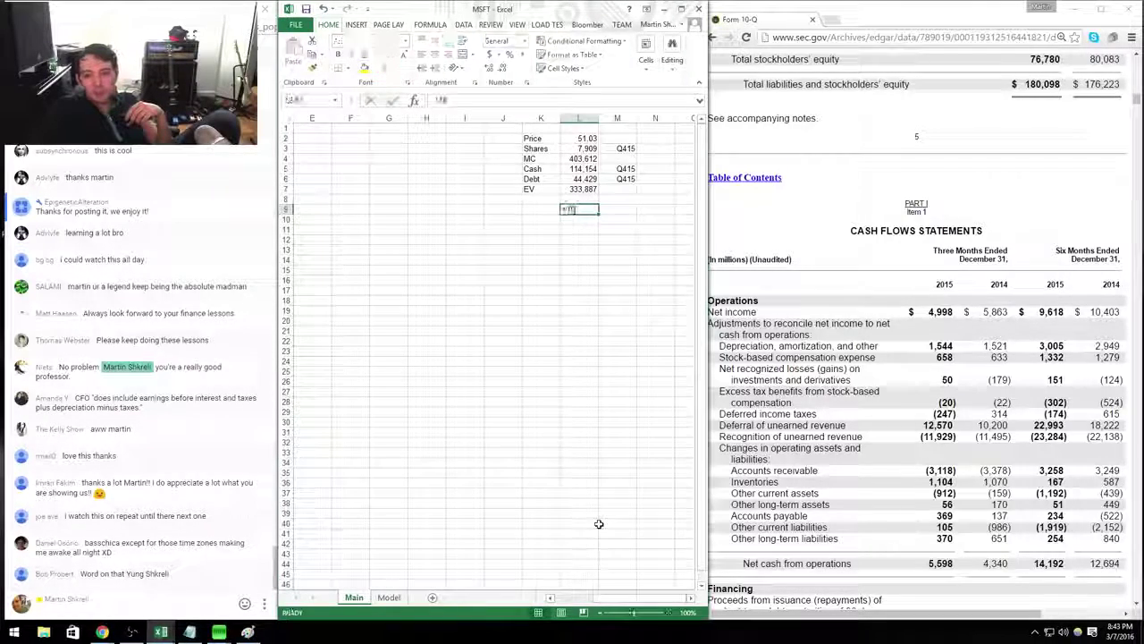
{"action": "type", "text": "28000"}
{"action": "key", "text": "Return"}
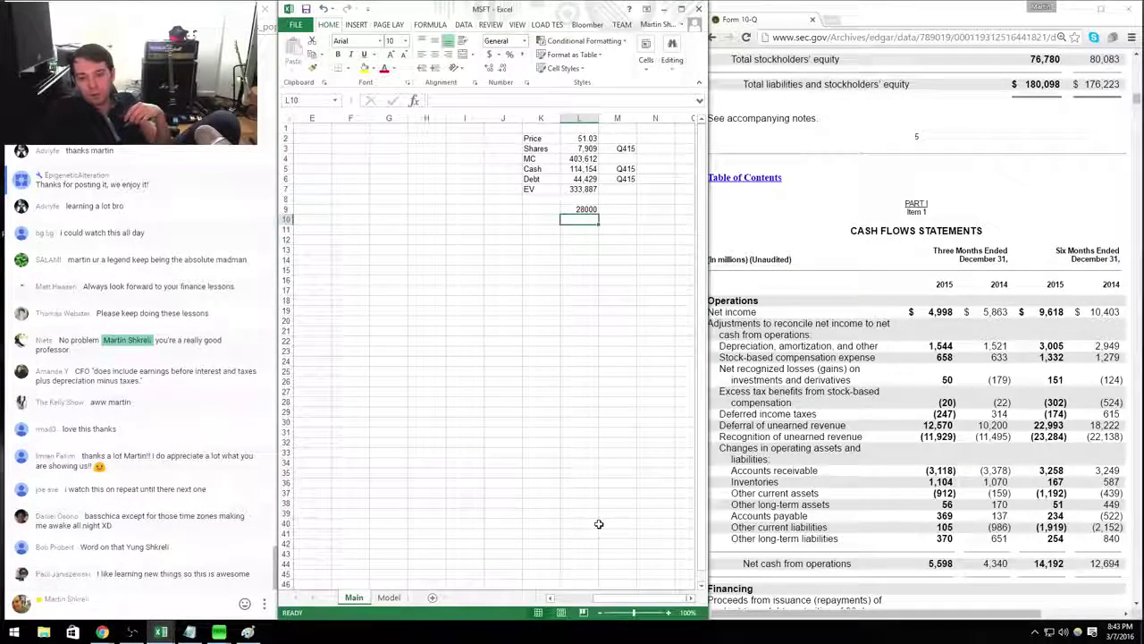
{"action": "type", "text": "+4800"}
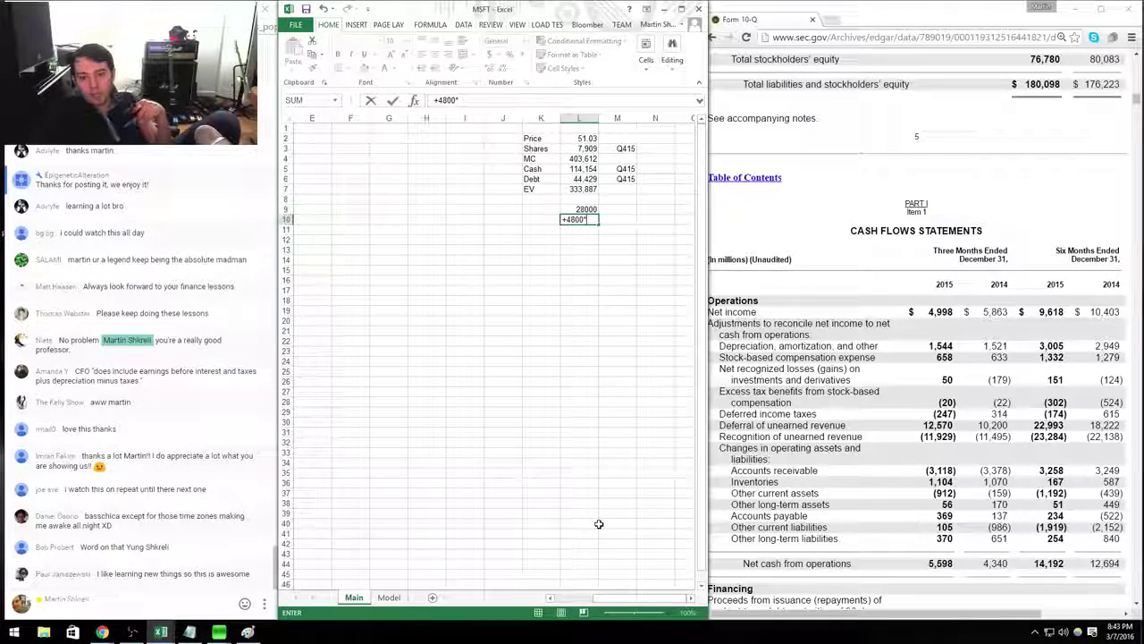
{"action": "type", "text": "*4"}
{"action": "key", "text": "Return"}
Put =L7/L9 in M9 to show the 11.92 EV multiple in Number format.
{"action": "key", "text": "Up"}
{"action": "key", "text": "Up"}
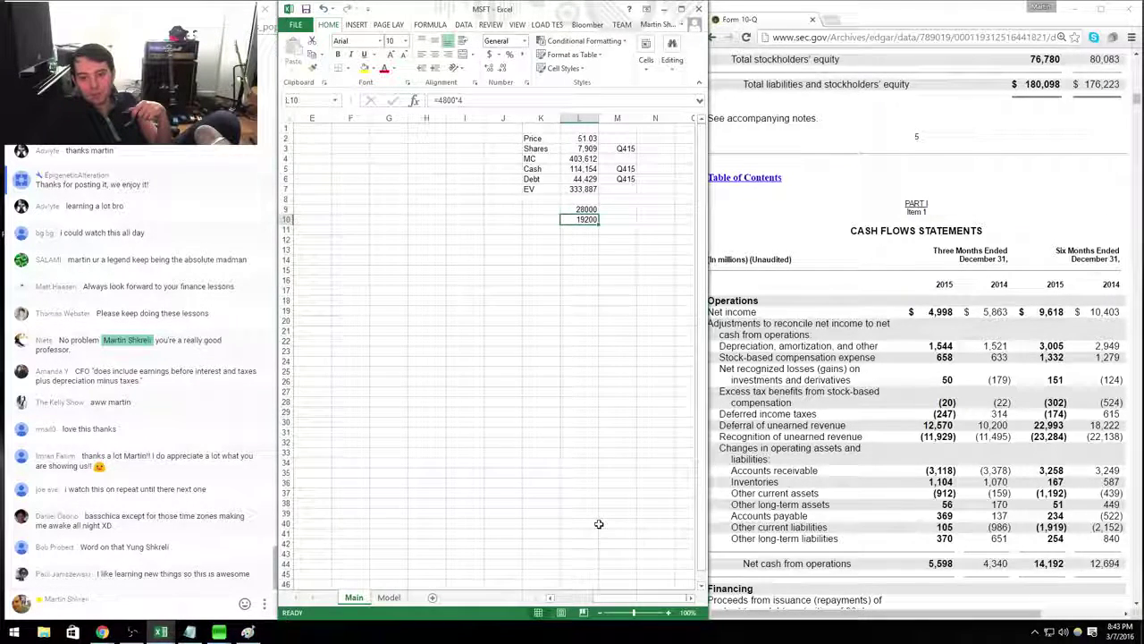
{"action": "key", "text": "Right"}
{"action": "type", "text": "="}
{"action": "key", "text": "Left"}
{"action": "key", "text": "Up"}
{"action": "key", "text": "Up"}
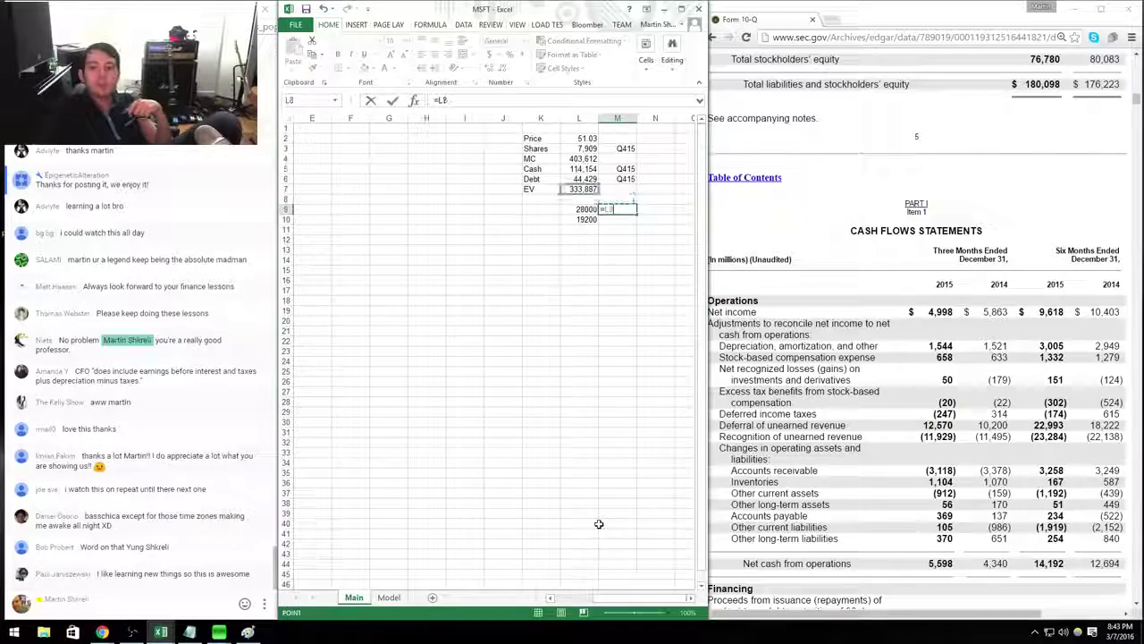
{"action": "type", "text": "/"}
{"action": "key", "text": "Left"}
{"action": "key", "text": "Return"}
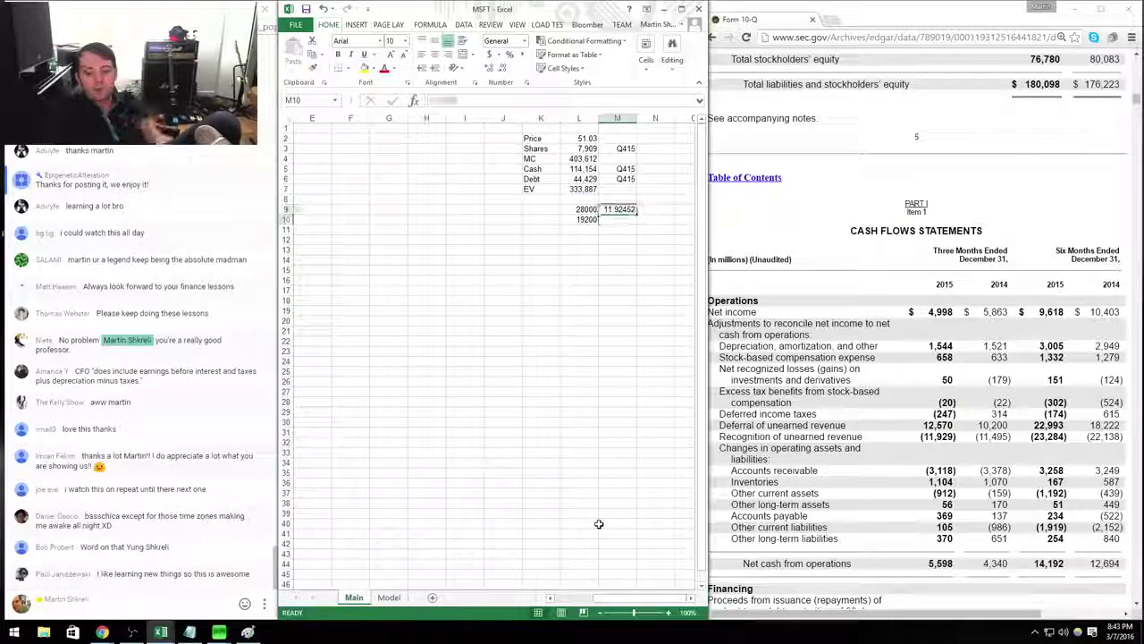
{"action": "key", "text": "Up"}
{"action": "key", "text": "ctrl+shift+1"}
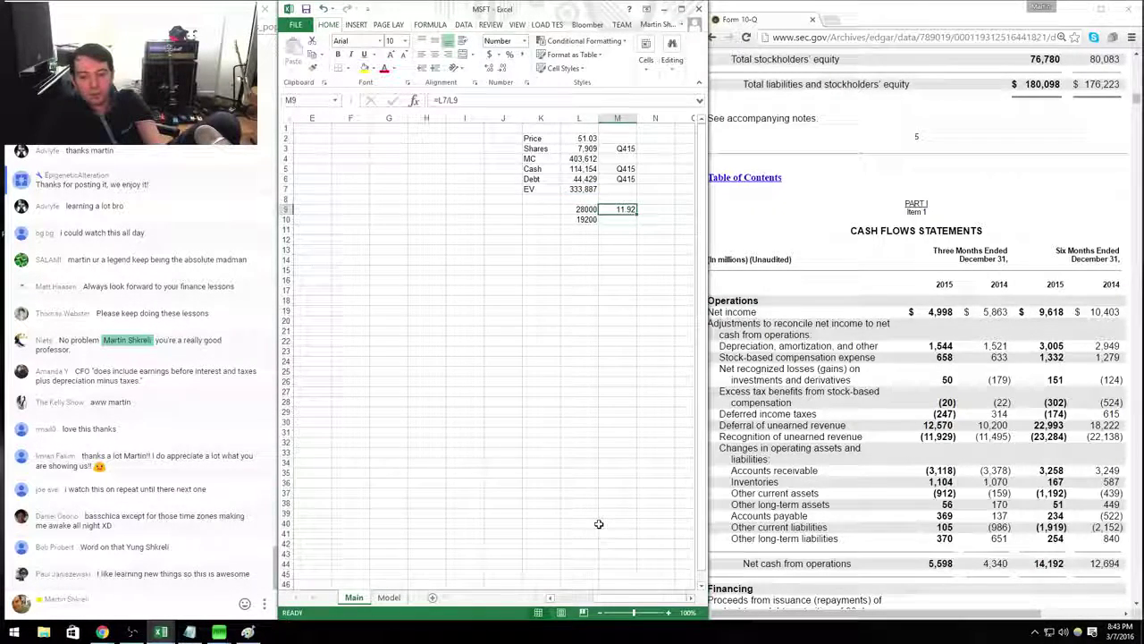
Put =L7/L10 in M10 for 17.39 in Number format, then return to the Model sheet.
{"action": "key", "text": "Down"}
{"action": "type", "text": "="}
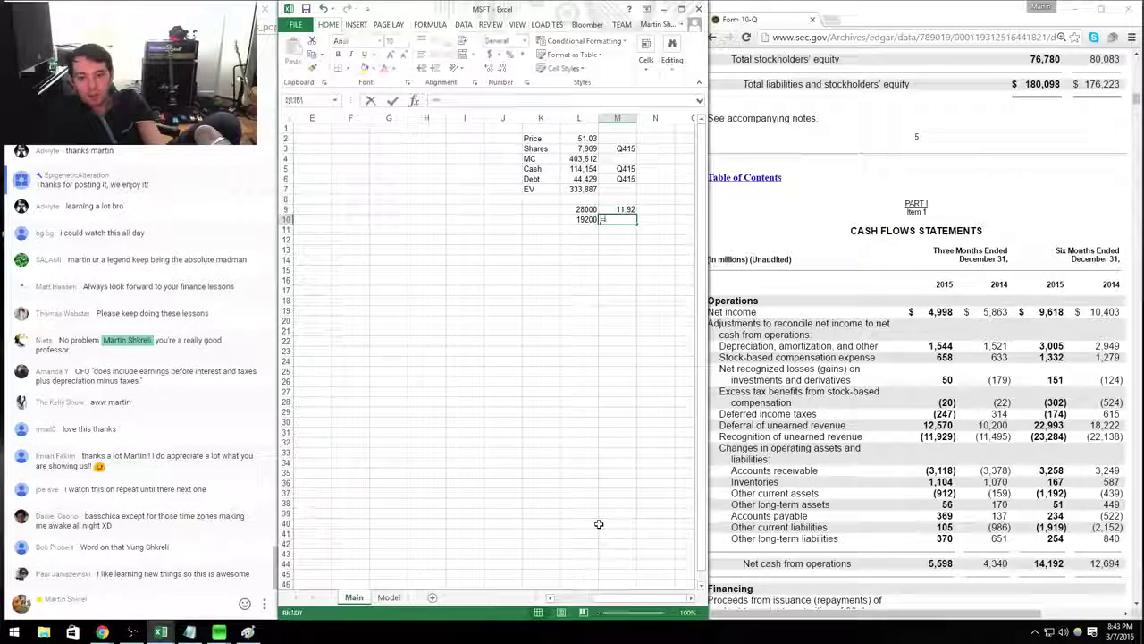
{"action": "key", "text": "Left"}
{"action": "key", "text": "Up"}
{"action": "key", "text": "Up"}
{"action": "key", "text": "Up"}
{"action": "type", "text": "/"}
{"action": "key", "text": "Left"}
{"action": "key", "text": "Return"}
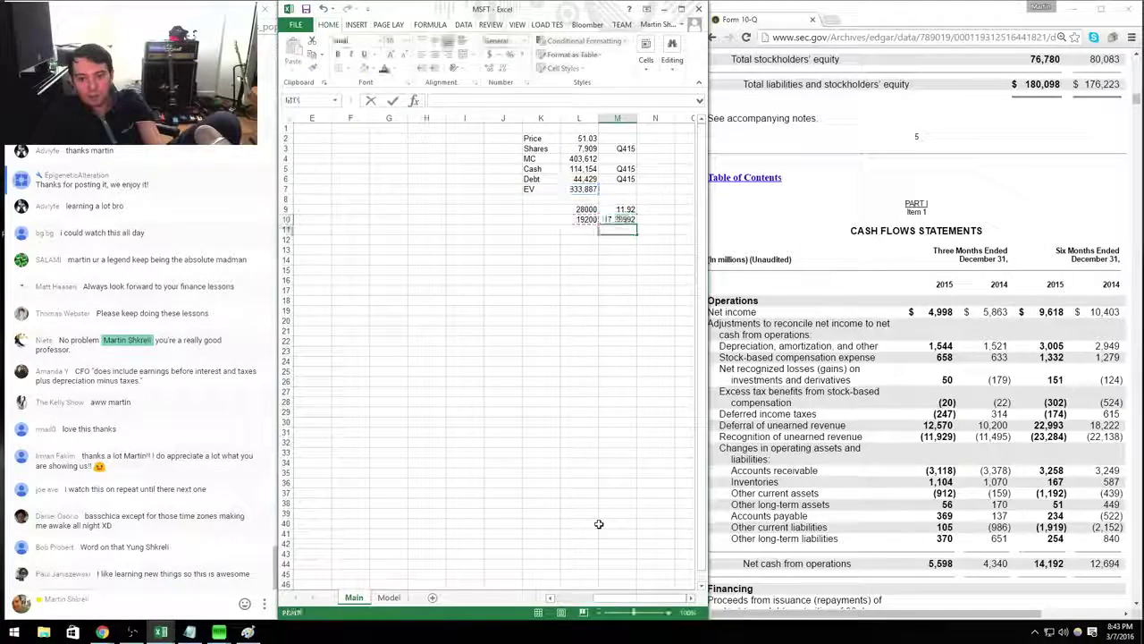
{"action": "key", "text": "Up"}
{"action": "key", "text": "ctrl+shift+1"}
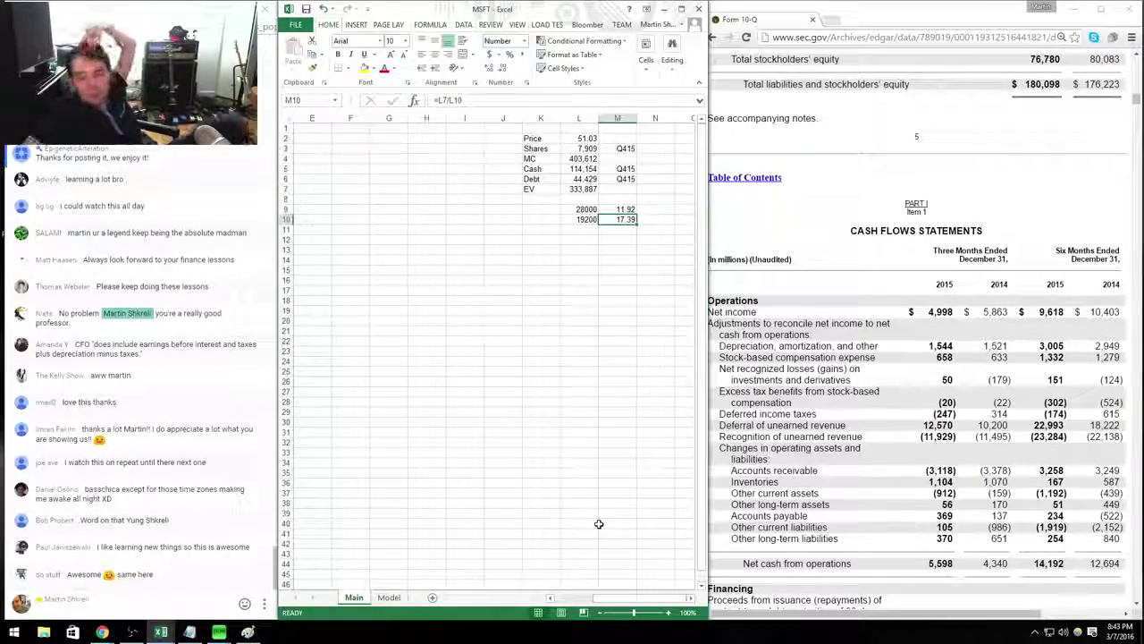
{"action": "key", "text": "Up"}
{"action": "key", "text": "Left"}
{"action": "key", "text": "ctrl+Page_Down"}
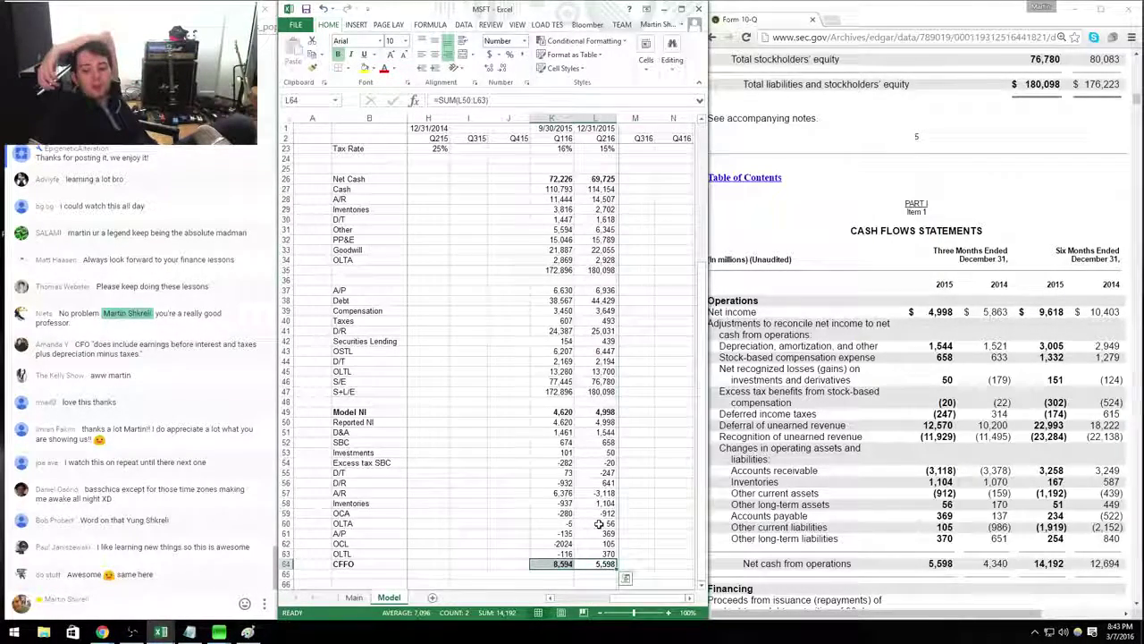
Review Q116 net income and the empty Q415 column, glance at Main, then switch to the EDGAR browser.
{"action": "key", "text": "Up"}
{"action": "key", "text": "Up"}
{"action": "key", "text": "Up"}
{"action": "key", "text": "Up"}
{"action": "key", "text": "Up"}
{"action": "key", "text": "Up"}
{"action": "key", "text": "Up"}
{"action": "key", "text": "Up"}
{"action": "key", "text": "Up"}
{"action": "key", "text": "Up"}
{"action": "key", "text": "Up"}
{"action": "key", "text": "Up"}
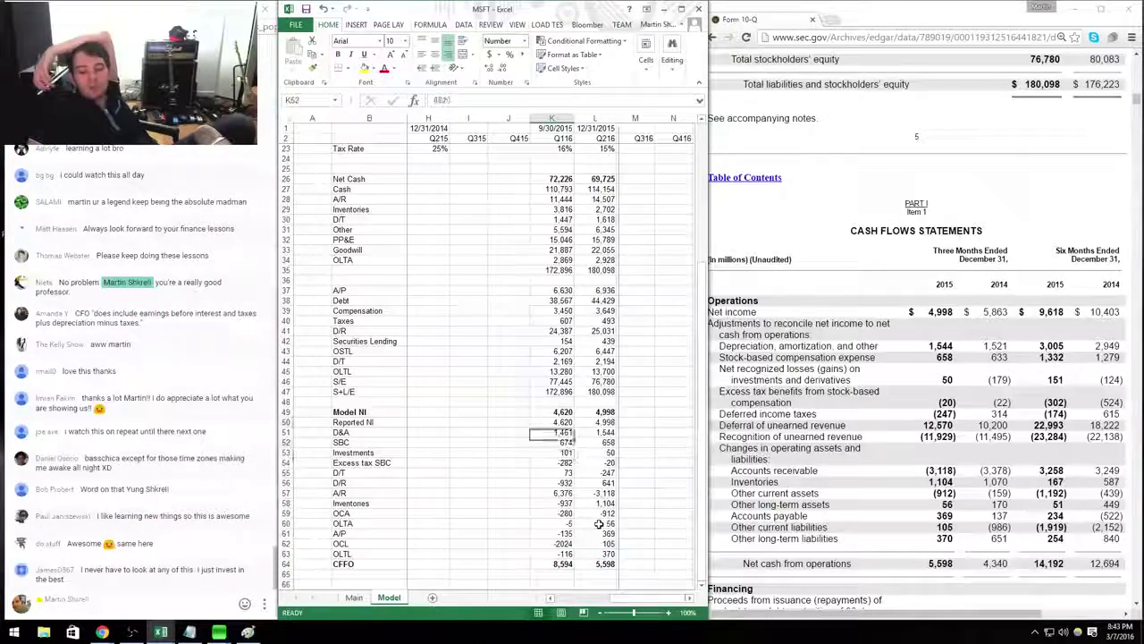
{"action": "key", "text": "Up"}
{"action": "key", "text": "Up"}
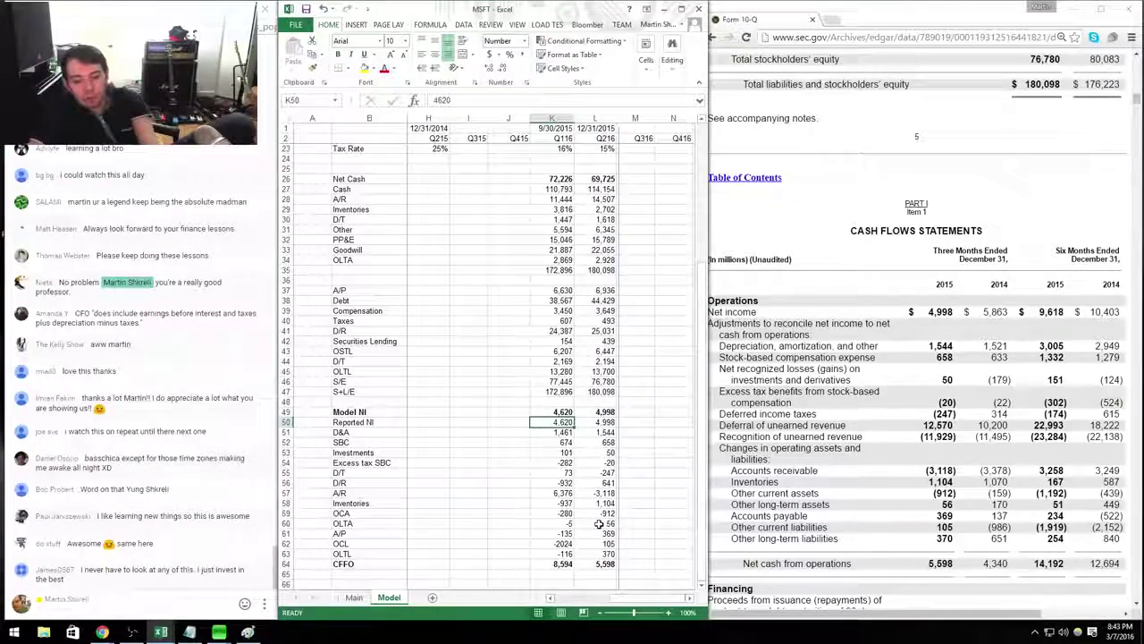
{"action": "key", "text": "ctrl+Page_Up"}
{"action": "key", "text": "ctrl+Home"}
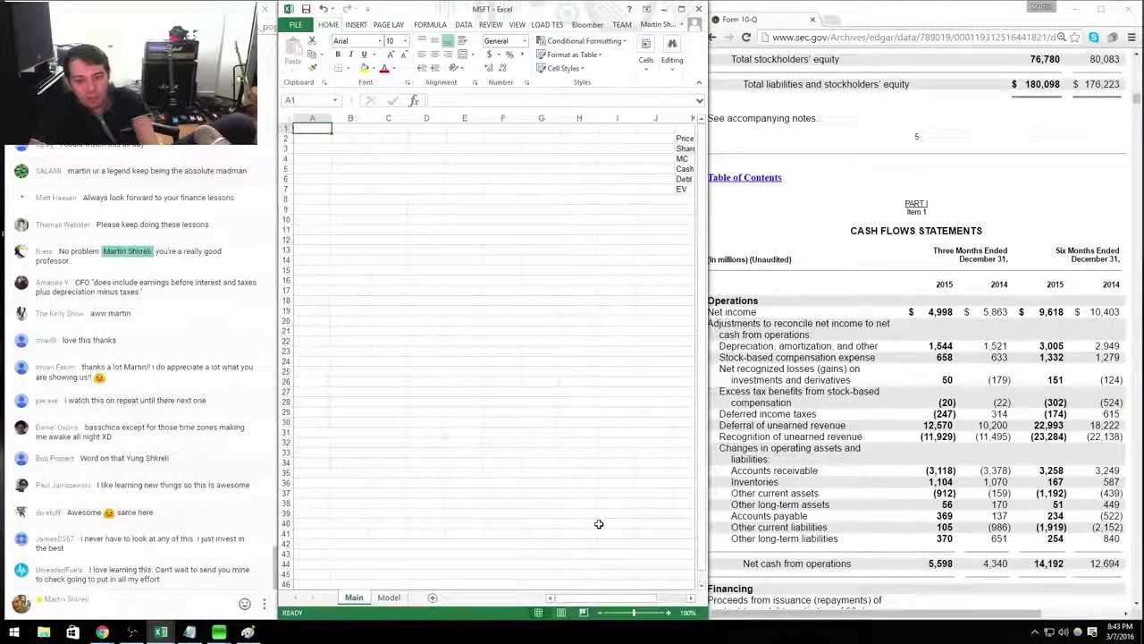
{"action": "key", "text": "ctrl+Page_Down"}
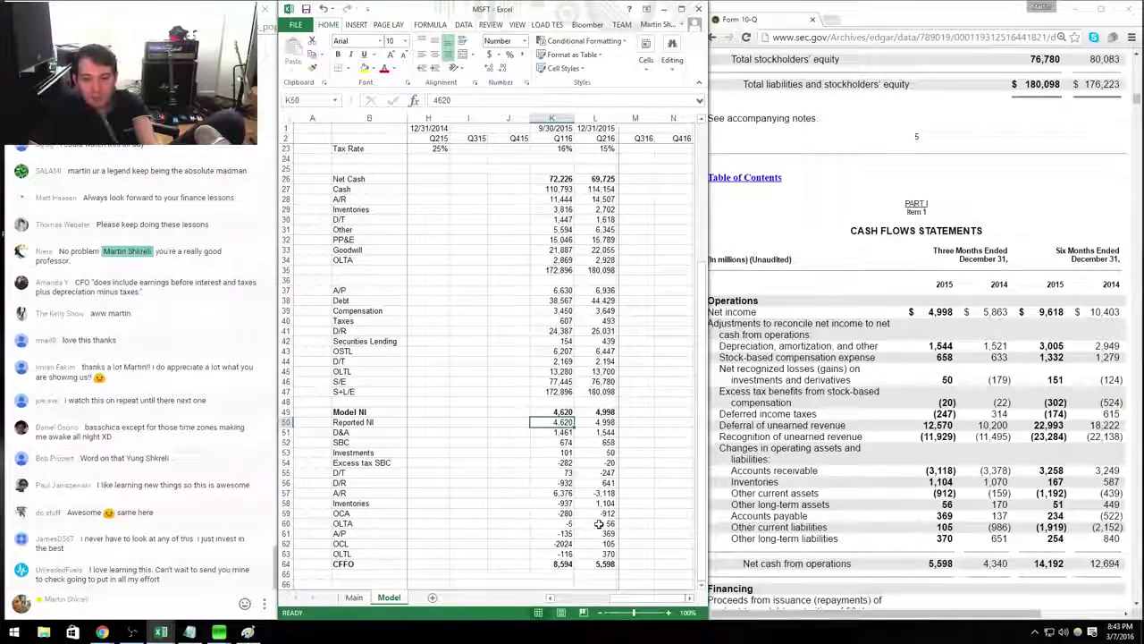
{"action": "key", "text": "Left"}
{"action": "key", "text": "Up"}
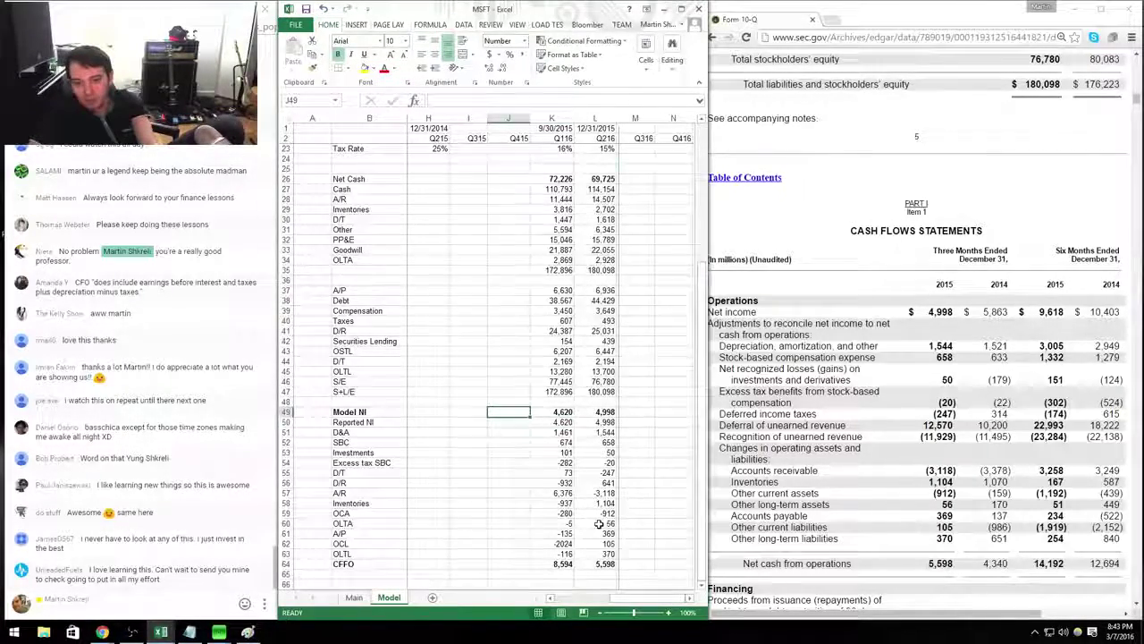
{"action": "key", "text": "Up"}
{"action": "key", "text": "Up"}
{"action": "key", "text": "Up"}
{"action": "key", "text": "Up"}
{"action": "key", "text": "Up"}
{"action": "key", "text": "Up"}
{"action": "key", "text": "Up"}
{"action": "key", "text": "Up"}
{"action": "key", "text": "Up"}
{"action": "key", "text": "Up"}
{"action": "key", "text": "Up"}
{"action": "key", "text": "Up"}
{"action": "key", "text": "Up"}
{"action": "key", "text": "Up"}
{"action": "key", "text": "Up"}
{"action": "key", "text": "Up"}
{"action": "key", "text": "Up"}
{"action": "key", "text": "Up"}
{"action": "key", "text": "Up"}
{"action": "key", "text": "Up"}
{"action": "key", "text": "Left"}
{"action": "key", "text": "Left"}
{"action": "key", "text": "Left"}
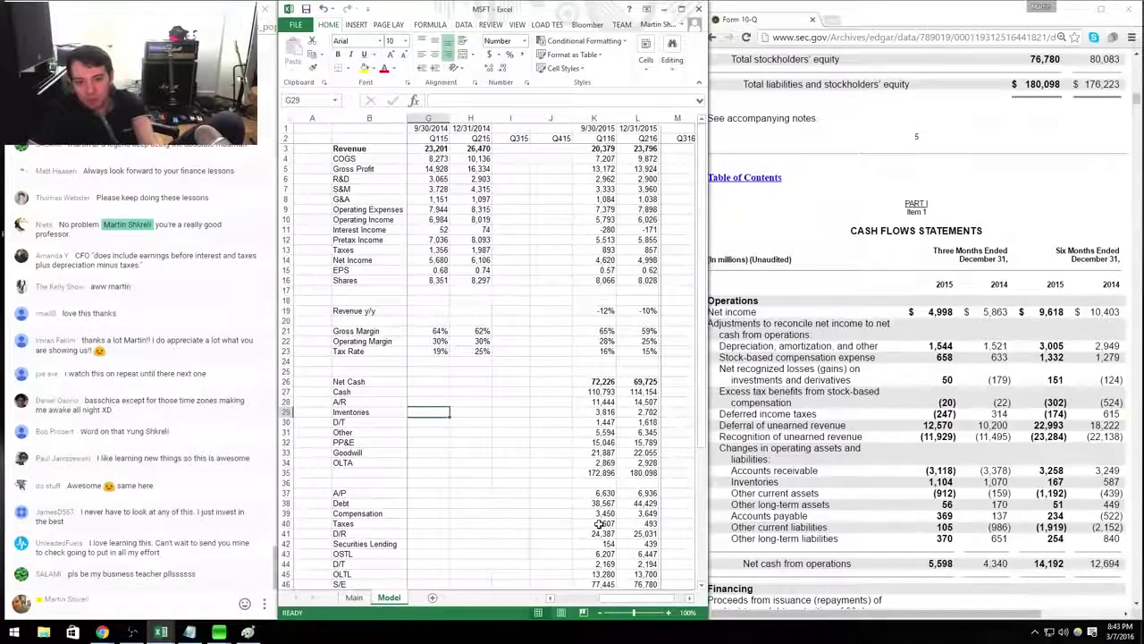
{"action": "scroll", "coordinate": [599, 523], "scroll_direction": "down", "scroll_amount": 5}
{"action": "scroll", "coordinate": [599, 523], "scroll_direction": "up", "scroll_amount": 5}
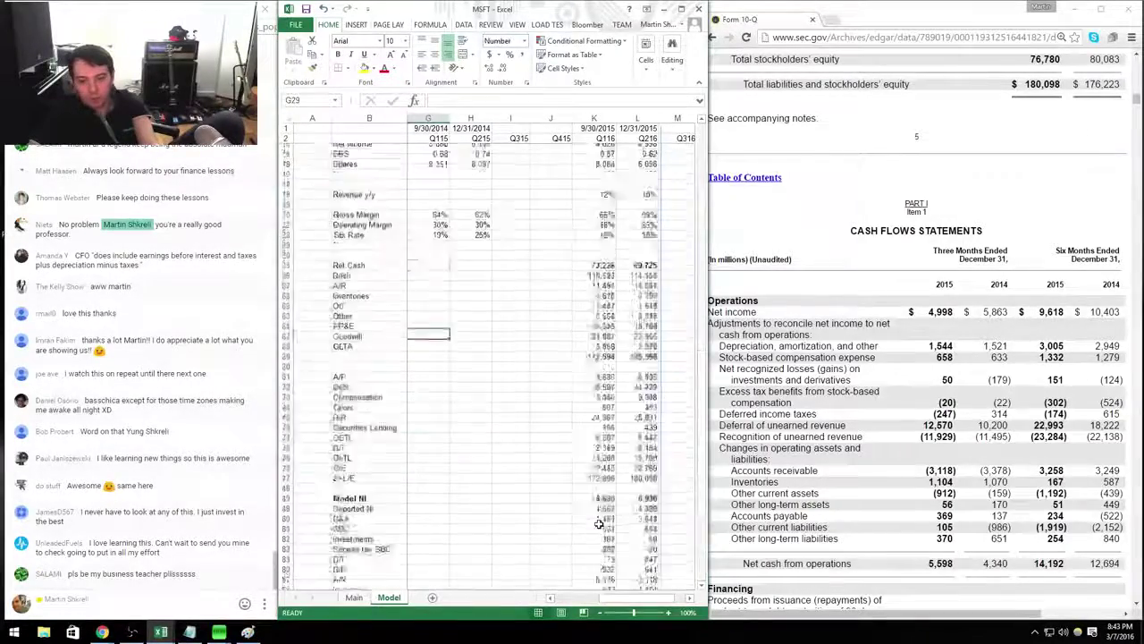
{"action": "key", "text": "alt+Tab"}
Find the July 2015 8-K and open its EX-99.1 earnings release at the income statements.
{"action": "key", "text": "alt+Left"}
{"action": "key", "text": "alt+Left"}
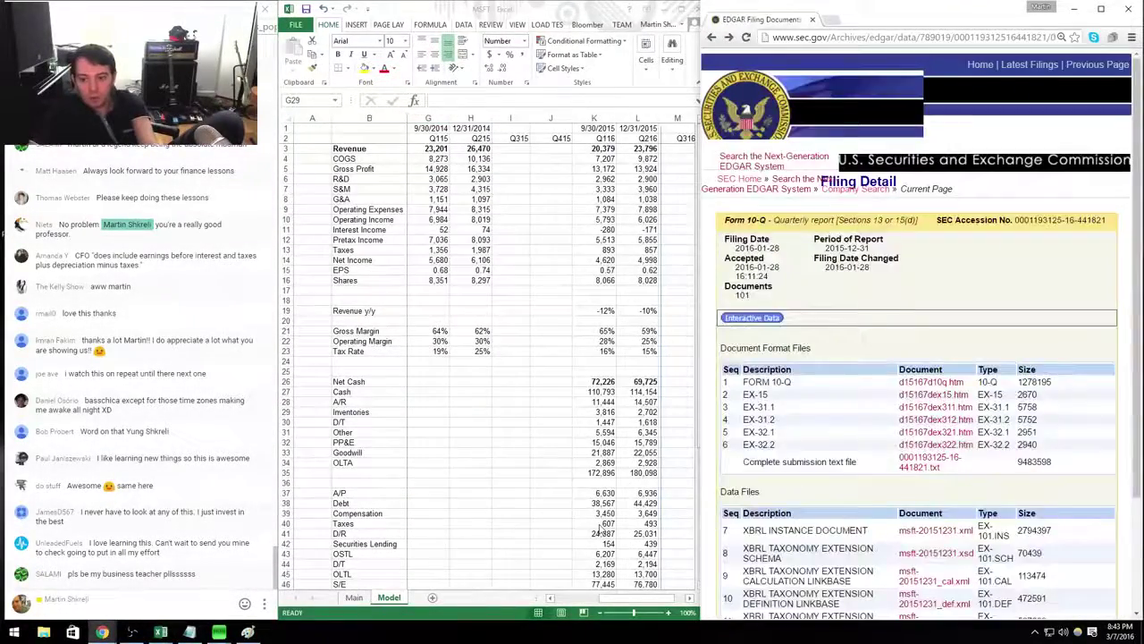
{"action": "key", "text": "Page_Down"}
{"action": "key", "text": "Page_Down"}
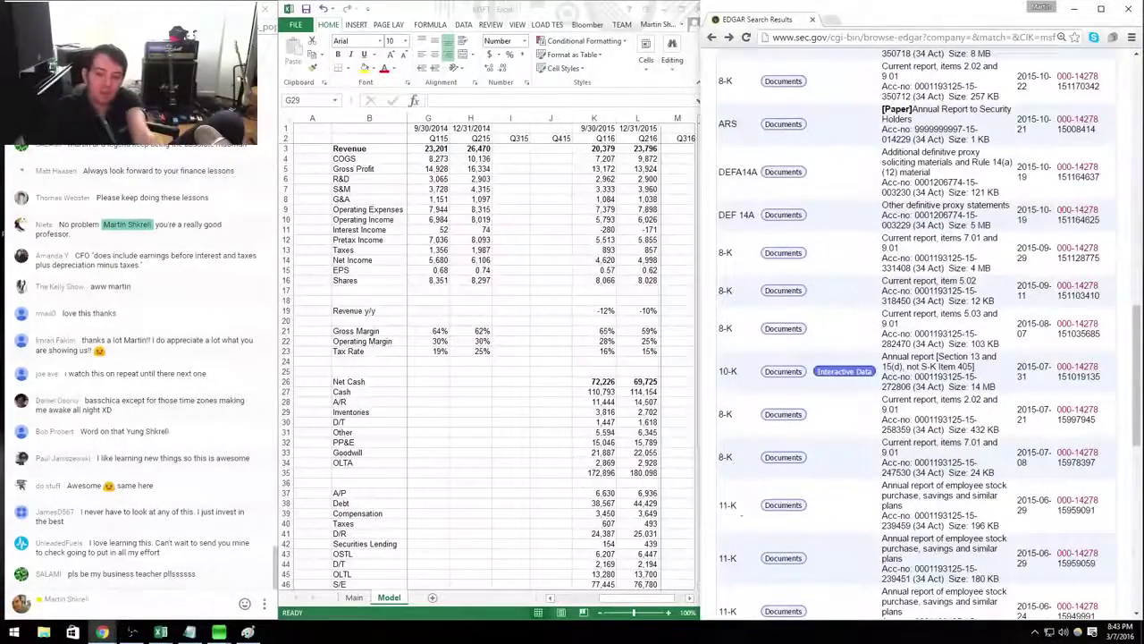
{"action": "scroll", "coordinate": [901, 441], "scroll_direction": "down", "scroll_amount": 3}
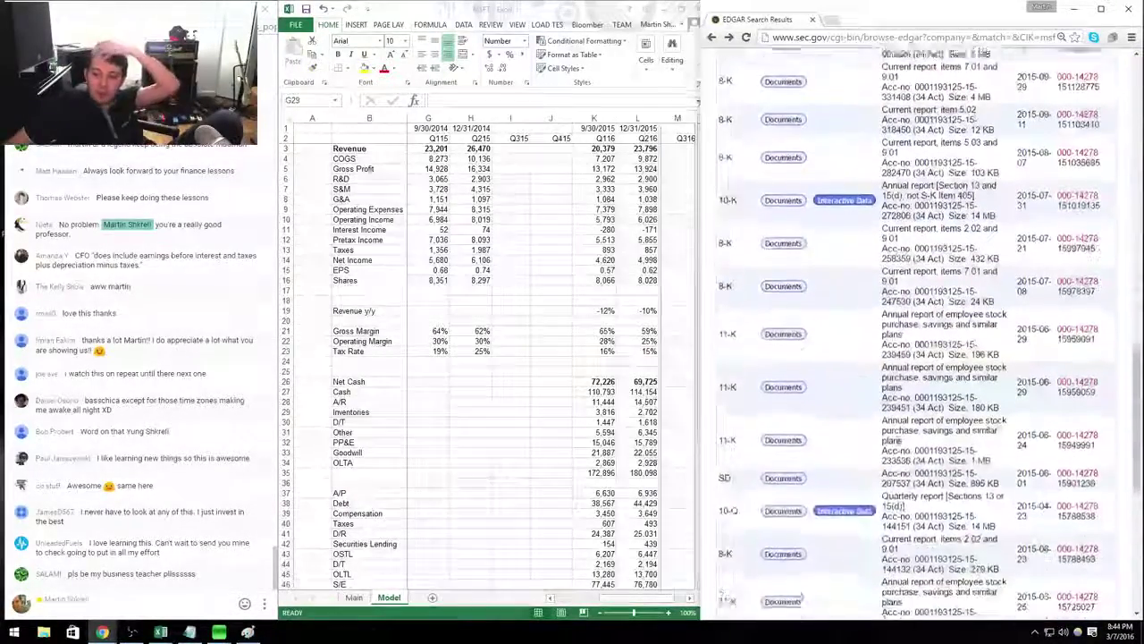
{"action": "left_click", "coordinate": [784, 283]}
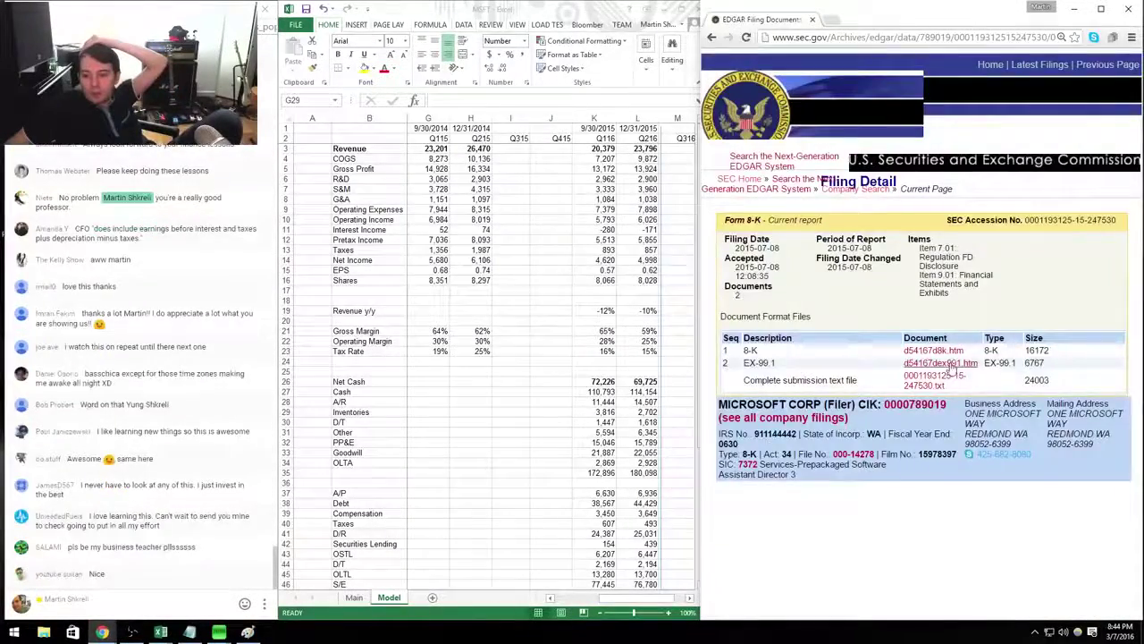
{"action": "left_click", "coordinate": [885, 363]}
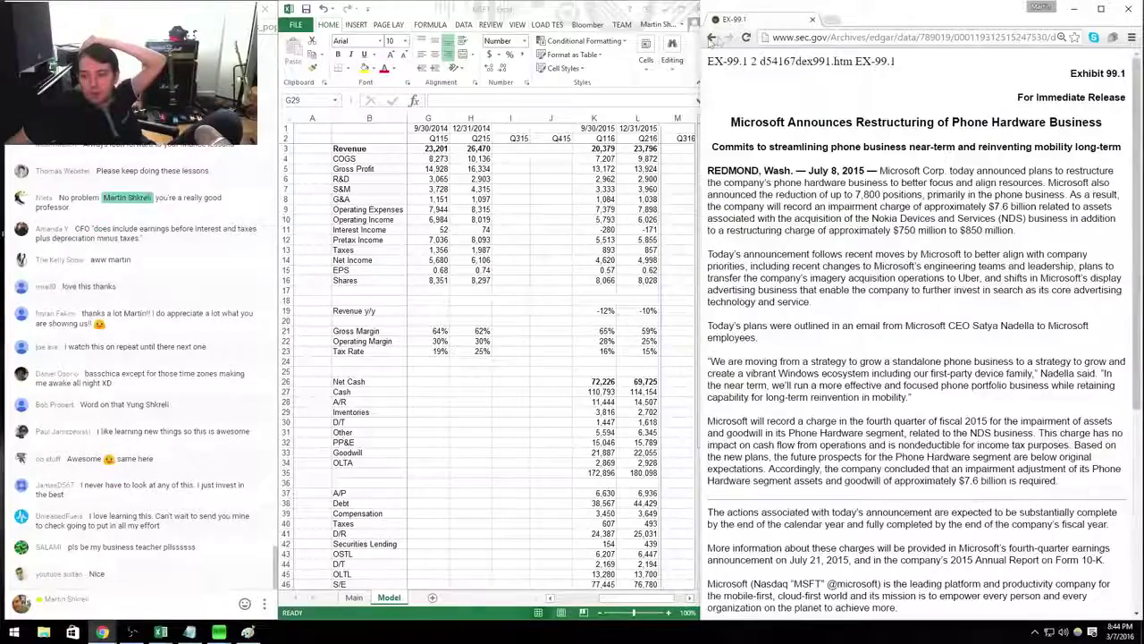
{"action": "key", "text": "alt+Left"}
{"action": "key", "text": "alt+Left"}
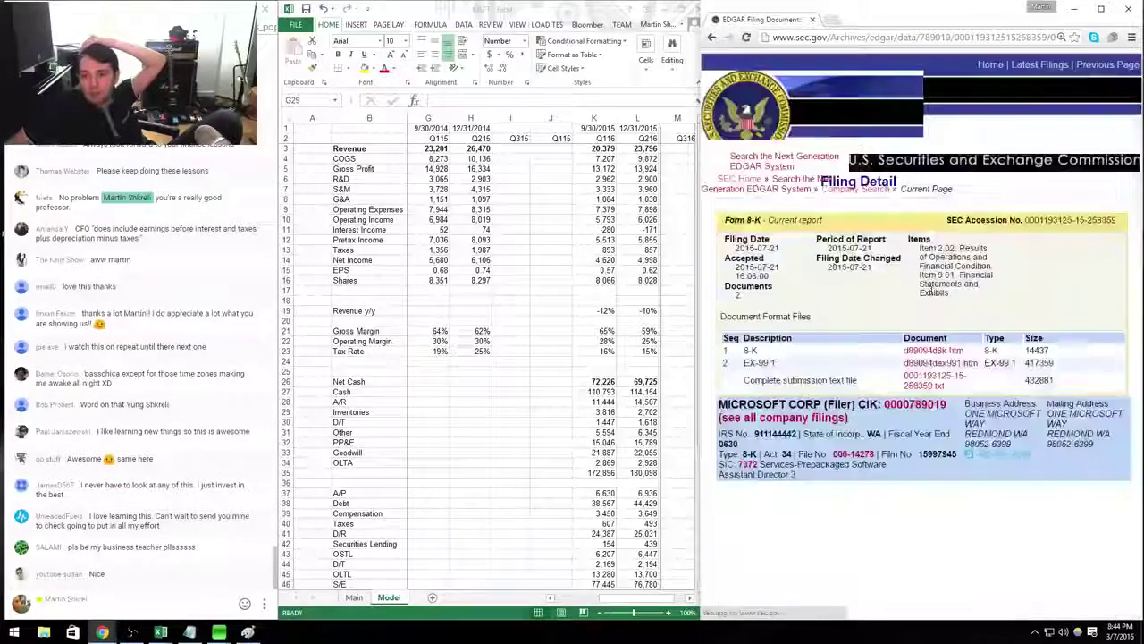
{"action": "left_click", "coordinate": [934, 354]}
{"action": "scroll", "coordinate": [947, 353], "scroll_direction": "down", "scroll_amount": 15}
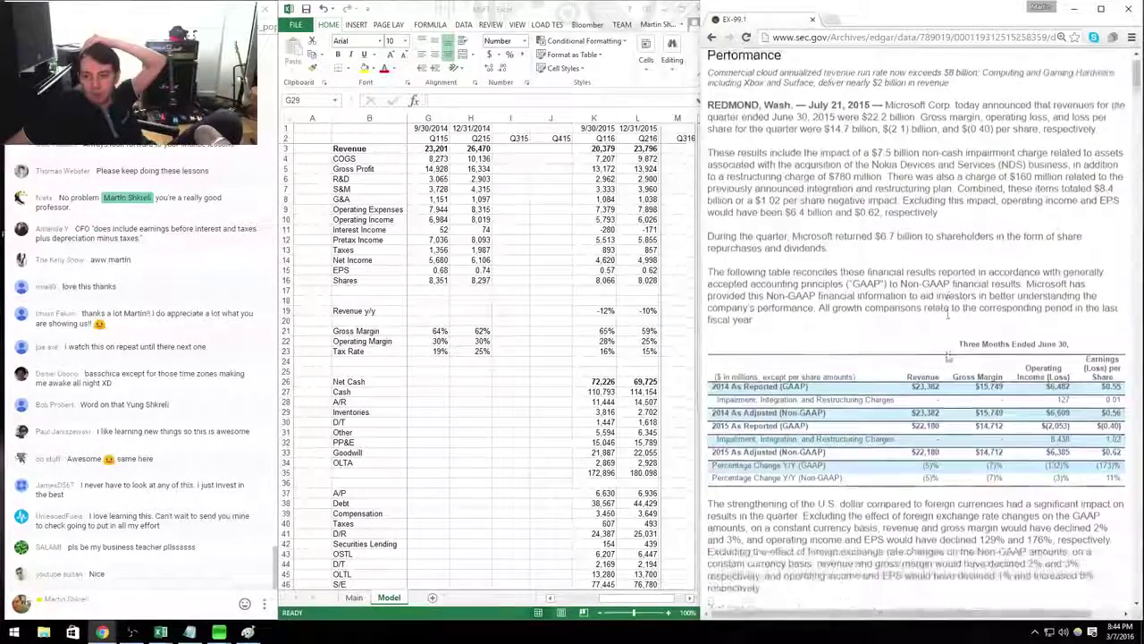
{"action": "scroll", "coordinate": [953, 354], "scroll_direction": "down", "scroll_amount": 5}
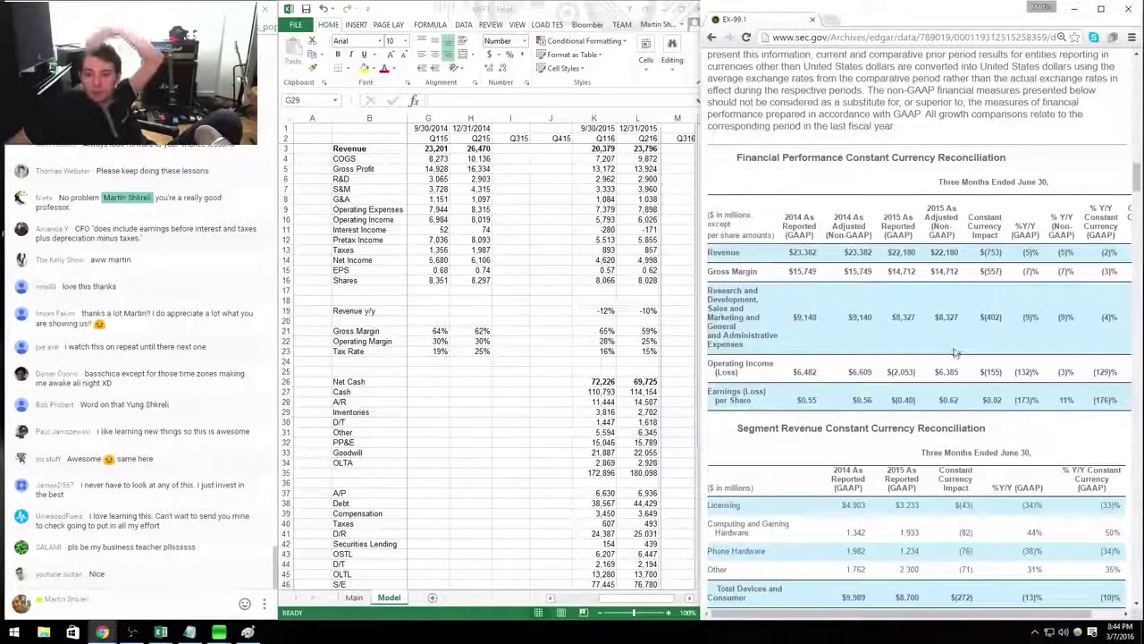
{"action": "scroll", "coordinate": [953, 351], "scroll_direction": "down", "scroll_amount": 20}
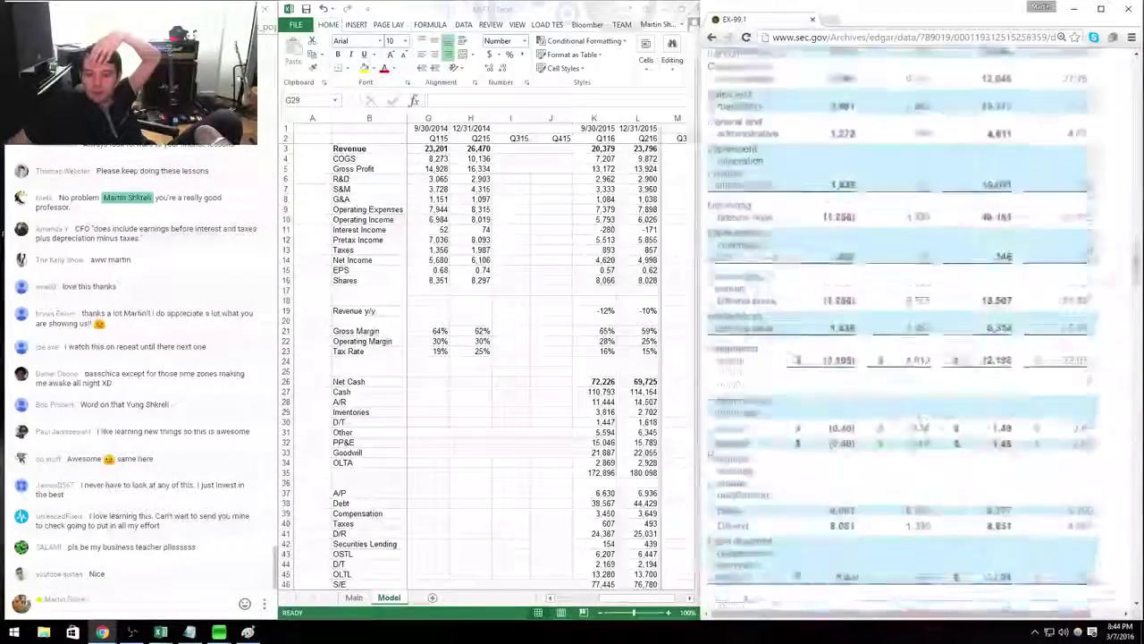
{"action": "scroll", "coordinate": [953, 354], "scroll_direction": "up", "scroll_amount": 1}
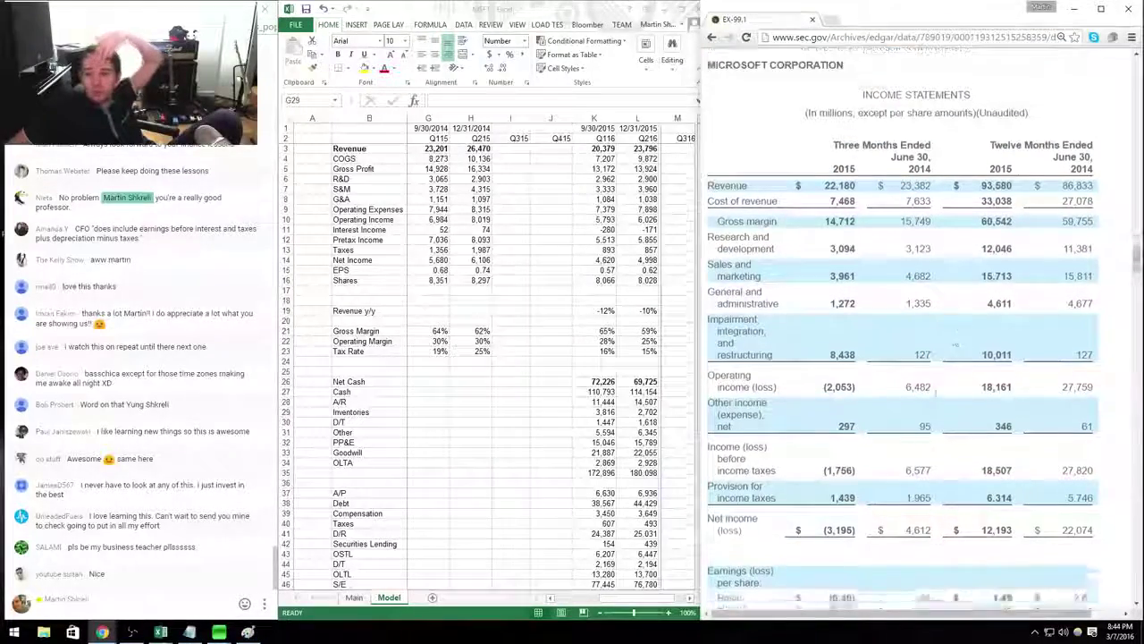
Enter the quarter date 6/30/2014 in J1 of the Q415 column.
{"action": "scroll", "coordinate": [953, 355], "scroll_direction": "down", "scroll_amount": 1}
{"action": "key", "text": "alt+Tab"}
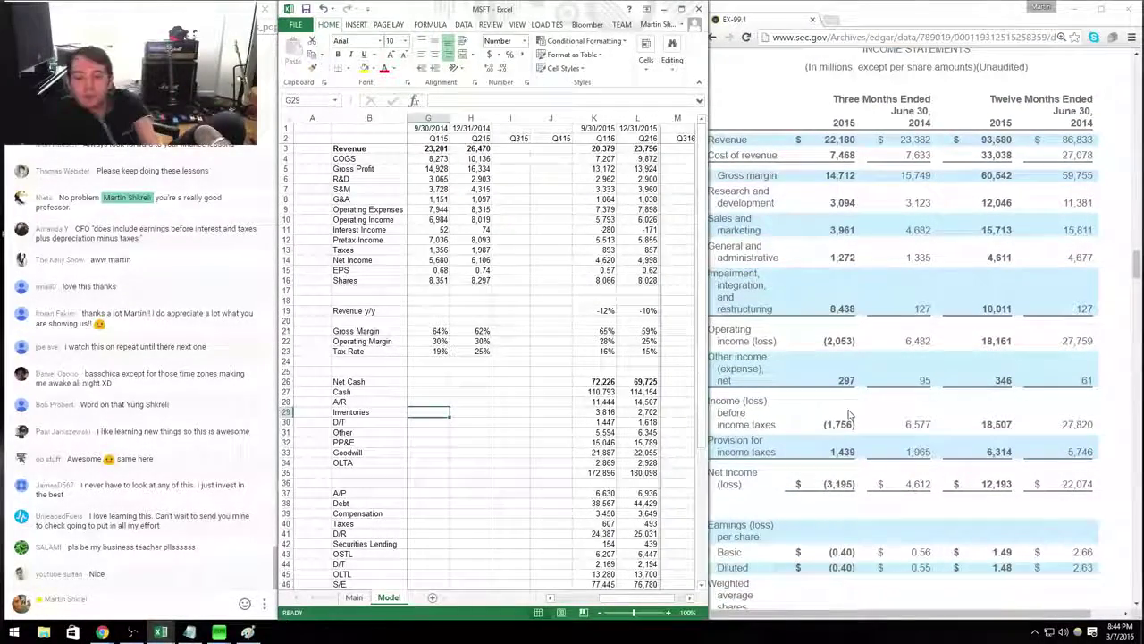
{"action": "key", "text": "Right"}
{"action": "key", "text": "Right"}
{"action": "key", "text": "Right"}
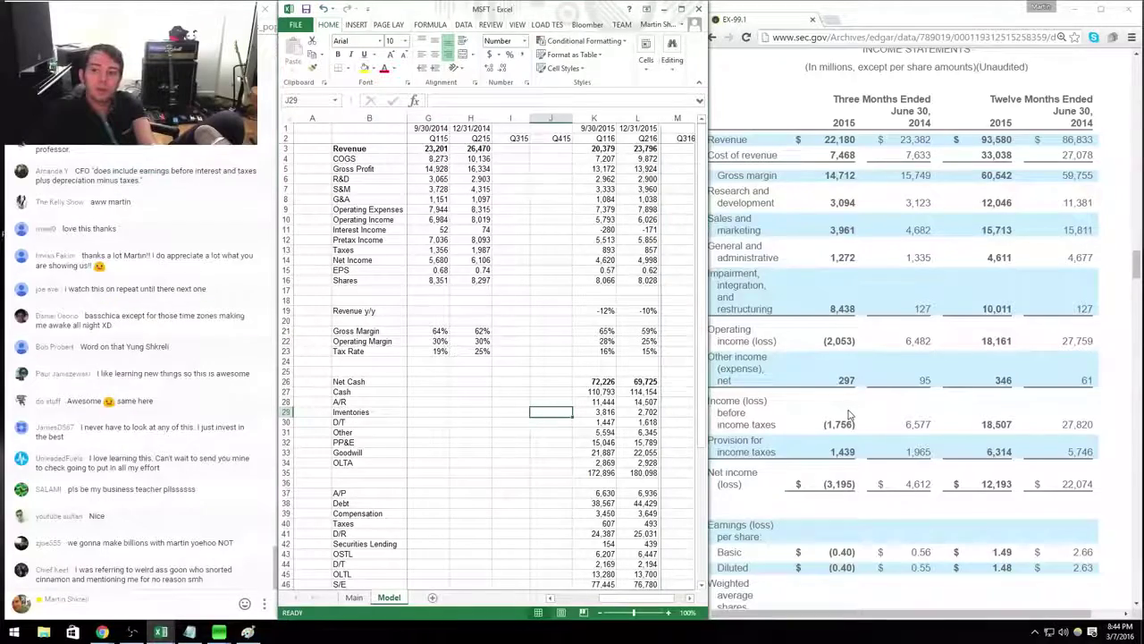
{"action": "key", "text": "ctrl+Up"}
{"action": "key", "text": "Up"}
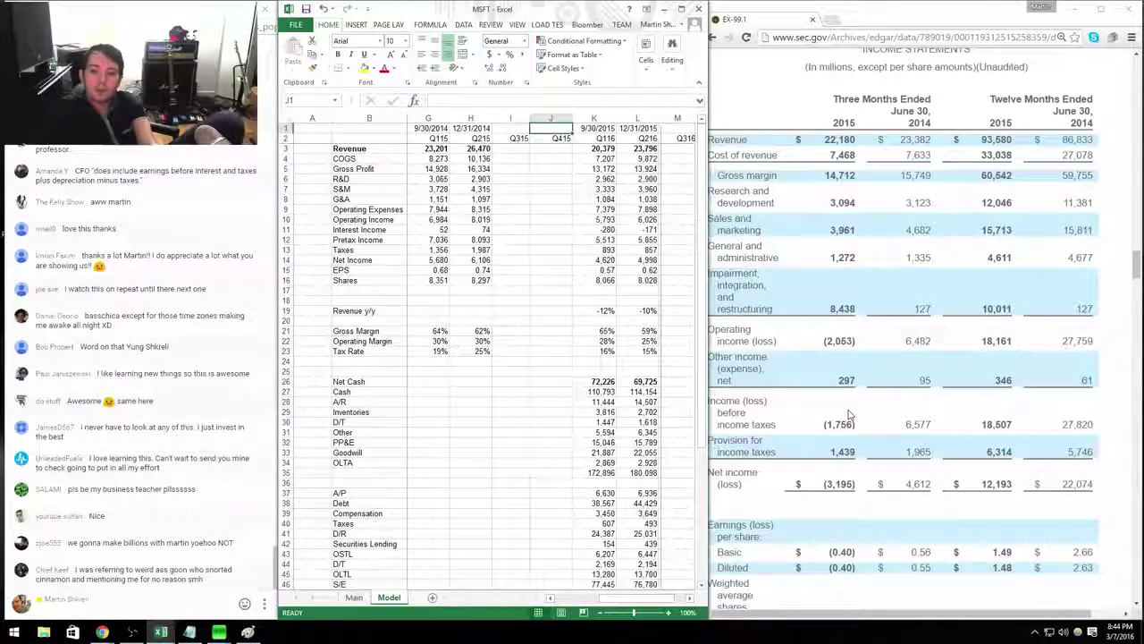
{"action": "type", "text": "6/"}
{"action": "type", "text": "30/2014"}
{"action": "key", "text": "Return"}
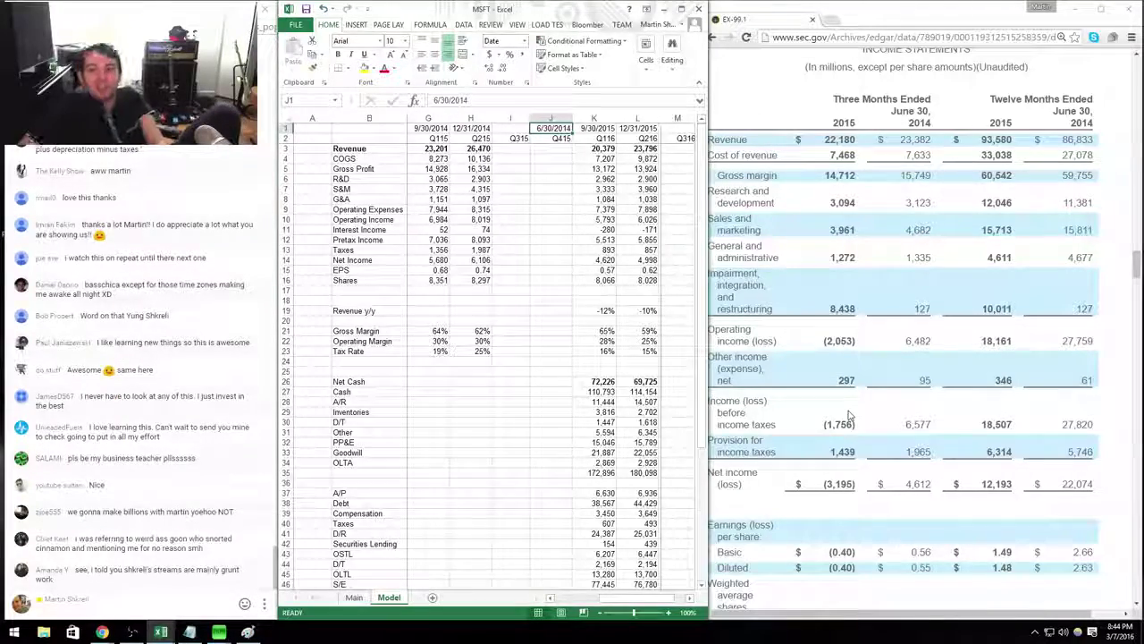
Copy the Q116 income-statement formulas from column K into column J.
{"action": "key", "text": "Down"}
{"action": "key", "text": "Down"}
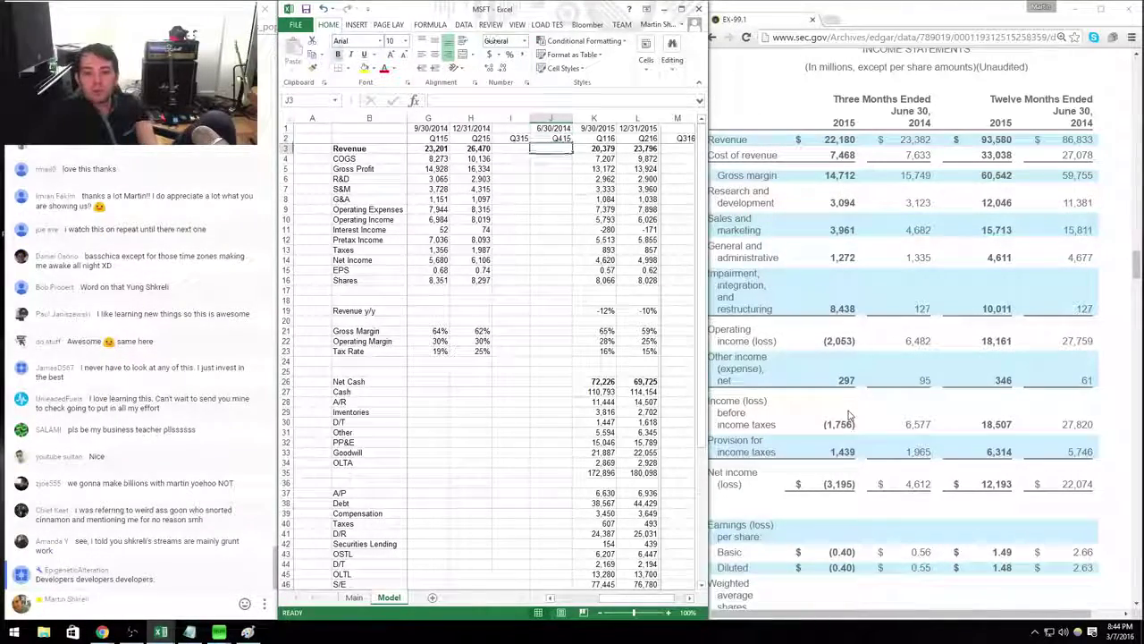
{"action": "key", "text": "Right"}
{"action": "key", "text": "shift+Down"}
{"action": "key", "text": "shift+Down"}
{"action": "key", "text": "shift+Down"}
{"action": "key", "text": "shift+Down"}
{"action": "key", "text": "shift+Down"}
{"action": "key", "text": "shift+Down"}
{"action": "key", "text": "shift+Down"}
{"action": "key", "text": "shift+Down"}
{"action": "key", "text": "shift+Down"}
{"action": "key", "text": "shift+Down"}
{"action": "key", "text": "shift+Down"}
{"action": "key", "text": "shift+Down"}
{"action": "key", "text": "ctrl+c"}
{"action": "key", "text": "Left"}
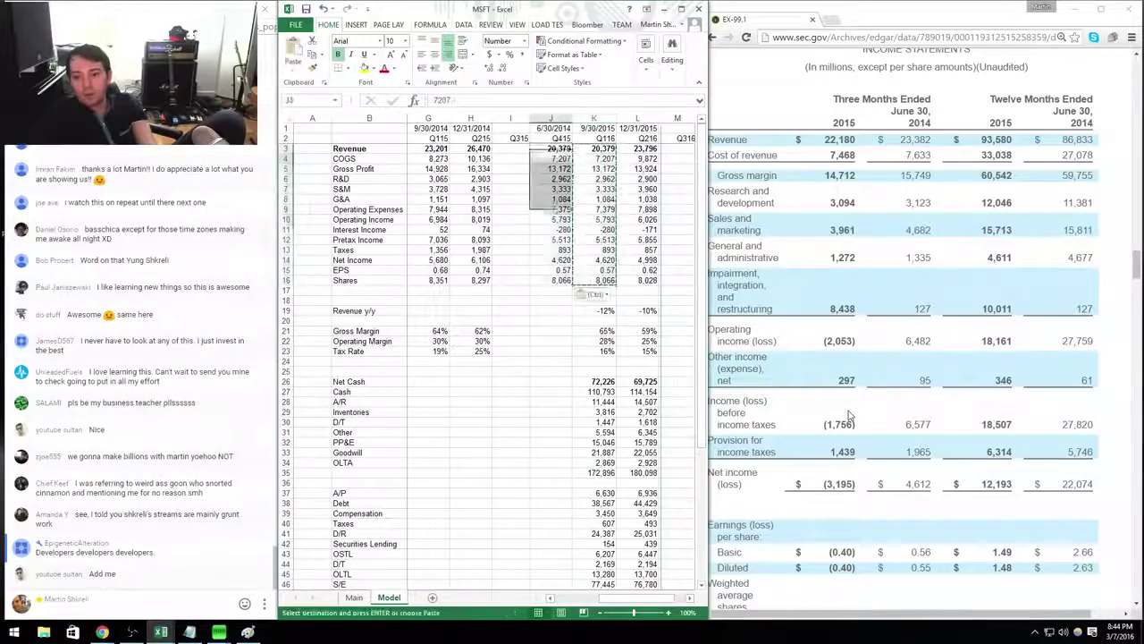
{"action": "key", "text": "ctrl+v"}
Enter Q415 revenue 22,180, costs 7,468, 3,094, 3,361, 1,272 and interest income 297.
{"action": "type", "text": "22,180"}
{"action": "key", "text": "Return"}
{"action": "type", "text": "7468"}
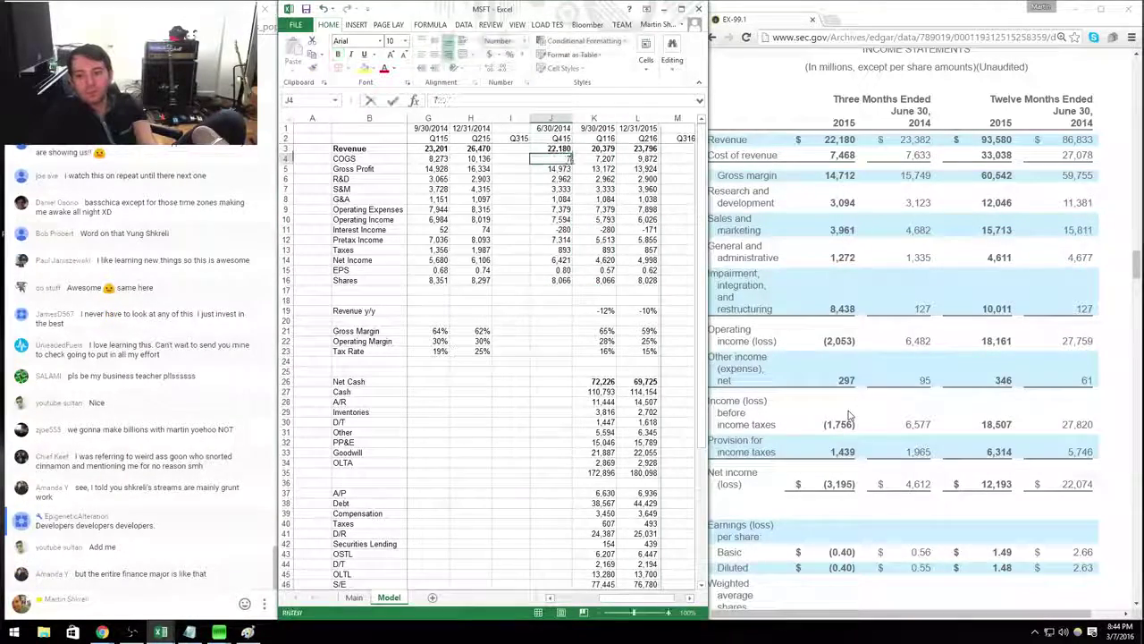
{"action": "key", "text": "Return"}
{"action": "key", "text": "Return"}
{"action": "type", "text": "3094"}
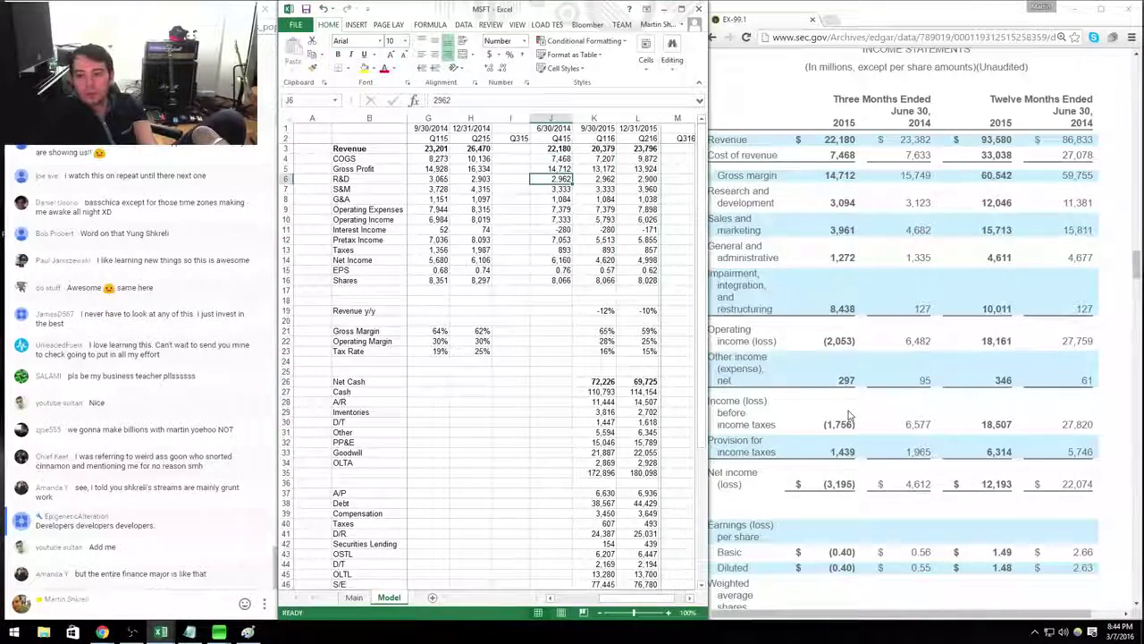
{"action": "key", "text": "Return"}
{"action": "type", "text": "3361"}
{"action": "key", "text": "Return"}
{"action": "type", "text": "1272"}
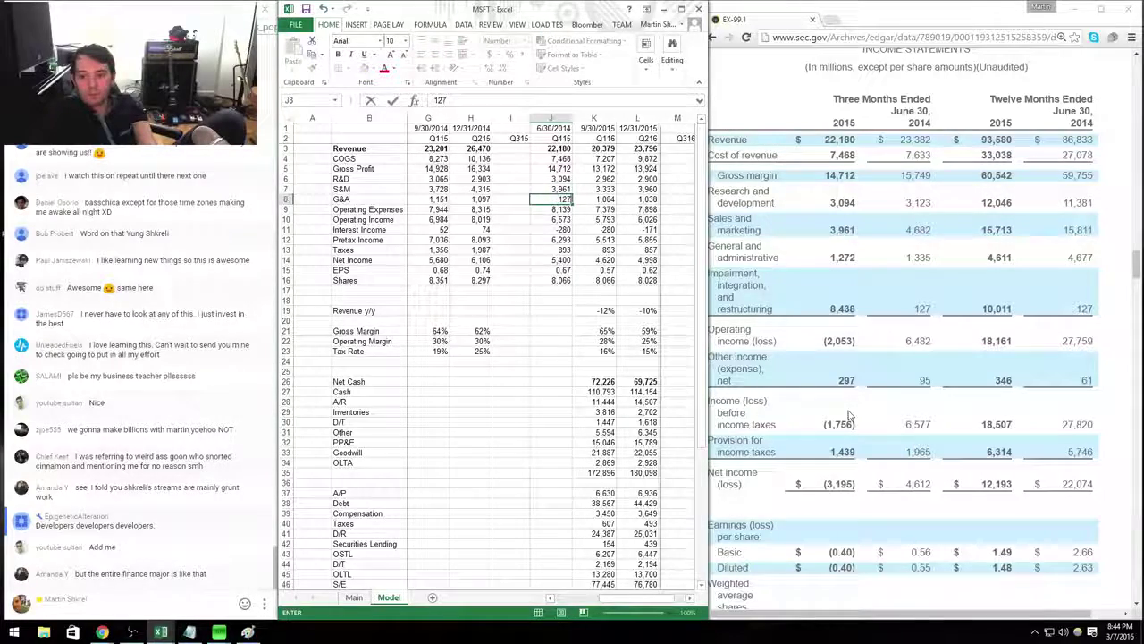
{"action": "key", "text": "Return"}
{"action": "key", "text": "Return"}
{"action": "key", "text": "Return"}
{"action": "type", "text": "297"}
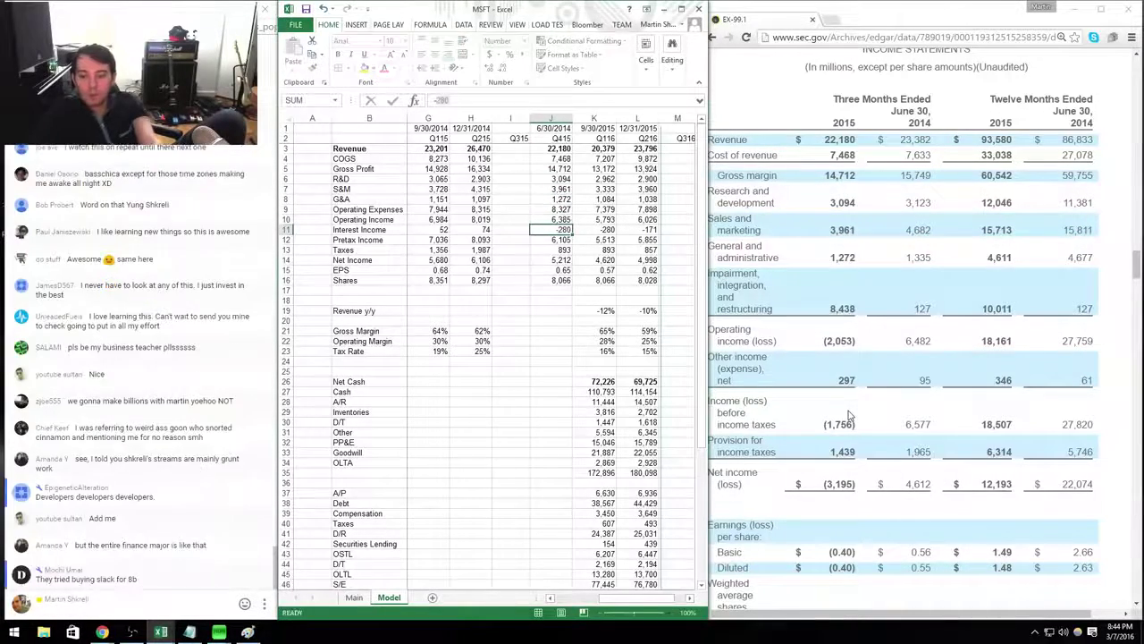
{"action": "key", "text": "Return"}
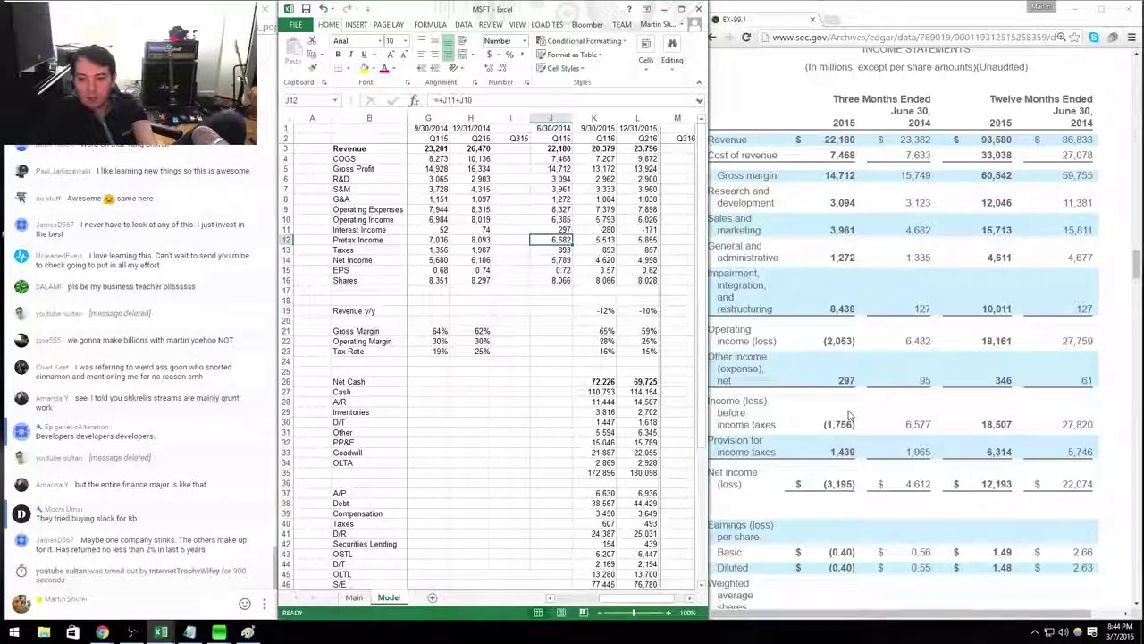
Enter Q415 taxes of 1,439 and check the filing's impairment and restructuring line.
{"action": "key", "text": "Down"}
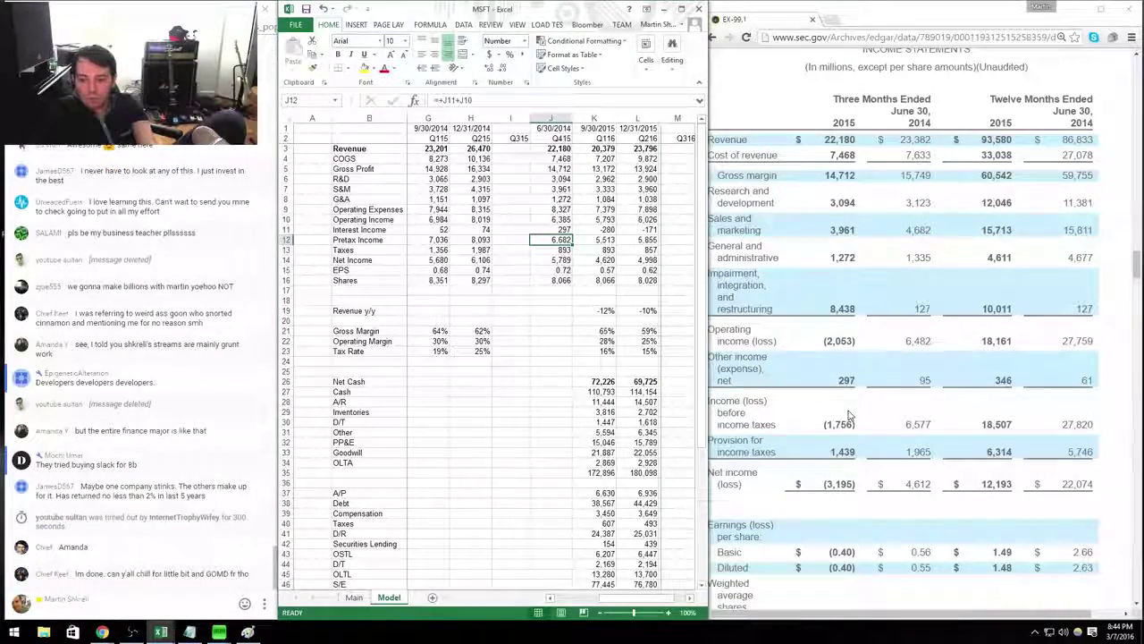
{"action": "type", "text": "1439"}
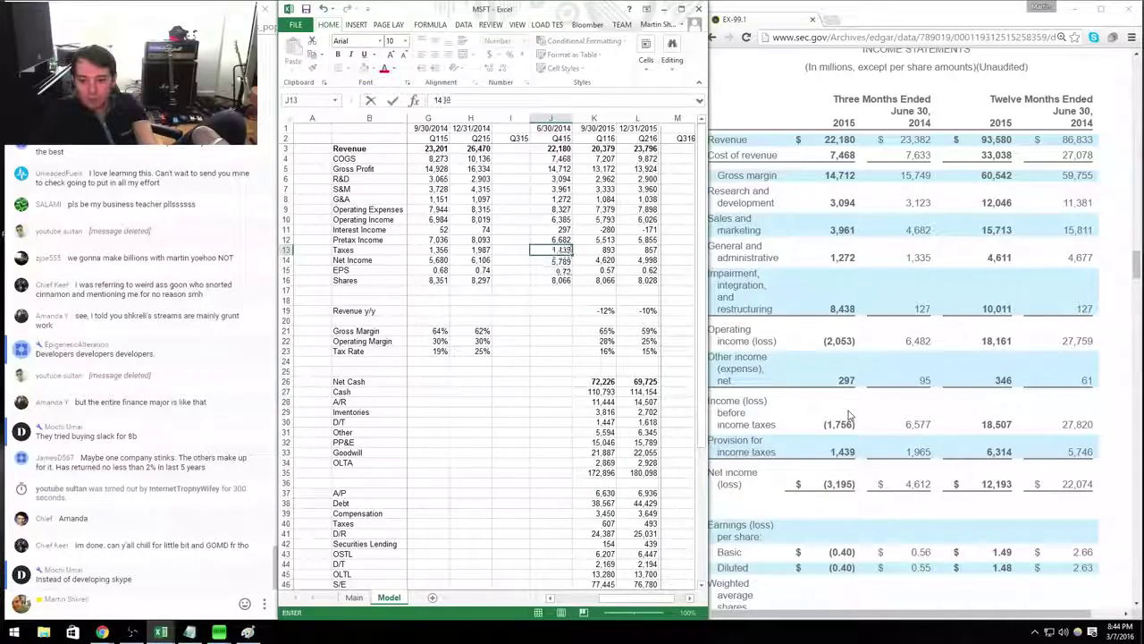
{"action": "key", "text": "Return"}
{"action": "left_click", "coordinate": [729, 295]}
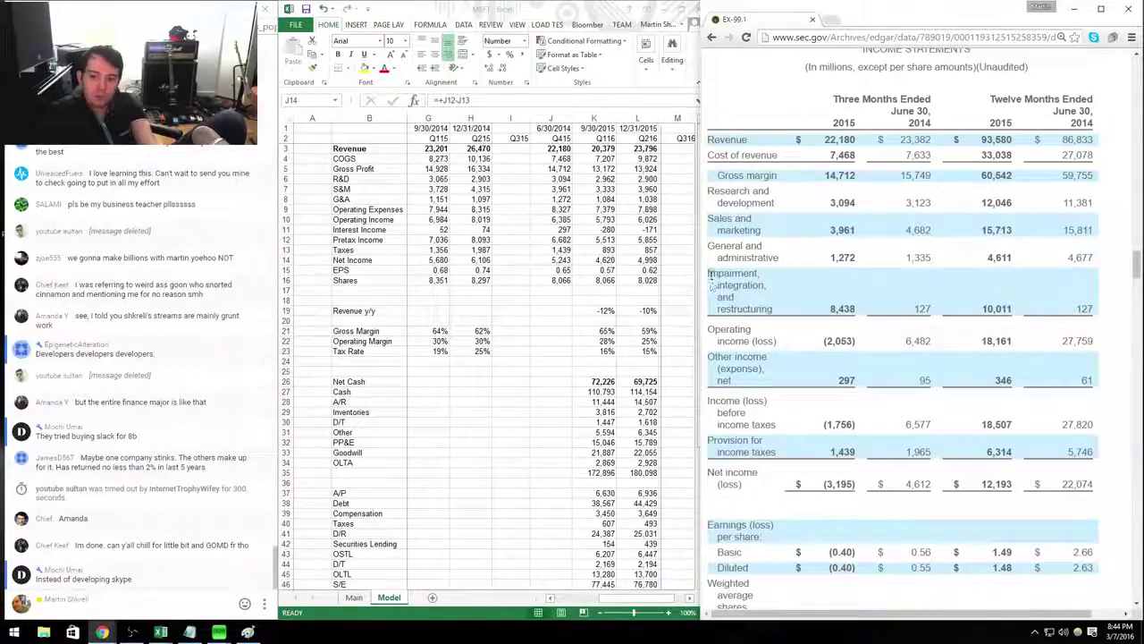
{"action": "left_click_drag", "start_coordinate": [712, 283], "coordinate": [789, 309]}
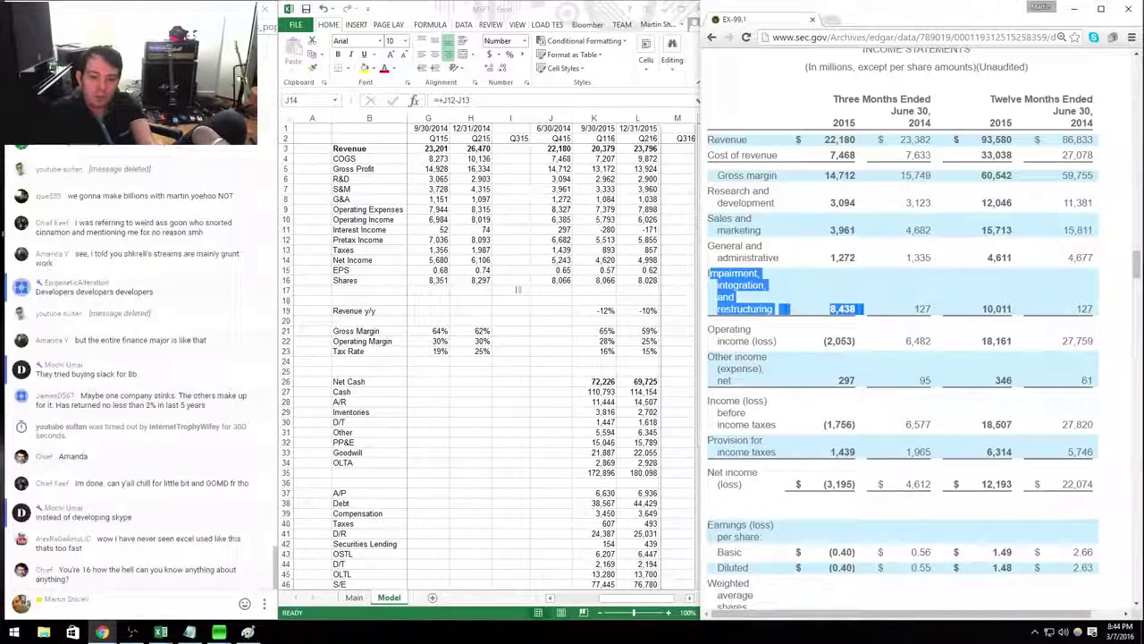
{"action": "scroll", "coordinate": [854, 323], "scroll_direction": "down", "scroll_amount": 1}
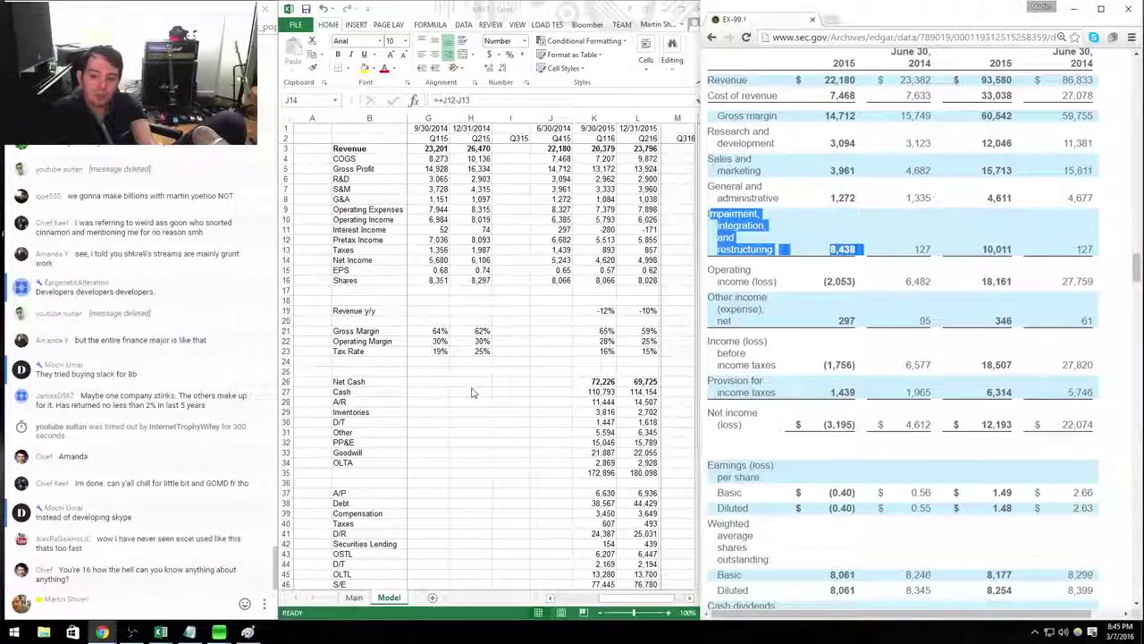
{"action": "key", "text": "alt+Tab"}
{"action": "key", "text": "Down"}
{"action": "key", "text": "Down"}
{"action": "key", "text": "Down"}
{"action": "key", "text": "Down"}
{"action": "key", "text": "Down"}
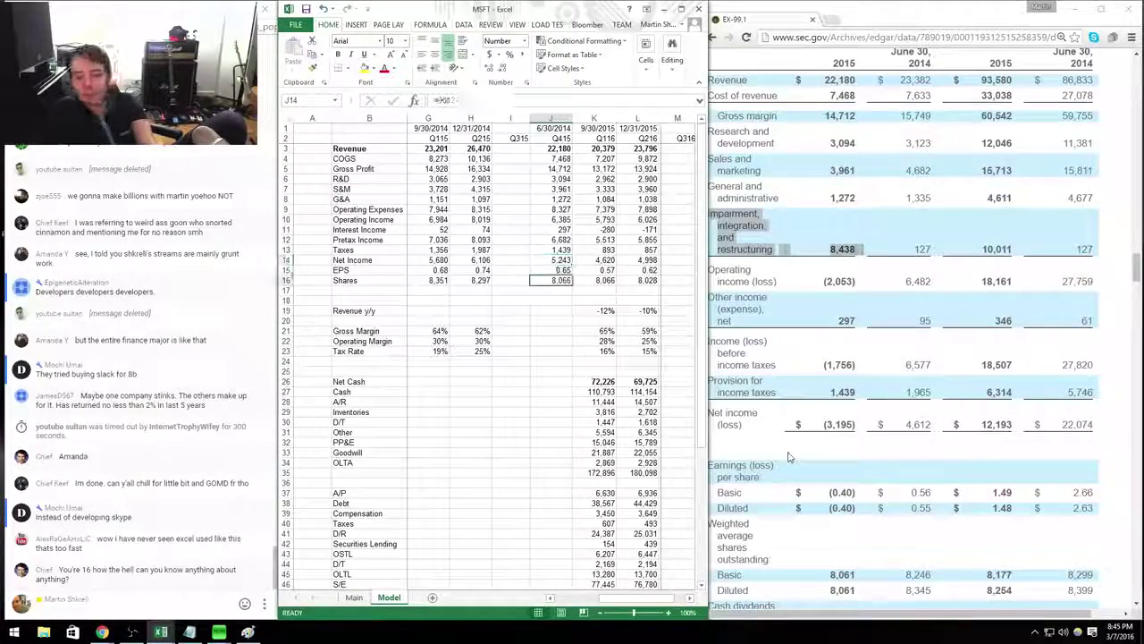
{"action": "key", "text": "Right"}
{"action": "key", "text": "shift+Down"}
{"action": "key", "text": "shift+Down"}
{"action": "key", "text": "shift+Down"}
{"action": "key", "text": "shift+Down"}
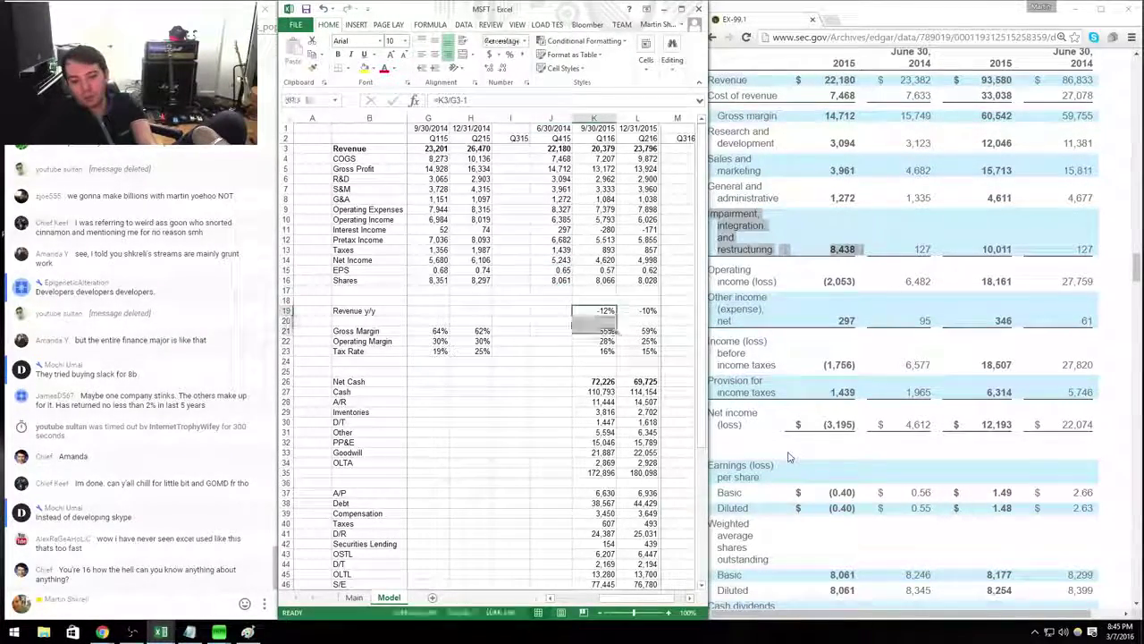
{"action": "key", "text": "ctrl+c"}
{"action": "key", "text": "Left"}
{"action": "key", "text": "ctrl+v"}
{"action": "key", "text": "Left"}
{"action": "key", "text": "Left"}
{"action": "key", "text": "Left"}
{"action": "key", "text": "Left"}
{"action": "key", "text": "Left"}
{"action": "key", "text": "Left"}
{"action": "key", "text": "Escape"}
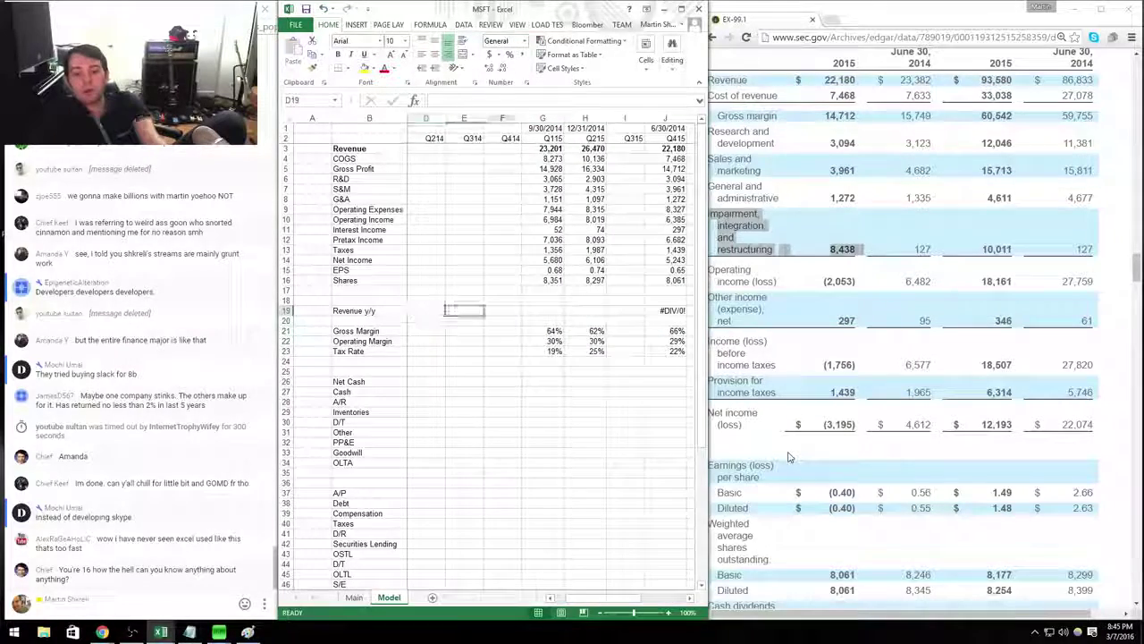
{"action": "key", "text": "Right"}
{"action": "key", "text": "Right"}
{"action": "key", "text": "Right"}
{"action": "key", "text": "ctrl+Up"}
{"action": "key", "text": "ctrl+Up"}
{"action": "key", "text": "Down"}
{"action": "key", "text": "Down"}
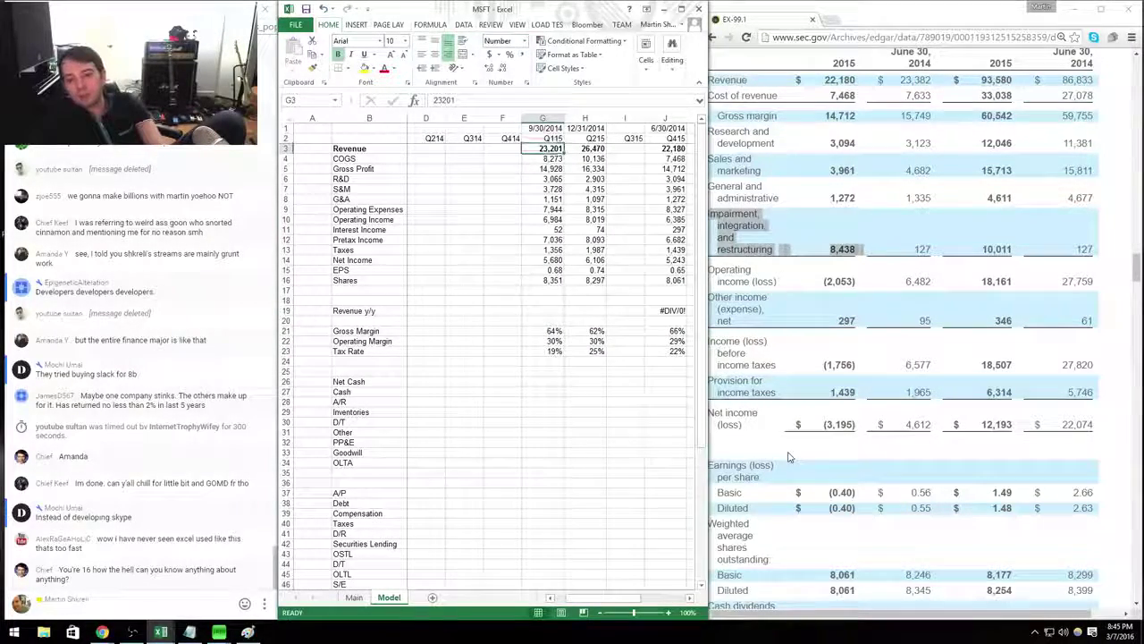
{"action": "key", "text": "ctrl+shift+Down"}
{"action": "key", "text": "ctrl+shift+Down"}
{"action": "key", "text": "ctrl+shift+Down"}
{"action": "key", "text": "ctrl+c"}
{"action": "key", "text": "Left"}
{"action": "key", "text": "ctrl+v"}
{"action": "key", "text": "Up"}
{"action": "key", "text": "Up"}
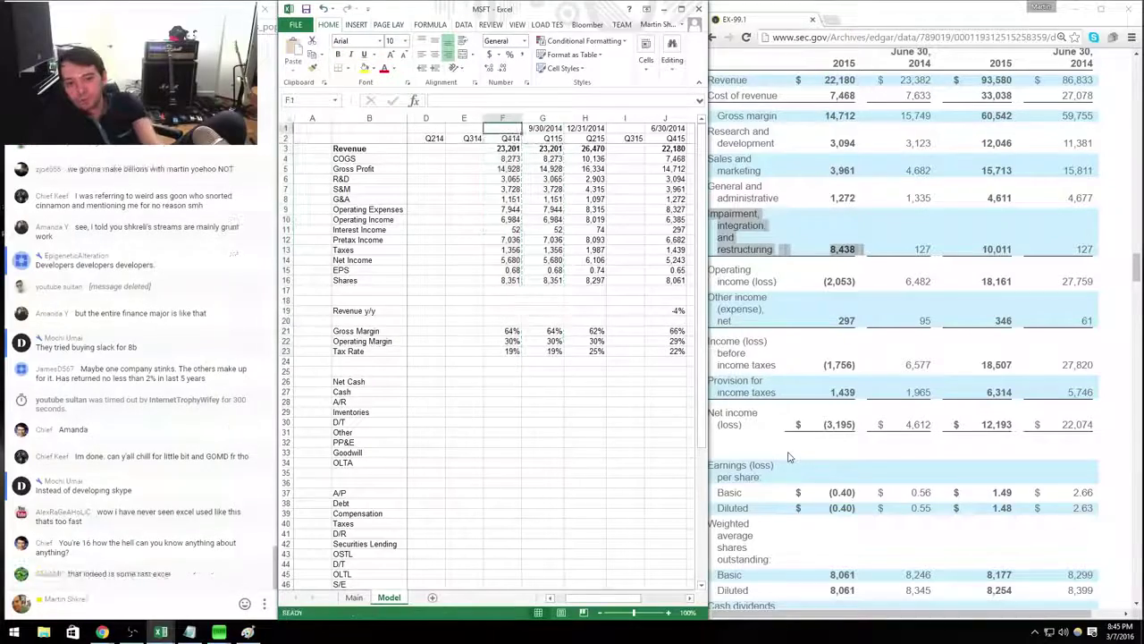
{"action": "type", "text": "6/30/2014"}
{"action": "key", "text": "Return"}
{"action": "key", "text": "Return"}
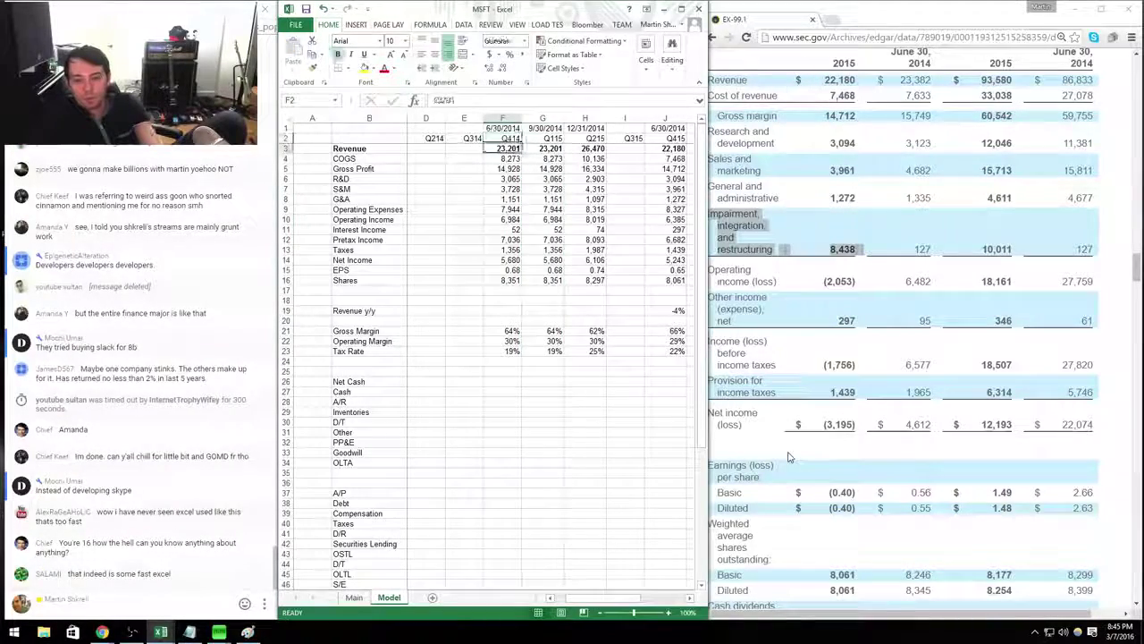
{"action": "type", "text": "23"}
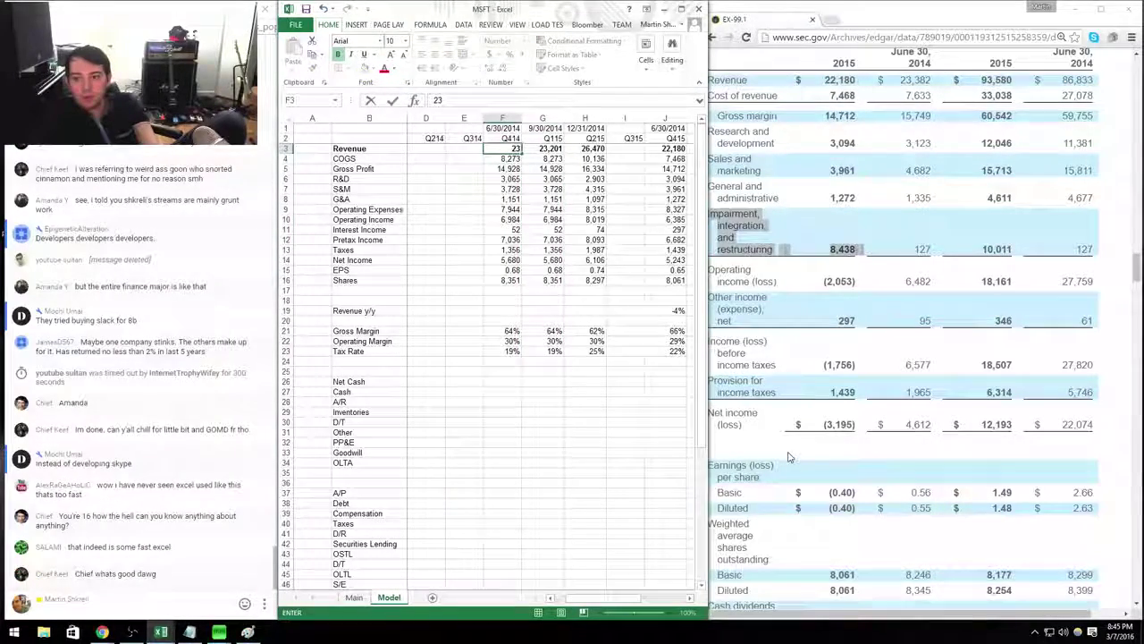
{"action": "type", "text": ",382"}
{"action": "key", "text": "Return"}
{"action": "type", "text": "7633"}
{"action": "key", "text": "Return"}
{"action": "key", "text": "Return"}
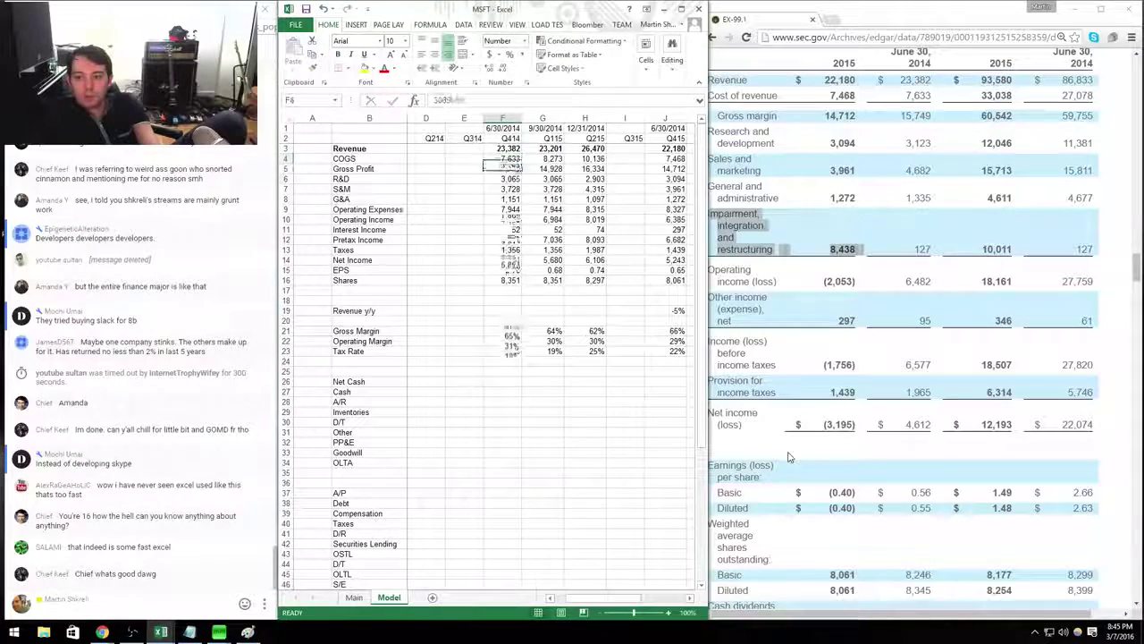
{"action": "type", "text": "3123"}
{"action": "key", "text": "Return"}
{"action": "type", "text": "4682"}
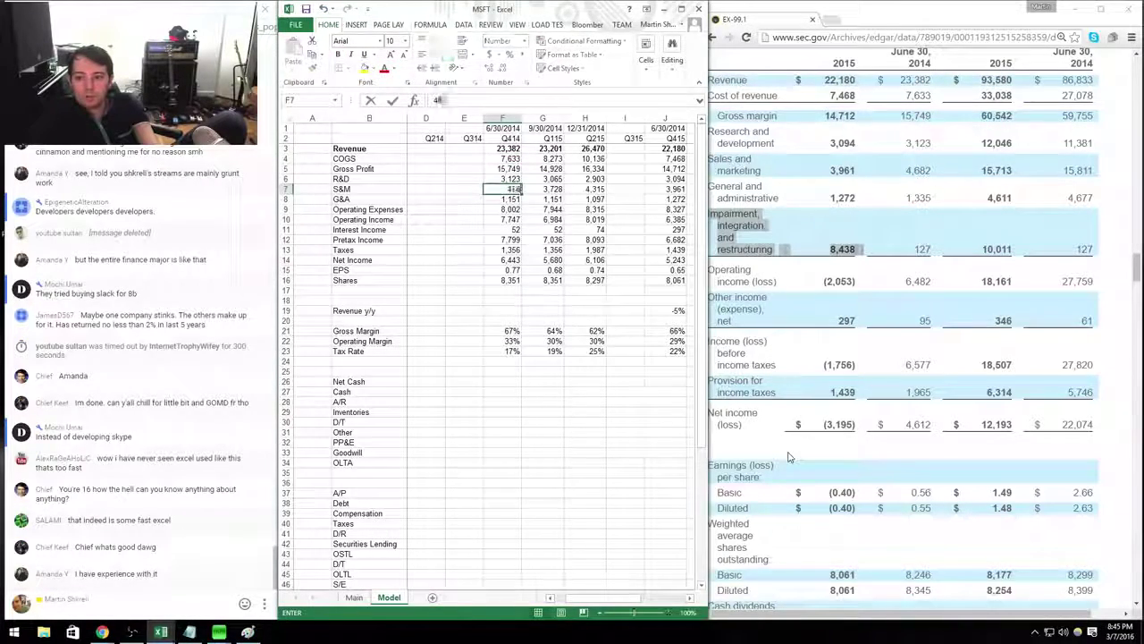
{"action": "key", "text": "Return"}
{"action": "type", "text": "1335"}
{"action": "key", "text": "Return"}
{"action": "key", "text": "Return"}
{"action": "key", "text": "Return"}
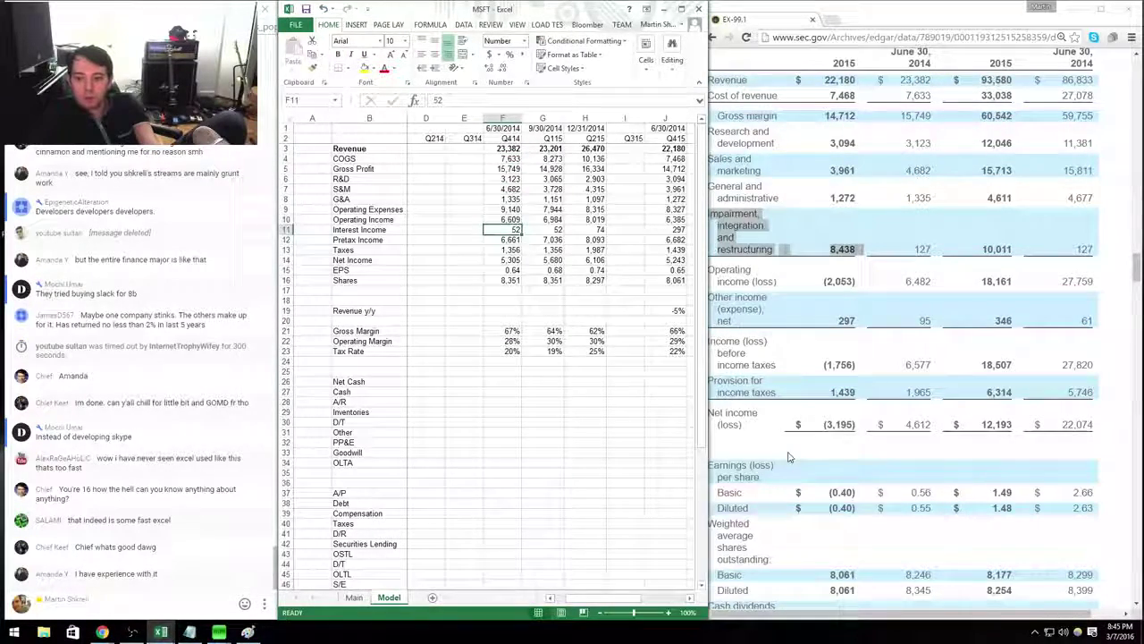
{"action": "type", "text": "95"}
{"action": "key", "text": "Return"}
{"action": "key", "text": "Return"}
{"action": "key", "text": "Return"}
{"action": "key", "text": "ctrl+c"}
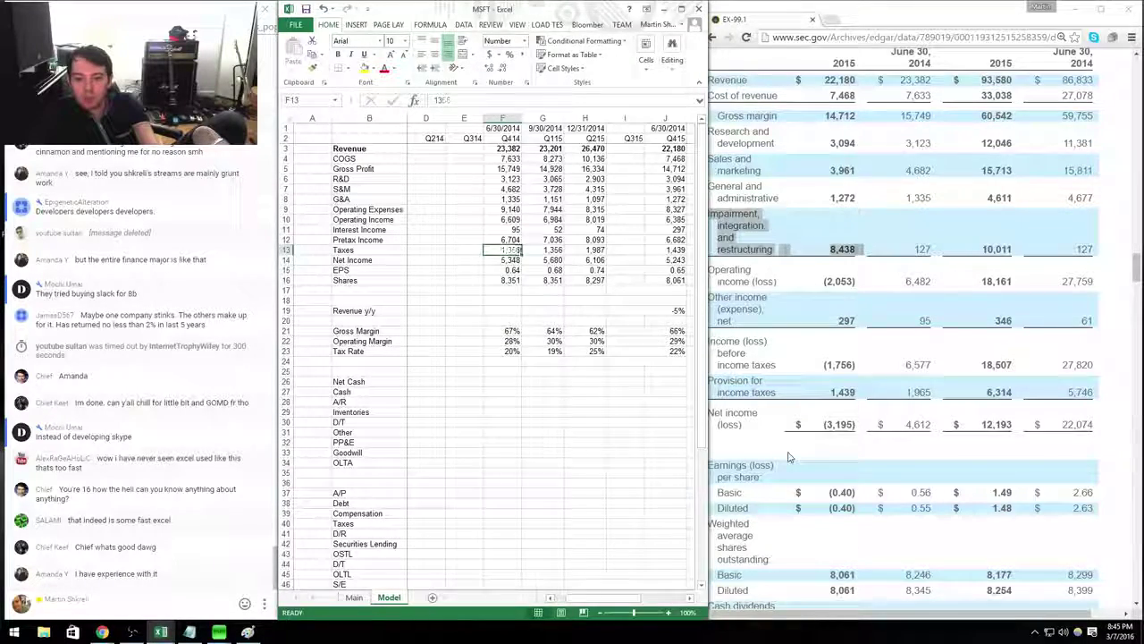
{"action": "type", "text": "1965"}
{"action": "key", "text": "Return"}
{"action": "key", "text": "Return"}
{"action": "key", "text": "Return"}
{"action": "type", "text": "8345"}
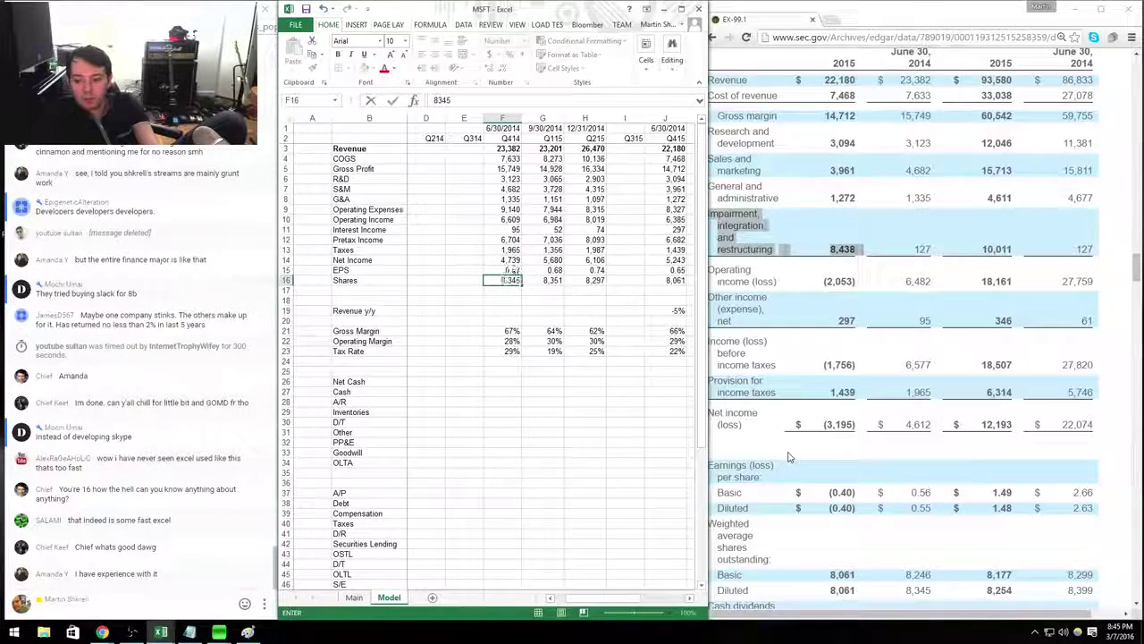
{"action": "key", "text": "Return"}
{"action": "key", "text": "Right"}
{"action": "key", "text": "Right"}
{"action": "key", "text": "Right"}
{"action": "key", "text": "Right"}
{"action": "key", "text": "Right"}
{"action": "key", "text": "Right"}
{"action": "key", "text": "Down"}
{"action": "key", "text": "Down"}
{"action": "key", "text": "Down"}
{"action": "key", "text": "Down"}
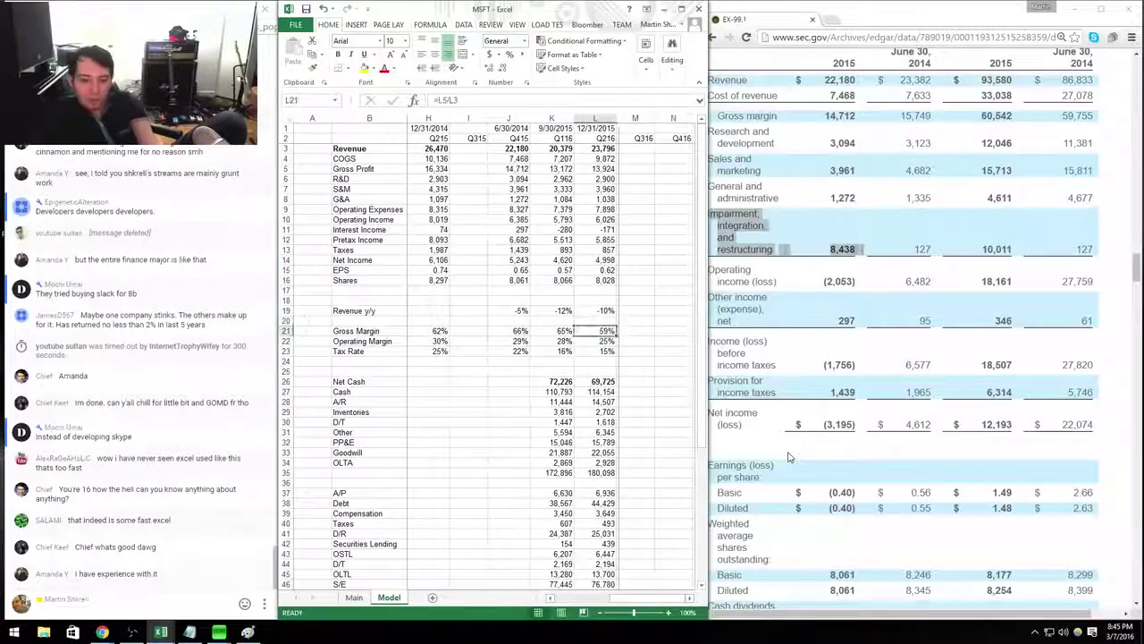
{"action": "key", "text": "Left"}
{"action": "key", "text": "Left"}
{"action": "key", "text": "Left"}
{"action": "key", "text": "Left"}
{"action": "key", "text": "Left"}
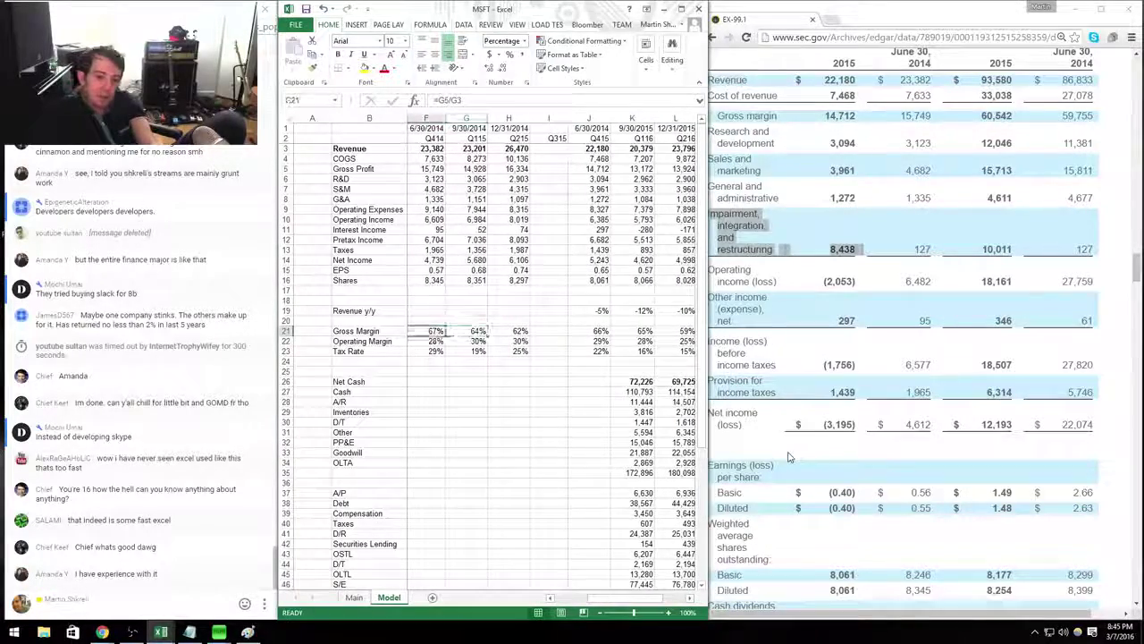
{"action": "key", "text": "Right"}
{"action": "key", "text": "Right"}
{"action": "key", "text": "Right"}
{"action": "key", "text": "Right"}
{"action": "key", "text": "Right"}
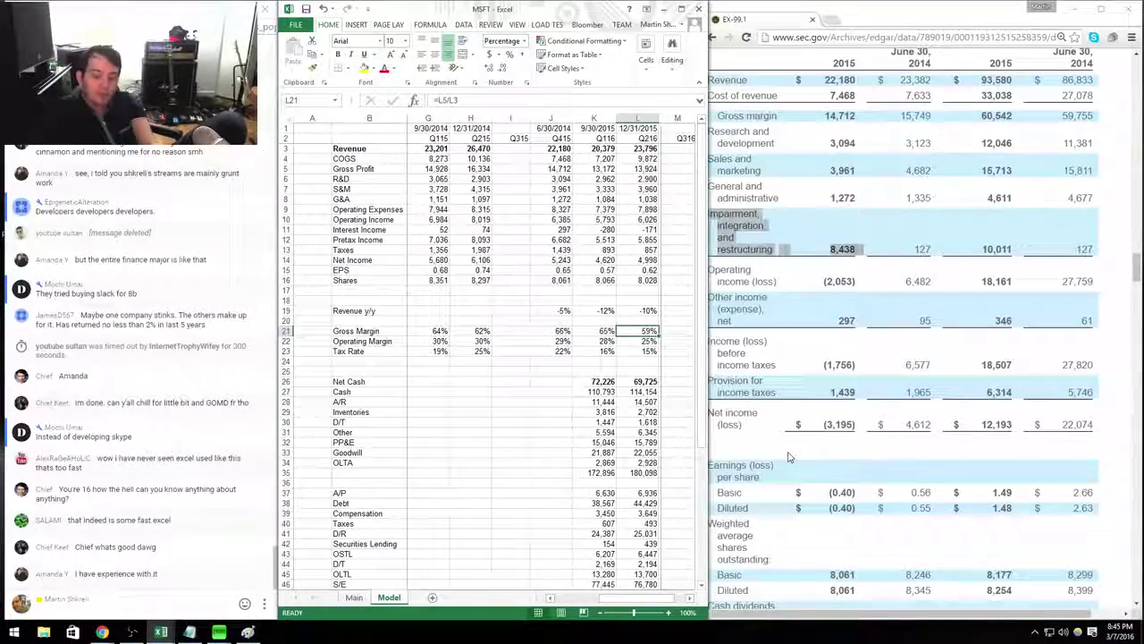
{"action": "key", "text": "Down"}
{"action": "key", "text": "Left"}
{"action": "key", "text": "Left"}
{"action": "key", "text": "Left"}
{"action": "key", "text": "Left"}
{"action": "key", "text": "Left"}
{"action": "key", "text": "Left"}
{"action": "key", "text": "Left"}
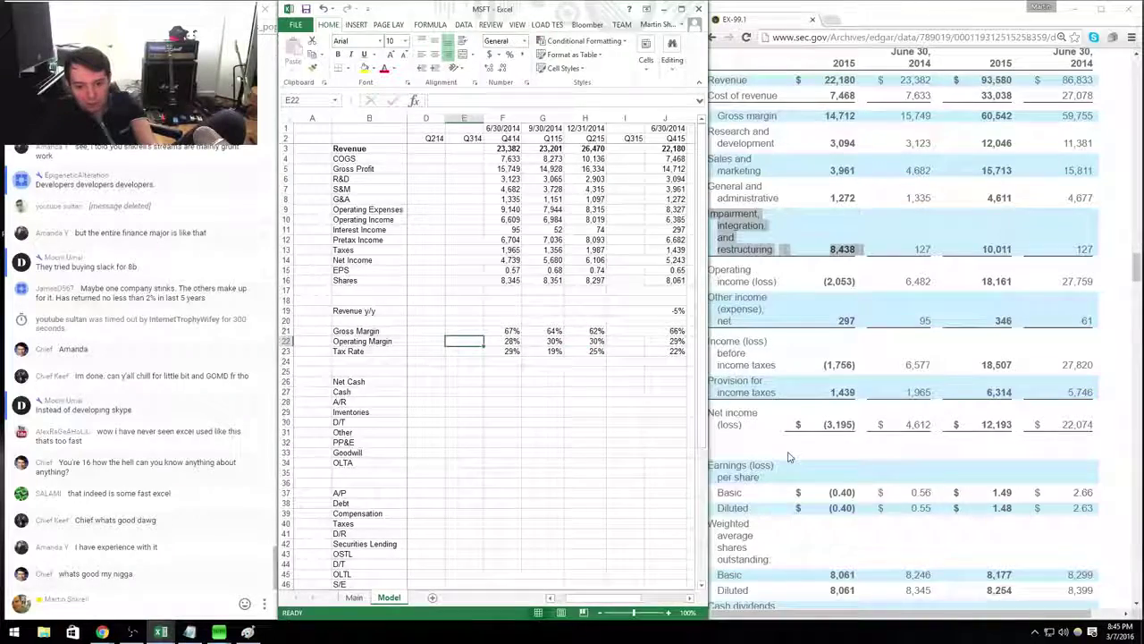
{"action": "key", "text": "Right"}
{"action": "key", "text": "Right"}
{"action": "key", "text": "Right"}
{"action": "key", "text": "Right"}
{"action": "key", "text": "Right"}
{"action": "key", "text": "Right"}
{"action": "key", "text": "Right"}
{"action": "key", "text": "Right"}
{"action": "key", "text": "Right"}
{"action": "key", "text": "Right"}
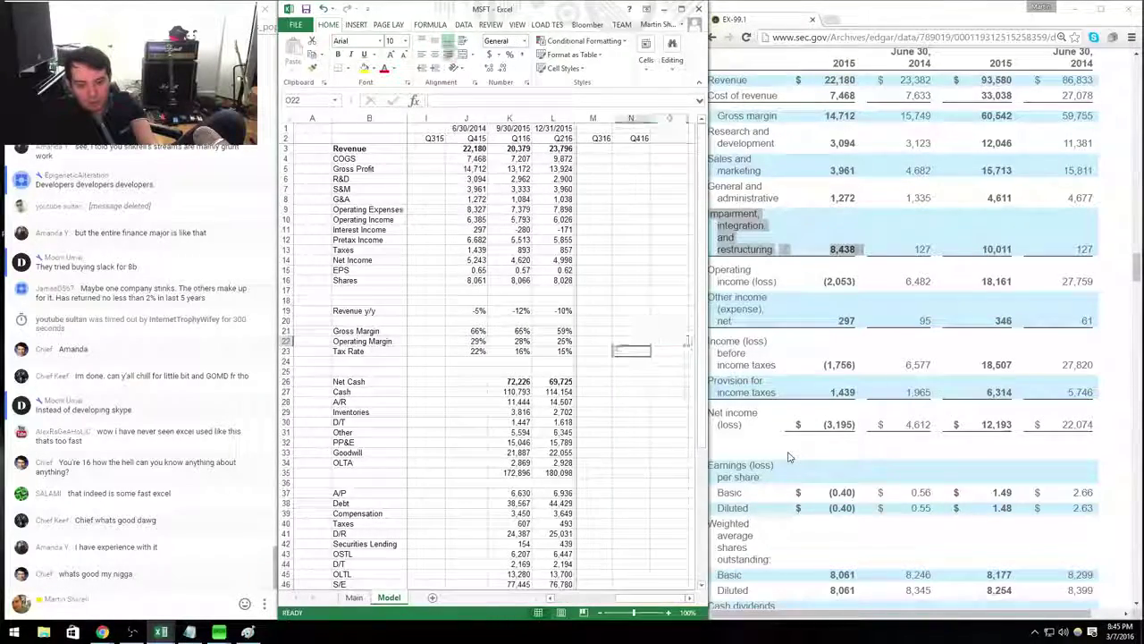
{"action": "key", "text": "Up"}
{"action": "key", "text": "Up"}
{"action": "key", "text": "Up"}
{"action": "key", "text": "Left"}
{"action": "key", "text": "Left"}
{"action": "key", "text": "Left"}
{"action": "key", "text": "Left"}
{"action": "key", "text": "Left"}
{"action": "key", "text": "Left"}
{"action": "key", "text": "Left"}
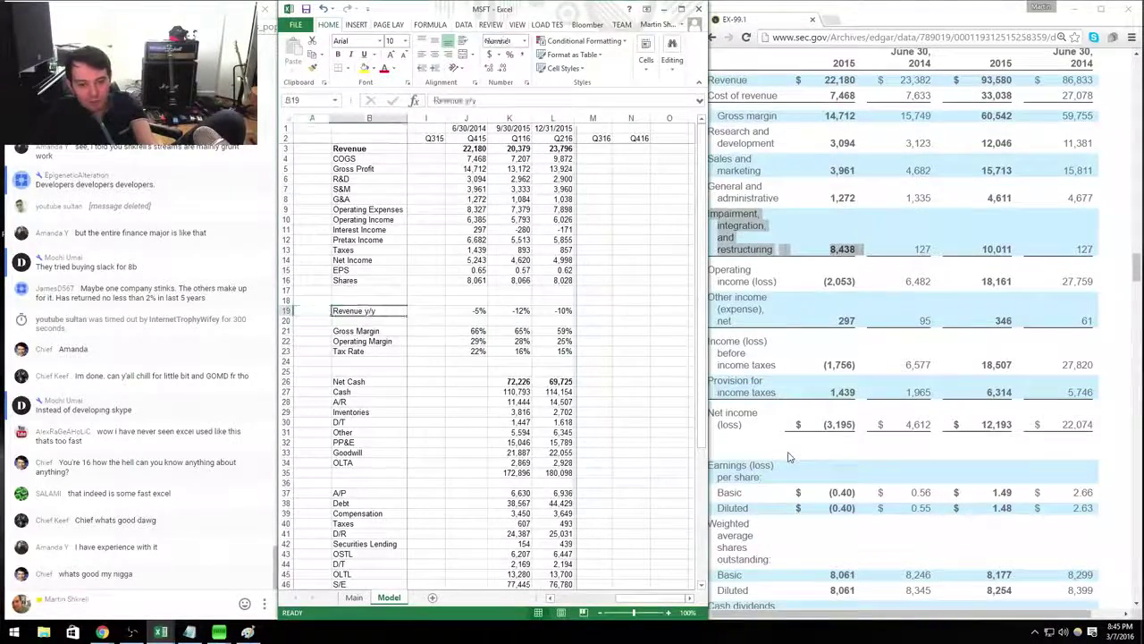
{"action": "key", "text": "Right"}
{"action": "key", "text": "Right"}
{"action": "key", "text": "Right"}
{"action": "key", "text": "Right"}
{"action": "key", "text": "Right"}
{"action": "key", "text": "Right"}
{"action": "key", "text": "Right"}
{"action": "key", "text": "Right"}
{"action": "key", "text": "Right"}
{"action": "key", "text": "Right"}
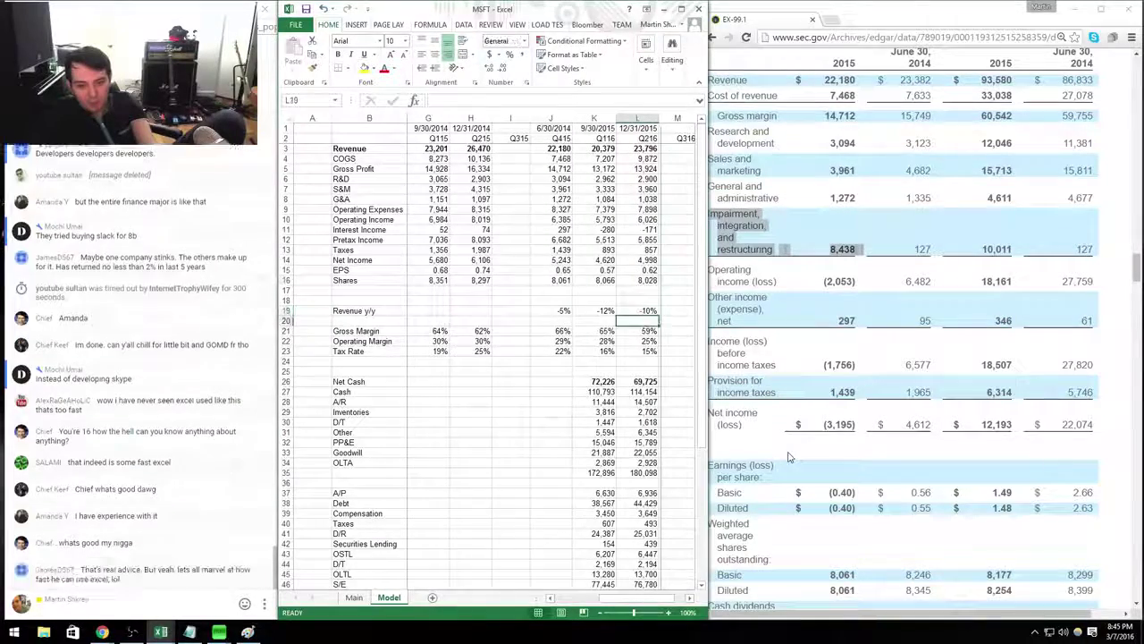
{"action": "key", "text": "Down"}
{"action": "key", "text": "Down"}
{"action": "key", "text": "Left"}
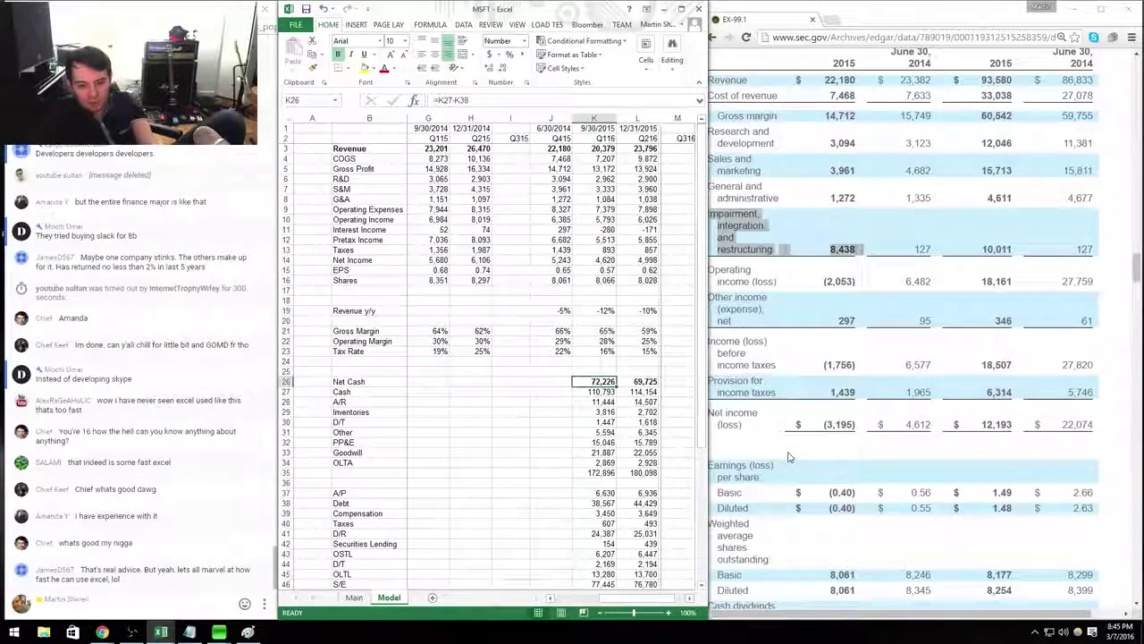
Bring the filing's balance sheet into view in the browser.
{"action": "key", "text": "alt+Tab"}
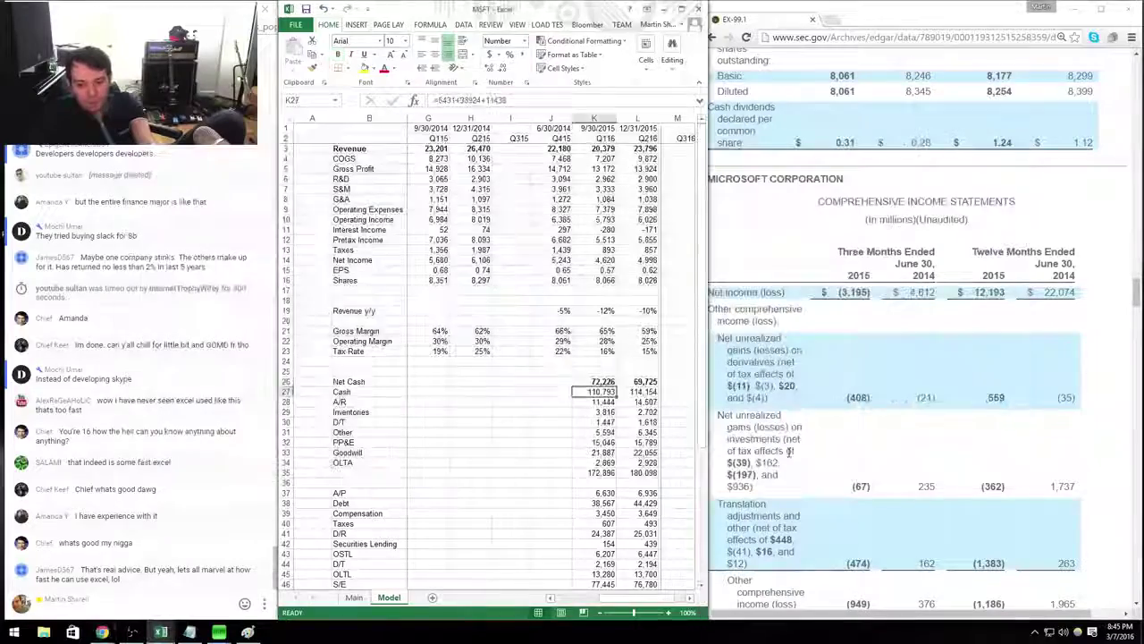
{"action": "left_click", "coordinate": [789, 453]}
{"action": "scroll", "coordinate": [789, 453], "scroll_direction": "down", "scroll_amount": 5}
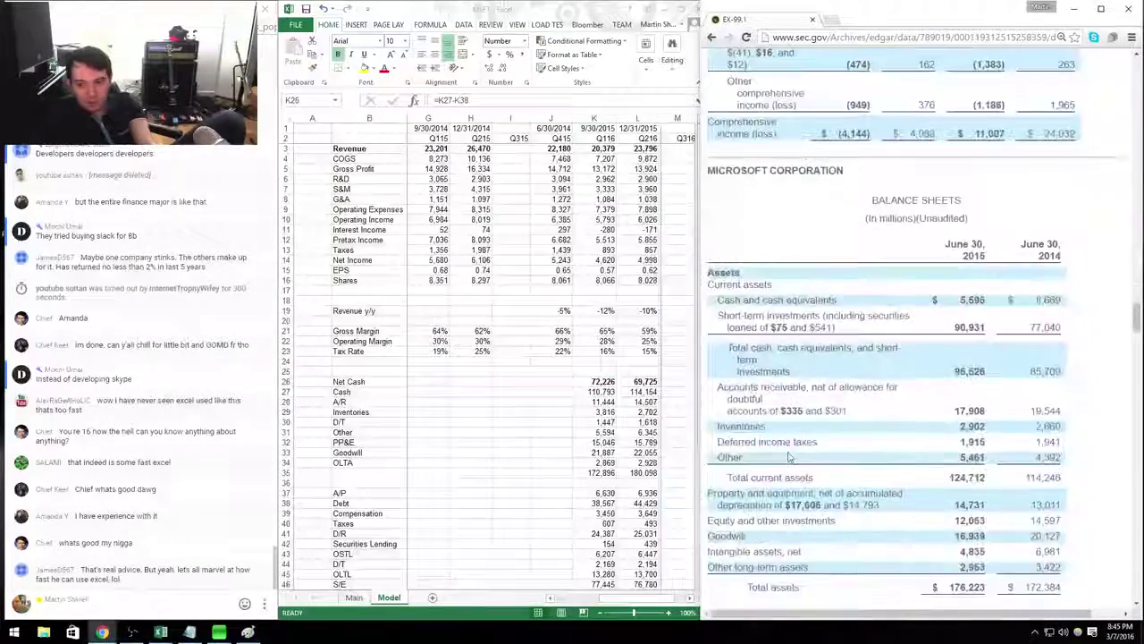
{"action": "key", "text": "alt+Tab"}
{"action": "key", "text": "Up"}
{"action": "key", "text": "Up"}
{"action": "key", "text": "Up"}
{"action": "key", "text": "Up"}
{"action": "key", "text": "Up"}
{"action": "key", "text": "Up"}
{"action": "key", "text": "Up"}
{"action": "key", "text": "Up"}
{"action": "key", "text": "Up"}
{"action": "key", "text": "Up"}
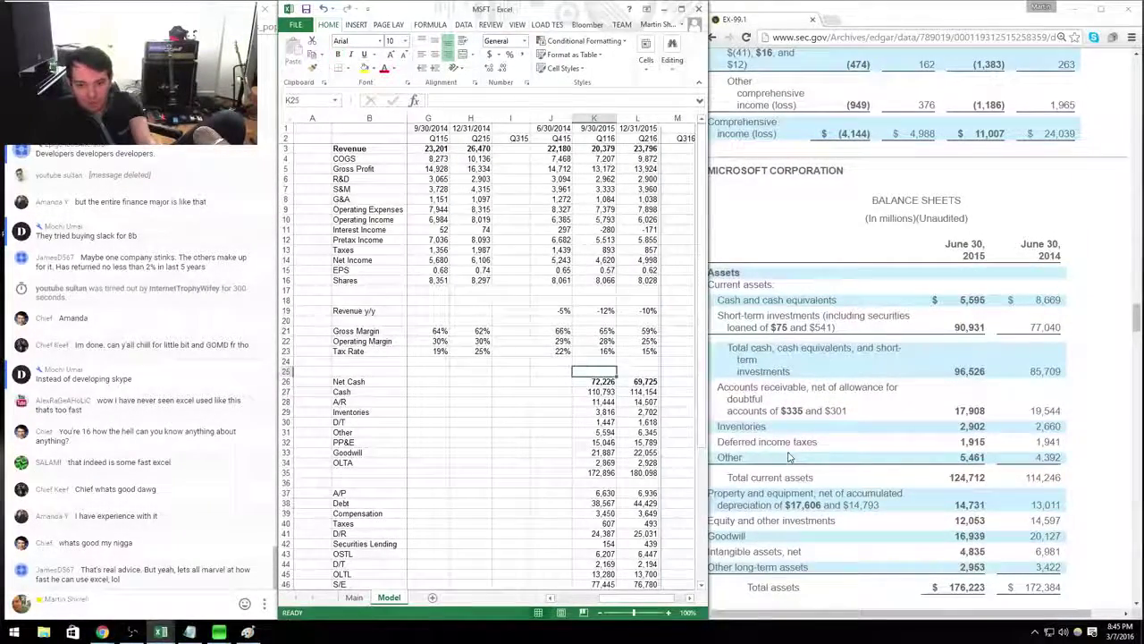
{"action": "key", "text": "Right"}
{"action": "key", "text": "ctrl+c"}
{"action": "key", "text": "Escape"}
Copy the Q116 balance-sheet block into the Q415 column.
{"action": "key", "text": "Down"}
{"action": "key", "text": "Down"}
{"action": "key", "text": "Down"}
{"action": "key", "text": "Down"}
{"action": "key", "text": "Down"}
{"action": "key", "text": "Down"}
{"action": "key", "text": "Down"}
{"action": "key", "text": "Down"}
{"action": "key", "text": "Down"}
{"action": "key", "text": "Down"}
{"action": "key", "text": "Left"}
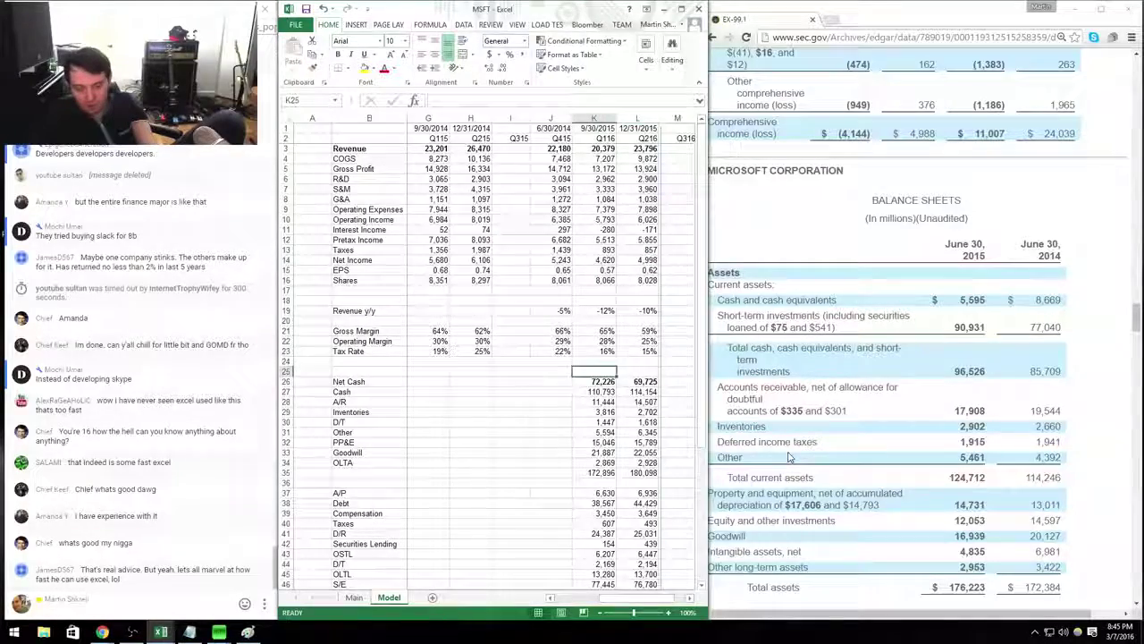
{"action": "key", "text": "shift+Down"}
{"action": "key", "text": "shift+Down"}
{"action": "key", "text": "shift+Down"}
{"action": "key", "text": "shift+Down"}
{"action": "key", "text": "shift+Down"}
{"action": "key", "text": "shift+Down"}
{"action": "key", "text": "shift+Down"}
{"action": "key", "text": "shift+Down"}
{"action": "key", "text": "shift+Down"}
{"action": "key", "text": "shift+Down"}
{"action": "key", "text": "shift+Down"}
{"action": "key", "text": "shift+Down"}
{"action": "key", "text": "shift+Down"}
{"action": "key", "text": "shift+Down"}
{"action": "key", "text": "shift+Down"}
{"action": "key", "text": "shift+Down"}
{"action": "key", "text": "shift+Down"}
{"action": "key", "text": "shift+Down"}
{"action": "key", "text": "shift+Down"}
{"action": "key", "text": "shift+Down"}
{"action": "key", "text": "ctrl+c"}
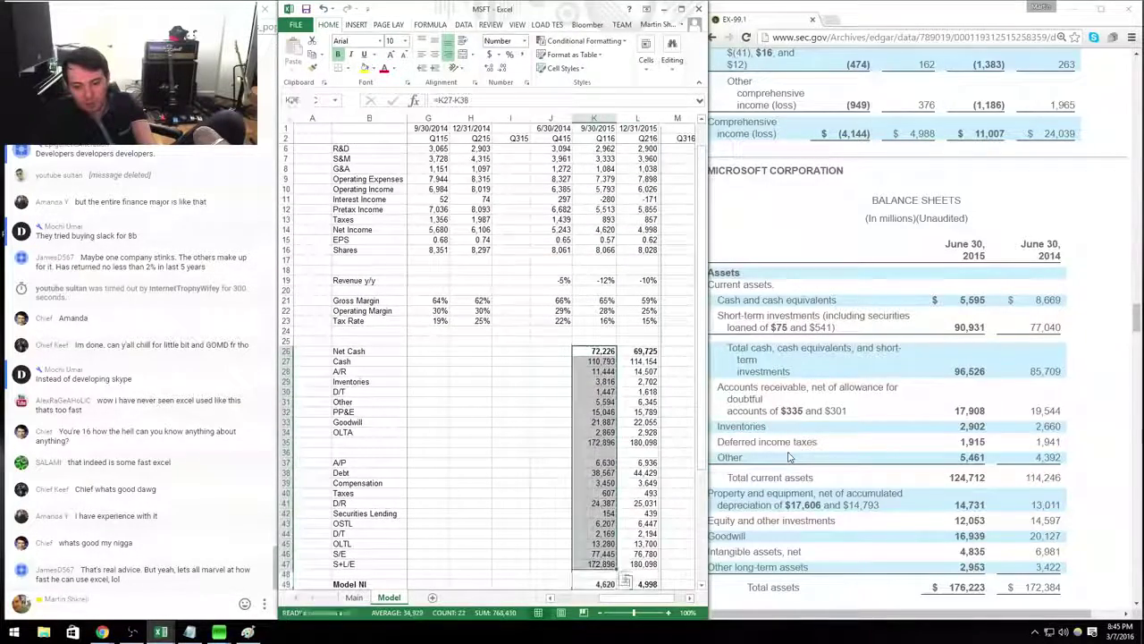
{"action": "key", "text": "Left"}
{"action": "key", "text": "ctrl+v"}
{"action": "key", "text": "Escape"}
Enter Q415 cash as 96526+12053, receivables and inventories, deferred taxes 1,915, other assets 5,461.
{"action": "key", "text": "Down"}
{"action": "type", "text": "+9"}
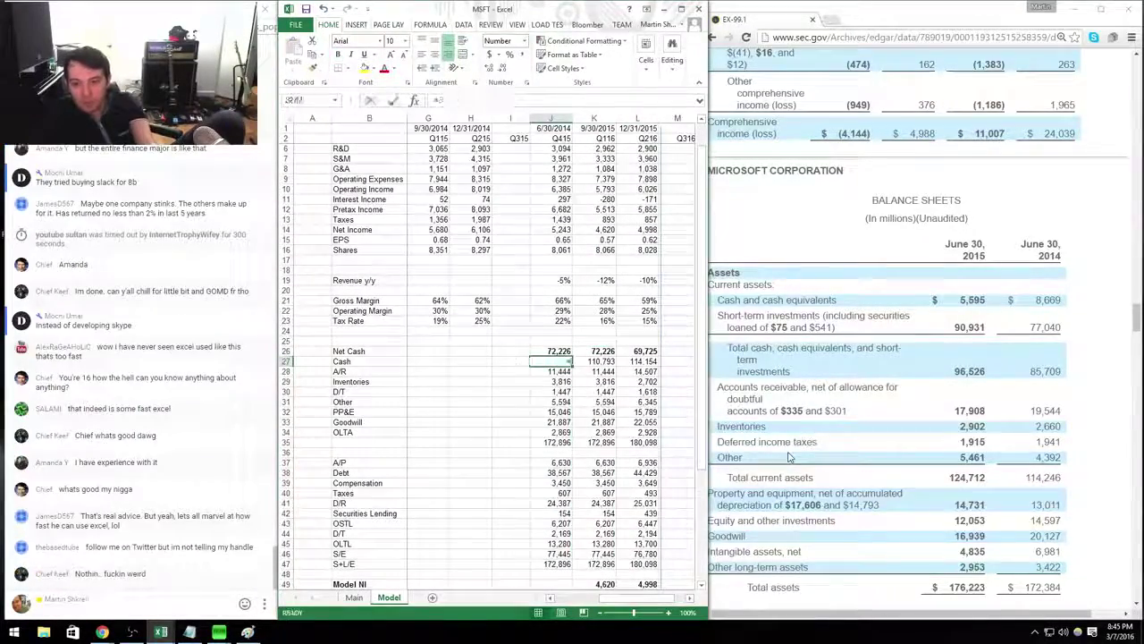
{"action": "type", "text": "65"}
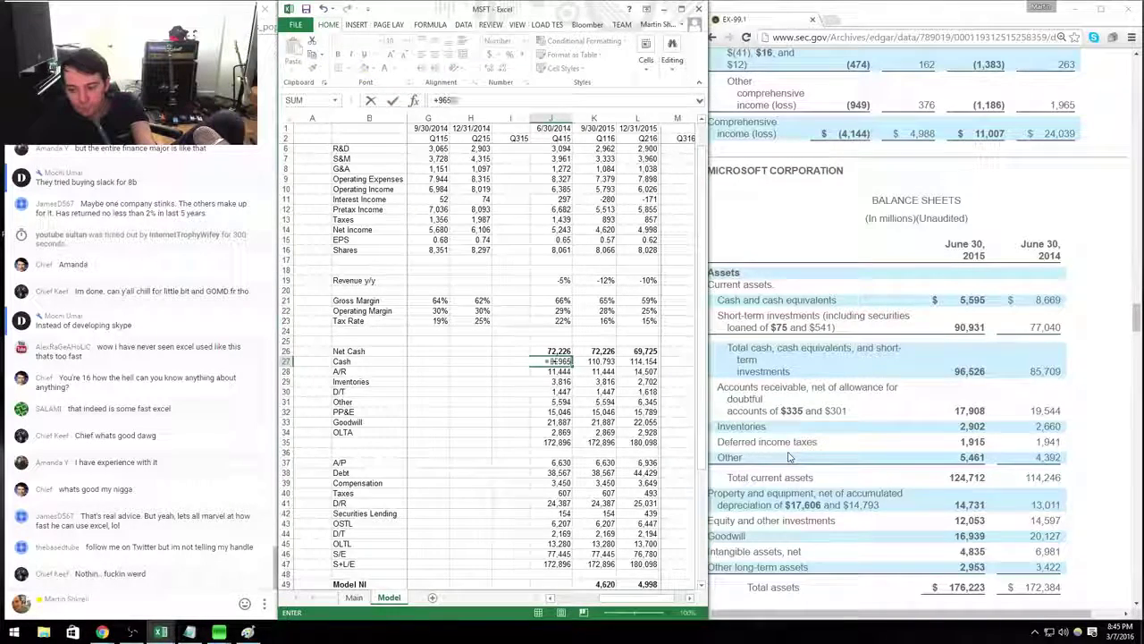
{"action": "type", "text": "26+12053"}
{"action": "key", "text": "Return"}
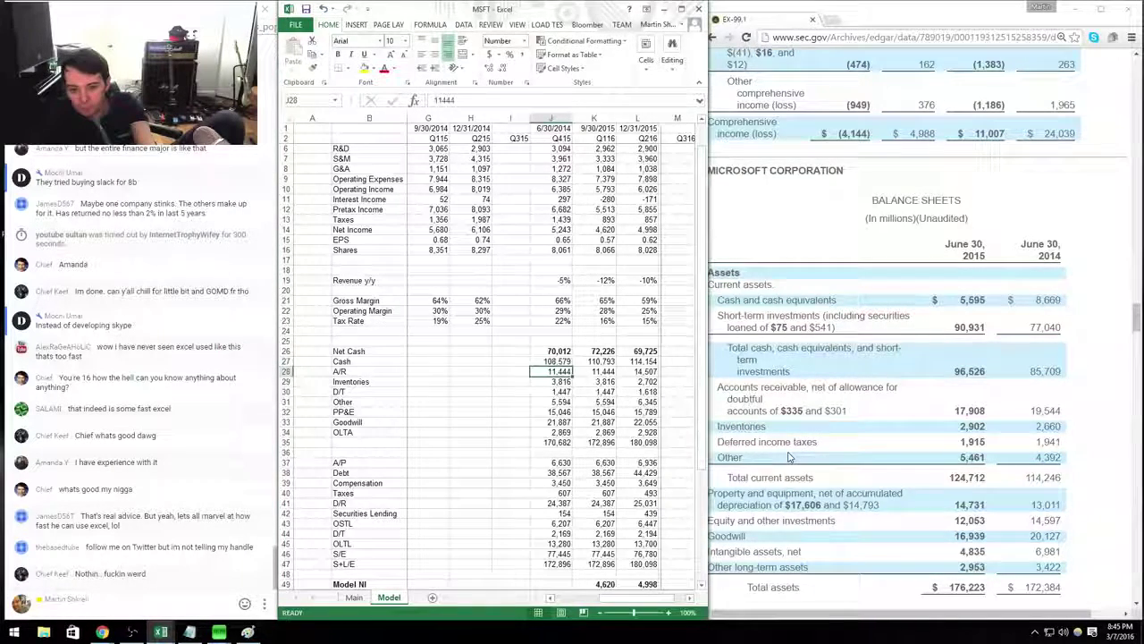
{"action": "type", "text": "1790"}
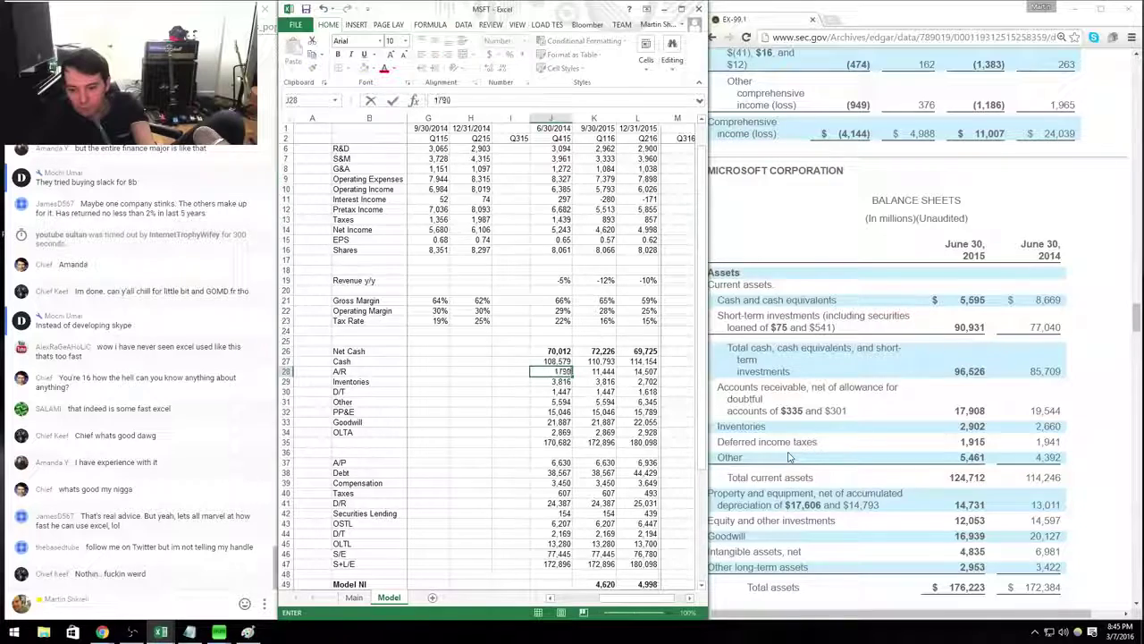
{"action": "type", "text": "2902"}
{"action": "key", "text": "Return"}
{"action": "type", "text": "1915"}
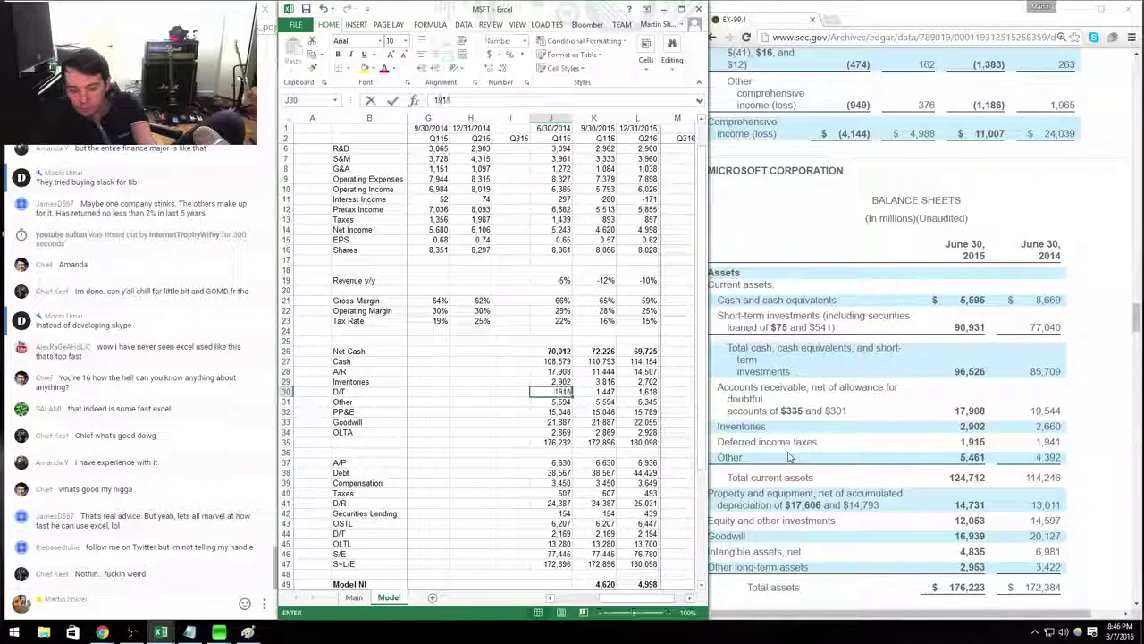
{"action": "key", "text": "Return"}
{"action": "type", "text": "5461"}
{"action": "key", "text": "Return"}
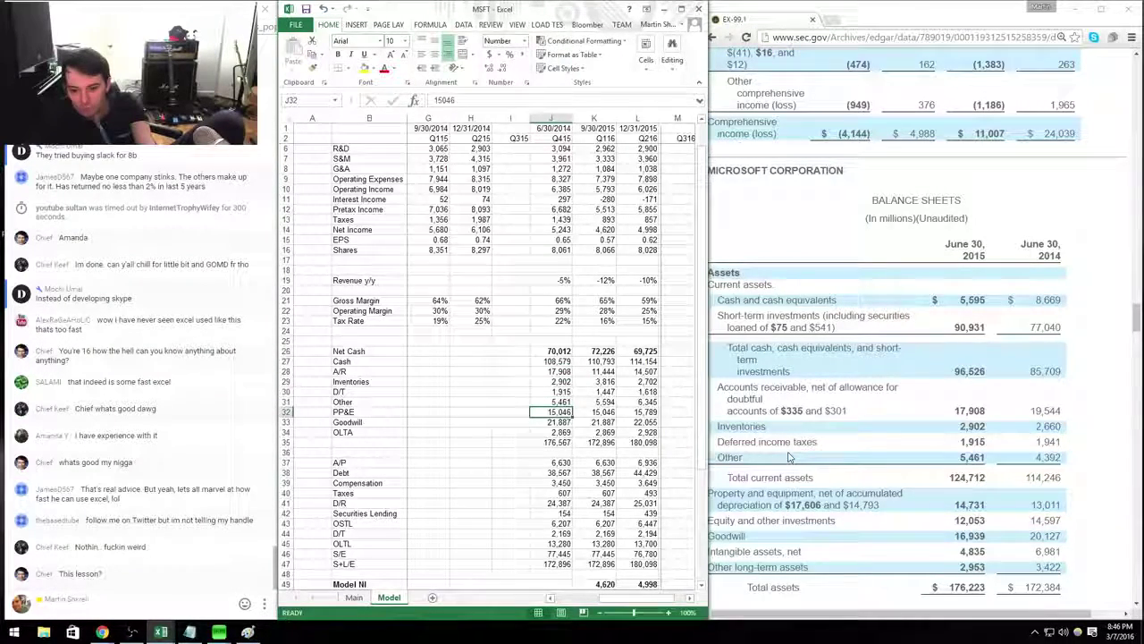
Enter PP&E 14,731, goodwill 16939+4835 and OLTA 2,953, then check the filing's liabilities.
{"action": "type", "text": "14,731"}
{"action": "key", "text": "Return"}
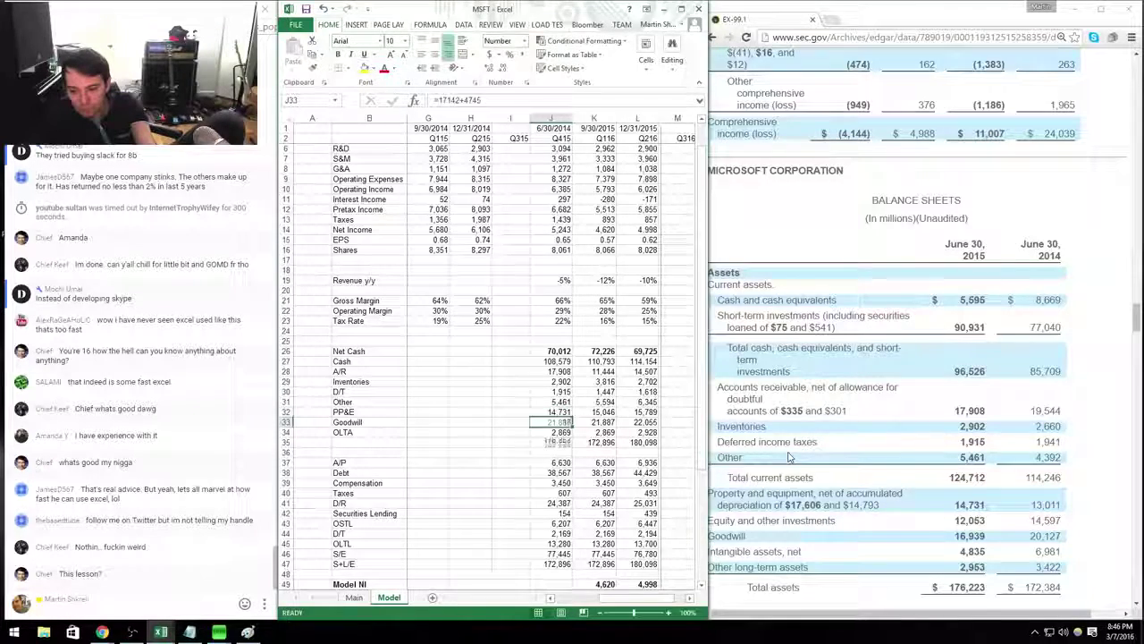
{"action": "type", "text": "1693"}
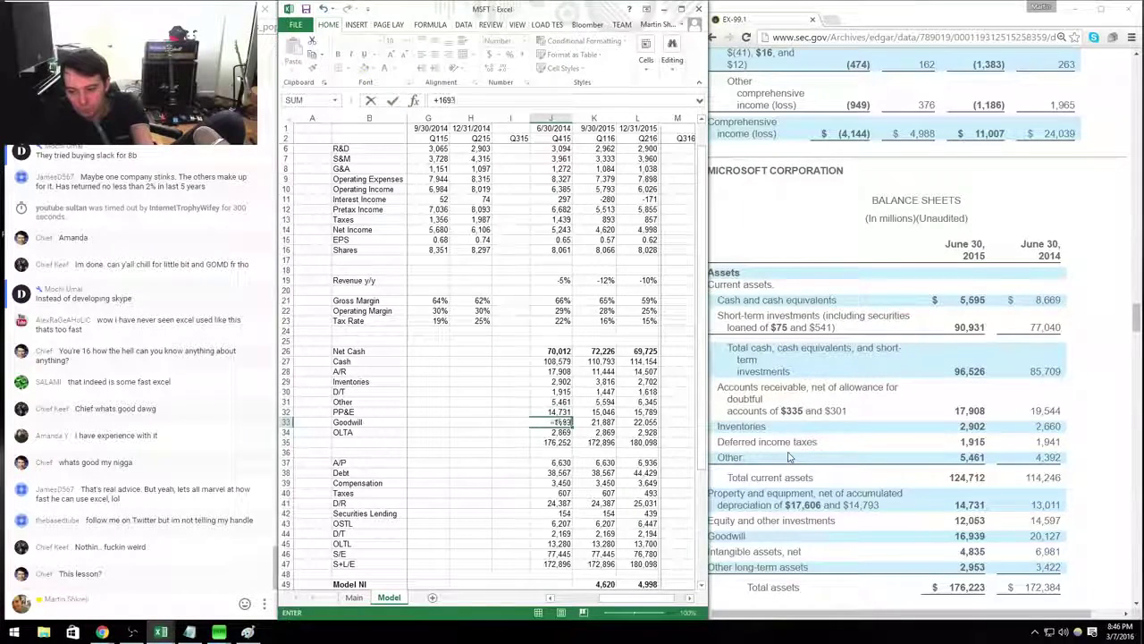
{"action": "type", "text": "9+4835"}
{"action": "key", "text": "Return"}
{"action": "type", "text": "2953"}
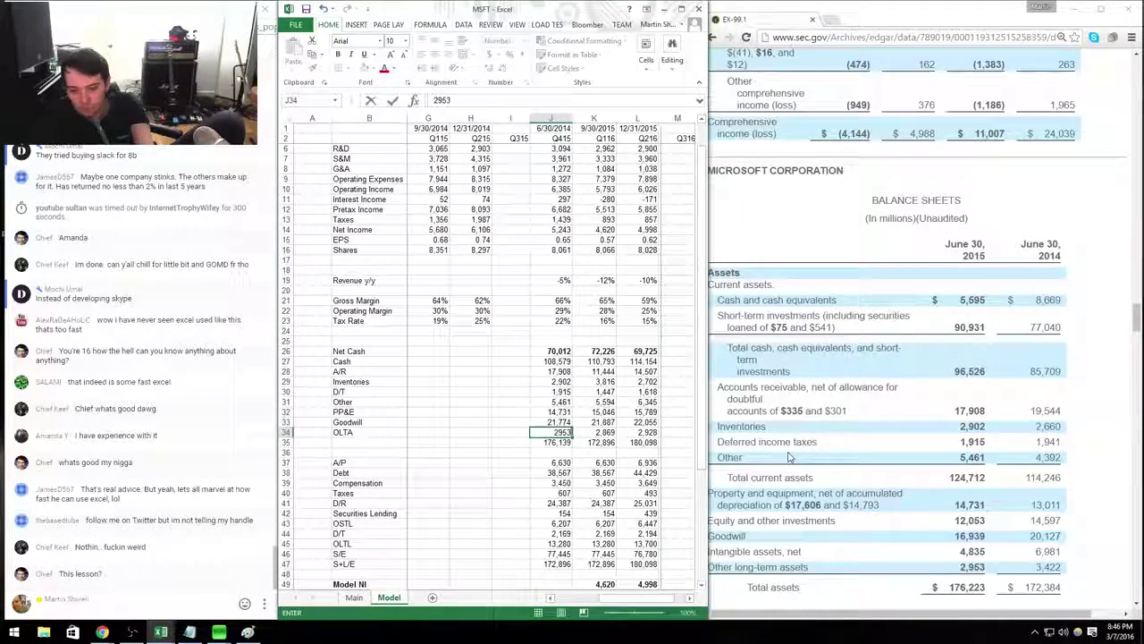
{"action": "key", "text": "Return"}
{"action": "key", "text": "Return"}
{"action": "left_click", "coordinate": [789, 457]}
{"action": "scroll", "coordinate": [788, 457], "scroll_direction": "down", "scroll_amount": 4}
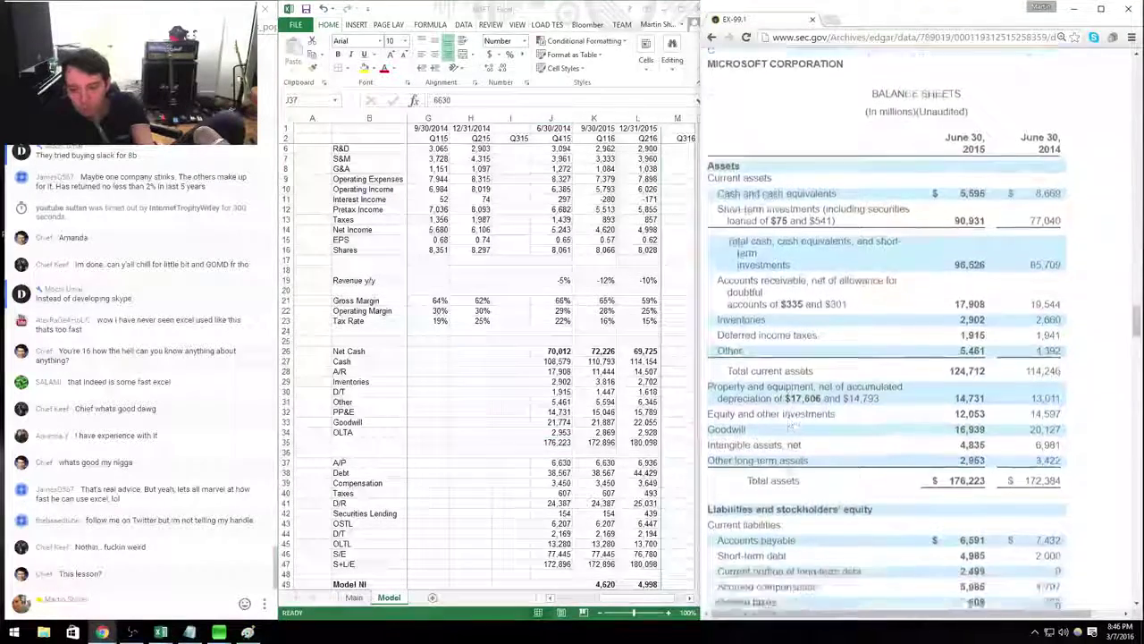
Enter Q415 A/P 6,591, Debt 35,292 (4,985+27,808+2,499), Compensation 5,096 and Taxes 606.
{"action": "key", "text": "alt+Tab"}
{"action": "type", "text": "6591"}
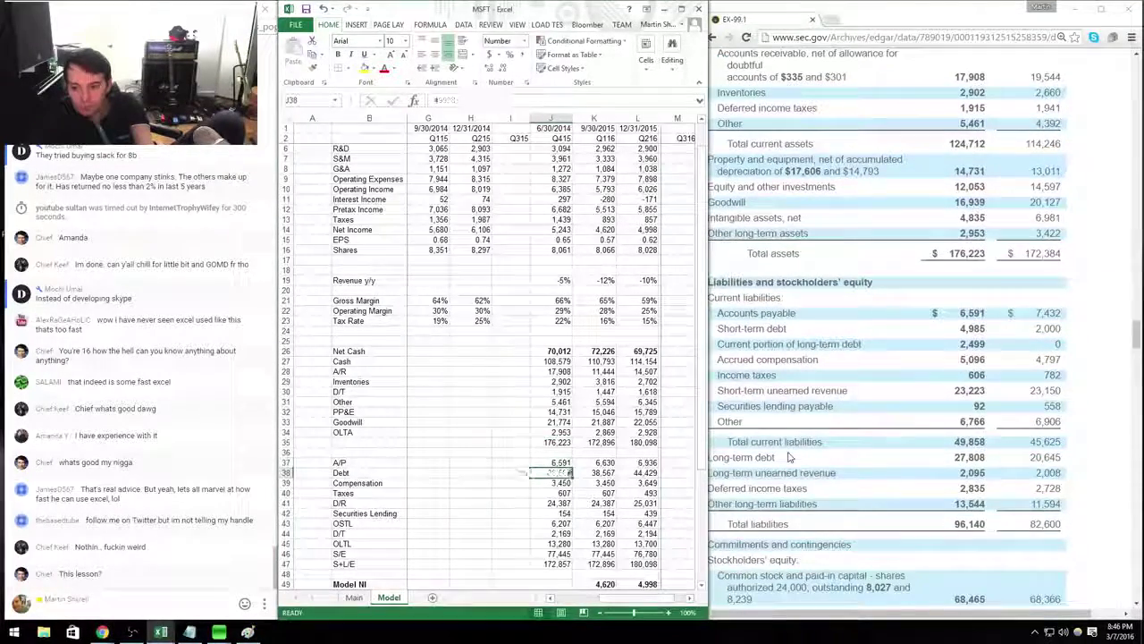
{"action": "key", "text": "Return"}
{"action": "type", "text": "+4985"}
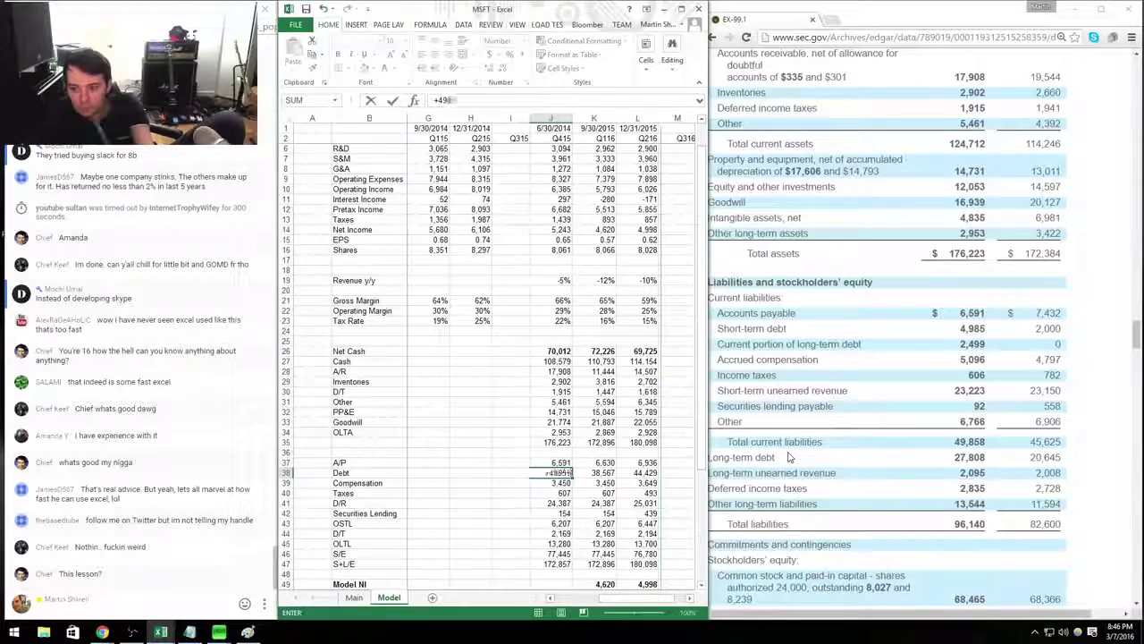
{"action": "type", "text": "+27808+"}
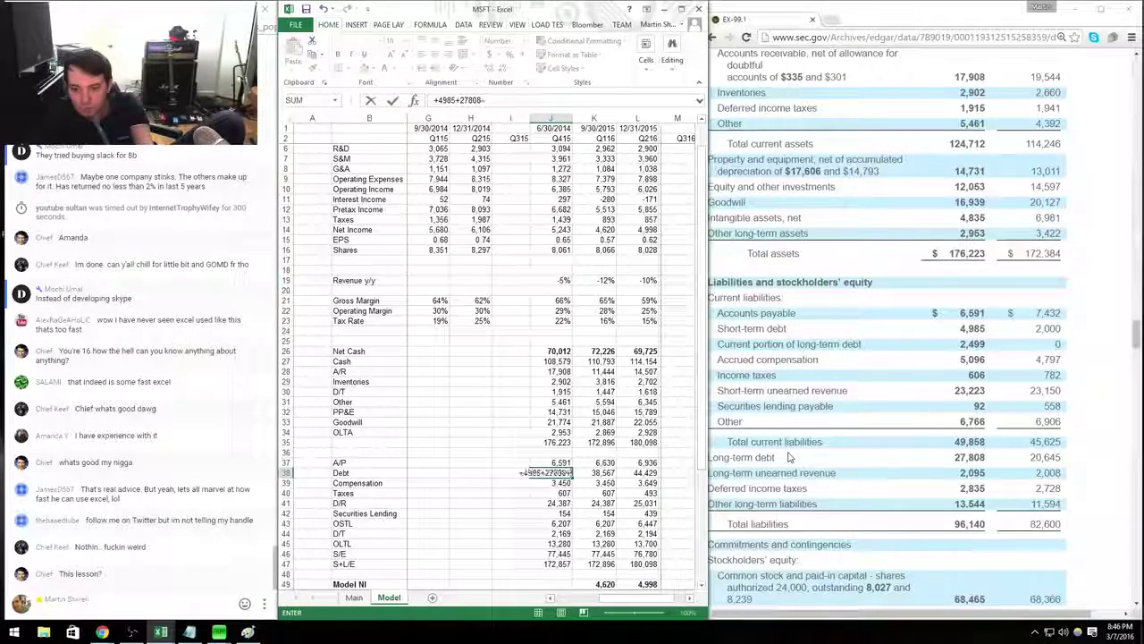
{"action": "type", "text": "2499"}
{"action": "key", "text": "ctrl+Return"}
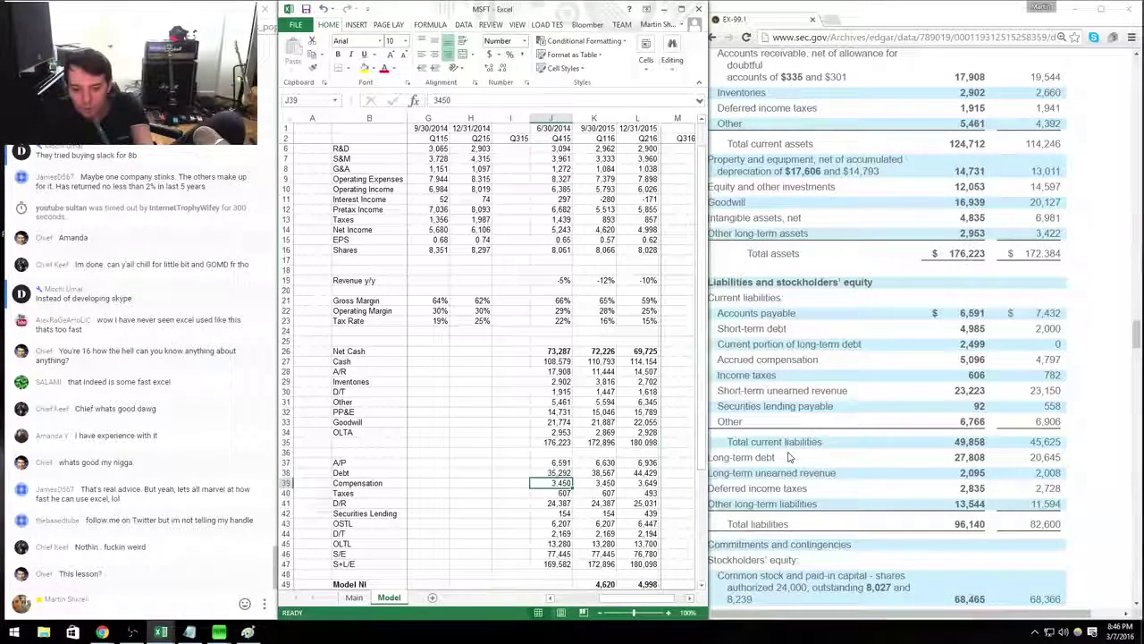
{"action": "key", "text": "Down"}
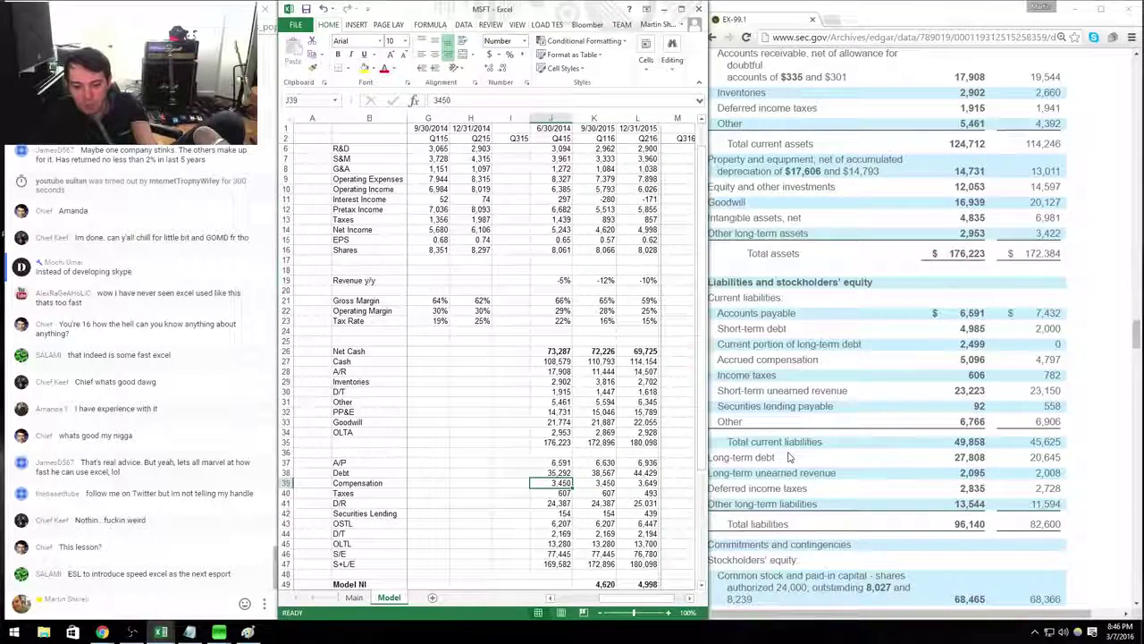
{"action": "type", "text": "5096"}
{"action": "key", "text": "Return"}
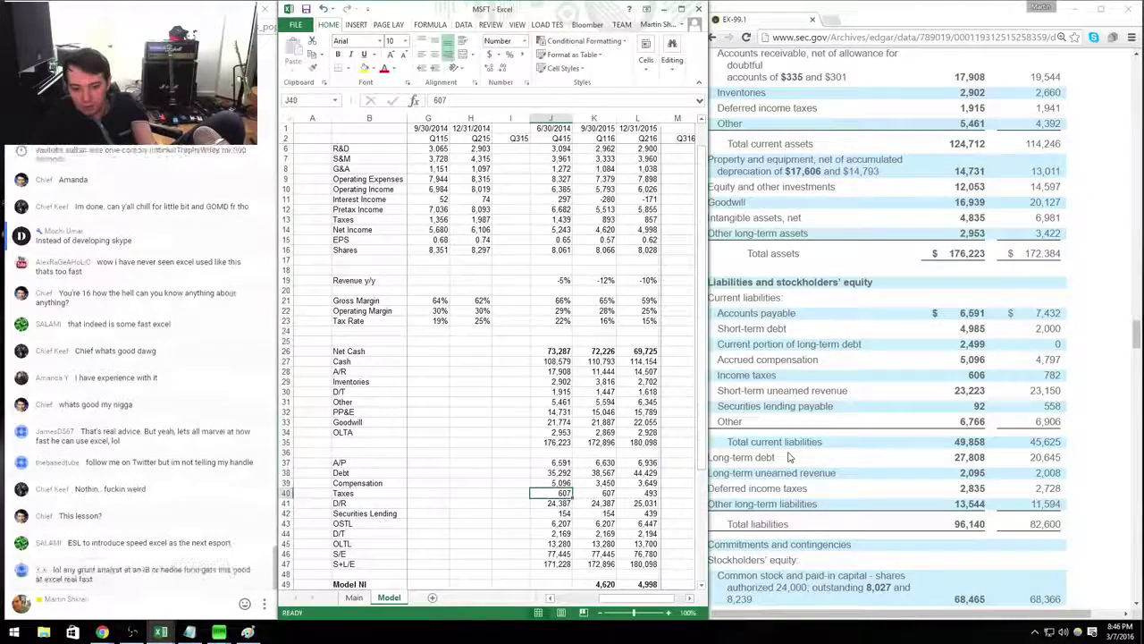
{"action": "type", "text": "606"}
{"action": "key", "text": "Return"}
Enter Q415 D/R 25,318, Securities Lending 92, OSTL 6,766, D/T 2,835 and OLTL 13,544.
{"action": "type", "text": "+23"}
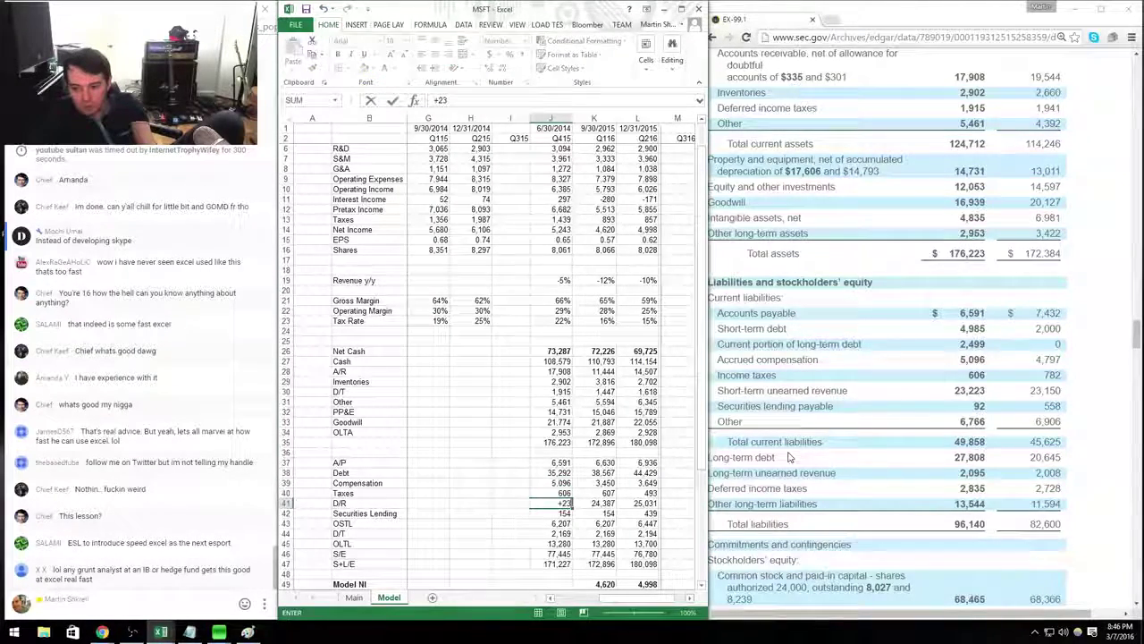
{"action": "type", "text": "223+2095"}
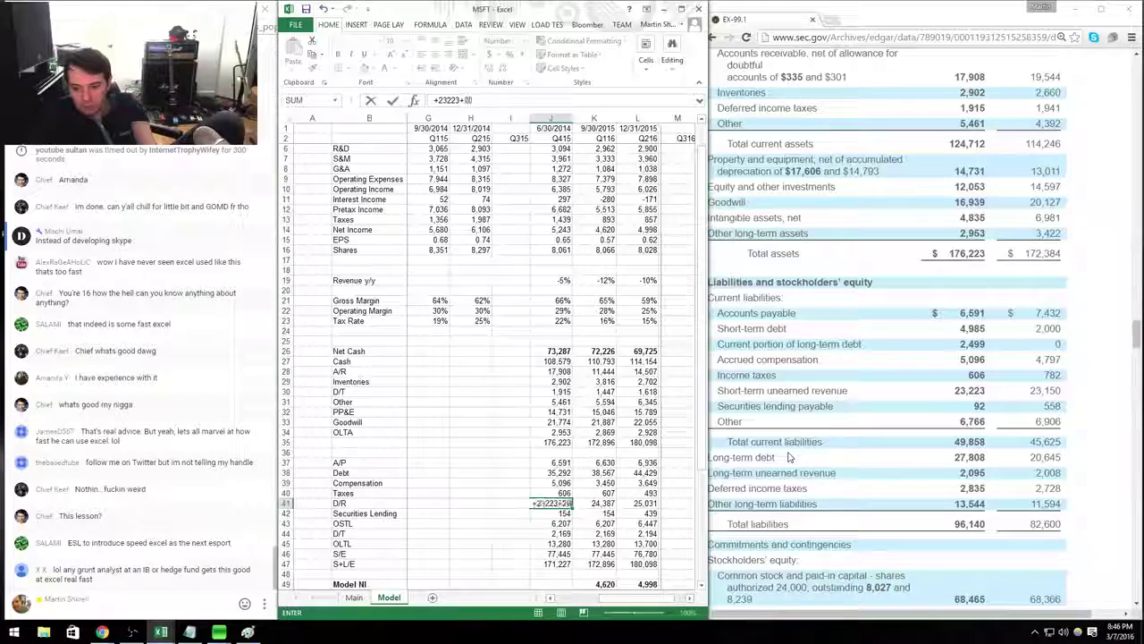
{"action": "key", "text": "Return"}
{"action": "type", "text": "92"}
{"action": "key", "text": "Return"}
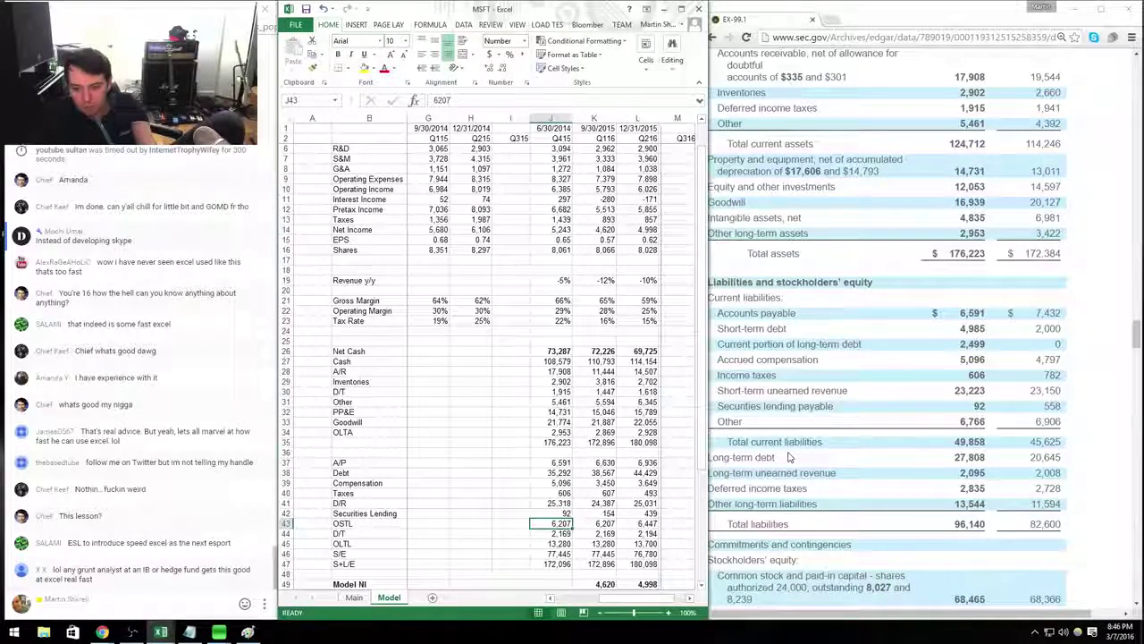
{"action": "type", "text": "6,766"}
{"action": "key", "text": "Return"}
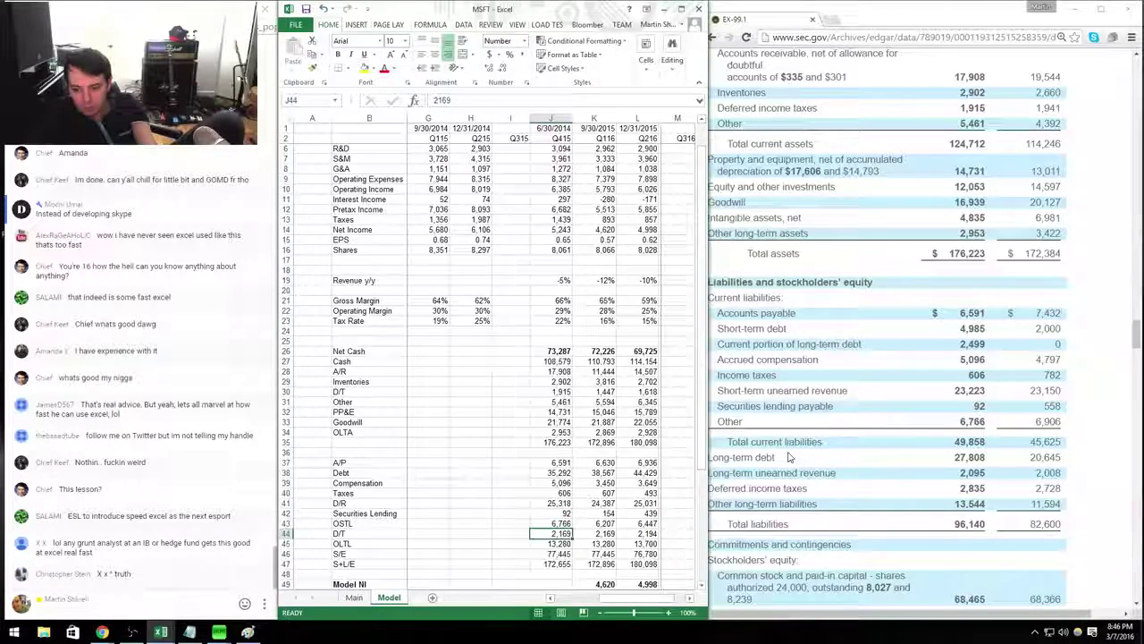
{"action": "type", "text": "2835"}
{"action": "key", "text": "Return"}
{"action": "type", "text": "13,"}
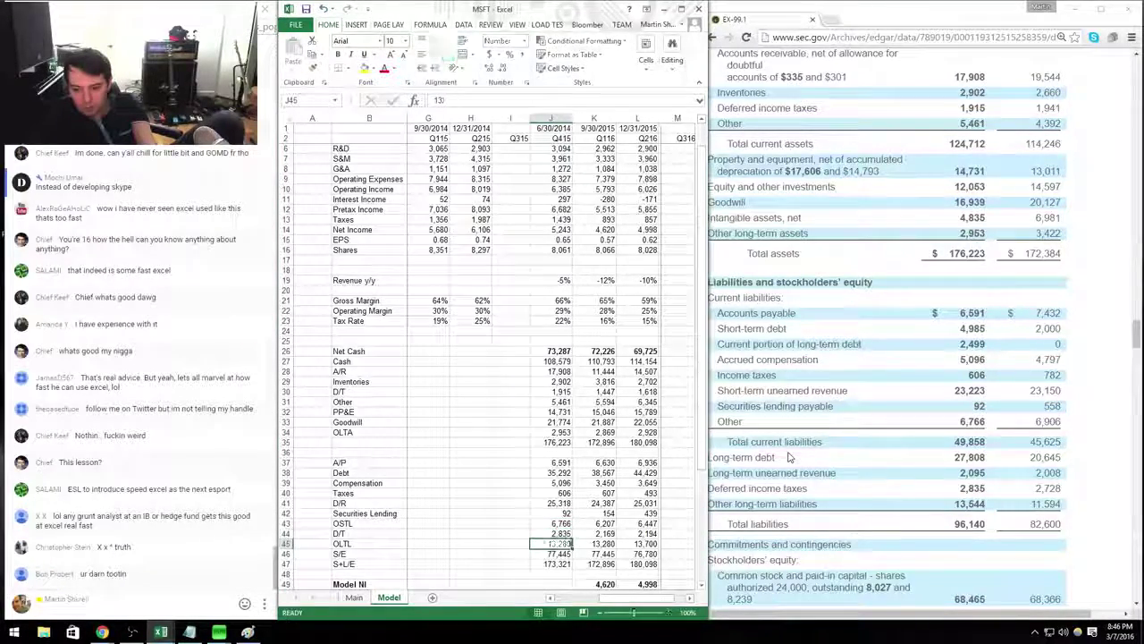
{"action": "type", "text": "544"}
{"action": "key", "text": "Return"}
Read shareholders' equity from the filing and enter Q415 S/E as 80,083, correcting 8,083.
{"action": "left_click", "coordinate": [787, 457]}
{"action": "scroll", "coordinate": [789, 426], "scroll_direction": "down", "scroll_amount": 2}
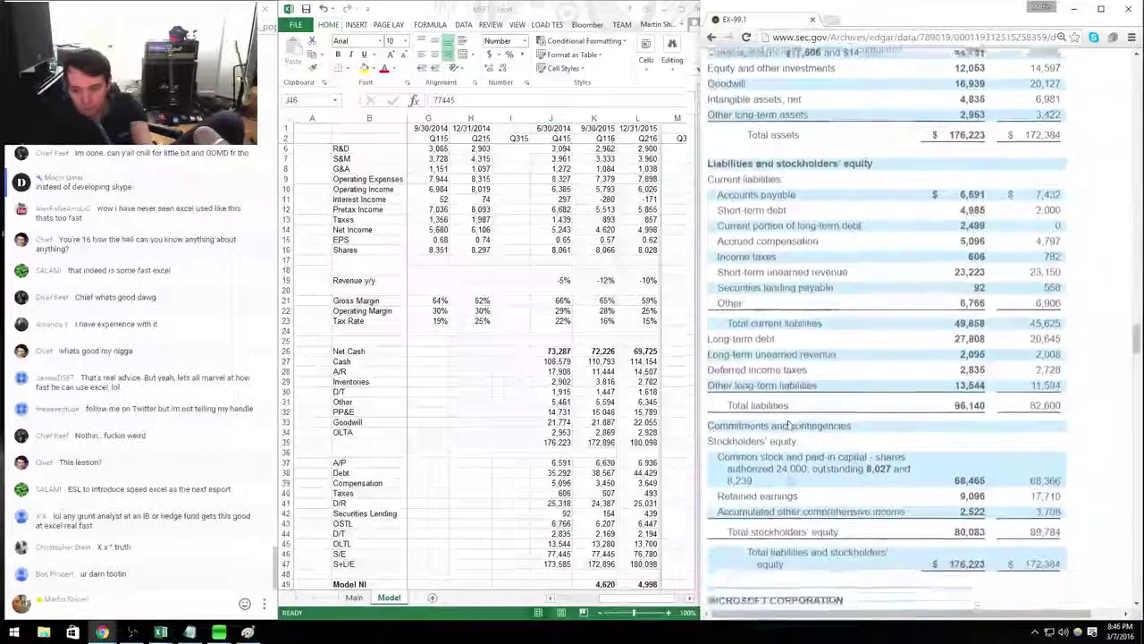
{"action": "scroll", "coordinate": [788, 427], "scroll_direction": "down", "scroll_amount": 1}
{"action": "key", "text": "alt+Tab"}
{"action": "type", "text": "8083"}
{"action": "key", "text": "Return"}
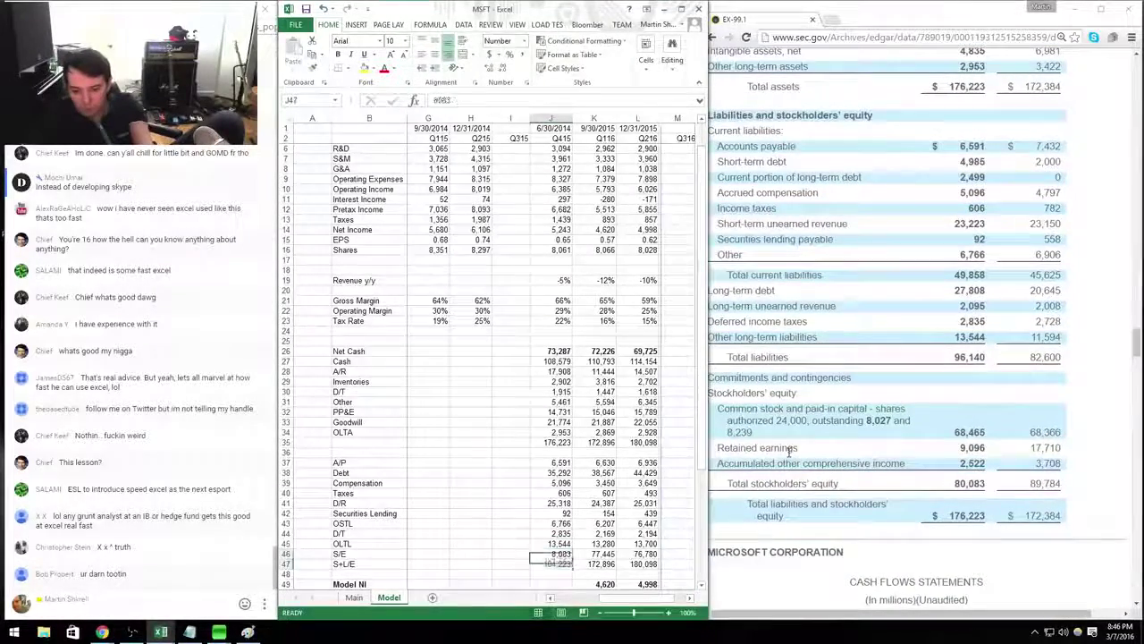
{"action": "key", "text": "Up"}
{"action": "type", "text": "80083"}
{"action": "key", "text": "Return"}
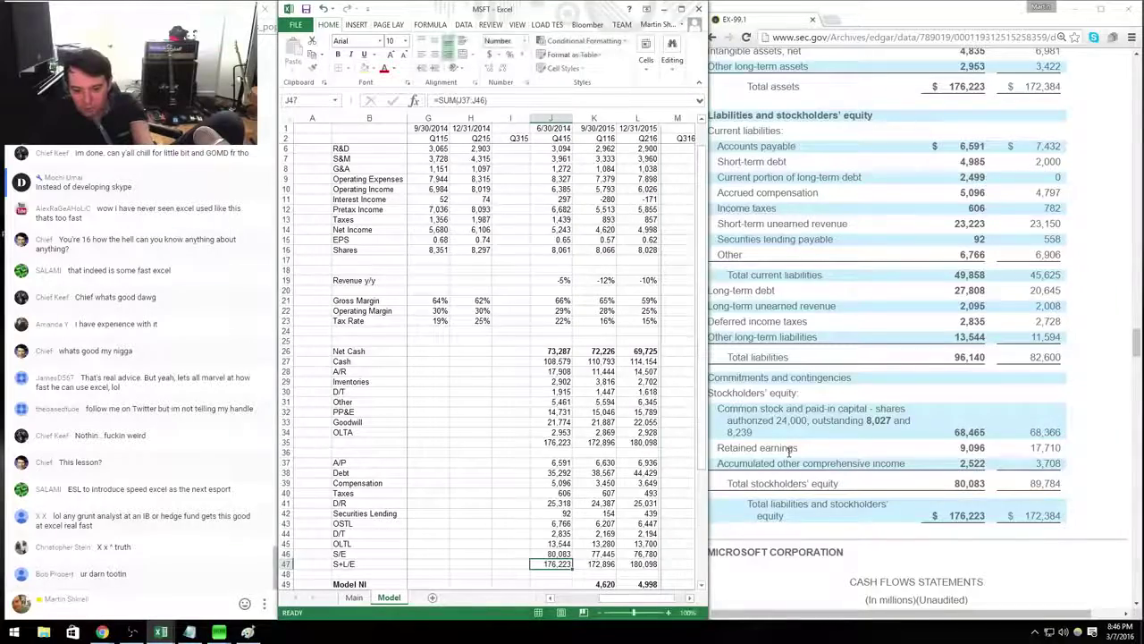
{"action": "key", "text": "Down"}
{"action": "key", "text": "Down"}
{"action": "key", "text": "Down"}
{"action": "key", "text": "Down"}
{"action": "key", "text": "Down"}
{"action": "key", "text": "Down"}
{"action": "key", "text": "Down"}
{"action": "key", "text": "Down"}
{"action": "key", "text": "Down"}
{"action": "key", "text": "Down"}
{"action": "key", "text": "Down"}
{"action": "key", "text": "Down"}
{"action": "key", "text": "Down"}
{"action": "key", "text": "Down"}
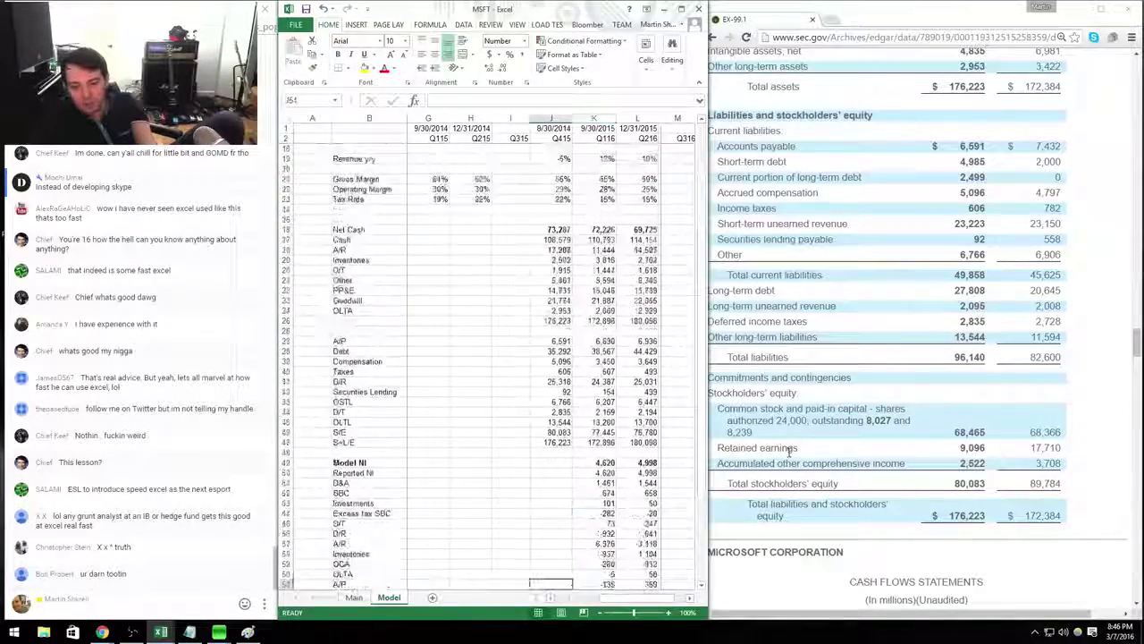
Copy the Q116 cash-flow formulas in K49:K64 into the Q415 column J49:J64.
{"action": "left_click", "coordinate": [790, 451]}
{"action": "scroll", "coordinate": [790, 451], "scroll_direction": "down", "scroll_amount": 5}
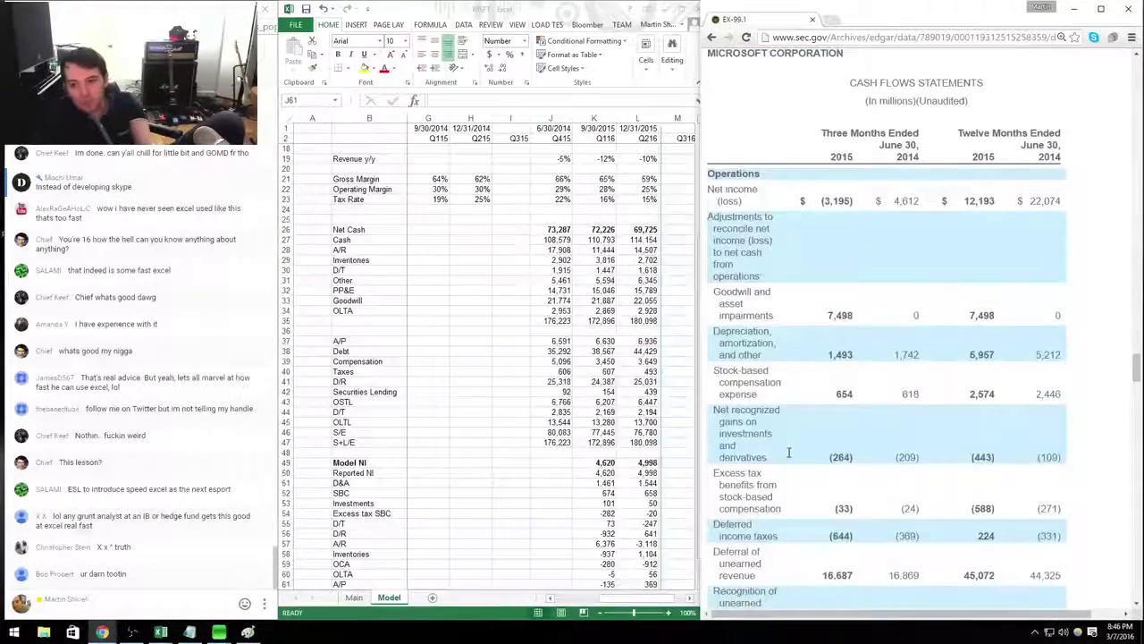
{"action": "scroll", "coordinate": [789, 452], "scroll_direction": "up", "scroll_amount": 2}
{"action": "scroll", "coordinate": [789, 452], "scroll_direction": "down", "scroll_amount": 1}
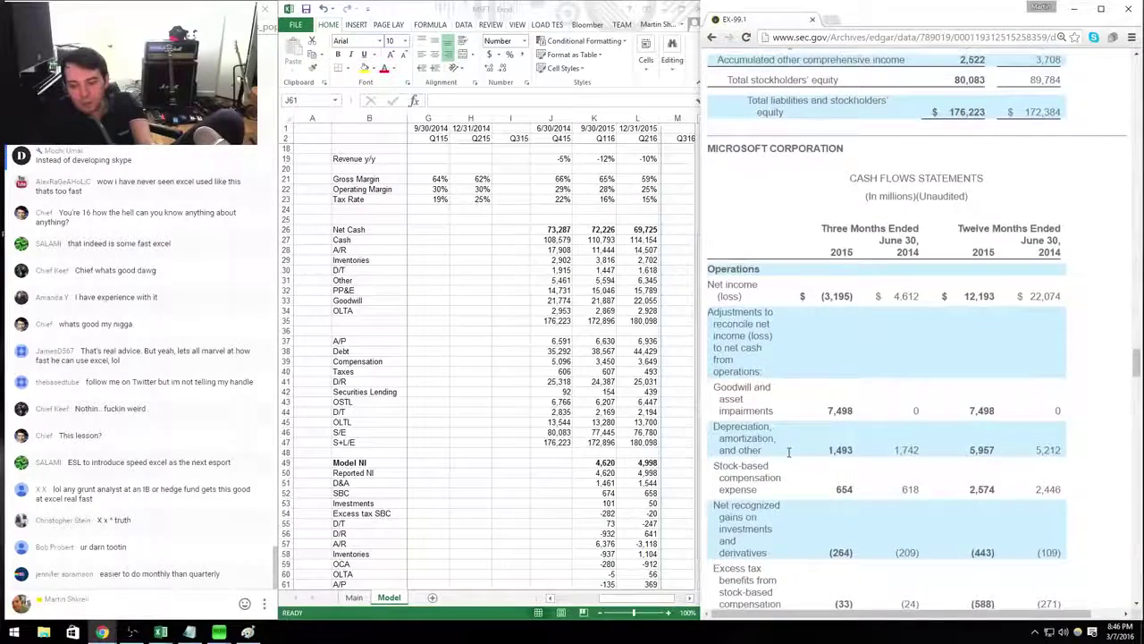
{"action": "scroll", "coordinate": [789, 452], "scroll_direction": "down", "scroll_amount": 1}
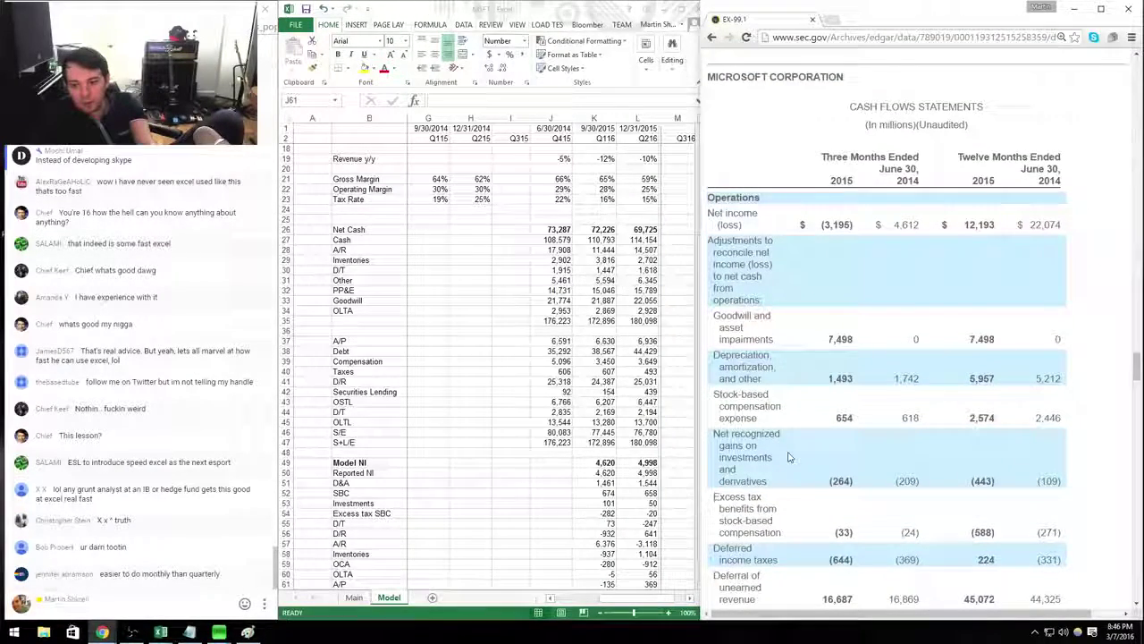
{"action": "scroll", "coordinate": [788, 456], "scroll_direction": "up", "scroll_amount": 1}
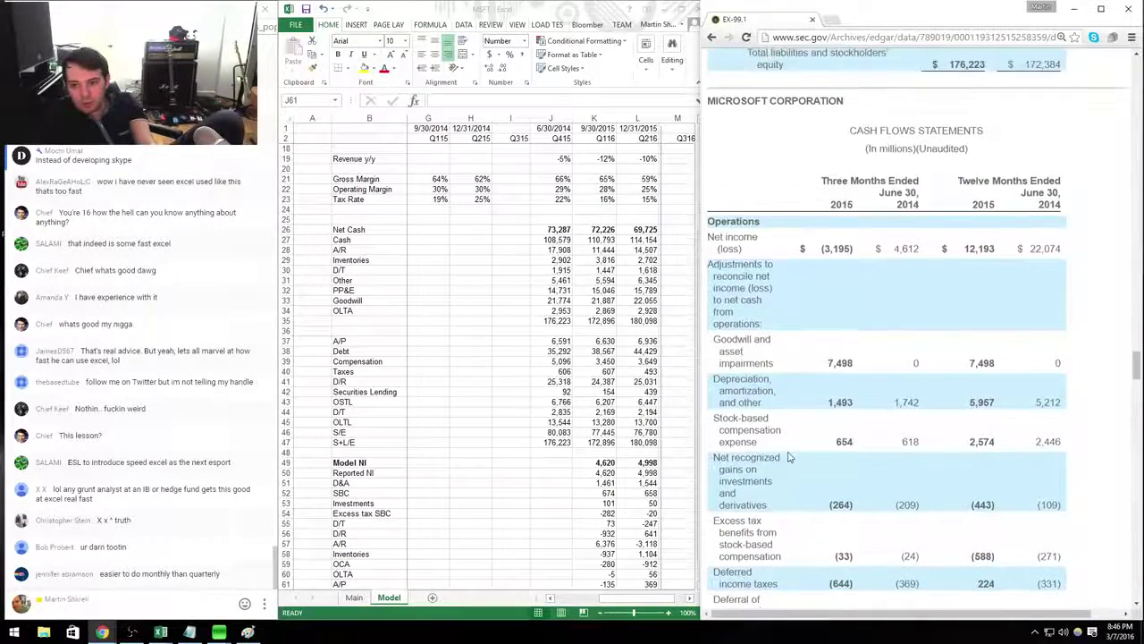
{"action": "scroll", "coordinate": [788, 457], "scroll_direction": "down", "scroll_amount": 1}
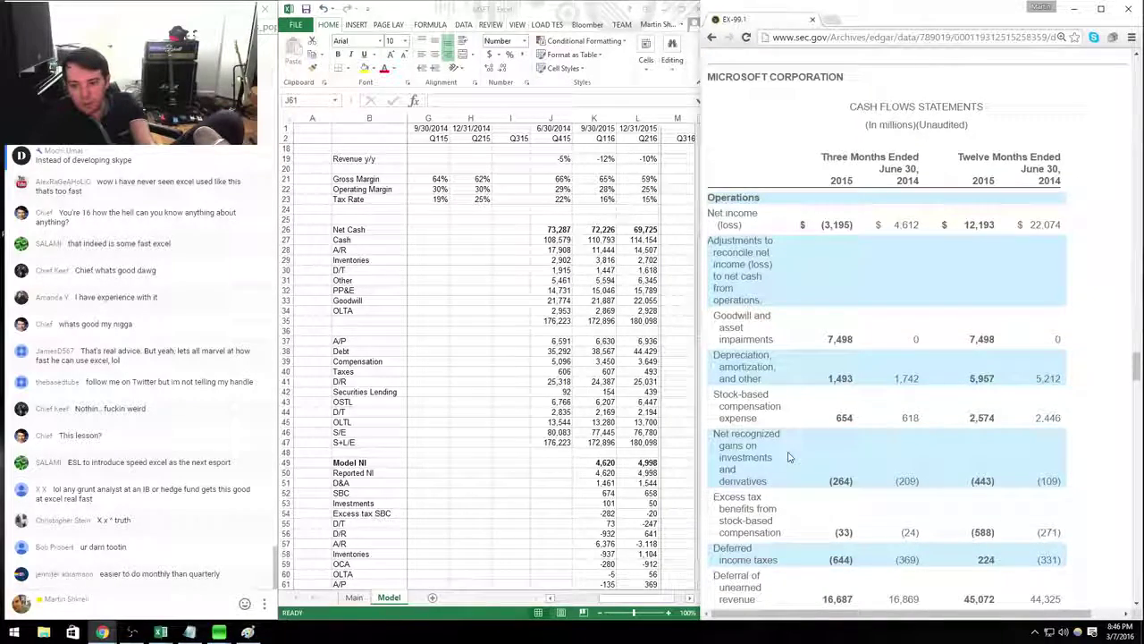
{"action": "key", "text": "alt+Tab"}
{"action": "key", "text": "Right"}
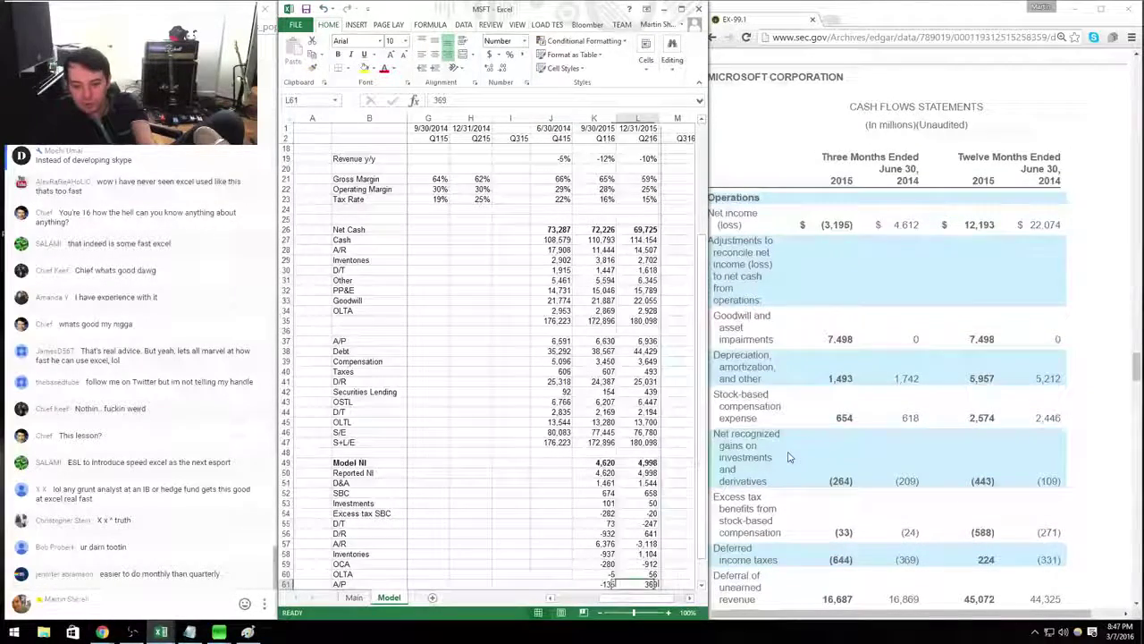
{"action": "key", "text": "ctrl+Up"}
{"action": "key", "text": "ctrl+shift+Down"}
{"action": "key", "text": "ctrl+c"}
{"action": "key", "text": "Left"}
{"action": "key", "text": "Return"}
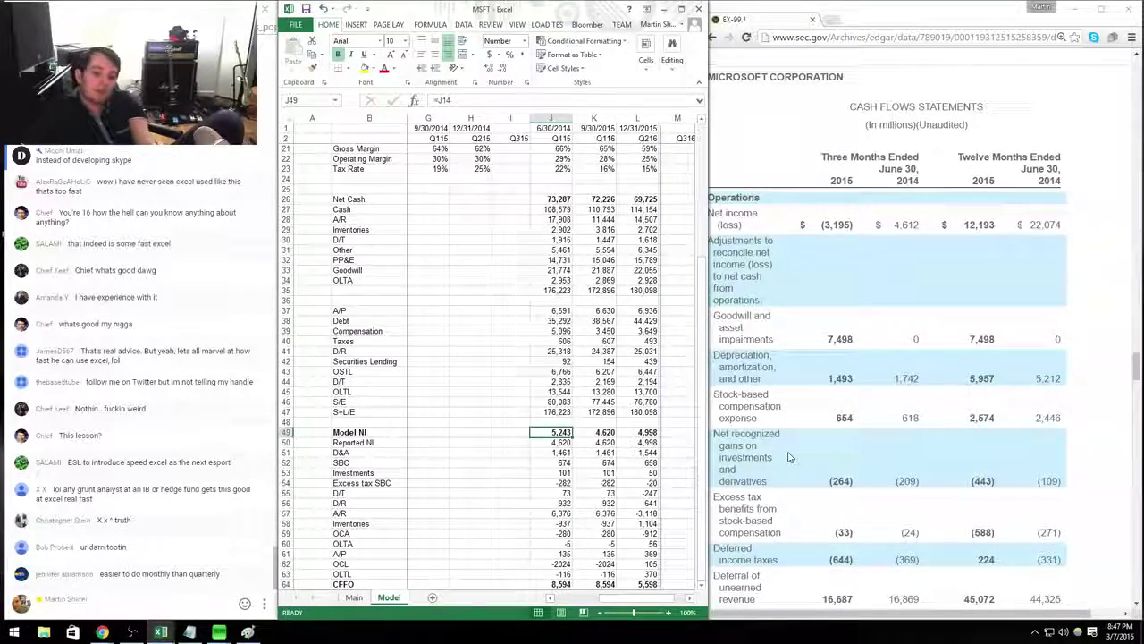
Enter Q415 Reported NI of -1,395.
{"action": "key", "text": "Down"}
{"action": "type", "text": "-1,39"}
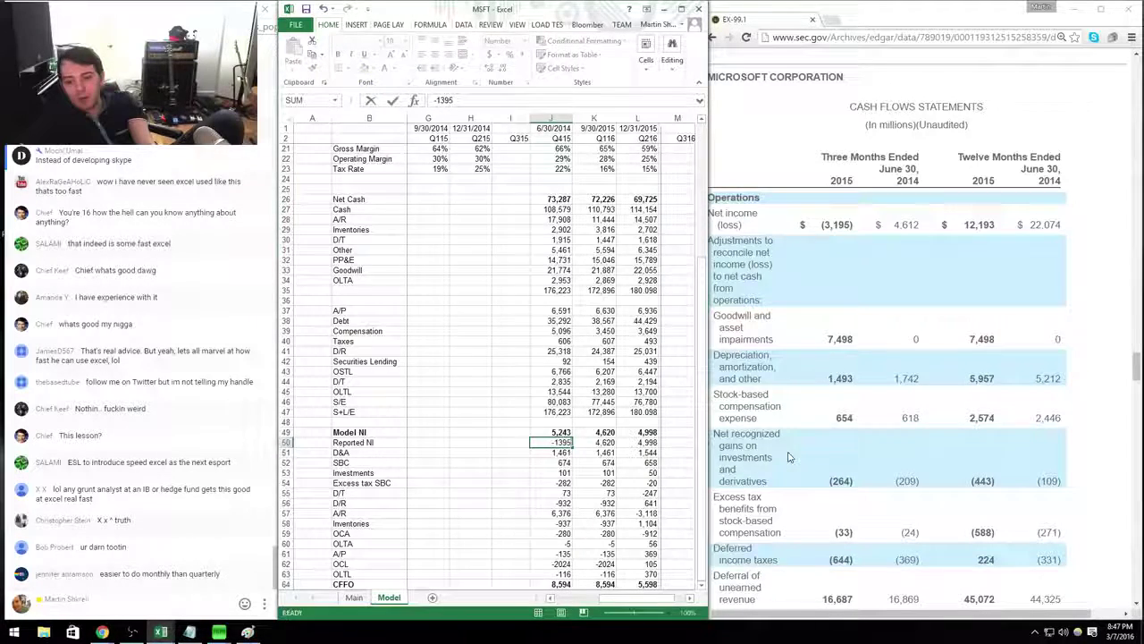
{"action": "type", "text": "5"}
{"action": "key", "text": "Return"}
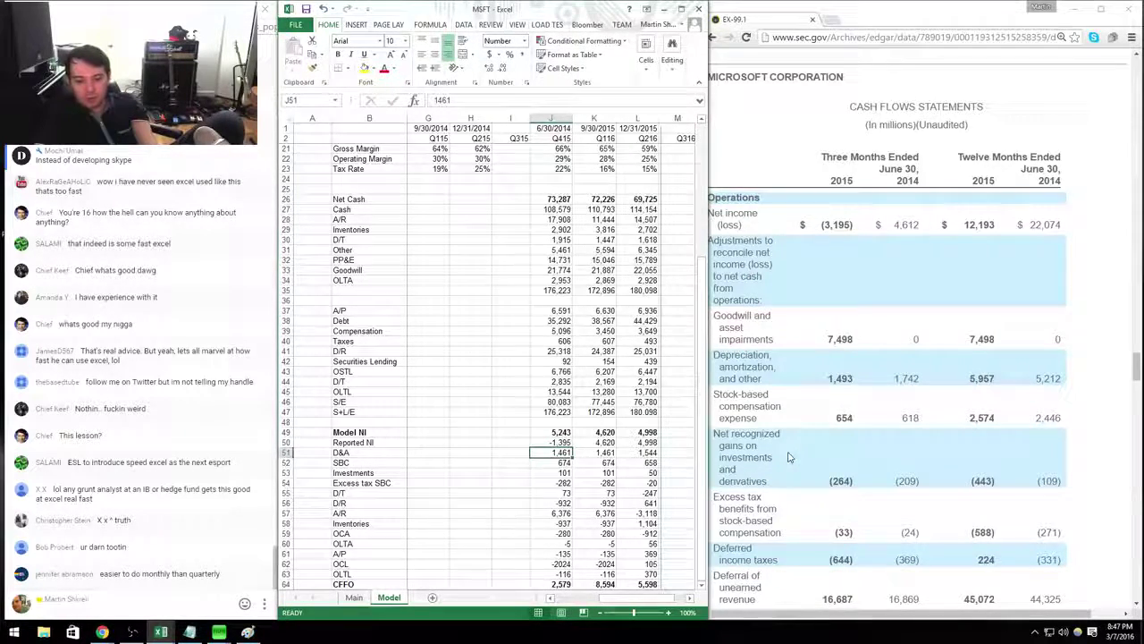
Insert an Impairments row above D&A; set Q415 Reported NI to -3,195 and Impairments to 7,498.
{"action": "key", "text": "shift+space"}
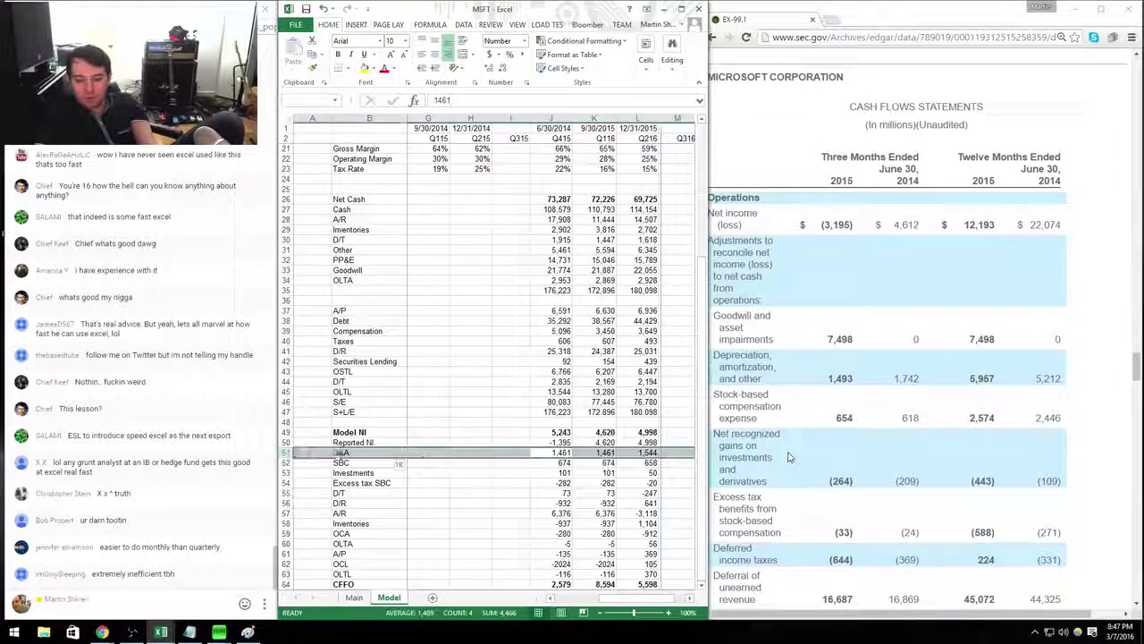
{"action": "key", "text": "ctrl+shift+plus"}
{"action": "key", "text": "Home"}
{"action": "key", "text": "Right"}
{"action": "type", "text": "Amap"}
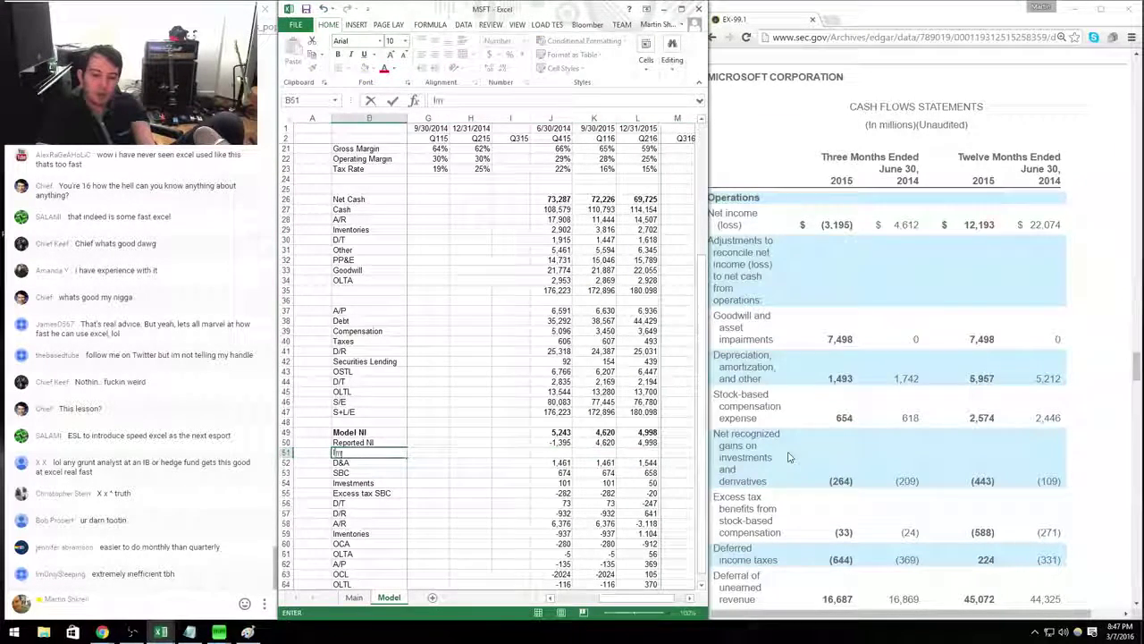
{"action": "type", "text": "irments"}
{"action": "key", "text": "Right"}
{"action": "key", "text": "Right"}
{"action": "key", "text": "Right"}
{"action": "key", "text": "Right"}
{"action": "key", "text": "Right"}
{"action": "key", "text": "Right"}
{"action": "key", "text": "Right"}
{"action": "key", "text": "Right"}
{"action": "key", "text": "Right"}
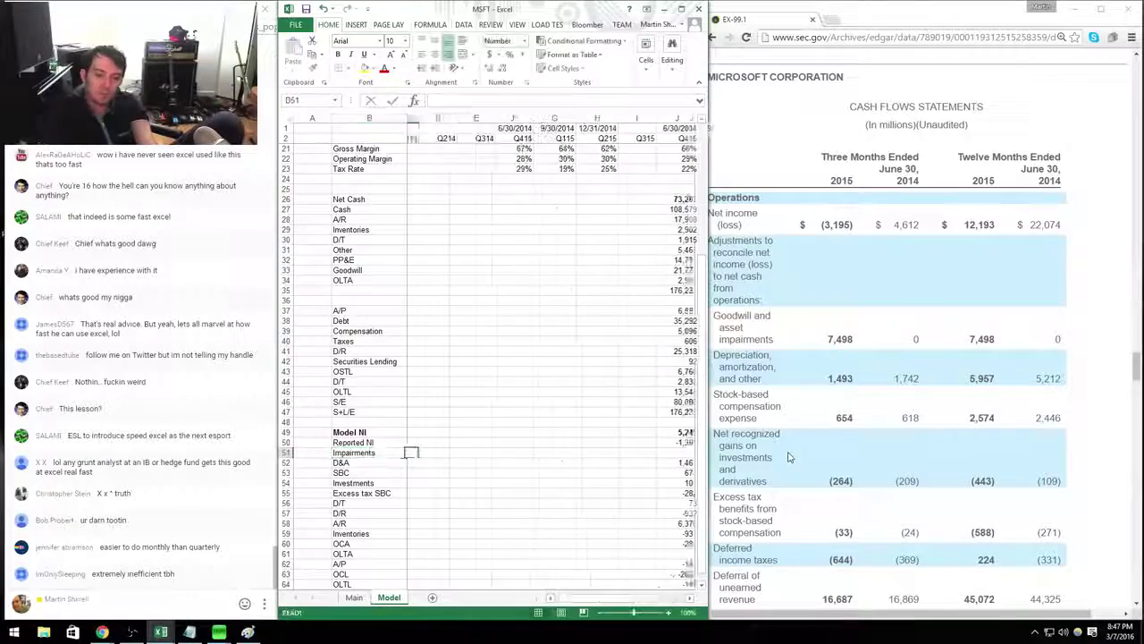
{"action": "key", "text": "Left"}
{"action": "key", "text": "Left"}
{"action": "key", "text": "Left"}
{"action": "key", "text": "Left"}
{"action": "key", "text": "Left"}
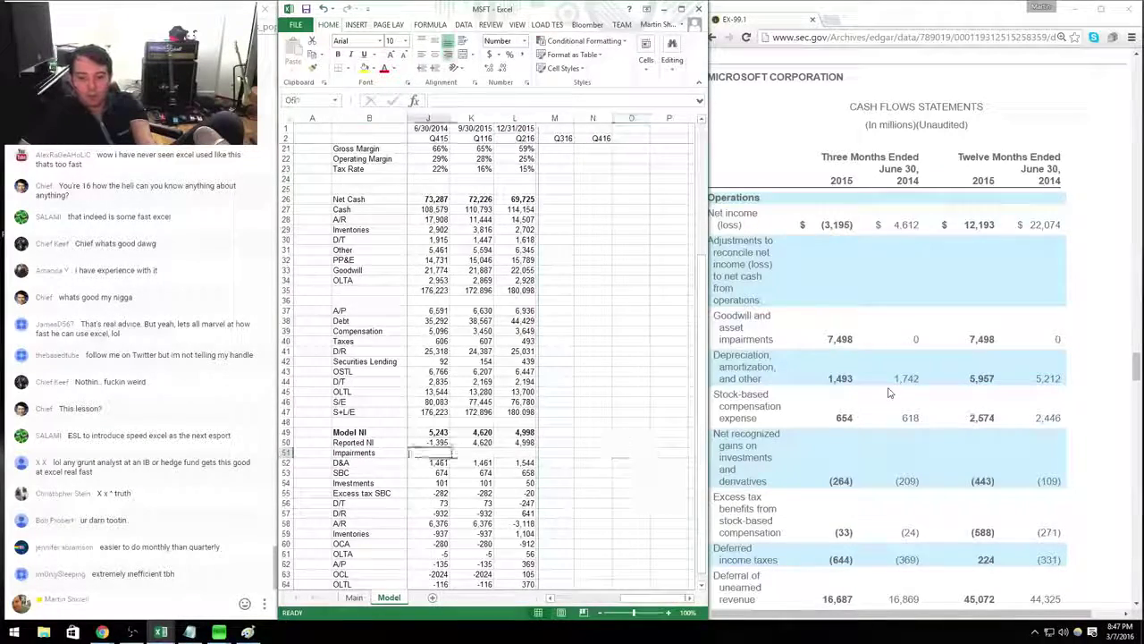
{"action": "type", "text": "-3,1"}
{"action": "type", "text": "95"}
{"action": "key", "text": "Return"}
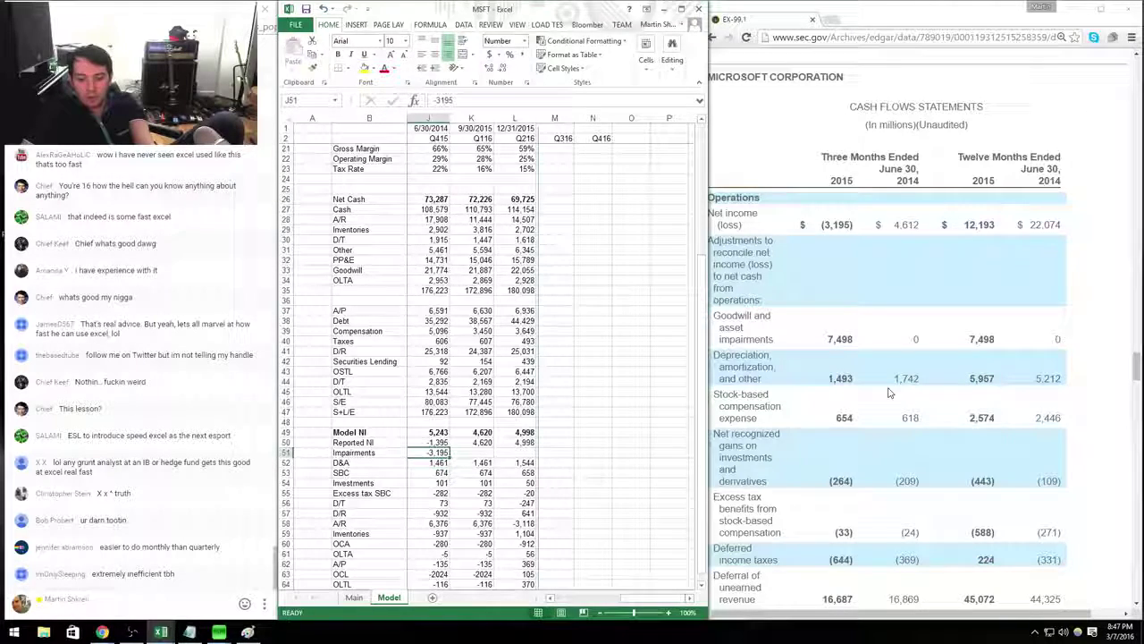
{"action": "key", "text": "Up"}
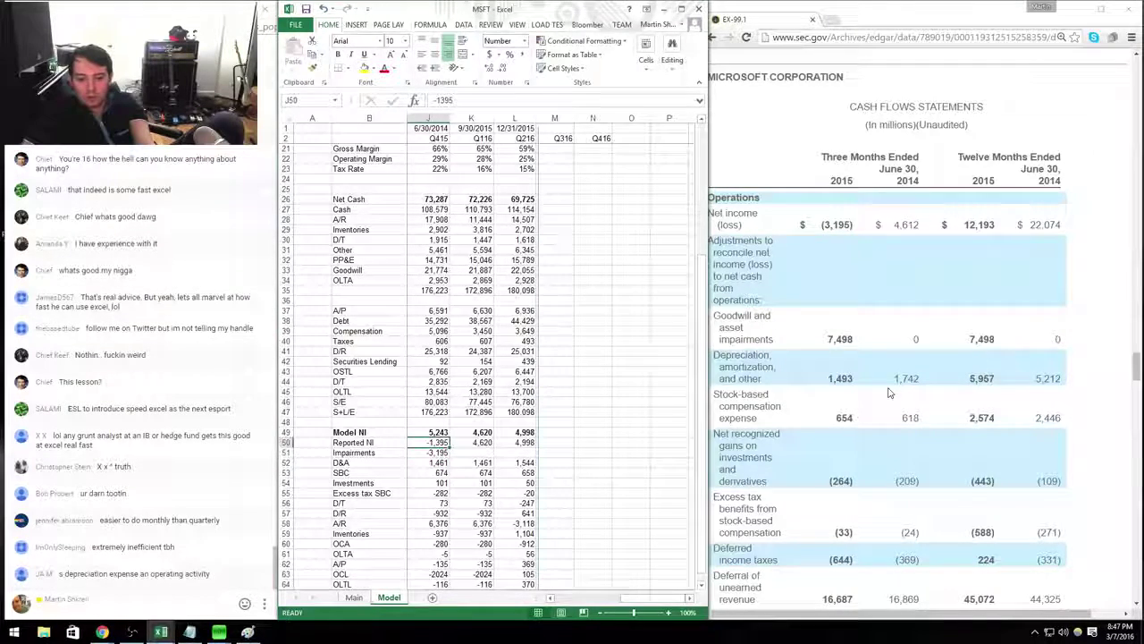
{"action": "type", "text": "-3,195"}
{"action": "key", "text": "Return"}
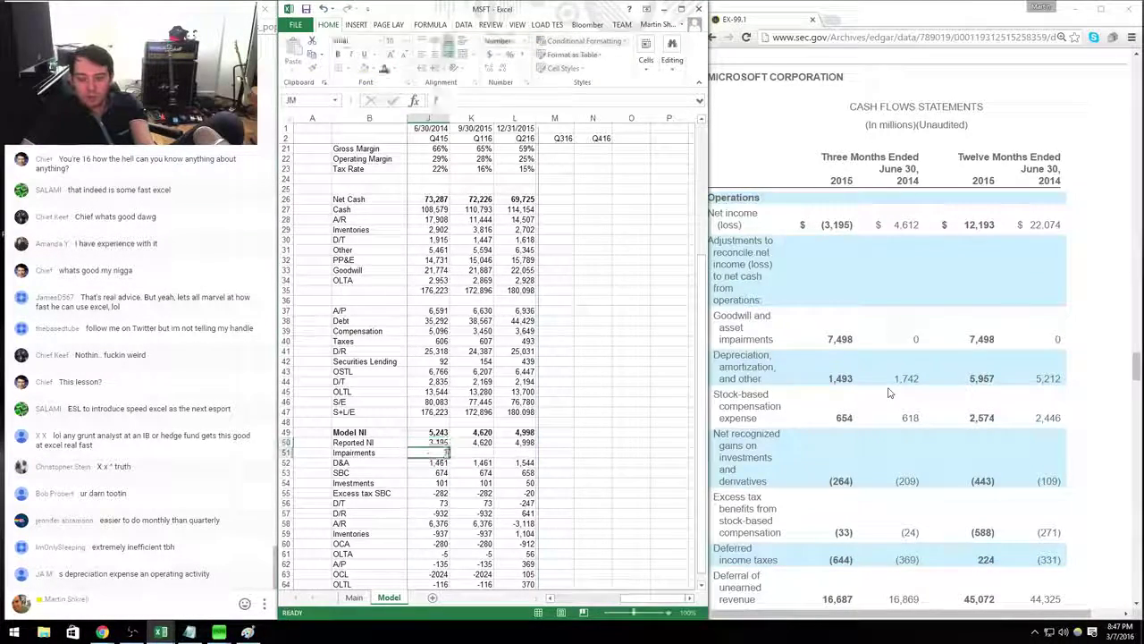
{"action": "type", "text": "7498"}
{"action": "key", "text": "Return"}
Enter Q415 D&A 1,493, SBC 654, Investments -264, Excess tax SBC -33 and D/T -644.
{"action": "type", "text": "1493"}
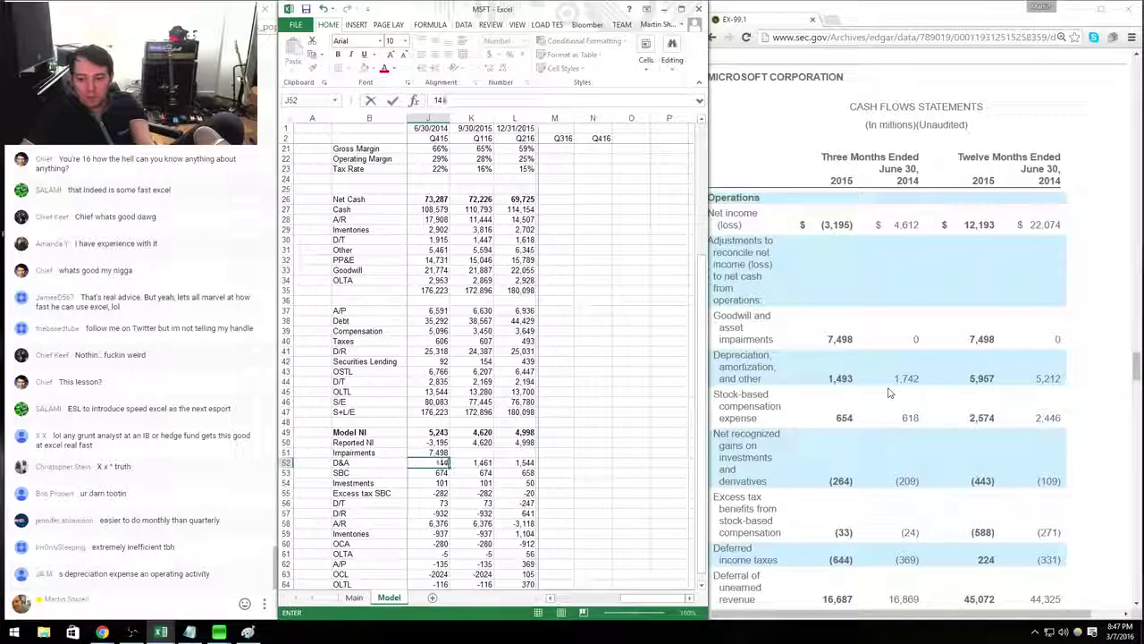
{"action": "key", "text": "Return"}
{"action": "type", "text": "654"}
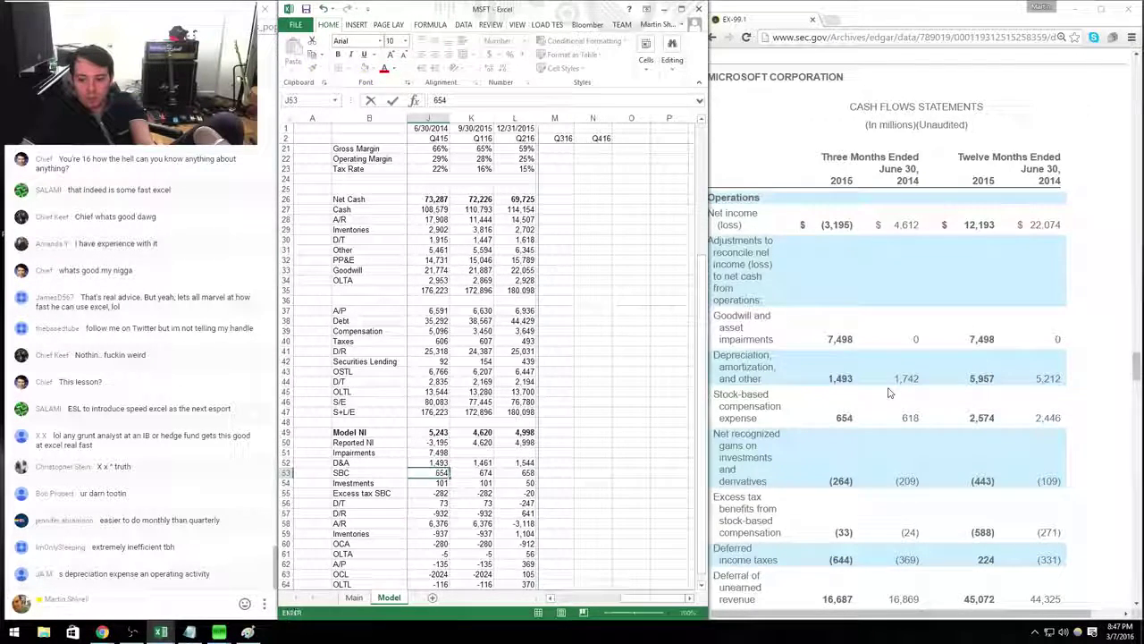
{"action": "key", "text": "Return"}
{"action": "type", "text": "-264"}
{"action": "key", "text": "Return"}
{"action": "type", "text": "-33"}
{"action": "key", "text": "Return"}
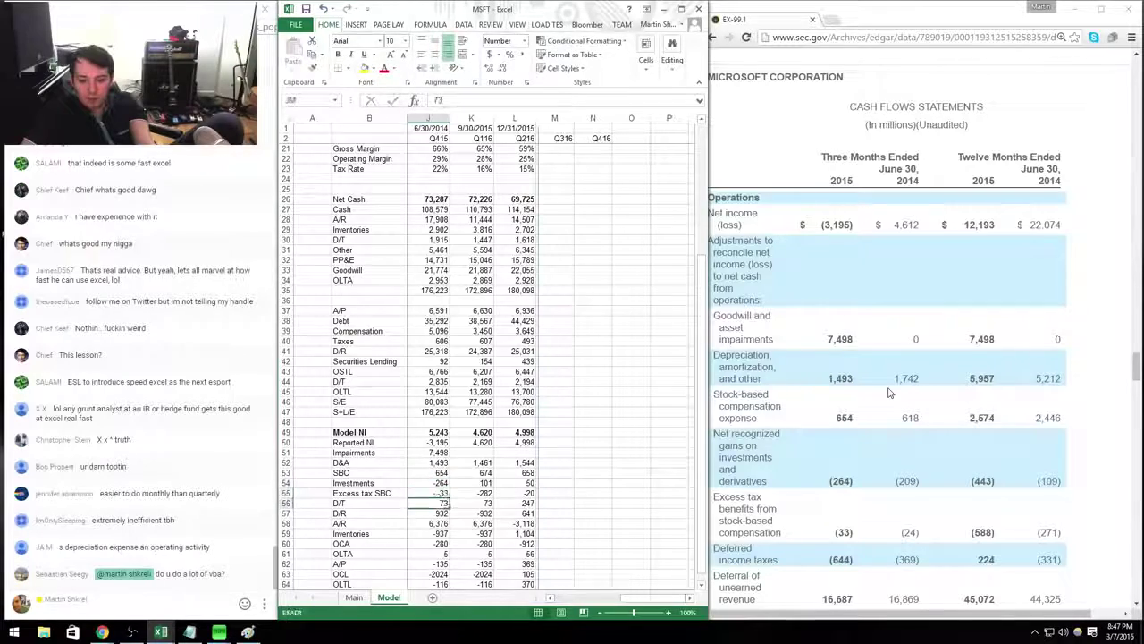
{"action": "type", "text": "-644"}
{"action": "key", "text": "Return"}
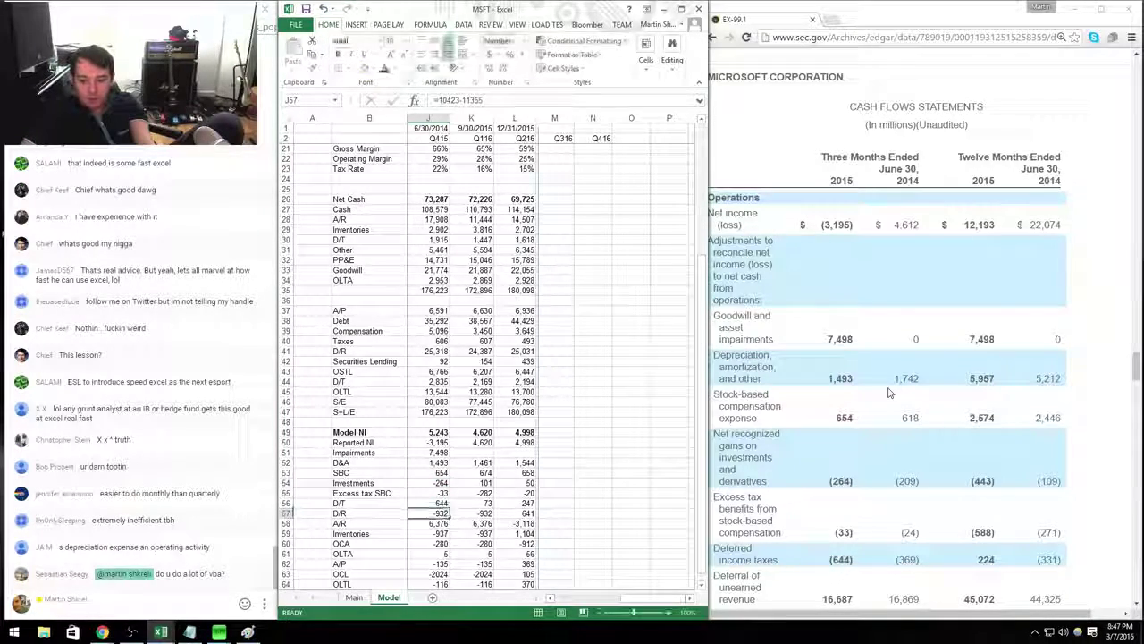
{"action": "type", "text": "=16687"}
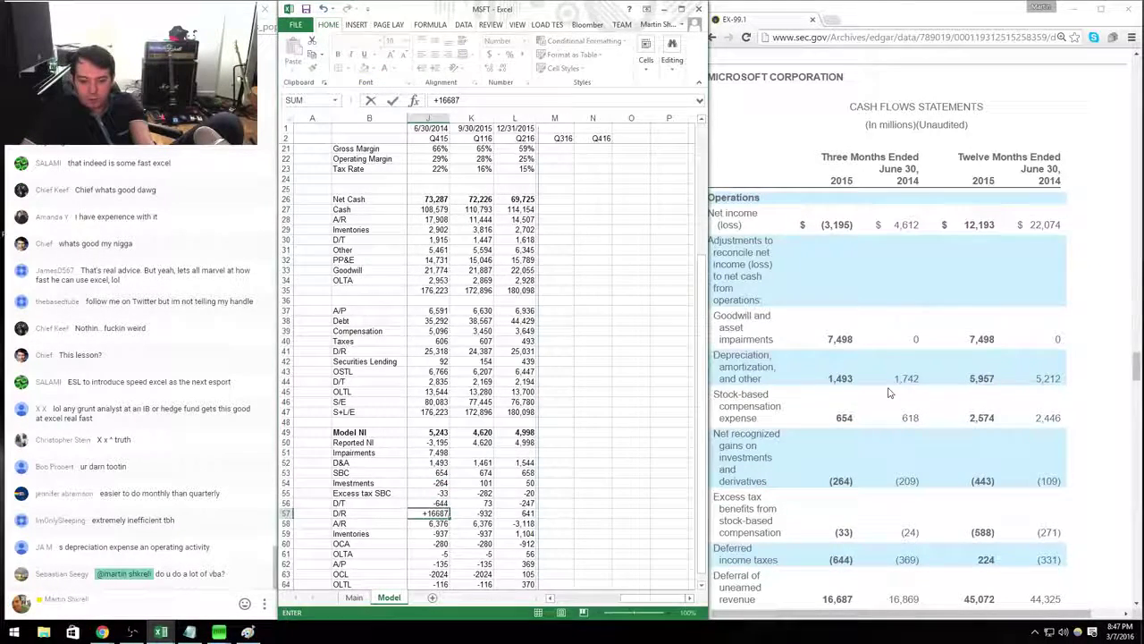
{"action": "scroll", "coordinate": [890, 392], "scroll_direction": "down", "scroll_amount": 3}
{"action": "type", "text": "-1157"}
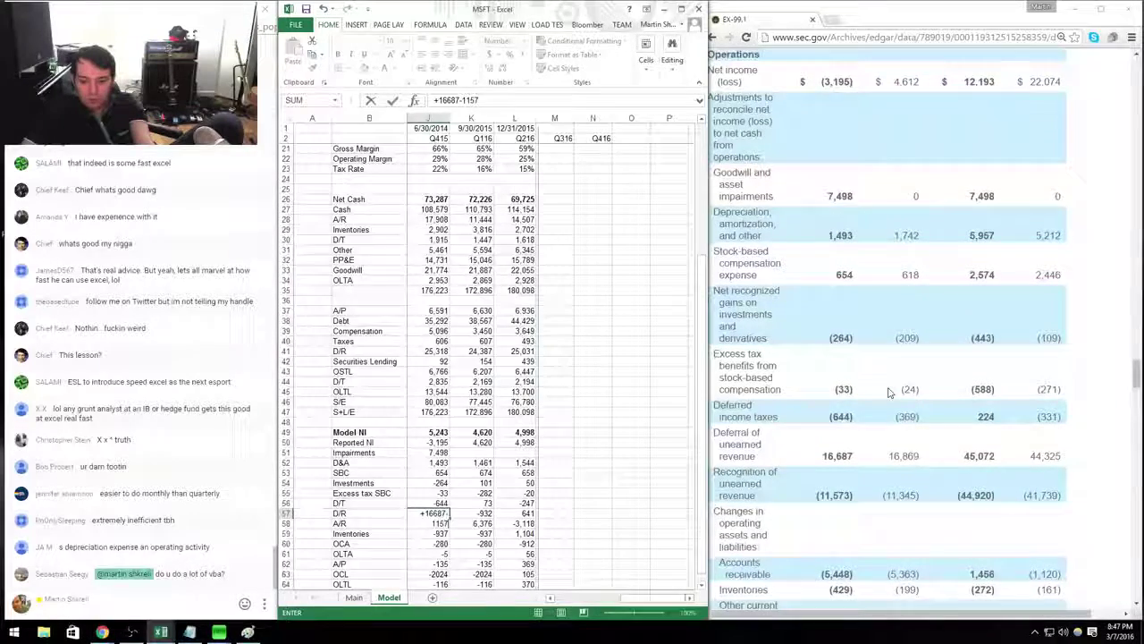
{"action": "type", "text": "3"}
{"action": "key", "text": "Return"}
{"action": "type", "text": "-54"}
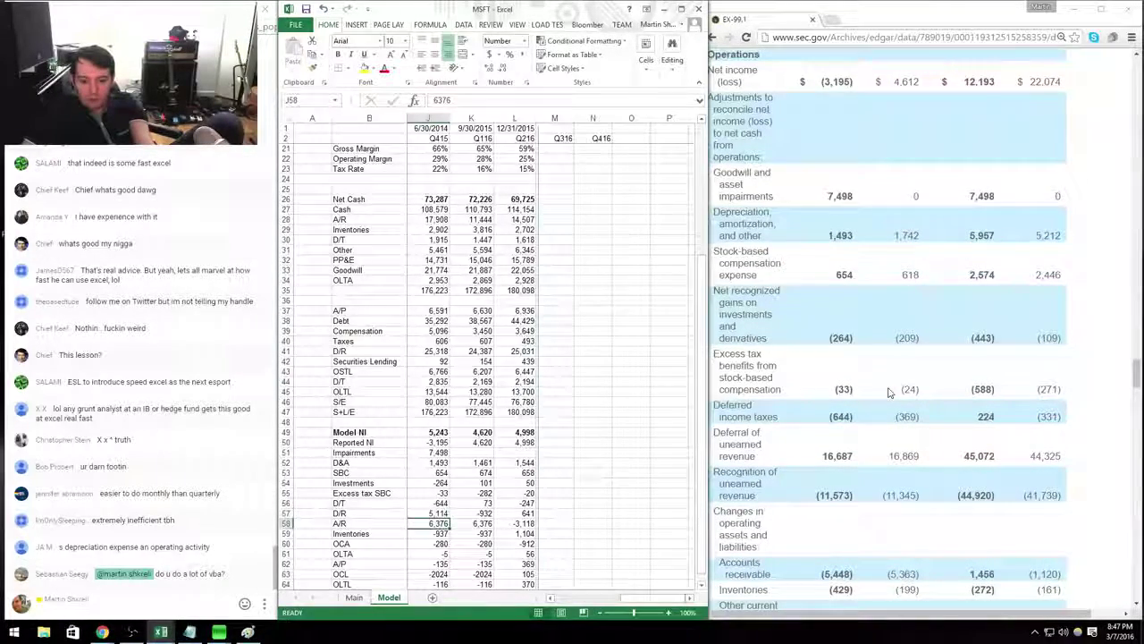
{"action": "type", "text": "48"}
{"action": "key", "text": "ctrl+Return"}
{"action": "key", "text": "alt+h"}
{"action": "key", "text": "o"}
{"action": "key", "text": "u"}
{"action": "key", "text": "l"}
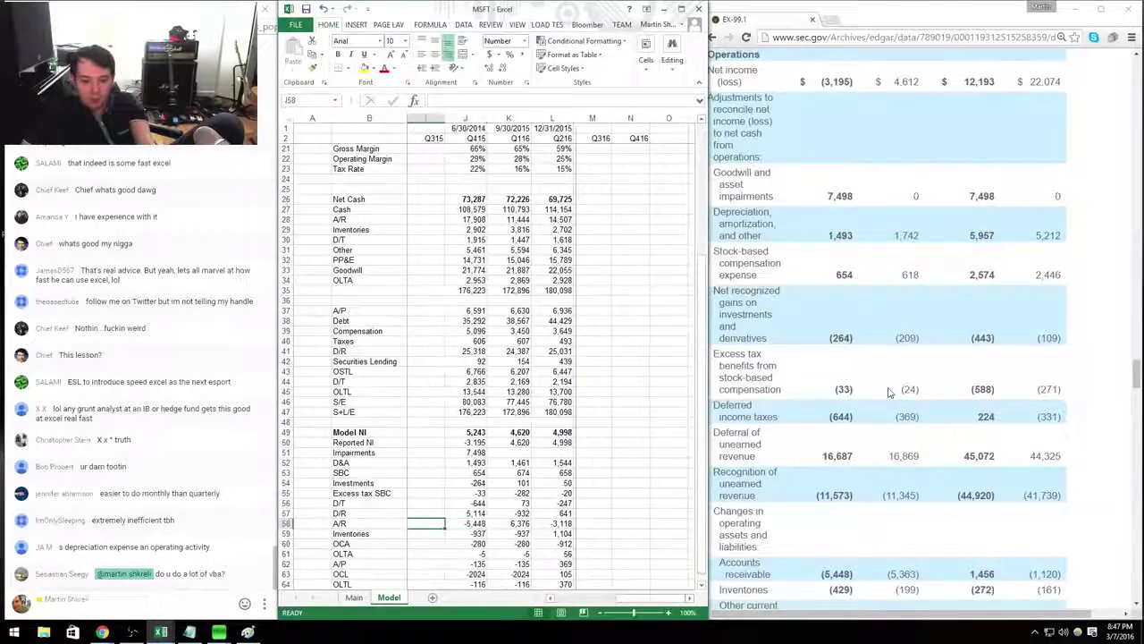
{"action": "key", "text": "shift+Right"}
{"action": "key", "text": "shift+Left"}
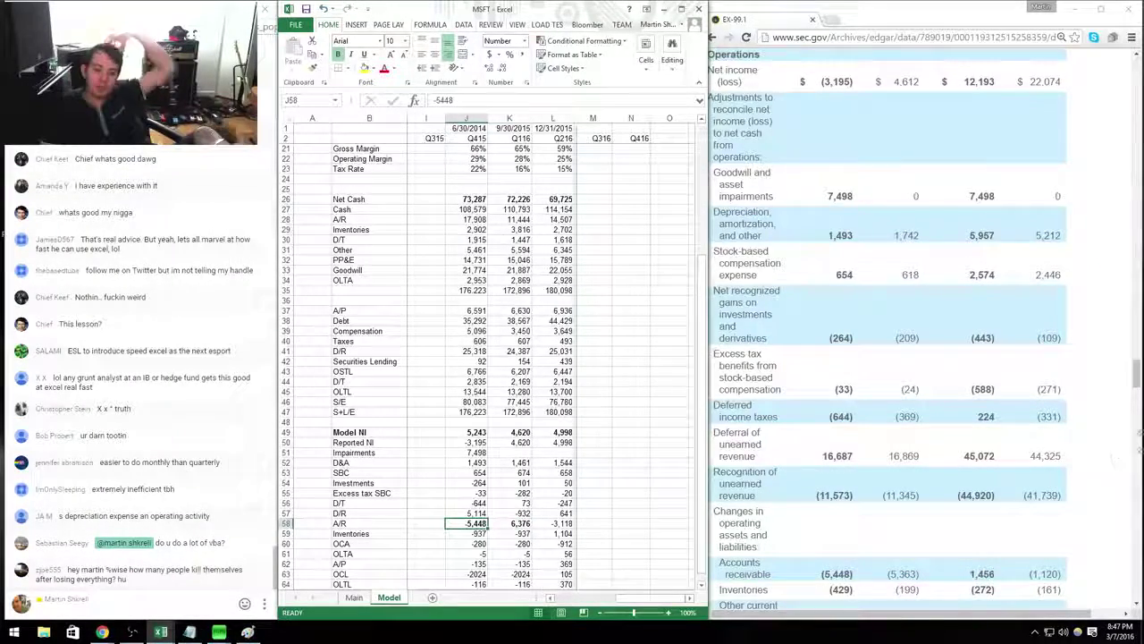
{"action": "key", "text": "shift+Right"}
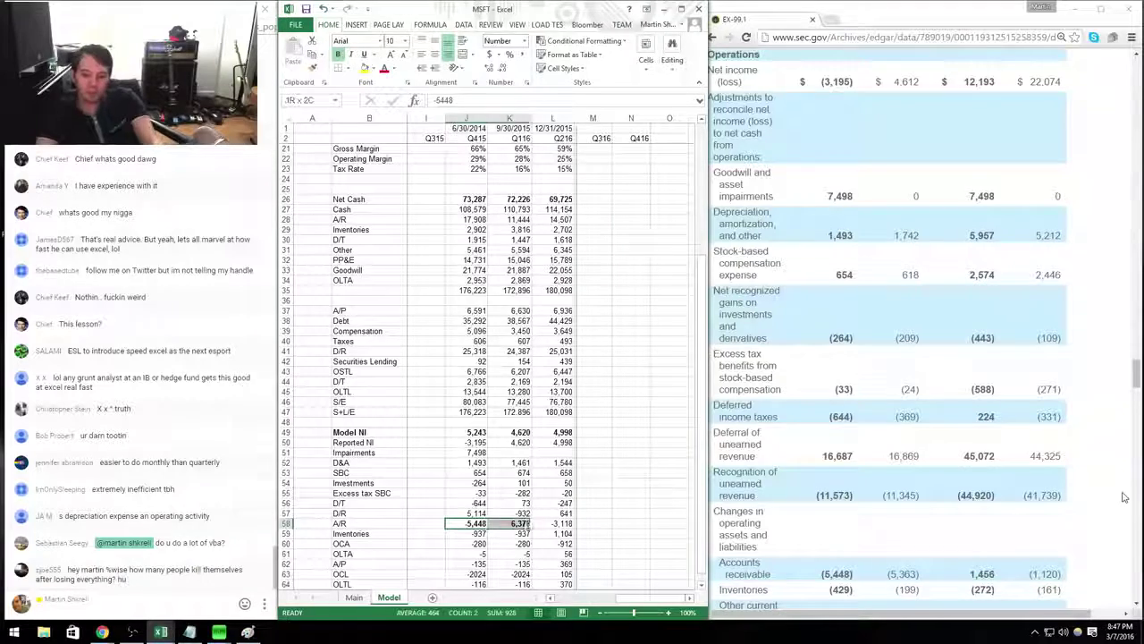
{"action": "key", "text": "Right"}
{"action": "key", "text": "Right"}
{"action": "key", "text": "Left"}
{"action": "key", "text": "Left"}
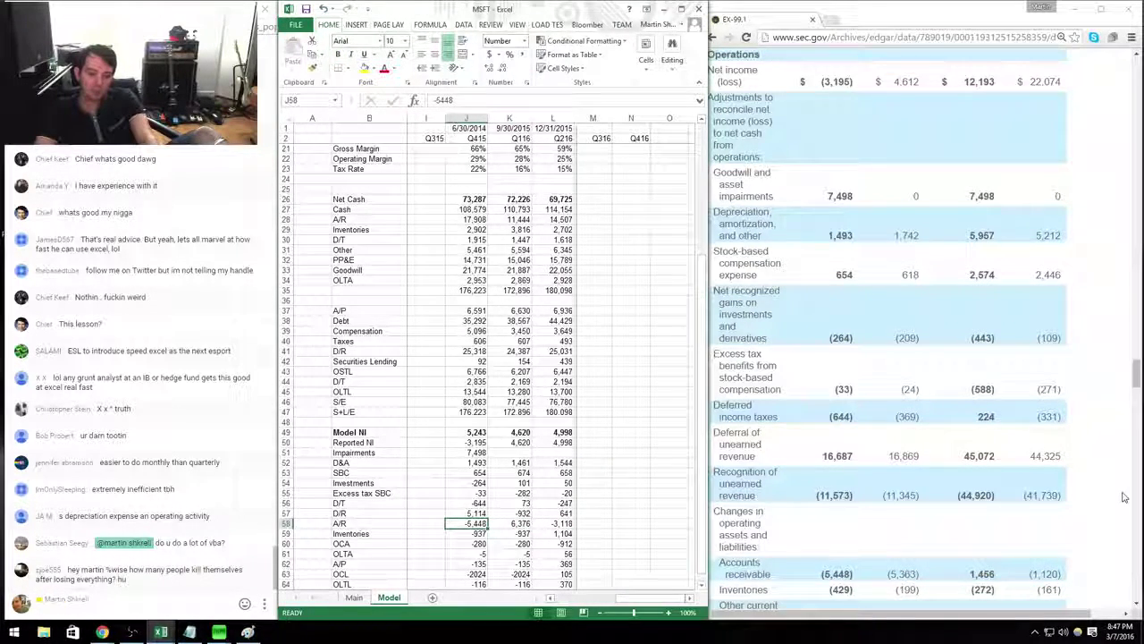
{"action": "key", "text": "Right"}
{"action": "key", "text": "Right"}
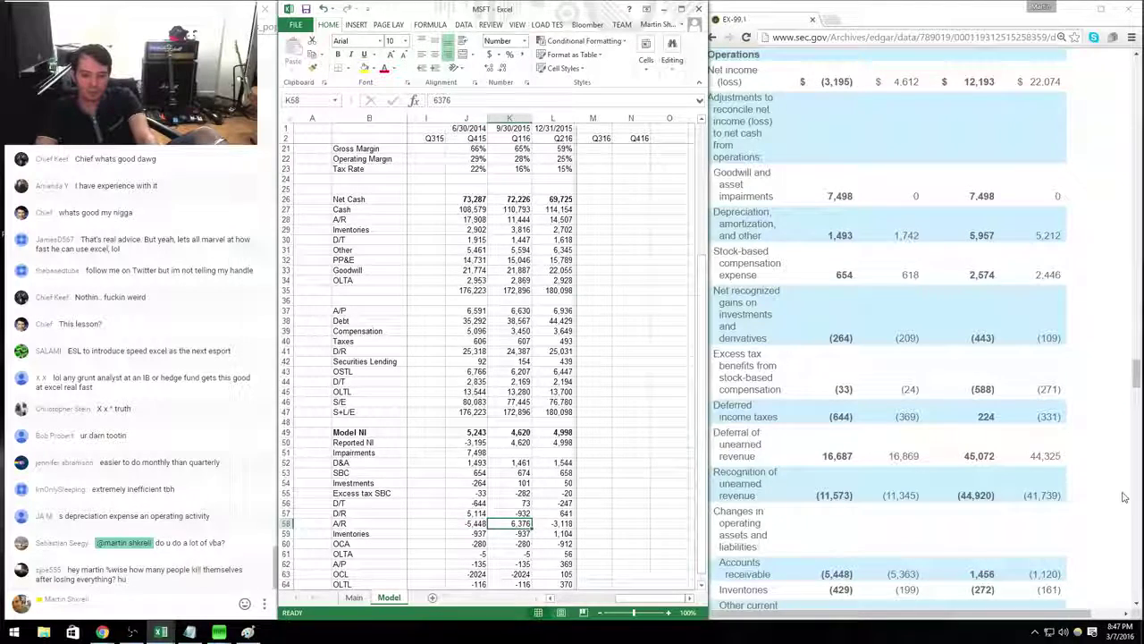
{"action": "key", "text": "Left"}
{"action": "key", "text": "Left"}
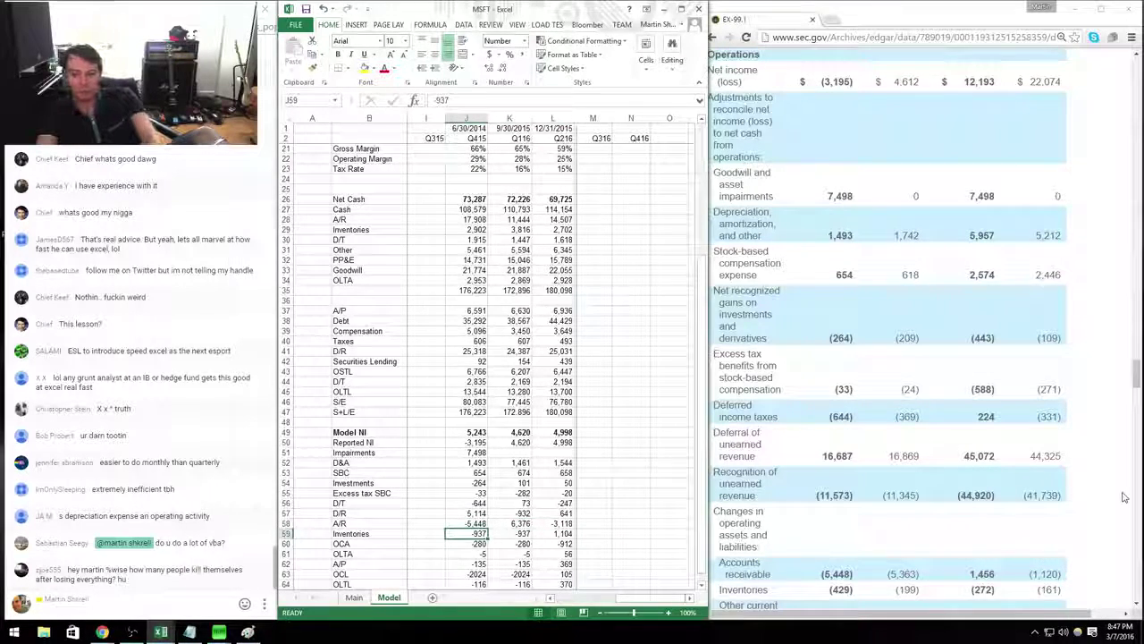
Enter Q415 Inventories change -429 and other current assets 612.
{"action": "type", "text": "-429"}
{"action": "key", "text": "Return"}
{"action": "scroll", "coordinate": [1124, 497], "scroll_direction": "down", "scroll_amount": 1}
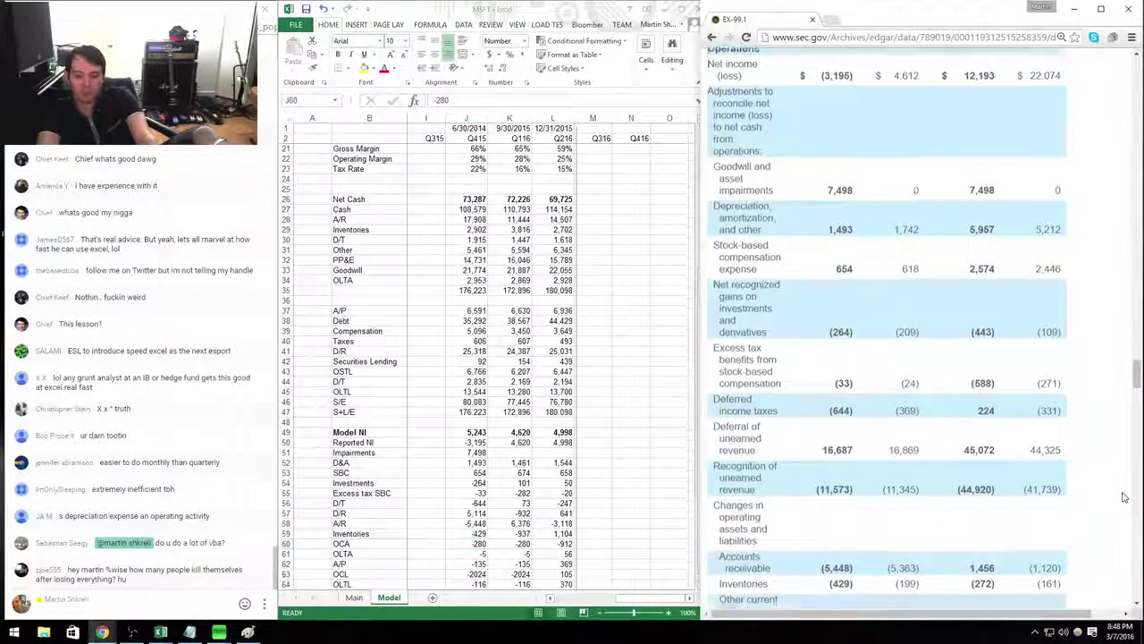
{"action": "scroll", "coordinate": [1124, 497], "scroll_direction": "down", "scroll_amount": 1}
{"action": "key", "text": "alt+Tab"}
{"action": "type", "text": "612"}
{"action": "key", "text": "Return"}
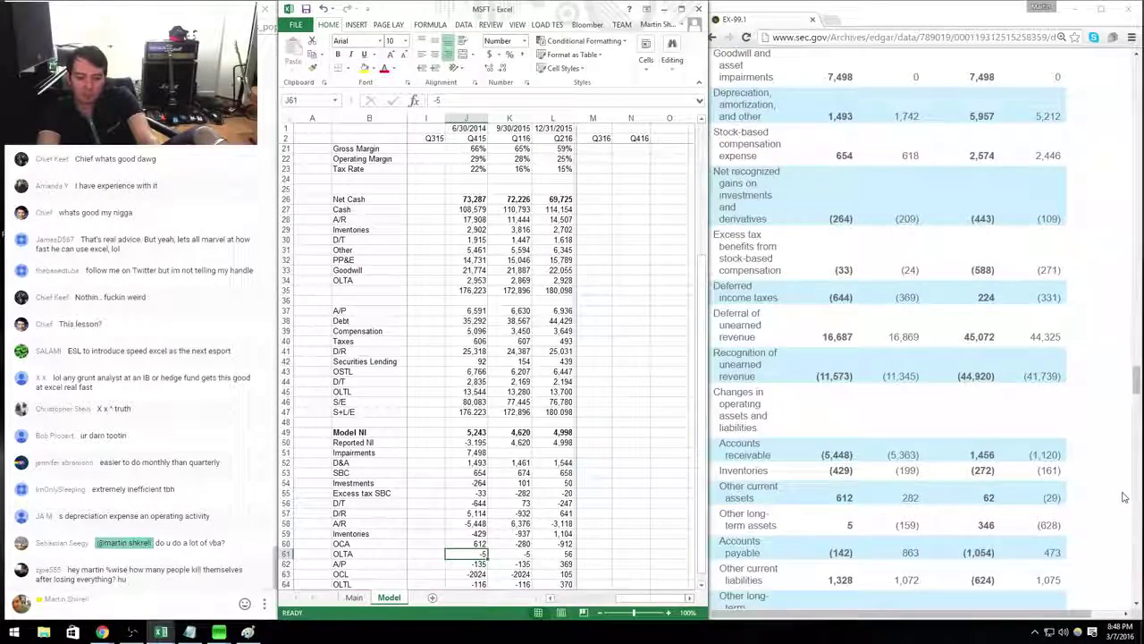
Enter other long-term assets 5, A/P -142, other current liabilities 1,328 and other long-term liabilities 267.
{"action": "type", "text": "5"}
{"action": "key", "text": "Return"}
{"action": "type", "text": "-142"}
{"action": "key", "text": "Return"}
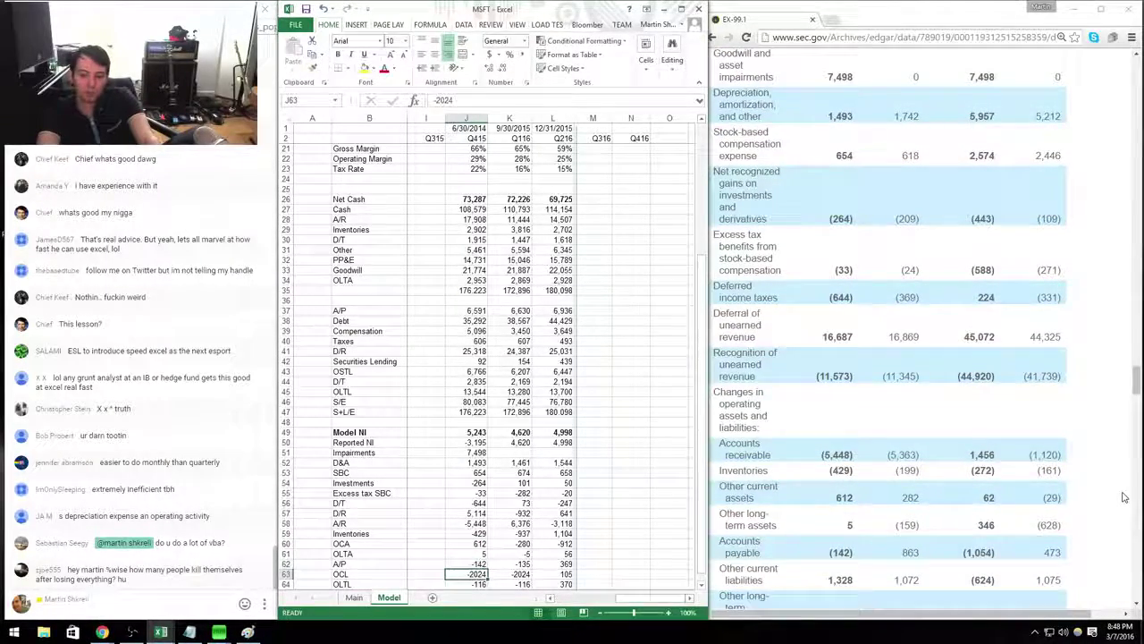
{"action": "type", "text": "1328"}
{"action": "key", "text": "Return"}
{"action": "key", "text": "alt+Tab"}
{"action": "scroll", "coordinate": [1124, 498], "scroll_direction": "down", "scroll_amount": 1}
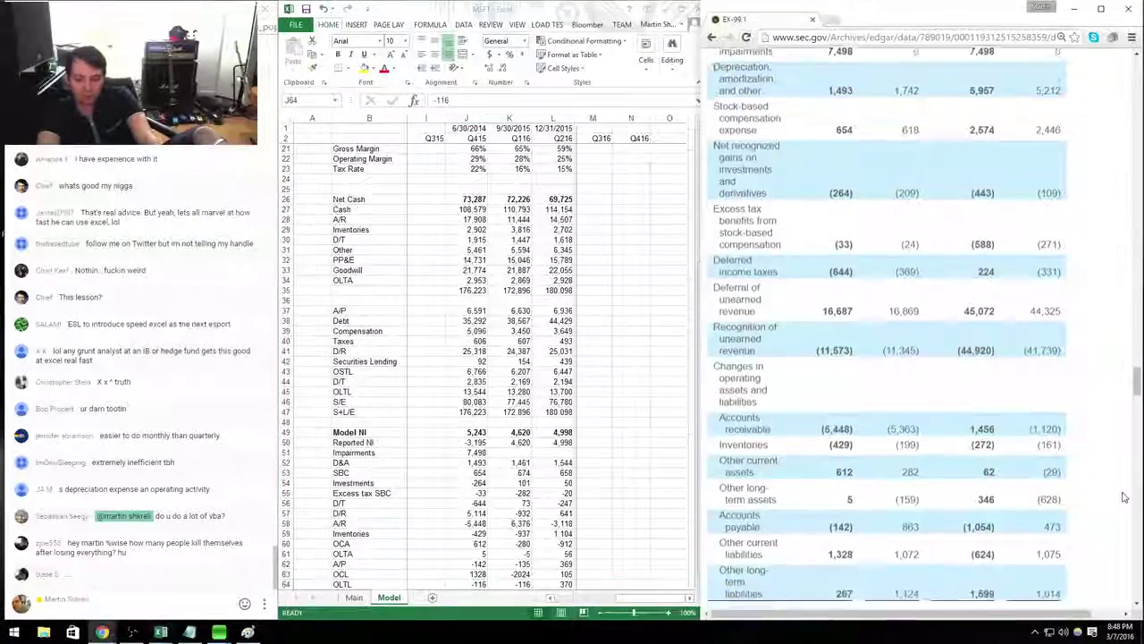
{"action": "key", "text": "alt+Tab"}
{"action": "type", "text": "267"}
{"action": "key", "text": "Return"}
{"action": "key", "text": "Return"}
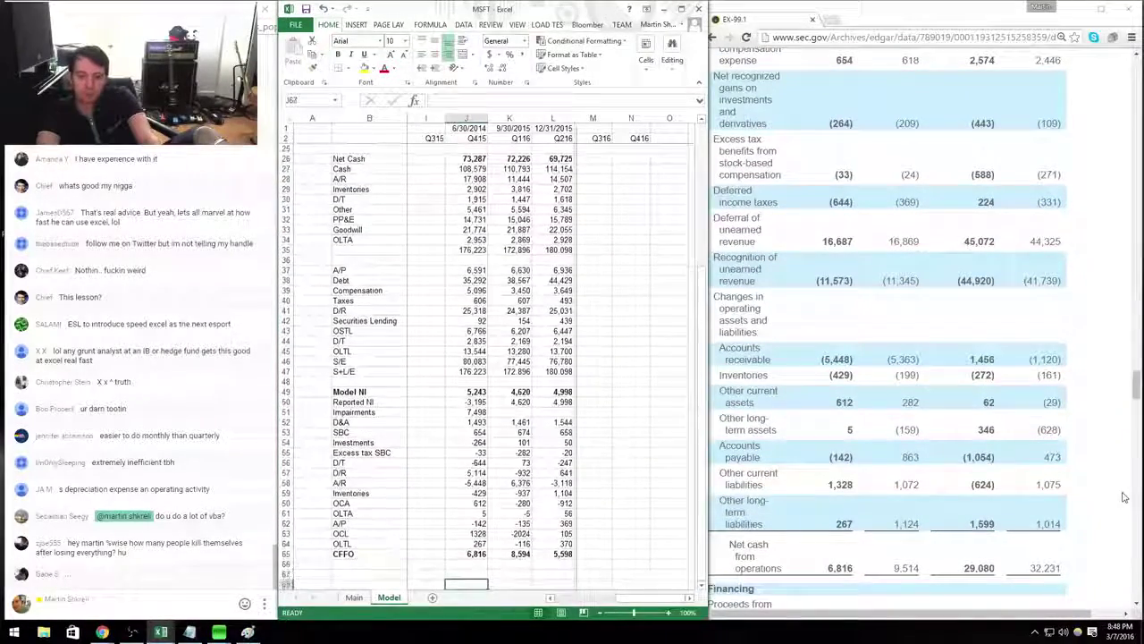
Select the CFFO (6,816, 8,594, 5,598) and Model NI rows across Q415–Q216 to compare totals.
{"action": "key", "text": "ctrl+Up"}
{"action": "key", "text": "ctrl+Up"}
{"action": "key", "text": "ctrl+Up"}
{"action": "key", "text": "ctrl+Down"}
{"action": "key", "text": "ctrl+Down"}
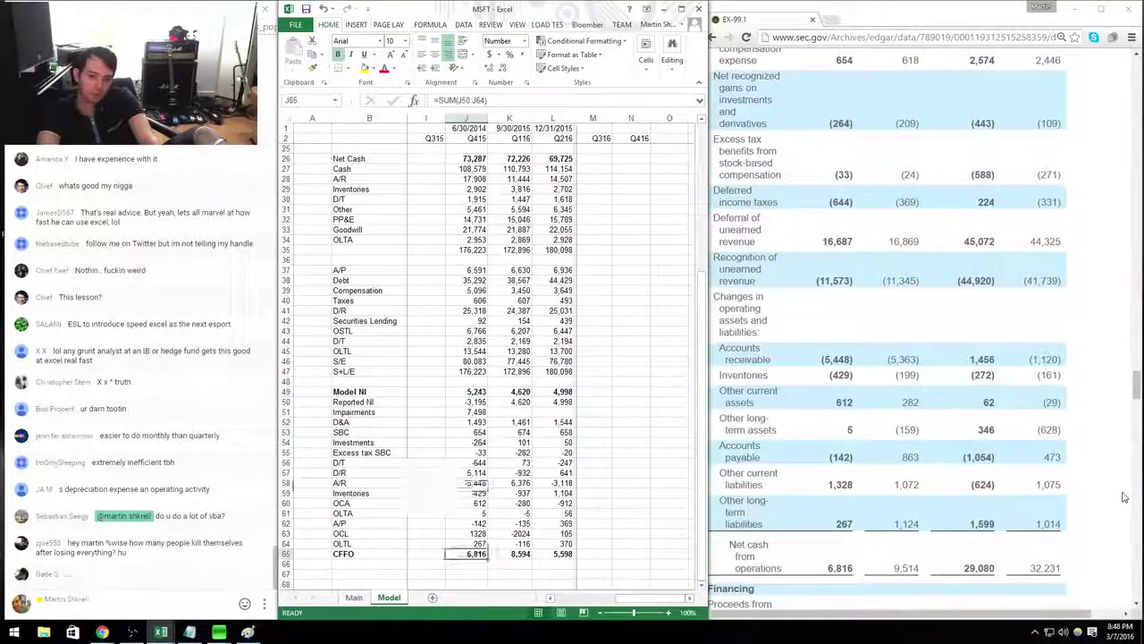
{"action": "key", "text": "ctrl+shift+Right"}
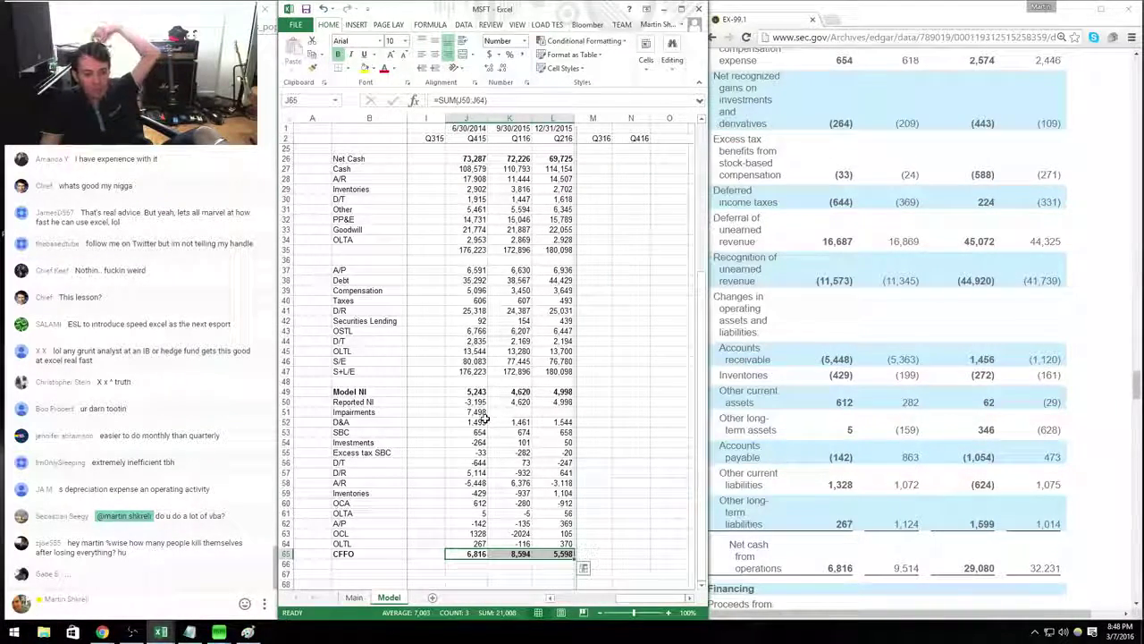
{"action": "left_click_drag", "start_coordinate": [464, 392], "coordinate": [558, 393]}
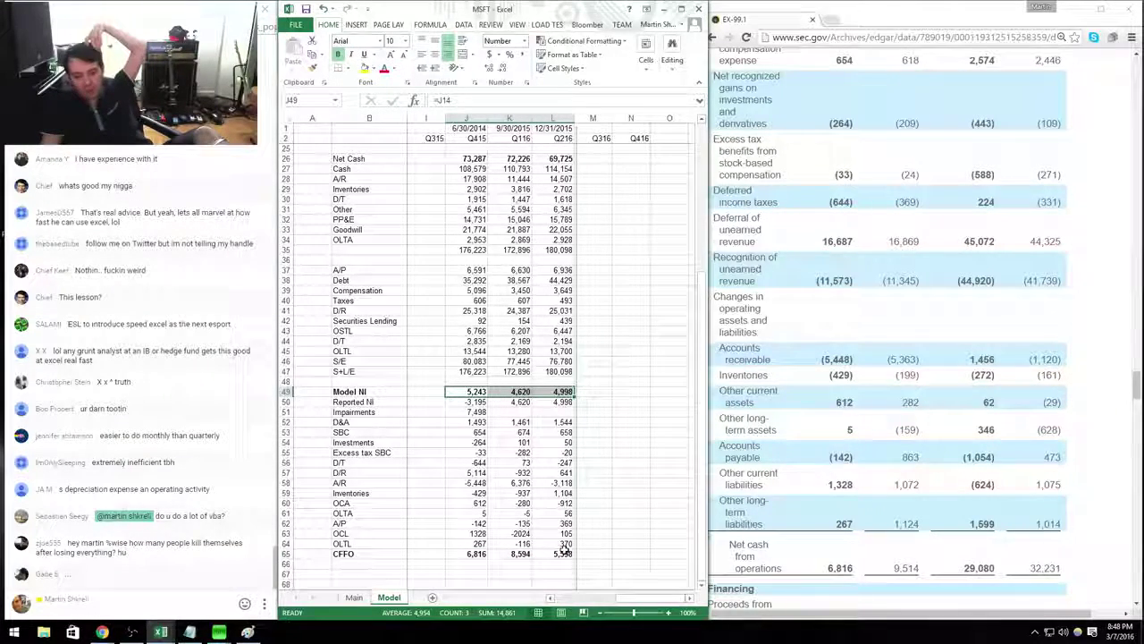
{"action": "left_click_drag", "start_coordinate": [564, 551], "coordinate": [464, 553]}
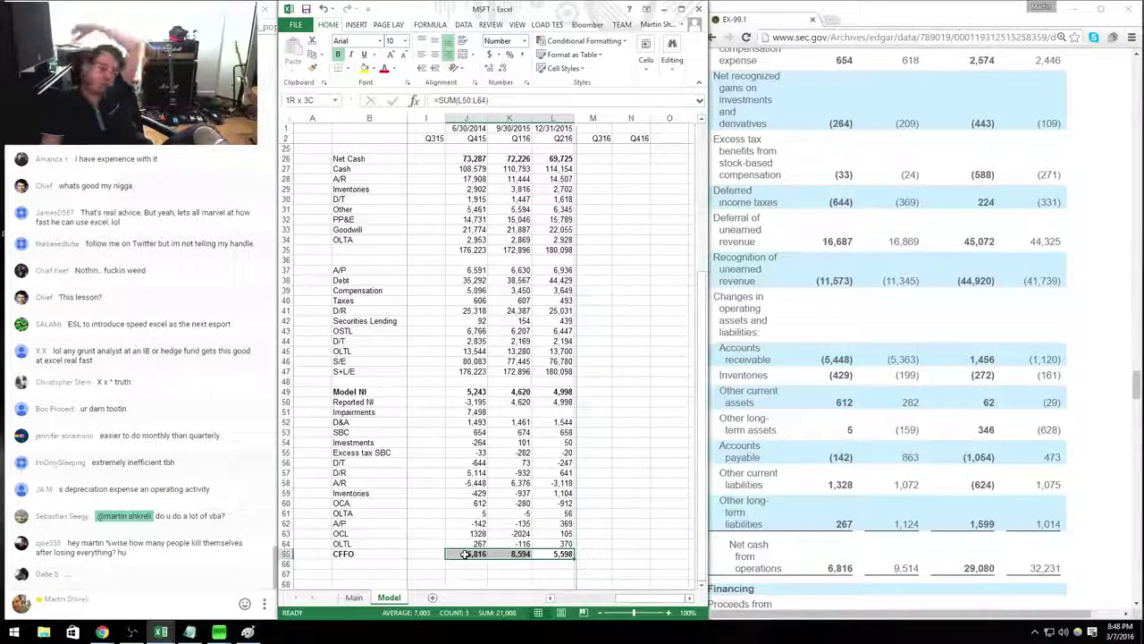
On the Main sheet, evaluate a scratch =+7*4 below EV, then clear it.
{"action": "left_click", "coordinate": [362, 598]}
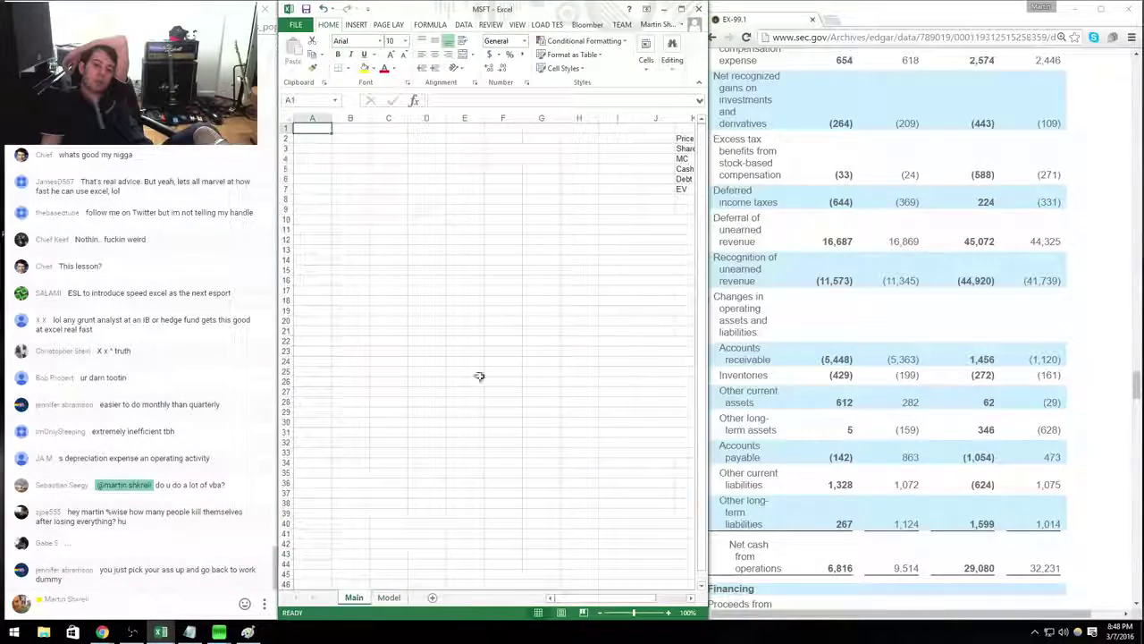
{"action": "left_click", "coordinate": [613, 208]}
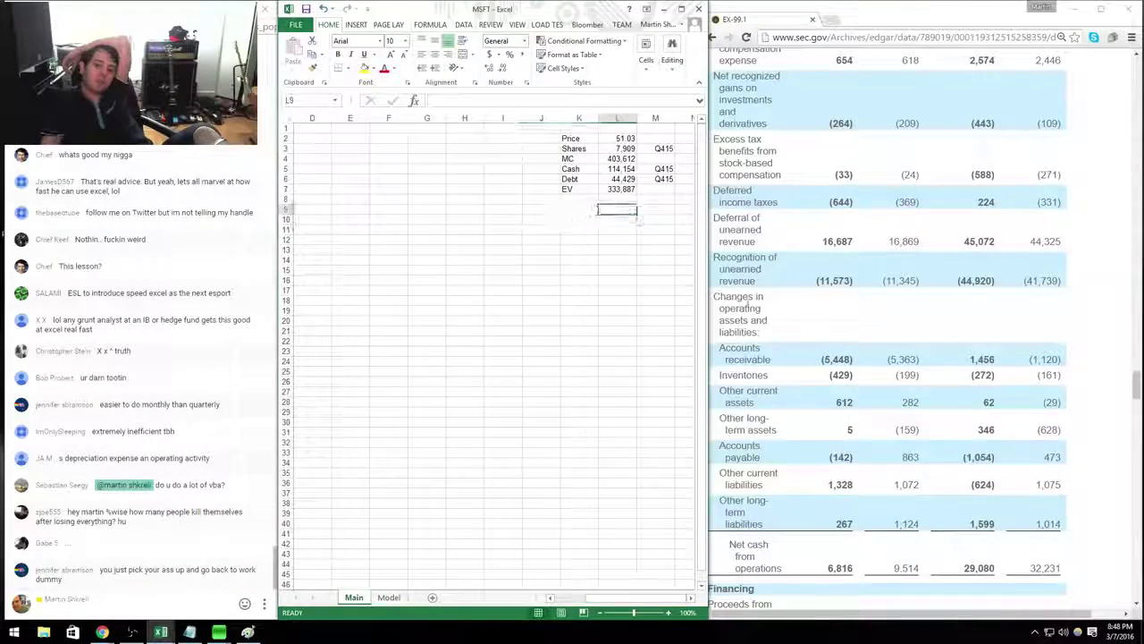
{"action": "key", "text": "Up"}
{"action": "type", "text": "=+7*"}
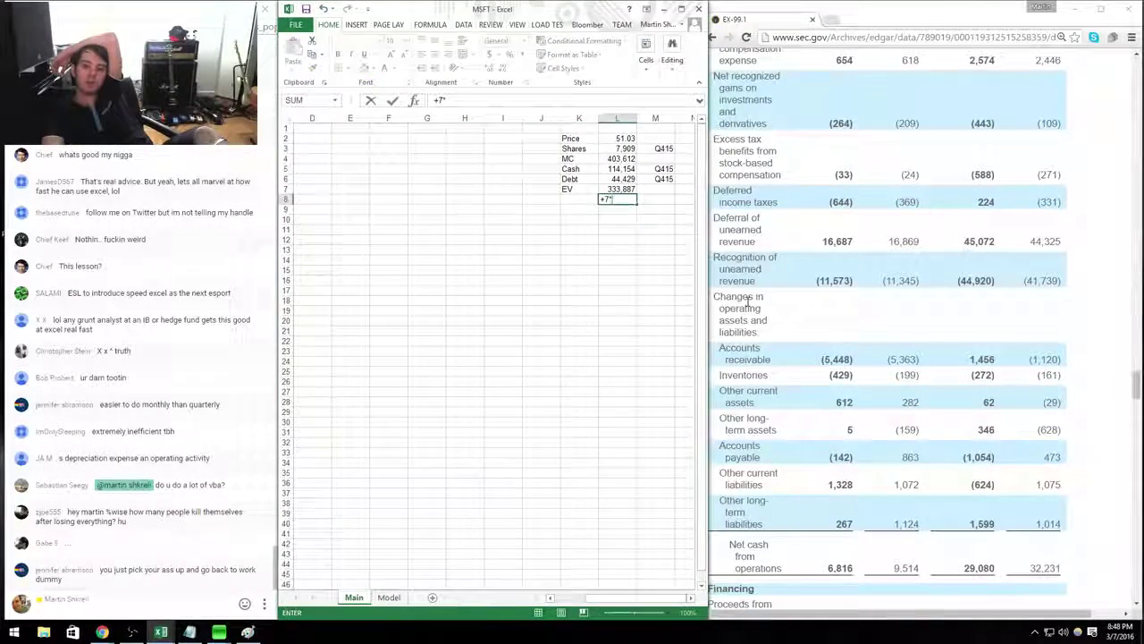
{"action": "type", "text": "4"}
{"action": "key", "text": "Return"}
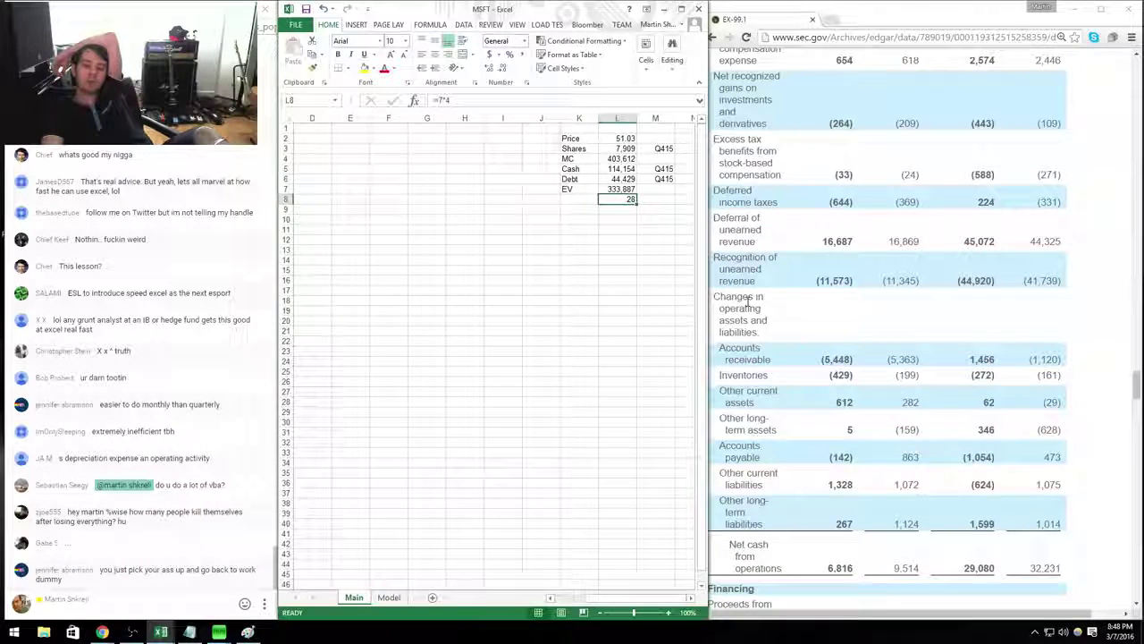
{"action": "key", "text": "Delete"}
{"action": "key", "text": "Up"}
{"action": "key", "text": "Up"}
{"action": "key", "text": "Up"}
{"action": "key", "text": "Up"}
{"action": "key", "text": "Up"}
{"action": "key", "text": "Up"}
{"action": "key", "text": "Up"}
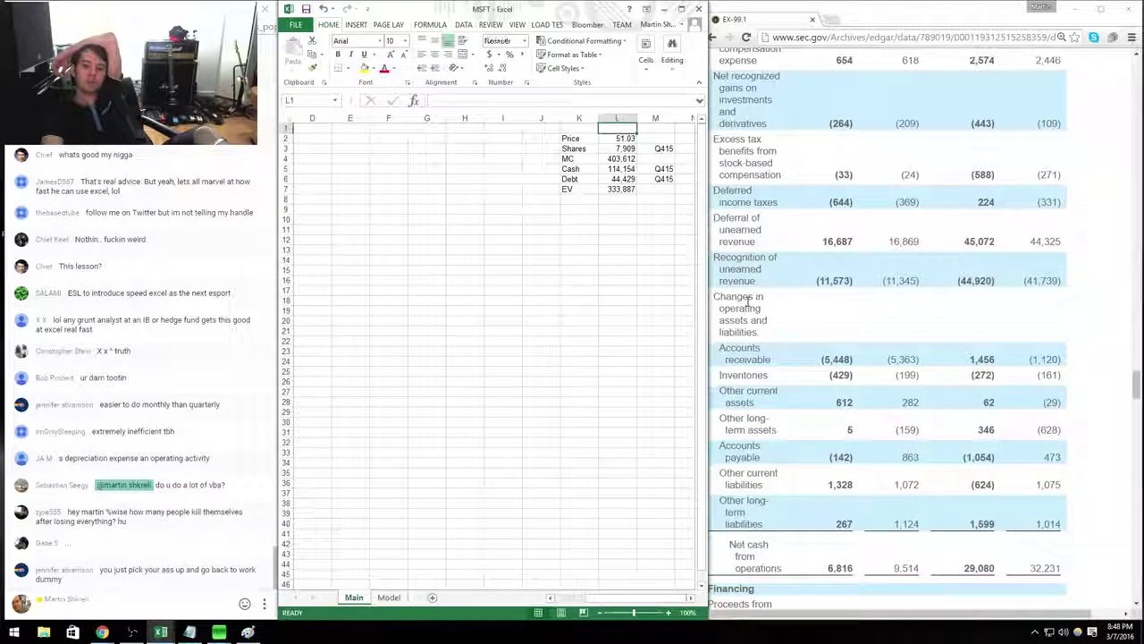
{"action": "key", "text": "ctrl+Home"}
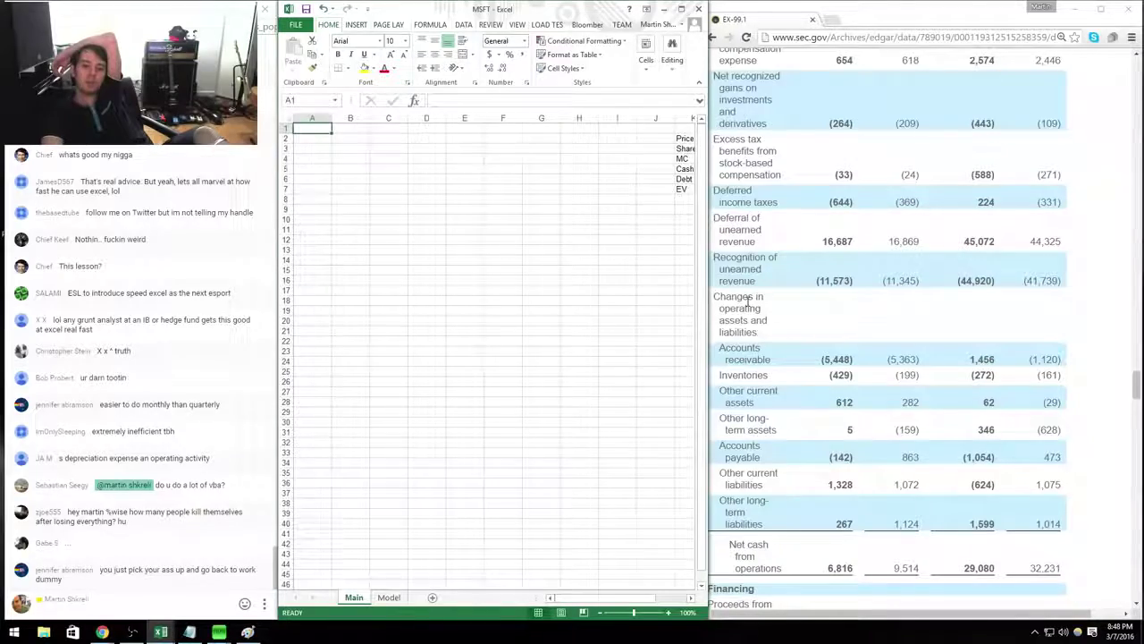
Return to the Model sheet and move to the Q215/Q315 income statement area.
{"action": "key", "text": "ctrl+Page_Down"}
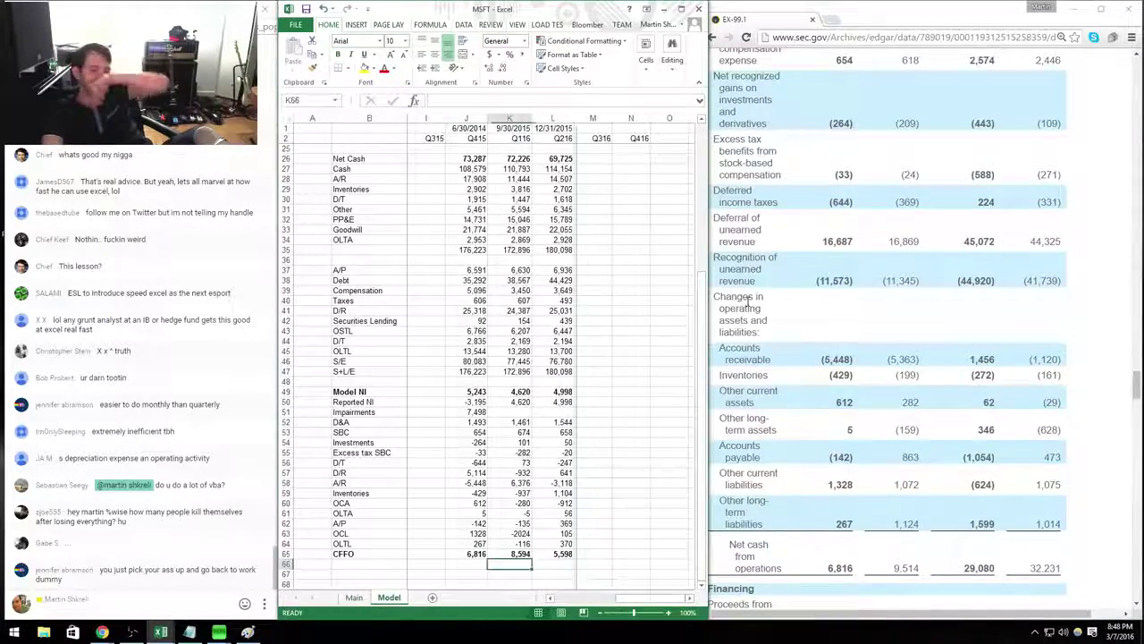
{"action": "key", "text": "Left"}
{"action": "key", "text": "Left"}
{"action": "key", "text": "Left"}
{"action": "key", "text": "ctrl+Up"}
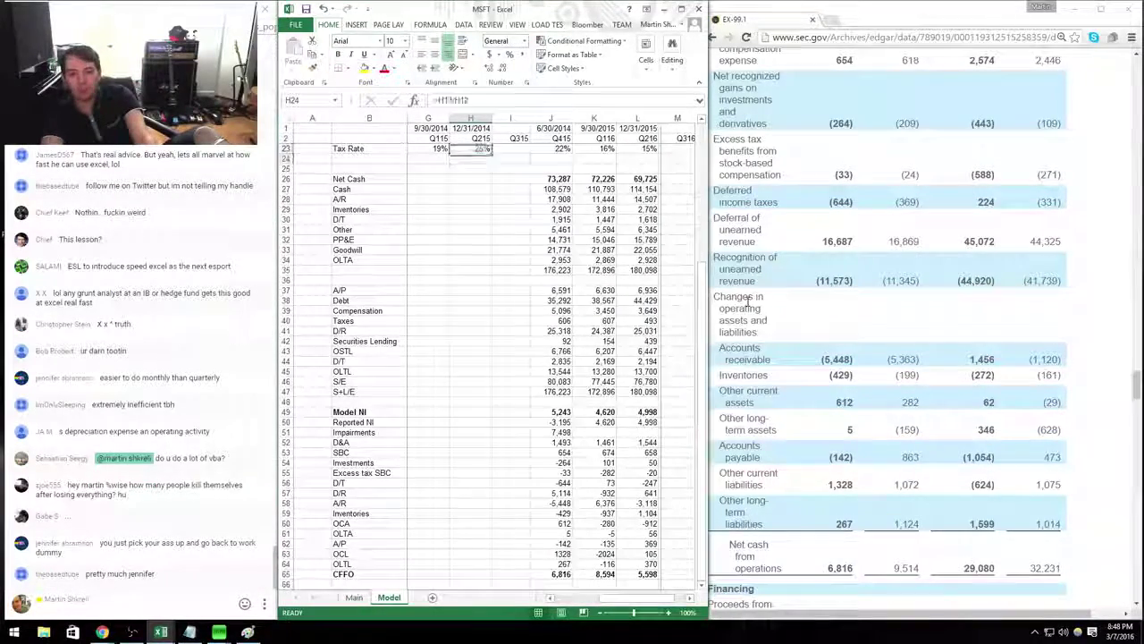
{"action": "key", "text": "Up"}
{"action": "key", "text": "Up"}
{"action": "key", "text": "Up"}
{"action": "key", "text": "Up"}
{"action": "key", "text": "Up"}
{"action": "key", "text": "Up"}
{"action": "key", "text": "Up"}
{"action": "key", "text": "Up"}
{"action": "key", "text": "Up"}
{"action": "key", "text": "Up"}
{"action": "key", "text": "Up"}
{"action": "key", "text": "Up"}
{"action": "key", "text": "Up"}
{"action": "key", "text": "Up"}
{"action": "key", "text": "Up"}
{"action": "key", "text": "Up"}
{"action": "key", "text": "Up"}
{"action": "key", "text": "Up"}
{"action": "key", "text": "Up"}
{"action": "key", "text": "Up"}
{"action": "key", "text": "Right"}
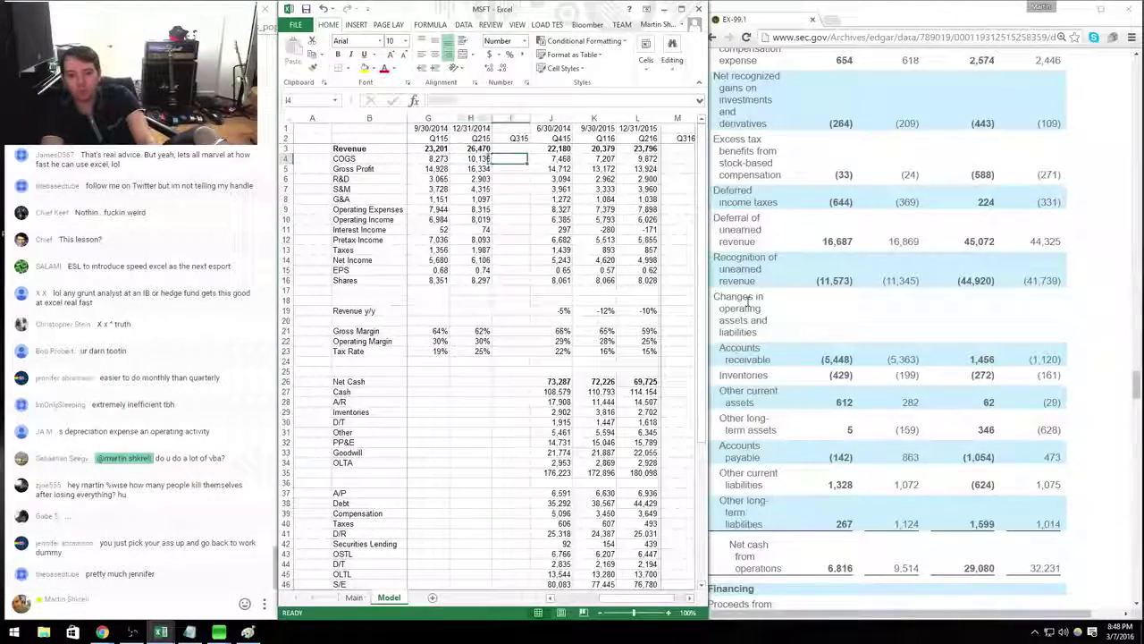
{"action": "key", "text": "Left"}
{"action": "key", "text": "Left"}
{"action": "key", "text": "Left"}
{"action": "key", "text": "Left"}
{"action": "key", "text": "Left"}
In the tech comparison workbook, enter Microsoft's 2016 earnings estimate of 28,000.
{"action": "key", "text": "alt+Tab"}
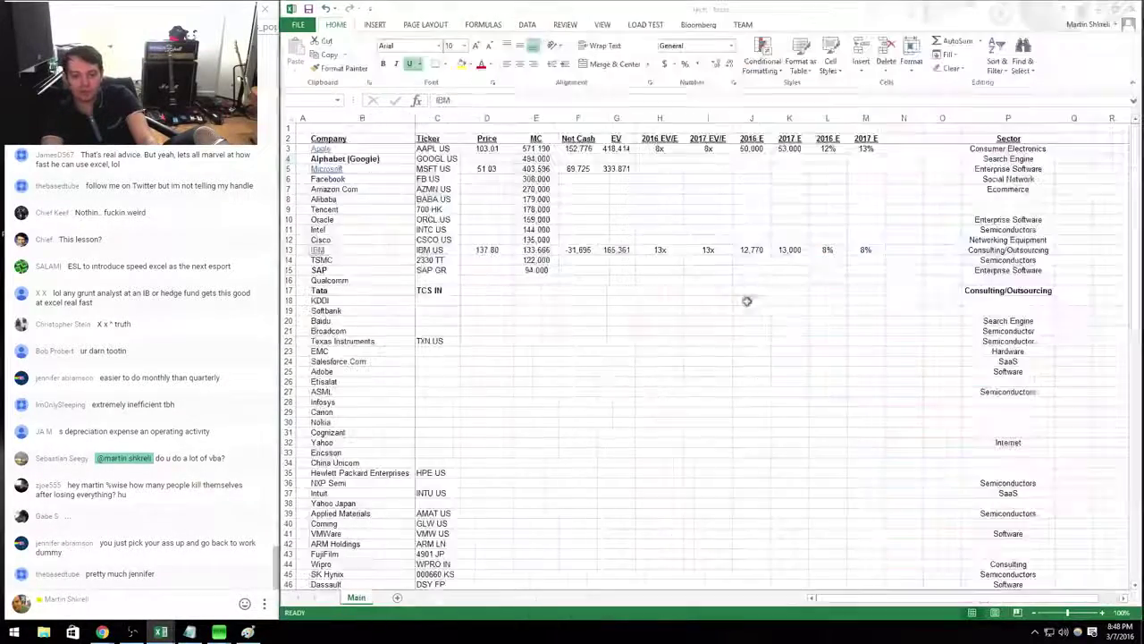
{"action": "key", "text": "Right"}
{"action": "key", "text": "Right"}
{"action": "key", "text": "Right"}
{"action": "key", "text": "Right"}
{"action": "key", "text": "Right"}
{"action": "key", "text": "Right"}
{"action": "key", "text": "ctrl+Up"}
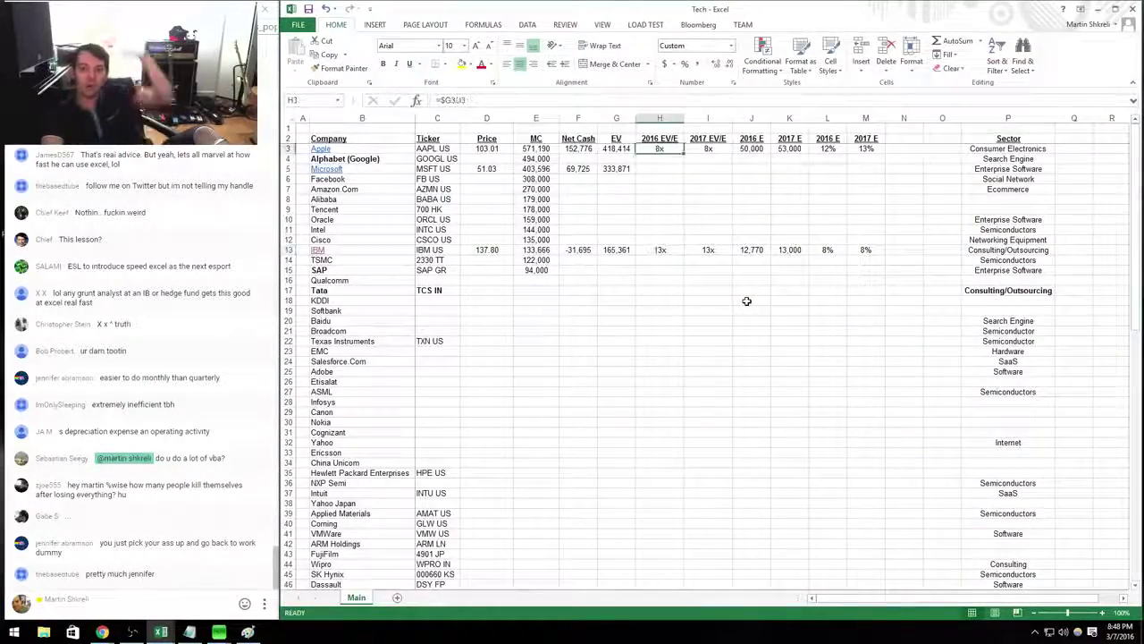
{"action": "key", "text": "ctrl+Down"}
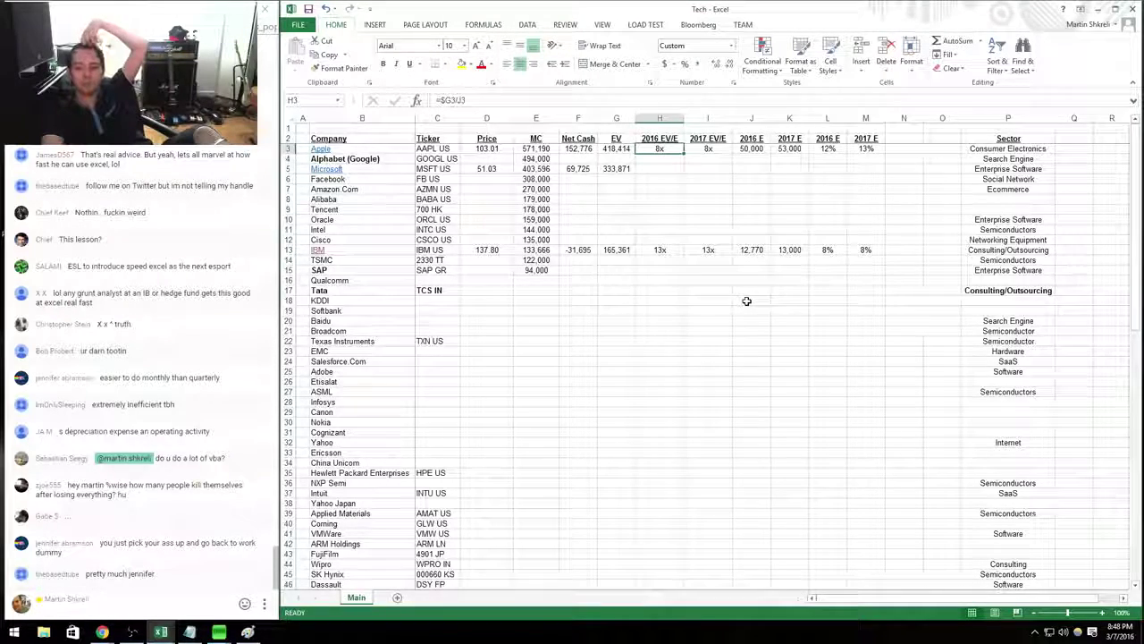
{"action": "key", "text": "Right"}
{"action": "key", "text": "Right"}
{"action": "key", "text": "Down"}
{"action": "key", "text": "Down"}
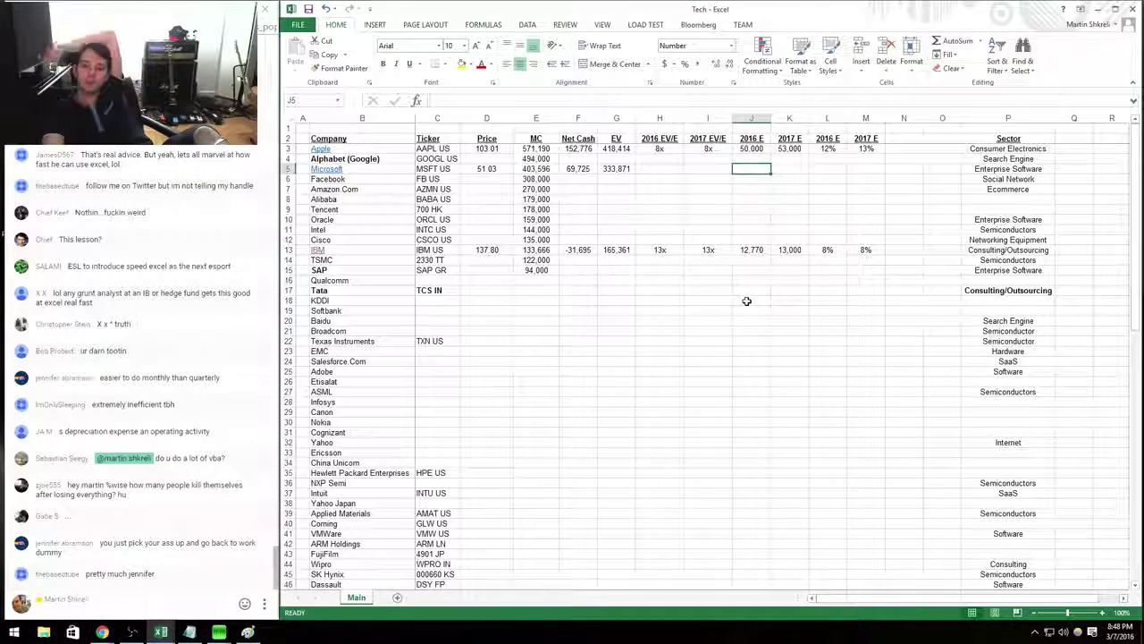
{"action": "type", "text": "28000"}
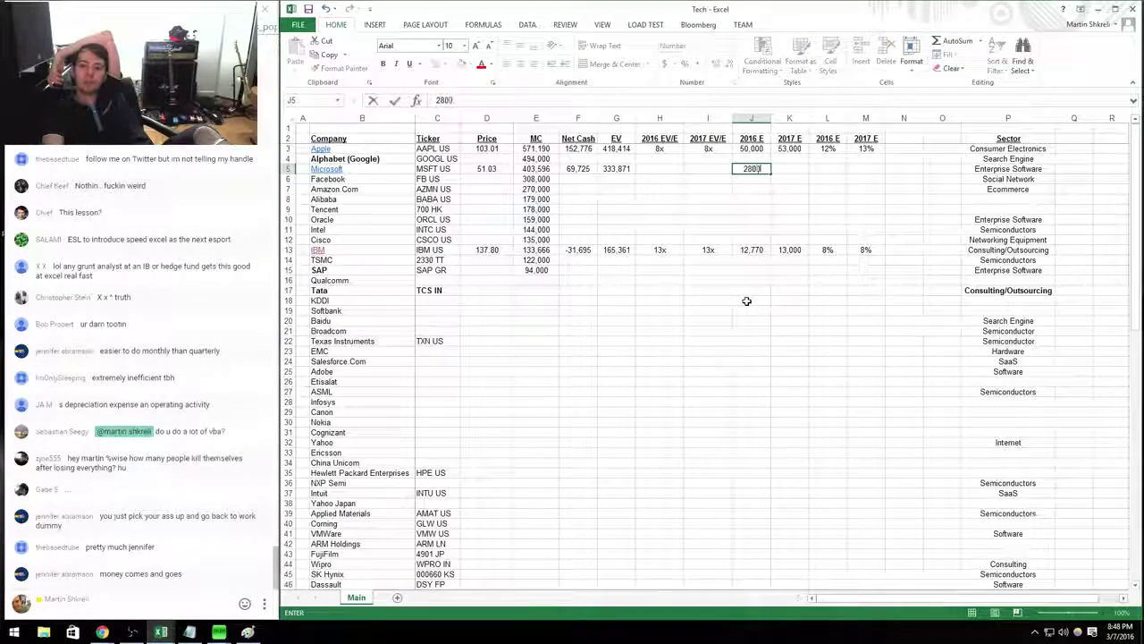
{"action": "key", "text": "Return"}
Make Microsoft's 2017 estimate a formula from the 2016 figure, giving 27,720.
{"action": "key", "text": "Up"}
{"action": "key", "text": "ctrl+c"}
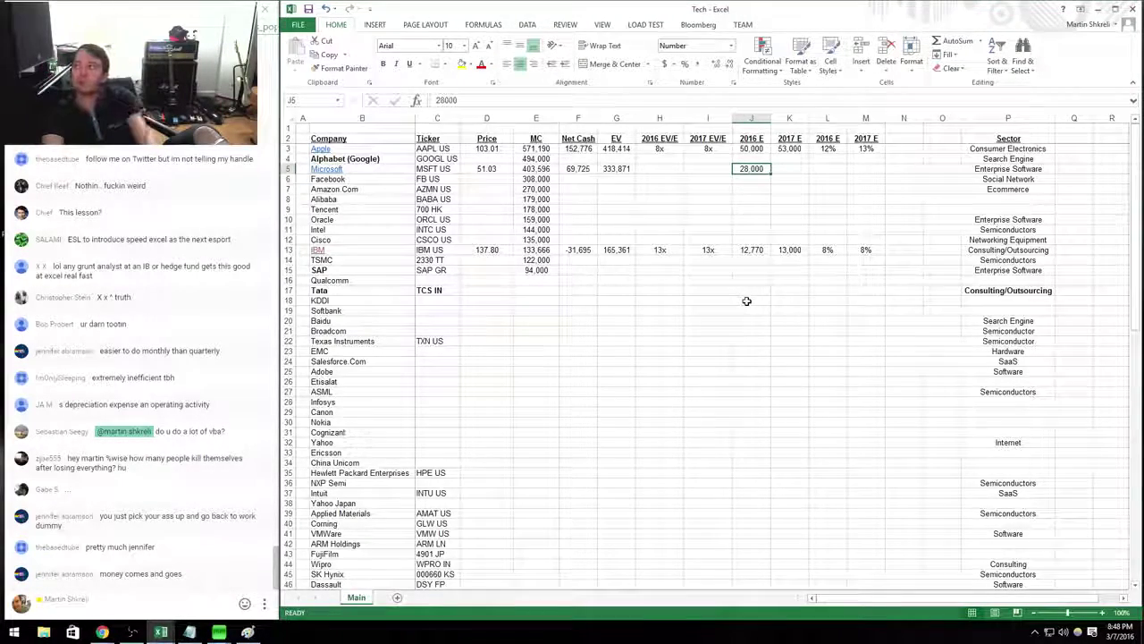
{"action": "key", "text": "Right"}
{"action": "key", "text": "ctrl+v"}
{"action": "key", "text": "Escape"}
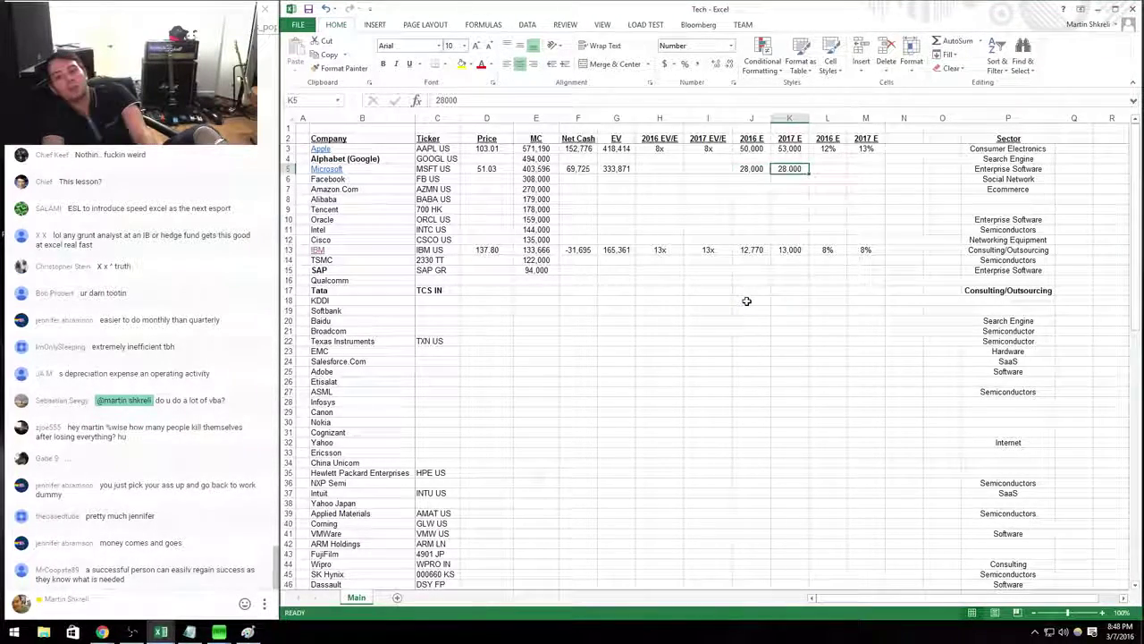
{"action": "key", "text": "Left"}
{"action": "key", "text": "Right"}
{"action": "type", "text": "+"}
{"action": "key", "text": "Left"}
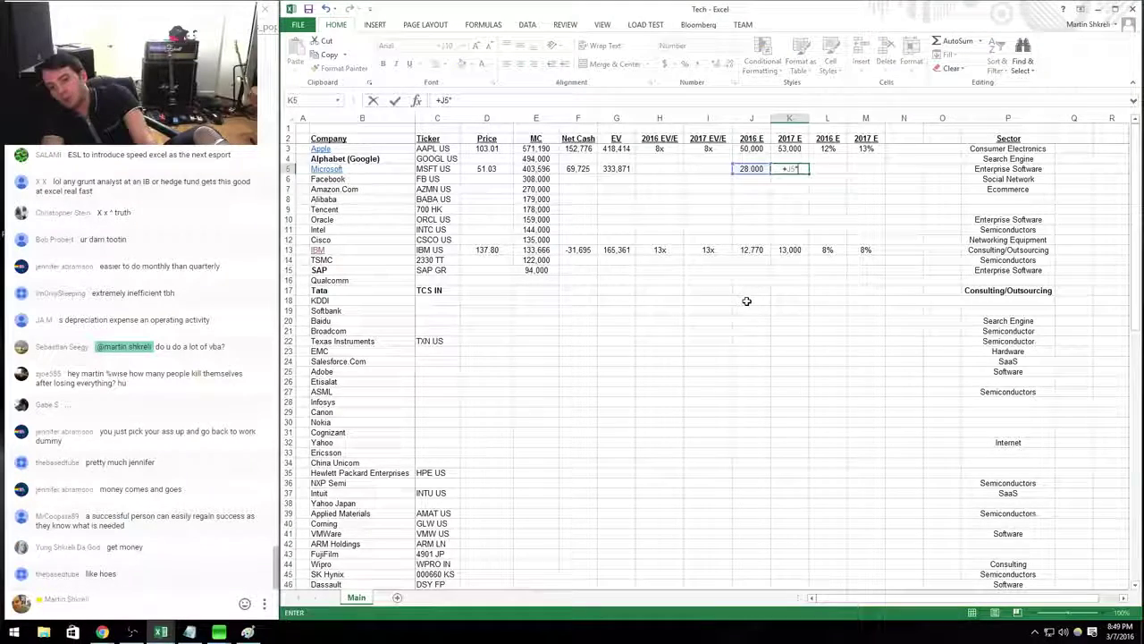
{"action": "type", "text": "*"}
{"action": "key", "text": "Up"}
{"action": "key", "text": "Up"}
{"action": "key", "text": "Up"}
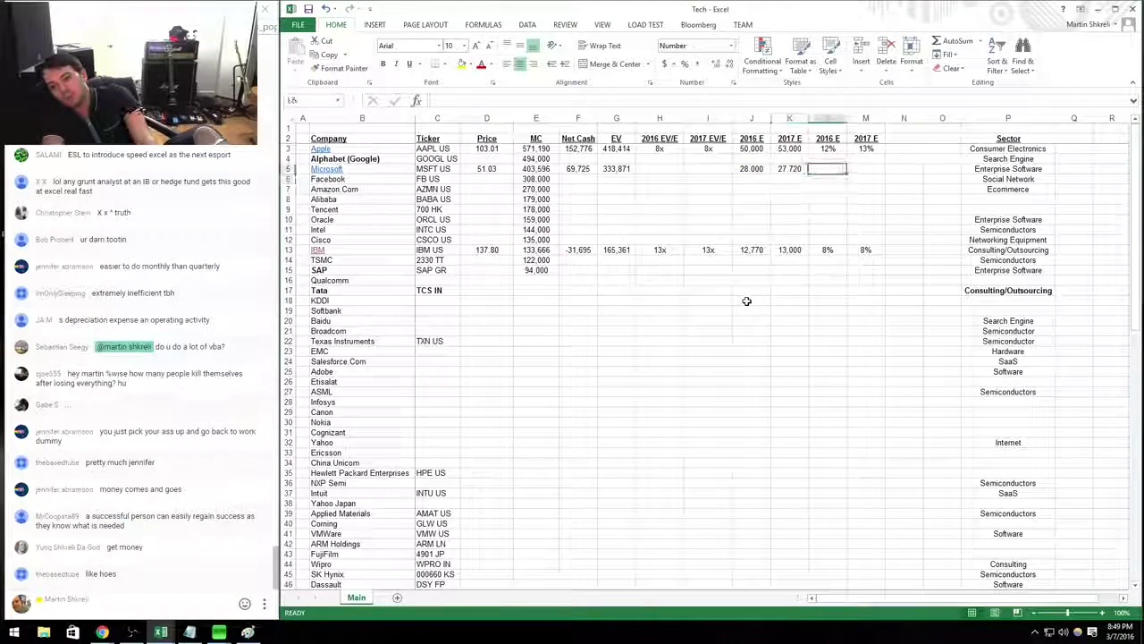
Copy Apple's two 8% growth formulas into Microsoft's row.
{"action": "key", "text": "Right"}
{"action": "key", "text": "shift+Right"}
{"action": "key", "text": "ctrl+c"}
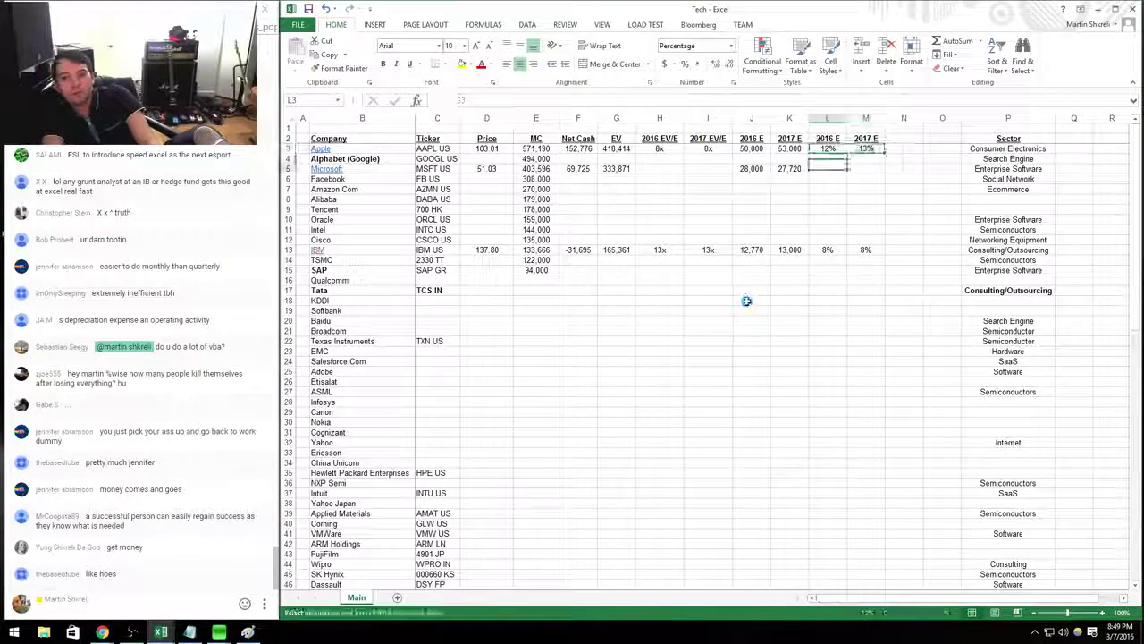
{"action": "key", "text": "Down"}
{"action": "key", "text": "Down"}
{"action": "key", "text": "ctrl+v"}
Copy Apple's two 12x EV/E multiple formulas into Microsoft's row.
{"action": "key", "text": "Left"}
{"action": "key", "text": "Left"}
{"action": "key", "text": "Left"}
{"action": "key", "text": "Left"}
{"action": "key", "text": "Up"}
{"action": "key", "text": "Up"}
{"action": "key", "text": "shift+Right"}
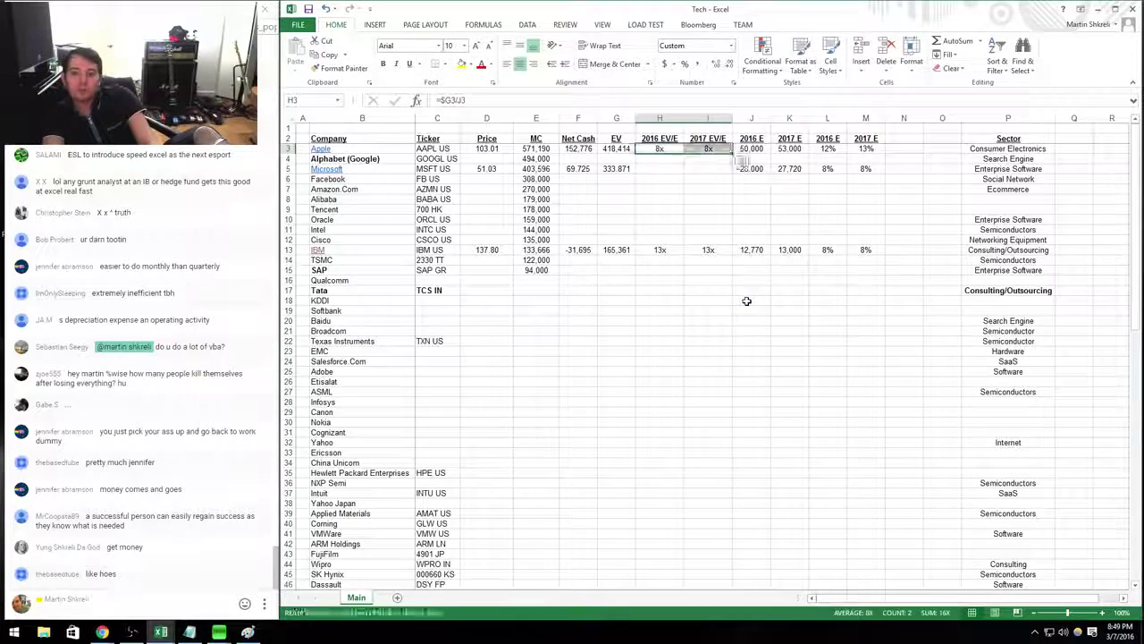
{"action": "key", "text": "ctrl+c"}
{"action": "key", "text": "Down"}
{"action": "key", "text": "Down"}
{"action": "key", "text": "ctrl+v"}
{"action": "key", "text": "Down"}
{"action": "key", "text": "Left"}
{"action": "key", "text": "Left"}
{"action": "key", "text": "Left"}
{"action": "key", "text": "Left"}
{"action": "key", "text": "Left"}
{"action": "key", "text": "Left"}
Check Apple's growth and EV multiple formulas against the other company rows.
{"action": "key", "text": "Up"}
{"action": "key", "text": "Up"}
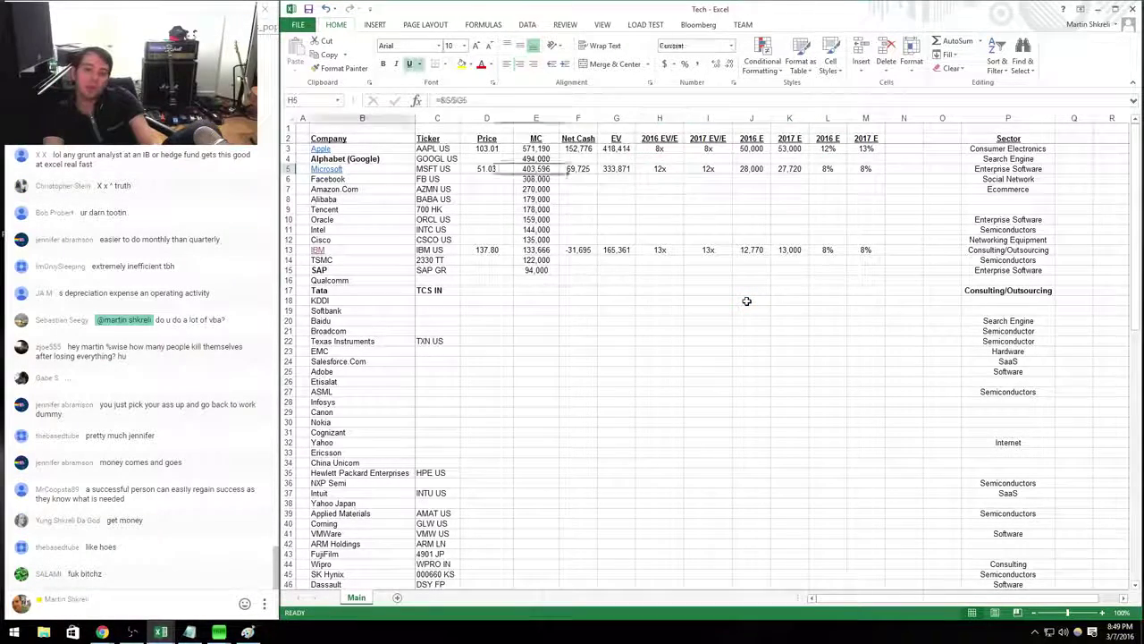
{"action": "key", "text": "Up"}
{"action": "key", "text": "ctrl+Right"}
{"action": "key", "text": "ctrl+Left"}
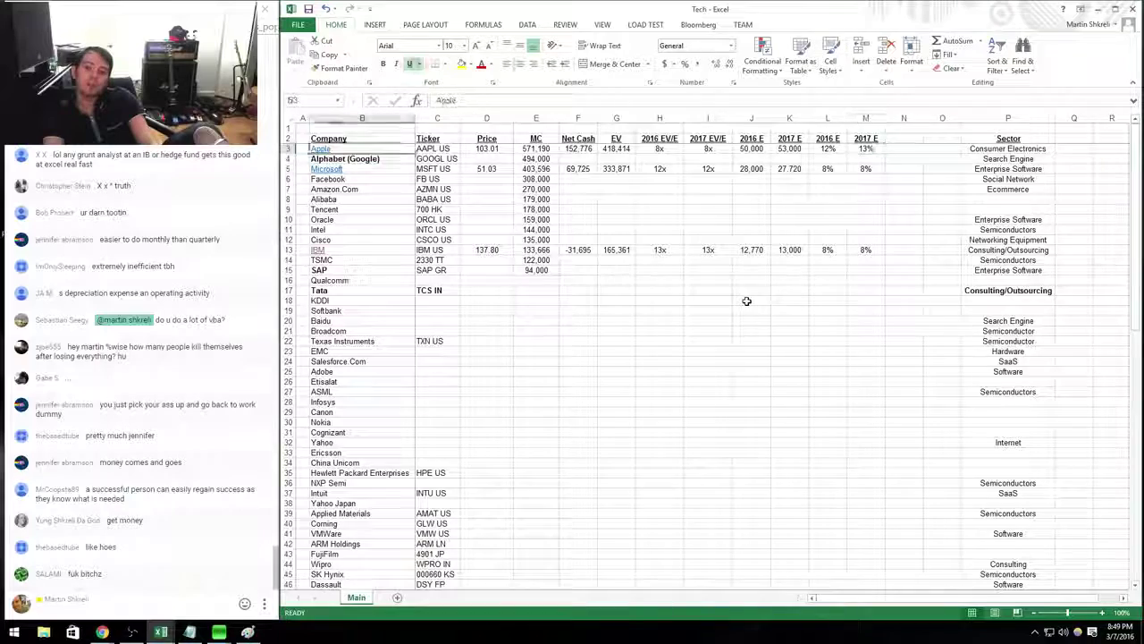
{"action": "key", "text": "Down"}
{"action": "key", "text": "Down"}
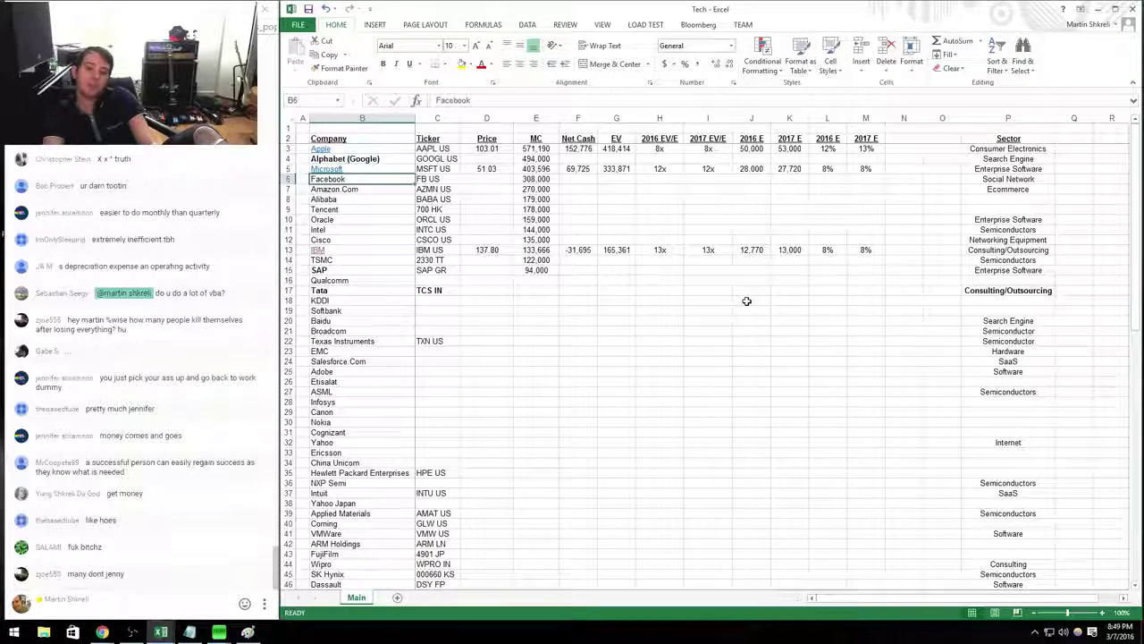
{"action": "key", "text": "Down"}
{"action": "key", "text": "Down"}
{"action": "key", "text": "Down"}
{"action": "key", "text": "Down"}
{"action": "key", "text": "Down"}
{"action": "key", "text": "Down"}
{"action": "key", "text": "Down"}
{"action": "key", "text": "Down"}
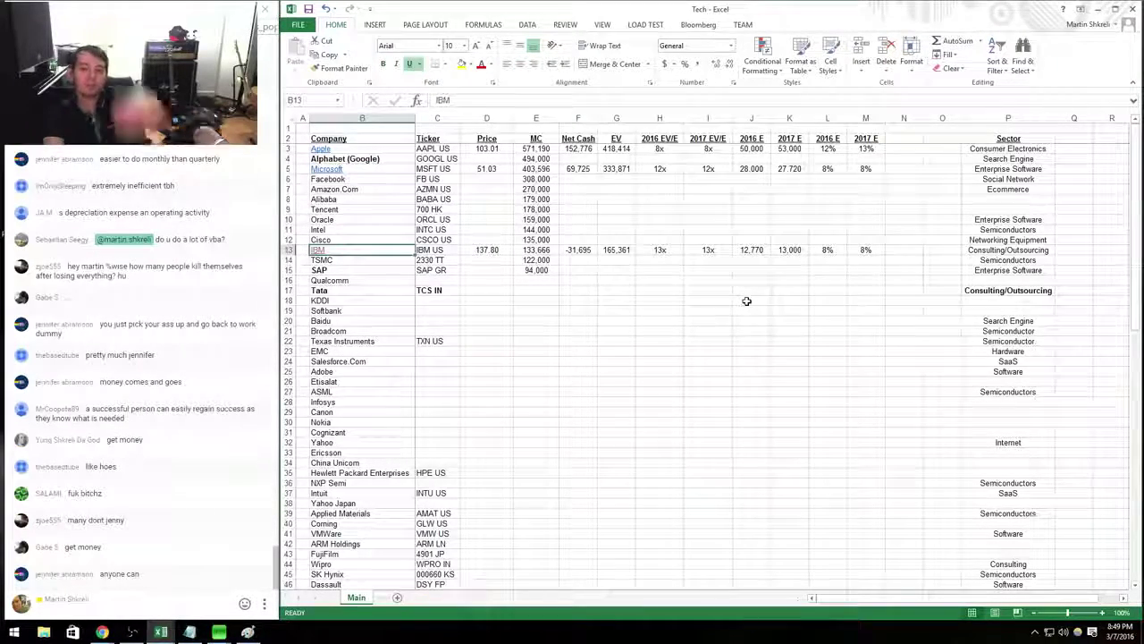
{"action": "key", "text": "Up"}
{"action": "key", "text": "Up"}
{"action": "key", "text": "Up"}
{"action": "key", "text": "Up"}
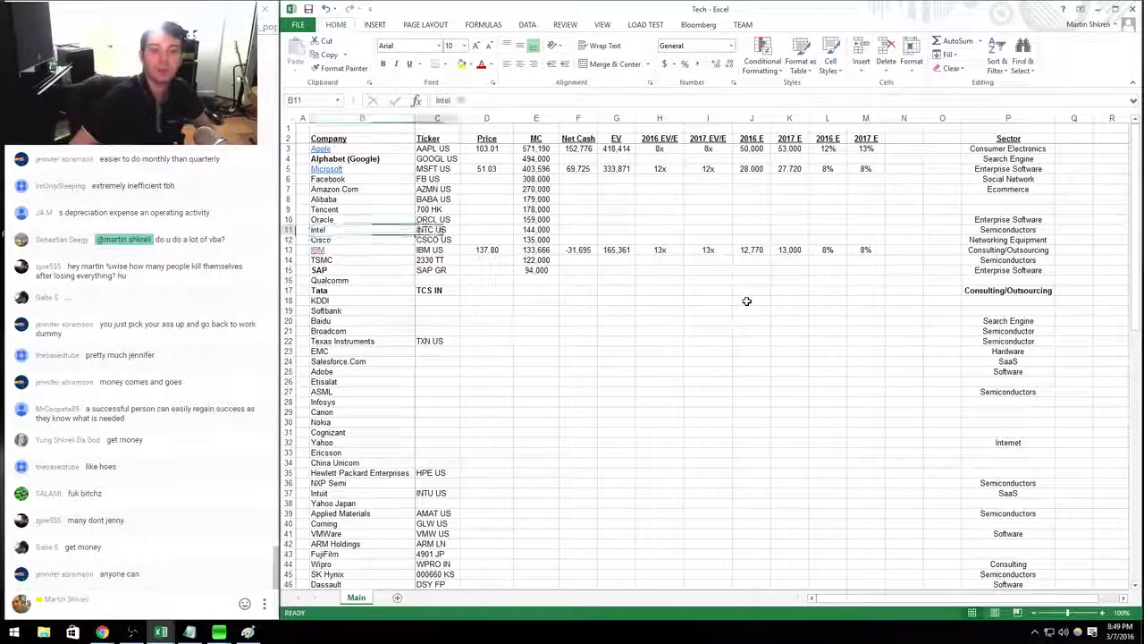
{"action": "key", "text": "Right"}
{"action": "key", "text": "Right"}
{"action": "key", "text": "Right"}
{"action": "key", "text": "Up"}
{"action": "key", "text": "Up"}
{"action": "key", "text": "Up"}
{"action": "key", "text": "Up"}
{"action": "key", "text": "Right"}
{"action": "key", "text": "Right"}
{"action": "key", "text": "Right"}
{"action": "key", "text": "Right"}
{"action": "key", "text": "Up"}
{"action": "key", "text": "Up"}
{"action": "key", "text": "Left"}
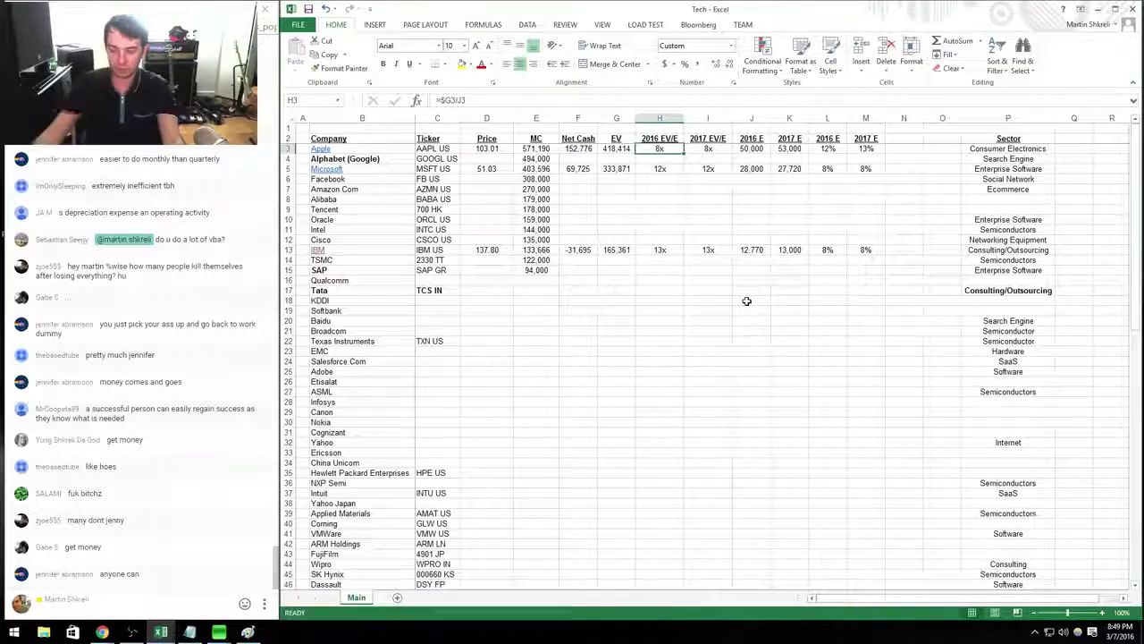
Select the date cell above Q315 in the MSFT model, then return to the SEC filing in Chrome.
{"action": "key", "text": "alt+Tab"}
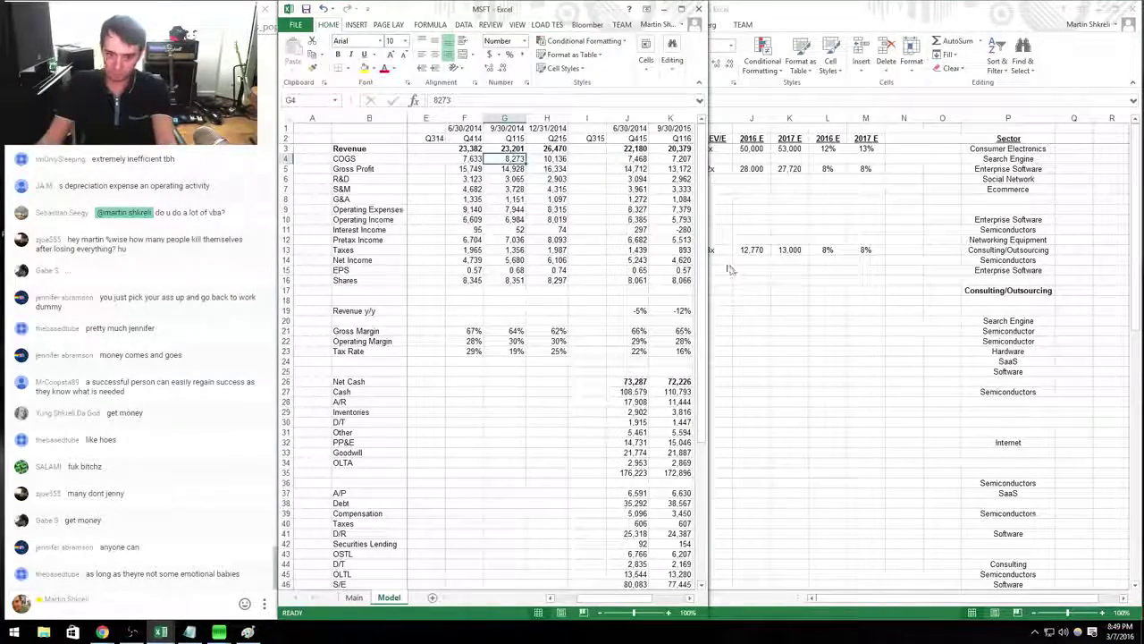
{"action": "key", "text": "alt+Tab"}
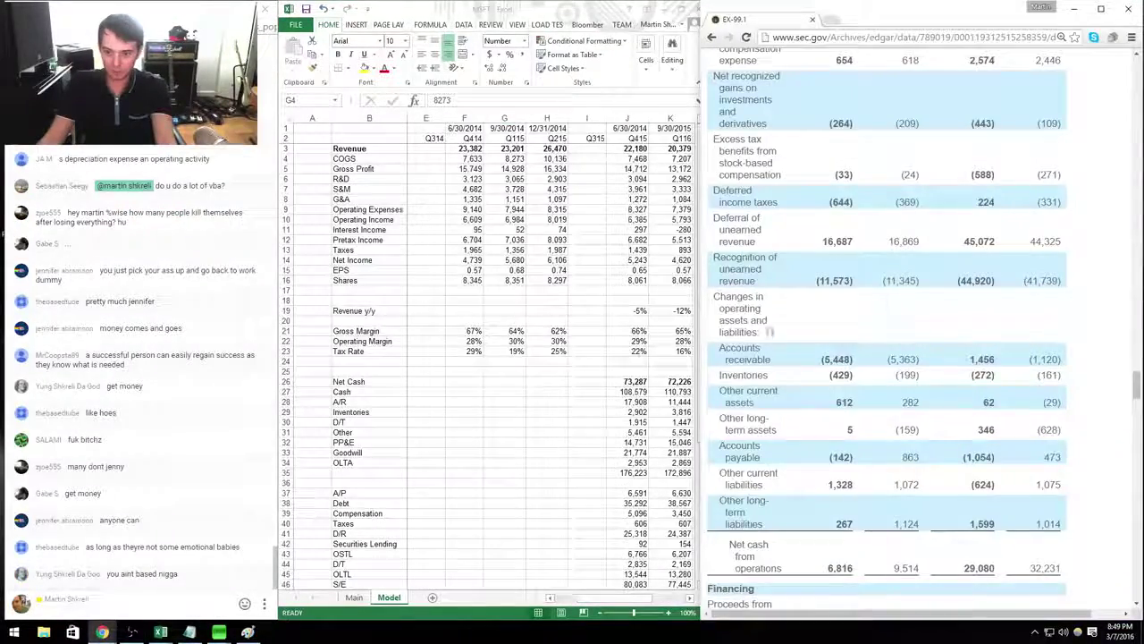
{"action": "key", "text": "alt+Tab"}
{"action": "key", "text": "Right"}
{"action": "key", "text": "Right"}
{"action": "key", "text": "Right"}
{"action": "key", "text": "Right"}
{"action": "key", "text": "Right"}
{"action": "key", "text": "Right"}
{"action": "key", "text": "Right"}
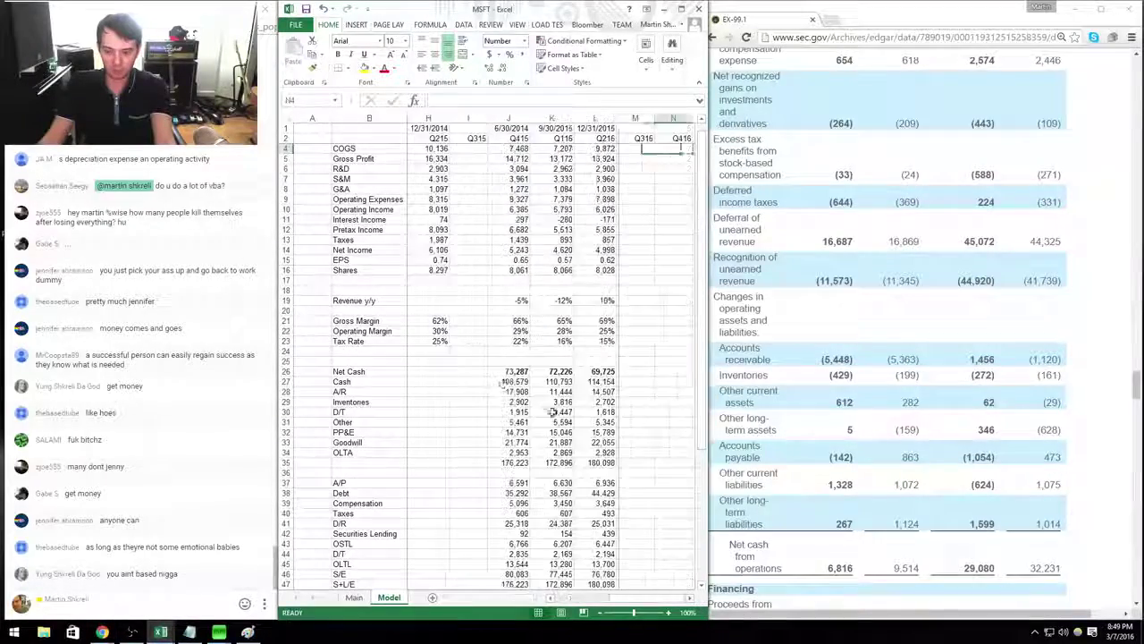
{"action": "scroll", "coordinate": [468, 345], "scroll_direction": "down", "scroll_amount": 9}
{"action": "scroll", "coordinate": [467, 342], "scroll_direction": "up", "scroll_amount": 10}
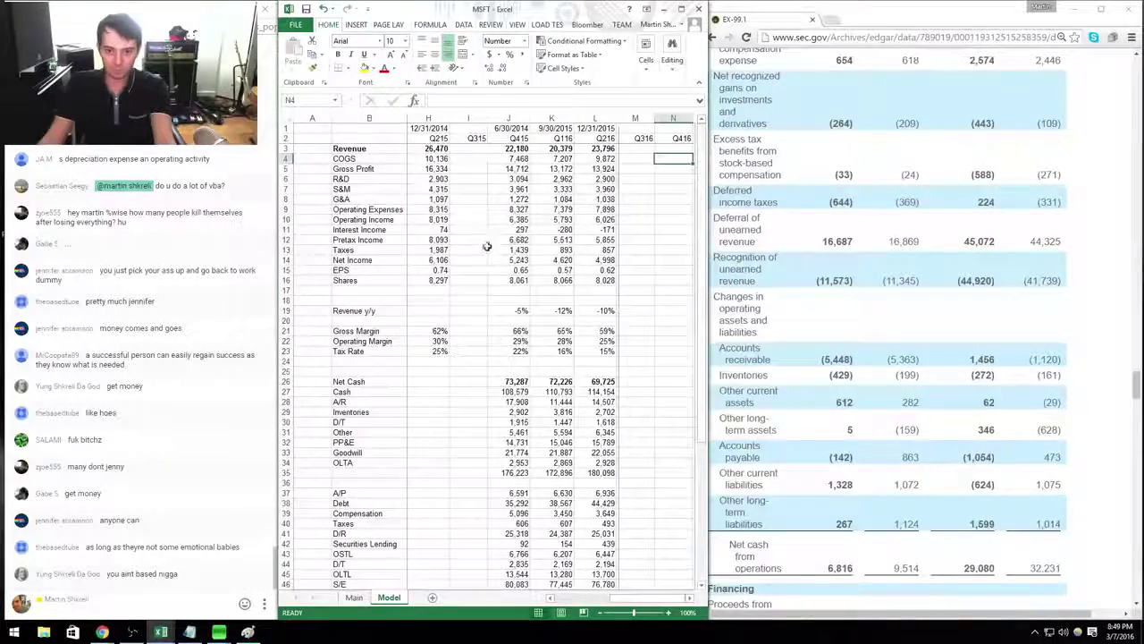
{"action": "left_click", "coordinate": [468, 128]}
{"action": "left_click", "coordinate": [782, 97]}
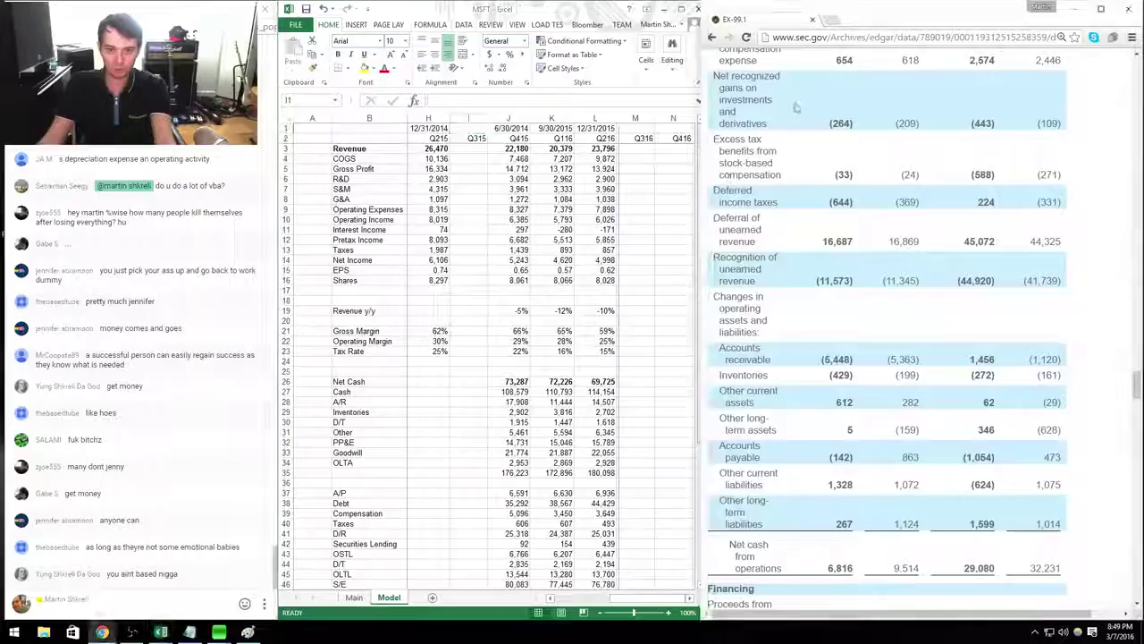
Open the April 2015 10-Q report from Microsoft's filing list and scroll to its income statements.
{"action": "left_click", "coordinate": [712, 36]}
{"action": "scroll", "coordinate": [814, 284], "scroll_direction": "up", "scroll_amount": 5}
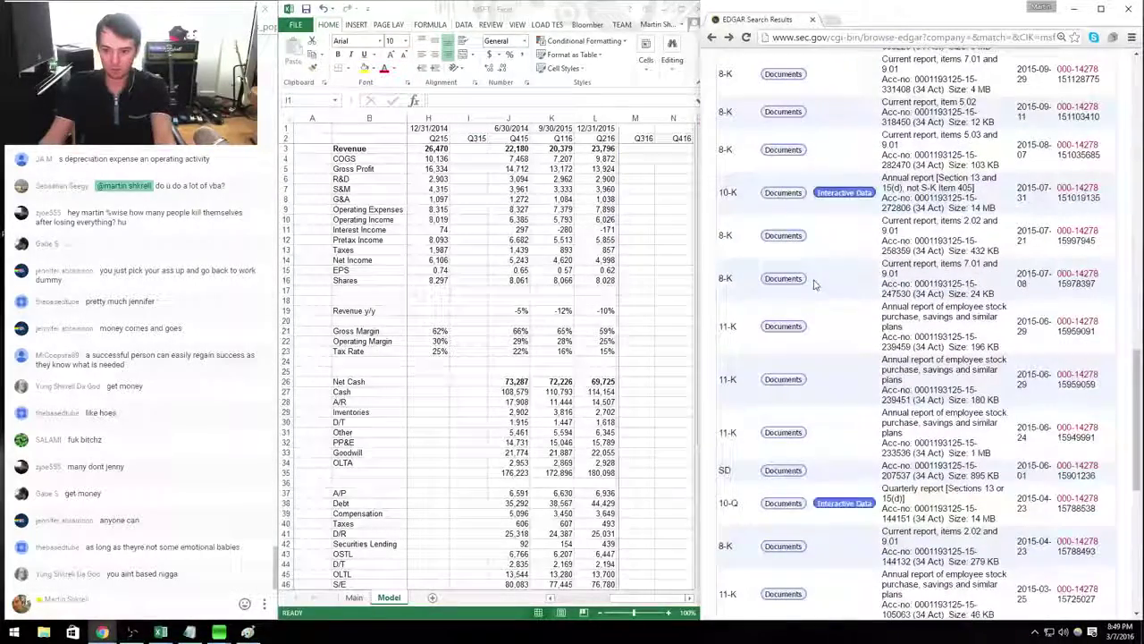
{"action": "left_click", "coordinate": [775, 503]}
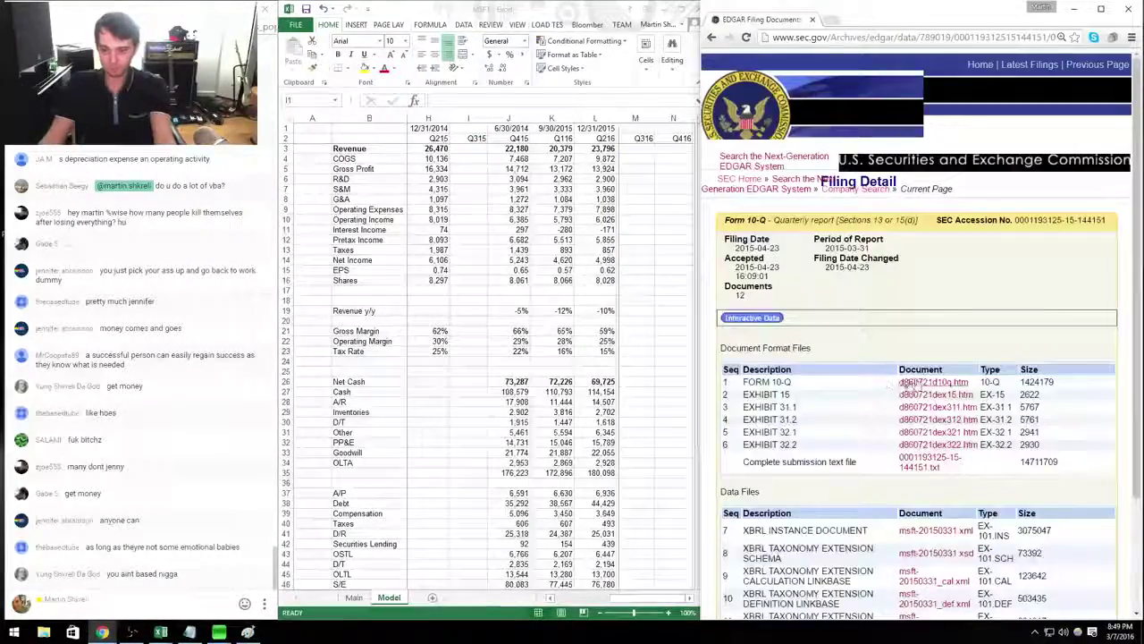
{"action": "left_click", "coordinate": [921, 380]}
{"action": "scroll", "coordinate": [917, 358], "scroll_direction": "down", "scroll_amount": 10}
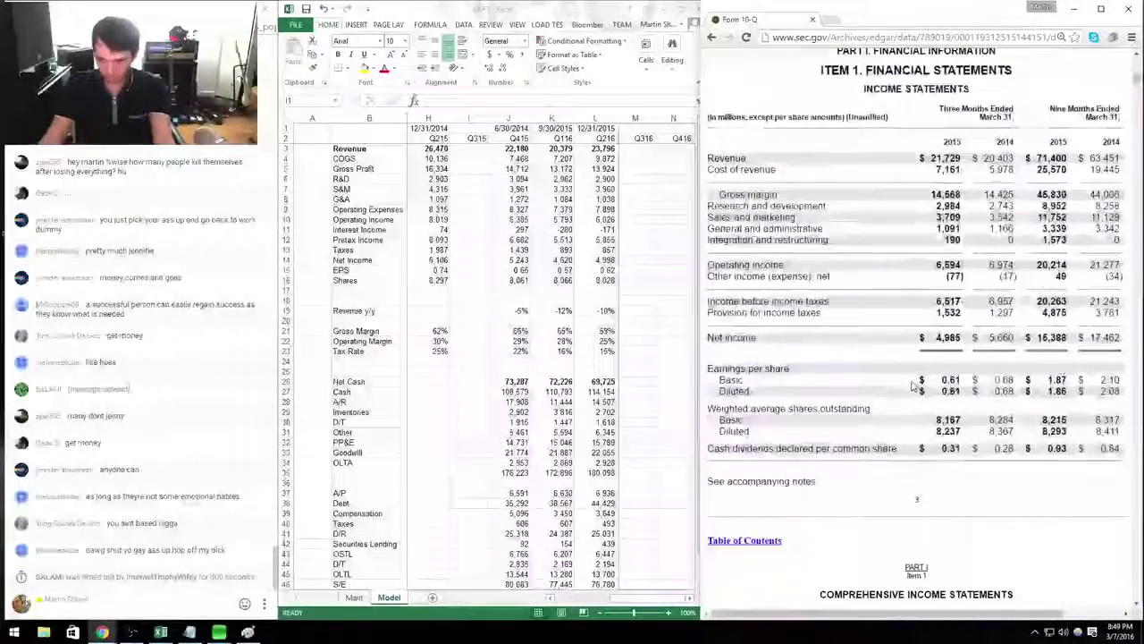
{"action": "key", "text": "alt+Tab"}
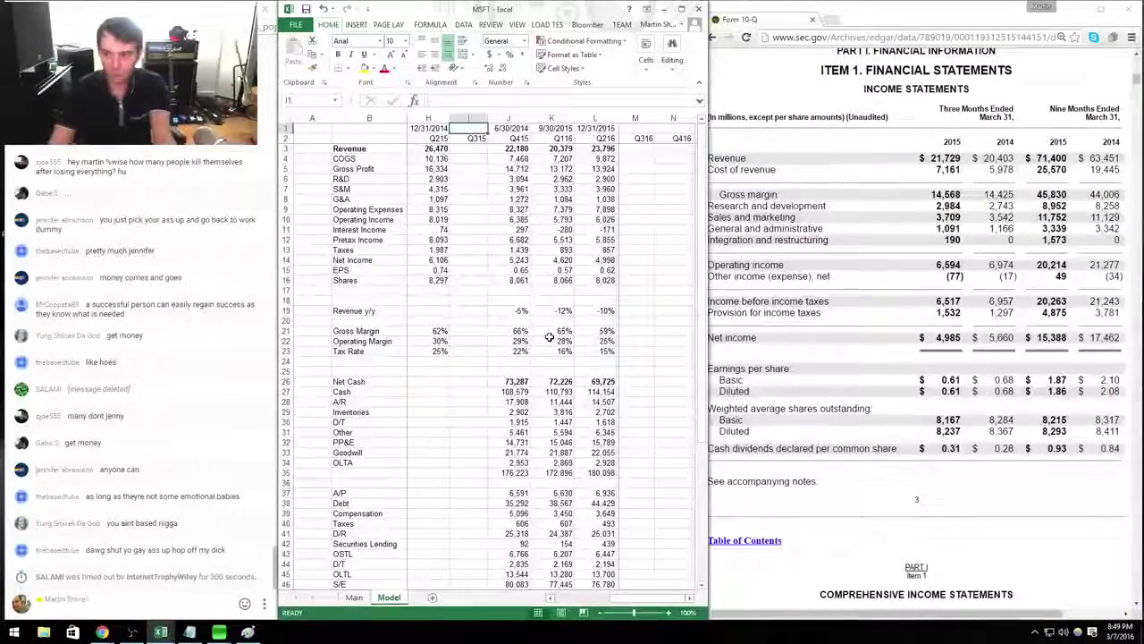
Date the Q315 column 3/31/2015 and copy the Q415 income statement formulas into it.
{"action": "type", "text": "3/31/2015"}
{"action": "key", "text": "Return"}
{"action": "key", "text": "Return"}
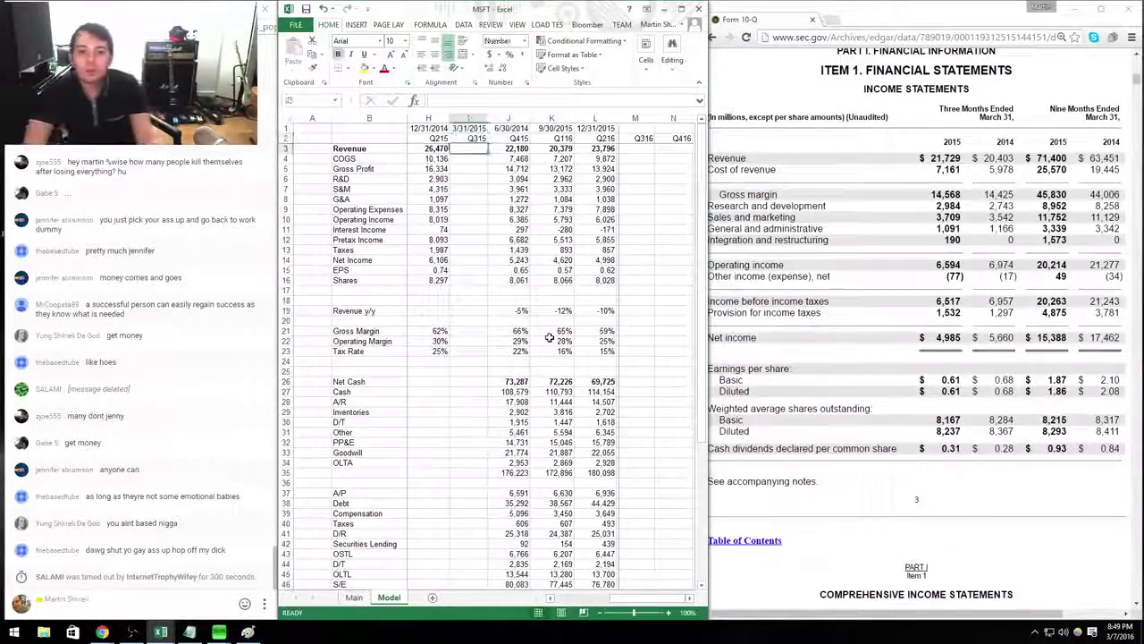
{"action": "key", "text": "Right"}
{"action": "key", "text": "ctrl+shift+Down"}
{"action": "key", "text": "shift+Down"}
{"action": "key", "text": "shift+Down"}
{"action": "key", "text": "shift+Down"}
{"action": "key", "text": "shift+Down"}
{"action": "key", "text": "shift+Down"}
{"action": "key", "text": "shift+Down"}
{"action": "key", "text": "shift+Down"}
{"action": "key", "text": "ctrl+c"}
{"action": "key", "text": "Left"}
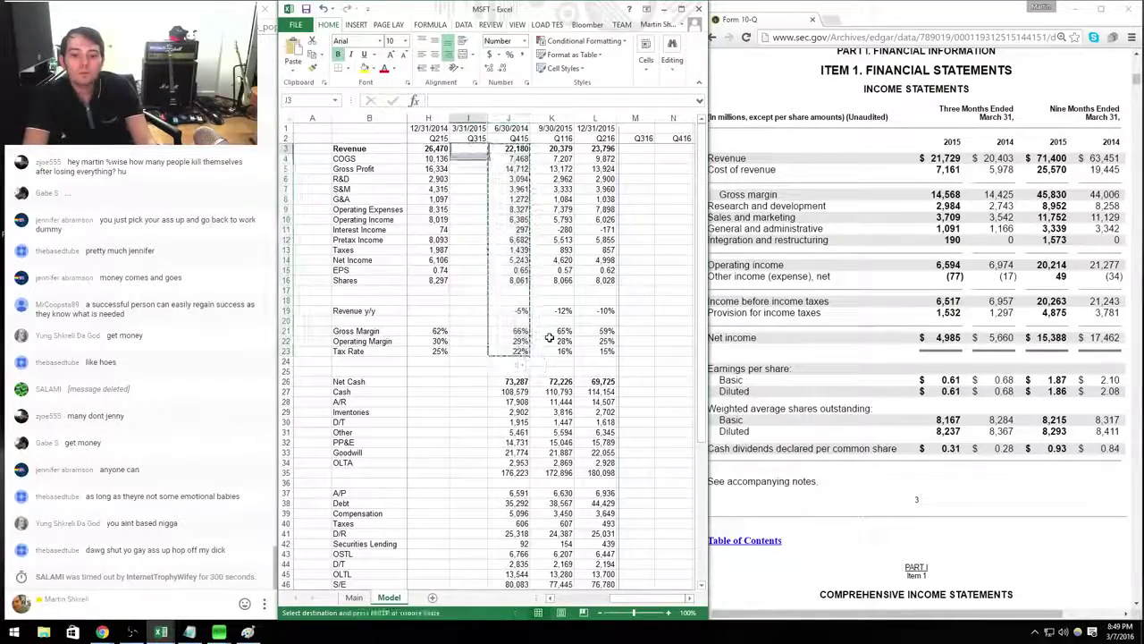
{"action": "key", "text": "Return"}
Enter Q315 revenue 21,729, cost of revenue 7,161, 2,984, S&M 3,709 and G&A 1,091.
{"action": "type", "text": "21729"}
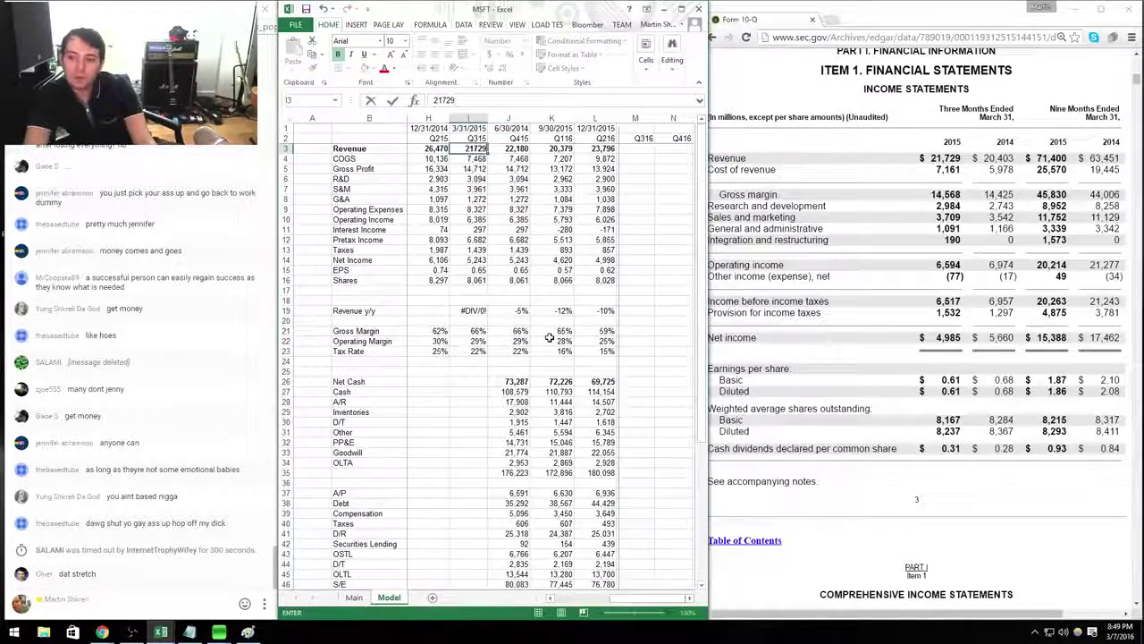
{"action": "key", "text": "Return"}
{"action": "type", "text": "7161"}
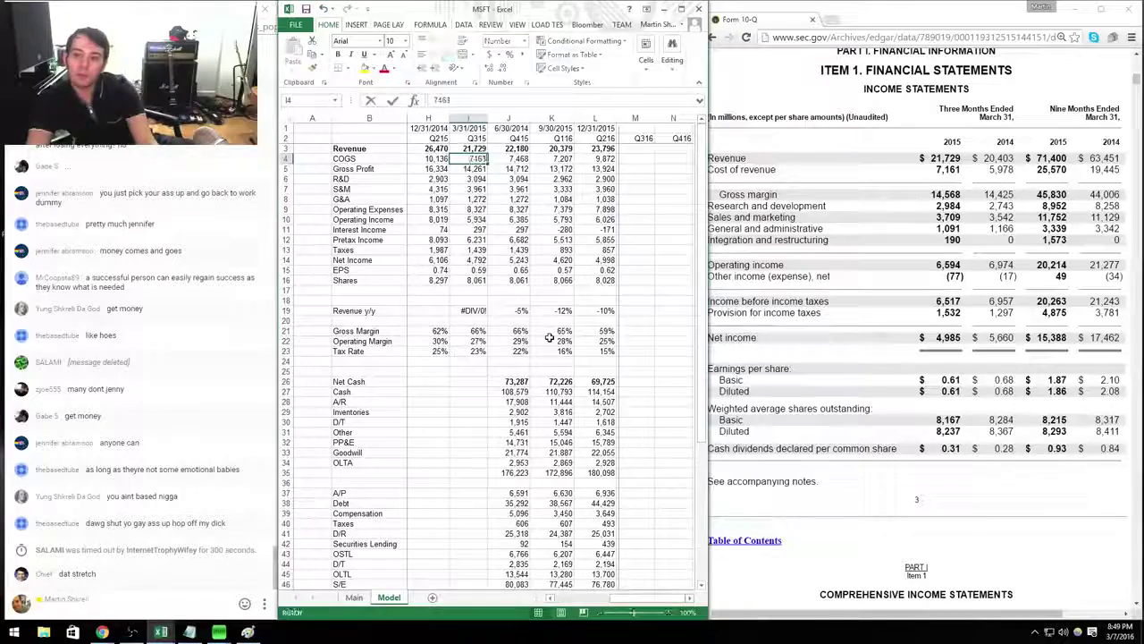
{"action": "key", "text": "Return"}
{"action": "key", "text": "Return"}
{"action": "type", "text": "2984"}
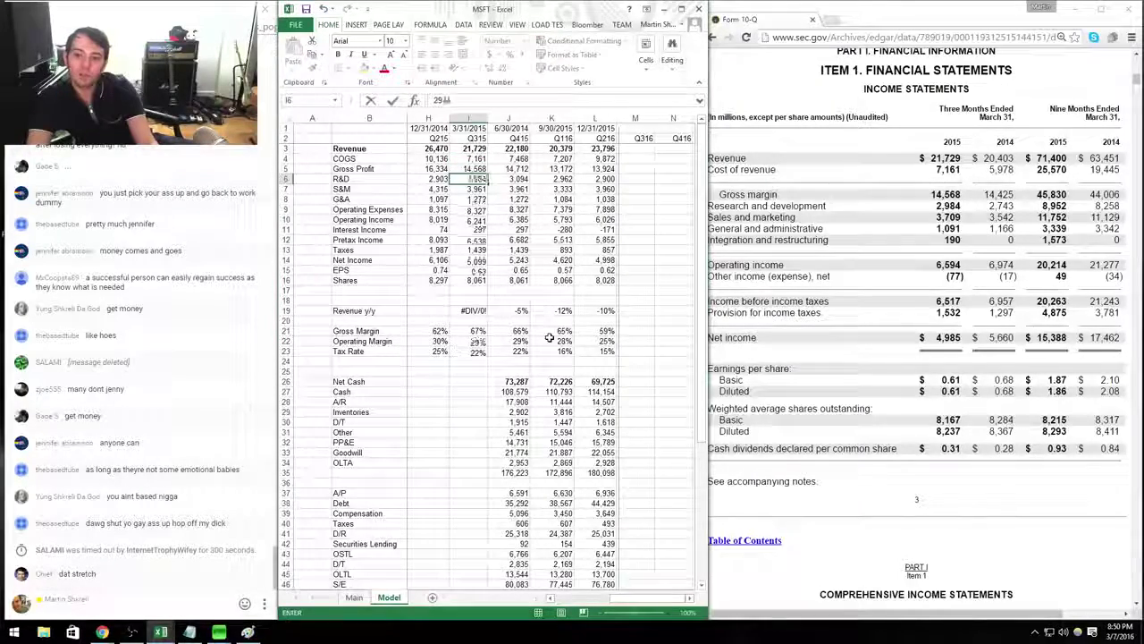
{"action": "key", "text": "Return"}
{"action": "type", "text": "3709"}
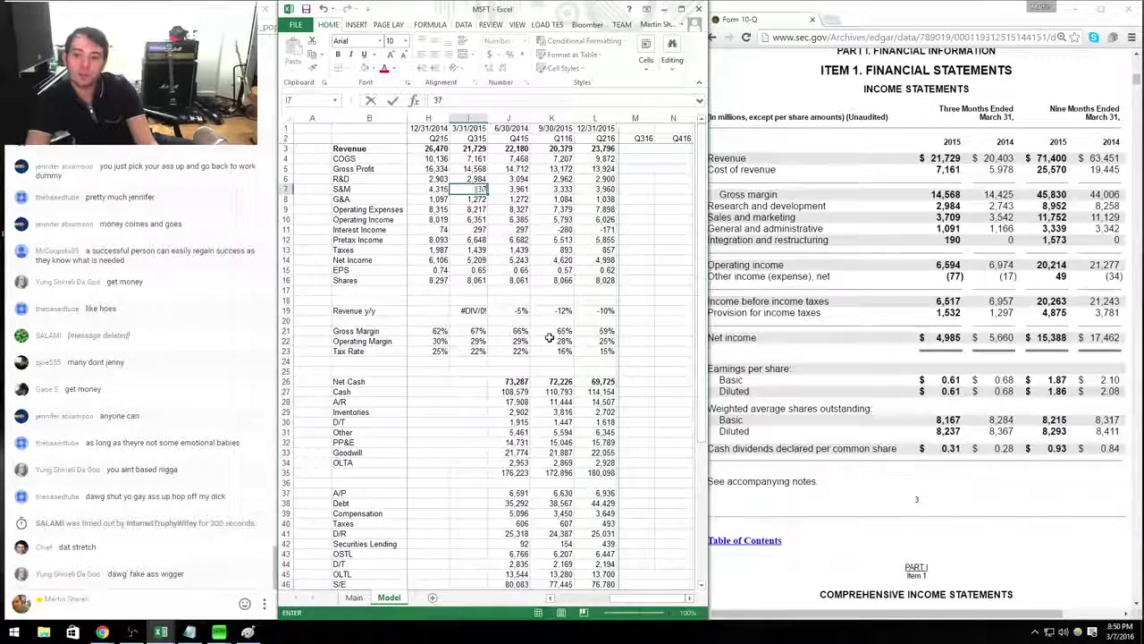
{"action": "key", "text": "Return"}
{"action": "type", "text": "1091"}
{"action": "key", "text": "Return"}
{"action": "key", "text": "Return"}
{"action": "key", "text": "Return"}
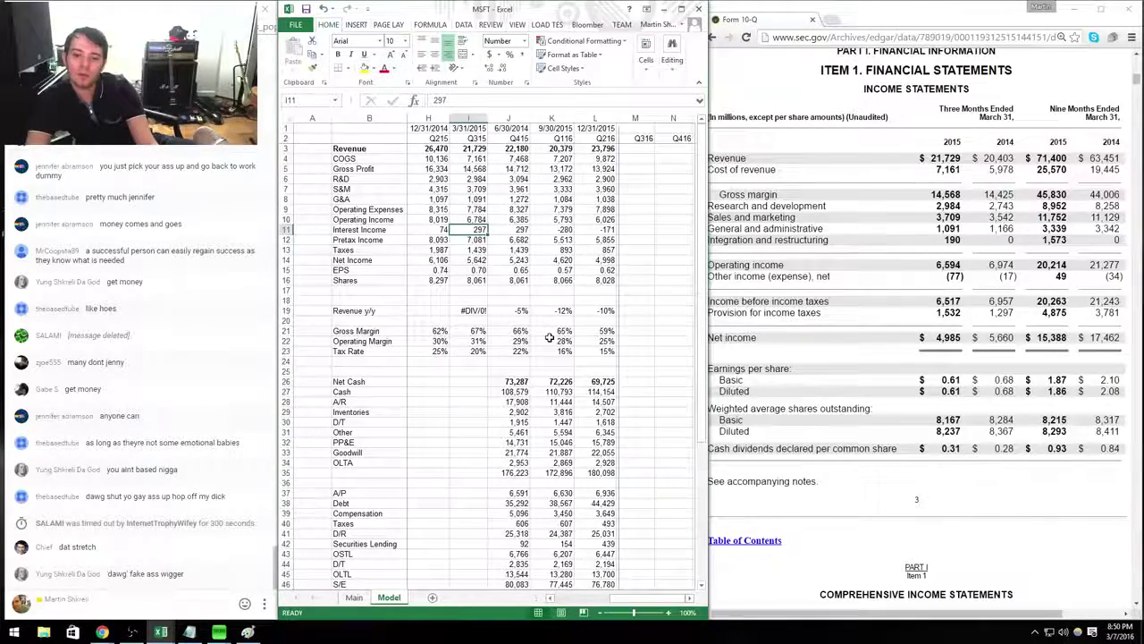
Recommit the Q315 pretax formula and enter taxes of 1,532 and 8,237 shares.
{"action": "key", "text": "Return"}
{"action": "key", "text": "F2"}
{"action": "key", "text": "Return"}
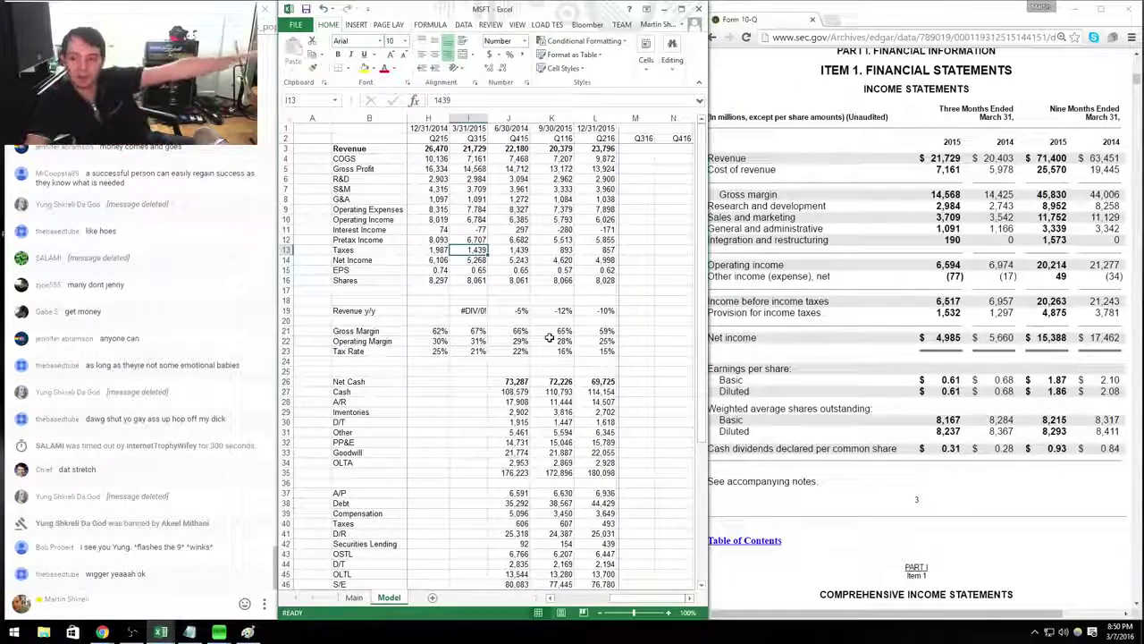
{"action": "type", "text": "1532"}
{"action": "key", "text": "Return"}
{"action": "key", "text": "Return"}
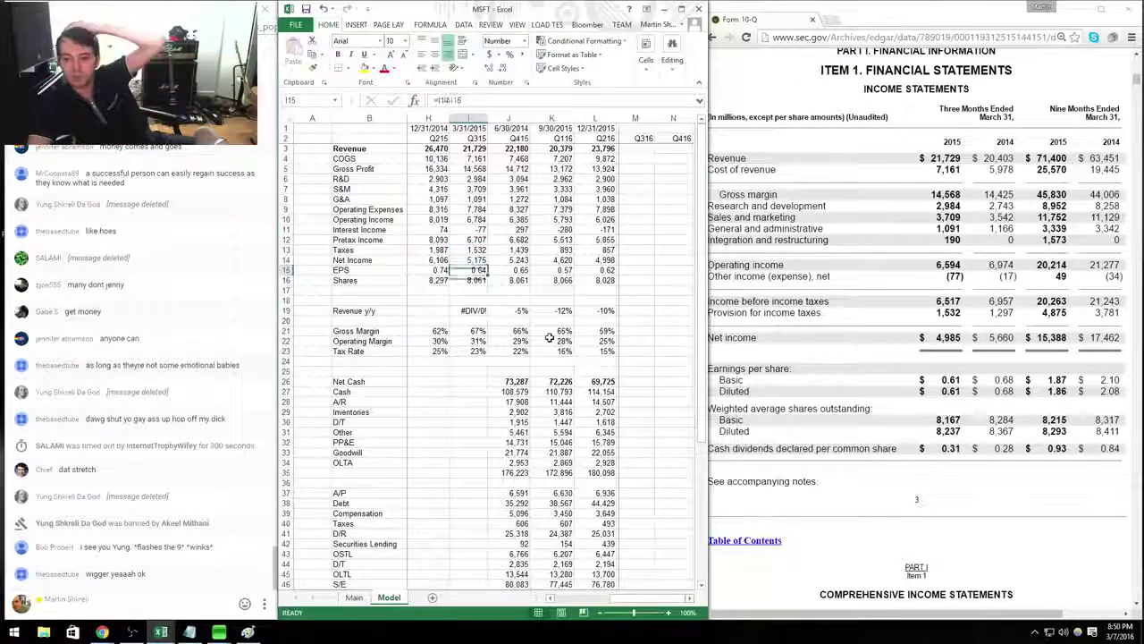
{"action": "type", "text": "8,23"}
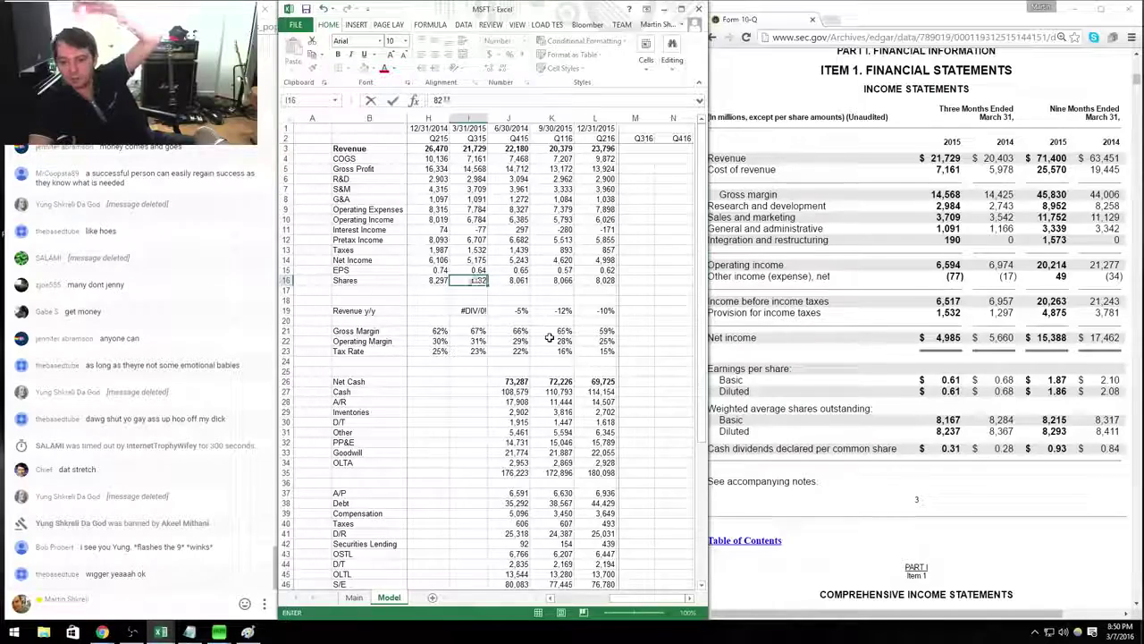
{"action": "type", "text": "7"}
{"action": "key", "text": "Return"}
{"action": "key", "text": "Return"}
{"action": "key", "text": "Return"}
{"action": "key", "text": "Return"}
{"action": "key", "text": "Up"}
{"action": "key", "text": "Up"}
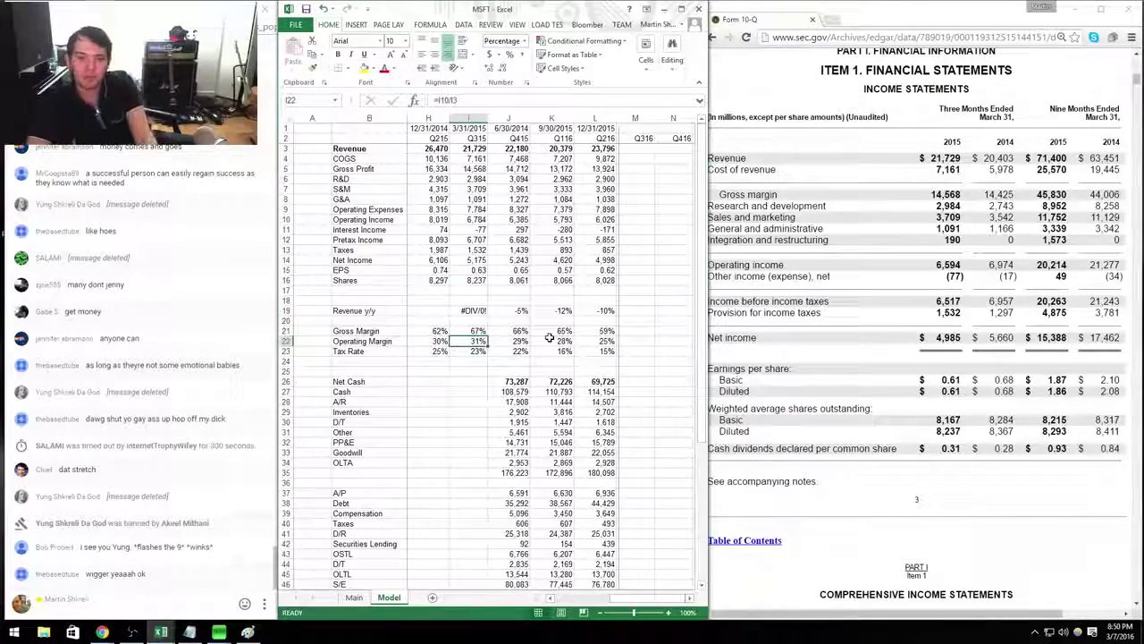
{"action": "key", "text": "Left"}
{"action": "key", "text": "Left"}
{"action": "key", "text": "Left"}
{"action": "key", "text": "Left"}
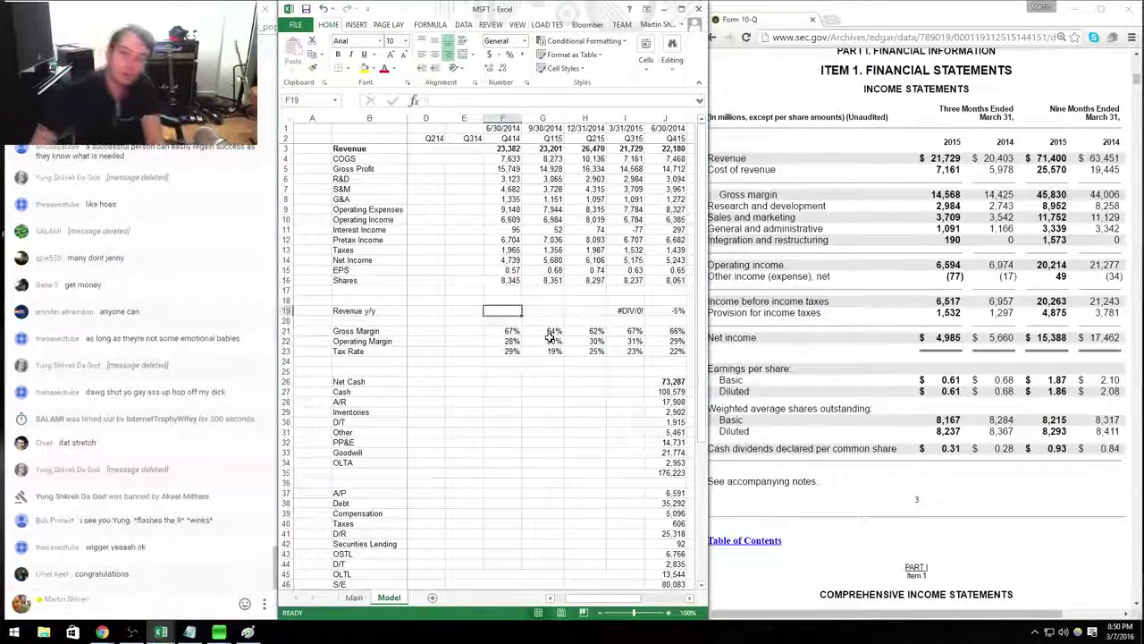
Date the Q314 column 3/31/2014 and copy the Q414 income statement formulas into it.
{"action": "key", "text": "Right"}
{"action": "key", "text": "ctrl+Up"}
{"action": "key", "text": "ctrl+Up"}
{"action": "key", "text": "ctrl+Up"}
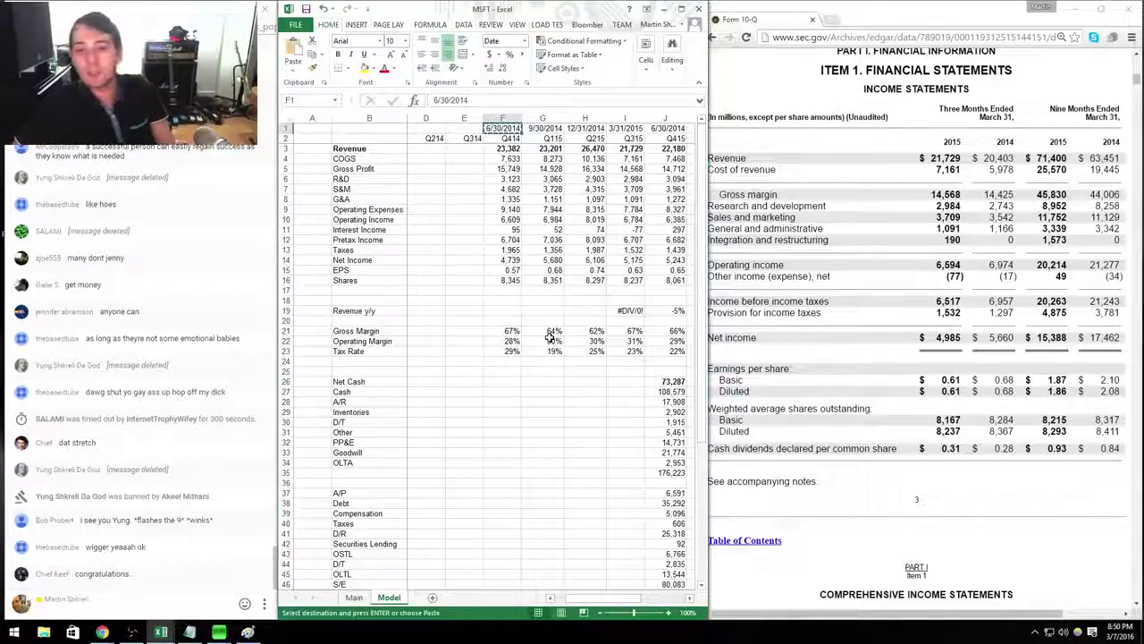
{"action": "key", "text": "Left"}
{"action": "type", "text": "3/31/20"}
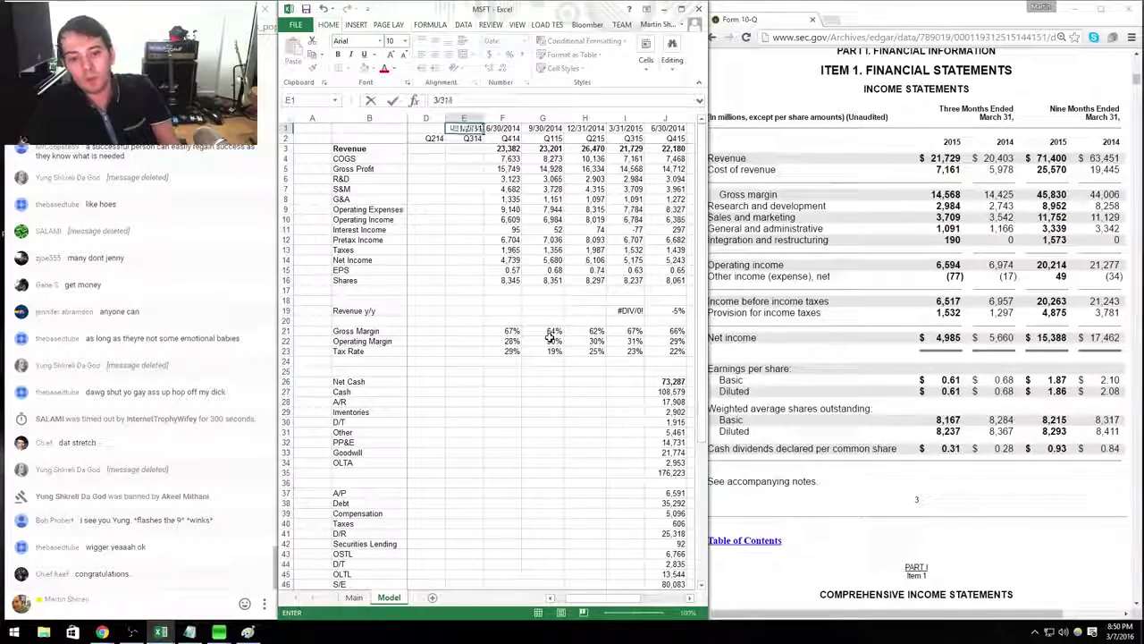
{"action": "type", "text": "14"}
{"action": "key", "text": "Return"}
{"action": "key", "text": "Down"}
{"action": "key", "text": "Right"}
{"action": "key", "text": "ctrl+shift+Down"}
{"action": "key", "text": "ctrl+c"}
{"action": "key", "text": "Left"}
{"action": "key", "text": "ctrl+v"}
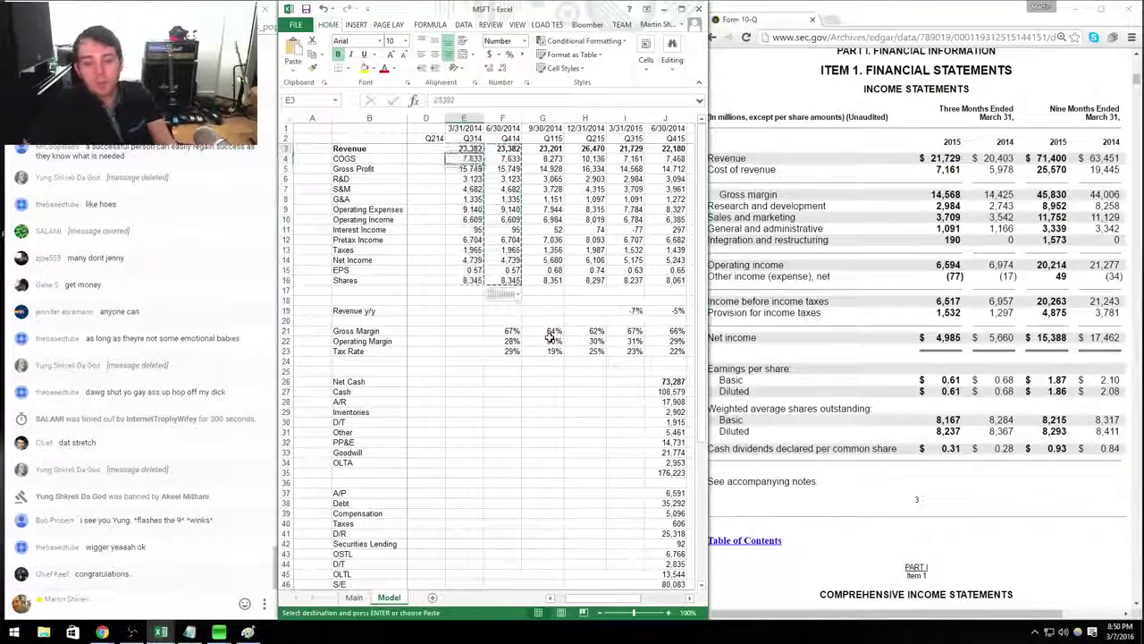
Enter Q314 revenue 20,403, COGS 5,978, R&D 2,743, S&M 3,542 and G&A 1,166.
{"action": "type", "text": "20403"}
{"action": "key", "text": "Return"}
{"action": "type", "text": "5,9"}
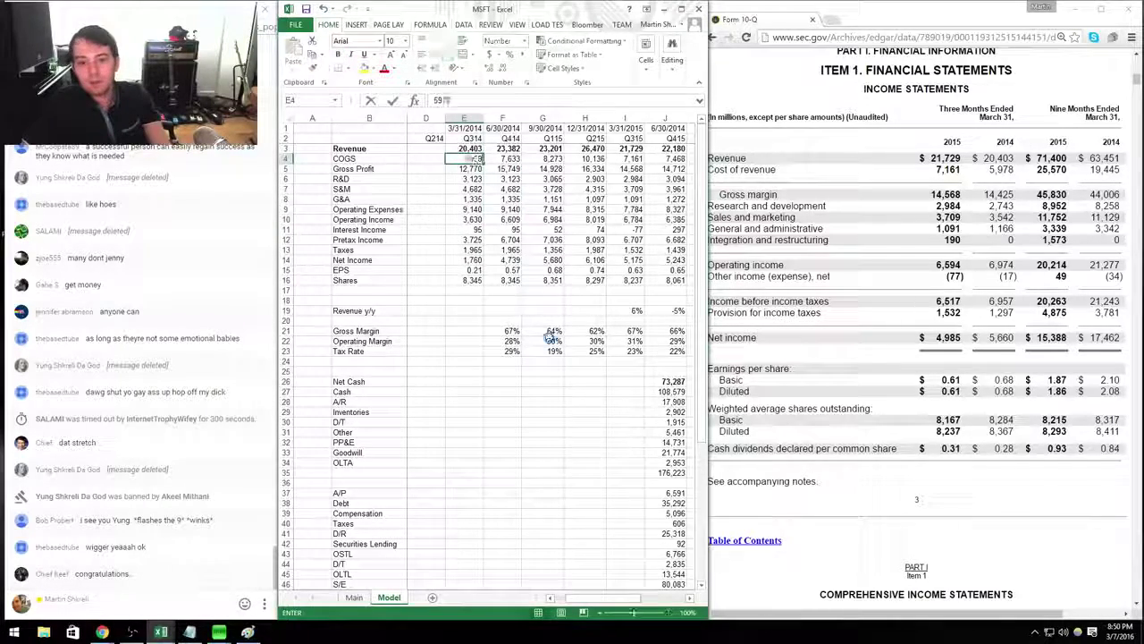
{"action": "type", "text": "78"}
{"action": "key", "text": "Return"}
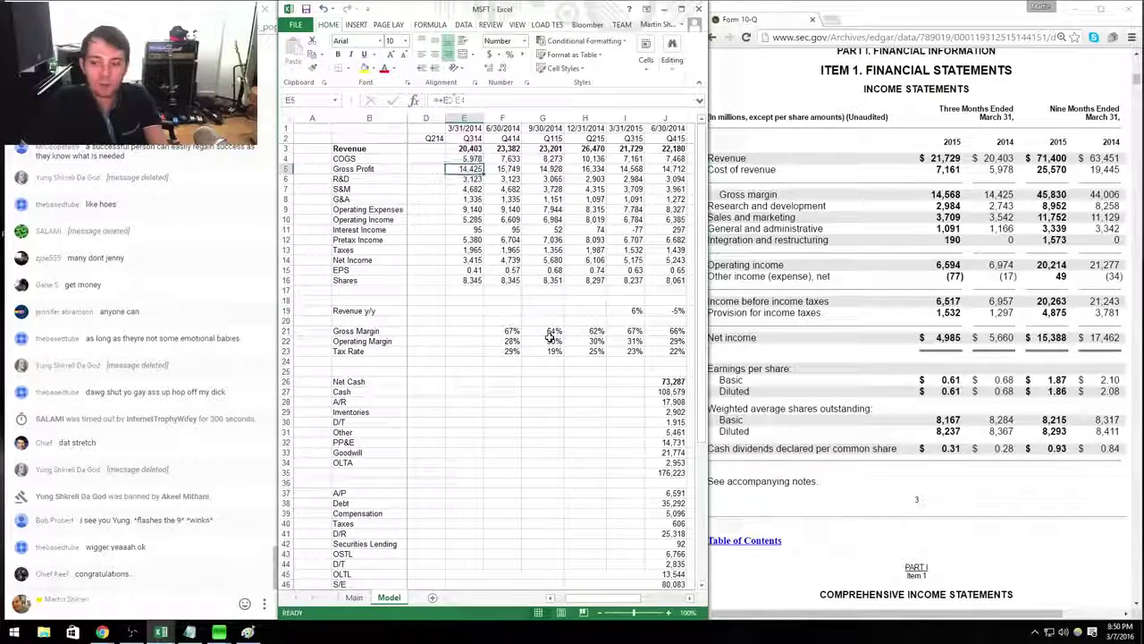
{"action": "key", "text": "Return"}
{"action": "type", "text": "2,743"}
{"action": "key", "text": "Return"}
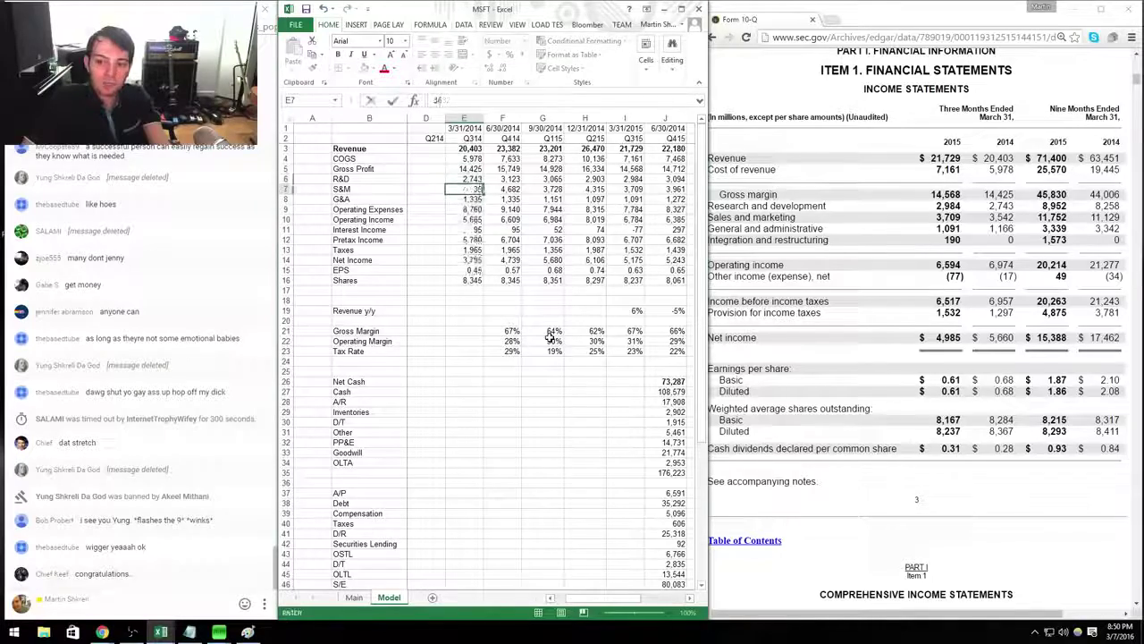
{"action": "type", "text": "3542"}
{"action": "key", "text": "Return"}
{"action": "type", "text": "1166"}
{"action": "key", "text": "Return"}
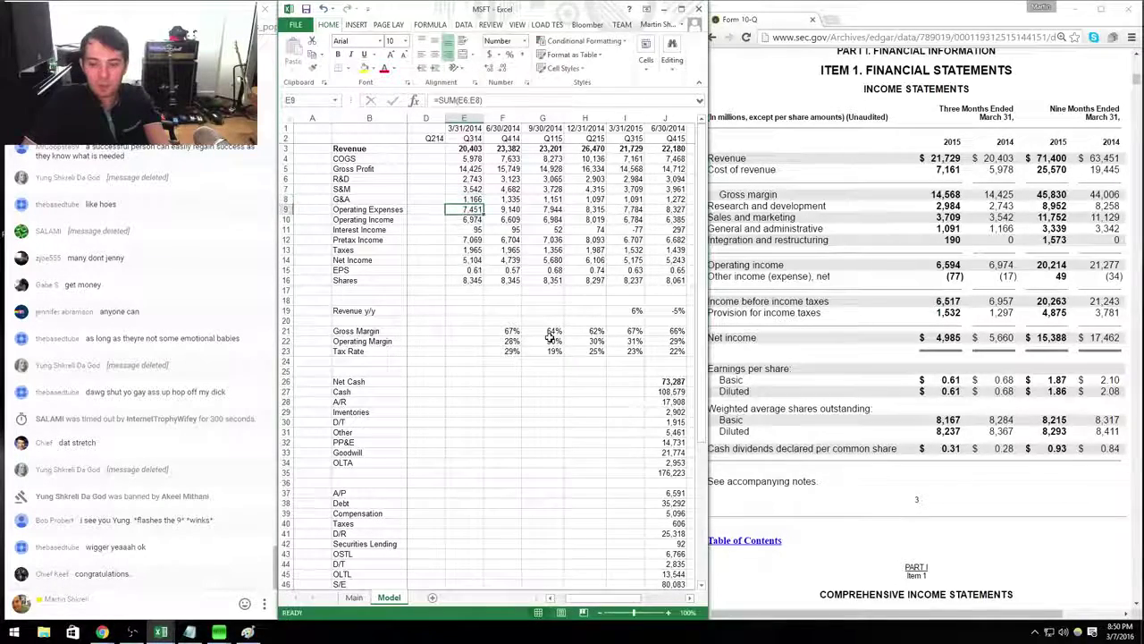
Enter Q314 interest income of -17, taxes of 1,297 and 8,367 shares.
{"action": "key", "text": "Return"}
{"action": "key", "text": "Return"}
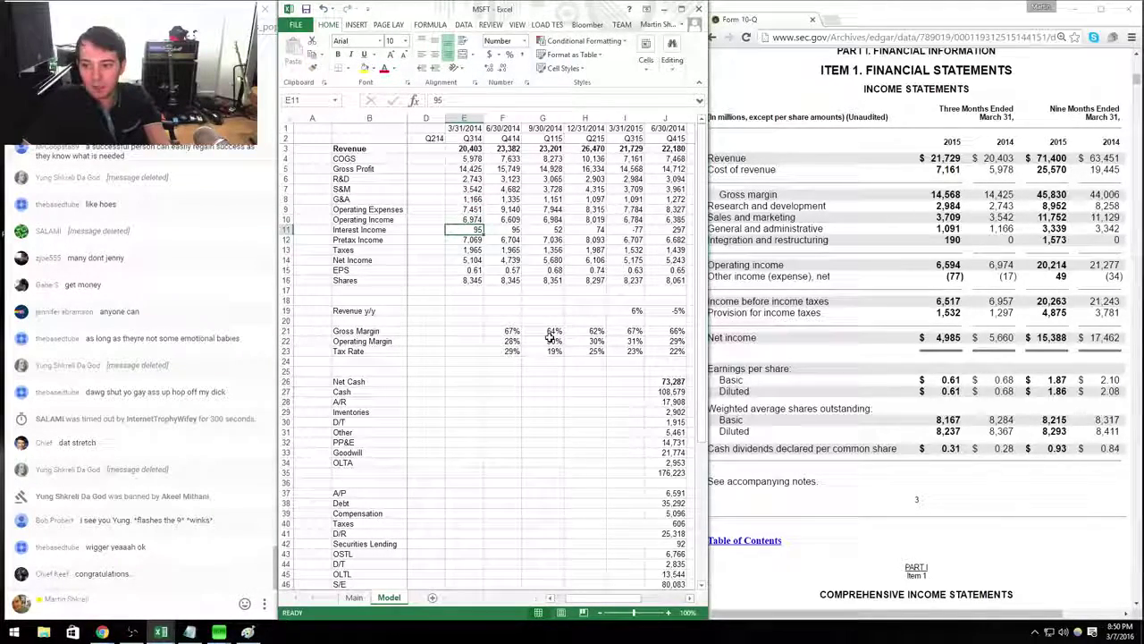
{"action": "type", "text": "-17"}
{"action": "key", "text": "Return"}
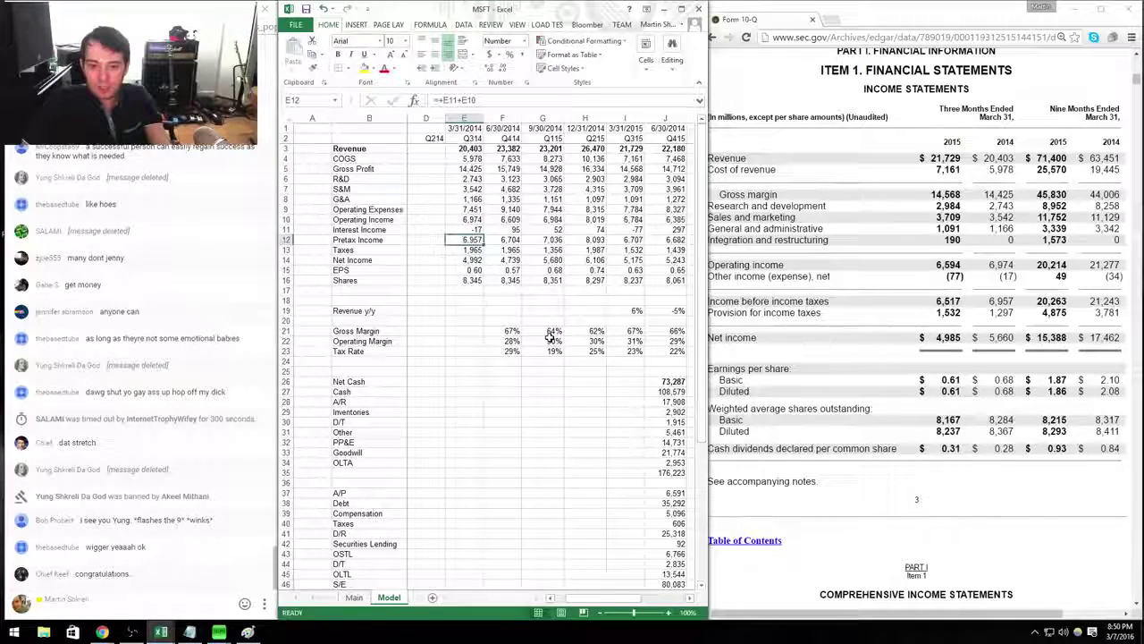
{"action": "key", "text": "Return"}
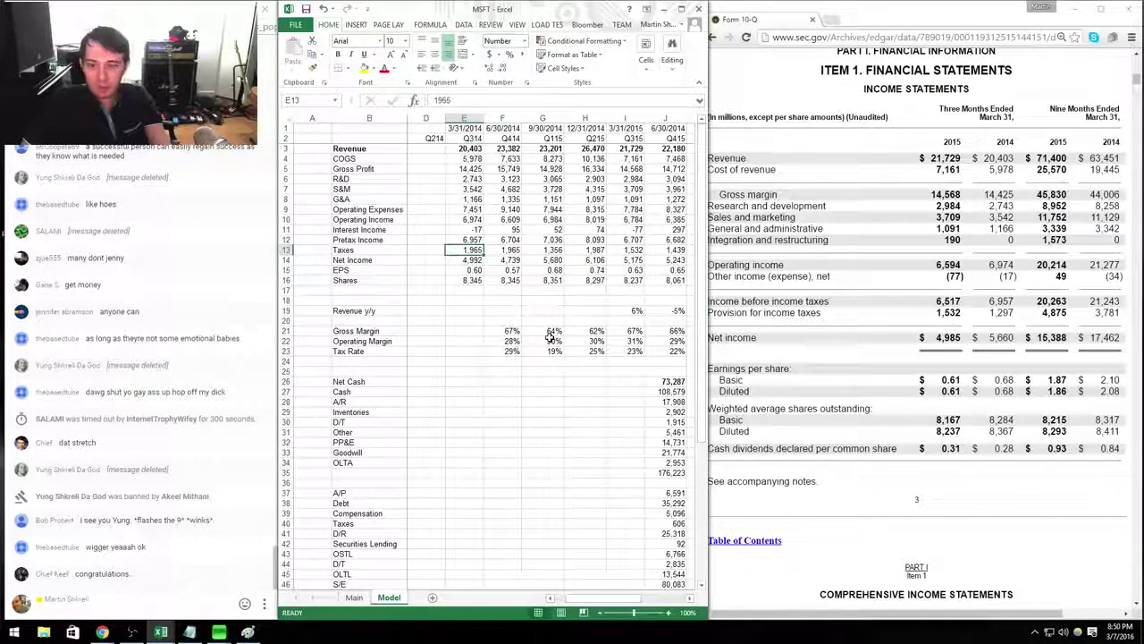
{"action": "type", "text": "1297"}
{"action": "key", "text": "Return"}
{"action": "key", "text": "Return"}
{"action": "key", "text": "Return"}
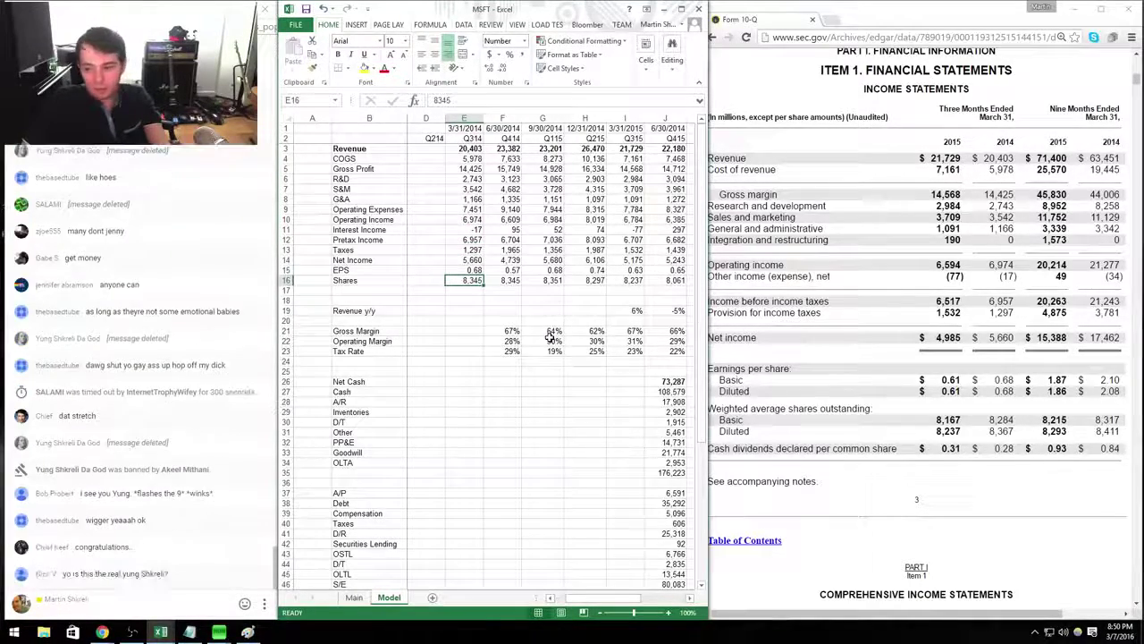
{"action": "type", "text": "8367"}
{"action": "key", "text": "Return"}
Copy the Q414 margin formulas into Q314, giving 71%, 34% and 19%.
{"action": "key", "text": "Right"}
{"action": "key", "text": "Down"}
{"action": "key", "text": "Down"}
{"action": "key", "text": "Down"}
{"action": "key", "text": "Down"}
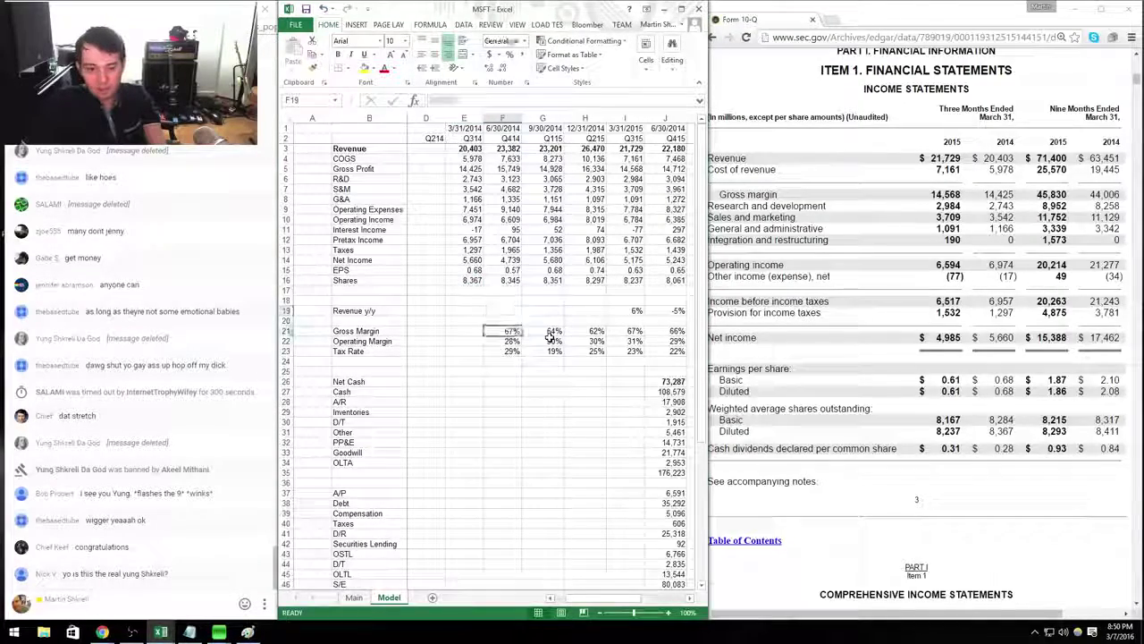
{"action": "key", "text": "shift+Down"}
{"action": "key", "text": "shift+Down"}
{"action": "key", "text": "ctrl+c"}
{"action": "key", "text": "Left"}
{"action": "key", "text": "ctrl+v"}
{"action": "key", "text": "Down"}
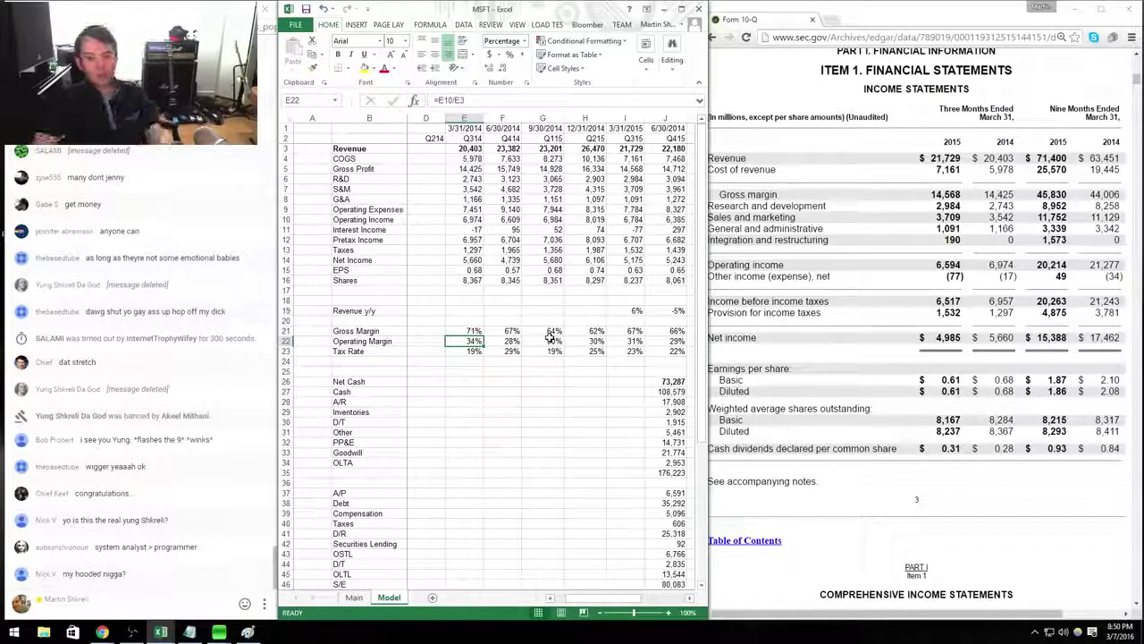
{"action": "key", "text": "Right"}
{"action": "key", "text": "Right"}
{"action": "key", "text": "Right"}
{"action": "key", "text": "Right"}
{"action": "key", "text": "Right"}
{"action": "key", "text": "Right"}
{"action": "key", "text": "Down"}
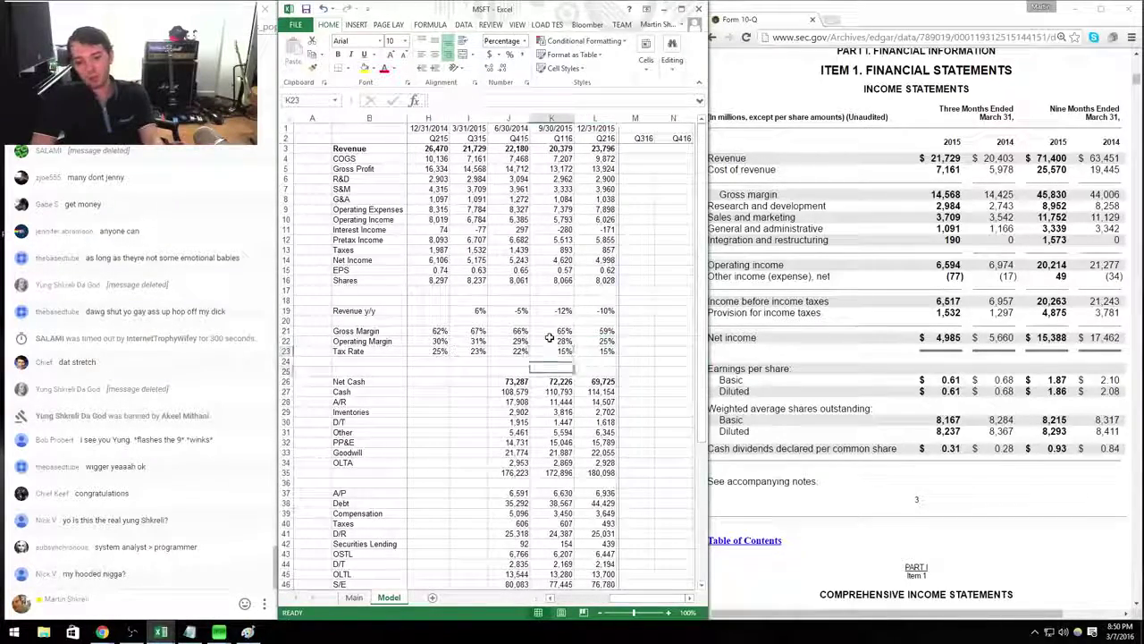
Copy the Q415 balance sheet block (J26:J47) into the Q315 column starting at I26.
{"action": "key", "text": "Down"}
{"action": "key", "text": "Down"}
{"action": "key", "text": "Down"}
{"action": "key", "text": "Left"}
{"action": "key", "text": "ctrl+shift+Down"}
{"action": "key", "text": "ctrl+shift+Down"}
{"action": "key", "text": "ctrl+shift+Down"}
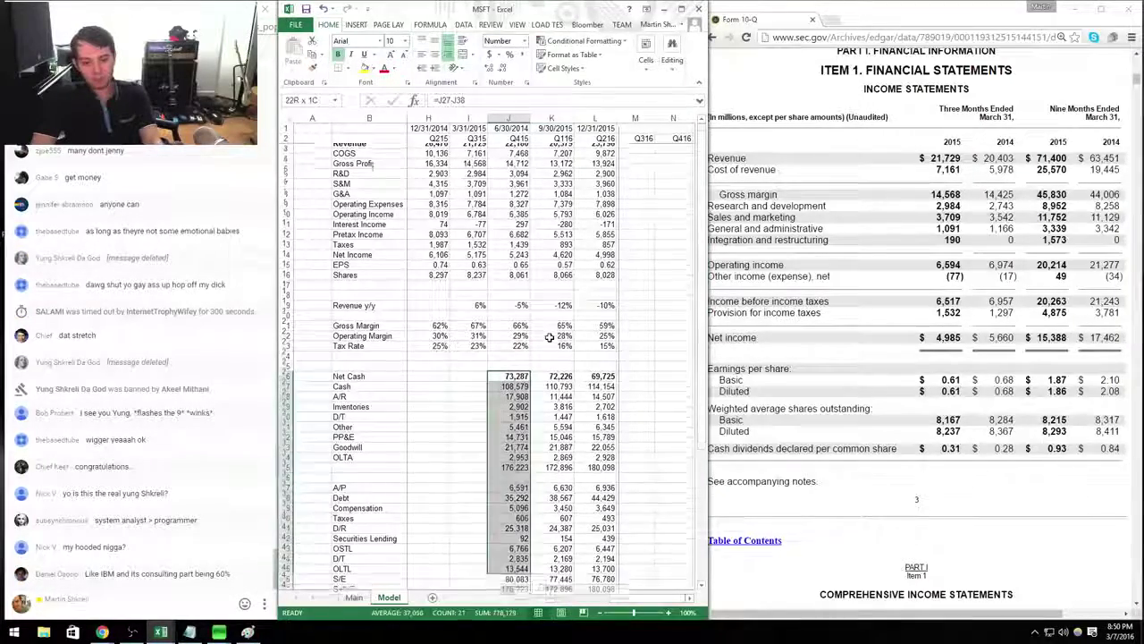
{"action": "key", "text": "ctrl+c"}
{"action": "key", "text": "Left"}
{"action": "key", "text": "ctrl+v"}
{"action": "key", "text": "Down"}
{"action": "key", "text": "Down"}
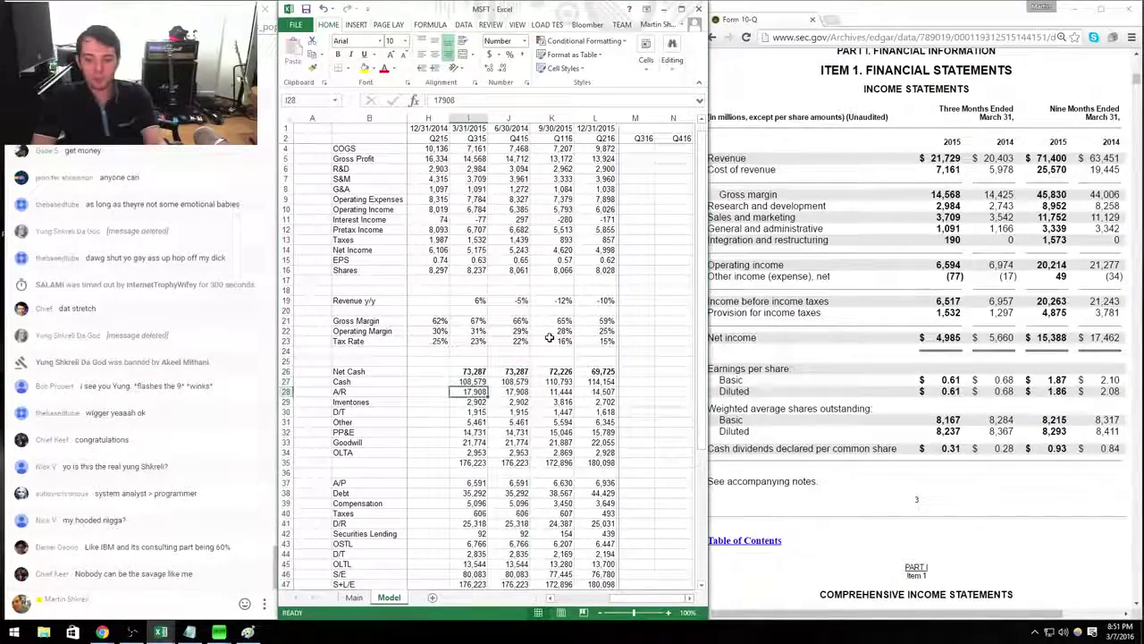
{"action": "key", "text": "Down"}
{"action": "key", "text": "Down"}
{"action": "key", "text": "Down"}
{"action": "key", "text": "Down"}
{"action": "key", "text": "Down"}
{"action": "key", "text": "Down"}
{"action": "key", "text": "Down"}
{"action": "key", "text": "Down"}
{"action": "key", "text": "Down"}
{"action": "key", "text": "Down"}
{"action": "key", "text": "Down"}
{"action": "key", "text": "Down"}
{"action": "key", "text": "Down"}
{"action": "key", "text": "Down"}
{"action": "key", "text": "Down"}
{"action": "key", "text": "Down"}
{"action": "key", "text": "Down"}
{"action": "key", "text": "Down"}
{"action": "key", "text": "Down"}
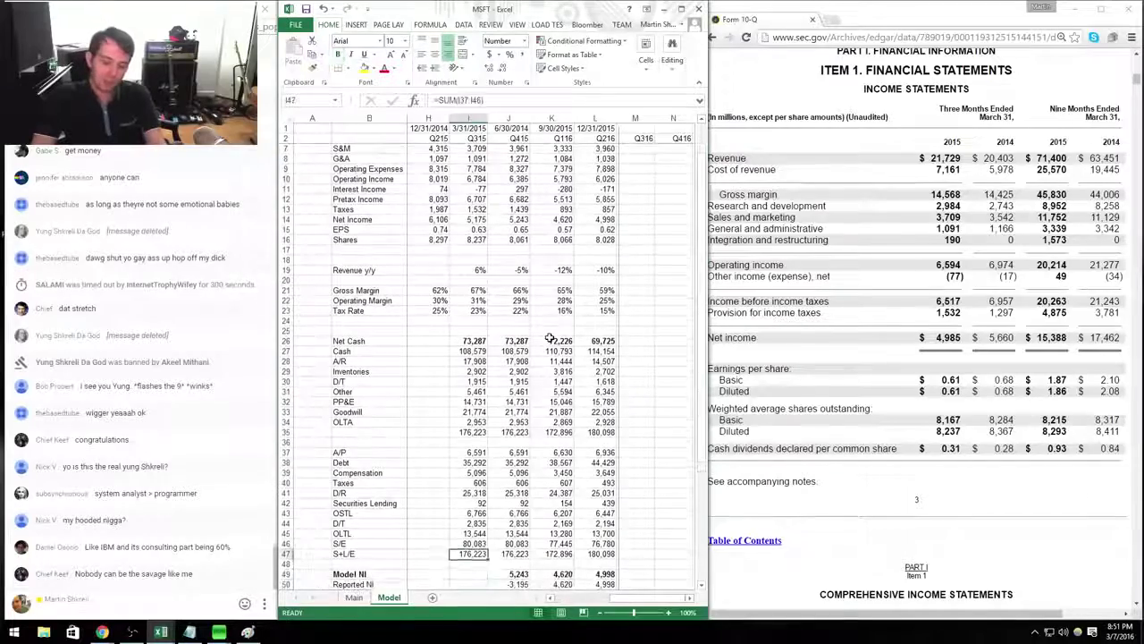
{"action": "key", "text": "ctrl+Up"}
{"action": "key", "text": "ctrl+Up"}
{"action": "key", "text": "ctrl+Up"}
From the 10-Q balance sheet, set Q315 Cash to =7414+88024+12019 and A/R to 12427.
{"action": "key", "text": "alt+Tab"}
{"action": "key", "text": "Page_Down"}
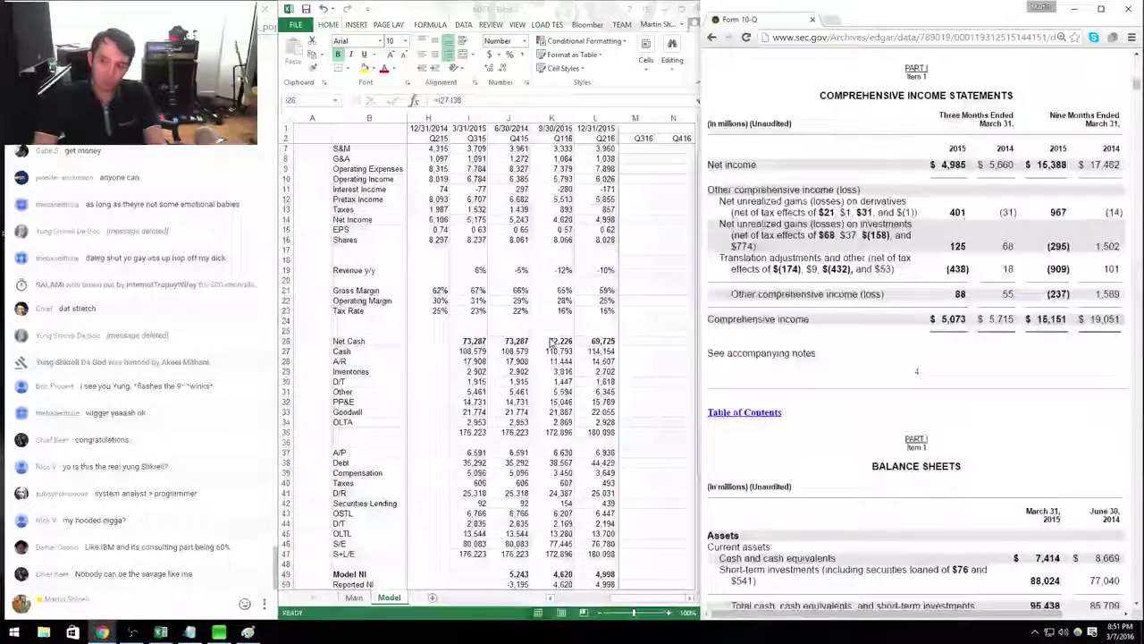
{"action": "key", "text": "Down"}
{"action": "key", "text": "Down"}
{"action": "key", "text": "Down"}
{"action": "key", "text": "Down"}
{"action": "key", "text": "Down"}
{"action": "key", "text": "Down"}
{"action": "key", "text": "Down"}
{"action": "key", "text": "Down"}
{"action": "key", "text": "Down"}
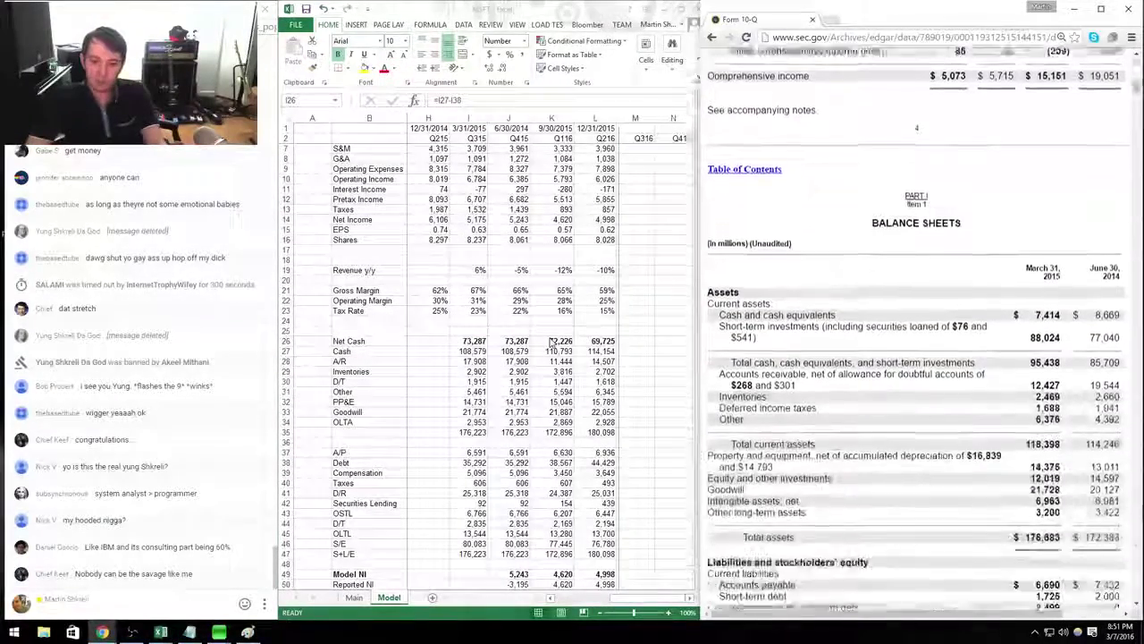
{"action": "key", "text": "alt+Tab"}
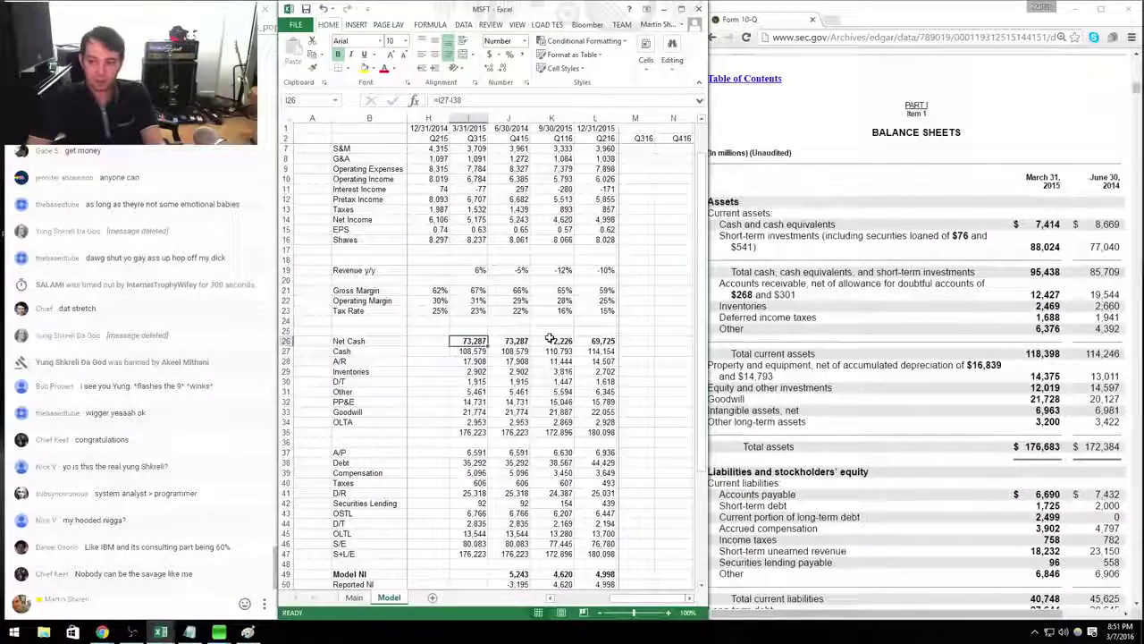
{"action": "key", "text": "Down"}
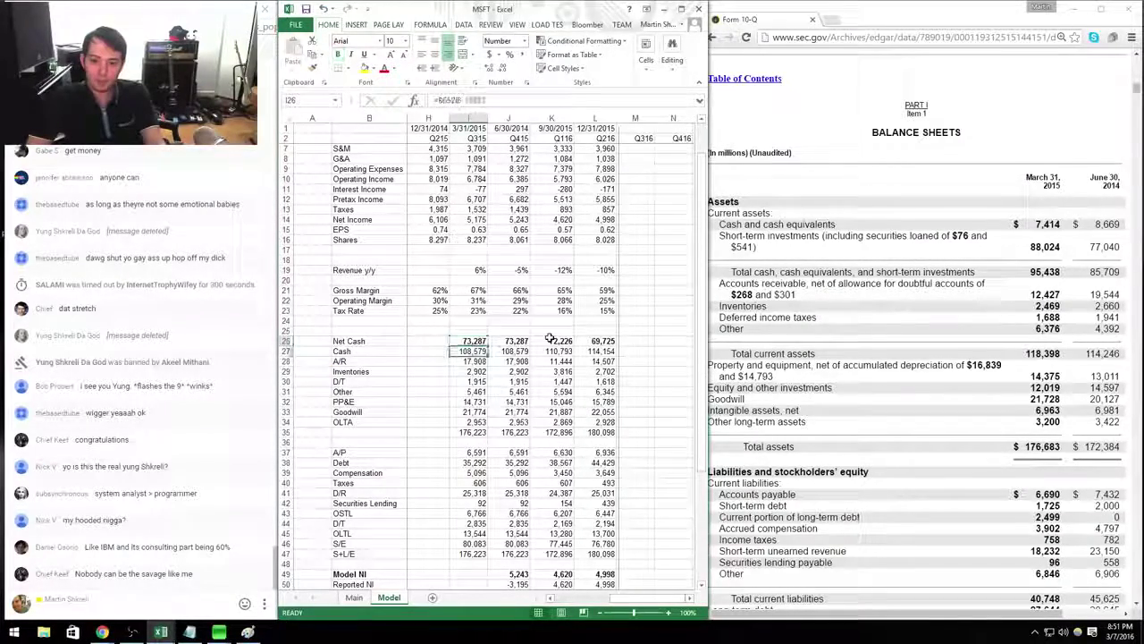
{"action": "type", "text": "+7414"}
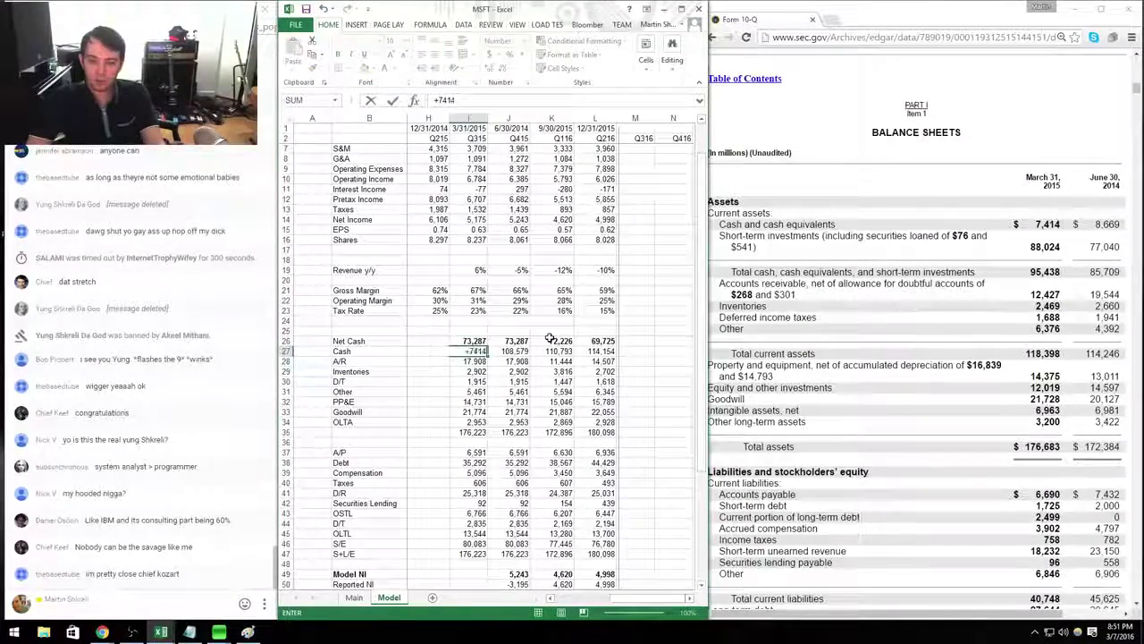
{"action": "type", "text": "+88024"}
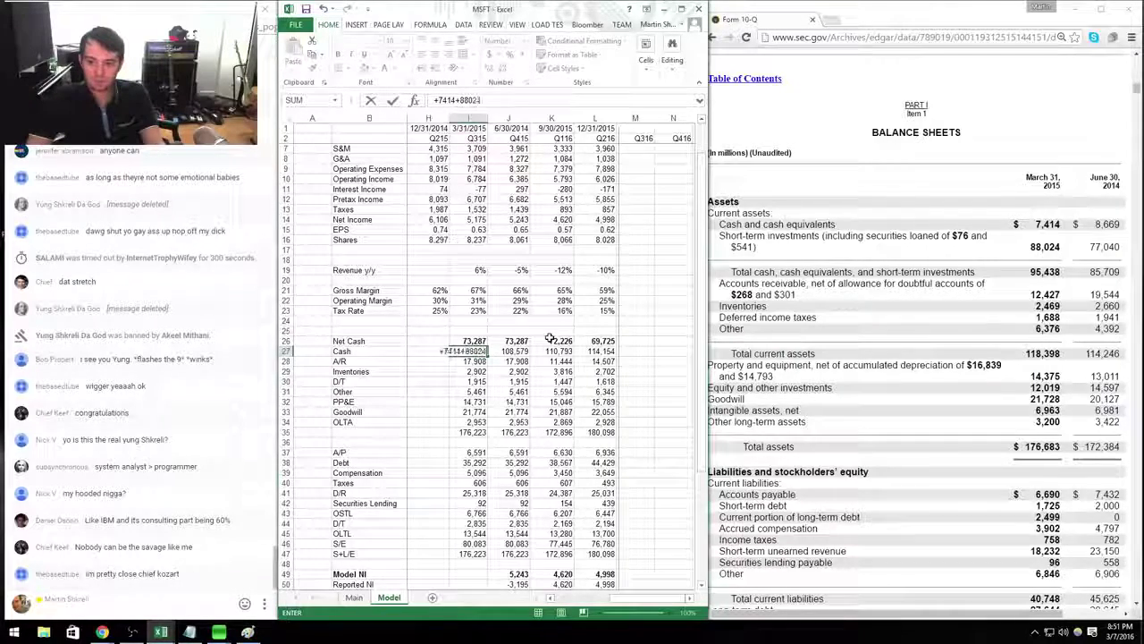
{"action": "type", "text": "+12019"}
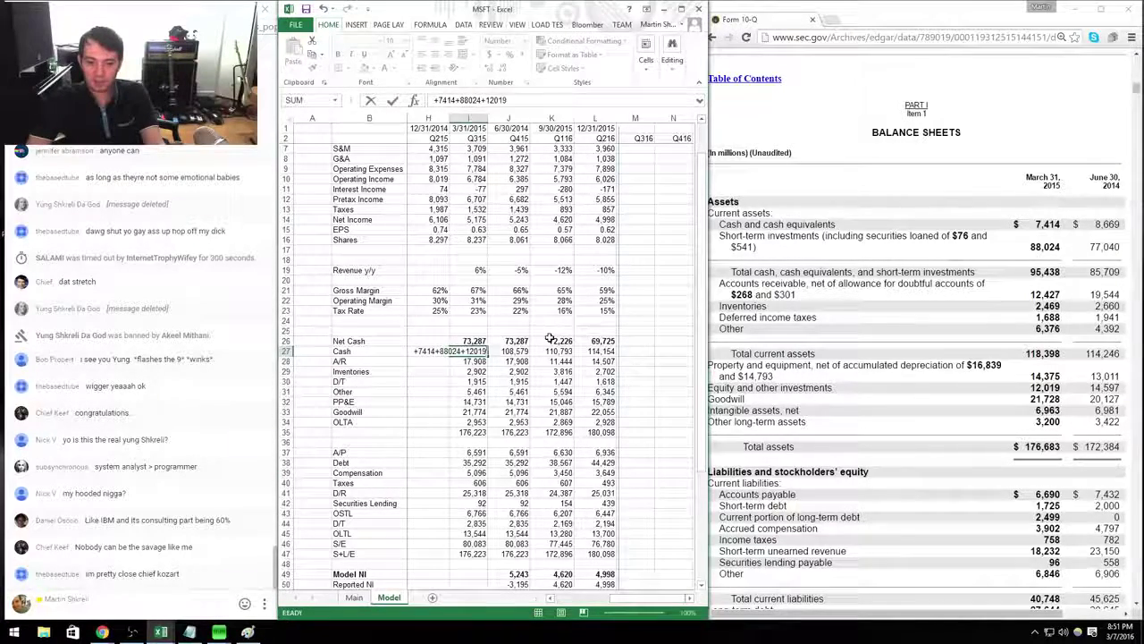
{"action": "key", "text": "Return"}
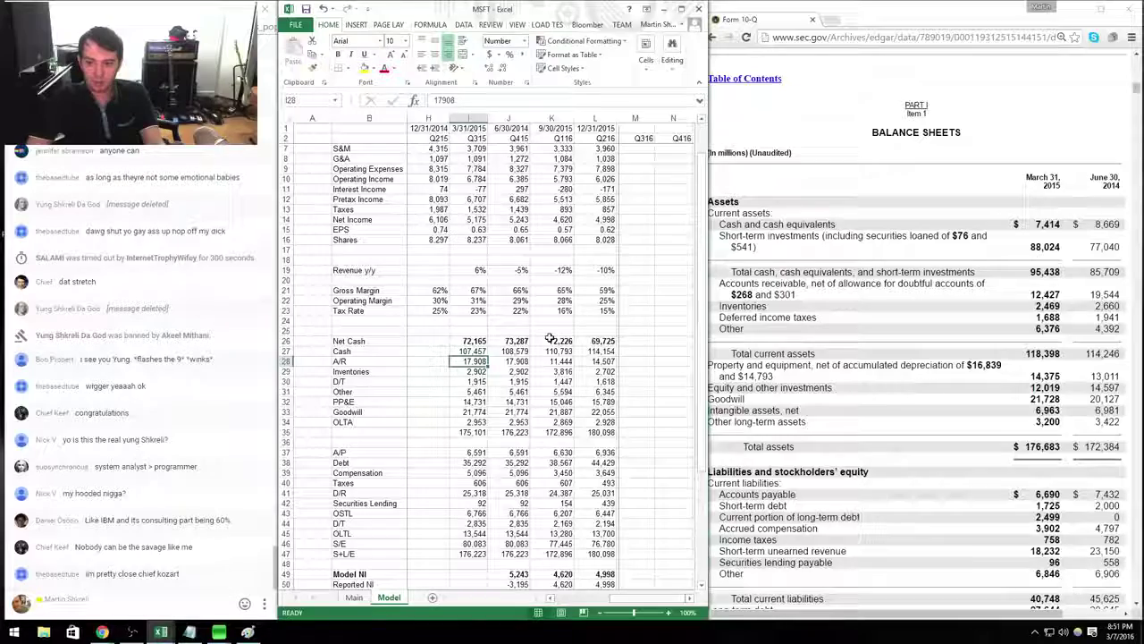
{"action": "type", "text": "+12427"}
{"action": "key", "text": "Return"}
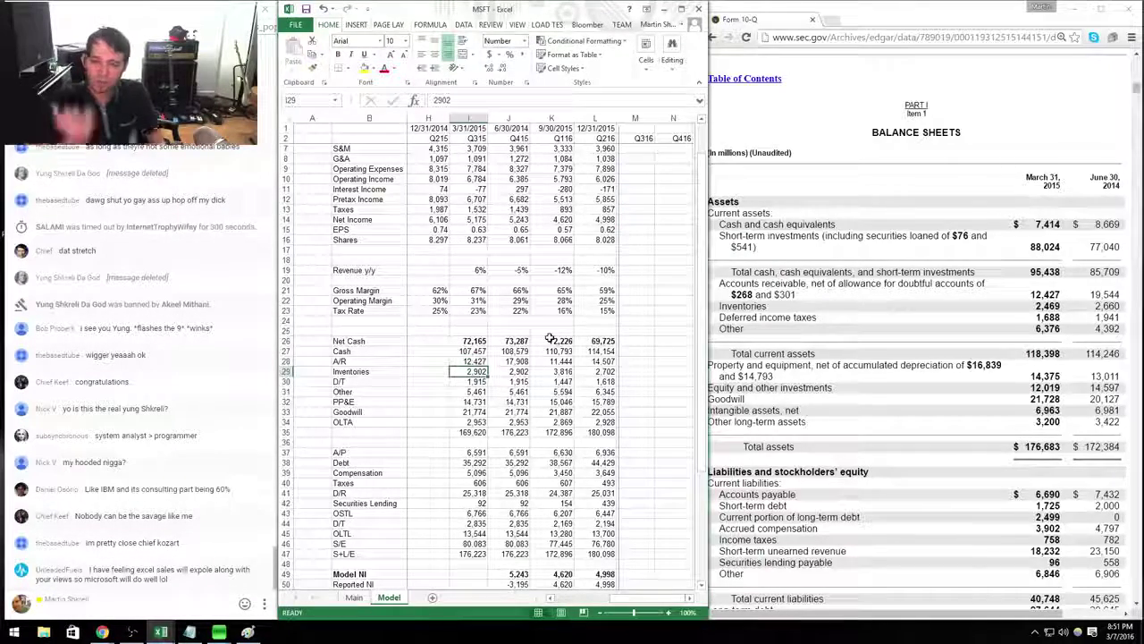
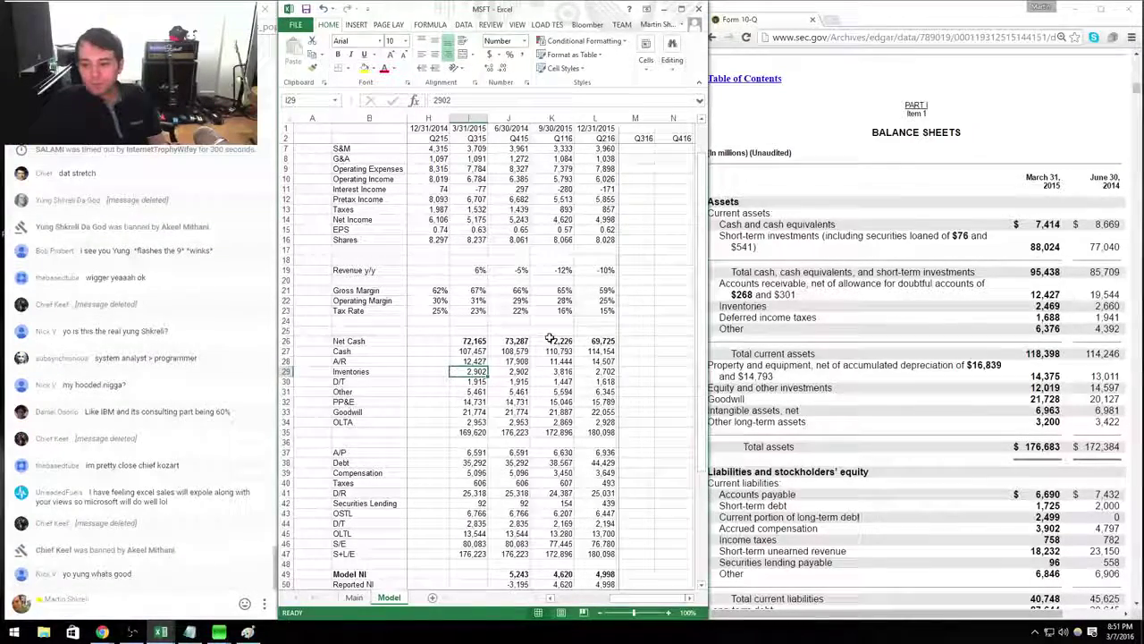
Enter Q315 Inventories 2,469, D/T 1,688, Other assets 6,376 and PP&E 14,375.
{"action": "type", "text": "2469"}
{"action": "key", "text": "Return"}
{"action": "type", "text": "1688"}
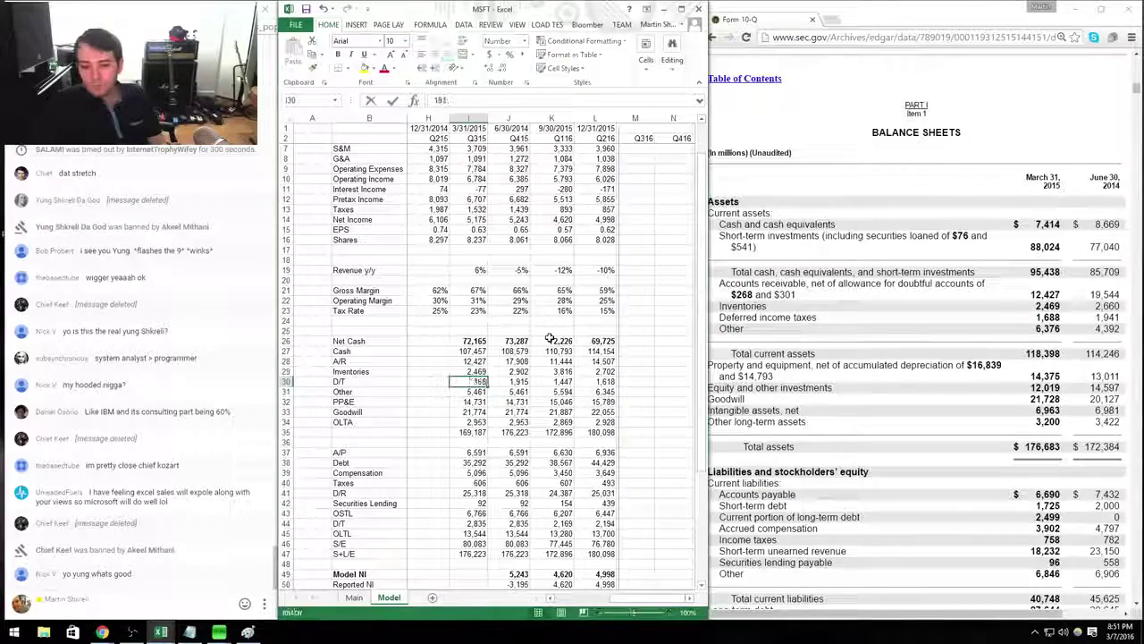
{"action": "key", "text": "Return"}
{"action": "type", "text": "6376"}
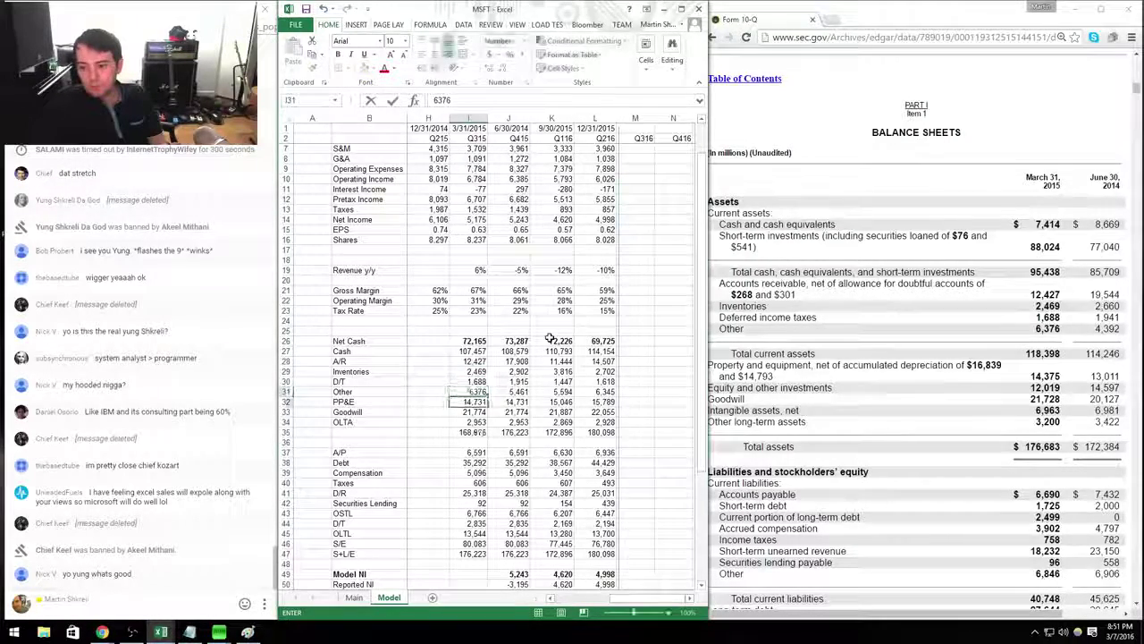
{"action": "key", "text": "Return"}
{"action": "type", "text": "14,375"}
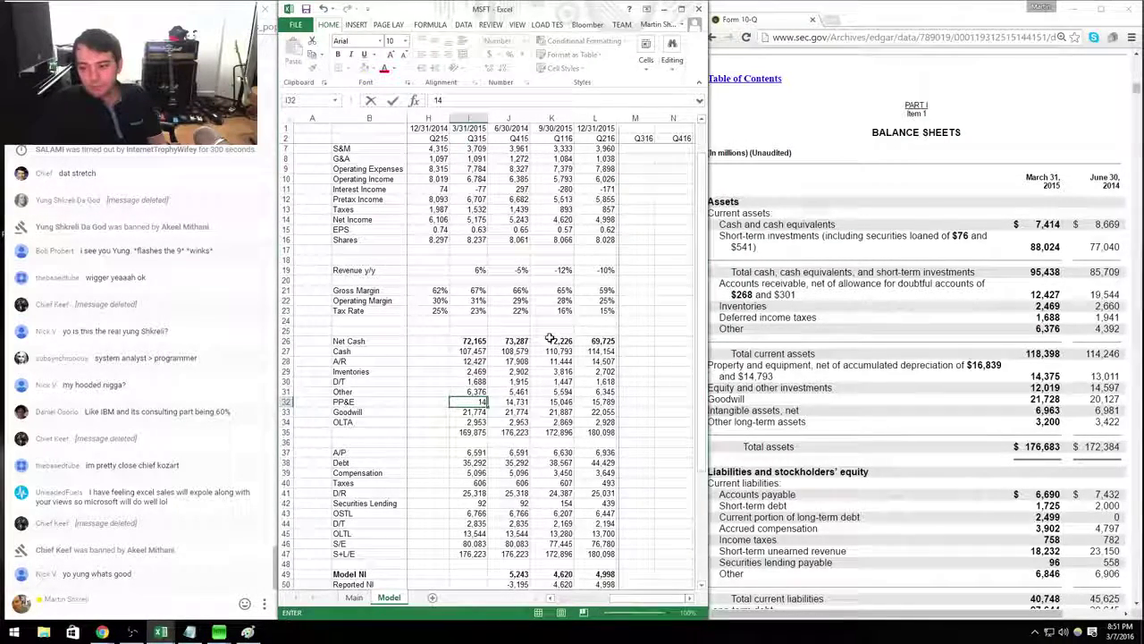
{"action": "key", "text": "Return"}
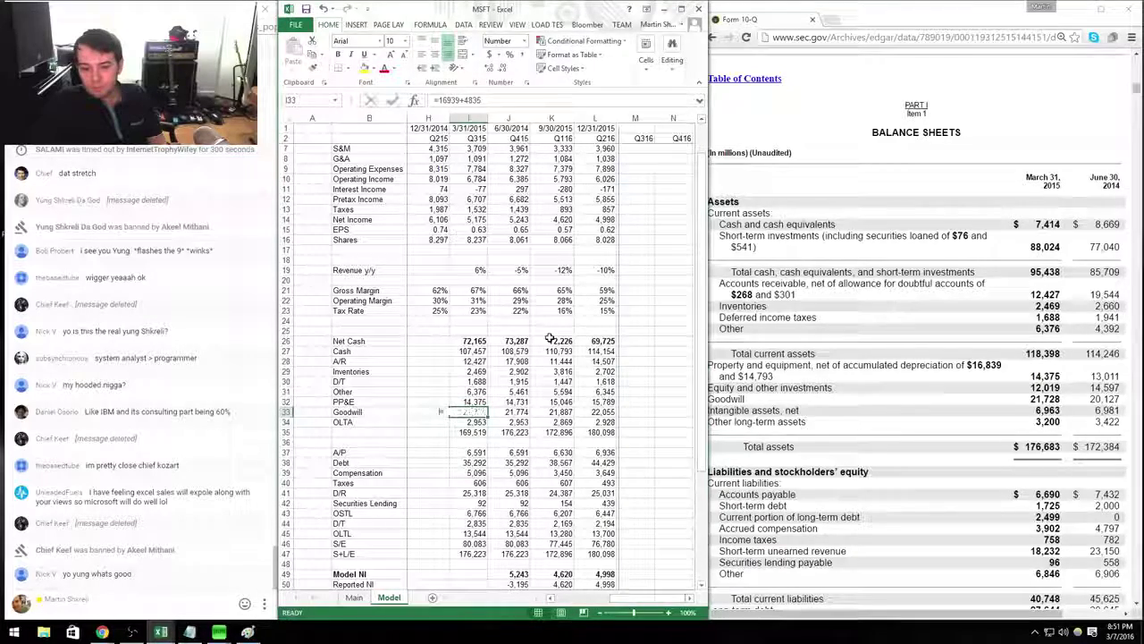
Enter Goodwill as =21728+6963 (28,691) and label the total row Assets.
{"action": "type", "text": "+12019"}
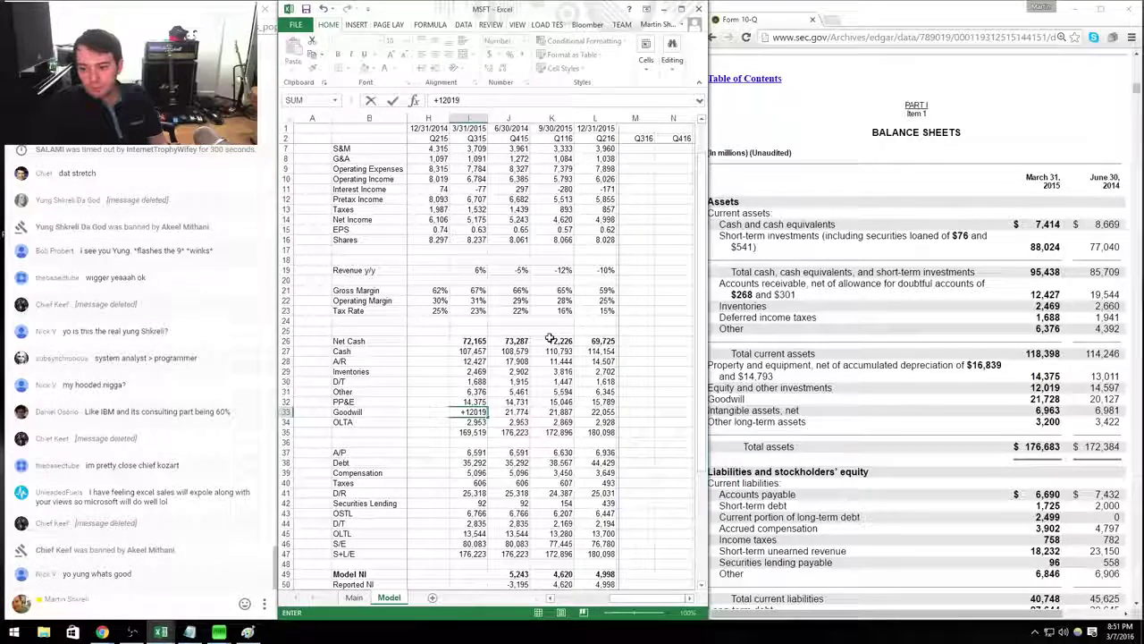
{"action": "key", "text": "BackSpace"}
{"action": "key", "text": "BackSpace"}
{"action": "key", "text": "BackSpace"}
{"action": "key", "text": "BackSpace"}
{"action": "key", "text": "BackSpace"}
{"action": "type", "text": "21728"}
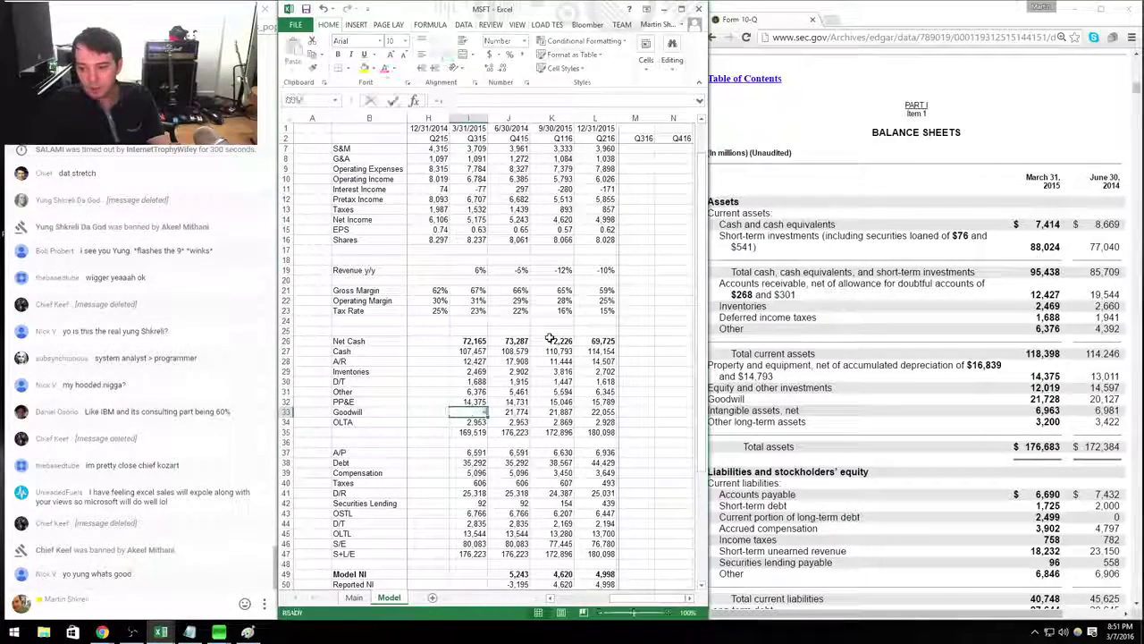
{"action": "type", "text": "+21728+"}
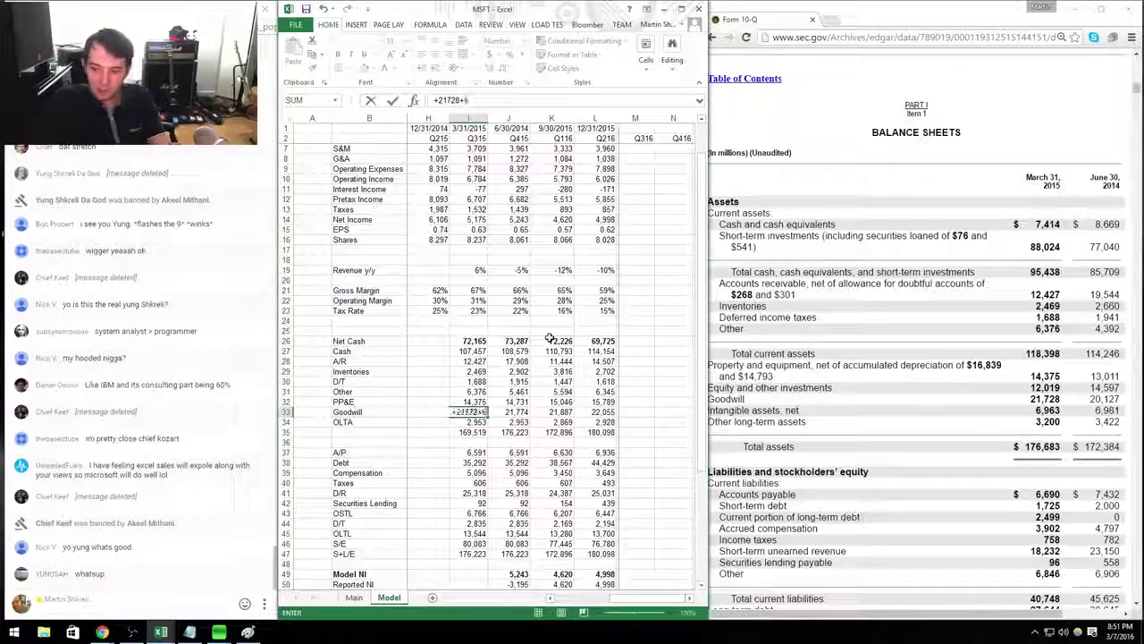
{"action": "type", "text": "6963"}
{"action": "key", "text": "Return"}
{"action": "key", "text": "Down"}
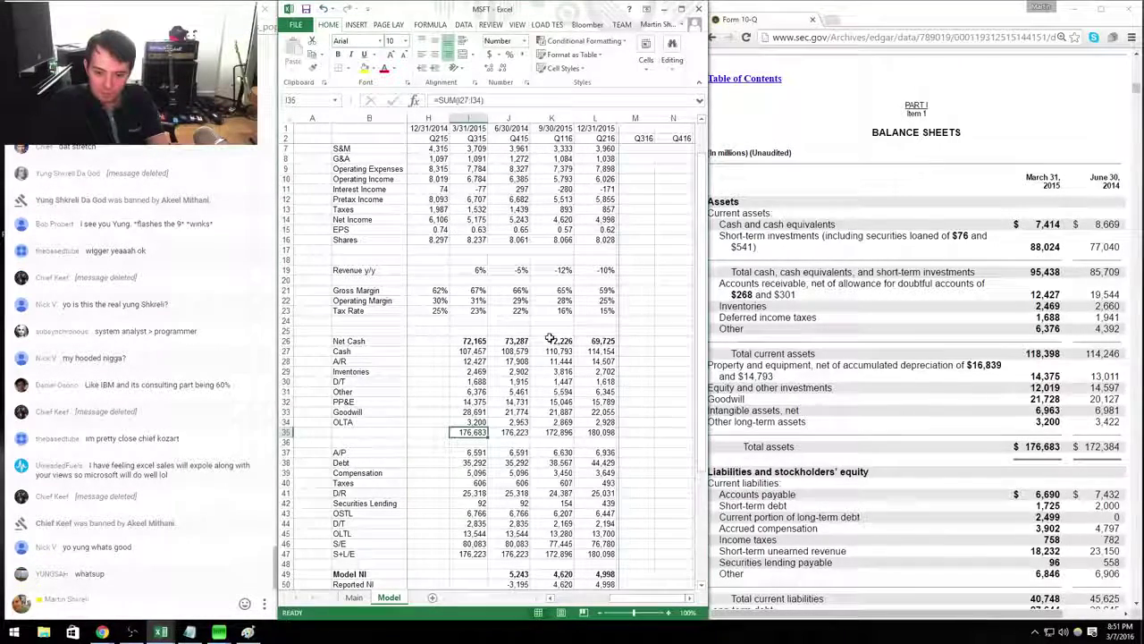
{"action": "key", "text": "Left"}
{"action": "key", "text": "Left"}
{"action": "type", "text": "Assets"}
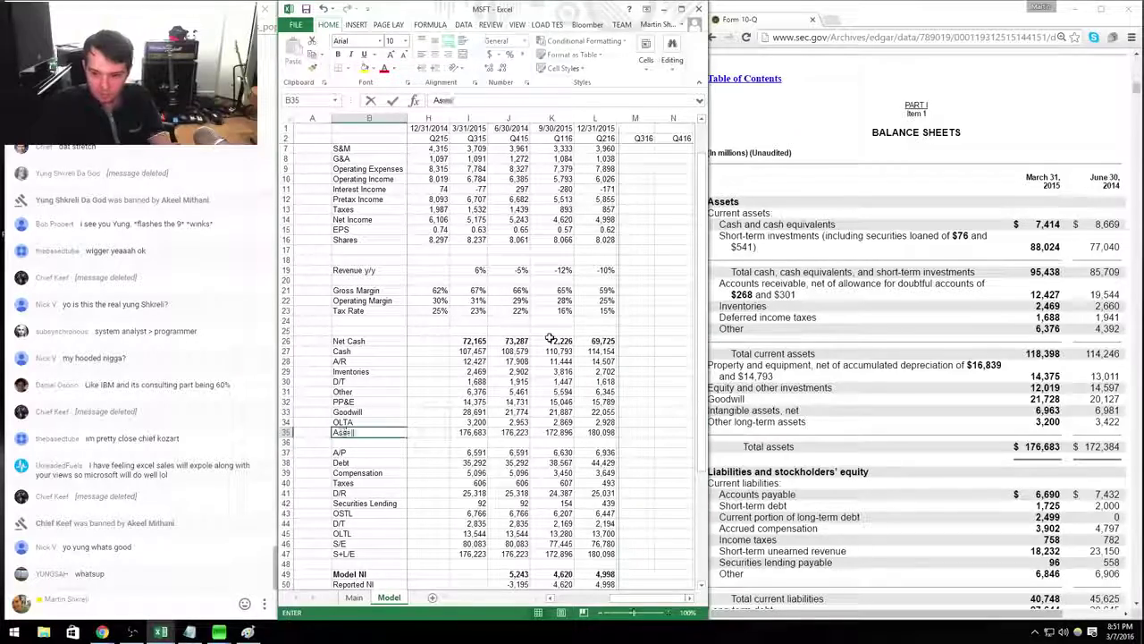
{"action": "key", "text": "Right"}
{"action": "key", "text": "Right"}
Enter Q315 A/P as 6,690 and Debt as 1725+2499+27644 (31,868) from the 10-Q.
{"action": "key", "text": "Down"}
{"action": "key", "text": "Down"}
{"action": "type", "text": "+6690"}
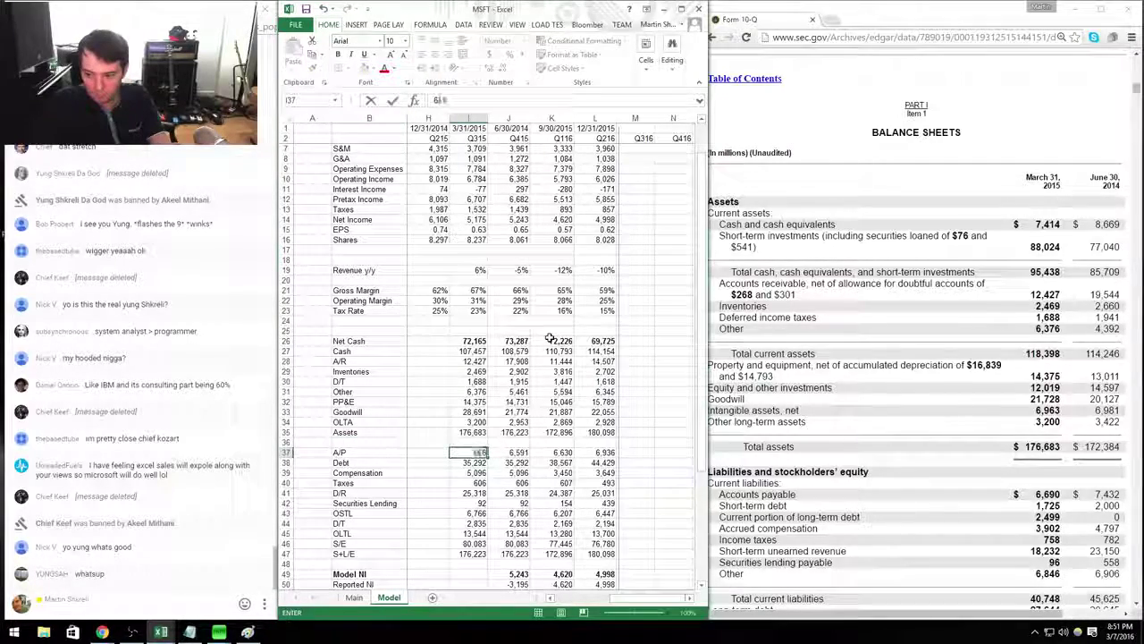
{"action": "key", "text": "Return"}
{"action": "type", "text": "+1725+2499+"}
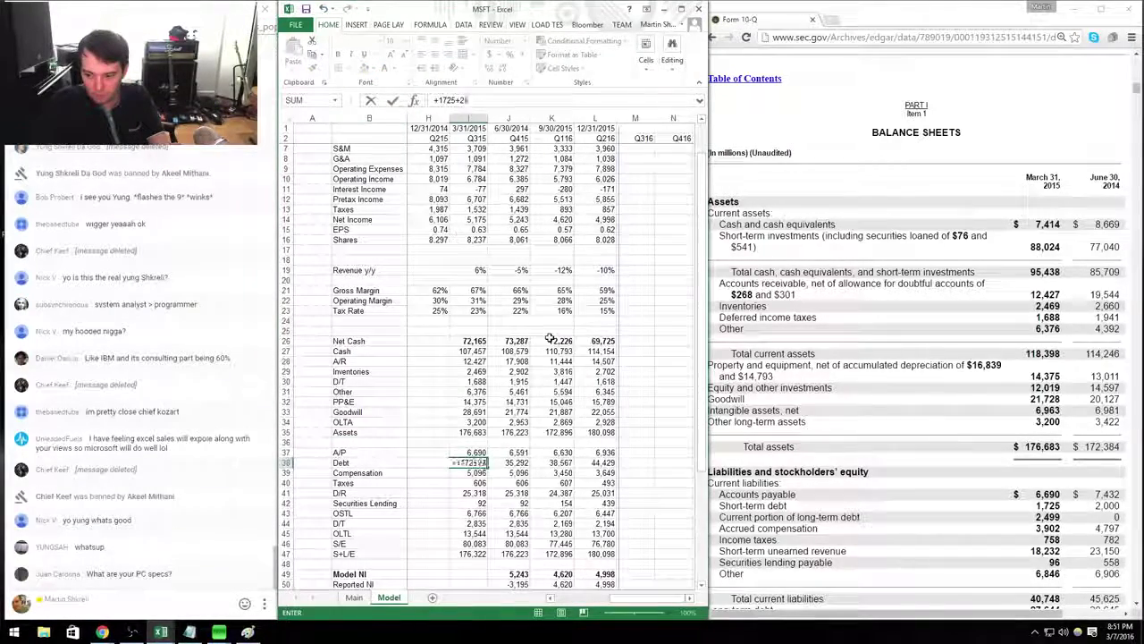
{"action": "key", "text": "alt+Tab"}
{"action": "key", "text": "alt+Tab"}
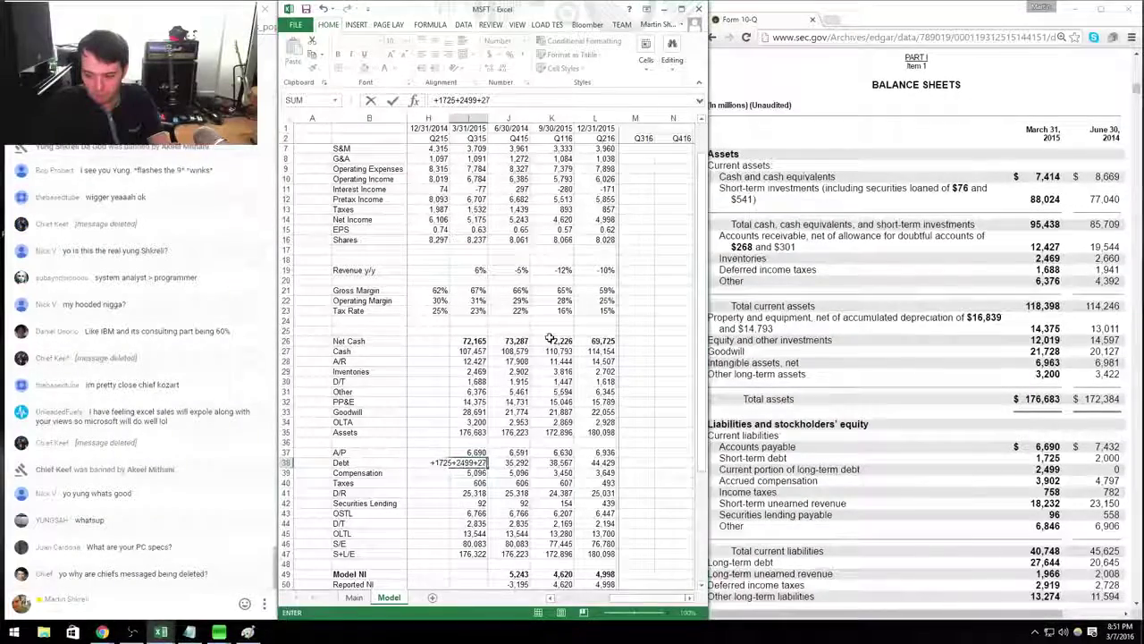
{"action": "type", "text": "27644"}
{"action": "key", "text": "Return"}
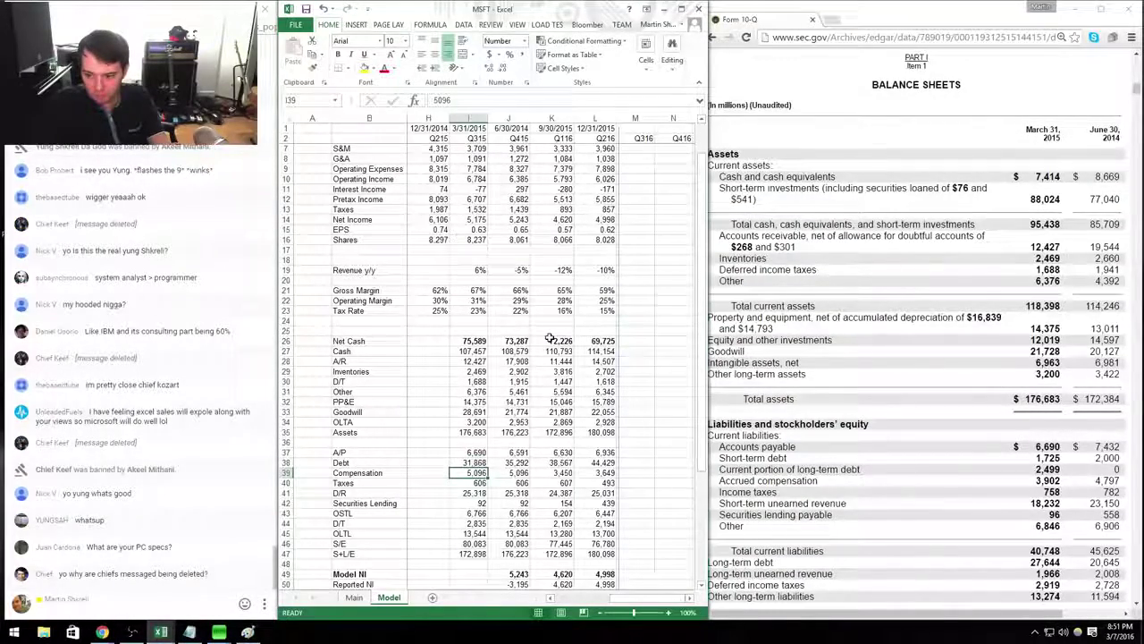
{"action": "type", "text": "3,9"}
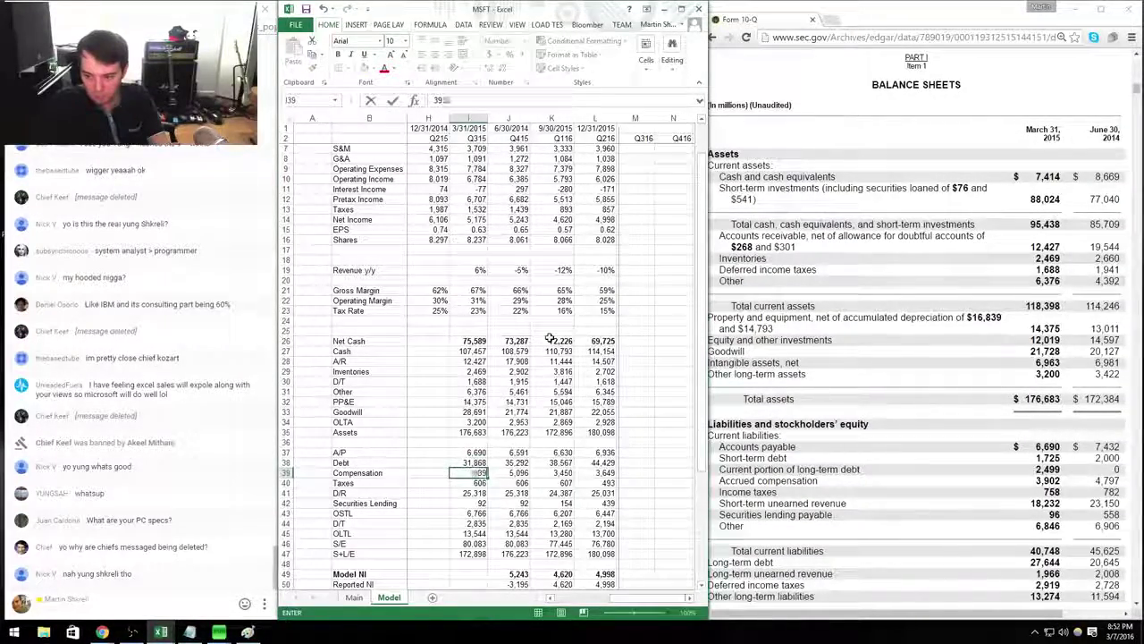
{"action": "type", "text": "02"}
{"action": "key", "text": "Return"}
{"action": "type", "text": "758"}
{"action": "key", "text": "Return"}
{"action": "type", "text": "+"}
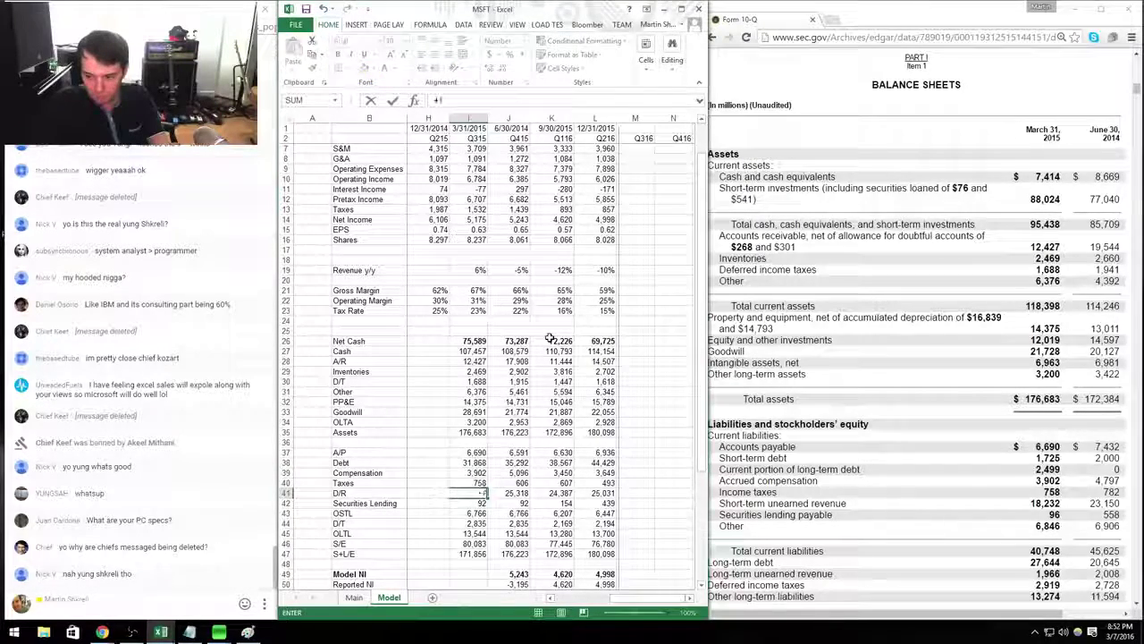
{"action": "type", "text": "18232-"}
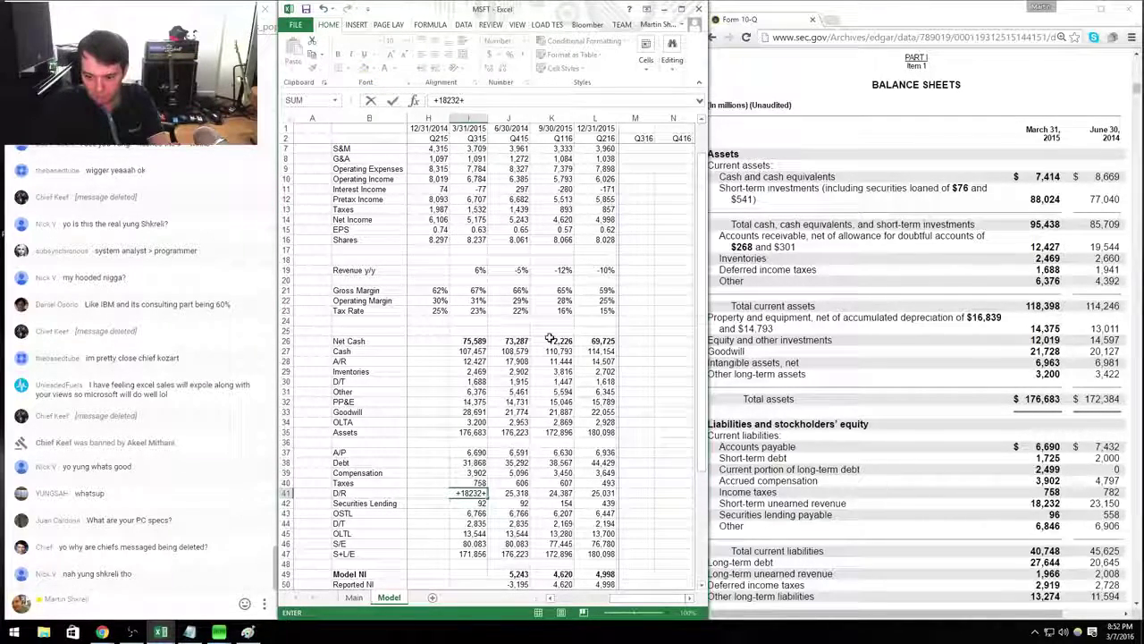
{"action": "type", "text": "1966"}
{"action": "key", "text": "Return"}
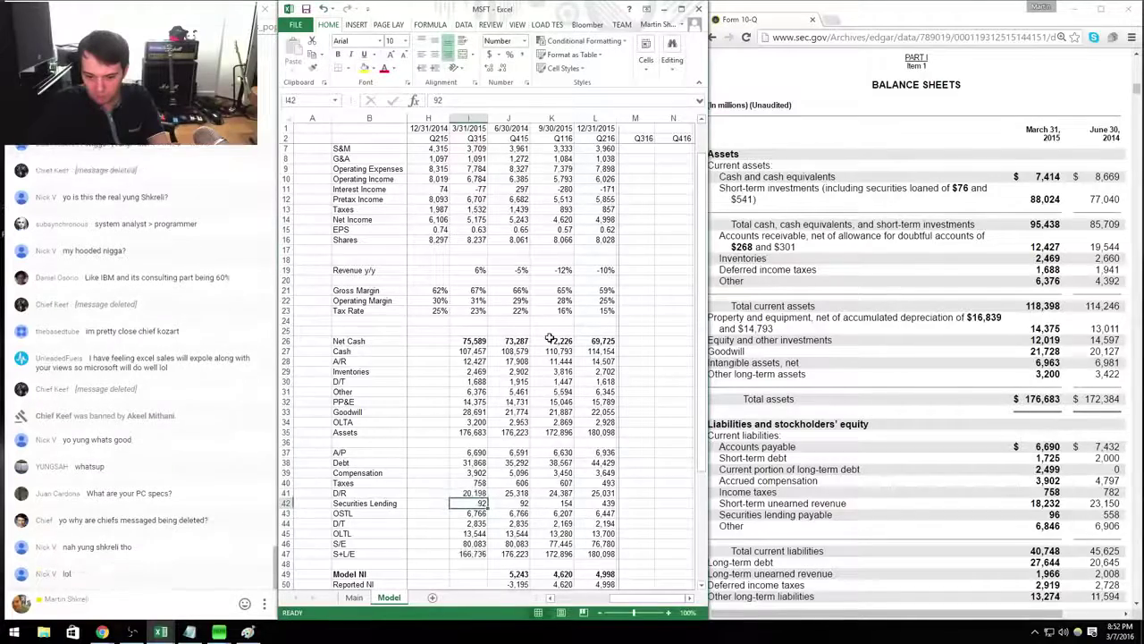
{"action": "type", "text": "96"}
{"action": "key", "text": "Return"}
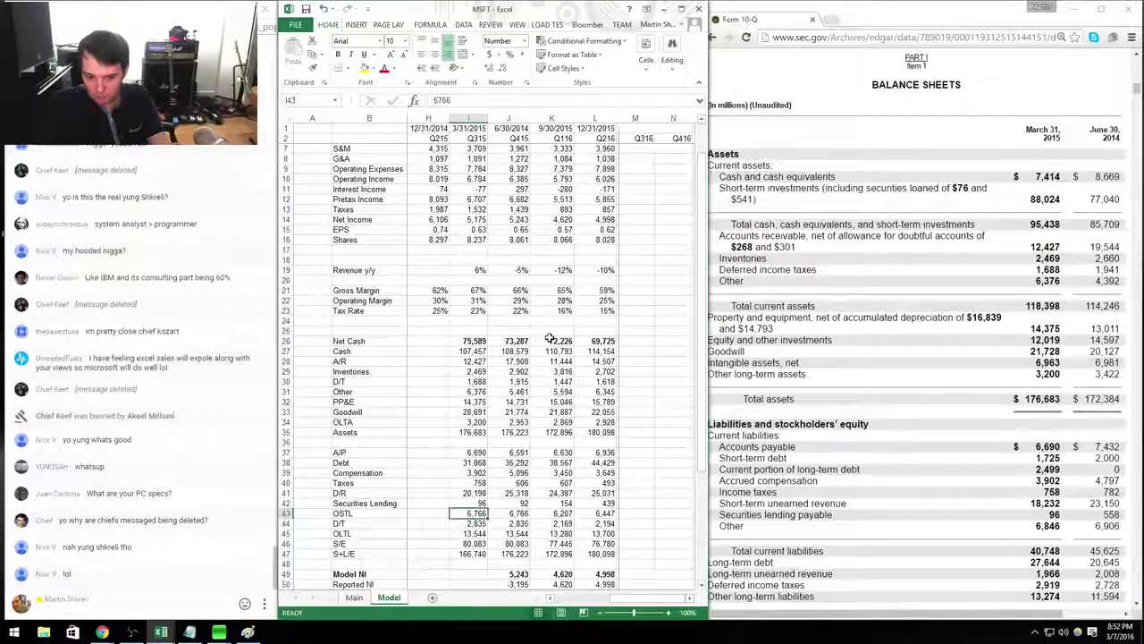
Enter OSTL 6,766, D/T 2,919 and OLTL 13,274 for Q315.
{"action": "type", "text": "6766"}
{"action": "key", "text": "Return"}
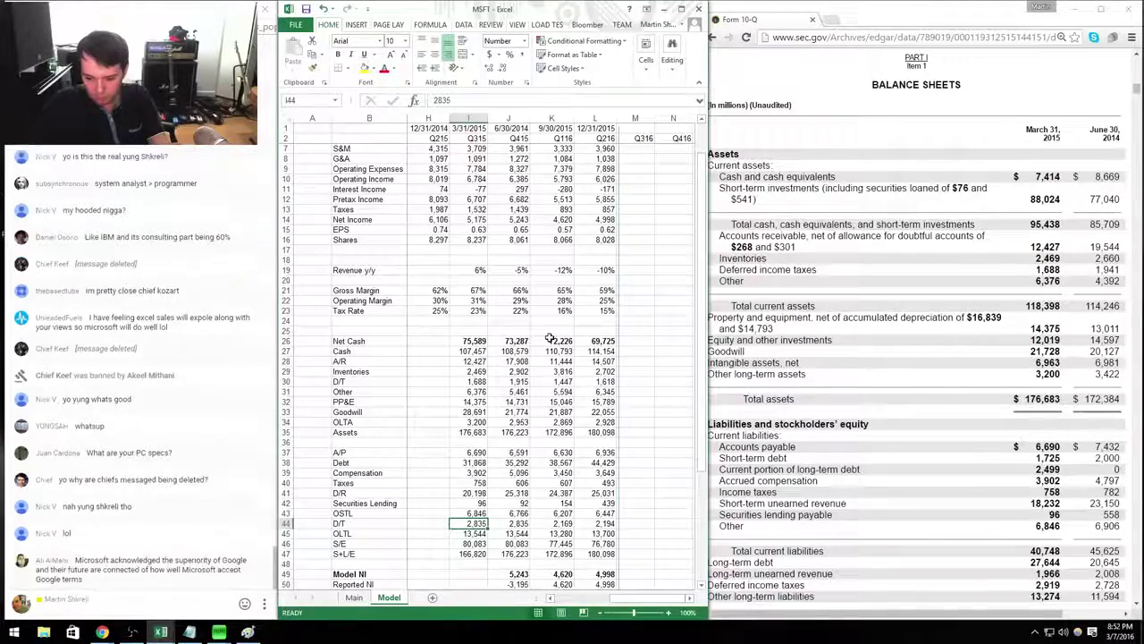
{"action": "type", "text": "2919"}
{"action": "key", "text": "Return"}
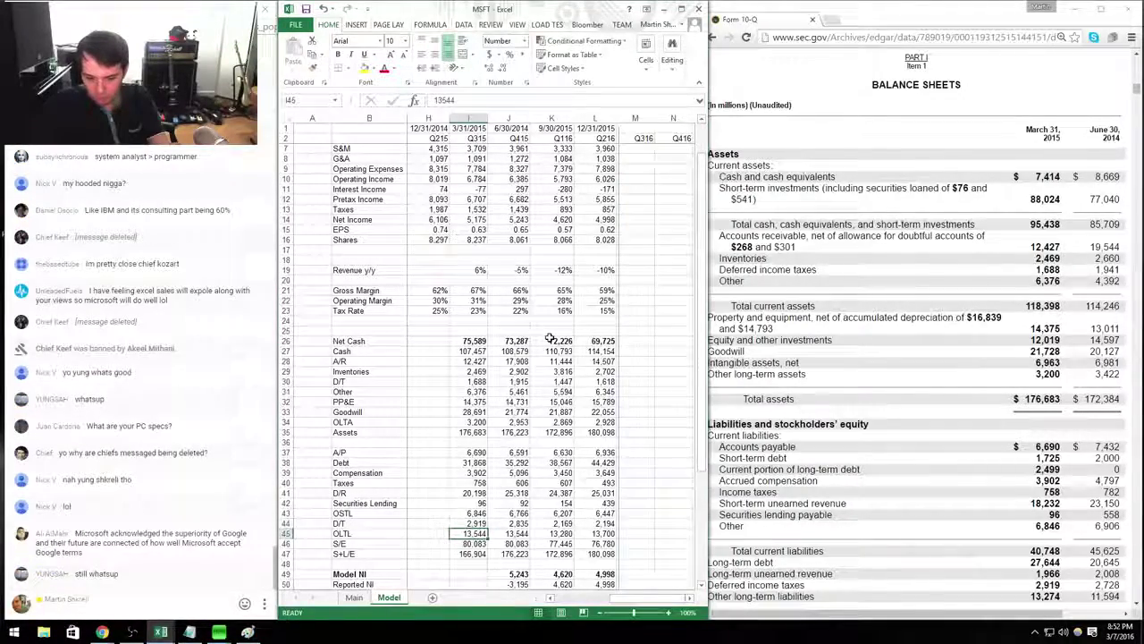
{"action": "type", "text": "13274"}
{"action": "key", "text": "Return"}
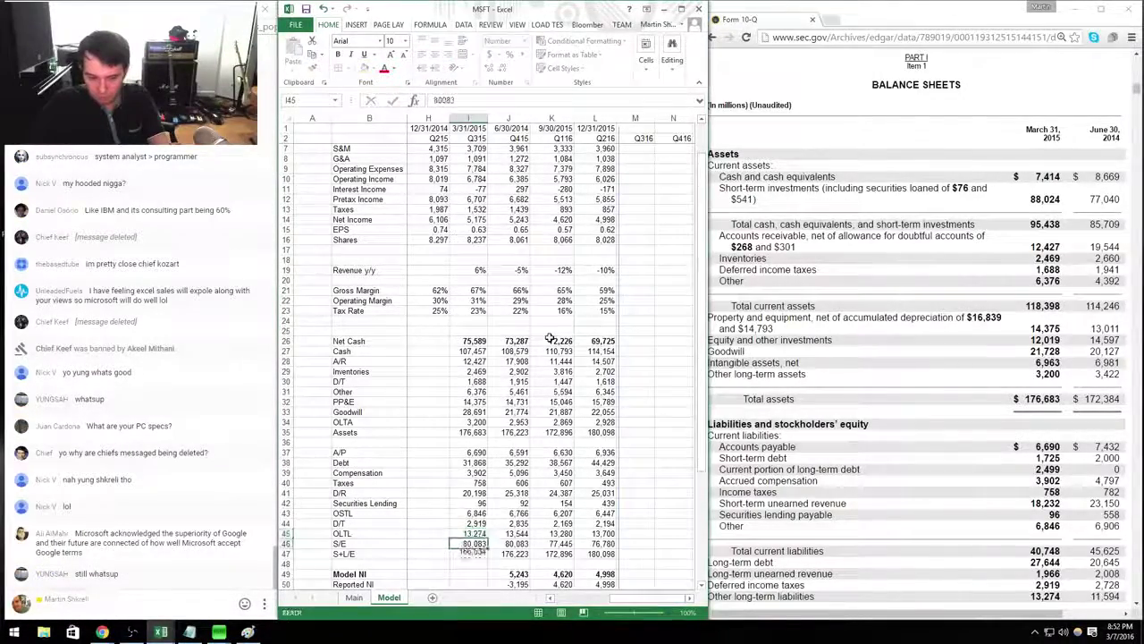
Enter Q315 S/E of 90,132 from the 10-Q and select Q415's cash-flow rows down to CFFO.
{"action": "key", "text": "alt+Tab"}
{"action": "key", "text": "Down"}
{"action": "key", "text": "Down"}
{"action": "key", "text": "Down"}
{"action": "key", "text": "Down"}
{"action": "key", "text": "alt+Tab"}
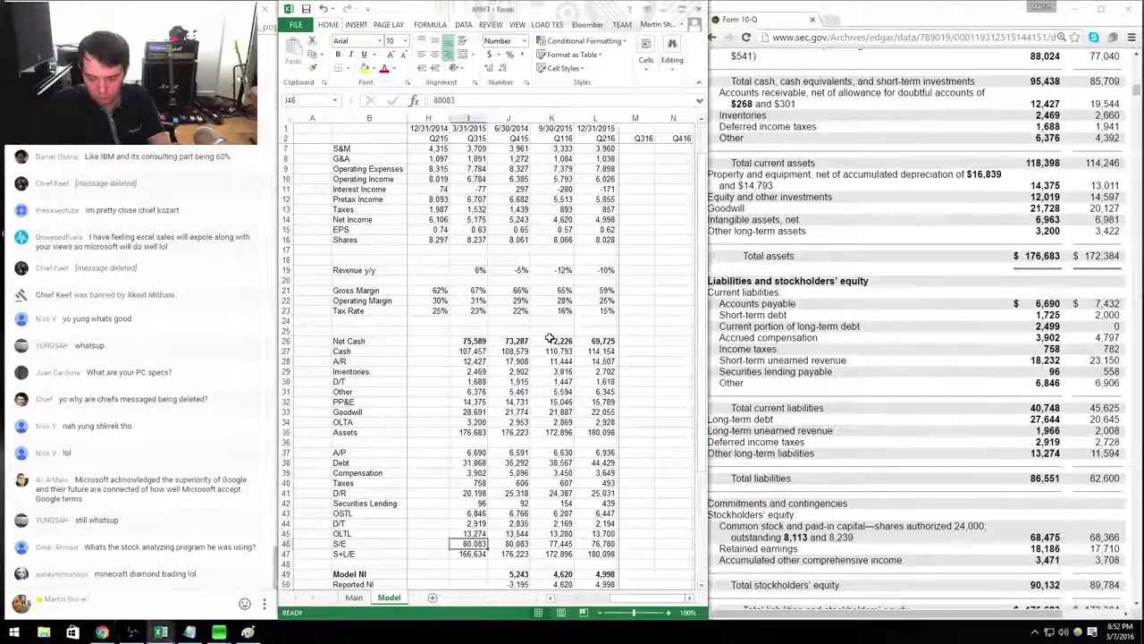
{"action": "type", "text": "90132"}
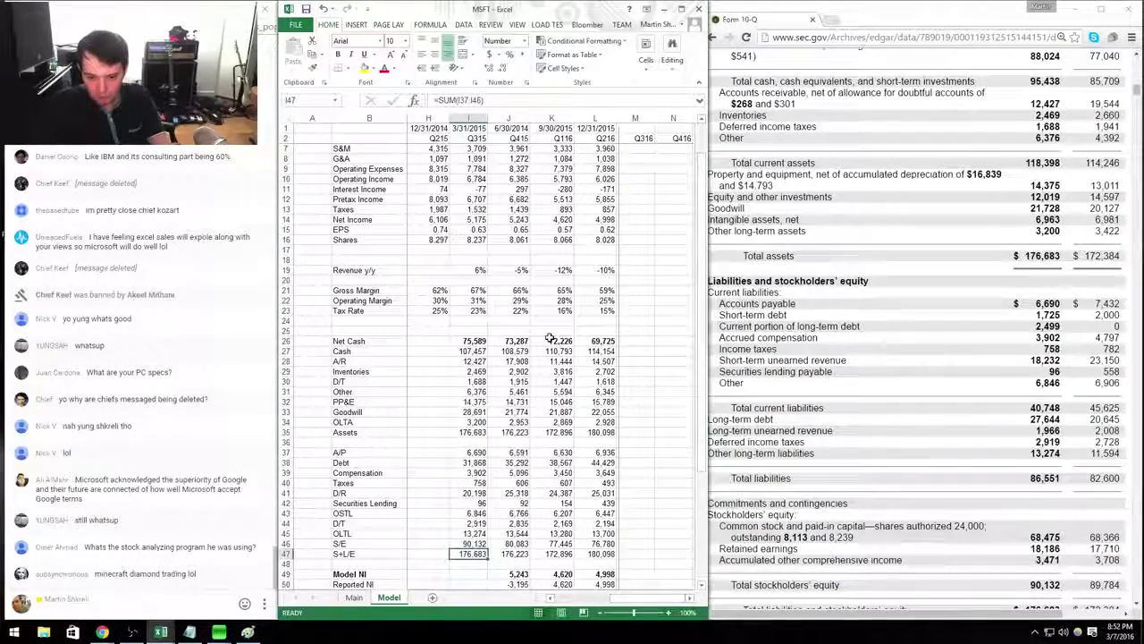
{"action": "key", "text": "Return"}
{"action": "key", "text": "Right"}
{"action": "key", "text": "Down"}
{"action": "key", "text": "Down"}
{"action": "key", "text": "shift+Down"}
{"action": "key", "text": "shift+Down"}
{"action": "key", "text": "shift+Down"}
{"action": "key", "text": "shift+Down"}
{"action": "key", "text": "shift+Down"}
{"action": "key", "text": "shift+Down"}
{"action": "key", "text": "shift+Down"}
{"action": "key", "text": "shift+Down"}
{"action": "key", "text": "shift+Down"}
{"action": "key", "text": "shift+Down"}
{"action": "key", "text": "shift+Down"}
{"action": "key", "text": "shift+Down"}
{"action": "key", "text": "shift+Down"}
{"action": "key", "text": "shift+Down"}
{"action": "key", "text": "shift+Down"}
{"action": "key", "text": "shift+Down"}
Copy Q415's cash-flow rows into Q315 and set Reported NI to 4,985.
{"action": "key", "text": "Return"}
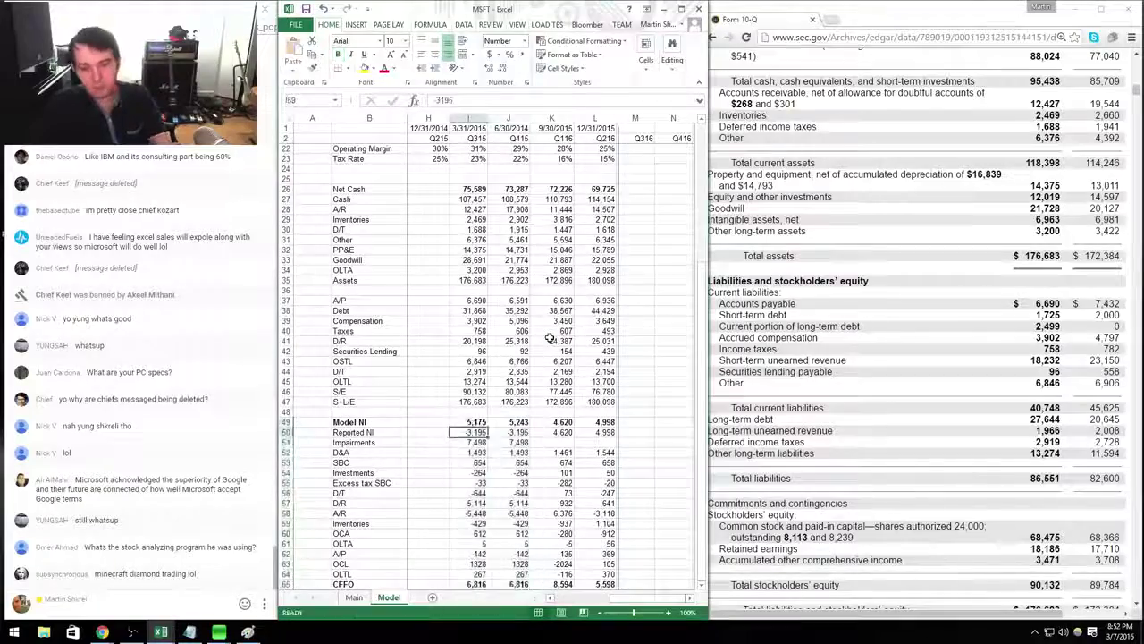
{"action": "key", "text": "alt+Tab"}
{"action": "key", "text": "Down"}
{"action": "key", "text": "Down"}
{"action": "key", "text": "Down"}
{"action": "key", "text": "Down"}
{"action": "key", "text": "Down"}
{"action": "key", "text": "Down"}
{"action": "key", "text": "Down"}
{"action": "key", "text": "Down"}
{"action": "key", "text": "Down"}
{"action": "key", "text": "Down"}
{"action": "key", "text": "Down"}
{"action": "key", "text": "Down"}
{"action": "key", "text": "Down"}
{"action": "key", "text": "Down"}
{"action": "key", "text": "Down"}
{"action": "key", "text": "Down"}
{"action": "key", "text": "Down"}
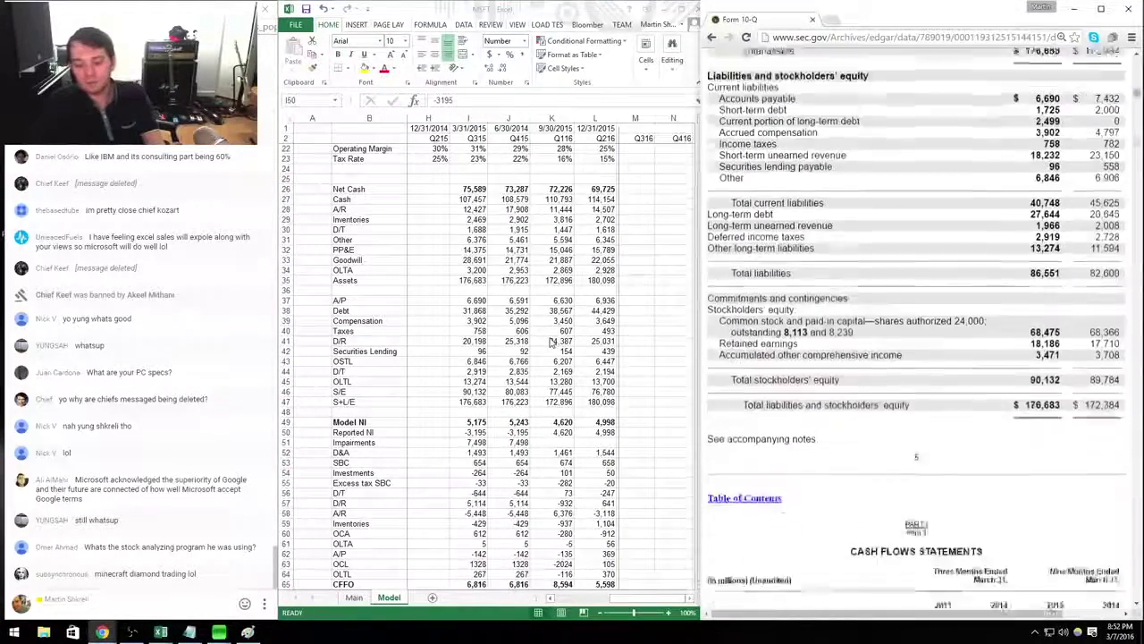
{"action": "key", "text": "alt+Tab"}
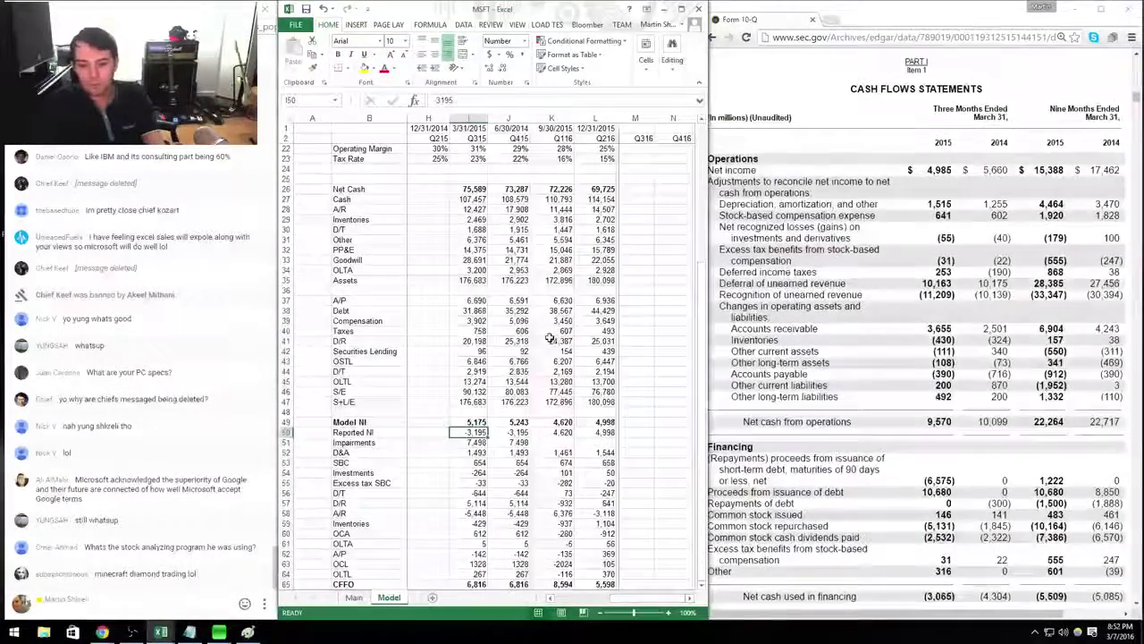
{"action": "key", "text": "Escape"}
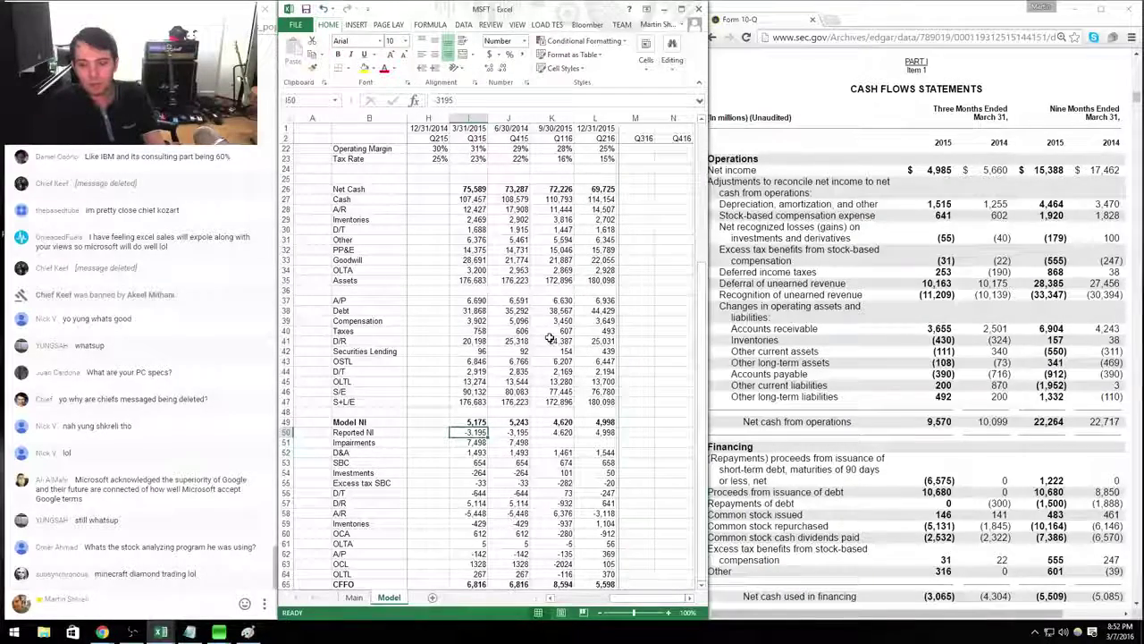
{"action": "type", "text": "4,9"}
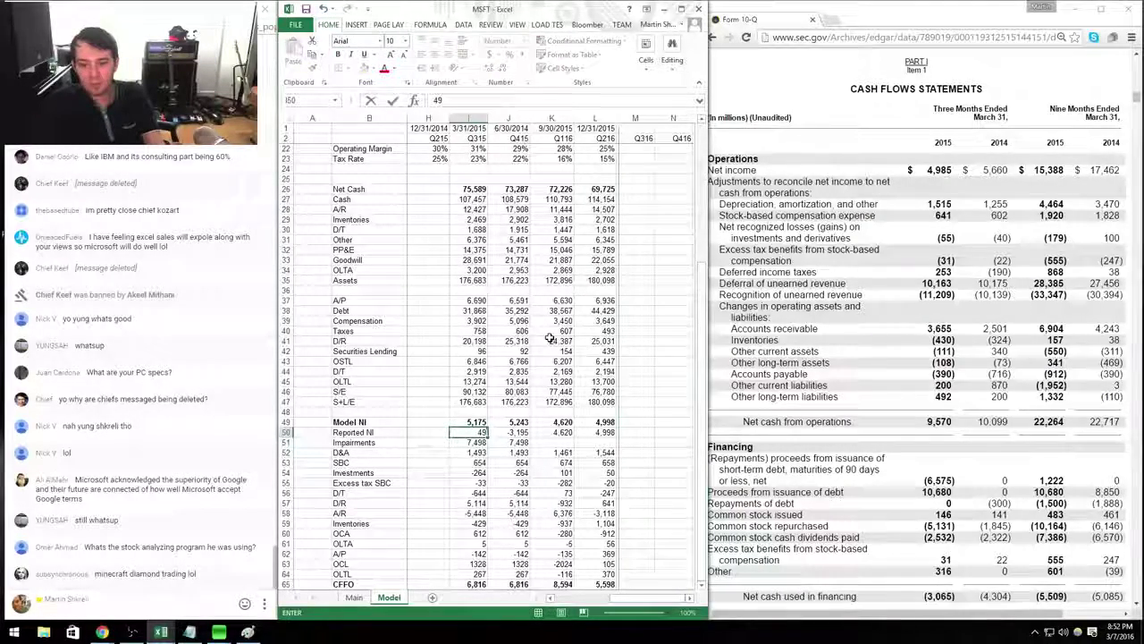
{"action": "type", "text": "85"}
{"action": "key", "text": "Return"}
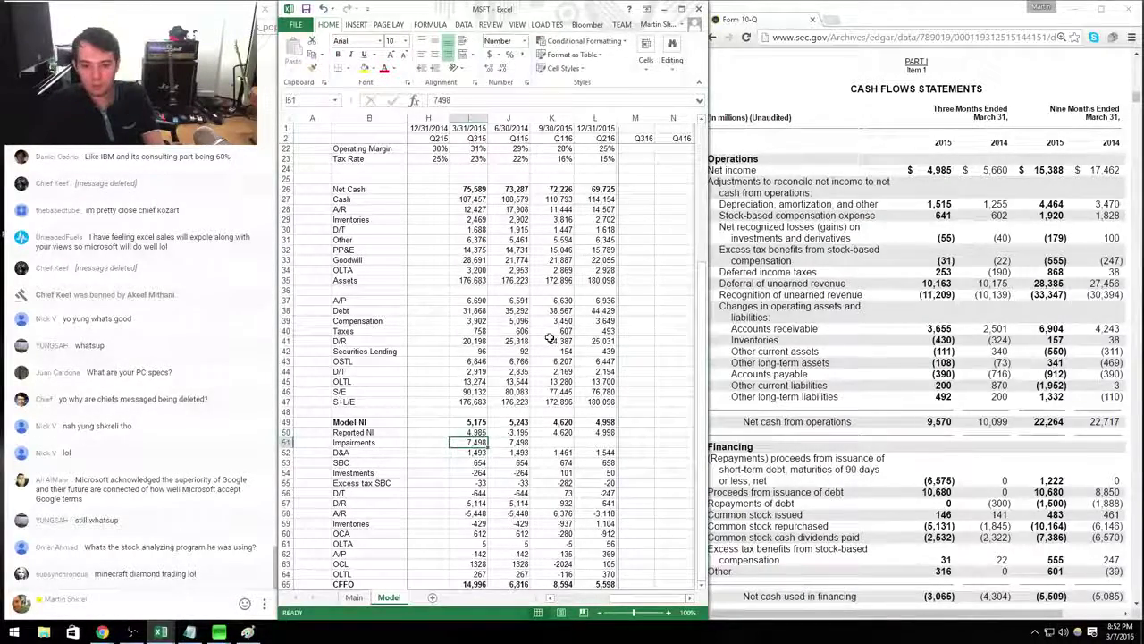
Set Impairments to 0 for Q315, Q116 and Q216.
{"action": "key", "text": "Up"}
{"action": "key", "text": "Up"}
{"action": "key", "text": "Down"}
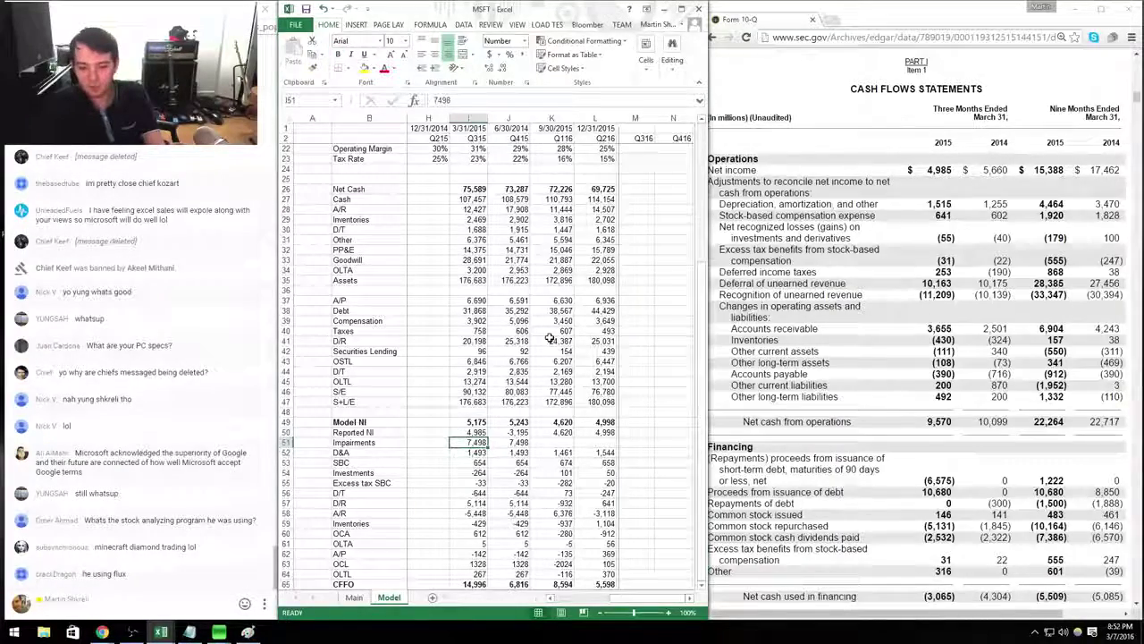
{"action": "type", "text": "0"}
{"action": "key", "text": "Return"}
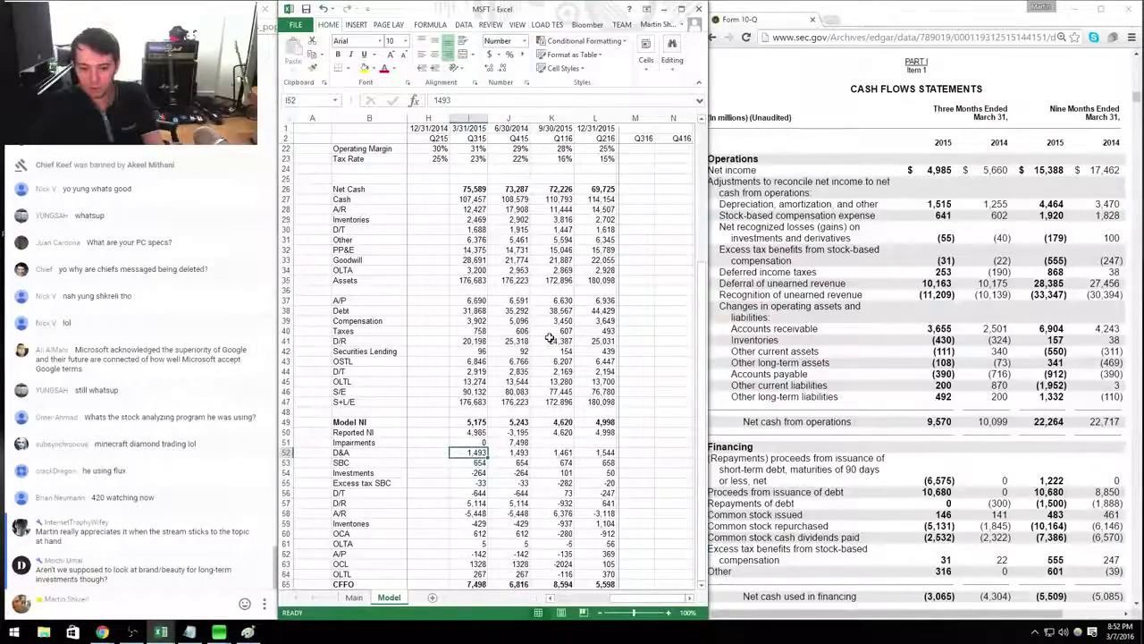
{"action": "key", "text": "Up"}
{"action": "key", "text": "Right"}
{"action": "key", "text": "Right"}
{"action": "type", "text": "0"}
{"action": "key", "text": "Tab"}
{"action": "type", "text": "0"}
{"action": "key", "text": "Return"}
{"action": "key", "text": "Left"}
{"action": "key", "text": "Left"}
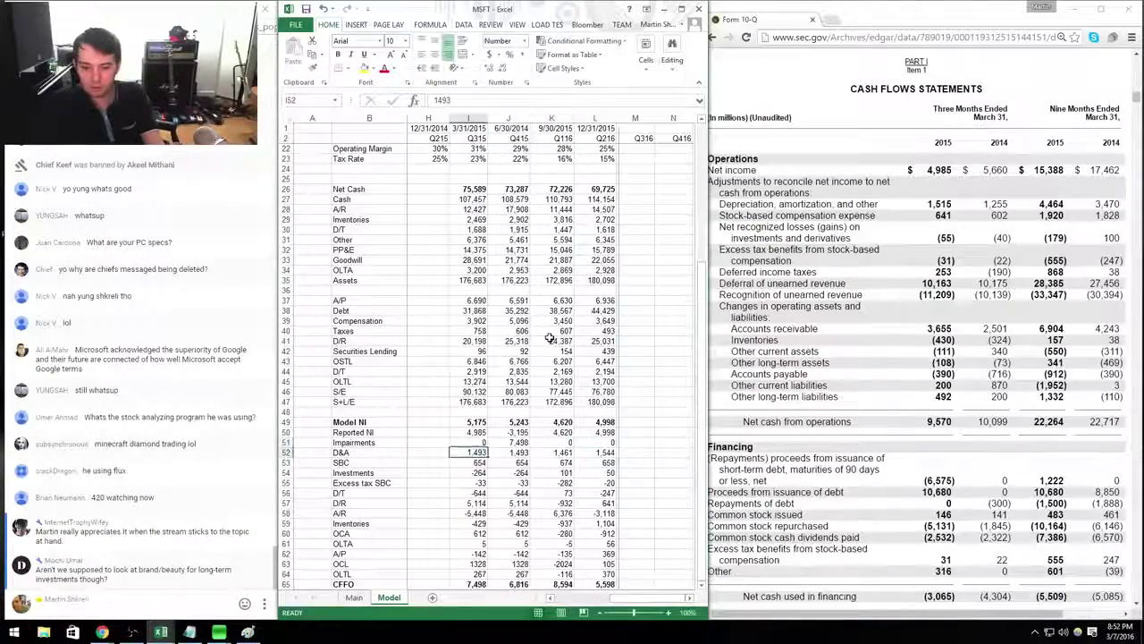
{"action": "type", "text": "1515"}
{"action": "key", "text": "Return"}
{"action": "type", "text": "641"}
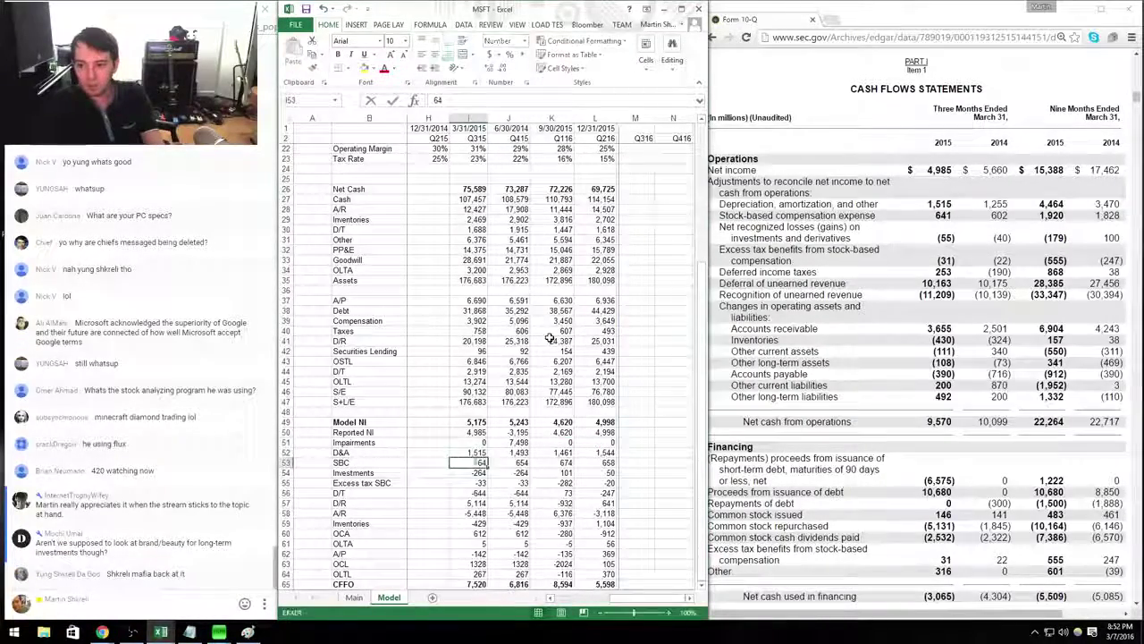
{"action": "key", "text": "Return"}
{"action": "type", "text": "-55"}
{"action": "key", "text": "Return"}
{"action": "type", "text": "-31"}
{"action": "key", "text": "Return"}
{"action": "type", "text": "253"}
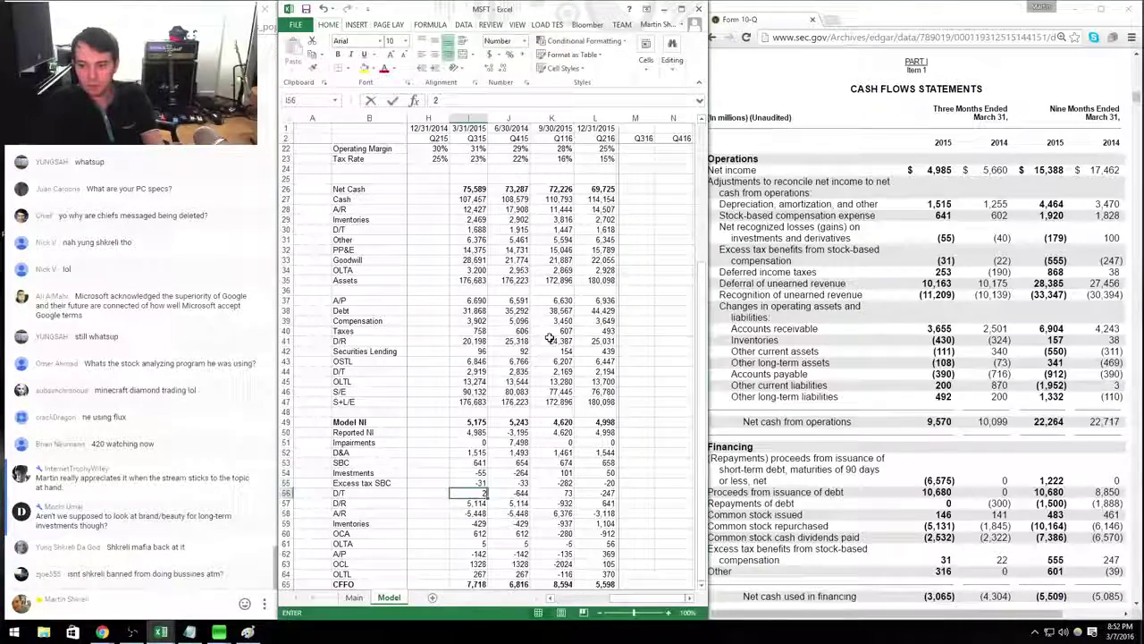
{"action": "key", "text": "Return"}
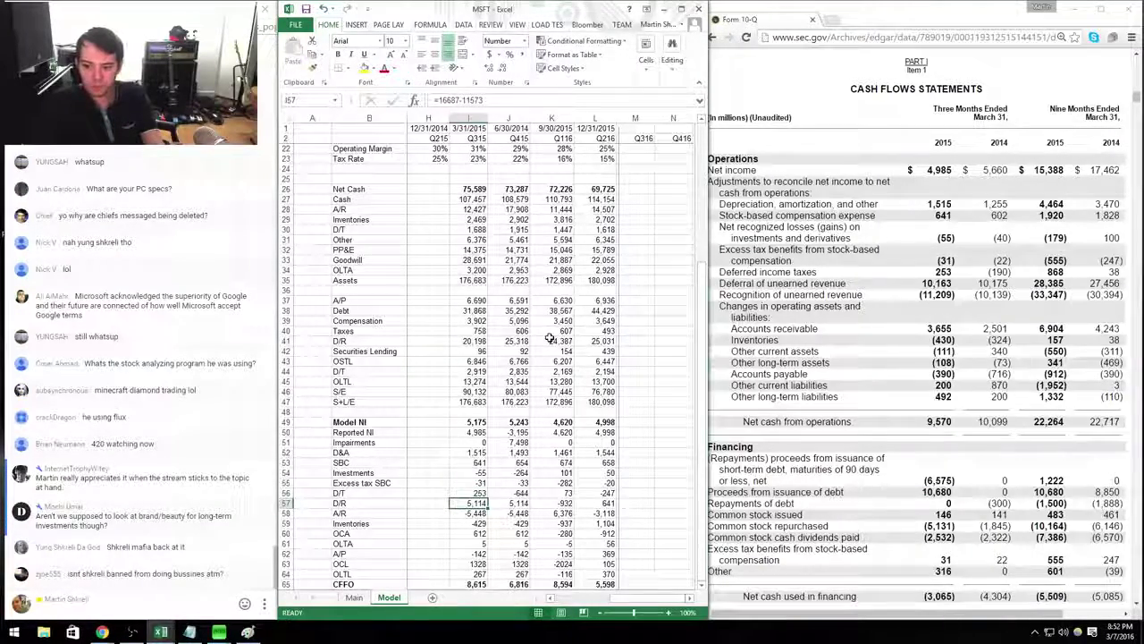
{"action": "type", "text": "+10163-11209"}
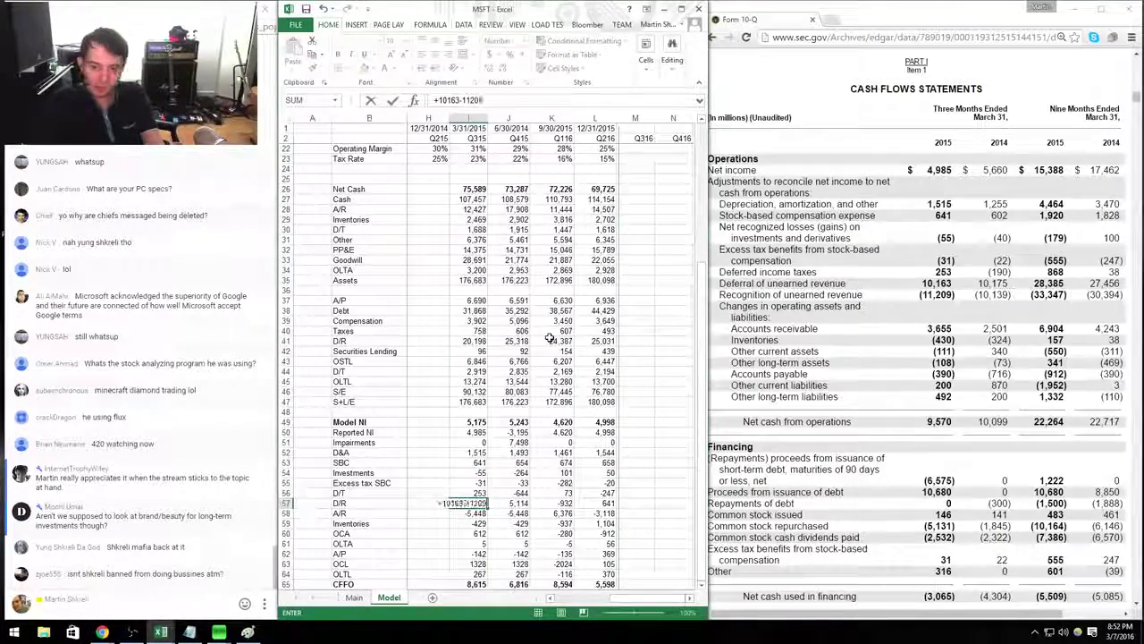
{"action": "key", "text": "Return"}
Enter A/R 3,655, Inventories -430, OCA -111, OLTA -108, A/P -390, OCL 200, OLTL 492.
{"action": "type", "text": "3655"}
{"action": "key", "text": "Return"}
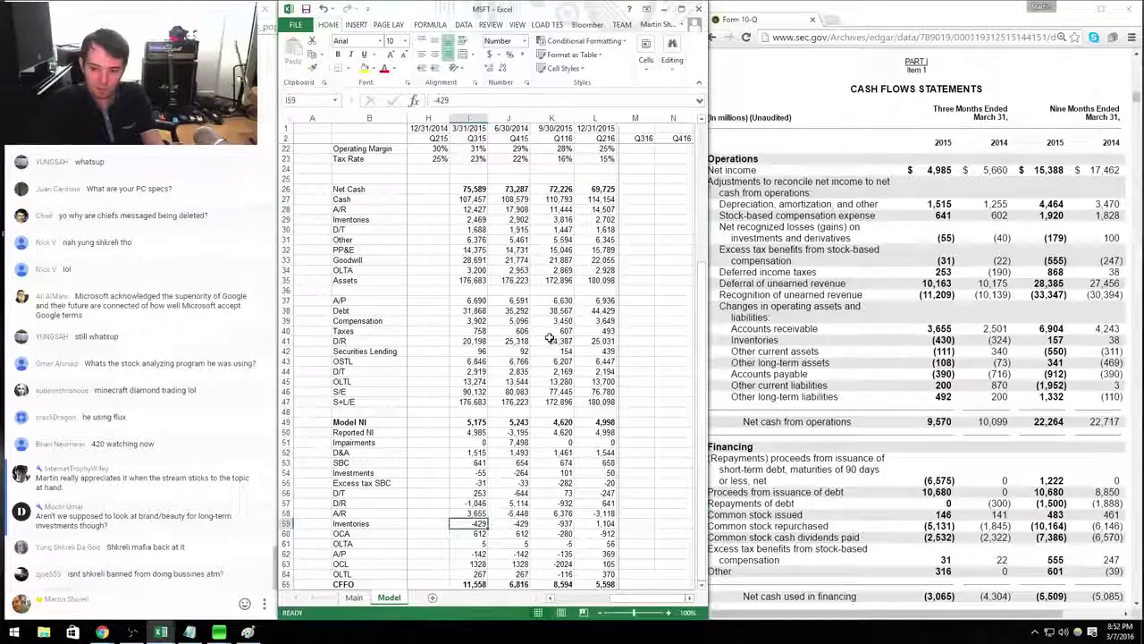
{"action": "type", "text": "-430"}
{"action": "key", "text": "Return"}
{"action": "type", "text": "-111"}
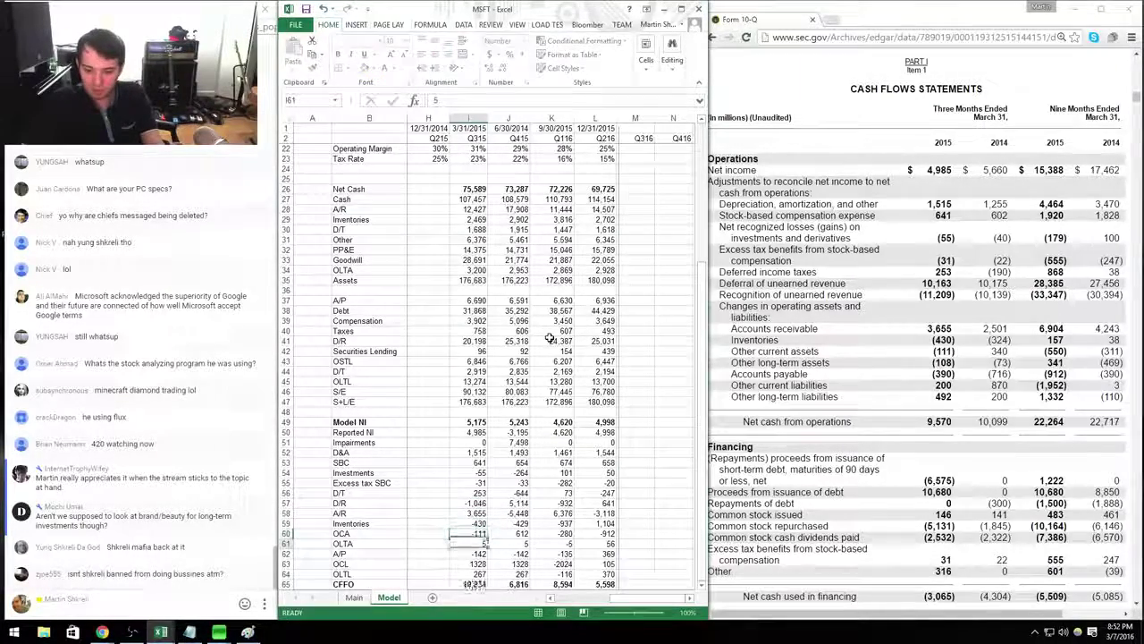
{"action": "key", "text": "Return"}
{"action": "type", "text": "-108"}
{"action": "key", "text": "Return"}
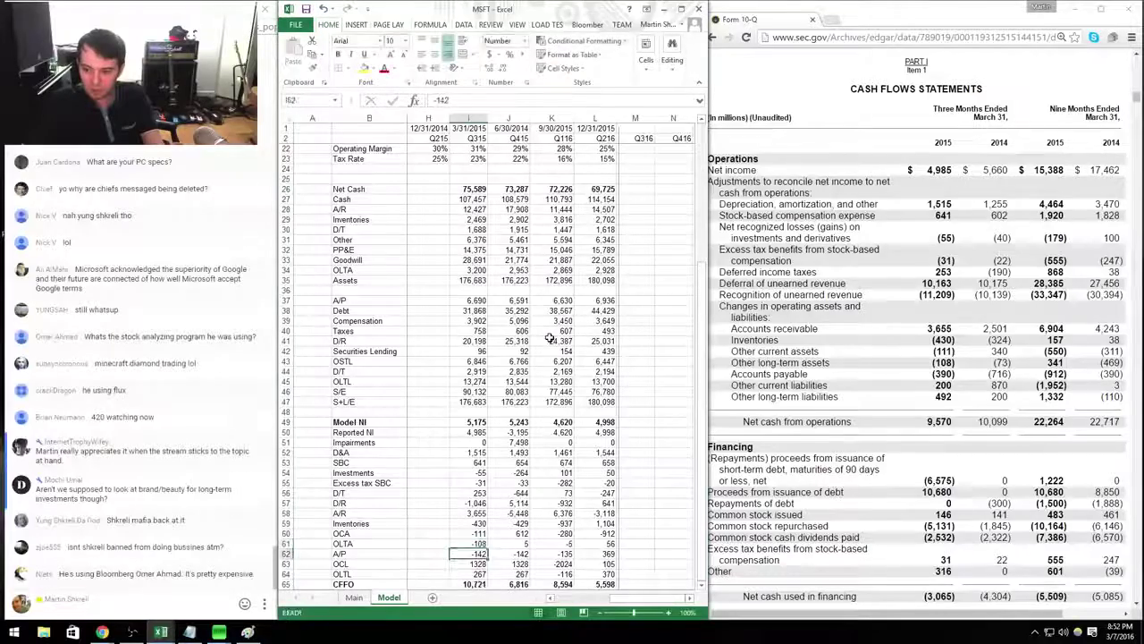
{"action": "type", "text": "-390"}
{"action": "key", "text": "Return"}
{"action": "type", "text": "200"}
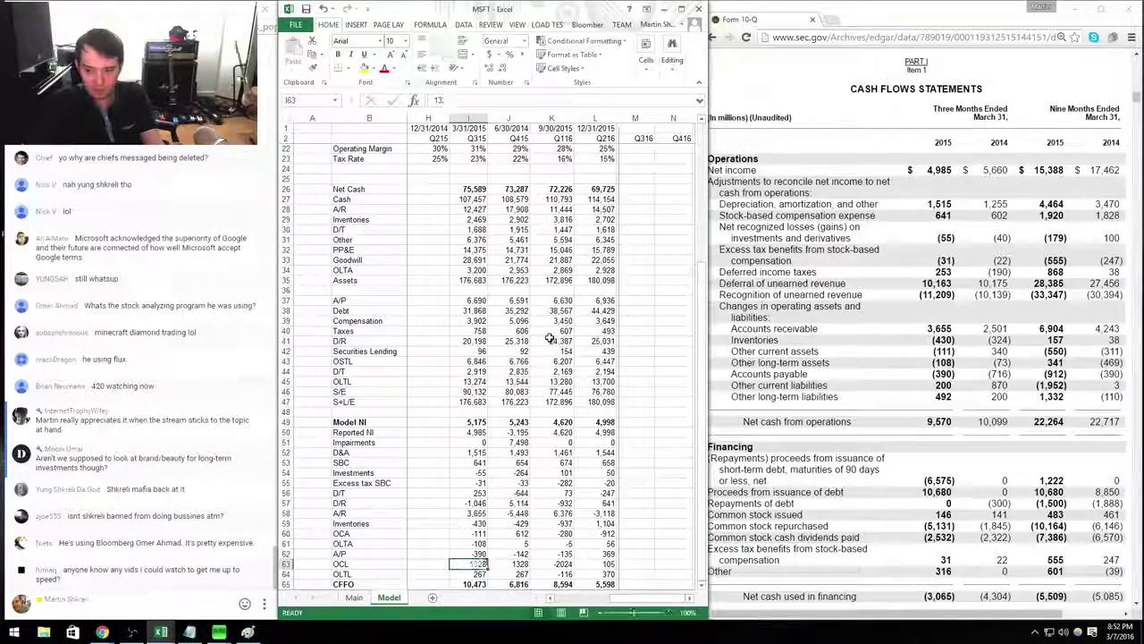
{"action": "key", "text": "Return"}
{"action": "type", "text": "492"}
{"action": "key", "text": "Return"}
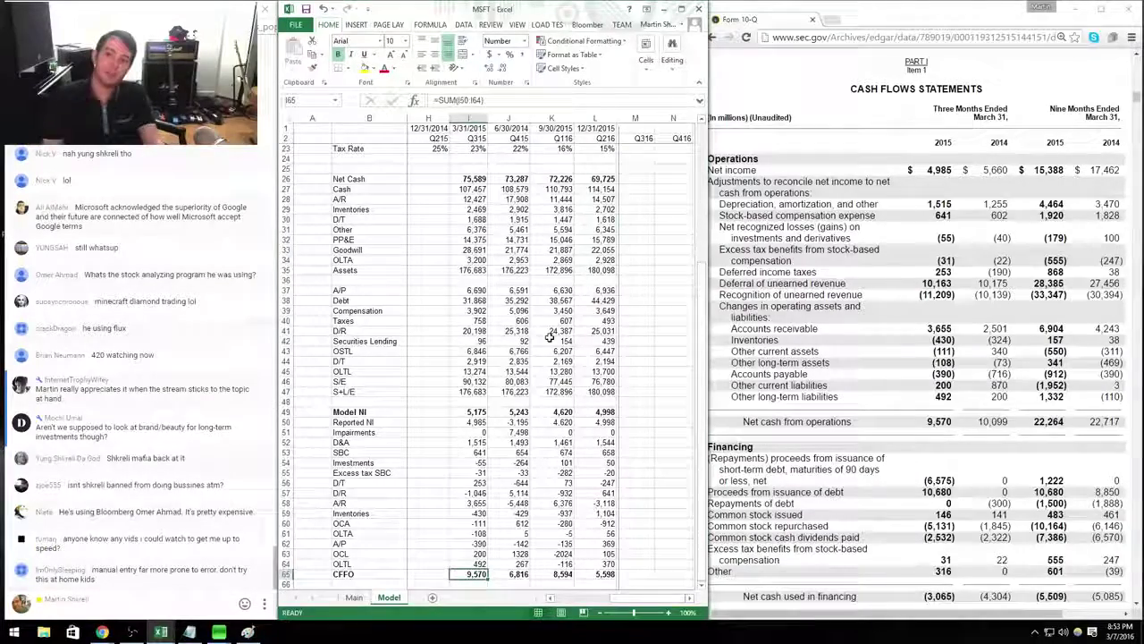
Start typing the CapEx label in the cell below CFFO.
{"action": "scroll", "coordinate": [473, 483], "scroll_direction": "down", "scroll_amount": 3}
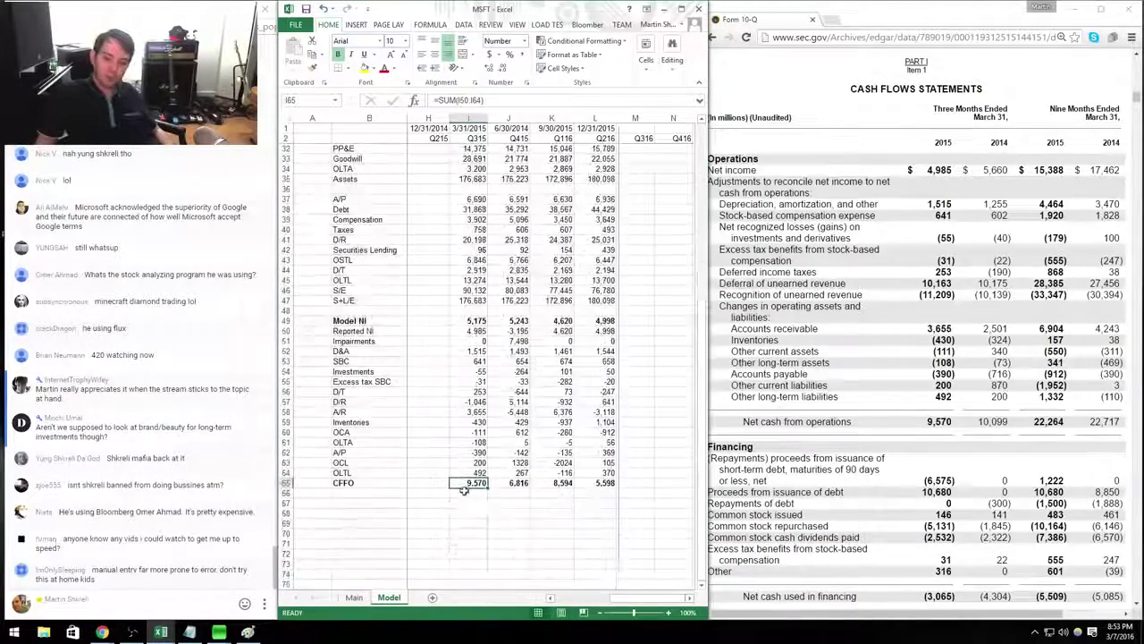
{"action": "left_click", "coordinate": [483, 310]}
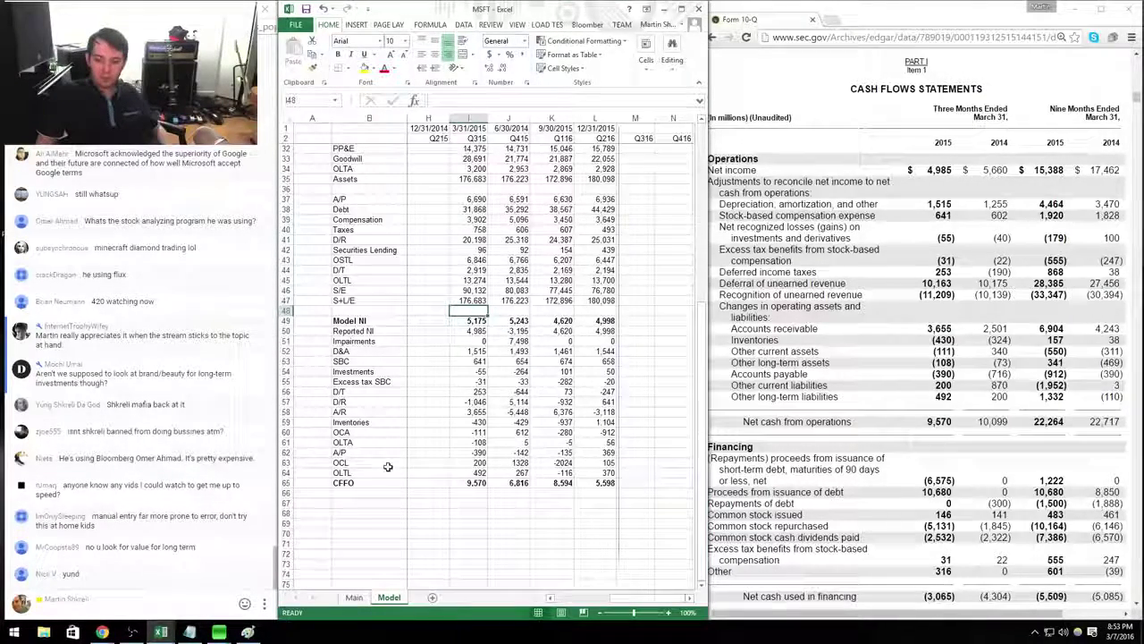
{"action": "left_click", "coordinate": [354, 505]}
{"action": "type", "text": "X"}
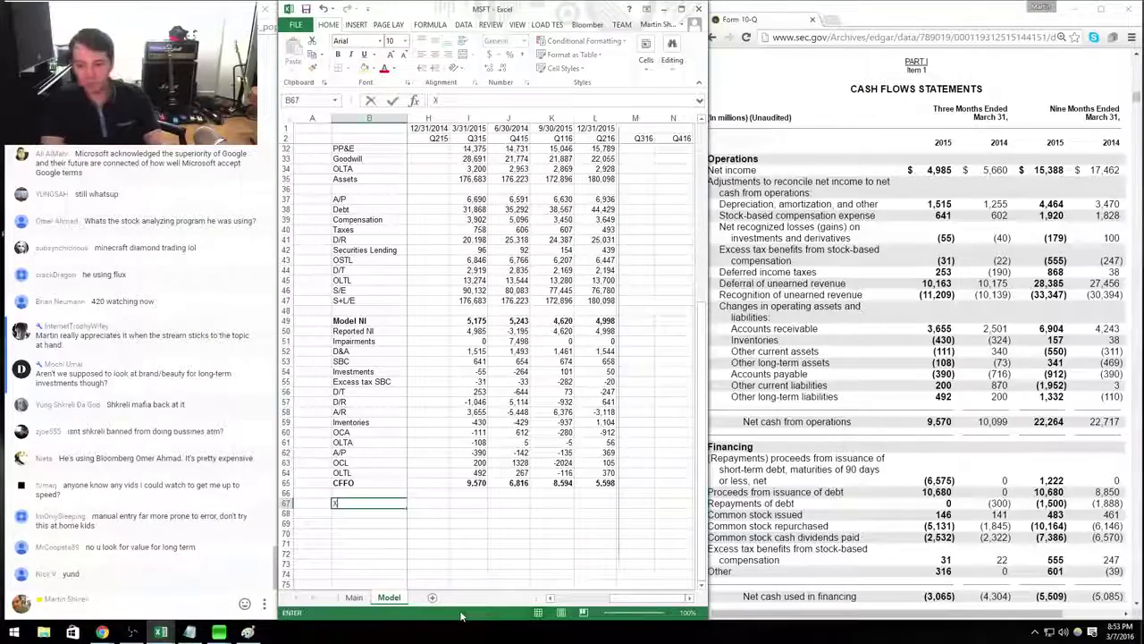
{"action": "type", "text": "1p"}
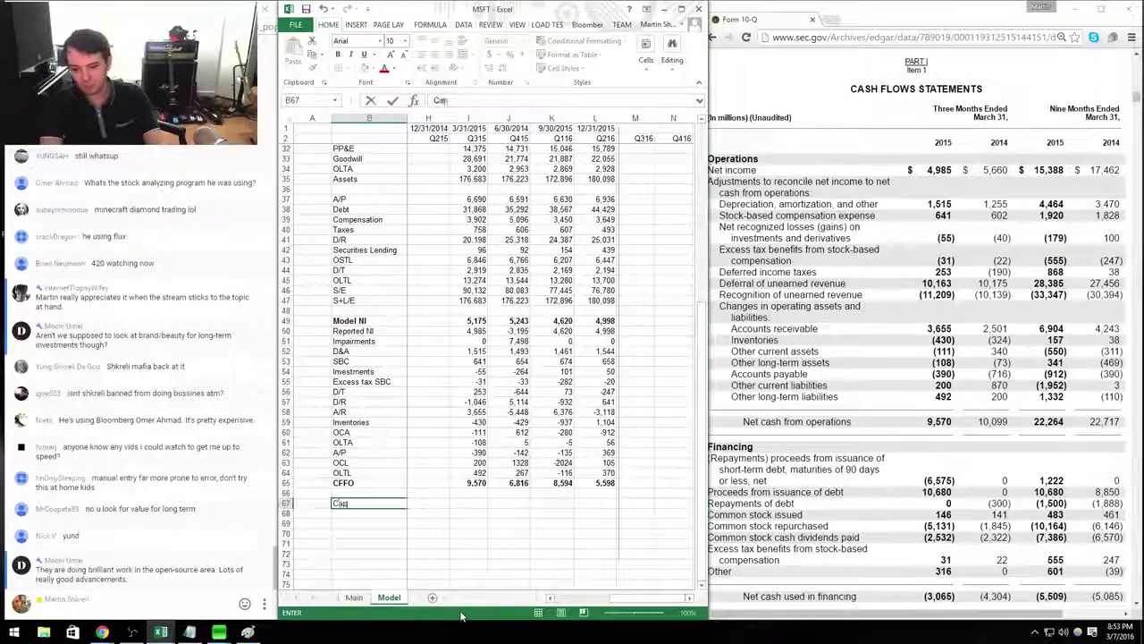
{"action": "type", "text": "Ex"}
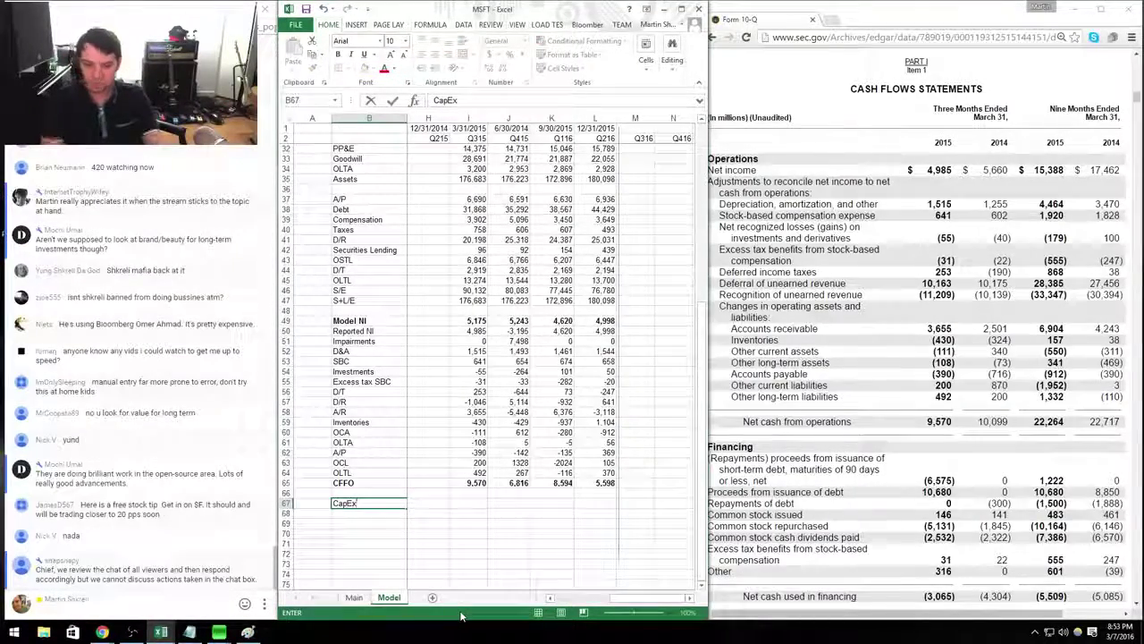
Commit the CapEx label and enter Q315 CapEx of 1,391 from the 10-Q.
{"action": "left_click", "coordinate": [872, 337]}
{"action": "scroll", "coordinate": [872, 337], "scroll_direction": "down", "scroll_amount": 3}
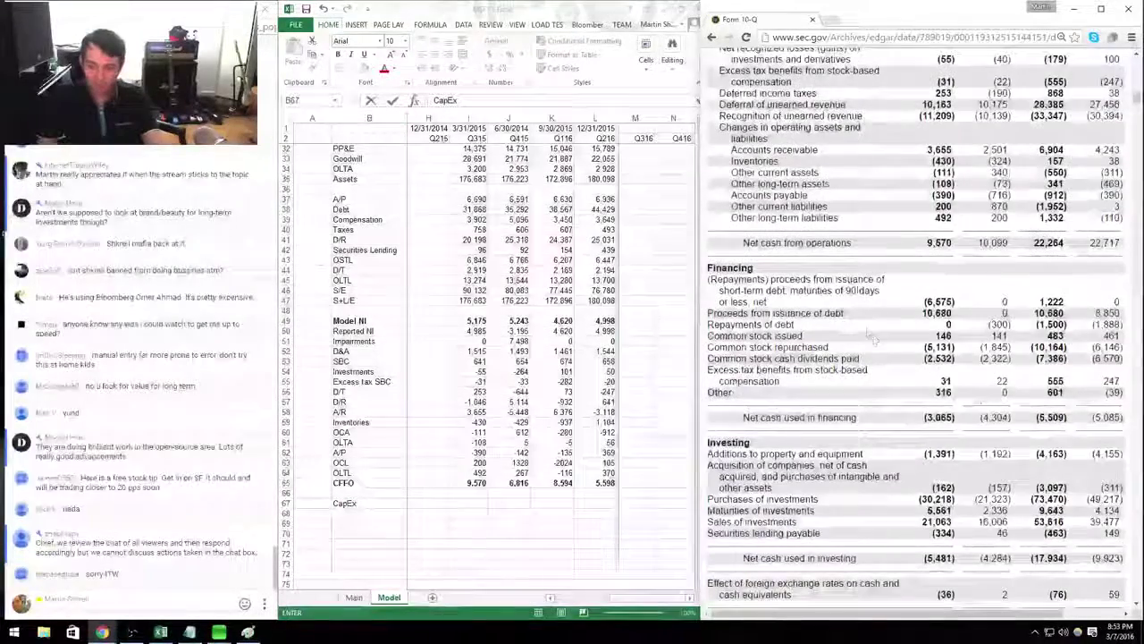
{"action": "left_click", "coordinate": [465, 513]}
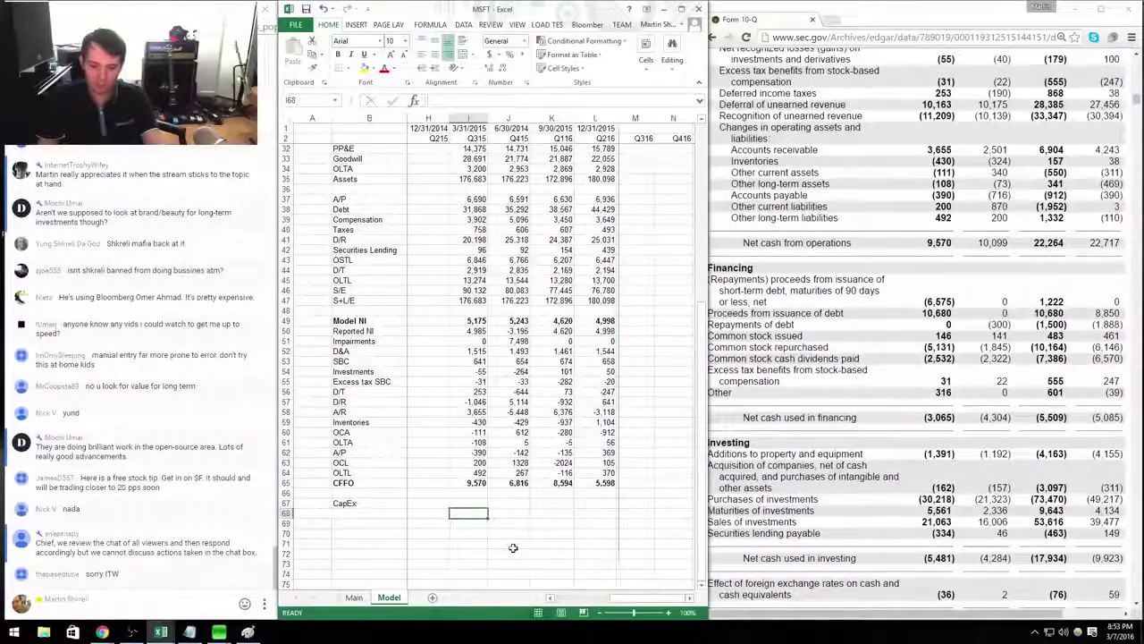
{"action": "key", "text": "Up"}
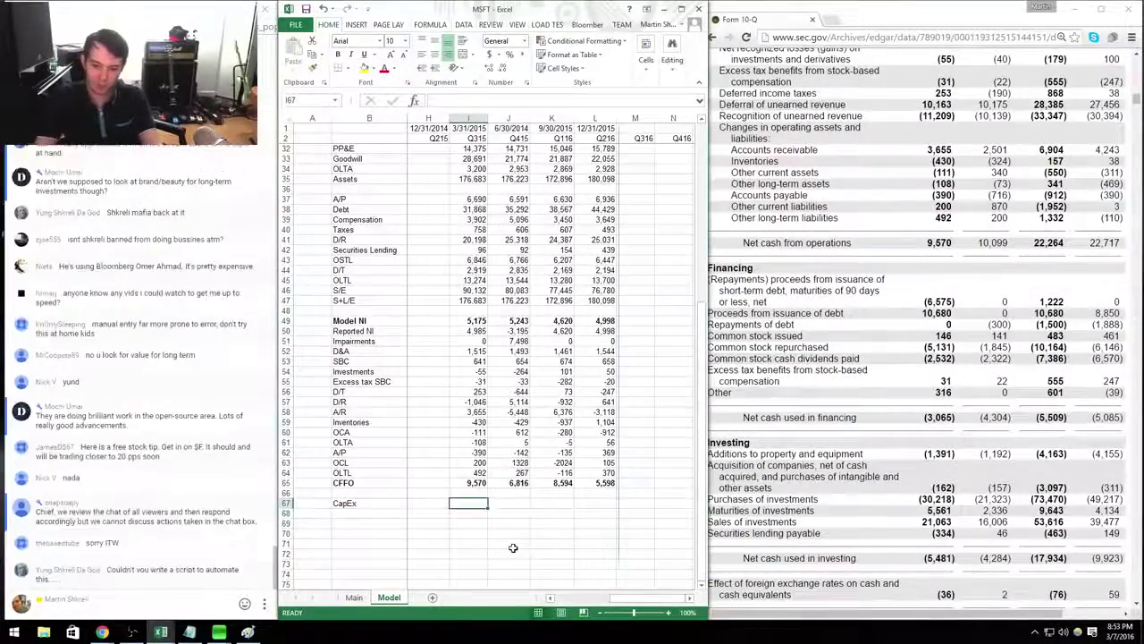
{"action": "left_click", "coordinate": [939, 453]}
{"action": "double_click", "coordinate": [938, 453]}
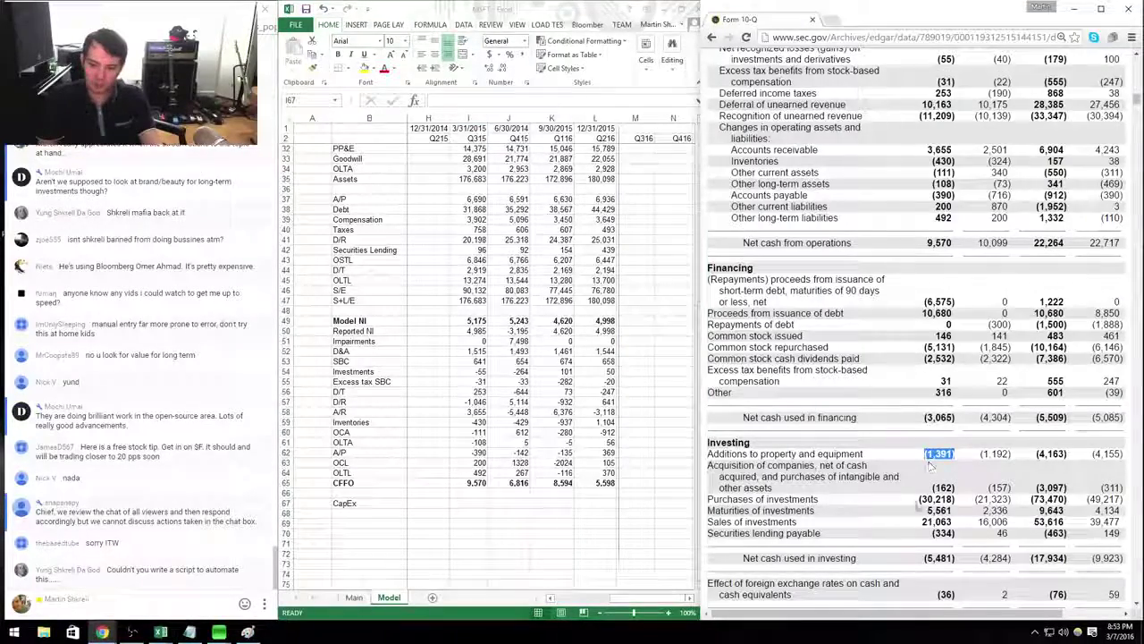
{"action": "key", "text": "alt+Tab"}
{"action": "type", "text": "13"}
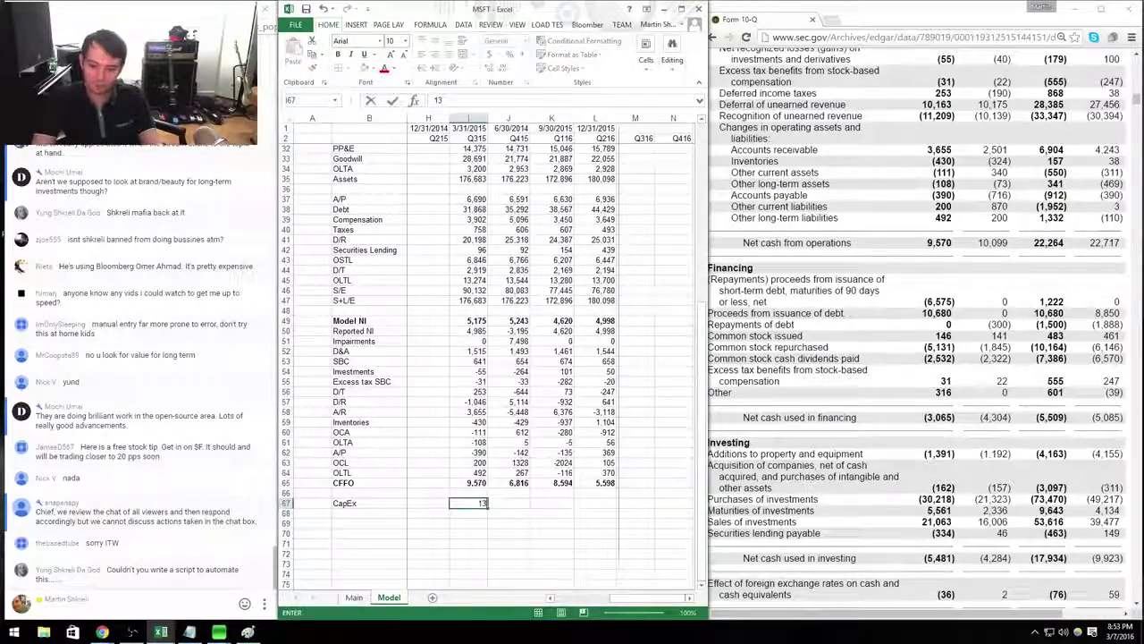
{"action": "type", "text": "91"}
{"action": "key", "text": "Return"}
Add an FCF row with Q315 formula =I65-I67 (CFFO minus CapEx).
{"action": "key", "text": "Home"}
{"action": "key", "text": "Right"}
{"action": "type", "text": "FCF"}
{"action": "key", "text": "Up"}
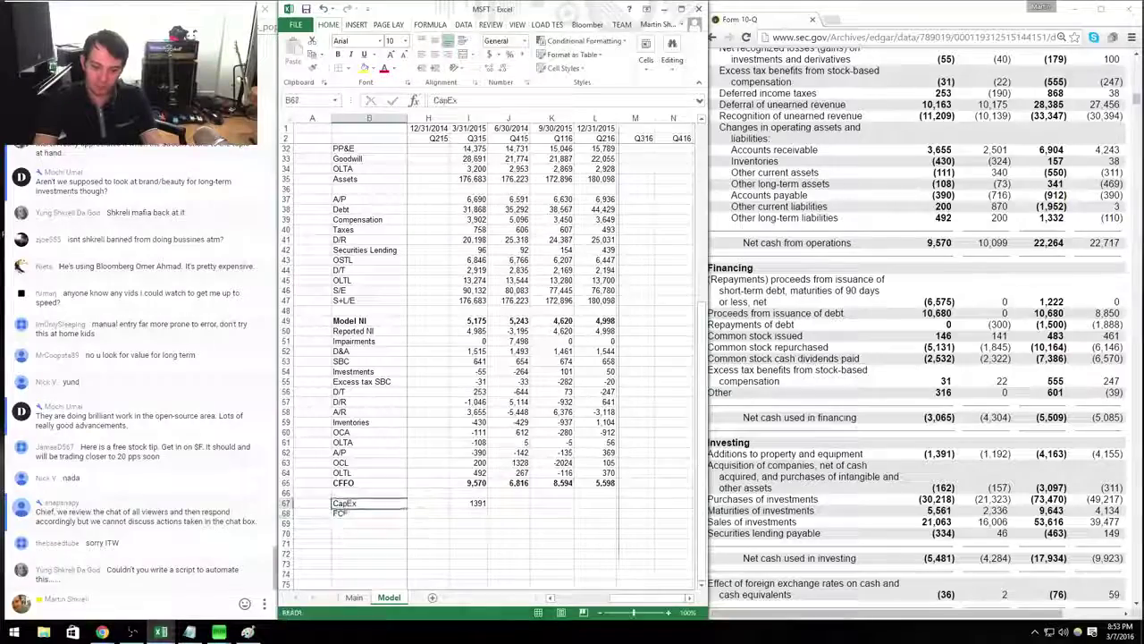
{"action": "left_click", "coordinate": [468, 513]}
{"action": "type", "text": "=I65-I67"}
{"action": "key", "text": "Return"}
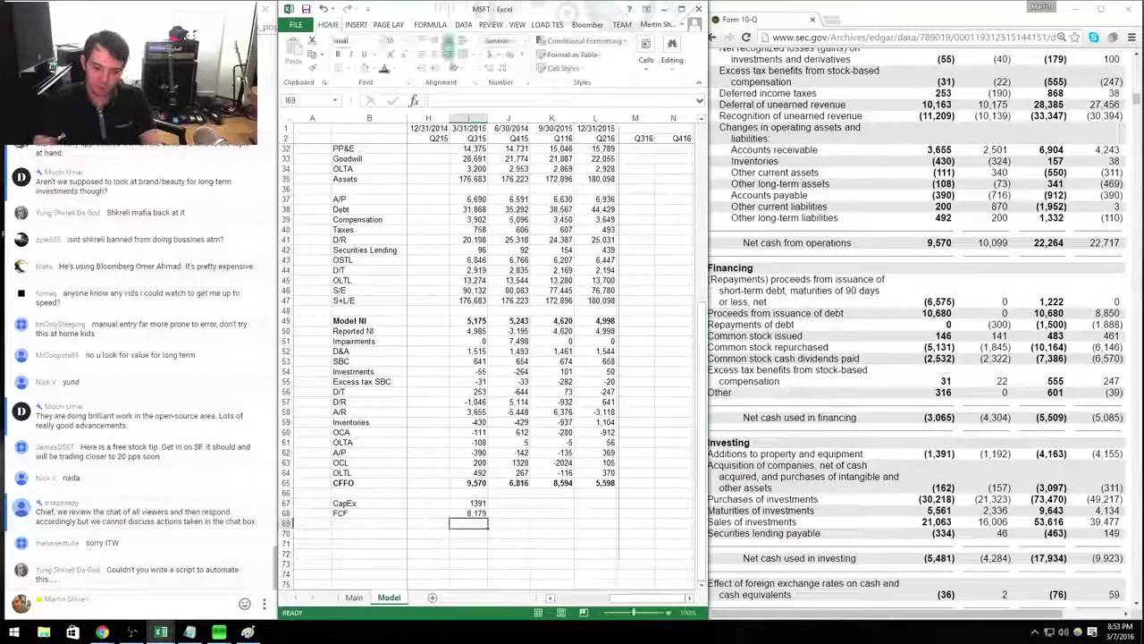
Format the CapEx and FCF values as numbers with separators and zero decimals.
{"action": "key", "text": "Up"}
{"action": "key", "text": "shift+Up"}
{"action": "key", "text": "ctrl+1"}
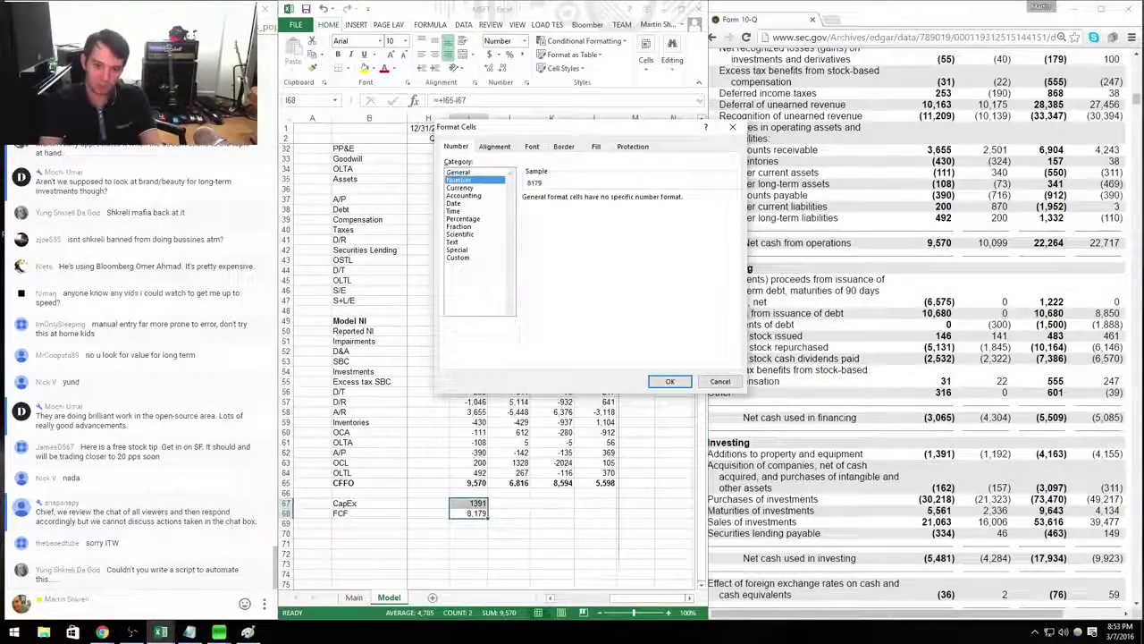
{"action": "key", "text": "Tab"}
{"action": "type", "text": "0"}
{"action": "key", "text": "Tab"}
{"action": "key", "text": "space"}
{"action": "key", "text": "Return"}
{"action": "key", "text": "shift+Down"}
Copy the Q315 FCF formula across Q415 through Q216.
{"action": "key", "text": "ctrl+c"}
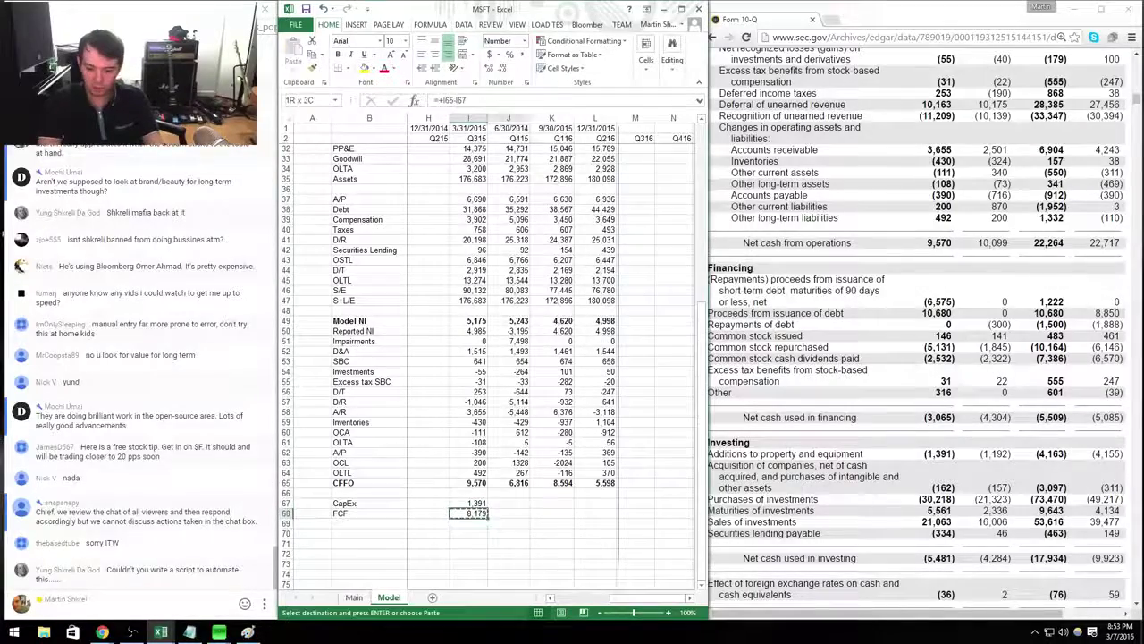
{"action": "key", "text": "shift+Right"}
{"action": "key", "text": "shift+Right"}
{"action": "key", "text": "shift+Right"}
{"action": "key", "text": "shift+Down"}
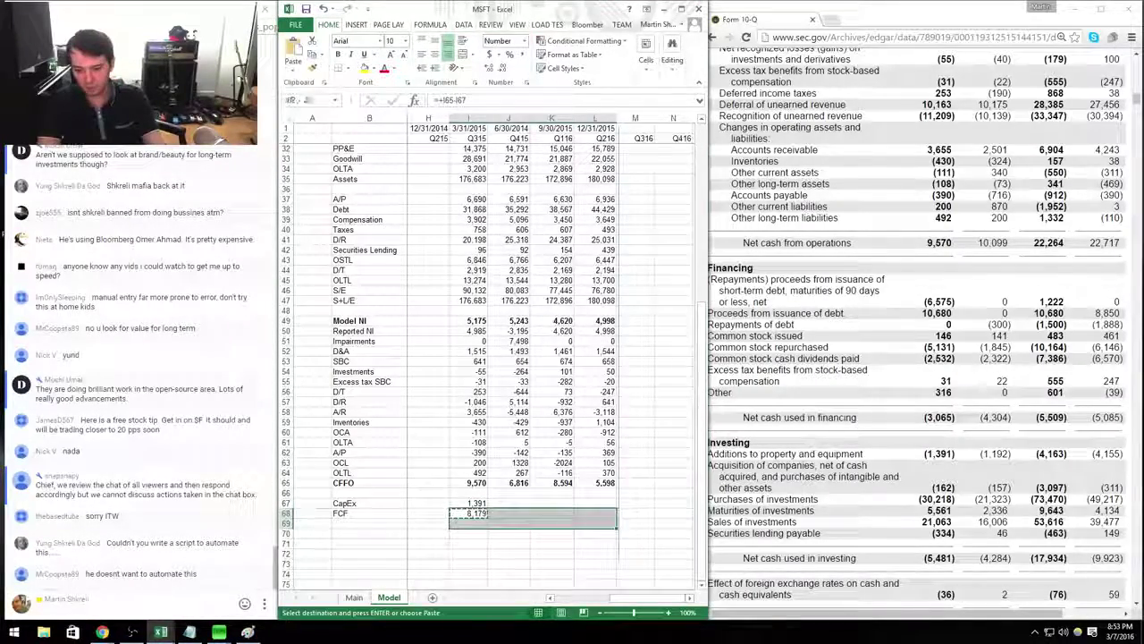
{"action": "key", "text": "shift+Up"}
{"action": "key", "text": "Return"}
{"action": "key", "text": "Down"}
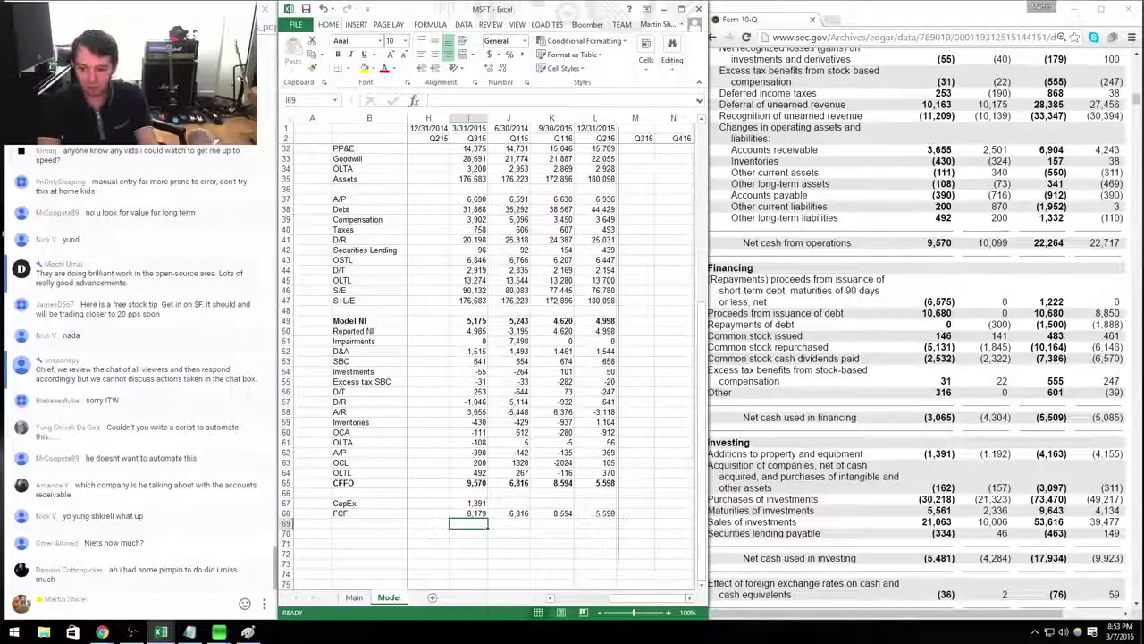
{"action": "key", "text": "alt+Tab"}
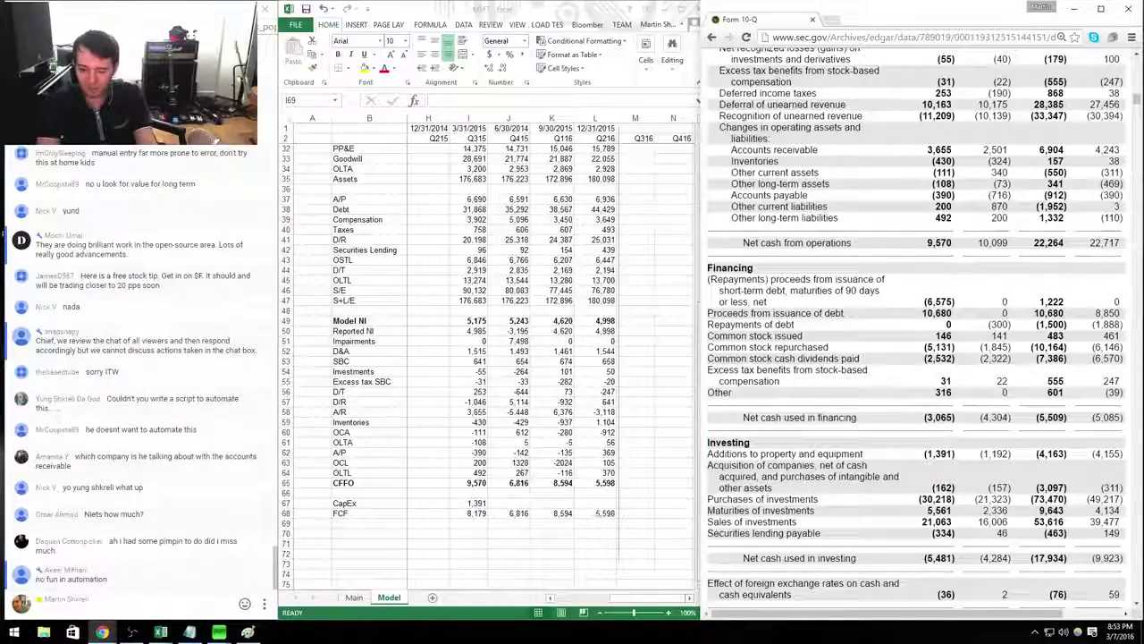
{"action": "key", "text": "alt+Tab"}
{"action": "left_click", "coordinate": [469, 532]}
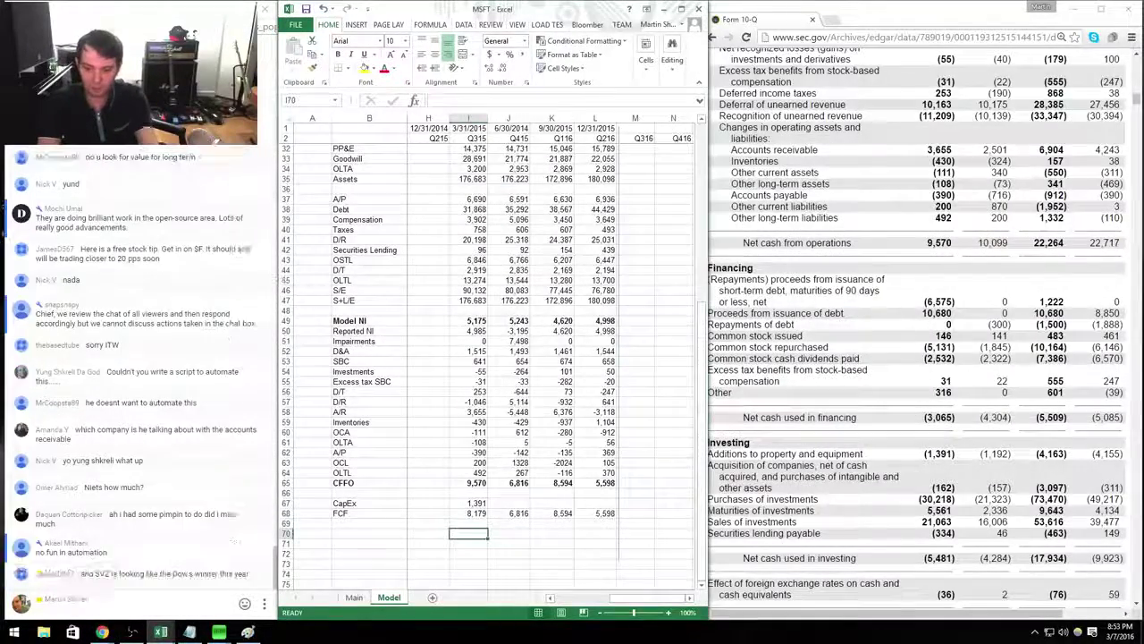
Add the row labels Acquisitions in B70 and Buybacks in B71 below FCF.
{"action": "left_click", "coordinate": [369, 533]}
{"action": "type", "text": "Ac"}
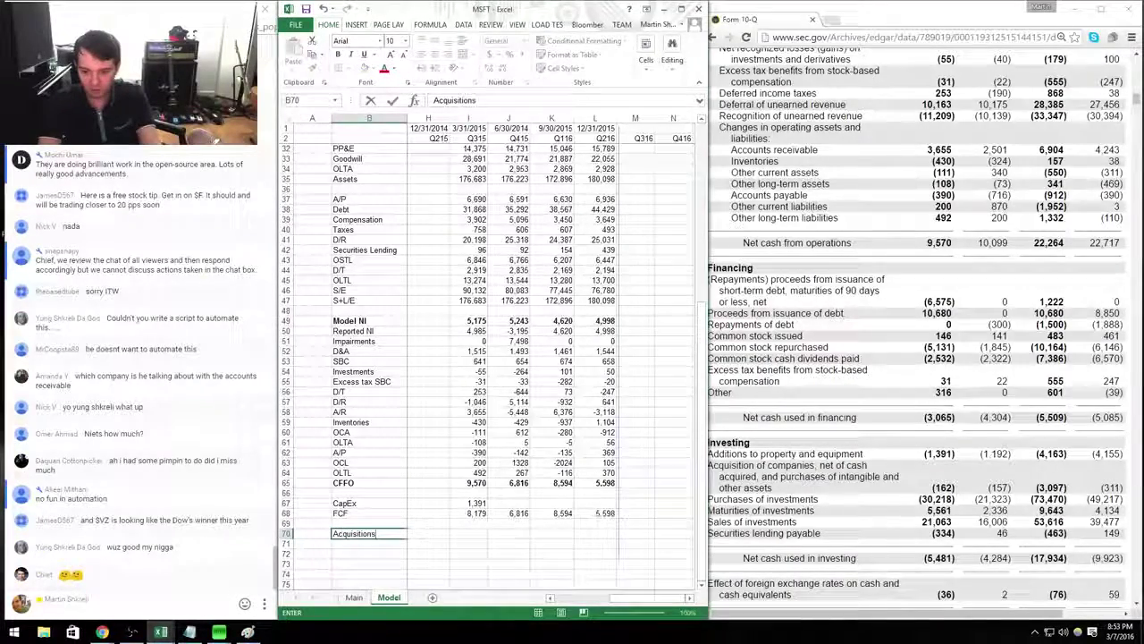
{"action": "type", "text": "quisitions"}
{"action": "key", "text": "Right"}
{"action": "key", "text": "Right"}
{"action": "key", "text": "Right"}
{"action": "key", "text": "Right"}
{"action": "key", "text": "Right"}
{"action": "key", "text": "Right"}
{"action": "key", "text": "Right"}
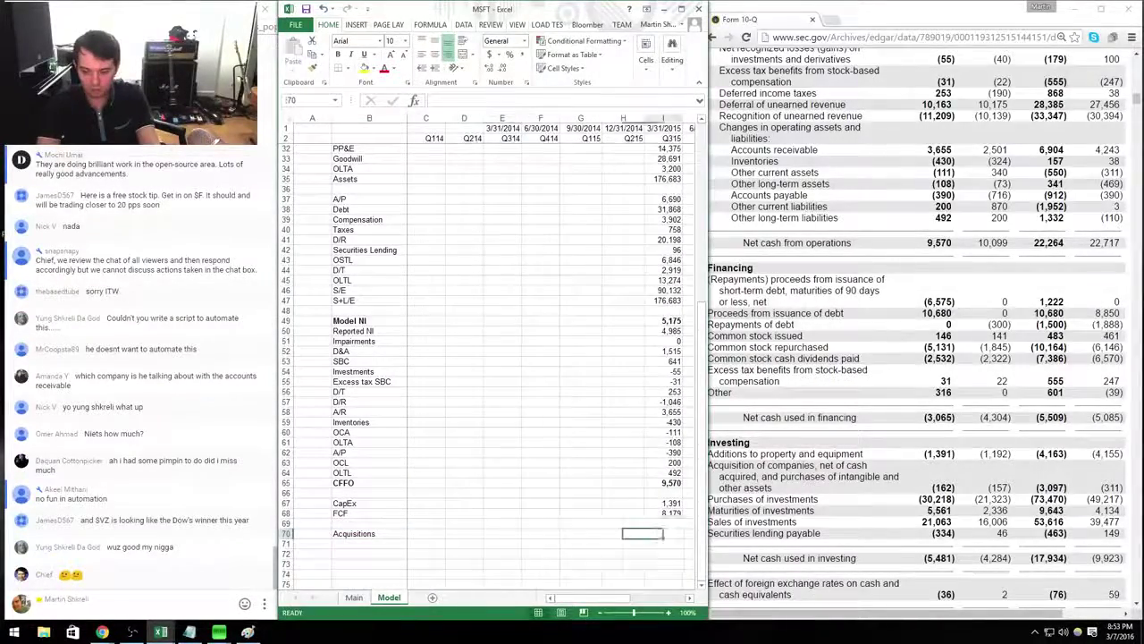
{"action": "key", "text": "Right"}
{"action": "key", "text": "Right"}
{"action": "key", "text": "Left"}
{"action": "key", "text": "Left"}
{"action": "key", "text": "Left"}
{"action": "key", "text": "Left"}
{"action": "key", "text": "Down"}
{"action": "key", "text": "Left"}
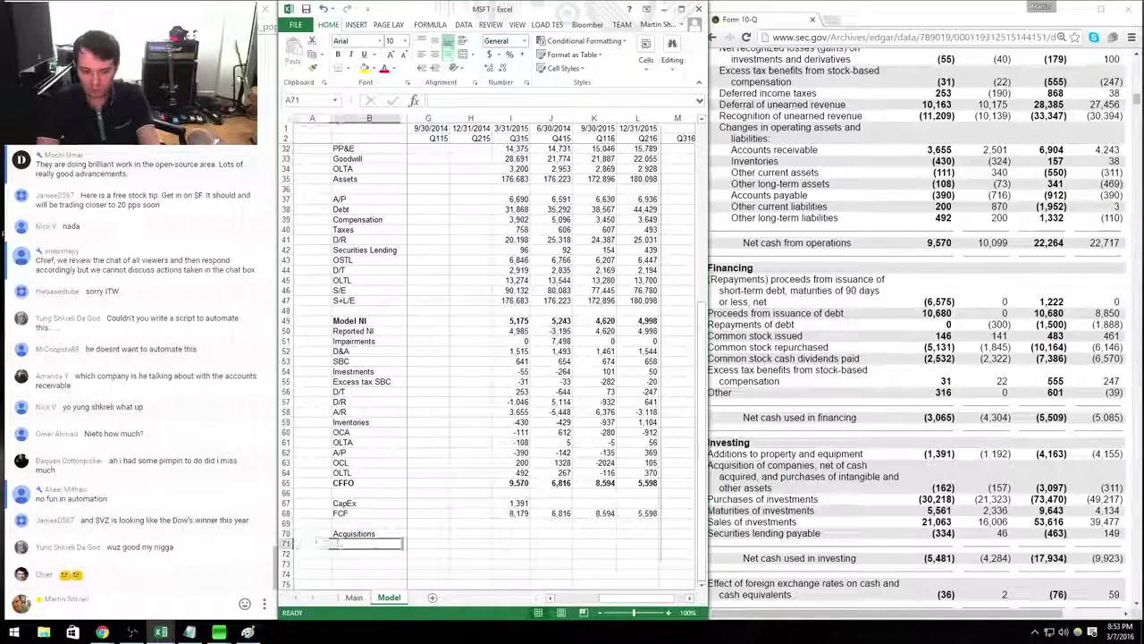
{"action": "key", "text": "Right"}
{"action": "type", "text": "Bu"}
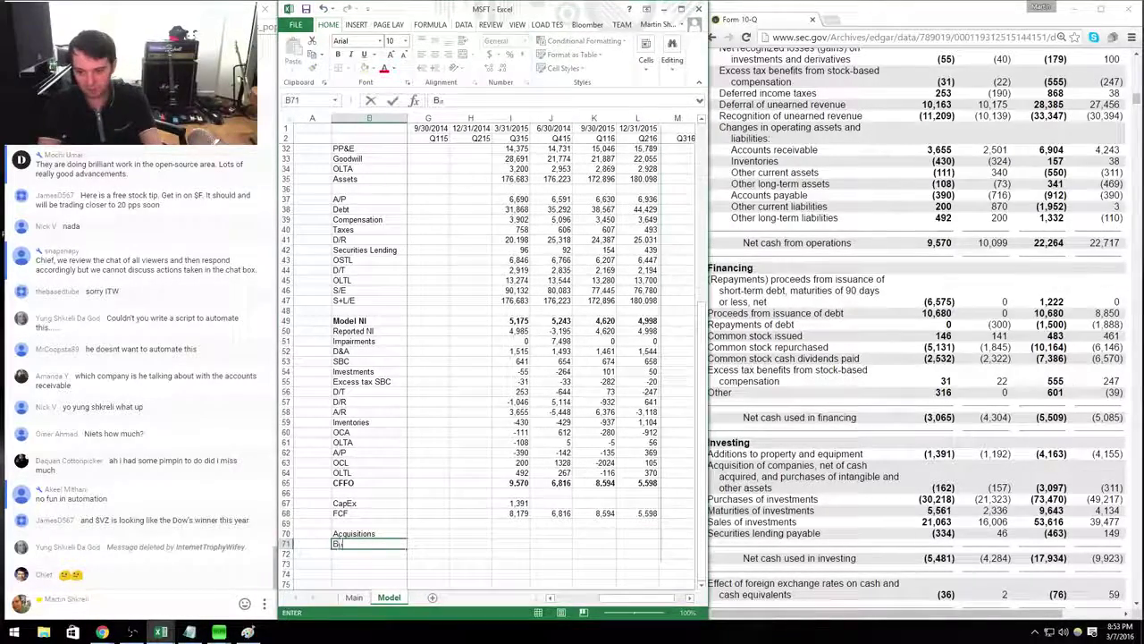
{"action": "type", "text": "ybacks"}
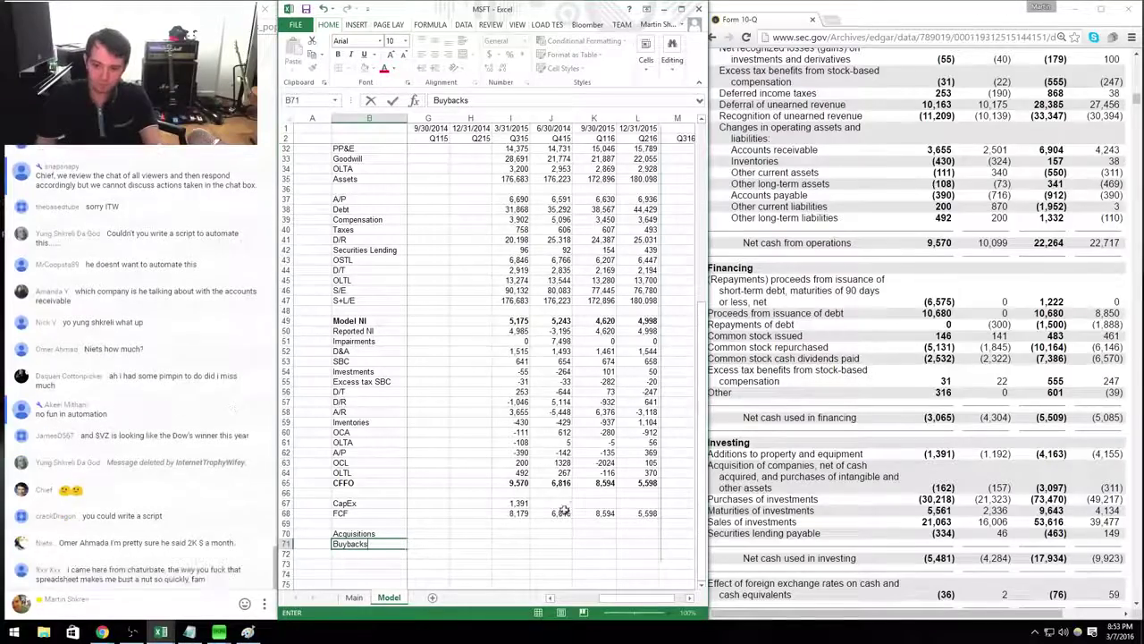
{"action": "left_click", "coordinate": [484, 534]}
Enter Q315 Acquisitions -162 and Buybacks =-5131+146 (-4,985).
{"action": "key", "text": "Right"}
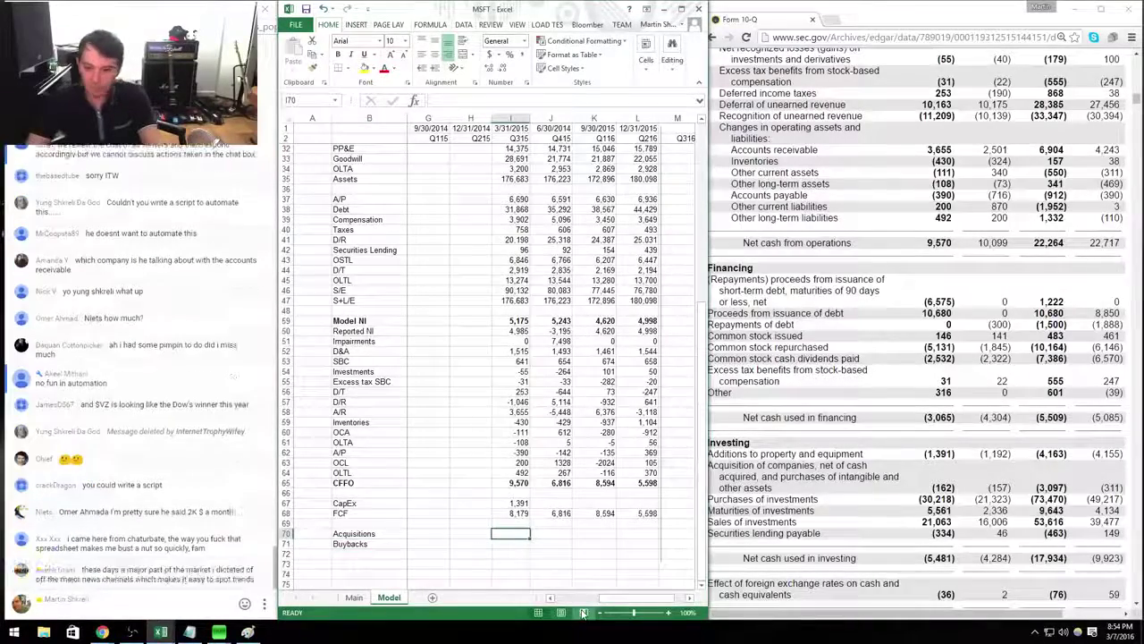
{"action": "type", "text": "-162"}
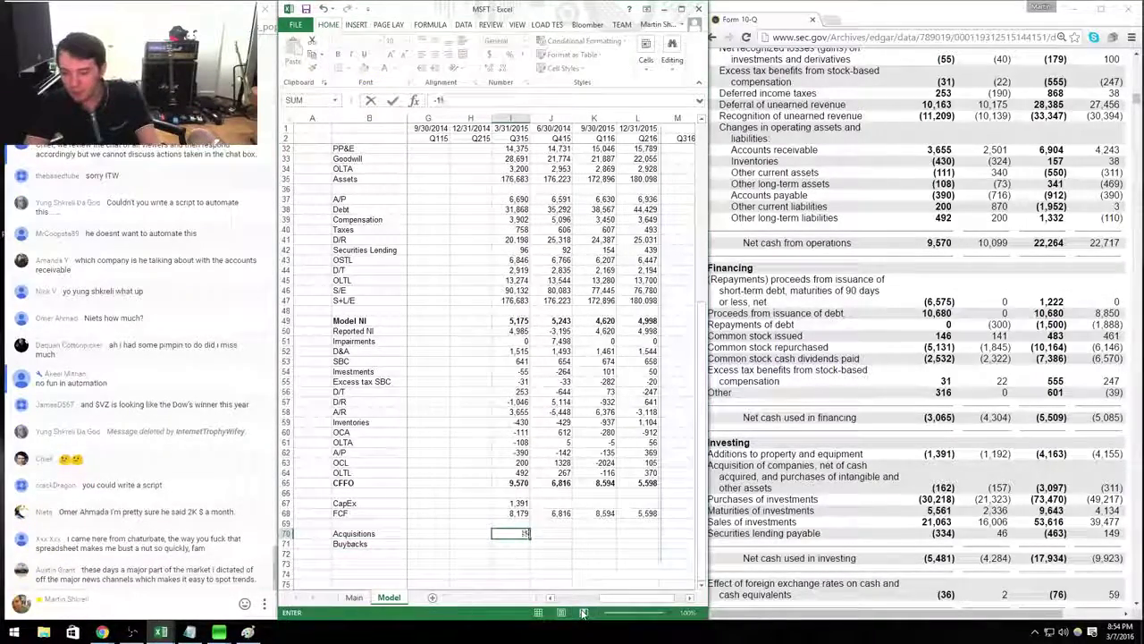
{"action": "key", "text": "Return"}
{"action": "key", "text": "Left"}
{"action": "key", "text": "Up"}
{"action": "key", "text": "Right"}
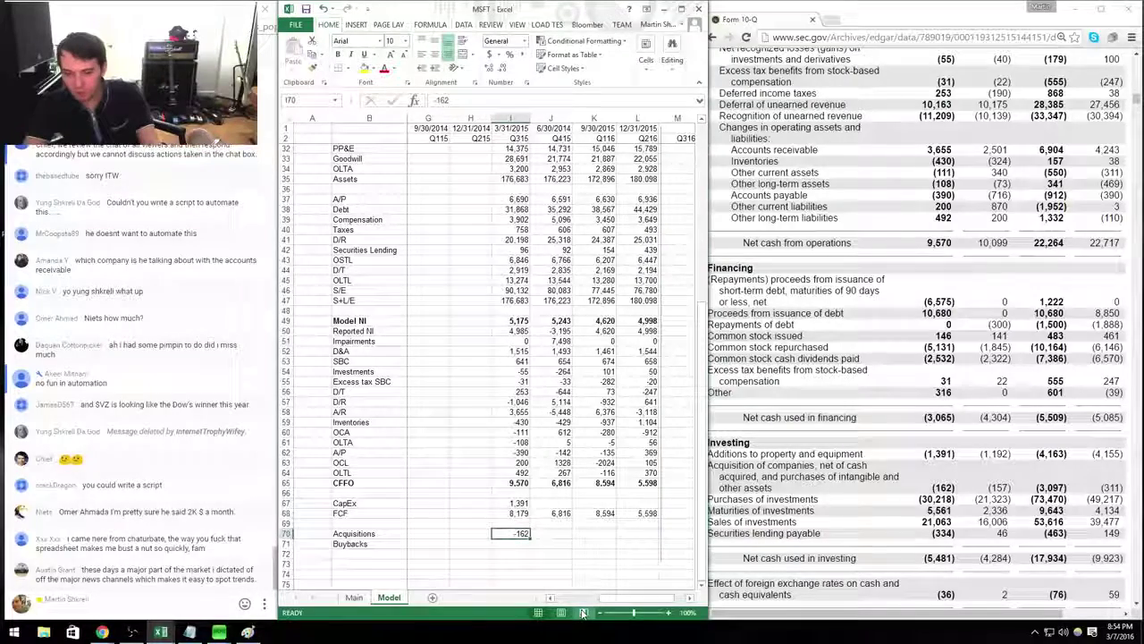
{"action": "key", "text": "Down"}
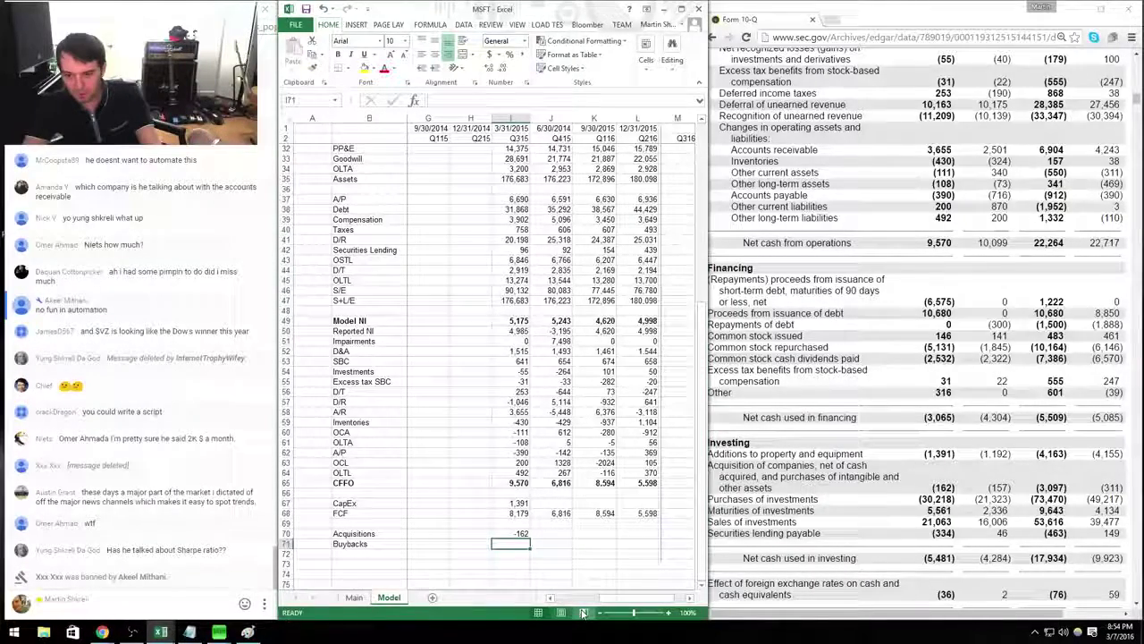
{"action": "type", "text": "-5131+"}
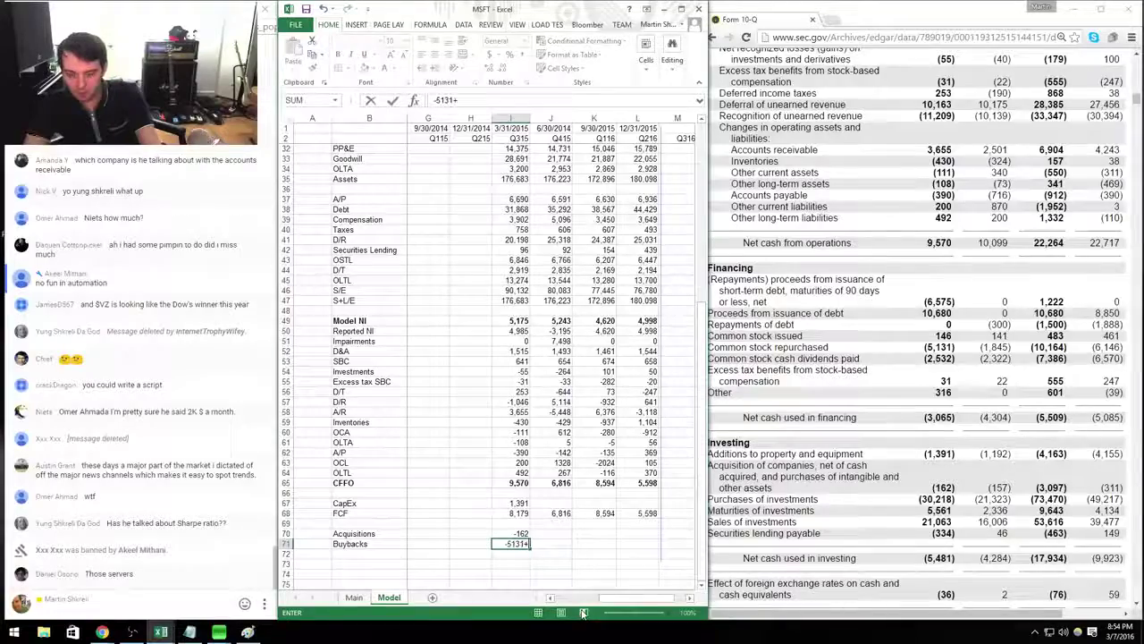
{"action": "type", "text": "146"}
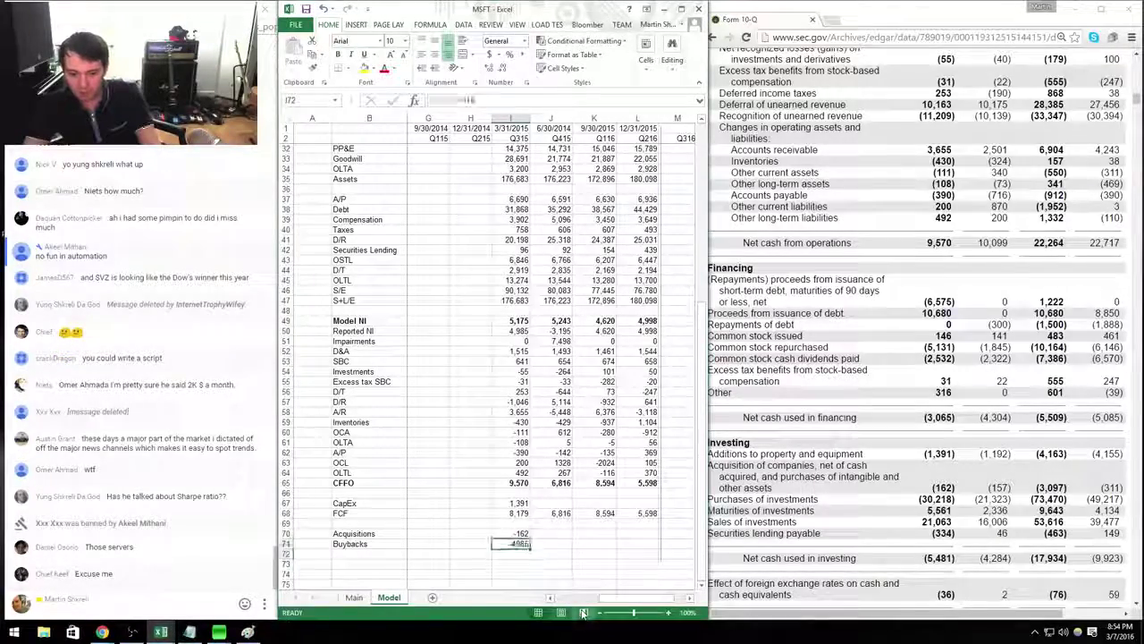
{"action": "key", "text": "ctrl+Return"}
Format the Acquisitions and Buybacks rows as numbers with 0 decimals and a thousands separator.
{"action": "key", "text": "shift+Up"}
{"action": "key", "text": "shift+space"}
{"action": "key", "text": "ctrl+1"}
{"action": "key", "text": "Down"}
{"action": "key", "text": "alt+d"}
{"action": "key", "text": "0"}
{"action": "key", "text": "alt+u"}
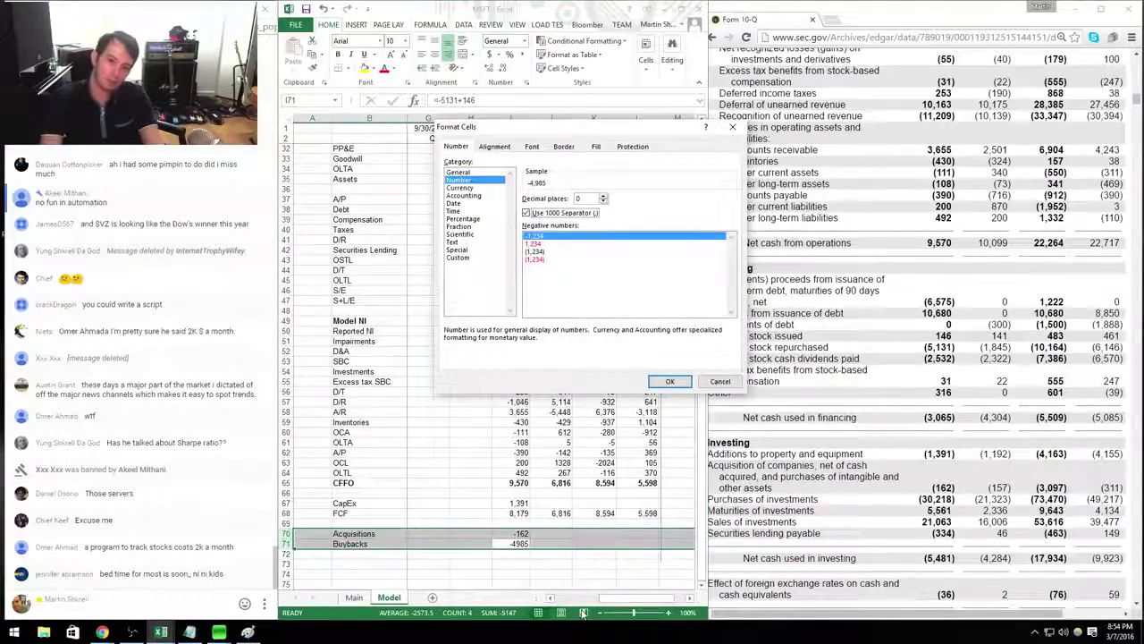
{"action": "key", "text": "Return"}
{"action": "key", "text": "Up"}
{"action": "key", "text": "Up"}
{"action": "key", "text": "Up"}
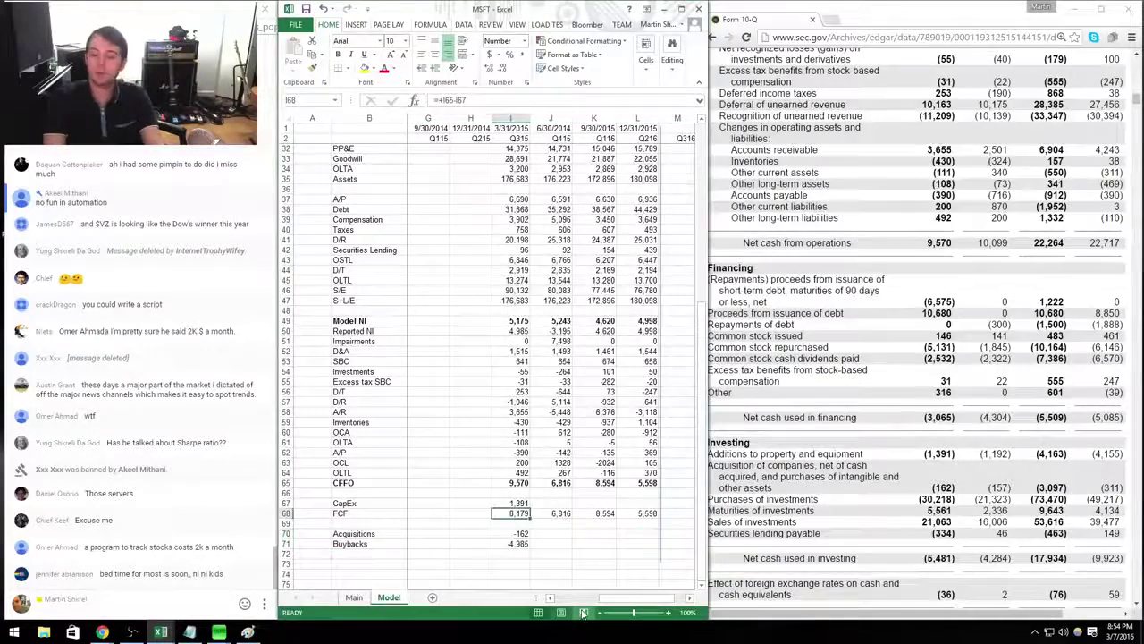
{"action": "key", "text": "alt+Tab"}
{"action": "key", "text": "alt+Left"}
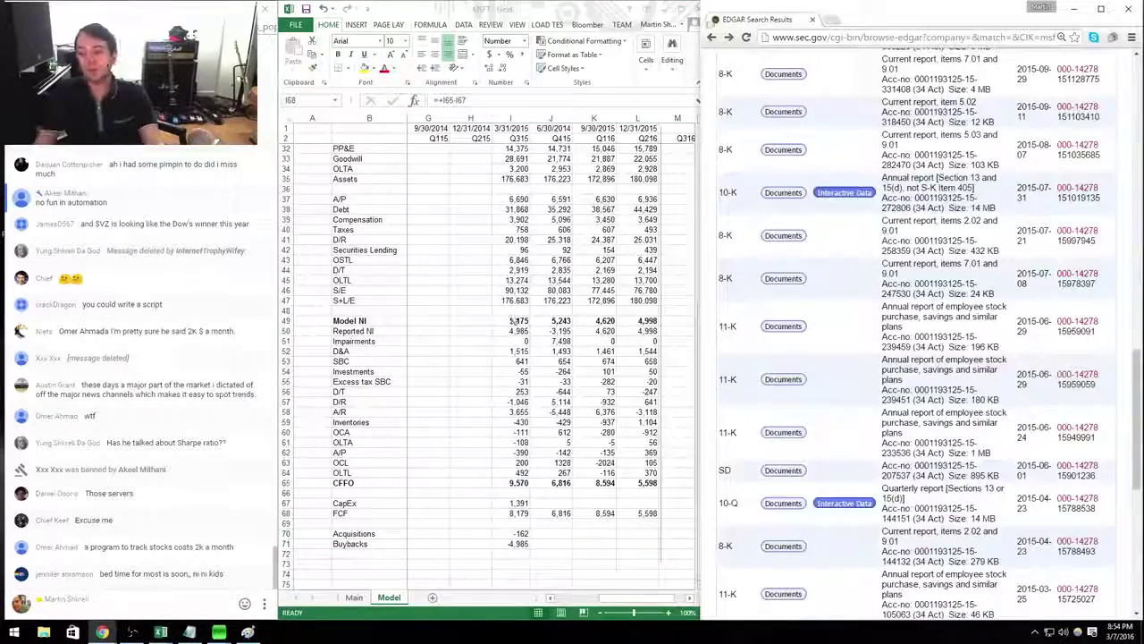
Open the July 2015 8-K EX-99.1 press release and select the stock issued and repurchased figures.
{"action": "left_click", "coordinate": [781, 239]}
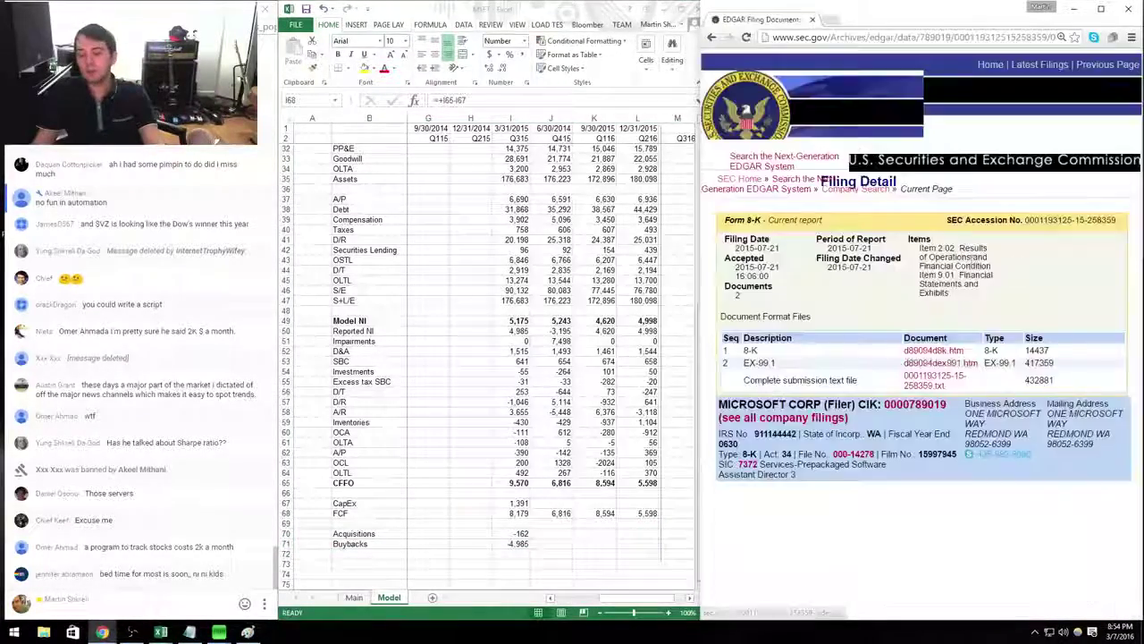
{"action": "left_click", "coordinate": [929, 361]}
{"action": "scroll", "coordinate": [895, 304], "scroll_direction": "down", "scroll_amount": 20}
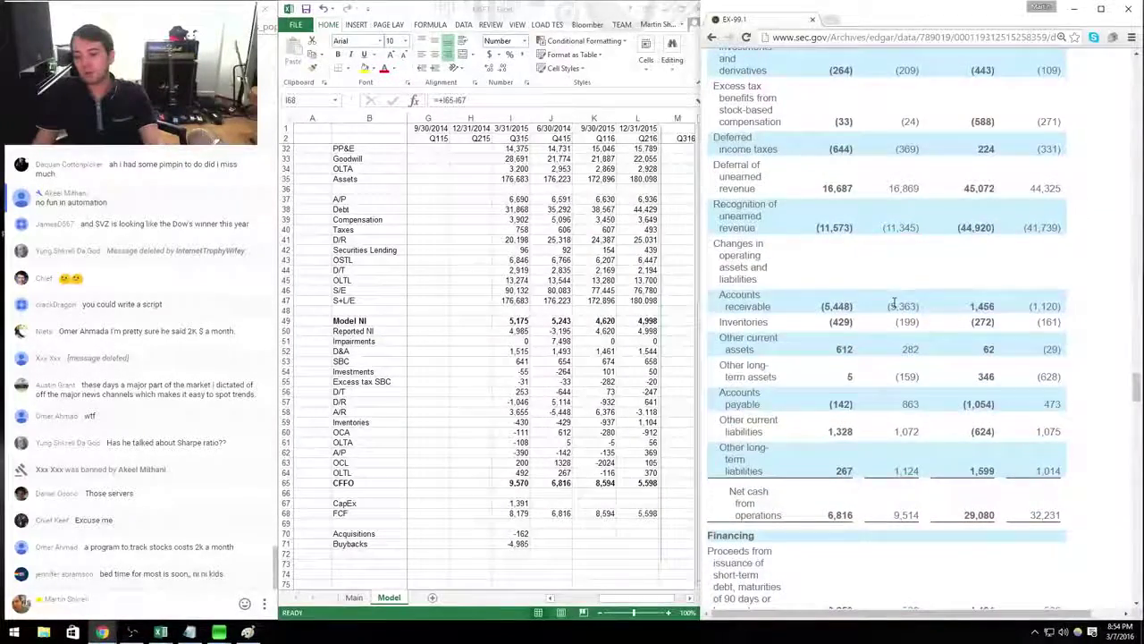
{"action": "scroll", "coordinate": [893, 302], "scroll_direction": "up", "scroll_amount": 5}
{"action": "scroll", "coordinate": [893, 305], "scroll_direction": "down", "scroll_amount": 10}
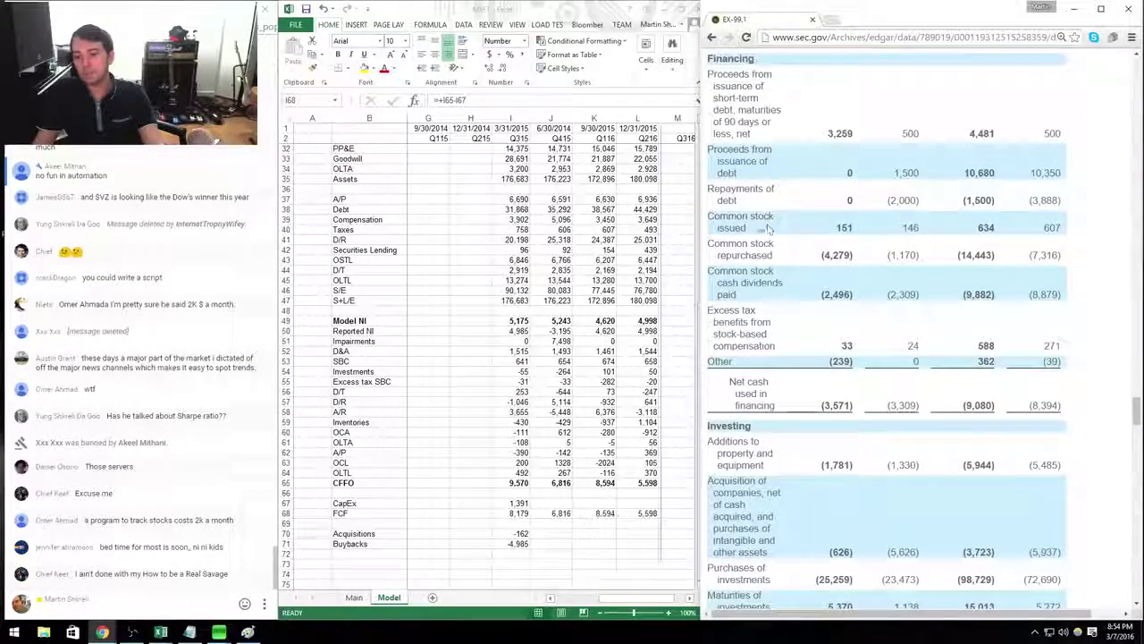
{"action": "left_click_drag", "start_coordinate": [730, 215], "coordinate": [854, 256]}
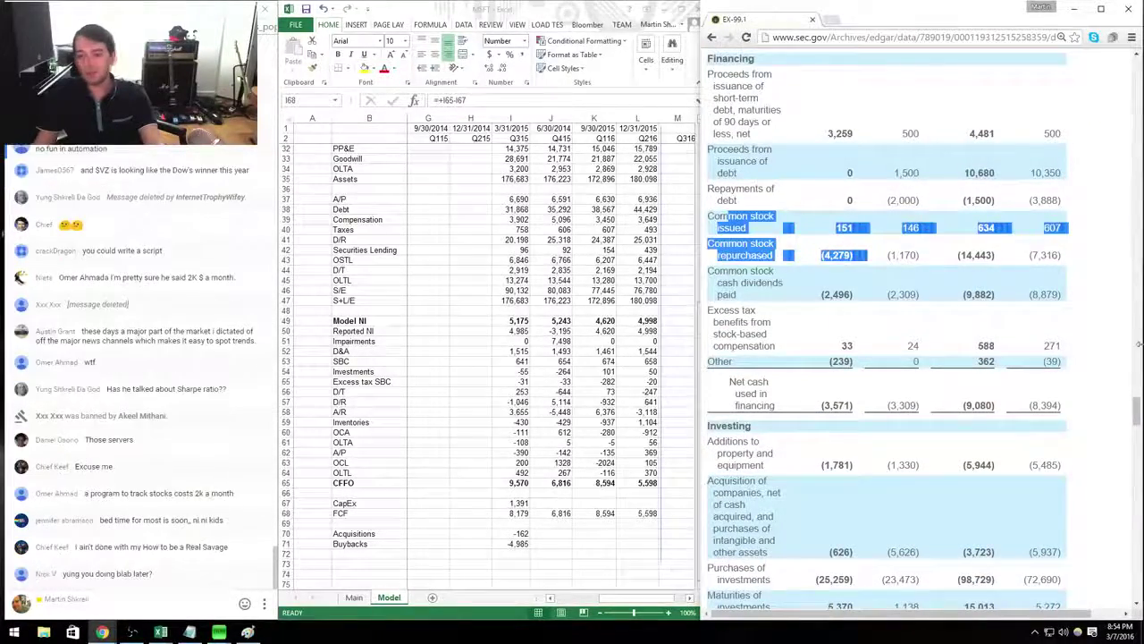
Enter the Q415 Buybacks as =-4279+151 (-4,128) in J71.
{"action": "key", "text": "alt+Tab"}
{"action": "key", "text": "Down"}
{"action": "key", "text": "Down"}
{"action": "key", "text": "Down"}
{"action": "key", "text": "Right"}
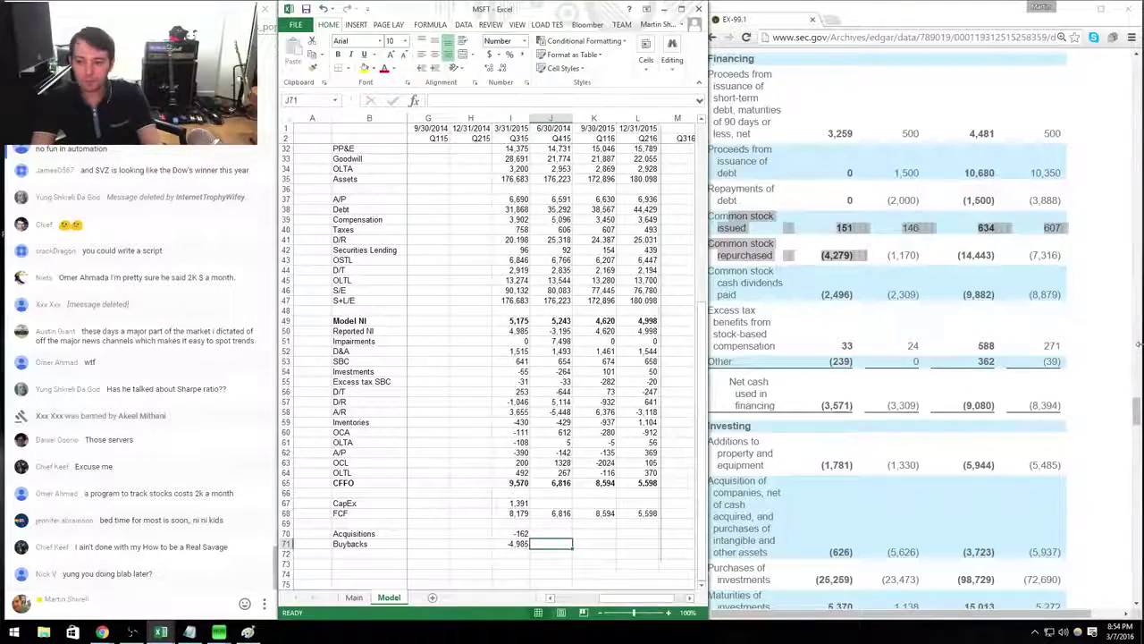
{"action": "type", "text": "-4279+151"}
{"action": "key", "text": "Return"}
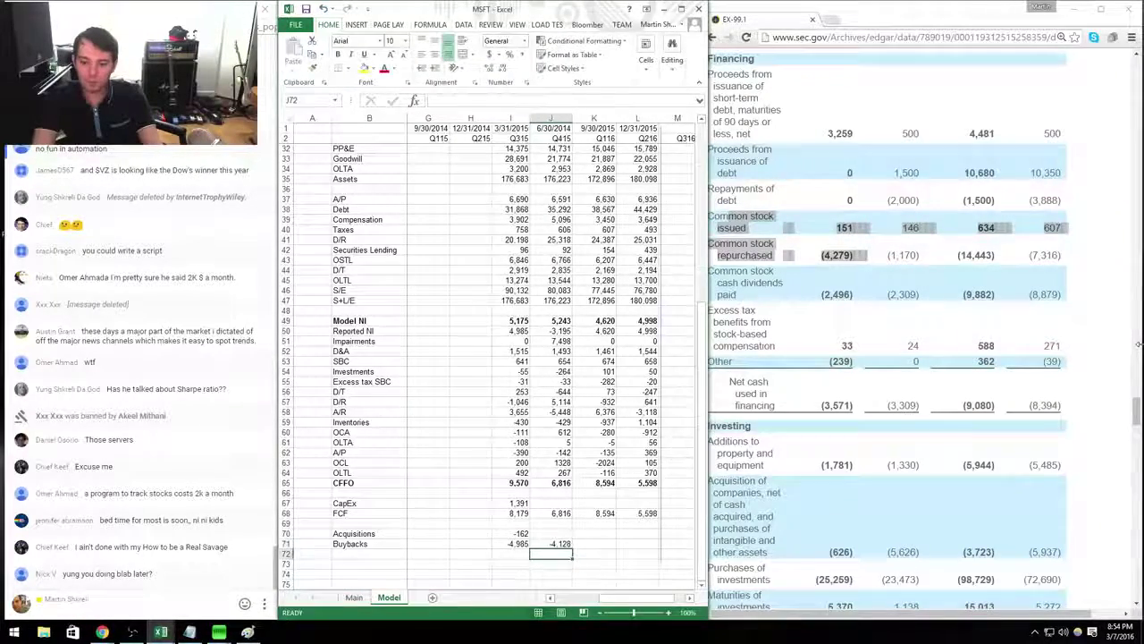
Enter Q415 Acquisitions of -626 in J70 from the press release.
{"action": "key", "text": "alt+Tab"}
{"action": "scroll", "coordinate": [894, 358], "scroll_direction": "down", "scroll_amount": 1}
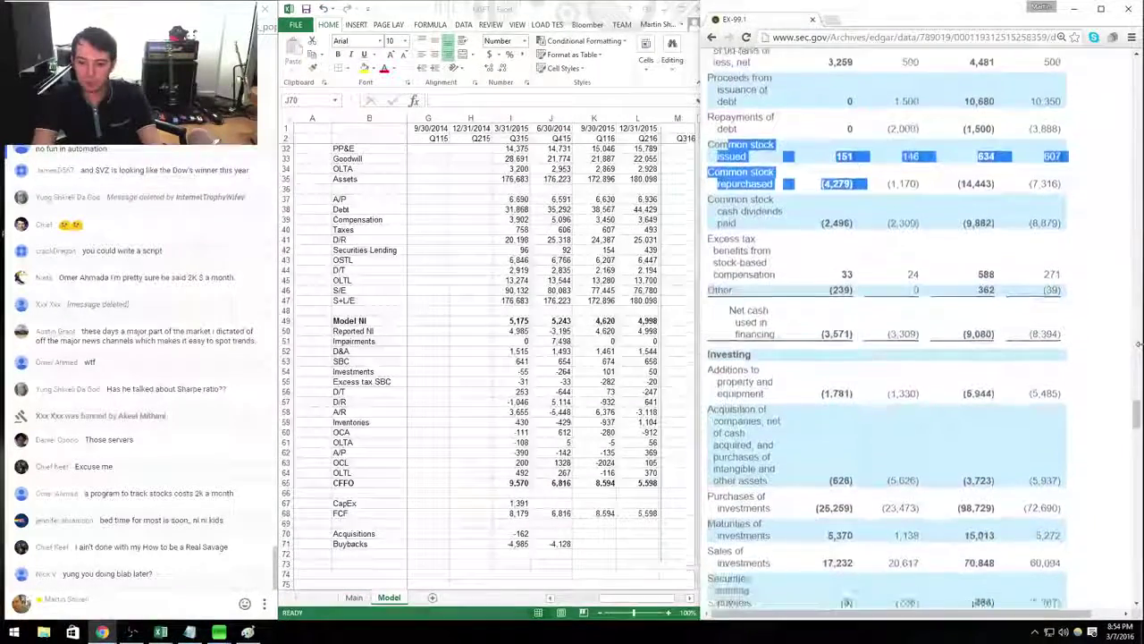
{"action": "key", "text": "alt+Tab"}
{"action": "key", "text": "Up"}
{"action": "key", "text": "Up"}
{"action": "type", "text": "-56"}
{"action": "key", "text": "Return"}
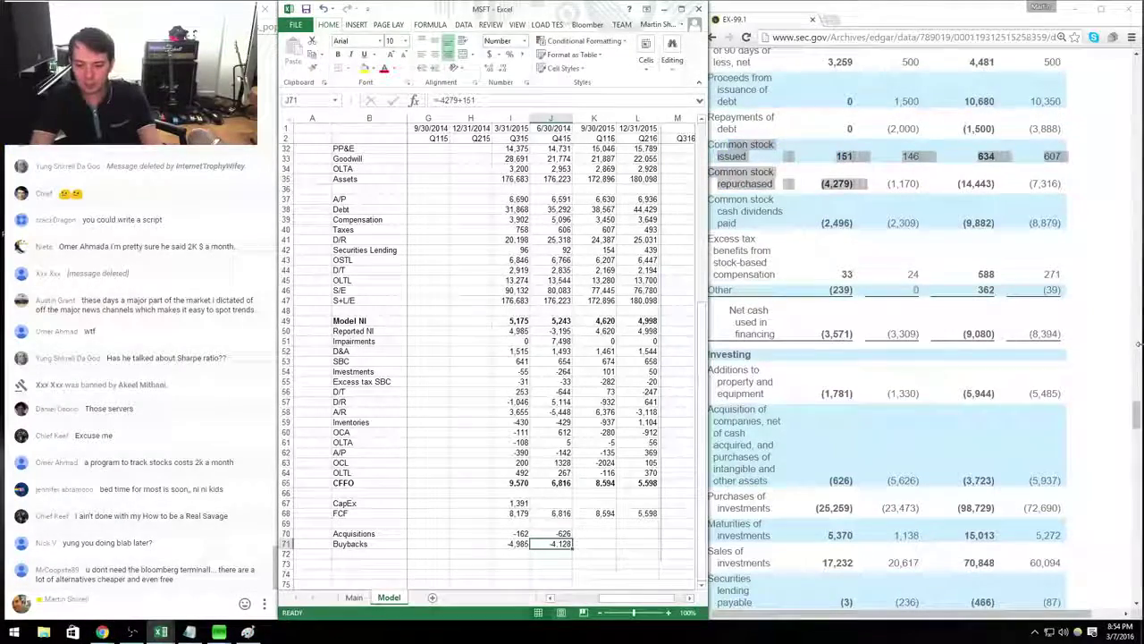
Enter Q415 CapEx of 1781 in J67 from the press release.
{"action": "key", "text": "alt+Tab"}
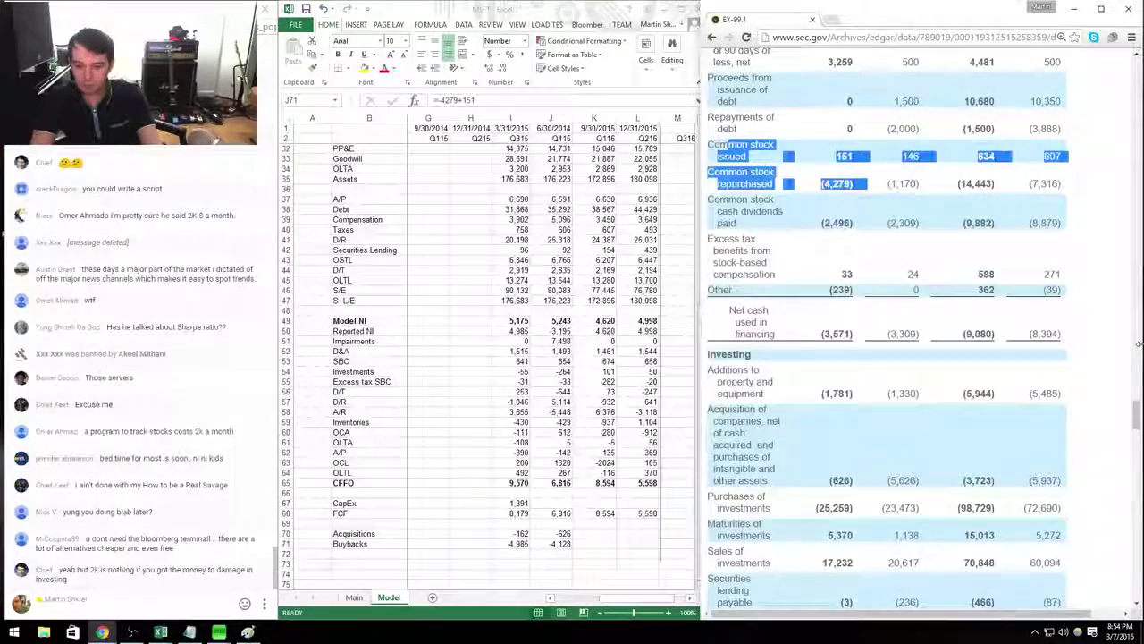
{"action": "scroll", "coordinate": [1138, 344], "scroll_direction": "down", "scroll_amount": 1}
{"action": "key", "text": "alt+Tab"}
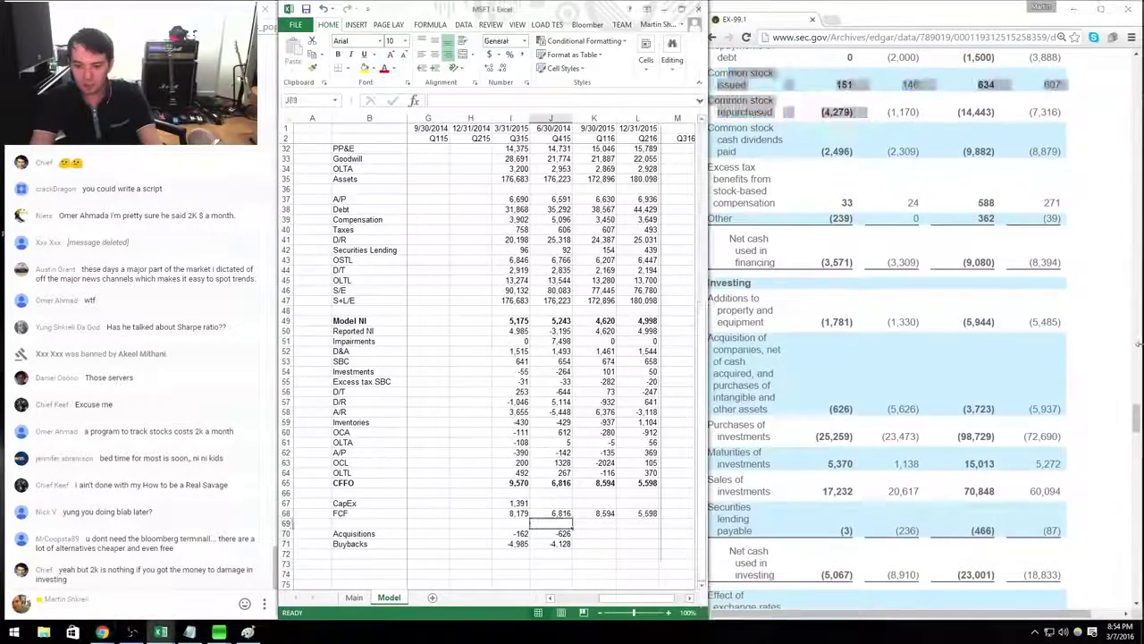
{"action": "key", "text": "Up"}
{"action": "key", "text": "Up"}
{"action": "key", "text": "Up"}
{"action": "key", "text": "Up"}
{"action": "type", "text": "1781"}
{"action": "key", "text": "Return"}
Apply number formatting to the CapEx row so FCF shows 5,035.
{"action": "key", "text": "Left"}
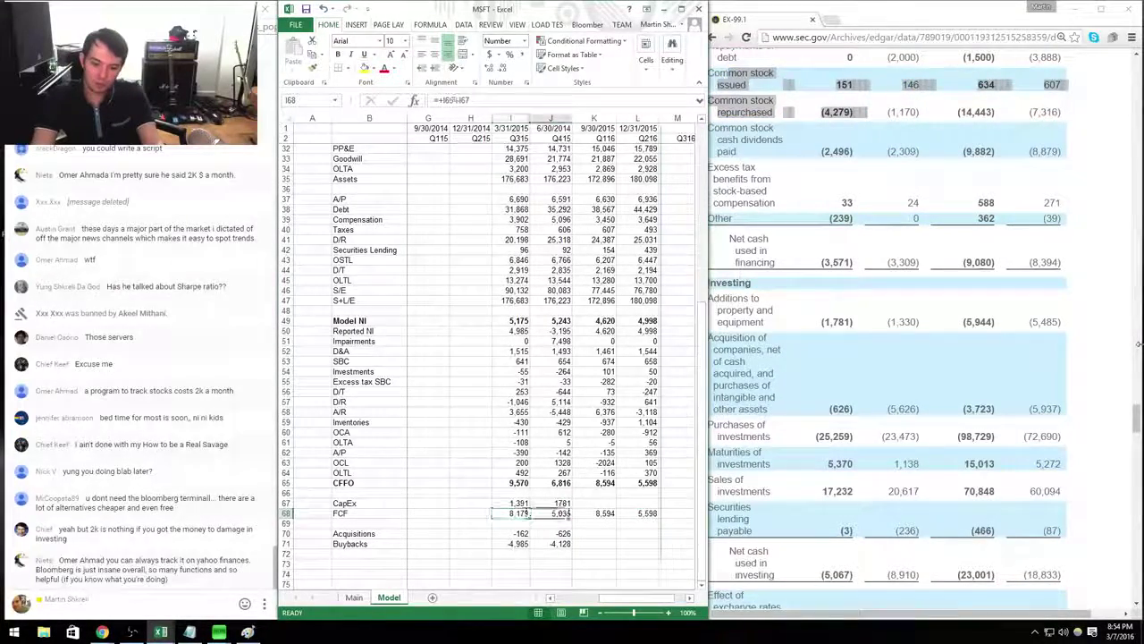
{"action": "key", "text": "shift+Right"}
{"action": "key", "text": "shift+Right"}
{"action": "key", "text": "shift+Right"}
{"action": "key", "text": "shift+Left"}
{"action": "key", "text": "shift+Left"}
{"action": "key", "text": "shift+Left"}
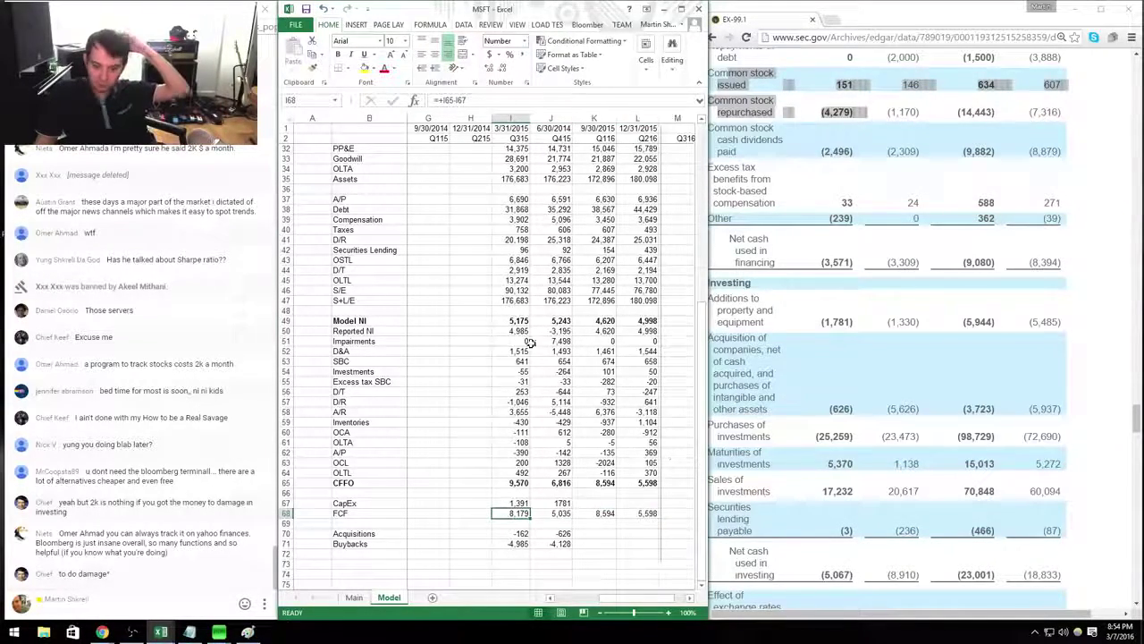
{"action": "left_click", "coordinate": [515, 312]}
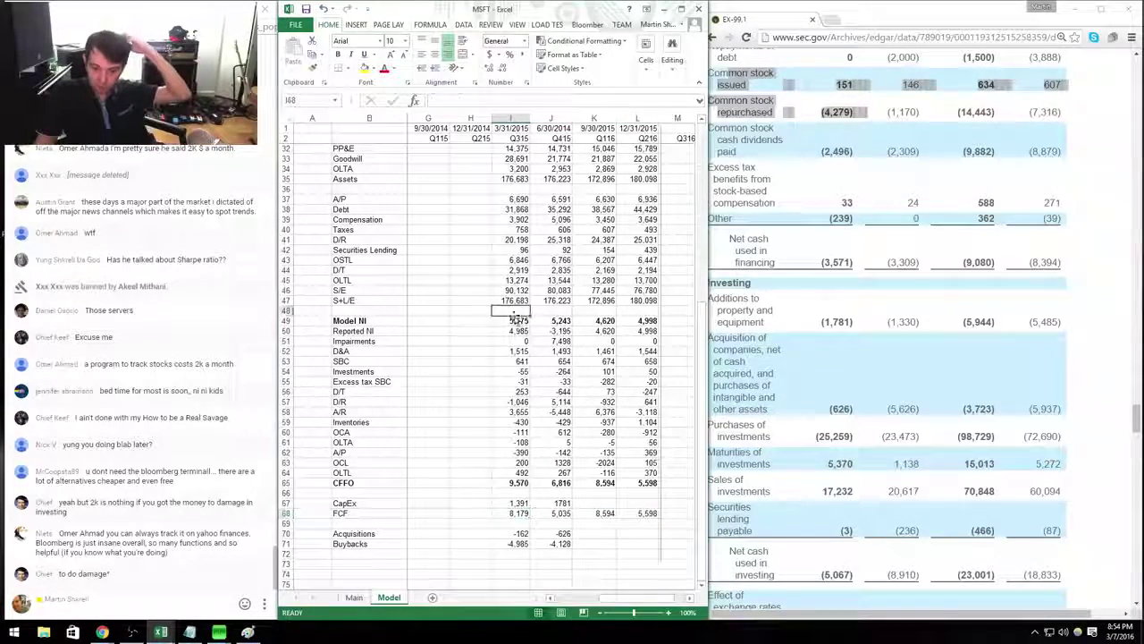
{"action": "left_click", "coordinate": [552, 523]}
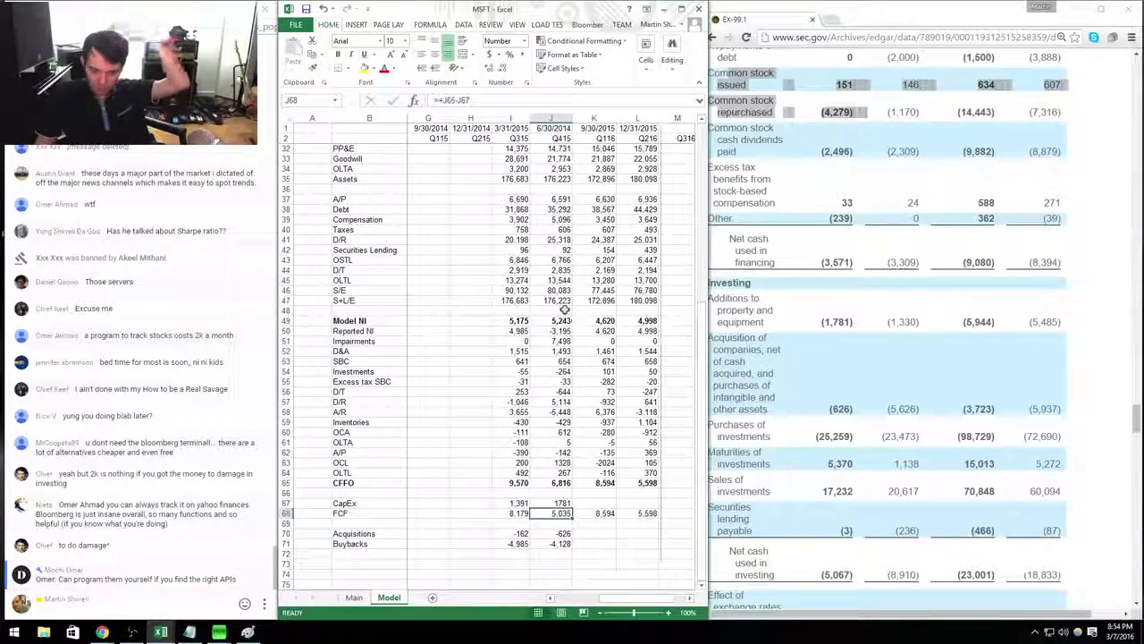
{"action": "key", "text": "Up"}
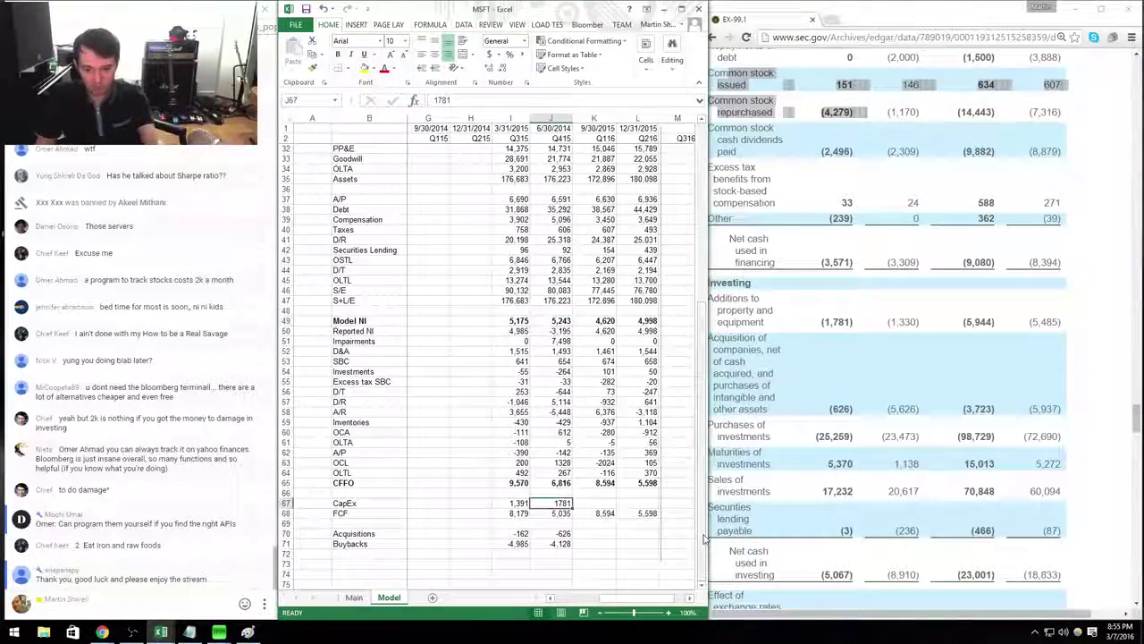
{"action": "key", "text": "shift+space"}
{"action": "key", "text": "ctrl+1"}
{"action": "key", "text": "Down"}
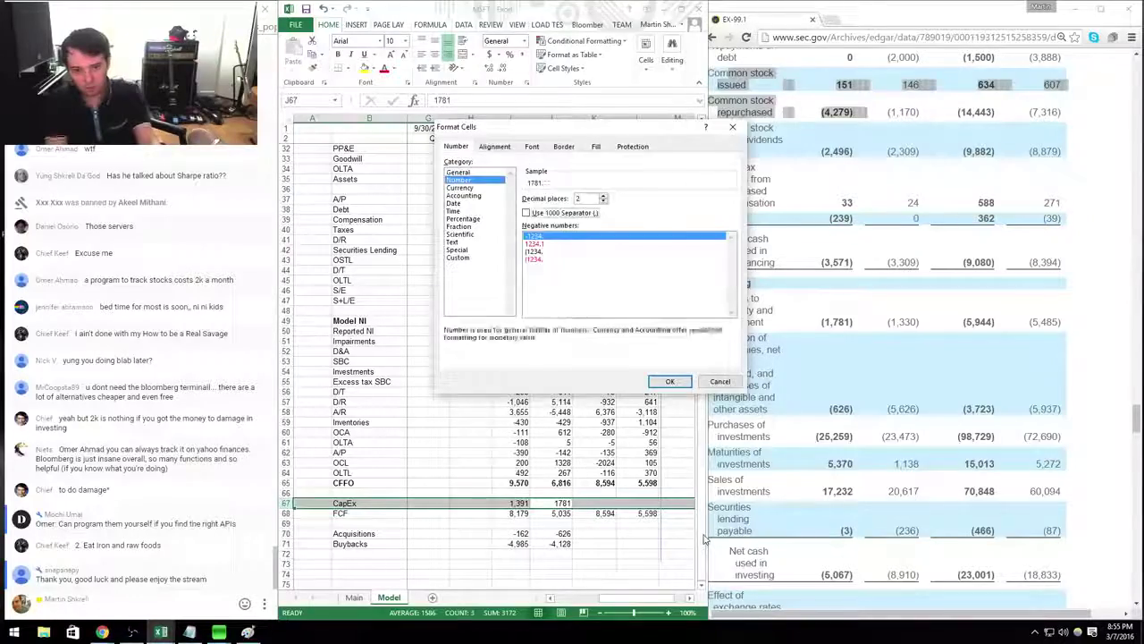
{"action": "key", "text": "Return"}
{"action": "key", "text": "Right"}
{"action": "key", "text": "alt+Tab"}
Open the October 2015 Form 10-Q from the EDGAR filings list.
{"action": "key", "text": "alt+Left"}
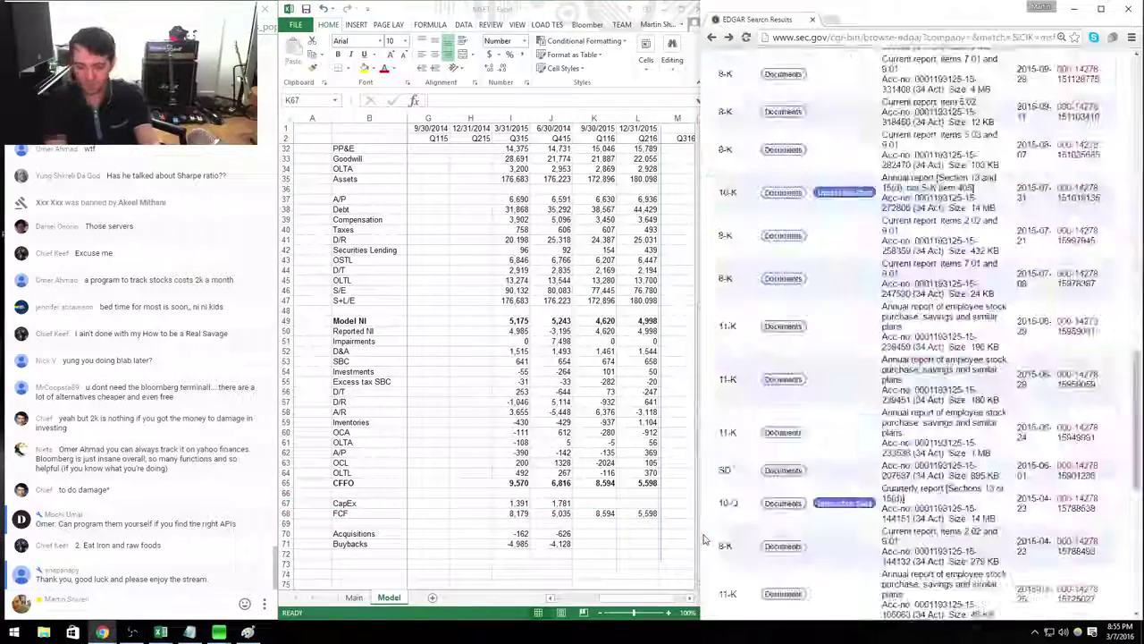
{"action": "scroll", "coordinate": [859, 129], "scroll_direction": "up", "scroll_amount": 3}
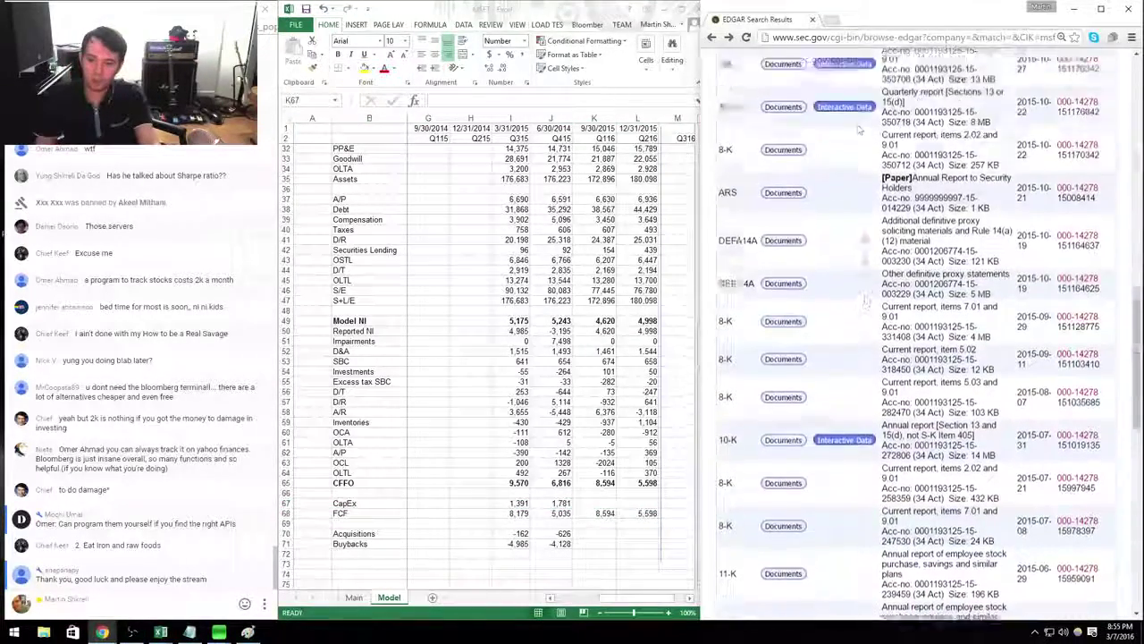
{"action": "scroll", "coordinate": [859, 130], "scroll_direction": "up", "scroll_amount": 2}
{"action": "left_click", "coordinate": [785, 234]}
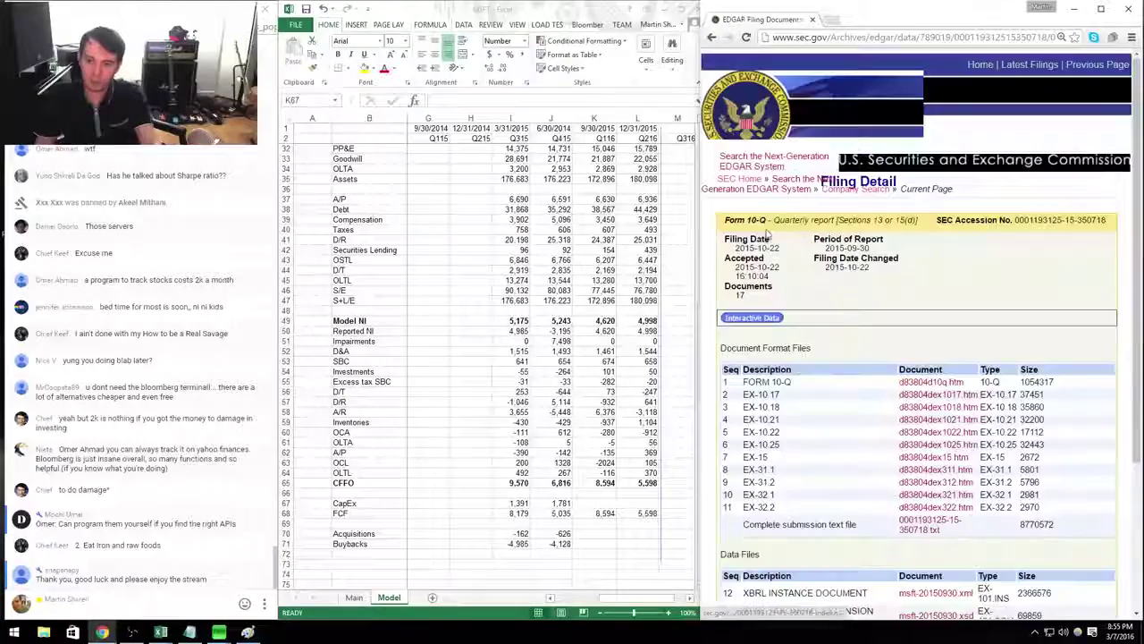
{"action": "left_click", "coordinate": [954, 385]}
{"action": "scroll", "coordinate": [959, 420], "scroll_direction": "down", "scroll_amount": 20}
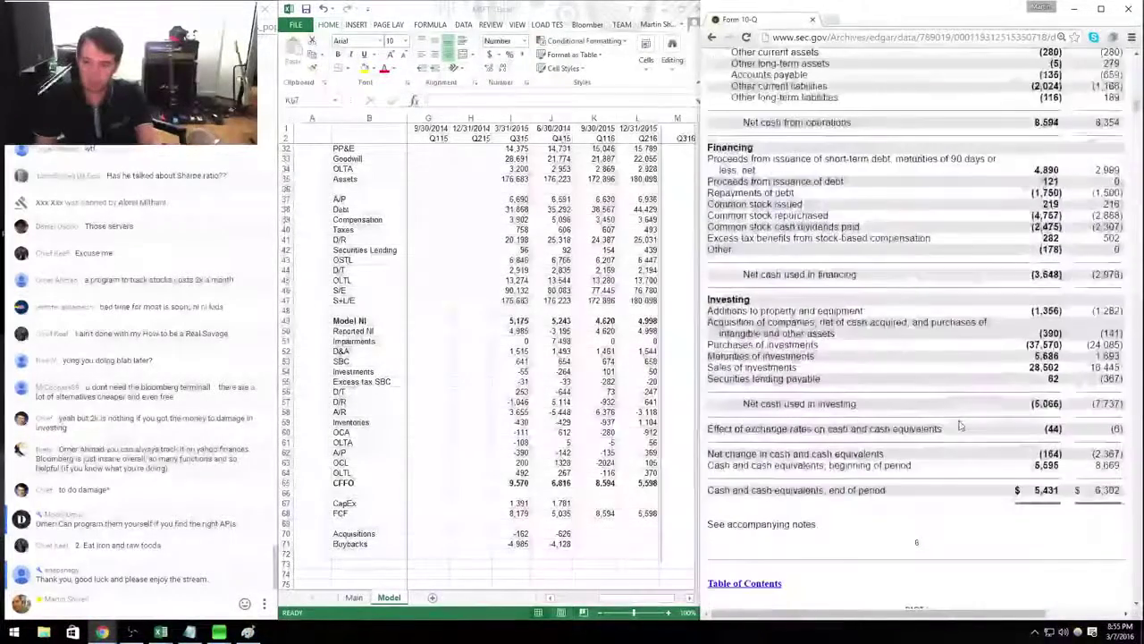
{"action": "scroll", "coordinate": [959, 424], "scroll_direction": "down", "scroll_amount": 5}
{"action": "scroll", "coordinate": [959, 425], "scroll_direction": "up", "scroll_amount": 10}
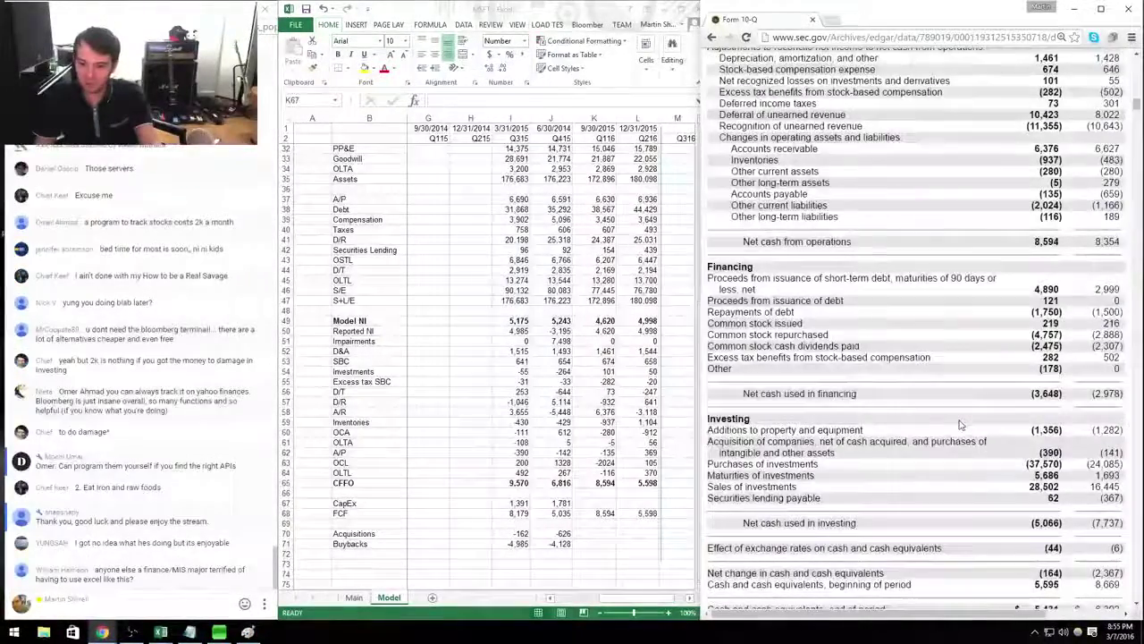
{"action": "scroll", "coordinate": [959, 425], "scroll_direction": "down", "scroll_amount": 1}
Enter Q116 CapEx of 1,356 in K67.
{"action": "key", "text": "alt+Tab"}
{"action": "type", "text": "1,3"}
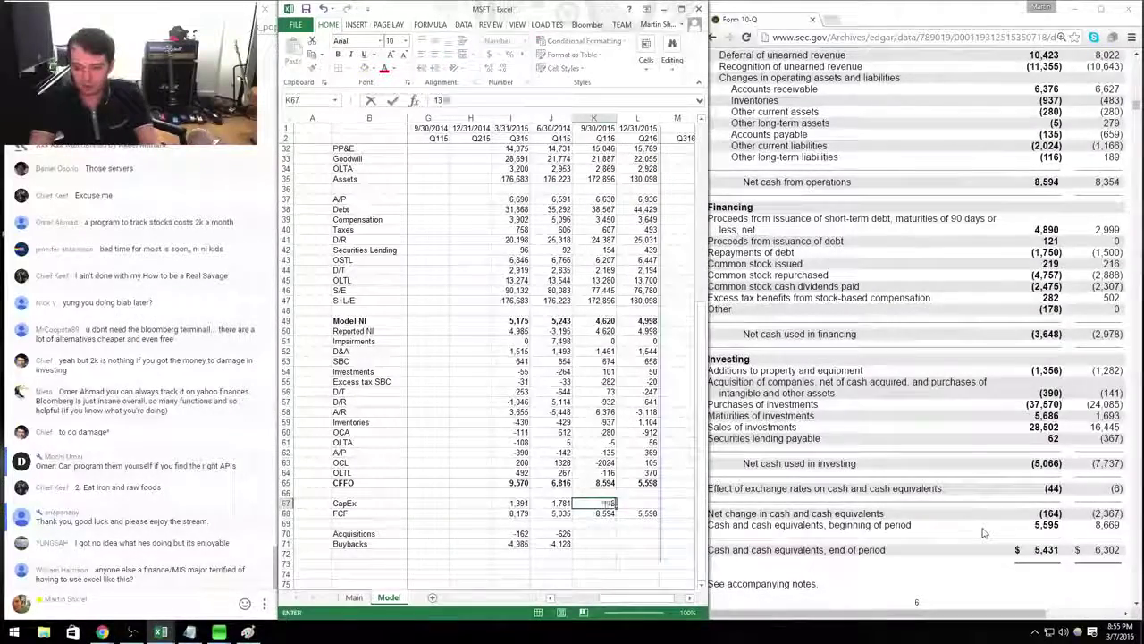
{"action": "type", "text": "56"}
{"action": "key", "text": "Return"}
{"action": "key", "text": "Down"}
{"action": "key", "text": "Down"}
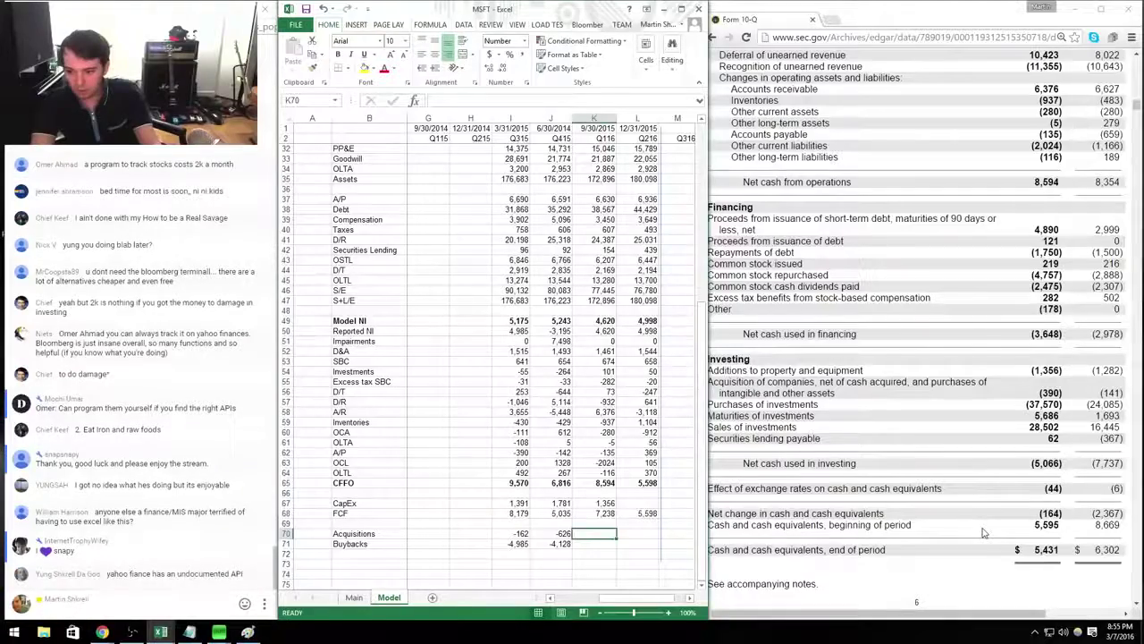
Enter Q116 Acquisitions =-390 and Buybacks =-4757+219 (-4,538).
{"action": "left_click", "coordinate": [981, 533]}
{"action": "scroll", "coordinate": [981, 533], "scroll_direction": "up", "scroll_amount": 1}
{"action": "key", "text": "alt+Tab"}
{"action": "type", "text": "-1356"}
{"action": "key", "text": "Return"}
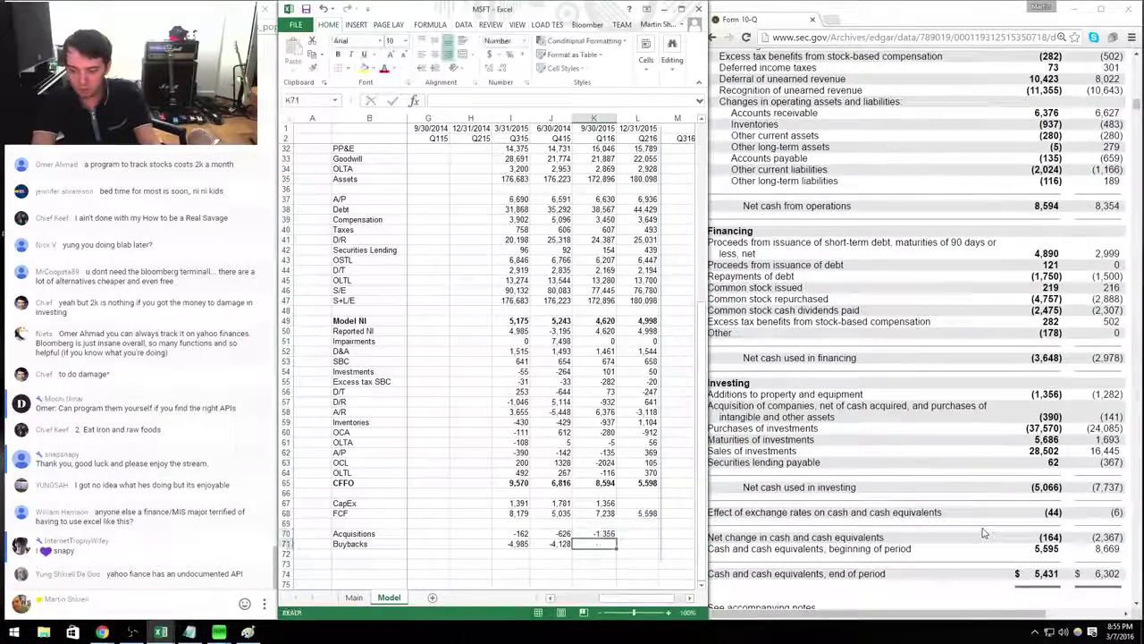
{"action": "key", "text": "Up"}
{"action": "type", "text": "=-3"}
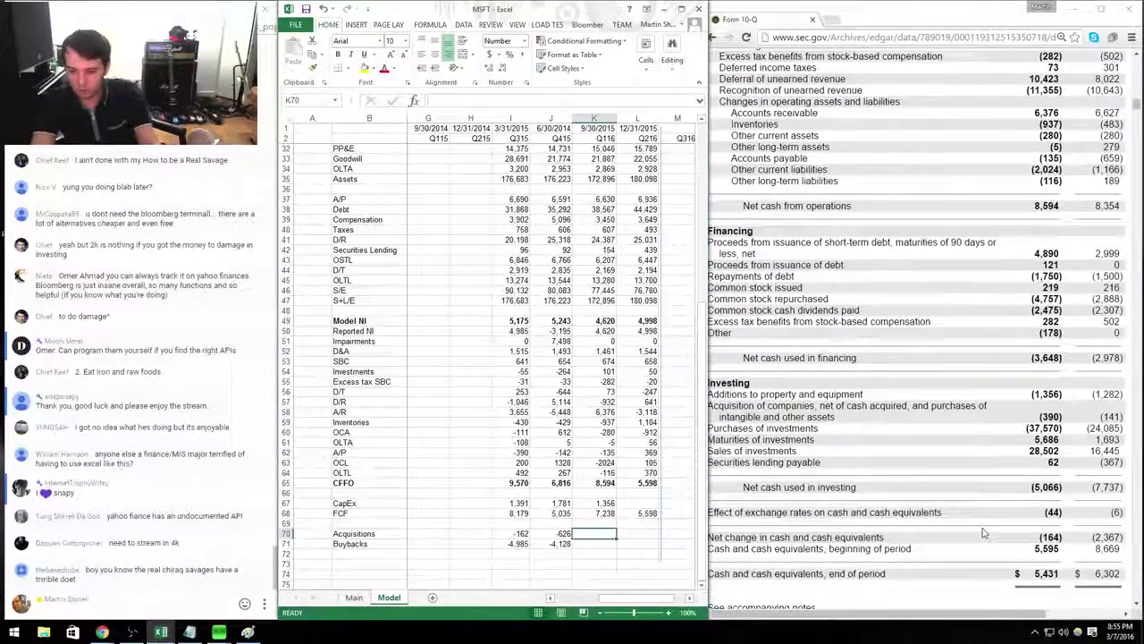
{"action": "type", "text": "90"}
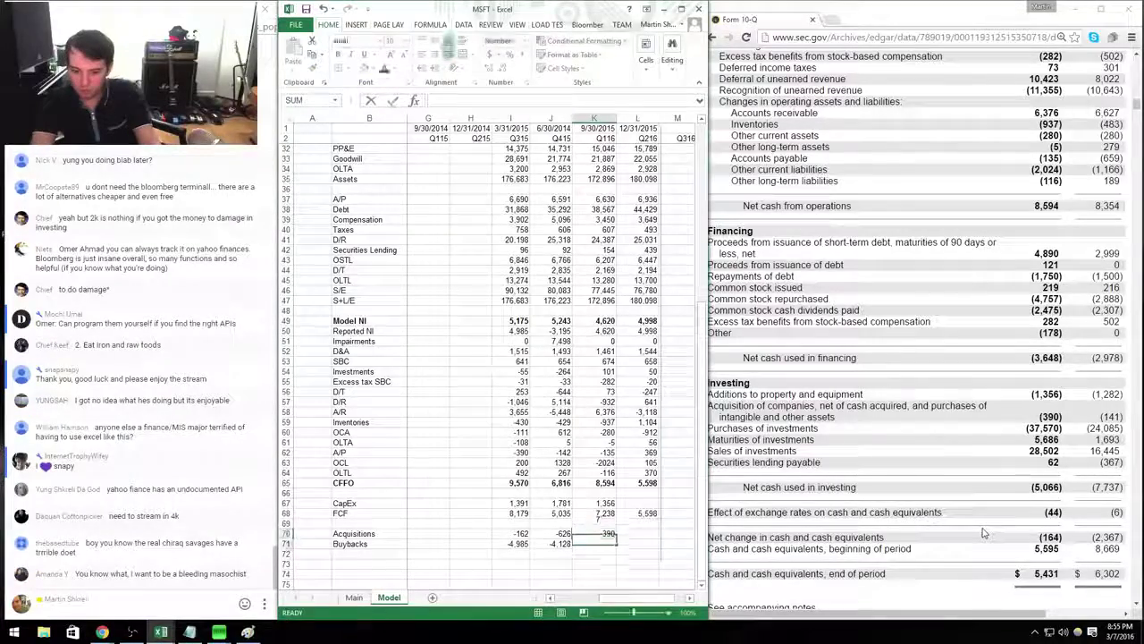
{"action": "key", "text": "shift+Left"}
{"action": "key", "text": "shift+Left"}
{"action": "key", "text": "Down"}
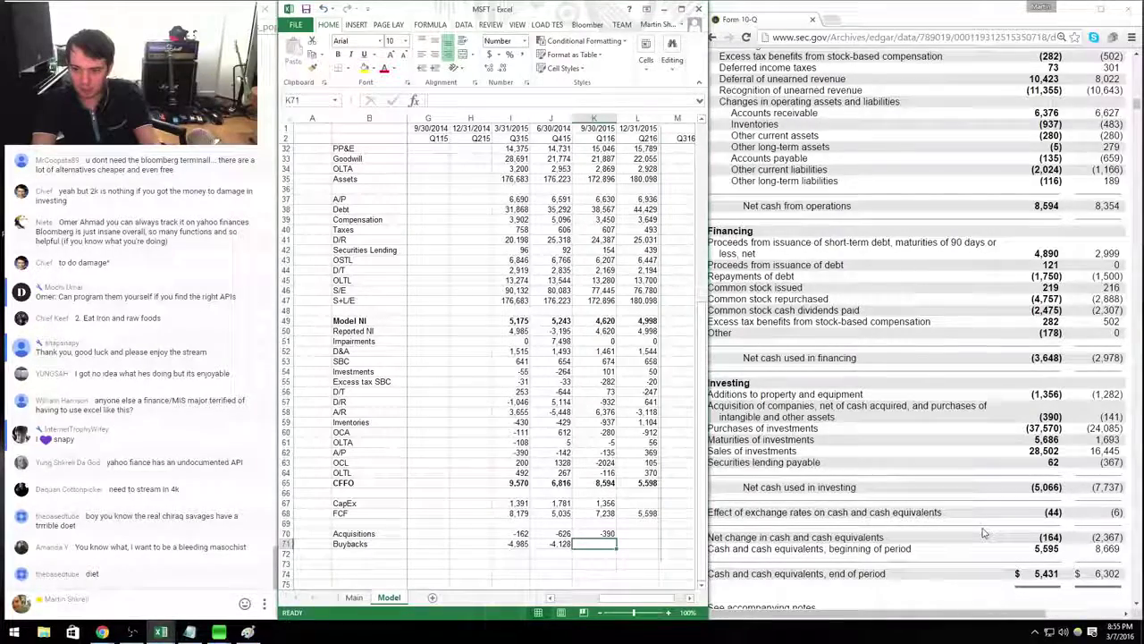
{"action": "type", "text": "-47"}
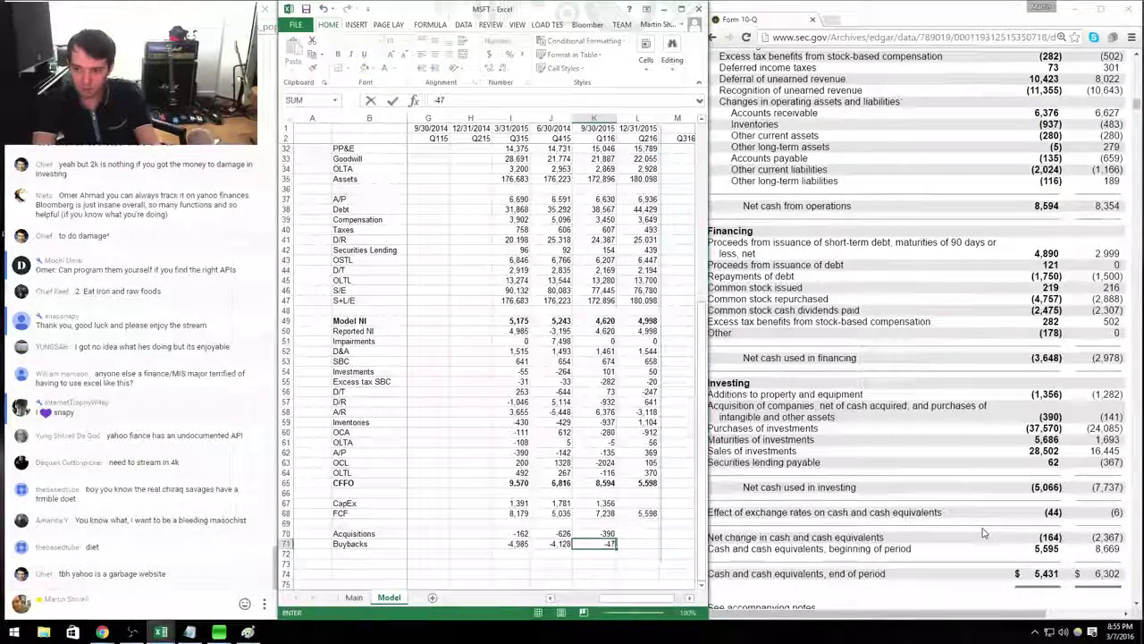
{"action": "type", "text": "57+219"}
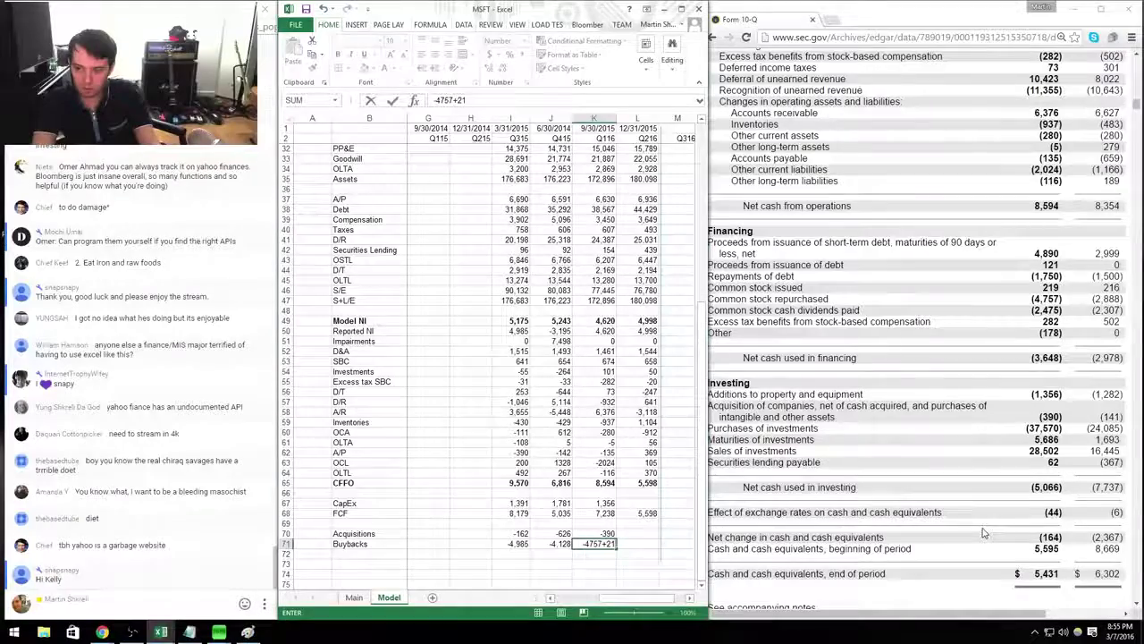
{"action": "key", "text": "Return"}
Add a Dividends row label in B72 with the Q116 value -2,475.
{"action": "type", "text": "Divi"}
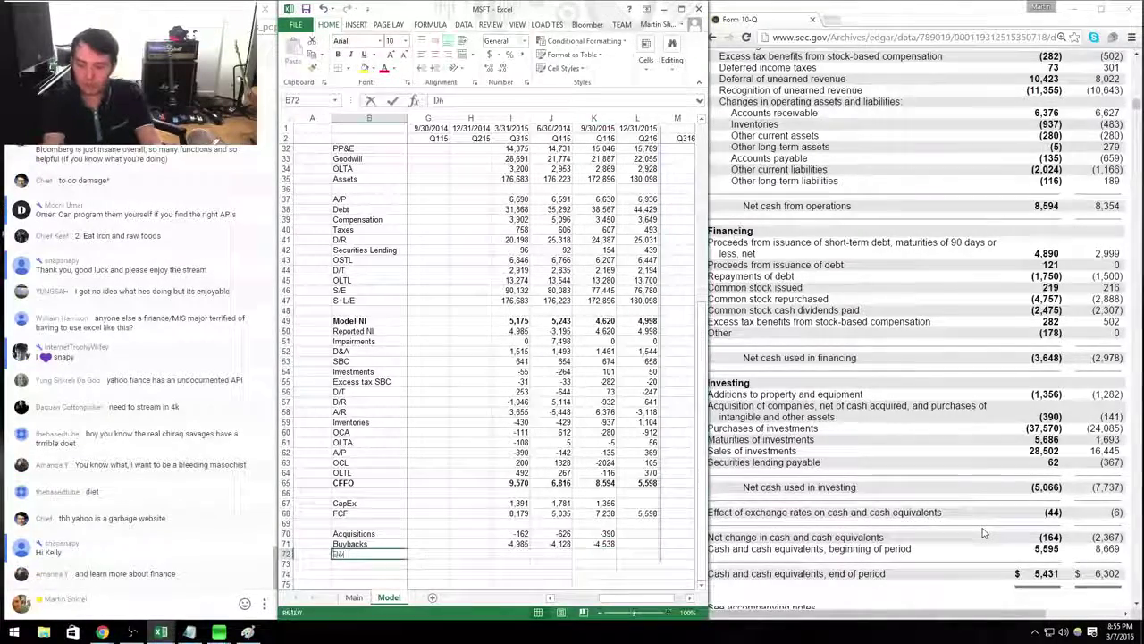
{"action": "type", "text": "dends"}
{"action": "key", "text": "Right"}
{"action": "key", "text": "Right"}
{"action": "key", "text": "Right"}
{"action": "key", "text": "Right"}
{"action": "key", "text": "Right"}
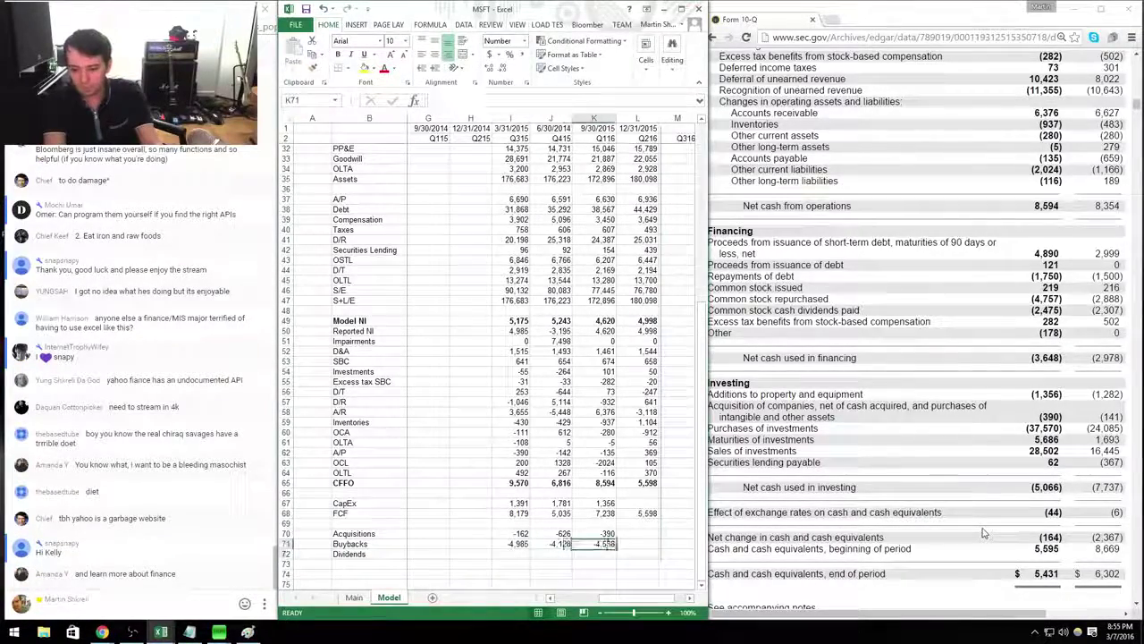
{"action": "type", "text": "-2475"}
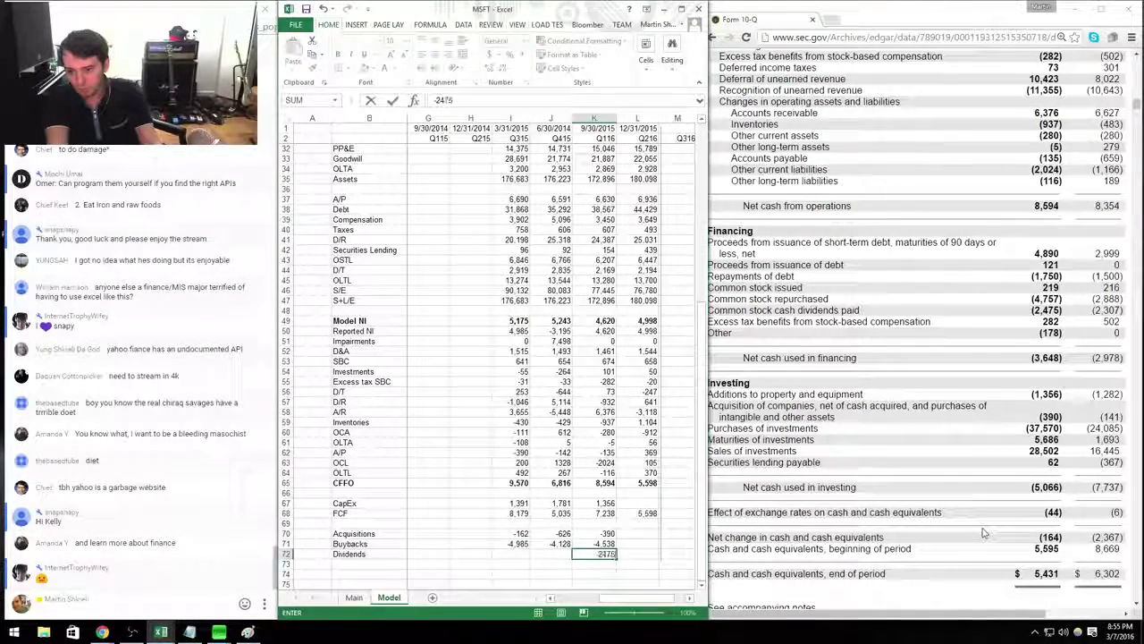
{"action": "key", "text": "Return"}
Format the Q116 dividends cell with a thousands separator.
{"action": "key", "text": "Up"}
{"action": "key", "text": "ctrl+1"}
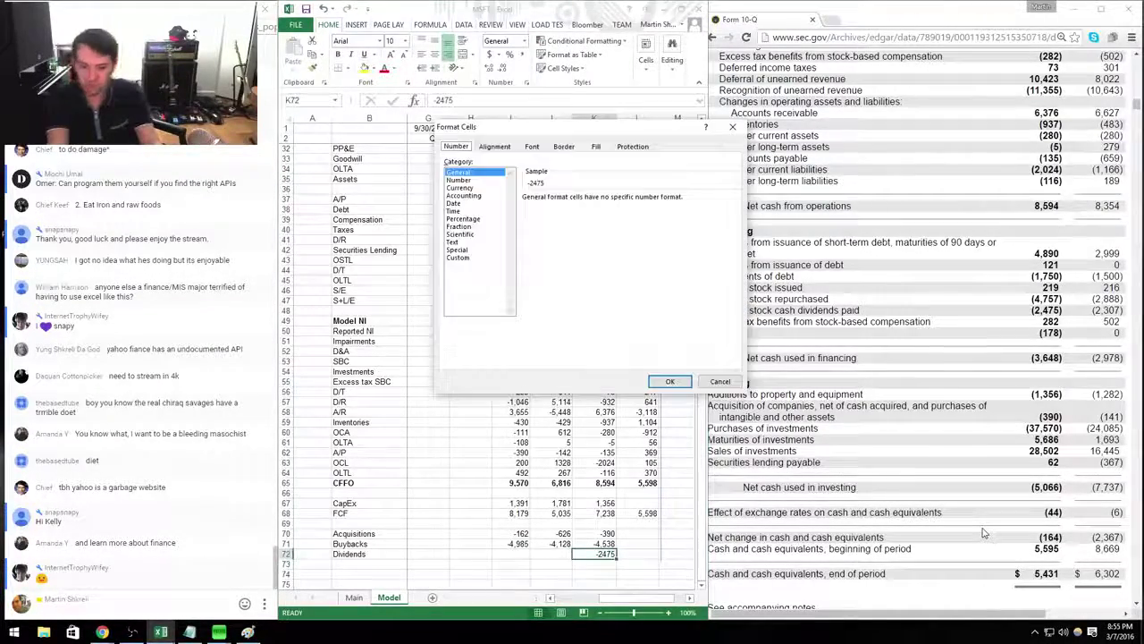
{"action": "key", "text": "alt+u"}
{"action": "key", "text": "Return"}
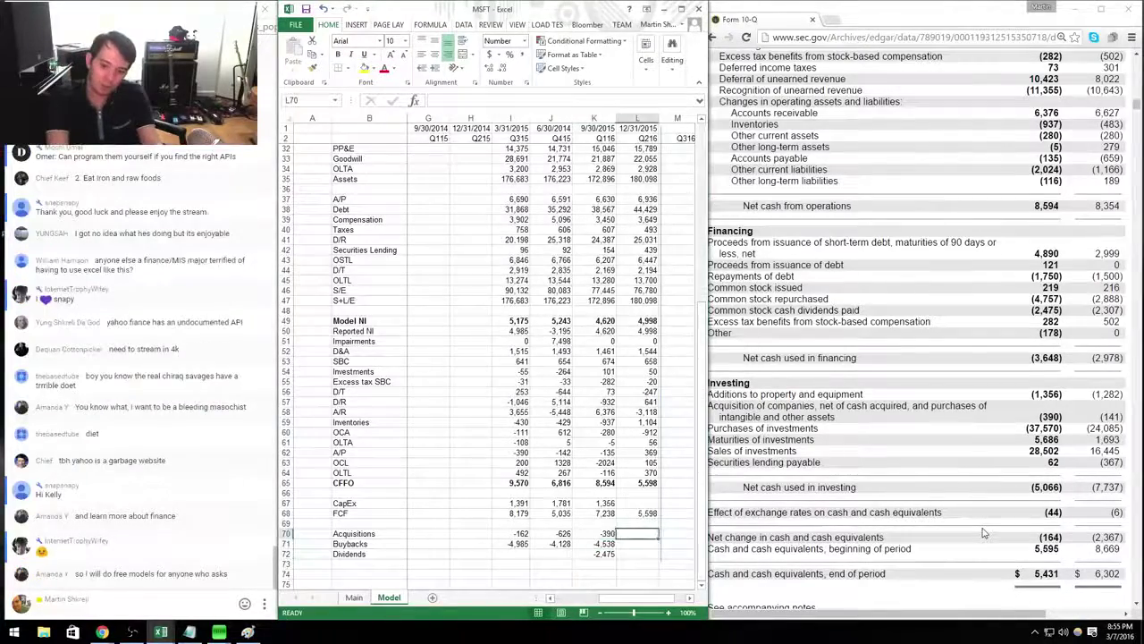
{"action": "left_click", "coordinate": [983, 533]}
{"action": "key", "text": "alt+Left"}
{"action": "key", "text": "alt+Left"}
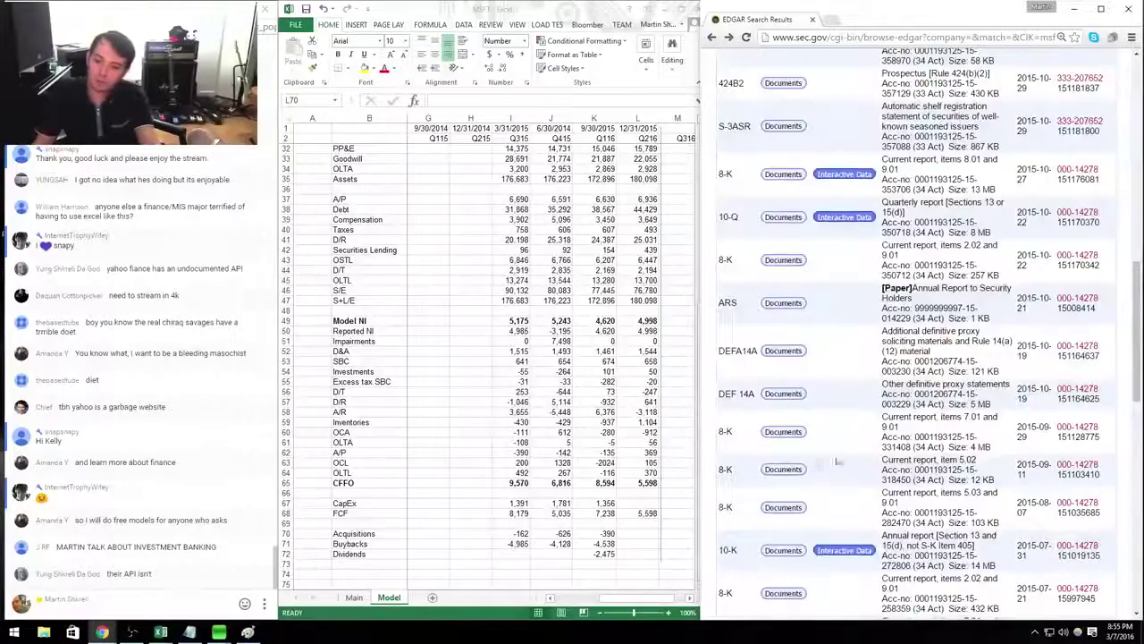
Open the January 2016 Form 10-Q and scroll to its cash flow statement.
{"action": "scroll", "coordinate": [838, 461], "scroll_direction": "up", "scroll_amount": 6}
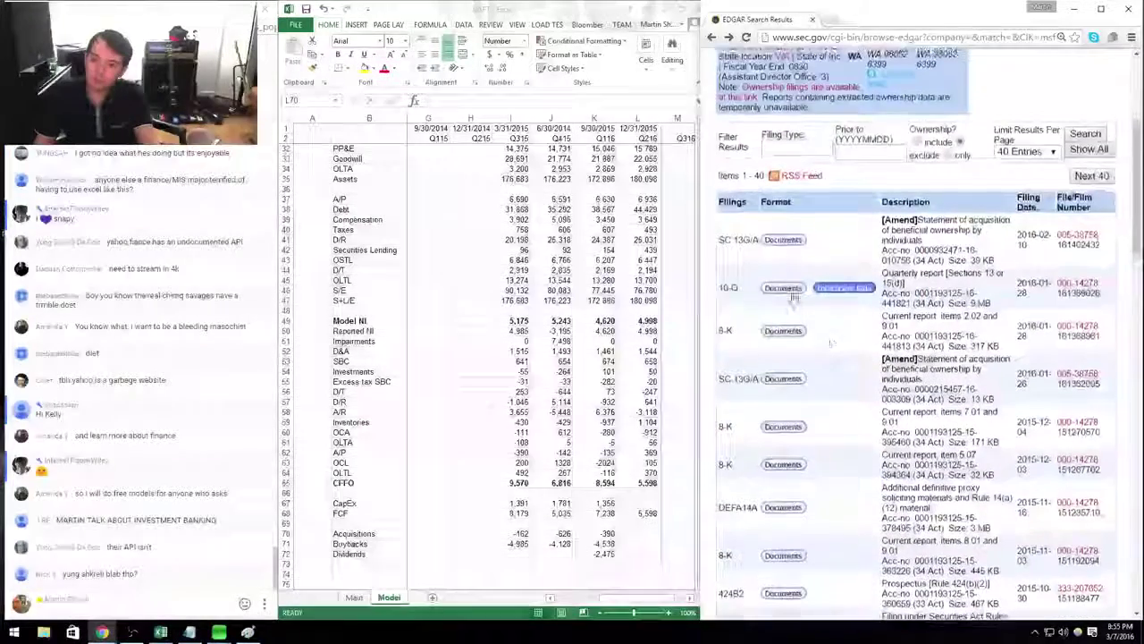
{"action": "left_click", "coordinate": [787, 290]}
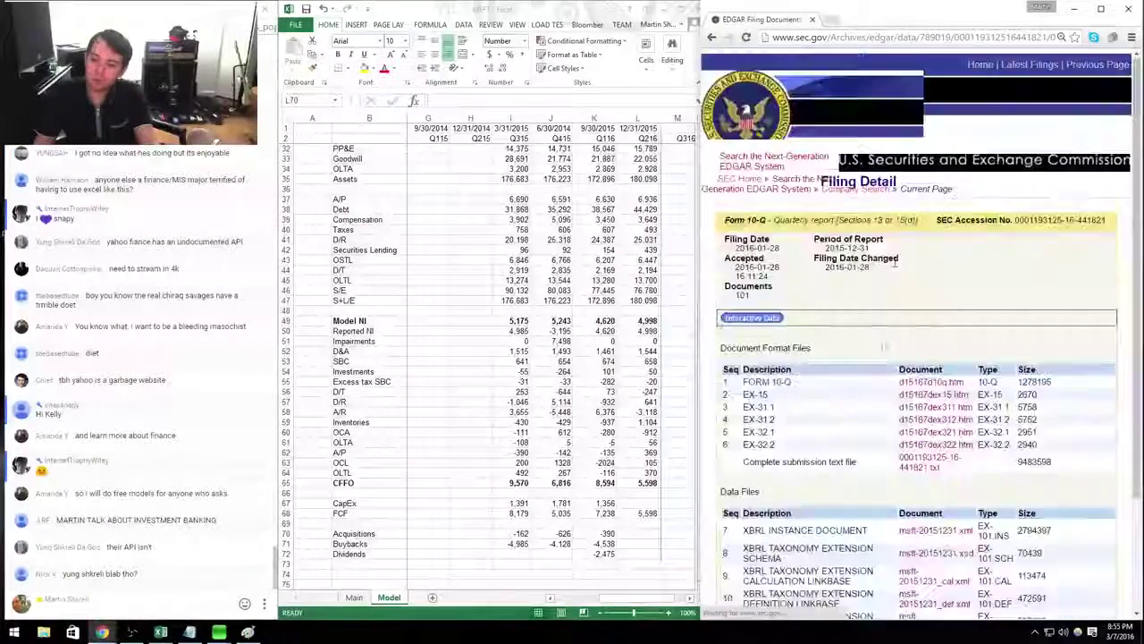
{"action": "left_click", "coordinate": [933, 383]}
{"action": "scroll", "coordinate": [972, 410], "scroll_direction": "down", "scroll_amount": 15}
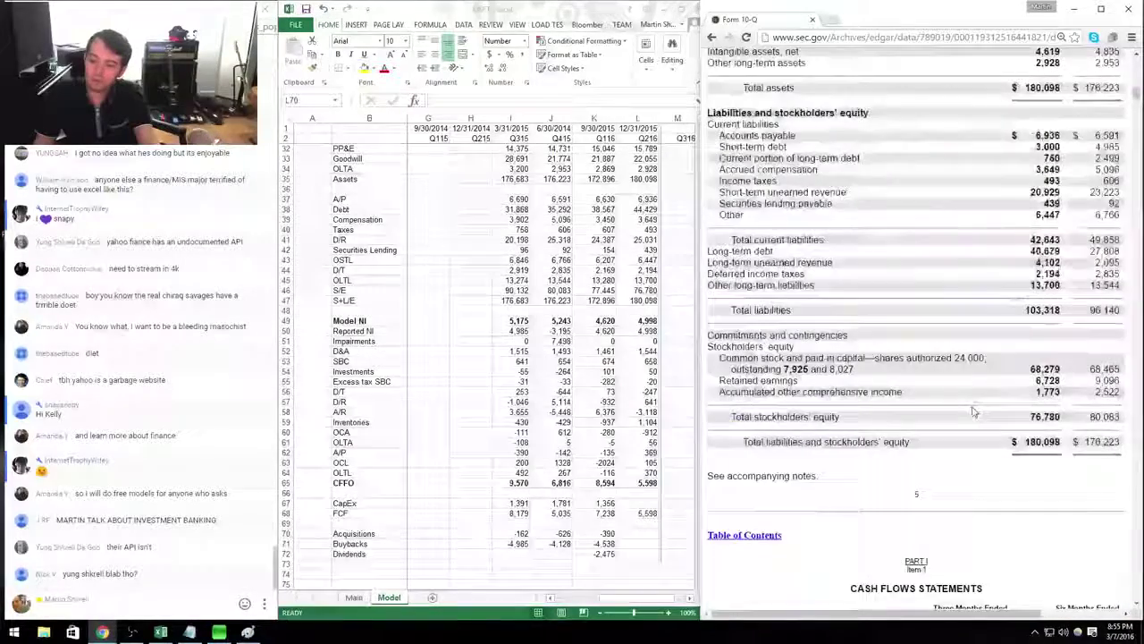
{"action": "scroll", "coordinate": [974, 411], "scroll_direction": "down", "scroll_amount": 6}
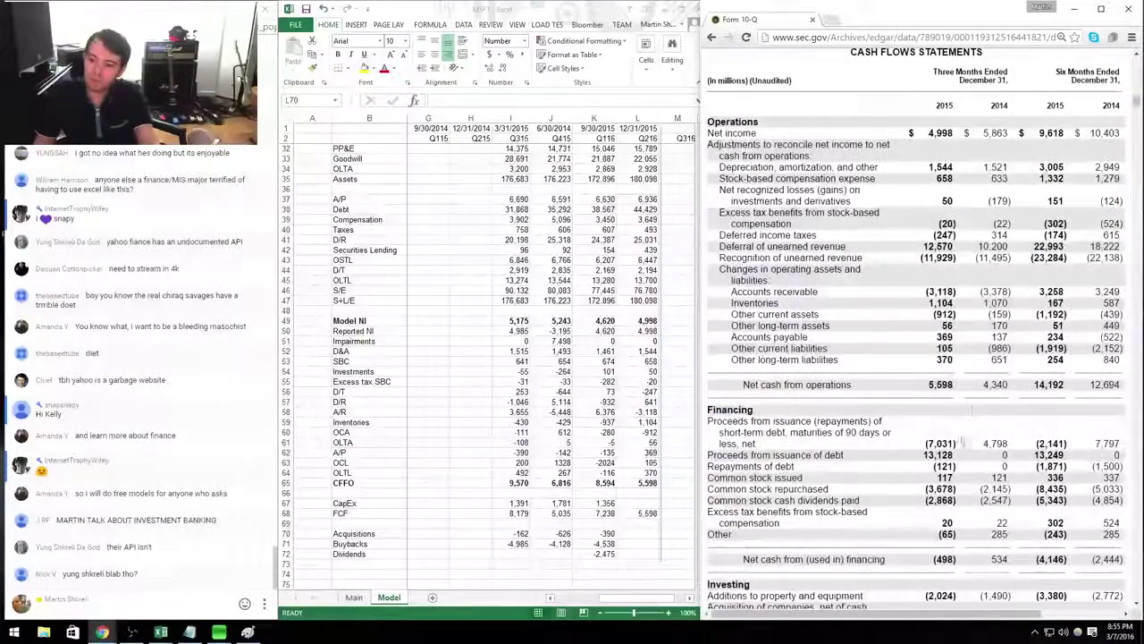
{"action": "scroll", "coordinate": [966, 441], "scroll_direction": "down", "scroll_amount": 3}
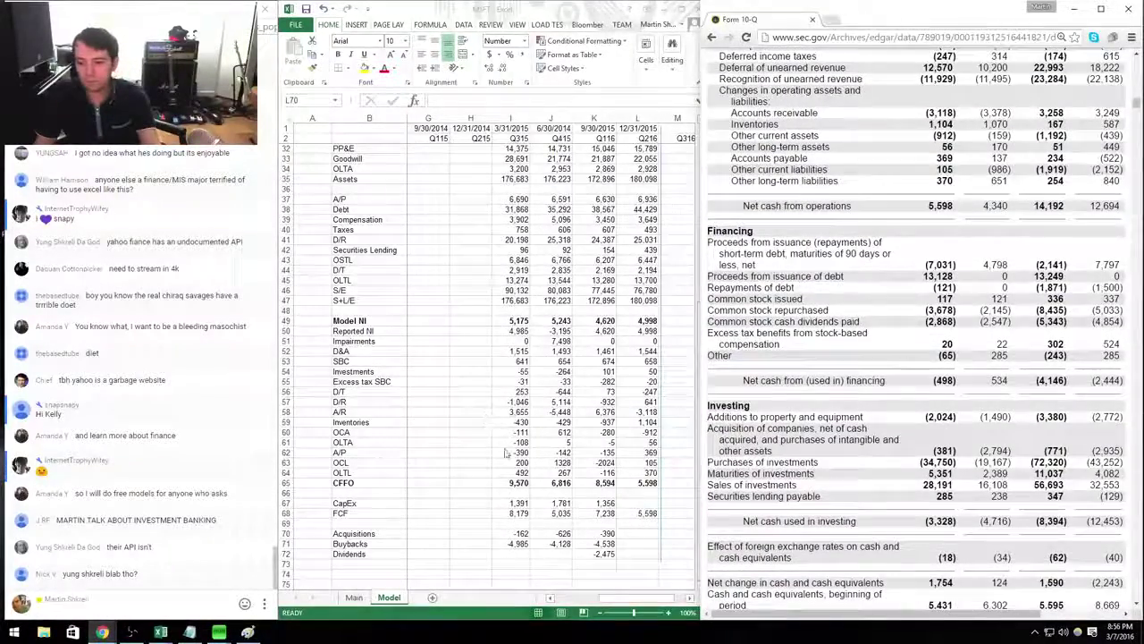
Enter Q216 Dividends -2,868 in L72 and Buybacks -3,561 in L71.
{"action": "left_click", "coordinate": [638, 553]}
{"action": "type", "text": "="}
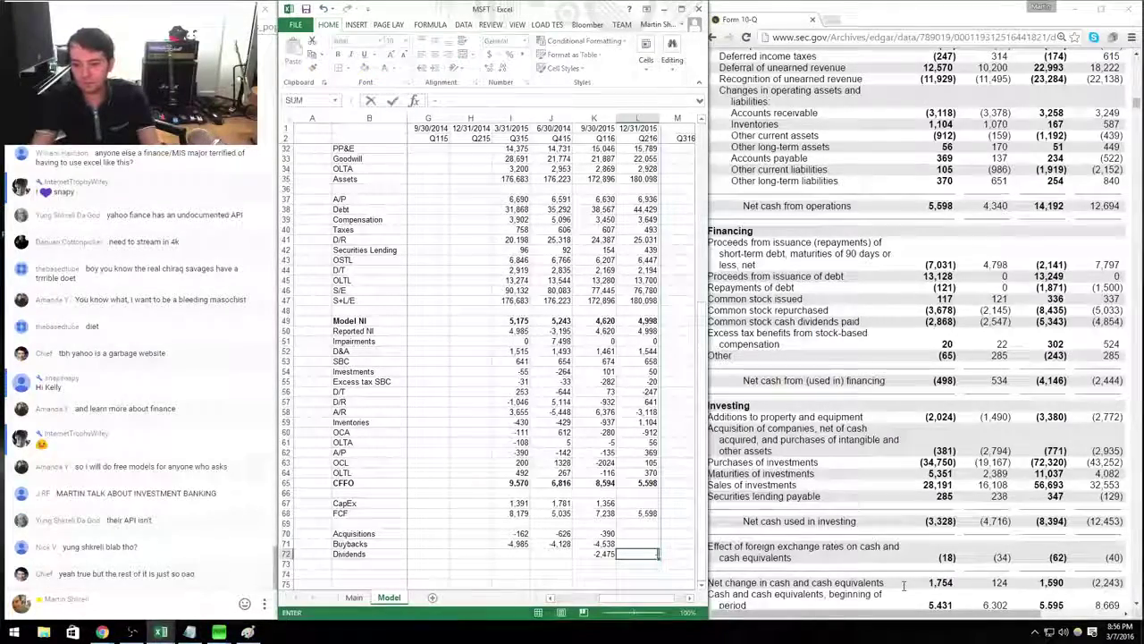
{"action": "type", "text": "2868"}
{"action": "key", "text": "Up"}
{"action": "type", "text": "-3"}
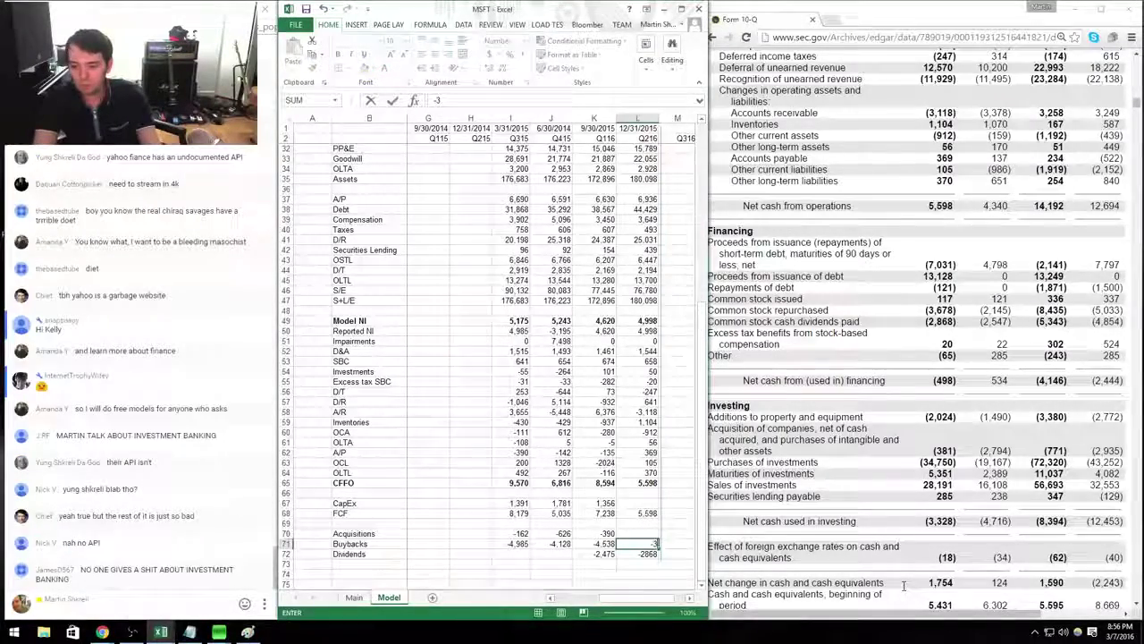
{"action": "type", "text": "6"}
{"action": "key", "text": "BackSpace"}
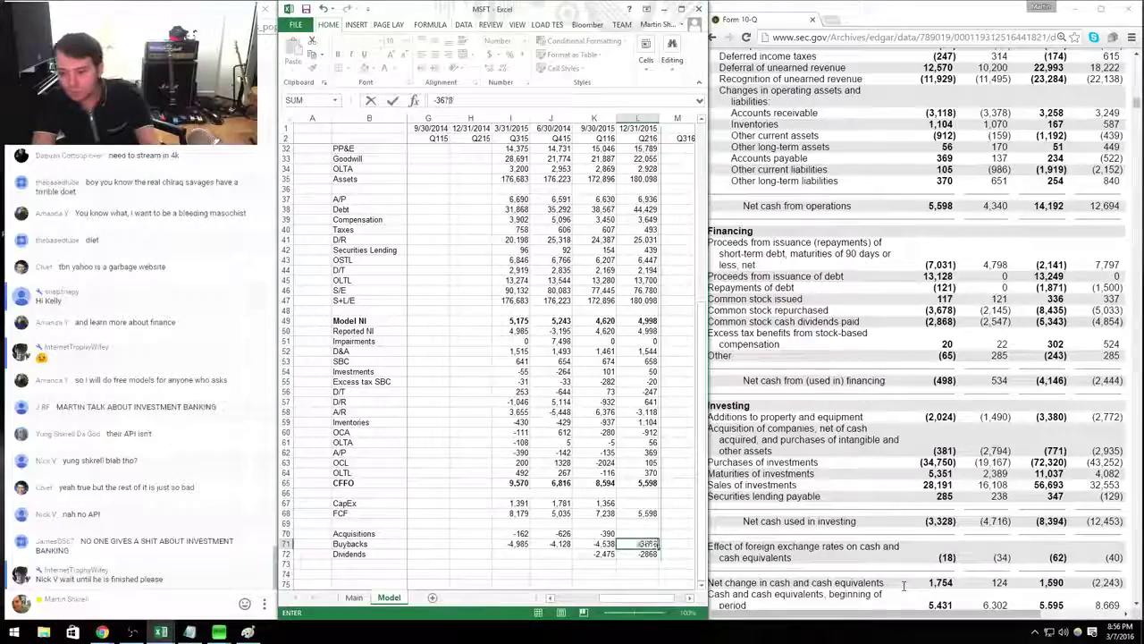
{"action": "type", "text": "561"}
{"action": "key", "text": "Up"}
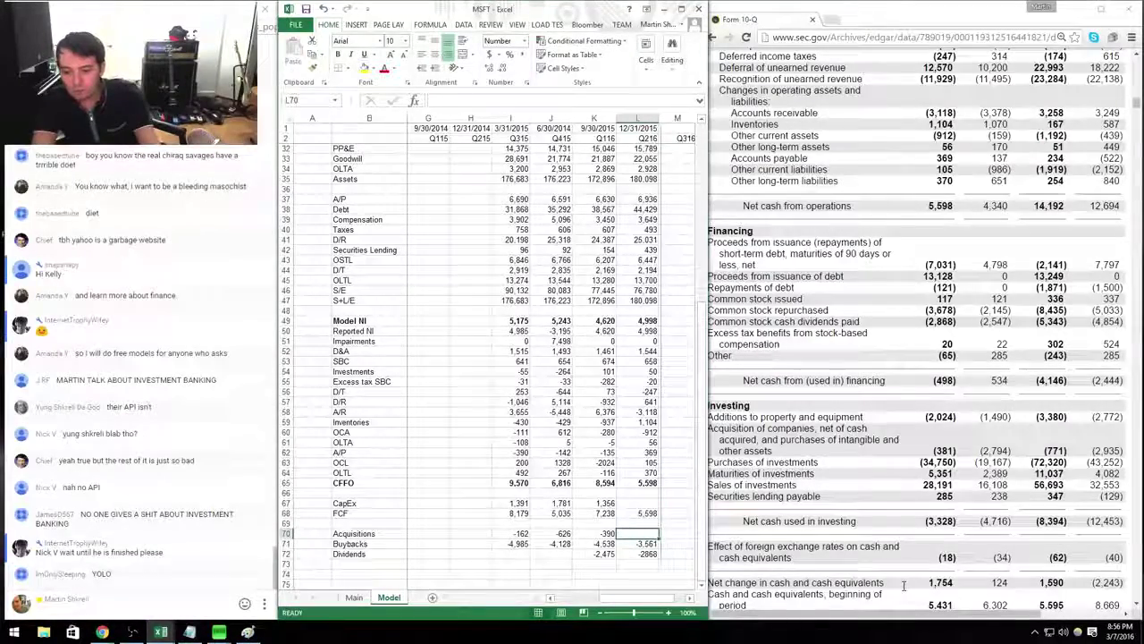
Enter Q216 Acquisitions -381 in L70 and CapEx 2,024 in L67.
{"action": "type", "text": "-381"}
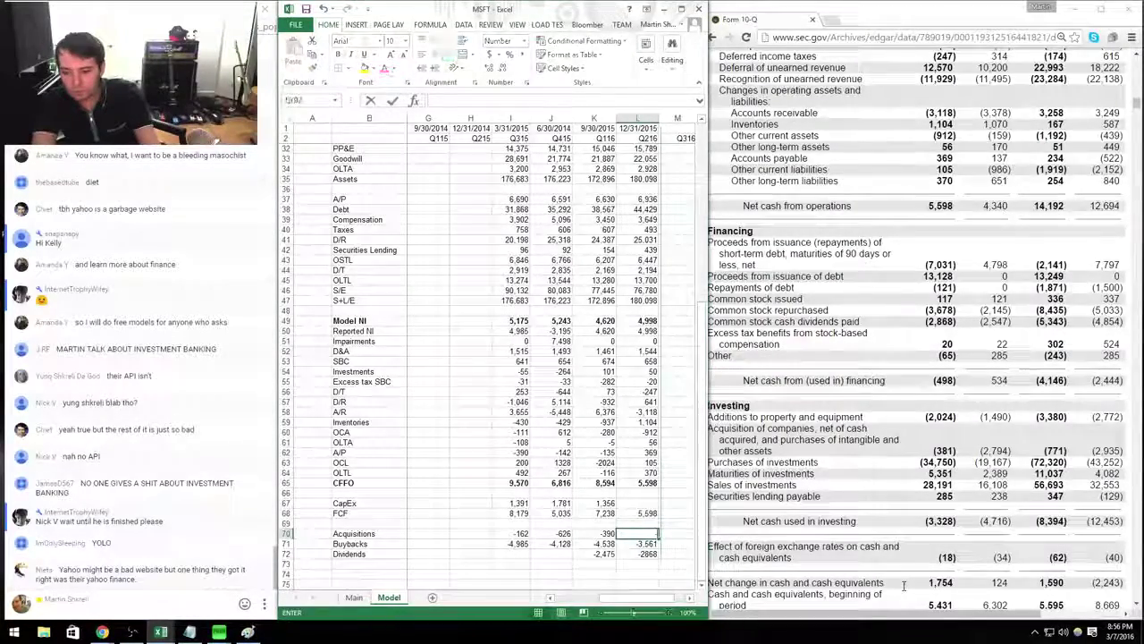
{"action": "key", "text": "Up"}
{"action": "key", "text": "Up"}
{"action": "key", "text": "Up"}
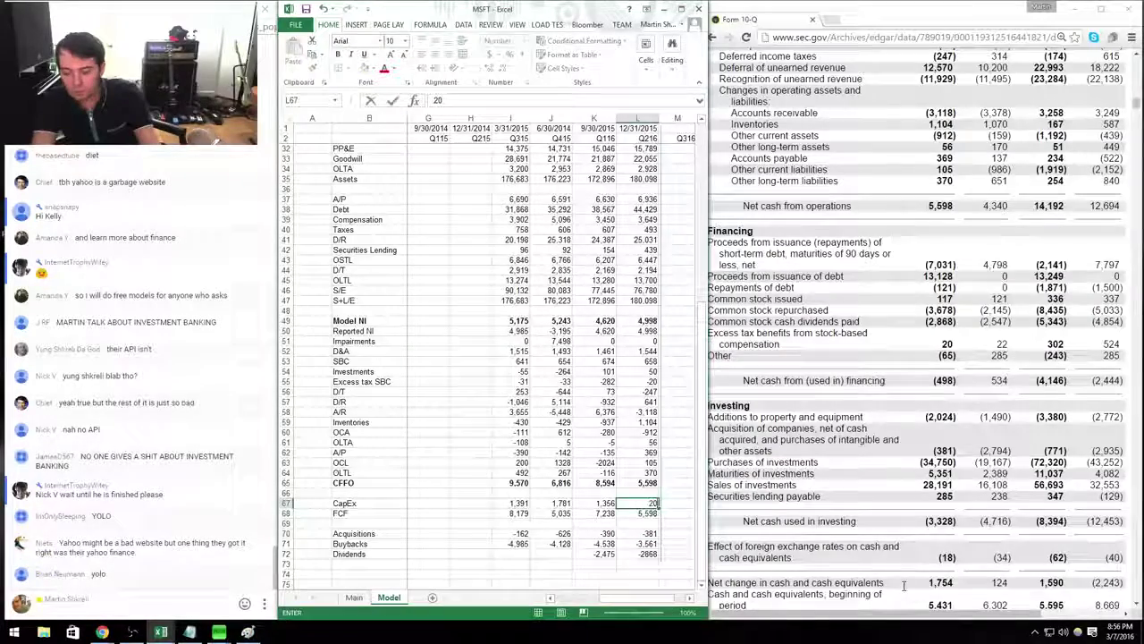
{"action": "type", "text": "2024"}
{"action": "key", "text": "Return"}
{"action": "key", "text": "Down"}
{"action": "key", "text": "shift+Down"}
{"action": "key", "text": "shift+Left"}
Insert two blank rows above the Acquisitions, Buybacks and Dividends rows.
{"action": "key", "text": "shift+Down"}
{"action": "key", "text": "shift+Left"}
{"action": "key", "text": "shift+Left"}
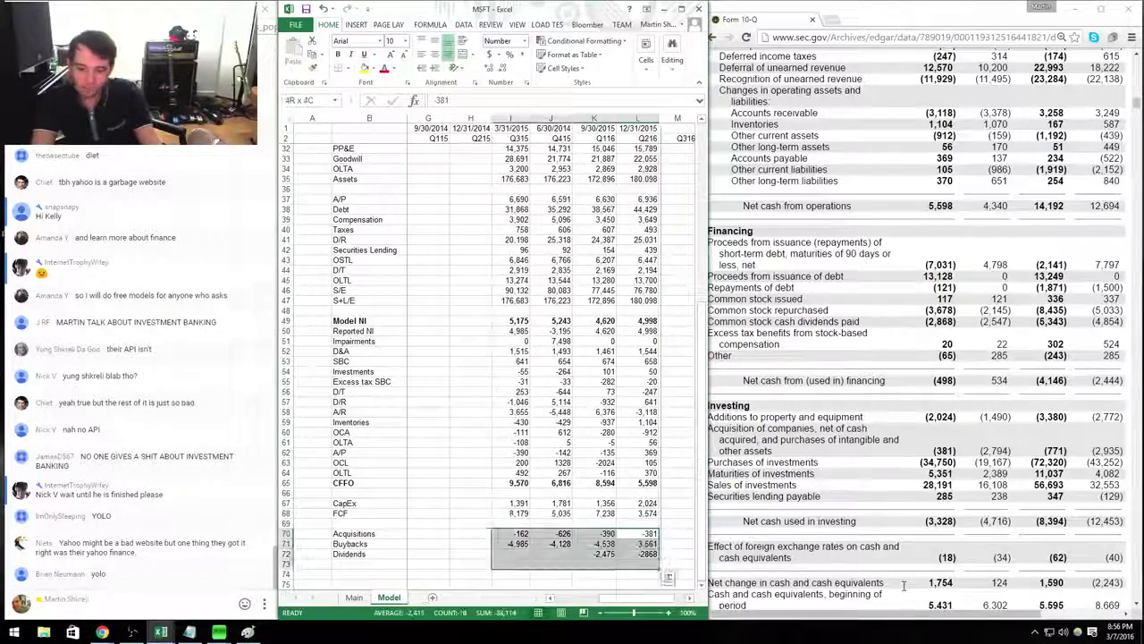
{"action": "key", "text": "shift+space"}
{"action": "key", "text": "ctrl+1"}
{"action": "key", "text": "Down"}
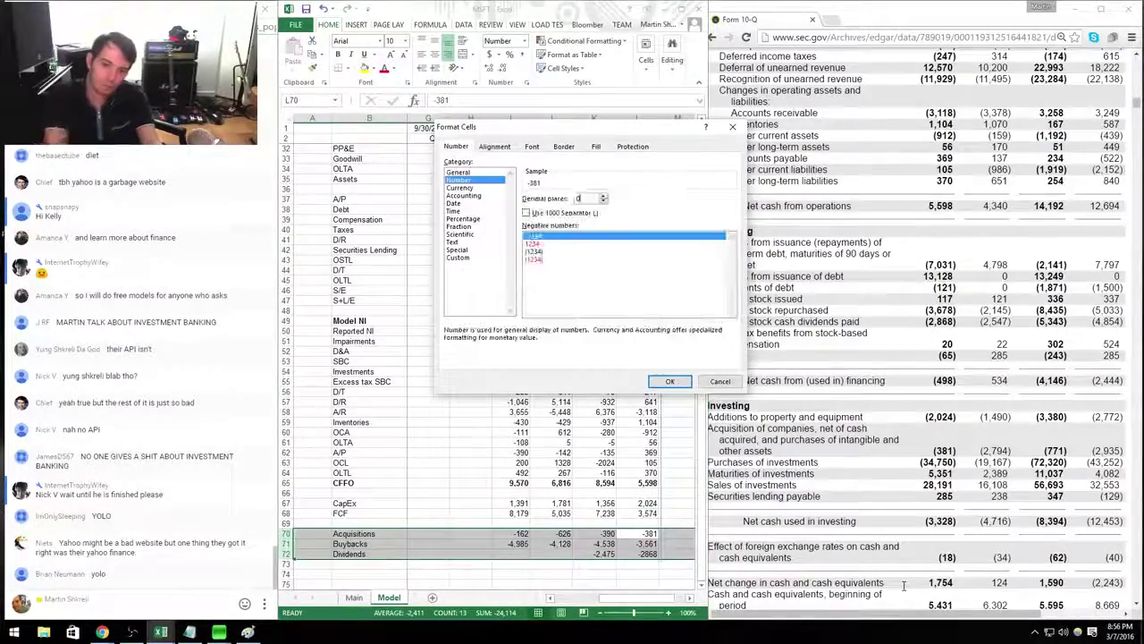
{"action": "key", "text": "Return"}
{"action": "key", "text": "Up"}
{"action": "key", "text": "shift+space"}
{"action": "key", "text": "ctrl+shift+plus"}
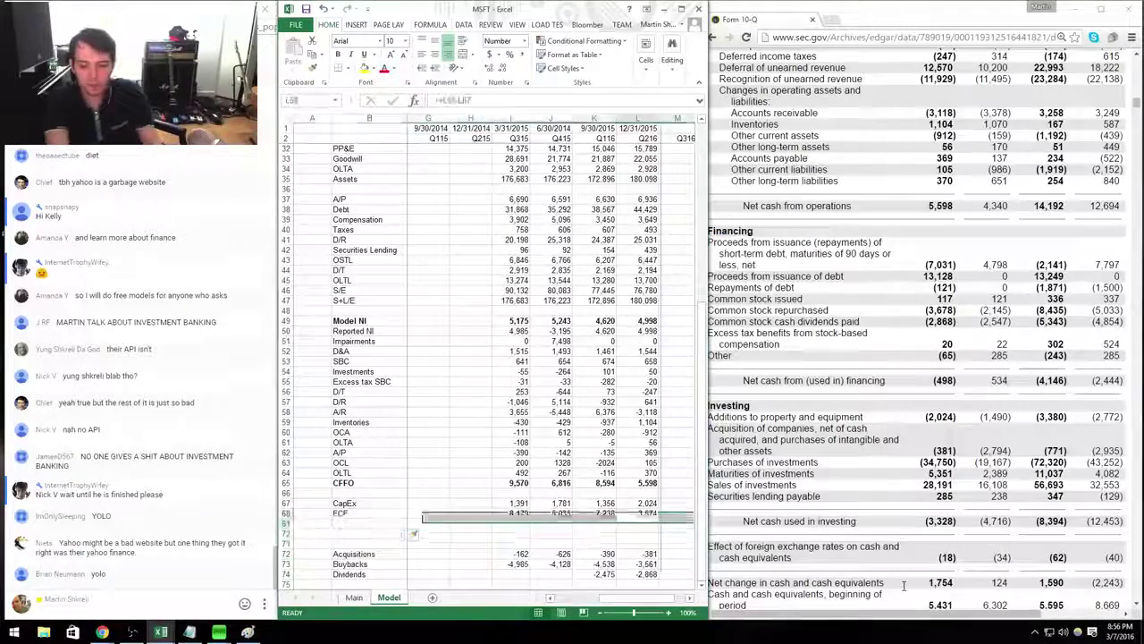
{"action": "key", "text": "ctrl+shift+plus"}
Add a bold 12M FCF row summing the last four quarters of FCF (24,026).
{"action": "type", "text": "=sum("}
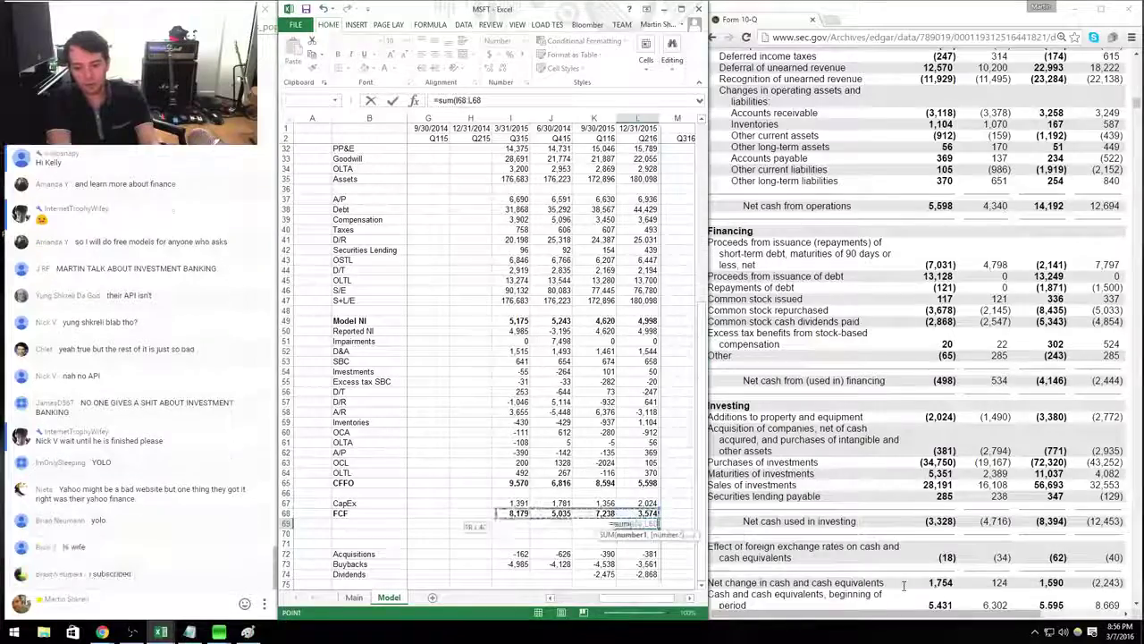
{"action": "key", "text": "shift+Left"}
{"action": "key", "text": "shift+Left"}
{"action": "key", "text": "shift+Left"}
{"action": "key", "text": "Return"}
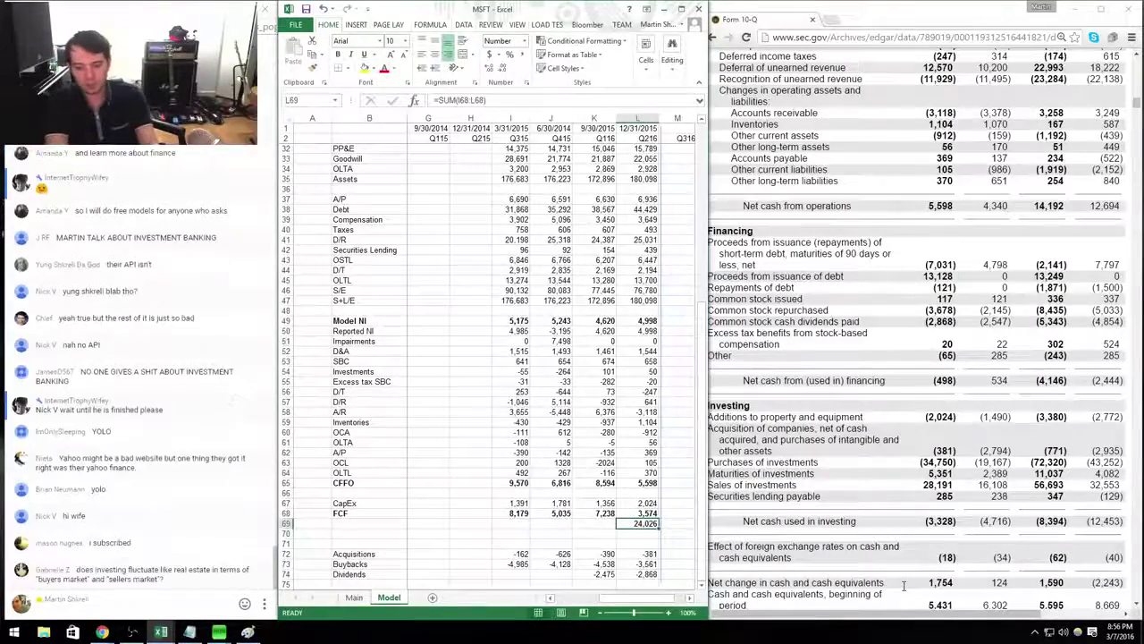
{"action": "key", "text": "Up"}
{"action": "key", "text": "Home"}
{"action": "key", "text": "Right"}
{"action": "type", "text": "T2M"}
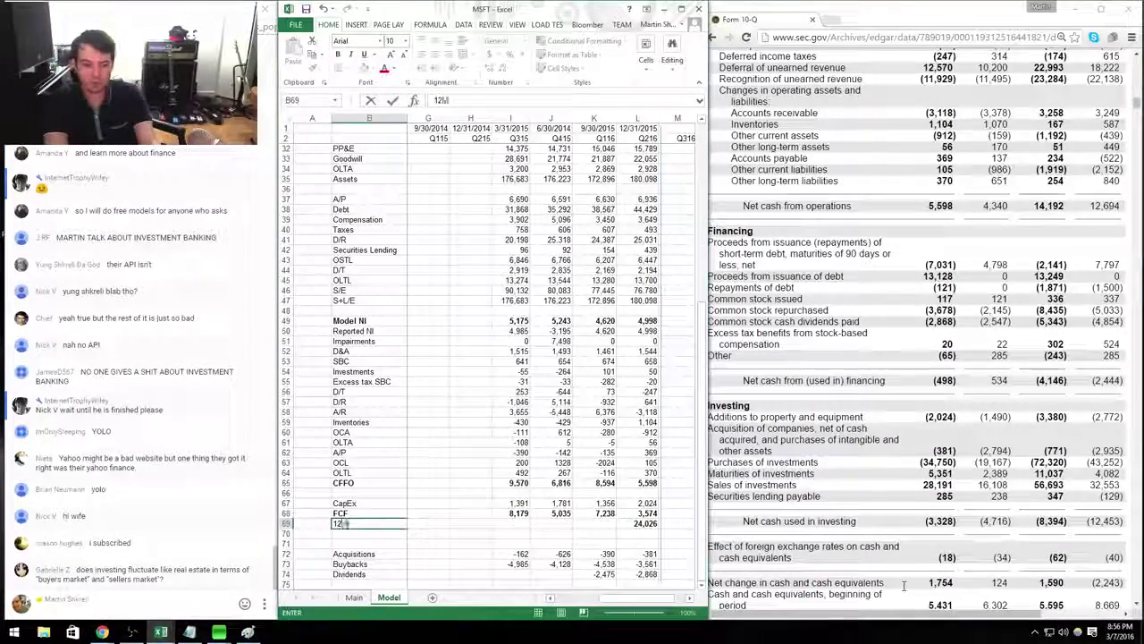
{"action": "type", "text": " FCF"}
{"action": "key", "text": "Return"}
{"action": "key", "text": "shift+space"}
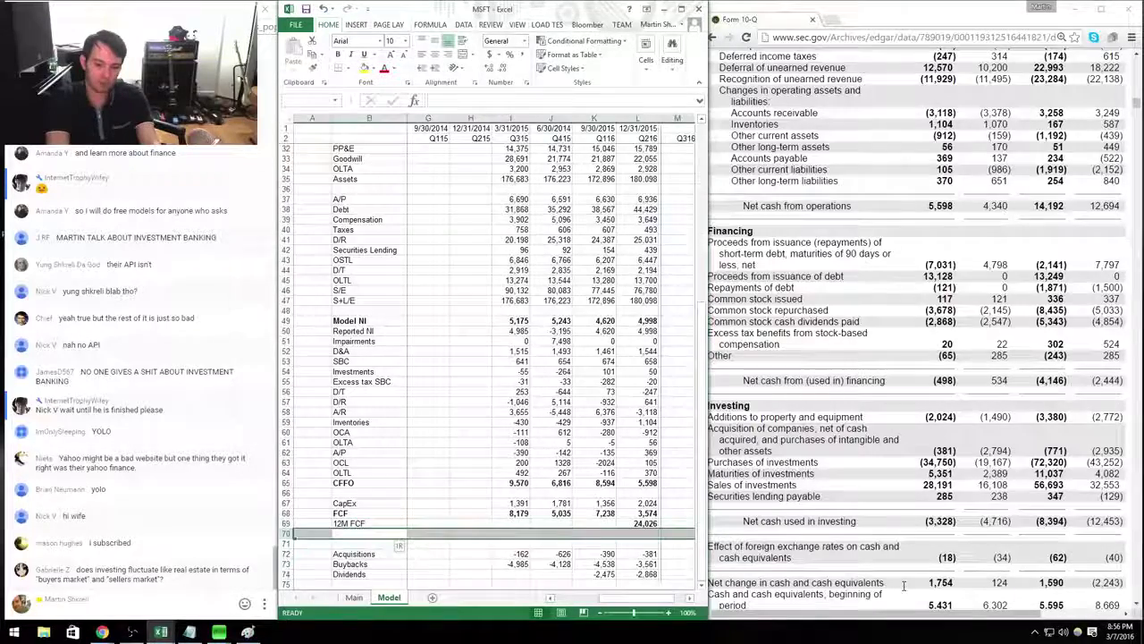
{"action": "key", "text": "ctrl+shift+equal"}
{"action": "key", "text": "Up"}
{"action": "key", "text": "ctrl+b"}
Add a bold '12M NI' label in the row below.
{"action": "key", "text": "Down"}
{"action": "type", "text": "1"}
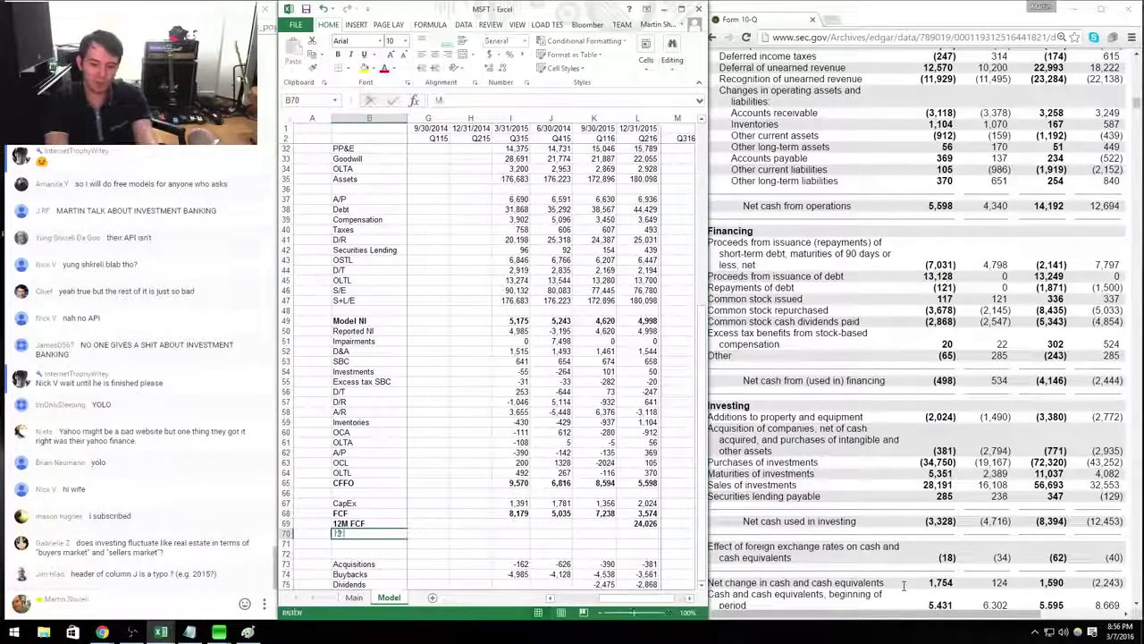
{"action": "type", "text": "2M NI"}
{"action": "key", "text": "Return"}
{"action": "key", "text": "Up"}
{"action": "key", "text": "ctrl+b"}
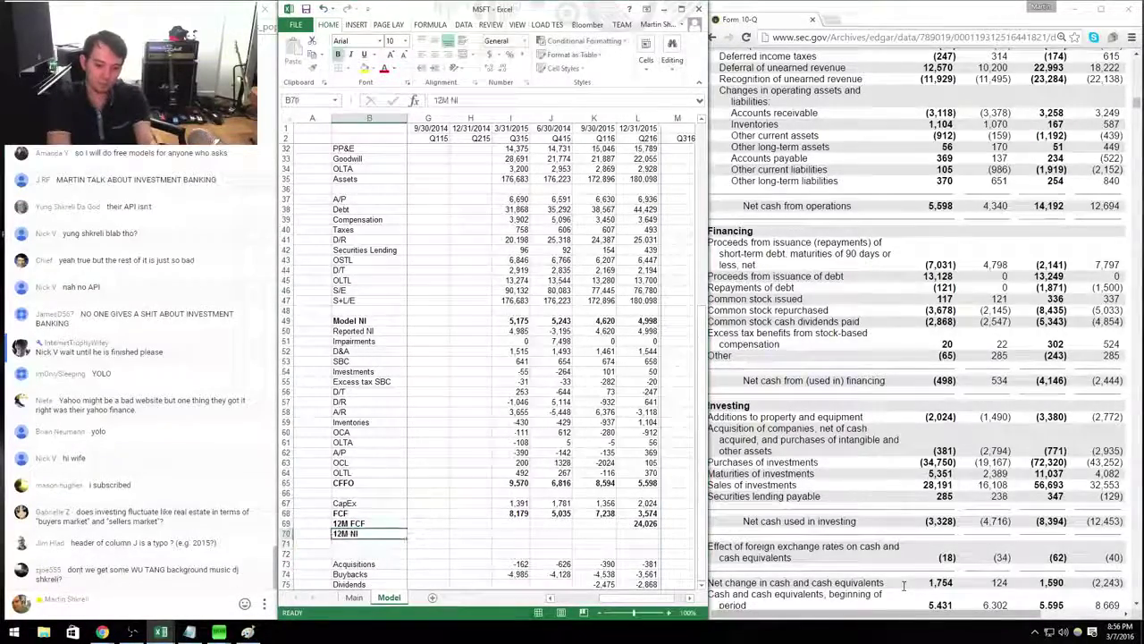
Enter the 12M NI total as =SUM(I49:L49) over four quarters of Model NI (20,036).
{"action": "key", "text": "Up"}
{"action": "key", "text": "ctrl+Right"}
{"action": "key", "text": "Right"}
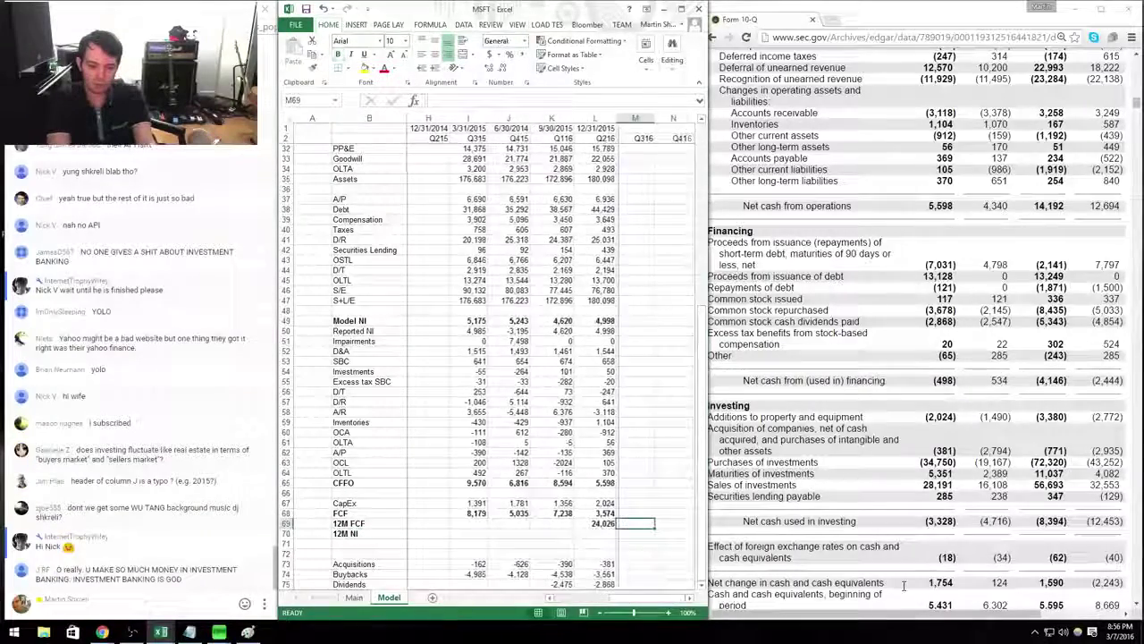
{"action": "key", "text": "Down"}
{"action": "key", "text": "Left"}
{"action": "type", "text": "=sum("}
{"action": "key", "text": "Up"}
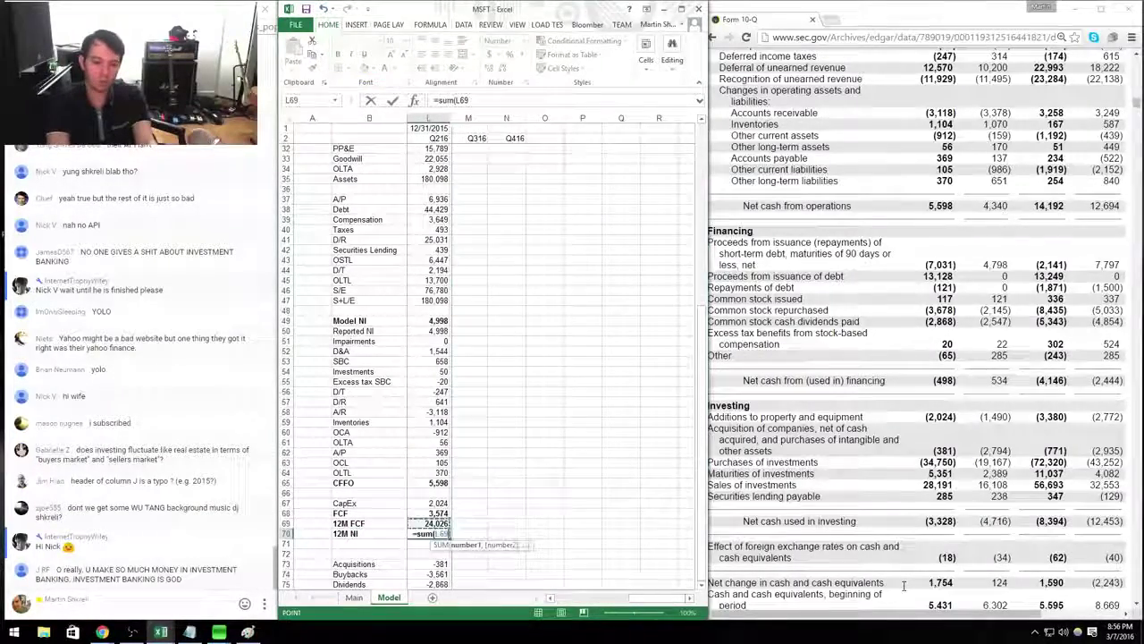
{"action": "key", "text": "Up"}
{"action": "key", "text": "Up"}
{"action": "key", "text": "Up"}
{"action": "key", "text": "Up"}
{"action": "key", "text": "shift+Left"}
{"action": "key", "text": "shift+Left"}
{"action": "key", "text": "shift+Left"}
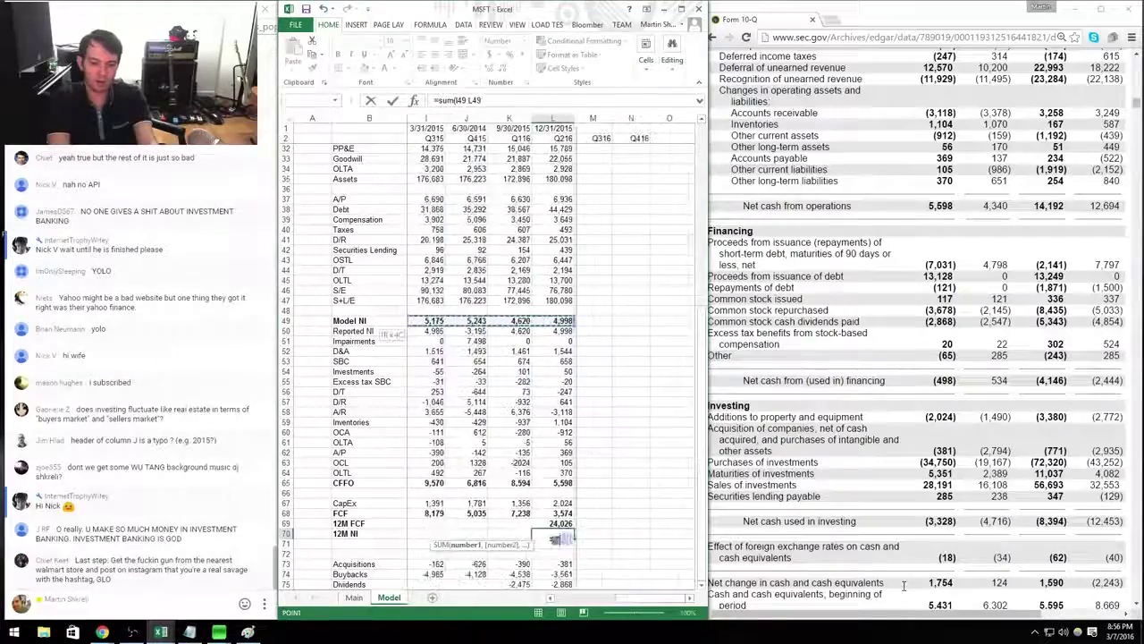
{"action": "key", "text": "ctrl+Return"}
{"action": "key", "text": "Up"}
Insert a spacer row above 12M FCF, recheck its total, and bring up the Tech workbook.
{"action": "key", "text": "shift+space"}
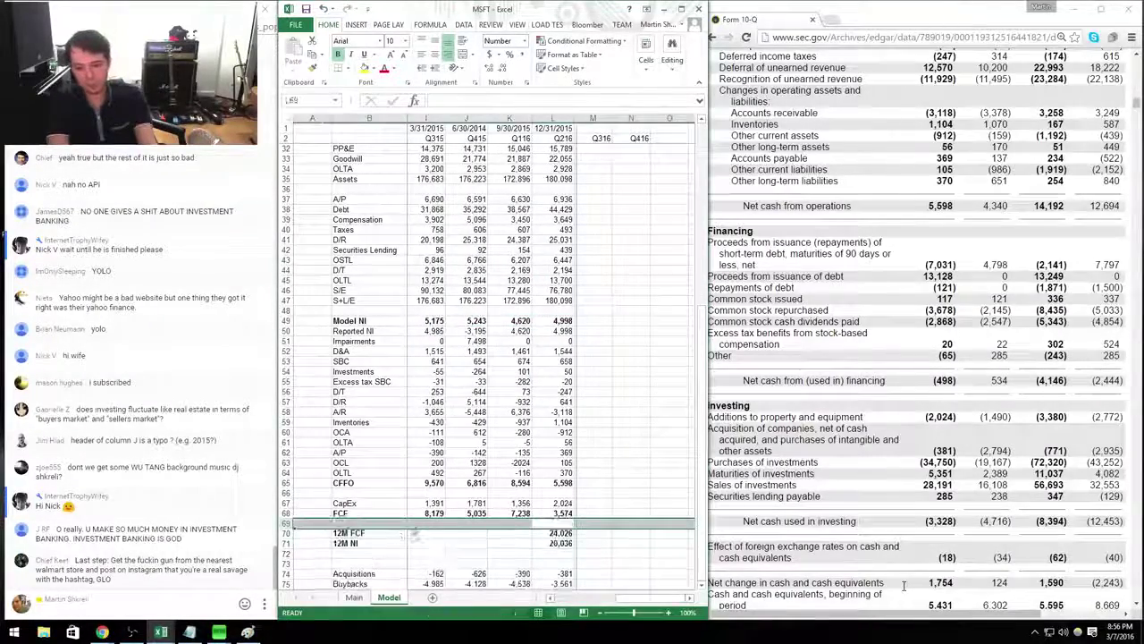
{"action": "key", "text": "ctrl+shift+plus"}
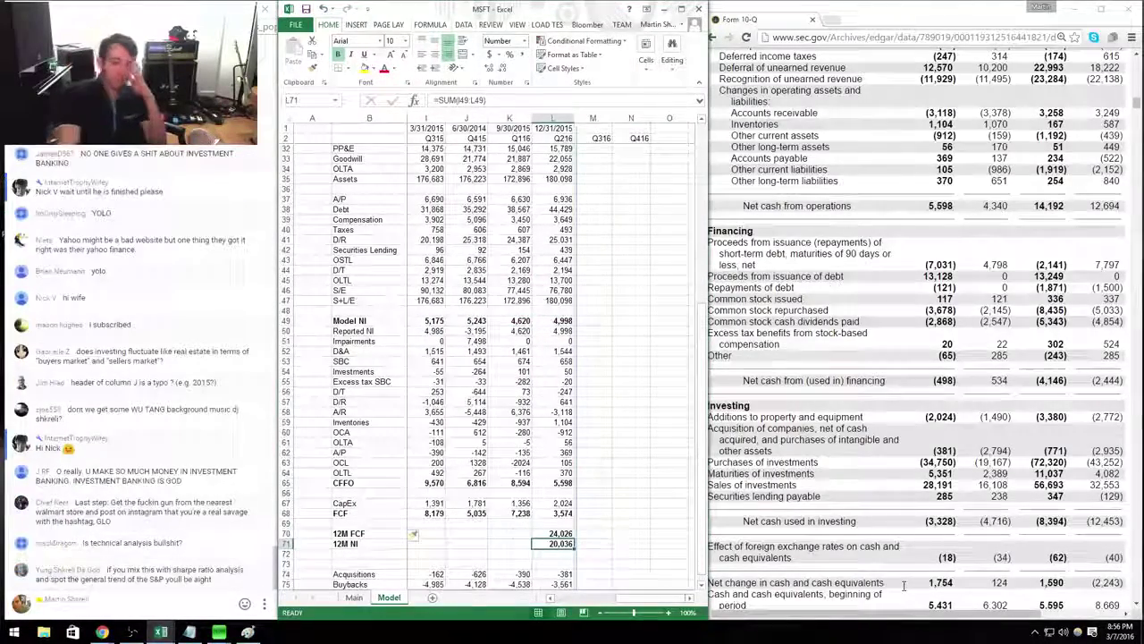
{"action": "key", "text": "shift+Up"}
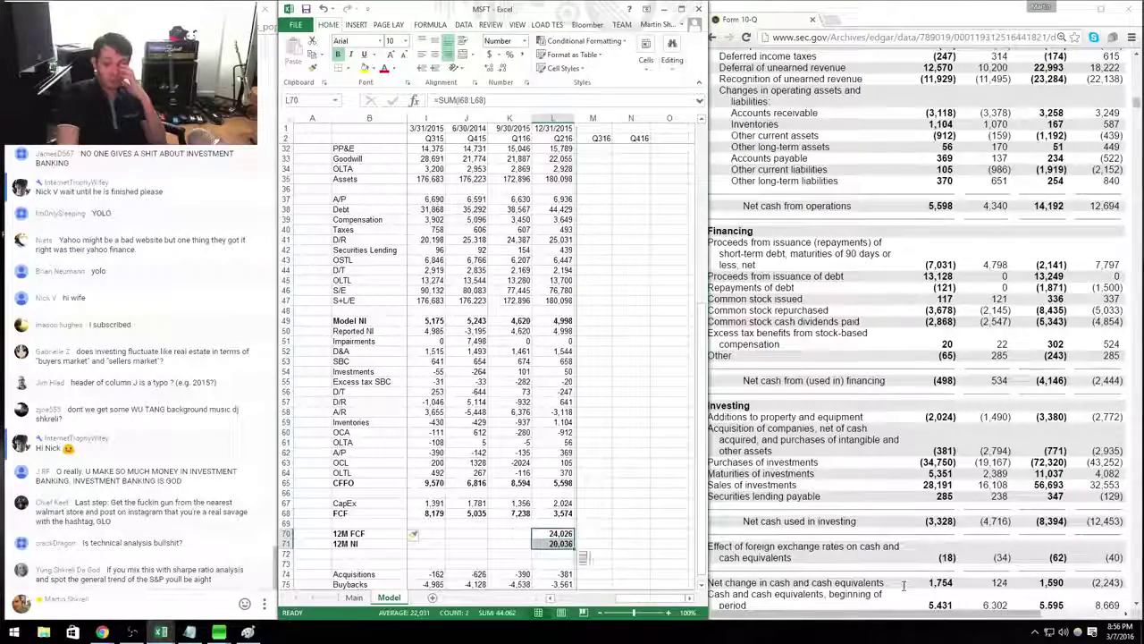
{"action": "key", "text": "shift+Down"}
{"action": "key", "text": "Up"}
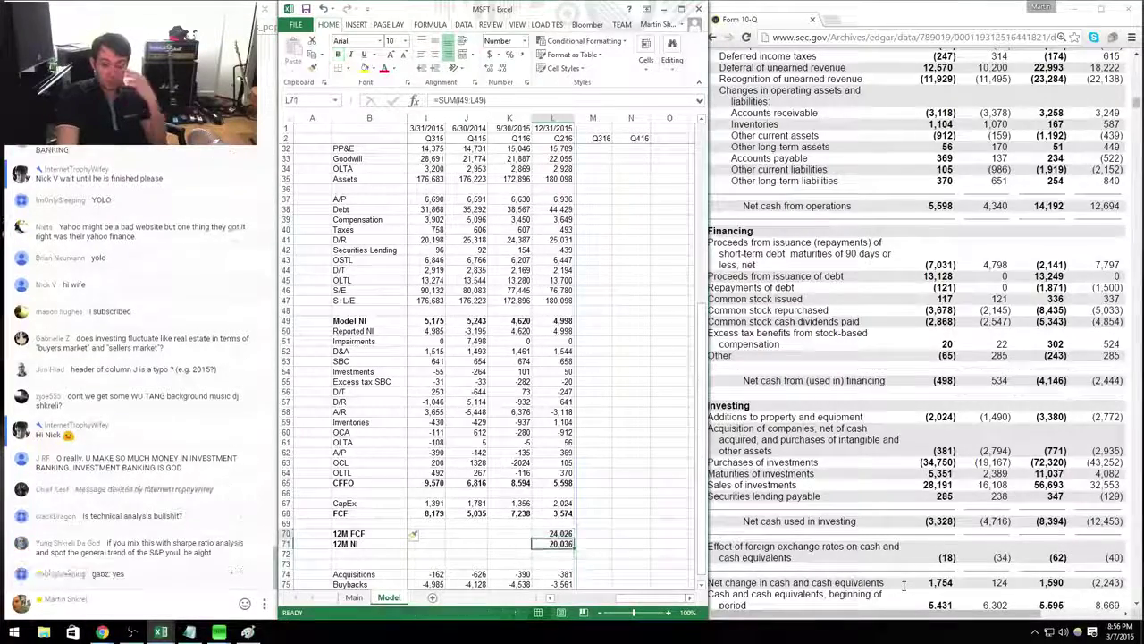
{"action": "key", "text": "ctrl+Left"}
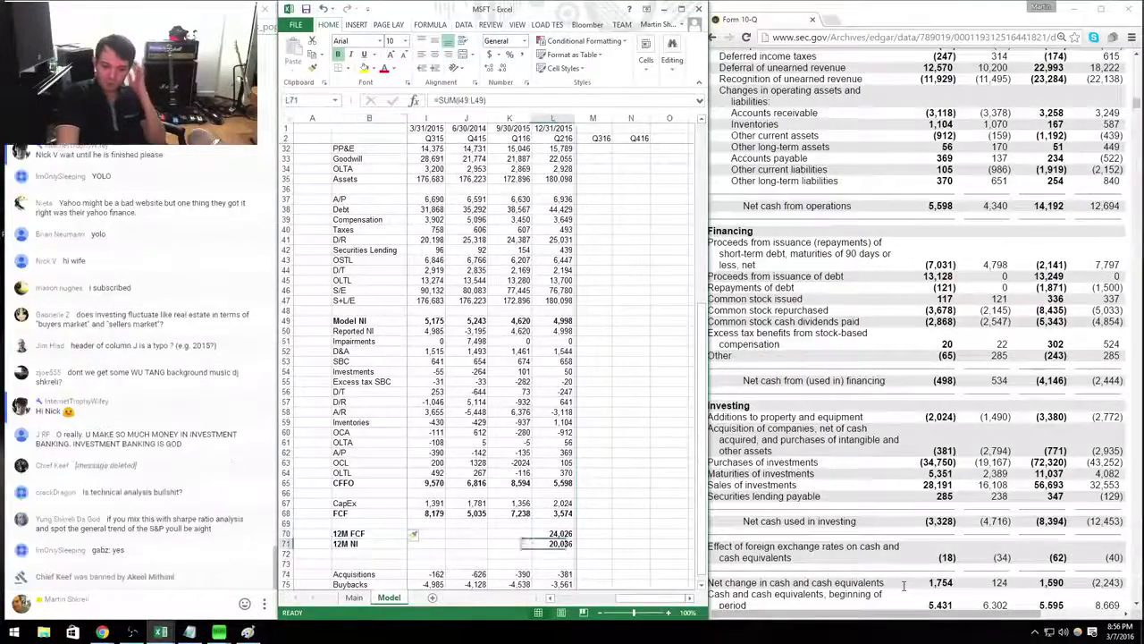
{"action": "key", "text": "ctrl+Right"}
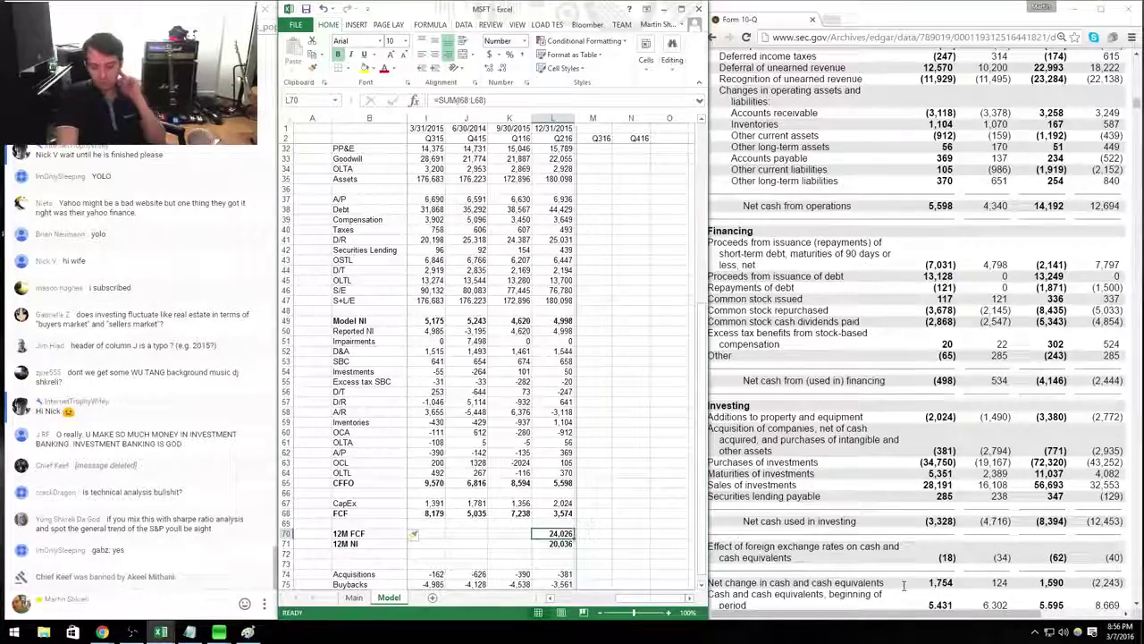
{"action": "key", "text": "ctrl+Tab"}
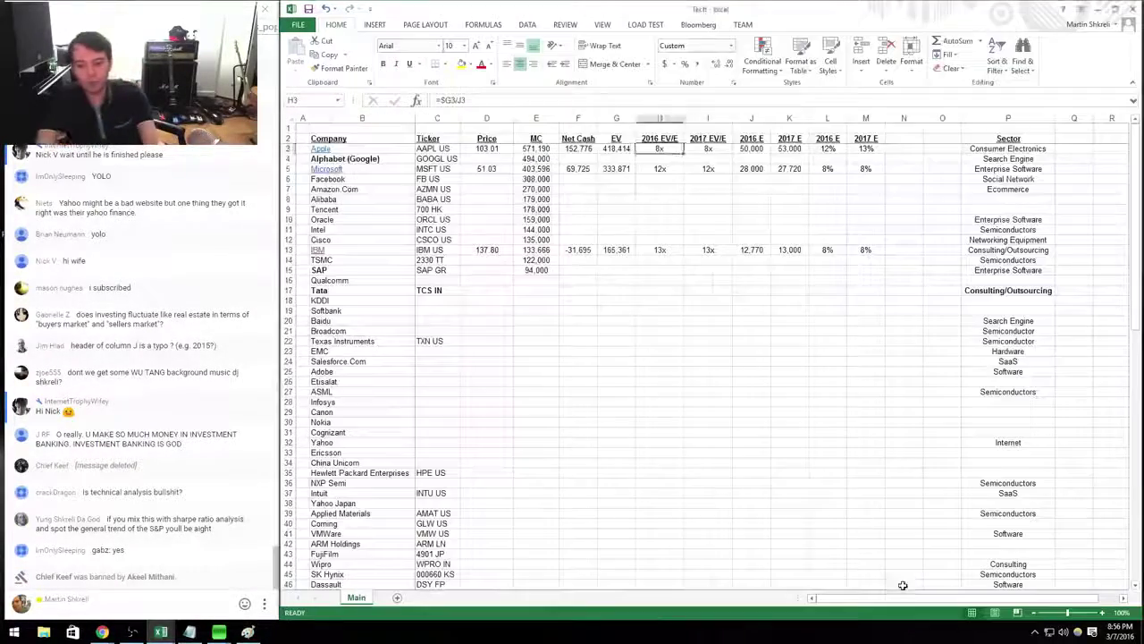
Lower Microsoft's 2016 estimate in the Tech comps sheet from 28,000 to 24,000.
{"action": "key", "text": "Right"}
{"action": "key", "text": "F2"}
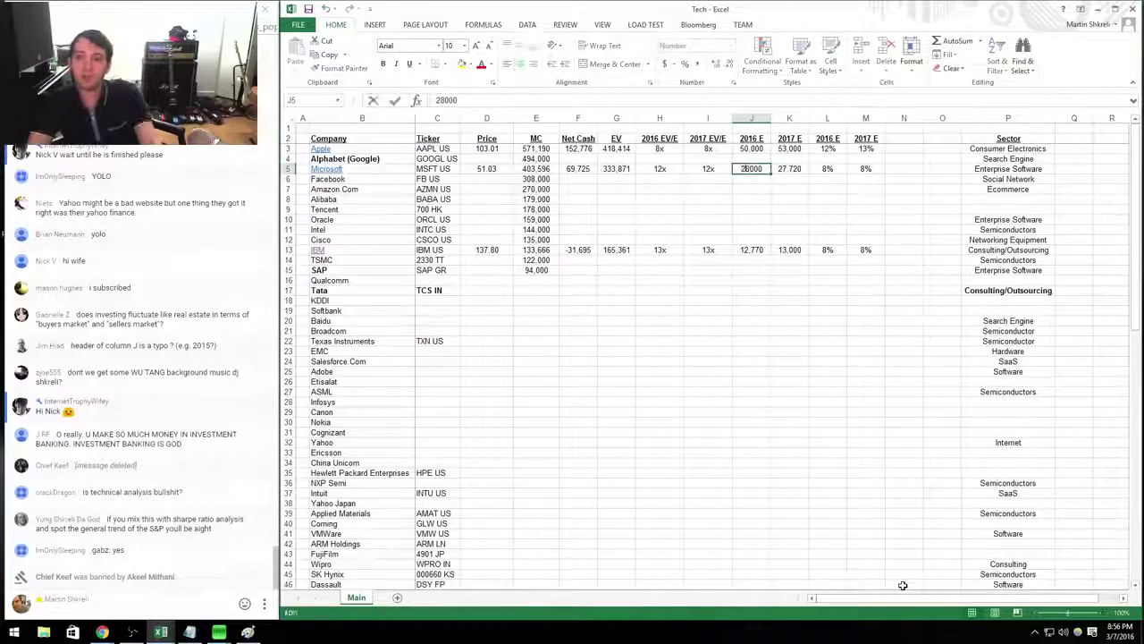
{"action": "key", "text": "Tab"}
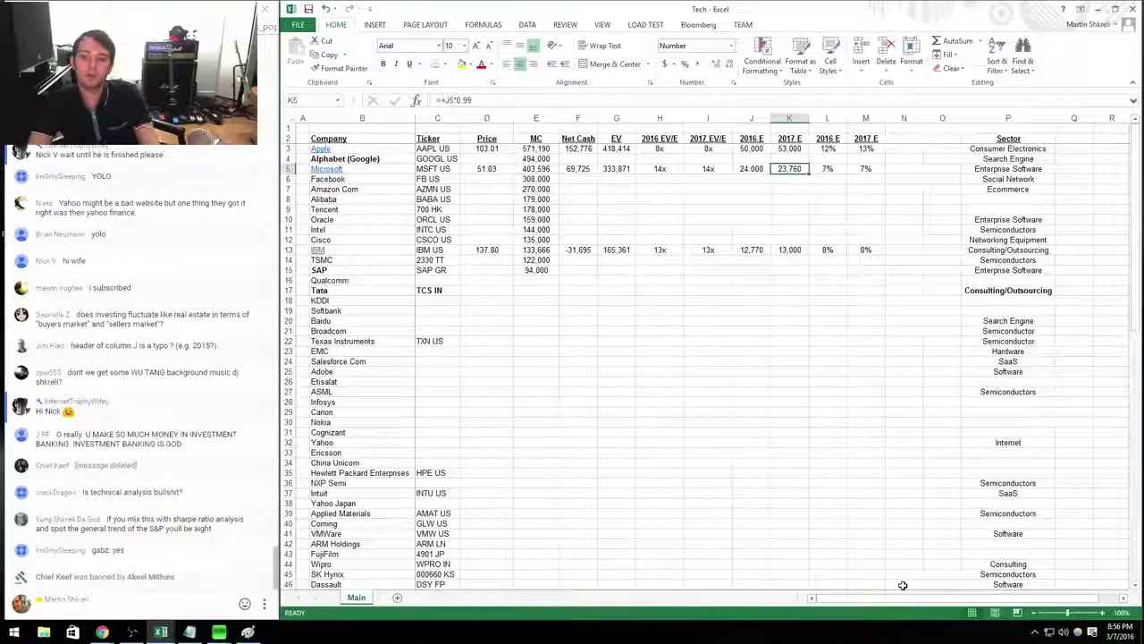
{"action": "key", "text": "ctrl+Left"}
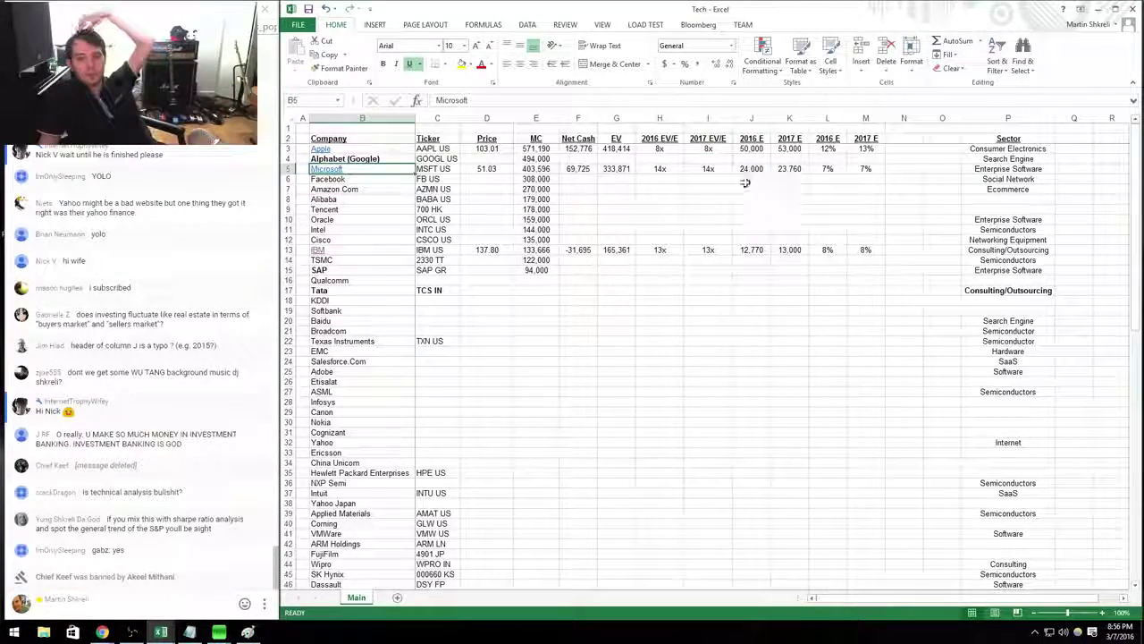
Select the block of valued companies in the comps table to review it.
{"action": "left_click", "coordinate": [637, 175]}
{"action": "left_click_drag", "start_coordinate": [865, 169], "coordinate": [380, 149]}
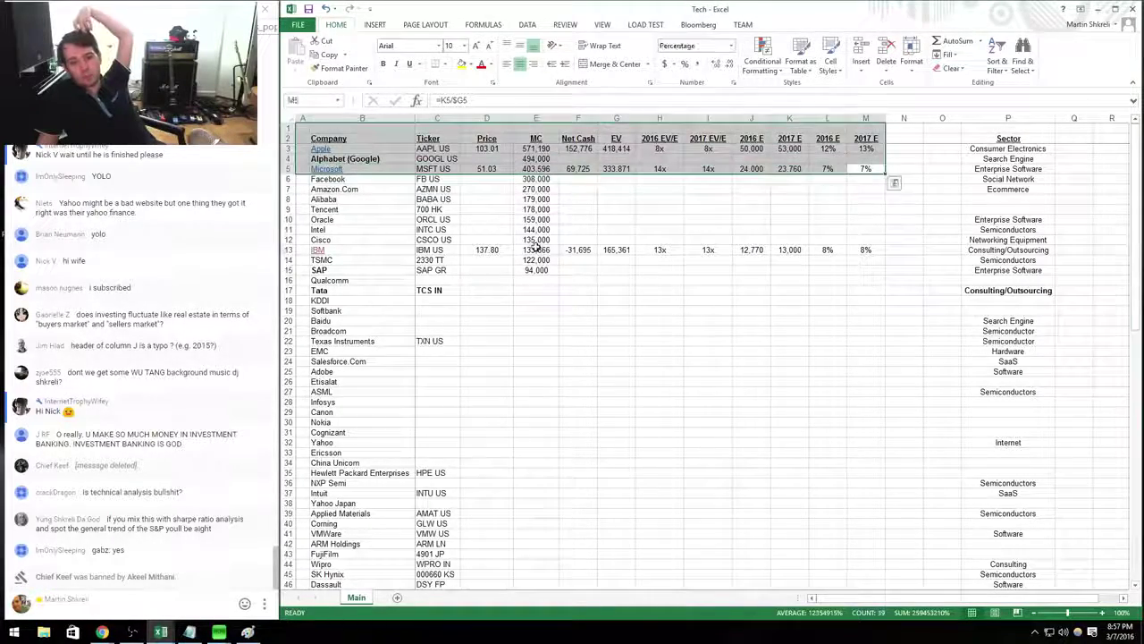
{"action": "left_click", "coordinate": [536, 249]}
{"action": "left_click_drag", "start_coordinate": [888, 253], "coordinate": [321, 143]}
{"action": "left_click", "coordinate": [578, 230]}
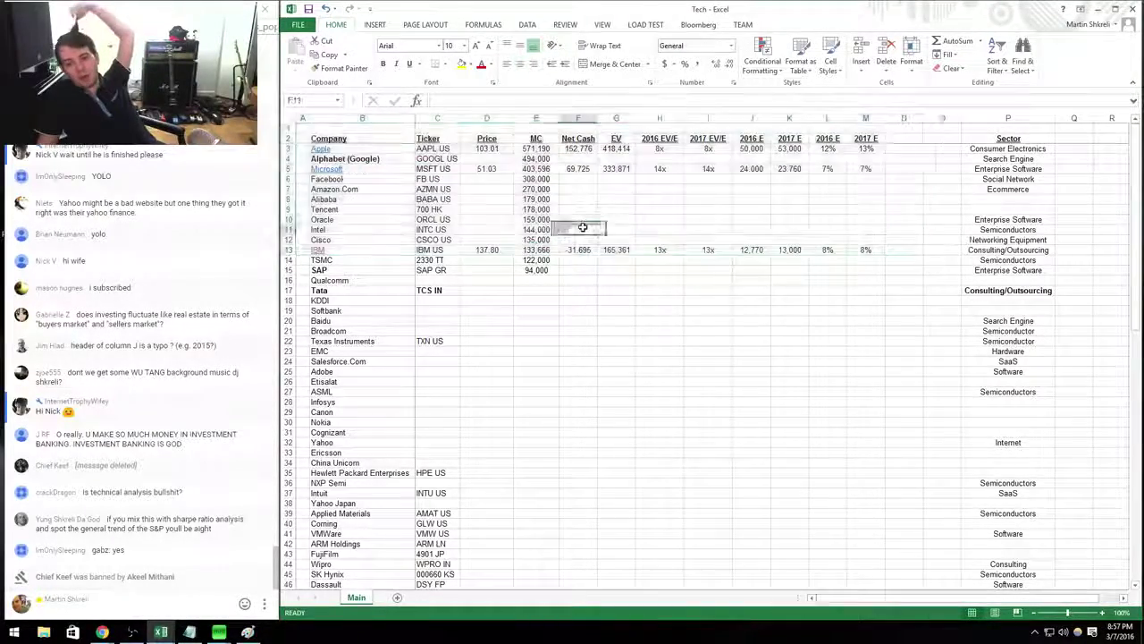
{"action": "left_click_drag", "start_coordinate": [879, 254], "coordinate": [324, 148]}
{"action": "left_click", "coordinate": [437, 199]}
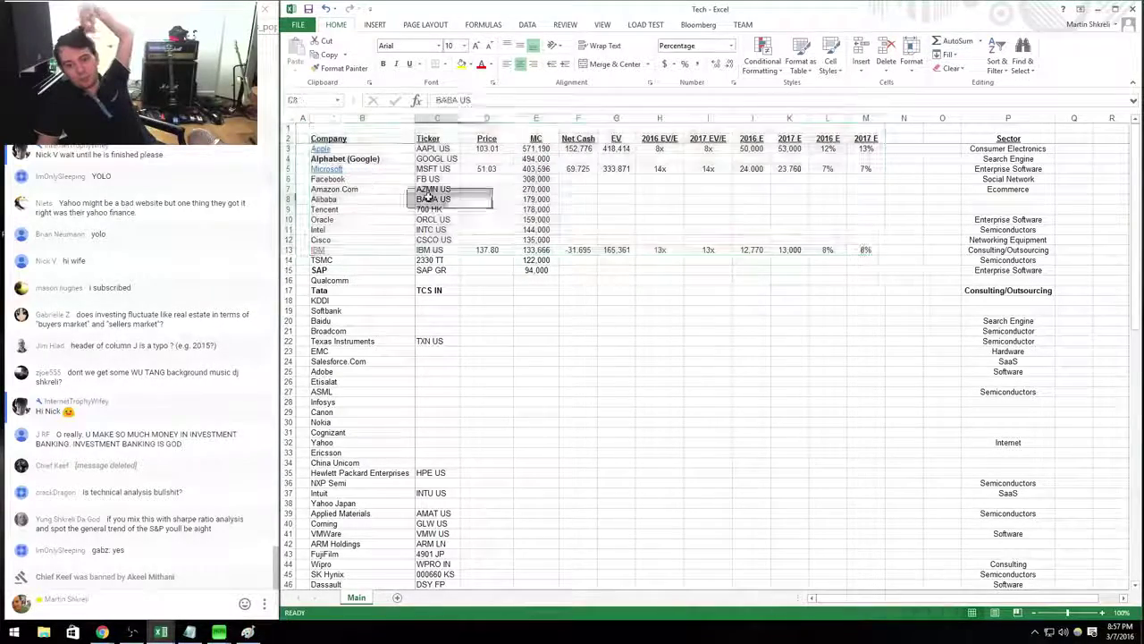
Back in the MSFT model, review the Q415 revenue growth figure.
{"action": "key", "text": "alt+Tab"}
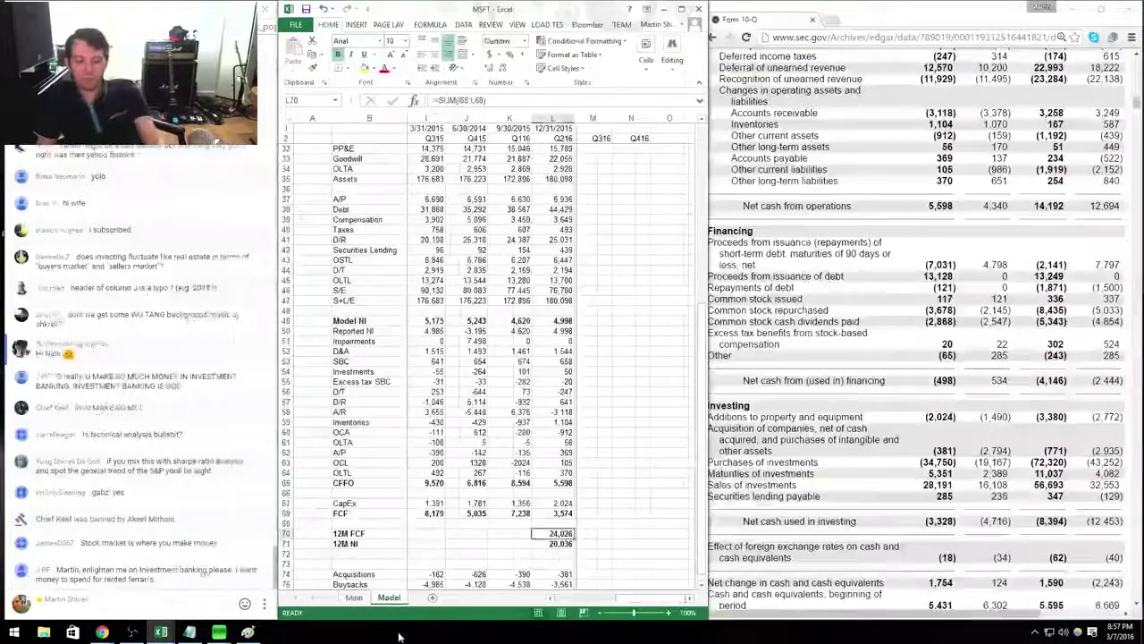
{"action": "left_click_drag", "start_coordinate": [588, 371], "coordinate": [352, 372]}
{"action": "scroll", "coordinate": [351, 372], "scroll_direction": "up", "scroll_amount": 10}
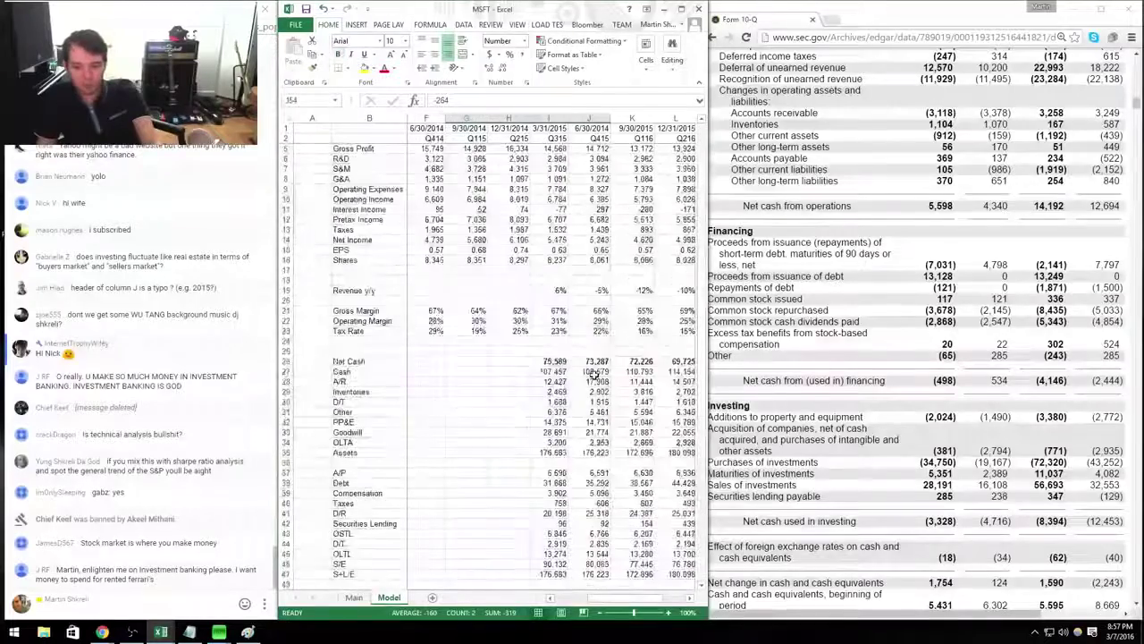
{"action": "left_click", "coordinate": [590, 311]}
{"action": "key", "text": "Right"}
{"action": "key", "text": "Right"}
{"action": "key", "text": "Right"}
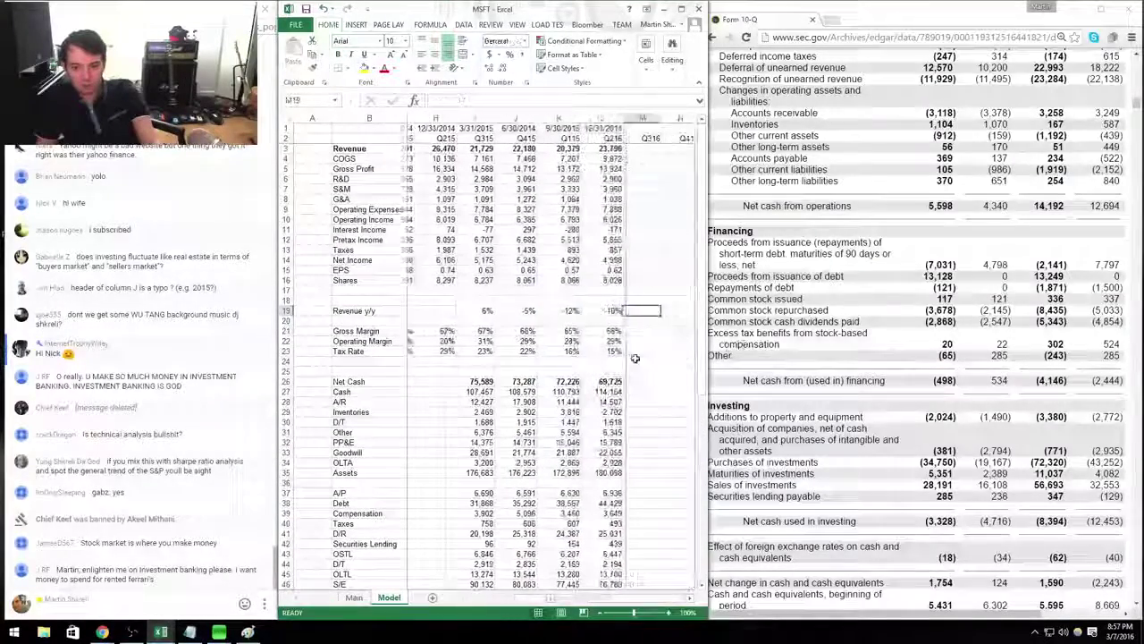
{"action": "key", "text": "Left"}
{"action": "key", "text": "Left"}
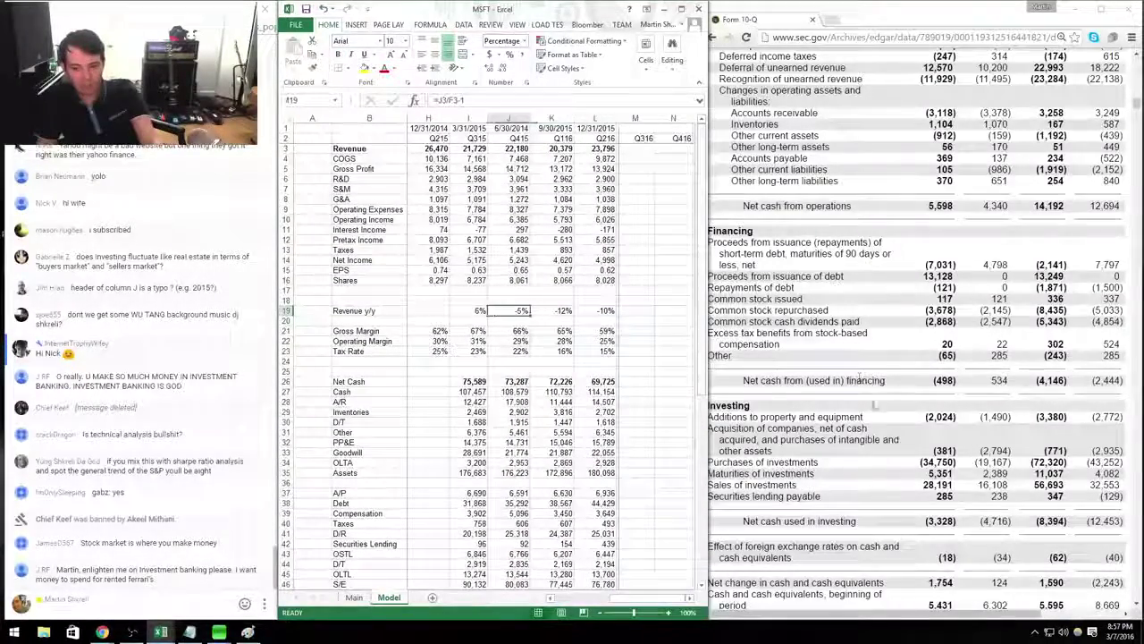
{"action": "scroll", "coordinate": [526, 445], "scroll_direction": "down", "scroll_amount": 8}
{"action": "scroll", "coordinate": [526, 445], "scroll_direction": "down", "scroll_amount": 6}
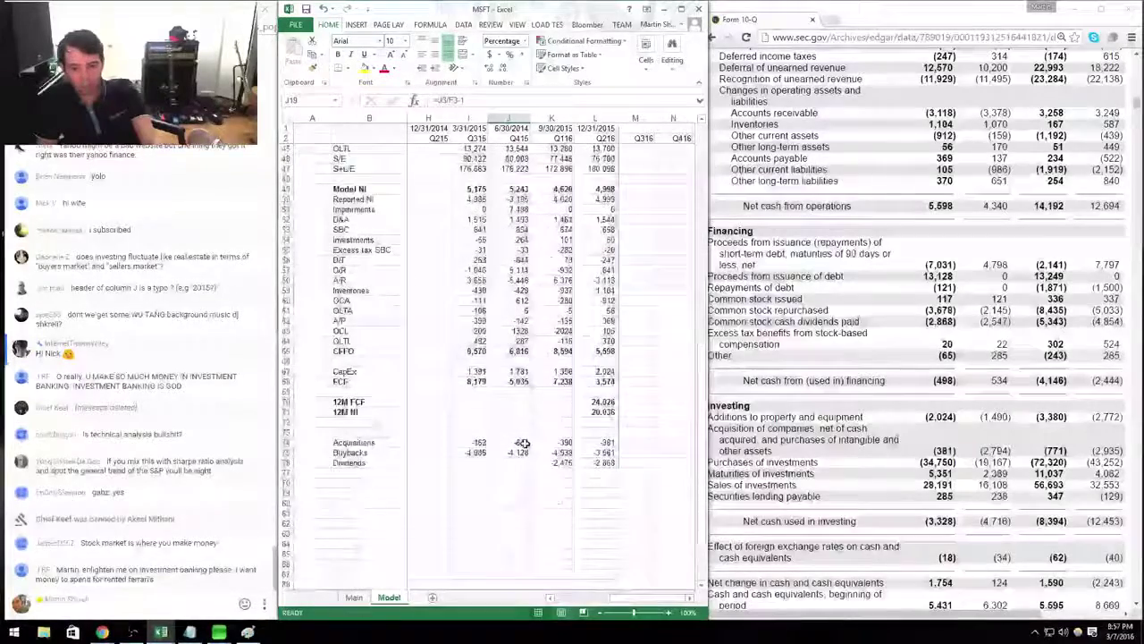
Open the 10-K filing's EX-99.1 exhibit on EDGAR to find dividends paid.
{"action": "left_click", "coordinate": [715, 429]}
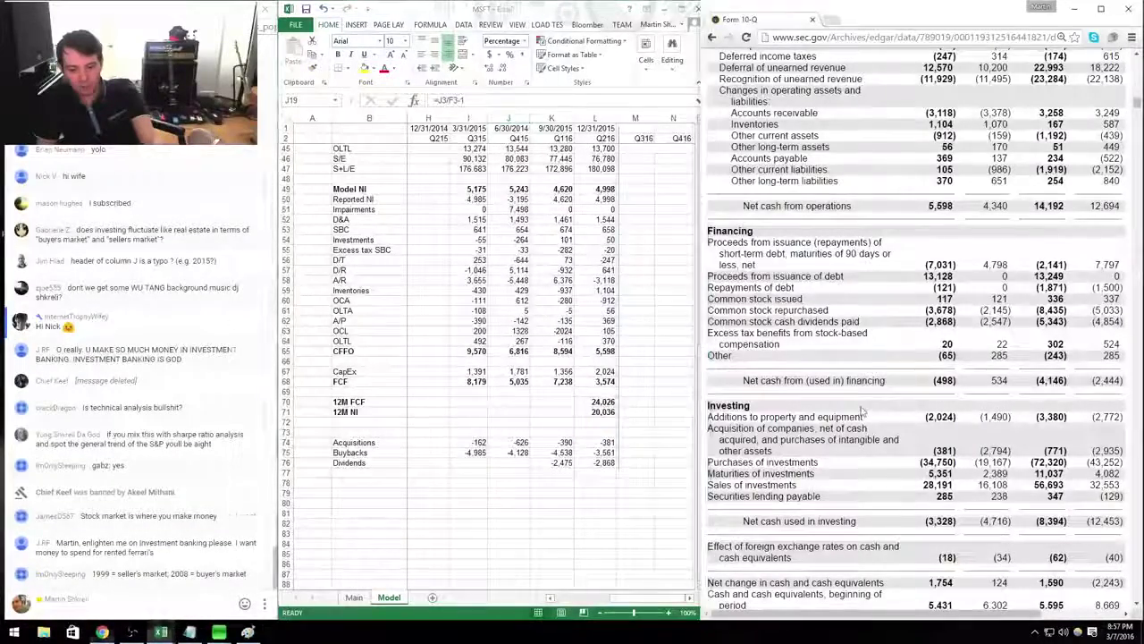
{"action": "key", "text": "alt+Left"}
{"action": "scroll", "coordinate": [803, 338], "scroll_direction": "down", "scroll_amount": 10}
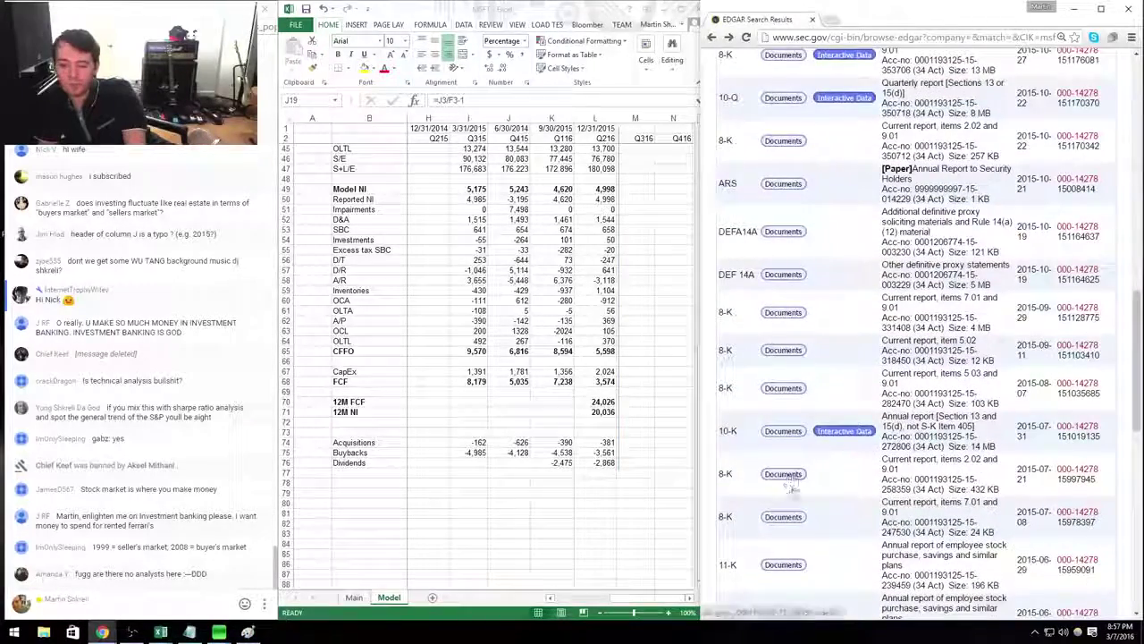
{"action": "left_click", "coordinate": [783, 431]}
{"action": "left_click", "coordinate": [934, 374]}
{"action": "scroll", "coordinate": [876, 369], "scroll_direction": "down", "scroll_amount": 15}
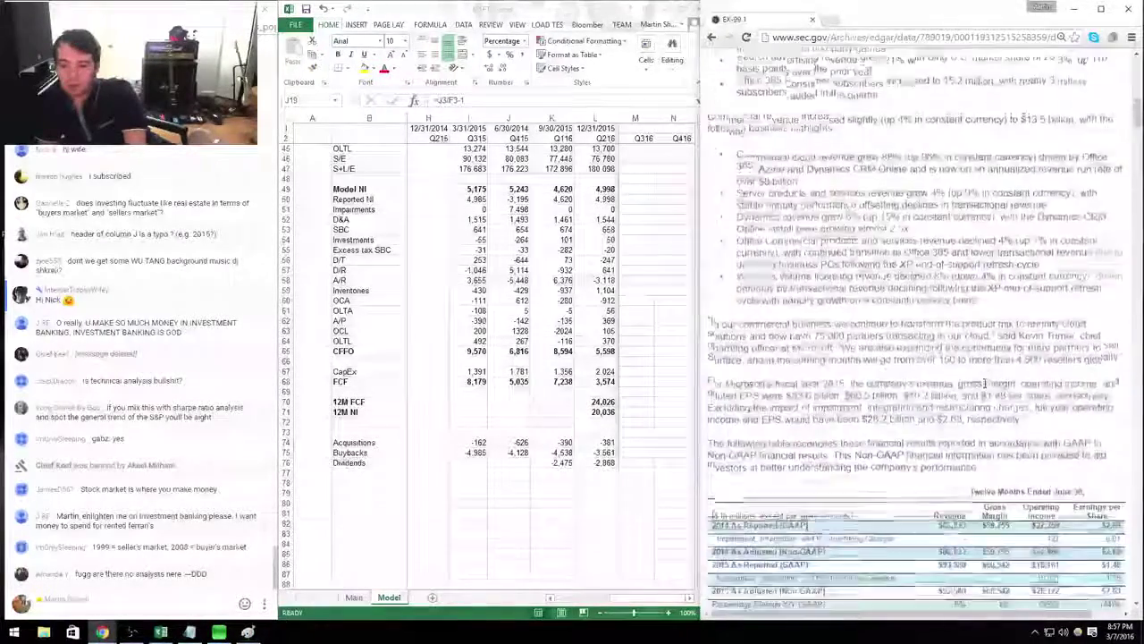
{"action": "scroll", "coordinate": [876, 368], "scroll_direction": "down", "scroll_amount": 15}
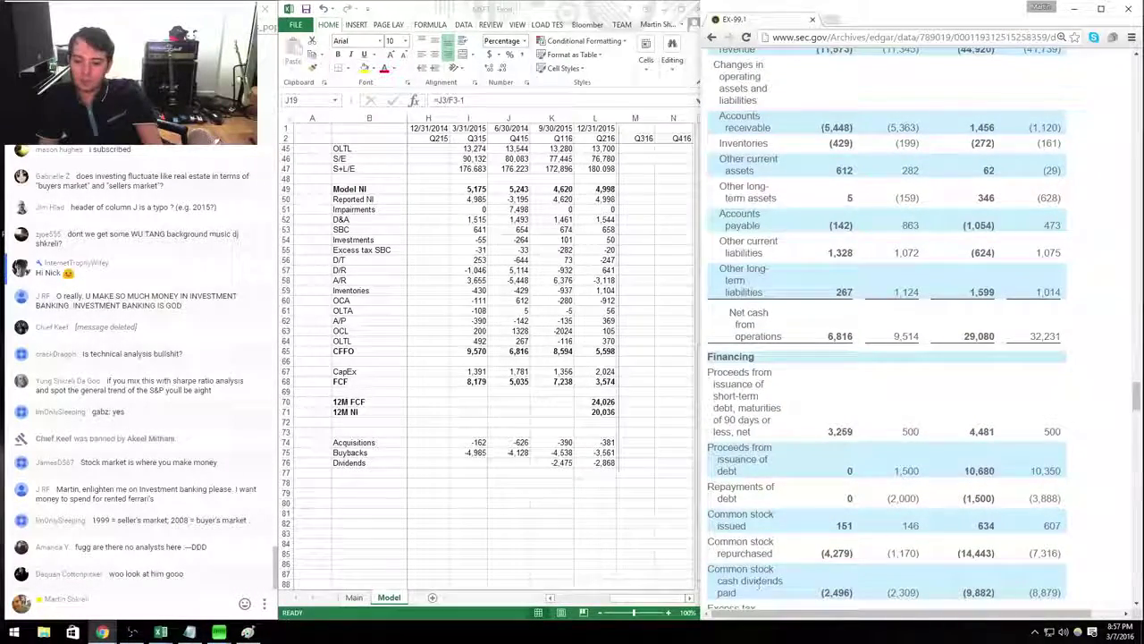
Enter -2,496 as the Q415 Dividends value in cell J76.
{"action": "key", "text": "alt+Tab"}
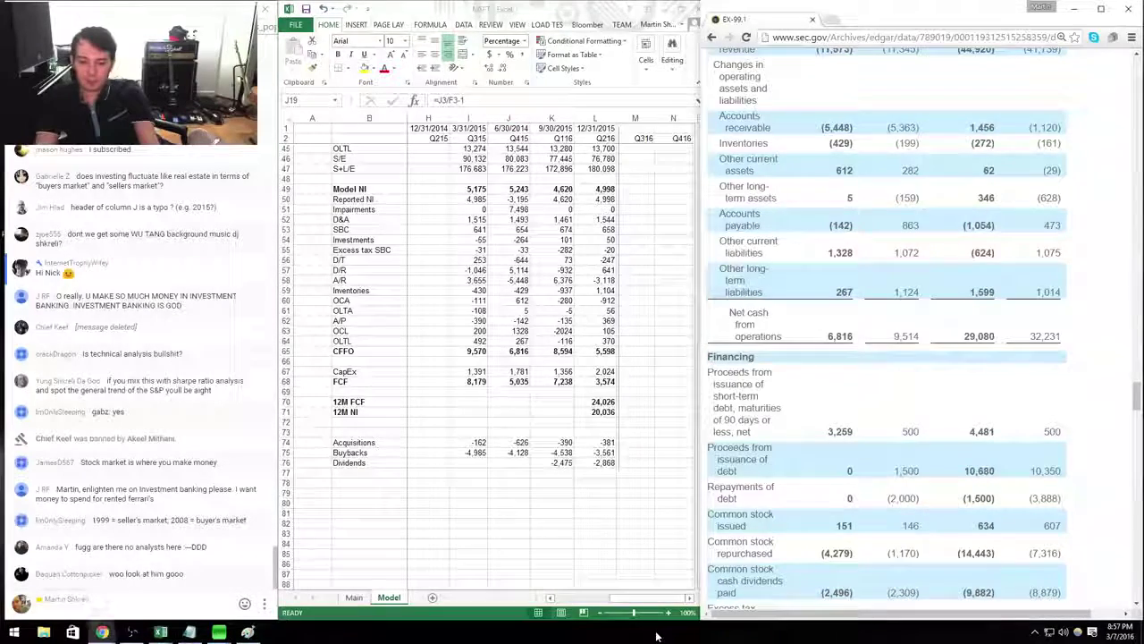
{"action": "left_click", "coordinate": [552, 503]}
{"action": "left_click", "coordinate": [521, 461]}
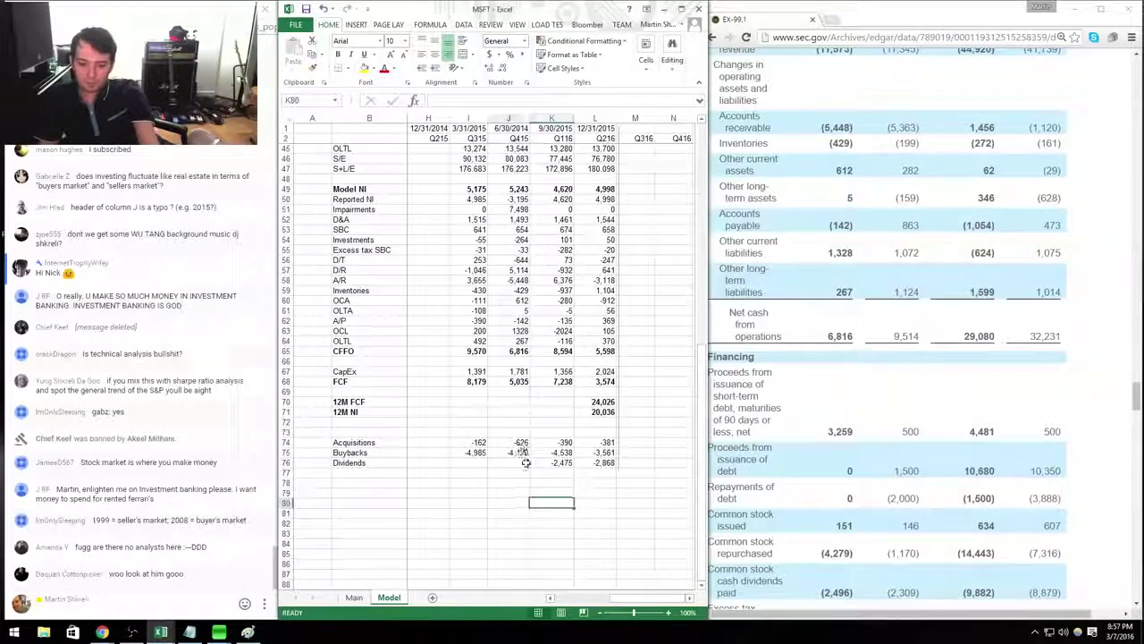
{"action": "type", "text": "-2496"}
{"action": "key", "text": "Return"}
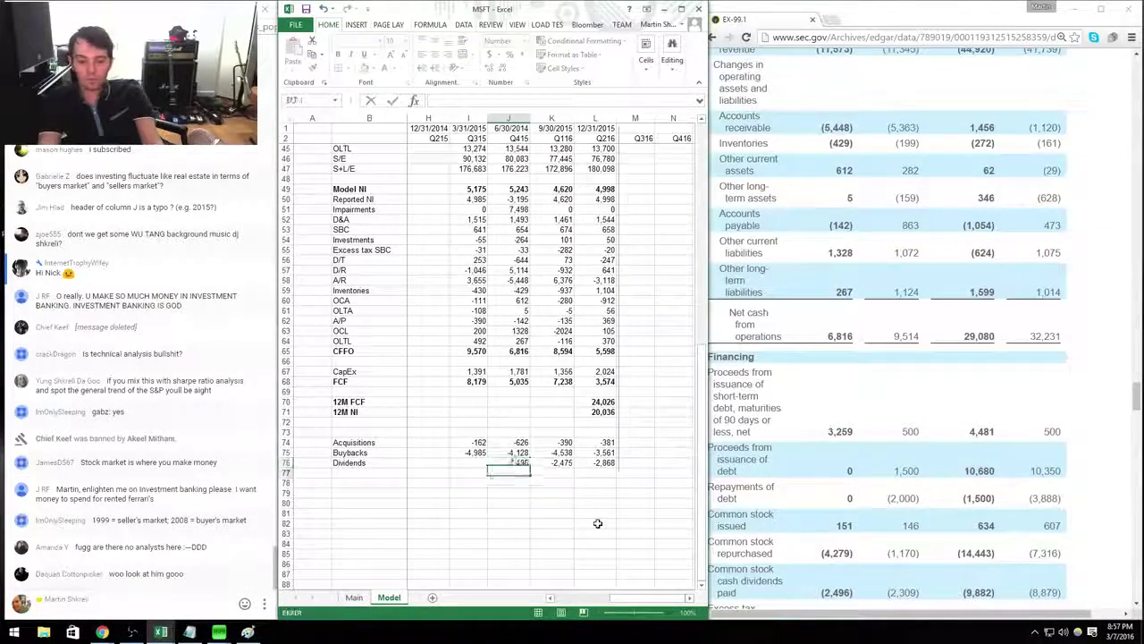
{"action": "left_click", "coordinate": [929, 451]}
Open the FORM 10-Q on EDGAR and locate dividends paid in its cash flow statement.
{"action": "key", "text": "alt+Left"}
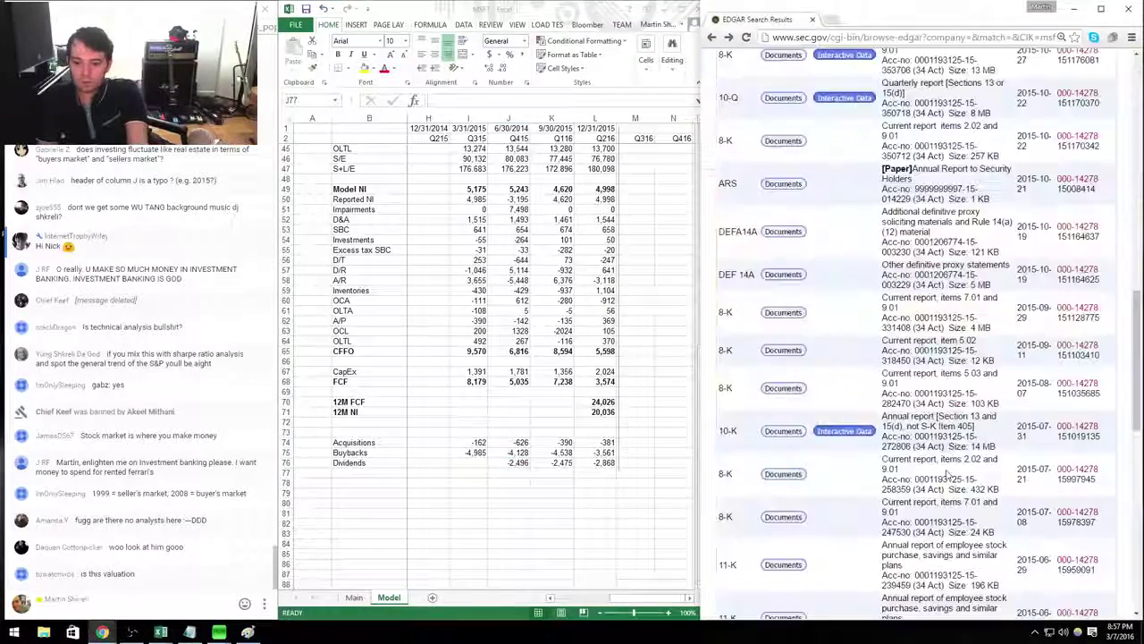
{"action": "scroll", "coordinate": [804, 452], "scroll_direction": "down", "scroll_amount": 3}
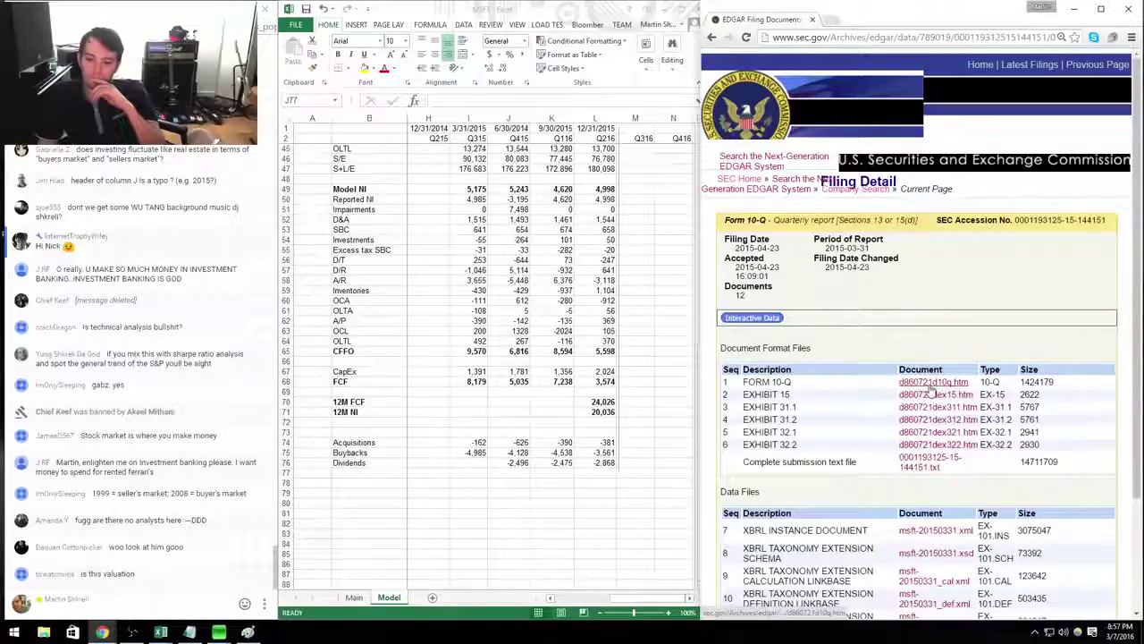
{"action": "left_click", "coordinate": [930, 382]}
{"action": "scroll", "coordinate": [947, 393], "scroll_direction": "down", "scroll_amount": 20}
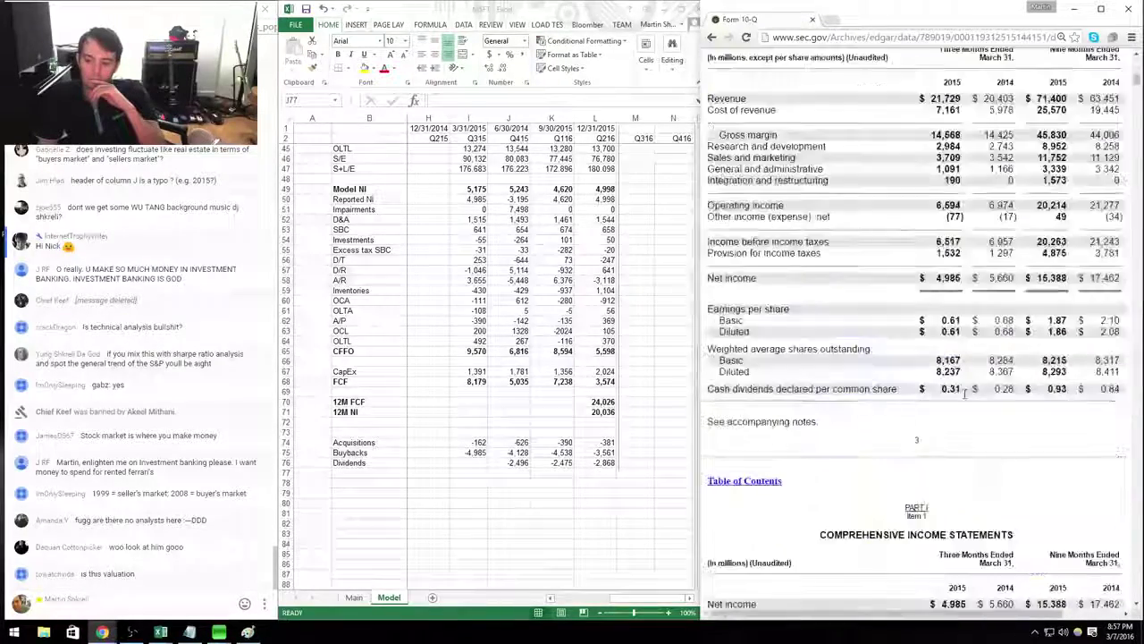
{"action": "scroll", "coordinate": [965, 398], "scroll_direction": "down", "scroll_amount": 10}
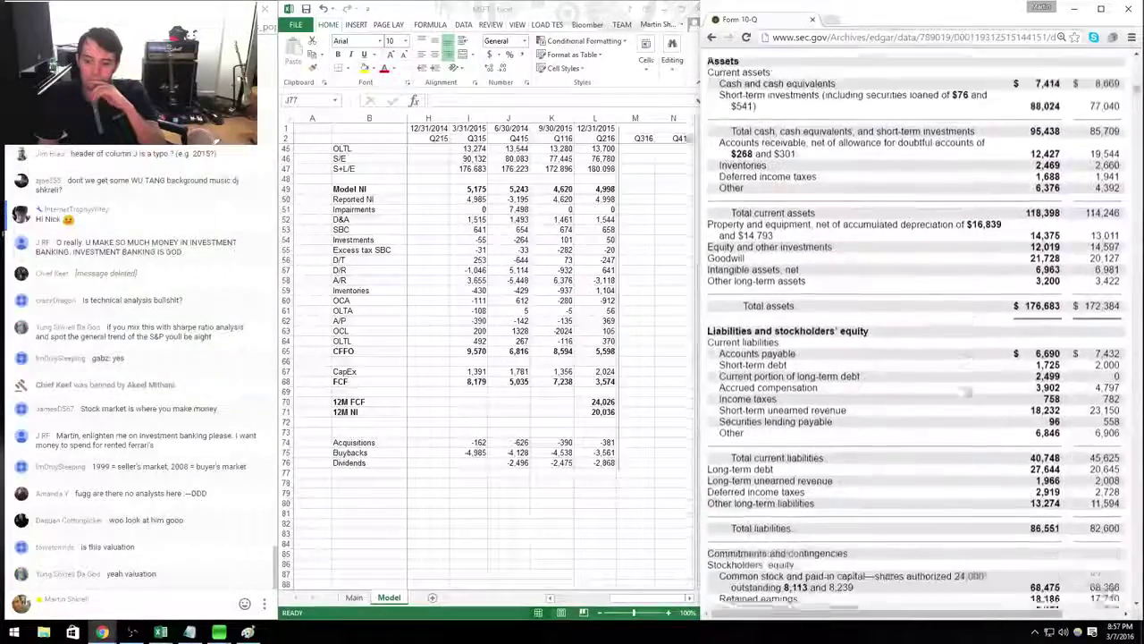
{"action": "scroll", "coordinate": [968, 389], "scroll_direction": "down", "scroll_amount": 5}
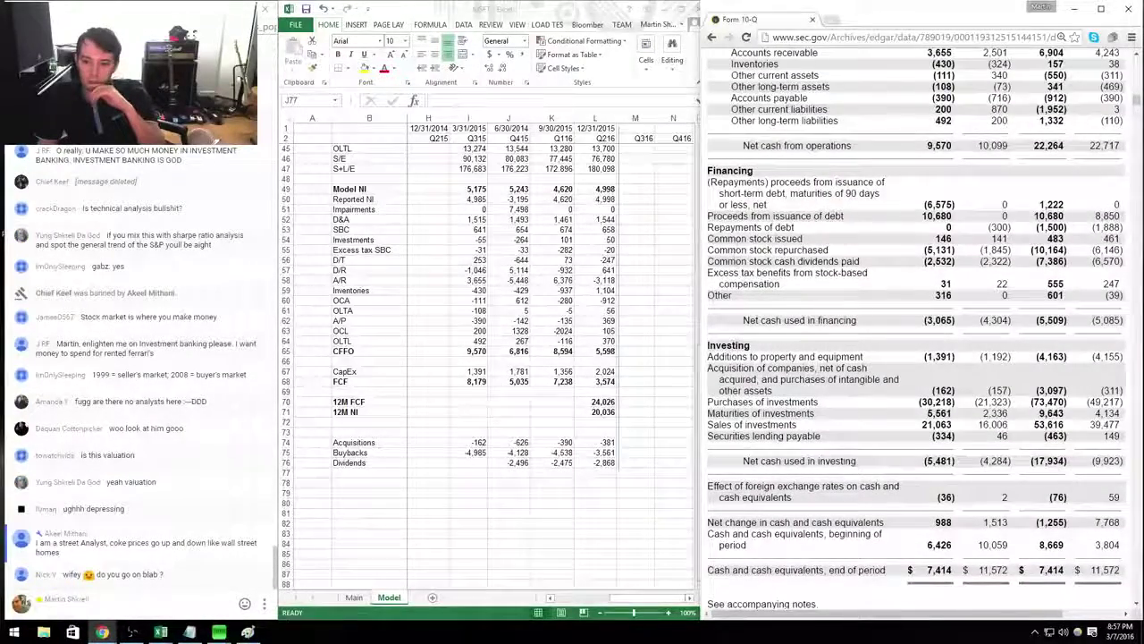
{"action": "left_click_drag", "start_coordinate": [707, 260], "coordinate": [949, 284]}
Enter -2,532 as the Q315 Dividends value in cell I76.
{"action": "key", "text": "alt+Tab"}
{"action": "key", "text": "Left"}
{"action": "key", "text": "Up"}
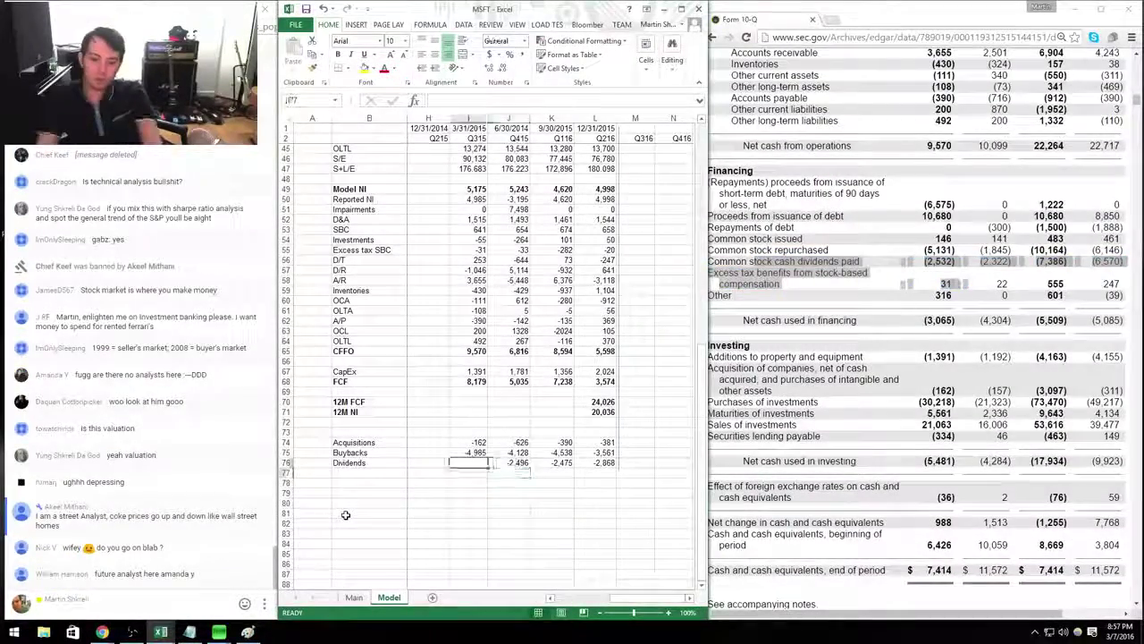
{"action": "type", "text": "-2532"}
{"action": "key", "text": "Up"}
{"action": "key", "text": "Up"}
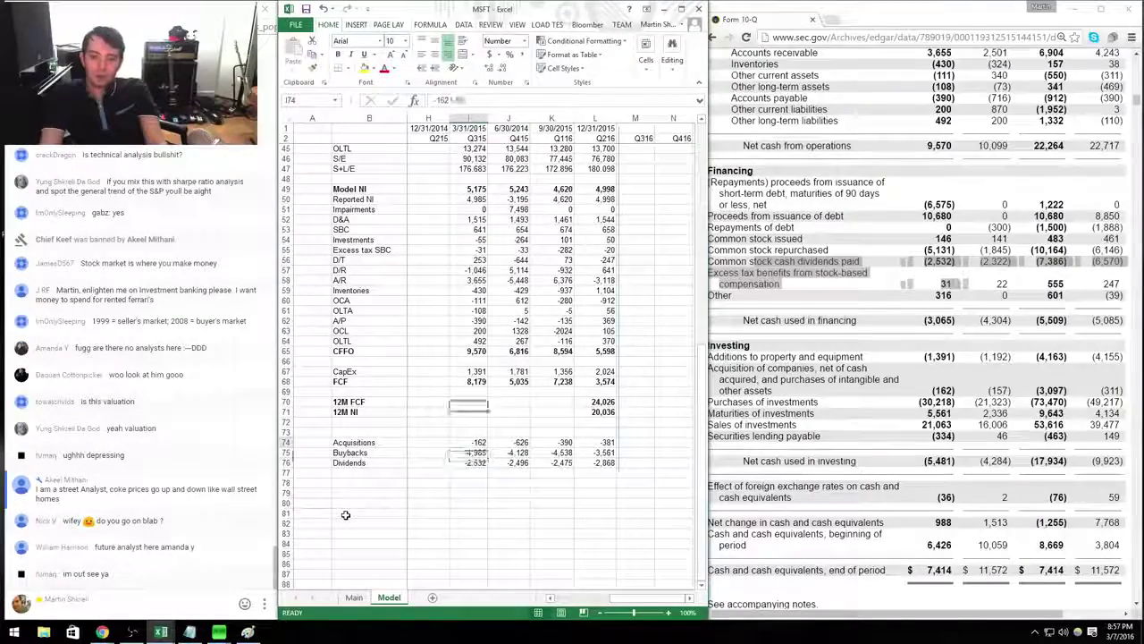
Move to the Q216 Revenue y/y cell near the top of the model.
{"action": "key", "text": "ctrl+Up"}
{"action": "key", "text": "ctrl+Up"}
{"action": "key", "text": "ctrl+Up"}
{"action": "key", "text": "ctrl+Up"}
{"action": "key", "text": "ctrl+Up"}
{"action": "key", "text": "ctrl+Up"}
{"action": "key", "text": "Right"}
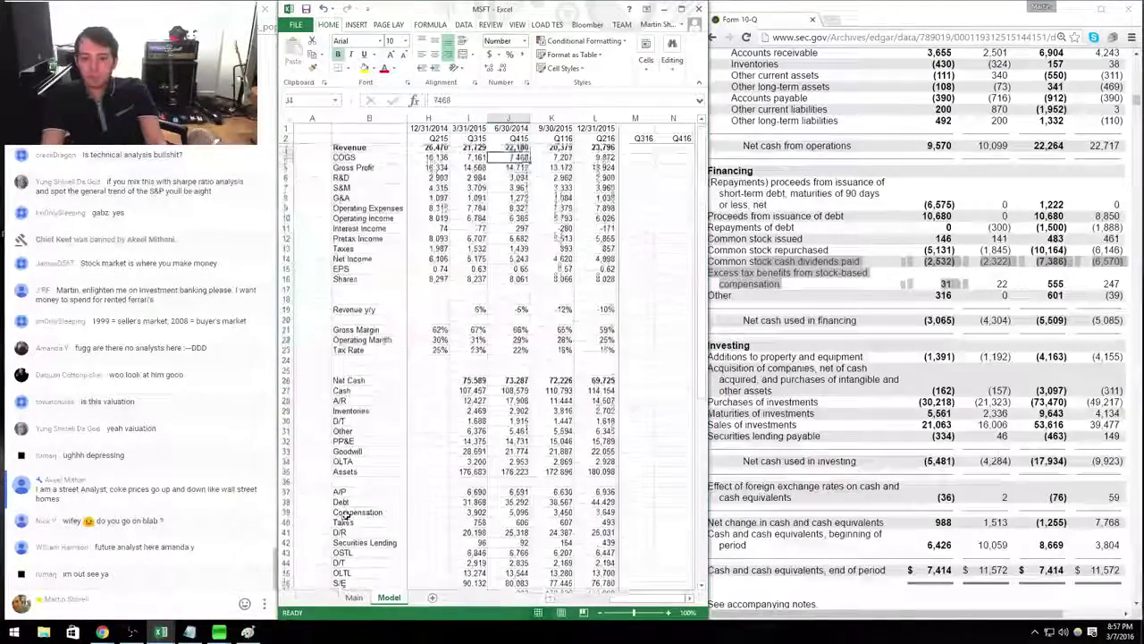
{"action": "key", "text": "ctrl+Down"}
{"action": "key", "text": "Down"}
{"action": "key", "text": "Down"}
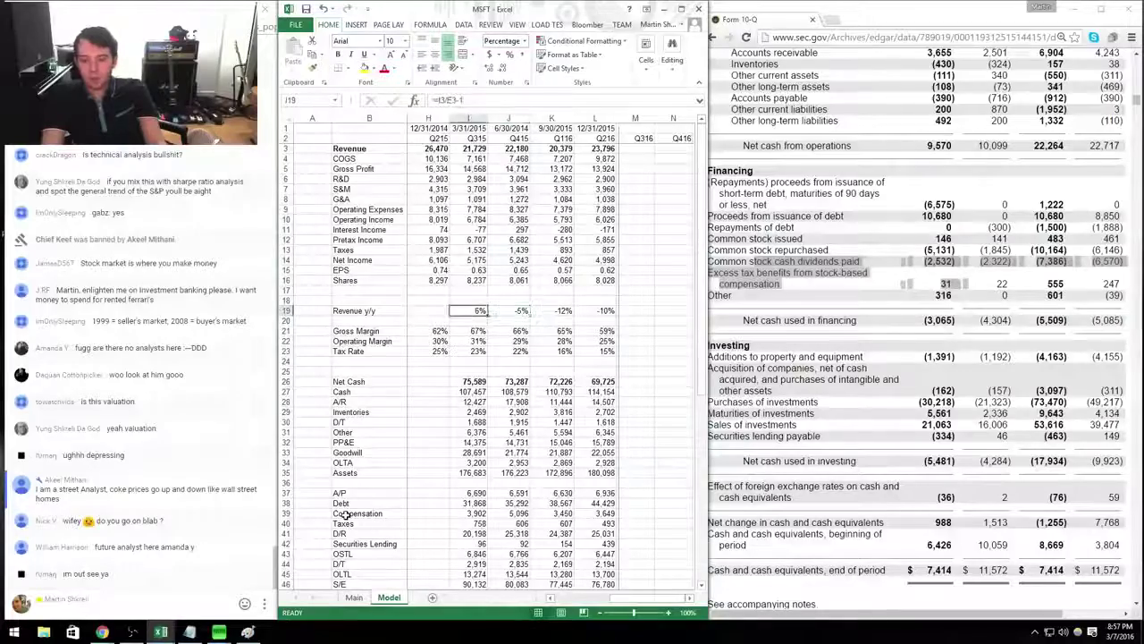
{"action": "key", "text": "Right"}
{"action": "key", "text": "Right"}
{"action": "key", "text": "Right"}
{"action": "key", "text": "alt+Tab"}
{"action": "key", "text": "ctrl+l"}
Load the msft address and widen the browser beside the spreadsheet.
{"action": "type", "text": "msft"}
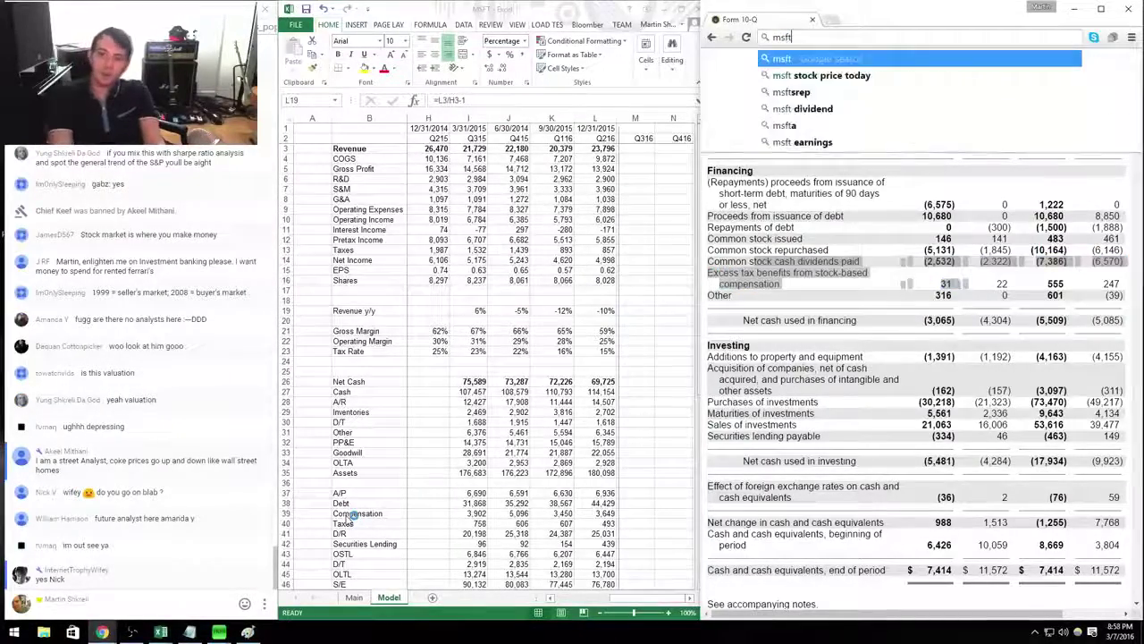
{"action": "key", "text": "Return"}
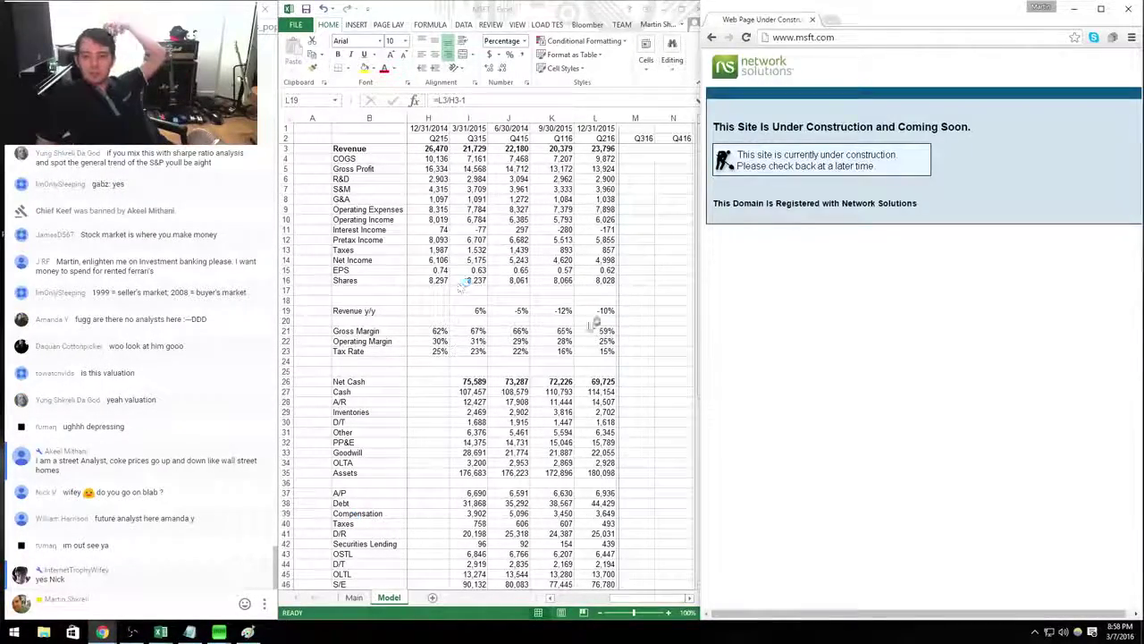
{"action": "left_click_drag", "start_coordinate": [697, 336], "coordinate": [580, 334]}
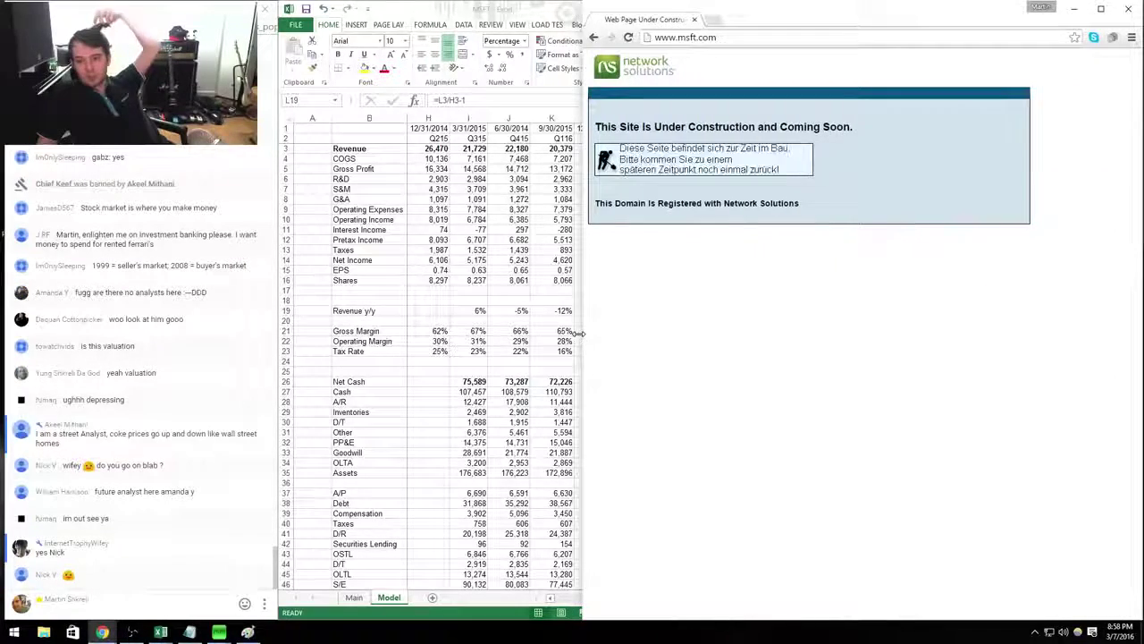
Load microsoft.com in a maximized window and reach the Investor Relations page.
{"action": "key", "text": "ctrl+l"}
{"action": "type", "text": "microsoft"}
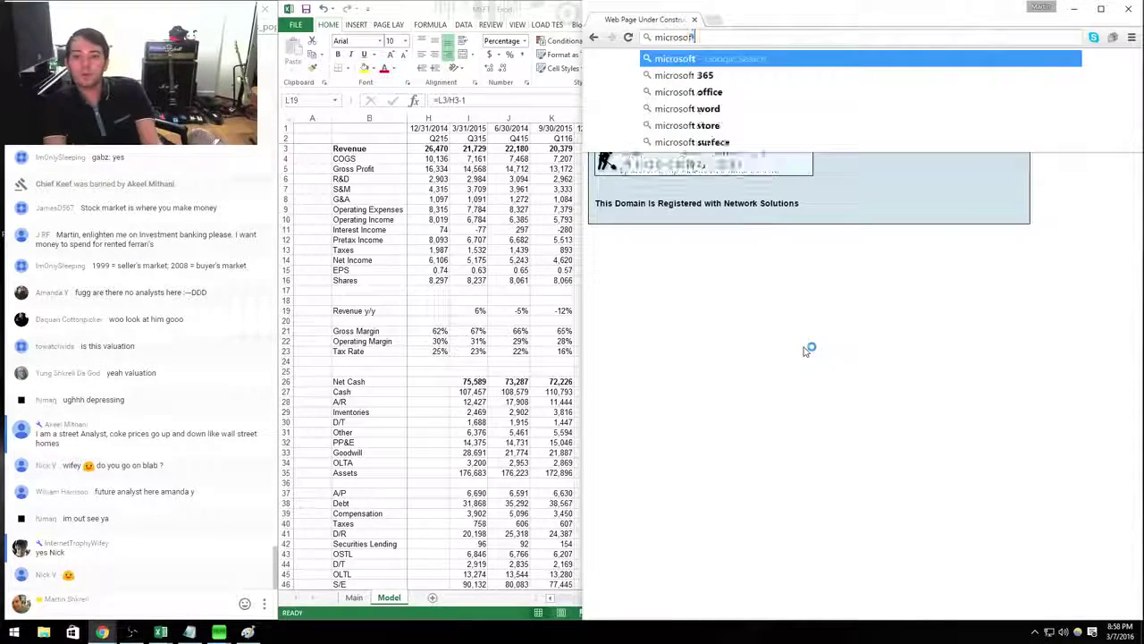
{"action": "key", "text": "Return"}
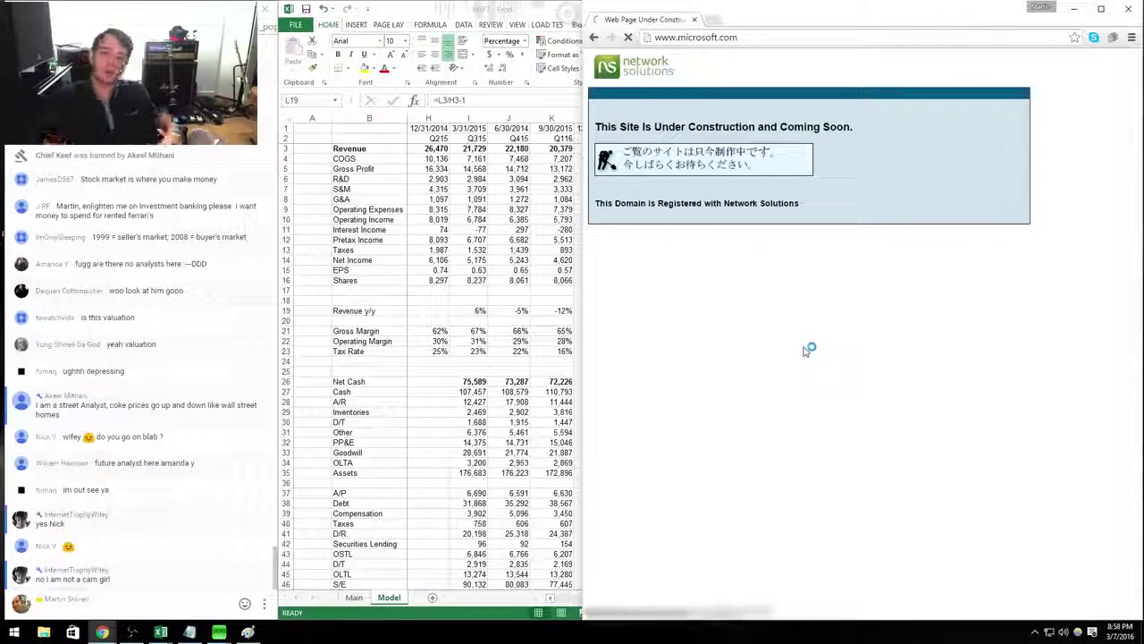
{"action": "key", "text": "super+Up"}
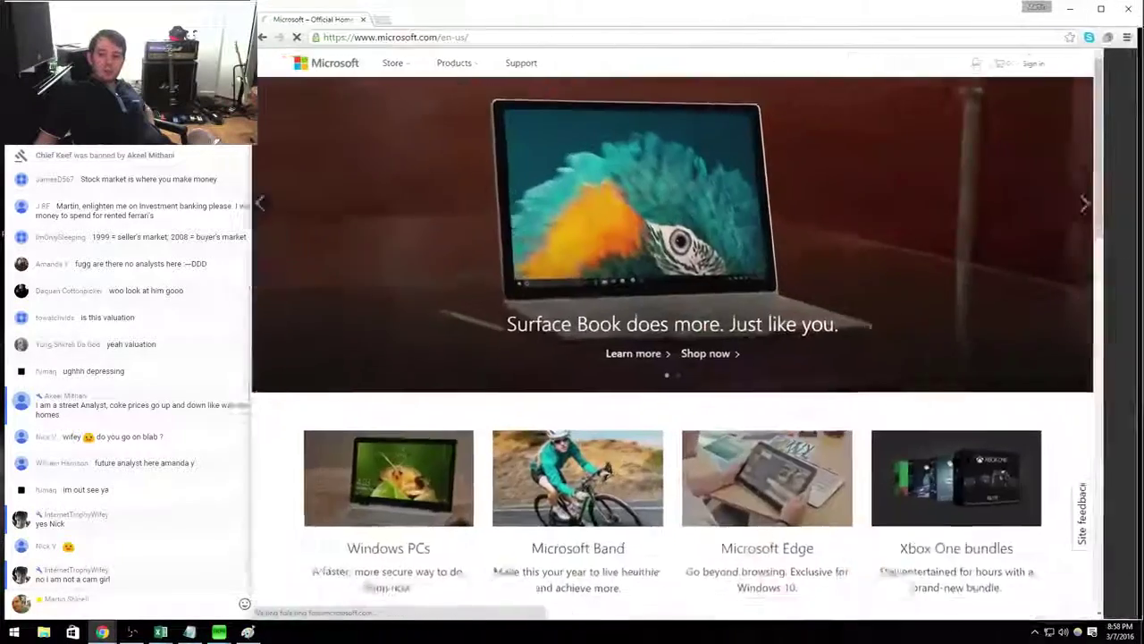
{"action": "scroll", "coordinate": [707, 158], "scroll_direction": "down", "scroll_amount": 10}
{"action": "scroll", "coordinate": [707, 158], "scroll_direction": "down", "scroll_amount": 2}
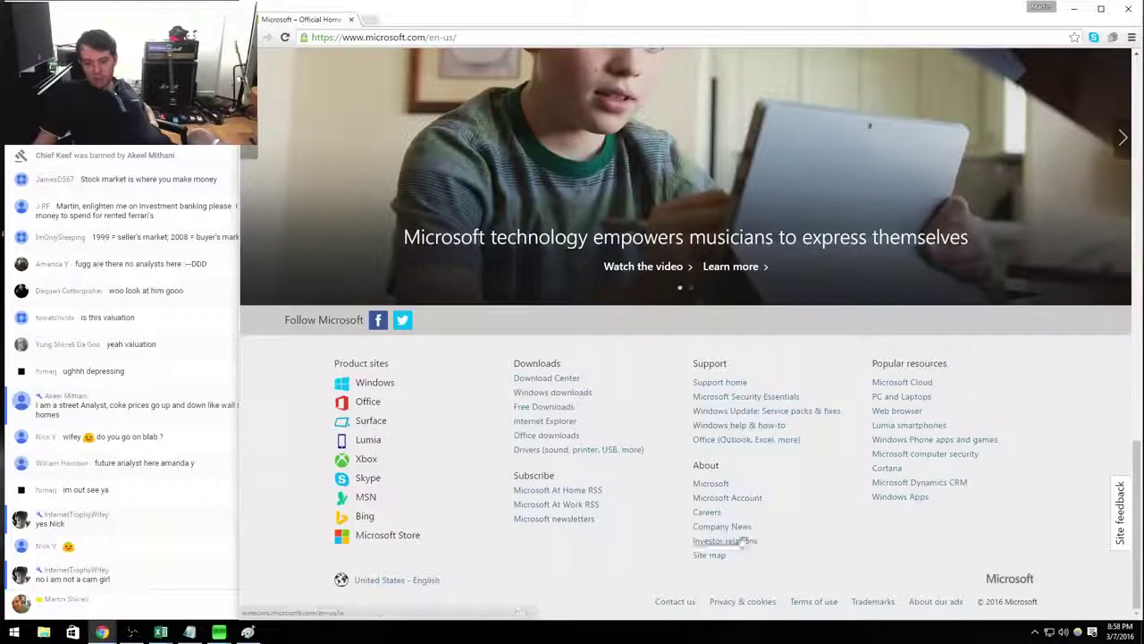
{"action": "left_click", "coordinate": [411, 37]}
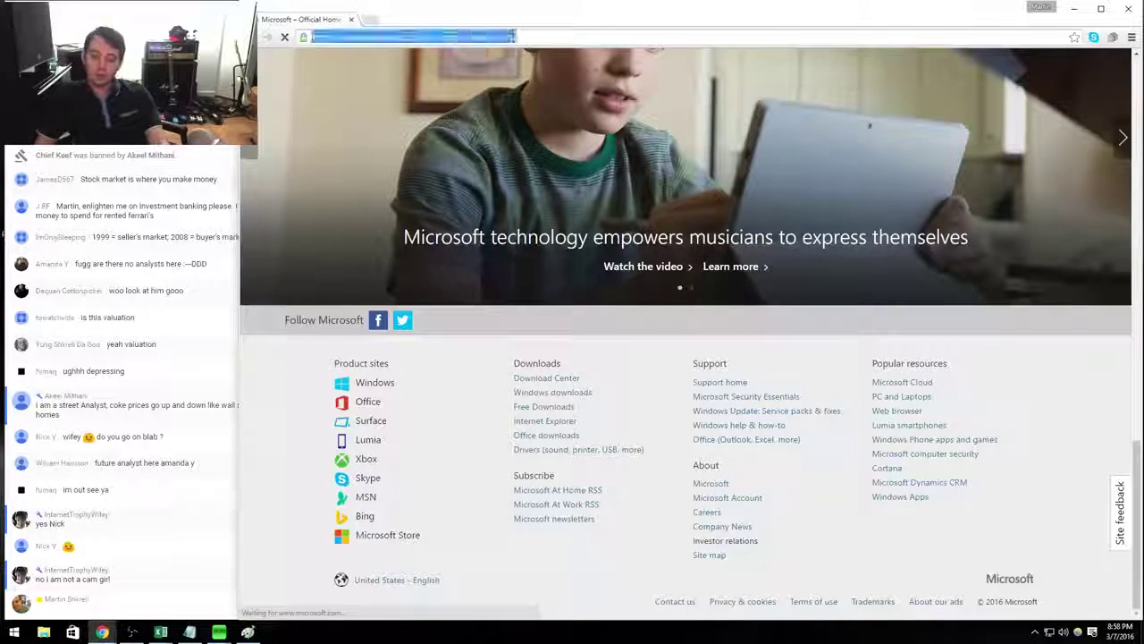
Share the Investor Relations address in the live chat and open the FY16 Q2 earnings release.
{"action": "key", "text": "ctrl+c"}
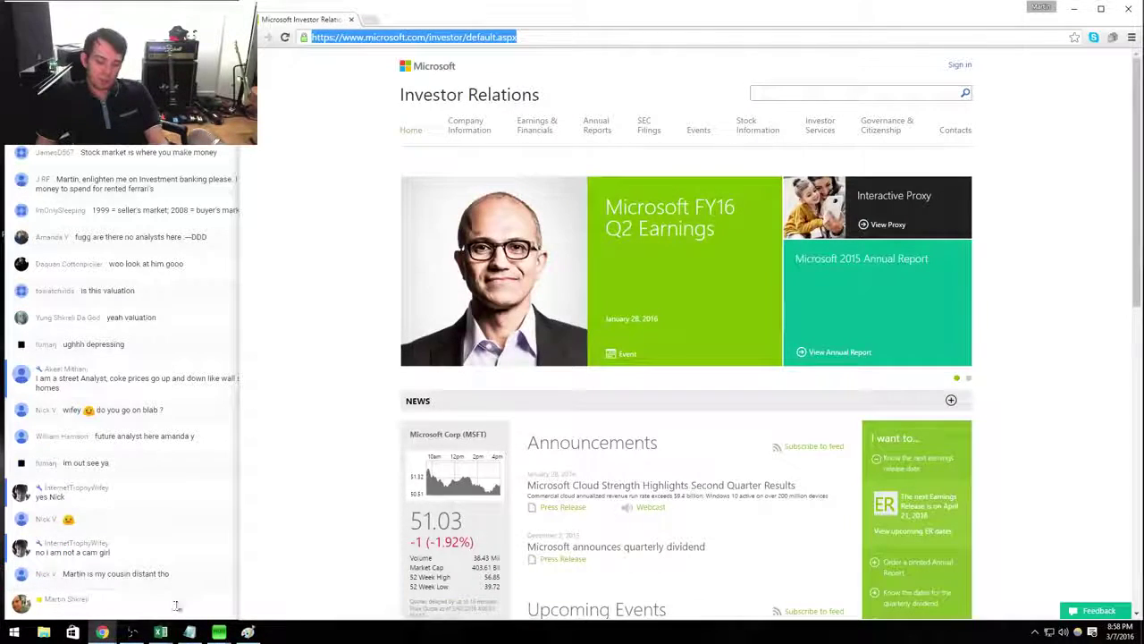
{"action": "key", "text": "alt+Tab"}
{"action": "key", "text": "ctrl+v"}
{"action": "key", "text": "Return"}
{"action": "left_click_drag", "start_coordinate": [702, 485], "coordinate": [543, 486]}
{"action": "mouse_move", "coordinate": [698, 485]}
{"action": "left_mouse_down"}
{"action": "mouse_move", "coordinate": [742, 485]}
{"action": "mouse_move", "coordinate": [501, 536]}
{"action": "mouse_move", "coordinate": [698, 485]}
{"action": "left_mouse_up"}
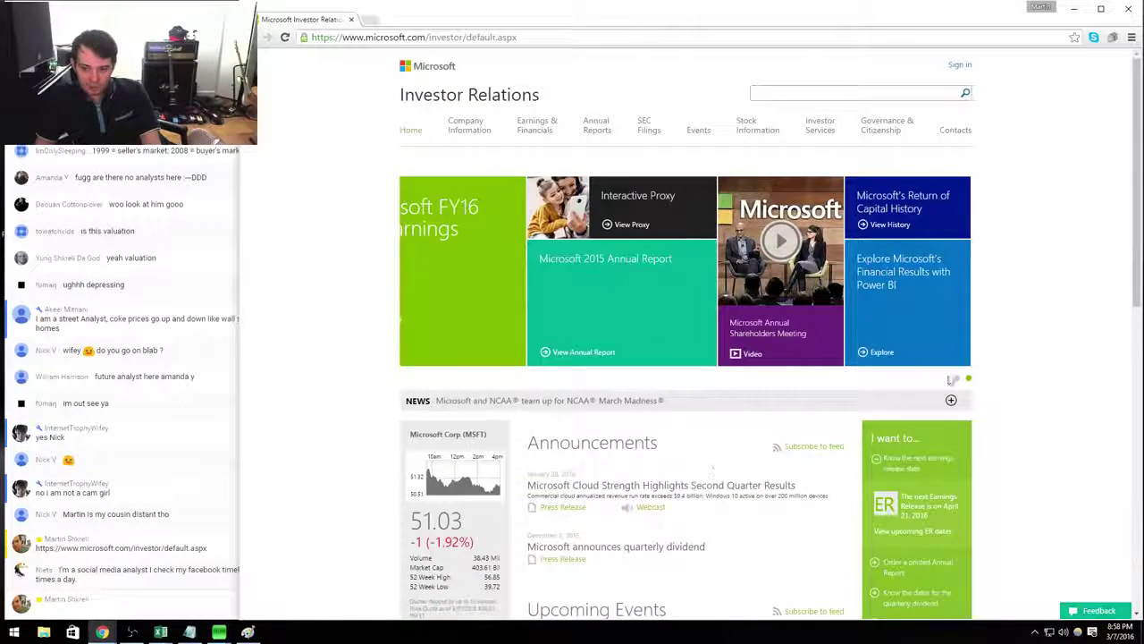
{"action": "left_click", "coordinate": [439, 264]}
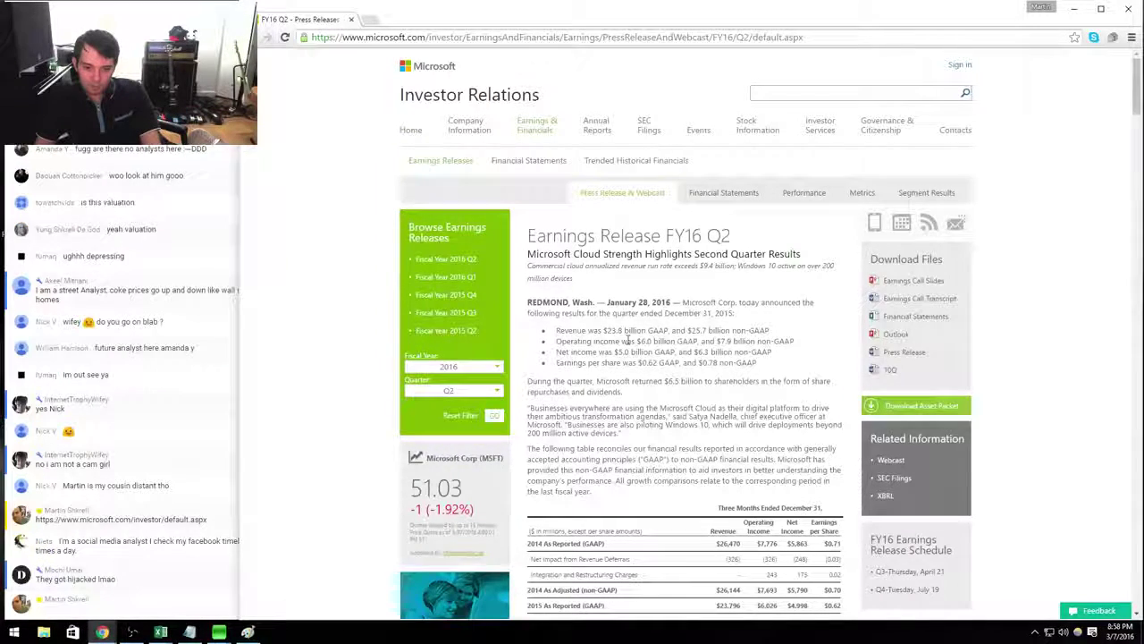
{"action": "left_click", "coordinate": [574, 39]}
{"action": "left_click", "coordinate": [179, 604]}
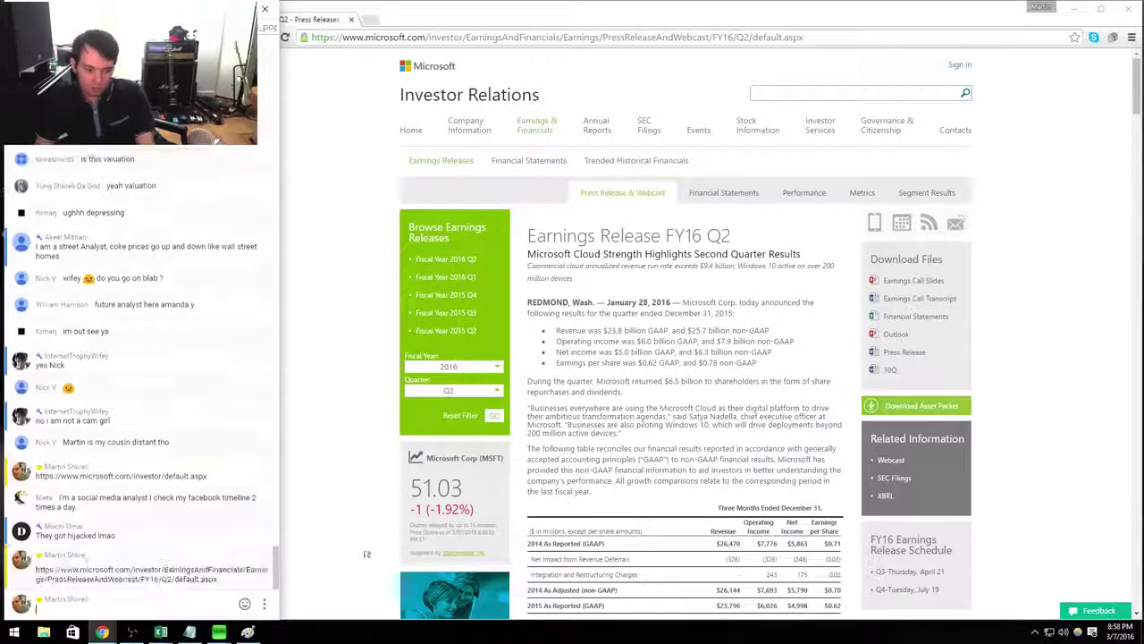
{"action": "left_click", "coordinate": [672, 466]}
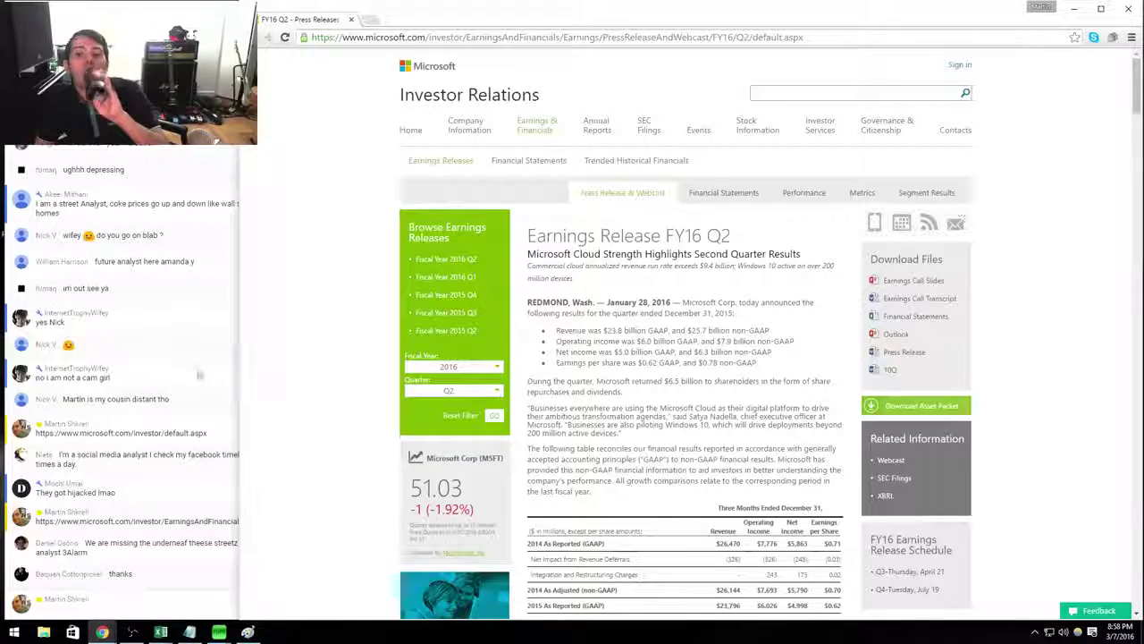
Narrow the browser to show the Excel model and highlight the Windows 10 pilot sentence.
{"action": "left_click_drag", "start_coordinate": [249, 428], "coordinate": [289, 429]}
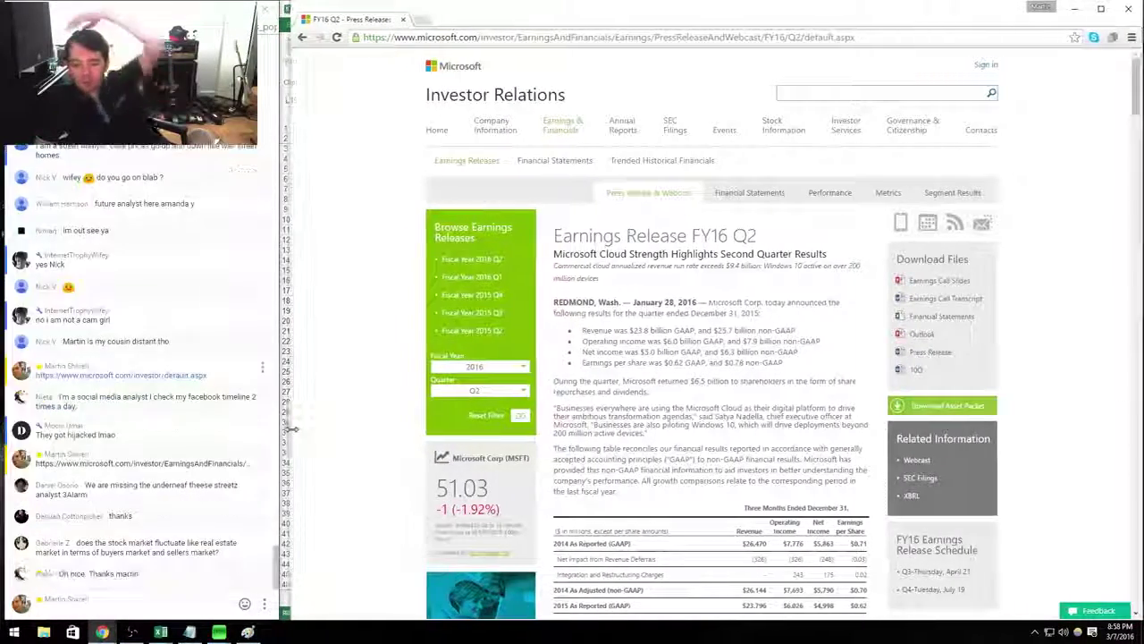
{"action": "left_click_drag", "start_coordinate": [794, 330], "coordinate": [621, 326]}
{"action": "left_click", "coordinate": [652, 444]}
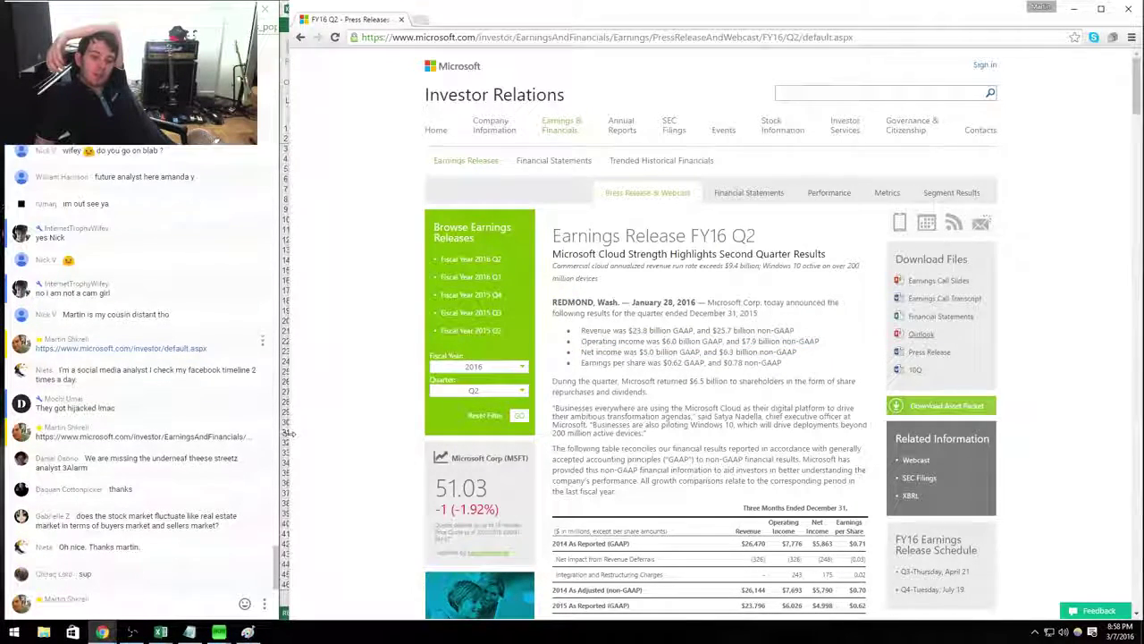
{"action": "left_click_drag", "start_coordinate": [282, 438], "coordinate": [410, 442]}
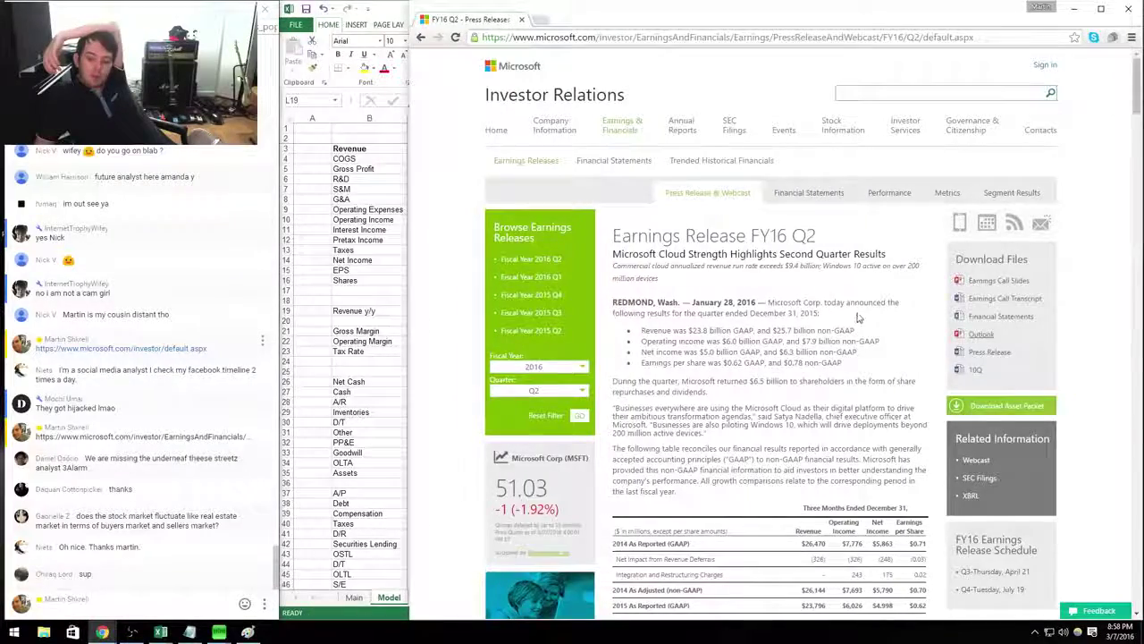
{"action": "scroll", "coordinate": [856, 317], "scroll_direction": "down", "scroll_amount": 3}
{"action": "left_click_drag", "start_coordinate": [803, 528], "coordinate": [641, 533]}
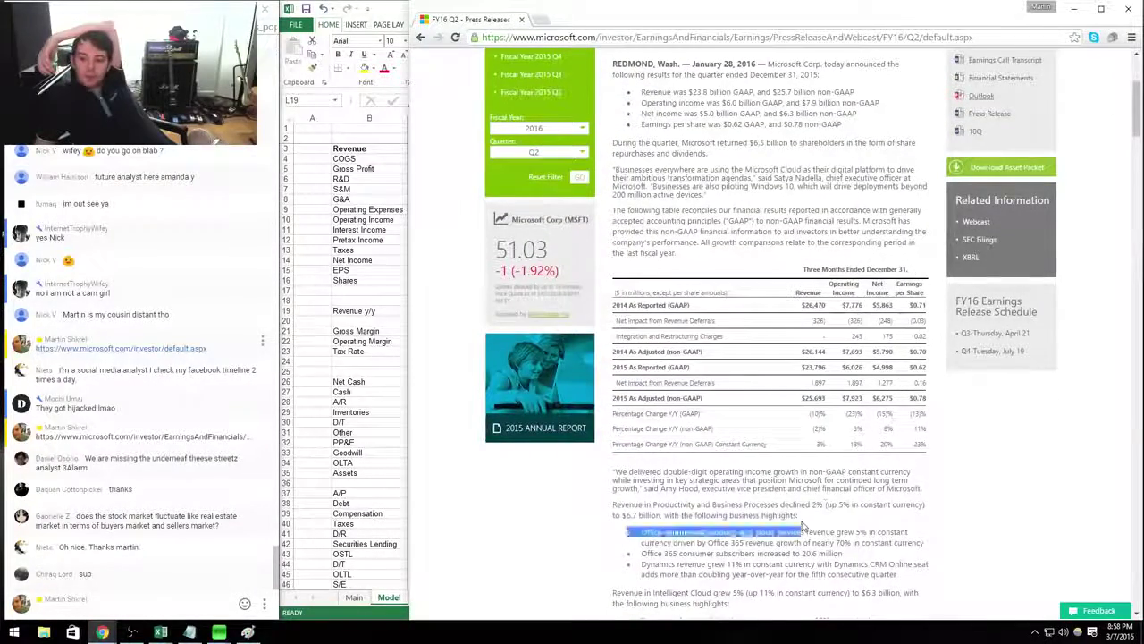
{"action": "left_click", "coordinate": [847, 458]}
{"action": "scroll", "coordinate": [849, 447], "scroll_direction": "up", "scroll_amount": 3}
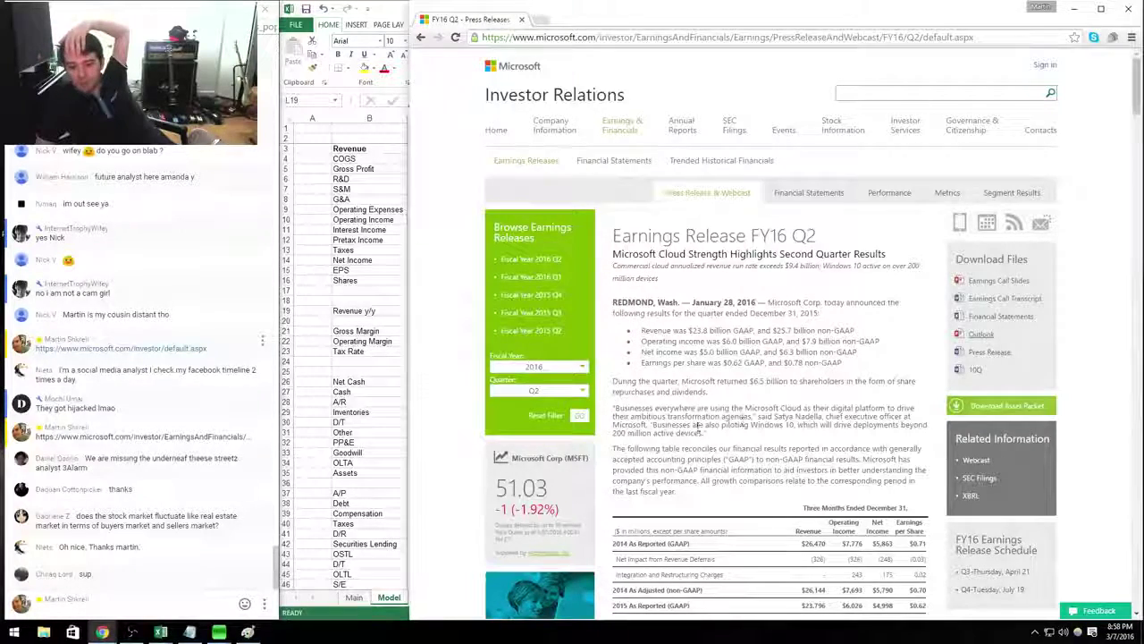
{"action": "left_click_drag", "start_coordinate": [706, 433], "coordinate": [635, 407]}
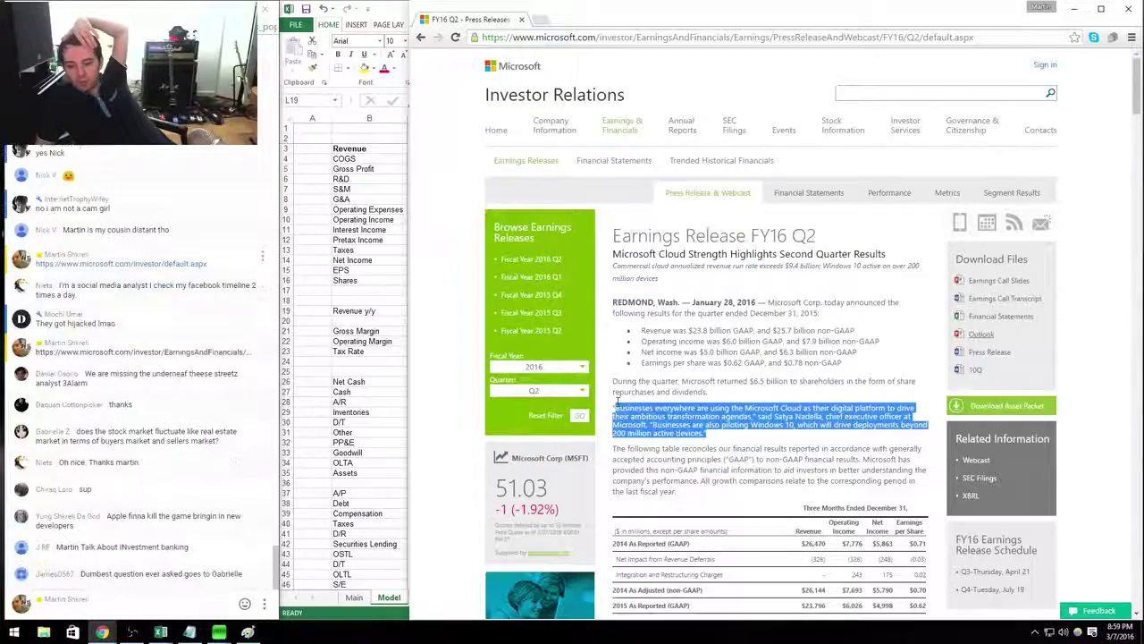
{"action": "left_click_drag", "start_coordinate": [616, 404], "coordinate": [653, 421]}
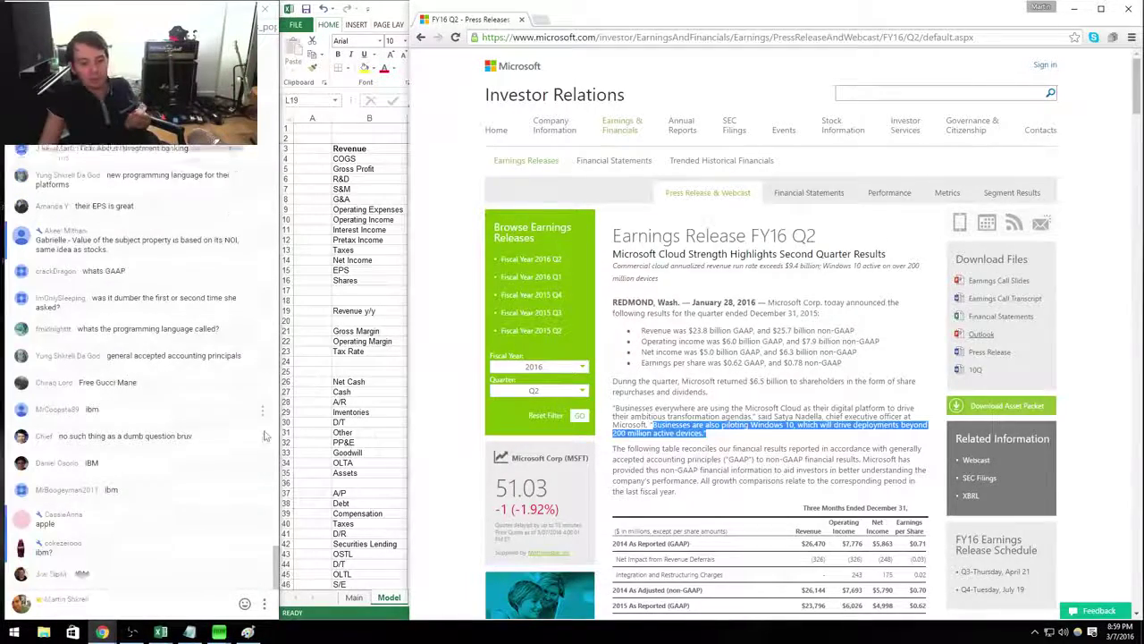
Open and close a chat message's moderation options, then start a chat message.
{"action": "left_click", "coordinate": [263, 547]}
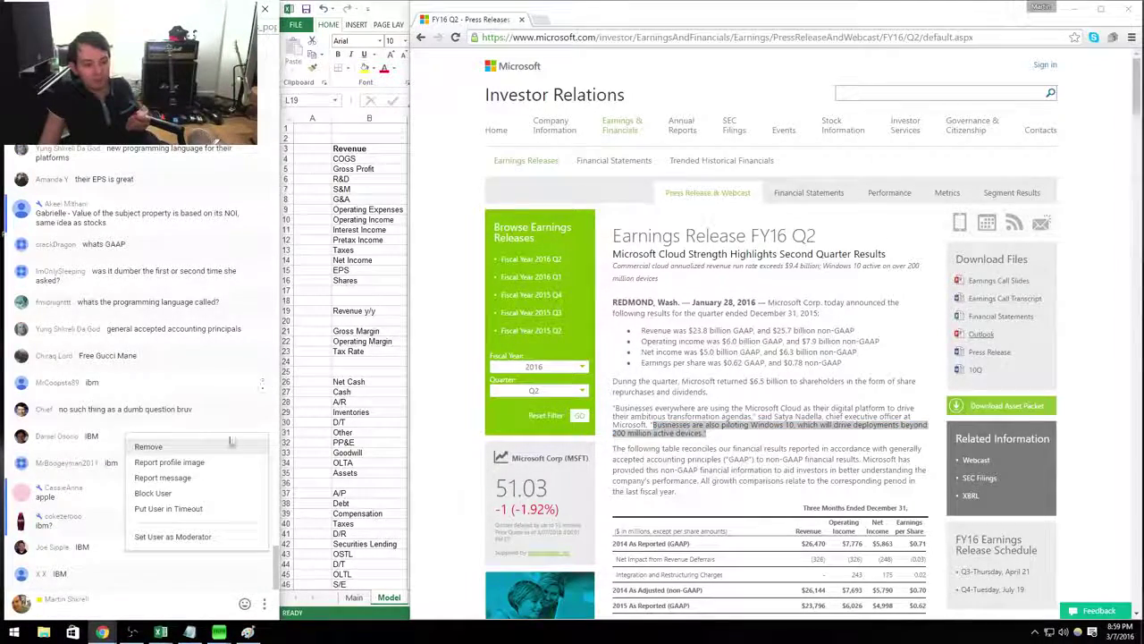
{"action": "left_click", "coordinate": [198, 538]}
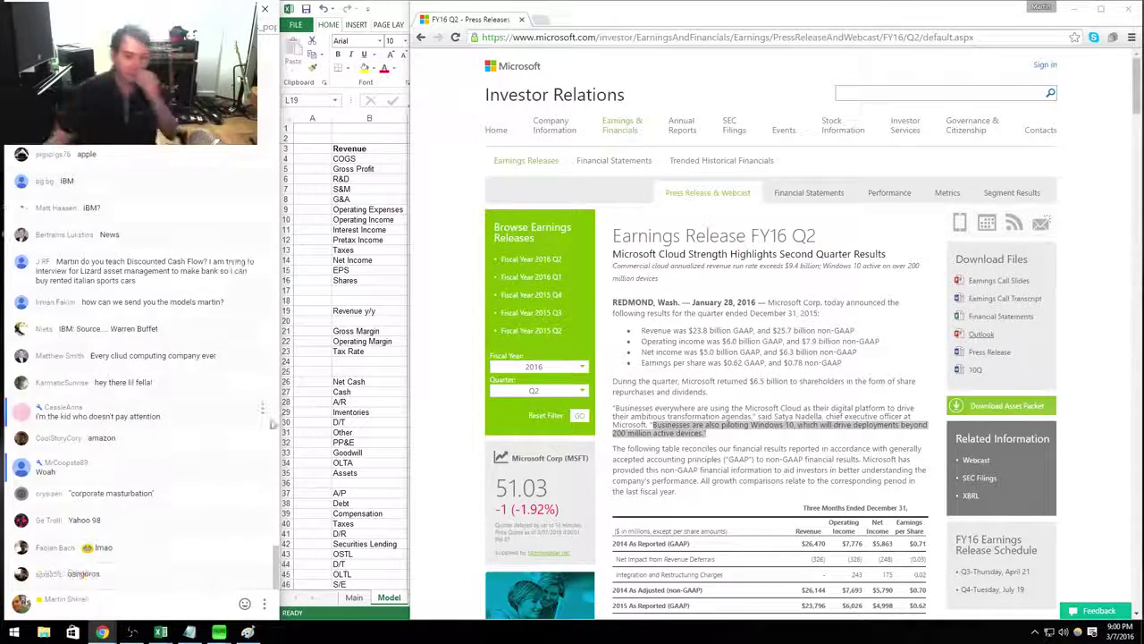
{"action": "left_click", "coordinate": [116, 612]}
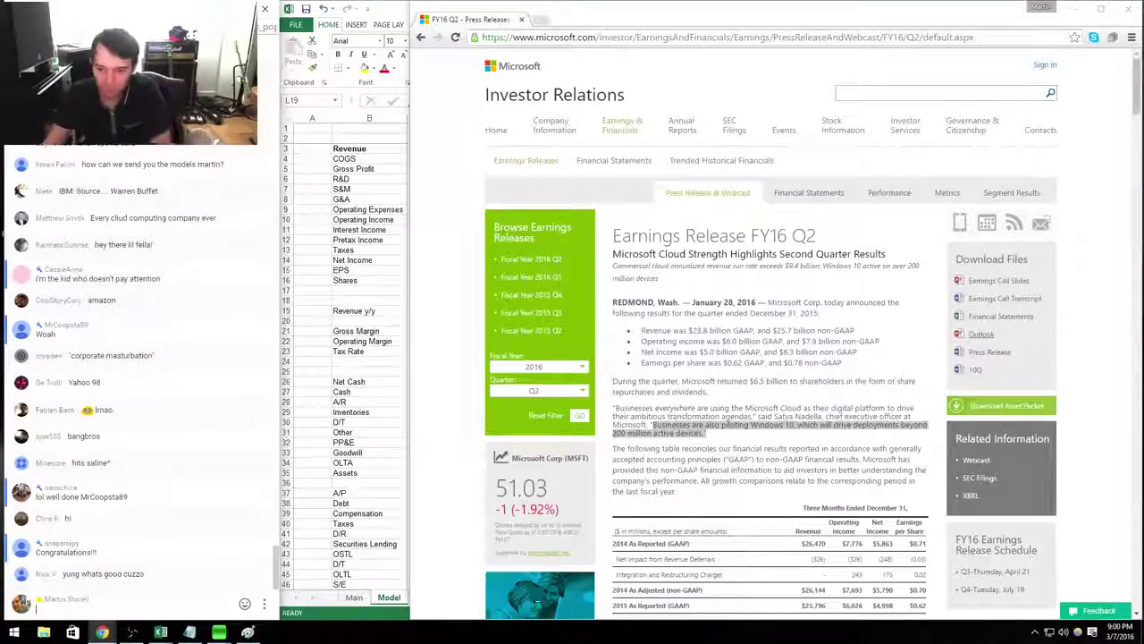
Highlight the release's quote through the reconciliation paragraph and bring up the MSFT workbook.
{"action": "scroll", "coordinate": [863, 435], "scroll_direction": "down", "scroll_amount": 2}
{"action": "scroll", "coordinate": [863, 436], "scroll_direction": "down", "scroll_amount": 2}
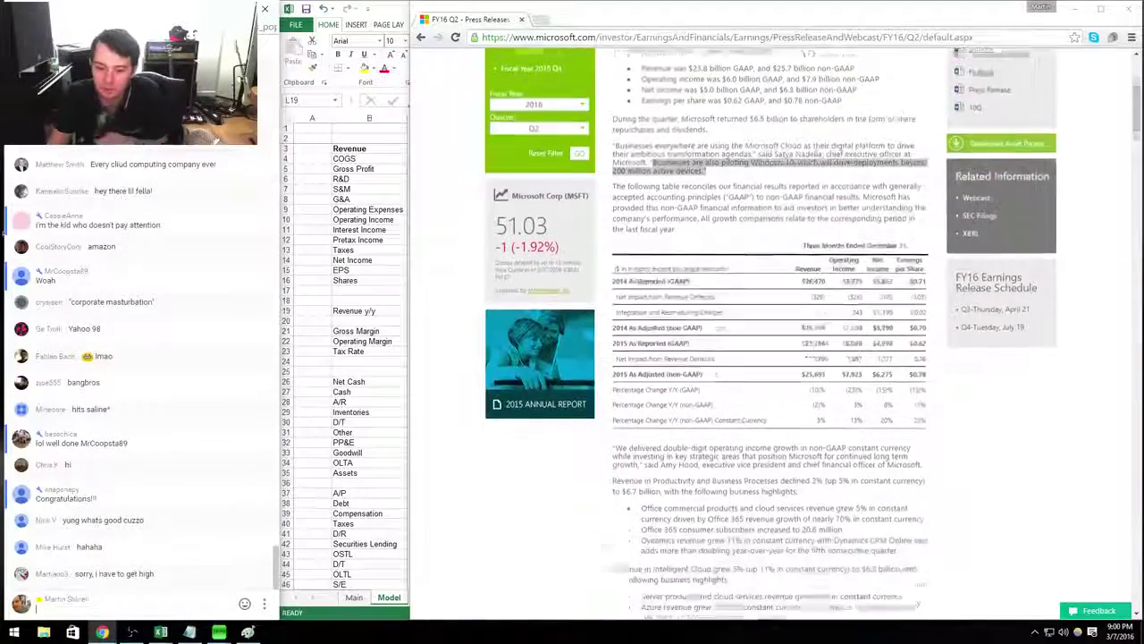
{"action": "scroll", "coordinate": [858, 447], "scroll_direction": "up", "scroll_amount": 4}
{"action": "left_click_drag", "start_coordinate": [791, 449], "coordinate": [616, 418]}
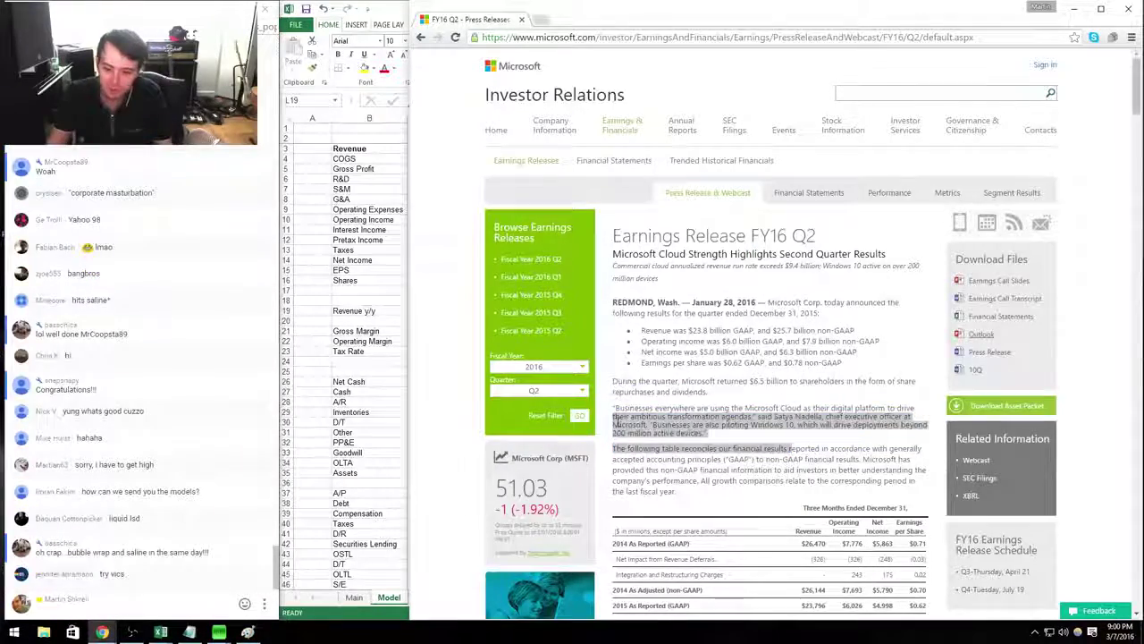
{"action": "scroll", "coordinate": [790, 379], "scroll_direction": "down", "scroll_amount": 3}
{"action": "scroll", "coordinate": [786, 383], "scroll_direction": "up", "scroll_amount": 2}
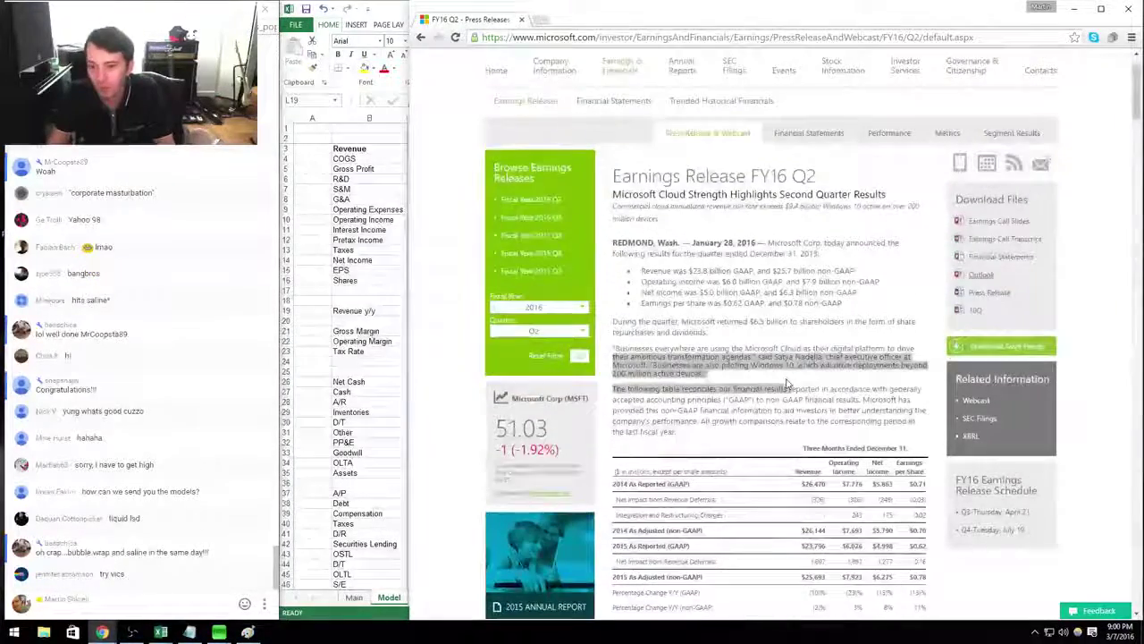
{"action": "key", "text": "alt+Tab"}
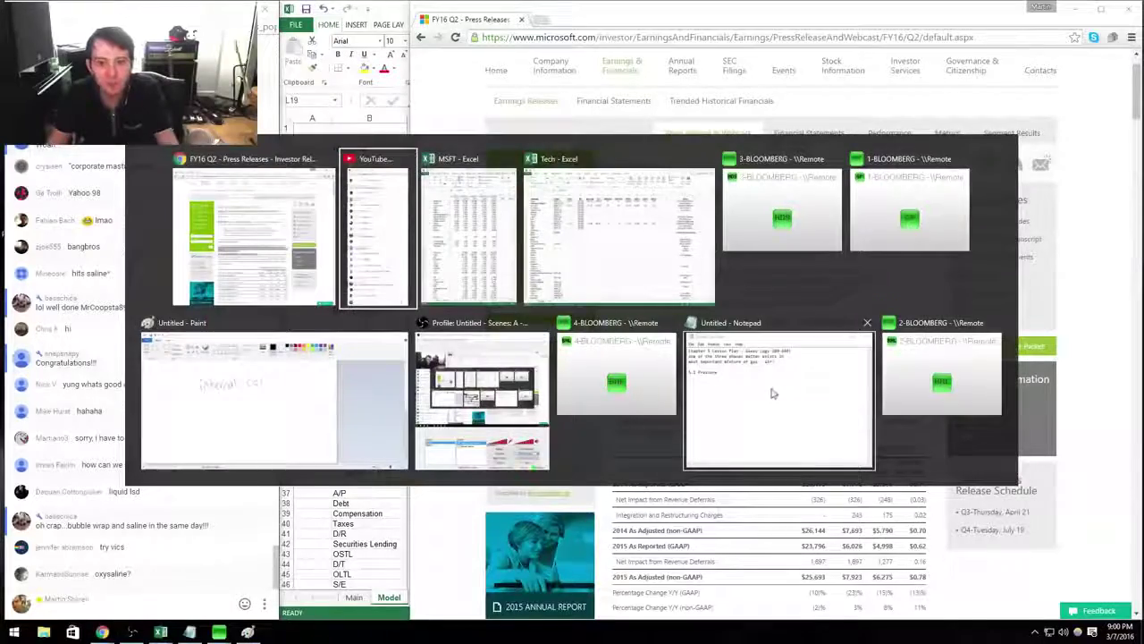
Maximize the MSFT model and make the Revenue y/y row bold.
{"action": "scroll", "coordinate": [632, 361], "scroll_direction": "up", "scroll_amount": 6}
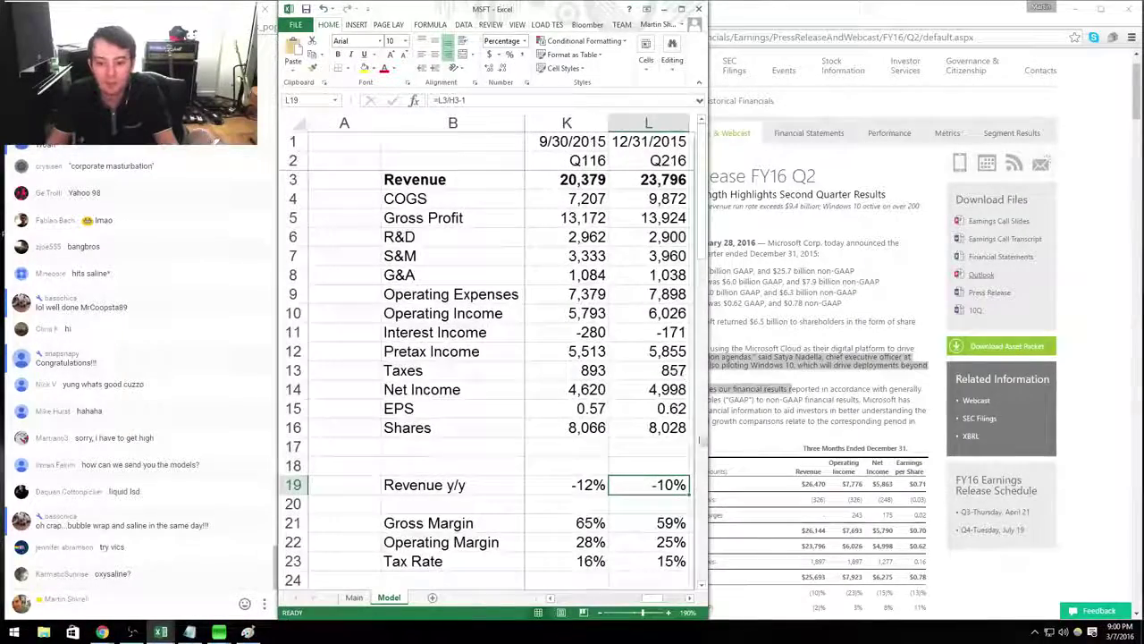
{"action": "key", "text": "super+Up"}
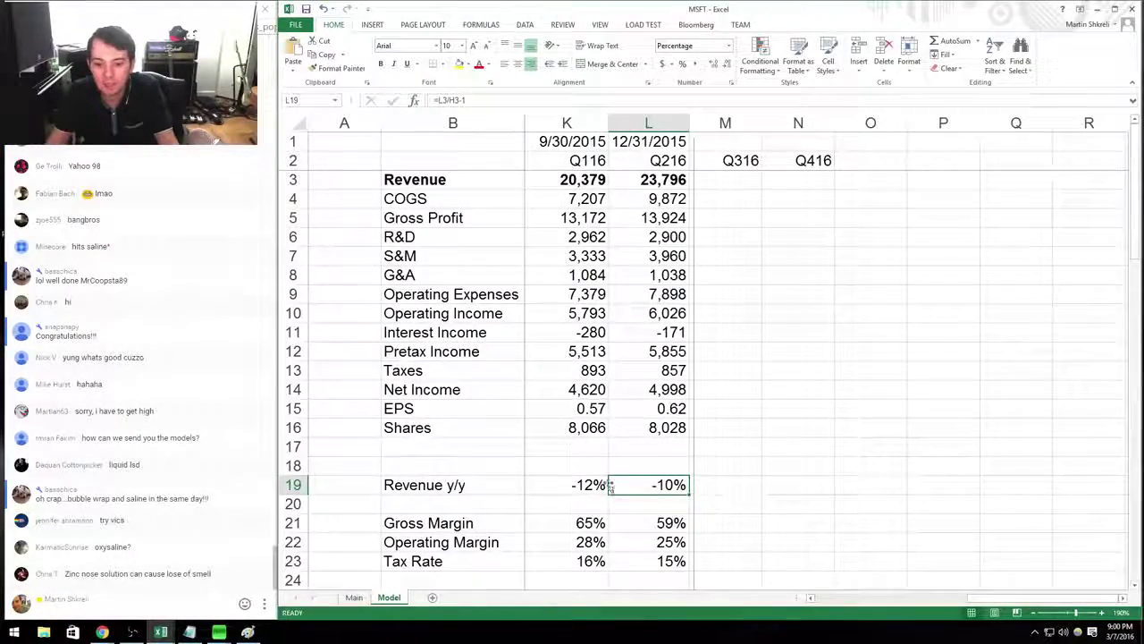
{"action": "left_click_drag", "start_coordinate": [617, 484], "coordinate": [581, 485]}
{"action": "scroll", "coordinate": [643, 485], "scroll_direction": "left", "scroll_amount": 2}
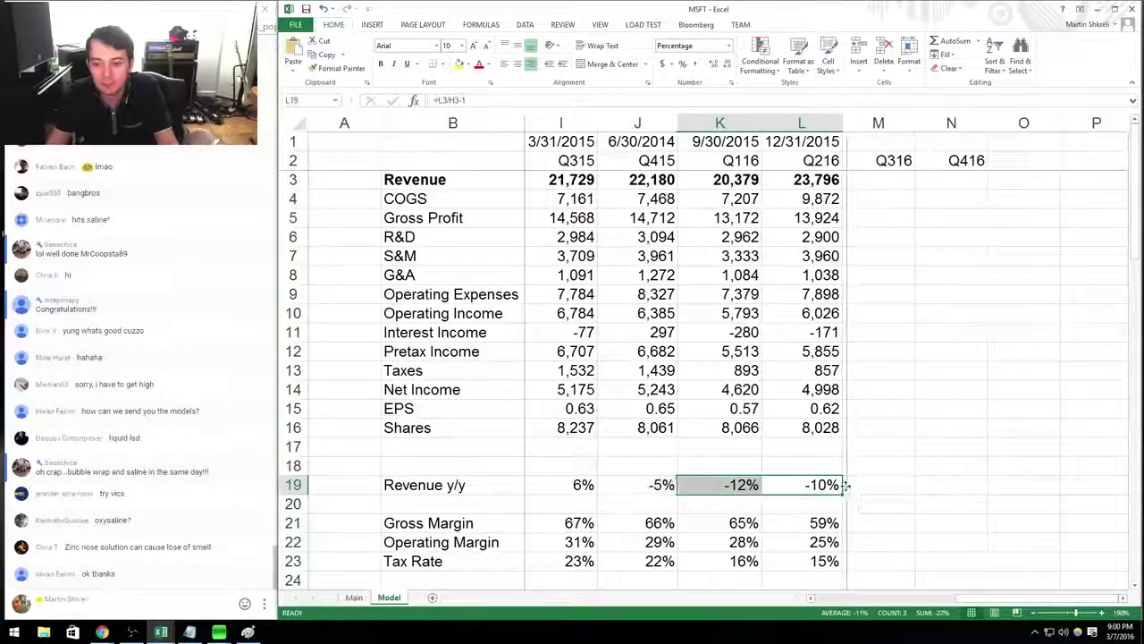
{"action": "key", "text": "shift+space"}
{"action": "key", "text": "ctrl+b"}
{"action": "key", "text": "Up"}
{"action": "key", "text": "Up"}
{"action": "key", "text": "Up"}
{"action": "key", "text": "Up"}
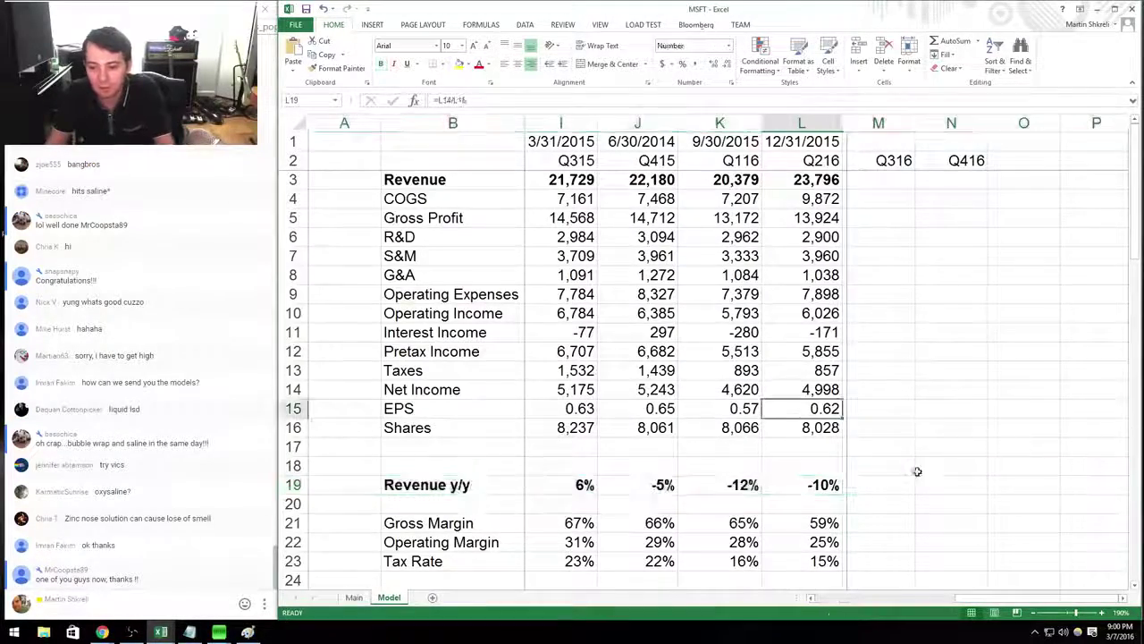
In the press release, highlight the 'Businesses everywhere' quote paragraph.
{"action": "key", "text": "alt+Tab"}
{"action": "left_click", "coordinate": [761, 385]}
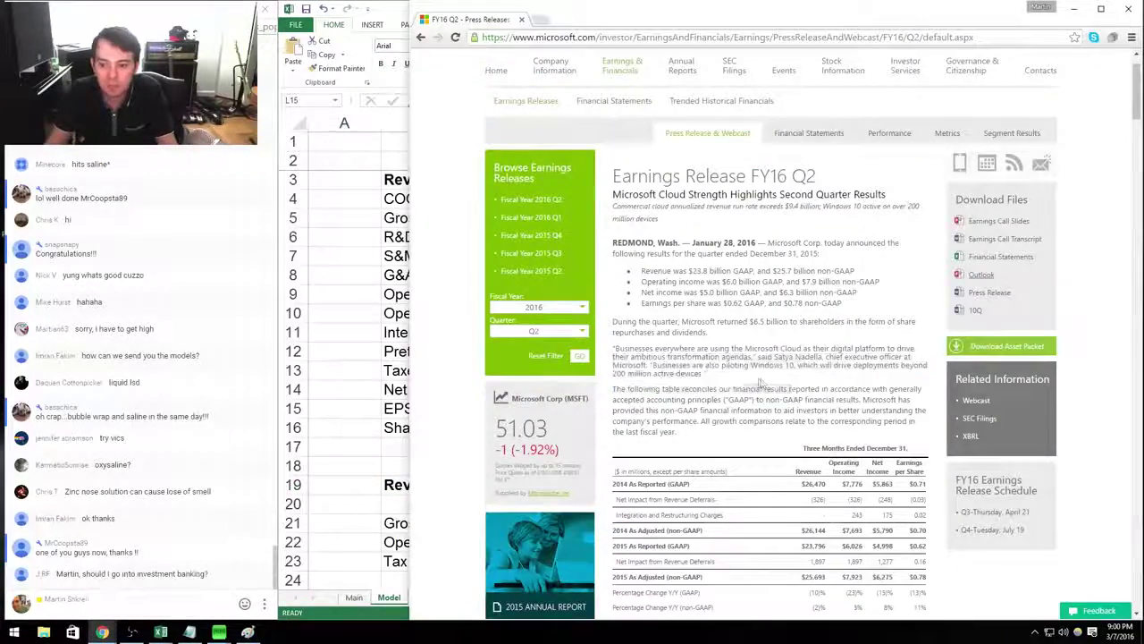
{"action": "left_click_drag", "start_coordinate": [734, 374], "coordinate": [604, 350]}
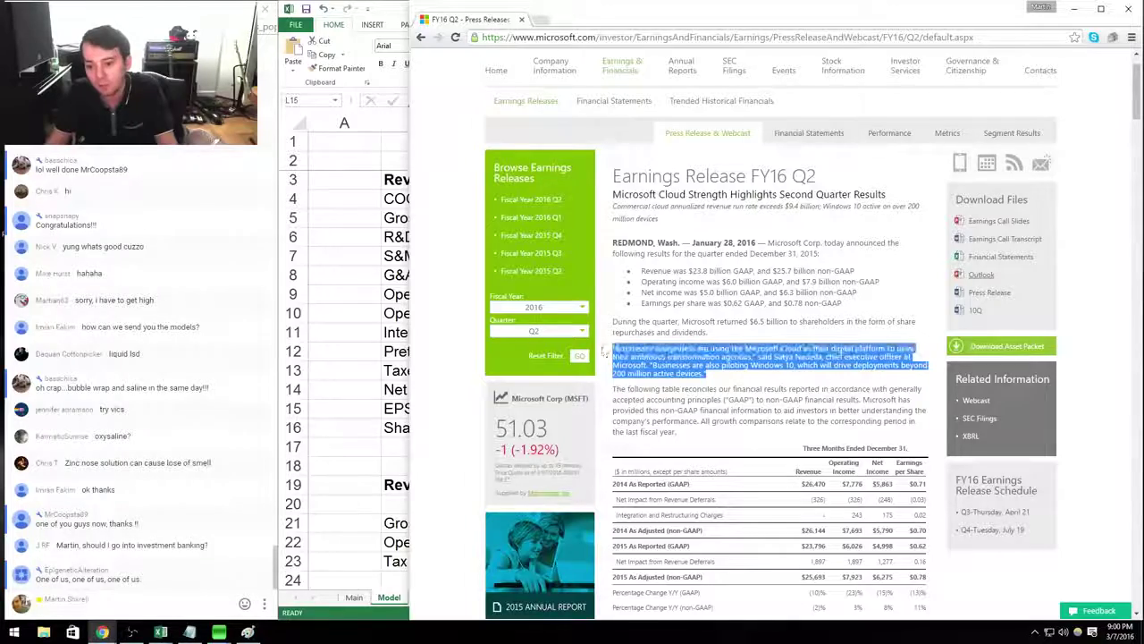
Check that L19's Q216 growth formula =L3/H3-1 compares 23,796 with Q215's 26,470, giving -10%.
{"action": "key", "text": "alt+Tab"}
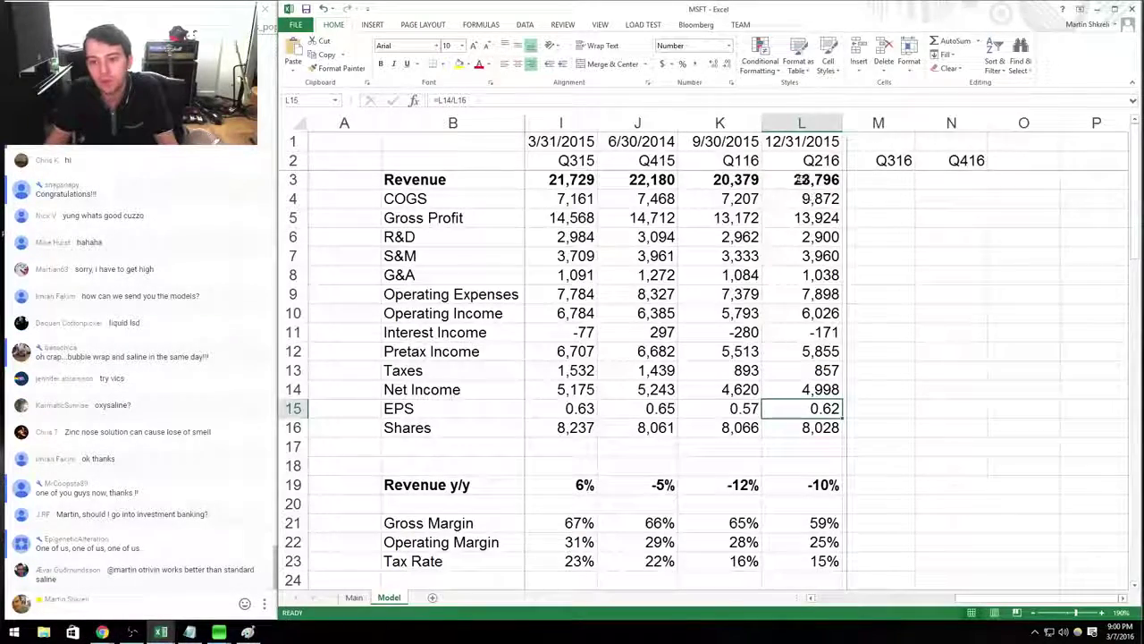
{"action": "left_click", "coordinate": [798, 180]}
{"action": "key", "text": "Left"}
{"action": "key", "text": "Left"}
{"action": "key", "text": "Left"}
{"action": "key", "text": "Left"}
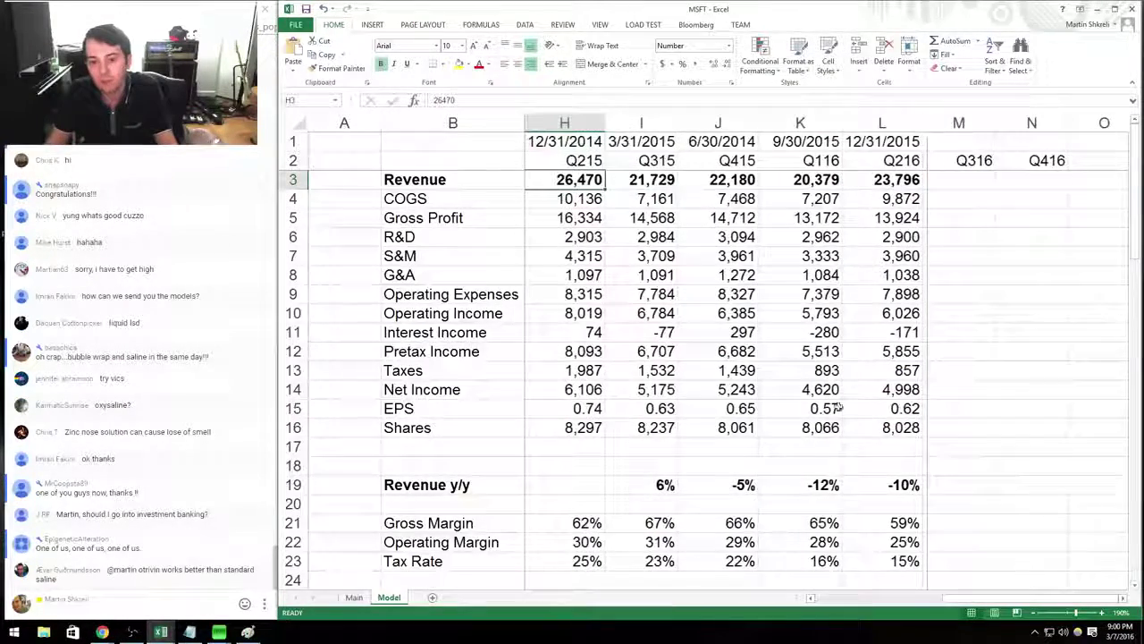
{"action": "double_click", "coordinate": [900, 485]}
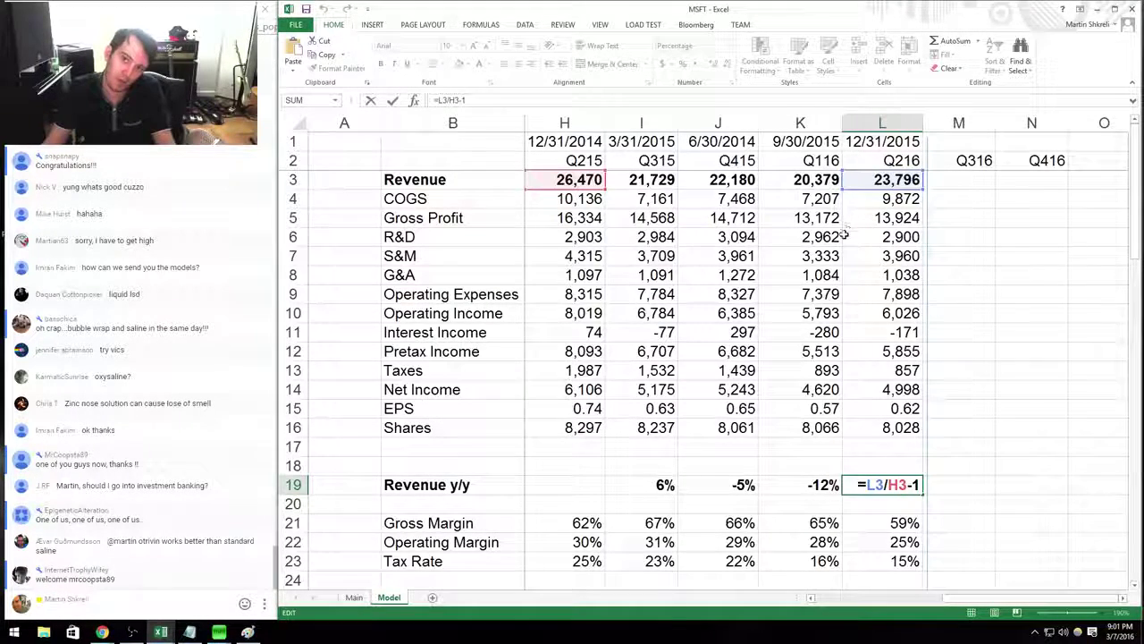
{"action": "key", "text": "Tab"}
Back in the press release, skim the results paragraphs from 'During the quarter' onward.
{"action": "key", "text": "alt+Tab"}
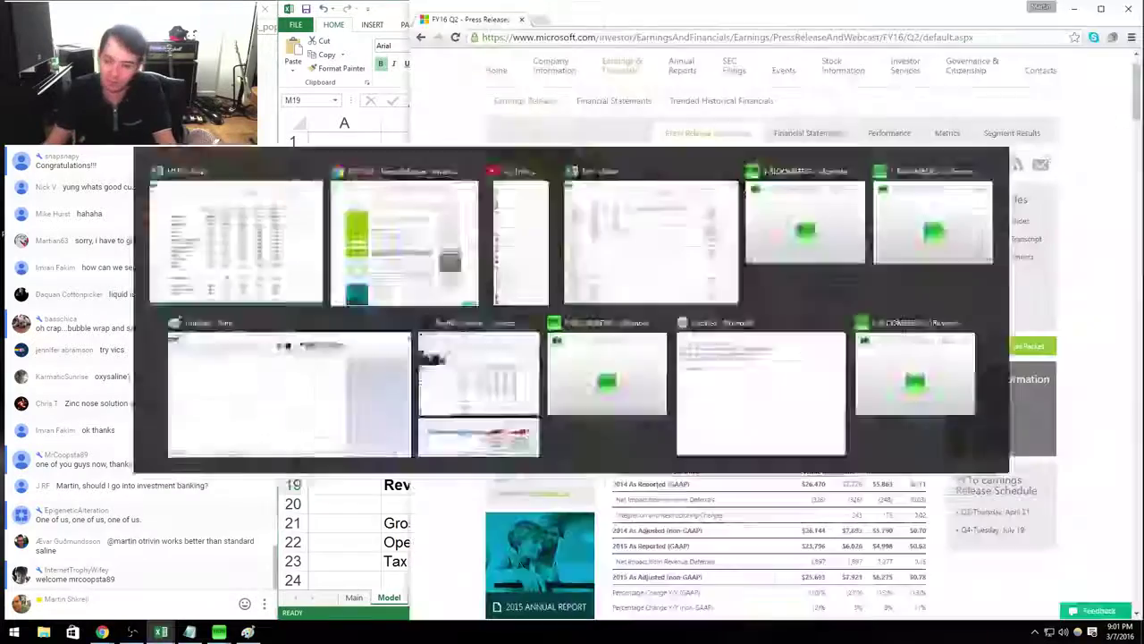
{"action": "left_click_drag", "start_coordinate": [766, 433], "coordinate": [751, 320]}
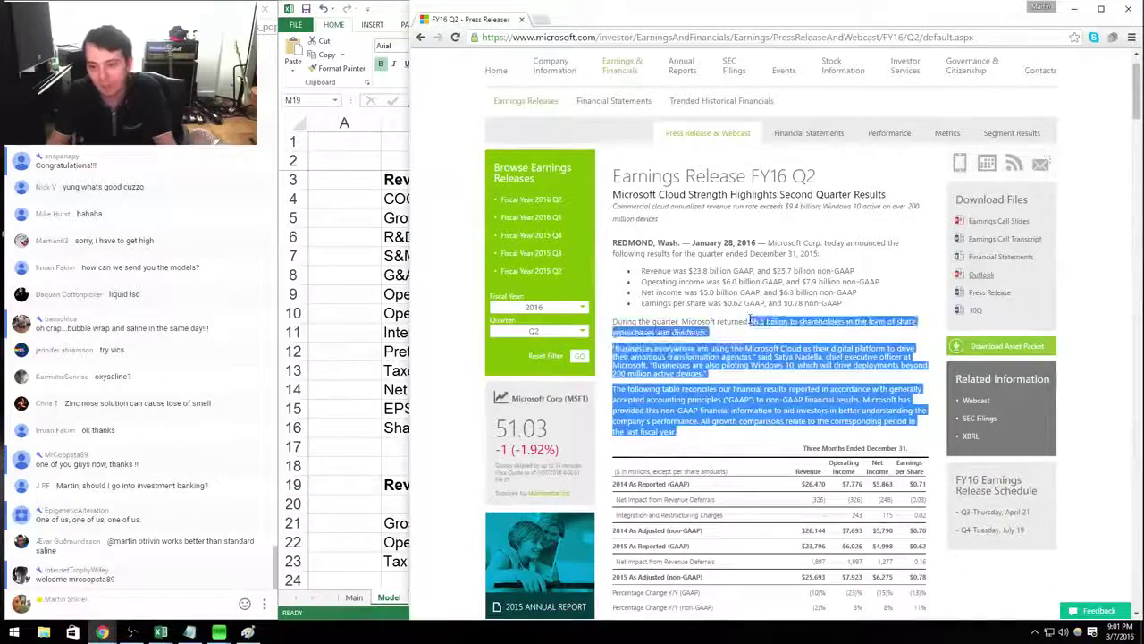
{"action": "left_click", "coordinate": [751, 321]}
{"action": "scroll", "coordinate": [751, 320], "scroll_direction": "down", "scroll_amount": 3}
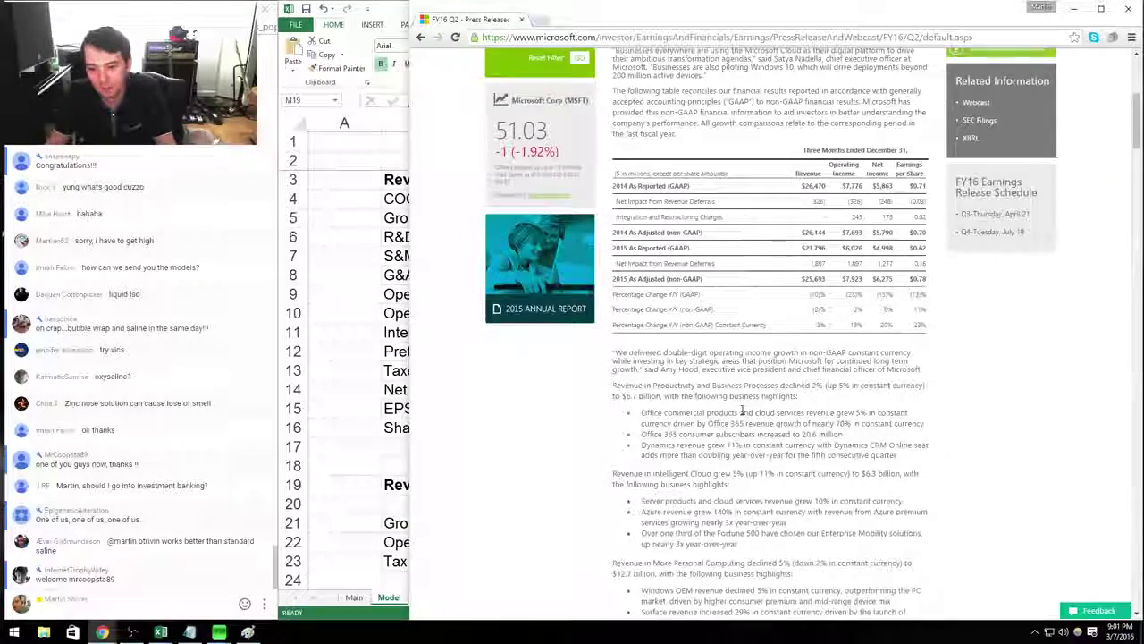
{"action": "scroll", "coordinate": [760, 411], "scroll_direction": "down", "scroll_amount": 1}
{"action": "left_click_drag", "start_coordinate": [867, 413], "coordinate": [678, 306]}
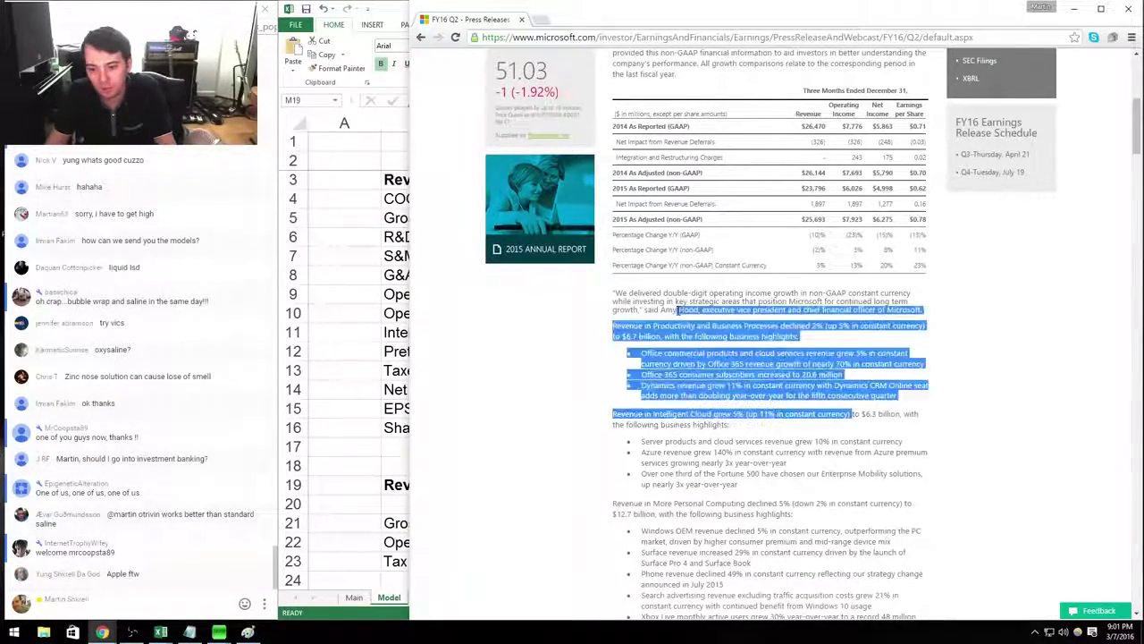
{"action": "left_click", "coordinate": [677, 305]}
Scroll down to the constant currency reconciliation tables and note the 3% constant-currency y/y change.
{"action": "scroll", "coordinate": [680, 248], "scroll_direction": "down", "scroll_amount": 2}
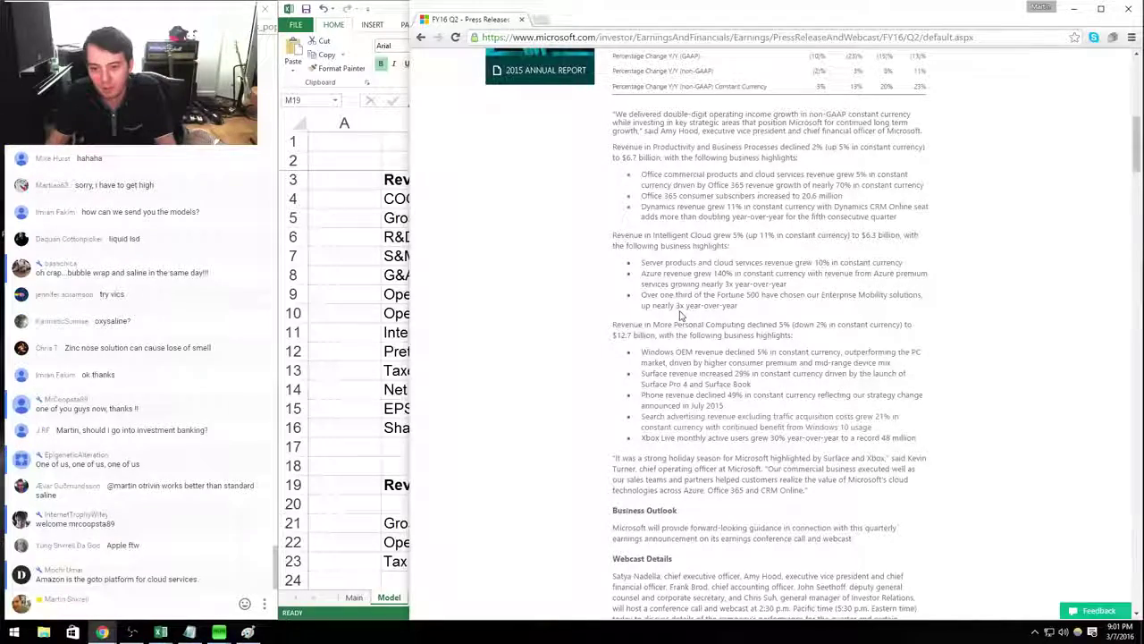
{"action": "scroll", "coordinate": [684, 313], "scroll_direction": "down", "scroll_amount": 8}
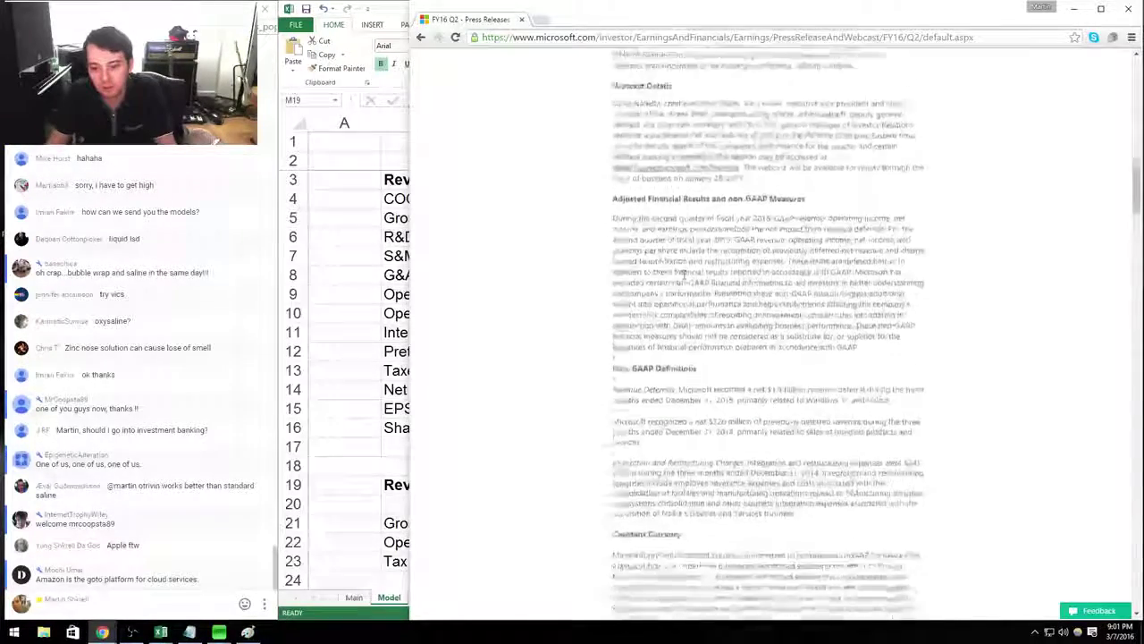
{"action": "scroll", "coordinate": [685, 310], "scroll_direction": "down", "scroll_amount": 2}
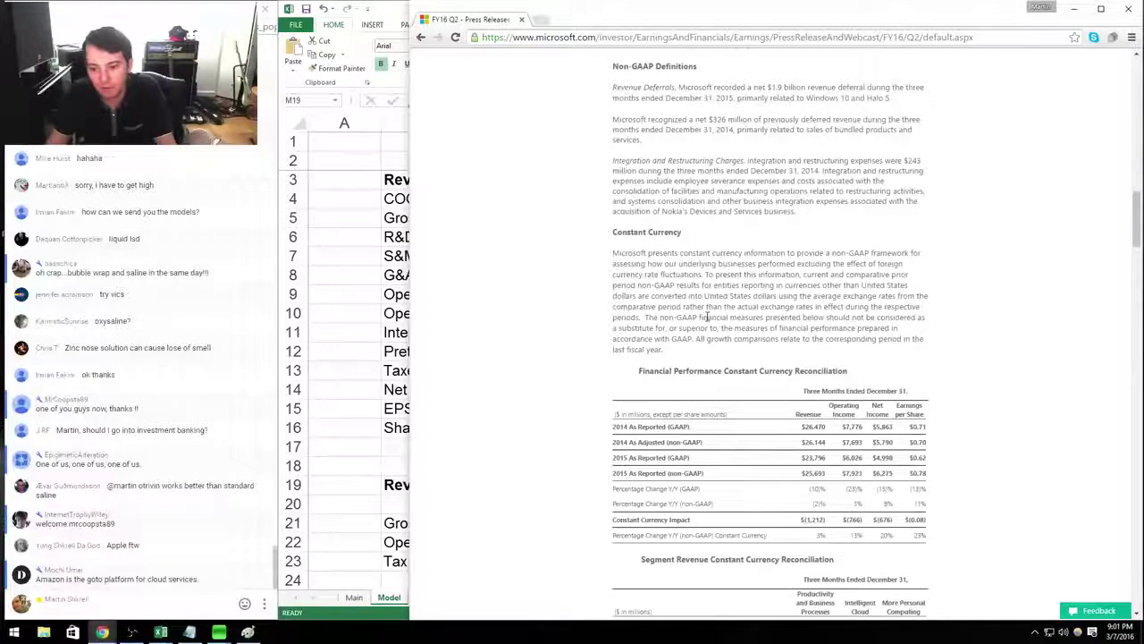
{"action": "scroll", "coordinate": [707, 317], "scroll_direction": "down", "scroll_amount": 2}
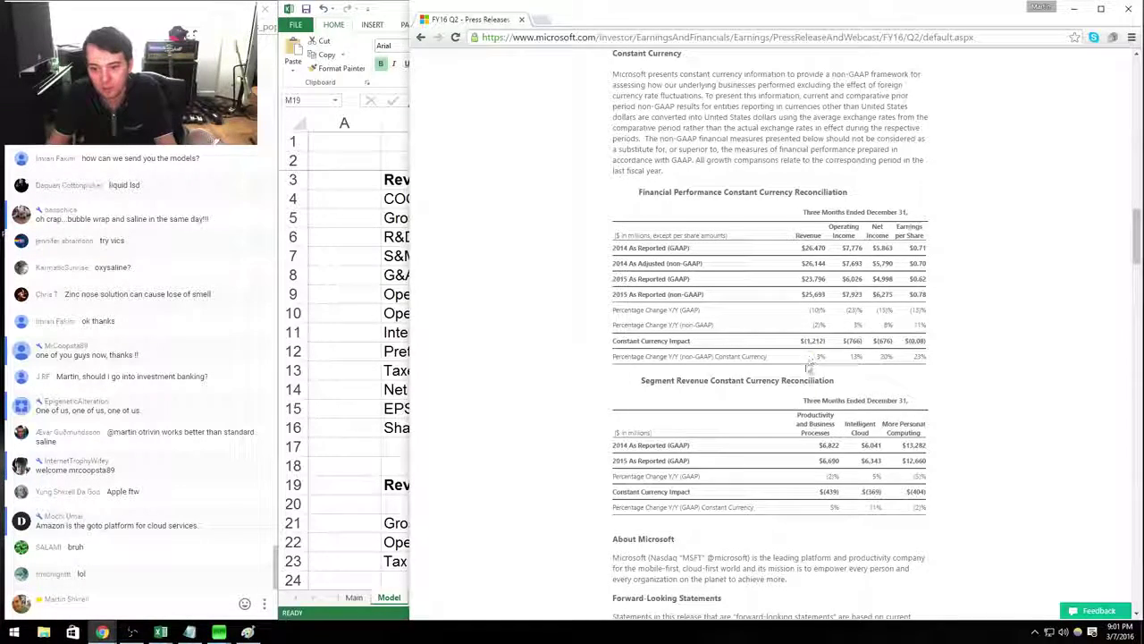
{"action": "mouse_move", "coordinate": [827, 361]}
{"action": "left_mouse_down"}
{"action": "mouse_move", "coordinate": [613, 357]}
{"action": "mouse_move", "coordinate": [831, 365]}
{"action": "left_mouse_up"}
{"action": "left_click", "coordinate": [831, 364]}
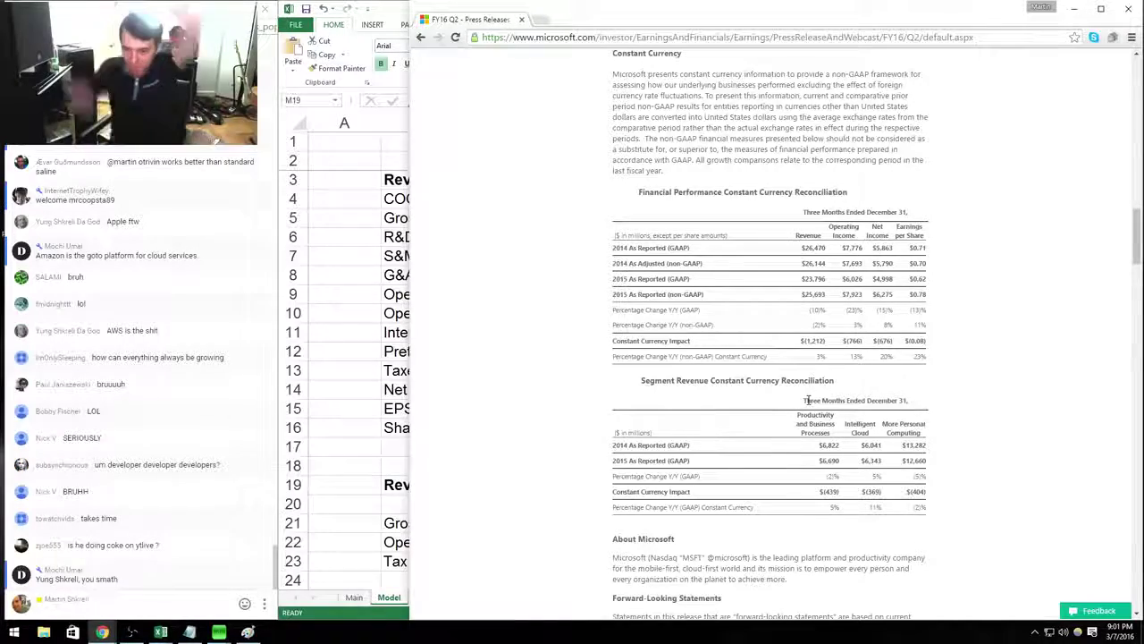
{"action": "key", "text": "alt+Tab"}
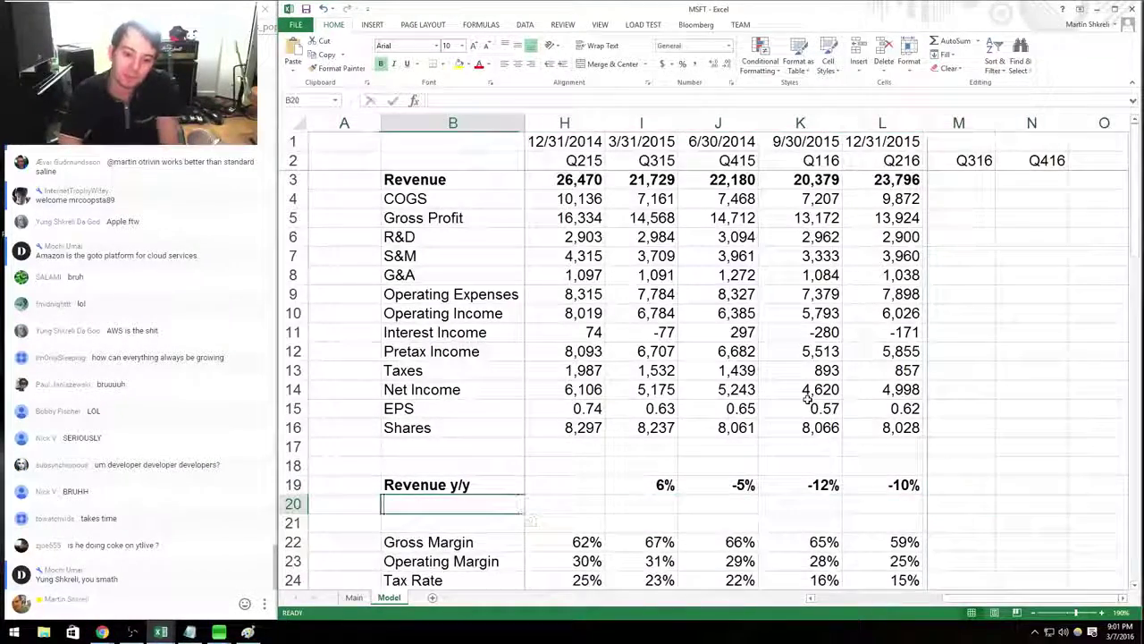
Label the new row 'LC y/y' and enter +3% as its Q216 value.
{"action": "type", "text": "LC y/y"}
{"action": "key", "text": "Right"}
{"action": "key", "text": "Right"}
{"action": "key", "text": "Right"}
{"action": "key", "text": "Right"}
{"action": "key", "text": "Right"}
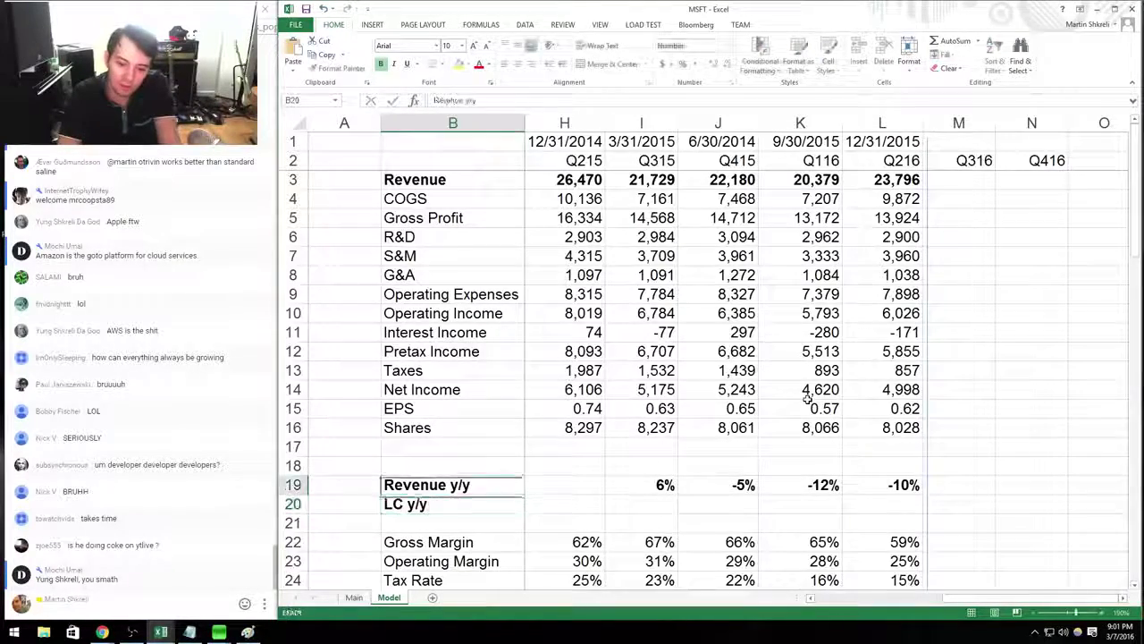
{"action": "type", "text": "+3%"}
{"action": "key", "text": "Right"}
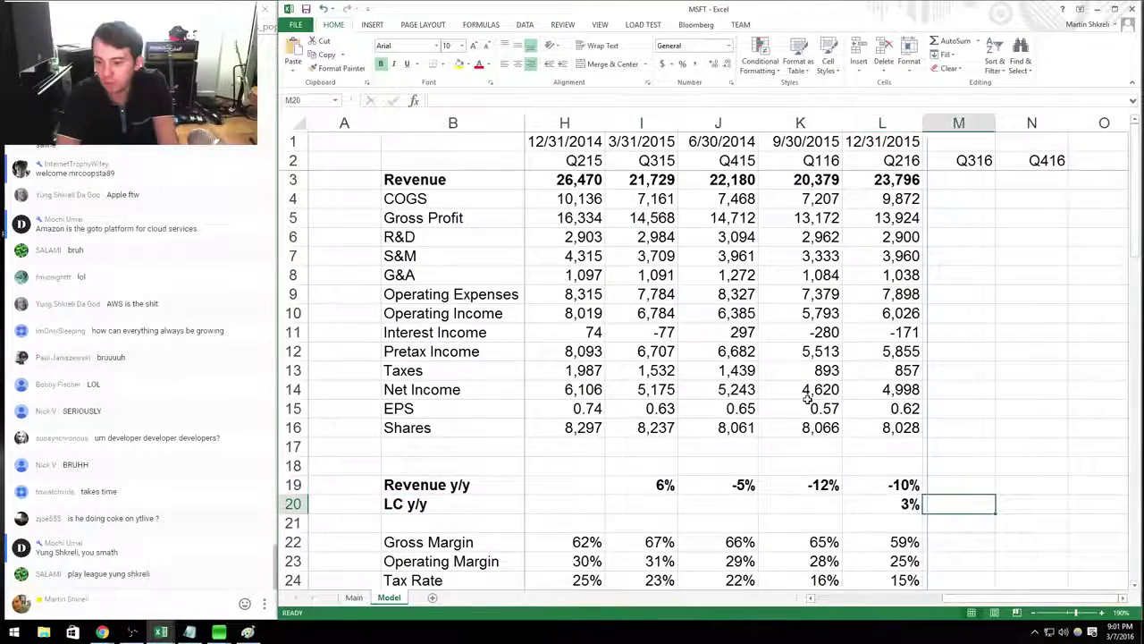
{"action": "key", "text": "Left"}
{"action": "key", "text": "ctrl+Tab"}
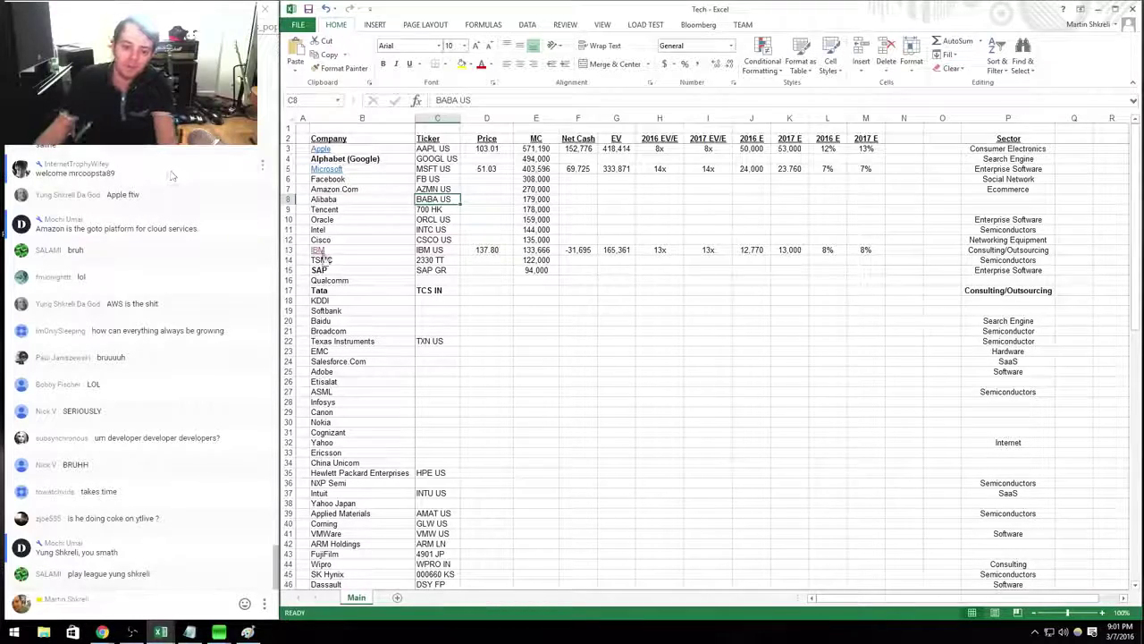
Open the IBM workbook's Model sheet and navigate to the DCF valuation block.
{"action": "left_click", "coordinate": [311, 249]}
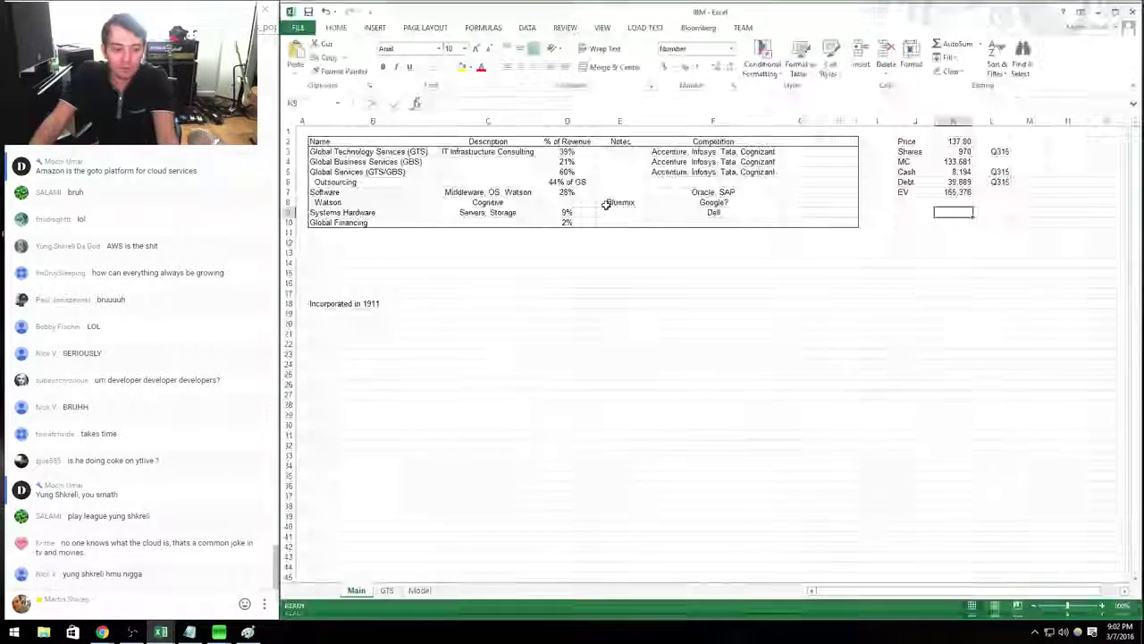
{"action": "left_click", "coordinate": [420, 590]}
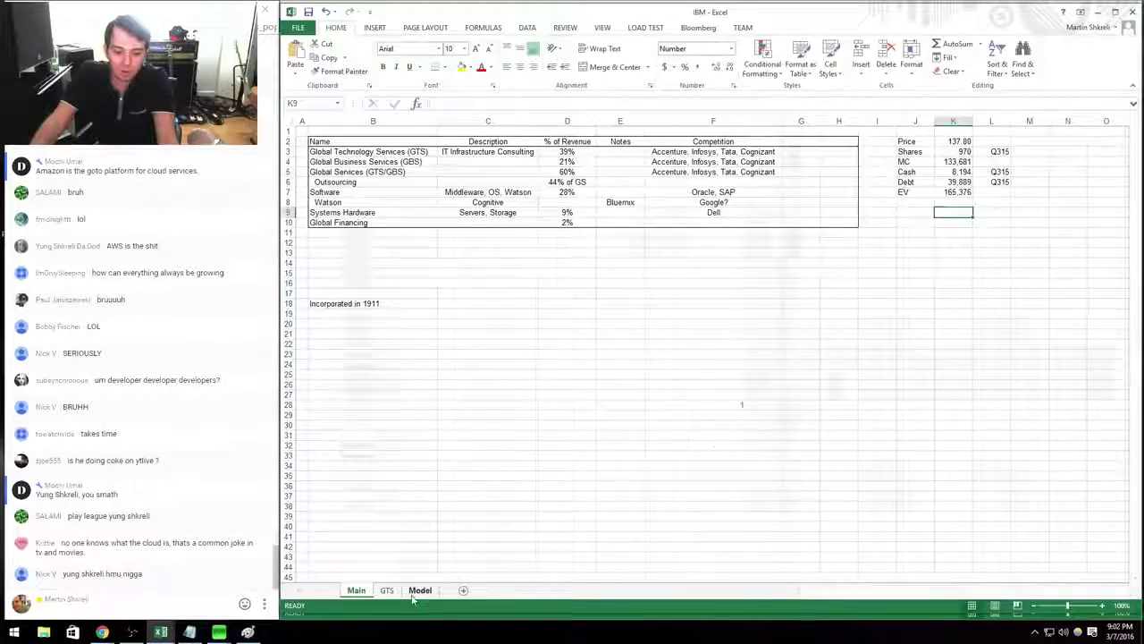
{"action": "left_click_drag", "start_coordinate": [151, 462], "coordinate": [823, 456]}
{"action": "scroll", "coordinate": [823, 455], "scroll_direction": "up", "scroll_amount": 5, "text": "ctrl"}
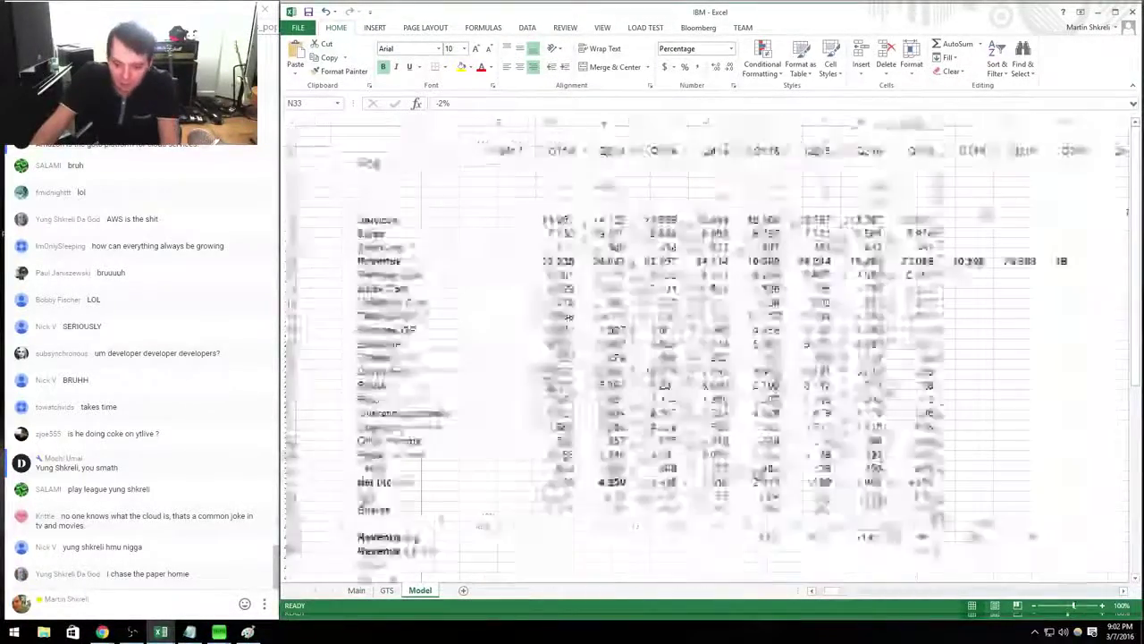
{"action": "scroll", "coordinate": [1017, 332], "scroll_direction": "right", "scroll_amount": 2}
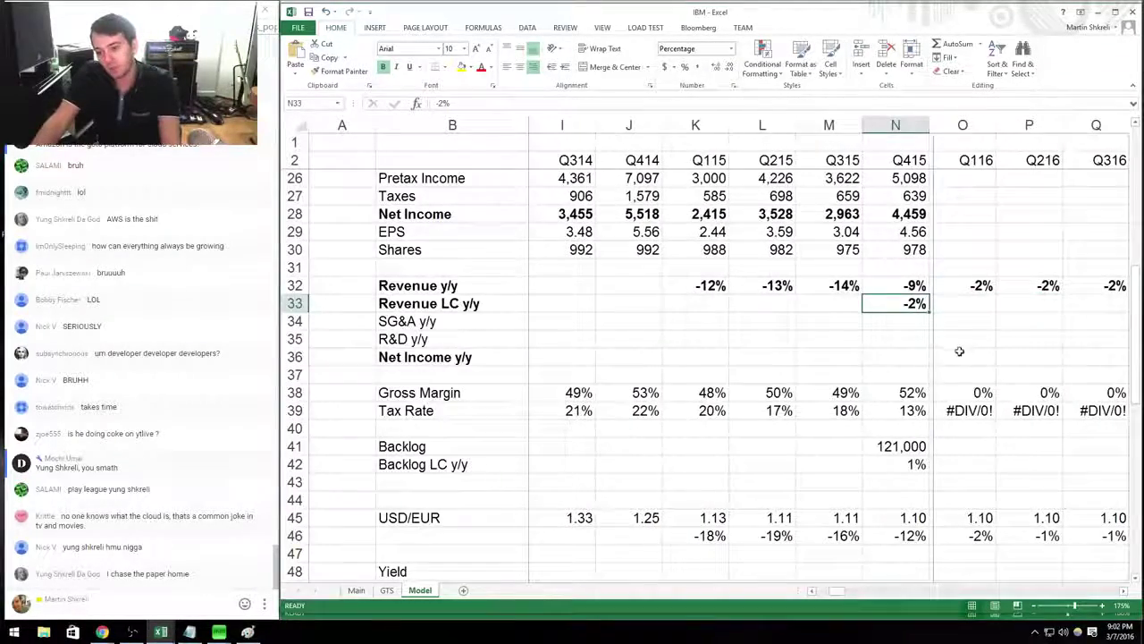
{"action": "key", "text": "Right"}
{"action": "key", "text": "Right"}
{"action": "key", "text": "Right"}
{"action": "key", "text": "Right"}
{"action": "key", "text": "Right"}
{"action": "key", "text": "Right"}
{"action": "key", "text": "Right"}
{"action": "key", "text": "Right"}
{"action": "key", "text": "Right"}
{"action": "key", "text": "Right"}
{"action": "key", "text": "Right"}
{"action": "key", "text": "Right"}
{"action": "key", "text": "Right"}
{"action": "key", "text": "Right"}
{"action": "key", "text": "Right"}
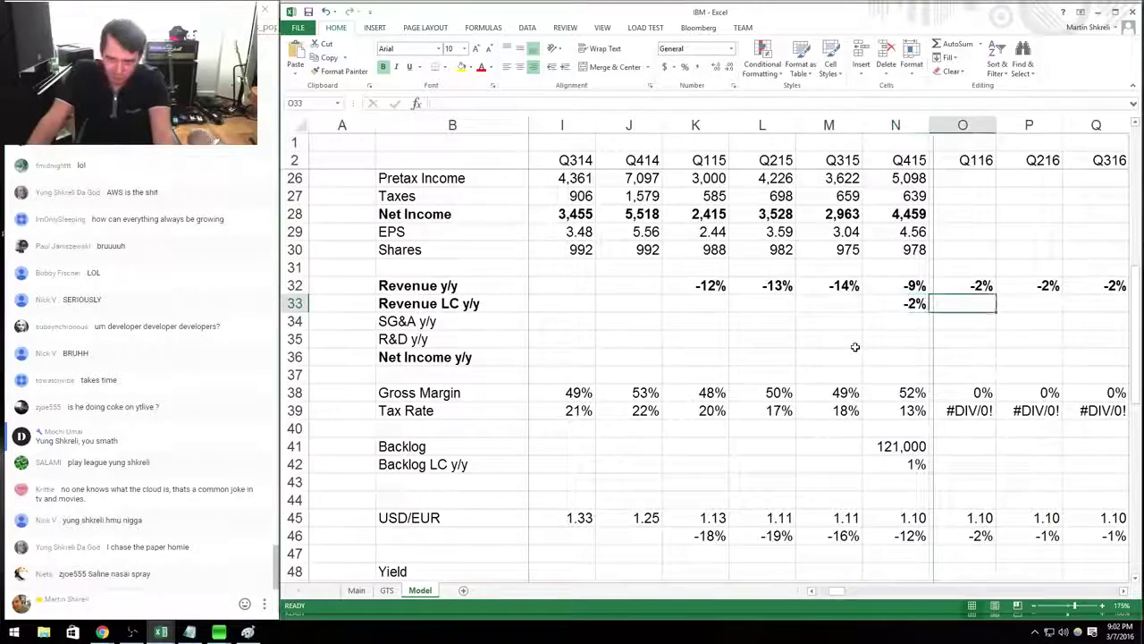
{"action": "key", "text": "Right"}
{"action": "key", "text": "Right"}
{"action": "key", "text": "Right"}
{"action": "key", "text": "Right"}
{"action": "key", "text": "Right"}
{"action": "key", "text": "Right"}
{"action": "key", "text": "Right"}
{"action": "key", "text": "Right"}
{"action": "key", "text": "Right"}
{"action": "key", "text": "Right"}
{"action": "key", "text": "Right"}
{"action": "key", "text": "Right"}
{"action": "key", "text": "Right"}
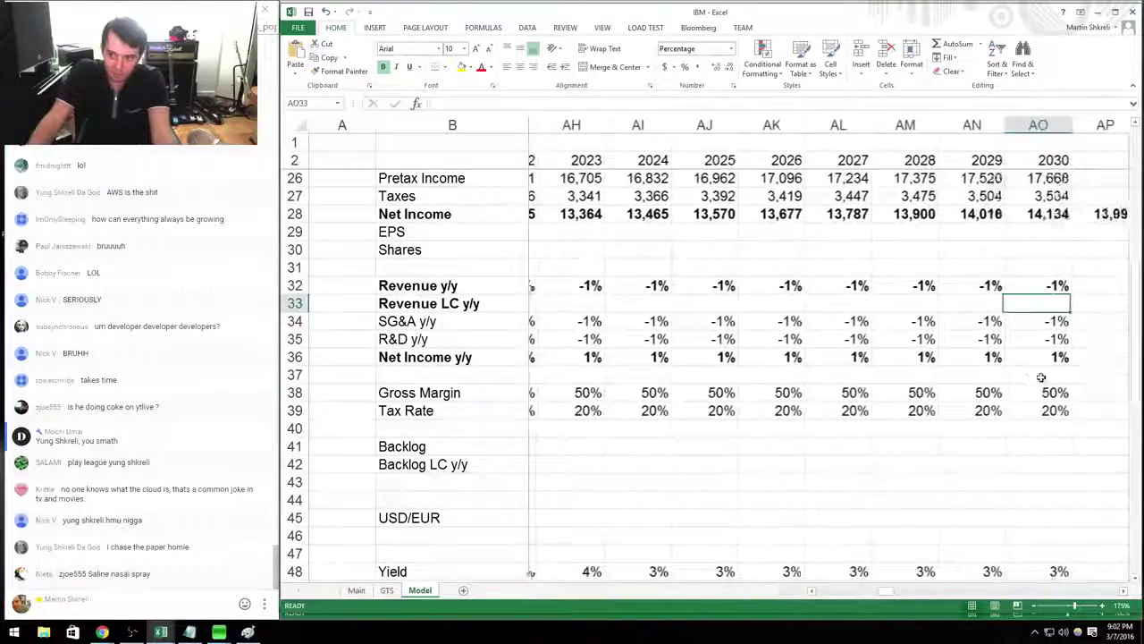
{"action": "scroll", "coordinate": [1062, 421], "scroll_direction": "up", "scroll_amount": 5}
{"action": "key", "text": "Right"}
{"action": "key", "text": "Right"}
{"action": "key", "text": "Right"}
{"action": "key", "text": "Right"}
{"action": "key", "text": "Right"}
{"action": "scroll", "coordinate": [1039, 384], "scroll_direction": "down", "scroll_amount": 6}
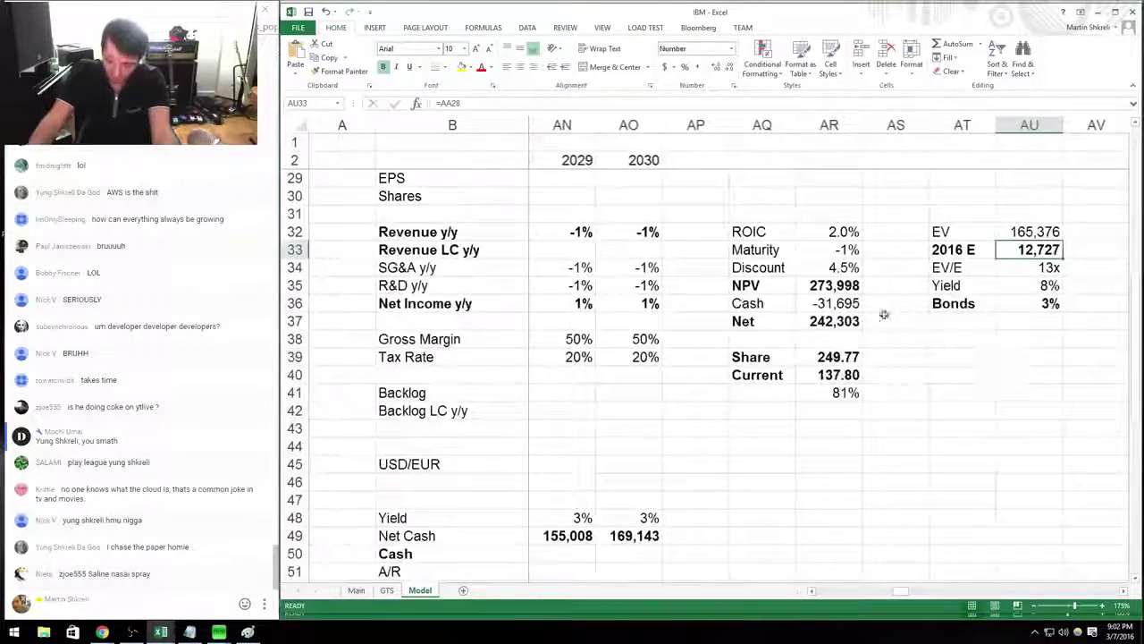
{"action": "left_click", "coordinate": [859, 375]}
Change the Maturity growth input from -3% to -1%, comparing both values with undo and redo.
{"action": "left_click", "coordinate": [833, 250]}
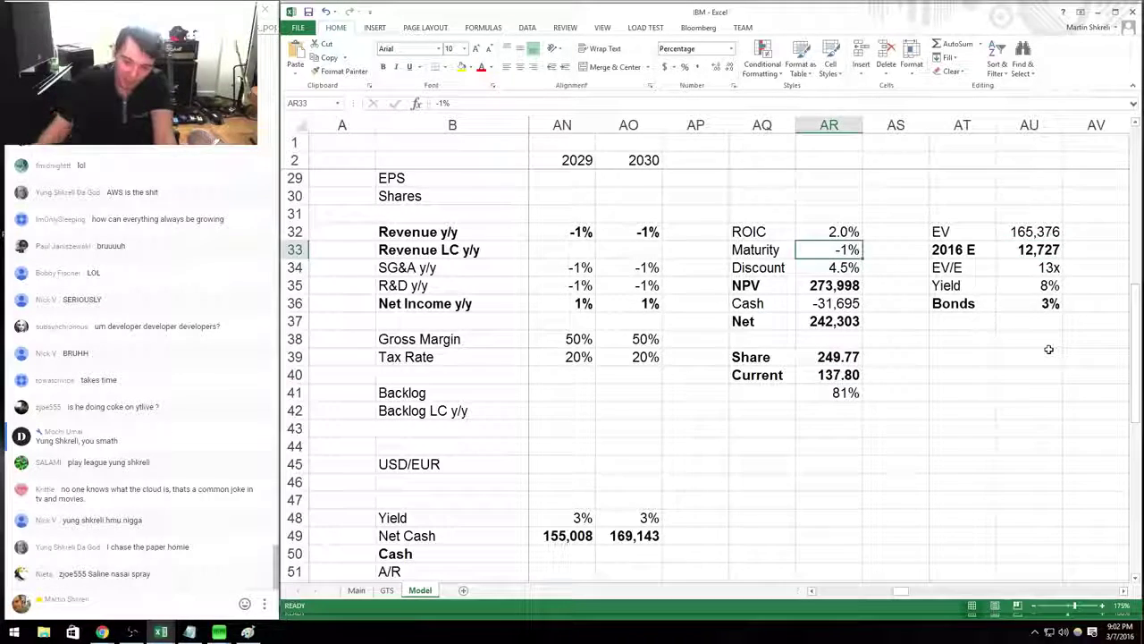
{"action": "type", "text": "-"}
{"action": "key", "text": "Up"}
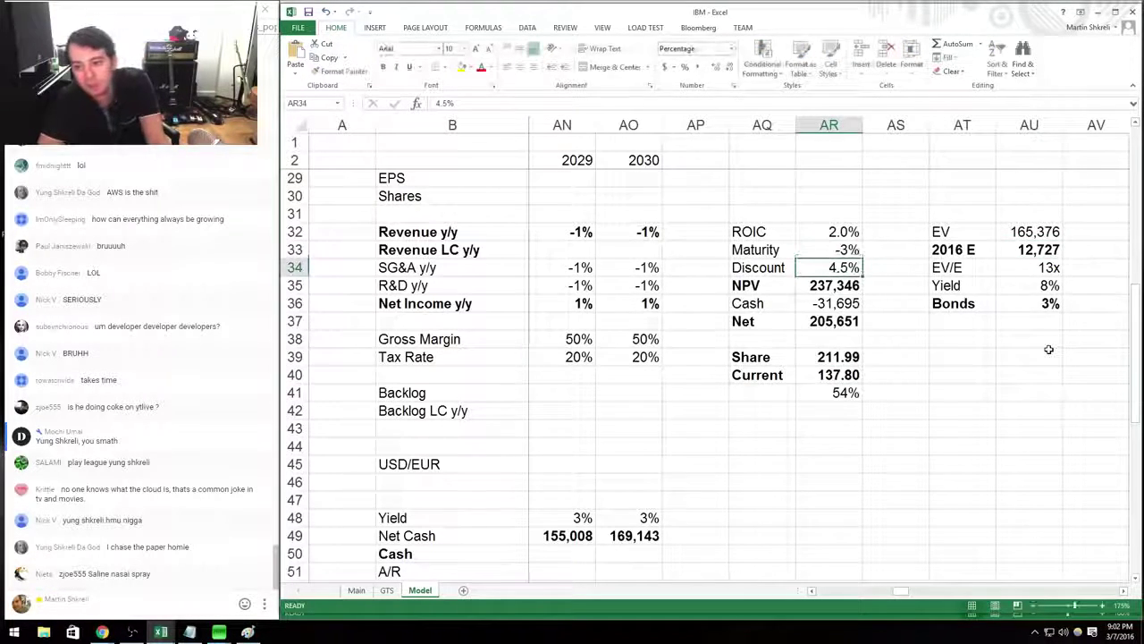
{"action": "type", "text": "-1"}
{"action": "key", "text": "Return"}
{"action": "key", "text": "Up"}
{"action": "key", "text": "ctrl+z"}
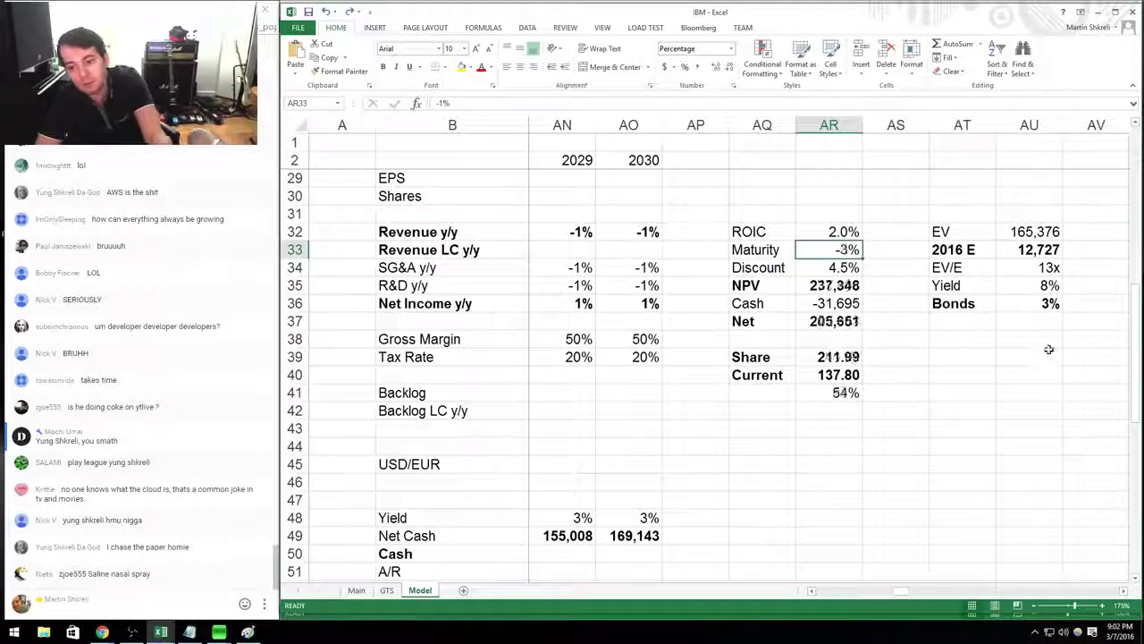
{"action": "key", "text": "ctrl+y"}
{"action": "key", "text": "ctrl+z"}
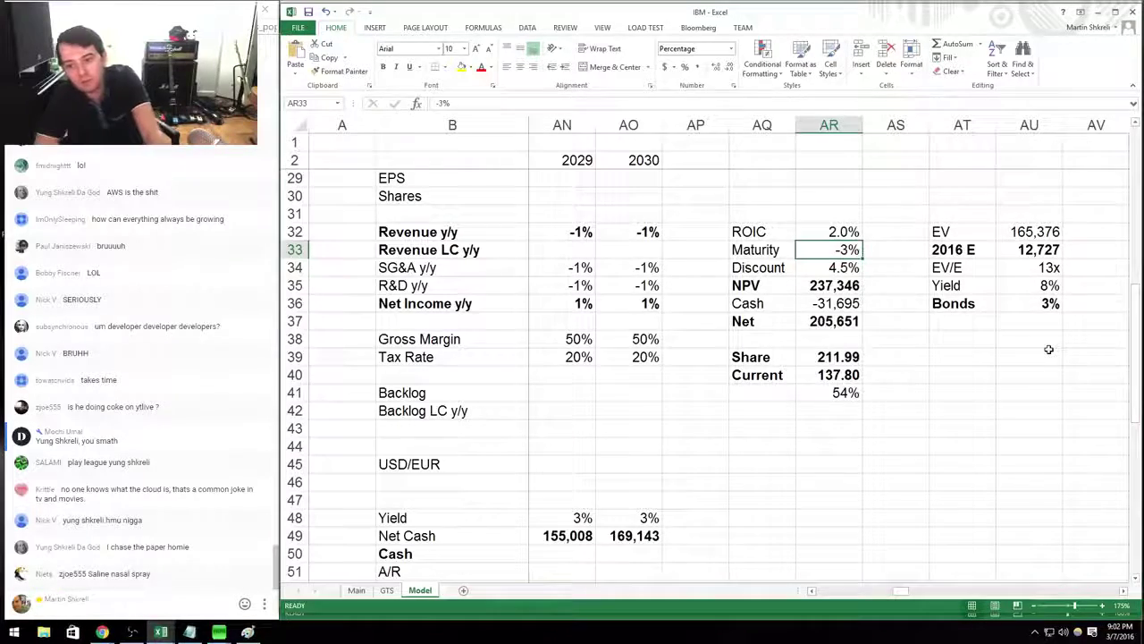
{"action": "key", "text": "ctrl+y"}
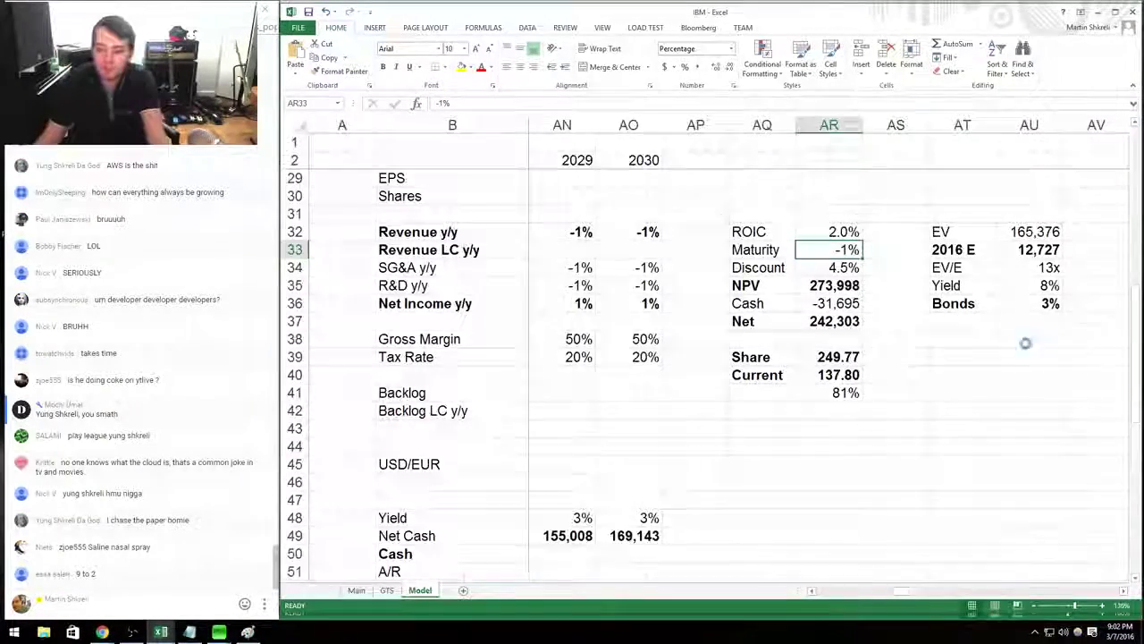
Settle the DCF inputs at 0.0% ROIC and -1% Maturity, giving 217.33 per share.
{"action": "scroll", "coordinate": [1049, 349], "scroll_direction": "down", "scroll_amount": 5}
{"action": "scroll", "coordinate": [1032, 364], "scroll_direction": "down", "scroll_amount": 1}
{"action": "key", "text": "ctrl+z"}
{"action": "key", "text": "ctrl+z"}
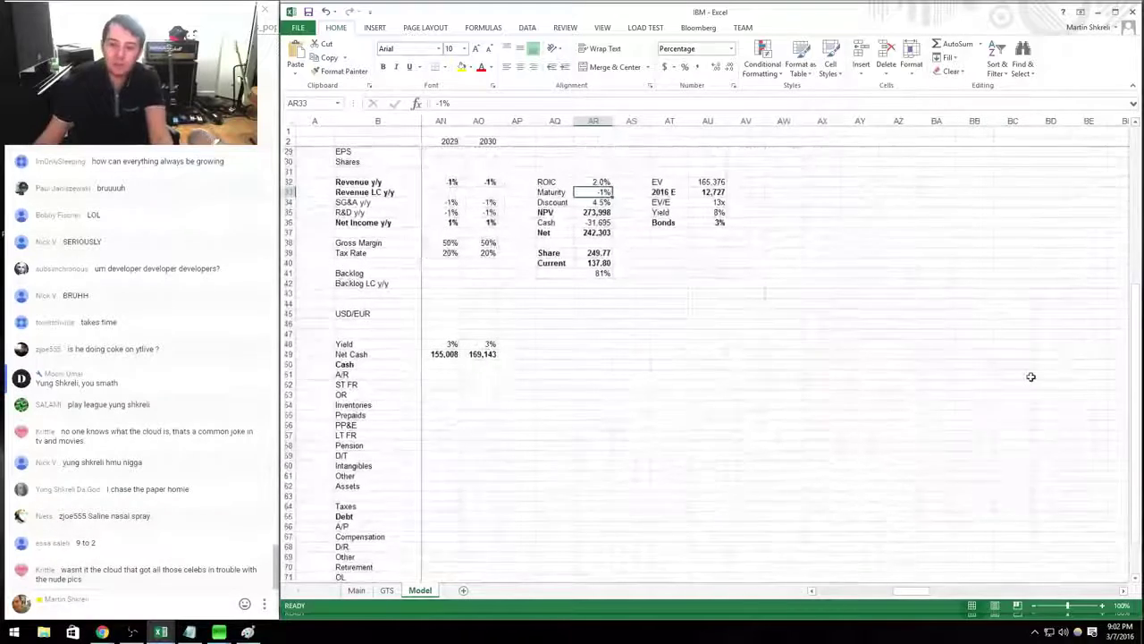
{"action": "key", "text": "ctrl+y"}
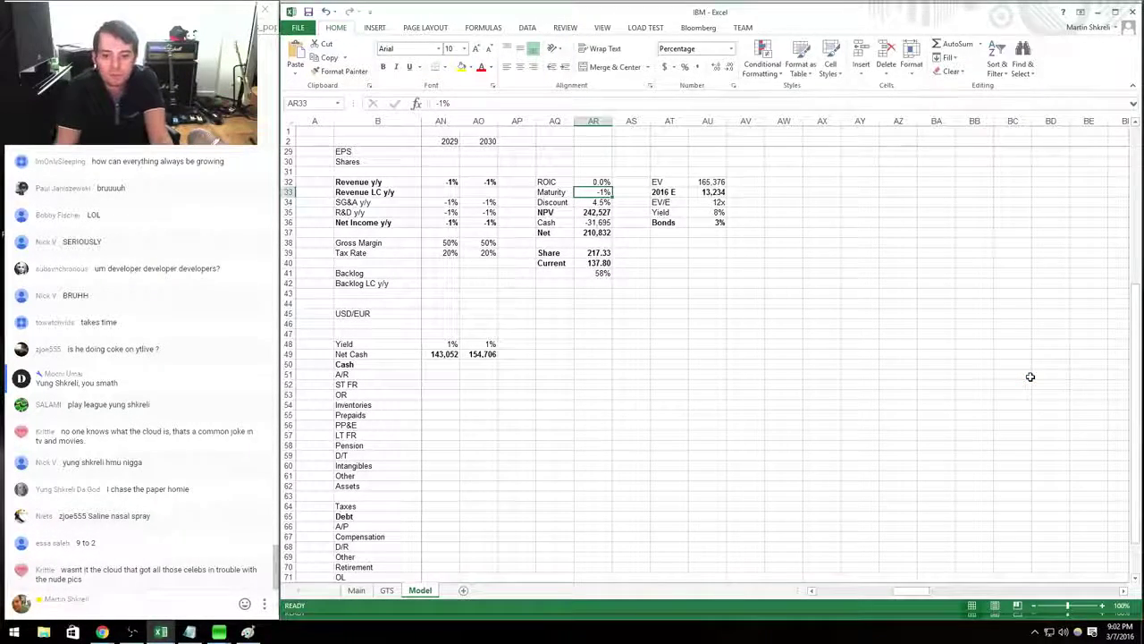
{"action": "key", "text": "ctrl+z"}
{"action": "key", "text": "ctrl+y"}
Leave the File backstage, show the MSFT model, then return to the earnings release.
{"action": "key", "text": "alt+f"}
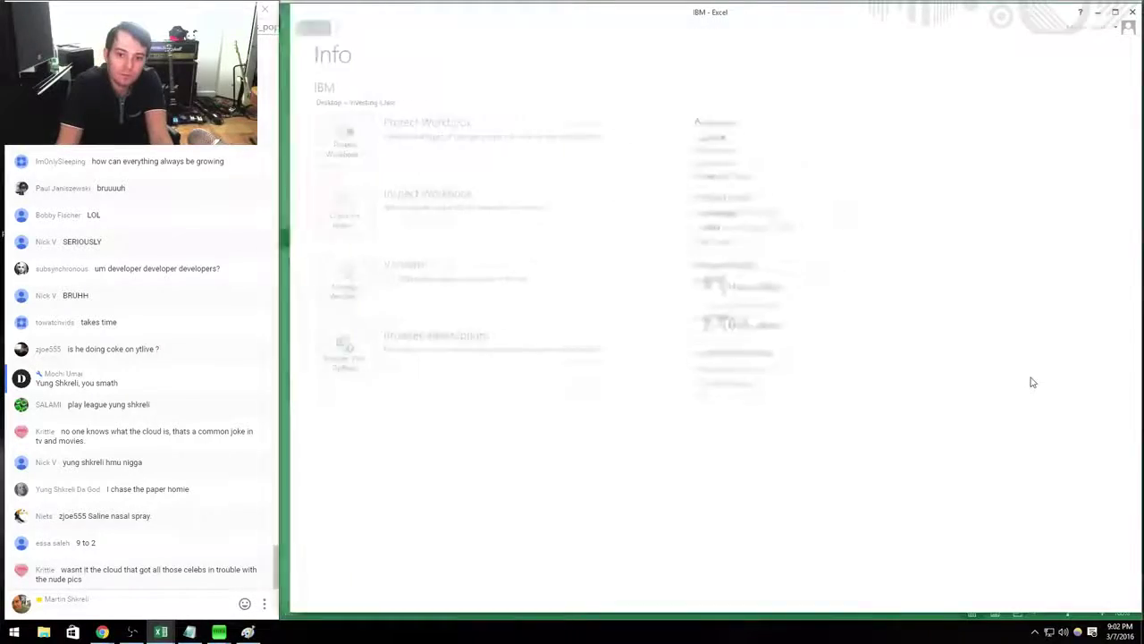
{"action": "key", "text": "c"}
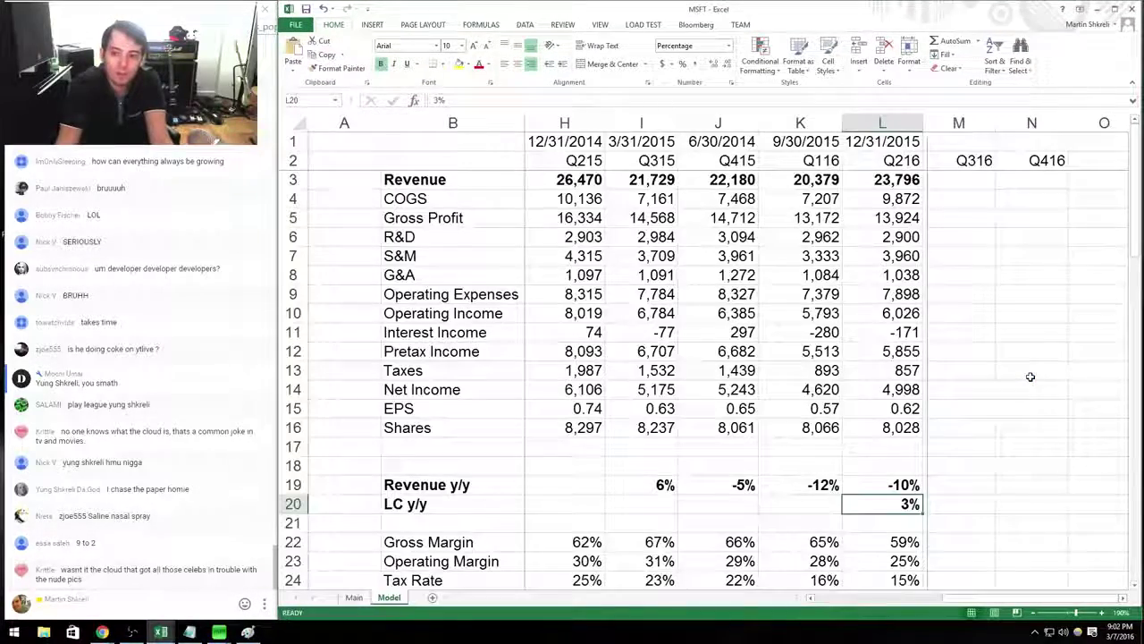
{"action": "scroll", "coordinate": [997, 358], "scroll_direction": "down", "scroll_amount": 5}
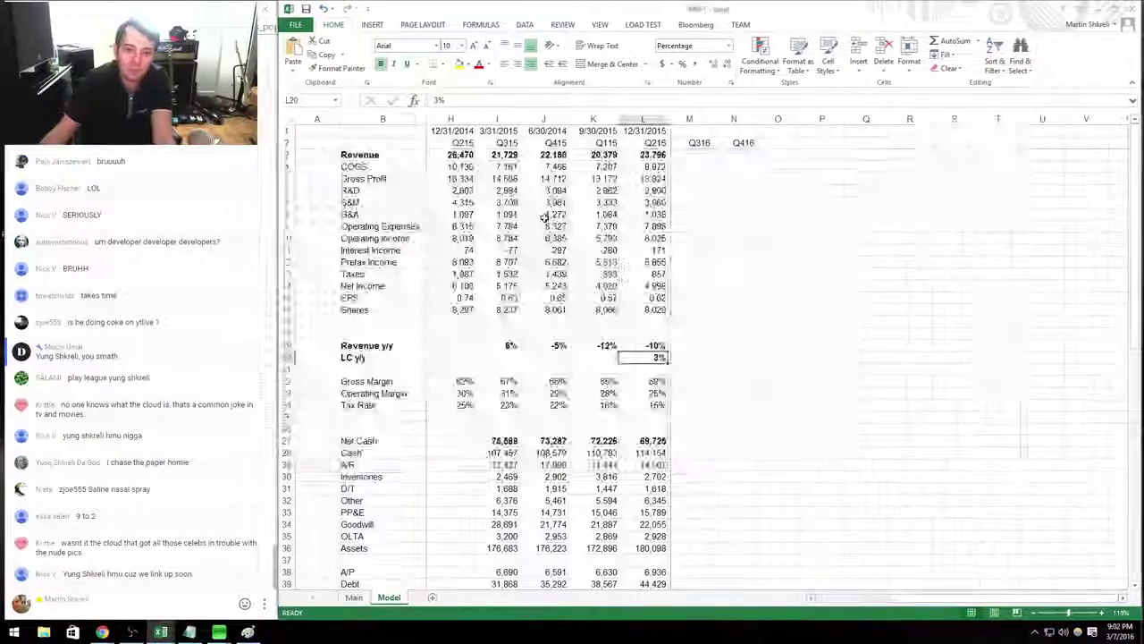
{"action": "key", "text": "alt+Tab"}
{"action": "key", "text": "alt+Tab"}
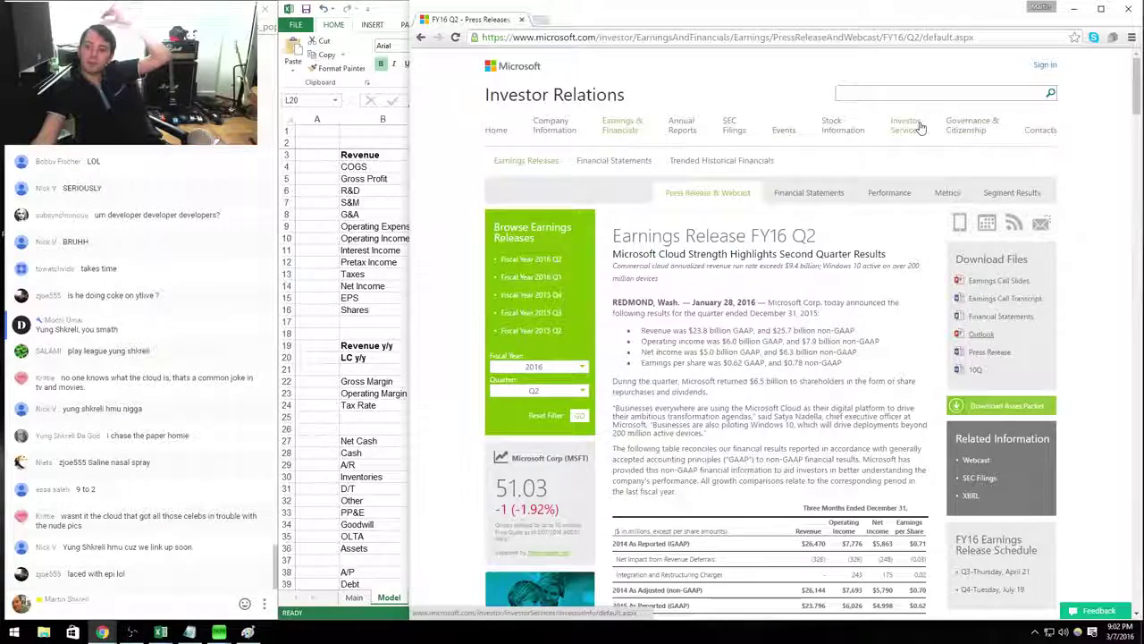
Go to the Investor Relations home page and open Email Alerts from the sidebar.
{"action": "left_click", "coordinate": [495, 132]}
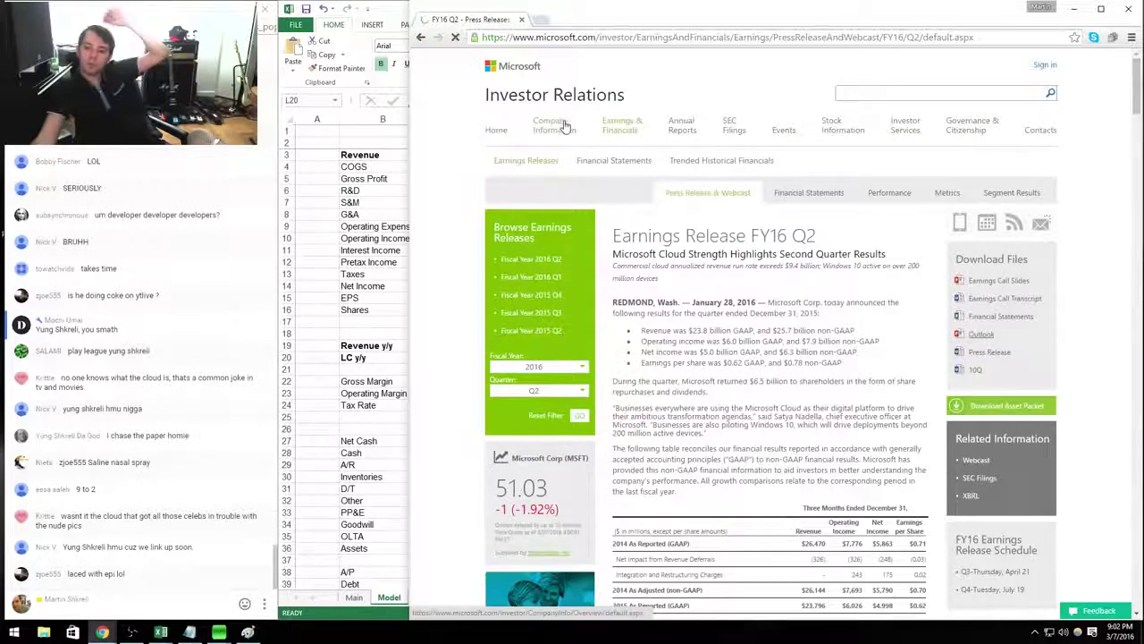
{"action": "scroll", "coordinate": [865, 449], "scroll_direction": "down", "scroll_amount": 2}
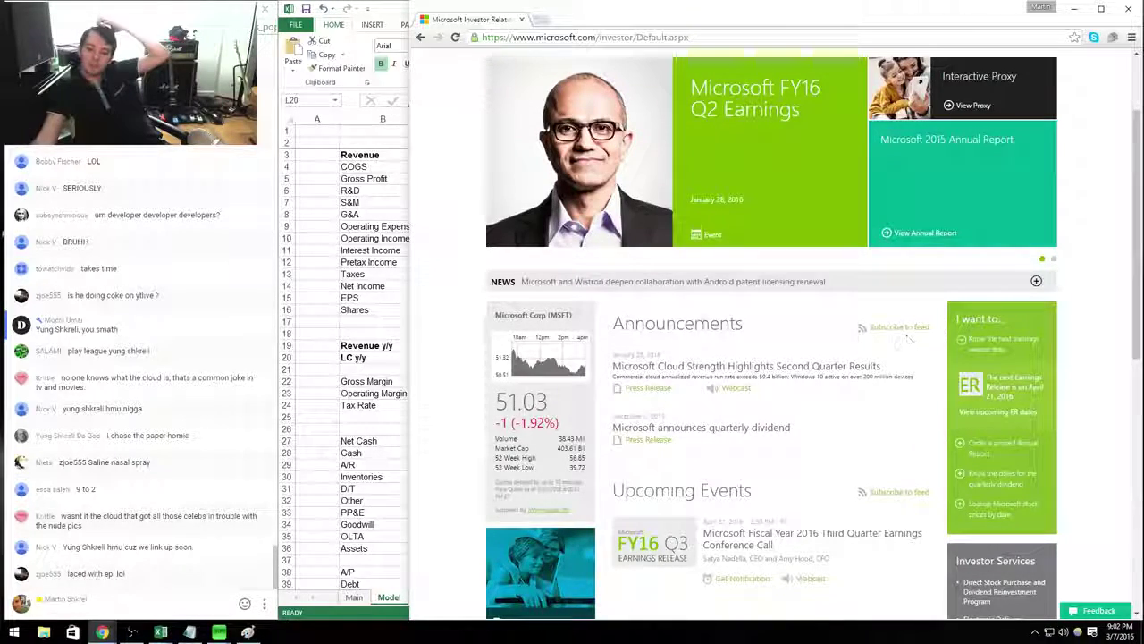
{"action": "scroll", "coordinate": [837, 368], "scroll_direction": "down", "scroll_amount": 3}
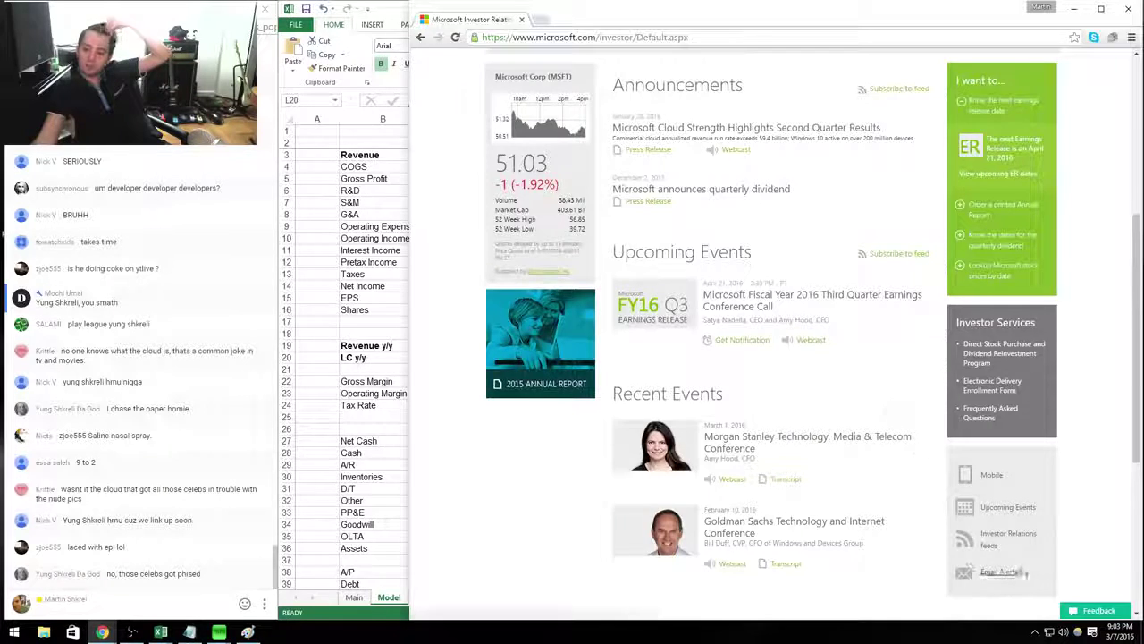
{"action": "left_click", "coordinate": [999, 571]}
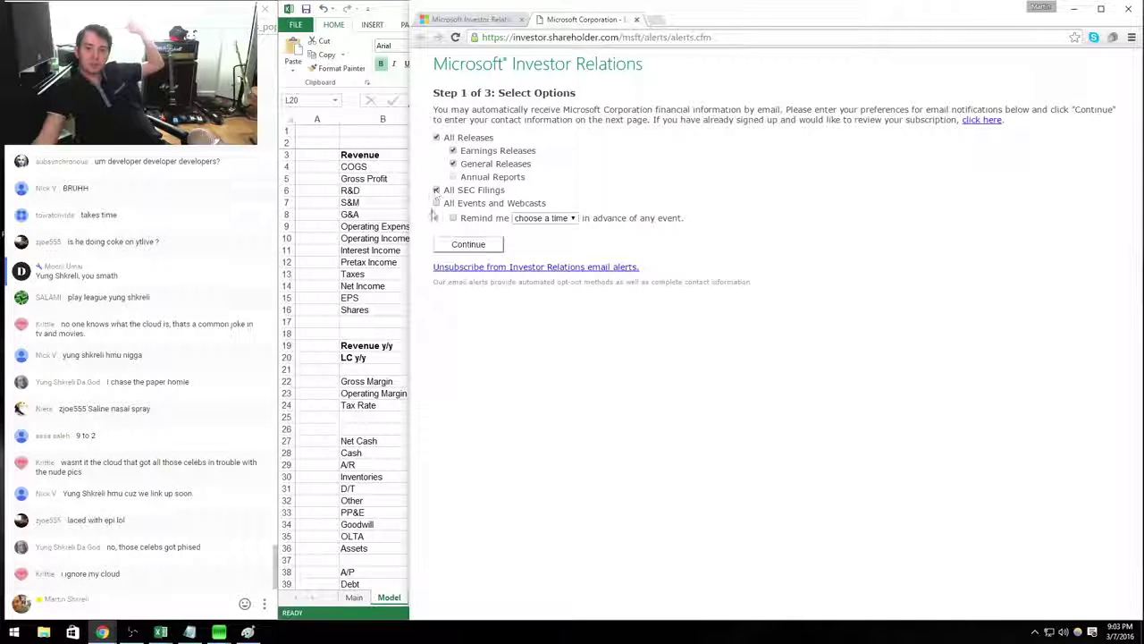
Subscribe to all events and webcasts, then paste the signup page address into the chat.
{"action": "left_click", "coordinate": [437, 204]}
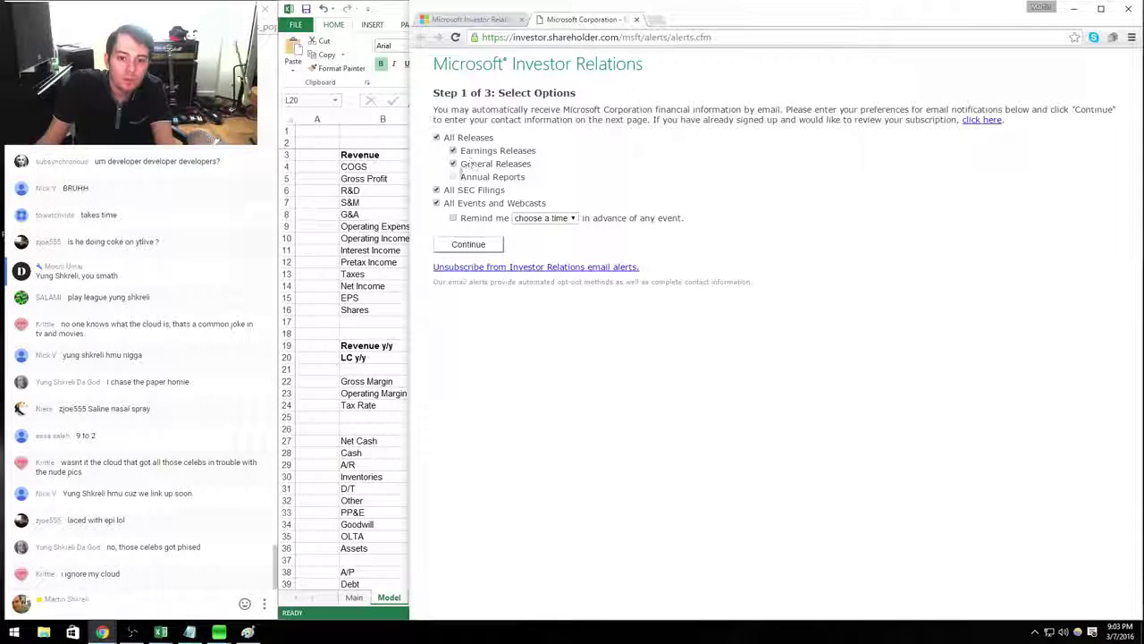
{"action": "left_click", "coordinate": [663, 39]}
{"action": "key", "text": "ctrl+c"}
{"action": "left_click", "coordinate": [62, 610]}
{"action": "key", "text": "ctrl+v"}
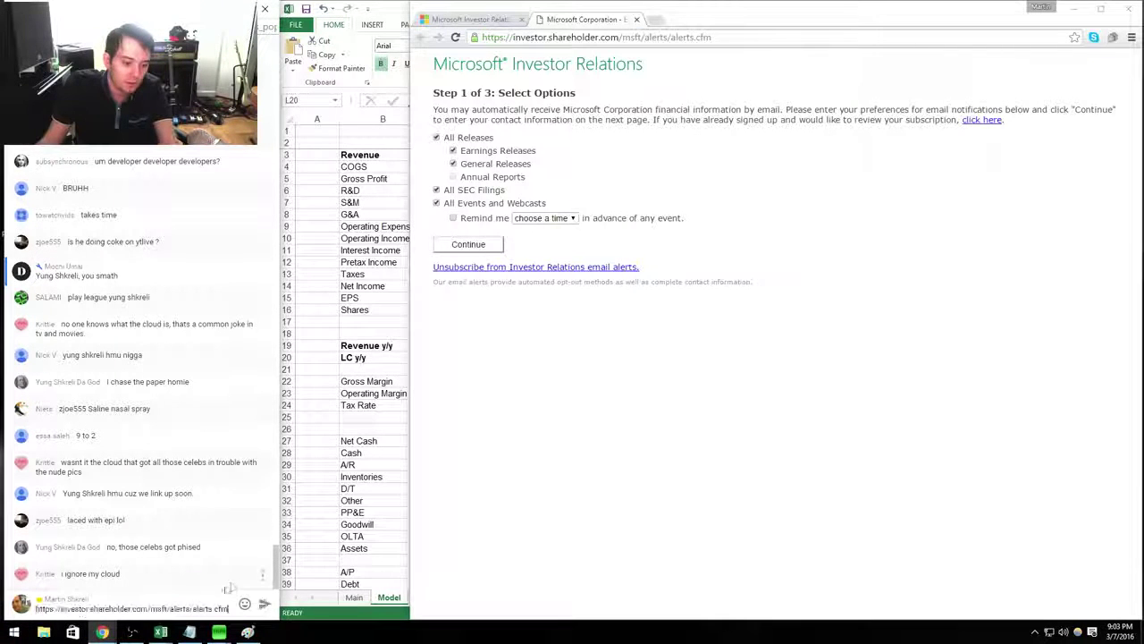
{"action": "key", "text": "Return"}
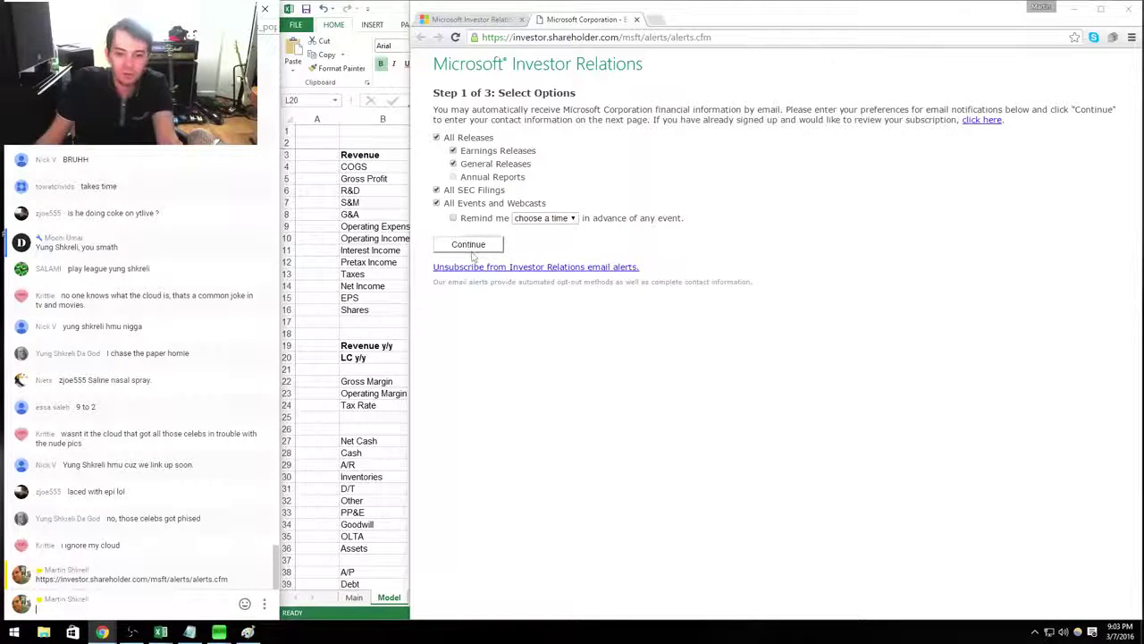
Enter the first name, last name, e-mail and verification number, submit, and close the confirmation.
{"action": "left_click", "coordinate": [473, 246]}
{"action": "left_click", "coordinate": [456, 143]}
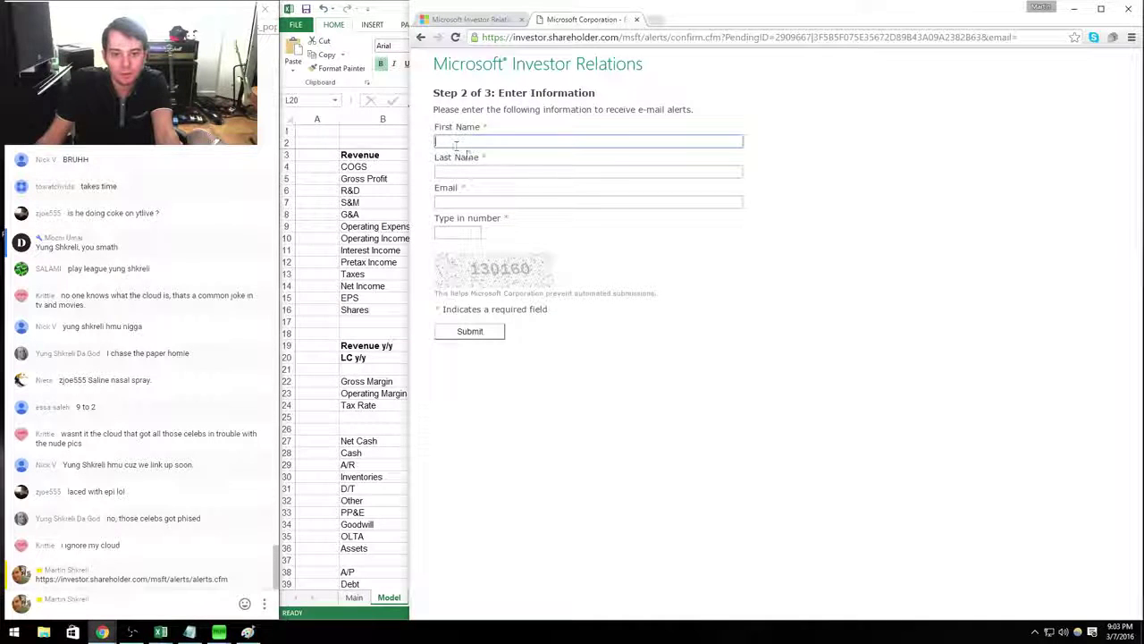
{"action": "type", "text": "Martin"}
{"action": "left_click", "coordinate": [576, 171]}
{"action": "type", "text": "Shkre"}
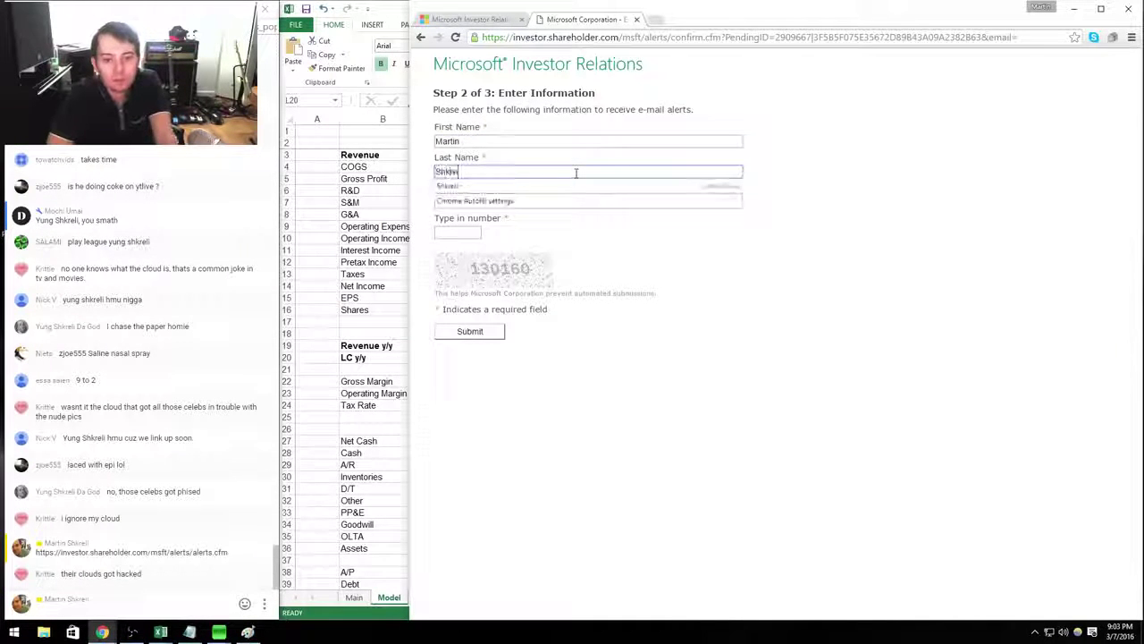
{"action": "type", "text": "li"}
{"action": "key", "text": "Tab"}
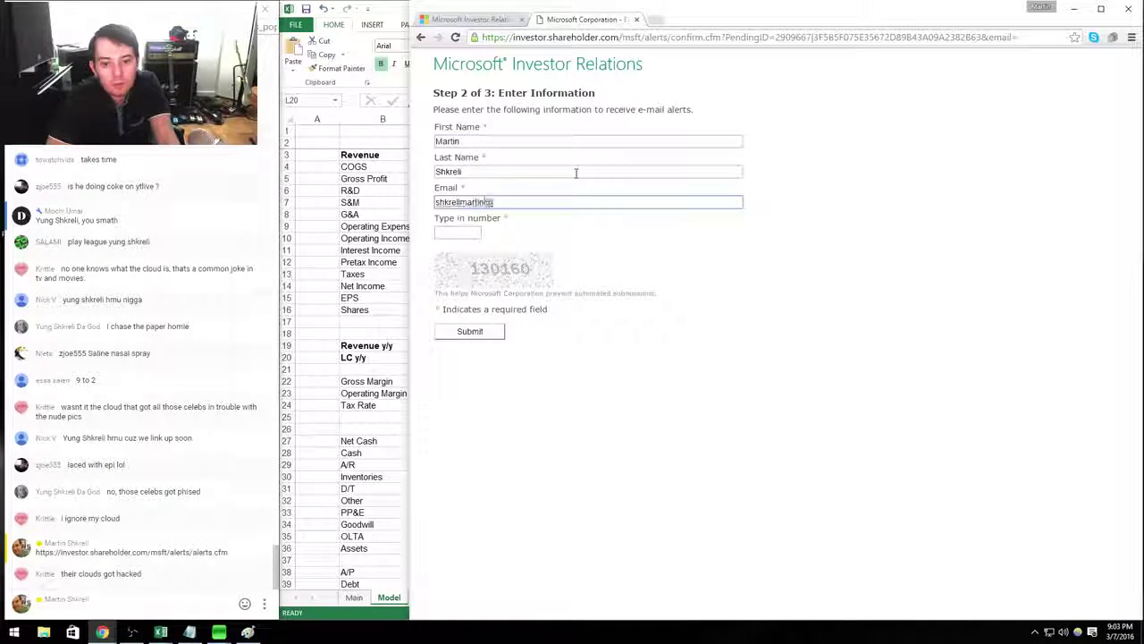
{"action": "key", "text": "Tab"}
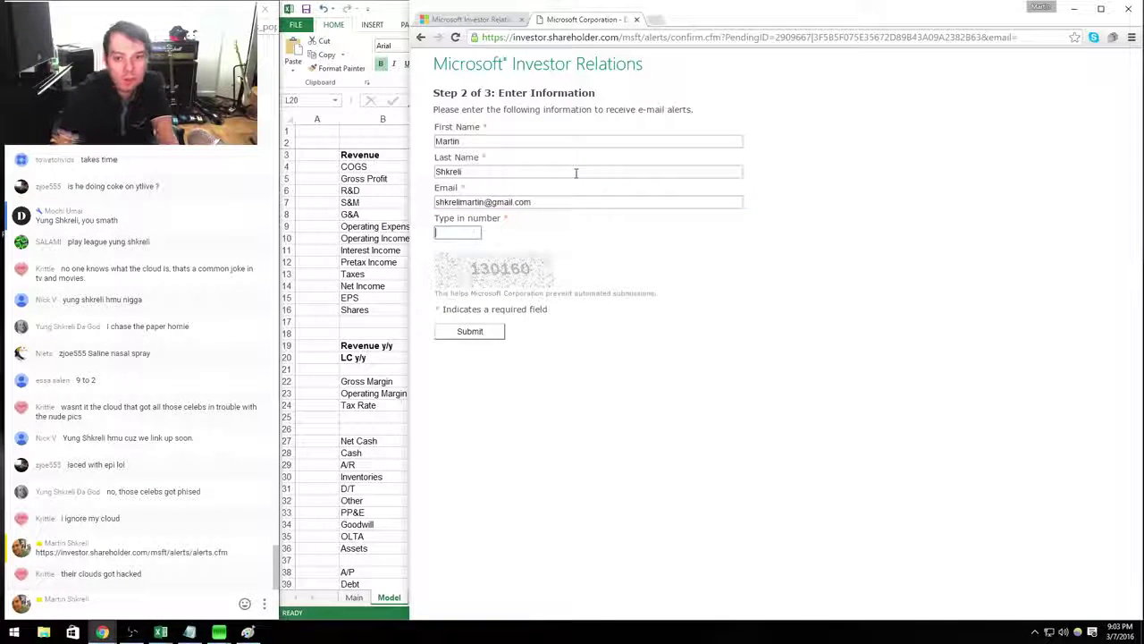
{"action": "type", "text": "130160"}
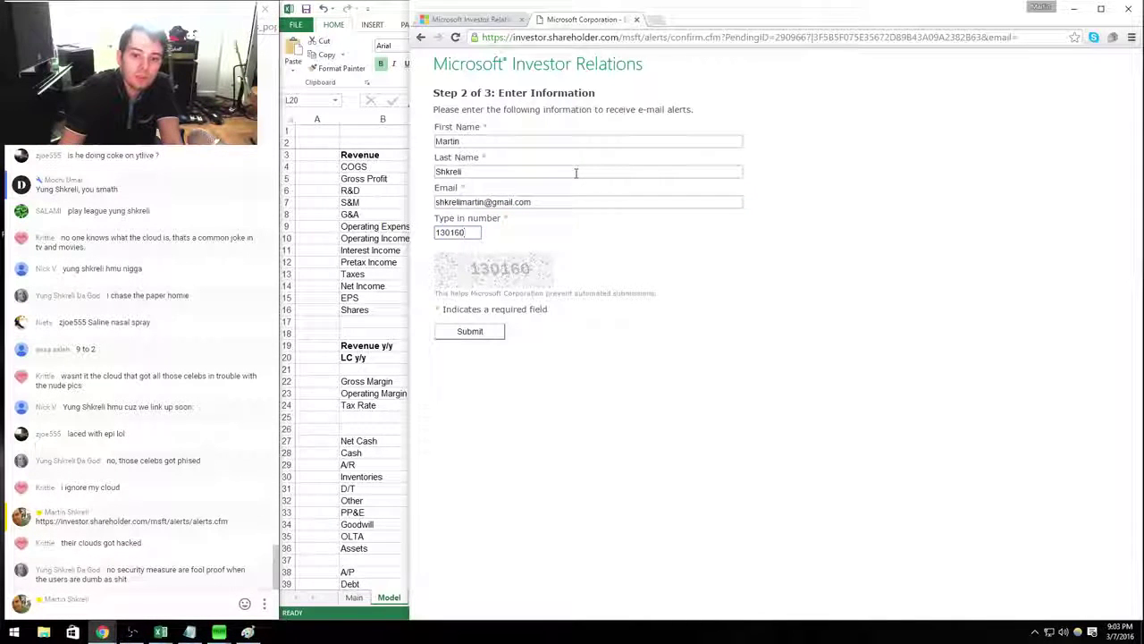
{"action": "key", "text": "Return"}
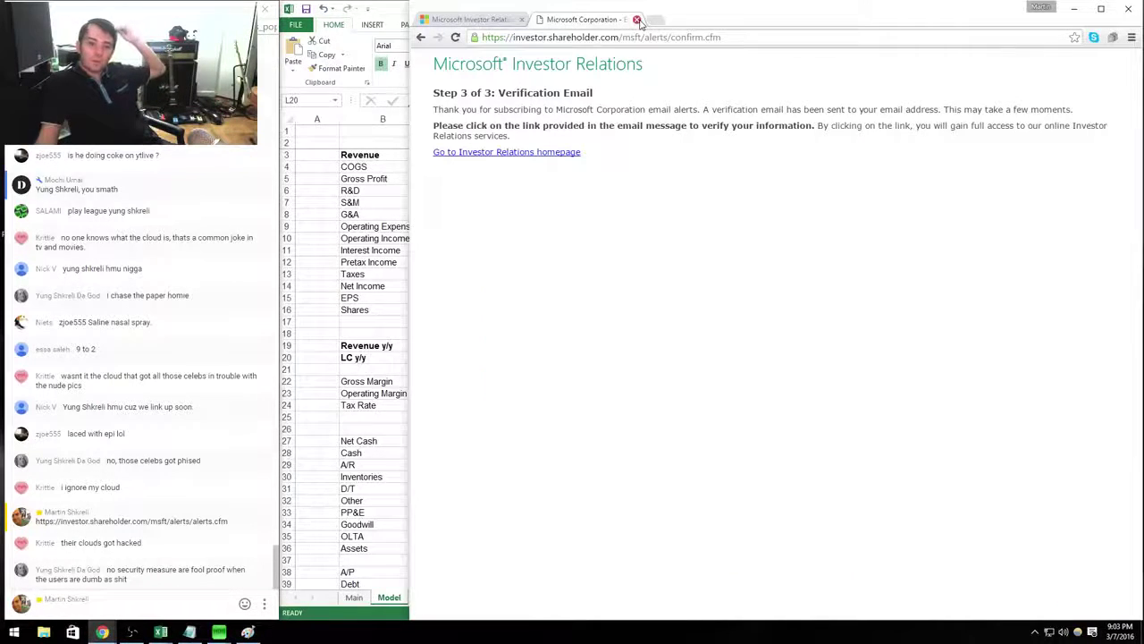
{"action": "left_click", "coordinate": [637, 19]}
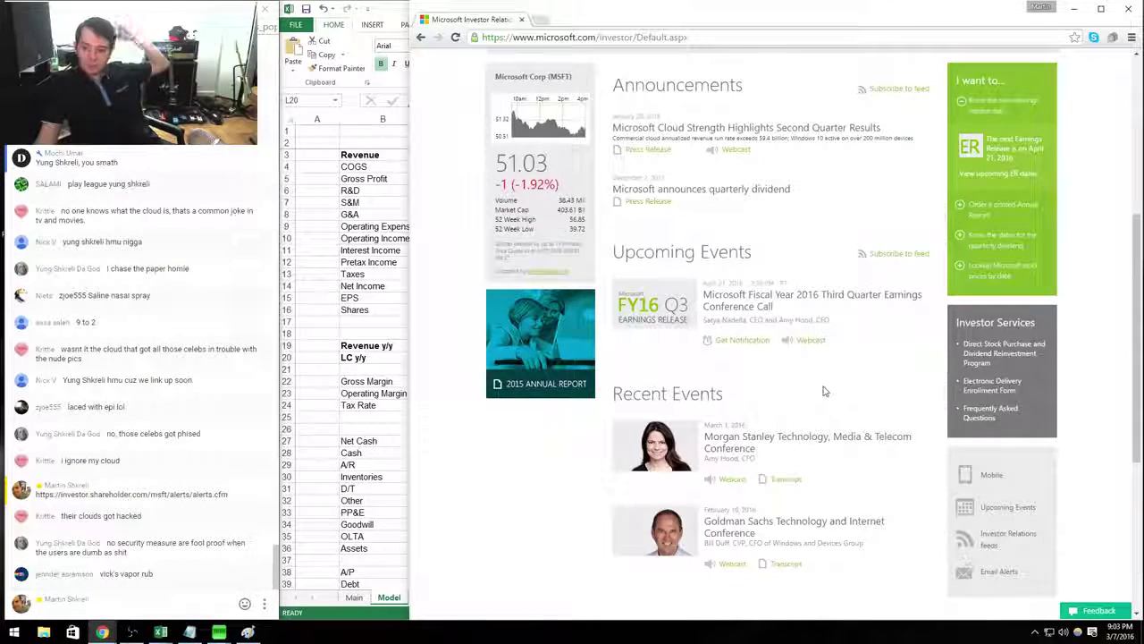
Open the FY16 Q2 release via Earnings & Financials > Press Releases & Webcast and review the results paragraphs.
{"action": "scroll", "coordinate": [809, 411], "scroll_direction": "down", "scroll_amount": 3}
{"action": "scroll", "coordinate": [849, 447], "scroll_direction": "up", "scroll_amount": 3}
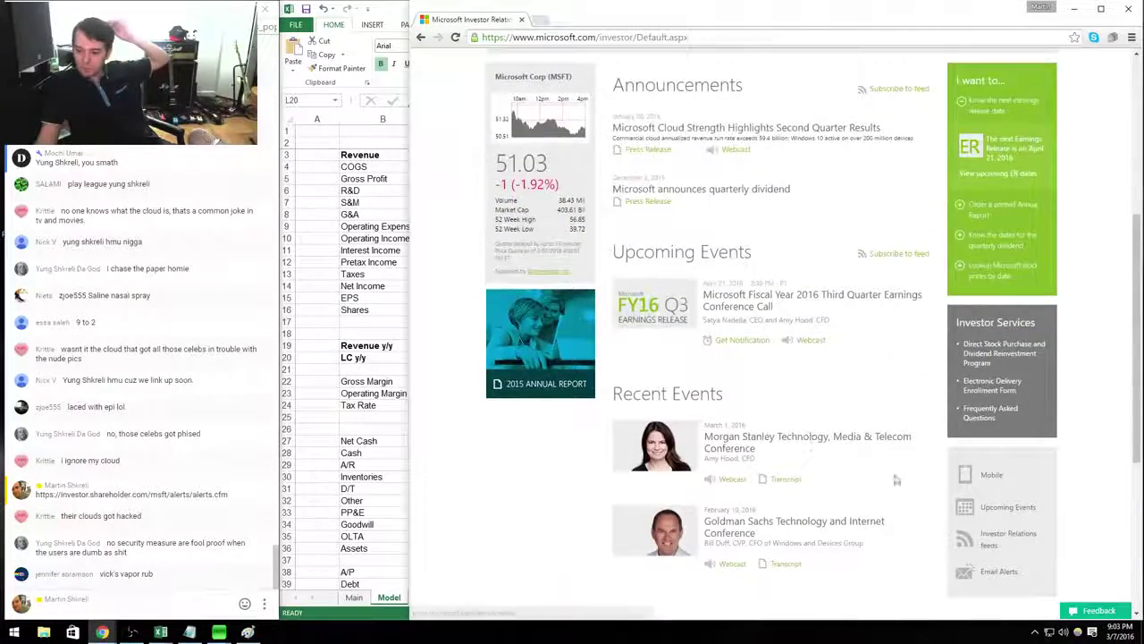
{"action": "scroll", "coordinate": [702, 435], "scroll_direction": "up", "scroll_amount": 2}
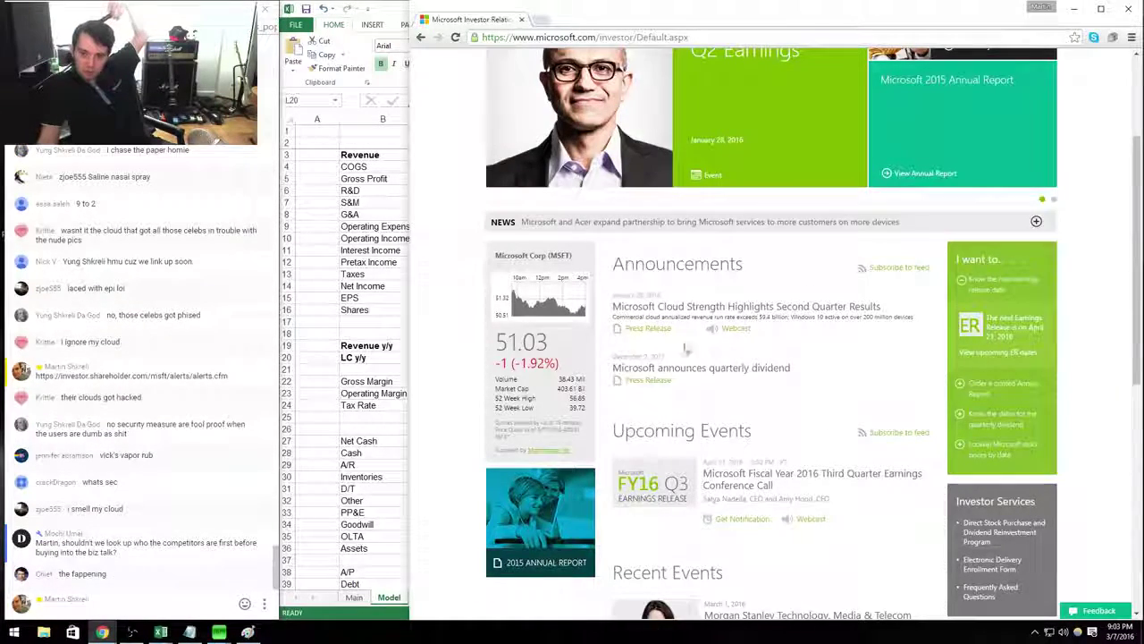
{"action": "scroll", "coordinate": [822, 398], "scroll_direction": "up", "scroll_amount": 2}
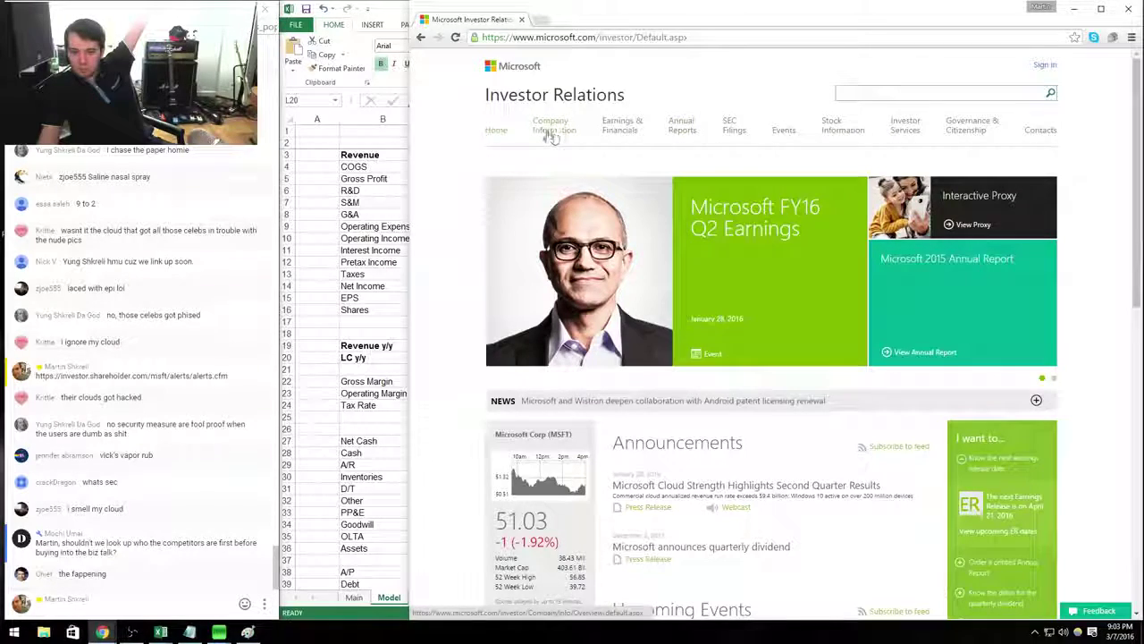
{"action": "mouse_move", "coordinate": [602, 134]}
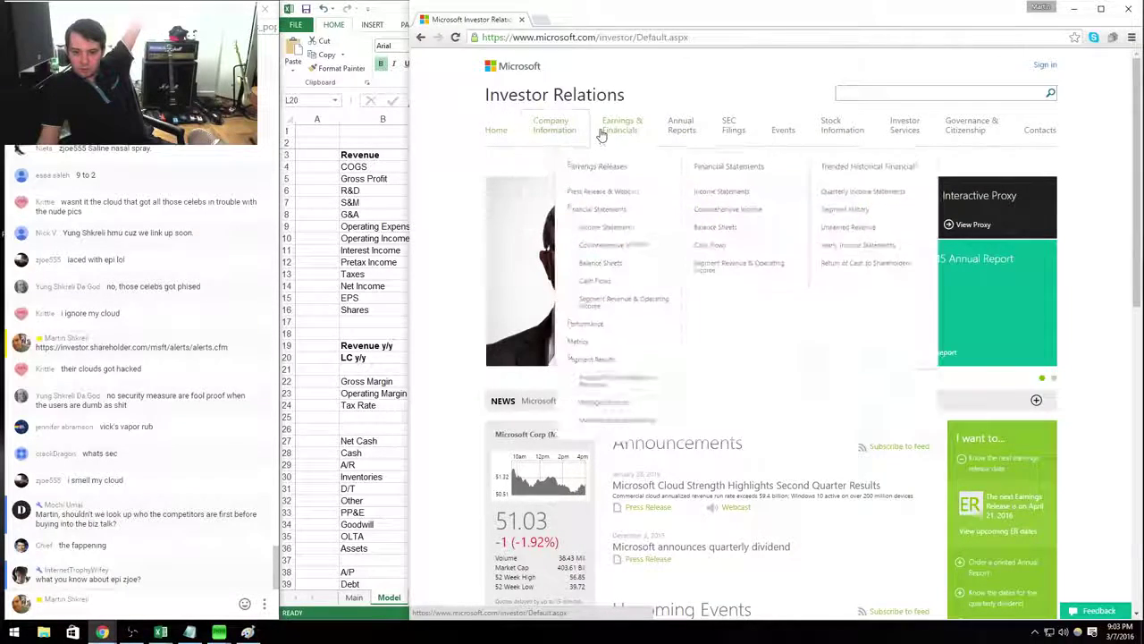
{"action": "left_click", "coordinate": [606, 192]}
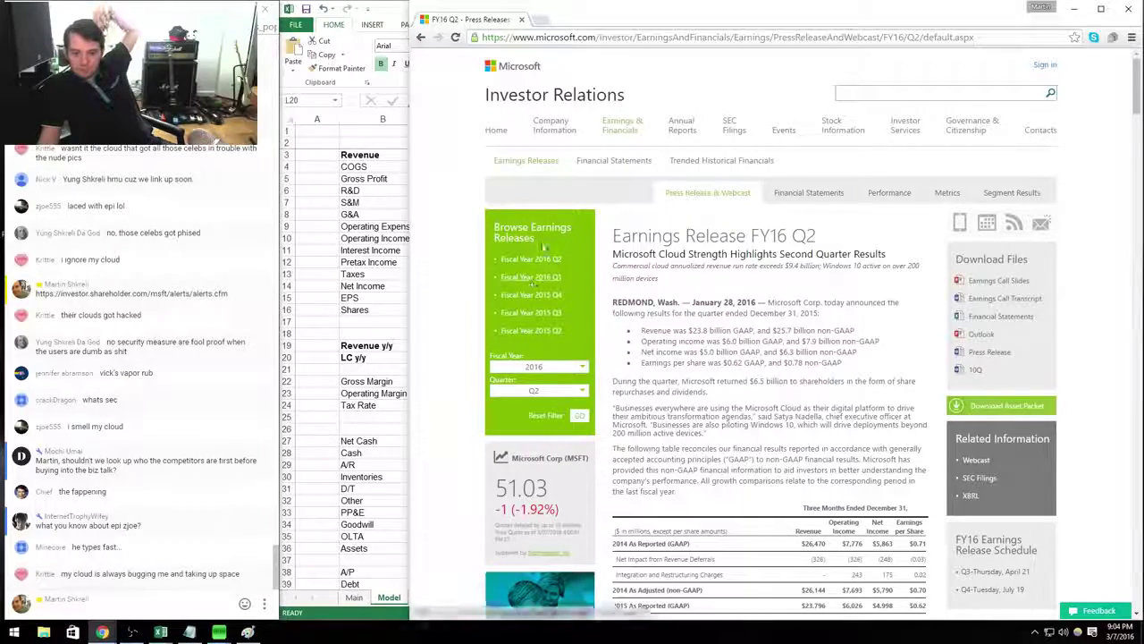
{"action": "left_click_drag", "start_coordinate": [676, 491], "coordinate": [708, 392]}
{"action": "left_click", "coordinate": [707, 393]}
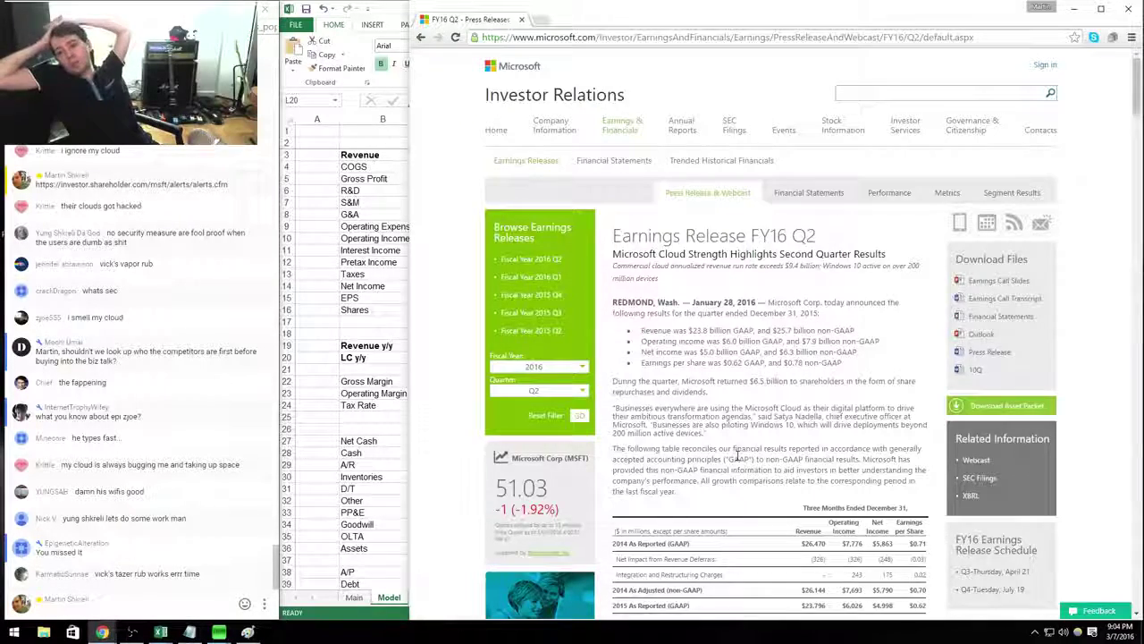
Add a W10 IB row below Dividends with 200000 in the Q216 column.
{"action": "key", "text": "alt+Tab"}
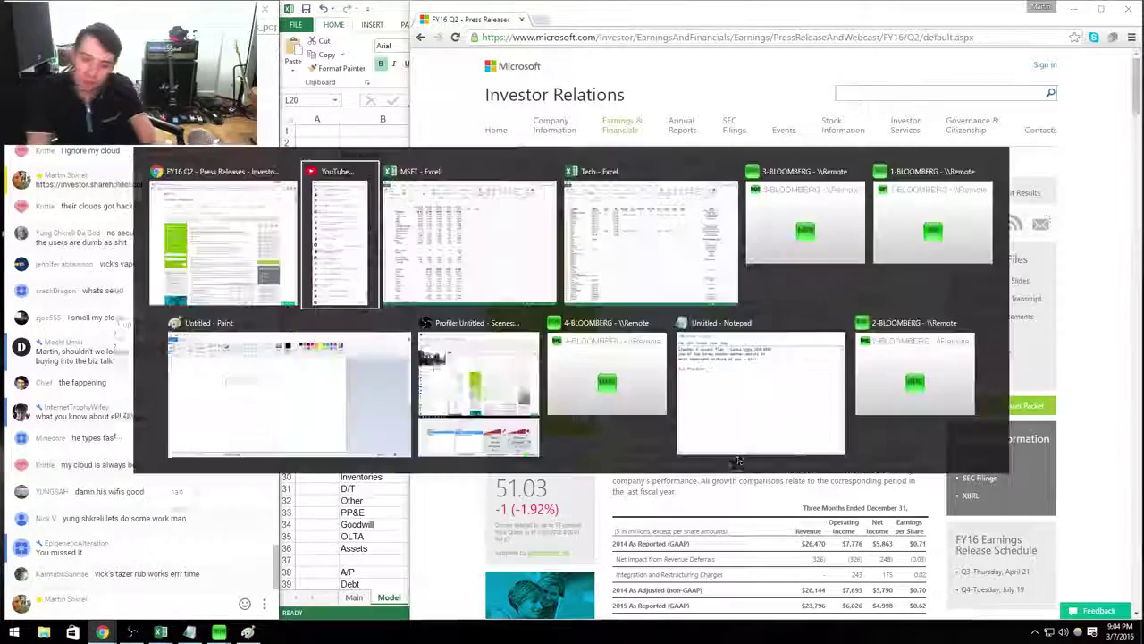
{"action": "key", "text": "alt+Tab"}
{"action": "scroll", "coordinate": [737, 454], "scroll_direction": "down", "scroll_amount": 20}
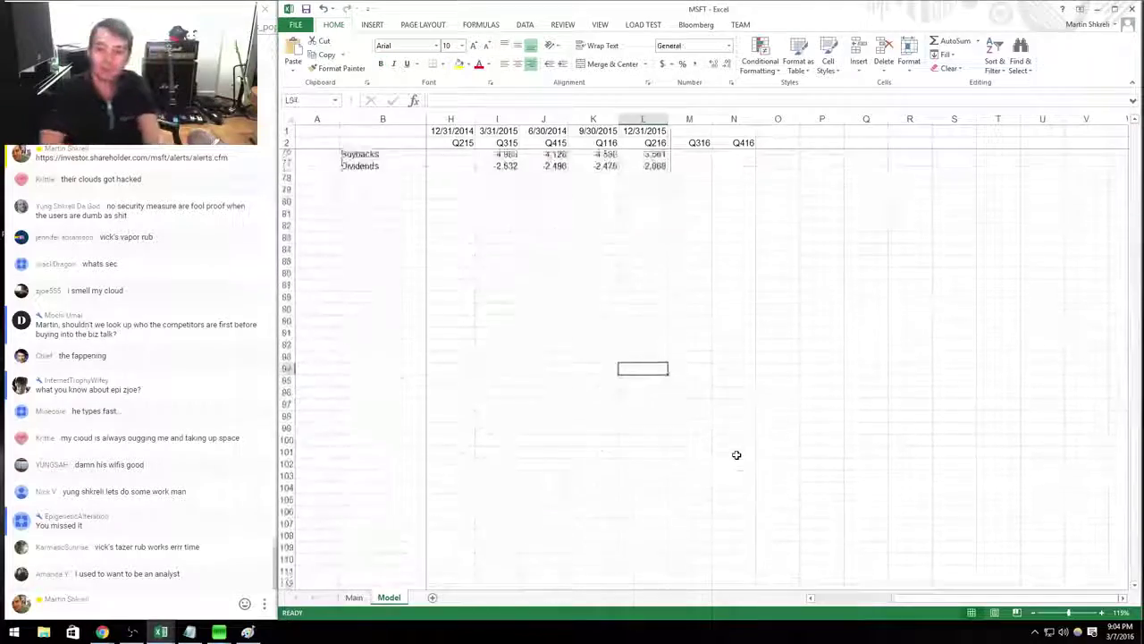
{"action": "key", "text": "Left"}
{"action": "key", "text": "ctrl+Up"}
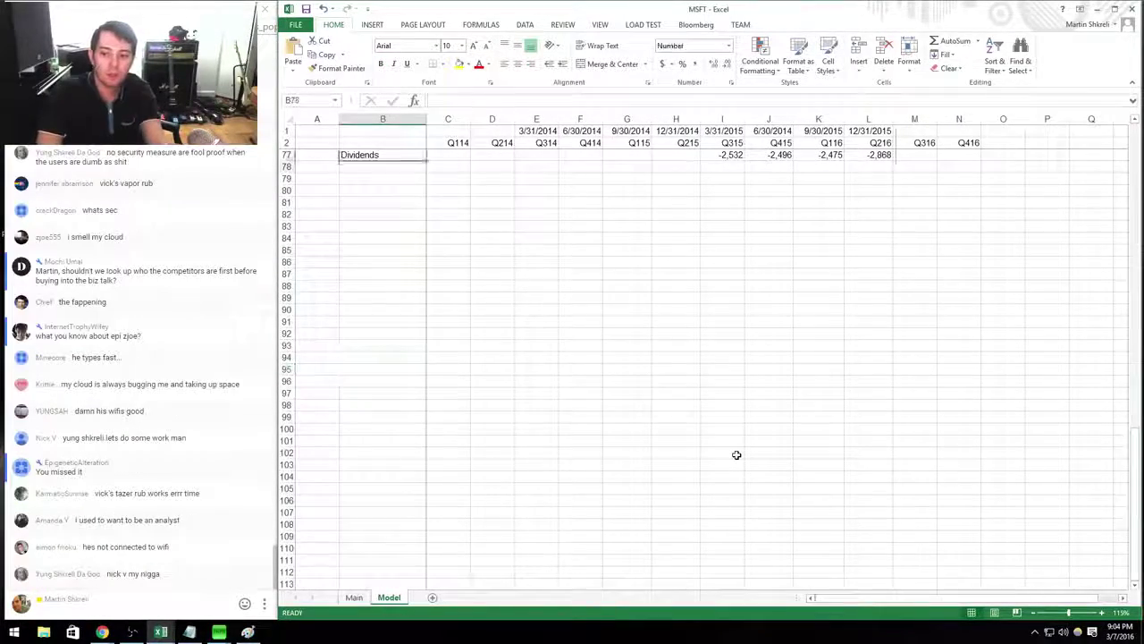
{"action": "key", "text": "Down"}
{"action": "key", "text": "Down"}
{"action": "type", "text": "W10 IB"}
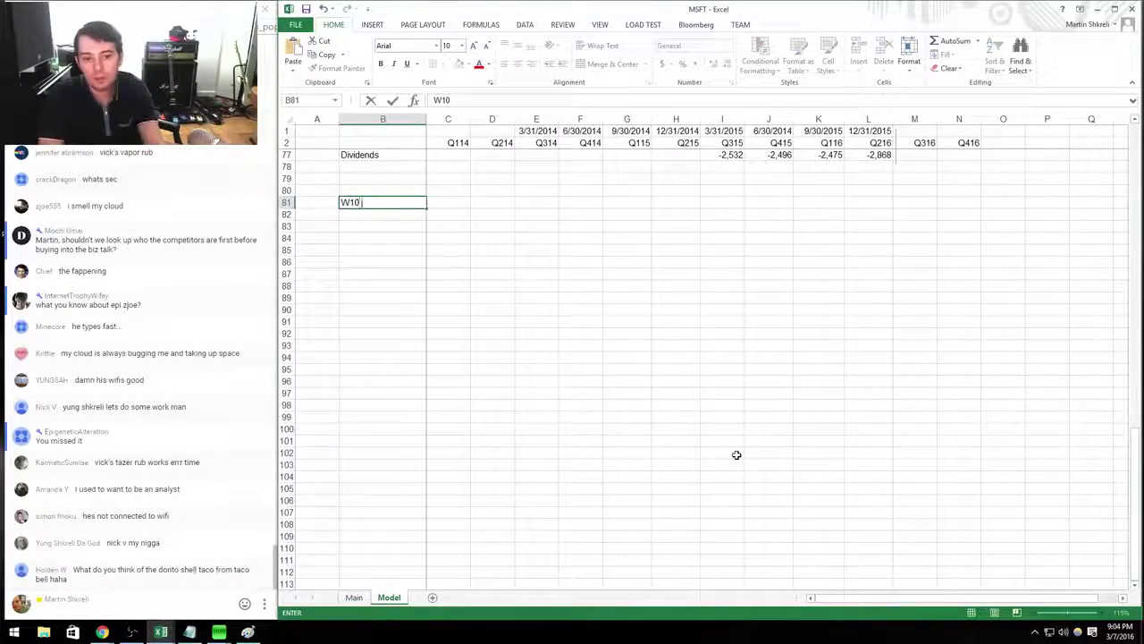
{"action": "left_click", "coordinate": [854, 230]}
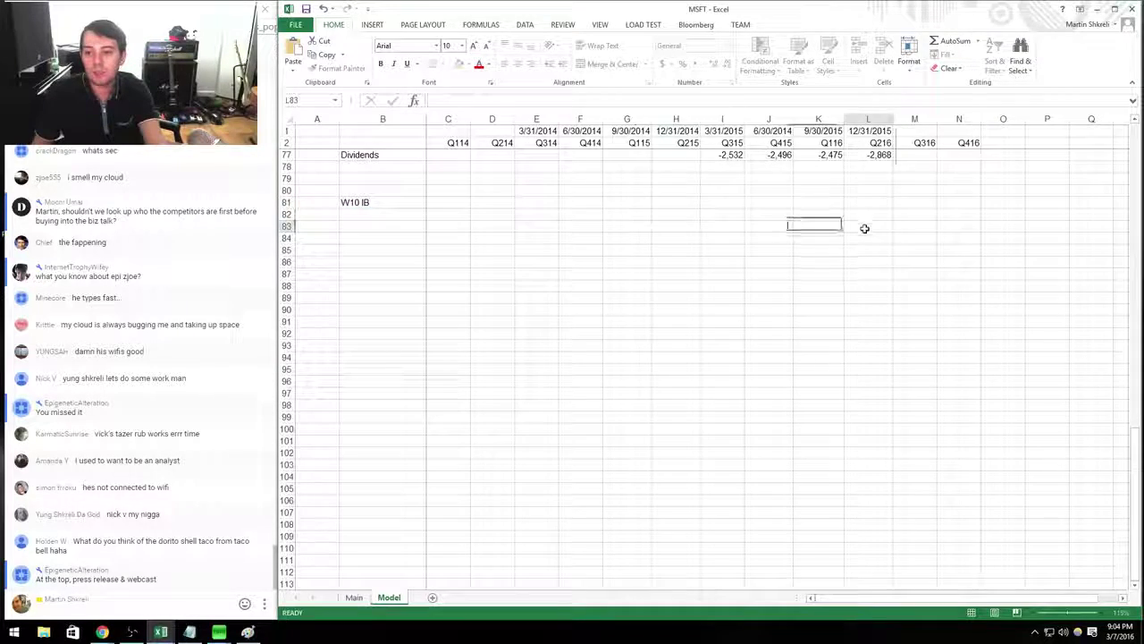
{"action": "key", "text": "Up"}
{"action": "key", "text": "Up"}
{"action": "type", "text": "200000"}
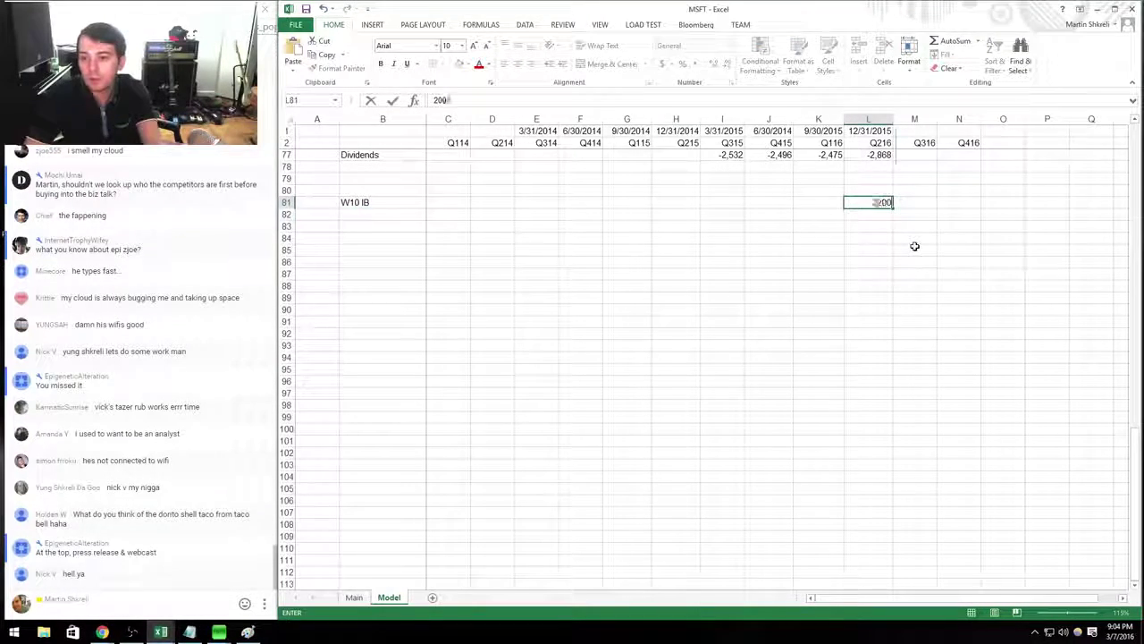
{"action": "key", "text": "Return"}
{"action": "key", "text": "Up"}
Format the W10 IB value as Number with 0 decimals and a thousands separator.
{"action": "key", "text": "ctrl+1"}
{"action": "key", "text": "Down"}
{"action": "key", "text": "Tab"}
{"action": "type", "text": "0"}
{"action": "key", "text": "Tab"}
{"action": "key", "text": "space"}
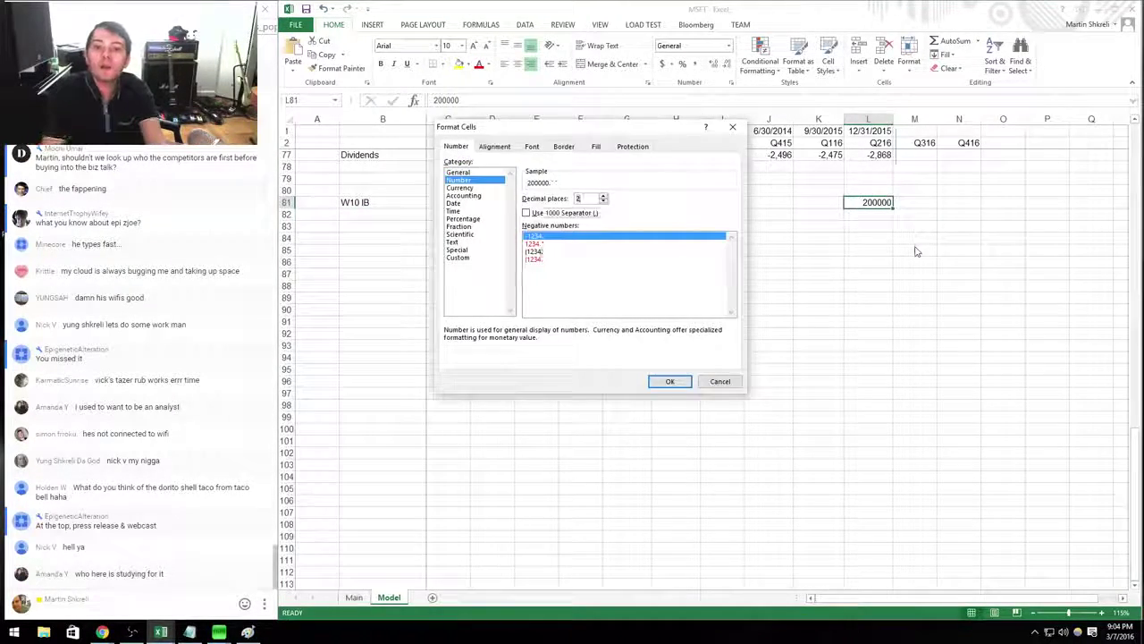
{"action": "key", "text": "Return"}
Extend the quarter headers in O2:R2 with Q117, Q217, Q317 and Q417.
{"action": "key", "text": "ctrl+Left"}
{"action": "key", "text": "Right"}
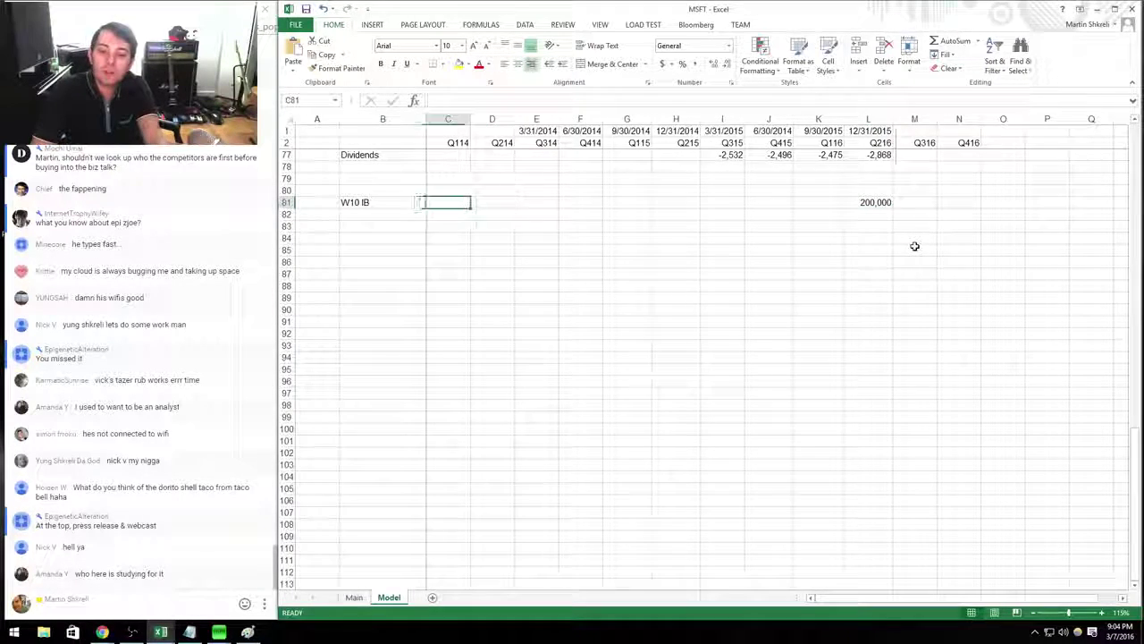
{"action": "key", "text": "ctrl+Right"}
{"action": "key", "text": "Right"}
{"action": "key", "text": "Right"}
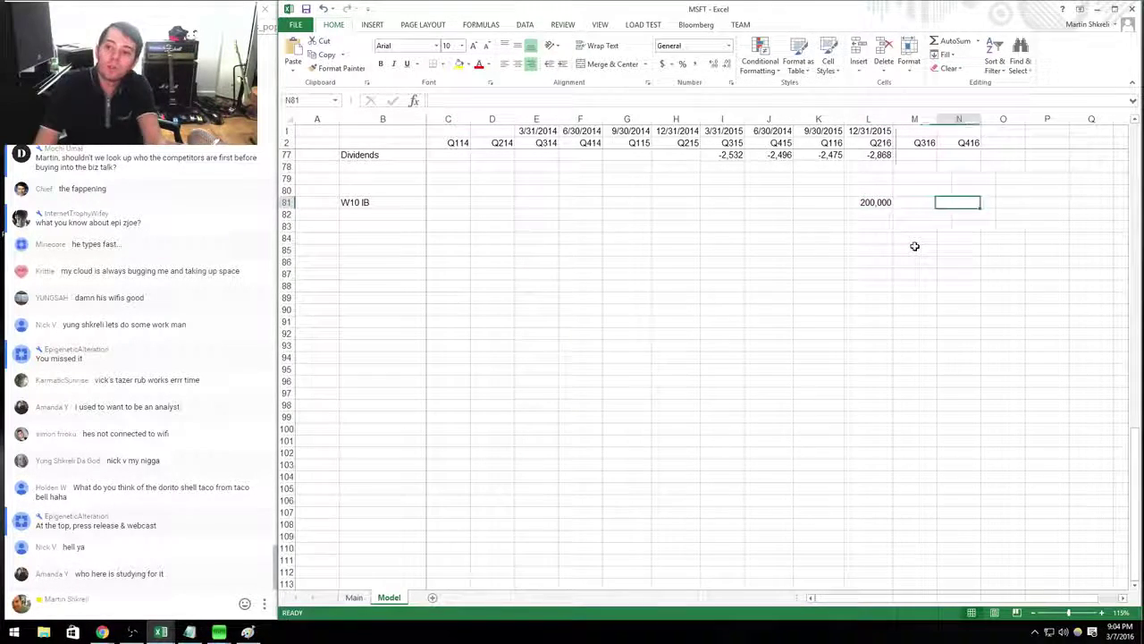
{"action": "key", "text": "Right"}
{"action": "key", "text": "ctrl+Up"}
{"action": "key", "text": "Down"}
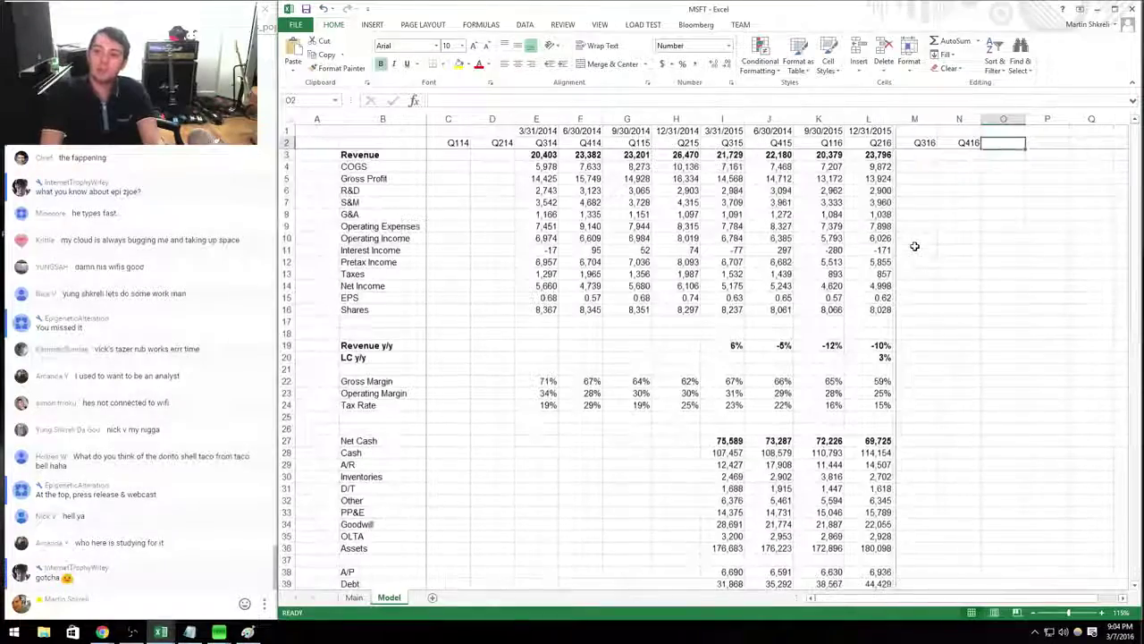
{"action": "type", "text": "Q117"}
{"action": "key", "text": "Tab"}
{"action": "type", "text": "Q217"}
{"action": "key", "text": "Tab"}
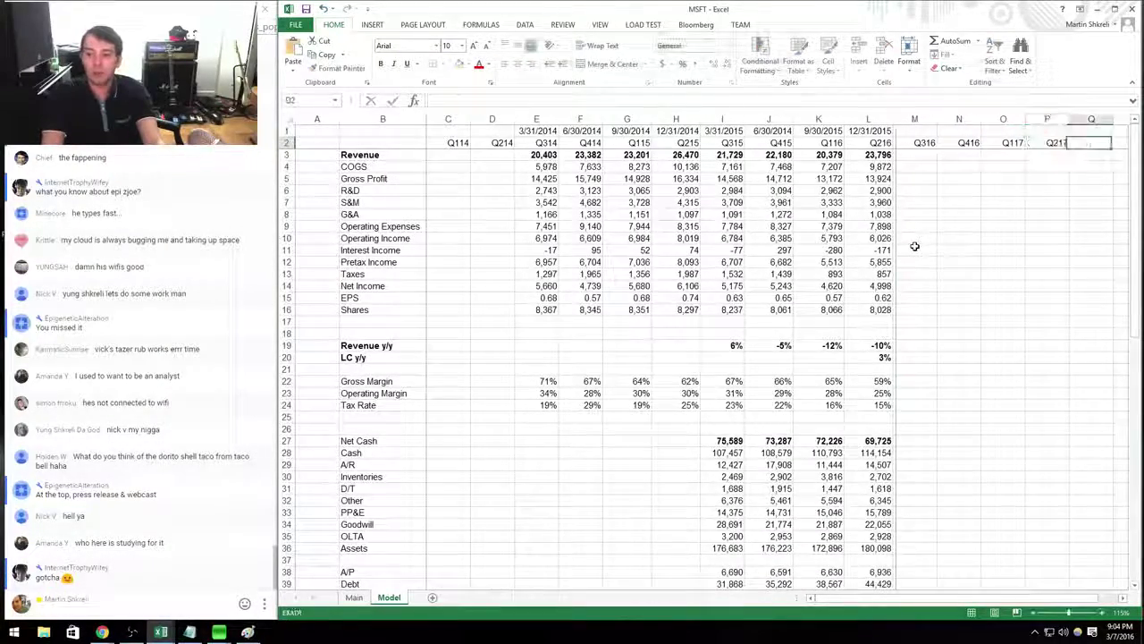
{"action": "type", "text": "Q317"}
{"action": "key", "text": "ctrl+Return"}
{"action": "key", "text": "Tab"}
{"action": "type", "text": "Q417"}
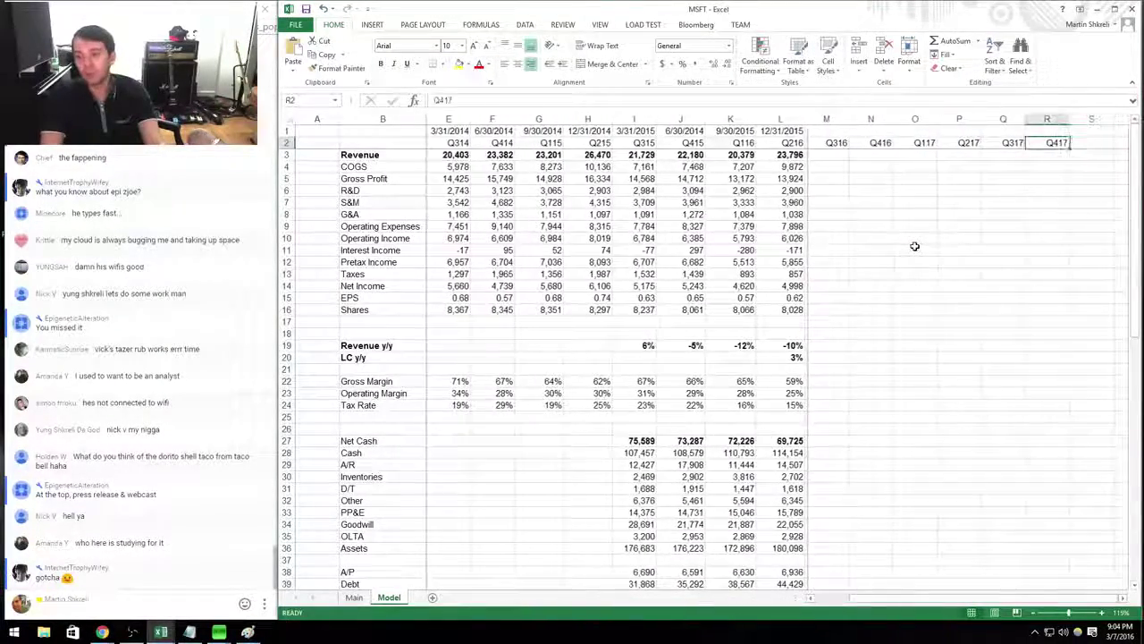
{"action": "key", "text": "Left"}
{"action": "key", "text": "Left"}
{"action": "key", "text": "Left"}
{"action": "key", "text": "Left"}
{"action": "key", "text": "Left"}
{"action": "key", "text": "Left"}
{"action": "key", "text": "ctrl+Down"}
{"action": "key", "text": "ctrl+Down"}
{"action": "key", "text": "ctrl+Down"}
{"action": "key", "text": "ctrl+Down"}
{"action": "key", "text": "ctrl+Down"}
{"action": "key", "text": "ctrl+Down"}
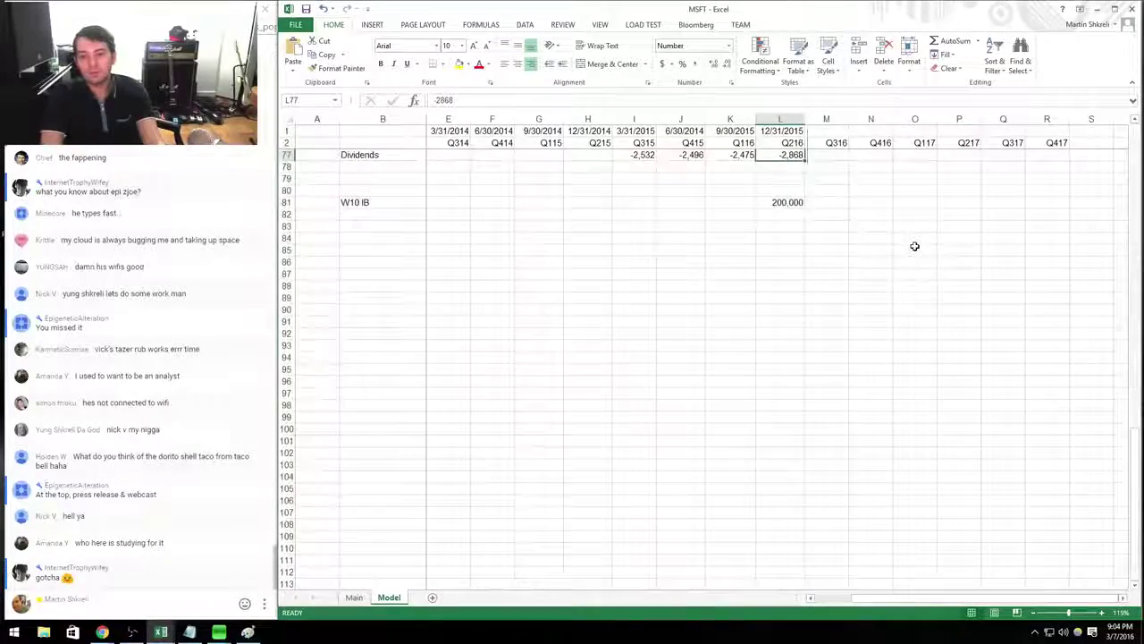
{"action": "key", "text": "ctrl+Down"}
{"action": "key", "text": "alt+Tab"}
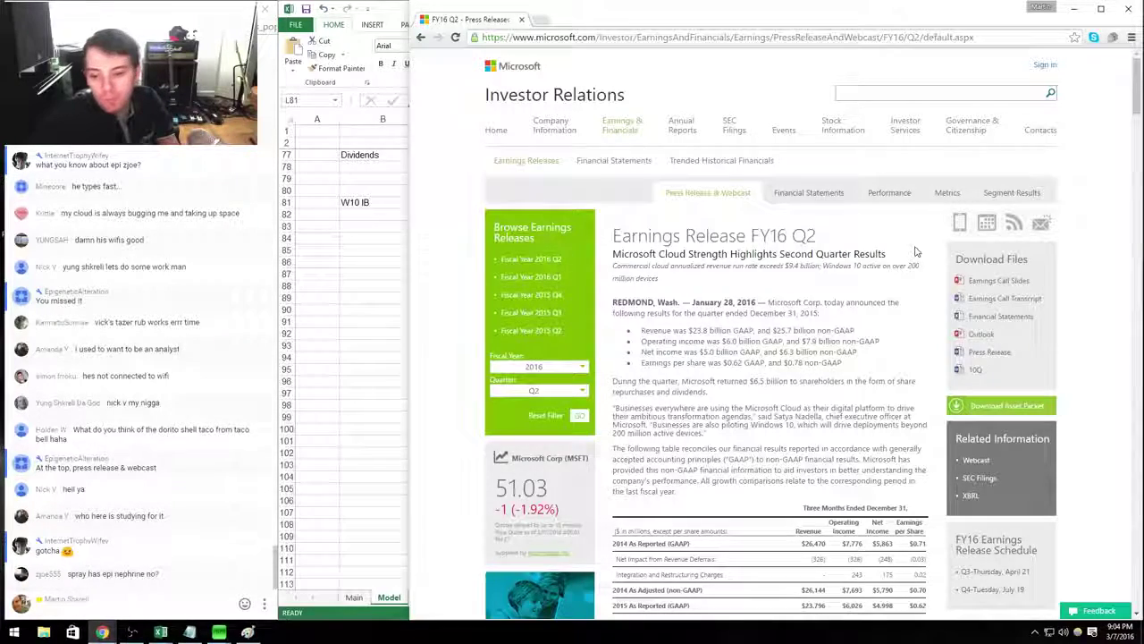
{"action": "scroll", "coordinate": [916, 253], "scroll_direction": "down", "scroll_amount": 2}
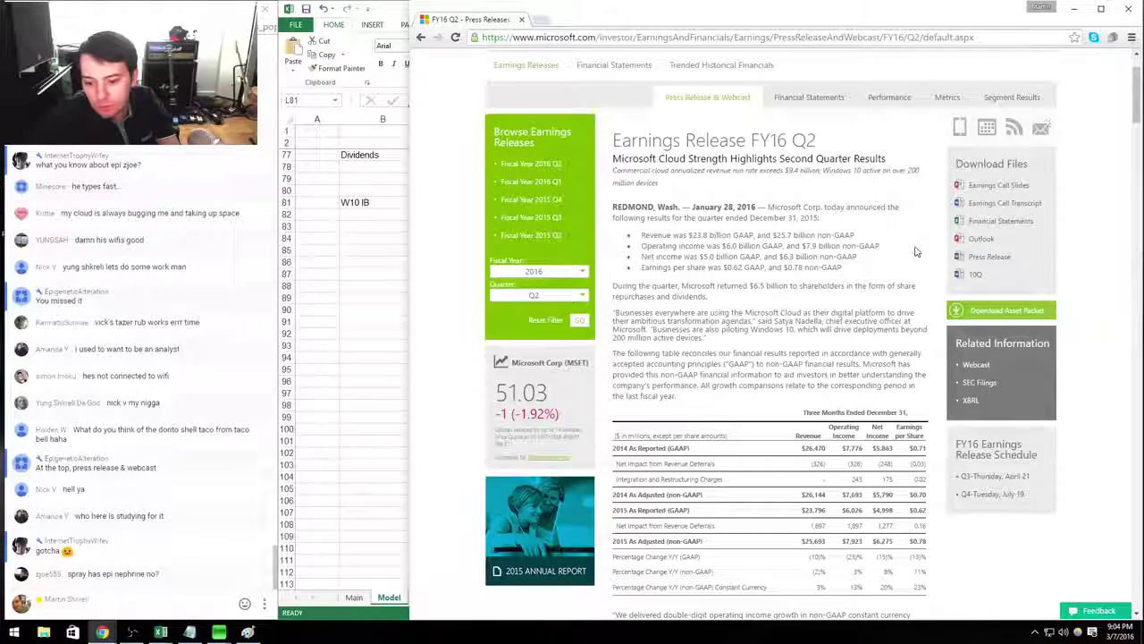
{"action": "scroll", "coordinate": [915, 252], "scroll_direction": "down", "scroll_amount": 8}
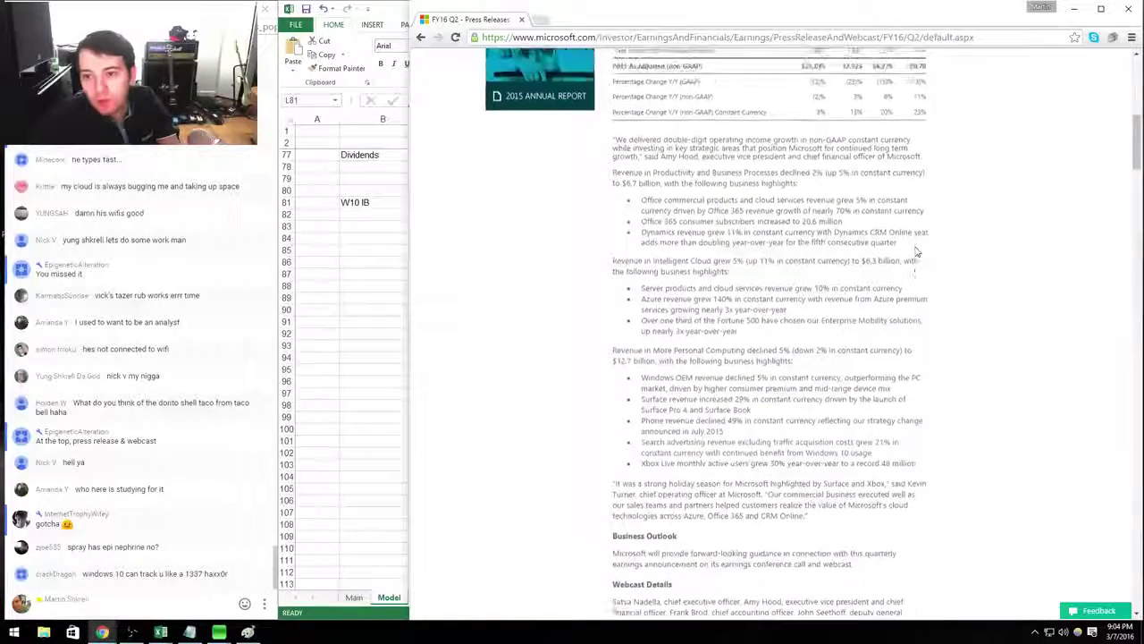
{"action": "scroll", "coordinate": [916, 252], "scroll_direction": "up", "scroll_amount": 3}
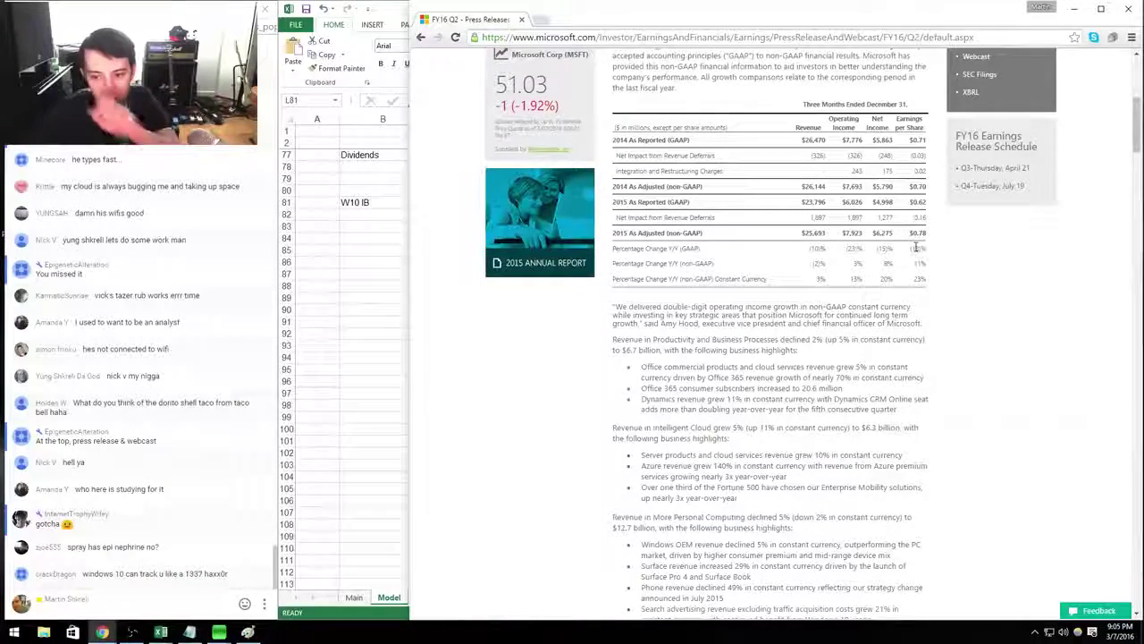
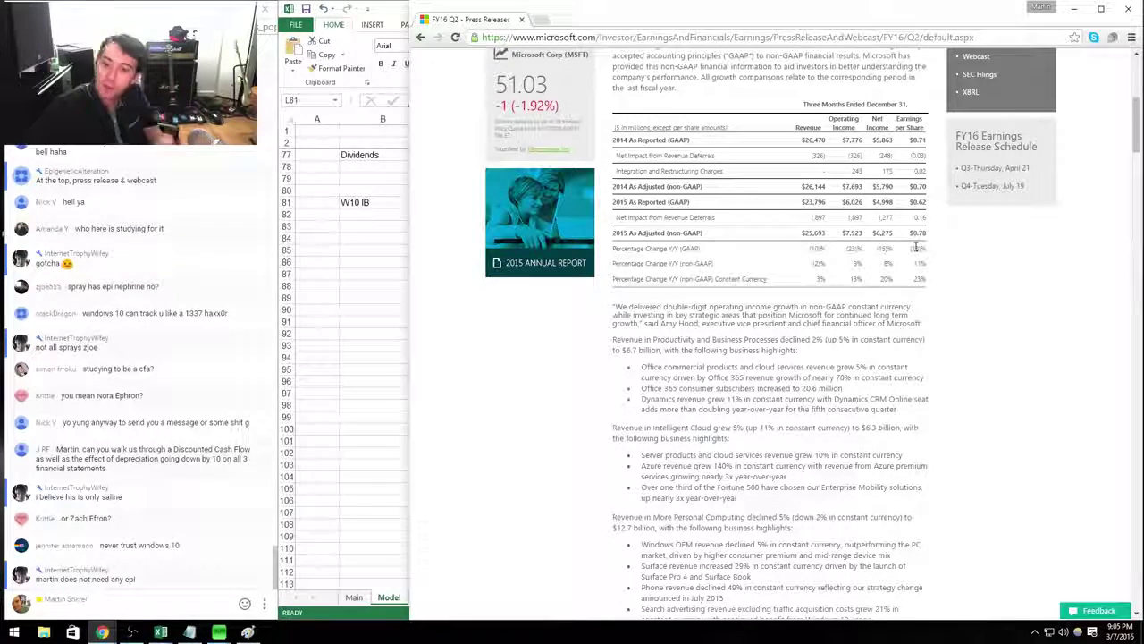
On the Model sheet, enter 20600 in L82 and label row 82 'Office 365'.
{"action": "key", "text": "alt+Tab"}
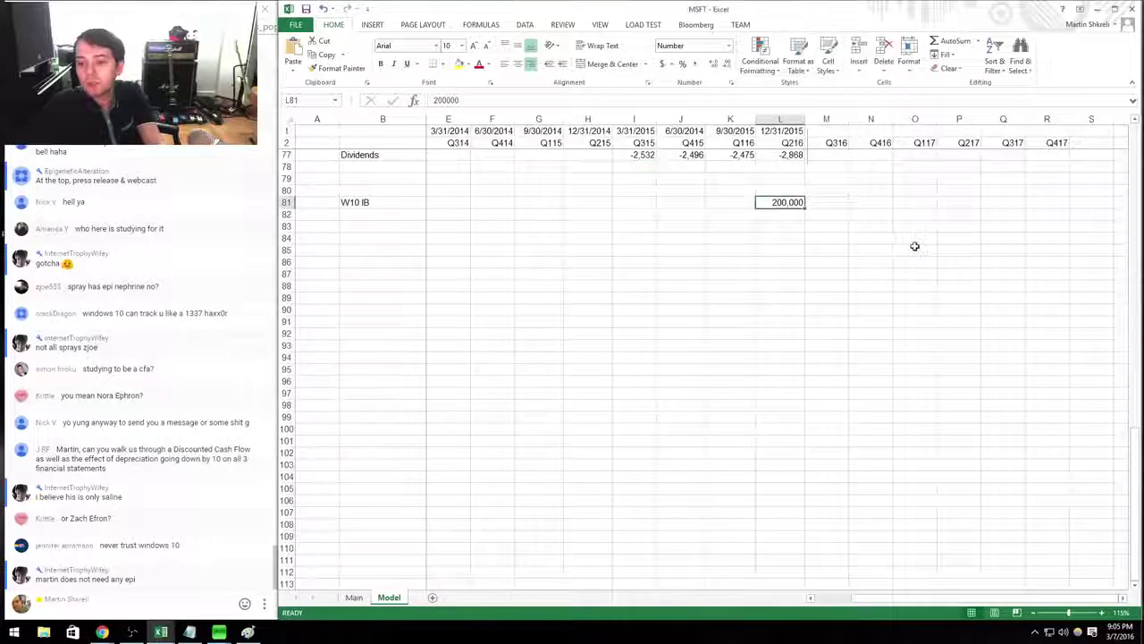
{"action": "key", "text": "Down"}
{"action": "type", "text": "20600"}
{"action": "key", "text": "Left"}
{"action": "key", "text": "Home"}
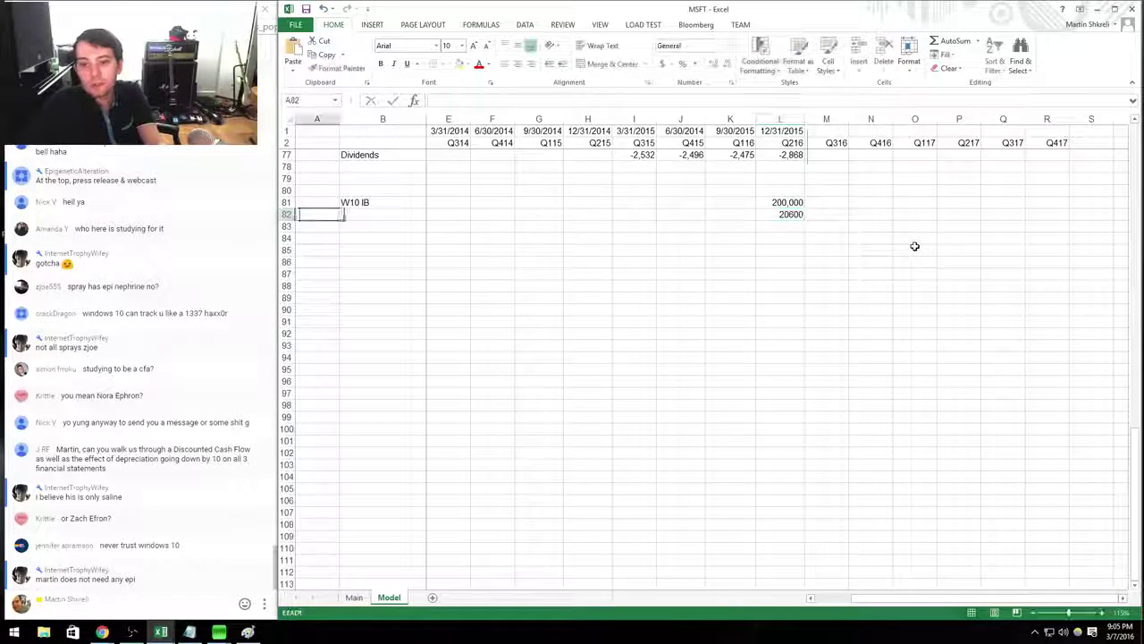
{"action": "key", "text": "Right"}
{"action": "type", "text": "Office 3"}
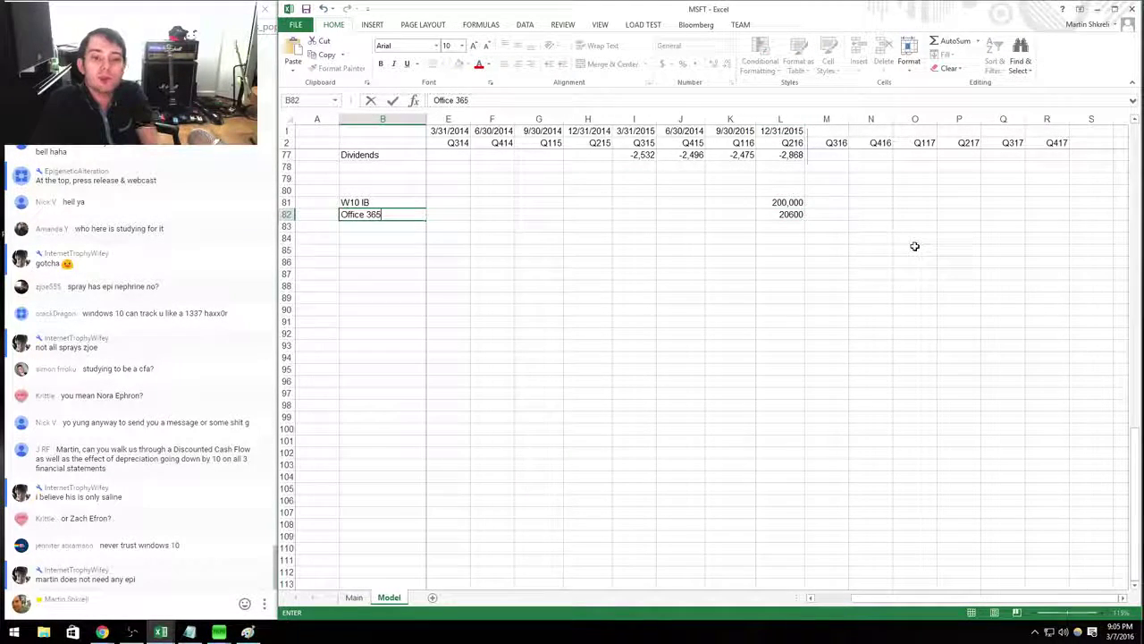
{"action": "key", "text": "Right"}
Select row 82 and close Format Cells without changing the number format.
{"action": "key", "text": "shift+space"}
{"action": "key", "text": "ctrl+1"}
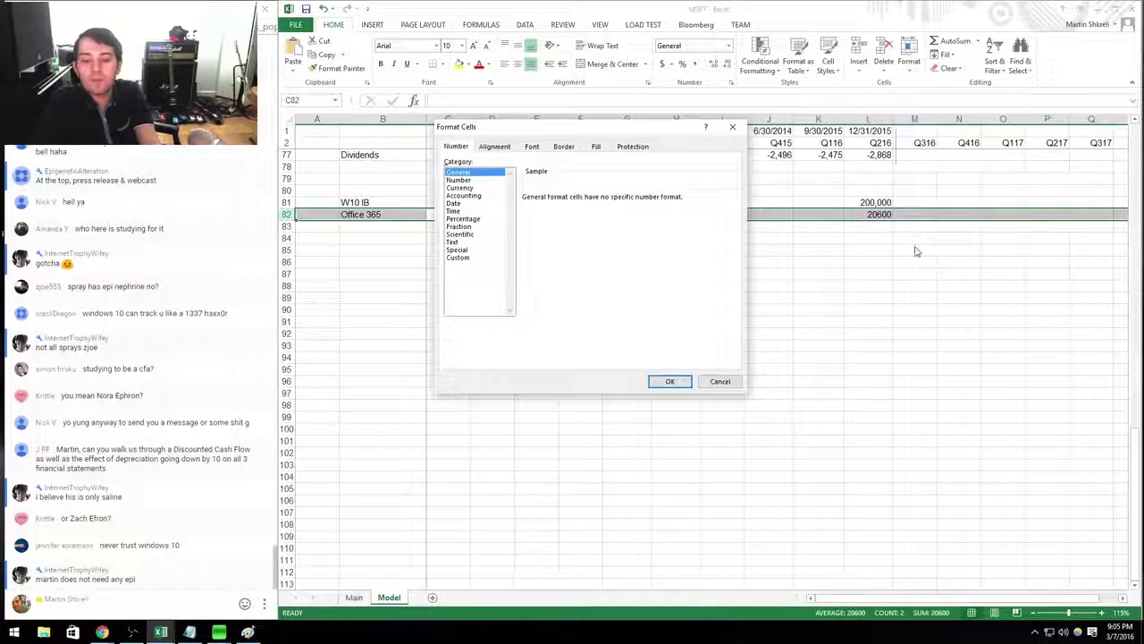
{"action": "key", "text": "Down"}
{"action": "key", "text": "Return"}
On the Main sheet, enter the segment name 'Productivity & Business Processes' in B2, checking the press release.
{"action": "key", "text": "ctrl+Page_Up"}
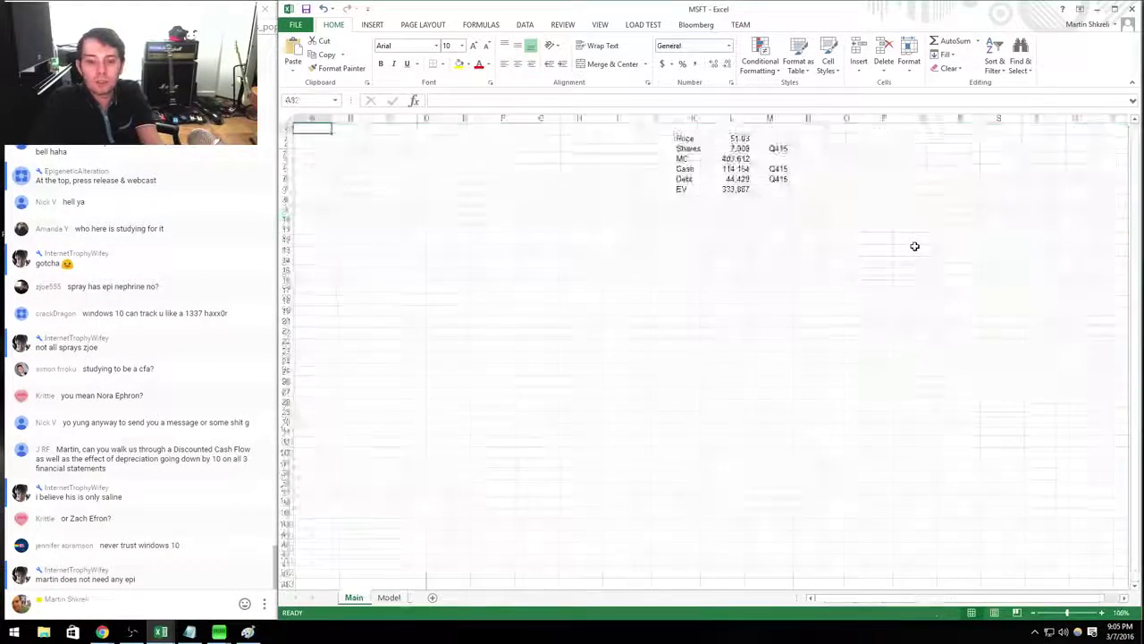
{"action": "key", "text": "alt+Tab"}
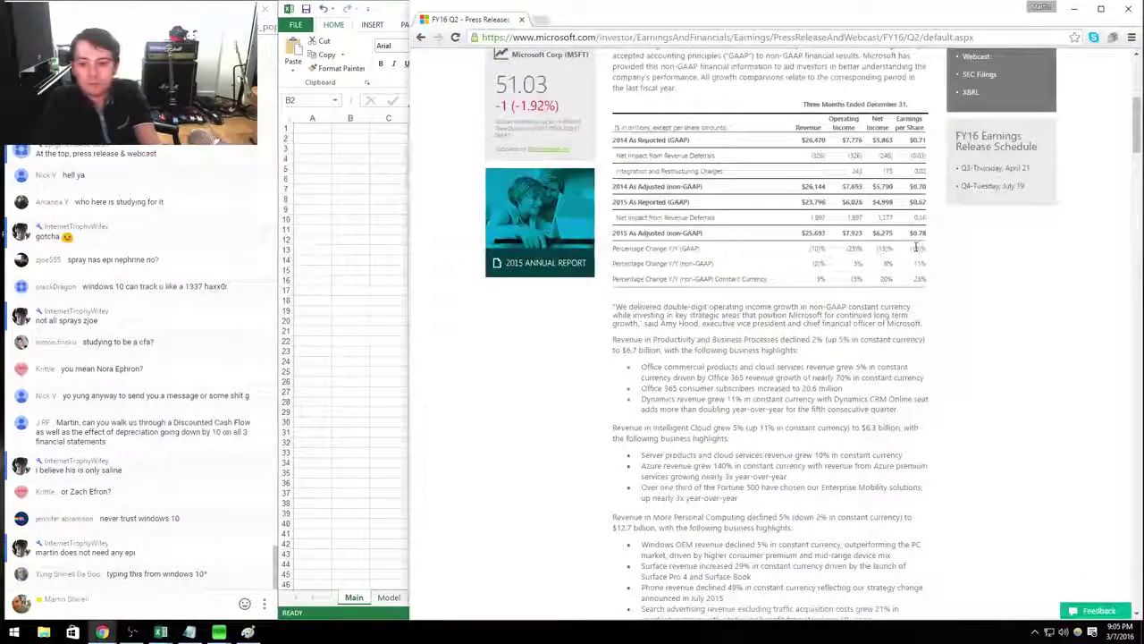
{"action": "key", "text": "alt+Tab"}
{"action": "type", "text": "Produc"}
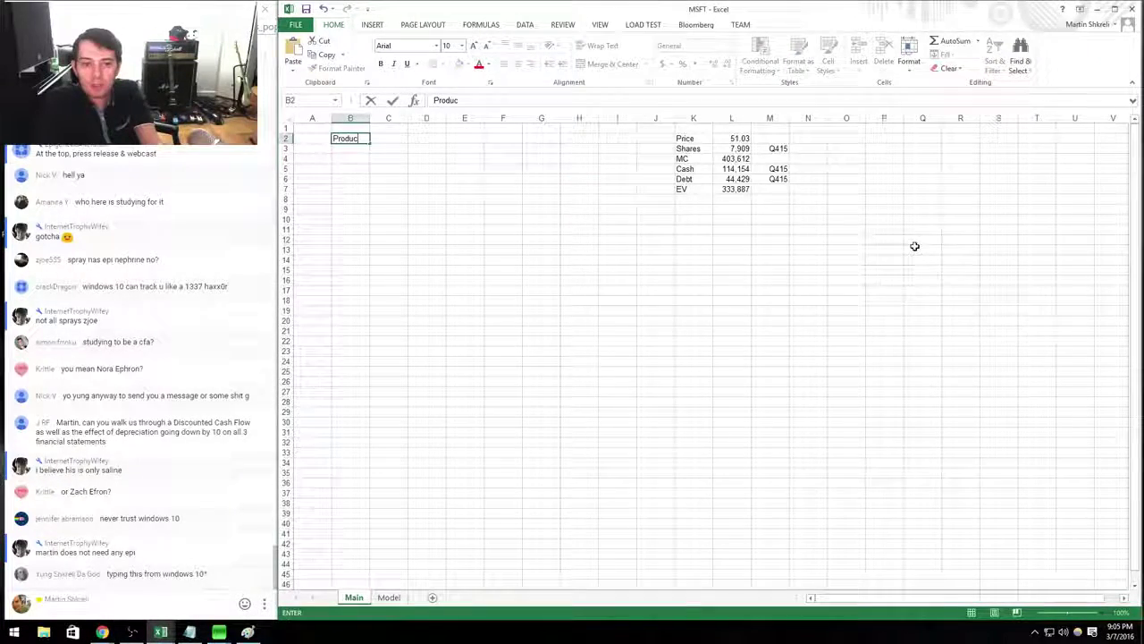
{"action": "type", "text": "tivity"}
{"action": "key", "text": "alt+Tab"}
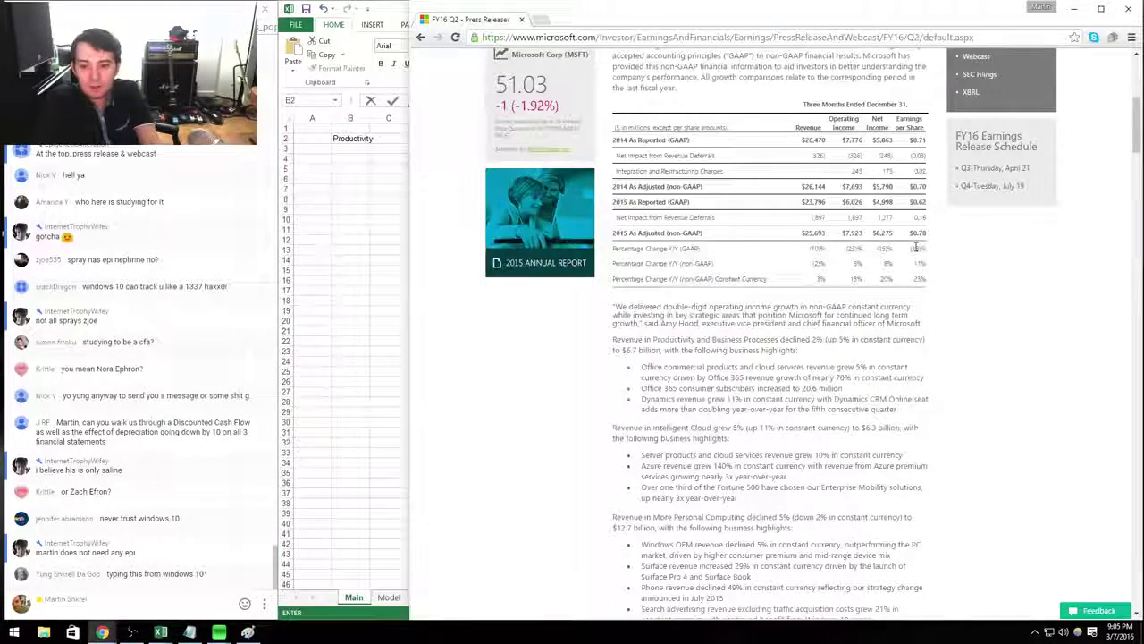
{"action": "key", "text": "alt+Tab"}
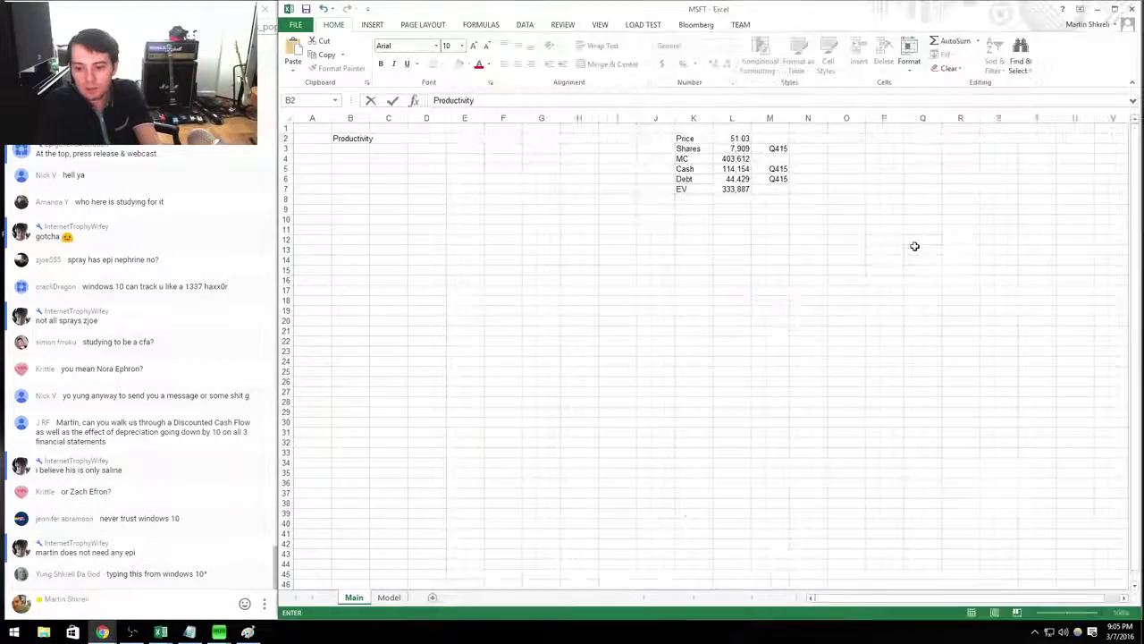
{"action": "type", "text": "& Business Proc"}
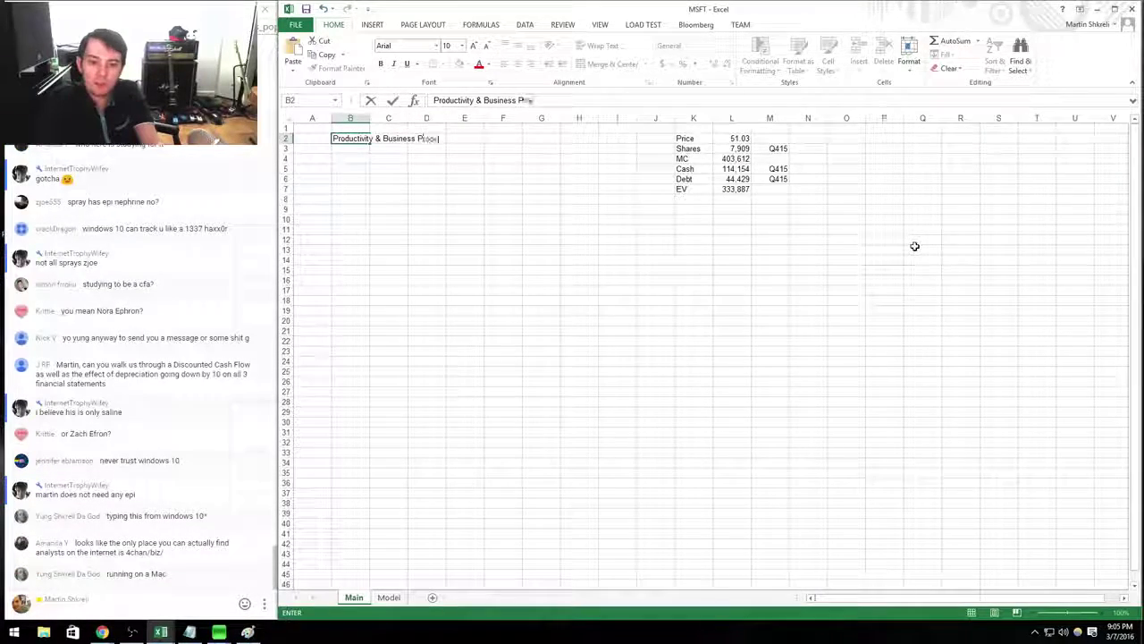
{"action": "type", "text": "esses"}
{"action": "key", "text": "ctrl+Return"}
Move the segment name down to B3 and add 'Segment' and '% of revenue' headers in B2:C2.
{"action": "key", "text": "ctrl+x"}
{"action": "key", "text": "Down"}
{"action": "key", "text": "ctrl+v"}
{"action": "key", "text": "Up"}
{"action": "type", "text": "Segment"}
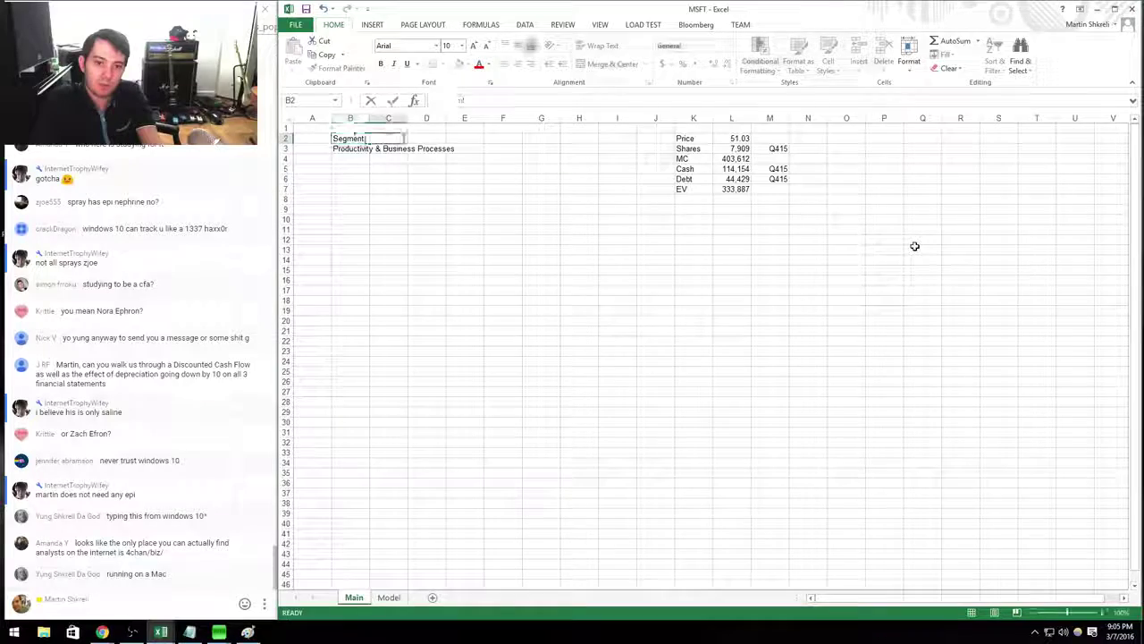
{"action": "key", "text": "Tab"}
{"action": "type", "text": "% of r"}
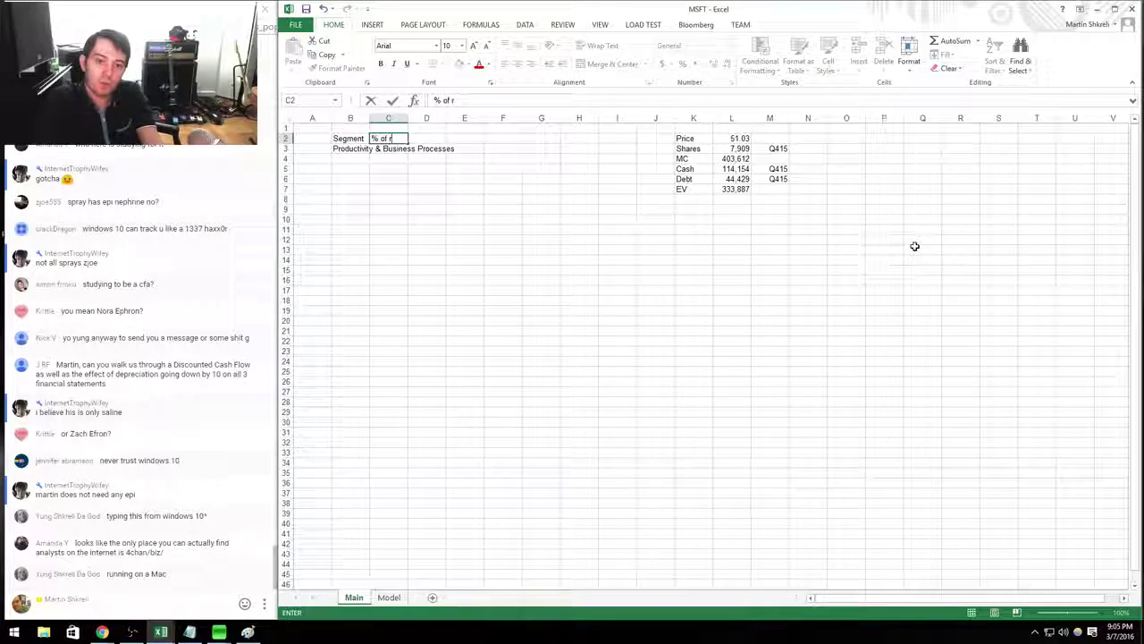
{"action": "type", "text": "evenue"}
{"action": "key", "text": "Return"}
Enter =6.7/25.6 in C3 from the press release figures and format it as a percentage.
{"action": "key", "text": "alt+Tab"}
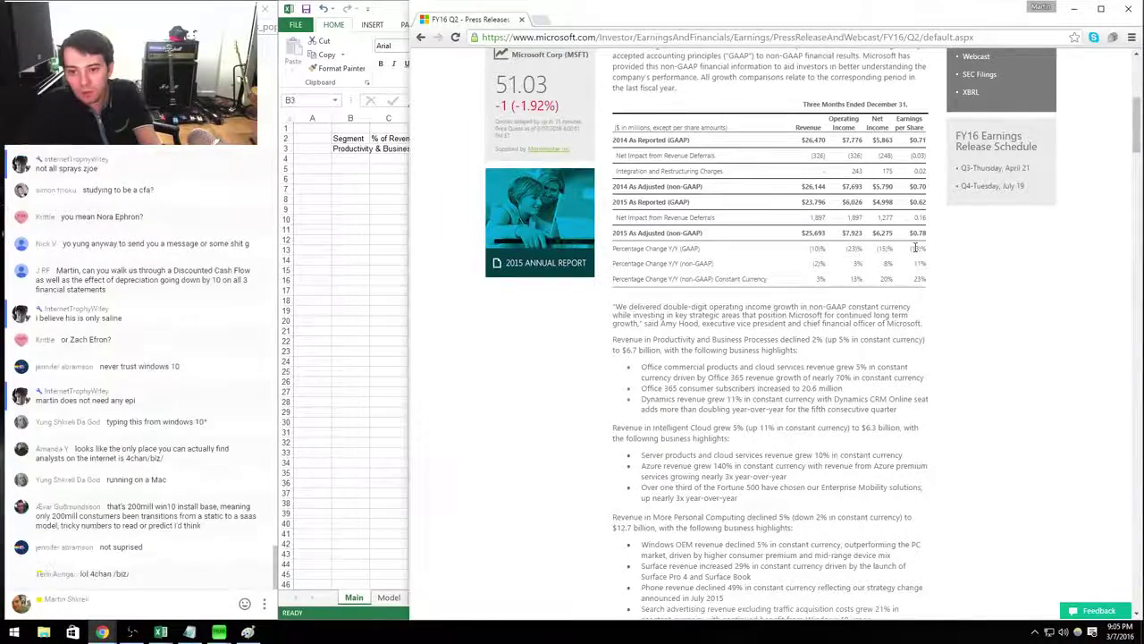
{"action": "key", "text": "alt+Tab"}
{"action": "key", "text": "Right"}
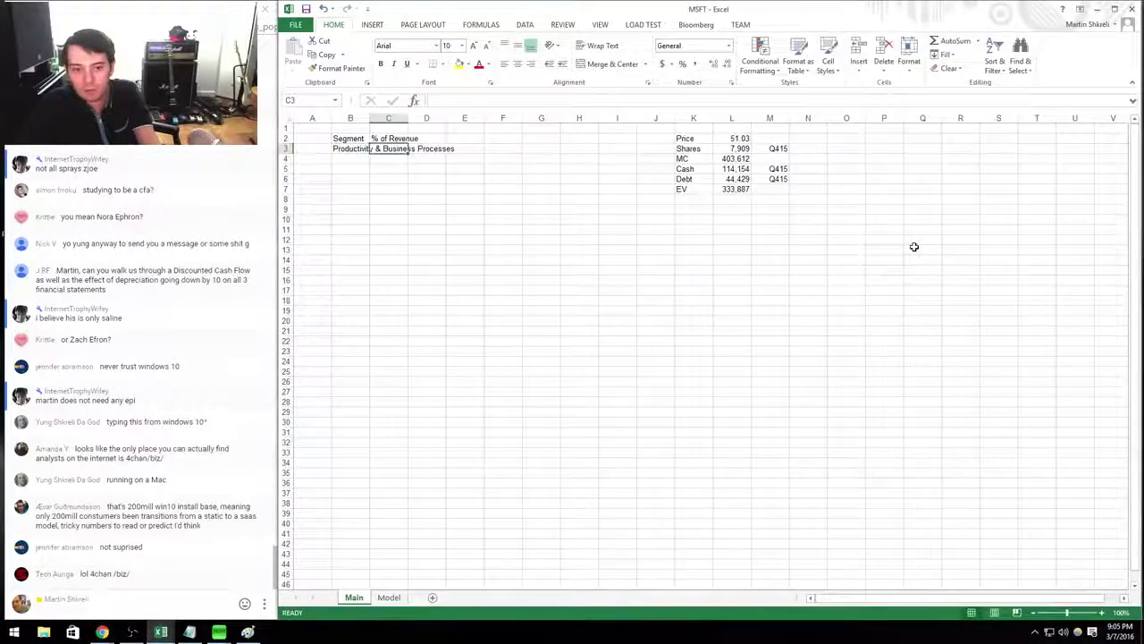
{"action": "key", "text": "alt+Tab"}
{"action": "key", "text": "alt+Tab"}
{"action": "type", "text": "+6.7"}
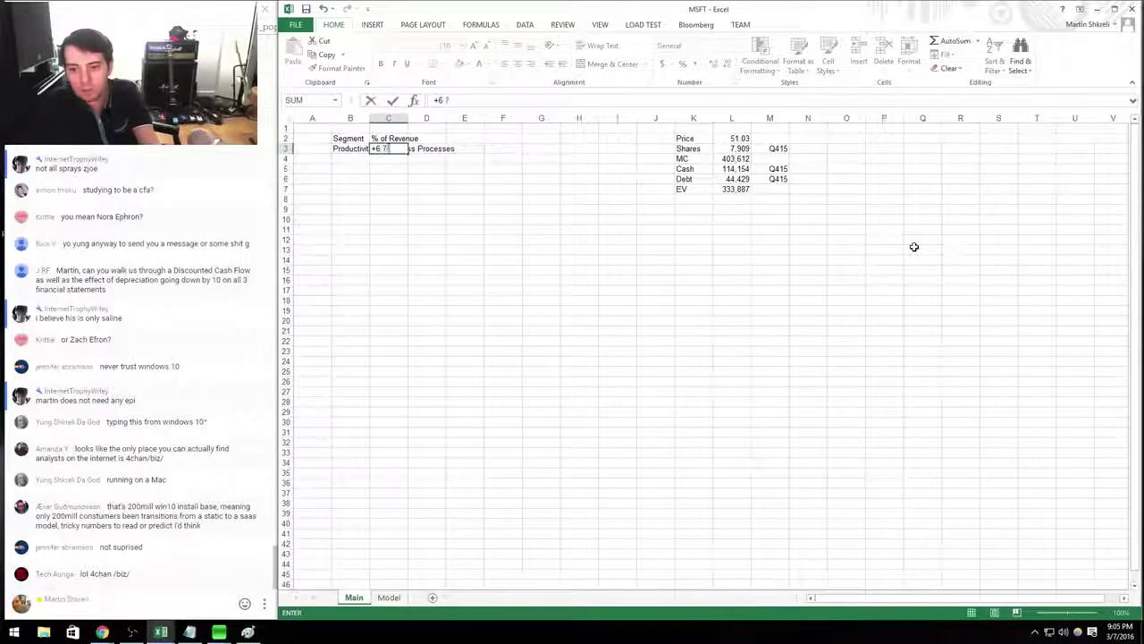
{"action": "type", "text": "/25.6"}
{"action": "key", "text": "Return"}
{"action": "key", "text": "alt+Tab"}
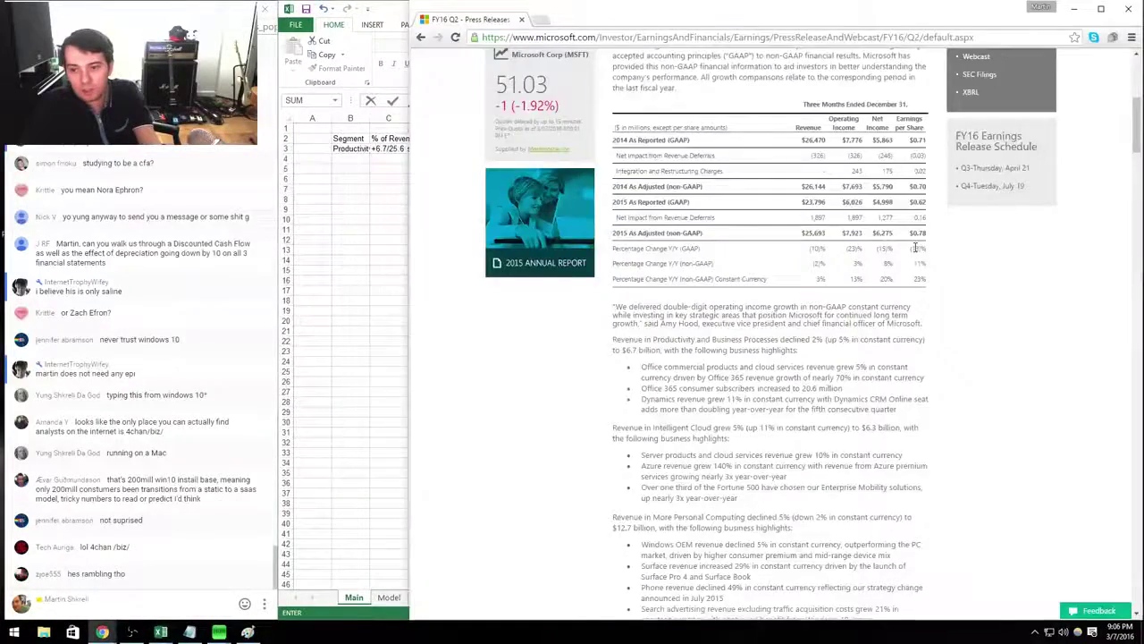
{"action": "key", "text": "alt+Tab"}
{"action": "key", "text": "Left"}
{"action": "key", "text": "Up"}
{"action": "key", "text": "Right"}
{"action": "key", "text": "ctrl+shift+5"}
{"action": "right_click", "coordinate": [914, 247]}
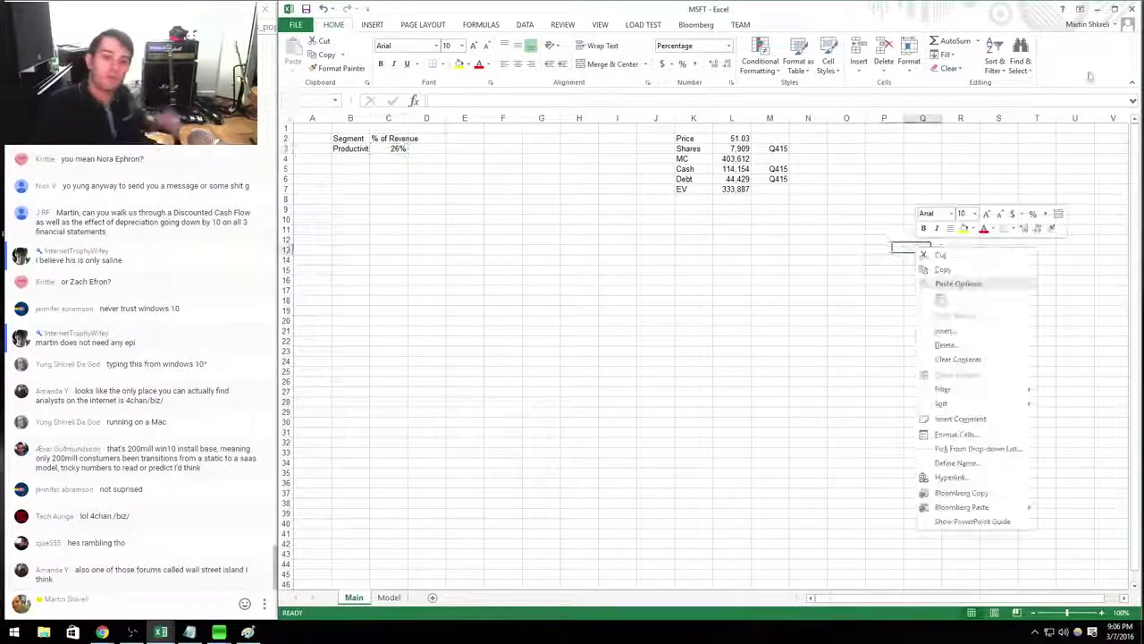
{"action": "key", "text": "Escape"}
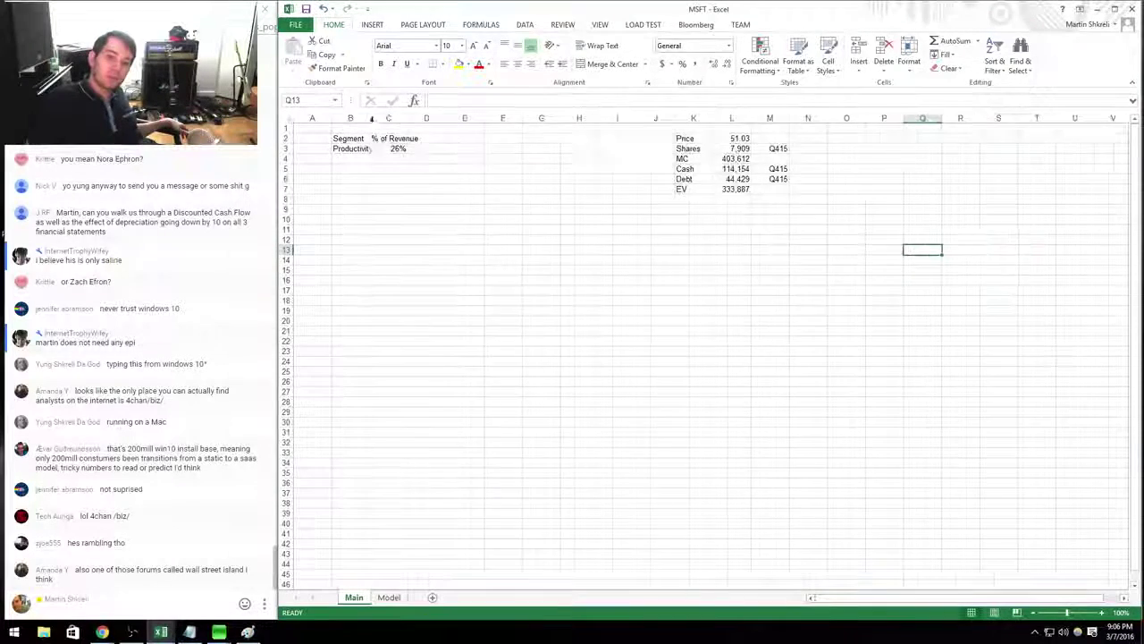
AutoFit columns B and C, then add a 'Contains' header with 'Office' beneath it in D3.
{"action": "double_click", "coordinate": [369, 118]}
{"action": "double_click", "coordinate": [498, 118]}
{"action": "left_click", "coordinate": [530, 168]}
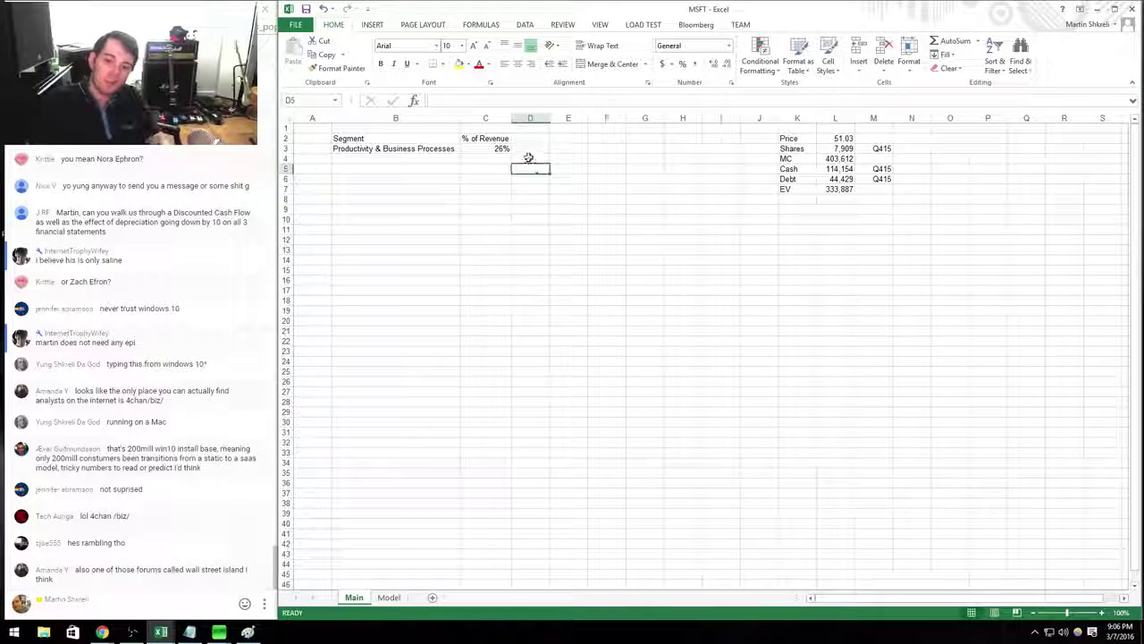
{"action": "type", "text": "Contains"}
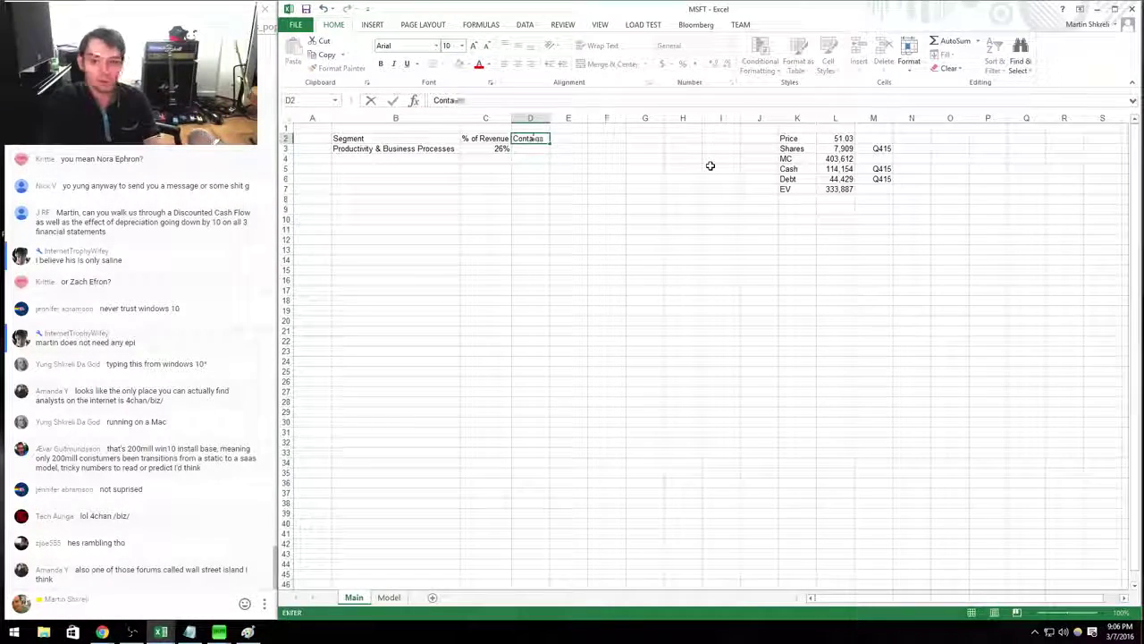
{"action": "key", "text": "Return"}
{"action": "type", "text": "Office"}
{"action": "key", "text": "Return"}
Put an outside border around the segment table B2:H7.
{"action": "left_click_drag", "start_coordinate": [345, 139], "coordinate": [500, 152]}
{"action": "left_click_drag", "start_coordinate": [710, 165], "coordinate": [703, 202]}
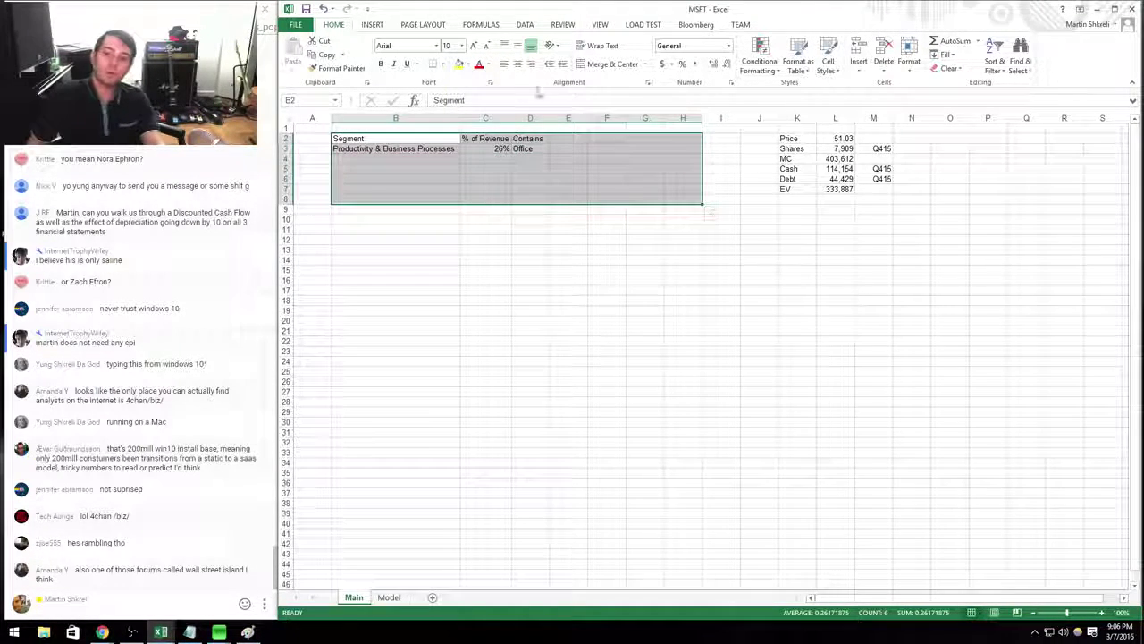
{"action": "left_click", "coordinate": [439, 63]}
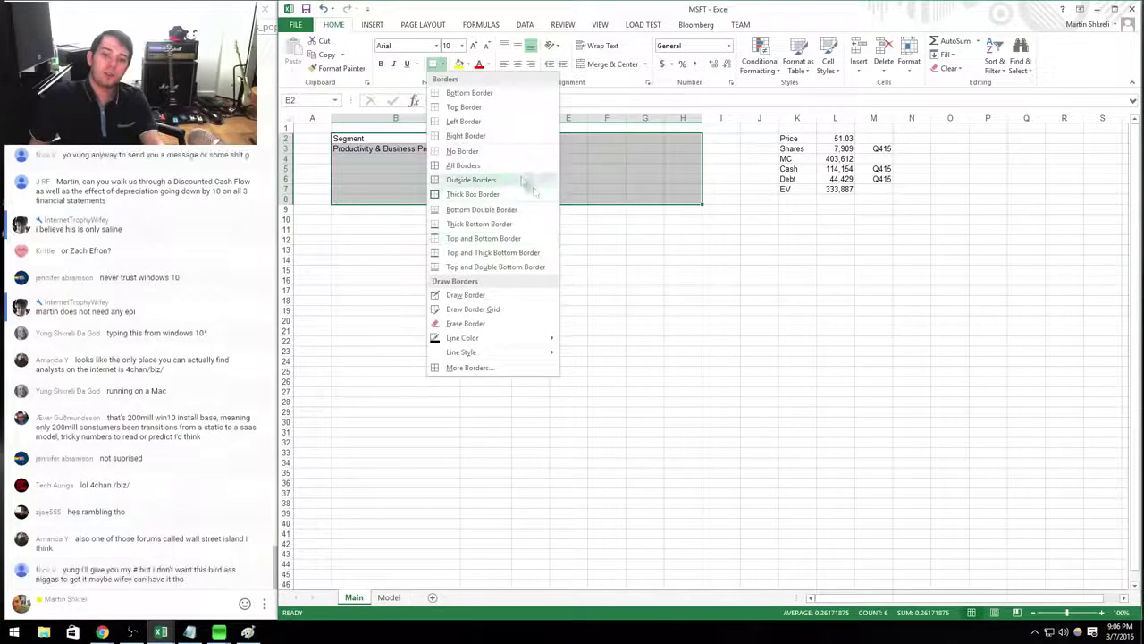
{"action": "left_click", "coordinate": [482, 168]}
{"action": "left_click", "coordinate": [706, 138]}
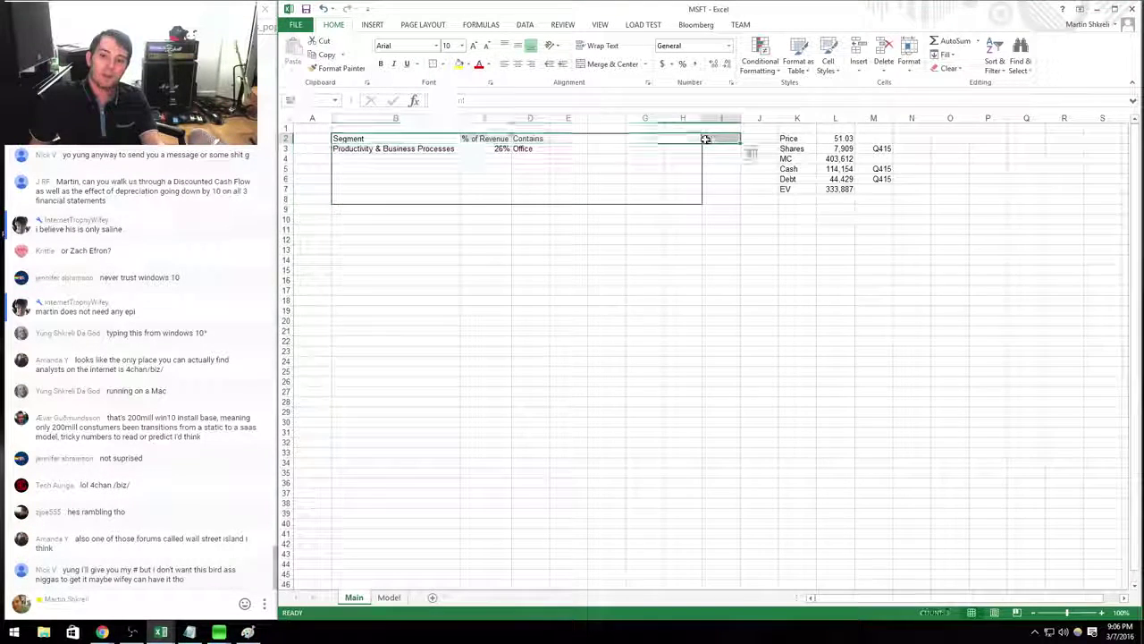
Add a bottom border under header row B2:H2 and center the % of Revenue and Contains columns.
{"action": "left_click", "coordinate": [663, 136]}
{"action": "left_click_drag", "start_coordinate": [664, 137], "coordinate": [344, 138]}
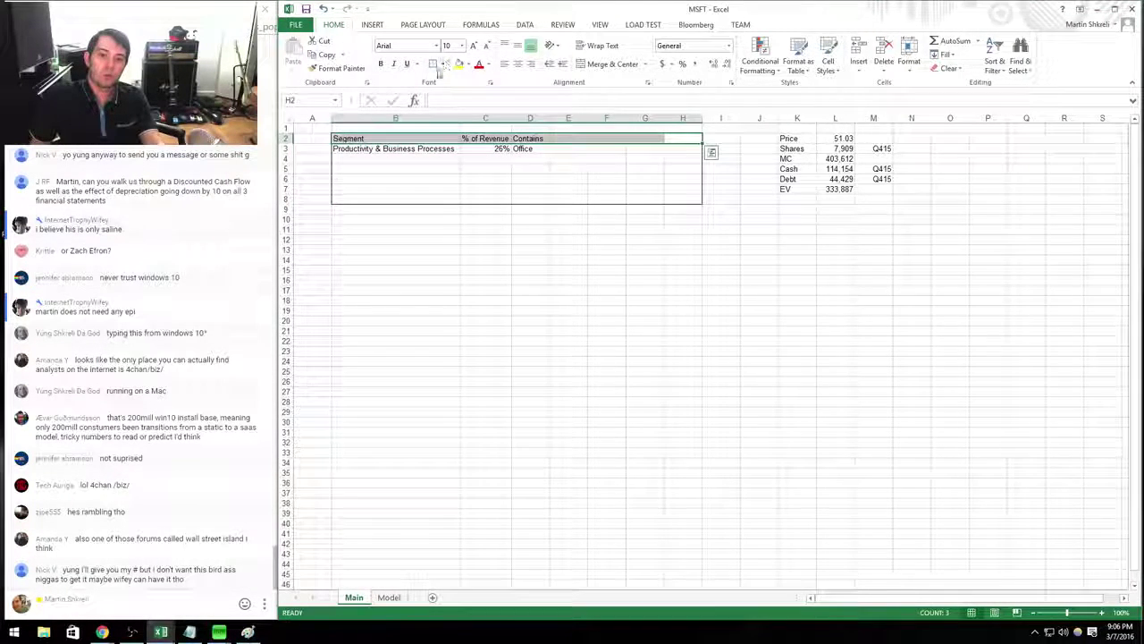
{"action": "left_click", "coordinate": [531, 215]}
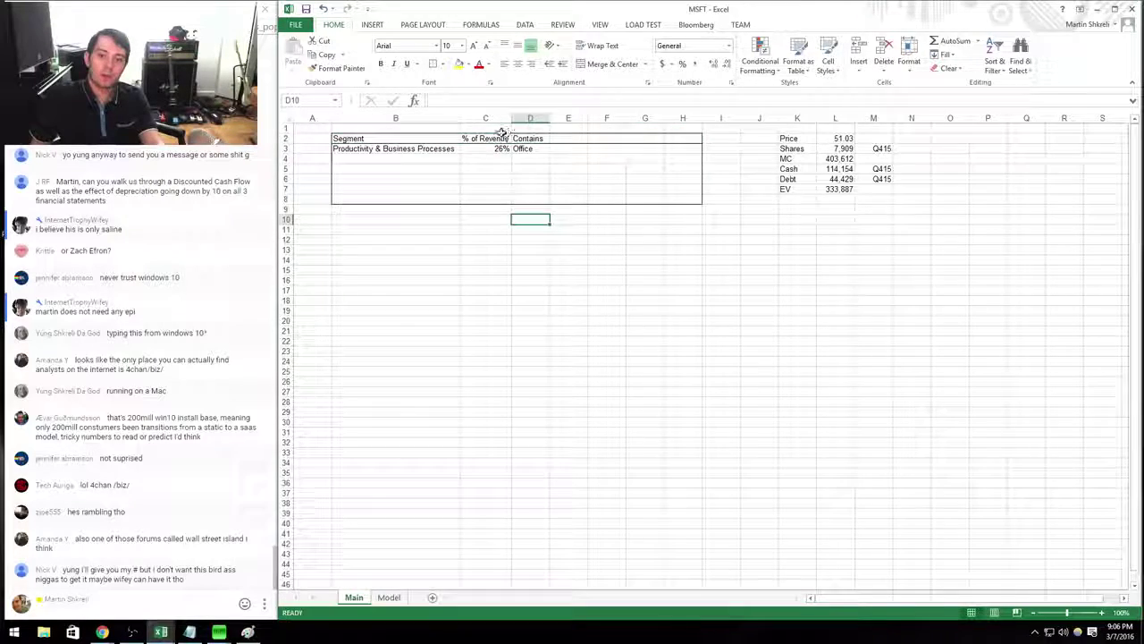
{"action": "left_click_drag", "start_coordinate": [474, 139], "coordinate": [666, 199]}
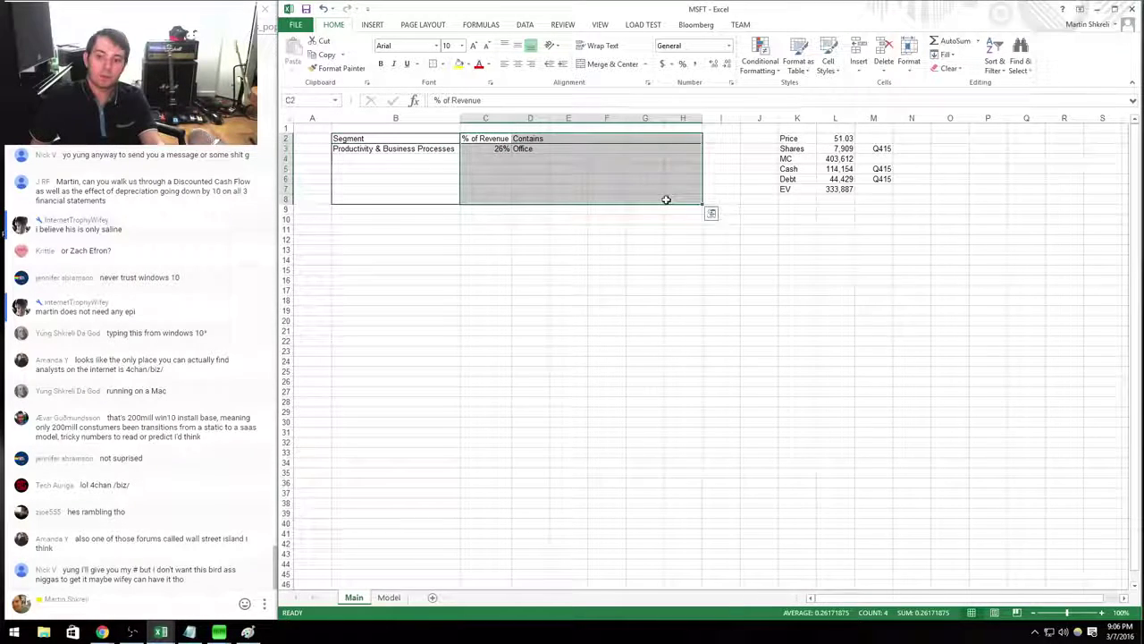
{"action": "left_click", "coordinate": [524, 239]}
Reread the Intelligent Cloud paragraph in the press release.
{"action": "key", "text": "alt+Tab"}
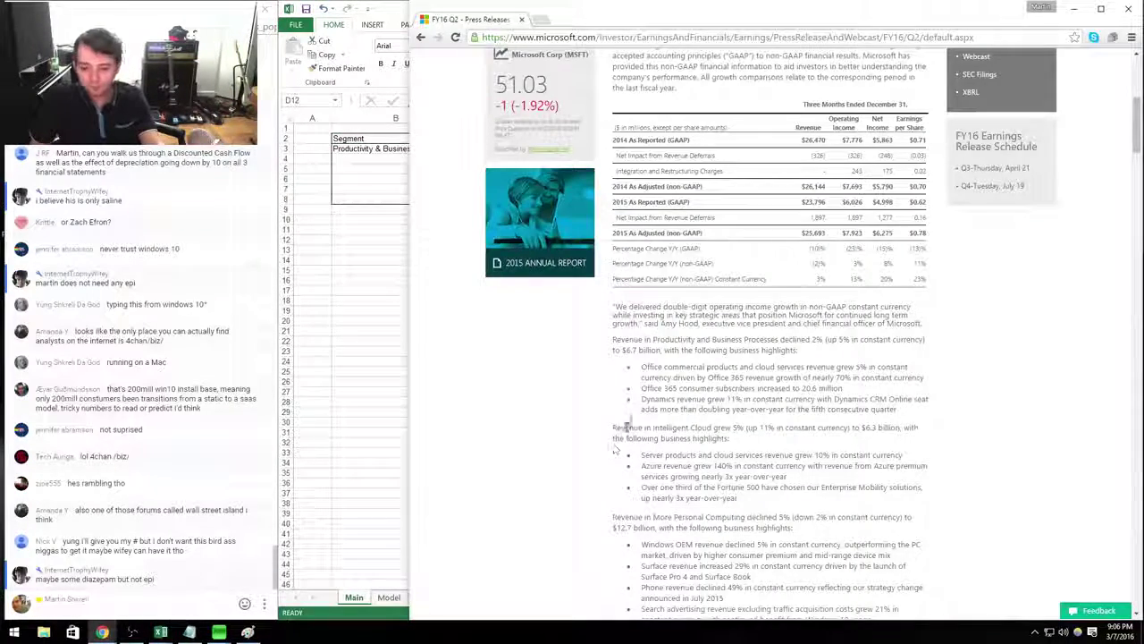
{"action": "left_click_drag", "start_coordinate": [613, 427], "coordinate": [801, 489]}
{"action": "left_click", "coordinate": [801, 489]}
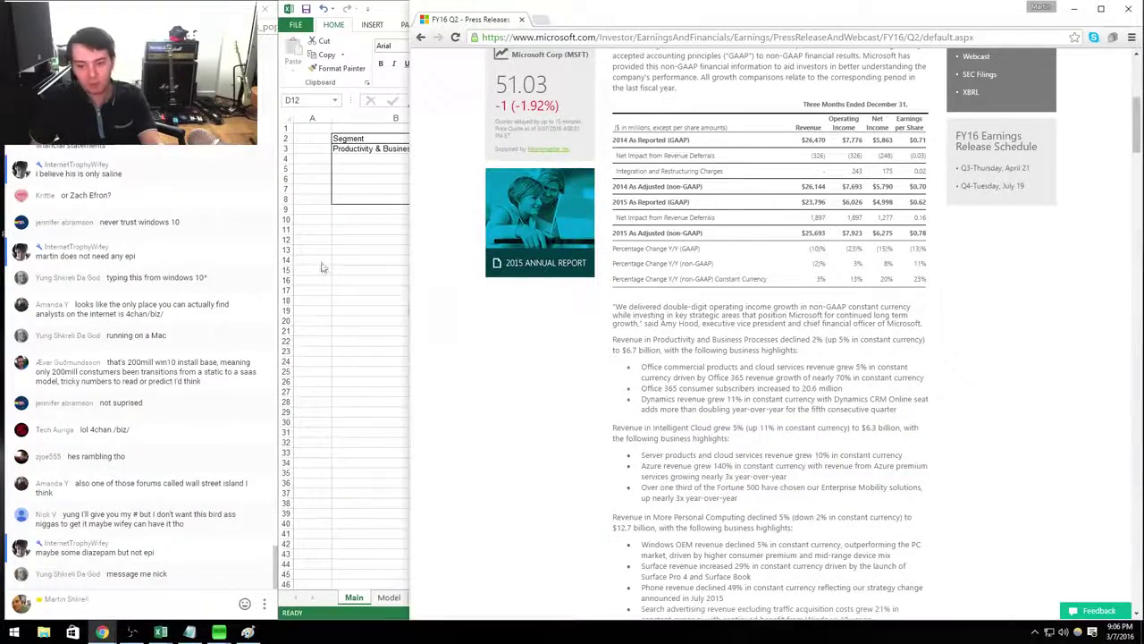
{"action": "left_click", "coordinate": [371, 154]}
Add 'Intelligent Cloud' in B4 with a 6.3/25.6 revenue share in C4, formatted as percent.
{"action": "left_click", "coordinate": [371, 158]}
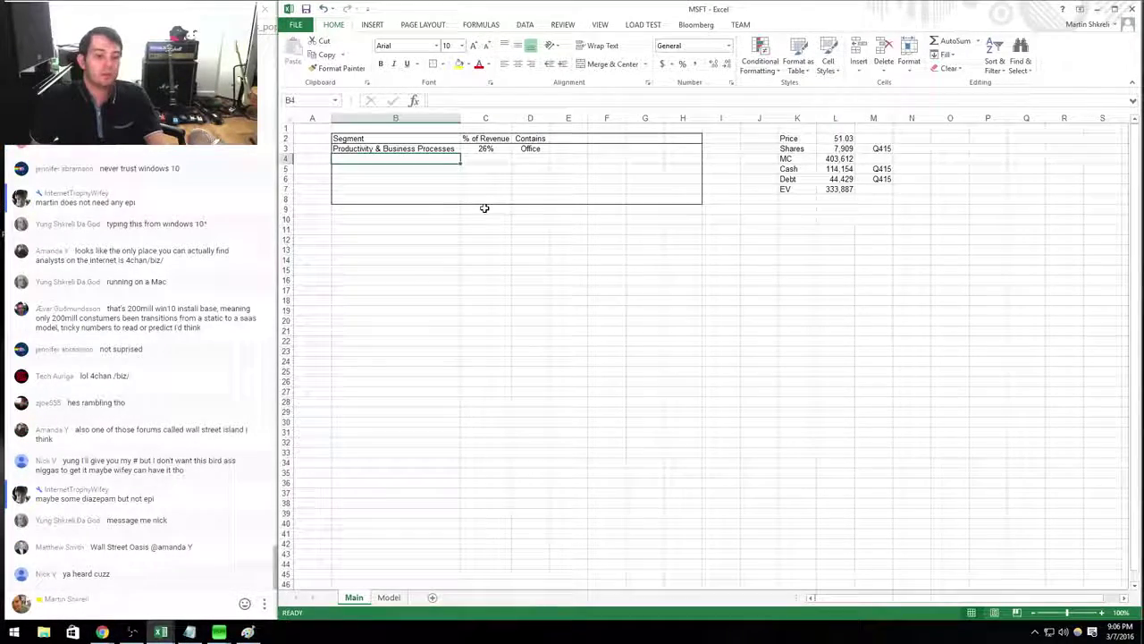
{"action": "type", "text": "Intelligent Cloud"}
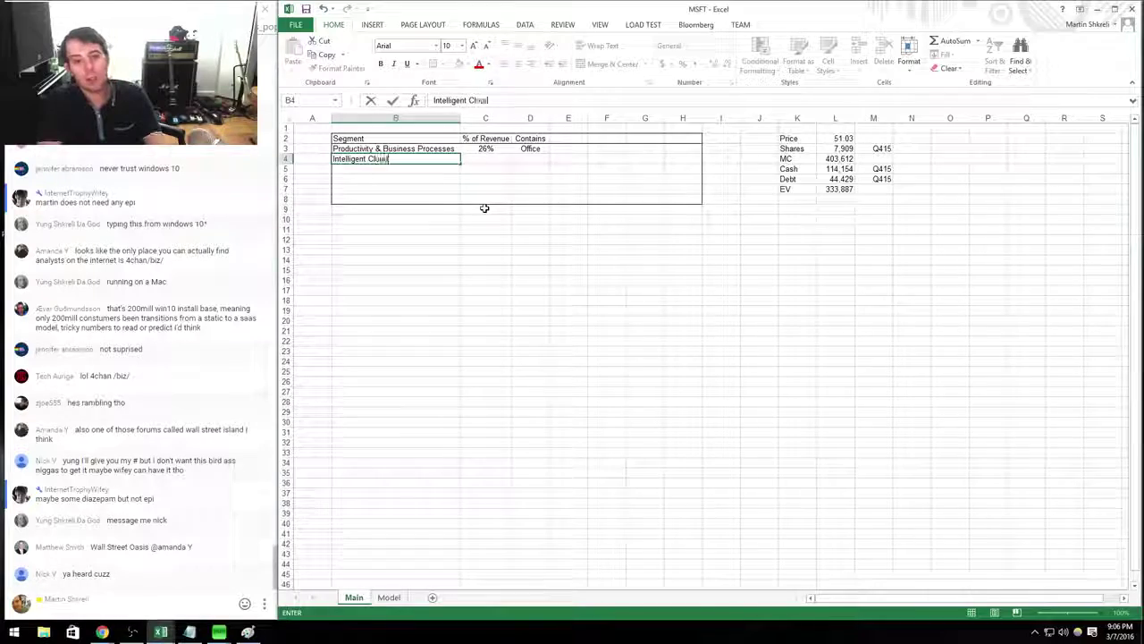
{"action": "key", "text": "Tab"}
{"action": "key", "text": "alt+Tab"}
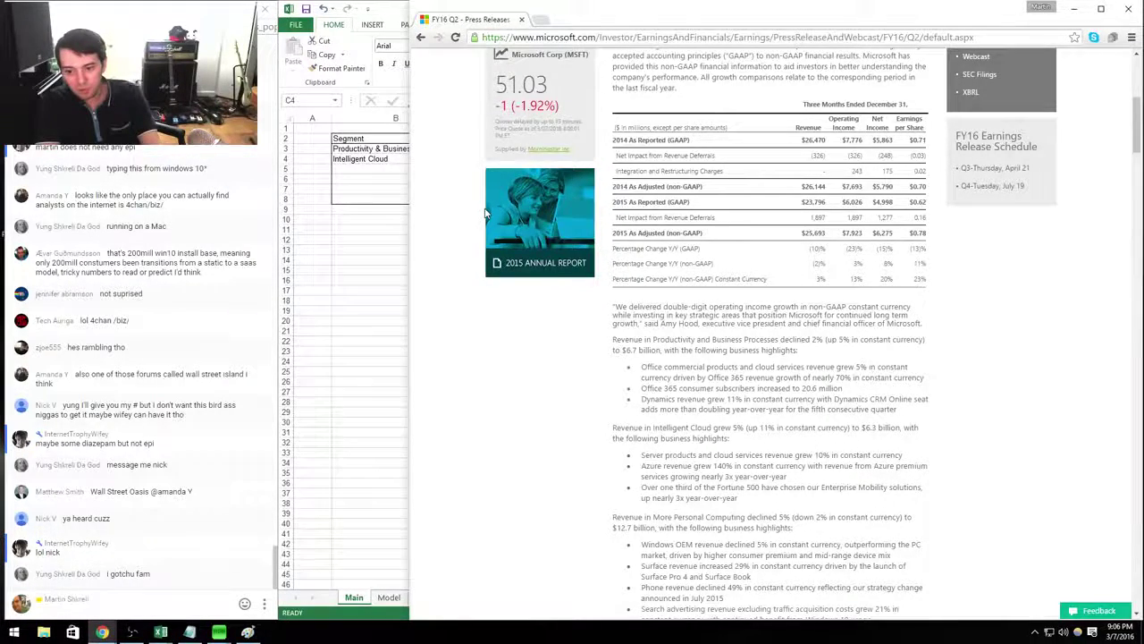
{"action": "key", "text": "alt+Tab"}
{"action": "type", "text": "=sum("}
{"action": "key", "text": "alt+Tab"}
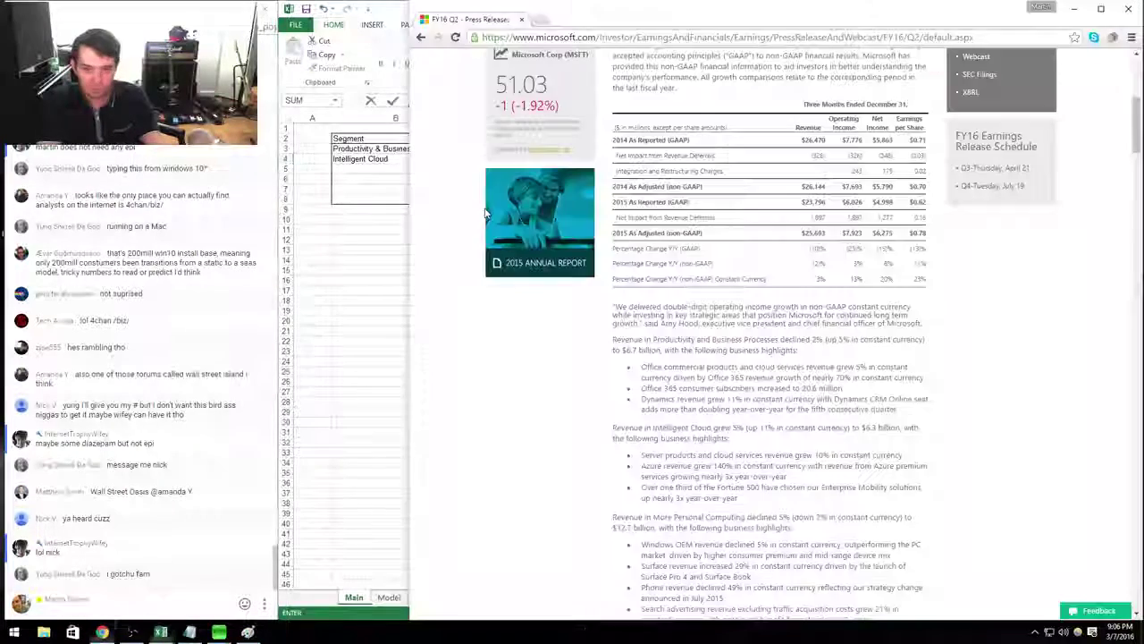
{"action": "key", "text": "alt+Tab"}
{"action": "type", "text": "6.3/25.6"}
{"action": "key", "text": "Tab"}
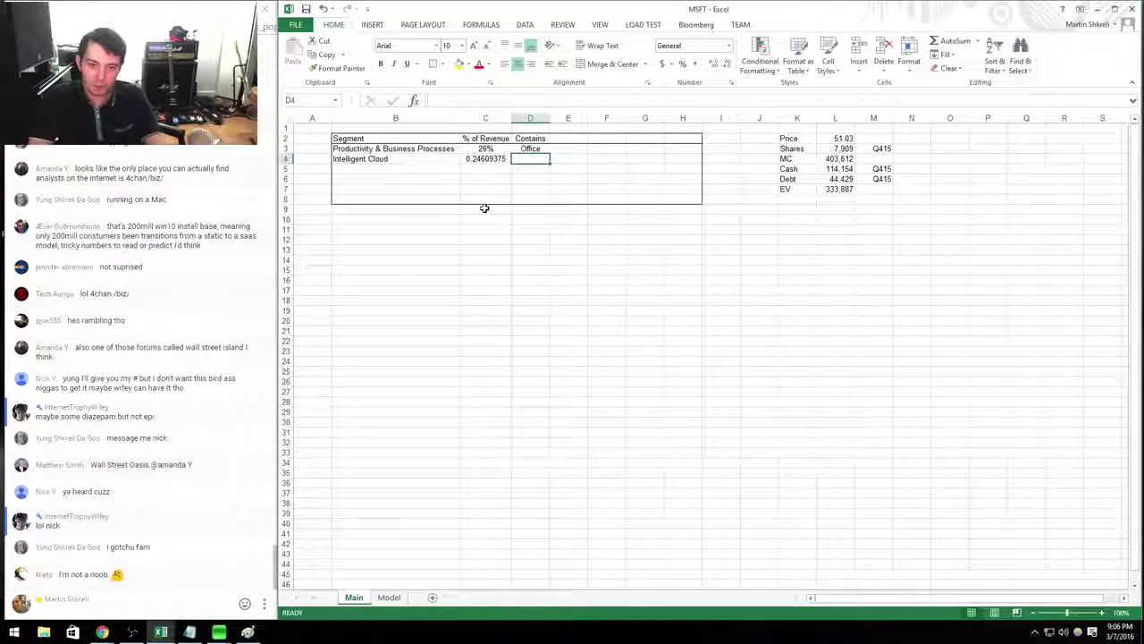
{"action": "key", "text": "Left"}
{"action": "key", "text": "ctrl+shift+5"}
{"action": "key", "text": "Right"}
Fill D4 with 'Azure, Server Products, Cloud Services' and AutoFit column D.
{"action": "key", "text": "alt+Tab"}
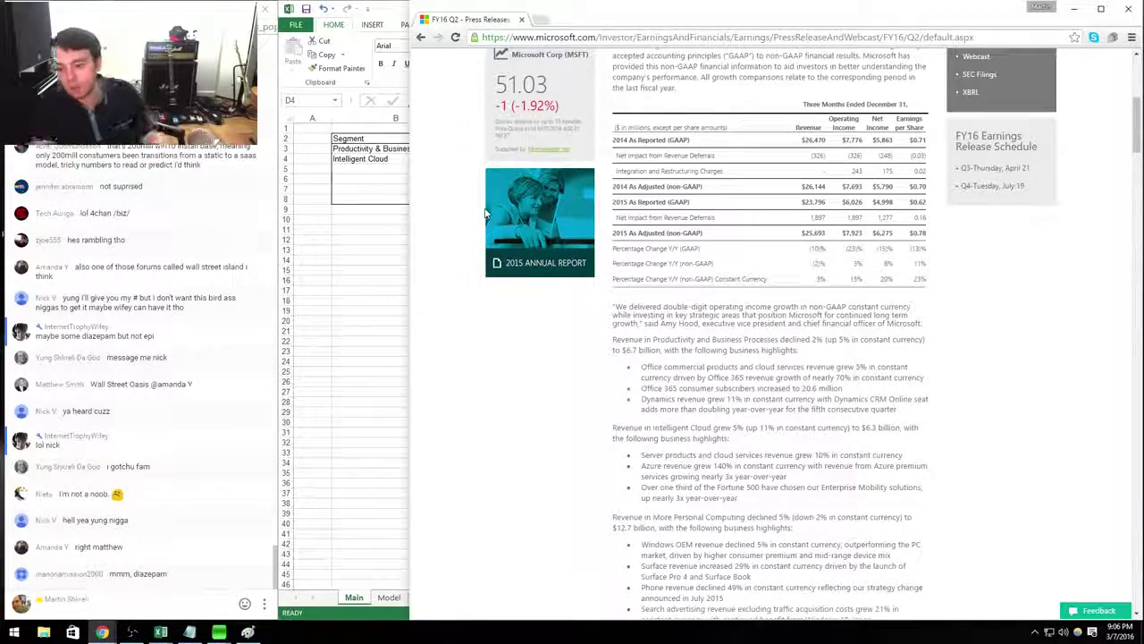
{"action": "key", "text": "alt+Tab"}
{"action": "type", "text": "Azure"}
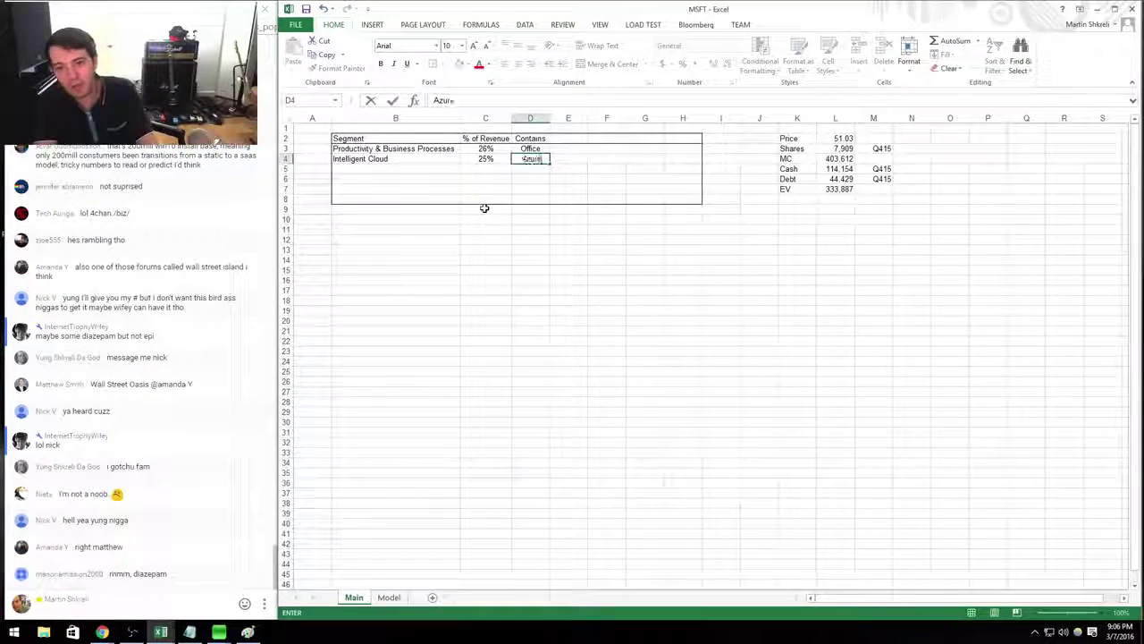
{"action": "key", "text": "Tab"}
{"action": "key", "text": "alt+Tab"}
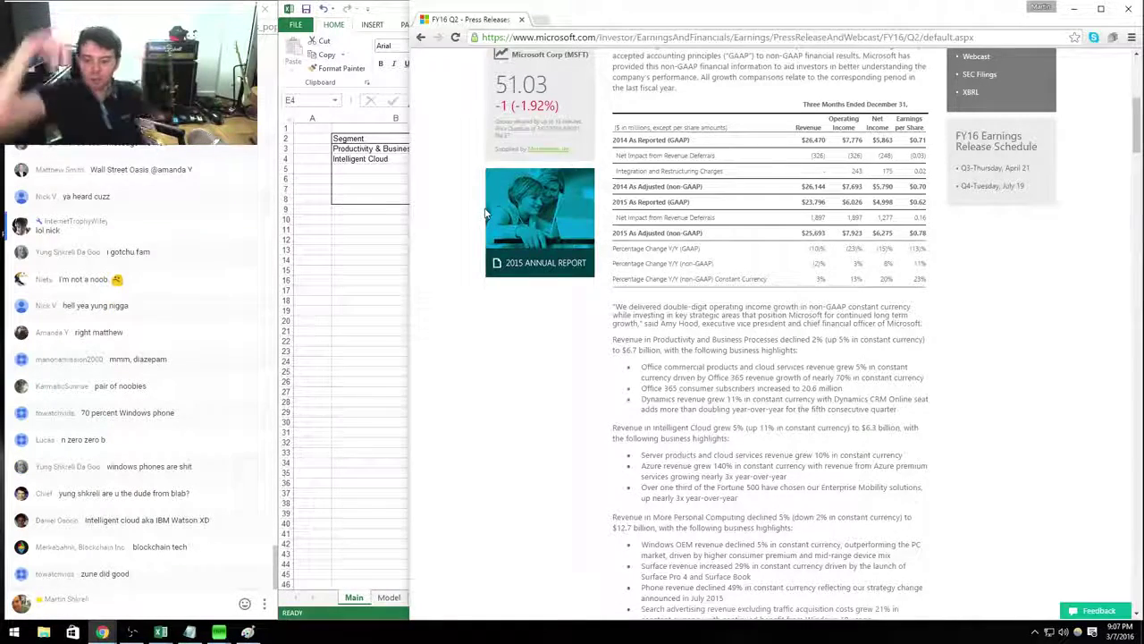
{"action": "key", "text": "alt+Tab"}
{"action": "key", "text": "Left"}
{"action": "type", "text": "Azure, "}
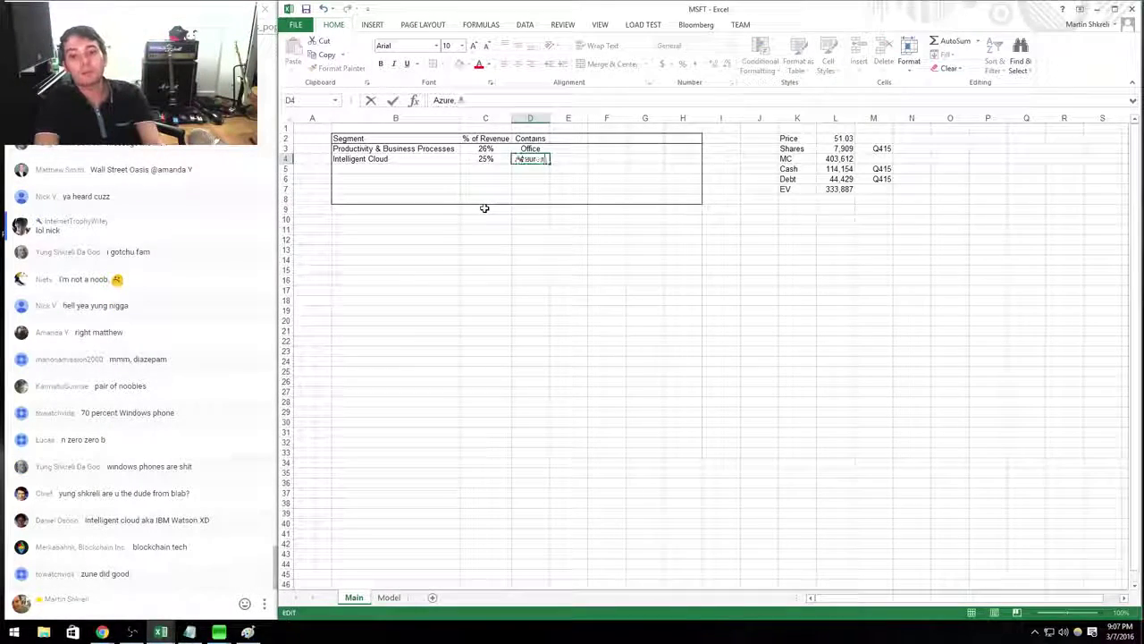
{"action": "type", "text": "Server Products, "}
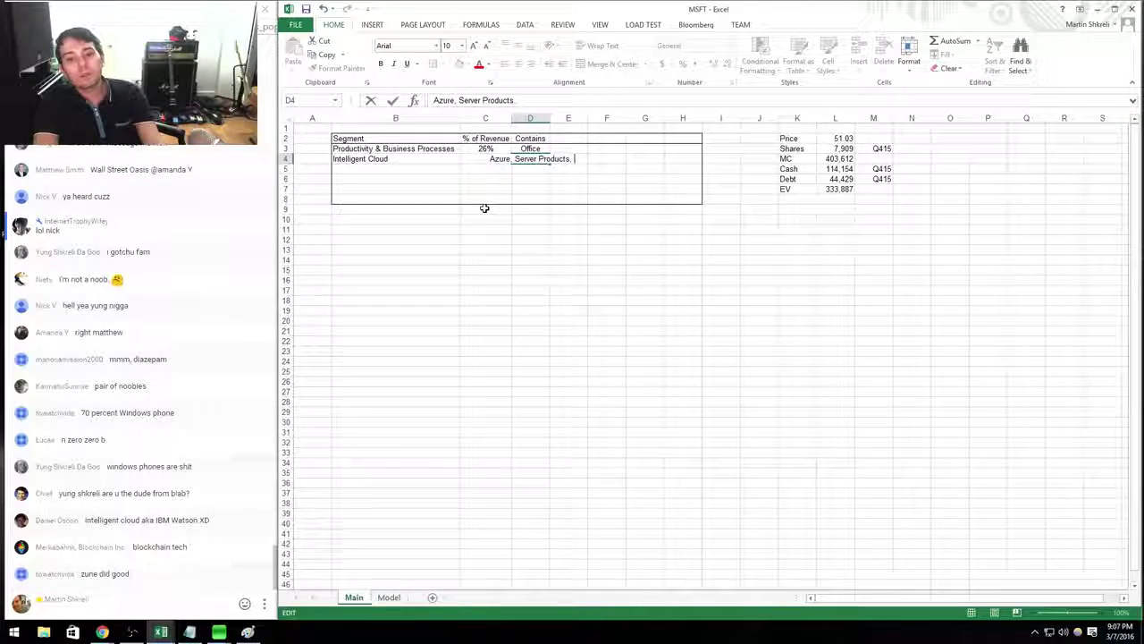
{"action": "type", "text": "Cloud Services"}
{"action": "key", "text": "Return"}
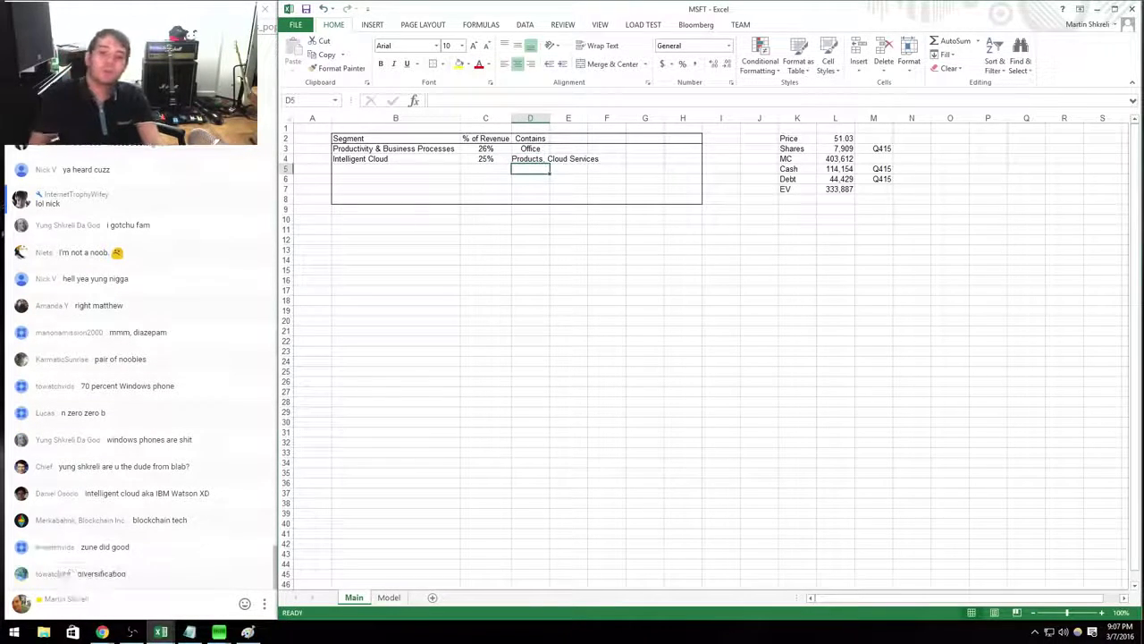
{"action": "key", "text": "alt+h"}
{"action": "key", "text": "o"}
{"action": "key", "text": "i"}
Find the More Personal Computing revenue in the press release and enter that segment name in B5.
{"action": "key", "text": "alt+Tab"}
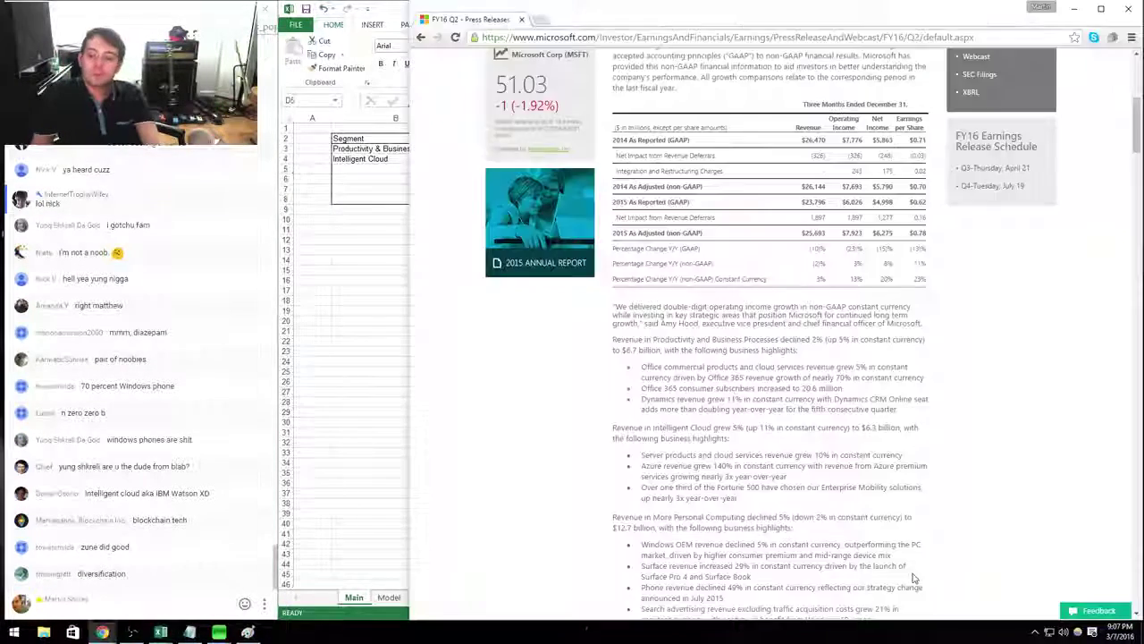
{"action": "left_click_drag", "start_coordinate": [739, 499], "coordinate": [631, 452]}
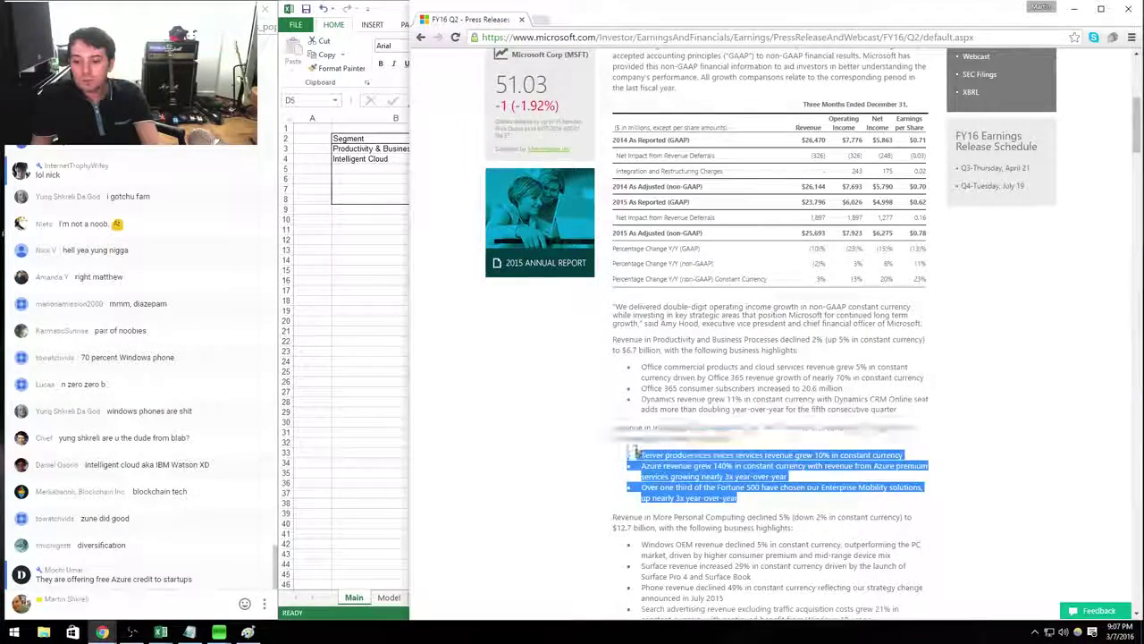
{"action": "scroll", "coordinate": [731, 189], "scroll_direction": "down", "scroll_amount": 3}
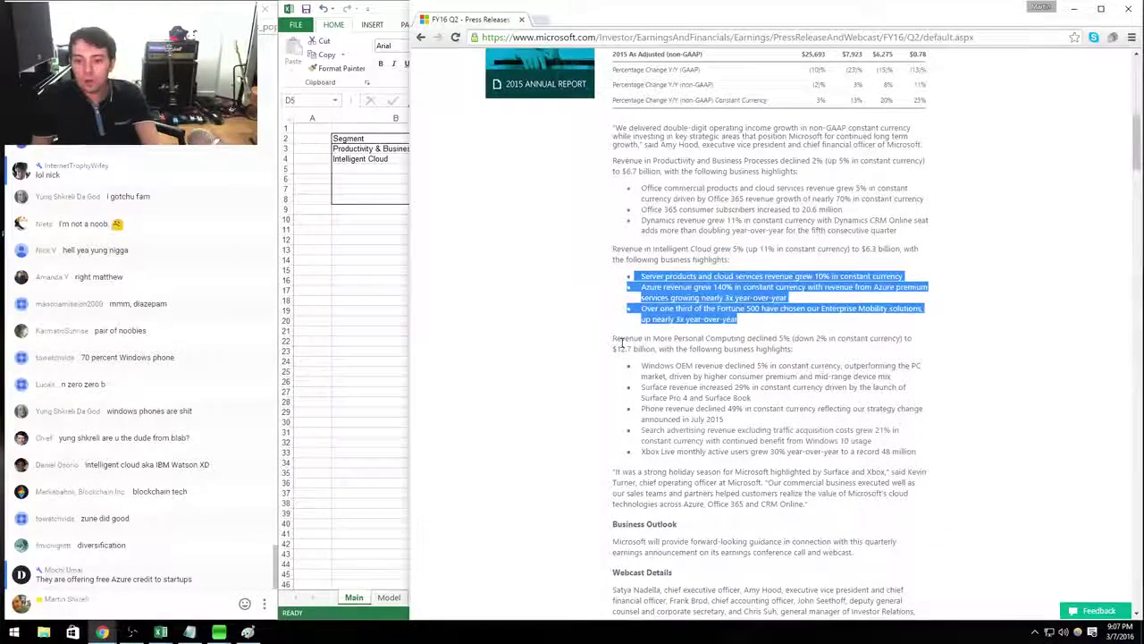
{"action": "left_click_drag", "start_coordinate": [621, 342], "coordinate": [747, 336]}
{"action": "key", "text": "alt+Tab"}
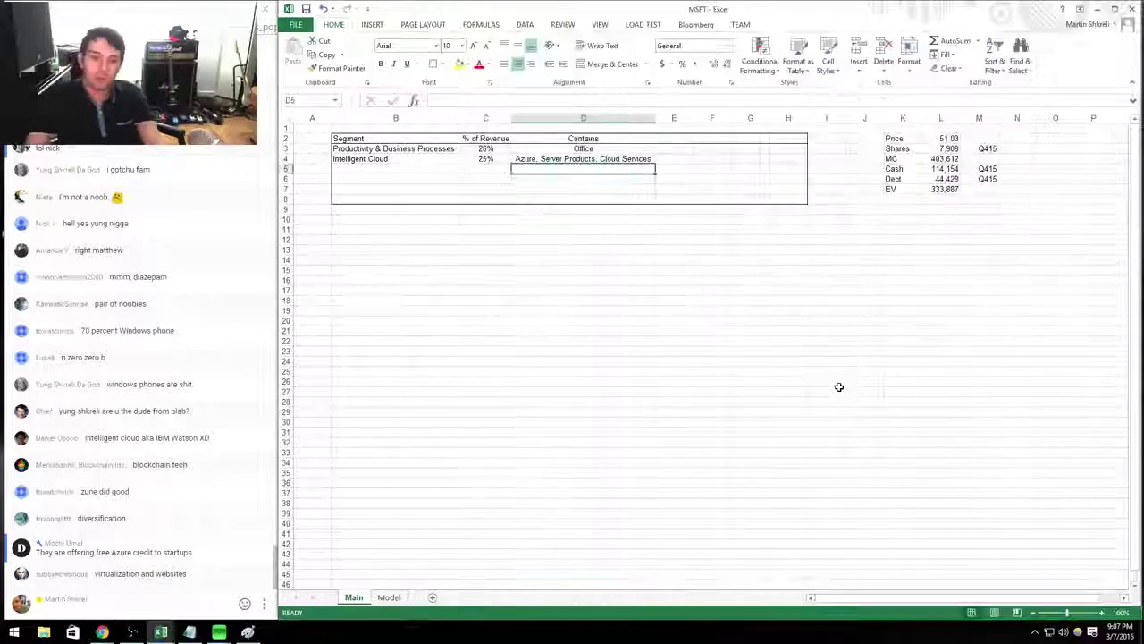
{"action": "key", "text": "Left"}
{"action": "key", "text": "Left"}
{"action": "type", "text": "More "}
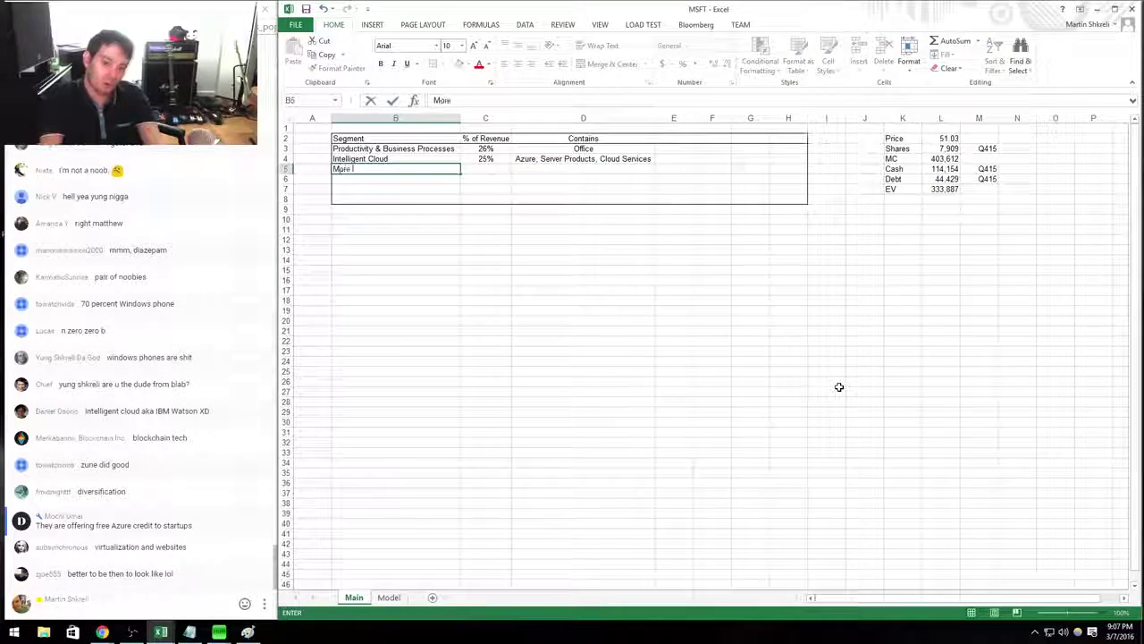
{"action": "type", "text": "Personal Computing"}
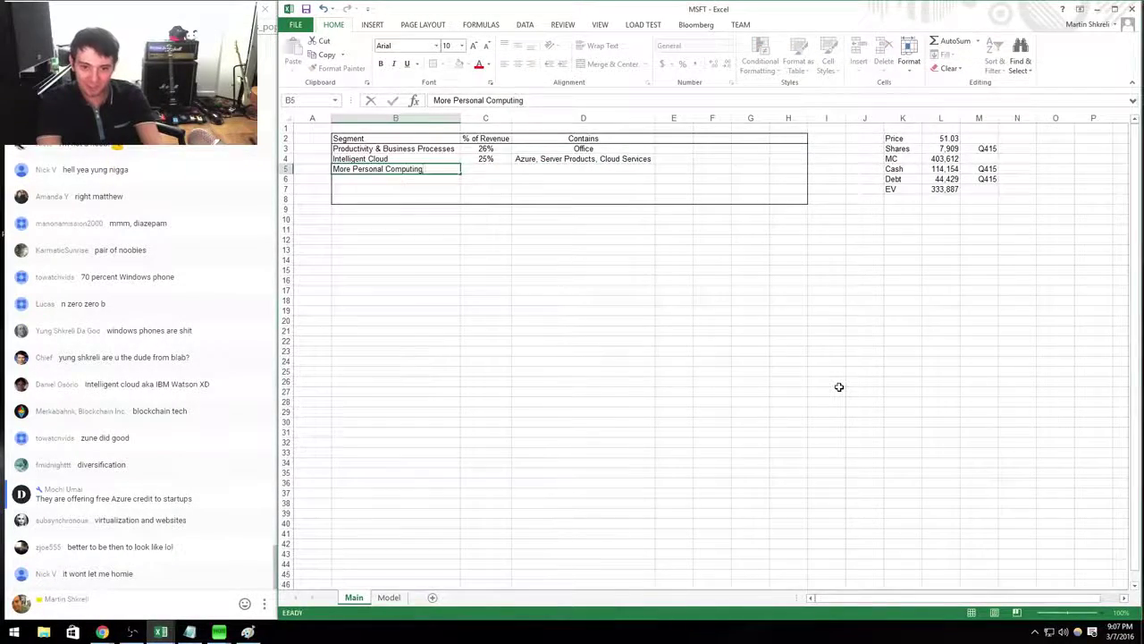
{"action": "key", "text": "Tab"}
Enter =12.7/25.7 in C5 as More Personal Computing's revenue share, formatted as percent.
{"action": "key", "text": "alt+Tab"}
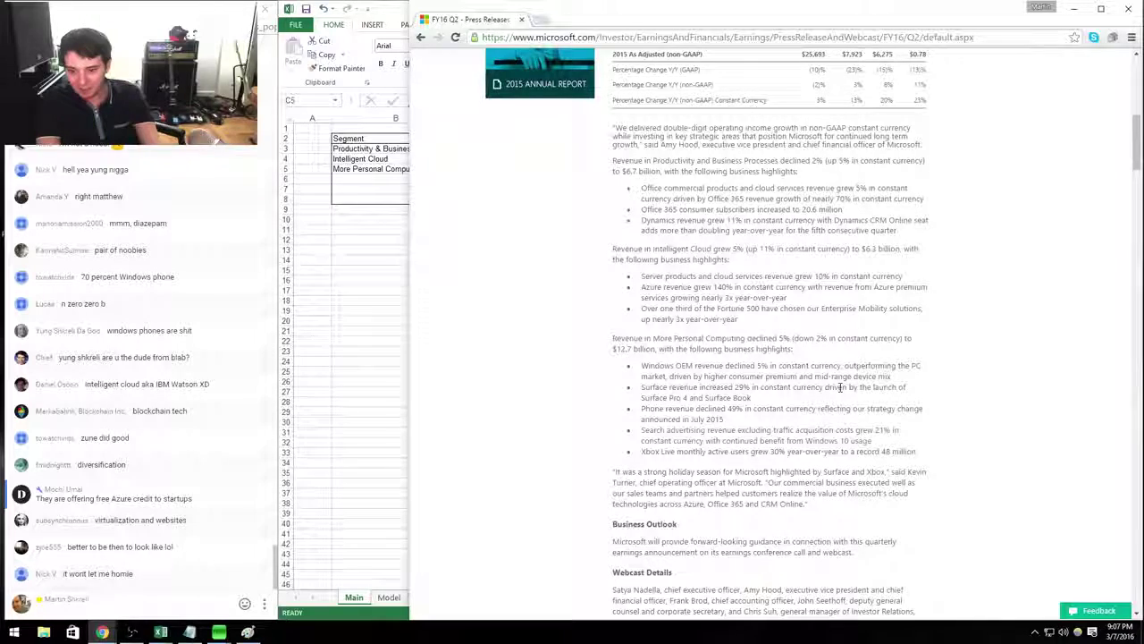
{"action": "key", "text": "alt+Tab"}
{"action": "type", "text": "=12.7"}
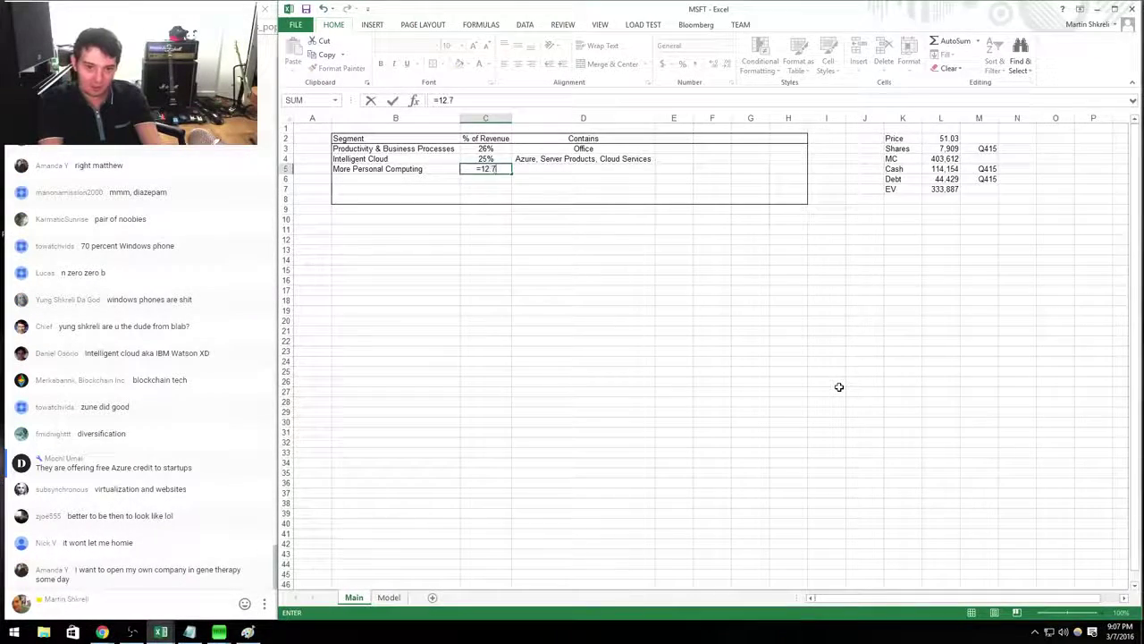
{"action": "key", "text": "alt+Tab"}
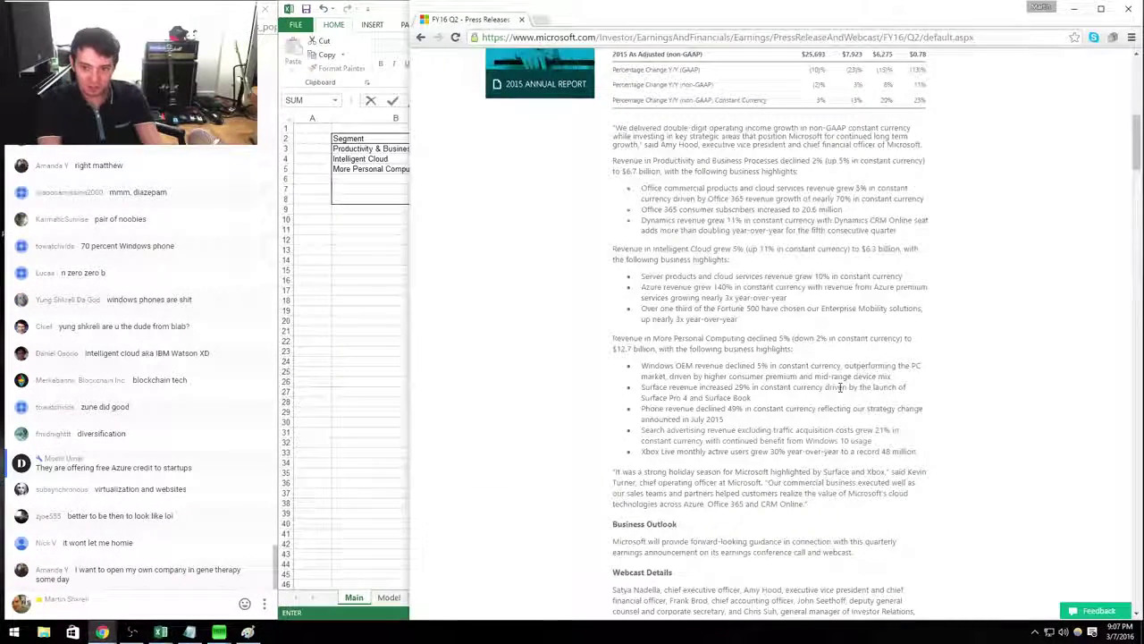
{"action": "scroll", "coordinate": [840, 387], "scroll_direction": "up", "scroll_amount": 5}
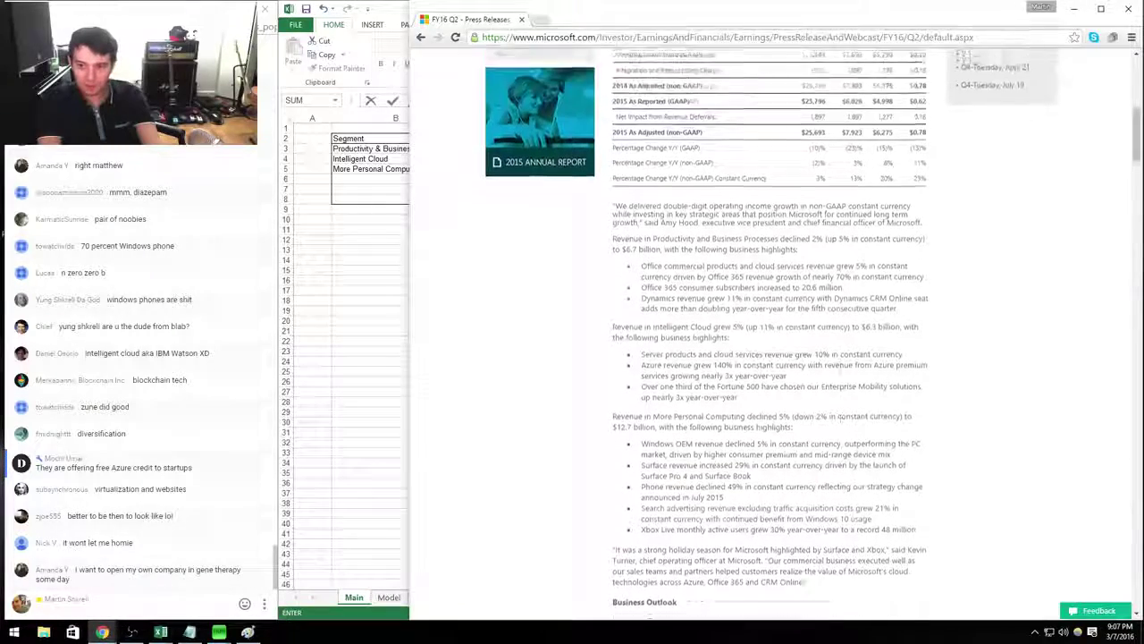
{"action": "key", "text": "alt+Tab"}
{"action": "type", "text": "/25.7"}
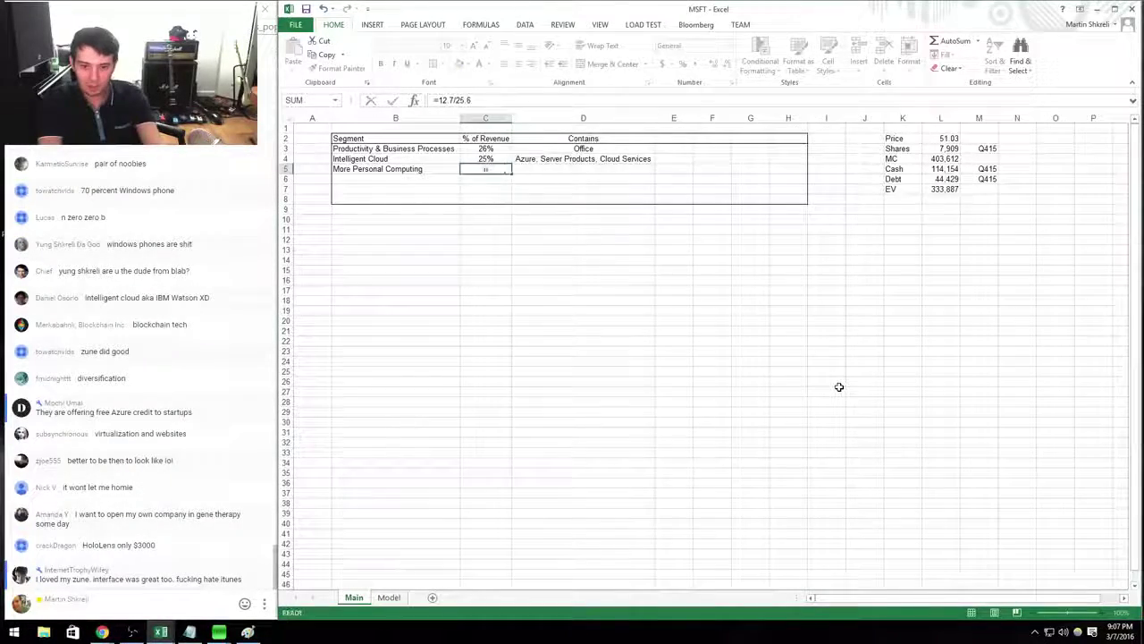
{"action": "key", "text": "ctrl+Return"}
{"action": "key", "text": "ctrl+shift+5"}
{"action": "key", "text": "Right"}
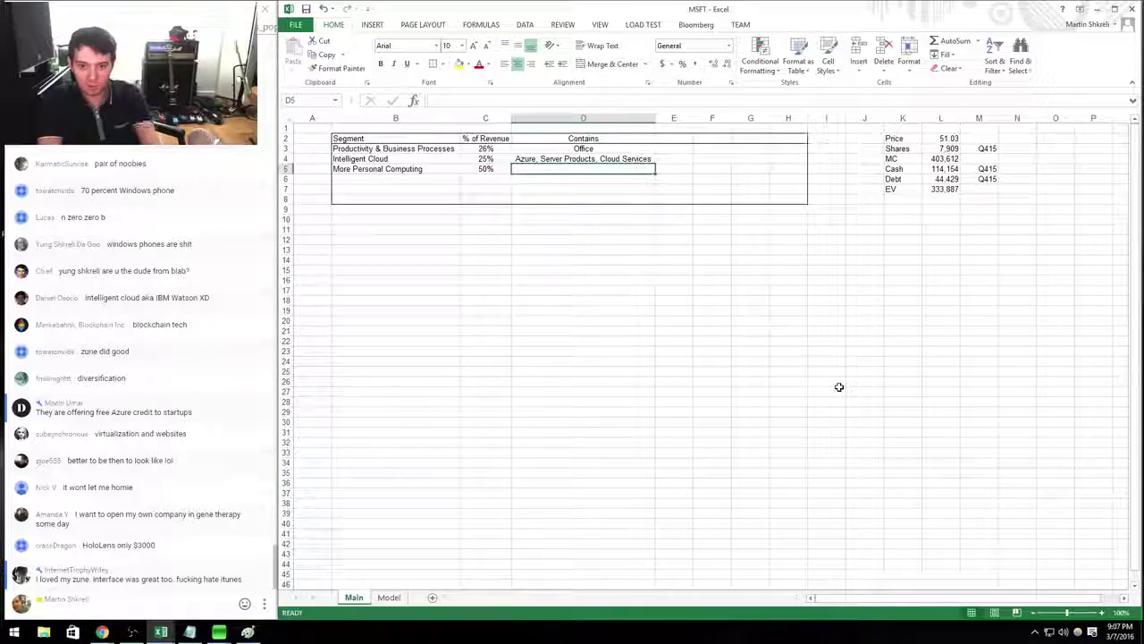
Enter 'Windows' in D5 and recheck the press release.
{"action": "key", "text": "alt+Tab"}
{"action": "key", "text": "alt+Tab"}
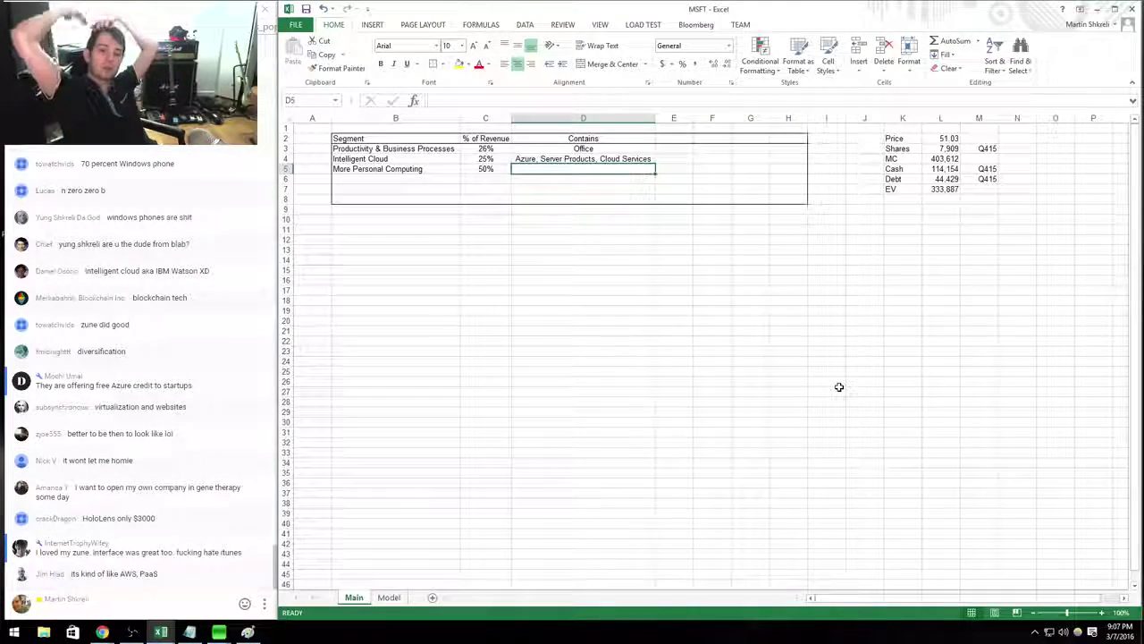
{"action": "type", "text": "Windows"}
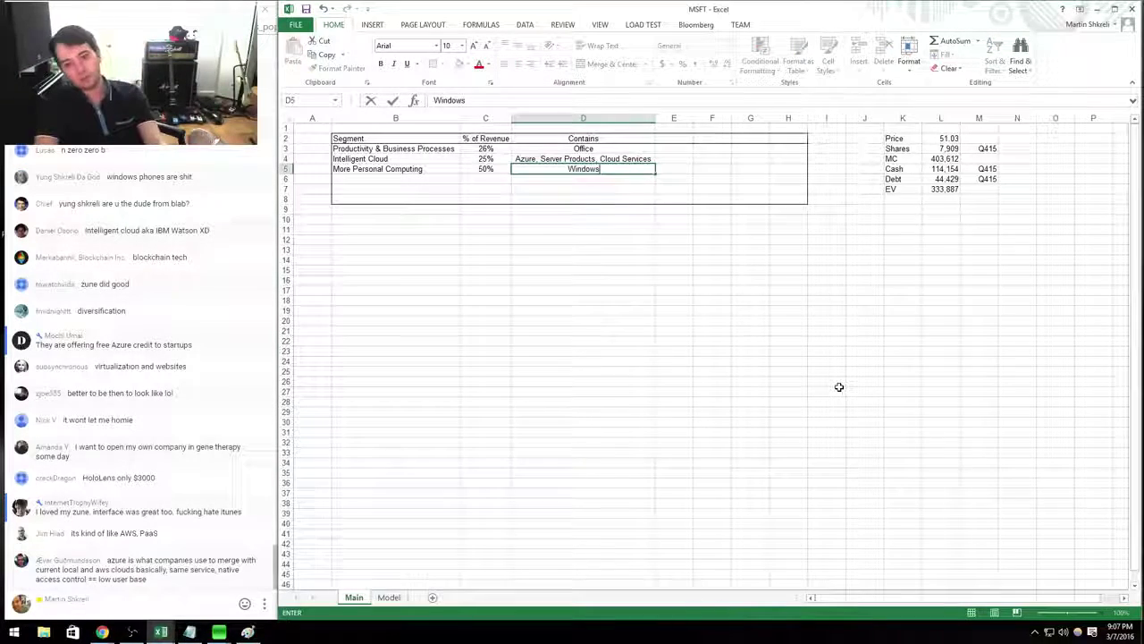
{"action": "key", "text": "alt+Tab"}
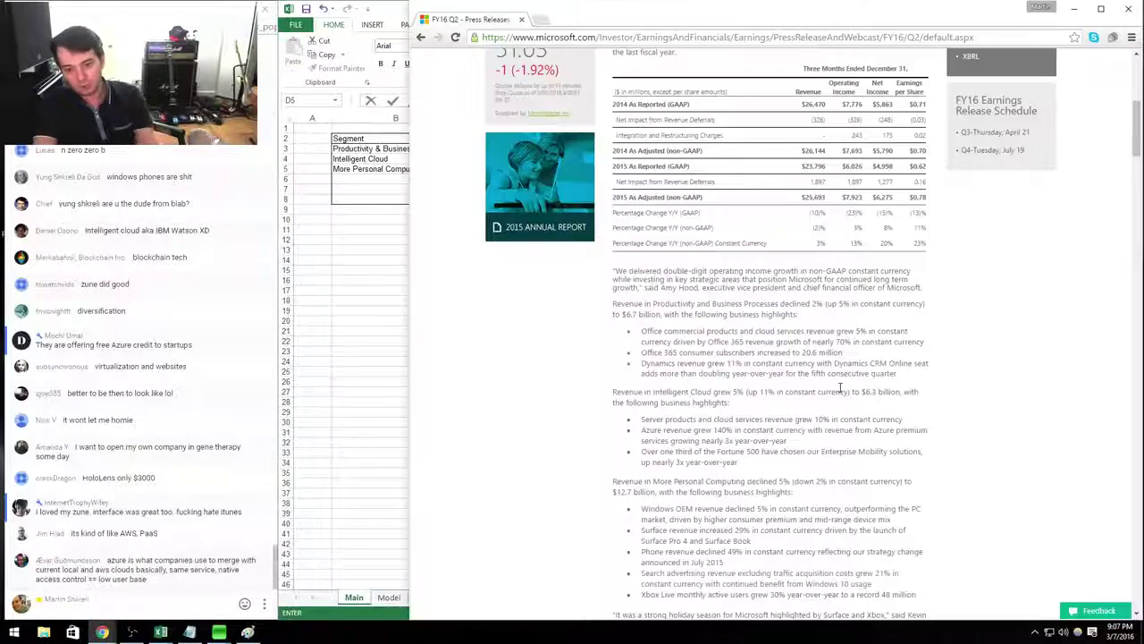
{"action": "scroll", "coordinate": [841, 386], "scroll_direction": "down", "scroll_amount": 5}
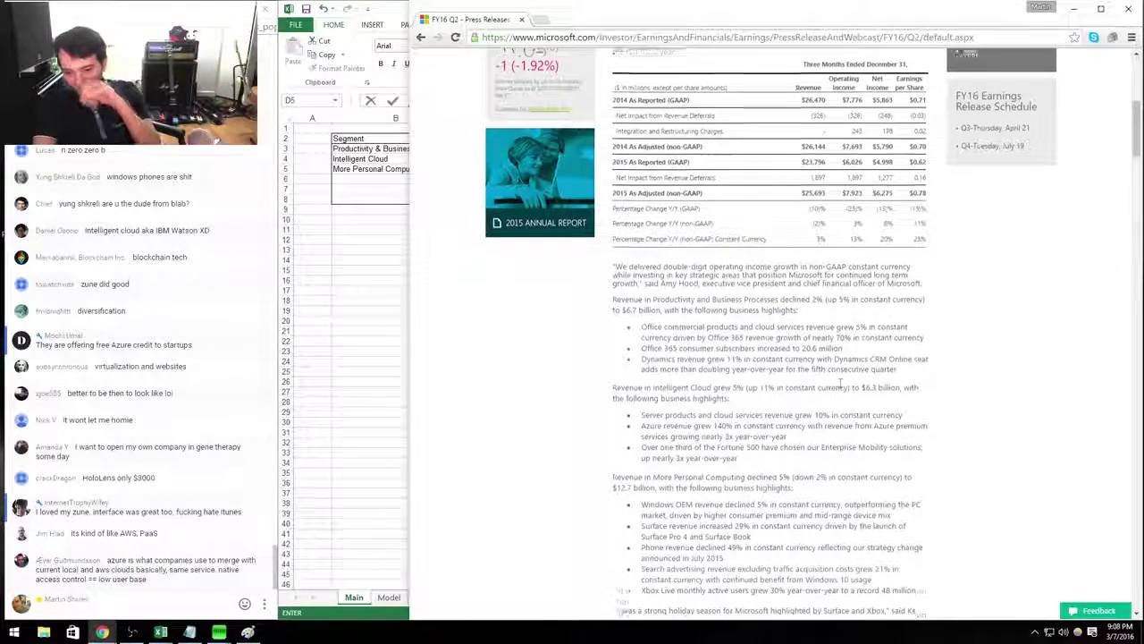
{"action": "key", "text": "alt+Tab"}
Enter -2% growth for More Personal Computing and label the new column Growth.
{"action": "key", "text": "Tab"}
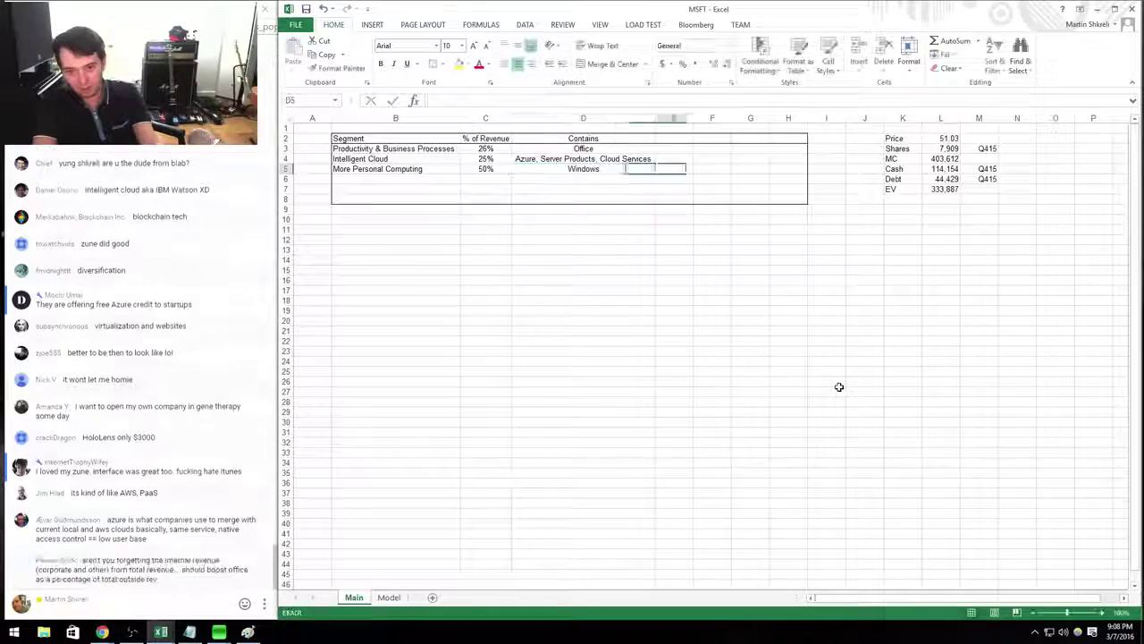
{"action": "type", "text": "-2%"}
{"action": "key", "text": "Up"}
{"action": "key", "text": "Up"}
{"action": "key", "text": "Up"}
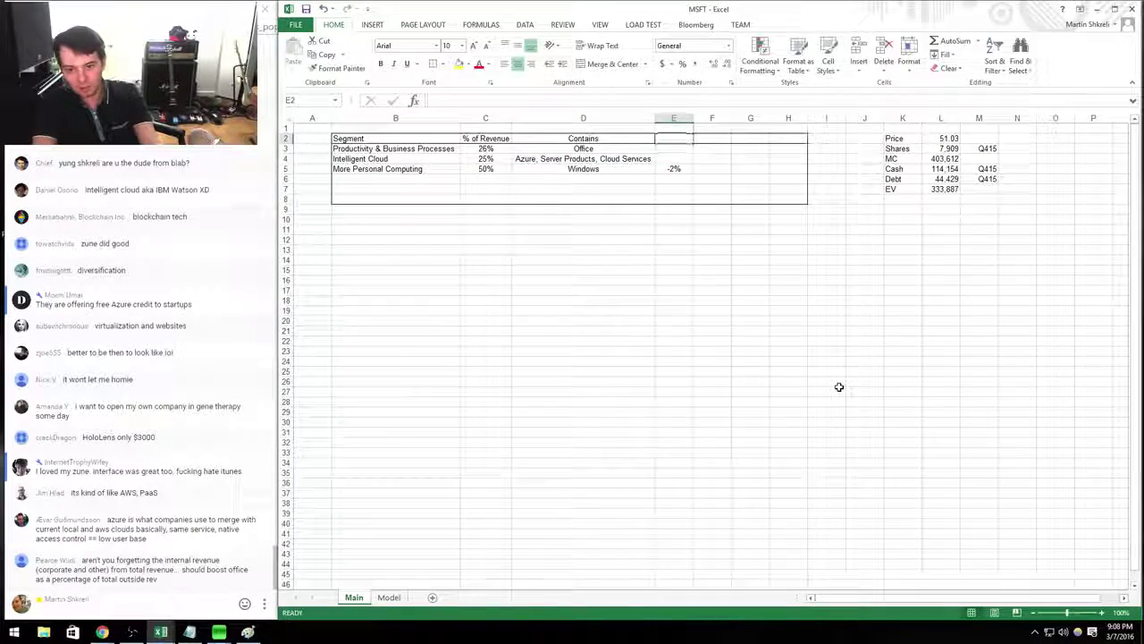
{"action": "type", "text": "Growth"}
{"action": "key", "text": "Return"}
Enter 11% growth for Intelligent Cloud and +5% for Productivity, checked against the press release.
{"action": "key", "text": "alt+Tab"}
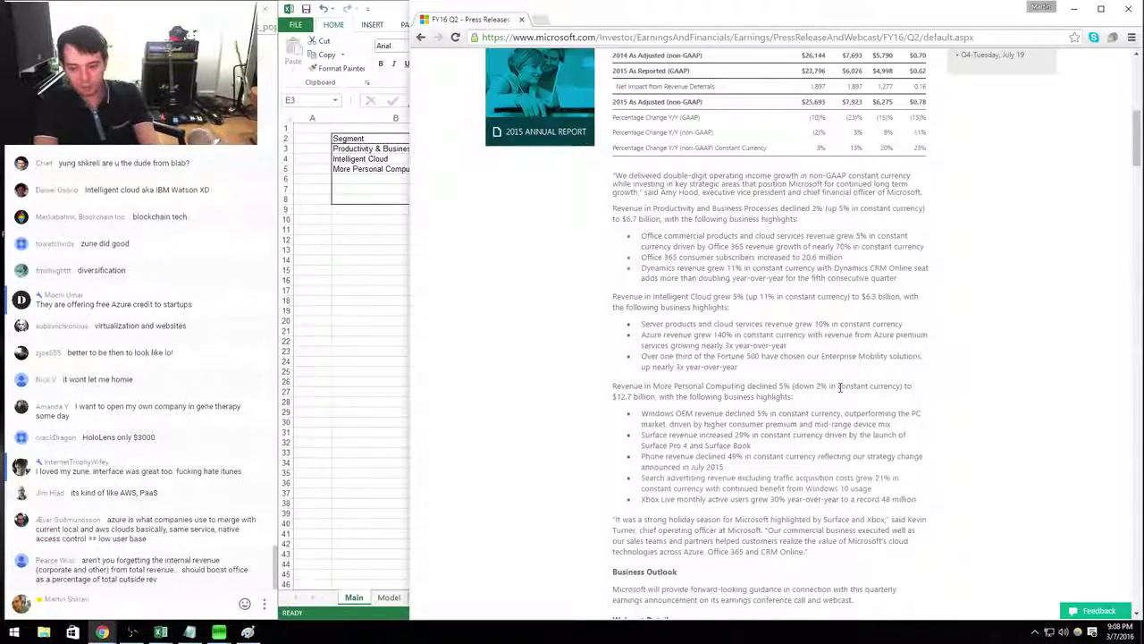
{"action": "key", "text": "alt+Tab"}
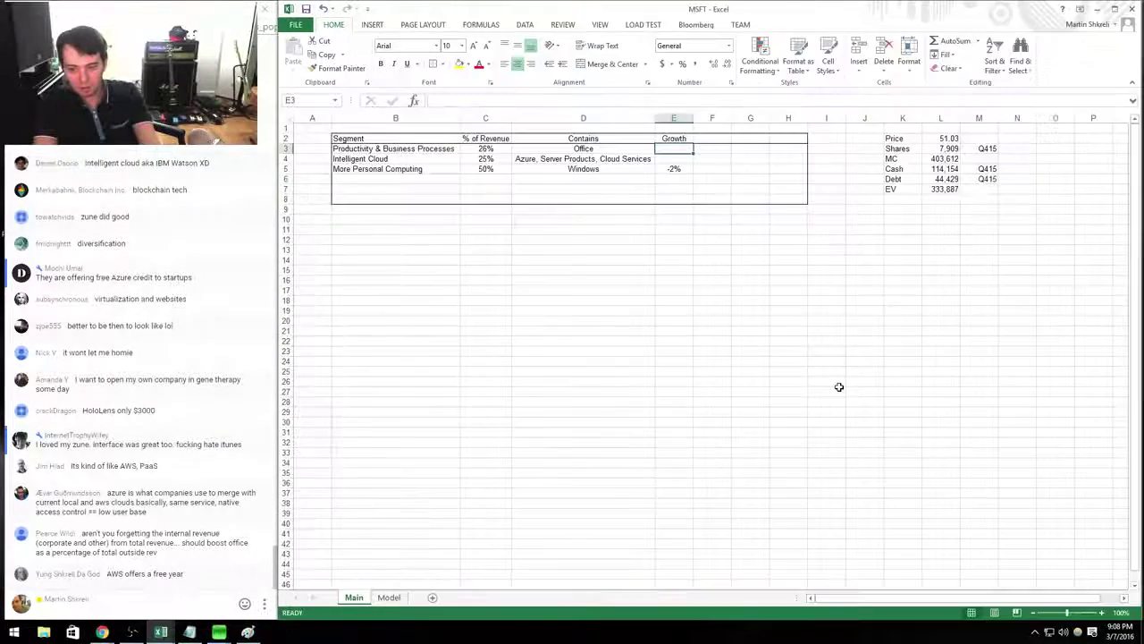
{"action": "key", "text": "Down"}
{"action": "type", "text": "11%"}
{"action": "key", "text": "Up"}
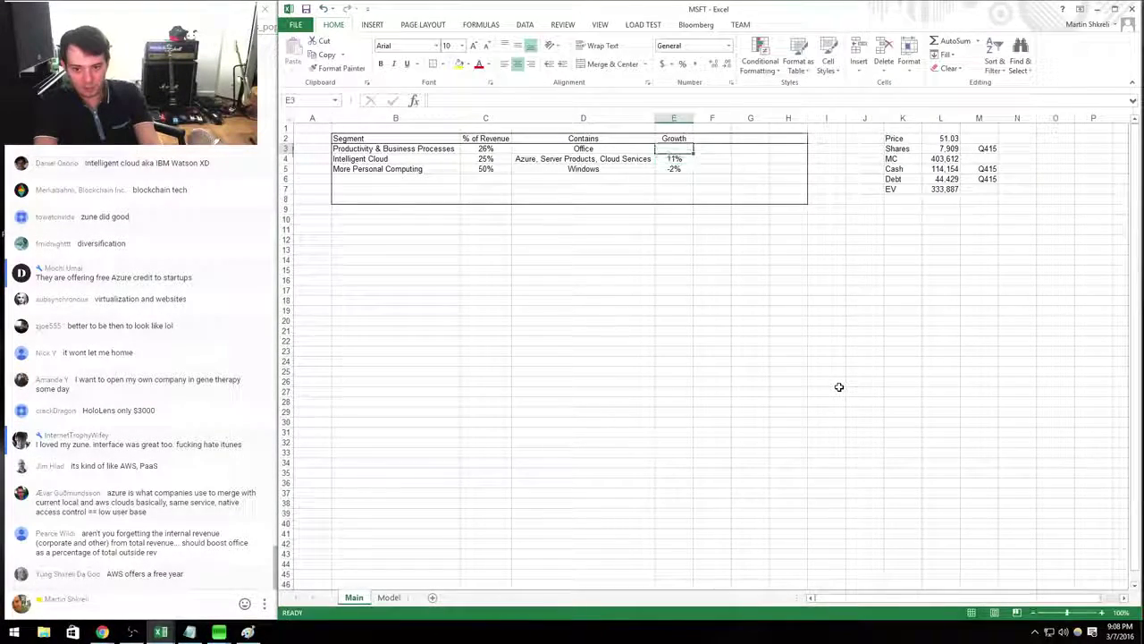
{"action": "key", "text": "alt+Tab"}
{"action": "scroll", "coordinate": [838, 386], "scroll_direction": "up", "scroll_amount": 1}
{"action": "key", "text": "alt+Tab"}
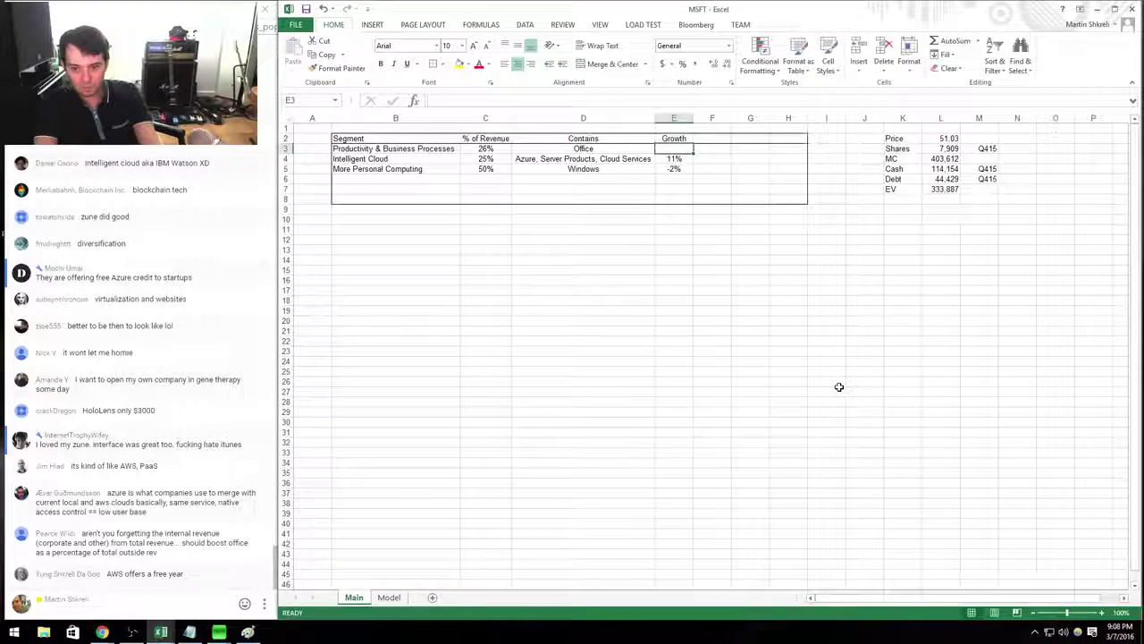
{"action": "type", "text": "+5%"}
{"action": "key", "text": "Return"}
{"action": "key", "text": "Down"}
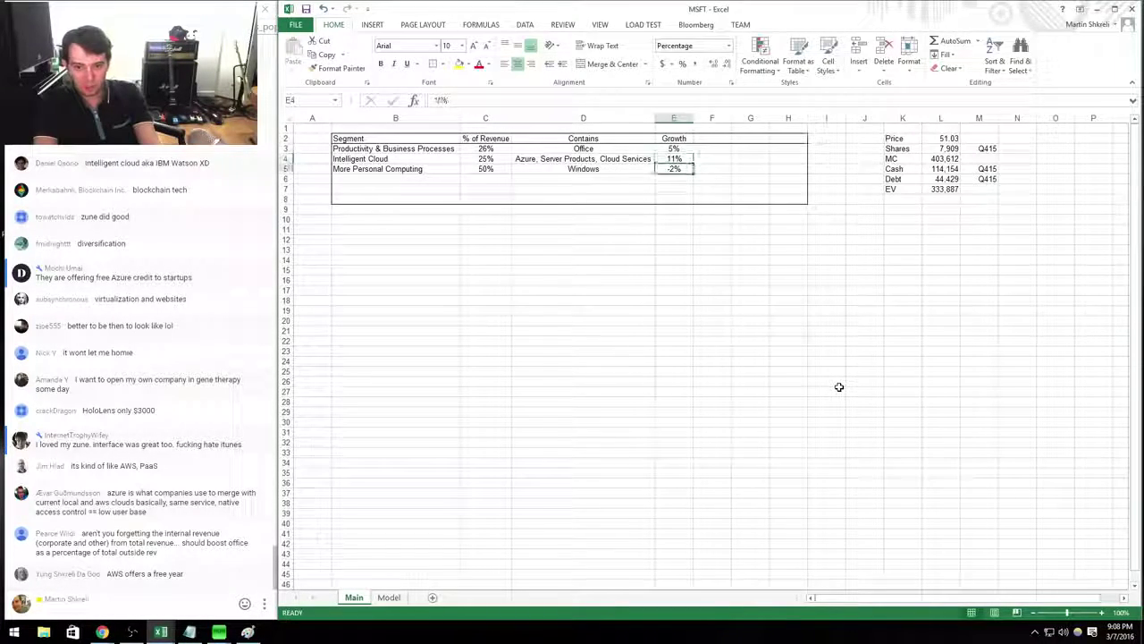
Delete the blank rows 6 and 7 across the segment table, shifting cells up.
{"action": "key", "text": "Left"}
{"action": "key", "text": "Left"}
{"action": "key", "text": "Left"}
{"action": "key", "text": "Down"}
{"action": "key", "text": "shift+Down"}
{"action": "key", "text": "shift+Down"}
{"action": "key", "text": "shift+Right"}
{"action": "key", "text": "shift+Right"}
{"action": "key", "text": "shift+Right"}
{"action": "key", "text": "shift+Right"}
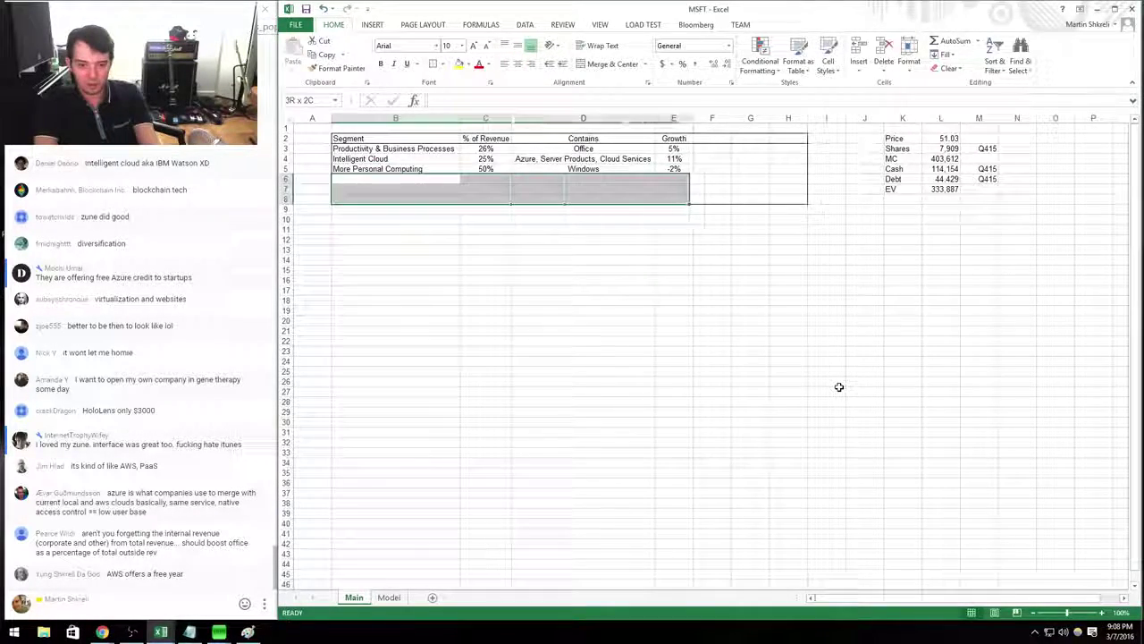
{"action": "key", "text": "shift+Up"}
{"action": "key", "text": "shift+Right"}
{"action": "key", "text": "shift+Right"}
{"action": "key", "text": "ctrl+minus"}
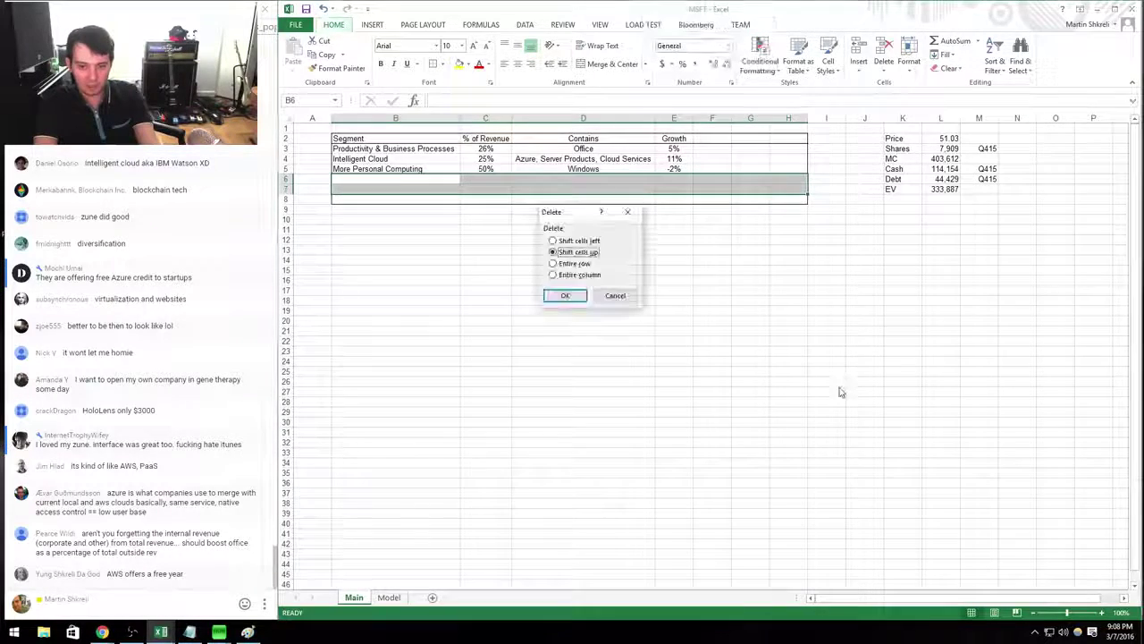
{"action": "key", "text": "Return"}
Set the More Personal Computing contents to 'Windows, Xbox', then go to the Model sheet.
{"action": "key", "text": "Up"}
{"action": "key", "text": "Right"}
{"action": "key", "text": "alt+Tab"}
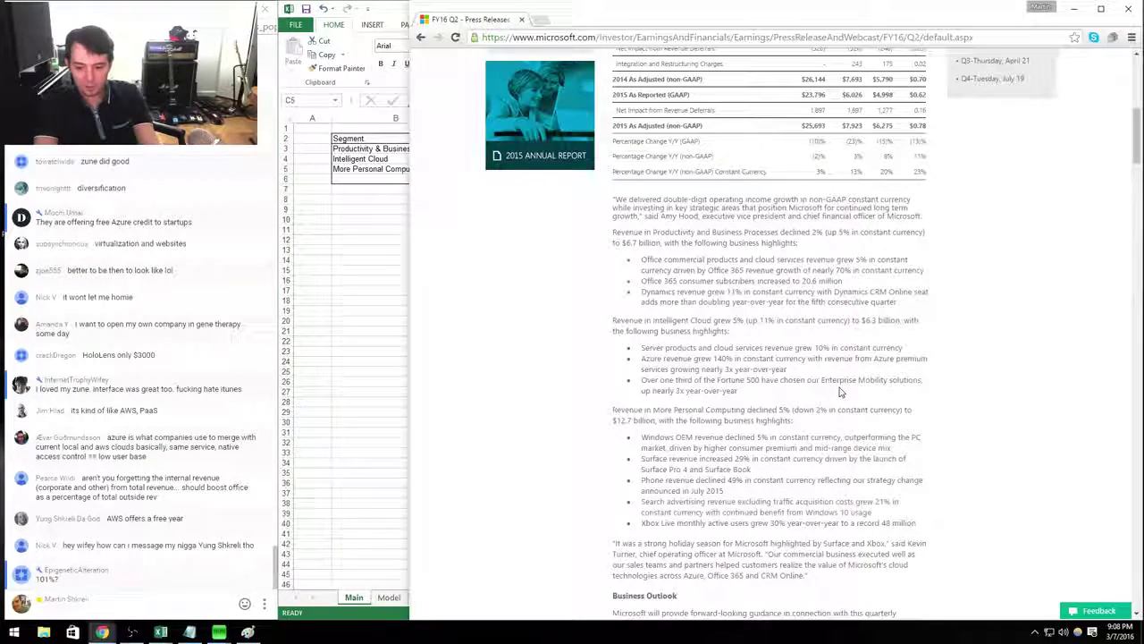
{"action": "key", "text": "alt+Tab"}
{"action": "key", "text": "Right"}
{"action": "type", "text": "Windows, Xbo"}
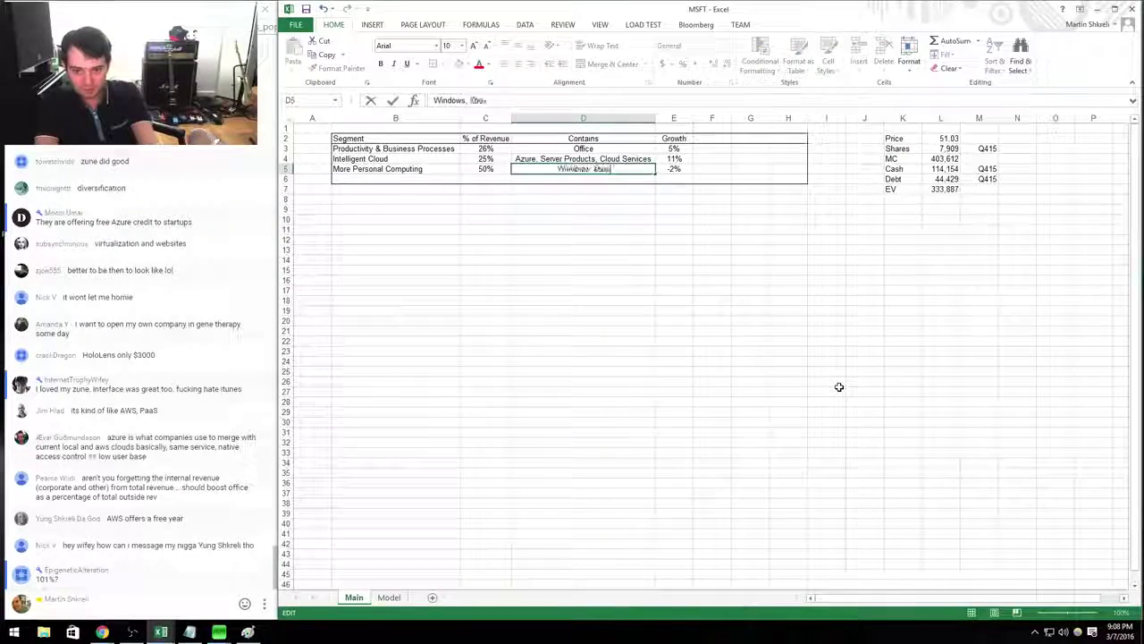
{"action": "key", "text": "Tab"}
{"action": "key", "text": "alt+Tab"}
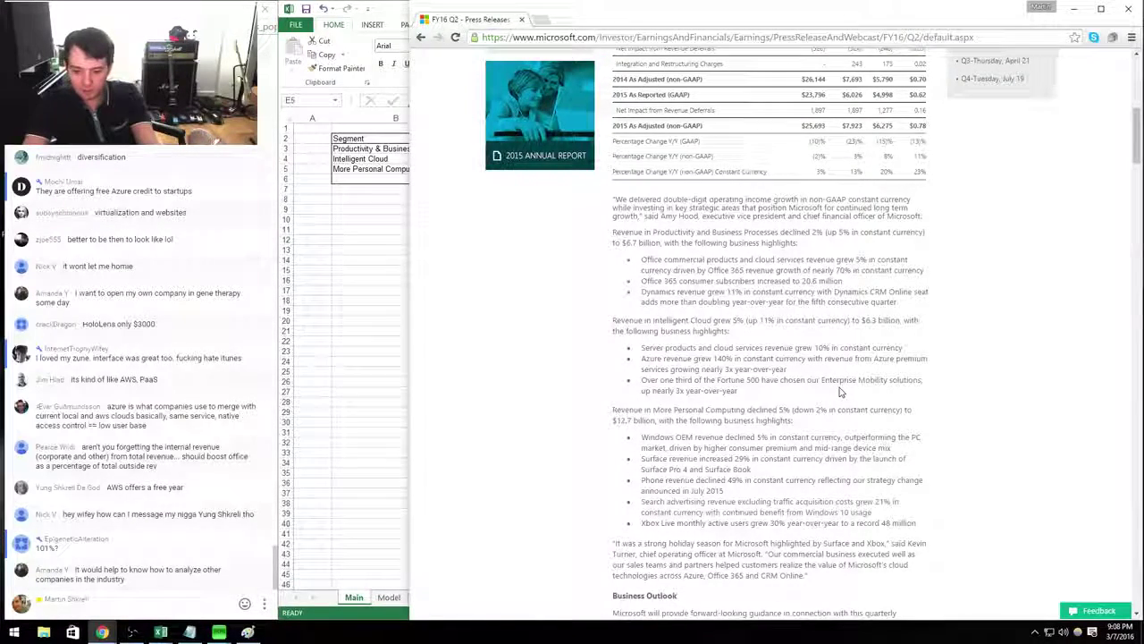
{"action": "key", "text": "alt+Tab"}
{"action": "key", "text": "ctrl+Page_Down"}
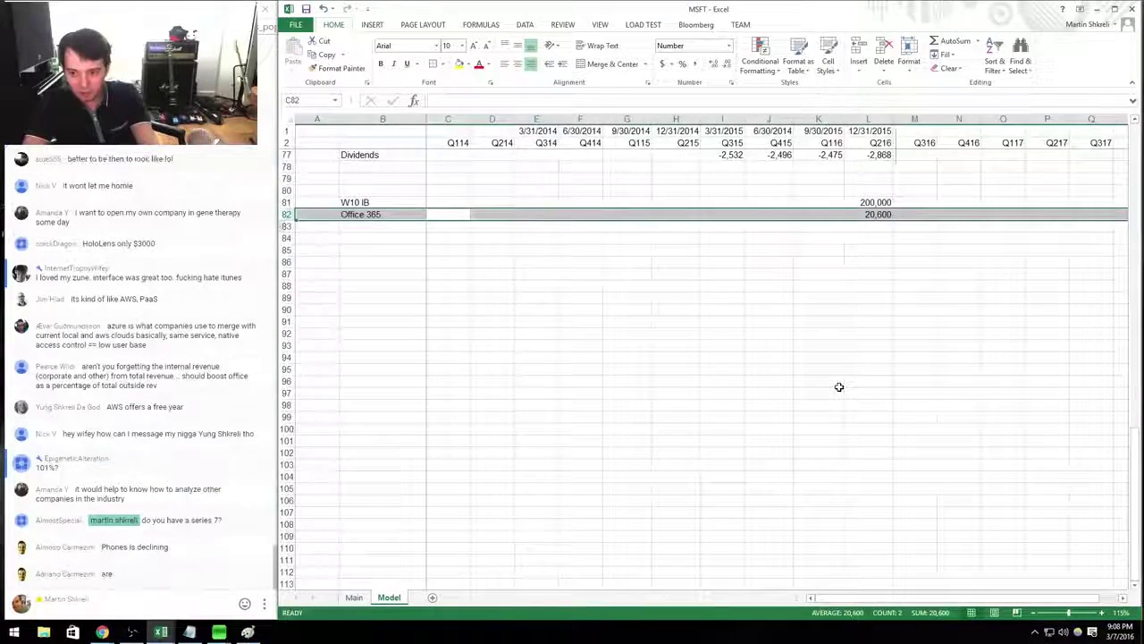
Add an 'Xbox Live' row 83 with 48000 in the Q216 column.
{"action": "key", "text": "Down"}
{"action": "key", "text": "Left"}
{"action": "type", "text": "Xbox"}
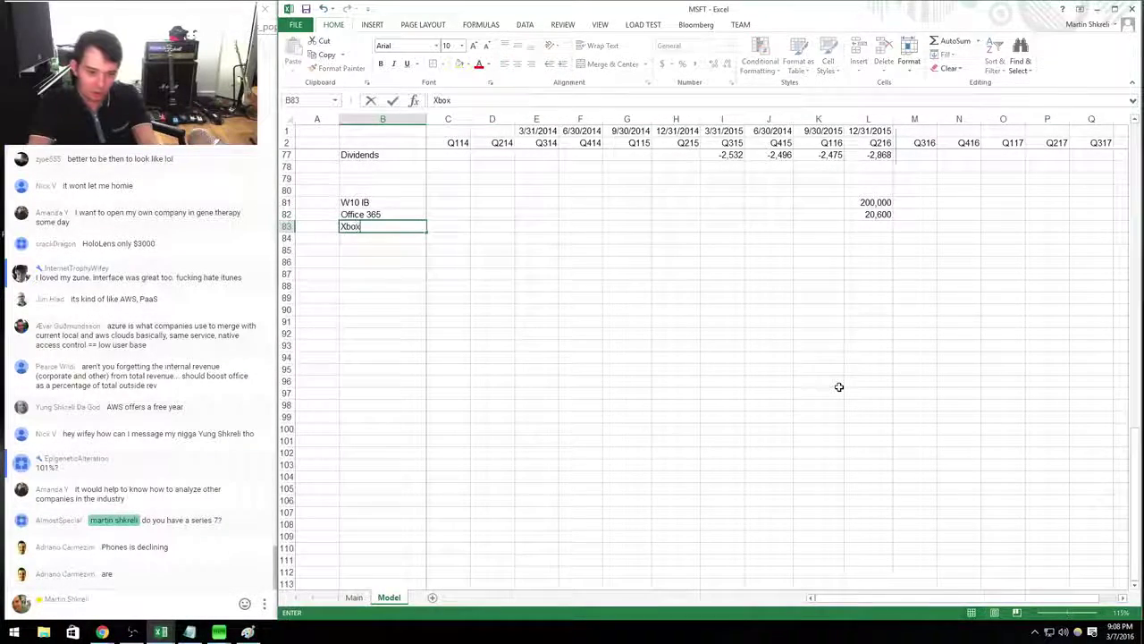
{"action": "key", "text": "Up"}
{"action": "key", "text": "ctrl+Right"}
{"action": "key", "text": "Down"}
{"action": "type", "text": "48000"}
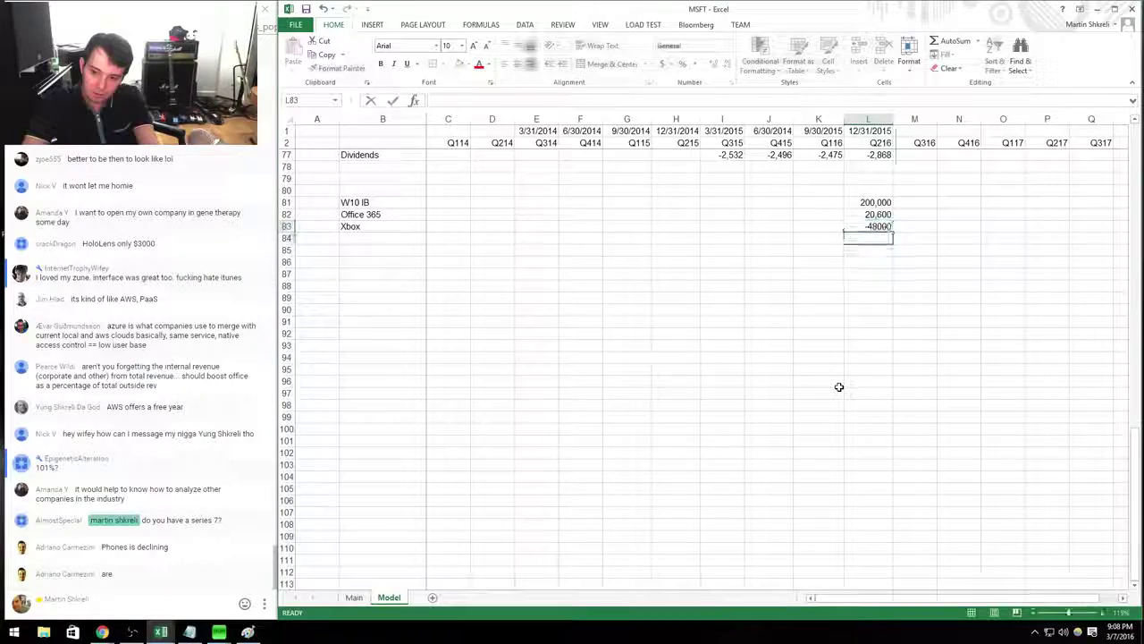
{"action": "key", "text": "ctrl+Left"}
{"action": "key", "text": "F2"}
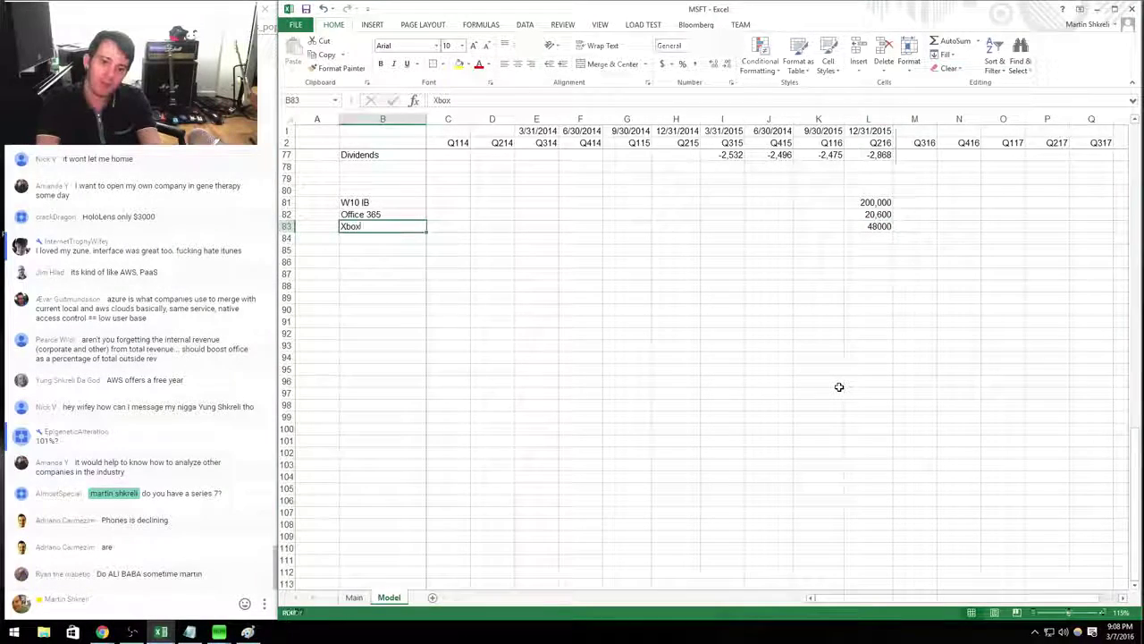
{"action": "type", "text": "Live"}
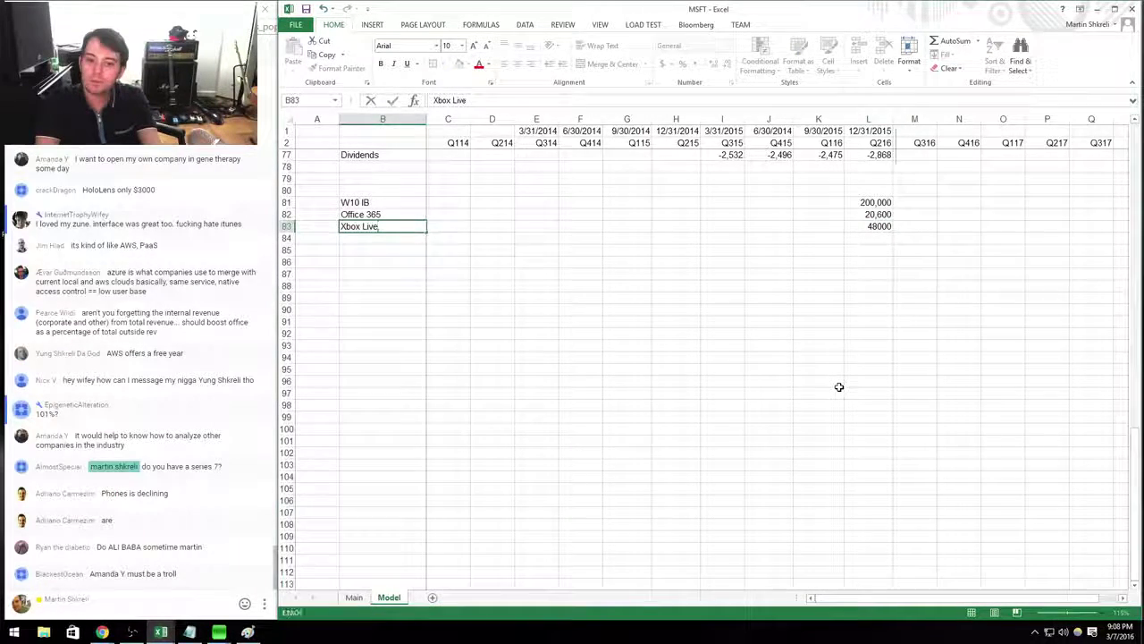
{"action": "key", "text": "Tab"}
{"action": "key", "text": "ctrl+Right"}
Format row 83 as Number with a thousands separator, then review the press release.
{"action": "key", "text": "shift+space"}
{"action": "key", "text": "ctrl+1"}
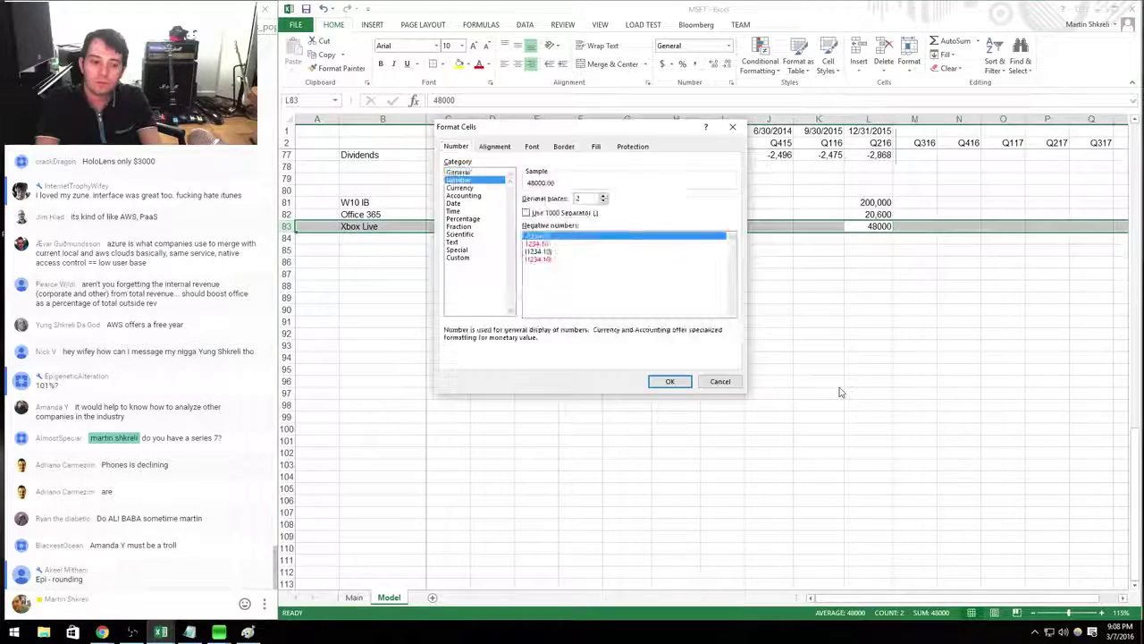
{"action": "key", "text": "Return"}
{"action": "key", "text": "alt+Tab"}
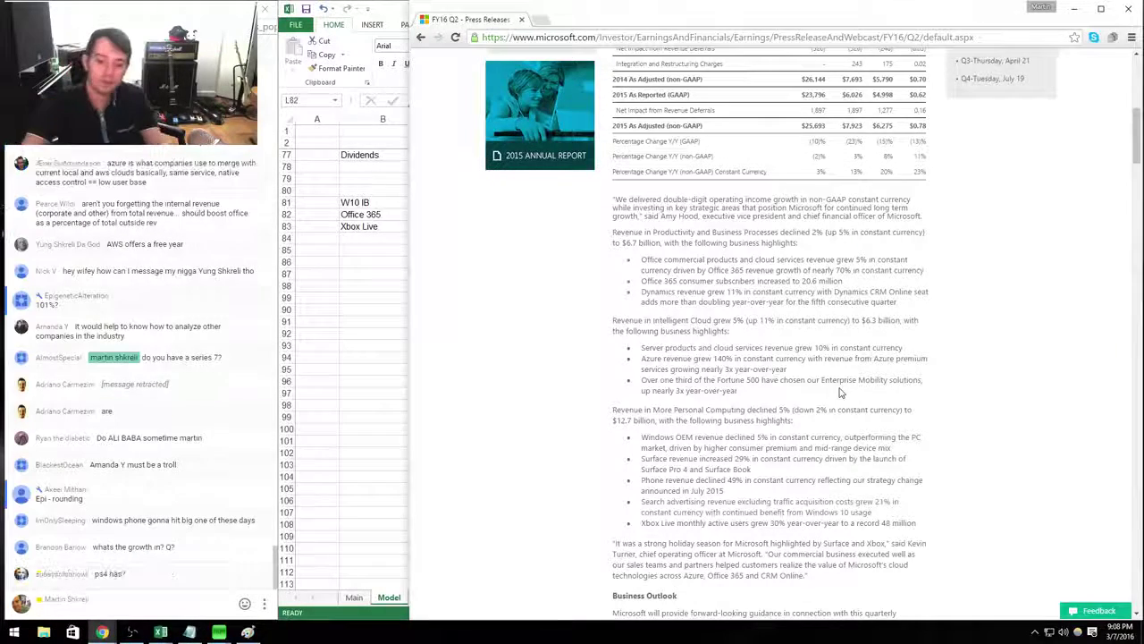
{"action": "key", "text": "alt+Tab"}
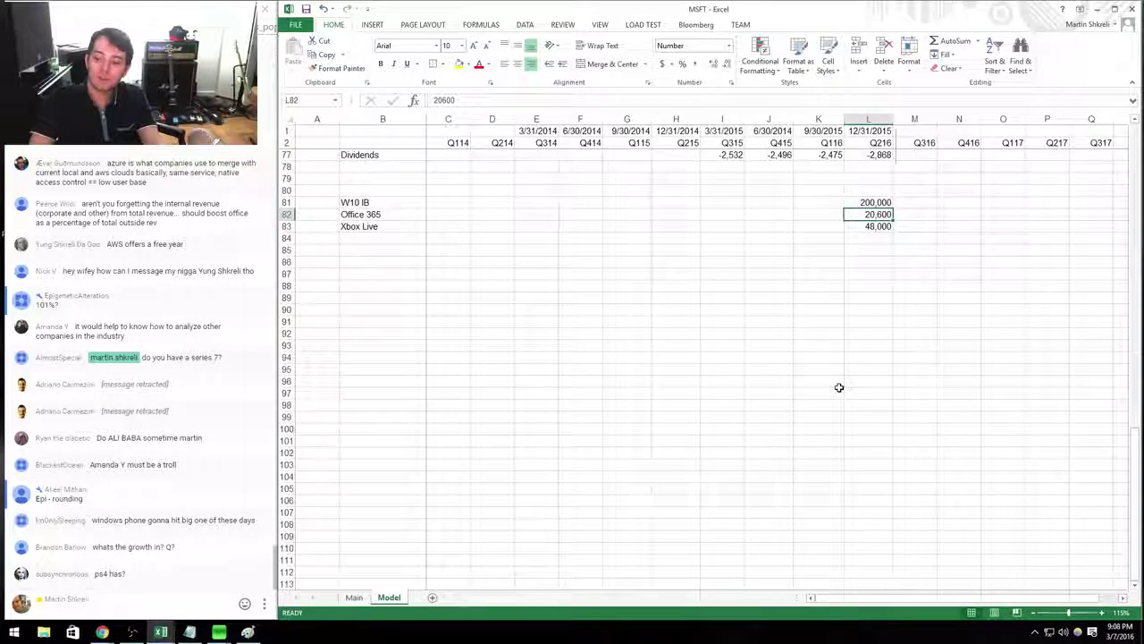
{"action": "scroll", "coordinate": [838, 387], "scroll_direction": "down", "scroll_amount": 1, "text": "ctrl"}
On the Main sheet, extend More Personal Computing contents to 'Windows, Xbox, Surface, Phones'.
{"action": "key", "text": "ctrl+Page_Up"}
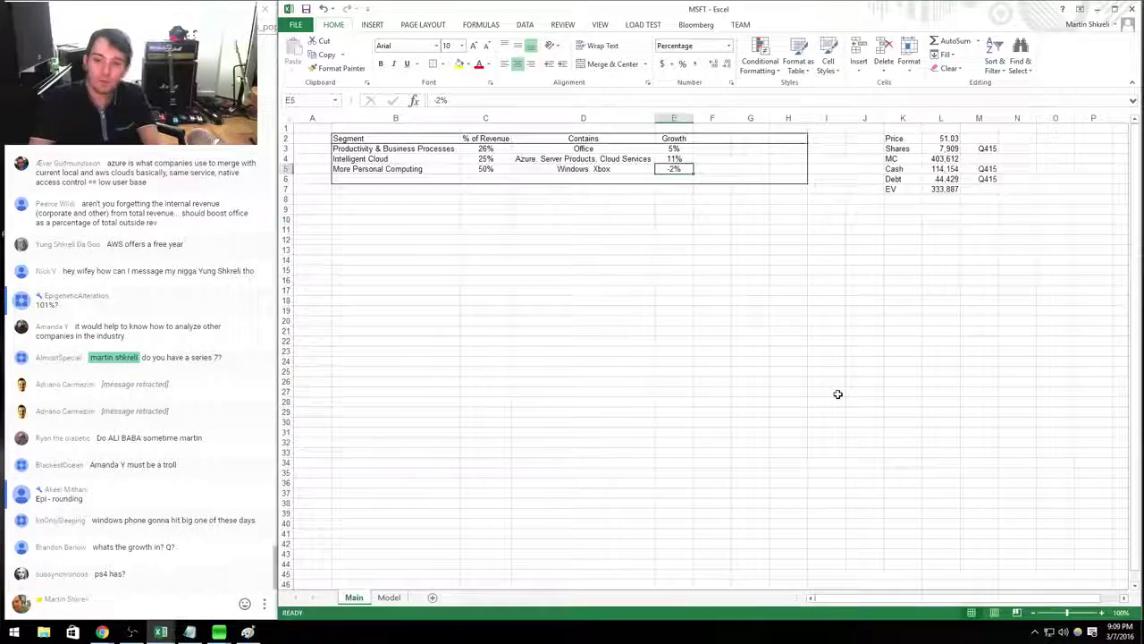
{"action": "key", "text": "F2"}
{"action": "type", "text": ", Surfac"}
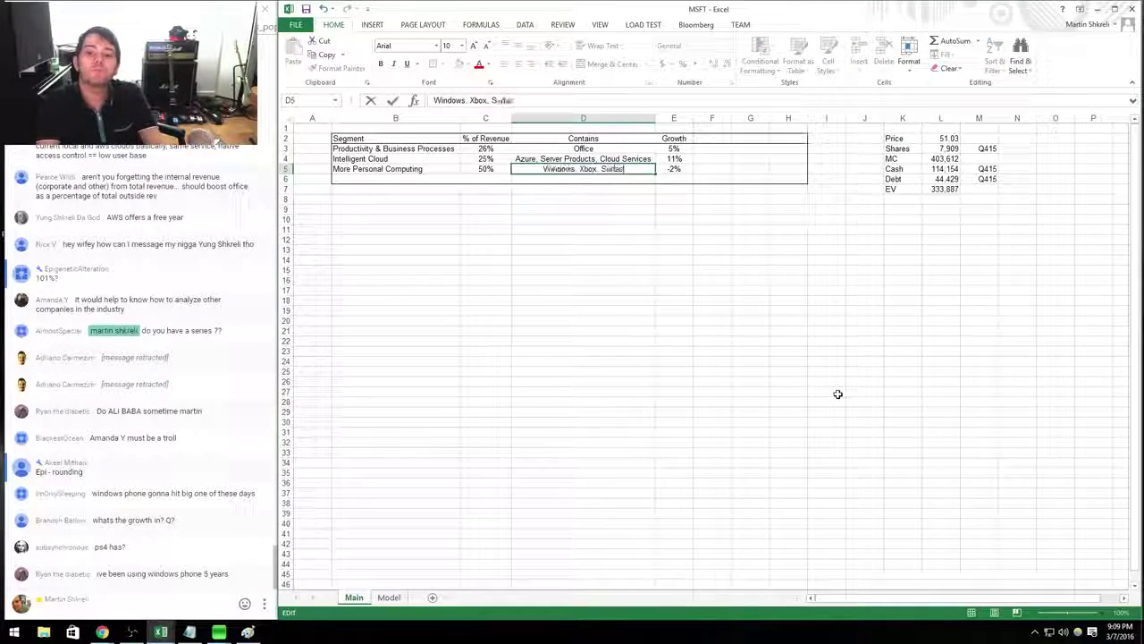
{"action": "type", "text": "ones"}
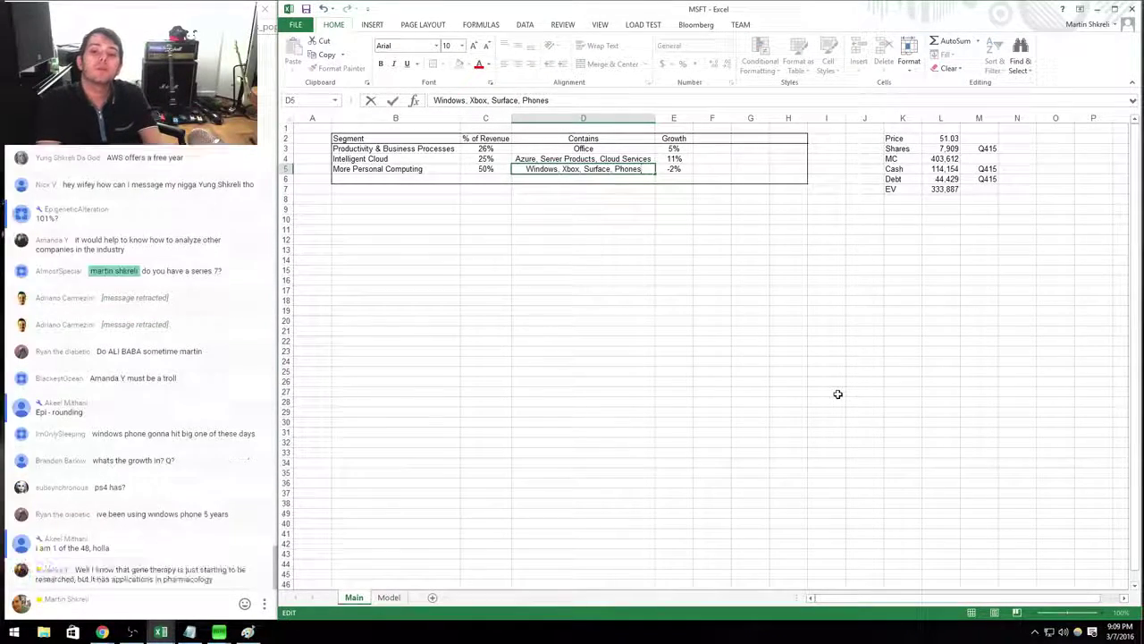
{"action": "key", "text": "Tab"}
Extend the Productivity contents to 'Office, Office 365, Dynamics'.
{"action": "key", "text": "Up"}
{"action": "key", "text": "Up"}
{"action": "key", "text": "Left"}
{"action": "key", "text": "alt+Tab"}
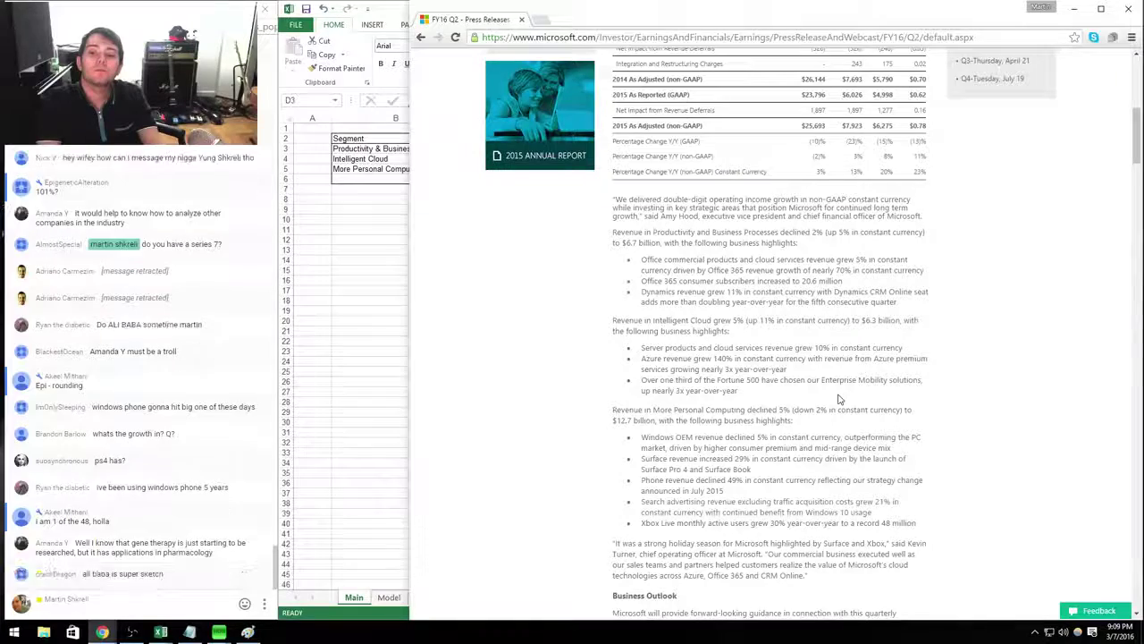
{"action": "key", "text": "alt+Tab"}
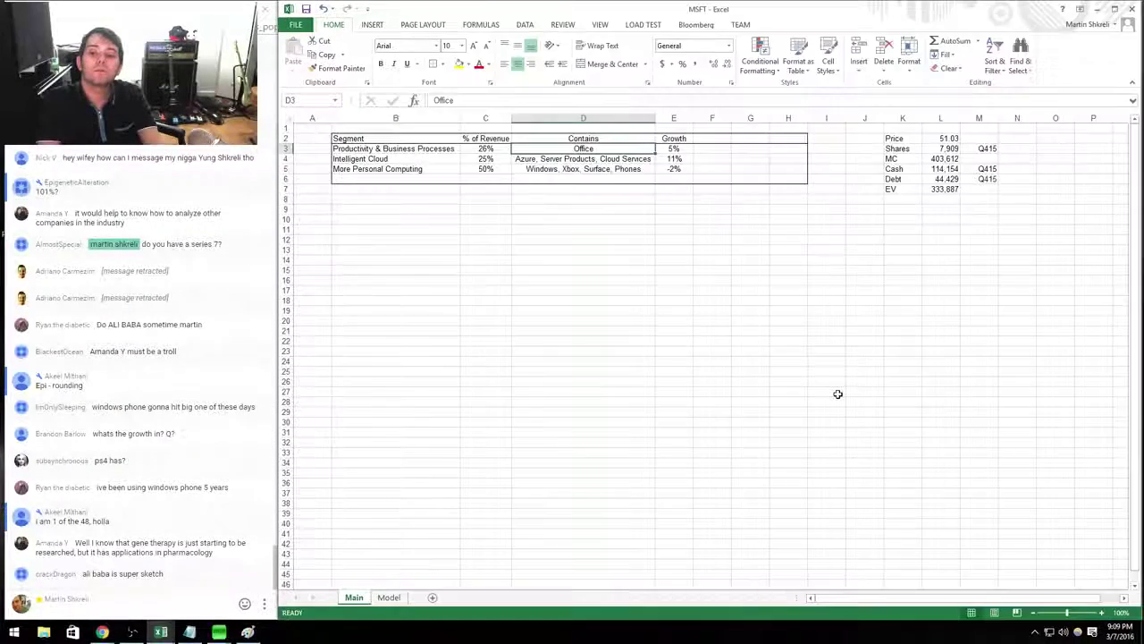
{"action": "key", "text": "F2"}
{"action": "type", "text": ", D"}
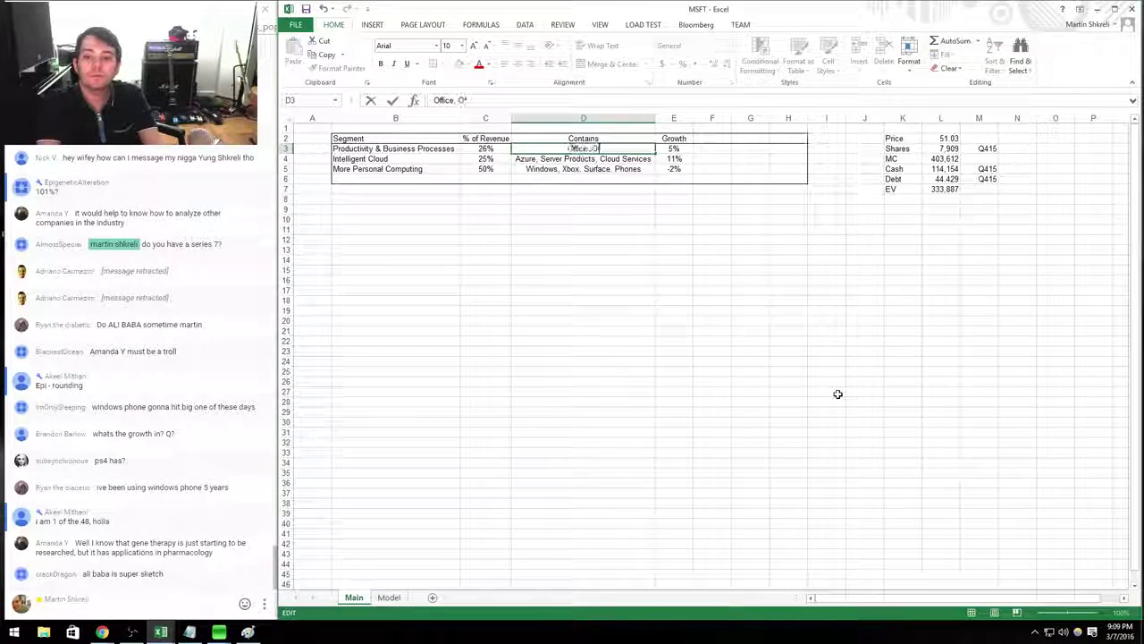
{"action": "type", "text": "ffice 365, Dynamics"}
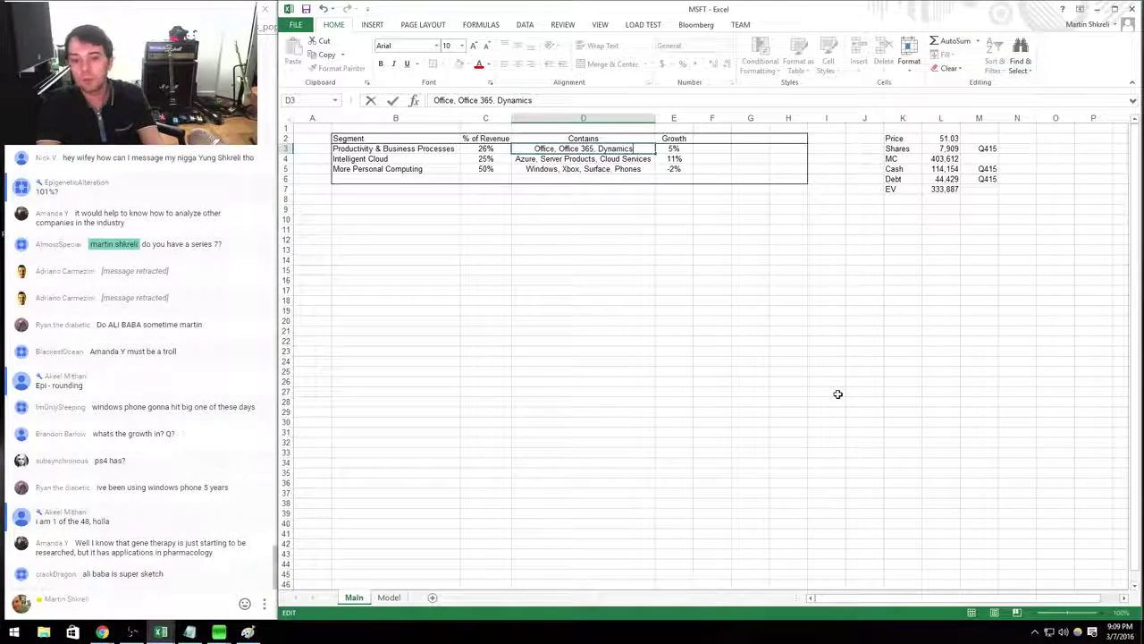
{"action": "key", "text": "Return"}
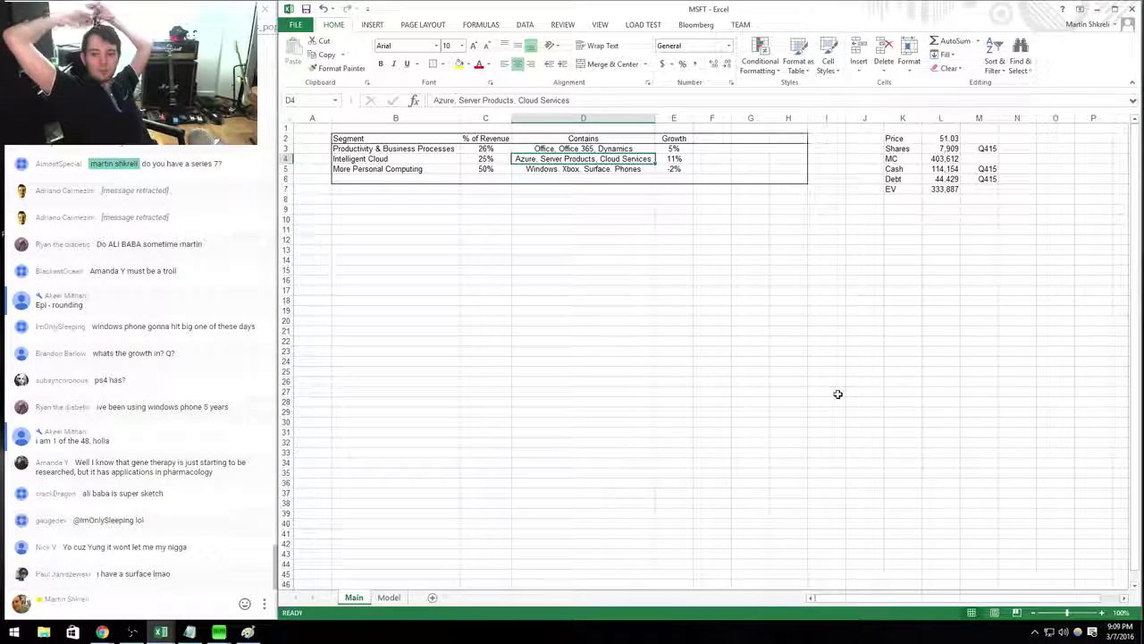
Add a Competition header beside Growth and widen column F to fit it.
{"action": "key", "text": "Up"}
{"action": "key", "text": "Up"}
{"action": "key", "text": "Right"}
{"action": "key", "text": "Right"}
{"action": "type", "text": "Comp"}
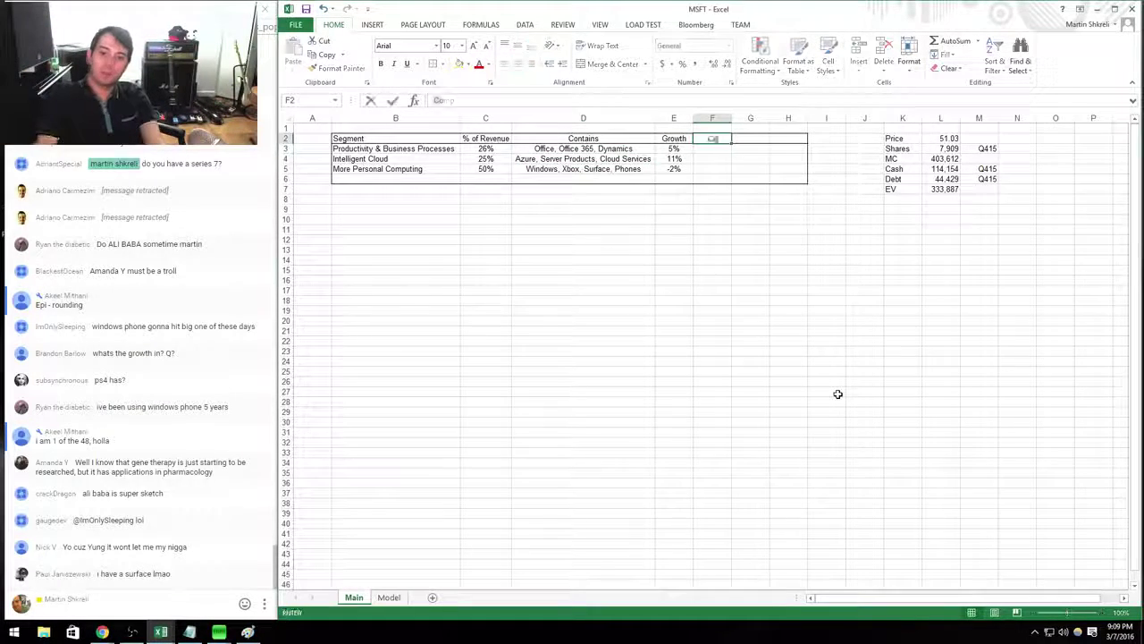
{"action": "type", "text": "etition"}
{"action": "key", "text": "Return"}
{"action": "key", "text": "Right"}
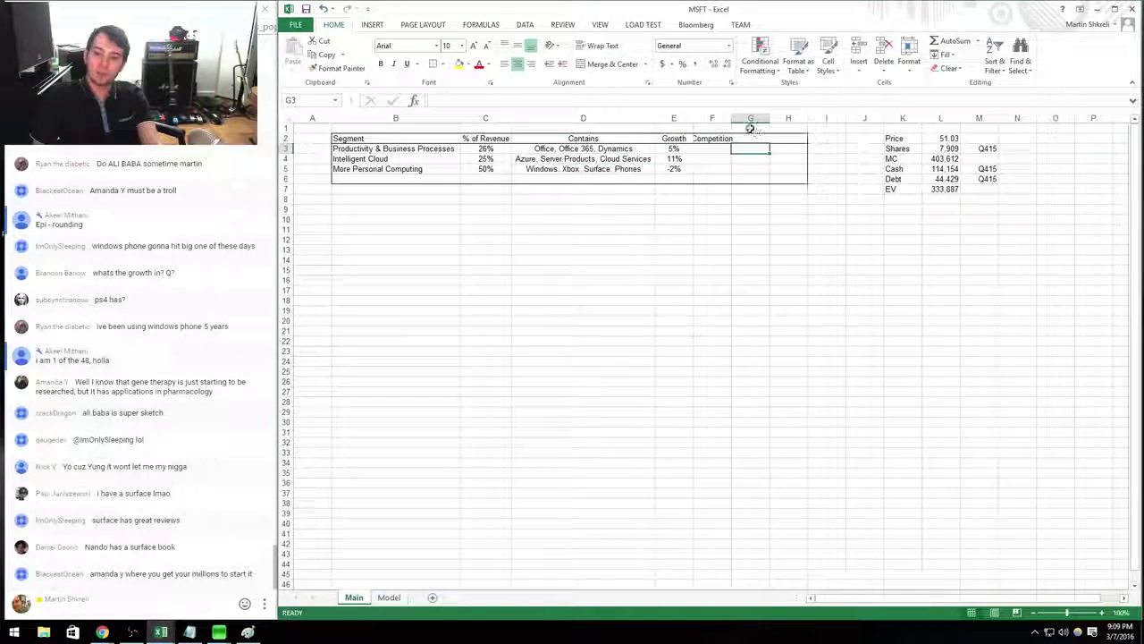
{"action": "left_click_drag", "start_coordinate": [731, 119], "coordinate": [750, 120]}
Delete the empty column G after Competition.
{"action": "left_click", "coordinate": [766, 117]}
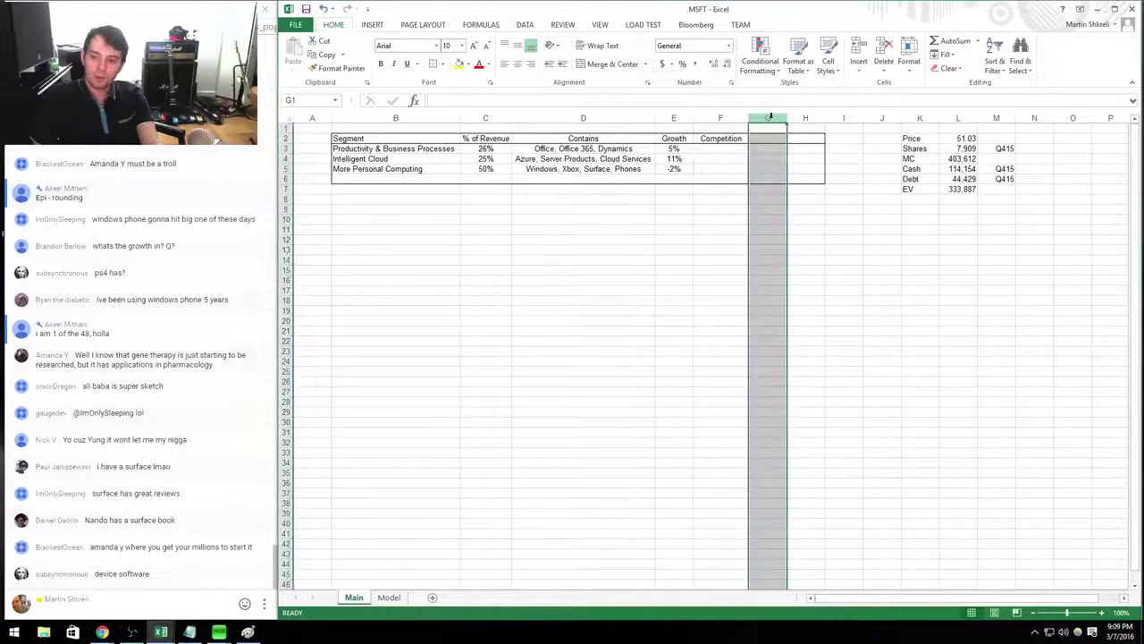
{"action": "key", "text": "ctrl+minus"}
{"action": "left_click", "coordinate": [721, 158]}
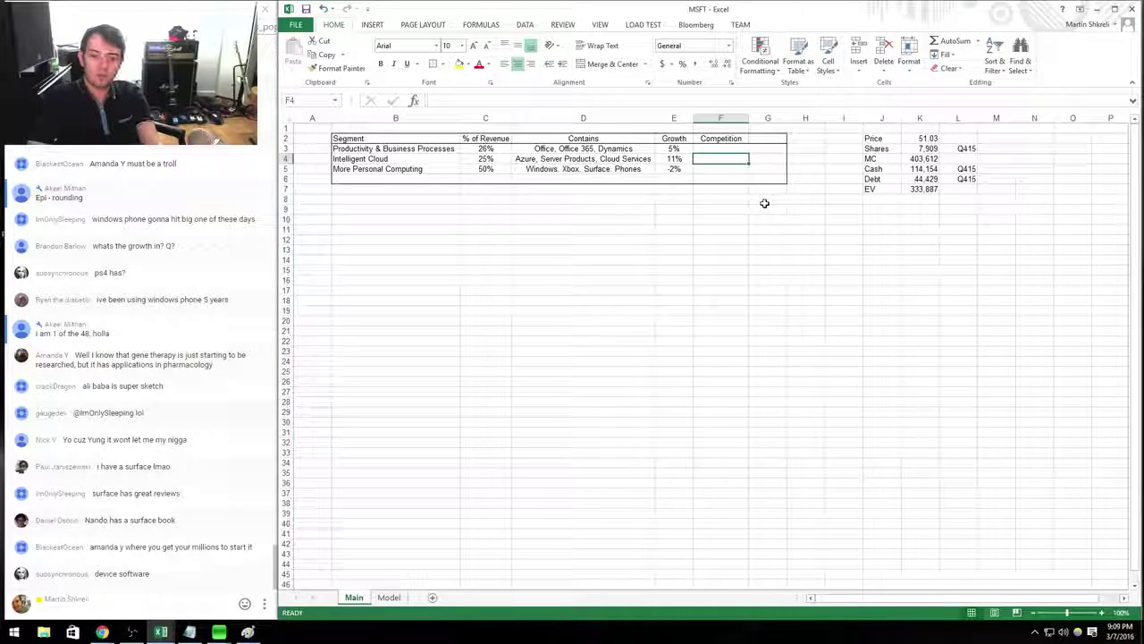
Launch Chrome and search Google for 'azure'.
{"action": "key", "text": "super"}
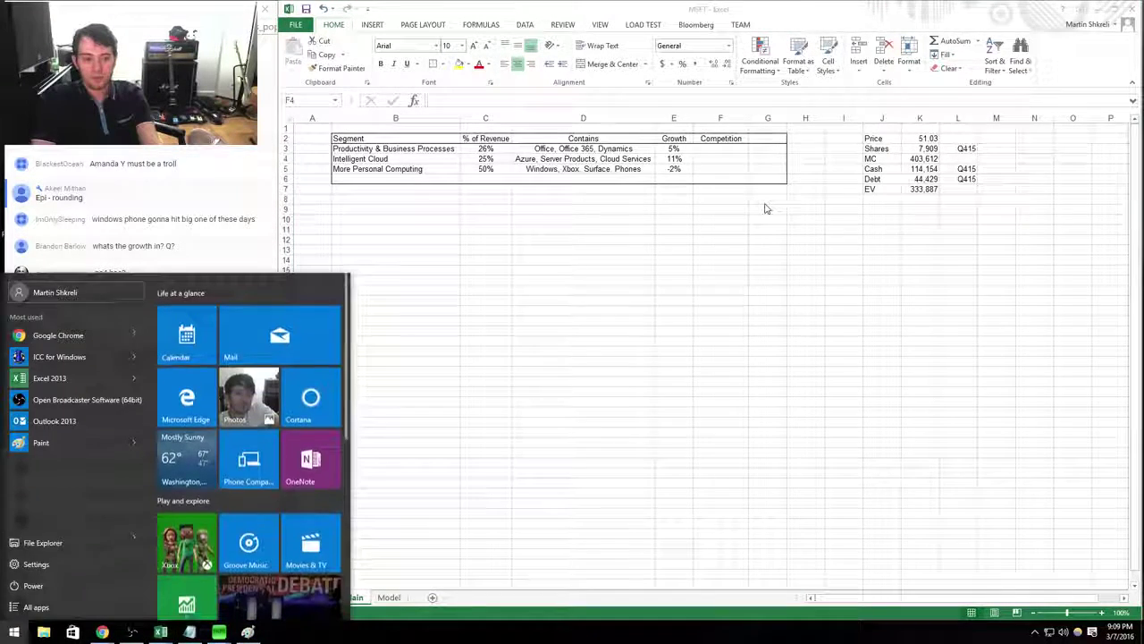
{"action": "type", "text": "chrome"}
{"action": "key", "text": "Return"}
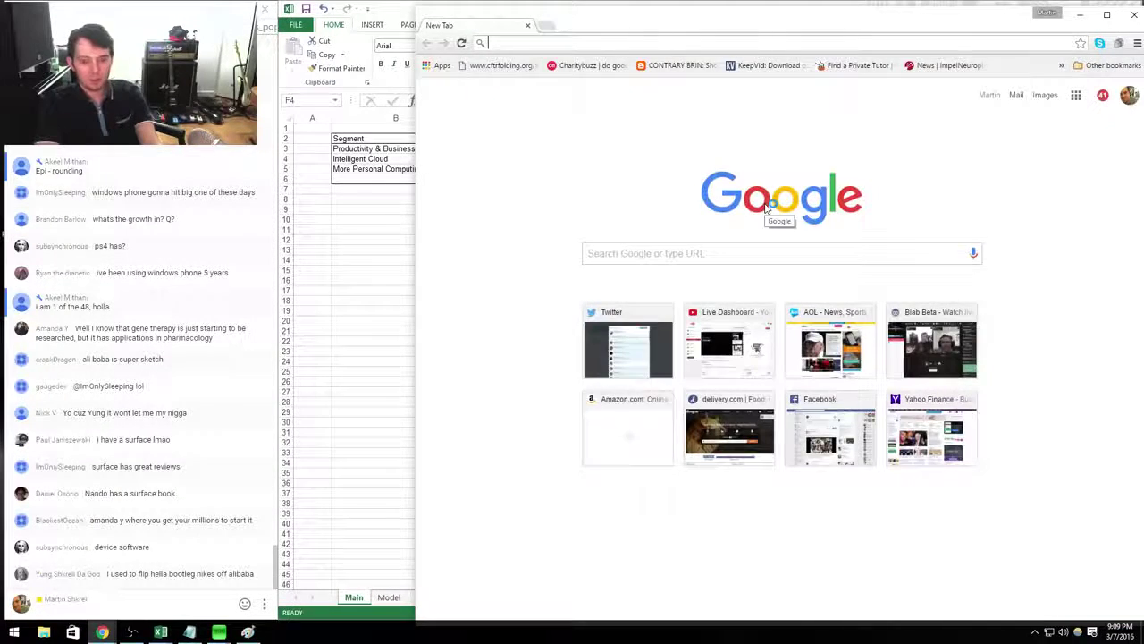
{"action": "type", "text": "azure"}
{"action": "key", "text": "Return"}
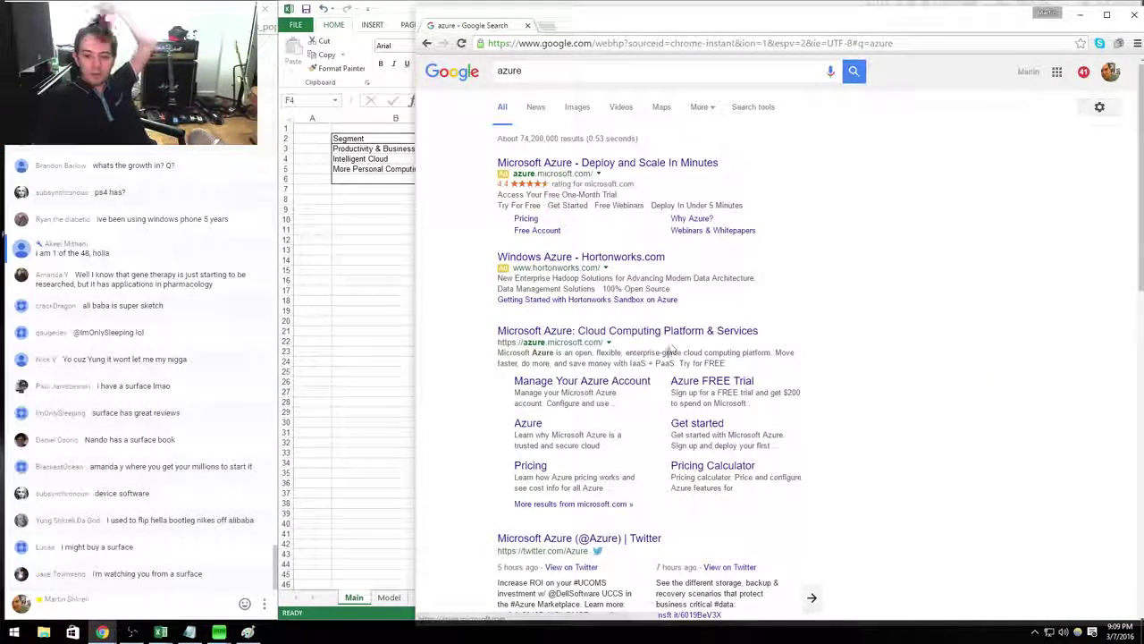
Highlight and read the Azure search result's description text.
{"action": "left_click_drag", "start_coordinate": [669, 352], "coordinate": [688, 334]}
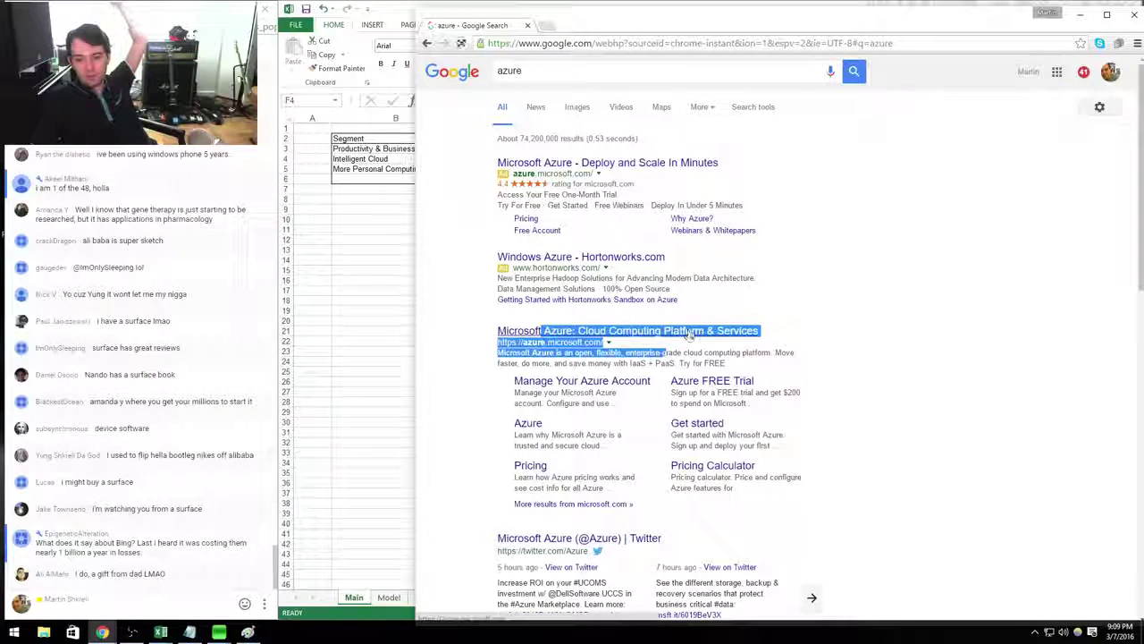
{"action": "left_click", "coordinate": [693, 349]}
{"action": "left_click_drag", "start_coordinate": [577, 353], "coordinate": [684, 352]}
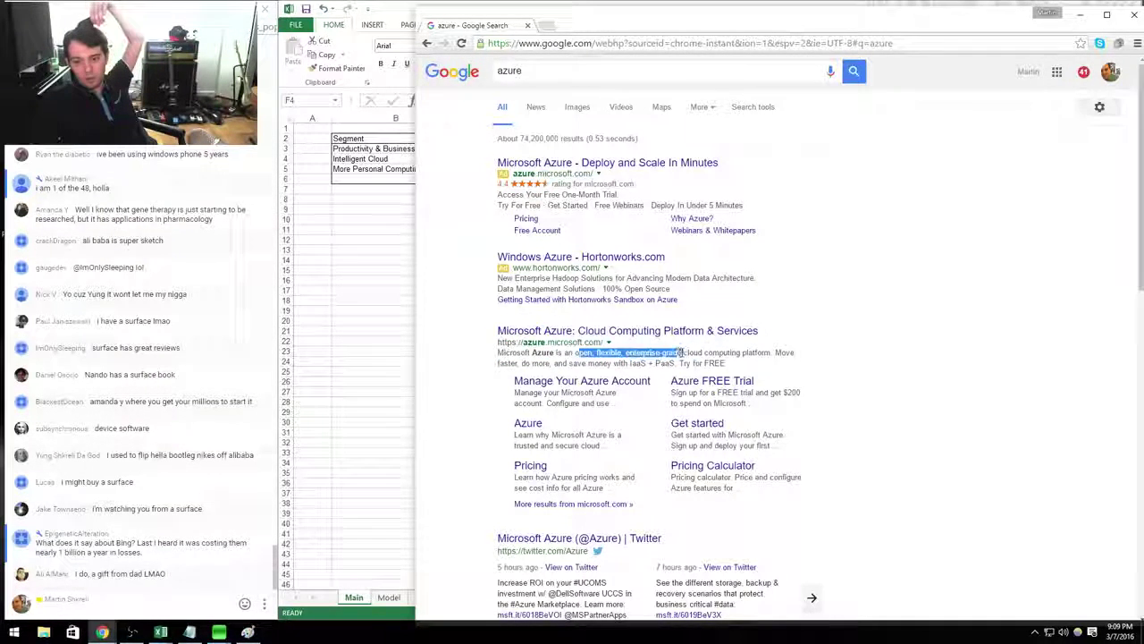
{"action": "left_click_drag", "start_coordinate": [788, 352], "coordinate": [483, 332]}
{"action": "scroll", "coordinate": [818, 347], "scroll_direction": "down", "scroll_amount": 3}
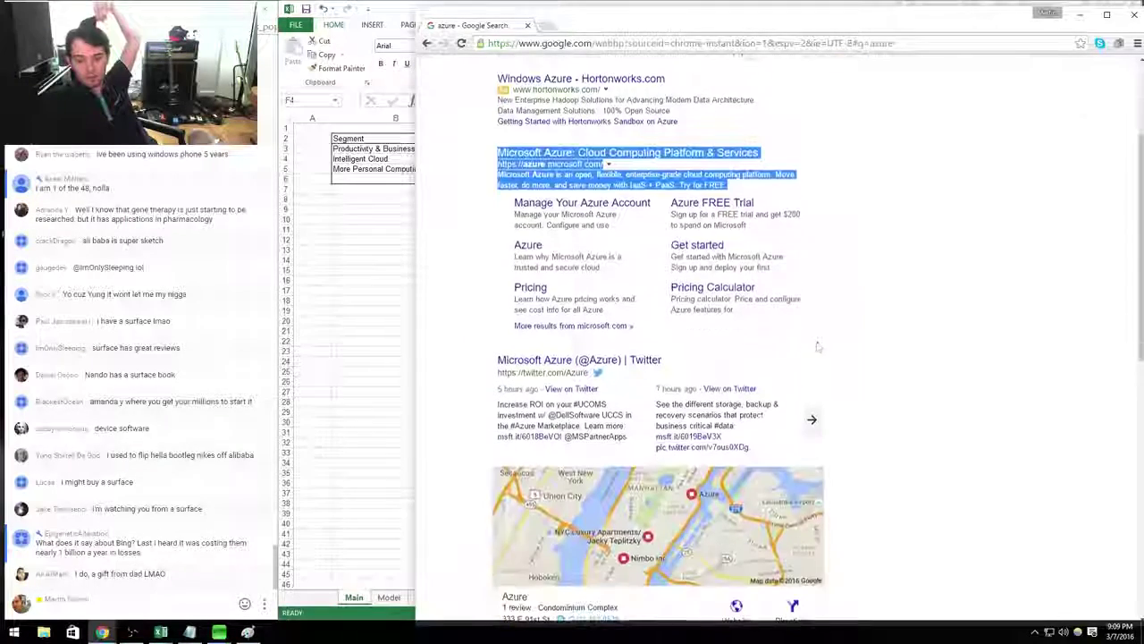
{"action": "left_click", "coordinate": [840, 186]}
{"action": "left_click_drag", "start_coordinate": [543, 185], "coordinate": [587, 185]}
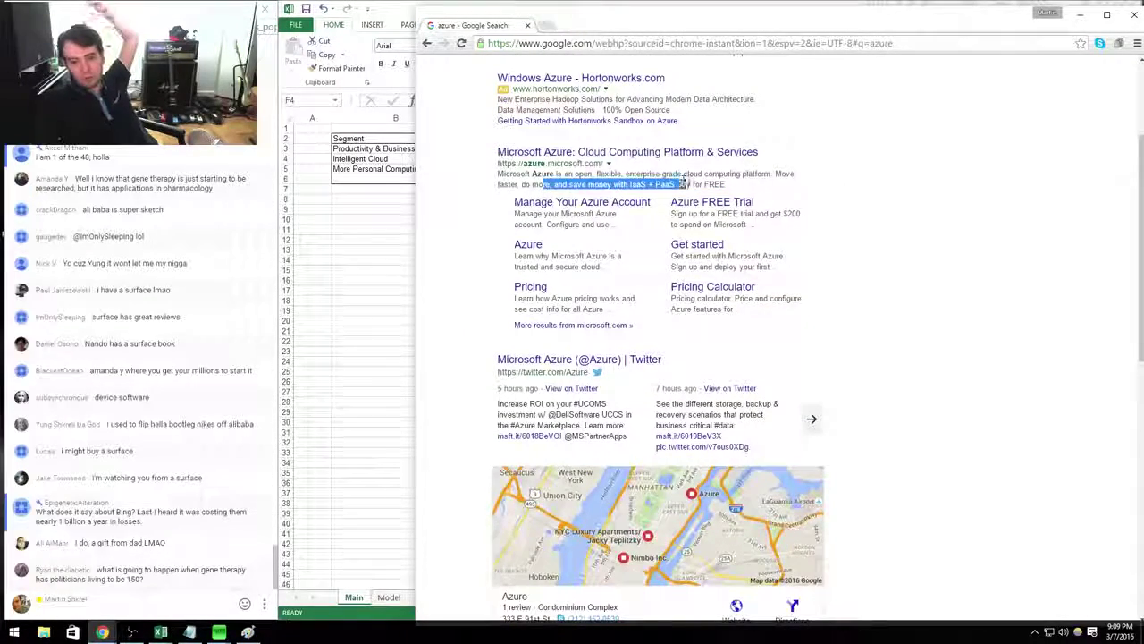
{"action": "left_click", "coordinate": [630, 195]}
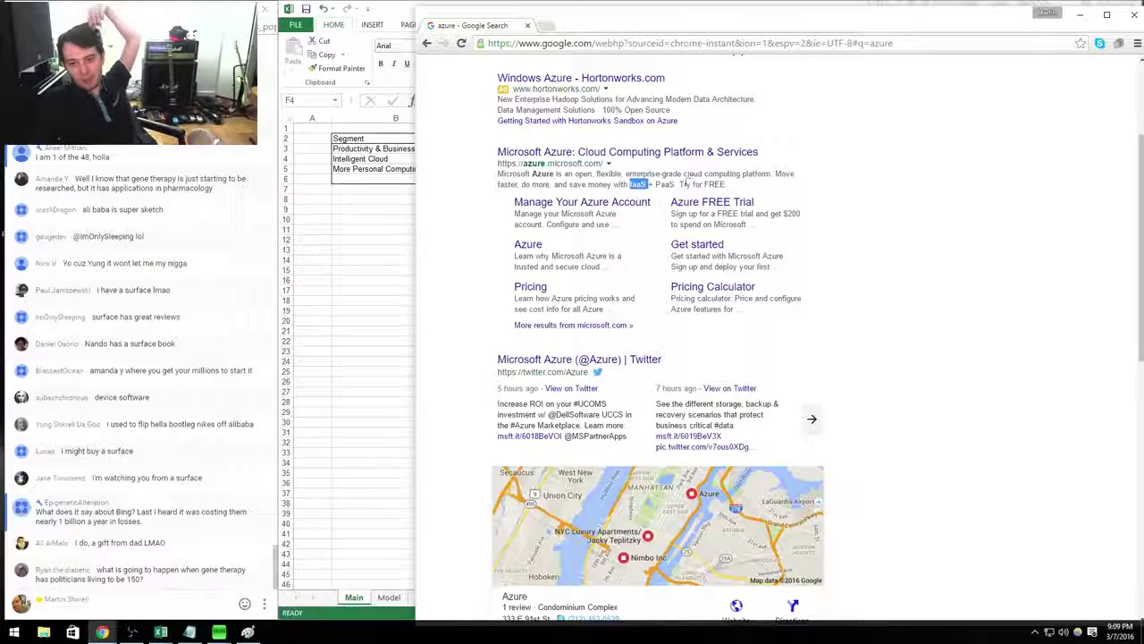
{"action": "scroll", "coordinate": [677, 253], "scroll_direction": "down", "scroll_amount": 4}
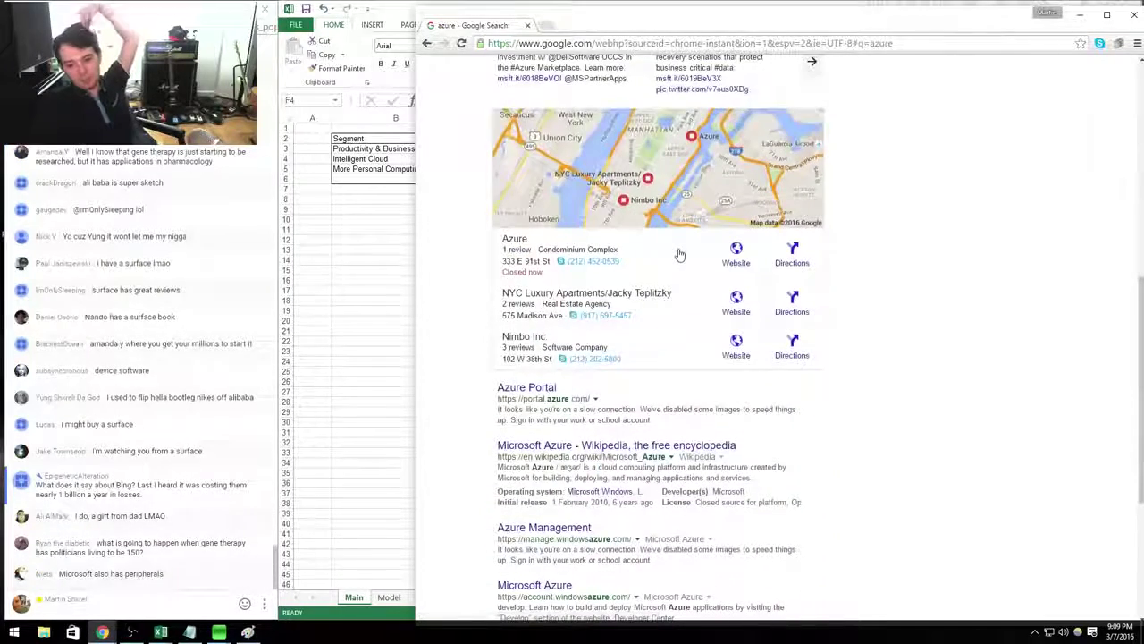
Read the Microsoft Azure Wikipedia article and its Platform as a service and IaaS links.
{"action": "left_click", "coordinate": [633, 444]}
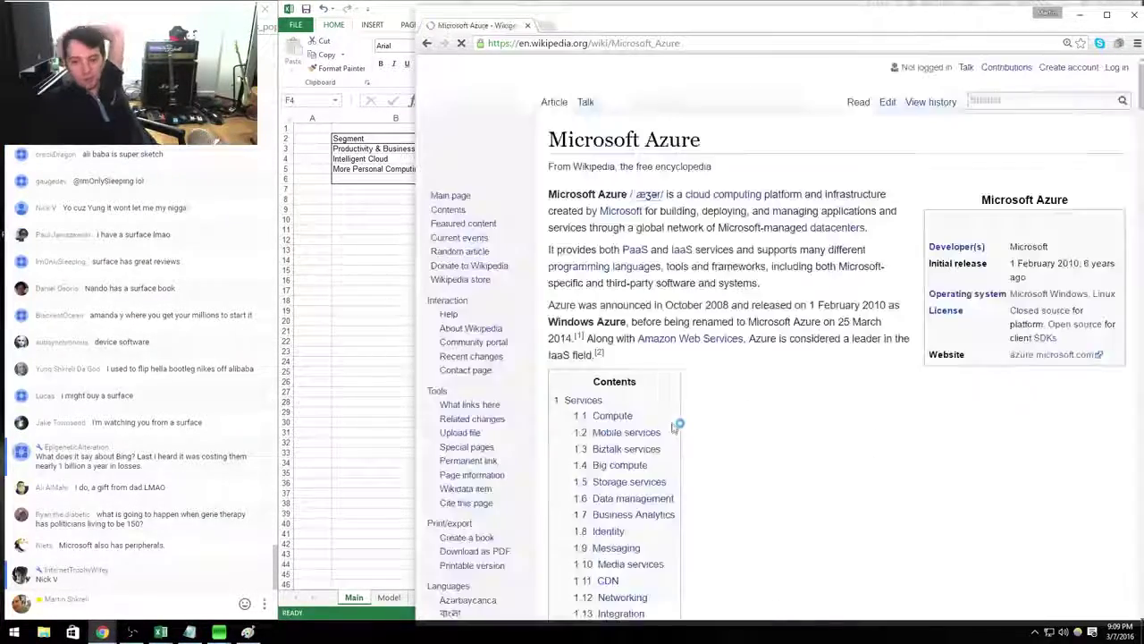
{"action": "left_click", "coordinate": [632, 250]}
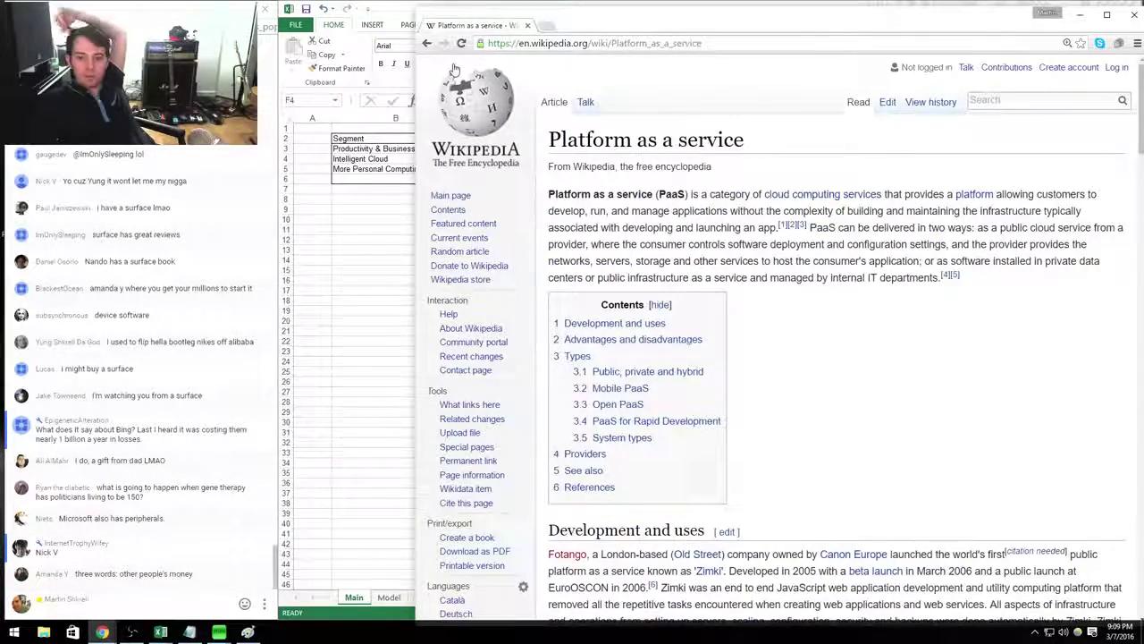
{"action": "left_click", "coordinate": [426, 43]}
{"action": "left_click", "coordinate": [683, 250]}
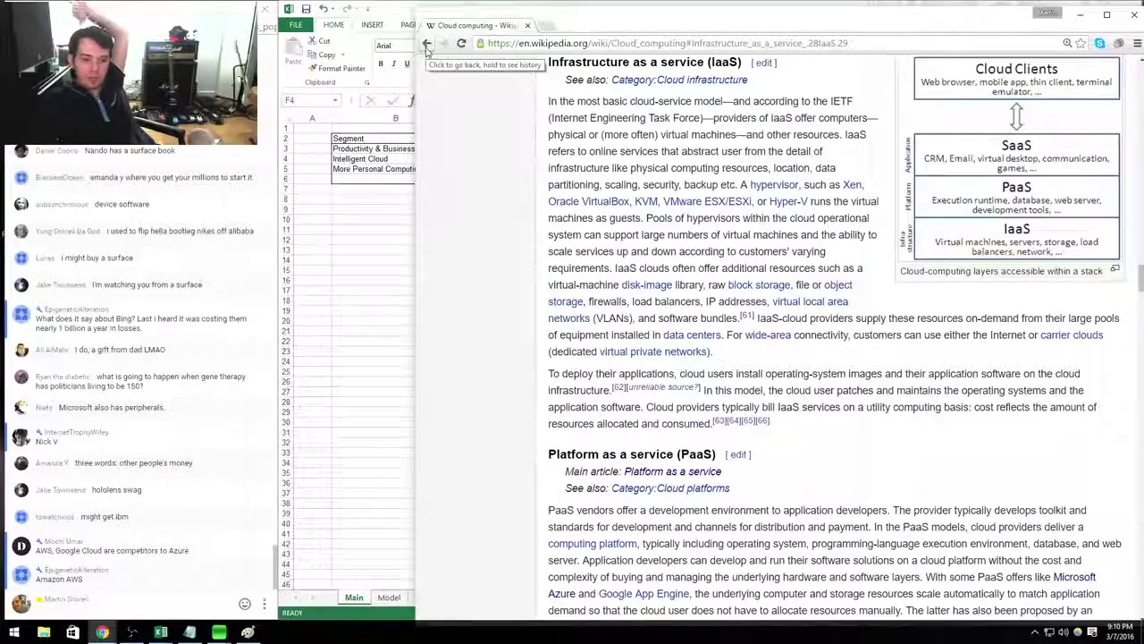
{"action": "left_click", "coordinate": [427, 42]}
Enter Amazon as Intelligent Cloud's competitor and Google as Productivity's competitor.
{"action": "key", "text": "alt+Tab"}
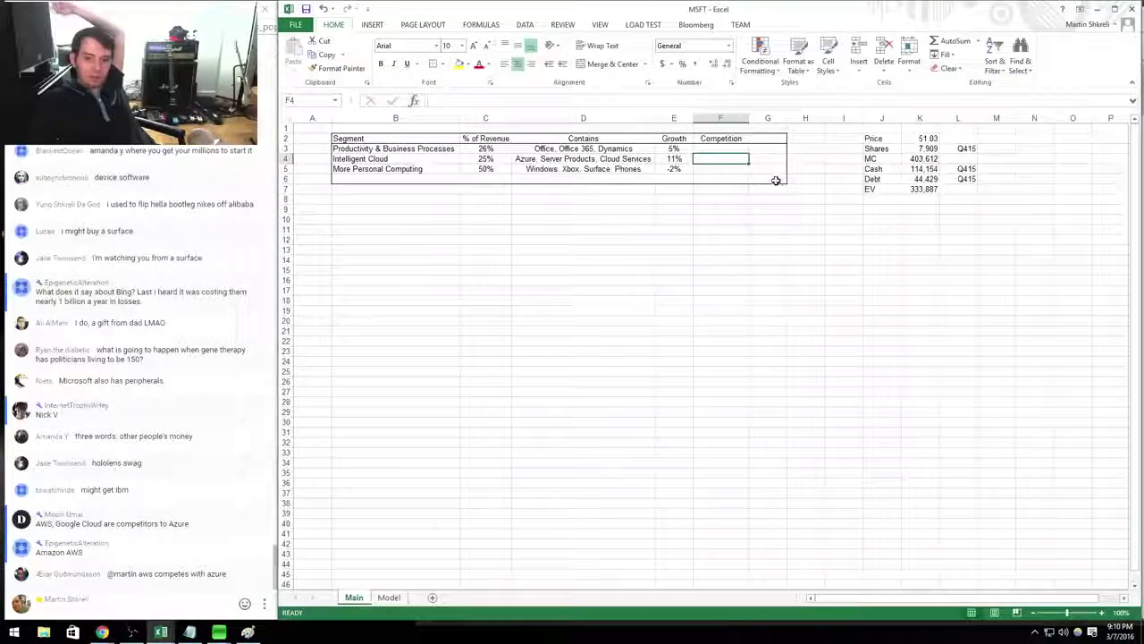
{"action": "type", "text": "Amazon"}
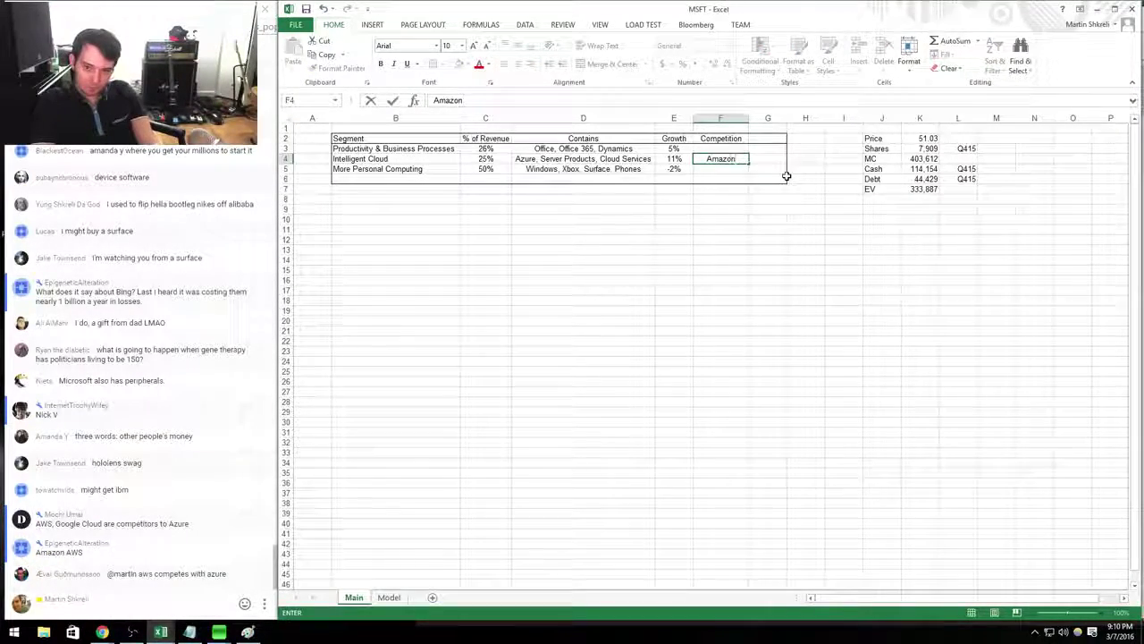
{"action": "key", "text": "Up"}
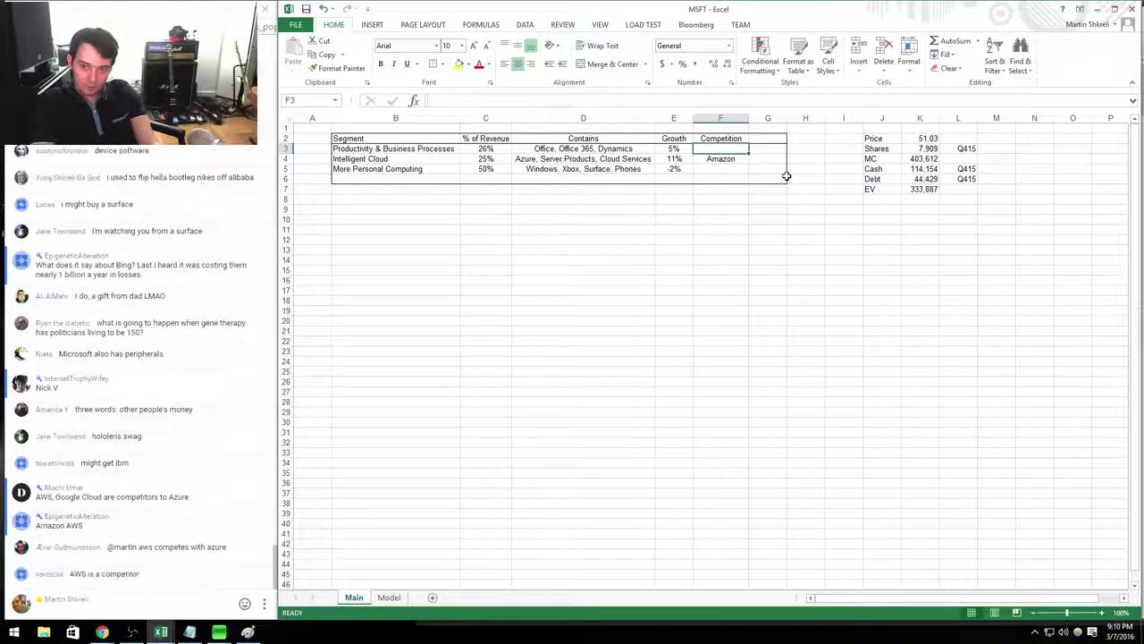
{"action": "type", "text": "Google"}
{"action": "key", "text": "Return"}
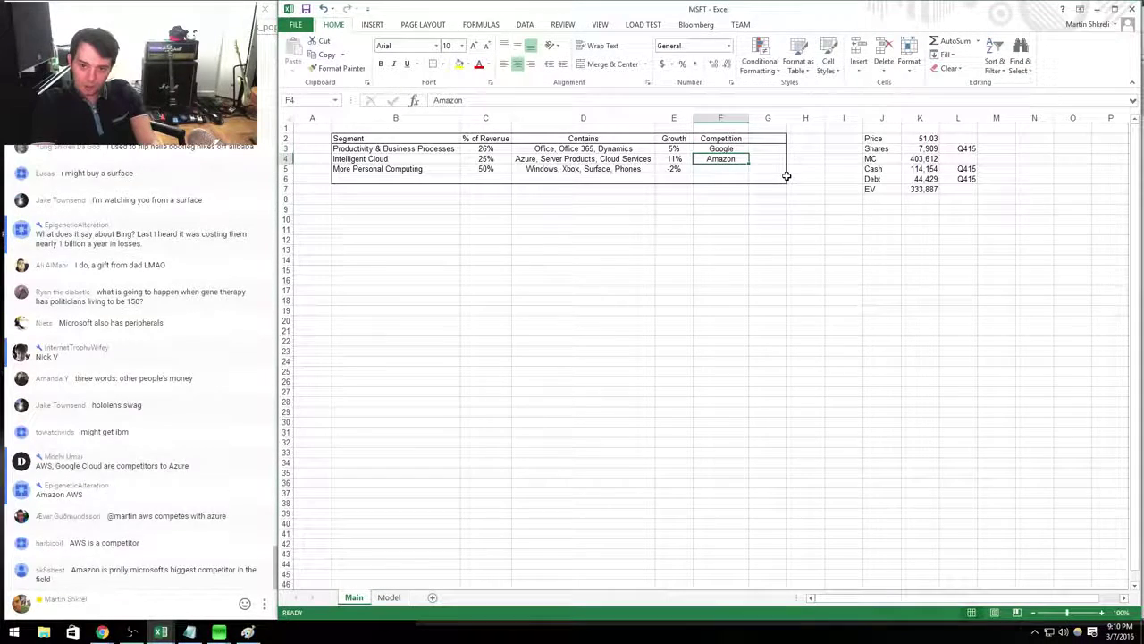
{"action": "key", "text": "Up"}
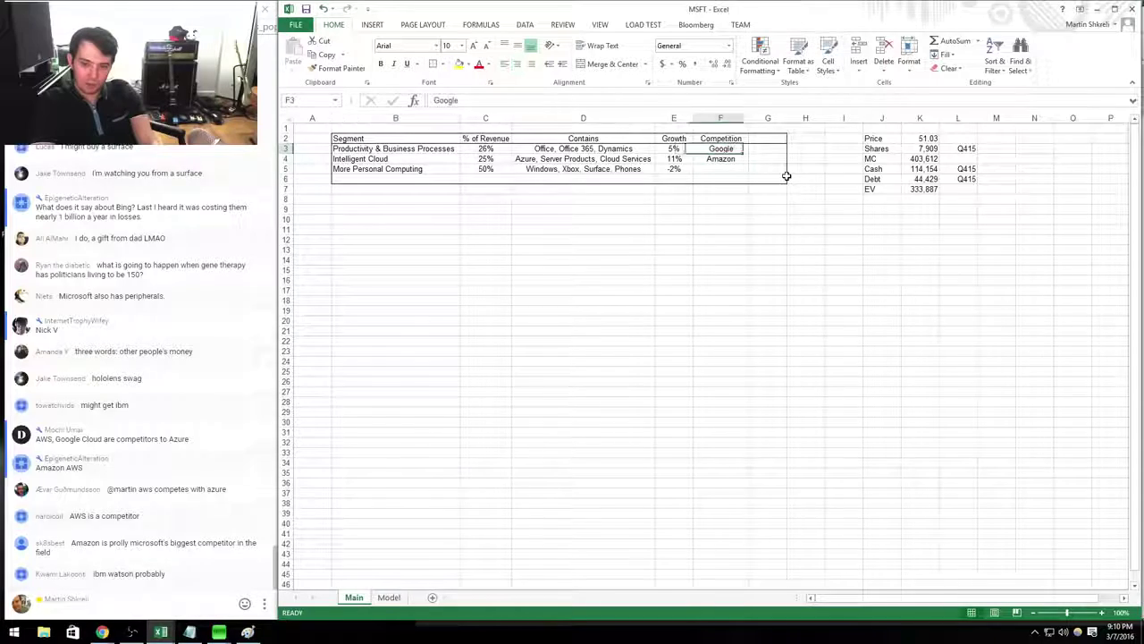
{"action": "key", "text": "Down"}
{"action": "key", "text": "Down"}
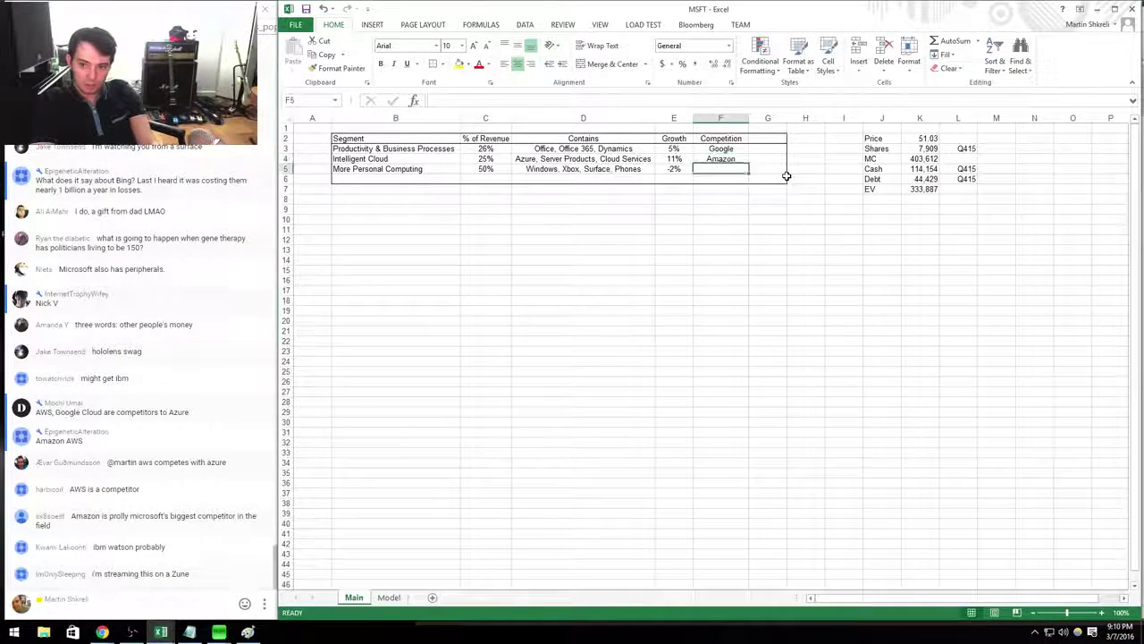
{"action": "key", "text": "alt+Tab"}
{"action": "key", "text": "ctrl+l"}
Search Google for 'microsoft dynamics' and open Microsoft's Dynamics product page.
{"action": "type", "text": "microsoft dynamics"}
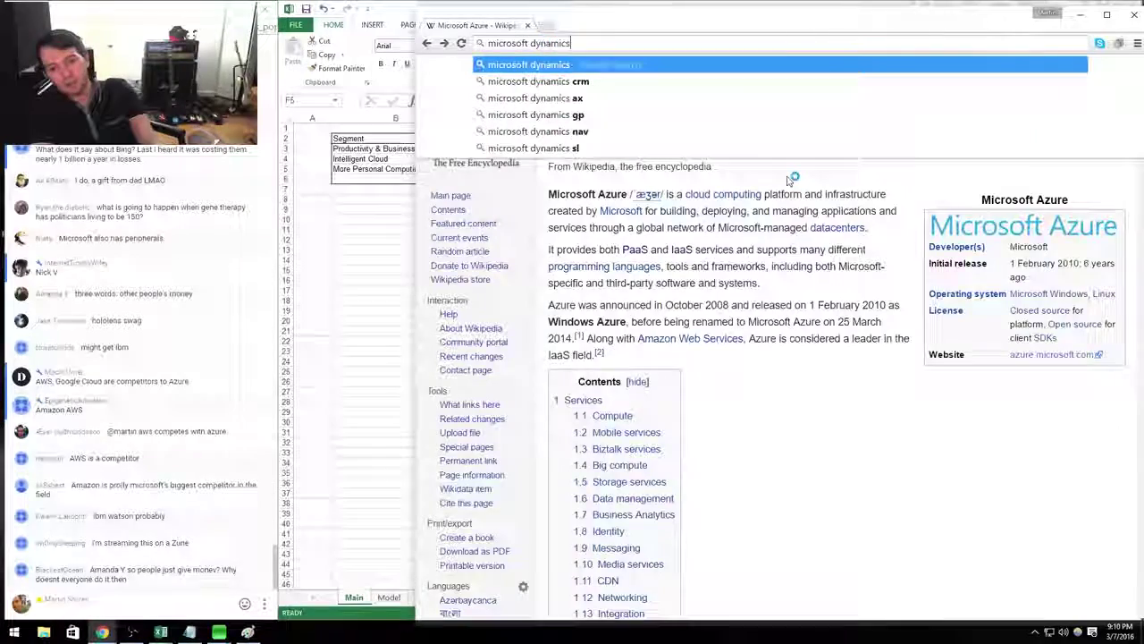
{"action": "key", "text": "Return"}
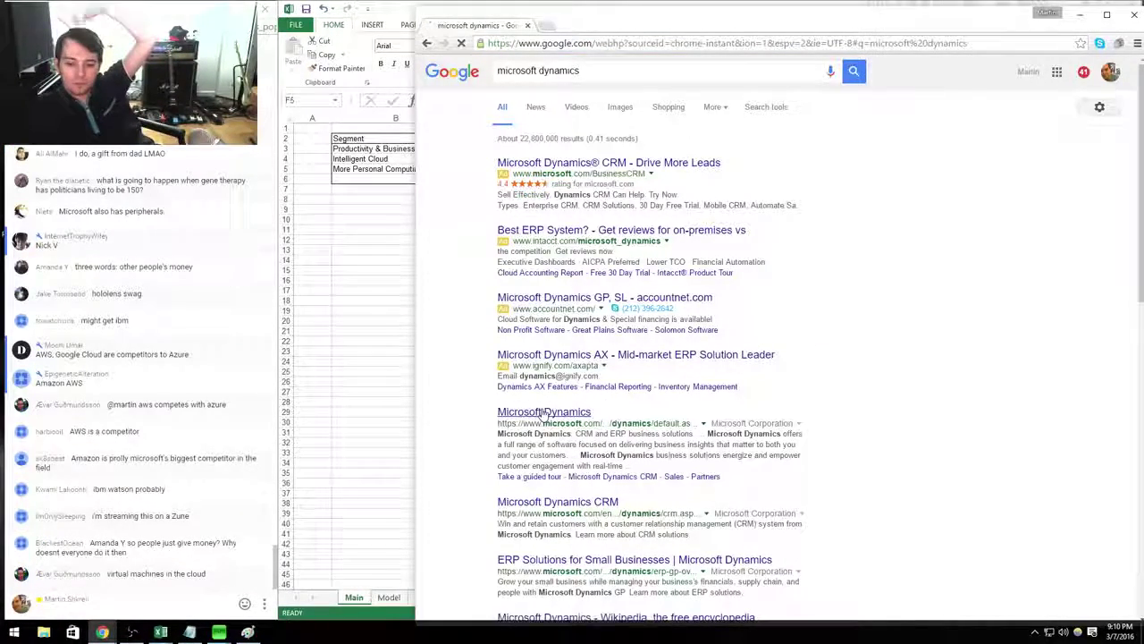
{"action": "left_click", "coordinate": [543, 412]}
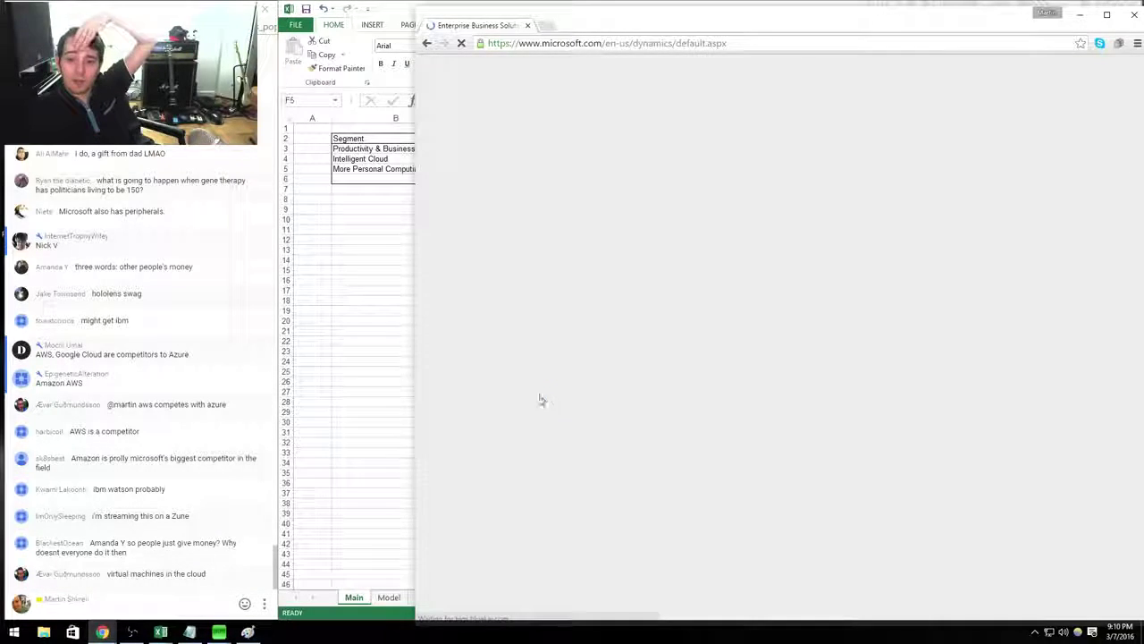
{"action": "key", "text": "alt+Tab"}
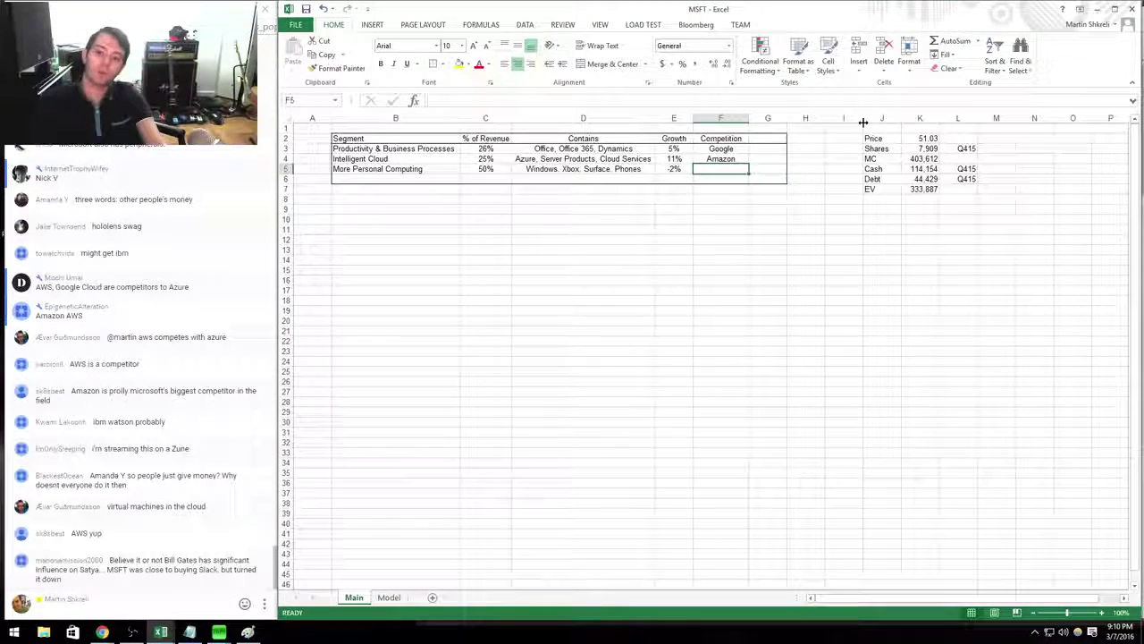
Add Oracle to Productivity's competitors (Google, Oracle) and widen the Competition column.
{"action": "key", "text": "Up"}
{"action": "key", "text": "Up"}
{"action": "key", "text": "F2"}
{"action": "type", "text": ", Oracl"}
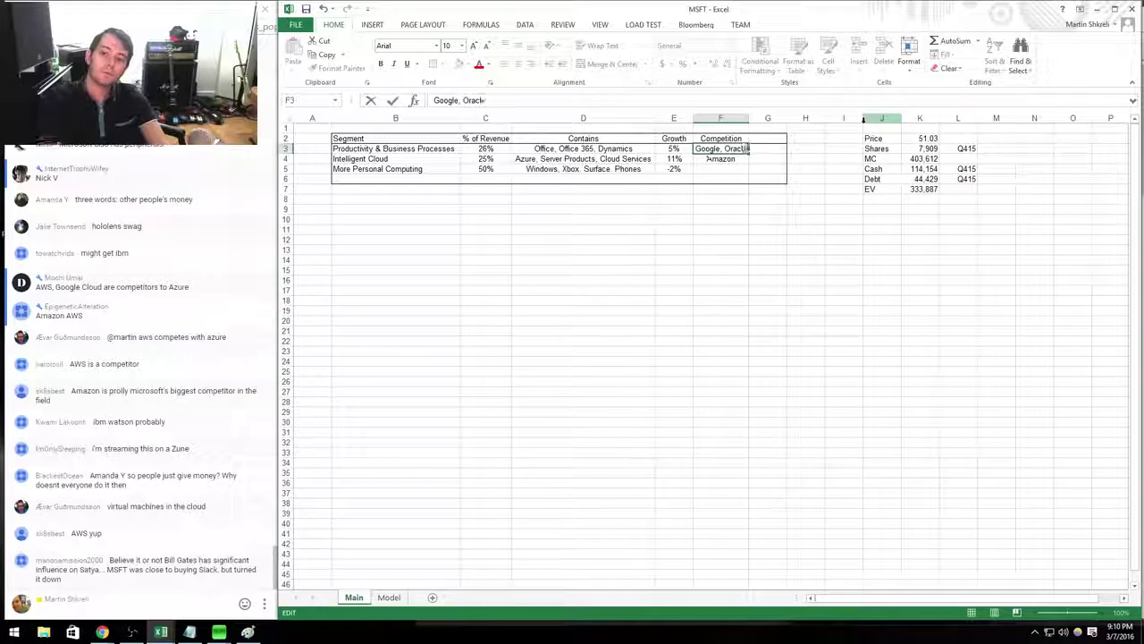
{"action": "type", "text": "e"}
{"action": "key", "text": "Tab"}
{"action": "left_click", "coordinate": [731, 175]}
{"action": "left_click_drag", "start_coordinate": [748, 117], "coordinate": [756, 118]}
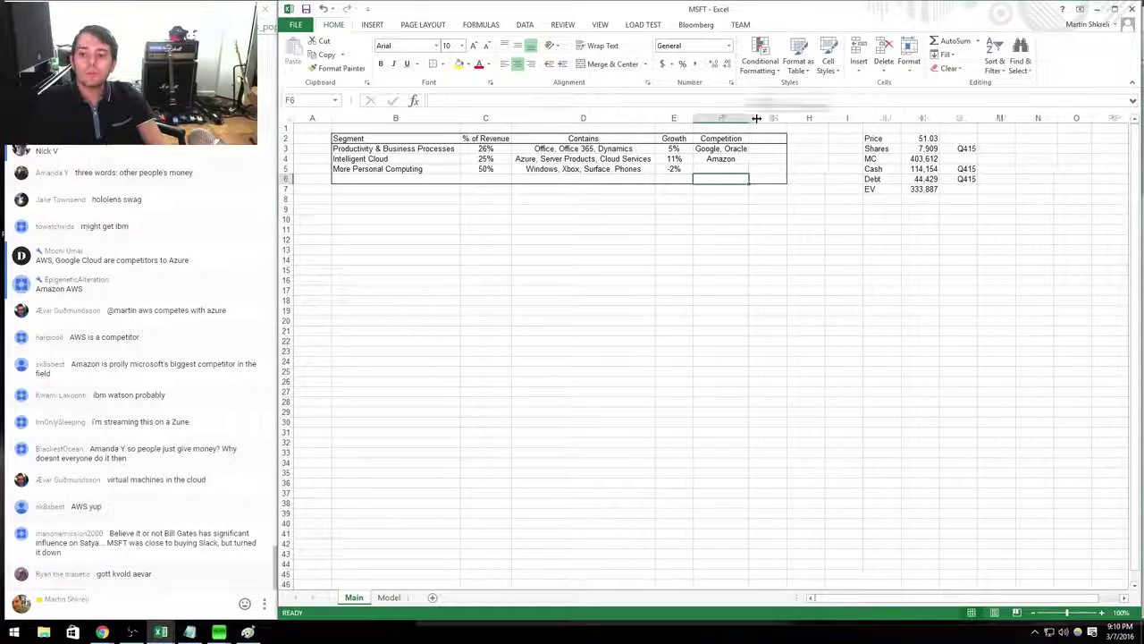
Extend Productivity's competitors to 'Google, Oracle, SAP' and widen column F to fit.
{"action": "left_click", "coordinate": [749, 158]}
{"action": "key", "text": "Up"}
{"action": "key", "text": "F2"}
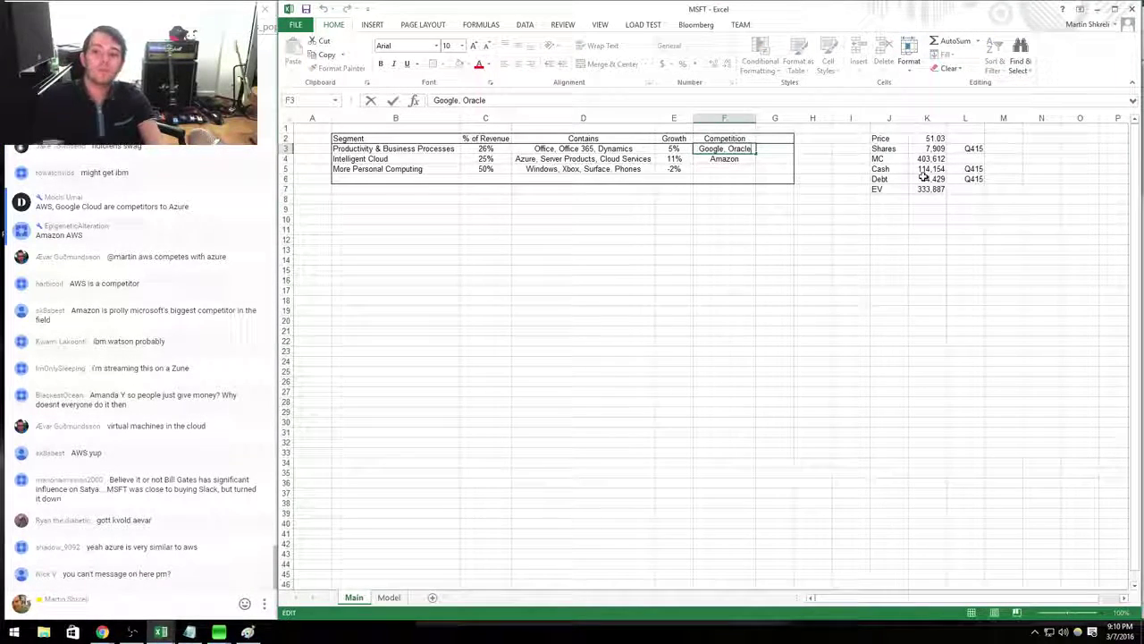
{"action": "type", "text": ", SAP"}
{"action": "key", "text": "Return"}
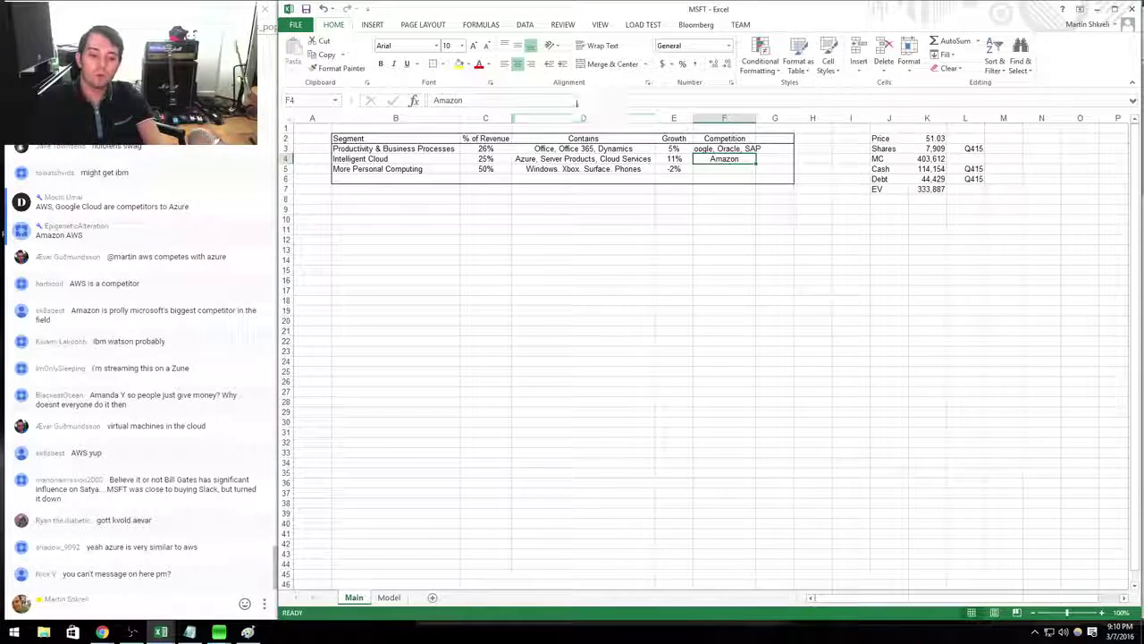
{"action": "left_click_drag", "start_coordinate": [756, 117], "coordinate": [773, 117]}
{"action": "left_click", "coordinate": [754, 186]}
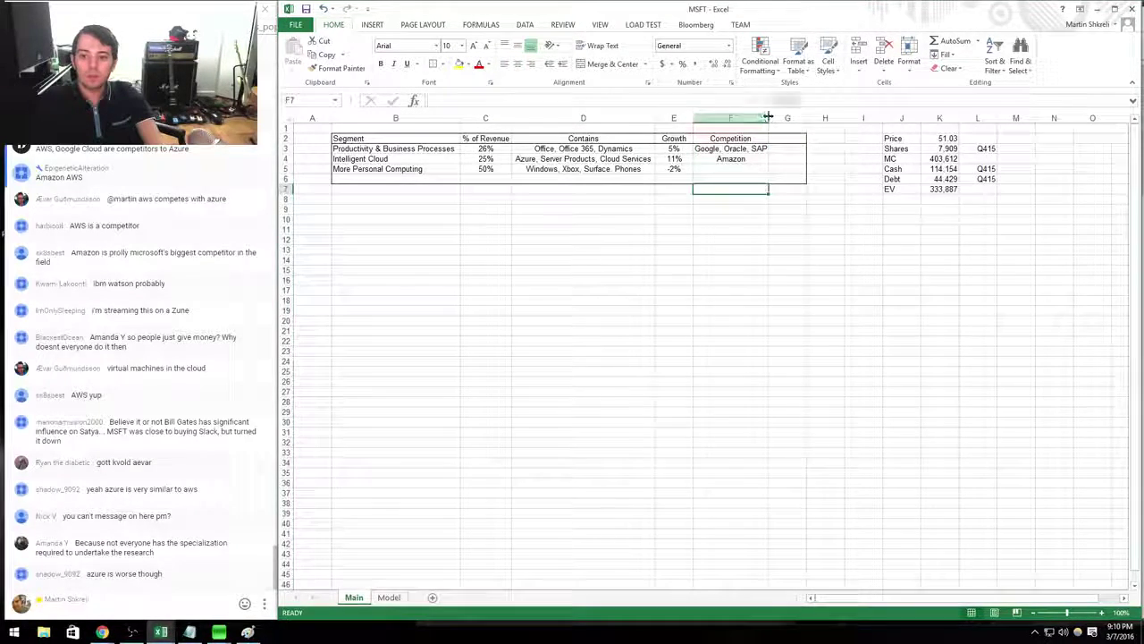
Enter 'Apple, Sony, Samsung' as More Personal Computing's competitors in F5.
{"action": "left_click", "coordinate": [733, 161]}
{"action": "key", "text": "Down"}
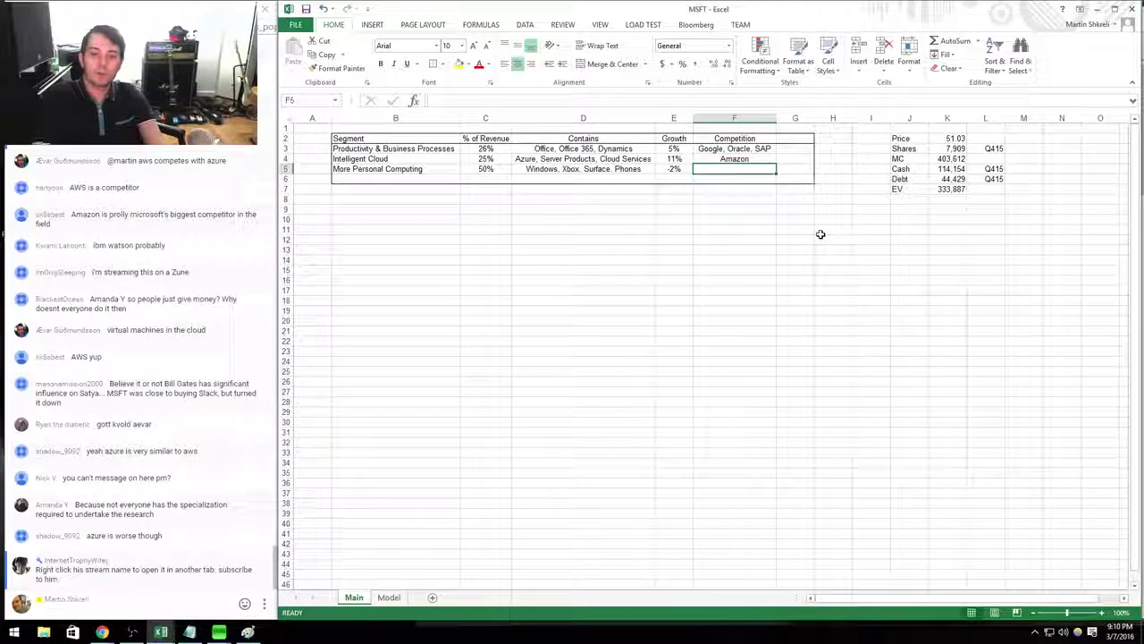
{"action": "type", "text": "Apple, Sony"}
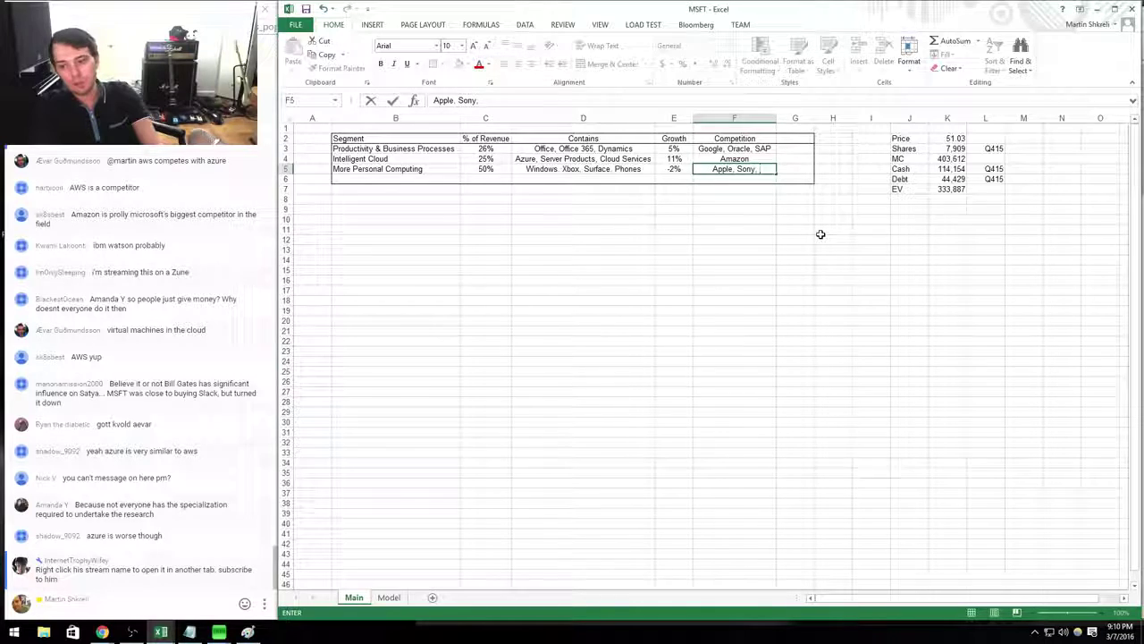
{"action": "type", "text": ", Sm"}
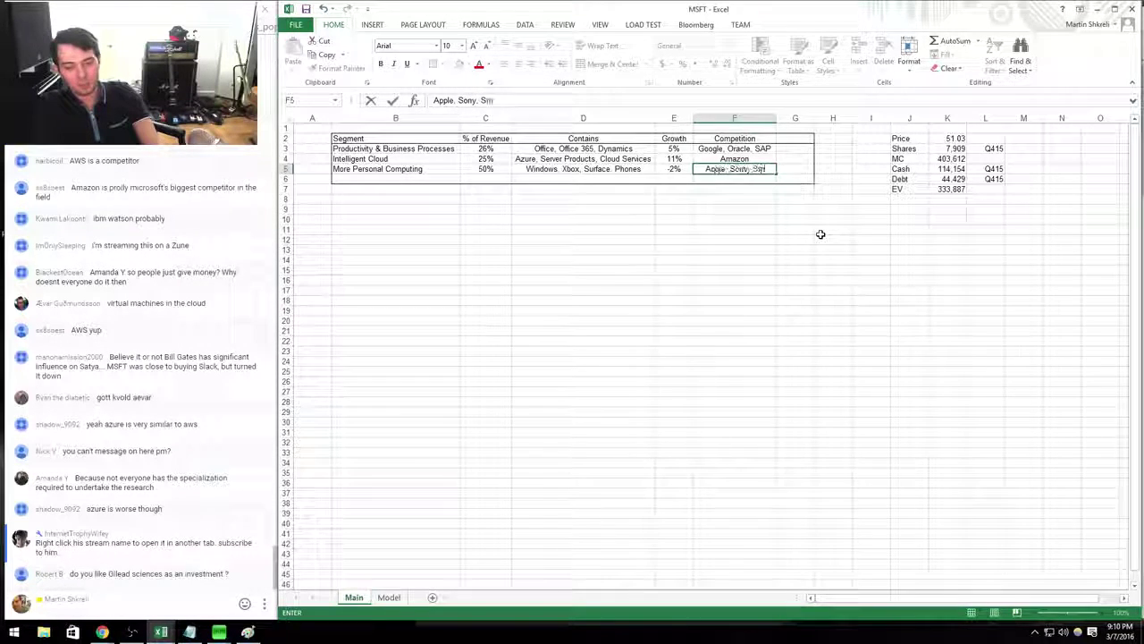
{"action": "key", "text": "Tab"}
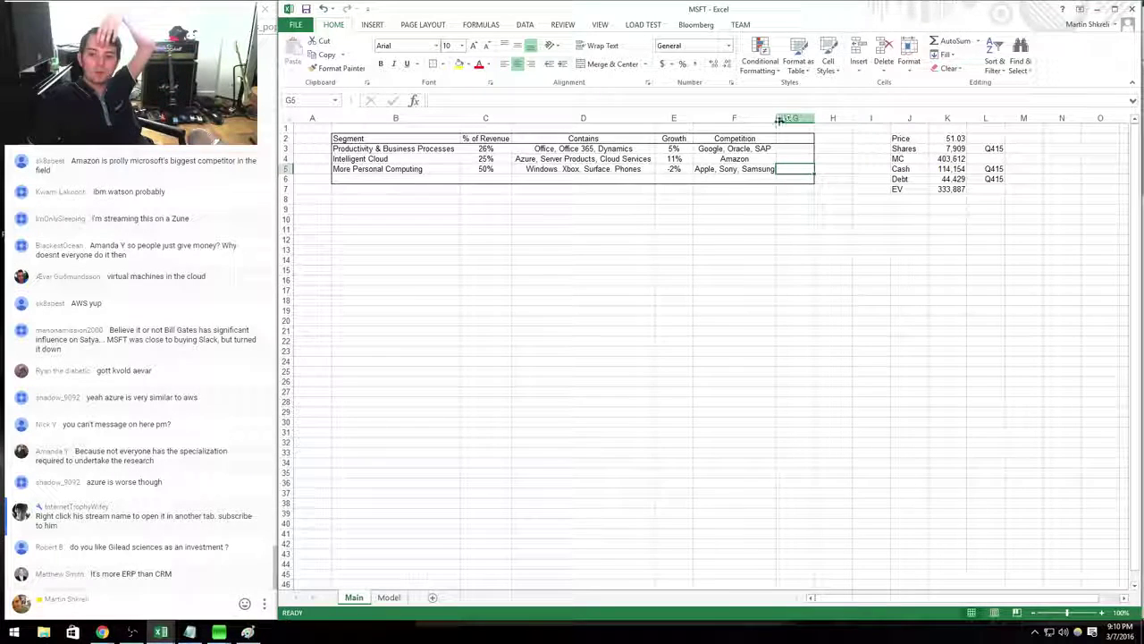
Widen column F to fit the names and narrow column A to a thin margin.
{"action": "left_click_drag", "start_coordinate": [778, 119], "coordinate": [786, 119]}
{"action": "left_click", "coordinate": [808, 300]}
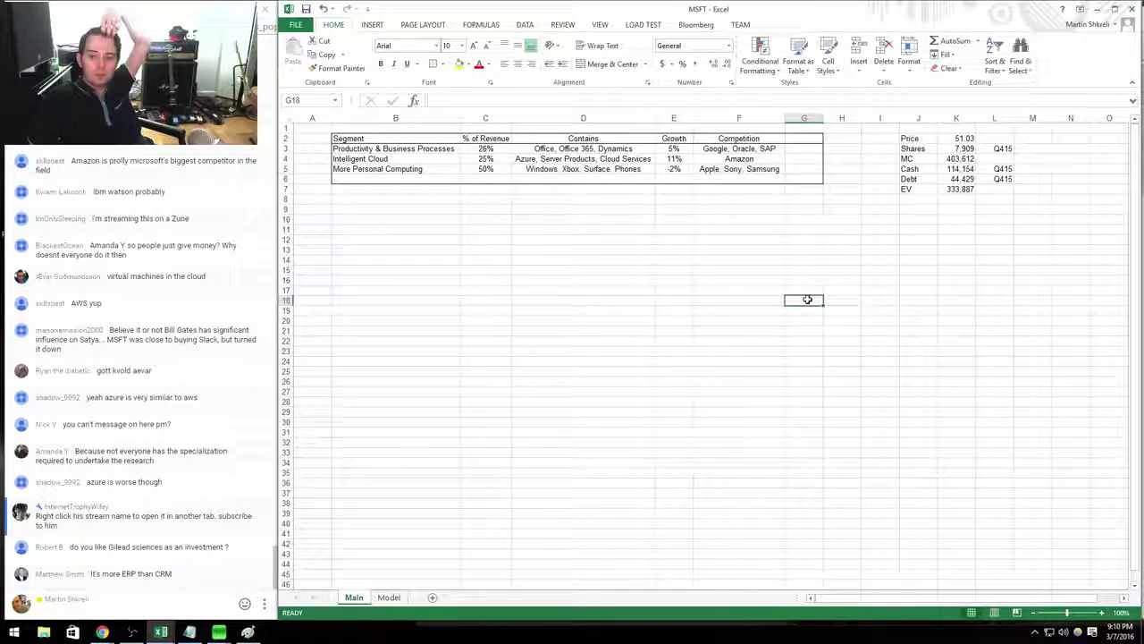
{"action": "left_click", "coordinate": [802, 159]}
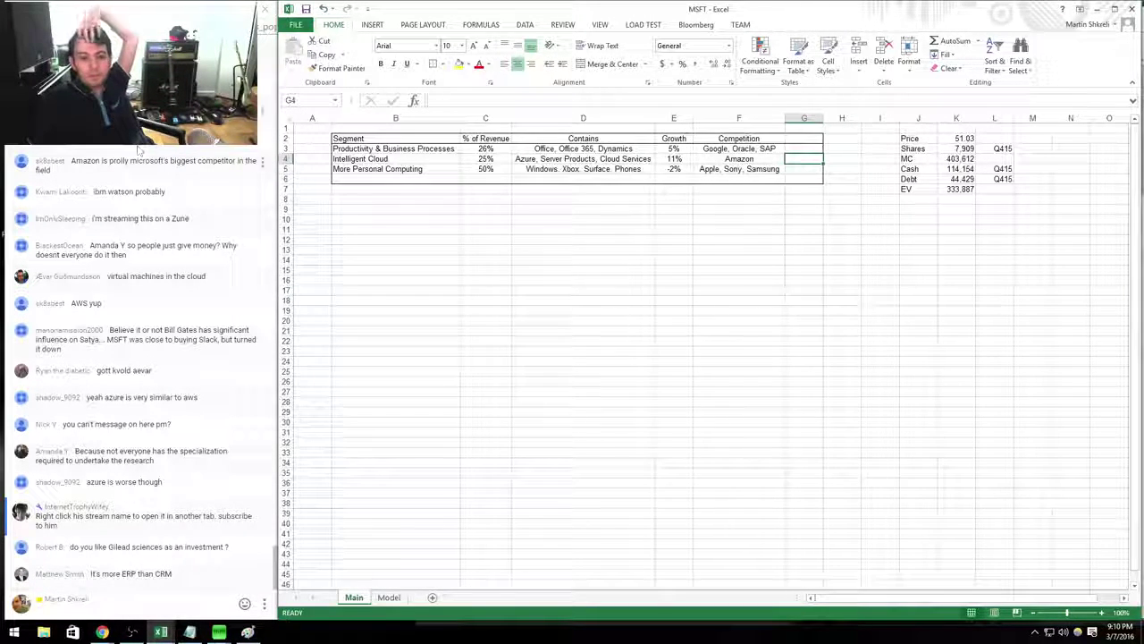
{"action": "left_click_drag", "start_coordinate": [330, 118], "coordinate": [307, 120]}
{"action": "left_click", "coordinate": [461, 240]}
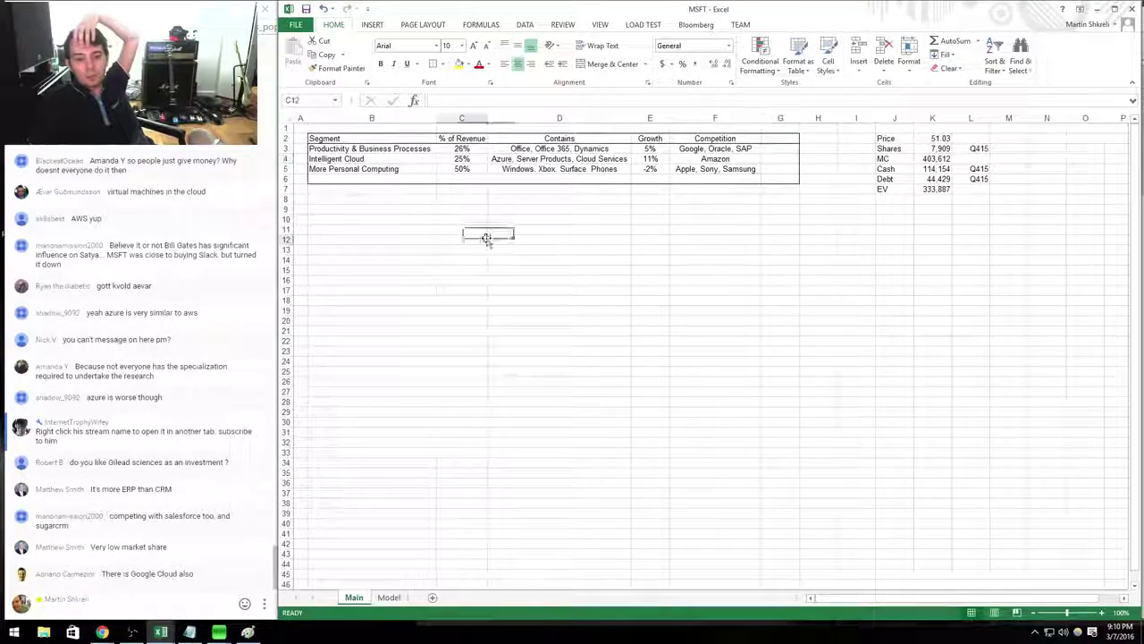
Go to the top of the Model sheet and scroll the press release to its segment revenue table.
{"action": "left_click", "coordinate": [389, 601]}
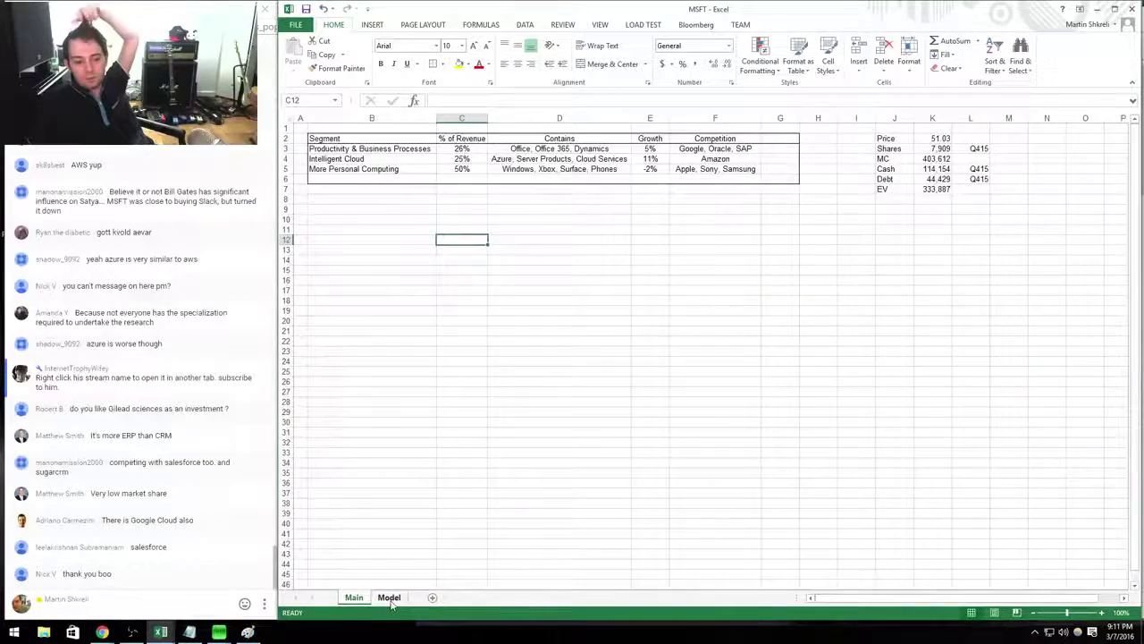
{"action": "key", "text": "ctrl+Home"}
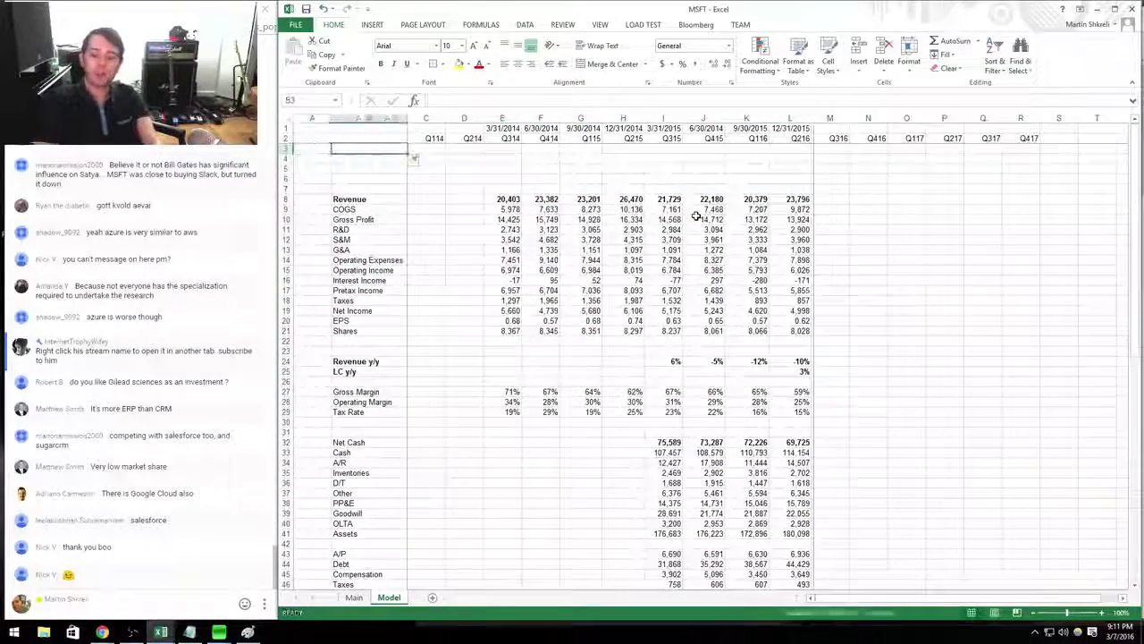
{"action": "key", "text": "alt+Tab"}
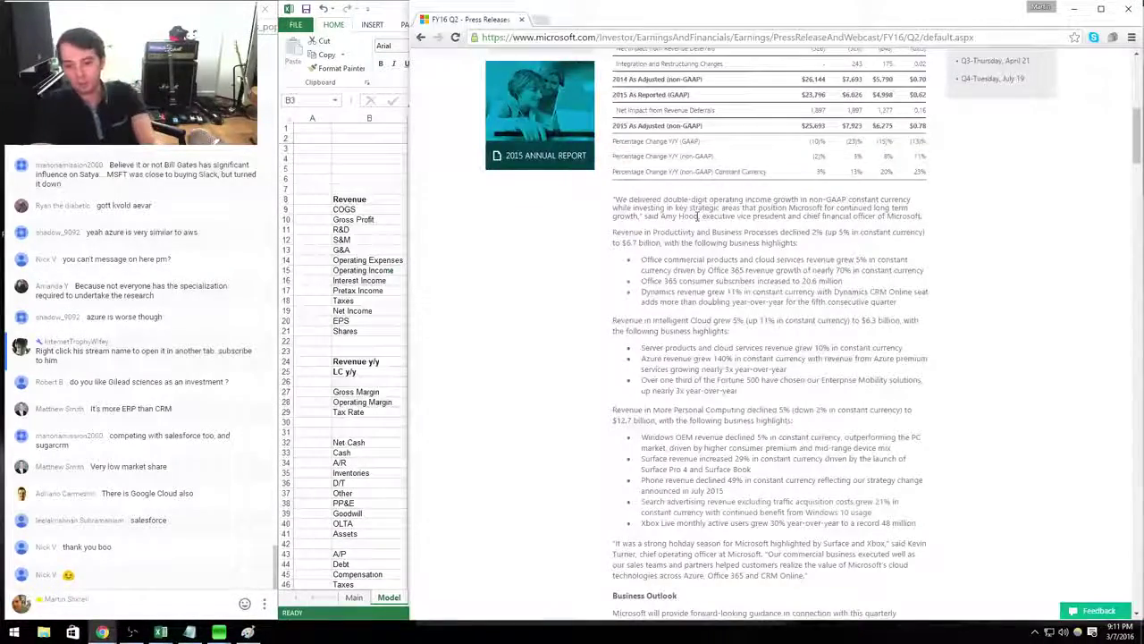
{"action": "scroll", "coordinate": [698, 217], "scroll_direction": "down", "scroll_amount": 15}
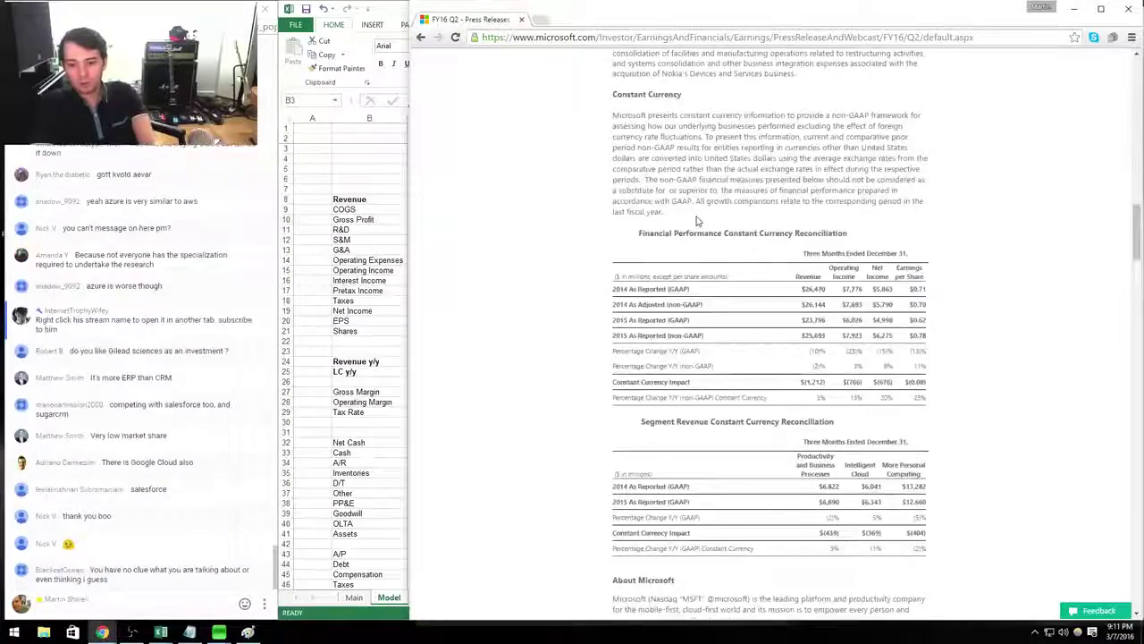
{"action": "scroll", "coordinate": [698, 220], "scroll_direction": "down", "scroll_amount": 20}
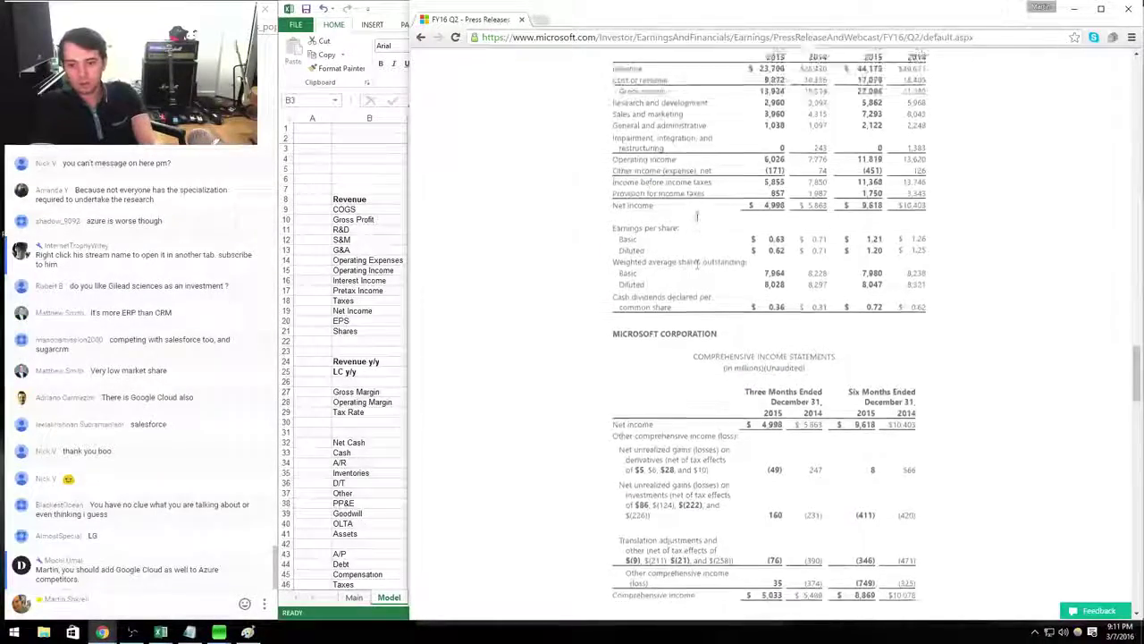
{"action": "scroll", "coordinate": [696, 215], "scroll_direction": "up", "scroll_amount": 7}
{"action": "scroll", "coordinate": [760, 232], "scroll_direction": "down", "scroll_amount": 20}
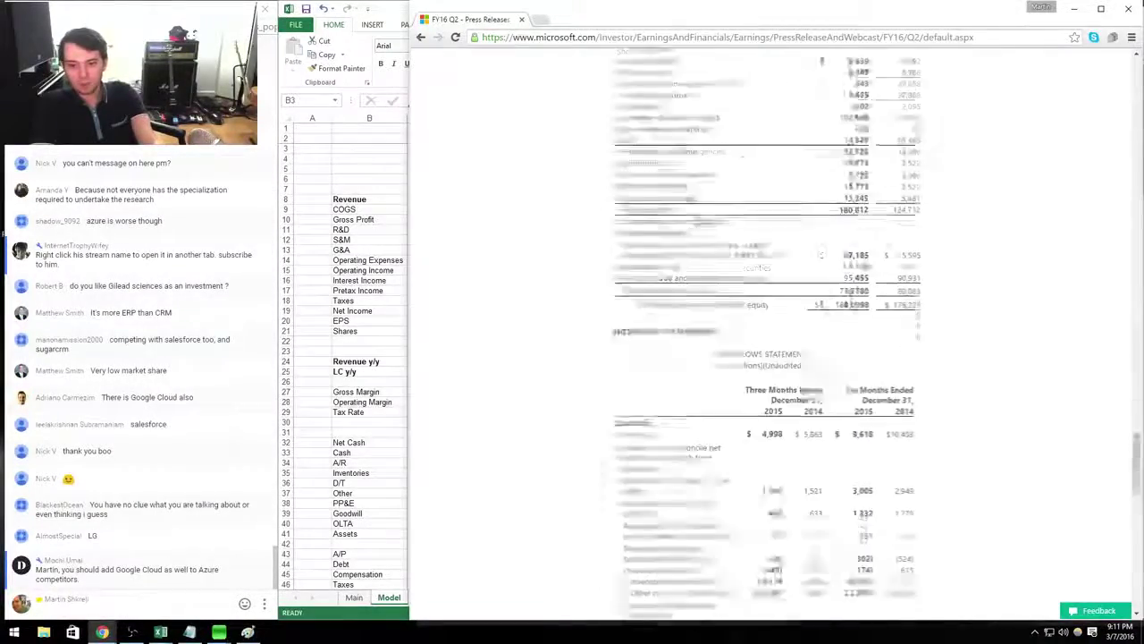
{"action": "scroll", "coordinate": [698, 220], "scroll_direction": "down", "scroll_amount": 20}
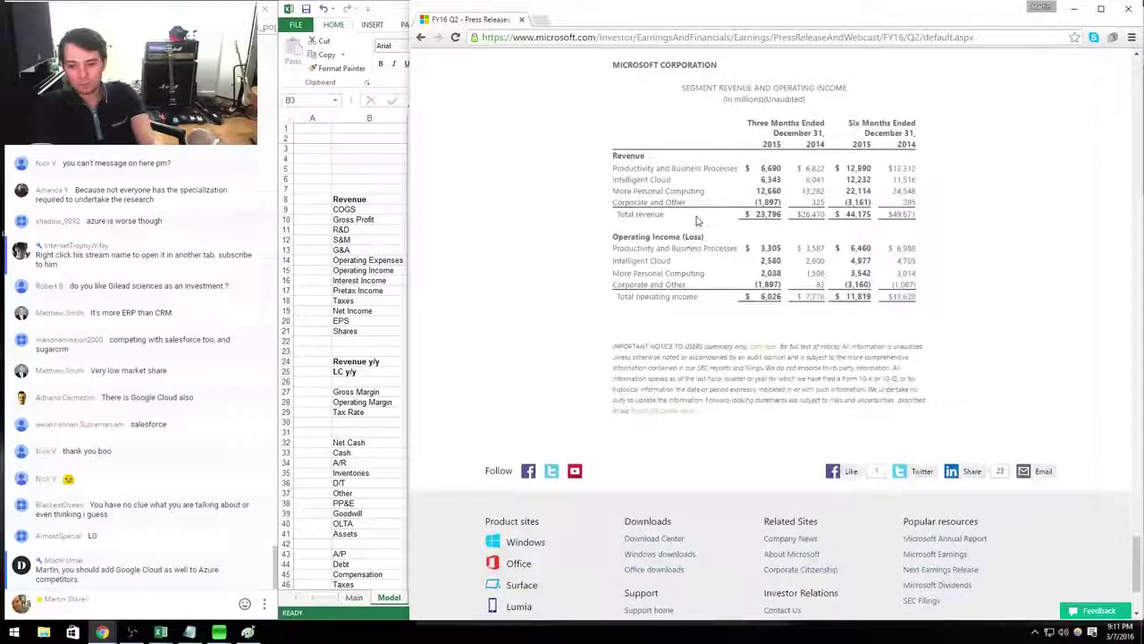
{"action": "key", "text": "alt+Tab"}
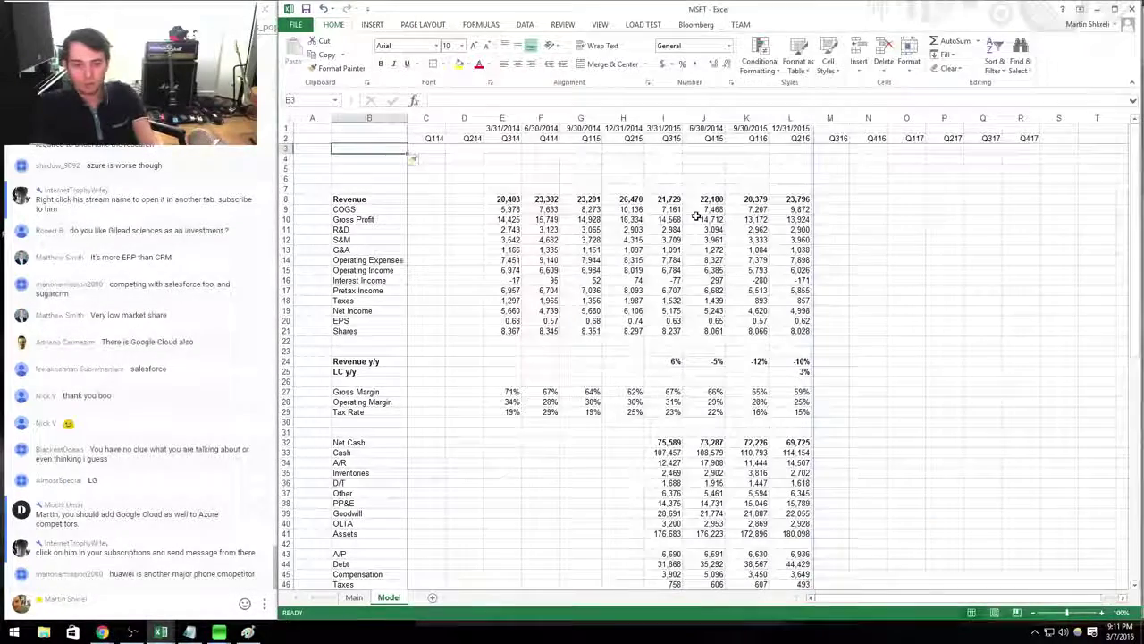
Label segment rows B3:B6 as Productivity, Cloud, PC and Corporate.
{"action": "type", "text": "Productivity"}
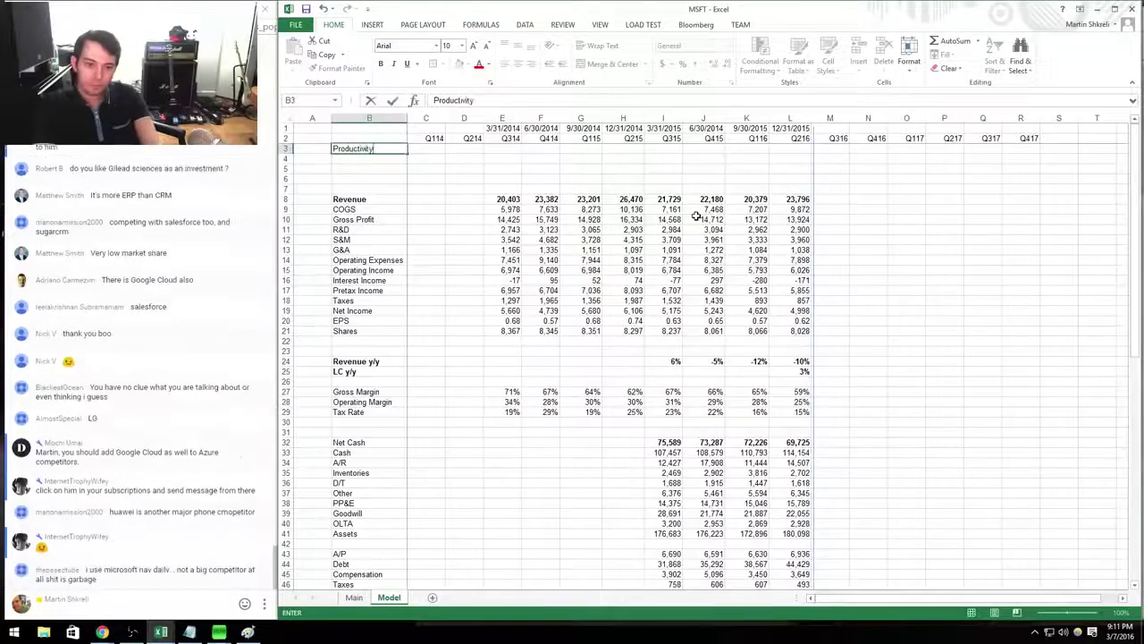
{"action": "key", "text": "Return"}
{"action": "key", "text": "alt+Tab"}
{"action": "key", "text": "alt+Tab"}
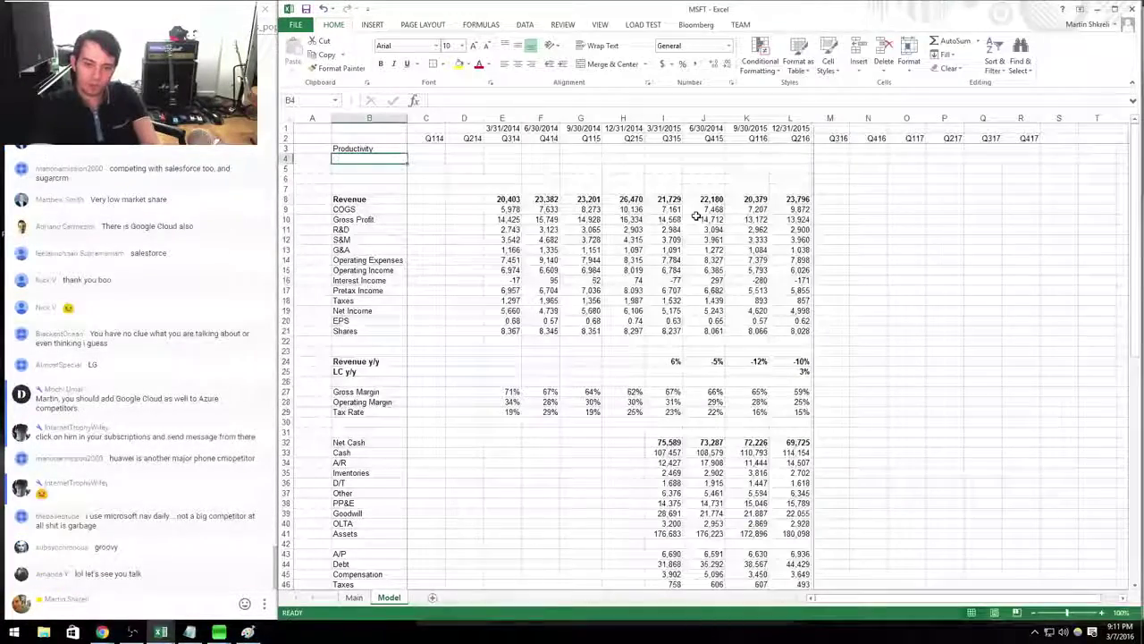
{"action": "type", "text": "Cloud"}
{"action": "key", "text": "Return"}
{"action": "key", "text": "alt+Tab"}
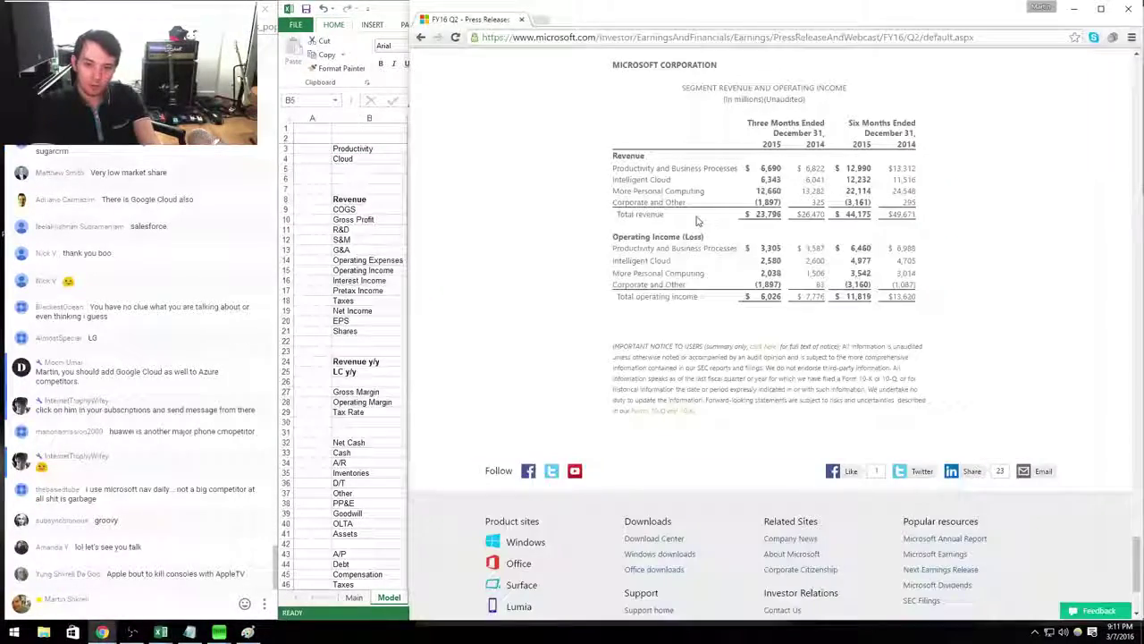
{"action": "key", "text": "alt+Tab"}
{"action": "type", "text": "PC"}
{"action": "key", "text": "Return"}
{"action": "type", "text": "Corporate"}
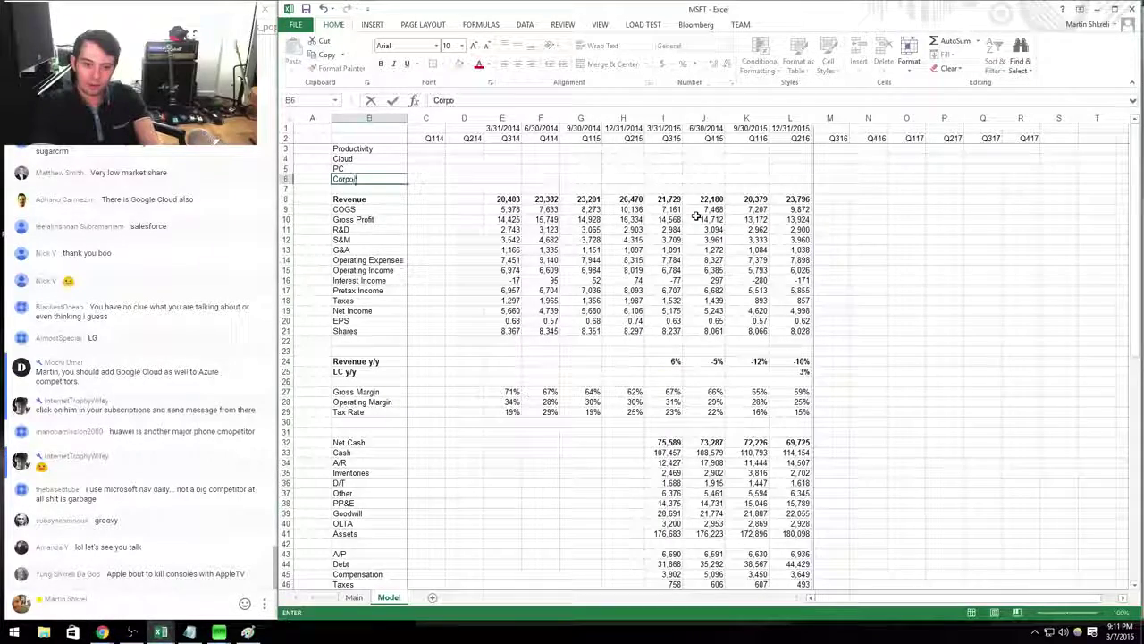
{"action": "key", "text": "Up"}
{"action": "key", "text": "Up"}
{"action": "key", "text": "Up"}
Enter Productivity revenue of 6690 for Q216 and 6822 for Q215.
{"action": "key", "text": "Right"}
{"action": "key", "text": "Right"}
{"action": "key", "text": "Right"}
{"action": "key", "text": "Right"}
{"action": "key", "text": "Right"}
{"action": "key", "text": "Right"}
{"action": "key", "text": "Right"}
{"action": "key", "text": "Right"}
{"action": "key", "text": "Right"}
{"action": "key", "text": "Right"}
{"action": "key", "text": "Right"}
{"action": "key", "text": "Right"}
{"action": "key", "text": "Right"}
{"action": "key", "text": "Right"}
{"action": "key", "text": "Right"}
{"action": "key", "text": "Right"}
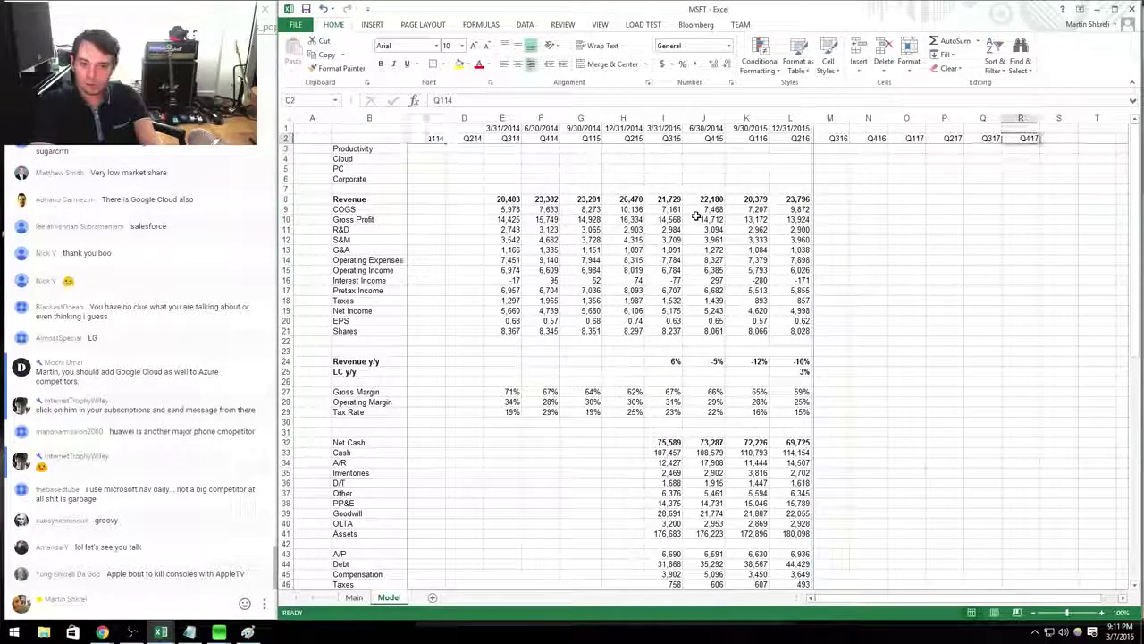
{"action": "key", "text": "Left"}
{"action": "key", "text": "Left"}
{"action": "key", "text": "Left"}
{"action": "key", "text": "Left"}
{"action": "key", "text": "Left"}
{"action": "key", "text": "Left"}
{"action": "key", "text": "alt+Tab"}
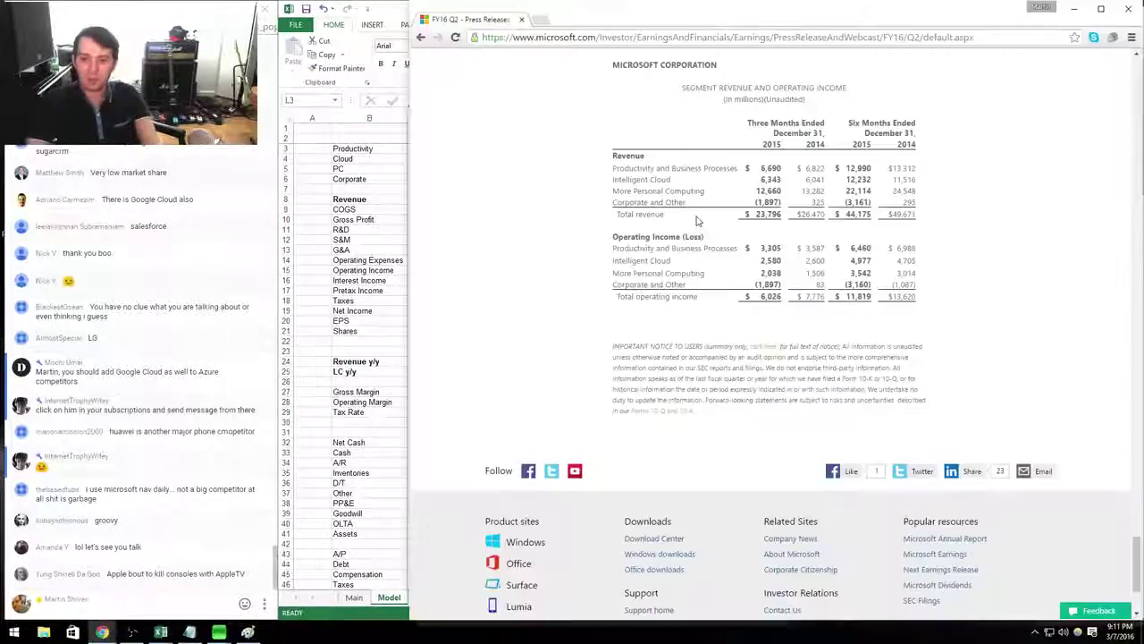
{"action": "key", "text": "alt+Tab"}
{"action": "type", "text": "6690"}
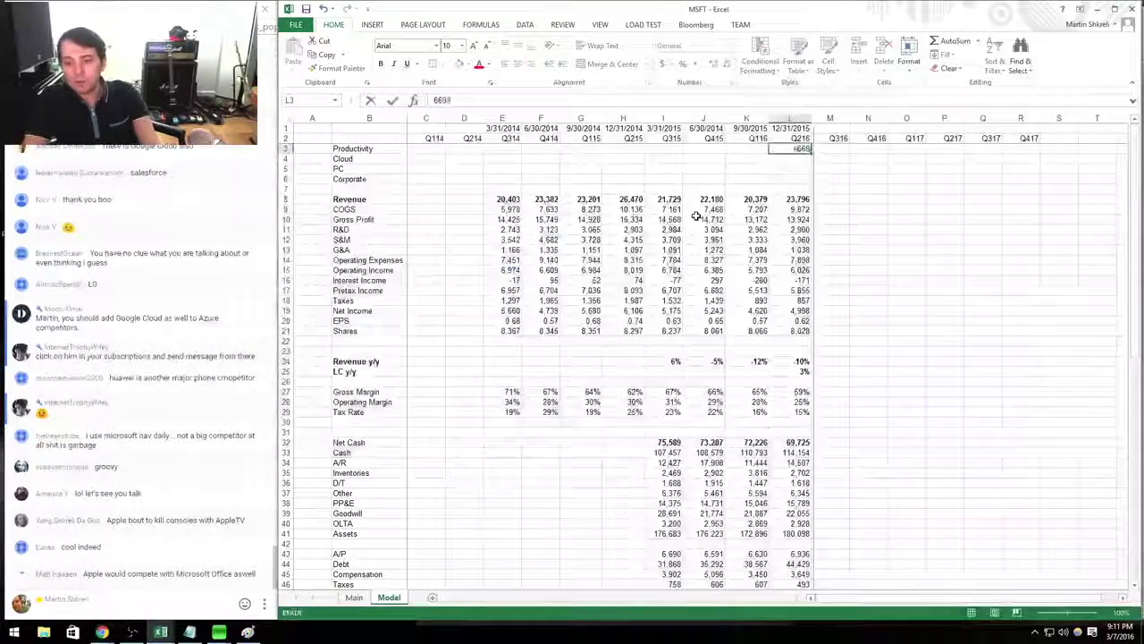
{"action": "key", "text": "Left"}
{"action": "key", "text": "Left"}
{"action": "key", "text": "Left"}
{"action": "key", "text": "alt+Tab"}
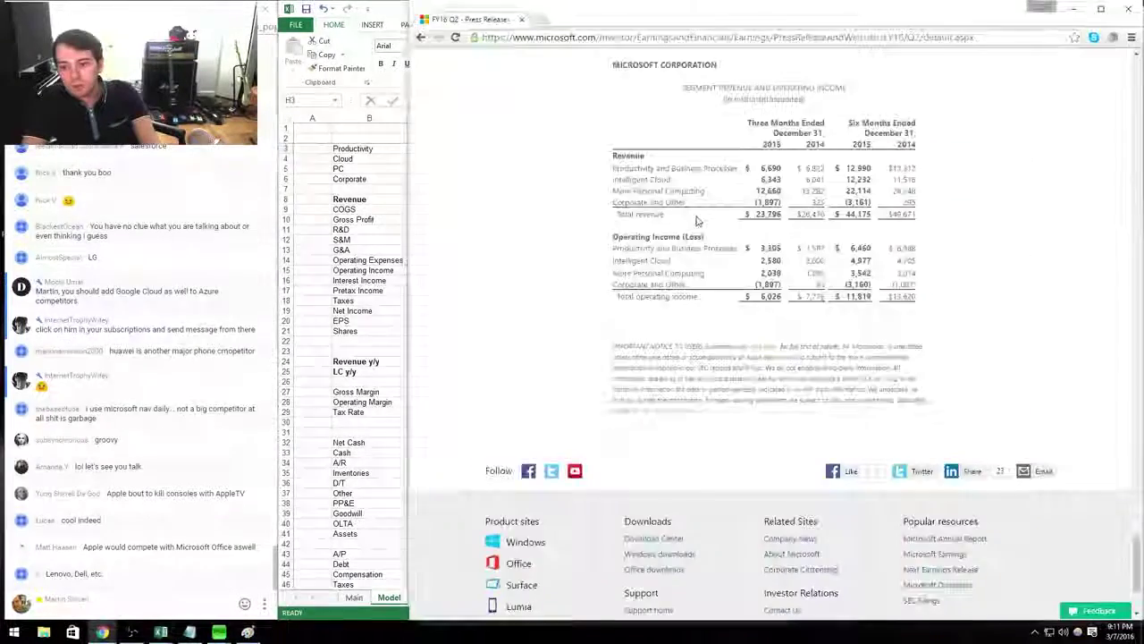
{"action": "key", "text": "alt+Tab"}
{"action": "key", "text": "Left"}
{"action": "type", "text": "68"}
{"action": "key", "text": "alt+Tab"}
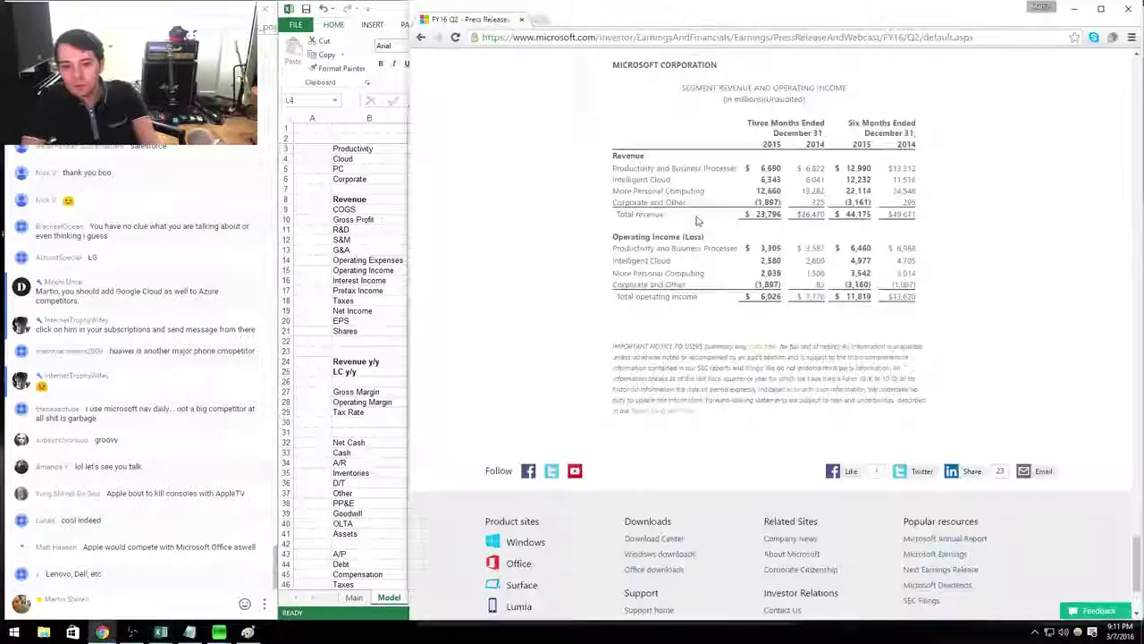
Enter Cloud revenue of 6343 for Q216 and 6041 for Q215.
{"action": "key", "text": "alt+Tab"}
{"action": "key", "text": "Down"}
{"action": "type", "text": "6343"}
{"action": "key", "text": "Left"}
{"action": "key", "text": "Left"}
{"action": "key", "text": "Left"}
{"action": "key", "text": "Left"}
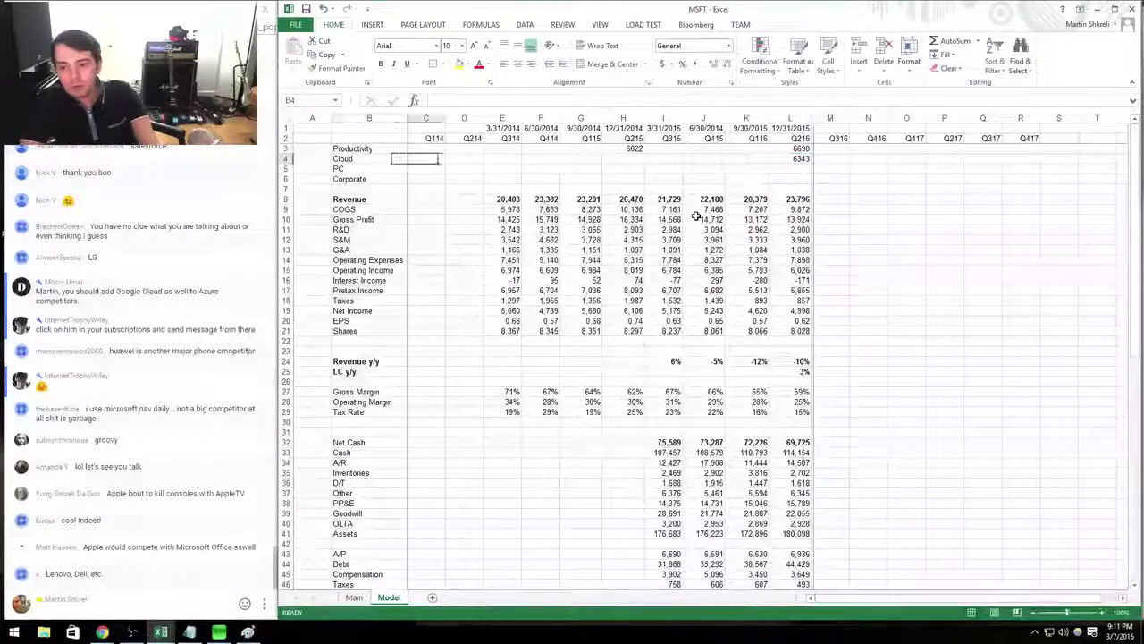
{"action": "key", "text": "alt+Tab"}
{"action": "key", "text": "alt+Tab"}
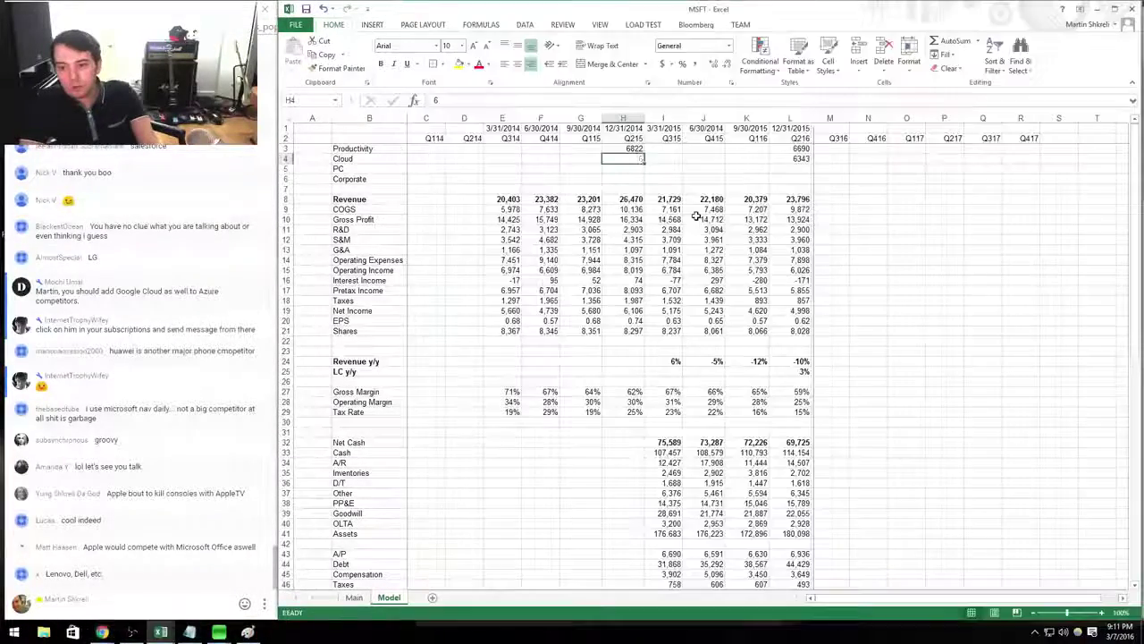
{"action": "key", "text": "Right"}
{"action": "key", "text": "Right"}
{"action": "key", "text": "Right"}
{"action": "key", "text": "Right"}
{"action": "key", "text": "Down"}
Enter PC revenue of 12660 for Q216 and 13282 for Q215.
{"action": "key", "text": "alt+Tab"}
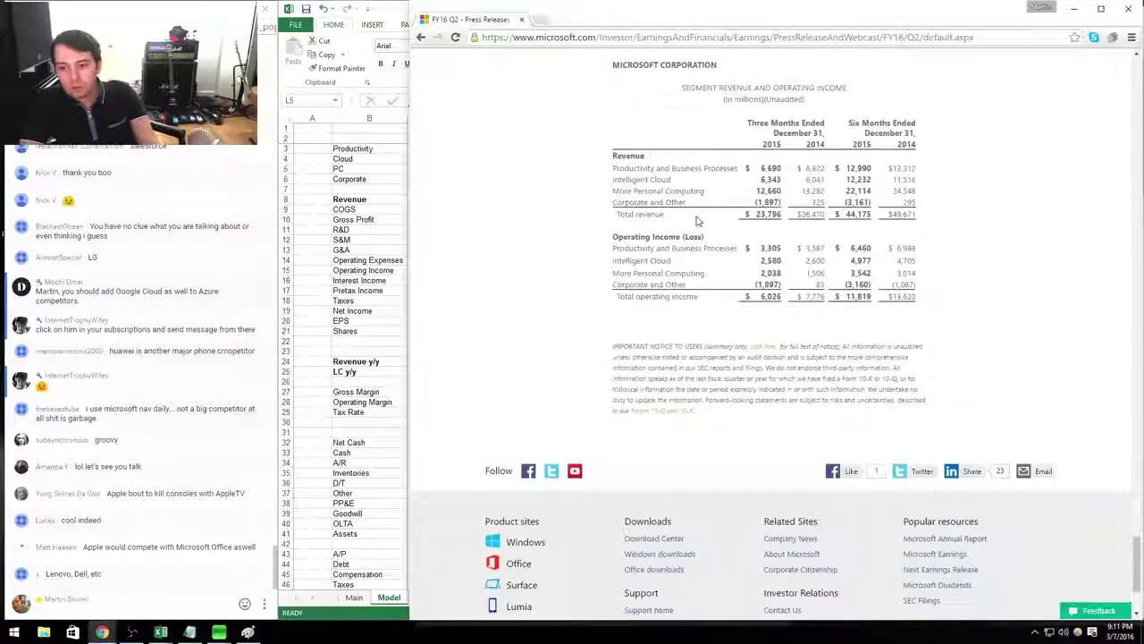
{"action": "key", "text": "alt+Tab"}
{"action": "type", "text": "12660"}
{"action": "key", "text": "Left"}
{"action": "key", "text": "Left"}
{"action": "key", "text": "Left"}
{"action": "key", "text": "Left"}
{"action": "key", "text": "alt+Tab"}
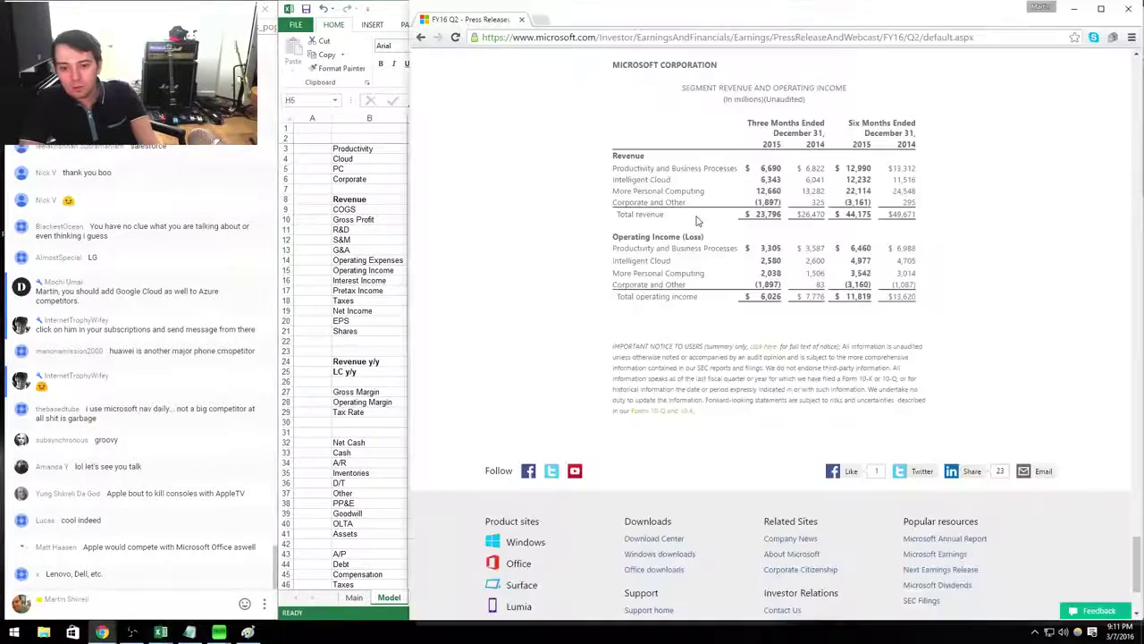
{"action": "key", "text": "alt+Tab"}
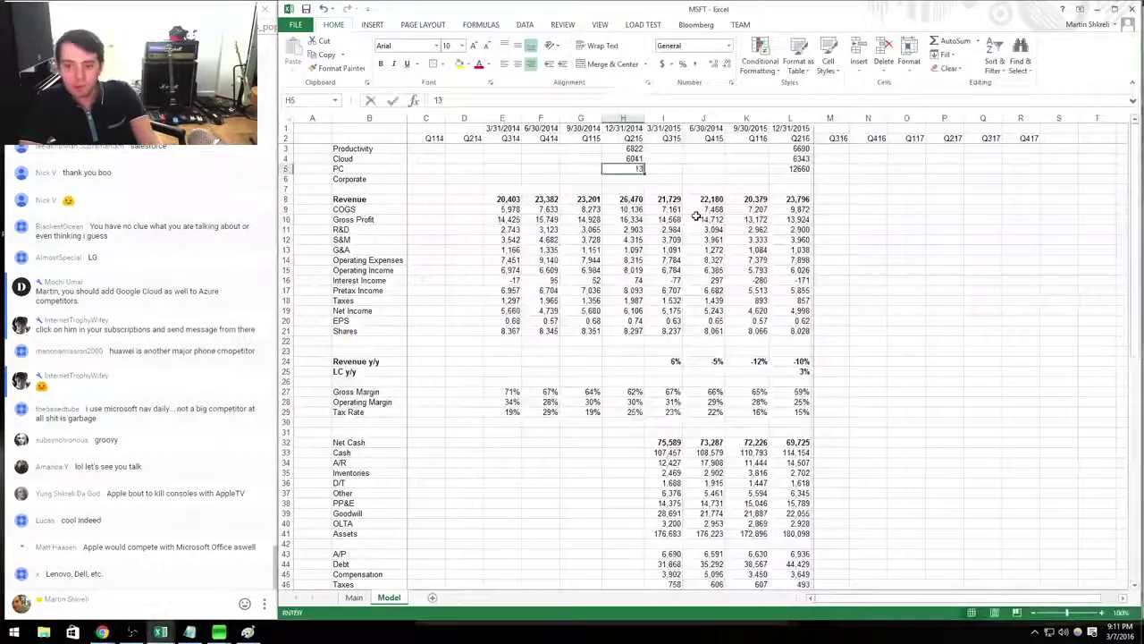
{"action": "key", "text": "alt+Tab"}
{"action": "key", "text": "alt+Tab"}
{"action": "type", "text": "13282"}
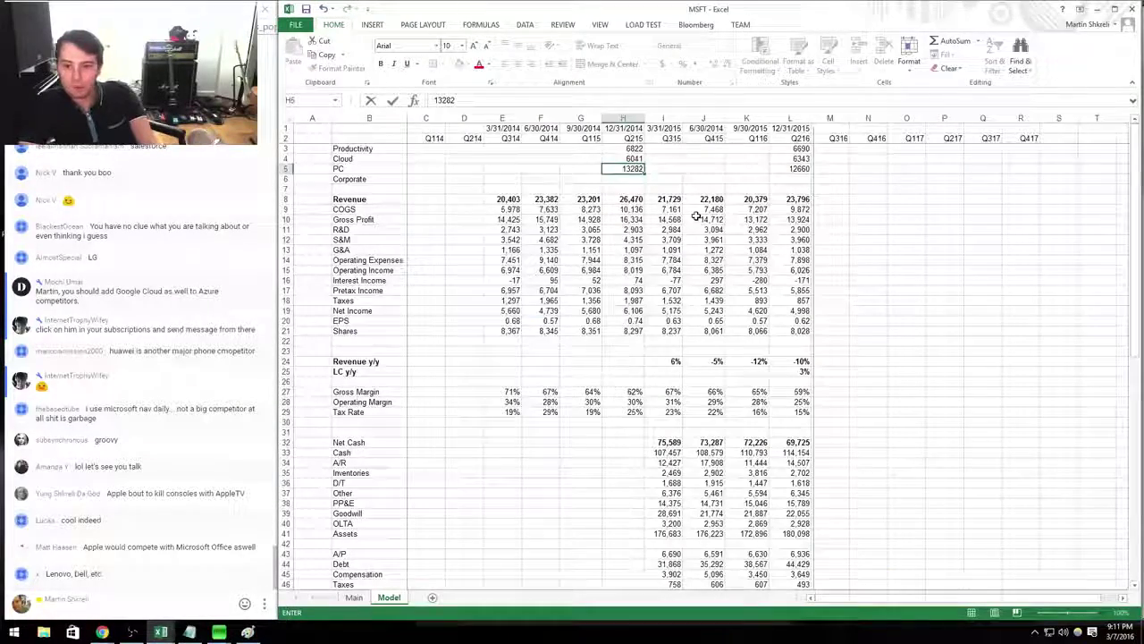
{"action": "key", "text": "Return"}
{"action": "key", "text": "Right"}
{"action": "key", "text": "Right"}
{"action": "key", "text": "Right"}
{"action": "key", "text": "Right"}
{"action": "key", "text": "alt+Tab"}
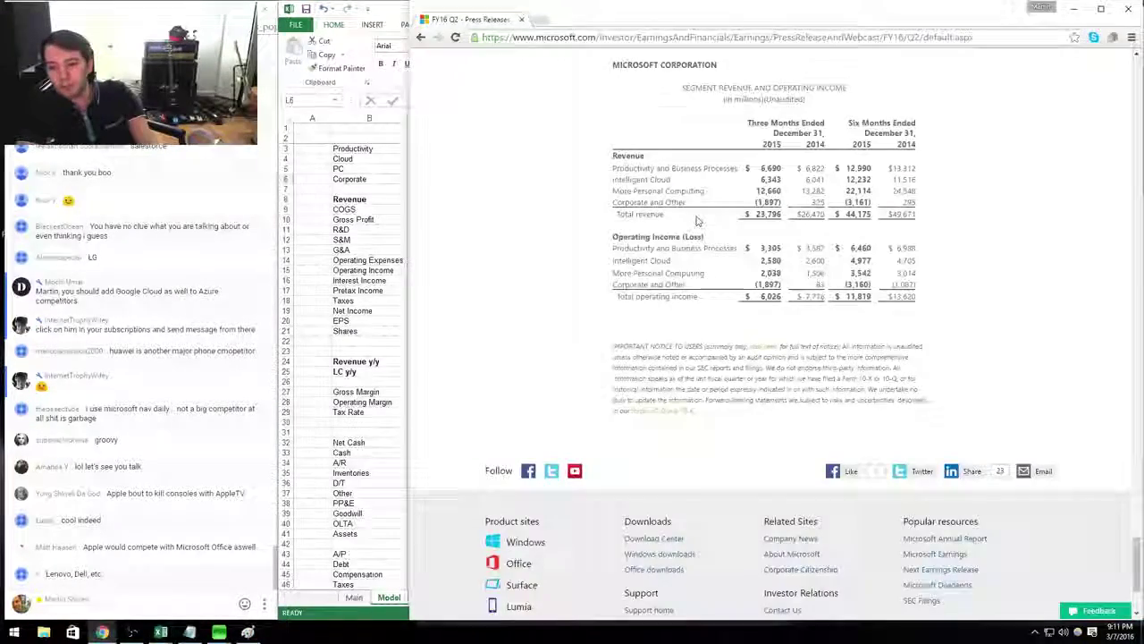
Enter Q215 Corporate revenue of 325 and select the Revenue row for a blank row.
{"action": "key", "text": "alt+Tab"}
{"action": "type", "text": "="}
{"action": "key", "text": "Left"}
{"action": "key", "text": "alt+Tab"}
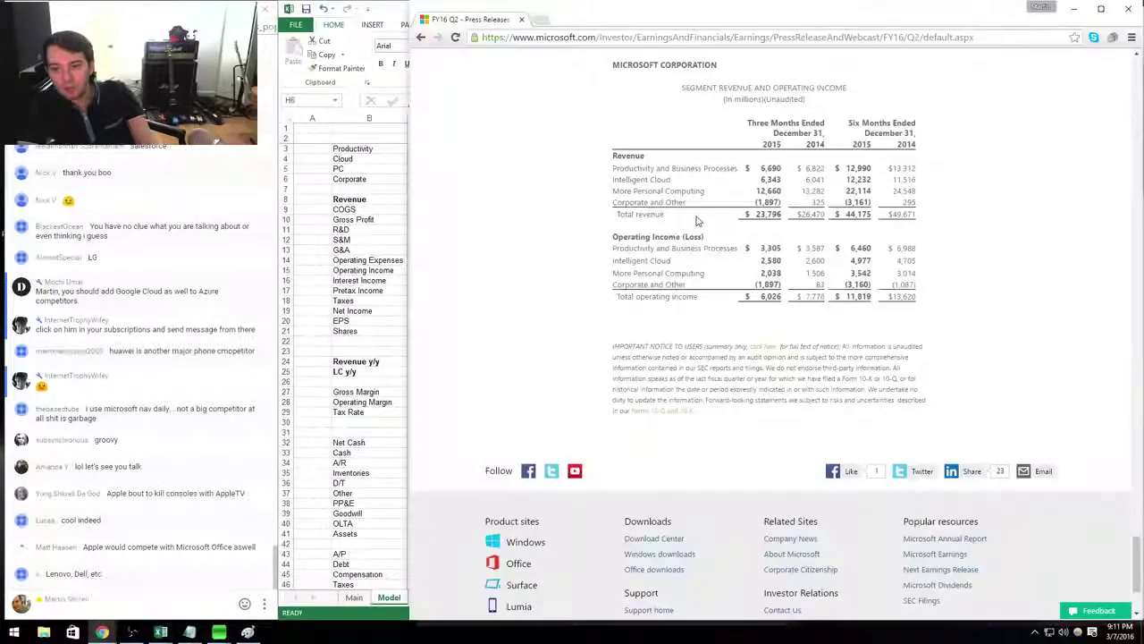
{"action": "key", "text": "alt+Tab"}
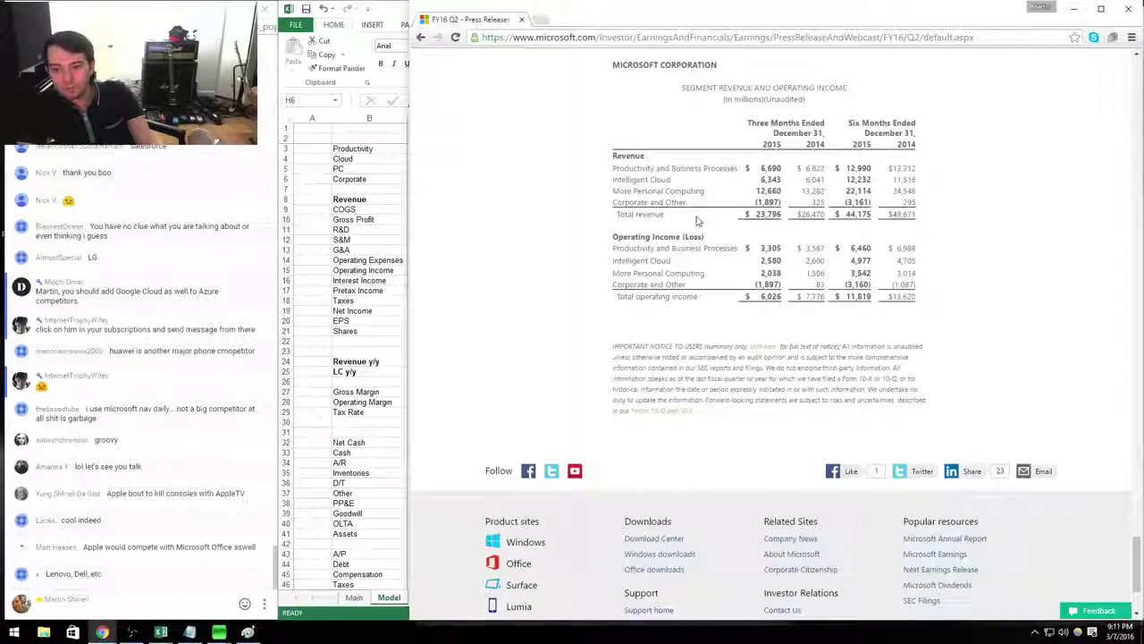
{"action": "key", "text": "alt+Tab"}
{"action": "type", "text": "325"}
{"action": "key", "text": "Return"}
{"action": "key", "text": "shift+space"}
Insert the spare row and add a =SUM(H3:H6) check total for Q215, then copy it.
{"action": "key", "text": "ctrl+shift+plus"}
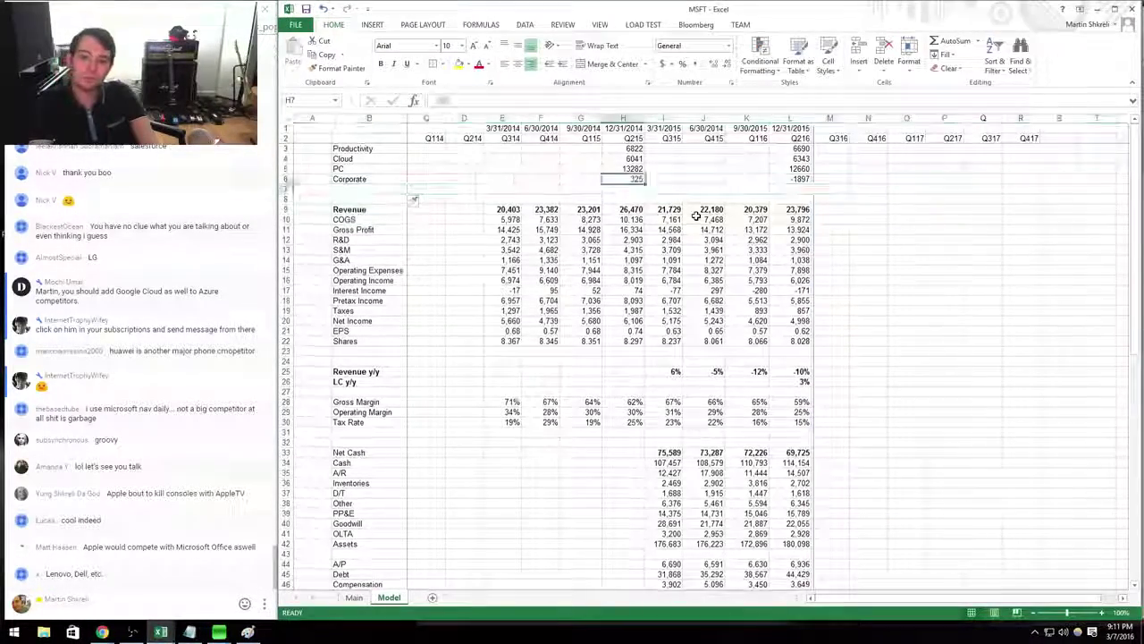
{"action": "type", "text": "=sum("}
{"action": "key", "text": "Up"}
{"action": "key", "text": "shift+Up"}
{"action": "key", "text": "shift+Up"}
{"action": "key", "text": "shift+Up"}
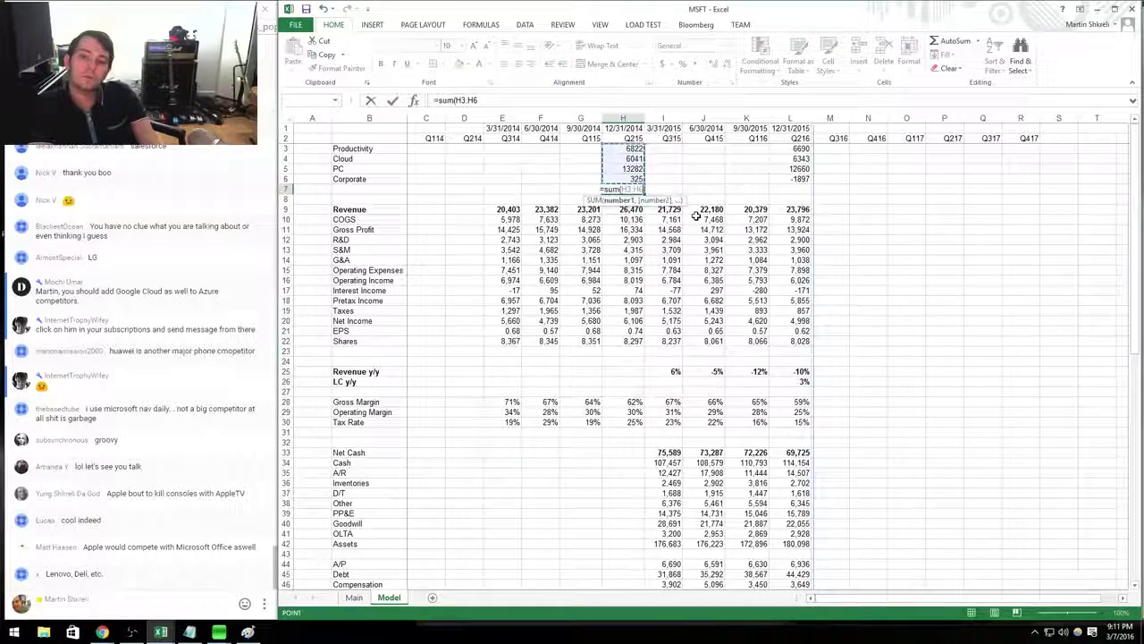
{"action": "key", "text": "Return"}
{"action": "key", "text": "Up"}
{"action": "key", "text": "ctrl+c"}
{"action": "key", "text": "Right"}
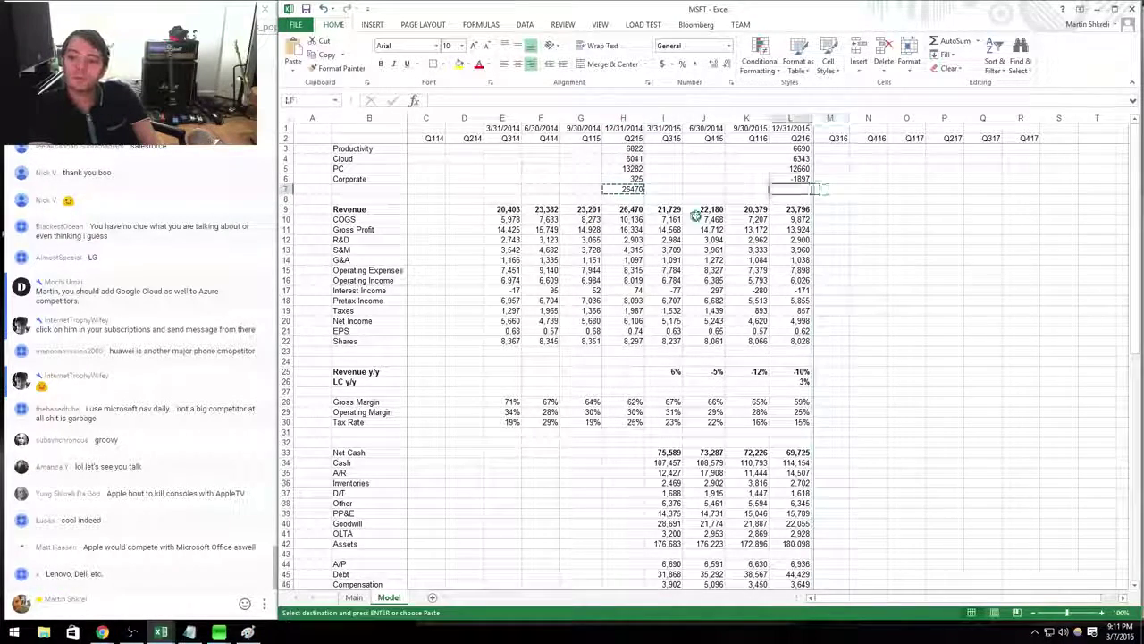
Format the segment rows and total row as Number.
{"action": "key", "text": "shift+space"}
{"action": "key", "text": "shift+Up"}
{"action": "key", "text": "shift+Up"}
{"action": "key", "text": "shift+Up"}
{"action": "key", "text": "shift+Up"}
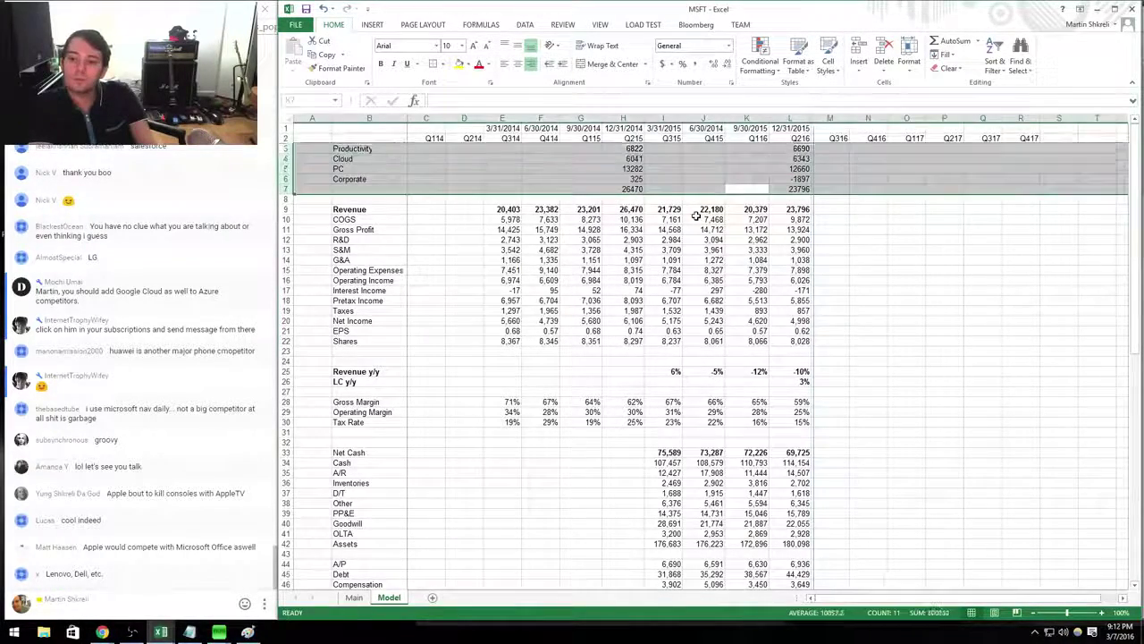
{"action": "key", "text": "ctrl+1"}
{"action": "key", "text": "Down"}
{"action": "key", "text": "Return"}
Delete the check-total row, discarding a stray G&A label.
{"action": "key", "text": "Left"}
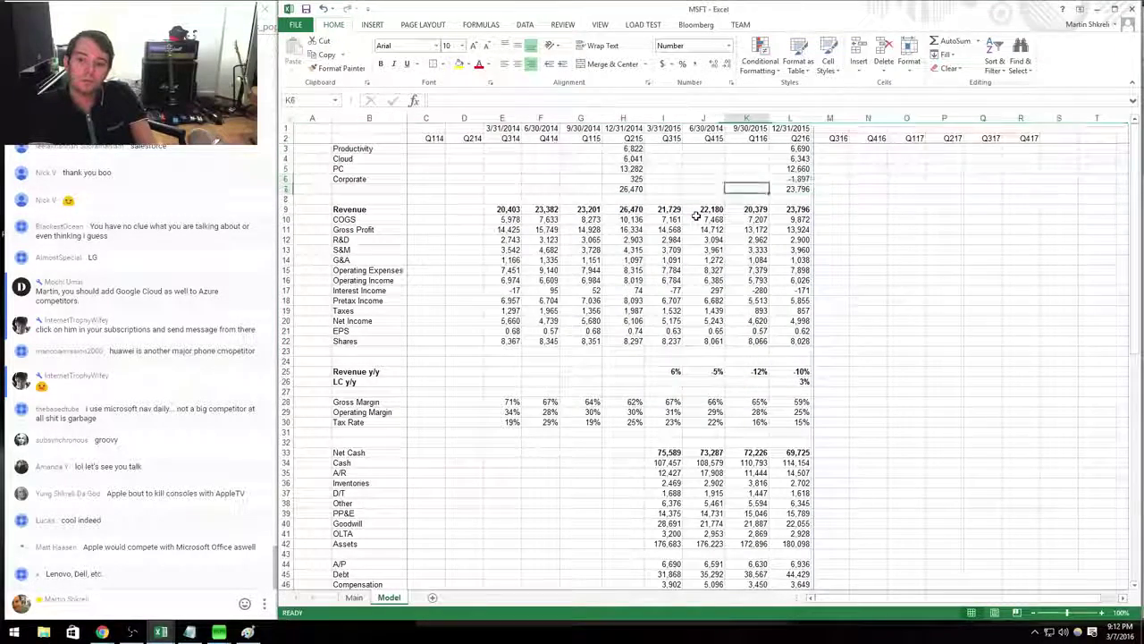
{"action": "key", "text": "Left"}
{"action": "key", "text": "Left"}
{"action": "key", "text": "Left"}
{"action": "key", "text": "Left"}
{"action": "key", "text": "Left"}
{"action": "key", "text": "Left"}
{"action": "type", "text": "G&A"}
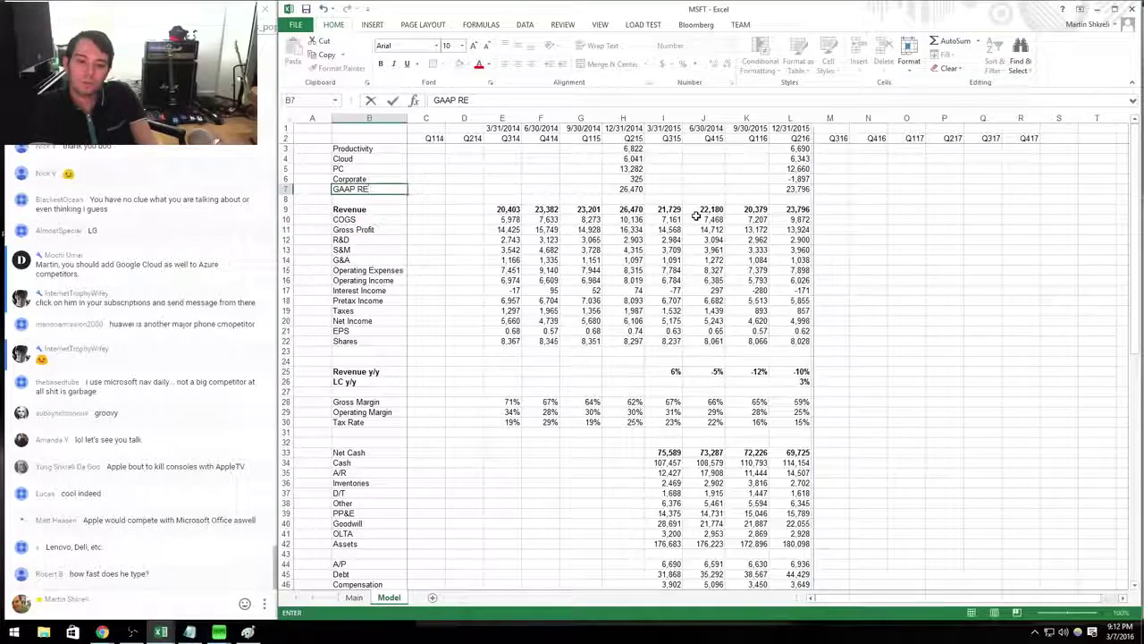
{"action": "key", "text": "Escape"}
{"action": "key", "text": "Right"}
{"action": "key", "text": "Right"}
{"action": "key", "text": "Right"}
{"action": "key", "text": "Right"}
{"action": "key", "text": "Right"}
{"action": "key", "text": "Right"}
{"action": "key", "text": "shift+Right"}
{"action": "key", "text": "shift+Right"}
{"action": "key", "text": "shift+Right"}
{"action": "key", "text": "shift+Right"}
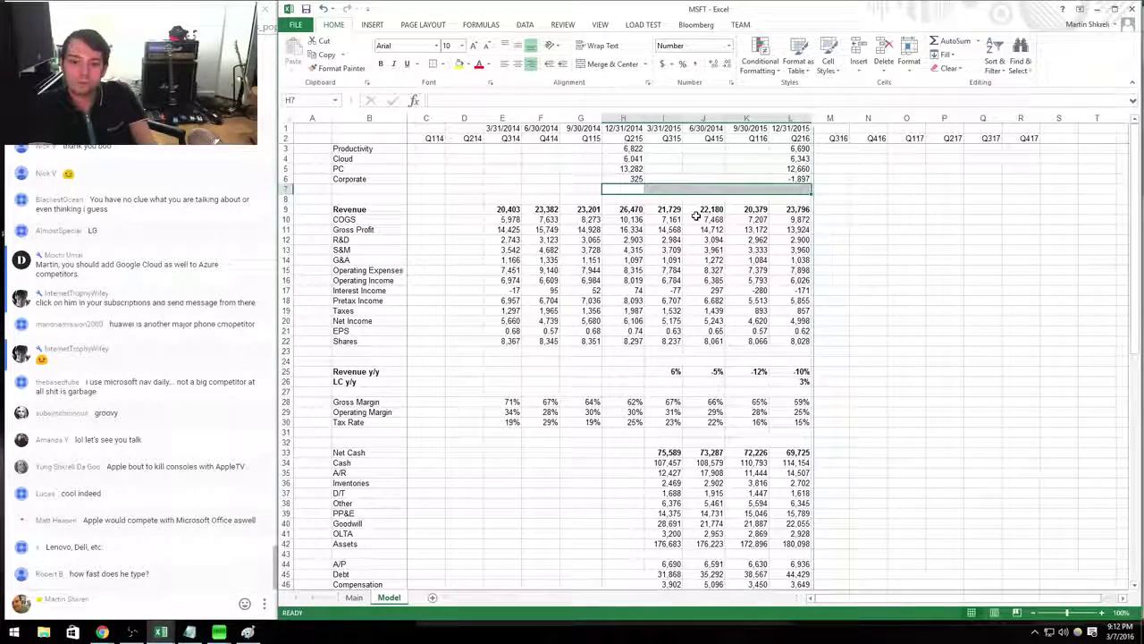
{"action": "key", "text": "shift+space"}
{"action": "key", "text": "ctrl+minus"}
{"action": "key", "text": "Up"}
Recheck the Q216 segment figures against the press release and reach the Q316 Revenue cell.
{"action": "key", "text": "alt+Tab"}
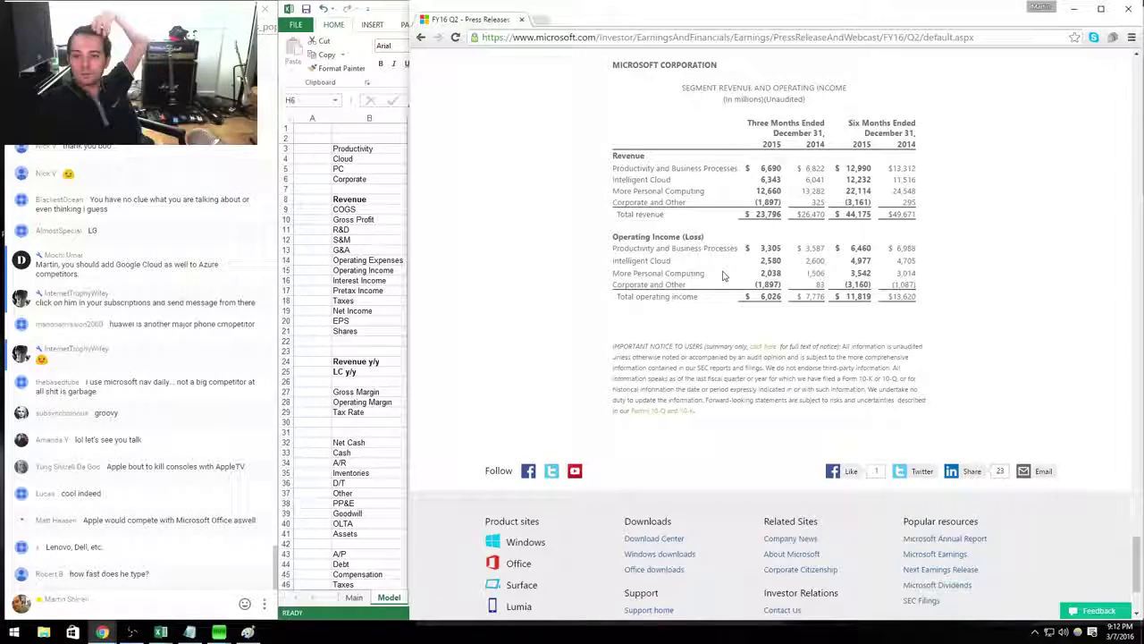
{"action": "scroll", "coordinate": [724, 276], "scroll_direction": "up", "scroll_amount": 3}
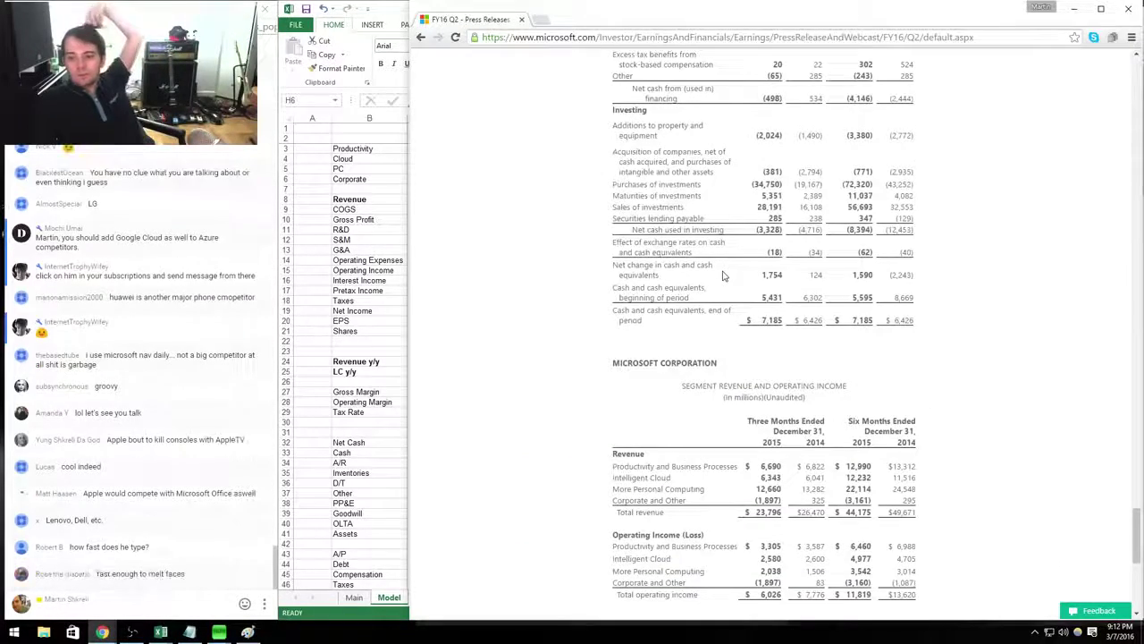
{"action": "key", "text": "alt+Tab"}
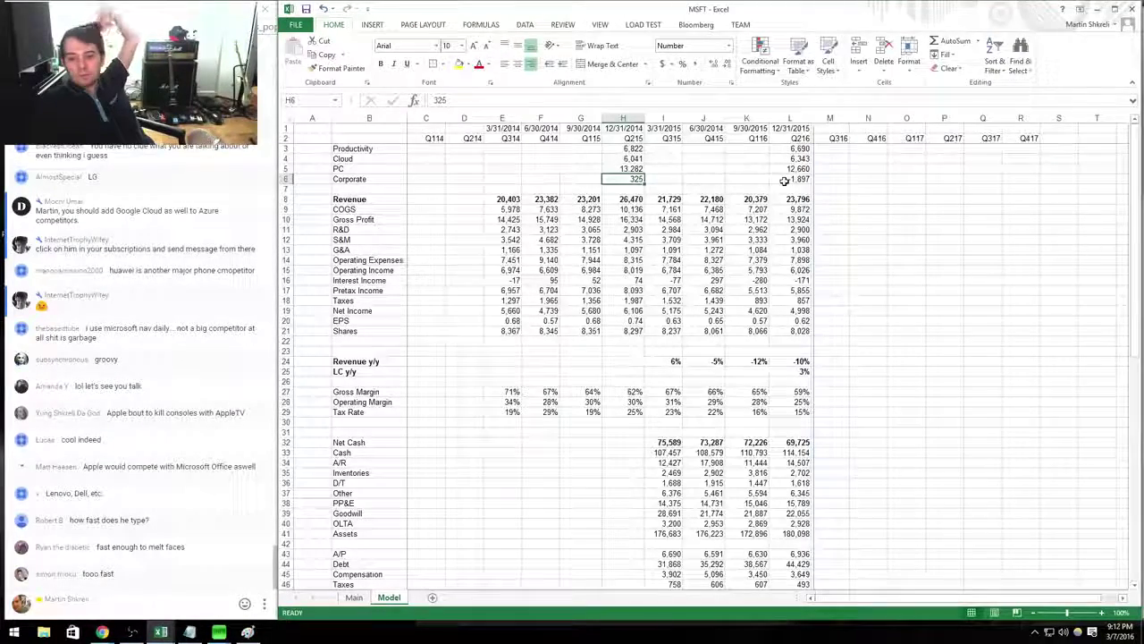
{"action": "left_click", "coordinate": [799, 149]}
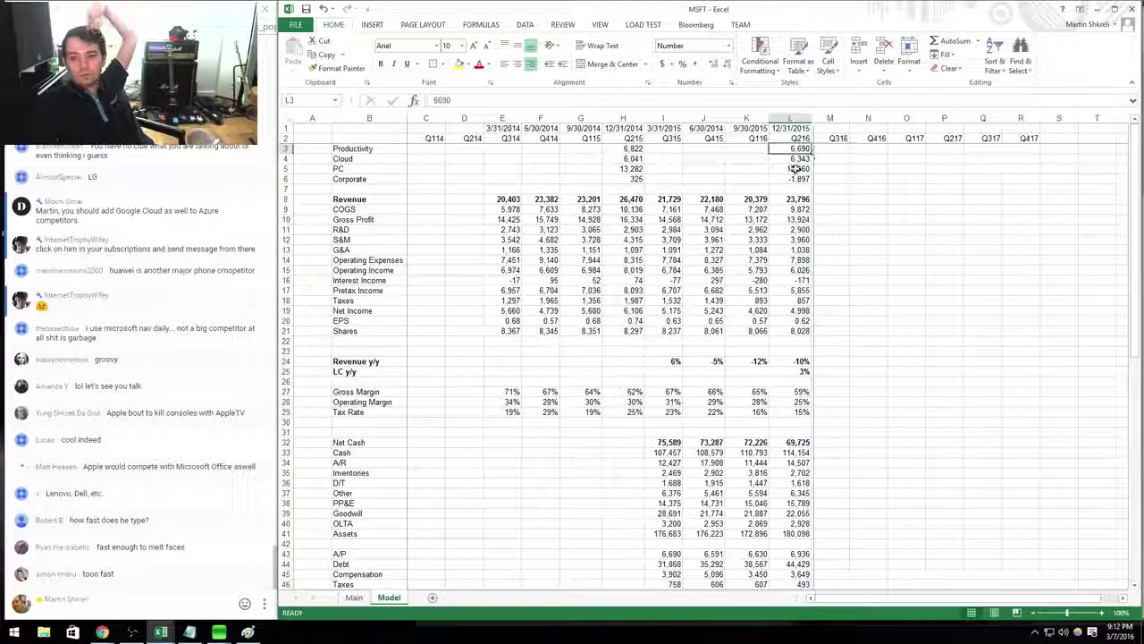
{"action": "key", "text": "ctrl+c"}
{"action": "key", "text": "Right"}
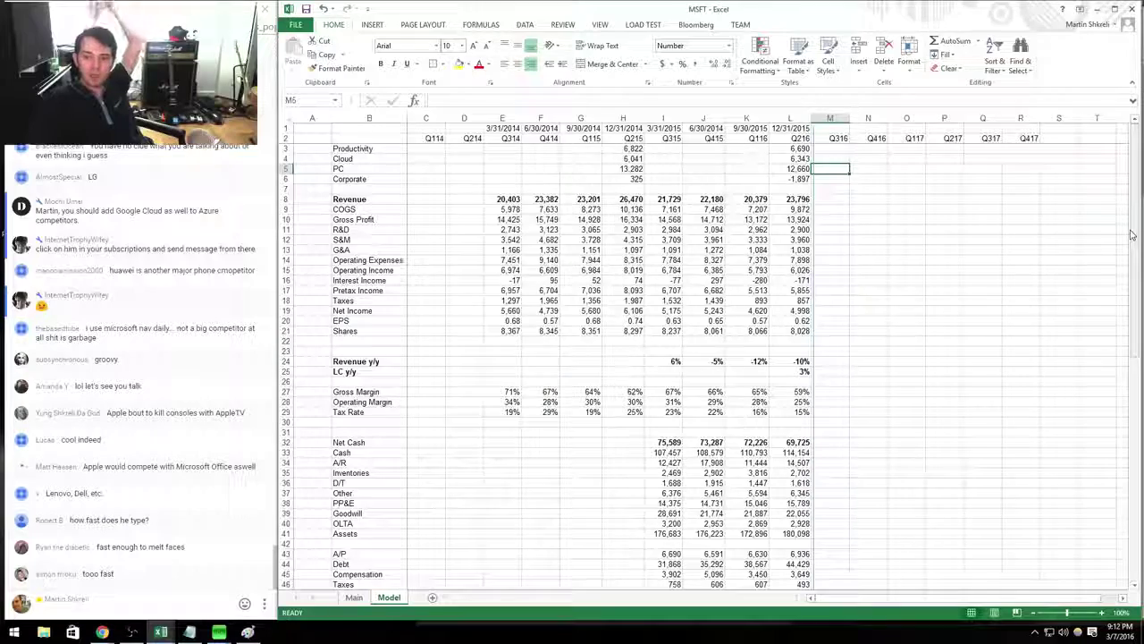
{"action": "key", "text": "Left"}
{"action": "key", "text": "Down"}
{"action": "key", "text": "Down"}
{"action": "key", "text": "Down"}
{"action": "key", "text": "Right"}
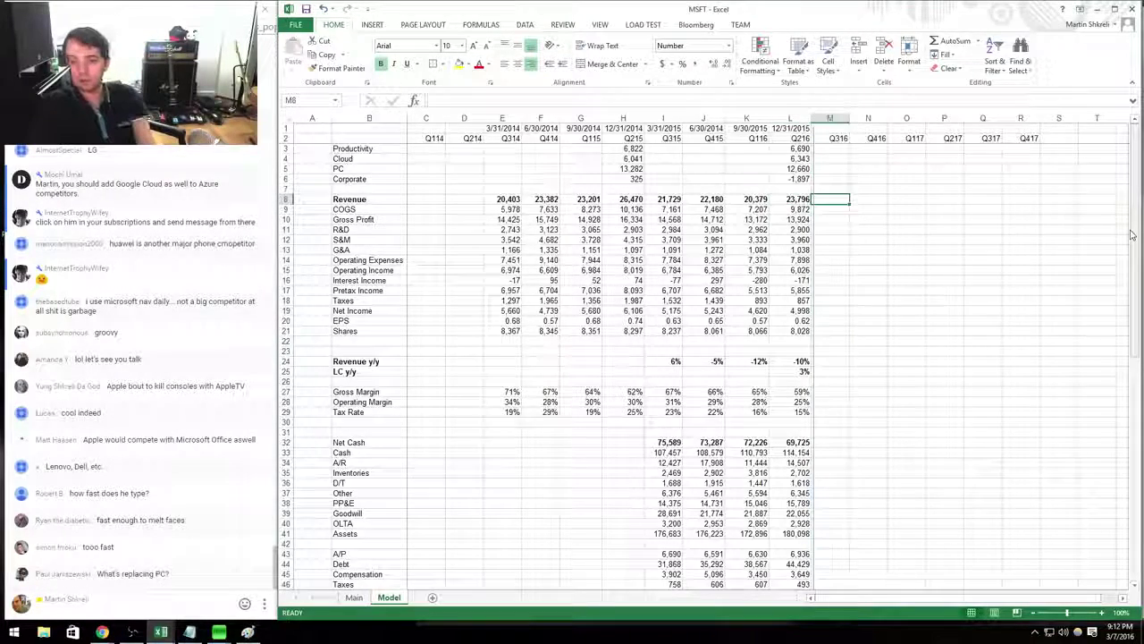
Make Q316 Revenue =SUM(M3:M6) of the segment rows and paste it across through Q417.
{"action": "type", "text": "=sum("}
{"action": "key", "text": "Up"}
{"action": "key", "text": "Up"}
{"action": "key", "text": "Up"}
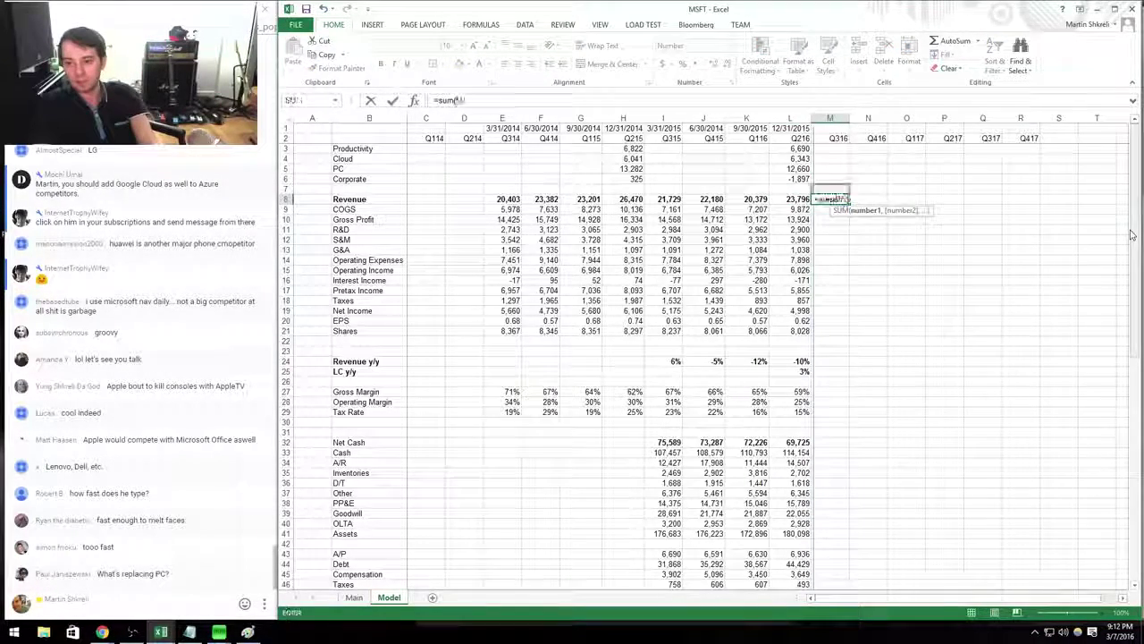
{"action": "key", "text": "Down"}
{"action": "key", "text": "shift+Up"}
{"action": "key", "text": "shift+Up"}
{"action": "key", "text": "shift+Up"}
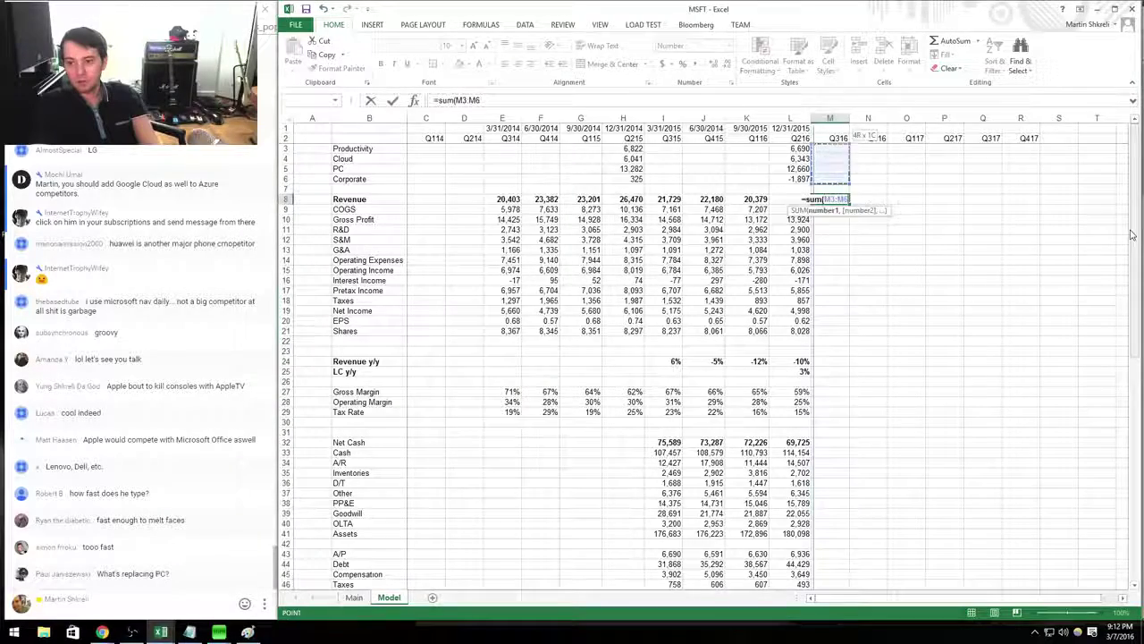
{"action": "key", "text": "Return"}
{"action": "key", "text": "Up"}
{"action": "key", "text": "ctrl+c"}
{"action": "key", "text": "shift+Right"}
{"action": "key", "text": "shift+Right"}
{"action": "key", "text": "shift+Right"}
{"action": "key", "text": "shift+Right"}
{"action": "key", "text": "shift+Right"}
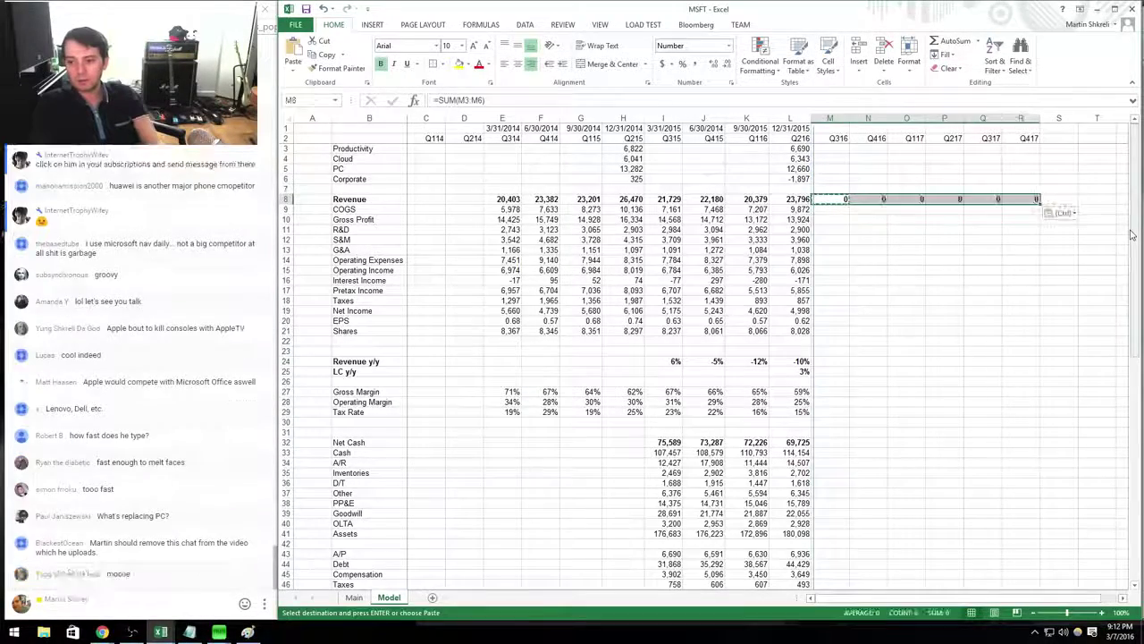
{"action": "key", "text": "Return"}
{"action": "key", "text": "Up"}
{"action": "key", "text": "Up"}
{"action": "key", "text": "Up"}
{"action": "key", "text": "alt+Tab"}
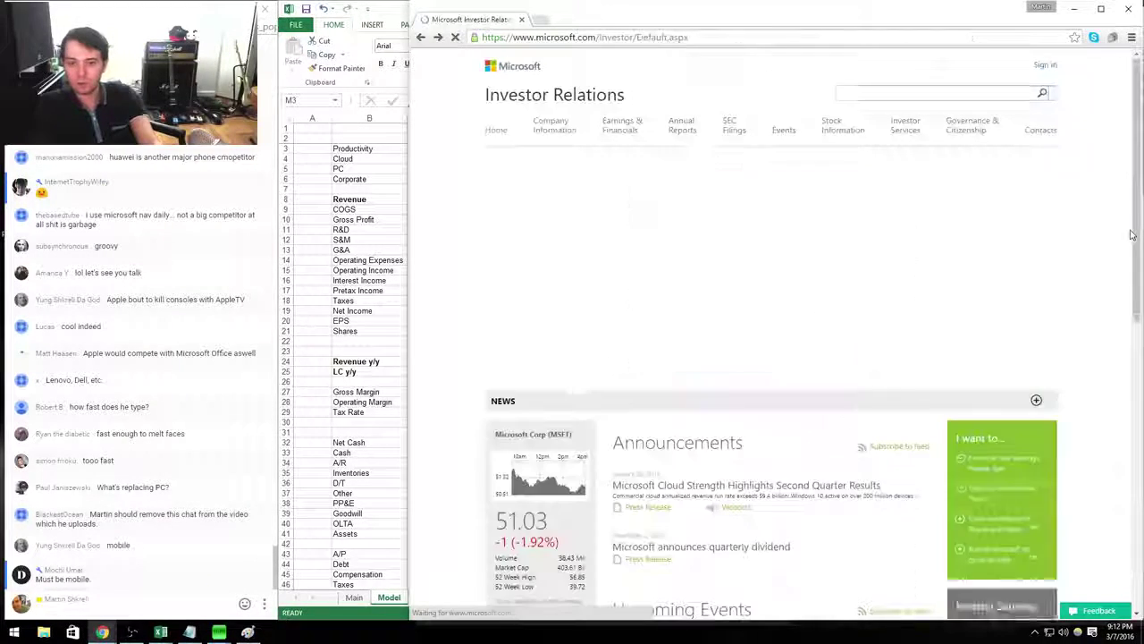
Navigate the Investor Relations earnings menus to the FY16 Q2 press release.
{"action": "left_click", "coordinate": [618, 130]}
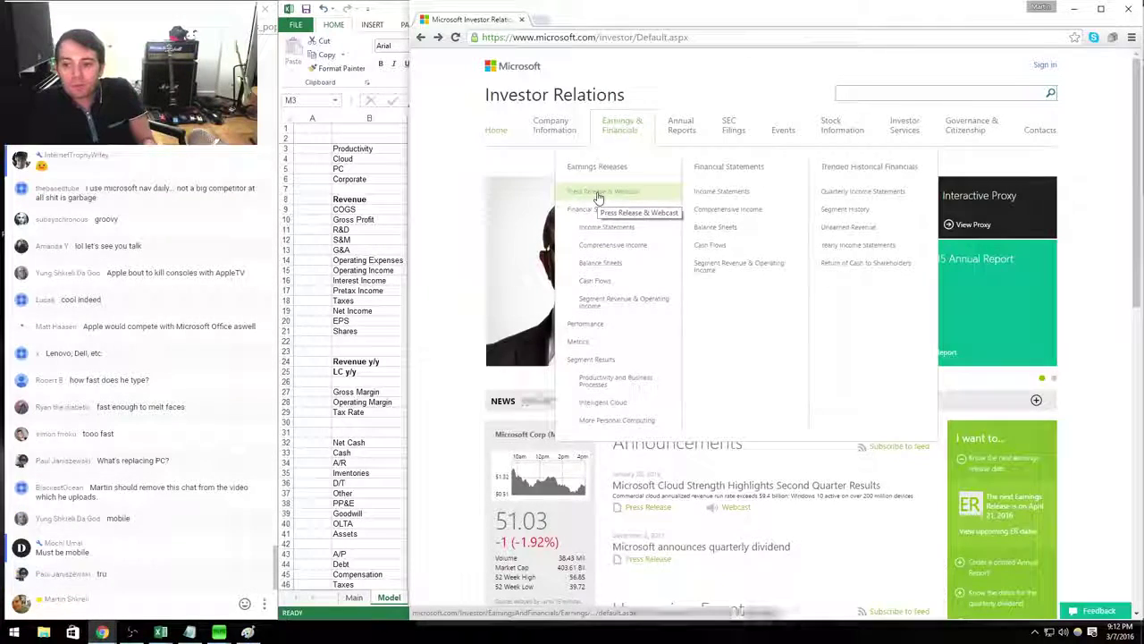
{"action": "left_click", "coordinate": [869, 193]}
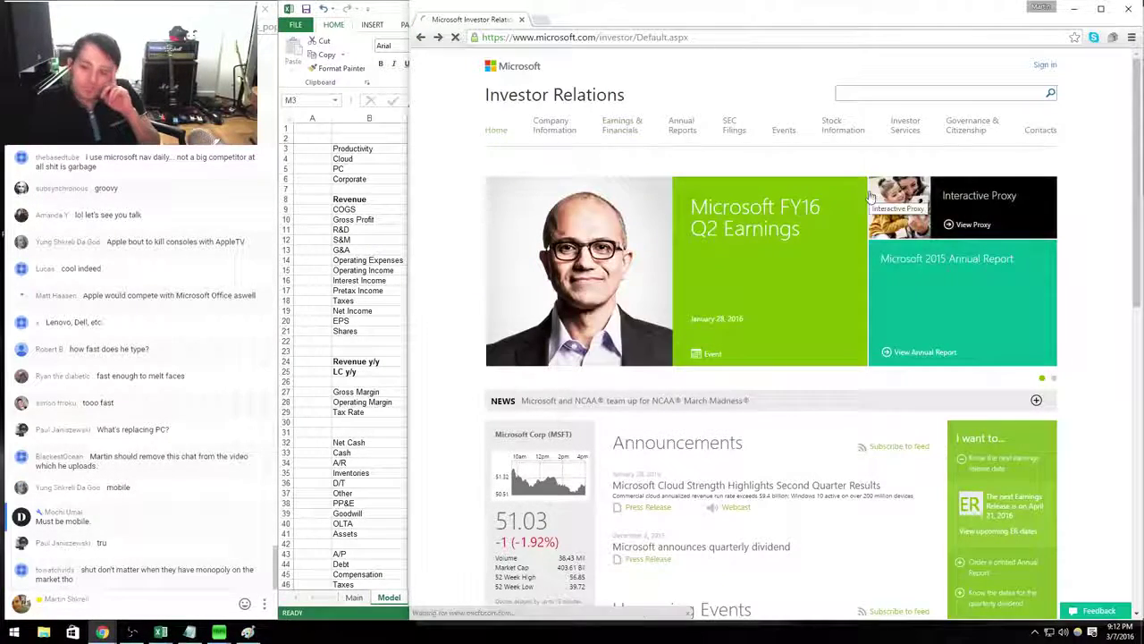
{"action": "left_click", "coordinate": [626, 130]}
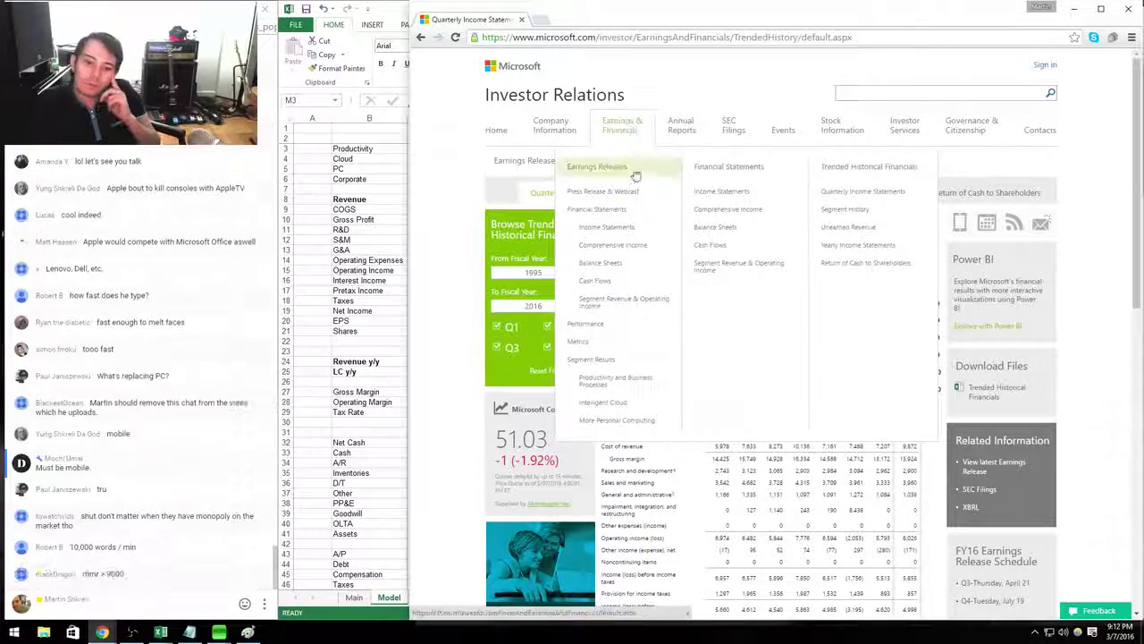
{"action": "left_click", "coordinate": [618, 214]}
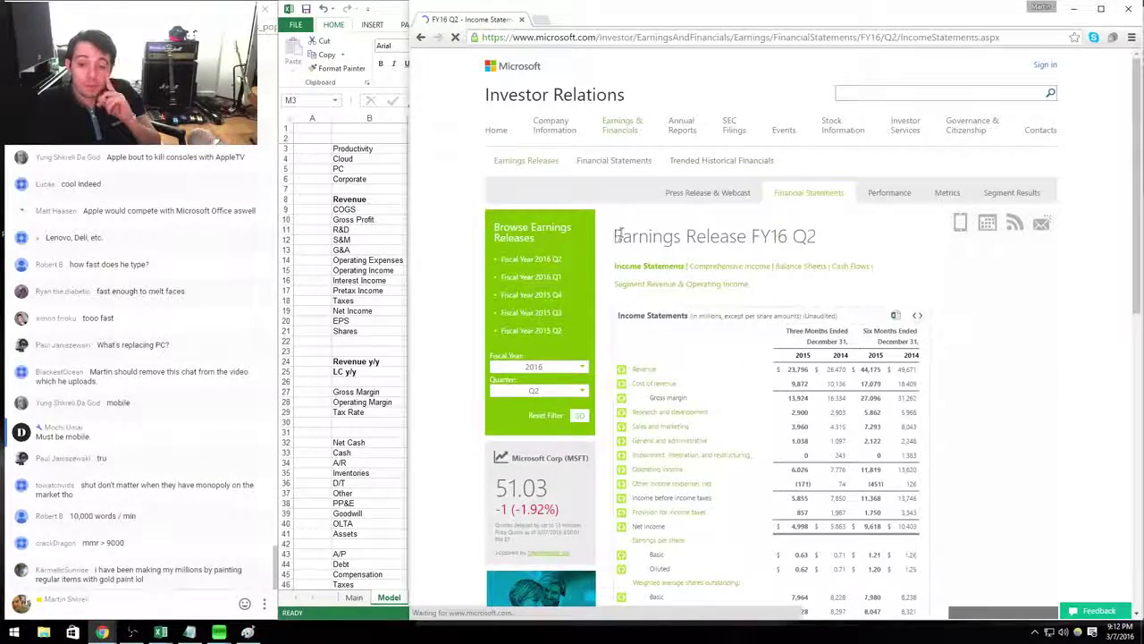
{"action": "scroll", "coordinate": [624, 82], "scroll_direction": "down", "scroll_amount": 5}
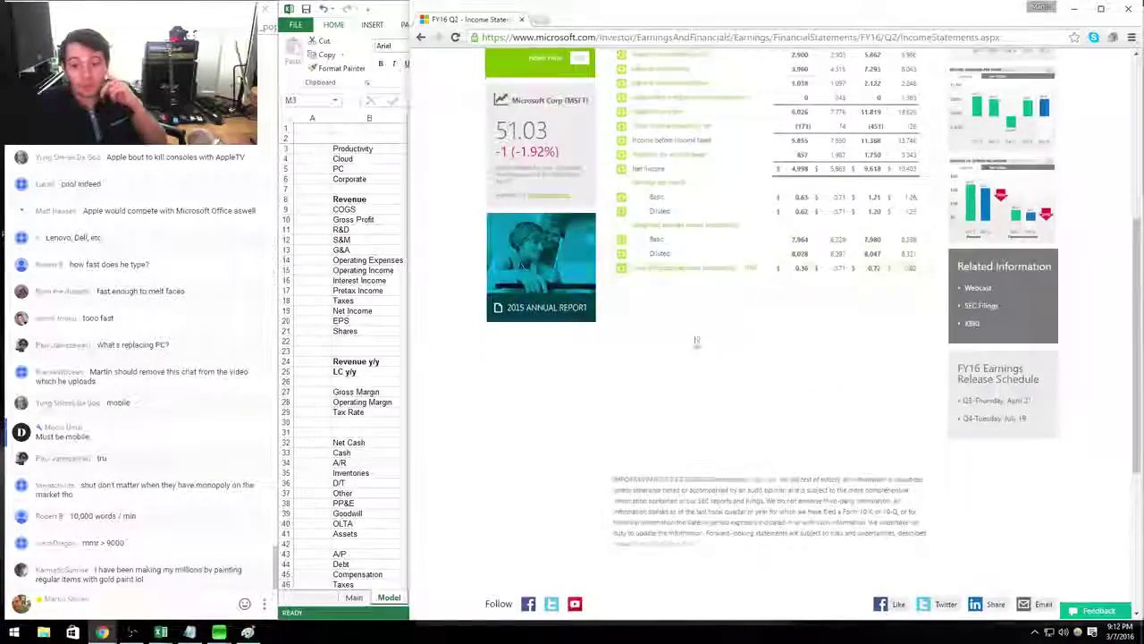
{"action": "scroll", "coordinate": [715, 304], "scroll_direction": "up", "scroll_amount": 5}
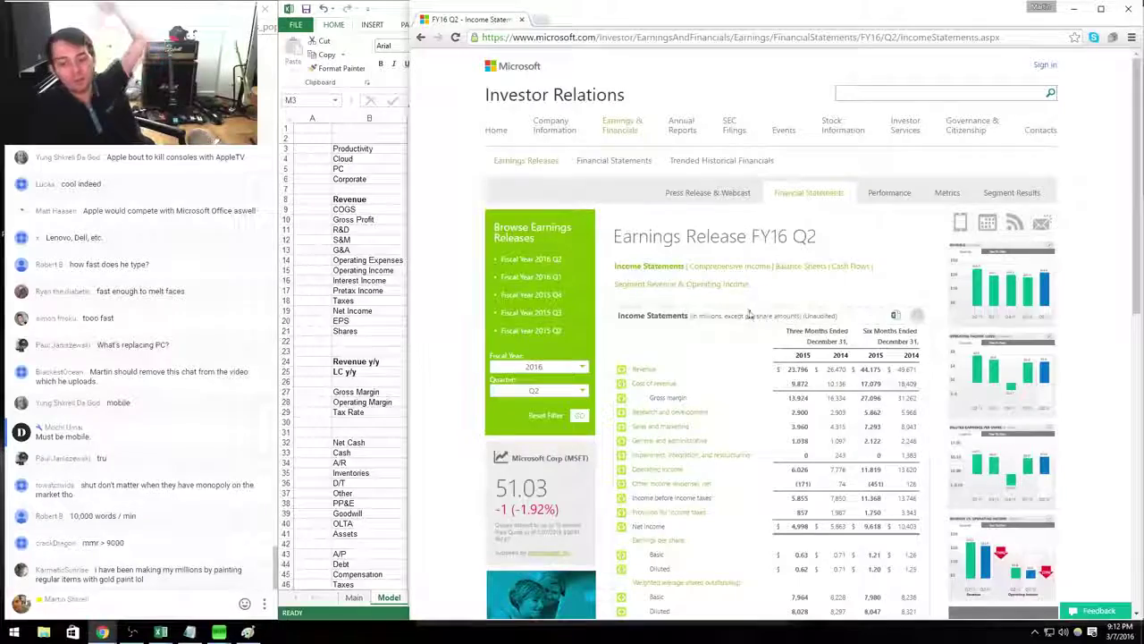
{"action": "left_click", "coordinate": [689, 197]}
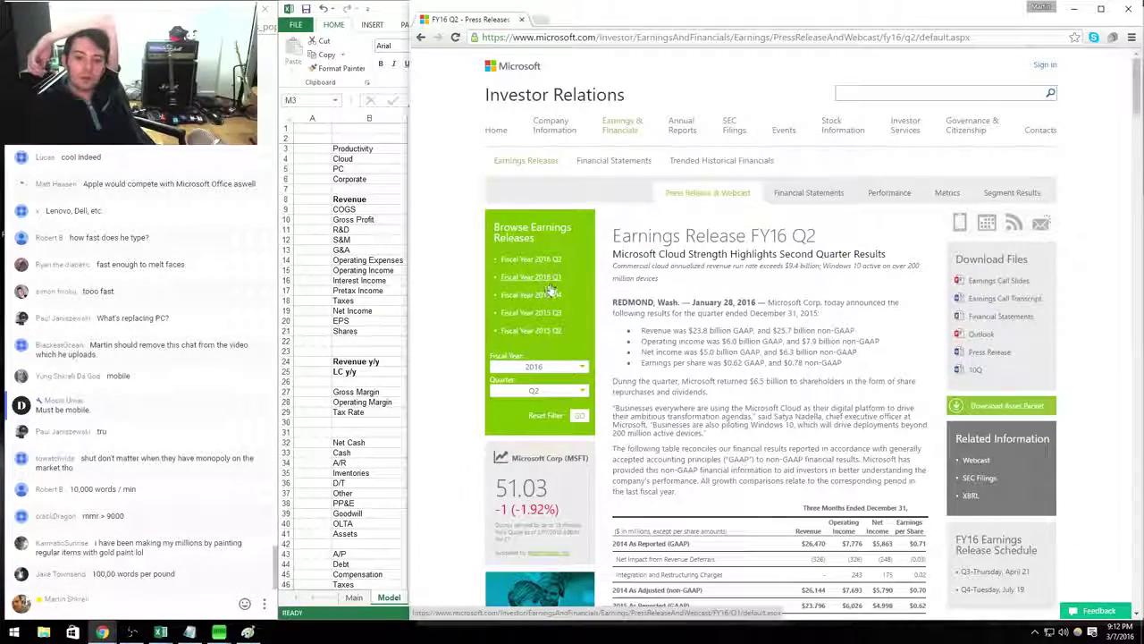
Open the Fiscal Year 2016 Q1 release and scroll to its Segment Revenue and Operating Income table.
{"action": "left_click", "coordinate": [540, 280]}
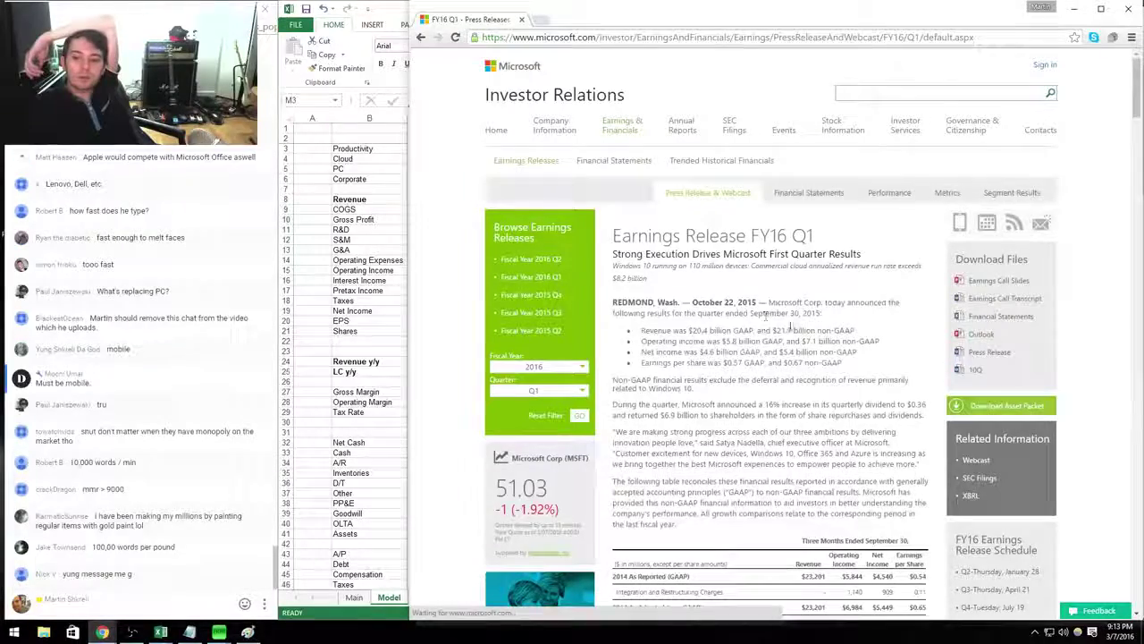
{"action": "scroll", "coordinate": [864, 323], "scroll_direction": "down", "scroll_amount": 15}
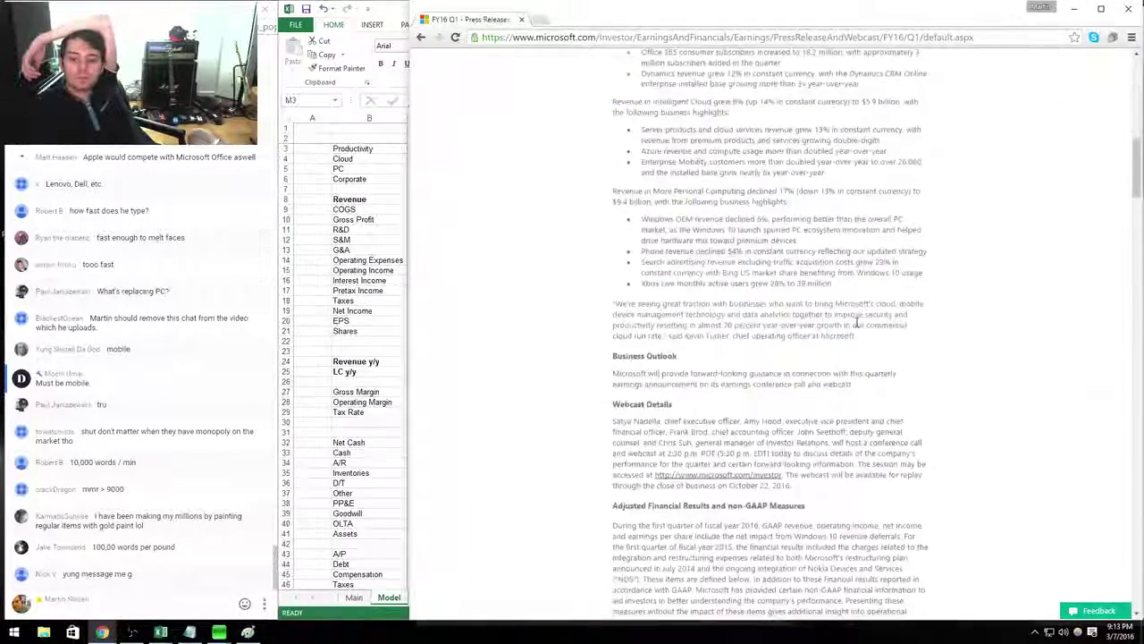
{"action": "scroll", "coordinate": [837, 315], "scroll_direction": "up", "scroll_amount": 5}
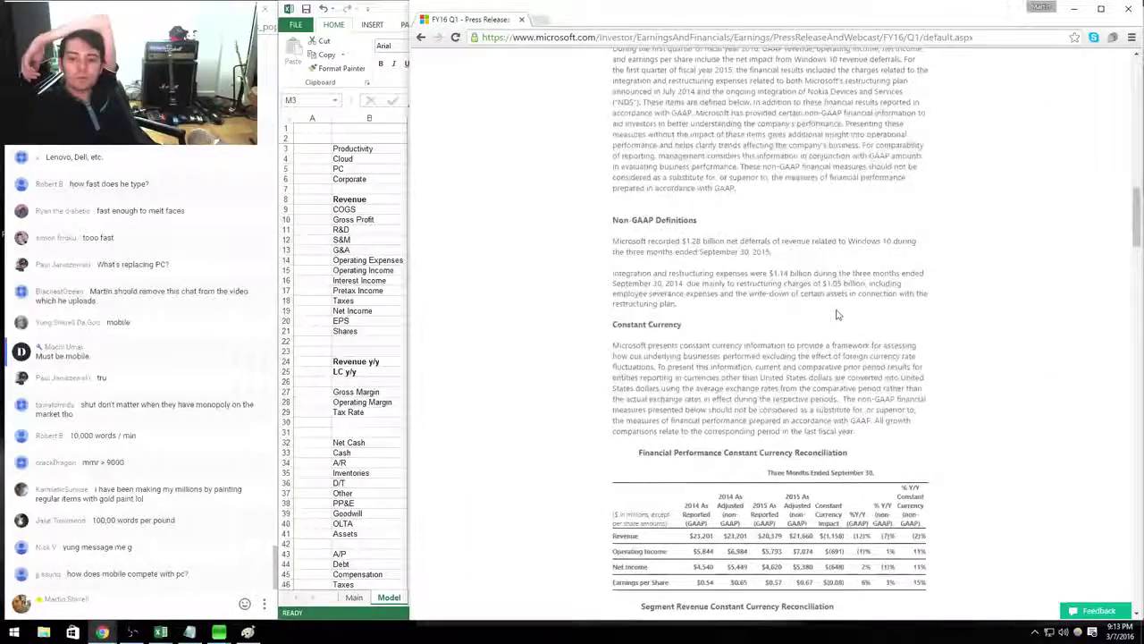
{"action": "scroll", "coordinate": [838, 313], "scroll_direction": "up", "scroll_amount": 5}
{"action": "scroll", "coordinate": [838, 309], "scroll_direction": "up", "scroll_amount": 1}
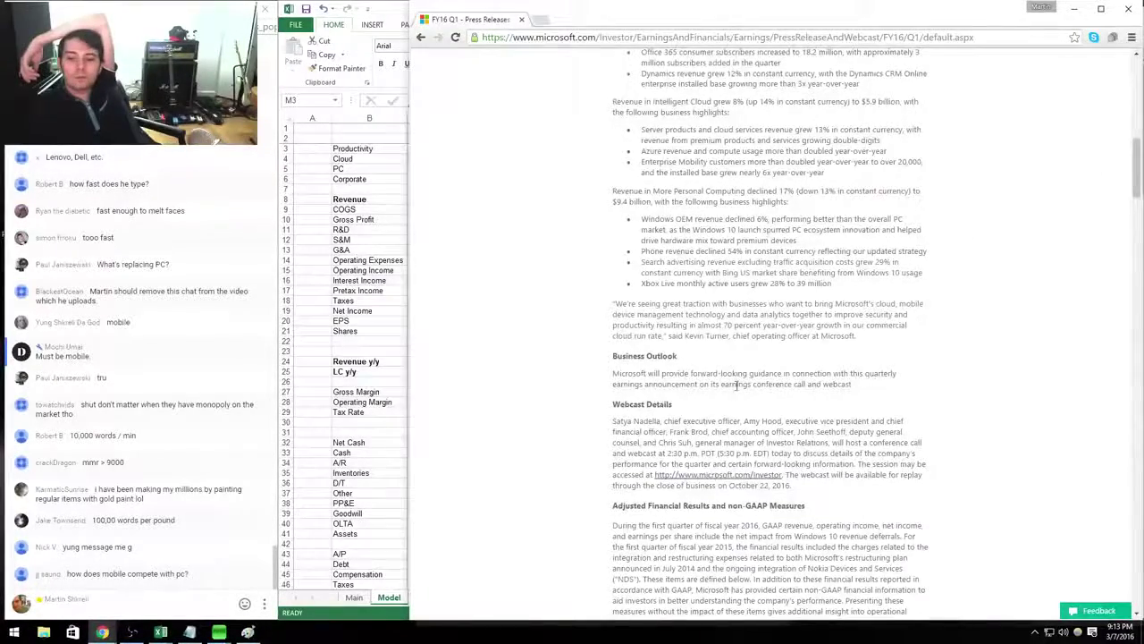
{"action": "scroll", "coordinate": [736, 384], "scroll_direction": "down", "scroll_amount": 20}
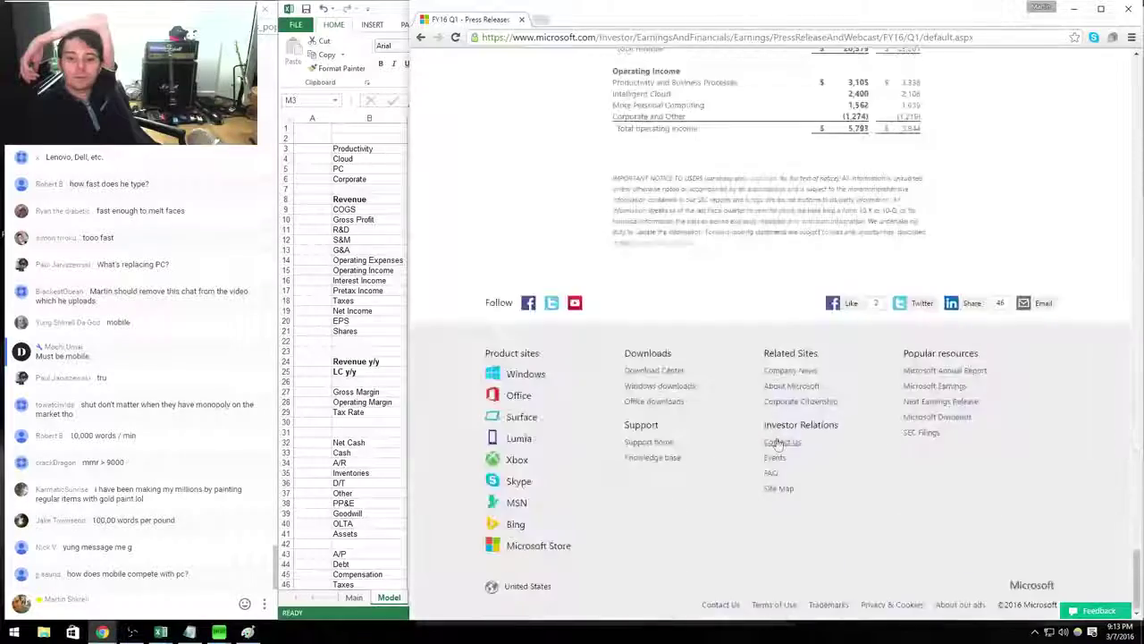
{"action": "scroll", "coordinate": [778, 443], "scroll_direction": "up", "scroll_amount": 4}
Enter Q116 segment revenues 6306, 5892, 9381 and -1200 in K3:K6, checking the 20,379 total.
{"action": "key", "text": "alt+Tab"}
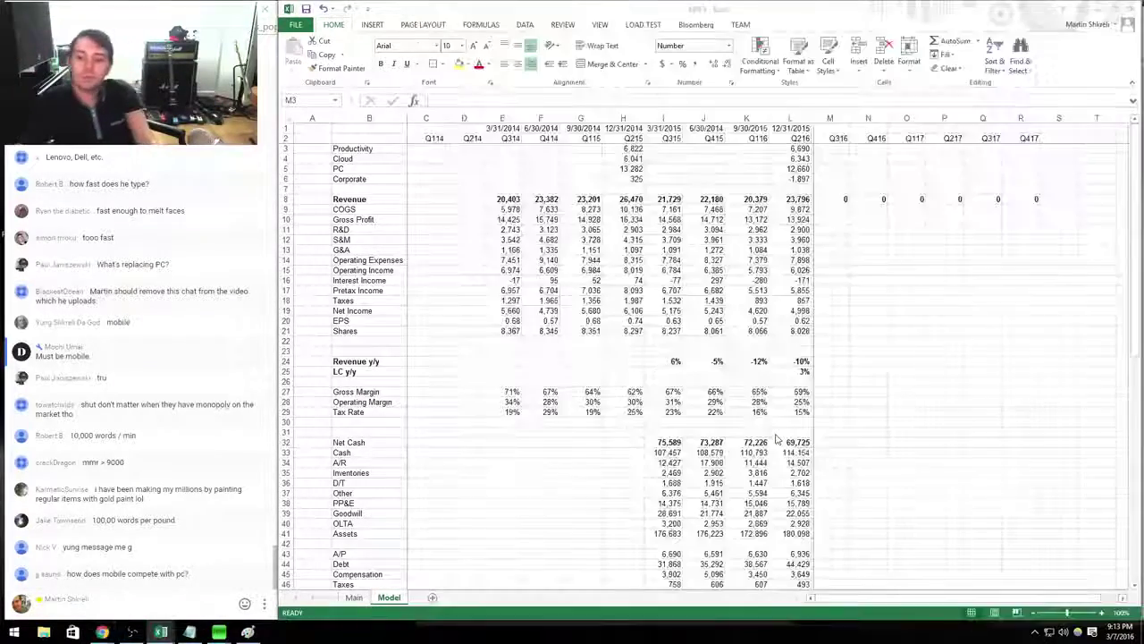
{"action": "key", "text": "ctrl+c"}
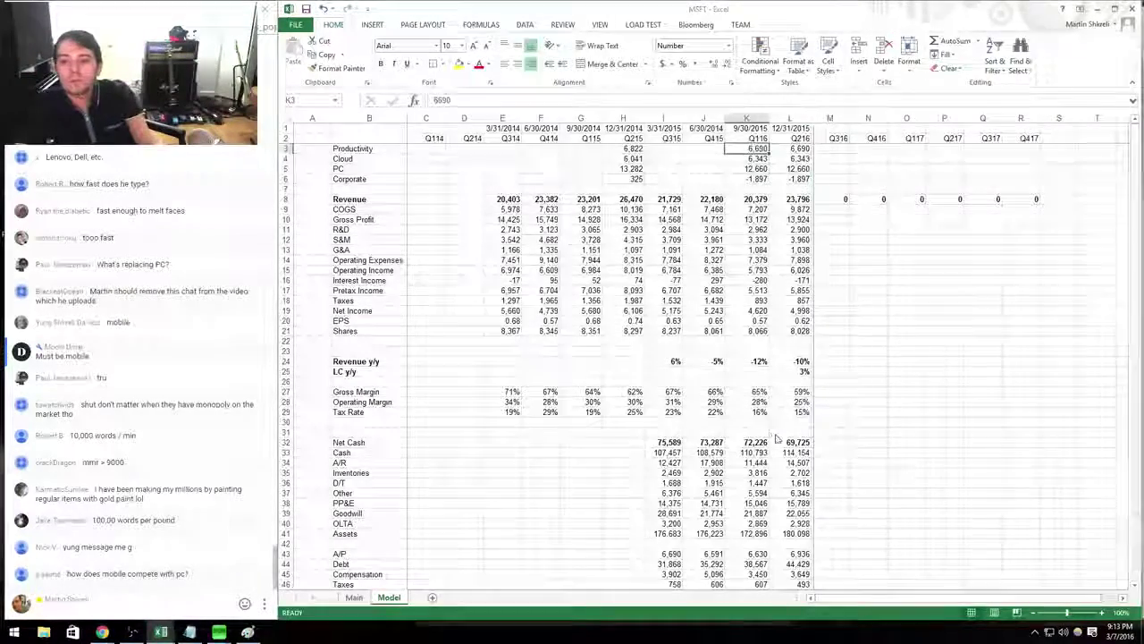
{"action": "key", "text": "alt+Tab"}
{"action": "key", "text": "alt+Tab"}
{"action": "type", "text": "6306"}
{"action": "key", "text": "Return"}
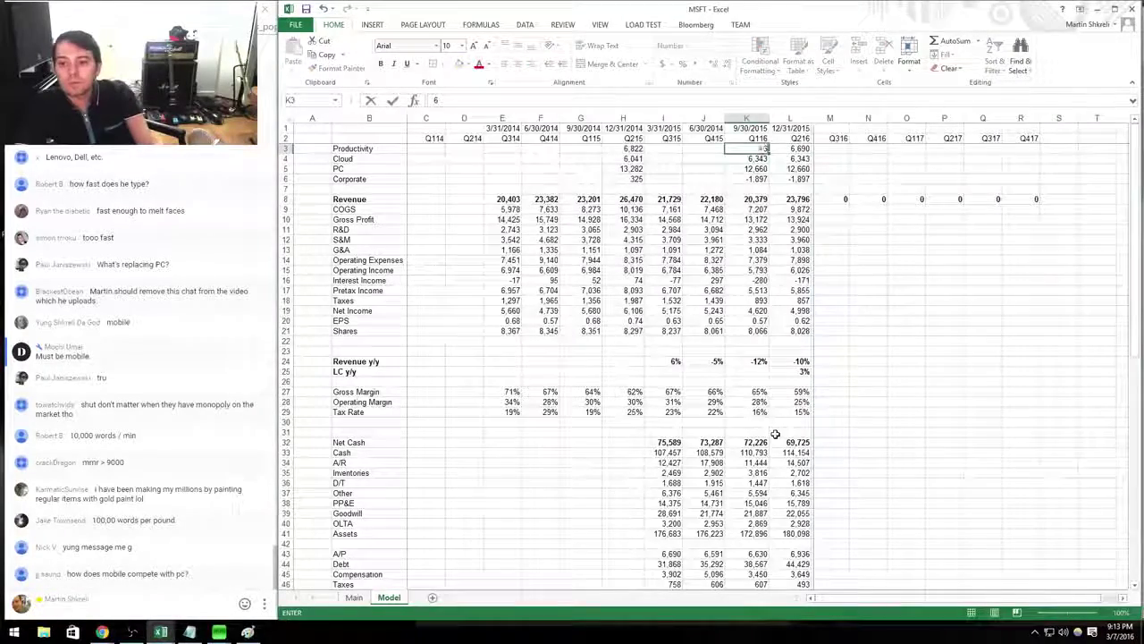
{"action": "key", "text": "alt+Tab"}
{"action": "key", "text": "alt+Tab"}
{"action": "type", "text": "5892"}
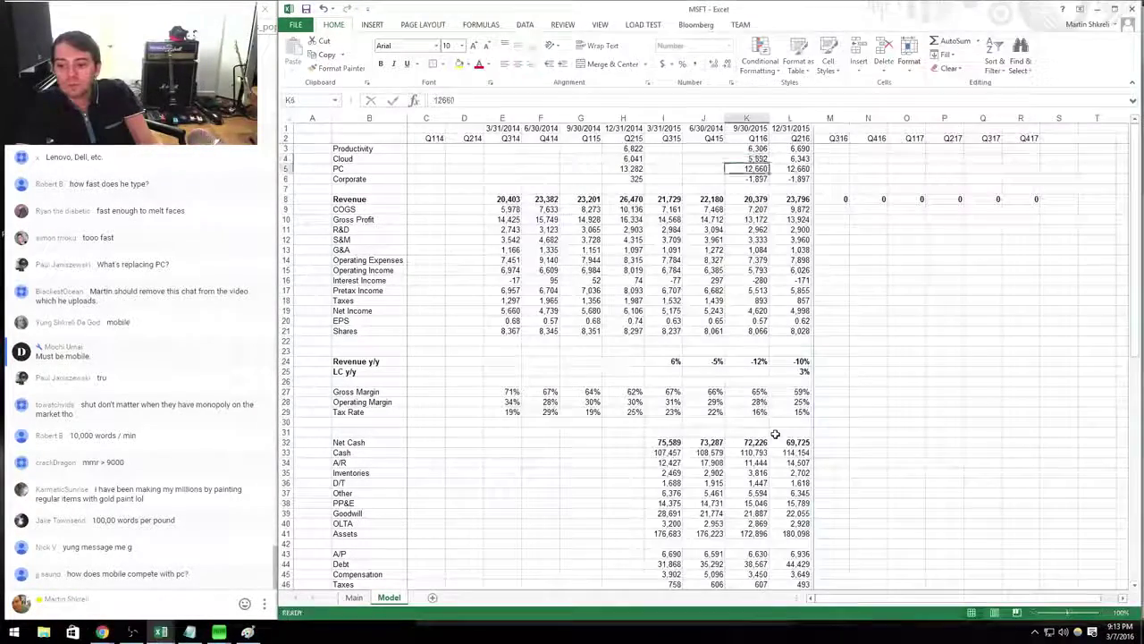
{"action": "key", "text": "alt+Tab"}
{"action": "key", "text": "alt+Tab"}
{"action": "key", "text": "Return"}
{"action": "type", "text": "9,381"}
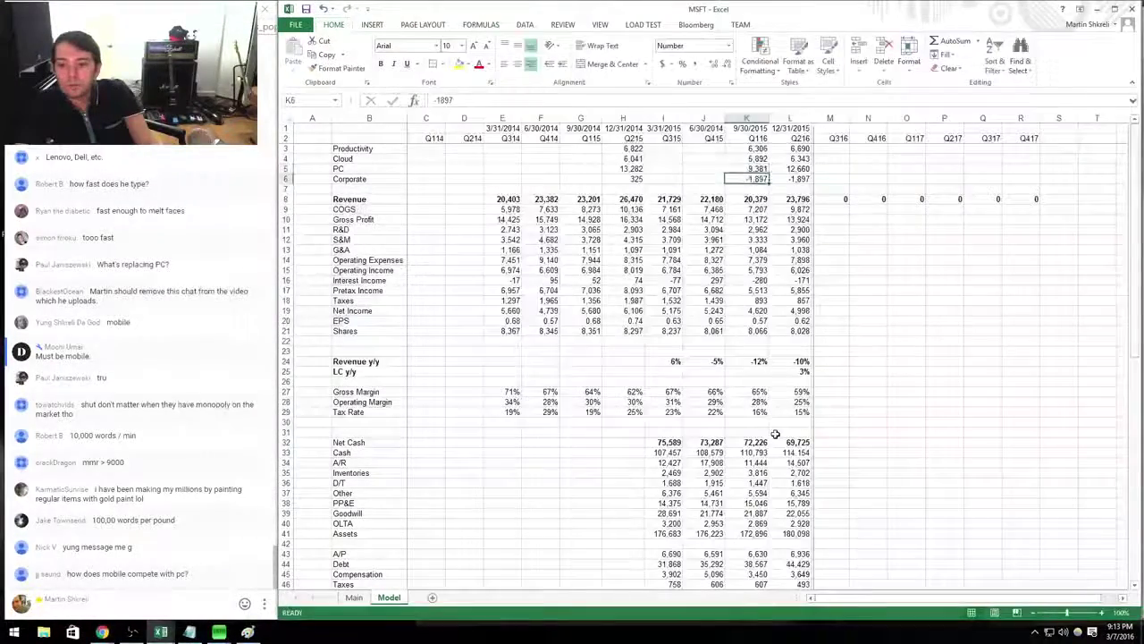
{"action": "key", "text": "alt+Tab"}
{"action": "key", "text": "alt+Tab"}
{"action": "key", "text": "Return"}
{"action": "type", "text": "-1200"}
{"action": "key", "text": "ctrl+Return"}
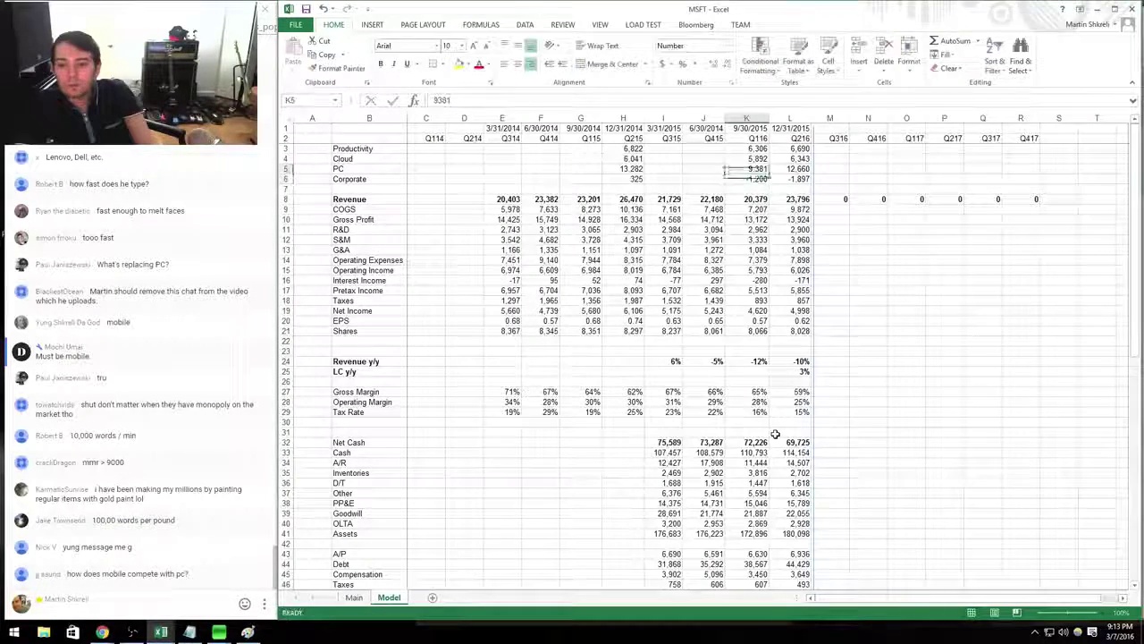
{"action": "key", "text": "shift+Up"}
{"action": "key", "text": "shift+Up"}
{"action": "key", "text": "shift+Up"}
{"action": "key", "text": "shift+Up"}
{"action": "key", "text": "Left"}
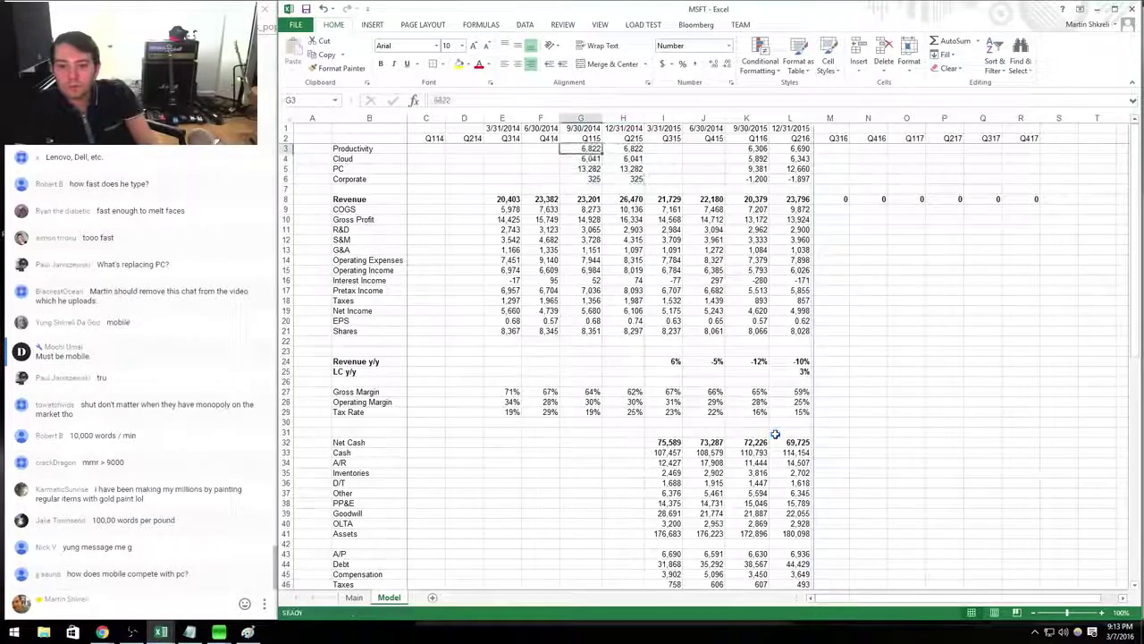
Enter Q115 segment revenues 6490, 5475, 11236 and 0 in G3:G6 from the release.
{"action": "key", "text": "alt+Tab"}
{"action": "key", "text": "alt+Tab"}
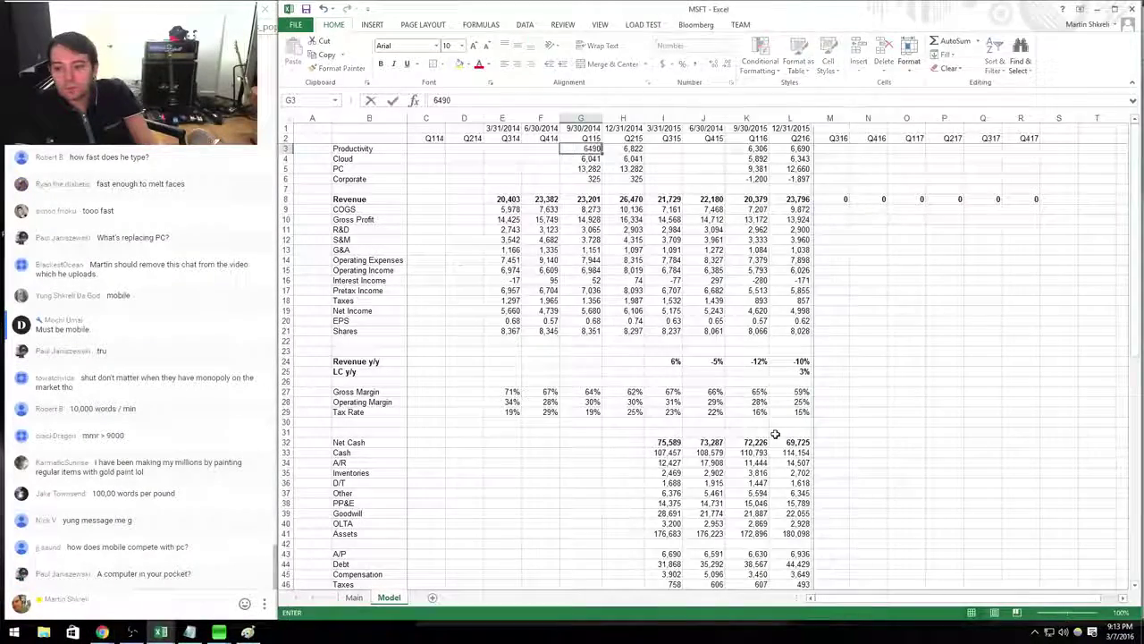
{"action": "key", "text": "Down"}
{"action": "key", "text": "Down"}
{"action": "key", "text": "alt+Tab"}
{"action": "key", "text": "alt+Tab"}
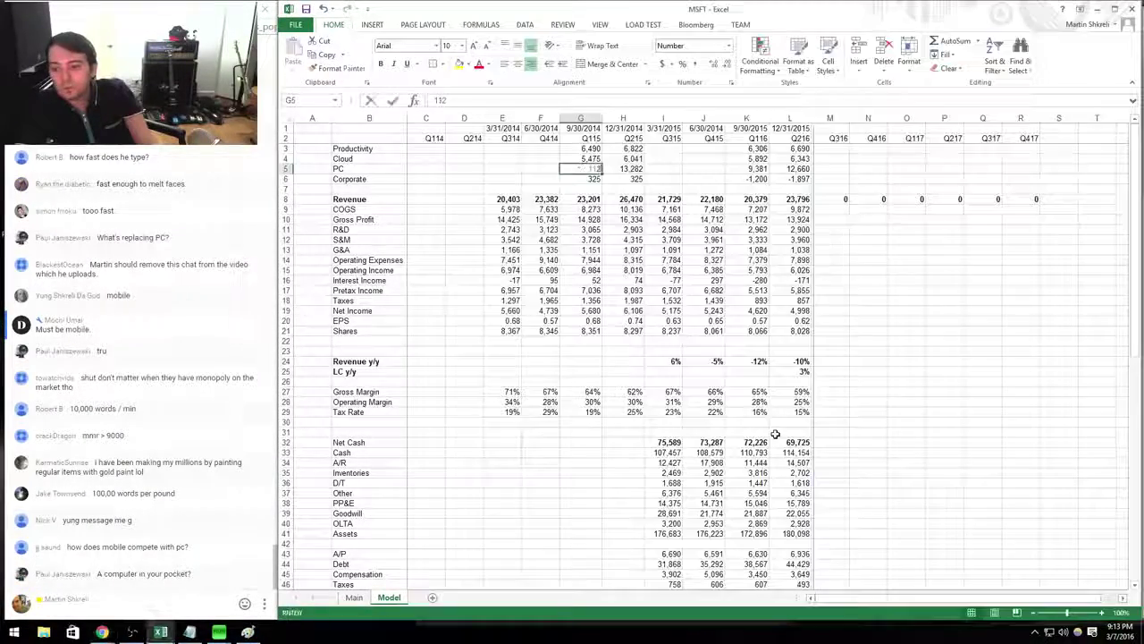
{"action": "key", "text": "Down"}
{"action": "key", "text": "alt+Tab"}
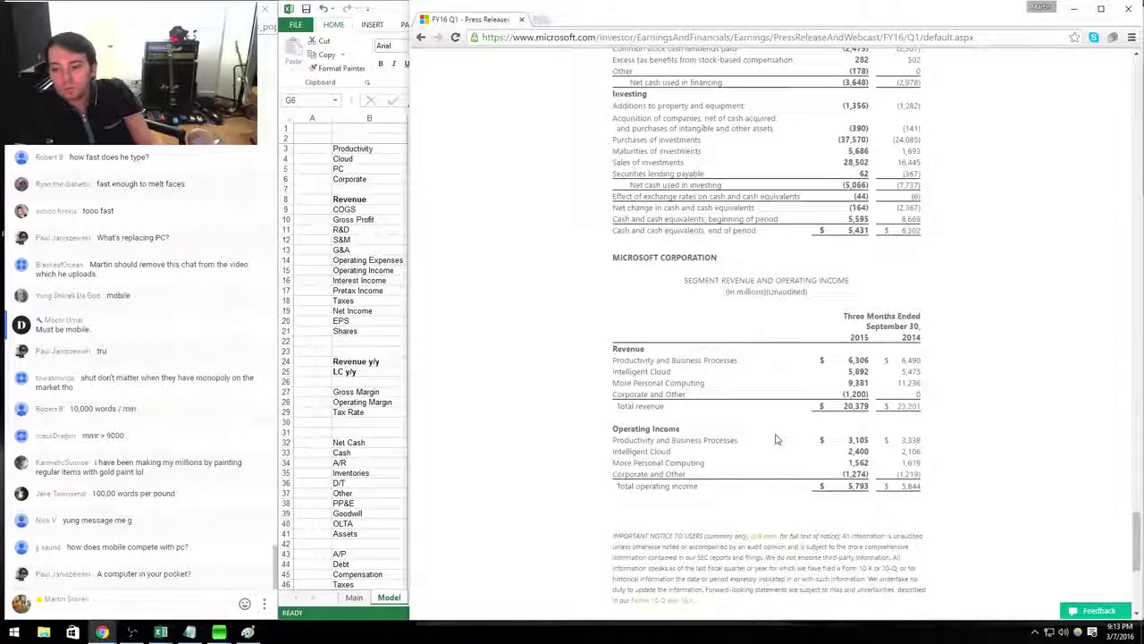
{"action": "key", "text": "alt+Tab"}
{"action": "key", "text": "Down"}
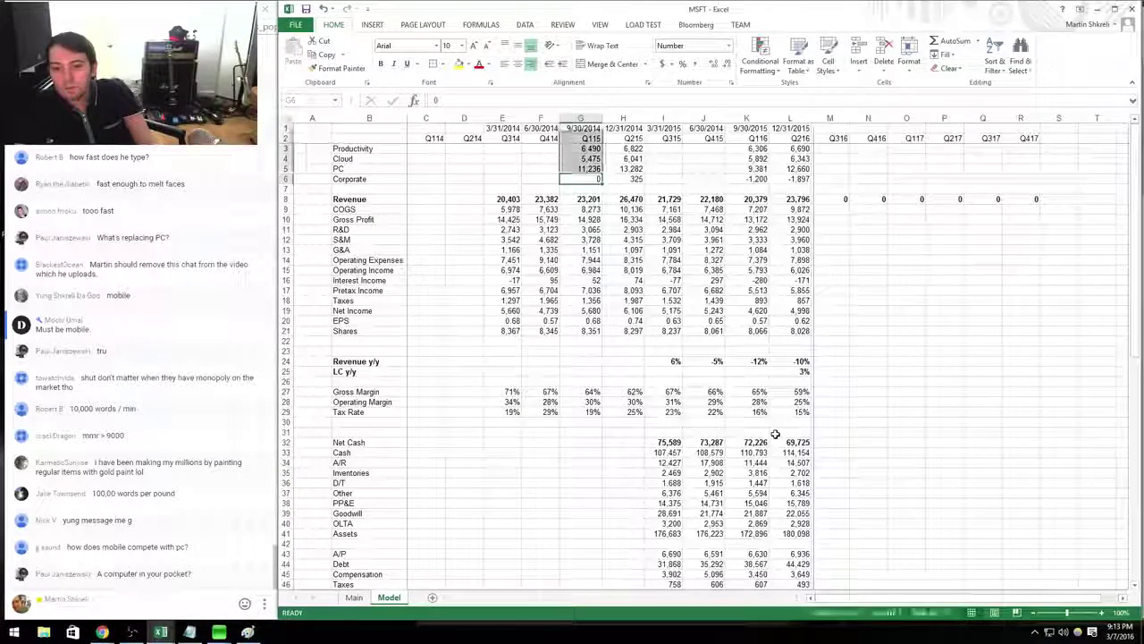
{"action": "key", "text": "Left"}
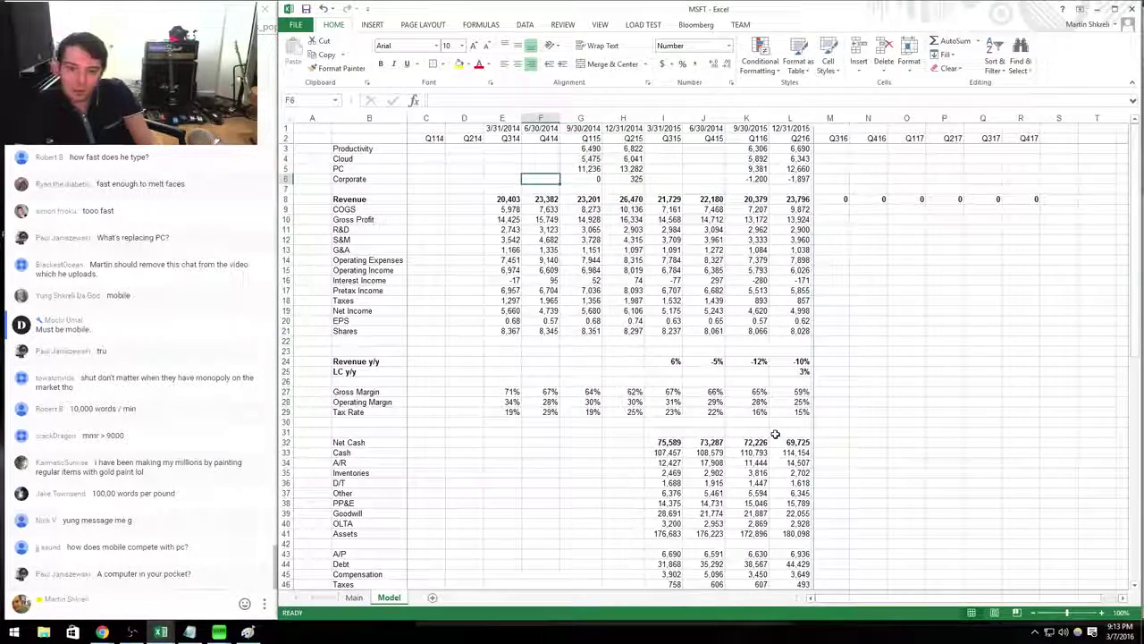
{"action": "key", "text": "Right"}
{"action": "key", "text": "Right"}
{"action": "key", "text": "Right"}
{"action": "key", "text": "Right"}
{"action": "key", "text": "Right"}
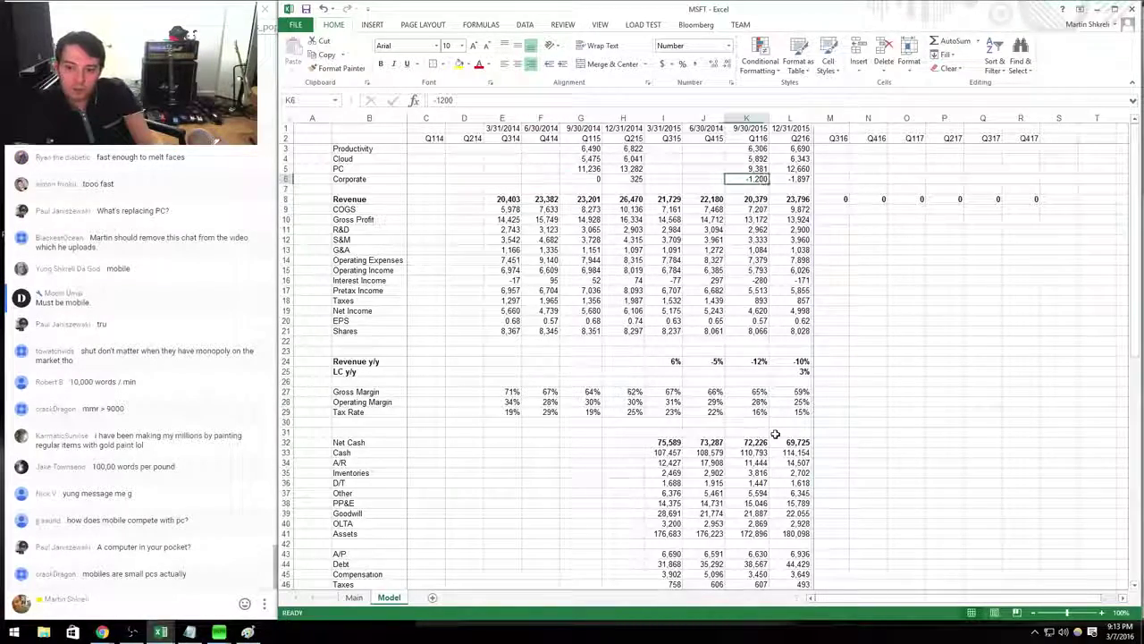
{"action": "key", "text": "Down"}
{"action": "key", "text": "Down"}
{"action": "key", "text": "Down"}
{"action": "key", "text": "Down"}
{"action": "key", "text": "Down"}
{"action": "key", "text": "Down"}
{"action": "key", "text": "Down"}
{"action": "key", "text": "Down"}
{"action": "key", "text": "Down"}
{"action": "key", "text": "Down"}
{"action": "key", "text": "Down"}
{"action": "key", "text": "Down"}
{"action": "key", "text": "Down"}
{"action": "key", "text": "Down"}
{"action": "key", "text": "Down"}
{"action": "key", "text": "Down"}
{"action": "key", "text": "Down"}
{"action": "key", "text": "Down"}
{"action": "key", "text": "Down"}
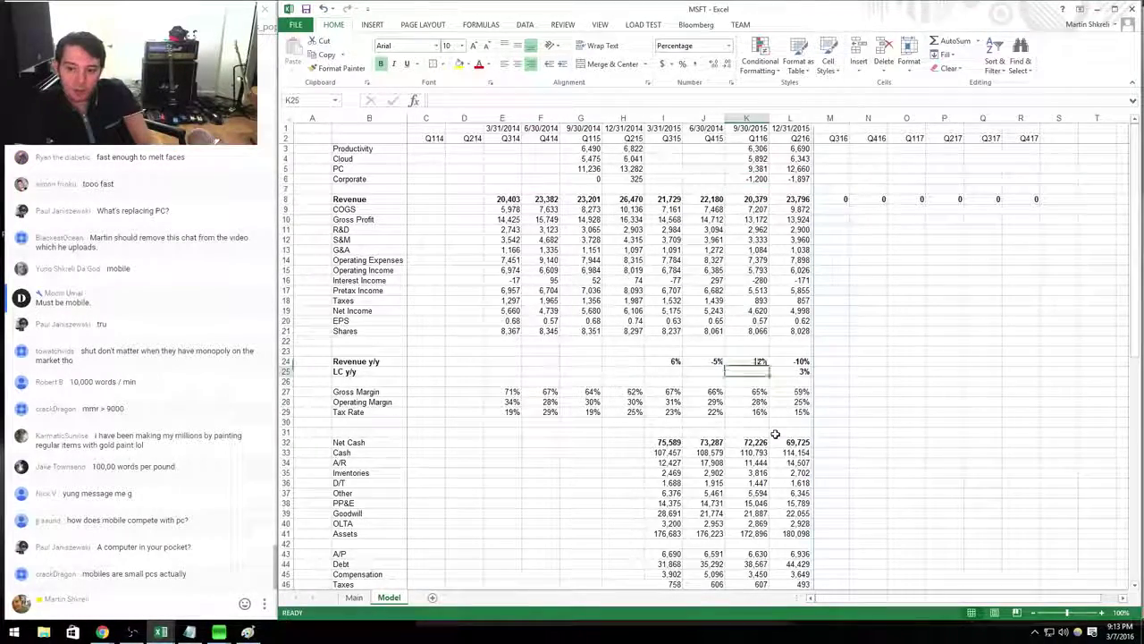
{"action": "key", "text": "alt+Tab"}
{"action": "scroll", "coordinate": [776, 436], "scroll_direction": "up", "scroll_amount": 15}
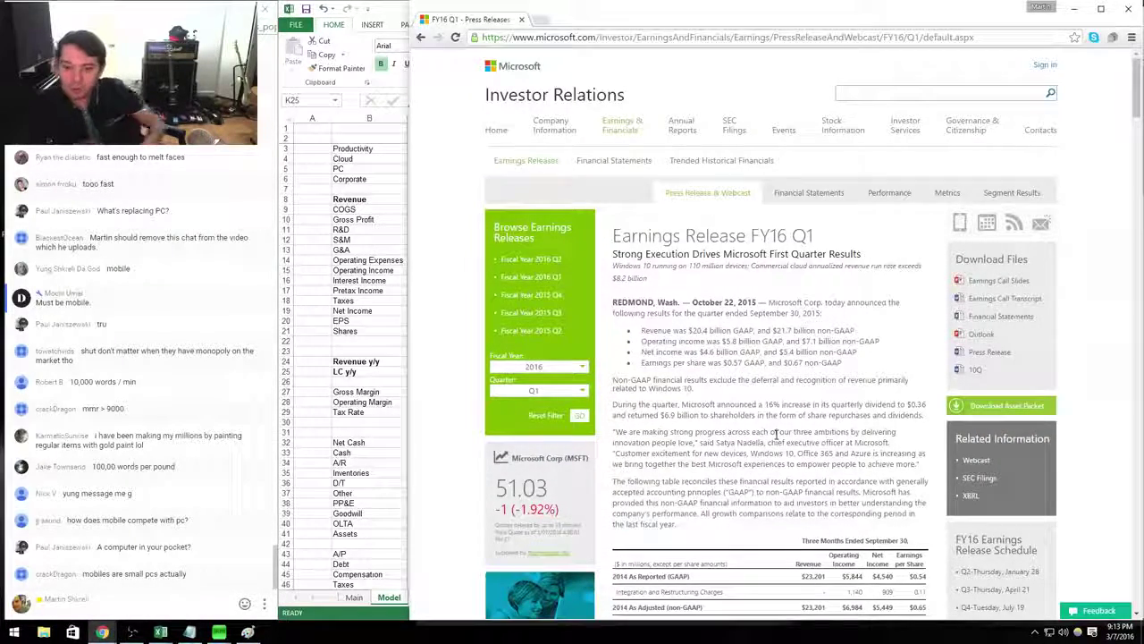
Highlight the 'innovation people love' quote text, then open a new blank Chrome tab.
{"action": "left_click_drag", "start_coordinate": [616, 436], "coordinate": [698, 442]}
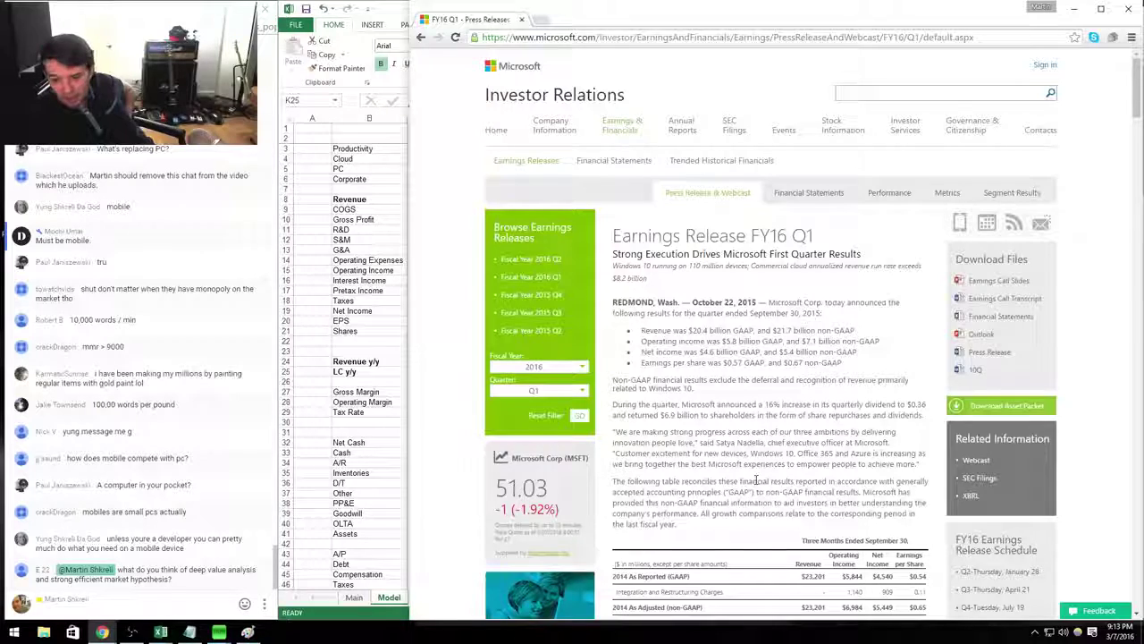
{"action": "mouse_move", "coordinate": [685, 443]}
{"action": "left_mouse_down"}
{"action": "mouse_move", "coordinate": [680, 432]}
{"action": "mouse_move", "coordinate": [695, 443]}
{"action": "left_mouse_up"}
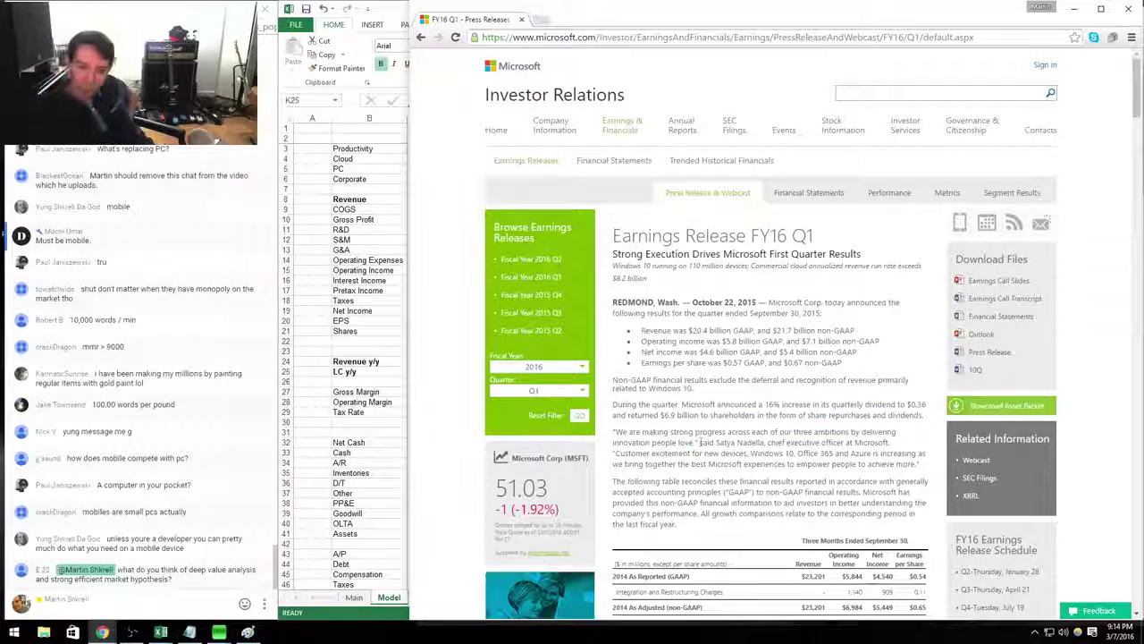
{"action": "left_click", "coordinate": [539, 20]}
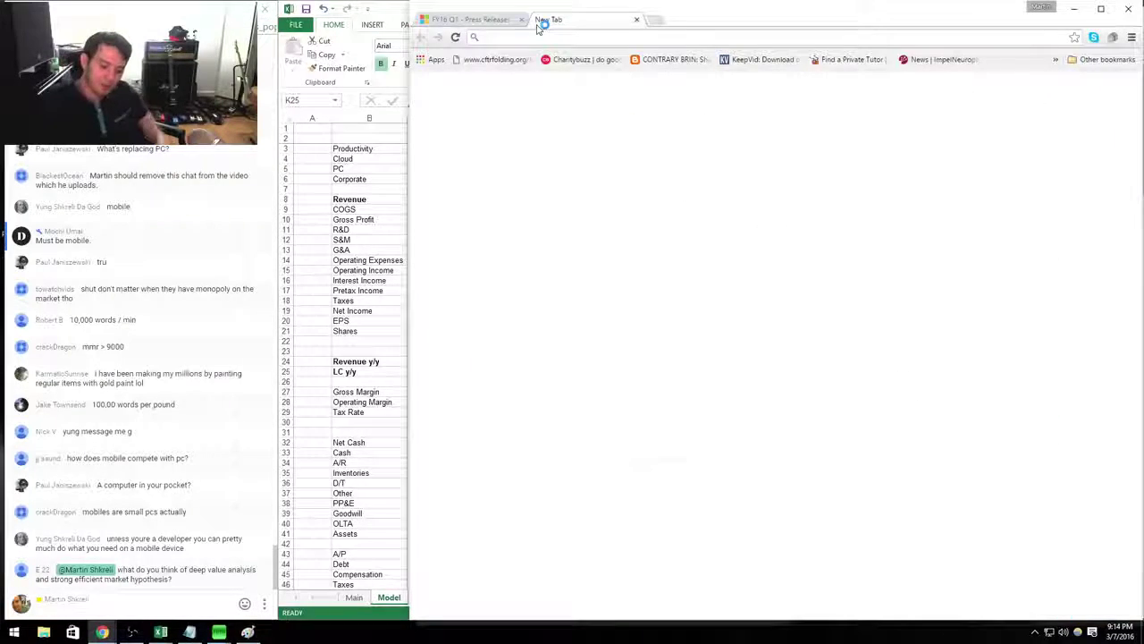
Google the phrase 'innovation people love', refine the query, then close the search tab.
{"action": "type", "text": "innovation peop"}
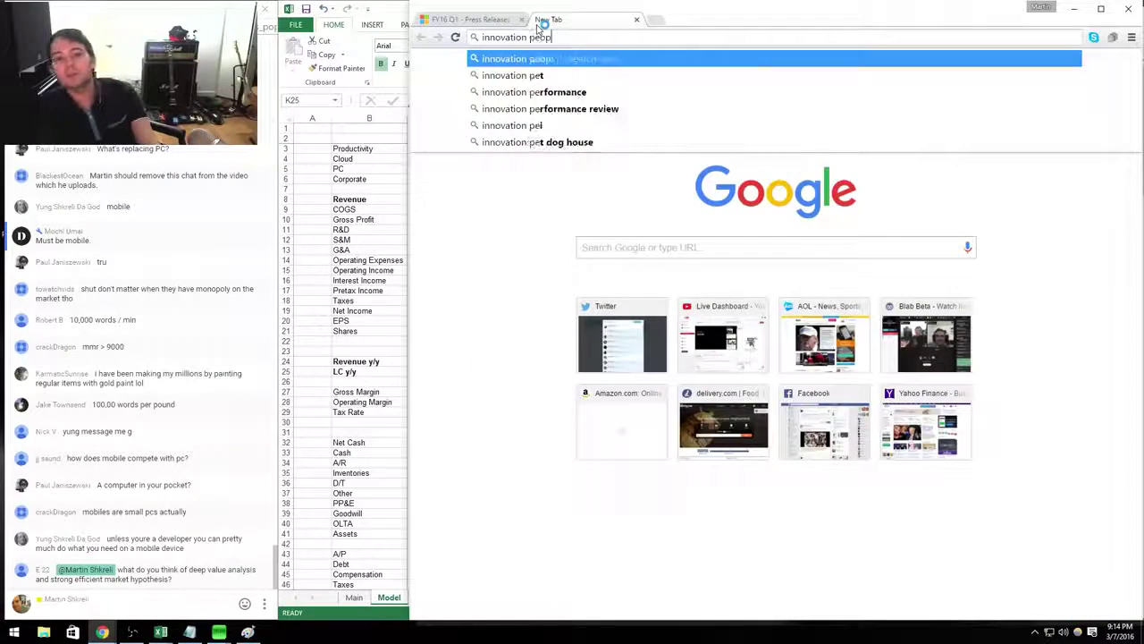
{"action": "type", "text": "le love"}
{"action": "key", "text": "Return"}
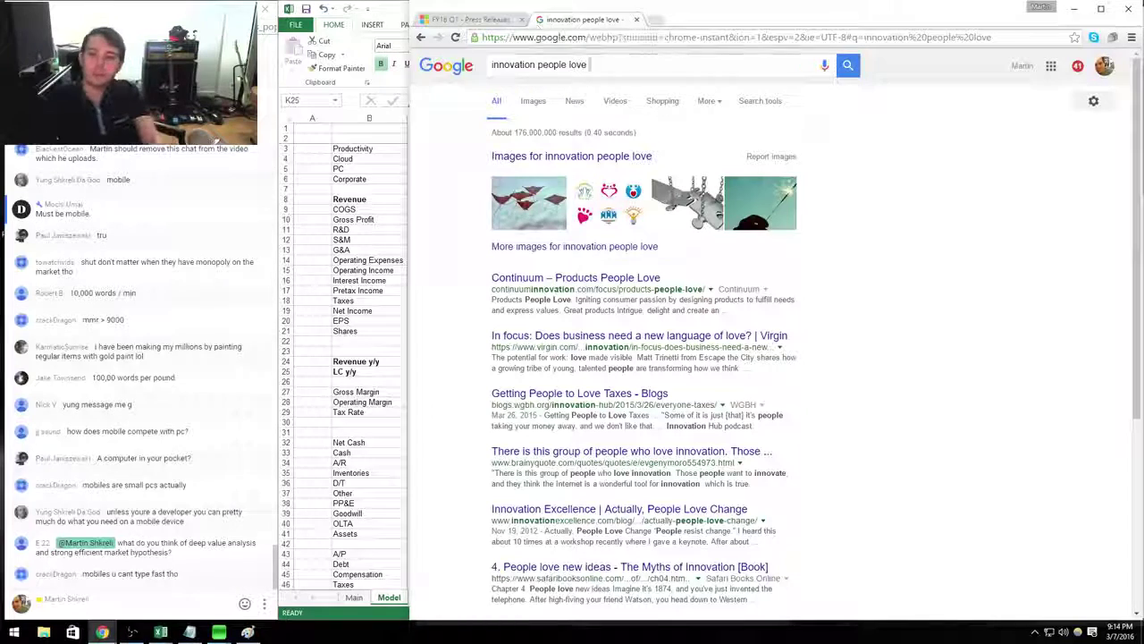
{"action": "left_click", "coordinate": [598, 66]}
{"action": "type", "text": "micvr"}
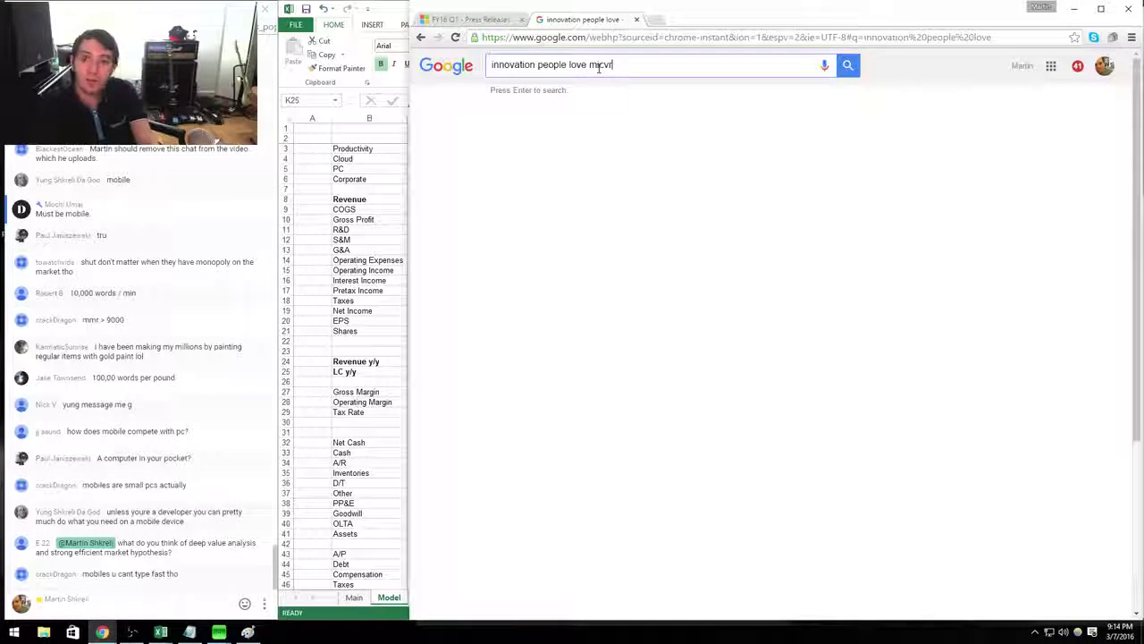
{"action": "key", "text": "ctrl+w"}
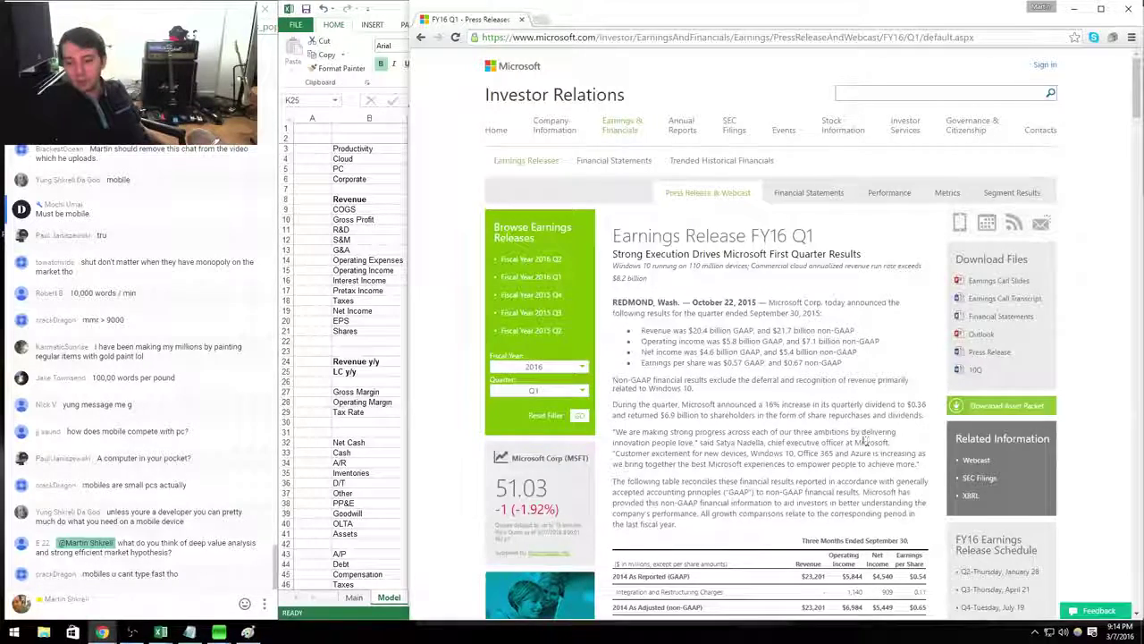
Highlight the CEO quote ending in 'innovation people love' and its attribution in the press release.
{"action": "left_click_drag", "start_coordinate": [851, 431], "coordinate": [896, 432]}
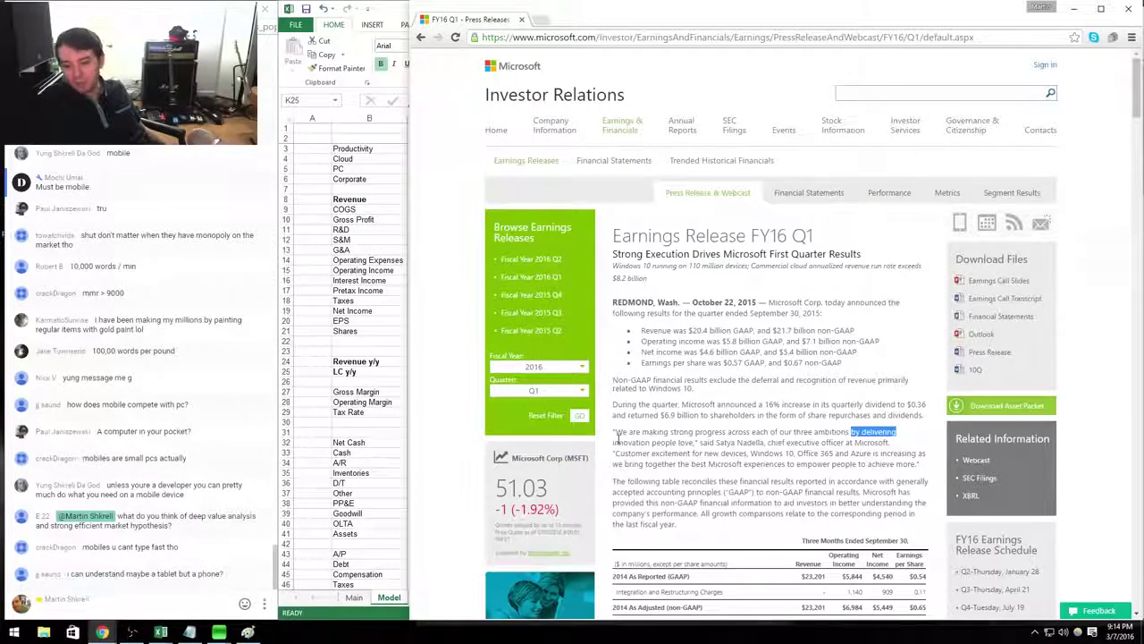
{"action": "left_click_drag", "start_coordinate": [702, 432], "coordinate": [626, 443]}
{"action": "left_click", "coordinate": [669, 450]}
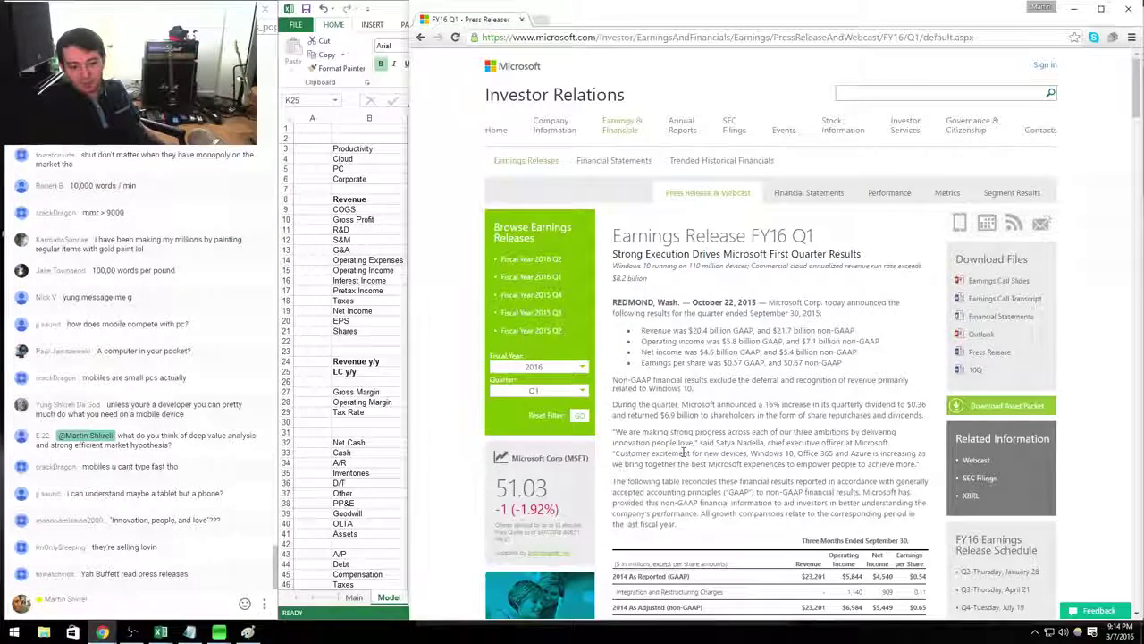
{"action": "left_click_drag", "start_coordinate": [695, 442], "coordinate": [617, 432]}
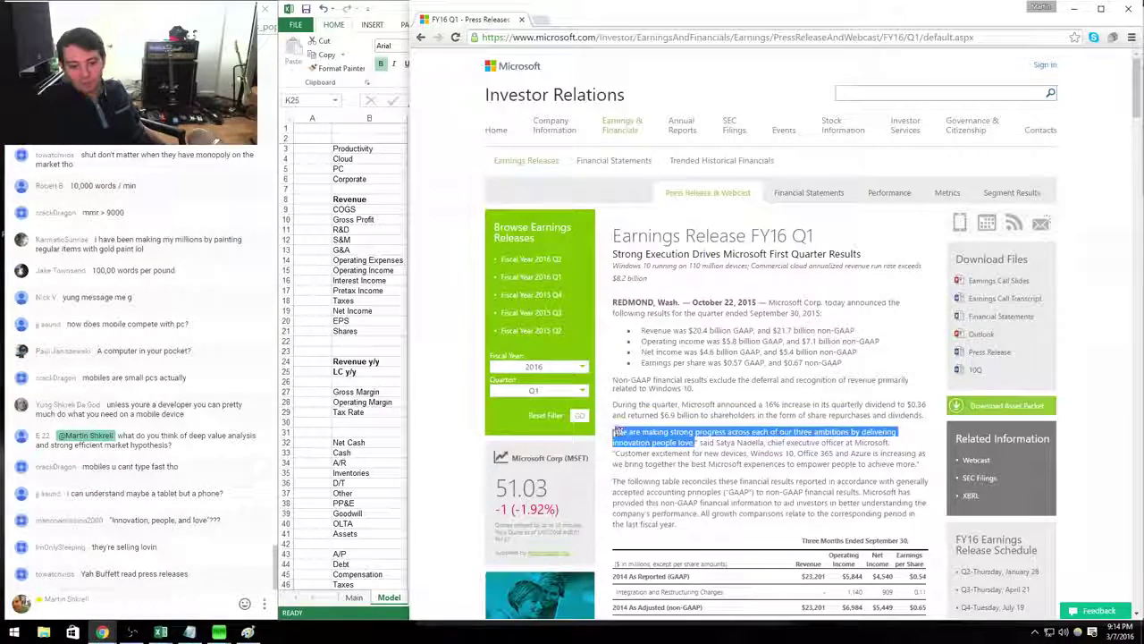
{"action": "left_click_drag", "start_coordinate": [701, 442], "coordinate": [883, 445]}
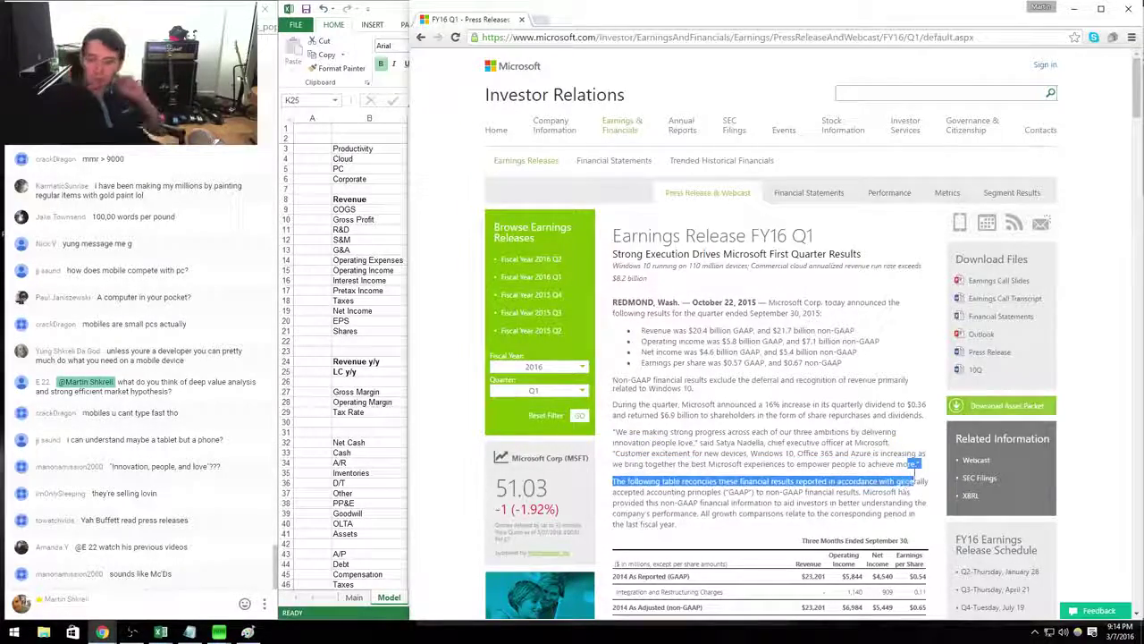
{"action": "left_click_drag", "start_coordinate": [913, 481], "coordinate": [832, 404]}
{"action": "scroll", "coordinate": [832, 404], "scroll_direction": "down", "scroll_amount": 5}
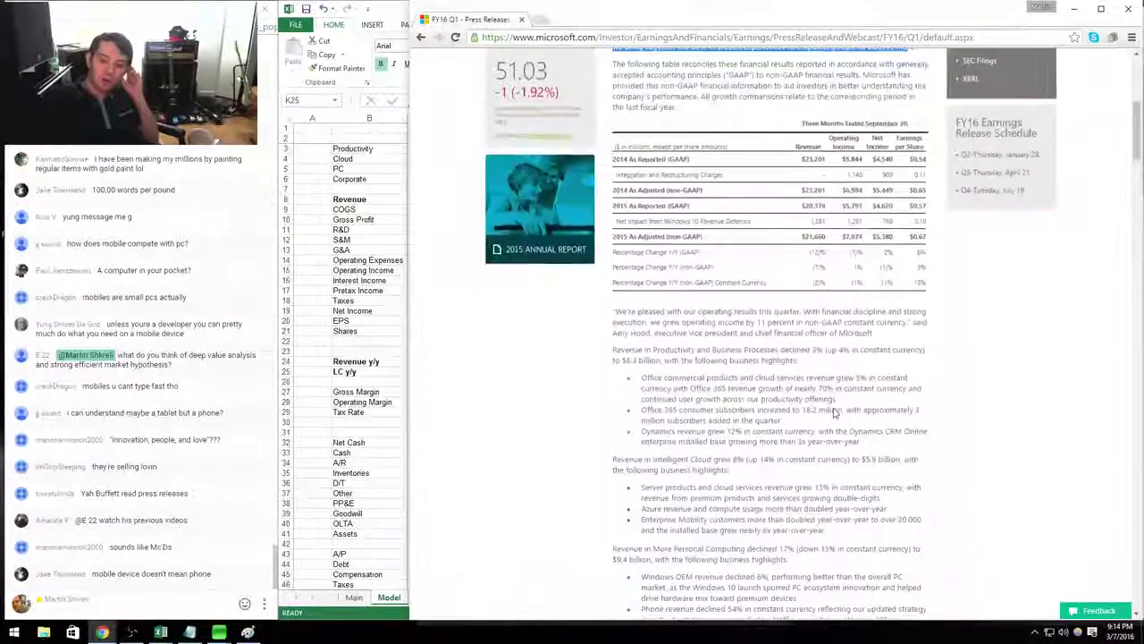
{"action": "left_click", "coordinate": [869, 351]}
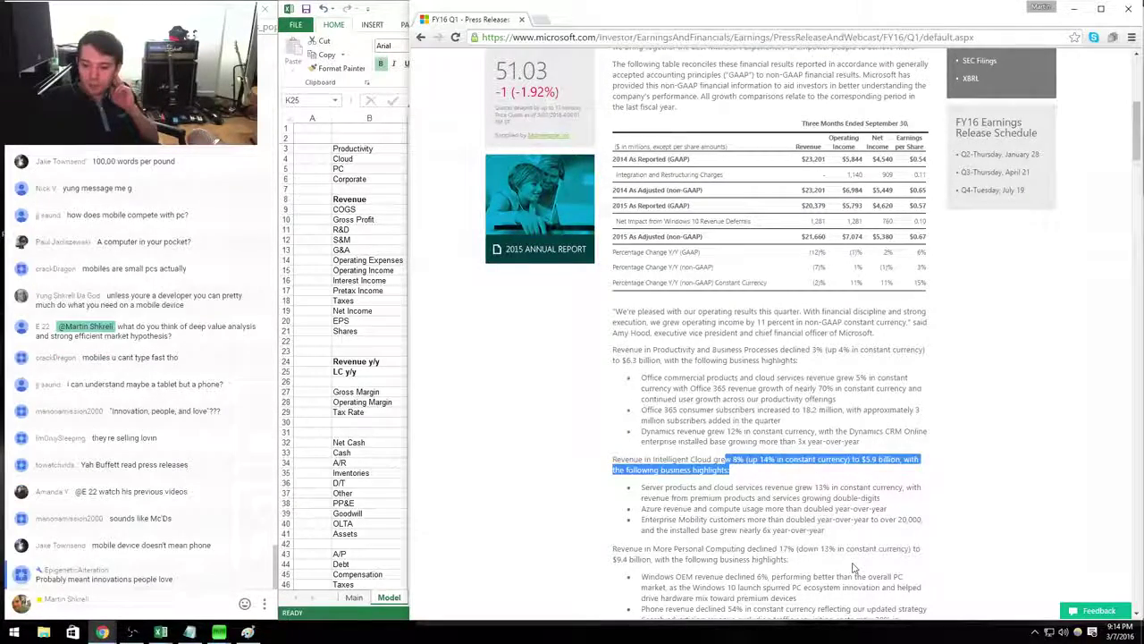
Read through the More Personal Computing paragraph and bullets, then return to the MSFT workbook.
{"action": "left_click_drag", "start_coordinate": [613, 548], "coordinate": [790, 560]}
{"action": "scroll", "coordinate": [834, 329], "scroll_direction": "down", "scroll_amount": 4}
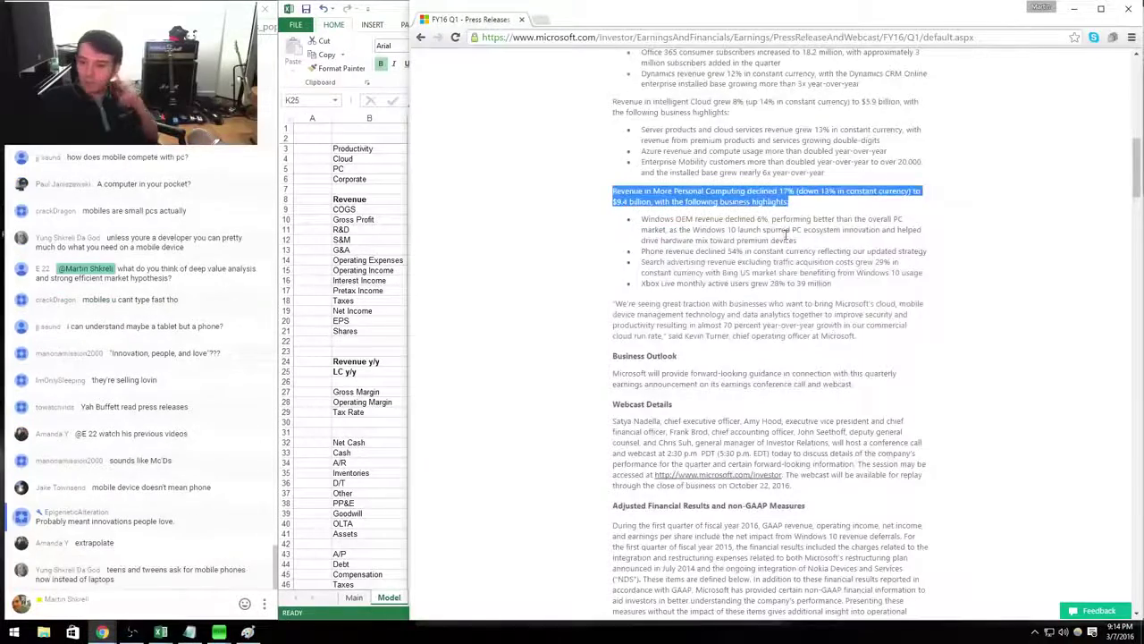
{"action": "scroll", "coordinate": [834, 329], "scroll_direction": "down", "scroll_amount": 1}
{"action": "mouse_move", "coordinate": [627, 71]}
{"action": "left_mouse_down"}
{"action": "mouse_move", "coordinate": [805, 65]}
{"action": "mouse_move", "coordinate": [885, 112]}
{"action": "mouse_move", "coordinate": [856, 153]}
{"action": "mouse_move", "coordinate": [920, 167]}
{"action": "mouse_move", "coordinate": [644, 124]}
{"action": "mouse_move", "coordinate": [612, 72]}
{"action": "left_mouse_up"}
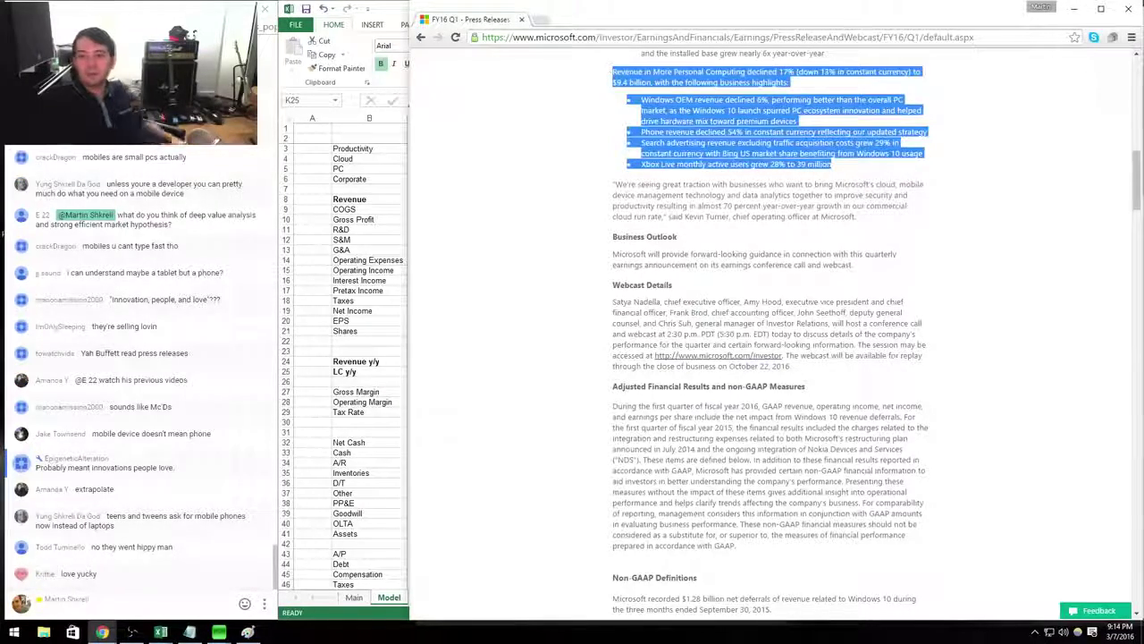
{"action": "left_click", "coordinate": [790, 178]}
{"action": "key", "text": "alt+Tab"}
{"action": "key", "text": "alt+Tab"}
{"action": "key", "text": "alt+Tab"}
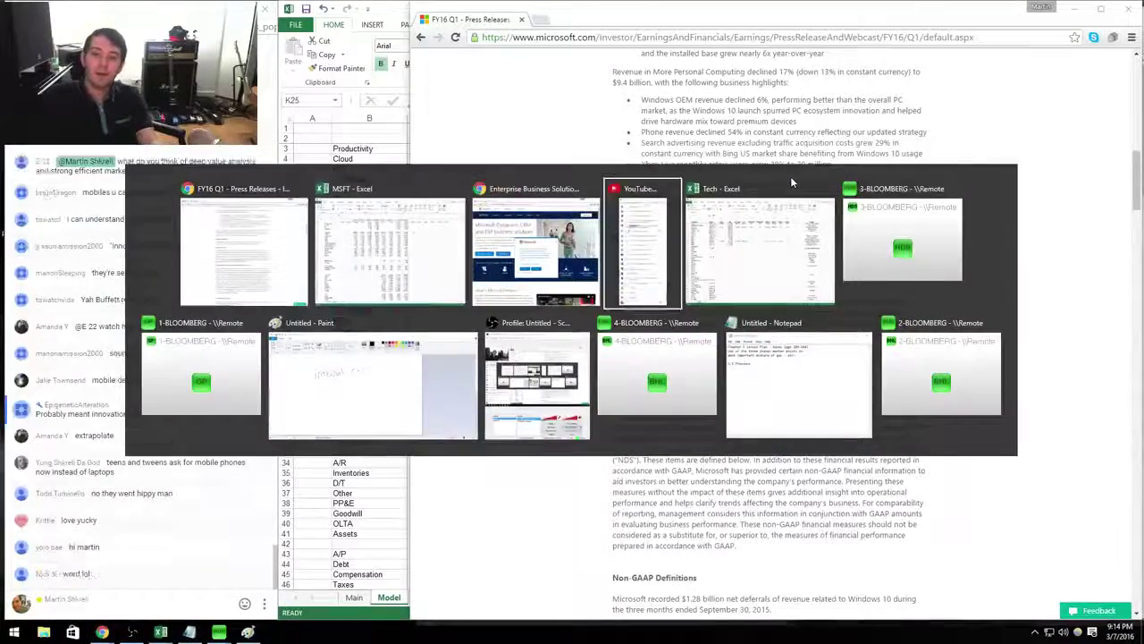
{"action": "key", "text": "alt+Tab"}
{"action": "key", "text": "alt+Tab"}
{"action": "key", "text": "alt+Tab"}
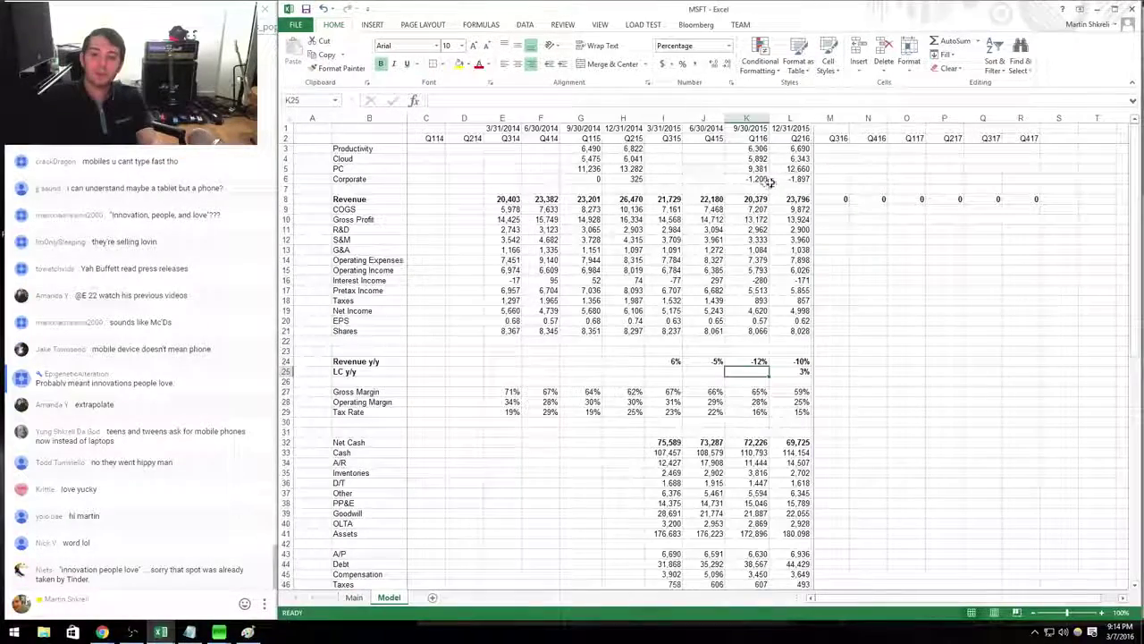
Add a comment reading '-13% cc' to cell K5.
{"action": "left_click", "coordinate": [758, 169]}
{"action": "right_click", "coordinate": [760, 170]}
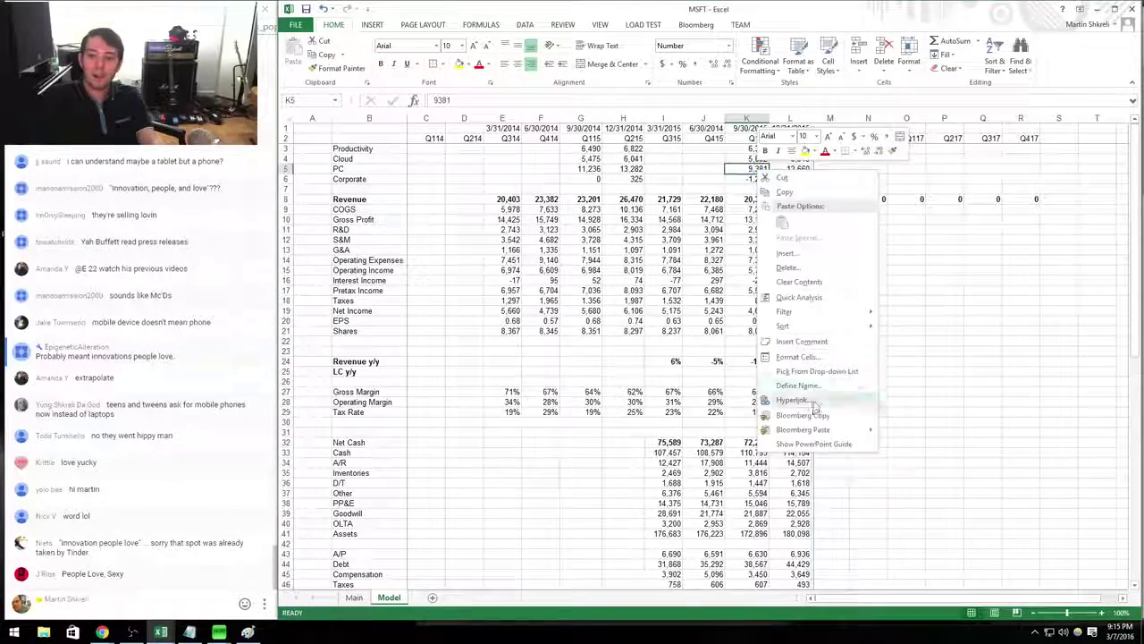
{"action": "left_click", "coordinate": [810, 343]}
{"action": "type", "text": "-13% cc"}
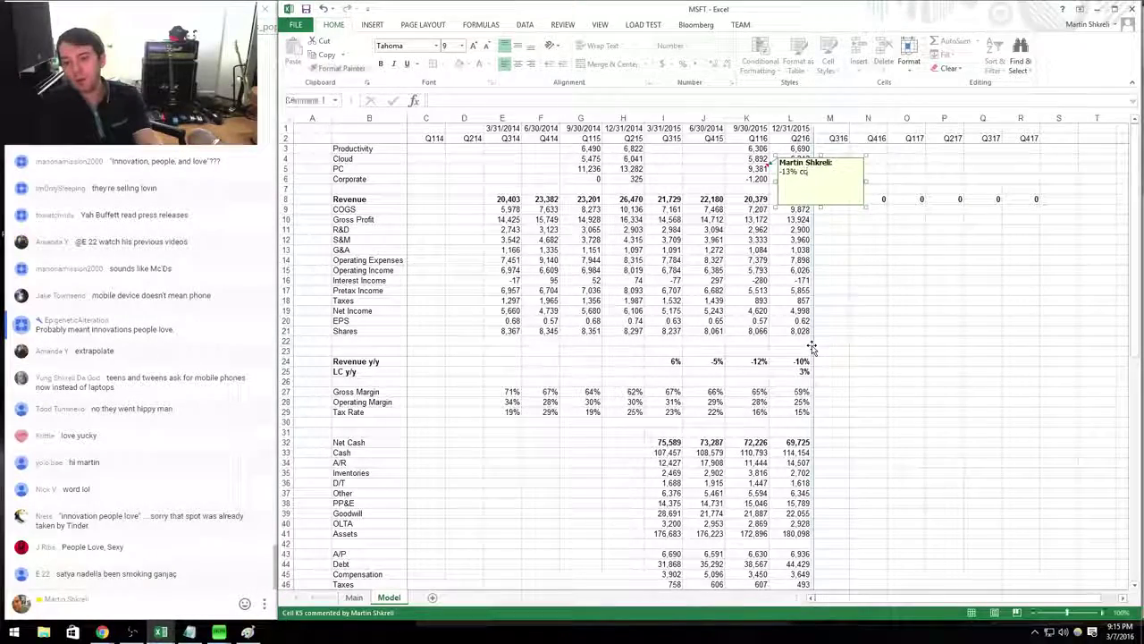
{"action": "left_click", "coordinate": [812, 347]}
In the press release, highlight the Windows OEM revenue bullet and the Xbox Live 39 million figure.
{"action": "key", "text": "alt+Tab"}
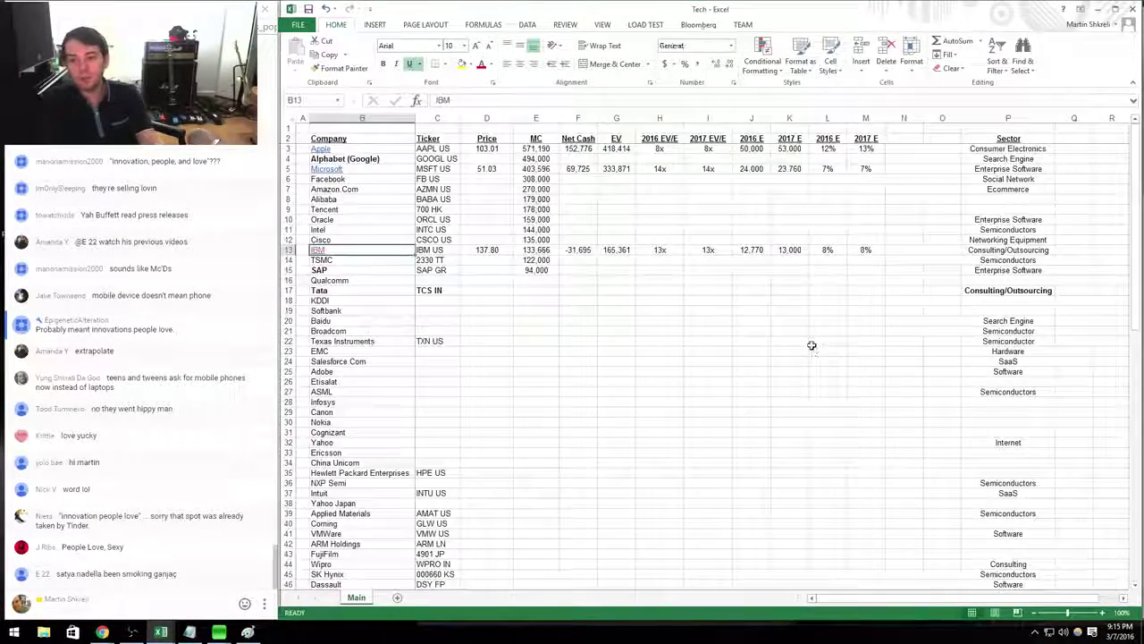
{"action": "key", "text": "alt+Tab"}
{"action": "key", "text": "alt+Tab"}
{"action": "key", "text": "Tab"}
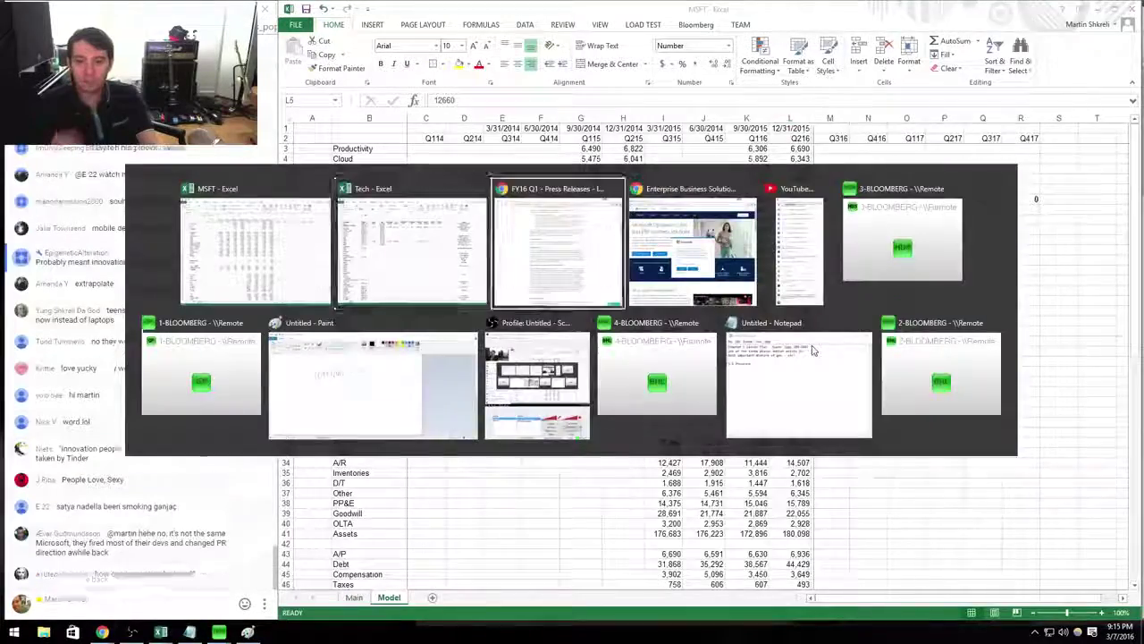
{"action": "scroll", "coordinate": [1055, 250], "scroll_direction": "up", "scroll_amount": 2}
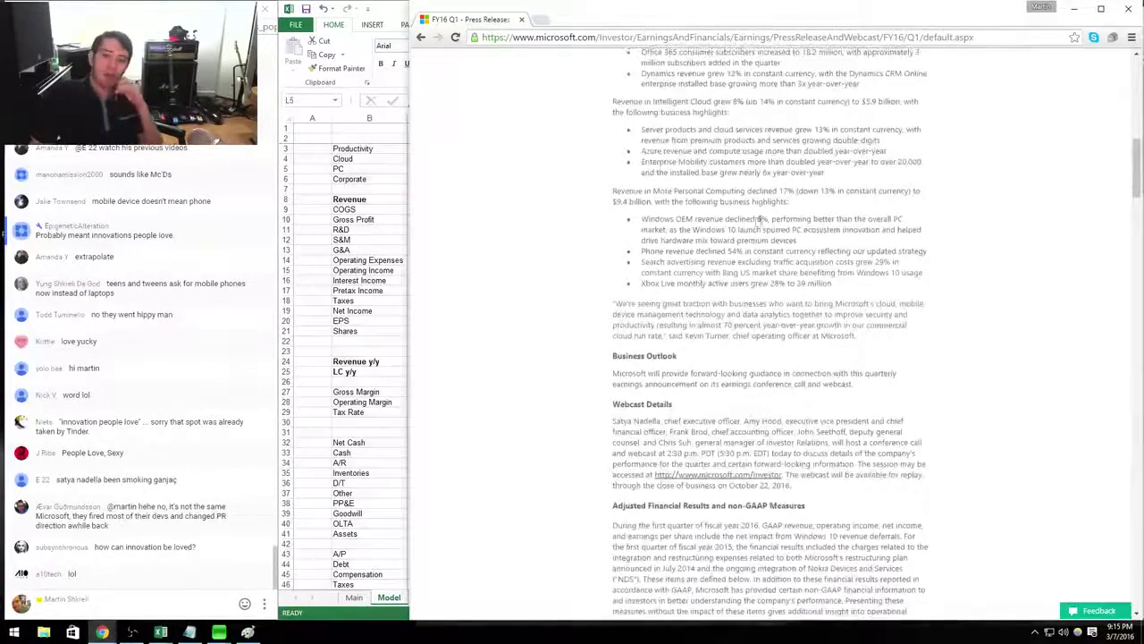
{"action": "left_click_drag", "start_coordinate": [633, 218], "coordinate": [799, 243]}
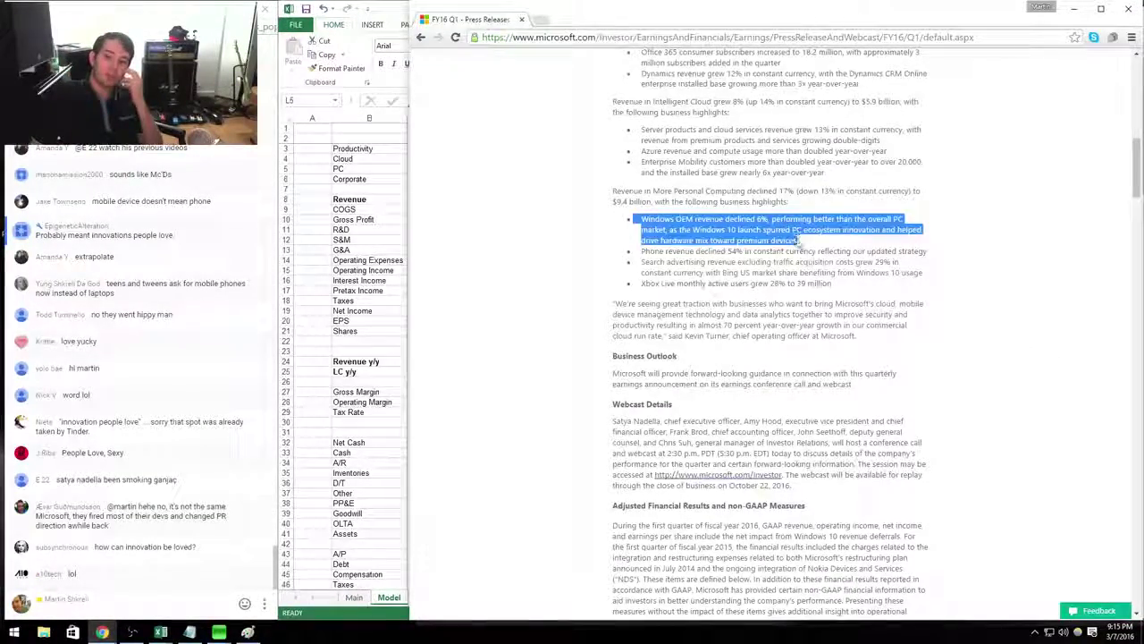
{"action": "left_click", "coordinate": [798, 243]}
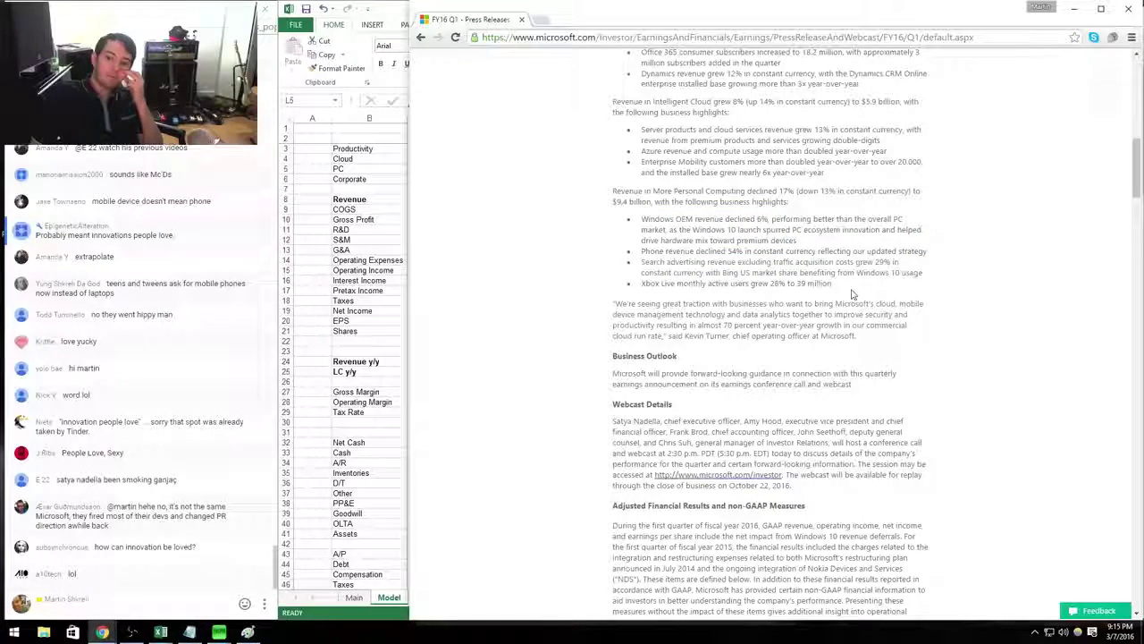
{"action": "left_click_drag", "start_coordinate": [814, 283], "coordinate": [819, 283]}
Enter 39,000 Xbox Live users as the Q116 value in K88.
{"action": "key", "text": "alt+Tab"}
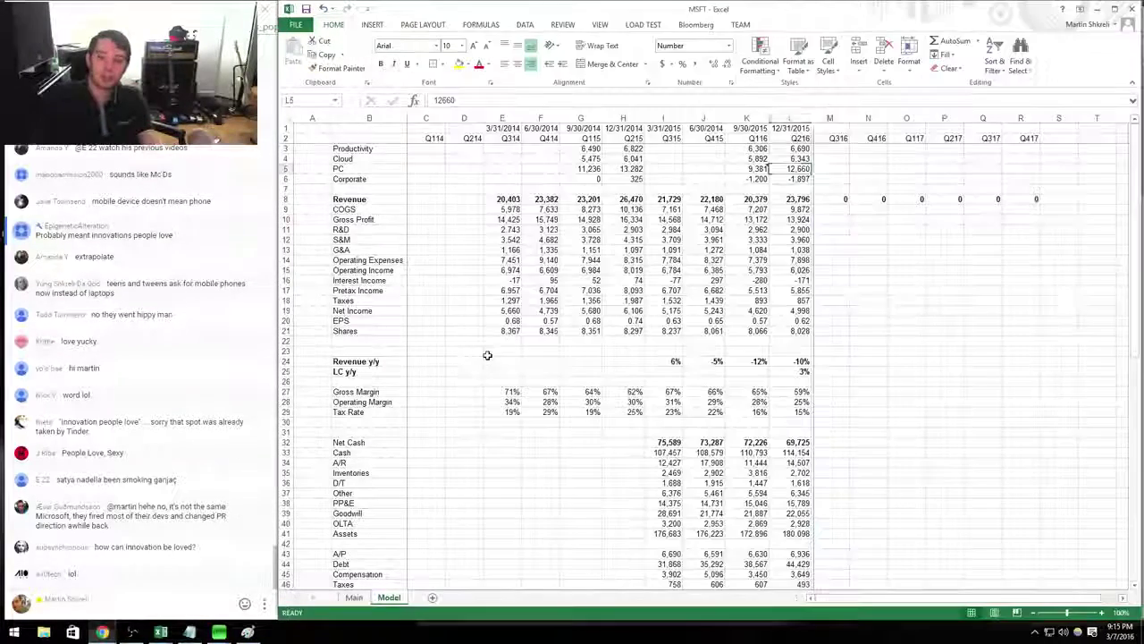
{"action": "key", "text": "Page_Down"}
{"action": "key", "text": "Page_Down"}
{"action": "key", "text": "Left"}
{"action": "key", "text": "Up"}
{"action": "key", "text": "Up"}
{"action": "key", "text": "Up"}
{"action": "key", "text": "Up"}
{"action": "key", "text": "Up"}
{"action": "key", "text": "Up"}
{"action": "key", "text": "Up"}
{"action": "key", "text": "Up"}
{"action": "key", "text": "Up"}
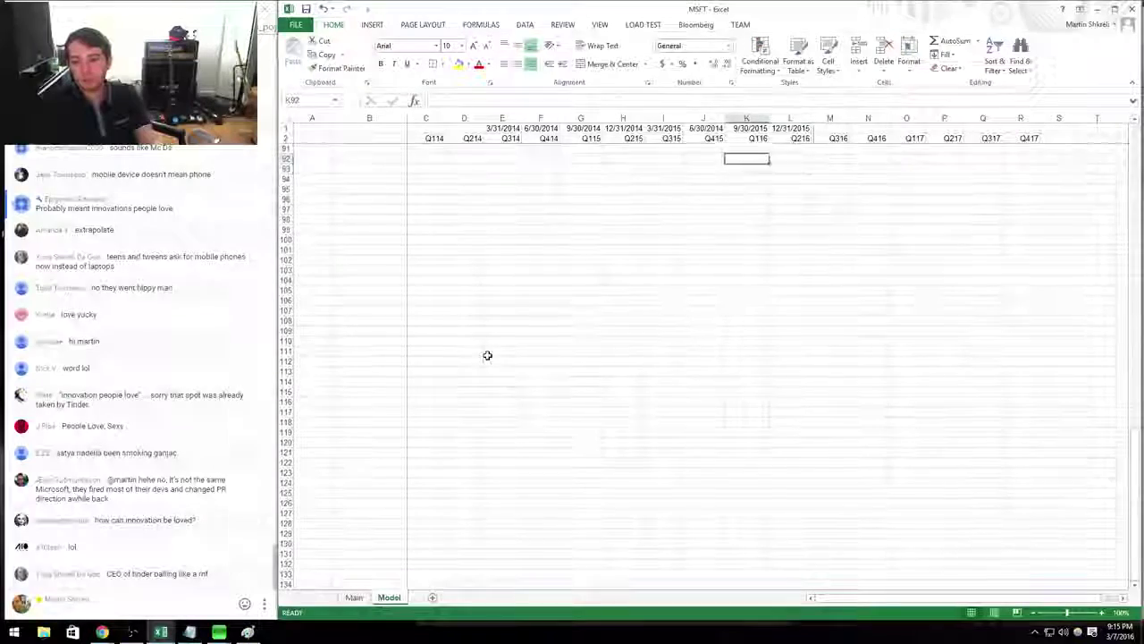
{"action": "key", "text": "Down"}
{"action": "key", "text": "Down"}
{"action": "key", "text": "Down"}
{"action": "key", "text": "Down"}
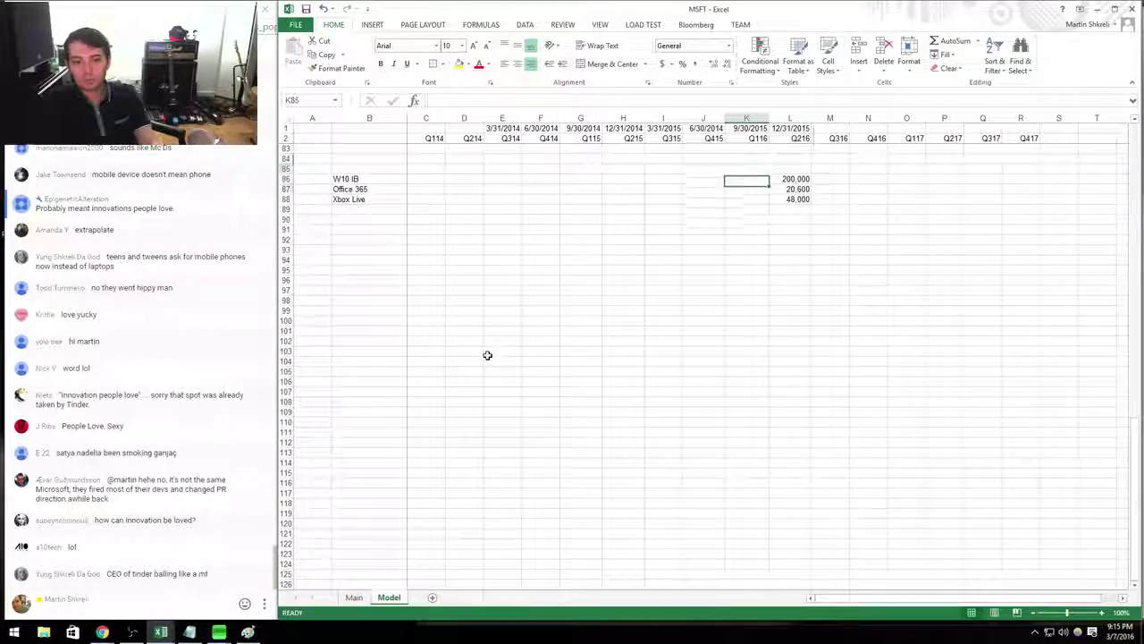
{"action": "key", "text": "alt+Tab"}
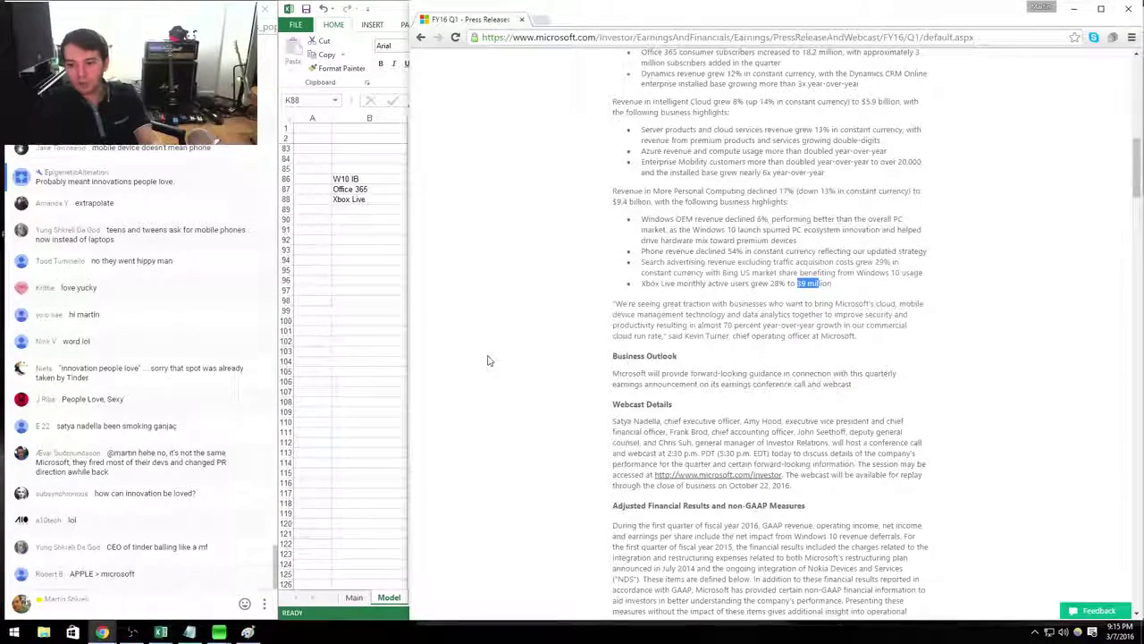
{"action": "key", "text": "alt+Tab"}
{"action": "type", "text": "39,000"}
{"action": "key", "text": "ctrl+Return"}
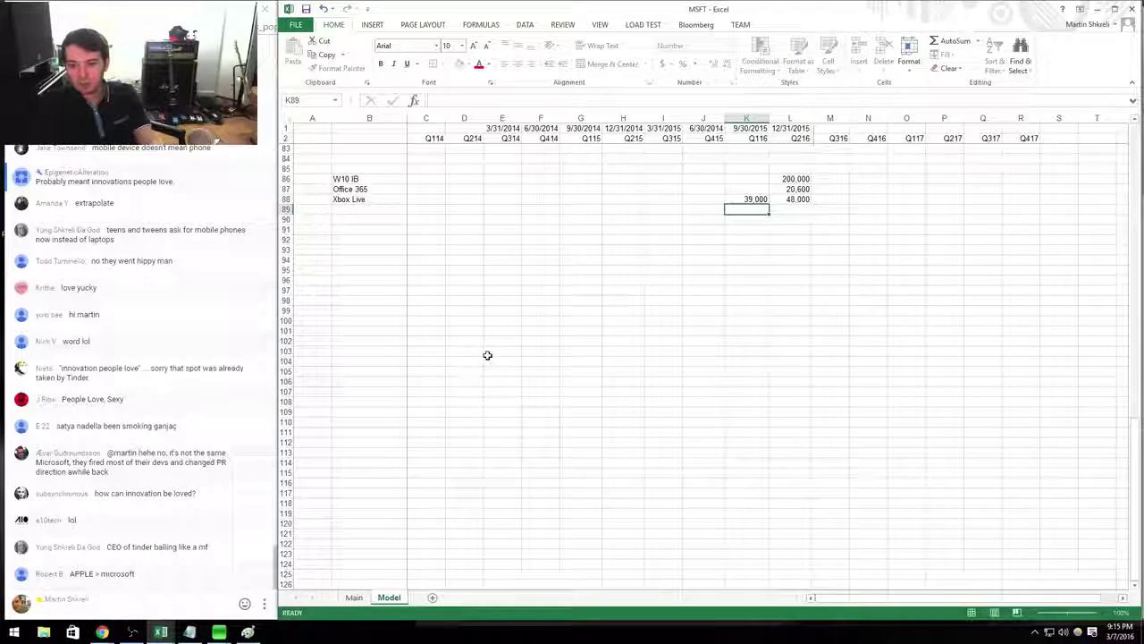
Enter the Q116 Office 365 subscriber count in K87, checking it against the press release.
{"action": "key", "text": "Up"}
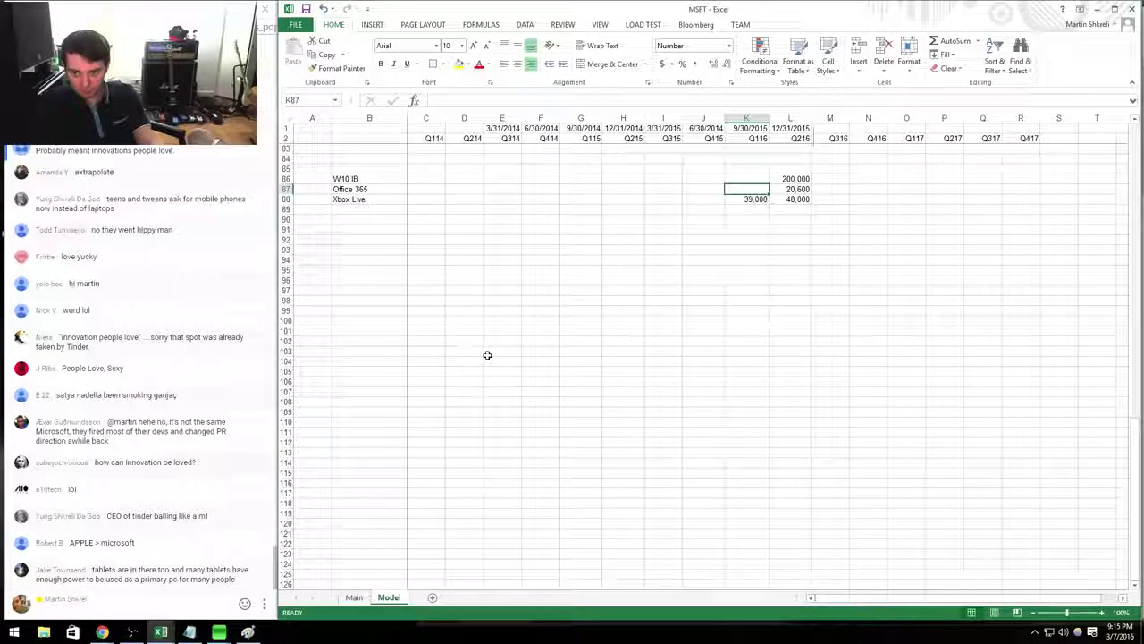
{"action": "key", "text": "Right"}
{"action": "key", "text": "Left"}
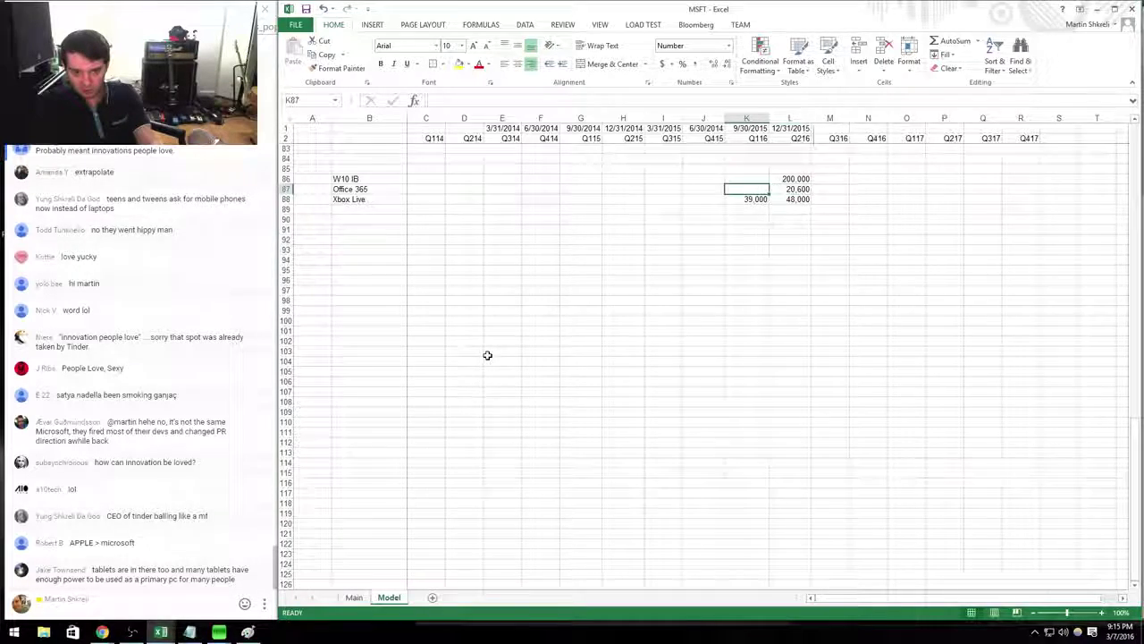
{"action": "key", "text": "alt+Tab"}
{"action": "scroll", "coordinate": [487, 360], "scroll_direction": "up", "scroll_amount": 3}
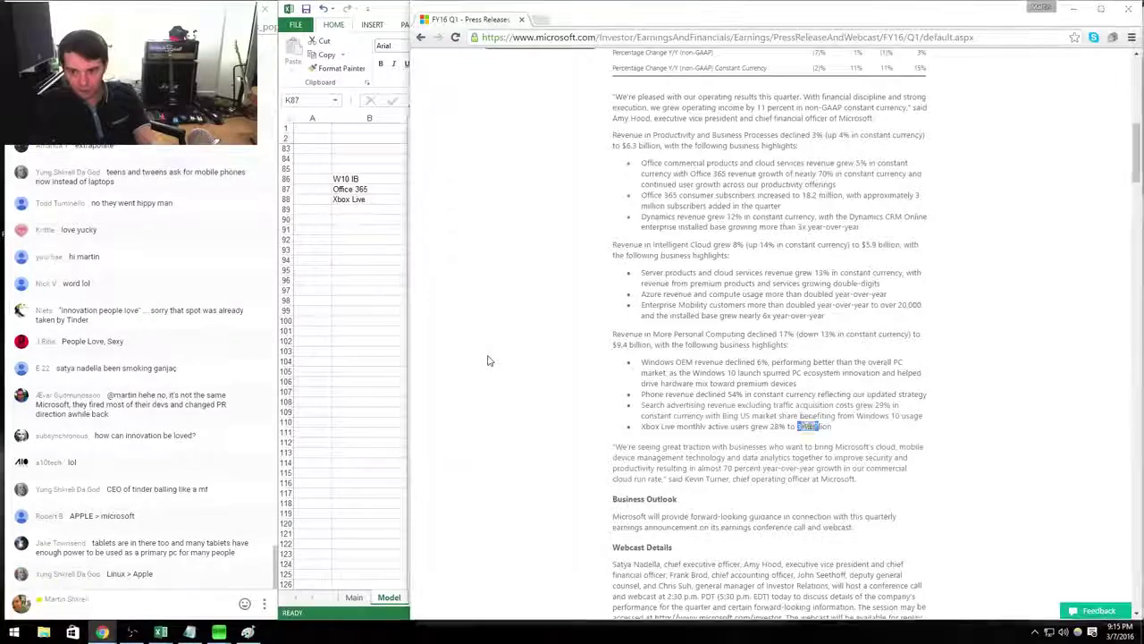
{"action": "key", "text": "alt+Tab"}
{"action": "type", "text": "39000"}
{"action": "key", "text": "Return"}
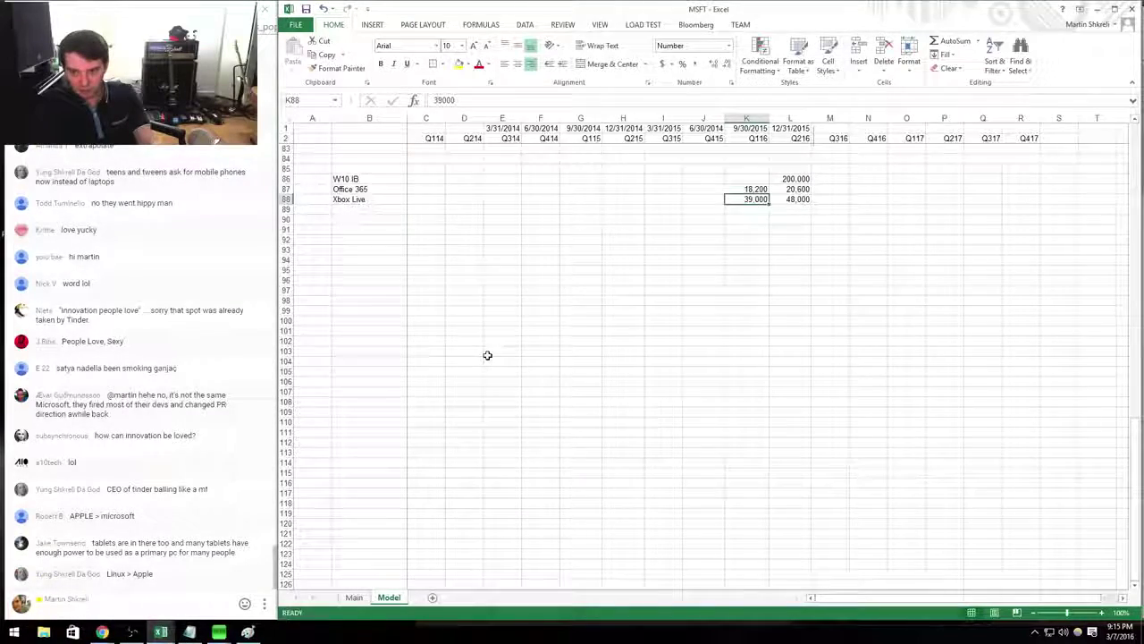
{"action": "key", "text": "Up"}
{"action": "key", "text": "Up"}
{"action": "key", "text": "alt+Tab"}
{"action": "scroll", "coordinate": [489, 69], "scroll_direction": "up", "scroll_amount": 10}
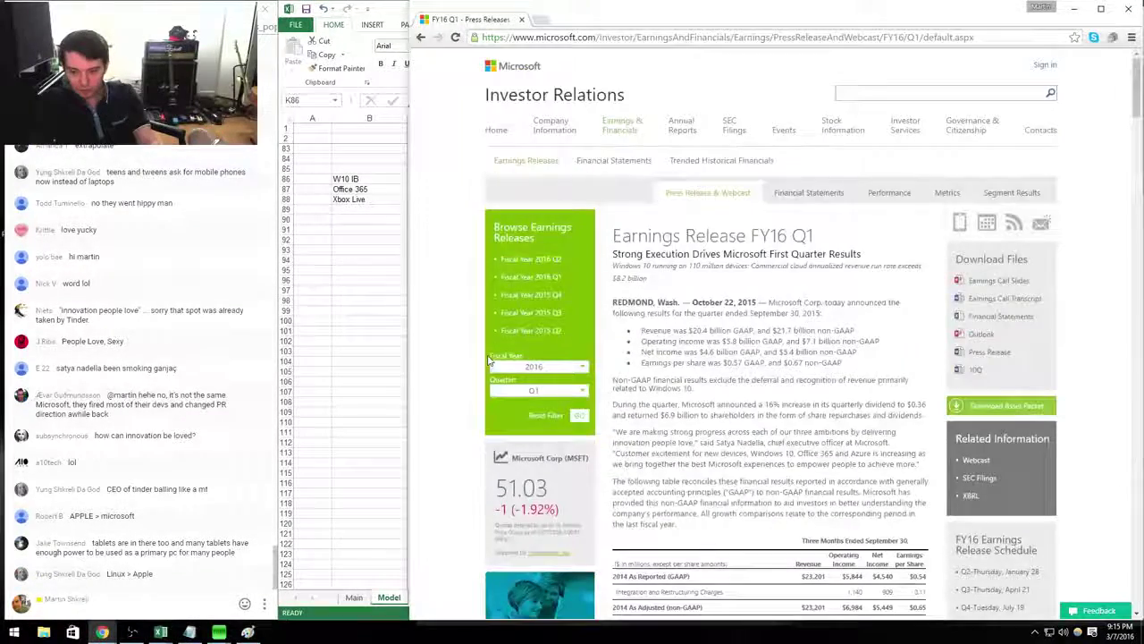
{"action": "scroll", "coordinate": [489, 360], "scroll_direction": "down", "scroll_amount": 10}
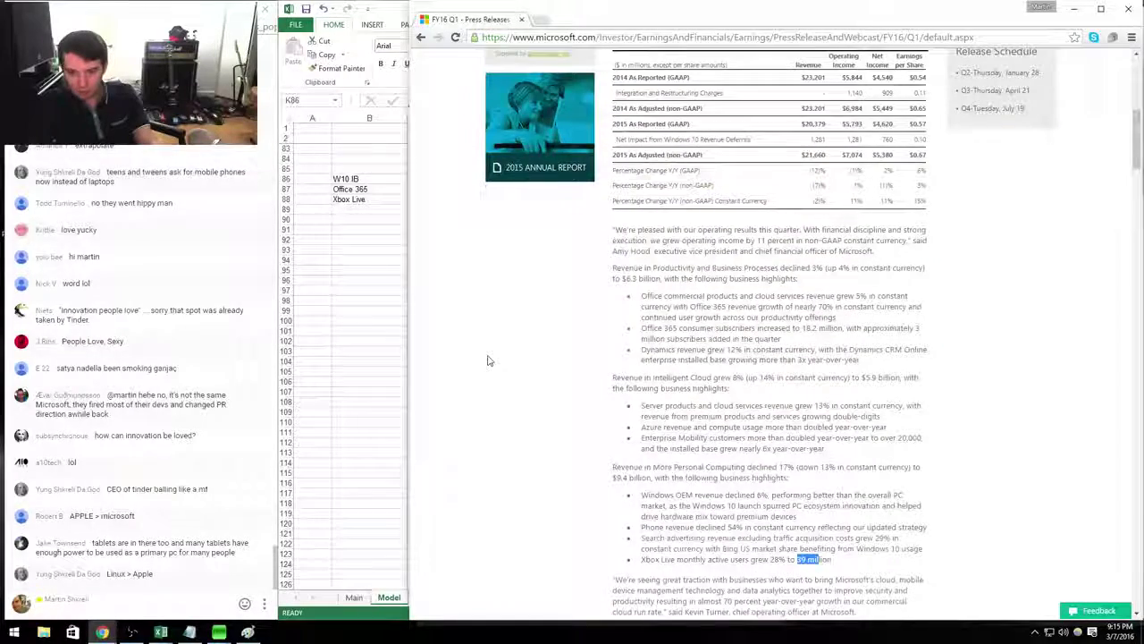
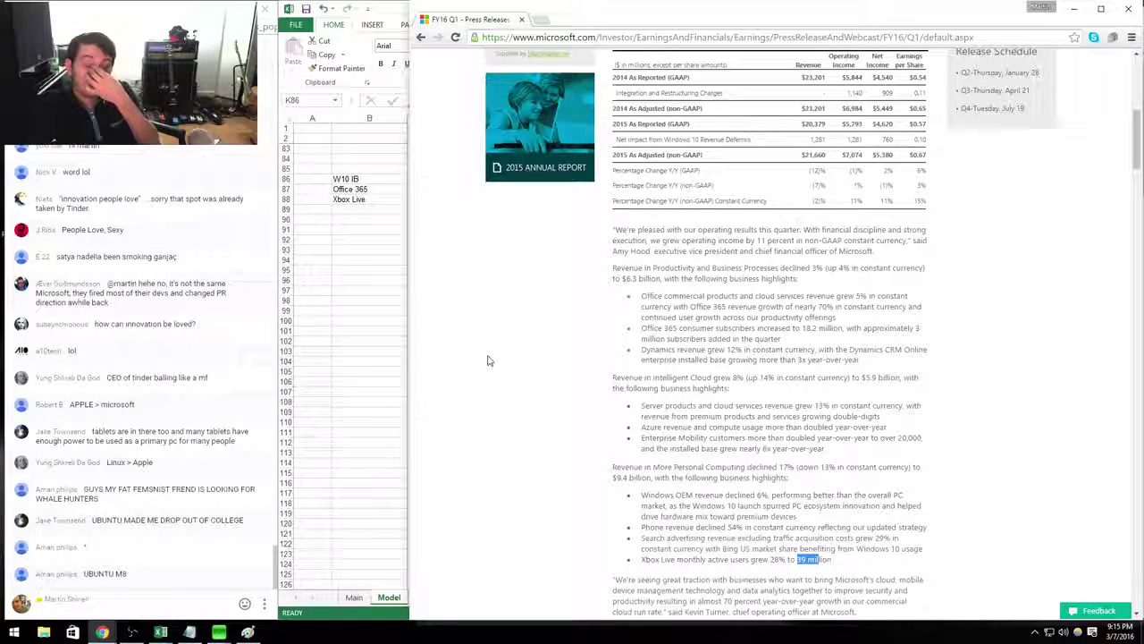
Open the Fiscal Year 2015 Q4 earnings release and scroll through the press release.
{"action": "scroll", "coordinate": [488, 360], "scroll_direction": "up", "scroll_amount": 6}
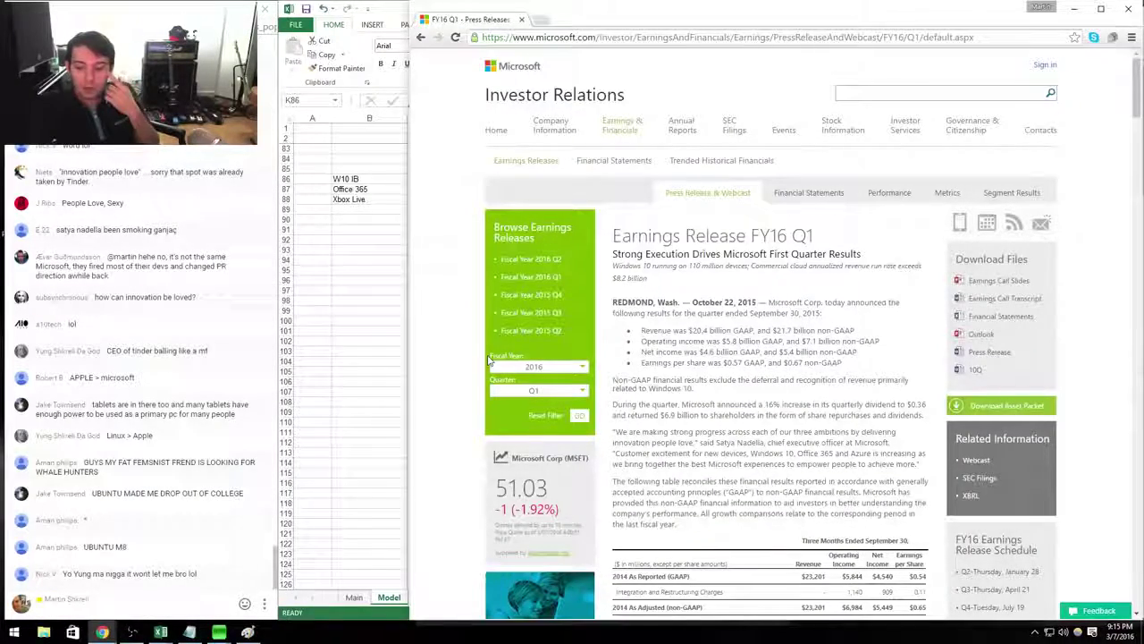
{"action": "left_click", "coordinate": [536, 312]}
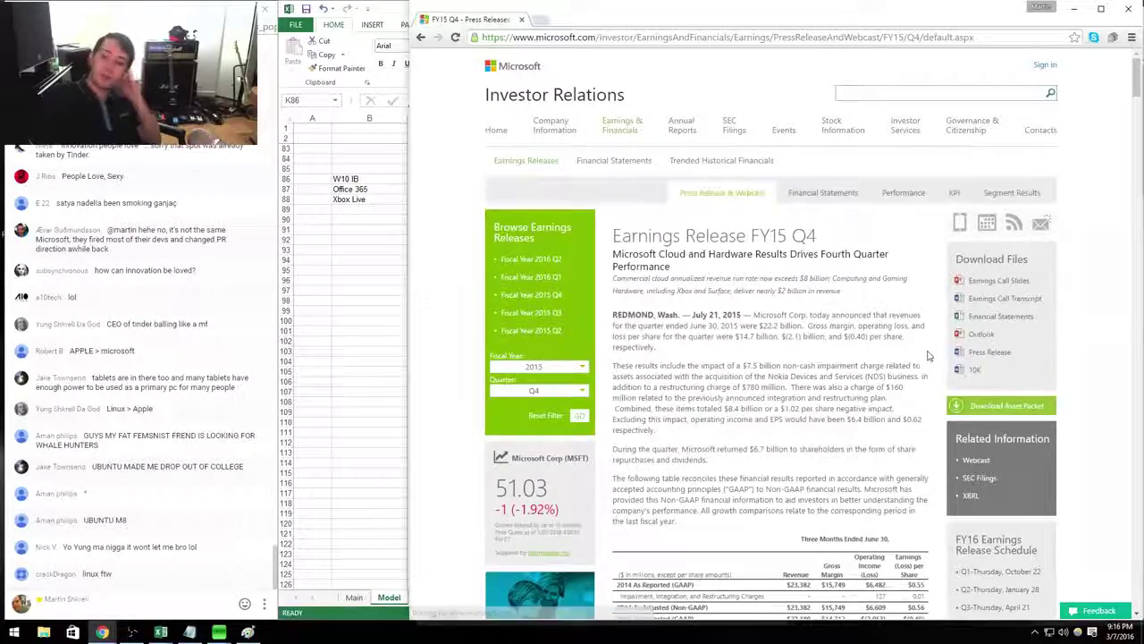
{"action": "scroll", "coordinate": [581, 382], "scroll_direction": "down", "scroll_amount": 5}
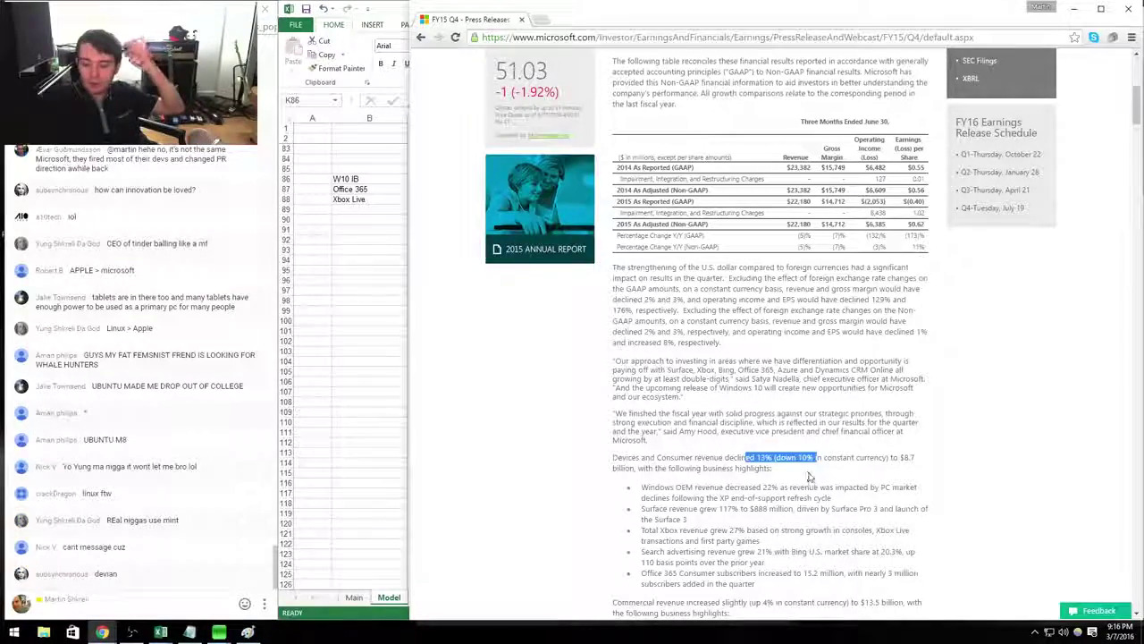
{"action": "scroll", "coordinate": [810, 477], "scroll_direction": "up", "scroll_amount": 5}
{"action": "scroll", "coordinate": [810, 477], "scroll_direction": "down", "scroll_amount": 15}
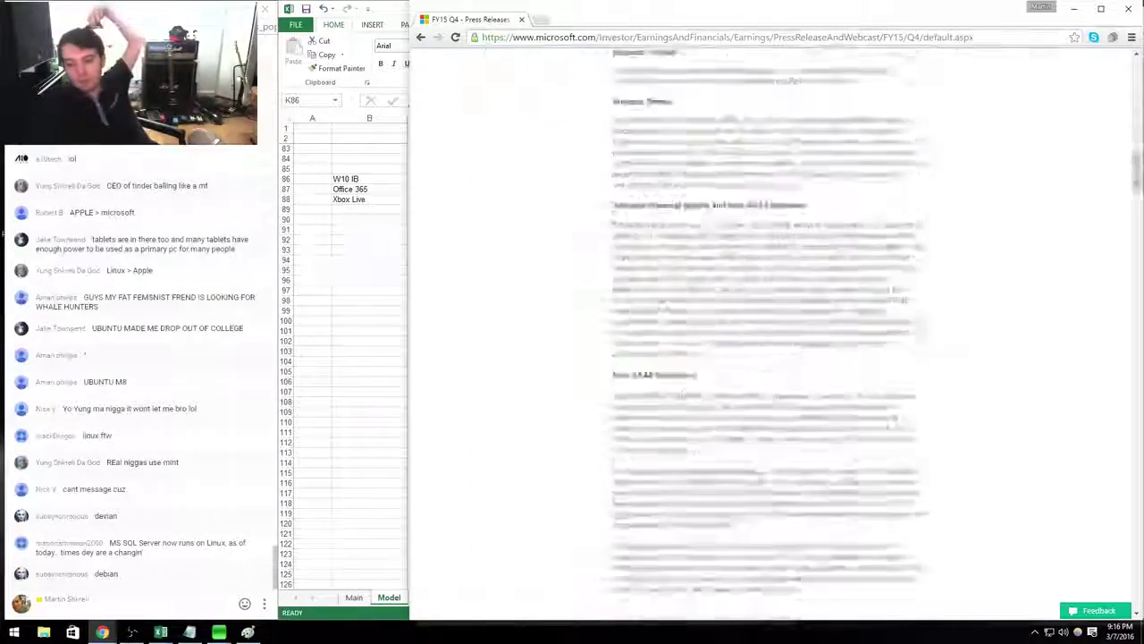
{"action": "scroll", "coordinate": [892, 422], "scroll_direction": "down", "scroll_amount": 10}
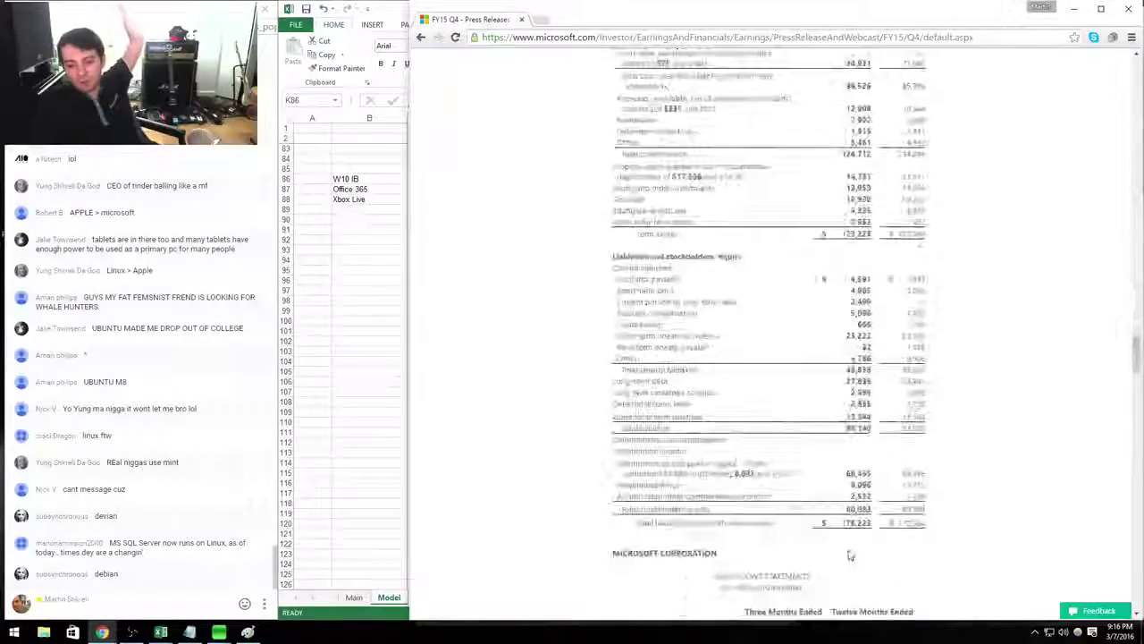
{"action": "scroll", "coordinate": [851, 558], "scroll_direction": "down", "scroll_amount": 15}
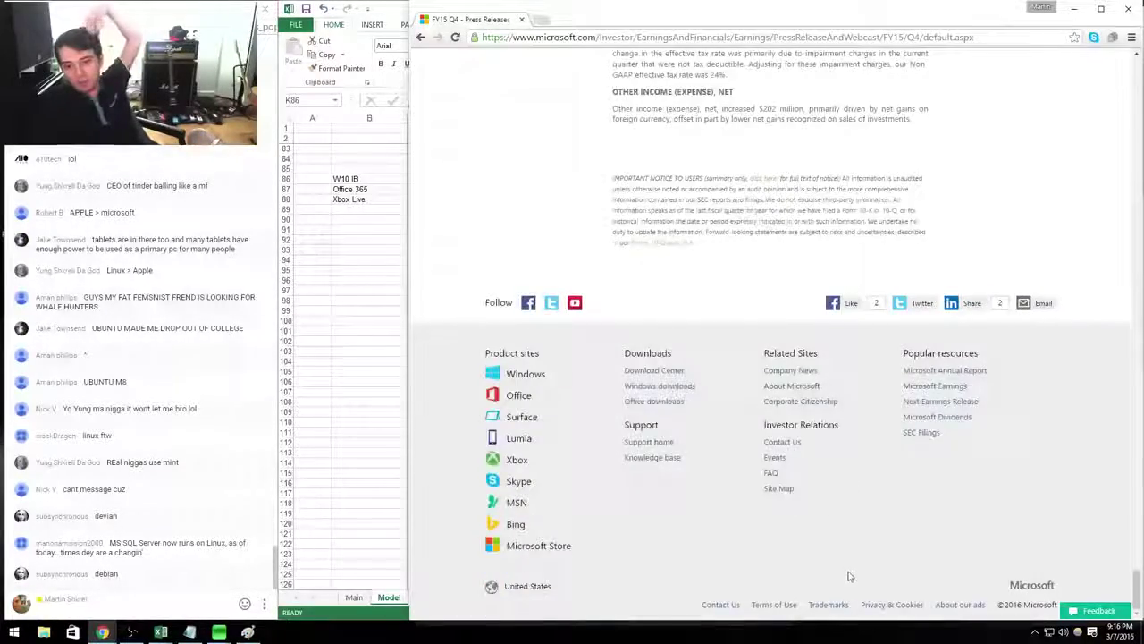
{"action": "scroll", "coordinate": [850, 572], "scroll_direction": "up", "scroll_amount": 10}
{"action": "scroll", "coordinate": [850, 560], "scroll_direction": "down", "scroll_amount": 8}
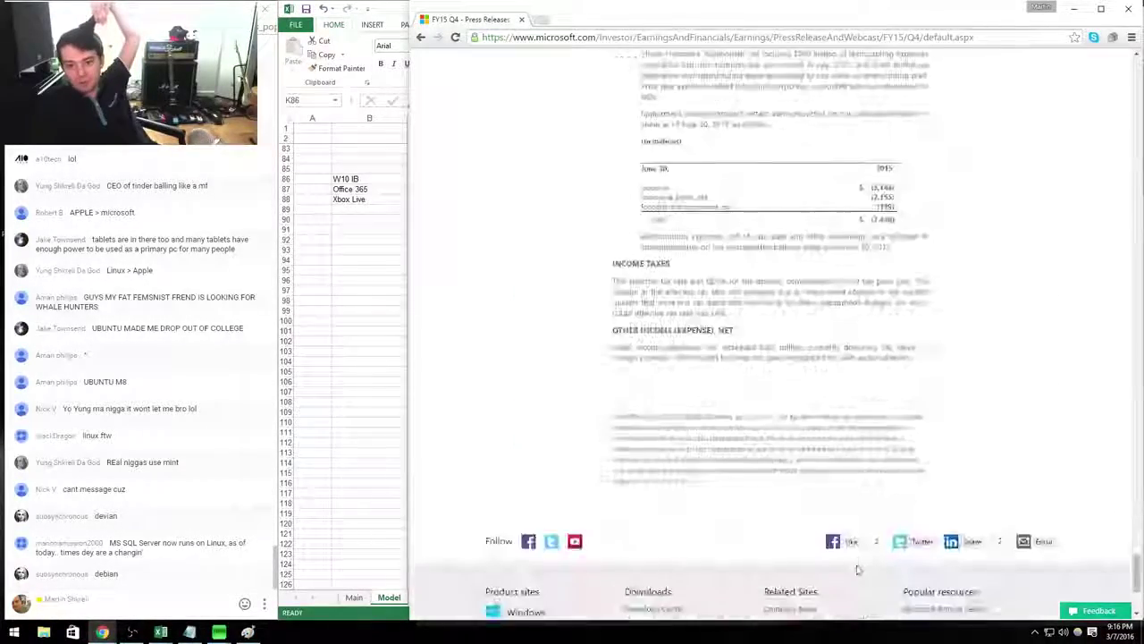
{"action": "scroll", "coordinate": [894, 402], "scroll_direction": "up", "scroll_amount": 10}
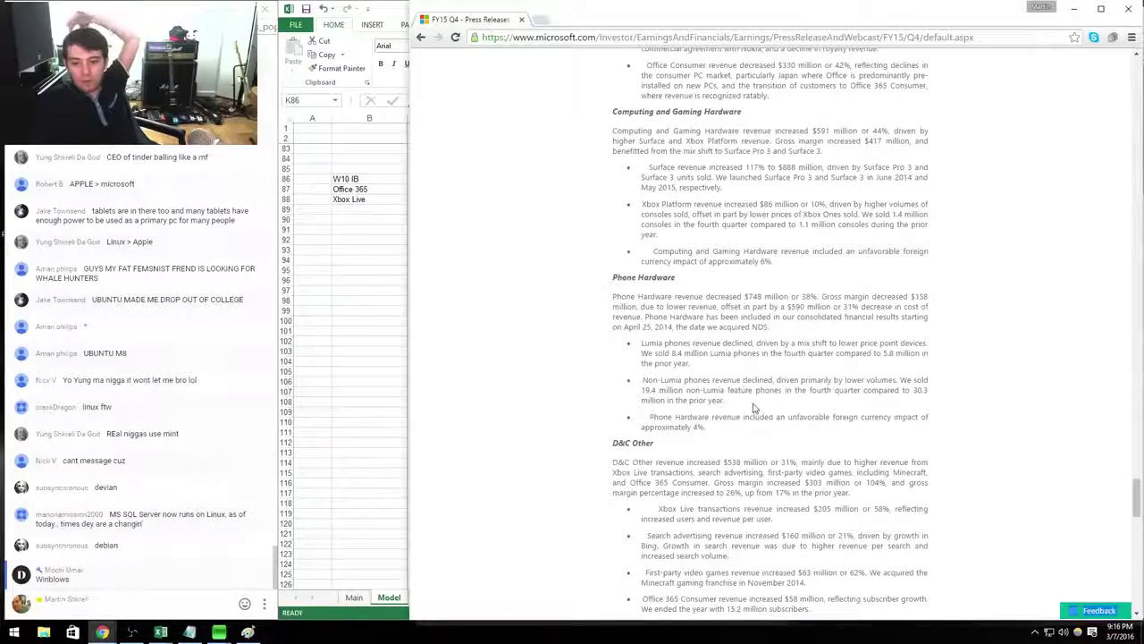
{"action": "scroll", "coordinate": [746, 407], "scroll_direction": "up", "scroll_amount": 3}
{"action": "scroll", "coordinate": [739, 407], "scroll_direction": "up", "scroll_amount": 4}
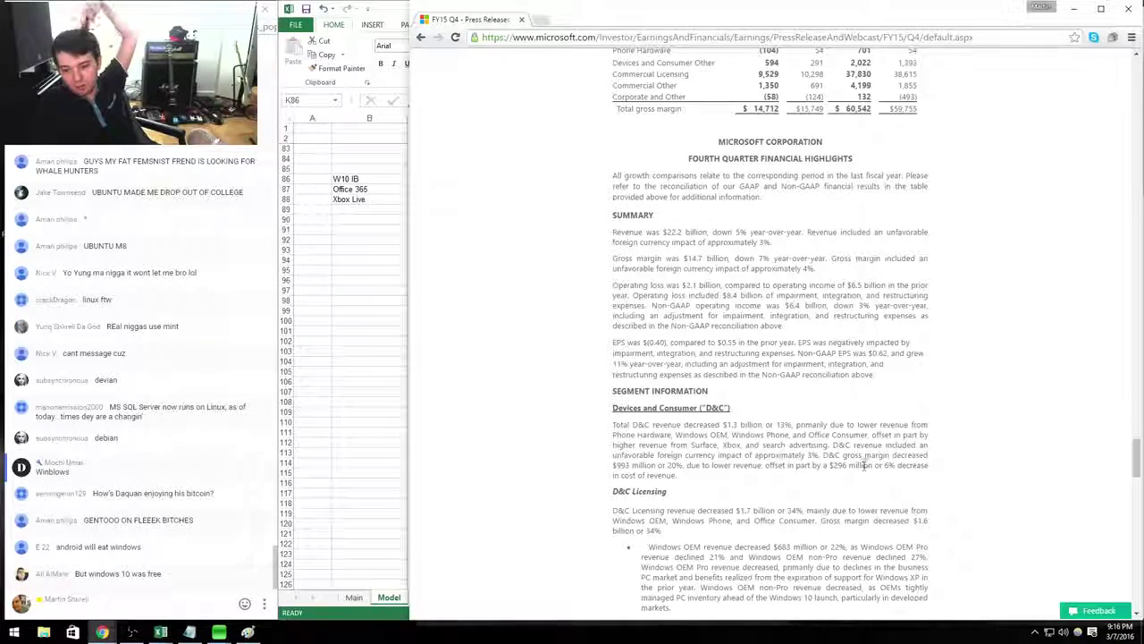
{"action": "scroll", "coordinate": [865, 465], "scroll_direction": "down", "scroll_amount": 3}
Highlight the Computing and Gaming Hardware, Surface and Xbox passages, then the segment revenue table.
{"action": "left_click_drag", "start_coordinate": [771, 454], "coordinate": [585, 246]}
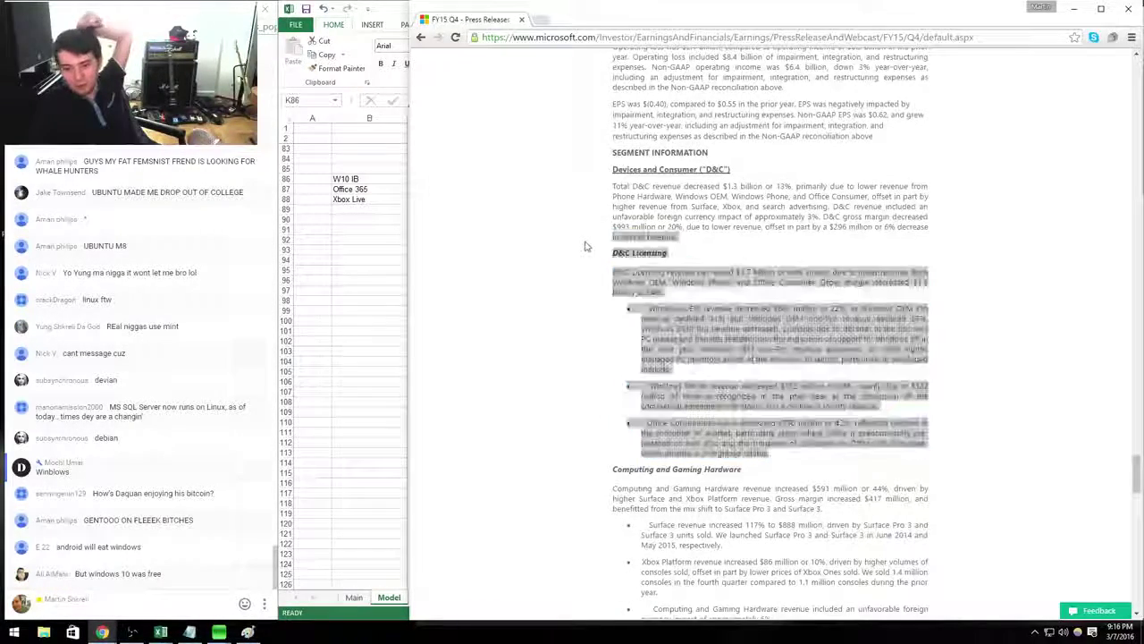
{"action": "left_click_drag", "start_coordinate": [832, 524], "coordinate": [608, 489]}
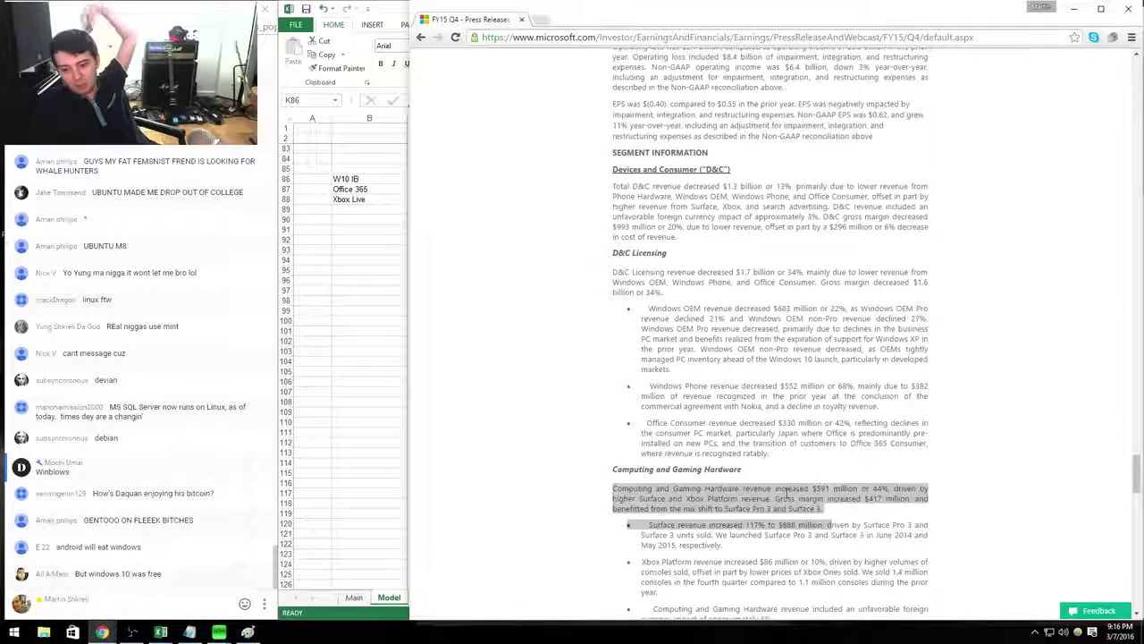
{"action": "left_click", "coordinate": [847, 529]}
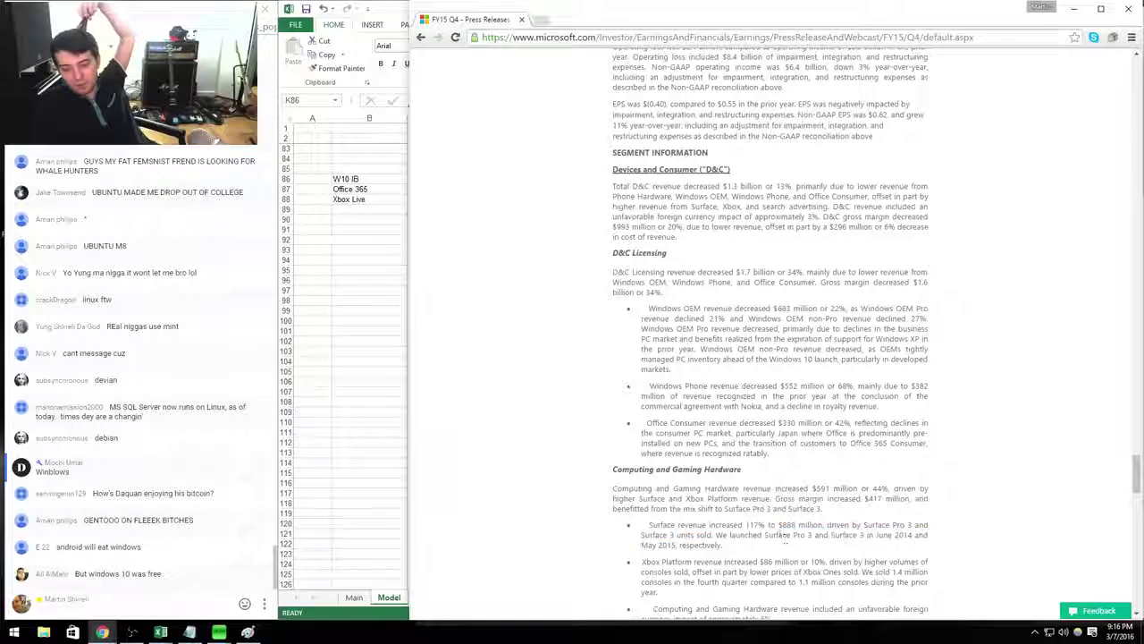
{"action": "left_click_drag", "start_coordinate": [723, 546], "coordinate": [782, 525]}
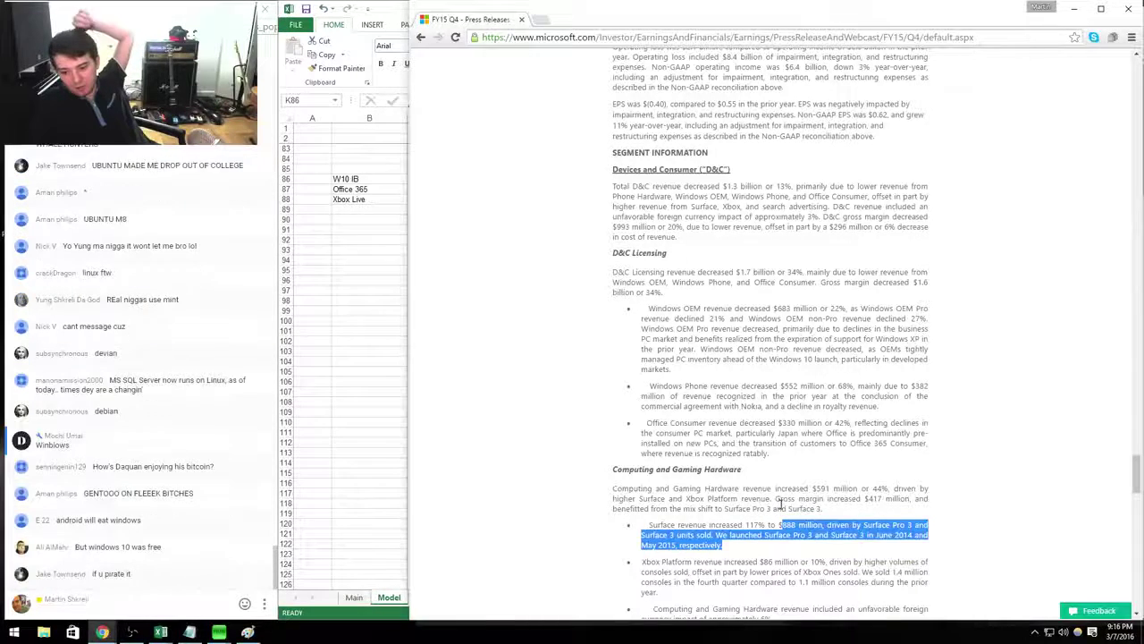
{"action": "double_click", "coordinate": [784, 572]}
{"action": "scroll", "coordinate": [800, 555], "scroll_direction": "down", "scroll_amount": 2}
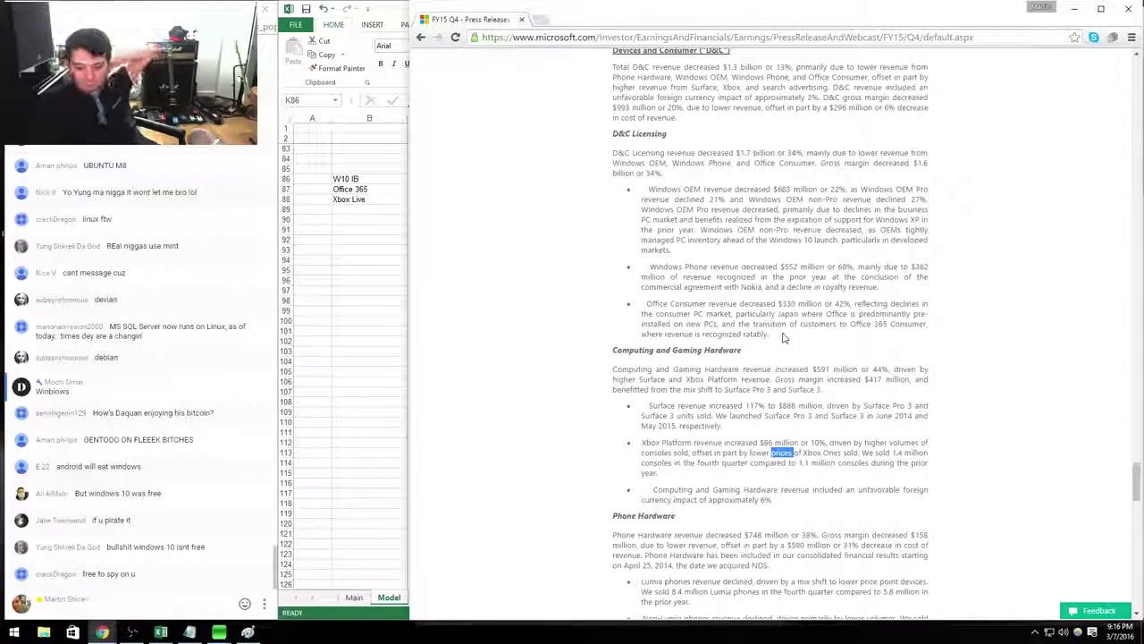
{"action": "scroll", "coordinate": [784, 338], "scroll_direction": "down", "scroll_amount": 20}
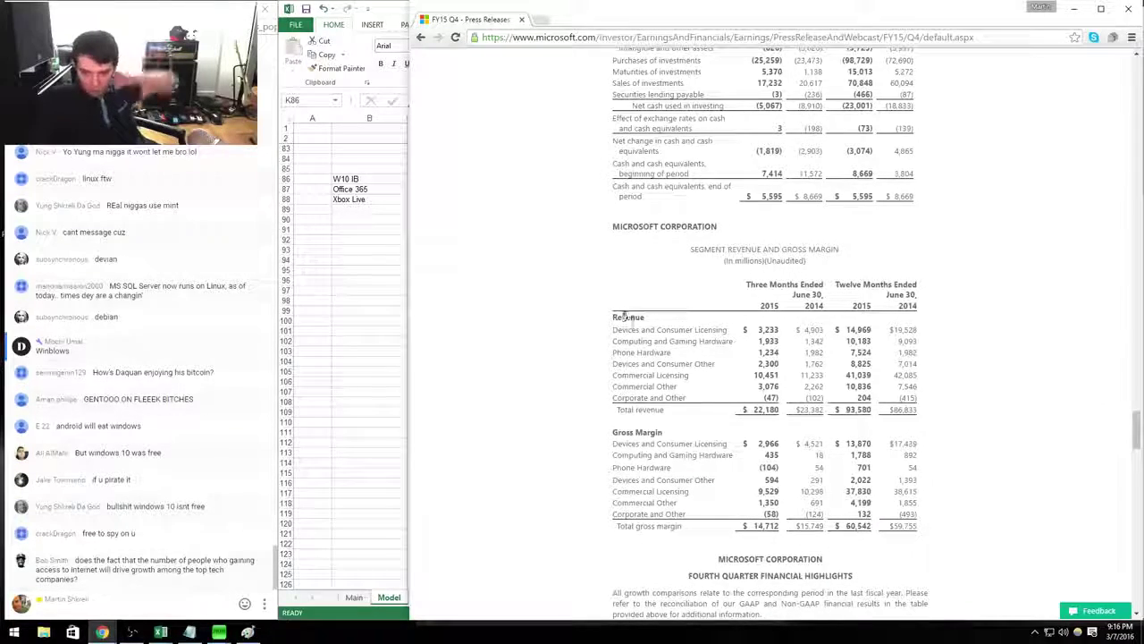
{"action": "left_click_drag", "start_coordinate": [624, 317], "coordinate": [910, 515]}
{"action": "left_click", "coordinate": [928, 514]}
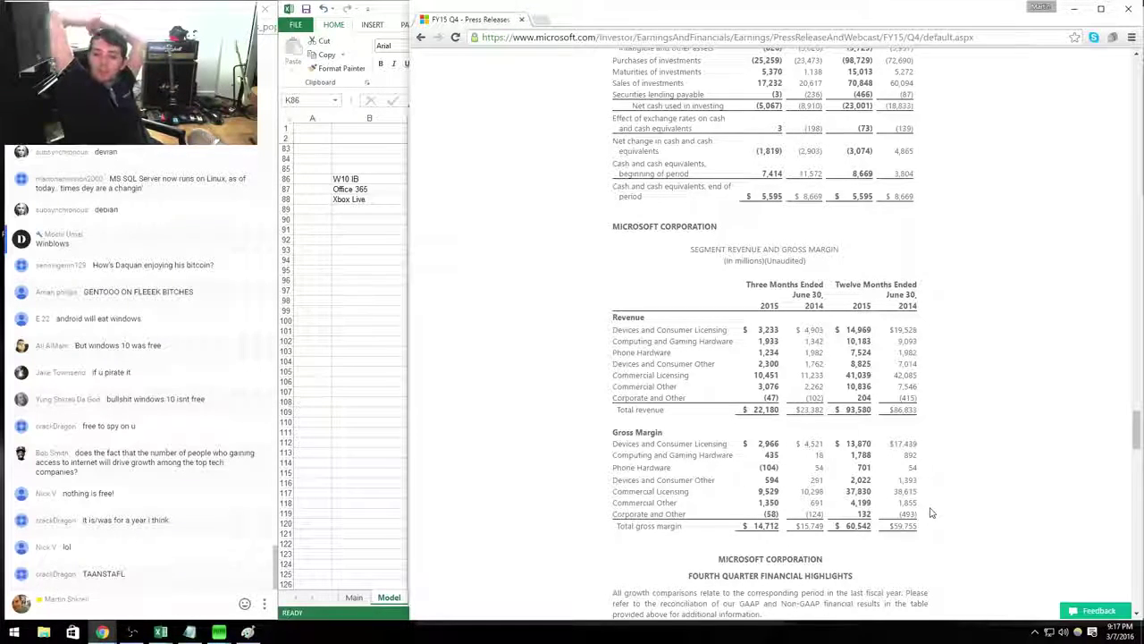
Insert blank rows above the Productivity row at the top of the Model sheet.
{"action": "key", "text": "alt+Tab"}
{"action": "key", "text": "ctrl+Home"}
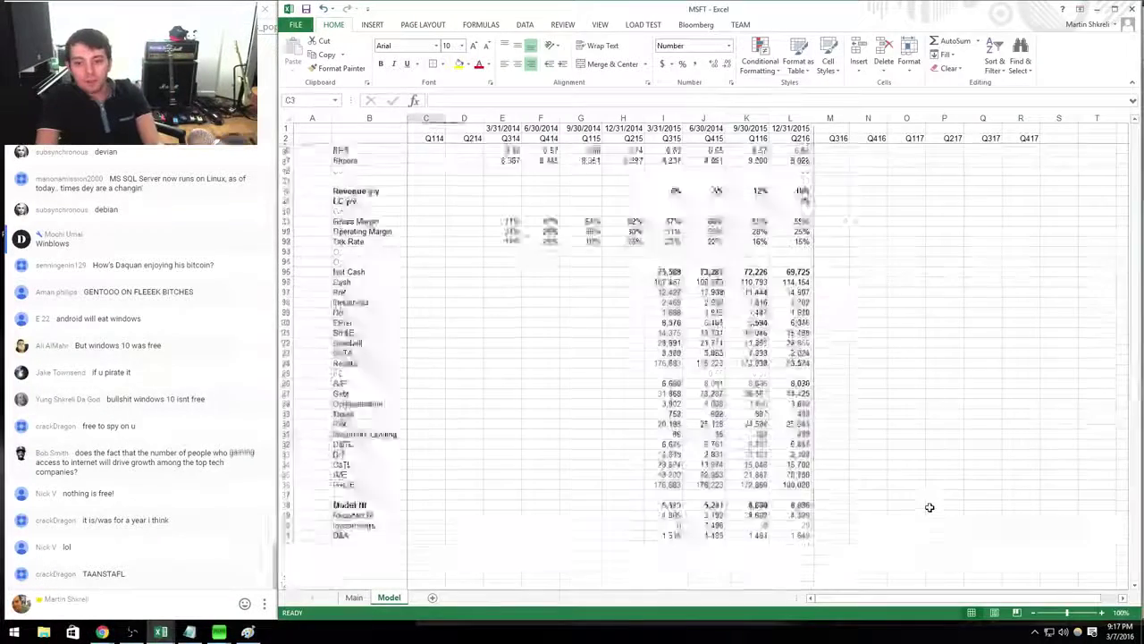
{"action": "key", "text": "shift+space"}
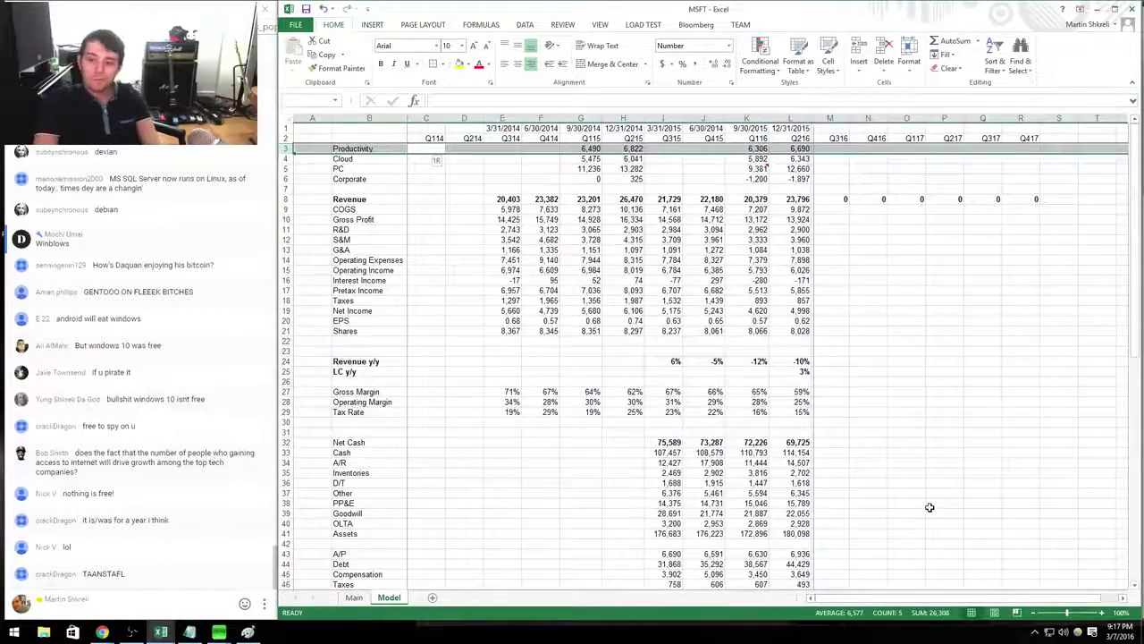
{"action": "key", "text": "ctrl+shift+plus"}
{"action": "key", "text": "ctrl+shift+plus"}
{"action": "key", "text": "ctrl+shift+plus"}
{"action": "key", "text": "ctrl+shift+plus"}
{"action": "key", "text": "ctrl+shift+plus"}
{"action": "key", "text": "ctrl+shift+plus"}
{"action": "key", "text": "ctrl+shift+plus"}
{"action": "key", "text": "ctrl+shift+plus"}
Label row 3 'Devices and Consumer Licensing' using the press release segment name.
{"action": "key", "text": "Left"}
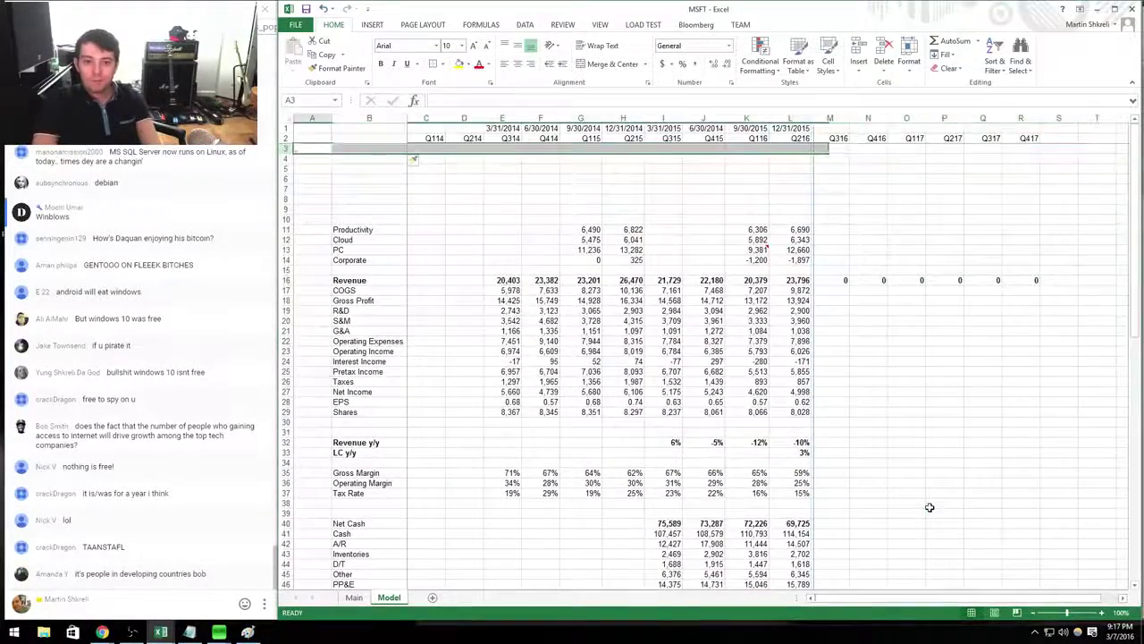
{"action": "key", "text": "alt+Tab"}
{"action": "key", "text": "alt+Tab"}
{"action": "type", "text": "Devices"}
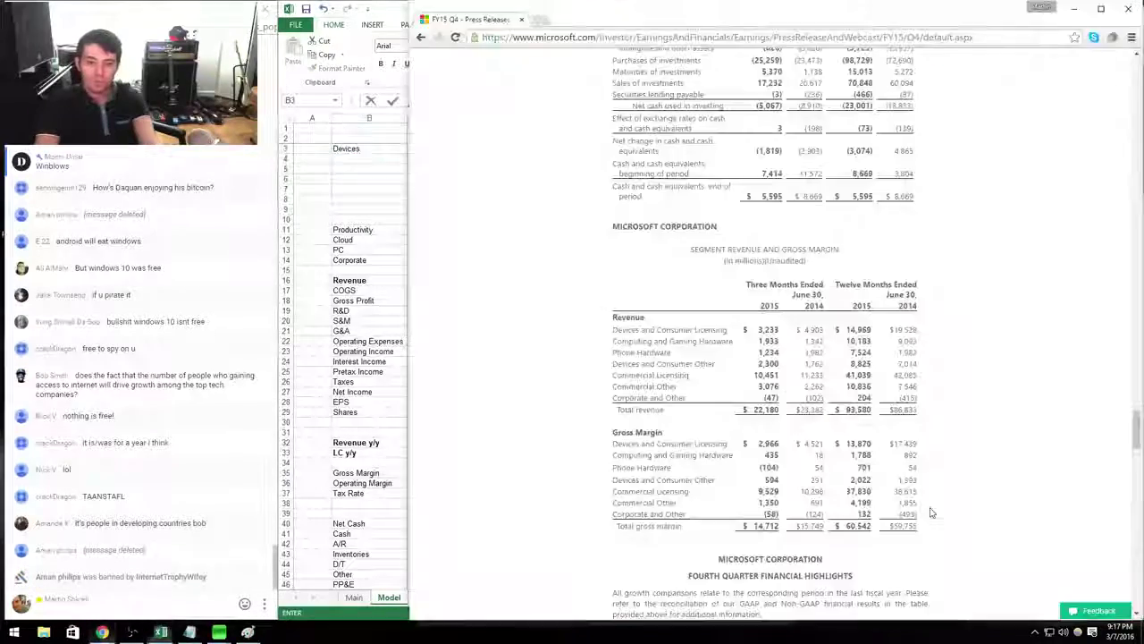
{"action": "key", "text": "alt+Tab"}
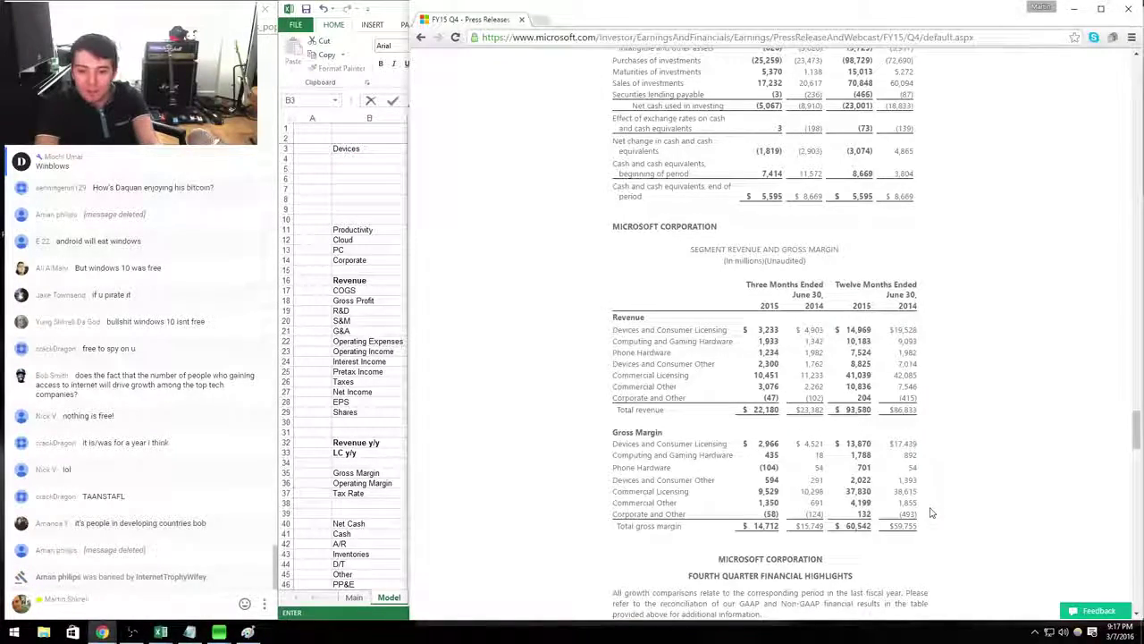
{"action": "key", "text": "alt+Tab"}
{"action": "type", "text": "and Consumer "}
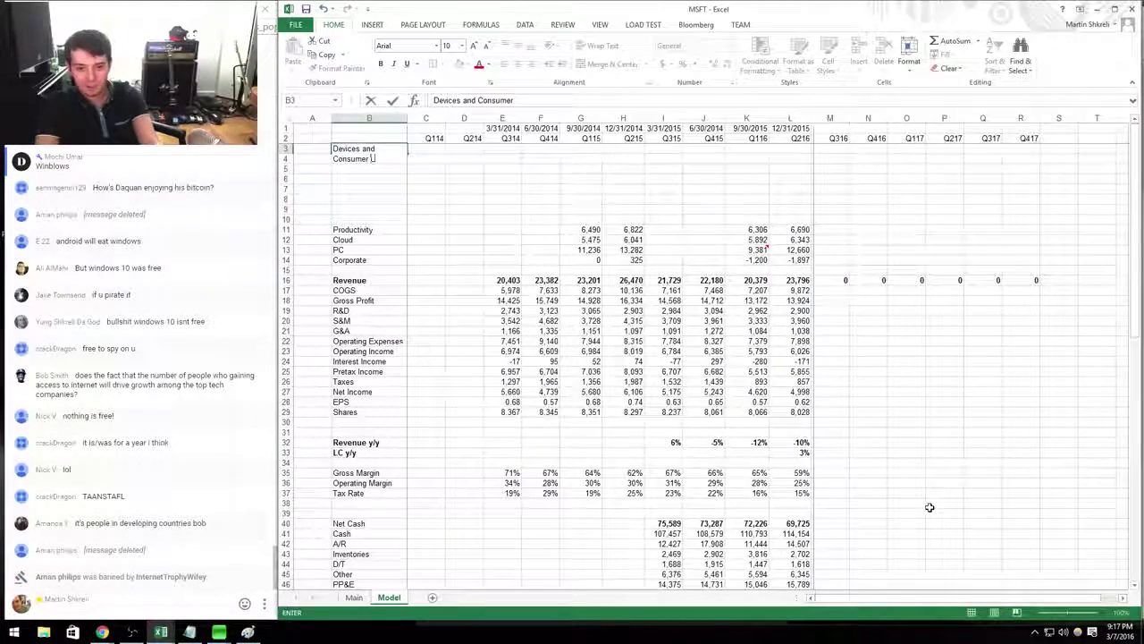
{"action": "type", "text": "Licensing"}
{"action": "key", "text": "Right"}
{"action": "key", "text": "Right"}
{"action": "key", "text": "Right"}
{"action": "key", "text": "Right"}
{"action": "key", "text": "Right"}
{"action": "key", "text": "Right"}
{"action": "key", "text": "Right"}
{"action": "key", "text": "Right"}
{"action": "key", "text": "Right"}
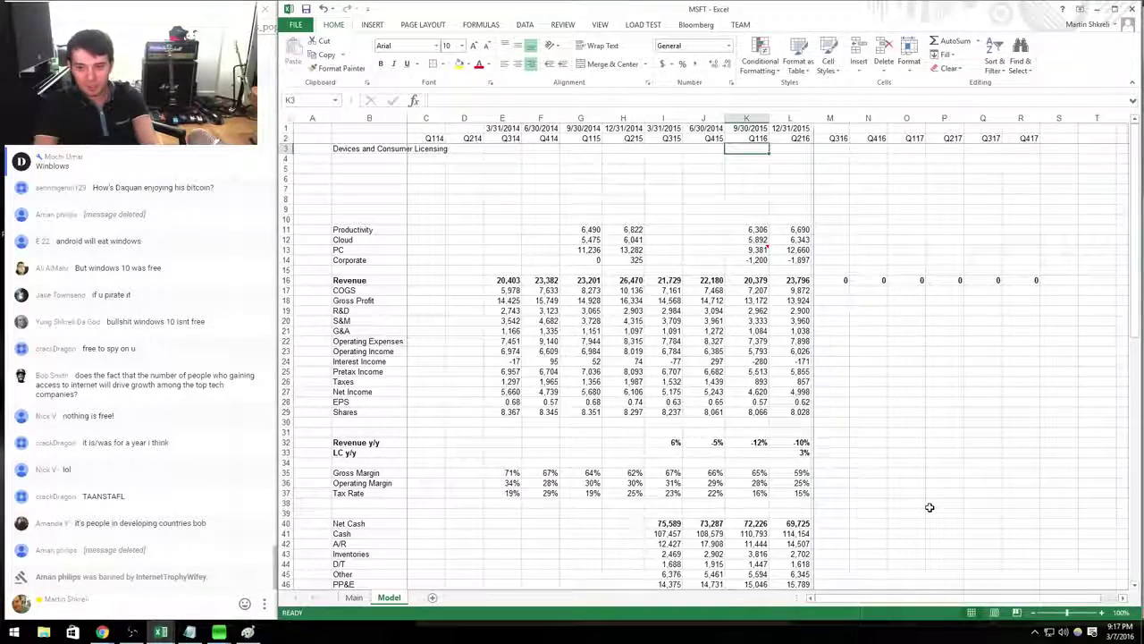
Enter 4903 as the Q414 Devices and Consumer Licensing revenue.
{"action": "key", "text": "Left"}
{"action": "key", "text": "alt+Tab"}
{"action": "key", "text": "alt+Tab"}
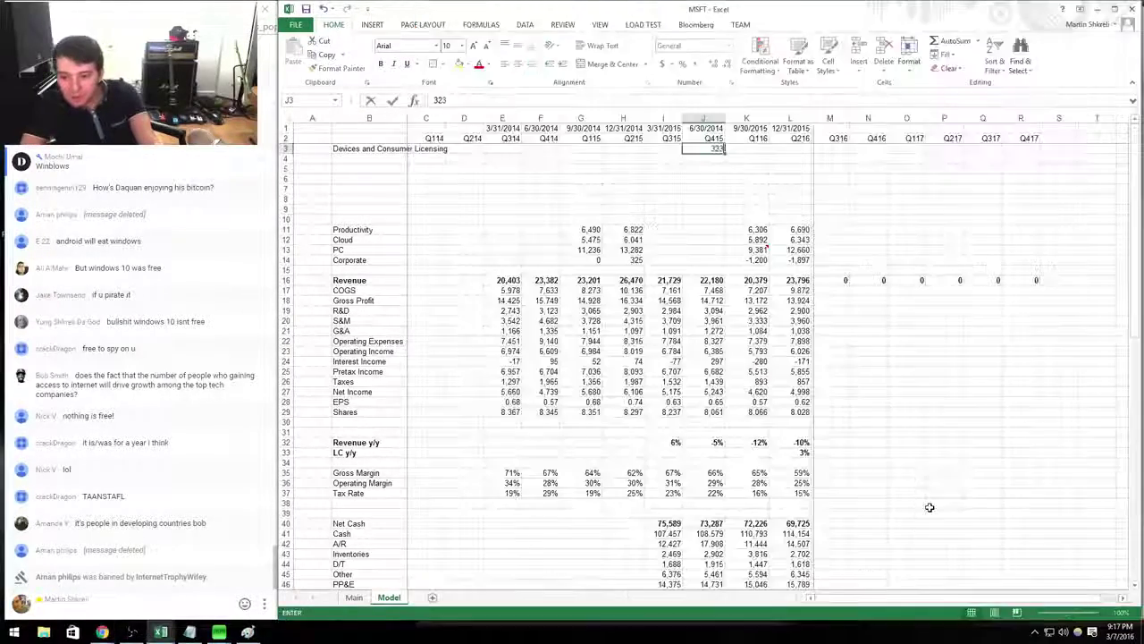
{"action": "key", "text": "Left"}
{"action": "key", "text": "Left"}
{"action": "key", "text": "Left"}
{"action": "key", "text": "Left"}
{"action": "key", "text": "alt+Tab"}
{"action": "key", "text": "alt+Tab"}
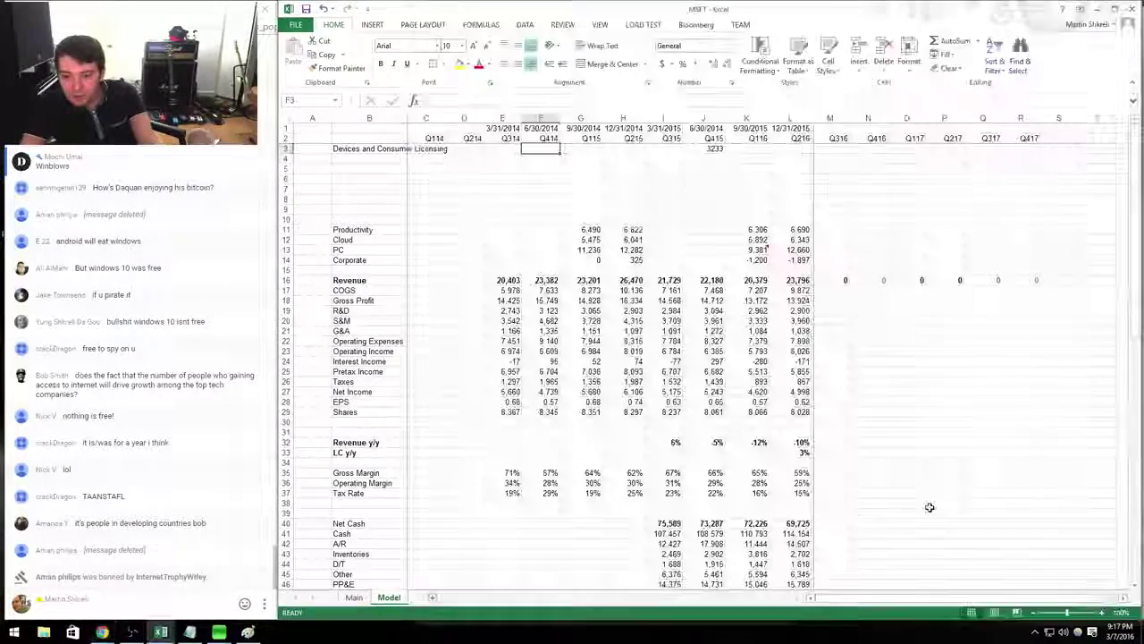
{"action": "type", "text": "4903"}
{"action": "key", "text": "Return"}
Add the growth formula =J3/F3-1 in J4, giving a -34% change.
{"action": "key", "text": "Right"}
{"action": "key", "text": "Right"}
{"action": "key", "text": "Right"}
{"action": "key", "text": "Right"}
{"action": "type", "text": "=J3/F3-1"}
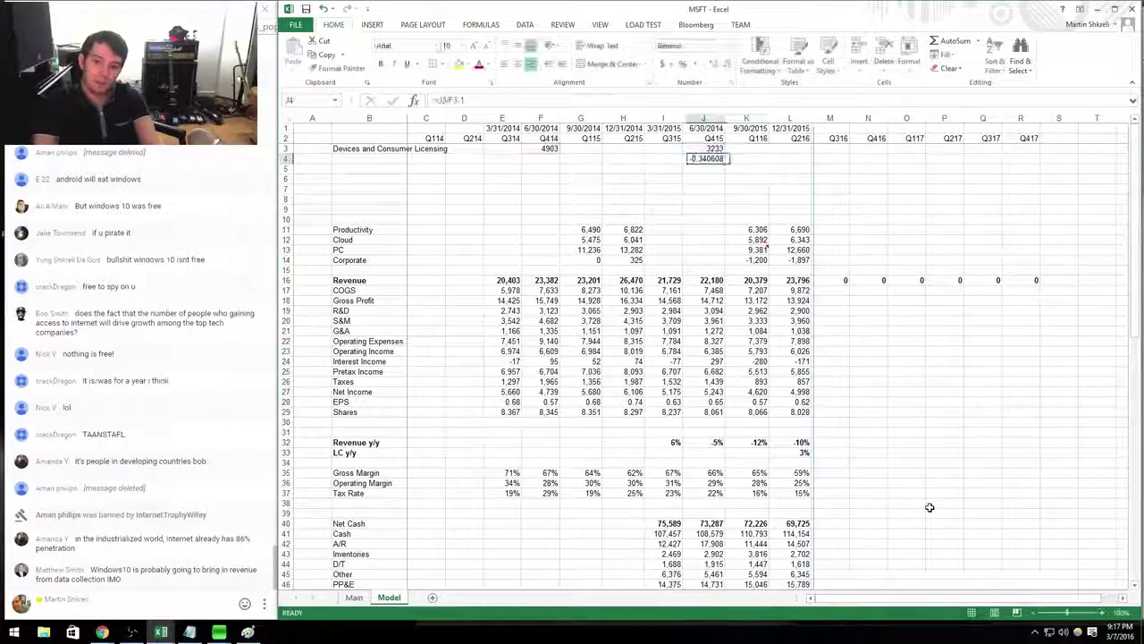
{"action": "key", "text": "Return"}
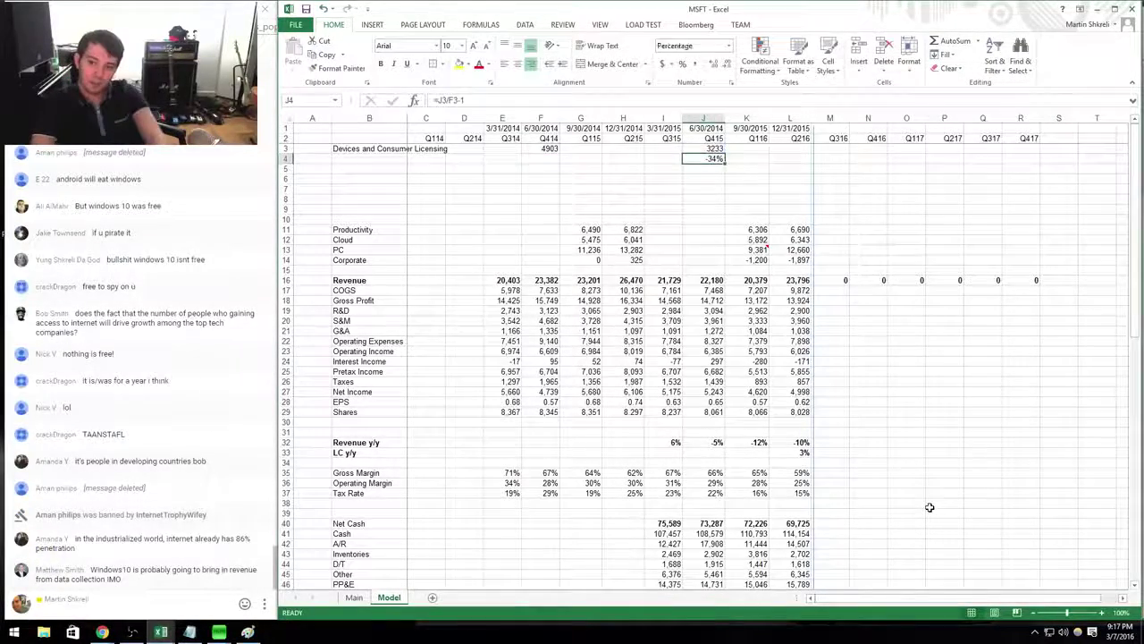
{"action": "key", "text": "Up"}
{"action": "key", "text": "Left"}
{"action": "key", "text": "Left"}
{"action": "key", "text": "Left"}
{"action": "key", "text": "Left"}
{"action": "key", "text": "Left"}
{"action": "key", "text": "Left"}
{"action": "key", "text": "Left"}
{"action": "key", "text": "Left"}
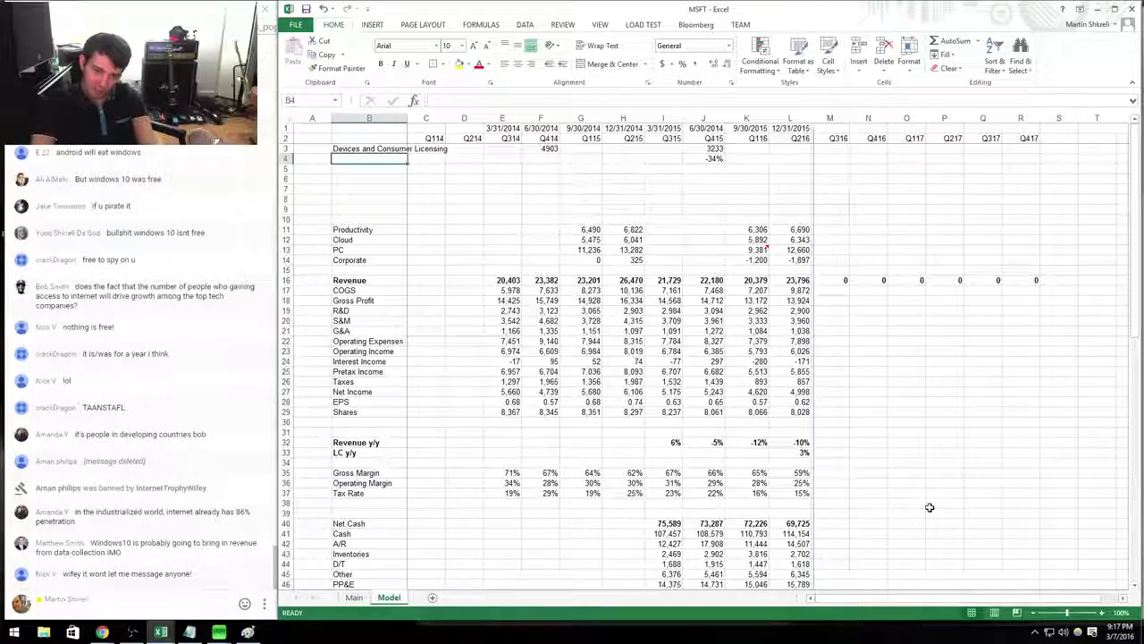
{"action": "key", "text": "alt+Tab"}
{"action": "key", "text": "alt+Tab"}
{"action": "key", "text": "alt+Tab"}
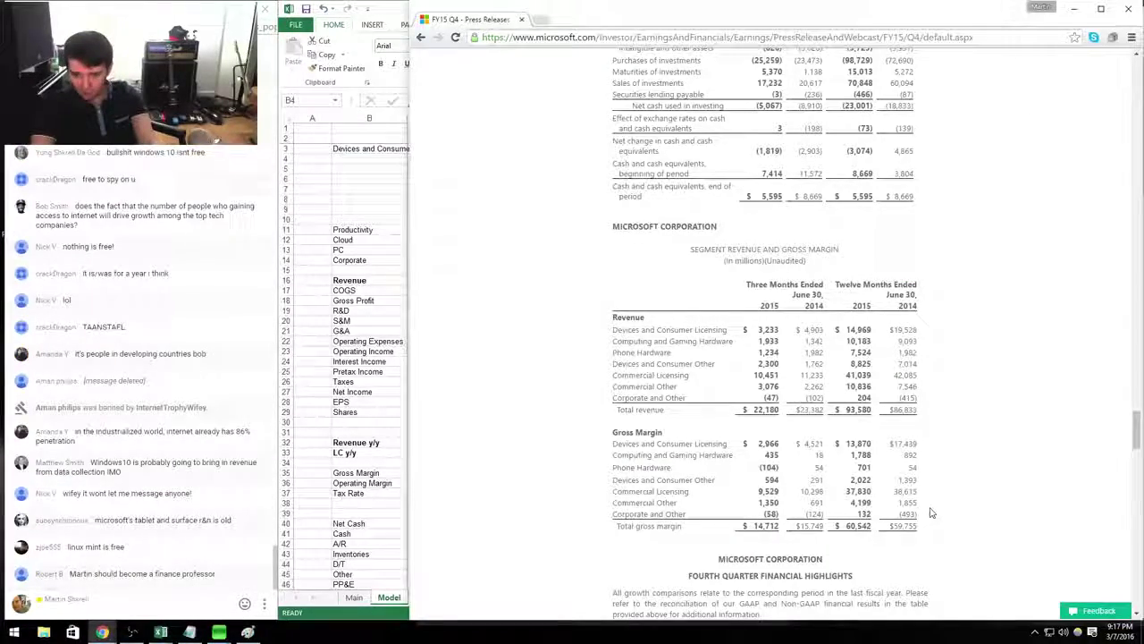
Label row 4 'Computing and Gaming Hardware' and enter its Q415 revenue.
{"action": "key", "text": "alt+Tab"}
{"action": "type", "text": "Computing and "}
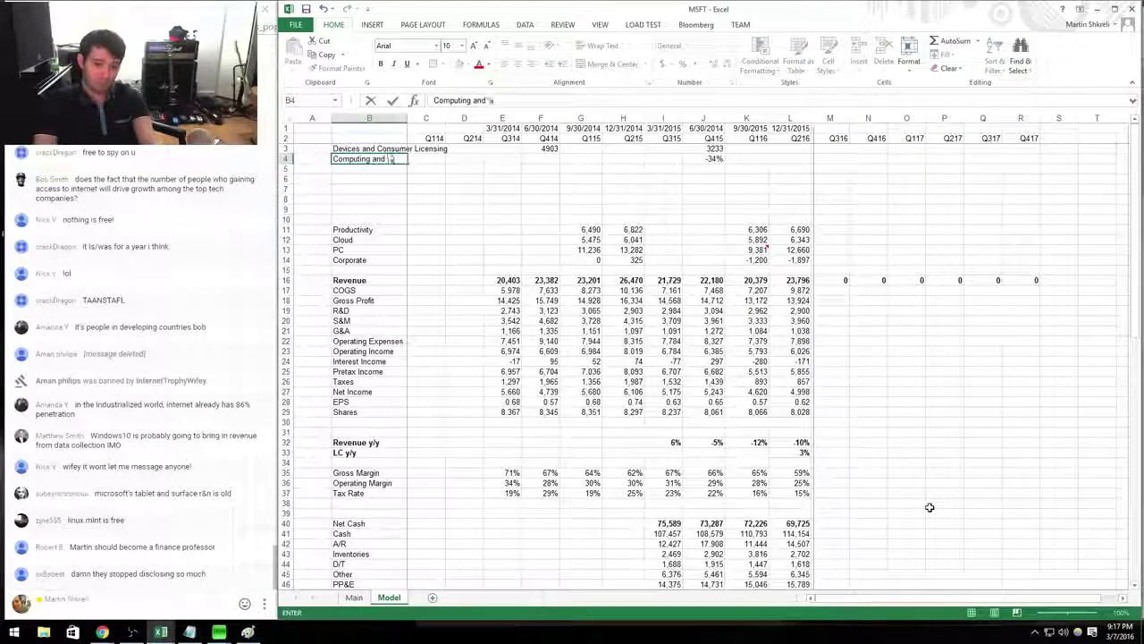
{"action": "type", "text": "Gaming Har"}
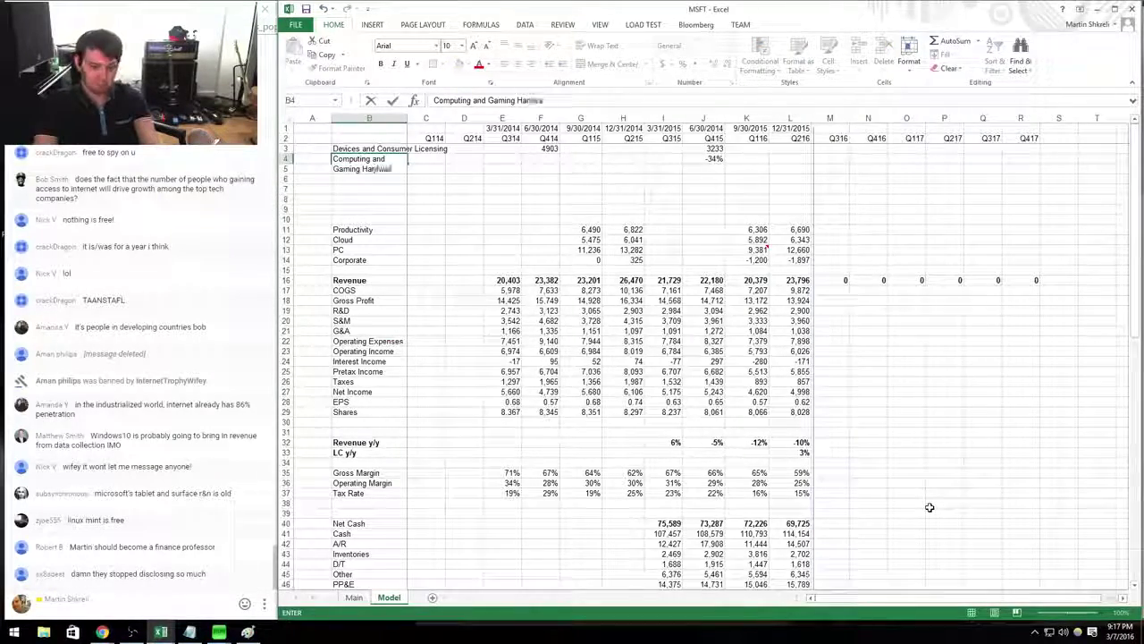
{"action": "type", "text": "dware"}
{"action": "key", "text": "ctrl+Right"}
{"action": "key", "text": "alt+Tab"}
{"action": "key", "text": "alt+Tab"}
{"action": "type", "text": "19"}
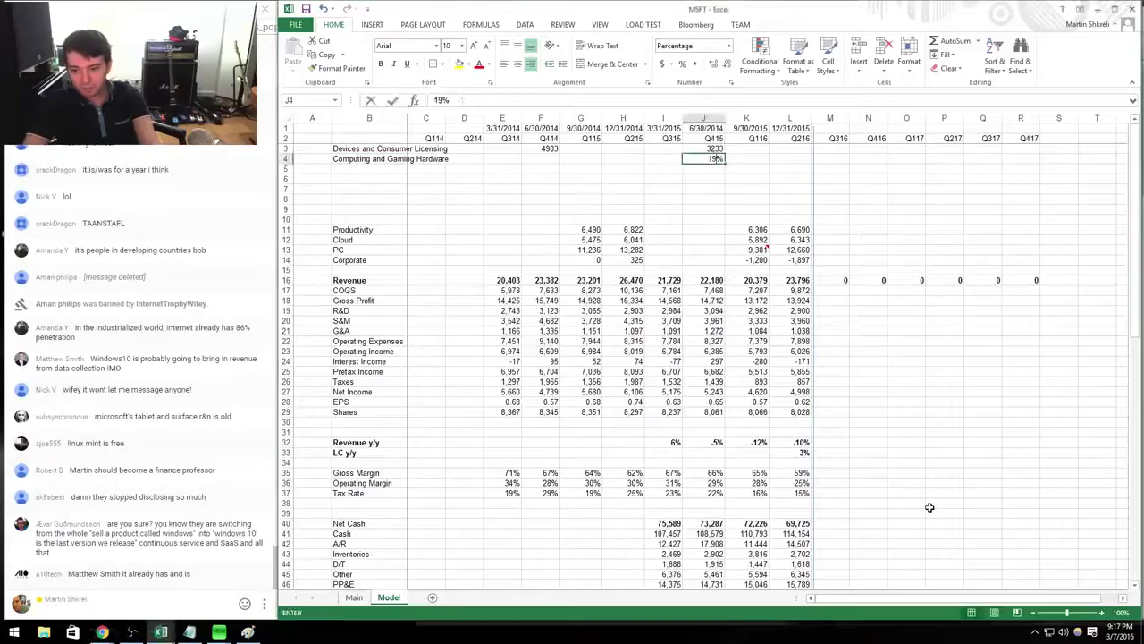
{"action": "type", "text": "33"}
{"action": "type", "text": "1933"}
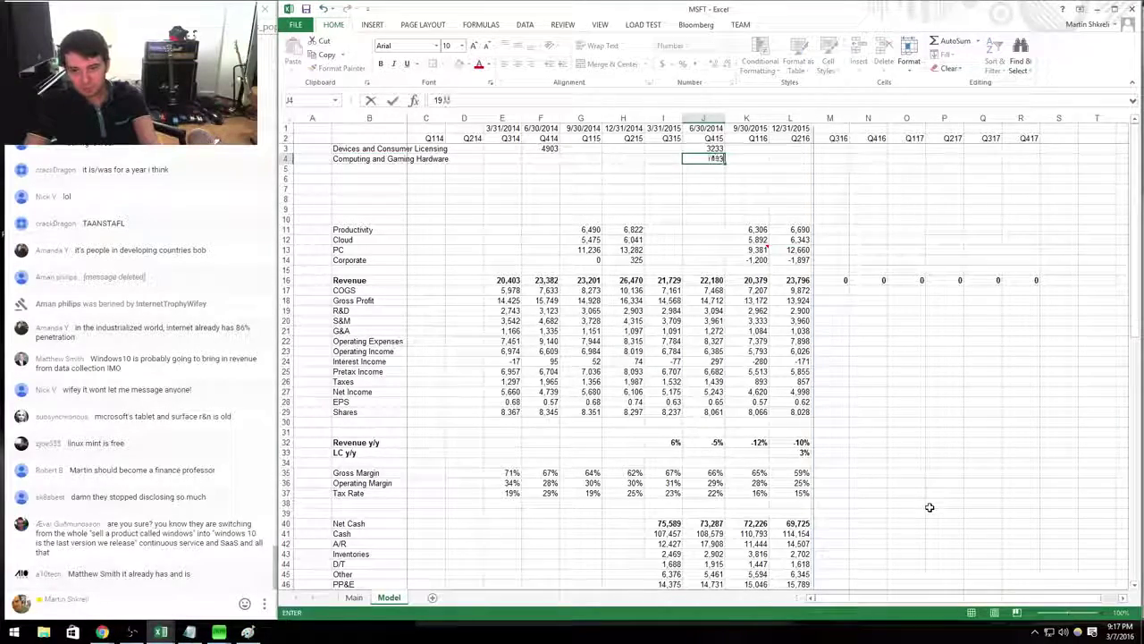
{"action": "key", "text": "ctrl+Return"}
Format rows 3–4 as Number with 0 decimals and a thousands separator.
{"action": "key", "text": "shift+Up"}
{"action": "key", "text": "shift+space"}
{"action": "key", "text": "ctrl+1"}
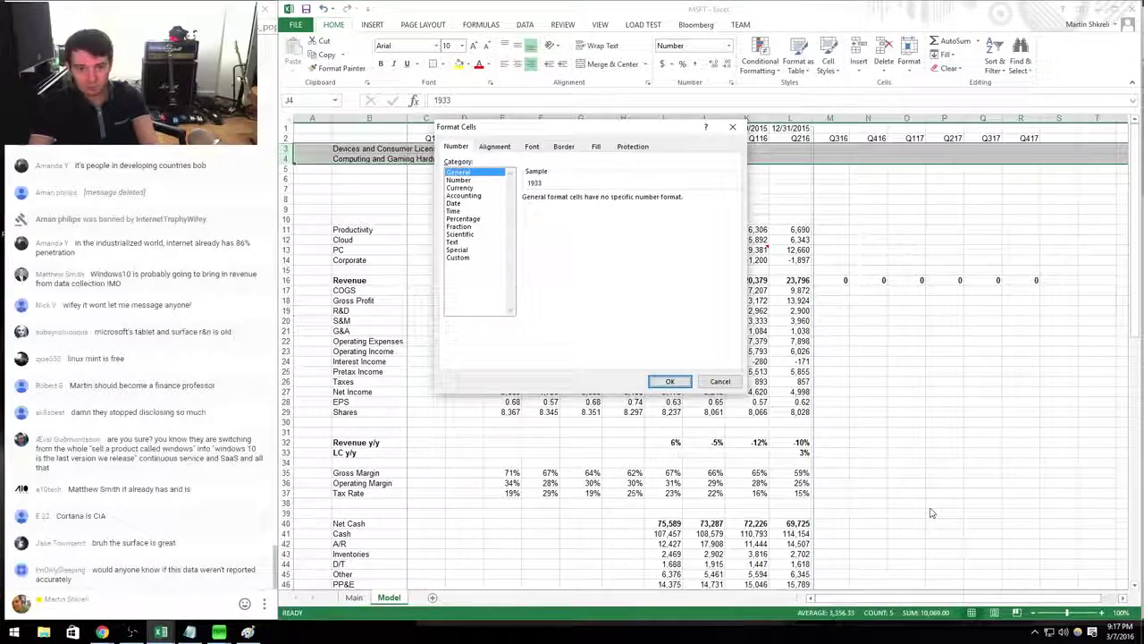
{"action": "key", "text": "Down"}
{"action": "key", "text": "Tab"}
{"action": "type", "text": "0"}
{"action": "key", "text": "Tab"}
{"action": "key", "text": "space"}
{"action": "key", "text": "Return"}
Enter 1913 as the Q414 Computing and Gaming Hardware revenue.
{"action": "key", "text": "Up"}
{"action": "key", "text": "Down"}
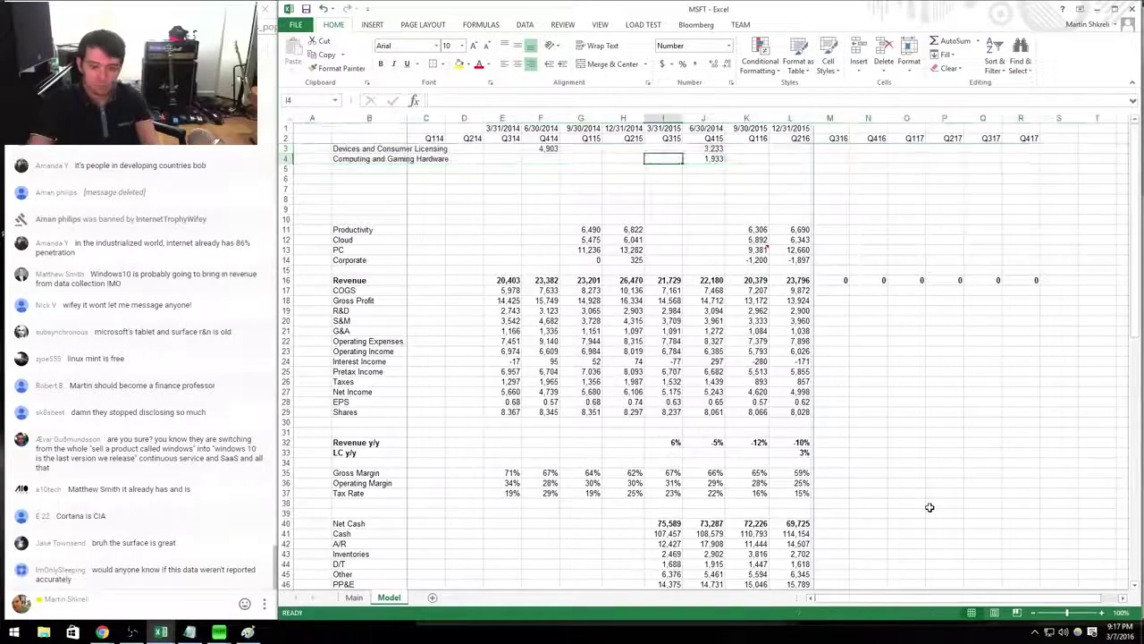
{"action": "key", "text": "ctrl+c"}
{"action": "key", "text": "Left"}
{"action": "key", "text": "Left"}
{"action": "key", "text": "Left"}
{"action": "key", "text": "Left"}
{"action": "key", "text": "Left"}
{"action": "key", "text": "Left"}
{"action": "key", "text": "Left"}
{"action": "key", "text": "Right"}
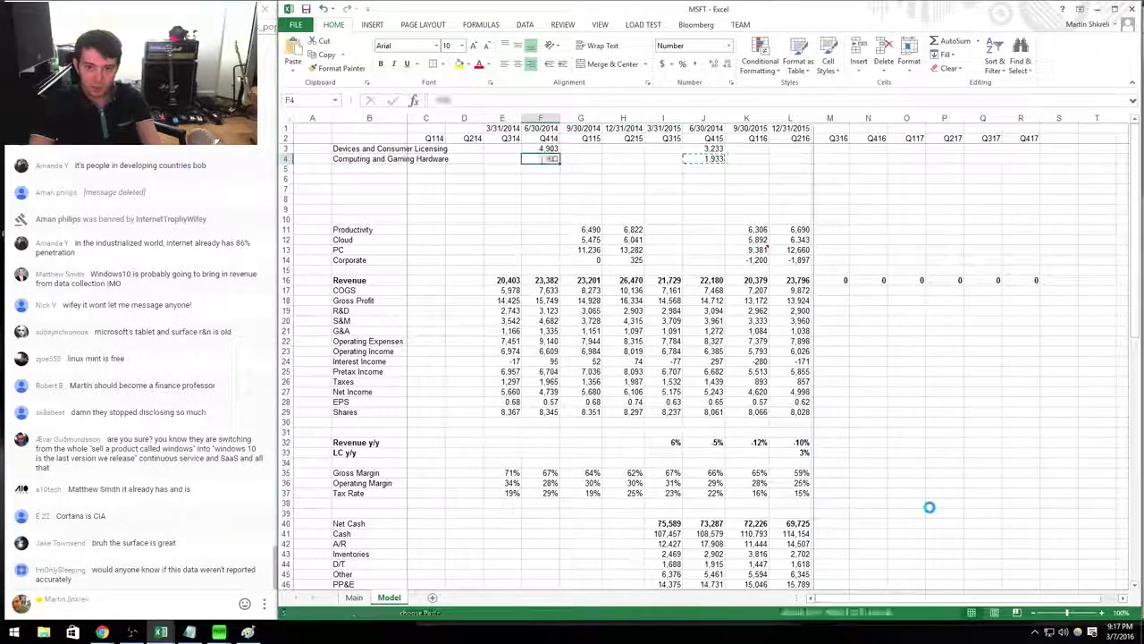
{"action": "key", "text": "alt+Tab"}
{"action": "key", "text": "alt+Tab"}
{"action": "type", "text": "1913"}
{"action": "key", "text": "Return"}
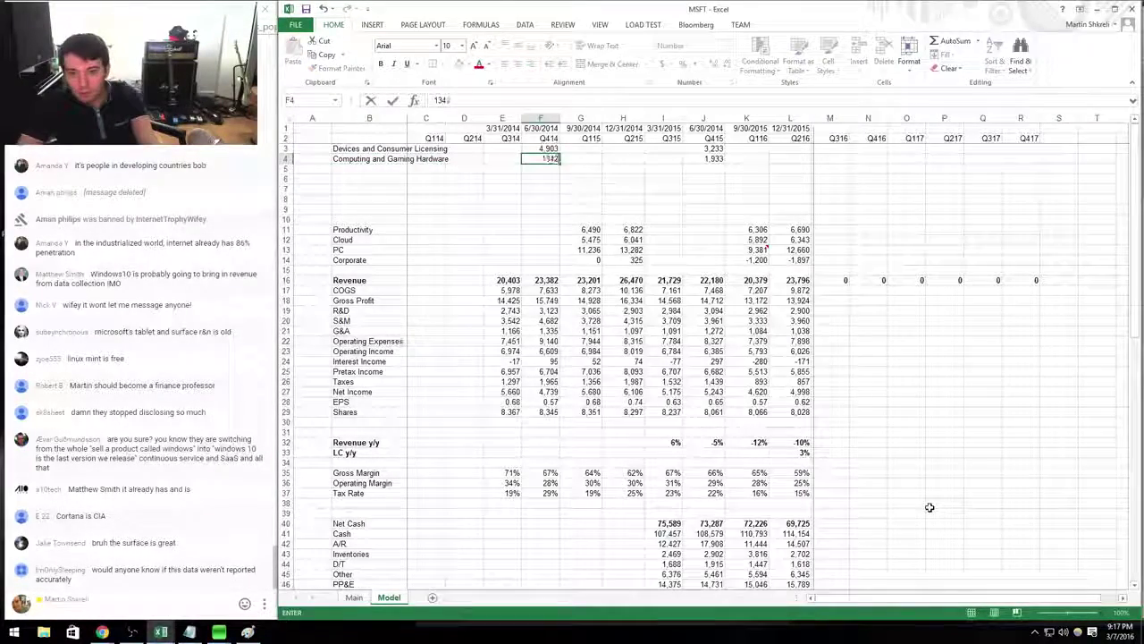
Copy row 4's figures across to column J and paste them into row 5.
{"action": "key", "text": "Up"}
{"action": "key", "text": "shift+Right"}
{"action": "key", "text": "shift+Right"}
{"action": "key", "text": "shift+Right"}
{"action": "key", "text": "shift+Right"}
{"action": "key", "text": "ctrl+c"}
{"action": "key", "text": "Down"}
{"action": "key", "text": "ctrl+v"}
{"action": "key", "text": "Escape"}
{"action": "key", "text": "Left"}
{"action": "key", "text": "Left"}
{"action": "key", "text": "Left"}
{"action": "key", "text": "Left"}
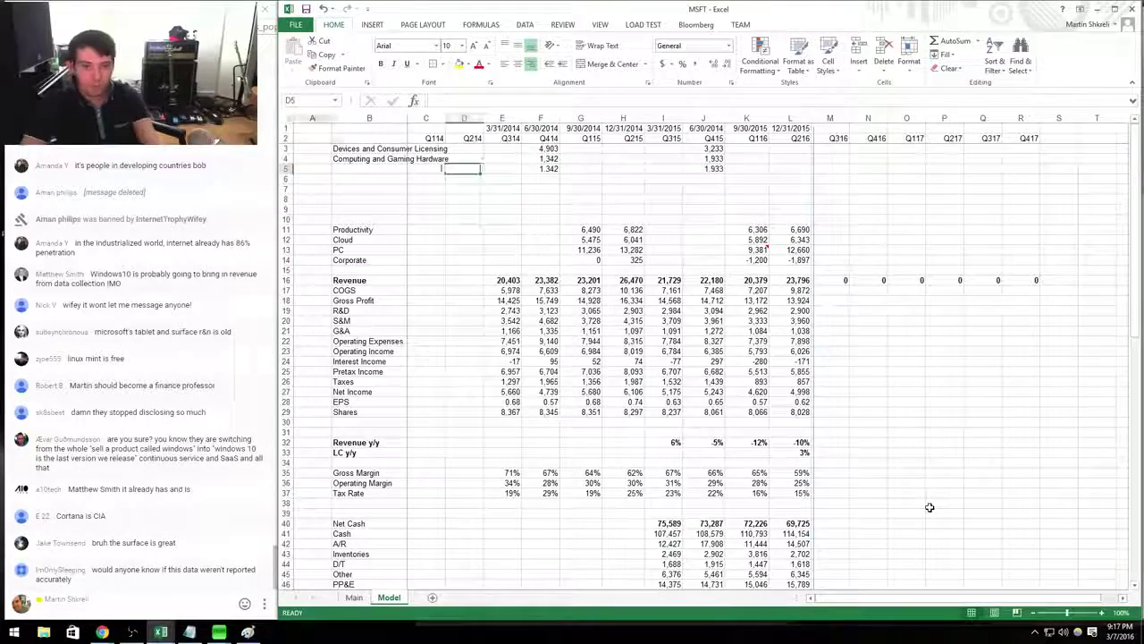
Add the Phone row with revenues 1982 and 1234 from the press release.
{"action": "type", "text": "Phone"}
{"action": "key", "text": "Right"}
{"action": "key", "text": "Right"}
{"action": "key", "text": "Right"}
{"action": "key", "text": "Right"}
{"action": "key", "text": "alt+Tab"}
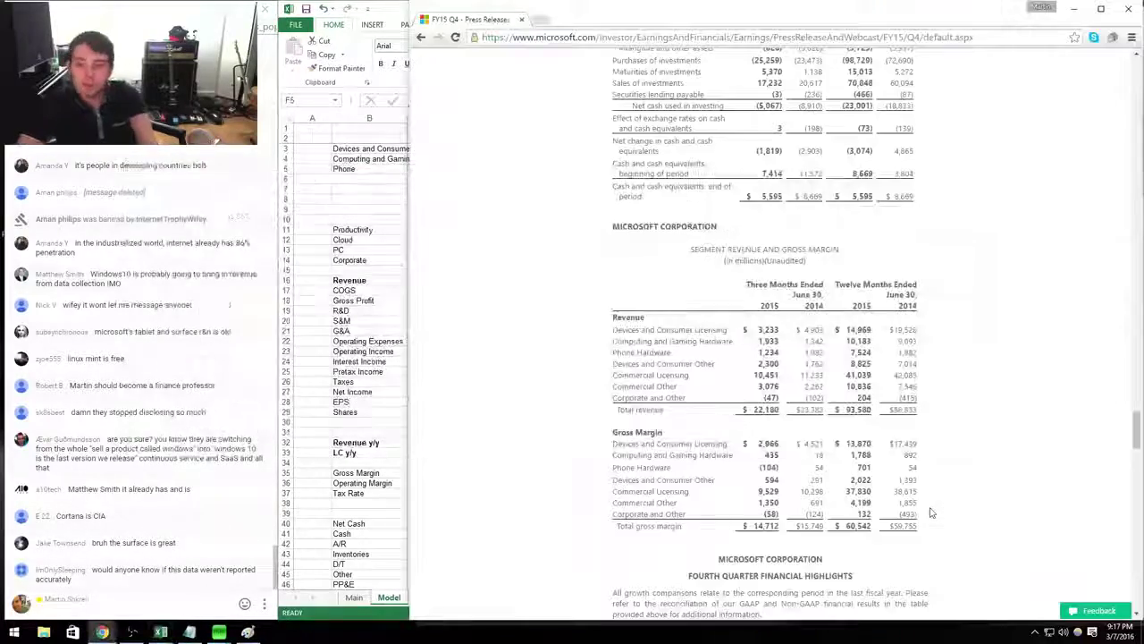
{"action": "key", "text": "alt+Tab"}
{"action": "type", "text": "1982"}
{"action": "key", "text": "Right"}
{"action": "key", "text": "Right"}
{"action": "key", "text": "Right"}
{"action": "key", "text": "Right"}
{"action": "key", "text": "alt+Tab"}
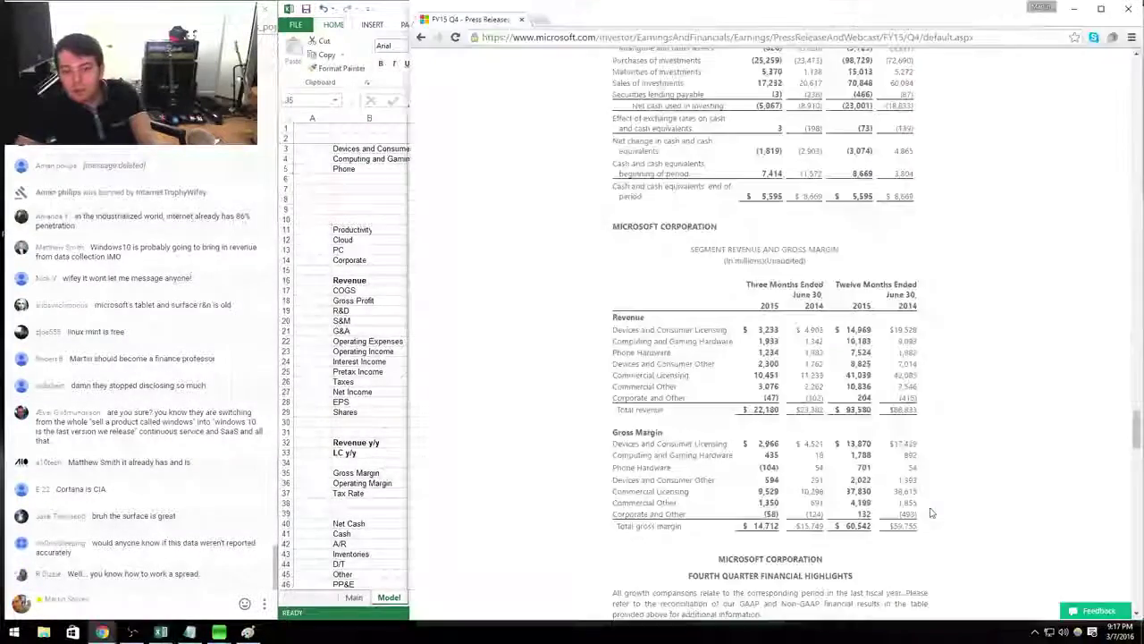
{"action": "key", "text": "alt+Tab"}
{"action": "type", "text": "1234"}
{"action": "key", "text": "Return"}
Label row 6 'Devices & Consumer Other' to match the press release.
{"action": "key", "text": "alt+Tab"}
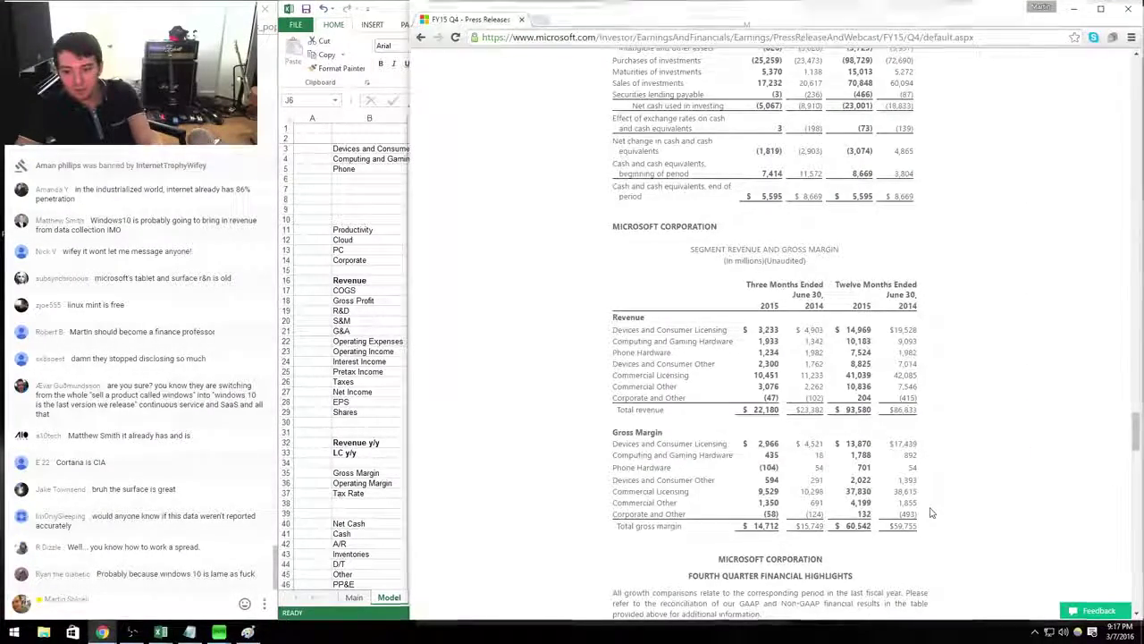
{"action": "key", "text": "alt+Tab"}
{"action": "key", "text": "ctrl+c"}
{"action": "key", "text": "alt+Tab"}
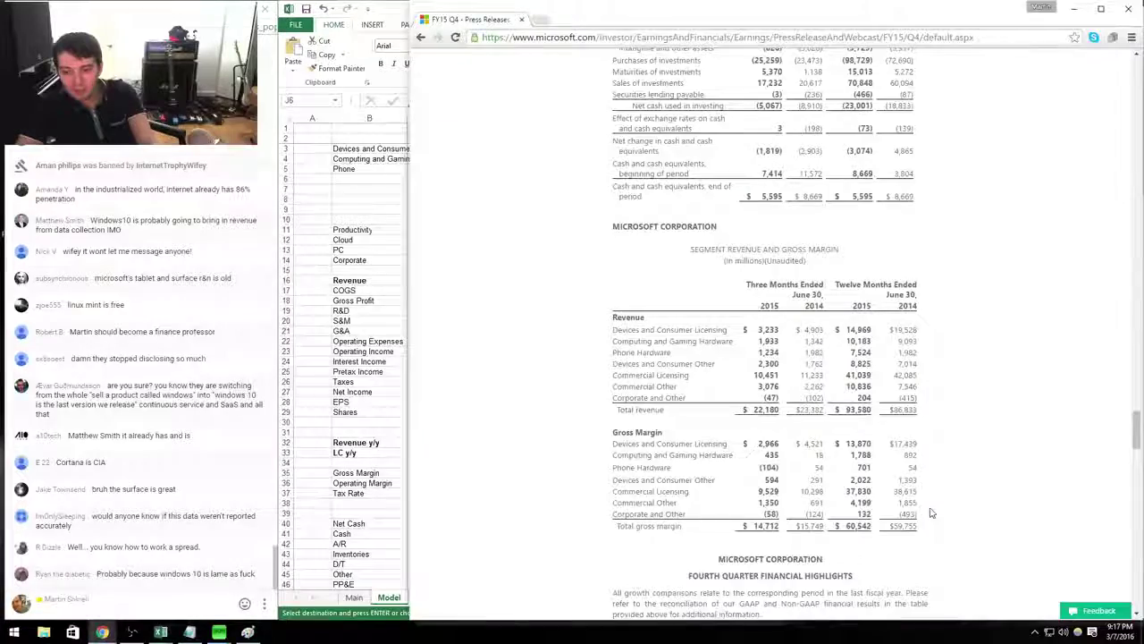
{"action": "key", "text": "alt+Tab"}
{"action": "key", "text": "Home"}
{"action": "key", "text": "Right"}
{"action": "type", "text": "Devices and Consumer Licensing"}
{"action": "key", "text": "BackSpace"}
{"action": "key", "text": "BackSpace"}
{"action": "key", "text": "BackSpace"}
{"action": "key", "text": "BackSpace"}
{"action": "key", "text": "BackSpace"}
{"action": "key", "text": "BackSpace"}
{"action": "key", "text": "BackSpace"}
{"action": "key", "text": "BackSpace"}
{"action": "key", "text": "BackSpace"}
{"action": "key", "text": "BackSpace"}
{"action": "key", "text": "BackSpace"}
{"action": "key", "text": "BackSpace"}
{"action": "key", "text": "BackSpace"}
{"action": "key", "text": "BackSpace"}
{"action": "key", "text": "BackSpace"}
{"action": "key", "text": "BackSpace"}
{"action": "key", "text": "BackSpace"}
{"action": "key", "text": "BackSpace"}
{"action": "key", "text": "BackSpace"}
{"action": "key", "text": "BackSpace"}
{"action": "type", "text": "&"}
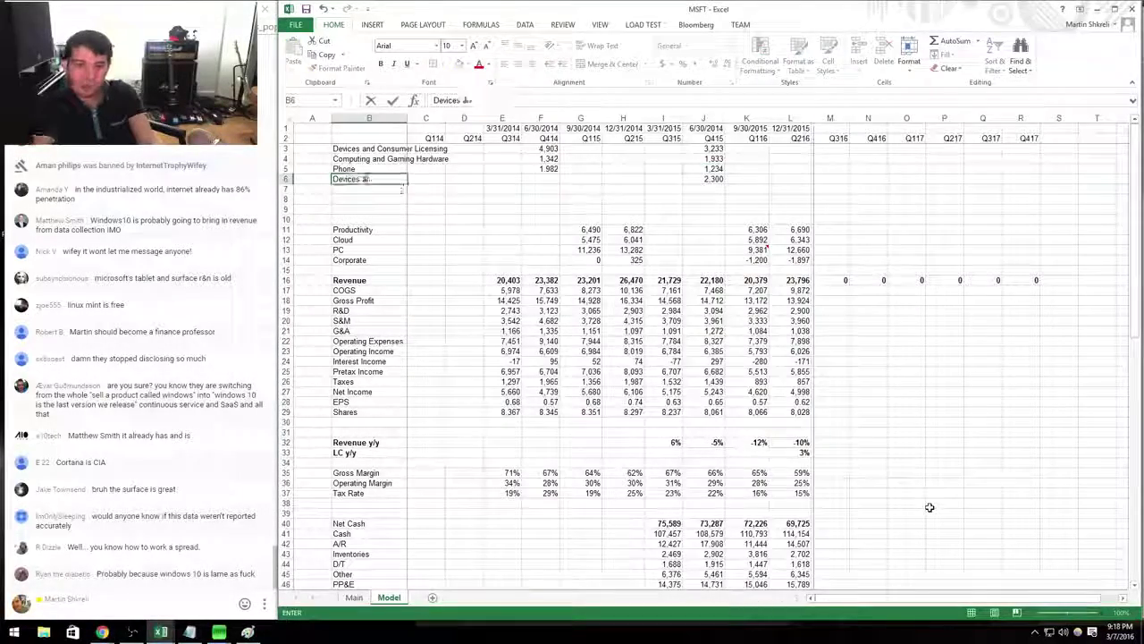
{"action": "key", "text": "alt+Tab"}
{"action": "key", "text": "alt+Tab"}
{"action": "type", "text": "Consu"}
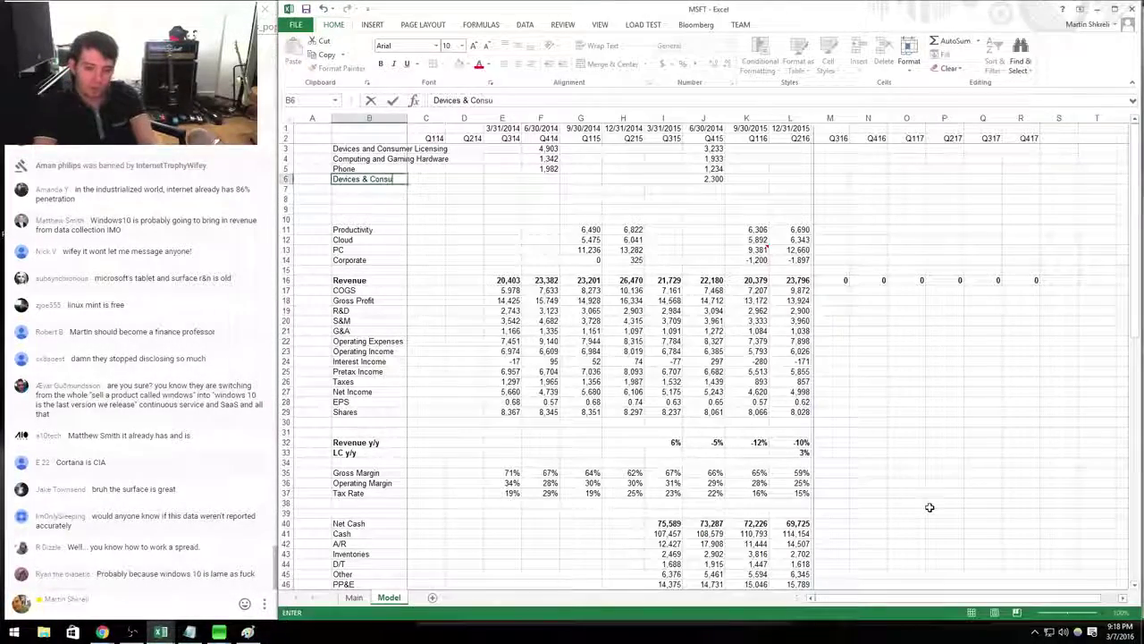
{"action": "type", "text": "mer Other"}
{"action": "key", "text": "Right"}
Check the Devices & Consumer Other Q414 and Q415 cells against the press release.
{"action": "key", "text": "ctrl+Right"}
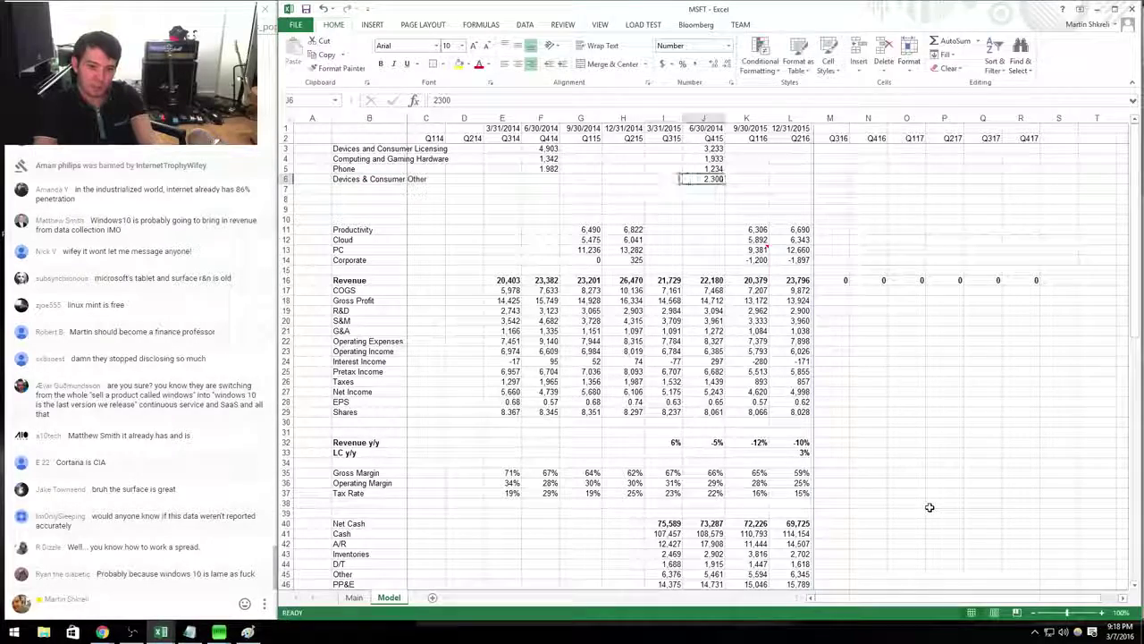
{"action": "key", "text": "Left"}
{"action": "key", "text": "Left"}
{"action": "key", "text": "Left"}
{"action": "key", "text": "Left"}
{"action": "key", "text": "ctrl+c"}
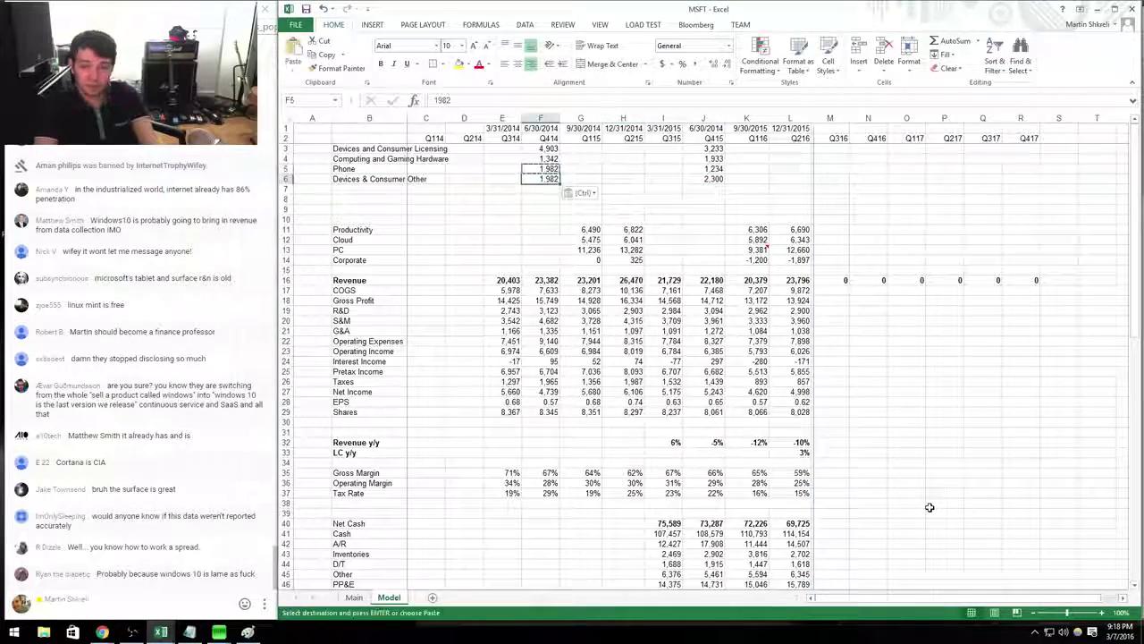
{"action": "key", "text": "alt+Tab"}
{"action": "key", "text": "alt+Tab"}
{"action": "key", "text": "Escape"}
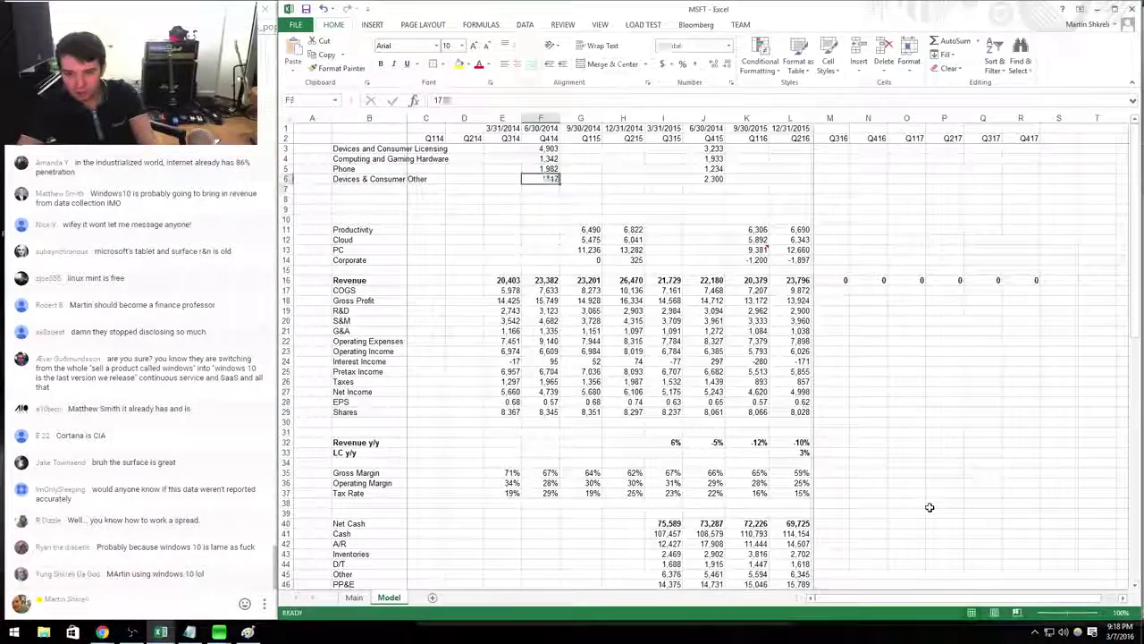
{"action": "key", "text": "ctrl+Right"}
{"action": "key", "text": "ctrl+c"}
{"action": "key", "text": "alt+Tab"}
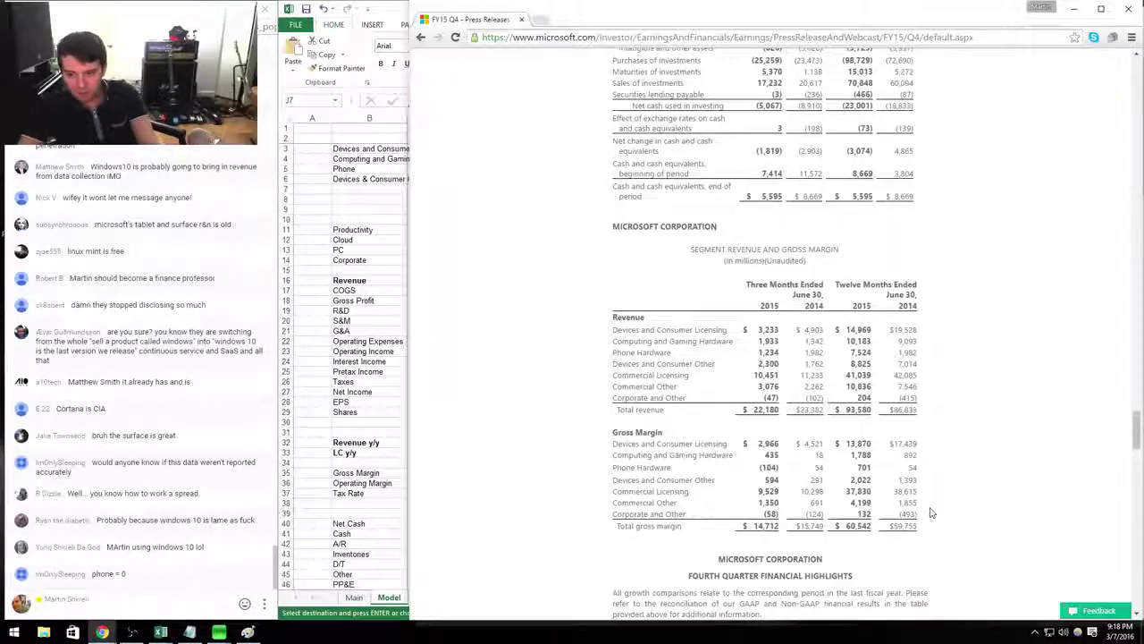
{"action": "key", "text": "alt+Tab"}
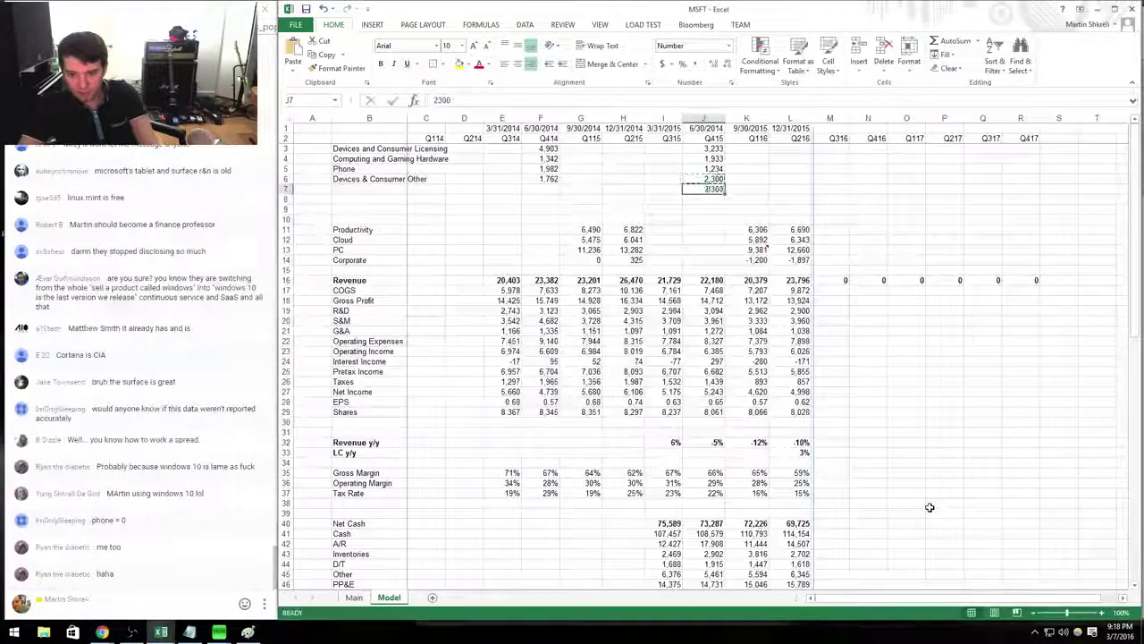
{"action": "key", "text": "Escape"}
{"action": "key", "text": "ctrl+Left"}
{"action": "key", "text": "ctrl+Left"}
{"action": "key", "text": "ctrl+Right"}
{"action": "key", "text": "ctrl+c"}
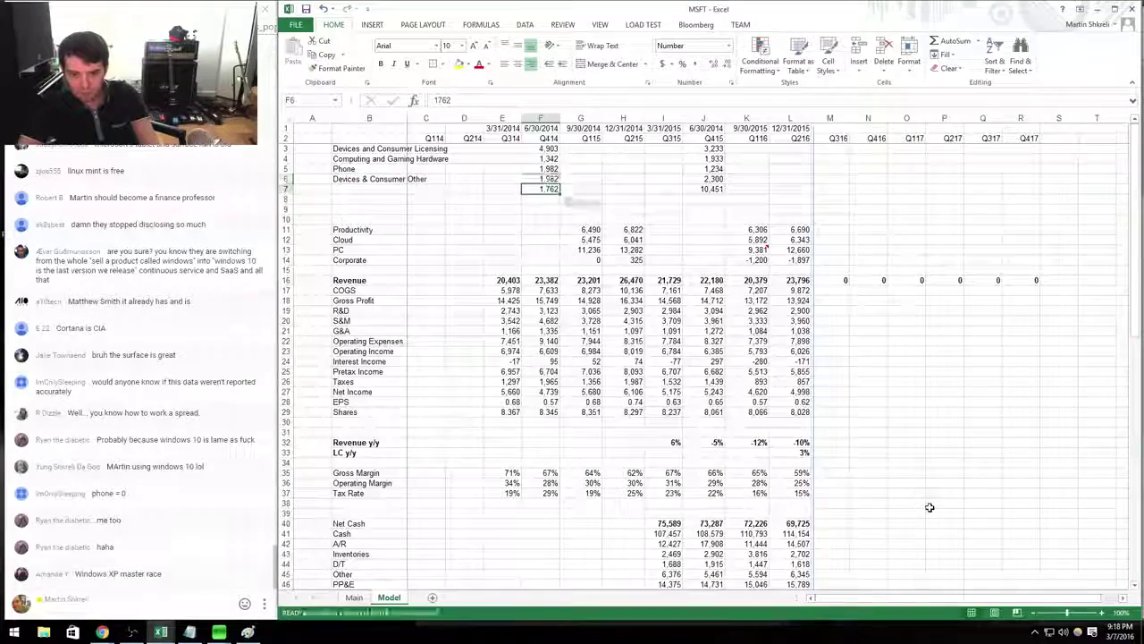
{"action": "key", "text": "alt+Tab"}
{"action": "key", "text": "alt+Tab"}
{"action": "key", "text": "Escape"}
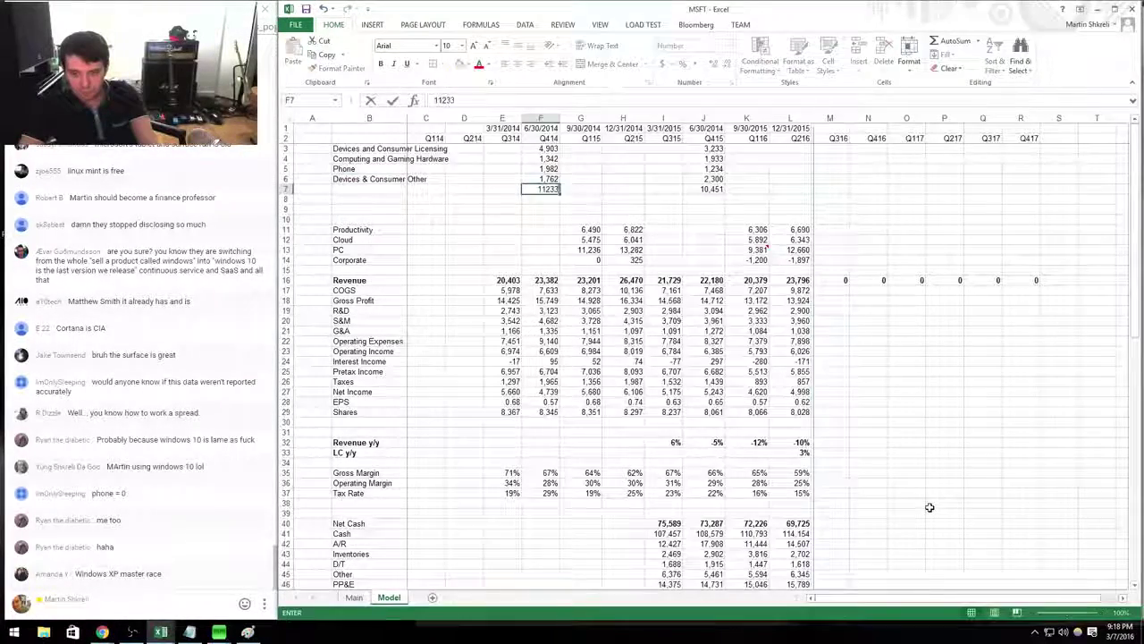
{"action": "key", "text": "ctrl+Left"}
{"action": "key", "text": "Down"}
Add the Commercial Licensing and Commercial Other segment labels.
{"action": "type", "text": "Commerci"}
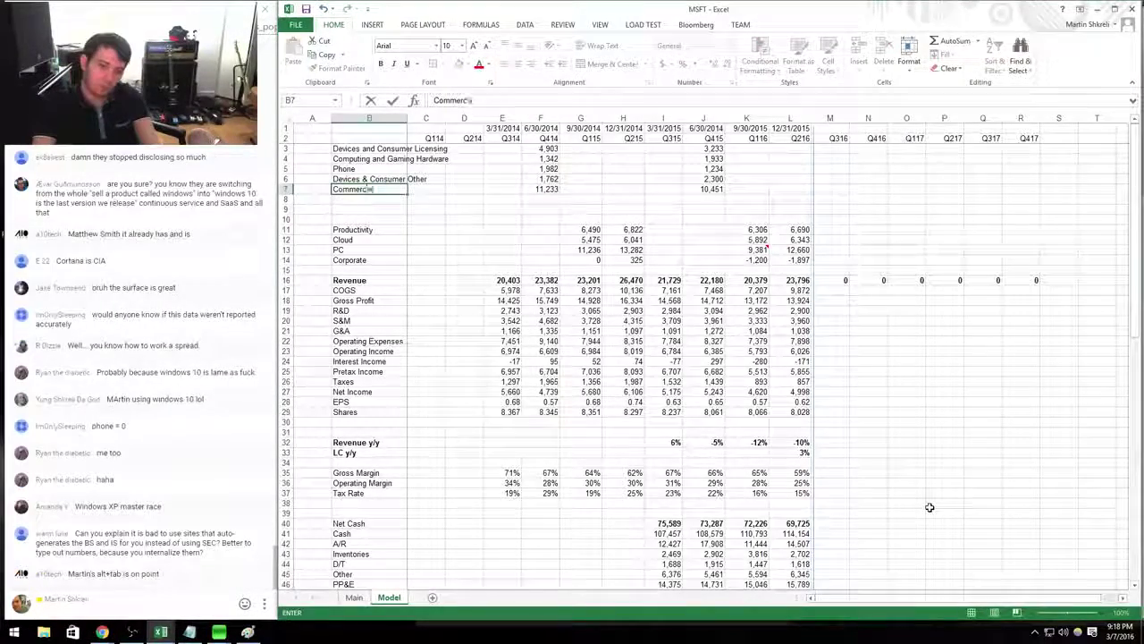
{"action": "type", "text": "al Licensing"}
{"action": "key", "text": "Return"}
{"action": "key", "text": "alt+Tab"}
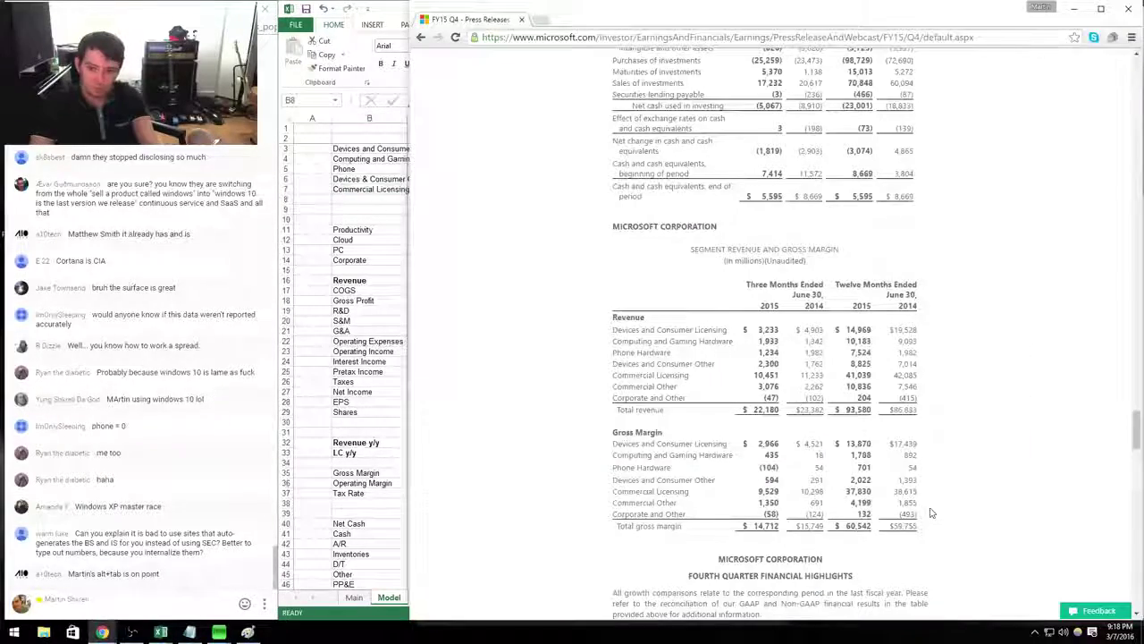
{"action": "key", "text": "alt+Tab"}
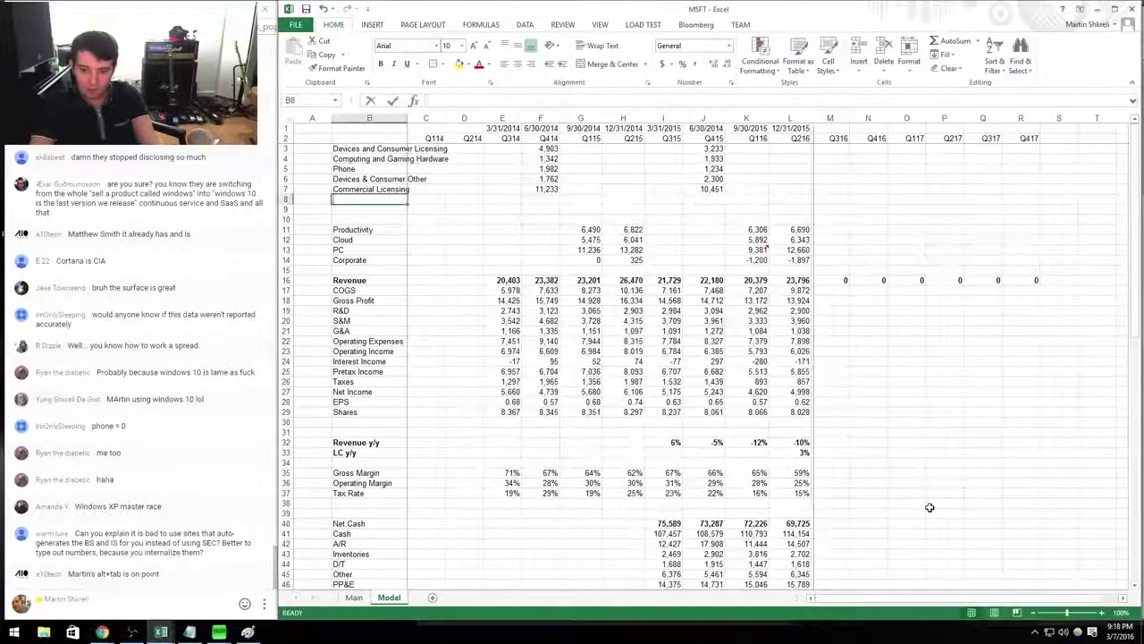
{"action": "type", "text": "Commercial Other"}
{"action": "key", "text": "Tab"}
{"action": "key", "text": "Tab"}
{"action": "key", "text": "Tab"}
{"action": "key", "text": "Tab"}
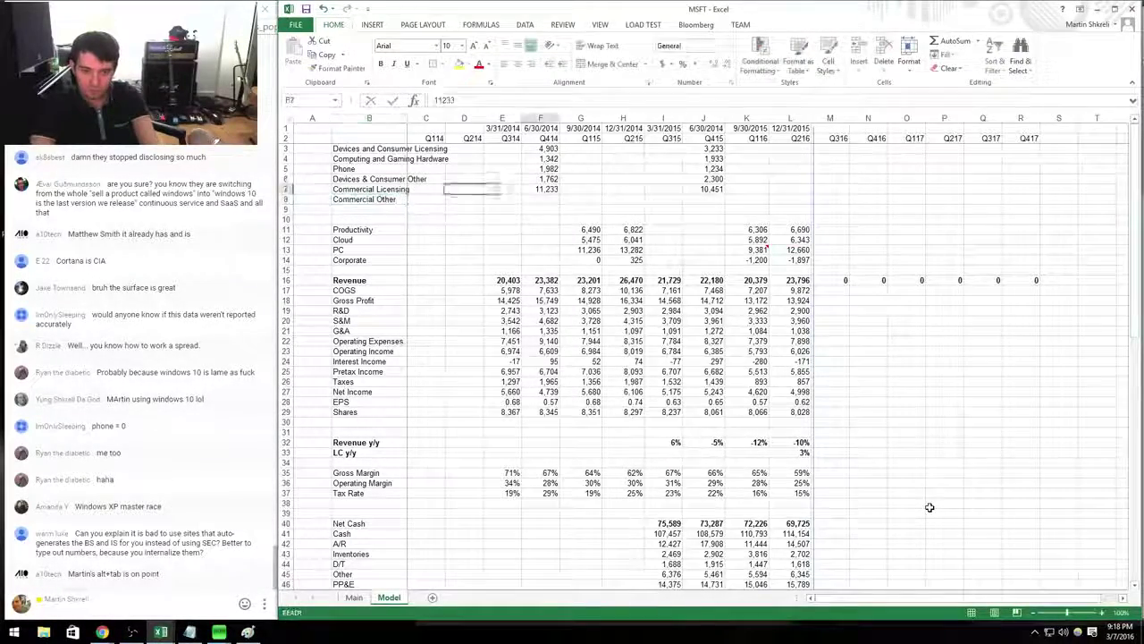
Enter the figures 3076 and -47 from the press release.
{"action": "key", "text": "alt+Tab"}
{"action": "key", "text": "alt+Tab"}
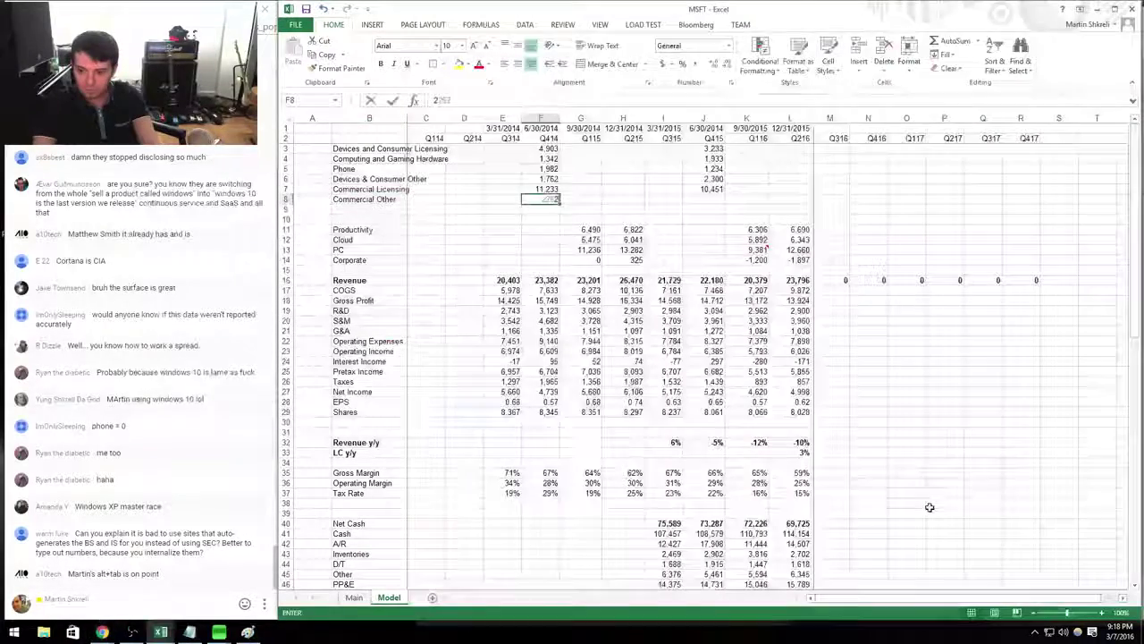
{"action": "key", "text": "Tab"}
{"action": "key", "text": "Tab"}
{"action": "key", "text": "Tab"}
{"action": "key", "text": "Tab"}
{"action": "key", "text": "alt+Tab"}
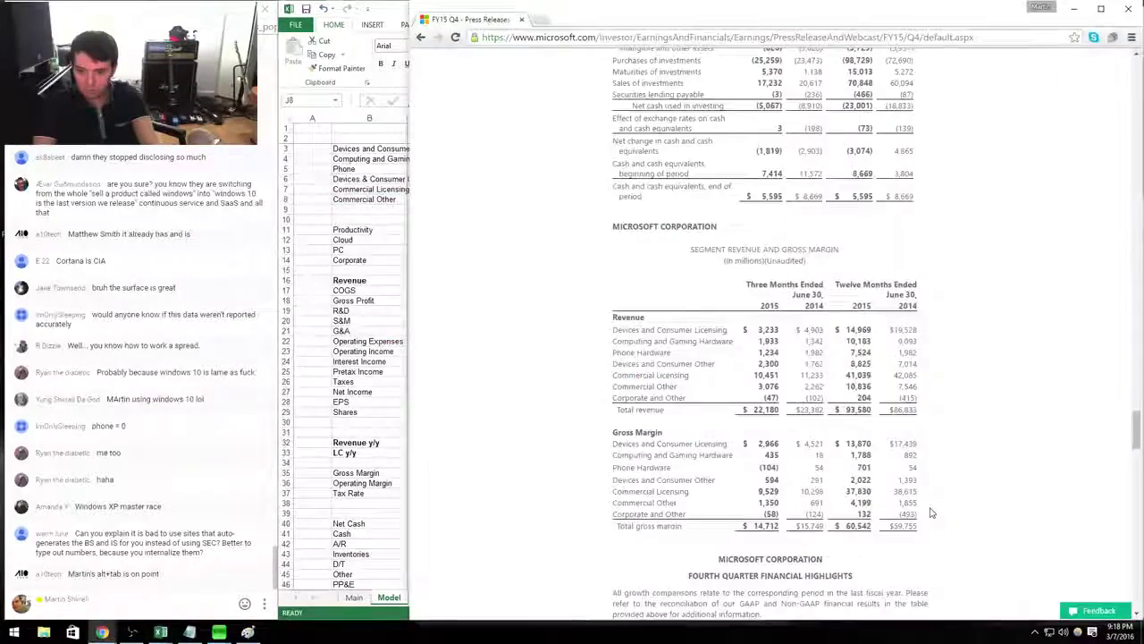
{"action": "key", "text": "alt+Tab"}
{"action": "type", "text": "3076"}
{"action": "key", "text": "Return"}
{"action": "type", "text": "-47"}
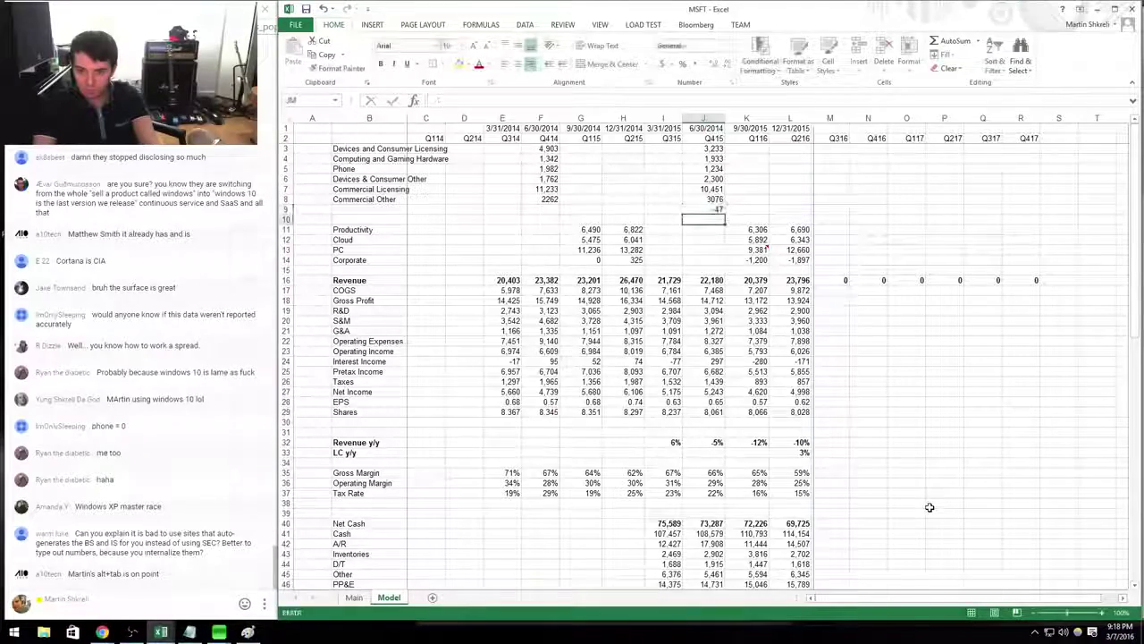
{"action": "key", "text": "Return"}
Add the Corporate row, correcting its figure from -1025 to -102, and select the Q414 figures.
{"action": "key", "text": "alt+Tab"}
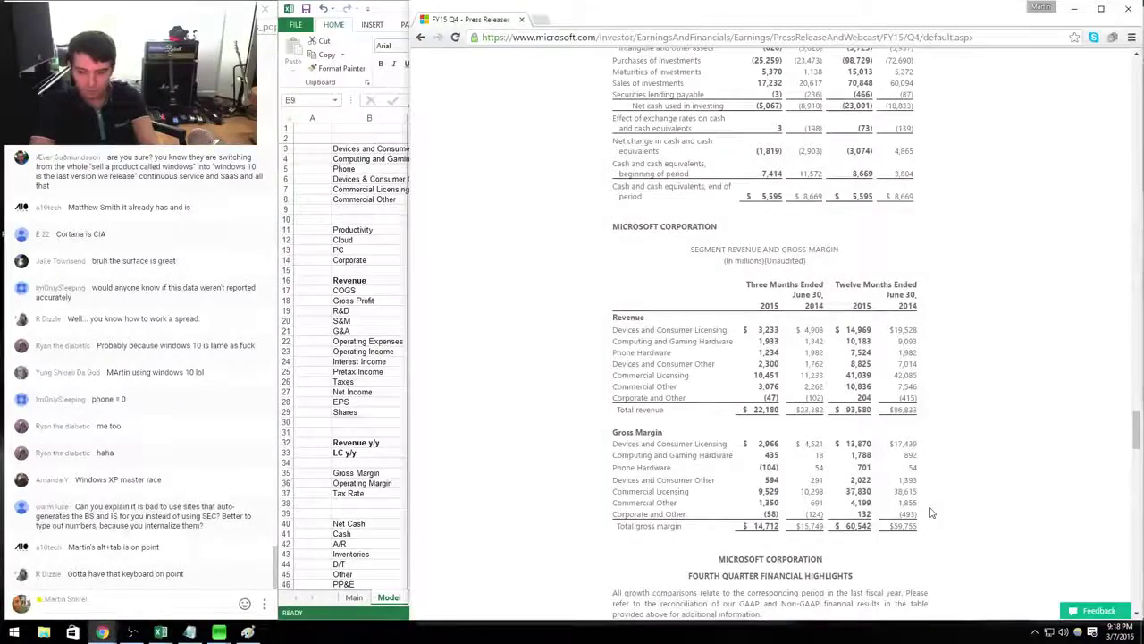
{"action": "key", "text": "alt+Tab"}
{"action": "type", "text": "Corpoat"}
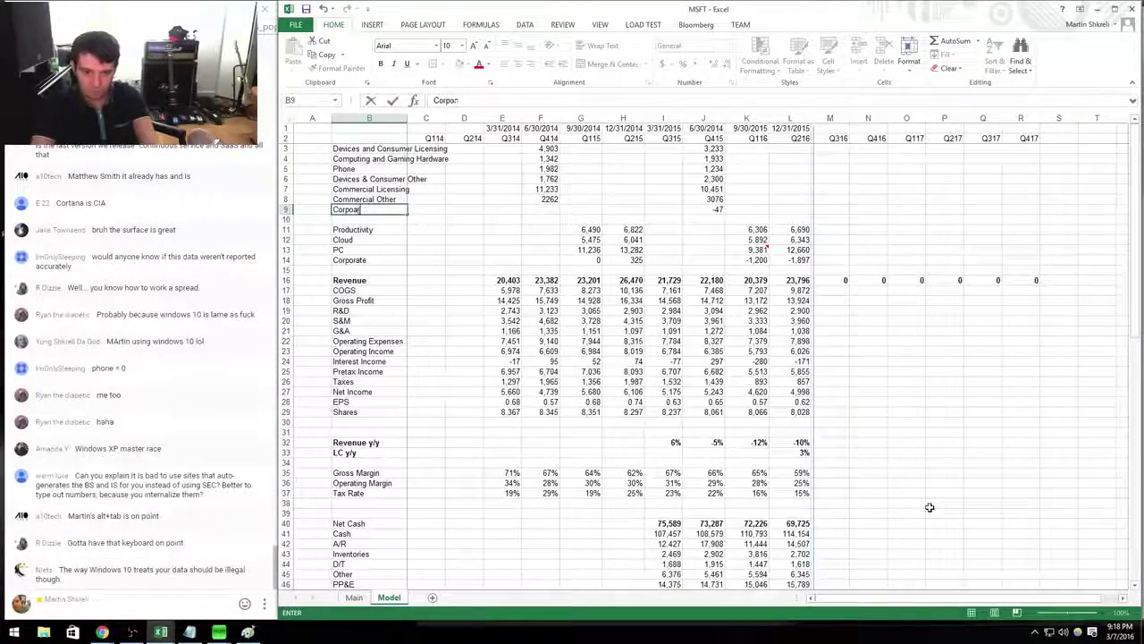
{"action": "type", "text": "ate"}
{"action": "key", "text": "Tab"}
{"action": "key", "text": "Tab"}
{"action": "key", "text": "Tab"}
{"action": "key", "text": "Tab"}
{"action": "key", "text": "alt+Tab"}
{"action": "key", "text": "alt+Tab"}
{"action": "type", "text": "-10"}
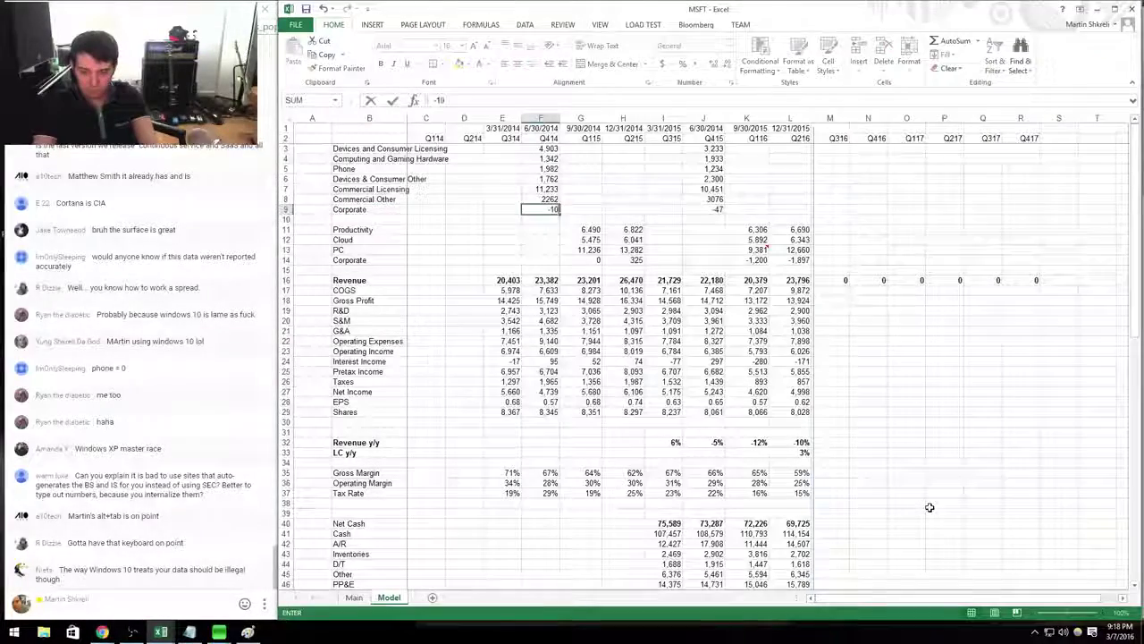
{"action": "type", "text": "25"}
{"action": "key", "text": "Tab"}
{"action": "key", "text": "Left"}
{"action": "type", "text": "-102"}
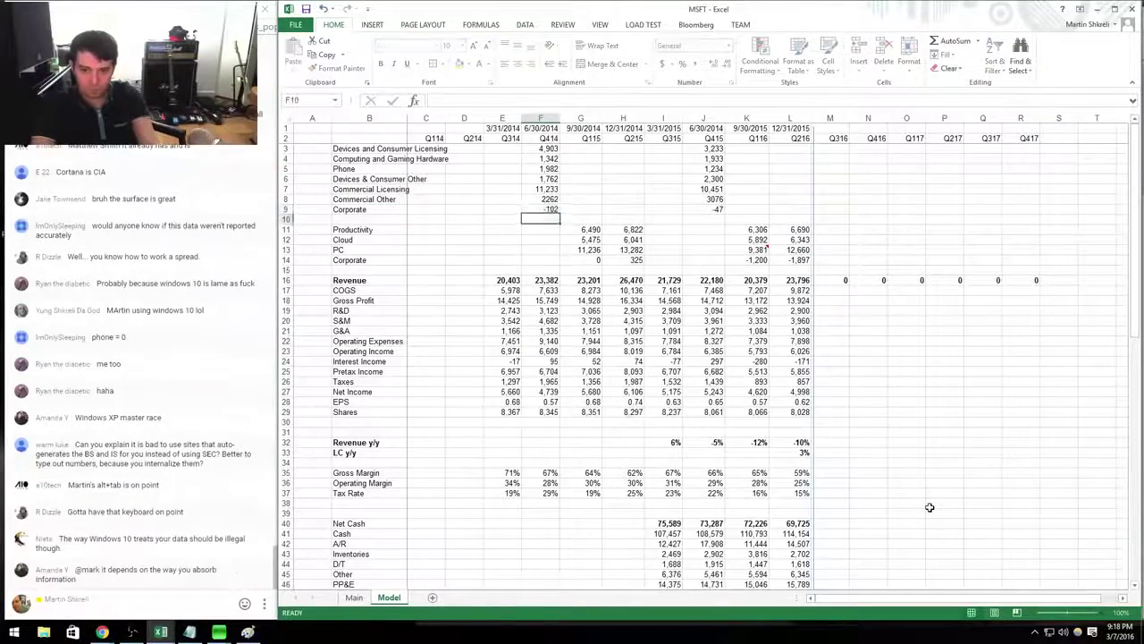
{"action": "key", "text": "Tab"}
{"action": "key", "text": "Left"}
{"action": "key", "text": "shift+Up"}
{"action": "key", "text": "shift+Up"}
{"action": "key", "text": "shift+Up"}
{"action": "key", "text": "shift+Up"}
{"action": "key", "text": "shift+Up"}
{"action": "key", "text": "shift+Up"}
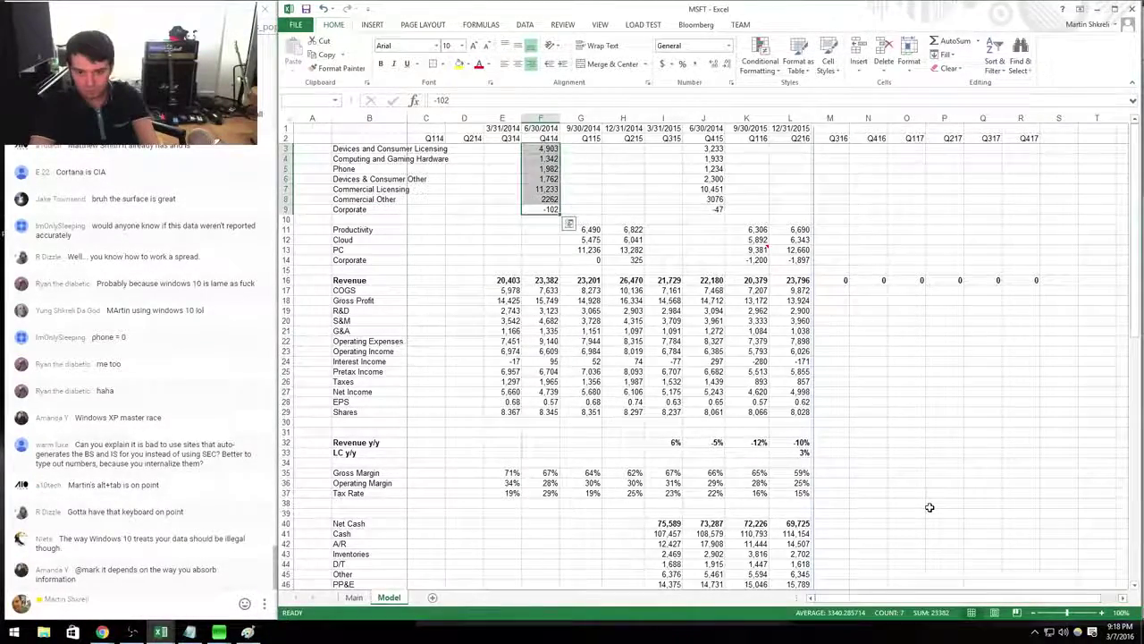
Format F3:F9 as Number with 0 decimal places and a thousands separator.
{"action": "key", "text": "shift+space"}
{"action": "key", "text": "ctrl+1"}
{"action": "key", "text": "alt+u"}
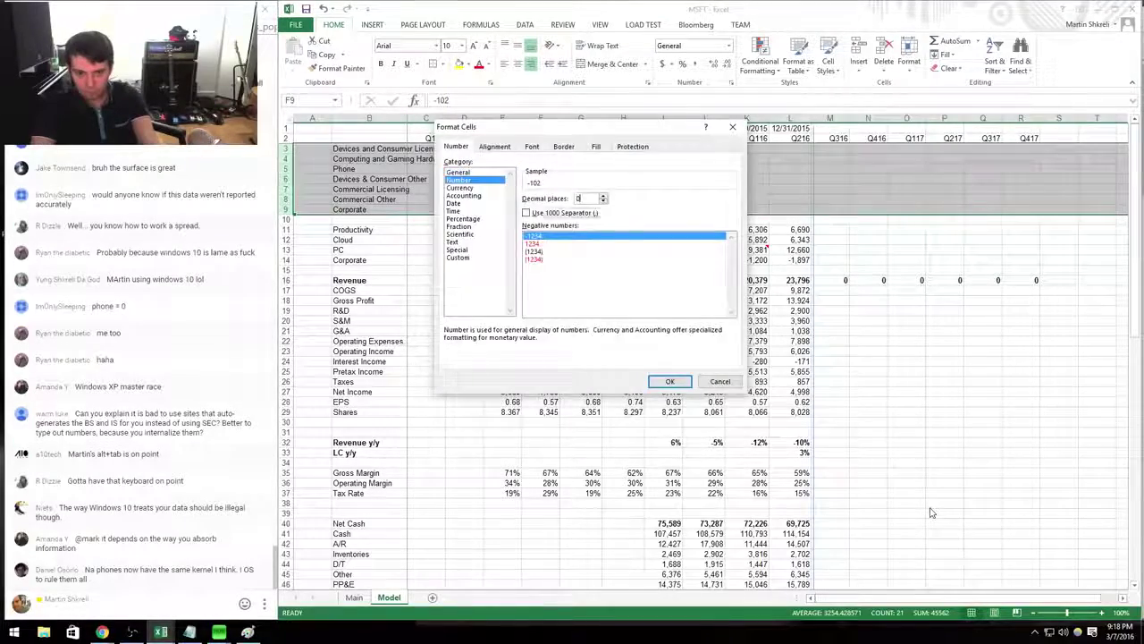
{"action": "key", "text": "Return"}
{"action": "key", "text": "Left"}
{"action": "key", "text": "Right"}
{"action": "key", "text": "shift+Up"}
{"action": "key", "text": "shift+Up"}
{"action": "key", "text": "shift+Up"}
{"action": "key", "text": "shift+Up"}
{"action": "key", "text": "shift+Up"}
{"action": "key", "text": "shift+Up"}
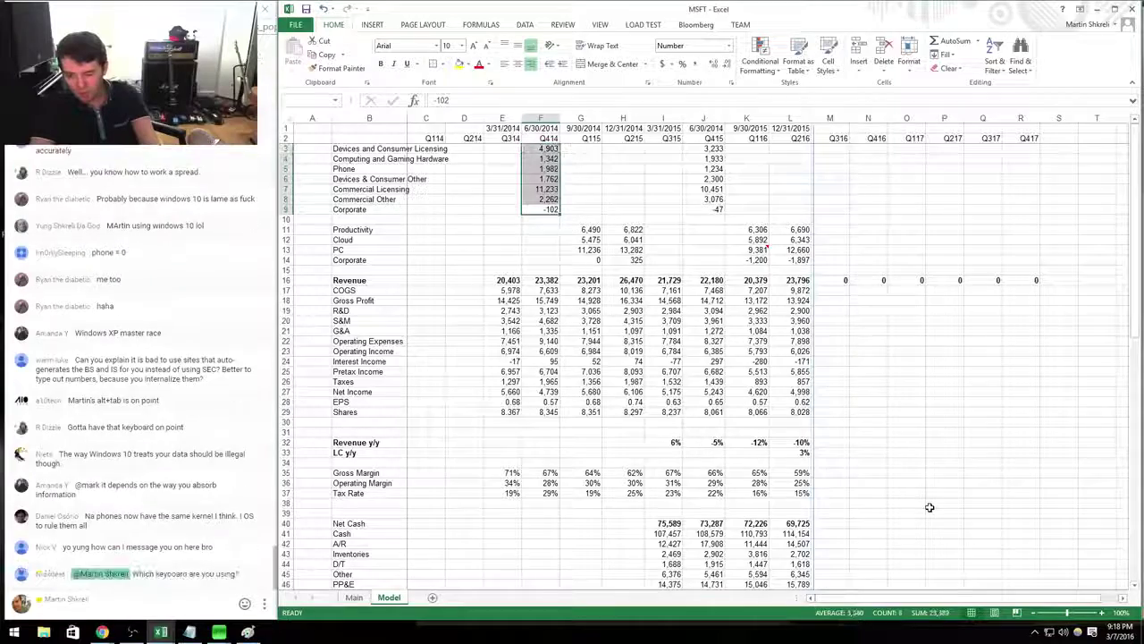
Check that J3:J9 sums to revenue, then select the Cloud row in the segment block.
{"action": "key", "text": "Right"}
{"action": "key", "text": "Right"}
{"action": "key", "text": "Right"}
{"action": "key", "text": "Right"}
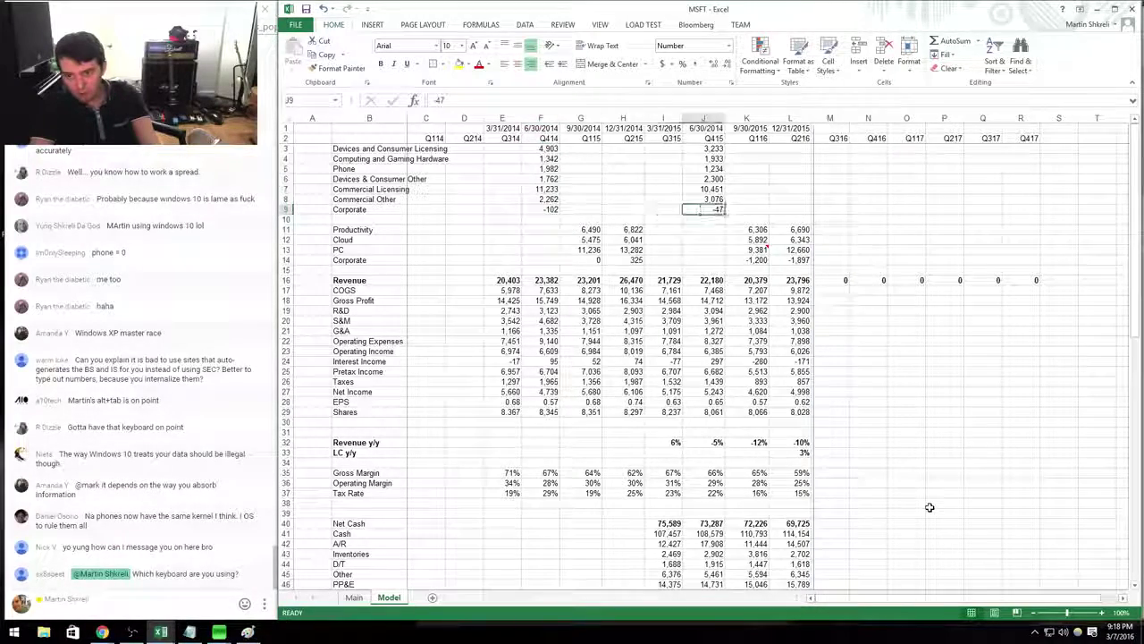
{"action": "key", "text": "shift+Up"}
{"action": "key", "text": "shift+Up"}
{"action": "key", "text": "shift+Up"}
{"action": "key", "text": "shift+Up"}
{"action": "key", "text": "shift+Up"}
{"action": "key", "text": "shift+Up"}
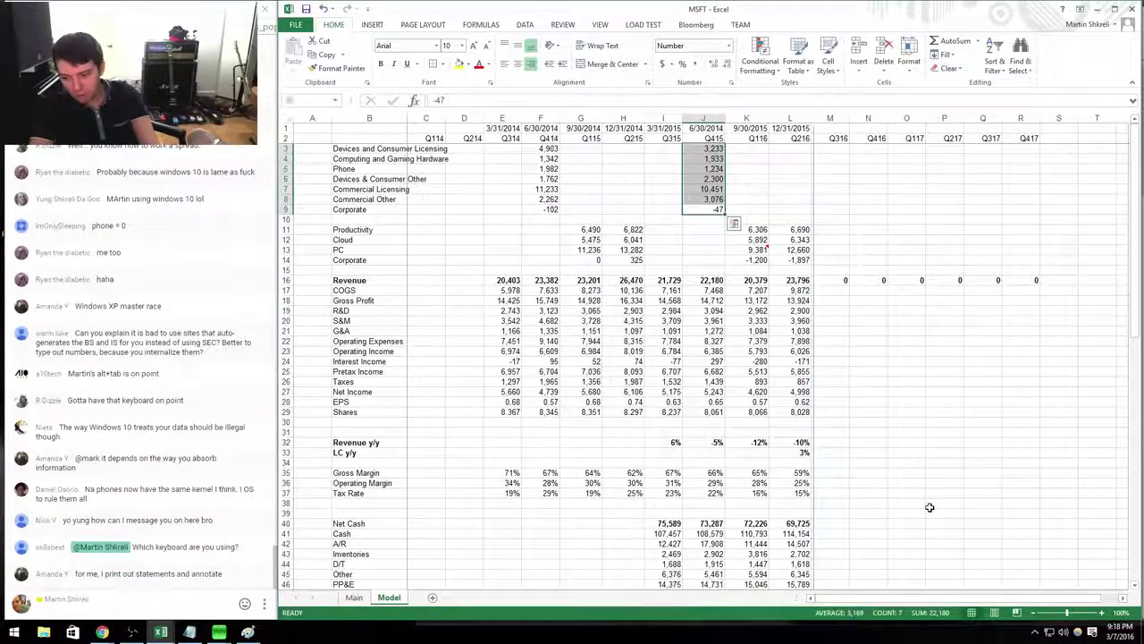
{"action": "key", "text": "Left"}
{"action": "key", "text": "Up"}
{"action": "key", "text": "Up"}
{"action": "key", "text": "Up"}
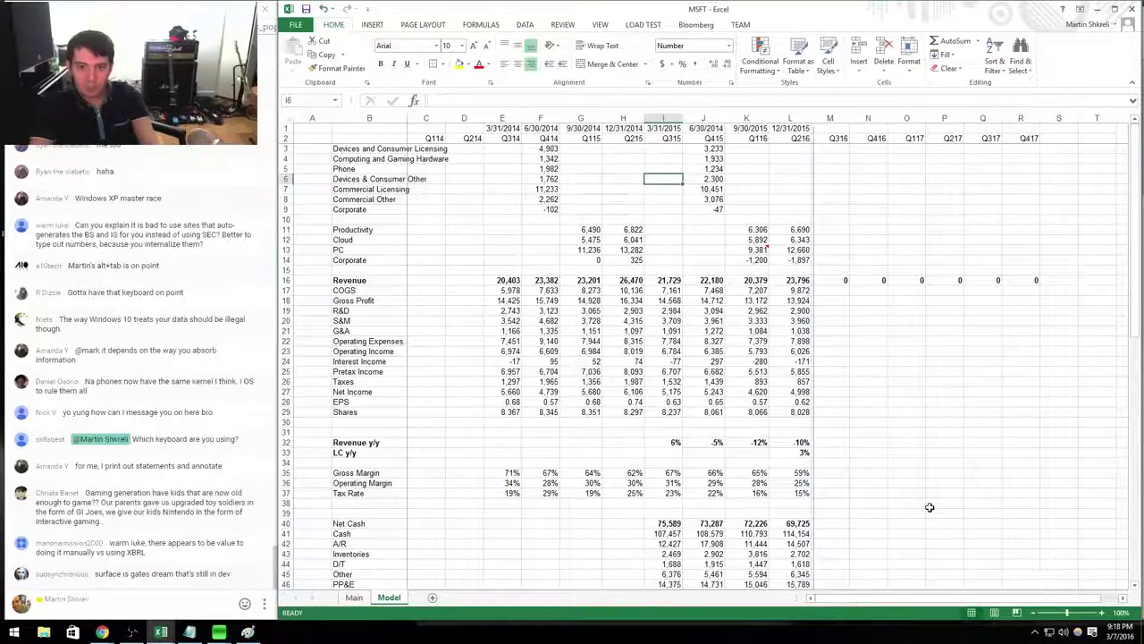
{"action": "key", "text": "Left"}
{"action": "key", "text": "Left"}
{"action": "key", "text": "Left"}
{"action": "key", "text": "Down"}
{"action": "key", "text": "Down"}
{"action": "key", "text": "Down"}
{"action": "key", "text": "Down"}
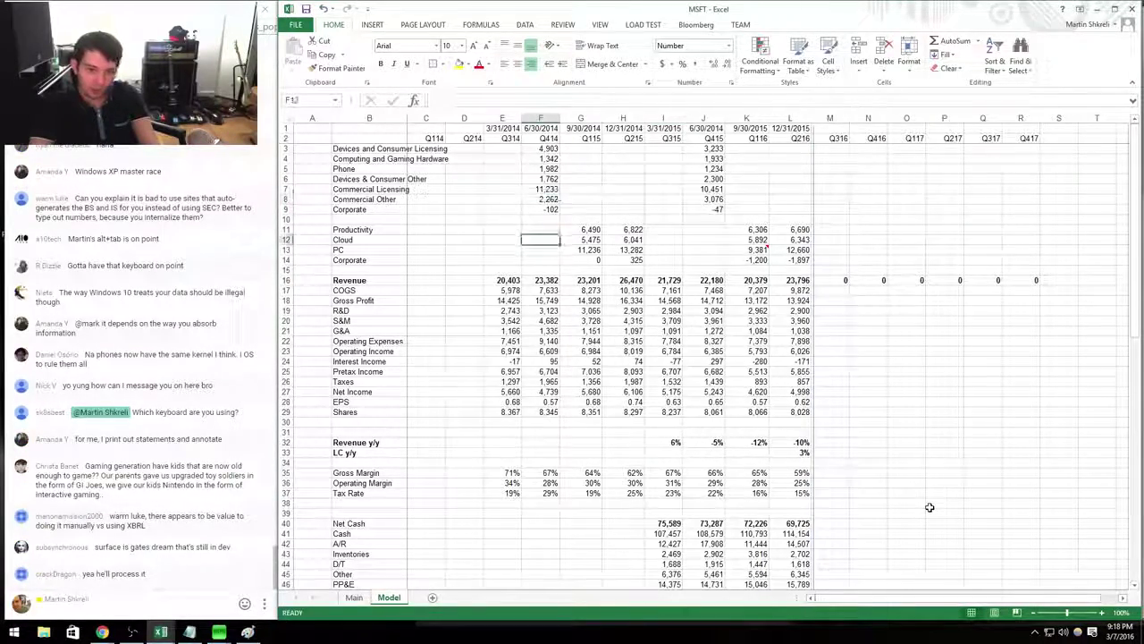
{"action": "key", "text": "shift+space"}
{"action": "key", "text": "shift+Down"}
{"action": "key", "text": "Down"}
{"action": "key", "text": "shift+space"}
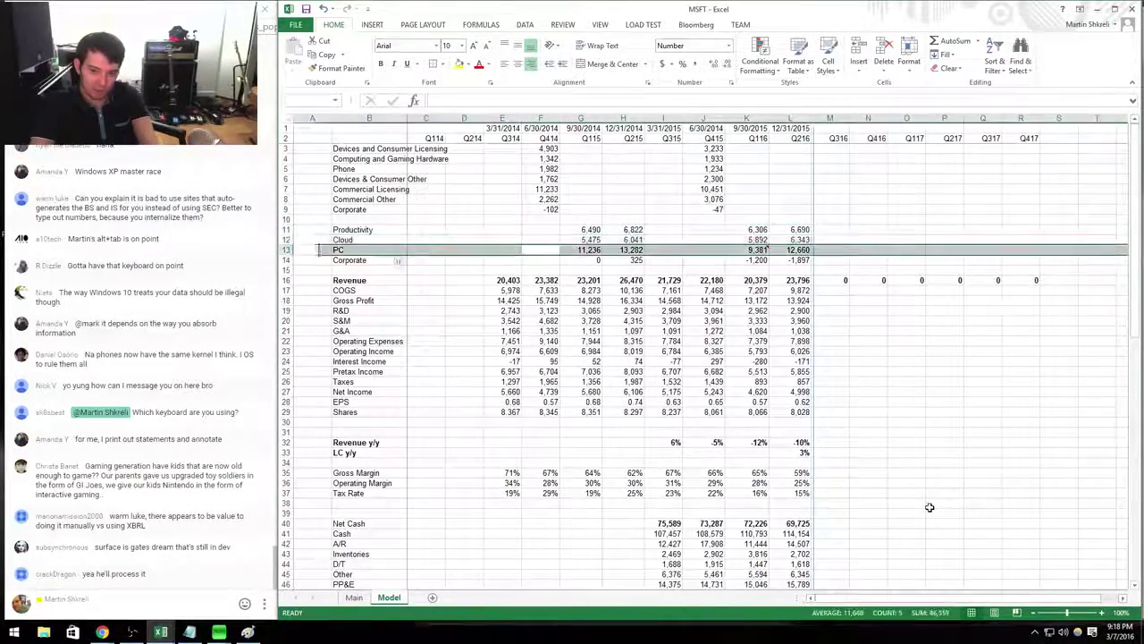
{"action": "key", "text": "Up"}
{"action": "key", "text": "Up"}
{"action": "key", "text": "Up"}
{"action": "key", "text": "Up"}
{"action": "key", "text": "Up"}
{"action": "key", "text": "Up"}
{"action": "key", "text": "Up"}
{"action": "key", "text": "Up"}
{"action": "key", "text": "Right"}
{"action": "key", "text": "Right"}
{"action": "key", "text": "Right"}
{"action": "key", "text": "Right"}
{"action": "key", "text": "Right"}
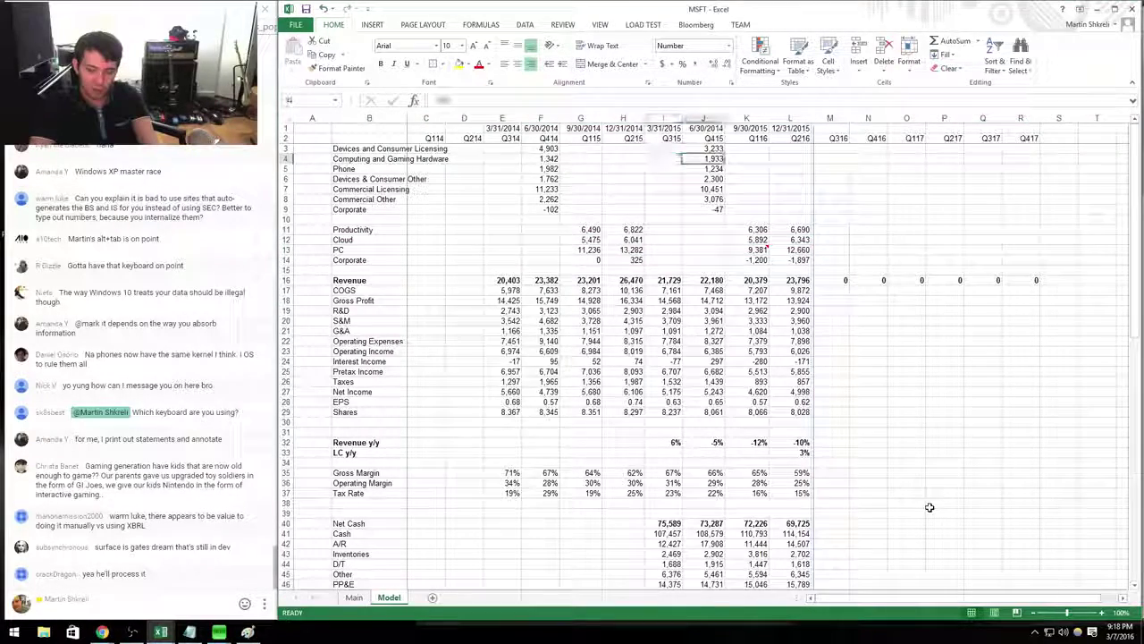
Enter the change formula =J3/F3-1 in K3 and copy it down through K8.
{"action": "key", "text": "Up"}
{"action": "type", "text": "="}
{"action": "key", "text": "Left"}
{"action": "type", "text": "/"}
{"action": "key", "text": "Left"}
{"action": "key", "text": "Left"}
{"action": "key", "text": "Left"}
{"action": "key", "text": "Left"}
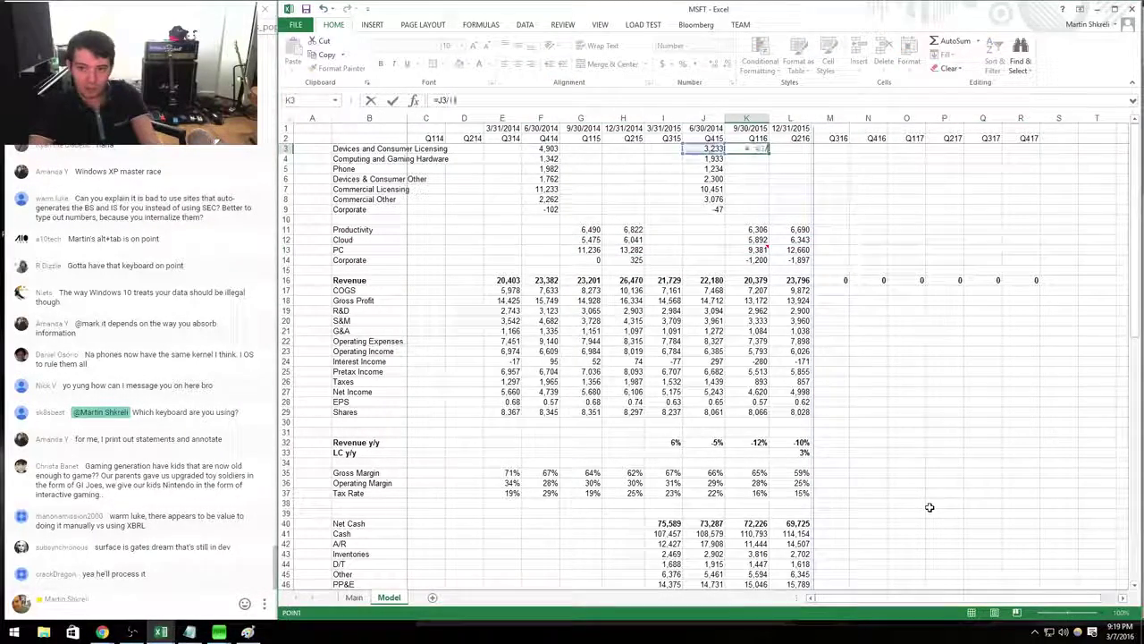
{"action": "type", "text": "-1"}
{"action": "key", "text": "ctrl+Return"}
{"action": "key", "text": "ctrl+c"}
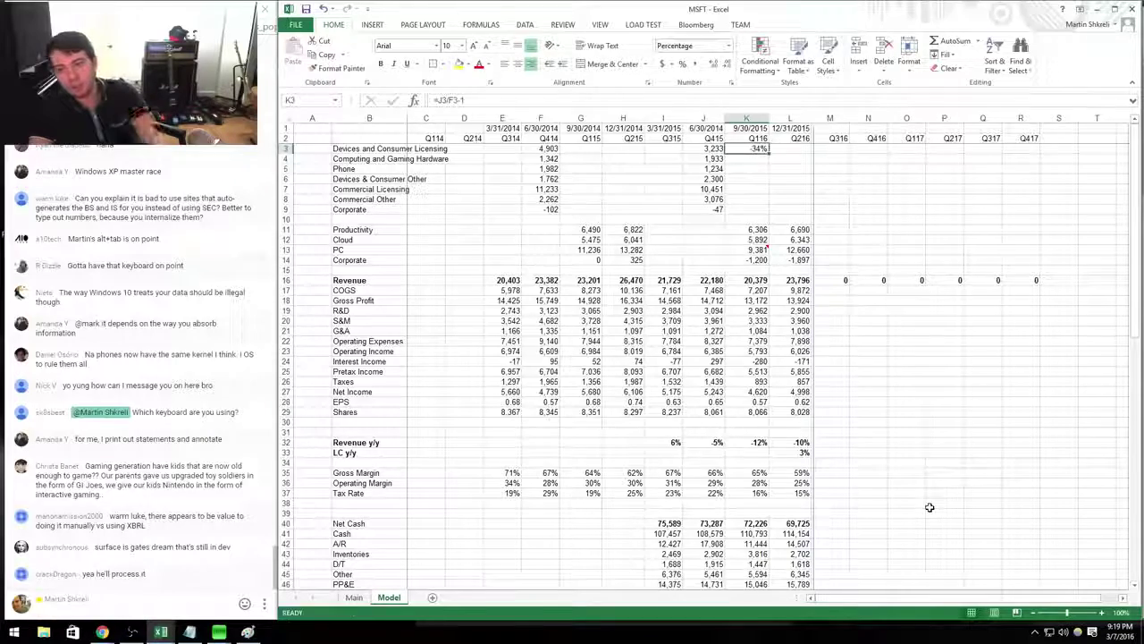
{"action": "key", "text": "Down"}
{"action": "key", "text": "ctrl+v"}
{"action": "key", "text": "Down"}
{"action": "key", "text": "ctrl+v"}
{"action": "key", "text": "Down"}
{"action": "key", "text": "ctrl+v"}
{"action": "key", "text": "Down"}
{"action": "key", "text": "ctrl+v"}
{"action": "key", "text": "Down"}
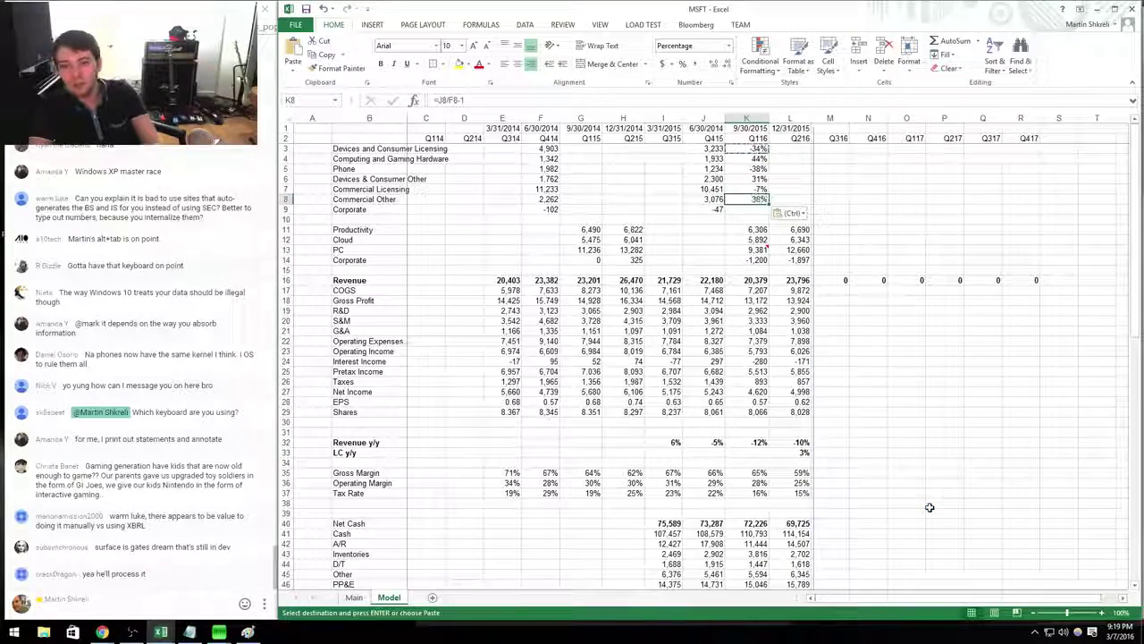
{"action": "key", "text": "Return"}
{"action": "key", "text": "Down"}
{"action": "key", "text": "Down"}
{"action": "key", "text": "Down"}
Enter a Productivity change formula =L11/K11-1 in M11, copy it to M12:M13, and check it.
{"action": "key", "text": "Right"}
{"action": "key", "text": "Right"}
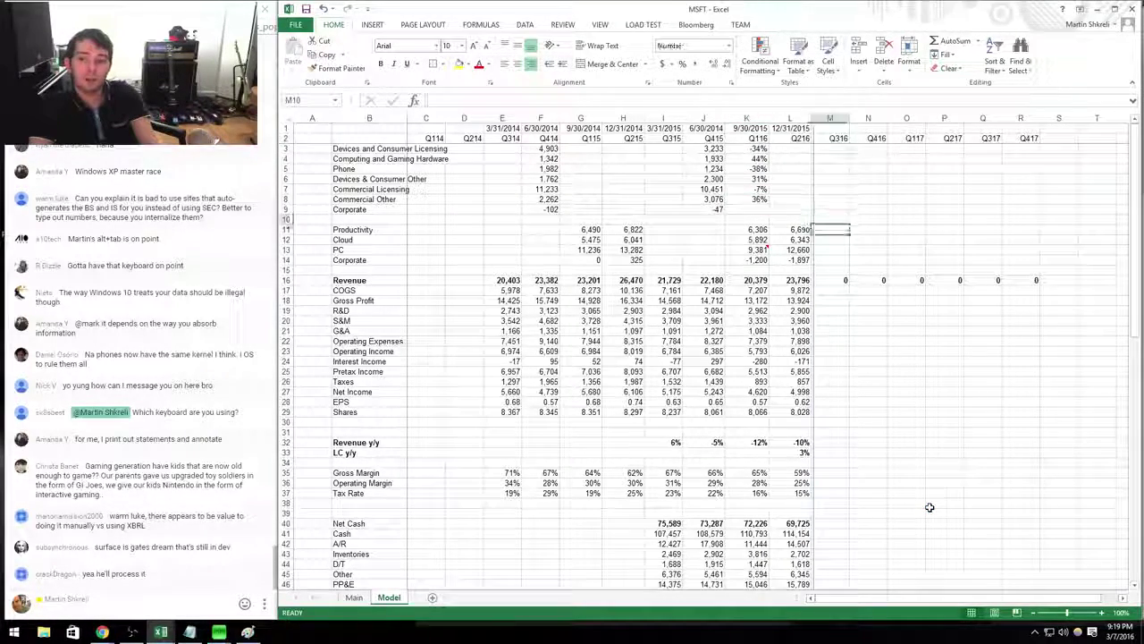
{"action": "type", "text": "="}
{"action": "key", "text": "Left"}
{"action": "type", "text": "/"}
{"action": "key", "text": "Left"}
{"action": "key", "text": "Left"}
{"action": "type", "text": "-1"}
{"action": "key", "text": "ctrl+Return"}
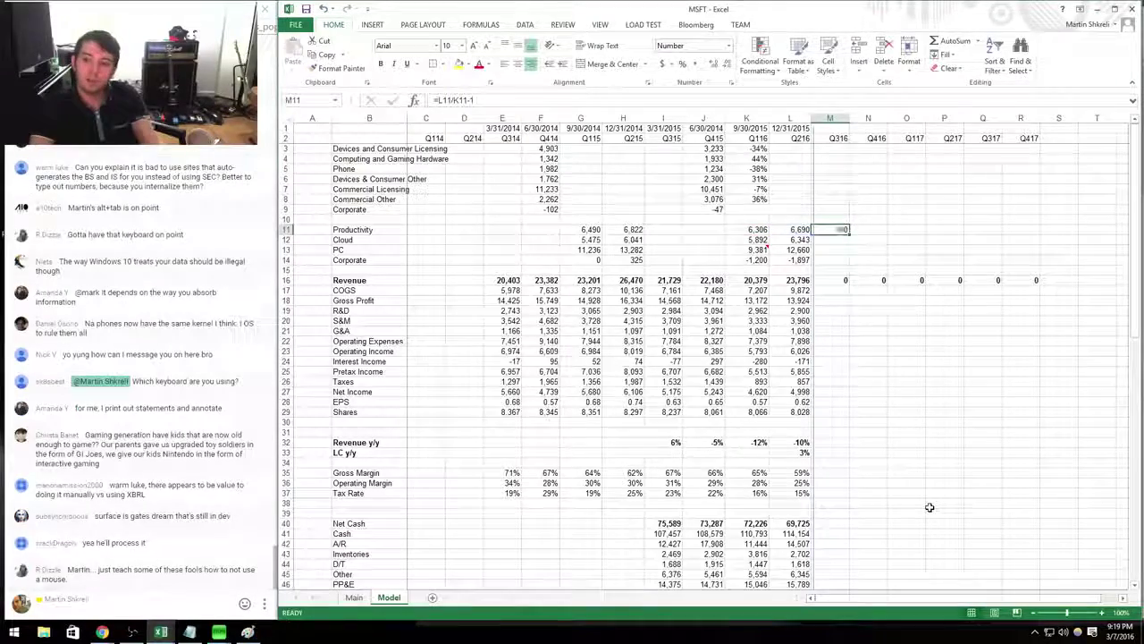
{"action": "key", "text": "Up"}
{"action": "key", "text": "ctrl+c"}
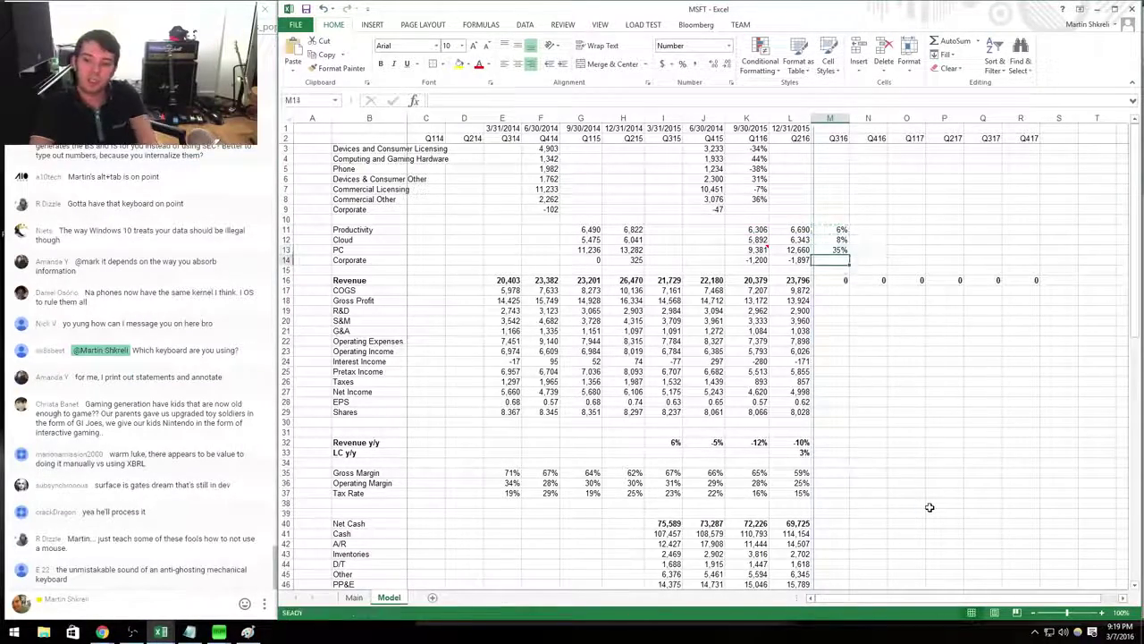
{"action": "key", "text": "ctrl+v"}
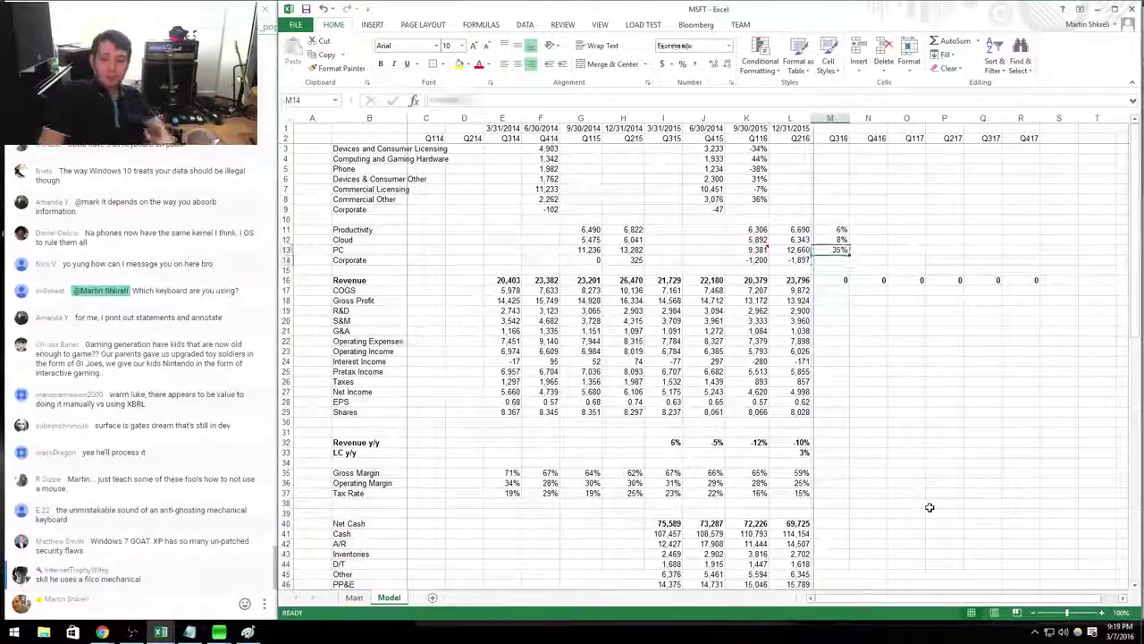
{"action": "key", "text": "Up"}
{"action": "key", "text": "F2"}
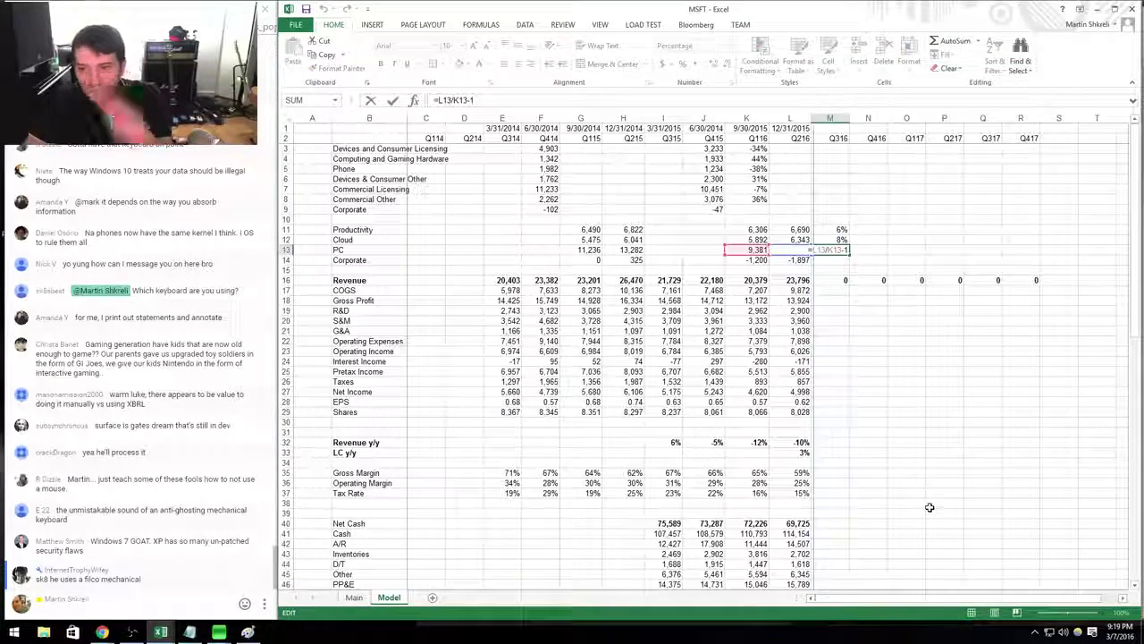
{"action": "key", "text": "Return"}
Rewrite M11 as the year-over-year change =L11/H11-1 and fill it down to M13.
{"action": "key", "text": "Up"}
{"action": "key", "text": "Up"}
{"action": "key", "text": "Up"}
{"action": "key", "text": "Left"}
{"action": "type", "text": "="}
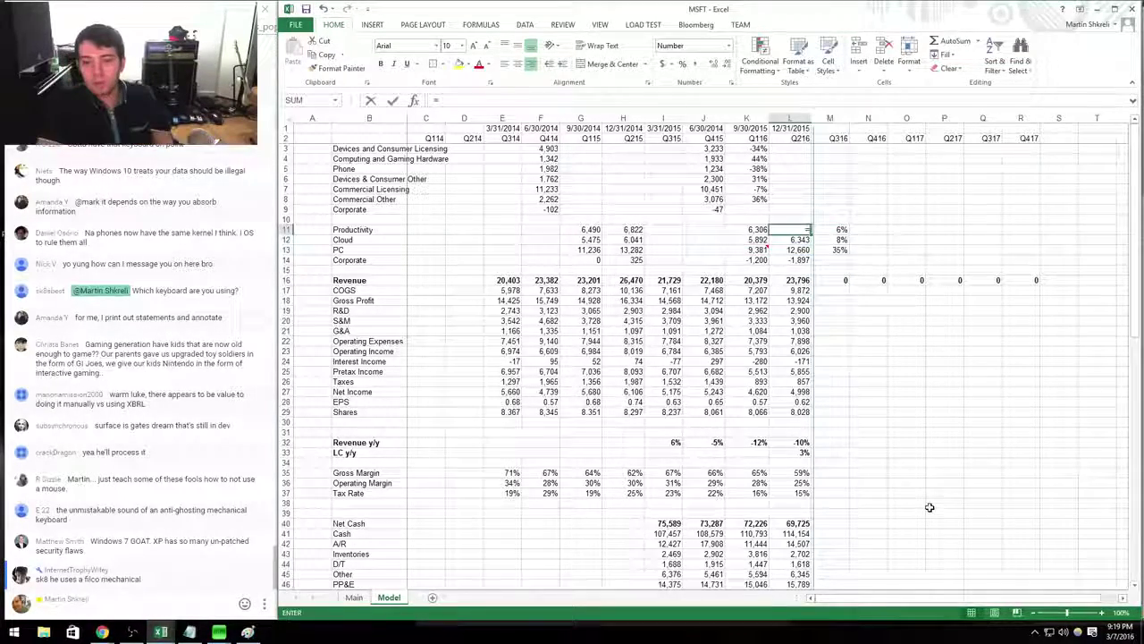
{"action": "key", "text": "Escape"}
{"action": "key", "text": "Right"}
{"action": "type", "text": "="}
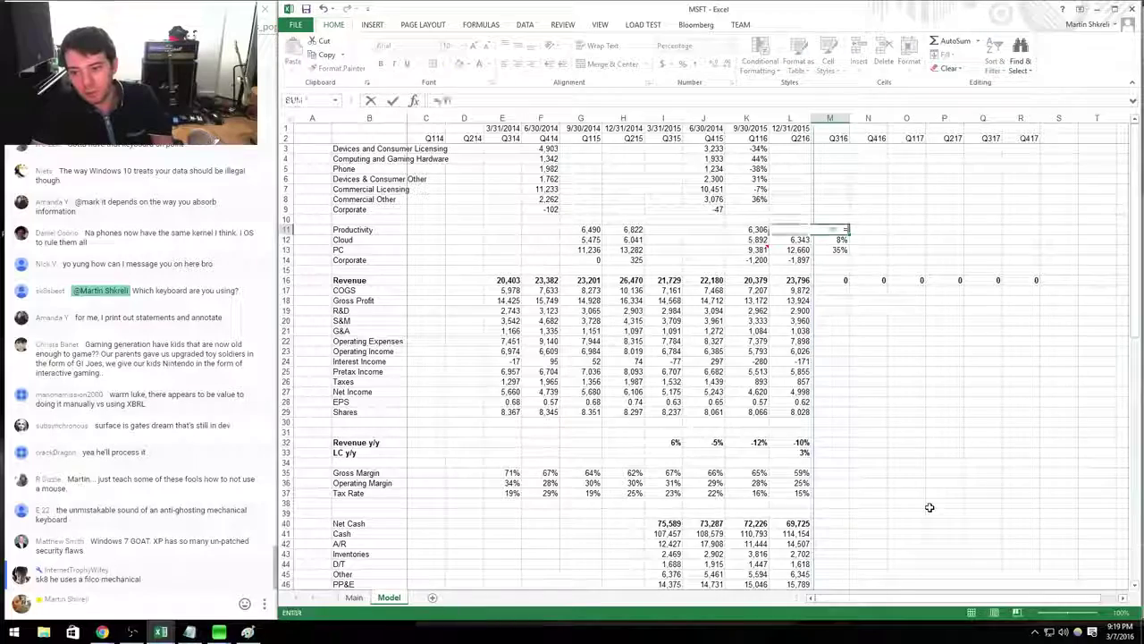
{"action": "key", "text": "Left"}
{"action": "type", "text": "/"}
{"action": "key", "text": "Left"}
{"action": "key", "text": "Left"}
{"action": "key", "text": "Left"}
{"action": "key", "text": "Left"}
{"action": "type", "text": "-1"}
{"action": "key", "text": "ctrl+Return"}
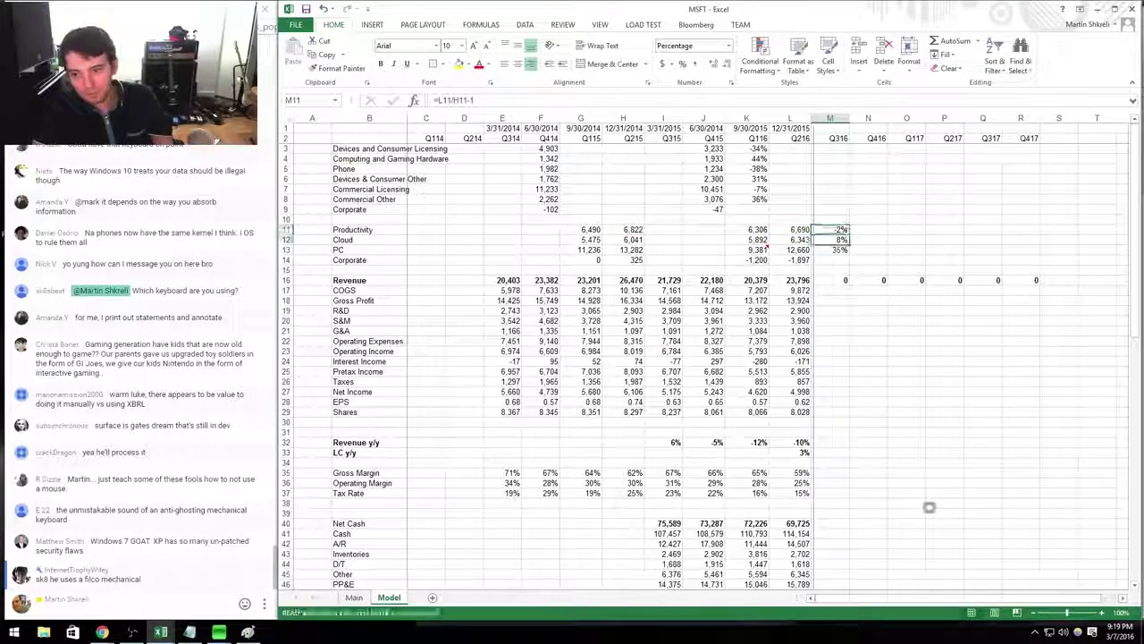
{"action": "key", "text": "Down"}
{"action": "key", "text": "ctrl+v"}
{"action": "key", "text": "Down"}
{"action": "key", "text": "Return"}
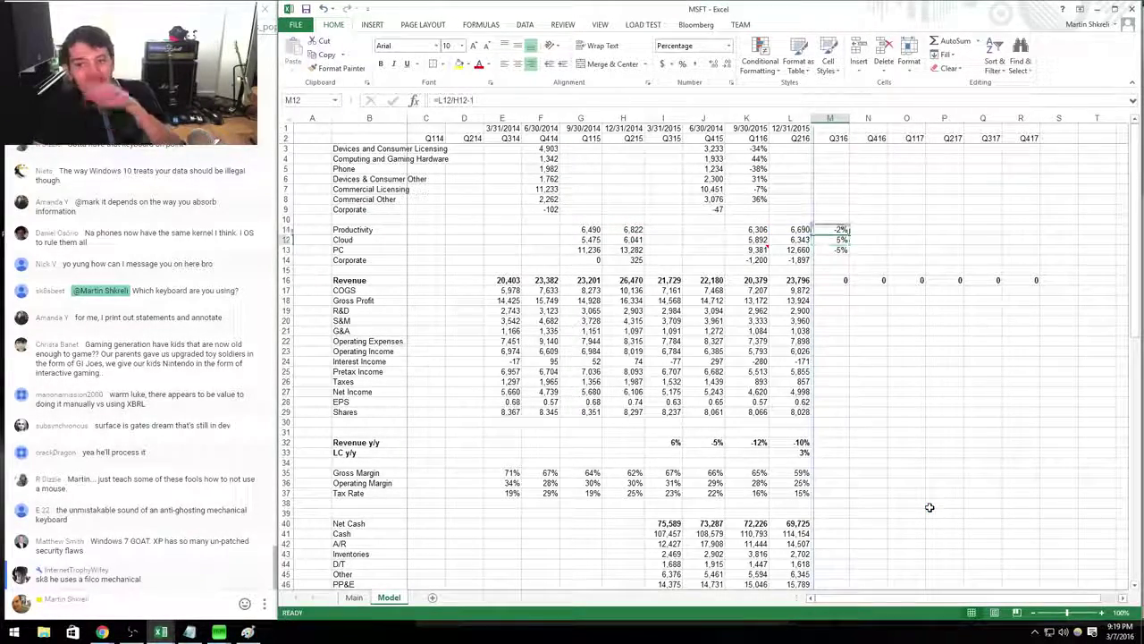
Correct the K3 formula by appending -1 so it shows a percent change.
{"action": "key", "text": "Left"}
{"action": "key", "text": "Left"}
{"action": "key", "text": "Up"}
{"action": "key", "text": "Up"}
{"action": "key", "text": "Up"}
{"action": "key", "text": "Up"}
{"action": "key", "text": "Up"}
{"action": "key", "text": "Up"}
{"action": "key", "text": "Up"}
{"action": "key", "text": "Up"}
{"action": "key", "text": "Up"}
{"action": "key", "text": "ctrl+c"}
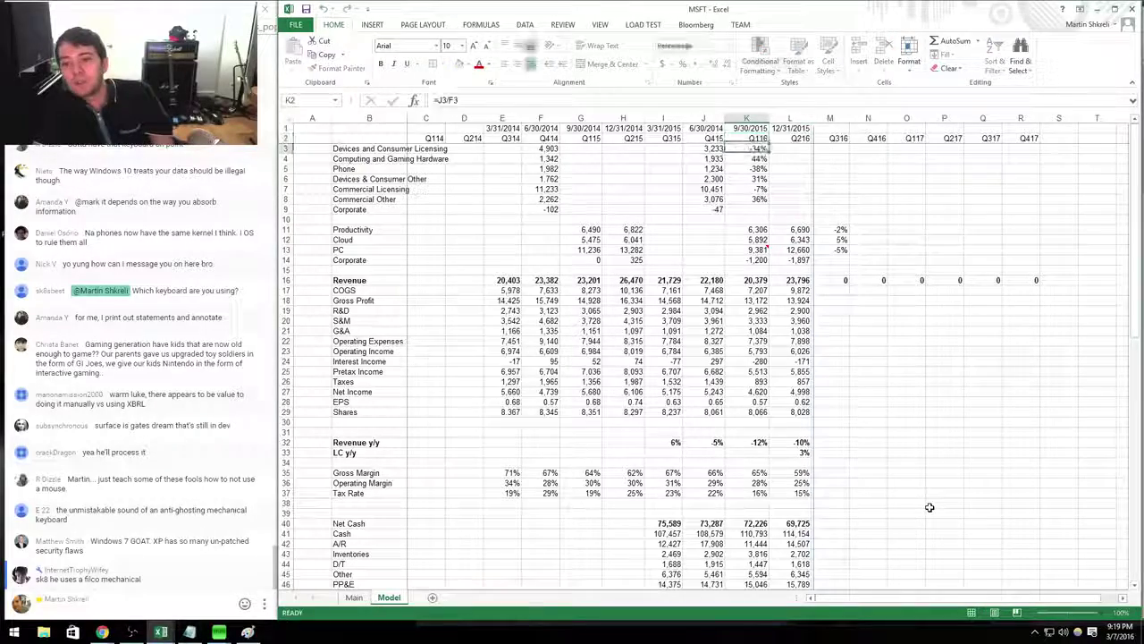
{"action": "key", "text": "F2"}
{"action": "type", "text": "-1"}
{"action": "key", "text": "Return"}
Recheck the K4:K8 change formulas, then bring up the press release in Chrome.
{"action": "key", "text": "F2"}
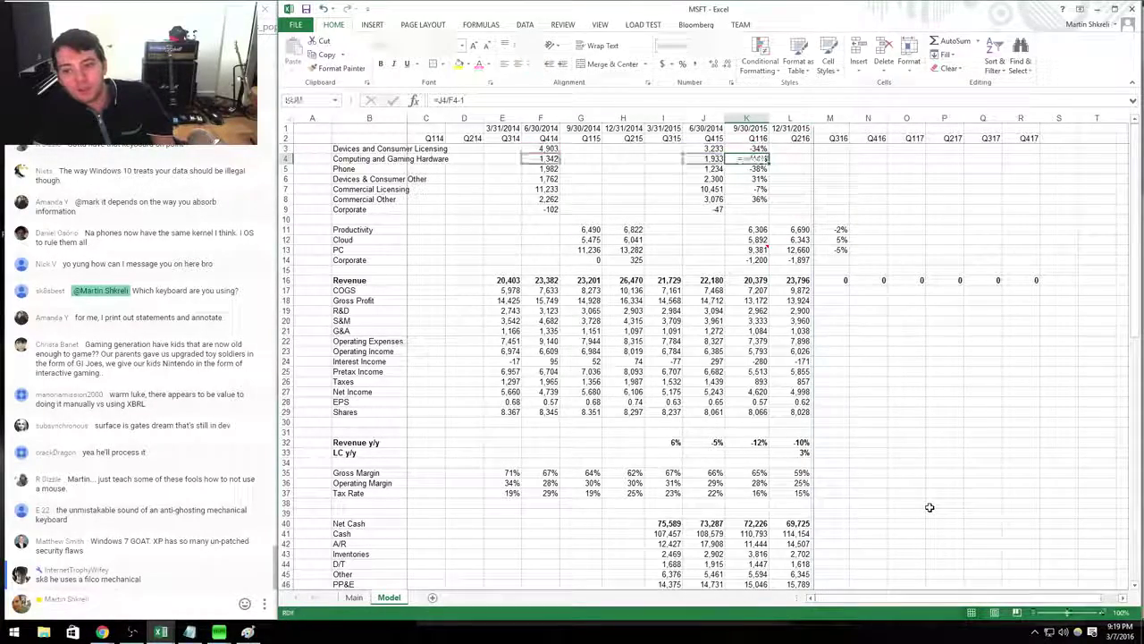
{"action": "key", "text": "Return"}
{"action": "key", "text": "F2"}
{"action": "key", "text": "Return"}
{"action": "key", "text": "F2"}
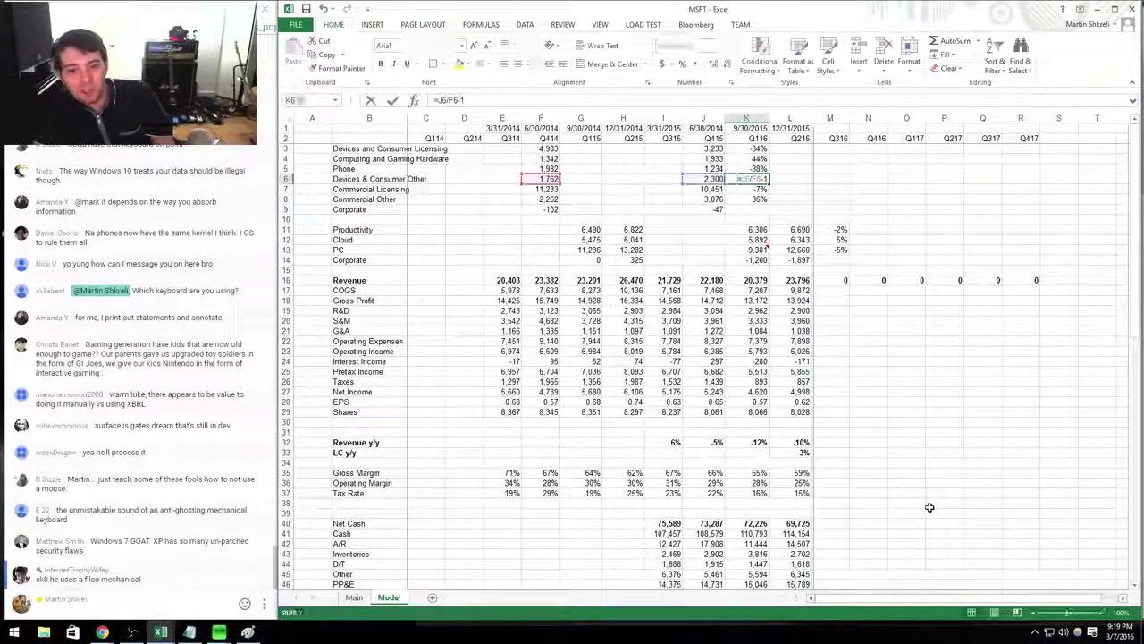
{"action": "key", "text": "Return"}
{"action": "key", "text": "F2"}
{"action": "key", "text": "Return"}
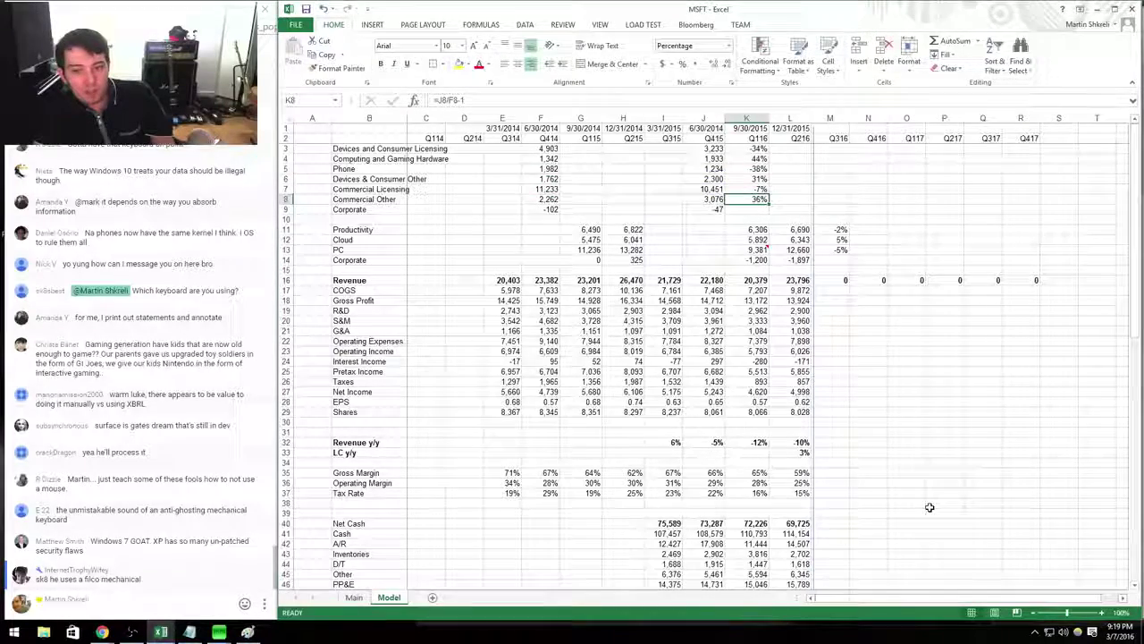
{"action": "key", "text": "F2"}
{"action": "key", "text": "Return"}
{"action": "key", "text": "F2"}
{"action": "key", "text": "Escape"}
{"action": "key", "text": "Up"}
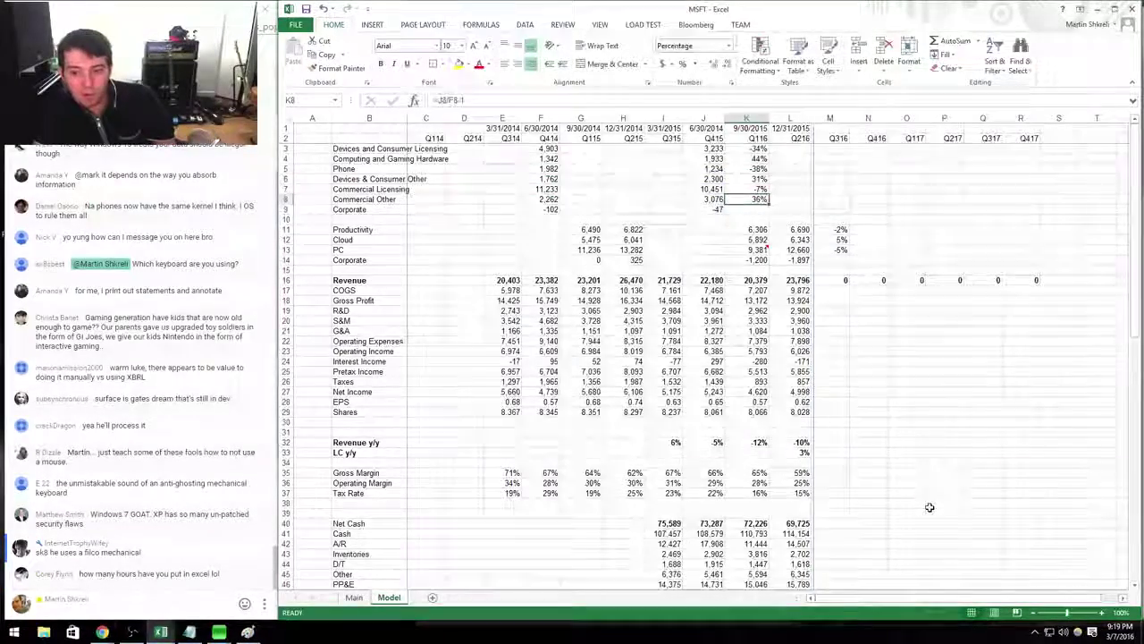
{"action": "key", "text": "alt+Tab"}
{"action": "scroll", "coordinate": [930, 512], "scroll_direction": "down", "scroll_amount": 5}
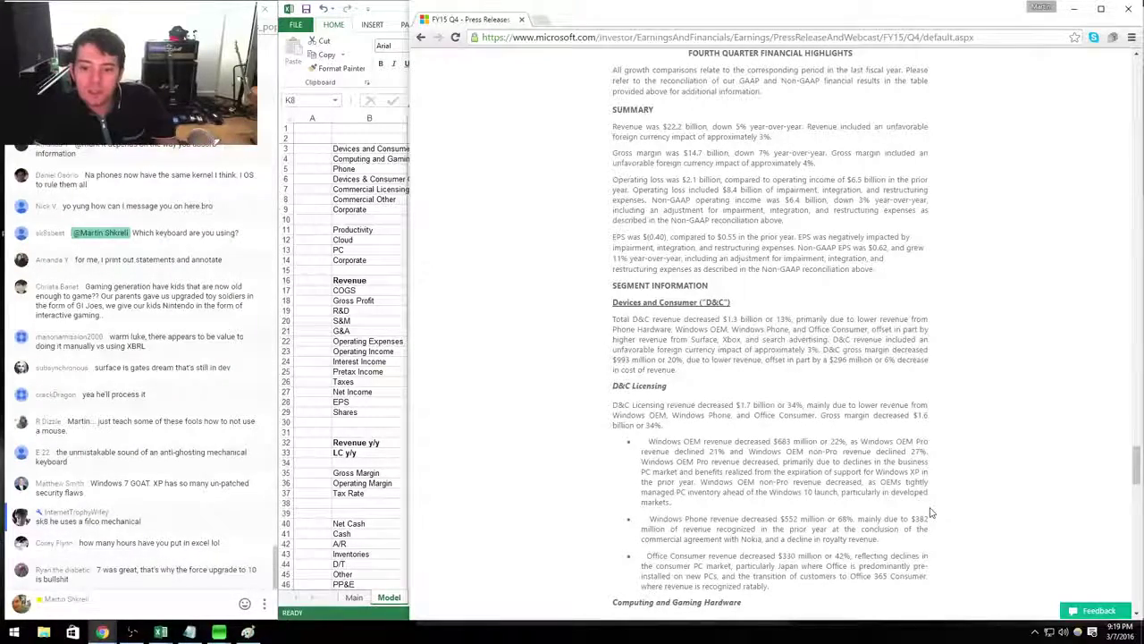
Compare the model's K-column segment growth with the press release's segment sections, then return to Excel.
{"action": "key", "text": "alt+Tab"}
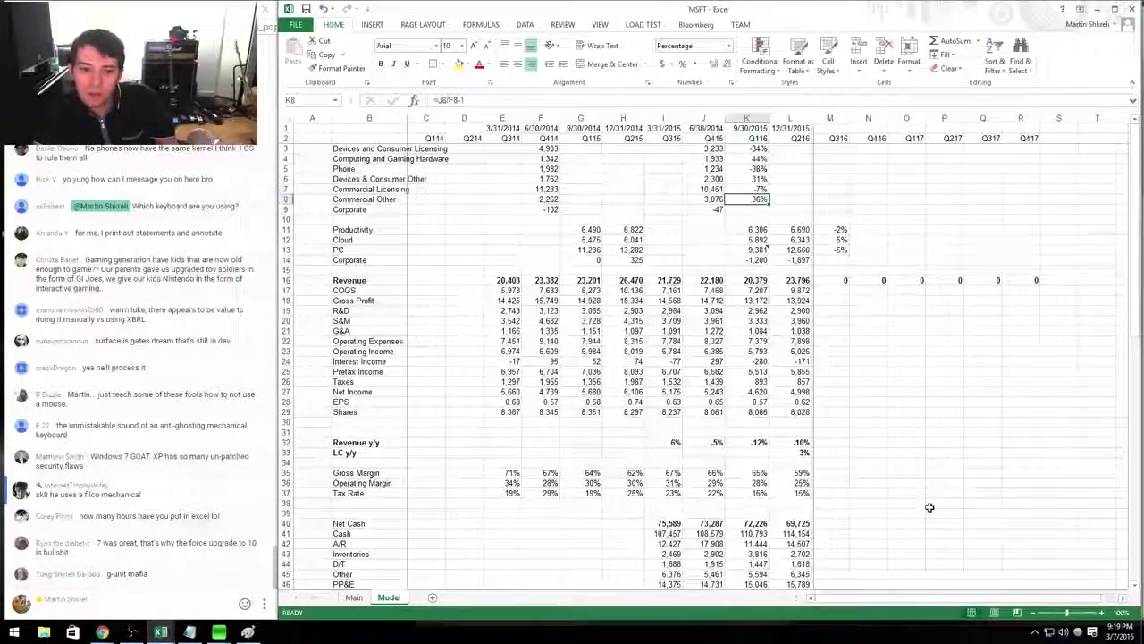
{"action": "key", "text": "Up"}
{"action": "key", "text": "Up"}
{"action": "key", "text": "Up"}
{"action": "key", "text": "Up"}
{"action": "key", "text": "Up"}
{"action": "key", "text": "alt+Tab"}
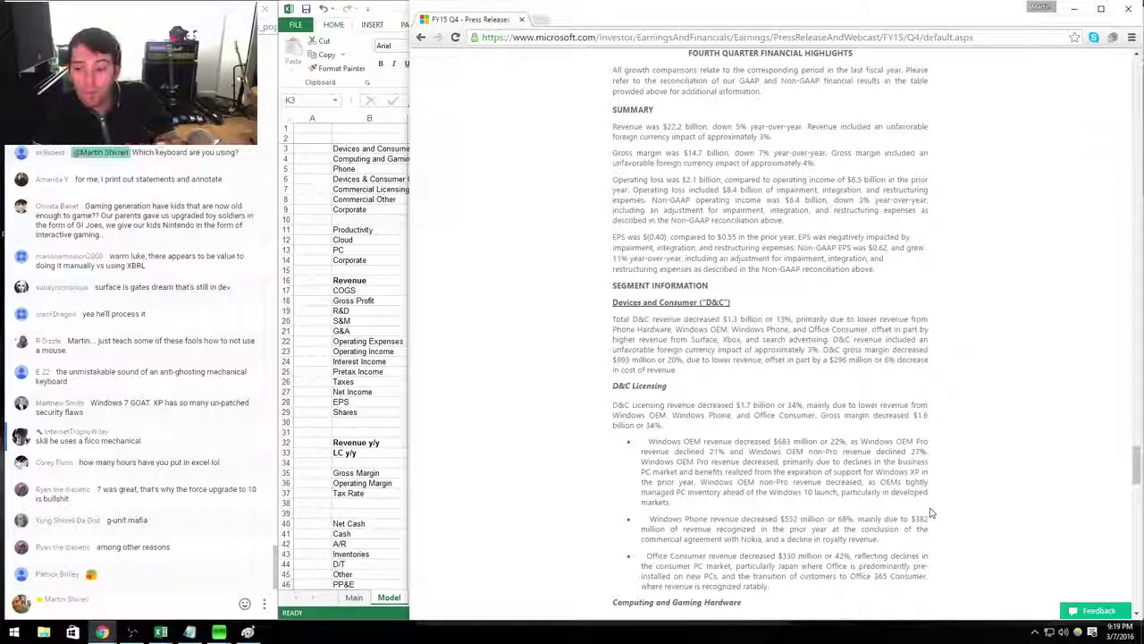
{"action": "scroll", "coordinate": [930, 512], "scroll_direction": "down", "scroll_amount": 10}
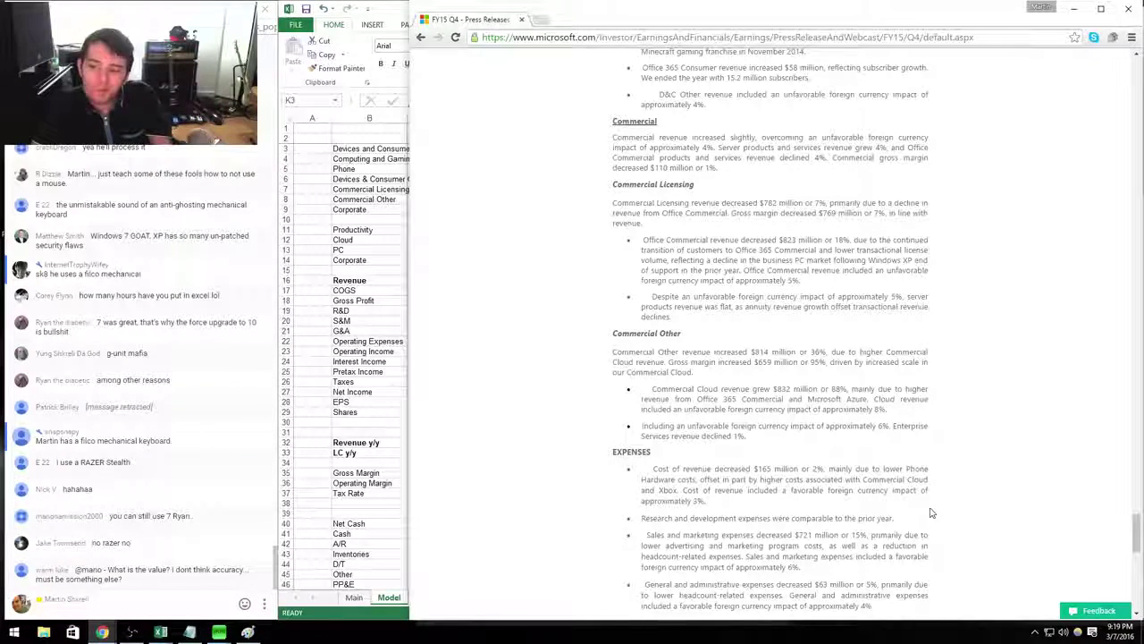
{"action": "scroll", "coordinate": [929, 512], "scroll_direction": "up", "scroll_amount": 6}
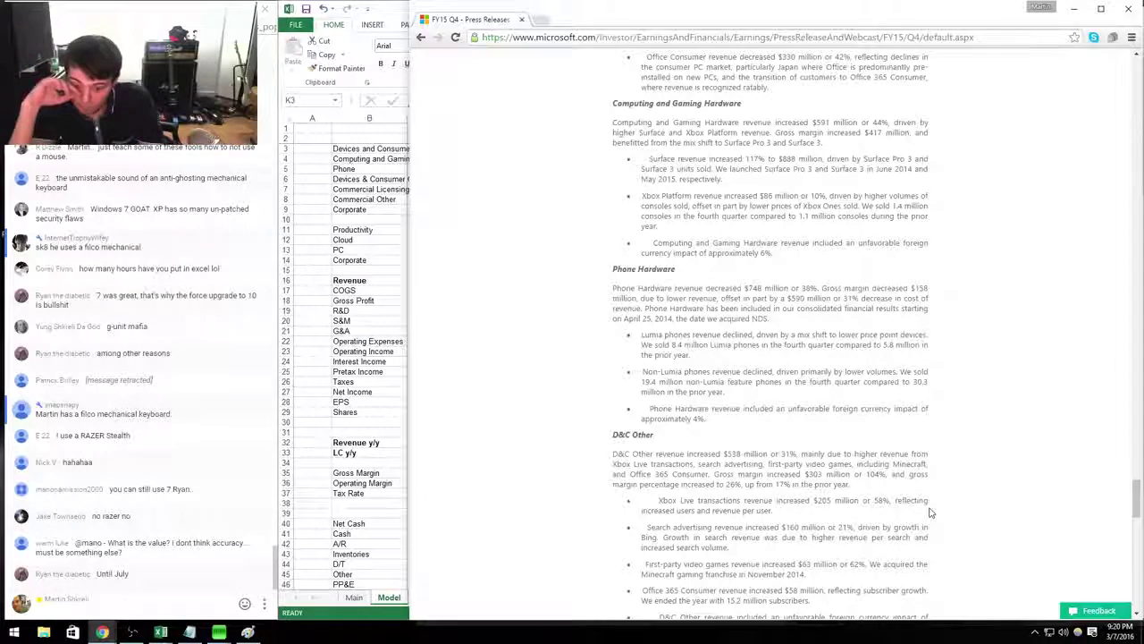
{"action": "scroll", "coordinate": [930, 512], "scroll_direction": "up", "scroll_amount": 4}
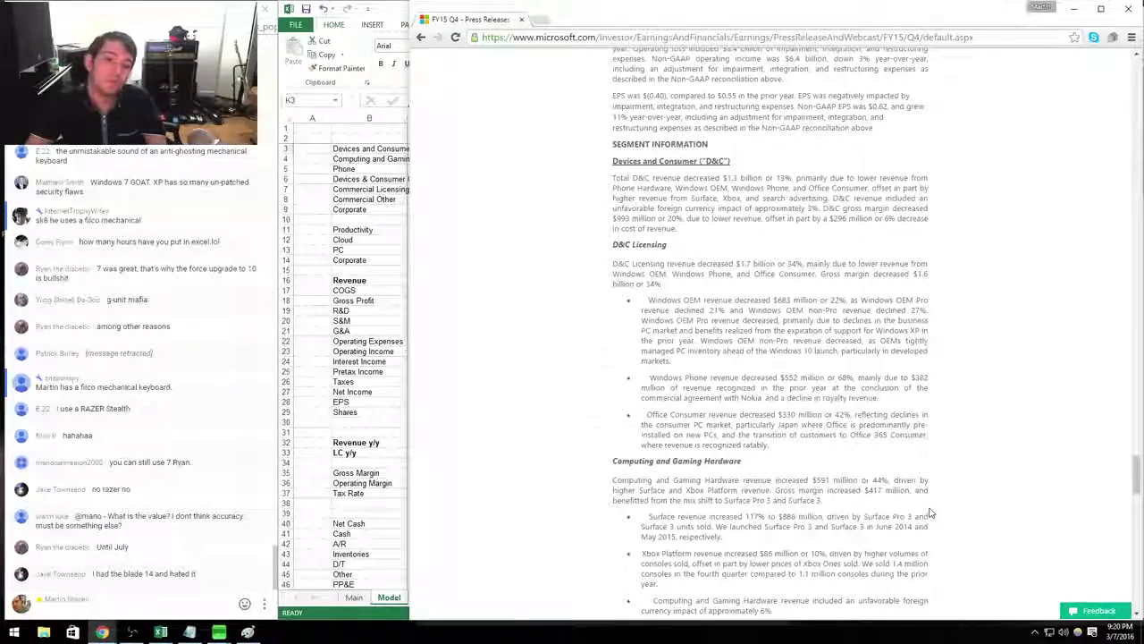
{"action": "key", "text": "alt+Tab"}
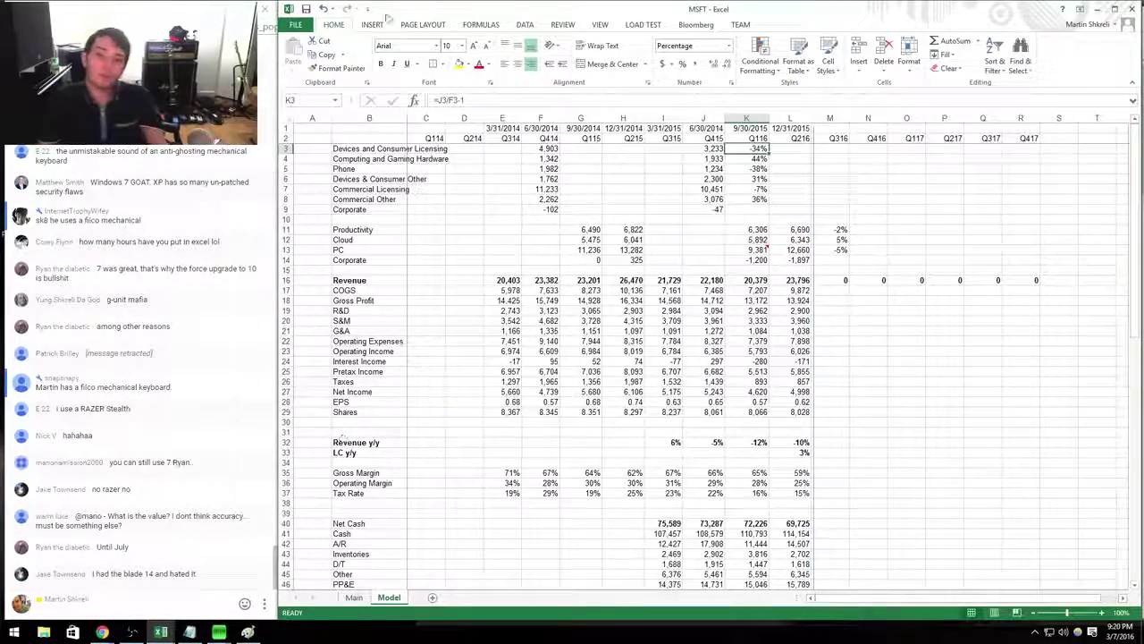
Widen column B so labels like Computing and Gaming Hardware fit.
{"action": "left_click", "coordinate": [404, 117]}
{"action": "left_click", "coordinate": [408, 160]}
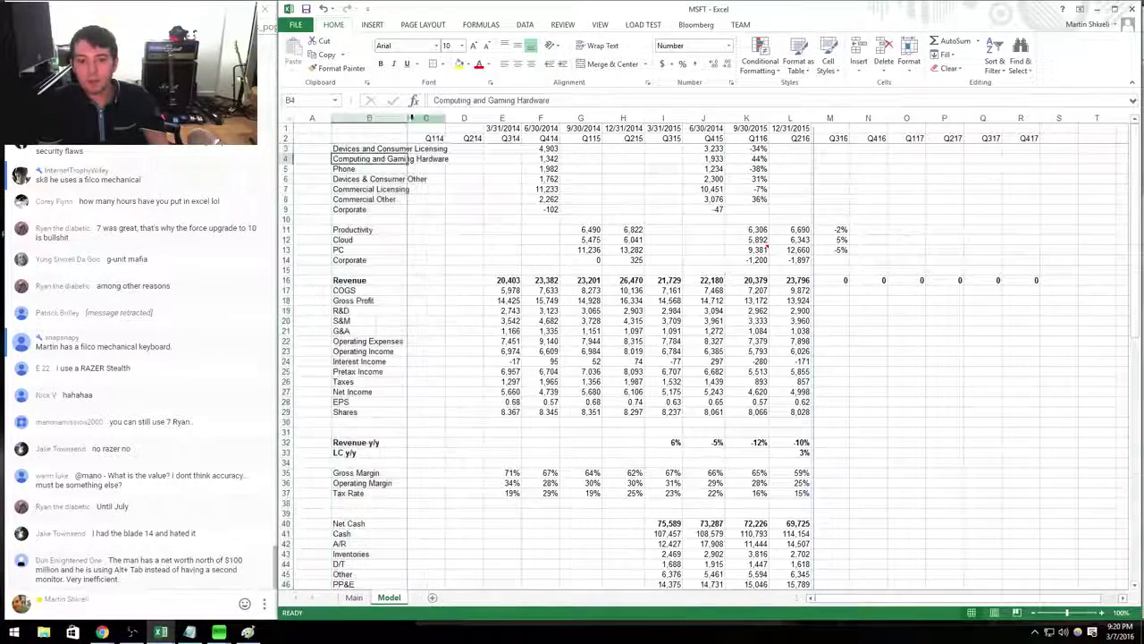
{"action": "left_click_drag", "start_coordinate": [404, 117], "coordinate": [454, 117]}
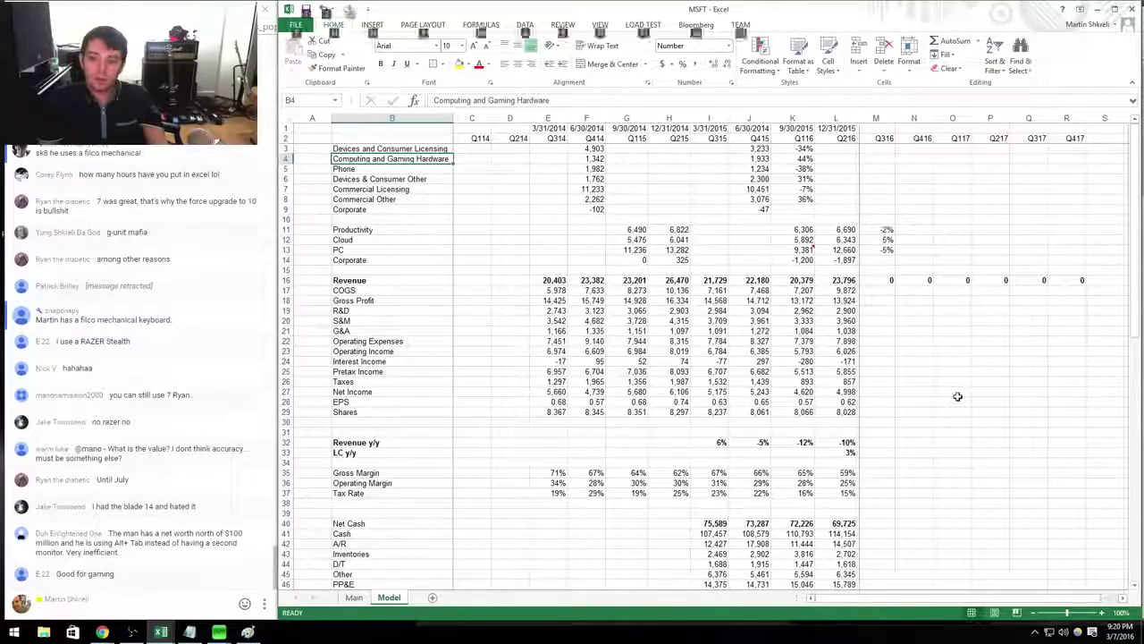
Return from the Tech workbook to the MSFT model via the Microsoft link and dismiss the Bloomberg timeout warning.
{"action": "key", "text": "ctrl+Tab"}
{"action": "key", "text": "Escape"}
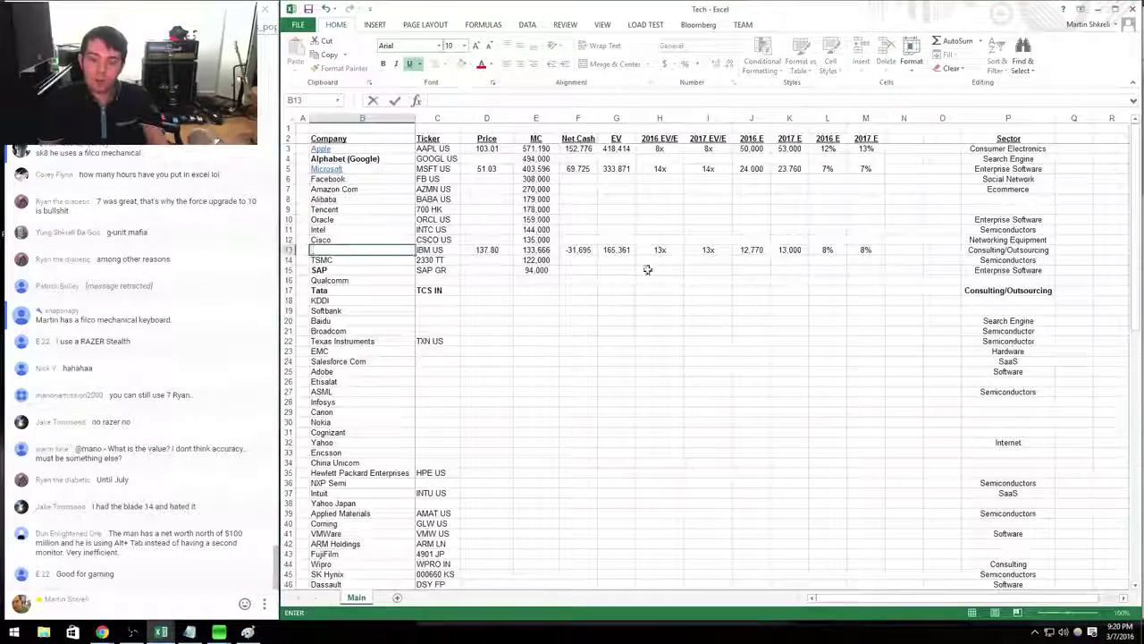
{"action": "left_click", "coordinate": [617, 249]}
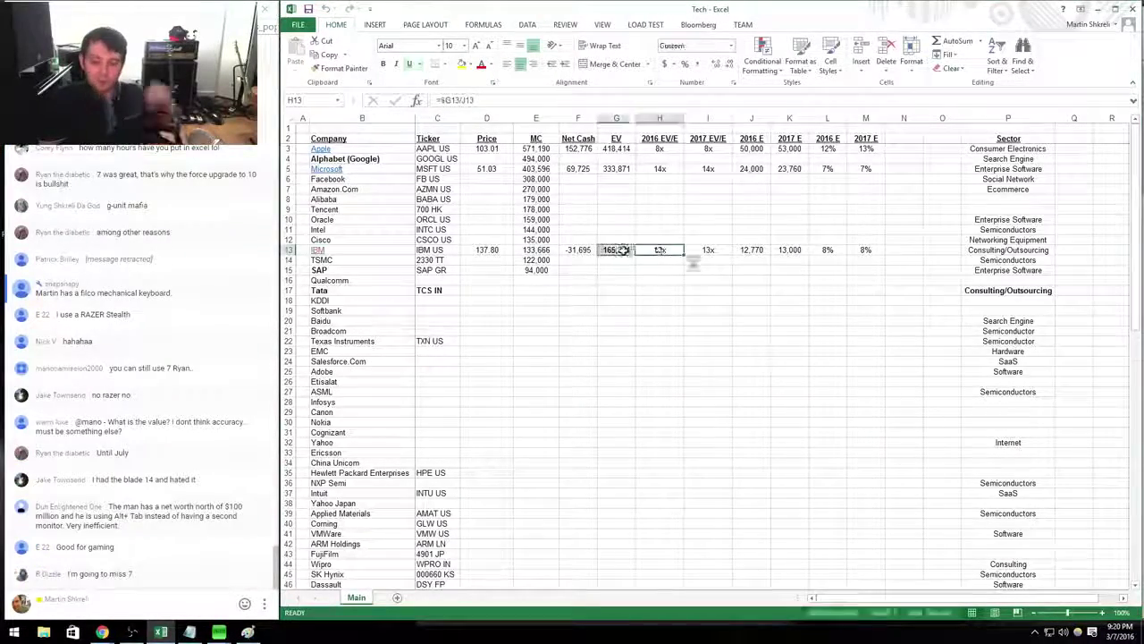
{"action": "left_click", "coordinate": [327, 169]}
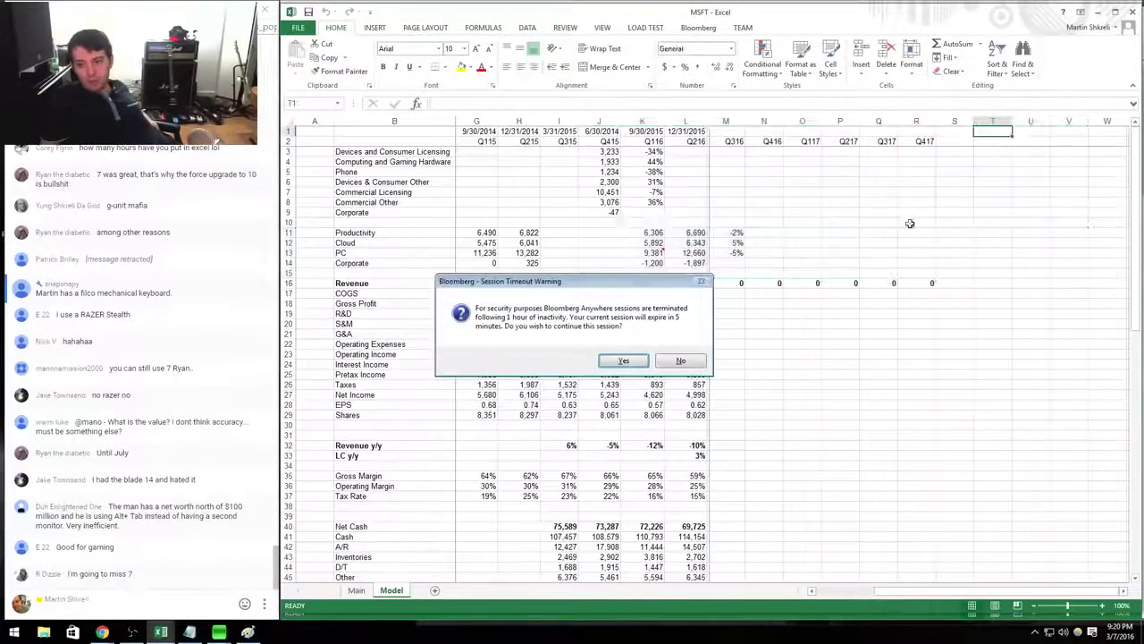
{"action": "left_click", "coordinate": [623, 360]}
{"action": "left_click", "coordinate": [1031, 141]}
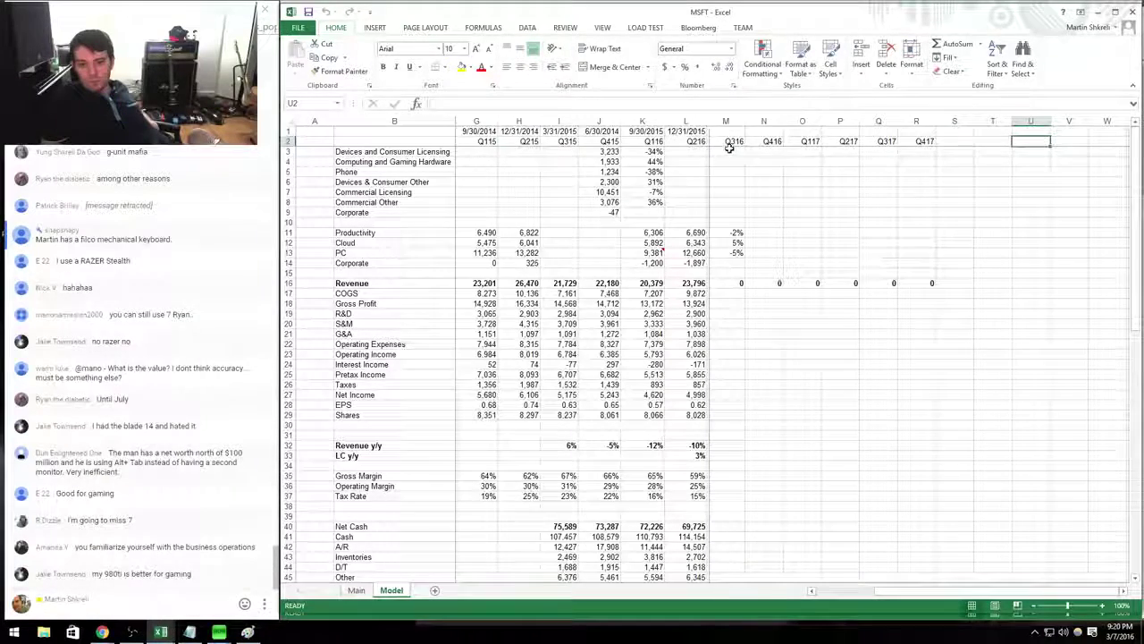
Clear the Q316 segment growth values in M11:M13 and copy the margin and tax-rate formulas across M35:R37.
{"action": "left_click_drag", "start_coordinate": [726, 233], "coordinate": [742, 266]}
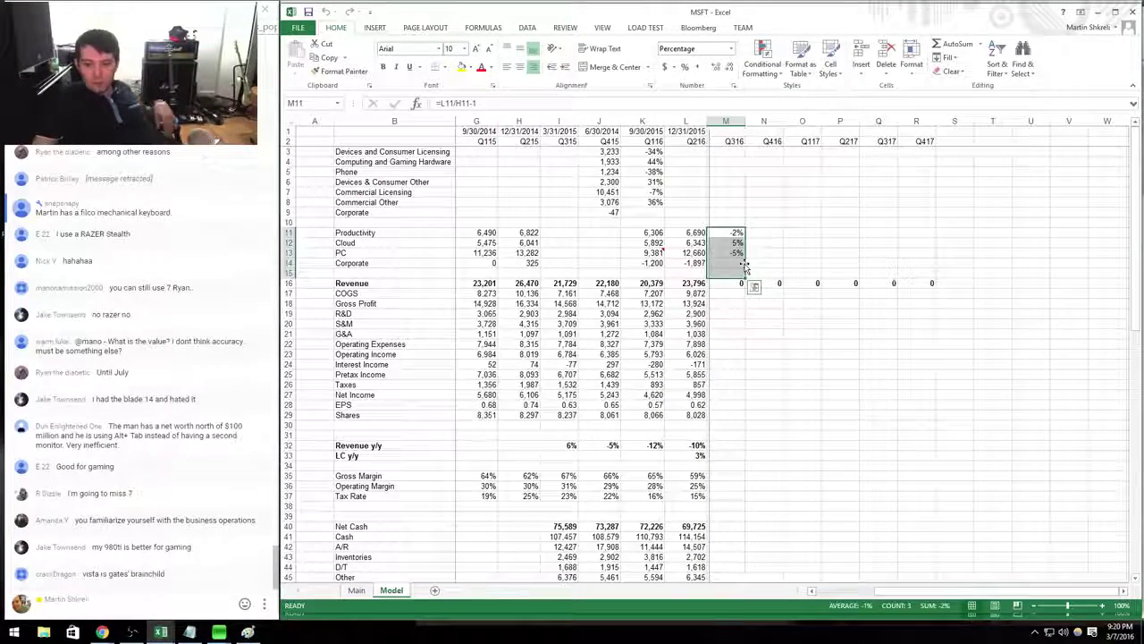
{"action": "key", "text": "Delete"}
{"action": "left_click", "coordinate": [743, 264]}
{"action": "key", "text": "Down"}
{"action": "key", "text": "Down"}
{"action": "key", "text": "Down"}
{"action": "key", "text": "Down"}
{"action": "key", "text": "Down"}
{"action": "key", "text": "Down"}
{"action": "key", "text": "Down"}
{"action": "key", "text": "Down"}
{"action": "key", "text": "Down"}
{"action": "key", "text": "Down"}
{"action": "key", "text": "Down"}
{"action": "key", "text": "Down"}
{"action": "key", "text": "Down"}
{"action": "key", "text": "Down"}
{"action": "key", "text": "Down"}
{"action": "key", "text": "Down"}
{"action": "key", "text": "Down"}
{"action": "key", "text": "Down"}
{"action": "key", "text": "Down"}
{"action": "key", "text": "Down"}
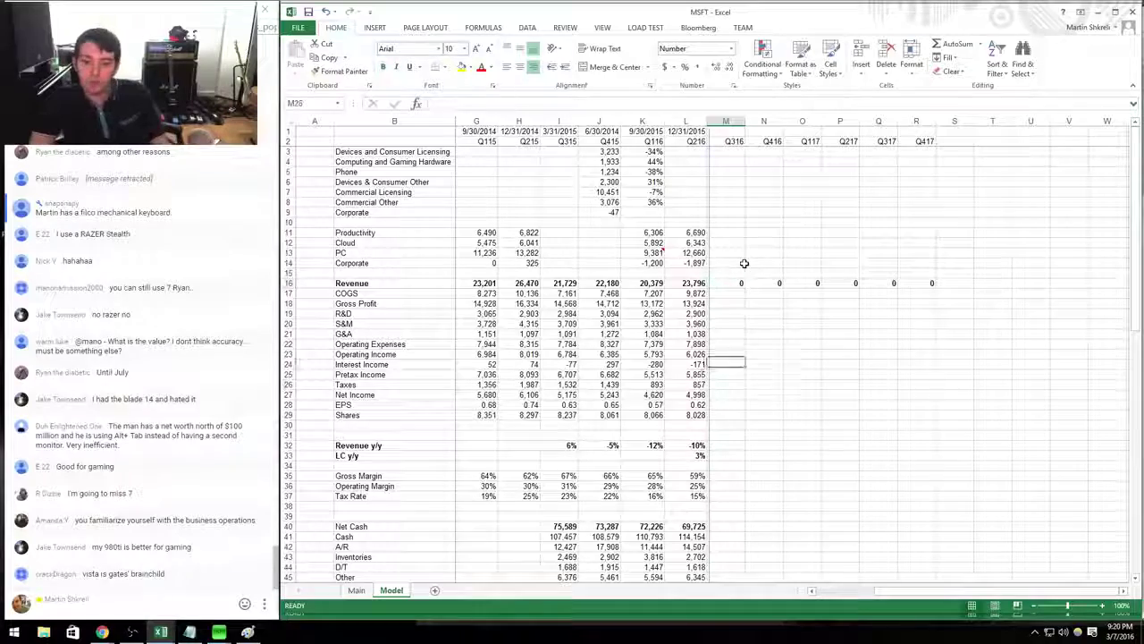
{"action": "key", "text": "Left"}
{"action": "key", "text": "shift+Down"}
{"action": "key", "text": "shift+Down"}
{"action": "key", "text": "ctrl+c"}
{"action": "key", "text": "shift+Right"}
{"action": "key", "text": "shift+Right"}
{"action": "key", "text": "shift+Right"}
{"action": "key", "text": "shift+Right"}
{"action": "key", "text": "shift+Right"}
{"action": "key", "text": "shift+Right"}
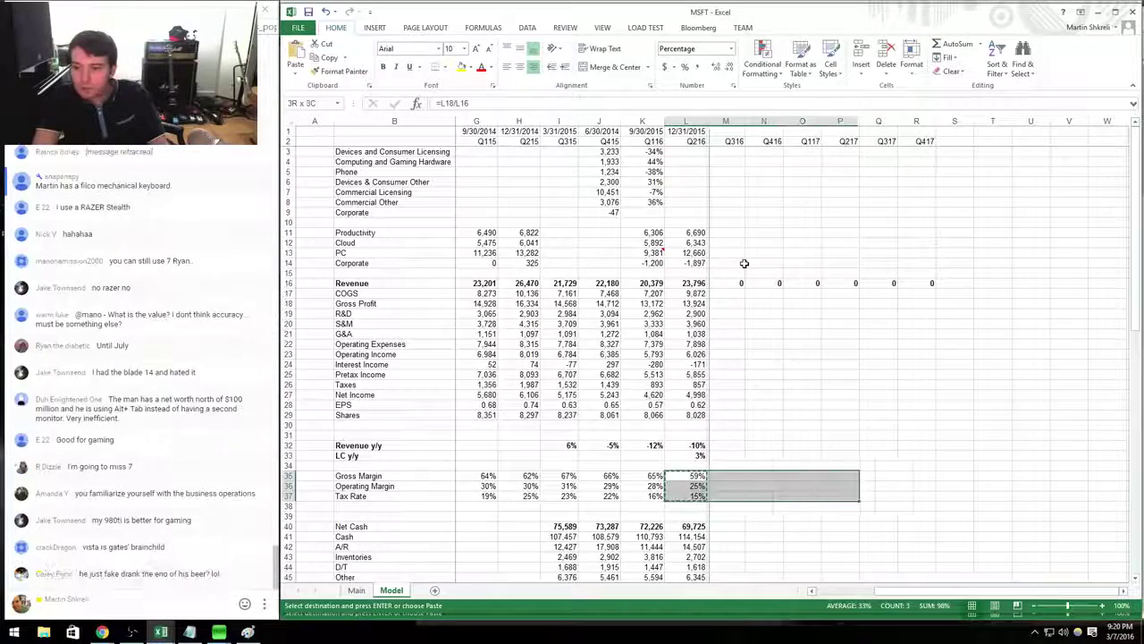
{"action": "key", "text": "Return"}
Copy the Q216 revenue growth formula across M32:R32.
{"action": "key", "text": "Up"}
{"action": "key", "text": "Up"}
Set Q316 shares equal to the prior quarter and copy the EPS and Net Income formulas into M28 and M27.
{"action": "key", "text": "Up"}
{"action": "key", "text": "ctrl+c"}
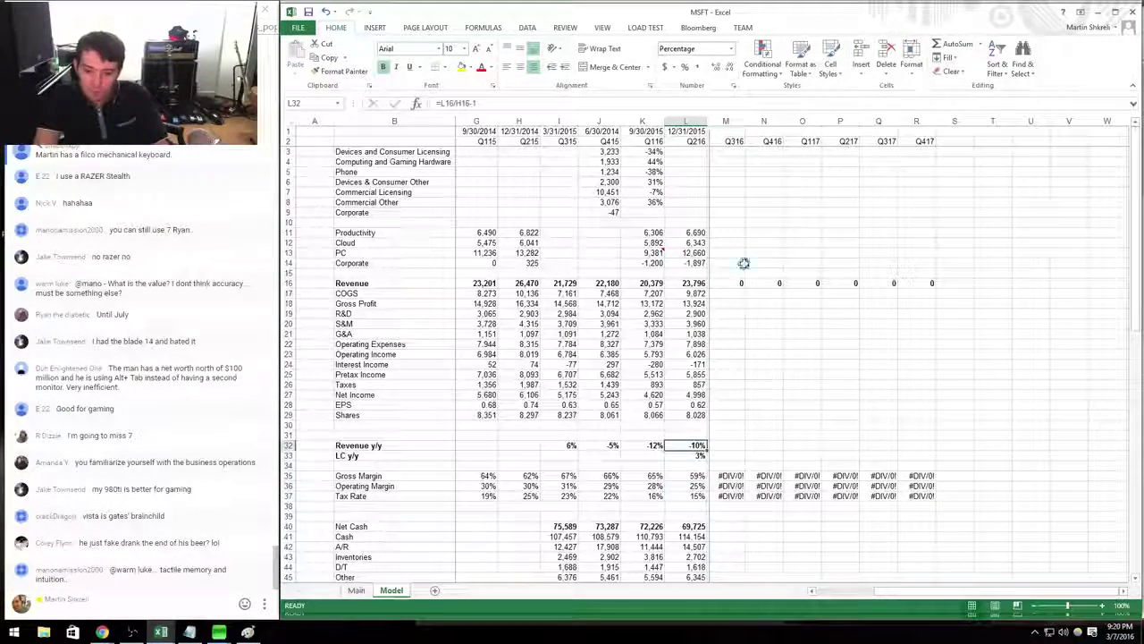
{"action": "key", "text": "shift+Right"}
{"action": "key", "text": "shift+Right"}
{"action": "key", "text": "shift+Right"}
{"action": "key", "text": "shift+Right"}
{"action": "key", "text": "shift+Right"}
{"action": "key", "text": "shift+Right"}
{"action": "key", "text": "Return"}
{"action": "key", "text": "Down"}
{"action": "key", "text": "Up"}
{"action": "key", "text": "Up"}
{"action": "key", "text": "Up"}
{"action": "key", "text": "Up"}
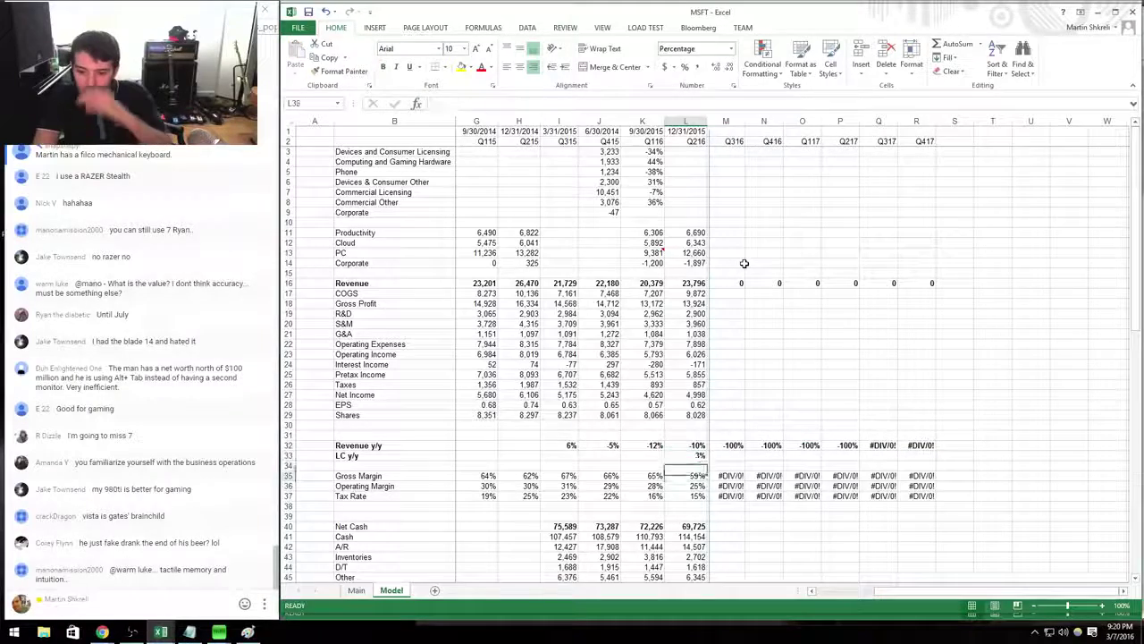
{"action": "key", "text": "Right"}
{"action": "type", "text": "+"}
{"action": "key", "text": "Left"}
{"action": "key", "text": "Return"}
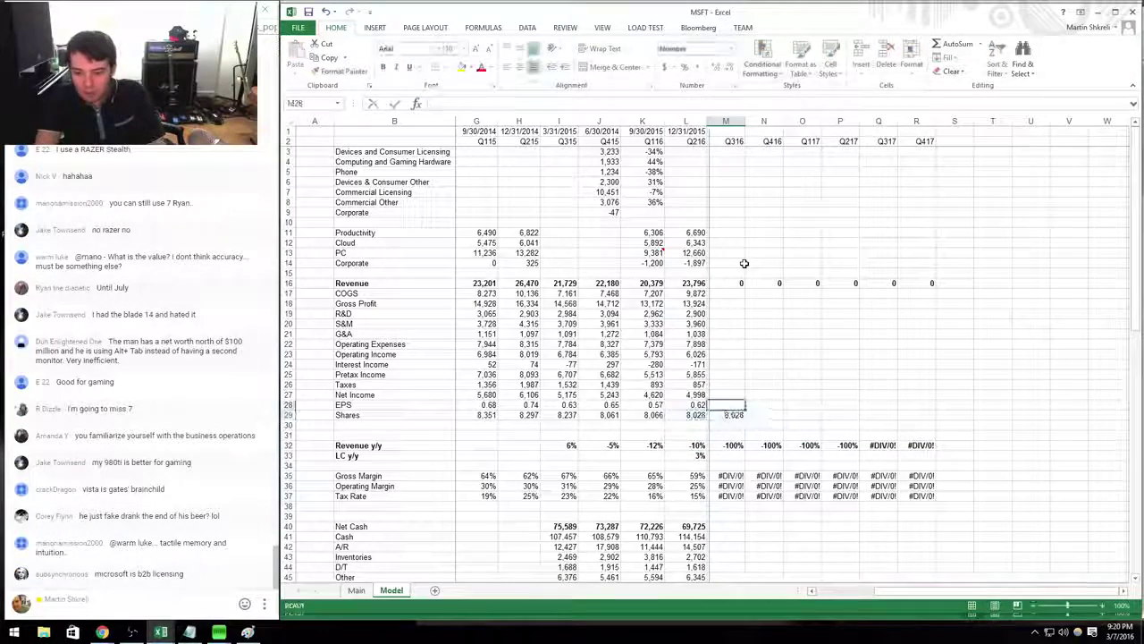
{"action": "key", "text": "Up"}
{"action": "key", "text": "Up"}
{"action": "key", "text": "Left"}
{"action": "key", "text": "ctrl+c"}
{"action": "key", "text": "Right"}
{"action": "key", "text": "ctrl+v"}
{"action": "key", "text": "Up"}
{"action": "key", "text": "ctrl+v"}
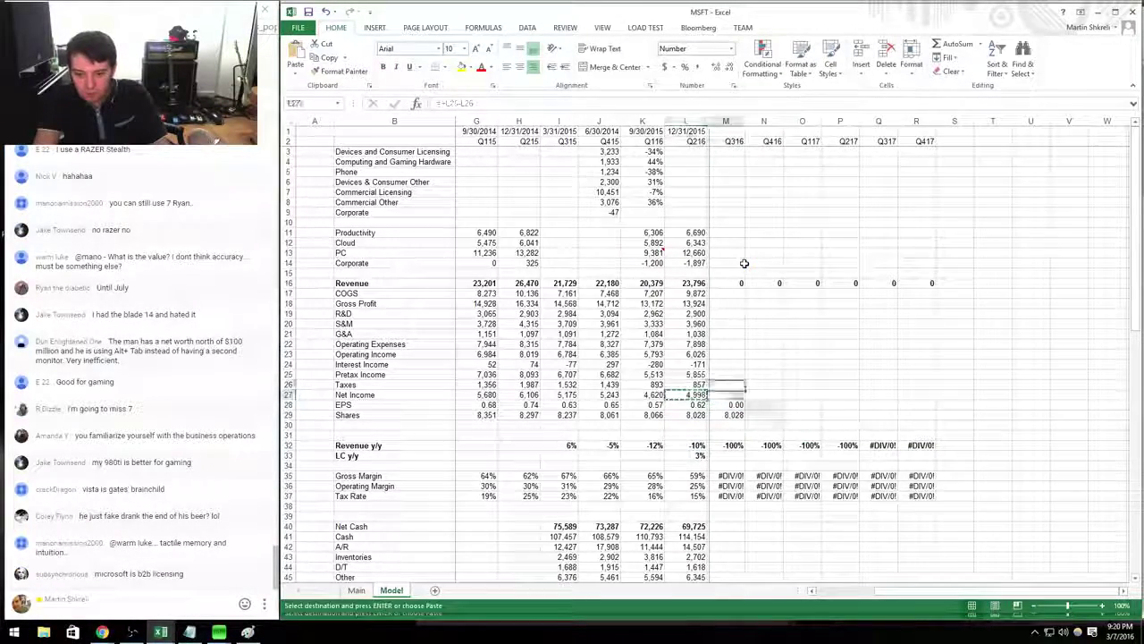
Enter Q316 Pretax Income as operating income plus interest income.
{"action": "key", "text": "Up"}
{"action": "key", "text": "Up"}
{"action": "type", "text": "+"}
{"action": "key", "text": "Up"}
{"action": "type", "text": "+"}
{"action": "key", "text": "Up"}
{"action": "key", "text": "Up"}
{"action": "key", "text": "ctrl+Return"}
Review the recent quarters' tax rates and their average.
{"action": "key", "text": "Down"}
{"action": "key", "text": "Left"}
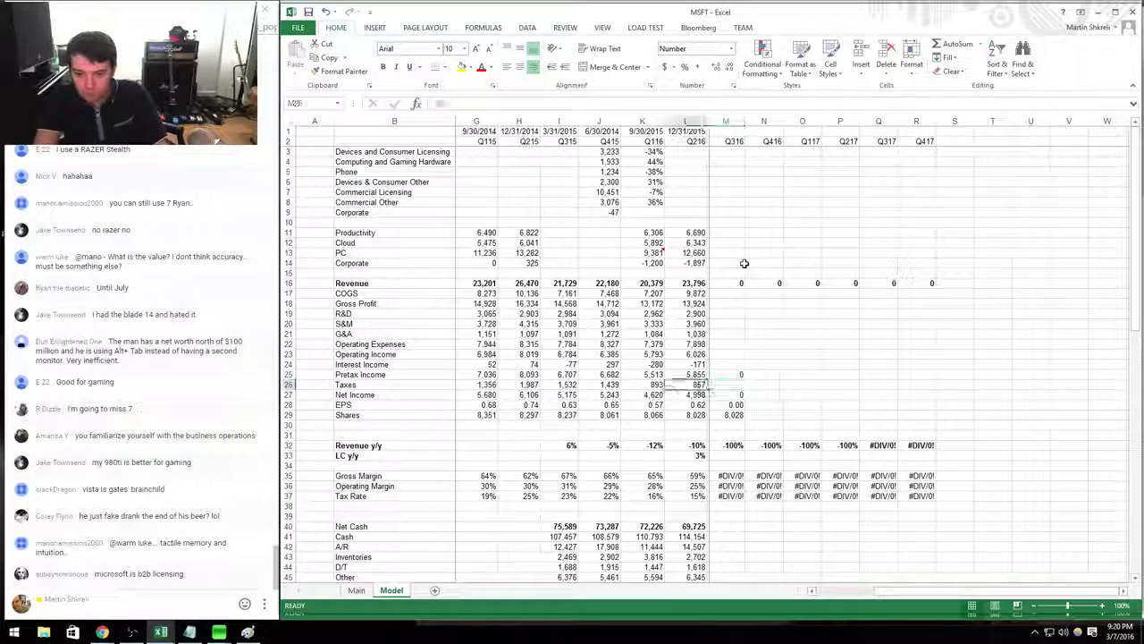
{"action": "key", "text": "Right"}
{"action": "key", "text": "Down"}
{"action": "key", "text": "Down"}
{"action": "key", "text": "Down"}
{"action": "key", "text": "Down"}
{"action": "key", "text": "Down"}
{"action": "key", "text": "Down"}
{"action": "key", "text": "Down"}
{"action": "key", "text": "Down"}
{"action": "key", "text": "Down"}
{"action": "key", "text": "Down"}
{"action": "key", "text": "Down"}
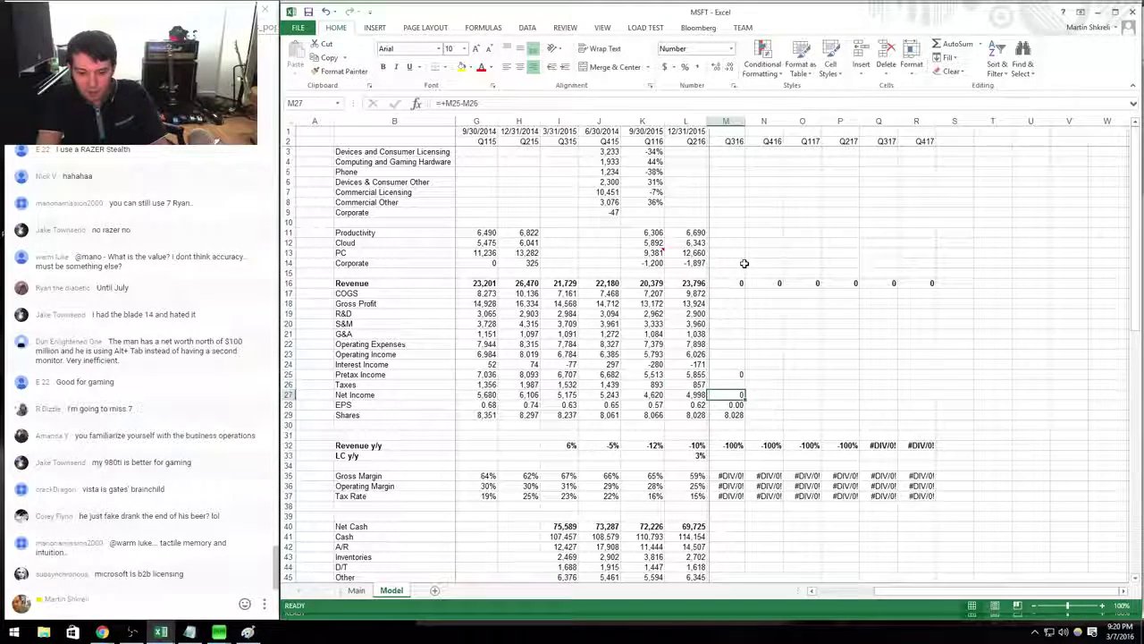
{"action": "key", "text": "Left"}
{"action": "key", "text": "shift+Left"}
{"action": "key", "text": "shift+Left"}
{"action": "key", "text": "shift+Left"}
{"action": "key", "text": "ctrl+c"}
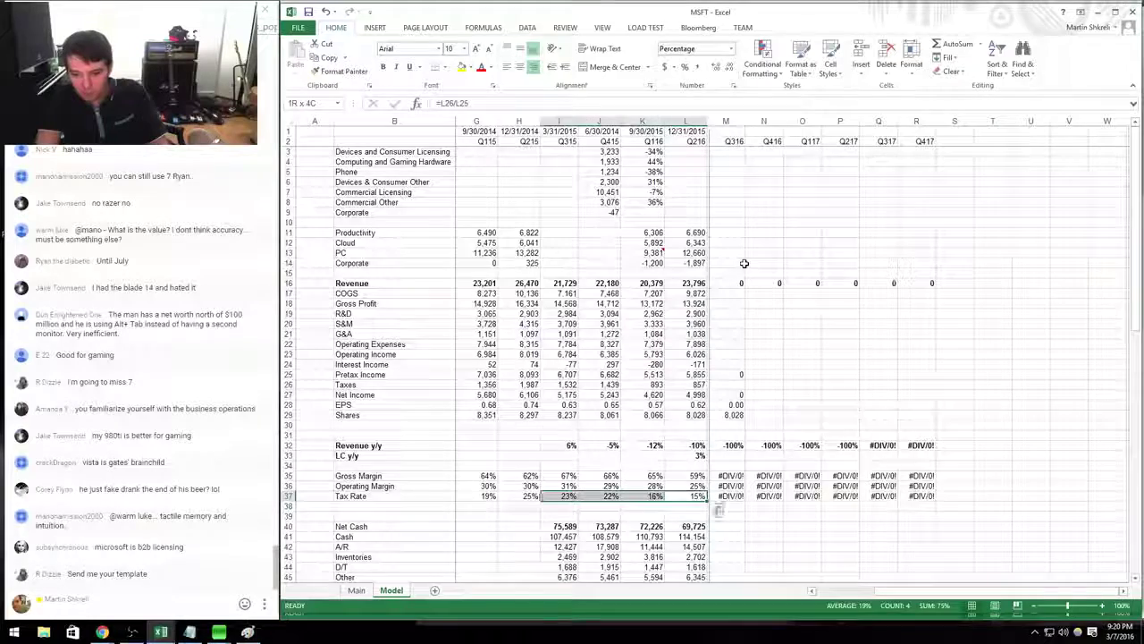
{"action": "key", "text": "Right"}
Enter Q316 Taxes as 15% of pretax income (=M25*.15).
{"action": "key", "text": "Up"}
{"action": "key", "text": "Right"}
{"action": "key", "text": "Up"}
{"action": "key", "text": "Up"}
{"action": "key", "text": "Up"}
{"action": "key", "text": "Up"}
{"action": "key", "text": "Up"}
{"action": "key", "text": "Left"}
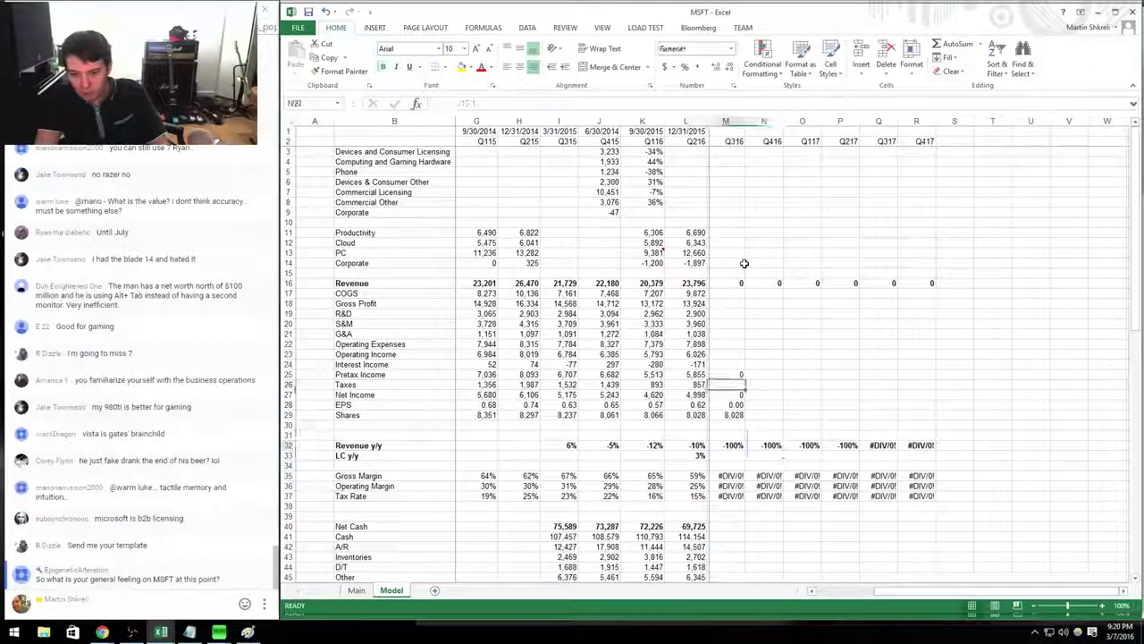
{"action": "key", "text": "Up"}
{"action": "key", "text": "Up"}
{"action": "key", "text": "Up"}
{"action": "key", "text": "Up"}
{"action": "key", "text": "Up"}
{"action": "type", "text": "="}
{"action": "key", "text": "Up"}
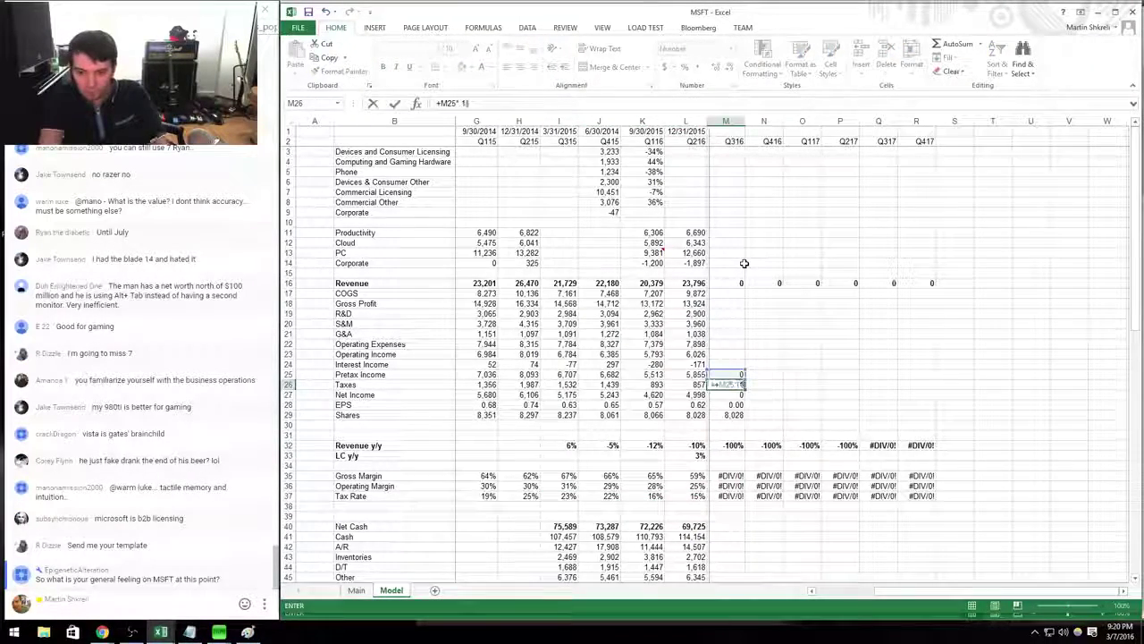
{"action": "type", "text": "*.15"}
{"action": "key", "text": "Return"}
Copy the Q216 operating expense and operating income formulas into M22:M23.
{"action": "key", "text": "Up"}
{"action": "key", "text": "Up"}
{"action": "key", "text": "Up"}
{"action": "key", "text": "Up"}
{"action": "key", "text": "Left"}
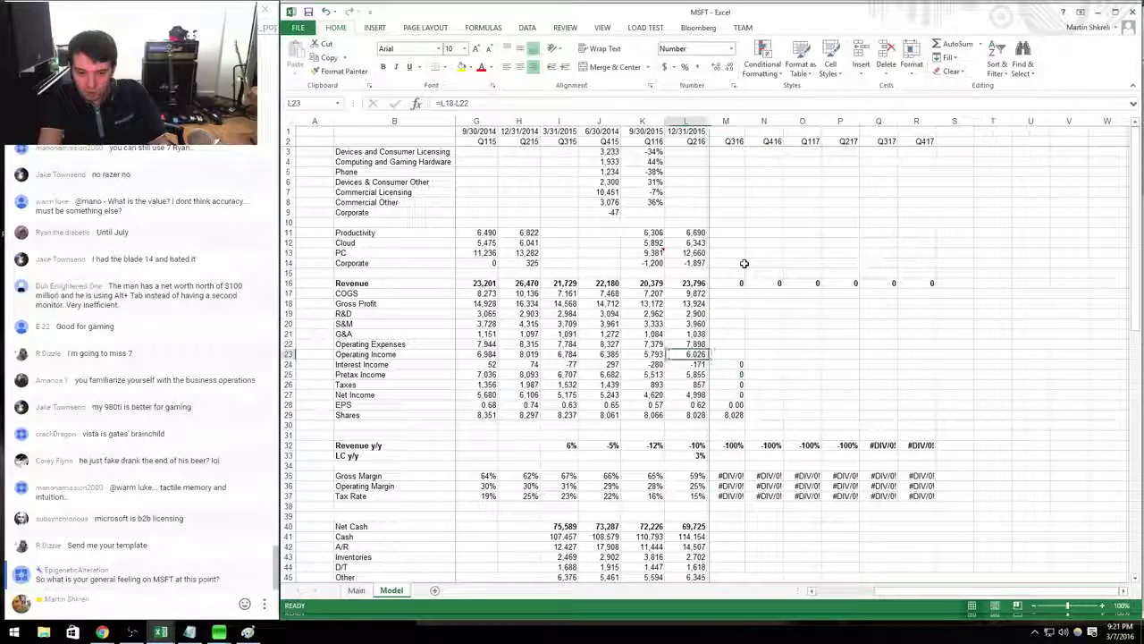
{"action": "key", "text": "shift+Up"}
{"action": "key", "text": "ctrl+c"}
{"action": "key", "text": "Right"}
{"action": "key", "text": "ctrl+v"}
{"action": "key", "text": "Up"}
{"action": "key", "text": "Up"}
{"action": "key", "text": "Up"}
{"action": "key", "text": "Up"}
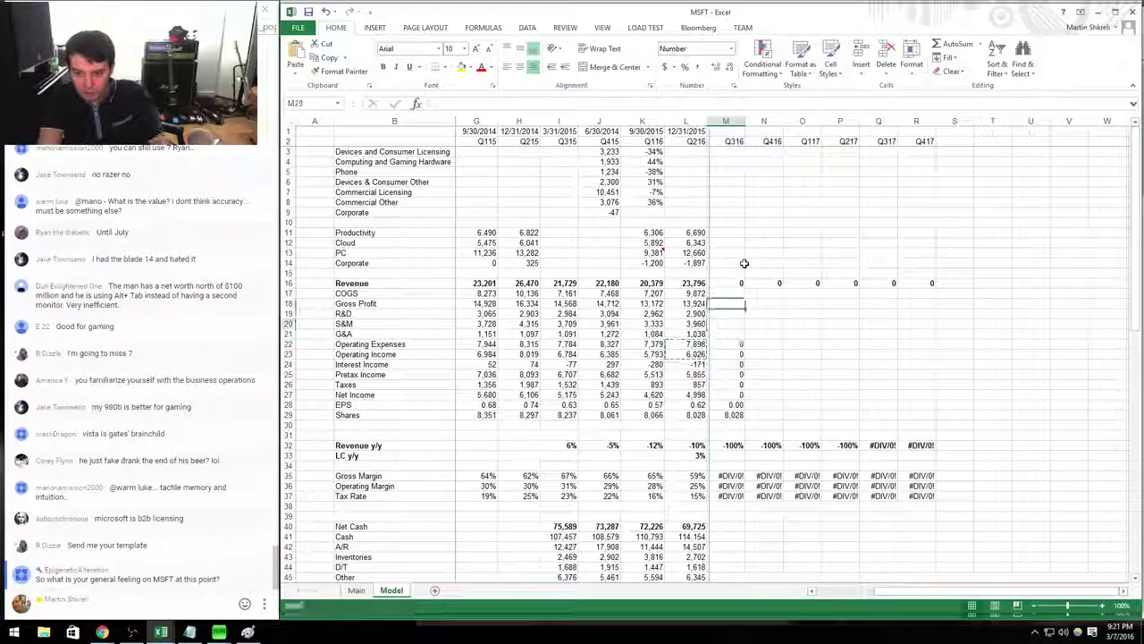
{"action": "key", "text": "Escape"}
Review the Q216 LC y/y value and the average of recent gross margins.
{"action": "key", "text": "Down"}
{"action": "key", "text": "Down"}
{"action": "key", "text": "Down"}
{"action": "key", "text": "Down"}
{"action": "key", "text": "Down"}
{"action": "key", "text": "Down"}
{"action": "key", "text": "Down"}
{"action": "key", "text": "Down"}
{"action": "key", "text": "Down"}
{"action": "key", "text": "Down"}
{"action": "key", "text": "Down"}
{"action": "key", "text": "Down"}
{"action": "key", "text": "Down"}
{"action": "key", "text": "Down"}
{"action": "key", "text": "Down"}
{"action": "key", "text": "Left"}
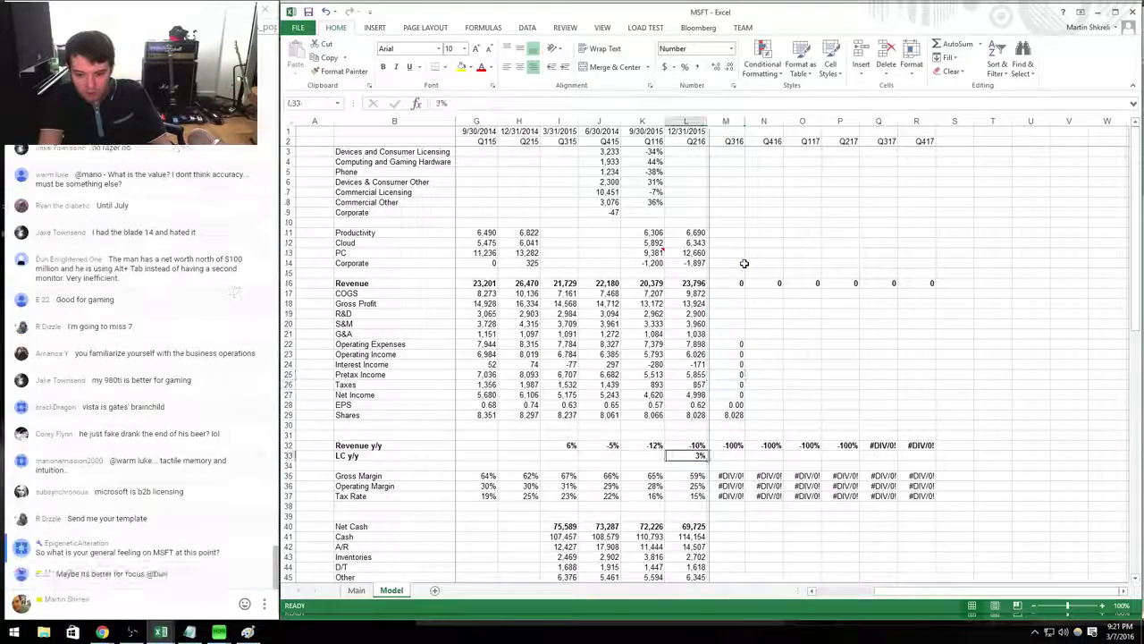
{"action": "key", "text": "Down"}
{"action": "key", "text": "Down"}
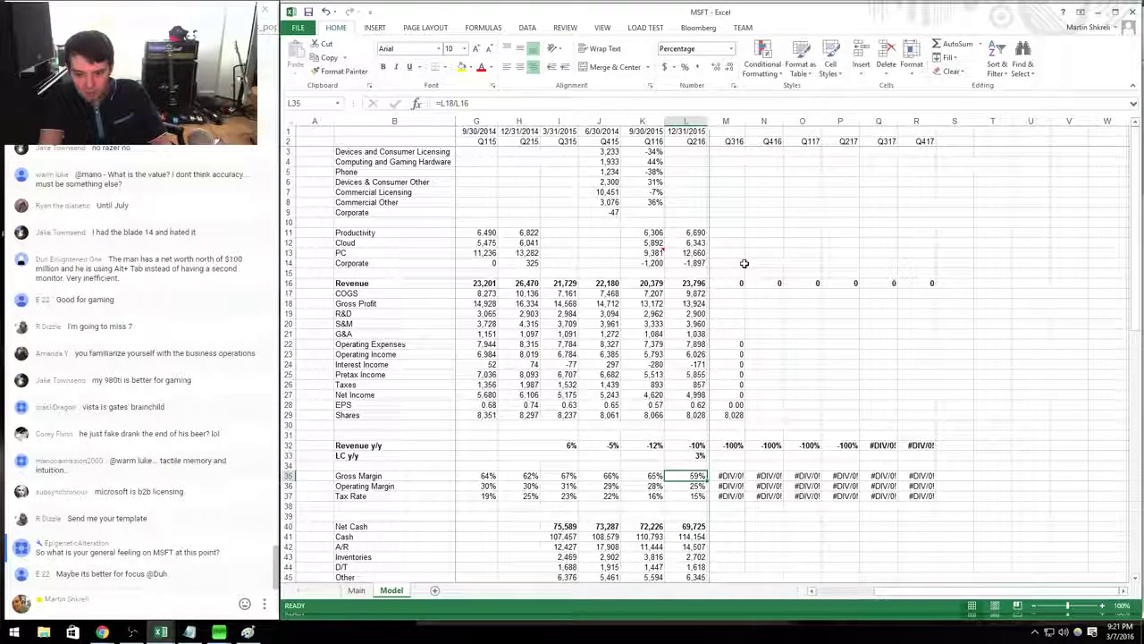
{"action": "key", "text": "shift+Left"}
{"action": "key", "text": "shift+Left"}
{"action": "key", "text": "shift+Left"}
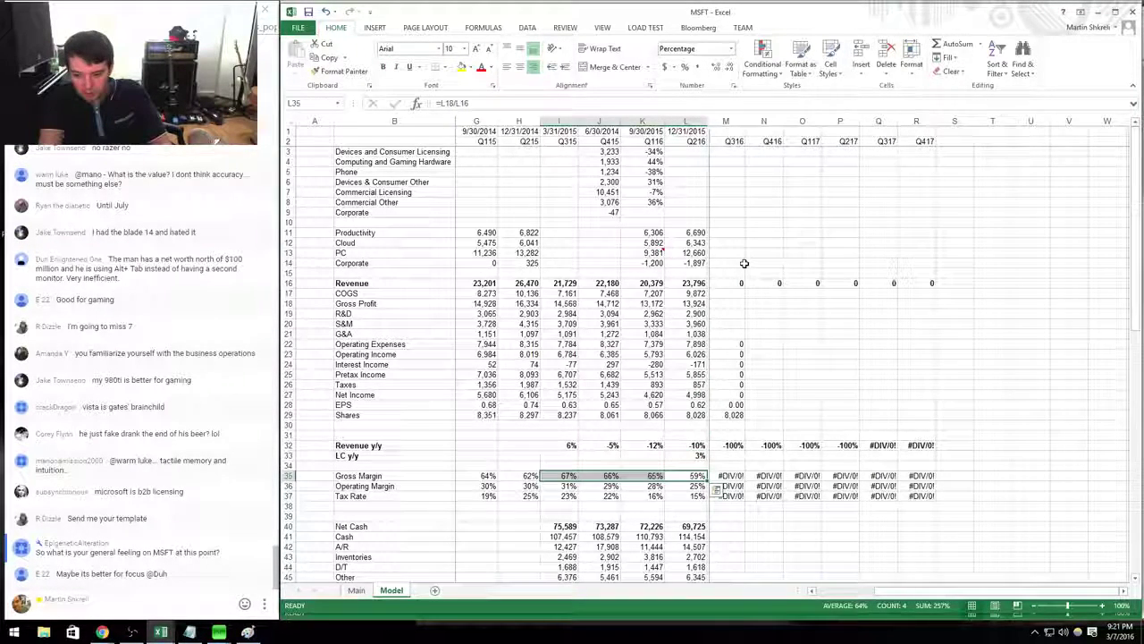
{"action": "key", "text": "Right"}
{"action": "key", "text": "Up"}
{"action": "key", "text": "Up"}
{"action": "key", "text": "Up"}
{"action": "key", "text": "Up"}
{"action": "key", "text": "Up"}
{"action": "key", "text": "Up"}
{"action": "key", "text": "Up"}
{"action": "key", "text": "Up"}
{"action": "key", "text": "Up"}
{"action": "key", "text": "Up"}
{"action": "key", "text": "Up"}
{"action": "key", "text": "Up"}
{"action": "key", "text": "Up"}
{"action": "key", "text": "Up"}
{"action": "key", "text": "Up"}
{"action": "key", "text": "Up"}
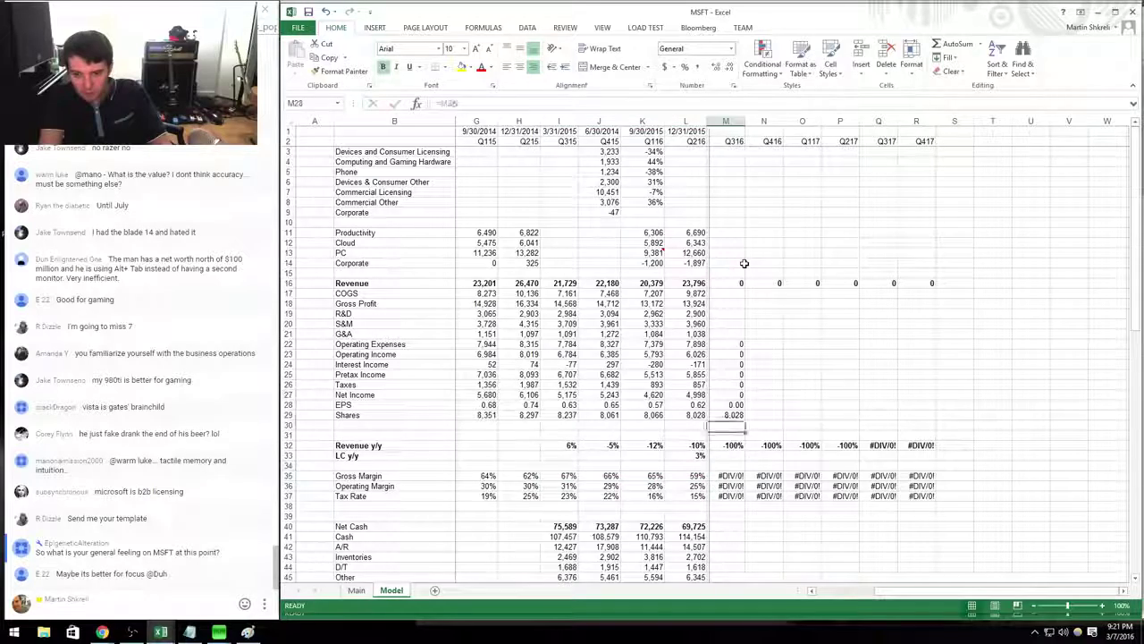
{"action": "key", "text": "Up"}
Enter Q316 Gross Profit as 0.63 of revenue (=M16*0.63).
{"action": "type", "text": "+"}
{"action": "key", "text": "Up"}
{"action": "key", "text": "Up"}
{"action": "type", "text": "*63"}
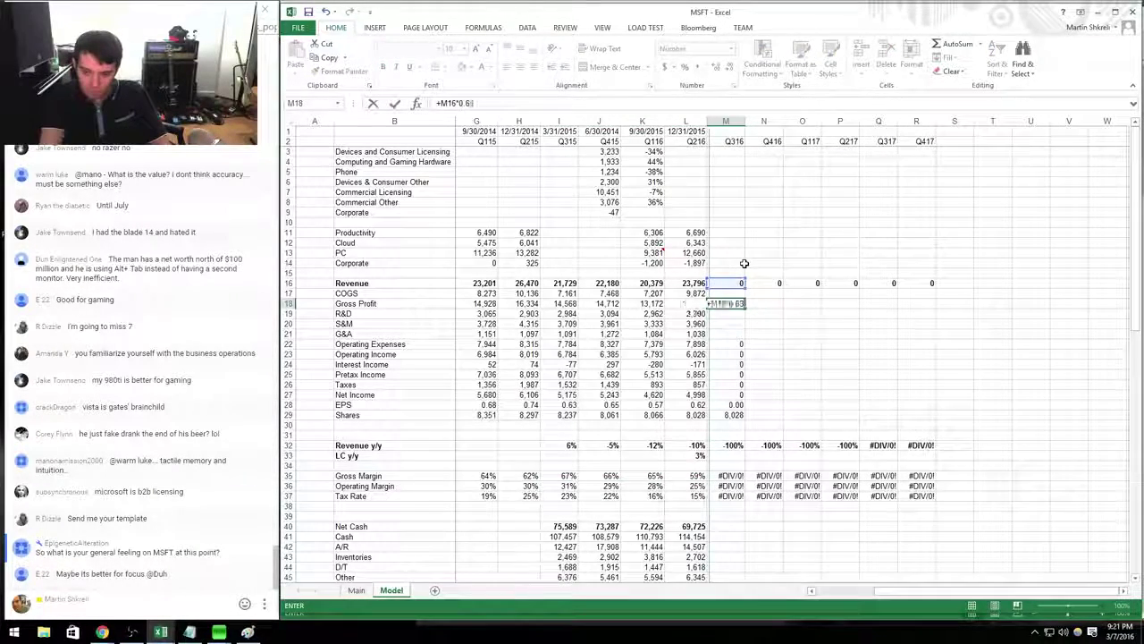
{"action": "key", "text": "Up"}
{"action": "key", "text": "Down"}
{"action": "key", "text": "F2"}
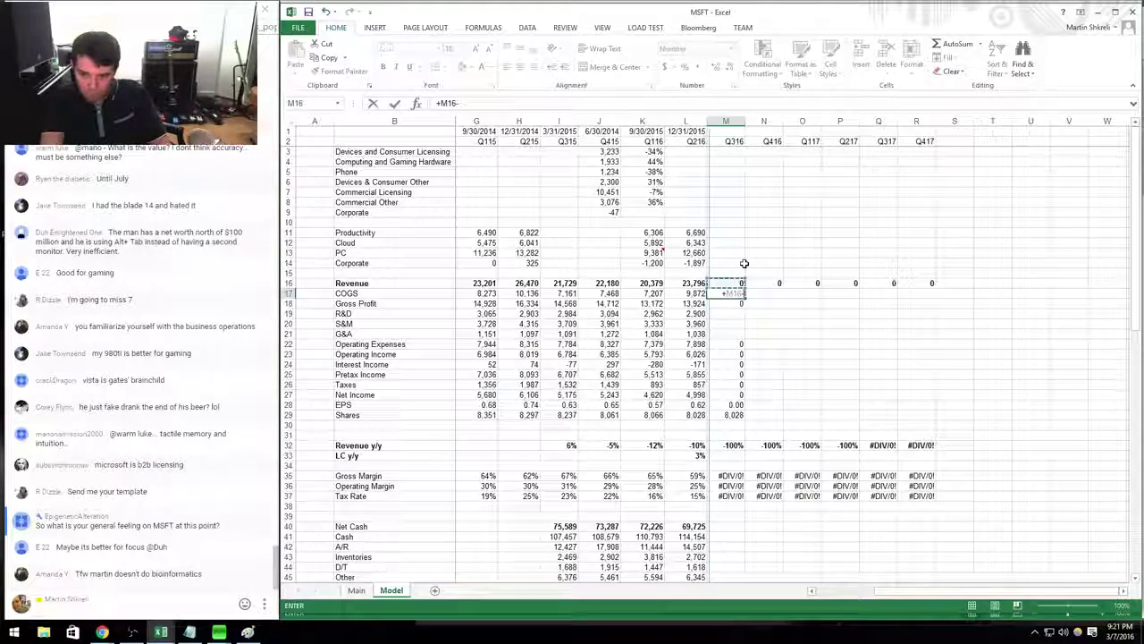
{"action": "key", "text": "Left"}
{"action": "key", "text": "Left"}
{"action": "type", "text": "0."}
{"action": "key", "text": "Return"}
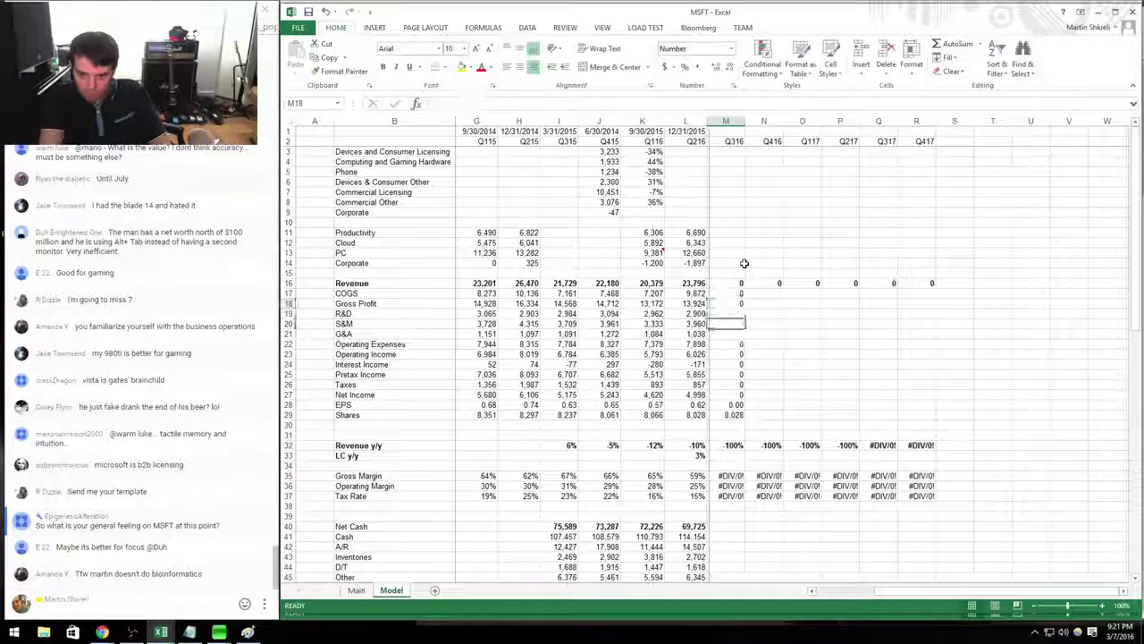
Set Q316 R&D, S&M and G&A equal to the year-earlier quarter (=I19 etc.).
{"action": "key", "text": "Down"}
{"action": "type", "text": "=+"}
{"action": "key", "text": "Left"}
{"action": "key", "text": "Left"}
{"action": "key", "text": "Left"}
{"action": "key", "text": "Left"}
{"action": "key", "text": "Return"}
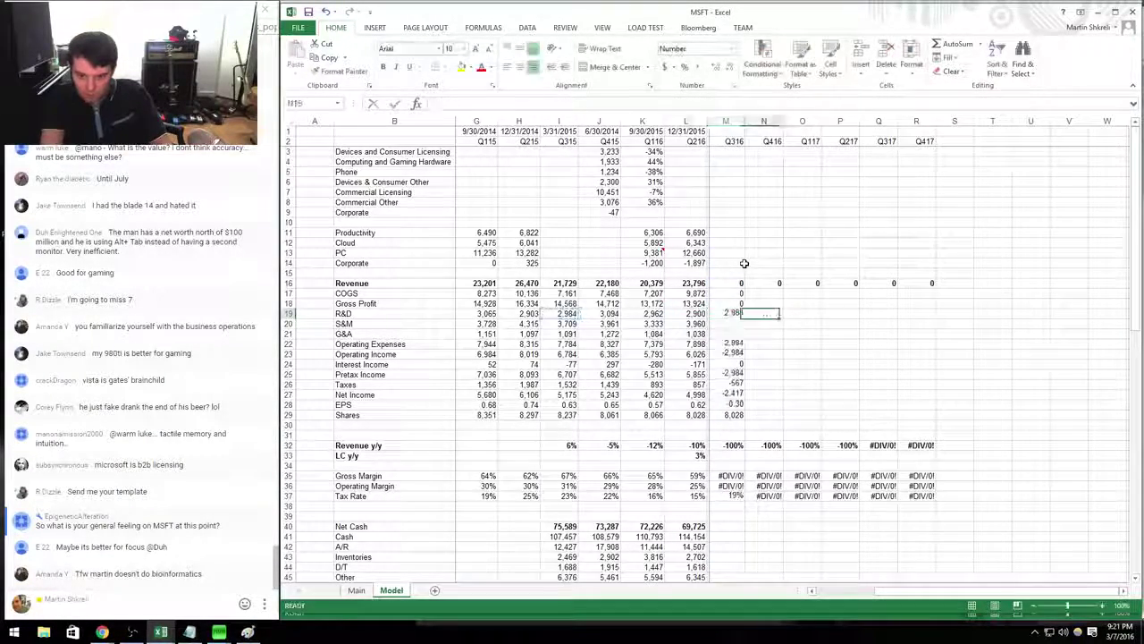
{"action": "key", "text": "Up"}
{"action": "key", "text": "ctrl+c"}
{"action": "key", "text": "Down"}
{"action": "key", "text": "shift+Down"}
{"action": "key", "text": "ctrl+v"}
Copy the Q316 formulas M17:M29 across columns N through R.
{"action": "key", "text": "Up"}
{"action": "key", "text": "Up"}
{"action": "key", "text": "Up"}
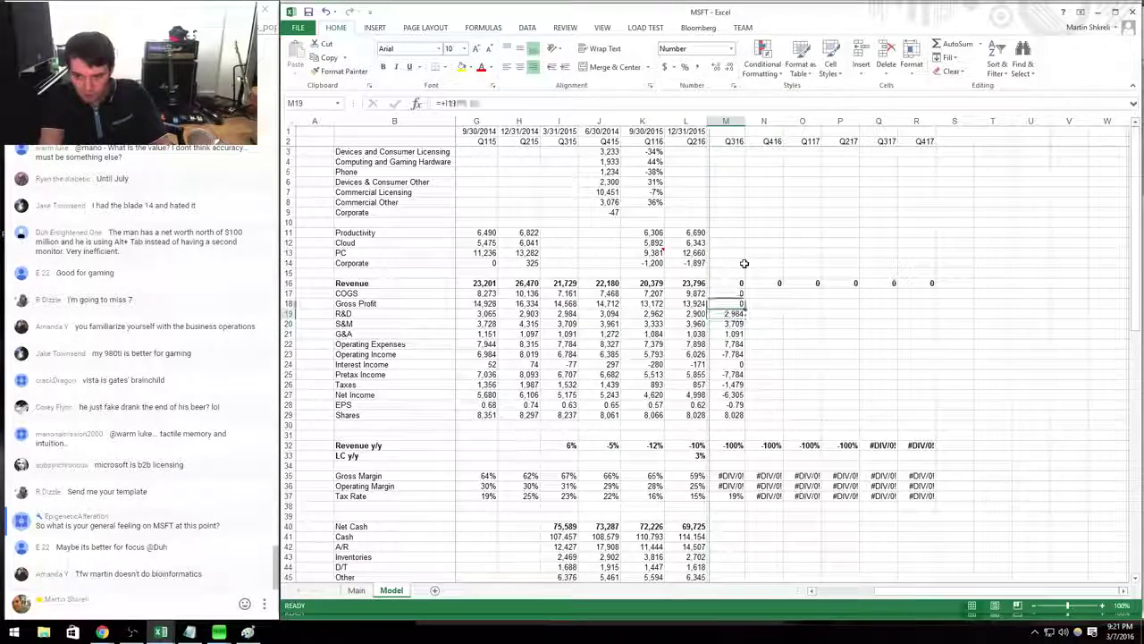
{"action": "key", "text": "ctrl+shift+Down"}
{"action": "key", "text": "ctrl+c"}
{"action": "key", "text": "shift+Right"}
{"action": "key", "text": "shift+Right"}
{"action": "key", "text": "shift+Right"}
{"action": "key", "text": "shift+Right"}
{"action": "key", "text": "shift+Right"}
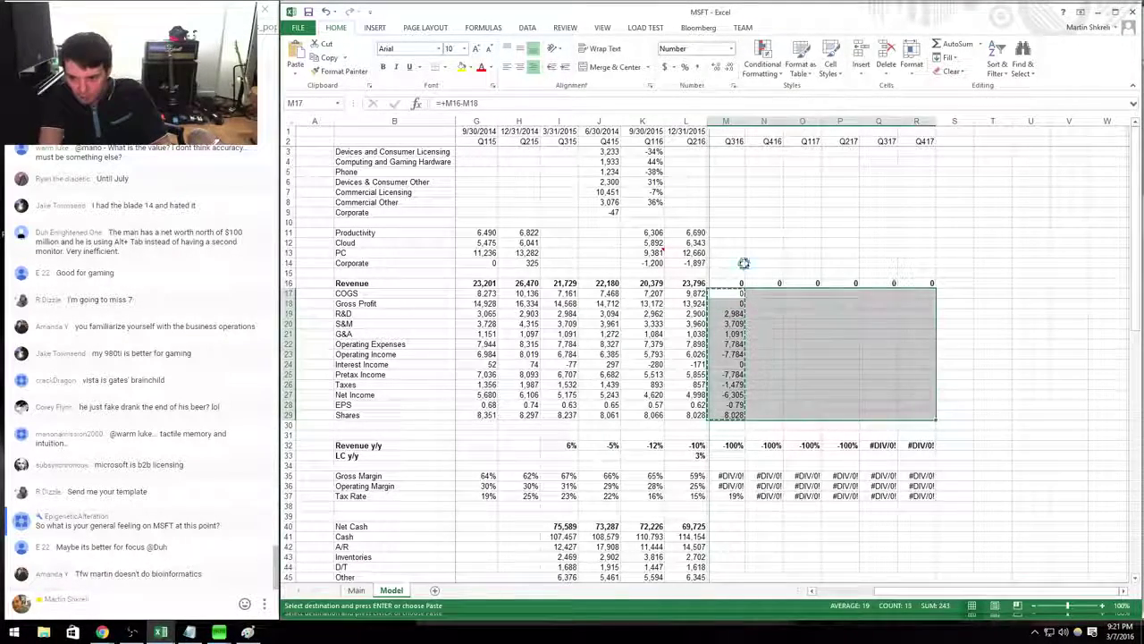
{"action": "key", "text": "ctrl+v"}
{"action": "key", "text": "Escape"}
{"action": "key", "text": "ctrl+Up"}
{"action": "key", "text": "ctrl+Up"}
{"action": "key", "text": "Down"}
{"action": "key", "text": "Down"}
{"action": "key", "text": "Down"}
{"action": "key", "text": "Down"}
{"action": "key", "text": "Down"}
{"action": "key", "text": "Down"}
{"action": "key", "text": "Down"}
{"action": "key", "text": "Down"}
{"action": "key", "text": "Down"}
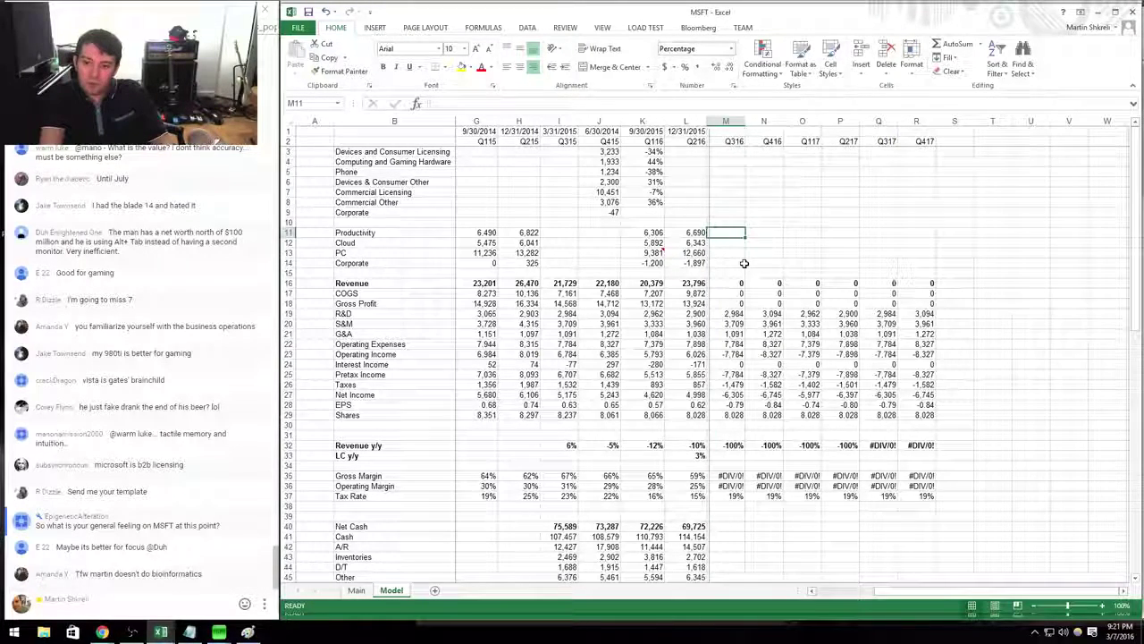
Look over the Q316 figures and sheet bottom, discarding a stray 'EUR' entry in column B.
{"action": "key", "text": "Down"}
{"action": "key", "text": "Down"}
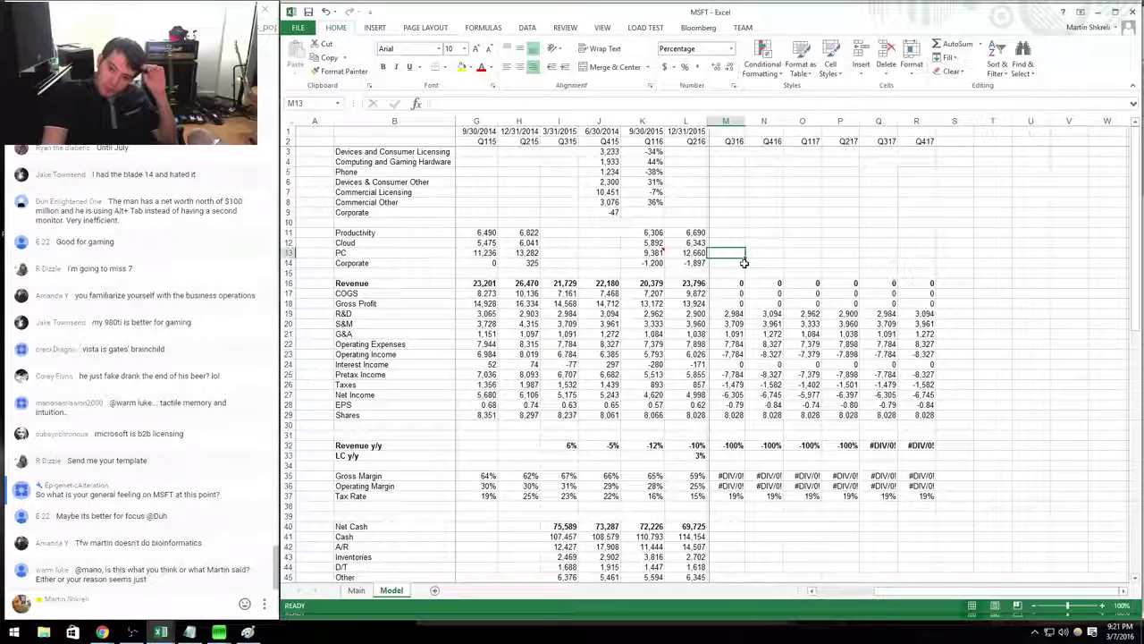
{"action": "key", "text": "Left"}
{"action": "key", "text": "Up"}
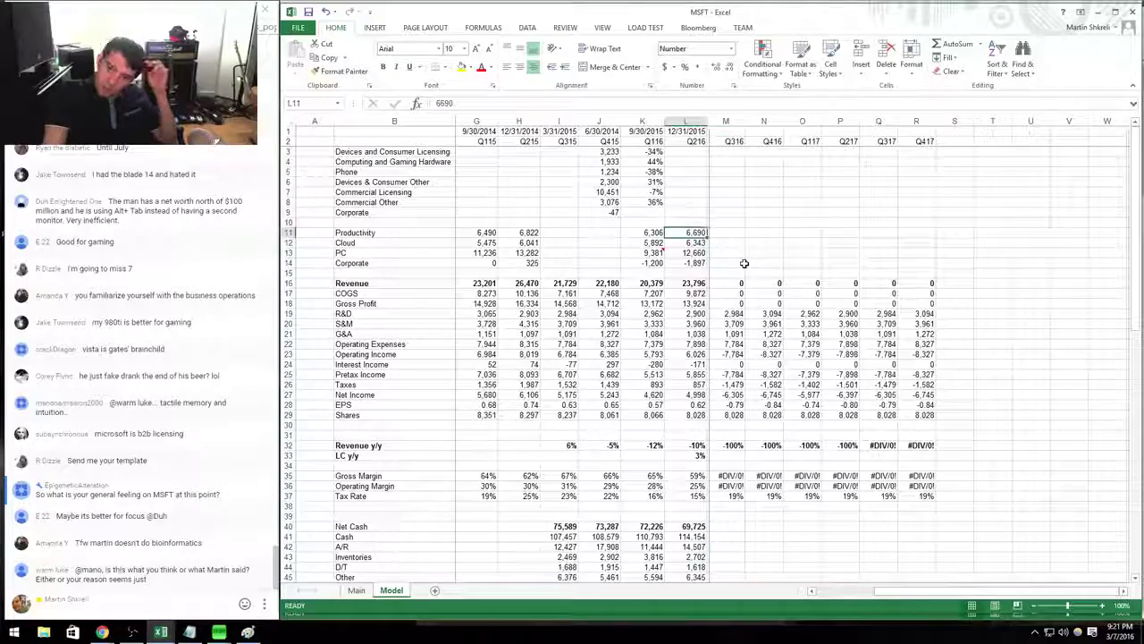
{"action": "key", "text": "Right"}
{"action": "key", "text": "Right"}
{"action": "key", "text": "Down"}
{"action": "key", "text": "Down"}
{"action": "key", "text": "Down"}
{"action": "key", "text": "Down"}
{"action": "key", "text": "Down"}
{"action": "key", "text": "Down"}
{"action": "key", "text": "Down"}
{"action": "key", "text": "Down"}
{"action": "key", "text": "Down"}
{"action": "key", "text": "Down"}
{"action": "key", "text": "Down"}
{"action": "key", "text": "Down"}
{"action": "key", "text": "Down"}
{"action": "key", "text": "Down"}
{"action": "key", "text": "Down"}
{"action": "key", "text": "Down"}
{"action": "key", "text": "Down"}
{"action": "key", "text": "Down"}
{"action": "key", "text": "Down"}
{"action": "key", "text": "Down"}
{"action": "key", "text": "Left"}
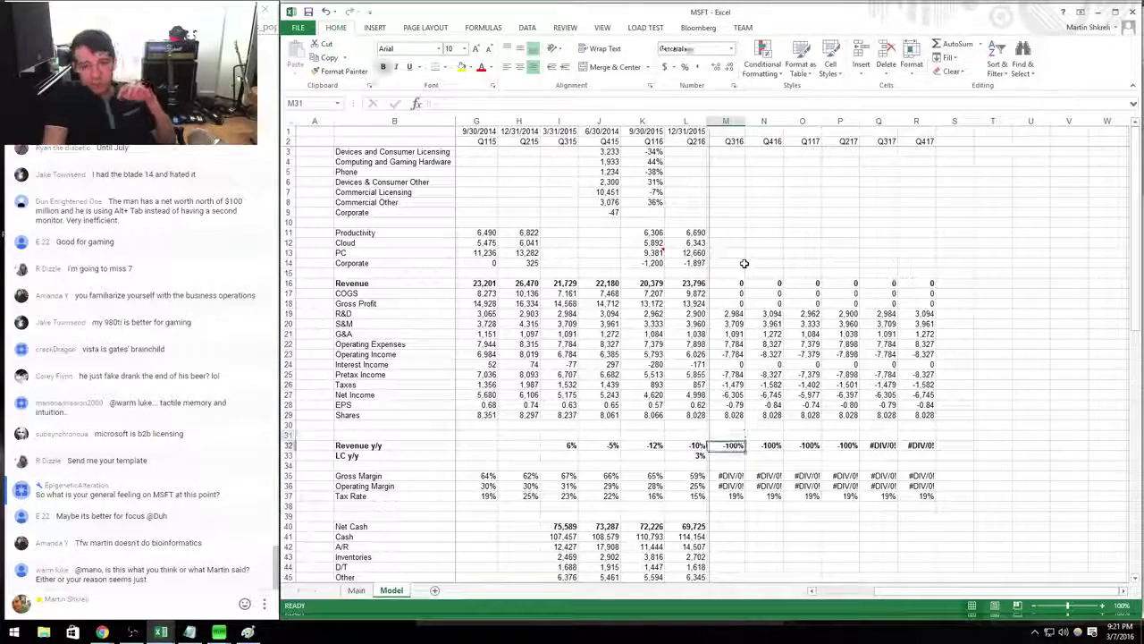
{"action": "key", "text": "Left"}
{"action": "key", "text": "Right"}
{"action": "key", "text": "Page_Down"}
{"action": "key", "text": "Page_Down"}
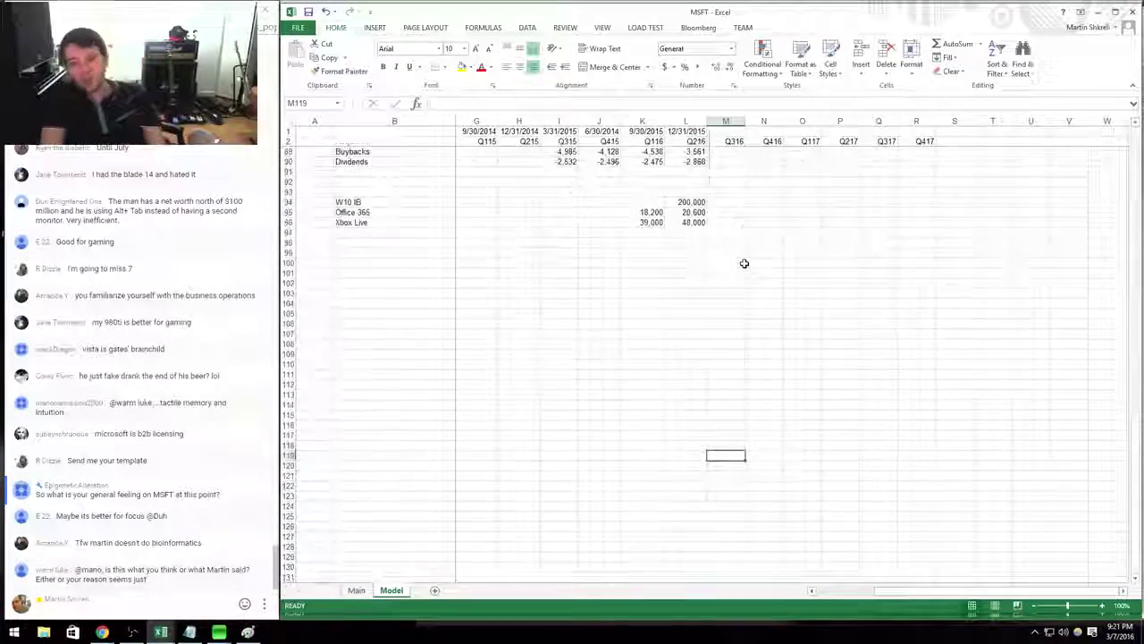
{"action": "key", "text": "Up"}
{"action": "key", "text": "Up"}
{"action": "key", "text": "Up"}
{"action": "key", "text": "Up"}
{"action": "key", "text": "Up"}
{"action": "key", "text": "Up"}
{"action": "key", "text": "Up"}
{"action": "key", "text": "Up"}
{"action": "key", "text": "Up"}
{"action": "key", "text": "Up"}
{"action": "key", "text": "Up"}
{"action": "key", "text": "Up"}
{"action": "key", "text": "Up"}
{"action": "key", "text": "Up"}
{"action": "key", "text": "Up"}
{"action": "key", "text": "Up"}
{"action": "key", "text": "Up"}
{"action": "key", "text": "Up"}
{"action": "key", "text": "Up"}
{"action": "key", "text": "Up"}
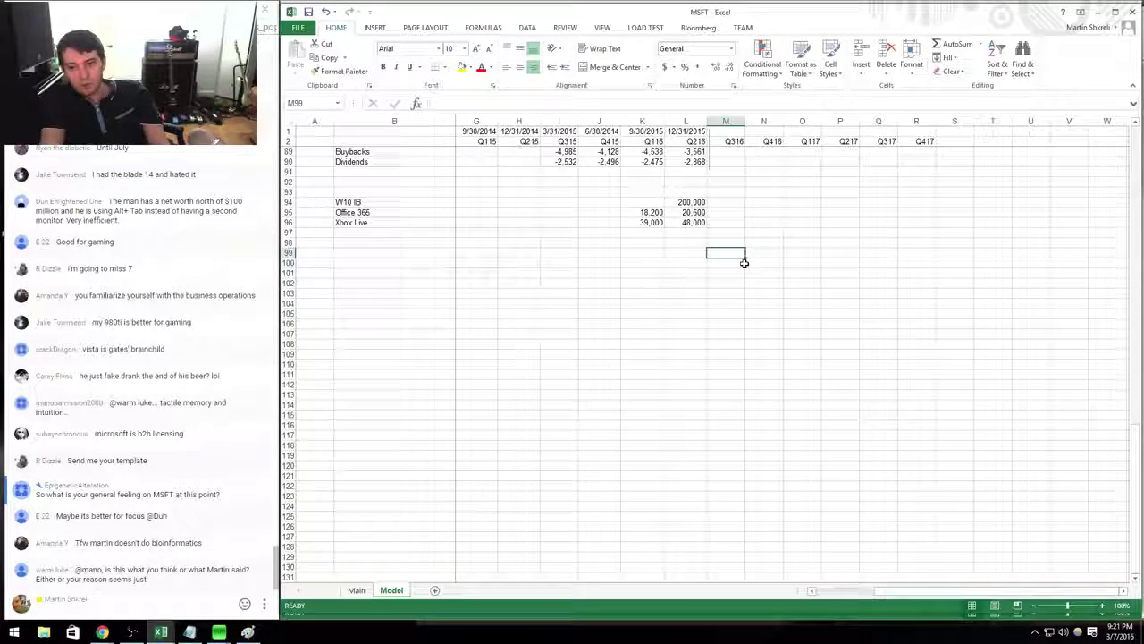
{"action": "key", "text": "Left"}
{"action": "key", "text": "Left"}
{"action": "key", "text": "Left"}
{"action": "key", "text": "Left"}
{"action": "key", "text": "Left"}
{"action": "key", "text": "Left"}
{"action": "key", "text": "Left"}
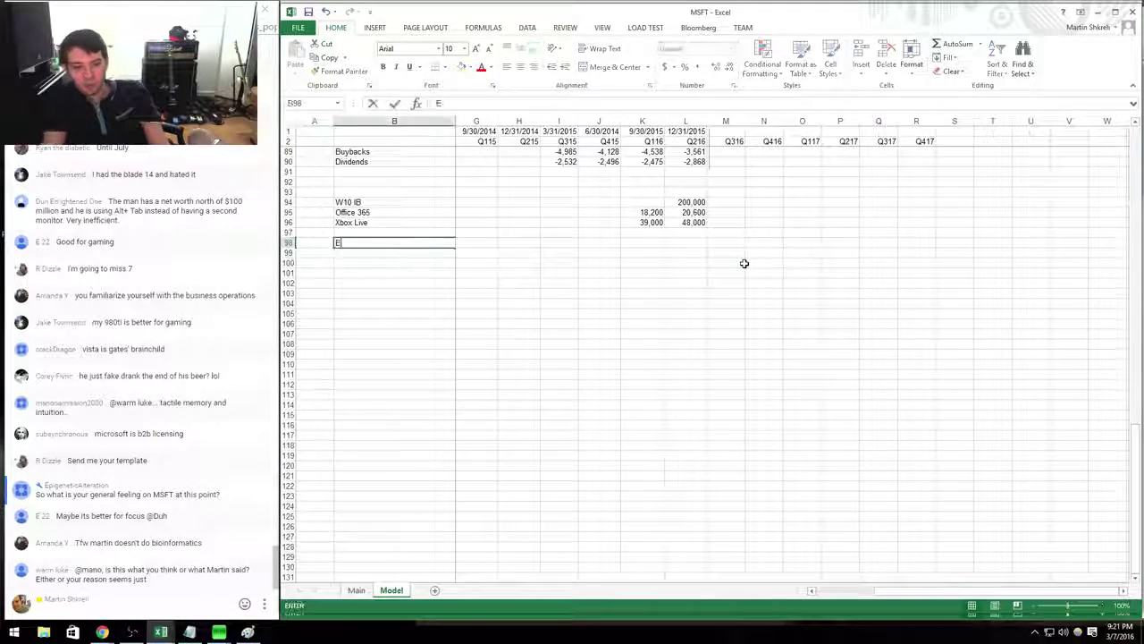
{"action": "type", "text": "EUR"}
{"action": "key", "text": "Escape"}
{"action": "key", "text": "ctrl+z"}
{"action": "key", "text": "ctrl+z"}
{"action": "key", "text": "ctrl+z"}
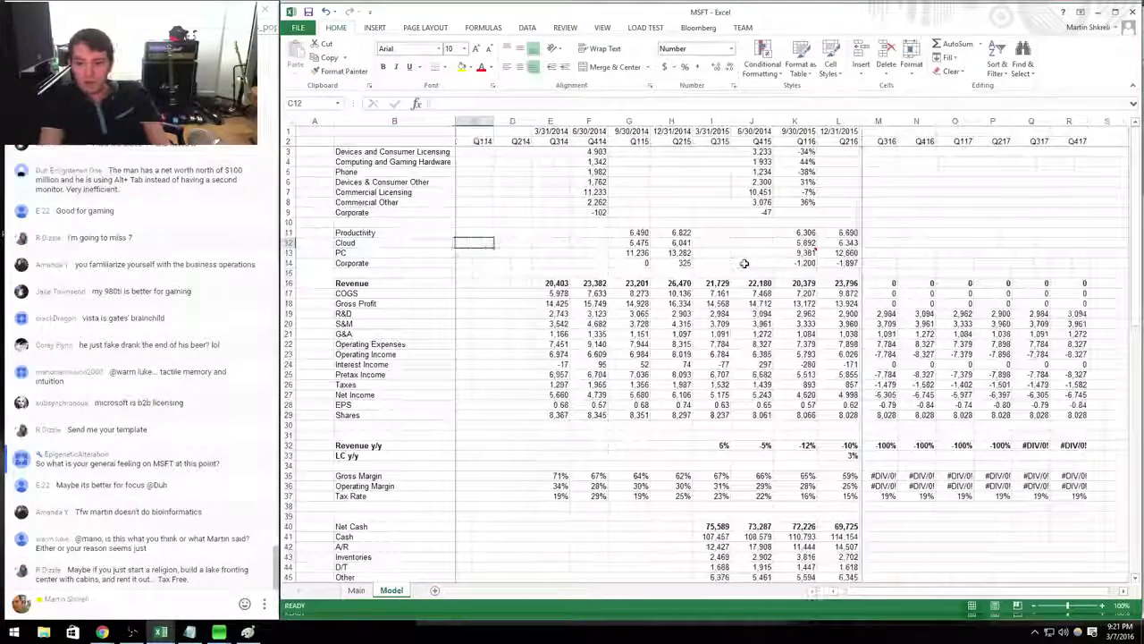
Enter =I16*1.01 in Q316 revenue and fill it across M16:R16.
{"action": "key", "text": "Down"}
{"action": "key", "text": "Left"}
{"action": "key", "text": "Left"}
{"action": "type", "text": "="}
{"action": "key", "text": "Left"}
{"action": "key", "text": "Left"}
{"action": "key", "text": "Left"}
{"action": "key", "text": "Left"}
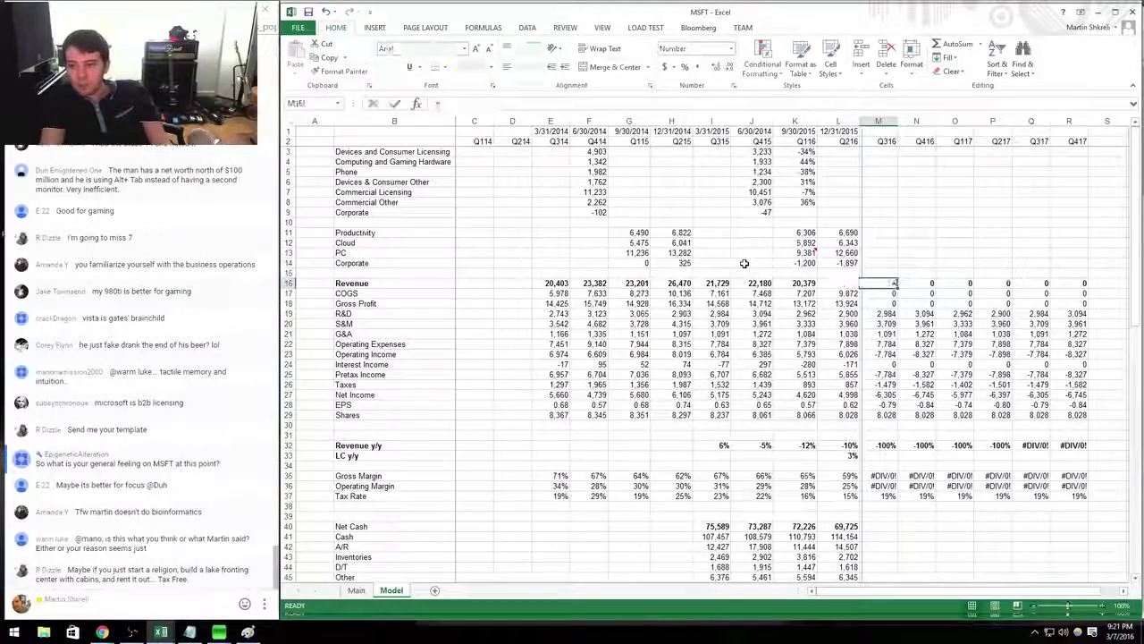
{"action": "type", "text": "*1.0"}
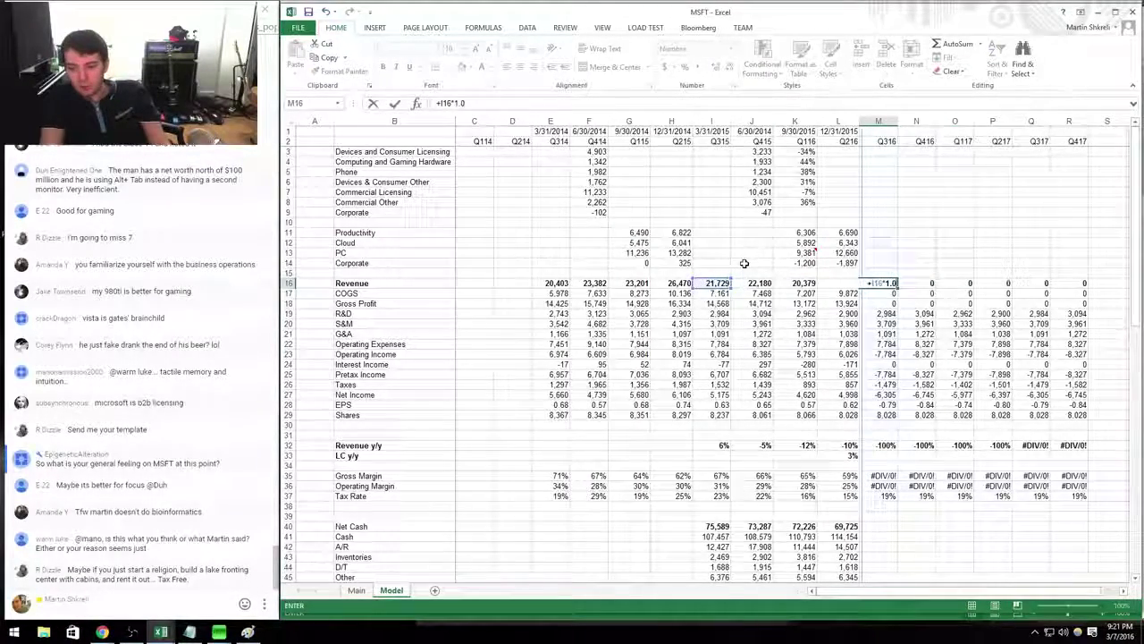
{"action": "type", "text": "1"}
{"action": "key", "text": "Return"}
{"action": "key", "text": "Up"}
{"action": "key", "text": "shift+Right"}
{"action": "key", "text": "shift+Right"}
{"action": "key", "text": "shift+Right"}
{"action": "key", "text": "shift+Right"}
{"action": "key", "text": "shift+Right"}
{"action": "key", "text": "ctrl+r"}
{"action": "key", "text": "Down"}
{"action": "key", "text": "Right"}
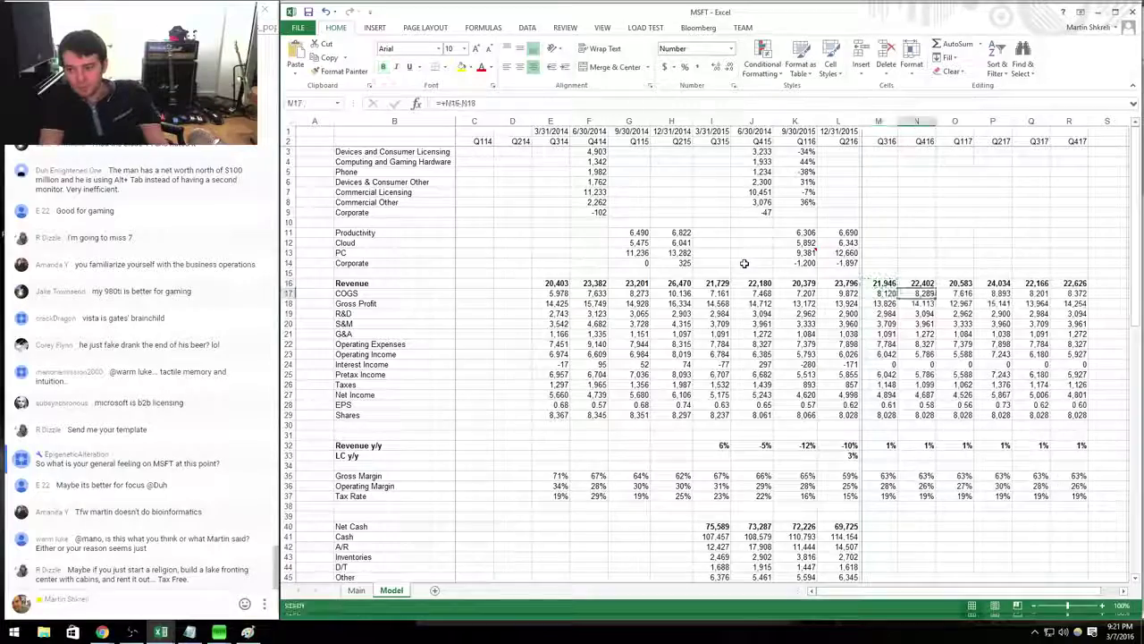
{"action": "key", "text": "Right"}
{"action": "key", "text": "Right"}
{"action": "key", "text": "Right"}
{"action": "key", "text": "Right"}
{"action": "key", "text": "Right"}
{"action": "key", "text": "Right"}
{"action": "key", "text": "Right"}
{"action": "key", "text": "Right"}
{"action": "key", "text": "Right"}
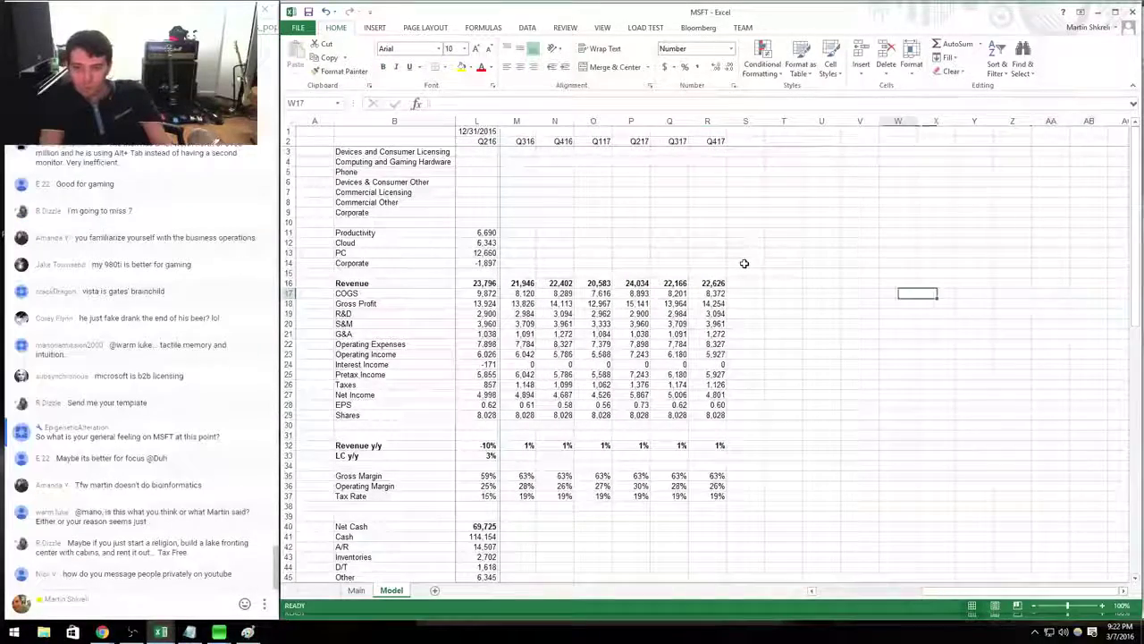
Label the annual columns 2016 through 2030, each year formula adding 1 to the previous.
{"action": "key", "text": "Up"}
{"action": "key", "text": "Up"}
{"action": "key", "text": "Up"}
{"action": "key", "text": "Up"}
{"action": "key", "text": "Up"}
{"action": "key", "text": "Up"}
{"action": "key", "text": "Up"}
{"action": "key", "text": "Up"}
{"action": "key", "text": "Up"}
{"action": "key", "text": "Up"}
{"action": "key", "text": "Up"}
{"action": "key", "text": "Up"}
{"action": "key", "text": "Up"}
{"action": "key", "text": "Up"}
{"action": "key", "text": "Up"}
{"action": "type", "text": "2016"}
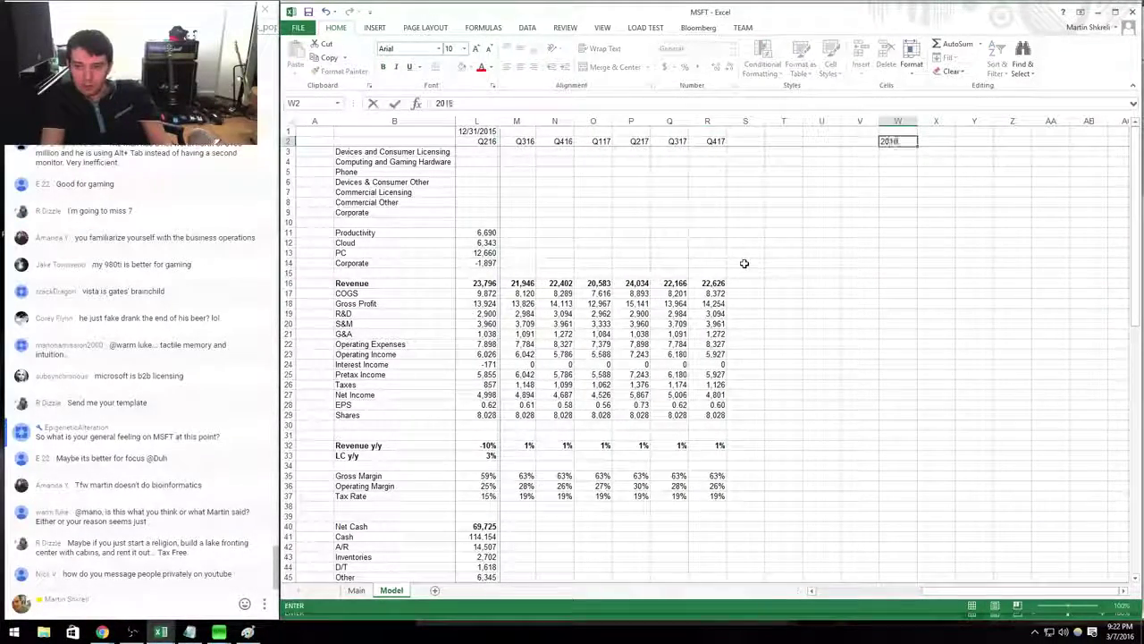
{"action": "key", "text": "Right"}
{"action": "type", "text": "+"}
{"action": "key", "text": "Left"}
{"action": "type", "text": "+1"}
{"action": "key", "text": "Return"}
{"action": "key", "text": "Up"}
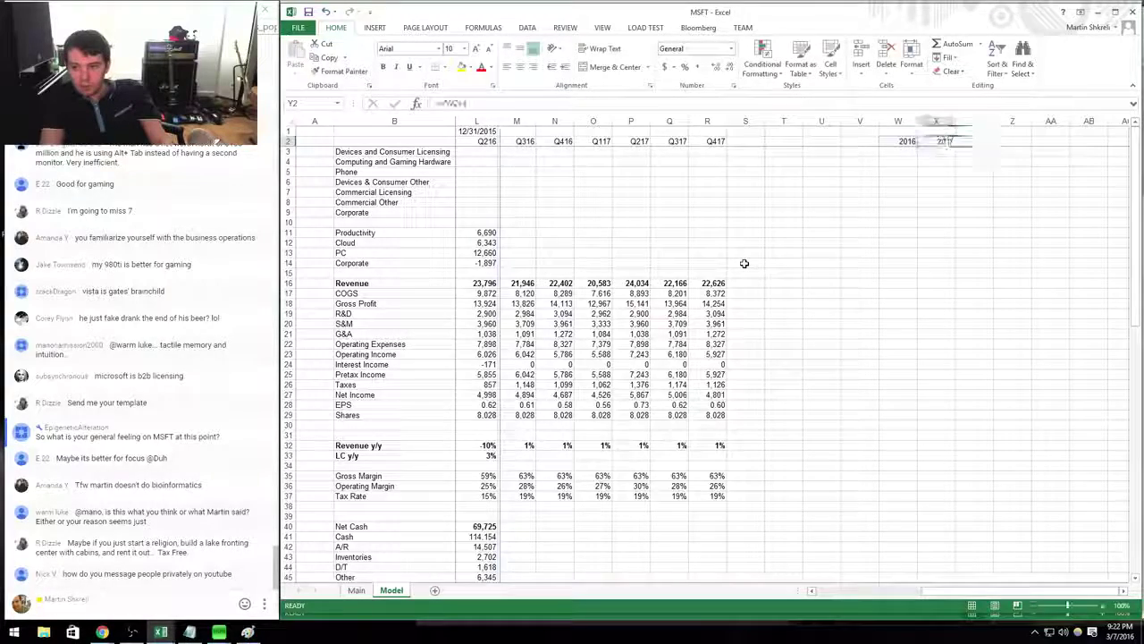
{"action": "key", "text": "ctrl+c"}
{"action": "key", "text": "shift+Right"}
{"action": "key", "text": "shift+Right"}
{"action": "key", "text": "shift+Right"}
{"action": "key", "text": "shift+Right"}
{"action": "key", "text": "shift+Right"}
{"action": "key", "text": "shift+Right"}
{"action": "key", "text": "shift+Right"}
{"action": "key", "text": "shift+Right"}
{"action": "key", "text": "shift+Right"}
{"action": "key", "text": "shift+Right"}
{"action": "key", "text": "shift+Right"}
{"action": "key", "text": "shift+Right"}
{"action": "key", "text": "shift+Right"}
{"action": "key", "text": "shift+Right"}
{"action": "key", "text": "shift+Right"}
{"action": "key", "text": "shift+Right"}
{"action": "key", "text": "shift+Right"}
{"action": "key", "text": "shift+Right"}
{"action": "key", "text": "shift+Right"}
{"action": "key", "text": "shift+Right"}
{"action": "key", "text": "Return"}
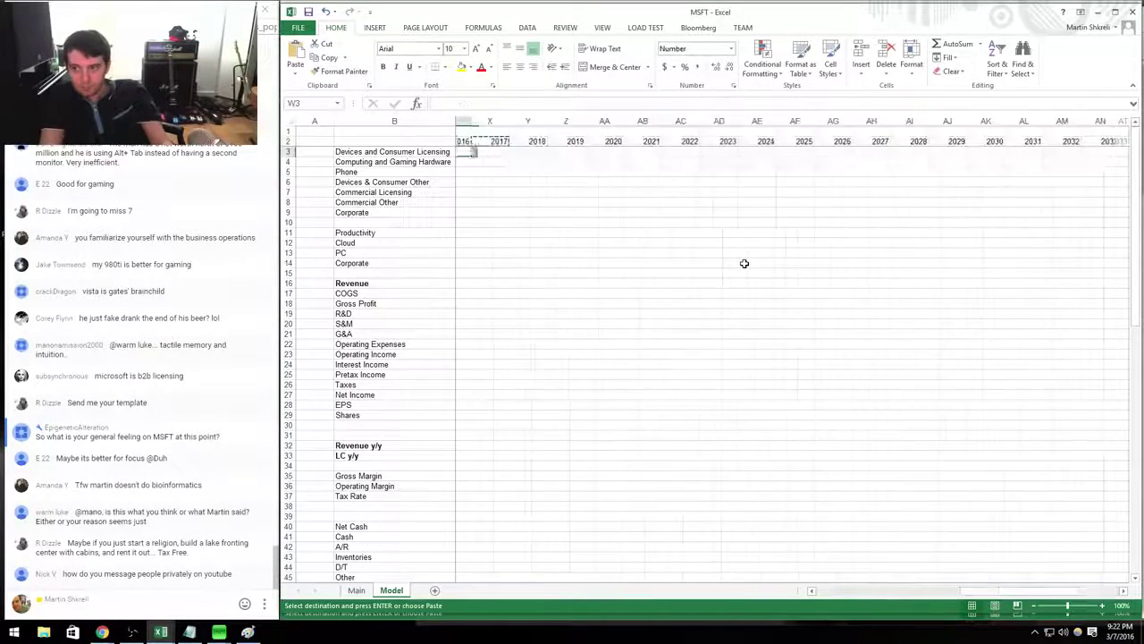
Add fiscal year-end dates above the years: 6/30/2016, then each previous date +365.
{"action": "key", "text": "Up"}
{"action": "key", "text": "Left"}
{"action": "key", "text": "Left"}
{"action": "key", "text": "Left"}
{"action": "key", "text": "Left"}
{"action": "key", "text": "Left"}
{"action": "key", "text": "Left"}
{"action": "key", "text": "Left"}
{"action": "key", "text": "Left"}
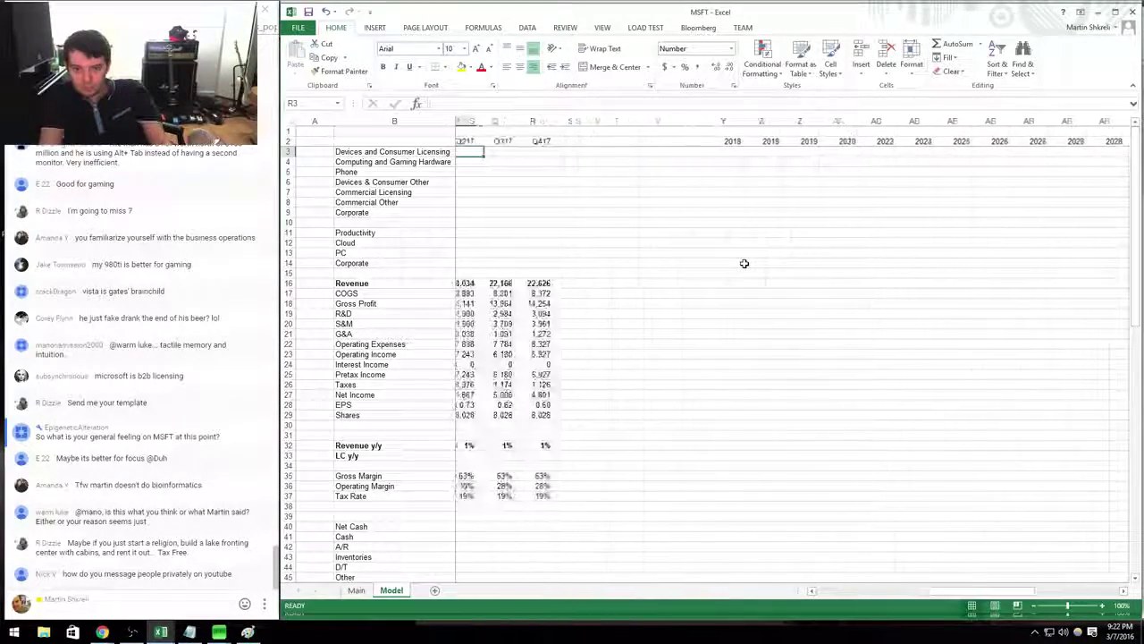
{"action": "key", "text": "Right"}
{"action": "key", "text": "Right"}
{"action": "key", "text": "Right"}
{"action": "key", "text": "Right"}
{"action": "key", "text": "Right"}
{"action": "key", "text": "Right"}
{"action": "key", "text": "Right"}
{"action": "key", "text": "Right"}
{"action": "key", "text": "Right"}
{"action": "key", "text": "Right"}
{"action": "key", "text": "Right"}
{"action": "key", "text": "Up"}
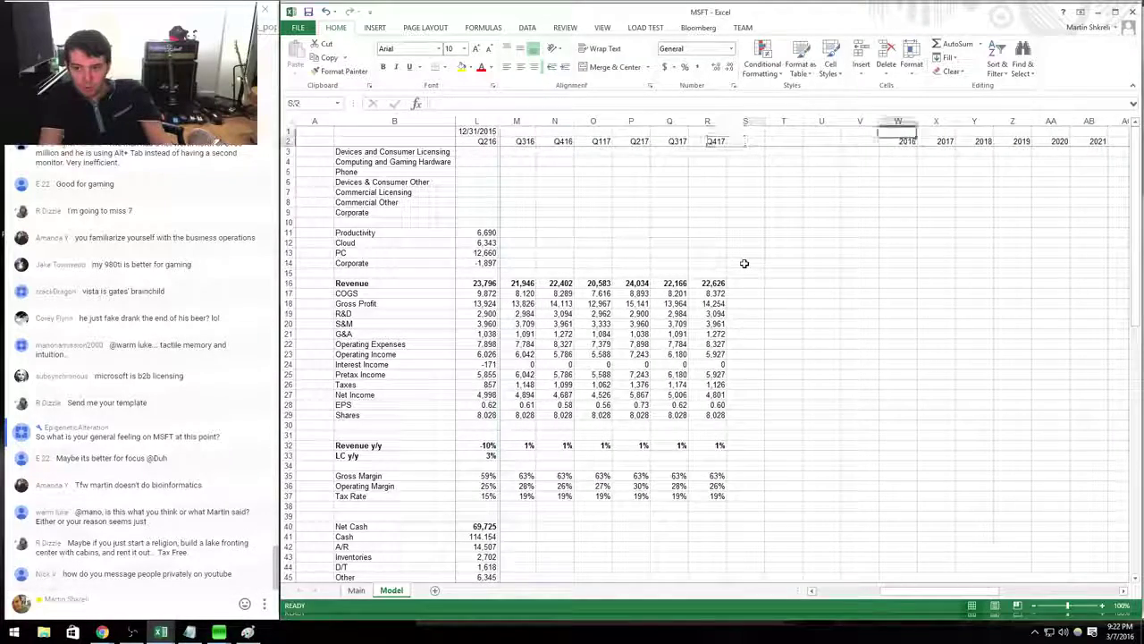
{"action": "type", "text": "6/30"}
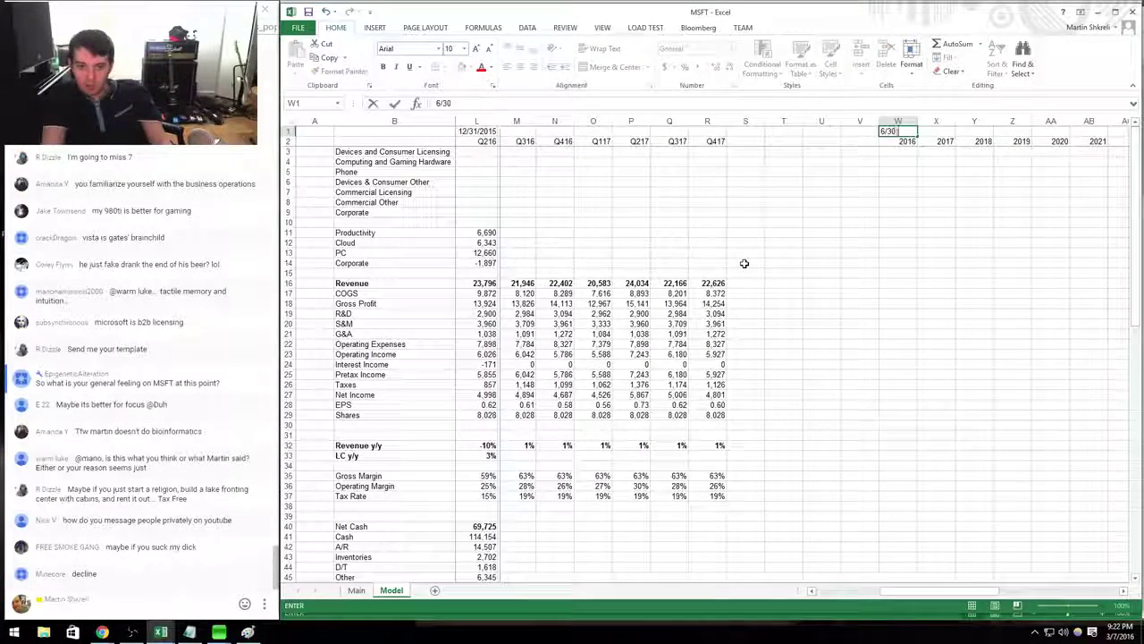
{"action": "type", "text": "/2016"}
{"action": "key", "text": "Right"}
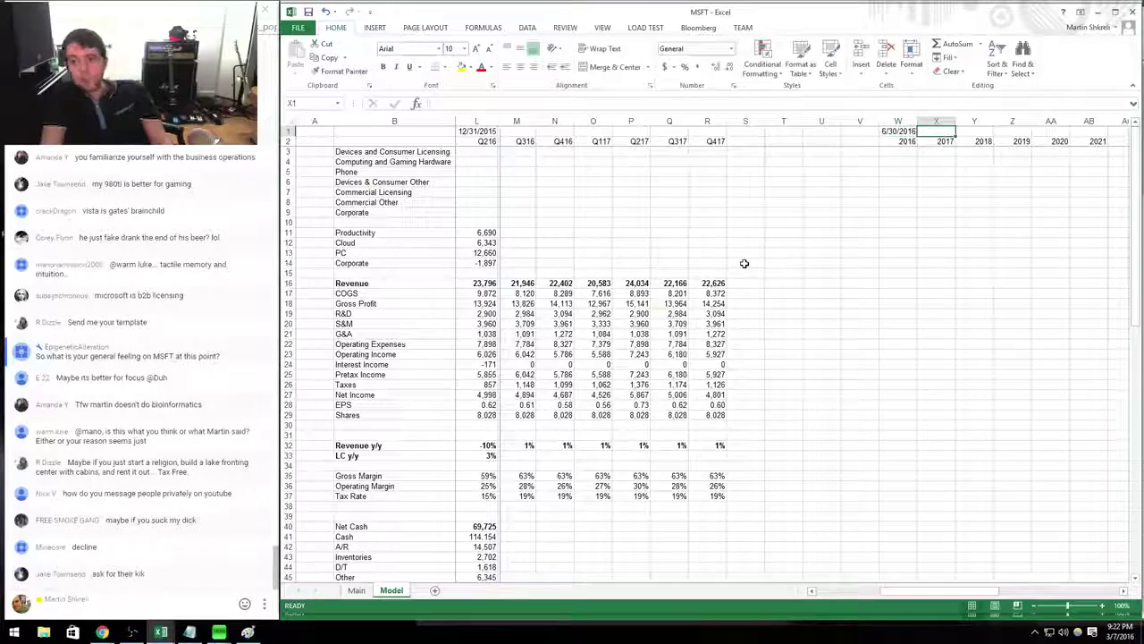
{"action": "type", "text": "+"}
{"action": "key", "text": "Left"}
{"action": "type", "text": "+365"}
{"action": "key", "text": "ctrl+Return"}
{"action": "key", "text": "ctrl+c"}
{"action": "key", "text": "shift+Right"}
{"action": "key", "text": "shift+Right"}
{"action": "key", "text": "shift+Right"}
{"action": "key", "text": "shift+Right"}
{"action": "key", "text": "shift+Right"}
{"action": "key", "text": "shift+Right"}
{"action": "key", "text": "shift+Right"}
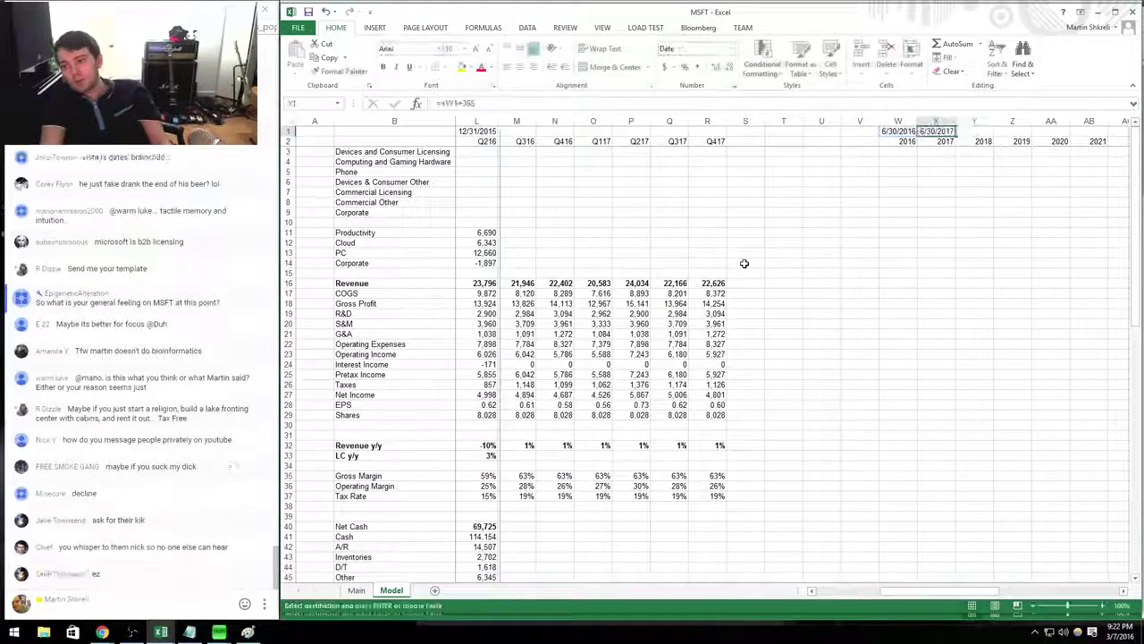
{"action": "key", "text": "shift+Right"}
{"action": "key", "text": "shift+Right"}
{"action": "key", "text": "shift+Right"}
{"action": "key", "text": "shift+Right"}
{"action": "key", "text": "shift+Right"}
{"action": "key", "text": "shift+Right"}
{"action": "key", "text": "ctrl+v"}
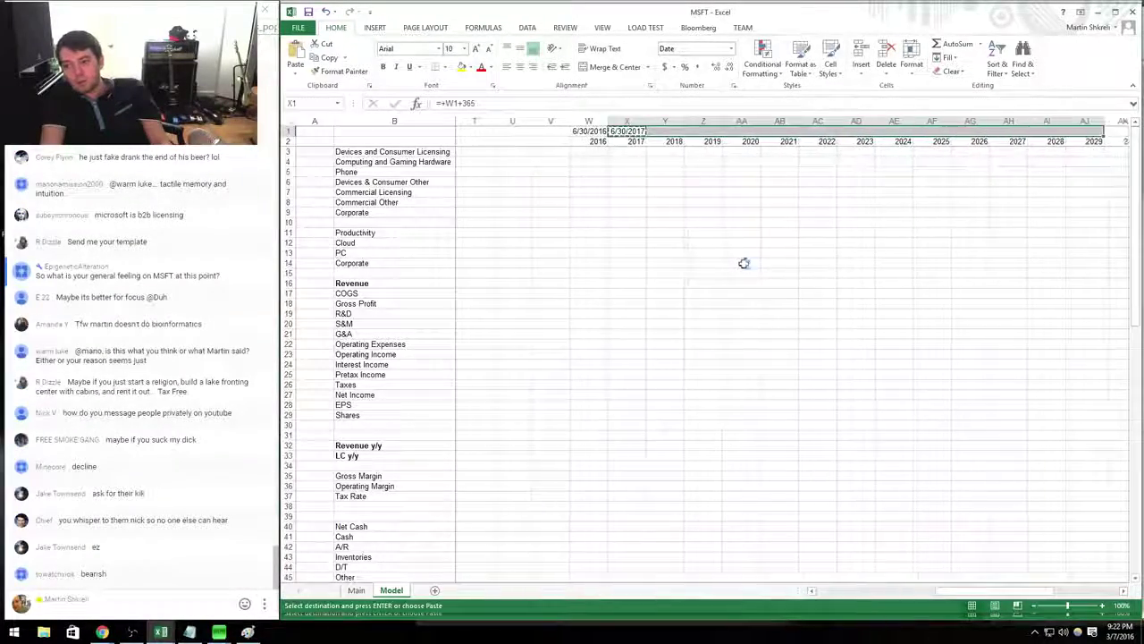
{"action": "scroll", "coordinate": [744, 262], "scroll_direction": "left", "scroll_amount": 10}
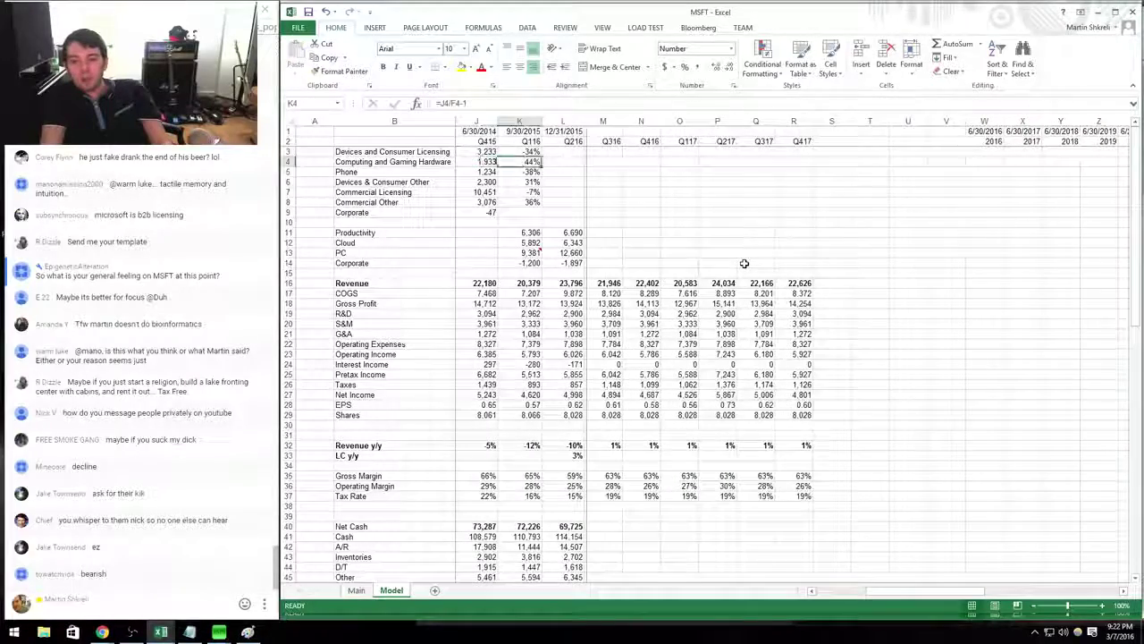
{"action": "key", "text": "Right"}
{"action": "key", "text": "Right"}
{"action": "key", "text": "Right"}
{"action": "key", "text": "Down"}
{"action": "key", "text": "Down"}
{"action": "key", "text": "Down"}
{"action": "key", "text": "Down"}
{"action": "key", "text": "Down"}
{"action": "key", "text": "Down"}
{"action": "key", "text": "Down"}
{"action": "key", "text": "Down"}
{"action": "key", "text": "Down"}
{"action": "key", "text": "Down"}
{"action": "key", "text": "Down"}
{"action": "key", "text": "Down"}
{"action": "key", "text": "Down"}
Sum the four fiscal quarters into 2016 and 2017 annual revenue totals.
{"action": "key", "text": "Left"}
{"action": "key", "text": "Left"}
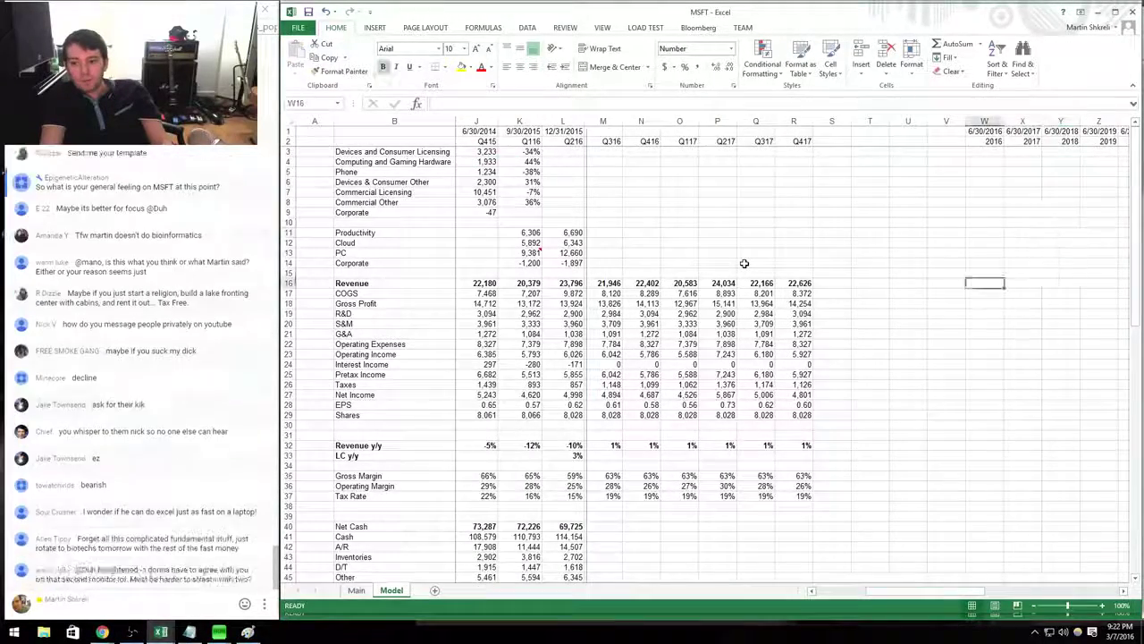
{"action": "type", "text": "=sum("}
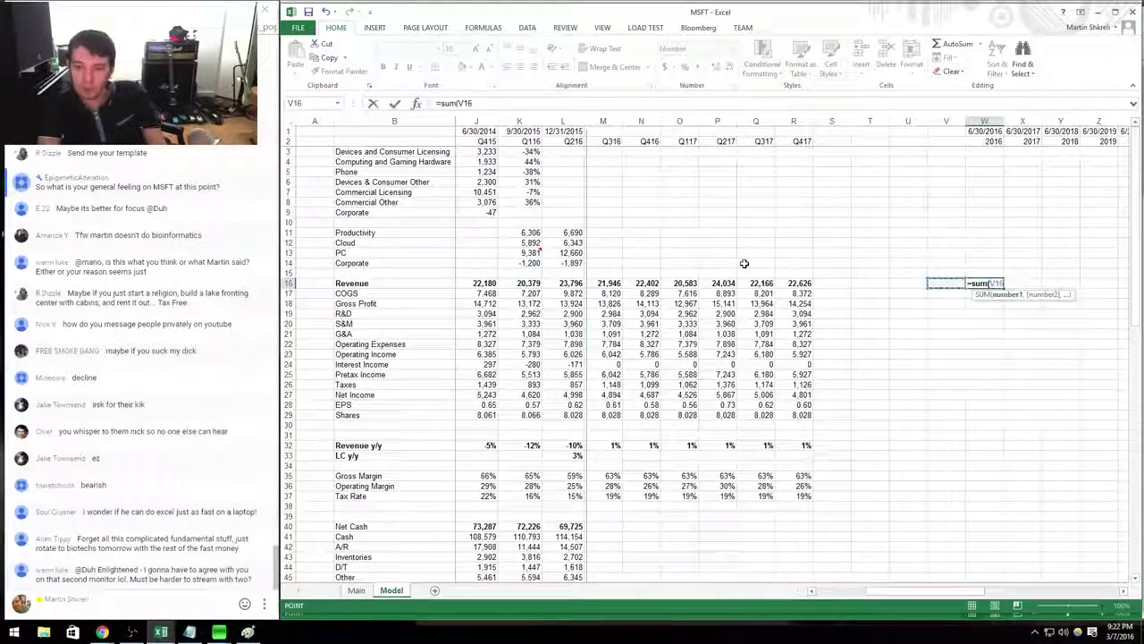
{"action": "key", "text": "Left"}
{"action": "key", "text": "Left"}
{"action": "key", "text": "Left"}
{"action": "key", "text": "Left"}
{"action": "key", "text": "Left"}
{"action": "key", "text": "Left"}
{"action": "key", "text": "Left"}
{"action": "key", "text": "Left"}
{"action": "key", "text": "Left"}
{"action": "key", "text": "Left"}
{"action": "key", "text": "Left"}
{"action": "key", "text": "shift+Right"}
{"action": "key", "text": "shift+Right"}
{"action": "key", "text": "shift+Right"}
{"action": "key", "text": "Tab"}
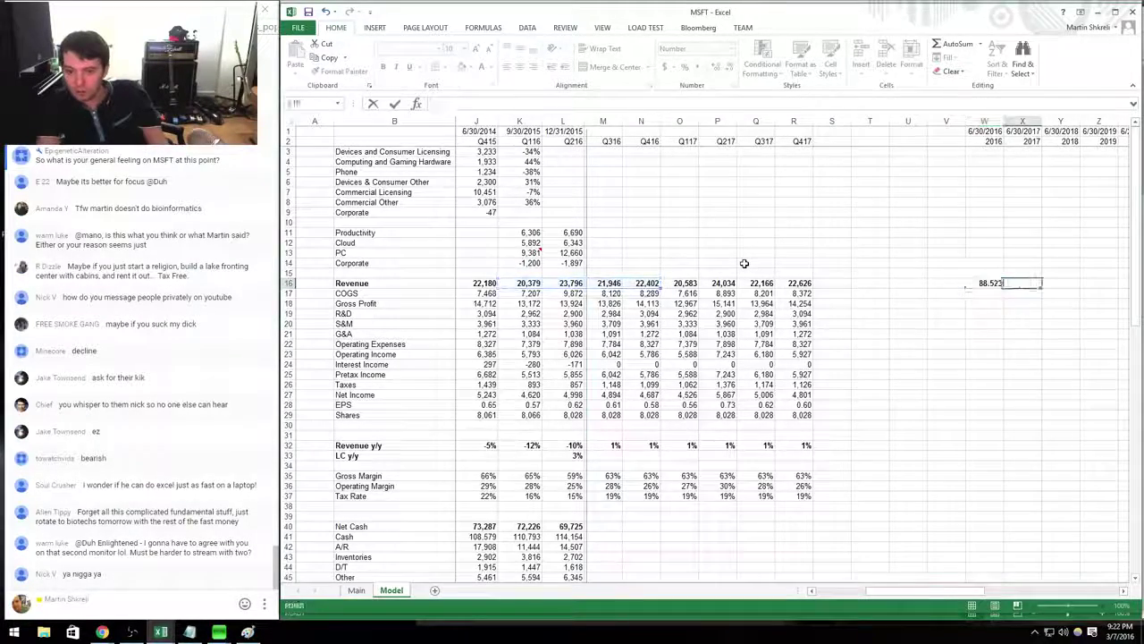
{"action": "type", "text": "=sum("}
{"action": "key", "text": "Left"}
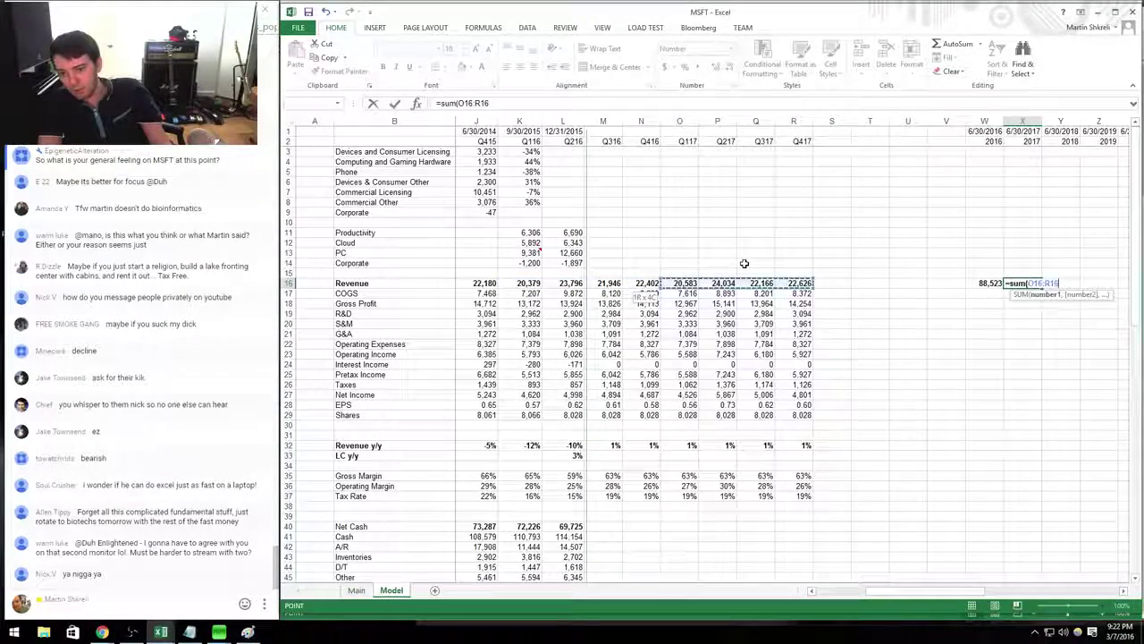
{"action": "key", "text": "Tab"}
{"action": "key", "text": "Left"}
{"action": "key", "text": "Left"}
{"action": "key", "text": "Left"}
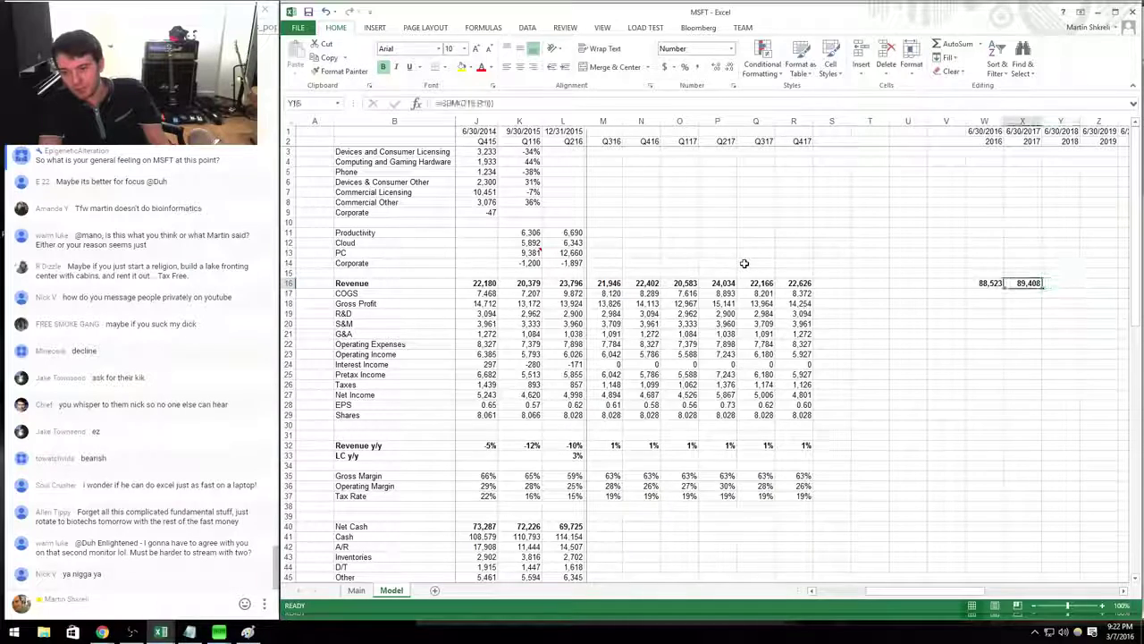
{"action": "key", "text": "Right"}
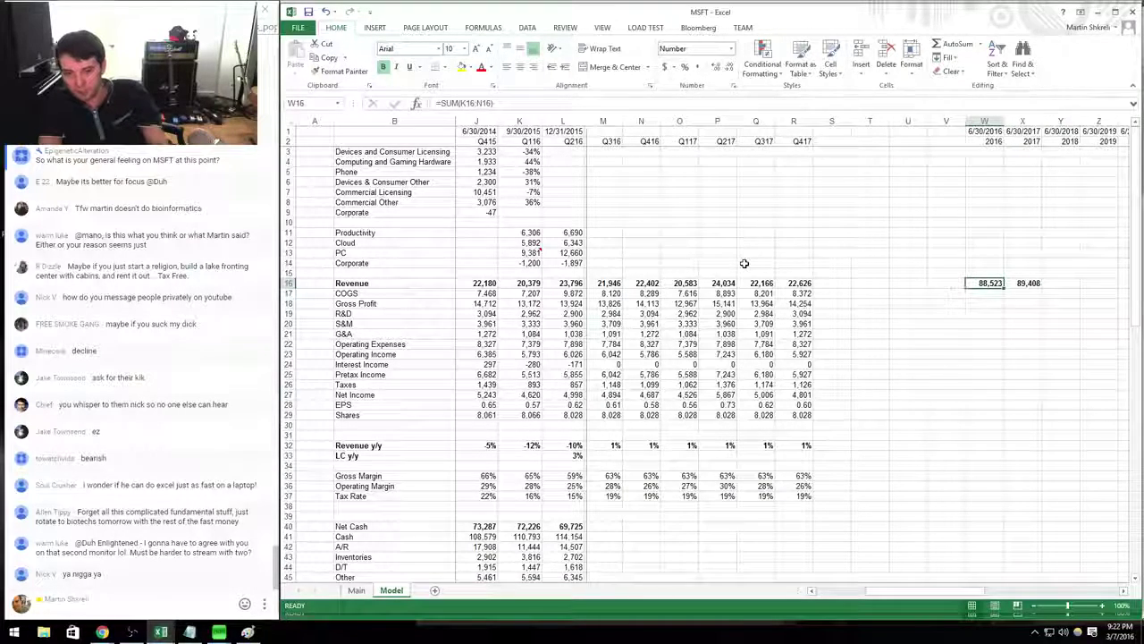
{"action": "key", "text": "shift+Right"}
{"action": "key", "text": "ctrl+c"}
Fill annual COGS totals and compute 2016 and 2017 gross profit as revenue minus COGS.
{"action": "key", "text": "Down"}
{"action": "key", "text": "ctrl+v"}
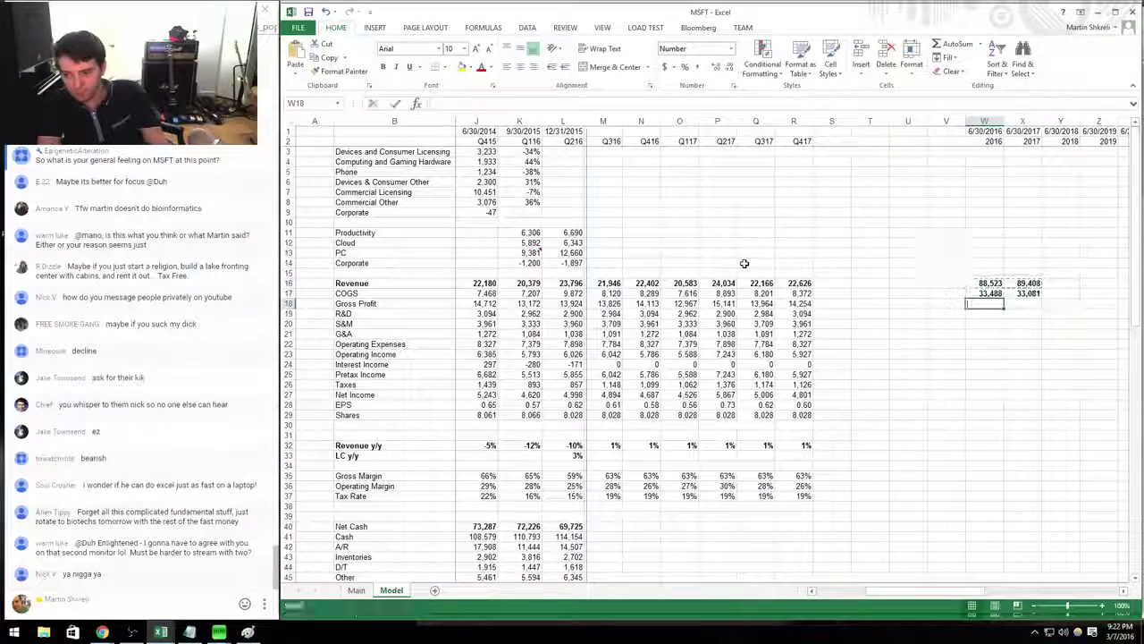
{"action": "key", "text": "Down"}
{"action": "type", "text": "="}
{"action": "key", "text": "Up"}
{"action": "key", "text": "Up"}
{"action": "key", "text": "Return"}
{"action": "key", "text": "Up"}
{"action": "key", "text": "ctrl+c"}
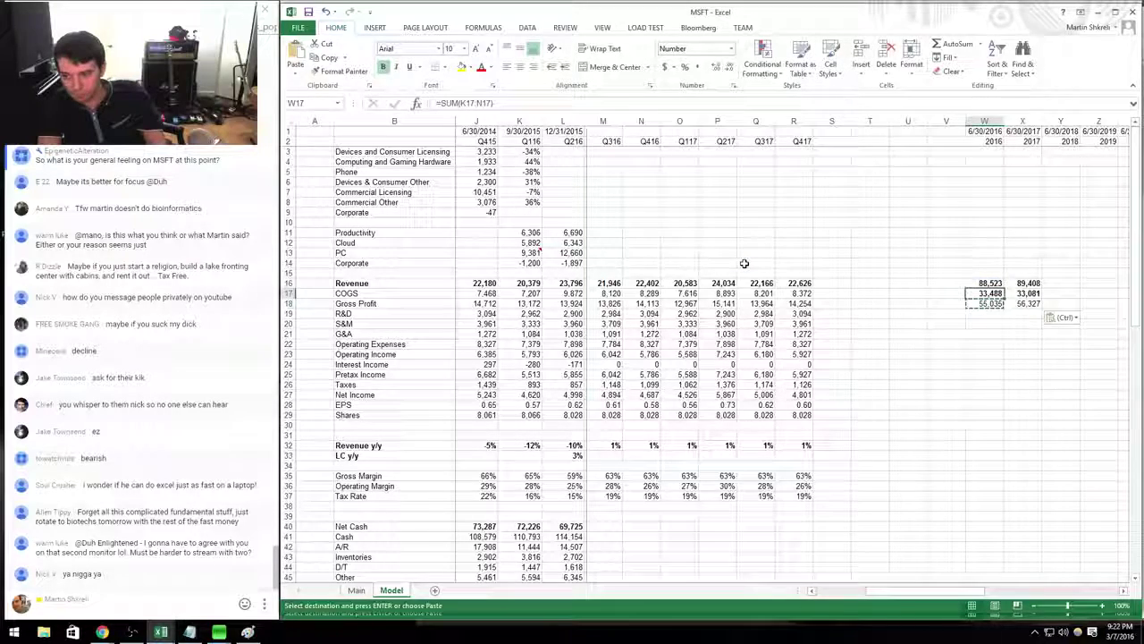
{"action": "key", "text": "shift+Right"}
{"action": "key", "text": "ctrl+v"}
{"action": "key", "text": "shift+Left"}
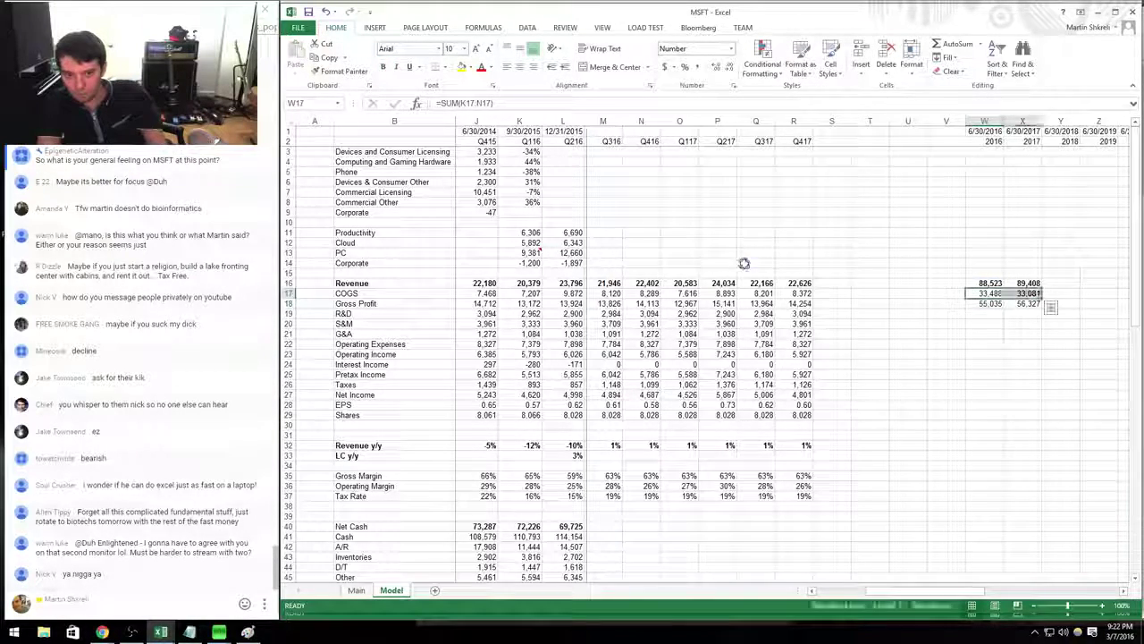
Add annual sums for R&D, S&M and G&A in 2016 and 2017.
{"action": "key", "text": "Up"}
{"action": "key", "text": "shift+Right"}
{"action": "key", "text": "ctrl+c"}
{"action": "key", "text": "Down"}
{"action": "key", "text": "Down"}
{"action": "key", "text": "ctrl+v"}
{"action": "key", "text": "Down"}
{"action": "key", "text": "ctrl+v"}
{"action": "key", "text": "Down"}
{"action": "key", "text": "Down"}
Copy the Q417 operating expenses and operating income formulas into the annual columns.
{"action": "key", "text": "ctrl+Left"}
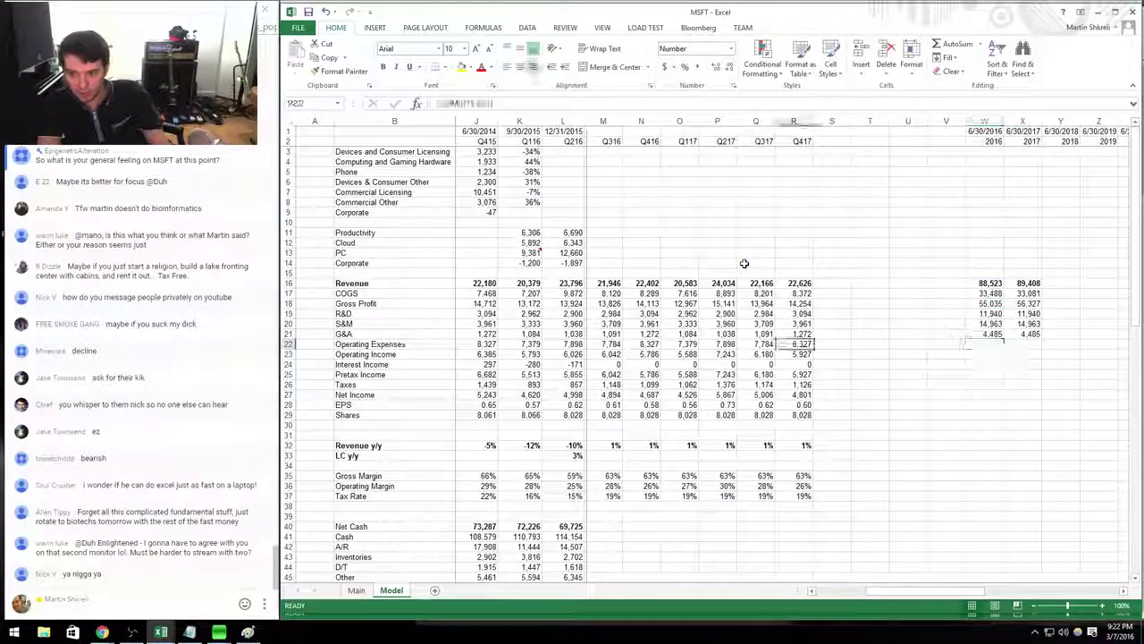
{"action": "key", "text": "shift+Down"}
{"action": "key", "text": "ctrl+c"}
{"action": "key", "text": "Right"}
{"action": "key", "text": "Right"}
{"action": "key", "text": "Right"}
{"action": "key", "text": "Right"}
{"action": "key", "text": "Right"}
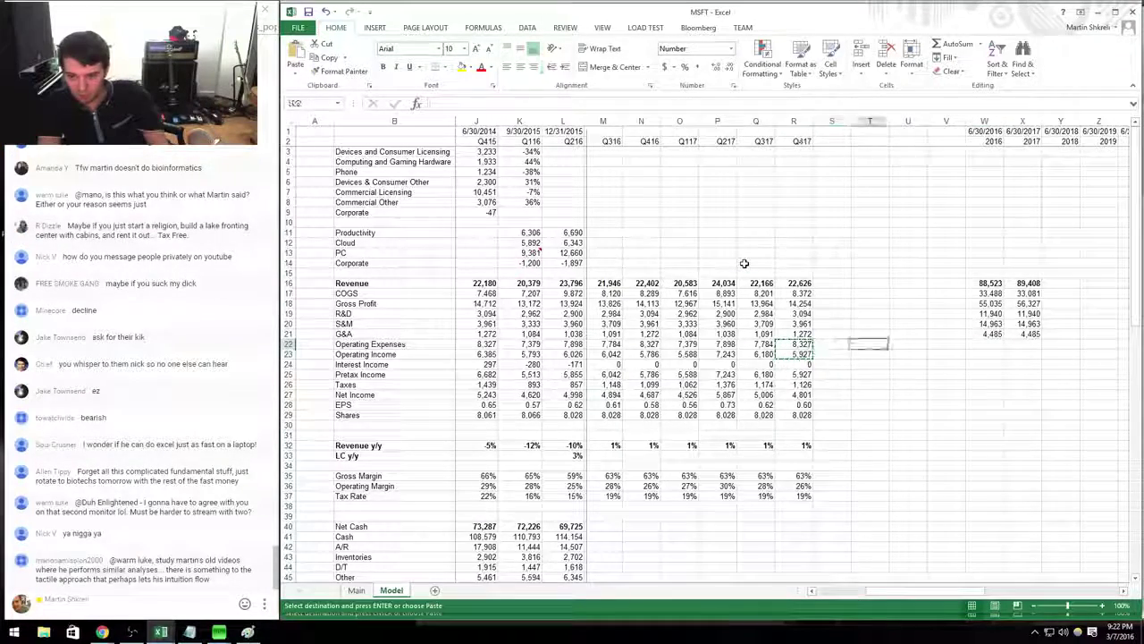
{"action": "key", "text": "ctrl+v"}
{"action": "key", "text": "Up"}
{"action": "key", "text": "Up"}
{"action": "key", "text": "Up"}
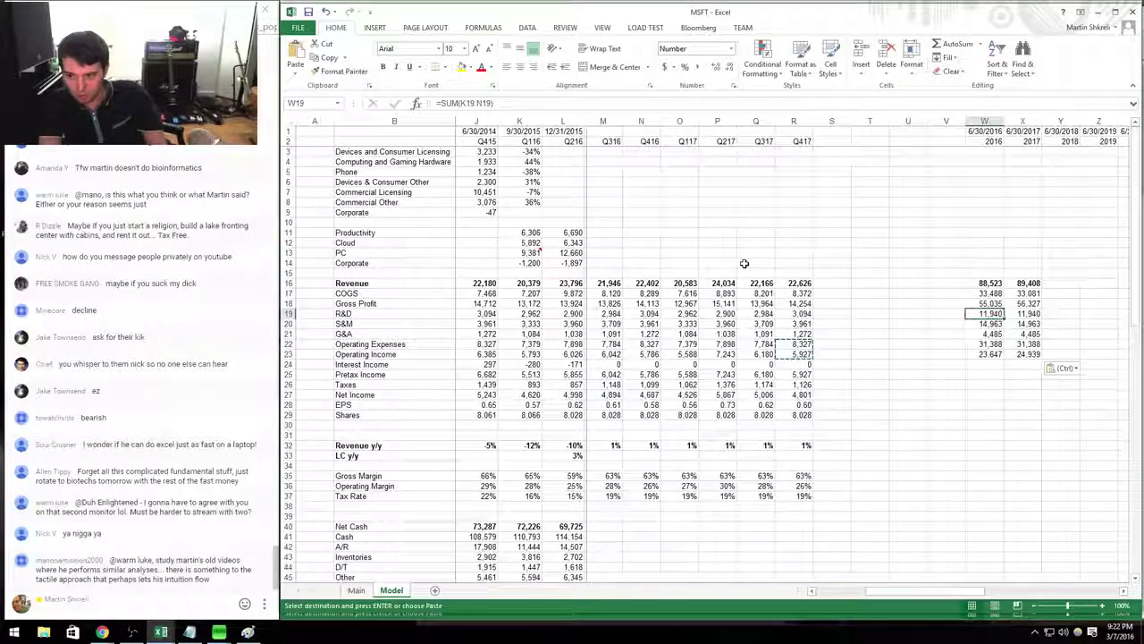
{"action": "key", "text": "Right"}
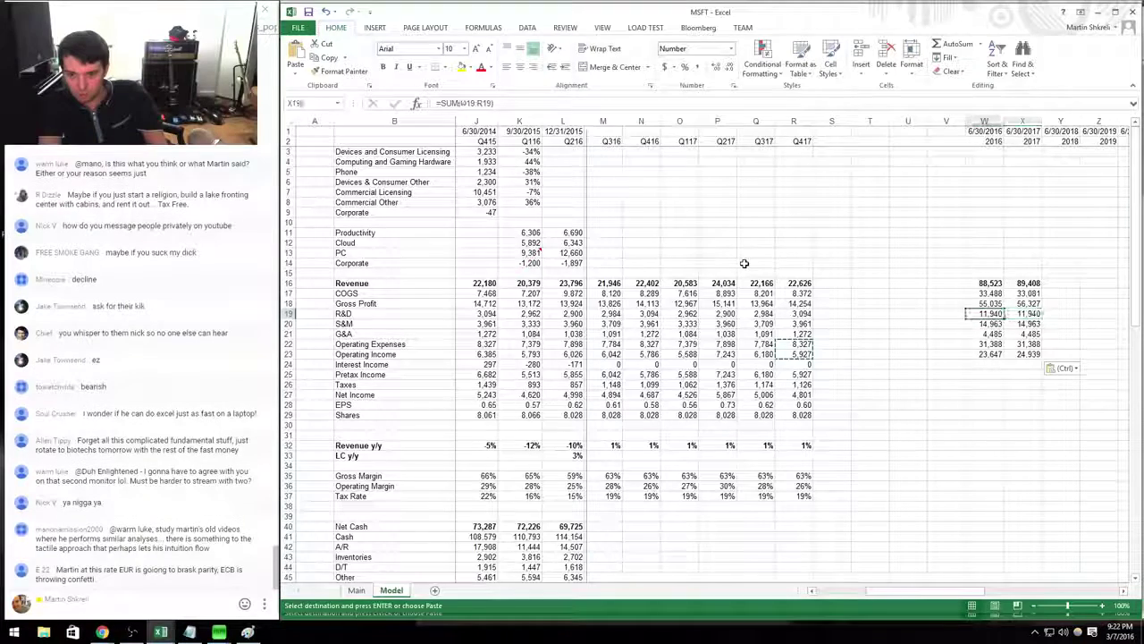
{"action": "key", "text": "Up"}
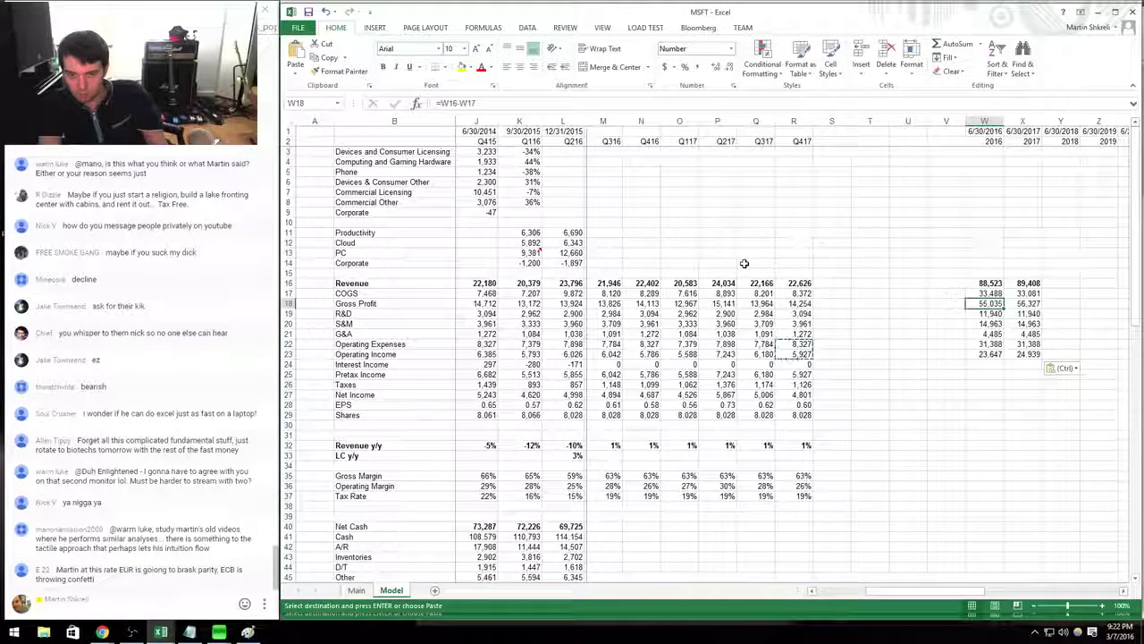
{"action": "key", "text": "Escape"}
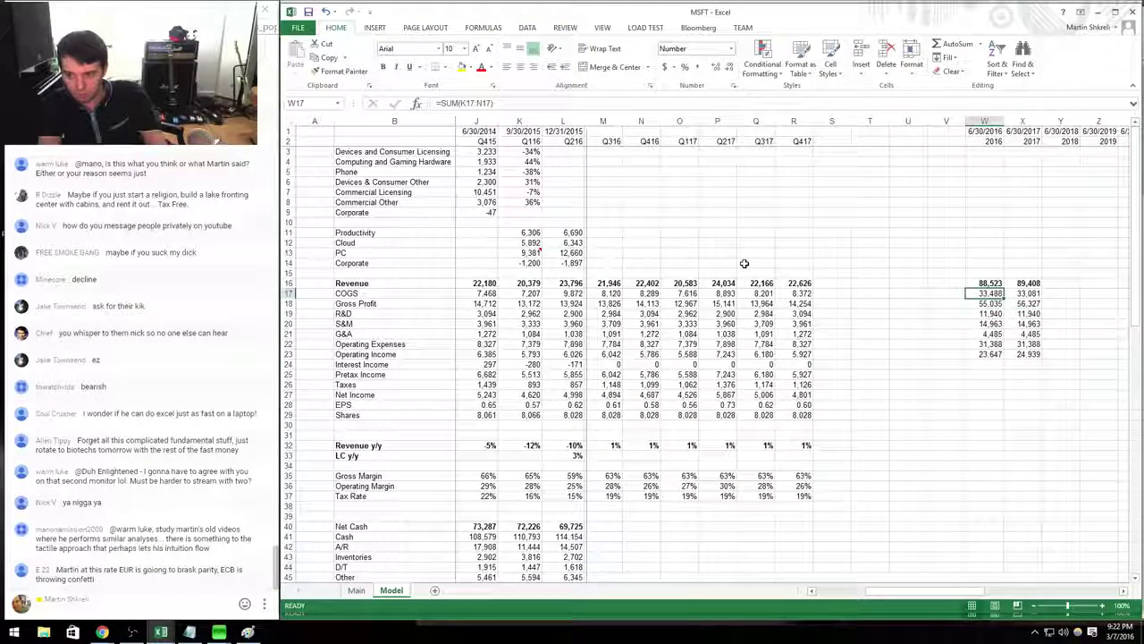
Fill 2016 and 2017 interest income and pretax income from the quarterly formulas.
{"action": "key", "text": "ctrl+c"}
{"action": "key", "text": "Down"}
{"action": "key", "text": "Down"}
{"action": "key", "text": "Down"}
{"action": "key", "text": "Down"}
{"action": "key", "text": "Down"}
{"action": "key", "text": "Down"}
{"action": "key", "text": "Down"}
{"action": "key", "text": "ctrl+v"}
{"action": "key", "text": "Down"}
{"action": "key", "text": "ctrl+Left"}
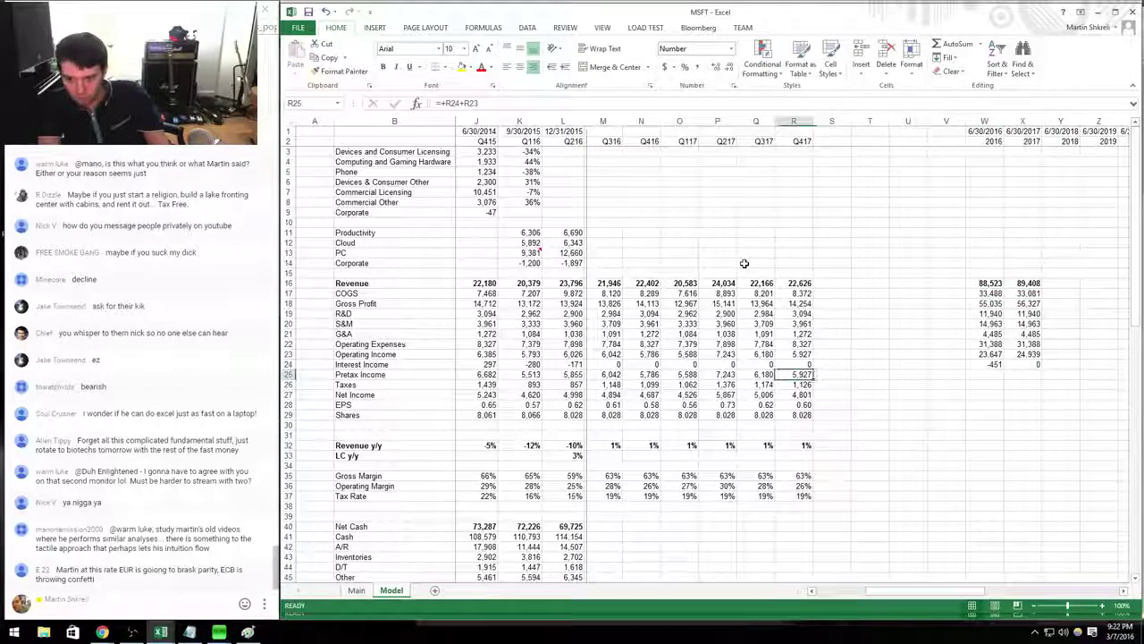
{"action": "key", "text": "ctrl+c"}
{"action": "key", "text": "Right"}
Fill 2016 and 2017 taxes and net income from the quarterly formulas.
{"action": "key", "text": "Right"}
{"action": "key", "text": "Right"}
{"action": "key", "text": "Right"}
{"action": "key", "text": "ctrl+v"}
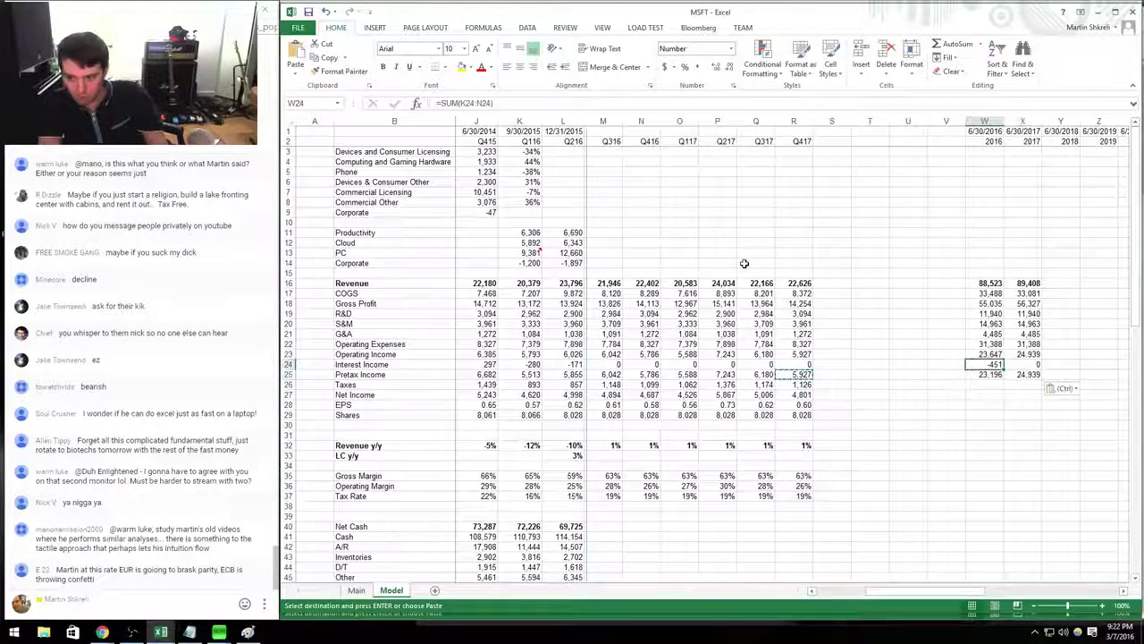
{"action": "key", "text": "Down"}
{"action": "key", "text": "ctrl+Left"}
{"action": "key", "text": "ctrl+c"}
{"action": "key", "text": "Right"}
{"action": "key", "text": "Right"}
{"action": "key", "text": "Right"}
{"action": "key", "text": "Right"}
{"action": "key", "text": "Right"}
{"action": "key", "text": "shift+Right"}
{"action": "key", "text": "Return"}
{"action": "key", "text": "Down"}
{"action": "key", "text": "ctrl+Left"}
{"action": "key", "text": "ctrl+c"}
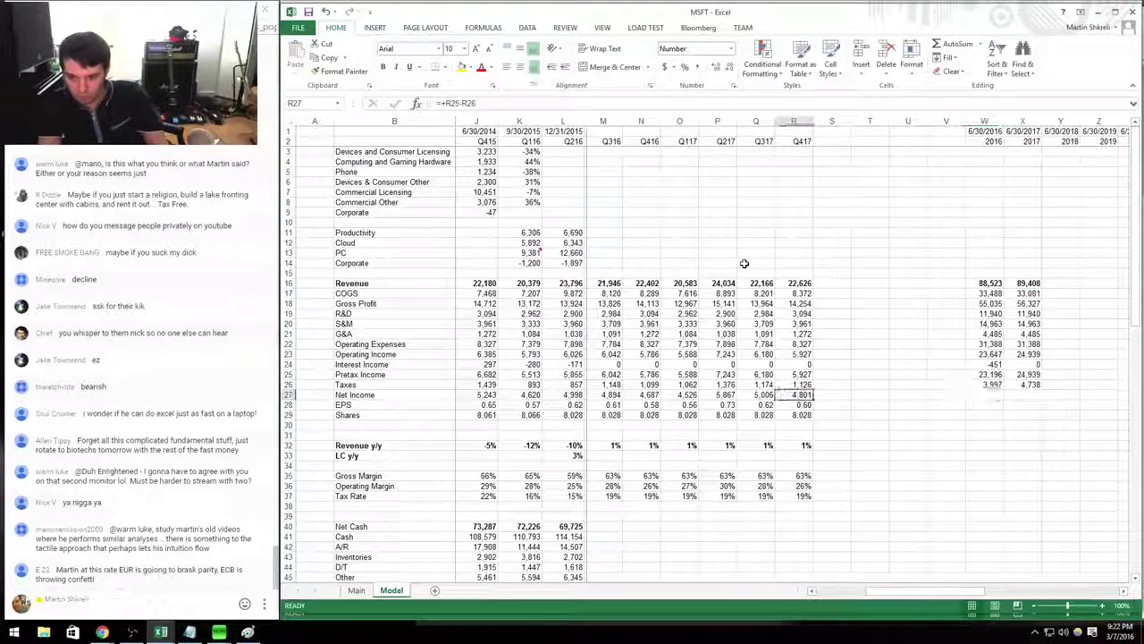
{"action": "key", "text": "Right"}
{"action": "key", "text": "Right"}
{"action": "key", "text": "Right"}
{"action": "key", "text": "Right"}
{"action": "key", "text": "Right"}
{"action": "key", "text": "shift+Right"}
{"action": "key", "text": "ctrl+v"}
Fill annual EPS for 2016 and 2017, giving 2.39 and 2.52.
{"action": "key", "text": "Down"}
{"action": "key", "text": "ctrl+Left"}
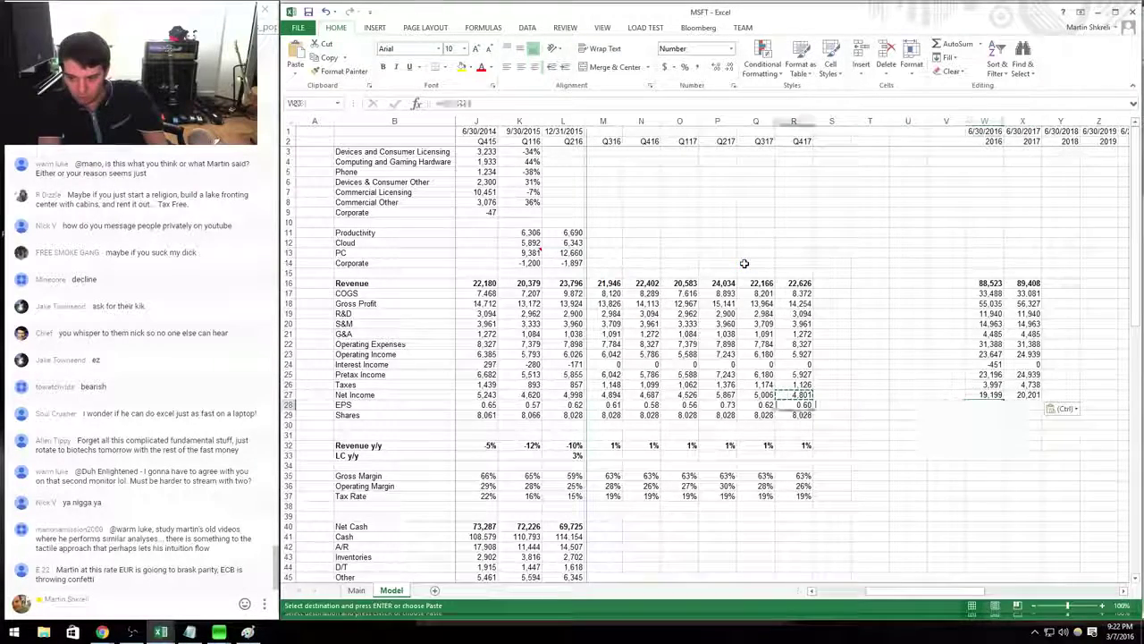
{"action": "key", "text": "ctrl+c"}
{"action": "key", "text": "Right"}
{"action": "key", "text": "Right"}
{"action": "key", "text": "Right"}
{"action": "key", "text": "Right"}
{"action": "key", "text": "Right"}
{"action": "key", "text": "shift+Right"}
{"action": "key", "text": "ctrl+v"}
Average the quarterly share counts for 2016 and 2017, then move the divider to column K/L.
{"action": "key", "text": "Down"}
{"action": "type", "text": "=average("}
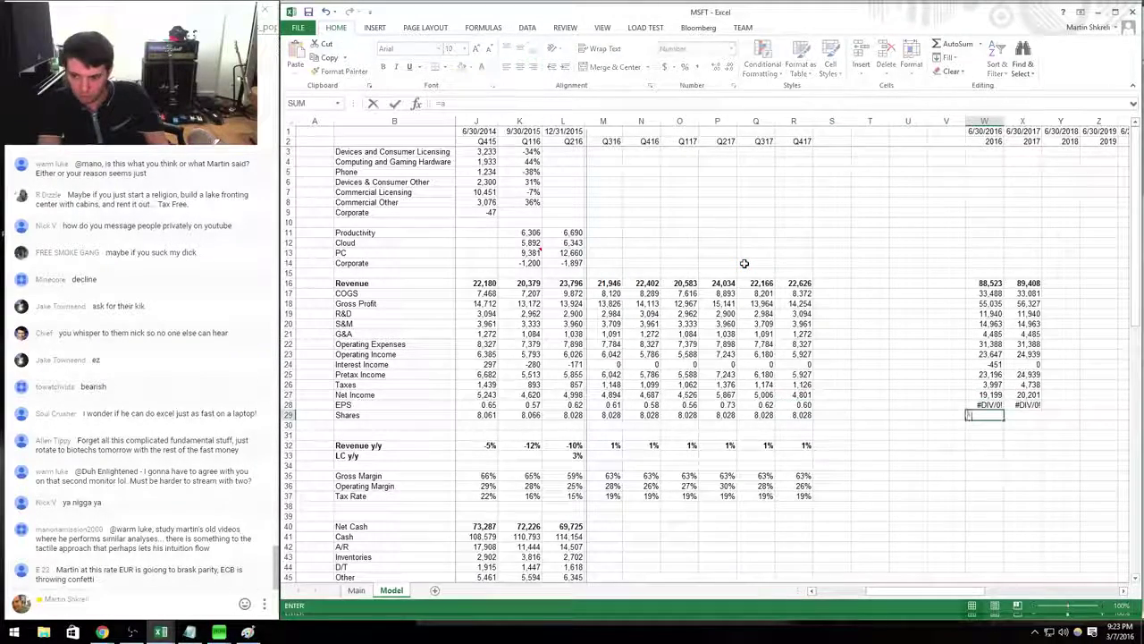
{"action": "key", "text": "ctrl+Left"}
{"action": "key", "text": "Left"}
{"action": "key", "text": "Left"}
{"action": "key", "text": "Left"}
{"action": "key", "text": "Left"}
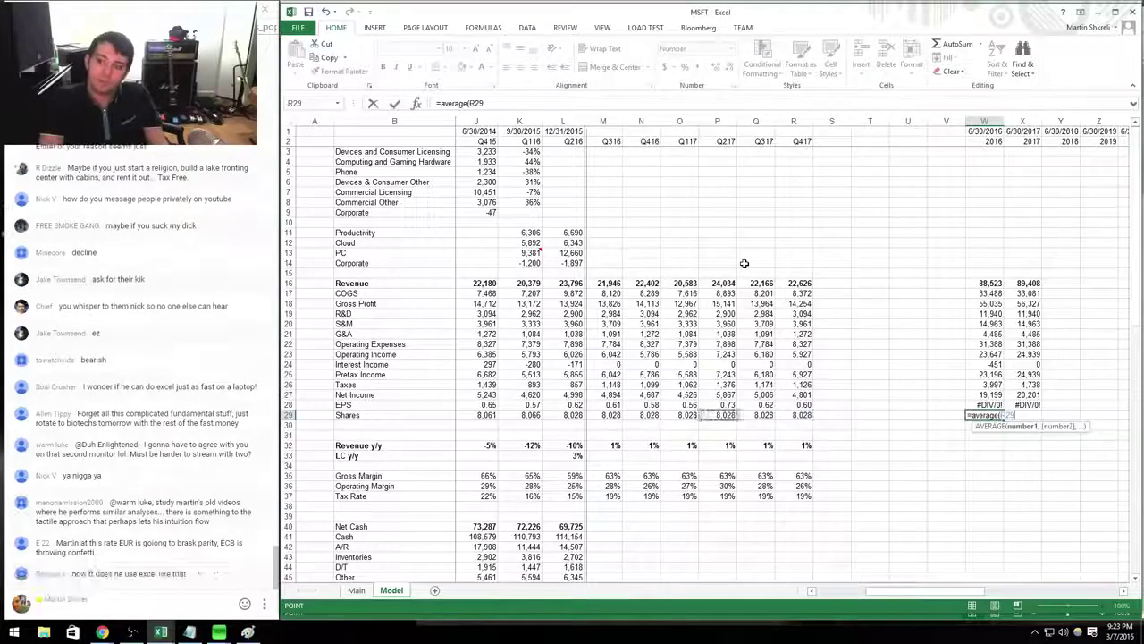
{"action": "key", "text": "shift+Left"}
{"action": "key", "text": "shift+Left"}
{"action": "key", "text": "shift+Left"}
{"action": "key", "text": "Tab"}
{"action": "type", "text": "=average("}
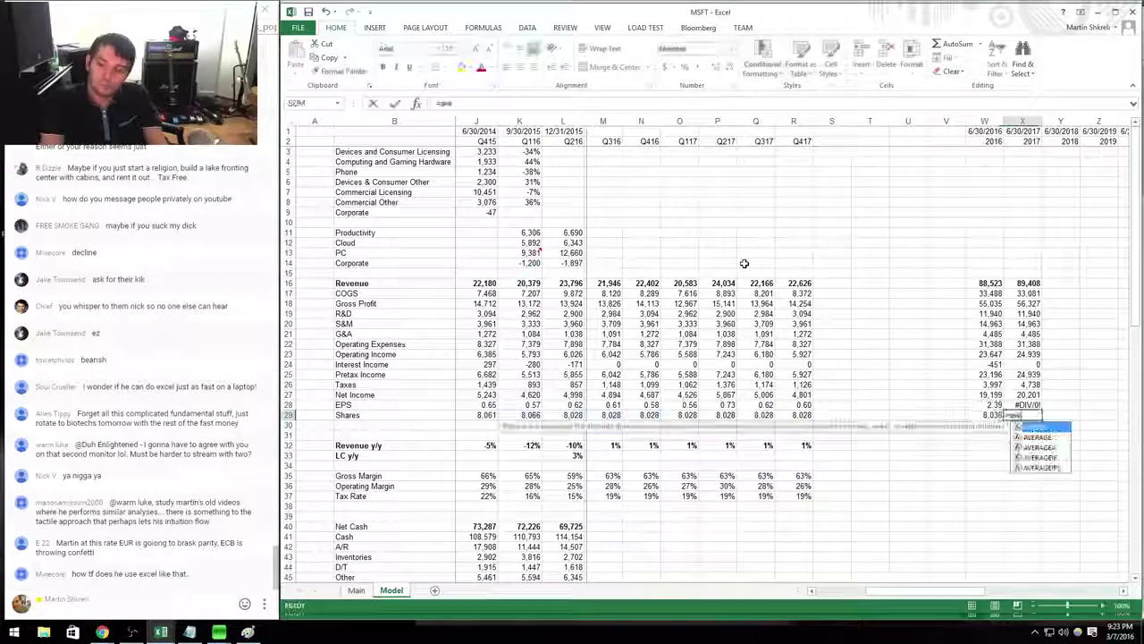
{"action": "key", "text": "ctrl+Left"}
{"action": "key", "text": "ctrl+Left"}
{"action": "key", "text": "shift+Left"}
{"action": "key", "text": "shift+Left"}
{"action": "key", "text": "shift+Left"}
{"action": "key", "text": "ctrl+Return"}
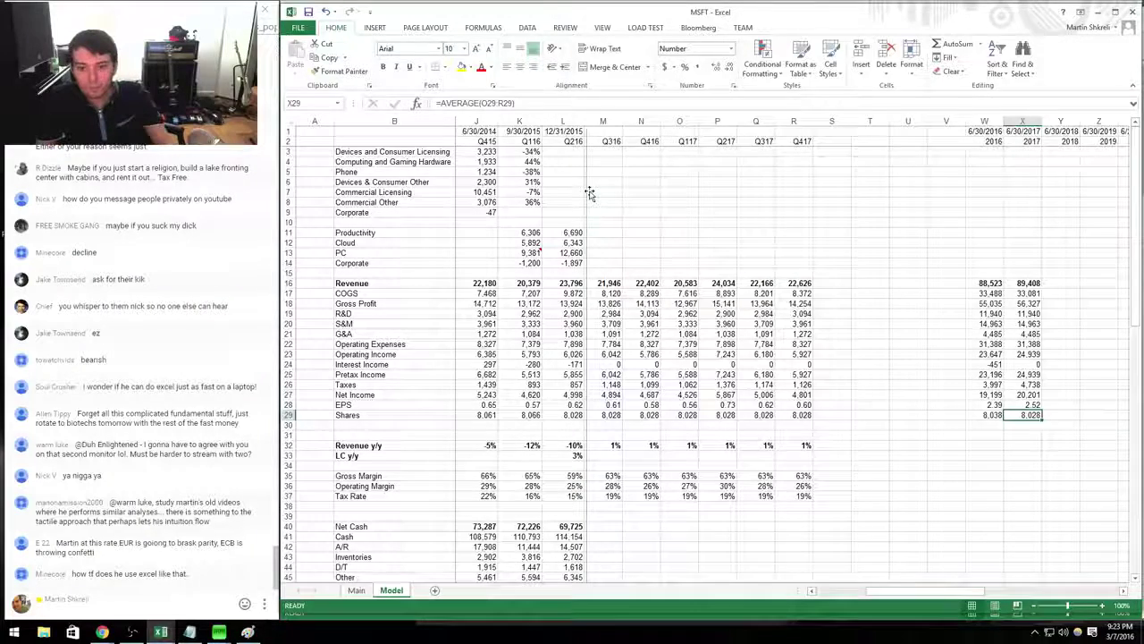
{"action": "mouse_move", "coordinate": [587, 193]}
{"action": "left_mouse_down"}
{"action": "mouse_move", "coordinate": [596, 199]}
{"action": "mouse_move", "coordinate": [545, 217]}
{"action": "mouse_move", "coordinate": [1069, 214]}
{"action": "mouse_move", "coordinate": [1041, 213]}
{"action": "mouse_move", "coordinate": [1060, 278]}
{"action": "left_mouse_up"}
Enter 2018 revenue as 2017 revenue *1.01 and fill it across through 2030.
{"action": "left_click", "coordinate": [1060, 278]}
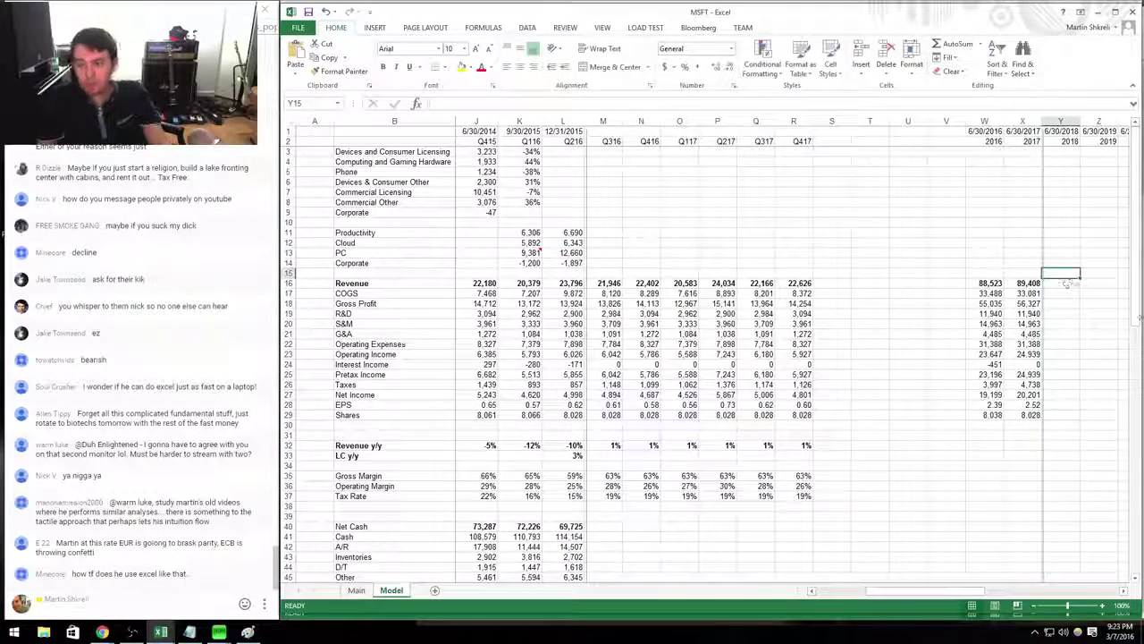
{"action": "scroll", "coordinate": [1060, 278], "scroll_direction": "right", "scroll_amount": 4}
{"action": "key", "text": "Left"}
{"action": "key", "text": "Right"}
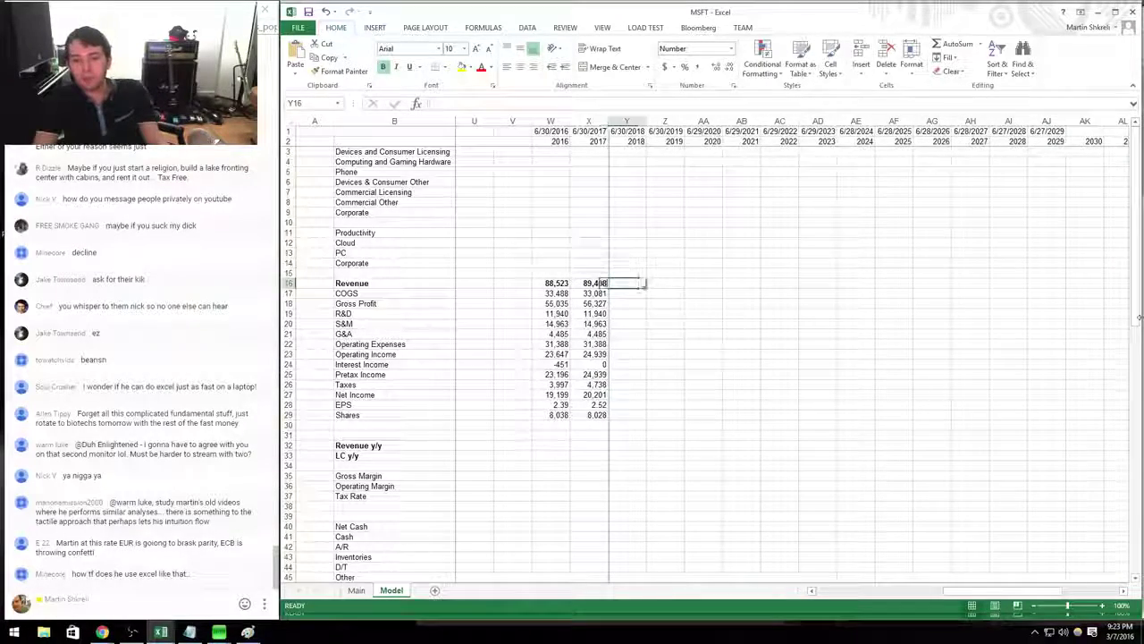
{"action": "type", "text": "="}
{"action": "key", "text": "Left"}
{"action": "type", "text": "*1.01"}
{"action": "key", "text": "ctrl+Return"}
{"action": "key", "text": "ctrl+c"}
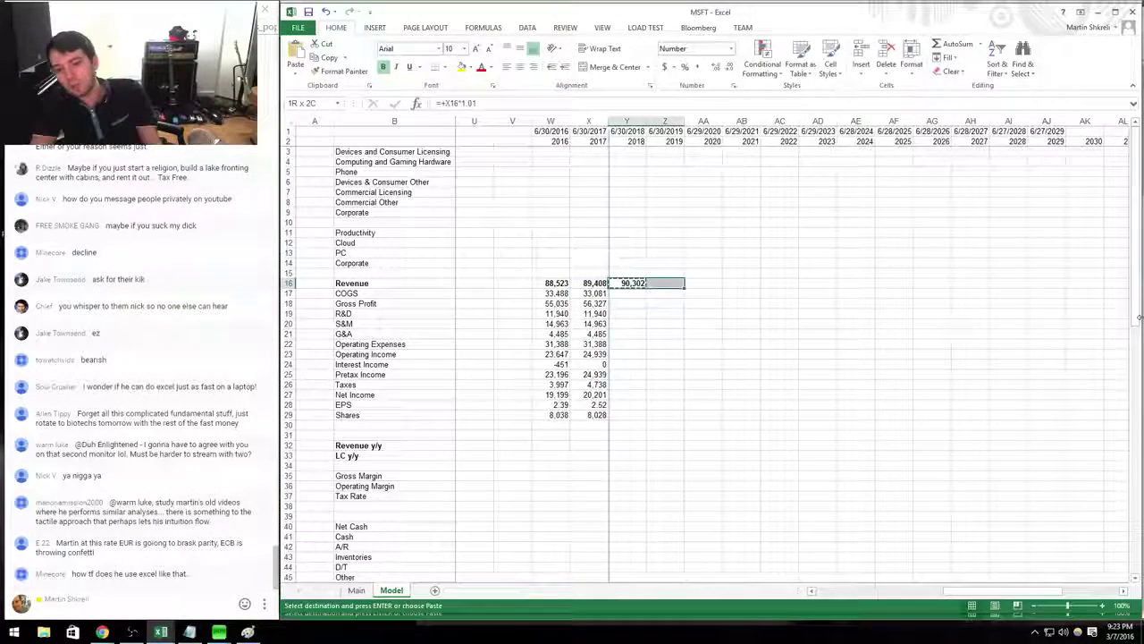
{"action": "key", "text": "shift+Right"}
{"action": "key", "text": "shift+Right"}
{"action": "key", "text": "shift+Right"}
{"action": "key", "text": "shift+Right"}
{"action": "key", "text": "shift+Right"}
{"action": "key", "text": "shift+Right"}
{"action": "key", "text": "shift+Right"}
{"action": "key", "text": "shift+Right"}
{"action": "key", "text": "shift+Right"}
{"action": "key", "text": "shift+Right"}
{"action": "key", "text": "shift+Right"}
{"action": "key", "text": "shift+Right"}
{"action": "key", "text": "ctrl+v"}
{"action": "key", "text": "Right"}
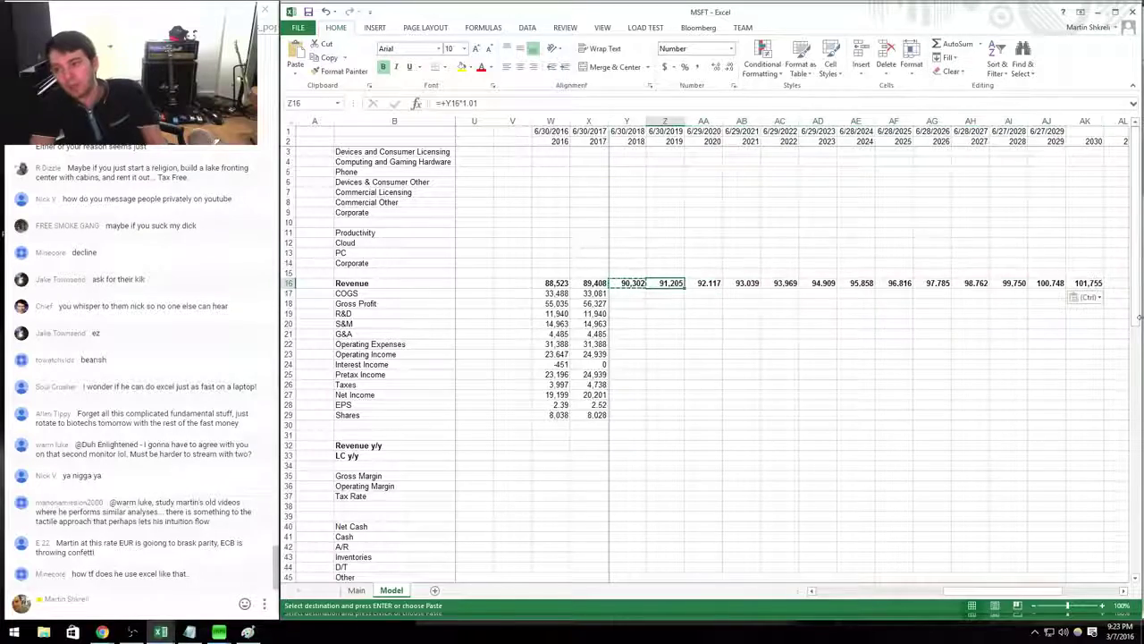
Delete the year labels past 2030 and copy the Q417 gross margin formula.
{"action": "key", "text": "Right"}
{"action": "key", "text": "Right"}
{"action": "key", "text": "Right"}
{"action": "key", "text": "Right"}
{"action": "key", "text": "Right"}
{"action": "key", "text": "Up"}
{"action": "key", "text": "Up"}
{"action": "key", "text": "Up"}
{"action": "key", "text": "Up"}
{"action": "key", "text": "Up"}
{"action": "key", "text": "Up"}
{"action": "key", "text": "Up"}
{"action": "key", "text": "Up"}
{"action": "key", "text": "Up"}
{"action": "key", "text": "Up"}
{"action": "key", "text": "Up"}
{"action": "key", "text": "Up"}
{"action": "key", "text": "Up"}
{"action": "key", "text": "Up"}
{"action": "key", "text": "Up"}
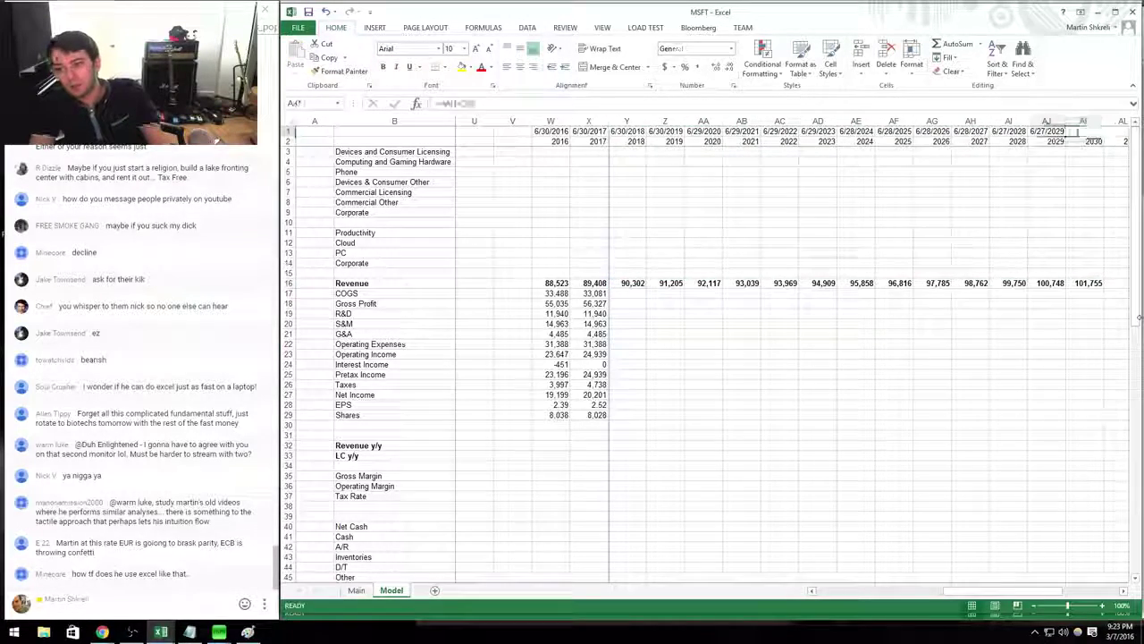
{"action": "key", "text": "Down"}
{"action": "key", "text": "ctrl+c"}
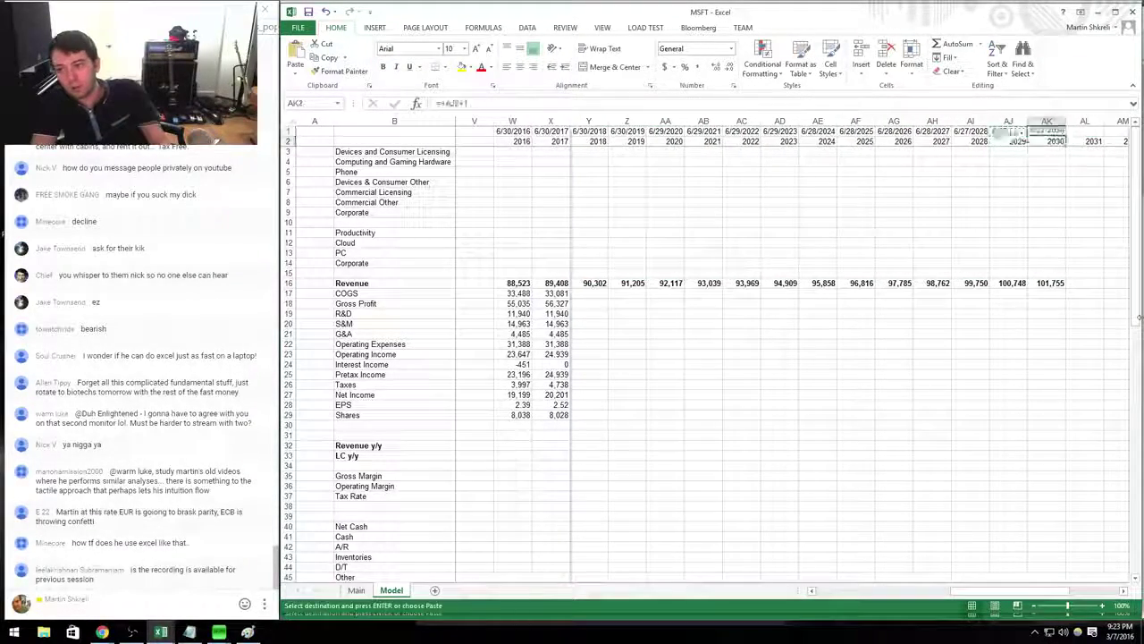
{"action": "key", "text": "ctrl+z"}
{"action": "key", "text": "ctrl+Left"}
{"action": "key", "text": "Right"}
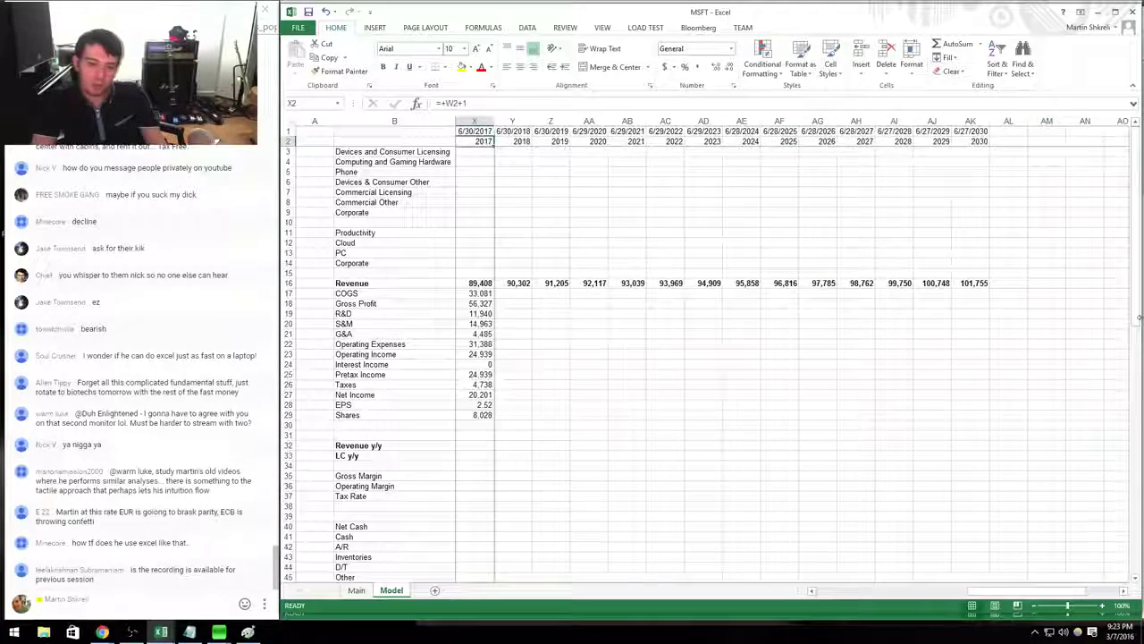
{"action": "key", "text": "ctrl+Down"}
{"action": "key", "text": "ctrl+Down"}
{"action": "key", "text": "Down"}
{"action": "key", "text": "Down"}
{"action": "key", "text": "Down"}
{"action": "key", "text": "ctrl+Left"}
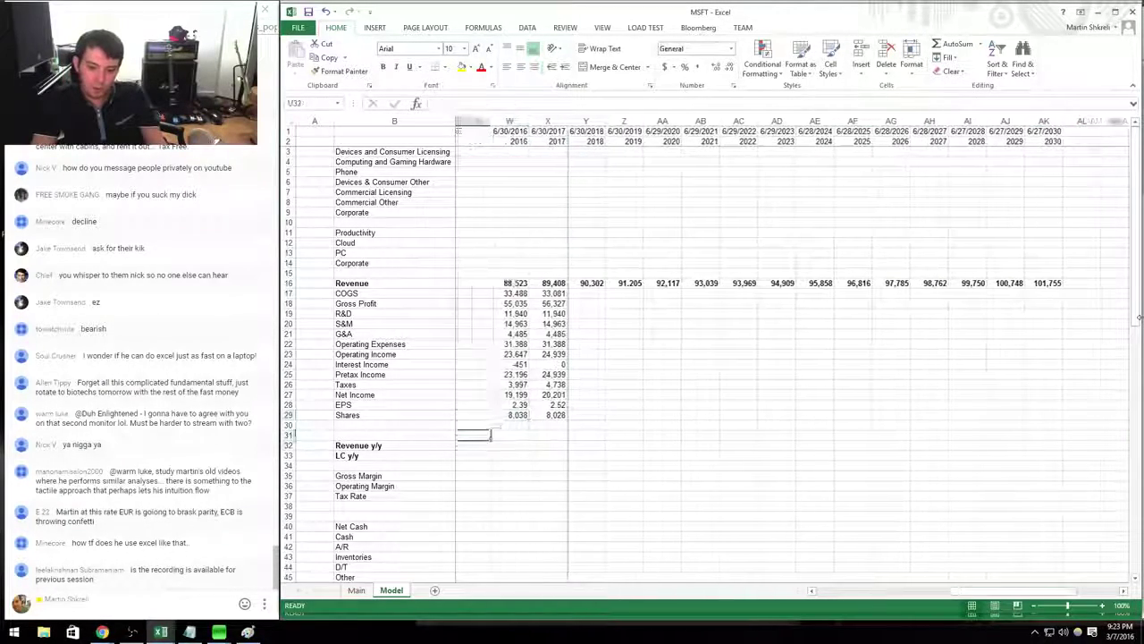
{"action": "key", "text": "Down"}
{"action": "key", "text": "Down"}
{"action": "key", "text": "ctrl+Right"}
{"action": "key", "text": "ctrl+Right"}
Paste the quarterly gross margin formula from R35 into the annual columns W35:AL35.
{"action": "key", "text": "ctrl+c"}
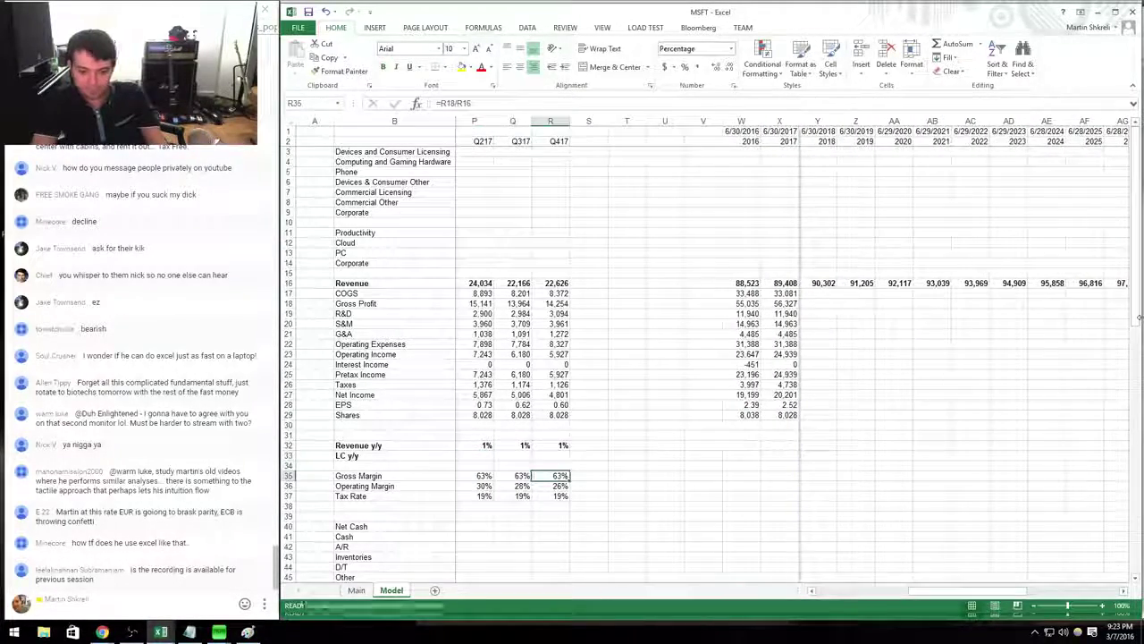
{"action": "key", "text": "Right"}
{"action": "key", "text": "Right"}
{"action": "key", "text": "Right"}
{"action": "key", "text": "Right"}
{"action": "key", "text": "Right"}
{"action": "key", "text": "shift+Right"}
{"action": "key", "text": "shift+Right"}
{"action": "key", "text": "shift+Right"}
{"action": "key", "text": "shift+Right"}
{"action": "key", "text": "shift+Right"}
{"action": "key", "text": "shift+Right"}
{"action": "key", "text": "shift+Right"}
{"action": "key", "text": "shift+Right"}
{"action": "key", "text": "shift+Right"}
{"action": "key", "text": "shift+Right"}
{"action": "key", "text": "shift+Right"}
{"action": "key", "text": "shift+Right"}
{"action": "key", "text": "shift+Right"}
{"action": "key", "text": "shift+Right"}
{"action": "key", "text": "shift+Right"}
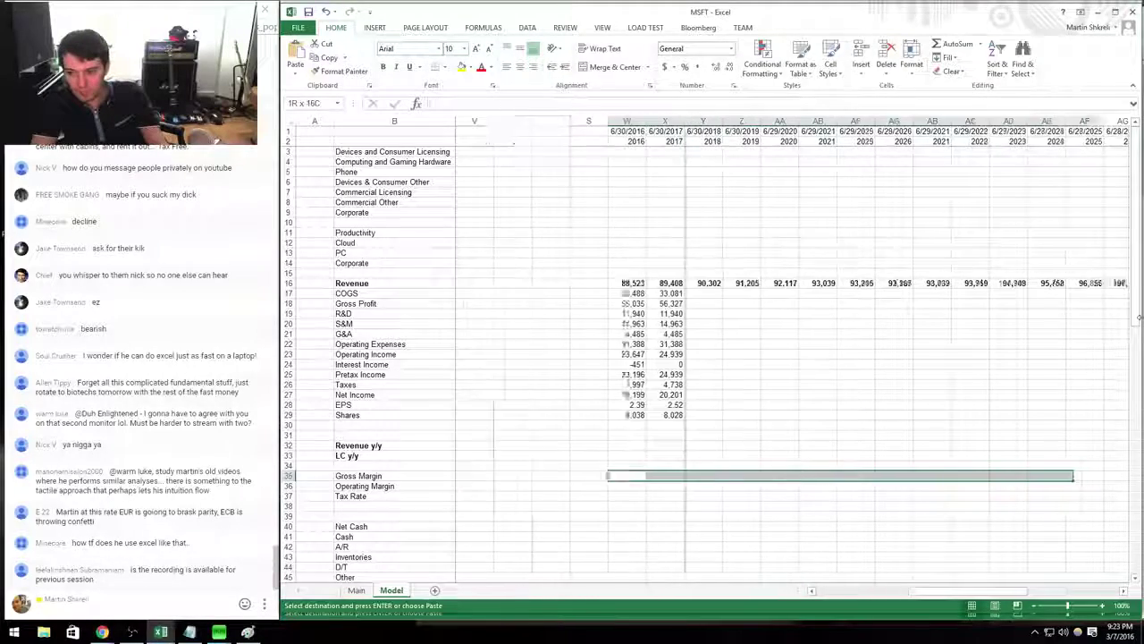
{"action": "key", "text": "Return"}
{"action": "key", "text": "ctrl+Left"}
{"action": "key", "text": "ctrl+Left"}
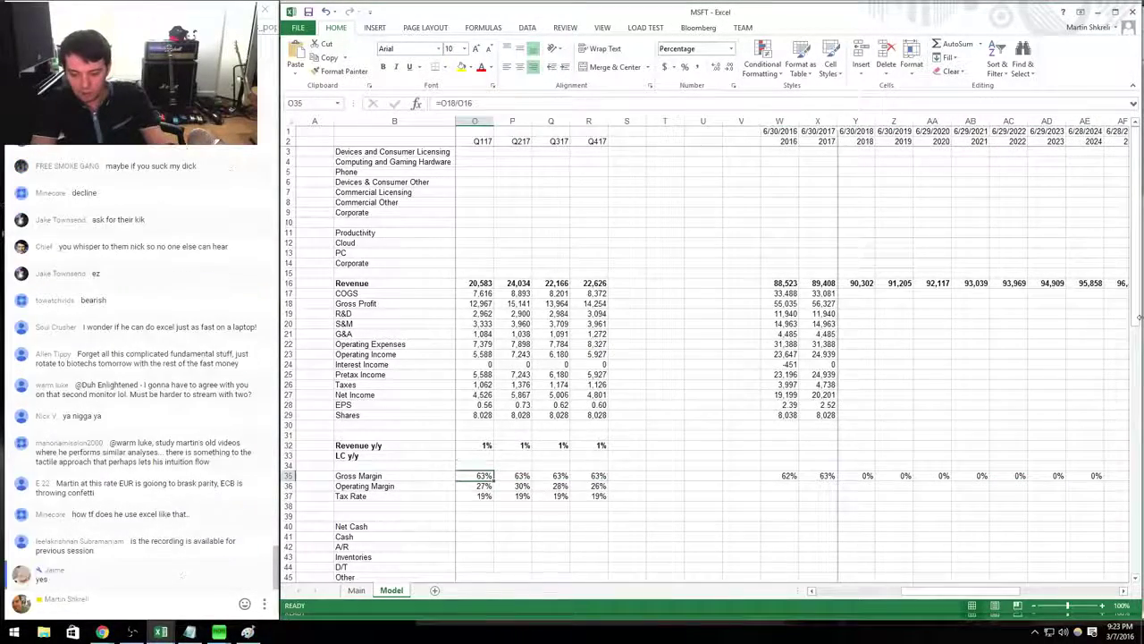
Set 2017 revenue growth to =X16/W16-1 and fill it across row 32 through 2030.
{"action": "key", "text": "Up"}
{"action": "key", "text": "Up"}
{"action": "type", "text": "="}
{"action": "key", "text": "ctrl+Up"}
{"action": "key", "text": "ctrl+Up"}
{"action": "key", "text": "ctrl+Up"}
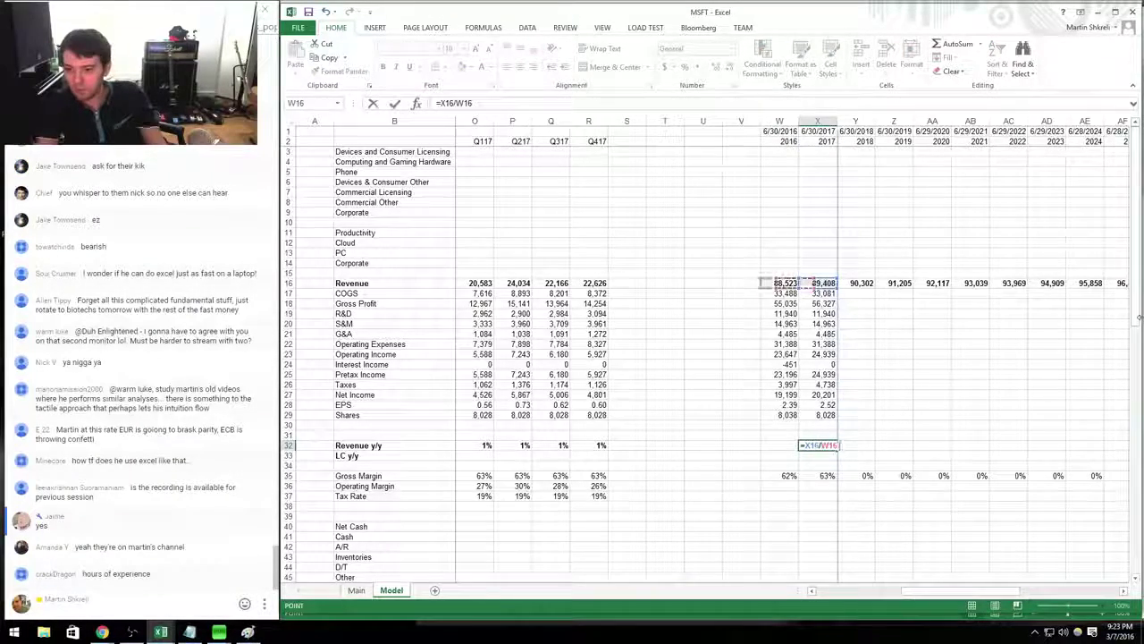
{"action": "type", "text": "-1"}
{"action": "key", "text": "Return"}
{"action": "key", "text": "Up"}
{"action": "key", "text": "ctrl+c"}
{"action": "key", "text": "shift+Right"}
{"action": "key", "text": "shift+Right"}
{"action": "key", "text": "shift+Right"}
{"action": "key", "text": "shift+Right"}
{"action": "key", "text": "shift+Right"}
{"action": "key", "text": "shift+Right"}
{"action": "key", "text": "shift+Right"}
{"action": "key", "text": "shift+Right"}
{"action": "key", "text": "shift+Right"}
{"action": "key", "text": "shift+Right"}
{"action": "key", "text": "shift+Right"}
{"action": "key", "text": "shift+Right"}
{"action": "key", "text": "shift+Right"}
{"action": "key", "text": "shift+Right"}
{"action": "key", "text": "shift+Right"}
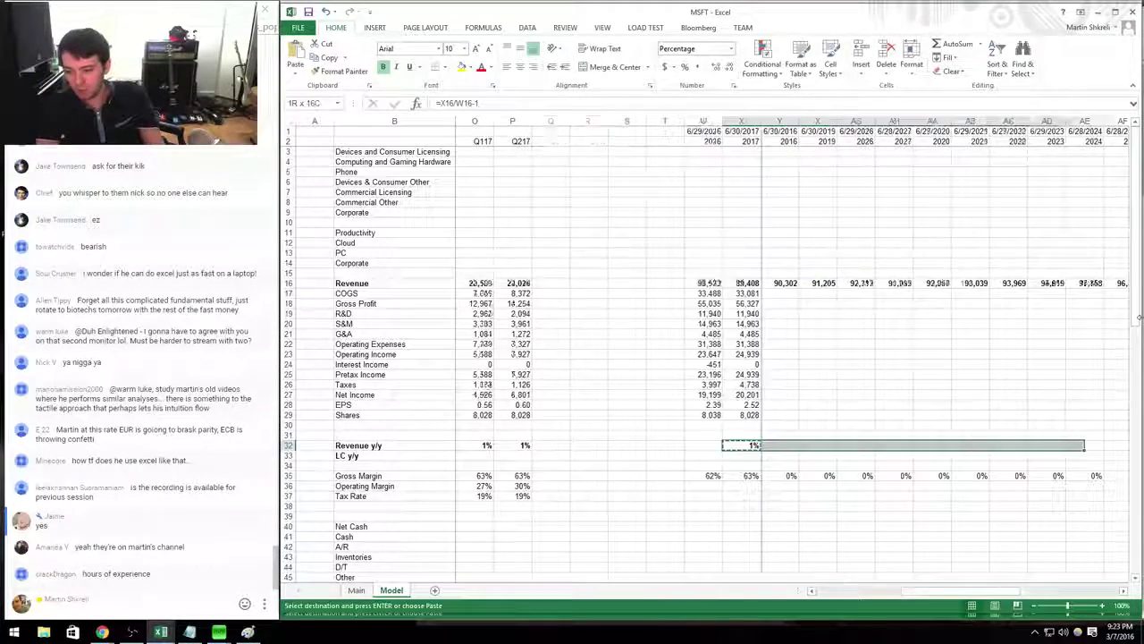
{"action": "key", "text": "Return"}
{"action": "key", "text": "Down"}
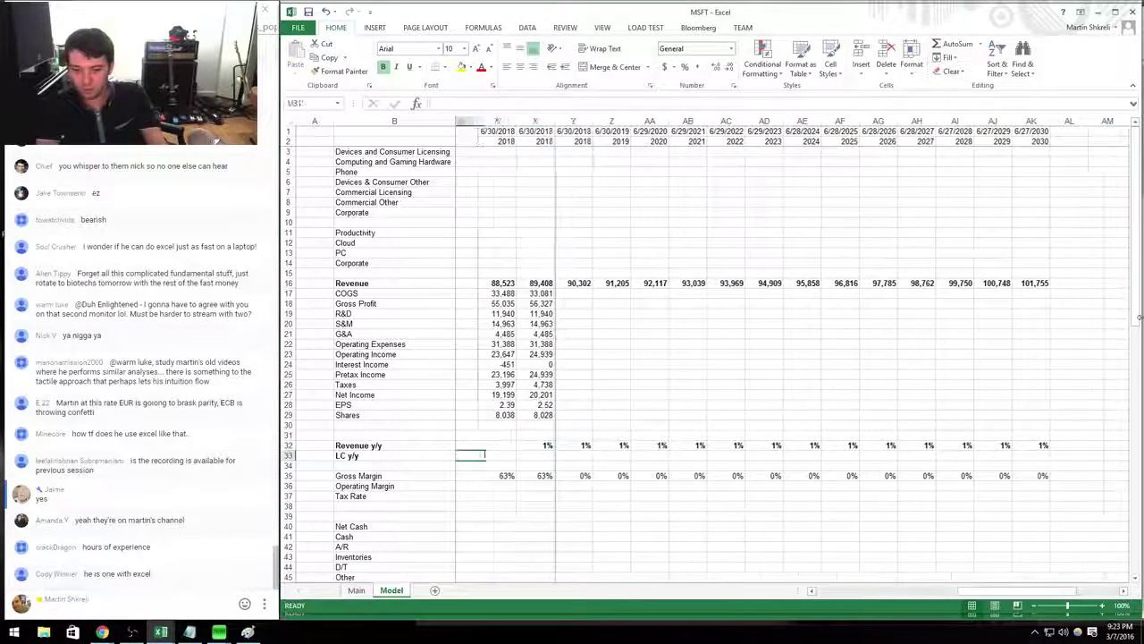
Make 2018 gross profit 63% of revenue with =Y16*0.63 and copy it for the forecast years.
{"action": "key", "text": "Up"}
{"action": "key", "text": "Up"}
{"action": "key", "text": "Up"}
{"action": "key", "text": "Up"}
{"action": "key", "text": "Up"}
{"action": "key", "text": "Up"}
{"action": "key", "text": "Right"}
{"action": "key", "text": "Right"}
{"action": "key", "text": "Right"}
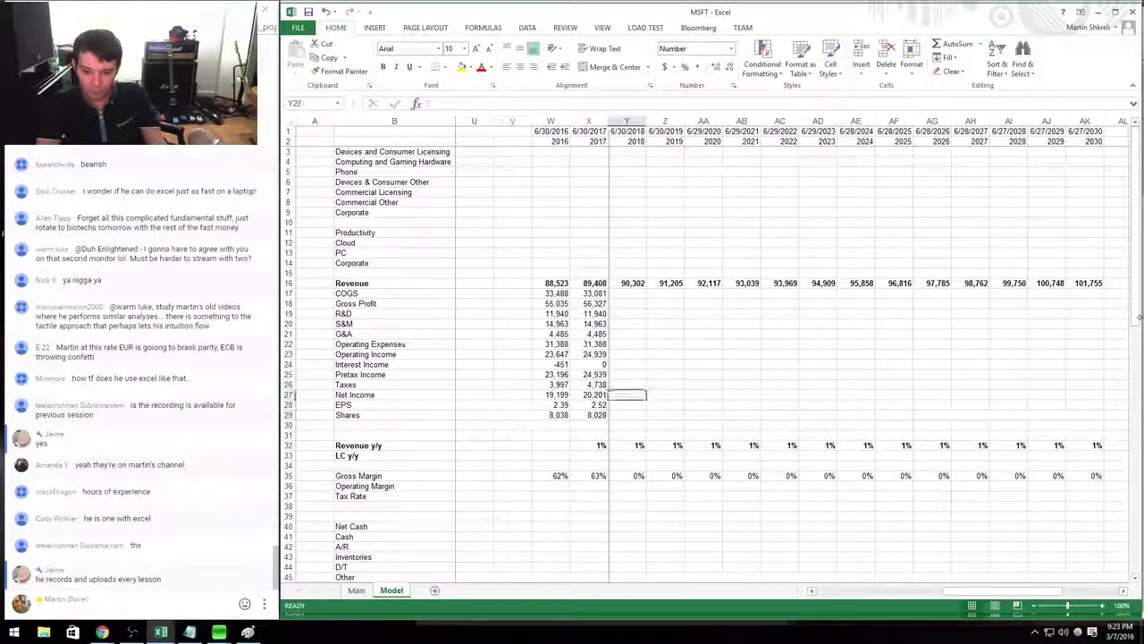
{"action": "key", "text": "Up"}
{"action": "key", "text": "Up"}
{"action": "key", "text": "Up"}
{"action": "key", "text": "Up"}
{"action": "key", "text": "Up"}
{"action": "type", "text": "="}
{"action": "key", "text": "Up"}
{"action": "type", "text": "*"}
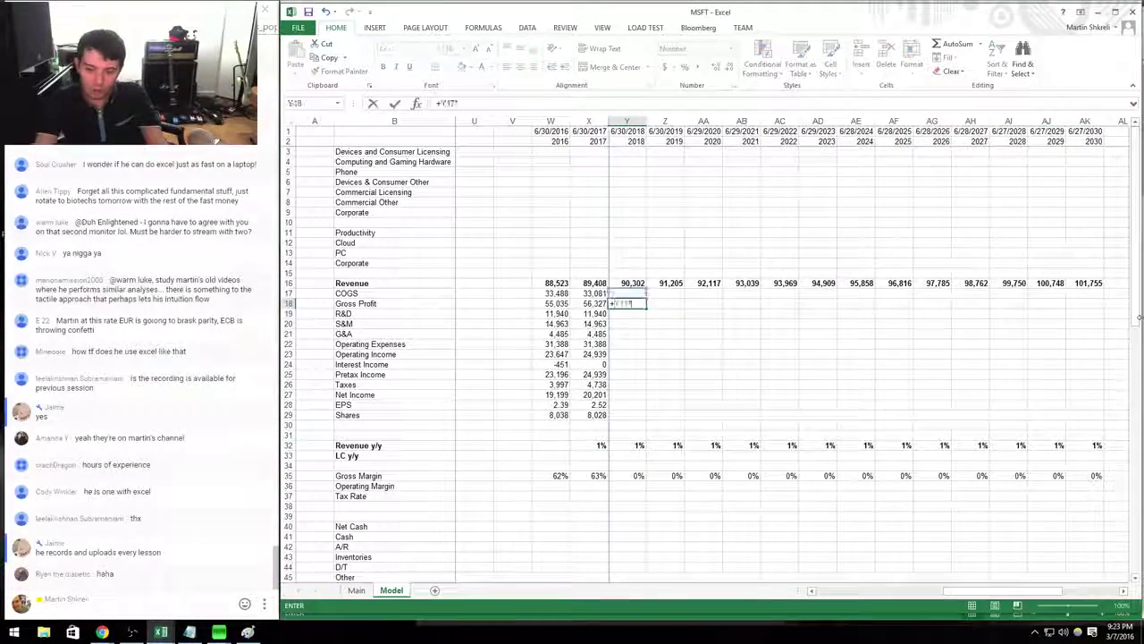
{"action": "key", "text": "Up"}
{"action": "type", "text": "*"}
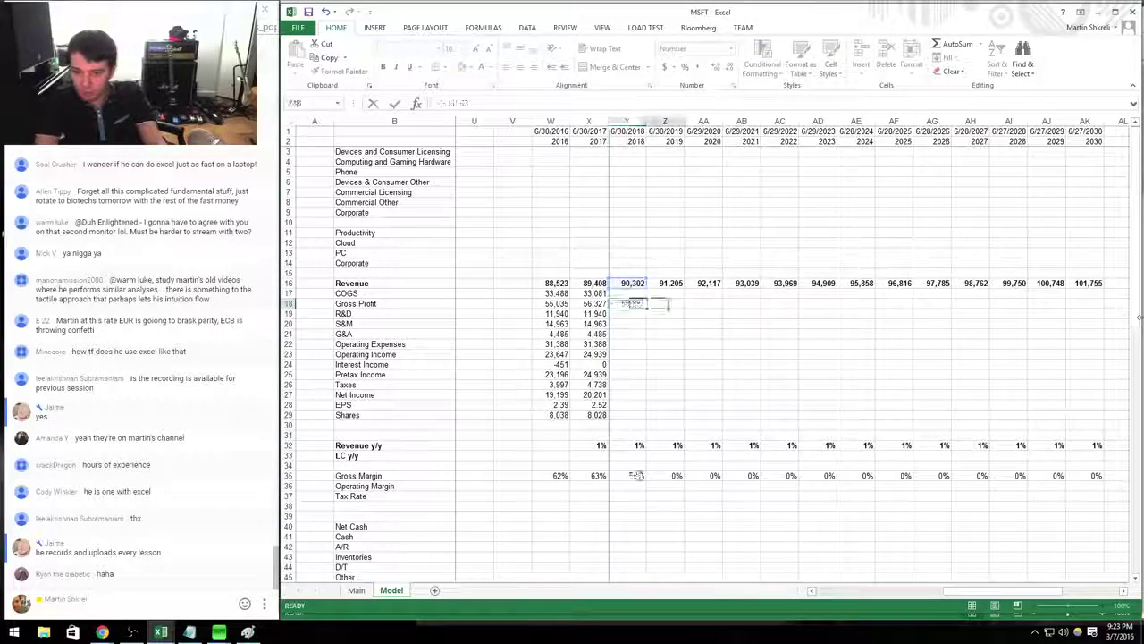
{"action": "key", "text": "Return"}
{"action": "key", "text": "Up"}
{"action": "key", "text": "ctrl+c"}
{"action": "key", "text": "shift+Right"}
{"action": "key", "text": "shift+Right"}
{"action": "key", "text": "shift+Right"}
{"action": "key", "text": "shift+Right"}
{"action": "key", "text": "shift+Right"}
{"action": "key", "text": "shift+Right"}
{"action": "key", "text": "shift+Right"}
{"action": "key", "text": "shift+Right"}
{"action": "key", "text": "shift+Right"}
{"action": "key", "text": "shift+Right"}
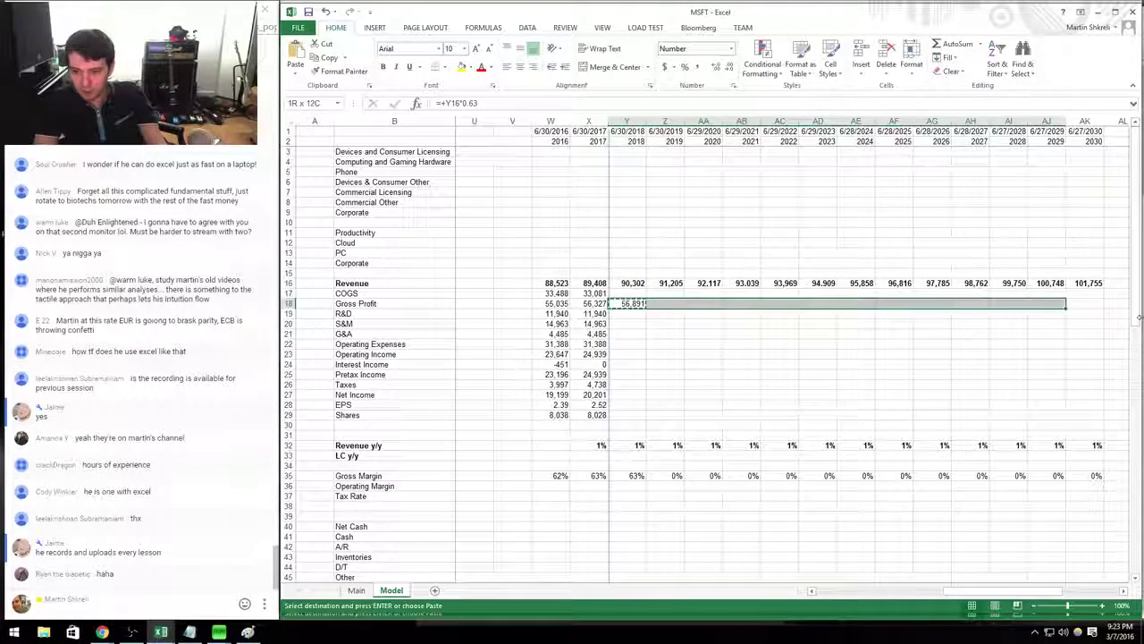
Fill gross profit through 2030 and set COGS as revenue minus gross profit across the forecast.
{"action": "key", "text": "Return"}
{"action": "key", "text": "Up"}
{"action": "type", "text": "+"}
{"action": "key", "text": "Up"}
{"action": "key", "text": "Up"}
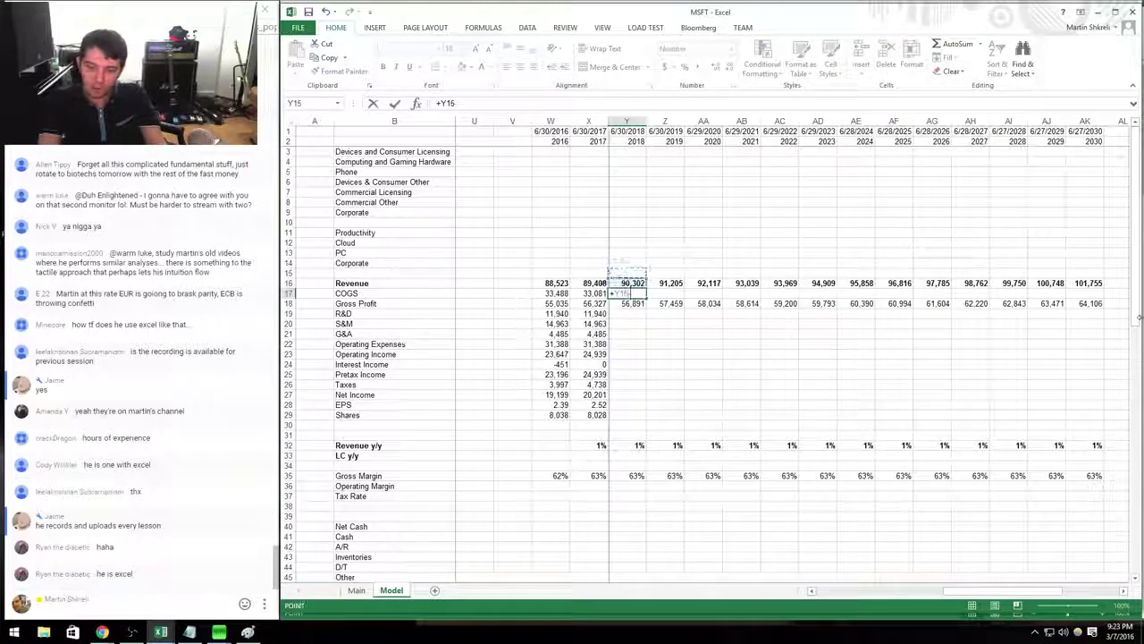
{"action": "key", "text": "Return"}
{"action": "key", "text": "Up"}
{"action": "key", "text": "ctrl+c"}
{"action": "key", "text": "shift+Right"}
{"action": "key", "text": "shift+Right"}
{"action": "key", "text": "shift+Right"}
{"action": "key", "text": "shift+Right"}
{"action": "key", "text": "shift+Right"}
{"action": "key", "text": "shift+Right"}
{"action": "key", "text": "shift+Right"}
{"action": "key", "text": "shift+Right"}
{"action": "key", "text": "shift+Right"}
{"action": "key", "text": "shift+Right"}
{"action": "key", "text": "shift+Right"}
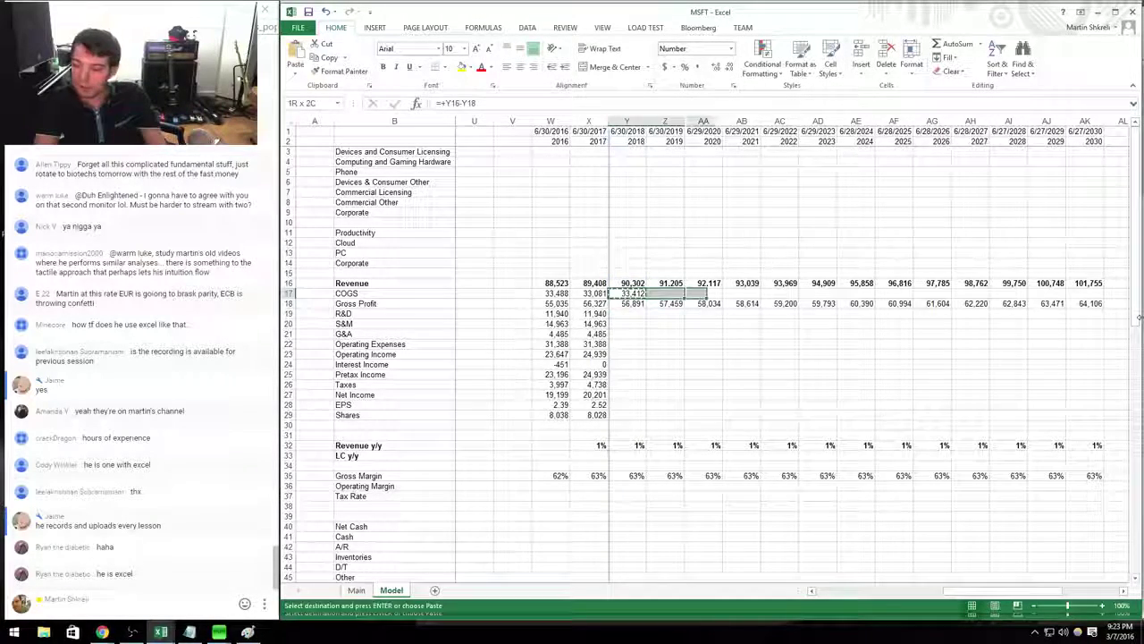
{"action": "key", "text": "shift+Right"}
{"action": "key", "text": "Return"}
{"action": "key", "text": "Down"}
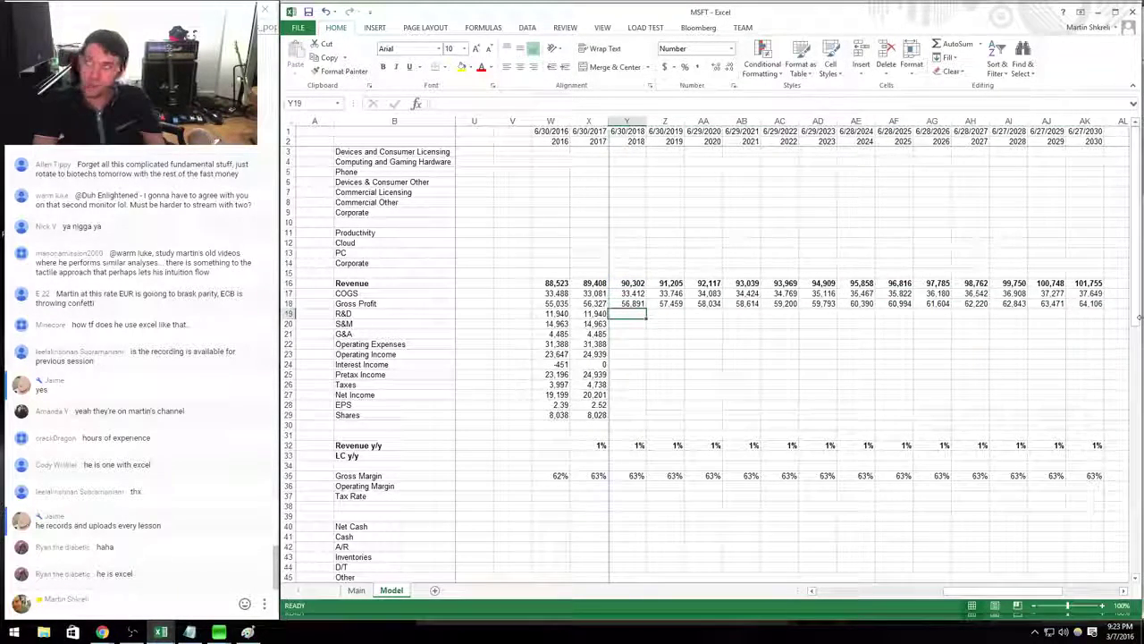
Grow R&D 1% a year with =+X19*1.01 and paste it over S&M and G&A through 2030.
{"action": "type", "text": "+"}
{"action": "key", "text": "Left"}
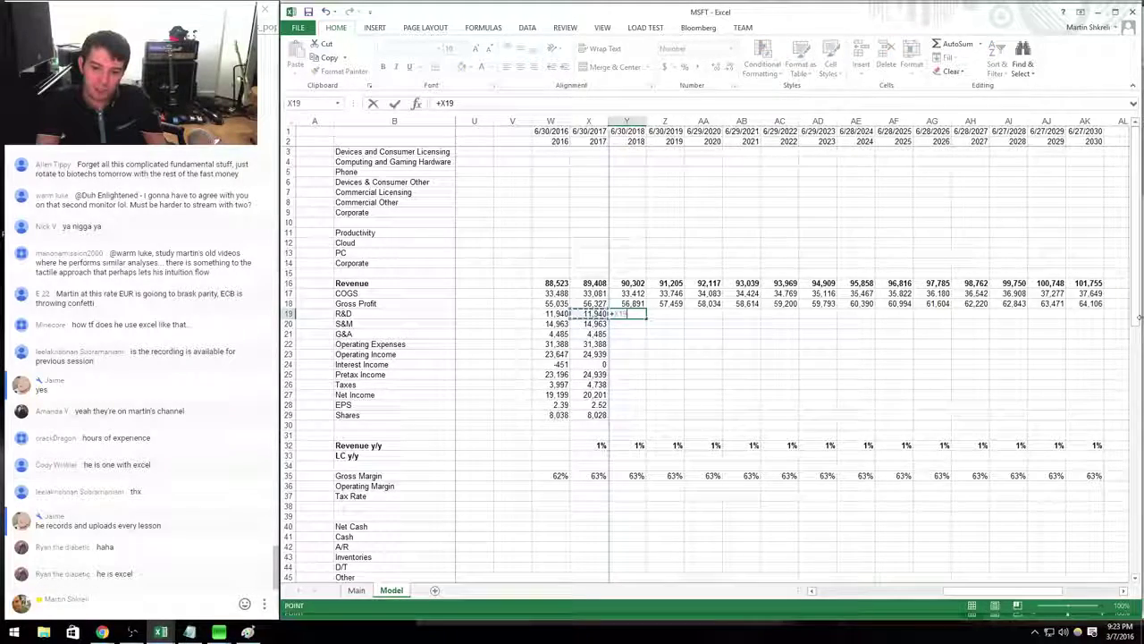
{"action": "type", "text": "*1.01"}
{"action": "key", "text": "Return"}
{"action": "key", "text": "Up"}
{"action": "key", "text": "ctrl+c"}
{"action": "key", "text": "shift+Down"}
{"action": "key", "text": "shift+Down"}
{"action": "key", "text": "shift+Right"}
{"action": "key", "text": "shift+Right"}
{"action": "key", "text": "shift+Right"}
{"action": "key", "text": "shift+Right"}
{"action": "key", "text": "shift+Right"}
{"action": "key", "text": "shift+Right"}
{"action": "key", "text": "shift+Right"}
{"action": "key", "text": "shift+Right"}
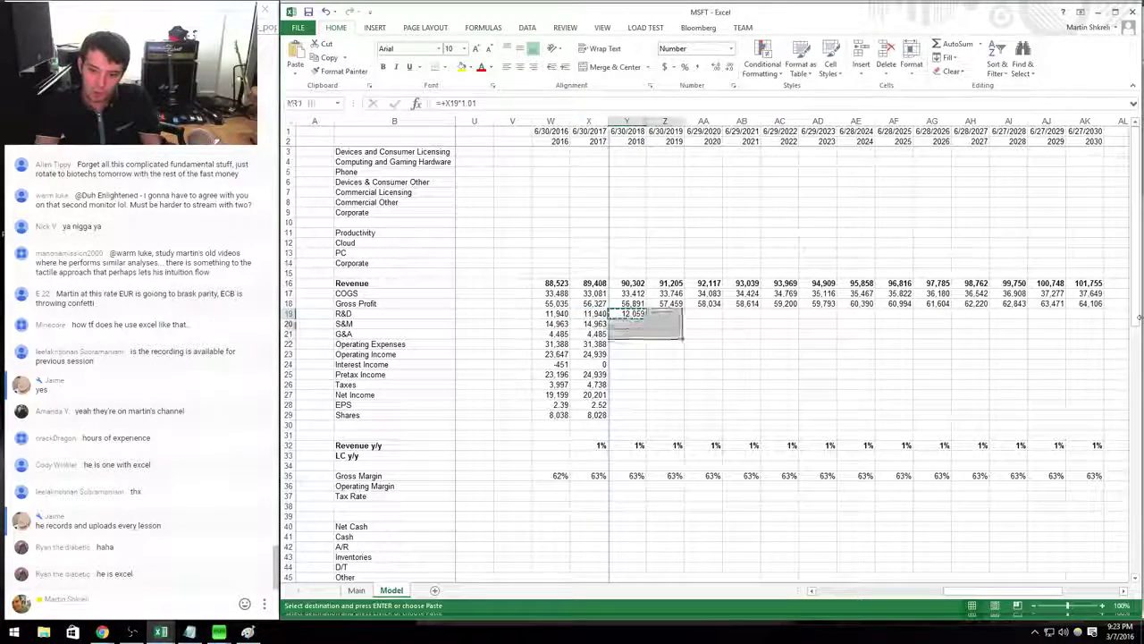
{"action": "key", "text": "shift+Right"}
{"action": "key", "text": "shift+Right"}
{"action": "key", "text": "shift+Right"}
{"action": "key", "text": "shift+Right"}
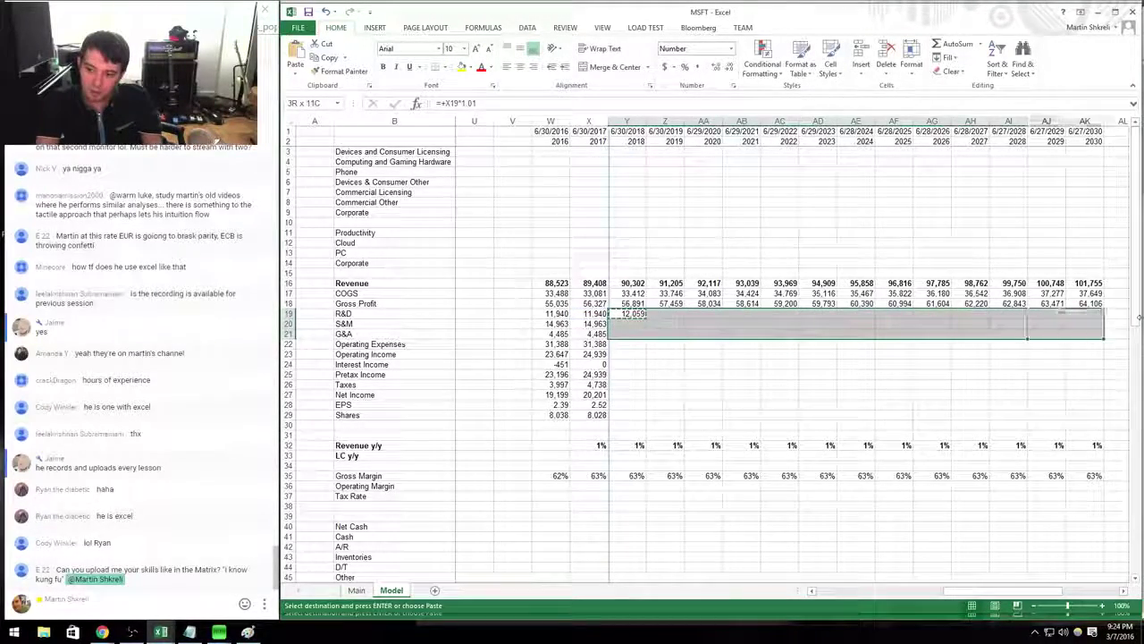
{"action": "key", "text": "Return"}
Copy the 2017 Operating Expenses and Operating Income formulas across the forecast to 2030.
{"action": "key", "text": "Left"}
{"action": "key", "text": "Down"}
{"action": "key", "text": "Down"}
{"action": "key", "text": "Down"}
{"action": "key", "text": "ctrl+c"}
{"action": "key", "text": "shift+Down"}
{"action": "key", "text": "shift+Right"}
{"action": "key", "text": "shift+Right"}
{"action": "key", "text": "shift+Right"}
{"action": "key", "text": "shift+Right"}
{"action": "key", "text": "shift+Right"}
{"action": "key", "text": "shift+Right"}
{"action": "key", "text": "shift+Right"}
{"action": "key", "text": "shift+Right"}
{"action": "key", "text": "shift+Right"}
{"action": "key", "text": "shift+Right"}
{"action": "key", "text": "shift+Right"}
{"action": "key", "text": "shift+Right"}
{"action": "key", "text": "shift+Right"}
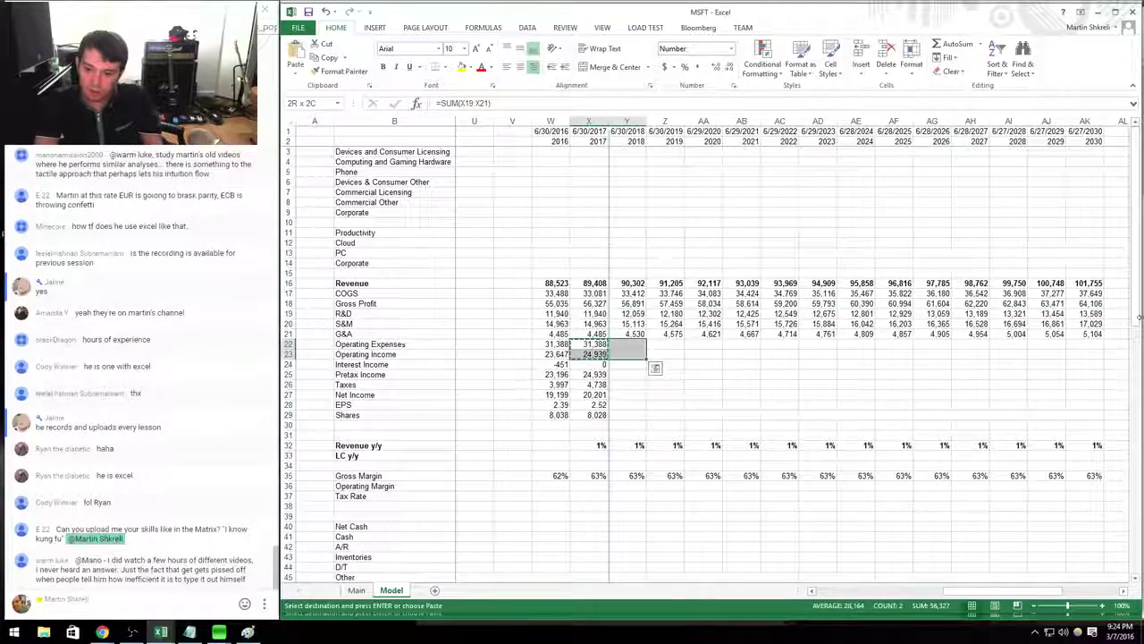
{"action": "key", "text": "Return"}
{"action": "key", "text": "Right"}
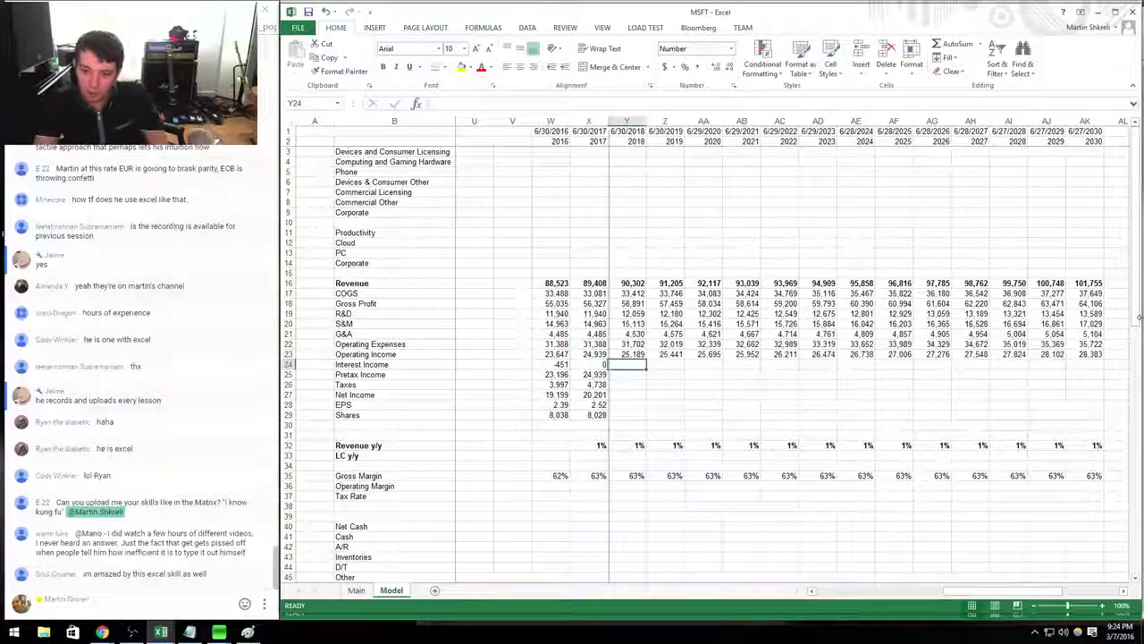
{"action": "key", "text": "Down"}
{"action": "key", "text": "Down"}
{"action": "key", "text": "Down"}
{"action": "key", "text": "Down"}
{"action": "key", "text": "Down"}
{"action": "key", "text": "Down"}
{"action": "key", "text": "Down"}
{"action": "key", "text": "Down"}
{"action": "key", "text": "Down"}
{"action": "key", "text": "Down"}
{"action": "key", "text": "Down"}
Enter =+L40+M27 in M40 so Net Cash equals the prior quarter plus net income.
{"action": "key", "text": "Up"}
{"action": "key", "text": "Up"}
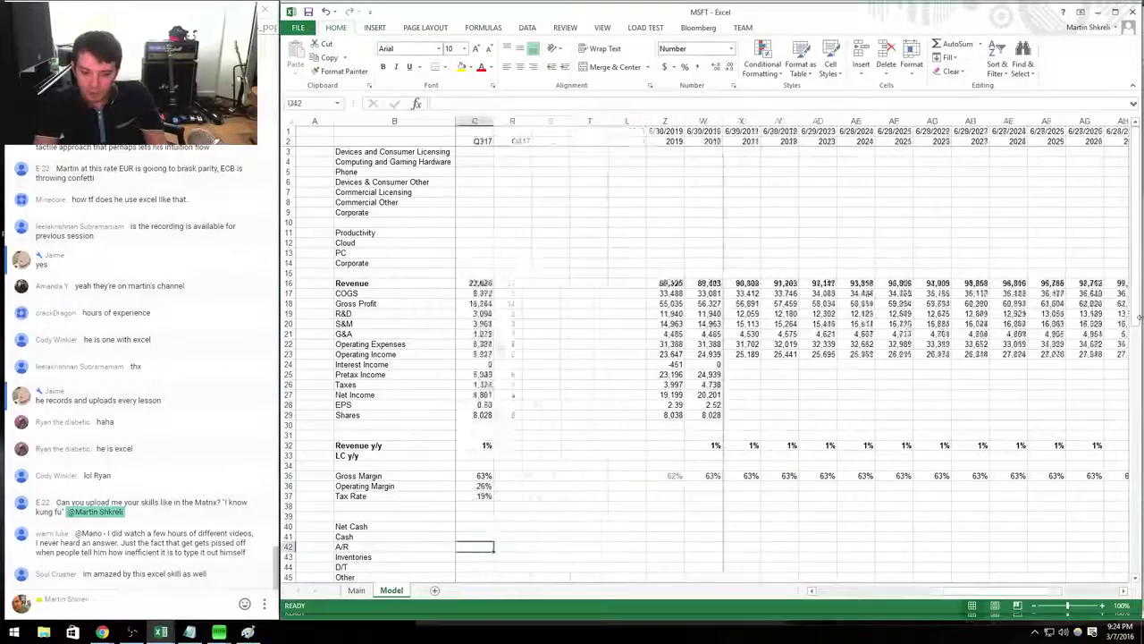
{"action": "key", "text": "ctrl+Left"}
{"action": "key", "text": "Right"}
{"action": "type", "text": "+"}
{"action": "key", "text": "Left"}
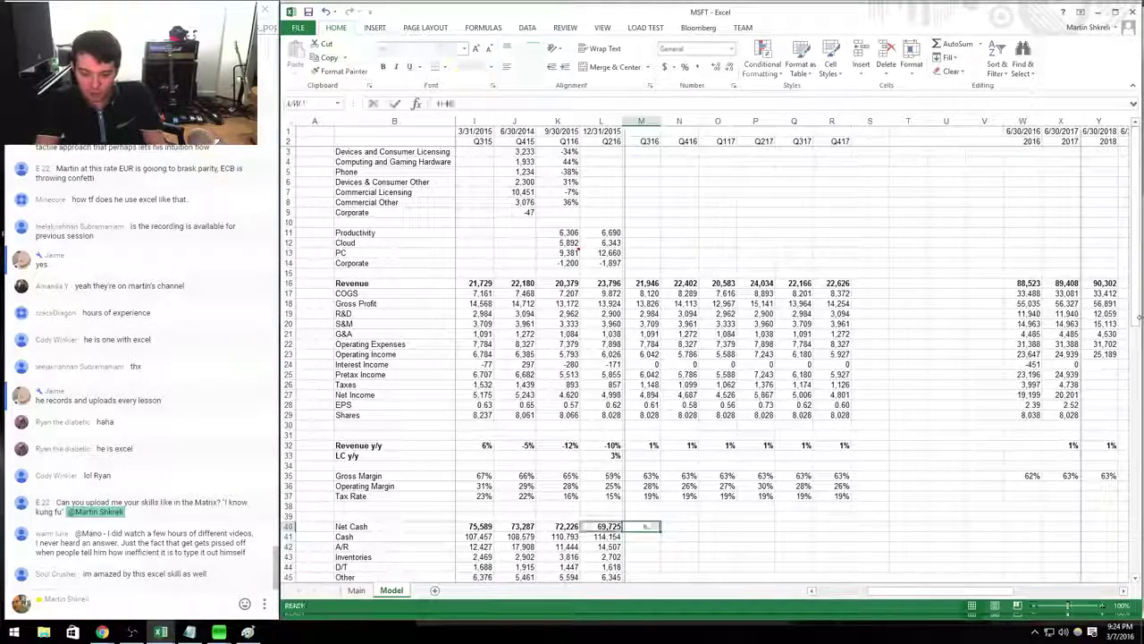
{"action": "type", "text": "+"}
{"action": "key", "text": "Up"}
{"action": "key", "text": "Up"}
{"action": "key", "text": "Up"}
{"action": "key", "text": "Up"}
{"action": "key", "text": "Up"}
{"action": "key", "text": "Up"}
{"action": "key", "text": "Up"}
{"action": "key", "text": "Up"}
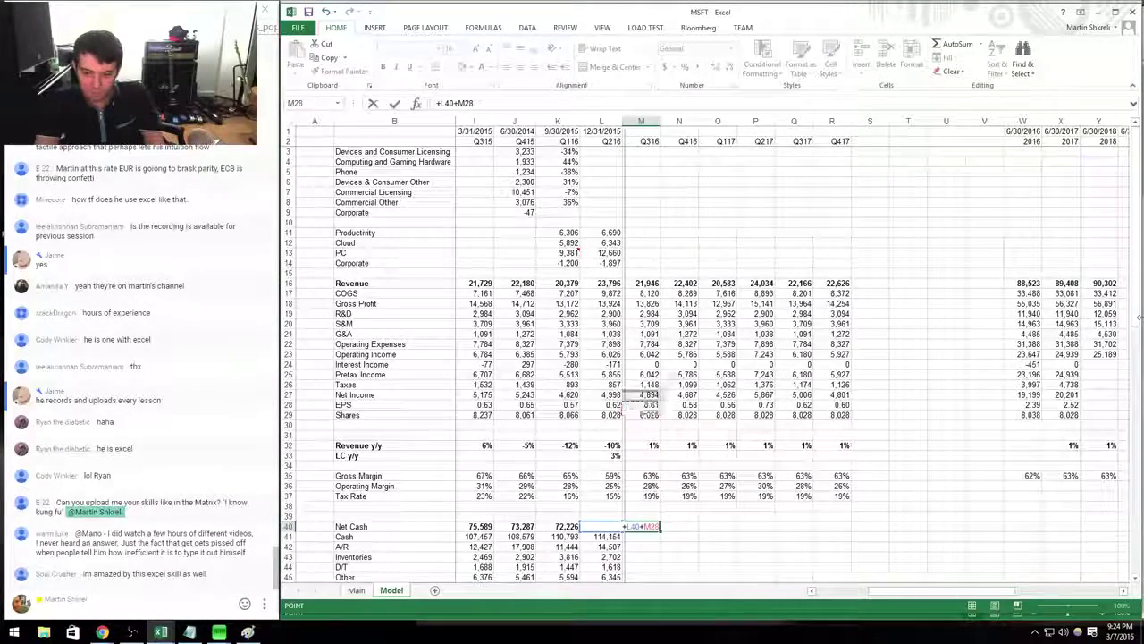
{"action": "key", "text": "Return"}
Copy the Net Cash formula across N40:R40 through Q417 and check the results.
{"action": "key", "text": "Up"}
{"action": "key", "text": "ctrl+c"}
{"action": "key", "text": "shift+Right"}
{"action": "key", "text": "shift+Right"}
{"action": "key", "text": "shift+Right"}
{"action": "key", "text": "shift+Right"}
{"action": "key", "text": "shift+Right"}
{"action": "key", "text": "ctrl+v"}
{"action": "key", "text": "Down"}
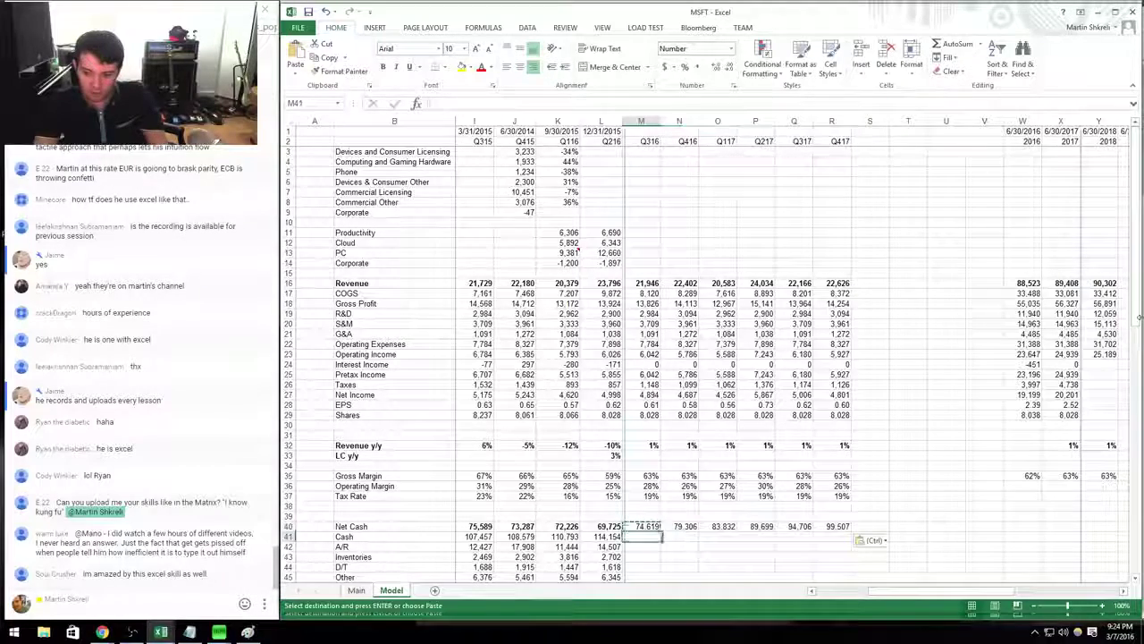
{"action": "key", "text": "Up"}
{"action": "key", "text": "shift+Right"}
{"action": "key", "text": "shift+Right"}
{"action": "key", "text": "shift+Right"}
{"action": "key", "text": "shift+Right"}
{"action": "key", "text": "shift+Right"}
{"action": "key", "text": "Escape"}
{"action": "key", "text": "Right"}
{"action": "key", "text": "Right"}
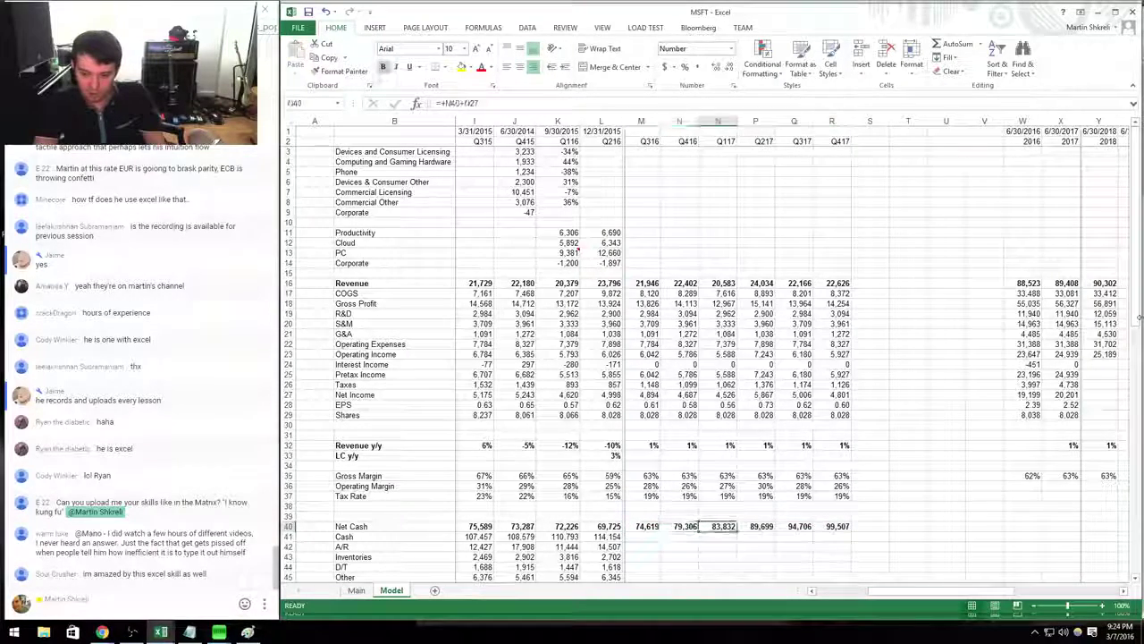
{"action": "key", "text": "Right"}
{"action": "key", "text": "Right"}
{"action": "key", "text": "Right"}
{"action": "key", "text": "Right"}
{"action": "key", "text": "Right"}
{"action": "key", "text": "Right"}
{"action": "key", "text": "Right"}
{"action": "key", "text": "Right"}
Link 2016 Net Cash to Q416 (=+N40) and 2017 Net Cash to Q417 (=+R40).
{"action": "type", "text": "+"}
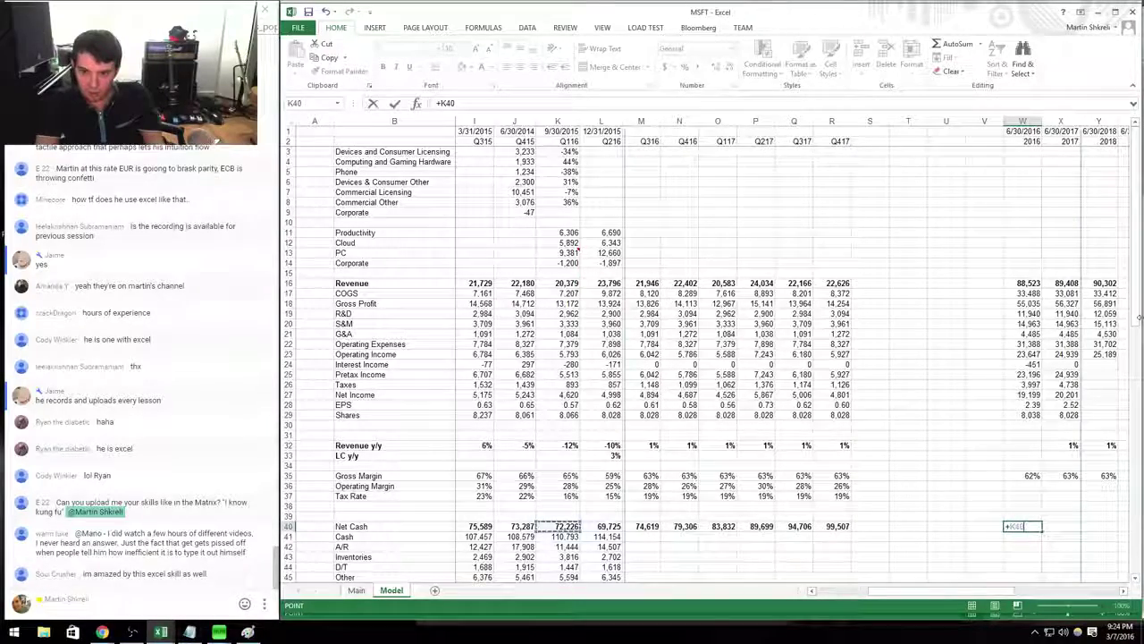
{"action": "key", "text": "Right"}
{"action": "key", "text": "Right"}
{"action": "key", "text": "Right"}
{"action": "key", "text": "Tab"}
{"action": "type", "text": "+"}
{"action": "key", "text": "Left"}
{"action": "key", "text": "Left"}
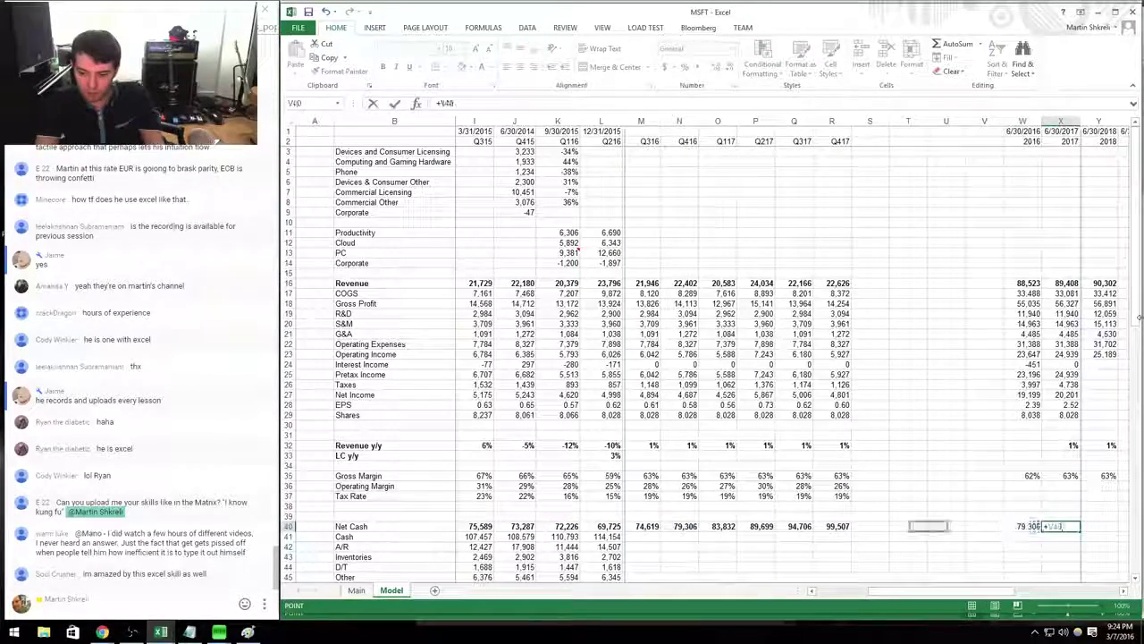
{"action": "key", "text": "Left"}
{"action": "key", "text": "Left"}
{"action": "key", "text": "Left"}
{"action": "key", "text": "Left"}
{"action": "key", "text": "Left"}
{"action": "key", "text": "Tab"}
{"action": "key", "text": "Up"}
{"action": "key", "text": "Right"}
{"action": "key", "text": "Right"}
{"action": "key", "text": "Right"}
{"action": "key", "text": "Right"}
{"action": "key", "text": "Right"}
{"action": "key", "text": "Right"}
{"action": "key", "text": "Right"}
{"action": "key", "text": "Right"}
{"action": "key", "text": "Right"}
{"action": "key", "text": "Right"}
{"action": "key", "text": "Right"}
{"action": "key", "text": "Right"}
{"action": "key", "text": "Right"}
{"action": "key", "text": "Right"}
{"action": "key", "text": "Right"}
{"action": "key", "text": "Right"}
{"action": "key", "text": "Right"}
{"action": "key", "text": "Right"}
{"action": "key", "text": "Right"}
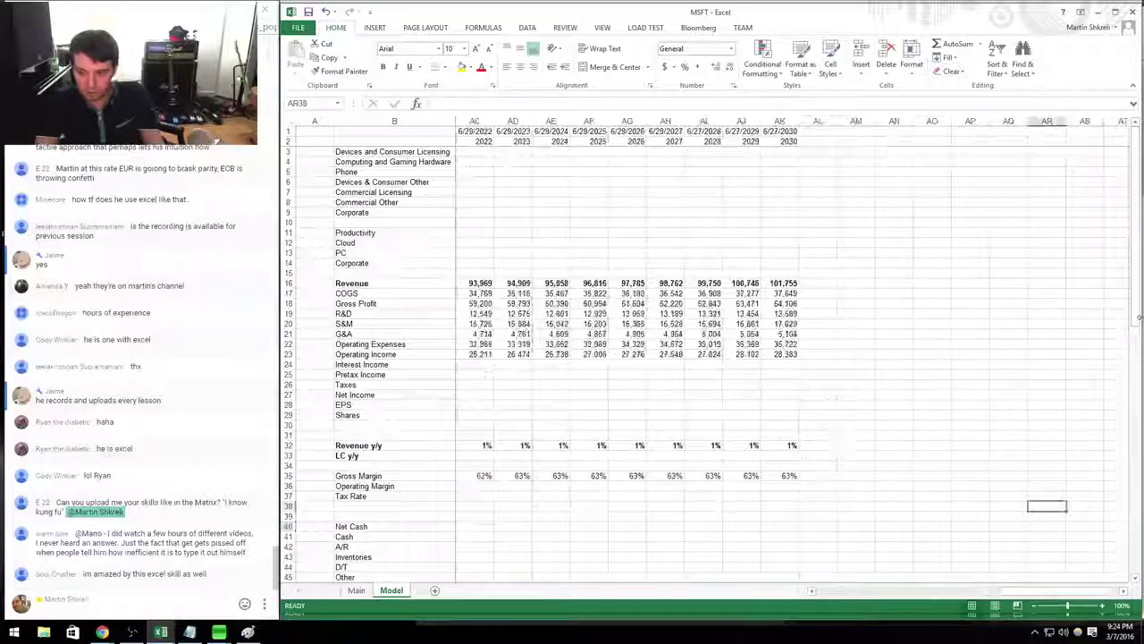
Add a ROIC assumption label with a value of 1% in AM29:AN29.
{"action": "key", "text": "Up"}
{"action": "key", "text": "Up"}
{"action": "key", "text": "Up"}
{"action": "key", "text": "Up"}
{"action": "key", "text": "Up"}
{"action": "key", "text": "Up"}
{"action": "key", "text": "Up"}
{"action": "key", "text": "Up"}
{"action": "key", "text": "Up"}
{"action": "key", "text": "Up"}
{"action": "key", "text": "Left"}
{"action": "key", "text": "Left"}
{"action": "key", "text": "Left"}
{"action": "key", "text": "Left"}
{"action": "key", "text": "Left"}
{"action": "type", "text": "ROIC"}
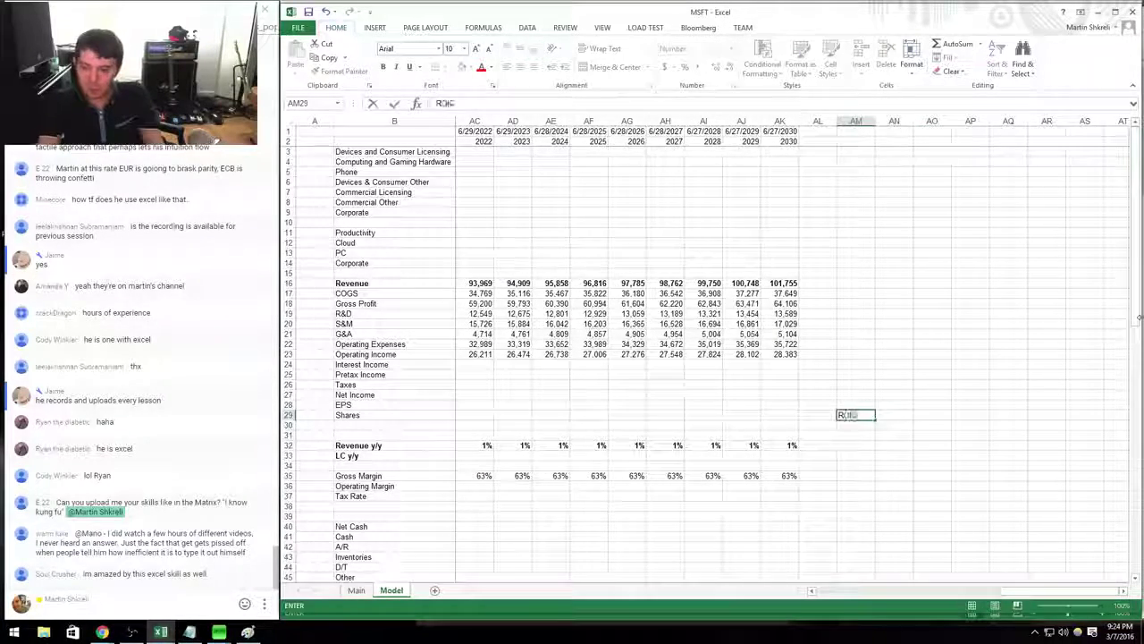
{"action": "key", "text": "Tab"}
{"action": "type", "text": "1"}
{"action": "key", "text": "ctrl+Return"}
{"action": "key", "text": "ctrl+c"}
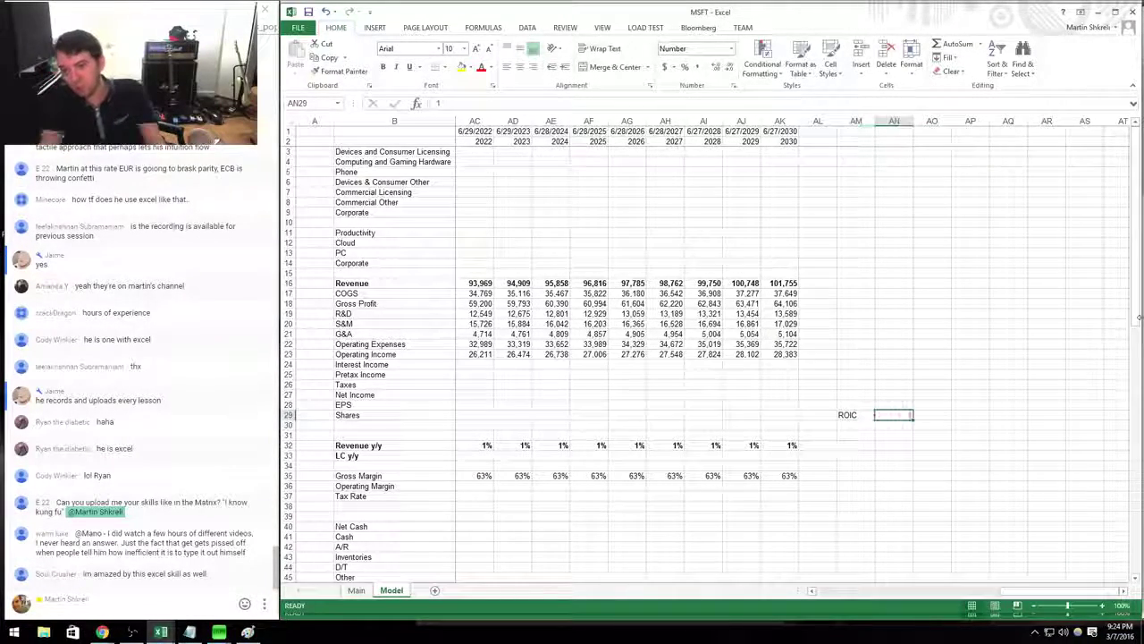
{"action": "type", "text": "1%"}
{"action": "key", "text": "ctrl+Return"}
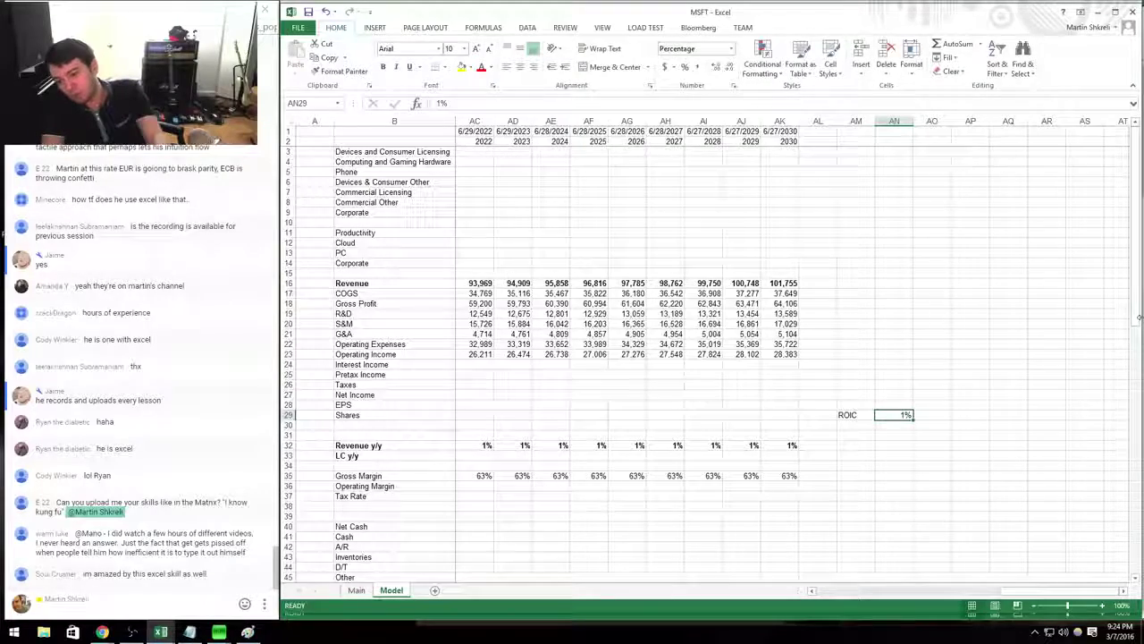
{"action": "left_click", "coordinate": [856, 445]}
Forecast interest income from 2018 to 2030, based on prior-year net cash and the ROIC rate.
{"action": "key", "text": "Left"}
{"action": "key", "text": "Left"}
{"action": "key", "text": "Left"}
{"action": "key", "text": "Left"}
{"action": "key", "text": "Left"}
{"action": "key", "text": "Left"}
{"action": "key", "text": "Left"}
{"action": "key", "text": "Left"}
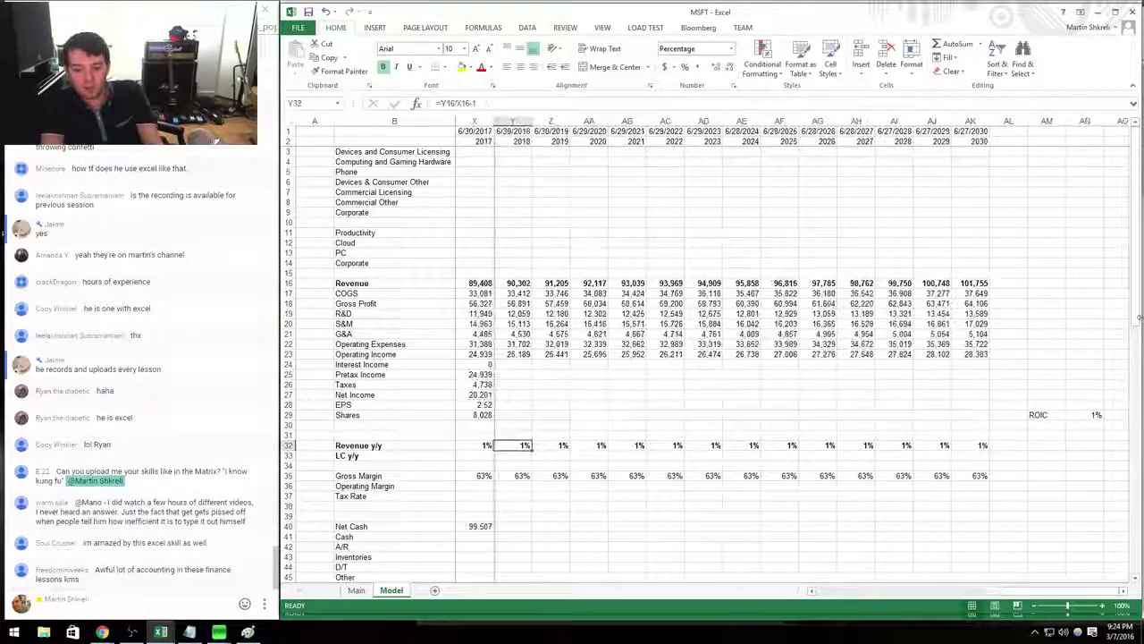
{"action": "key", "text": "Up"}
{"action": "key", "text": "Up"}
{"action": "key", "text": "Up"}
{"action": "key", "text": "Up"}
{"action": "key", "text": "Up"}
{"action": "key", "text": "Up"}
{"action": "key", "text": "Up"}
{"action": "key", "text": "Up"}
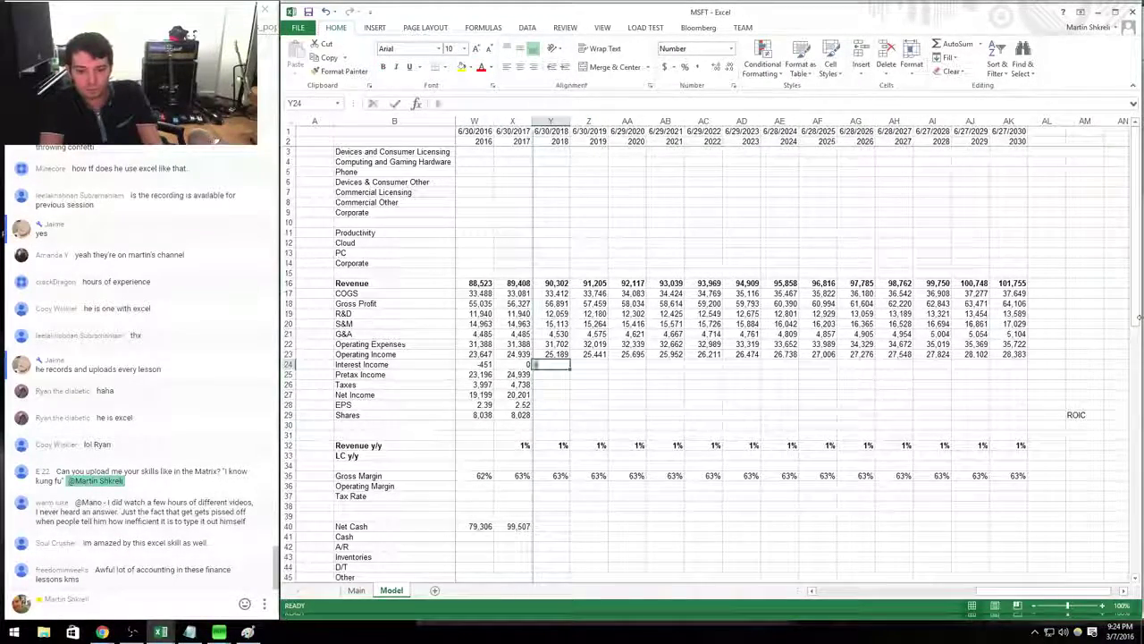
{"action": "type", "text": "+"}
{"action": "key", "text": "Left"}
{"action": "key", "text": "Down"}
{"action": "key", "text": "Down"}
{"action": "key", "text": "Down"}
{"action": "key", "text": "Down"}
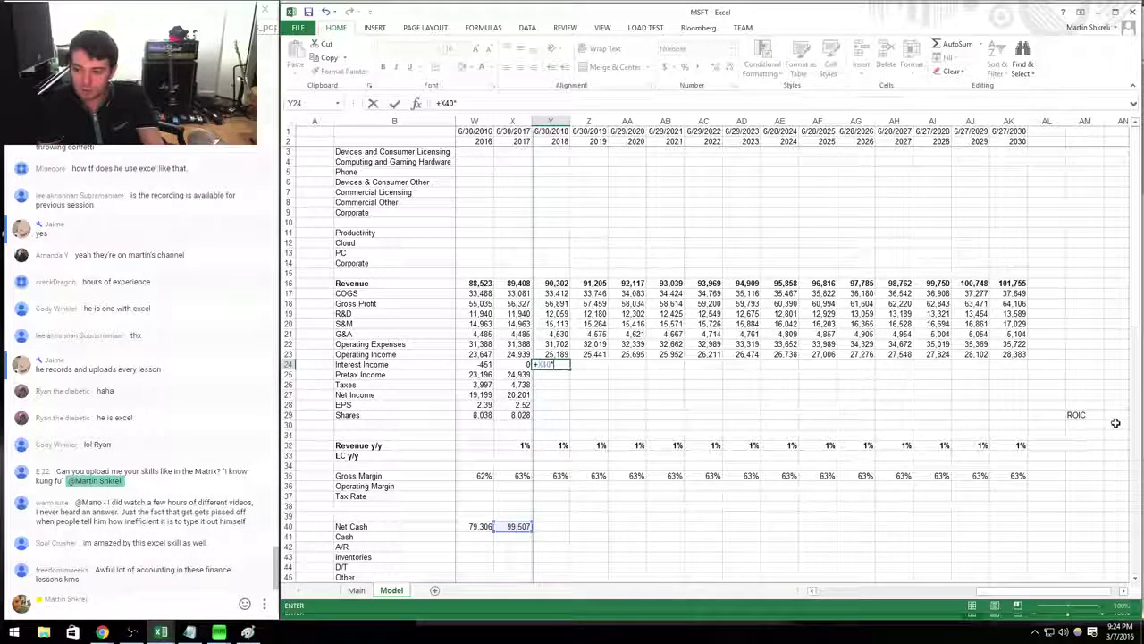
{"action": "key", "text": "Return"}
{"action": "key", "text": "Up"}
{"action": "key", "text": "ctrl+c"}
{"action": "key", "text": "shift+Right"}
{"action": "key", "text": "shift+Right"}
{"action": "key", "text": "shift+Right"}
{"action": "key", "text": "shift+Right"}
{"action": "key", "text": "shift+Right"}
{"action": "key", "text": "shift+Right"}
{"action": "key", "text": "shift+Right"}
{"action": "key", "text": "shift+Right"}
{"action": "key", "text": "shift+Right"}
{"action": "key", "text": "shift+Right"}
{"action": "key", "text": "shift+Right"}
{"action": "key", "text": "shift+Right"}
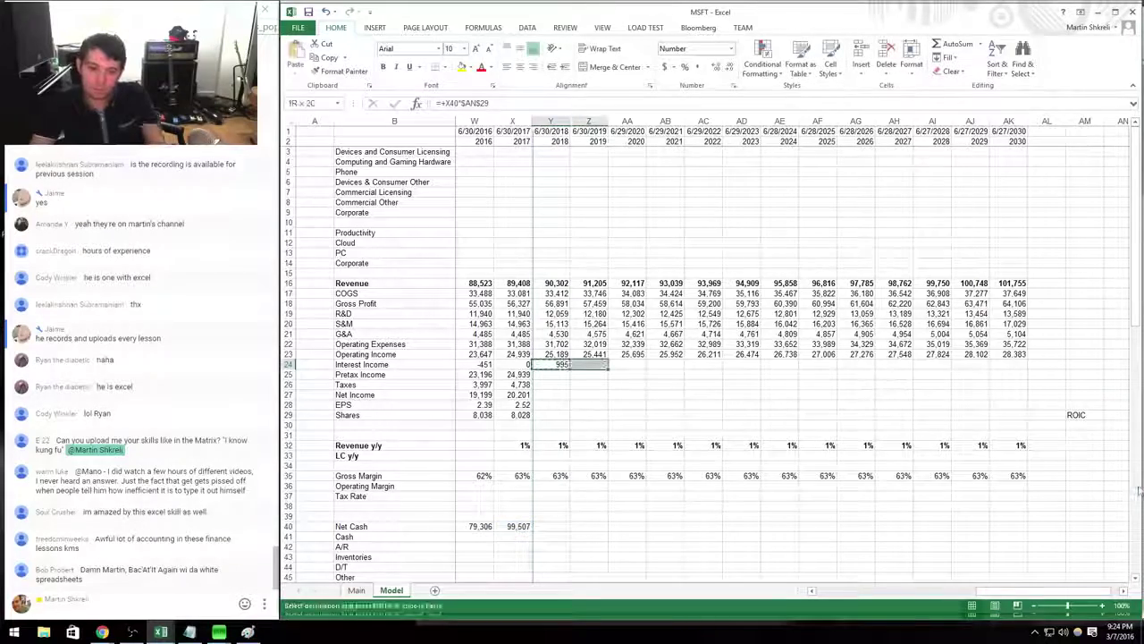
{"action": "key", "text": "Return"}
Extend the Pretax Income formula across the forecast years to 2030.
{"action": "key", "text": "Down"}
{"action": "key", "text": "Left"}
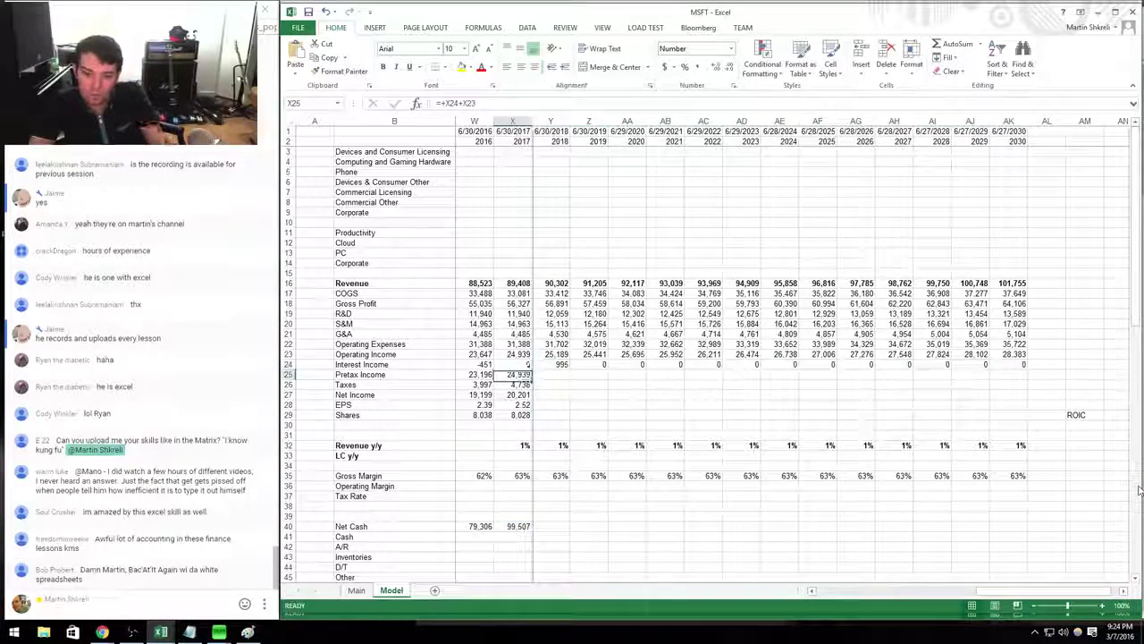
{"action": "key", "text": "ctrl+c"}
{"action": "key", "text": "shift+Right"}
{"action": "key", "text": "shift+Right"}
{"action": "key", "text": "shift+Right"}
{"action": "key", "text": "shift+Right"}
{"action": "key", "text": "shift+Right"}
{"action": "key", "text": "shift+Right"}
{"action": "key", "text": "shift+Right"}
{"action": "key", "text": "shift+Right"}
{"action": "key", "text": "shift+Right"}
{"action": "key", "text": "shift+Right"}
{"action": "key", "text": "shift+Right"}
{"action": "key", "text": "shift+Right"}
{"action": "key", "text": "shift+Right"}
{"action": "key", "text": "Return"}
{"action": "key", "text": "Down"}
Forecast taxes at 20% of pretax income (=+Y25*0.2) through 2030.
{"action": "key", "text": "Left"}
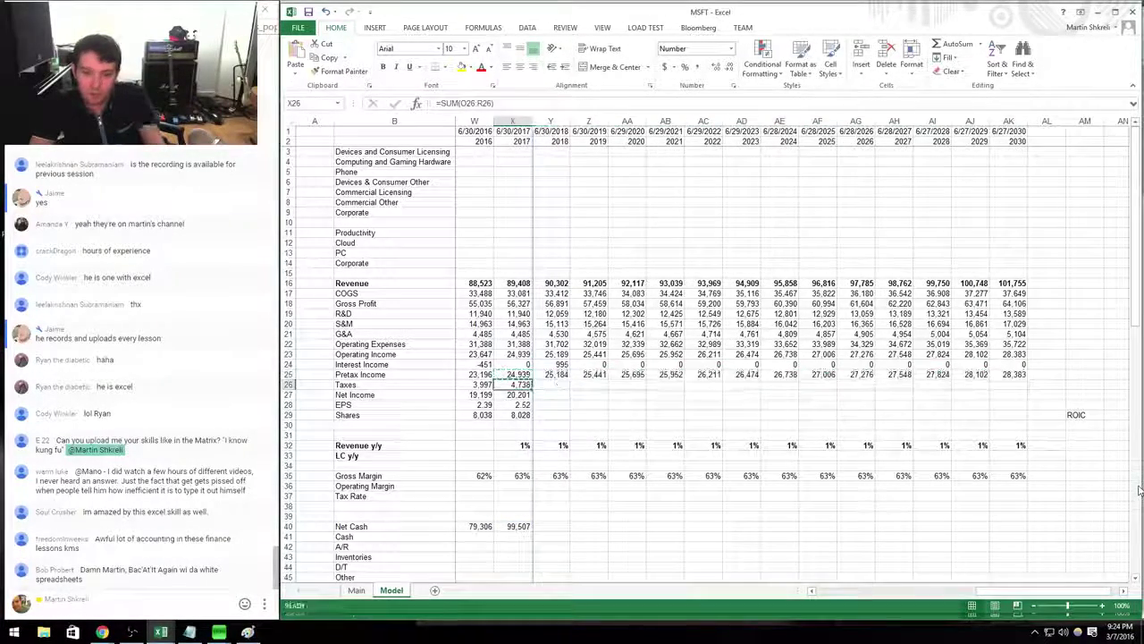
{"action": "key", "text": "Right"}
{"action": "type", "text": "=+Y25*0.2"}
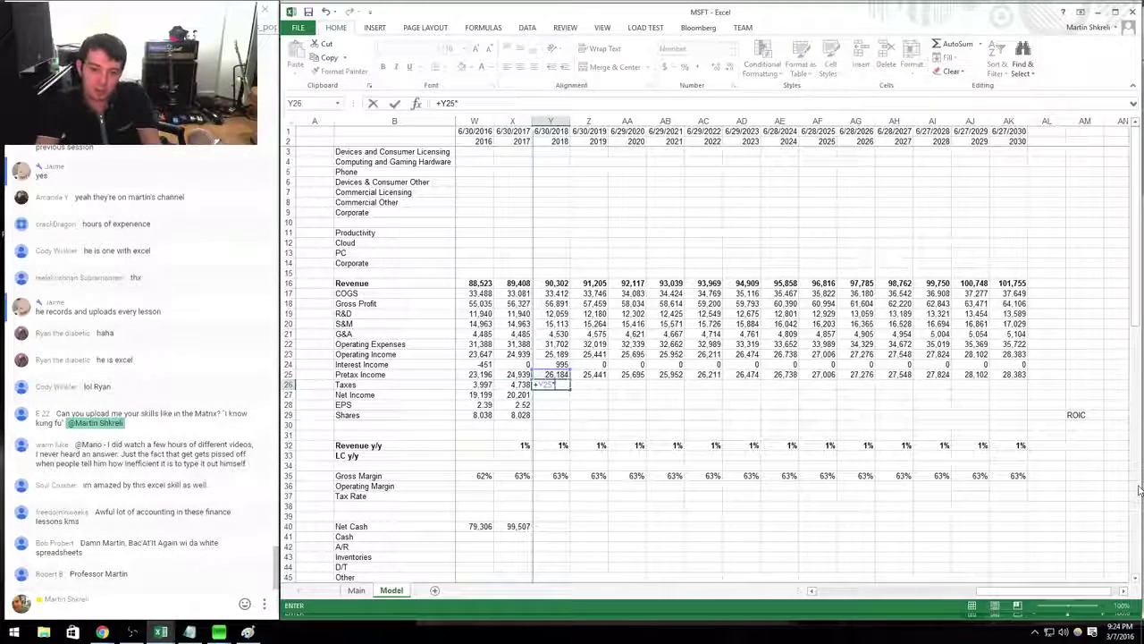
{"action": "key", "text": "Return"}
{"action": "key", "text": "Up"}
{"action": "key", "text": "ctrl+c"}
{"action": "key", "text": "shift+Right"}
Extend the Net Income formula across the forecast years to 2030.
{"action": "key", "text": "shift+Right"}
{"action": "key", "text": "shift+Right"}
{"action": "key", "text": "shift+Right"}
{"action": "key", "text": "shift+Right"}
{"action": "key", "text": "shift+Right"}
{"action": "key", "text": "shift+Right"}
{"action": "key", "text": "shift+Right"}
{"action": "key", "text": "shift+Right"}
{"action": "key", "text": "shift+Right"}
{"action": "key", "text": "shift+Right"}
{"action": "key", "text": "shift+Right"}
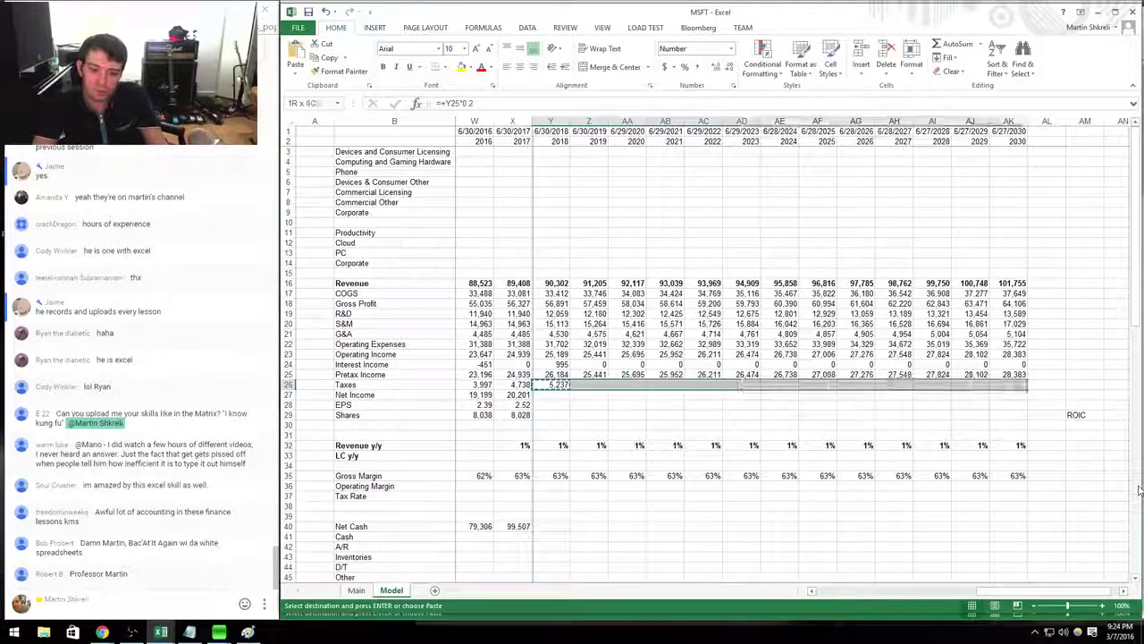
{"action": "key", "text": "Return"}
{"action": "key", "text": "Down"}
{"action": "key", "text": "Left"}
{"action": "key", "text": "ctrl+c"}
{"action": "key", "text": "shift+Right"}
{"action": "key", "text": "shift+Right"}
{"action": "key", "text": "shift+Right"}
{"action": "key", "text": "shift+Right"}
{"action": "key", "text": "shift+Right"}
{"action": "key", "text": "shift+Right"}
{"action": "key", "text": "shift+Right"}
{"action": "key", "text": "shift+Right"}
{"action": "key", "text": "shift+Right"}
{"action": "key", "text": "shift+Right"}
{"action": "key", "text": "shift+Right"}
{"action": "key", "text": "shift+Right"}
{"action": "key", "text": "shift+Right"}
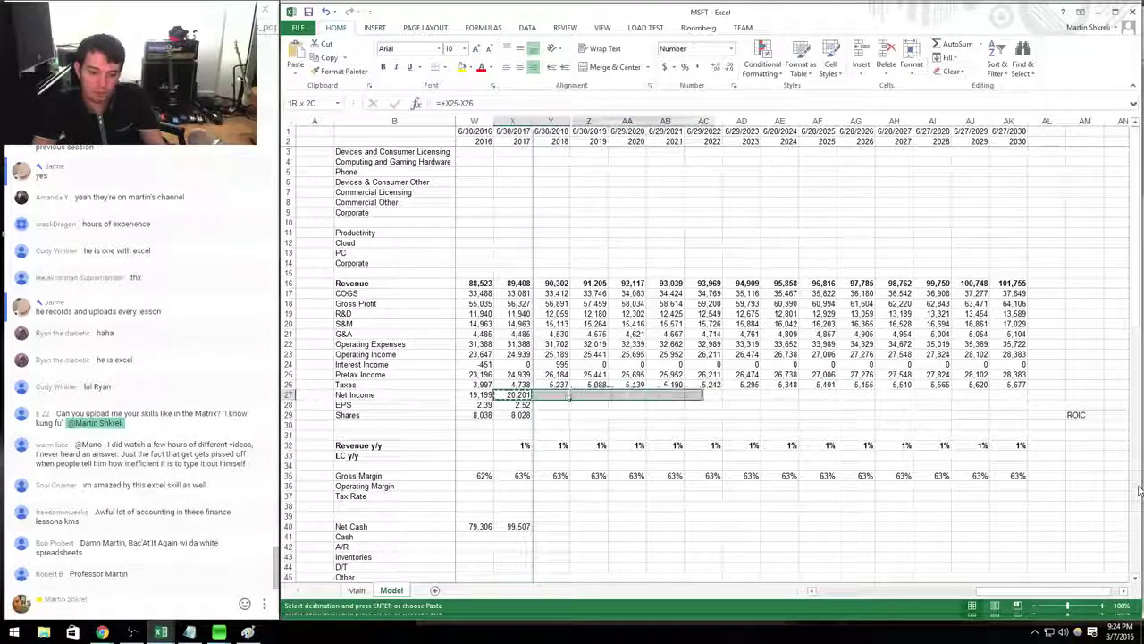
{"action": "key", "text": "ctrl+v"}
{"action": "key", "text": "Down"}
{"action": "key", "text": "shift+Right"}
{"action": "key", "text": "shift+Right"}
{"action": "key", "text": "Down"}
Carry shares forward (=+X29) and compute EPS as =Y27/Y29, filling both through 2030.
{"action": "key", "text": "Right"}
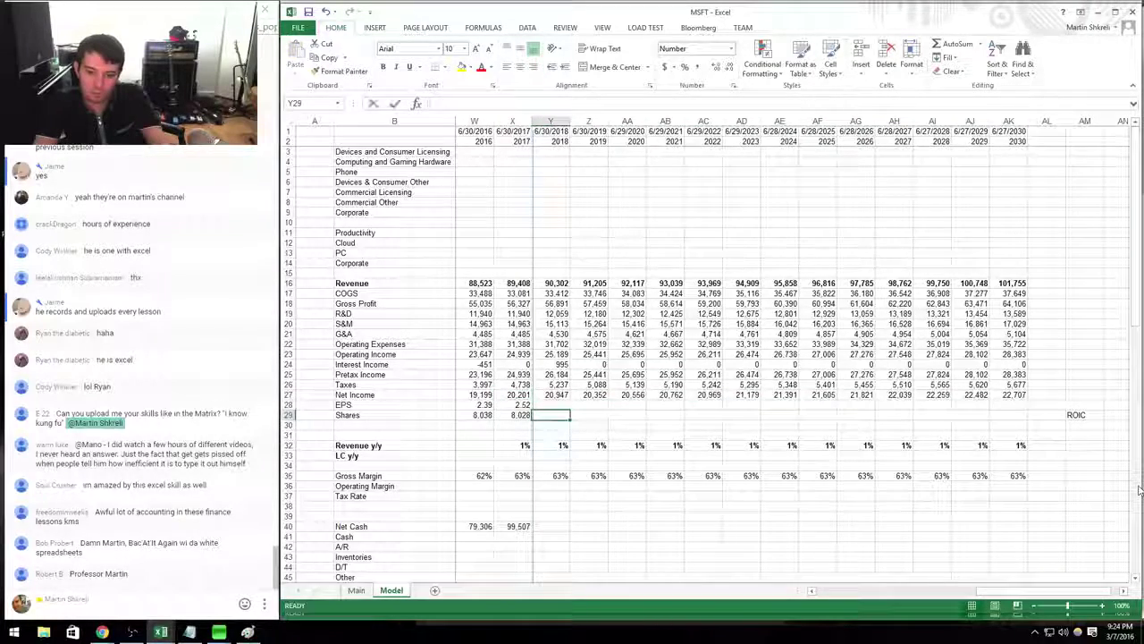
{"action": "type", "text": "=+X29"}
{"action": "key", "text": "Up"}
{"action": "type", "text": "=Y27/Y29"}
{"action": "key", "text": "Return"}
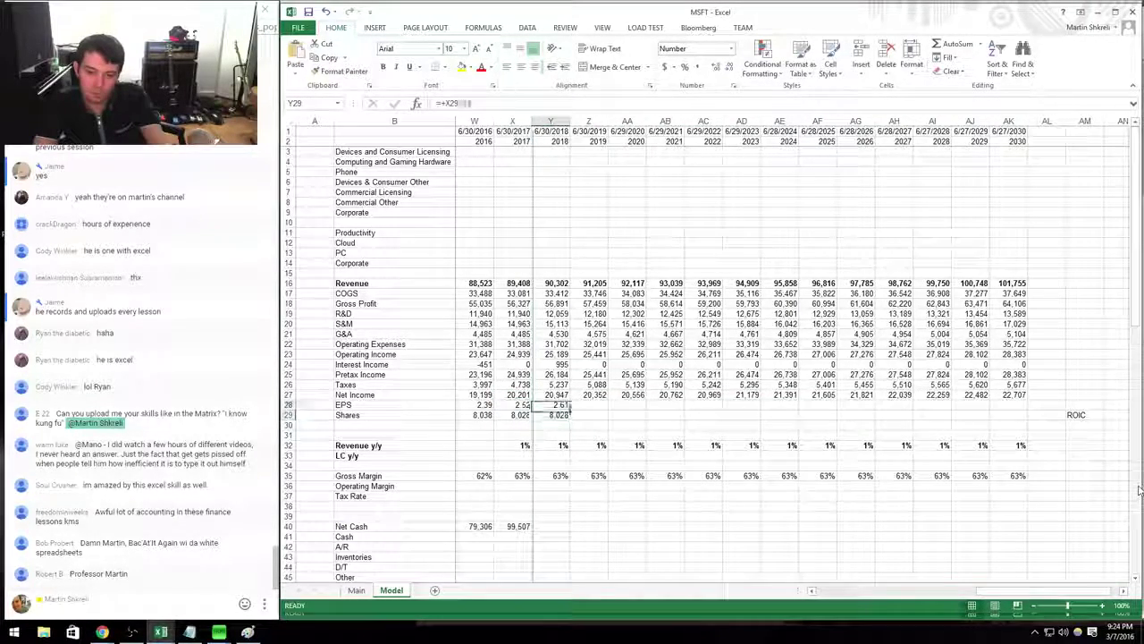
{"action": "key", "text": "Up"}
{"action": "key", "text": "shift+Down"}
{"action": "key", "text": "ctrl+c"}
{"action": "key", "text": "shift+Right"}
{"action": "key", "text": "shift+Right"}
{"action": "key", "text": "shift+Right"}
{"action": "key", "text": "shift+Right"}
{"action": "key", "text": "shift+Right"}
{"action": "key", "text": "shift+Right"}
{"action": "key", "text": "shift+Right"}
{"action": "key", "text": "shift+Right"}
{"action": "key", "text": "shift+Right"}
{"action": "key", "text": "shift+Right"}
{"action": "key", "text": "shift+Right"}
{"action": "key", "text": "shift+Right"}
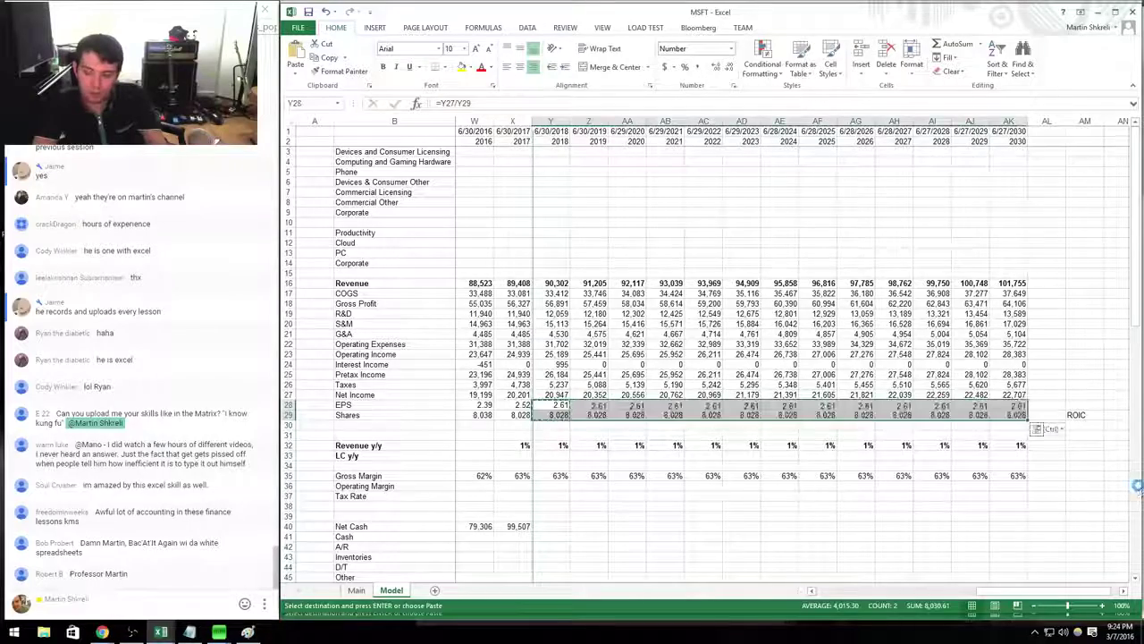
{"action": "key", "text": "ctrl+v"}
{"action": "key", "text": "Down"}
{"action": "key", "text": "Down"}
{"action": "key", "text": "Down"}
{"action": "key", "text": "Down"}
{"action": "key", "text": "Down"}
{"action": "key", "text": "Down"}
{"action": "key", "text": "Down"}
{"action": "key", "text": "Down"}
{"action": "key", "text": "Down"}
{"action": "key", "text": "Down"}
{"action": "key", "text": "Escape"}
Forecast net cash as prior-year net cash plus net income, reaching 402,070 by 2030.
{"action": "key", "text": "Down"}
{"action": "key", "text": "Down"}
{"action": "type", "text": "+"}
{"action": "key", "text": "Left"}
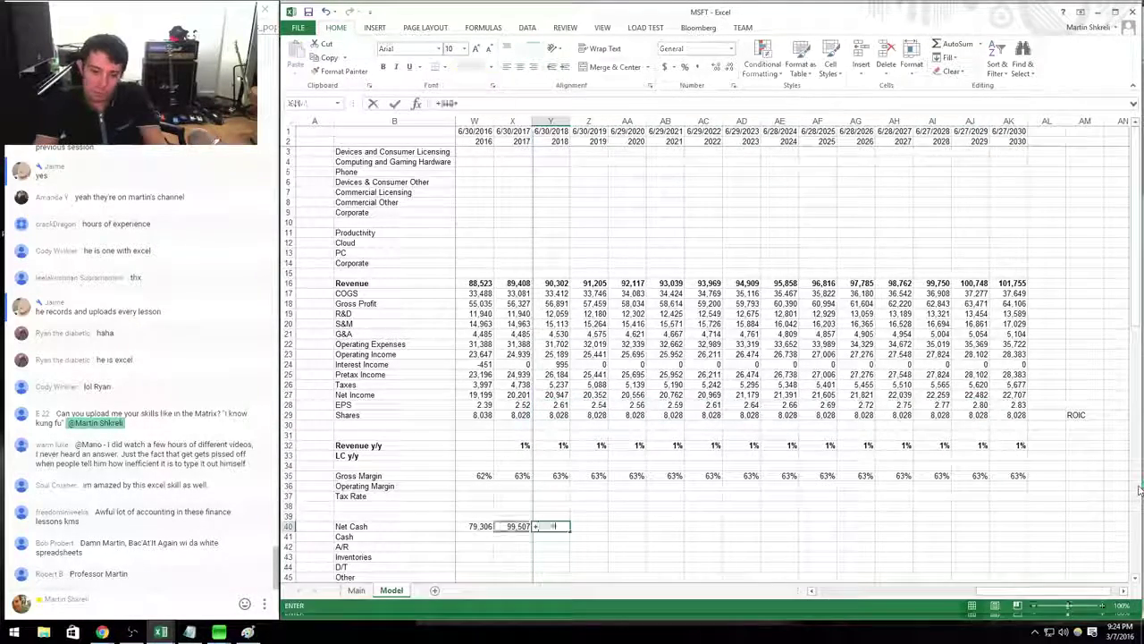
{"action": "type", "text": "+"}
{"action": "key", "text": "Up"}
{"action": "key", "text": "Return"}
{"action": "key", "text": "Up"}
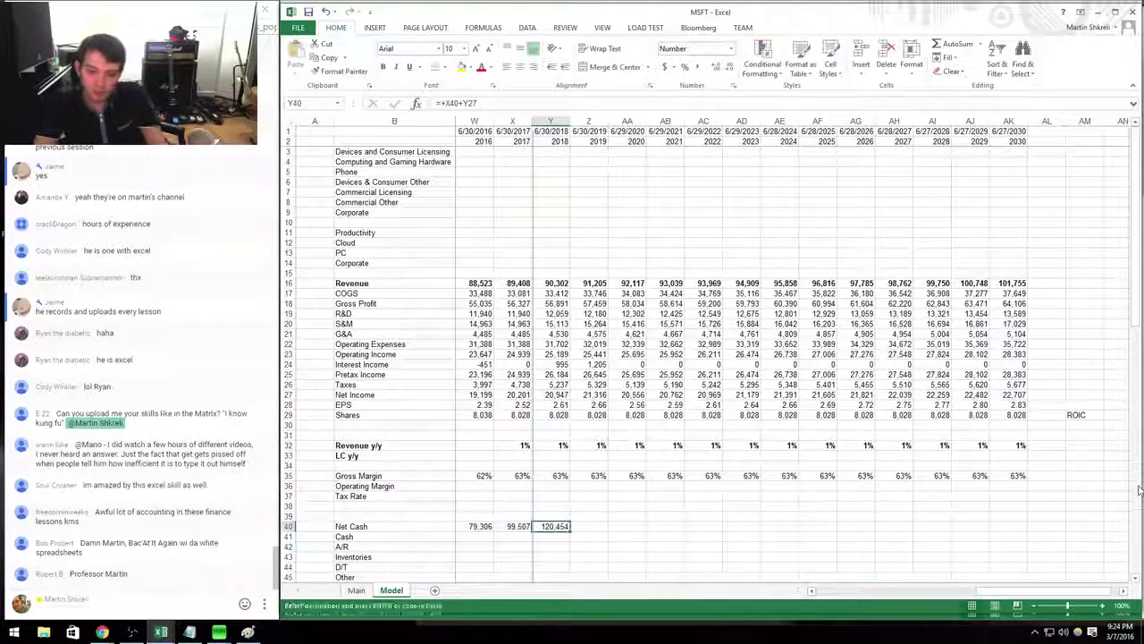
{"action": "key", "text": "ctrl+c"}
{"action": "key", "text": "shift+Right"}
{"action": "key", "text": "shift+Right"}
{"action": "key", "text": "shift+Right"}
{"action": "key", "text": "shift+Right"}
{"action": "key", "text": "shift+Right"}
{"action": "key", "text": "shift+Right"}
{"action": "key", "text": "shift+Right"}
{"action": "key", "text": "shift+Right"}
{"action": "key", "text": "shift+Right"}
{"action": "key", "text": "shift+Right"}
{"action": "key", "text": "shift+Right"}
{"action": "key", "text": "shift+Right"}
{"action": "key", "text": "ctrl+v"}
{"action": "key", "text": "Escape"}
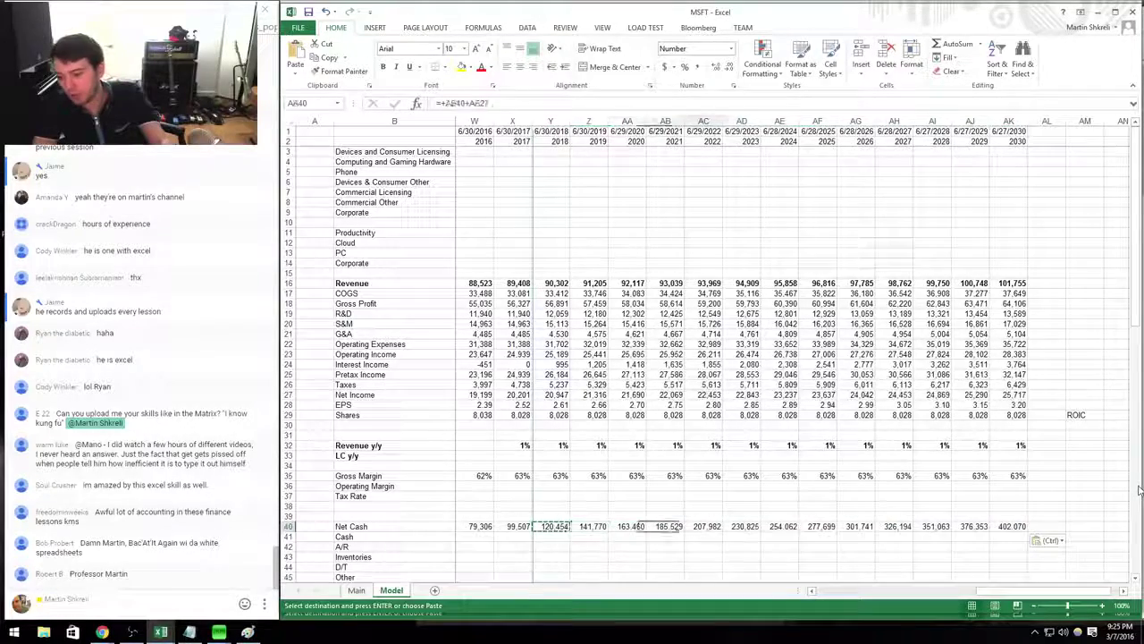
{"action": "key", "text": "Right"}
{"action": "key", "text": "Right"}
{"action": "key", "text": "Right"}
{"action": "key", "text": "Right"}
{"action": "key", "text": "Right"}
{"action": "key", "text": "Right"}
{"action": "key", "text": "Right"}
{"action": "key", "text": "Right"}
{"action": "key", "text": "Right"}
{"action": "key", "text": "Right"}
{"action": "key", "text": "Right"}
{"action": "key", "text": "Right"}
{"action": "key", "text": "Right"}
{"action": "key", "text": "Right"}
{"action": "key", "text": "Right"}
{"action": "key", "text": "Right"}
{"action": "key", "text": "Right"}
{"action": "key", "text": "Left"}
{"action": "key", "text": "Left"}
{"action": "key", "text": "Left"}
{"action": "key", "text": "Up"}
{"action": "key", "text": "Up"}
{"action": "key", "text": "Up"}
{"action": "key", "text": "Up"}
{"action": "key", "text": "Up"}
{"action": "key", "text": "Up"}
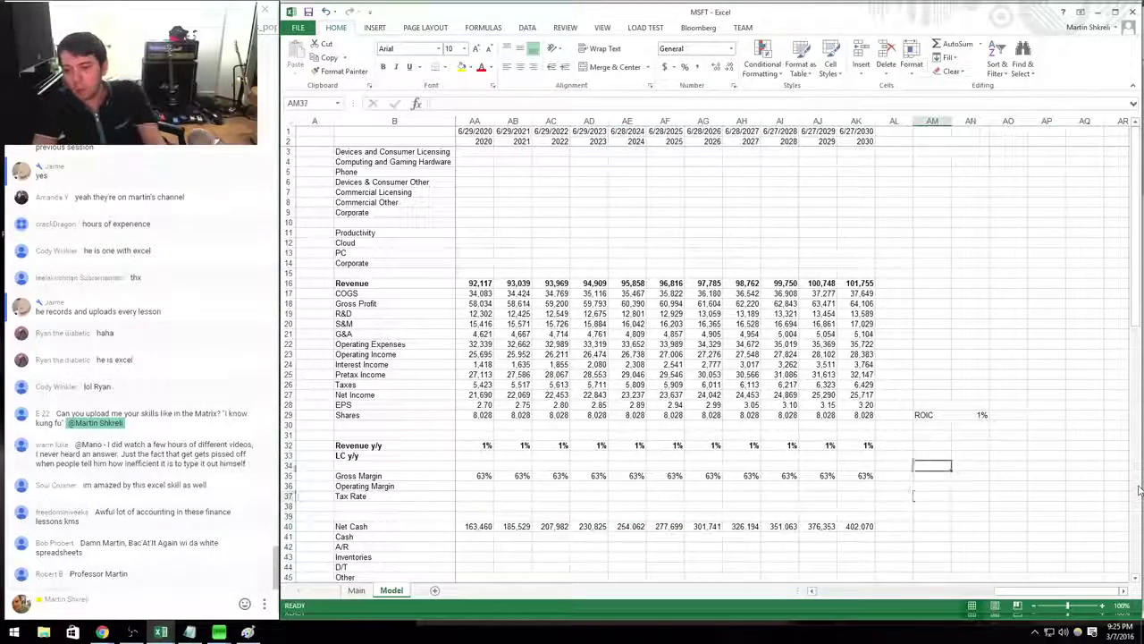
Add a Discount assumption of 4% and an NPV label beneath ROIC.
{"action": "type", "text": "Discount"}
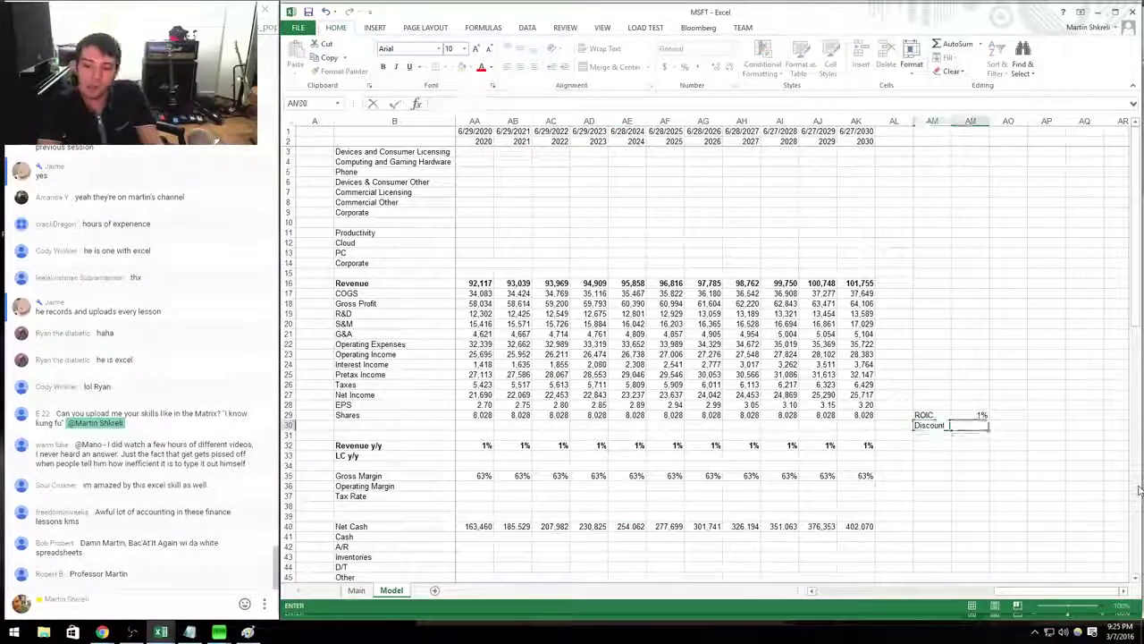
{"action": "key", "text": "Tab"}
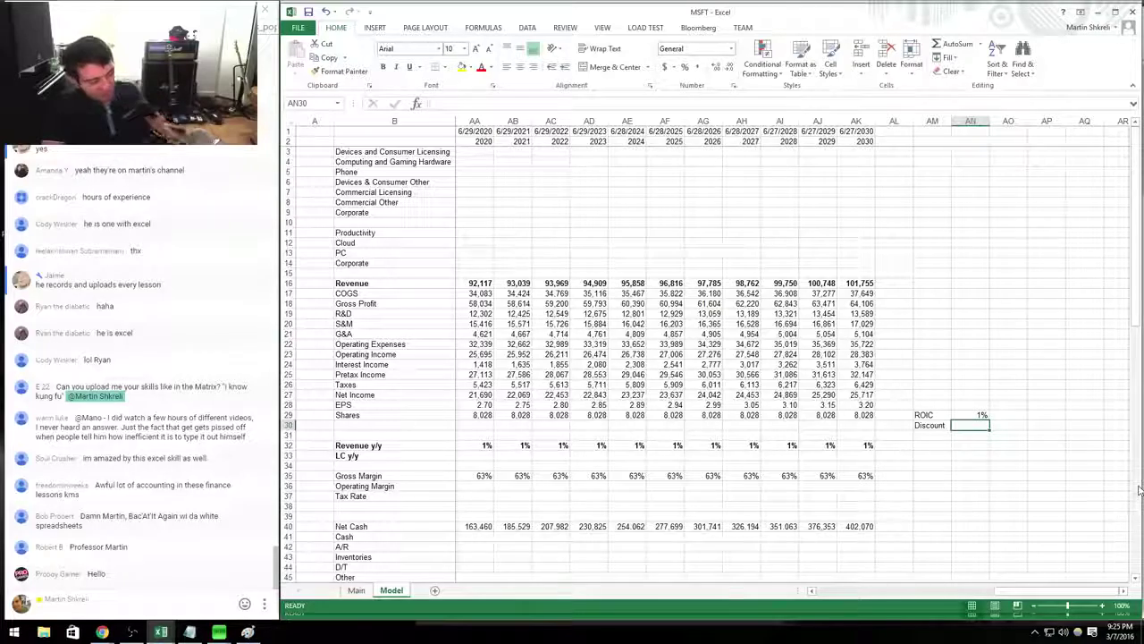
{"action": "type", "text": "4%"}
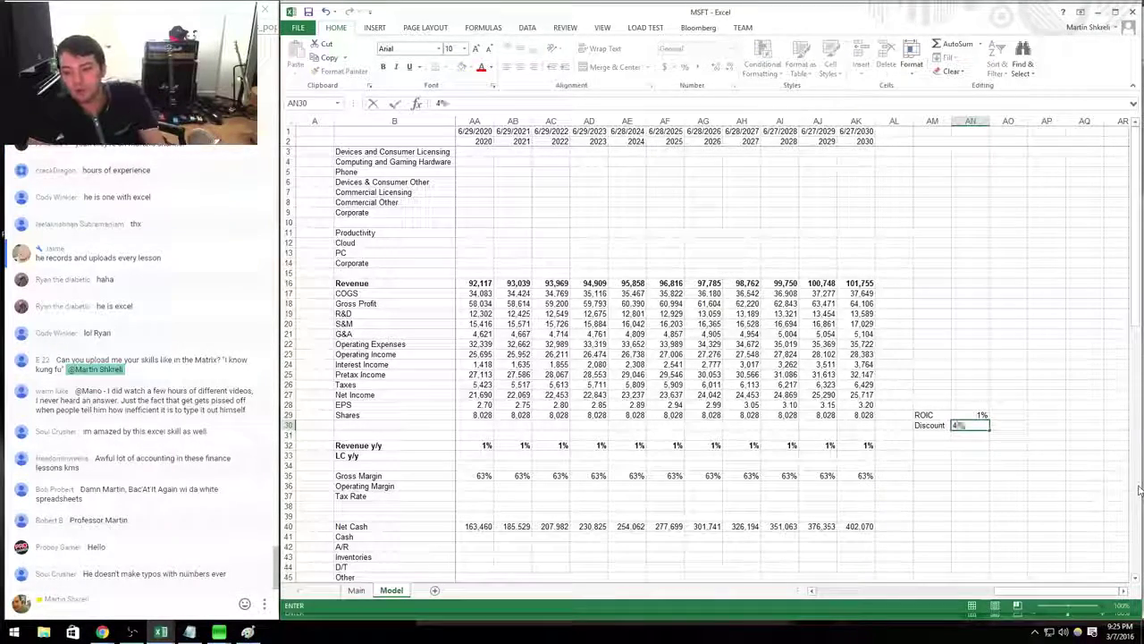
{"action": "key", "text": "Return"}
{"action": "type", "text": "NPV"}
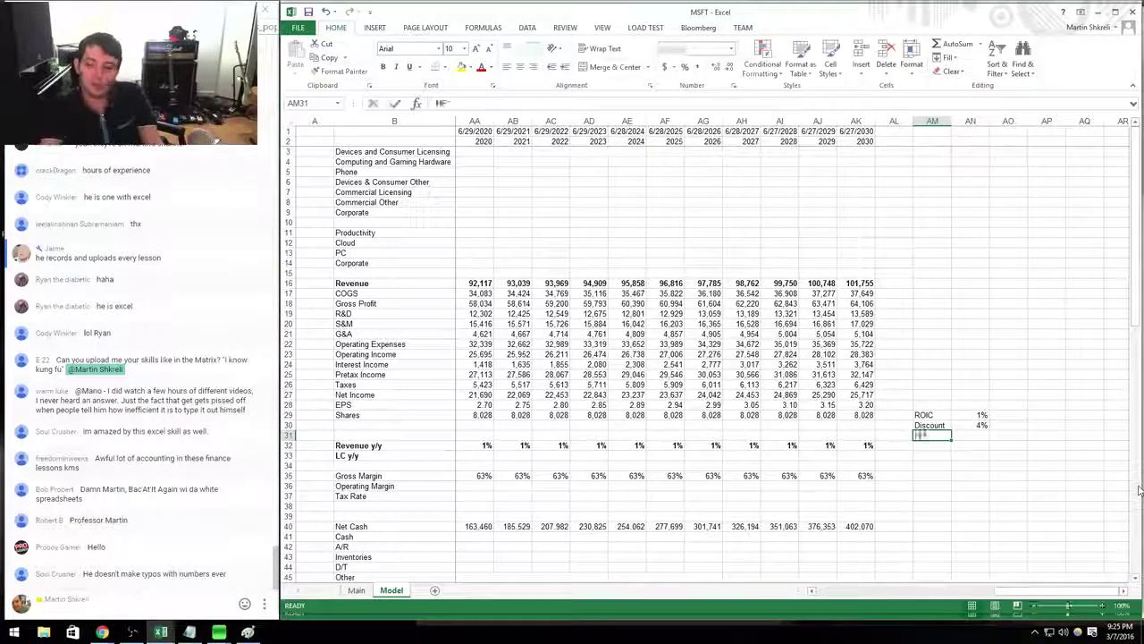
{"action": "key", "text": "Tab"}
Move the assumption block down two rows and add a Maturity rate of -1% above it.
{"action": "key", "text": "Left"}
{"action": "key", "text": "shift+Up"}
{"action": "key", "text": "shift+Up"}
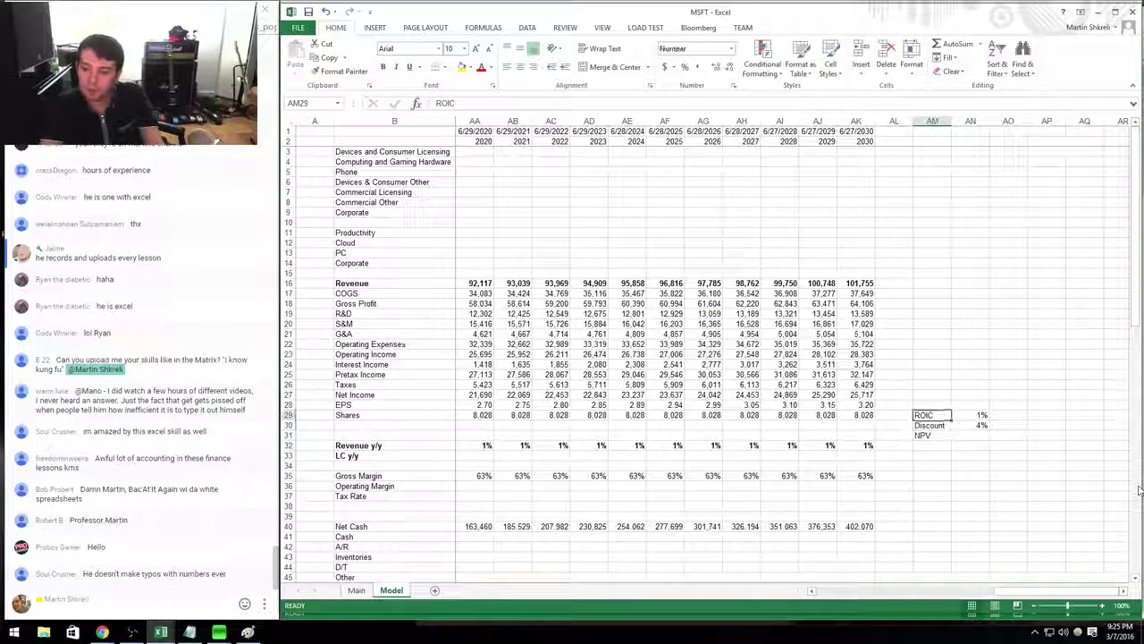
{"action": "key", "text": "shift+Right"}
{"action": "key", "text": "ctrl+c"}
{"action": "key", "text": "Return"}
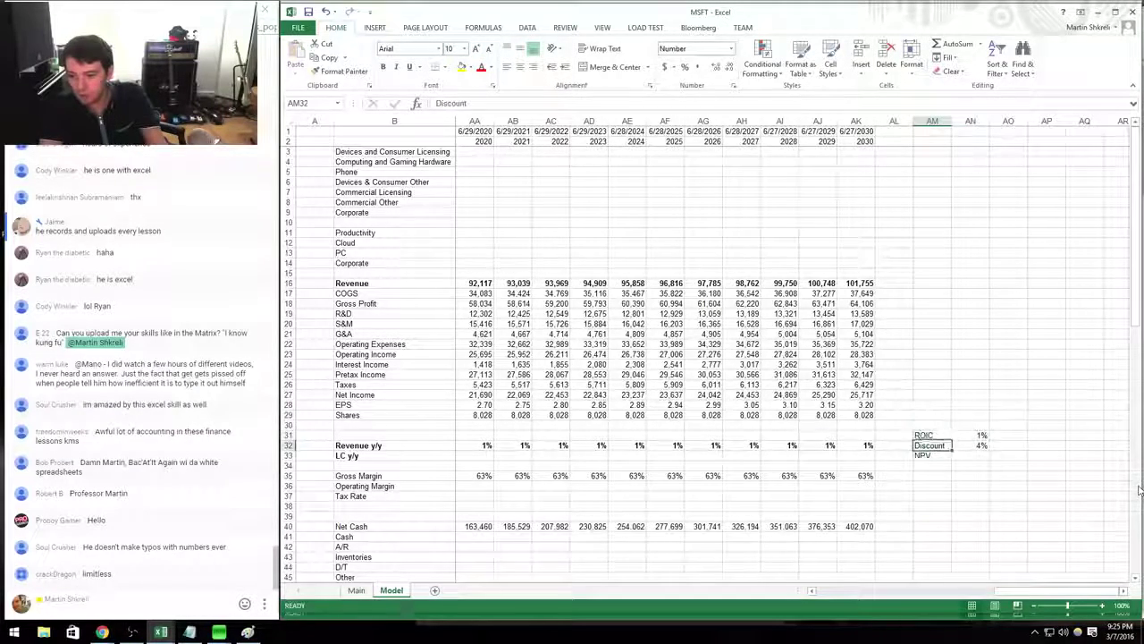
{"action": "key", "text": "Up"}
{"action": "type", "text": "Maturity"}
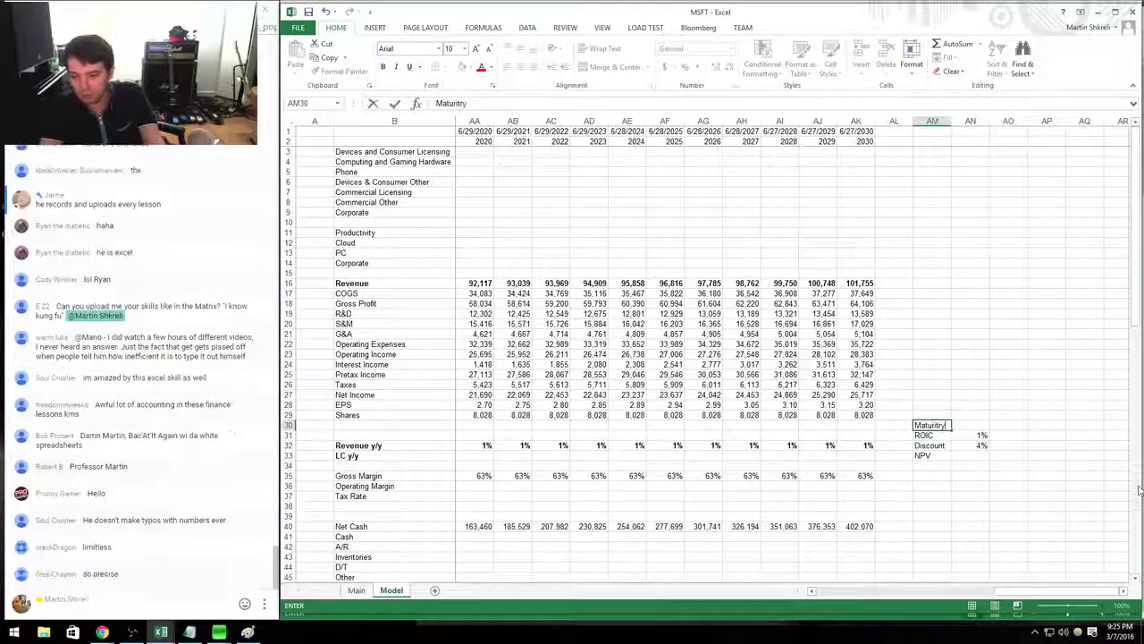
{"action": "key", "text": "Tab"}
{"action": "type", "text": "-1%"}
{"action": "key", "text": "Return"}
Extend net income past 2030 with =AK27*(1+$AN$30), declining 1% yearly across row 27.
{"action": "key", "text": "Left"}
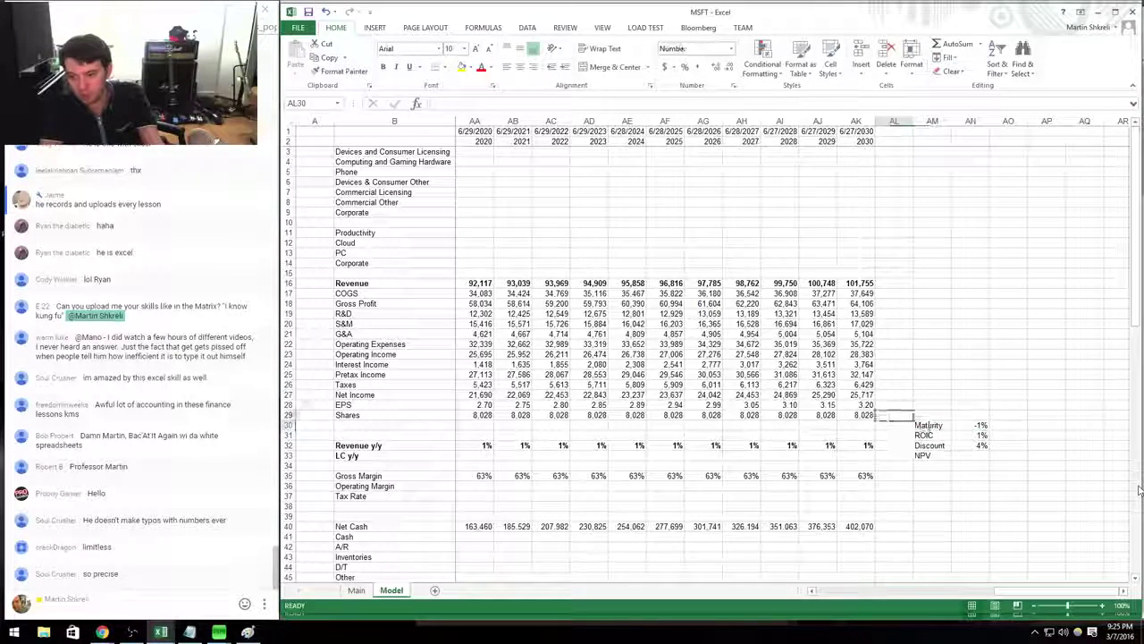
{"action": "key", "text": "Up"}
{"action": "key", "text": "Up"}
{"action": "key", "text": "Up"}
{"action": "key", "text": "Up"}
{"action": "type", "text": "="}
{"action": "key", "text": "Left"}
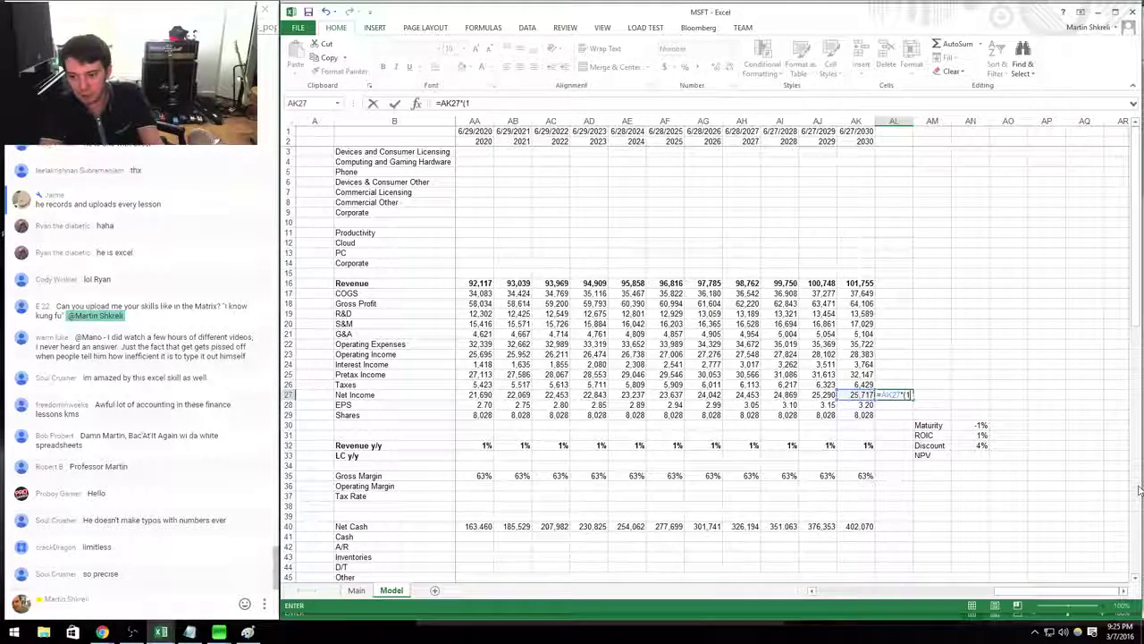
{"action": "key", "text": "Down"}
{"action": "key", "text": "Down"}
{"action": "key", "text": "Down"}
{"action": "key", "text": "Right"}
{"action": "key", "text": "Return"}
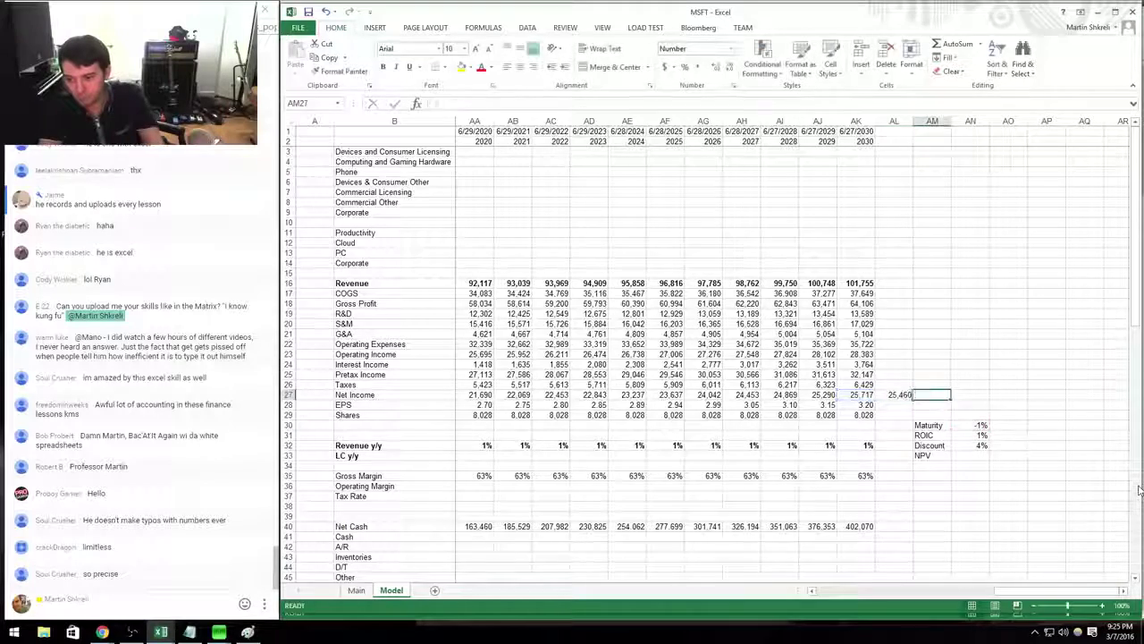
{"action": "key", "text": "Up"}
{"action": "key", "text": "ctrl+c"}
{"action": "key", "text": "shift+Right"}
{"action": "key", "text": "shift+Right"}
{"action": "key", "text": "shift+Right"}
{"action": "key", "text": "shift+Right"}
{"action": "key", "text": "shift+Right"}
{"action": "key", "text": "shift+Right"}
{"action": "key", "text": "shift+Right"}
{"action": "key", "text": "shift+Right"}
{"action": "key", "text": "shift+Right"}
{"action": "key", "text": "shift+Right"}
{"action": "key", "text": "shift+Right"}
{"action": "key", "text": "shift+Right"}
{"action": "key", "text": "shift+Right"}
{"action": "key", "text": "shift+Right"}
{"action": "key", "text": "shift+Right"}
{"action": "key", "text": "shift+Right"}
{"action": "key", "text": "shift+Right"}
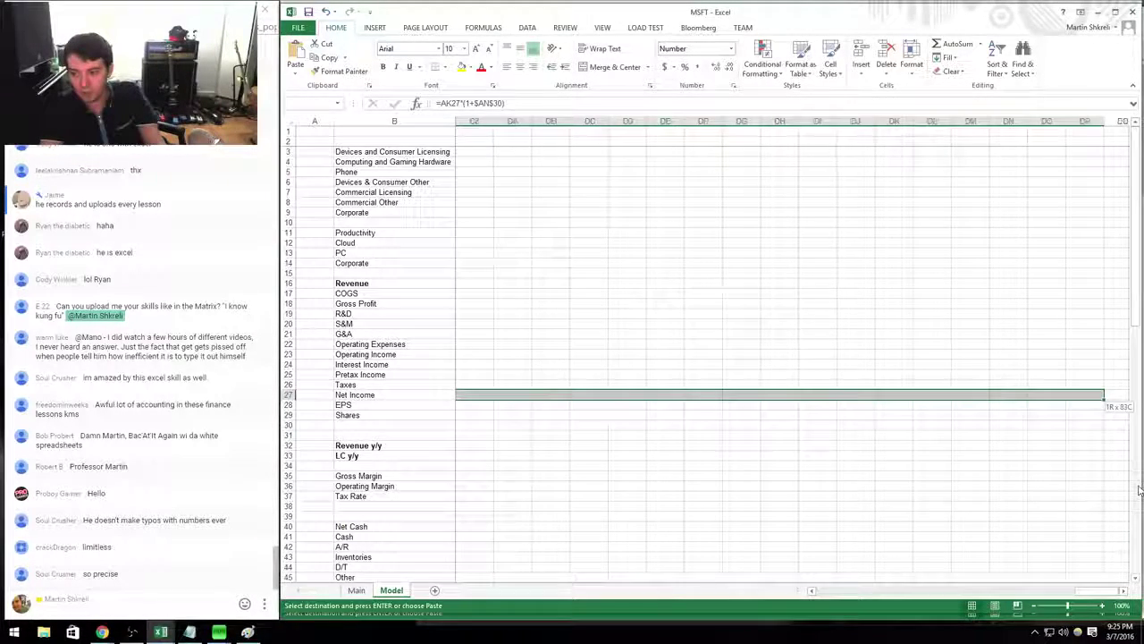
{"action": "key", "text": "Return"}
{"action": "key", "text": "Left"}
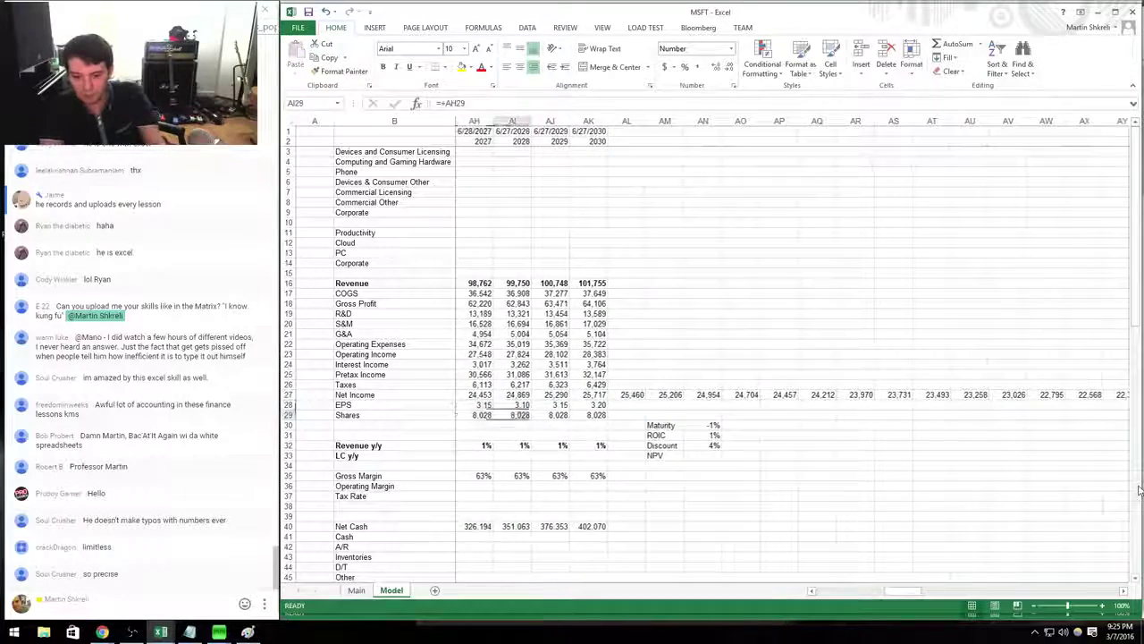
Enter =NPV(AN32,Y27:EJ27) to discount all projected net income at the 4% rate.
{"action": "key", "text": "Down"}
{"action": "key", "text": "Down"}
{"action": "key", "text": "Down"}
{"action": "key", "text": "Down"}
{"action": "key", "text": "Down"}
{"action": "key", "text": "Down"}
{"action": "key", "text": "Down"}
{"action": "key", "text": "Right"}
{"action": "key", "text": "Right"}
{"action": "key", "text": "Right"}
{"action": "type", "text": "=npv("}
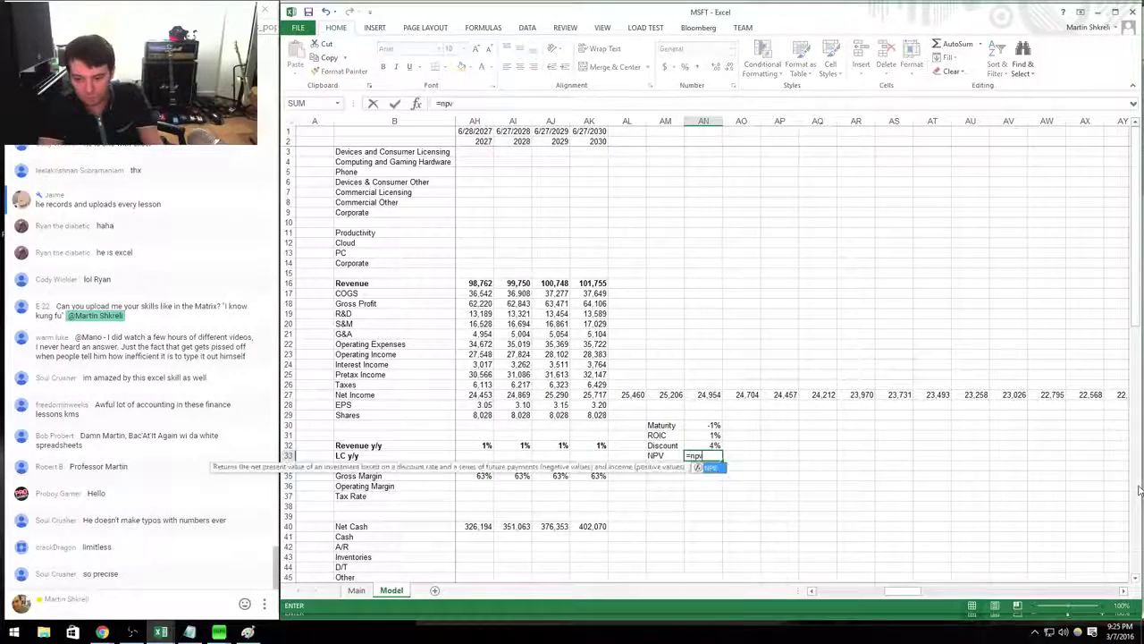
{"action": "key", "text": "Up"}
{"action": "type", "text": ","}
{"action": "key", "text": "Up"}
{"action": "key", "text": "shift+Up"}
{"action": "key", "text": "Up"}
{"action": "key", "text": "Up"}
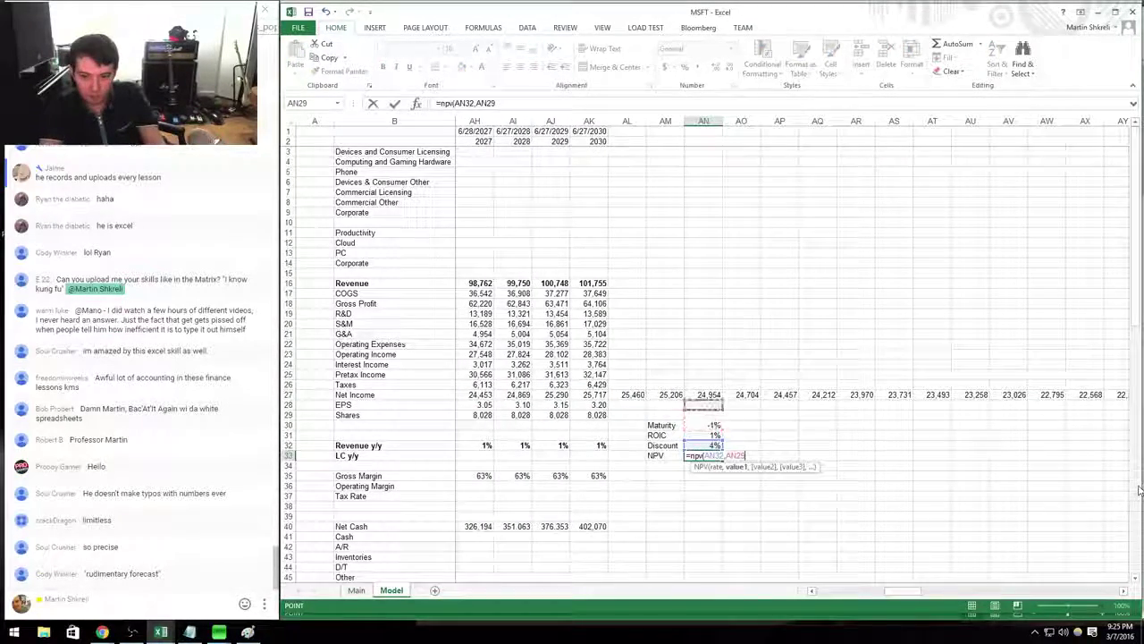
{"action": "key", "text": "Left"}
{"action": "key", "text": "Left"}
{"action": "key", "text": "Left"}
{"action": "key", "text": "Left"}
{"action": "key", "text": "Left"}
{"action": "key", "text": "Left"}
{"action": "key", "text": "Left"}
{"action": "key", "text": "Left"}
{"action": "key", "text": "Left"}
{"action": "key", "text": "Left"}
{"action": "key", "text": "Left"}
{"action": "key", "text": "Left"}
{"action": "key", "text": "Left"}
{"action": "key", "text": "Left"}
{"action": "key", "text": "Left"}
{"action": "key", "text": "Left"}
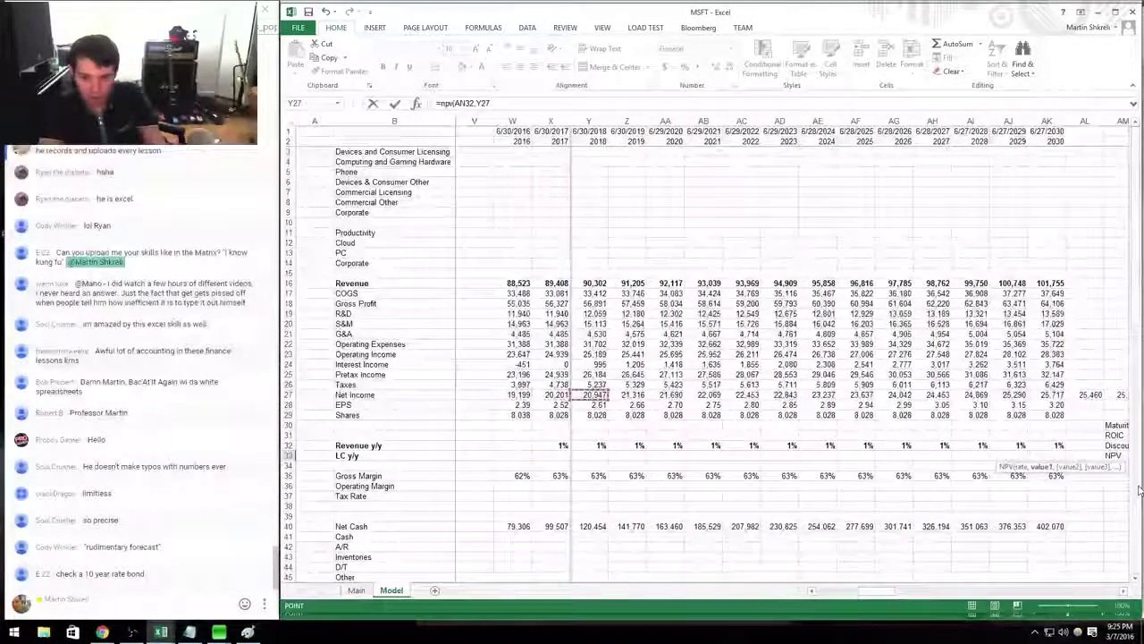
{"action": "key", "text": "Right"}
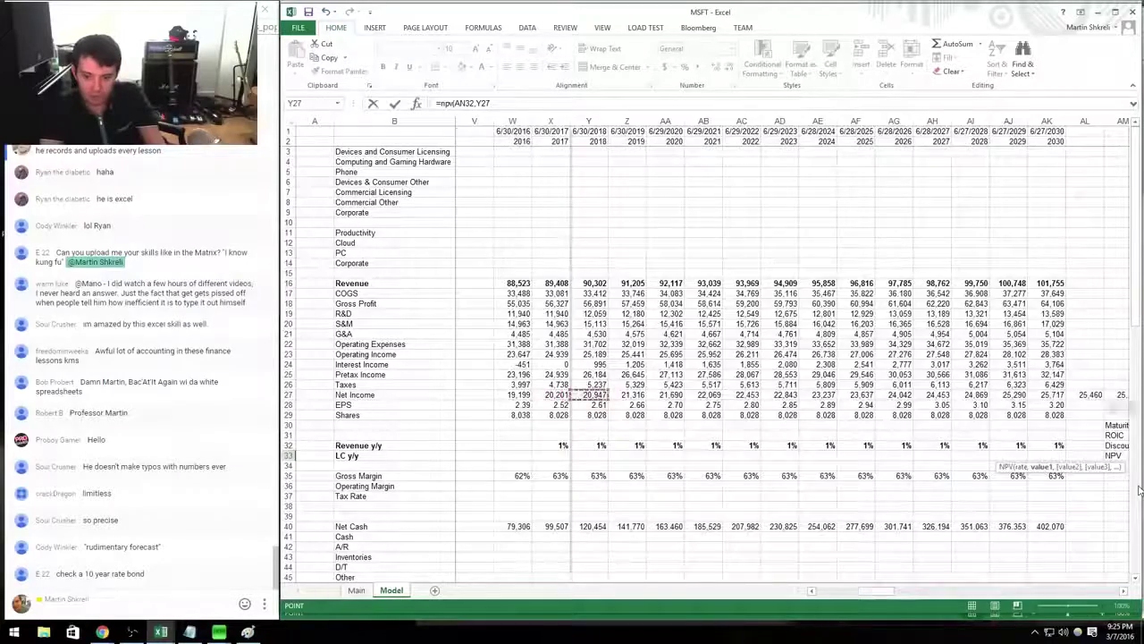
{"action": "key", "text": "ctrl+shift+Right"}
{"action": "key", "text": "ctrl+Return"}
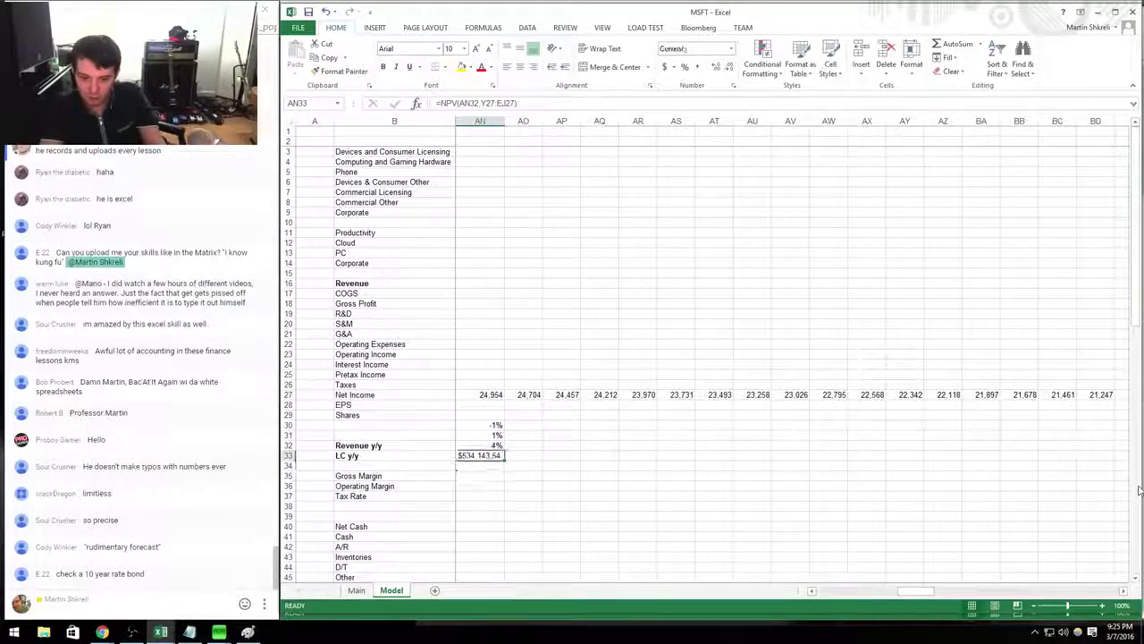
Format the NPV result as a Number with 0 decimal places.
{"action": "key", "text": "ctrl+1"}
{"action": "key", "text": "Up"}
{"action": "key", "text": "Tab"}
{"action": "type", "text": "0"}
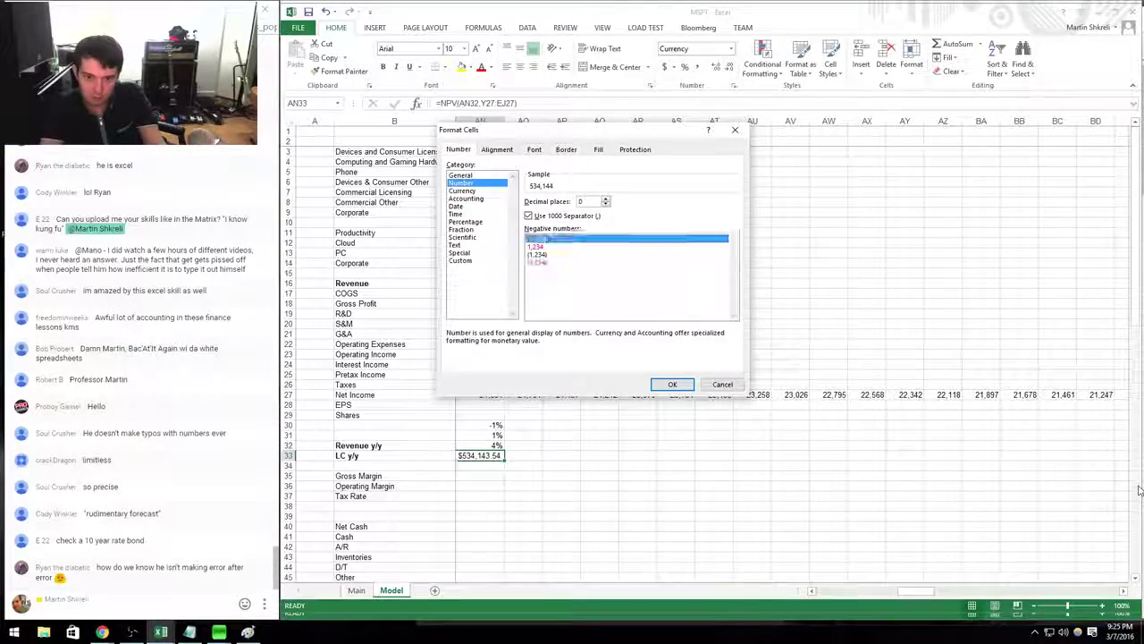
{"action": "key", "text": "Return"}
Add 2017 net income to the NPV formula, showing 554,344 without decimals, and autofit column AN.
{"action": "key", "text": "F2"}
{"action": "type", "text": "+"}
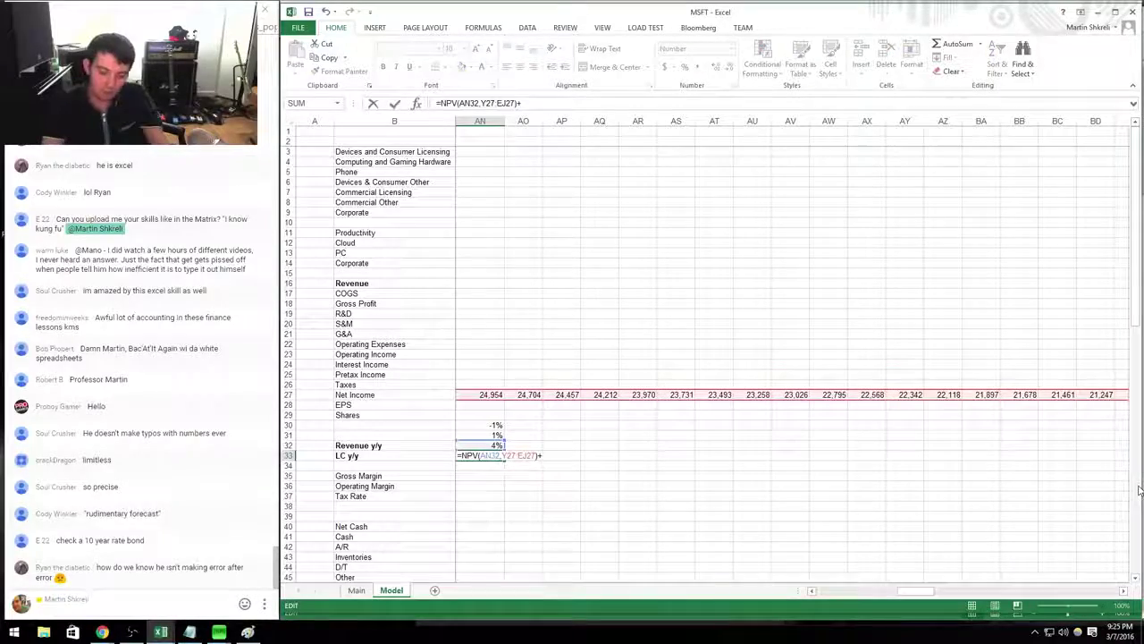
{"action": "key", "text": "Left"}
{"action": "key", "text": "Left"}
{"action": "key", "text": "Left"}
{"action": "key", "text": "Left"}
{"action": "key", "text": "Left"}
{"action": "key", "text": "Left"}
{"action": "key", "text": "Left"}
{"action": "key", "text": "Left"}
{"action": "key", "text": "Left"}
{"action": "key", "text": "Left"}
{"action": "key", "text": "Left"}
{"action": "key", "text": "Left"}
{"action": "key", "text": "Left"}
{"action": "key", "text": "Left"}
{"action": "key", "text": "Left"}
{"action": "key", "text": "Left"}
{"action": "key", "text": "Left"}
{"action": "key", "text": "Left"}
{"action": "key", "text": "Left"}
{"action": "key", "text": "Left"}
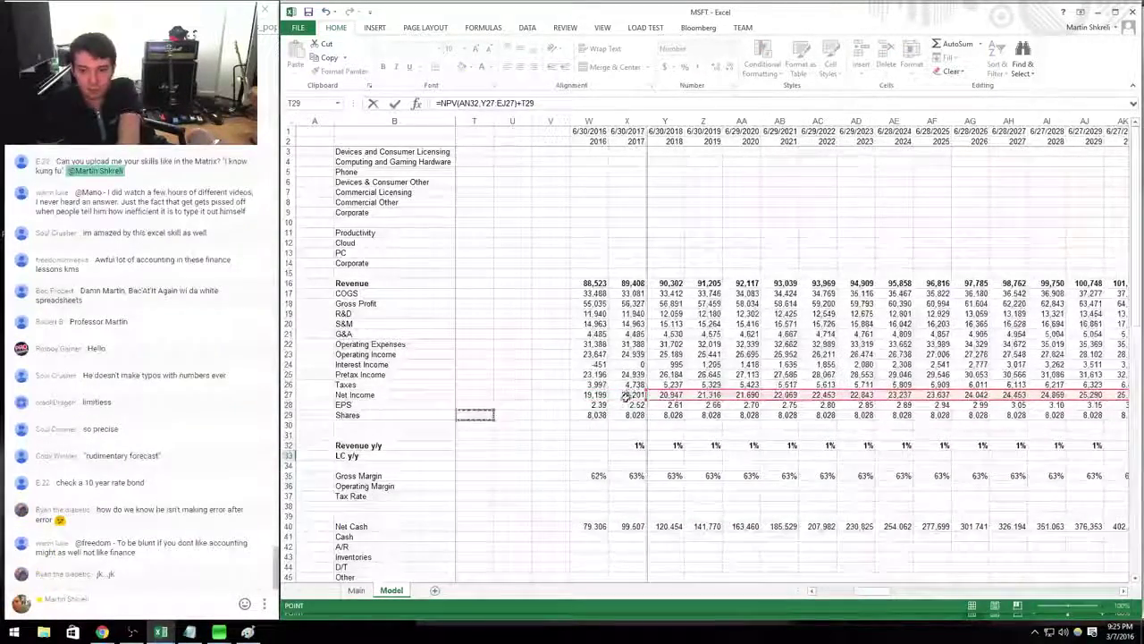
{"action": "key", "text": "Return"}
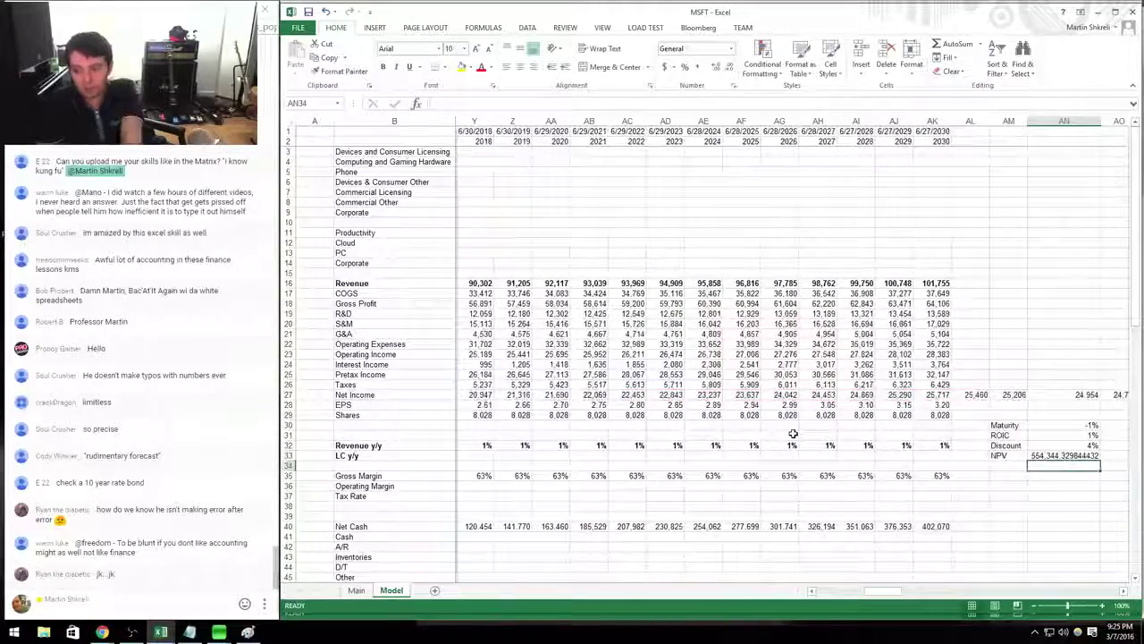
{"action": "key", "text": "Up"}
{"action": "key", "text": "ctrl+1"}
{"action": "type", "text": "0"}
{"action": "key", "text": "Return"}
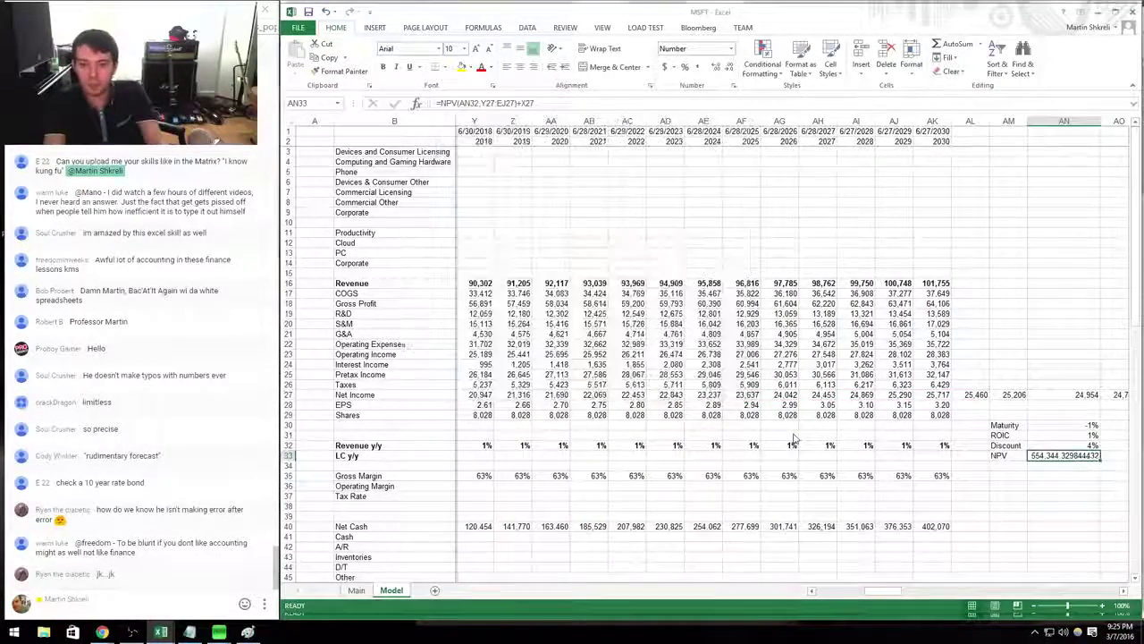
{"action": "double_click", "coordinate": [1101, 119]}
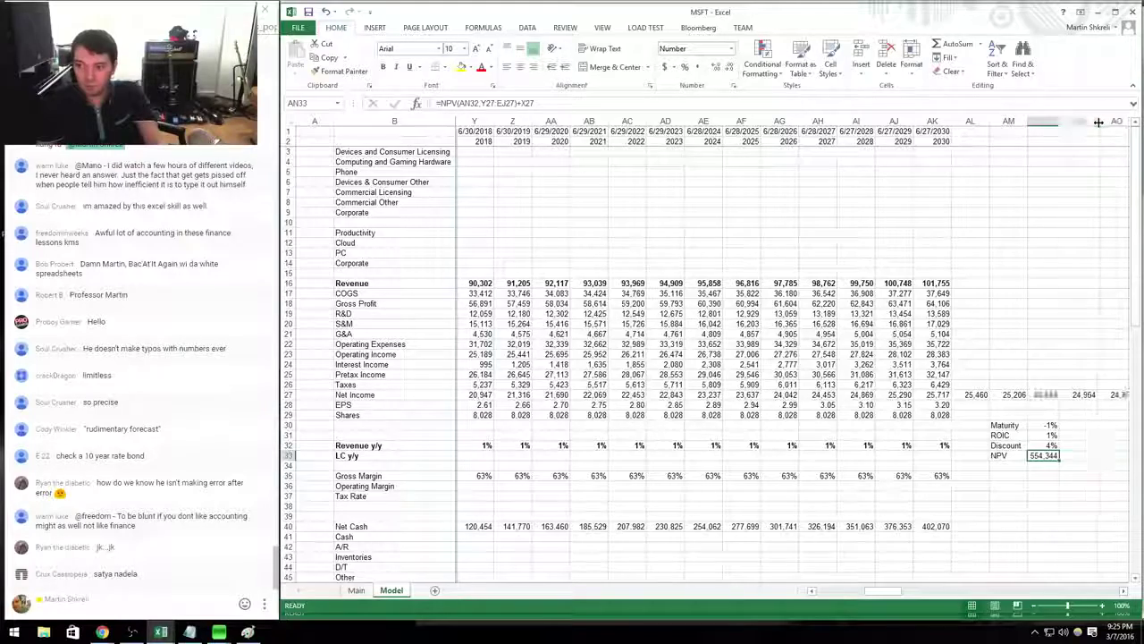
Add a Cash row below NPV that pulls cash minus debt from the Main sheet (69,725).
{"action": "key", "text": "Down"}
{"action": "key", "text": "Left"}
{"action": "type", "text": "cASDH"}
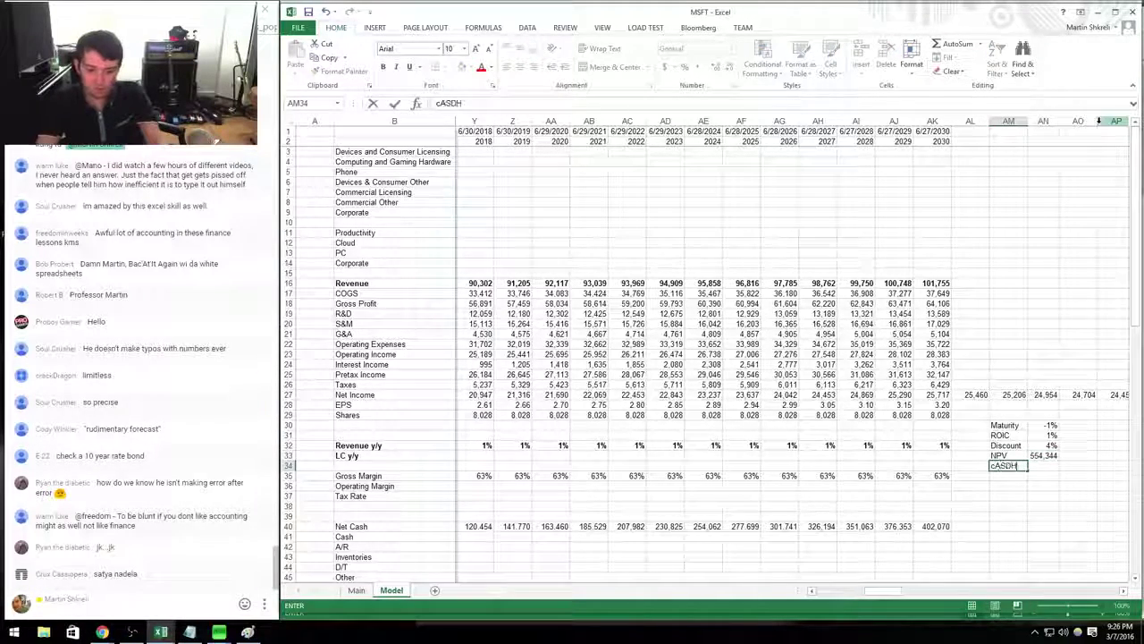
{"action": "key", "text": "BackSpace"}
{"action": "key", "text": "BackSpace"}
{"action": "key", "text": "BackSpace"}
{"action": "key", "text": "BackSpace"}
{"action": "key", "text": "BackSpace"}
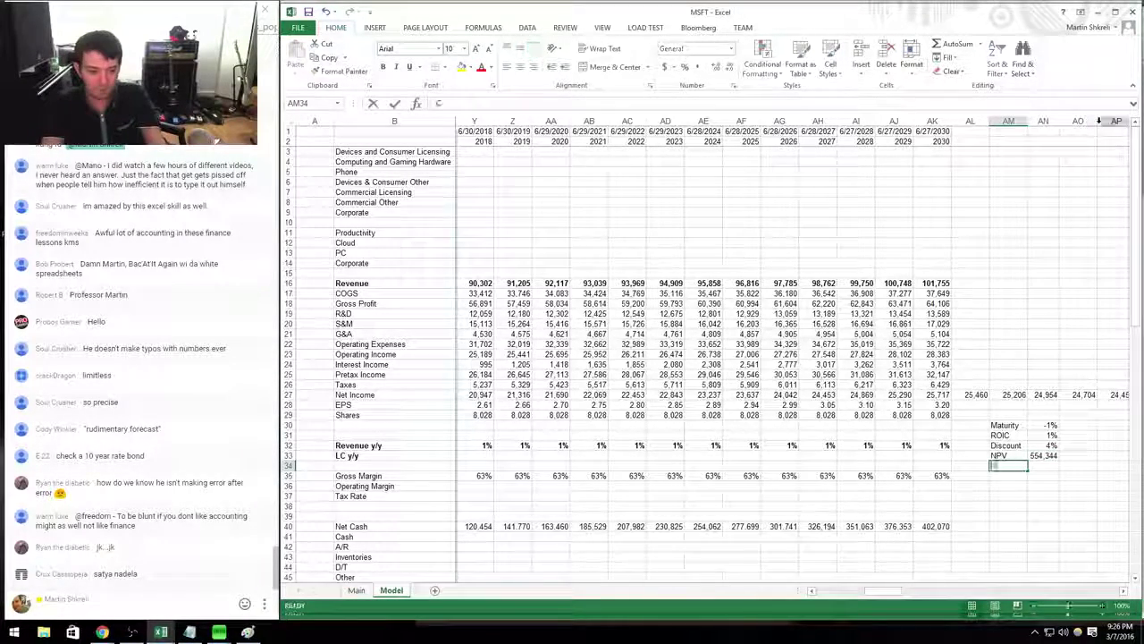
{"action": "type", "text": "Cash"}
{"action": "key", "text": "Tab"}
{"action": "type", "text": "="}
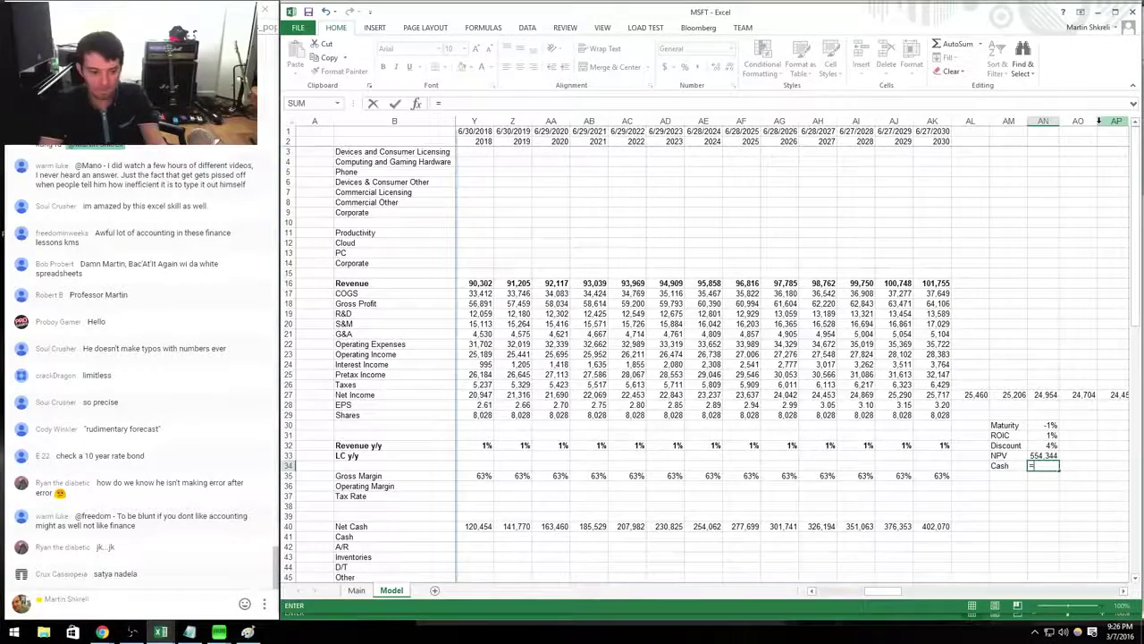
{"action": "key", "text": "ctrl+Page_Up"}
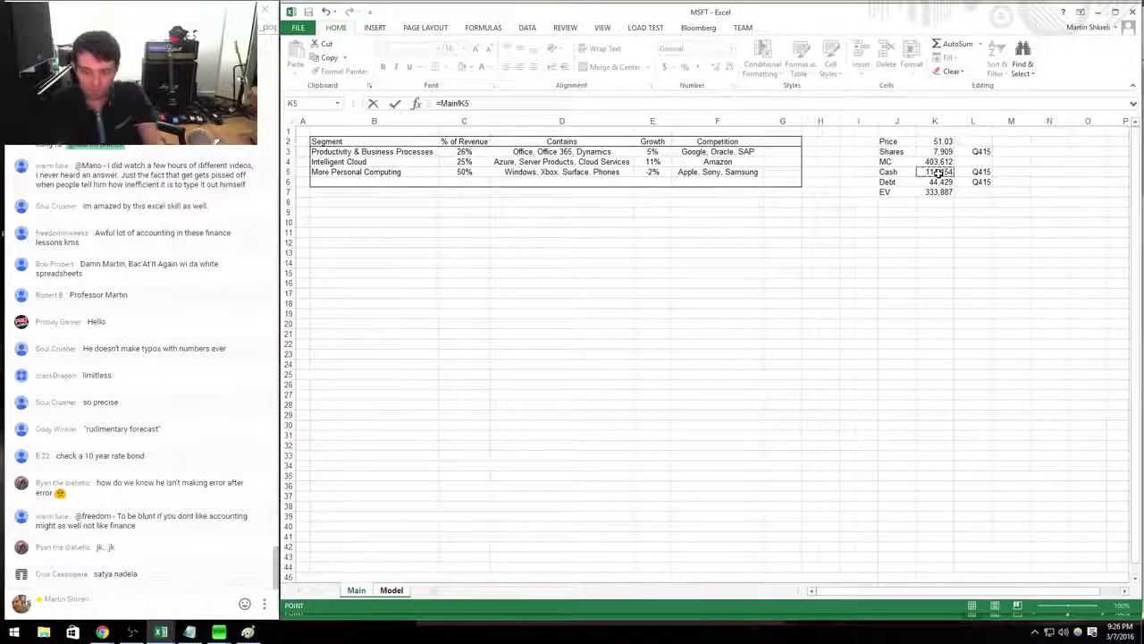
{"action": "key", "text": "Return"}
Add a Value row summing NPV and Cash, giving 624,069.
{"action": "type", "text": "="}
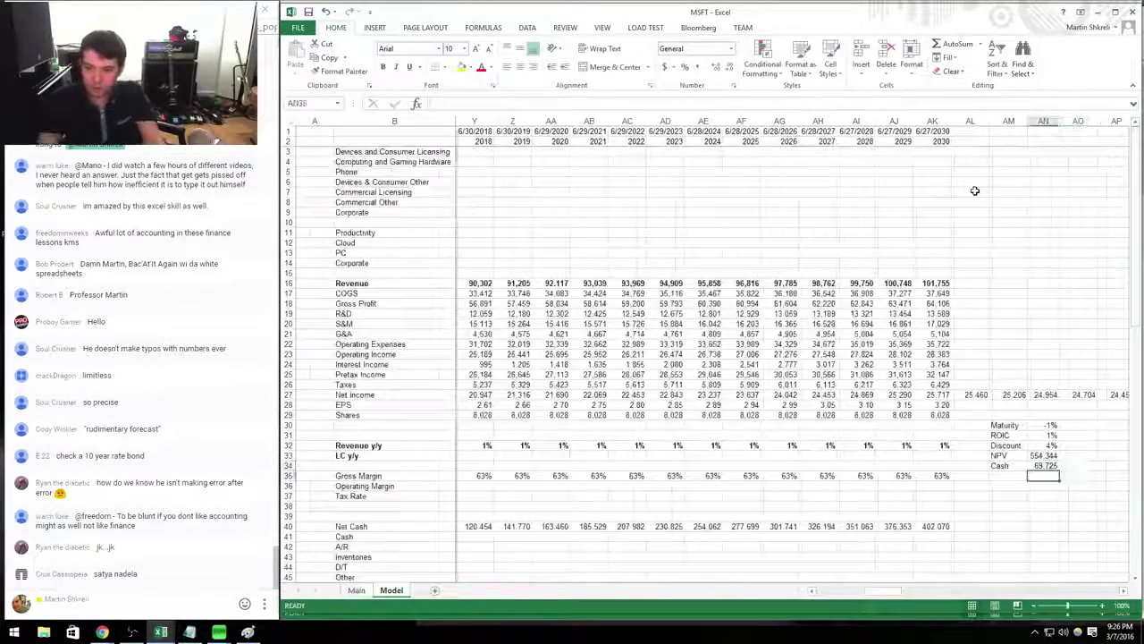
{"action": "key", "text": "Up"}
{"action": "key", "text": "Up"}
{"action": "type", "text": "+"}
{"action": "key", "text": "Up"}
{"action": "key", "text": "Return"}
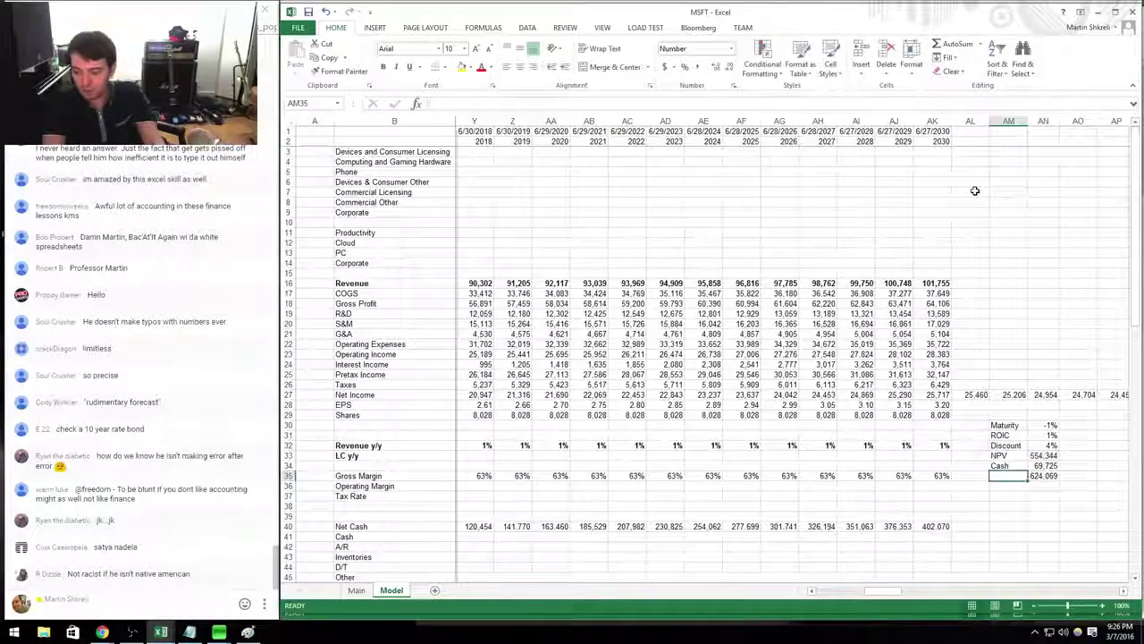
{"action": "type", "text": "Value"}
{"action": "key", "text": "Return"}
Add a per-share NPV row dividing Value by the share count on Main, giving 78.90.
{"action": "type", "text": "NP"}
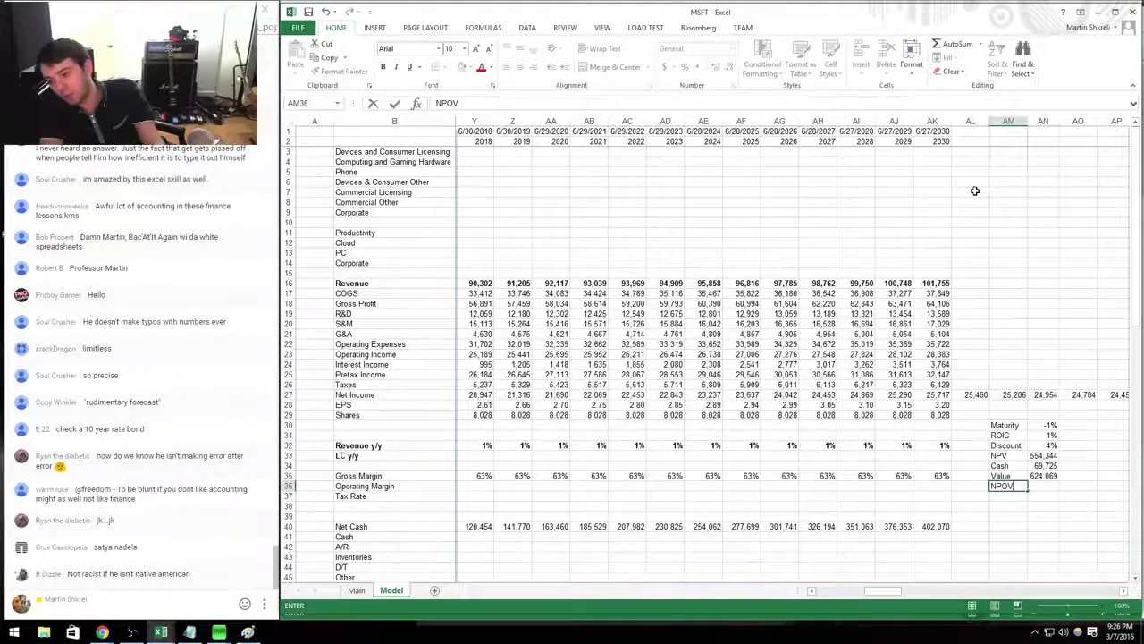
{"action": "type", "text": "V"}
{"action": "key", "text": "Tab"}
{"action": "type", "text": "="}
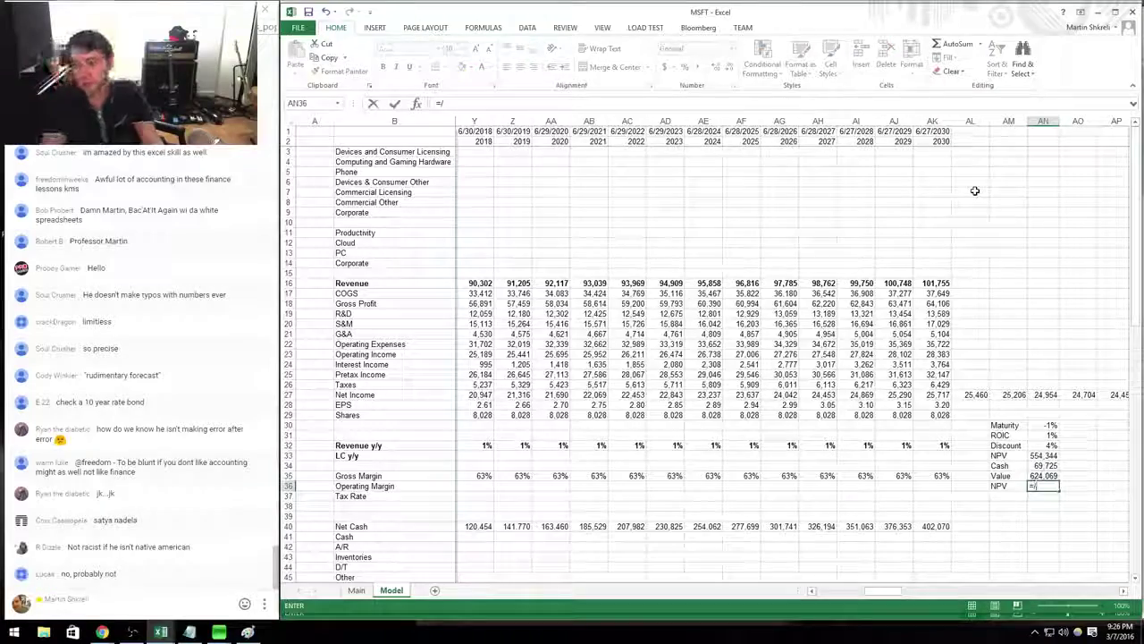
{"action": "key", "text": "Up"}
{"action": "type", "text": "/"}
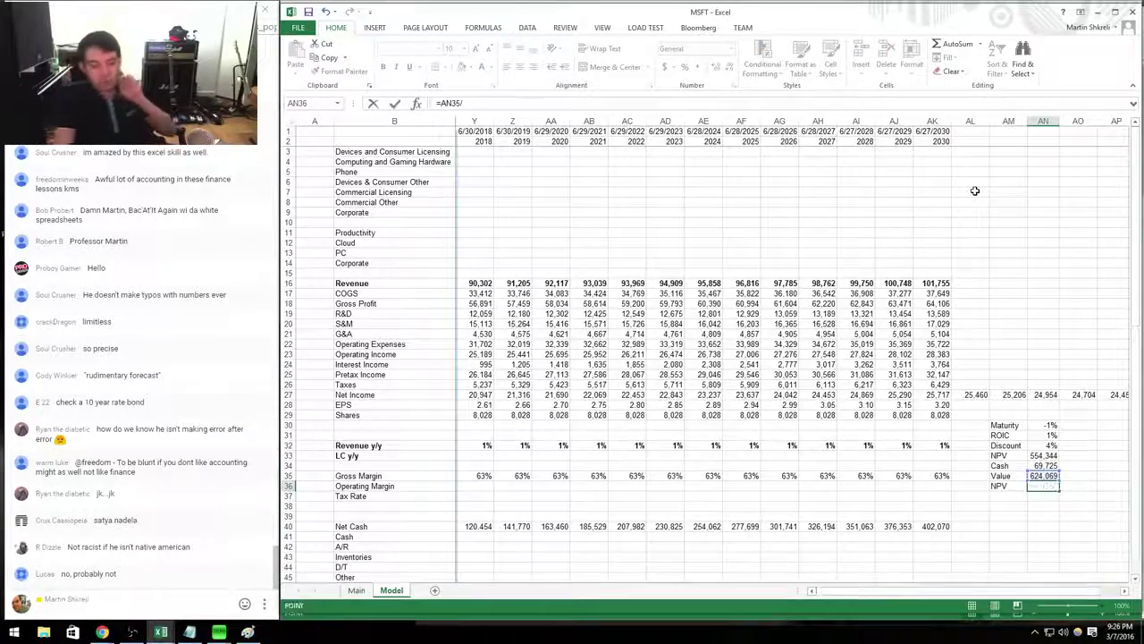
{"action": "key", "text": "ctrl+Page_Up"}
{"action": "left_click", "coordinate": [947, 152]}
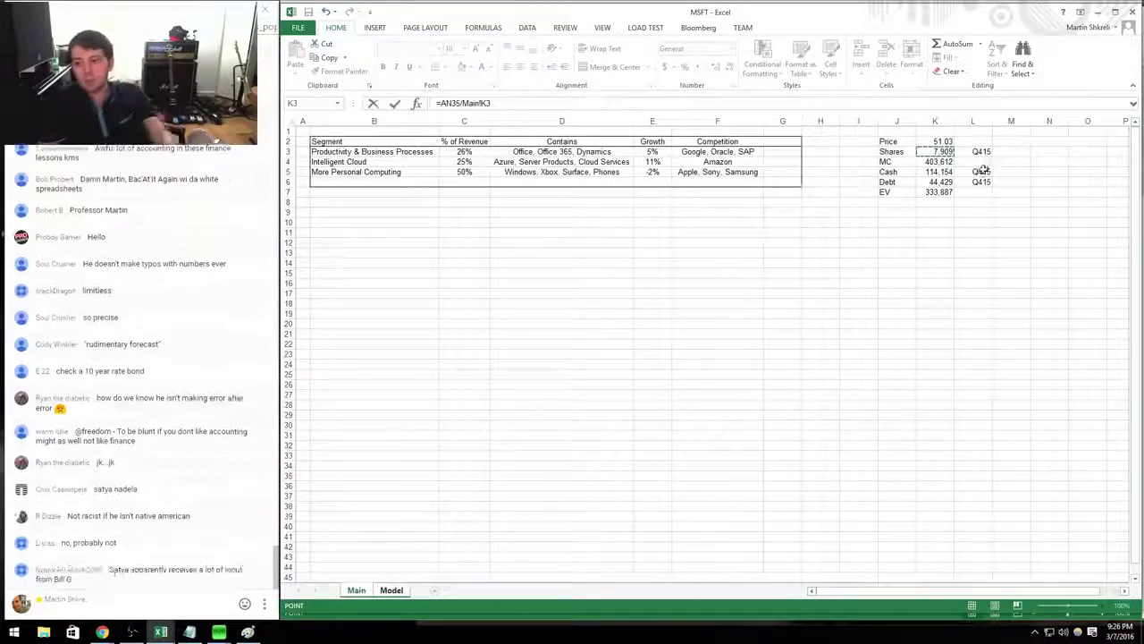
{"action": "key", "text": "Tab"}
{"action": "key", "text": "Left"}
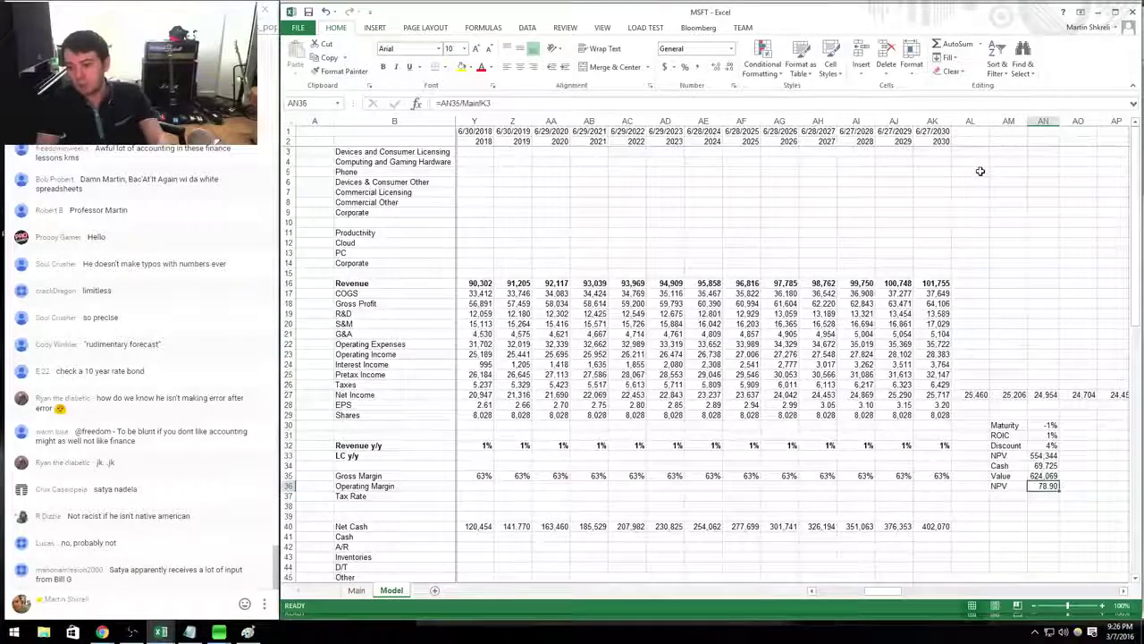
{"action": "key", "text": "ctrl+Page_Up"}
{"action": "key", "text": "ctrl+Page_Down"}
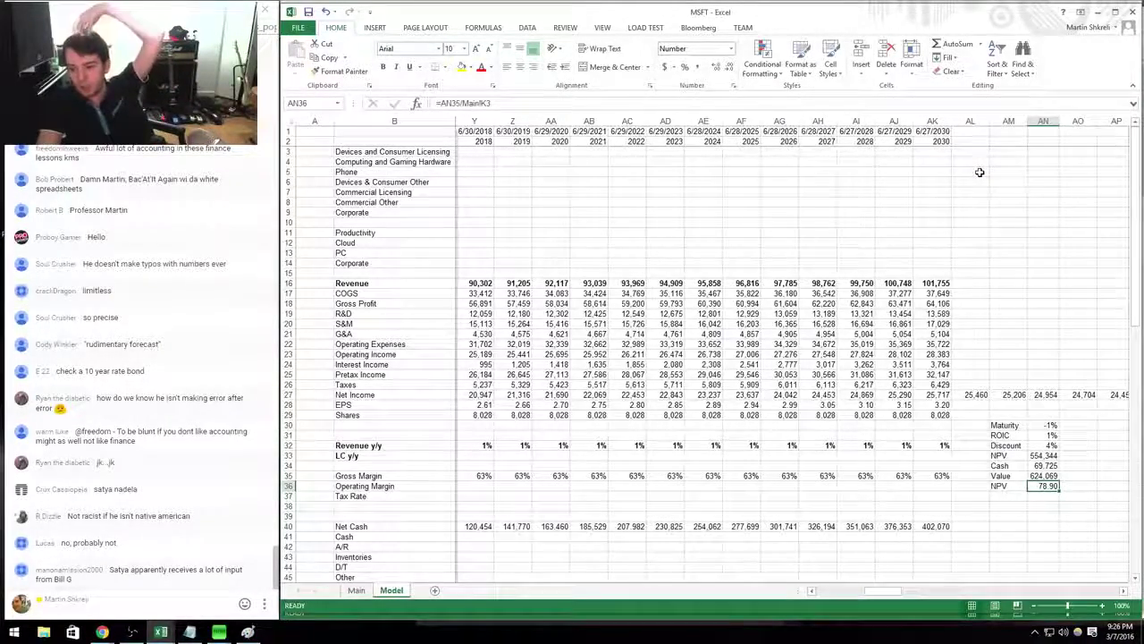
{"action": "key", "text": "ctrl+Page_Up"}
{"action": "key", "text": "ctrl+Page_Down"}
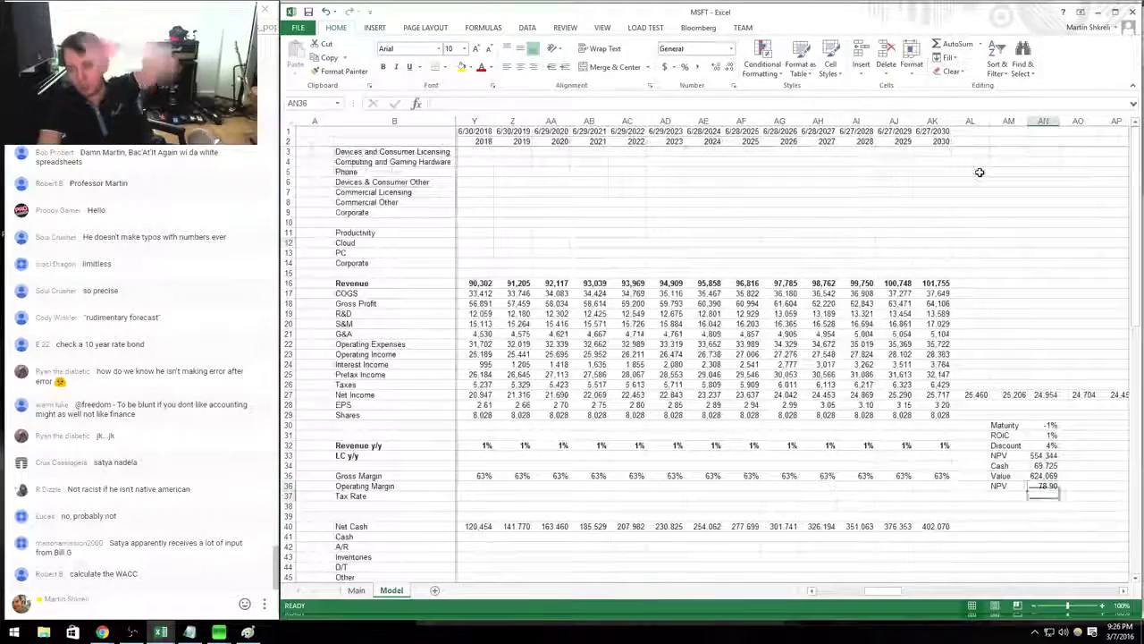
Enter the label Change in AM37 below the per-share NPV.
{"action": "key", "text": "Down"}
{"action": "key", "text": "Left"}
{"action": "type", "text": "Change"}
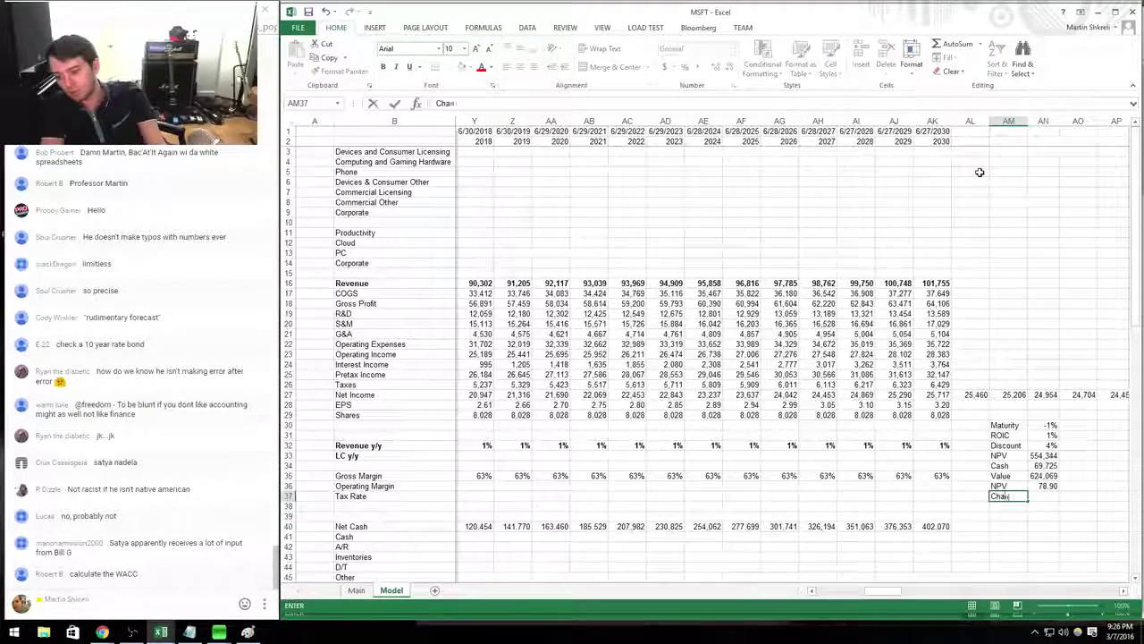
{"action": "key", "text": "Right"}
Format the assumption percentages in AN30:AN32 as percent with one decimal place.
{"action": "key", "text": "Up"}
{"action": "key", "text": "Up"}
{"action": "key", "text": "Up"}
{"action": "key", "text": "Up"}
{"action": "key", "text": "Up"}
{"action": "key", "text": "shift+Up"}
{"action": "key", "text": "shift+Up"}
{"action": "key", "text": "ctrl+1"}
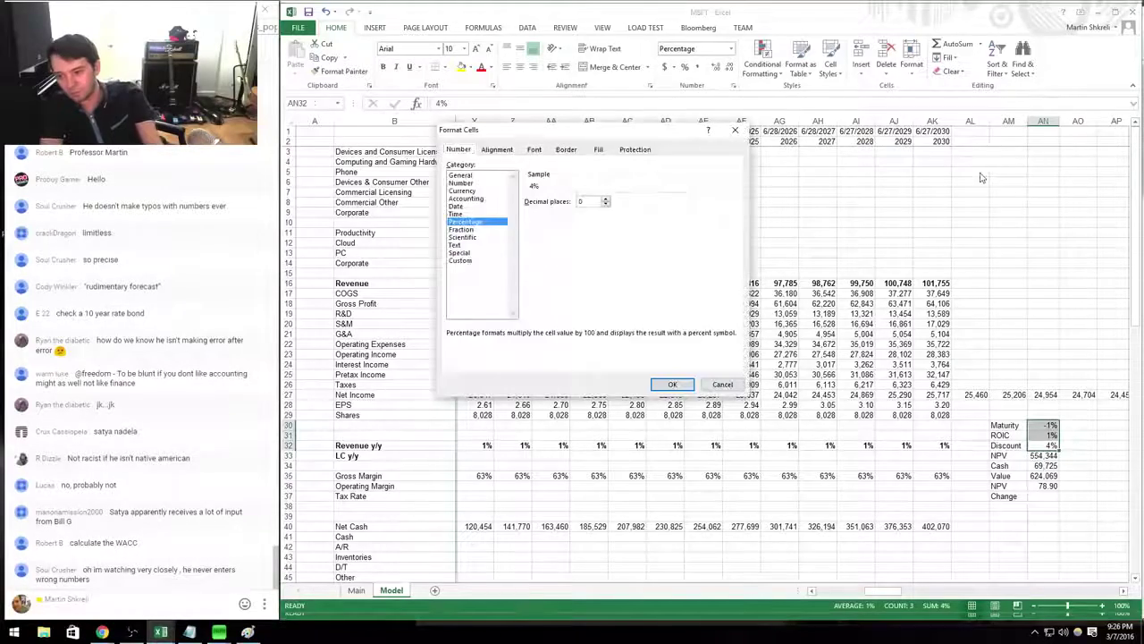
{"action": "key", "text": "Return"}
{"action": "key", "text": "shift+Down"}
{"action": "key", "text": "shift+Down"}
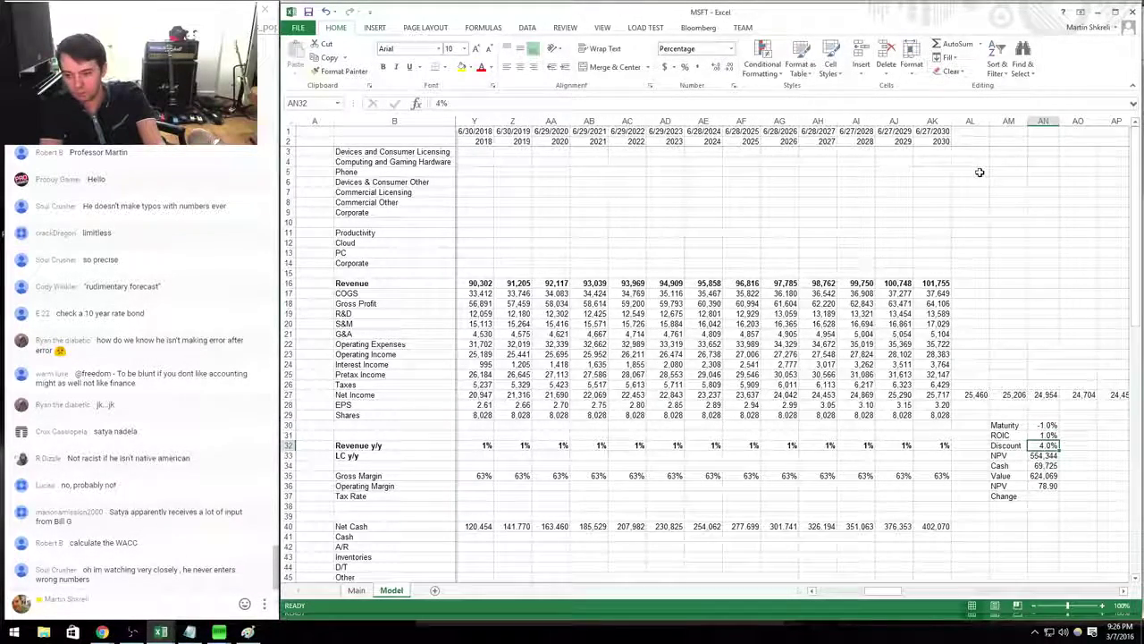
Enter =AN36/Main!K2-1 in AN37, showing 55% upside over the share price.
{"action": "key", "text": "Down"}
{"action": "key", "text": "Down"}
{"action": "key", "text": "Down"}
{"action": "key", "text": "Down"}
{"action": "key", "text": "Down"}
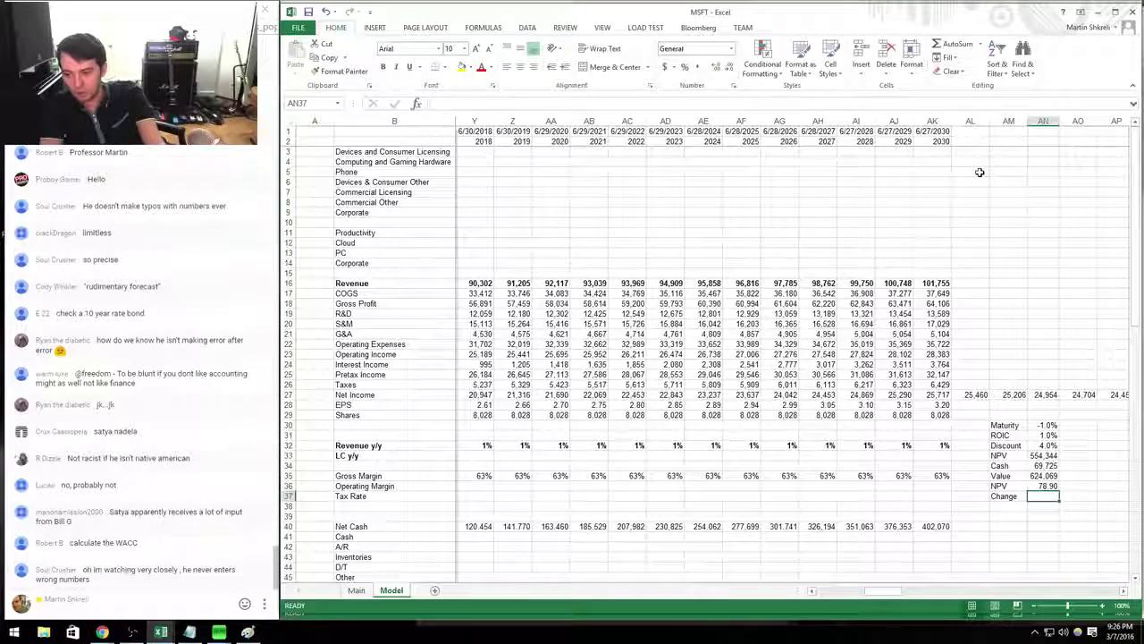
{"action": "type", "text": "="}
{"action": "key", "text": "Up"}
{"action": "type", "text": "/"}
{"action": "key", "text": "ctrl+Page_Up"}
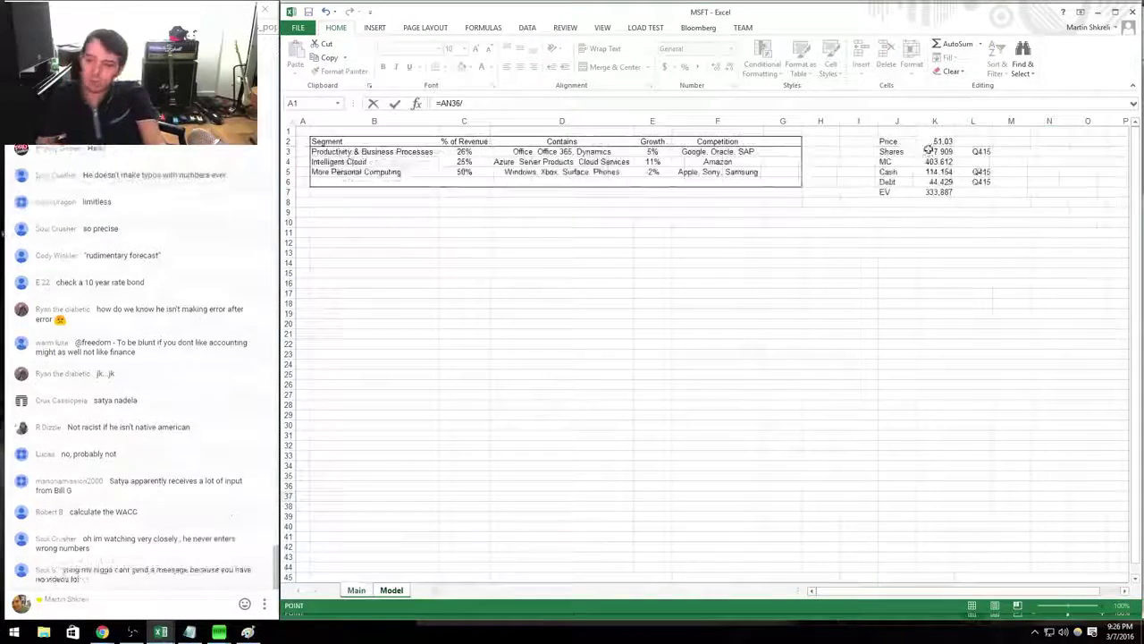
{"action": "left_click", "coordinate": [935, 141]}
{"action": "key", "text": "Return"}
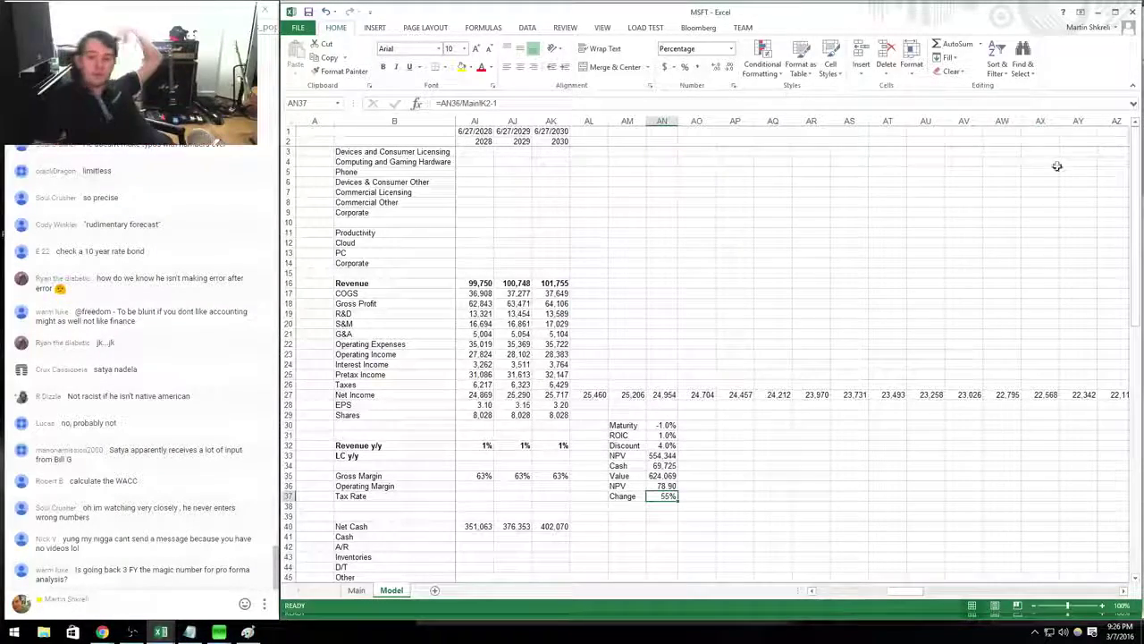
Widen columns AM and AN so the valuation labels and values fit.
{"action": "left_click_drag", "start_coordinate": [680, 120], "coordinate": [655, 121]}
{"action": "left_click", "coordinate": [690, 414]}
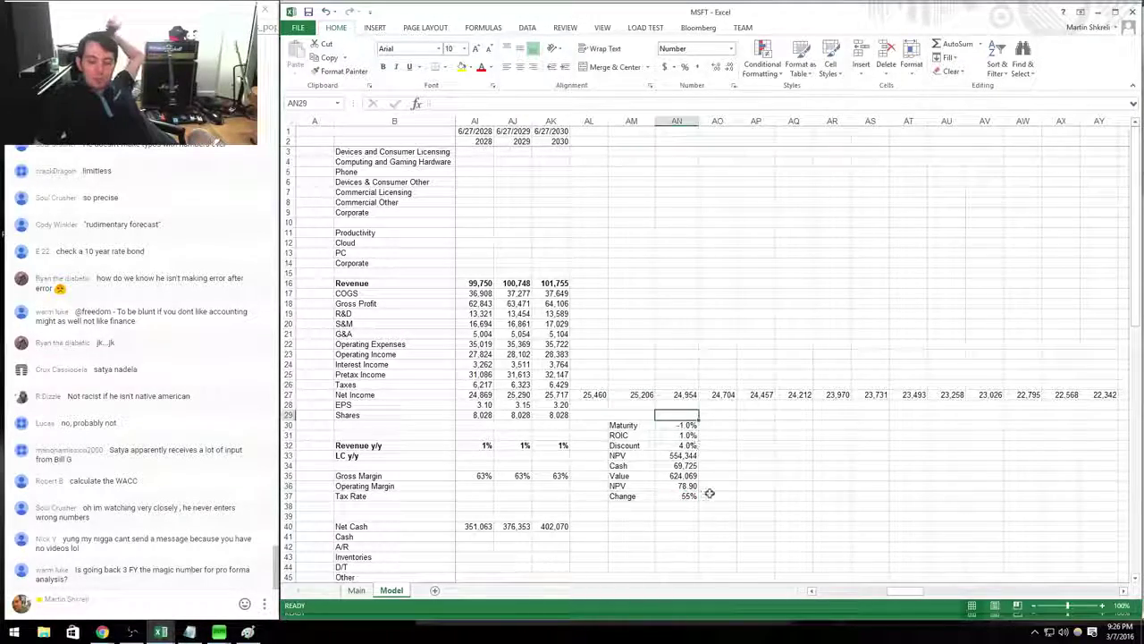
{"action": "left_click_drag", "start_coordinate": [689, 414], "coordinate": [464, 295]}
{"action": "left_click", "coordinate": [656, 326]}
{"action": "left_click_drag", "start_coordinate": [656, 327], "coordinate": [1010, 393]}
{"action": "left_click", "coordinate": [774, 496]}
{"action": "left_click_drag", "start_coordinate": [774, 496], "coordinate": [1130, 496]}
{"action": "left_click", "coordinate": [965, 497]}
Set the Maturity growth assumption in AN30 to -2%.
{"action": "left_click_drag", "start_coordinate": [869, 490], "coordinate": [867, 394]}
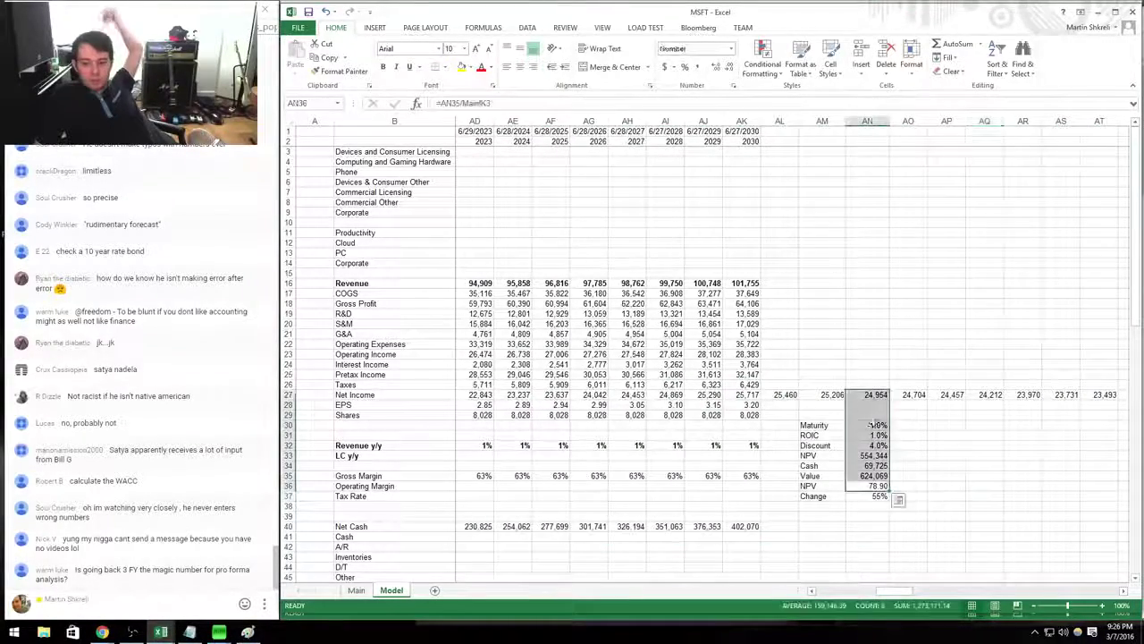
{"action": "left_click", "coordinate": [868, 425]}
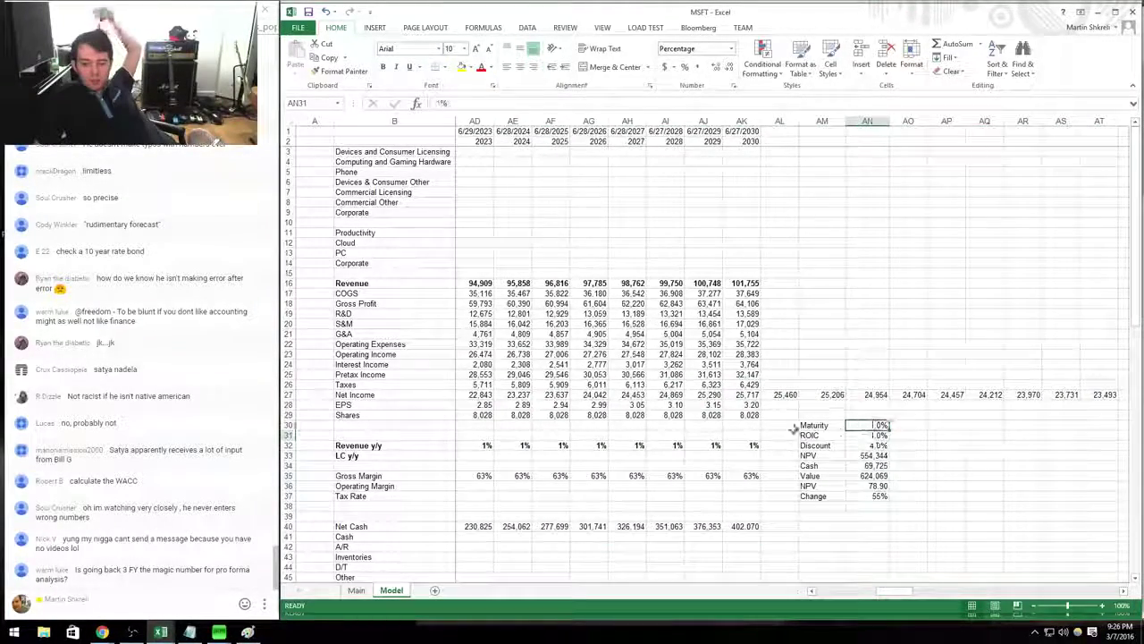
{"action": "left_click_drag", "start_coordinate": [881, 494], "coordinate": [778, 259]}
{"action": "left_click_drag", "start_coordinate": [680, 304], "coordinate": [661, 335]}
{"action": "left_click", "coordinate": [871, 496]}
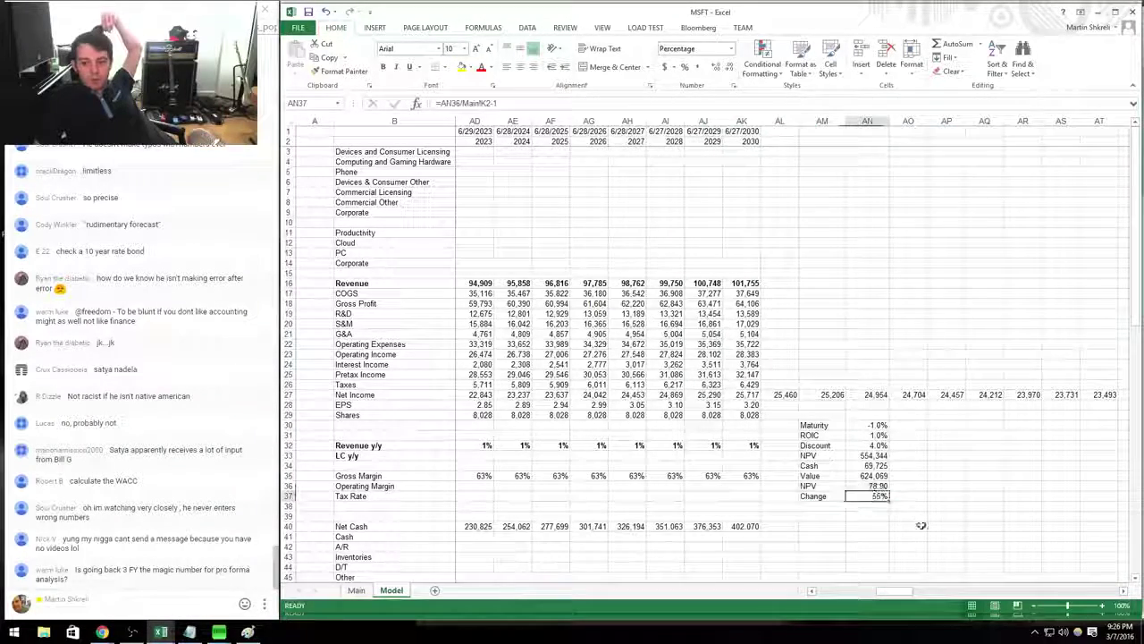
{"action": "left_click", "coordinate": [868, 506]}
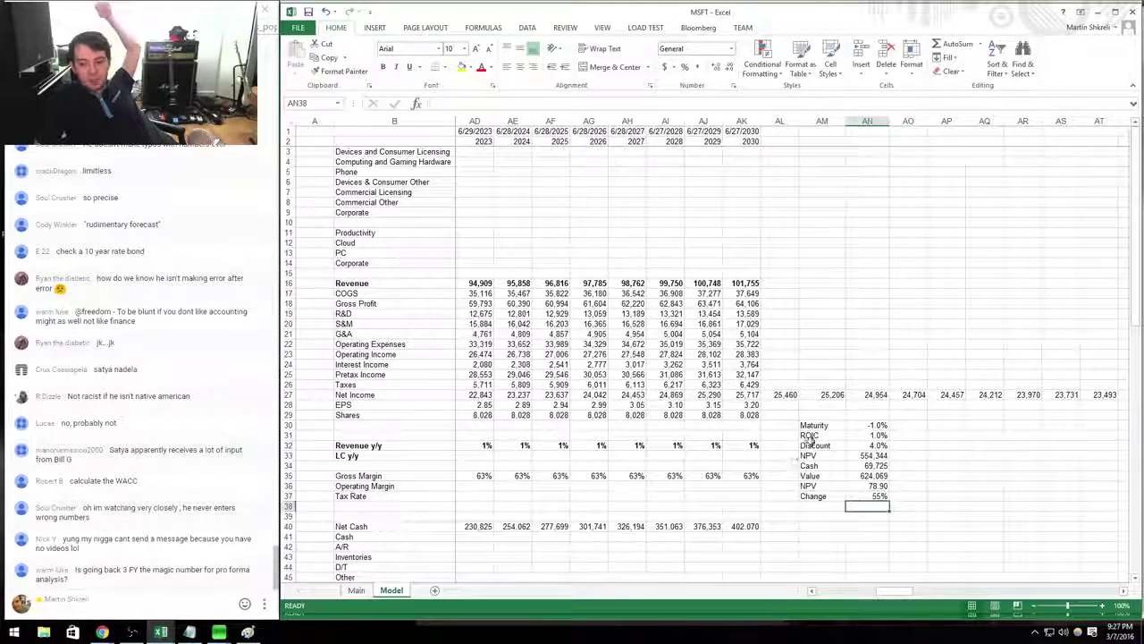
{"action": "left_click", "coordinate": [867, 415]}
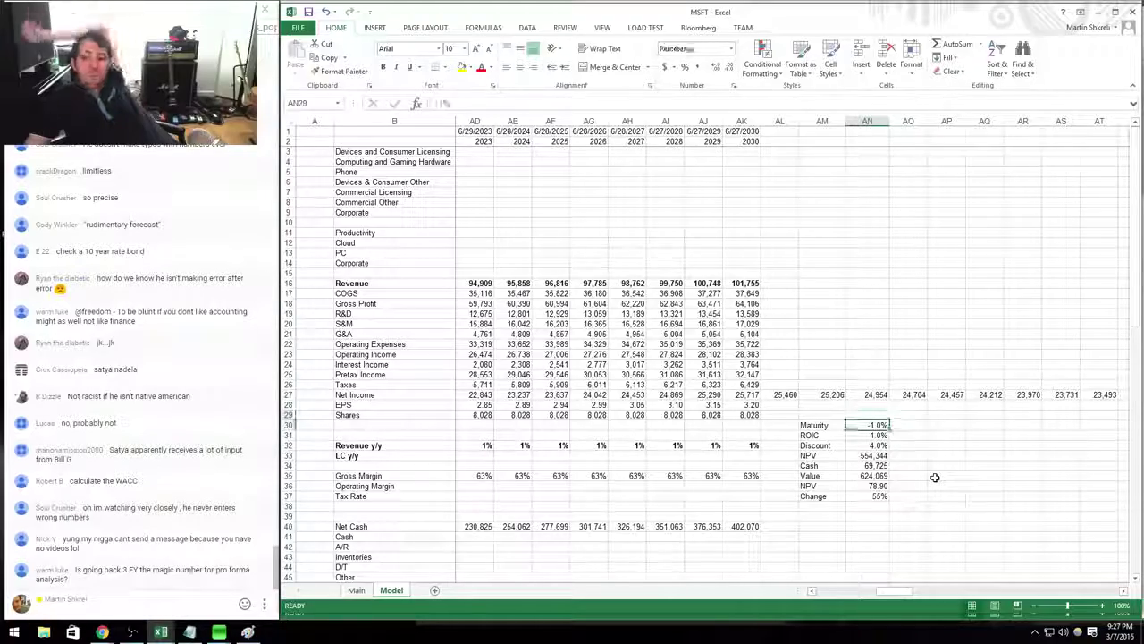
{"action": "key", "text": "Down"}
Rewrite the 2018 revenue formula to decline 1% yearly and copy it across row 16.
{"action": "key", "text": "Left"}
{"action": "key", "text": "Left"}
{"action": "key", "text": "Left"}
{"action": "key", "text": "Left"}
{"action": "key", "text": "Left"}
{"action": "key", "text": "Left"}
{"action": "key", "text": "Left"}
{"action": "key", "text": "Left"}
{"action": "key", "text": "Left"}
{"action": "key", "text": "Left"}
{"action": "key", "text": "Left"}
{"action": "key", "text": "Left"}
{"action": "key", "text": "Left"}
{"action": "key", "text": "Left"}
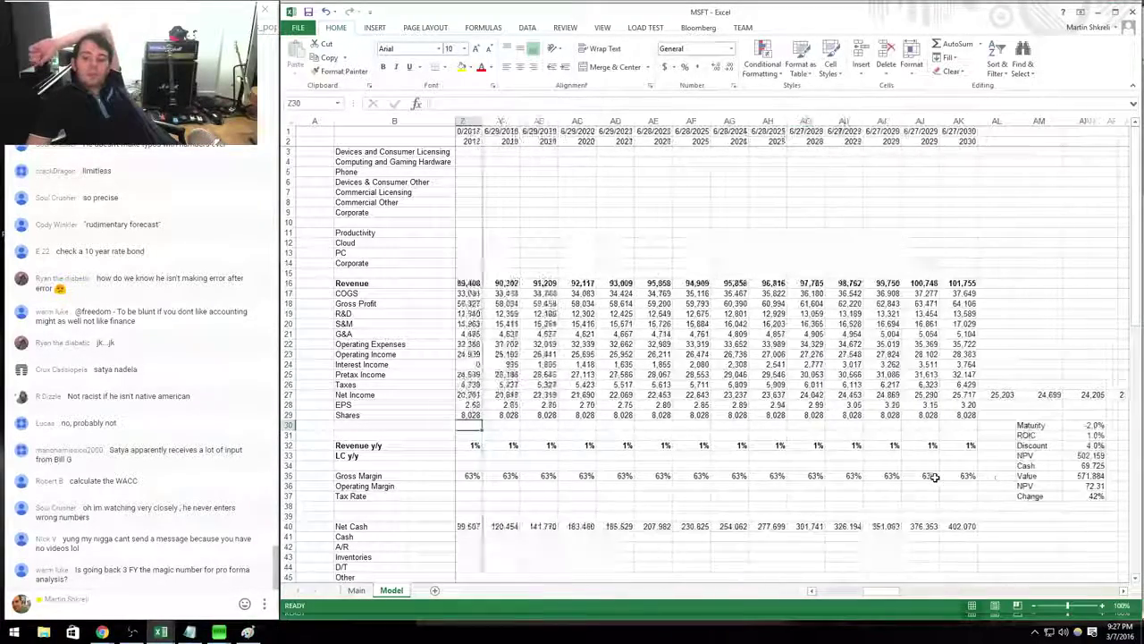
{"action": "key", "text": "Left"}
{"action": "key", "text": "ctrl+Up"}
{"action": "type", "text": "=+"}
{"action": "key", "text": "Left"}
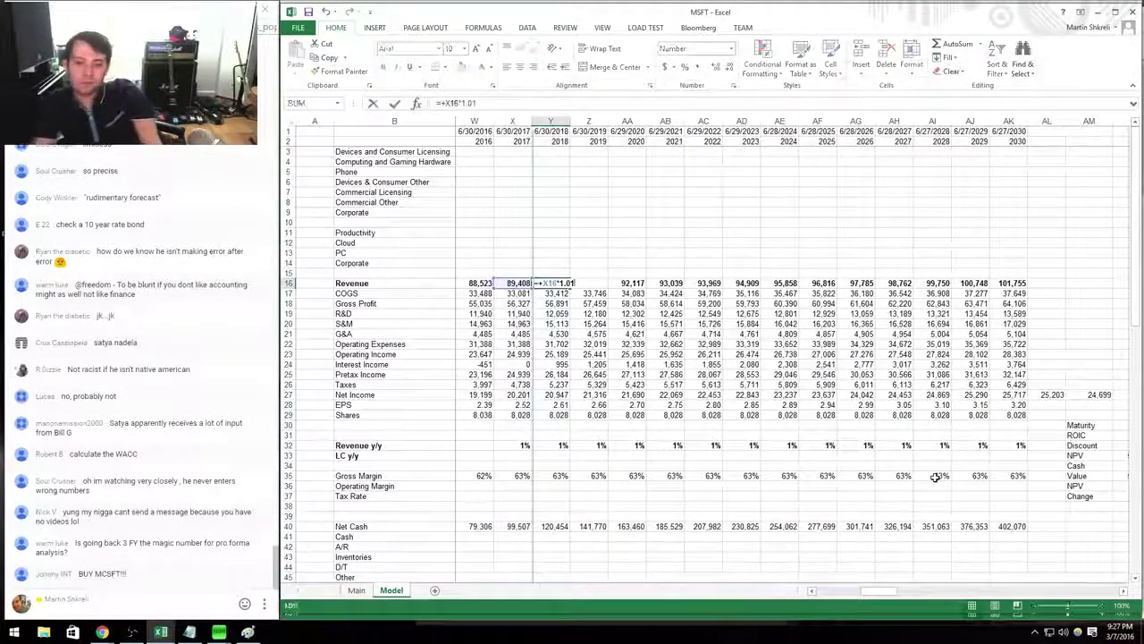
{"action": "type", "text": "*1.0199"}
{"action": "key", "text": "ctrl+Return"}
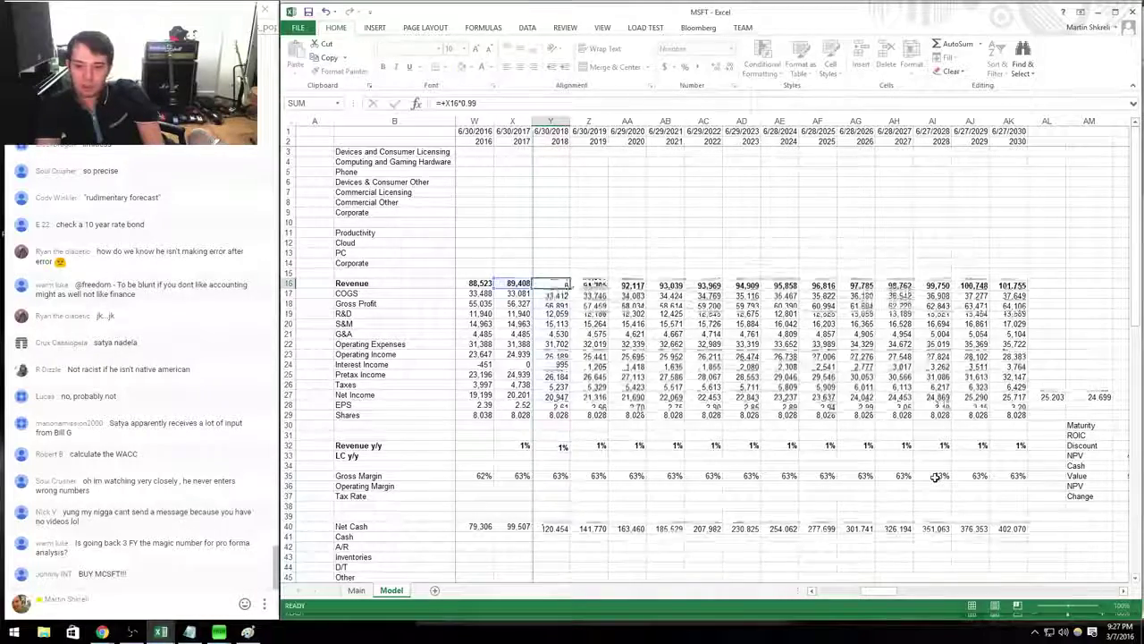
{"action": "key", "text": "ctrl+c"}
{"action": "key", "text": "Right"}
{"action": "key", "text": "ctrl+shift+Right"}
{"action": "key", "text": "ctrl+v"}
{"action": "key", "text": "Escape"}
Check the 2030 revenue growth, now falling to 78,458, and the Discount rate.
{"action": "key", "text": "Right"}
{"action": "key", "text": "Right"}
{"action": "key", "text": "Right"}
{"action": "key", "text": "Right"}
{"action": "key", "text": "Right"}
{"action": "key", "text": "Right"}
{"action": "key", "text": "Right"}
{"action": "key", "text": "Right"}
{"action": "key", "text": "Right"}
{"action": "key", "text": "Right"}
{"action": "key", "text": "Right"}
{"action": "key", "text": "Right"}
{"action": "key", "text": "Right"}
{"action": "key", "text": "Right"}
{"action": "key", "text": "Right"}
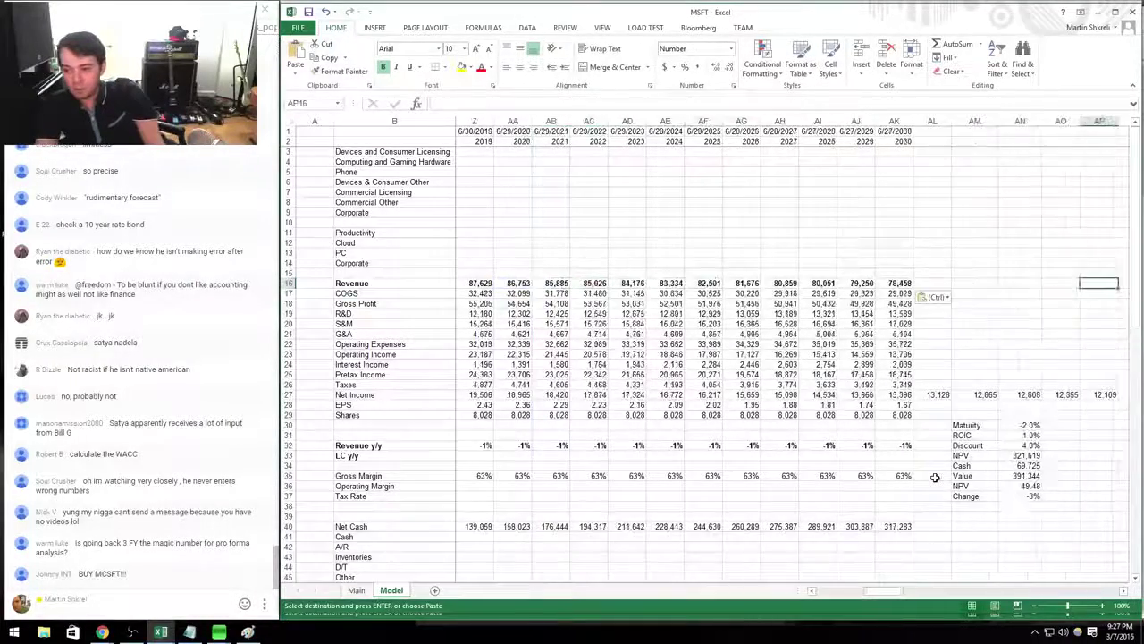
{"action": "key", "text": "Down"}
{"action": "key", "text": "Down"}
{"action": "key", "text": "Down"}
{"action": "key", "text": "Down"}
{"action": "key", "text": "Down"}
{"action": "key", "text": "Down"}
{"action": "key", "text": "Down"}
{"action": "key", "text": "Down"}
{"action": "key", "text": "Down"}
{"action": "key", "text": "Down"}
{"action": "key", "text": "Down"}
{"action": "key", "text": "Down"}
{"action": "key", "text": "Down"}
{"action": "key", "text": "Down"}
{"action": "key", "text": "Down"}
{"action": "key", "text": "Down"}
{"action": "key", "text": "Down"}
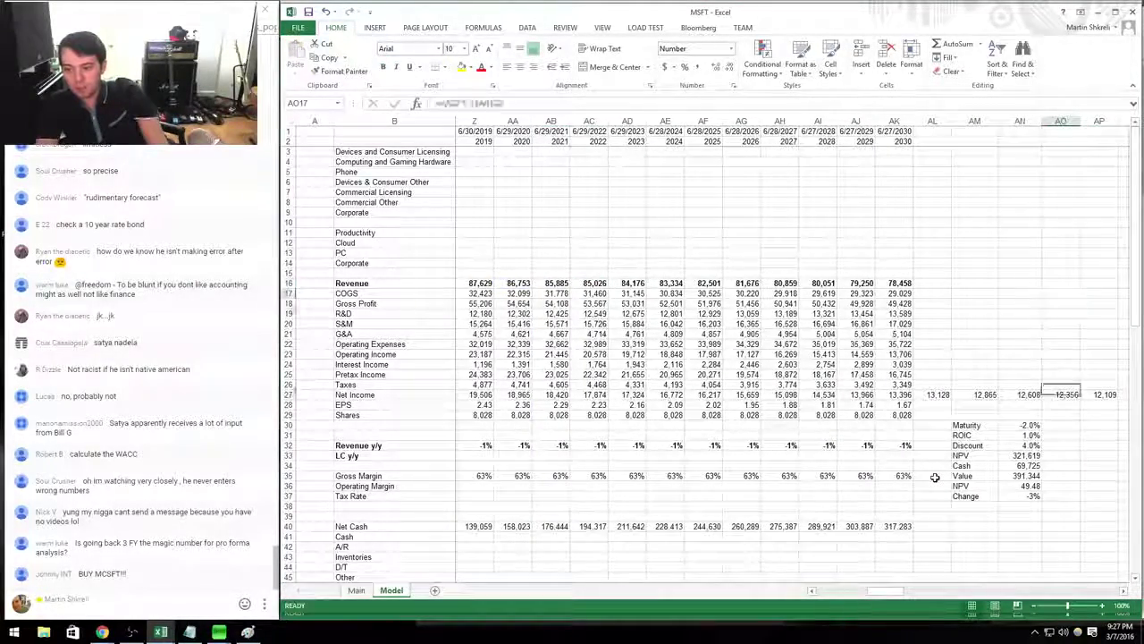
{"action": "key", "text": "Left"}
{"action": "key", "text": "Left"}
{"action": "key", "text": "Left"}
{"action": "key", "text": "Left"}
{"action": "key", "text": "Left"}
{"action": "key", "text": "Left"}
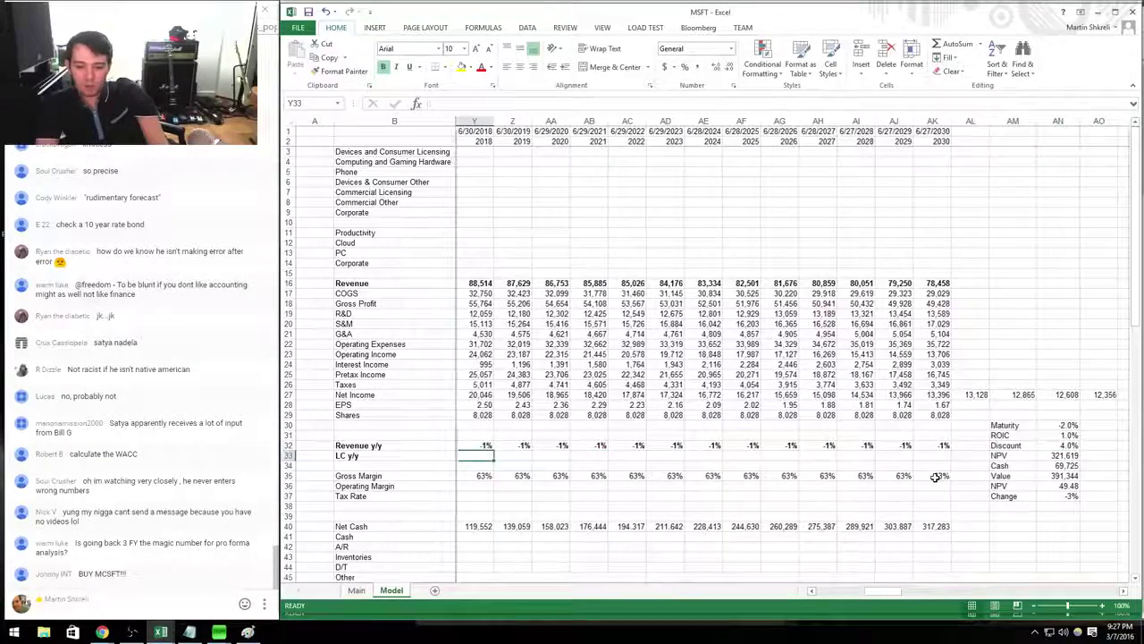
{"action": "key", "text": "Up"}
{"action": "key", "text": "ctrl+Right"}
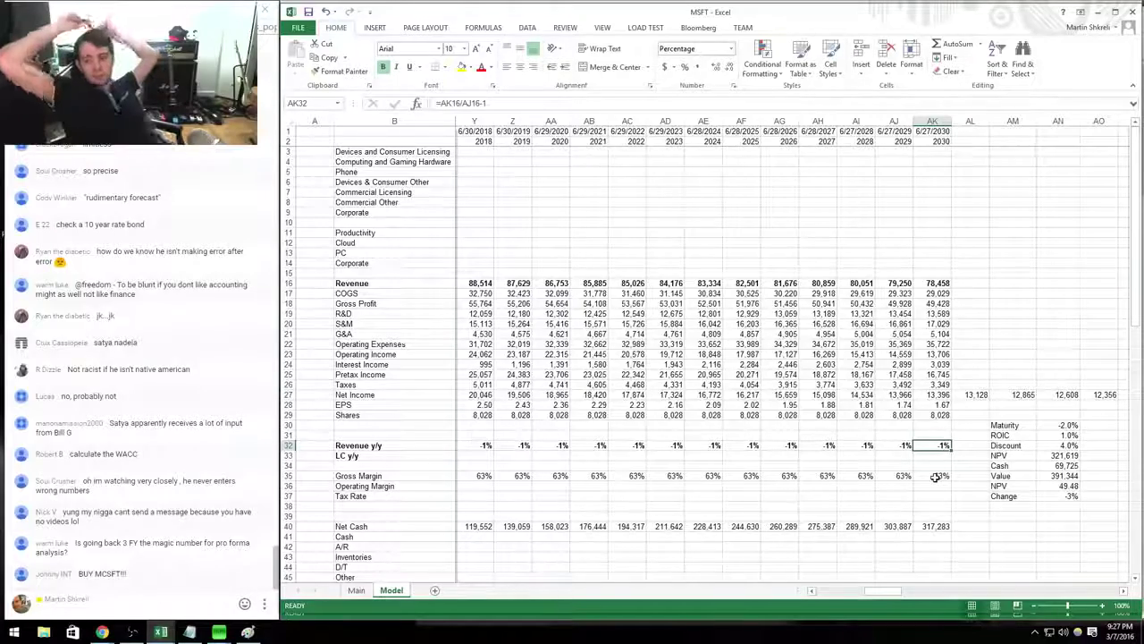
{"action": "key", "text": "Right"}
{"action": "key", "text": "Right"}
{"action": "key", "text": "Right"}
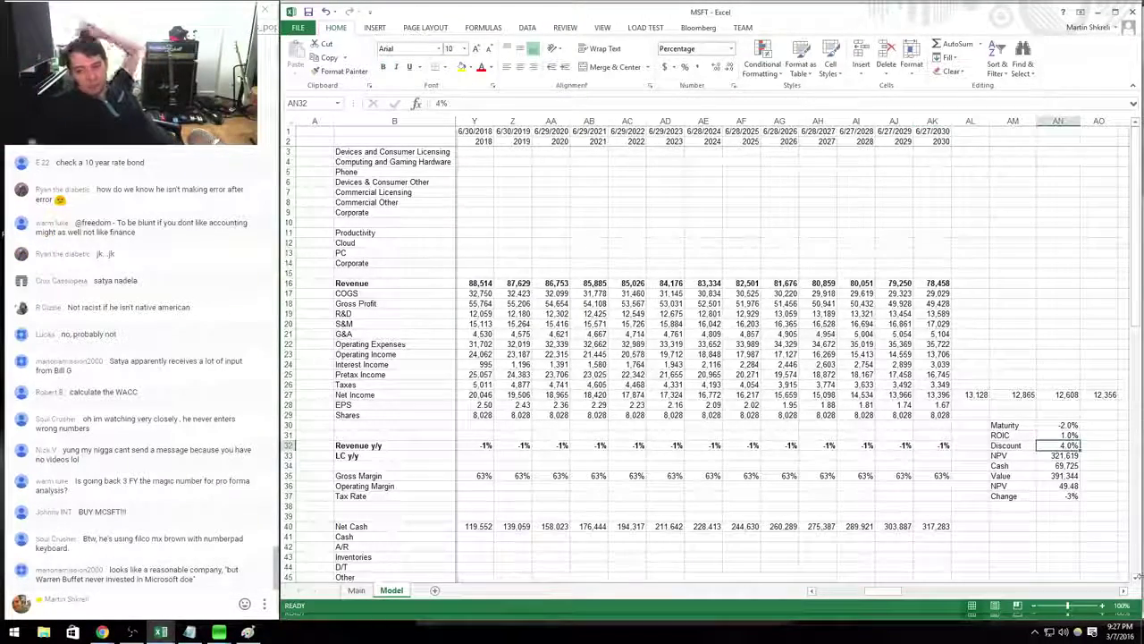
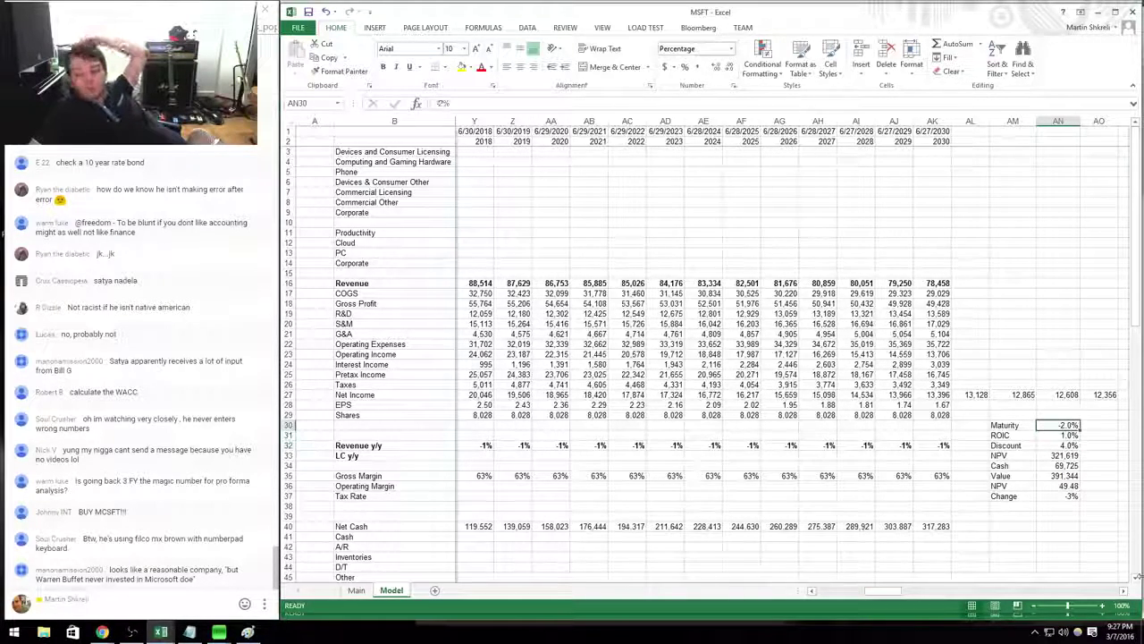
Set the ROIC assumption to 2% and the discount rate to 5%.
{"action": "left_click", "coordinate": [1058, 435]}
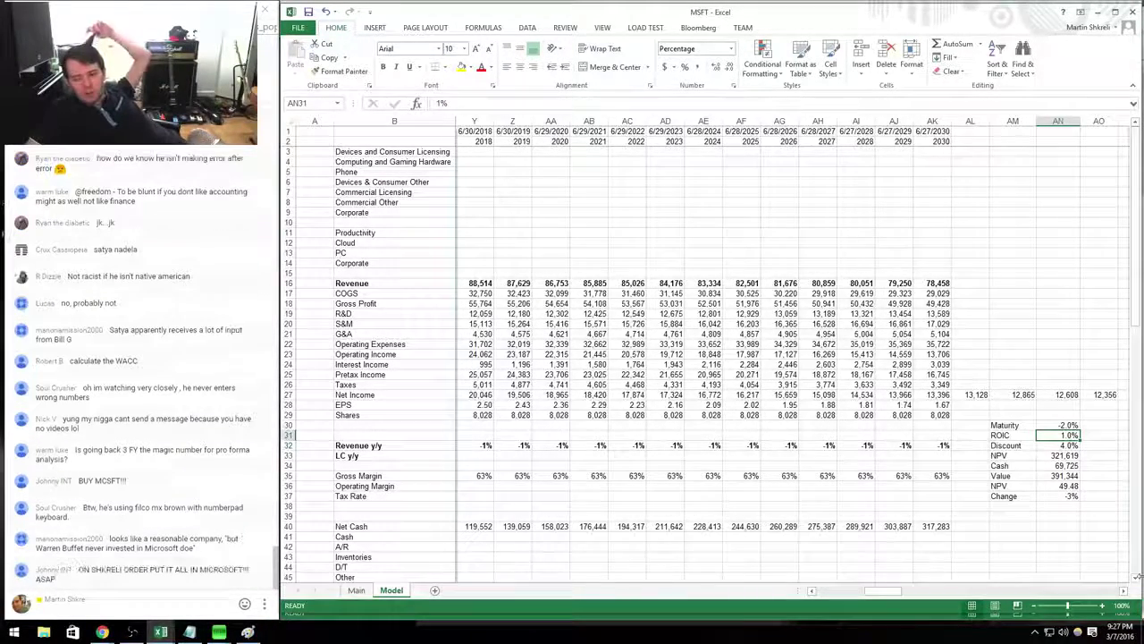
{"action": "type", "text": "2"}
{"action": "key", "text": "Return"}
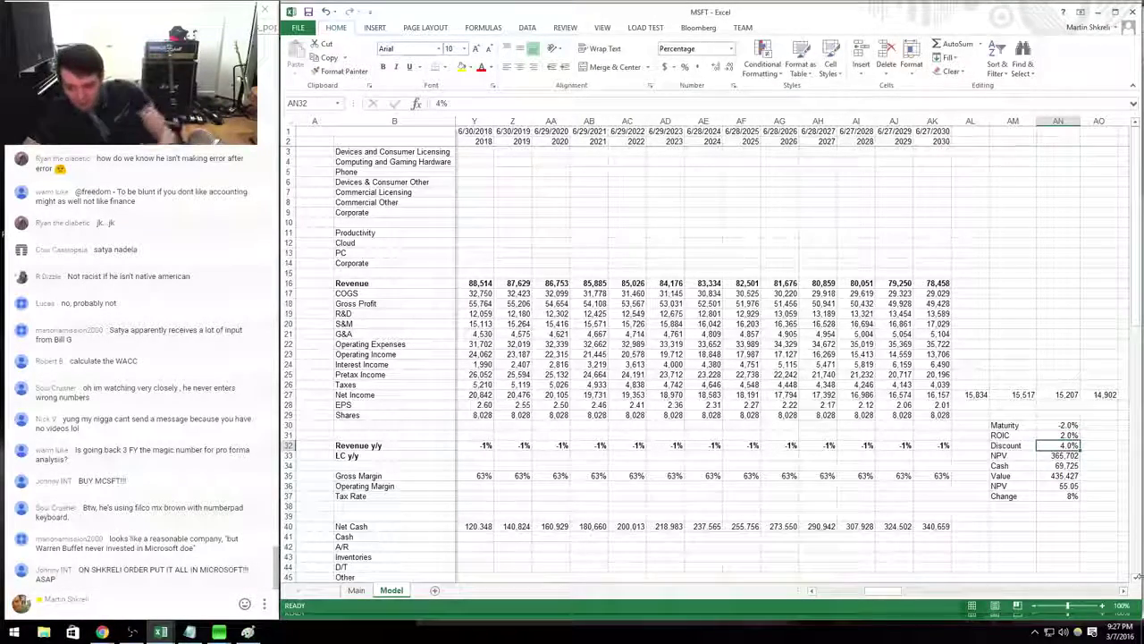
{"action": "left_click", "coordinate": [1069, 425]}
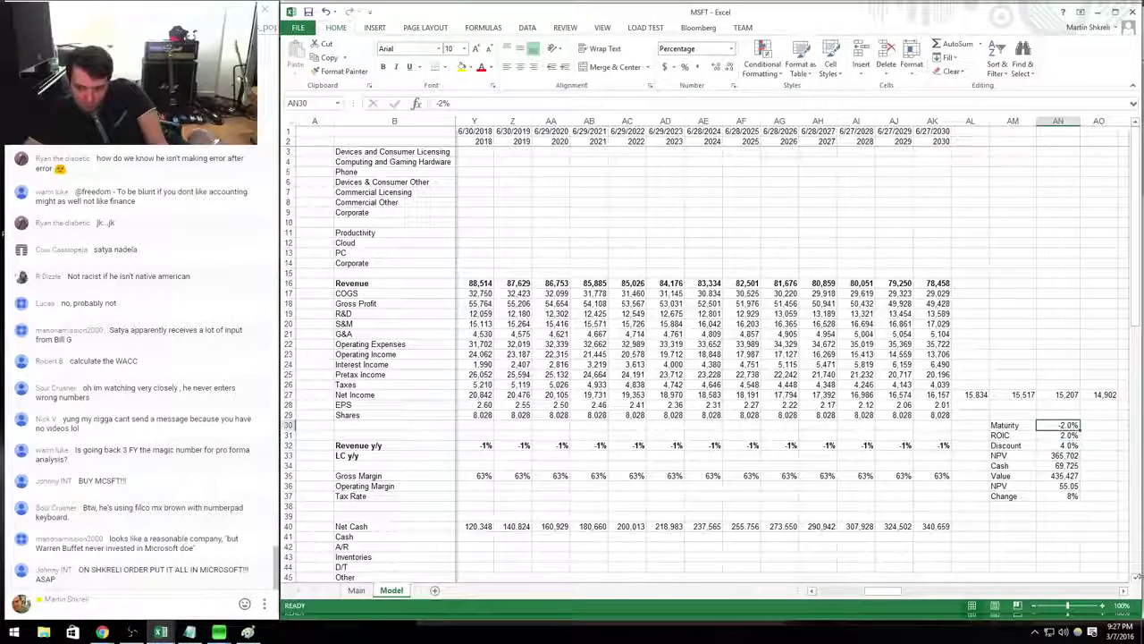
{"action": "type", "text": "5"}
{"action": "key", "text": "Return"}
Enter =+X16*1.03 in Y16 so 2018 revenue grows 3% over 2017.
{"action": "key", "text": "Up"}
{"action": "key", "text": "Up"}
{"action": "key", "text": "Up"}
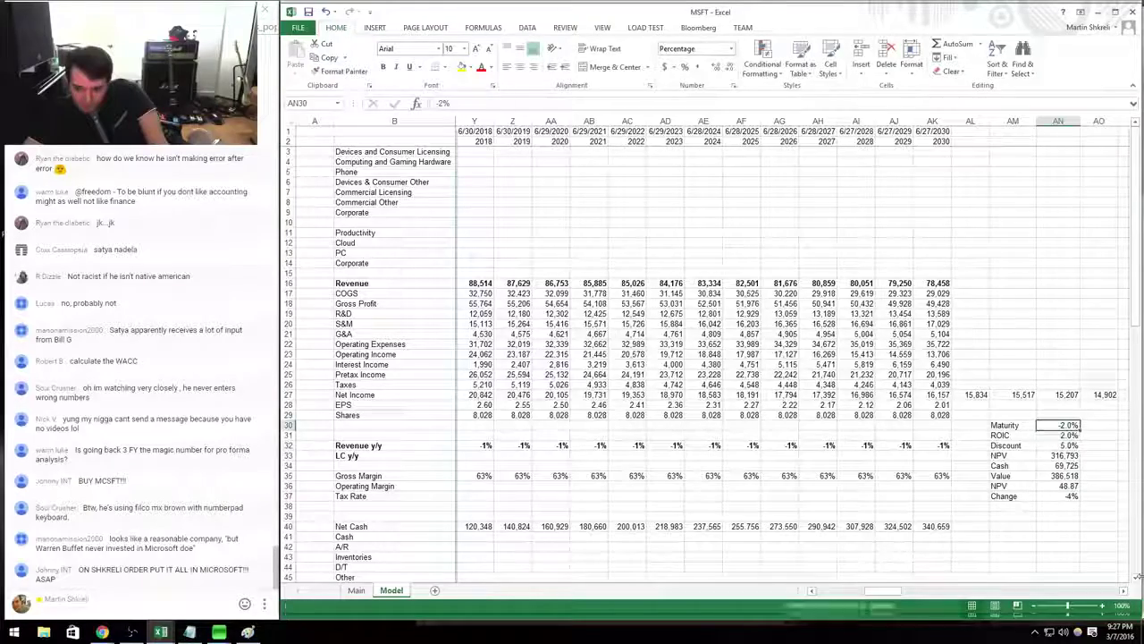
{"action": "key", "text": "Left"}
{"action": "key", "text": "Left"}
{"action": "key", "text": "Left"}
{"action": "key", "text": "Left"}
{"action": "key", "text": "Left"}
{"action": "key", "text": "Left"}
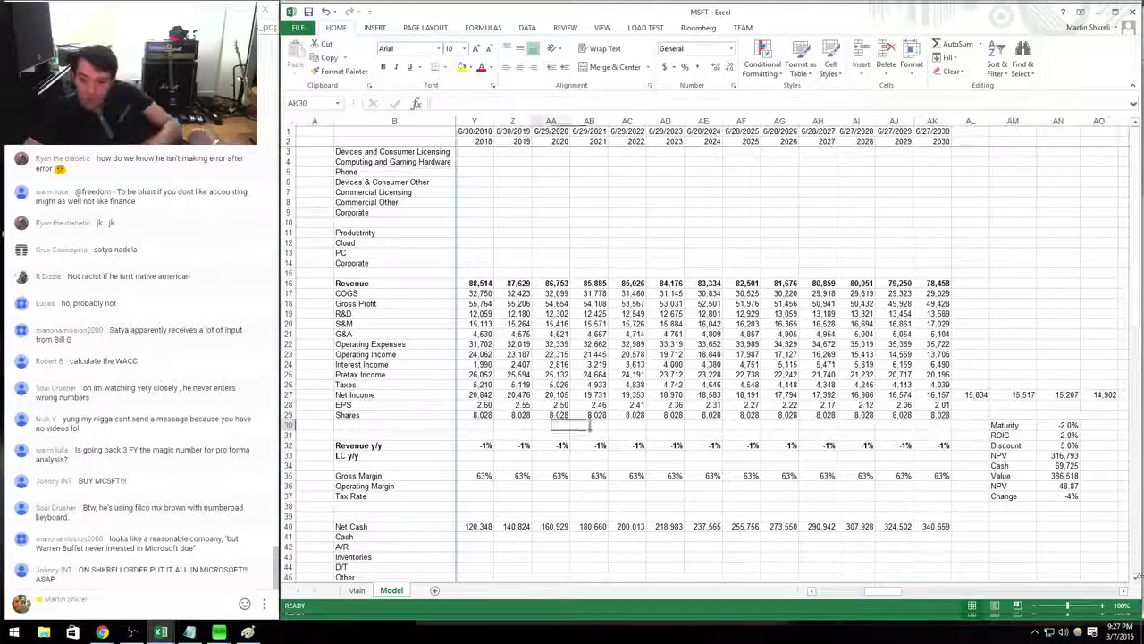
{"action": "scroll", "coordinate": [706, 348], "scroll_direction": "right", "scroll_amount": 3}
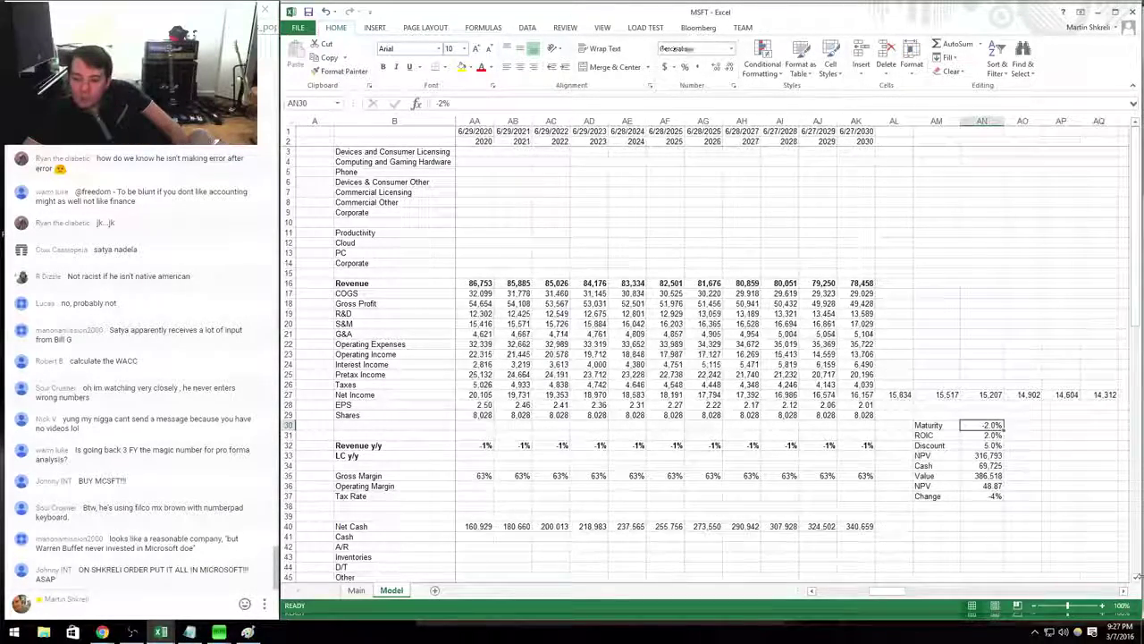
{"action": "key", "text": "Left"}
{"action": "scroll", "coordinate": [706, 349], "scroll_direction": "left", "scroll_amount": 2}
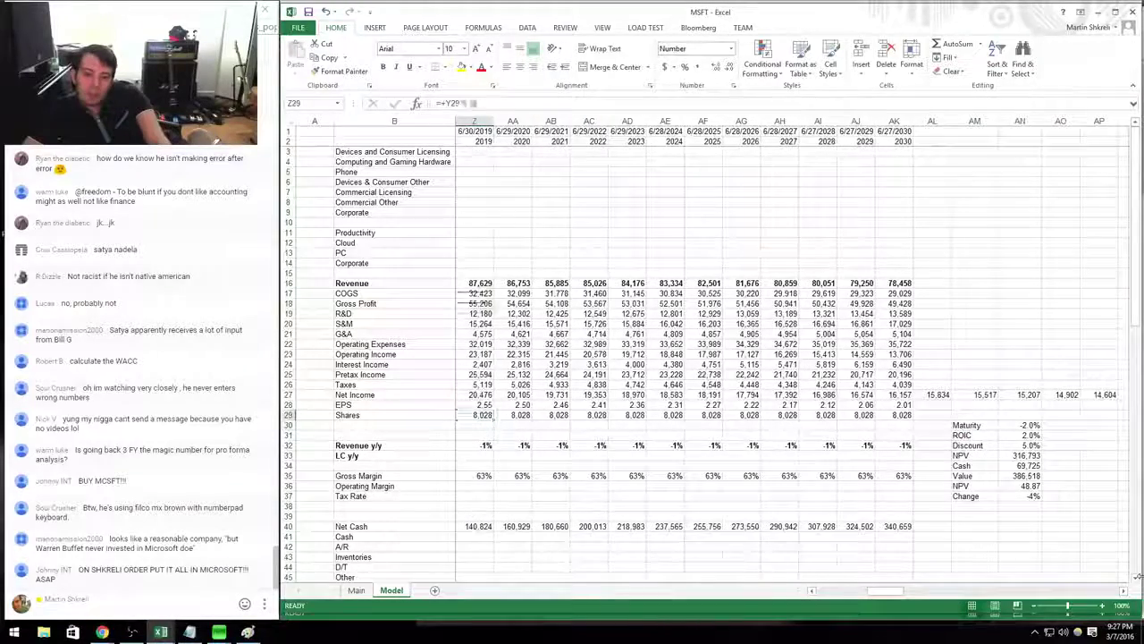
{"action": "left_click", "coordinate": [474, 151]}
{"action": "scroll", "coordinate": [706, 348], "scroll_direction": "left", "scroll_amount": 3}
{"action": "key", "text": "Left"}
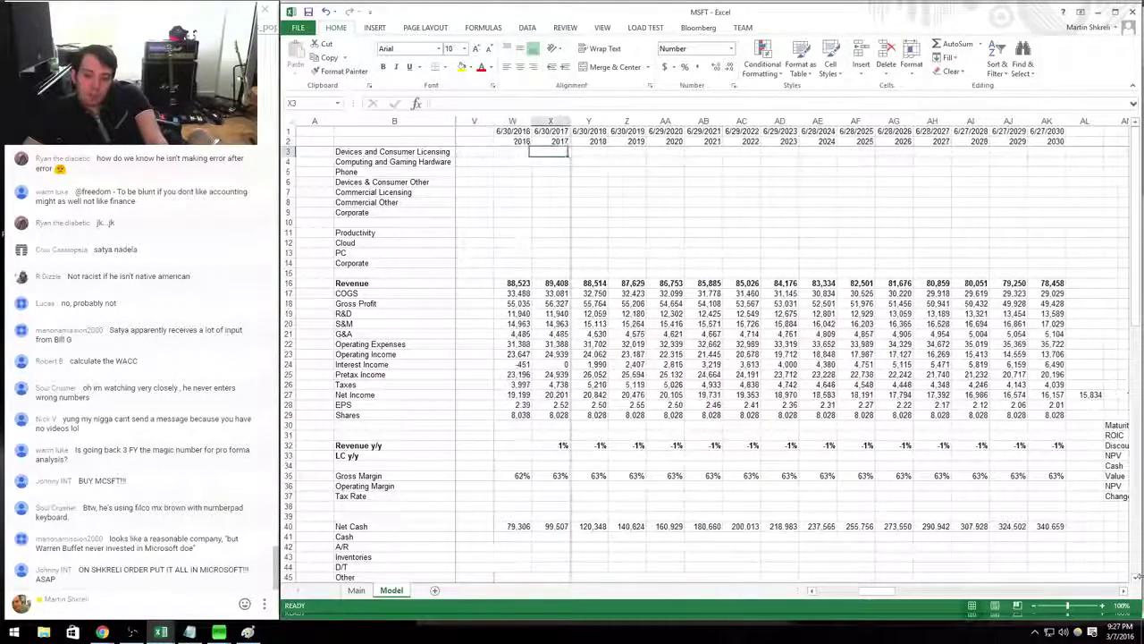
{"action": "left_click", "coordinate": [590, 283]}
{"action": "type", "text": "=+X16*1.0"}
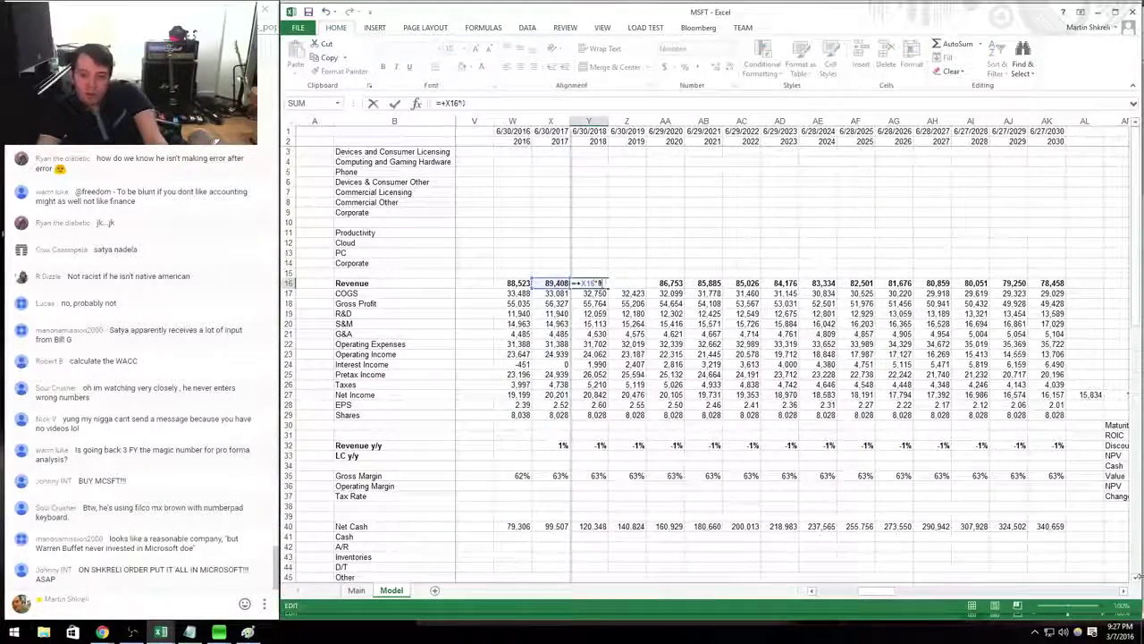
{"action": "type", "text": "3"}
{"action": "key", "text": "ctrl+Return"}
Copy the 3% growth formula across the remaining revenue years in row 16.
{"action": "key", "text": "ctrl+c"}
{"action": "key", "text": "ctrl+shift+Right"}
{"action": "key", "text": "ctrl+v"}
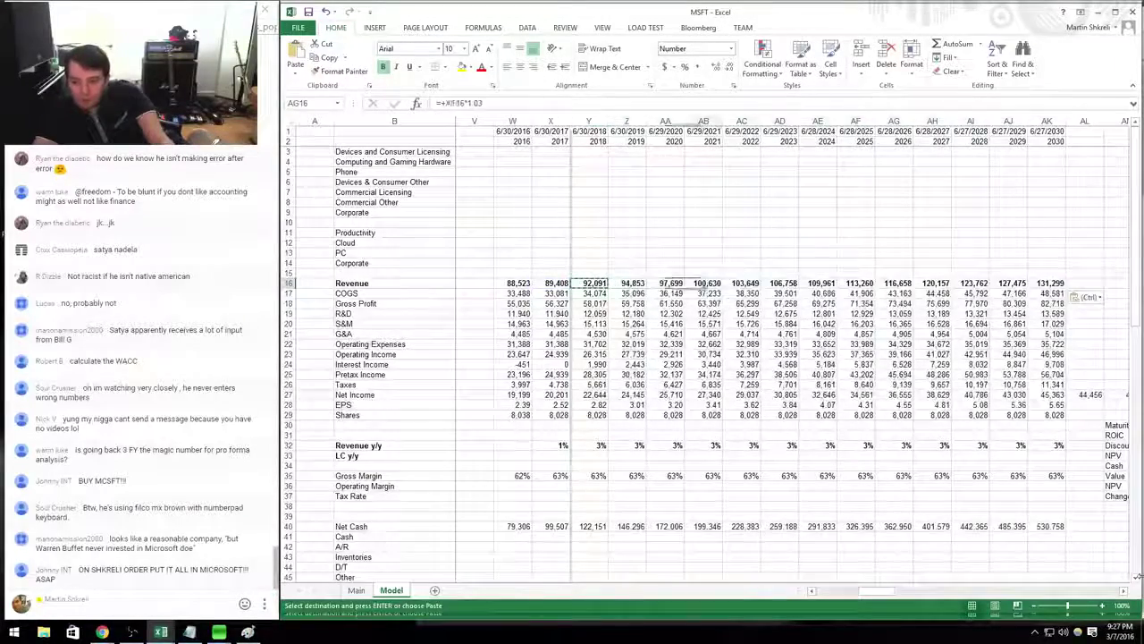
{"action": "key", "text": "Escape"}
{"action": "key", "text": "Left"}
{"action": "key", "text": "ctrl+Left"}
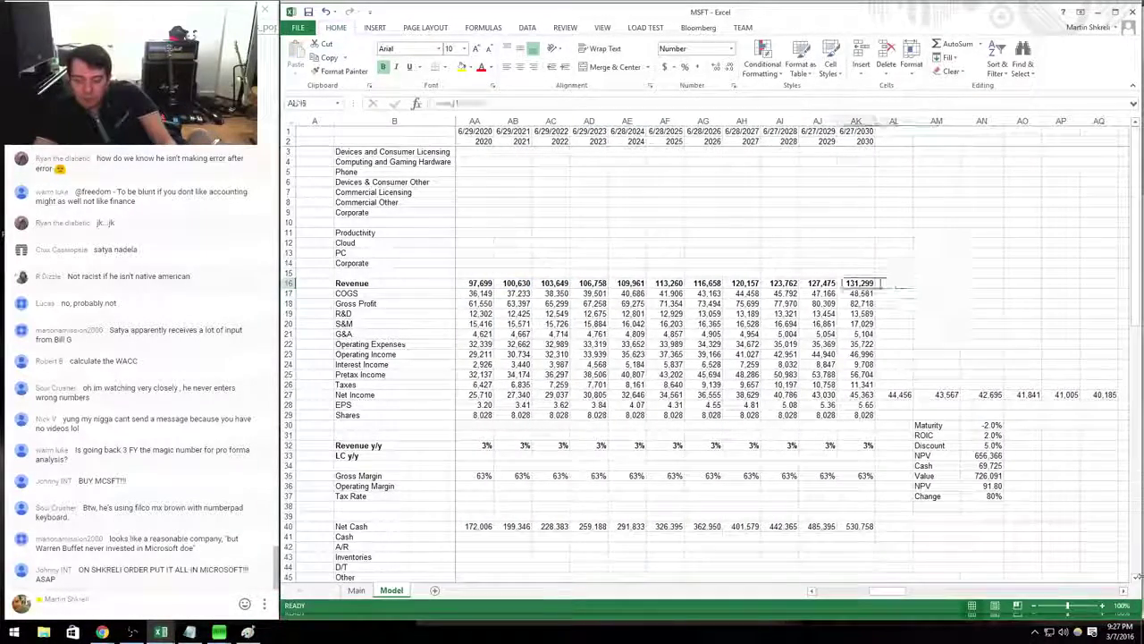
{"action": "key", "text": "Right"}
{"action": "key", "text": "Right"}
{"action": "key", "text": "ctrl+Down"}
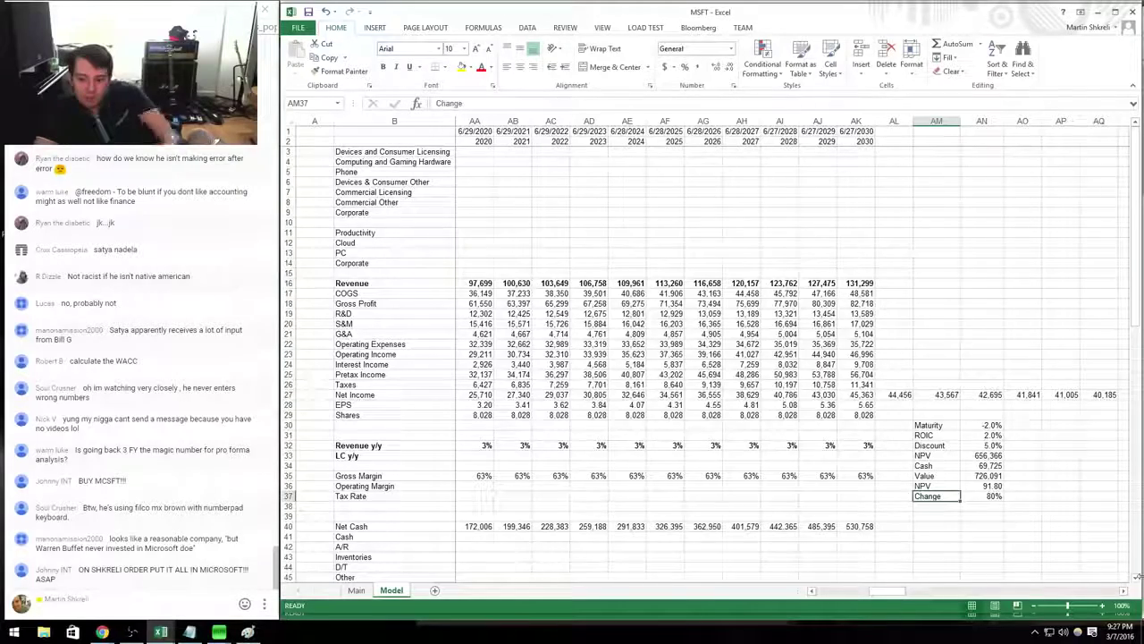
{"action": "key", "text": "ctrl+Page_Up"}
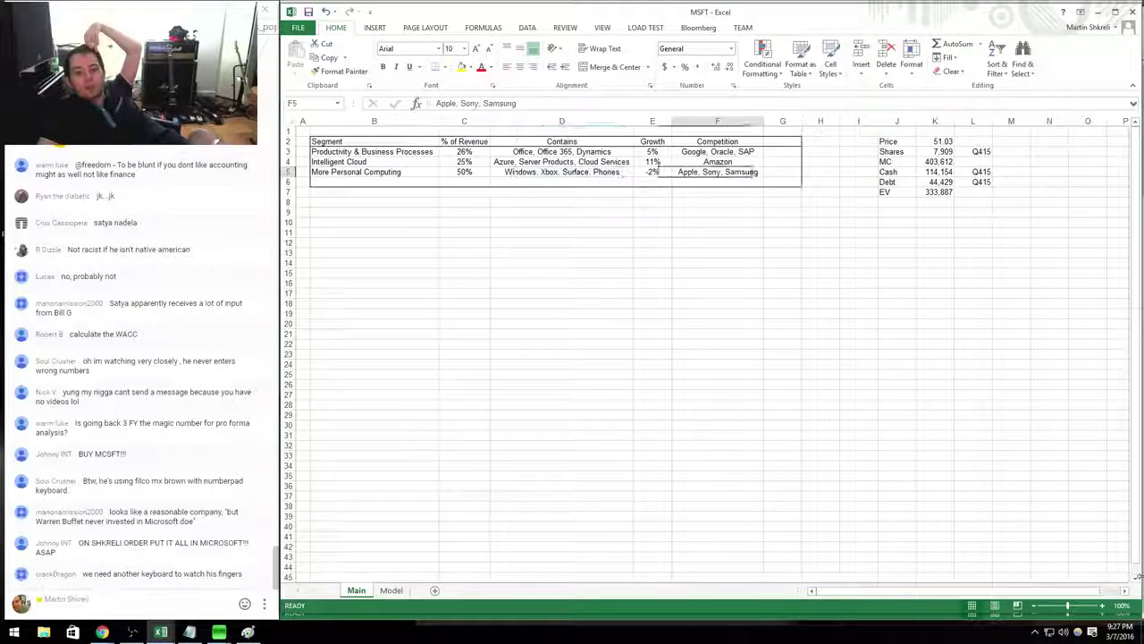
Review the More Personal Computing segment row and its % of revenue formula.
{"action": "key", "text": "ctrl+Left"}
{"action": "key", "text": "ctrl+Right"}
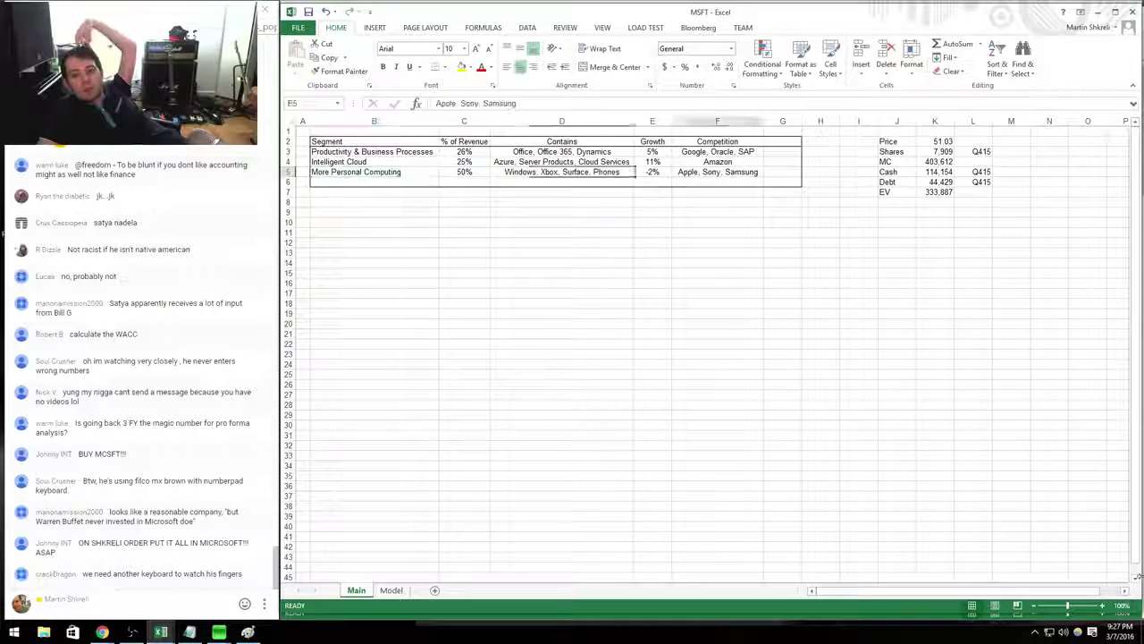
{"action": "key", "text": "ctrl+Left"}
{"action": "key", "text": "Right"}
{"action": "key", "text": "shift+Right"}
{"action": "key", "text": "shift+Left"}
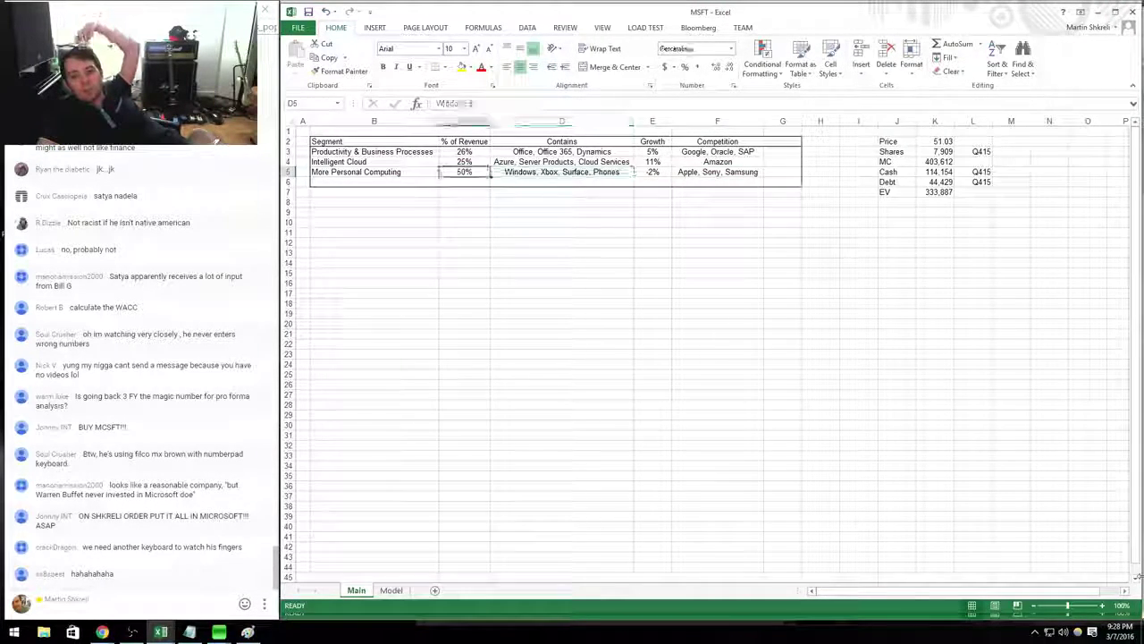
{"action": "key", "text": "shift+Right"}
{"action": "key", "text": "shift+Right"}
{"action": "key", "text": "shift+Right"}
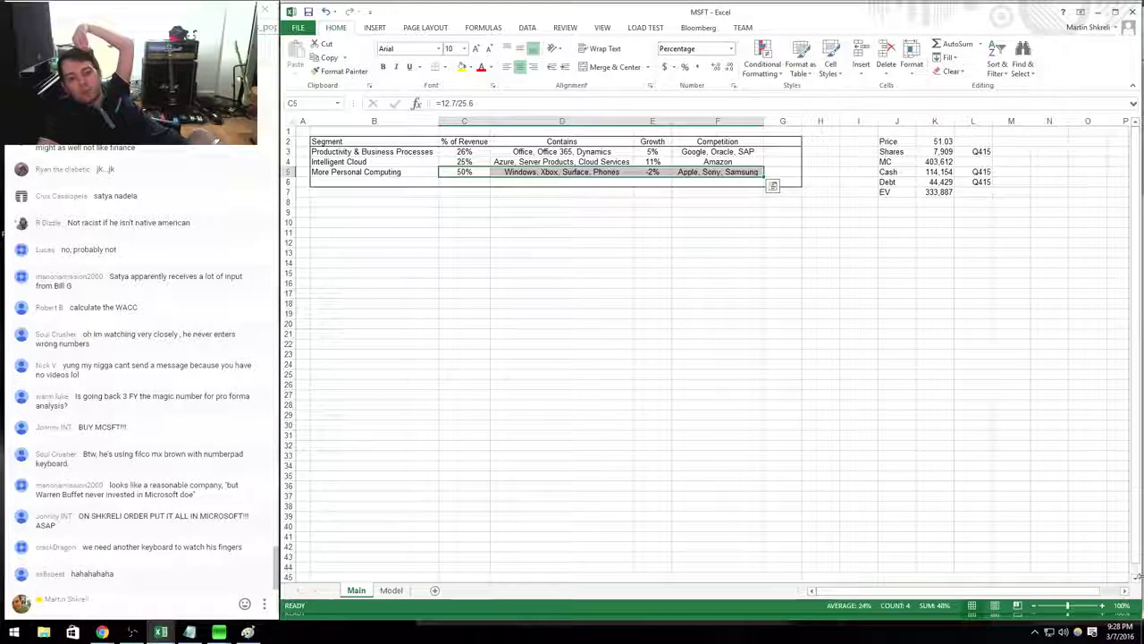
{"action": "key", "text": "ctrl+Home"}
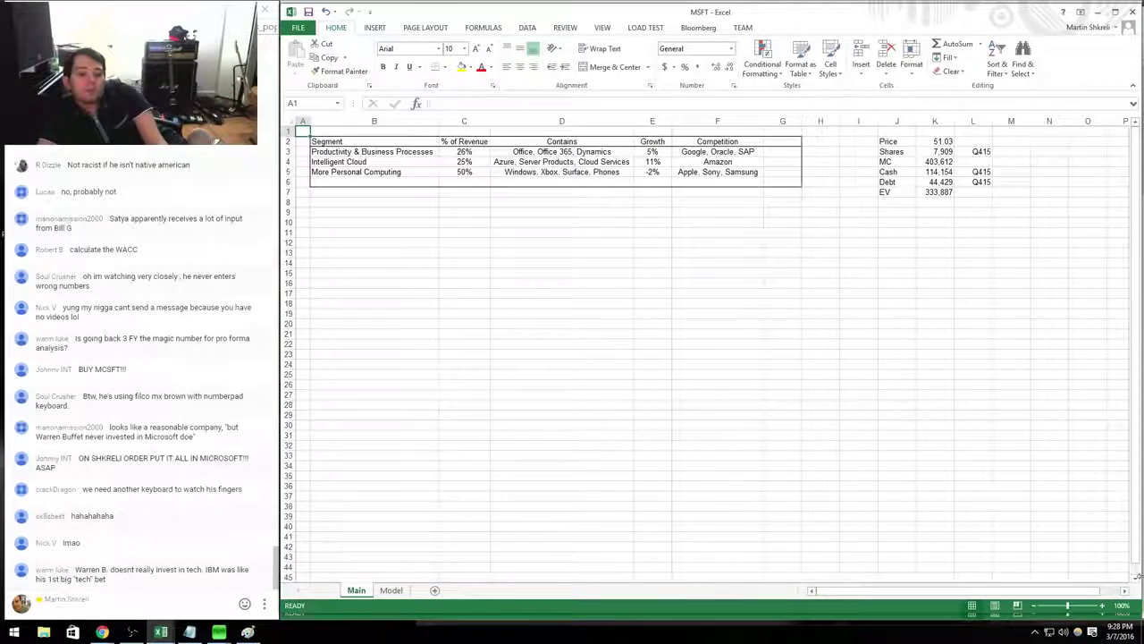
Select Facebook in the Tech company list and create a new blank workbook.
{"action": "key", "text": "ctrl+Tab"}
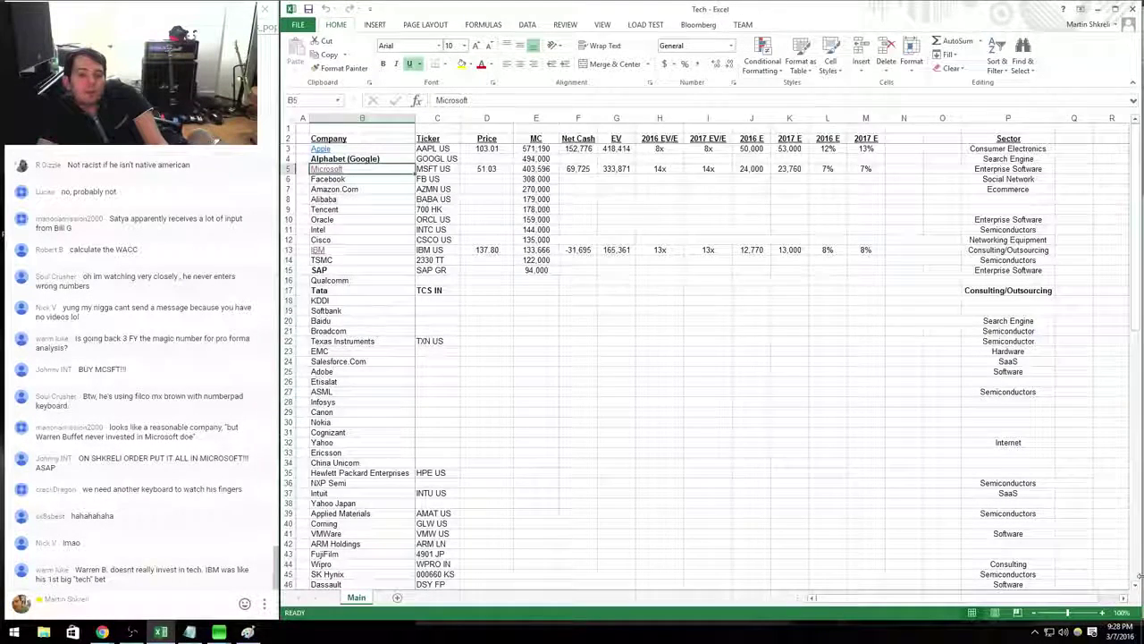
{"action": "left_click", "coordinate": [362, 179]}
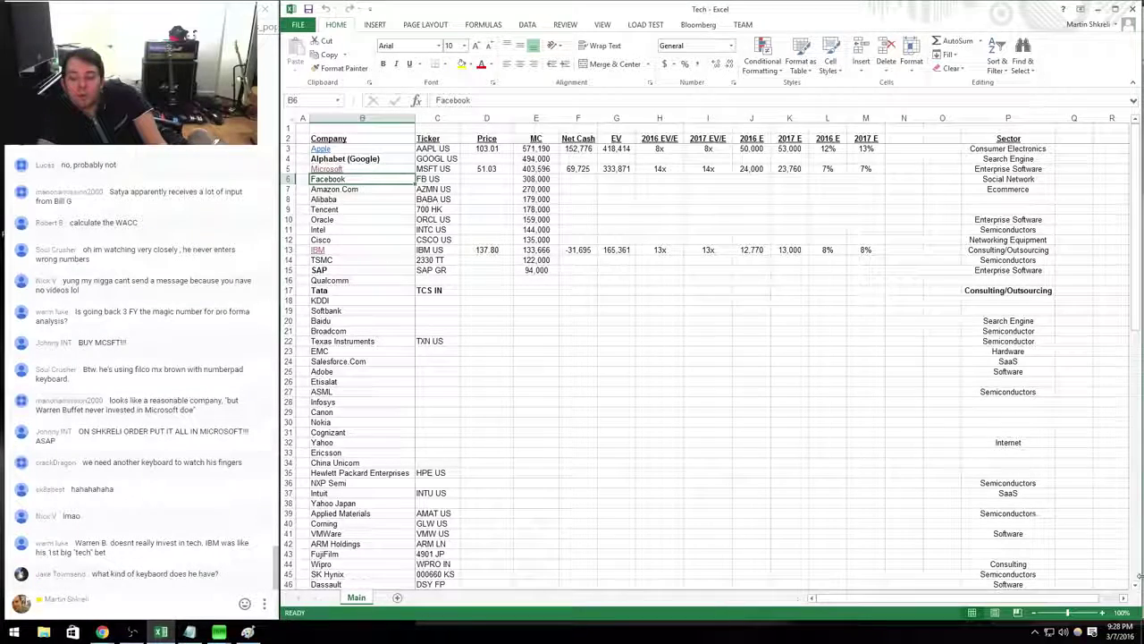
{"action": "key", "text": "ctrl+n"}
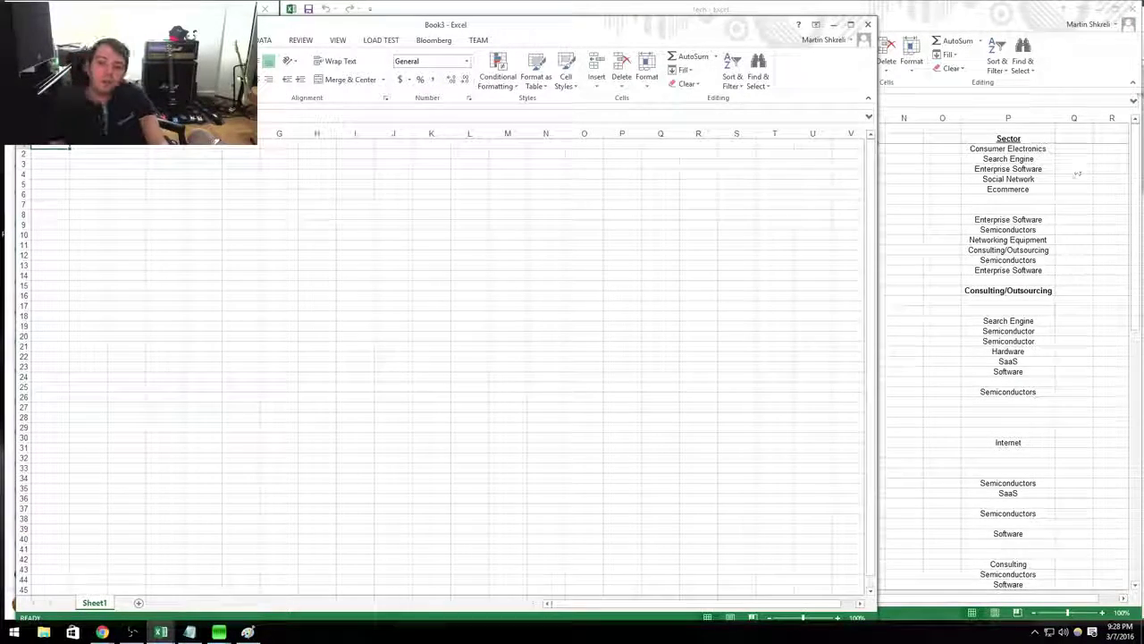
Move the new workbook window right and enter a Price label in column K.
{"action": "left_click_drag", "start_coordinate": [474, 25], "coordinate": [732, 16]}
{"action": "left_click", "coordinate": [689, 134]}
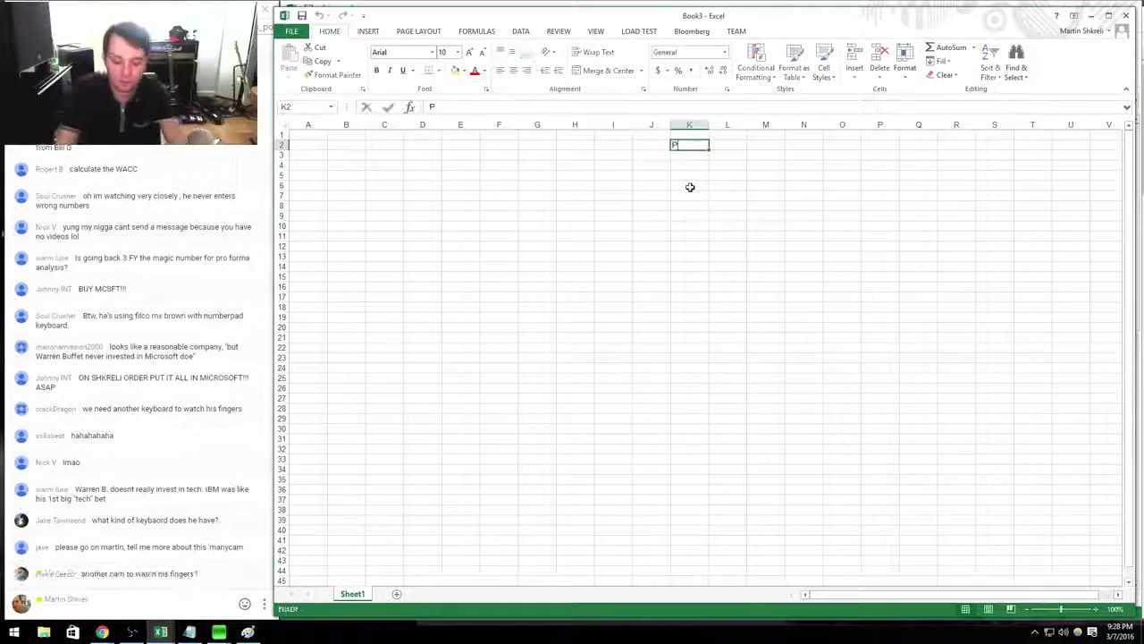
{"action": "type", "text": "Price"}
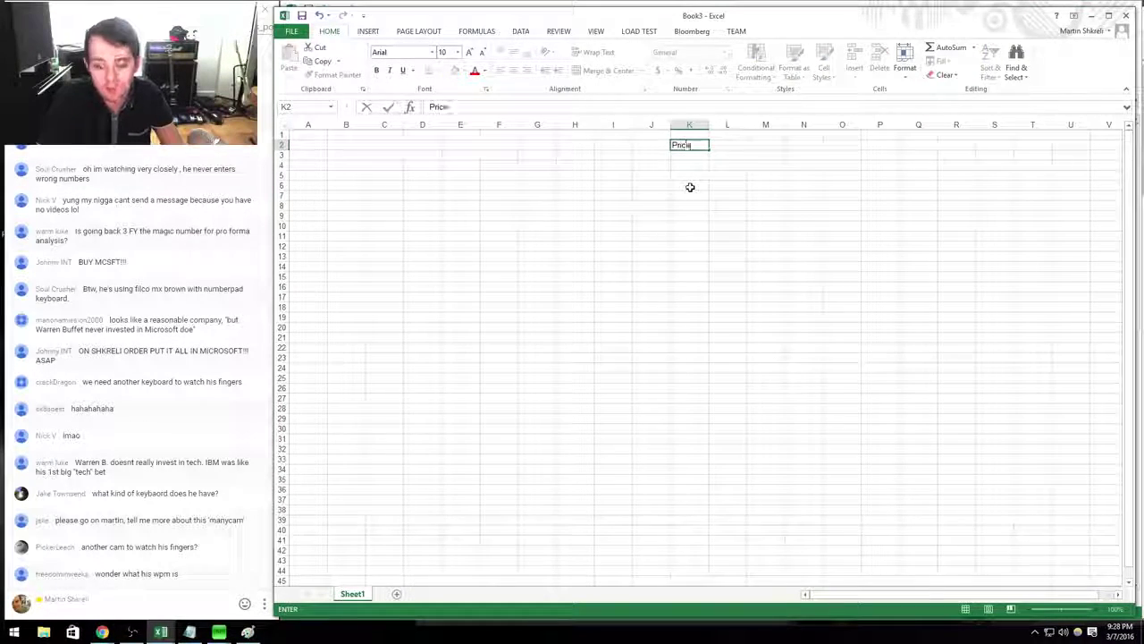
{"action": "key", "text": "Tab"}
{"action": "key", "text": "alt+Tab"}
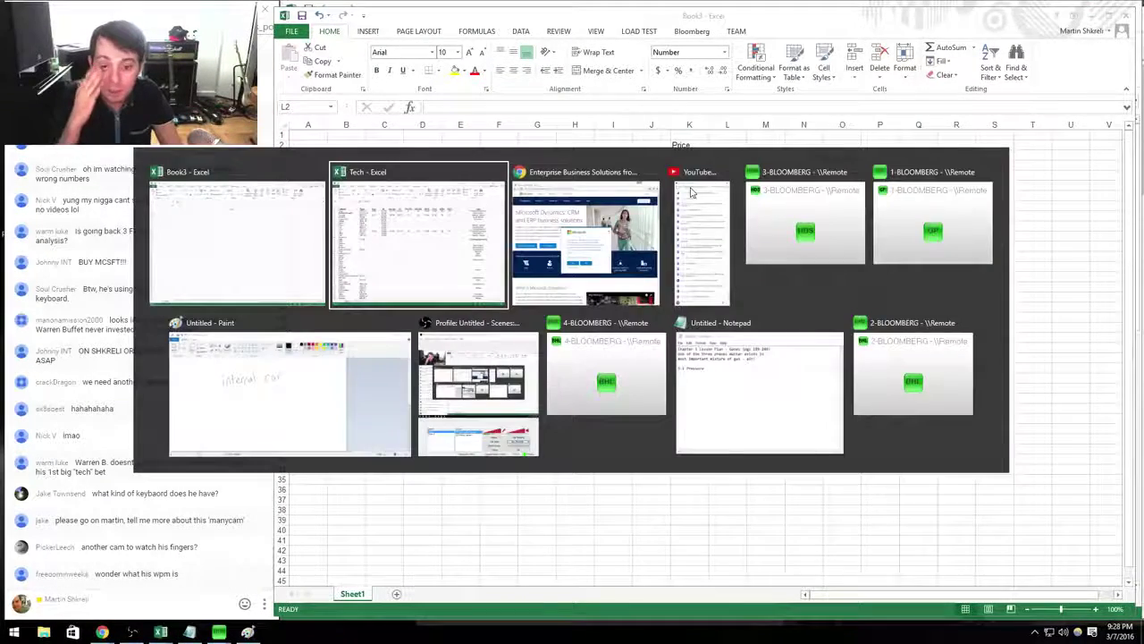
{"action": "key", "text": "alt+Tab"}
{"action": "key", "text": "ctrl+l"}
{"action": "type", "text": "www.sec.gov"}
{"action": "key", "text": "Return"}
Look up FB Equity Q on Bloomberg and enter Facebook's price 105.73.
{"action": "key", "text": "alt+Tab"}
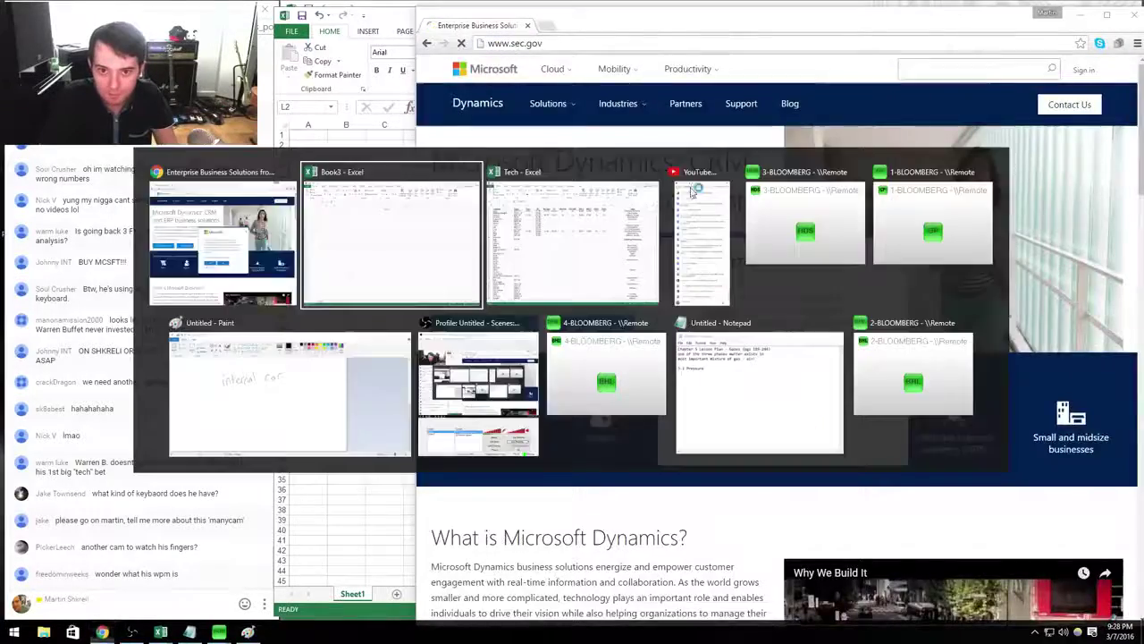
{"action": "key", "text": "Tab"}
{"action": "key", "text": "Tab"}
{"action": "key", "text": "Tab"}
{"action": "type", "text": "FB Equity Q"}
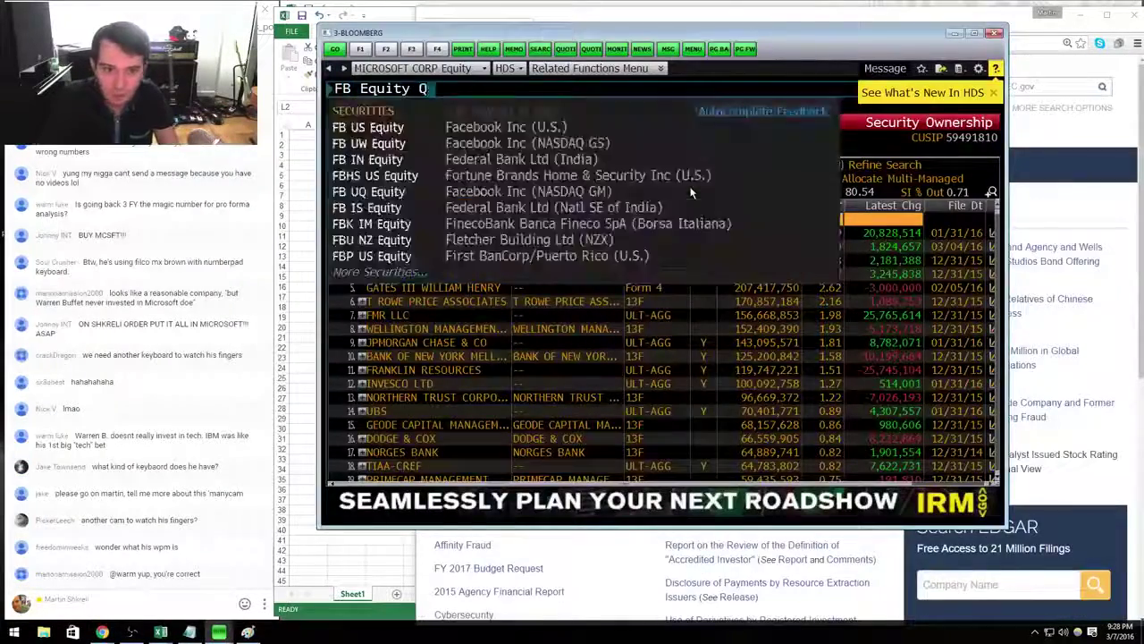
{"action": "key", "text": "Return"}
{"action": "key", "text": "alt+Tab"}
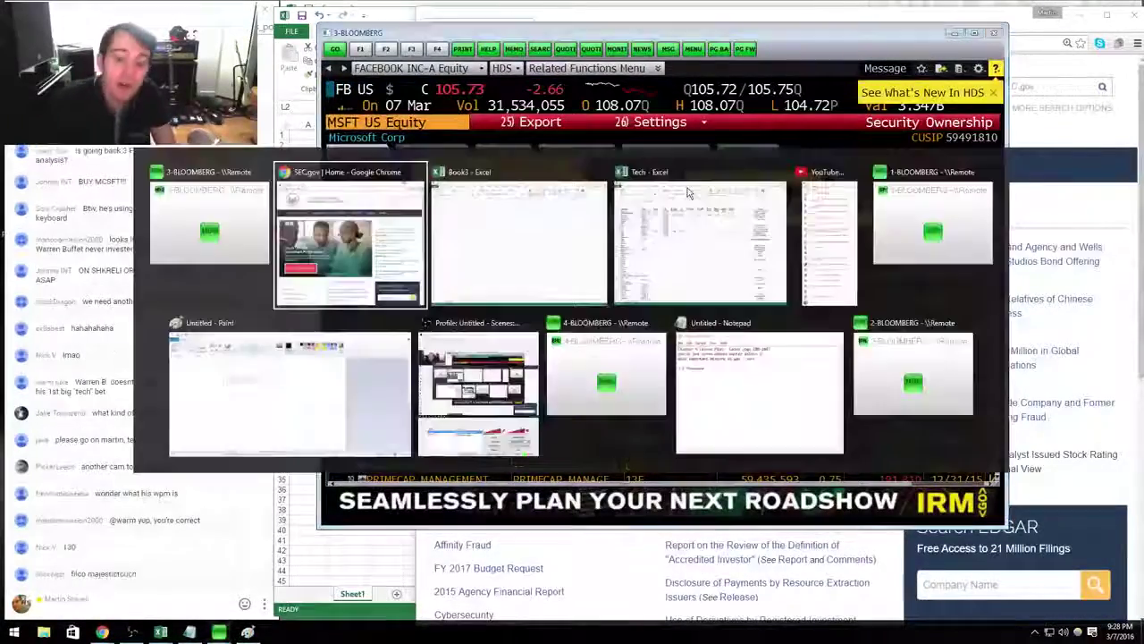
{"action": "key", "text": "Tab"}
{"action": "type", "text": "105.73"}
{"action": "key", "text": "Return"}
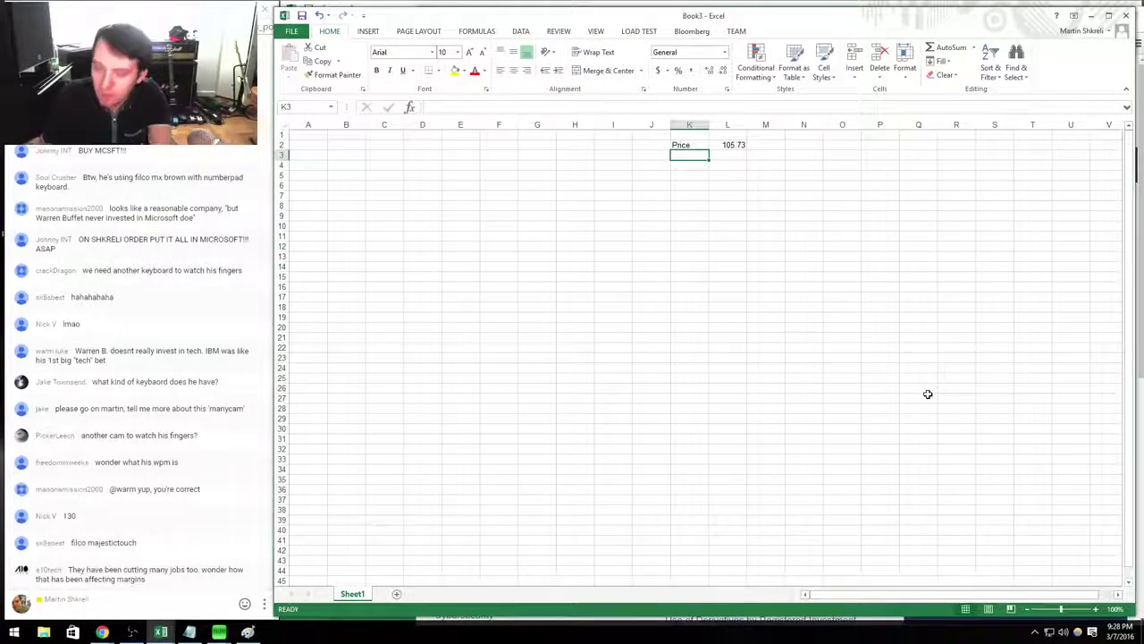
Add the Shares, MC, Cash, Debt and EV labels below Price.
{"action": "type", "text": "Shares"}
{"action": "key", "text": "Return"}
{"action": "type", "text": "M"}
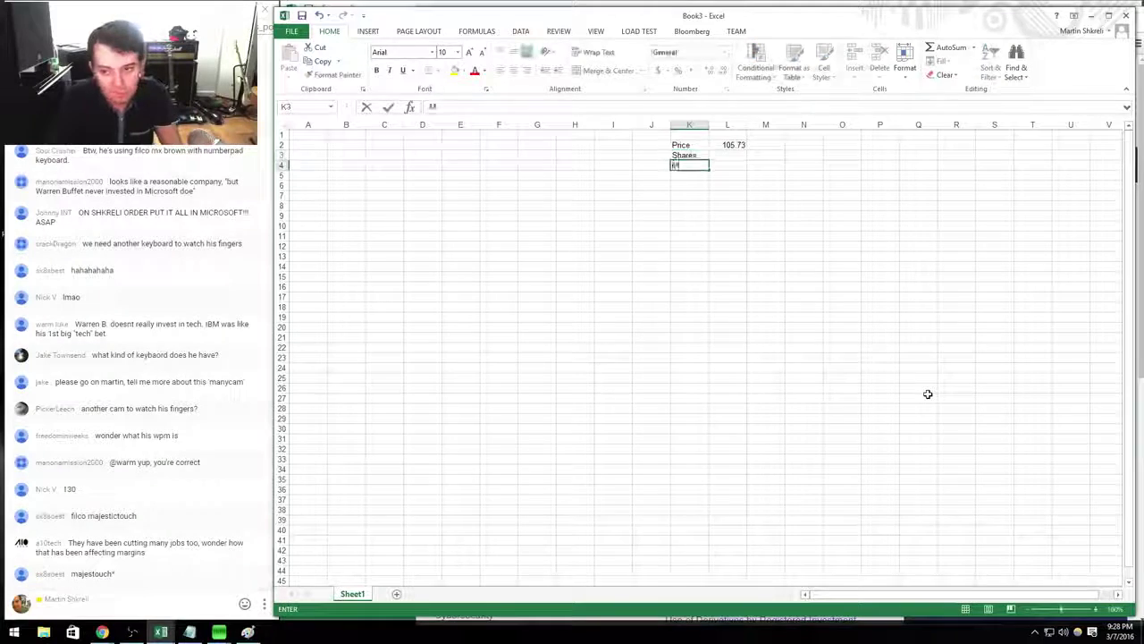
{"action": "type", "text": "C"}
{"action": "key", "text": "Return"}
{"action": "type", "text": "Cash"}
{"action": "key", "text": "Return"}
{"action": "type", "text": "Debt"}
{"action": "key", "text": "Return"}
{"action": "type", "text": "EV"}
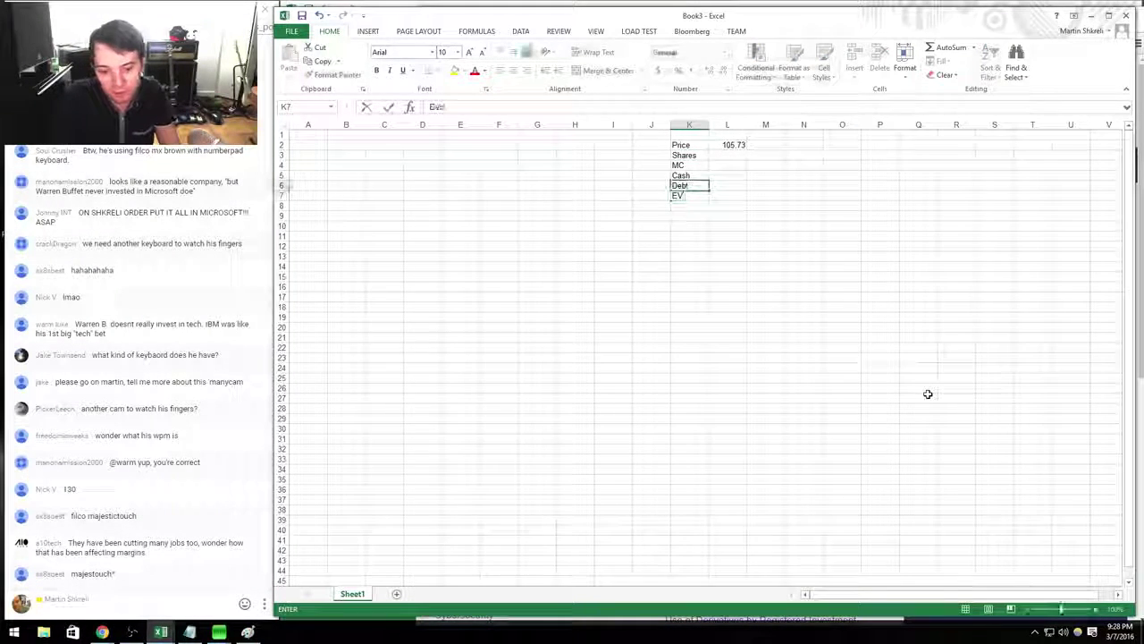
{"action": "key", "text": "Up"}
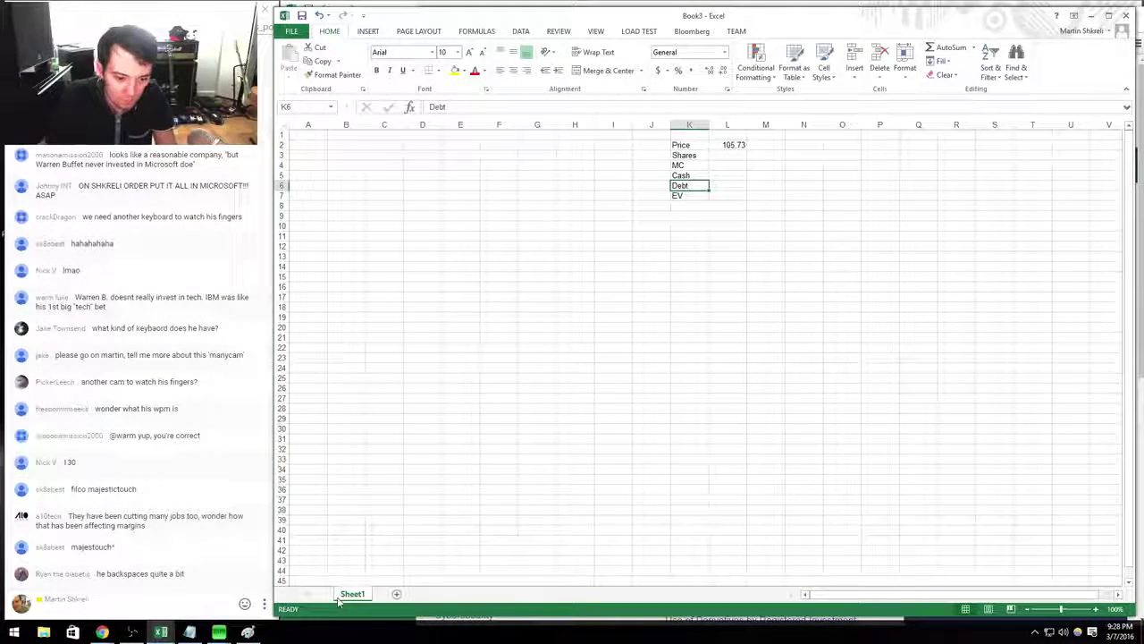
Browse the save-to-Computer options in a recent folder, then cancel and return to SEC.gov.
{"action": "key", "text": "ctrl+s"}
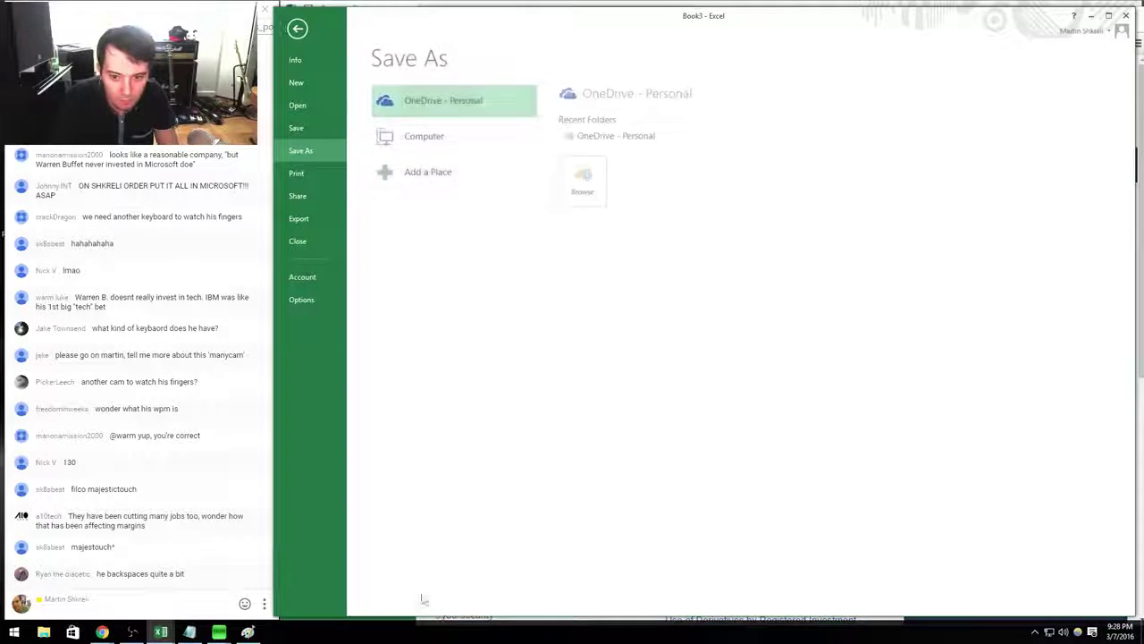
{"action": "left_click", "coordinate": [482, 136]}
{"action": "left_click", "coordinate": [646, 136]}
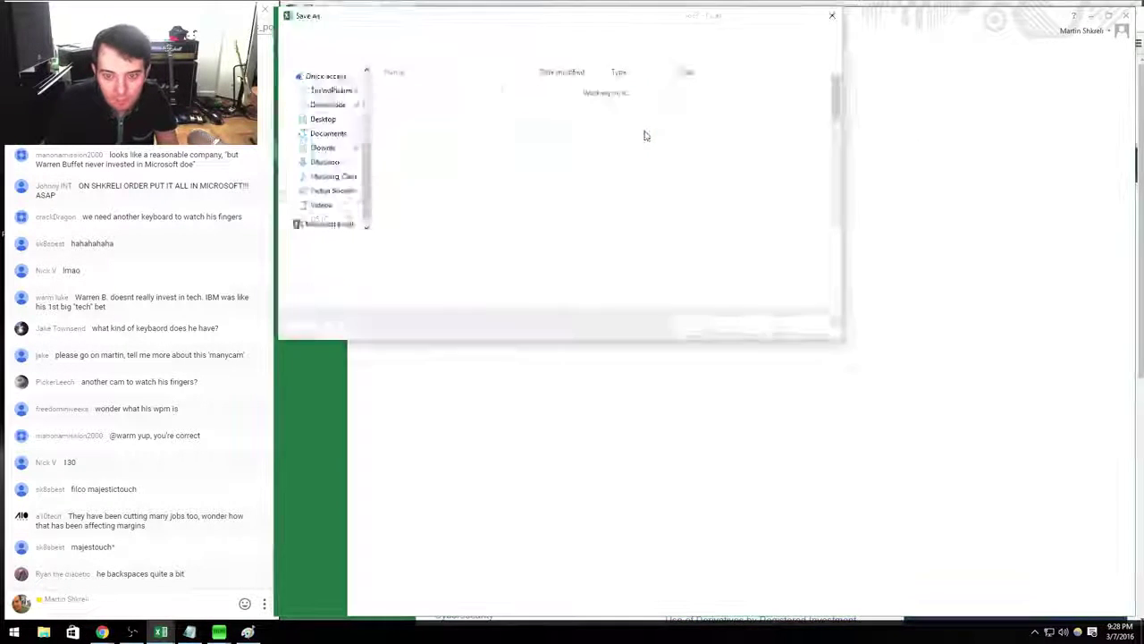
{"action": "key", "text": "Escape"}
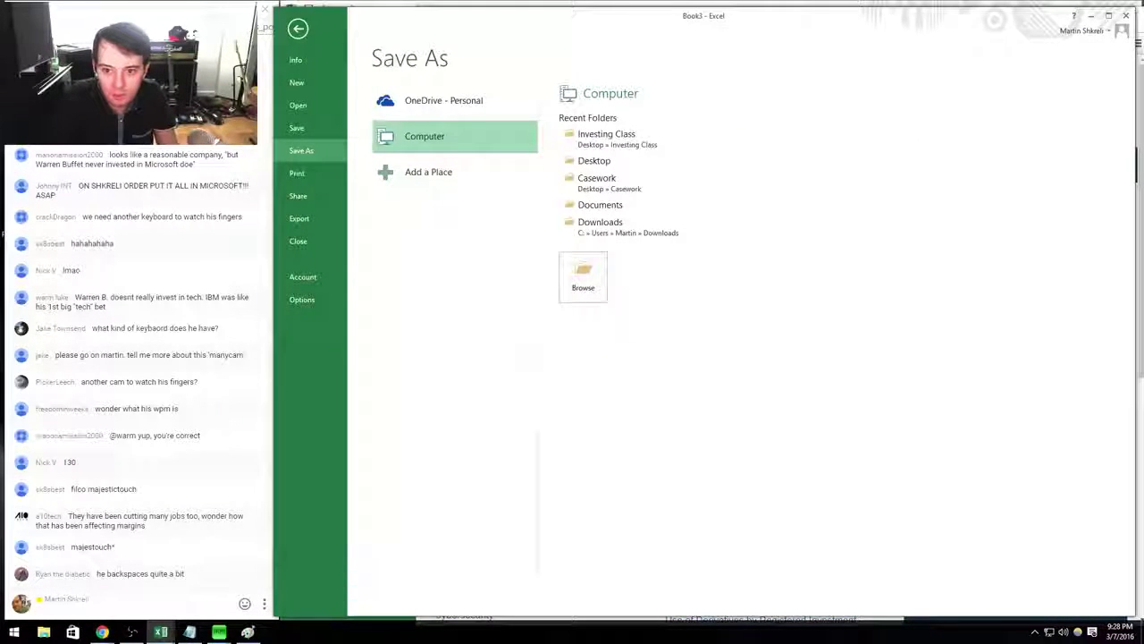
{"action": "key", "text": "alt+Tab"}
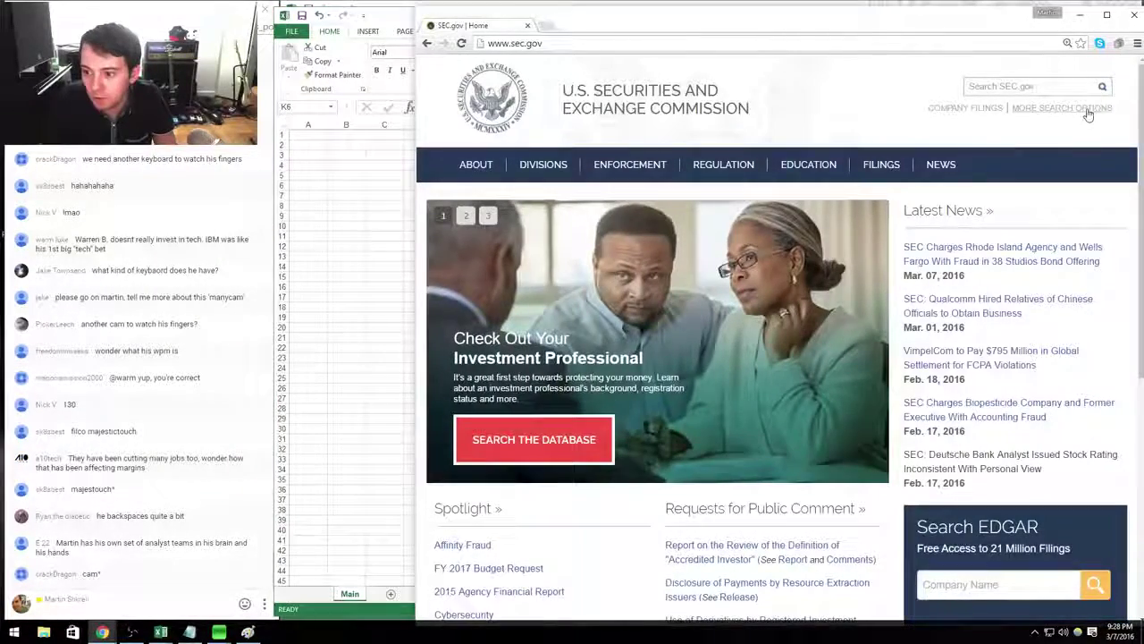
{"action": "left_click", "coordinate": [1083, 109]}
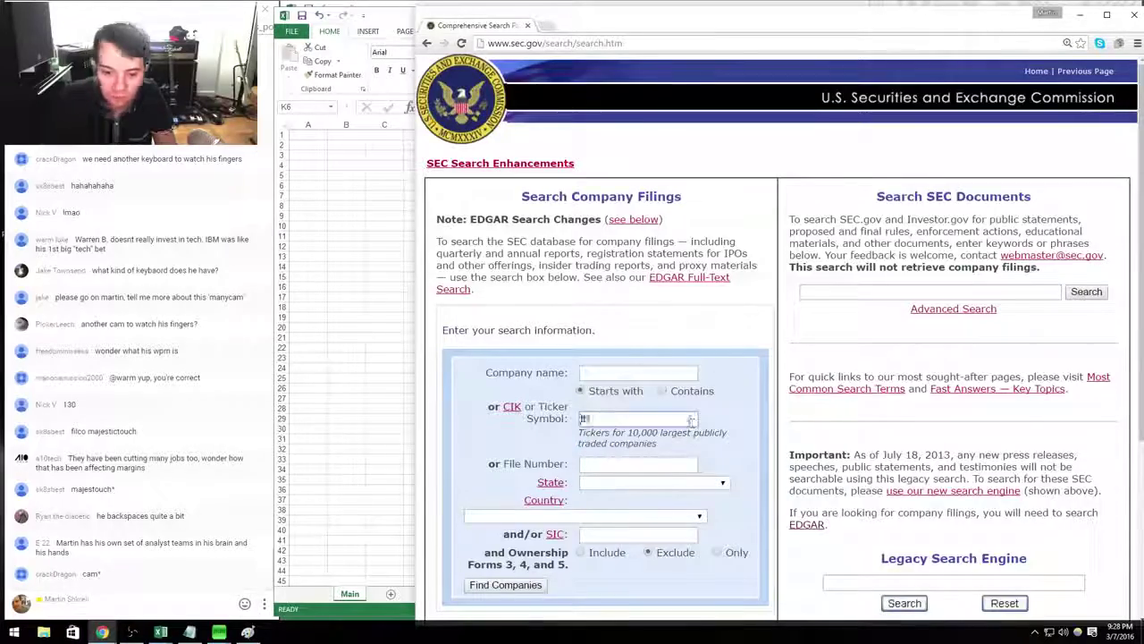
{"action": "left_click", "coordinate": [691, 420]}
{"action": "type", "text": "fb"}
{"action": "key", "text": "Return"}
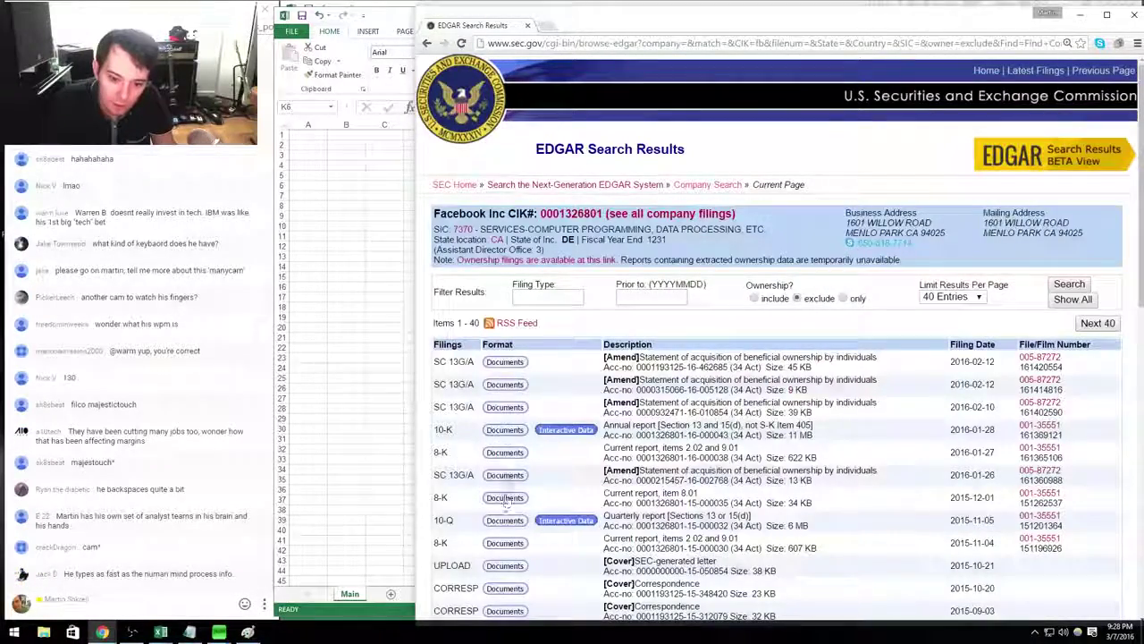
{"action": "left_click", "coordinate": [504, 429]}
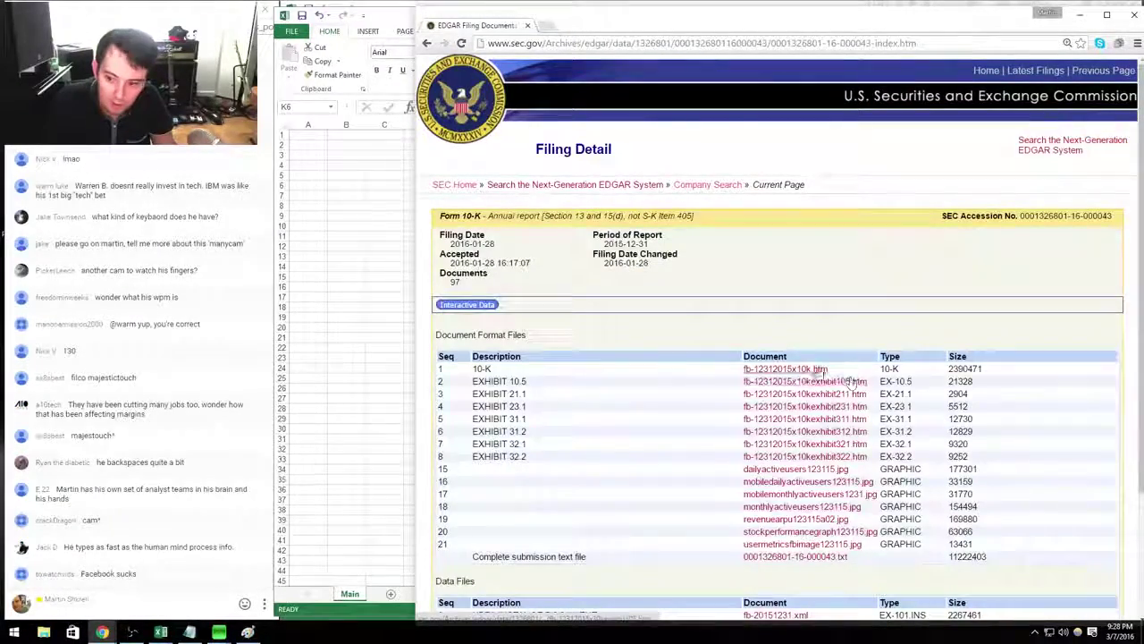
{"action": "left_click", "coordinate": [787, 369]}
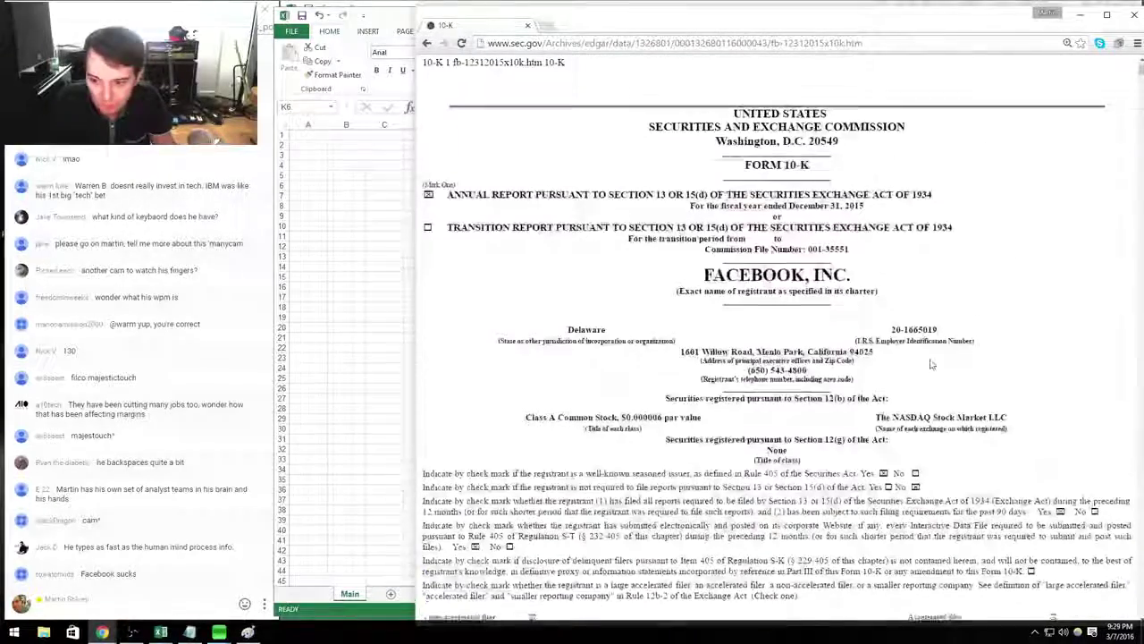
Select the shares-outstanding sentence in the 10-K and return to the FB workbook.
{"action": "scroll", "coordinate": [929, 364], "scroll_direction": "down", "scroll_amount": 3}
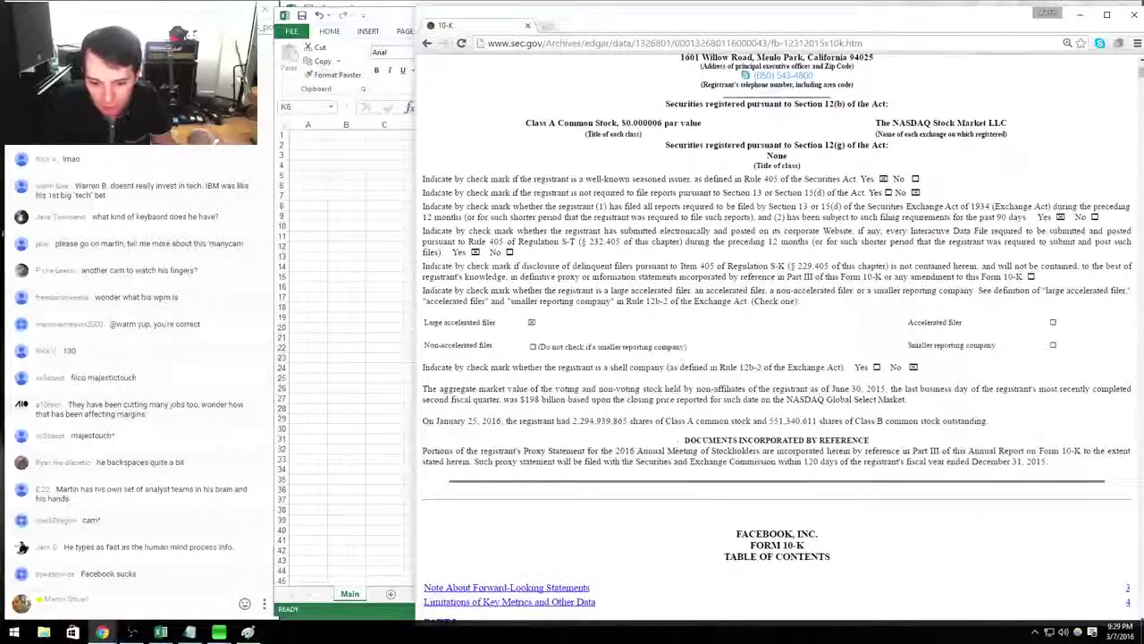
{"action": "left_click_drag", "start_coordinate": [539, 421], "coordinate": [755, 422]}
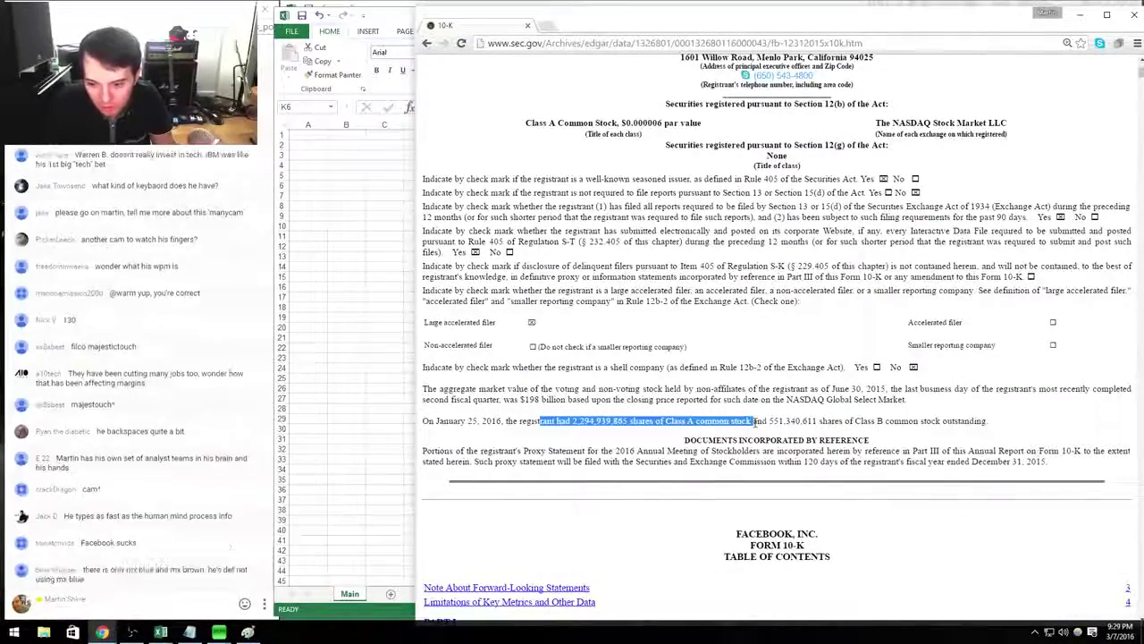
{"action": "left_click_drag", "start_coordinate": [828, 421], "coordinate": [423, 421]}
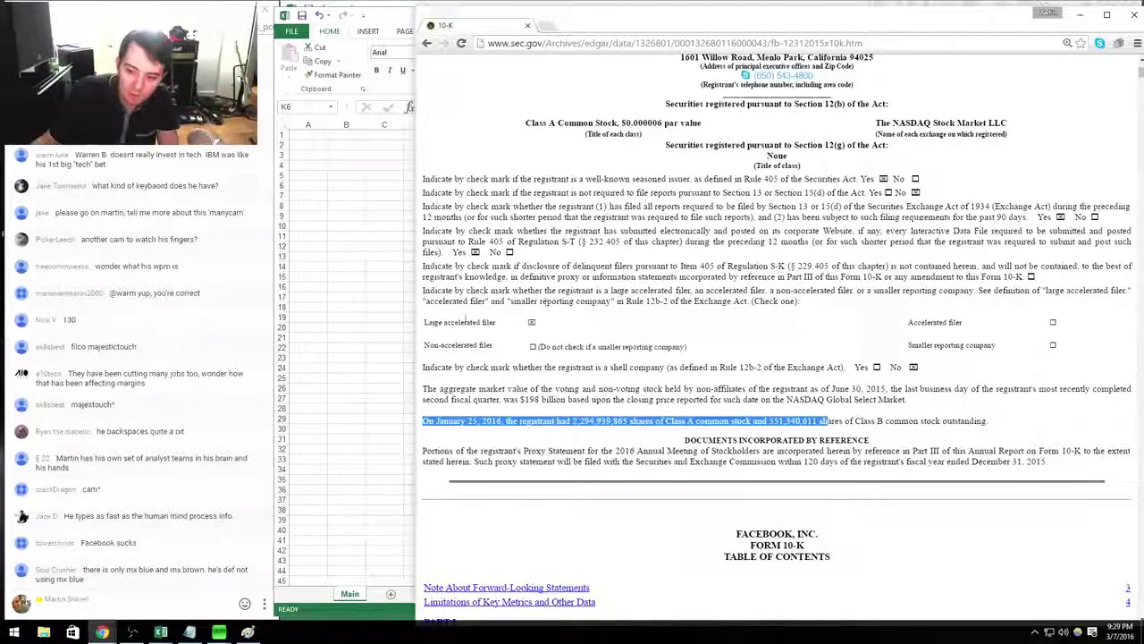
{"action": "key", "text": "alt+Tab"}
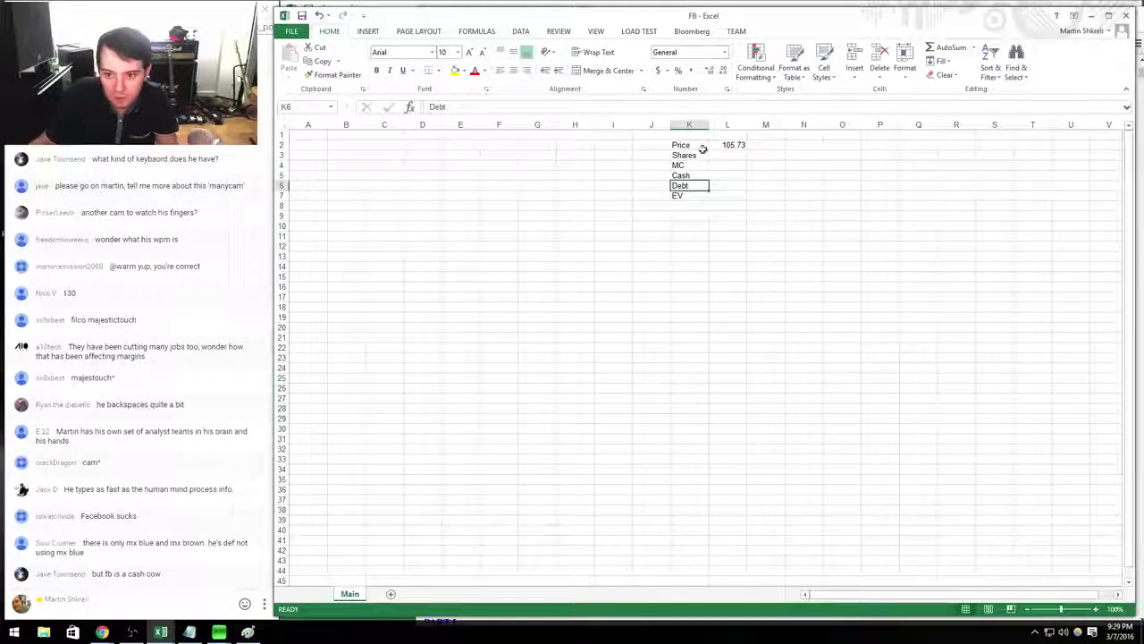
Enter the share count 2294+551 in L3 from the 10-K figures.
{"action": "left_click", "coordinate": [704, 145]}
{"action": "key", "text": "alt+Tab"}
{"action": "key", "text": "alt+Tab"}
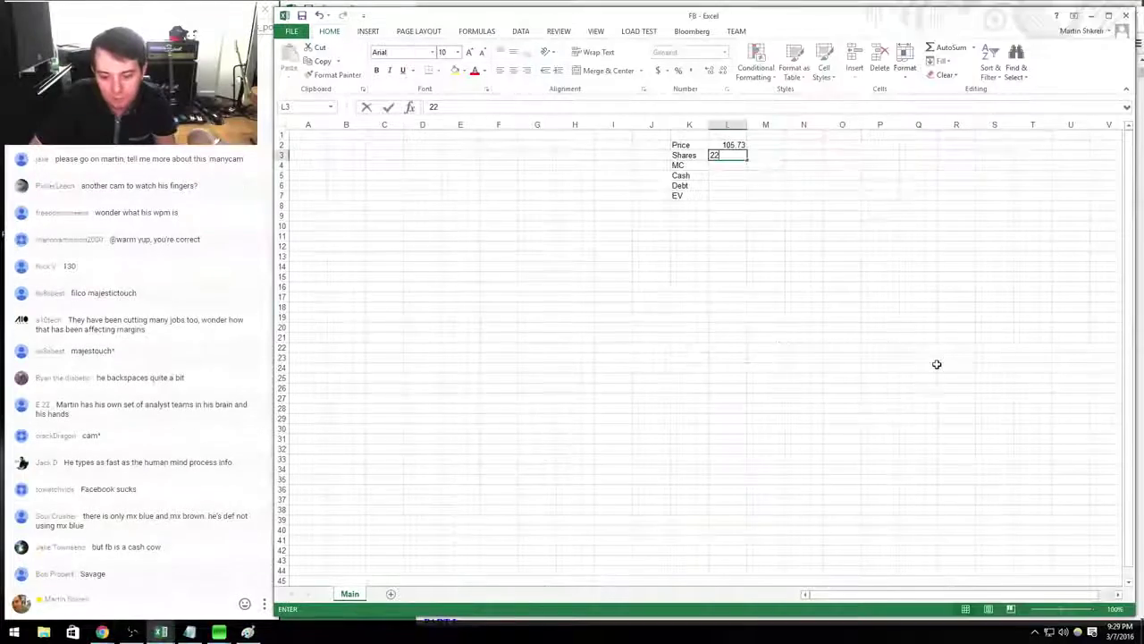
{"action": "key", "text": "alt+Tab"}
{"action": "key", "text": "alt+Tab"}
{"action": "type", "text": "2294"}
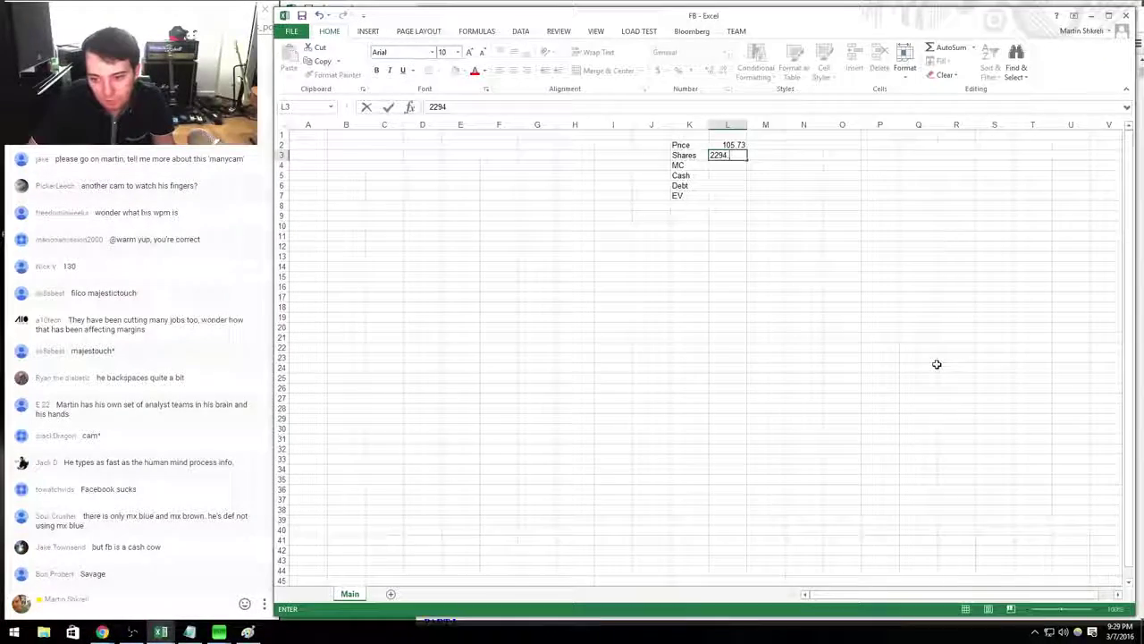
{"action": "type", "text": "+551"}
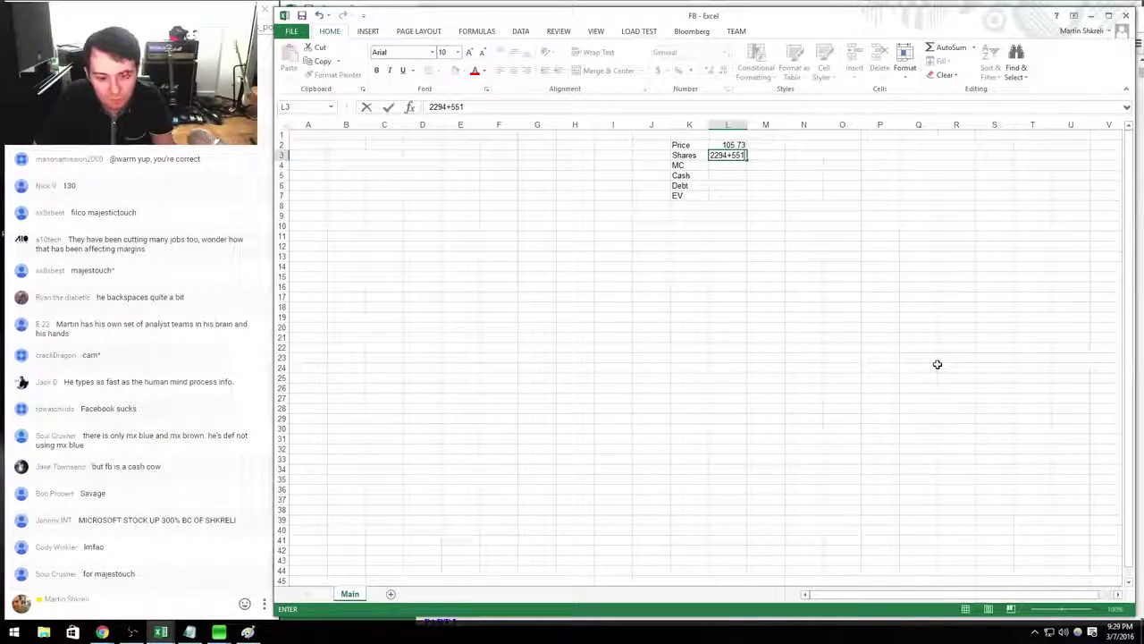
{"action": "key", "text": "ctrl+Left"}
{"action": "key", "text": "ctrl+Left"}
{"action": "key", "text": "ctrl+Right"}
{"action": "key", "text": "ctrl+Right"}
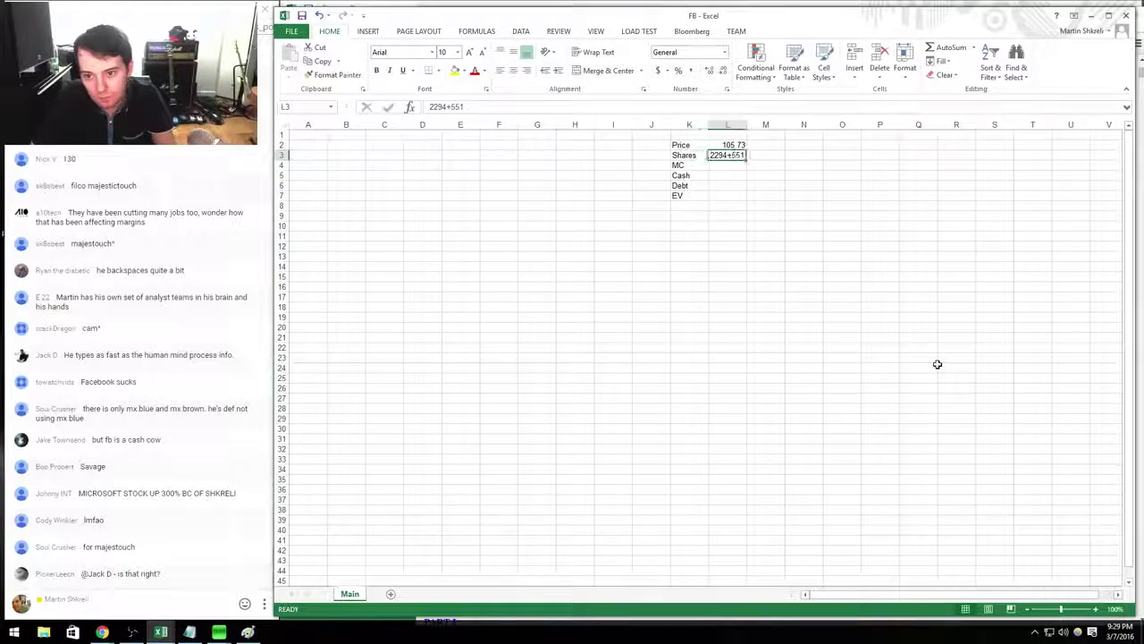
Turn L3 into the formula =2294.9+551.3 after rechecking the 10-K share counts.
{"action": "key", "text": "F2"}
{"action": "key", "text": "Home"}
{"action": "type", "text": "="}
{"action": "key", "text": "alt+Tab"}
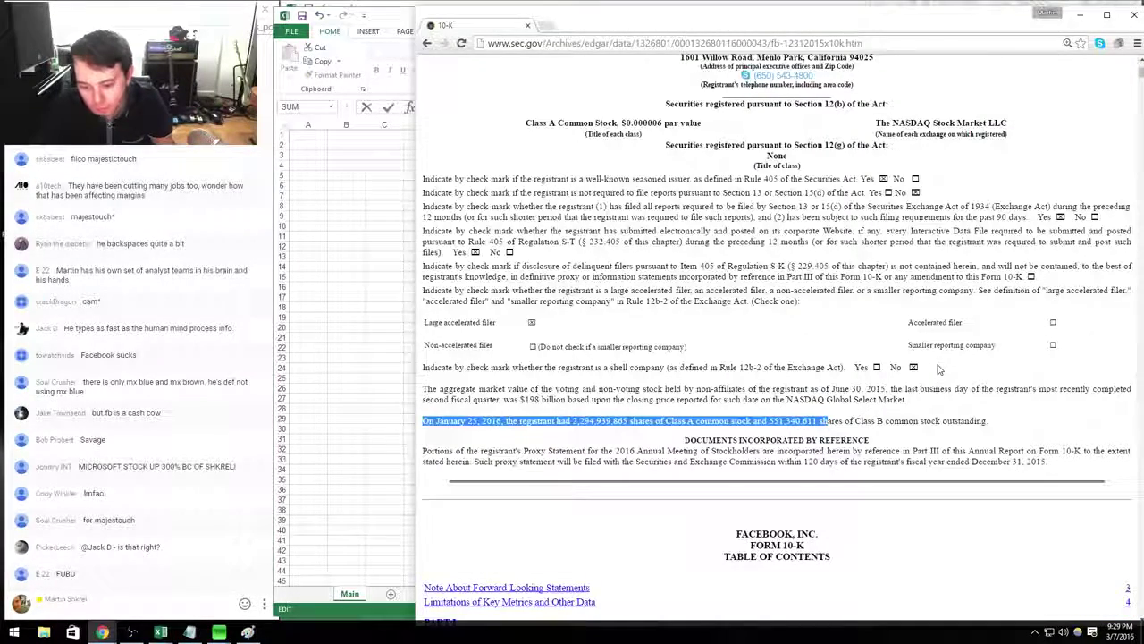
{"action": "key", "text": "alt+Tab"}
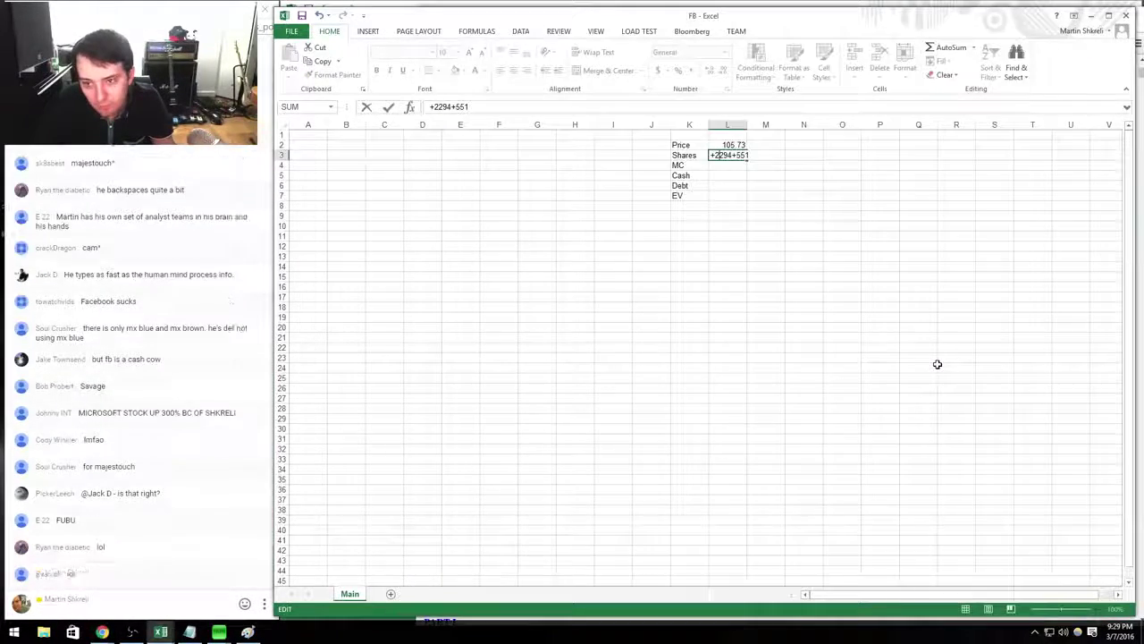
{"action": "key", "text": "alt+Tab"}
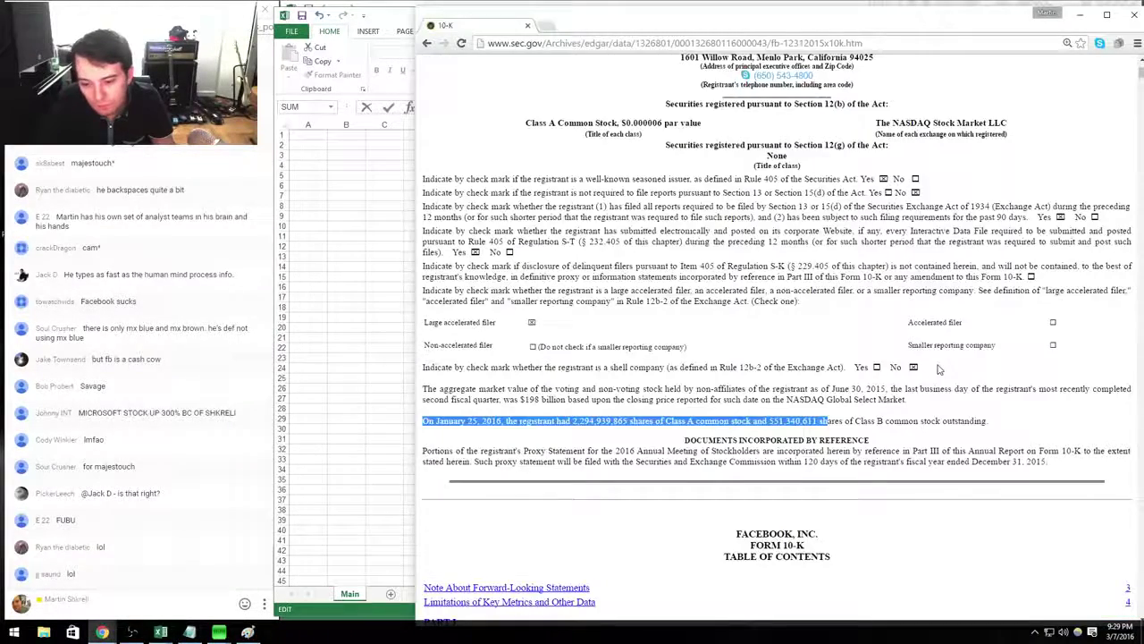
{"action": "key", "text": "alt+Tab"}
{"action": "key", "text": "Return"}
Enter the market cap in L4 as Shares times Price.
{"action": "type", "text": "+"}
{"action": "key", "text": "Up"}
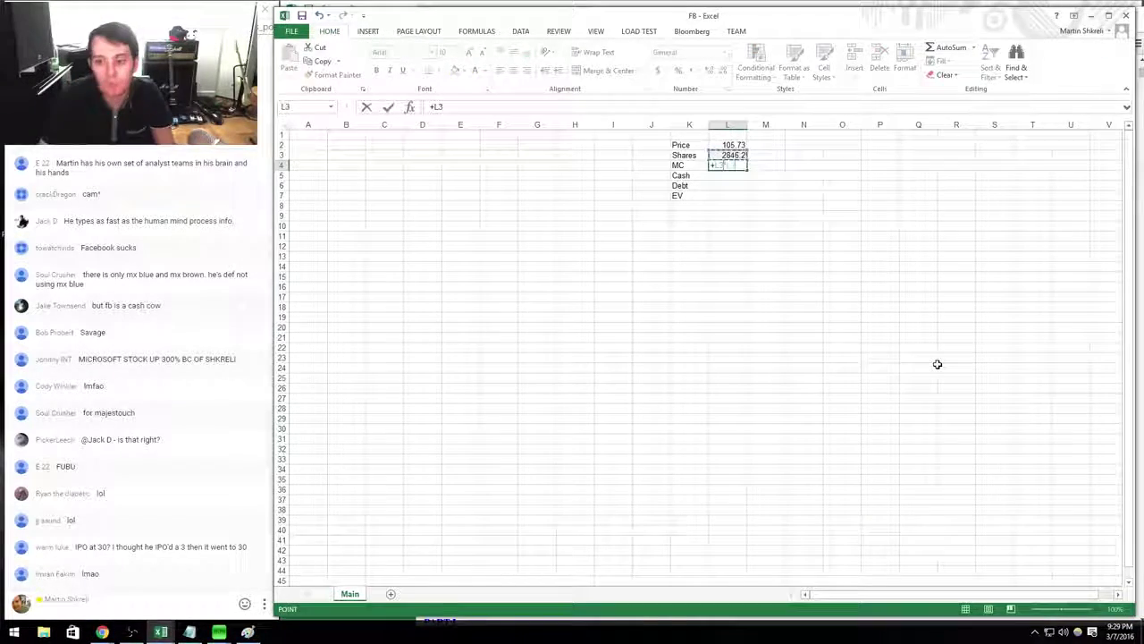
{"action": "type", "text": "*"}
{"action": "key", "text": "Up"}
{"action": "key", "text": "Return"}
Format Shares through EV as Number with a thousands separator and 0 decimals.
{"action": "key", "text": "Up"}
{"action": "key", "text": "Up"}
{"action": "key", "text": "shift+Down"}
{"action": "key", "text": "shift+Down"}
{"action": "key", "text": "shift+Down"}
{"action": "key", "text": "shift+Down"}
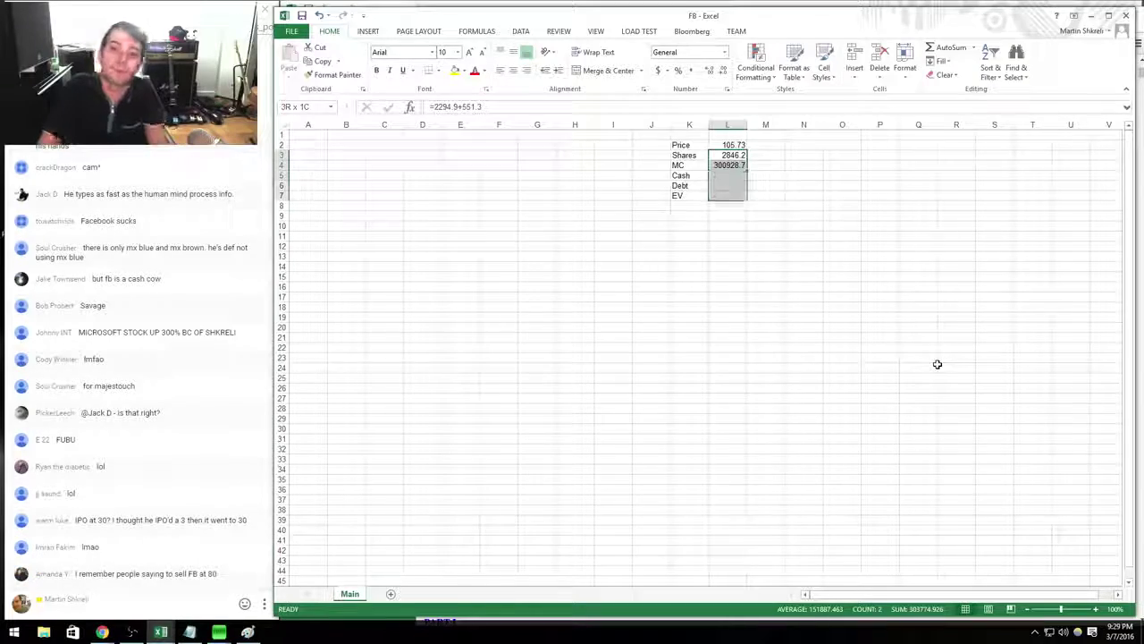
{"action": "key", "text": "ctrl+1"}
{"action": "key", "text": "Down"}
{"action": "key", "text": "Tab"}
{"action": "type", "text": "0"}
{"action": "key", "text": "Tab"}
{"action": "key", "text": "space"}
{"action": "key", "text": "Return"}
{"action": "key", "text": "Up"}
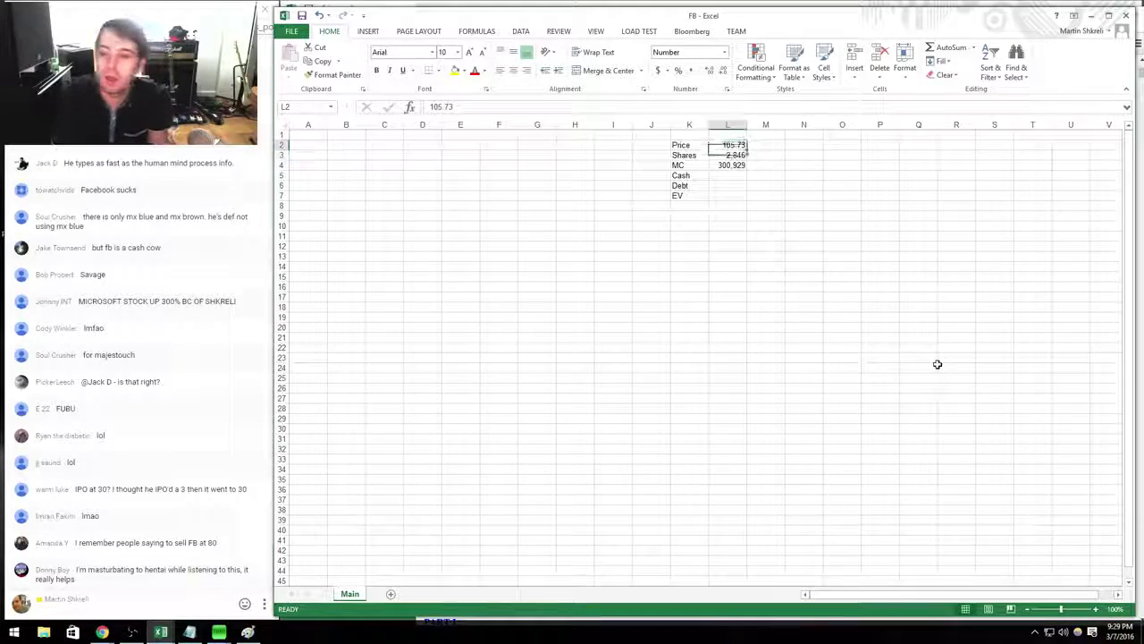
{"action": "key", "text": "alt+Tab"}
Give Facebook price 105.73 in D6 and market cap +D6*2846 in E6 on the Tech sheet.
{"action": "key", "text": "Down"}
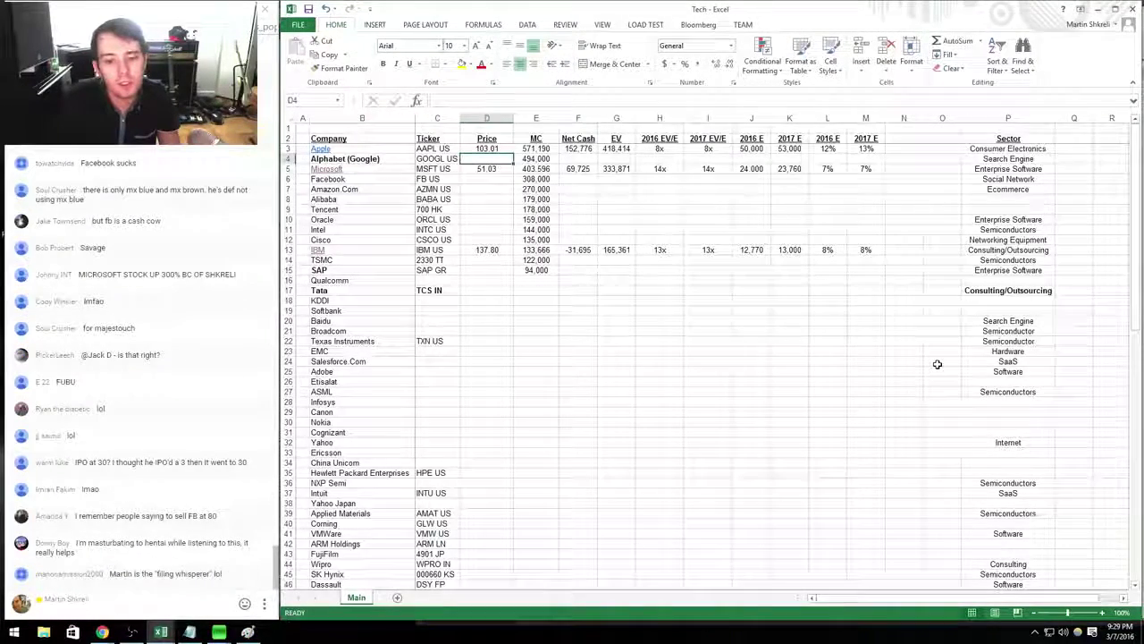
{"action": "key", "text": "Down"}
{"action": "key", "text": "Down"}
{"action": "key", "text": "Right"}
{"action": "key", "text": "Right"}
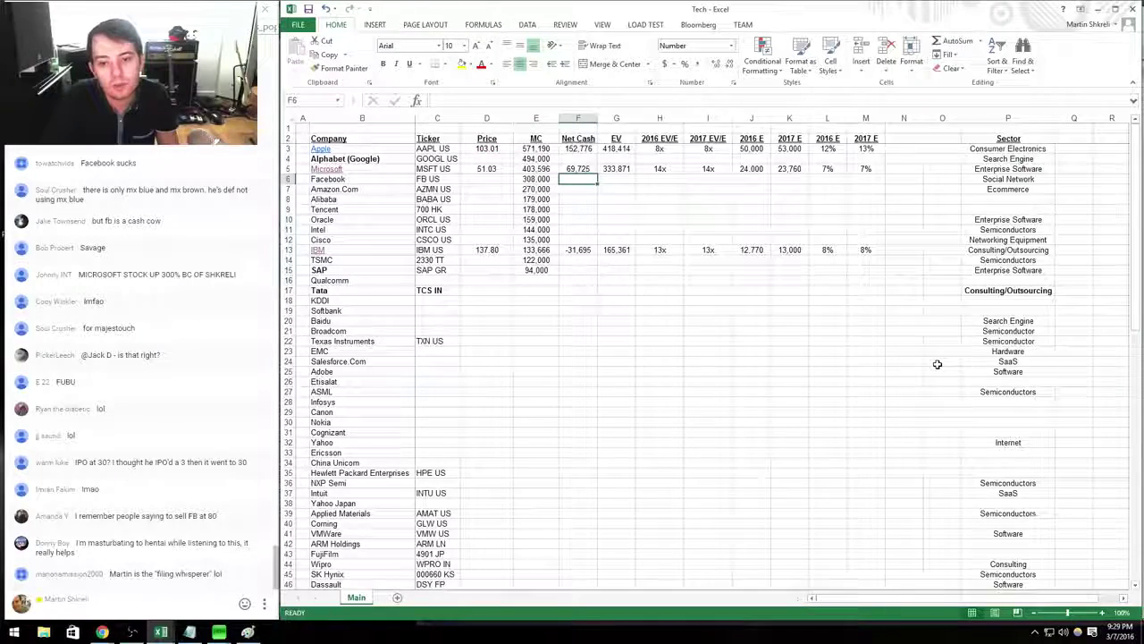
{"action": "key", "text": "Left"}
{"action": "key", "text": "Left"}
{"action": "key", "text": "alt+Tab"}
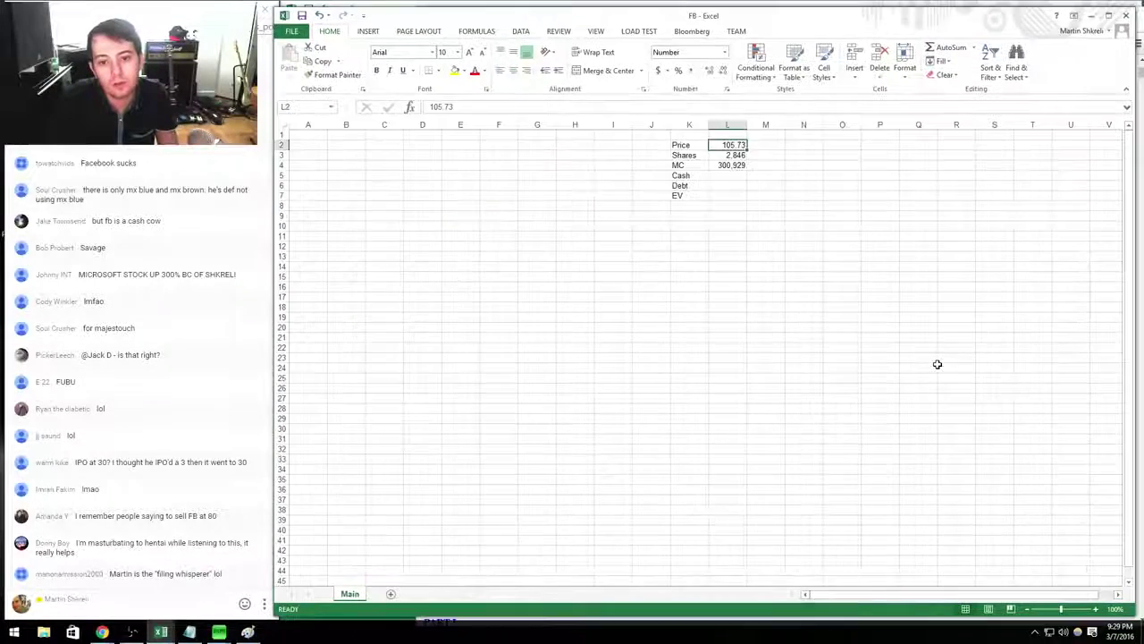
{"action": "key", "text": "alt+Tab"}
{"action": "type", "text": "105.73"}
{"action": "key", "text": "Right"}
{"action": "type", "text": "+D6*"}
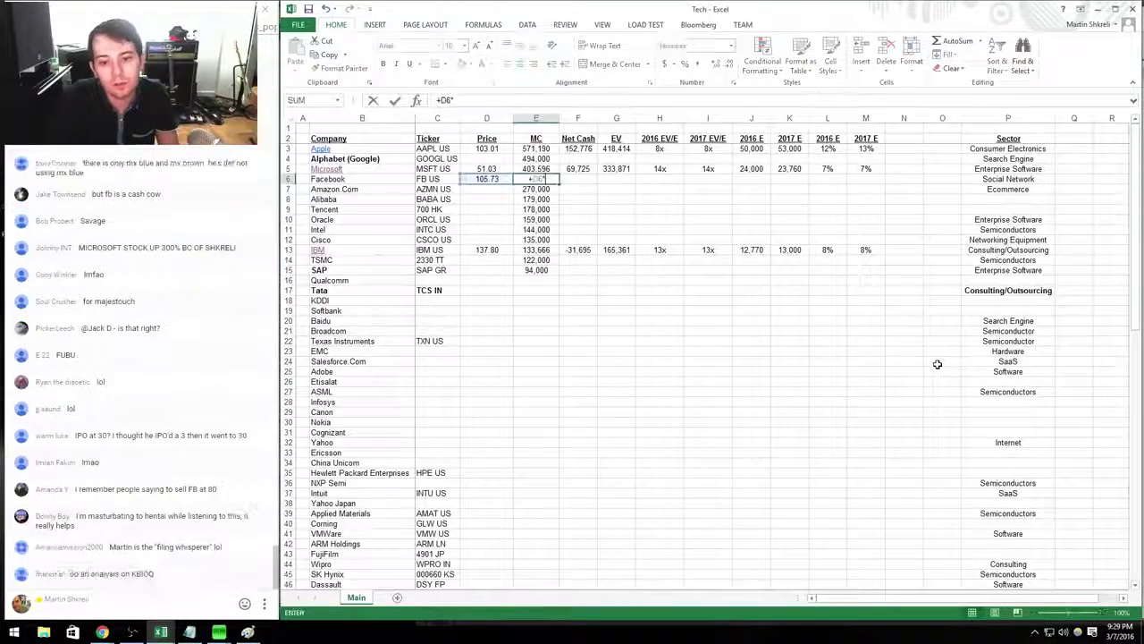
{"action": "type", "text": "2846"}
{"action": "key", "text": "Right"}
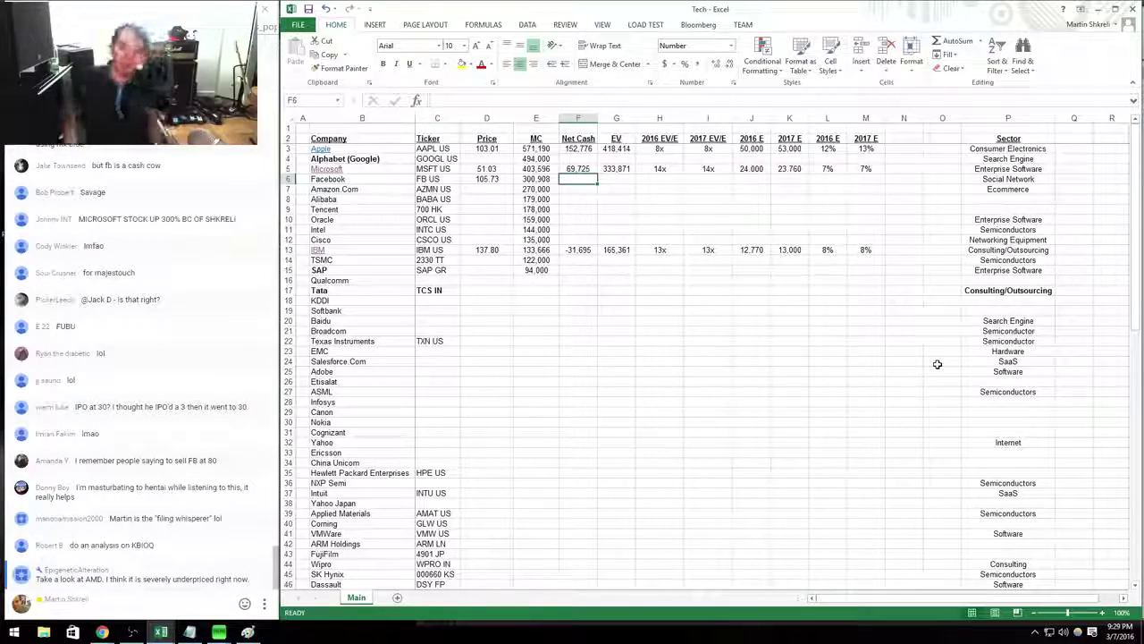
{"action": "key", "text": "alt+Tab"}
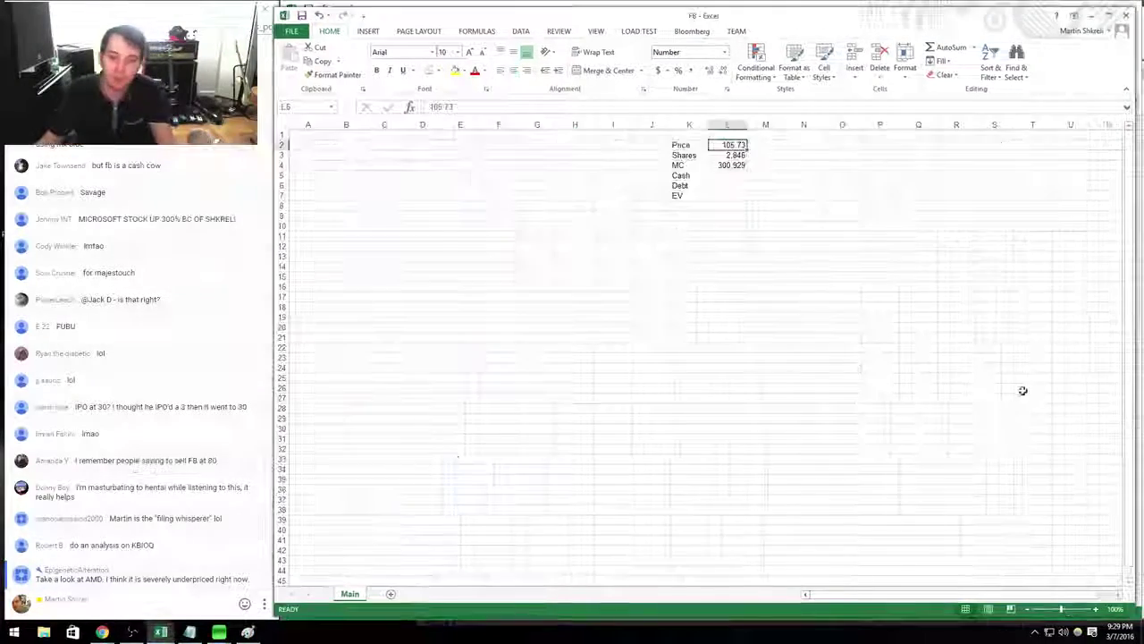
Scroll Facebook's 10-K down to the Consolidated Balance Sheets and return to the FB workbook.
{"action": "key", "text": "alt+Tab"}
{"action": "key", "text": "Tab"}
{"action": "scroll", "coordinate": [810, 350], "scroll_direction": "down", "scroll_amount": 20}
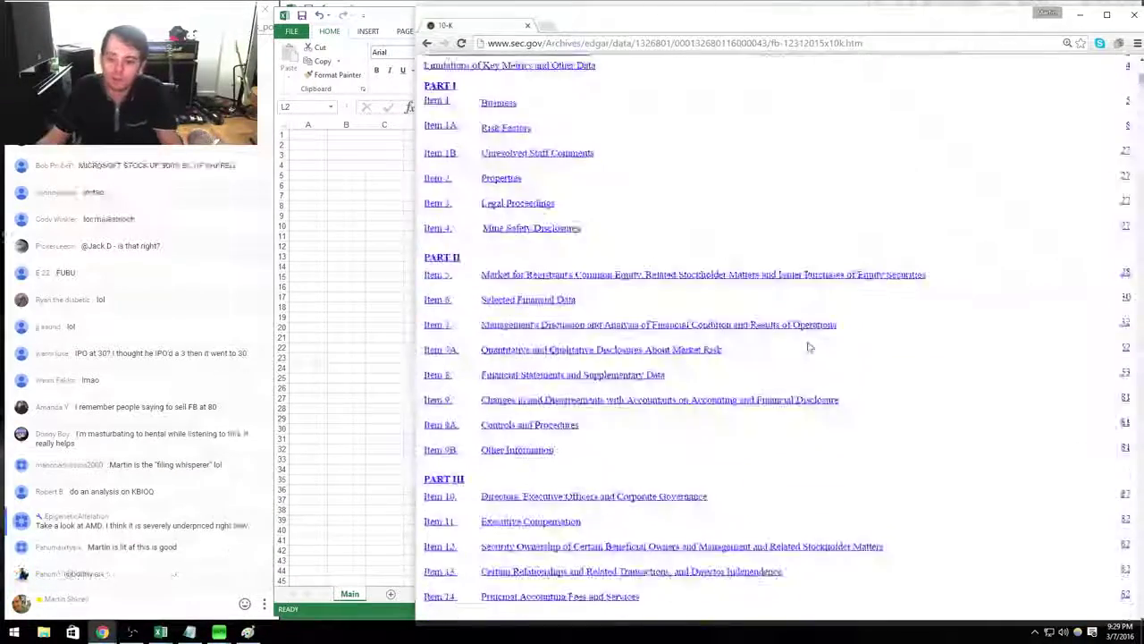
{"action": "scroll", "coordinate": [821, 338], "scroll_direction": "down", "scroll_amount": 5}
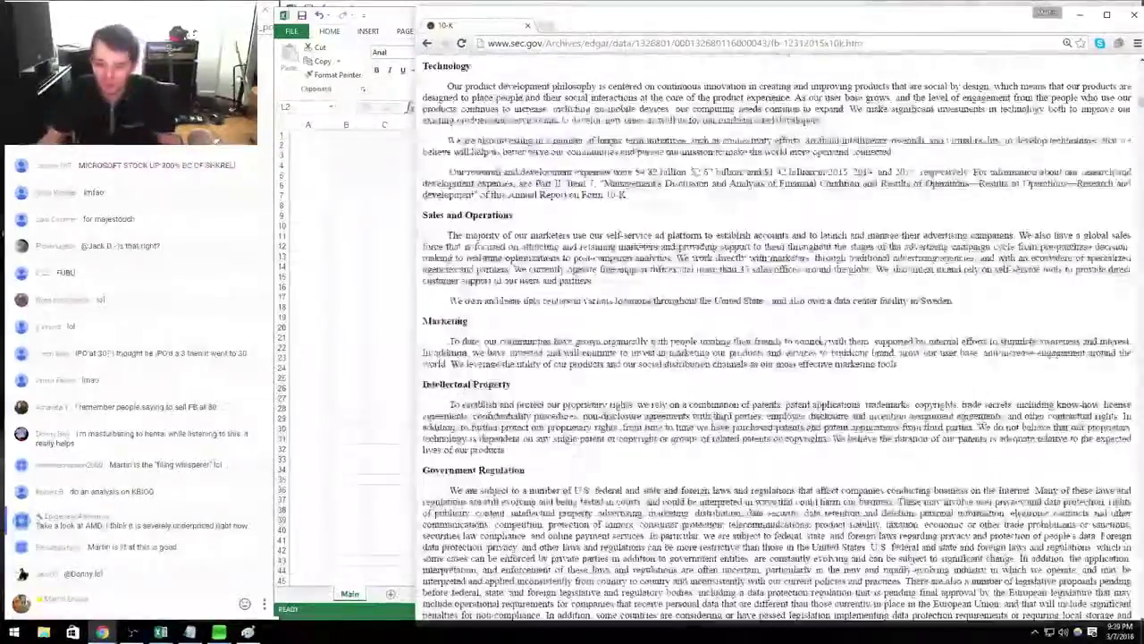
{"action": "scroll", "coordinate": [730, 315], "scroll_direction": "down", "scroll_amount": 5}
{"action": "scroll", "coordinate": [688, 308], "scroll_direction": "down", "scroll_amount": 10}
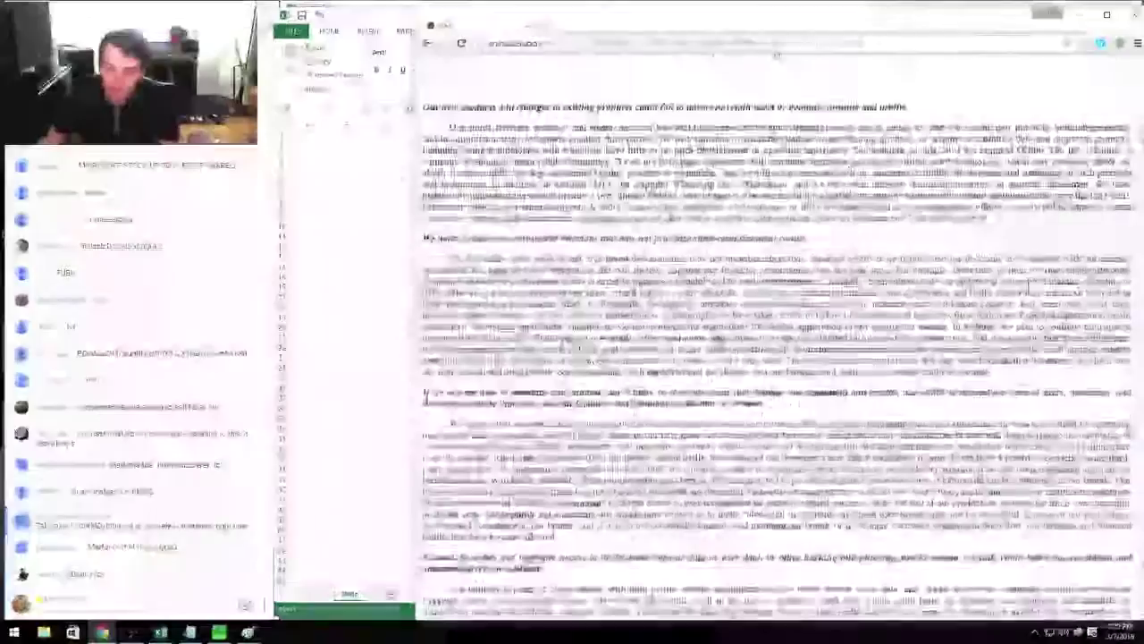
{"action": "scroll", "coordinate": [778, 408], "scroll_direction": "down", "scroll_amount": 5}
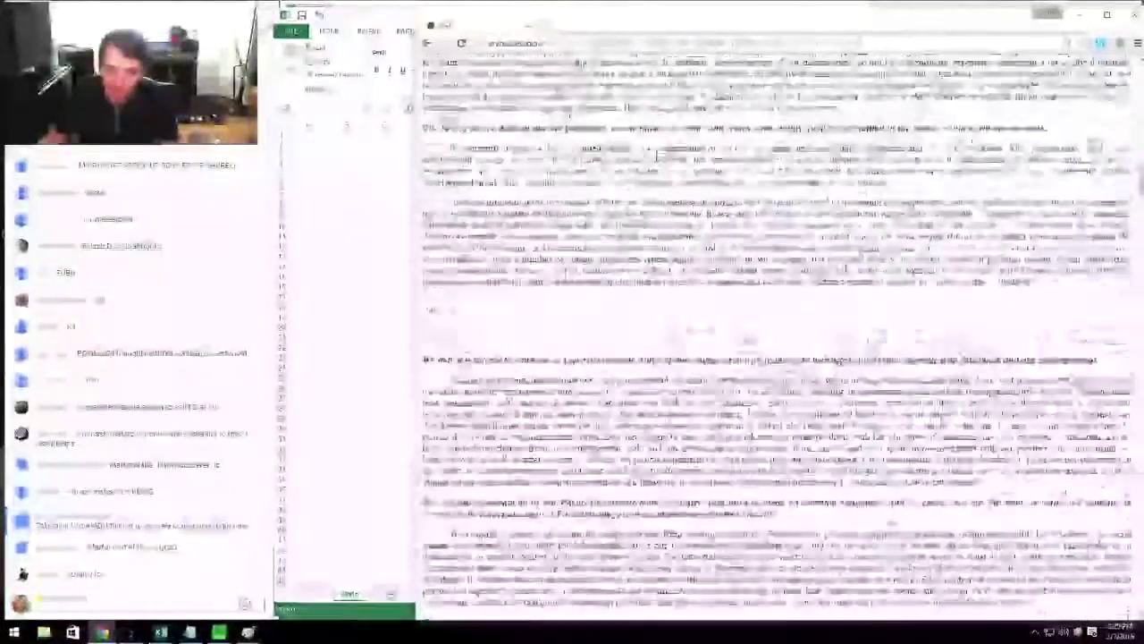
{"action": "scroll", "coordinate": [778, 358], "scroll_direction": "down", "scroll_amount": 5}
{"action": "scroll", "coordinate": [776, 477], "scroll_direction": "down", "scroll_amount": 15}
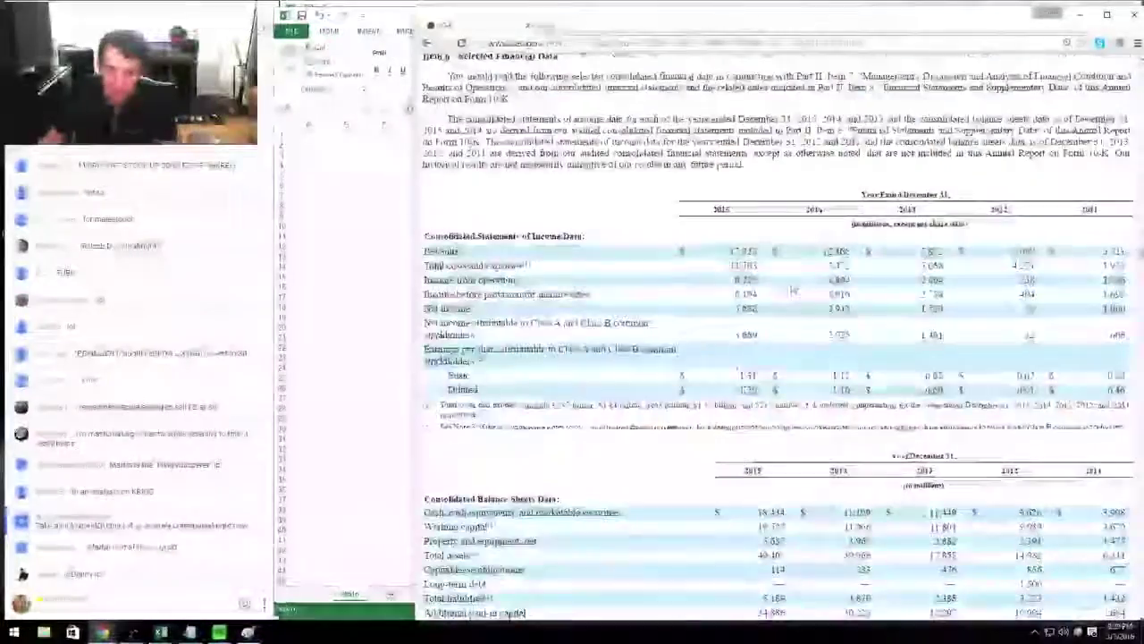
{"action": "scroll", "coordinate": [791, 304], "scroll_direction": "down", "scroll_amount": 15}
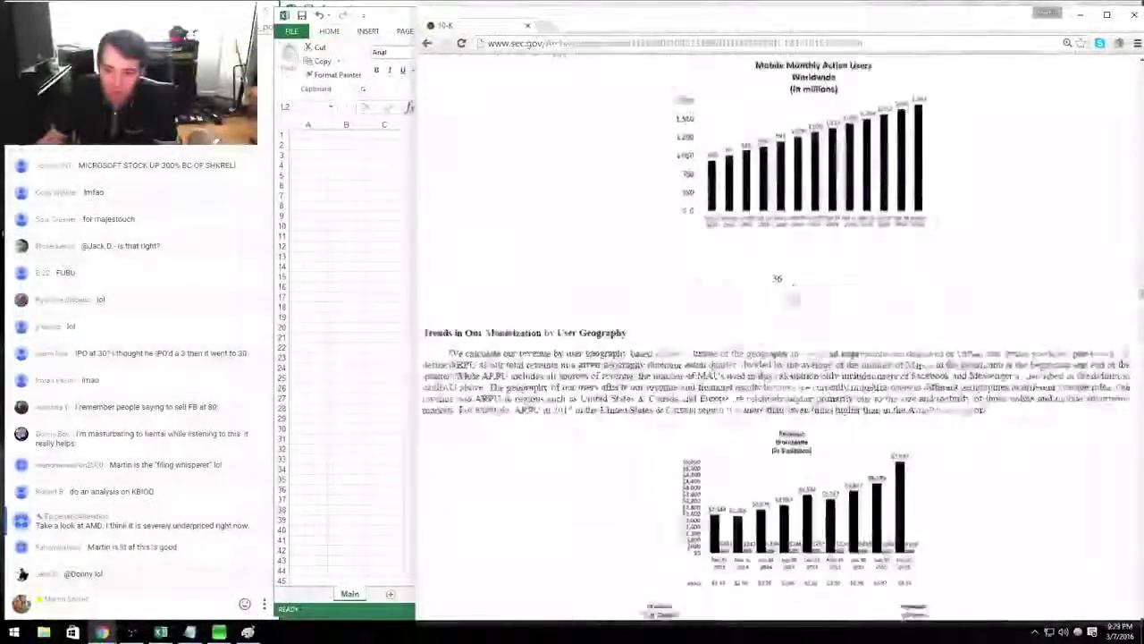
{"action": "scroll", "coordinate": [778, 358], "scroll_direction": "down", "scroll_amount": 15}
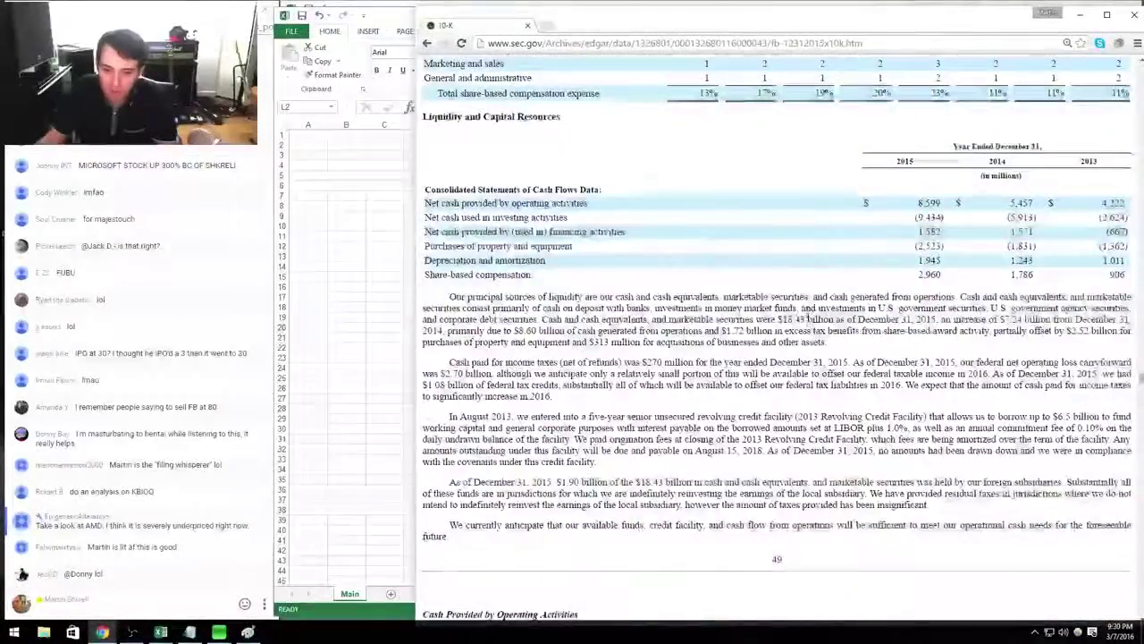
{"action": "scroll", "coordinate": [776, 340], "scroll_direction": "down", "scroll_amount": 15}
{"action": "scroll", "coordinate": [792, 304], "scroll_direction": "down", "scroll_amount": 5}
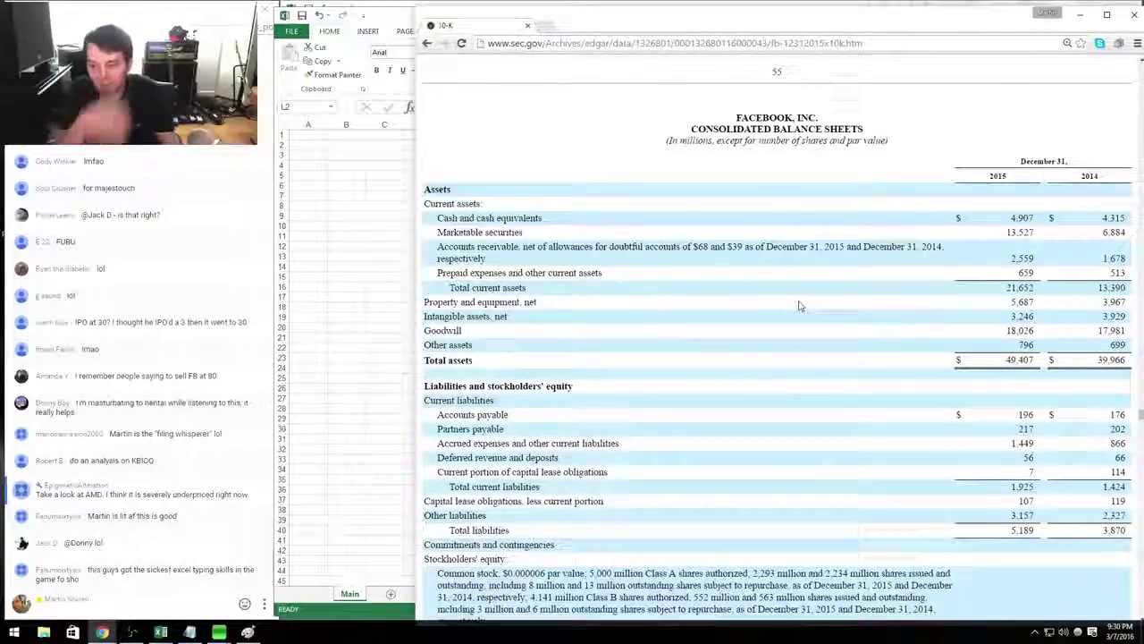
{"action": "key", "text": "alt+Tab"}
{"action": "key", "text": "alt+Tab"}
{"action": "key", "text": "alt+Tab"}
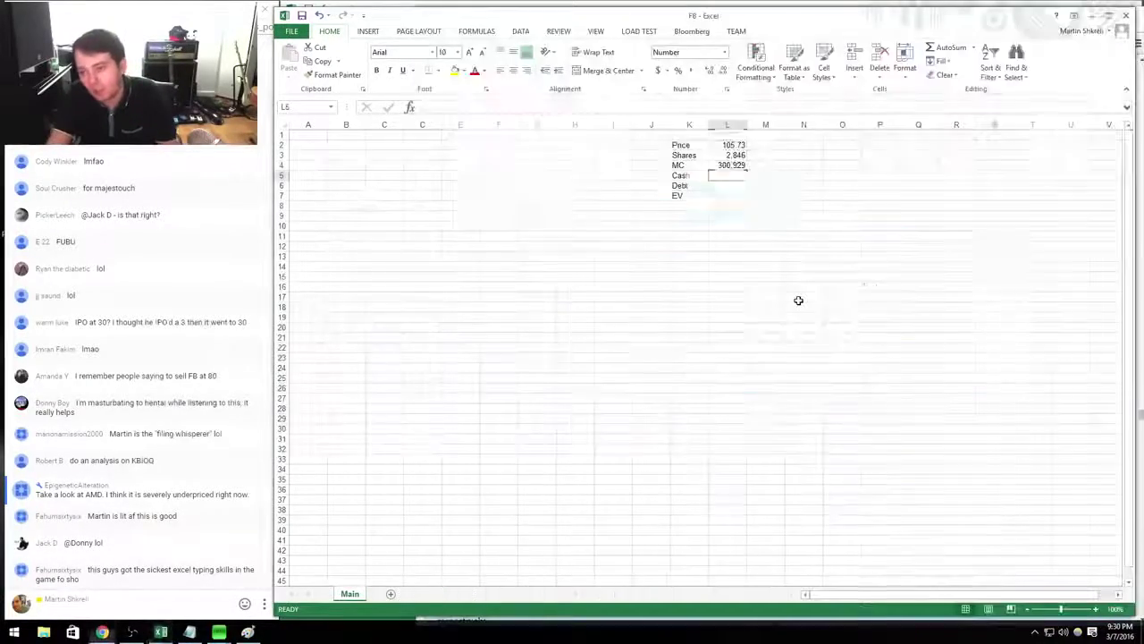
Enter Cash in L5 as =4907+13527 (18,434) after checking the balance sheet.
{"action": "key", "text": "Down"}
{"action": "key", "text": "Down"}
{"action": "type", "text": "=4907"}
{"action": "key", "text": "alt+Tab"}
{"action": "key", "text": "alt+Tab"}
{"action": "type", "text": "+13527"}
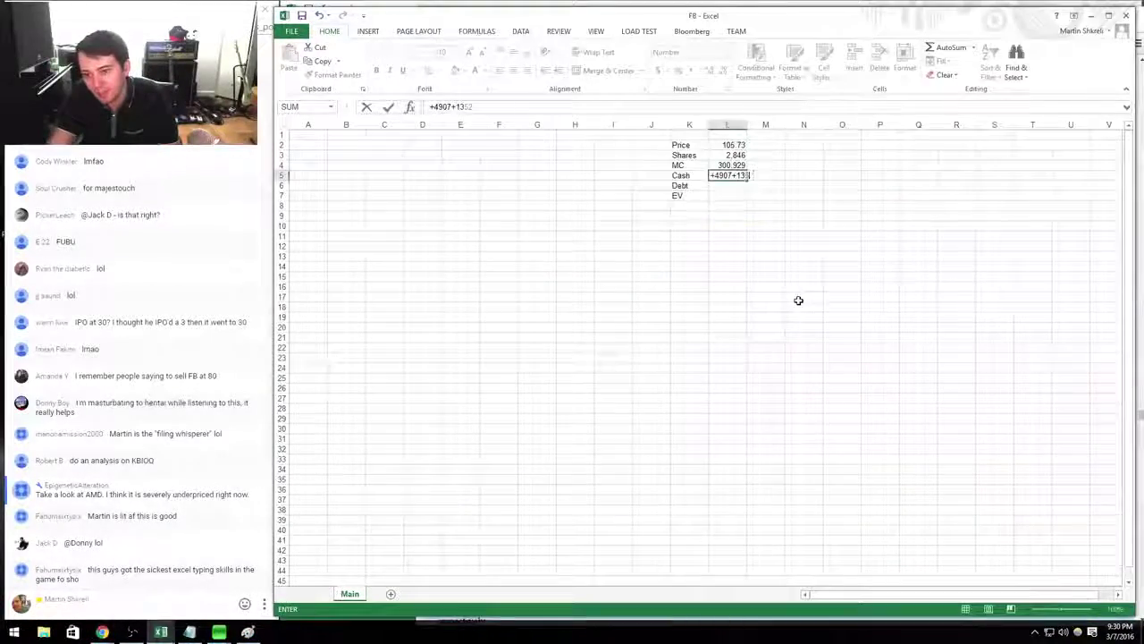
{"action": "key", "text": "alt+Tab"}
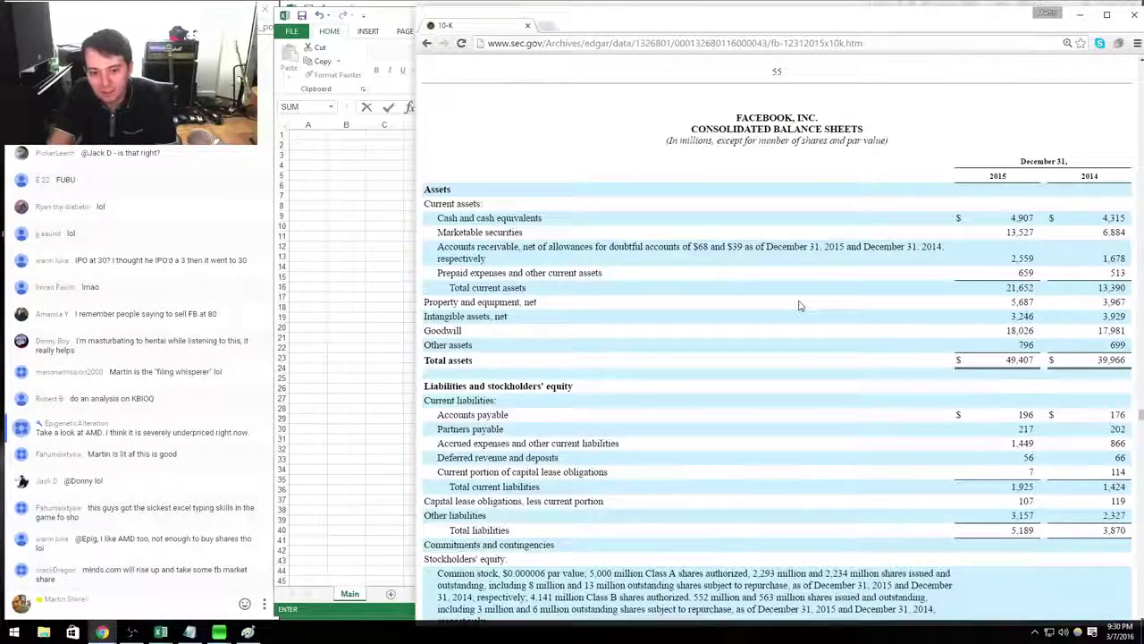
{"action": "key", "text": "alt+Tab"}
{"action": "key", "text": "Return"}
{"action": "key", "text": "alt+Tab"}
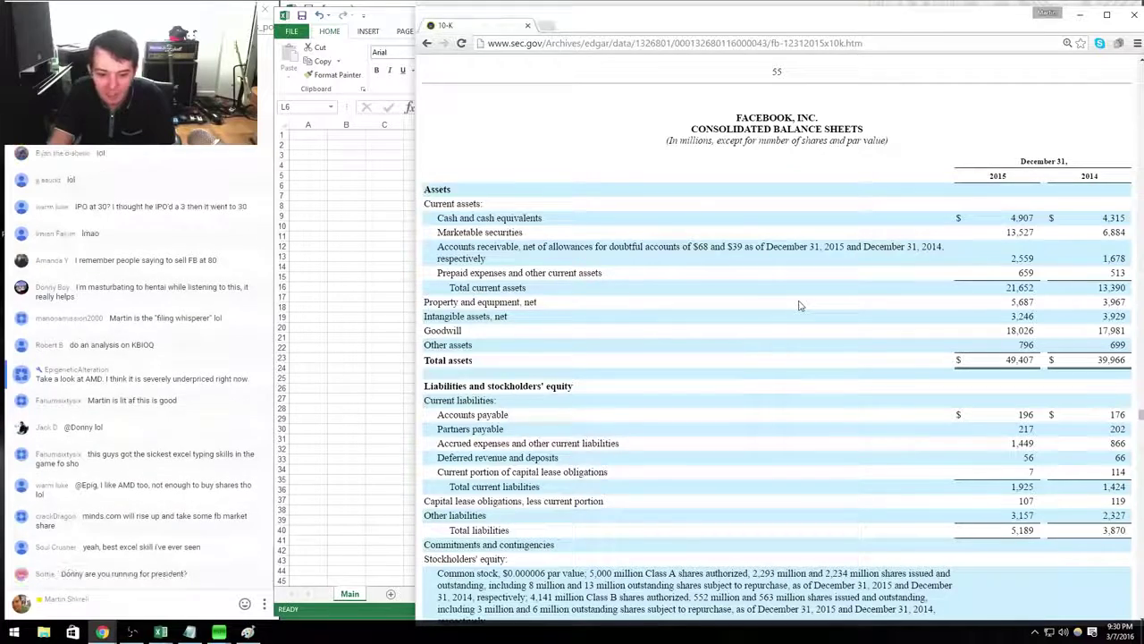
{"action": "key", "text": "alt+Tab"}
Set Debt to 0 and build the EV formula =+L4-L5+L6, giving 282,495.
{"action": "type", "text": "0"}
{"action": "key", "text": "Return"}
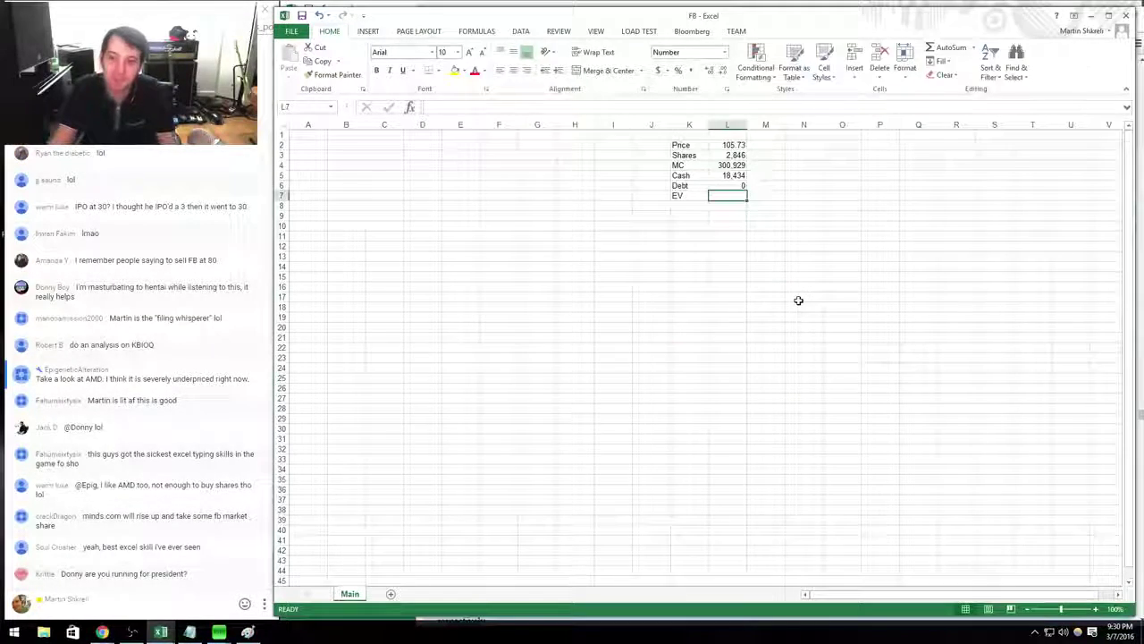
{"action": "type", "text": "+"}
{"action": "key", "text": "Up"}
{"action": "key", "text": "Up"}
{"action": "type", "text": "-"}
{"action": "key", "text": "Up"}
{"action": "key", "text": "Up"}
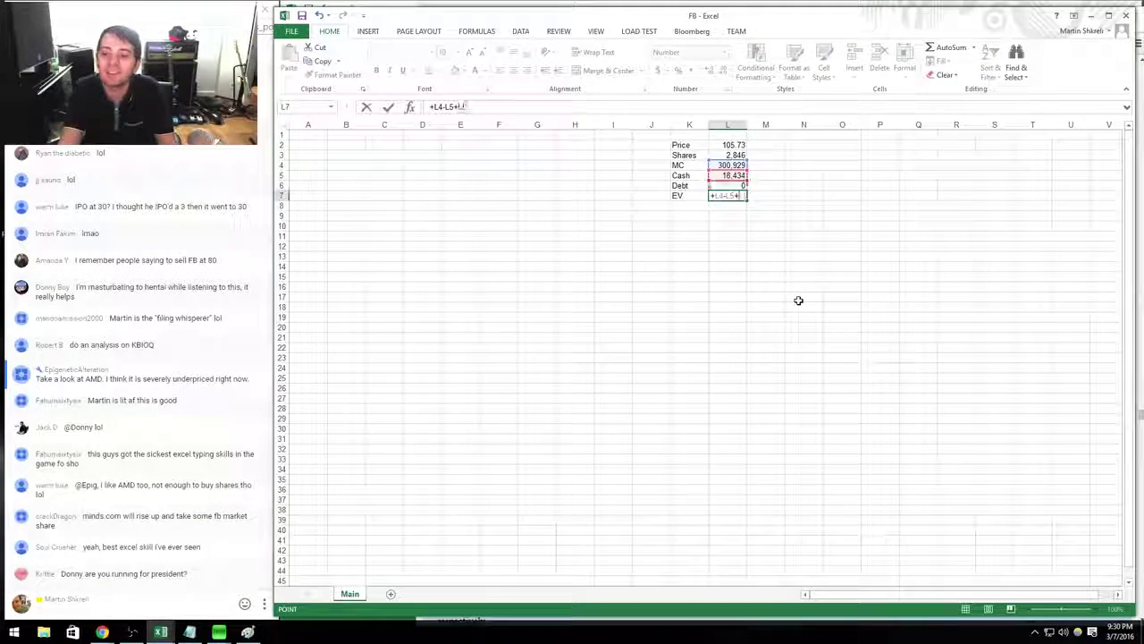
{"action": "type", "text": "+"}
{"action": "key", "text": "Up"}
{"action": "key", "text": "Tab"}
Tag Debt, Cash and Shares with a Q415 source label in column M.
{"action": "key", "text": "alt+Tab"}
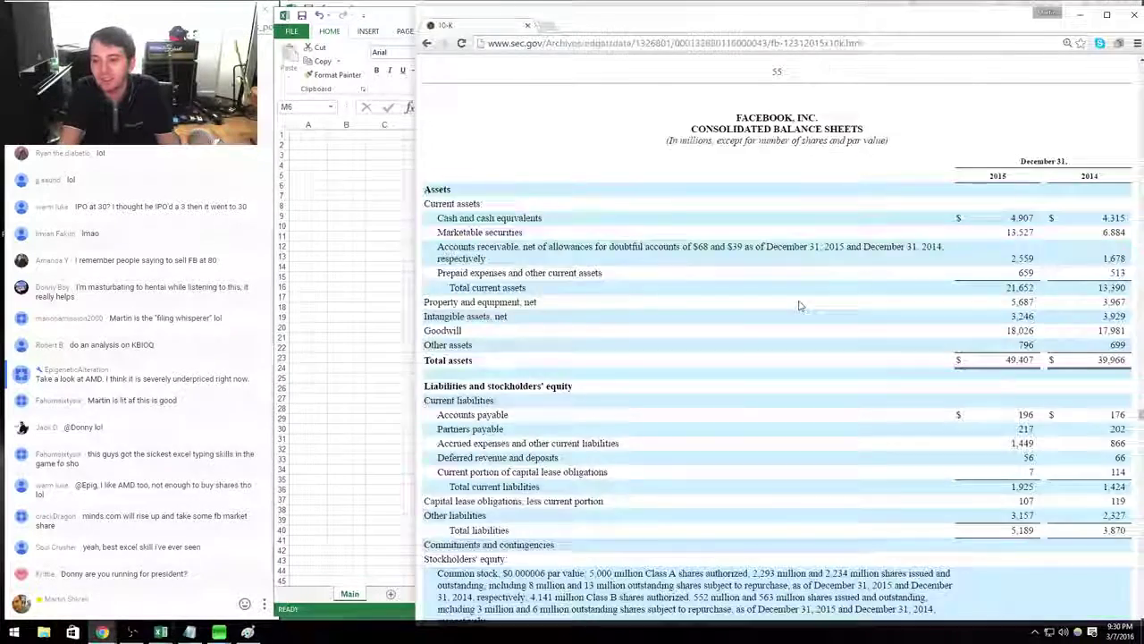
{"action": "key", "text": "alt+Tab"}
{"action": "key", "text": "Up"}
{"action": "type", "text": "Q1"}
{"action": "key", "text": "BackSpace"}
{"action": "type", "text": "415"}
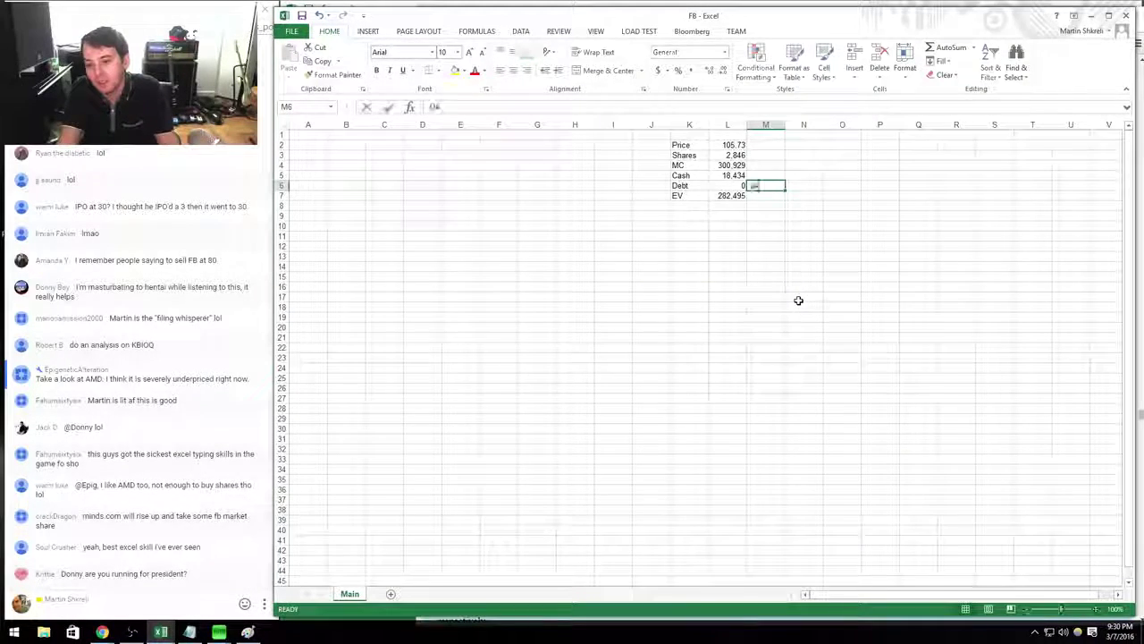
{"action": "key", "text": "ctrl+Return"}
{"action": "key", "text": "ctrl+c"}
{"action": "key", "text": "Up"}
{"action": "key", "text": "ctrl+v"}
{"action": "key", "text": "Up"}
{"action": "key", "text": "Up"}
{"action": "key", "text": "ctrl+v"}
{"action": "key", "text": "Escape"}
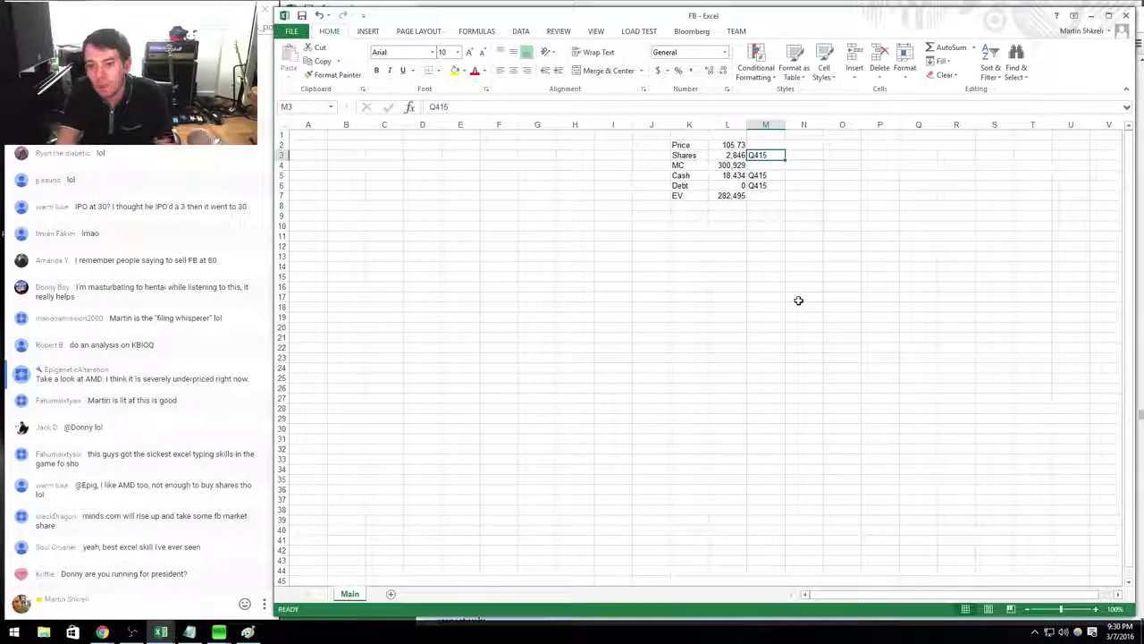
Right-align the Q415 labels.
{"action": "key", "text": "shift+Down"}
{"action": "key", "text": "shift+Down"}
{"action": "key", "text": "shift+Down"}
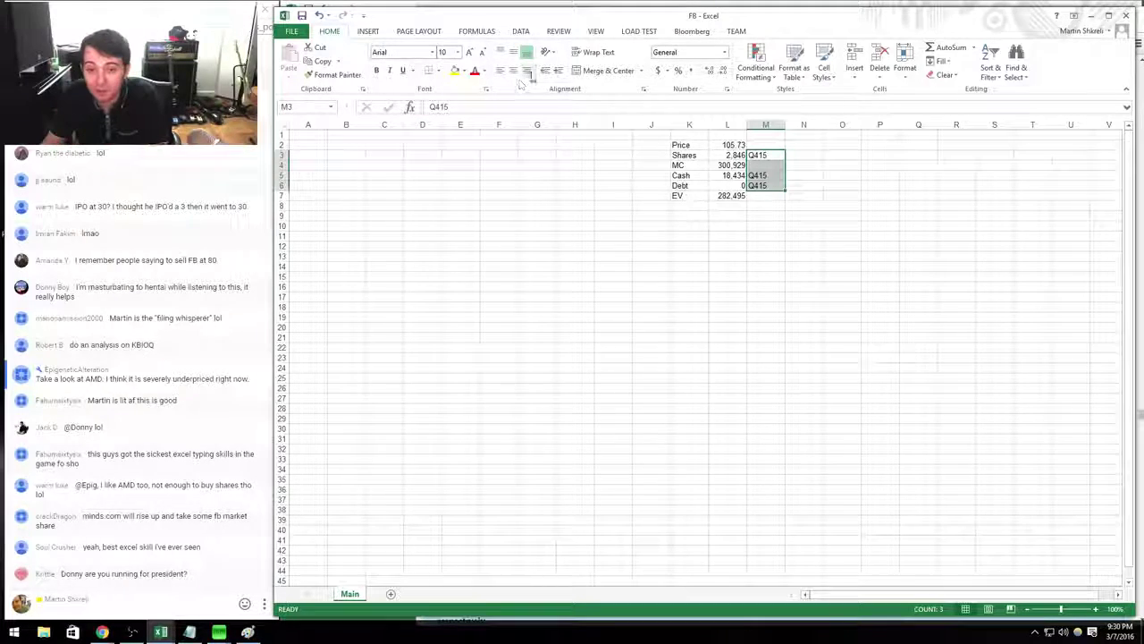
{"action": "left_click", "coordinate": [527, 70]}
{"action": "left_click", "coordinate": [981, 281]}
{"action": "left_click", "coordinate": [689, 165]}
{"action": "left_click", "coordinate": [773, 183]}
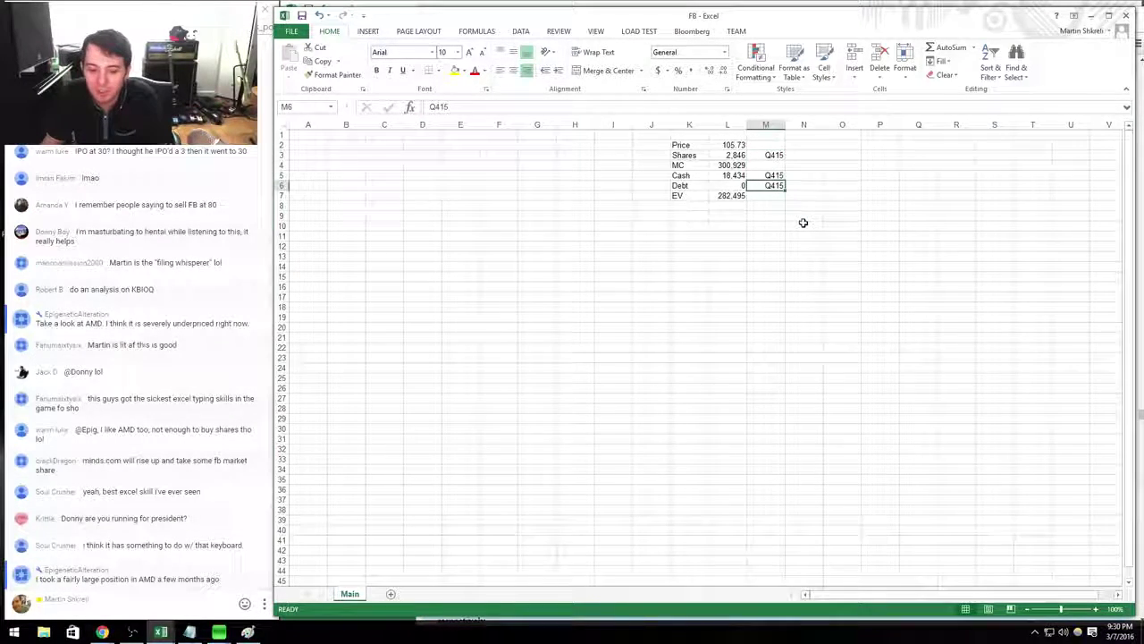
In Tech.xlsx enter Facebook's net cash 18434 and EV =+E6-F6 (282,474), then open Insert Hyperlink on its name.
{"action": "key", "text": "alt+Tab"}
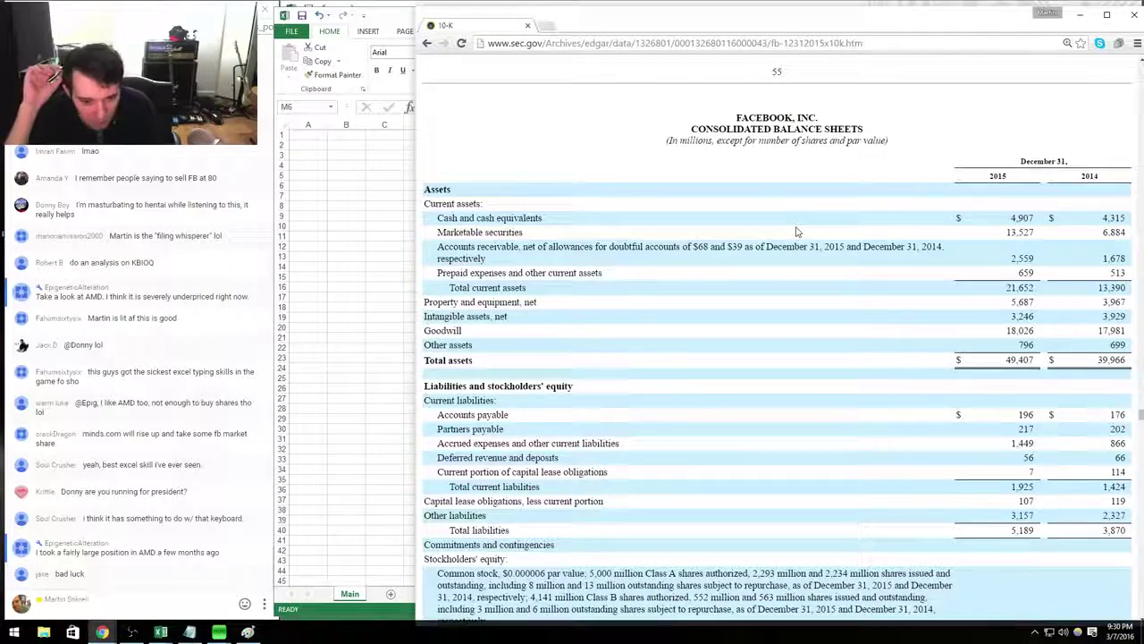
{"action": "key", "text": "alt+Tab"}
{"action": "key", "text": "ctrl+Tab"}
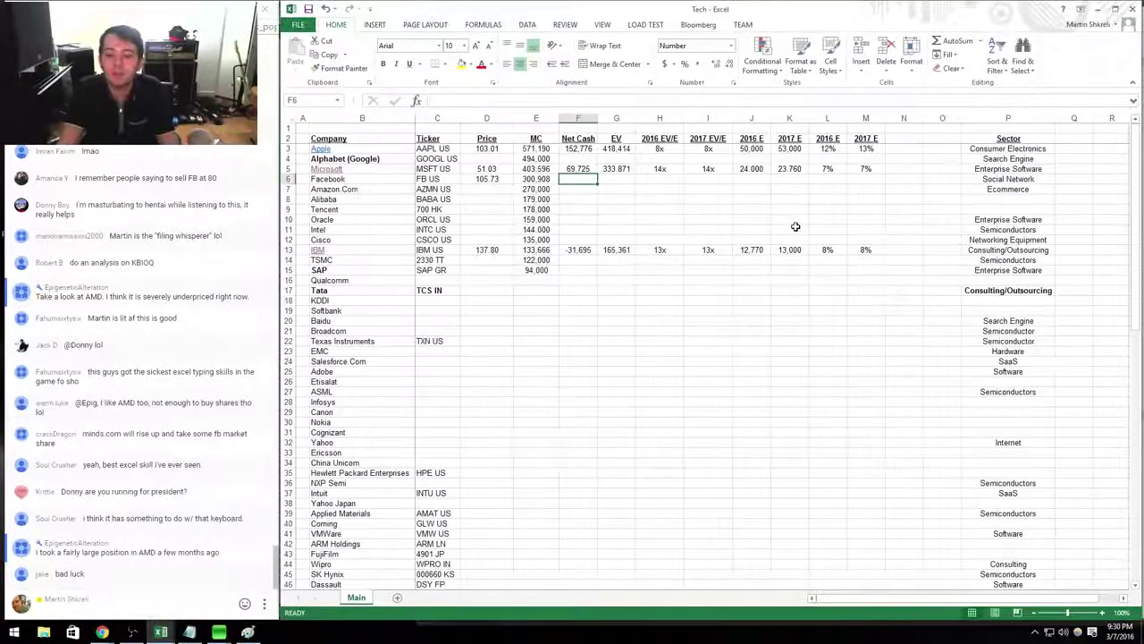
{"action": "type", "text": "18434"}
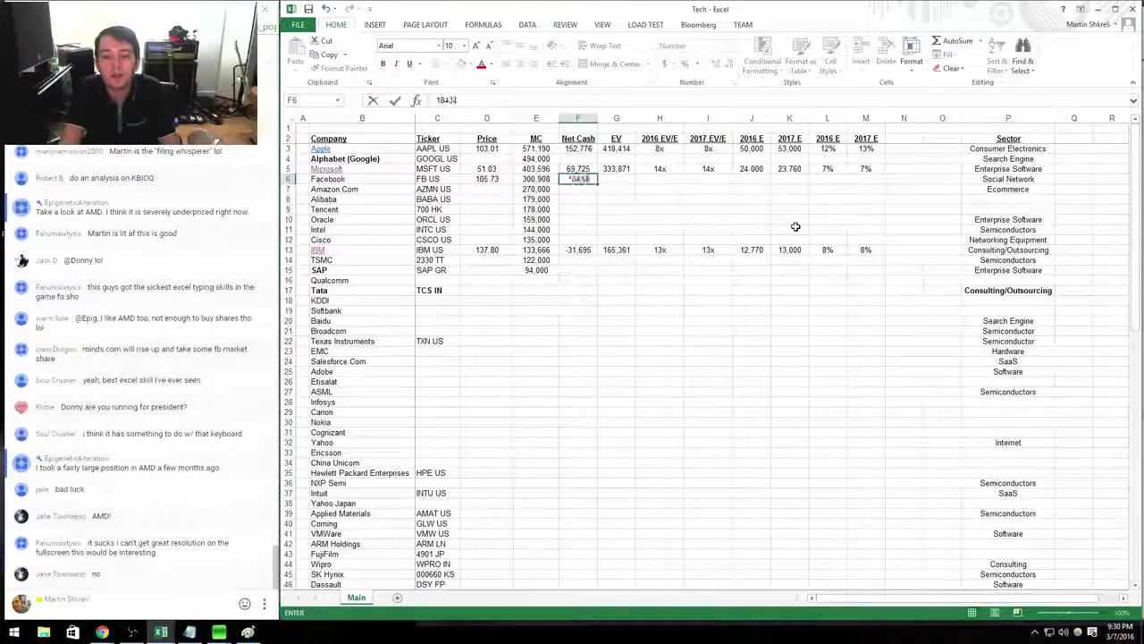
{"action": "key", "text": "Tab"}
{"action": "type", "text": "=+E6-F6"}
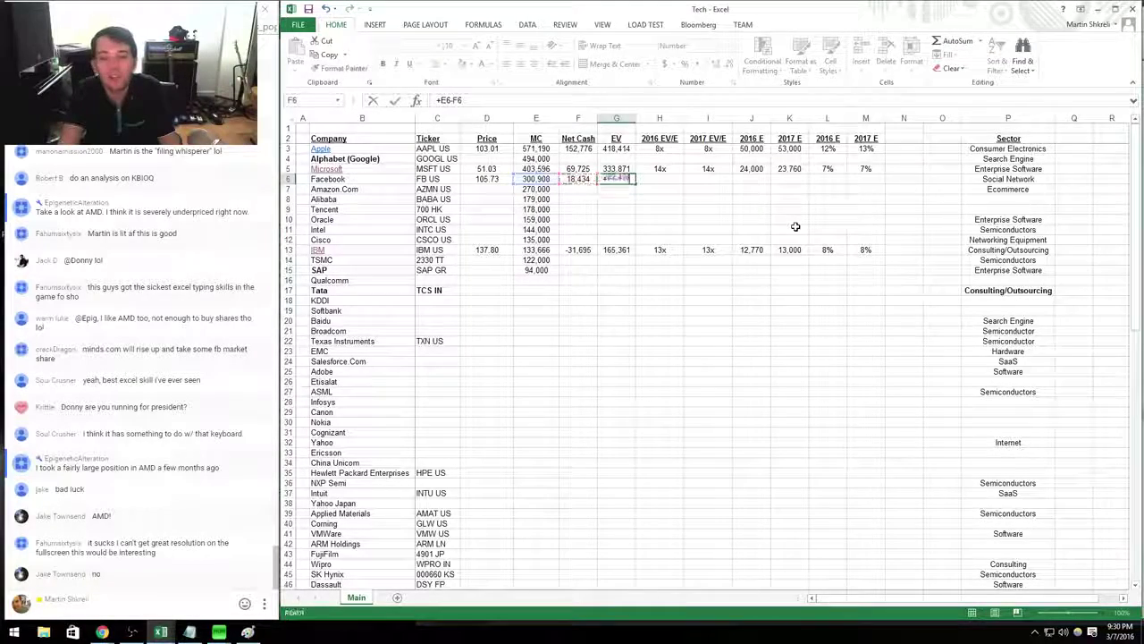
{"action": "key", "text": "ctrl+Return"}
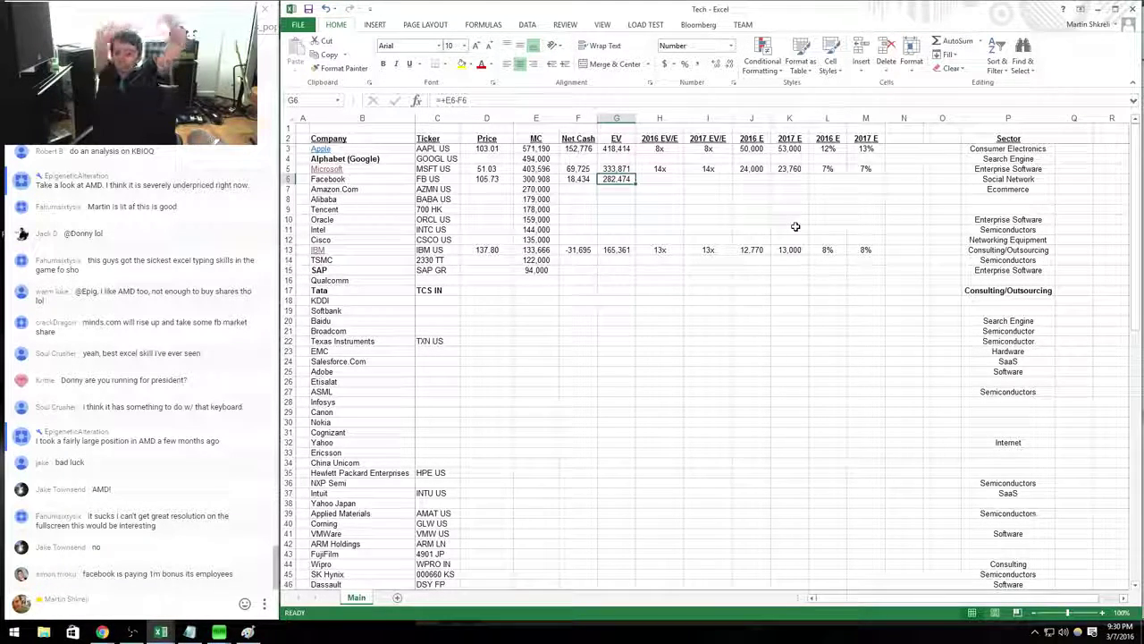
{"action": "key", "text": "ctrl+Left"}
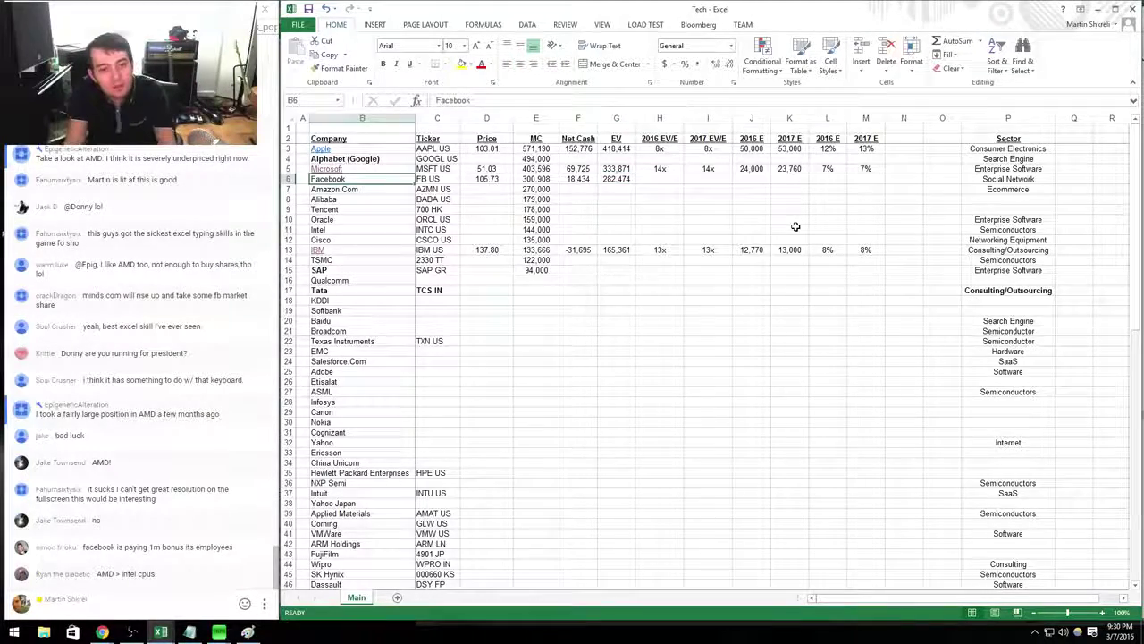
{"action": "key", "text": "ctrl+k"}
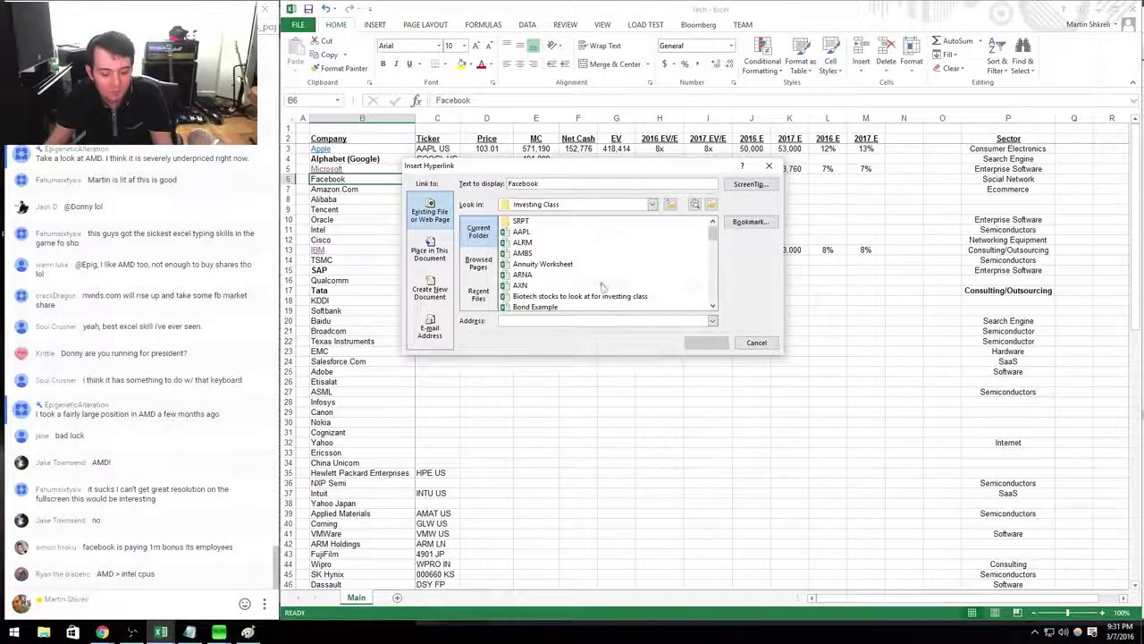
Link Facebook's name in Tech.xlsx to FB.xlsx, then go back to the FB workbook.
{"action": "type", "text": "FB"}
{"action": "key", "text": "Return"}
{"action": "key", "text": "Right"}
{"action": "key", "text": "Right"}
{"action": "key", "text": "Right"}
{"action": "key", "text": "Right"}
{"action": "key", "text": "Right"}
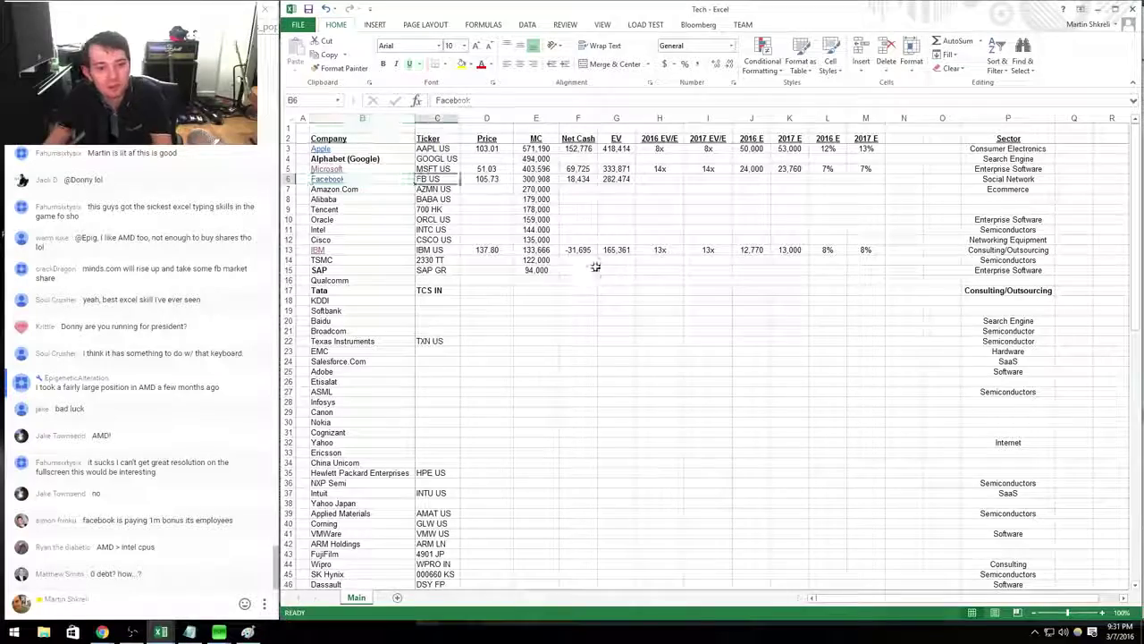
{"action": "key", "text": "ctrl+Tab"}
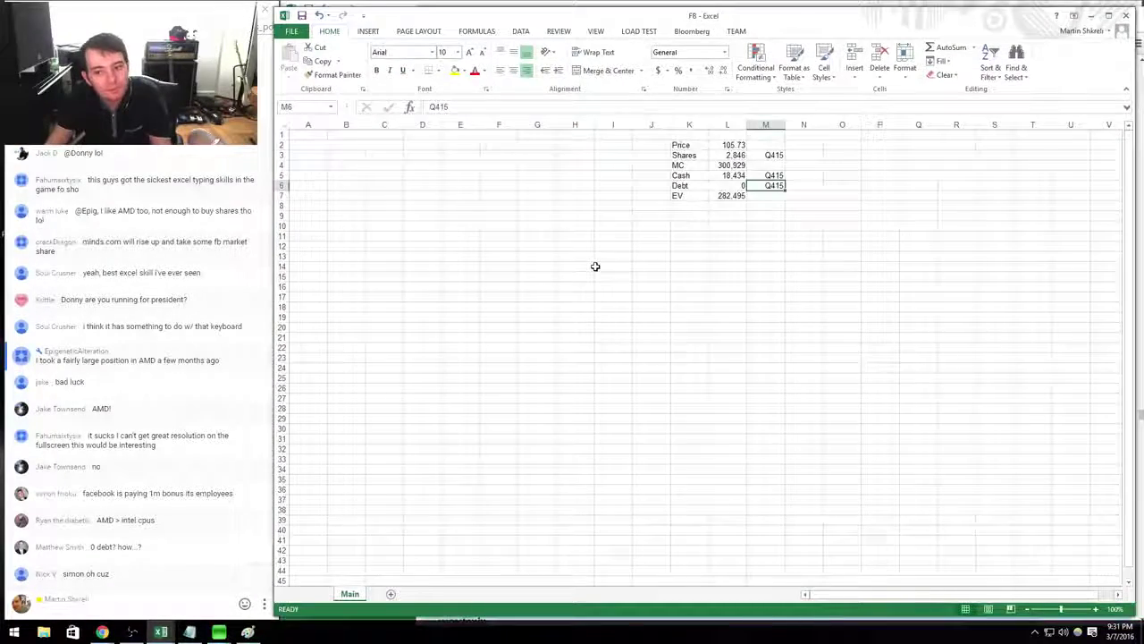
{"action": "key", "text": "ctrl+Tab"}
{"action": "key", "text": "Right"}
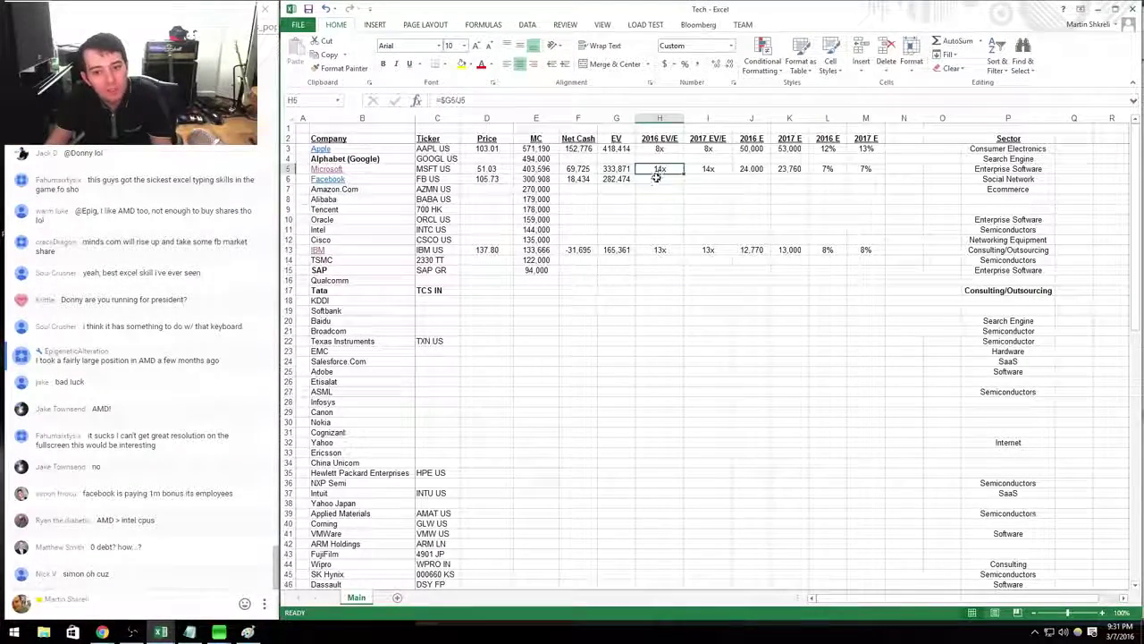
{"action": "key", "text": "ctrl+Tab"}
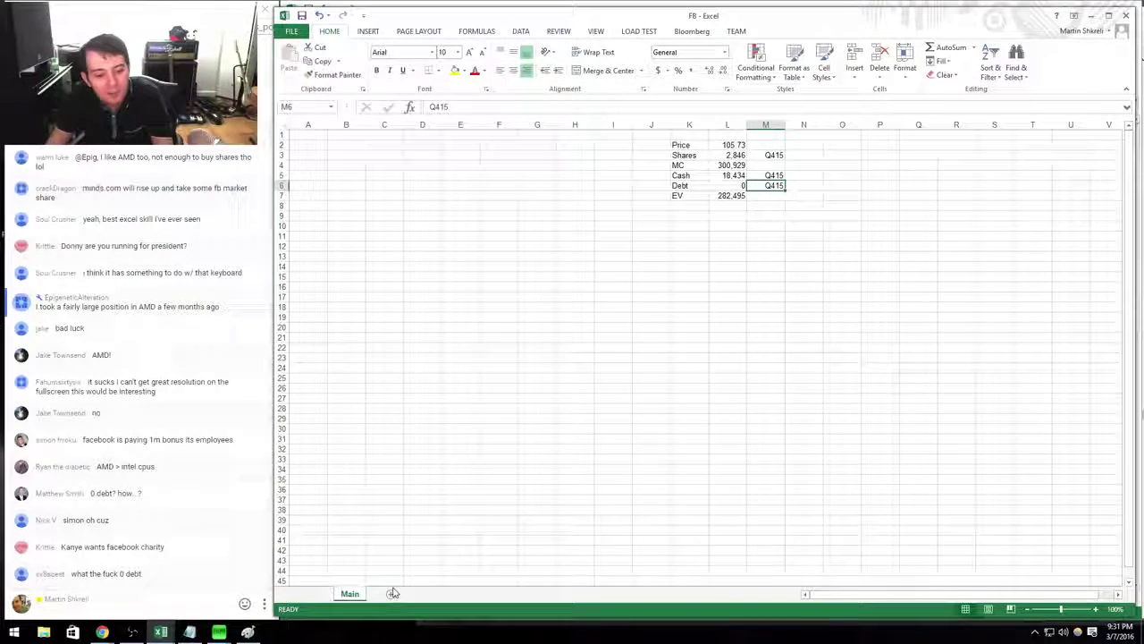
Add a new sheet named Model with a Revenue label in B3.
{"action": "left_click", "coordinate": [390, 594]}
{"action": "double_click", "coordinate": [384, 593]}
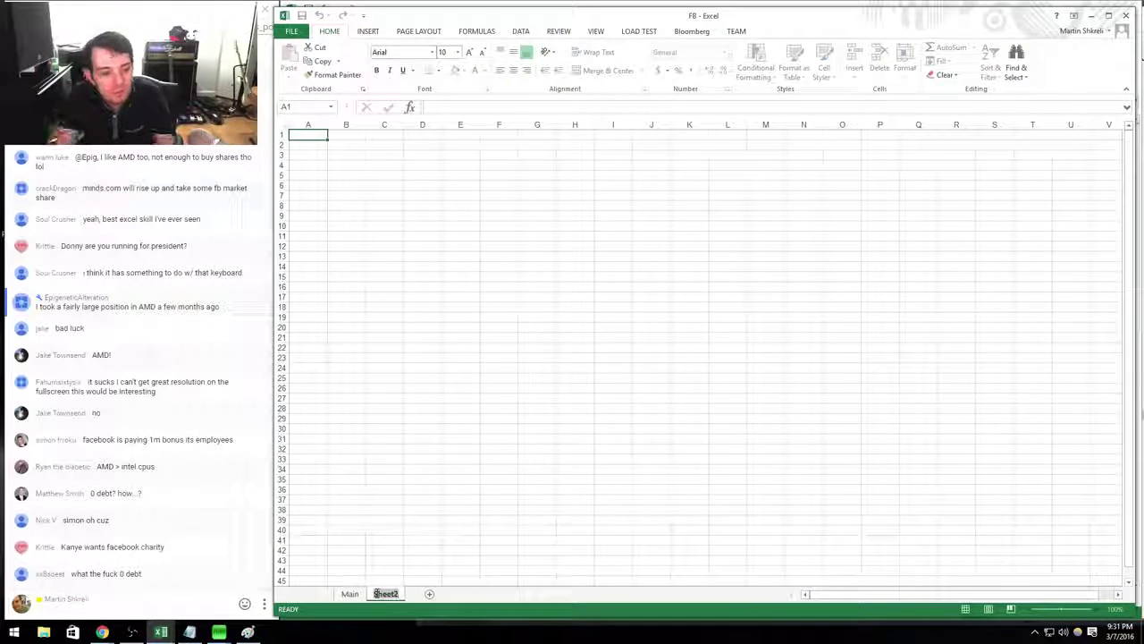
{"action": "type", "text": "Model"}
{"action": "key", "text": "Return"}
{"action": "key", "text": "Down"}
{"action": "key", "text": "Down"}
{"action": "key", "text": "Right"}
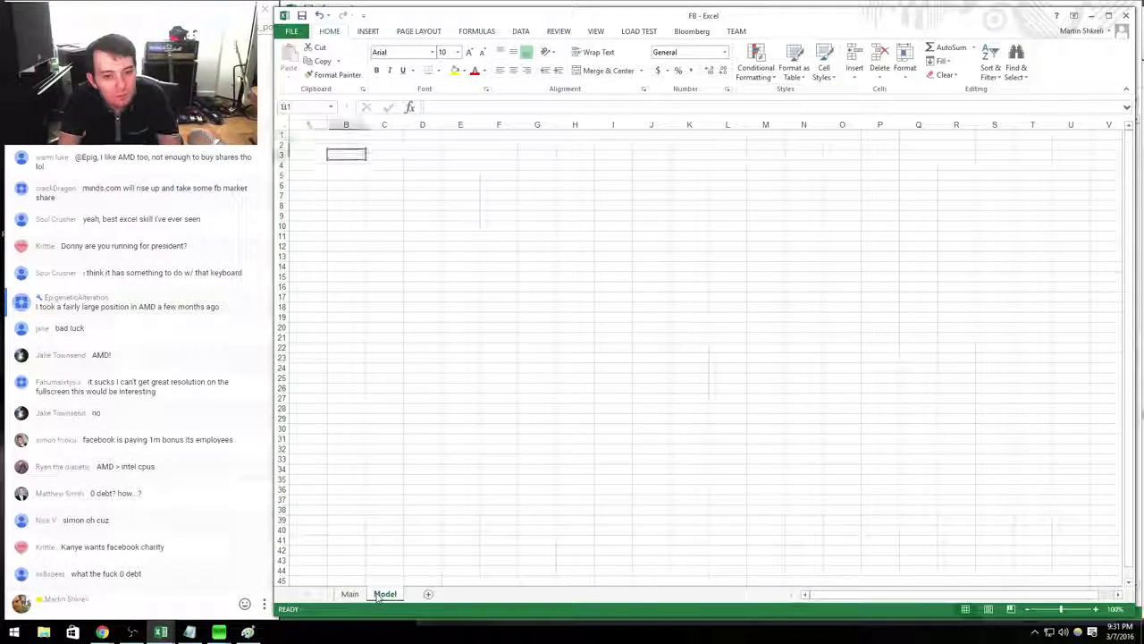
{"action": "type", "text": "Revenue"}
{"action": "key", "text": "Up"}
Type quarter headers Q114 through Q416 across C2:N2.
{"action": "key", "text": "Right"}
{"action": "type", "text": "Q114"}
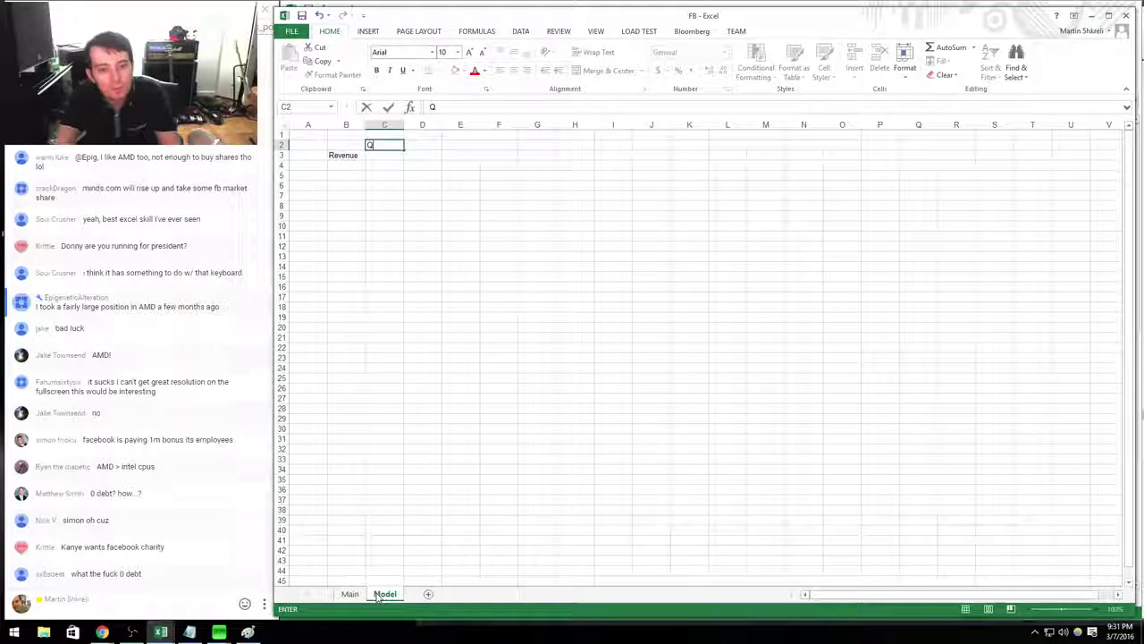
{"action": "key", "text": "Right"}
{"action": "type", "text": "Q214"}
{"action": "key", "text": "Right"}
{"action": "type", "text": "Q314"}
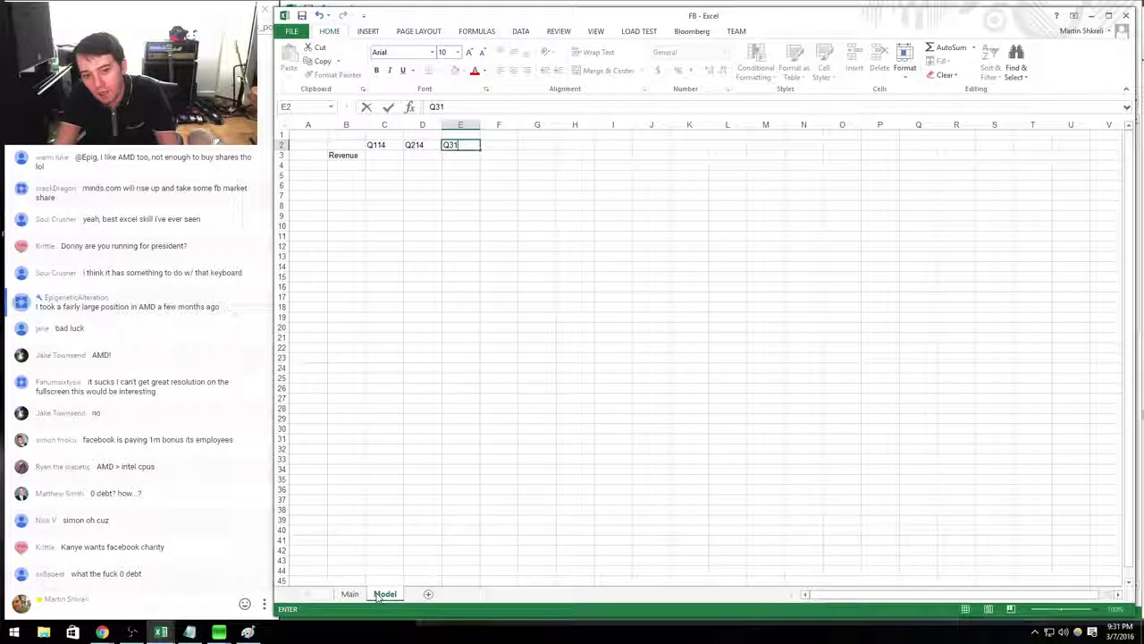
{"action": "key", "text": "Right"}
{"action": "type", "text": "Q414"}
{"action": "key", "text": "Right"}
{"action": "type", "text": "Q115"}
{"action": "key", "text": "Right"}
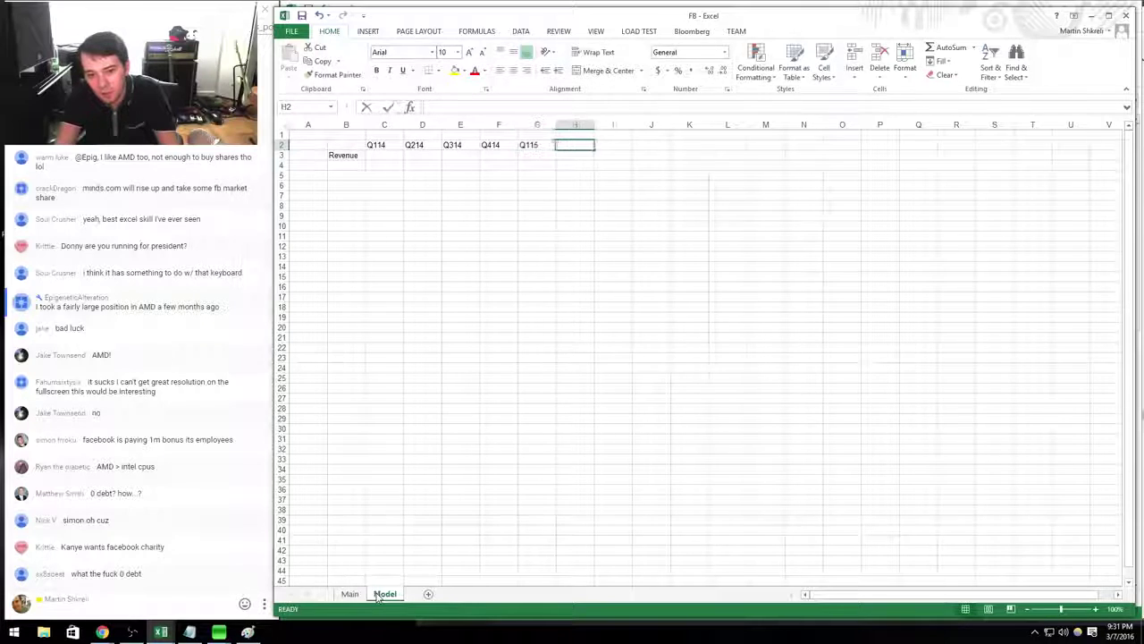
{"action": "type", "text": "Q215"}
{"action": "key", "text": "Right"}
{"action": "type", "text": "Q315"}
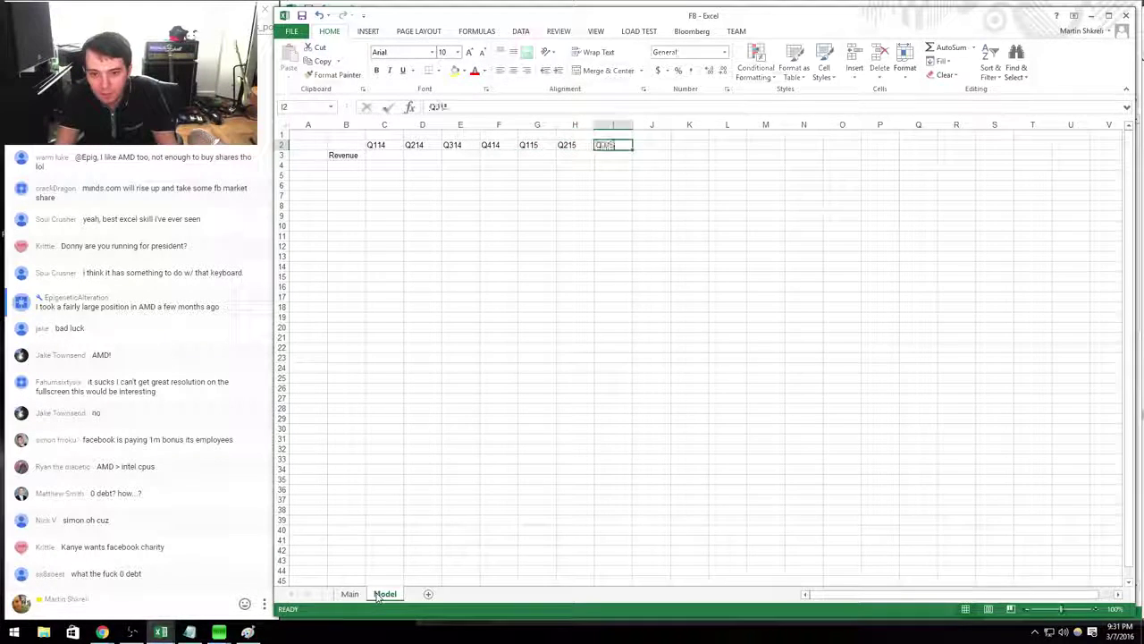
{"action": "key", "text": "Right"}
{"action": "type", "text": "Q315"}
{"action": "key", "text": "Right"}
{"action": "type", "text": "Q116"}
{"action": "key", "text": "Right"}
{"action": "type", "text": "Q216"}
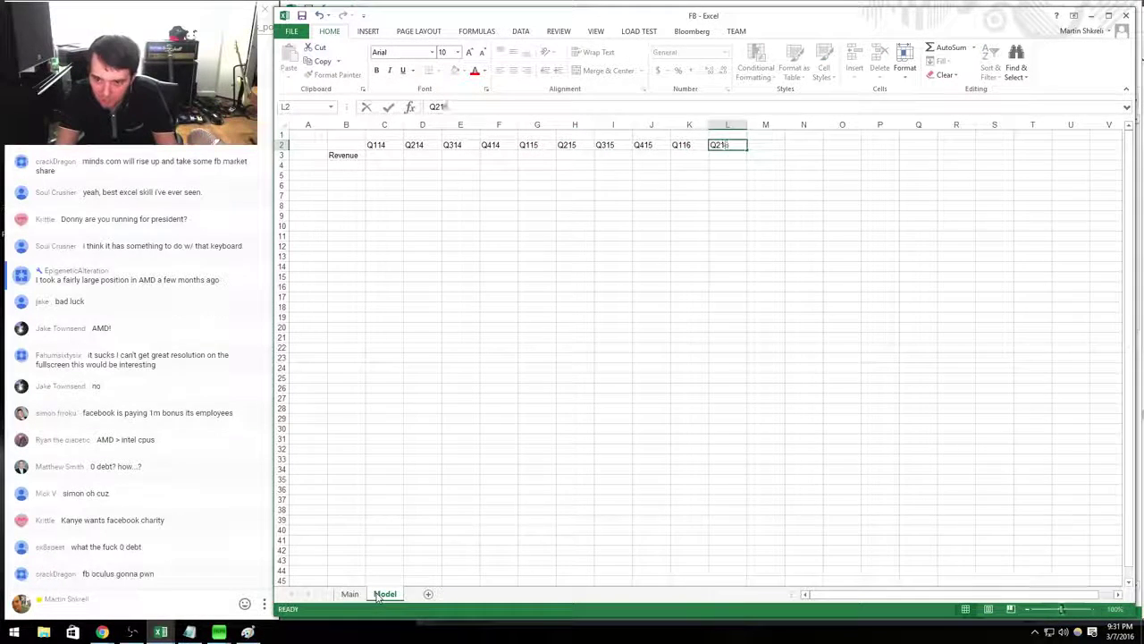
{"action": "key", "text": "Right"}
{"action": "type", "text": "Q216"}
{"action": "key", "text": "Right"}
{"action": "type", "text": "Q316"}
{"action": "key", "text": "Return"}
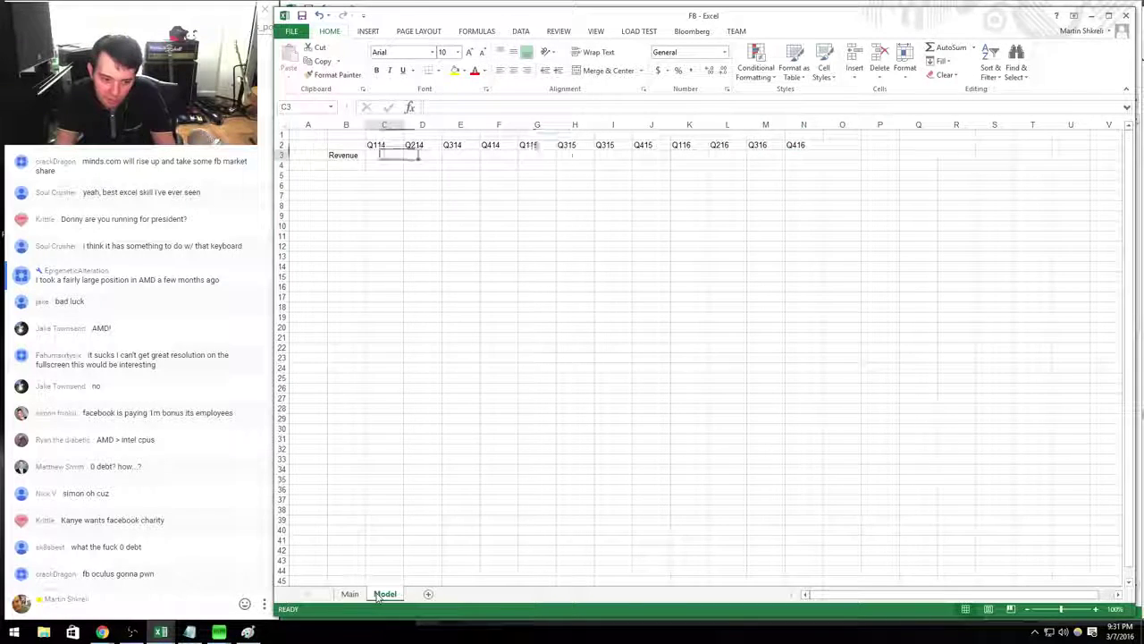
Right-align columns C through N.
{"action": "key", "text": "ctrl+shift+Down"}
{"action": "key", "text": "shift+Right"}
{"action": "key", "text": "shift+Right"}
{"action": "key", "text": "shift+Right"}
{"action": "key", "text": "shift+Right"}
{"action": "key", "text": "shift+Right"}
{"action": "key", "text": "shift+Right"}
{"action": "key", "text": "shift+Right"}
{"action": "key", "text": "shift+Right"}
{"action": "key", "text": "shift+Right"}
{"action": "key", "text": "shift+Right"}
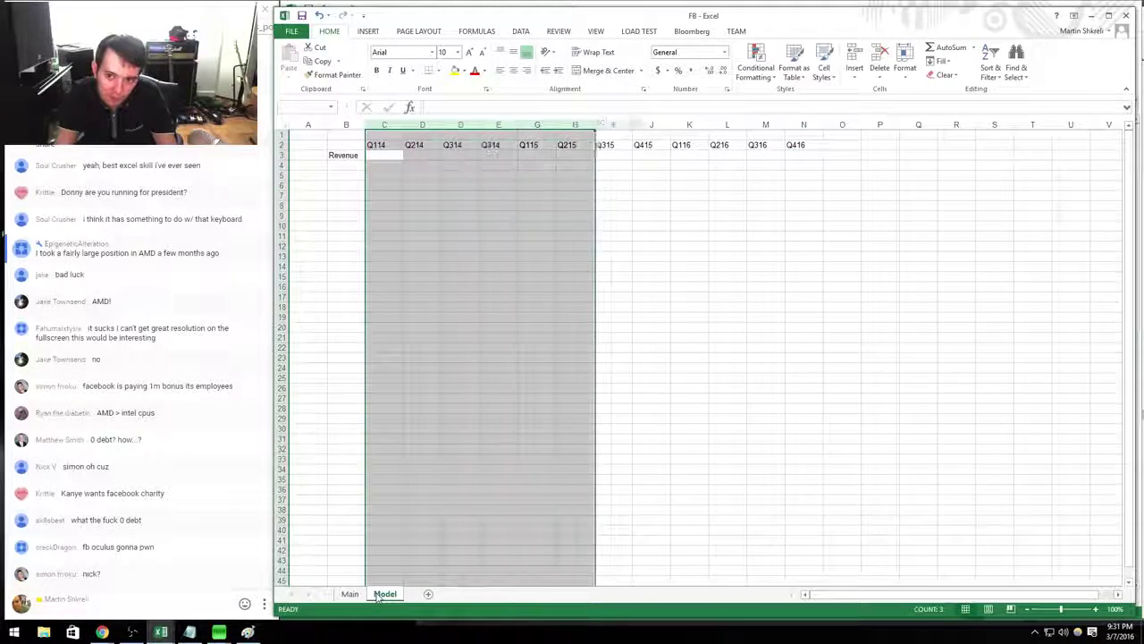
{"action": "key", "text": "shift+Right"}
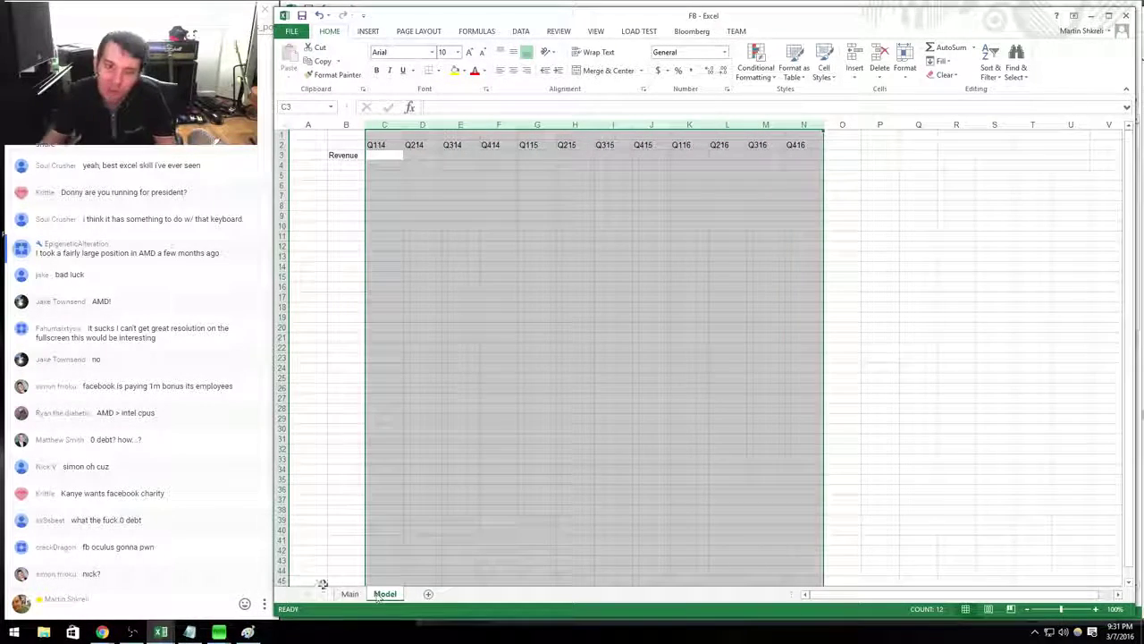
{"action": "left_click", "coordinate": [523, 71]}
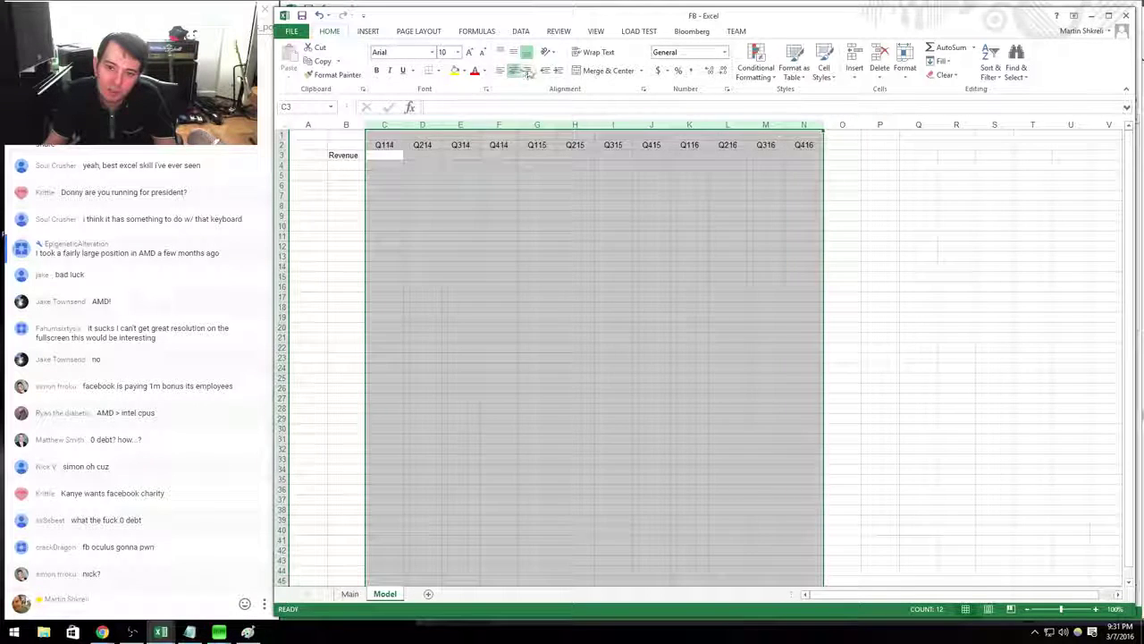
{"action": "left_click", "coordinate": [422, 197]}
Freeze panes at C3 so rows 1–2 and columns A–B stay visible.
{"action": "left_click", "coordinate": [384, 145]}
{"action": "key", "text": "alt+w"}
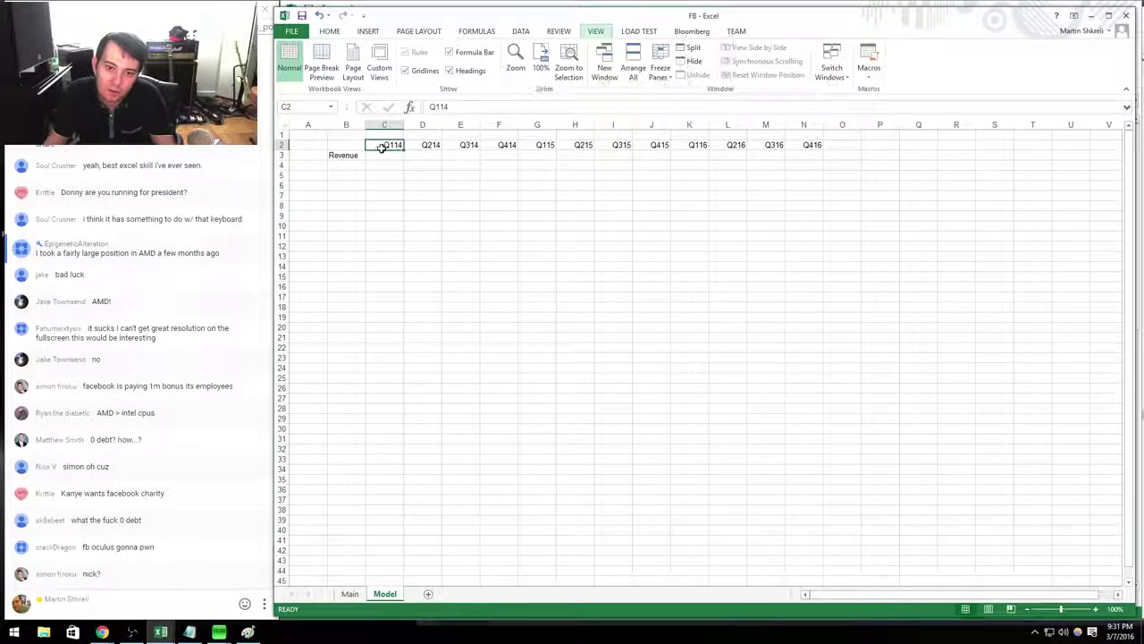
{"action": "left_click", "coordinate": [385, 154]}
{"action": "key", "text": "alt+w"}
{"action": "key", "text": "f"}
{"action": "key", "text": "f"}
{"action": "key", "text": "ctrl+Tab"}
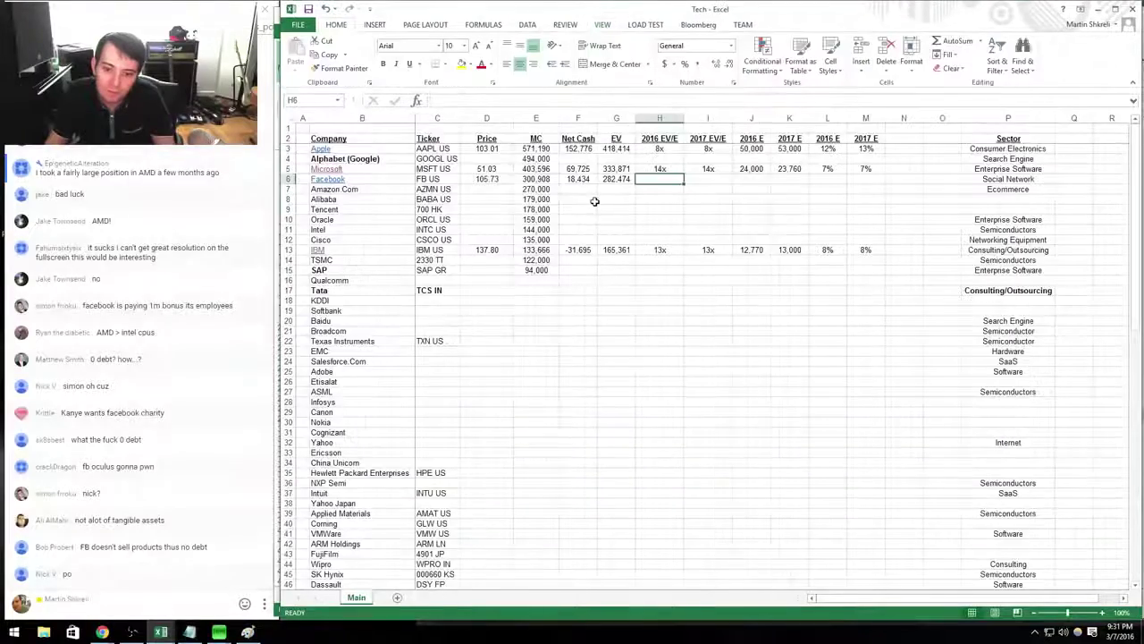
Back on EDGAR results, open the September 30, 2015 10-Q document and scroll to its statements.
{"action": "key", "text": "ctrl+Tab"}
{"action": "key", "text": "alt+Tab"}
{"action": "key", "text": "alt+Left"}
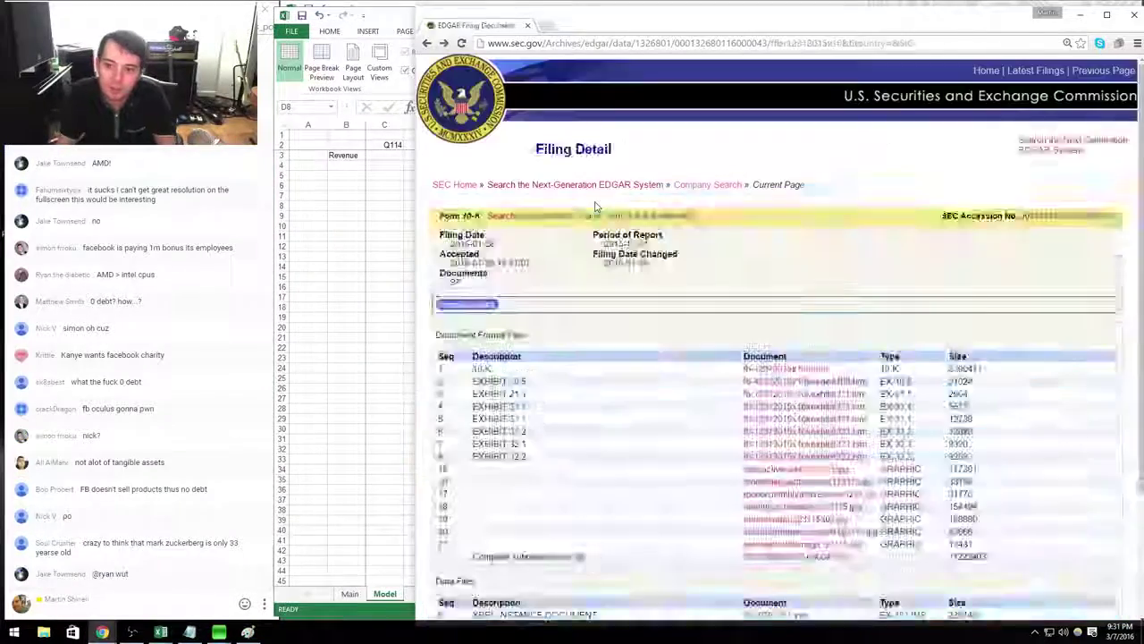
{"action": "key", "text": "alt+Left"}
{"action": "scroll", "coordinate": [340, 357], "scroll_direction": "down", "scroll_amount": 1}
{"action": "left_click", "coordinate": [506, 522]}
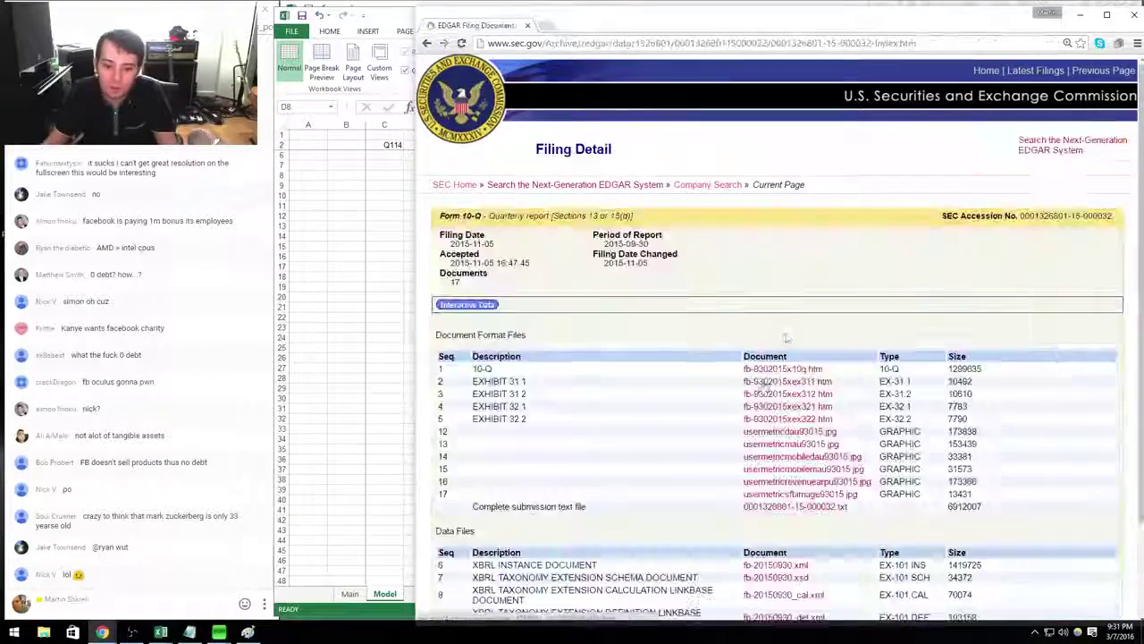
{"action": "left_click", "coordinate": [777, 374]}
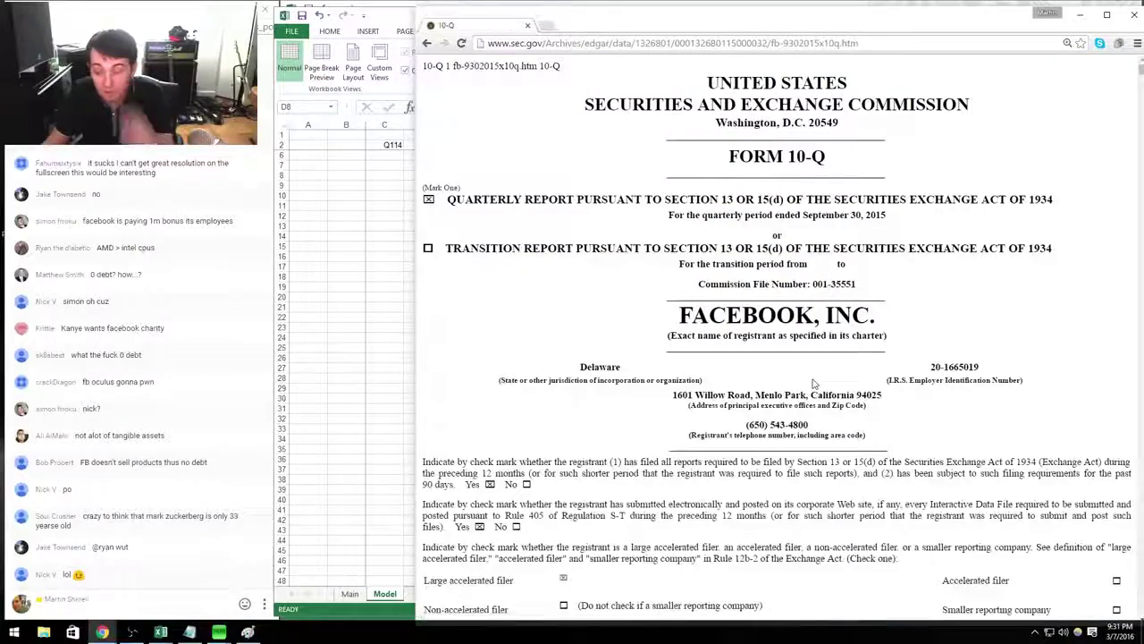
{"action": "scroll", "coordinate": [841, 393], "scroll_direction": "down", "scroll_amount": 5}
{"action": "scroll", "coordinate": [840, 408], "scroll_direction": "down", "scroll_amount": 15}
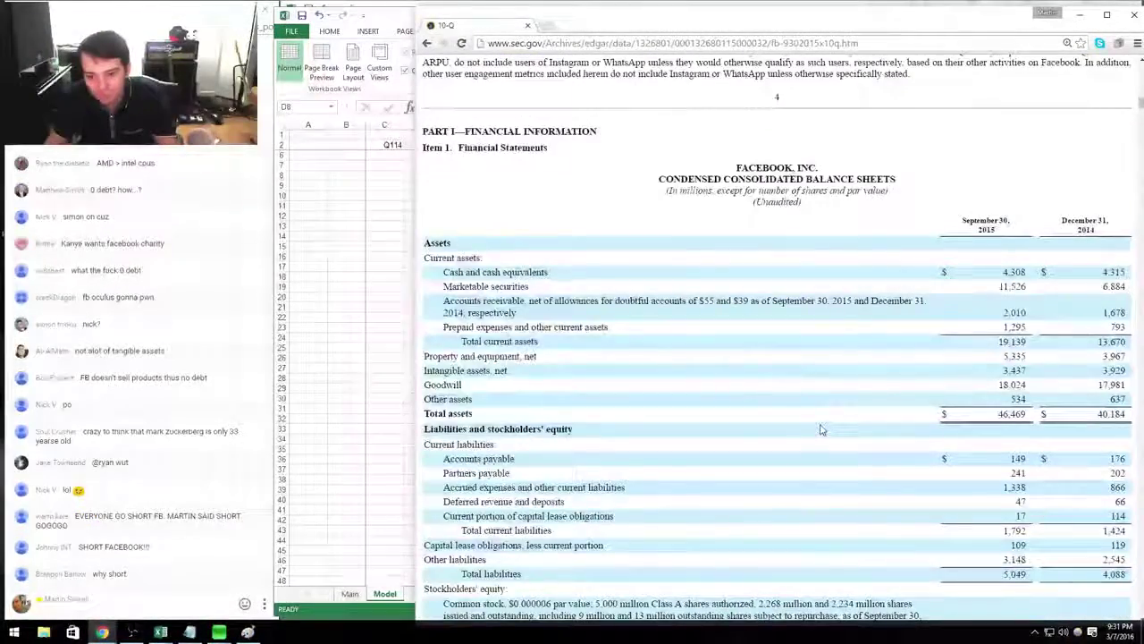
{"action": "scroll", "coordinate": [818, 431], "scroll_direction": "down", "scroll_amount": 8}
Enter the label Revenue in B6 of the FB Model sheet.
{"action": "key", "text": "alt+Tab"}
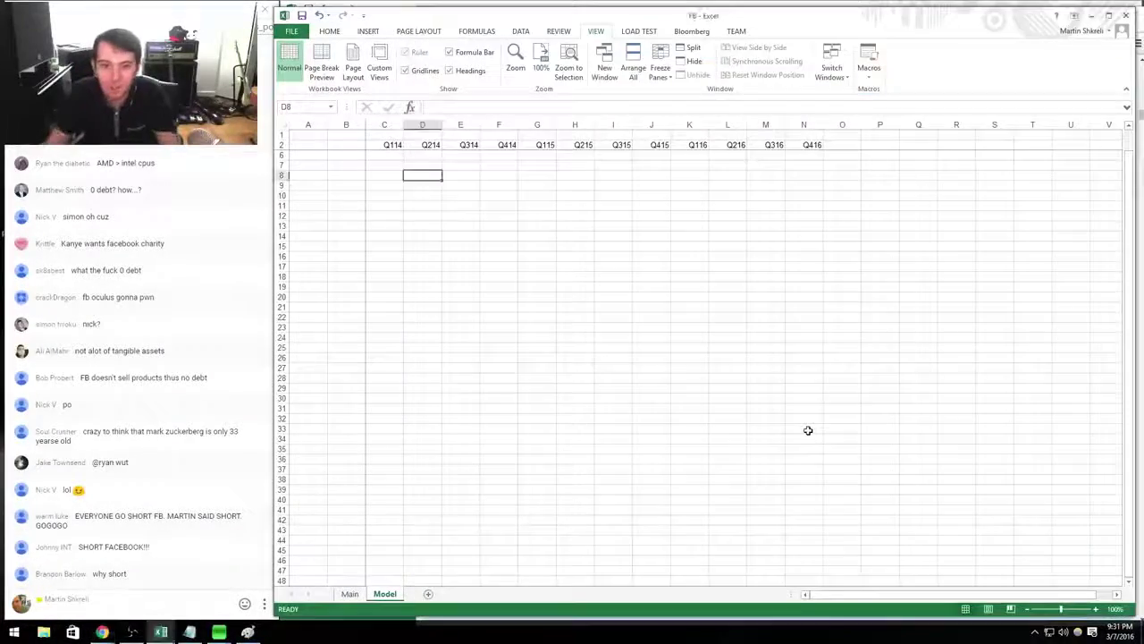
{"action": "key", "text": "Left"}
{"action": "key", "text": "Left"}
{"action": "key", "text": "Up"}
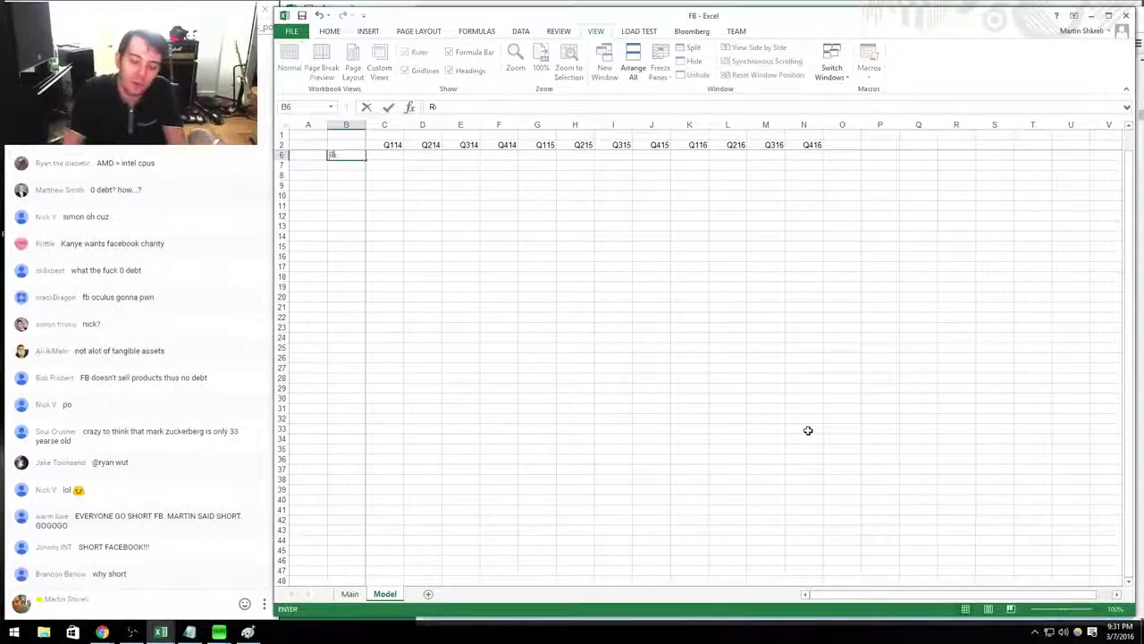
{"action": "type", "text": "Revenue"}
{"action": "key", "text": "Right"}
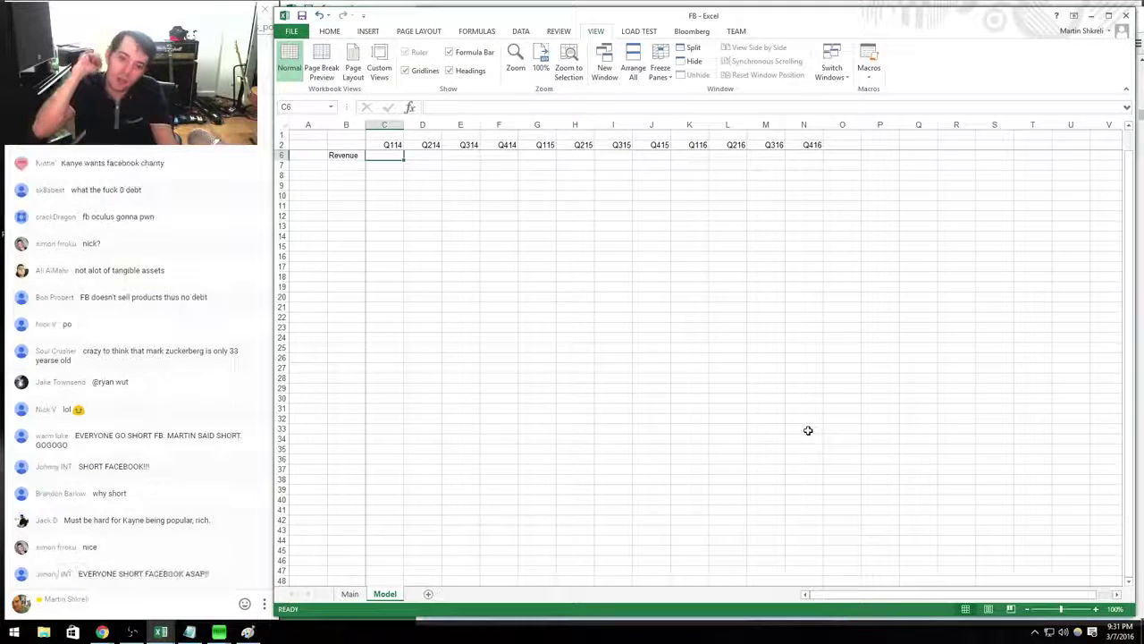
Compare against the MSFT model's Q216 revenue in L16, then bring the 10-Q forward.
{"action": "key", "text": "alt+Tab"}
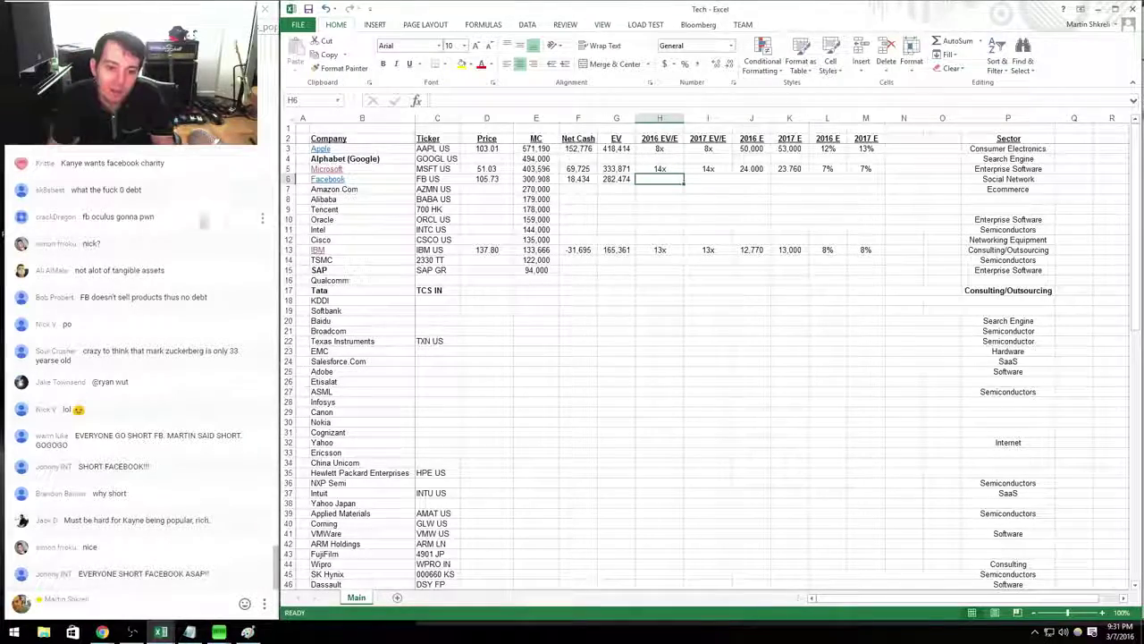
{"action": "key", "text": "alt+Tab"}
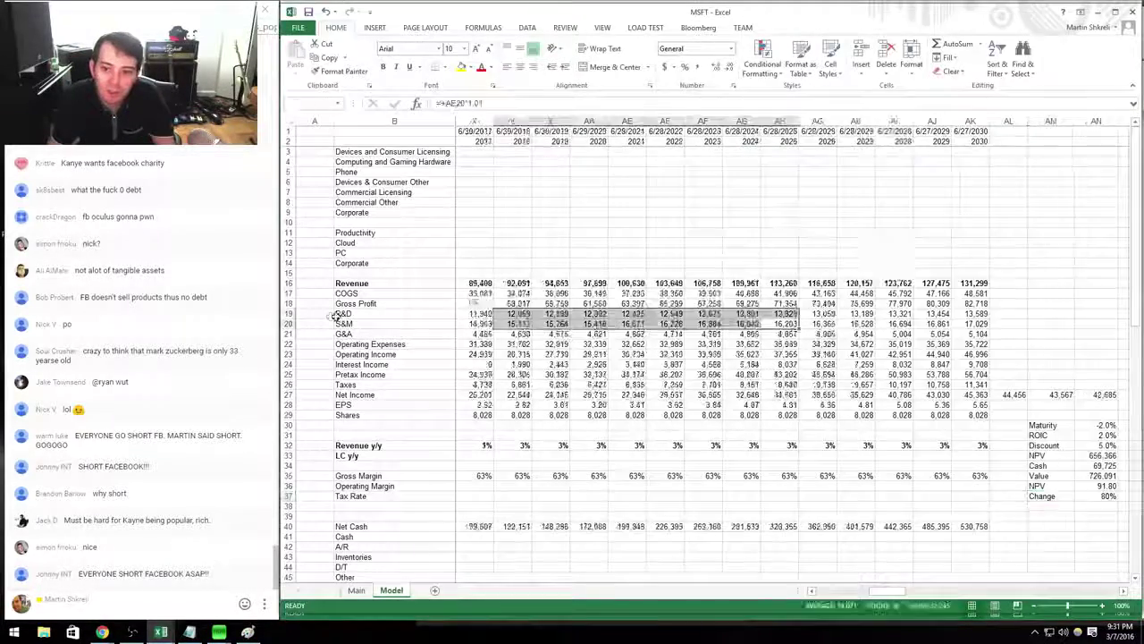
{"action": "scroll", "coordinate": [984, 304], "scroll_direction": "left", "scroll_amount": 8}
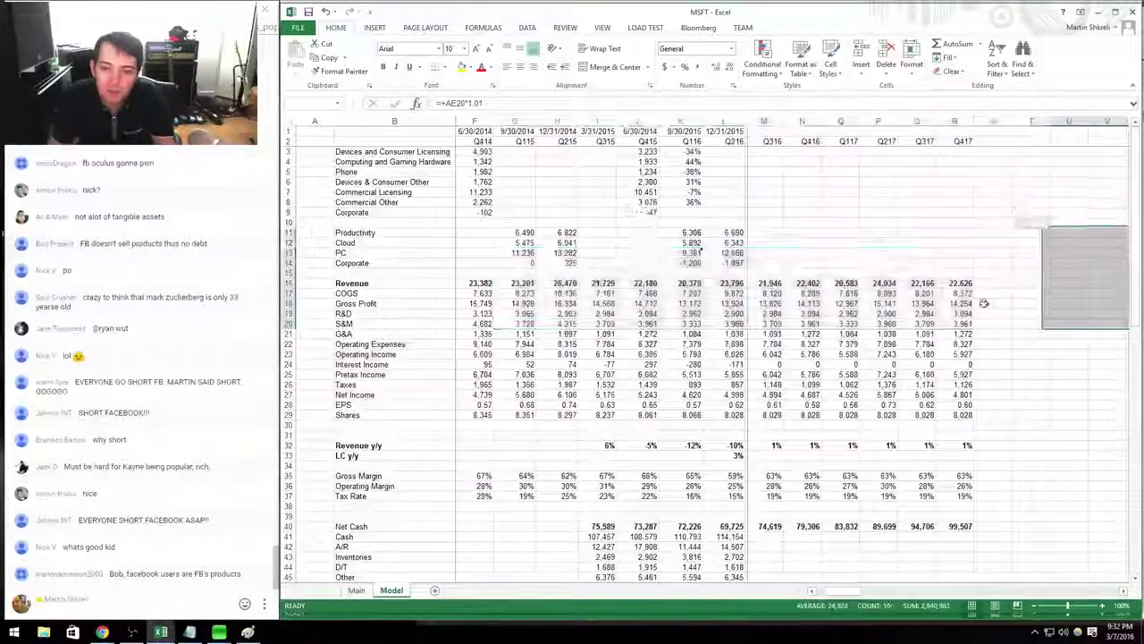
{"action": "left_click", "coordinate": [726, 282]}
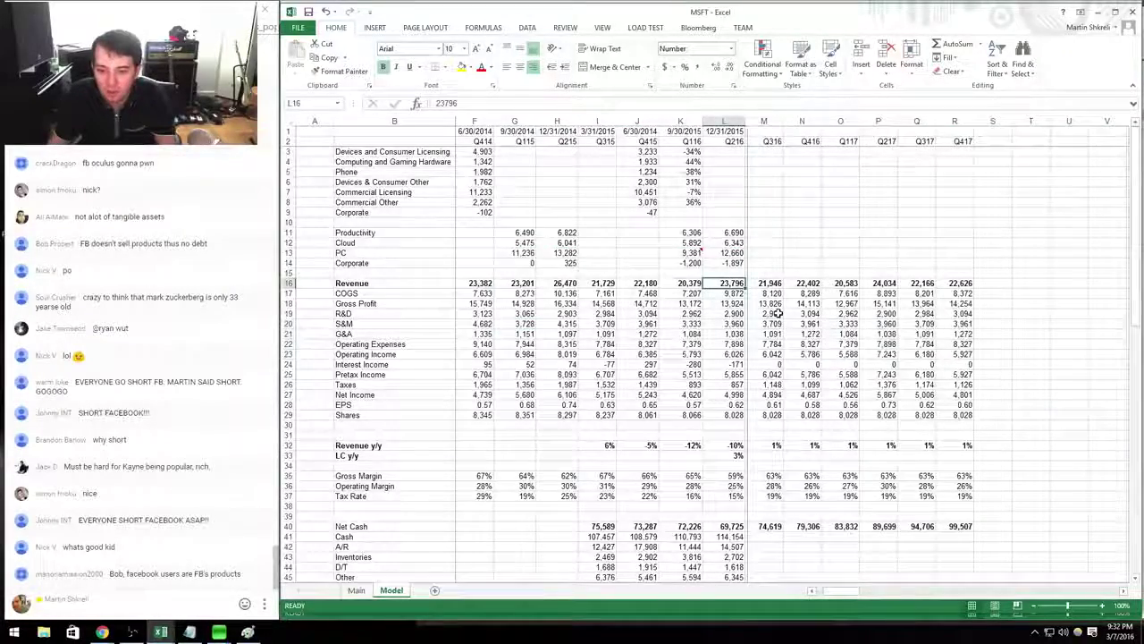
{"action": "key", "text": "ctrl+Tab"}
{"action": "key", "text": "ctrl+Tab"}
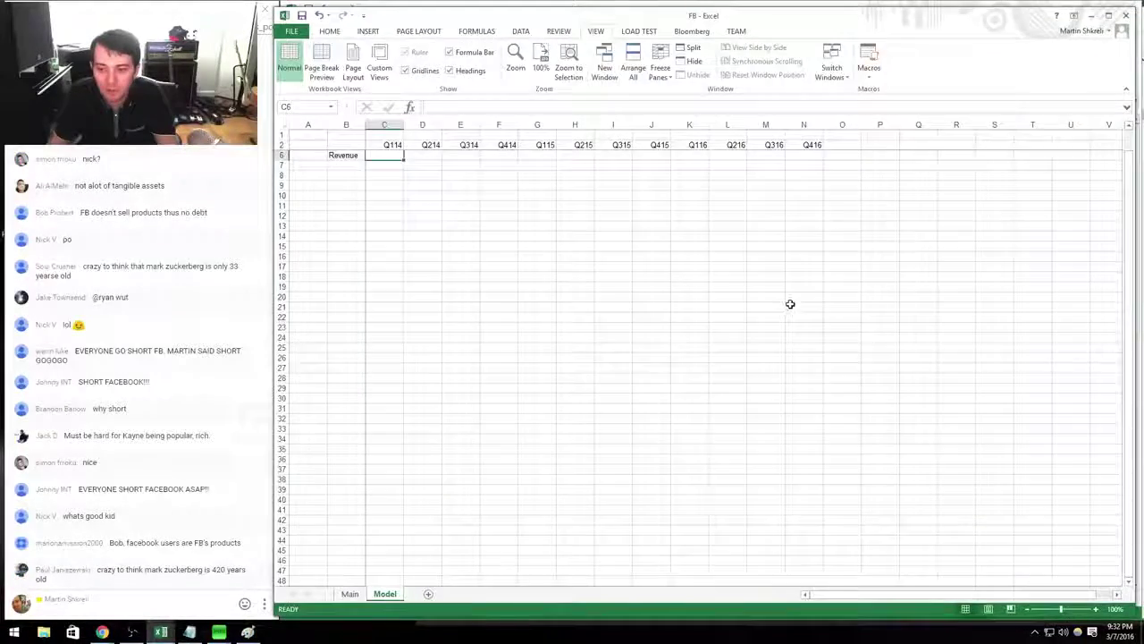
{"action": "key", "text": "alt+Tab"}
Select the September 2015 quarter revenue 4,501 and net income 891, then return to Excel.
{"action": "double_click", "coordinate": [815, 235]}
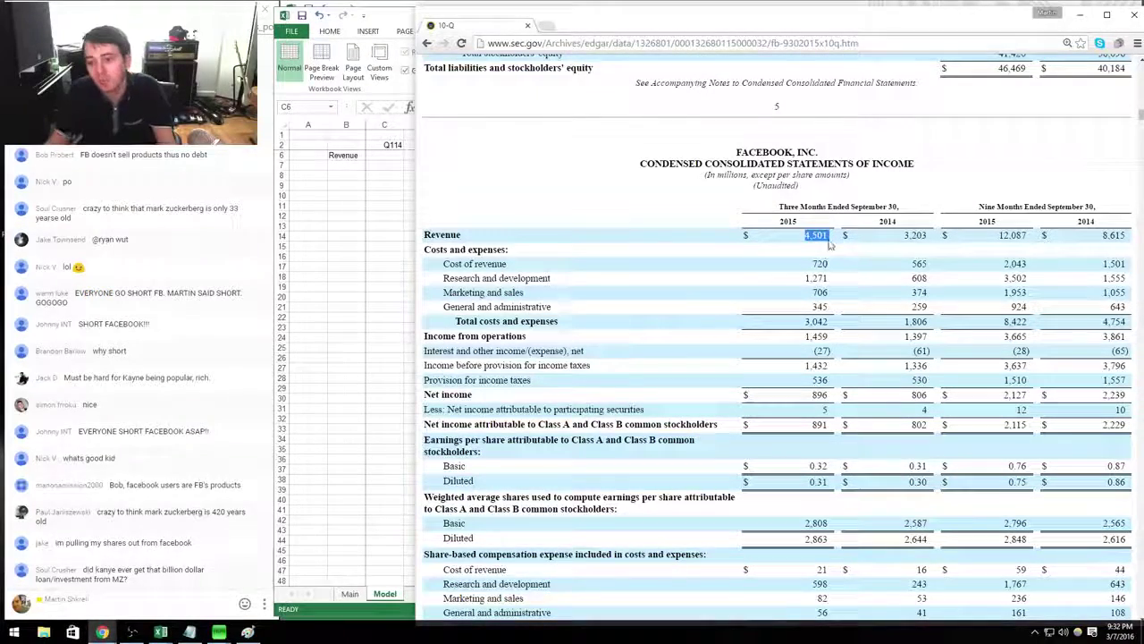
{"action": "left_click_drag", "start_coordinate": [829, 236], "coordinate": [769, 230]}
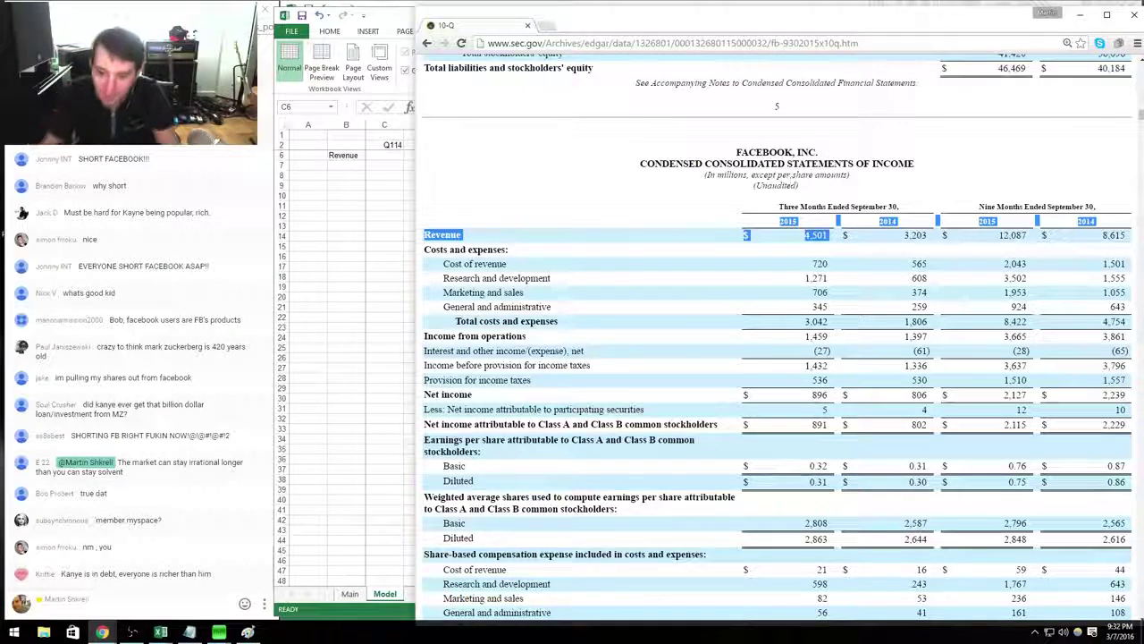
{"action": "double_click", "coordinate": [820, 423]}
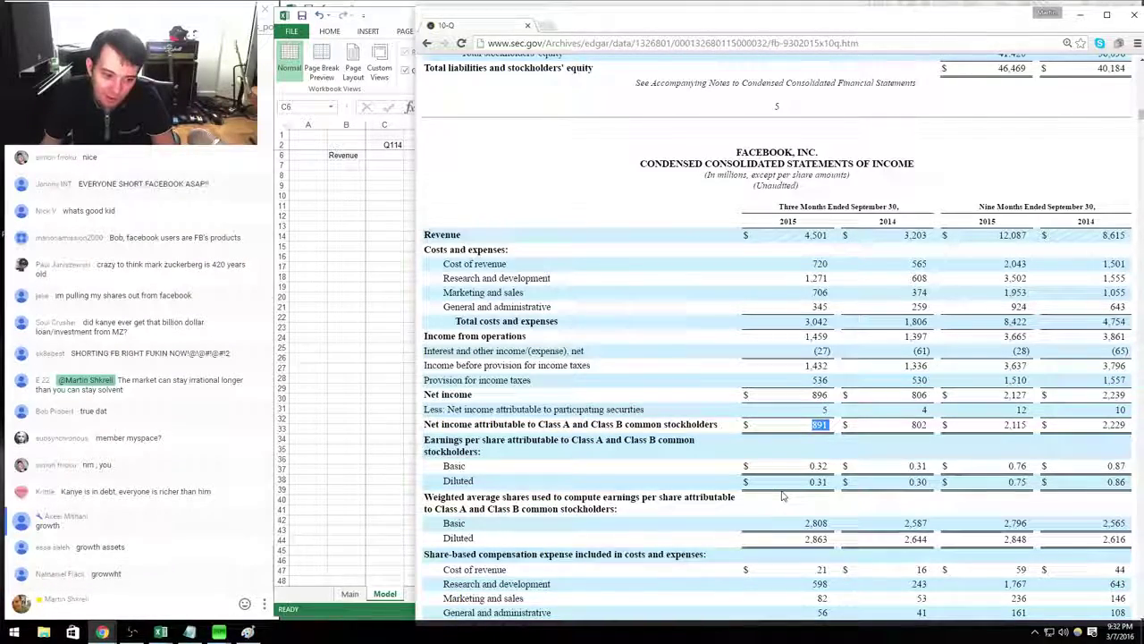
{"action": "key", "text": "alt+Tab"}
Close the MSFT model workbook and return to the FB Model sheet.
{"action": "key", "text": "ctrl+Tab"}
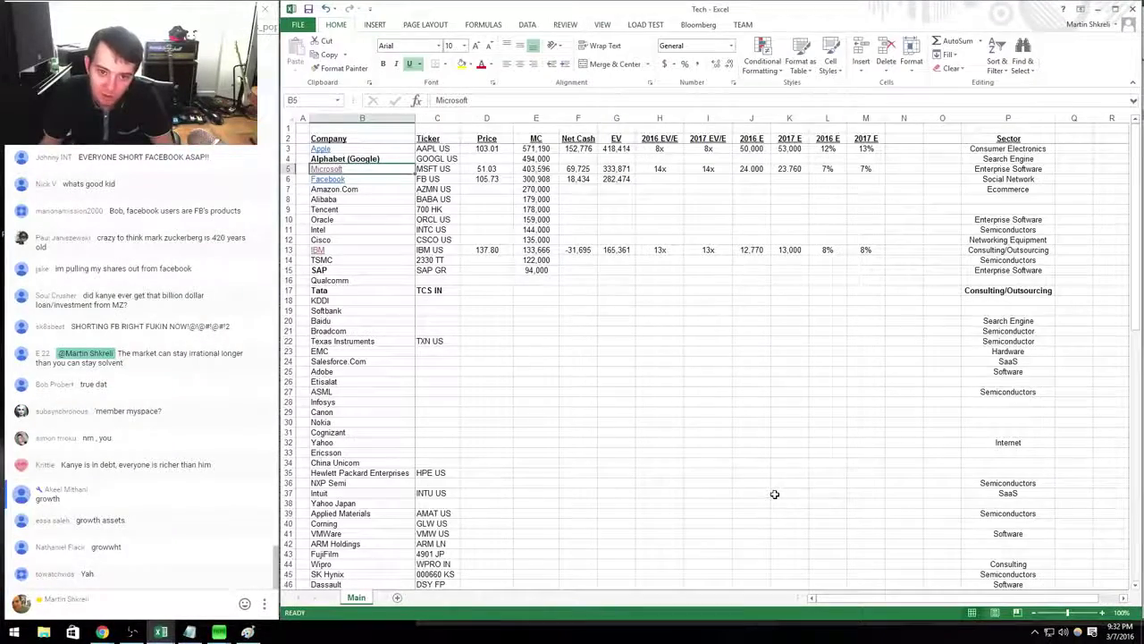
{"action": "left_click", "coordinate": [326, 170]}
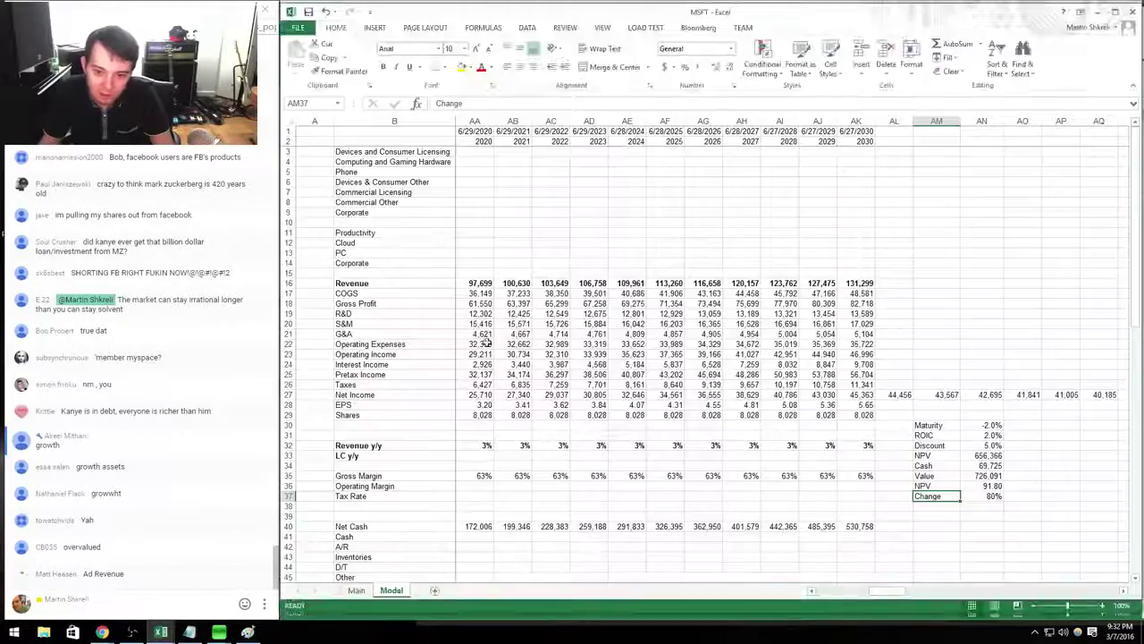
{"action": "left_click_drag", "start_coordinate": [664, 404], "coordinate": [868, 400]}
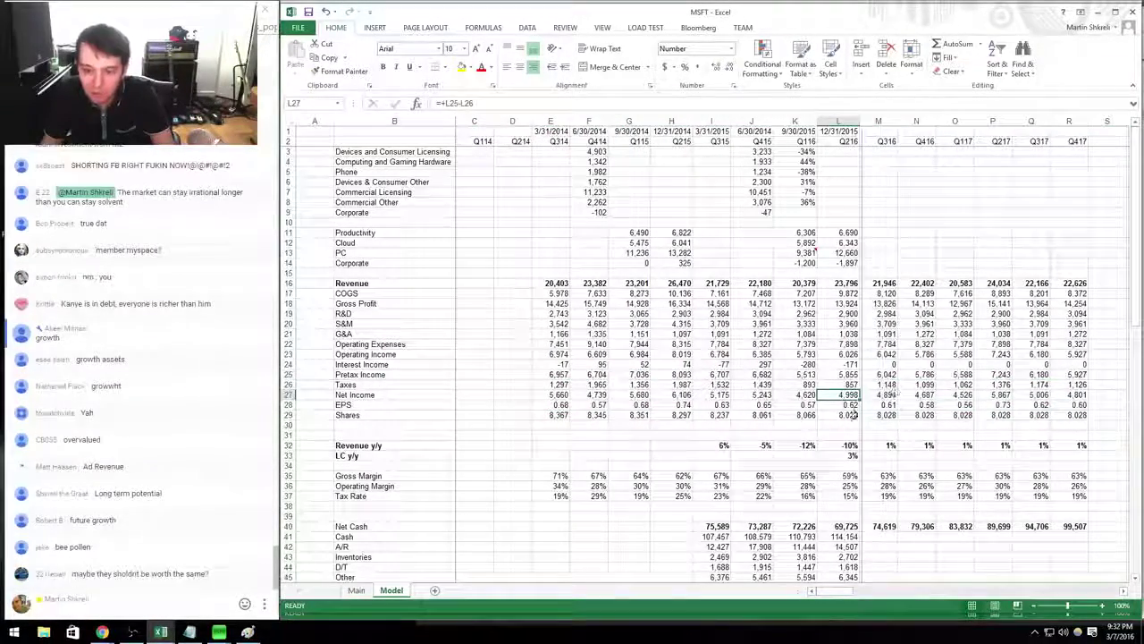
{"action": "key", "text": "alt+f"}
{"action": "key", "text": "c"}
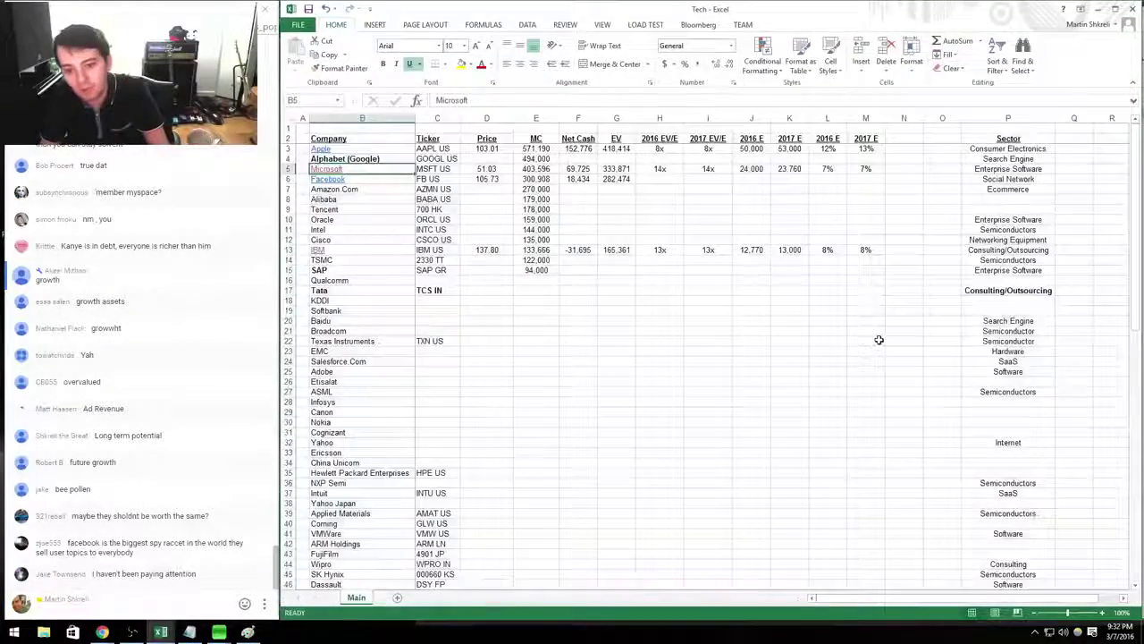
{"action": "key", "text": "ctrl+Tab"}
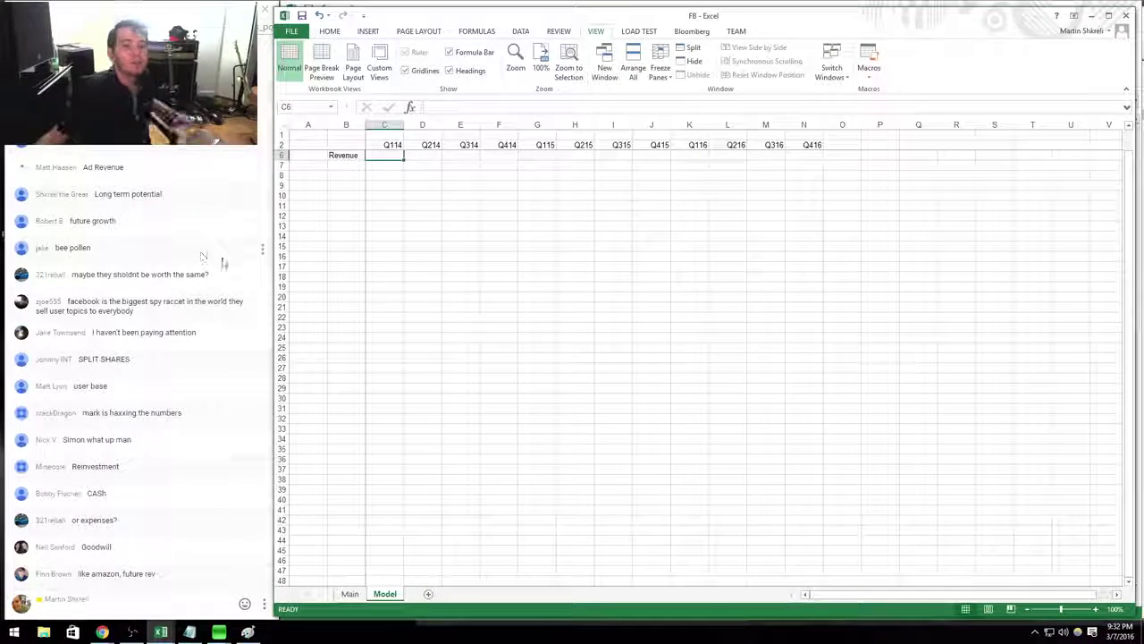
{"action": "scroll", "coordinate": [204, 257], "scroll_direction": "up", "scroll_amount": 5}
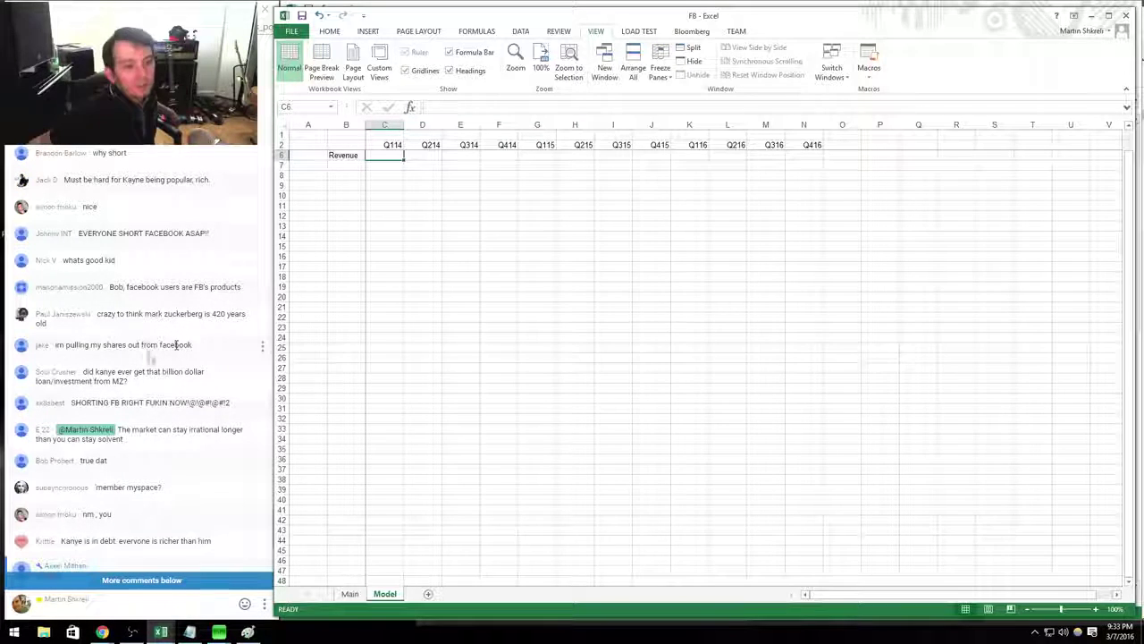
{"action": "scroll", "coordinate": [149, 356], "scroll_direction": "down", "scroll_amount": 4}
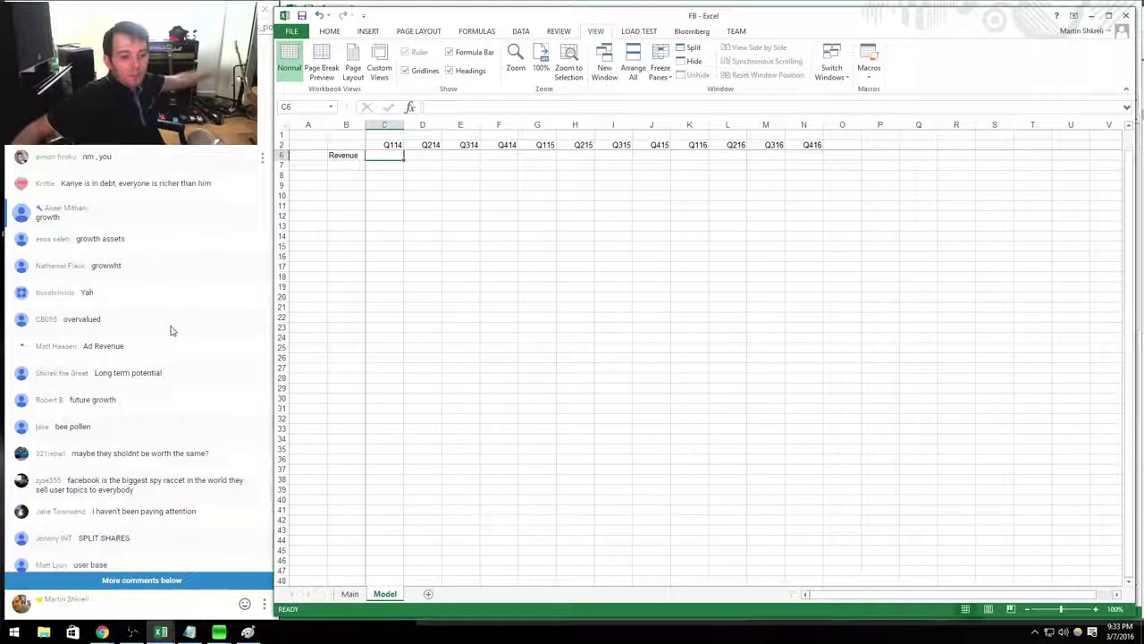
Moderate the live chat, removing two messages including the SPLIT SHARES one.
{"action": "left_click", "coordinate": [141, 218]}
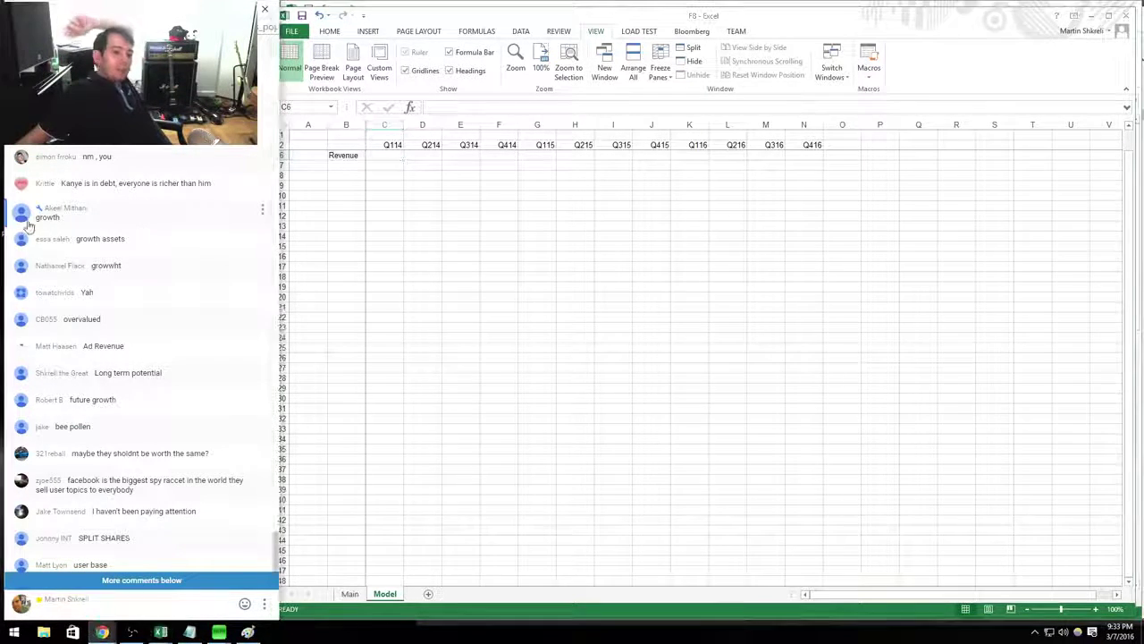
{"action": "left_click_drag", "start_coordinate": [123, 238], "coordinate": [36, 238]}
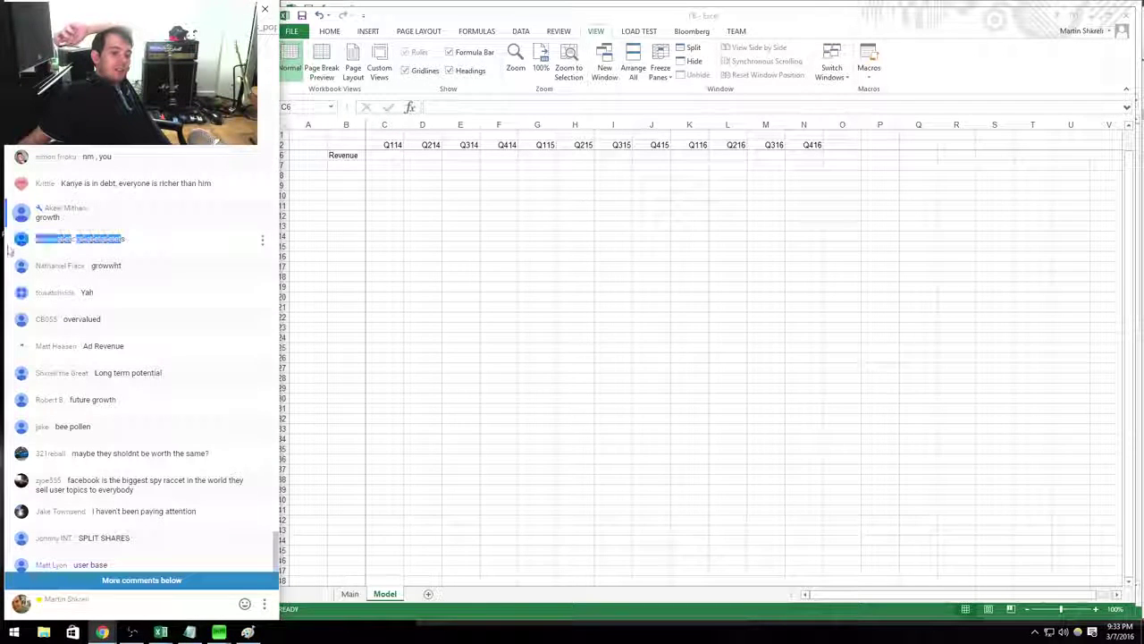
{"action": "left_click_drag", "start_coordinate": [124, 265], "coordinate": [65, 266]}
{"action": "left_click", "coordinate": [147, 296]}
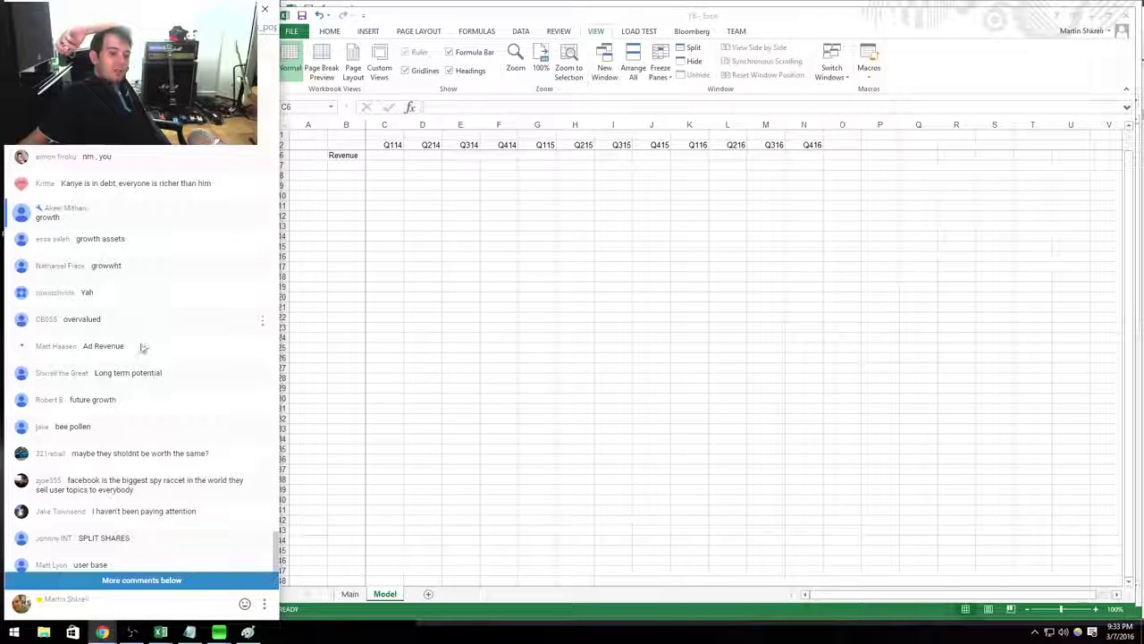
{"action": "left_click_drag", "start_coordinate": [117, 330], "coordinate": [40, 324]}
{"action": "left_click", "coordinate": [158, 368]}
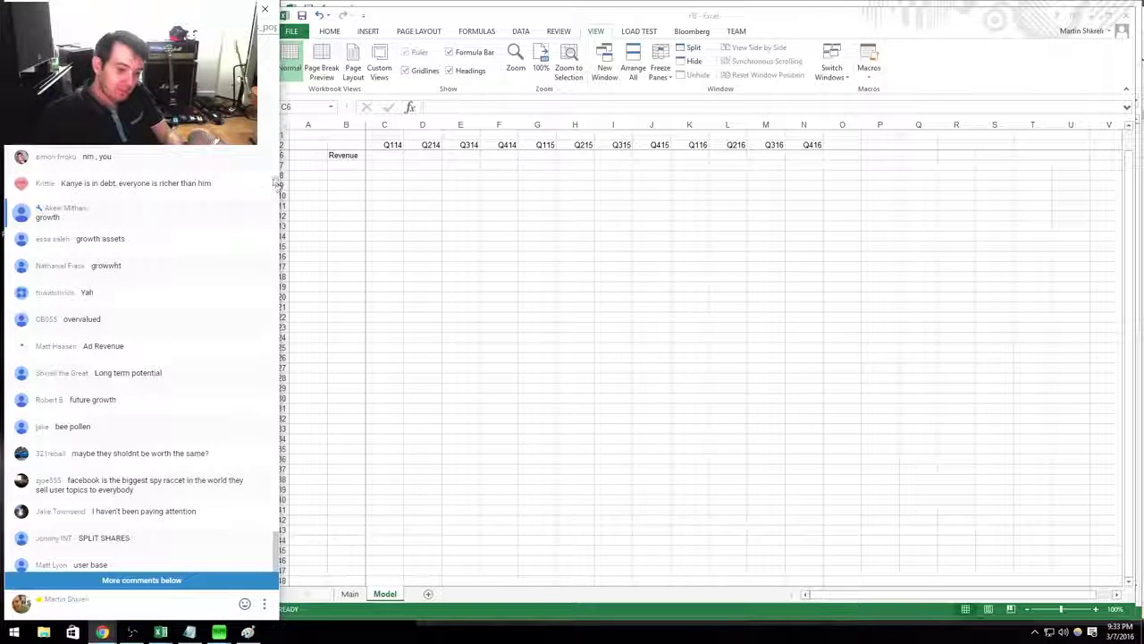
{"action": "left_click", "coordinate": [262, 511]}
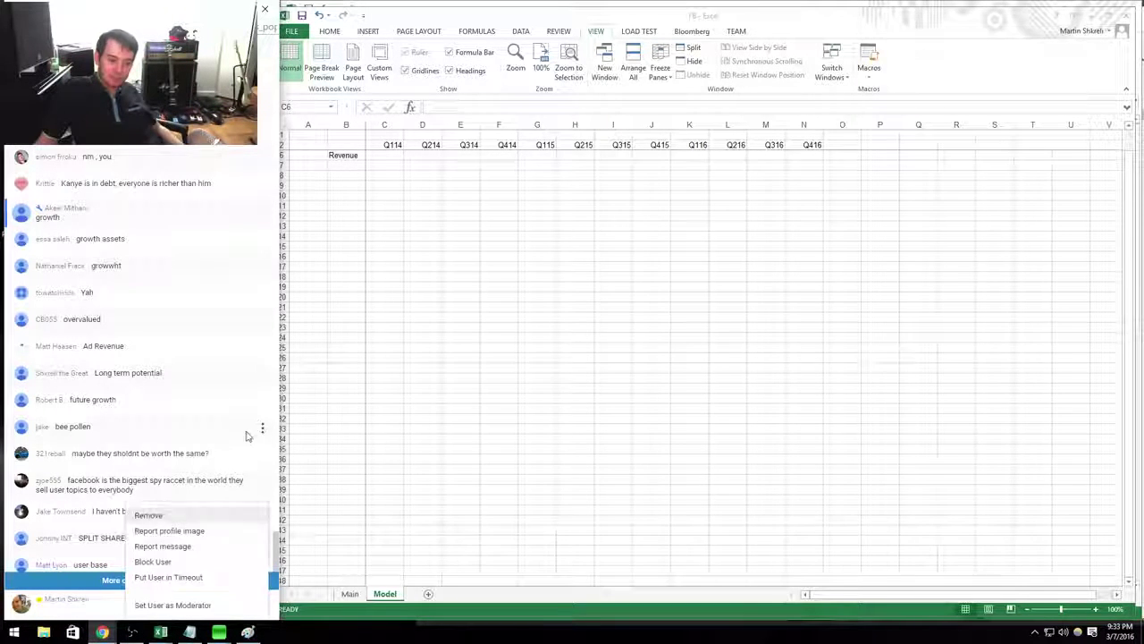
{"action": "left_click", "coordinate": [200, 512]}
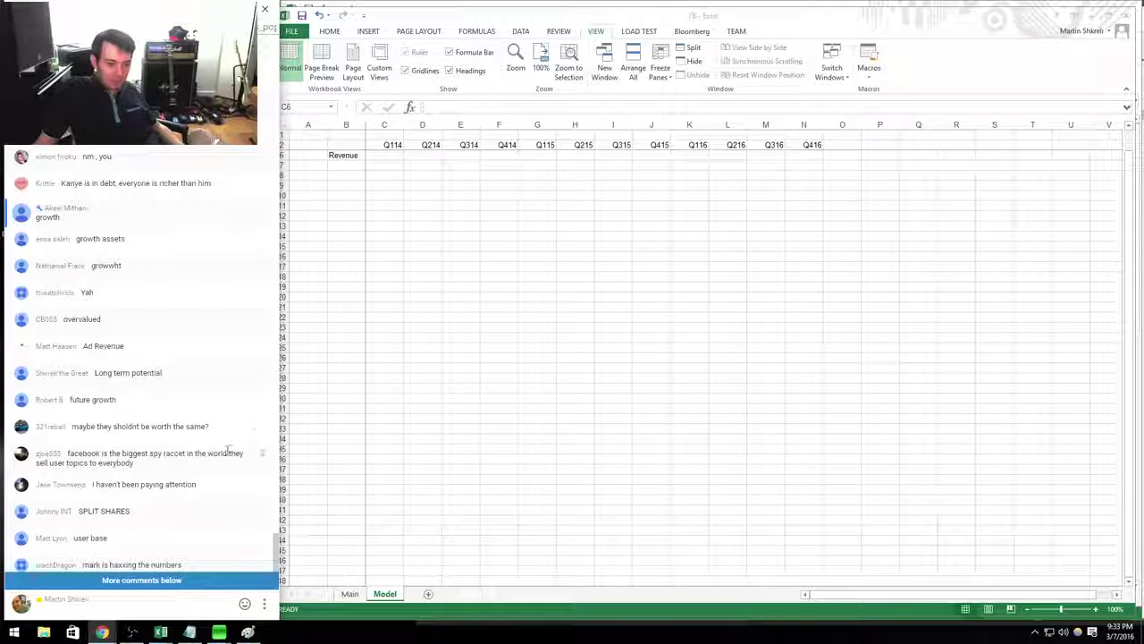
{"action": "left_click_drag", "start_coordinate": [134, 463], "coordinate": [106, 461]}
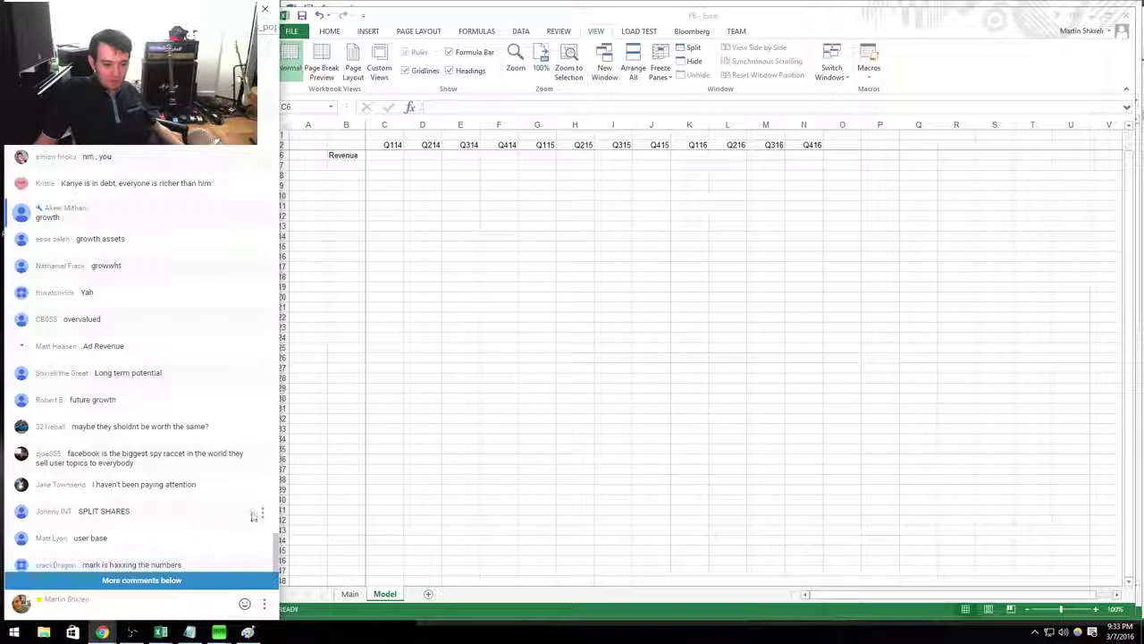
{"action": "left_click", "coordinate": [262, 512]}
{"action": "left_click", "coordinate": [188, 516]}
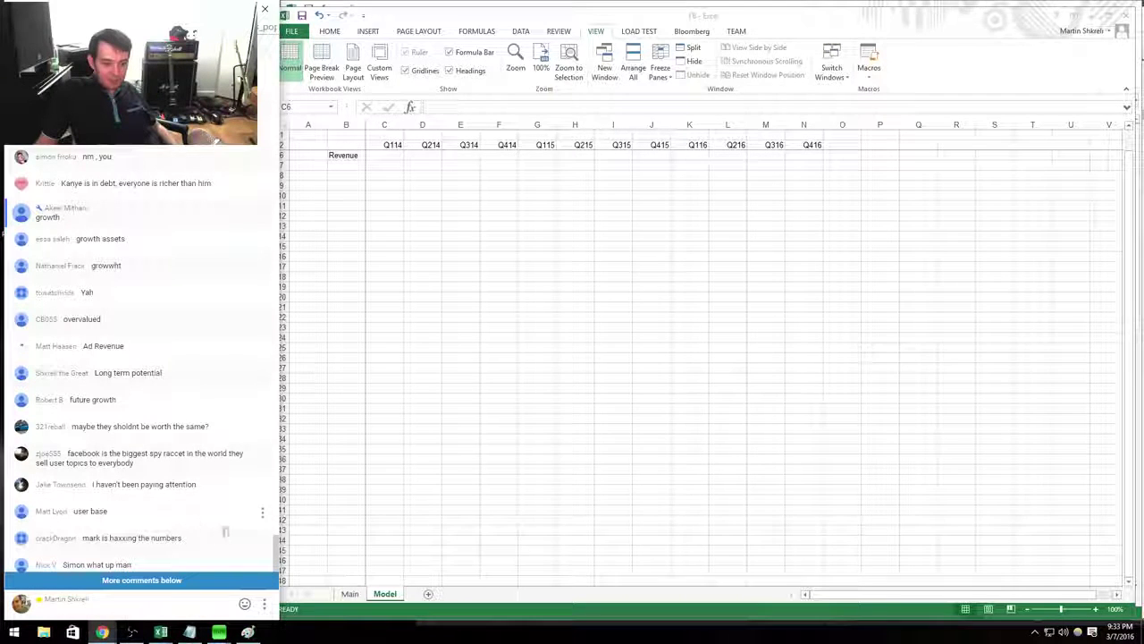
{"action": "scroll", "coordinate": [201, 478], "scroll_direction": "down", "scroll_amount": 5}
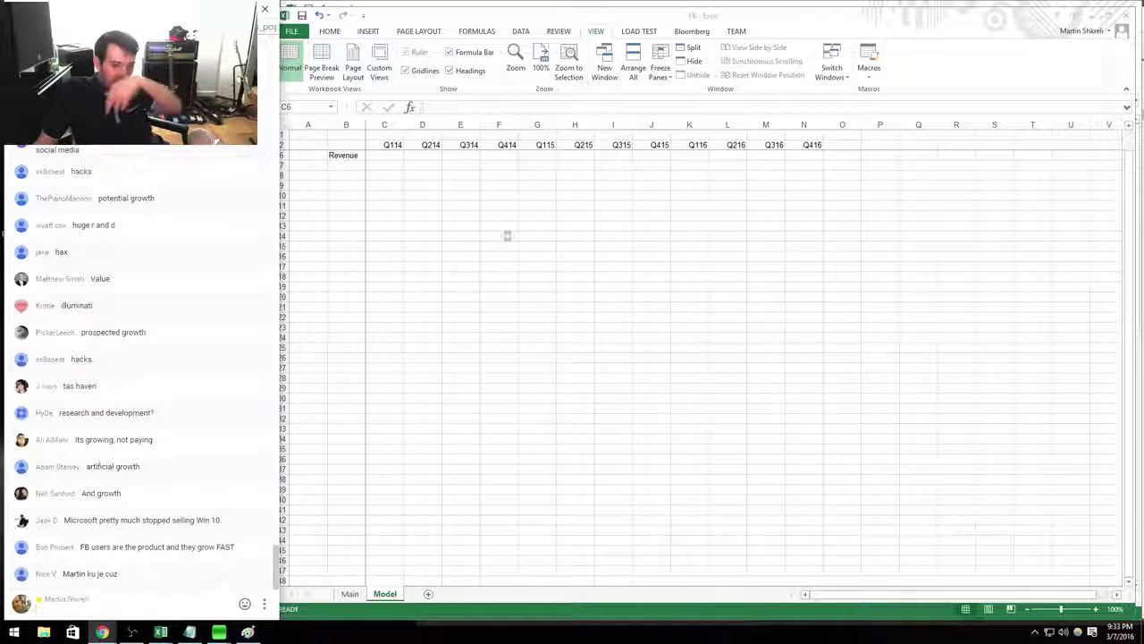
Glance at the Facebook 10-Q in Chrome, then bring up the Tech workbook.
{"action": "key", "text": "alt+Tab"}
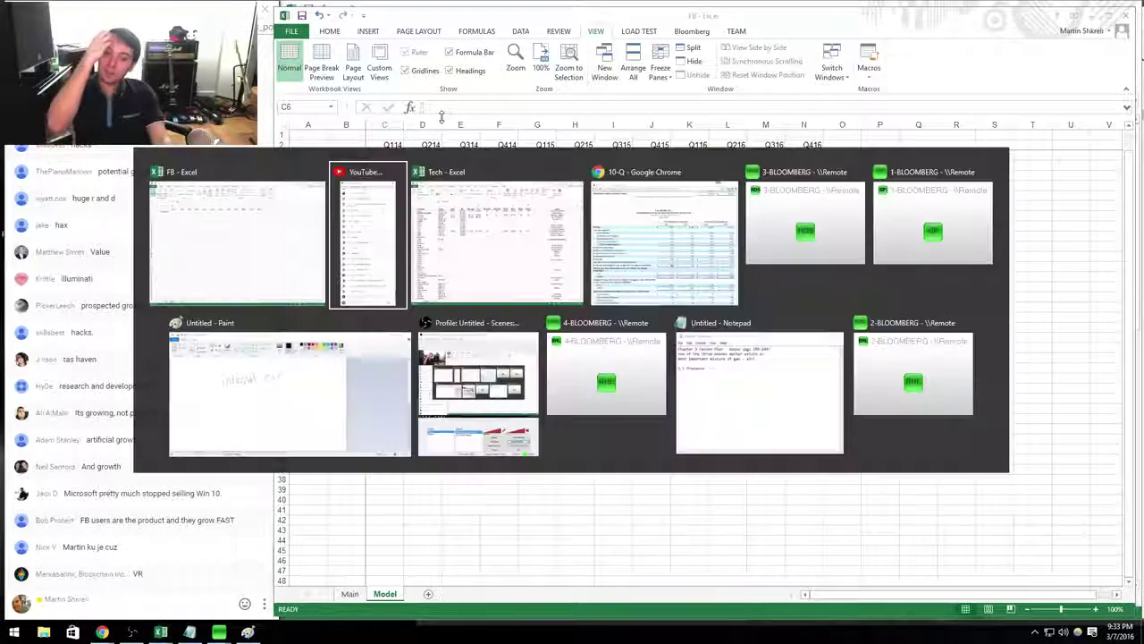
{"action": "key", "text": "alt+Tab"}
{"action": "key", "text": "alt+Tab"}
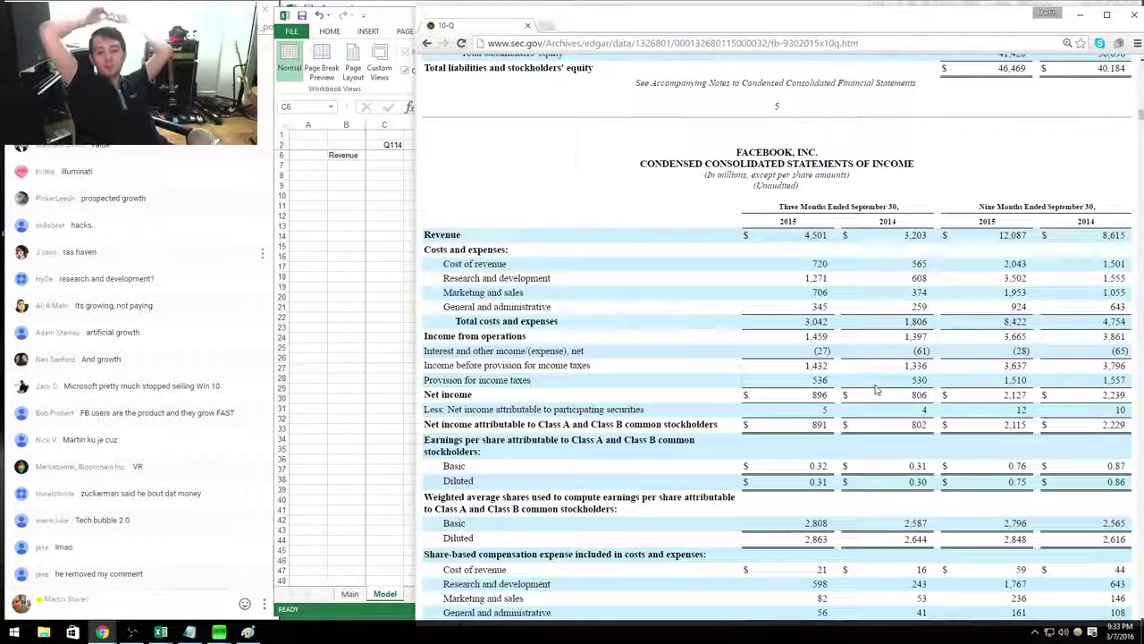
{"action": "key", "text": "alt+Tab"}
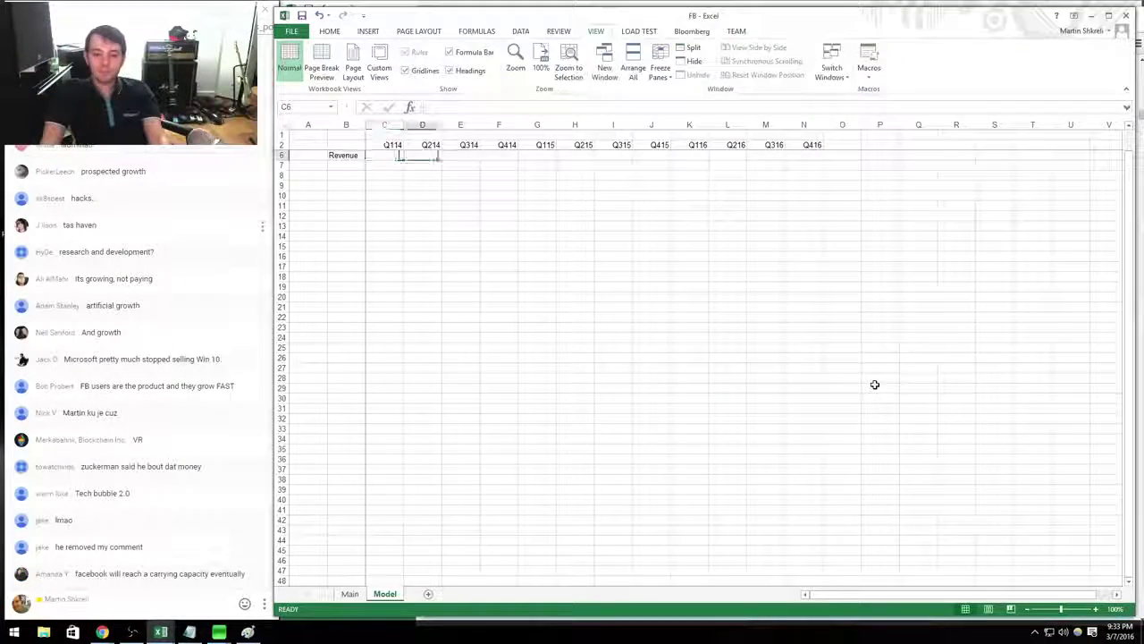
{"action": "key", "text": "ctrl+Tab"}
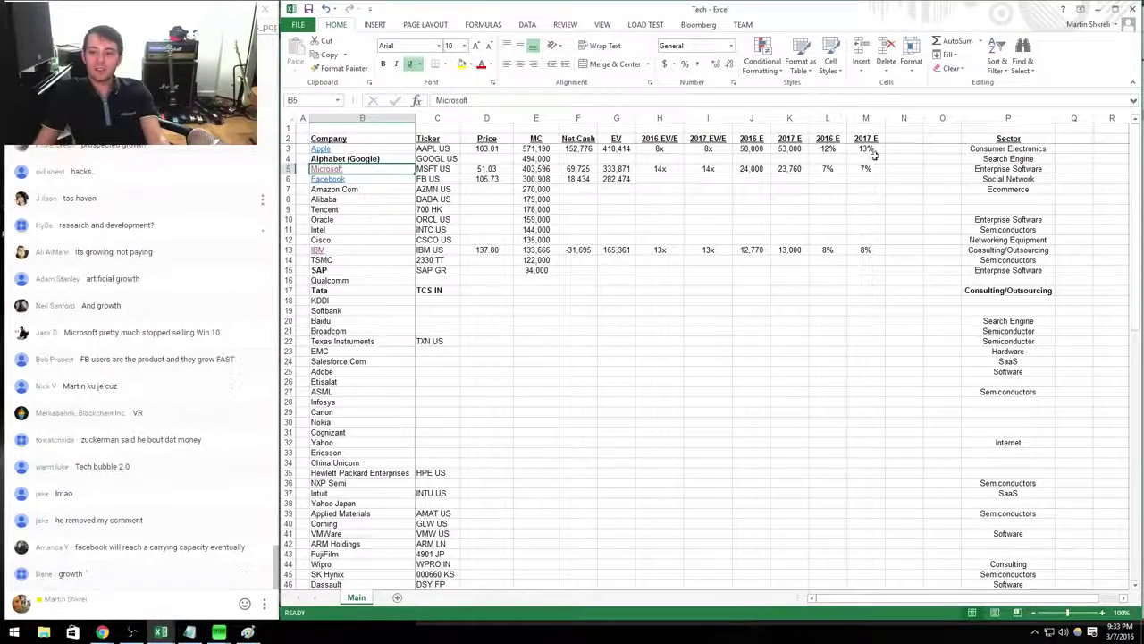
Insert a new column before Sector in the Tech sheet headed '2016 RG'.
{"action": "left_click", "coordinate": [889, 157]}
{"action": "key", "text": "ctrl+space"}
{"action": "key", "text": "ctrl+shift+plus"}
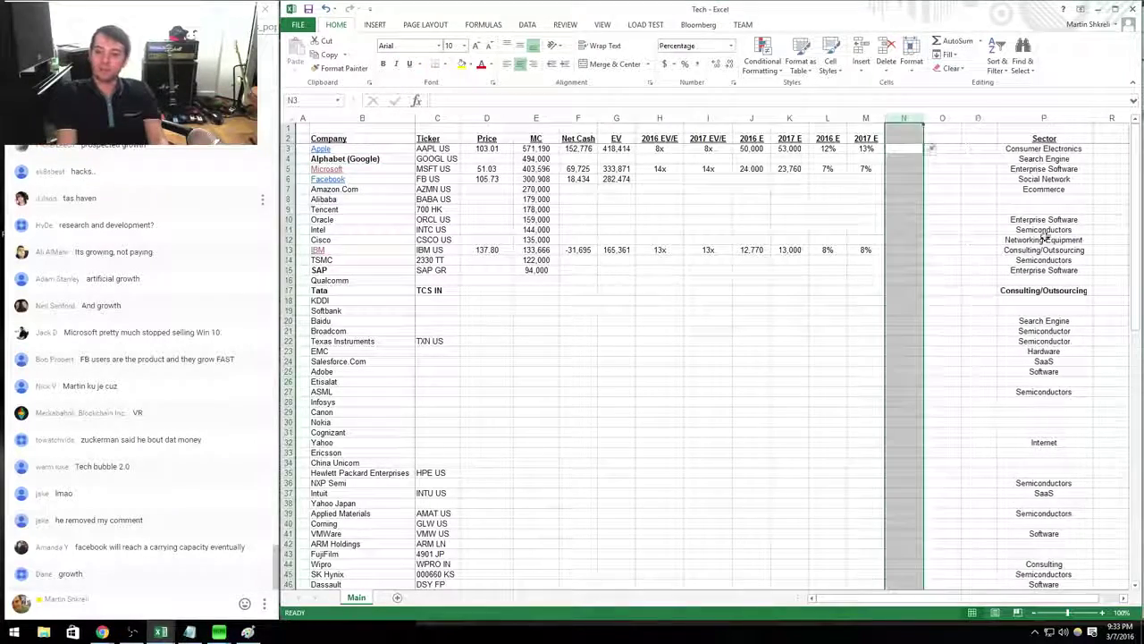
{"action": "type", "text": "2016"}
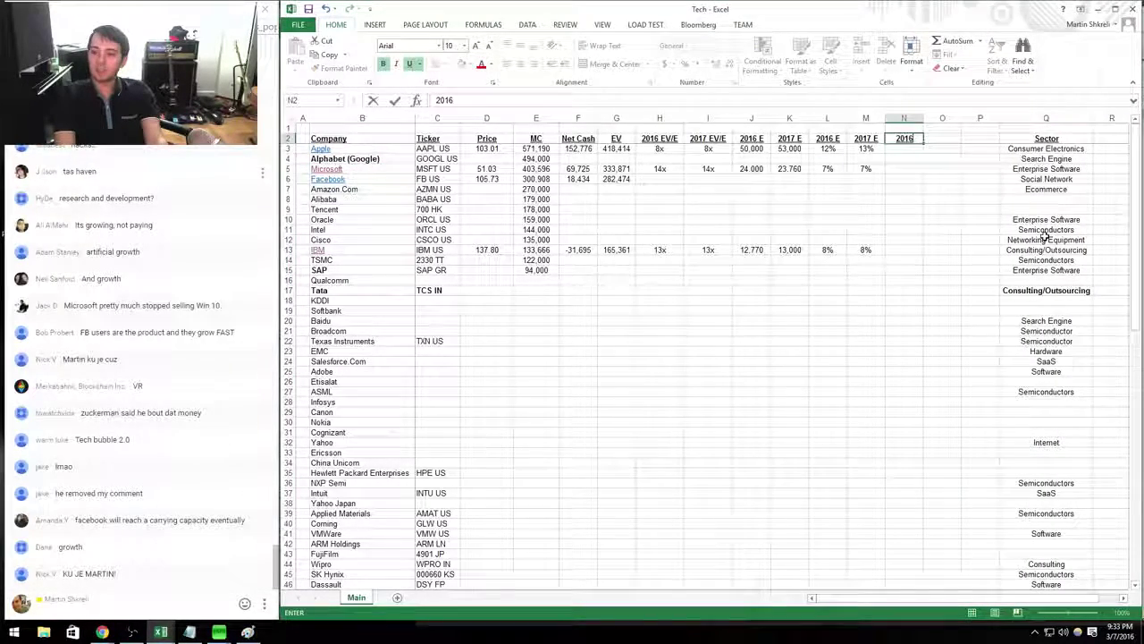
{"action": "type", "text": " Revenue Growth"}
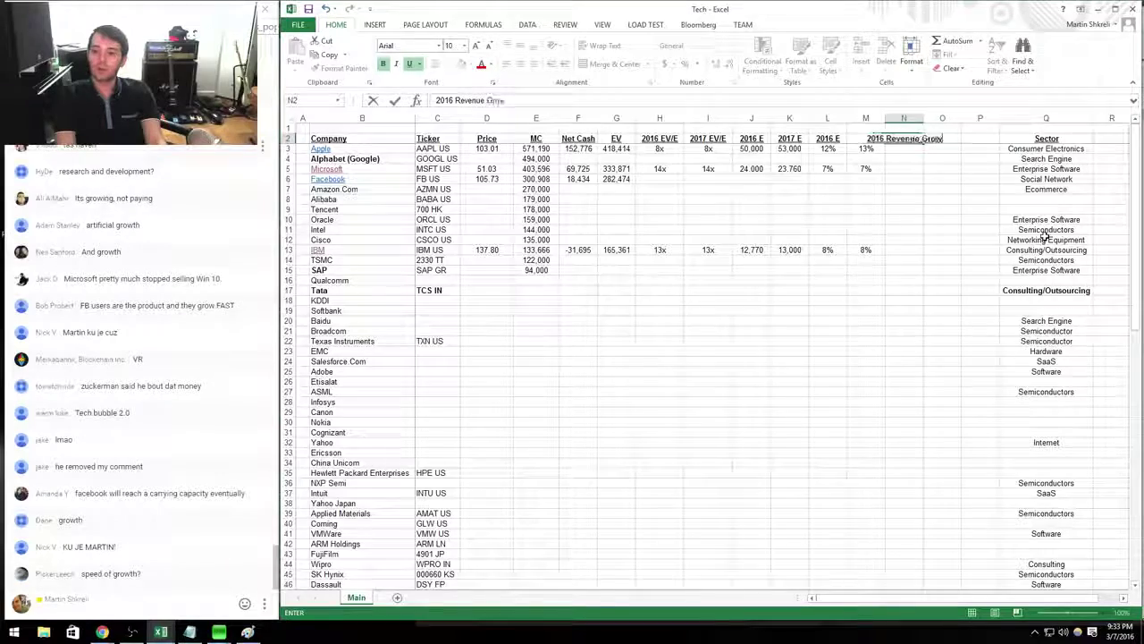
{"action": "key", "text": "Return"}
{"action": "key", "text": "Up"}
{"action": "key", "text": "F2"}
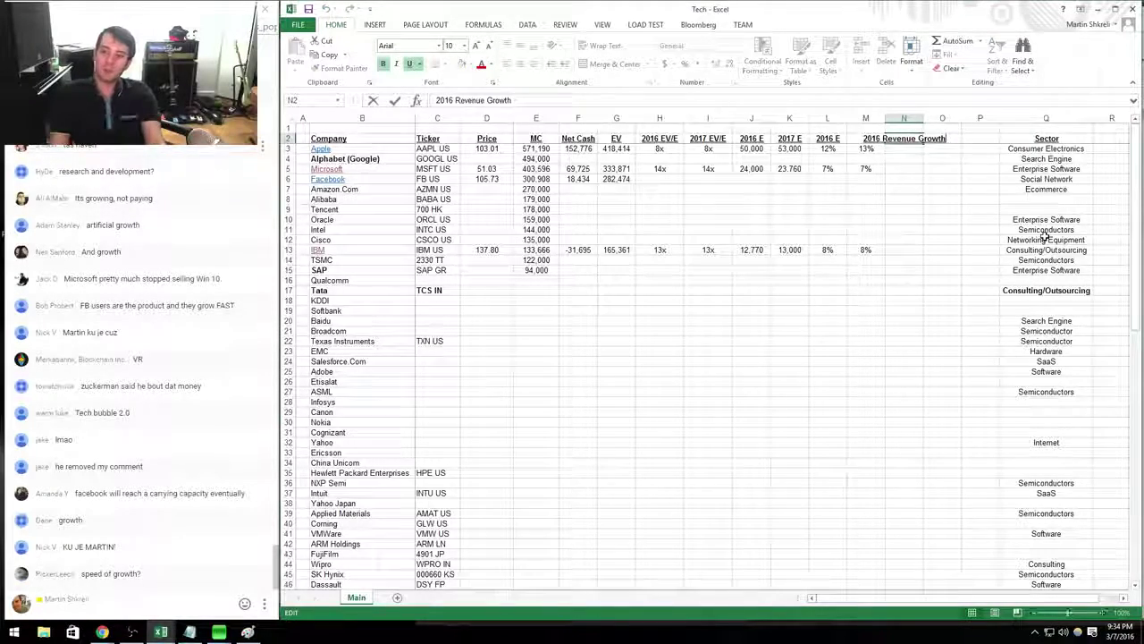
{"action": "key", "text": "BackSpace"}
{"action": "key", "text": "BackSpace"}
{"action": "key", "text": "BackSpace"}
{"action": "key", "text": "BackSpace"}
{"action": "key", "text": "BackSpace"}
{"action": "key", "text": "BackSpace"}
{"action": "key", "text": "BackSpace"}
{"action": "key", "text": "BackSpace"}
{"action": "key", "text": "BackSpace"}
{"action": "key", "text": "BackSpace"}
{"action": "key", "text": "BackSpace"}
{"action": "key", "text": "BackSpace"}
{"action": "key", "text": "BackSpace"}
{"action": "key", "text": "BackSpace"}
{"action": "type", "text": "RG"}
{"action": "key", "text": "Return"}
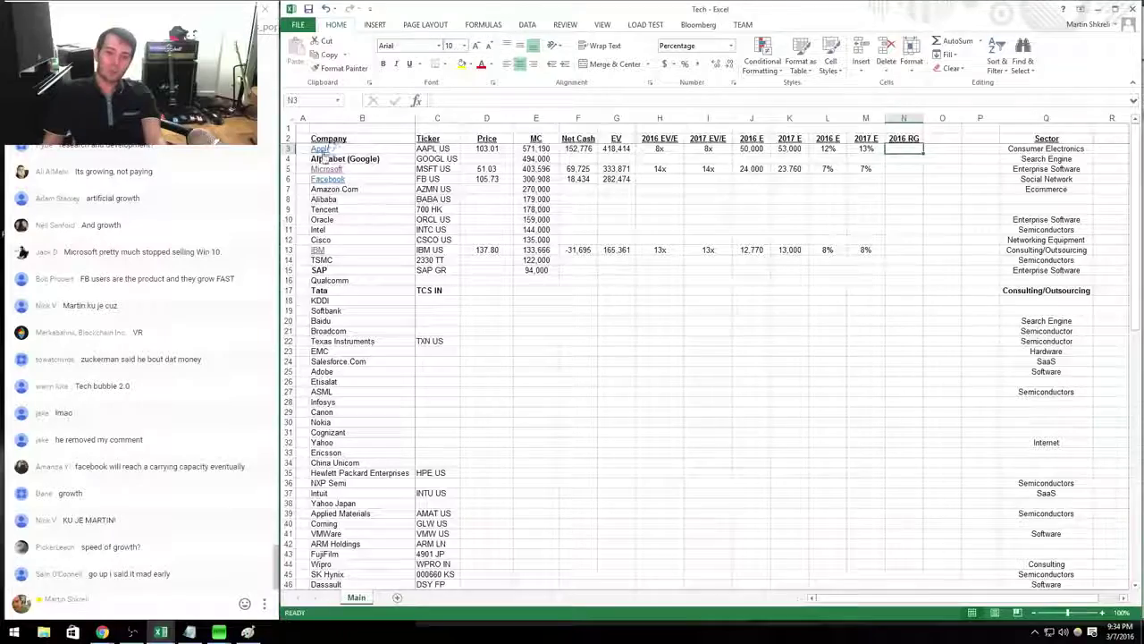
Check the AAPL model and enter Apple's 2016 revenue growth of -2%.
{"action": "left_click", "coordinate": [319, 149]}
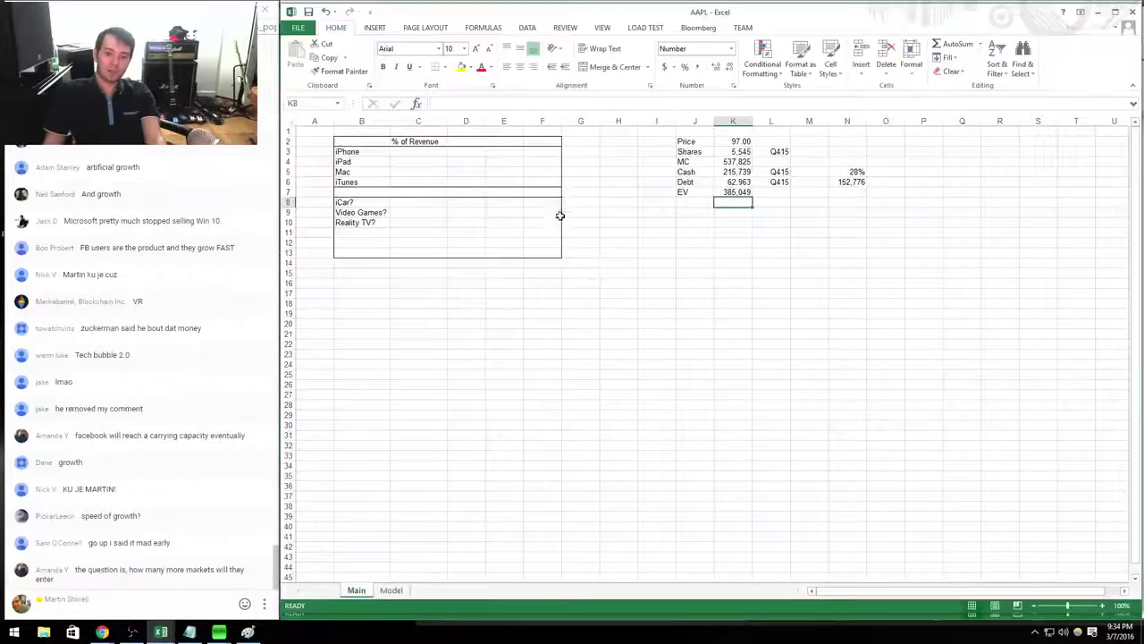
{"action": "key", "text": "ctrl+Page_Down"}
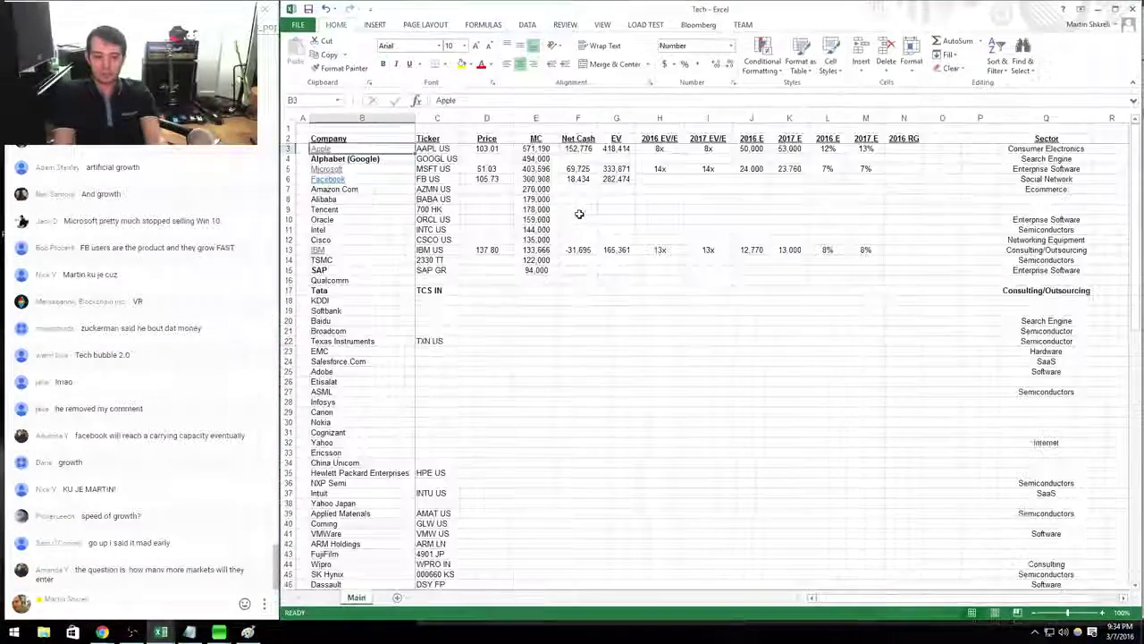
{"action": "key", "text": "alt+Tab"}
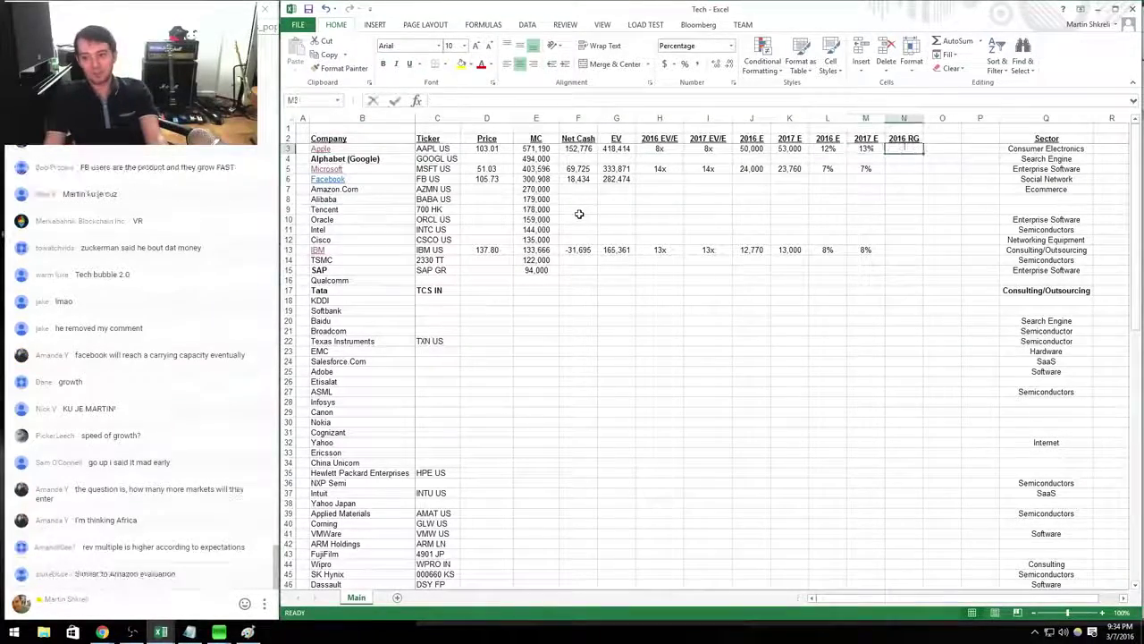
{"action": "key", "text": "ctrl+Left"}
{"action": "key", "text": "Down"}
Check and close the MSFT model, then enter Microsoft's 2016 revenue growth of 1%.
{"action": "key", "text": "ctrl+Tab"}
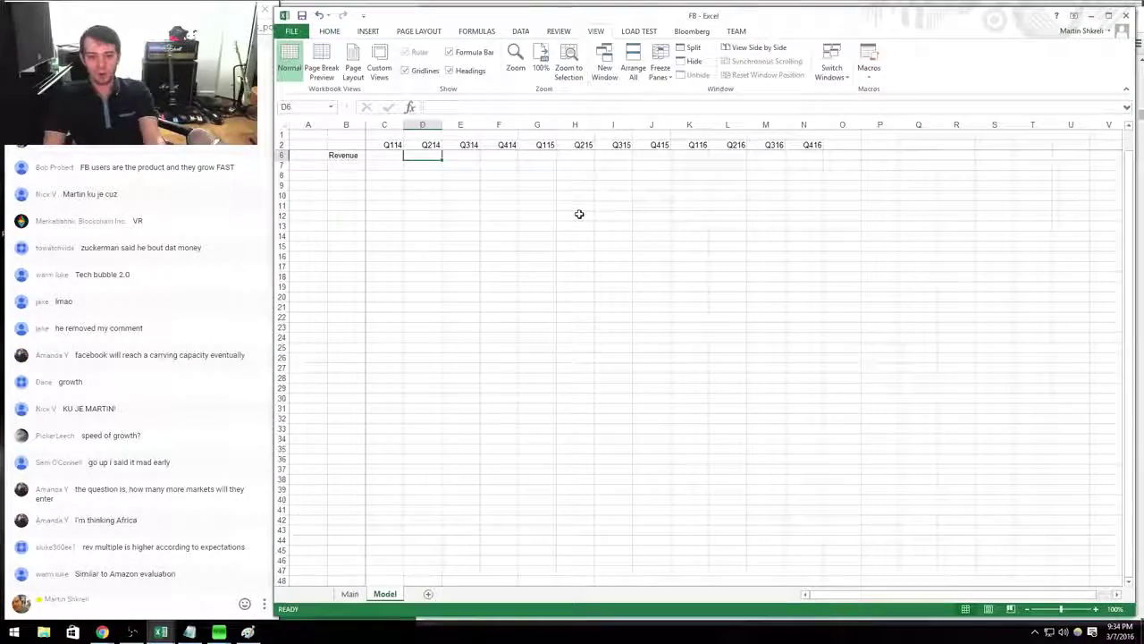
{"action": "key", "text": "ctrl+Tab"}
{"action": "key", "text": "ctrl+Tab"}
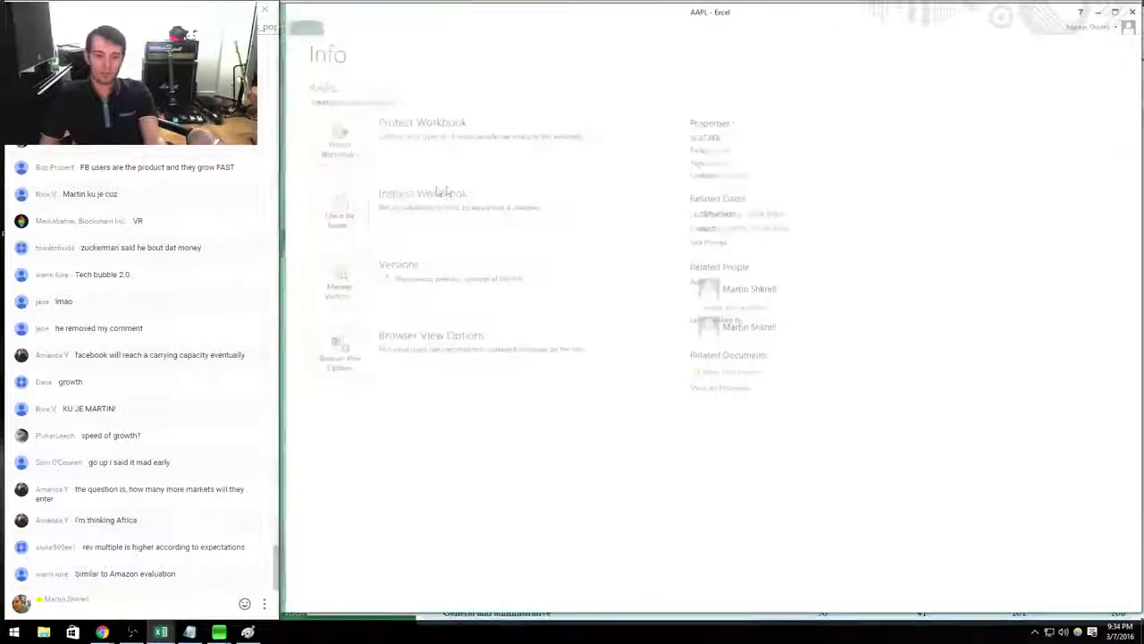
{"action": "key", "text": "ctrl+Tab"}
{"action": "left_click", "coordinate": [328, 168]}
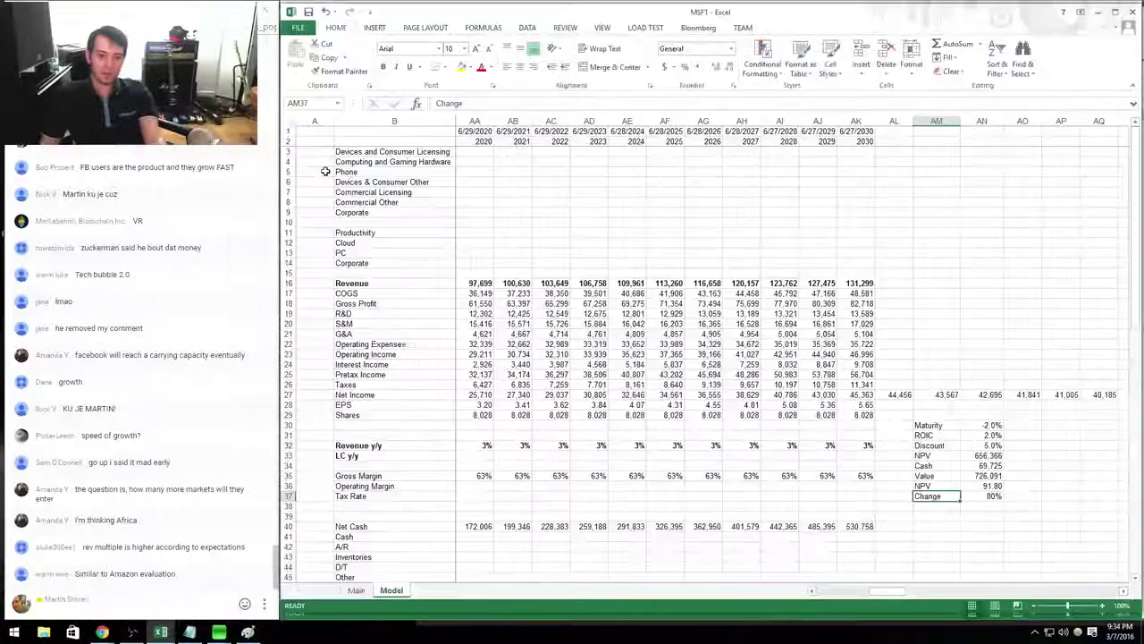
{"action": "scroll", "coordinate": [614, 385], "scroll_direction": "left", "scroll_amount": 10}
{"action": "left_click_drag", "start_coordinate": [791, 437], "coordinate": [815, 454]}
{"action": "key", "text": "Escape"}
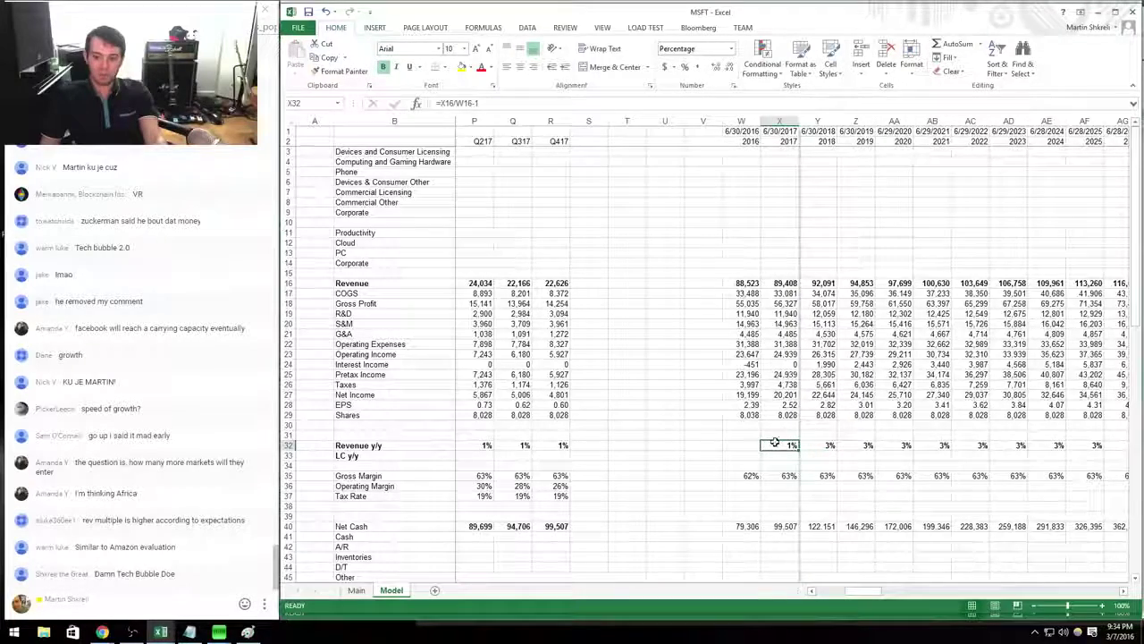
{"action": "key", "text": "ctrl+w"}
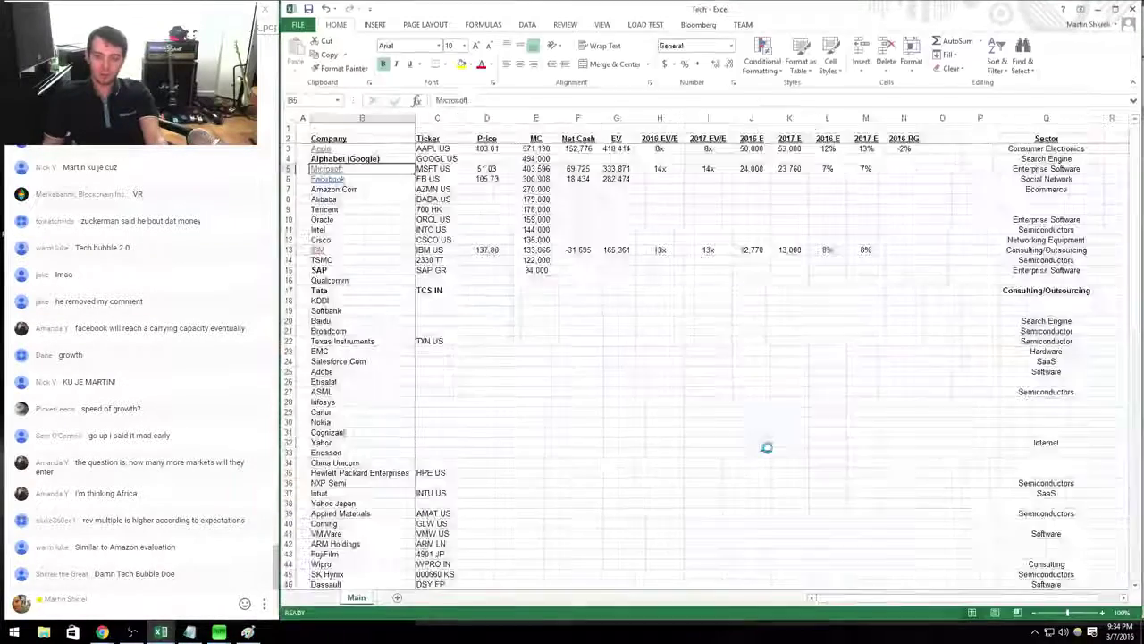
{"action": "key", "text": "Right"}
{"action": "key", "text": "Right"}
{"action": "key", "text": "Right"}
{"action": "key", "text": "Right"}
{"action": "key", "text": "Right"}
{"action": "key", "text": "Right"}
{"action": "key", "text": "Right"}
{"action": "key", "text": "Right"}
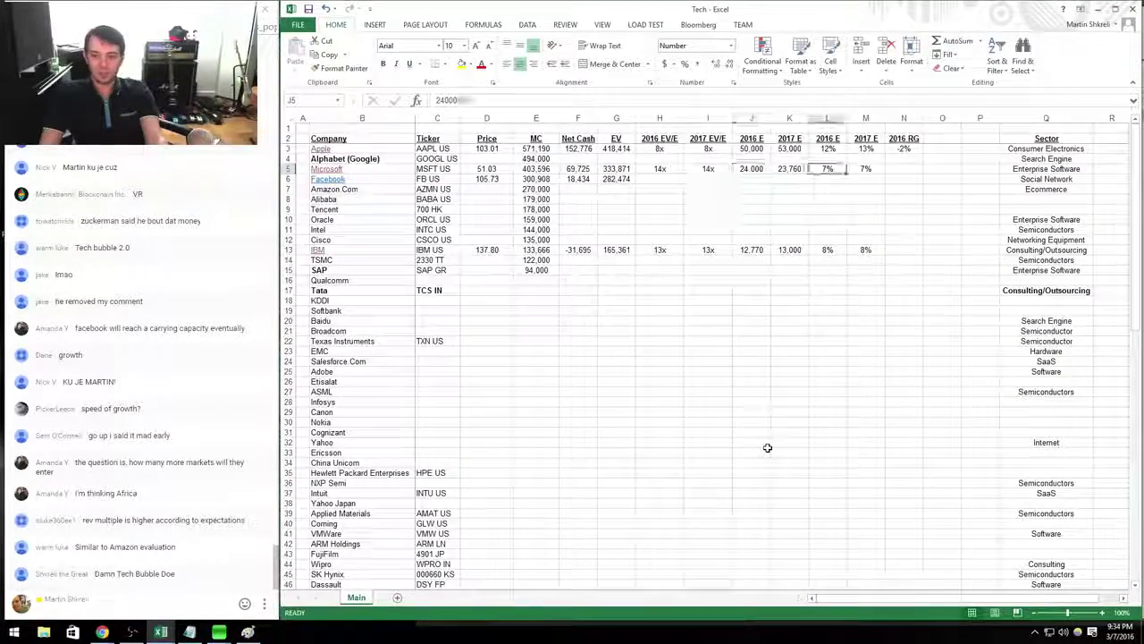
{"action": "type", "text": "1"}
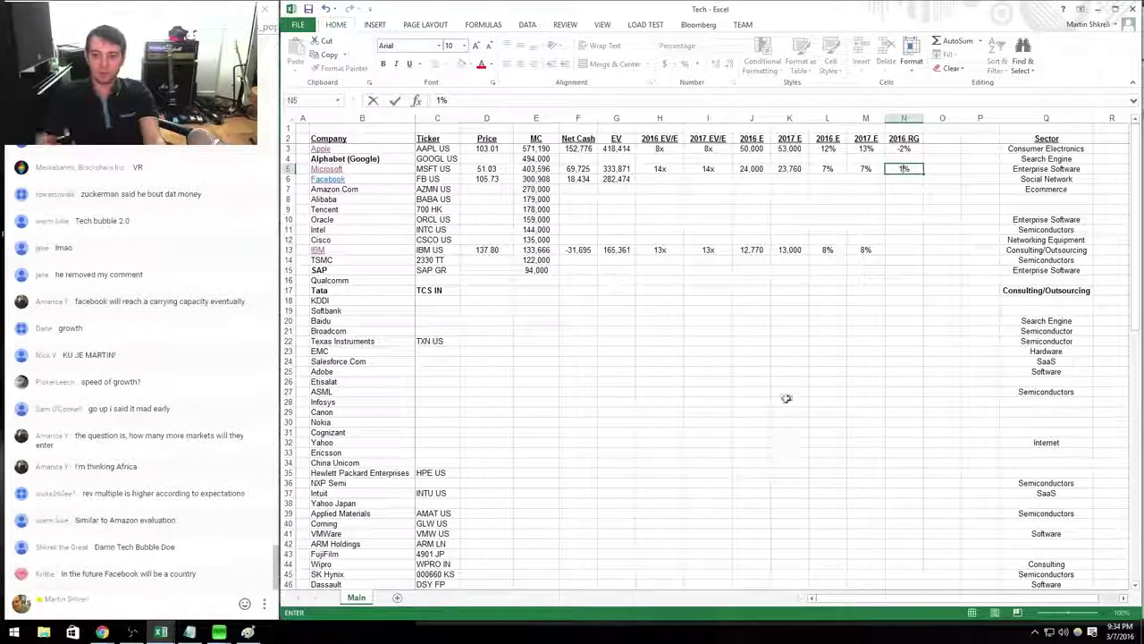
{"action": "left_click", "coordinate": [899, 251]}
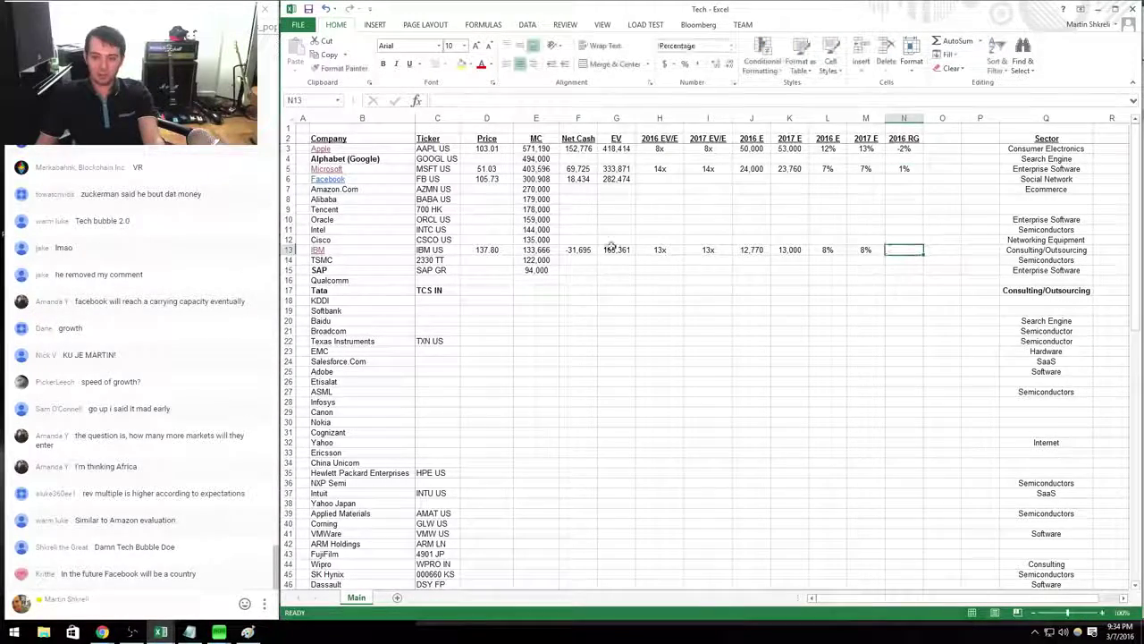
Review the IBM model's Revenue y/y formulas across the quarters and years.
{"action": "left_click", "coordinate": [319, 251]}
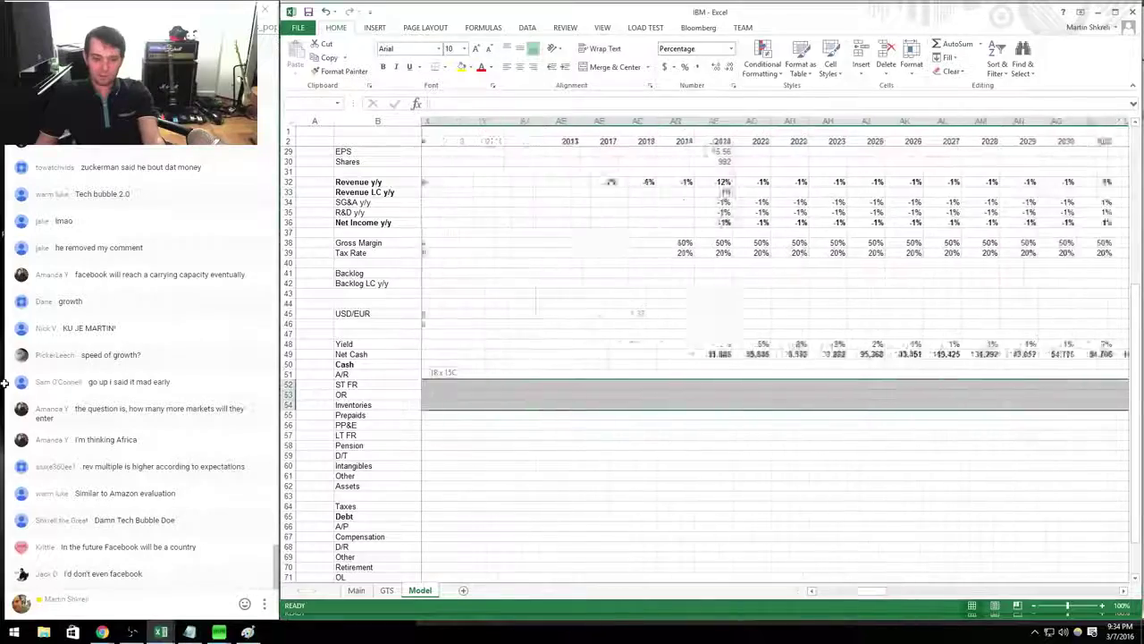
{"action": "left_click", "coordinate": [657, 343]}
{"action": "scroll", "coordinate": [950, 434], "scroll_direction": "down", "scroll_amount": 7}
{"action": "scroll", "coordinate": [971, 393], "scroll_direction": "up", "scroll_amount": 4}
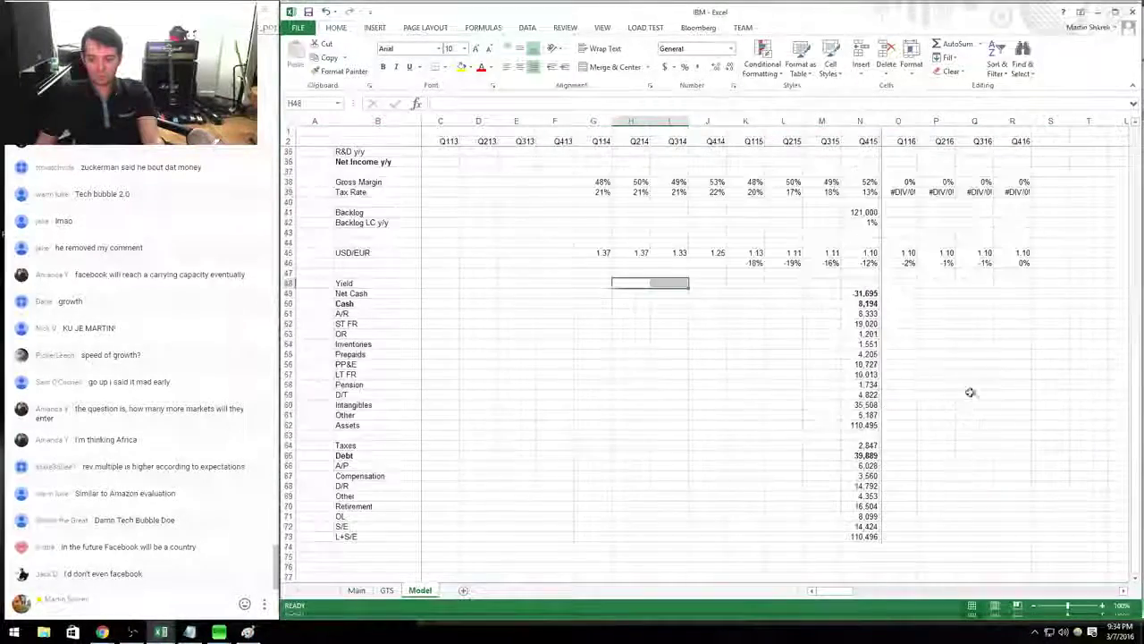
{"action": "scroll", "coordinate": [838, 398], "scroll_direction": "up", "scroll_amount": 11}
{"action": "left_click", "coordinate": [677, 475]}
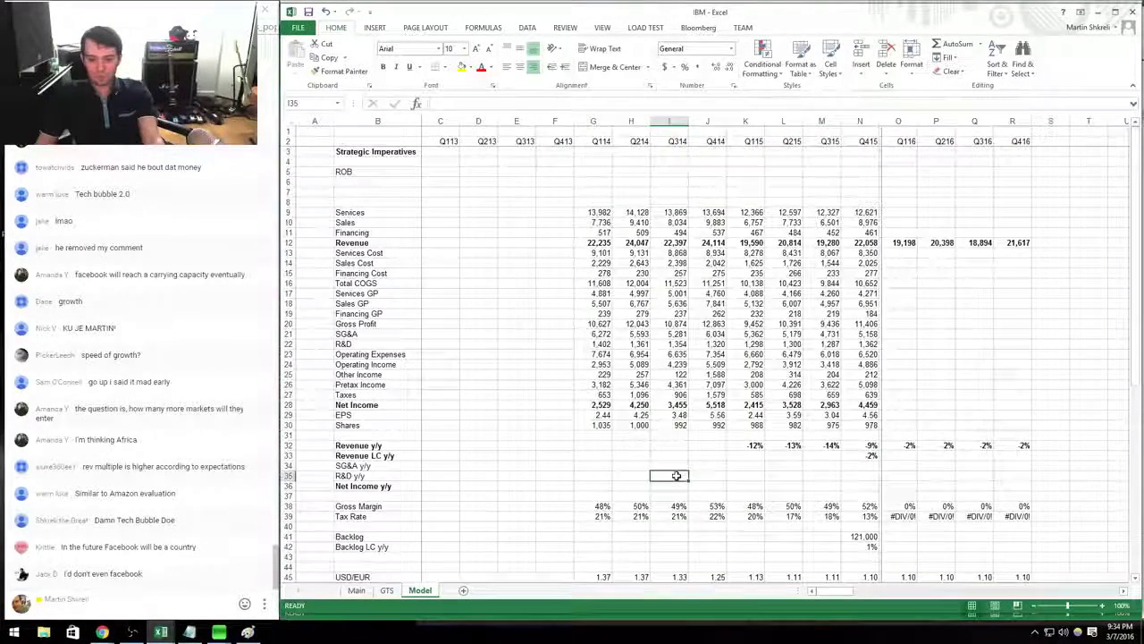
{"action": "left_click", "coordinate": [754, 445]}
{"action": "left_click", "coordinate": [906, 445]}
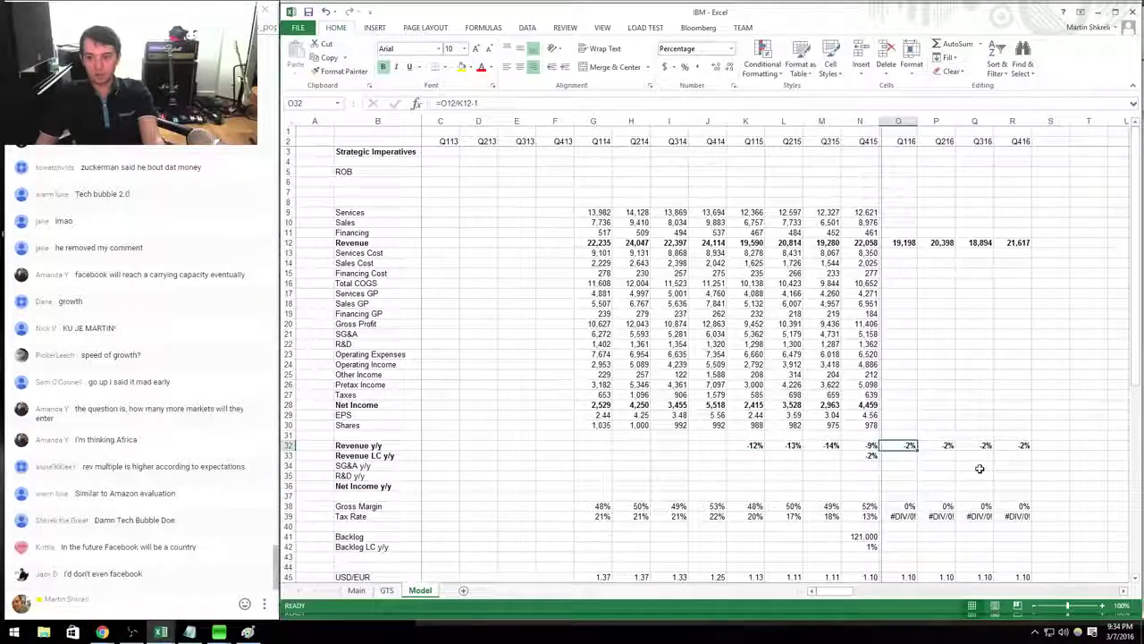
{"action": "key", "text": "Right"}
{"action": "key", "text": "Right"}
{"action": "key", "text": "Right"}
{"action": "key", "text": "Right"}
{"action": "key", "text": "Right"}
{"action": "key", "text": "Right"}
{"action": "key", "text": "Right"}
{"action": "key", "text": "Right"}
{"action": "key", "text": "Right"}
{"action": "key", "text": "Right"}
{"action": "key", "text": "Right"}
{"action": "key", "text": "Right"}
{"action": "key", "text": "Right"}
{"action": "key", "text": "Right"}
{"action": "key", "text": "Right"}
{"action": "key", "text": "Right"}
{"action": "key", "text": "Right"}
{"action": "key", "text": "Right"}
{"action": "key", "text": "Right"}
{"action": "key", "text": "Right"}
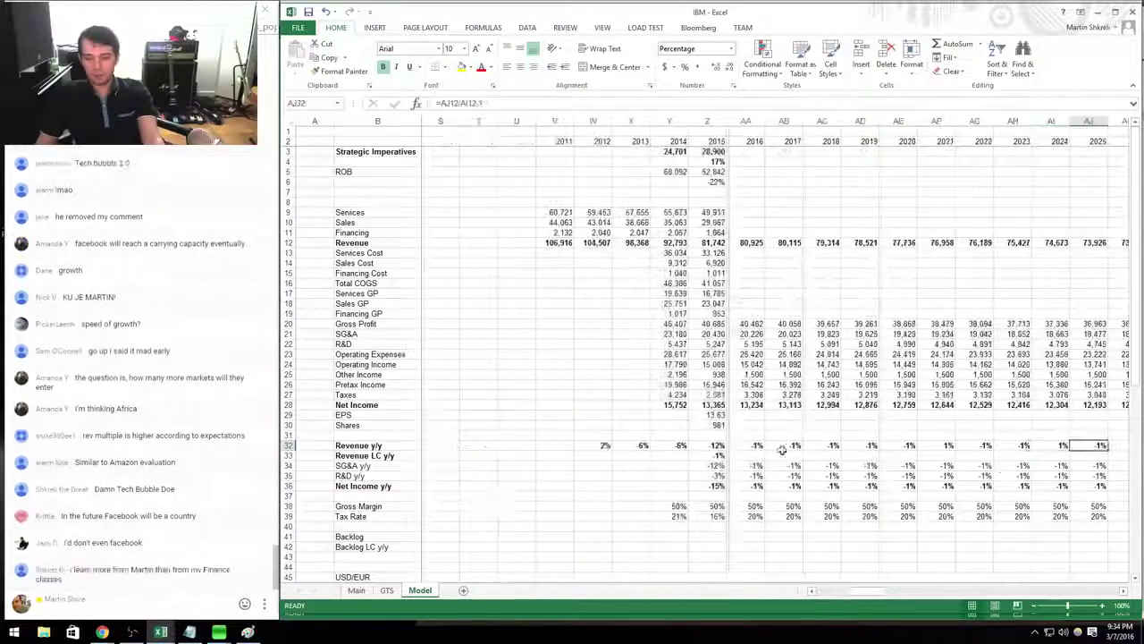
{"action": "key", "text": "Left"}
{"action": "key", "text": "Left"}
{"action": "key", "text": "Left"}
{"action": "key", "text": "Left"}
{"action": "key", "text": "Left"}
{"action": "key", "text": "Left"}
{"action": "key", "text": "Left"}
{"action": "key", "text": "Left"}
{"action": "key", "text": "Left"}
Move along IBM's row in the company list, then return to the FB Model sheet.
{"action": "key", "text": "ctrl+Tab"}
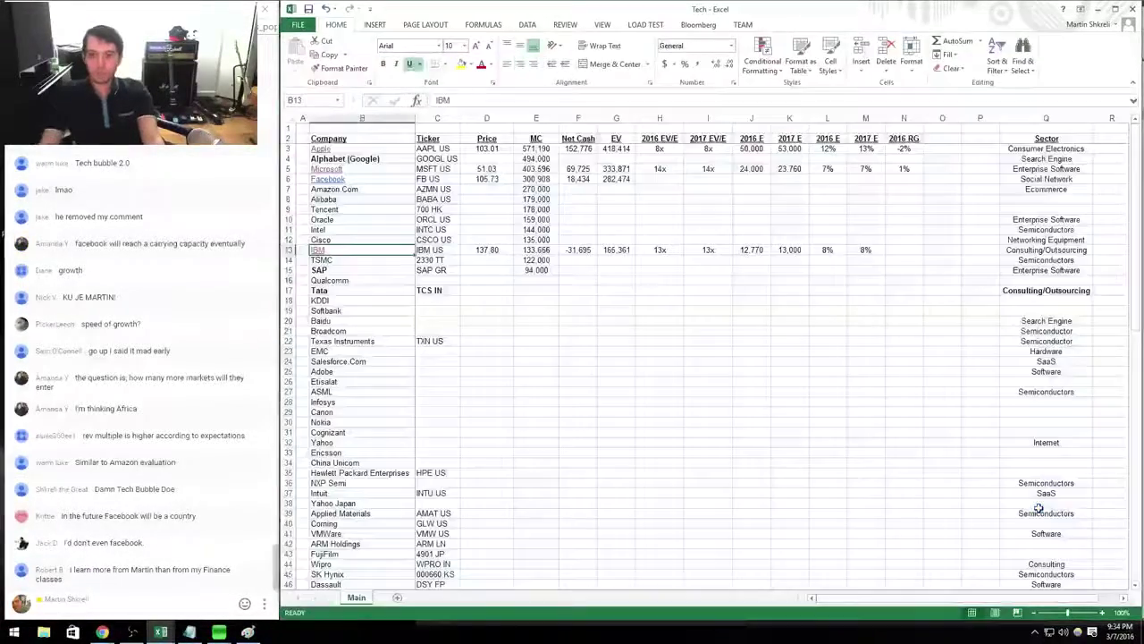
{"action": "key", "text": "Right"}
{"action": "key", "text": "Right"}
{"action": "key", "text": "Right"}
{"action": "key", "text": "Right"}
{"action": "key", "text": "Right"}
{"action": "key", "text": "Right"}
{"action": "key", "text": "Right"}
{"action": "key", "text": "Right"}
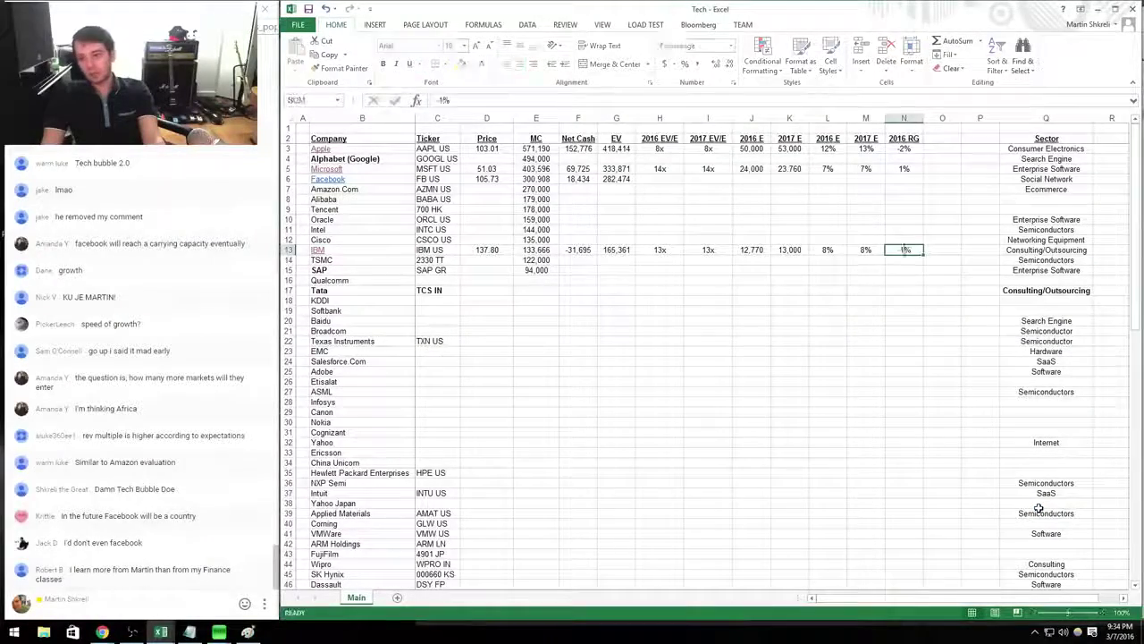
{"action": "key", "text": "ctrl+Tab"}
{"action": "key", "text": "alt+Tab"}
{"action": "key", "text": "alt+Tab"}
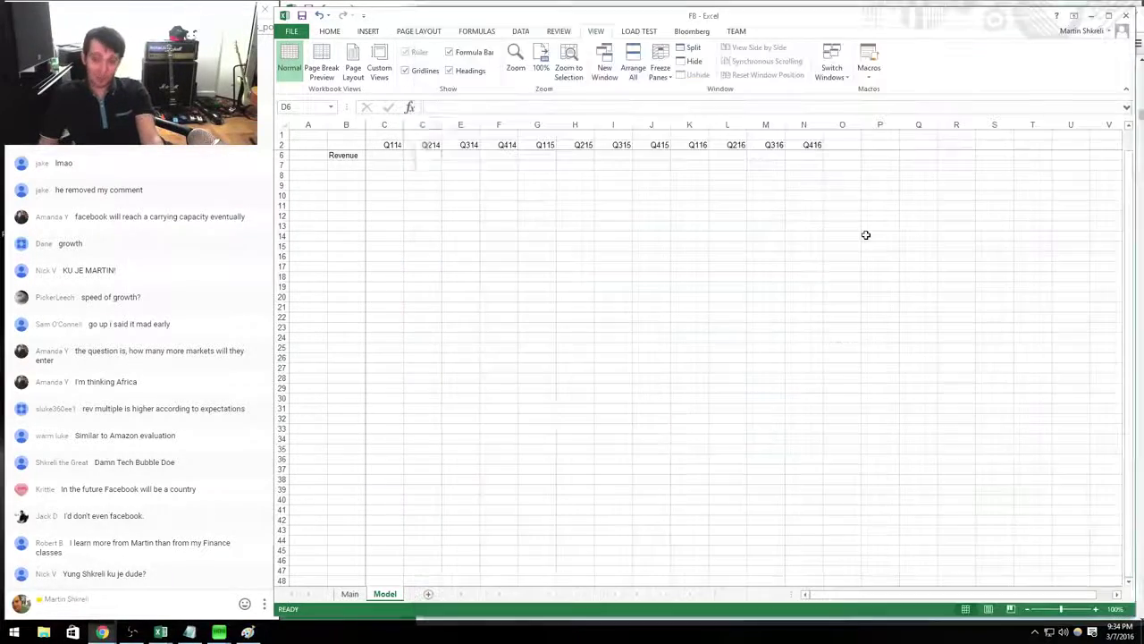
Enter Facebook's Q315 revenue of 4501 from the 10-Q in I6.
{"action": "key", "text": "alt+Tab"}
{"action": "key", "text": "Right"}
{"action": "key", "text": "Right"}
{"action": "key", "text": "Right"}
{"action": "key", "text": "Right"}
{"action": "key", "text": "alt+Tab"}
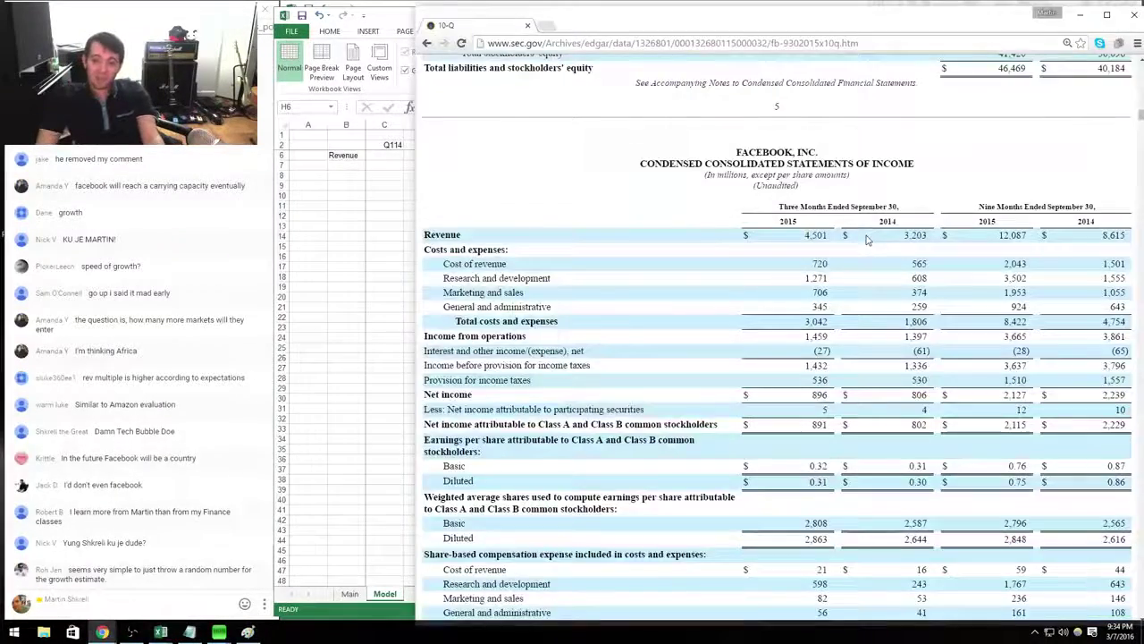
{"action": "key", "text": "alt+Tab"}
{"action": "key", "text": "Right"}
{"action": "key", "text": "alt+Tab"}
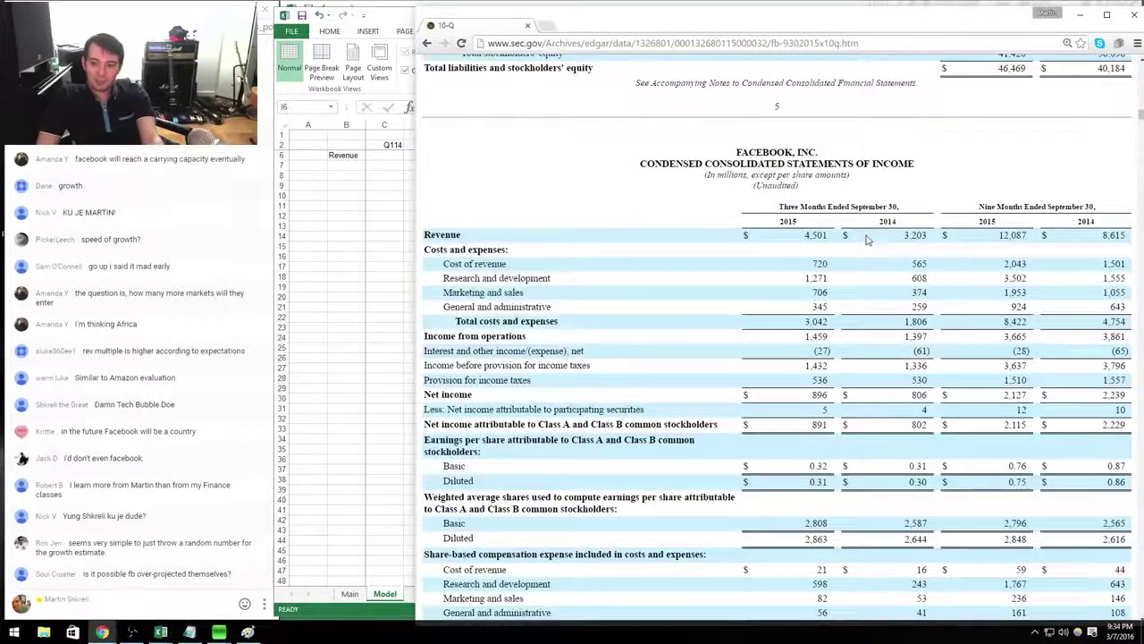
{"action": "key", "text": "alt+Tab"}
{"action": "key", "text": "alt+Tab"}
{"action": "key", "text": "alt+Tab"}
{"action": "type", "text": "4"}
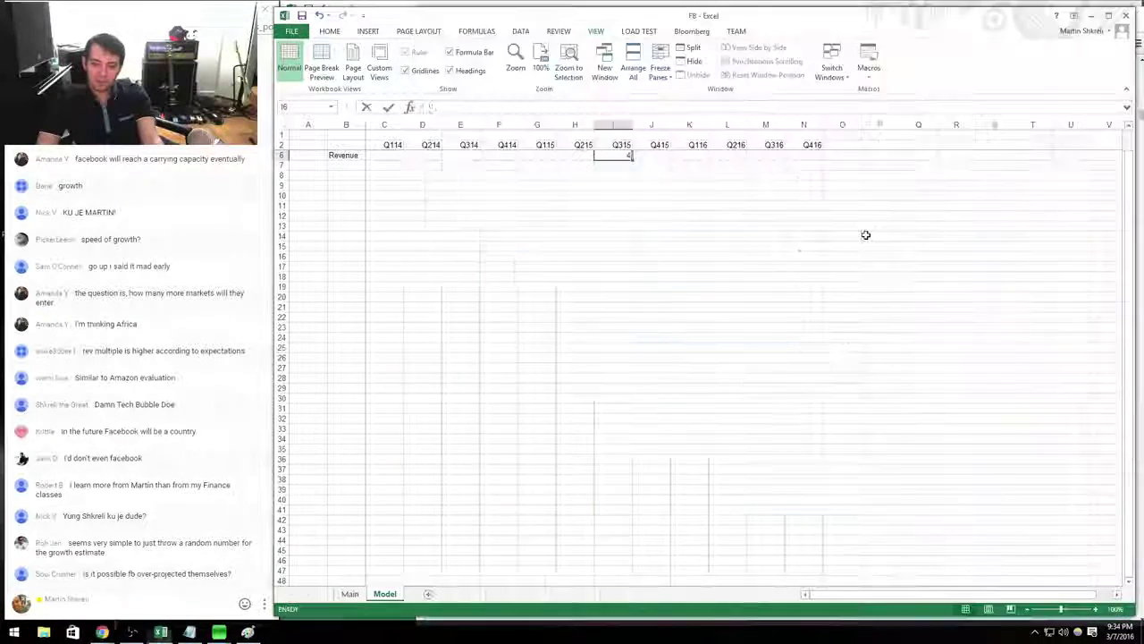
{"action": "type", "text": "501"}
{"action": "key", "text": "Return"}
{"action": "key", "text": "Left"}
{"action": "key", "text": "Left"}
{"action": "key", "text": "Left"}
{"action": "key", "text": "Left"}
{"action": "key", "text": "Left"}
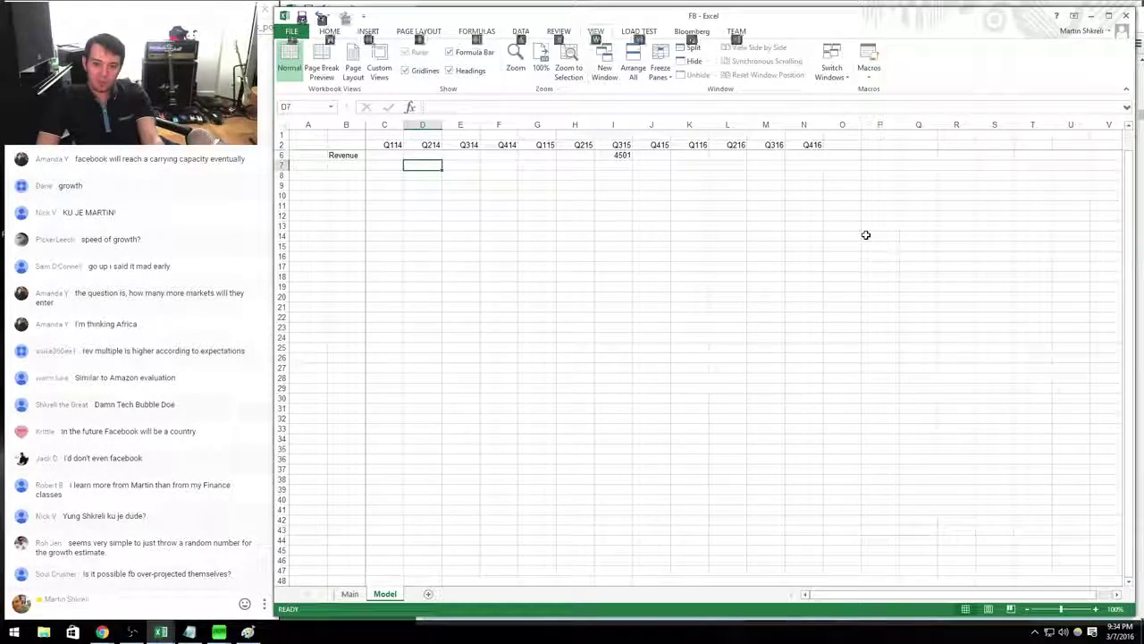
Enter the Q314 revenue of 3203 in E6.
{"action": "key", "text": "Up"}
{"action": "key", "text": "Right"}
{"action": "key", "text": "alt+Tab"}
{"action": "key", "text": "alt+Tab"}
{"action": "type", "text": "3"}
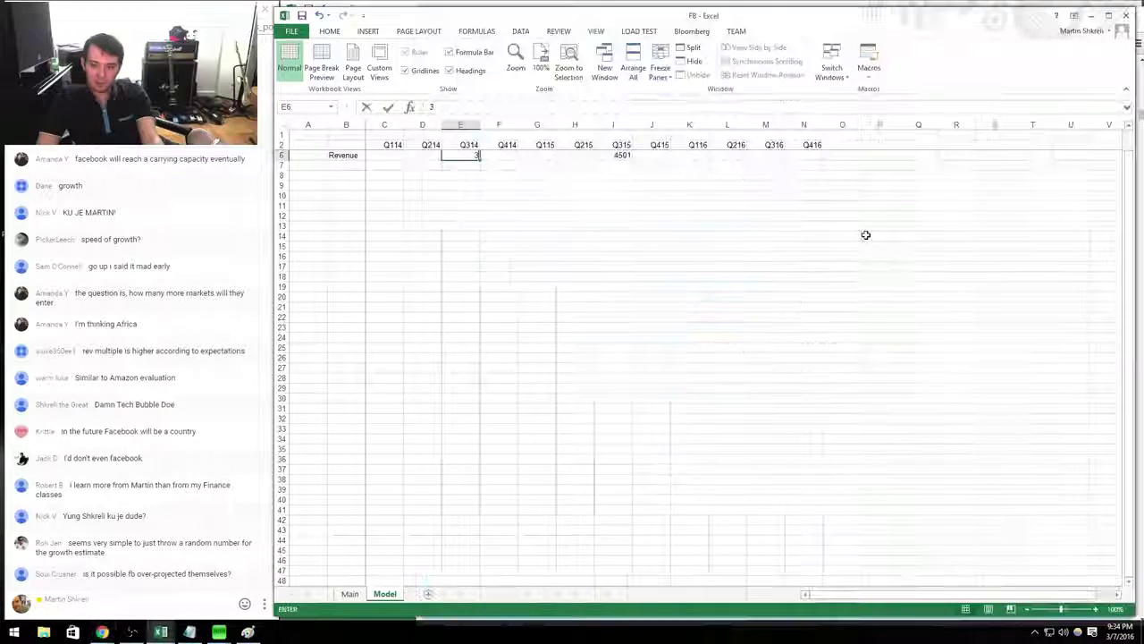
{"action": "type", "text": "203"}
{"action": "key", "text": "Return"}
{"action": "key", "text": "Down"}
{"action": "key", "text": "Down"}
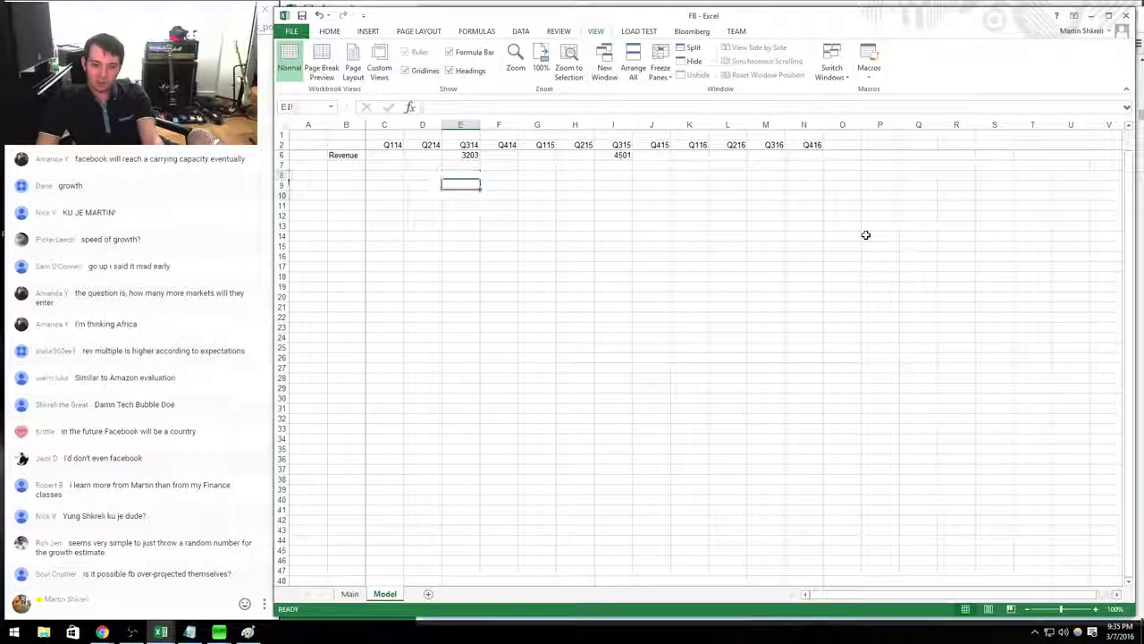
{"action": "key", "text": "Down"}
{"action": "key", "text": "Down"}
{"action": "key", "text": "Down"}
{"action": "key", "text": "Down"}
{"action": "key", "text": "Down"}
{"action": "key", "text": "Down"}
{"action": "key", "text": "Down"}
{"action": "key", "text": "Down"}
{"action": "key", "text": "Down"}
{"action": "key", "text": "Down"}
{"action": "key", "text": "Down"}
{"action": "key", "text": "Down"}
{"action": "key", "text": "Down"}
{"action": "key", "text": "Down"}
{"action": "key", "text": "Down"}
{"action": "key", "text": "Right"}
{"action": "key", "text": "Right"}
{"action": "key", "text": "Right"}
Compute Q315 revenue growth in I24 as =I6/E6-1, giving 41%.
{"action": "type", "text": "=I6/H6"}
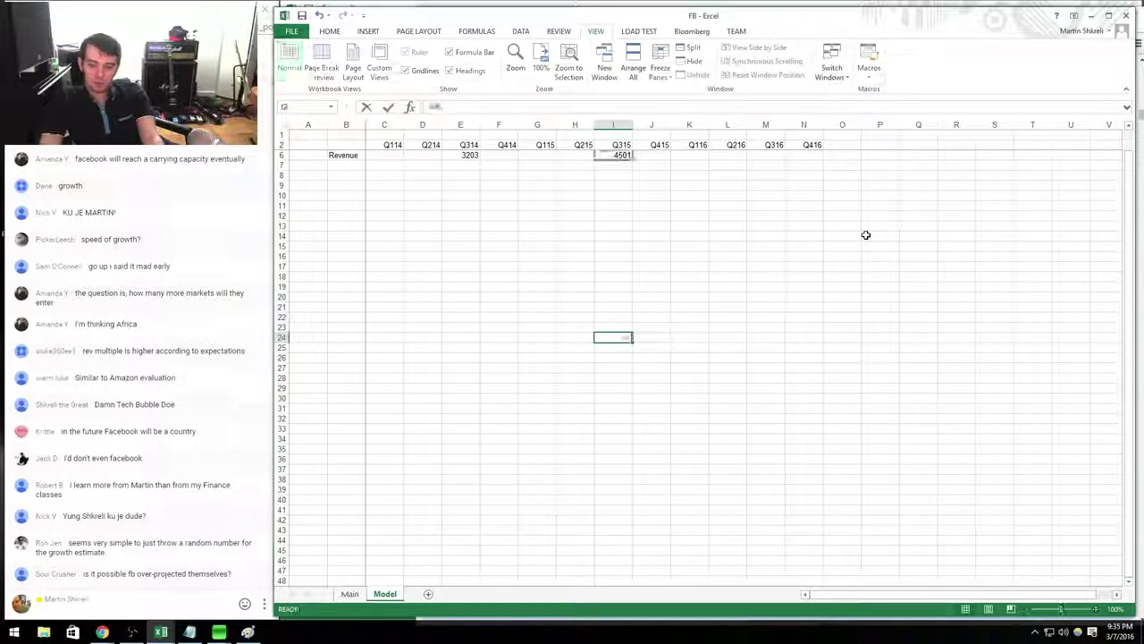
{"action": "key", "text": "Left"}
{"action": "key", "text": "Left"}
{"action": "key", "text": "Left"}
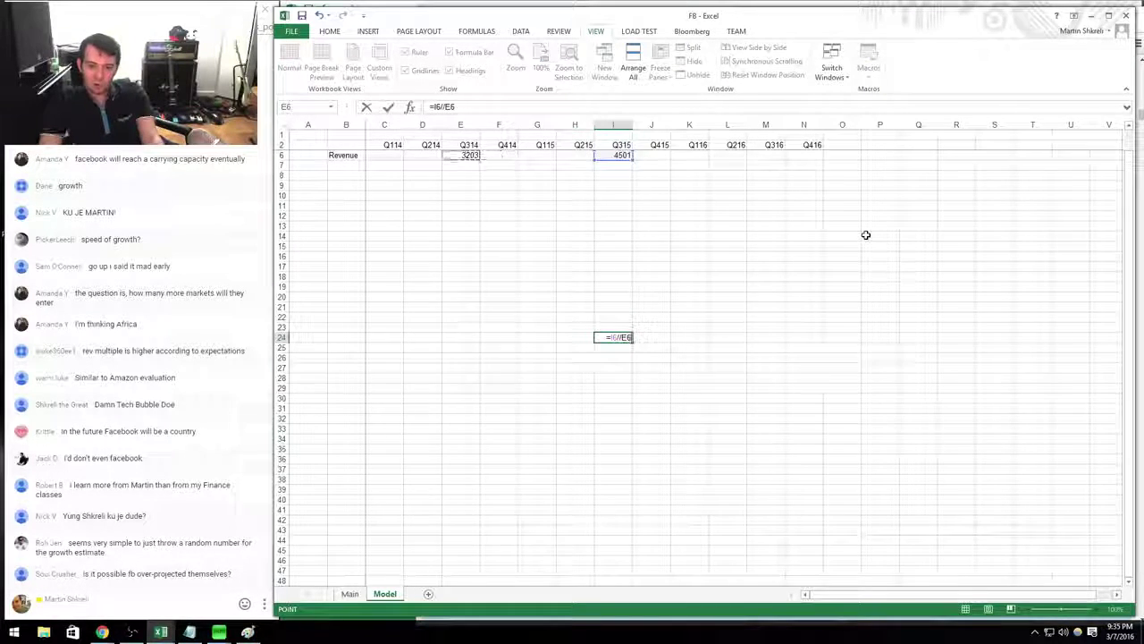
{"action": "type", "text": "-1"}
{"action": "key", "text": "Return"}
{"action": "key", "text": "Return"}
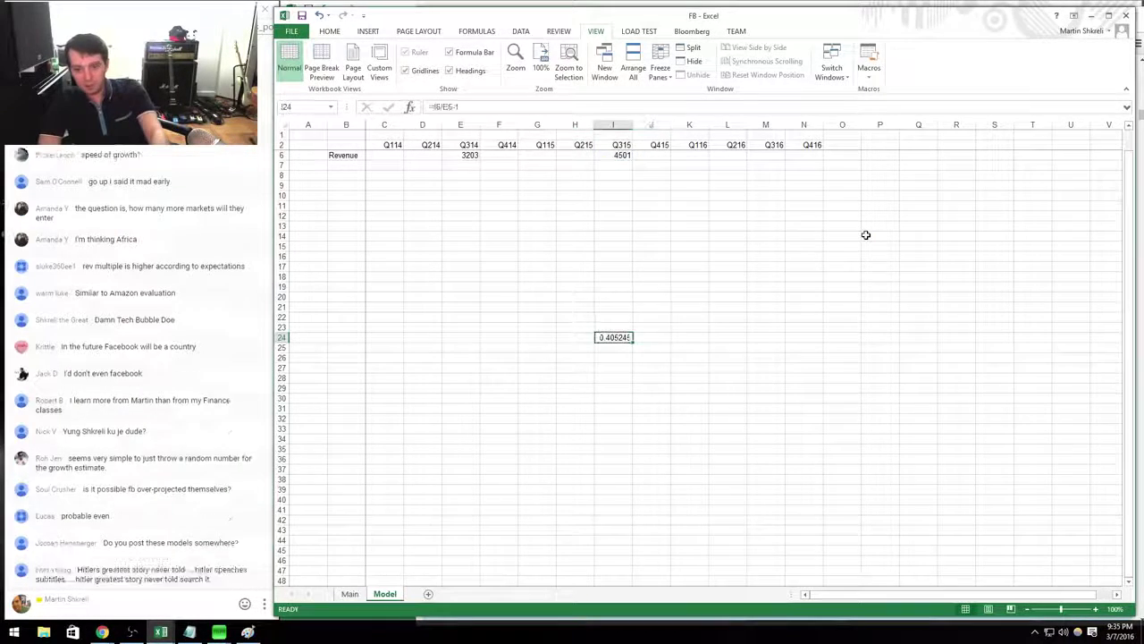
{"action": "key", "text": "ctrl+shift+5"}
Label row 24 'Revenue y/y' and widen column B so labels fit.
{"action": "key", "text": "Home"}
{"action": "key", "text": "Right"}
{"action": "type", "text": "Revenue y/y"}
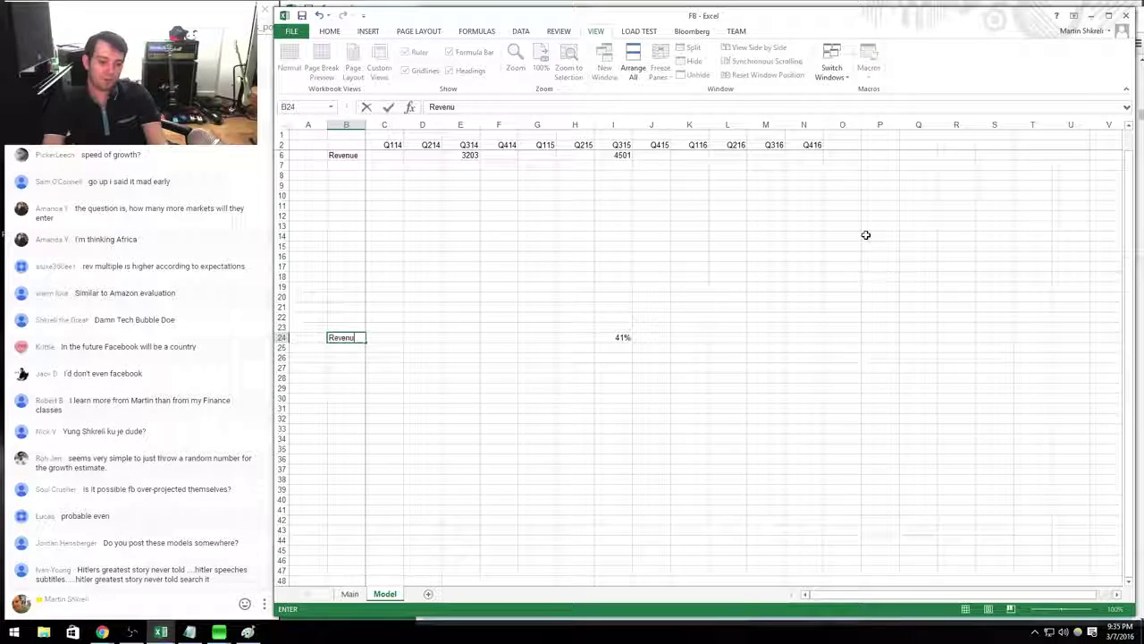
{"action": "key", "text": "Right"}
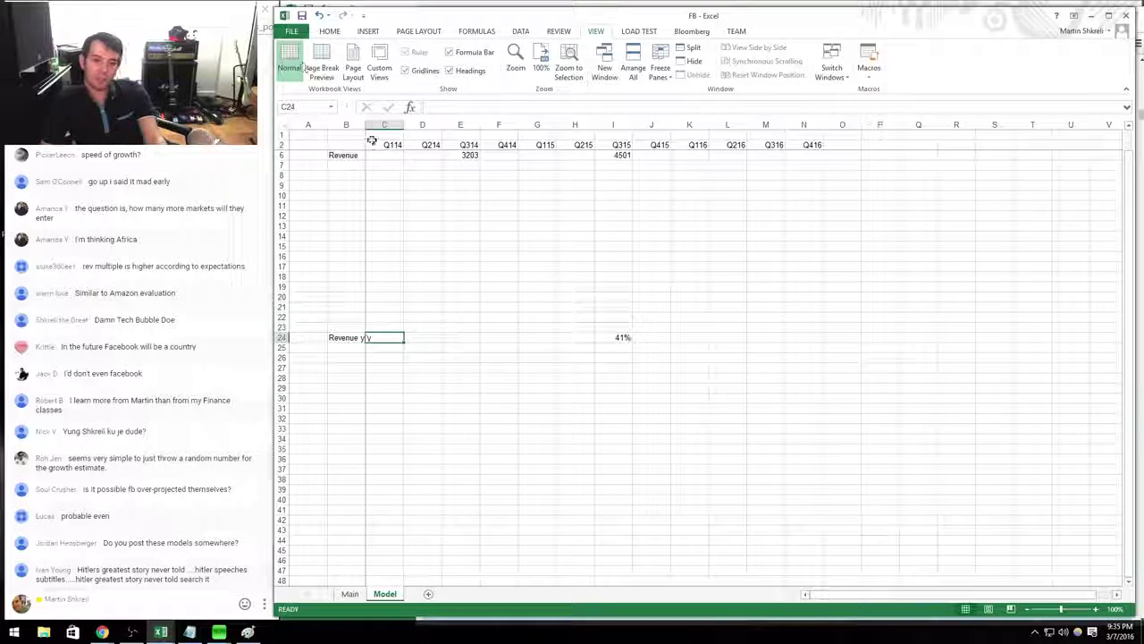
{"action": "left_click_drag", "start_coordinate": [384, 124], "coordinate": [374, 124]}
{"action": "left_click", "coordinate": [356, 183]}
{"action": "left_click_drag", "start_coordinate": [474, 156], "coordinate": [541, 276]}
Apply a plain number format to the figure rows starting at row 6.
{"action": "key", "text": "shift+space"}
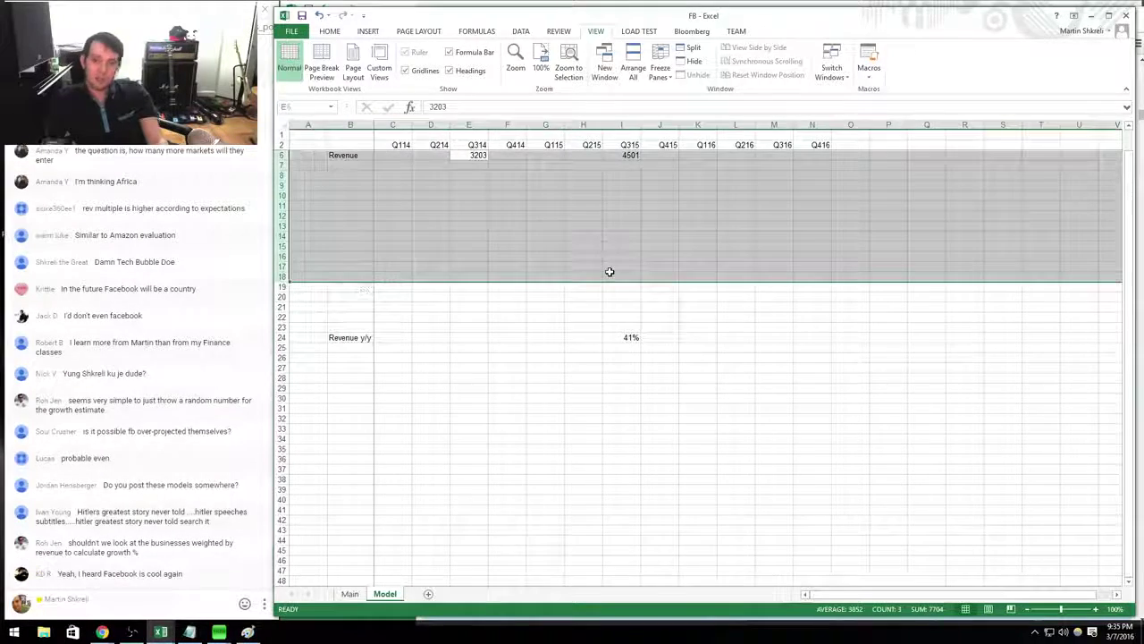
{"action": "key", "text": "ctrl+1"}
{"action": "key", "text": "Down"}
{"action": "key", "text": "Return"}
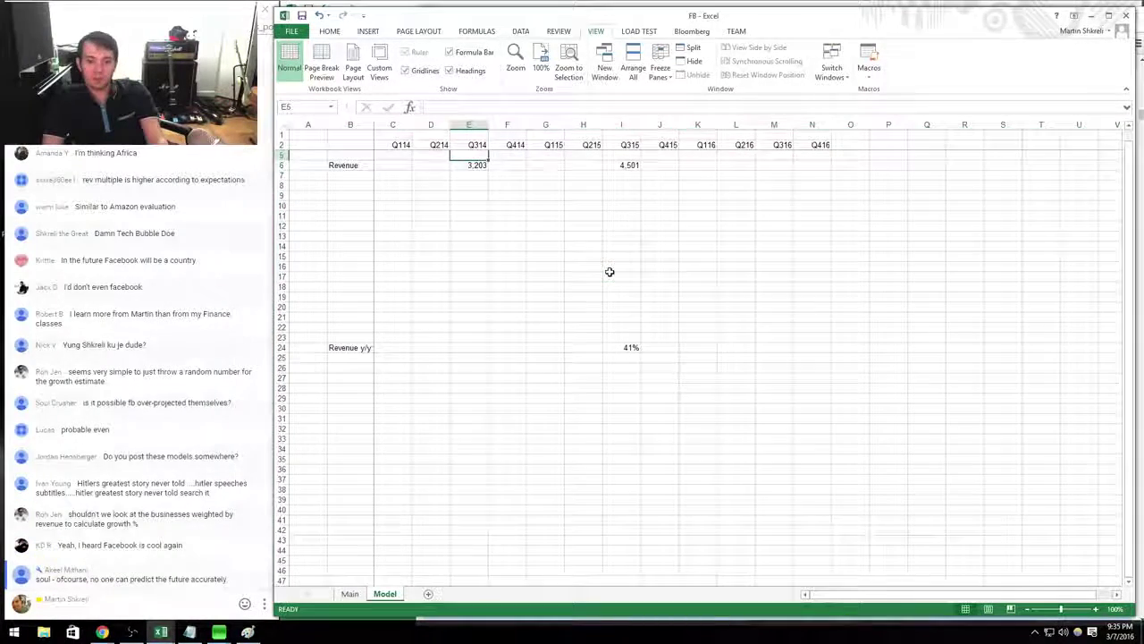
Move the revenue figures from row 6 up into row 3.
{"action": "key", "text": "ctrl+Up"}
{"action": "scroll", "coordinate": [609, 272], "scroll_direction": "up", "scroll_amount": 1}
{"action": "key", "text": "ctrl+Down"}
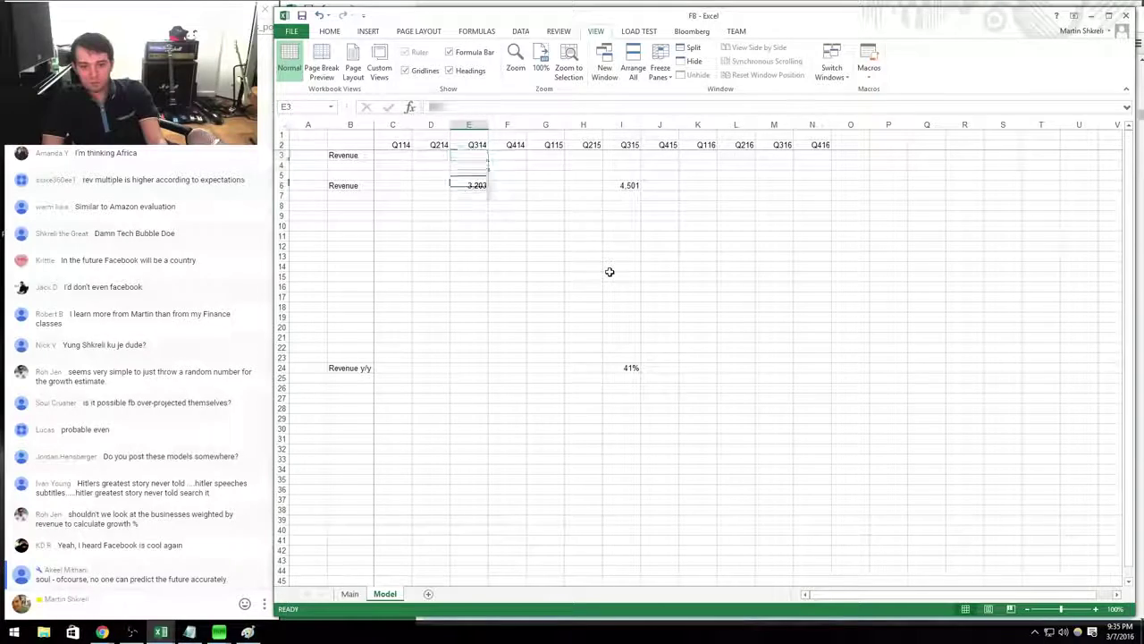
{"action": "key", "text": "ctrl+shift+Right"}
{"action": "key", "text": "ctrl+c"}
{"action": "key", "text": "Up"}
{"action": "key", "text": "Up"}
{"action": "key", "text": "Return"}
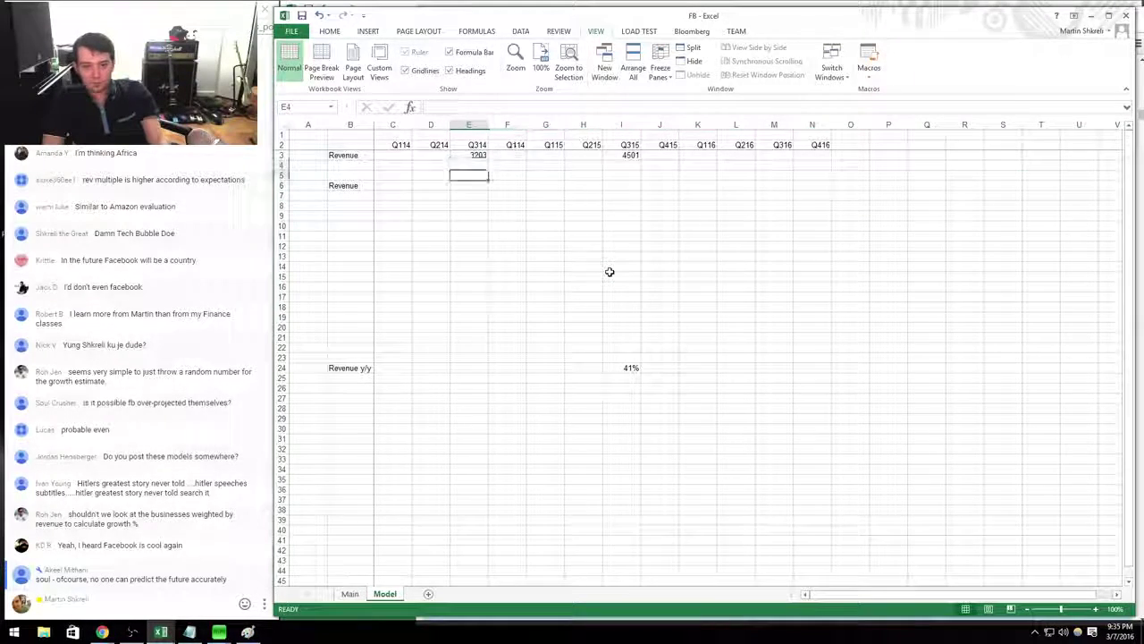
Format rows 3–18 as Number with 0 decimals and a 1000 separator.
{"action": "key", "text": "Down"}
{"action": "key", "text": "ctrl+Left"}
{"action": "key", "text": "Up"}
{"action": "key", "text": "Up"}
{"action": "key", "text": "Up"}
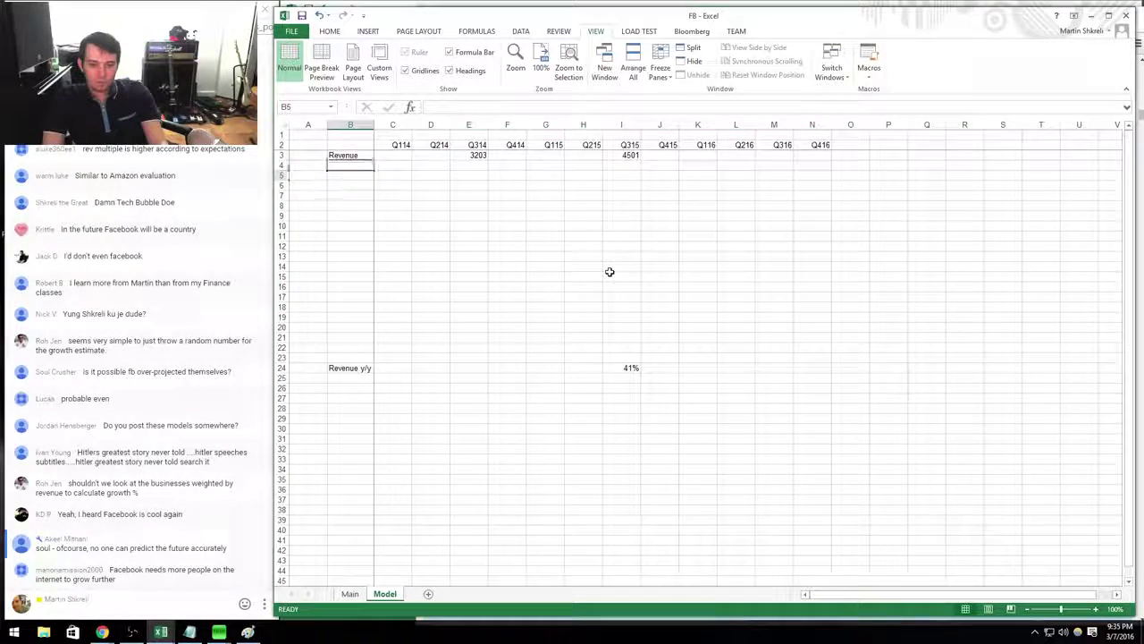
{"action": "key", "text": "shift+space"}
{"action": "key", "text": "shift+Down"}
{"action": "key", "text": "shift+Down"}
{"action": "key", "text": "shift+Down"}
{"action": "key", "text": "shift+Down"}
{"action": "key", "text": "shift+Down"}
{"action": "key", "text": "shift+Down"}
{"action": "key", "text": "shift+Down"}
{"action": "key", "text": "shift+Down"}
{"action": "key", "text": "shift+Down"}
{"action": "key", "text": "shift+Down"}
{"action": "key", "text": "shift+Down"}
{"action": "key", "text": "shift+Down"}
{"action": "key", "text": "shift+Down"}
{"action": "key", "text": "shift+Down"}
{"action": "key", "text": "shift+Down"}
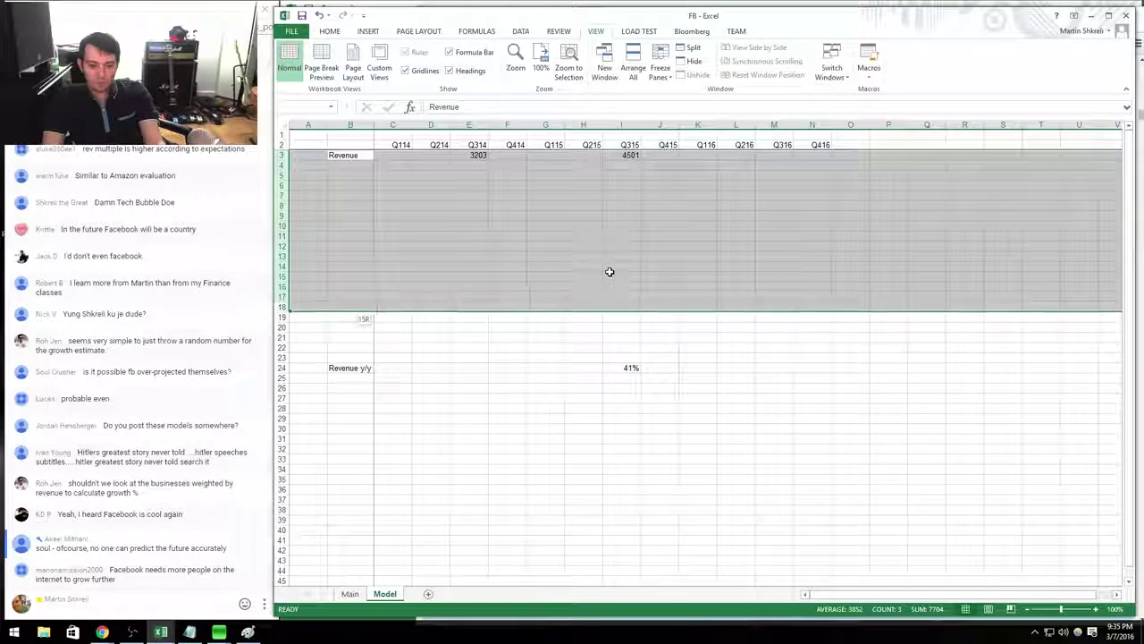
{"action": "key", "text": "alt+e"}
{"action": "key", "text": "Escape"}
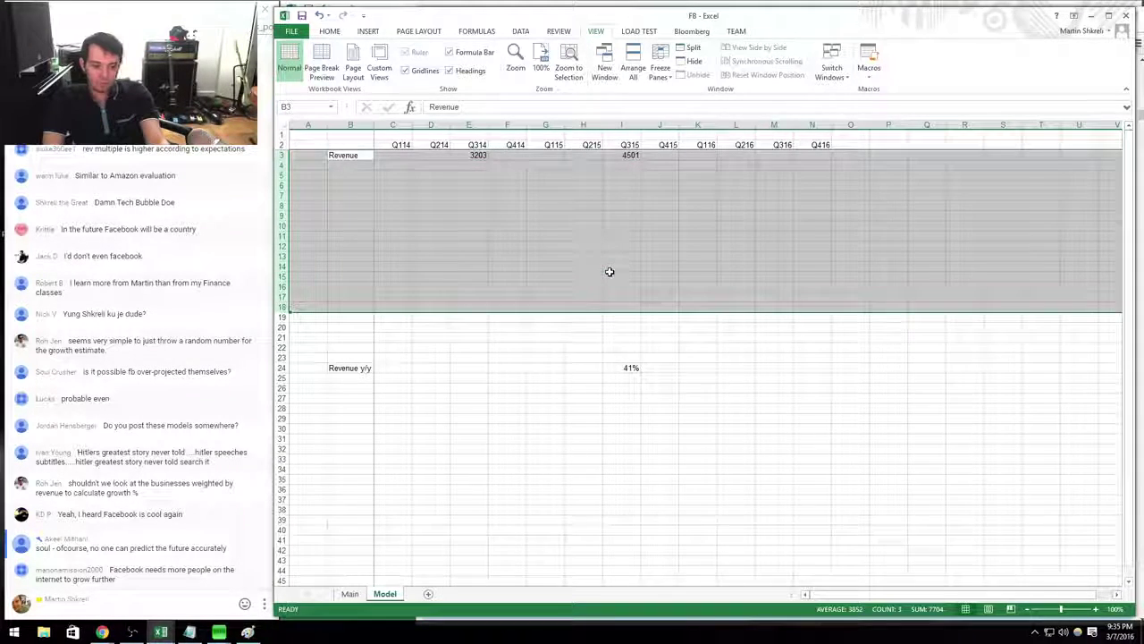
{"action": "key", "text": "ctrl+1"}
{"action": "key", "text": "Down"}
{"action": "key", "text": "Down"}
{"action": "key", "text": "Down"}
{"action": "key", "text": "Down"}
{"action": "key", "text": "Down"}
{"action": "key", "text": "Down"}
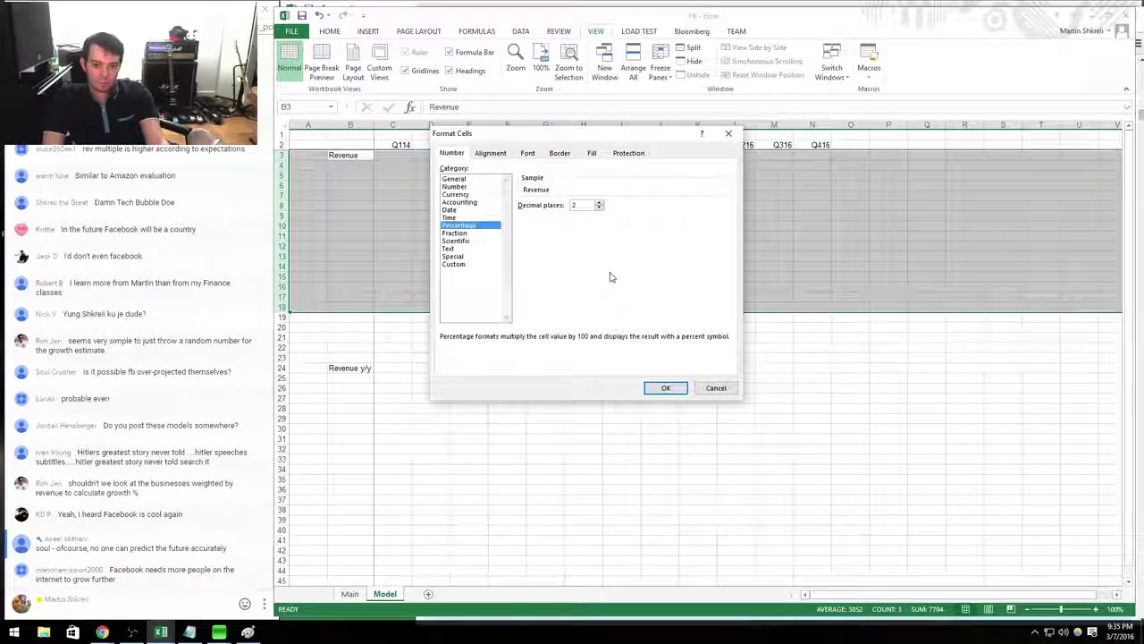
{"action": "key", "text": "Up"}
{"action": "key", "text": "Up"}
{"action": "key", "text": "Up"}
{"action": "key", "text": "Up"}
{"action": "key", "text": "Up"}
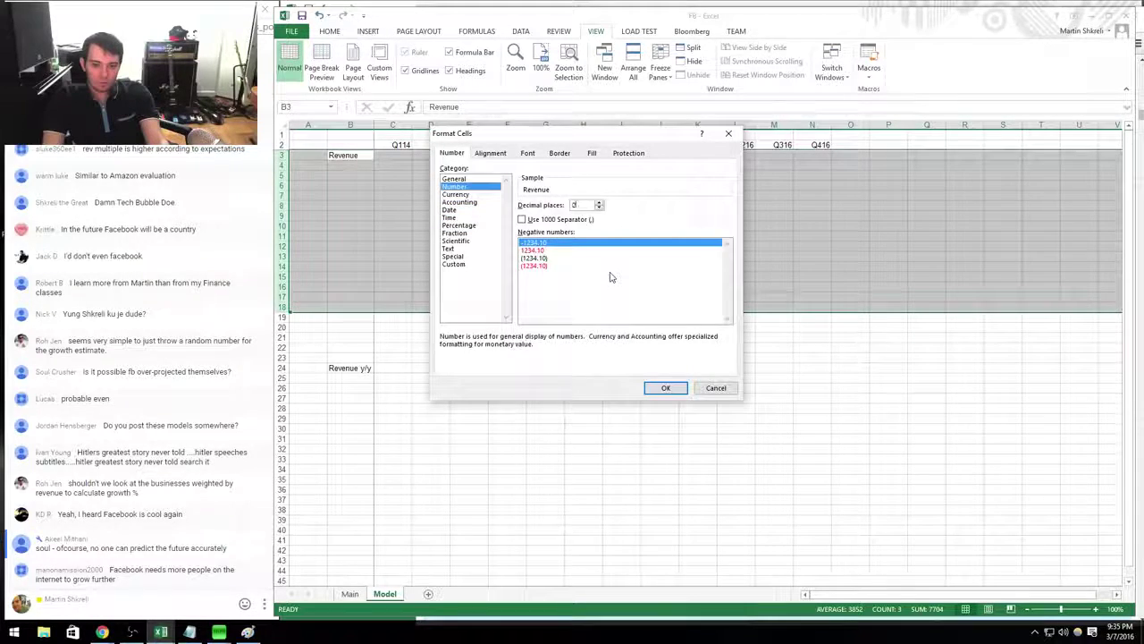
{"action": "key", "text": "Return"}
{"action": "key", "text": "Down"}
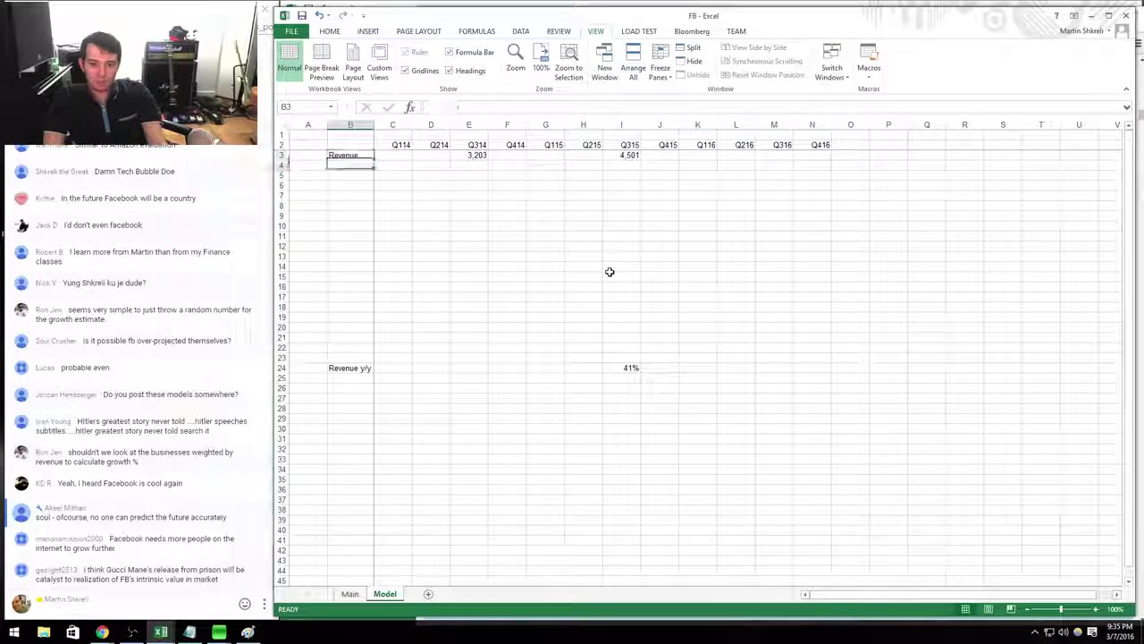
Label the COGS and Gross Profit rows.
{"action": "type", "text": "COGS"}
{"action": "key", "text": "Return"}
{"action": "type", "text": "Gross Pr"}
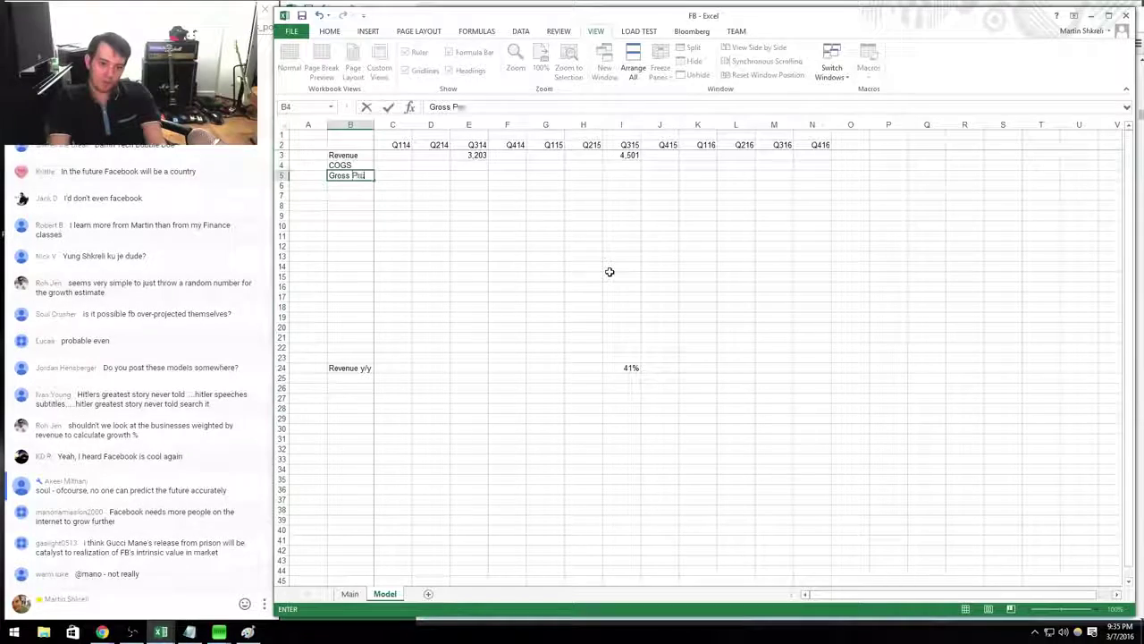
{"action": "type", "text": "ofit"}
{"action": "key", "text": "Up"}
{"action": "key", "text": "Right"}
{"action": "key", "text": "Right"}
{"action": "key", "text": "Right"}
Enter Q314 COGS of 565 and a gross profit formula subtracting it from revenue.
{"action": "key", "text": "alt+Tab"}
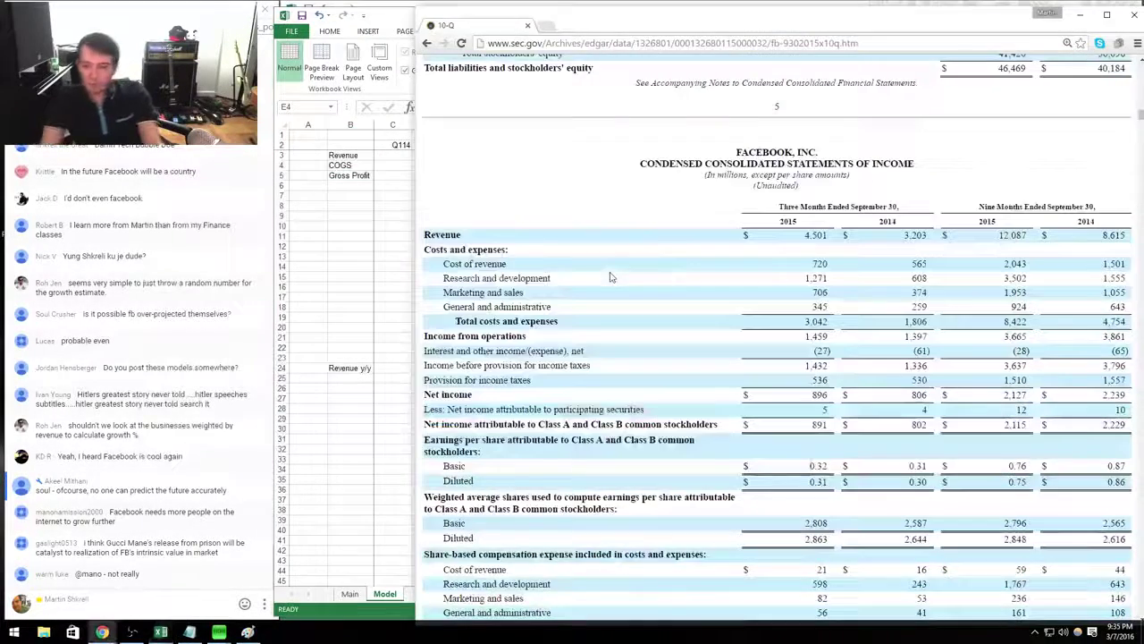
{"action": "key", "text": "alt+Tab"}
{"action": "type", "text": "565"}
{"action": "key", "text": "Return"}
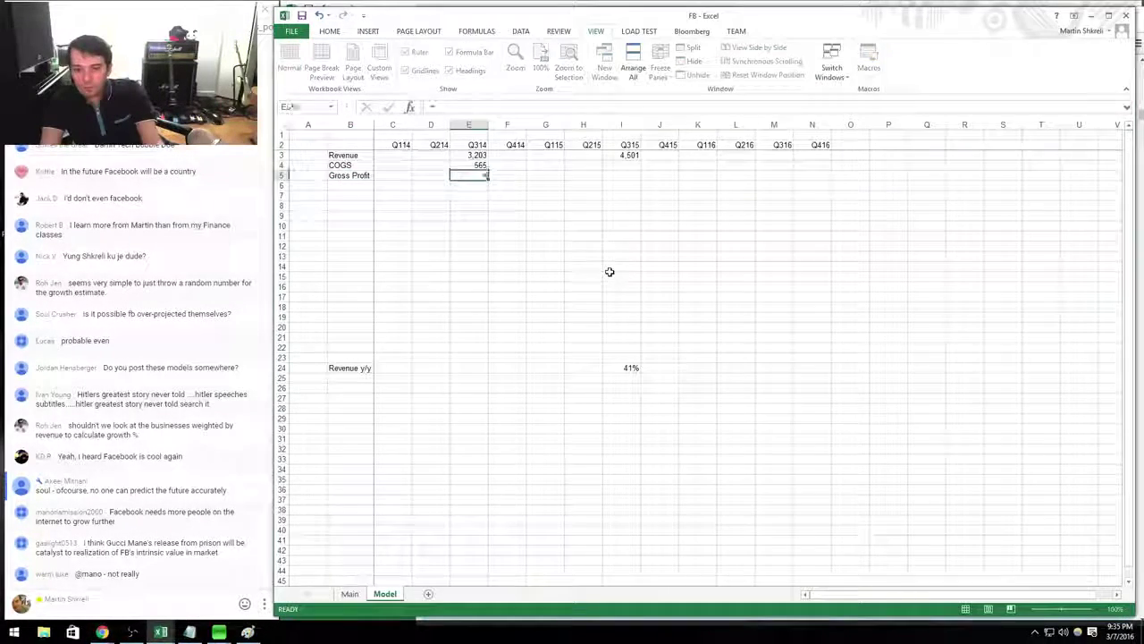
{"action": "type", "text": "+"}
{"action": "key", "text": "Up"}
{"action": "key", "text": "Up"}
{"action": "type", "text": "-"}
{"action": "key", "text": "Up"}
{"action": "key", "text": "Return"}
Copy the COGS and gross profit cells to Q315 and enter Q315 COGS of 720.
{"action": "key", "text": "Up"}
{"action": "key", "text": "shift+Up"}
{"action": "key", "text": "ctrl+c"}
{"action": "key", "text": "Right"}
{"action": "key", "text": "Right"}
{"action": "key", "text": "Right"}
{"action": "key", "text": "Right"}
{"action": "key", "text": "Right"}
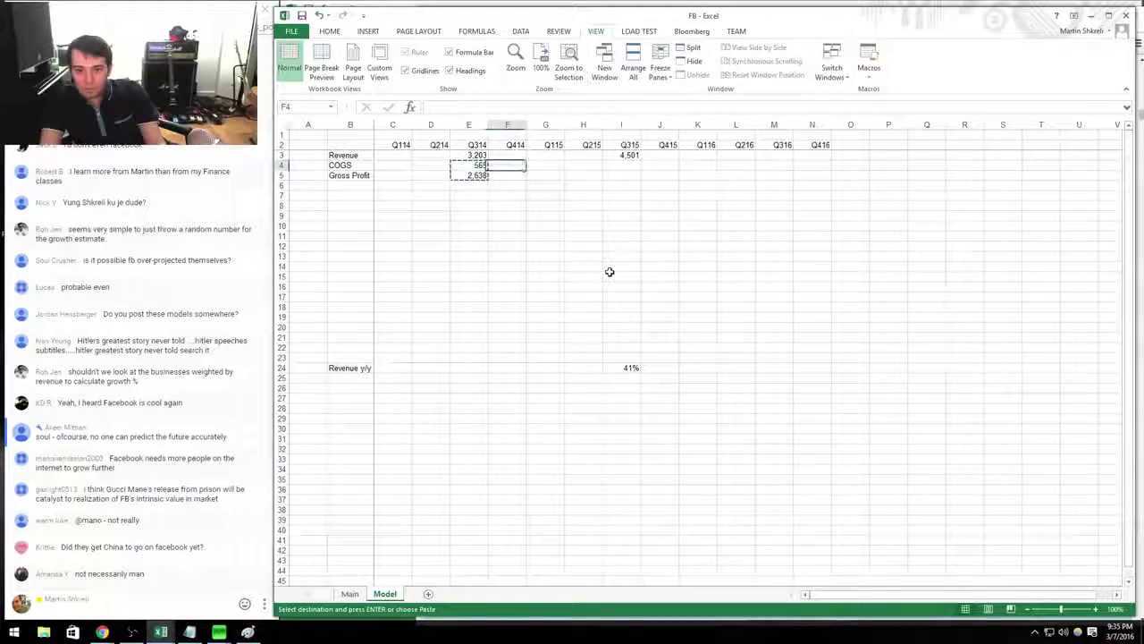
{"action": "key", "text": "Left"}
{"action": "key", "text": "alt+Tab"}
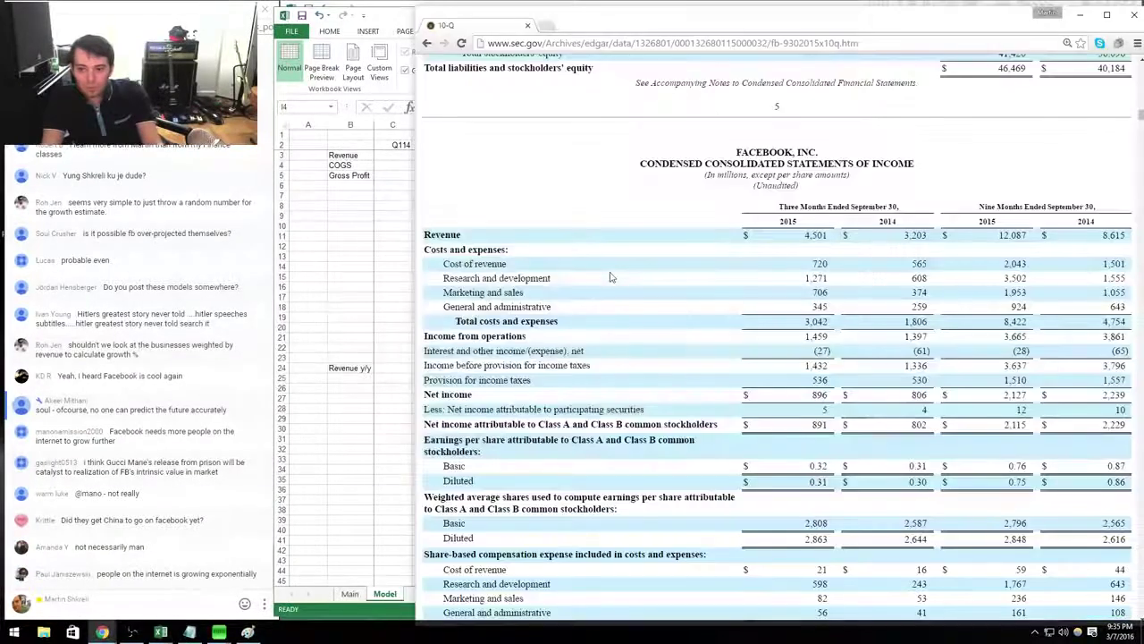
{"action": "key", "text": "alt+Tab"}
{"action": "type", "text": "720"}
{"action": "key", "text": "Return"}
Enter the Q315 marketing and sales expense of 706 from the 10-Q.
{"action": "key", "text": "alt+Tab"}
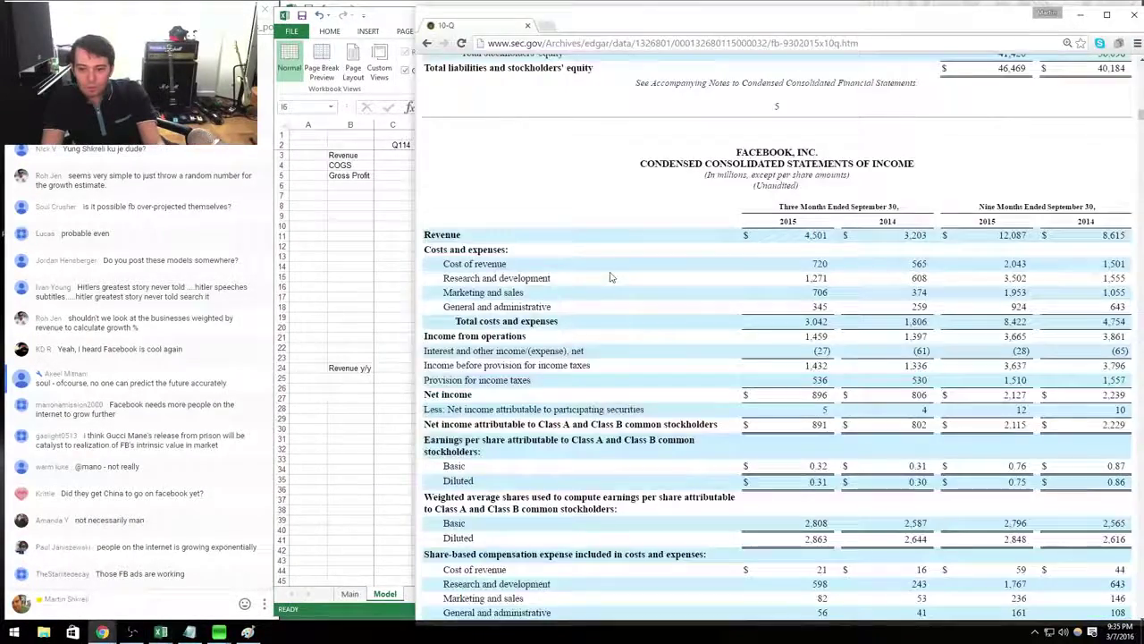
{"action": "key", "text": "alt+Tab"}
{"action": "type", "text": "706"}
{"action": "key", "text": "Return"}
{"action": "key", "text": "alt+Tab"}
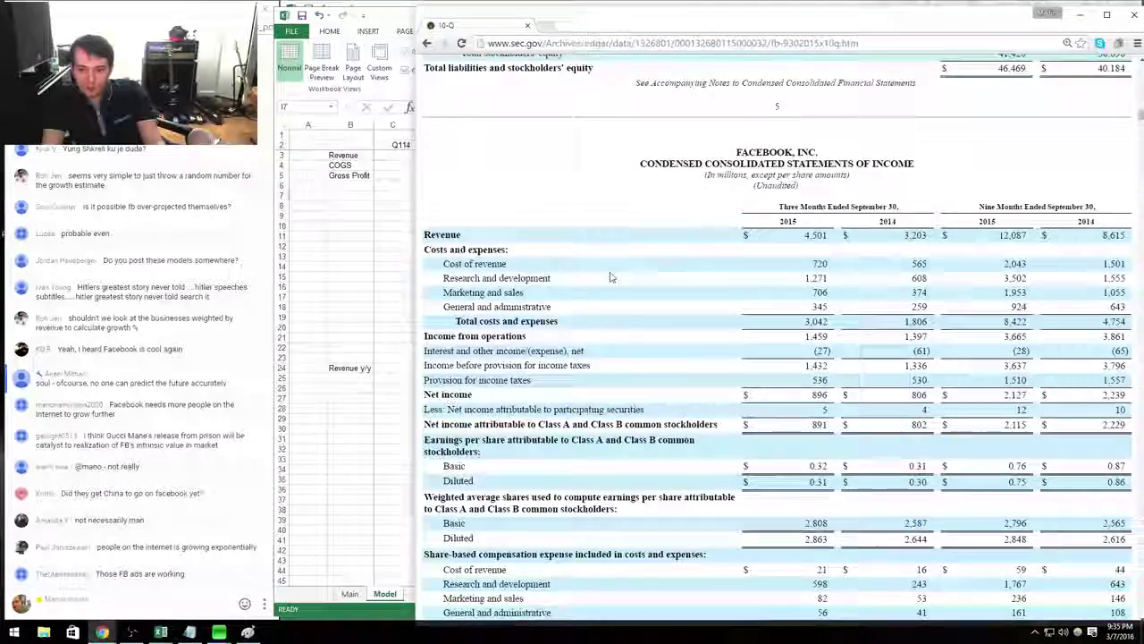
{"action": "key", "text": "alt+Tab"}
Label the expense rows R&D, M&S and G&A.
{"action": "key", "text": "Up"}
{"action": "key", "text": "Left"}
{"action": "key", "text": "Left"}
{"action": "key", "text": "Left"}
{"action": "key", "text": "Left"}
{"action": "key", "text": "Left"}
{"action": "key", "text": "Left"}
{"action": "key", "text": "Left"}
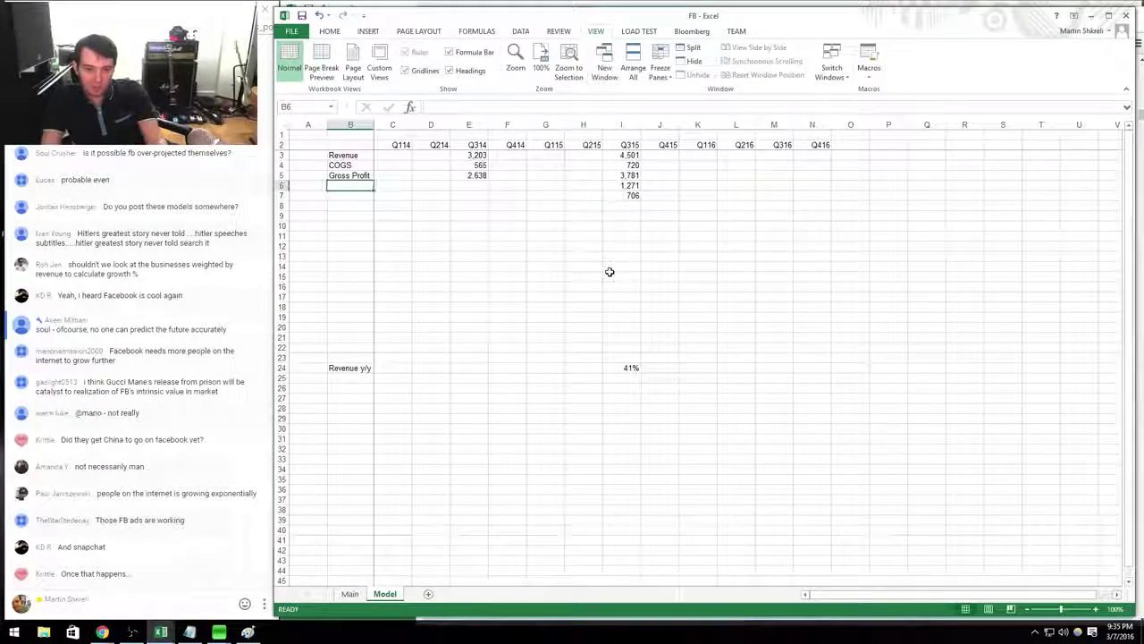
{"action": "type", "text": "R&D"}
{"action": "key", "text": "Return"}
{"action": "key", "text": "alt+Tab"}
{"action": "key", "text": "alt+Tab"}
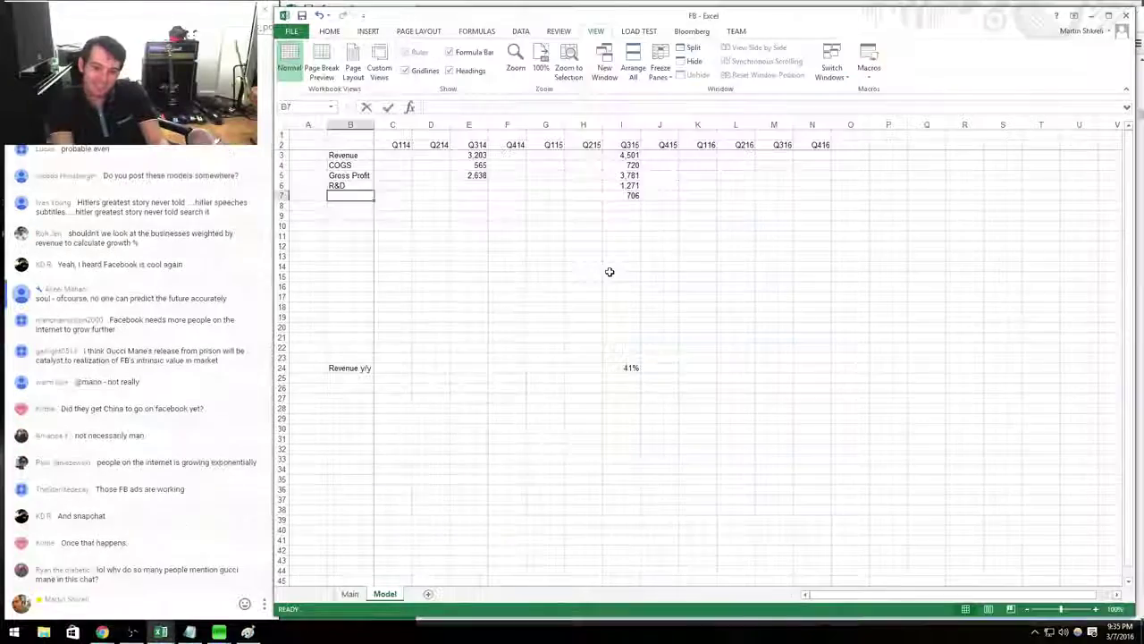
{"action": "type", "text": "M&S"}
{"action": "key", "text": "Return"}
{"action": "type", "text": "G&A"}
{"action": "key", "text": "Right"}
{"action": "key", "text": "Right"}
{"action": "key", "text": "Right"}
{"action": "key", "text": "Right"}
{"action": "key", "text": "Right"}
{"action": "key", "text": "Right"}
{"action": "key", "text": "Right"}
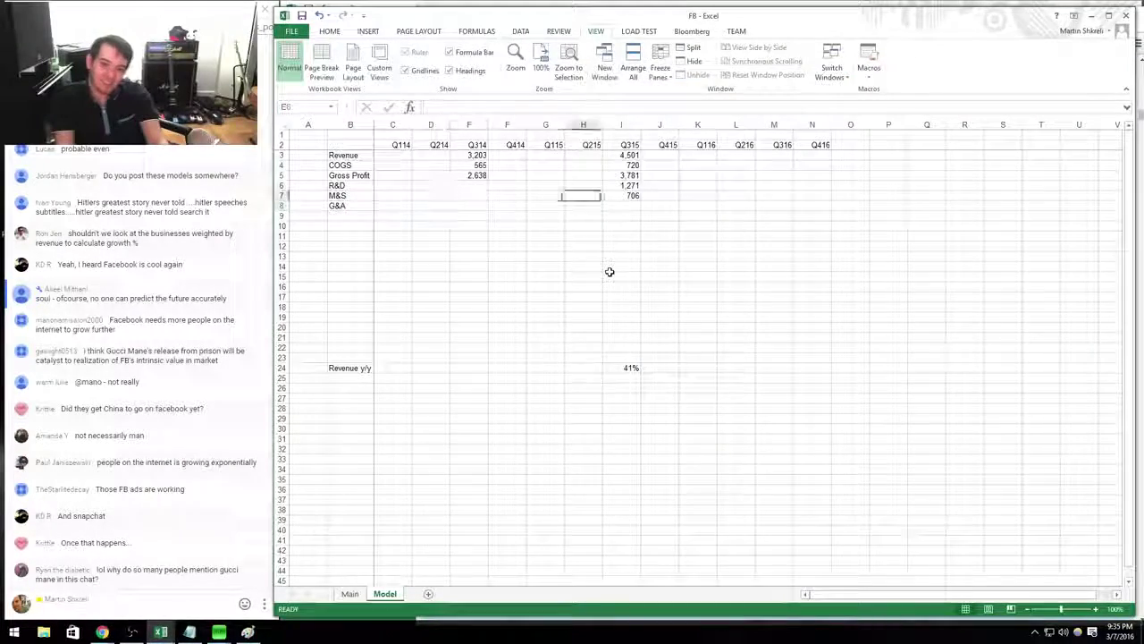
Enter Q315 G&A of 345 and total the three expenses with =SUM for 2,322.
{"action": "key", "text": "alt+Tab"}
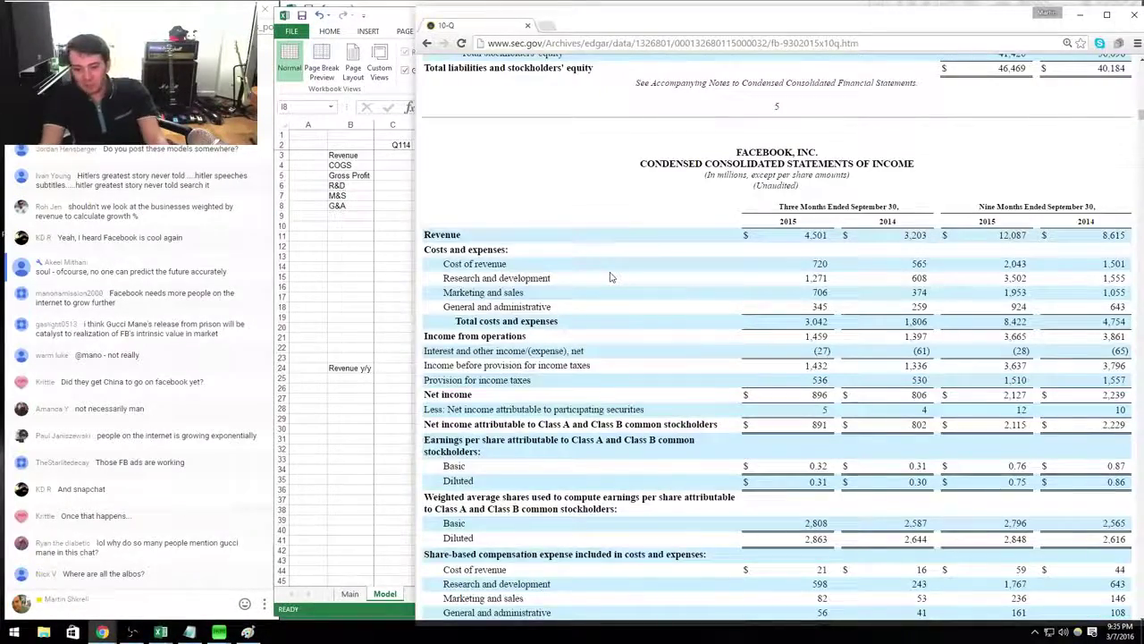
{"action": "key", "text": "alt+Tab"}
{"action": "type", "text": "345"}
{"action": "key", "text": "Return"}
{"action": "type", "text": "+"}
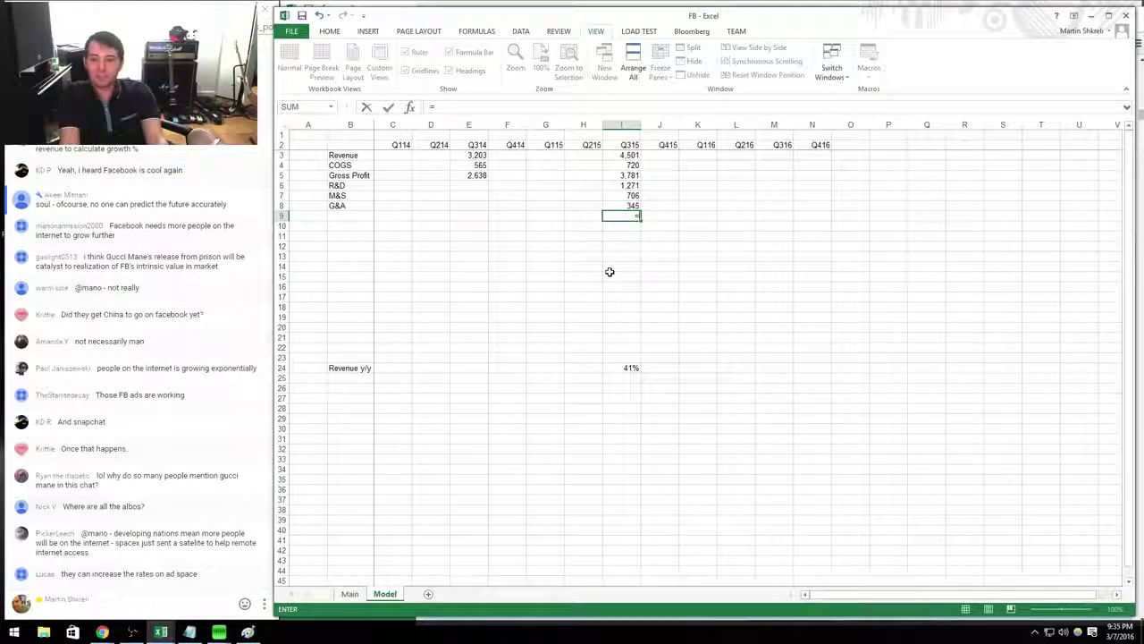
{"action": "key", "text": "BackSpace"}
{"action": "type", "text": "=sum("}
{"action": "key", "text": "Up"}
{"action": "key", "text": "shift+Up"}
{"action": "key", "text": "shift+Up"}
{"action": "key", "text": "Return"}
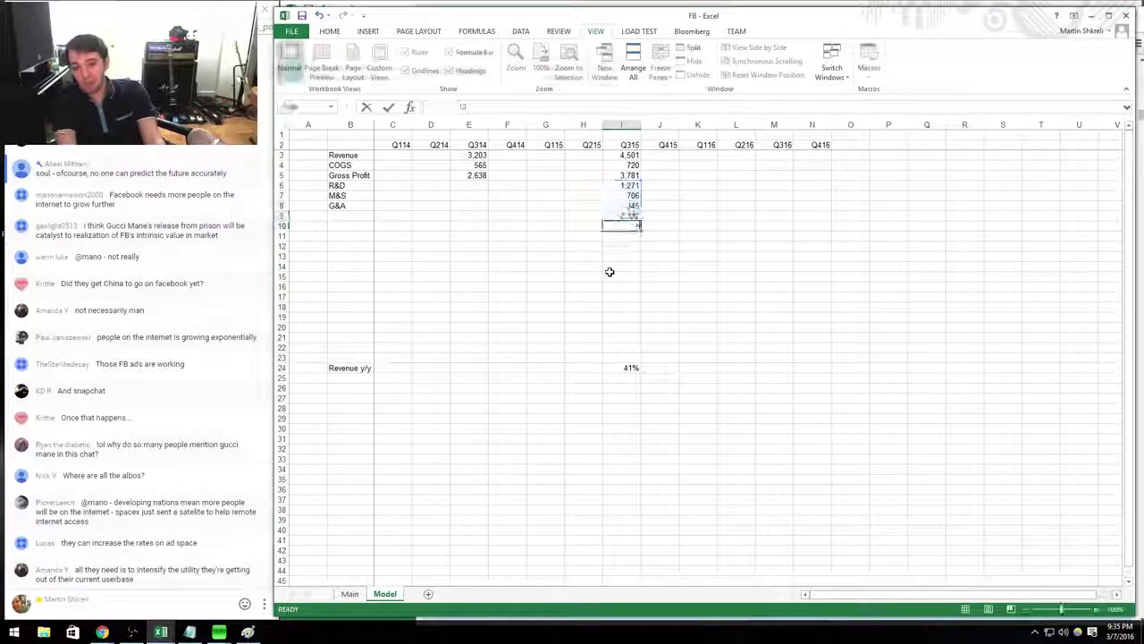
Compute Q315 operating income of 1,459 as gross profit minus total expenses.
{"action": "type", "text": "="}
{"action": "key", "text": "Up"}
{"action": "key", "text": "Up"}
{"action": "key", "text": "Up"}
{"action": "key", "text": "Up"}
{"action": "key", "text": "Up"}
{"action": "type", "text": "-"}
{"action": "key", "text": "Up"}
{"action": "key", "text": "Return"}
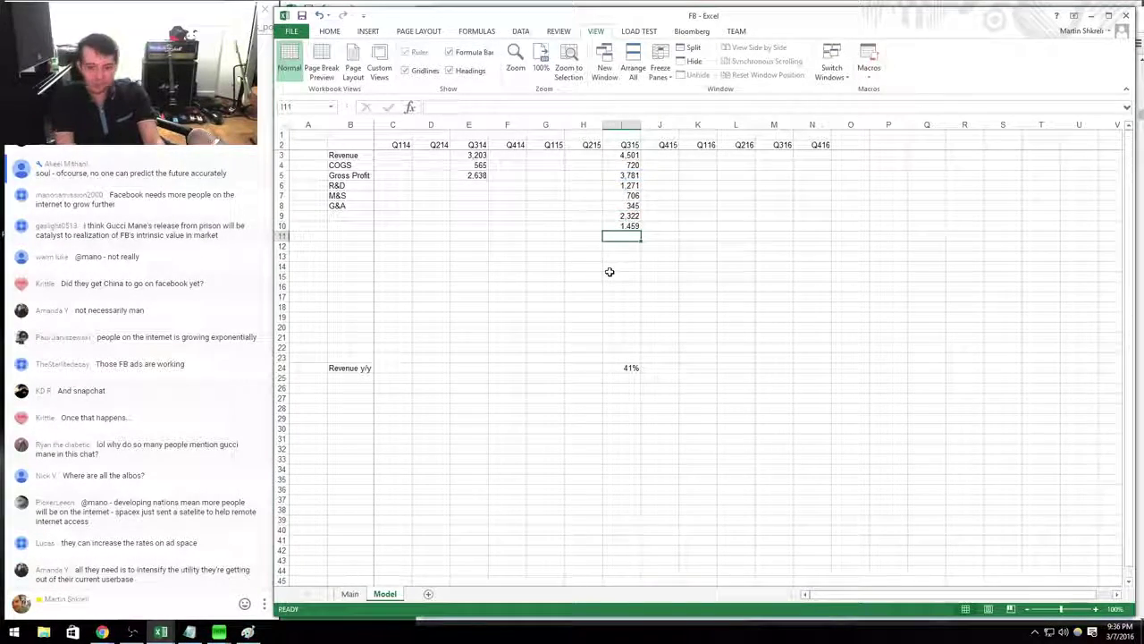
{"action": "key", "text": "Up"}
{"action": "key", "text": "Up"}
{"action": "key", "text": "ctrl+Left"}
{"action": "key", "text": "Right"}
Label the Operating Income and Interest Income rows and enter Q315 interest of -27.
{"action": "type", "text": "Oper"}
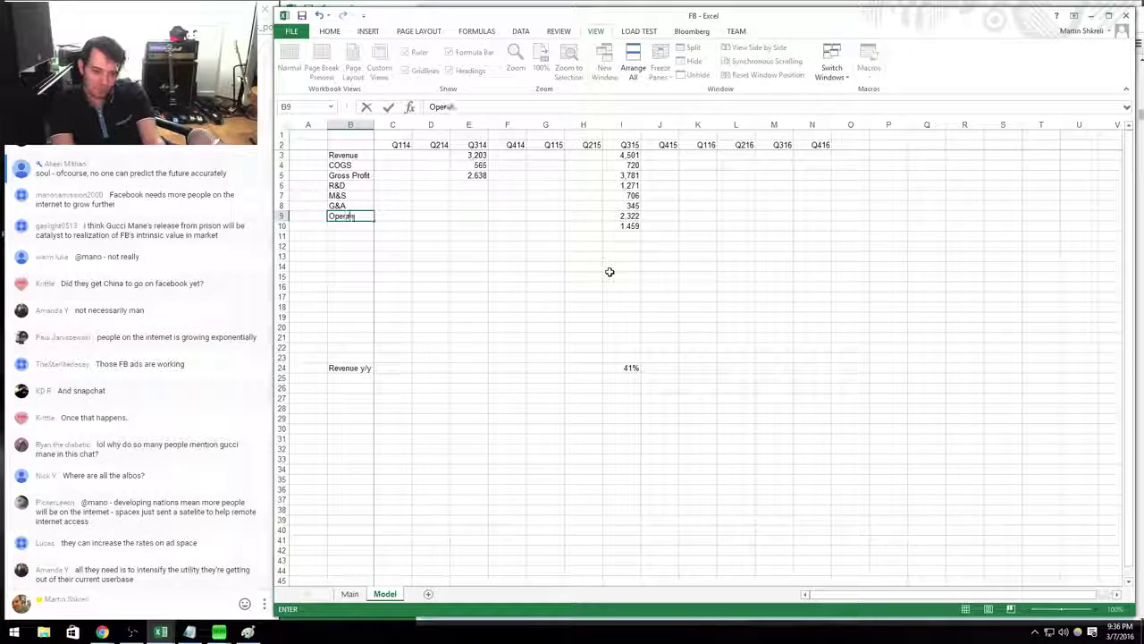
{"action": "type", "text": "ating Profit"}
{"action": "key", "text": "Return"}
{"action": "type", "text": "O"}
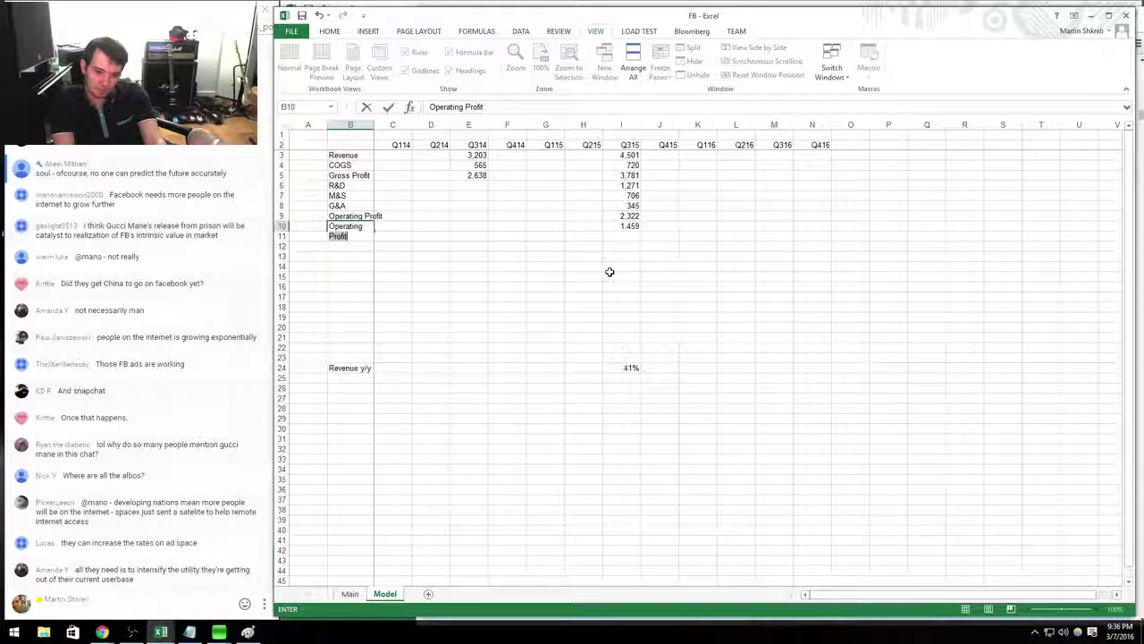
{"action": "type", "text": "perating Income"}
{"action": "key", "text": "Return"}
{"action": "key", "text": "alt+Tab"}
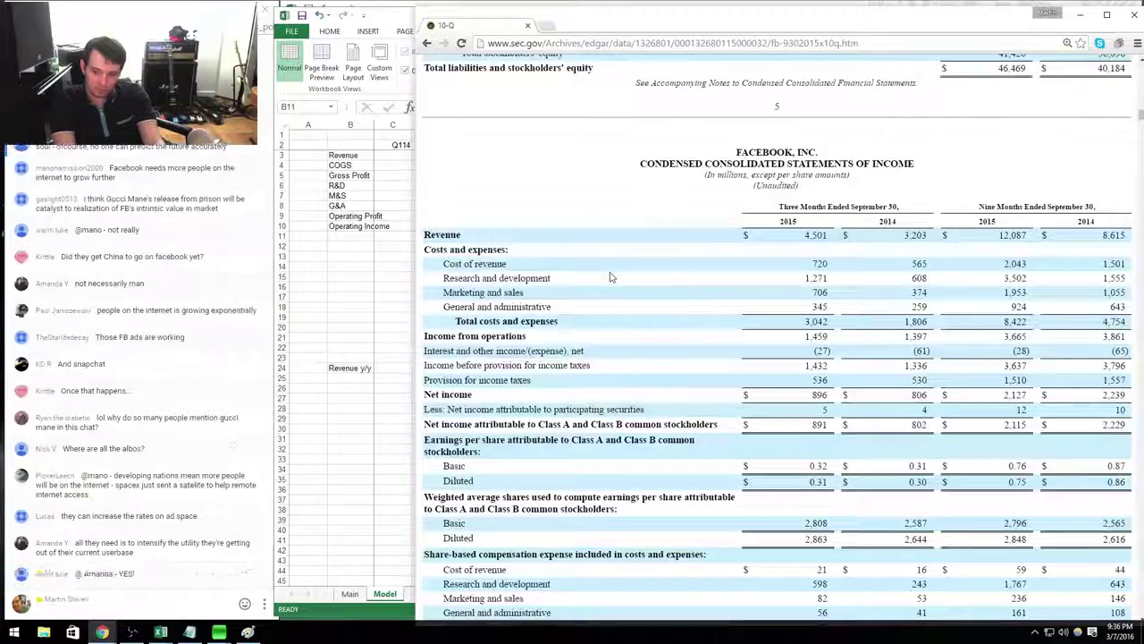
{"action": "key", "text": "alt+Tab"}
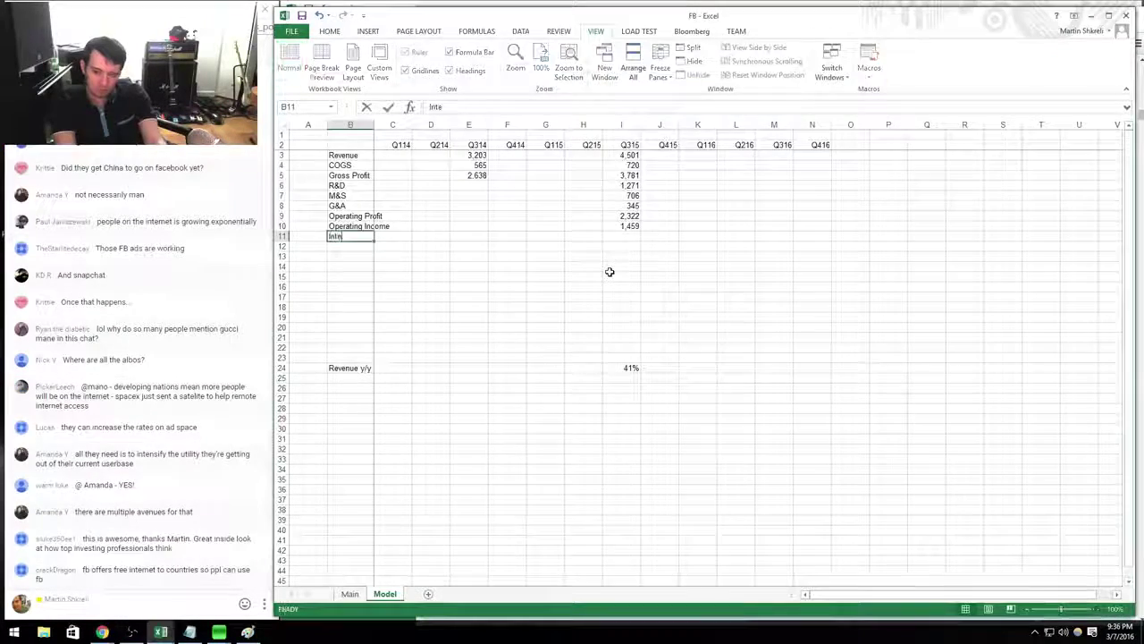
{"action": "type", "text": "Interest Income"}
{"action": "key", "text": "Right"}
{"action": "key", "text": "Right"}
{"action": "key", "text": "Right"}
{"action": "key", "text": "Right"}
{"action": "key", "text": "Right"}
{"action": "key", "text": "Right"}
{"action": "key", "text": "Right"}
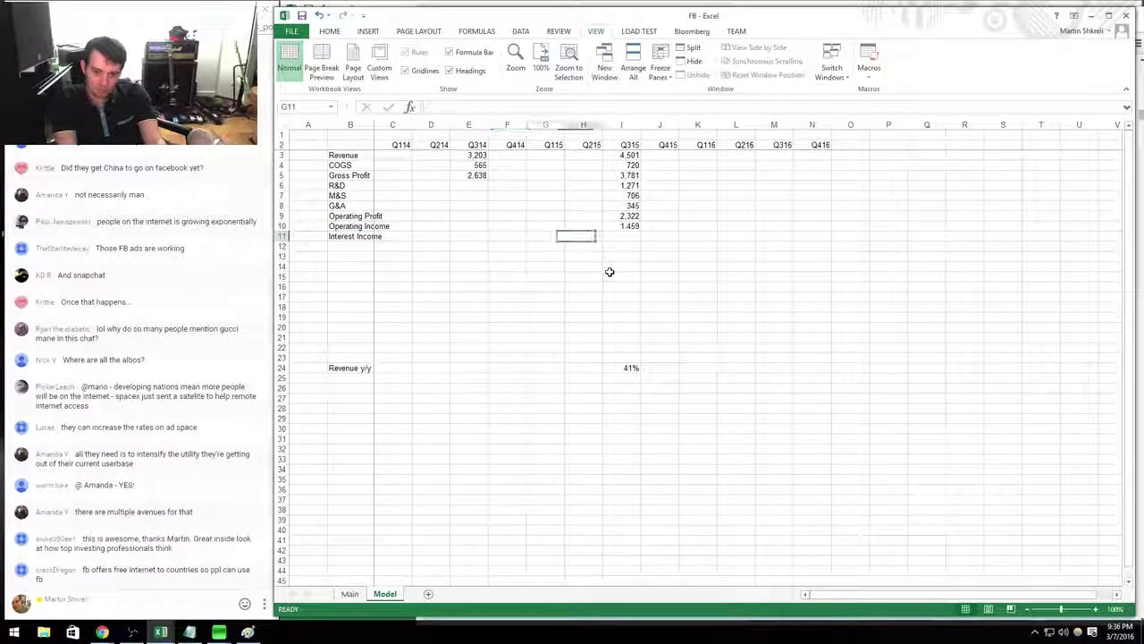
{"action": "type", "text": "="}
{"action": "type", "text": "27"}
{"action": "key", "text": "Return"}
Add a Pretax Income row with a Q315 formula giving 1,432.
{"action": "key", "text": "alt+Tab"}
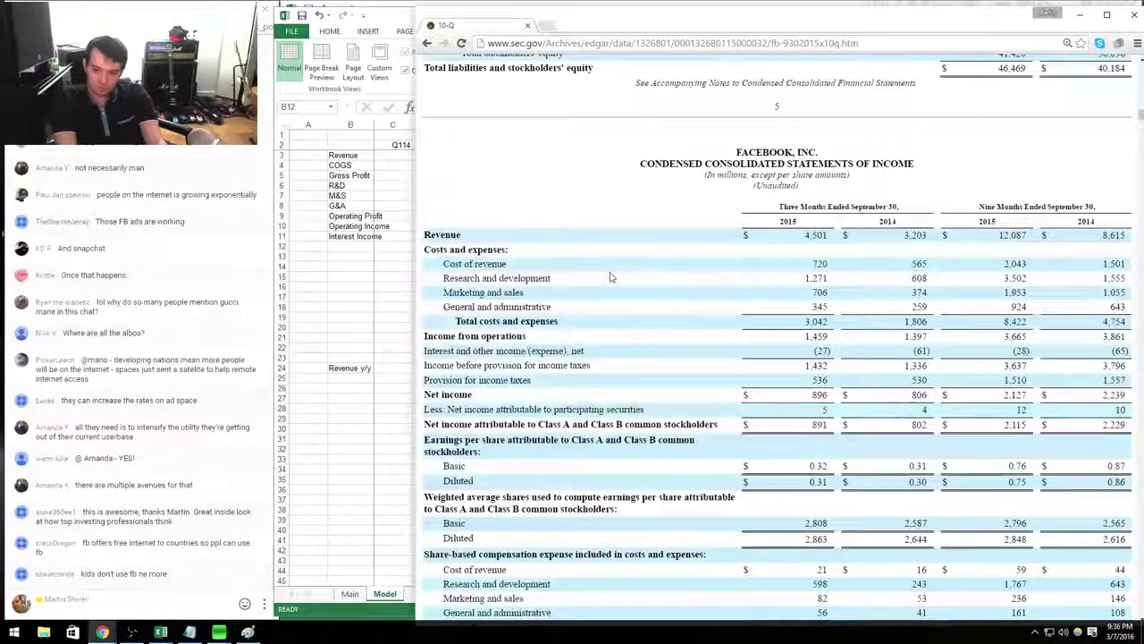
{"action": "key", "text": "alt+Tab"}
{"action": "type", "text": "Pr"}
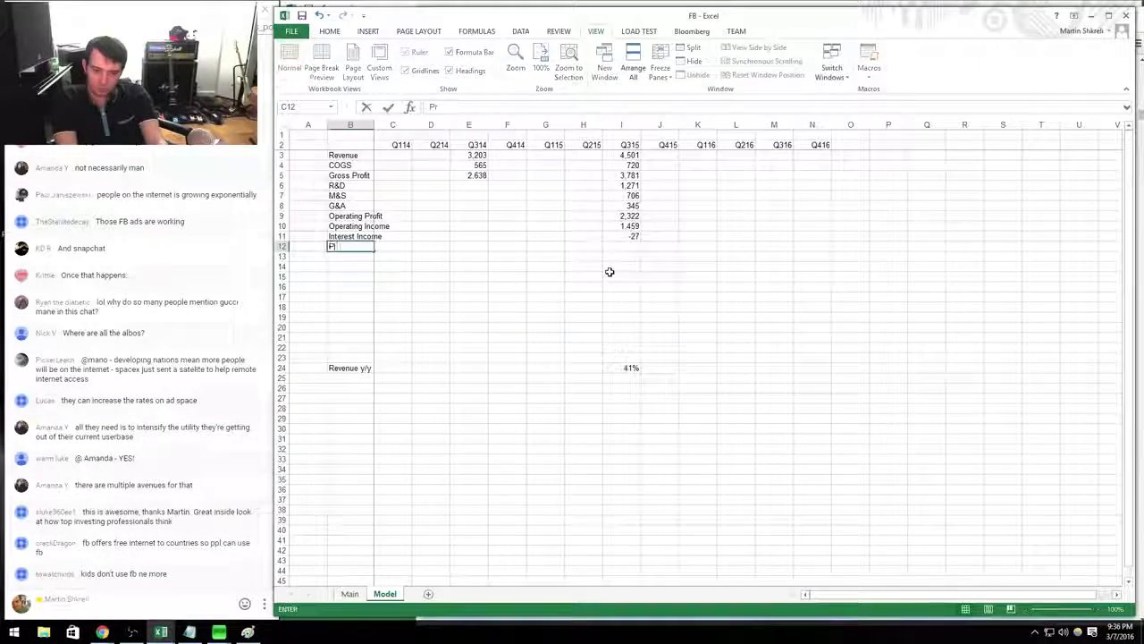
{"action": "type", "text": "etax Income"}
{"action": "key", "text": "Right"}
{"action": "key", "text": "Right"}
{"action": "key", "text": "Right"}
{"action": "key", "text": "Right"}
{"action": "key", "text": "Right"}
{"action": "key", "text": "Right"}
{"action": "key", "text": "Right"}
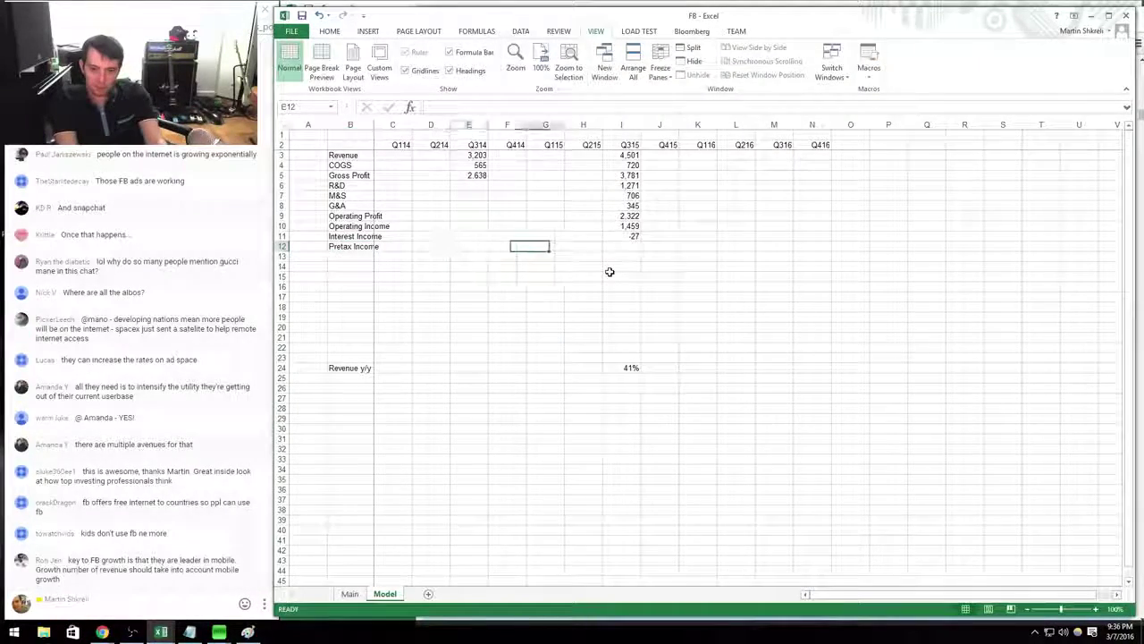
{"action": "type", "text": "="}
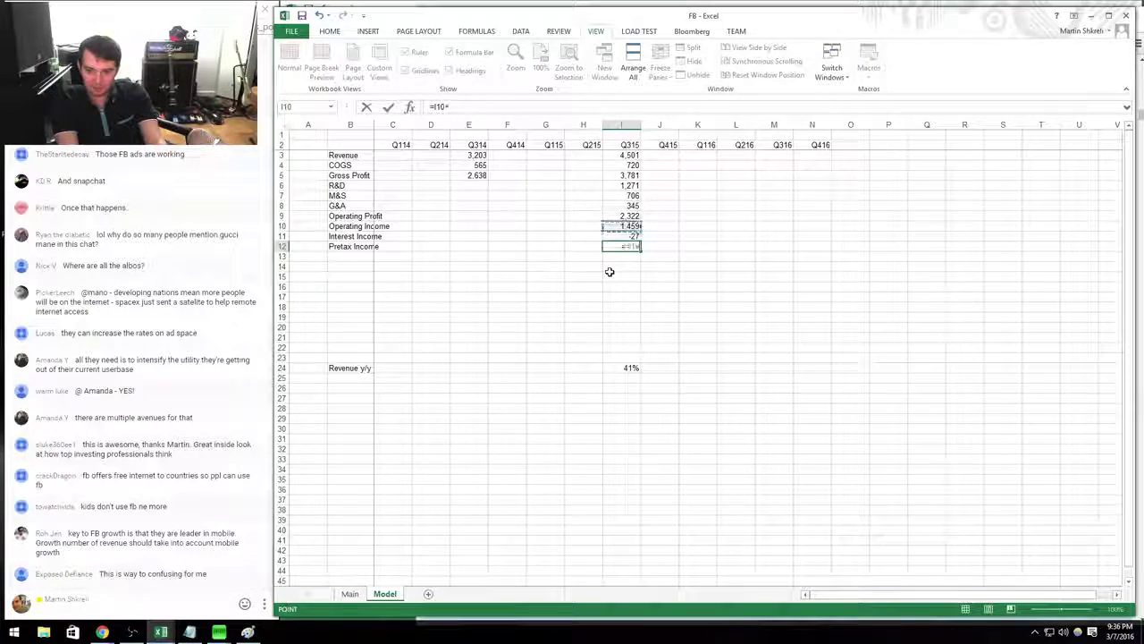
{"action": "key", "text": "Down"}
{"action": "key", "text": "Return"}
Enter the Q315 tax provision of 536 and net income of 896.
{"action": "key", "text": "alt+Tab"}
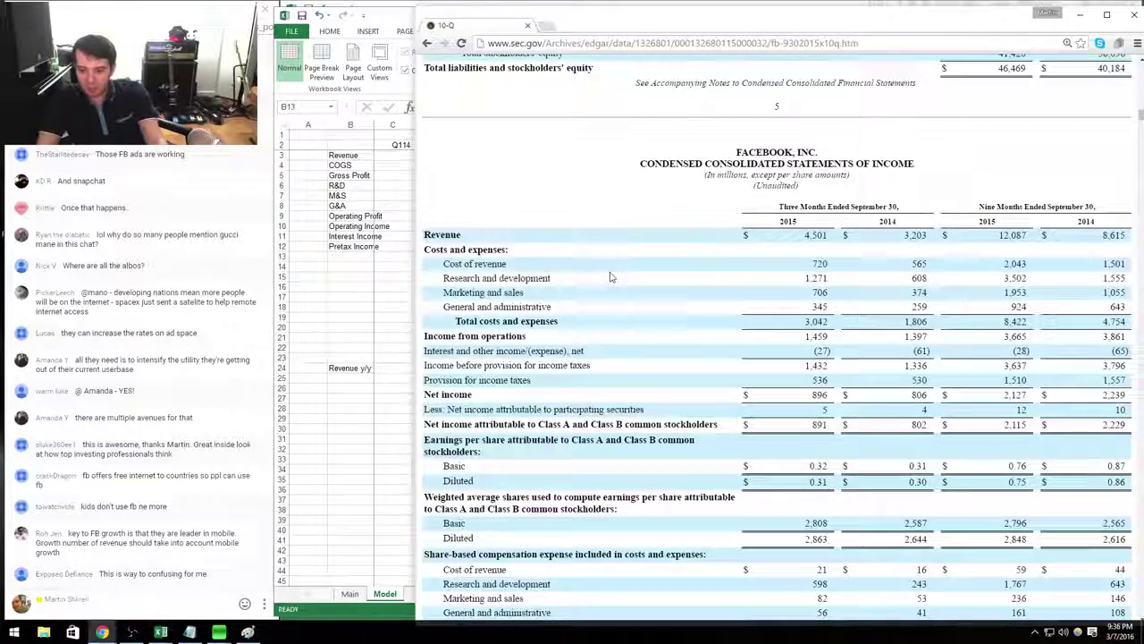
{"action": "key", "text": "alt+Tab"}
{"action": "key", "text": "Right"}
{"action": "key", "text": "Right"}
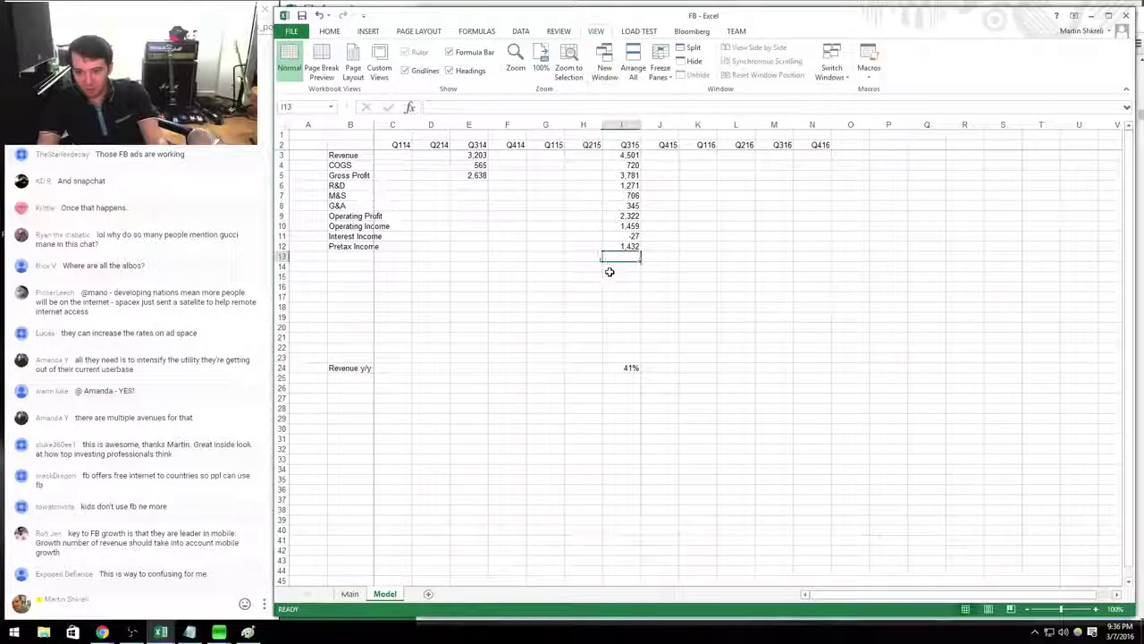
{"action": "key", "text": "alt+Tab"}
{"action": "key", "text": "alt+Tab"}
{"action": "type", "text": "536"}
{"action": "key", "text": "Return"}
{"action": "type", "text": "896"}
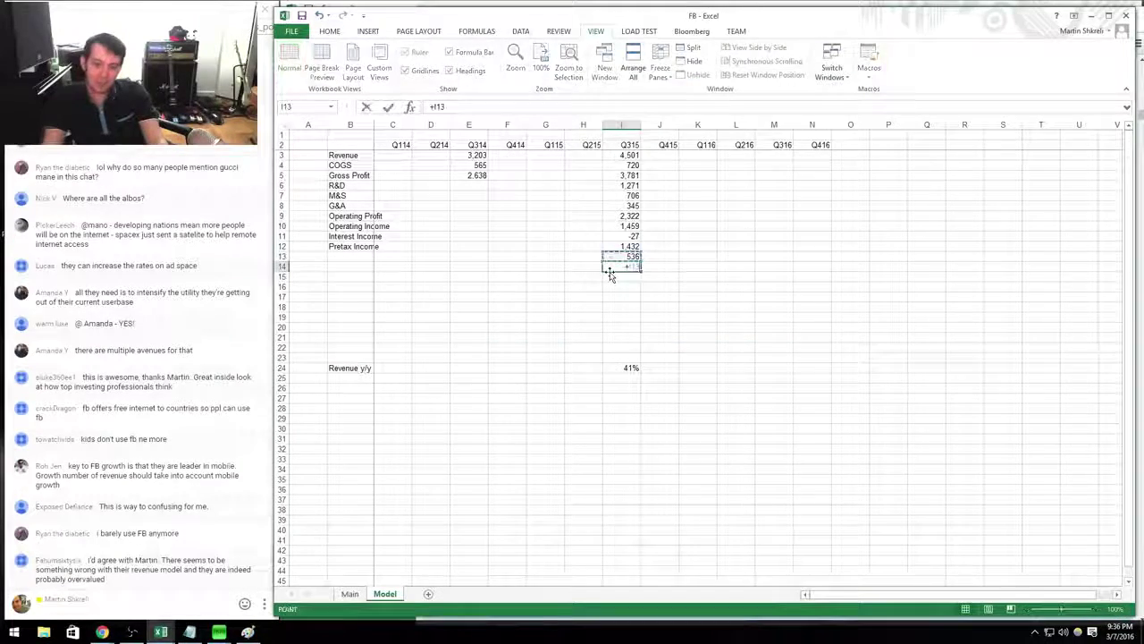
{"action": "key", "text": "Return"}
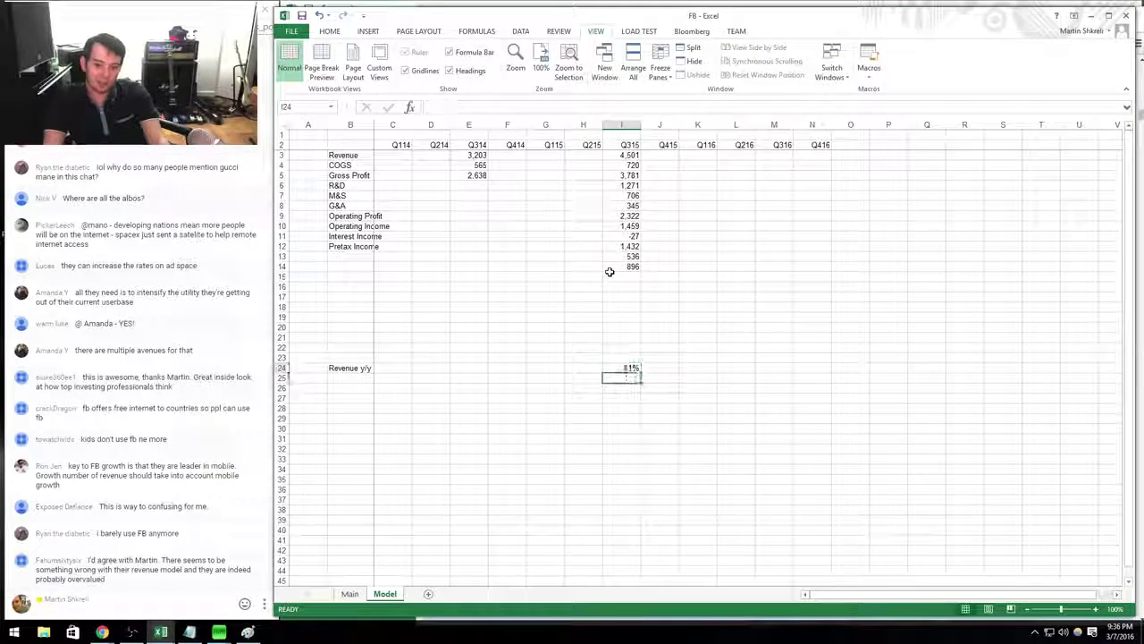
Compute the Q315 gross margin of 84% as gross profit over revenue.
{"action": "key", "text": "Up"}
{"action": "key", "text": "Up"}
{"action": "key", "text": "Up"}
{"action": "key", "text": "Up"}
{"action": "key", "text": "Up"}
{"action": "key", "text": "Up"}
{"action": "type", "text": "="}
{"action": "key", "text": "Up"}
{"action": "key", "text": "Up"}
{"action": "key", "text": "Up"}
{"action": "key", "text": "Up"}
{"action": "key", "text": "Up"}
{"action": "key", "text": "Up"}
{"action": "key", "text": "Up"}
{"action": "key", "text": "Up"}
{"action": "key", "text": "Up"}
{"action": "key", "text": "Up"}
{"action": "key", "text": "Up"}
{"action": "key", "text": "Up"}
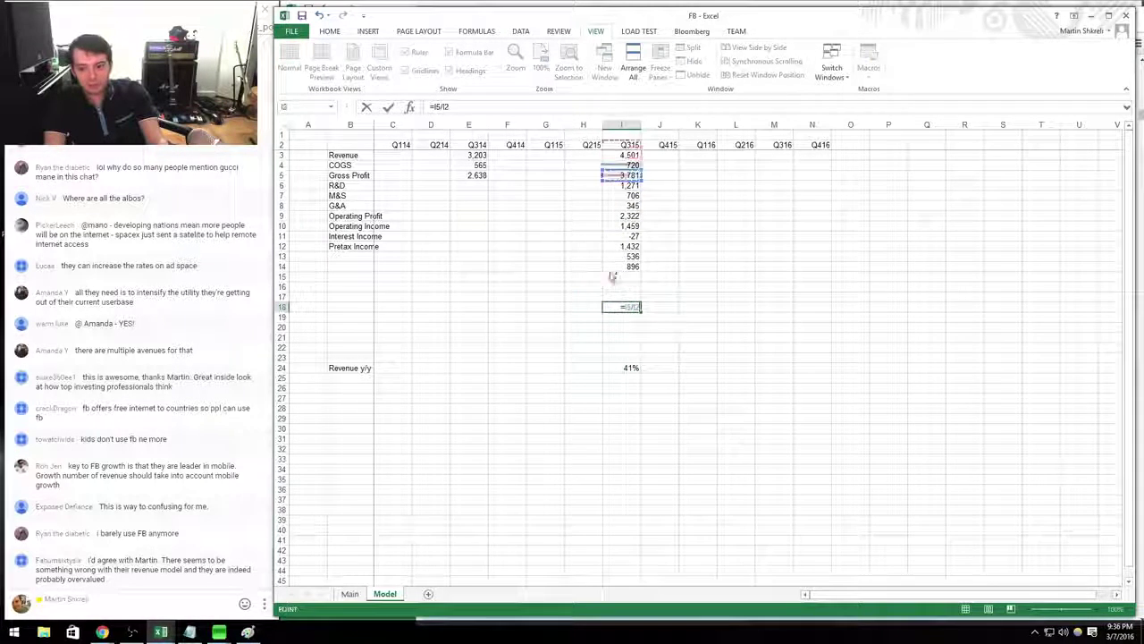
{"action": "key", "text": "Down"}
{"action": "key", "text": "Return"}
{"action": "key", "text": "Up"}
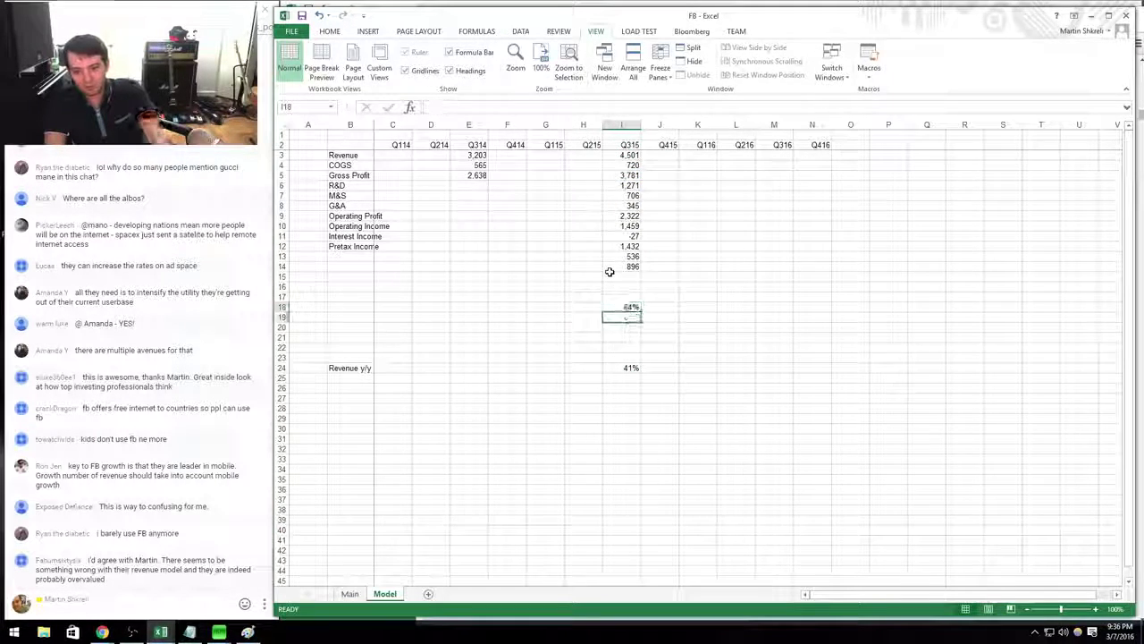
Compute the Q315 tax rate of 37% and label the Tax Rate and Gross Margin rows.
{"action": "type", "text": "="}
{"action": "key", "text": "Up"}
{"action": "key", "text": "Up"}
{"action": "key", "text": "Up"}
{"action": "key", "text": "Up"}
{"action": "key", "text": "Up"}
{"action": "key", "text": "Up"}
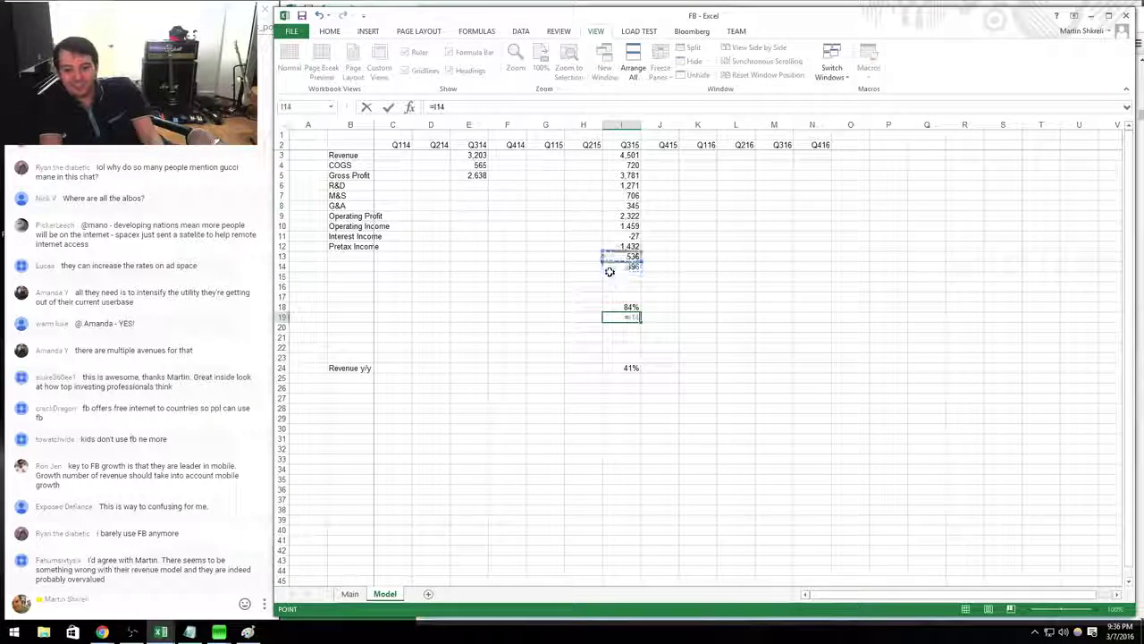
{"action": "type", "text": "/I1"}
{"action": "left_click", "coordinate": [610, 273]}
{"action": "key", "text": "Return"}
{"action": "key", "text": "Up"}
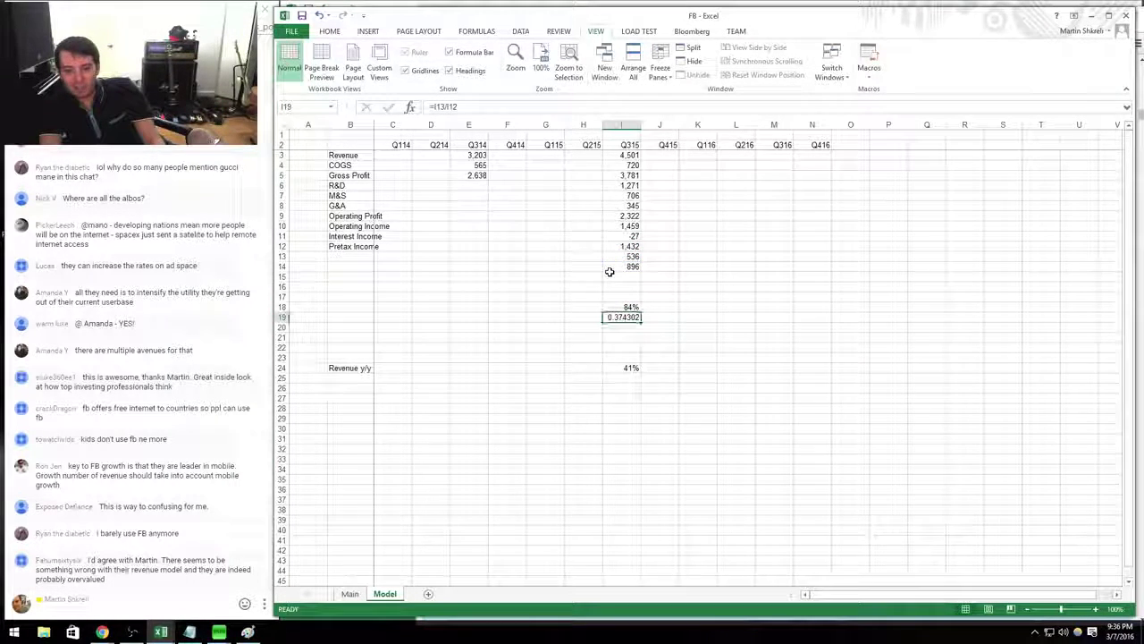
{"action": "key", "text": "Left"}
{"action": "key", "text": "Left"}
{"action": "key", "text": "Left"}
{"action": "key", "text": "Left"}
{"action": "key", "text": "Left"}
{"action": "key", "text": "Left"}
{"action": "key", "text": "Left"}
{"action": "type", "text": "Gr"}
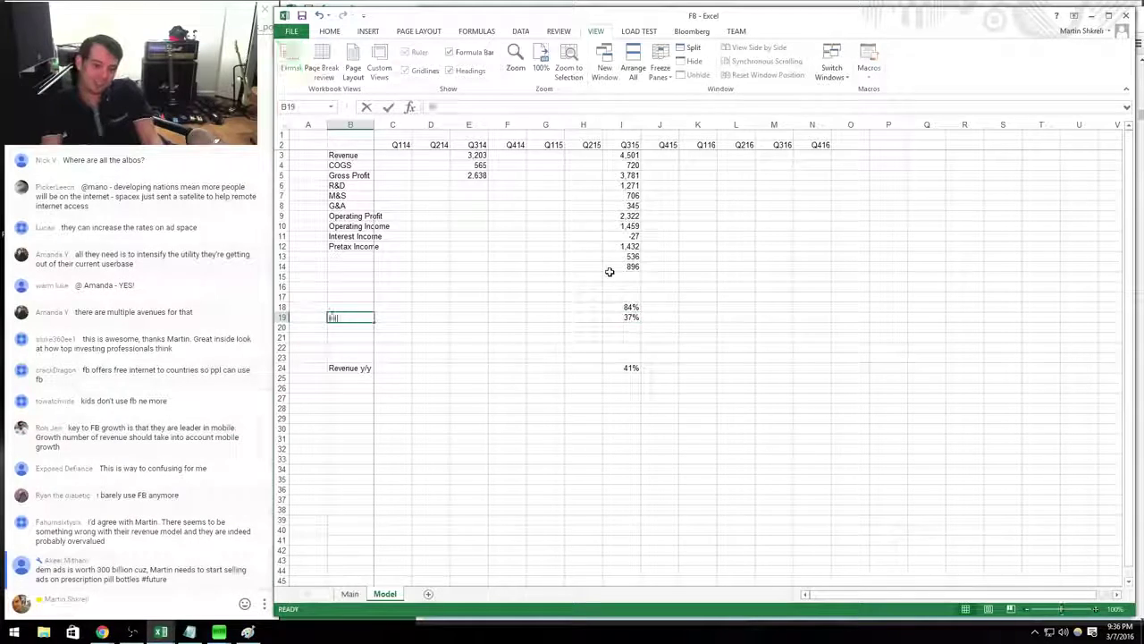
{"action": "type", "text": "Tax R"}
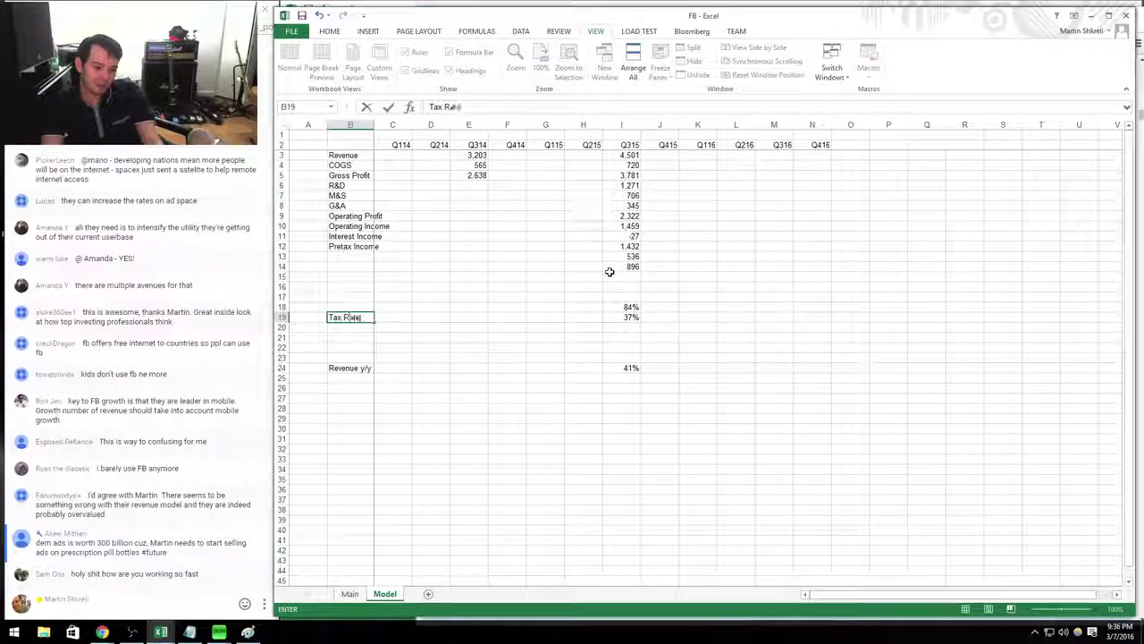
{"action": "type", "text": "ate"}
{"action": "key", "text": "Up"}
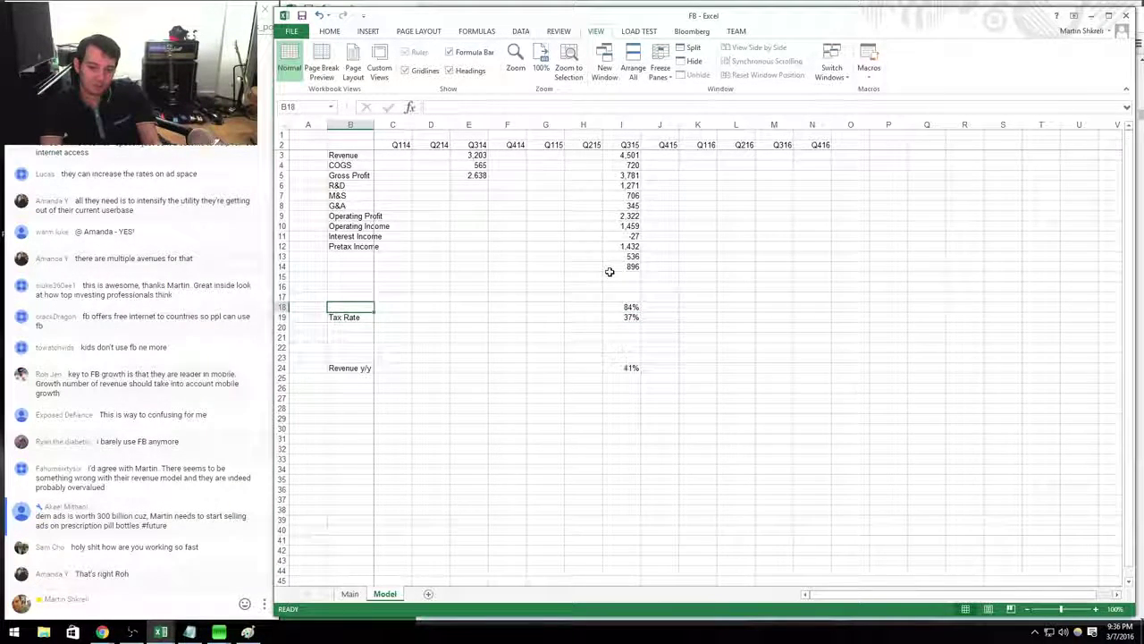
{"action": "type", "text": "Gross Margin"}
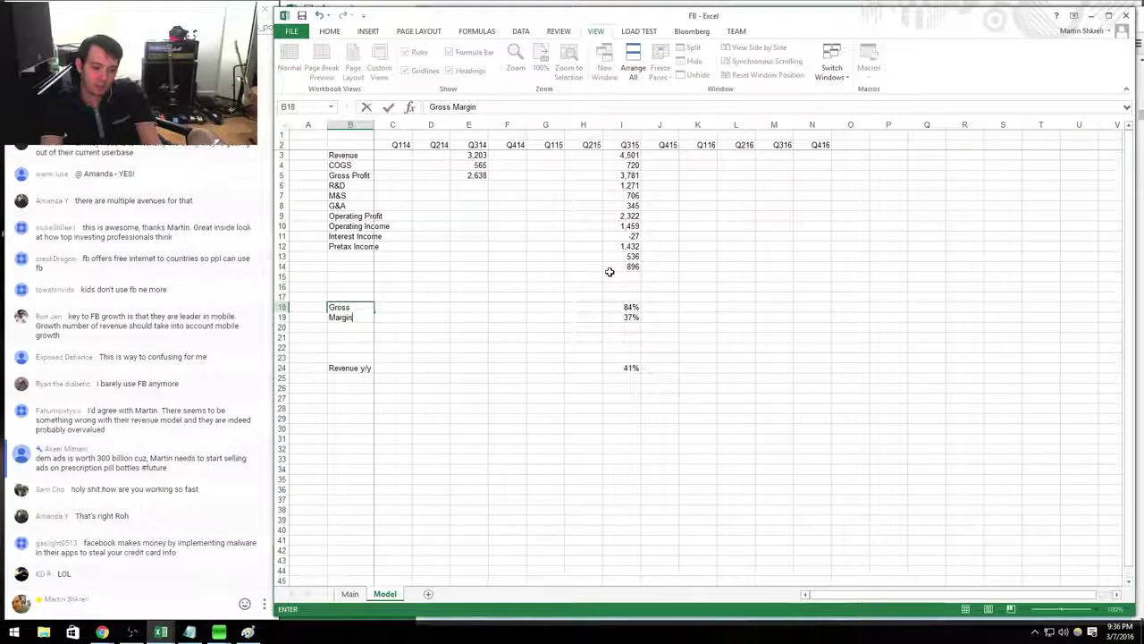
{"action": "key", "text": "ctrl+Return"}
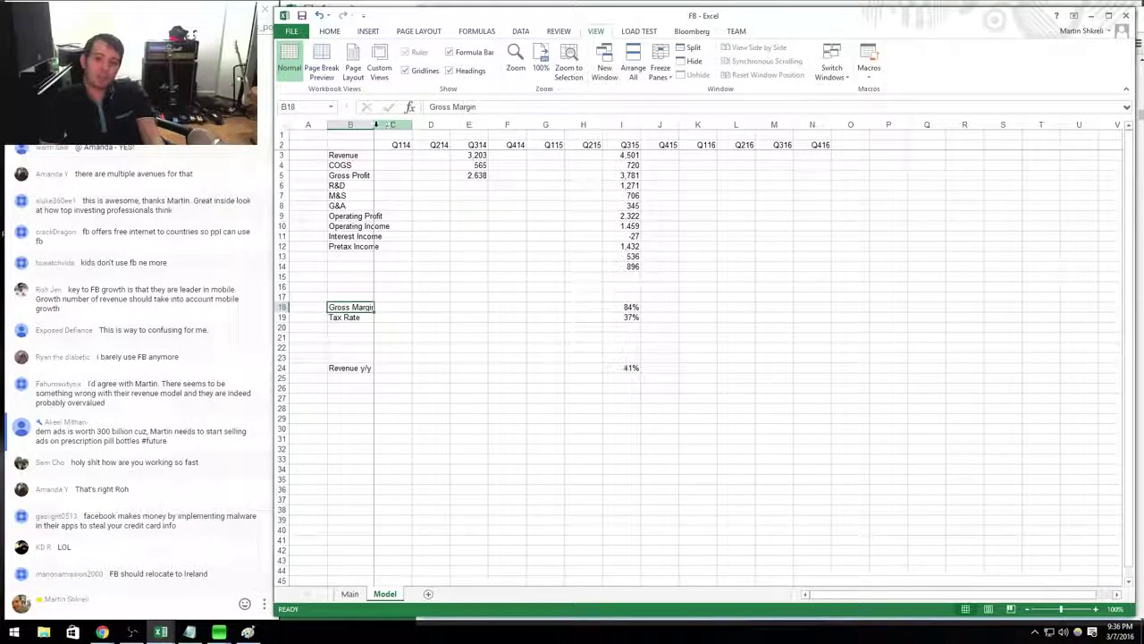
AutoFit column B to fit the labels and select Q315 figures from R&D to net income.
{"action": "left_click_drag", "start_coordinate": [376, 124], "coordinate": [372, 124]}
{"action": "left_click", "coordinate": [367, 165]}
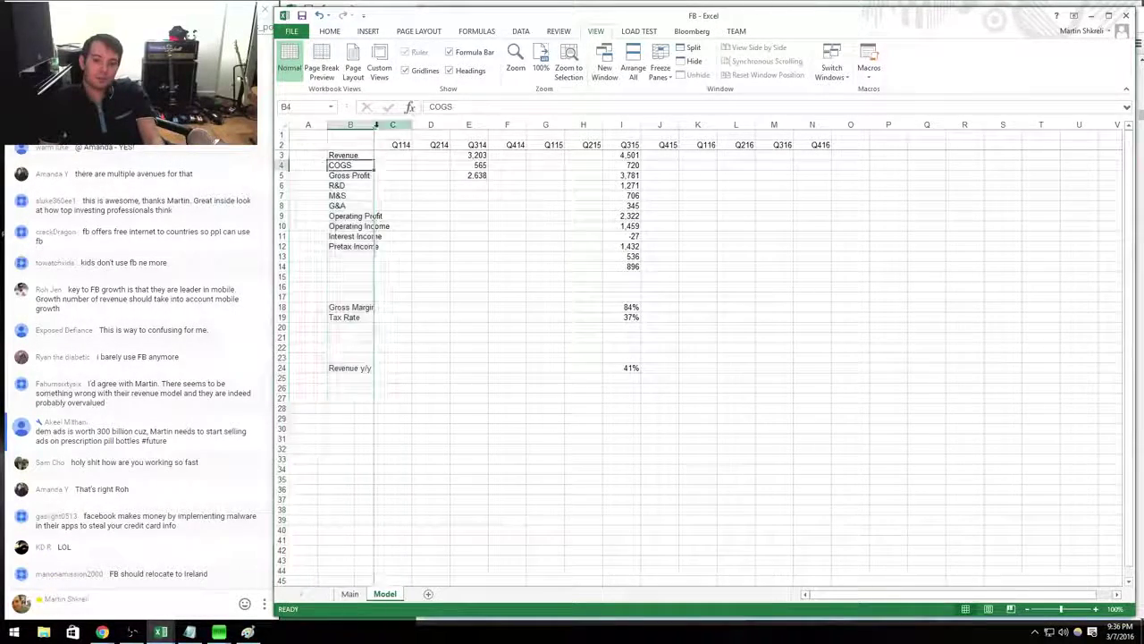
{"action": "double_click", "coordinate": [374, 124]}
{"action": "left_click_drag", "start_coordinate": [640, 185], "coordinate": [640, 266]}
Paste the Q315 R&D-to-net-income block into the Q314 column at E6.
{"action": "key", "text": "ctrl+c"}
{"action": "left_click", "coordinate": [490, 186]}
{"action": "key", "text": "Return"}
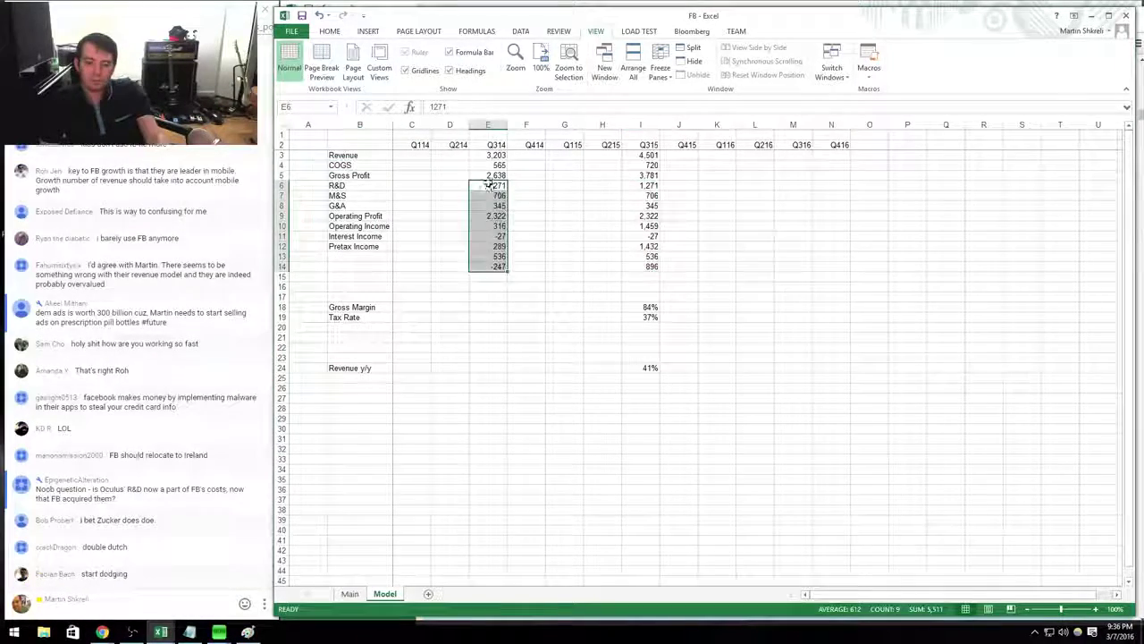
{"action": "key", "text": "alt+Tab"}
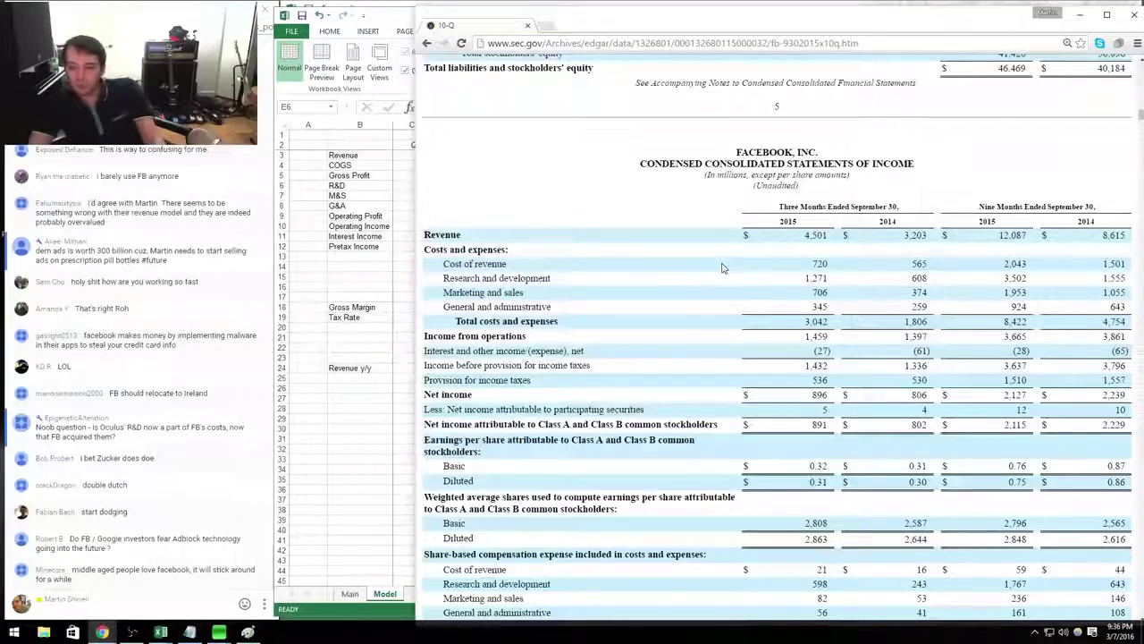
{"action": "key", "text": "alt+Tab"}
{"action": "key", "text": "Down"}
{"action": "key", "text": "Down"}
{"action": "key", "text": "alt+Tab"}
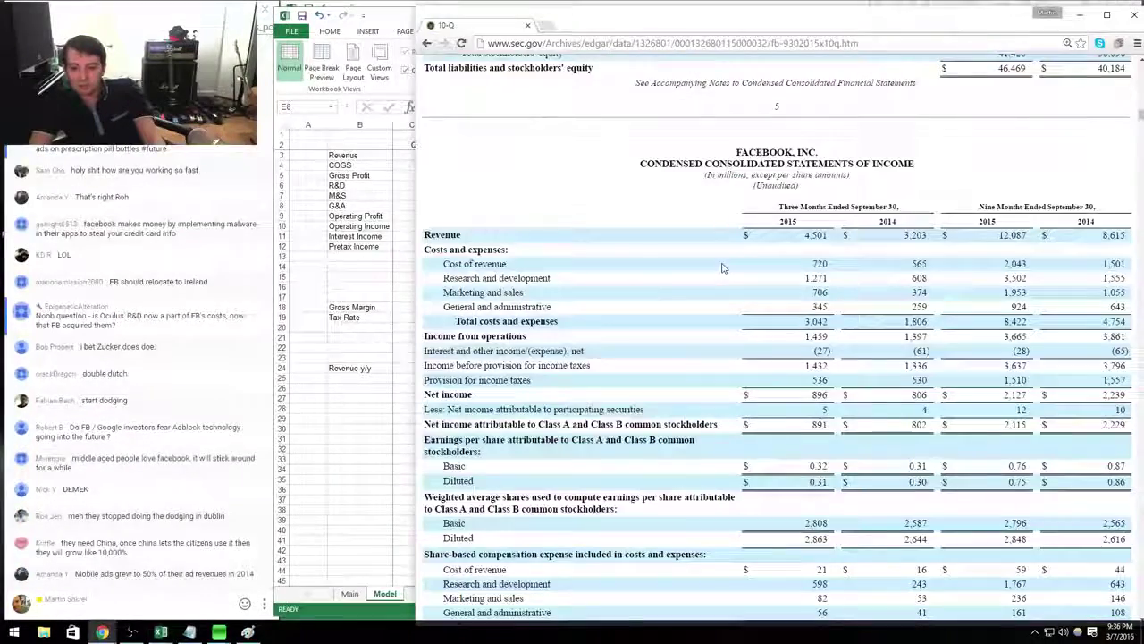
{"action": "key", "text": "alt+Tab"}
{"action": "key", "text": "Down"}
{"action": "key", "text": "Down"}
{"action": "key", "text": "alt+Tab"}
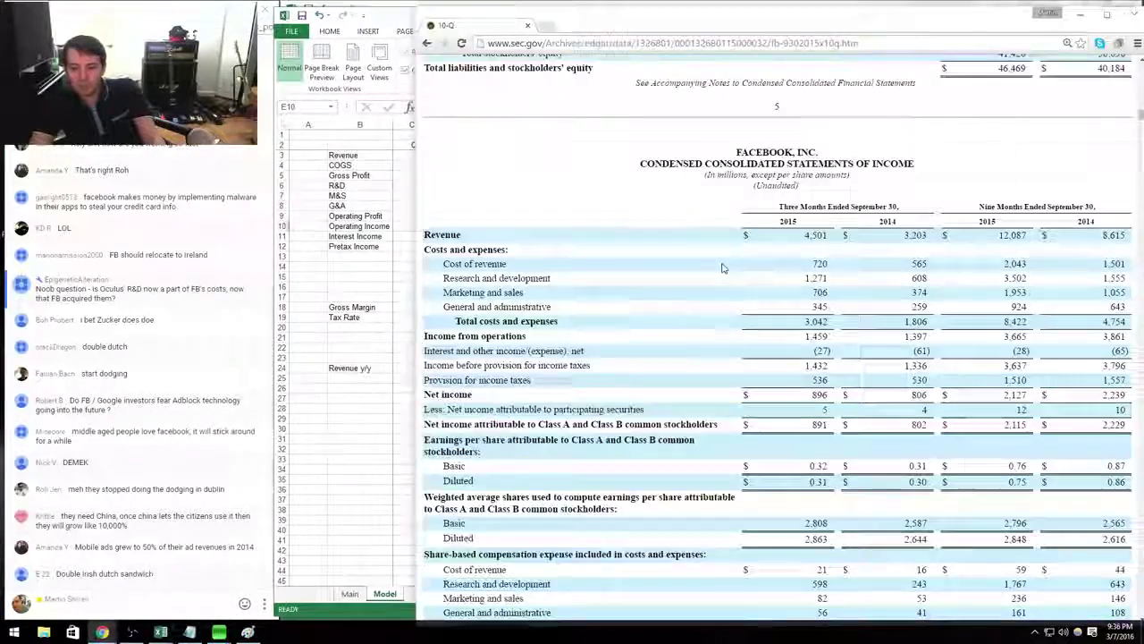
{"action": "key", "text": "alt+Tab"}
{"action": "key", "text": "Down"}
Enter Q314 interest income of -61 and taxes of 530.
{"action": "type", "text": "-61"}
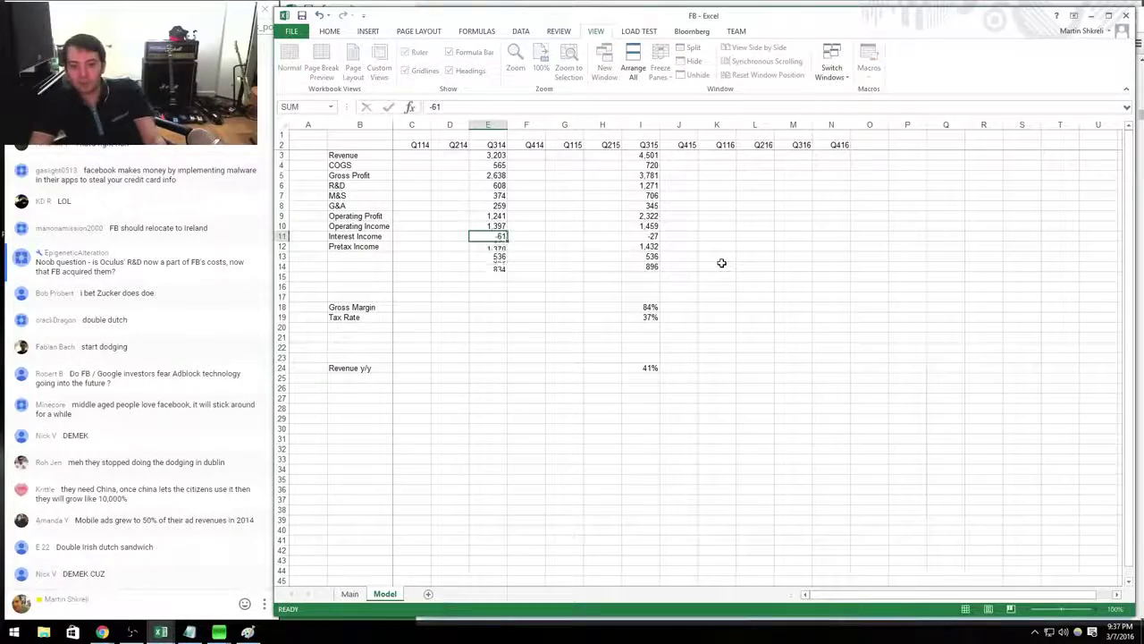
{"action": "key", "text": "Down"}
{"action": "key", "text": "Down"}
{"action": "key", "text": "alt+Tab"}
{"action": "key", "text": "alt+Tab"}
{"action": "type", "text": "530"}
{"action": "key", "text": "Return"}
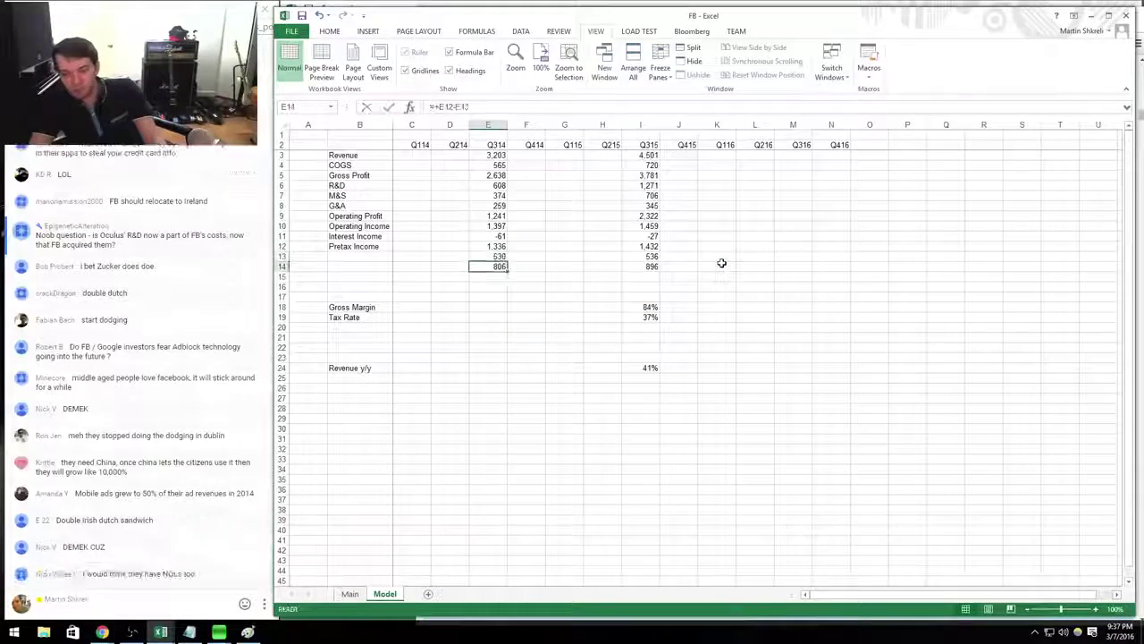
Label rows 14 and 13 as Net Income and Taxes.
{"action": "key", "text": "Left"}
{"action": "key", "text": "Left"}
{"action": "key", "text": "Left"}
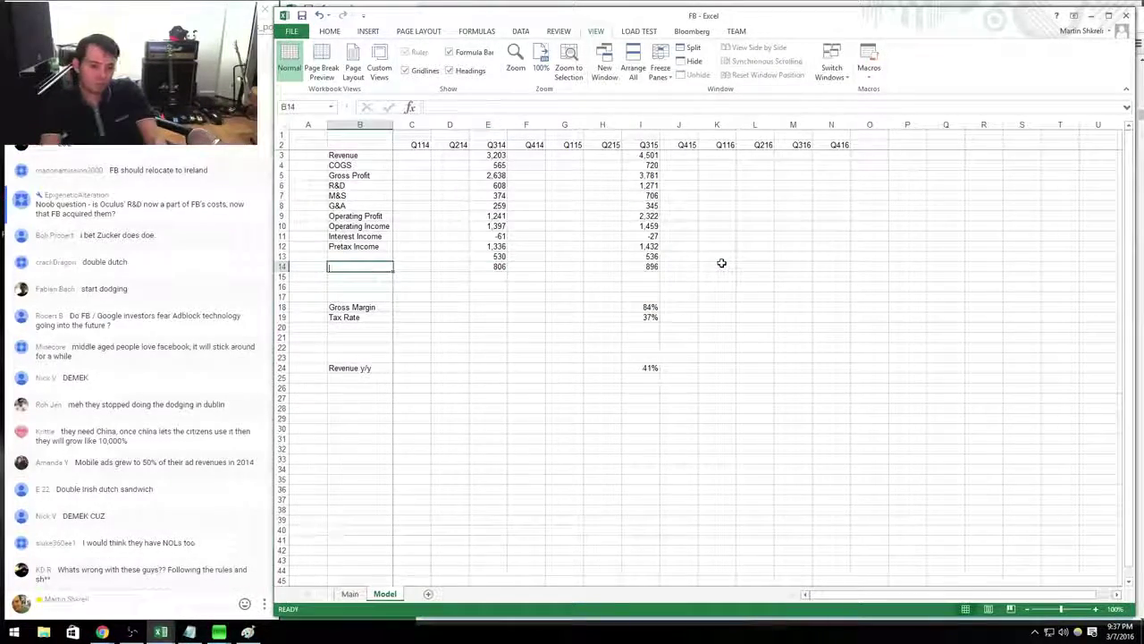
{"action": "type", "text": "Net Income"}
{"action": "key", "text": "Up"}
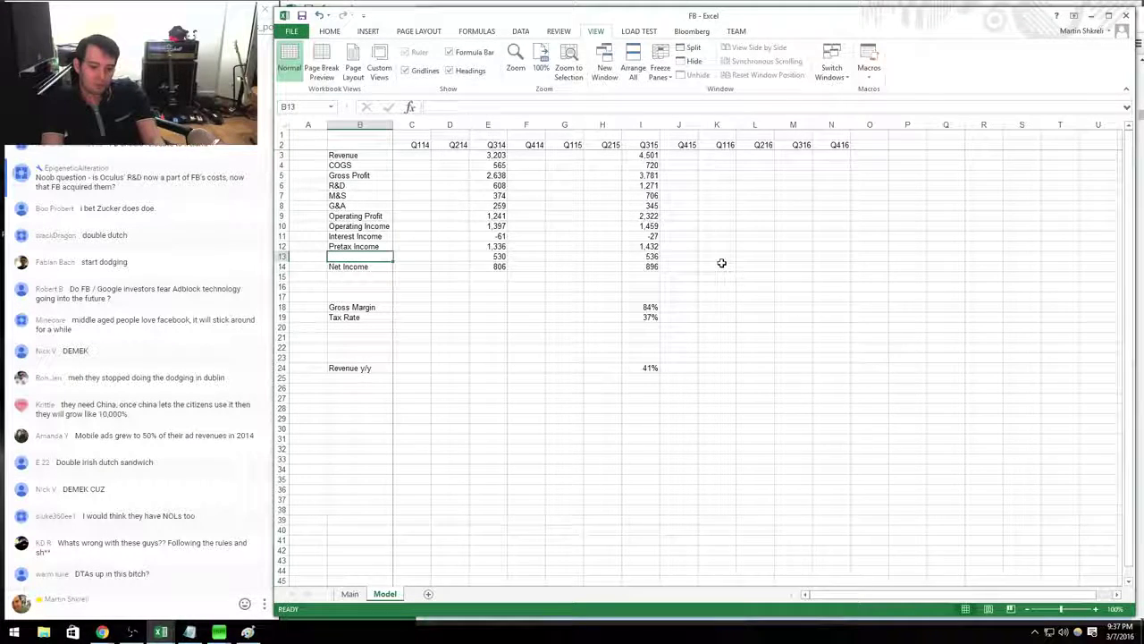
{"action": "type", "text": "Taxes"}
{"action": "key", "text": "Right"}
{"action": "key", "text": "Right"}
{"action": "key", "text": "Right"}
{"action": "key", "text": "Right"}
{"action": "key", "text": "Right"}
{"action": "key", "text": "Right"}
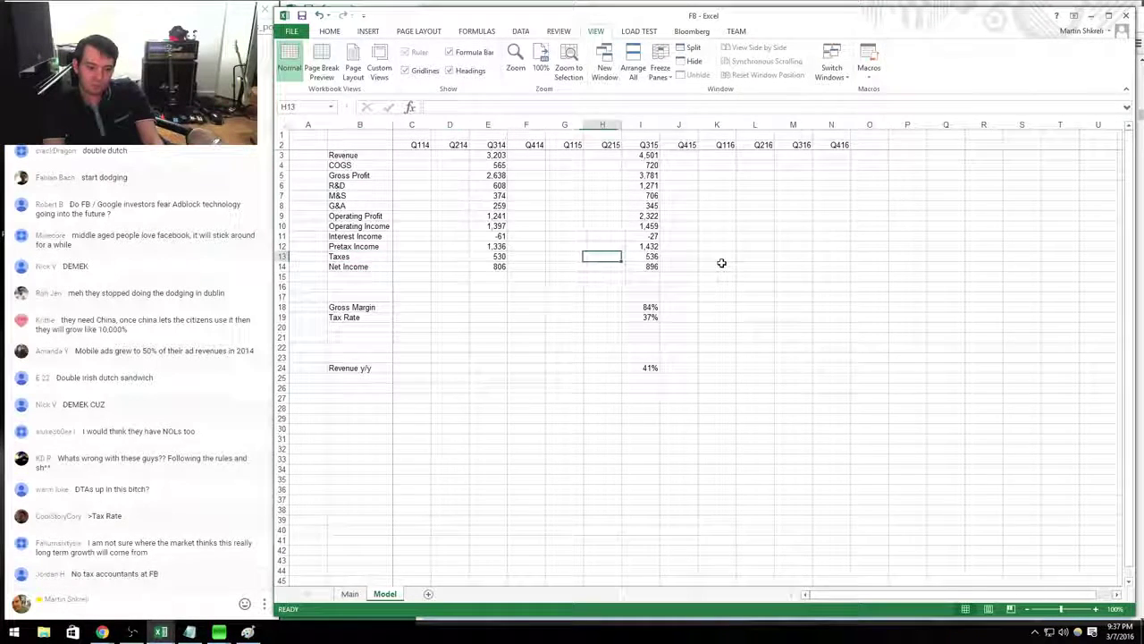
Copy the gross margin and tax rate formulas into Q314, giving 82% and 40%.
{"action": "key", "text": "Down"}
{"action": "key", "text": "Down"}
{"action": "key", "text": "Down"}
{"action": "key", "text": "Down"}
{"action": "key", "text": "Right"}
{"action": "key", "text": "shift+Down"}
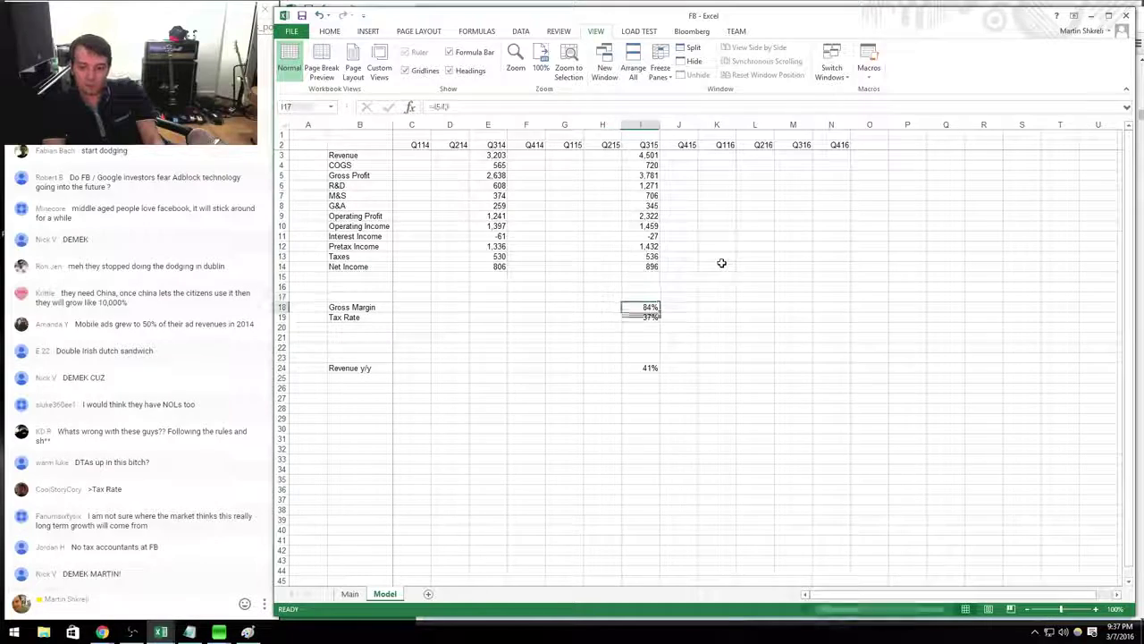
{"action": "key", "text": "ctrl+c"}
{"action": "key", "text": "Left"}
{"action": "key", "text": "Left"}
{"action": "key", "text": "Left"}
{"action": "key", "text": "Left"}
{"action": "key", "text": "shift+Down"}
{"action": "key", "text": "ctrl+v"}
{"action": "key", "text": "Escape"}
{"action": "key", "text": "Down"}
{"action": "key", "text": "Right"}
{"action": "key", "text": "Right"}
{"action": "key", "text": "Right"}
{"action": "key", "text": "Right"}
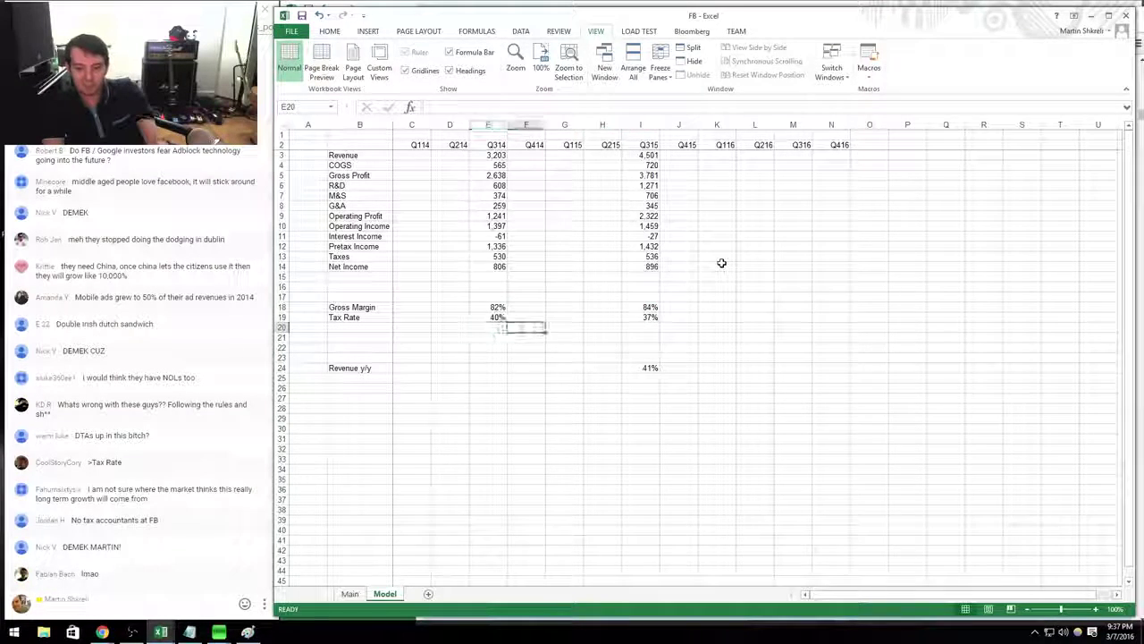
{"action": "key", "text": "Up"}
{"action": "key", "text": "Up"}
{"action": "key", "text": "Up"}
{"action": "key", "text": "Up"}
{"action": "key", "text": "Up"}
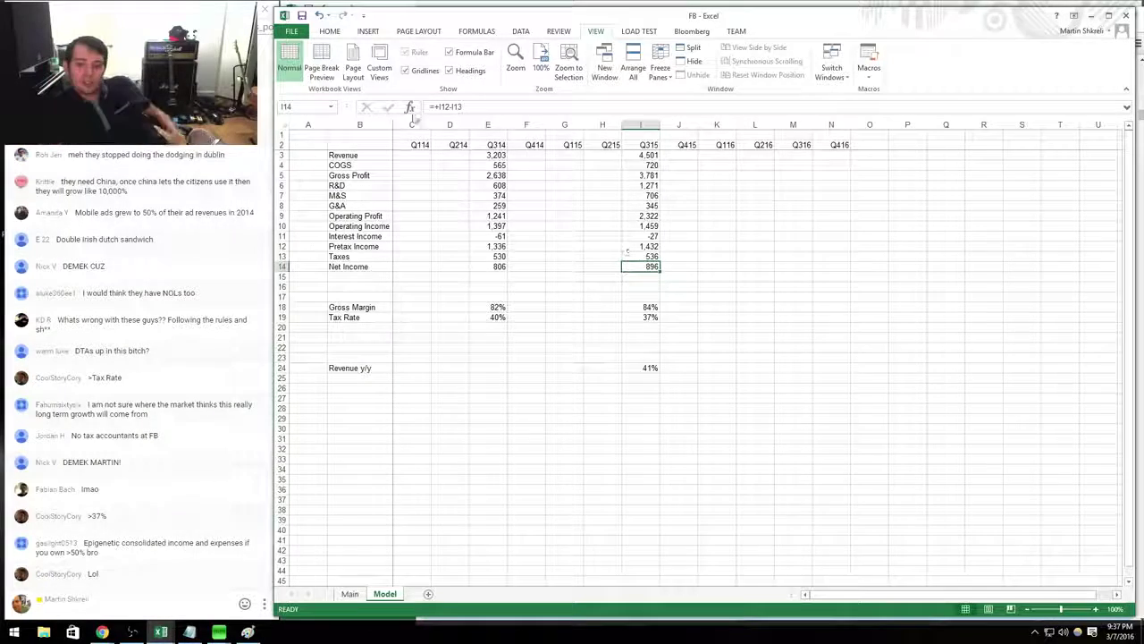
Open the Insert Shapes gallery, pick a shape, then abandon it without drawing.
{"action": "left_click", "coordinate": [368, 32]}
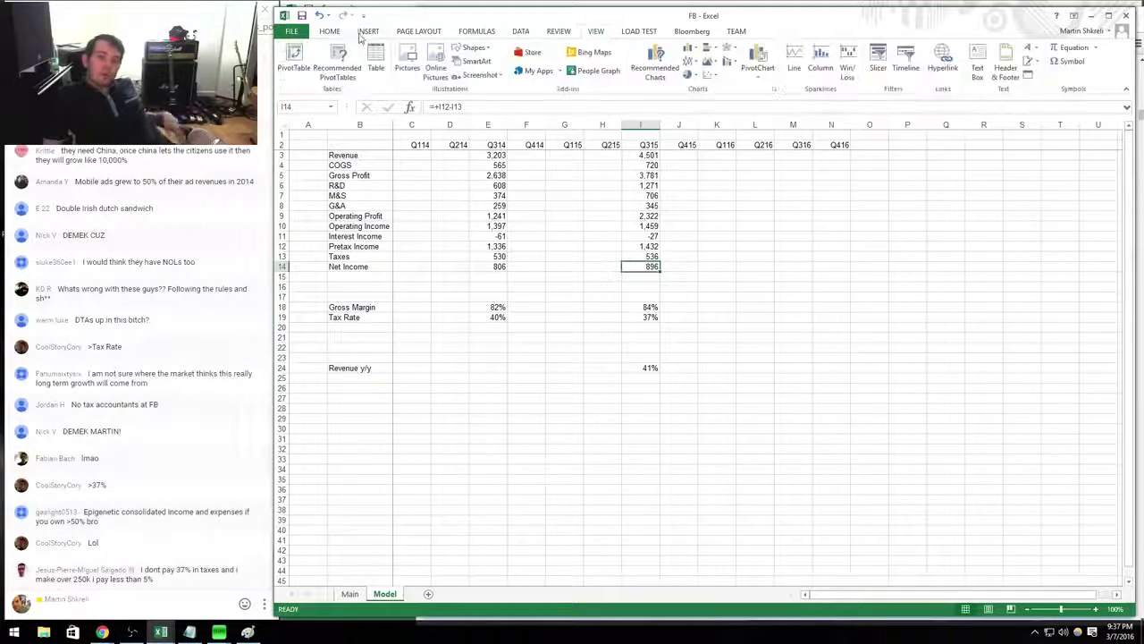
{"action": "left_click", "coordinate": [471, 49]}
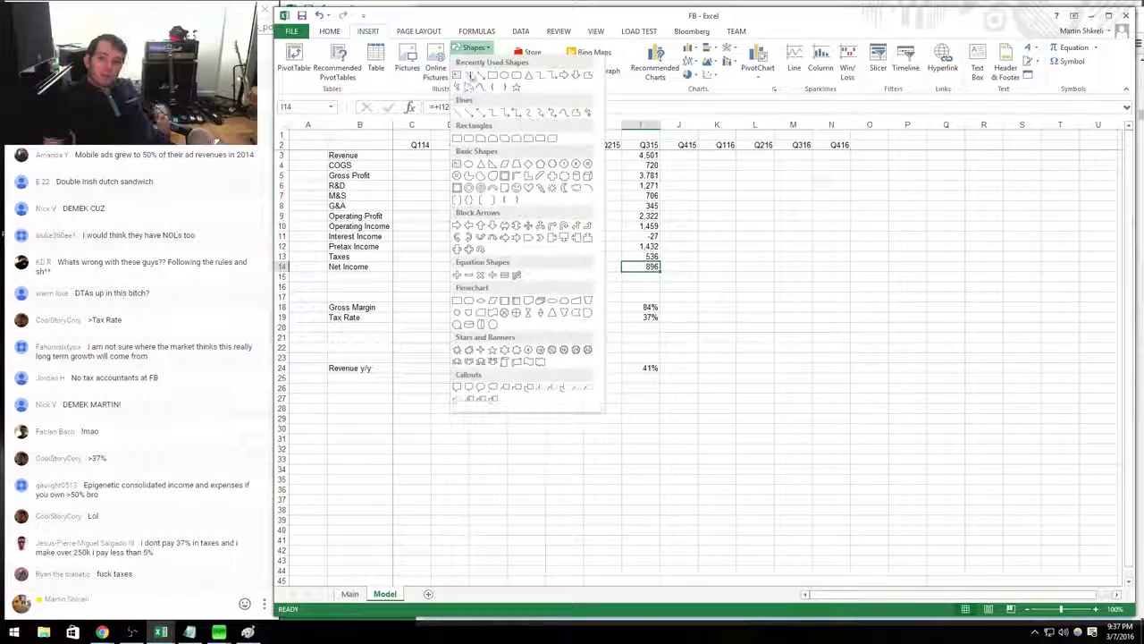
{"action": "left_click", "coordinate": [468, 89]}
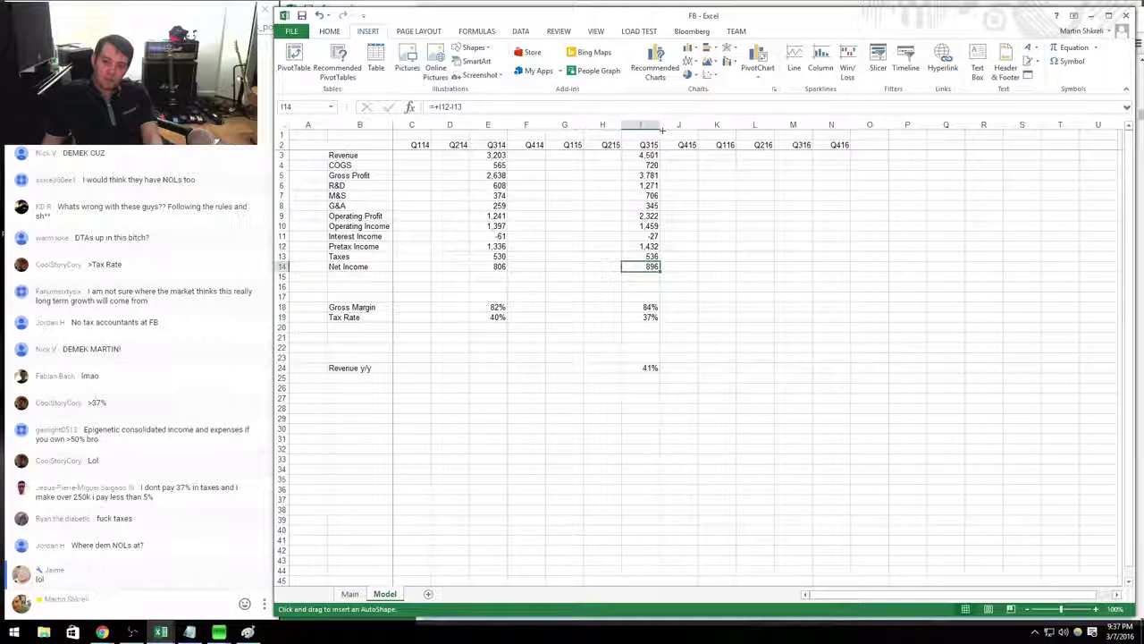
{"action": "left_click", "coordinate": [602, 328]}
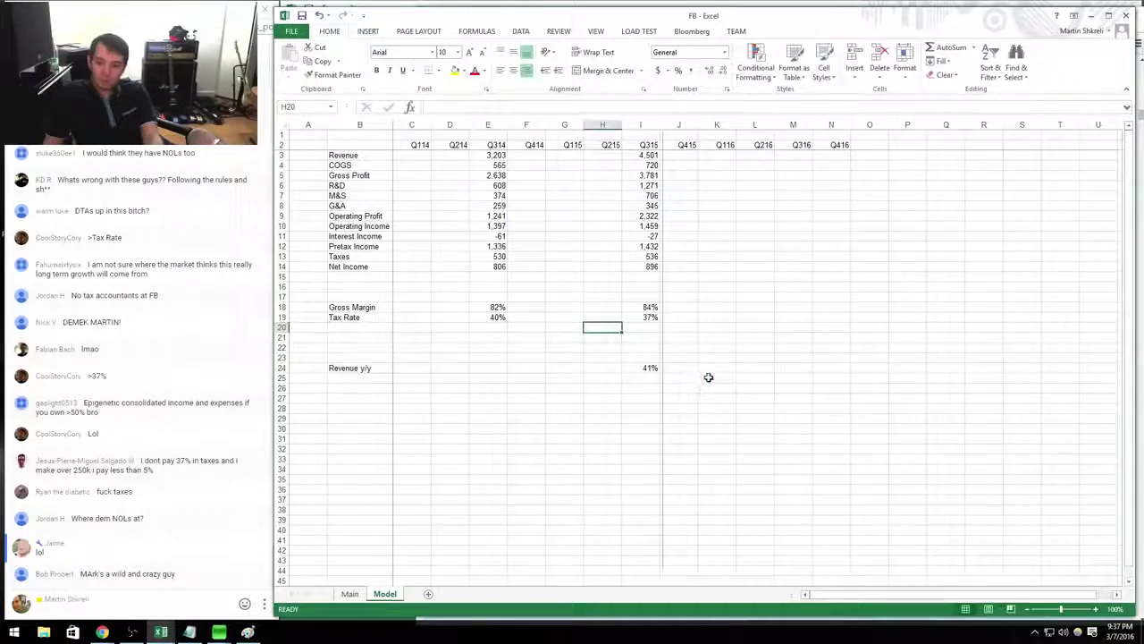
{"action": "key", "text": "alt+Tab"}
{"action": "key", "text": "BackSpace"}
{"action": "key", "text": "BackSpace"}
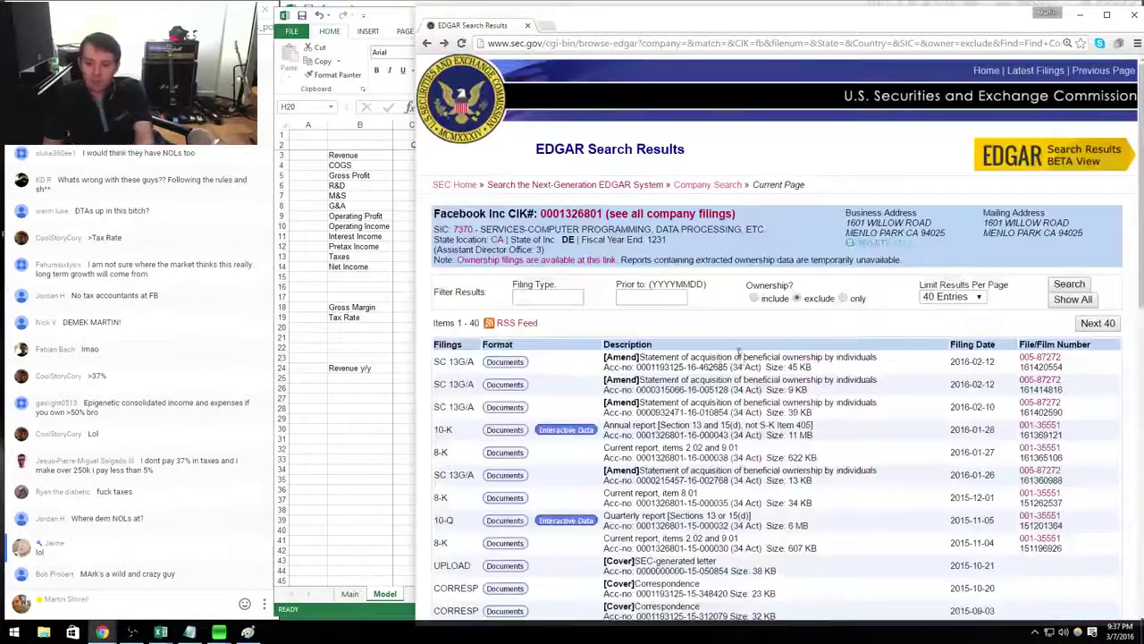
{"action": "left_click", "coordinate": [518, 419]}
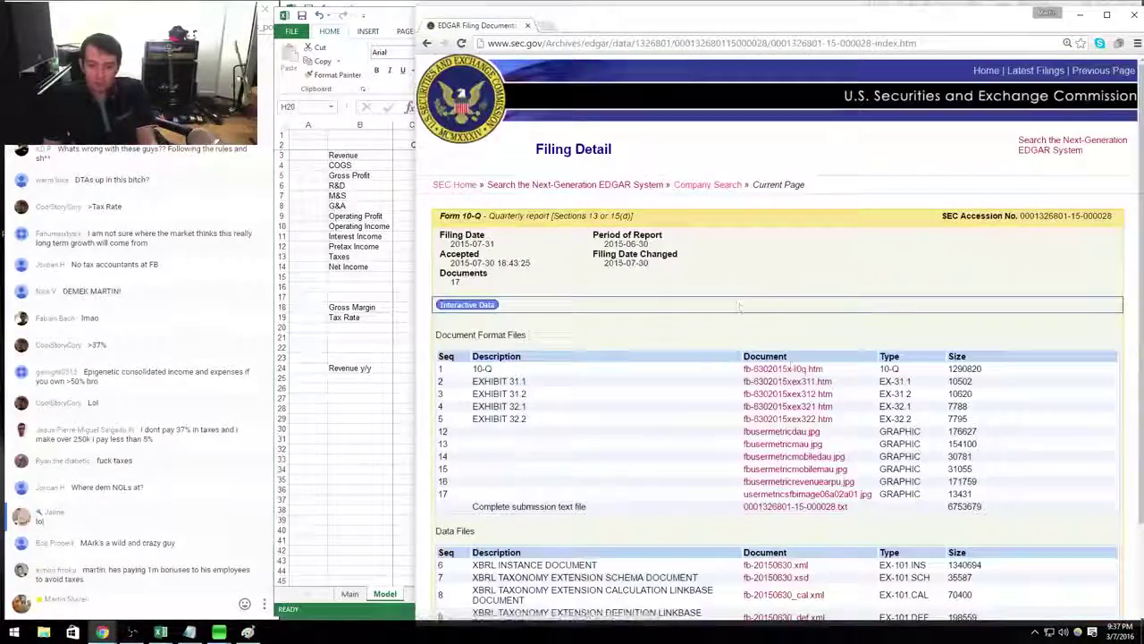
{"action": "double_click", "coordinate": [790, 360]}
{"action": "left_click", "coordinate": [785, 370]}
{"action": "scroll", "coordinate": [786, 358], "scroll_direction": "down", "scroll_amount": 15}
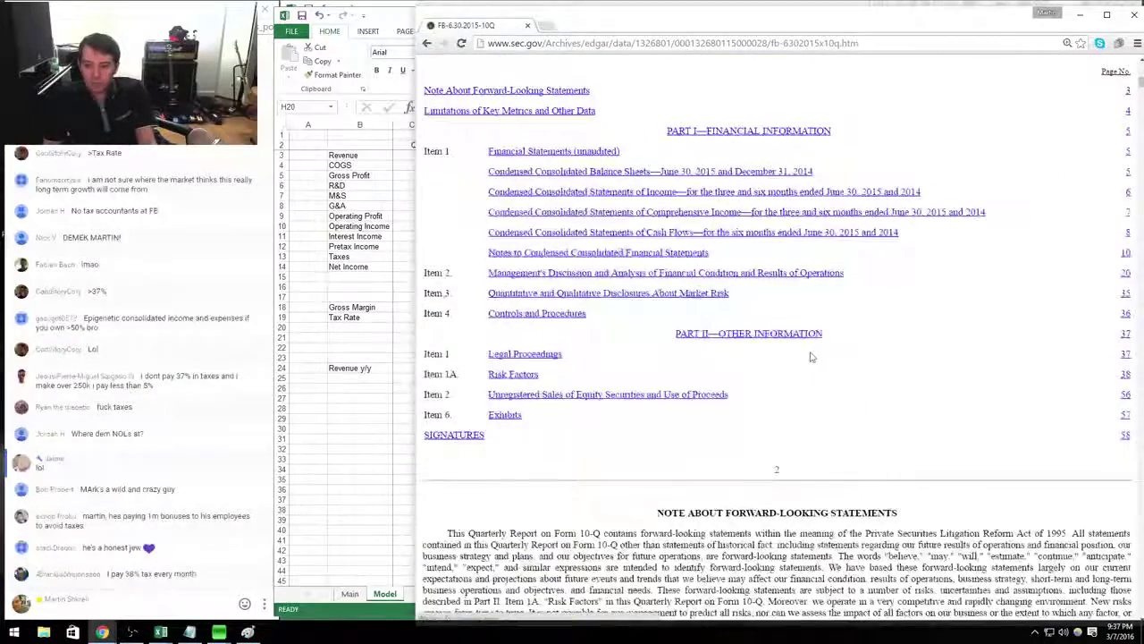
{"action": "scroll", "coordinate": [810, 355], "scroll_direction": "down", "scroll_amount": 10}
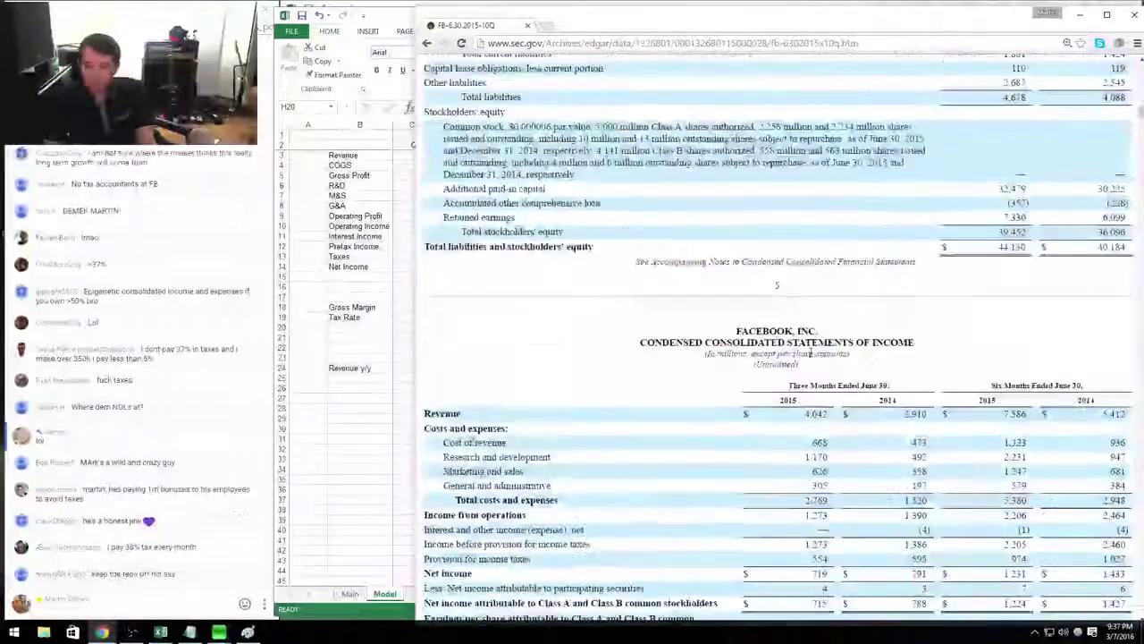
{"action": "key", "text": "alt+Tab"}
Copy the Q315 revenue-through-net-income figures into the Q215 column as a starting template.
{"action": "key", "text": "Right"}
{"action": "key", "text": "Up"}
{"action": "key", "text": "Up"}
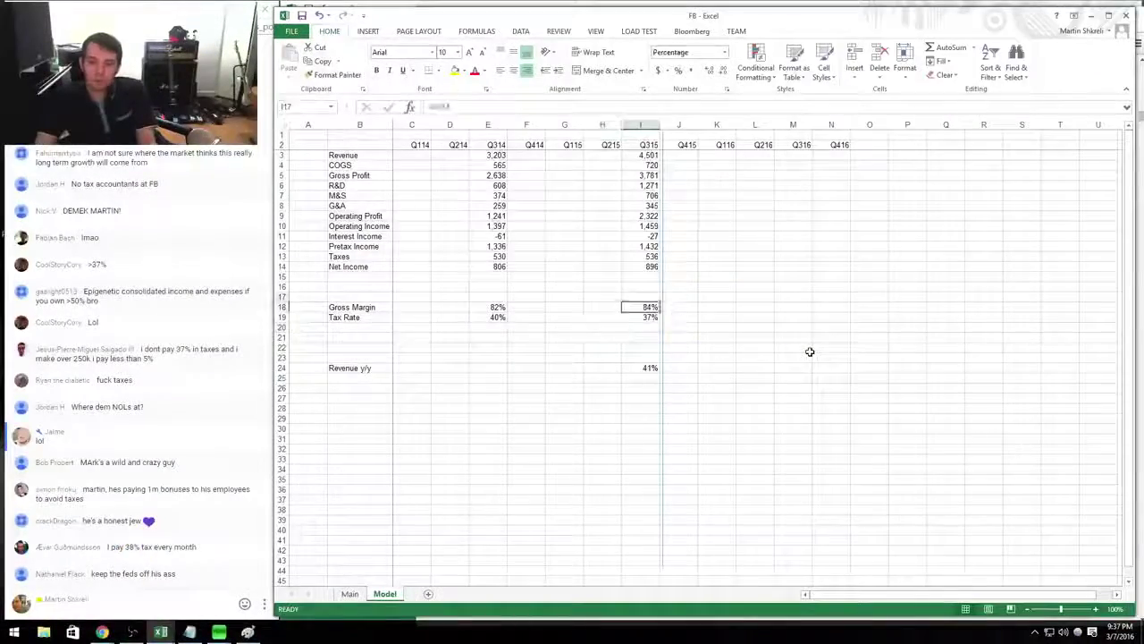
{"action": "key", "text": "shift+ctrl+Down"}
{"action": "key", "text": "Left"}
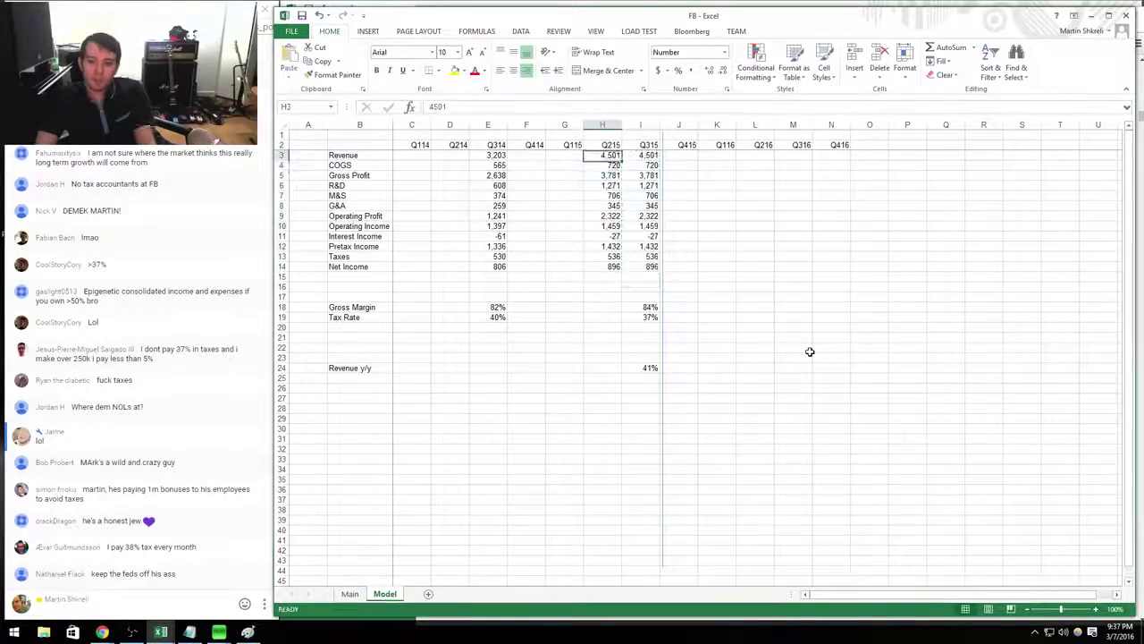
{"action": "key", "text": "alt+Tab"}
Enter Q215 cost of revenue of 668 from the 10-Q.
{"action": "key", "text": "alt+Tab"}
{"action": "key", "text": "Down"}
{"action": "type", "text": "668"}
{"action": "key", "text": "alt+Tab"}
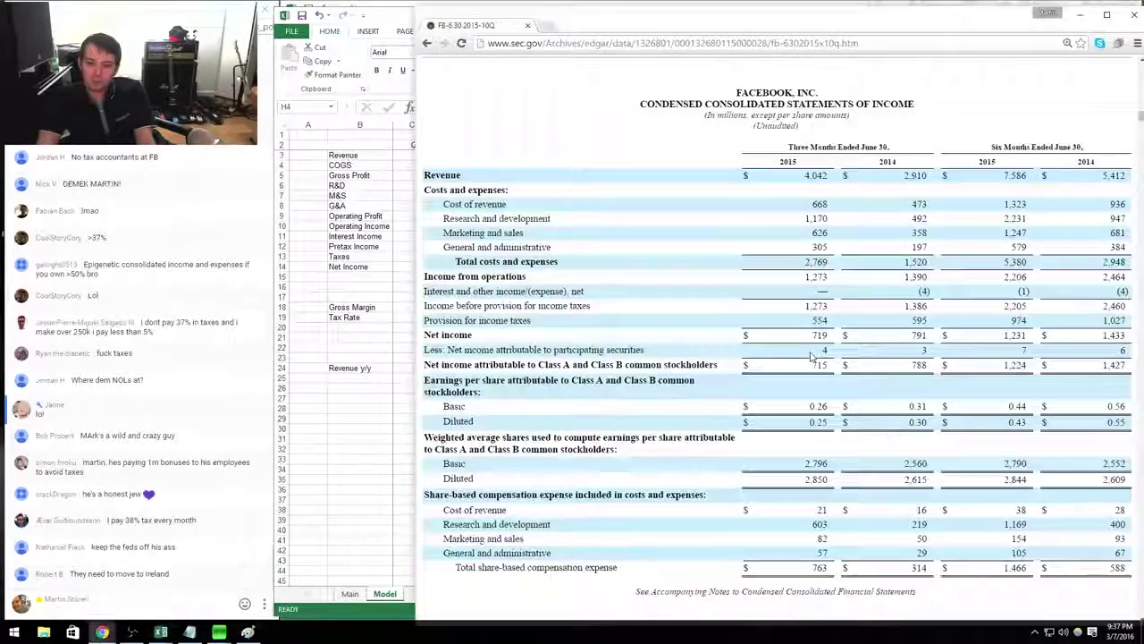
{"action": "key", "text": "alt+Tab"}
{"action": "key", "text": "Down"}
{"action": "key", "text": "alt+Tab"}
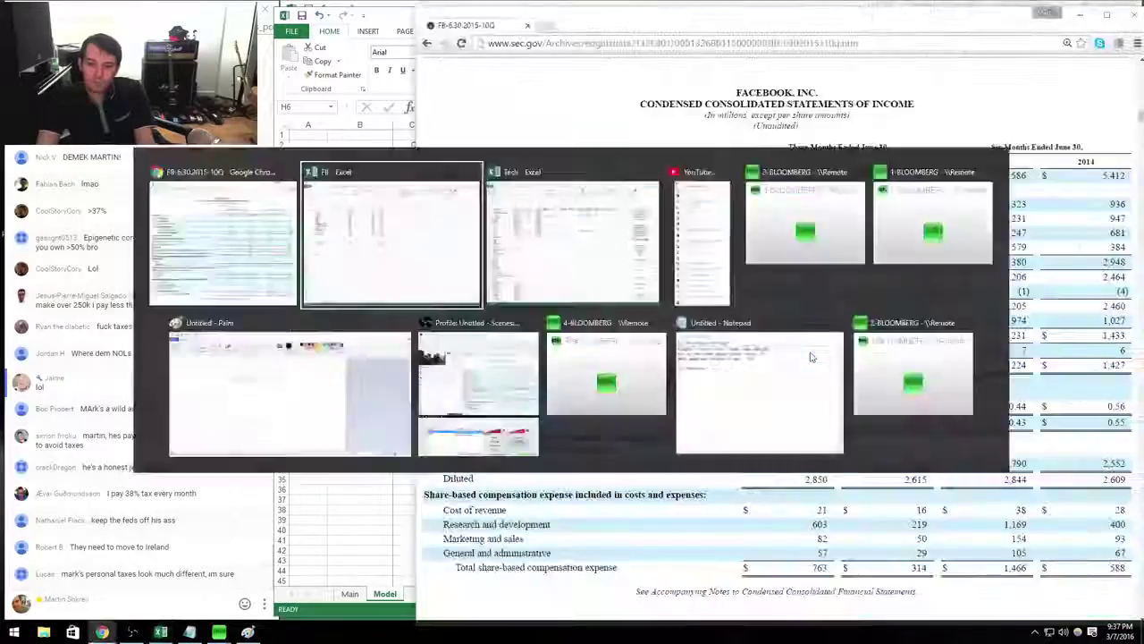
Enter Q215 marketing and sales of 626 and G&A of 305.
{"action": "key", "text": "alt+Tab"}
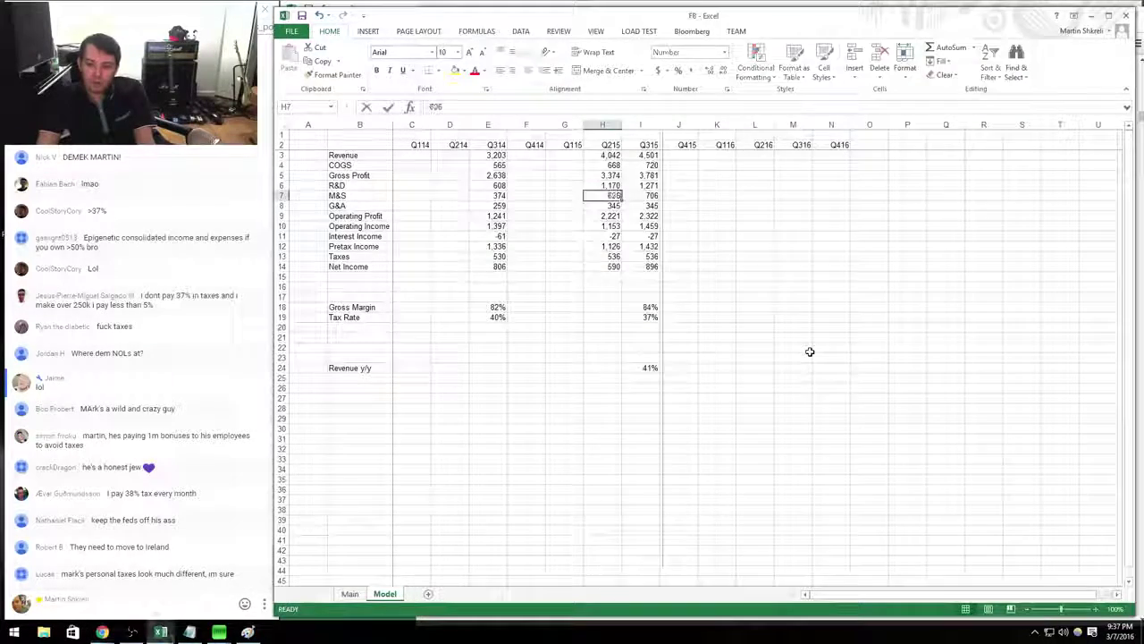
{"action": "type", "text": "626"}
{"action": "key", "text": "Down"}
{"action": "type", "text": "305"}
{"action": "key", "text": "Down"}
{"action": "key", "text": "Down"}
{"action": "key", "text": "Down"}
{"action": "key", "text": "alt+Tab"}
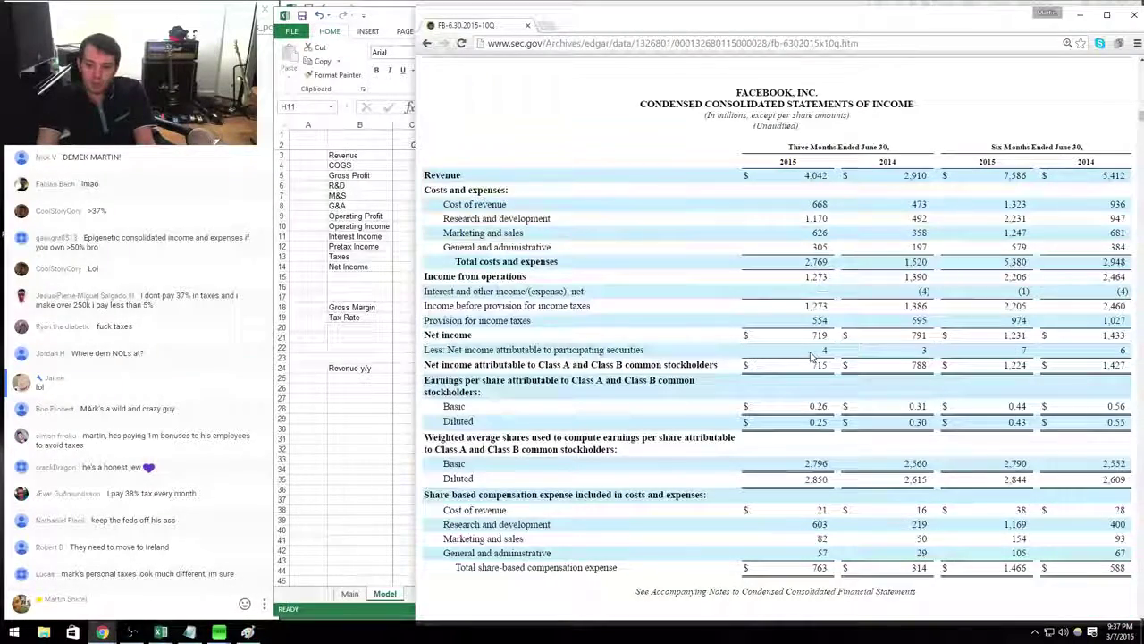
Enter Q215 taxes of 554, then 719 in the row below.
{"action": "key", "text": "alt+Tab"}
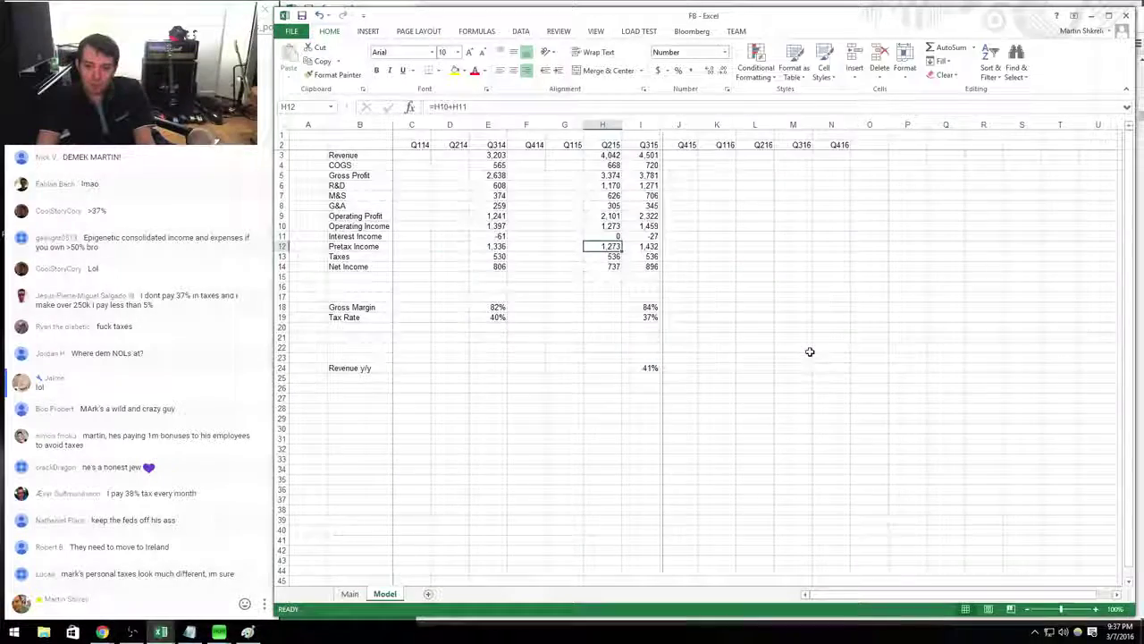
{"action": "key", "text": "Down"}
{"action": "key", "text": "Down"}
{"action": "key", "text": "alt+Tab"}
{"action": "key", "text": "alt+Tab"}
{"action": "type", "text": "554"}
{"action": "key", "text": "Down"}
{"action": "type", "text": "719"}
{"action": "key", "text": "Down"}
{"action": "key", "text": "alt+Tab"}
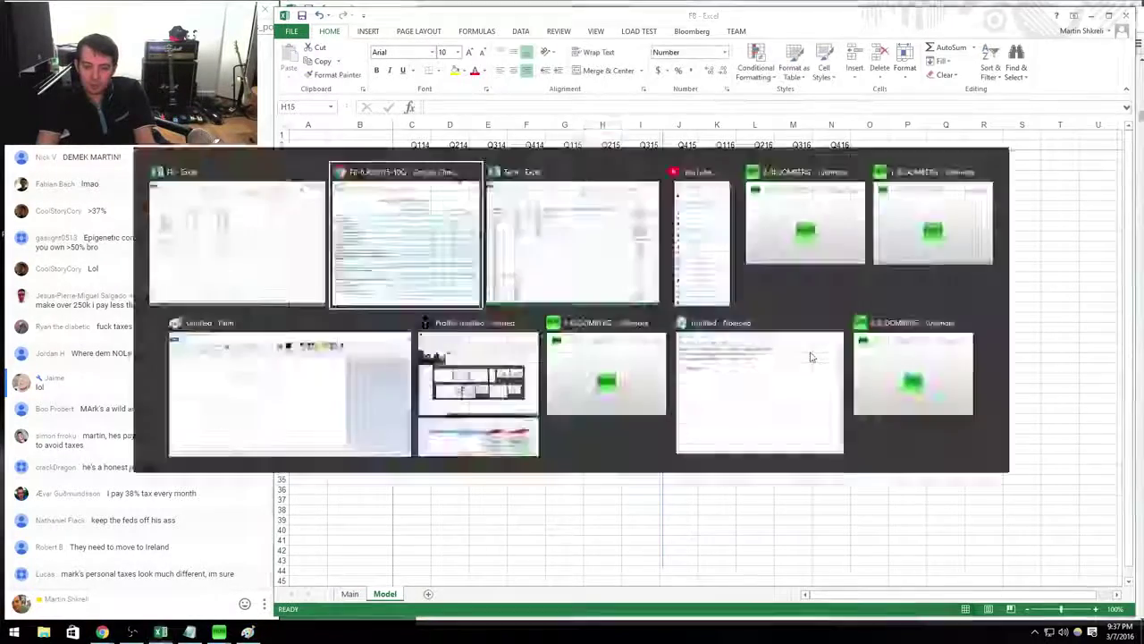
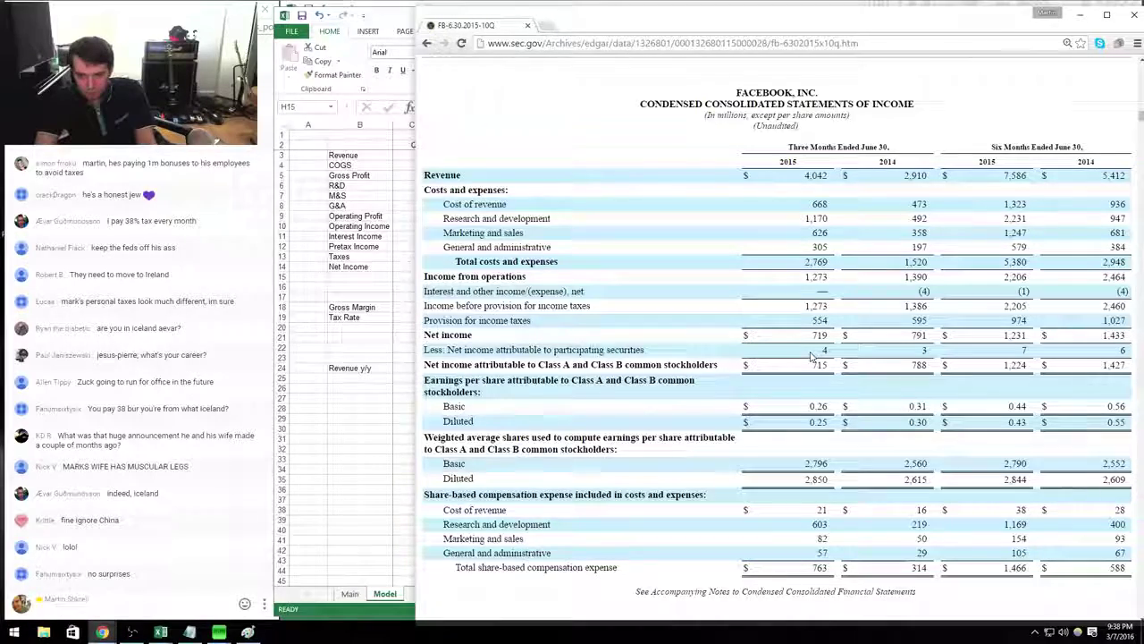
Enter Q215 marketing and sales as 626, read from the 10-Q.
{"action": "scroll", "coordinate": [813, 357], "scroll_direction": "down", "scroll_amount": 20}
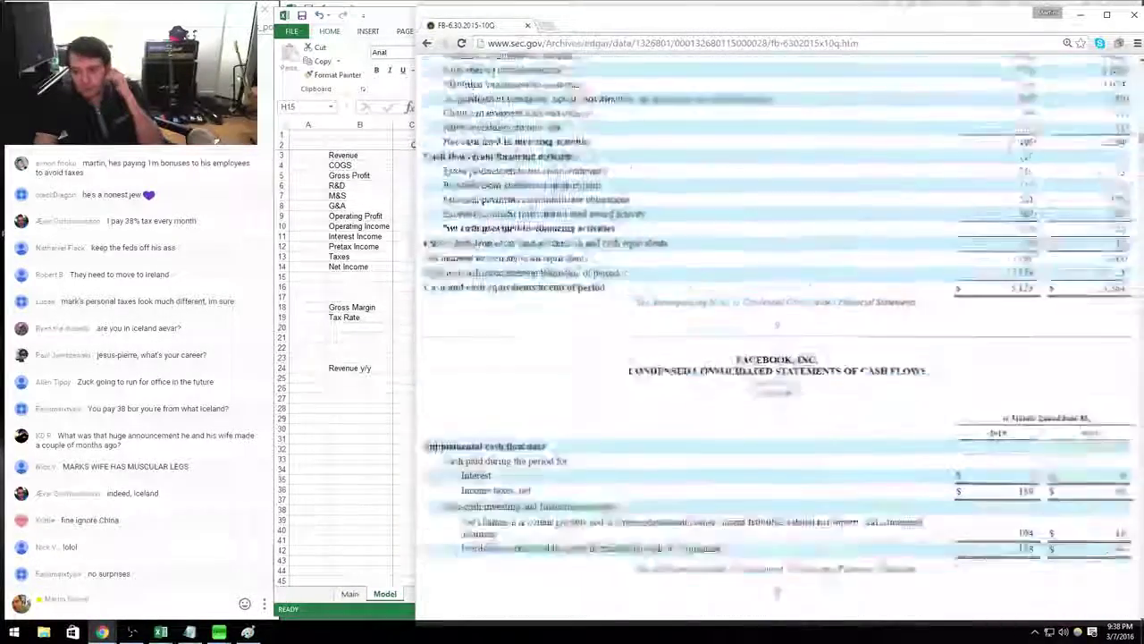
{"action": "scroll", "coordinate": [811, 352], "scroll_direction": "up", "scroll_amount": 10}
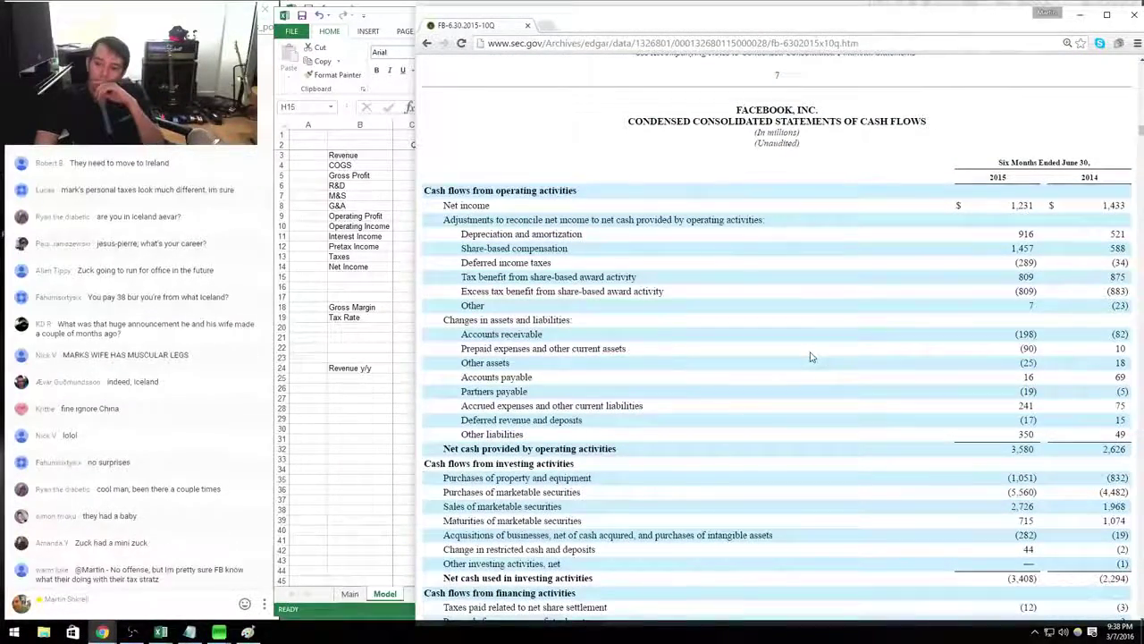
{"action": "scroll", "coordinate": [811, 357], "scroll_direction": "up", "scroll_amount": 10}
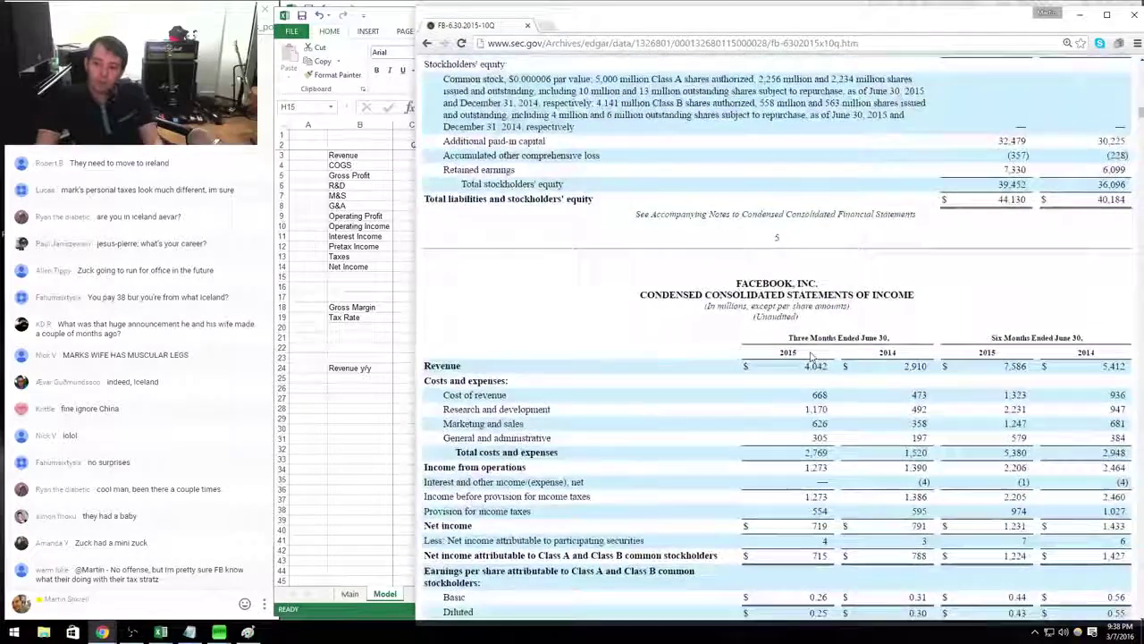
{"action": "scroll", "coordinate": [810, 357], "scroll_direction": "down", "scroll_amount": 5}
{"action": "scroll", "coordinate": [811, 357], "scroll_direction": "up", "scroll_amount": 5}
{"action": "key", "text": "alt+Tab"}
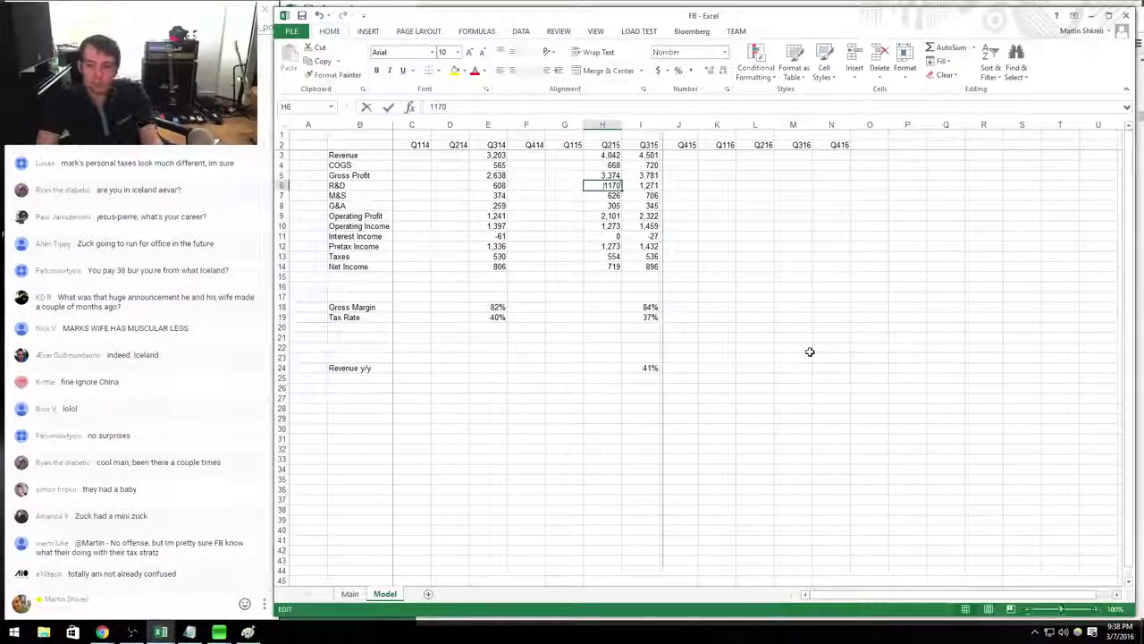
{"action": "type", "text": "="}
{"action": "key", "text": "alt+Tab"}
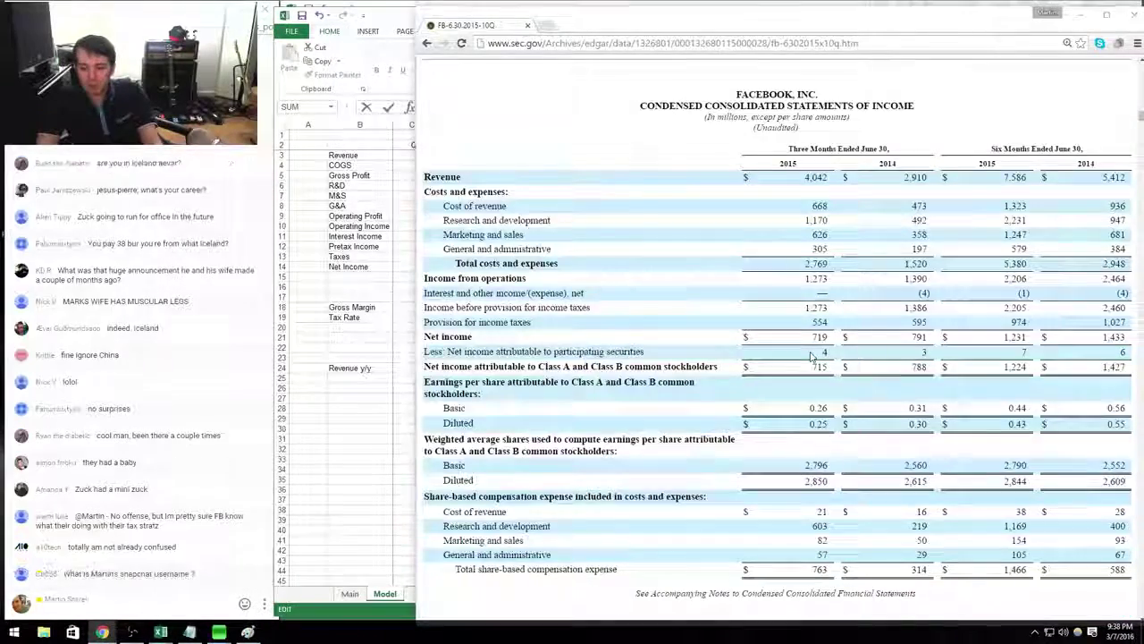
{"action": "key", "text": "alt+Tab"}
{"action": "type", "text": "626"}
{"action": "key", "text": "Tab"}
{"action": "key", "text": "Return"}
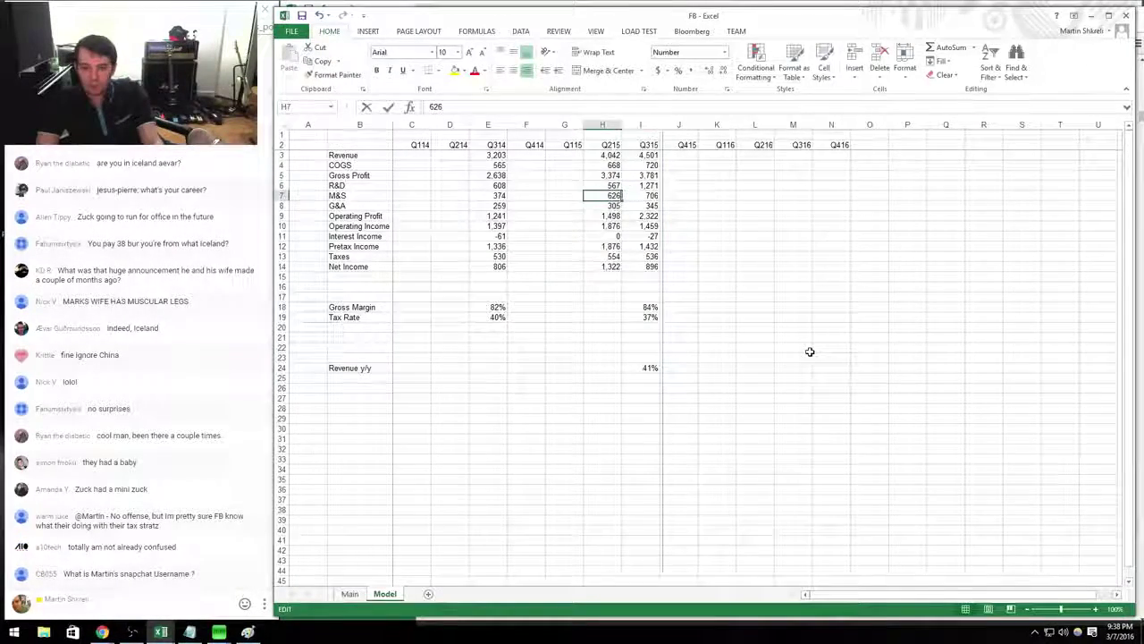
Enter Q215 G&A as 305 minus 57 of stock compensation.
{"action": "type", "text": "="}
{"action": "key", "text": "alt+Tab"}
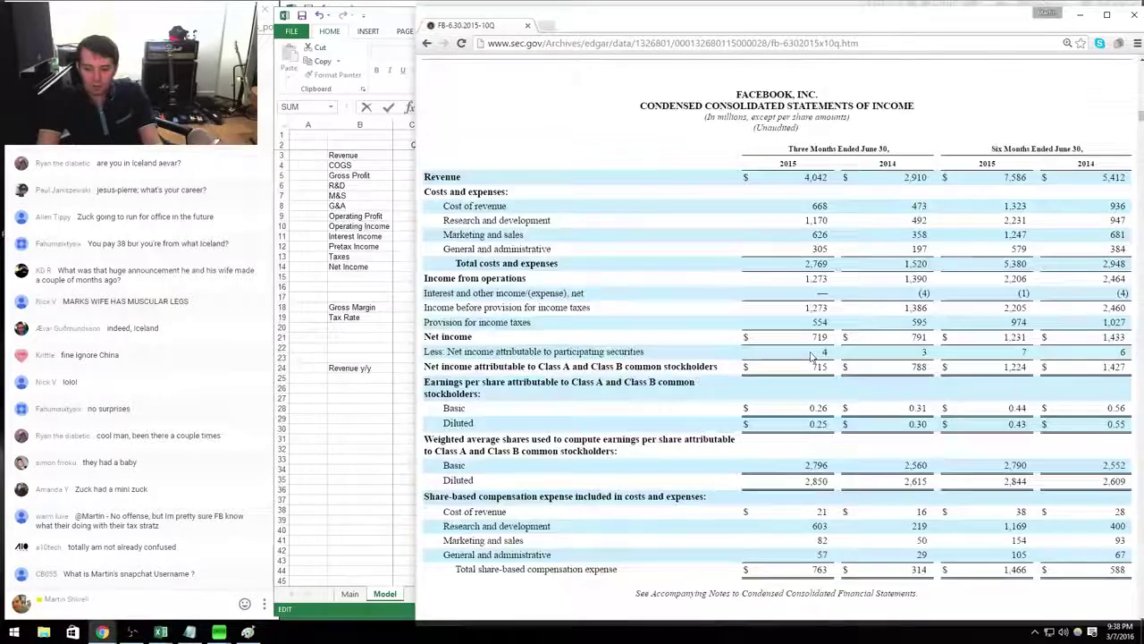
{"action": "key", "text": "alt+Tab"}
{"action": "type", "text": "305"}
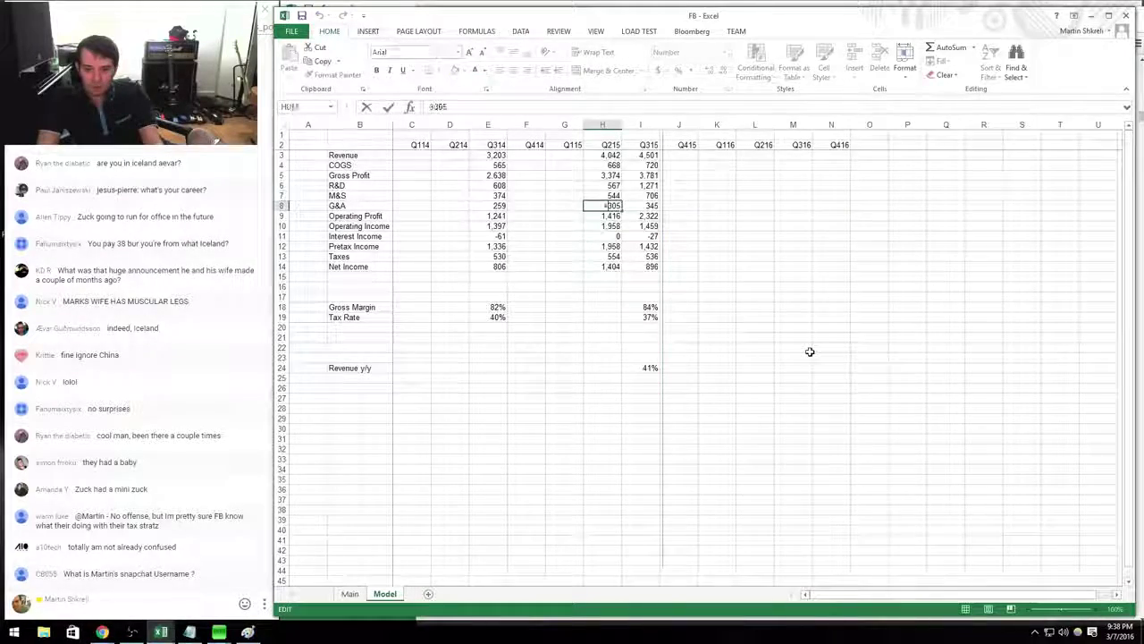
{"action": "key", "text": "alt+Tab"}
{"action": "key", "text": "alt+Tab"}
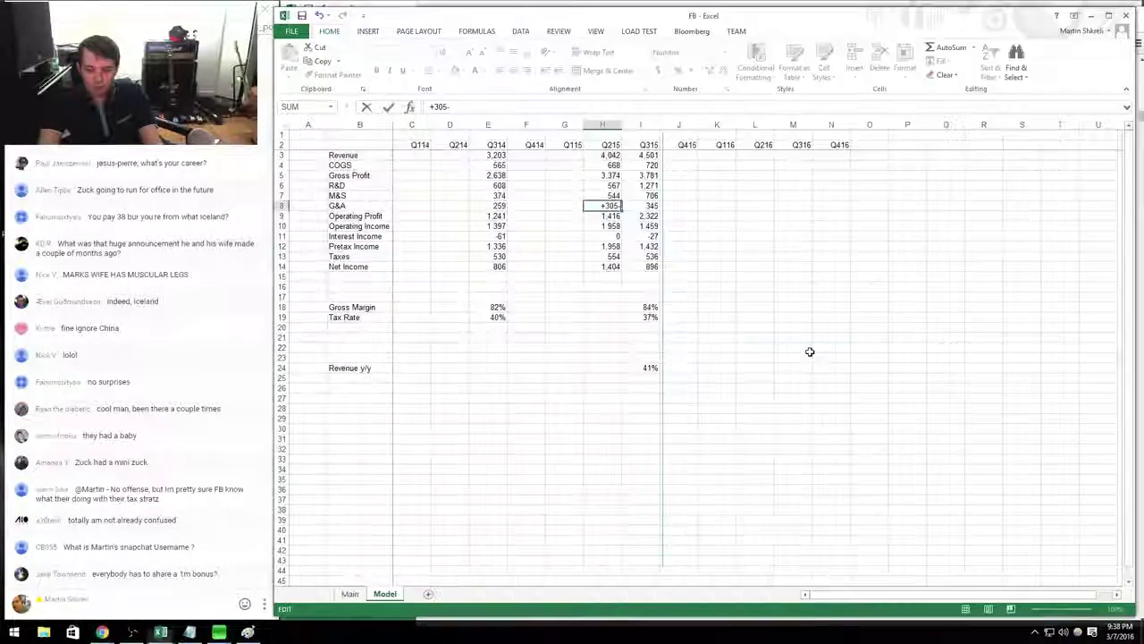
{"action": "type", "text": "-"}
{"action": "key", "text": "Tab"}
{"action": "key", "text": "alt+Tab"}
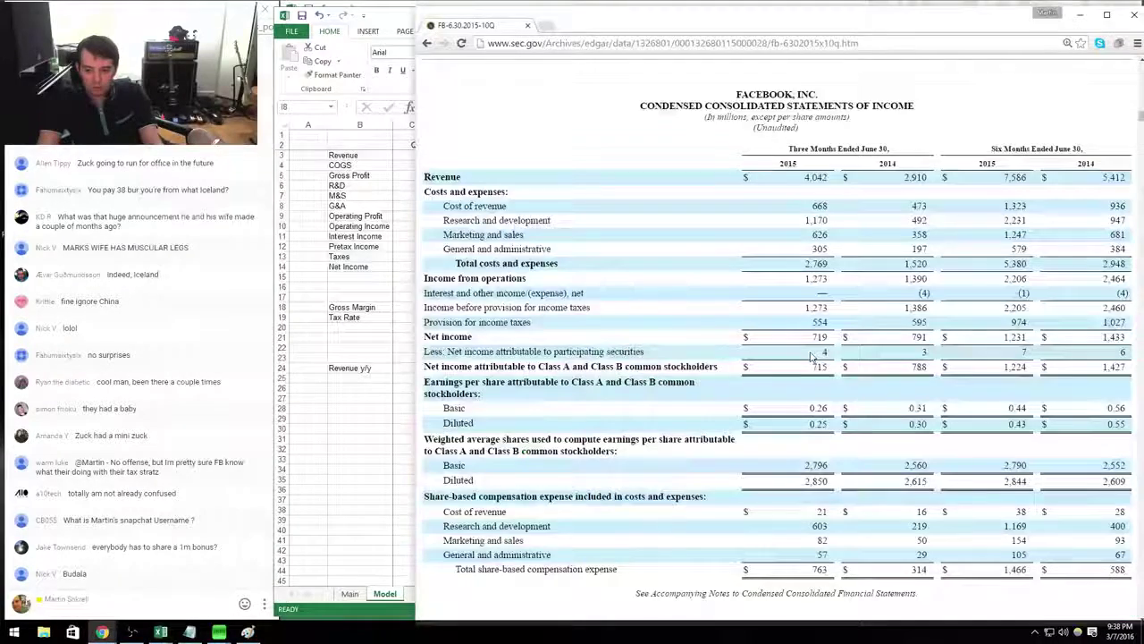
{"action": "key", "text": "alt+Tab"}
Set Q215 COGS to =682-35, net of stock compensation (647).
{"action": "key", "text": "Left"}
{"action": "key", "text": "Up"}
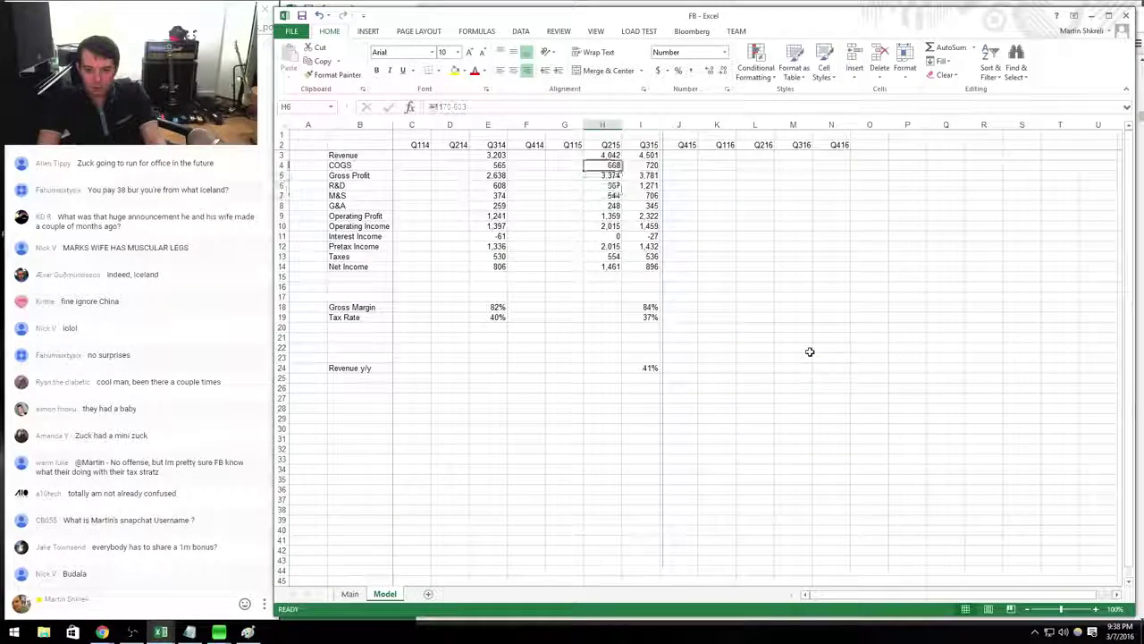
{"action": "key", "text": "Up"}
{"action": "key", "text": "Up"}
{"action": "type", "text": "=682-35"}
{"action": "key", "text": "Return"}
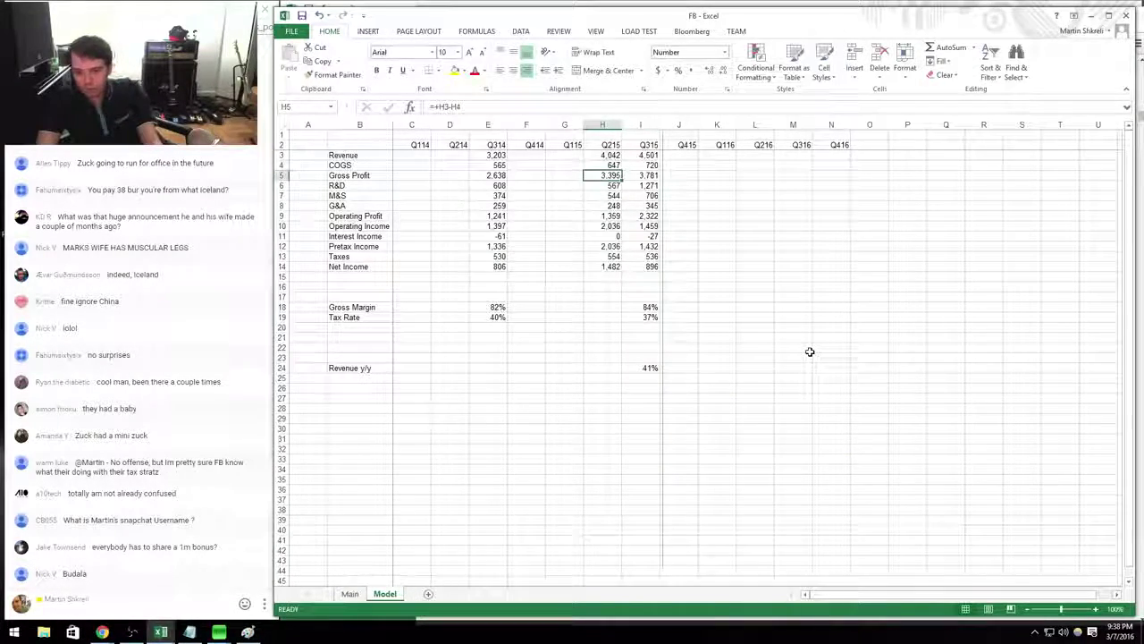
Compare Q215 net income in the model against the 10-Q figure.
{"action": "key", "text": "ctrl+Up"}
{"action": "key", "text": "ctrl+Down"}
{"action": "key", "text": "alt+Tab"}
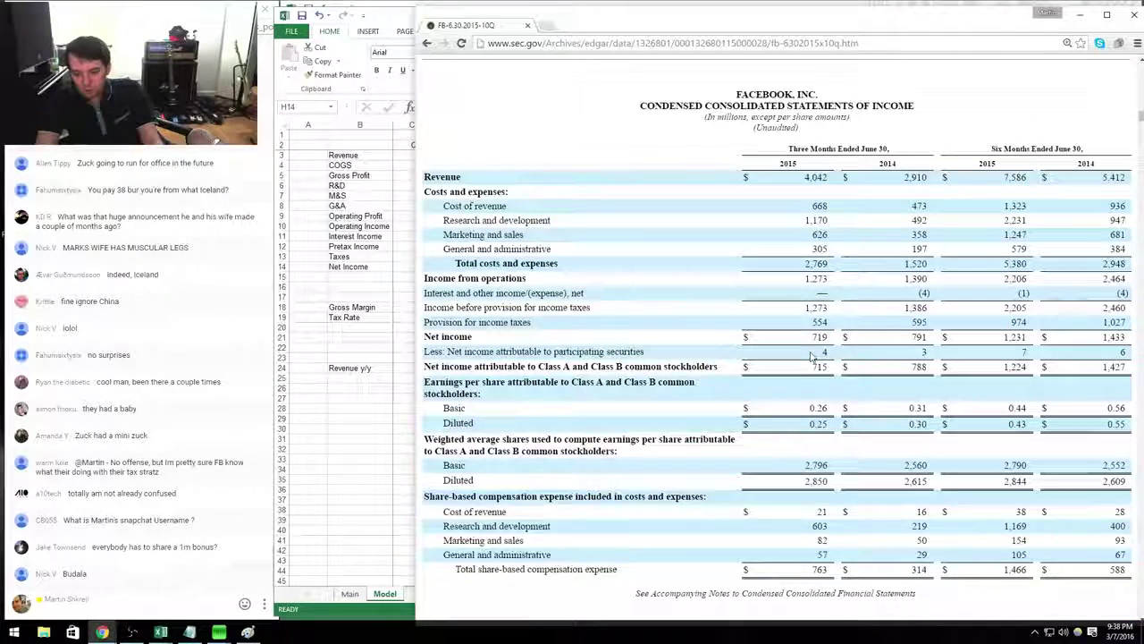
{"action": "key", "text": "alt+Tab"}
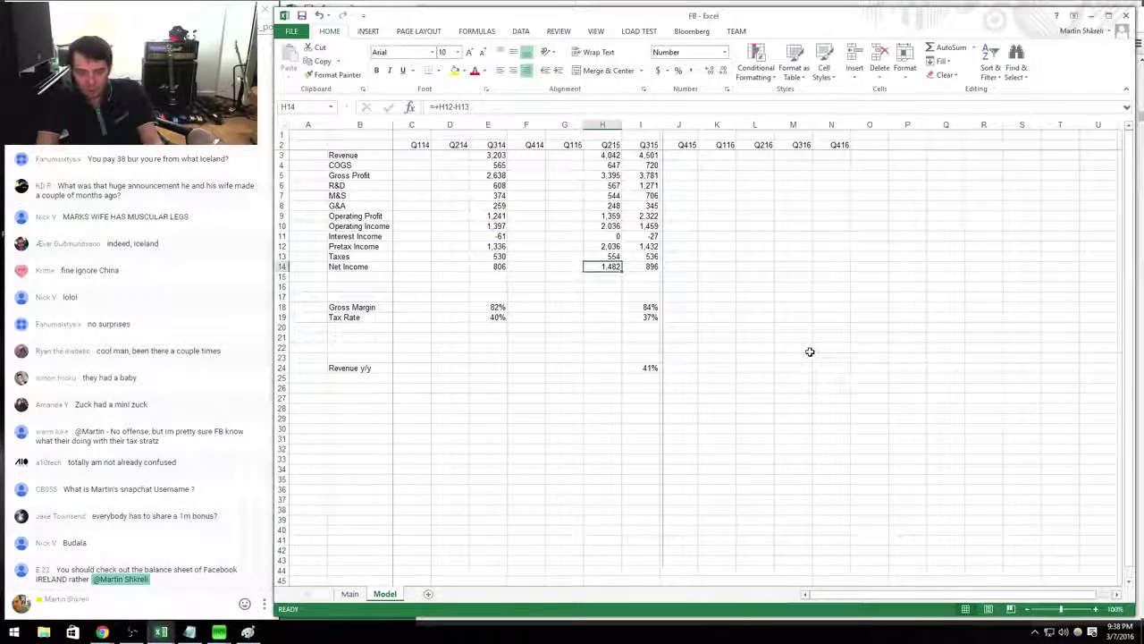
{"action": "key", "text": "Right"}
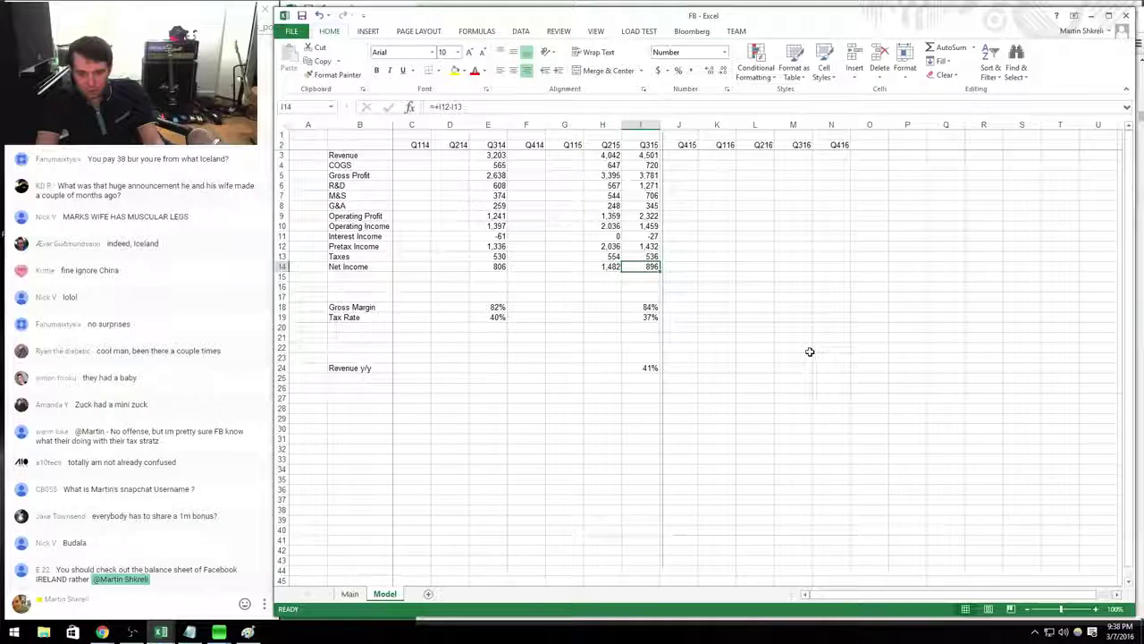
Copy the Q315 gross margin and tax rate formulas for use in Q215.
{"action": "key", "text": "Down"}
{"action": "key", "text": "Down"}
{"action": "key", "text": "Down"}
{"action": "key", "text": "Down"}
{"action": "key", "text": "shift+Down"}
{"action": "key", "text": "ctrl+c"}
{"action": "key", "text": "Left"}
Paste gross margin and tax rate into Q215 and add its revenue y/y growth formula.
{"action": "key", "text": "Return"}
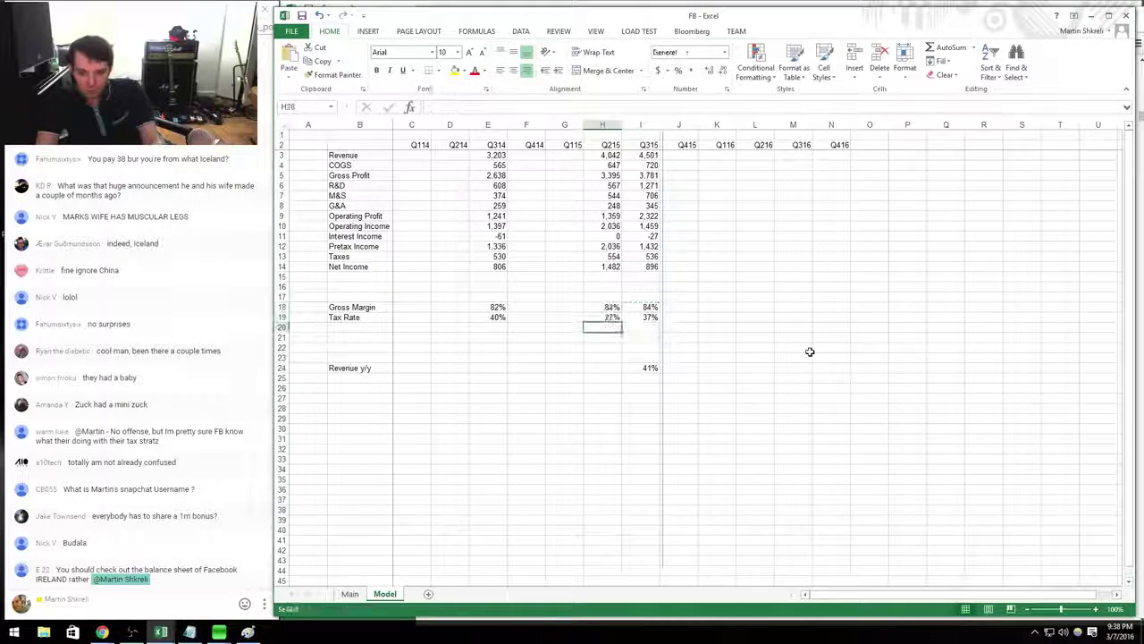
{"action": "key", "text": "Right"}
{"action": "key", "text": "Down"}
{"action": "key", "text": "Down"}
{"action": "key", "text": "Down"}
{"action": "key", "text": "Down"}
Copy the Q314 column's figures and formulas into the Q214 column.
{"action": "key", "text": "Down"}
{"action": "key", "text": "Down"}
{"action": "key", "text": "ctrl+c"}
{"action": "key", "text": "Left"}
{"action": "key", "text": "Return"}
{"action": "key", "text": "Up"}
{"action": "key", "text": "Left"}
{"action": "key", "text": "Up"}
{"action": "key", "text": "Left"}
{"action": "key", "text": "Up"}
{"action": "key", "text": "Left"}
{"action": "key", "text": "Up"}
{"action": "key", "text": "Up"}
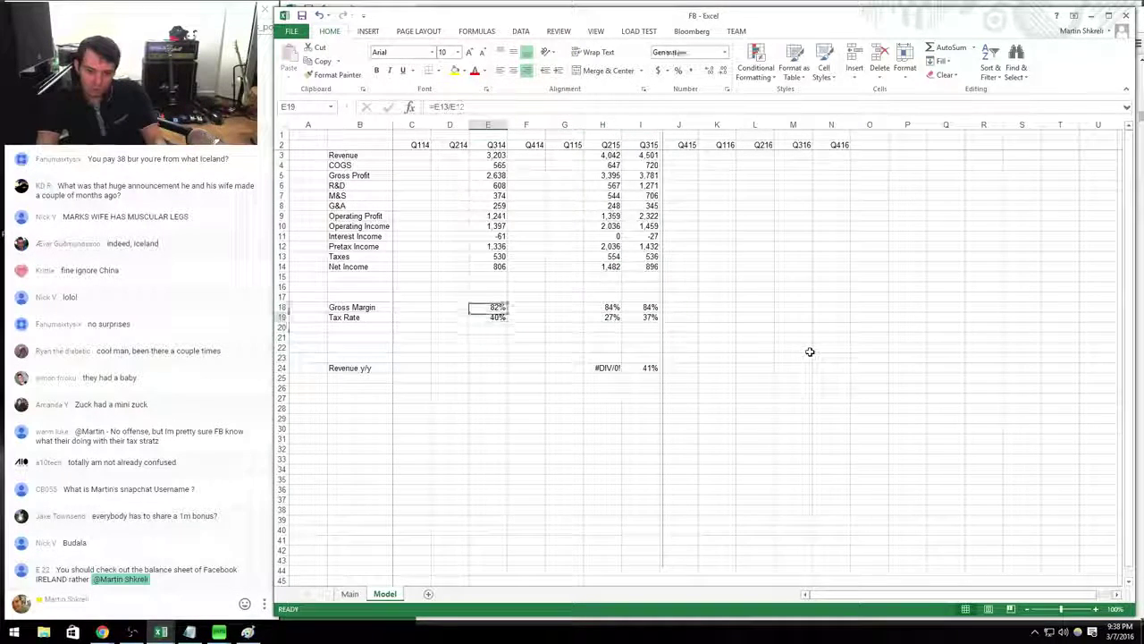
{"action": "key", "text": "ctrl+Up"}
{"action": "key", "text": "ctrl+Up"}
{"action": "key", "text": "ctrl+Up"}
{"action": "key", "text": "Down"}
{"action": "key", "text": "ctrl+shift+Down"}
{"action": "key", "text": "shift+Down"}
{"action": "key", "text": "shift+Down"}
{"action": "key", "text": "shift+Down"}
{"action": "key", "text": "shift+Down"}
{"action": "key", "text": "shift+Down"}
{"action": "key", "text": "ctrl+c"}
{"action": "key", "text": "Left"}
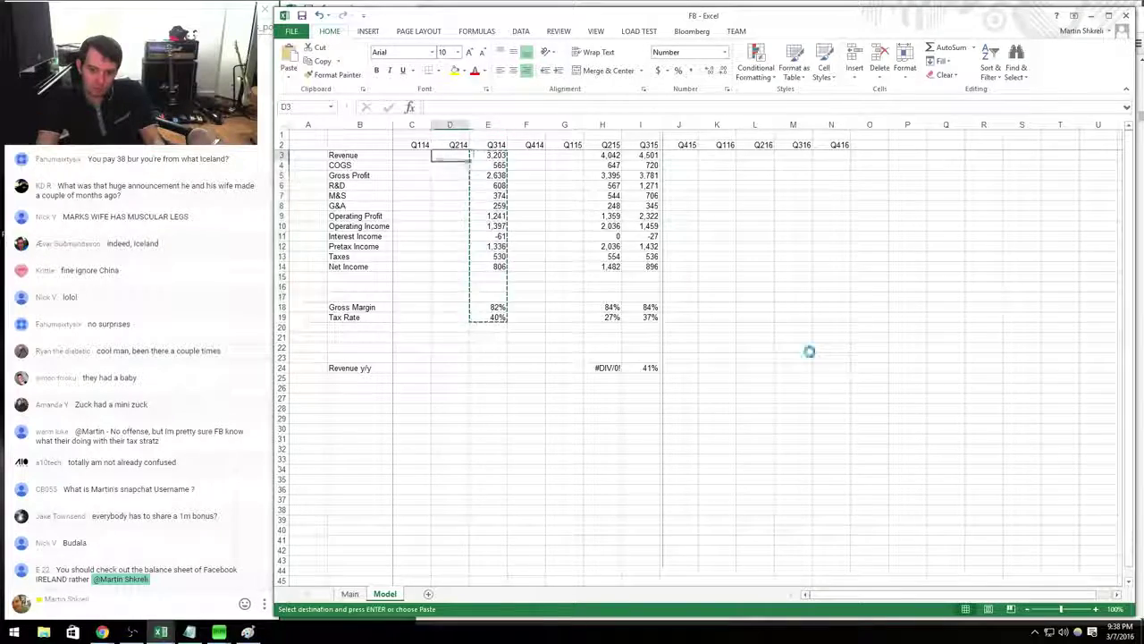
{"action": "key", "text": "Return"}
Enter Q214 revenue as 2,910 from the 10-Q.
{"action": "key", "text": "alt+Tab"}
{"action": "key", "text": "alt+Tab"}
{"action": "type", "text": "291"}
{"action": "key", "text": "Return"}
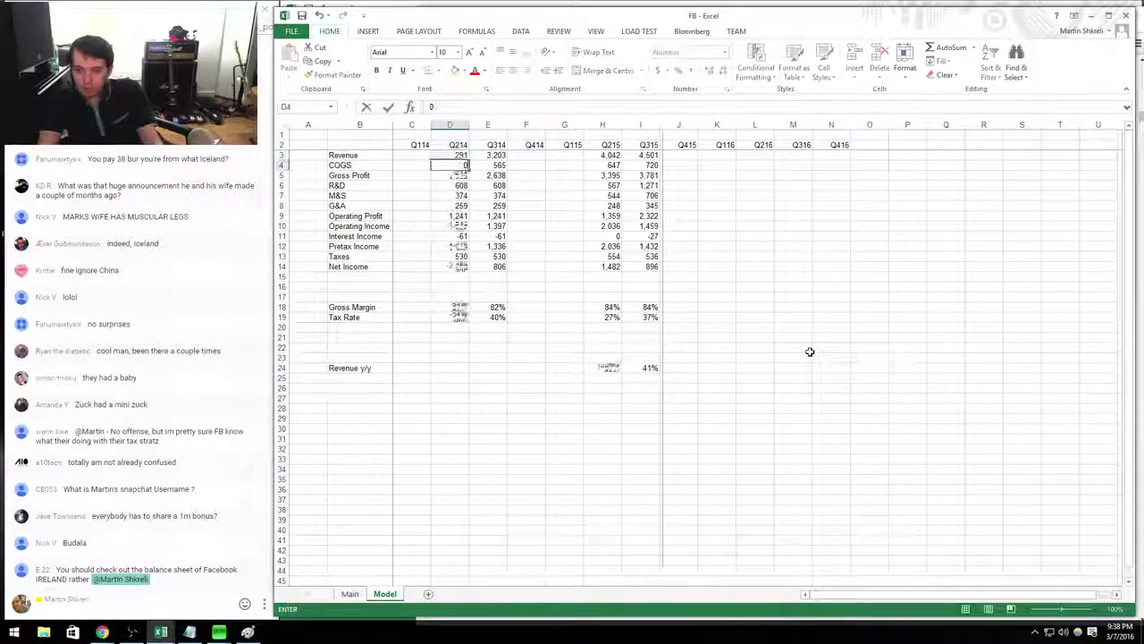
{"action": "type", "text": "647"}
{"action": "key", "text": "Escape"}
{"action": "key", "text": "Up"}
{"action": "type", "text": "2910"}
{"action": "key", "text": "Return"}
Enter Q214 COGS as 475 and R&D as 402 from the 10-Q.
{"action": "type", "text": "475"}
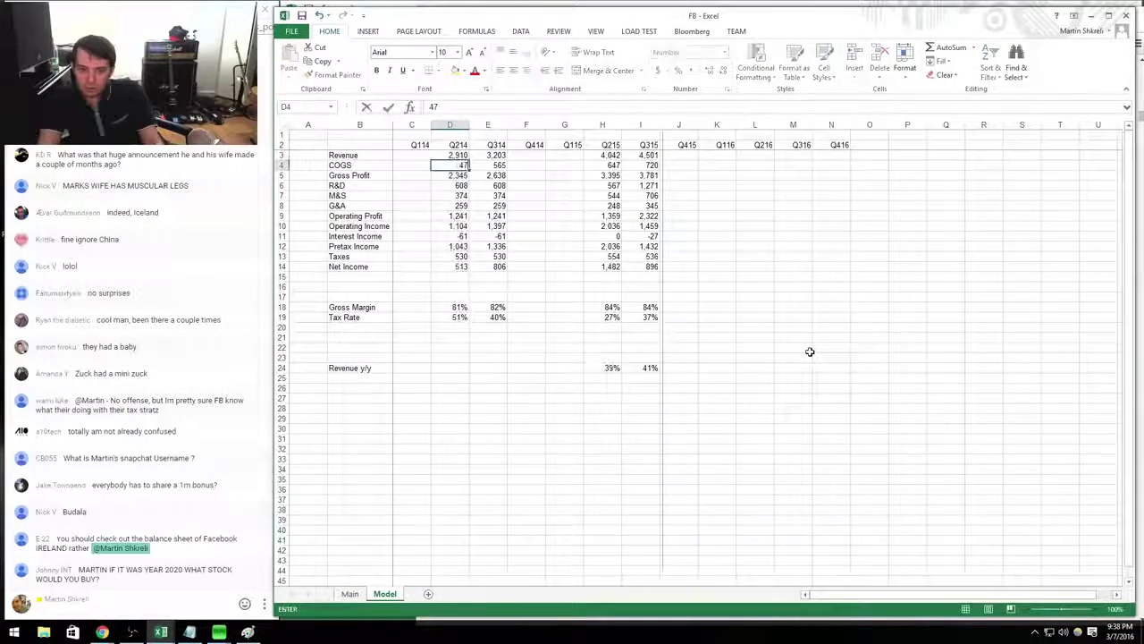
{"action": "key", "text": "Return"}
{"action": "key", "text": "Return"}
{"action": "key", "text": "alt+Tab"}
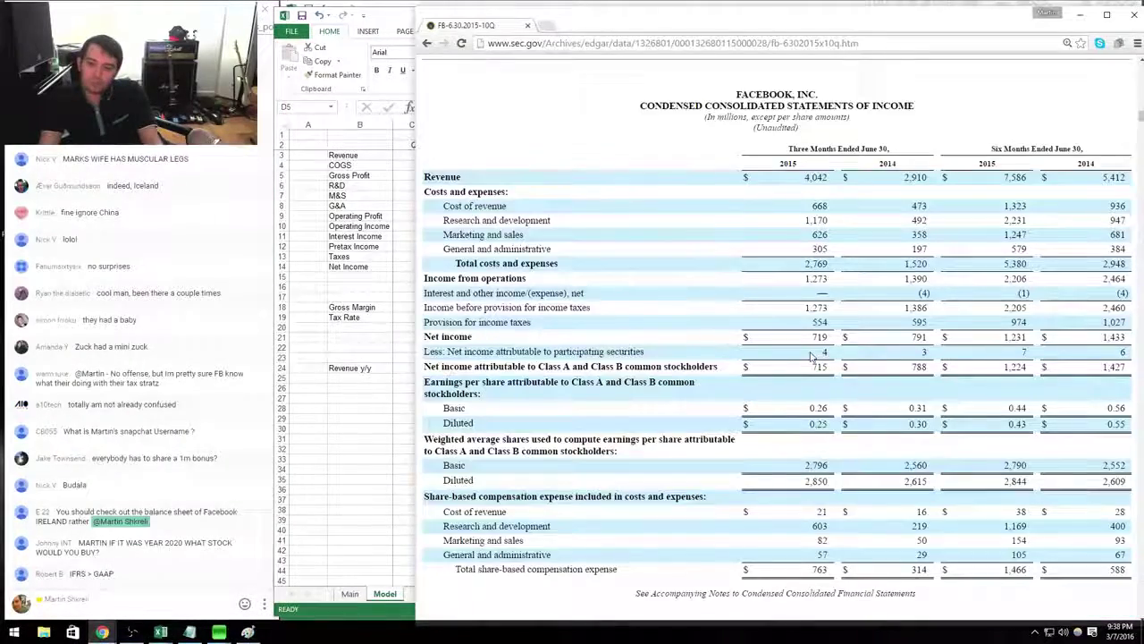
{"action": "key", "text": "alt+Tab"}
{"action": "type", "text": "402"}
{"action": "key", "text": "Return"}
Enter Q214 marketing and sales as 355.
{"action": "key", "text": "alt+Tab"}
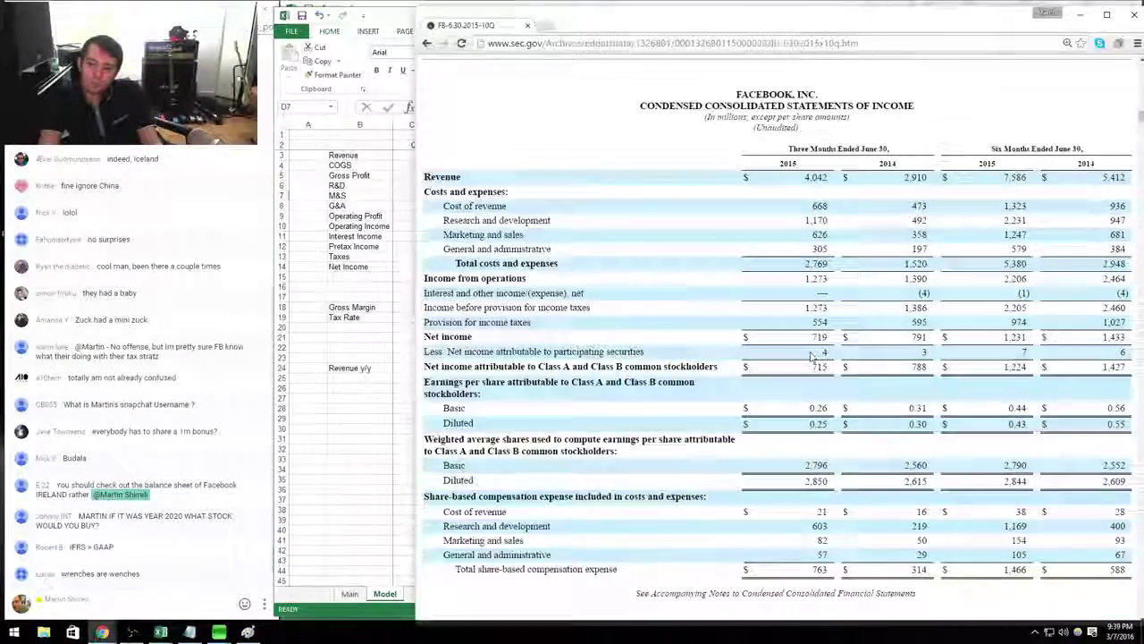
{"action": "key", "text": "alt+Tab"}
{"action": "type", "text": "355"}
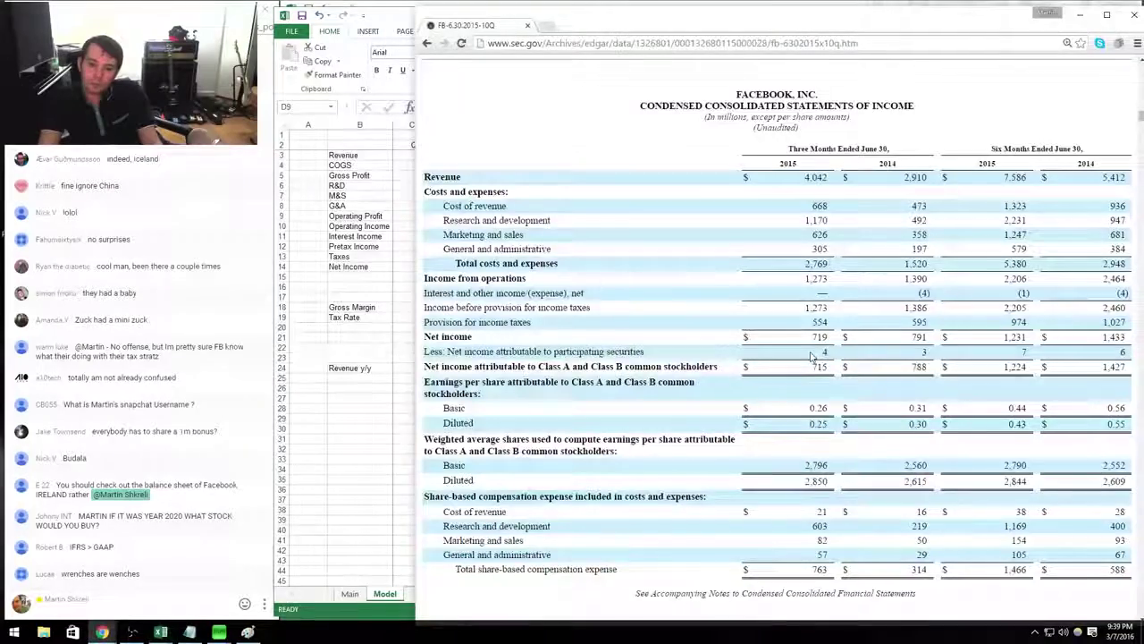
{"action": "key", "text": "alt+Tab"}
{"action": "key", "text": "alt+Tab"}
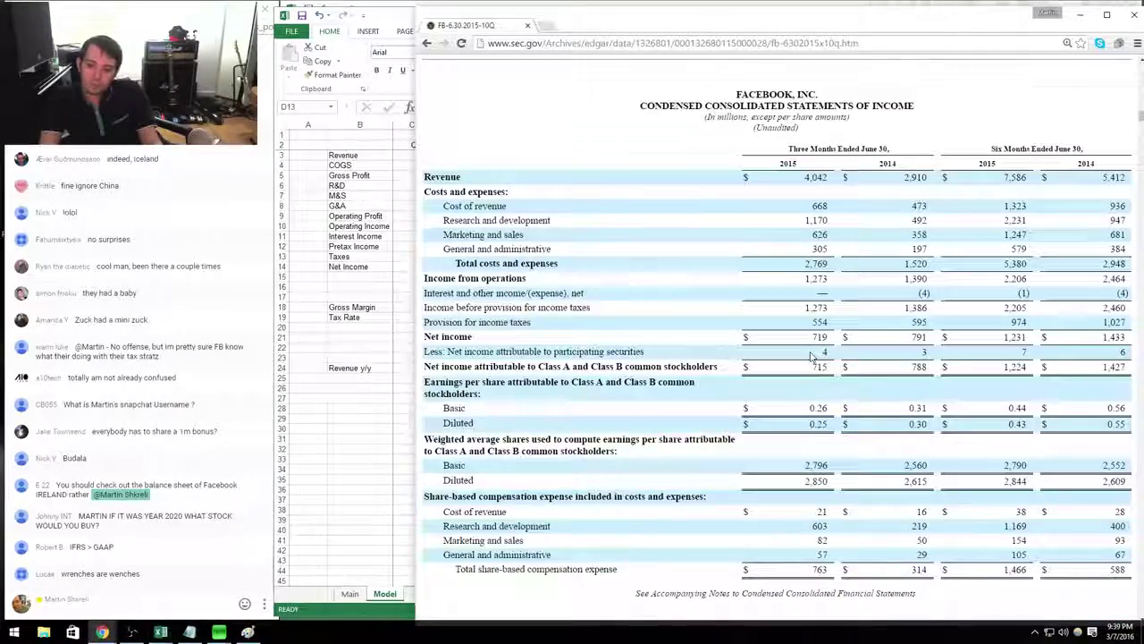
Subtract 219 of stock compensation from the Q214 R&D entry.
{"action": "key", "text": "alt+Tab"}
{"action": "key", "text": "Up"}
{"action": "key", "text": "Up"}
{"action": "key", "text": "Up"}
{"action": "key", "text": "Up"}
{"action": "key", "text": "Up"}
{"action": "key", "text": "Up"}
{"action": "key", "text": "Up"}
{"action": "key", "text": "Up"}
{"action": "key", "text": "Up"}
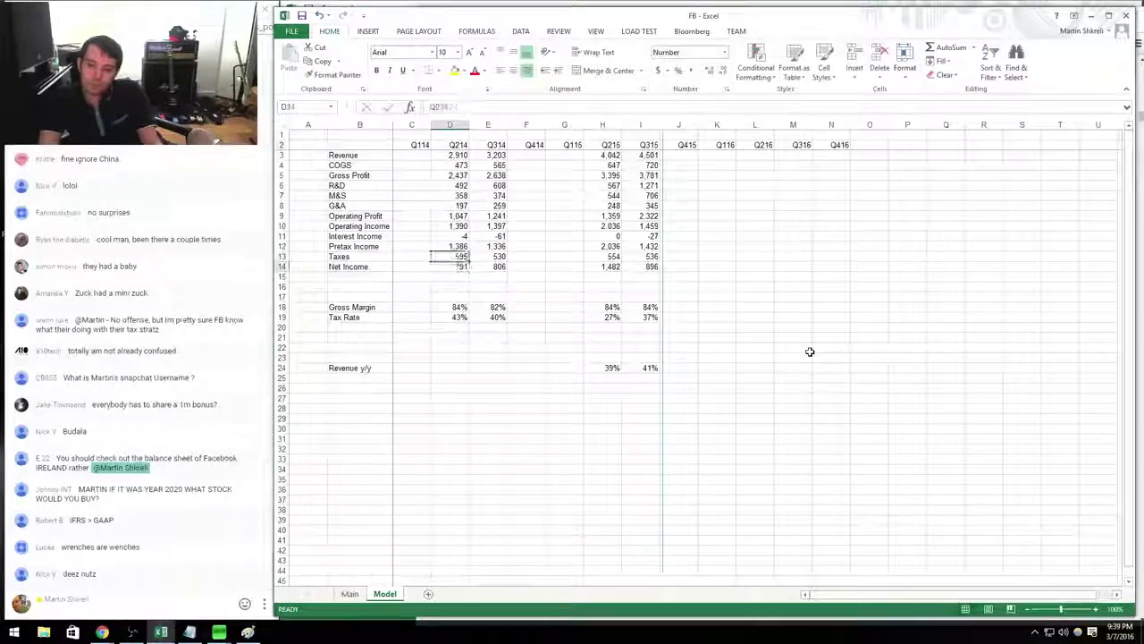
{"action": "key", "text": "Down"}
{"action": "key", "text": "Down"}
{"action": "key", "text": "alt+Tab"}
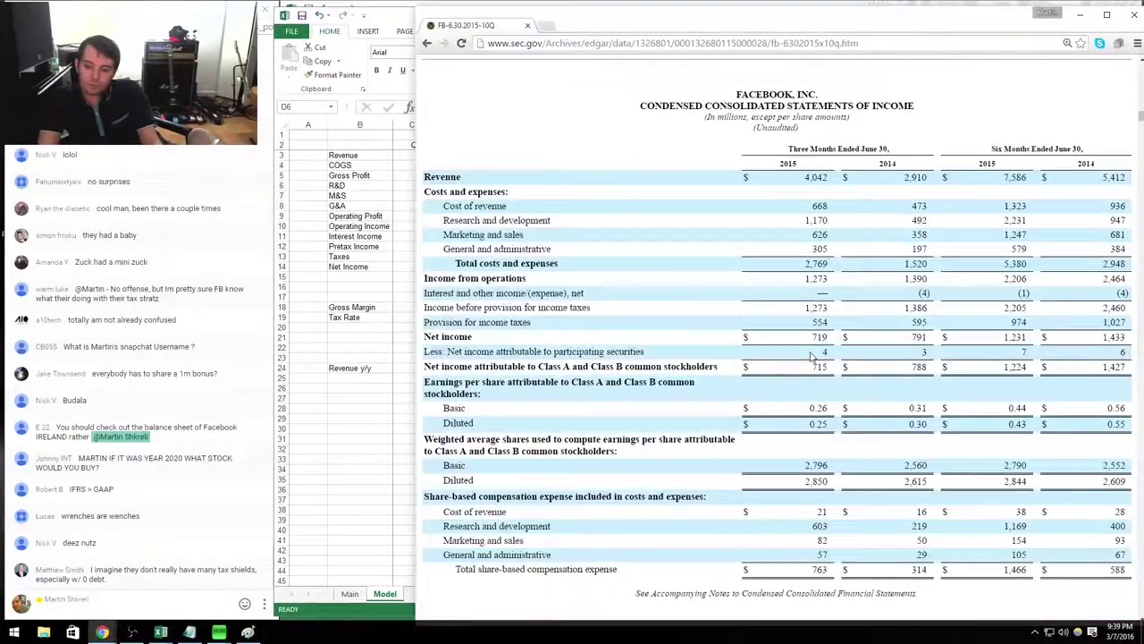
{"action": "key", "text": "alt+Tab"}
{"action": "key", "text": "F2"}
{"action": "type", "text": "-219"}
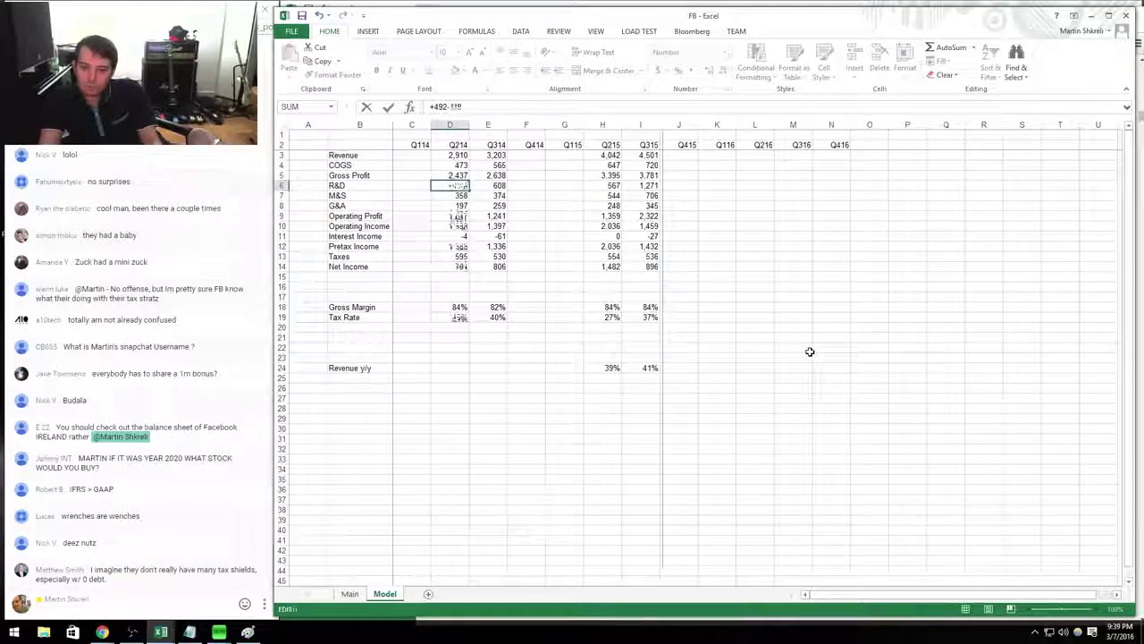
{"action": "key", "text": "Return"}
Rework the Q214 M&S and G&A entries to net out stock compensation, G&A becoming 168.
{"action": "key", "text": "F2"}
{"action": "key", "text": "alt+Tab"}
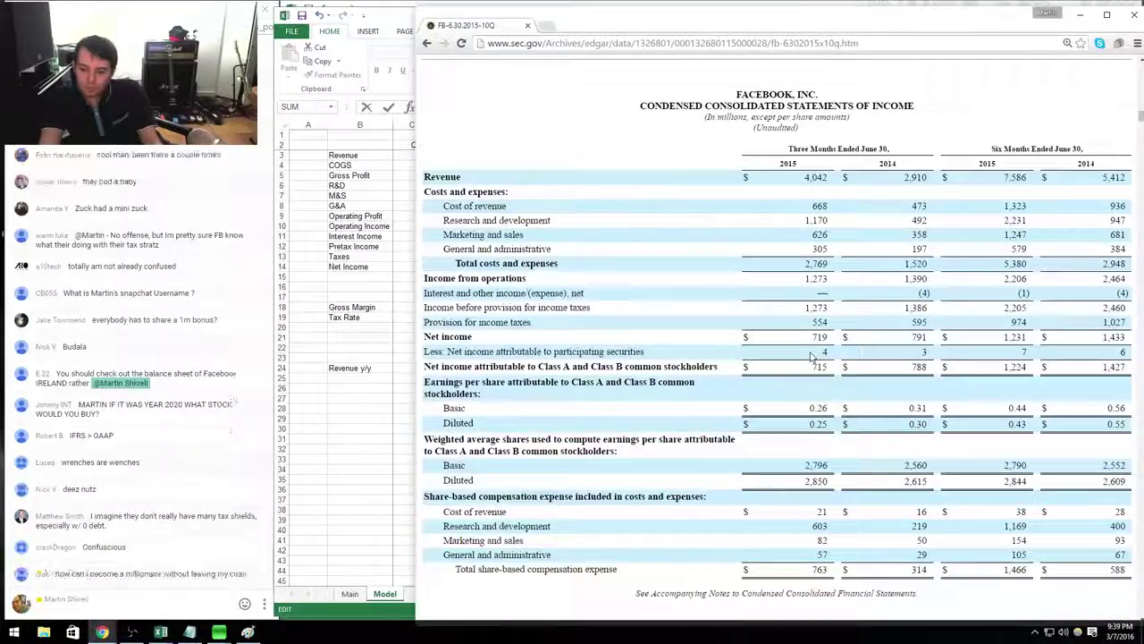
{"action": "key", "text": "alt+Tab"}
{"action": "type", "text": "-"}
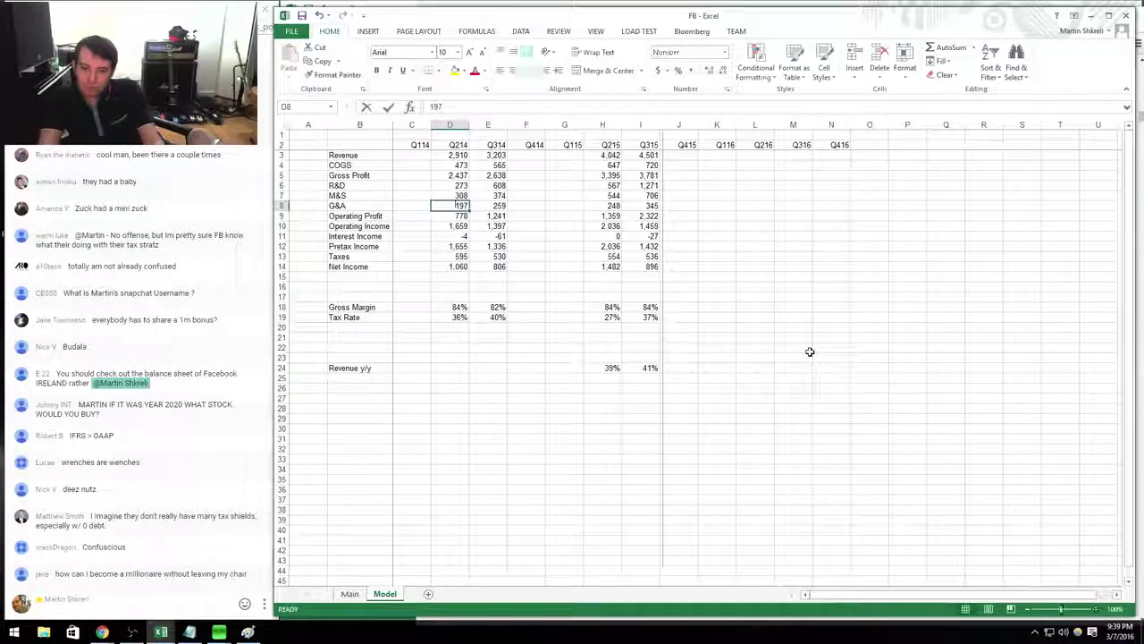
{"action": "key", "text": "F2"}
{"action": "key", "text": "Home"}
{"action": "type", "text": "+"}
{"action": "key", "text": "Return"}
{"action": "key", "text": "alt+Tab"}
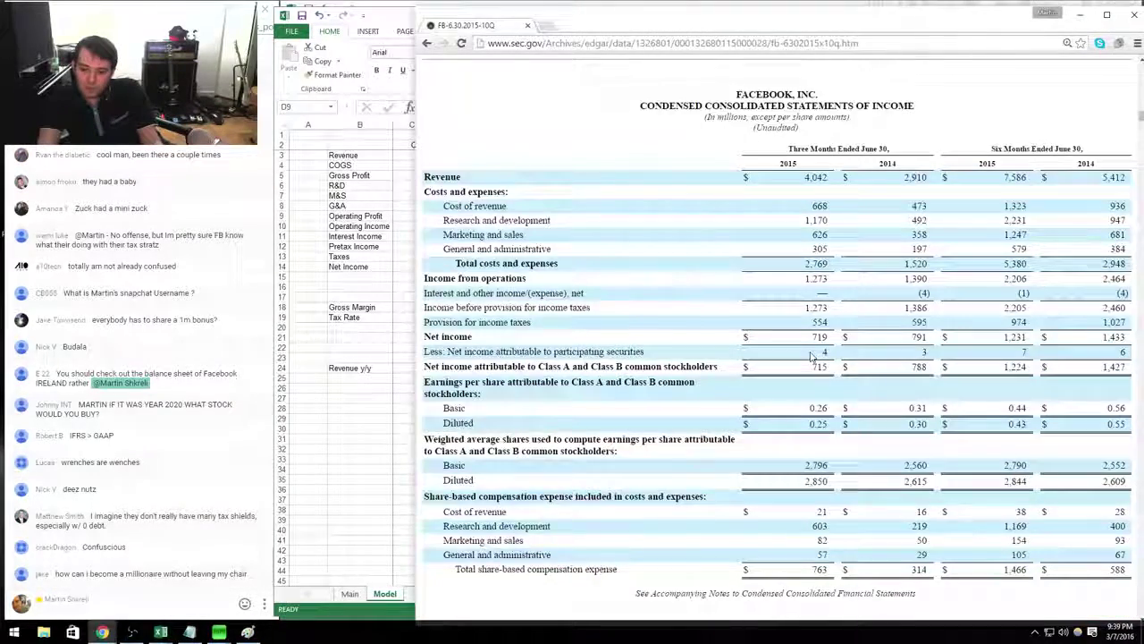
{"action": "key", "text": "alt+Tab"}
{"action": "key", "text": "Up"}
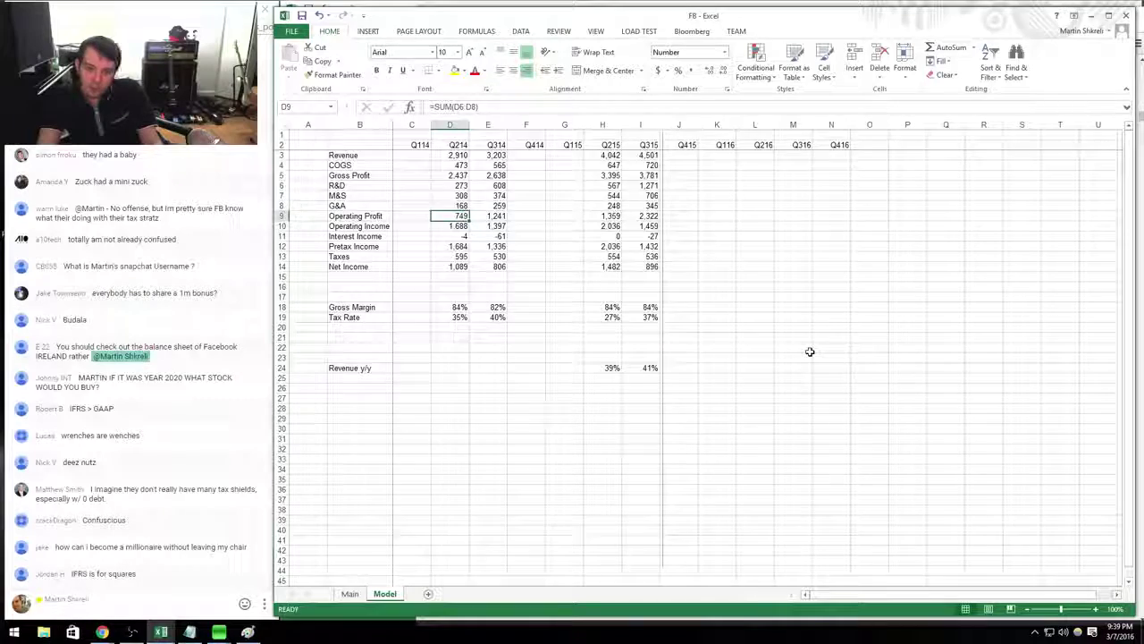
Enter Q214 M&S as =358-50 (308), then return to the EDGAR filings list.
{"action": "type", "text": "="}
{"action": "key", "text": "alt+Tab"}
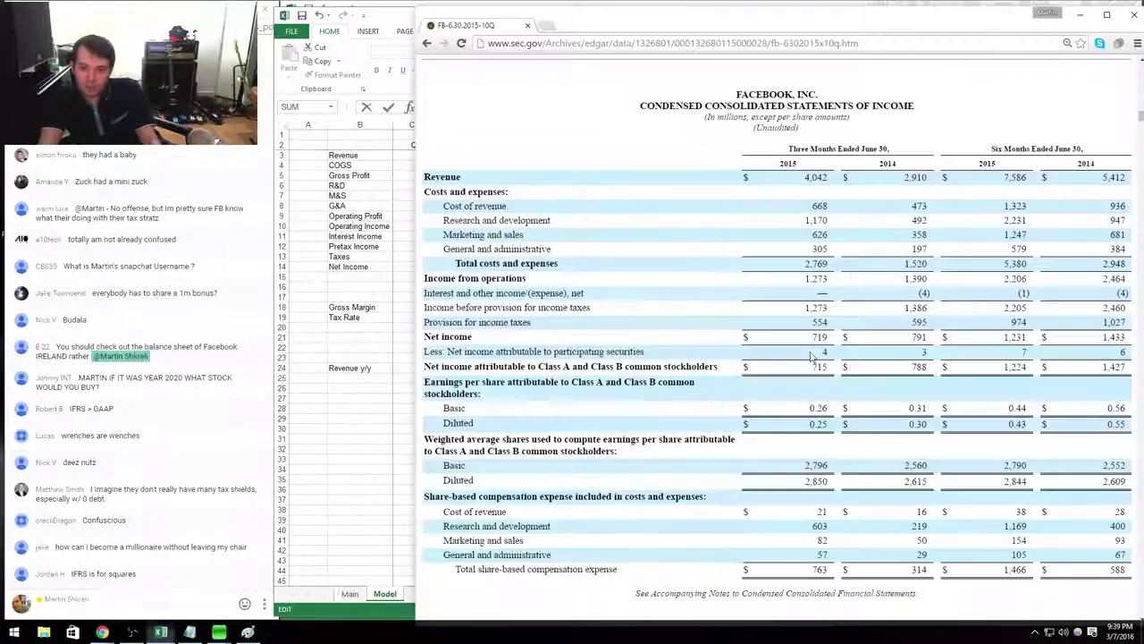
{"action": "key", "text": "alt+Tab"}
{"action": "type", "text": "358-50"}
{"action": "key", "text": "Return"}
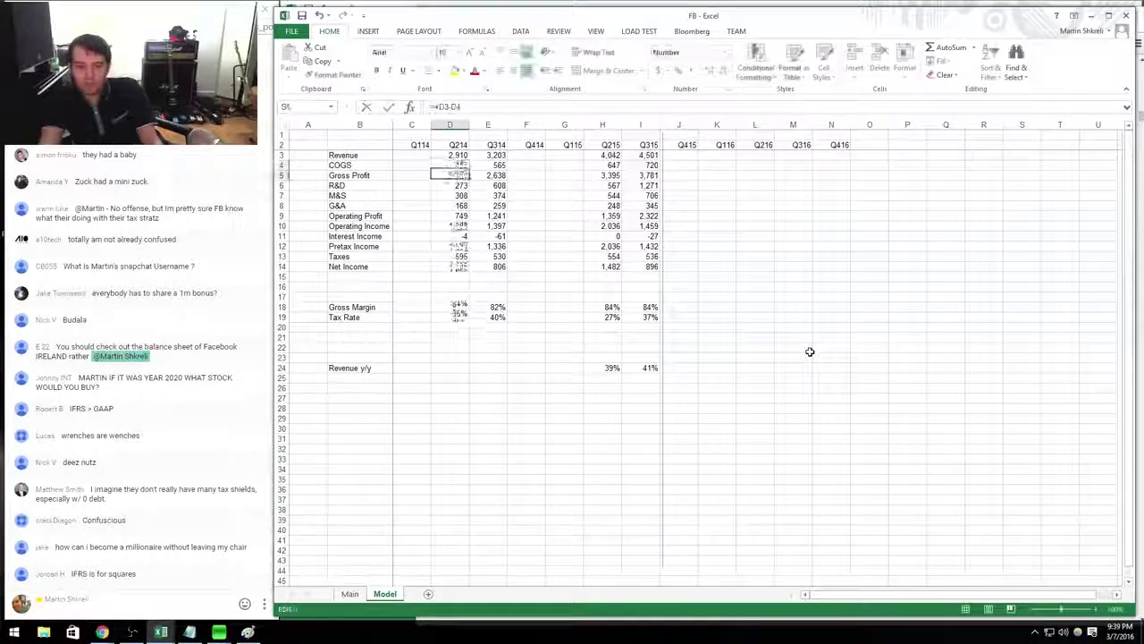
{"action": "key", "text": "alt+Tab"}
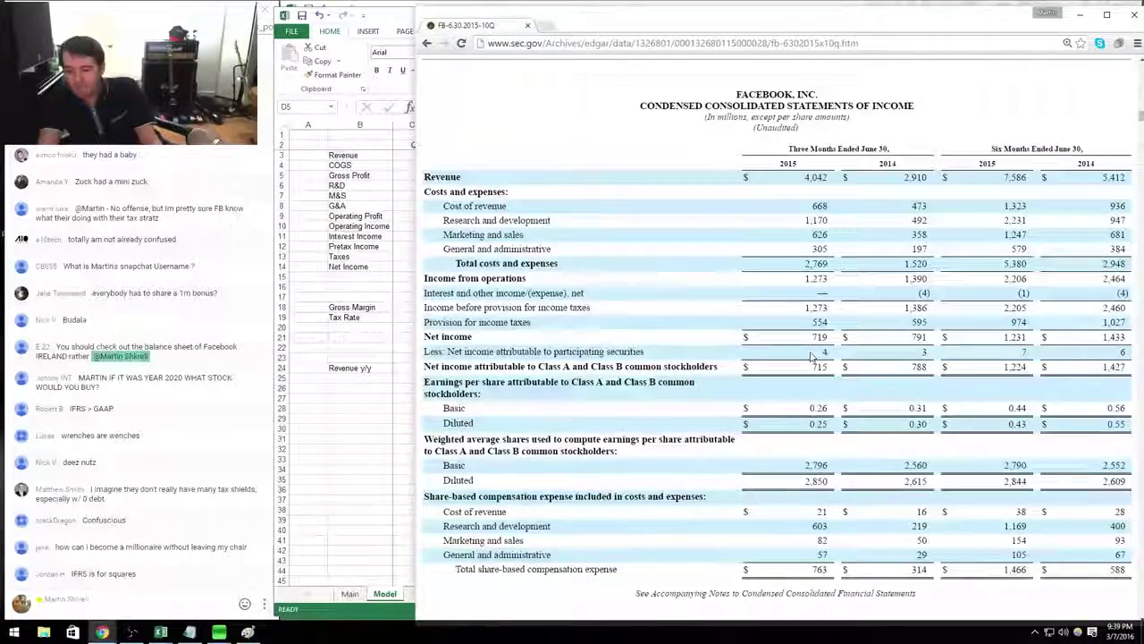
{"action": "key", "text": "alt+Left"}
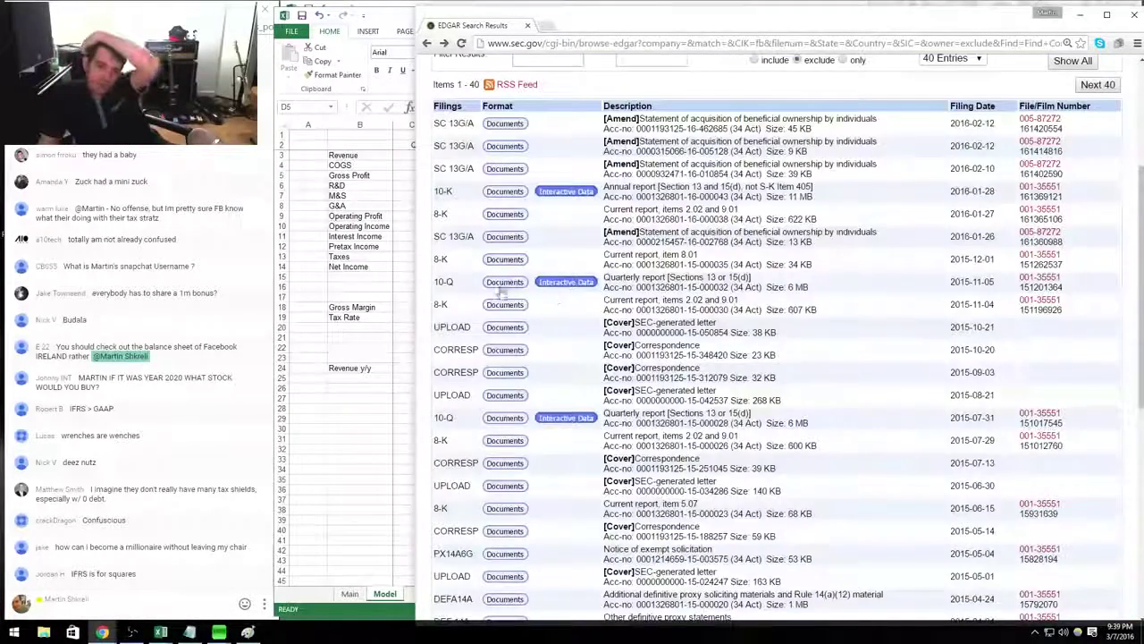
Open the Q3 2015 10-Q quarterly report from the November 2015 filing.
{"action": "left_click", "coordinate": [498, 288]}
{"action": "left_click", "coordinate": [776, 371]}
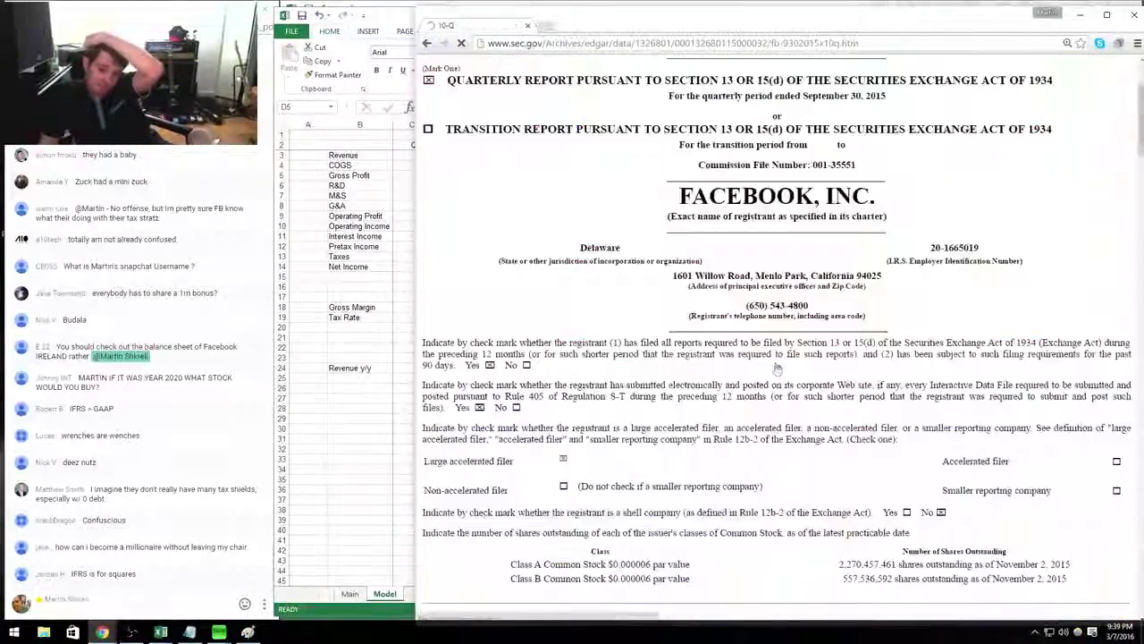
{"action": "scroll", "coordinate": [778, 369], "scroll_direction": "down", "scroll_amount": 20}
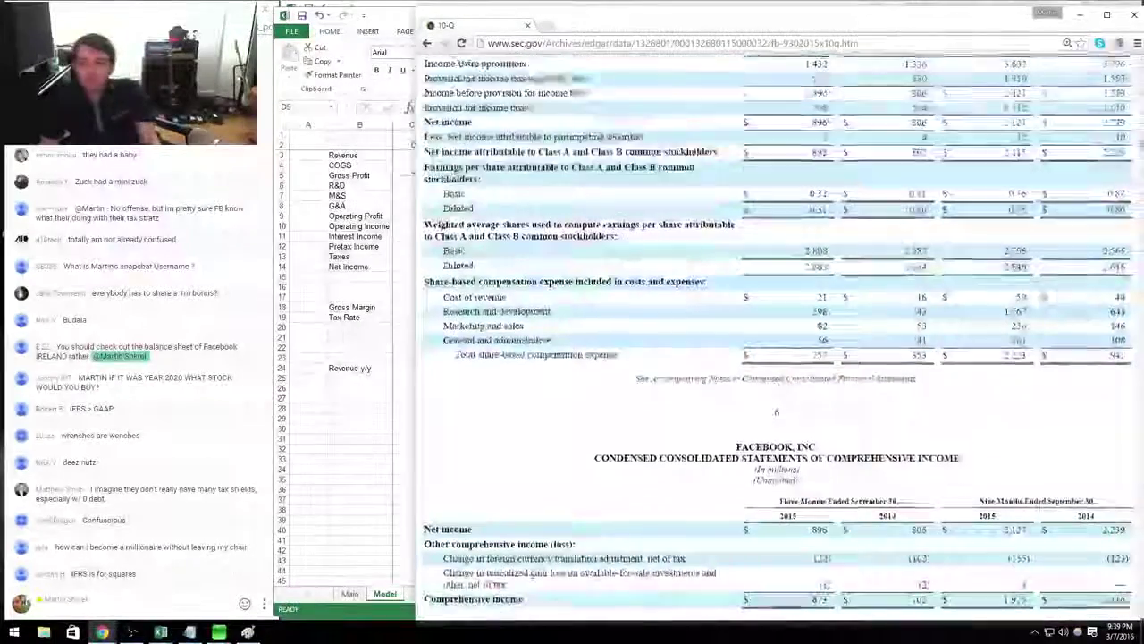
{"action": "scroll", "coordinate": [782, 362], "scroll_direction": "up", "scroll_amount": 5}
{"action": "key", "text": "alt+Tab"}
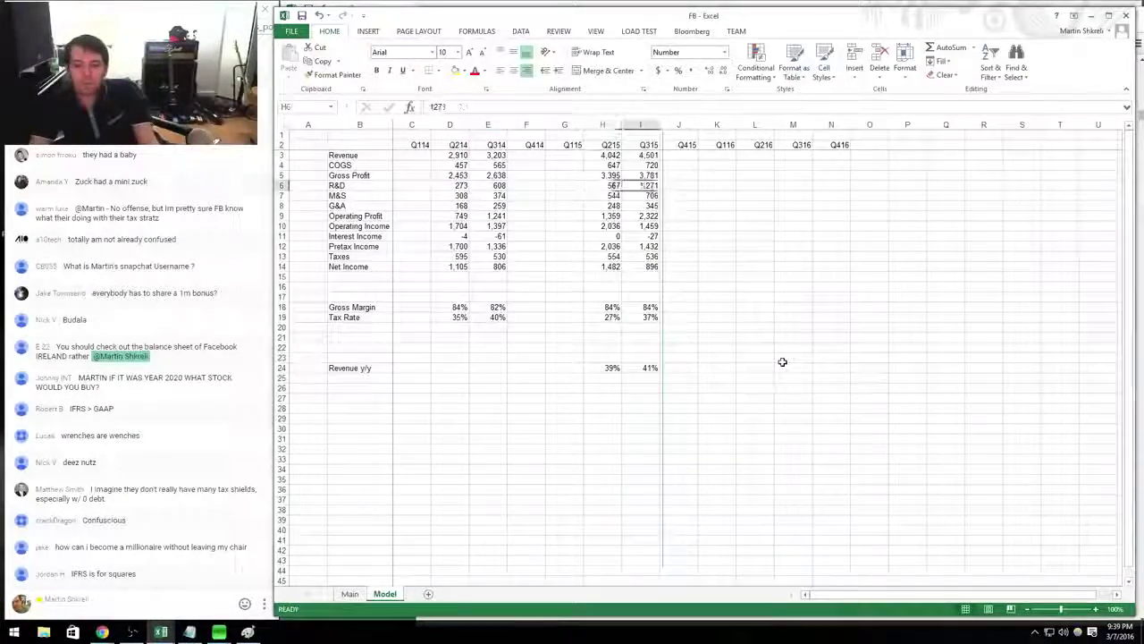
Net 598 of stock compensation out of Q315 R&D (673) and check net income.
{"action": "key", "text": "F2"}
{"action": "type", "text": "-598"}
{"action": "key", "text": "Return"}
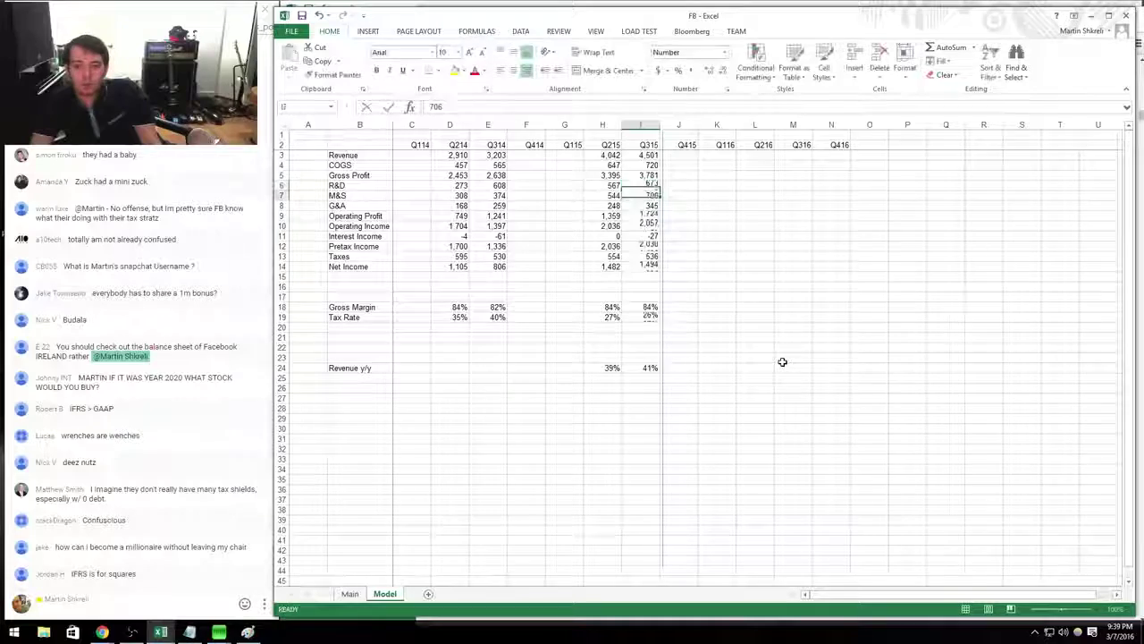
{"action": "key", "text": "ctrl+Down"}
{"action": "key", "text": "Left"}
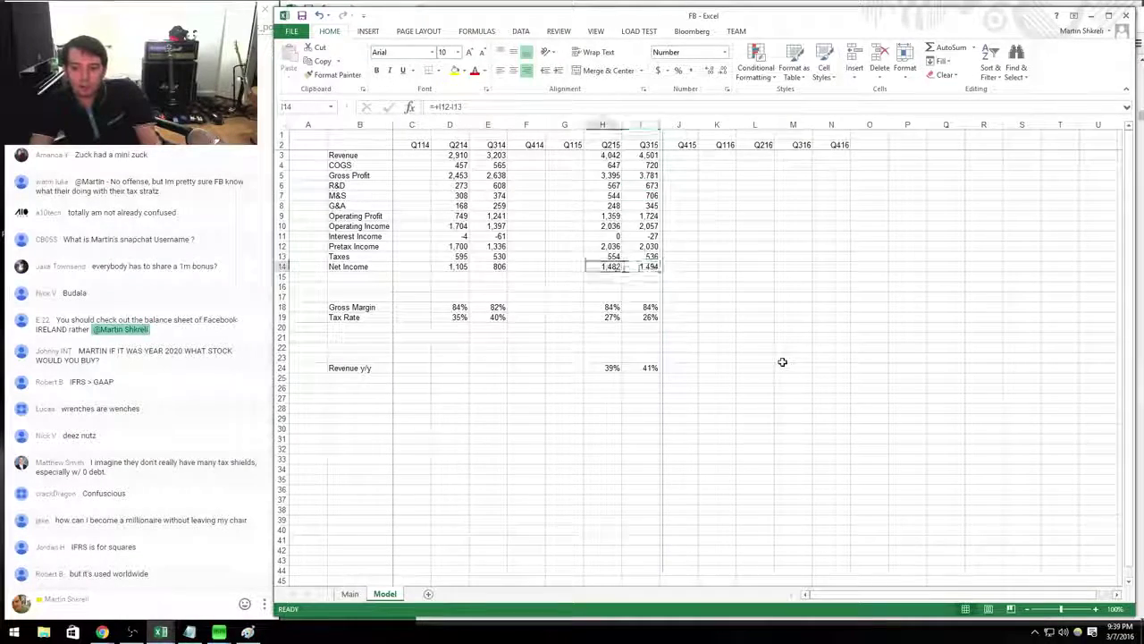
{"action": "key", "text": "Right"}
{"action": "key", "text": "alt+Tab"}
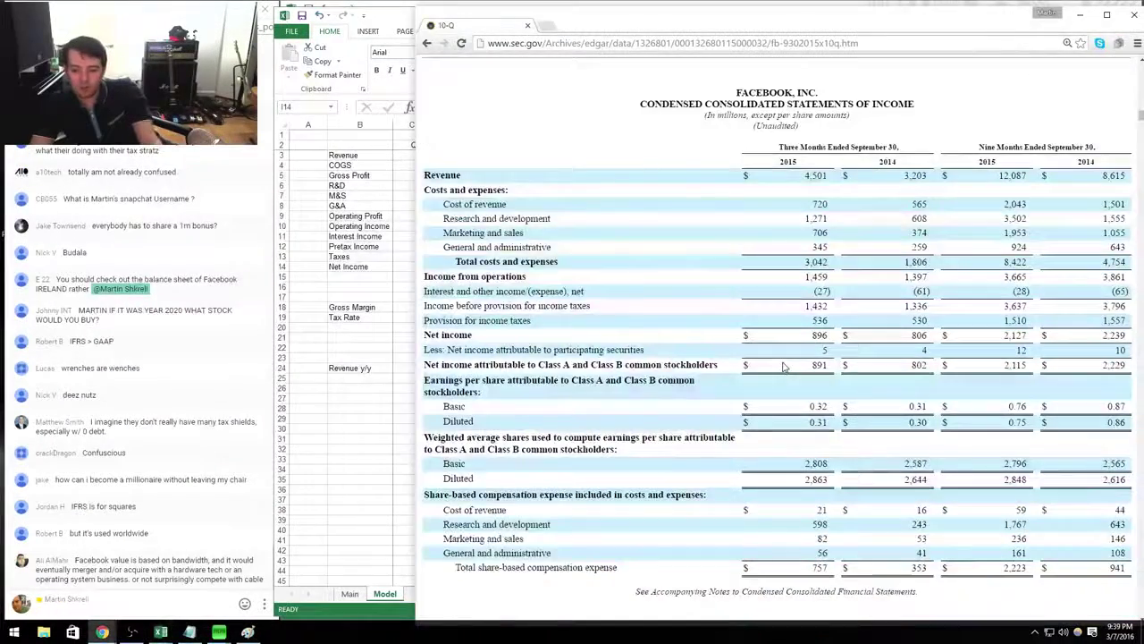
{"action": "key", "text": "alt+Tab"}
{"action": "key", "text": "Up"}
{"action": "key", "text": "Up"}
{"action": "key", "text": "Up"}
{"action": "key", "text": "Up"}
{"action": "key", "text": "Up"}
{"action": "key", "text": "Up"}
{"action": "key", "text": "Up"}
{"action": "key", "text": "Up"}
{"action": "key", "text": "Up"}
{"action": "key", "text": "Up"}
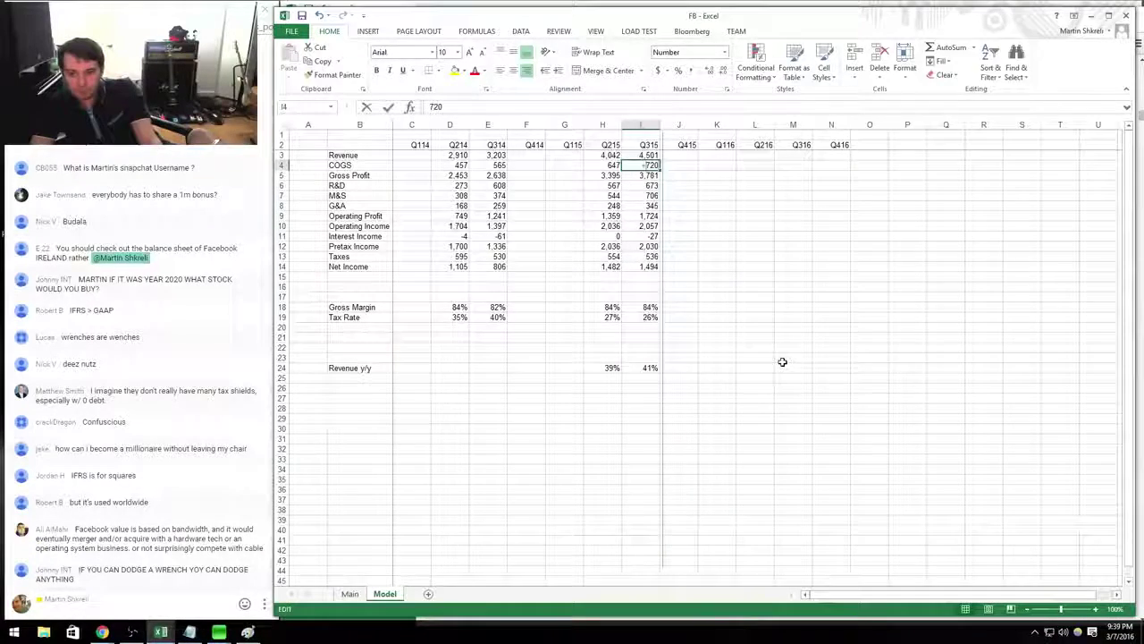
Set Q315 COGS to +720-21 and M&S to +706-82 (624).
{"action": "type", "text": "+720-21"}
{"action": "key", "text": "Return"}
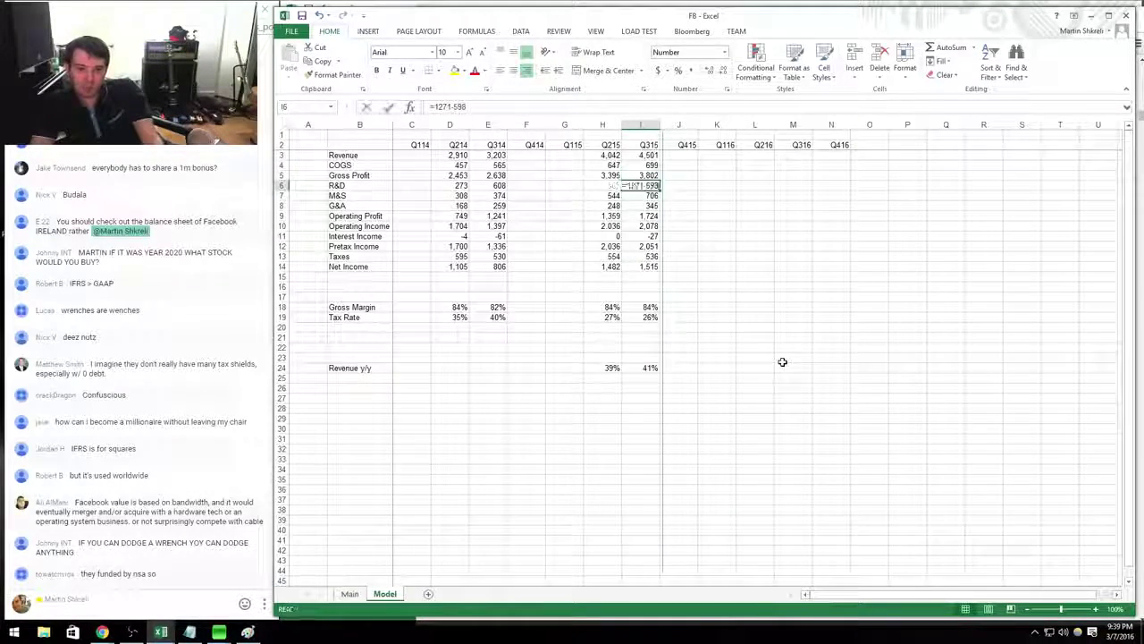
{"action": "key", "text": "Return"}
{"action": "type", "text": "+706"}
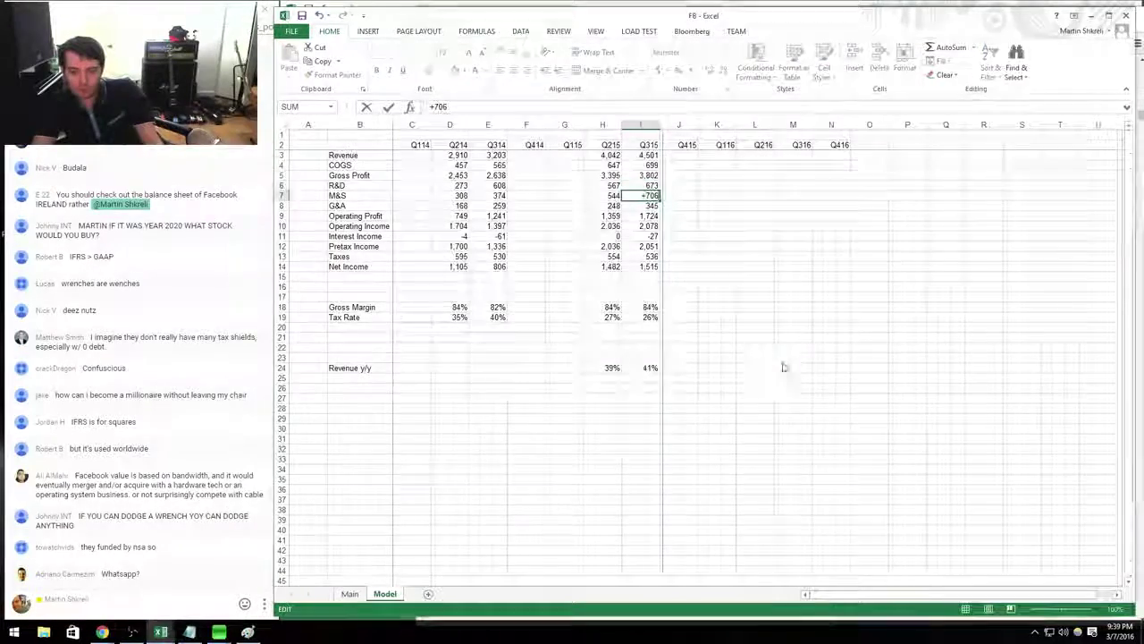
{"action": "key", "text": "alt+Tab"}
{"action": "key", "text": "alt+Tab"}
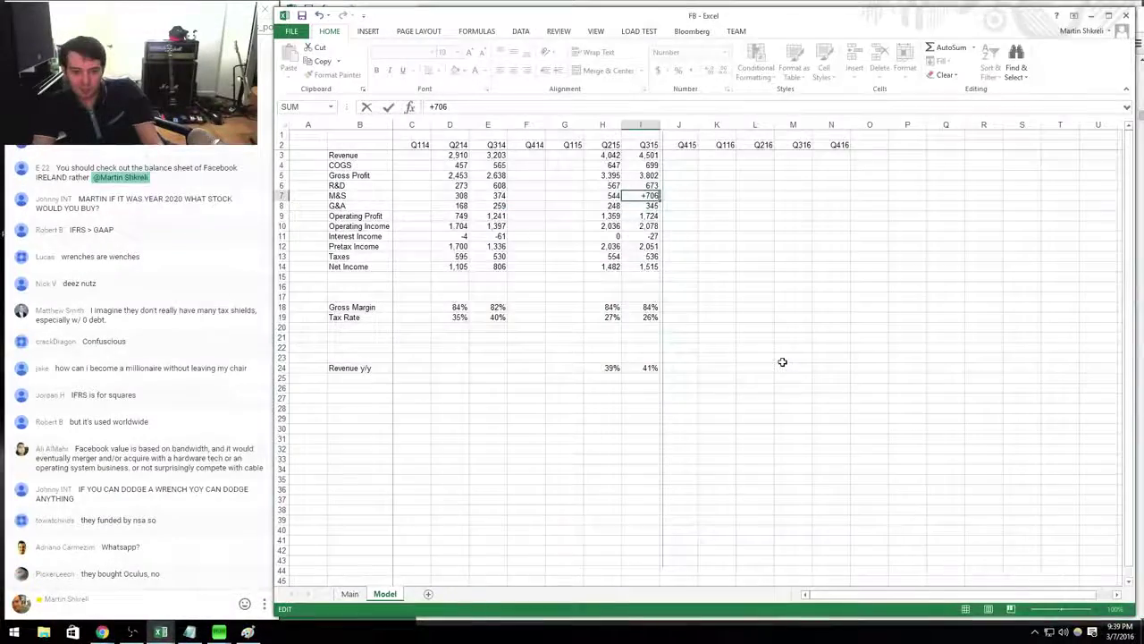
{"action": "key", "text": "alt+Tab"}
{"action": "key", "text": "alt+Tab"}
{"action": "type", "text": "-82"}
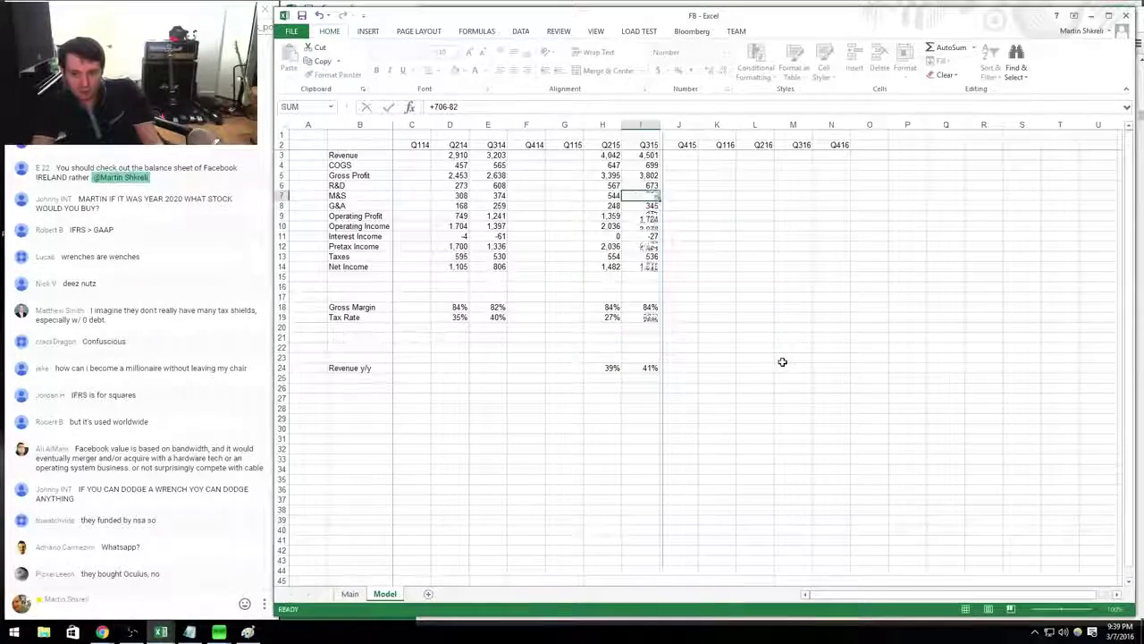
{"action": "key", "text": "Return"}
Set Q315 G&A to +345-56 (289), lifting net income to 1,653.
{"action": "type", "text": "+345"}
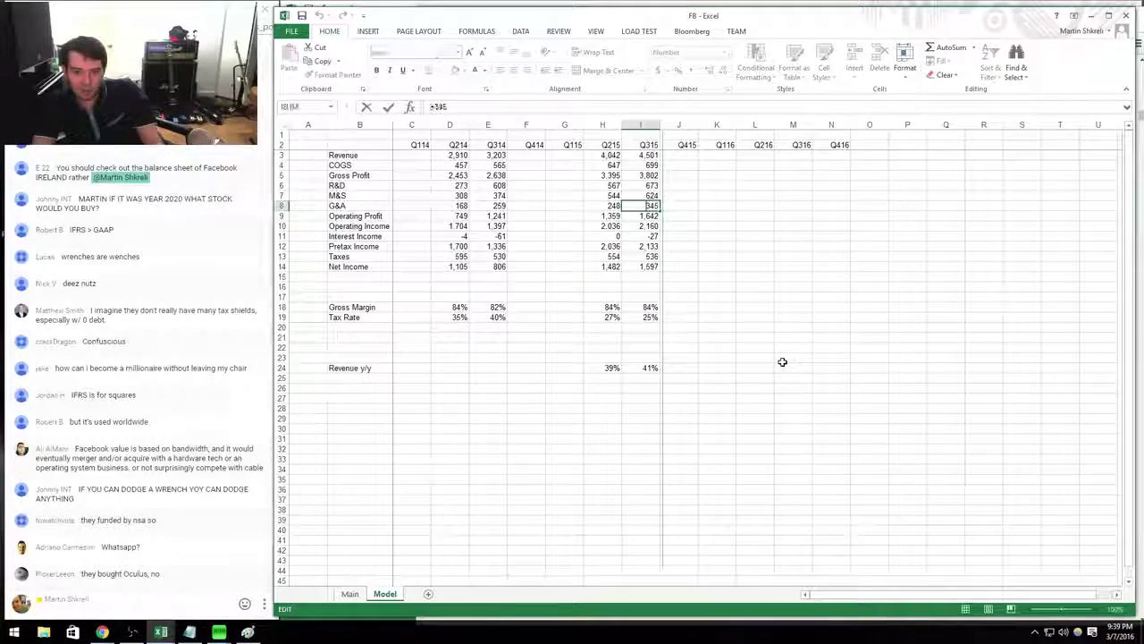
{"action": "key", "text": "alt+Tab"}
{"action": "key", "text": "alt+Tab"}
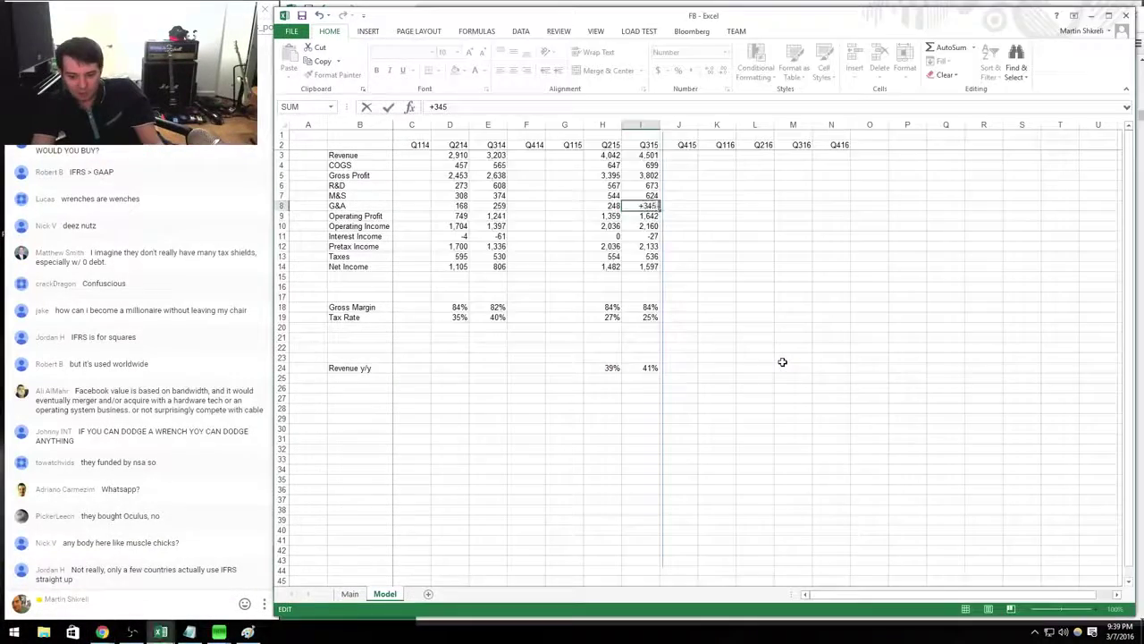
{"action": "type", "text": "-56"}
{"action": "key", "text": "Return"}
{"action": "key", "text": "Down"}
{"action": "key", "text": "Down"}
{"action": "key", "text": "Down"}
{"action": "key", "text": "Down"}
{"action": "key", "text": "Down"}
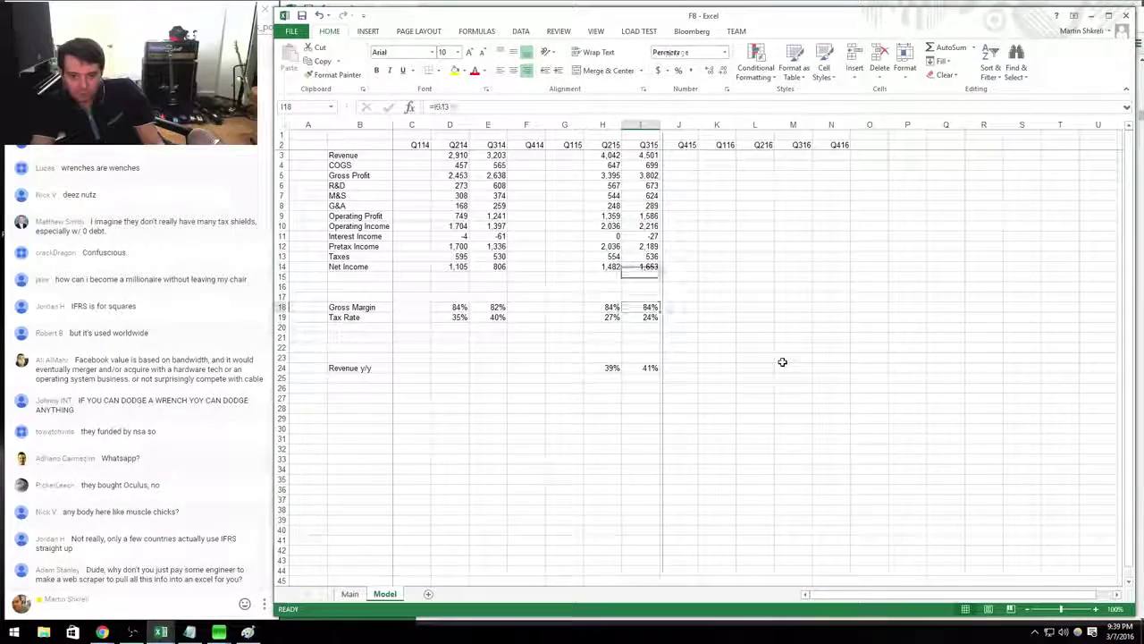
{"action": "key", "text": "alt+Tab"}
{"action": "key", "text": "alt+Left"}
{"action": "key", "text": "alt+Left"}
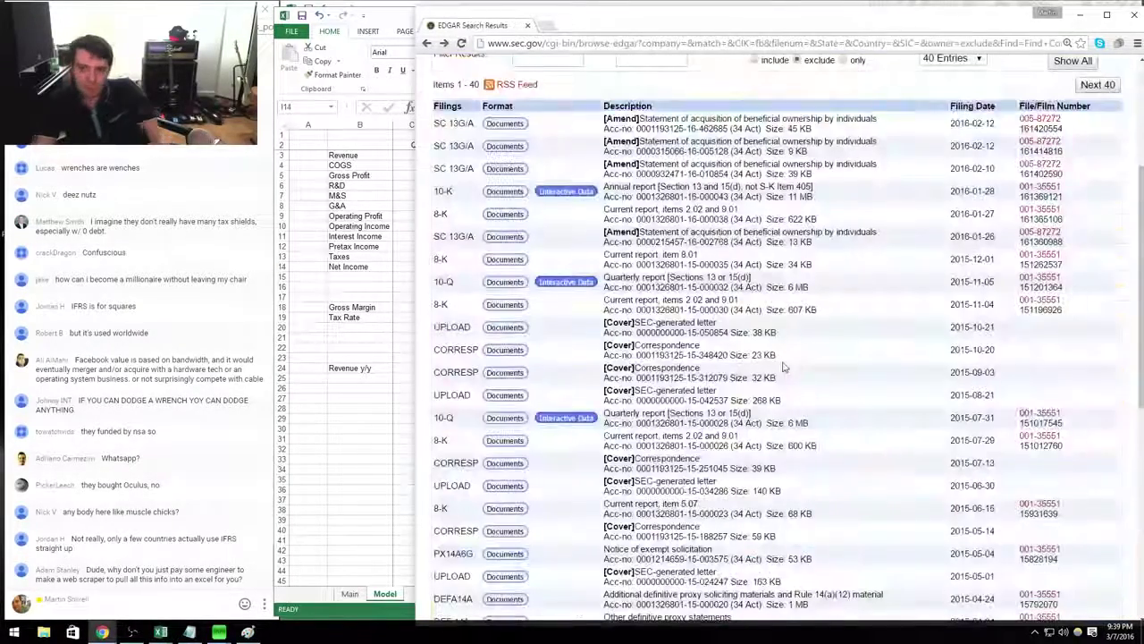
Open the Q1 2015 quarterly report from the April 2015 10-Q filing documents.
{"action": "scroll", "coordinate": [762, 301], "scroll_direction": "down", "scroll_amount": 3}
{"action": "left_click", "coordinate": [505, 547]}
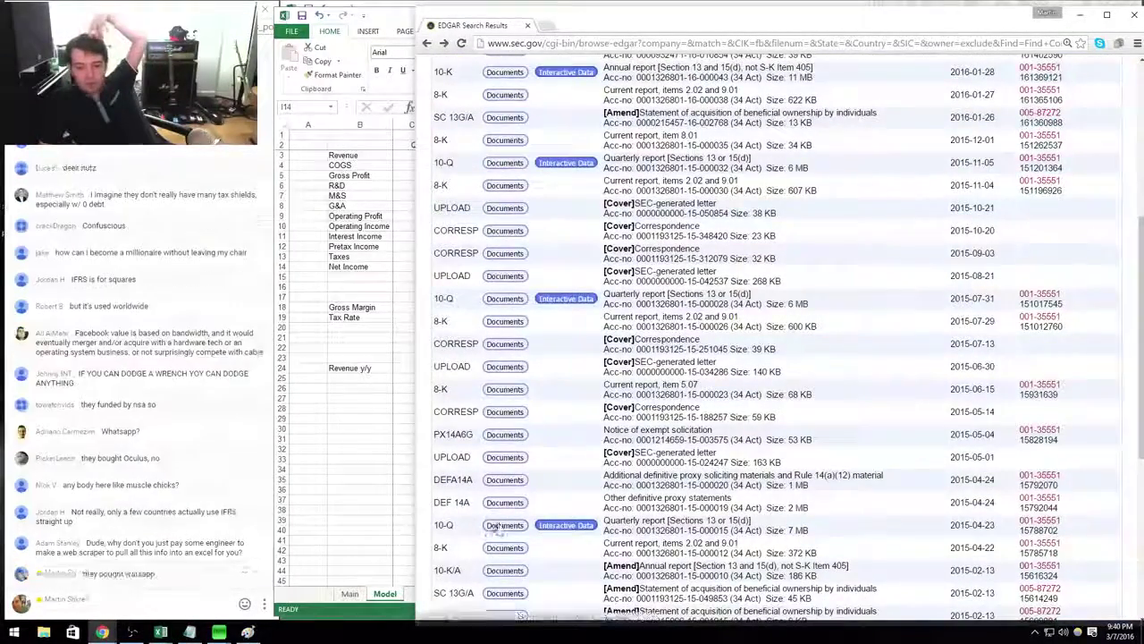
{"action": "left_click", "coordinate": [766, 368]}
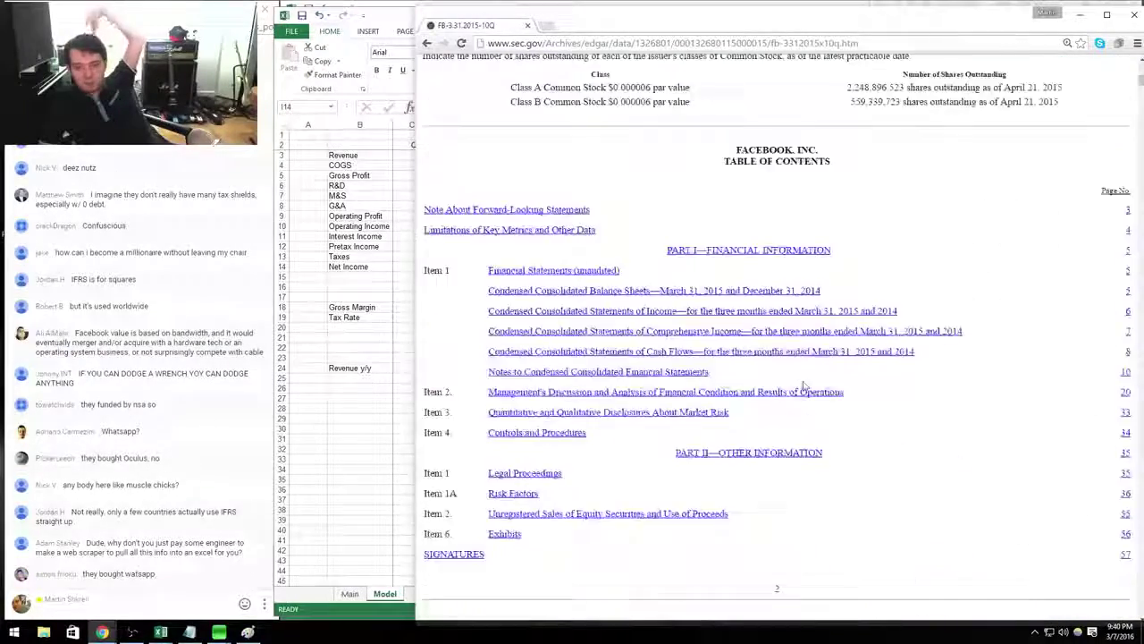
{"action": "scroll", "coordinate": [778, 385], "scroll_direction": "down", "scroll_amount": 5}
{"action": "scroll", "coordinate": [815, 383], "scroll_direction": "down", "scroll_amount": 15}
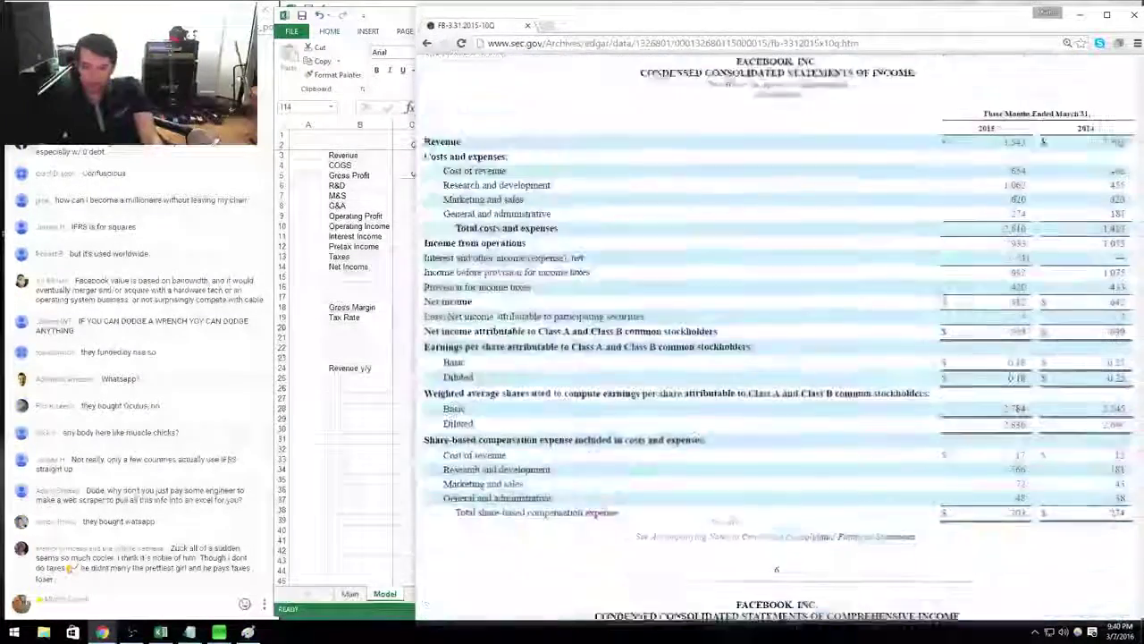
Bold the Revenue row and copy the Q215 figures into the Q115 column.
{"action": "key", "text": "alt+Tab"}
{"action": "key", "text": "Escape"}
{"action": "key", "text": "Left"}
{"action": "key", "text": "ctrl+Up"}
{"action": "key", "text": "Up"}
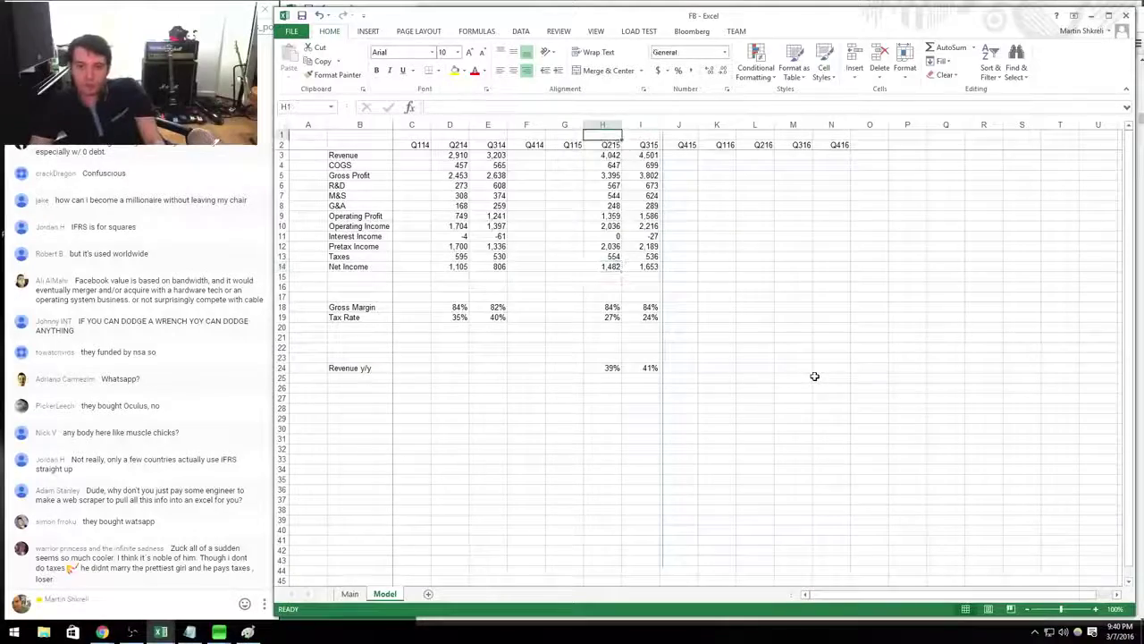
{"action": "key", "text": "shift+space"}
{"action": "key", "text": "ctrl+b"}
{"action": "key", "text": "shift+Down"}
{"action": "key", "text": "shift+Down"}
{"action": "key", "text": "shift+Down"}
{"action": "key", "text": "shift+Down"}
{"action": "key", "text": "shift+Down"}
{"action": "key", "text": "shift+Down"}
{"action": "key", "text": "shift+Down"}
{"action": "key", "text": "shift+Down"}
{"action": "key", "text": "shift+Down"}
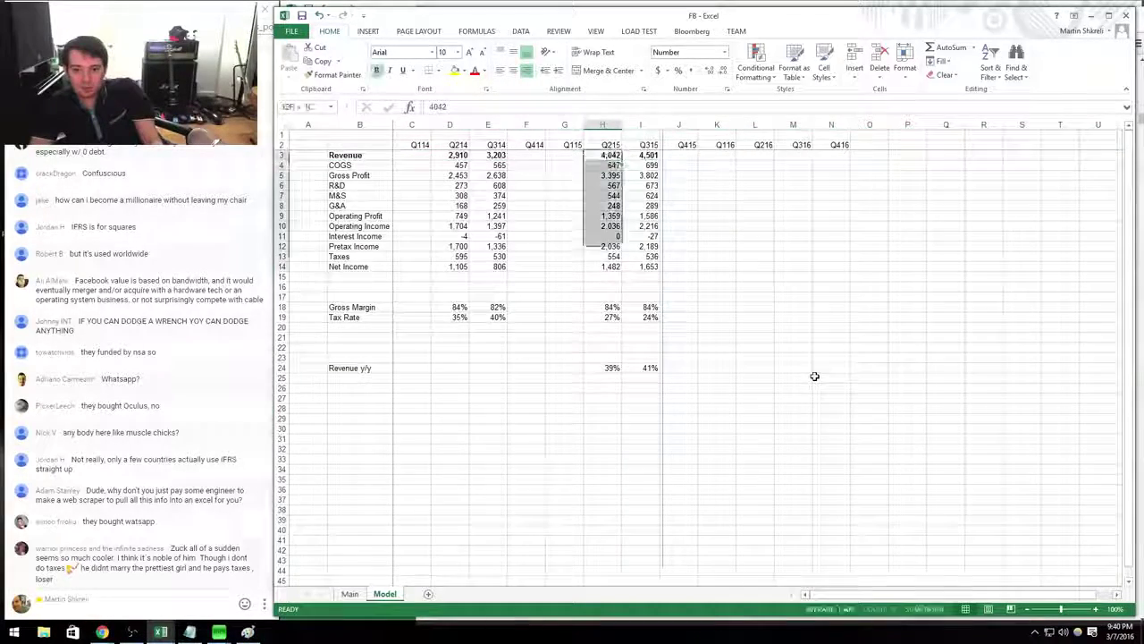
{"action": "key", "text": "Left"}
{"action": "key", "text": "Return"}
Enter Q115 R&D as 1,063 minus 567 of stock compensation.
{"action": "key", "text": "alt+Tab"}
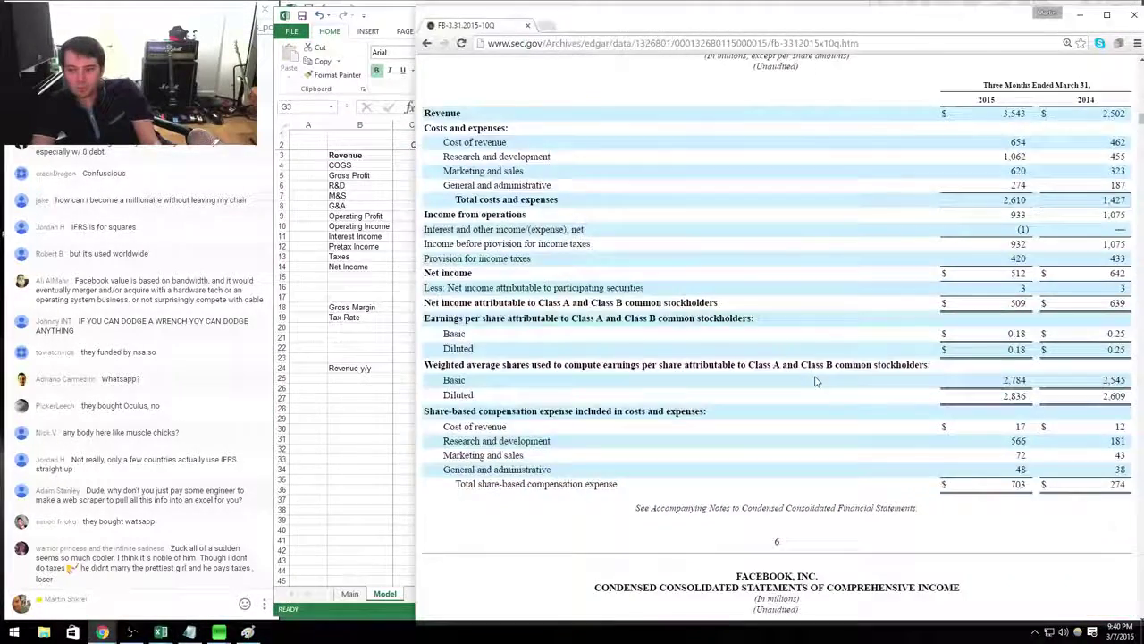
{"action": "key", "text": "alt+Tab"}
{"action": "key", "text": "alt+Tab"}
{"action": "key", "text": "alt+Tab"}
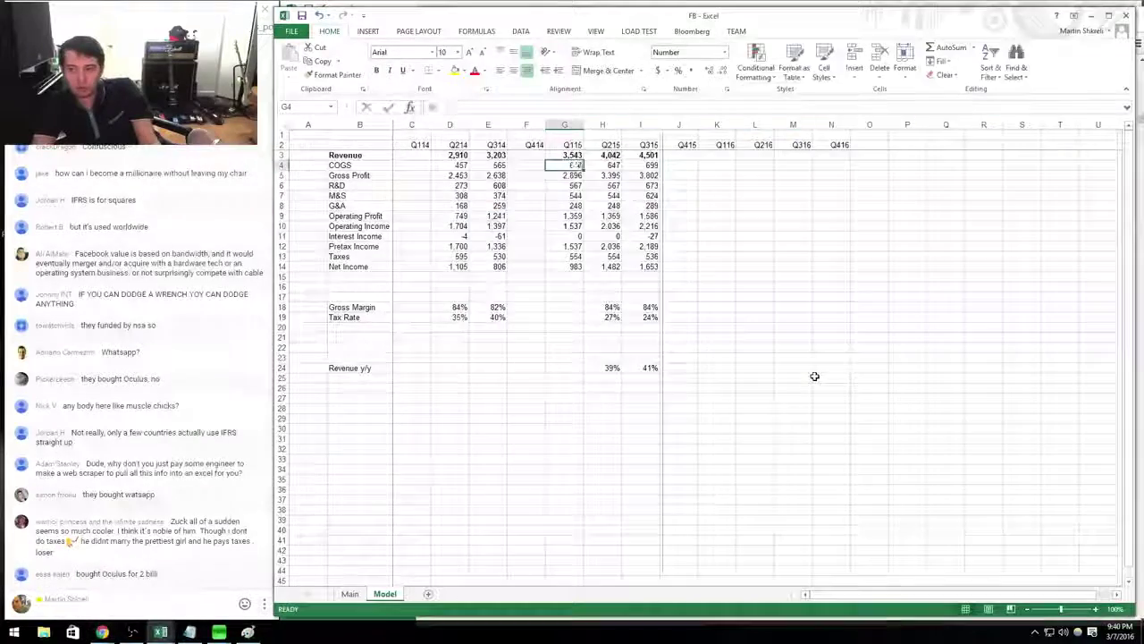
{"action": "key", "text": "alt+Tab"}
{"action": "key", "text": "alt+Tab"}
{"action": "key", "text": "Down"}
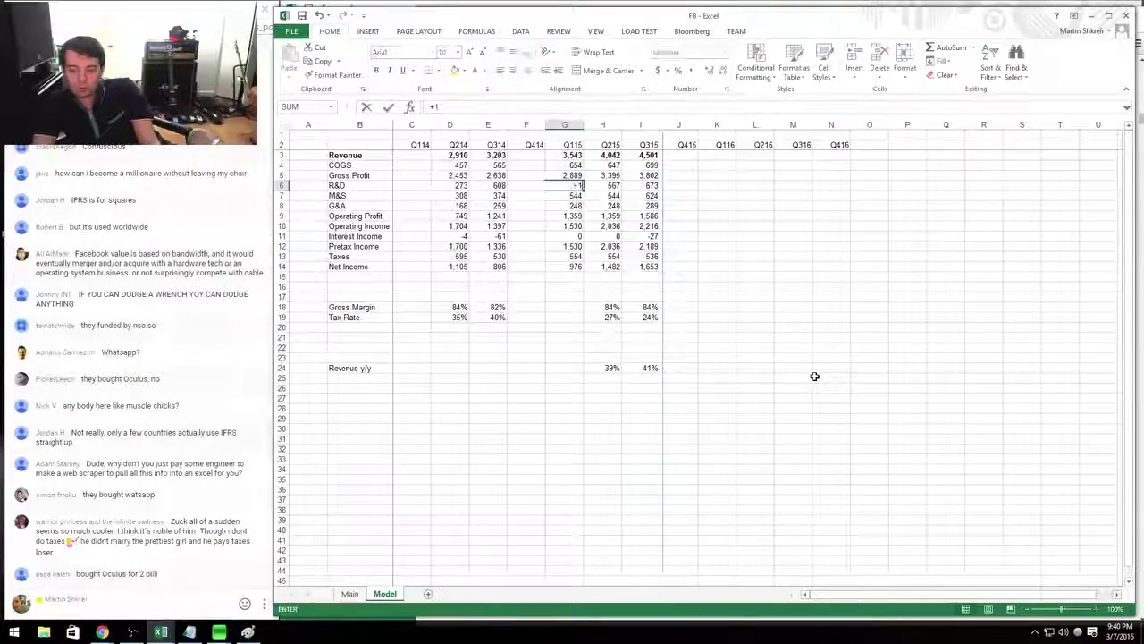
{"action": "type", "text": "+1063"}
Enter Q115 marketing and sales as 620 minus 72.
{"action": "key", "text": "alt+Tab"}
{"action": "key", "text": "alt+Tab"}
{"action": "type", "text": "-567"}
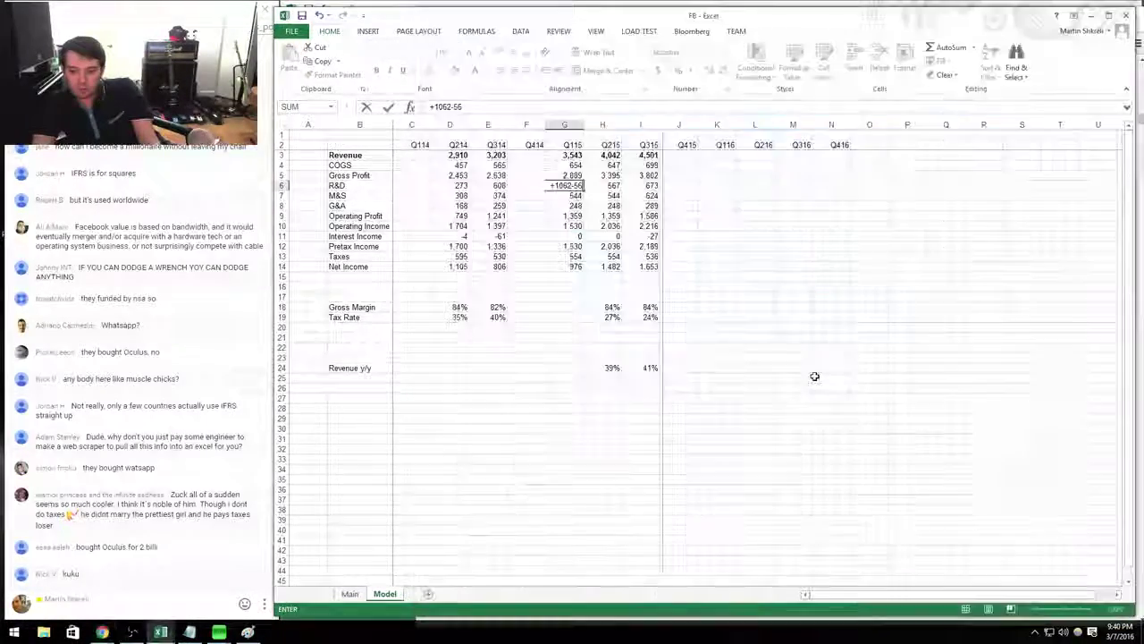
{"action": "key", "text": "Return"}
{"action": "key", "text": "Return"}
{"action": "key", "text": "alt+Tab"}
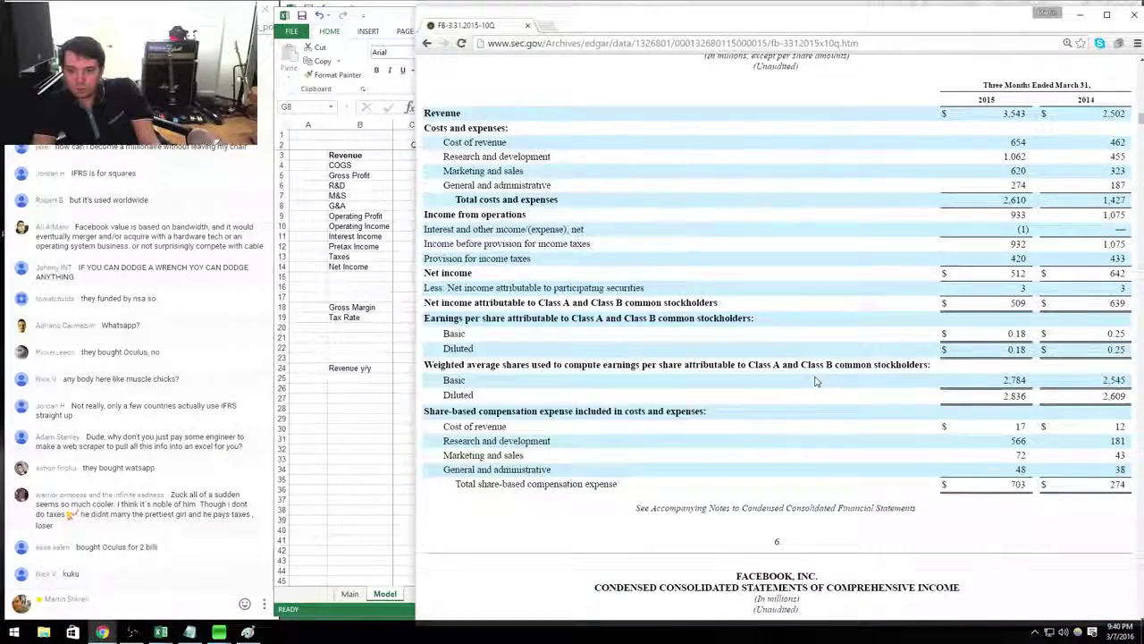
{"action": "key", "text": "alt+Tab"}
{"action": "key", "text": "Up"}
{"action": "key", "text": "alt+Tab"}
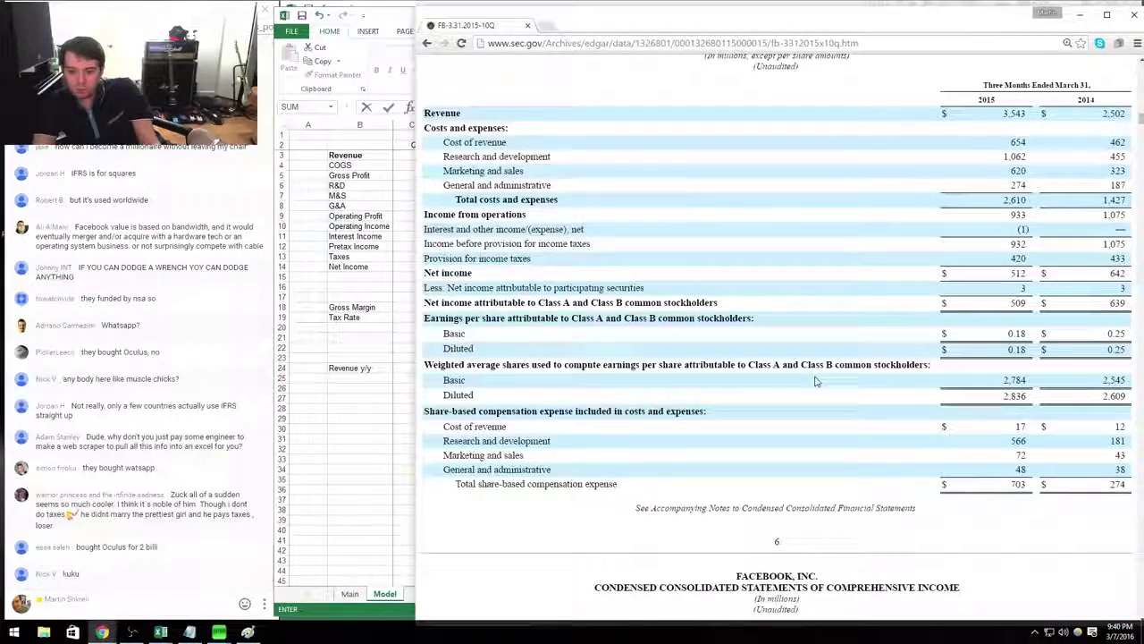
{"action": "key", "text": "alt+Tab"}
{"action": "type", "text": "72"}
{"action": "key", "text": "Return"}
{"action": "type", "text": "+"}
Enter Q115 G&A as 274 minus 48.
{"action": "key", "text": "alt+Tab"}
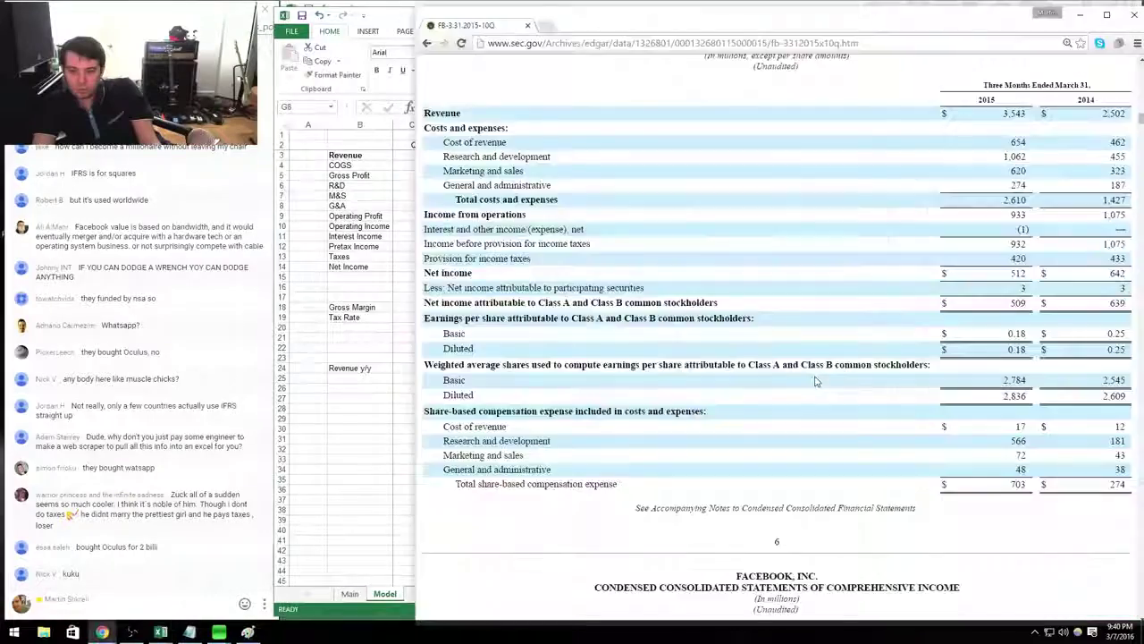
{"action": "key", "text": "alt+Tab"}
{"action": "key", "text": "alt+Tab"}
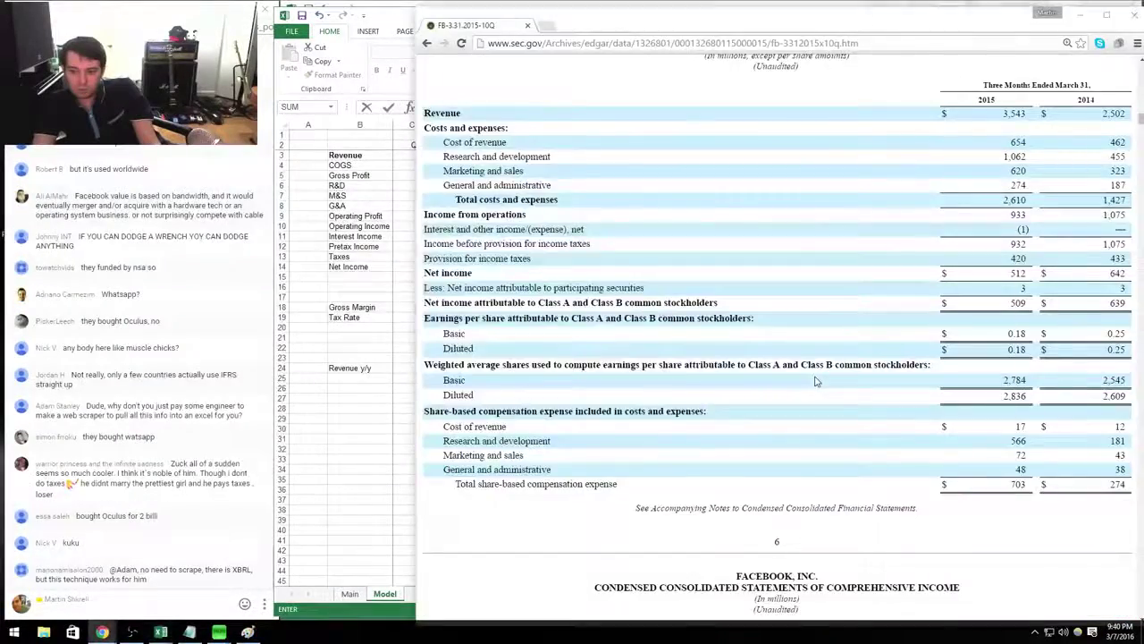
{"action": "key", "text": "alt+Tab"}
{"action": "type", "text": "274-48"}
{"action": "key", "text": "Return"}
Enter Q115 interest income and taxes of 420 from the 10-Q.
{"action": "key", "text": "Down"}
{"action": "key", "text": "Down"}
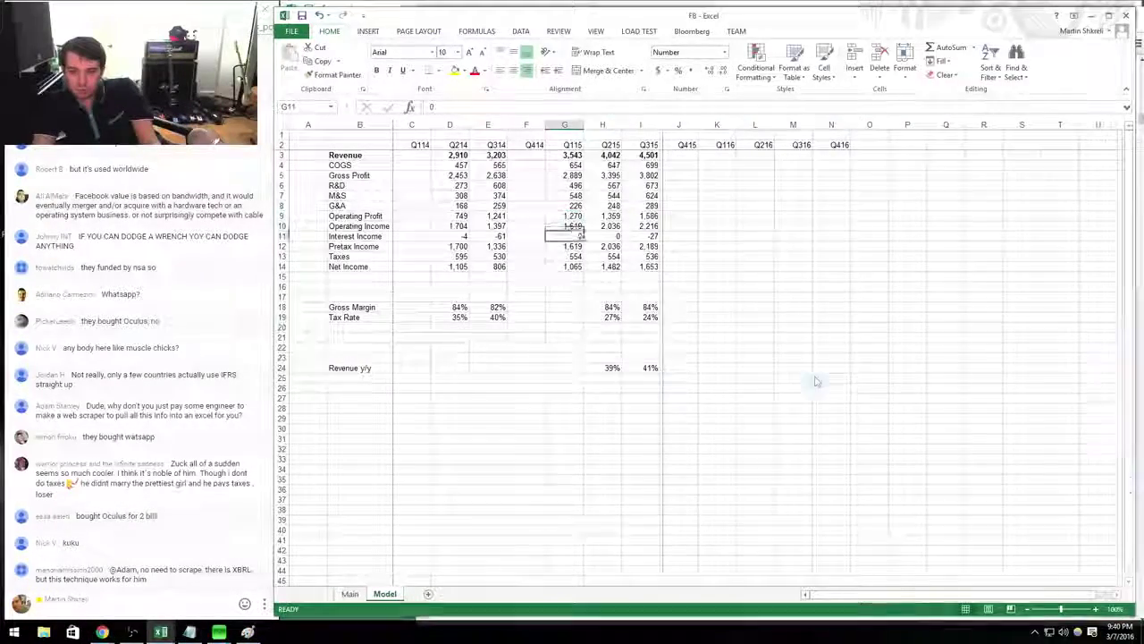
{"action": "key", "text": "alt+Tab"}
{"action": "key", "text": "alt+Tab"}
{"action": "key", "text": "Down"}
{"action": "key", "text": "Down"}
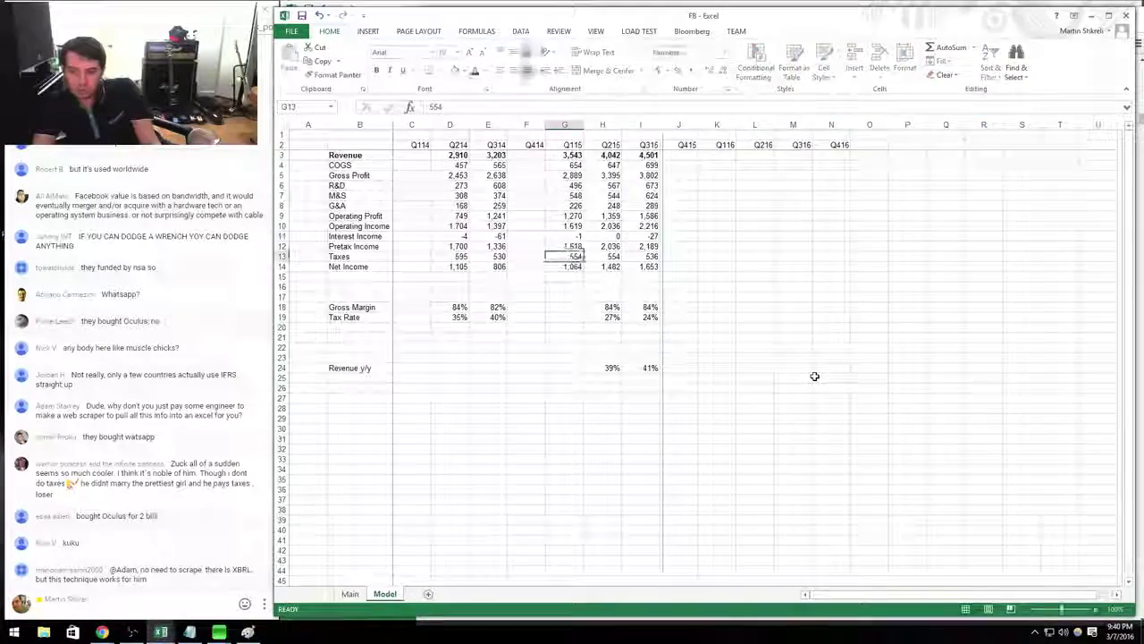
{"action": "key", "text": "alt+Tab"}
{"action": "key", "text": "alt+Tab"}
{"action": "type", "text": "420"}
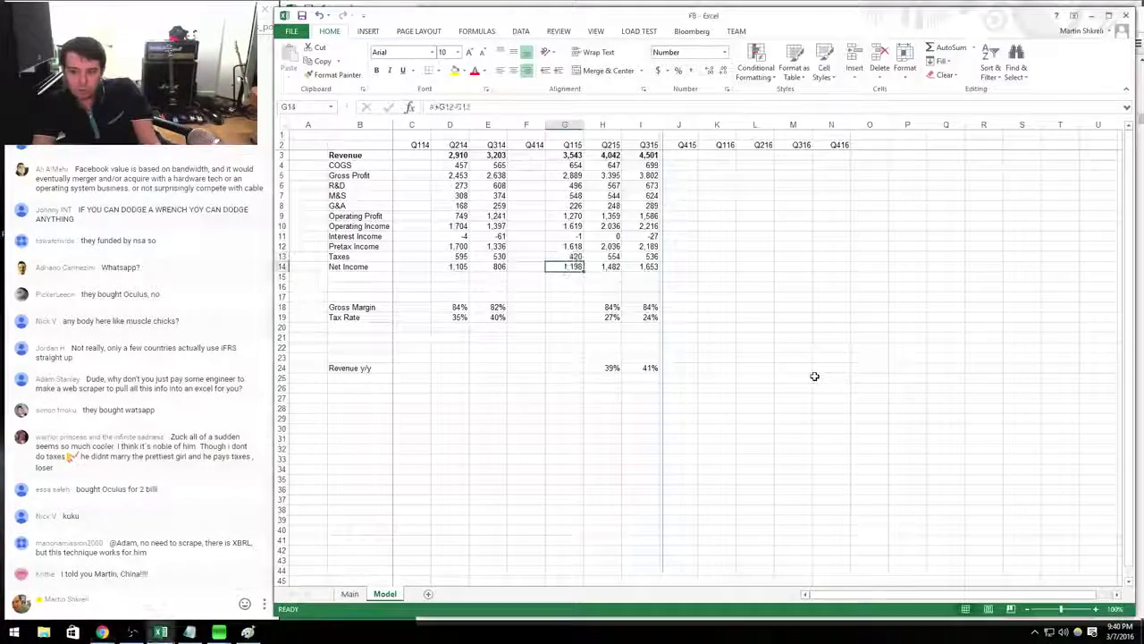
{"action": "key", "text": "Return"}
Copy the Q215 gross margin, tax rate and growth formulas into the Q115 column.
{"action": "key", "text": "Right"}
{"action": "key", "text": "Down"}
{"action": "key", "text": "Down"}
{"action": "key", "text": "Down"}
{"action": "key", "text": "Down"}
{"action": "key", "text": "shift+Down"}
{"action": "key", "text": "shift+Down"}
{"action": "key", "text": "shift+Down"}
{"action": "key", "text": "shift+Down"}
{"action": "key", "text": "shift+Down"}
{"action": "key", "text": "shift+Down"}
{"action": "key", "text": "ctrl+c"}
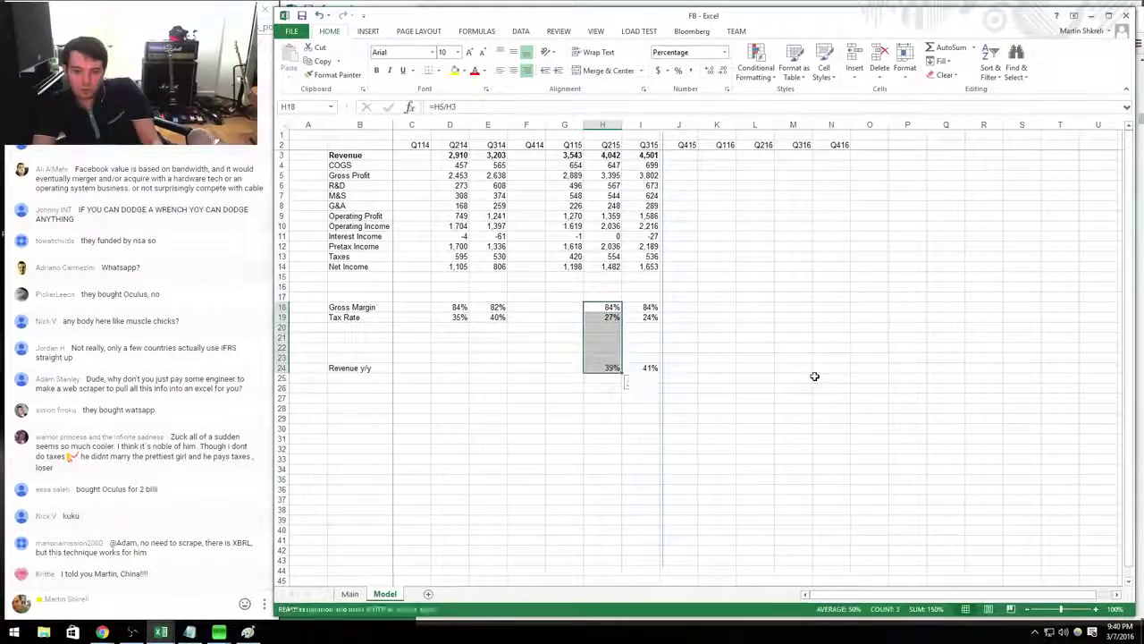
{"action": "key", "text": "Left"}
{"action": "key", "text": "ctrl+v"}
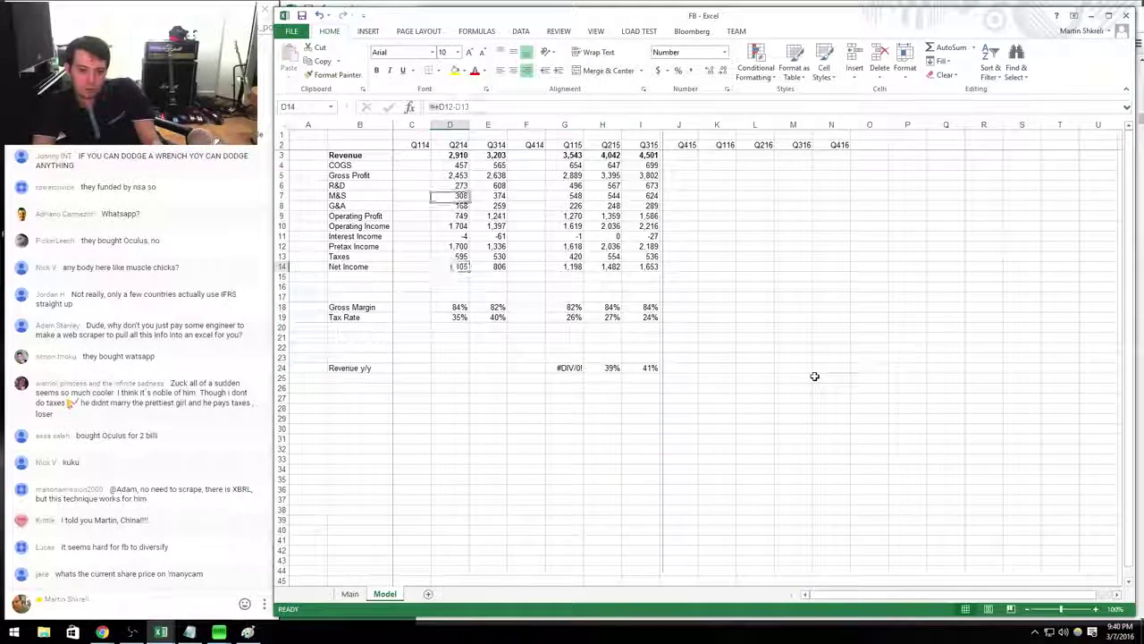
Copy the Q214 income statement column into the Q114 column.
{"action": "key", "text": "ctrl+Up"}
{"action": "key", "text": "ctrl+shift+Down"}
{"action": "key", "text": "ctrl+c"}
{"action": "key", "text": "Left"}
{"action": "key", "text": "Return"}
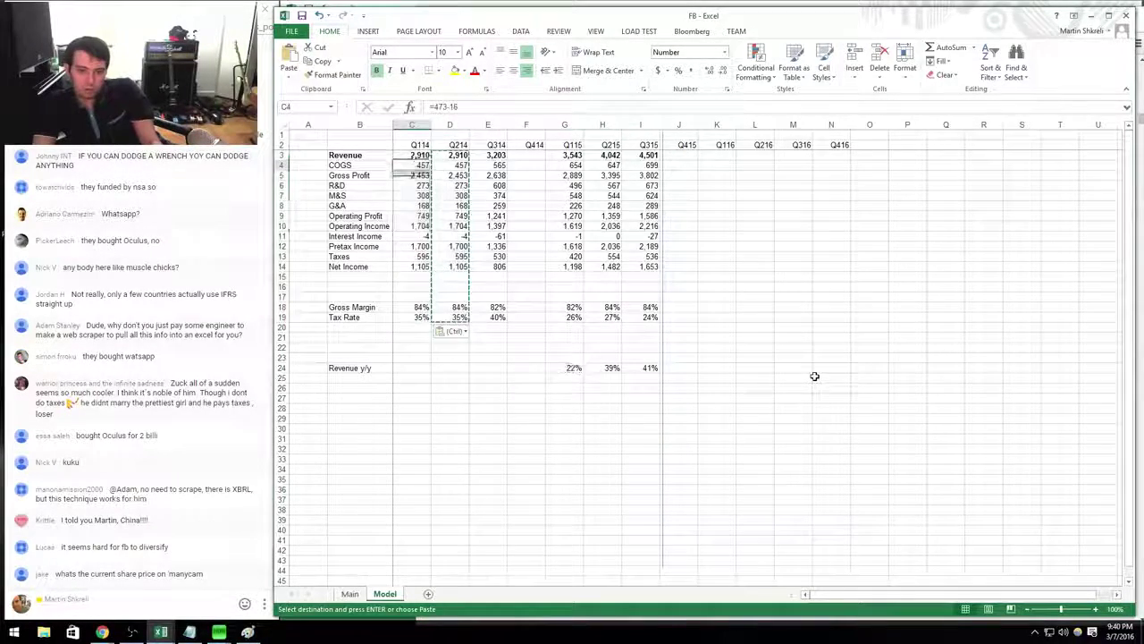
Overwrite Q114 with Q1 2014 10-Q figures: revenue 2,502, COGS 462, G&A 187, taxes.
{"action": "key", "text": "alt+Tab"}
{"action": "key", "text": "alt+Tab"}
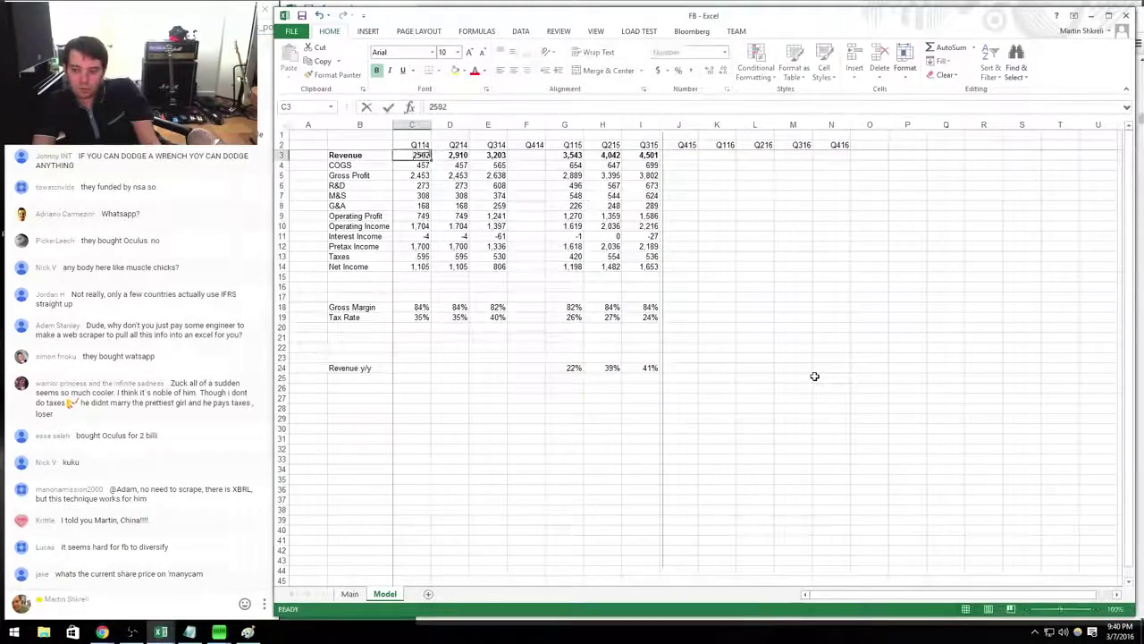
{"action": "key", "text": "Down"}
{"action": "key", "text": "alt+Tab"}
{"action": "key", "text": "alt+Tab"}
{"action": "key", "text": "Down"}
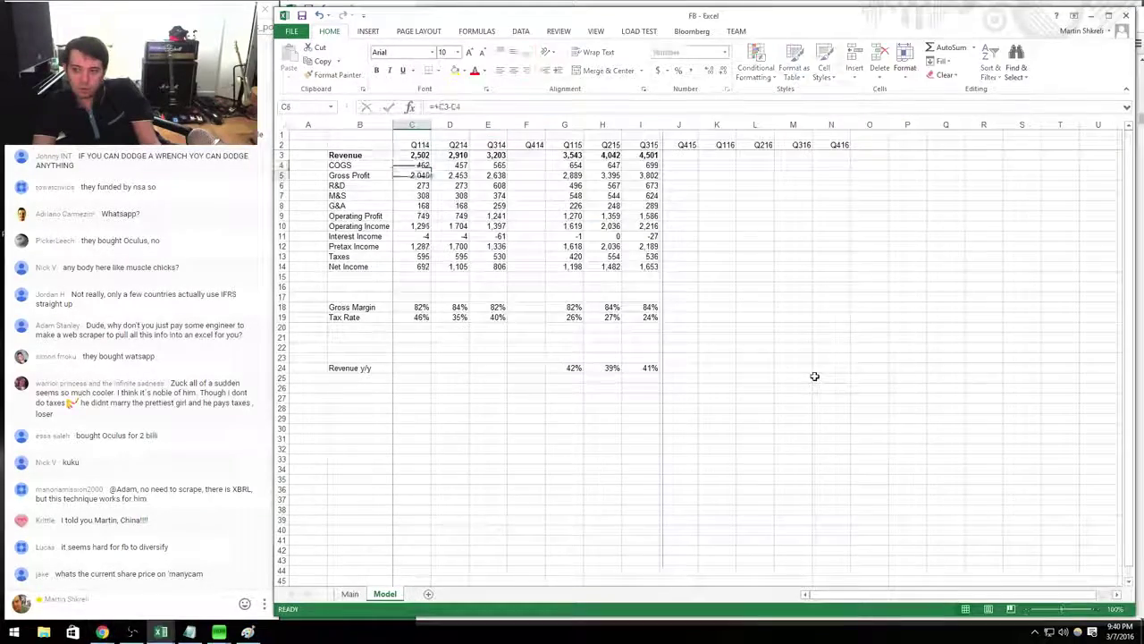
{"action": "key", "text": "alt+Tab"}
{"action": "key", "text": "alt+Tab"}
{"action": "key", "text": "Down"}
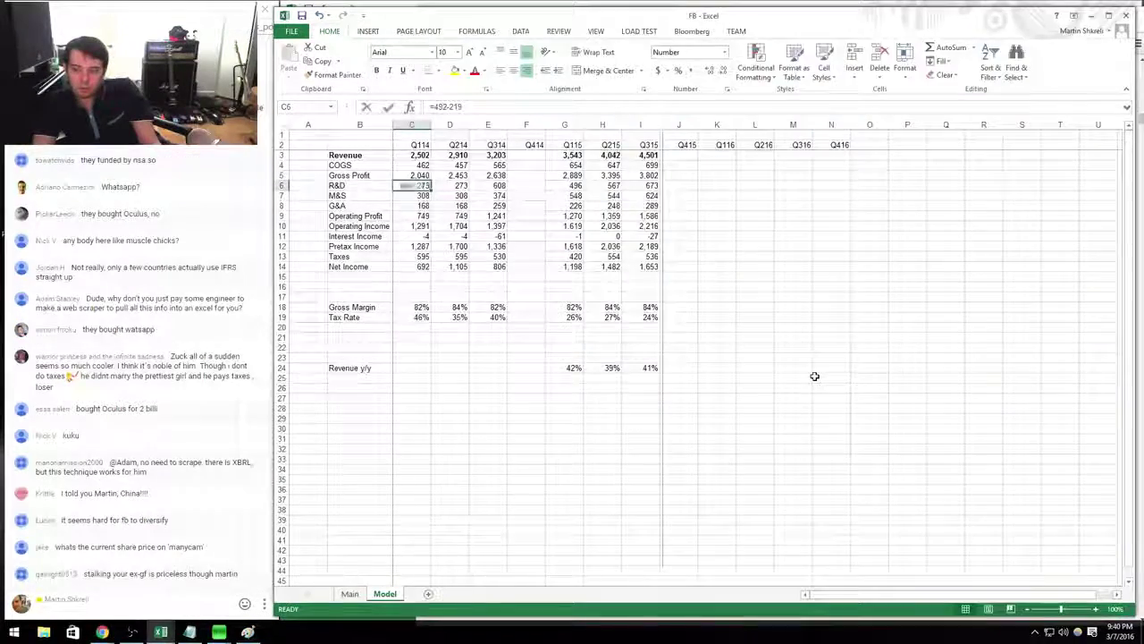
{"action": "key", "text": "Down"}
{"action": "key", "text": "alt+Tab"}
{"action": "key", "text": "alt+Tab"}
{"action": "key", "text": "Down"}
{"action": "key", "text": "Down"}
{"action": "key", "text": "Down"}
{"action": "key", "text": "Down"}
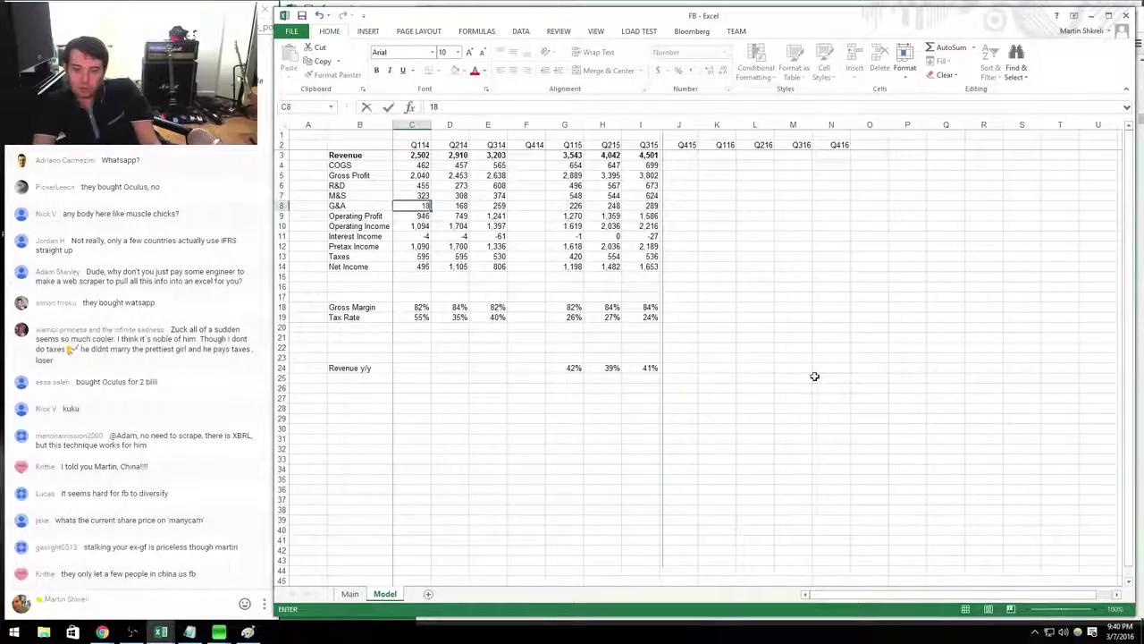
{"action": "key", "text": "alt+Tab"}
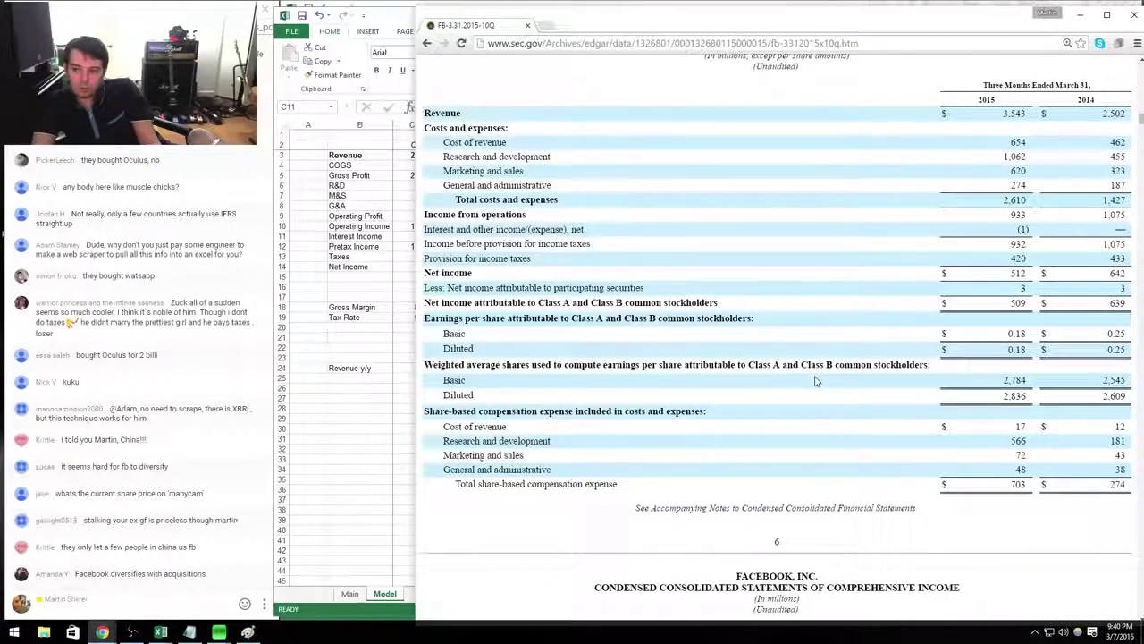
{"action": "key", "text": "alt+Tab"}
{"action": "key", "text": "Down"}
{"action": "key", "text": "Down"}
{"action": "key", "text": "Down"}
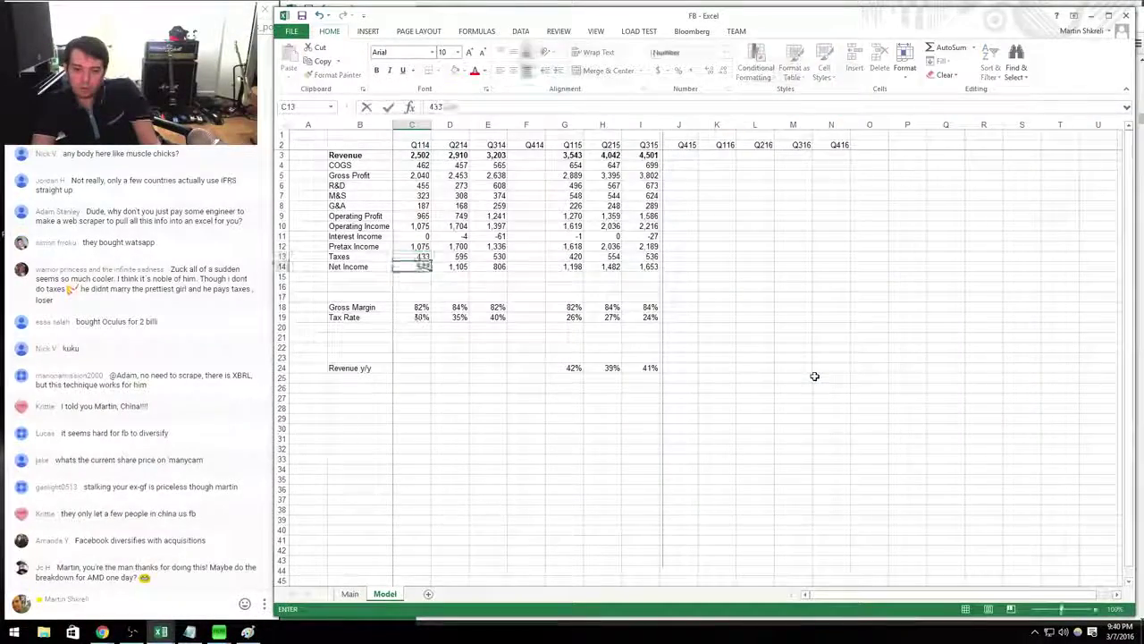
Review the Q115 figures and inspect the revenue y/y growth formulas.
{"action": "key", "text": "Right"}
{"action": "key", "text": "Right"}
{"action": "key", "text": "Right"}
{"action": "key", "text": "Right"}
{"action": "key", "text": "Up"}
{"action": "key", "text": "Up"}
{"action": "key", "text": "Up"}
{"action": "key", "text": "Up"}
{"action": "key", "text": "Up"}
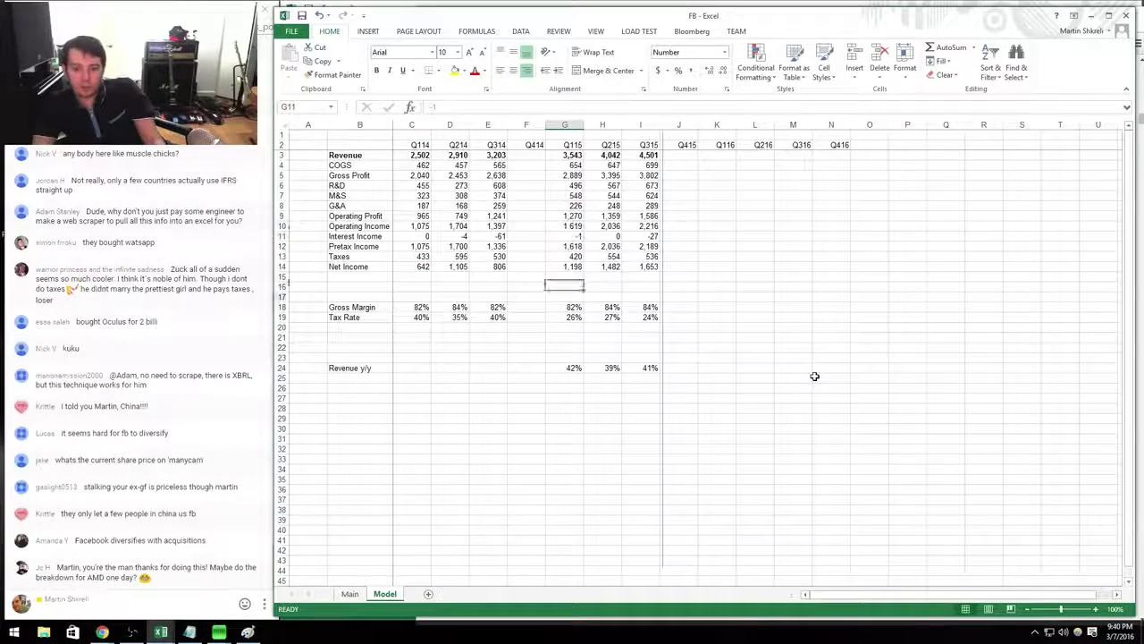
{"action": "key", "text": "Down"}
{"action": "key", "text": "Down"}
{"action": "key", "text": "Down"}
{"action": "key", "text": "Down"}
{"action": "key", "text": "Down"}
{"action": "key", "text": "Down"}
{"action": "key", "text": "Down"}
{"action": "key", "text": "Down"}
{"action": "key", "text": "F2"}
{"action": "key", "text": "Tab"}
{"action": "key", "text": "F2"}
Check the Q315 growth formula's references, then go to the header row beyond the quarters.
{"action": "key", "text": "Tab"}
{"action": "key", "text": "F2"}
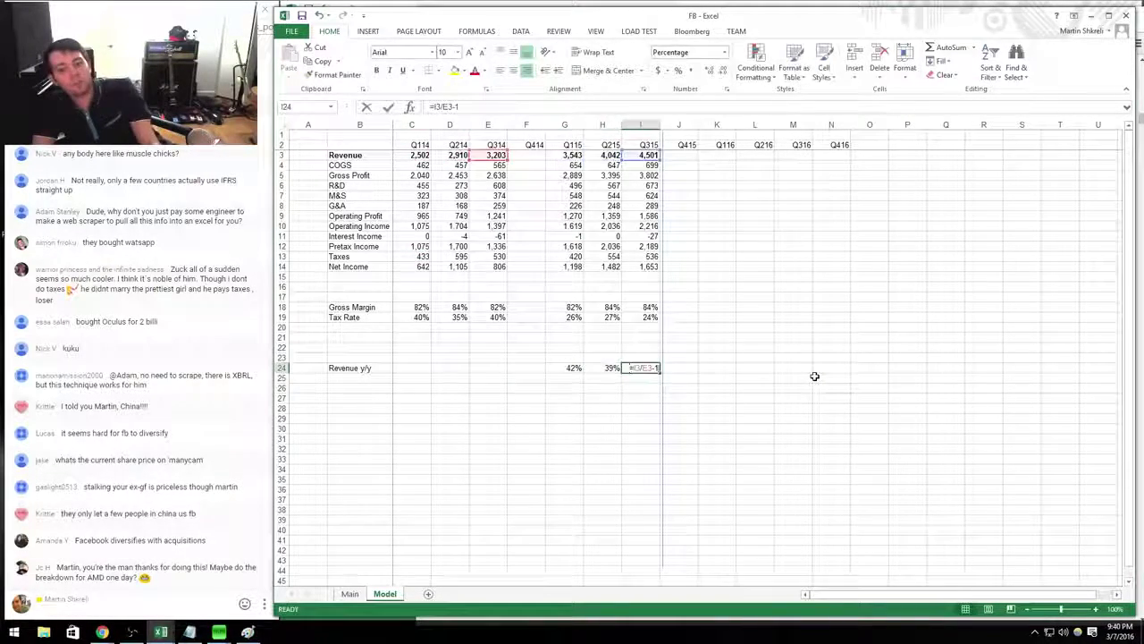
{"action": "key", "text": "Tab"}
{"action": "key", "text": "ctrl+Up"}
{"action": "key", "text": "Down"}
{"action": "key", "text": "Right"}
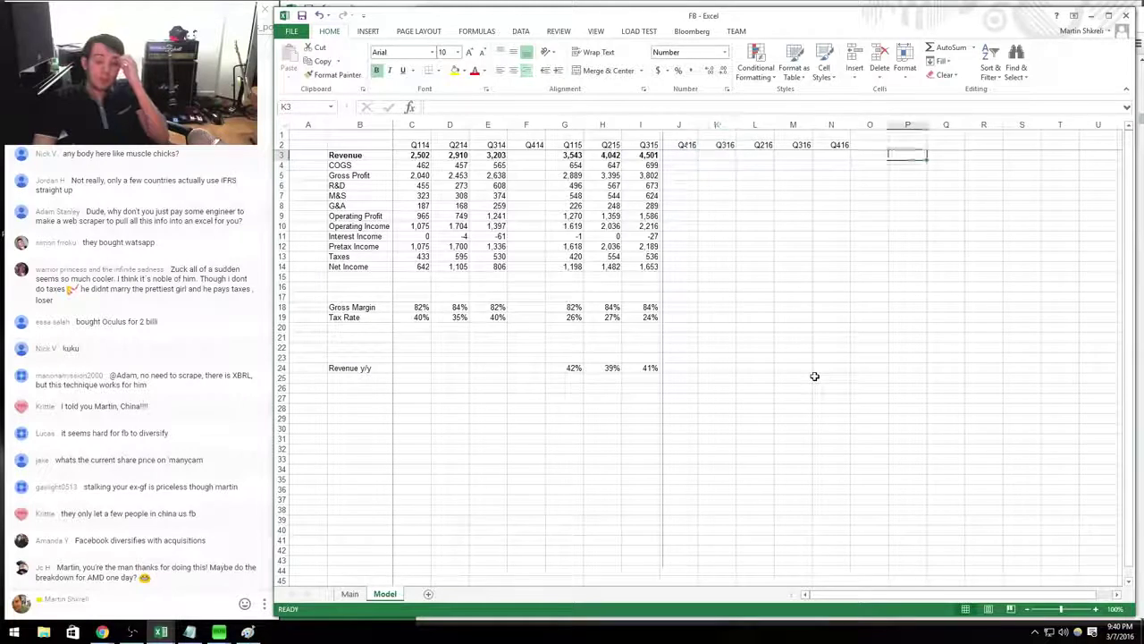
{"action": "key", "text": "Right"}
{"action": "key", "text": "Right"}
{"action": "key", "text": "Right"}
{"action": "key", "text": "Right"}
{"action": "key", "text": "Right"}
{"action": "key", "text": "Up"}
Enter 2015 in Q2 and =+Q2+1 in R2, filling year headers through 2027.
{"action": "type", "text": "2015"}
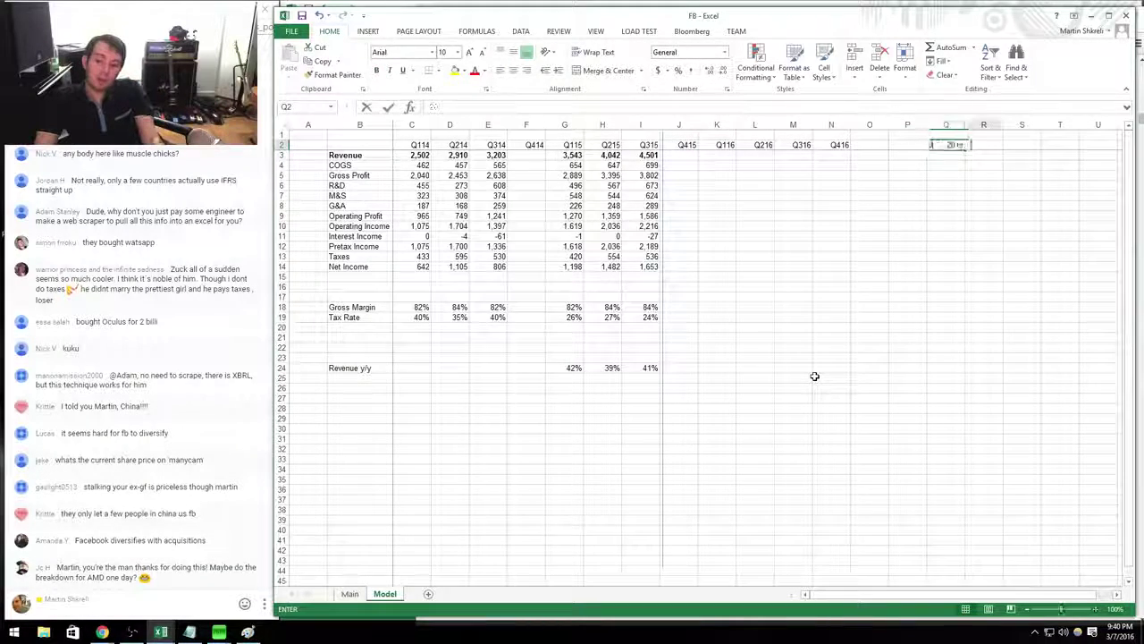
{"action": "key", "text": "Tab"}
{"action": "type", "text": "=+Q2+1"}
{"action": "key", "text": "ctrl+Return"}
{"action": "key", "text": "ctrl+c"}
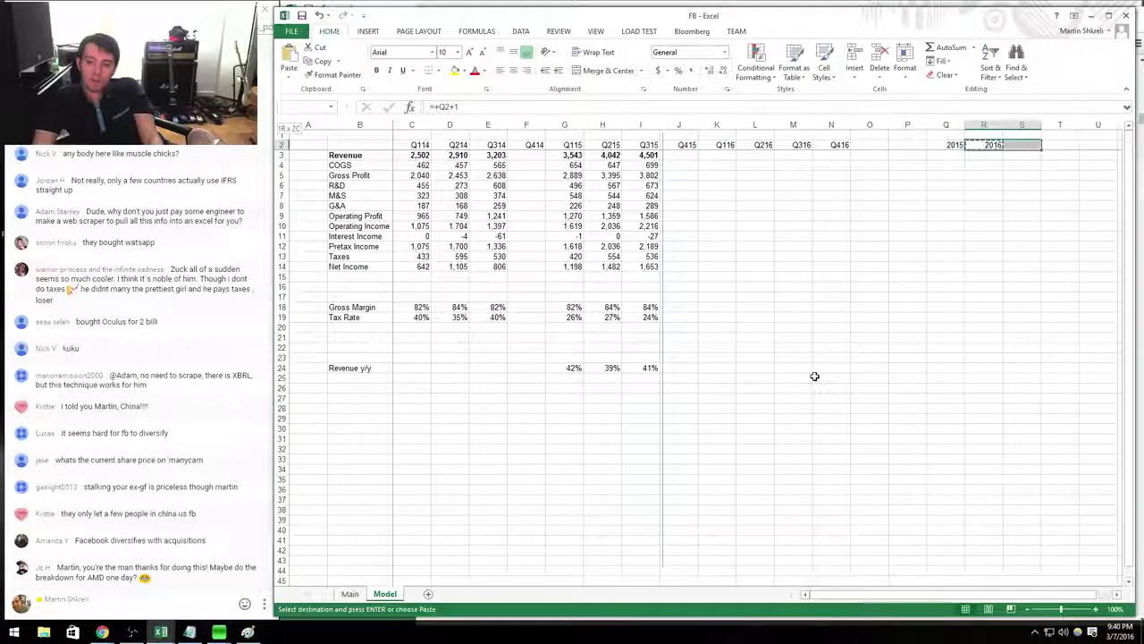
{"action": "key", "text": "shift+Right"}
{"action": "key", "text": "shift+Right"}
{"action": "key", "text": "shift+Right"}
{"action": "key", "text": "shift+Right"}
{"action": "key", "text": "shift+Right"}
{"action": "key", "text": "shift+Right"}
{"action": "key", "text": "shift+Right"}
{"action": "key", "text": "shift+Right"}
{"action": "key", "text": "shift+Right"}
{"action": "key", "text": "shift+Right"}
{"action": "key", "text": "shift+Right"}
{"action": "key", "text": "Return"}
Extend the year headers with 2028 and 2029.
{"action": "key", "text": "Up"}
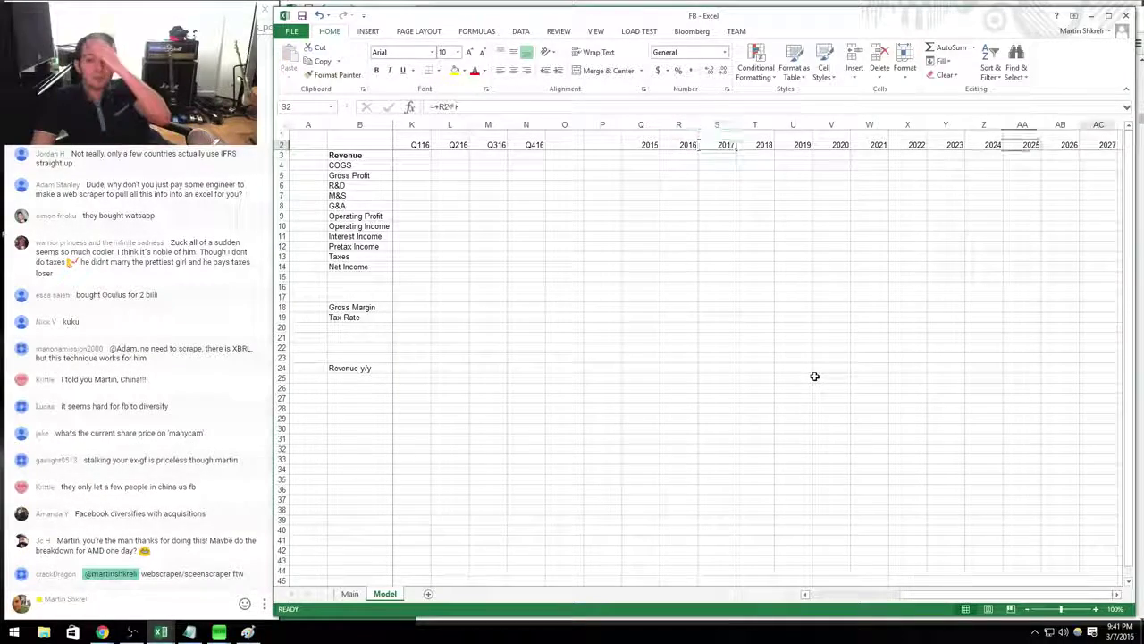
{"action": "key", "text": "ctrl+Right"}
{"action": "key", "text": "ctrl+c"}
{"action": "key", "text": "shift+Right"}
{"action": "key", "text": "shift+Right"}
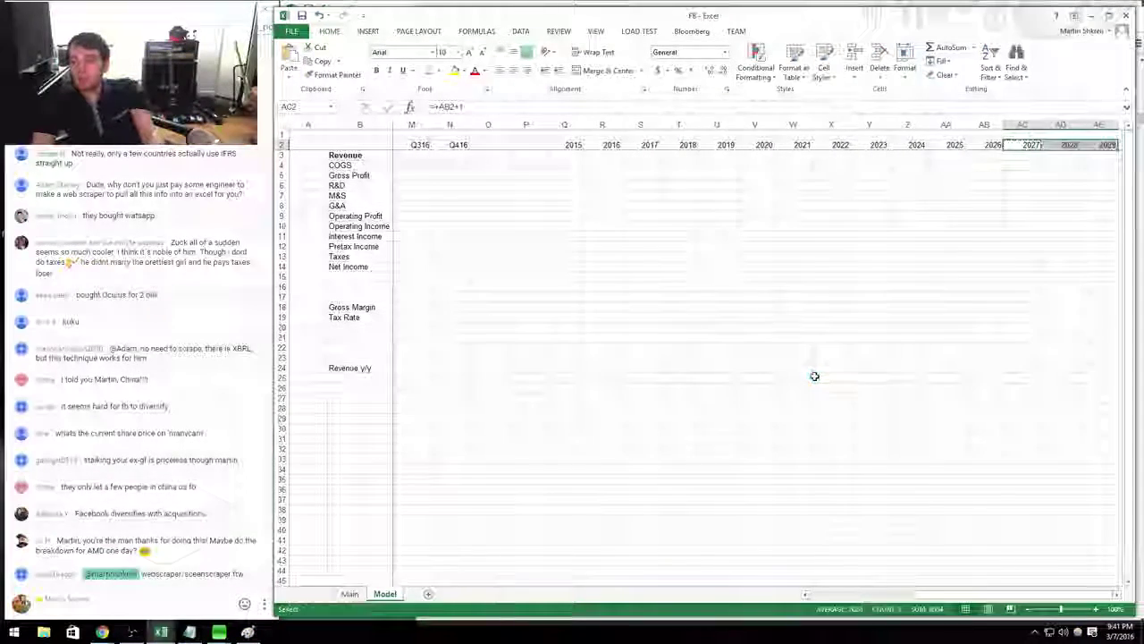
{"action": "key", "text": "ctrl+v"}
{"action": "key", "text": "Escape"}
Return to the start of the table and bring back the EDGAR filing list.
{"action": "key", "text": "ctrl+Left"}
{"action": "key", "text": "ctrl+Left"}
{"action": "key", "text": "ctrl+Left"}
{"action": "key", "text": "ctrl+Left"}
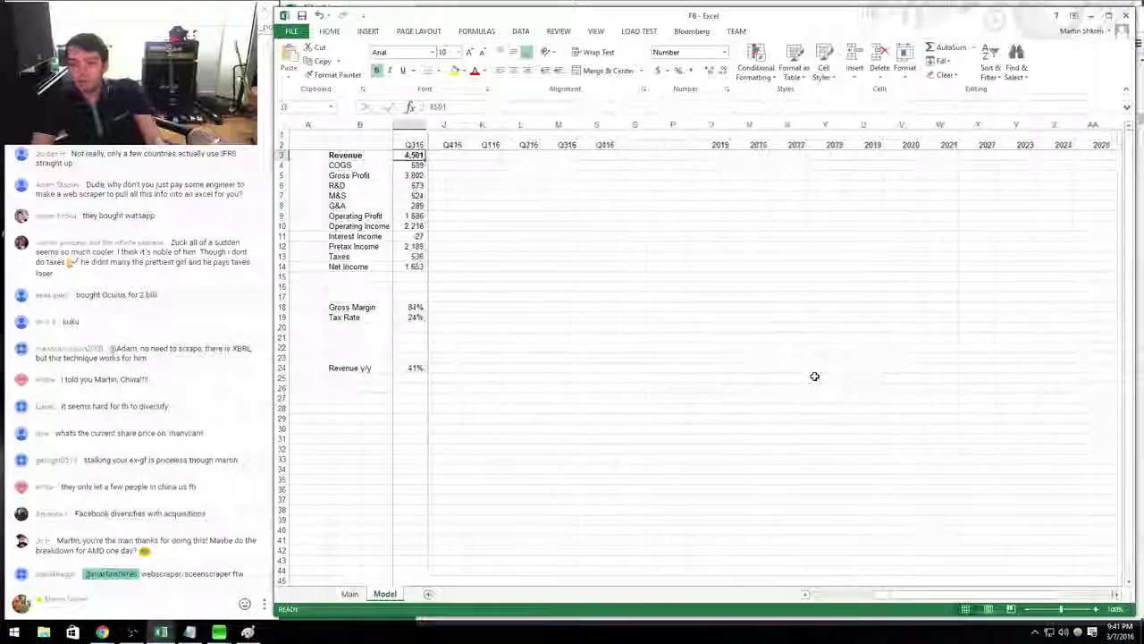
{"action": "key", "text": "ctrl+Right"}
{"action": "key", "text": "Right"}
{"action": "key", "text": "Right"}
{"action": "key", "text": "Right"}
{"action": "key", "text": "Right"}
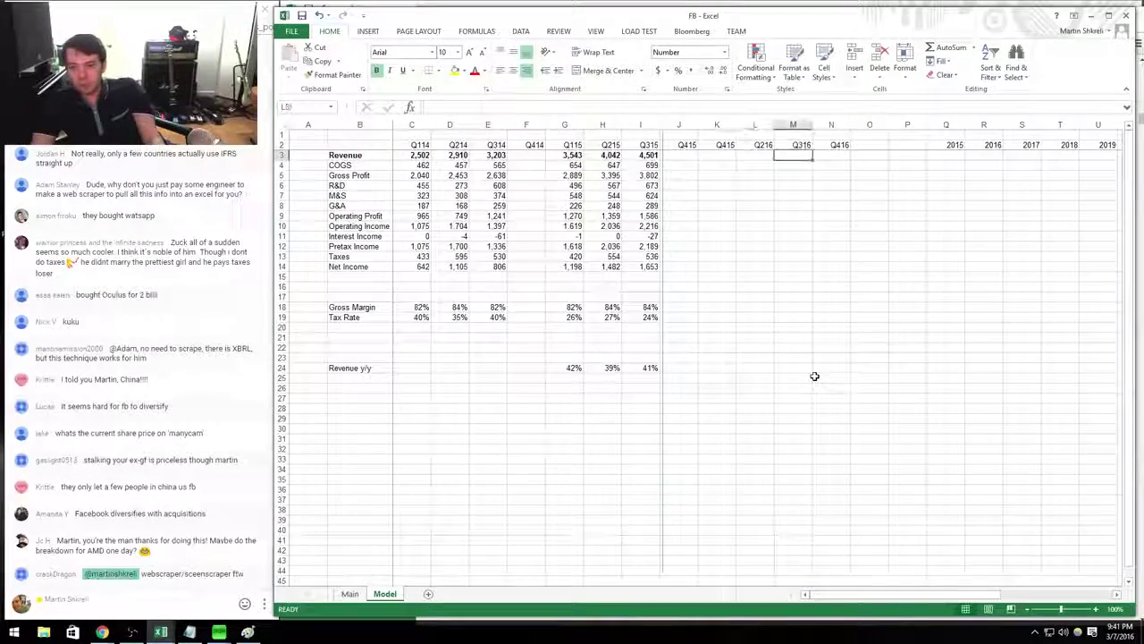
{"action": "key", "text": "alt+Tab"}
{"action": "key", "text": "alt+Tab"}
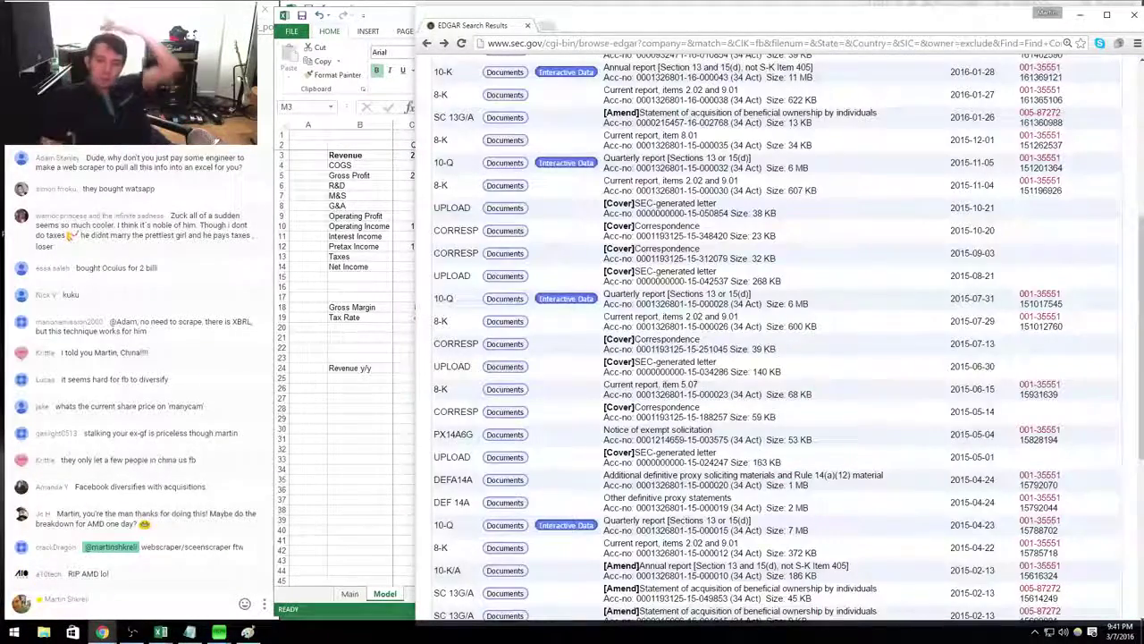
Open the Q4 2015 earnings release exhibit from the January 2016 8-K.
{"action": "left_click", "coordinate": [493, 96]}
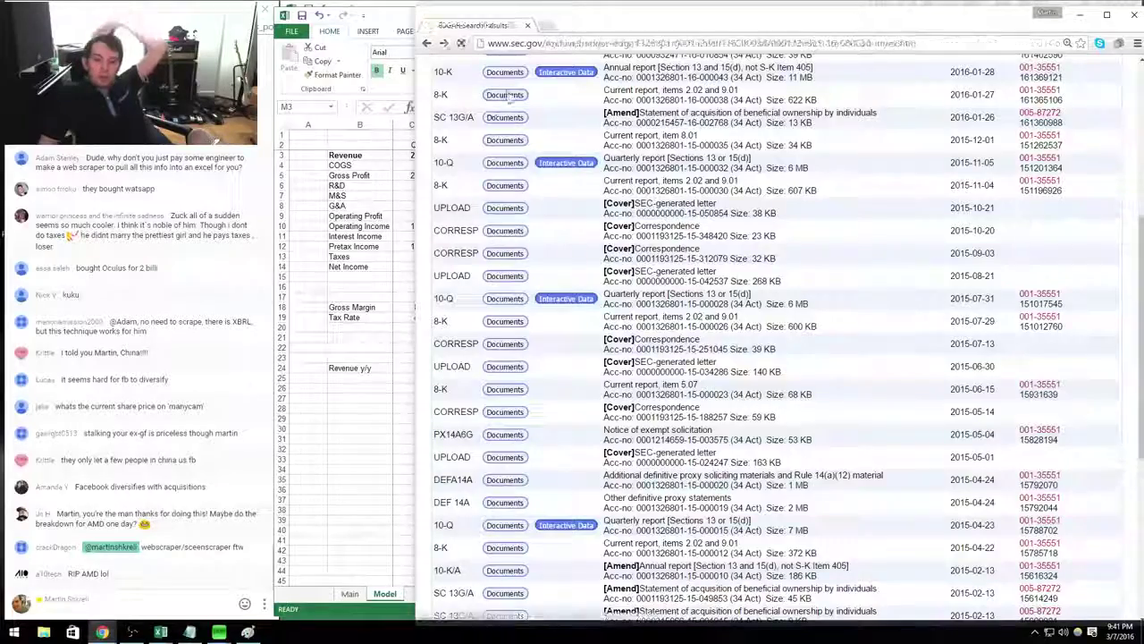
{"action": "left_click", "coordinate": [791, 351]}
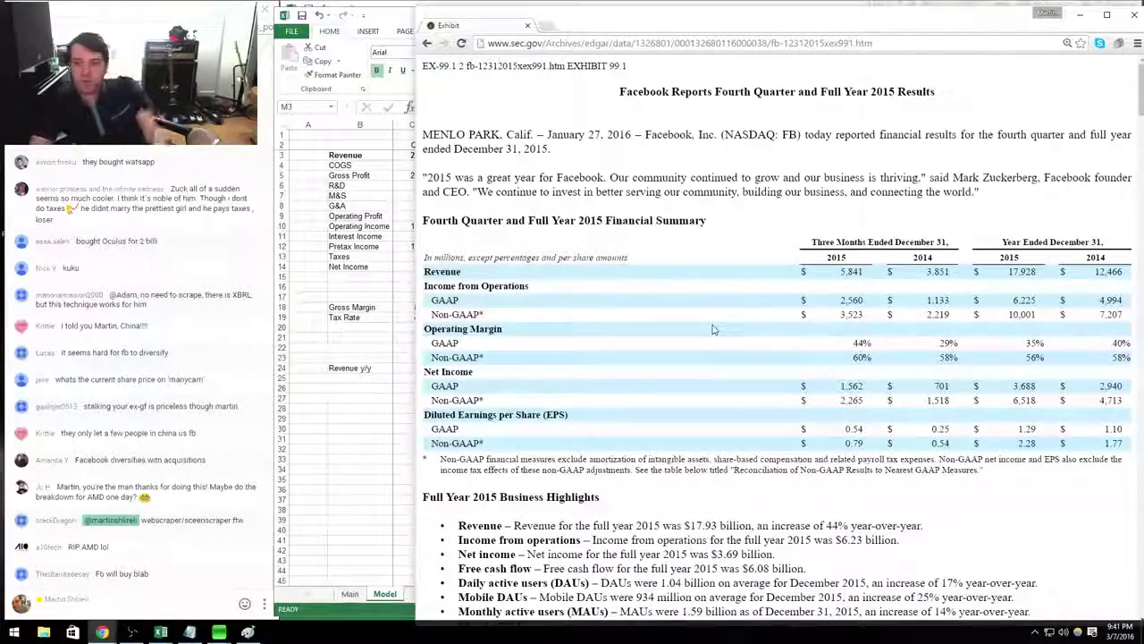
{"action": "scroll", "coordinate": [713, 329], "scroll_direction": "down", "scroll_amount": 15}
{"action": "scroll", "coordinate": [712, 329], "scroll_direction": "up", "scroll_amount": 10}
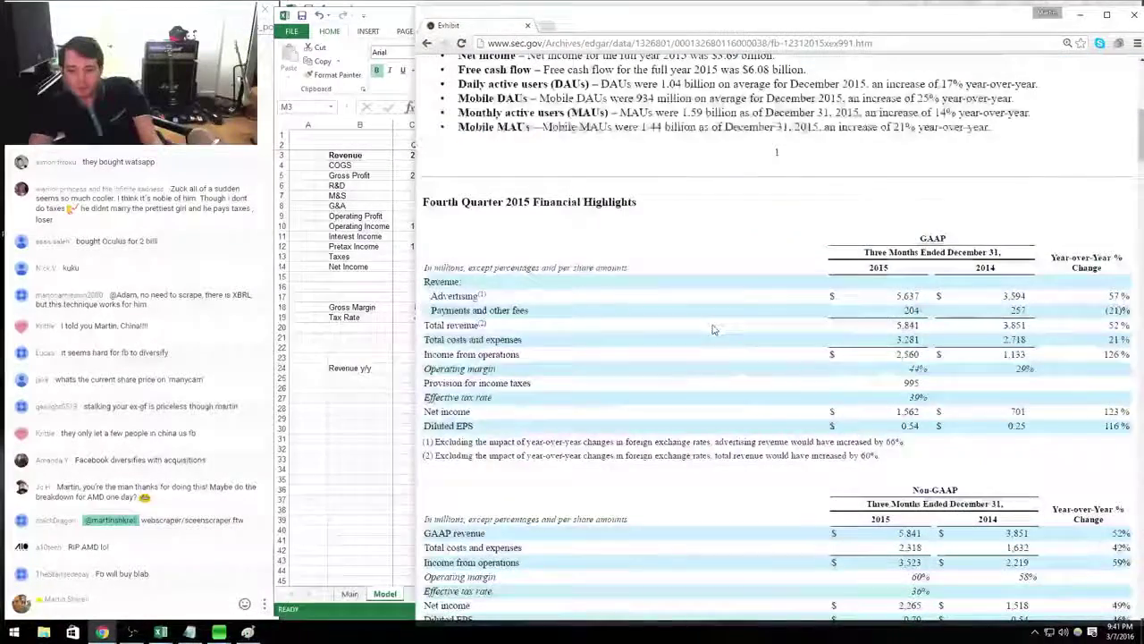
{"action": "scroll", "coordinate": [713, 329], "scroll_direction": "down", "scroll_amount": 20}
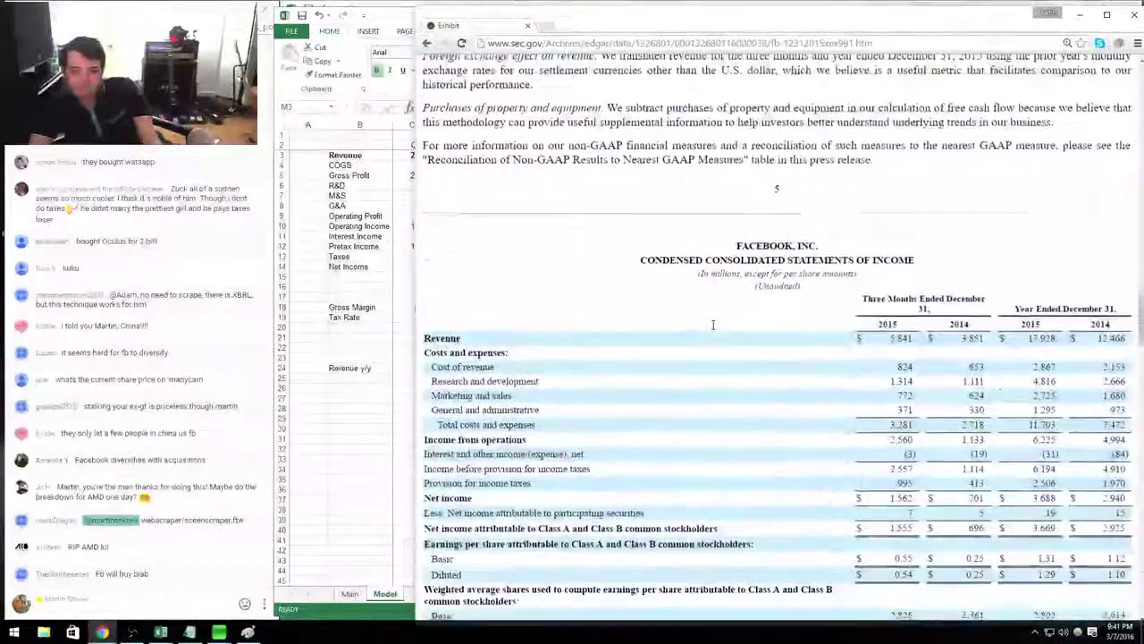
{"action": "scroll", "coordinate": [713, 329], "scroll_direction": "down", "scroll_amount": 1}
Copy the Q315 column's figures into the Q415 column.
{"action": "key", "text": "alt+Tab"}
{"action": "key", "text": "Left"}
{"action": "key", "text": "Left"}
{"action": "key", "text": "Left"}
{"action": "key", "text": "Left"}
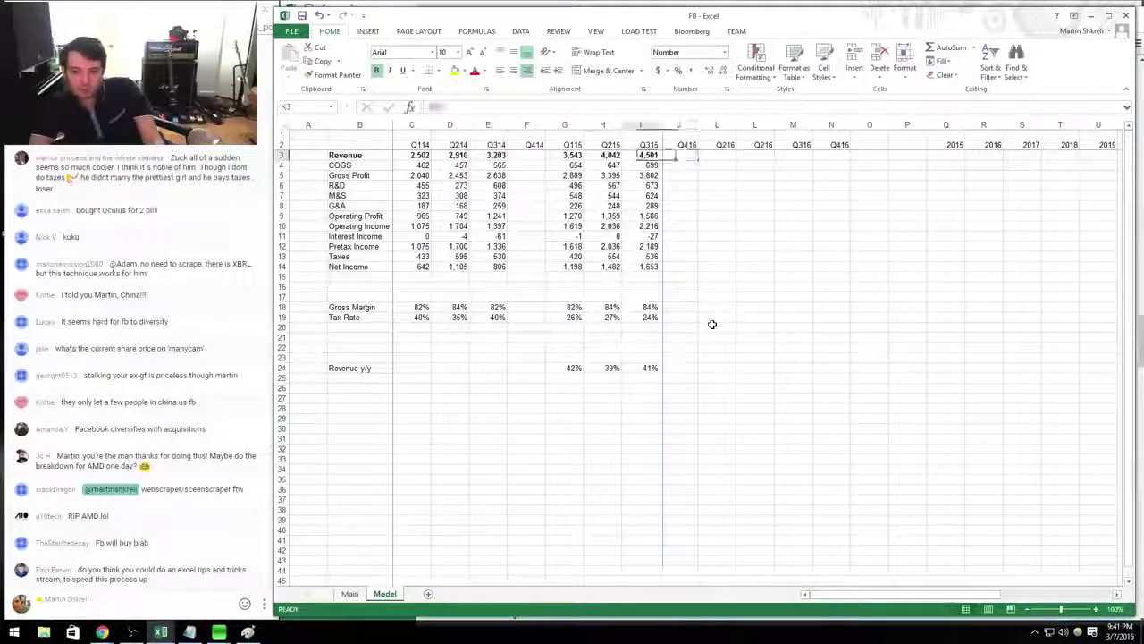
{"action": "key", "text": "ctrl+shift+Down"}
{"action": "key", "text": "ctrl+c"}
{"action": "key", "text": "Right"}
{"action": "key", "text": "ctrl+v"}
Enter Q415 cost of revenue as =824-22, giving 802.
{"action": "key", "text": "alt+Tab"}
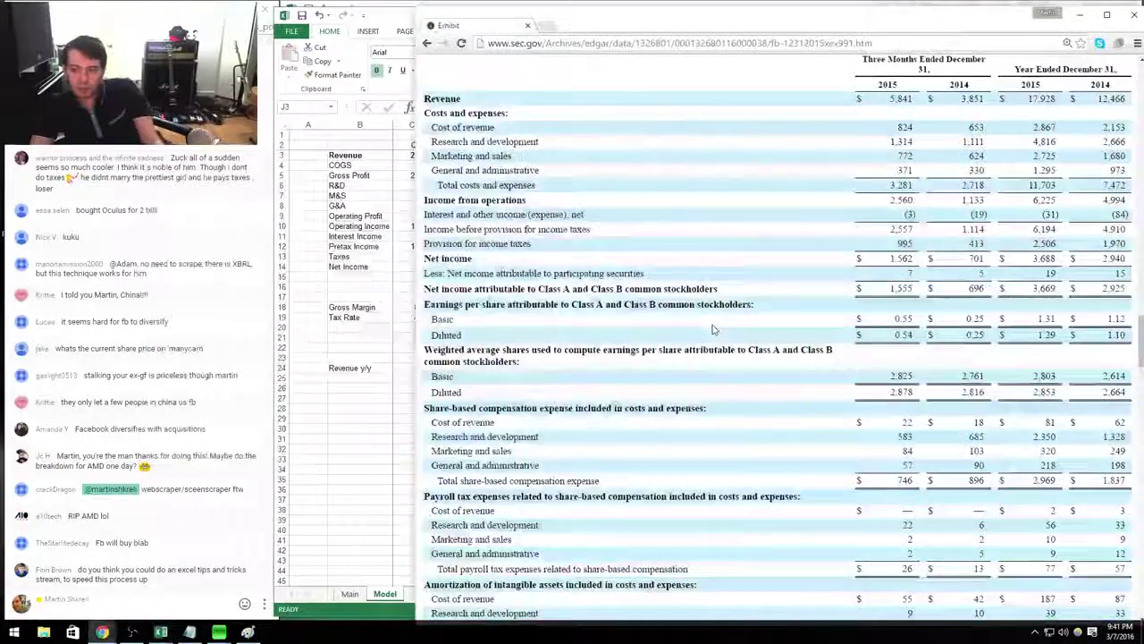
{"action": "key", "text": "alt+Tab"}
{"action": "key", "text": "Escape"}
{"action": "key", "text": "Down"}
{"action": "key", "text": "alt+Tab"}
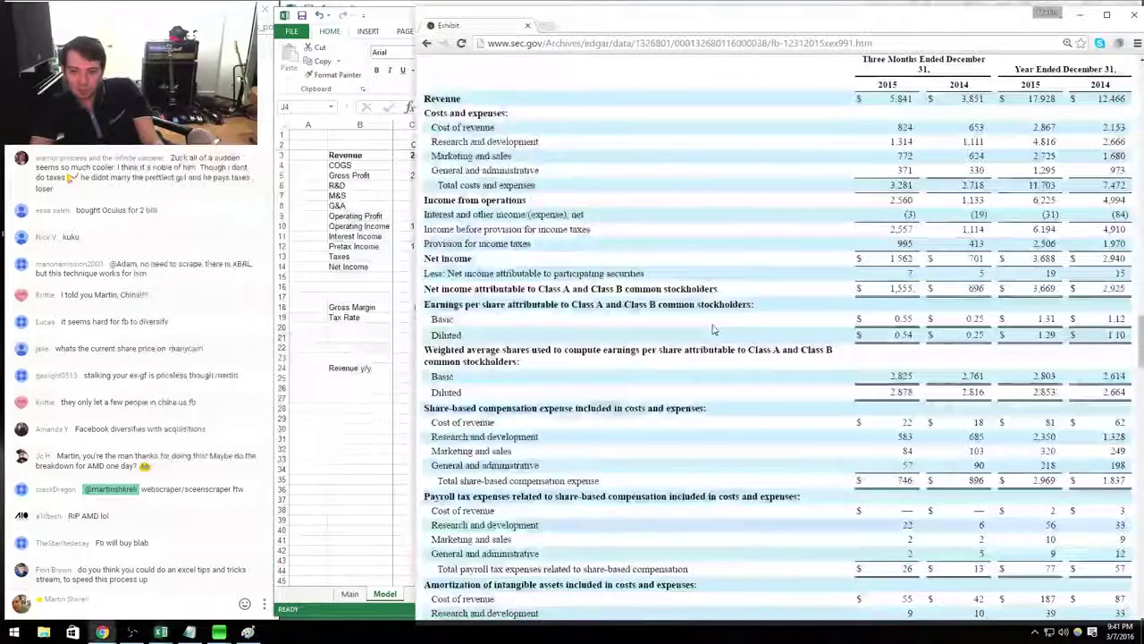
{"action": "key", "text": "alt+Tab"}
{"action": "type", "text": "=824-22"}
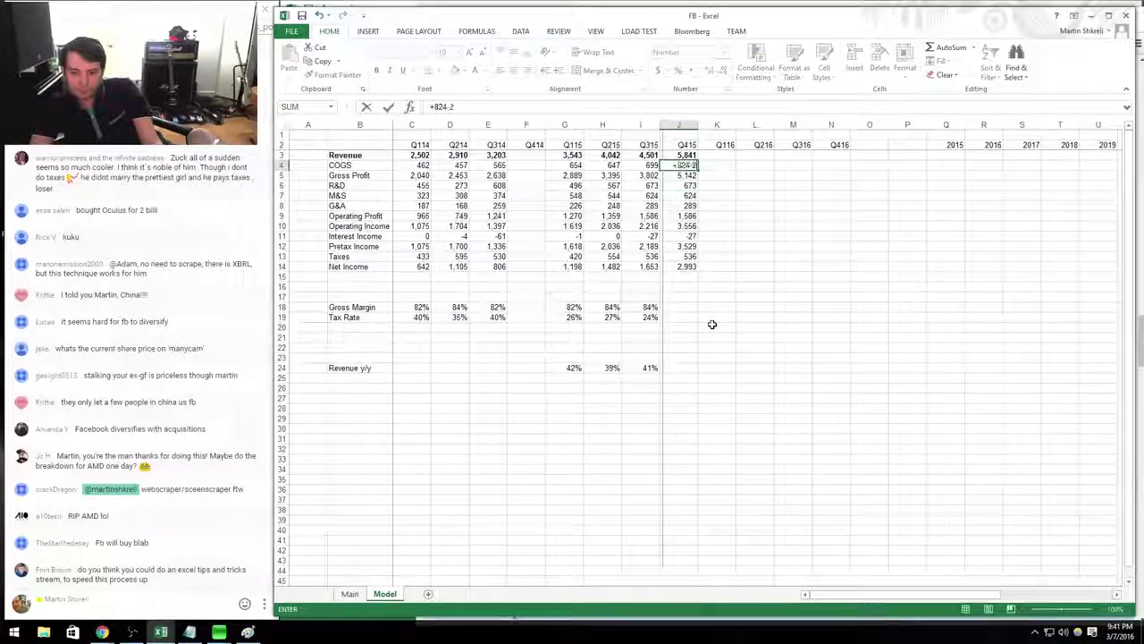
{"action": "key", "text": "Return"}
Copy the revenue y/y formula into J24 and enter Q414 revenue of 3,851 in F3.
{"action": "left_click", "coordinate": [644, 365]}
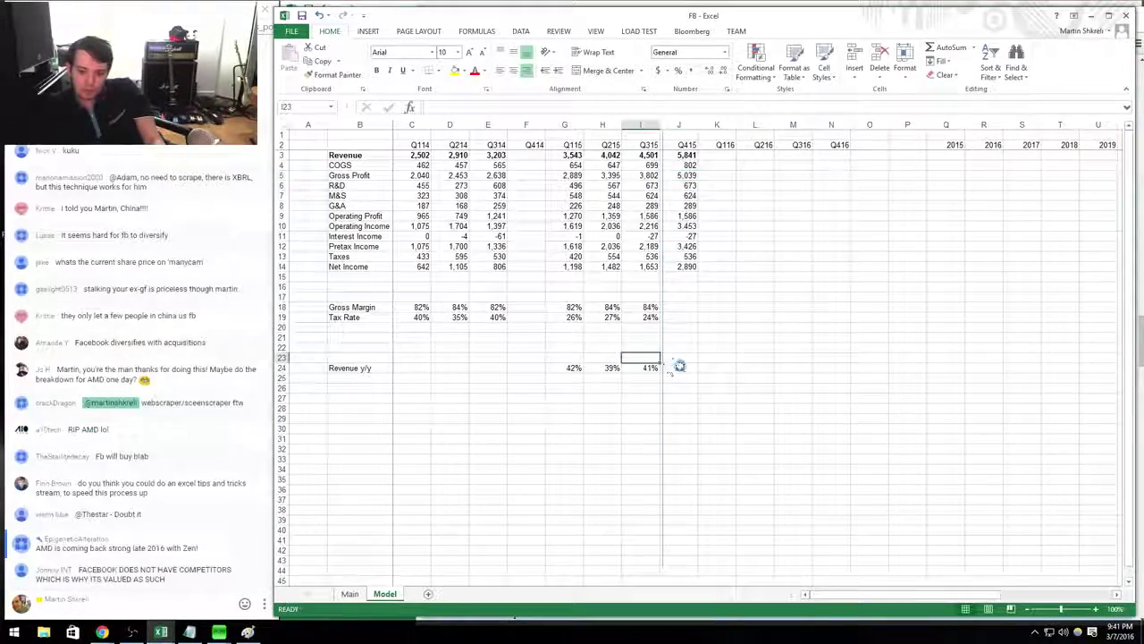
{"action": "key", "text": "ctrl+c"}
{"action": "left_click", "coordinate": [679, 367]}
{"action": "key", "text": "ctrl+v"}
{"action": "left_click", "coordinate": [535, 155]}
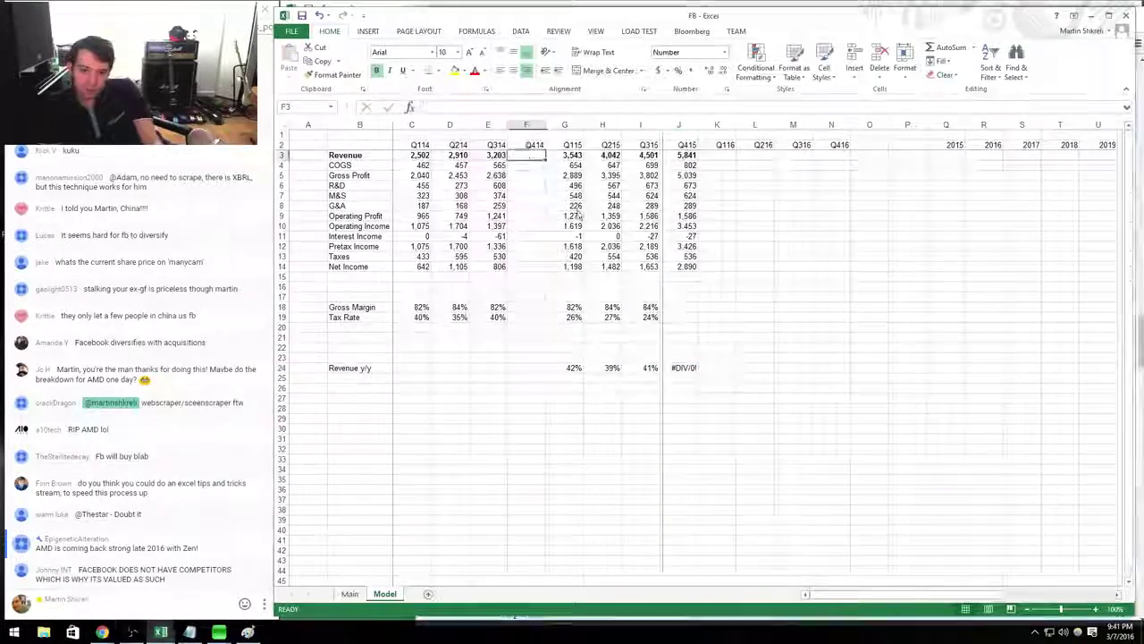
{"action": "key", "text": "alt+Tab"}
{"action": "key", "text": "alt+Tab"}
{"action": "type", "text": "3,851"}
{"action": "key", "text": "Return"}
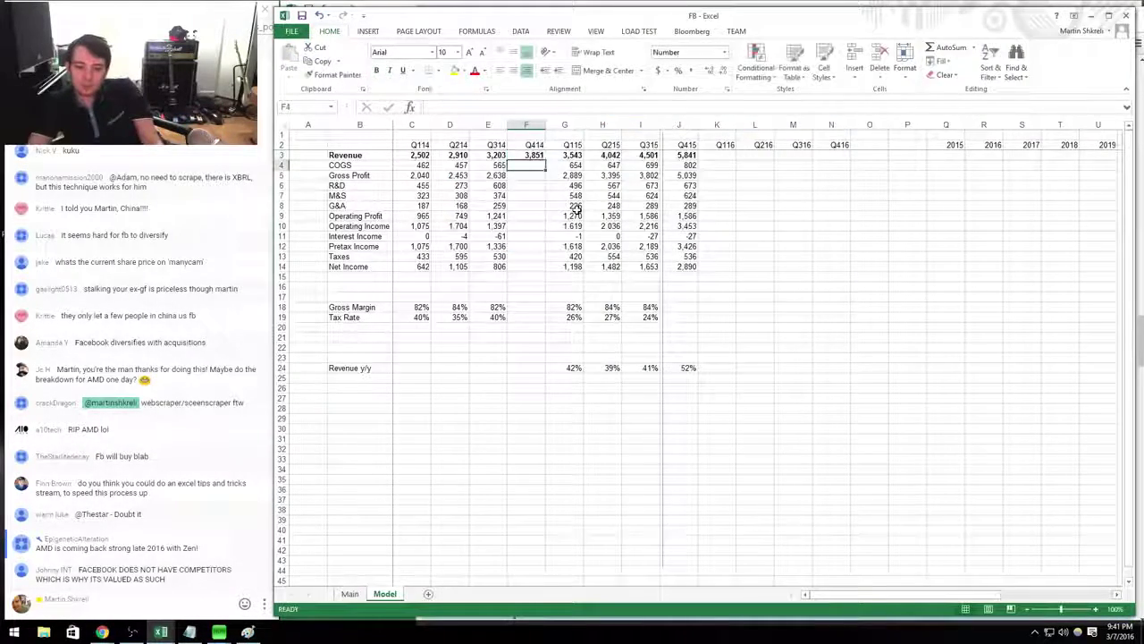
Move the divider right of Q415, bold the Revenue y/y row, and check J24.
{"action": "left_click_drag", "start_coordinate": [660, 295], "coordinate": [696, 298]}
{"action": "left_click", "coordinate": [567, 368]}
{"action": "key", "text": "shift+space"}
{"action": "key", "text": "ctrl+b"}
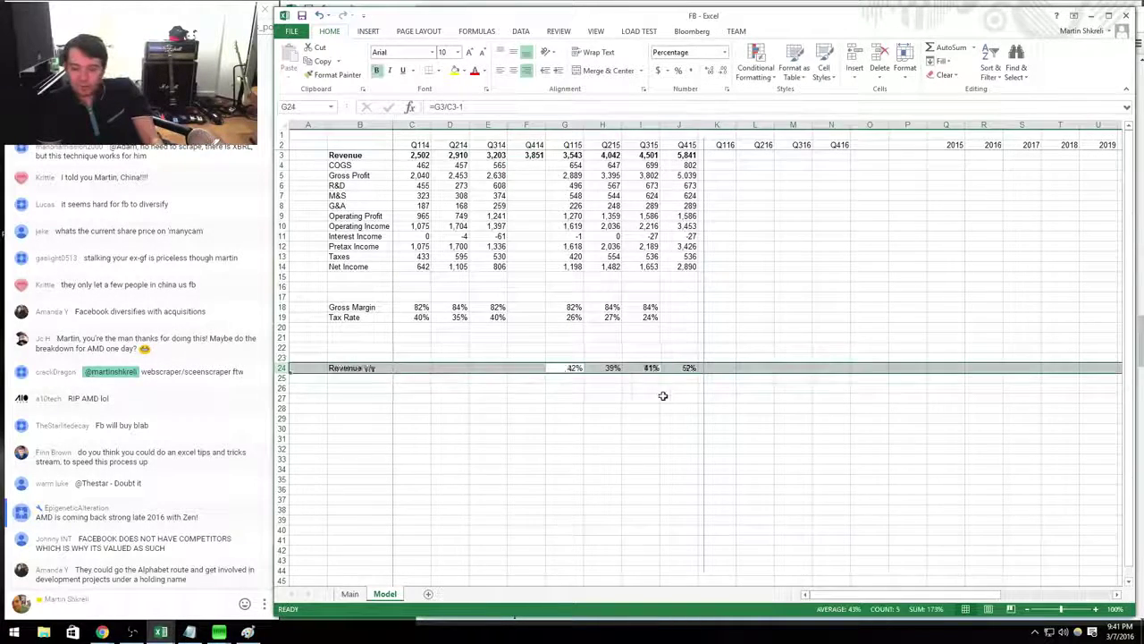
{"action": "left_click", "coordinate": [677, 397]}
{"action": "left_click", "coordinate": [665, 360]}
{"action": "left_click", "coordinate": [679, 368]}
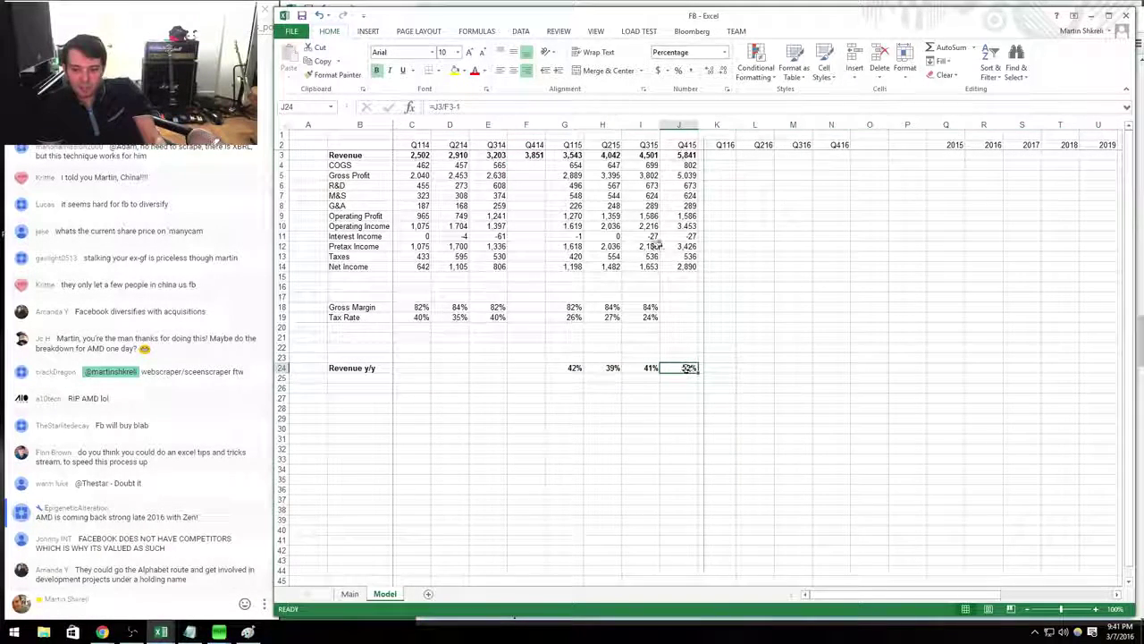
Copy the Q314 figures into the Q414 column and start Q414 COGS from the SEC filing.
{"action": "left_click", "coordinate": [498, 165]}
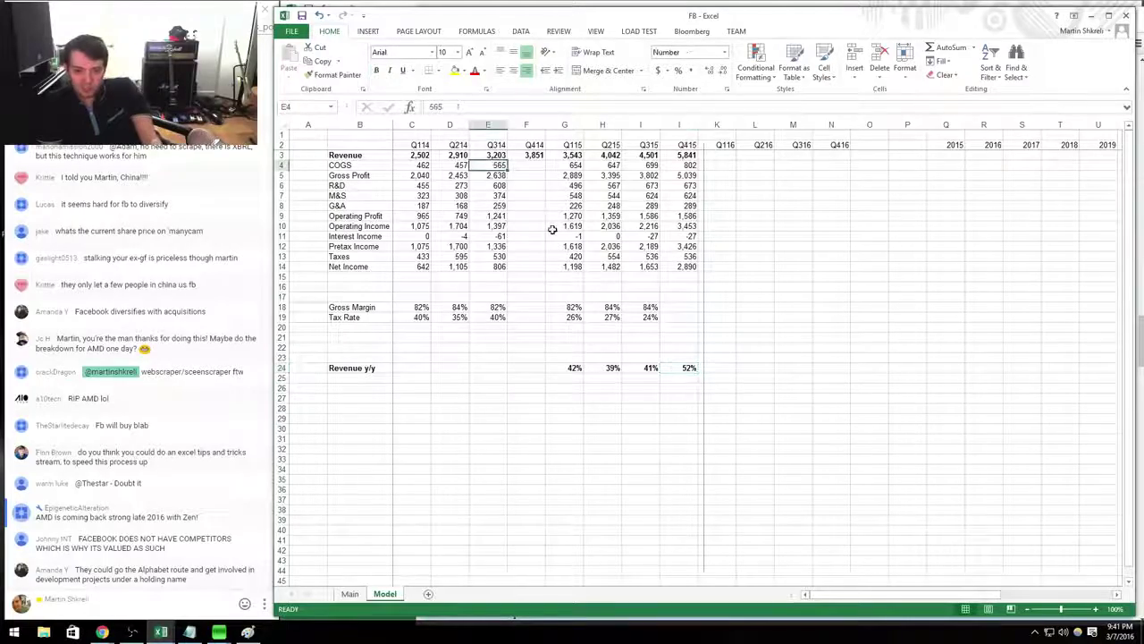
{"action": "key", "text": "ctrl+shift+Down"}
{"action": "key", "text": "Right"}
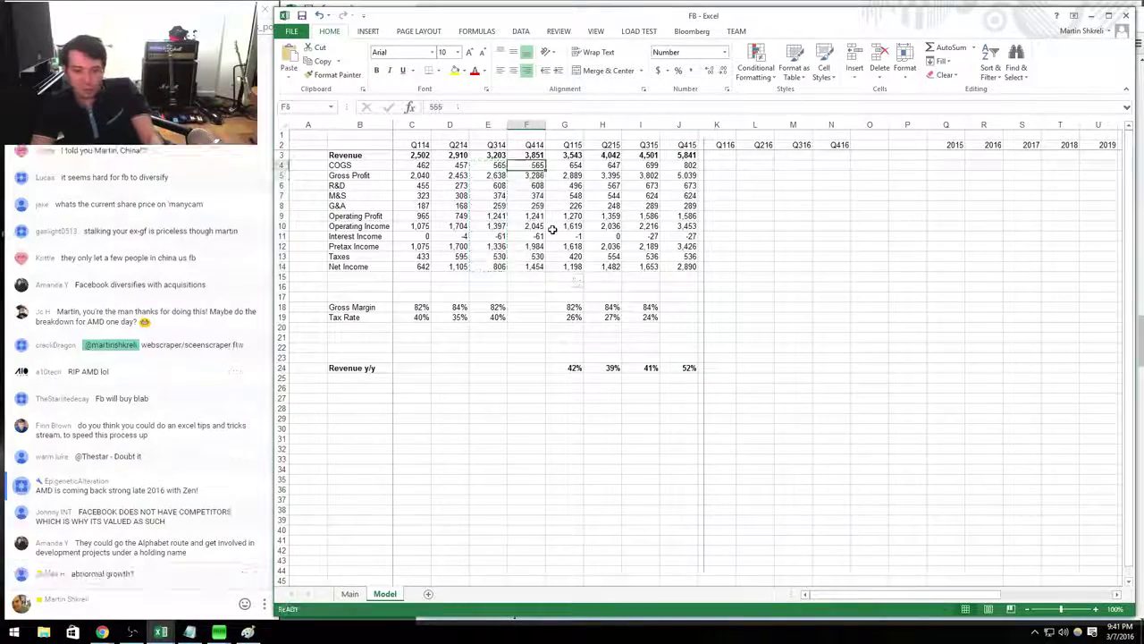
{"action": "key", "text": "alt+Tab"}
{"action": "key", "text": "alt+Tab"}
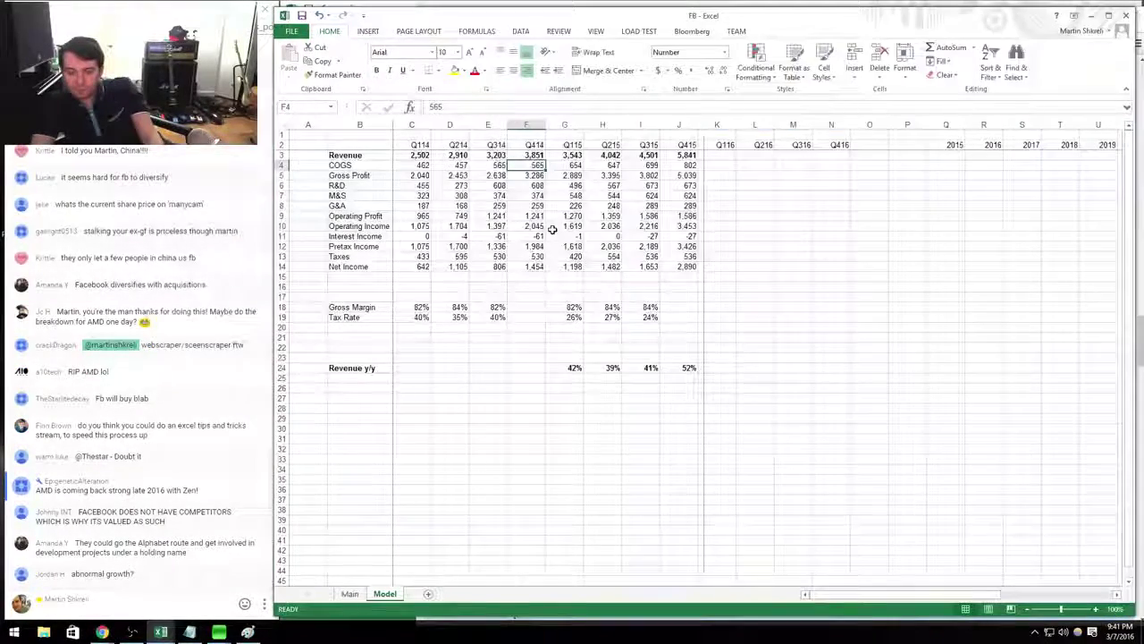
{"action": "type", "text": "+653-"}
Correct Q414 COGS to =653-6, giving 635, after checking the SEC filing.
{"action": "key", "text": "alt+Tab"}
{"action": "key", "text": "alt+Tab"}
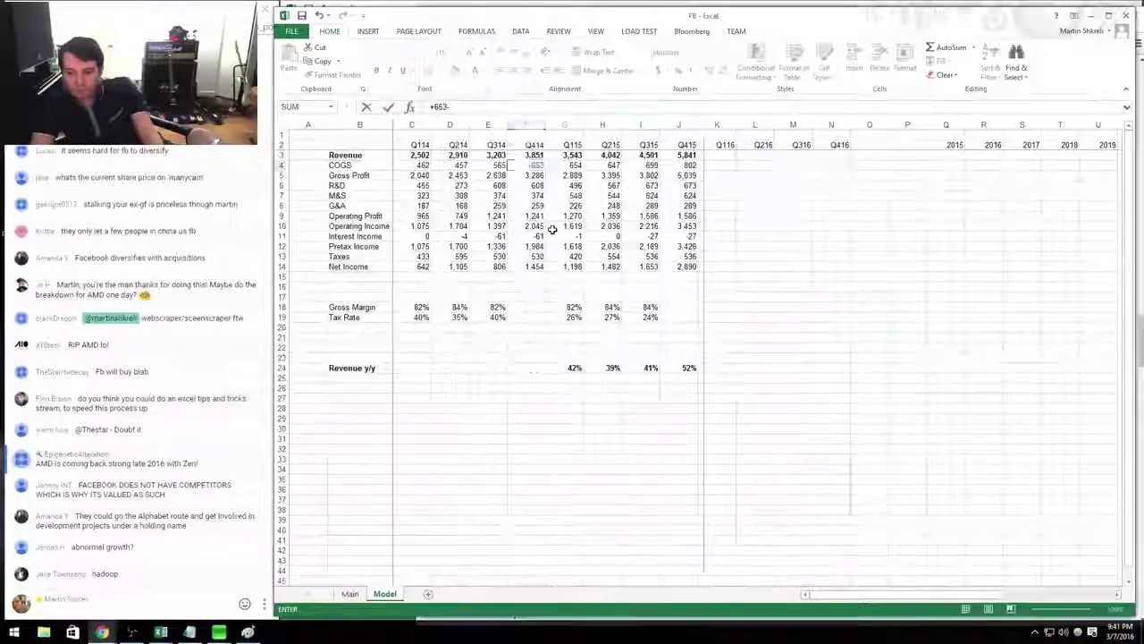
{"action": "key", "text": "Return"}
{"action": "key", "text": "alt+Tab"}
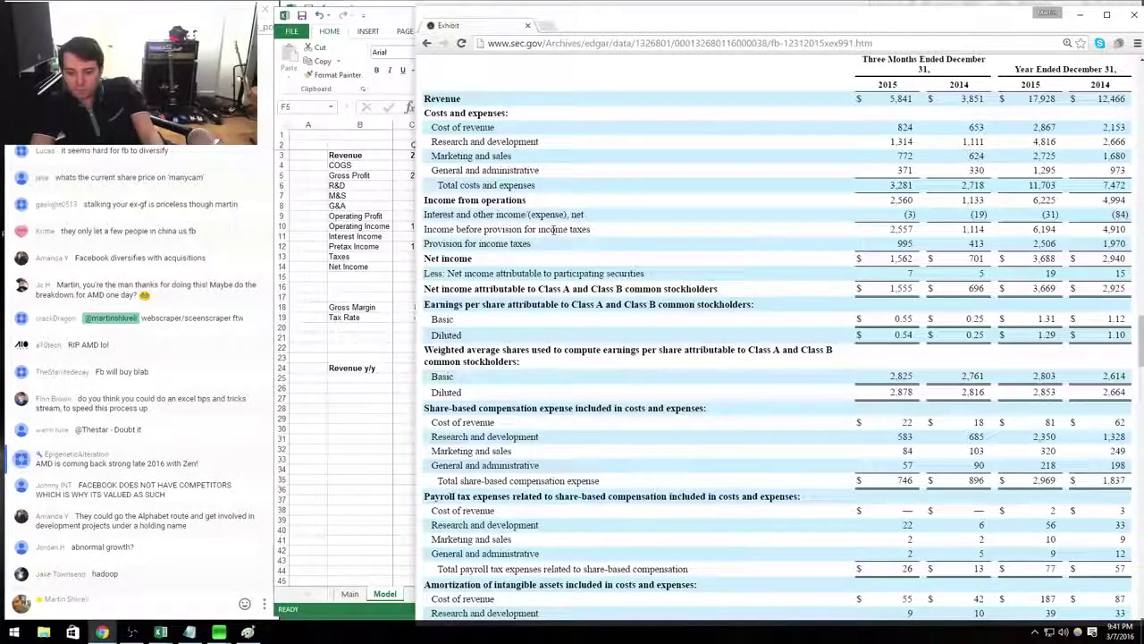
{"action": "scroll", "coordinate": [554, 230], "scroll_direction": "down", "scroll_amount": 1}
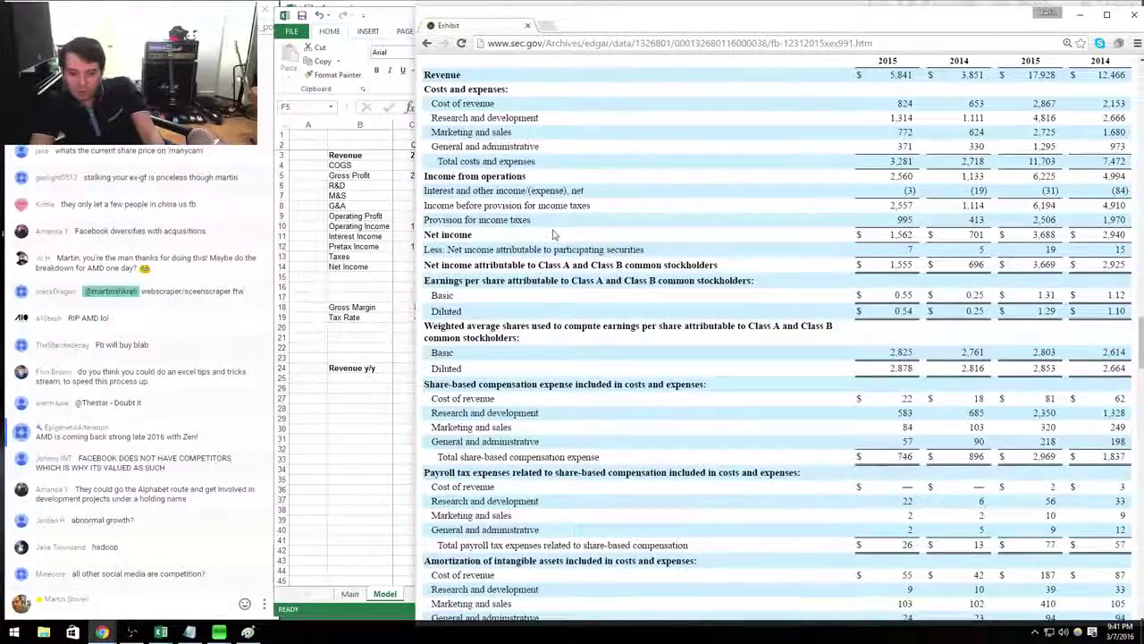
{"action": "scroll", "coordinate": [553, 234], "scroll_direction": "up", "scroll_amount": 2}
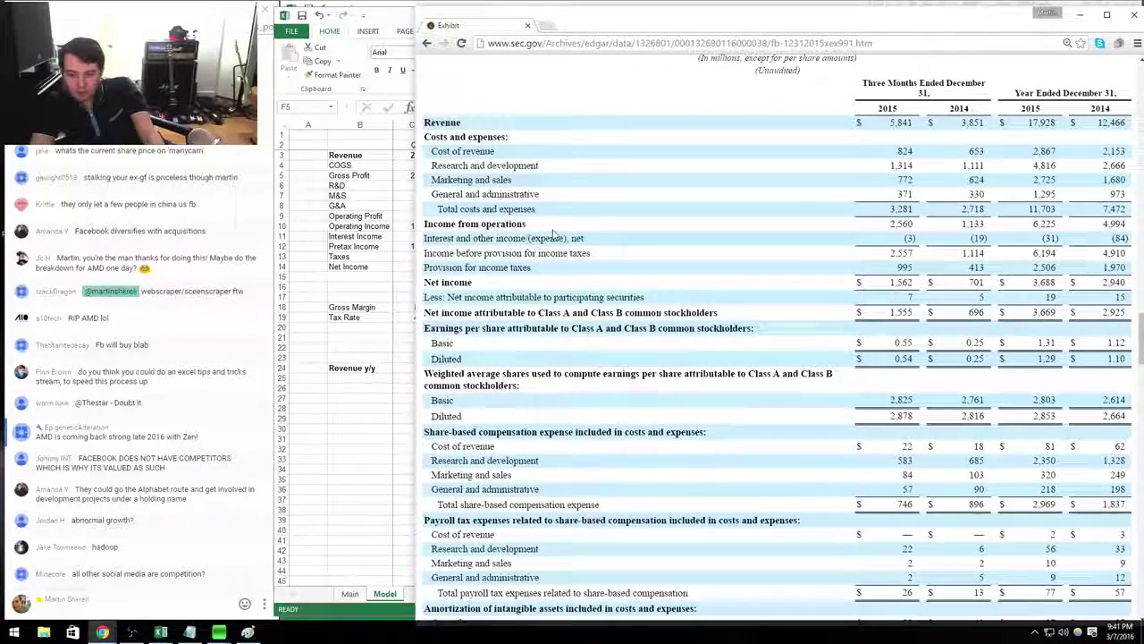
{"action": "key", "text": "alt+Tab"}
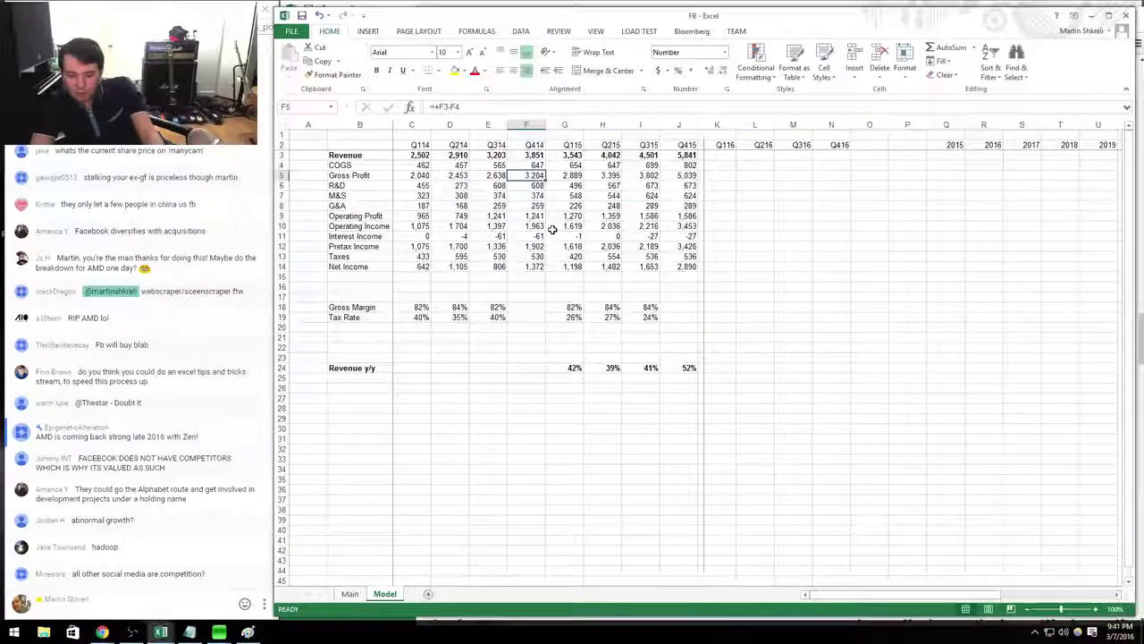
{"action": "key", "text": "Up"}
{"action": "type", "text": "=653-6"}
{"action": "key", "text": "alt+Tab"}
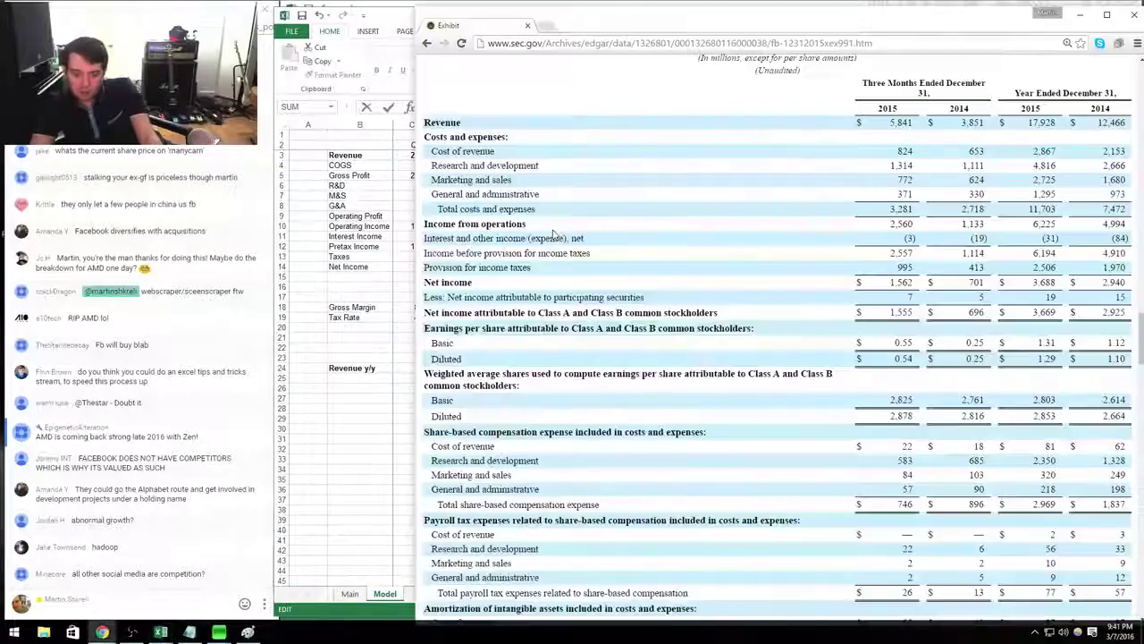
{"action": "key", "text": "alt+Tab"}
{"action": "key", "text": "Return"}
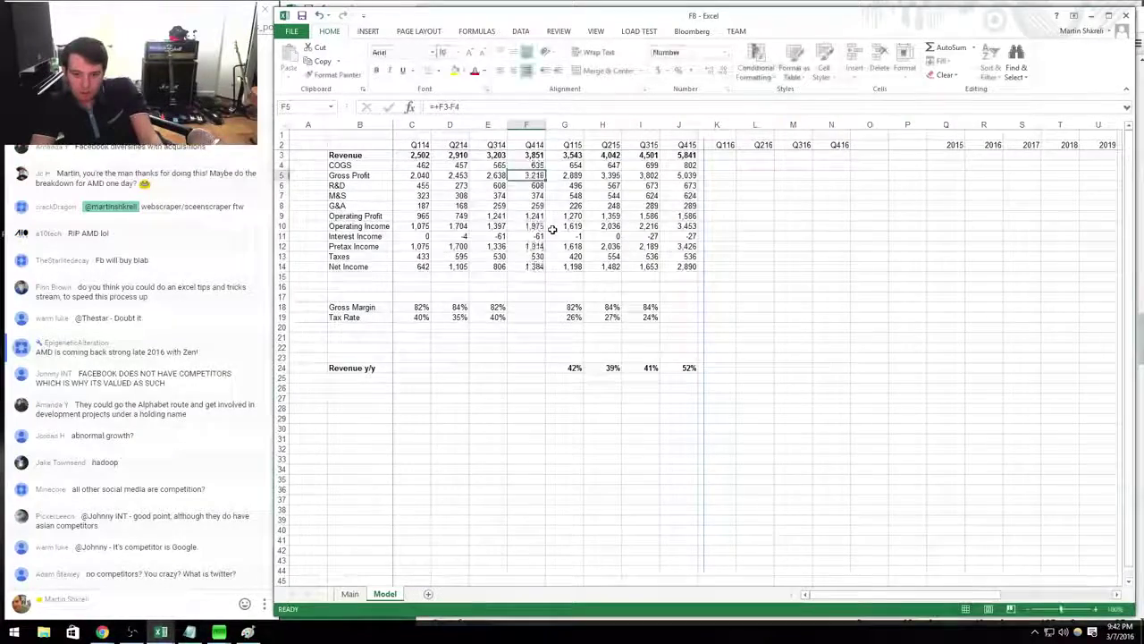
Adjust the Q414 R&D figure (+11) using the SEC filing.
{"action": "key", "text": "Down"}
{"action": "key", "text": "alt+Tab"}
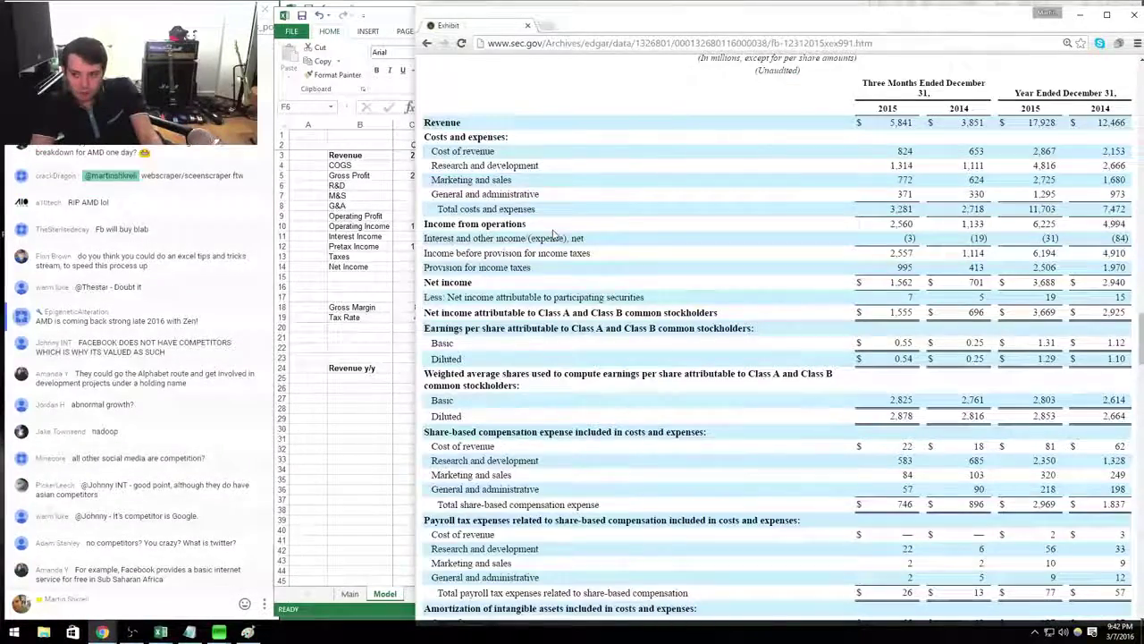
{"action": "key", "text": "alt+Tab"}
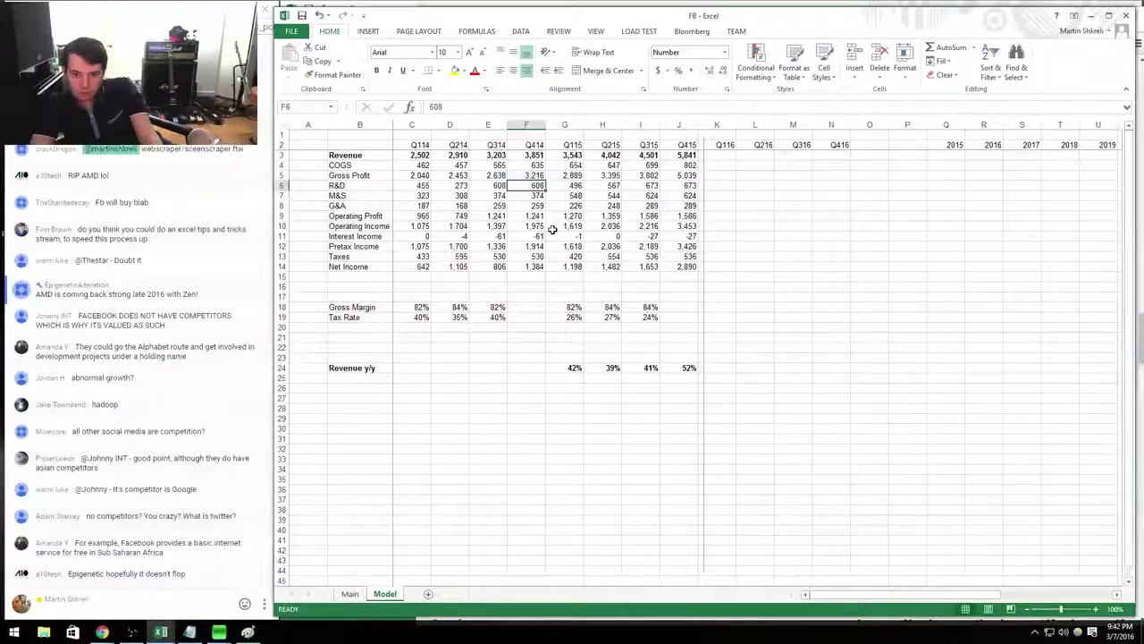
{"action": "key", "text": "alt+Tab"}
{"action": "key", "text": "alt+Tab"}
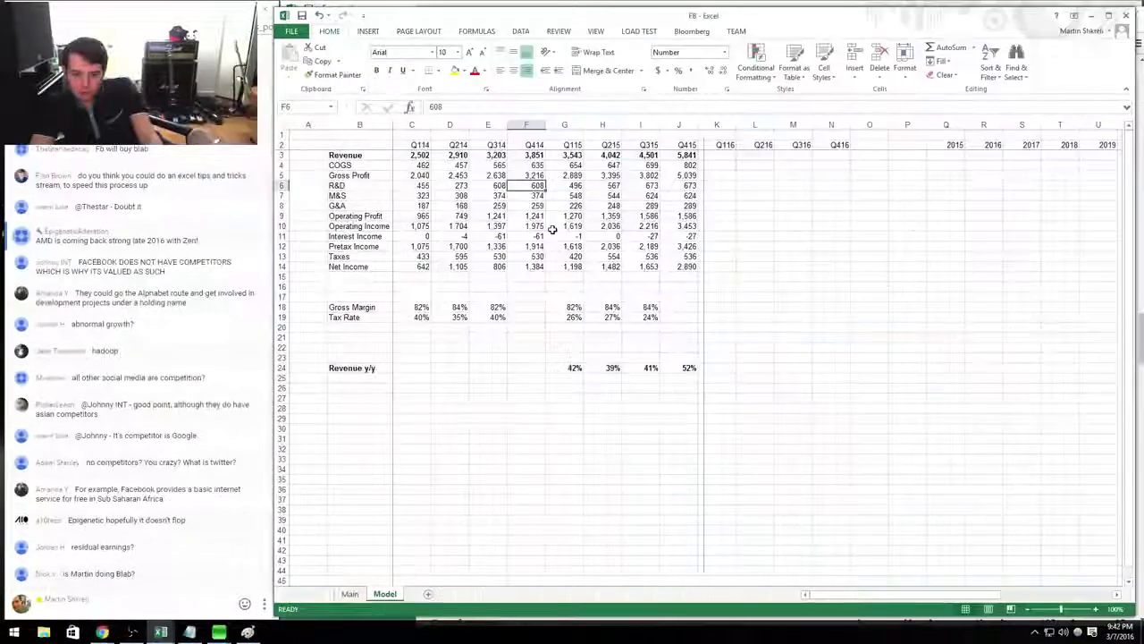
{"action": "key", "text": "alt+Tab"}
{"action": "key", "text": "alt+Tab"}
{"action": "type", "text": "+11"}
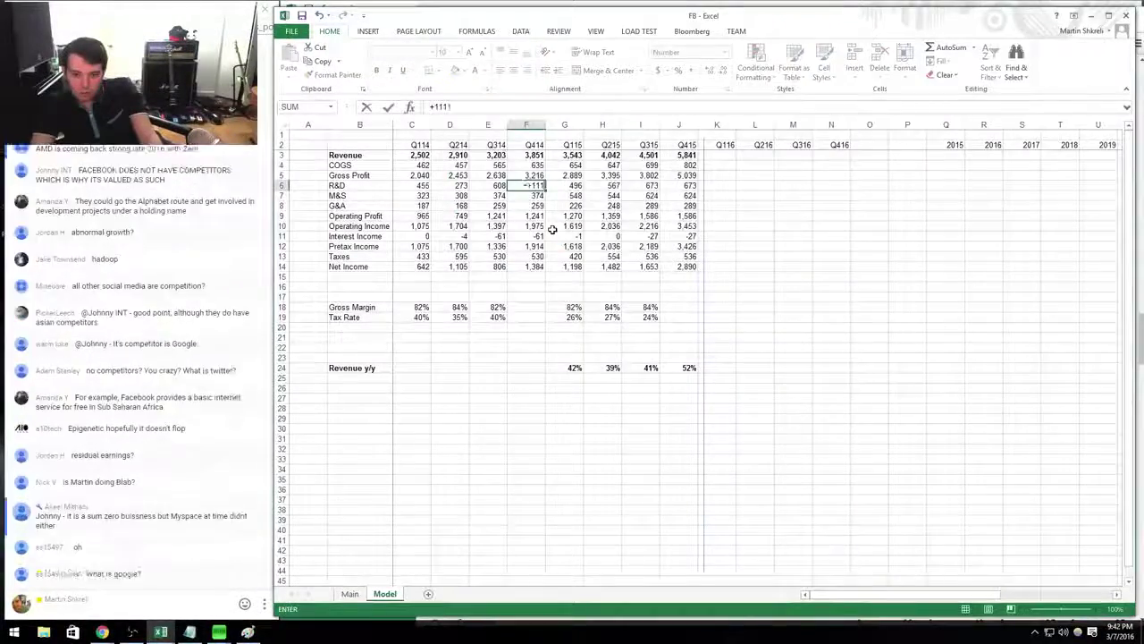
{"action": "key", "text": "alt+Tab"}
{"action": "key", "text": "alt+Tab"}
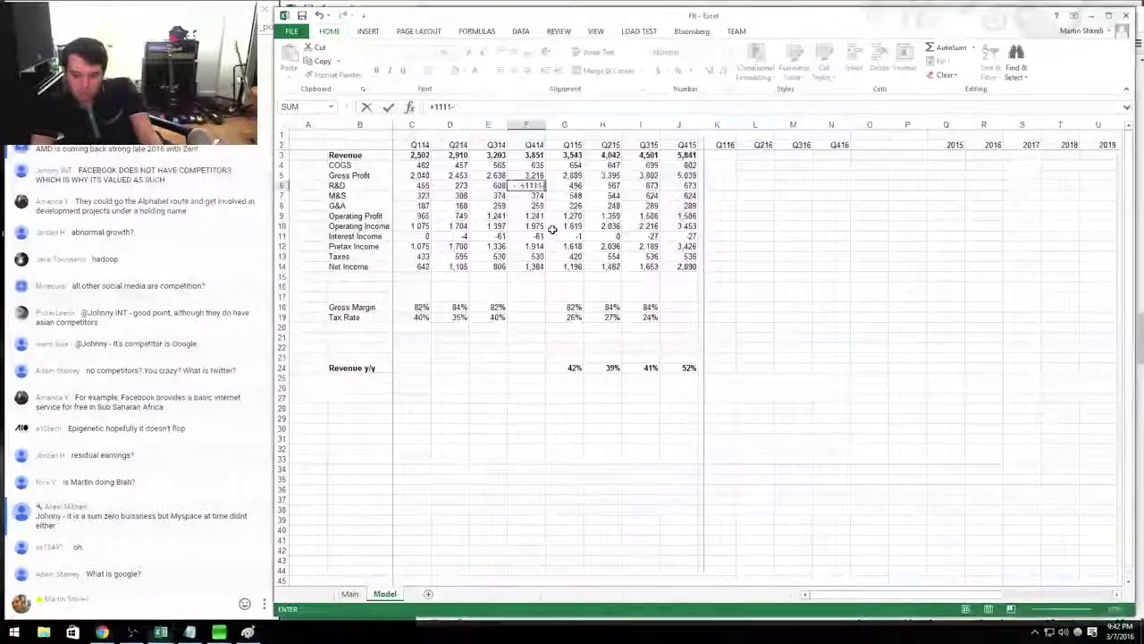
{"action": "key", "text": "Return"}
{"action": "key", "text": "alt+Tab"}
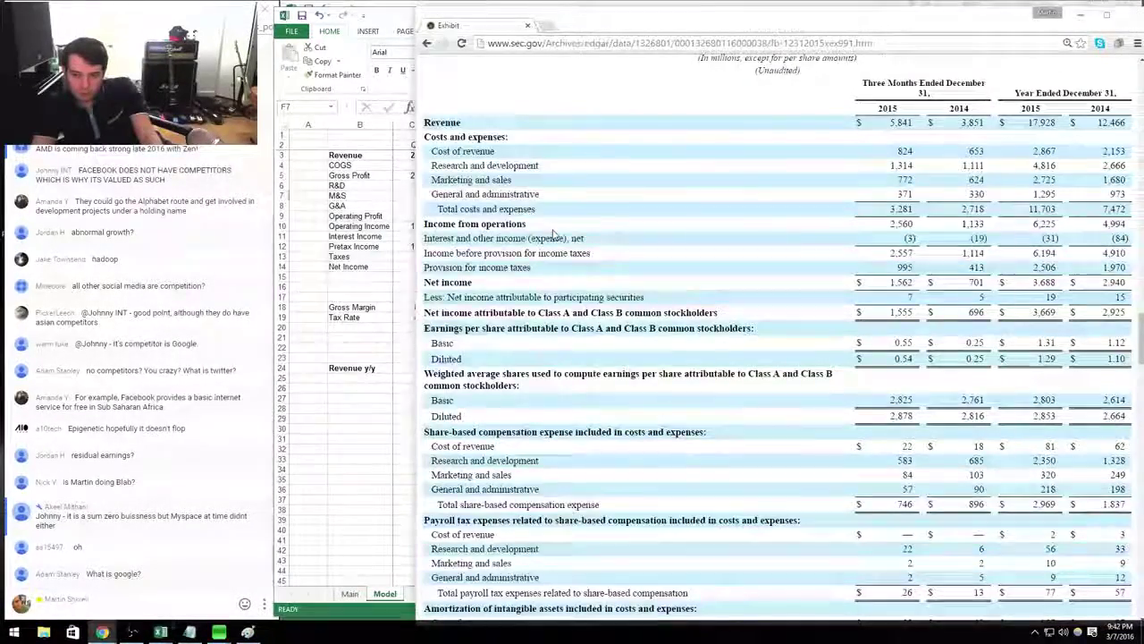
Step through Q414 G&A, interest income and taxes against the SEC filing.
{"action": "key", "text": "alt+Tab"}
{"action": "key", "text": "Return"}
{"action": "key", "text": "alt+Tab"}
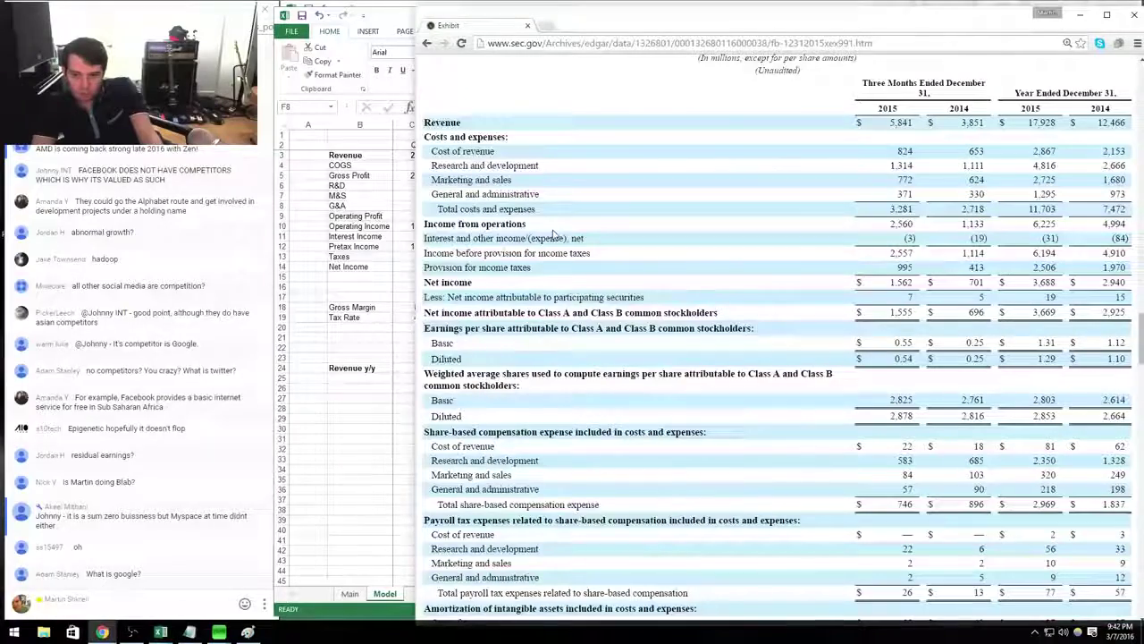
{"action": "key", "text": "alt+Tab"}
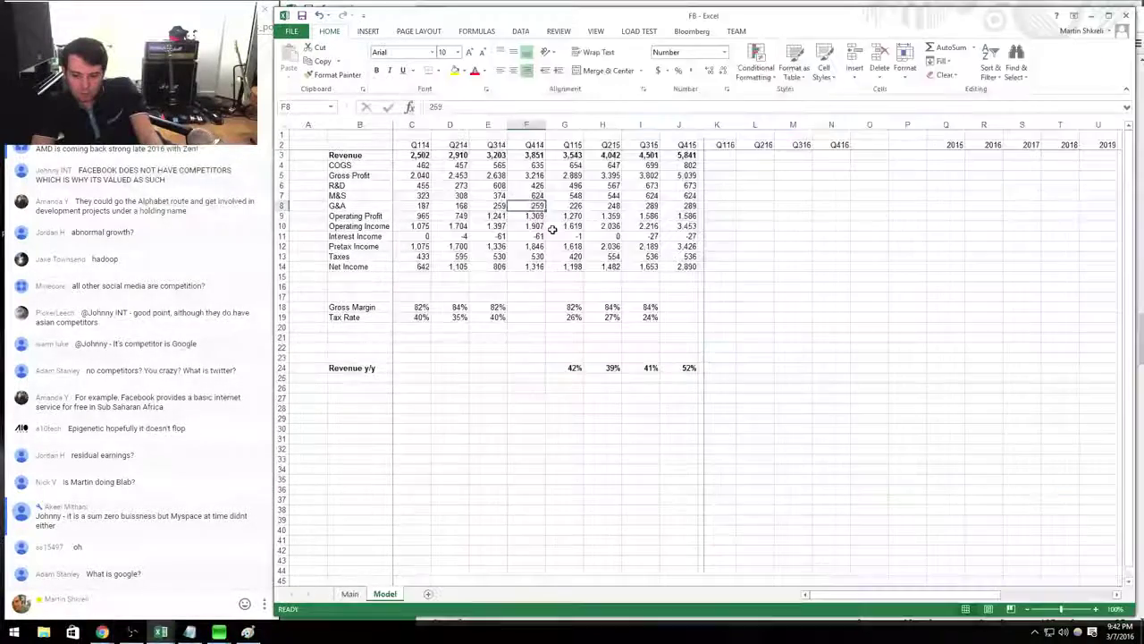
{"action": "key", "text": "Return"}
{"action": "key", "text": "alt+Tab"}
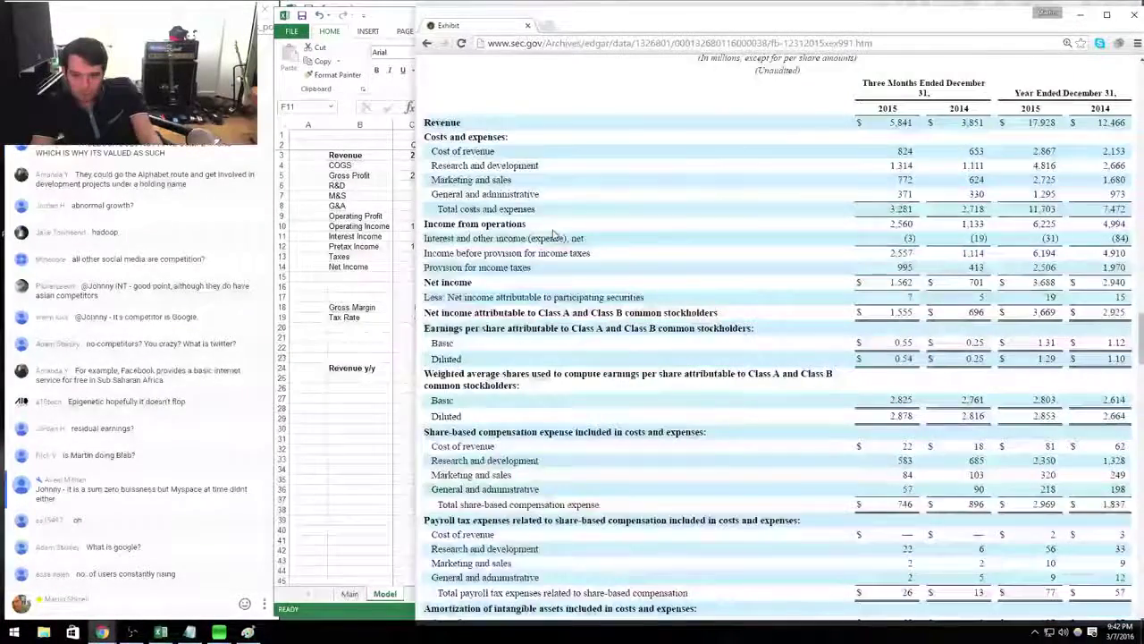
{"action": "key", "text": "alt+Tab"}
{"action": "key", "text": "Return"}
{"action": "key", "text": "Return"}
{"action": "key", "text": "alt+Tab"}
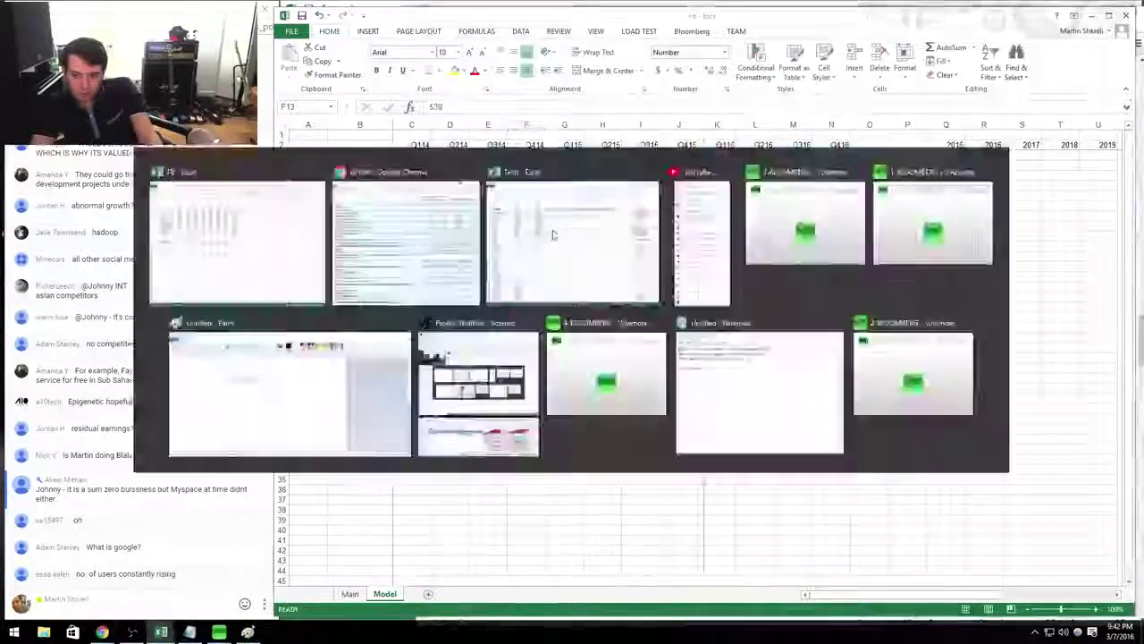
{"action": "key", "text": "alt+Tab"}
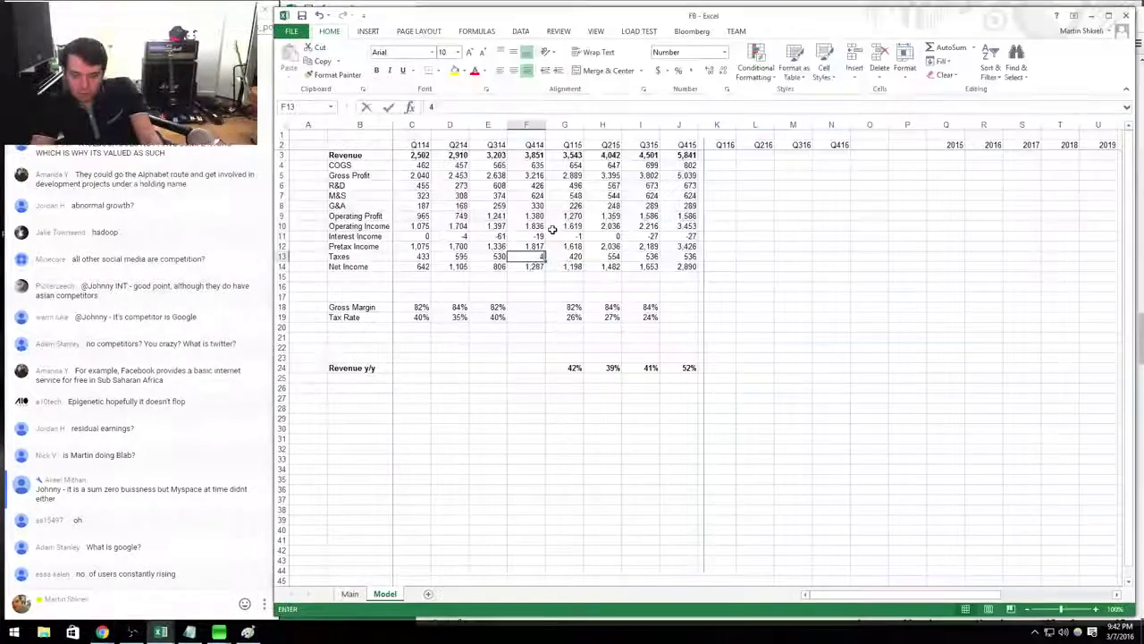
Copy the gross margin and tax rate formulas into Q414, showing 84% and 23%.
{"action": "key", "text": "ctrl+c"}
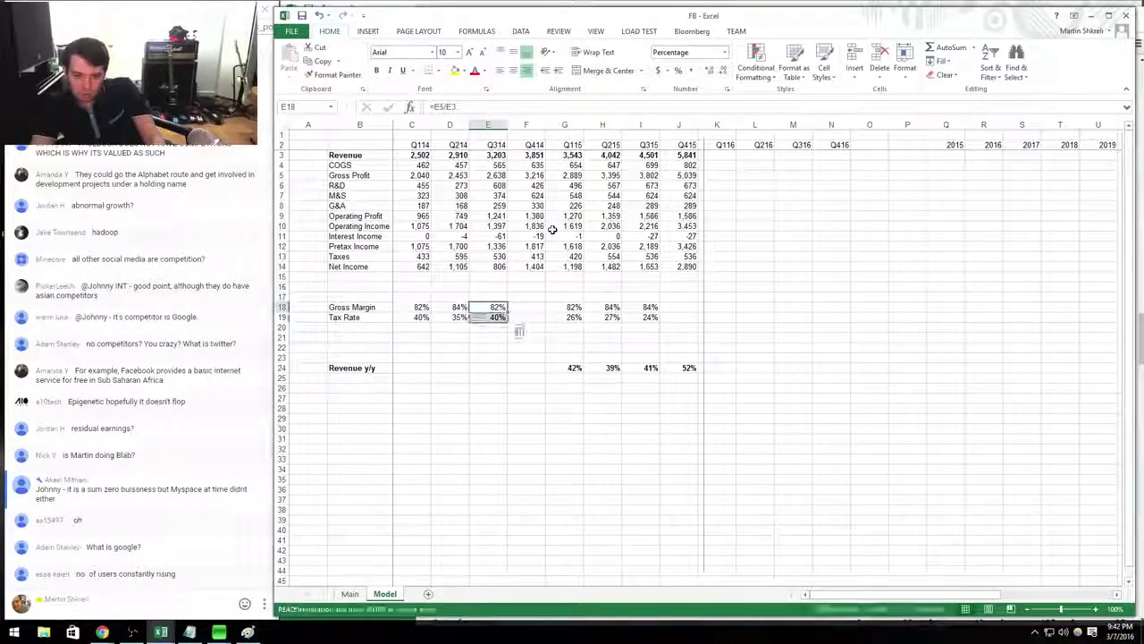
{"action": "key", "text": "Right"}
{"action": "key", "text": "ctrl+v"}
{"action": "key", "text": "Down"}
Copy the Q315 gross margin and tax rate formulas into Q415, showing 86% and 16%.
{"action": "key", "text": "Up"}
{"action": "key", "text": "Right"}
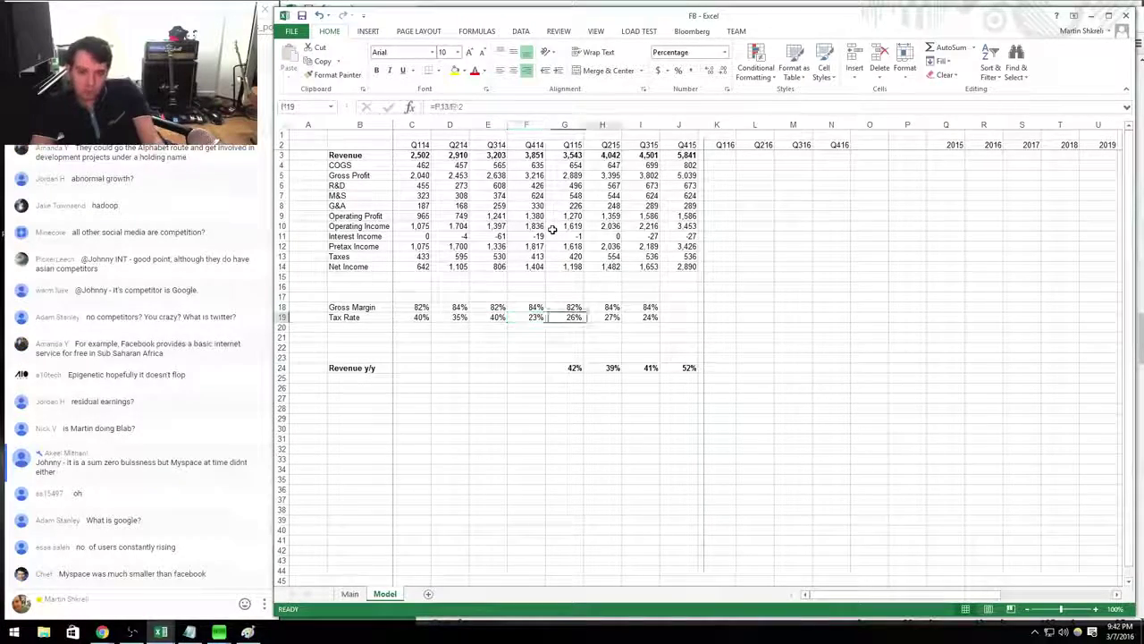
{"action": "key", "text": "Right"}
{"action": "key", "text": "Right"}
{"action": "key", "text": "Right"}
{"action": "key", "text": "Left"}
{"action": "key", "text": "shift+Down"}
{"action": "key", "text": "ctrl+c"}
{"action": "key", "text": "Right"}
{"action": "key", "text": "ctrl+v"}
{"action": "key", "text": "Escape"}
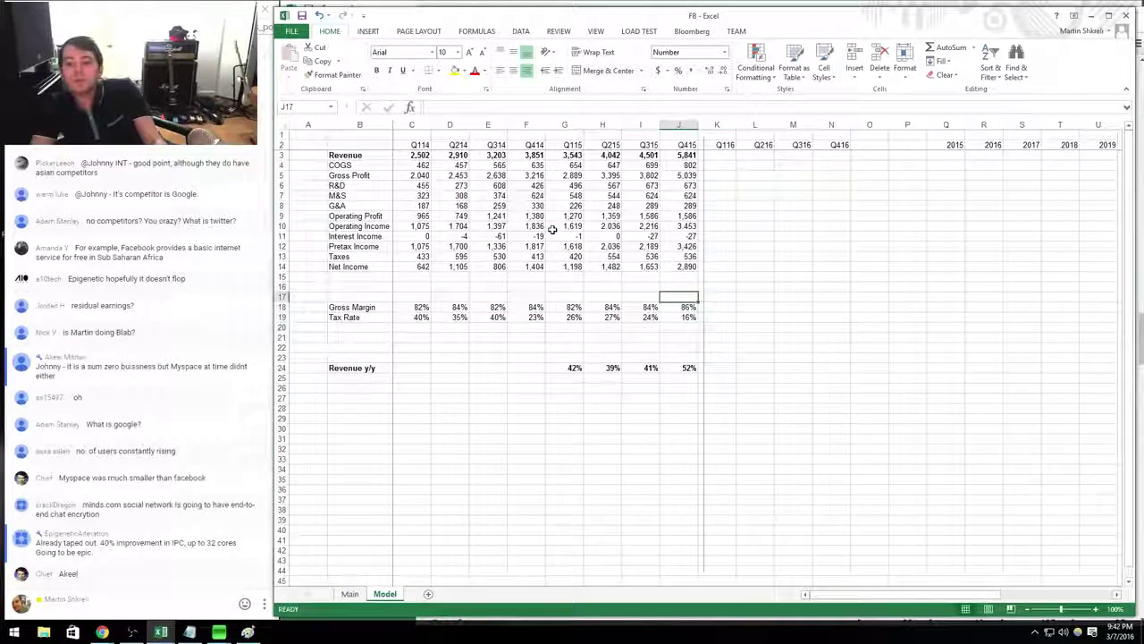
{"action": "key", "text": "Up"}
{"action": "key", "text": "Up"}
{"action": "key", "text": "Up"}
{"action": "key", "text": "Up"}
{"action": "key", "text": "Up"}
{"action": "key", "text": "alt+Tab"}
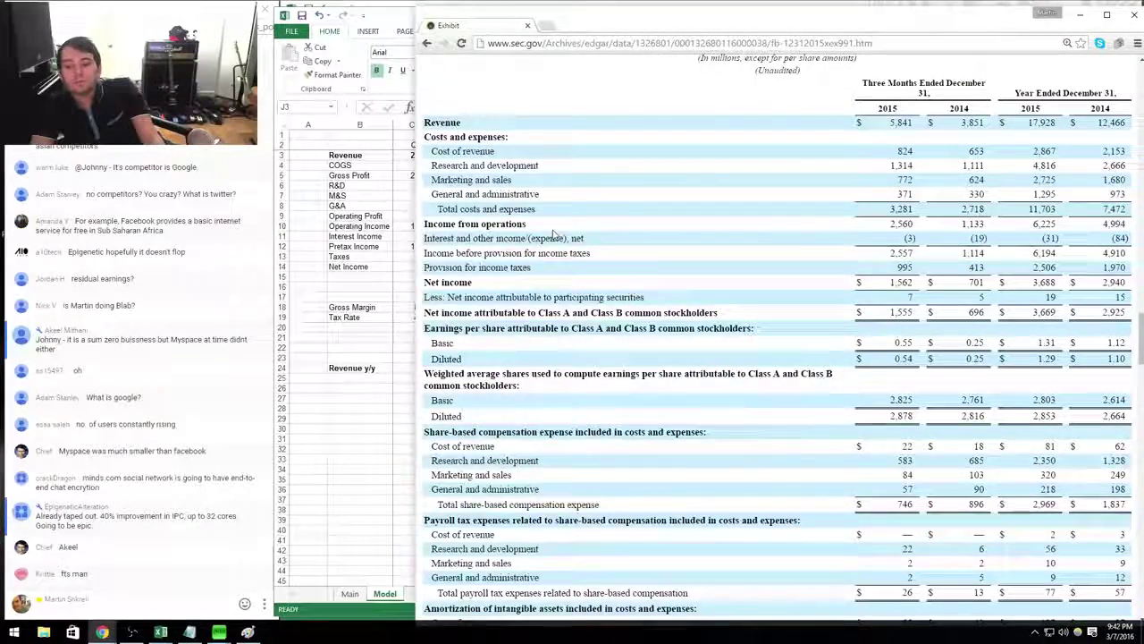
{"action": "key", "text": "alt+Tab"}
{"action": "key", "text": "ctrl+Up"}
{"action": "key", "text": "Down"}
{"action": "key", "text": "Down"}
{"action": "key", "text": "Down"}
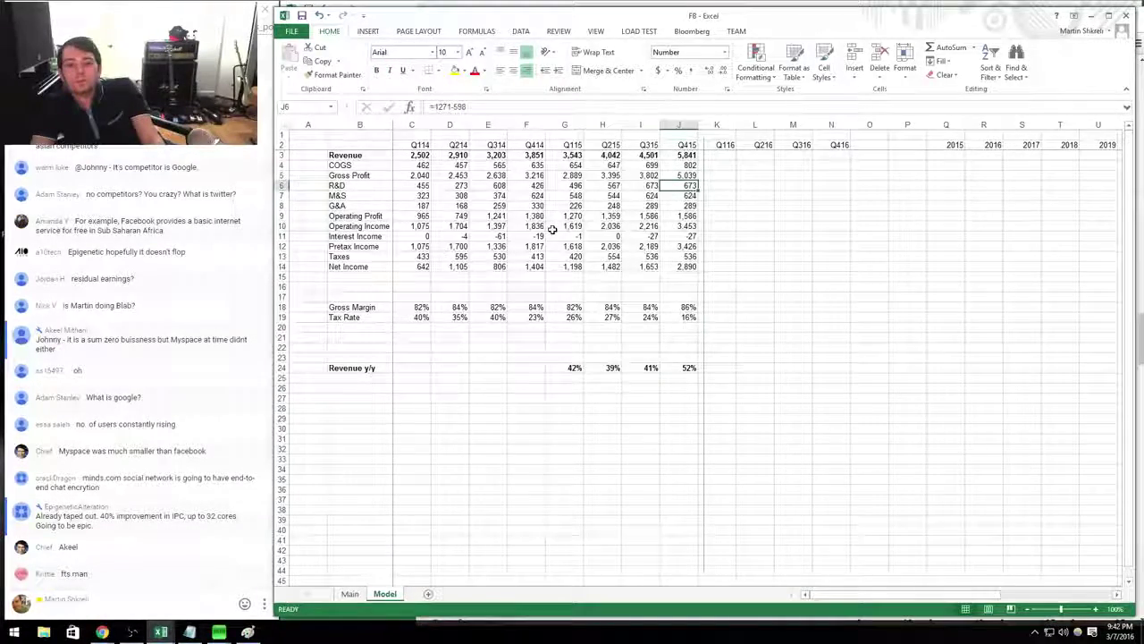
{"action": "key", "text": "alt+Tab"}
{"action": "key", "text": "alt+Tab"}
{"action": "type", "text": "+1314"}
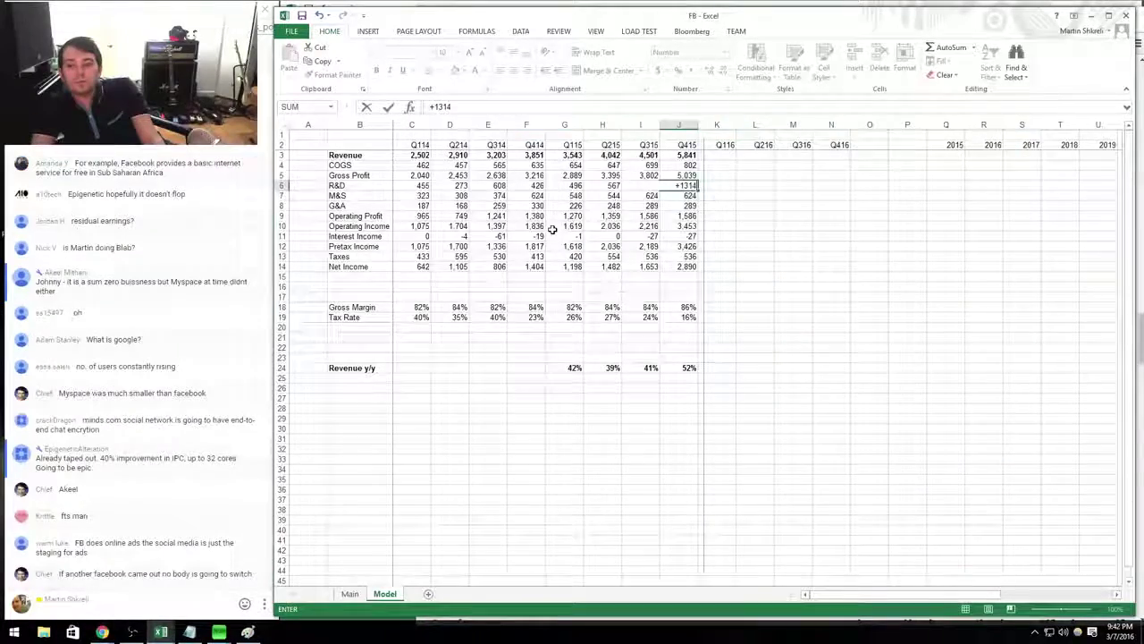
{"action": "type", "text": "-583"}
{"action": "key", "text": "Return"}
Enter Q415 marketing & sales (688) and G&A (314) from the SEC statement.
{"action": "key", "text": "alt+Tab"}
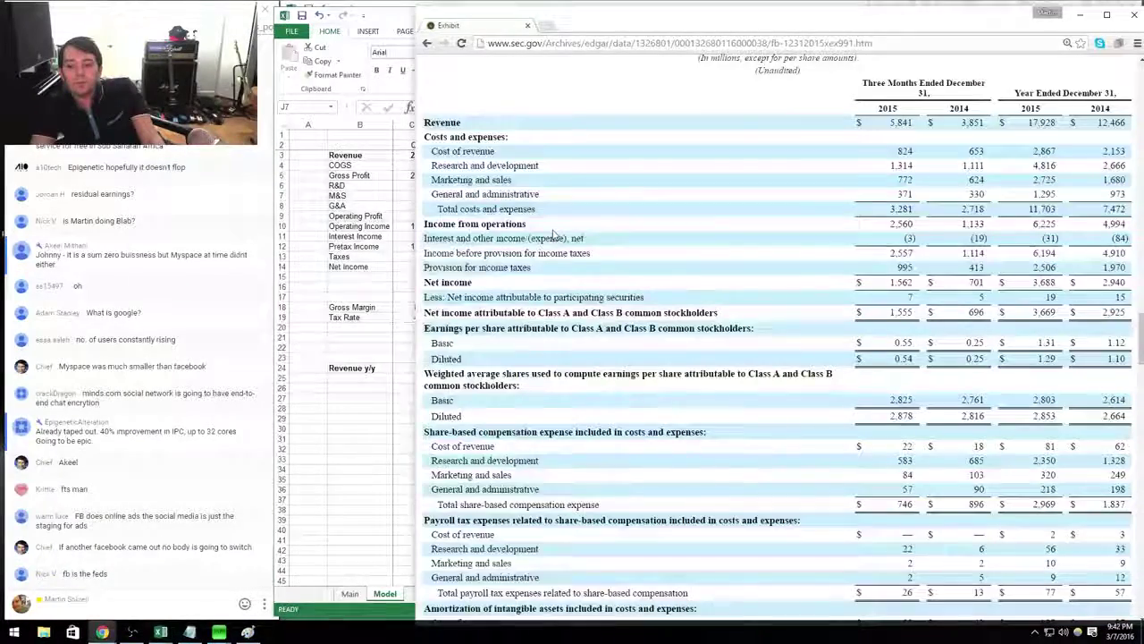
{"action": "key", "text": "alt+Tab"}
{"action": "type", "text": "+772"}
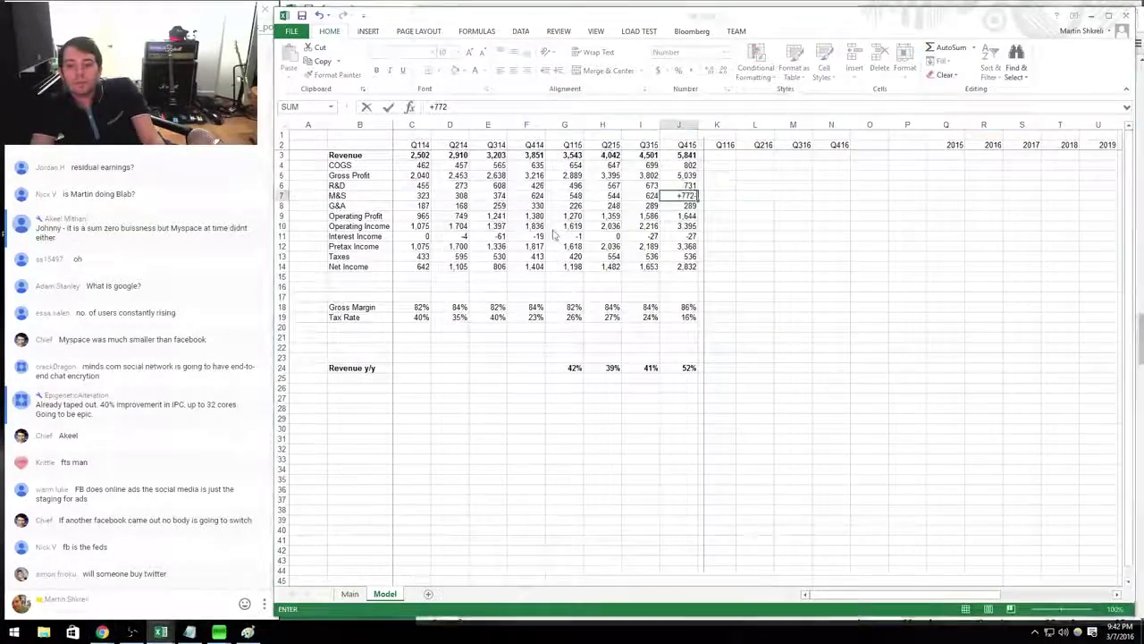
{"action": "key", "text": "alt+Tab"}
{"action": "key", "text": "alt+Tab"}
{"action": "key", "text": "Return"}
{"action": "key", "text": "alt+Tab"}
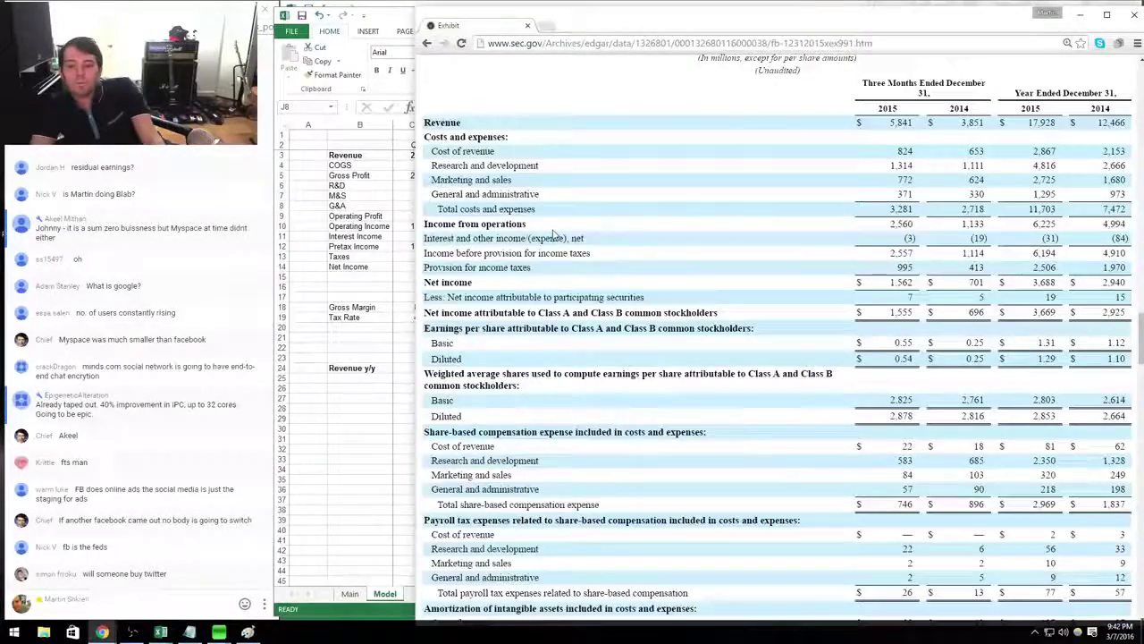
{"action": "key", "text": "alt+Tab"}
{"action": "type", "text": "+371"}
Enter Q415 interest of -3 and taxes of 995, raising the tax rate to 30%.
{"action": "key", "text": "alt+Tab"}
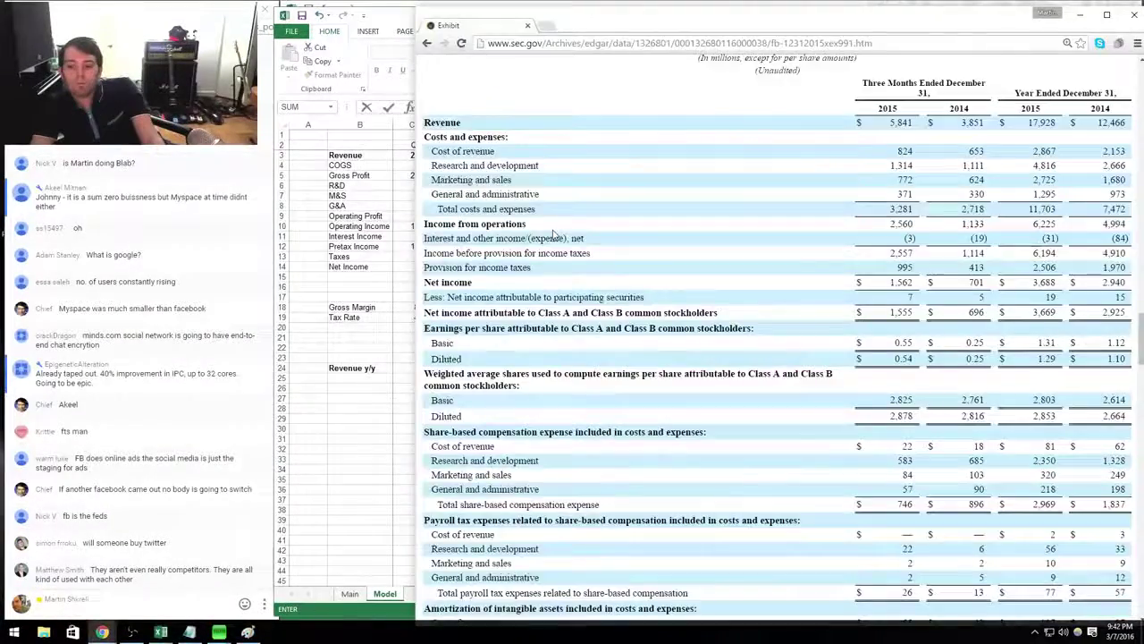
{"action": "key", "text": "alt+Tab"}
{"action": "key", "text": "Return"}
{"action": "key", "text": "Down"}
{"action": "key", "text": "Down"}
{"action": "key", "text": "alt+Tab"}
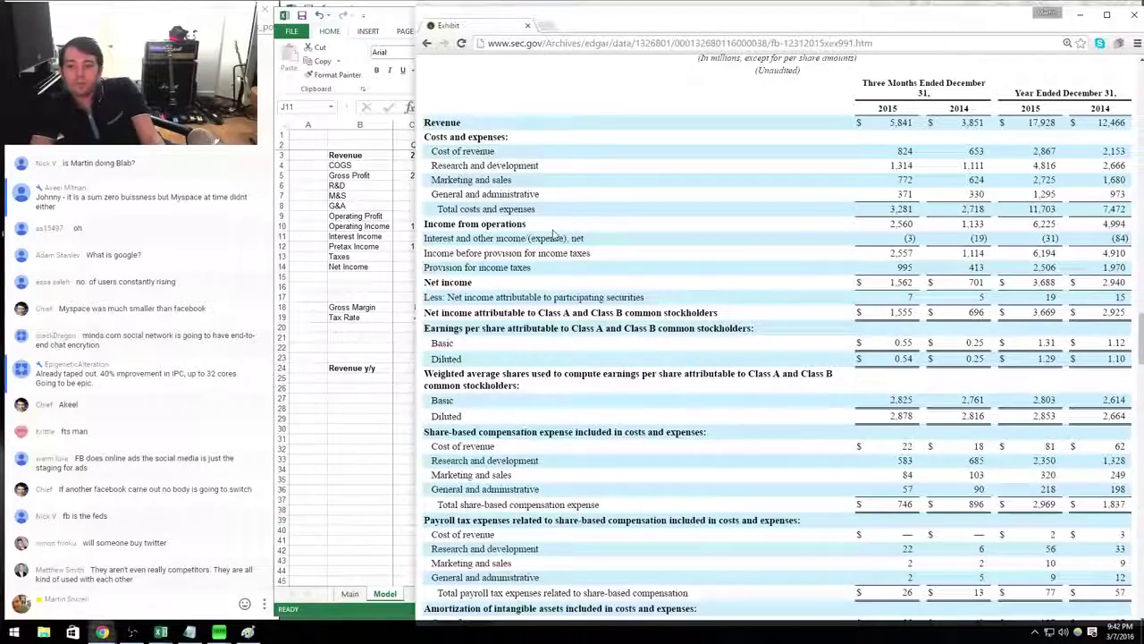
{"action": "key", "text": "alt+Tab"}
{"action": "type", "text": "-3"}
{"action": "key", "text": "Return"}
{"action": "key", "text": "Down"}
{"action": "type", "text": "+9"}
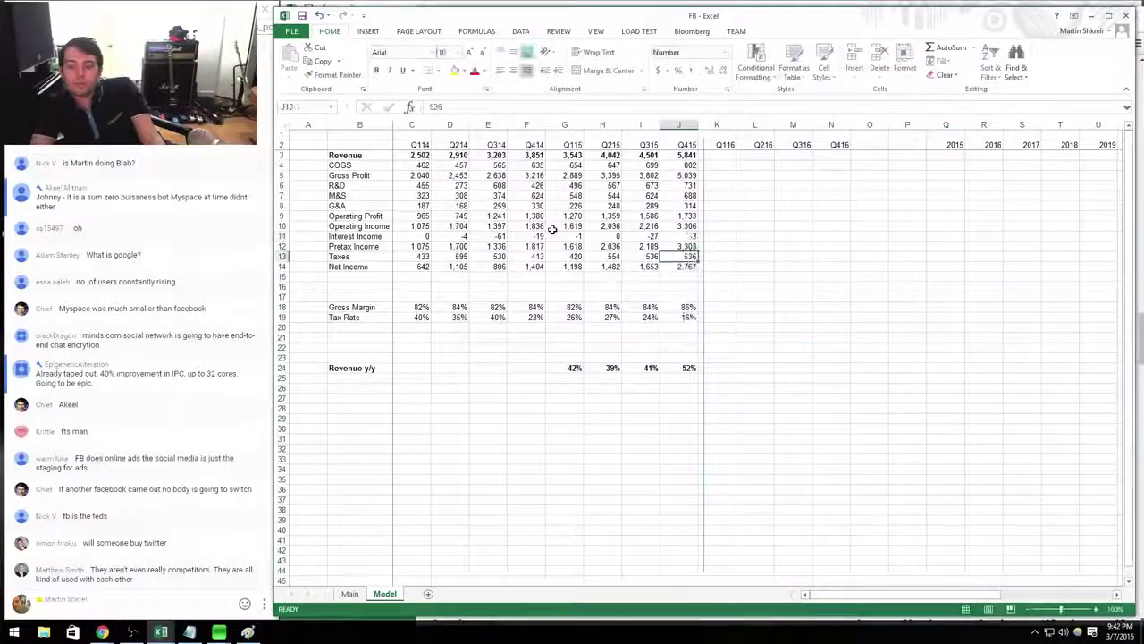
{"action": "key", "text": "alt+Tab"}
{"action": "key", "text": "alt+Tab"}
{"action": "type", "text": "95"}
{"action": "key", "text": "Return"}
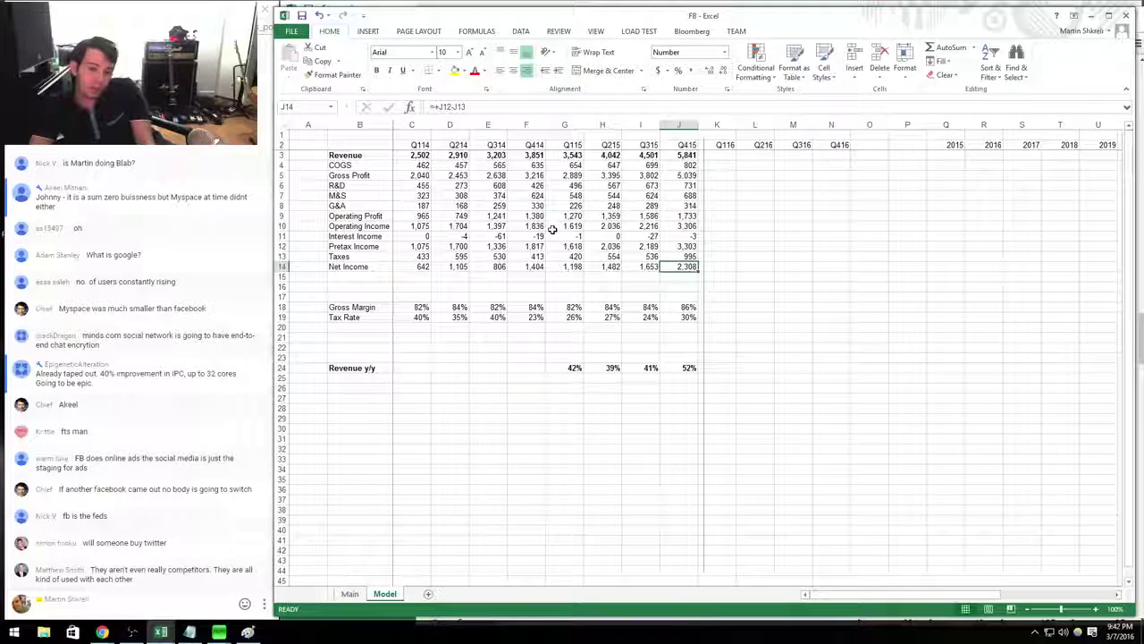
{"action": "key", "text": "ctrl+b"}
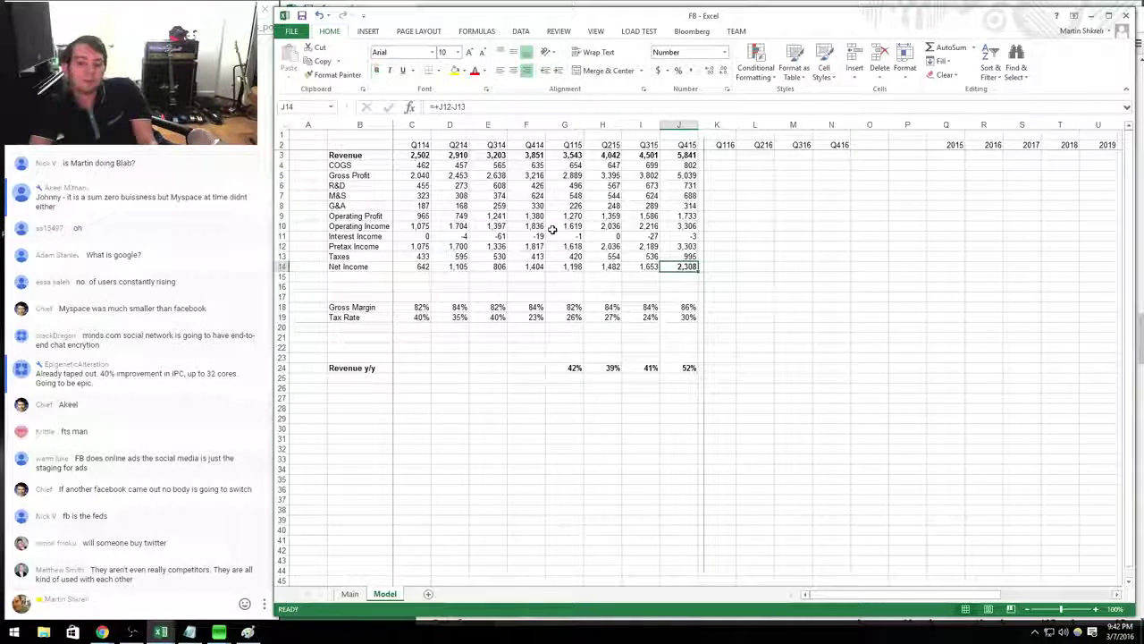
{"action": "key", "text": "ctrl+b"}
{"action": "key", "text": "Down"}
{"action": "key", "text": "Down"}
{"action": "key", "text": "Down"}
{"action": "key", "text": "Down"}
{"action": "key", "text": "Down"}
{"action": "key", "text": "Down"}
{"action": "key", "text": "Down"}
{"action": "key", "text": "Down"}
{"action": "key", "text": "Down"}
{"action": "key", "text": "Down"}
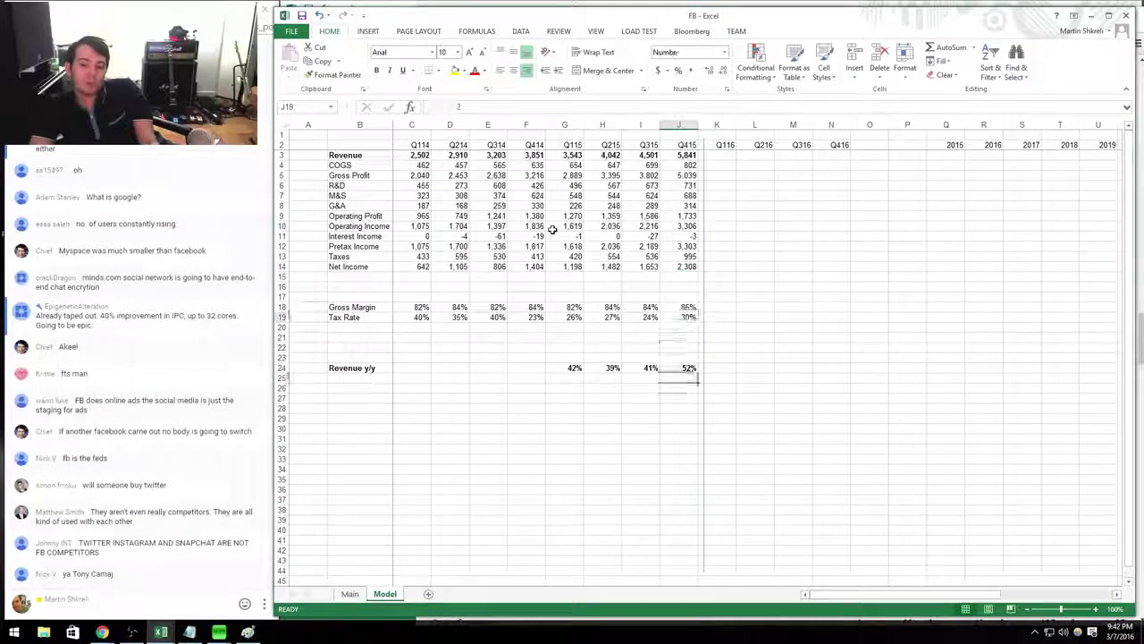
{"action": "key", "text": "Up"}
{"action": "key", "text": "Up"}
{"action": "key", "text": "Up"}
{"action": "key", "text": "Up"}
{"action": "key", "text": "Up"}
{"action": "key", "text": "Up"}
{"action": "key", "text": "Up"}
{"action": "key", "text": "Up"}
{"action": "key", "text": "Up"}
{"action": "key", "text": "Up"}
{"action": "key", "text": "Up"}
{"action": "key", "text": "Up"}
{"action": "key", "text": "Up"}
{"action": "key", "text": "Up"}
{"action": "key", "text": "Up"}
{"action": "key", "text": "Up"}
{"action": "key", "text": "Up"}
{"action": "key", "text": "Up"}
{"action": "key", "text": "Up"}
{"action": "key", "text": "Up"}
{"action": "key", "text": "Up"}
{"action": "key", "text": "Up"}
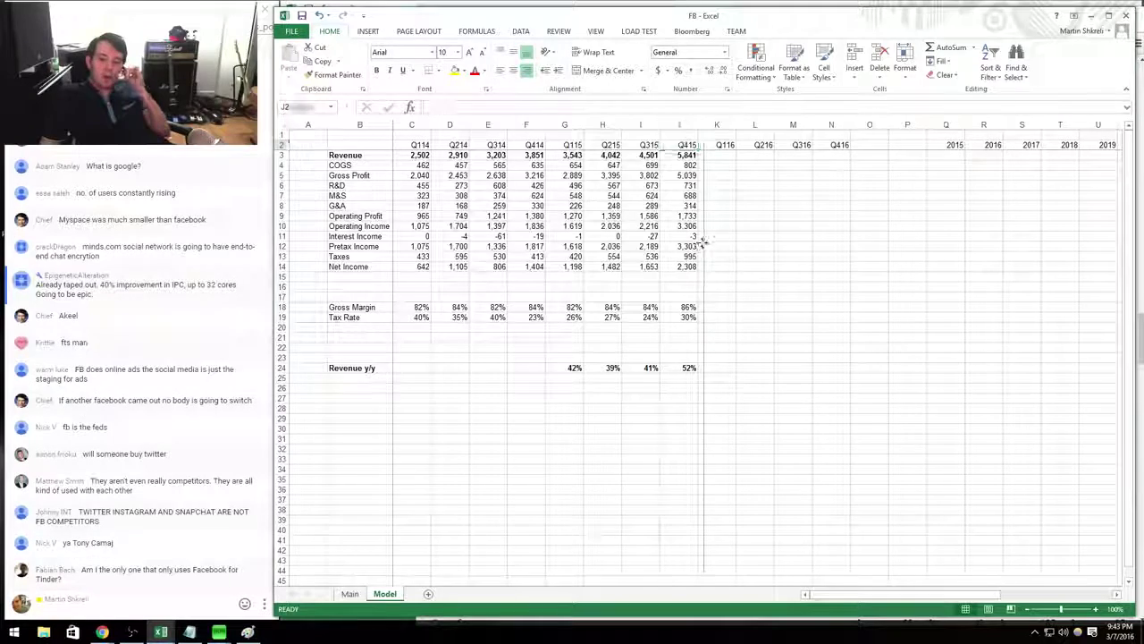
Move the divider to the Q415/Q116 border and insert five blank rows above Revenue.
{"action": "left_click_drag", "start_coordinate": [700, 241], "coordinate": [695, 241]}
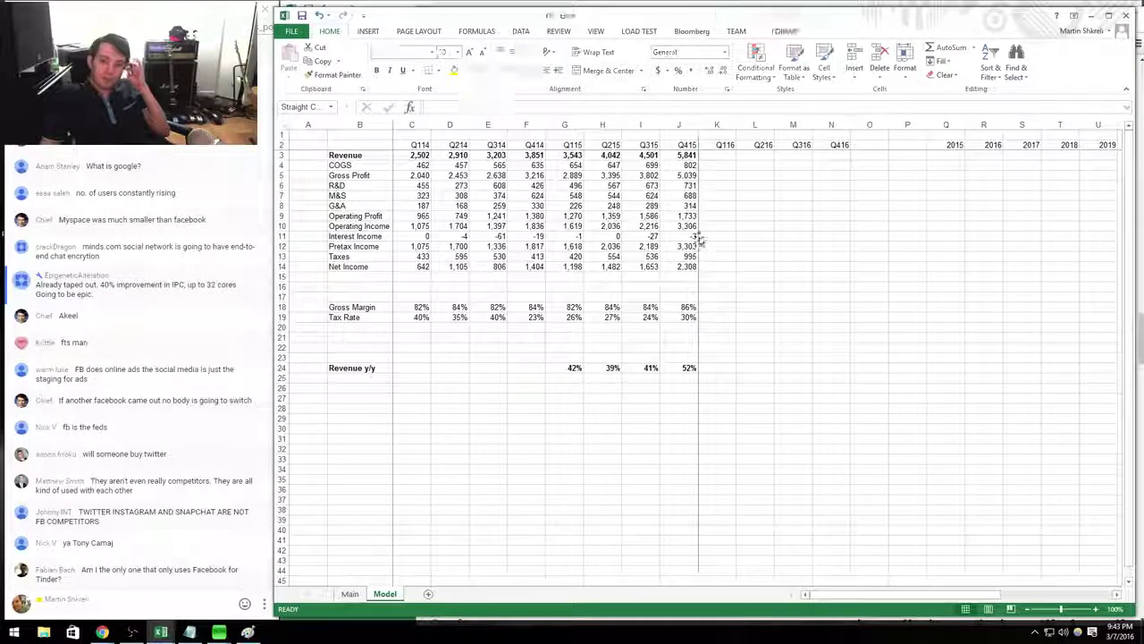
{"action": "left_click", "coordinate": [684, 155]}
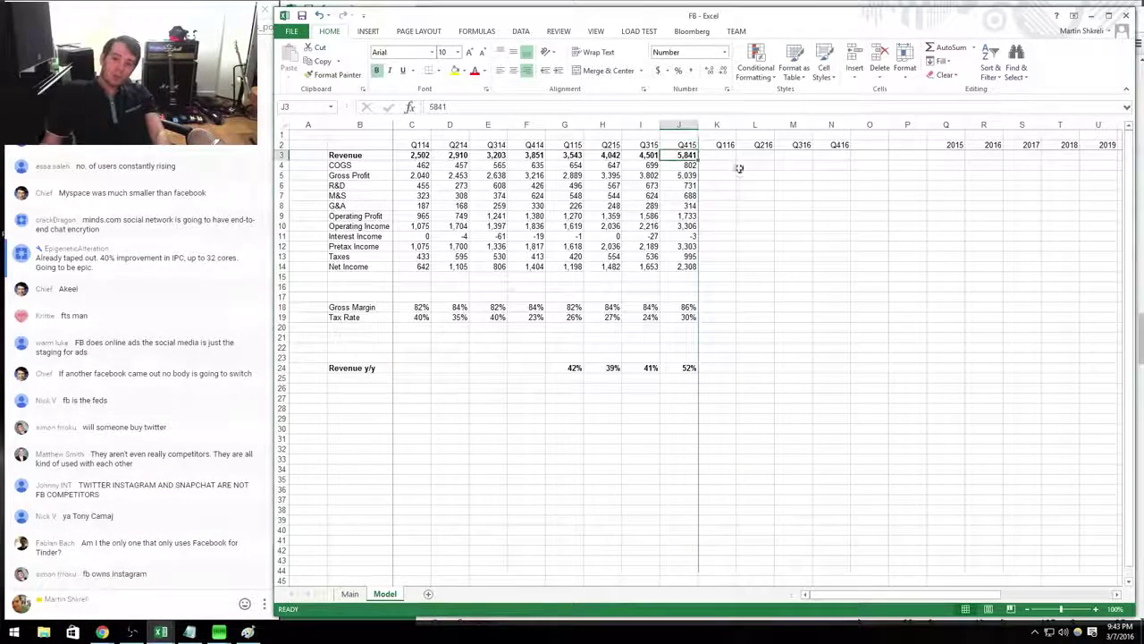
{"action": "key", "text": "shift+space"}
{"action": "key", "text": "ctrl+shift+equal"}
{"action": "key", "text": "ctrl+shift+equal"}
{"action": "key", "text": "ctrl+shift+equal"}
{"action": "key", "text": "ctrl+shift+equal"}
{"action": "key", "text": "ctrl+shift+equal"}
{"action": "key", "text": "Down"}
{"action": "key", "text": "Down"}
{"action": "key", "text": "Down"}
{"action": "key", "text": "Down"}
{"action": "key", "text": "Down"}
{"action": "key", "text": "Down"}
{"action": "key", "text": "Down"}
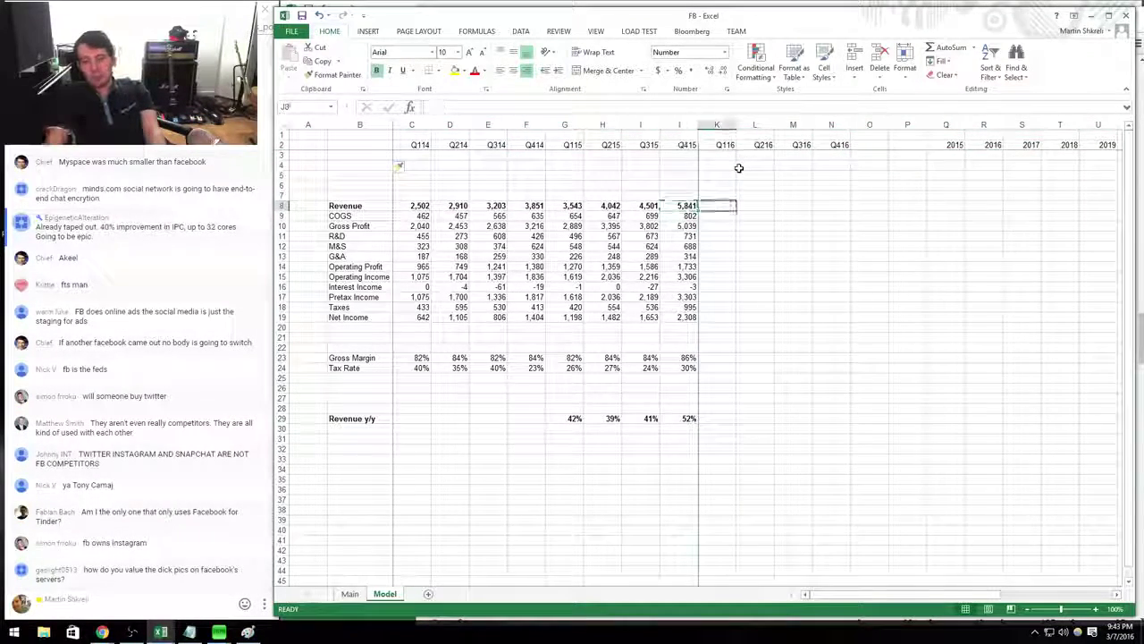
Project Q116–Q416 revenue at 1.5× the same quarter a year earlier.
{"action": "type", "text": "+"}
{"action": "key", "text": "Left"}
{"action": "key", "text": "Left"}
{"action": "key", "text": "Left"}
{"action": "key", "text": "Left"}
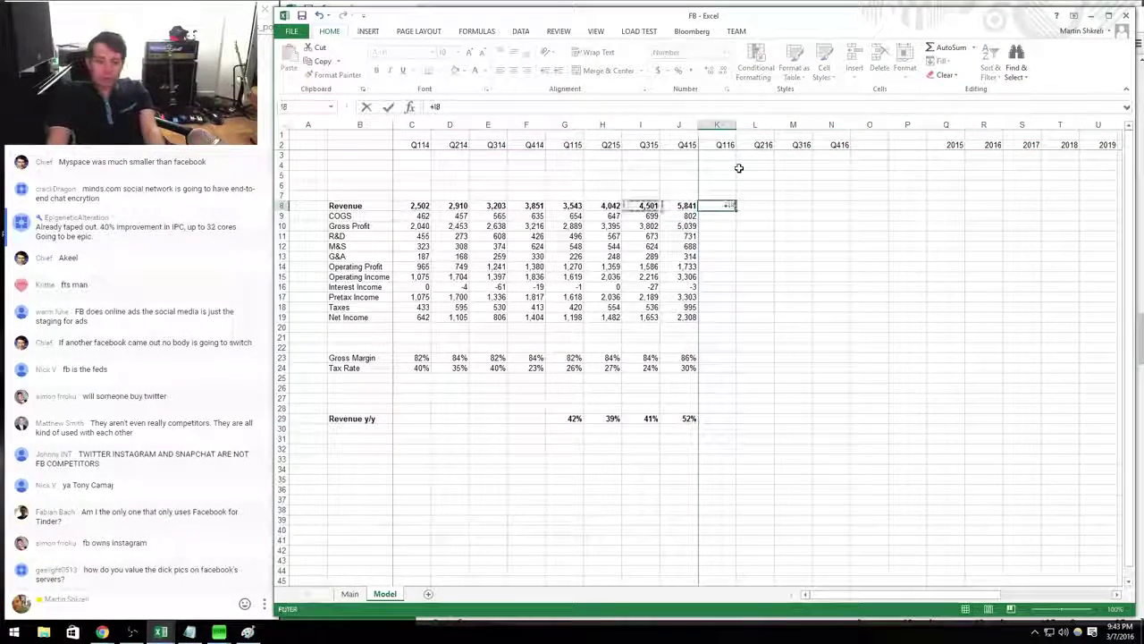
{"action": "type", "text": "*1.5"}
{"action": "key", "text": "Return"}
{"action": "key", "text": "Up"}
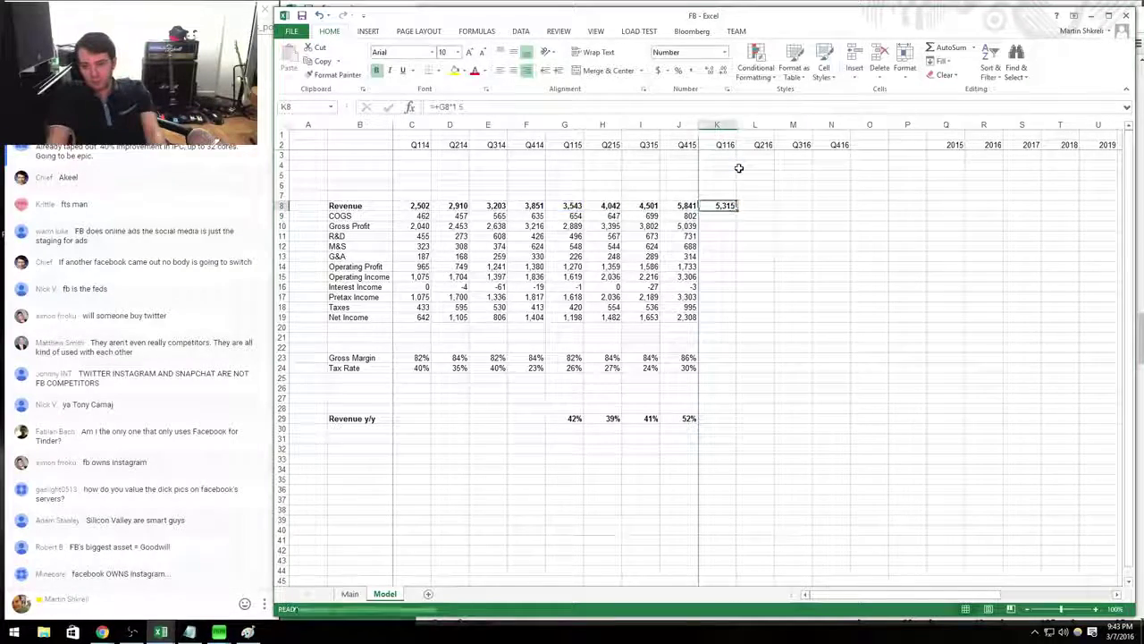
{"action": "key", "text": "shift+Right"}
{"action": "key", "text": "shift+Right"}
{"action": "key", "text": "shift+Right"}
{"action": "key", "text": "ctrl+r"}
Revise the 2016 revenue growth factor to 1.4 and refill it across Q216–Q416.
{"action": "key", "text": "F2"}
{"action": "key", "text": "BackSpace"}
{"action": "type", "text": "4"}
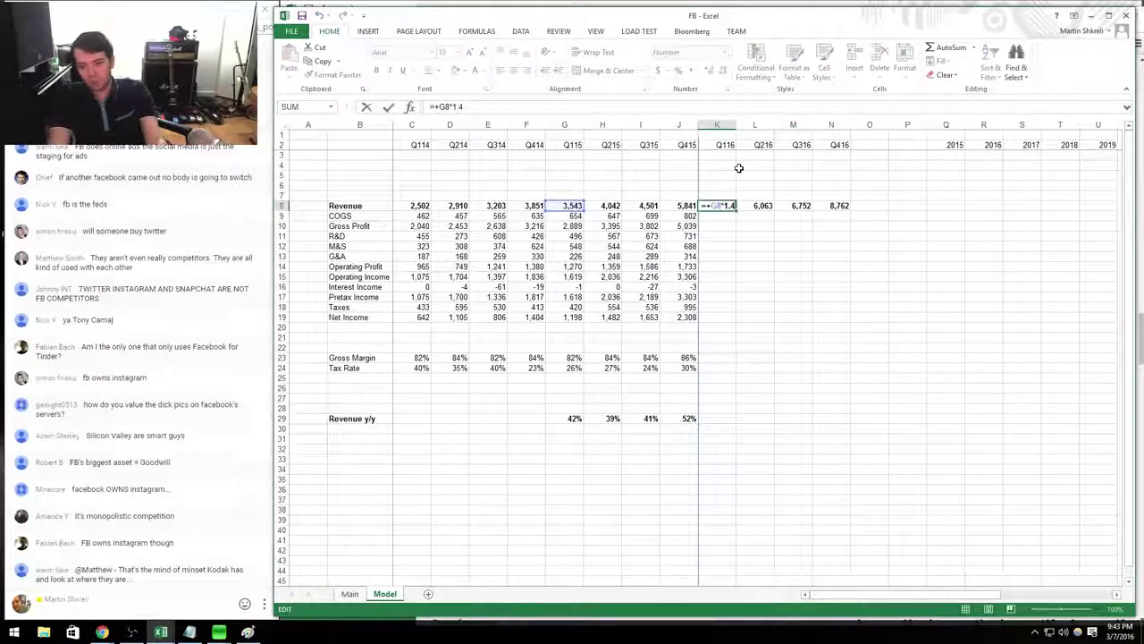
{"action": "key", "text": "Return"}
{"action": "key", "text": "Up"}
{"action": "key", "text": "shift+Right"}
{"action": "key", "text": "shift+Right"}
{"action": "key", "text": "shift+Right"}
{"action": "key", "text": "ctrl+r"}
Set Q116 gross profit to 86% of revenue and copy it across 2016.
{"action": "key", "text": "Down"}
{"action": "key", "text": "Down"}
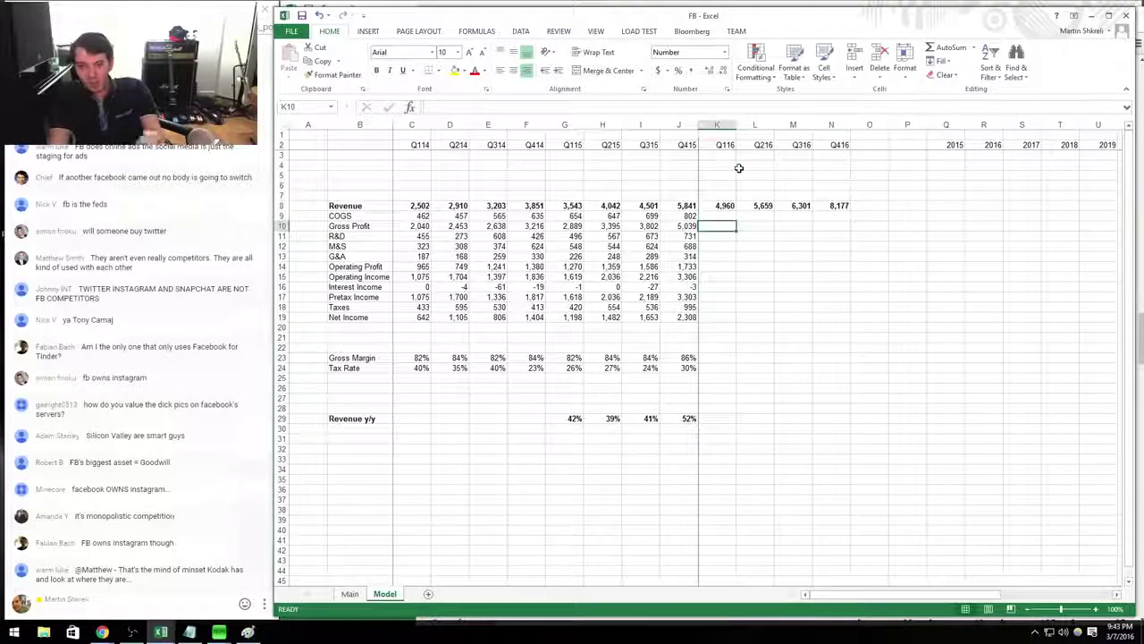
{"action": "type", "text": "+"}
{"action": "key", "text": "Up"}
{"action": "key", "text": "Up"}
{"action": "type", "text": "*"}
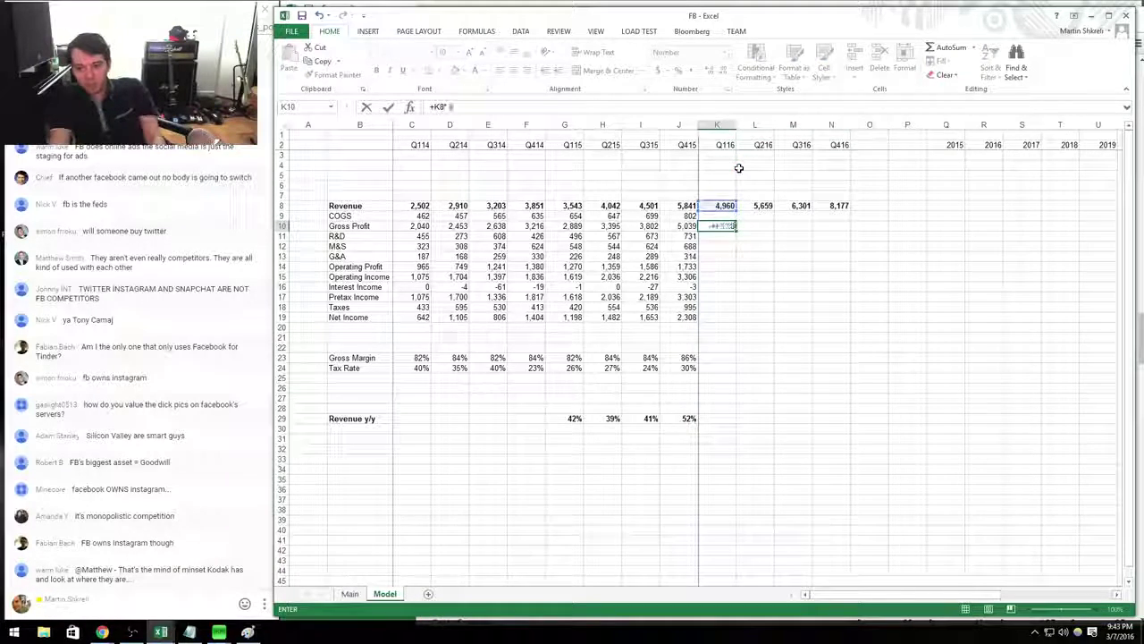
{"action": "type", "text": ".86"}
{"action": "key", "text": "Return"}
{"action": "key", "text": "Up"}
{"action": "key", "text": "ctrl+c"}
{"action": "key", "text": "shift+Right"}
{"action": "key", "text": "shift+Right"}
{"action": "key", "text": "shift+Right"}
Finish 2016 gross profit and set Q116–Q416 COGS as revenue minus gross profit.
{"action": "key", "text": "Return"}
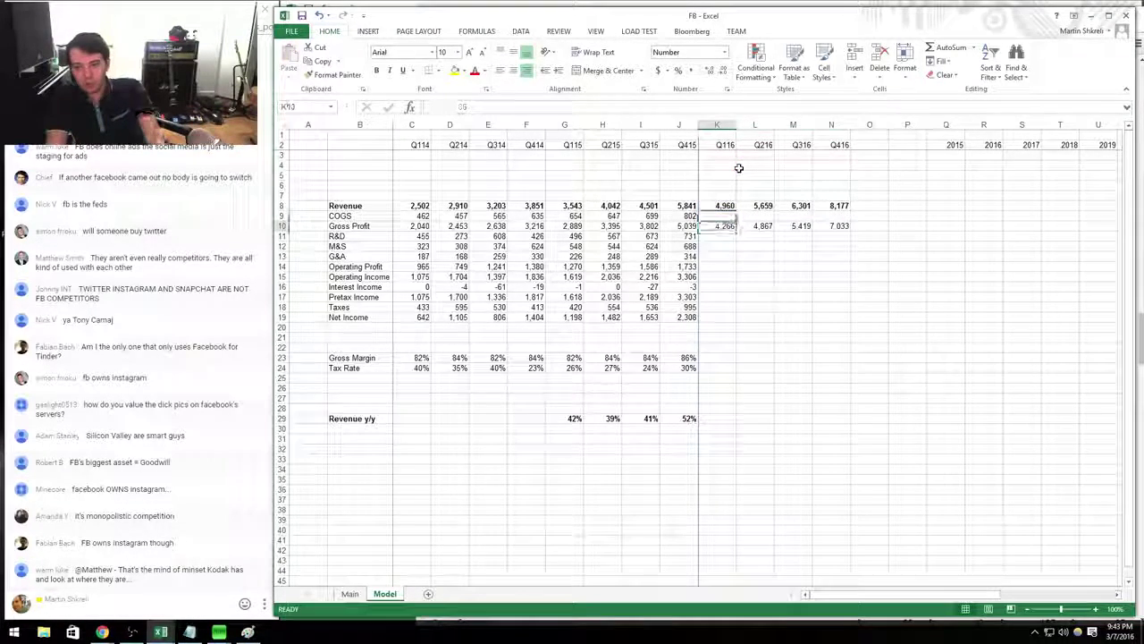
{"action": "key", "text": "Up"}
{"action": "type", "text": "+"}
{"action": "key", "text": "Up"}
{"action": "type", "text": "-"}
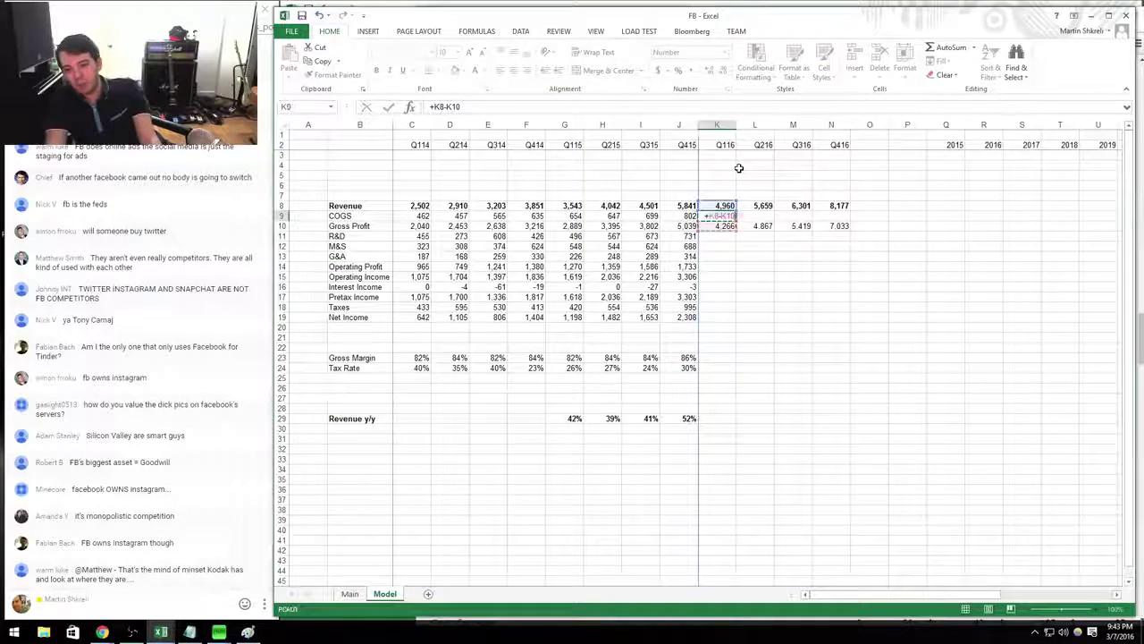
{"action": "key", "text": "Return"}
{"action": "key", "text": "Up"}
{"action": "key", "text": "ctrl+c"}
{"action": "key", "text": "shift+Right"}
{"action": "key", "text": "shift+Right"}
{"action": "key", "text": "shift+Right"}
{"action": "key", "text": "Return"}
Project 2016 R&D, S&M and G&A at 1.35× the same quarter a year earlier.
{"action": "key", "text": "Down"}
{"action": "key", "text": "Down"}
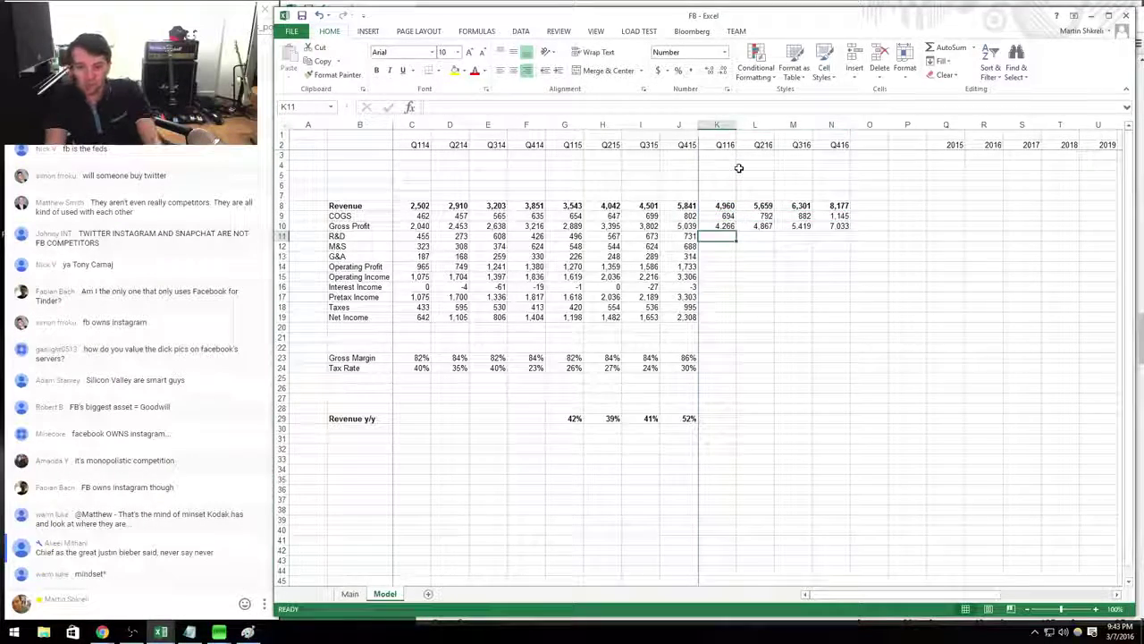
{"action": "type", "text": "+"}
{"action": "key", "text": "Left"}
{"action": "key", "text": "Left"}
{"action": "key", "text": "Left"}
{"action": "key", "text": "Left"}
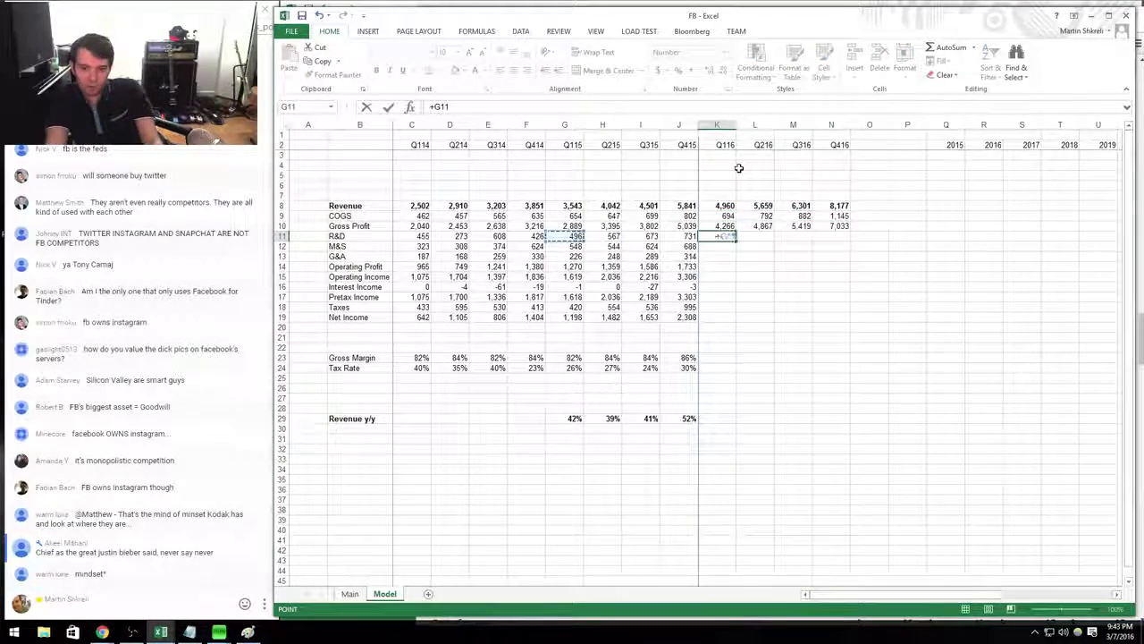
{"action": "type", "text": "*1."}
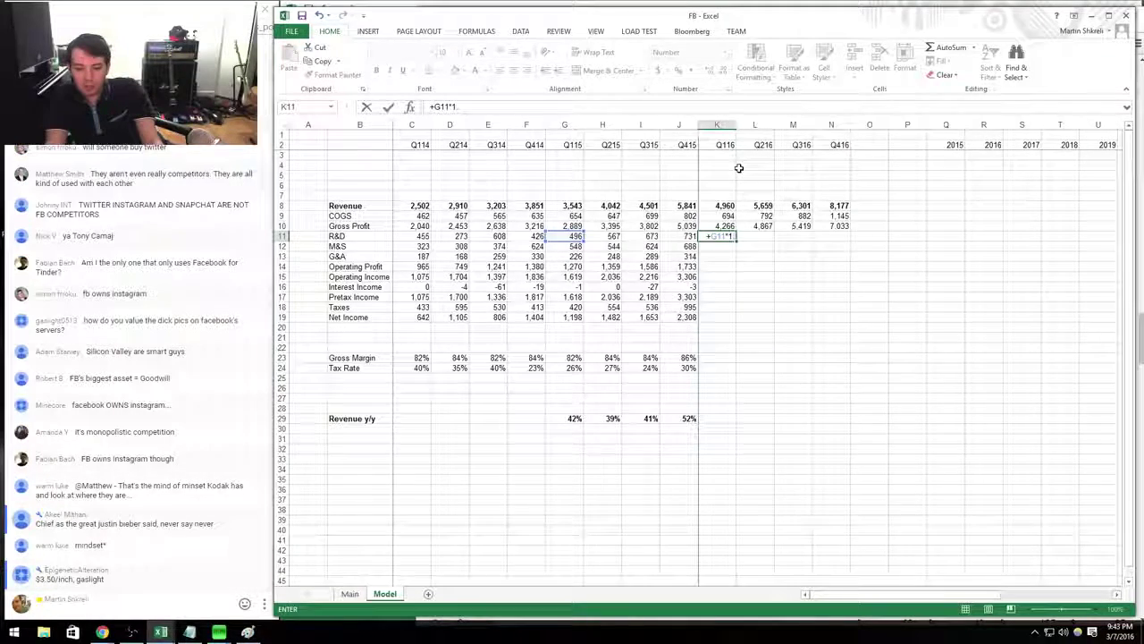
{"action": "type", "text": "35"}
{"action": "key", "text": "Return"}
{"action": "key", "text": "Up"}
{"action": "key", "text": "ctrl+c"}
{"action": "key", "text": "shift+Right"}
{"action": "key", "text": "shift+Right"}
{"action": "key", "text": "shift+Down"}
{"action": "key", "text": "shift+Down"}
{"action": "key", "text": "shift+Right"}
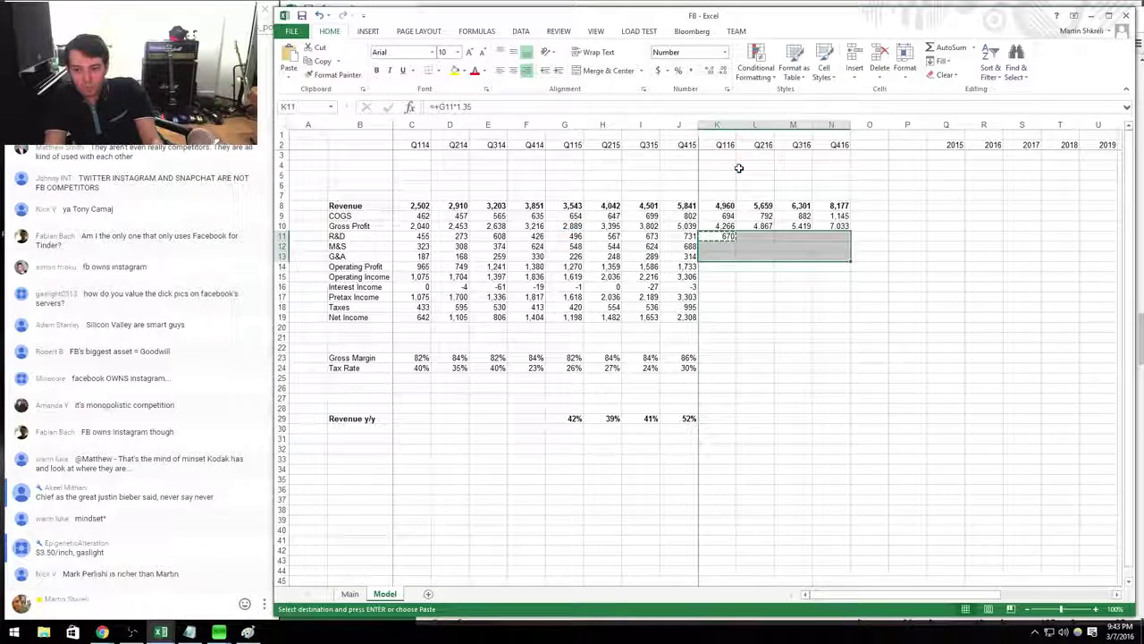
{"action": "key", "text": "ctrl+v"}
{"action": "key", "text": "Left"}
Extend operating income across 2016 and enter 0 interest income for each quarter.
{"action": "key", "text": "Down"}
{"action": "key", "text": "Down"}
{"action": "key", "text": "Down"}
{"action": "key", "text": "shift+Down"}
{"action": "key", "text": "ctrl+c"}
{"action": "key", "text": "shift+Right"}
{"action": "key", "text": "shift+Right"}
{"action": "key", "text": "shift+Right"}
{"action": "key", "text": "shift+Right"}
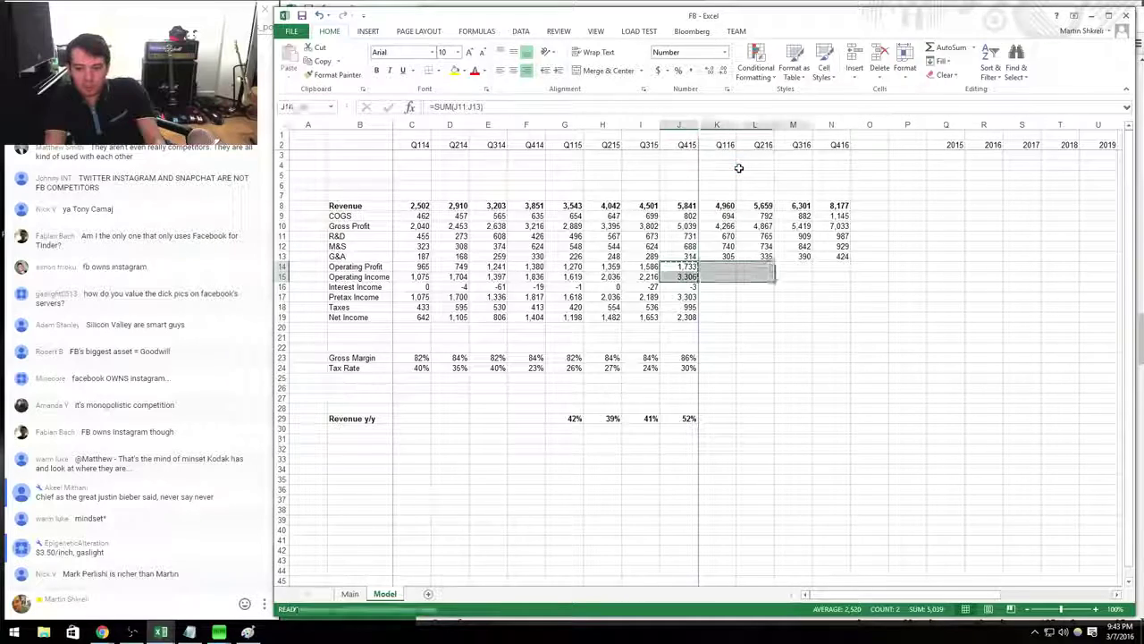
{"action": "key", "text": "ctrl+v"}
{"action": "type", "text": "0"}
{"action": "key", "text": "Tab"}
{"action": "type", "text": "0"}
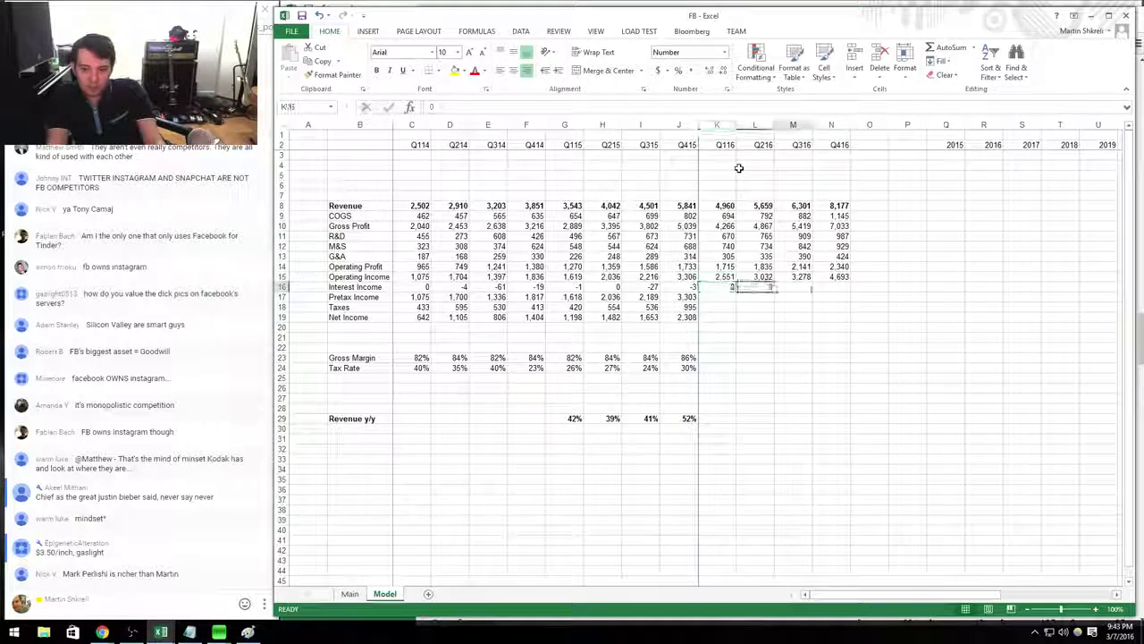
{"action": "key", "text": "Tab"}
{"action": "type", "text": "0"}
{"action": "key", "text": "Tab"}
{"action": "type", "text": "0"}
{"action": "key", "text": "Return"}
Fill pretax income across 2016 and add a quarterly tax formula =+K17*0.2.
{"action": "key", "text": "Left"}
{"action": "key", "text": "ctrl+c"}
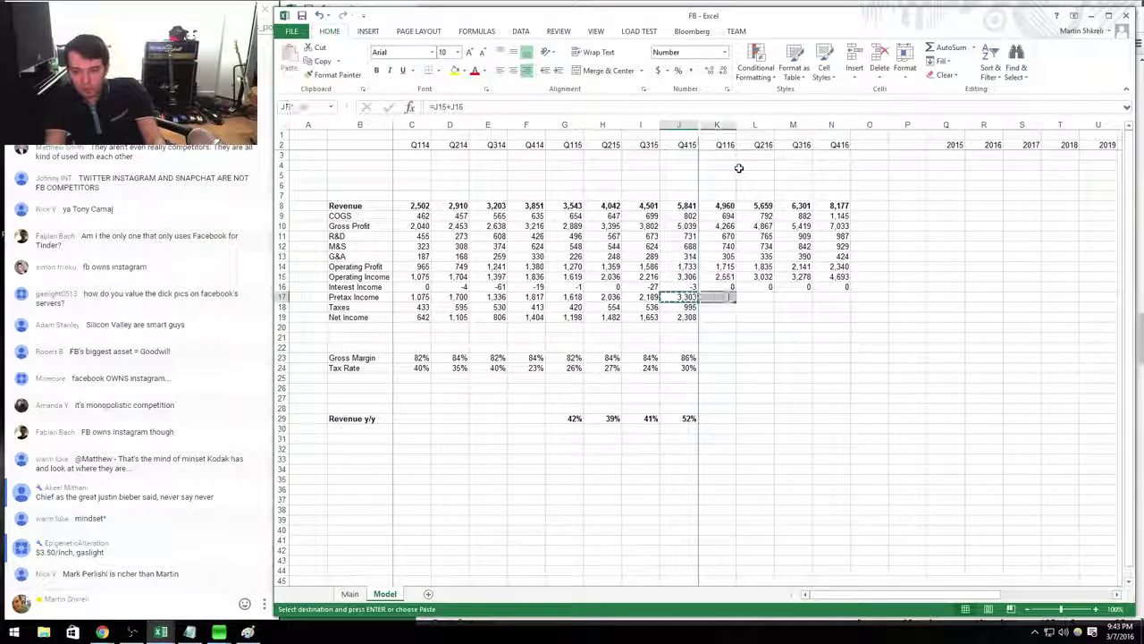
{"action": "key", "text": "shift+Right"}
{"action": "key", "text": "shift+Right"}
{"action": "key", "text": "shift+Right"}
{"action": "key", "text": "shift+Right"}
{"action": "key", "text": "ctrl+v"}
{"action": "key", "text": "Down"}
{"action": "key", "text": "Right"}
{"action": "type", "text": "+K17*0.2"}
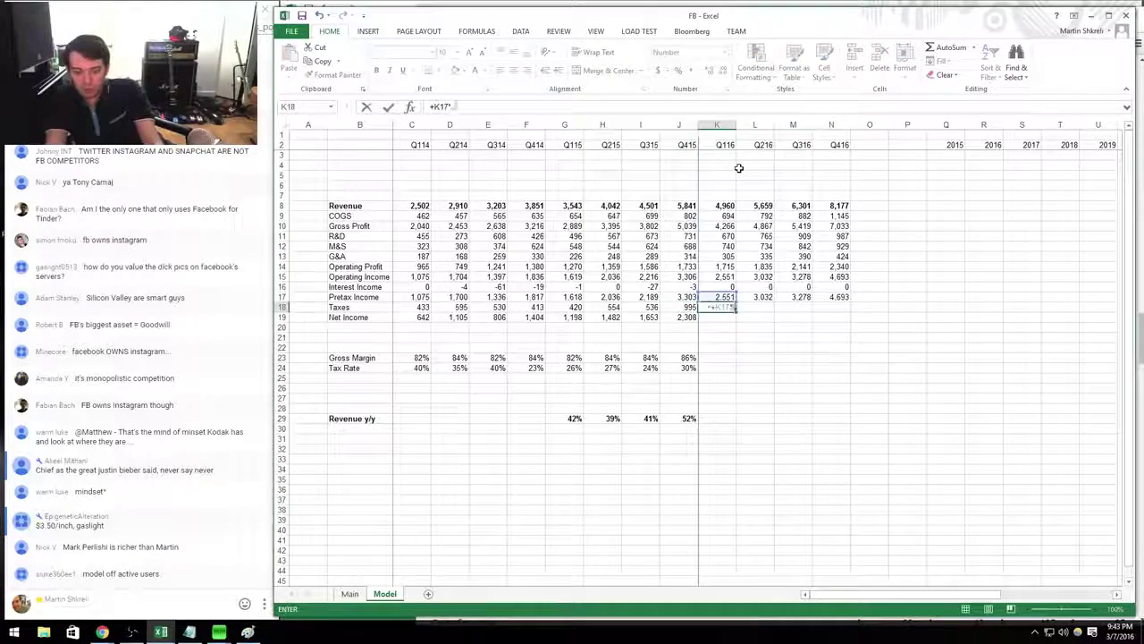
{"action": "key", "text": "Return"}
{"action": "key", "text": "Up"}
{"action": "key", "text": "ctrl+c"}
{"action": "key", "text": "shift+Right"}
{"action": "key", "text": "shift+Right"}
{"action": "key", "text": "shift+Right"}
{"action": "key", "text": "ctrl+v"}
Fill the net income formula across Q116 through Q416.
{"action": "key", "text": "Down"}
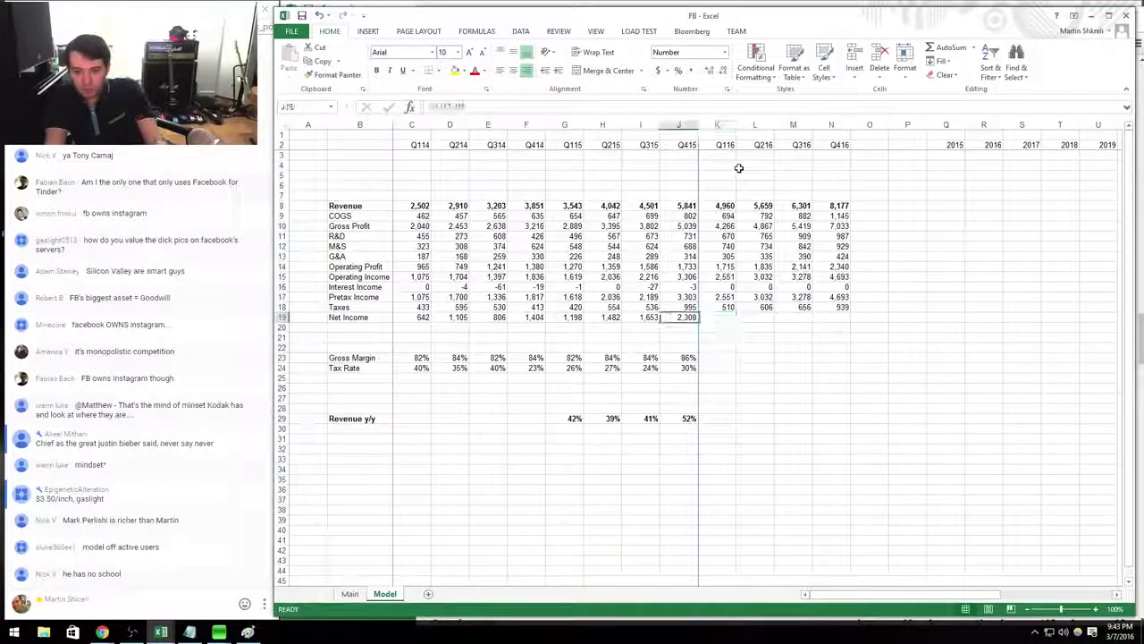
{"action": "key", "text": "ctrl+c"}
{"action": "key", "text": "shift+Right"}
{"action": "key", "text": "shift+Right"}
{"action": "key", "text": "shift+Right"}
{"action": "key", "text": "shift+Right"}
{"action": "key", "text": "ctrl+v"}
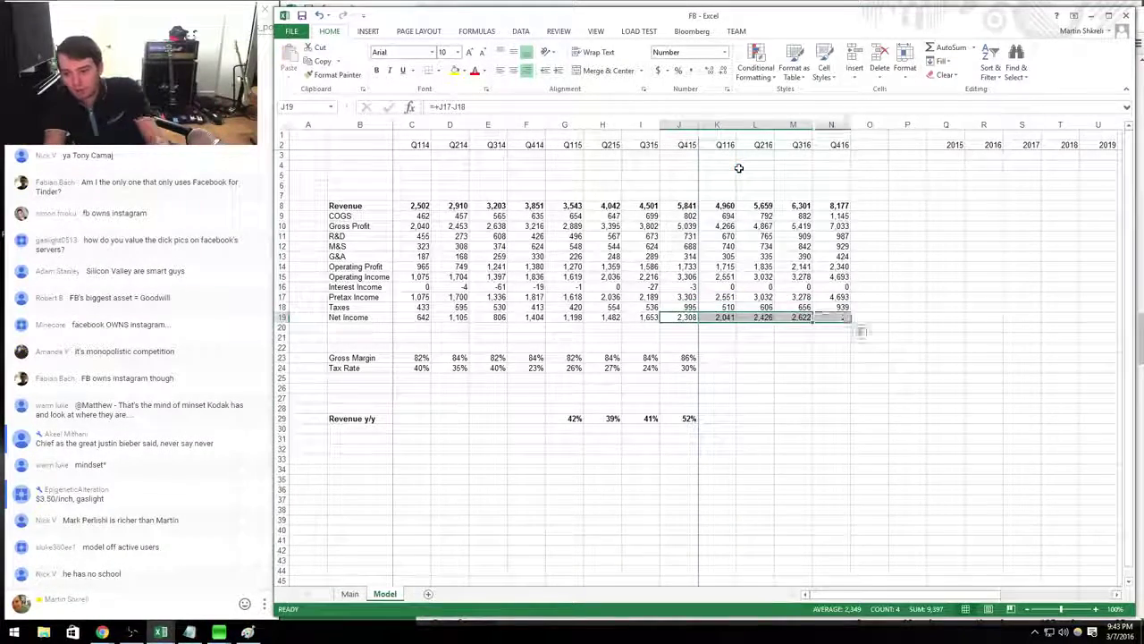
{"action": "key", "text": "Right"}
{"action": "key", "text": "ctrl+c"}
{"action": "key", "text": "shift+Right"}
{"action": "key", "text": "shift+Right"}
{"action": "key", "text": "shift+Right"}
{"action": "key", "text": "ctrl+v"}
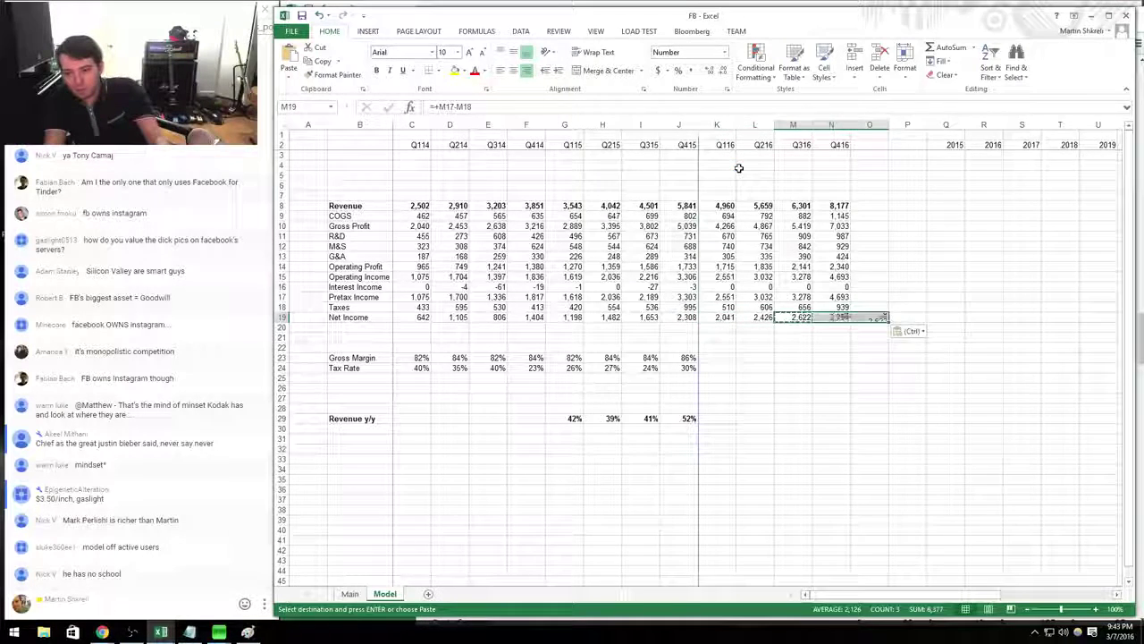
{"action": "key", "text": "Right"}
{"action": "key", "text": "Left"}
{"action": "key", "text": "Left"}
{"action": "key", "text": "Left"}
Revise 2016 taxes to 25% of pretax income (=+K17*0.25) across all four quarters.
{"action": "key", "text": "Up"}
{"action": "type", "text": "=+"}
{"action": "key", "text": "Up"}
{"action": "type", "text": "*0.2"}
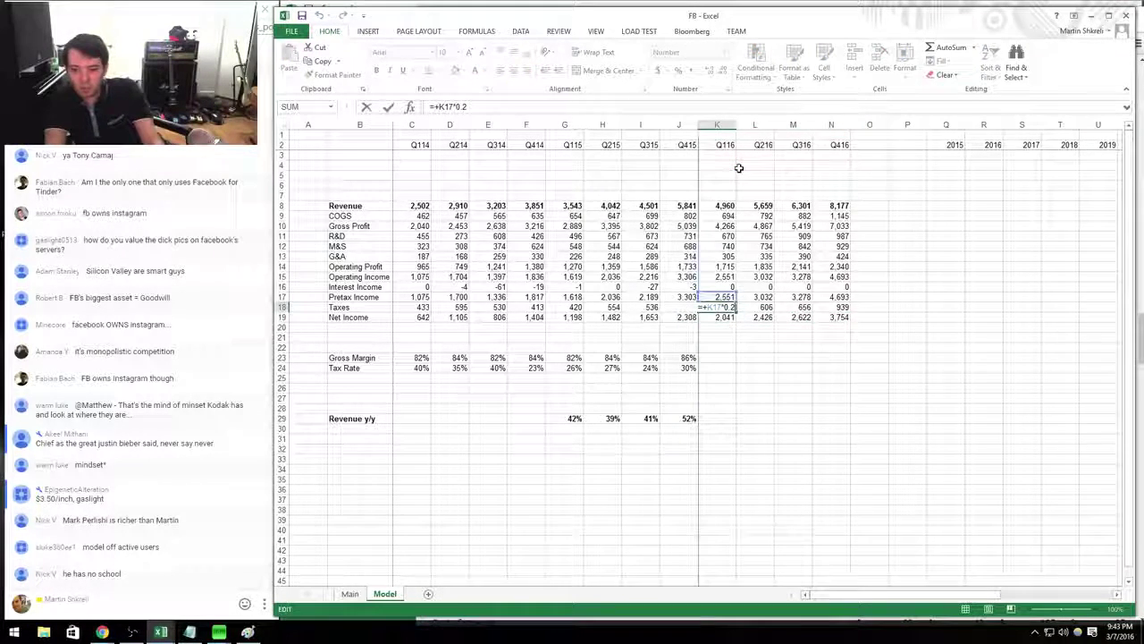
{"action": "type", "text": "5"}
{"action": "key", "text": "Return"}
{"action": "key", "text": "Up"}
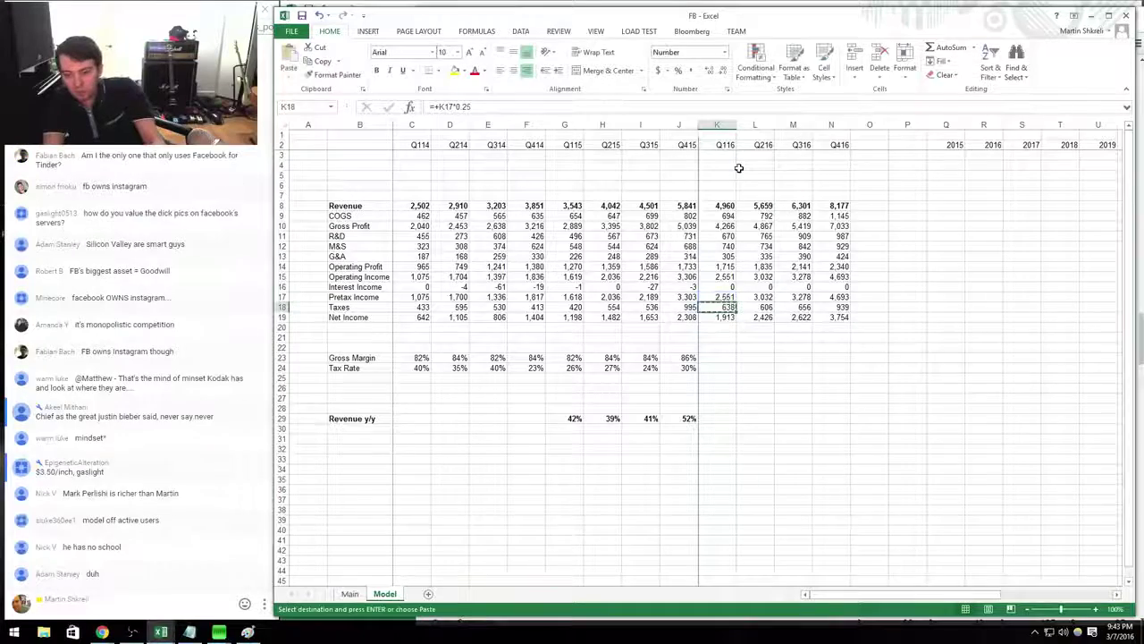
{"action": "key", "text": "ctrl+c"}
{"action": "key", "text": "shift+Right"}
{"action": "key", "text": "shift+Right"}
{"action": "key", "text": "shift+Right"}
{"action": "key", "text": "ctrl+v"}
{"action": "key", "text": "Down"}
{"action": "key", "text": "Right"}
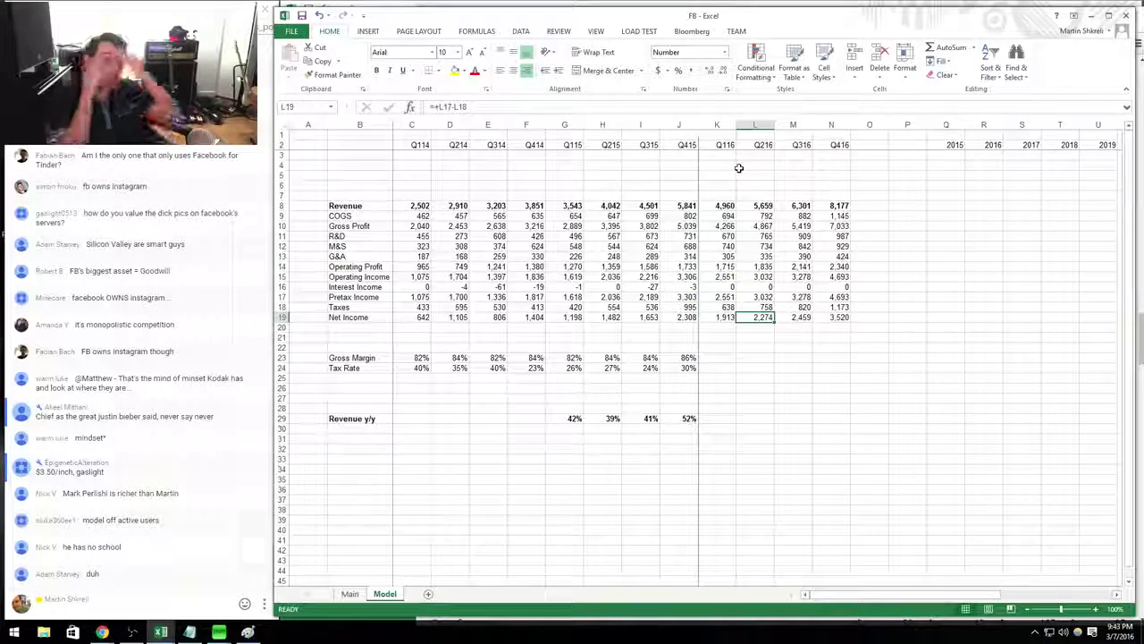
Check the Q416 R&D and net income formulas and select the Q416 figures.
{"action": "left_click", "coordinate": [844, 236]}
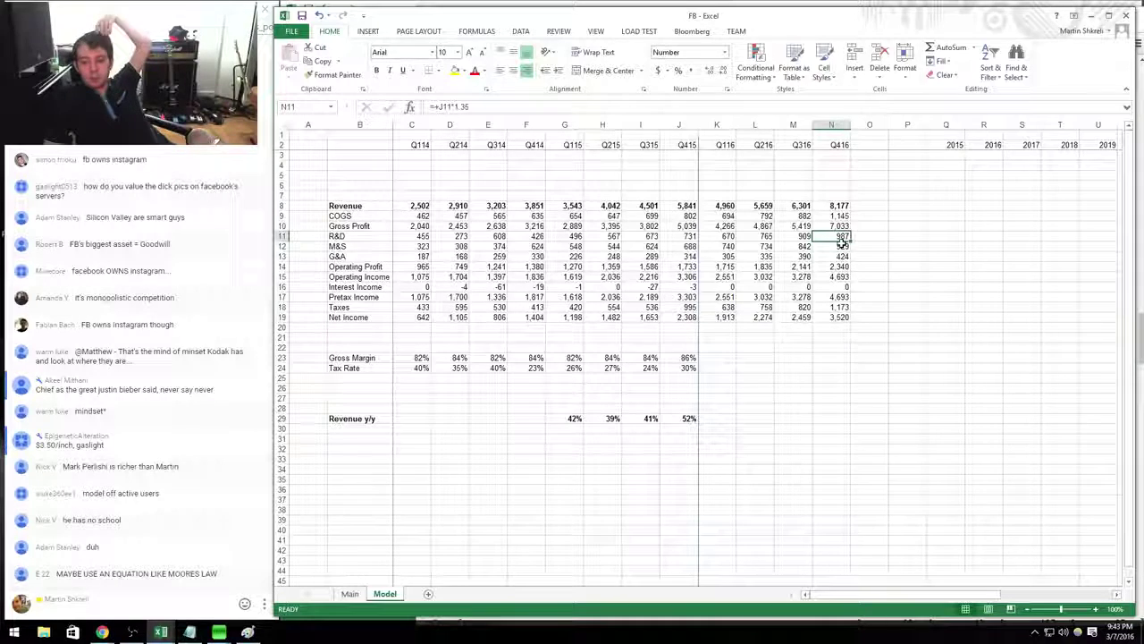
{"action": "left_click", "coordinate": [844, 318]}
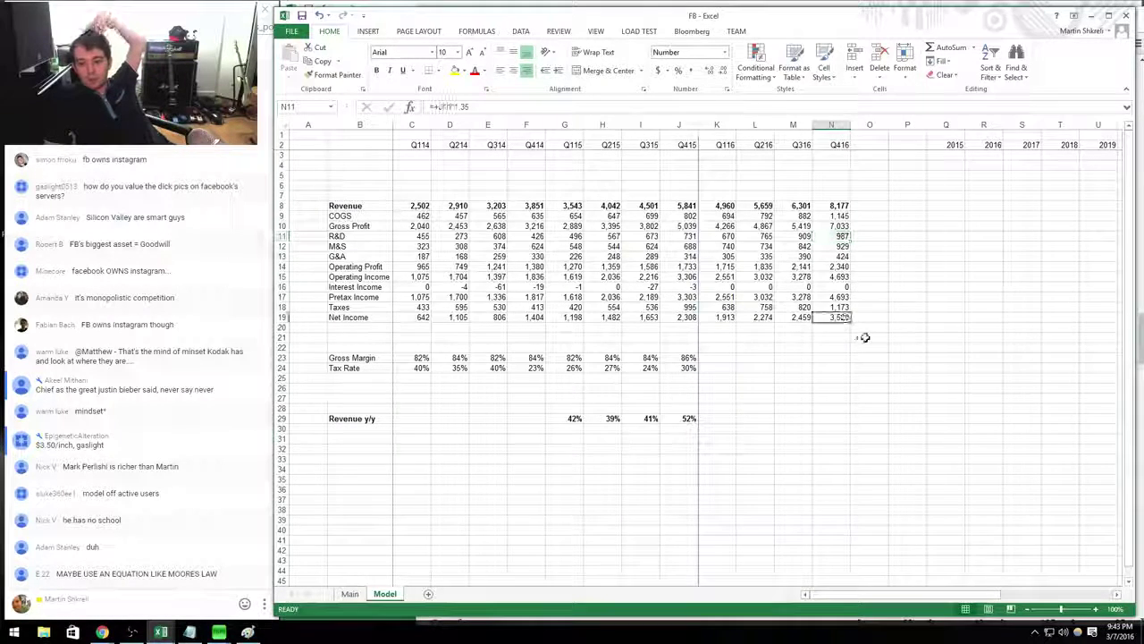
{"action": "left_click_drag", "start_coordinate": [848, 311], "coordinate": [836, 145]}
Set 2016 annual revenue to =SUM(K8:N8) of the four quarters.
{"action": "left_click", "coordinate": [984, 185]}
{"action": "key", "text": "Down"}
{"action": "key", "text": "Down"}
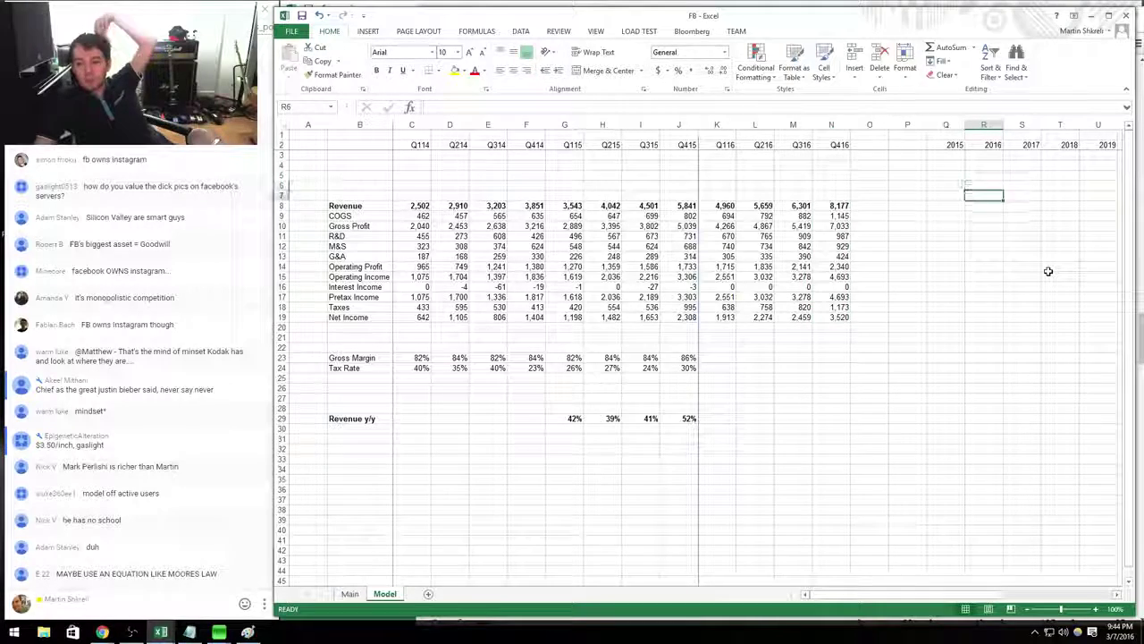
{"action": "type", "text": "=sum("}
{"action": "key", "text": "ctrl+Left"}
{"action": "key", "text": "ctrl+Left"}
{"action": "key", "text": "ctrl+Left"}
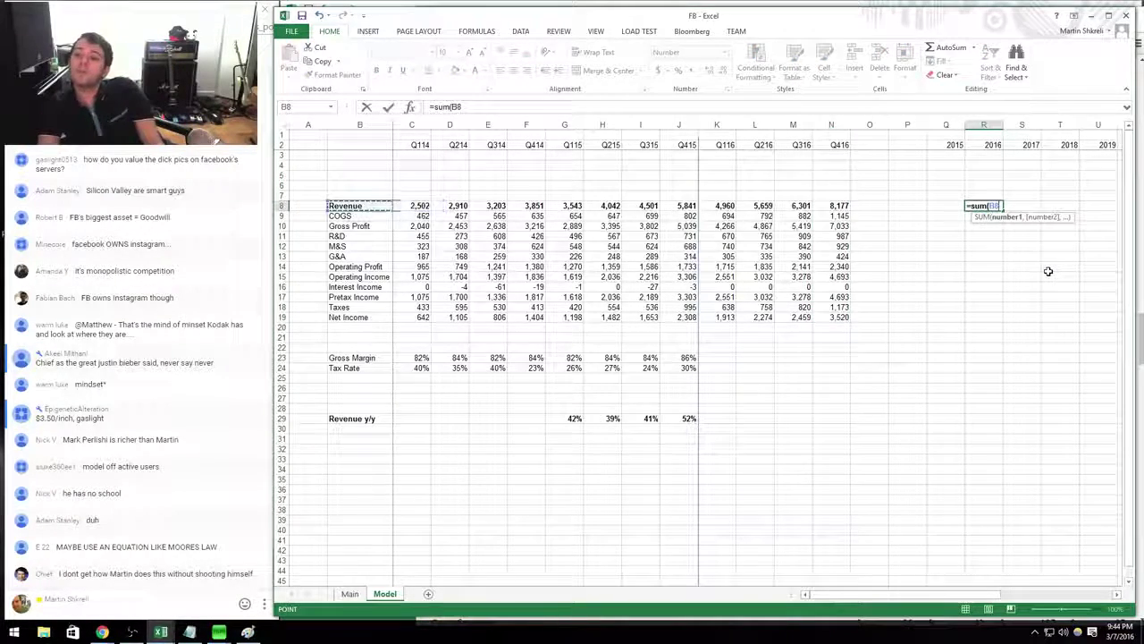
{"action": "key", "text": "ctrl+Right"}
{"action": "key", "text": "ctrl+Right"}
{"action": "key", "text": "shift+Left"}
{"action": "key", "text": "shift+Left"}
{"action": "key", "text": "shift+Left"}
{"action": "key", "text": "Return"}
Grow 2017 revenue 40% over 2016, copy across, and set 2018 growth to 30%.
{"action": "key", "text": "Right"}
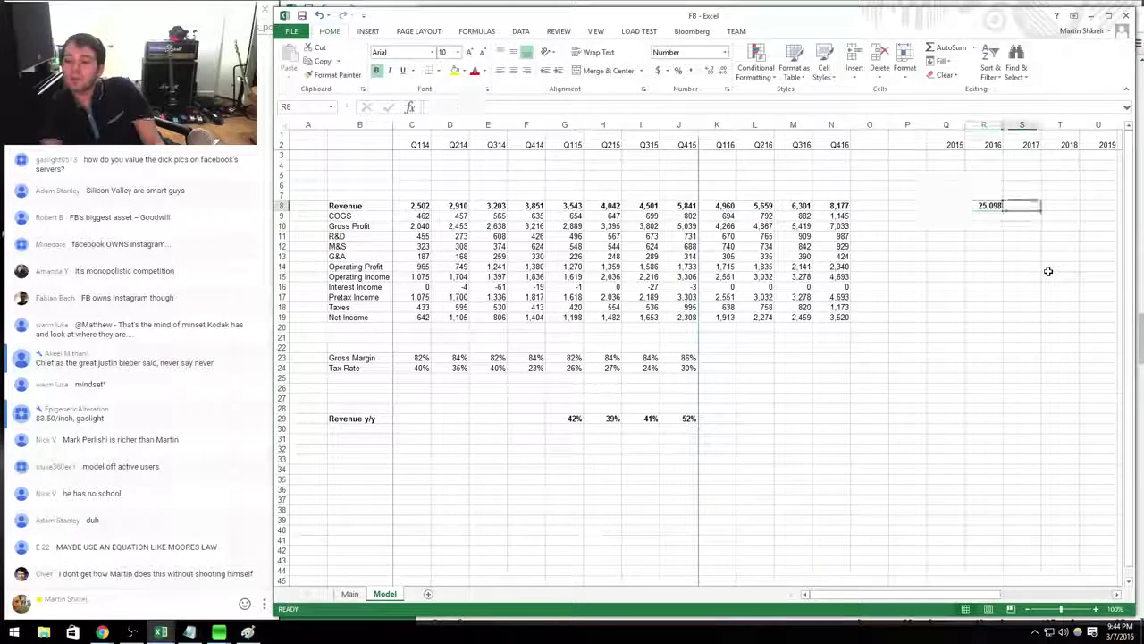
{"action": "type", "text": "="}
{"action": "key", "text": "Left"}
{"action": "type", "text": "*1.4"}
{"action": "key", "text": "Right"}
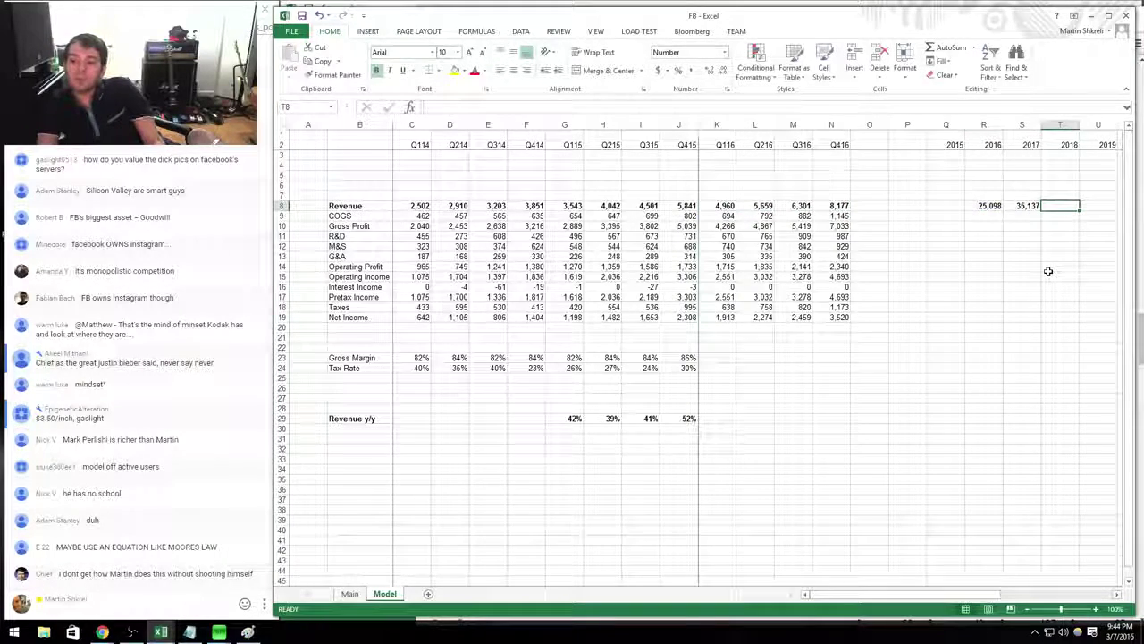
{"action": "key", "text": "shift+Right"}
{"action": "key", "text": "ctrl+v"}
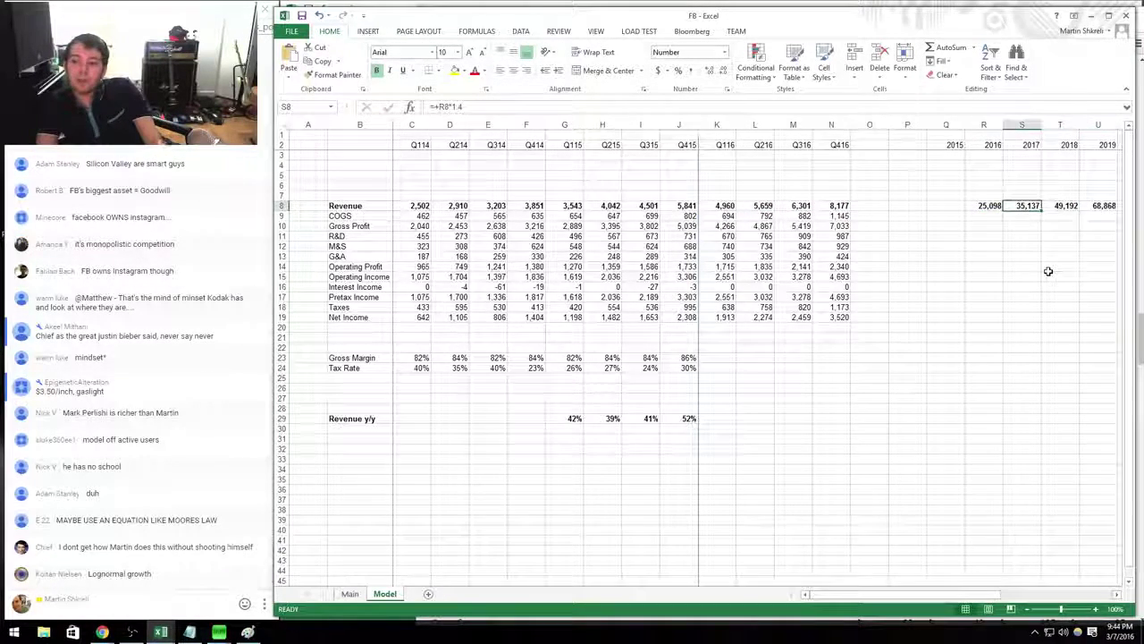
{"action": "key", "text": "BackSpace"}
{"action": "type", "text": "3"}
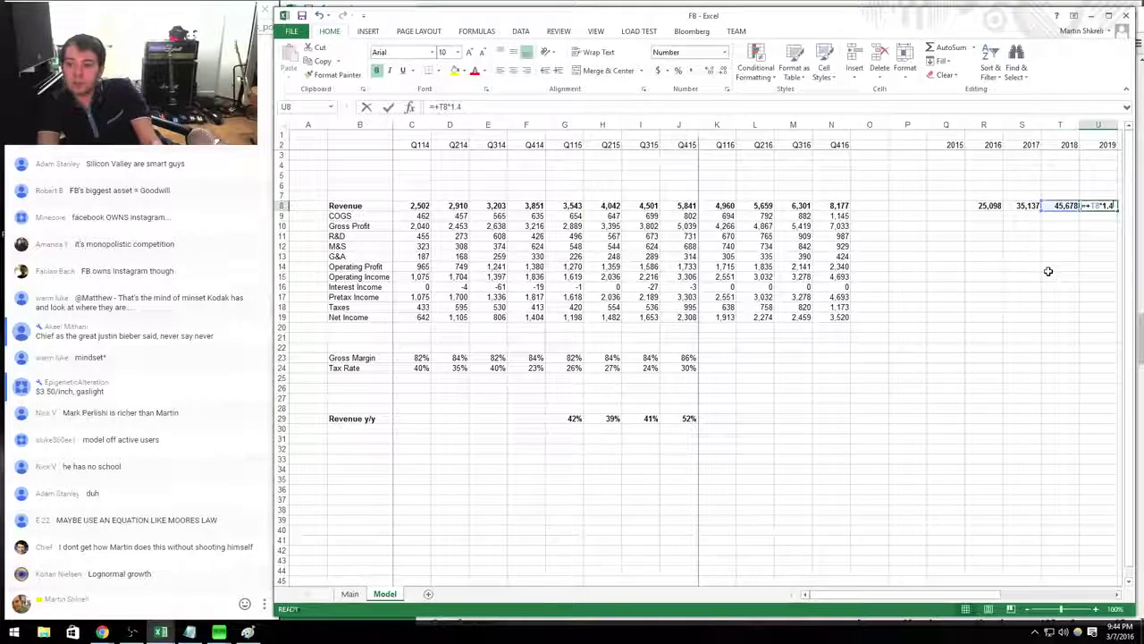
{"action": "key", "text": "Return"}
Start a 2016 COGS formula, then clear the entry.
{"action": "key", "text": "Left"}
{"action": "key", "text": "Left"}
{"action": "type", "text": "=+"}
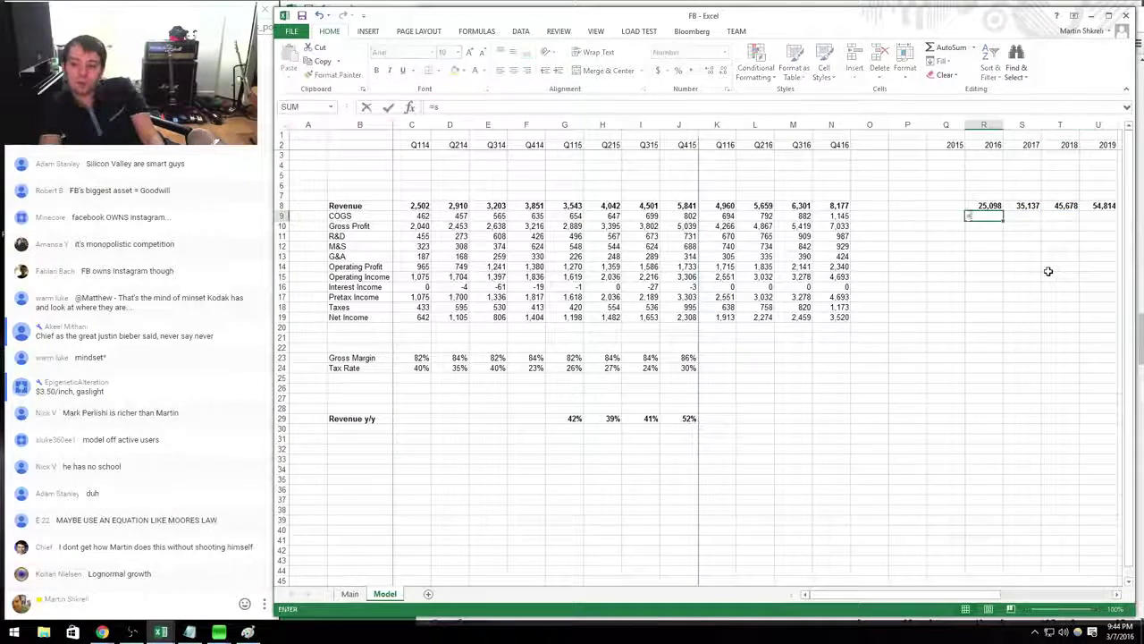
{"action": "key", "text": "BackSpace"}
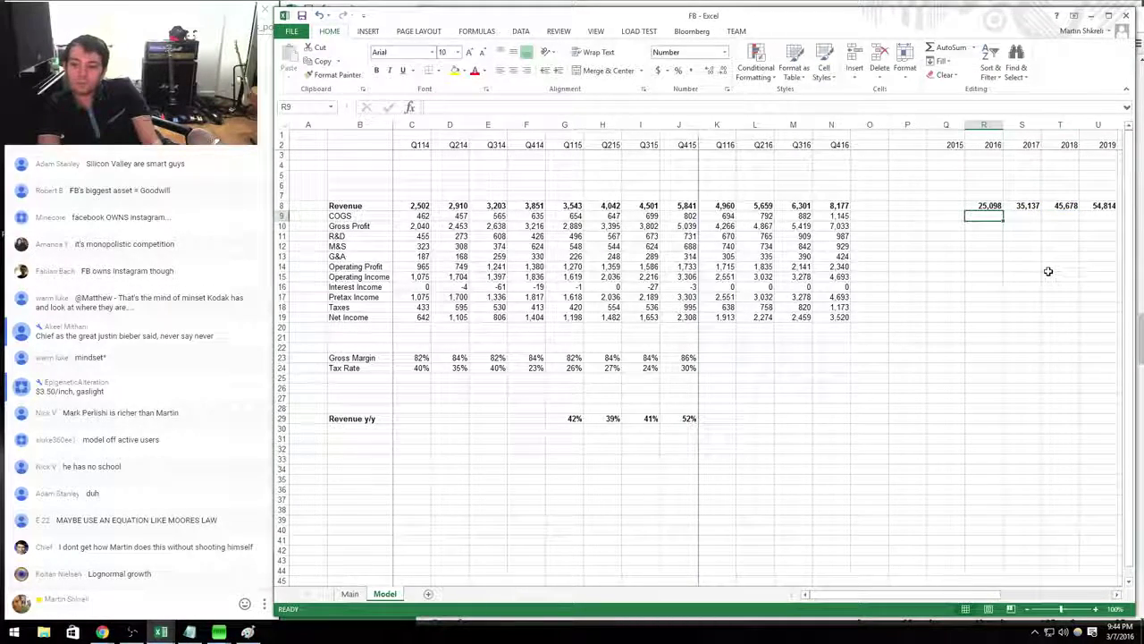
Total 2016 COGS across the four 2016 quarters and set 2016 gross profit as revenue minus COGS.
{"action": "type", "text": "sum("}
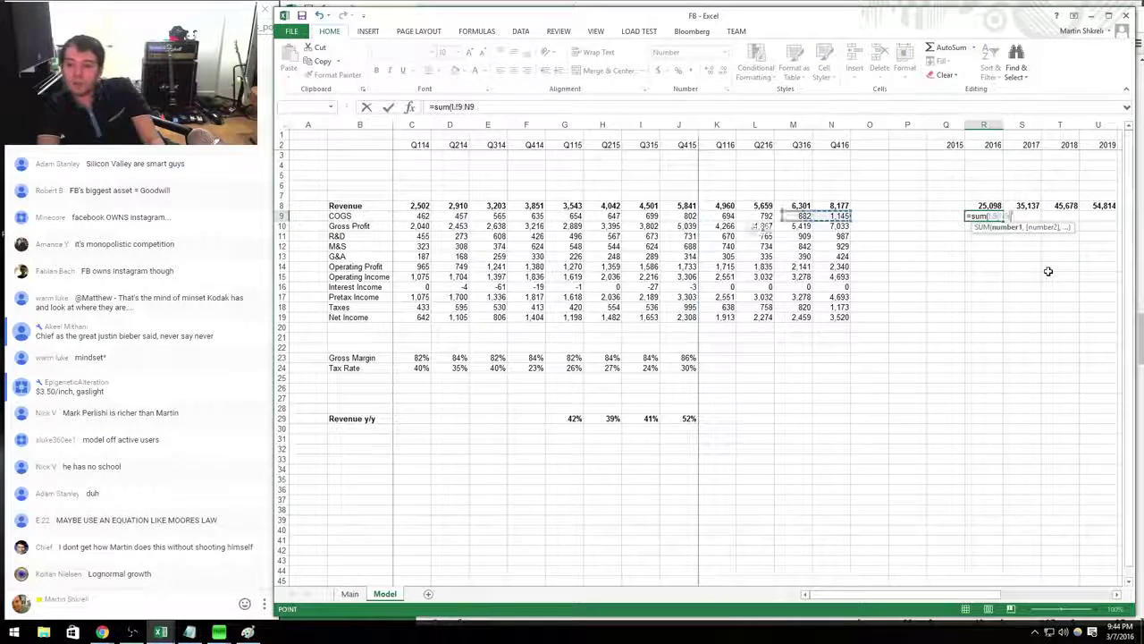
{"action": "key", "text": "shift+Left"}
{"action": "key", "text": "Tab"}
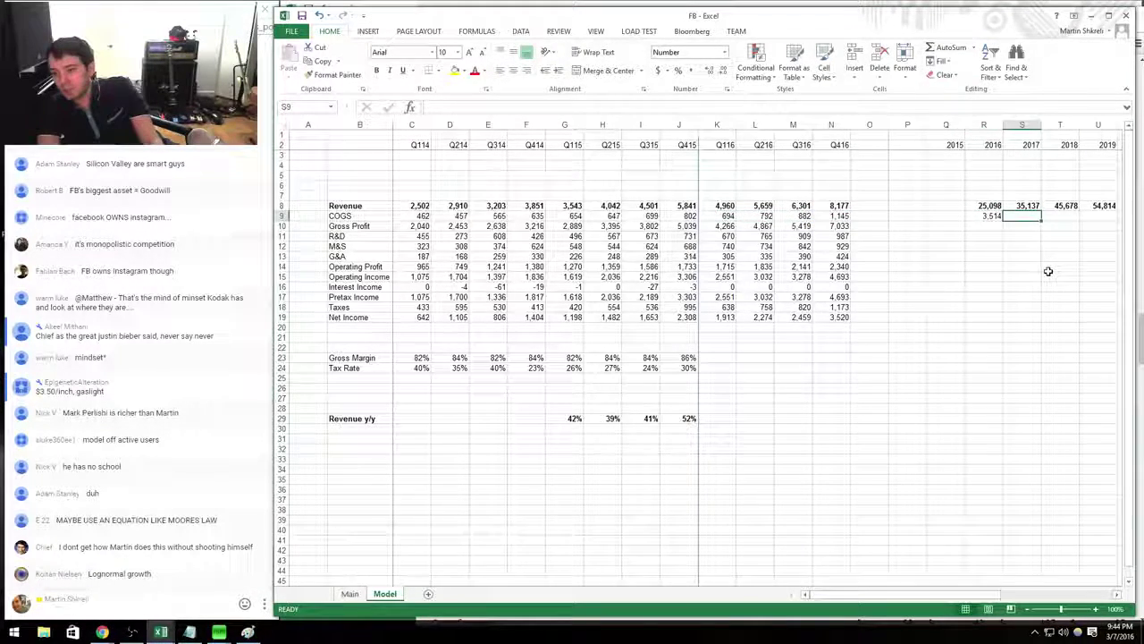
{"action": "key", "text": "Down"}
{"action": "key", "text": "Left"}
{"action": "type", "text": "="}
{"action": "key", "text": "Up"}
{"action": "key", "text": "Up"}
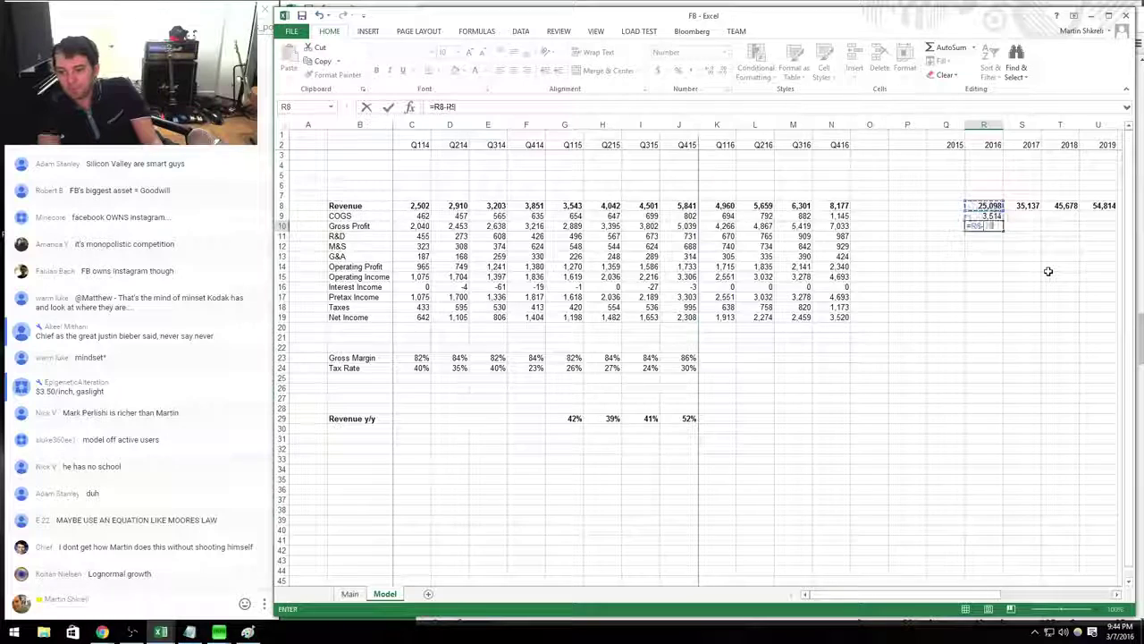
{"action": "key", "text": "Tab"}
Project 2017–2019 gross profit at 85% of revenue and COGS as revenue minus gross profit (=S8-S10).
{"action": "type", "text": "="}
{"action": "key", "text": "Up"}
{"action": "key", "text": "Up"}
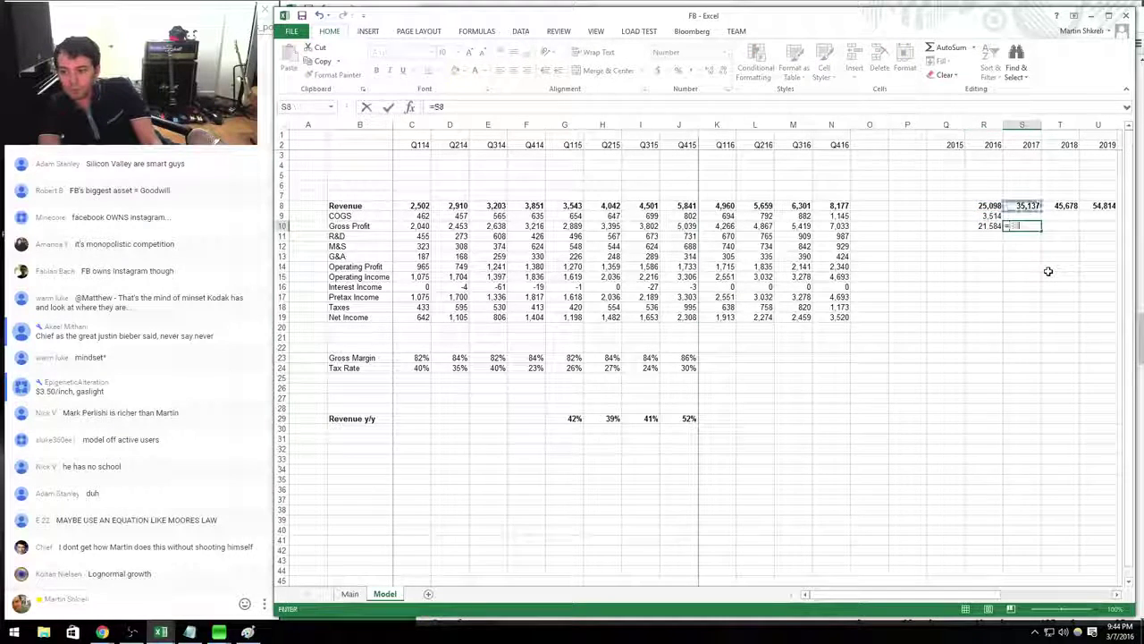
{"action": "type", "text": "*0.85"}
{"action": "key", "text": "ctrl+Return"}
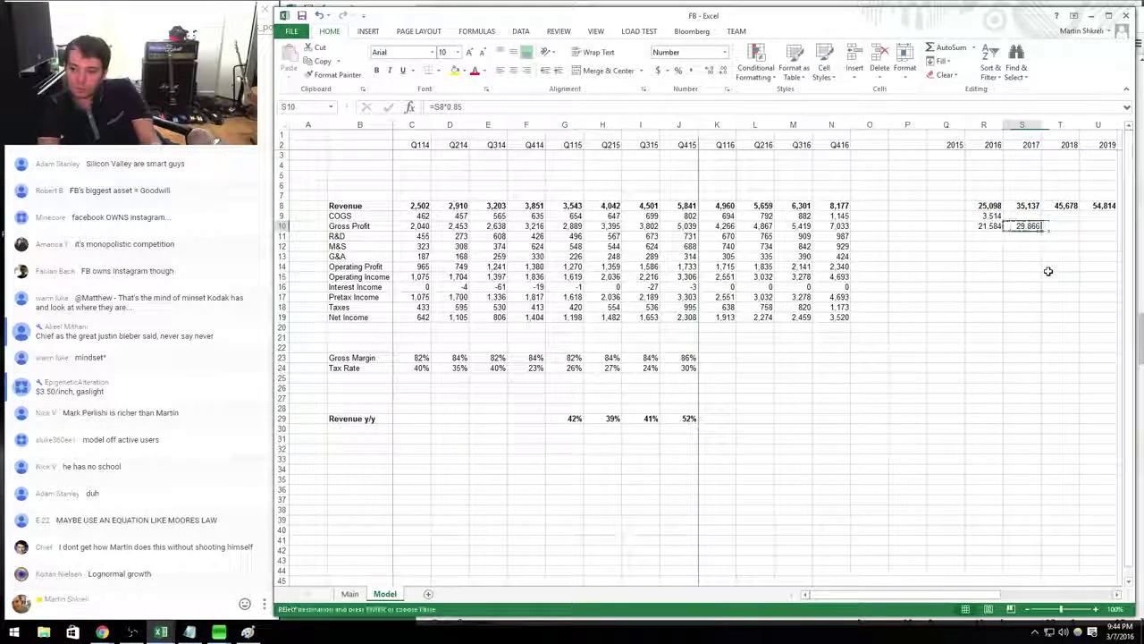
{"action": "key", "text": "shift+Right"}
{"action": "key", "text": "shift+Right"}
{"action": "key", "text": "ctrl+r"}
{"action": "key", "text": "Up"}
{"action": "type", "text": "=S8-S10"}
{"action": "key", "text": "ctrl+Return"}
{"action": "key", "text": "shift+Right"}
{"action": "key", "text": "shift+Right"}
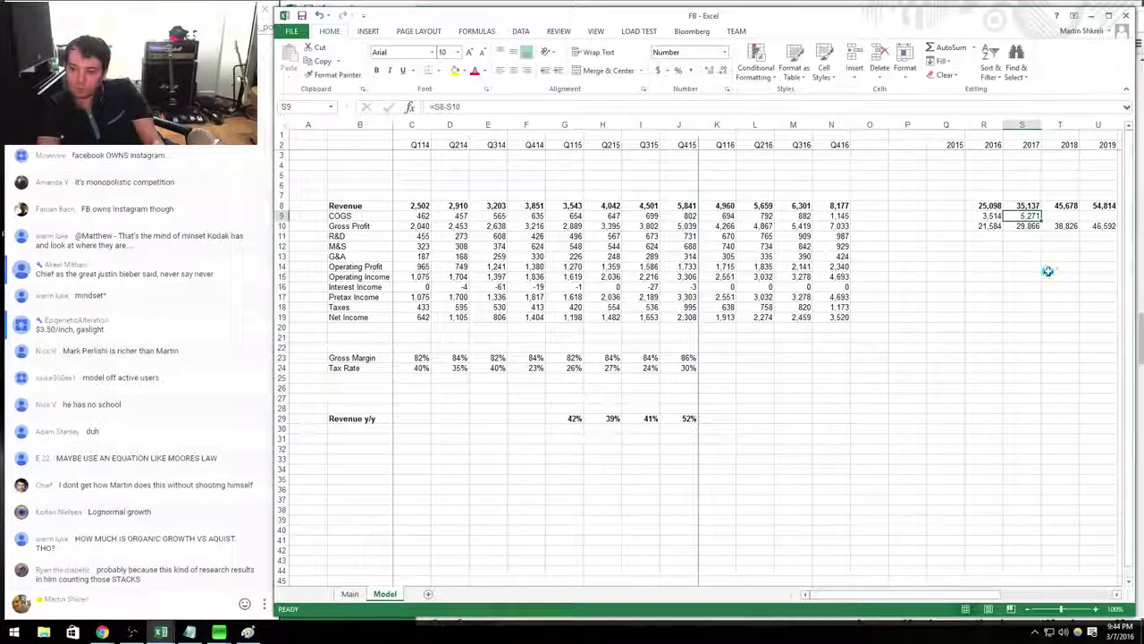
{"action": "key", "text": "ctrl+r"}
Unhide the hidden rows and sum the 2016 quarters for R&D, M&S and G&A.
{"action": "key", "text": "Down"}
{"action": "key", "text": "Down"}
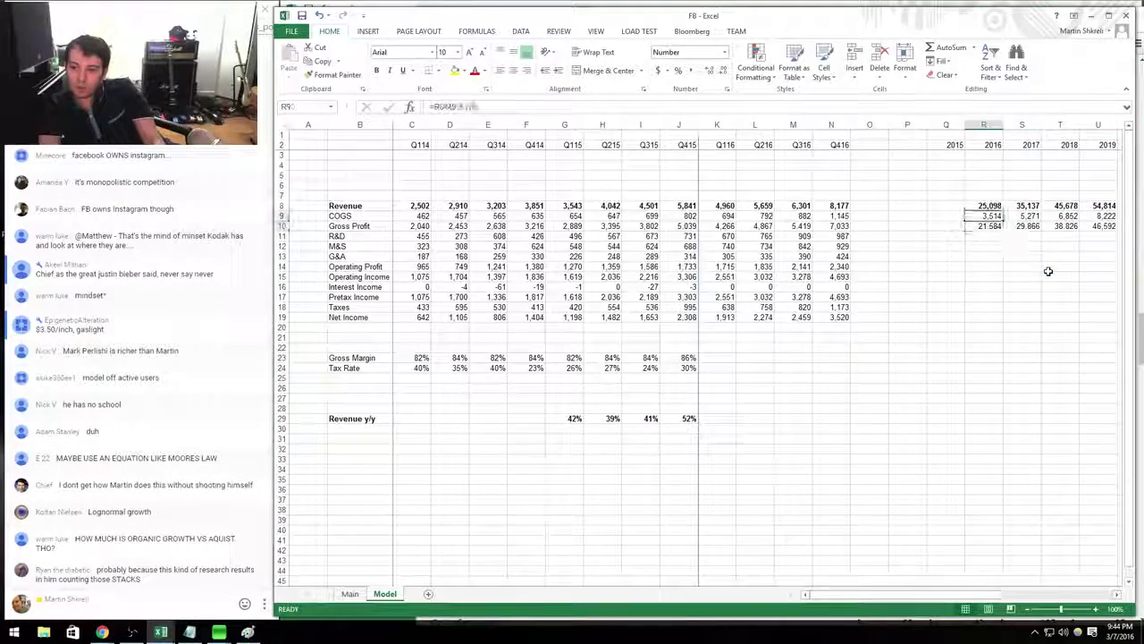
{"action": "key", "text": "ctrl+c"}
{"action": "key", "text": "Up"}
{"action": "key", "text": "Up"}
{"action": "key", "text": "Up"}
{"action": "key", "text": "Up"}
{"action": "key", "text": "Up"}
{"action": "key", "text": "Up"}
{"action": "key", "text": "shift+Down"}
{"action": "key", "text": "shift+Down"}
{"action": "key", "text": "shift+Down"}
{"action": "key", "text": "shift+Down"}
{"action": "key", "text": "ctrl+9"}
{"action": "key", "text": "Up"}
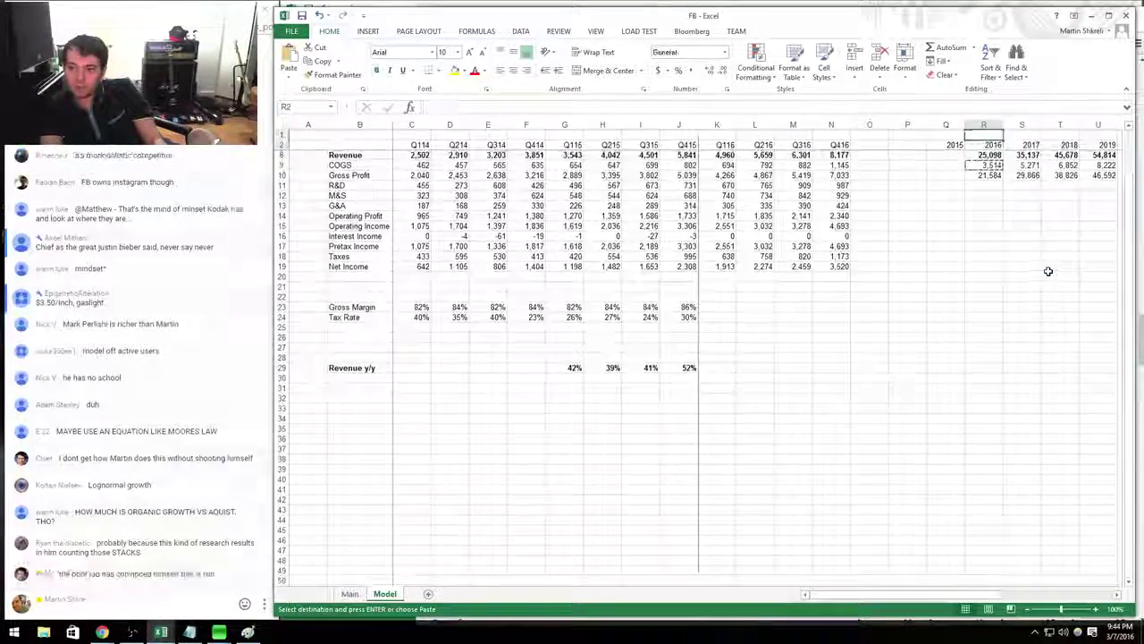
{"action": "key", "text": "shift+Down"}
{"action": "key", "text": "ctrl+shift+9"}
{"action": "key", "text": "ctrl+Down"}
{"action": "key", "text": "Down"}
{"action": "key", "text": "Down"}
{"action": "key", "text": "Down"}
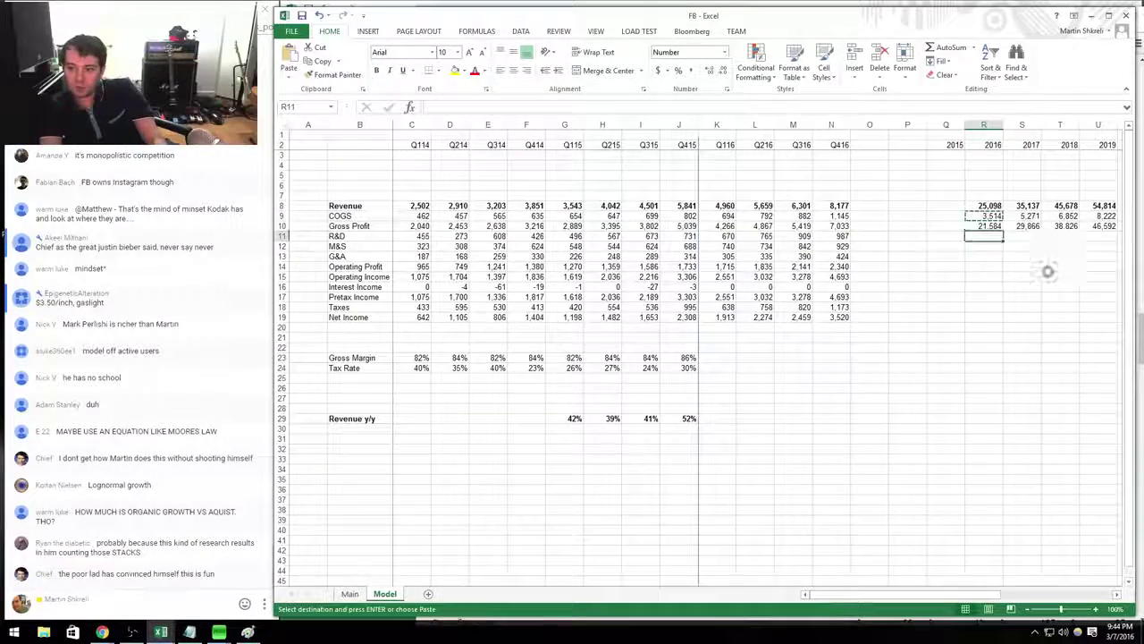
{"action": "key", "text": "shift+Down"}
{"action": "key", "text": "shift+Down"}
{"action": "key", "text": "ctrl+v"}
Copy the Q416 operating profit and income formulas into 2016 and fill 2016 interest income.
{"action": "key", "text": "Down"}
{"action": "key", "text": "Down"}
{"action": "key", "text": "Down"}
{"action": "key", "text": "Left"}
{"action": "key", "text": "Left"}
{"action": "key", "text": "Left"}
{"action": "key", "text": "Left"}
{"action": "key", "text": "shift+Down"}
{"action": "key", "text": "ctrl+c"}
{"action": "key", "text": "Right"}
{"action": "key", "text": "Right"}
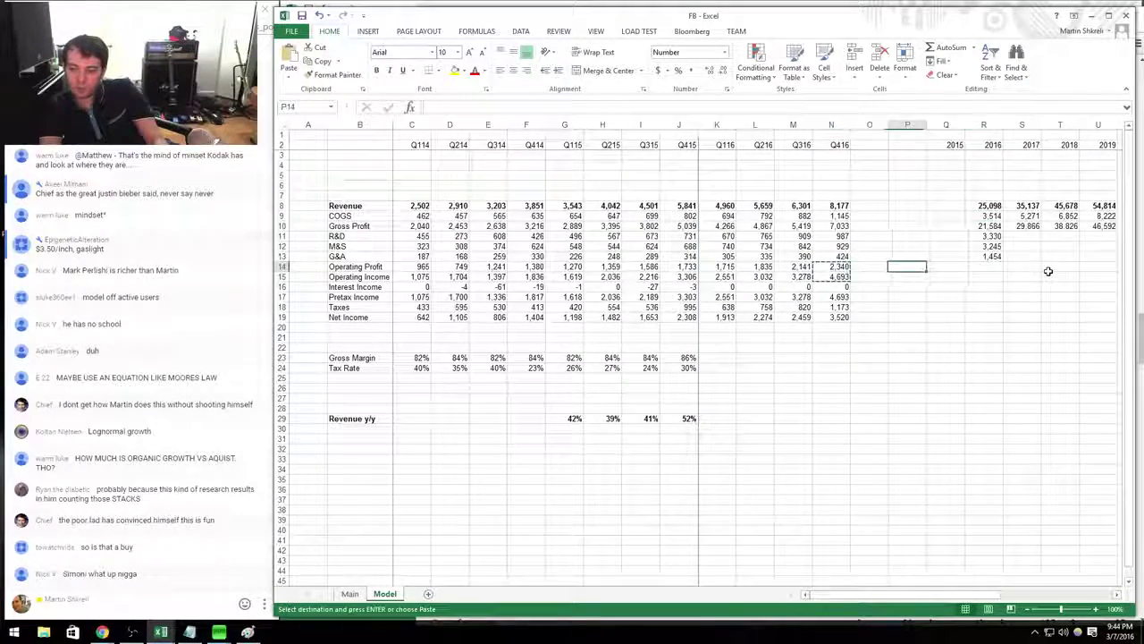
{"action": "key", "text": "Right"}
{"action": "key", "text": "Right"}
{"action": "key", "text": "ctrl+v"}
{"action": "key", "text": "Up"}
{"action": "key", "text": "Up"}
{"action": "key", "text": "Up"}
{"action": "key", "text": "shift+Down"}
{"action": "key", "text": "Escape"}
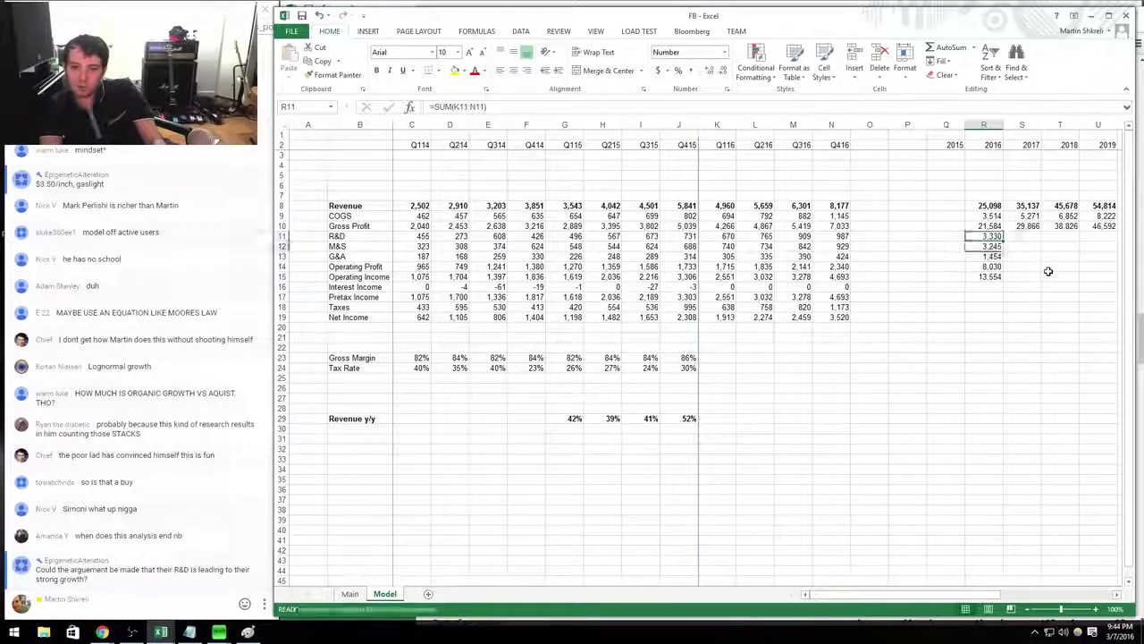
{"action": "key", "text": "Down"}
{"action": "key", "text": "Down"}
{"action": "key", "text": "Down"}
{"action": "key", "text": "Down"}
{"action": "key", "text": "ctrl+c"}
{"action": "key", "text": "shift+Down"}
{"action": "key", "text": "ctrl+v"}
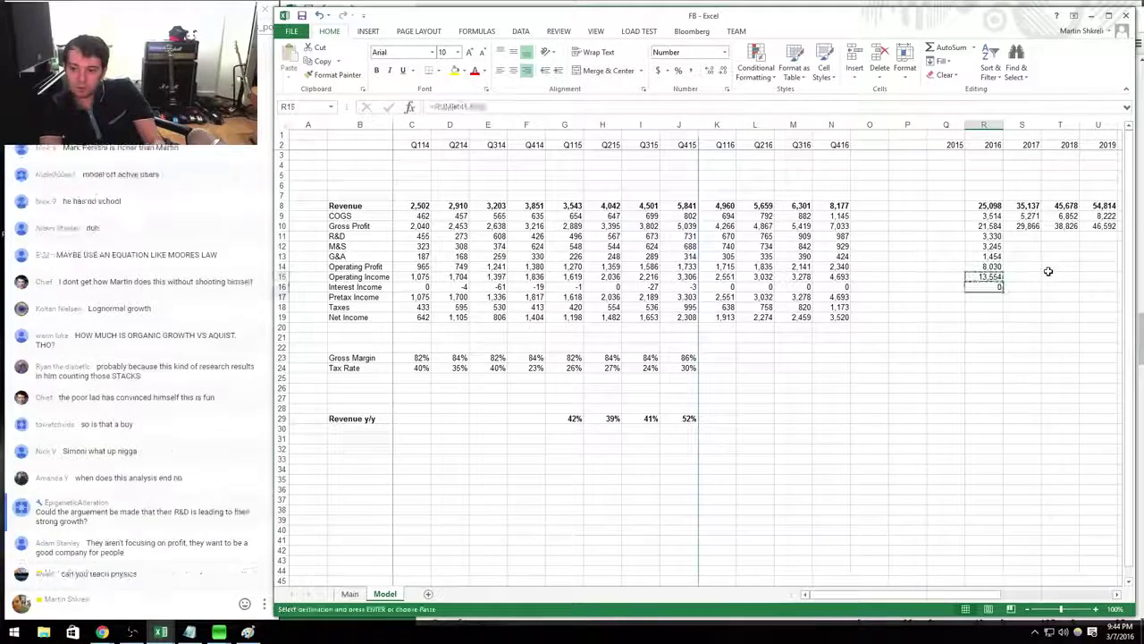
Bring the Q416 pretax income and net income formulas into the 2016 column.
{"action": "key", "text": "Down"}
{"action": "key", "text": "Down"}
{"action": "type", "text": "=R13"}
{"action": "key", "text": "Return"}
{"action": "key", "text": "Up"}
{"action": "key", "text": "Up"}
{"action": "key", "text": "Left"}
{"action": "key", "text": "Left"}
{"action": "key", "text": "Left"}
{"action": "key", "text": "Left"}
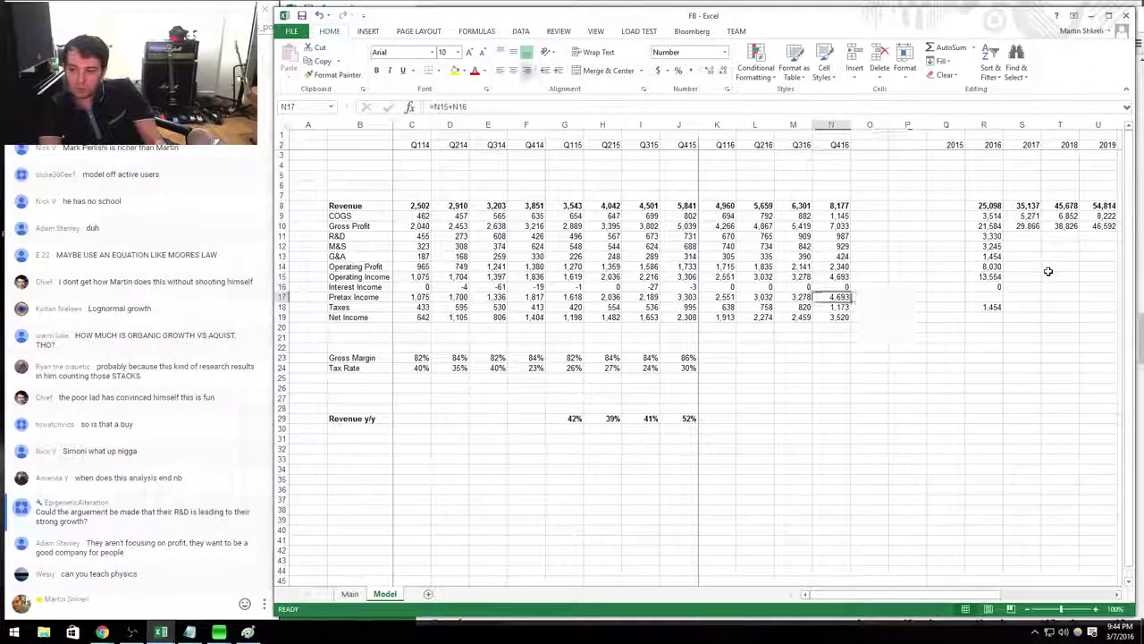
{"action": "key", "text": "ctrl+c"}
{"action": "key", "text": "Right"}
{"action": "key", "text": "Right"}
{"action": "key", "text": "Right"}
{"action": "key", "text": "Right"}
{"action": "key", "text": "ctrl+v"}
{"action": "key", "text": "Left"}
{"action": "key", "text": "Left"}
{"action": "key", "text": "Left"}
{"action": "key", "text": "Left"}
{"action": "key", "text": "Down"}
{"action": "key", "text": "Down"}
{"action": "key", "text": "ctrl+c"}
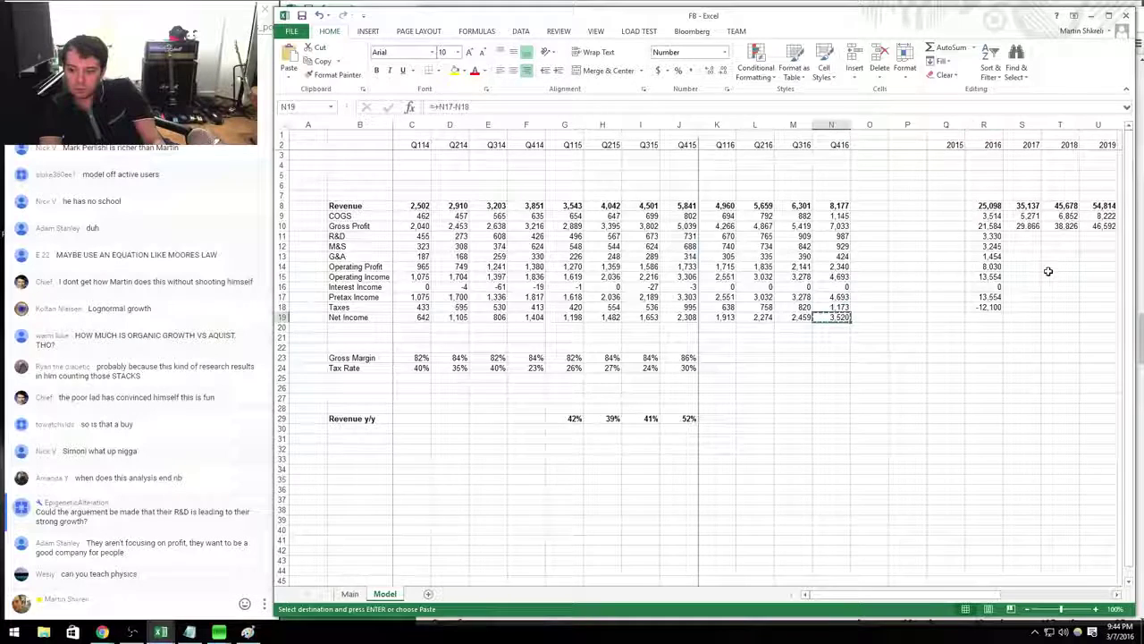
{"action": "key", "text": "Right"}
{"action": "key", "text": "Right"}
{"action": "key", "text": "Right"}
{"action": "key", "text": "Right"}
{"action": "key", "text": "ctrl+v"}
Set 2016 taxes to 25% of pretax income (=R17*0.25).
{"action": "key", "text": "Up"}
{"action": "type", "text": "=R13-R17"}
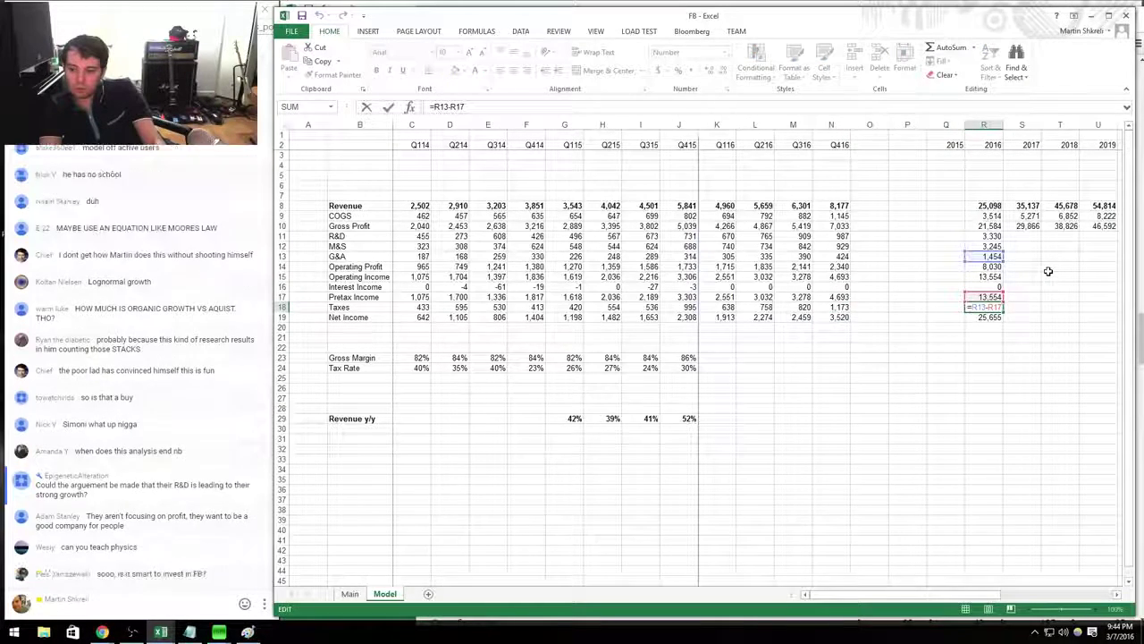
{"action": "key", "text": "Return"}
{"action": "key", "text": "Up"}
{"action": "key", "text": "Up"}
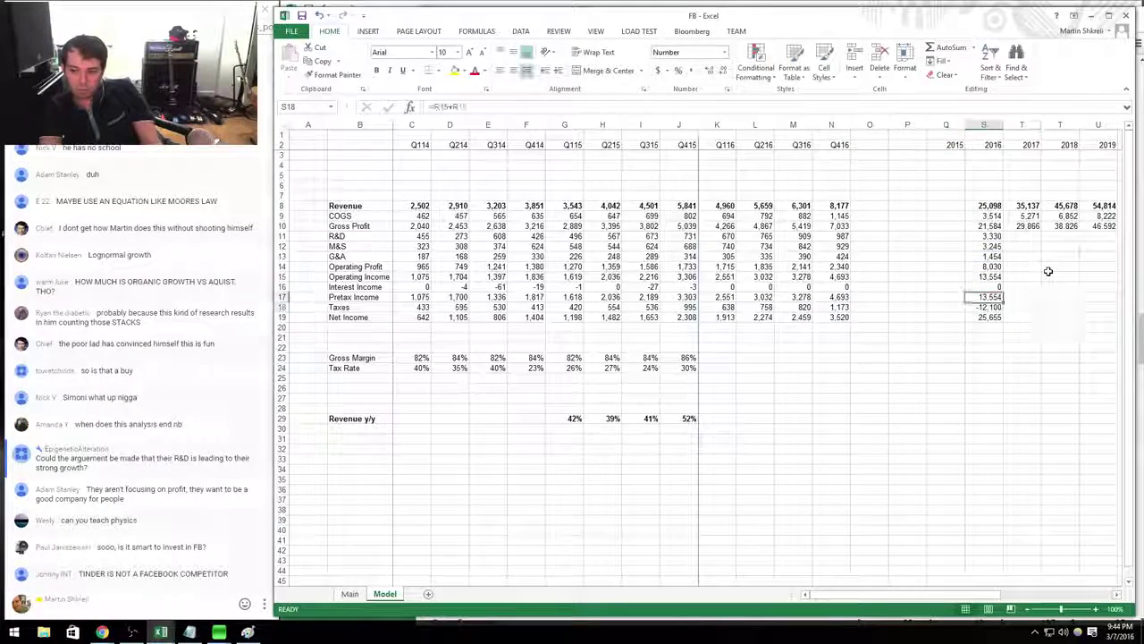
{"action": "key", "text": "Down"}
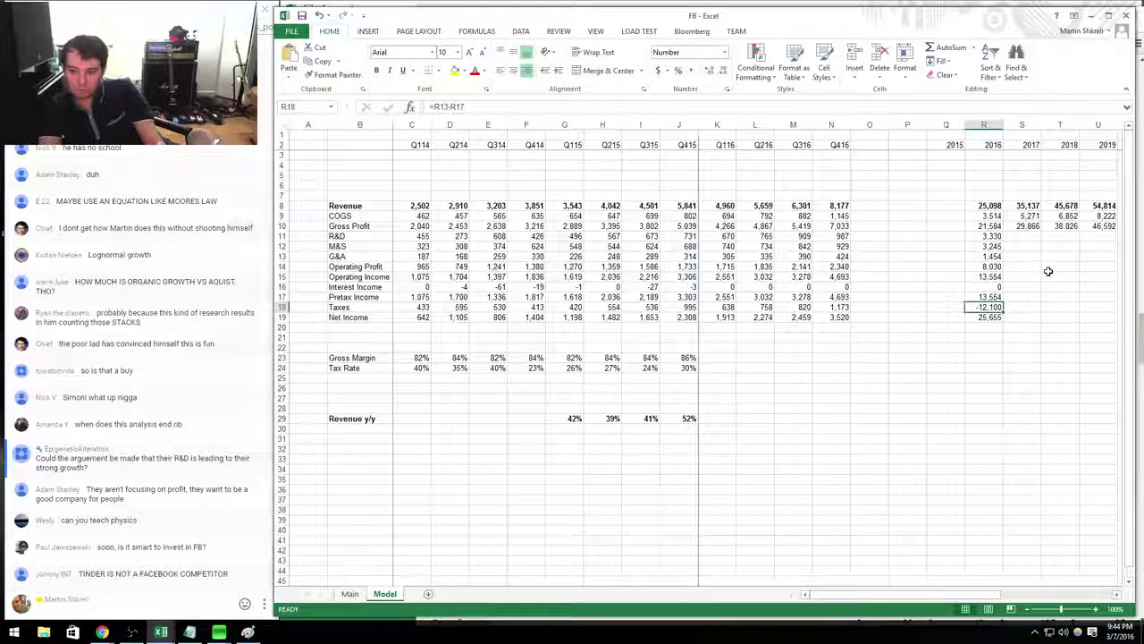
{"action": "type", "text": "="}
{"action": "key", "text": "Up"}
{"action": "type", "text": "*0.25"}
{"action": "key", "text": "Return"}
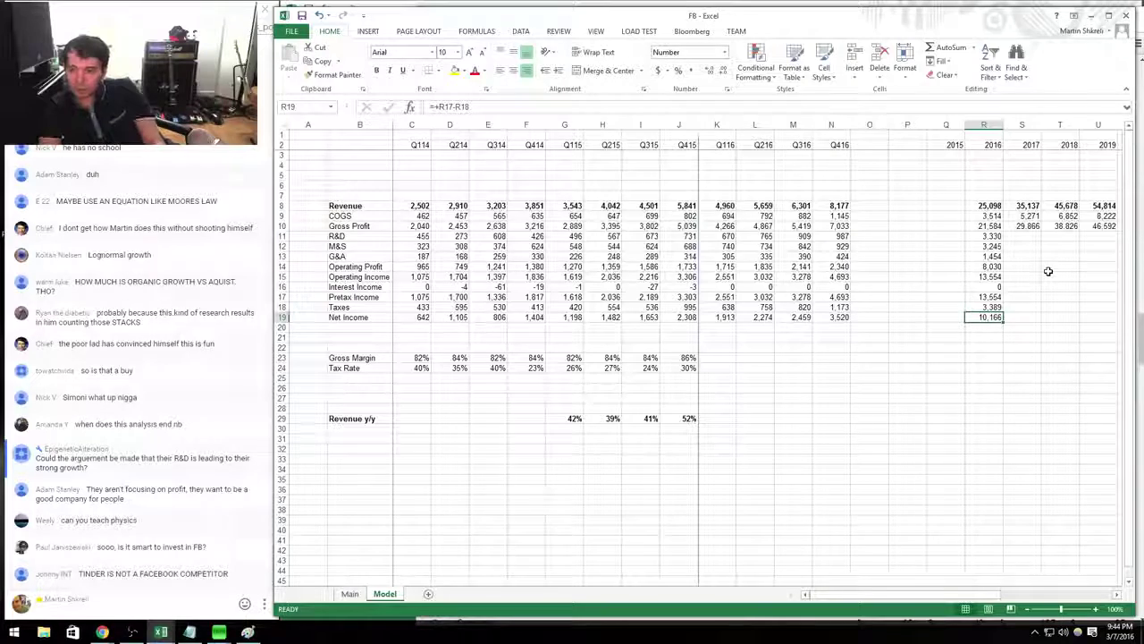
Fill the 2016 operating profit through net income formulas across to 2019.
{"action": "key", "text": "Up"}
{"action": "key", "text": "Up"}
{"action": "key", "text": "Up"}
{"action": "key", "text": "Up"}
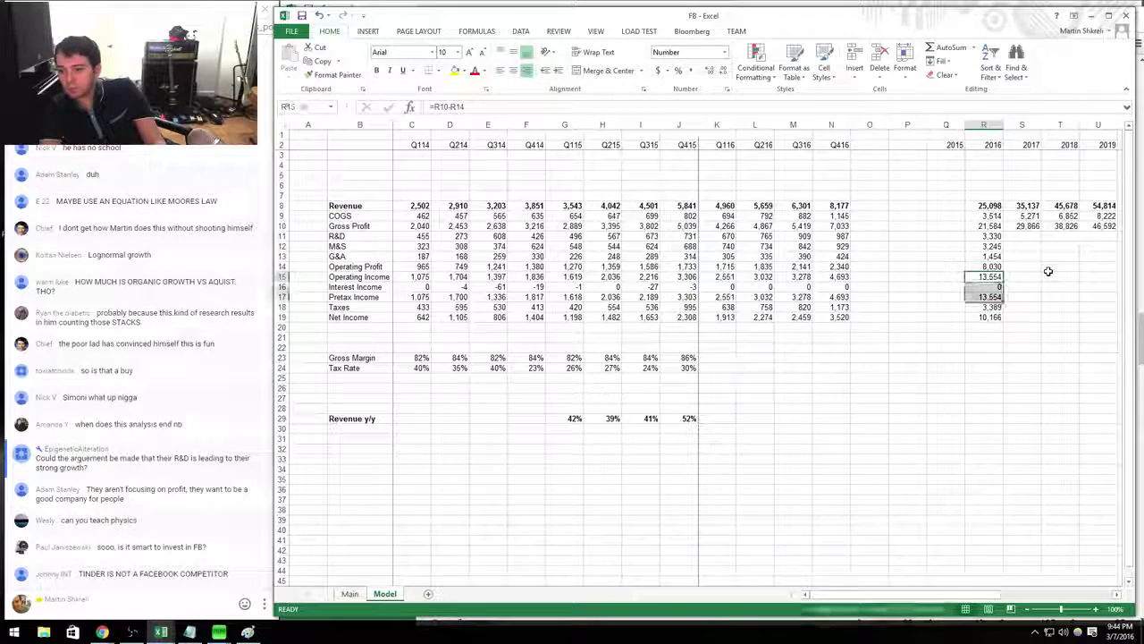
{"action": "key", "text": "shift+Down"}
{"action": "key", "text": "shift+Down"}
{"action": "key", "text": "shift+Down"}
{"action": "key", "text": "shift+Down"}
{"action": "key", "text": "shift+Right"}
{"action": "key", "text": "shift+Right"}
{"action": "key", "text": "shift+Right"}
{"action": "key", "text": "ctrl+r"}
{"action": "key", "text": "Up"}
{"action": "key", "text": "Up"}
{"action": "key", "text": "Up"}
{"action": "key", "text": "Up"}
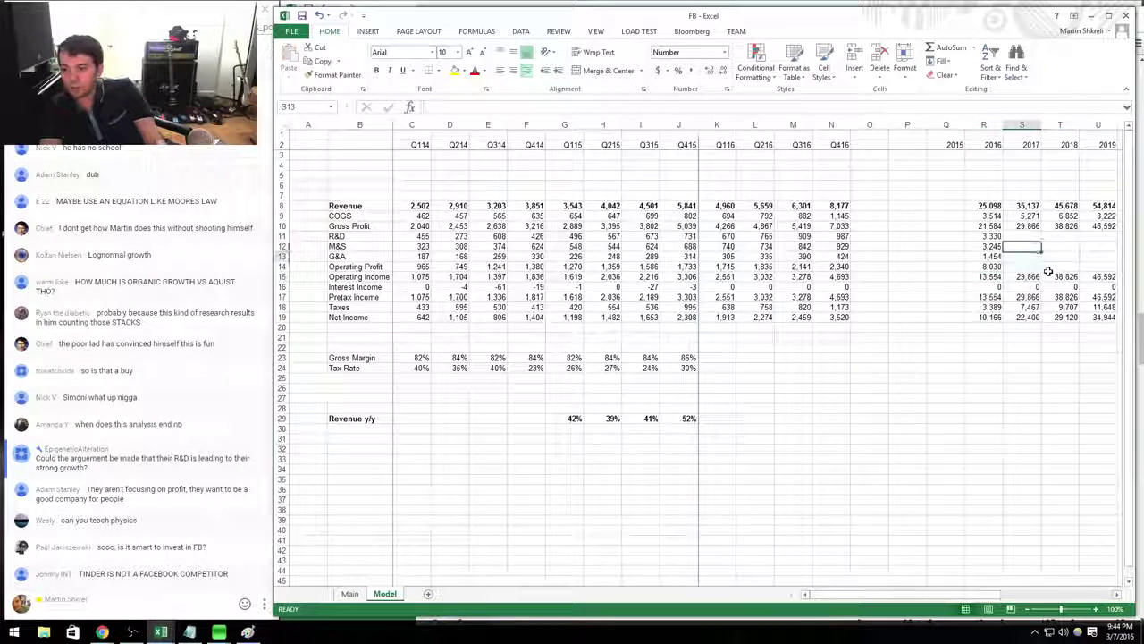
{"action": "key", "text": "Up"}
{"action": "key", "text": "Right"}
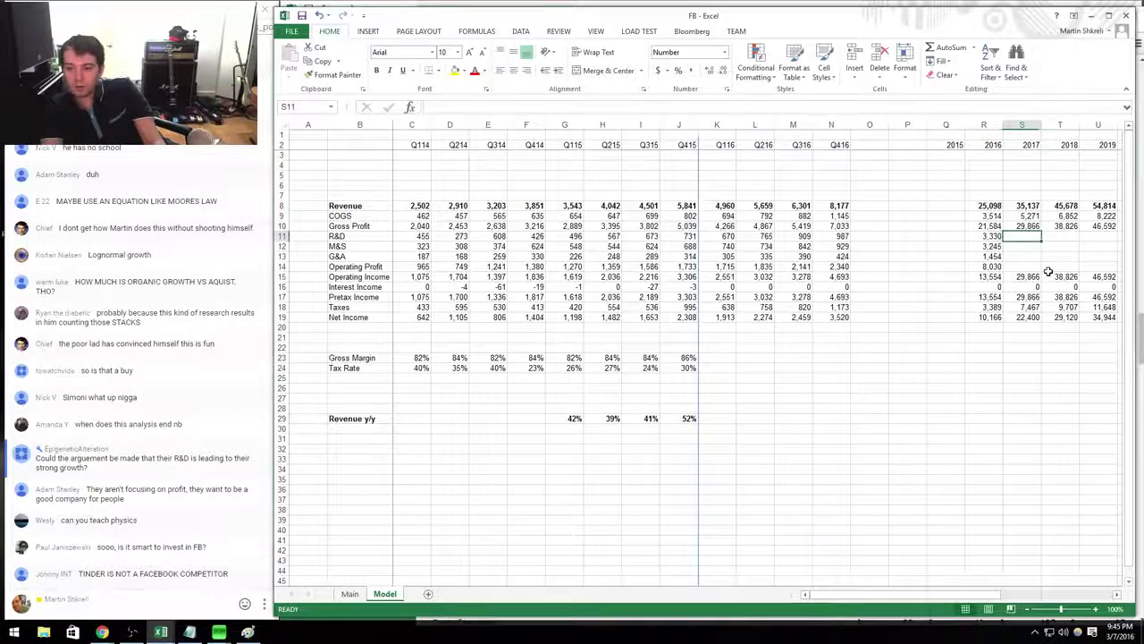
{"action": "key", "text": "Left"}
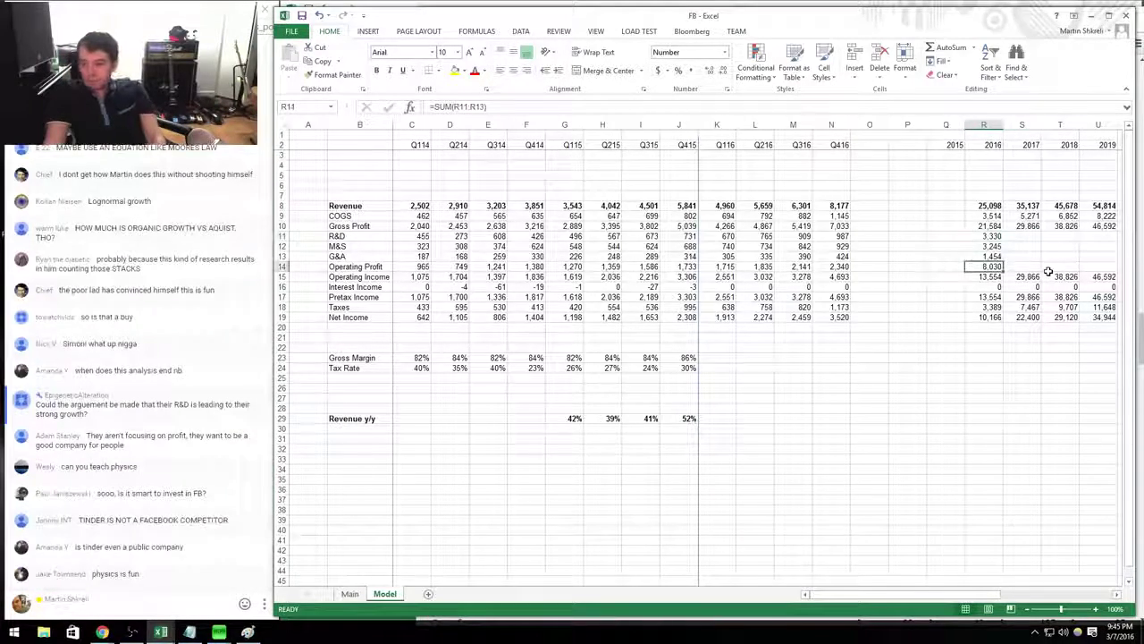
{"action": "key", "text": "shift+Right"}
{"action": "key", "text": "shift+Right"}
{"action": "key", "text": "shift+Right"}
{"action": "key", "text": "ctrl+r"}
{"action": "key", "text": "Right"}
Grow R&D, M&S and G&A 25% yearly (=R11*1.25) for 2017–2019 and bold 2019 net income.
{"action": "key", "text": "Up"}
{"action": "key", "text": "Up"}
{"action": "key", "text": "Up"}
{"action": "type", "text": "="}
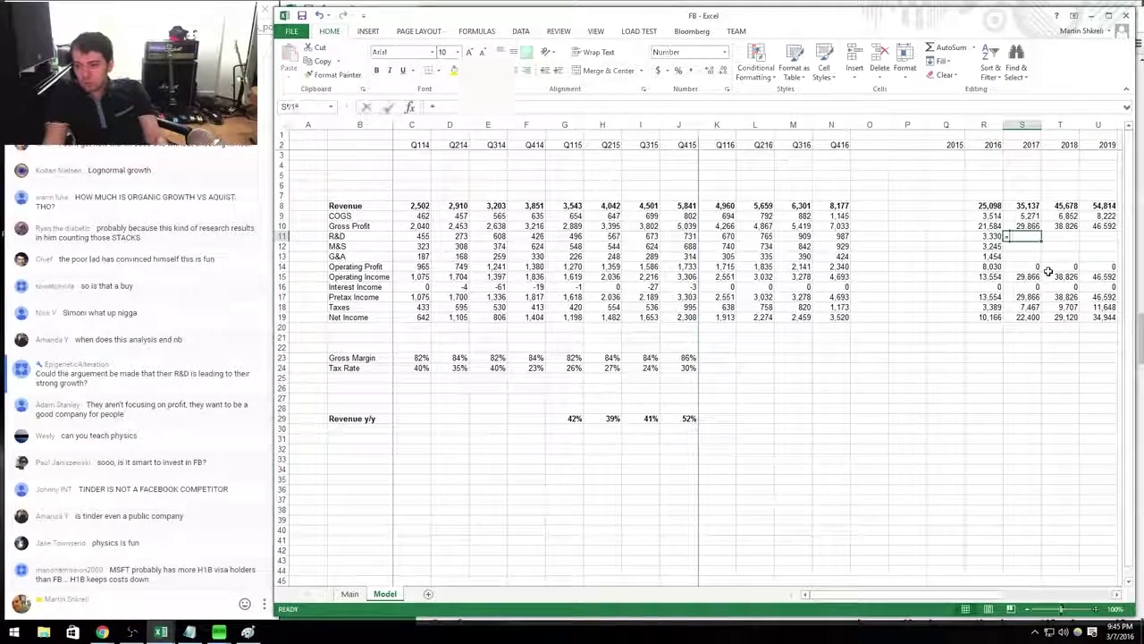
{"action": "key", "text": "Left"}
{"action": "type", "text": "*1.25"}
{"action": "key", "text": "ctrl+Return"}
{"action": "key", "text": "ctrl+c"}
{"action": "key", "text": "shift+Right"}
{"action": "key", "text": "shift+Right"}
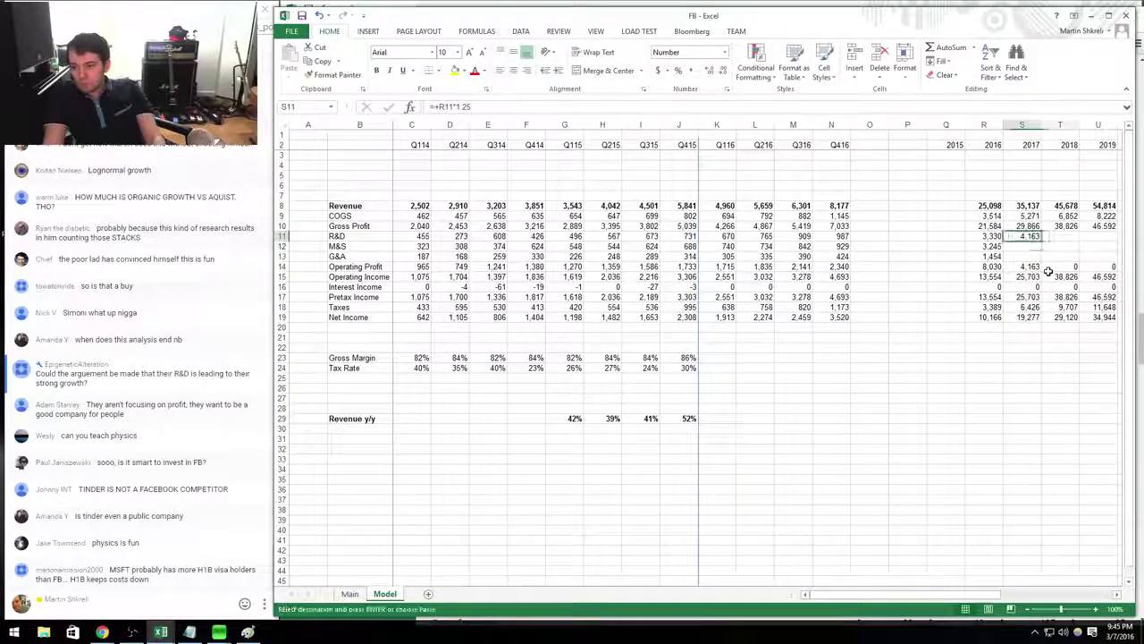
{"action": "key", "text": "shift+Down"}
{"action": "key", "text": "shift+Down"}
{"action": "key", "text": "ctrl+v"}
{"action": "key", "text": "Right"}
{"action": "key", "text": "Right"}
{"action": "key", "text": "Right"}
{"action": "key", "text": "Escape"}
{"action": "key", "text": "Right"}
{"action": "key", "text": "Down"}
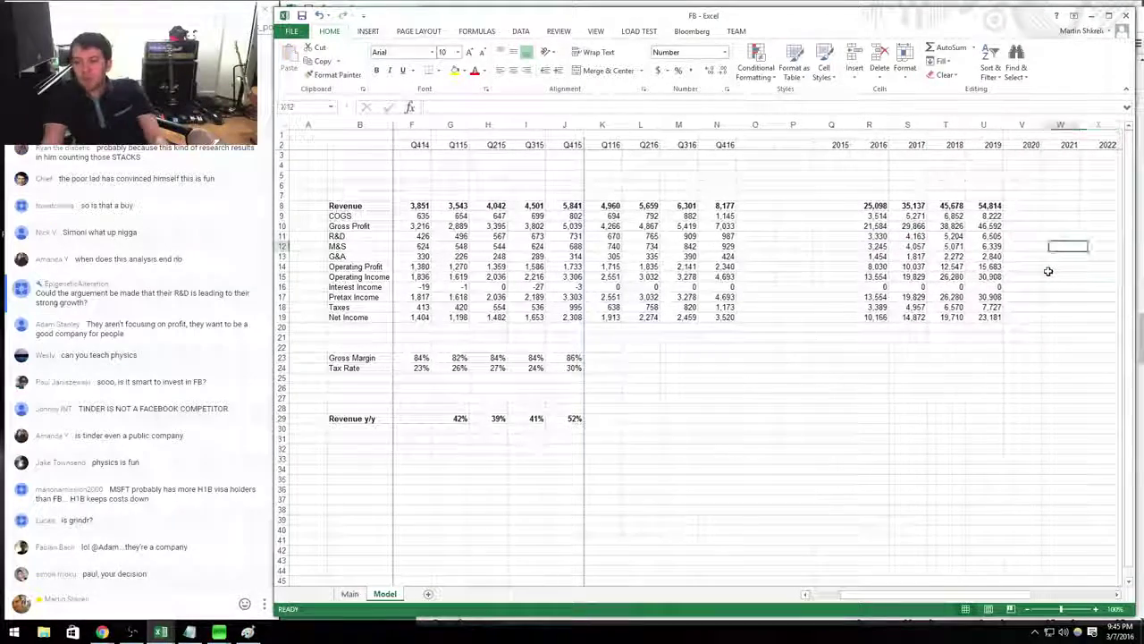
{"action": "key", "text": "Left"}
{"action": "key", "text": "Left"}
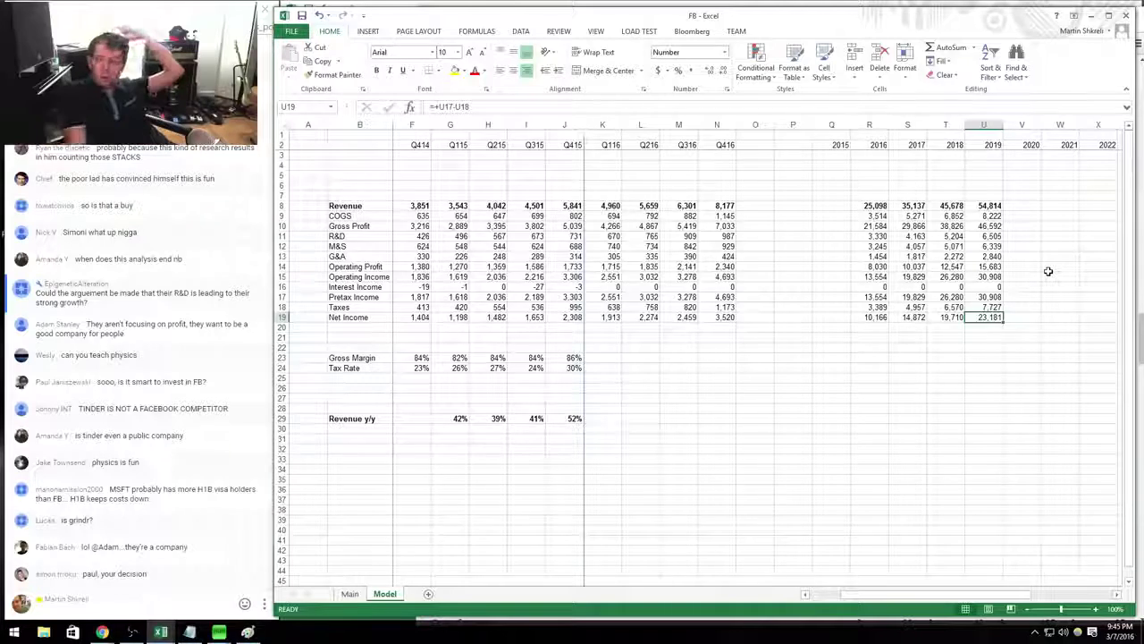
{"action": "key", "text": "shift+Left"}
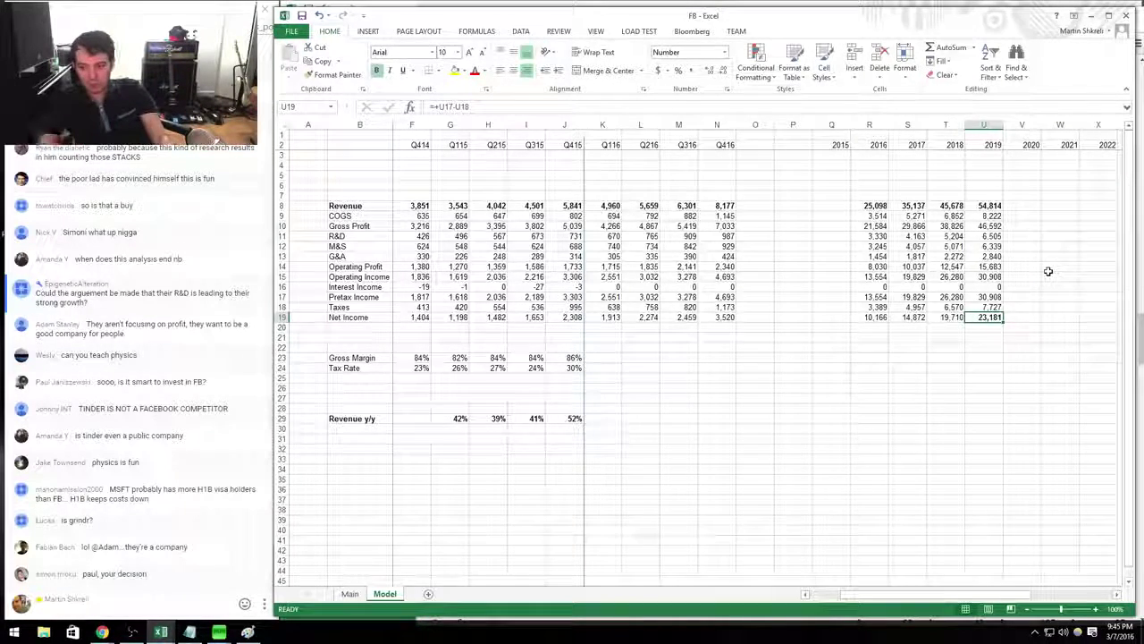
{"action": "key", "text": "Down"}
{"action": "key", "text": "Down"}
{"action": "key", "text": "Down"}
{"action": "key", "text": "Down"}
{"action": "key", "text": "Down"}
{"action": "key", "text": "Down"}
{"action": "key", "text": "Down"}
{"action": "key", "text": "Down"}
{"action": "key", "text": "Down"}
{"action": "key", "text": "Down"}
{"action": "key", "text": "Down"}
Enter =S8/R8-1 as 2017 revenue growth, format it as a percentage, and copy it to 2018–2019.
{"action": "key", "text": "Up"}
{"action": "key", "text": "Left"}
{"action": "key", "text": "Left"}
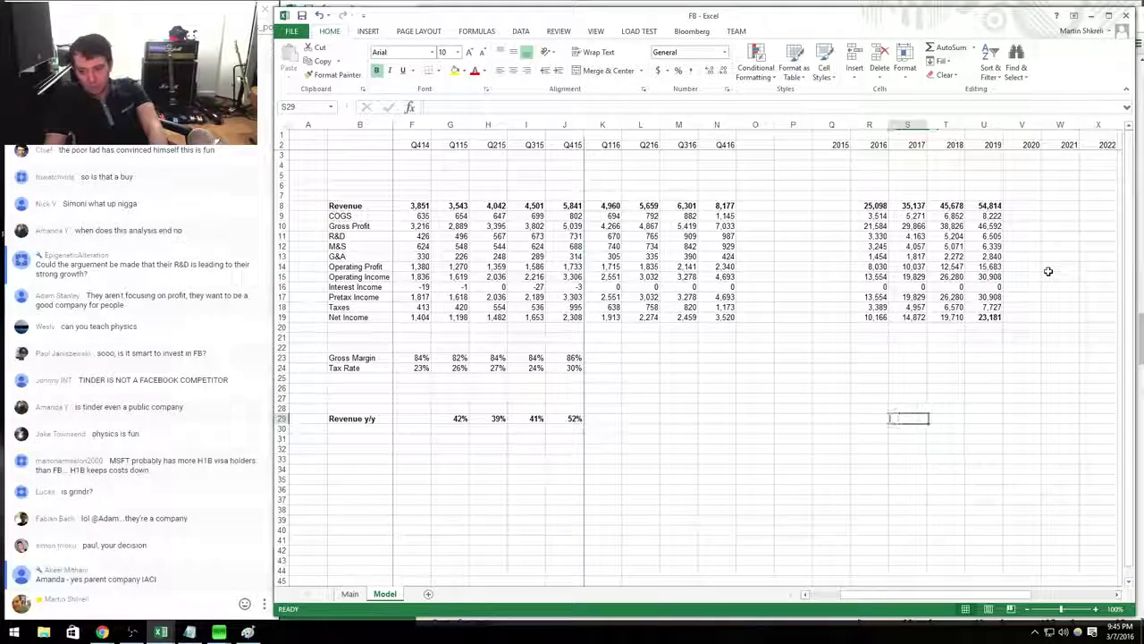
{"action": "type", "text": "=S8/"}
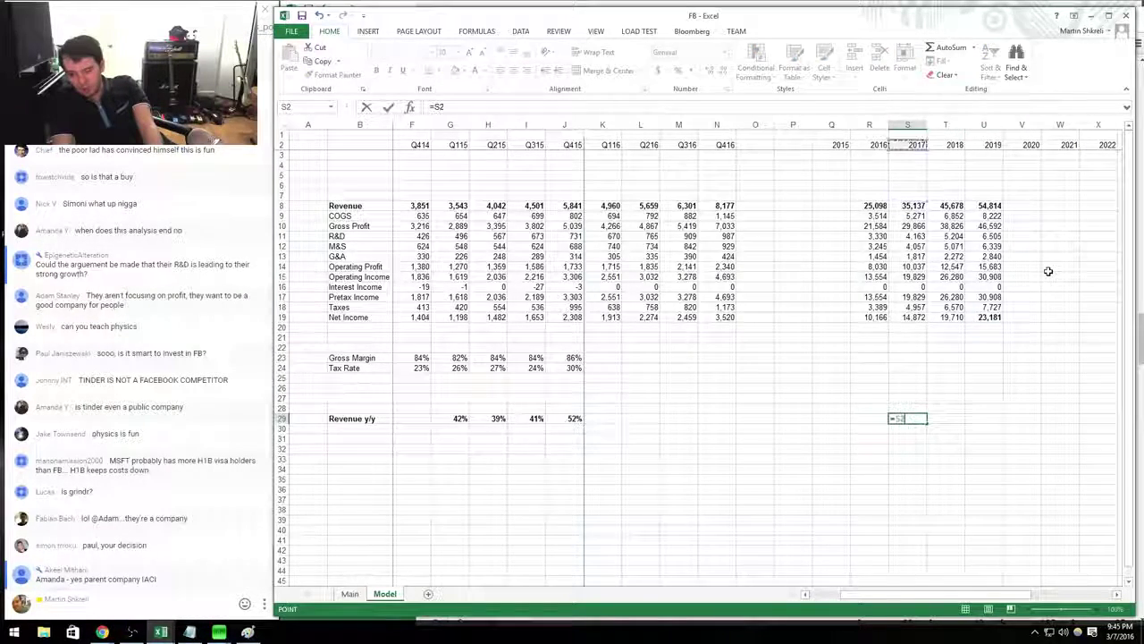
{"action": "key", "text": "Up"}
{"action": "key", "text": "Up"}
{"action": "key", "text": "Up"}
{"action": "key", "text": "Up"}
{"action": "key", "text": "Up"}
{"action": "key", "text": "Up"}
{"action": "key", "text": "Up"}
{"action": "key", "text": "Up"}
{"action": "key", "text": "Up"}
{"action": "key", "text": "Up"}
{"action": "key", "text": "Up"}
{"action": "key", "text": "Up"}
{"action": "key", "text": "Up"}
{"action": "key", "text": "Up"}
{"action": "key", "text": "Up"}
{"action": "key", "text": "Up"}
{"action": "key", "text": "Up"}
{"action": "key", "text": "Up"}
{"action": "key", "text": "Up"}
{"action": "key", "text": "Up"}
{"action": "key", "text": "Left"}
{"action": "type", "text": "-1"}
{"action": "key", "text": "Return"}
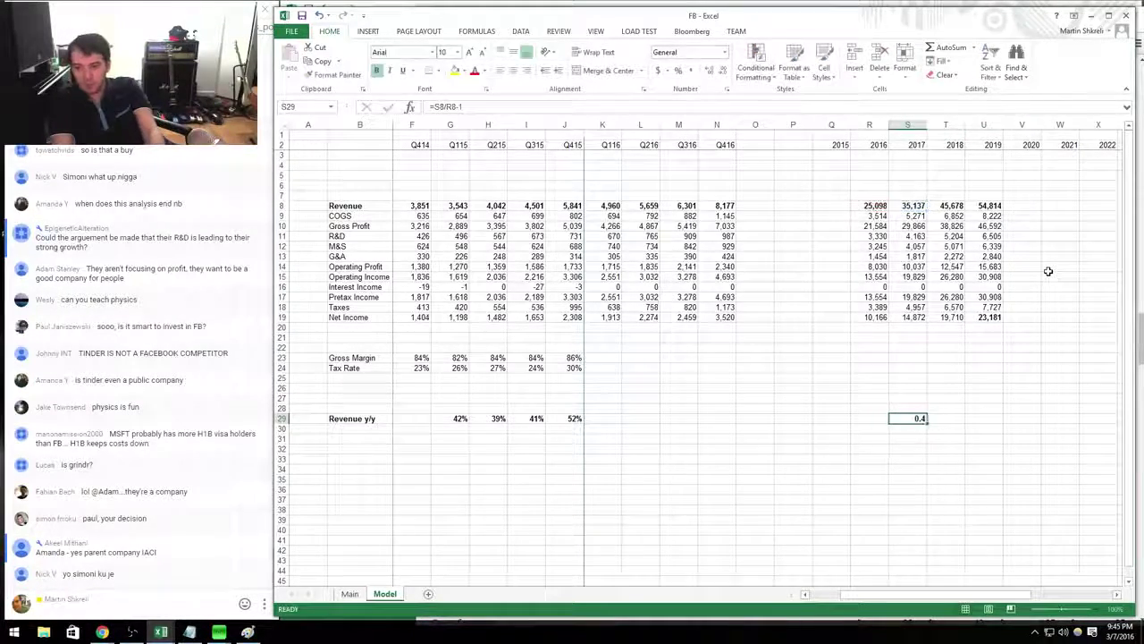
{"action": "key", "text": "ctrl+shift+5"}
{"action": "key", "text": "shift+Right"}
{"action": "key", "text": "shift+Right"}
{"action": "key", "text": "Right"}
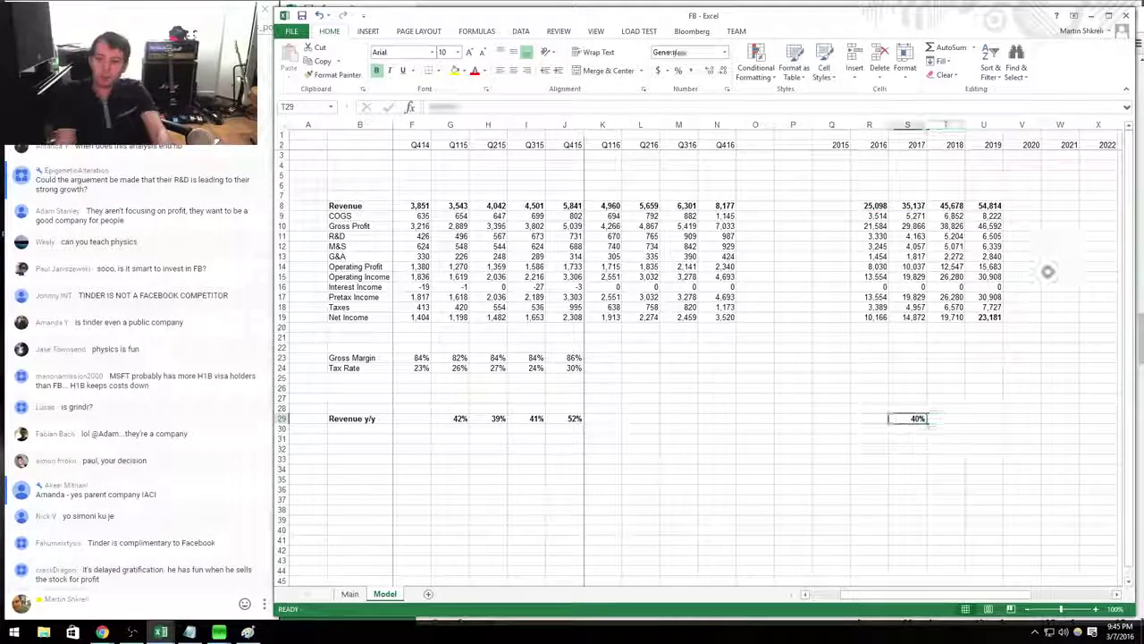
{"action": "key", "text": "shift+Right"}
{"action": "key", "text": "ctrl+v"}
{"action": "key", "text": "Right"}
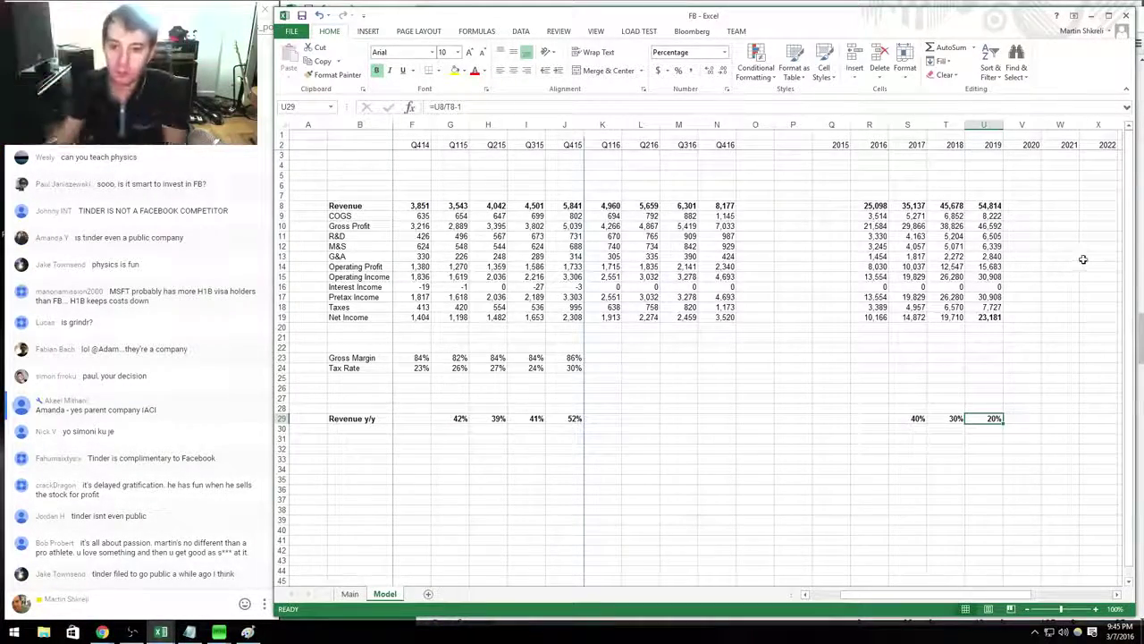
Move the vertical divider line to sit between the 2015 and 2016 columns.
{"action": "left_click", "coordinate": [585, 179]}
{"action": "left_click_drag", "start_coordinate": [589, 164], "coordinate": [600, 166]}
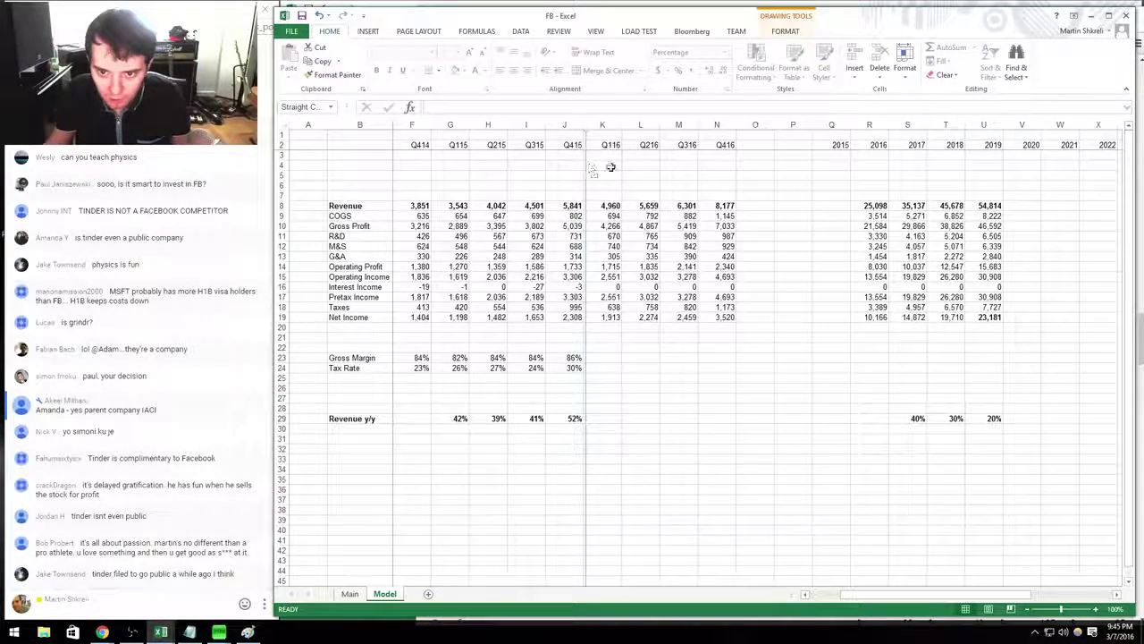
{"action": "left_click_drag", "start_coordinate": [809, 163], "coordinate": [856, 158]}
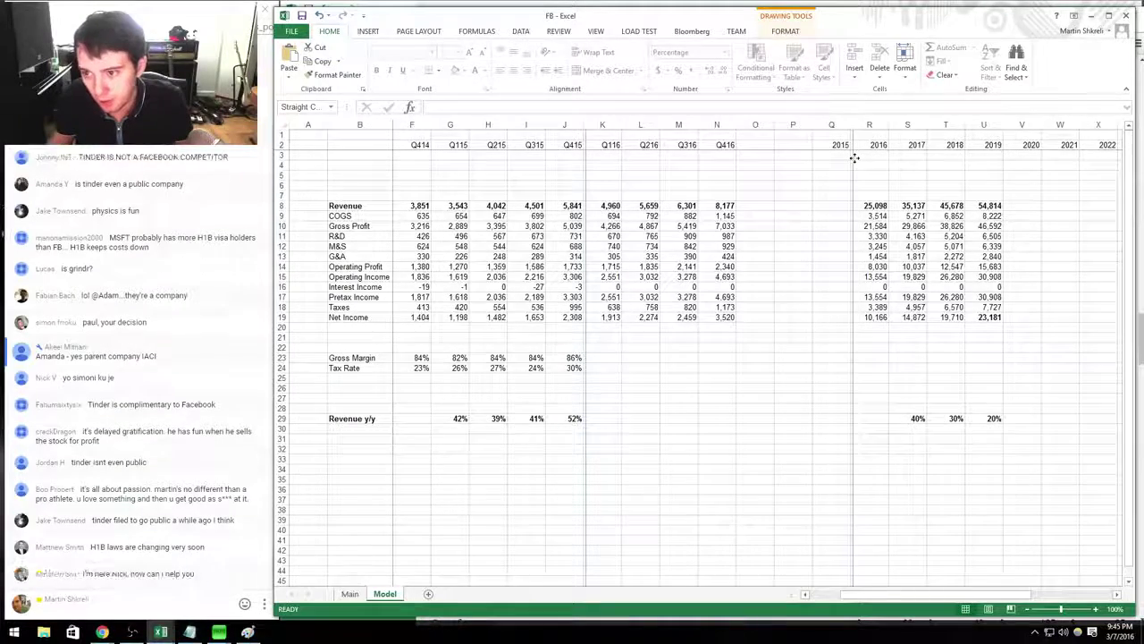
{"action": "left_click", "coordinate": [897, 205]}
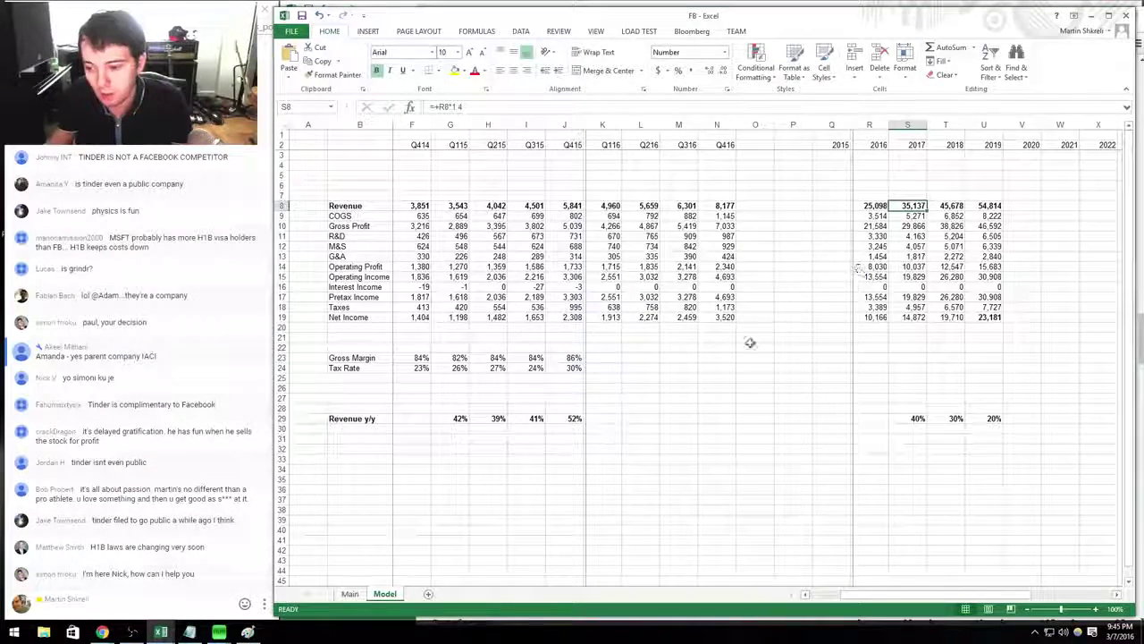
Copy the Q415 gross margin and tax rate into the 2016 quarters and the 2016–2019 columns.
{"action": "left_click_drag", "start_coordinate": [580, 354], "coordinate": [577, 367]}
{"action": "key", "text": "ctrl+c"}
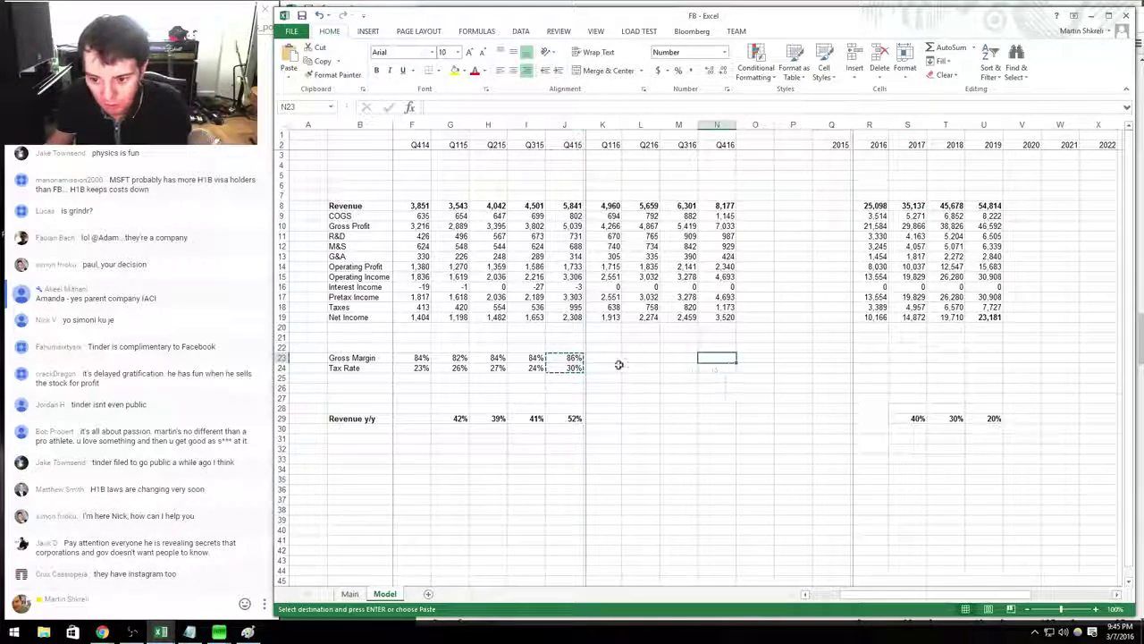
{"action": "left_click_drag", "start_coordinate": [604, 358], "coordinate": [721, 366]}
{"action": "key", "text": "ctrl+v"}
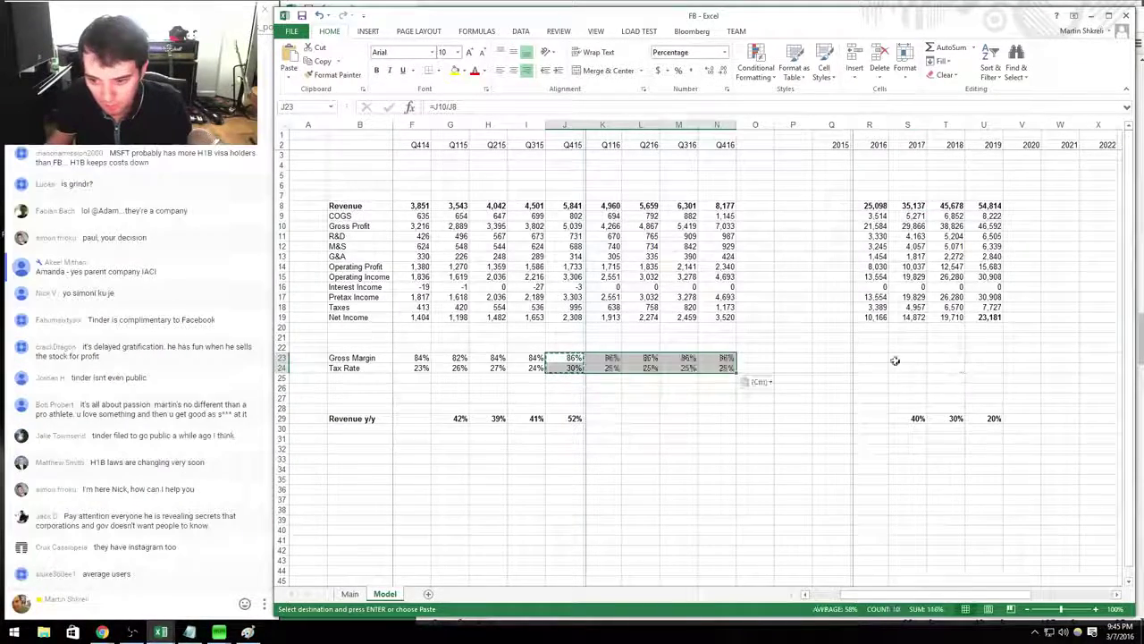
{"action": "left_click_drag", "start_coordinate": [865, 358], "coordinate": [975, 369]}
{"action": "key", "text": "ctrl+v"}
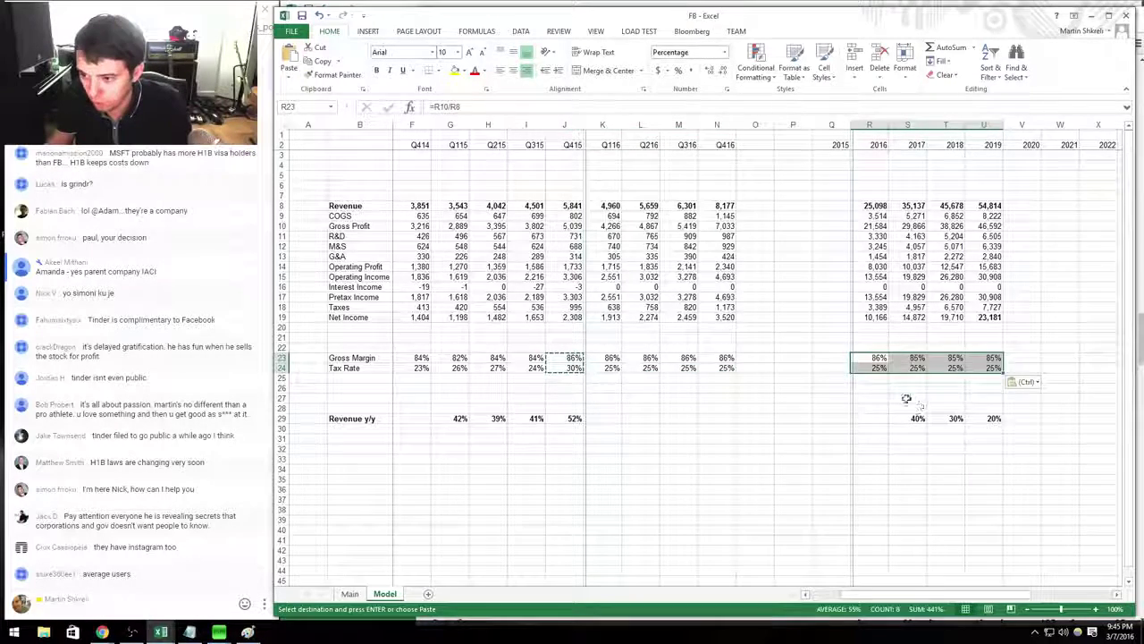
{"action": "key", "text": "Escape"}
{"action": "left_click", "coordinate": [921, 420]}
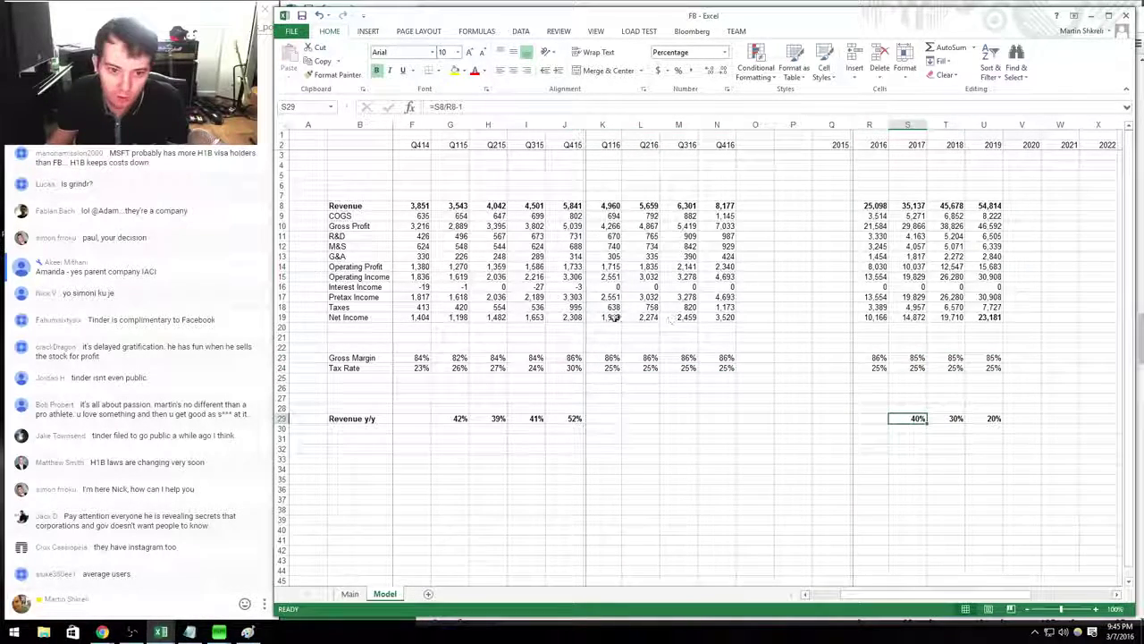
{"action": "left_click", "coordinate": [349, 177]}
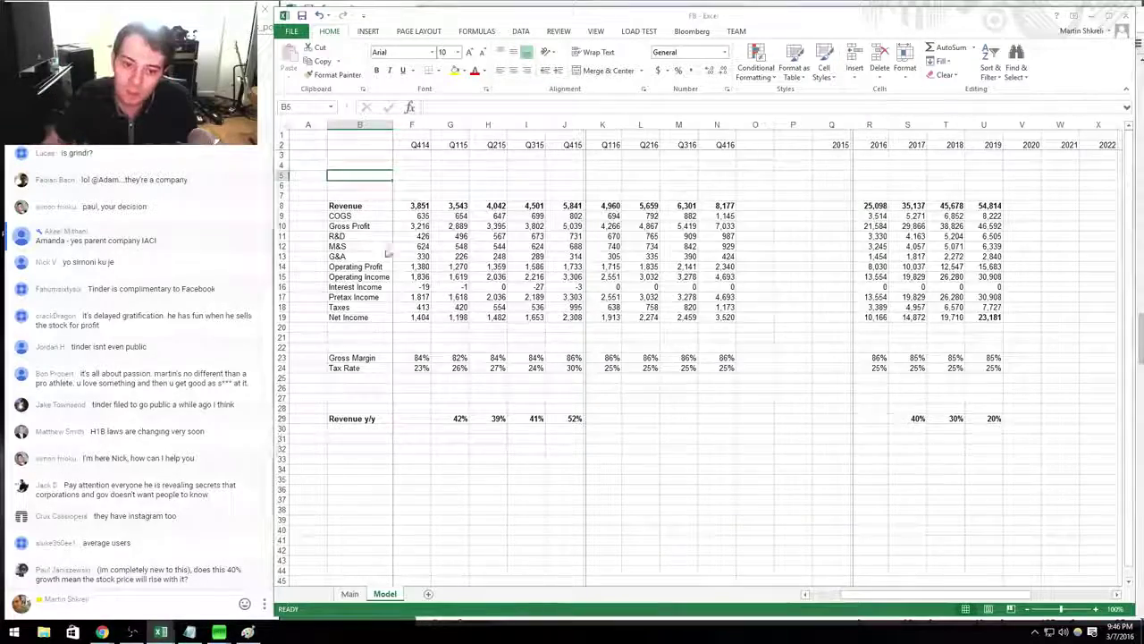
Google 'facebook investor relations' and open the Investor Relations - Facebook result.
{"action": "key", "text": "alt+Tab"}
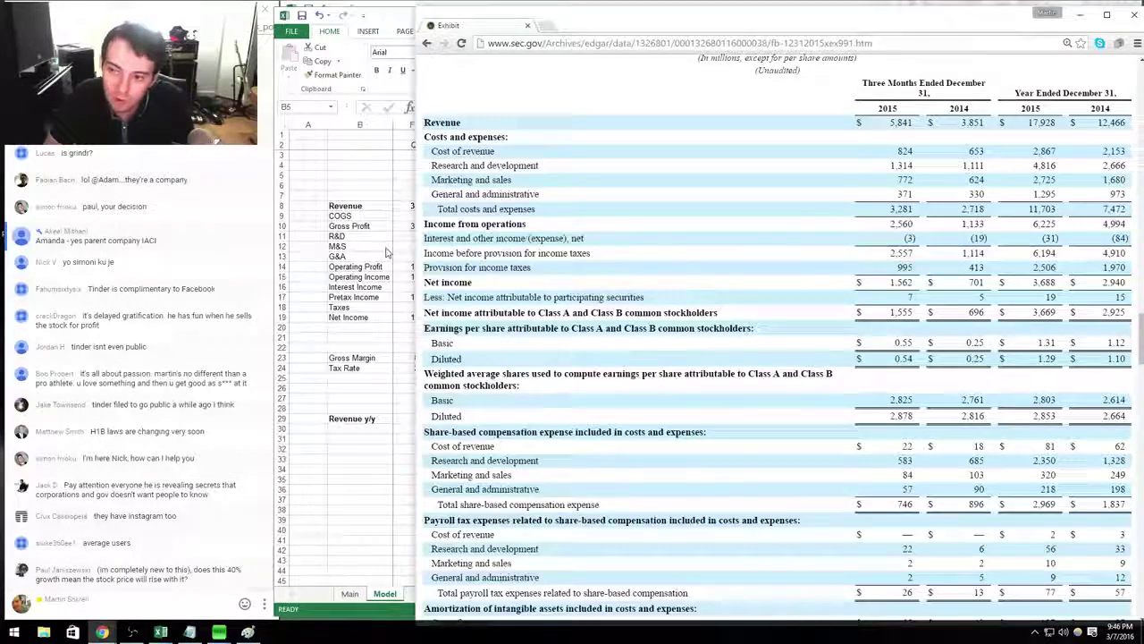
{"action": "scroll", "coordinate": [386, 252], "scroll_direction": "down", "scroll_amount": 20}
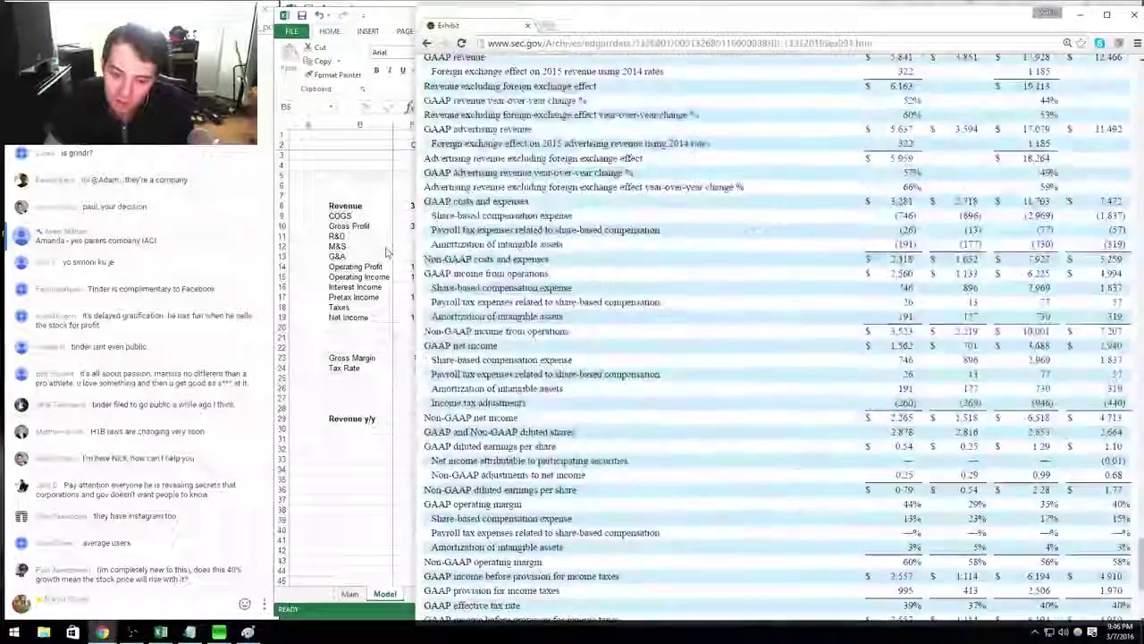
{"action": "key", "text": "ctrl+l"}
{"action": "type", "text": "faceb"}
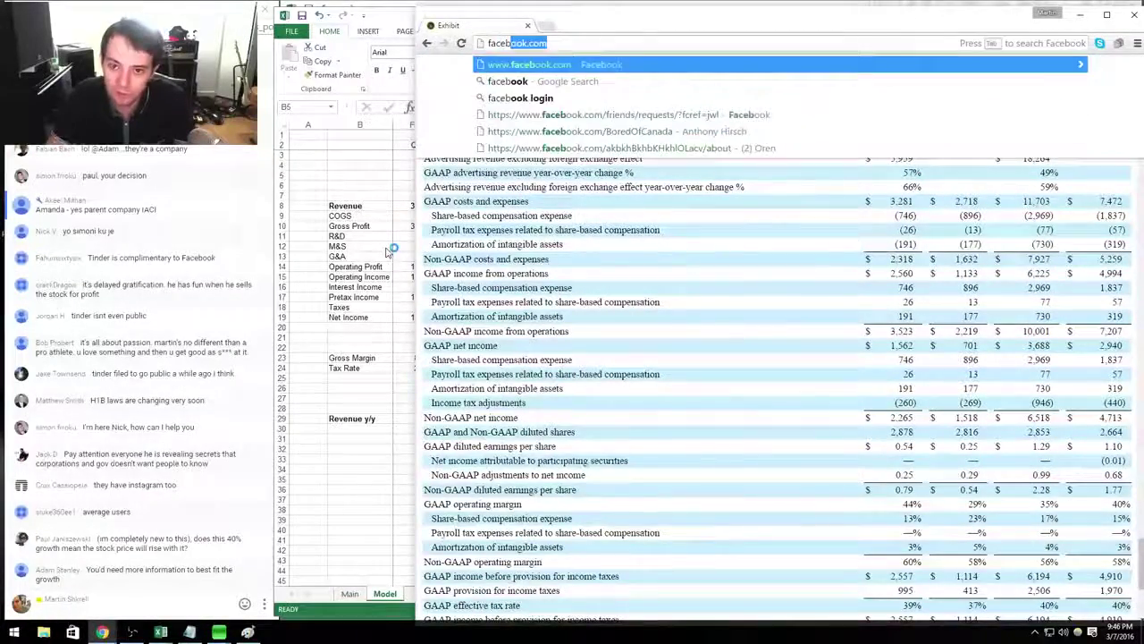
{"action": "key", "text": "Escape"}
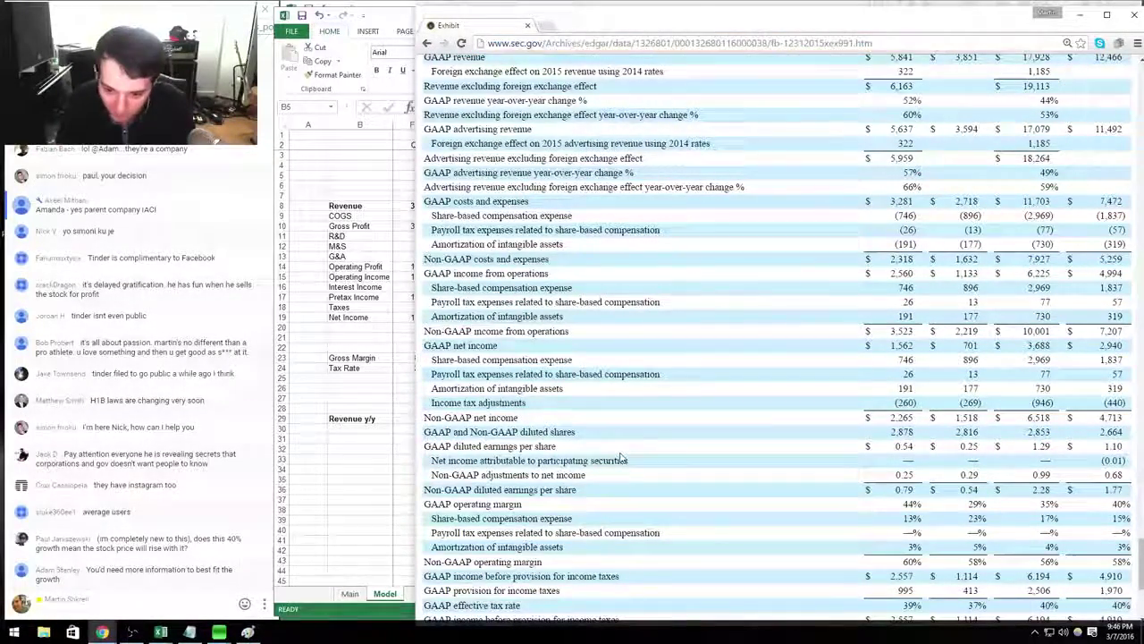
{"action": "key", "text": "ctrl+l"}
{"action": "type", "text": "goo"}
{"action": "key", "text": "Return"}
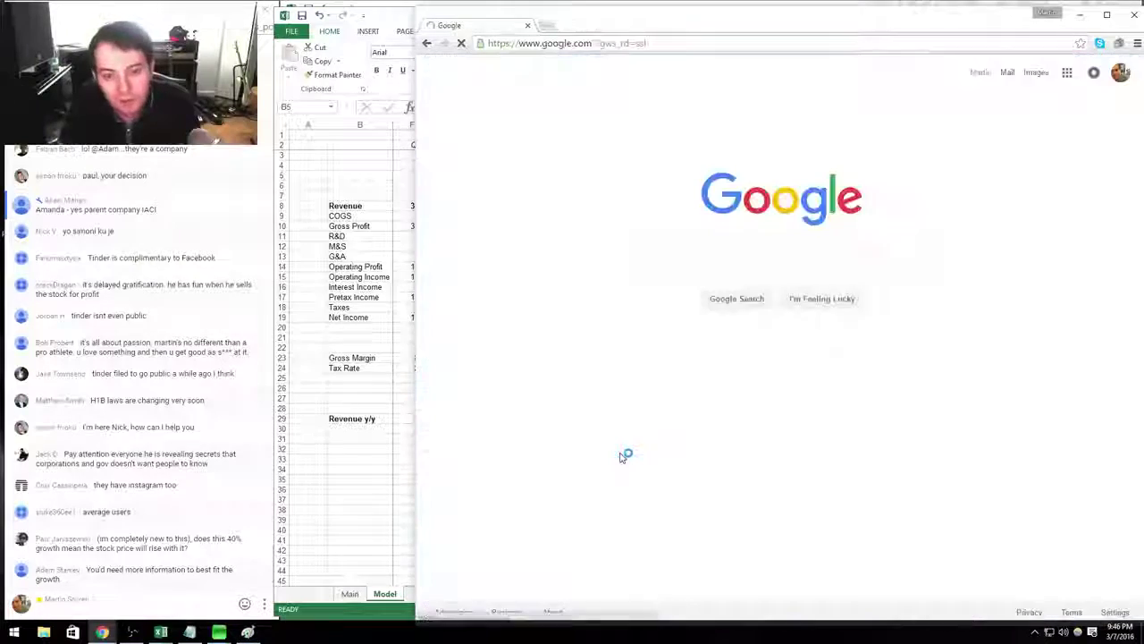
{"action": "type", "text": "facebook investor "}
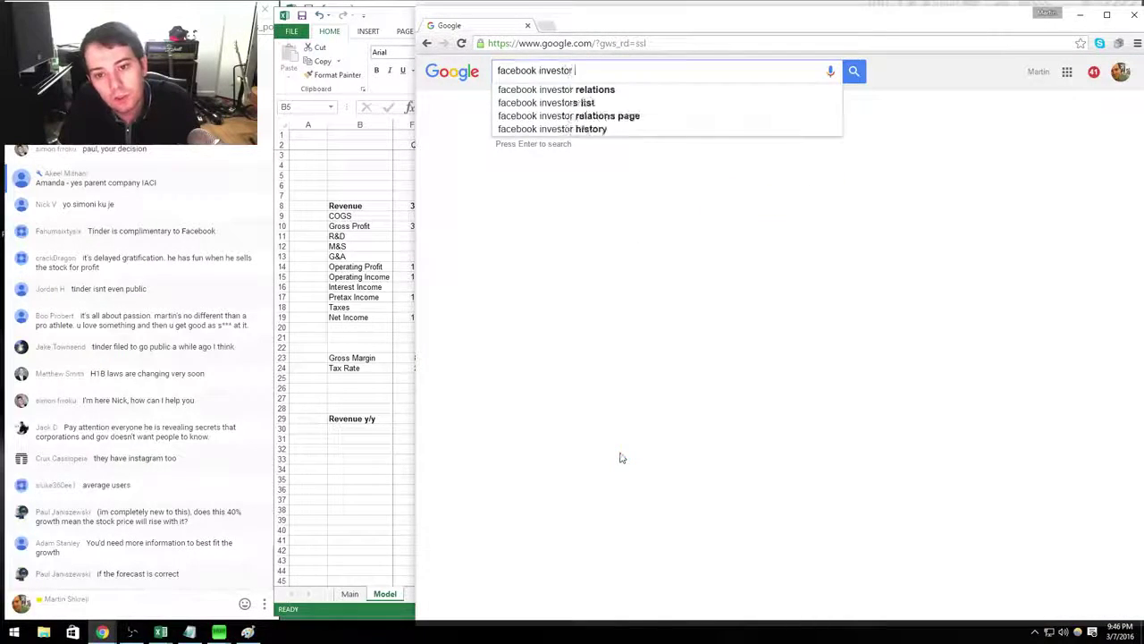
{"action": "type", "text": "relations"}
{"action": "key", "text": "Return"}
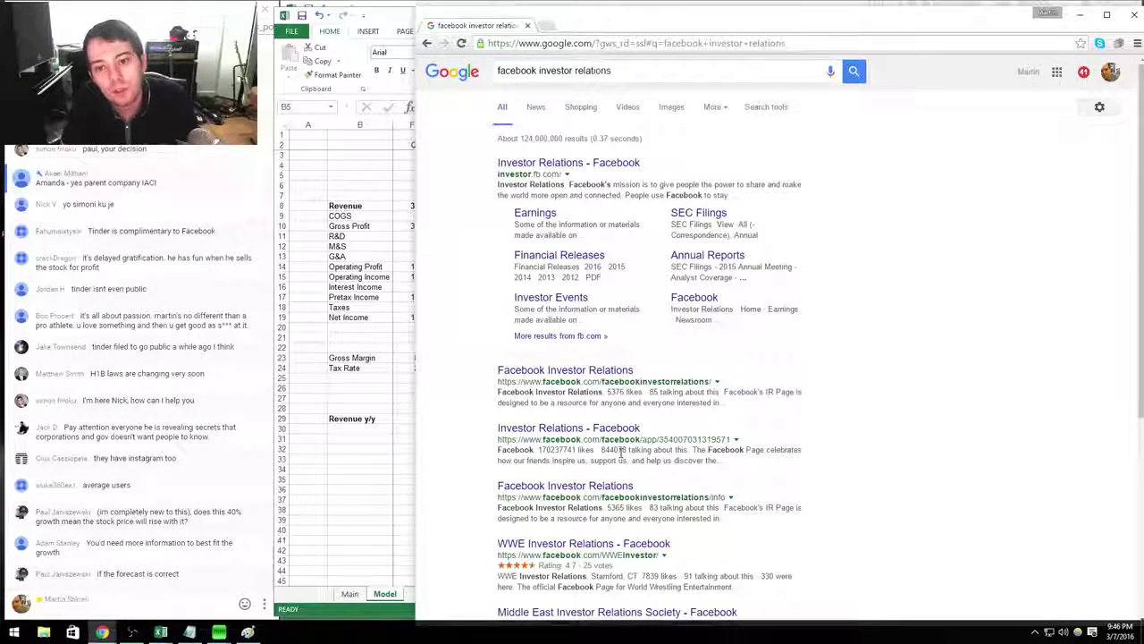
{"action": "left_click", "coordinate": [600, 163]}
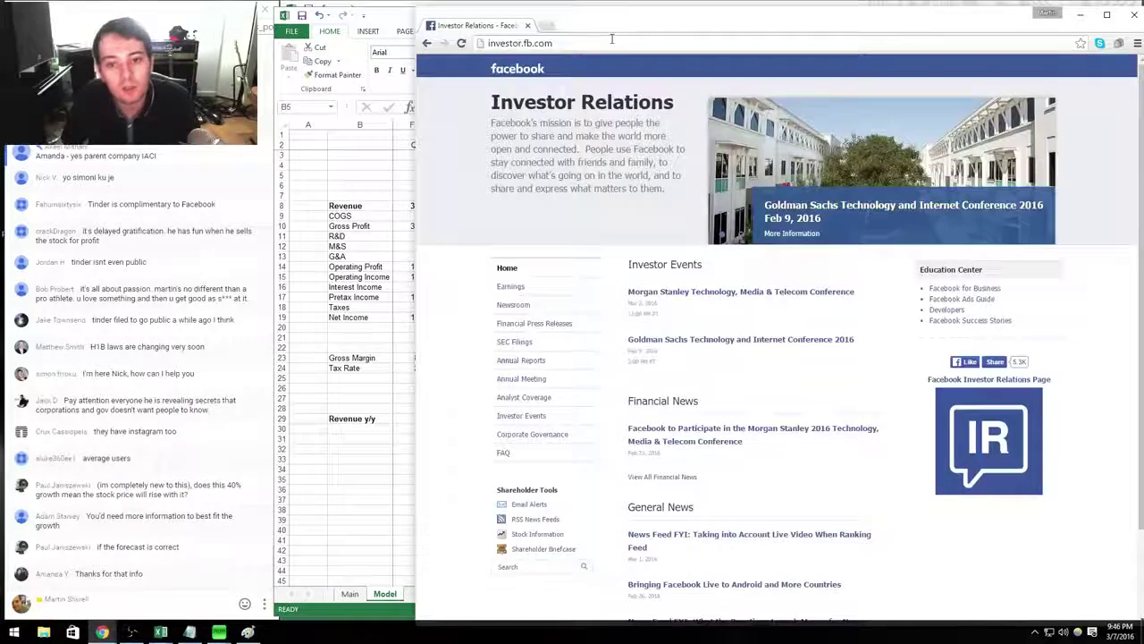
Copy the Facebook investor site address and send it in the chat window.
{"action": "left_click", "coordinate": [611, 39]}
{"action": "left_click", "coordinate": [188, 605]}
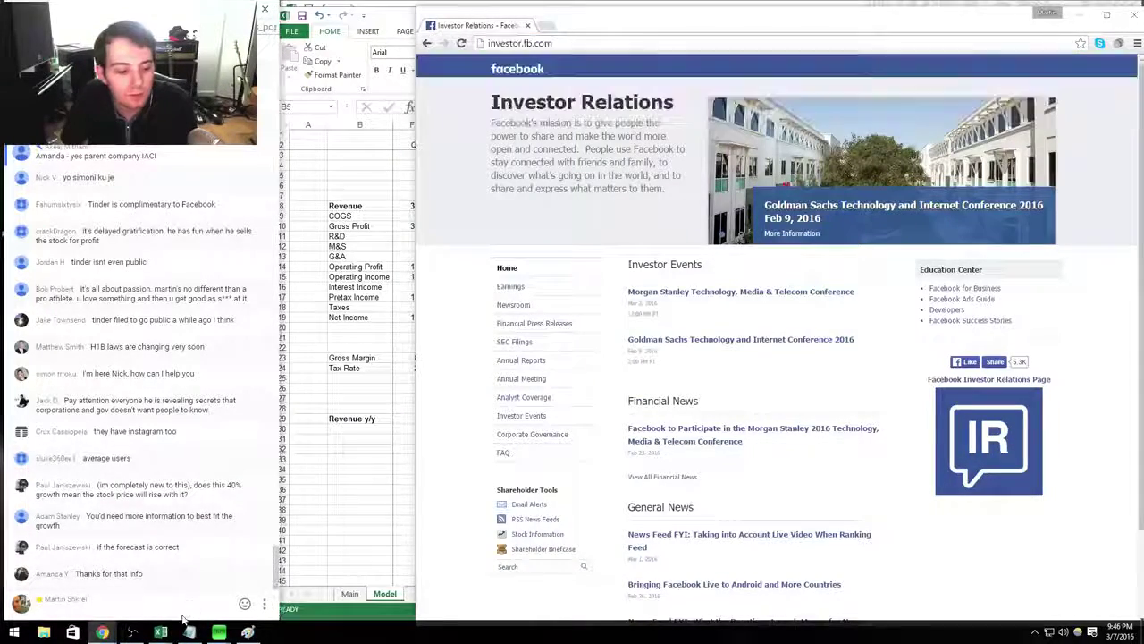
{"action": "key", "text": "ctrl+v"}
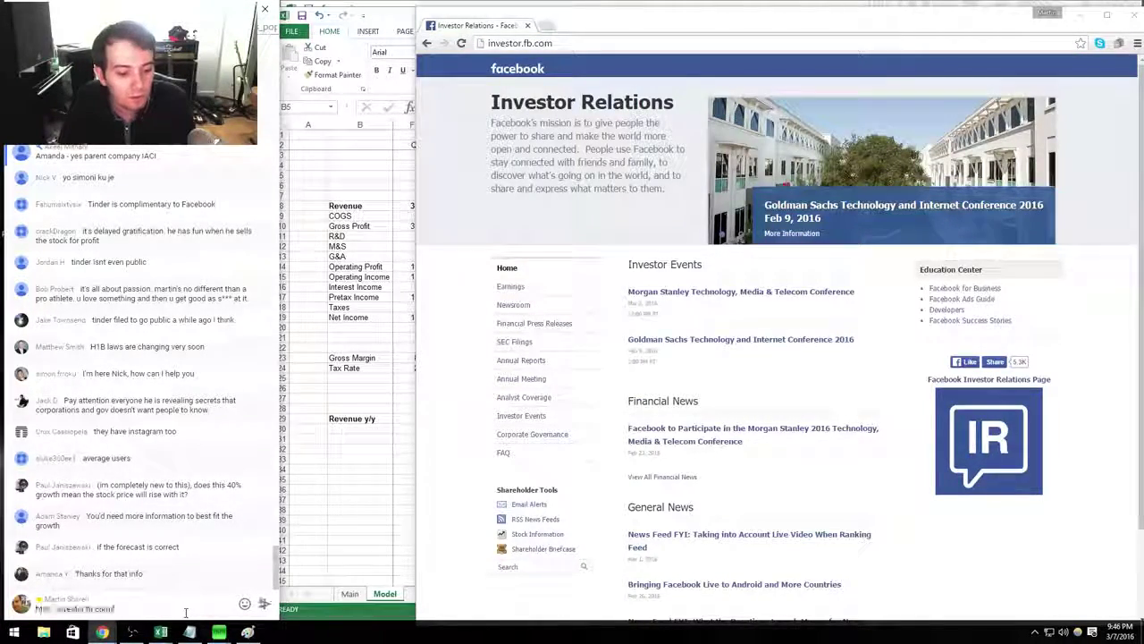
{"action": "key", "text": "Return"}
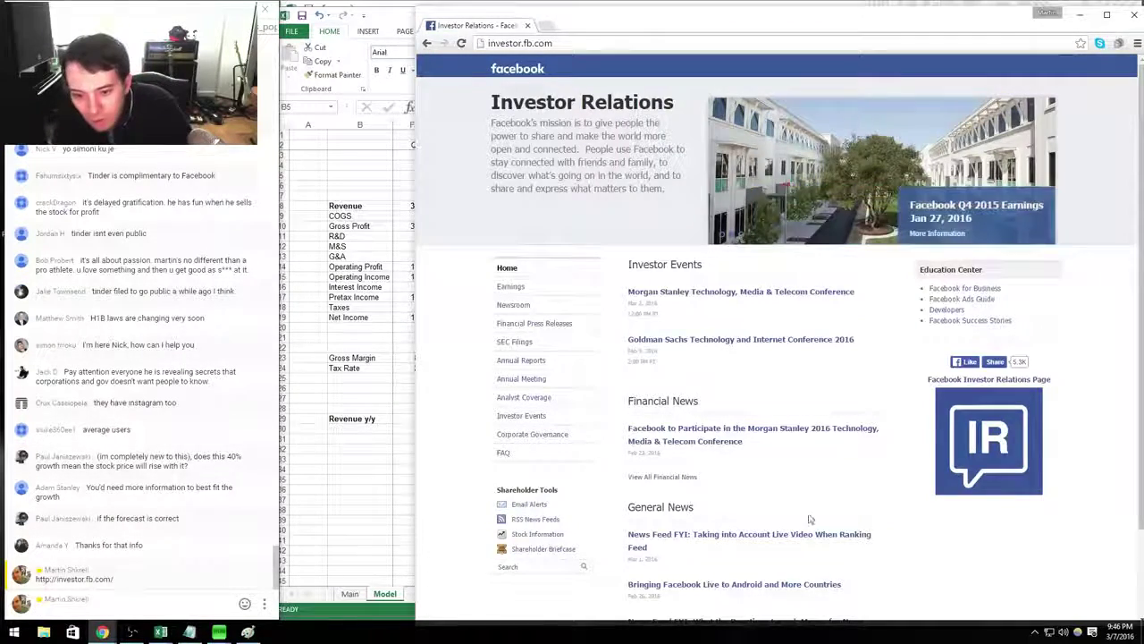
Open the Q4 and Full Year 2015 results release and highlight the 1.04 billion daily active users figure.
{"action": "left_click", "coordinate": [563, 327]}
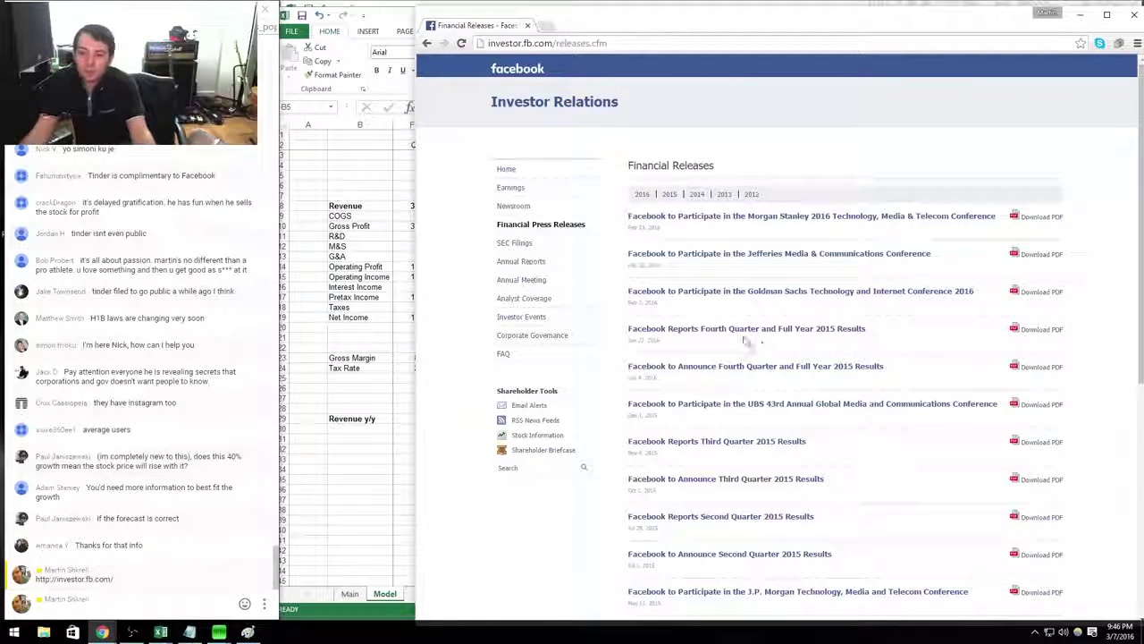
{"action": "left_click", "coordinate": [729, 334]}
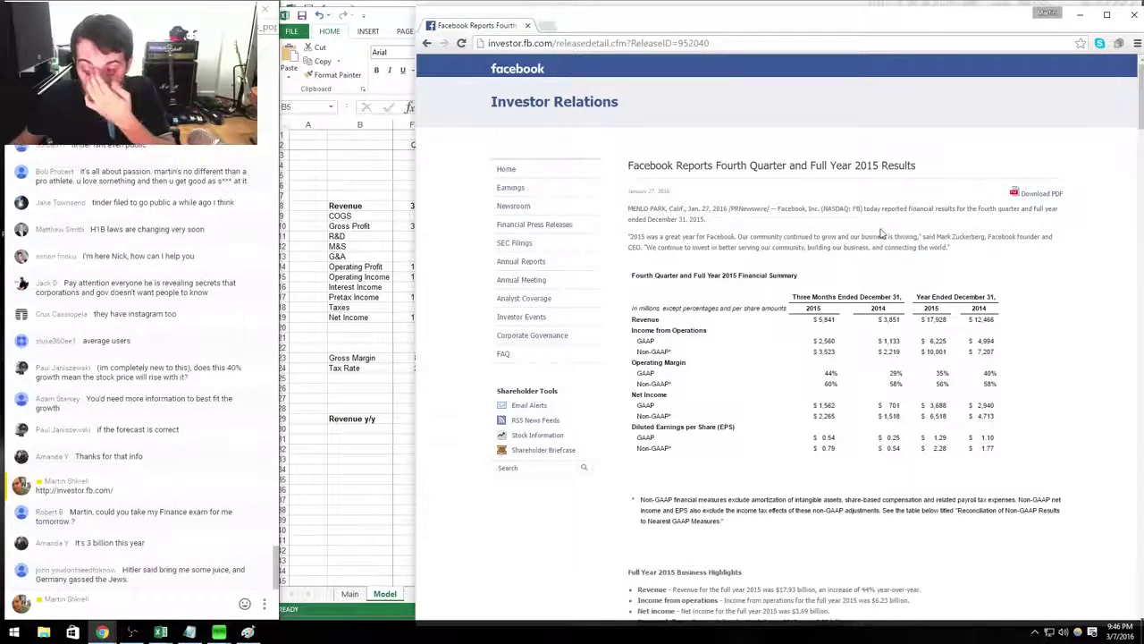
{"action": "scroll", "coordinate": [881, 233], "scroll_direction": "down", "scroll_amount": 3}
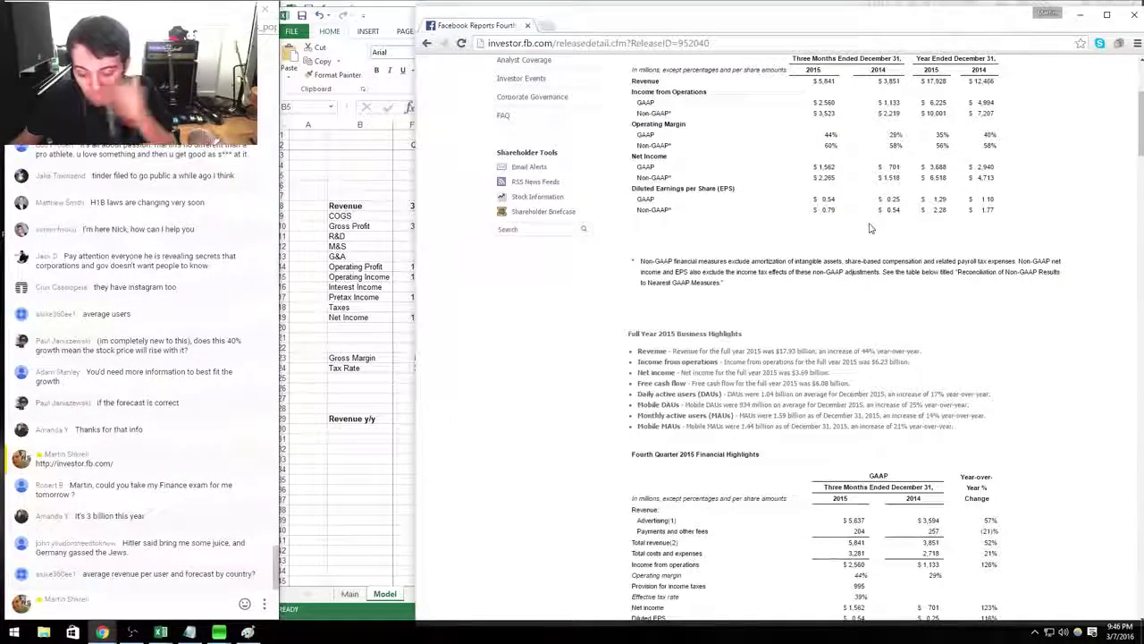
{"action": "scroll", "coordinate": [867, 228], "scroll_direction": "down", "scroll_amount": 3}
{"action": "mouse_move", "coordinate": [638, 282]}
{"action": "left_mouse_down"}
{"action": "mouse_move", "coordinate": [678, 293]}
{"action": "mouse_move", "coordinate": [978, 290]}
{"action": "mouse_move", "coordinate": [671, 290]}
{"action": "mouse_move", "coordinate": [619, 273]}
{"action": "left_mouse_up"}
{"action": "left_click", "coordinate": [633, 272]}
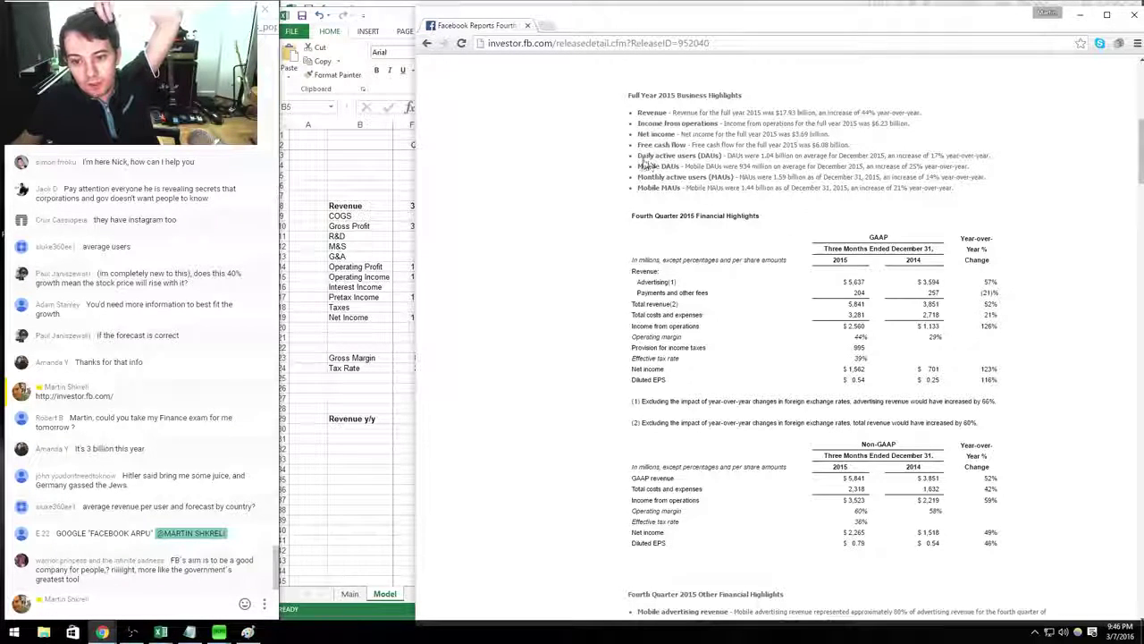
{"action": "left_click_drag", "start_coordinate": [673, 156], "coordinate": [751, 159]}
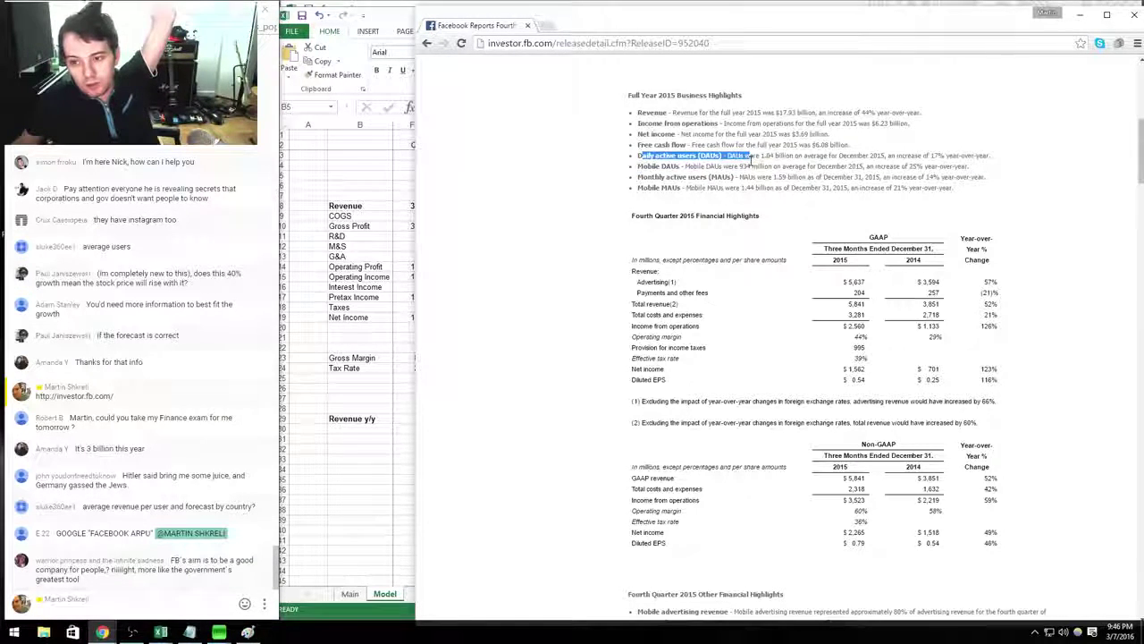
{"action": "left_click", "coordinate": [832, 232]}
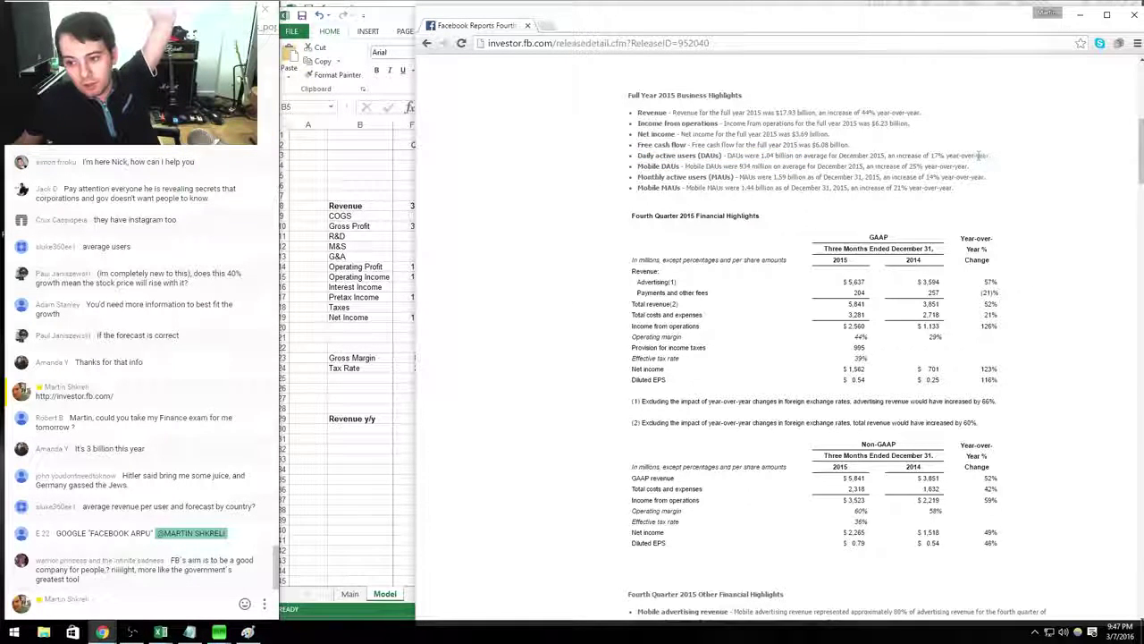
{"action": "left_click_drag", "start_coordinate": [980, 155], "coordinate": [923, 156]}
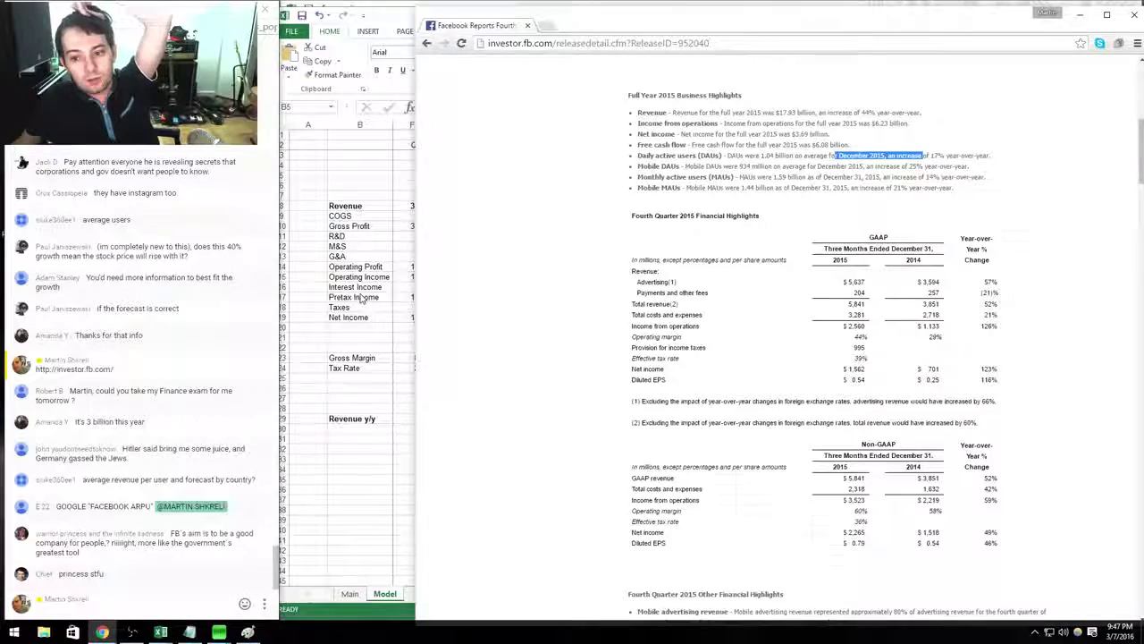
{"action": "key", "text": "alt+Tab"}
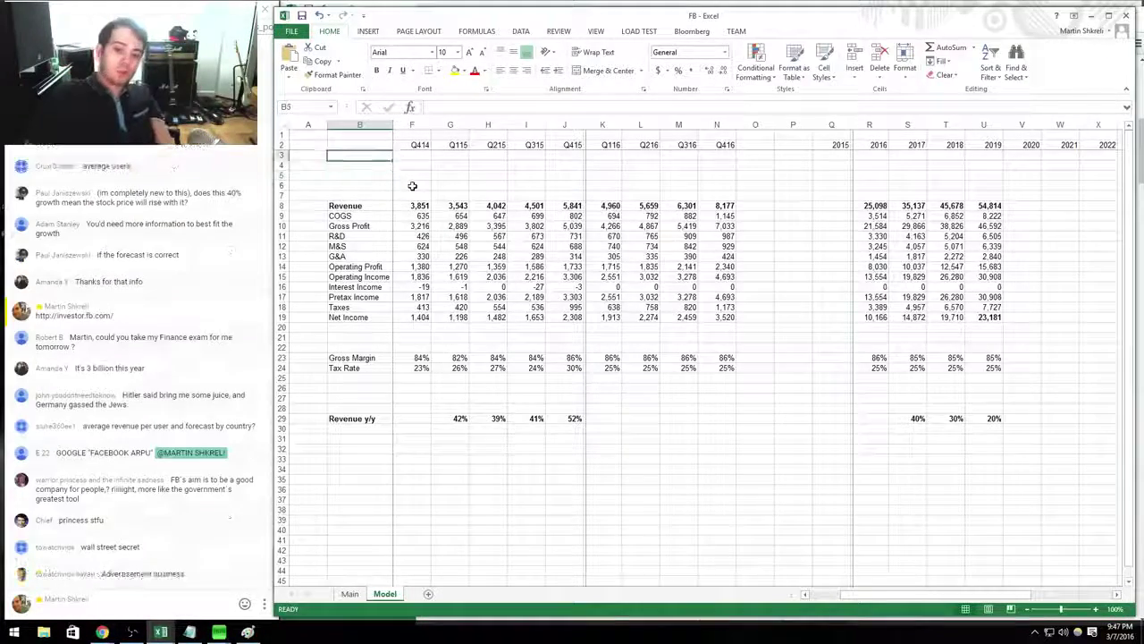
Add the 'DAU' label in B3 and check the release's DAU figure for Q415.
{"action": "key", "text": "Up"}
{"action": "key", "text": "Up"}
{"action": "type", "text": "llll"}
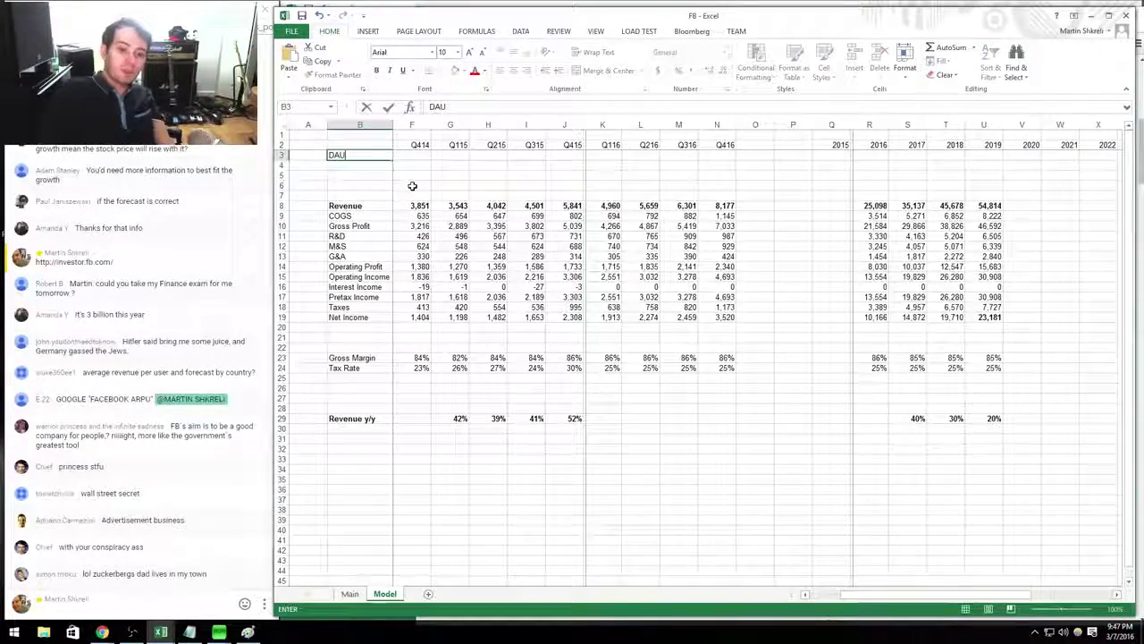
{"action": "key", "text": "Right"}
{"action": "key", "text": "Right"}
{"action": "key", "text": "Right"}
{"action": "key", "text": "Right"}
{"action": "key", "text": "Right"}
{"action": "key", "text": "Right"}
{"action": "key", "text": "Right"}
{"action": "key", "text": "Right"}
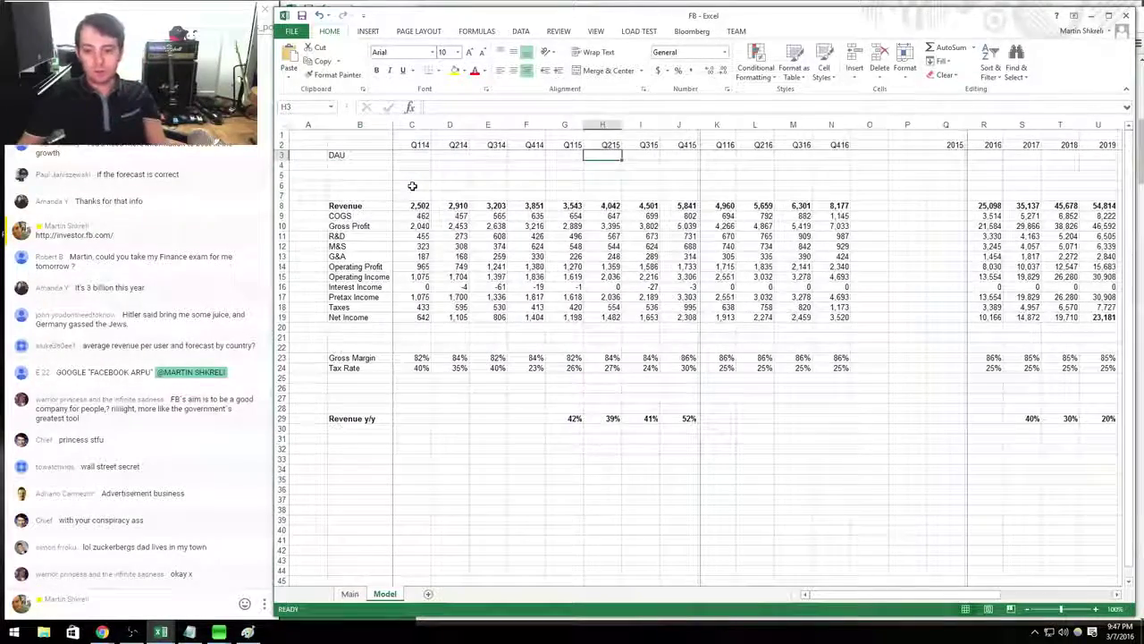
{"action": "key", "text": "alt+Tab"}
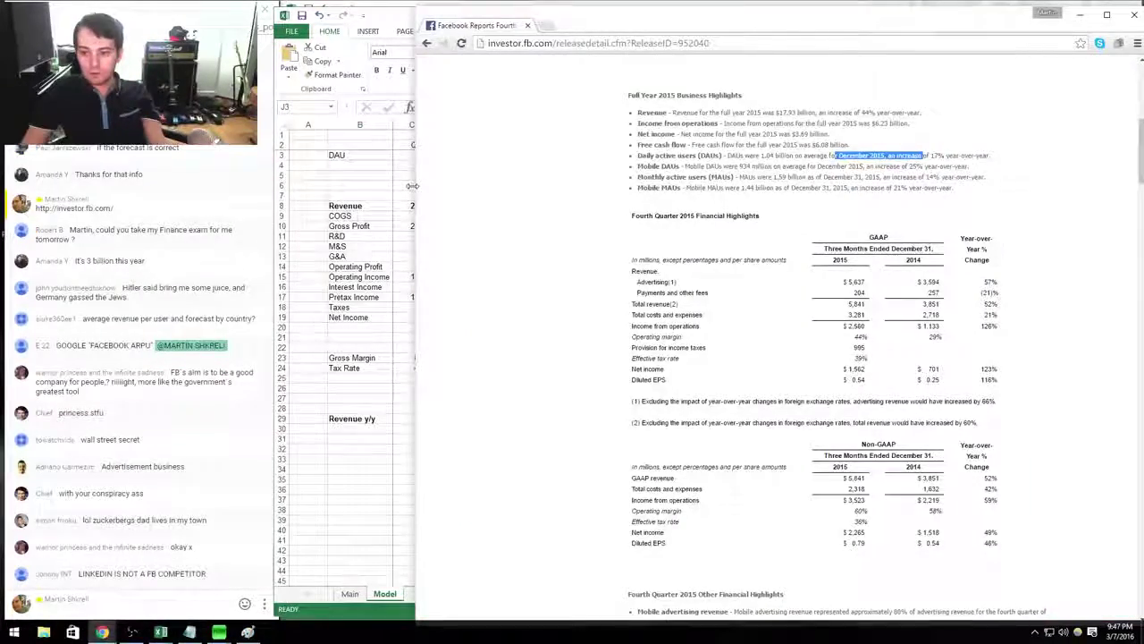
{"action": "key", "text": "alt+Tab"}
Format J3 as Number with 0 decimal places so DAU shows 1,040.
{"action": "key", "text": "ctrl+1"}
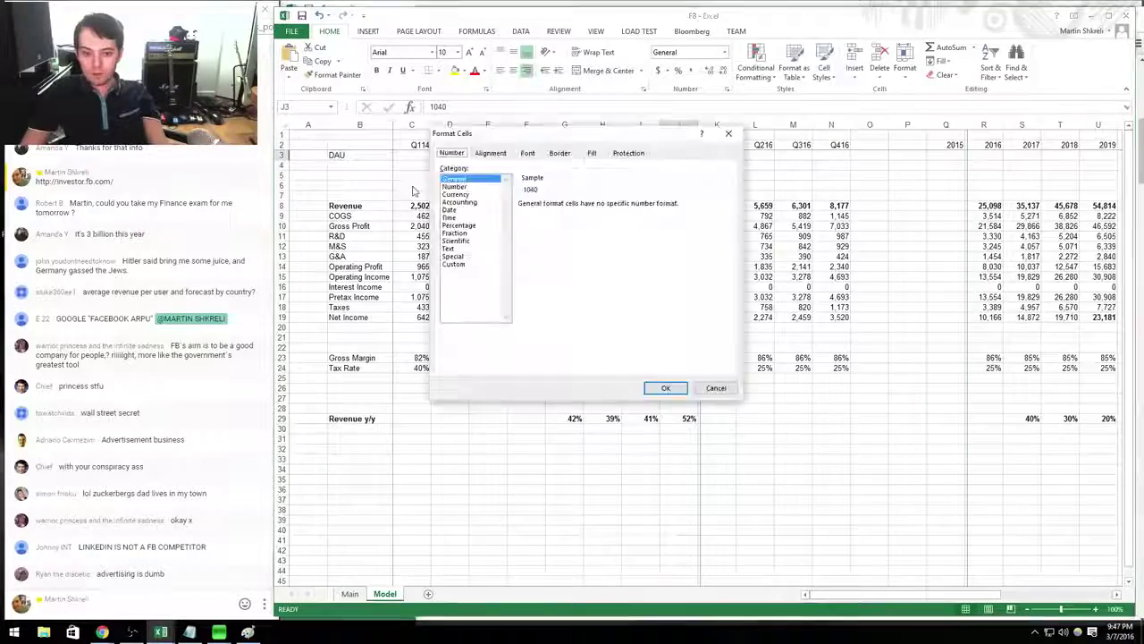
{"action": "key", "text": "Down"}
{"action": "key", "text": "Tab"}
{"action": "type", "text": "0"}
{"action": "key", "text": "Tab"}
{"action": "key", "text": "space"}
{"action": "key", "text": "Return"}
{"action": "key", "text": "Down"}
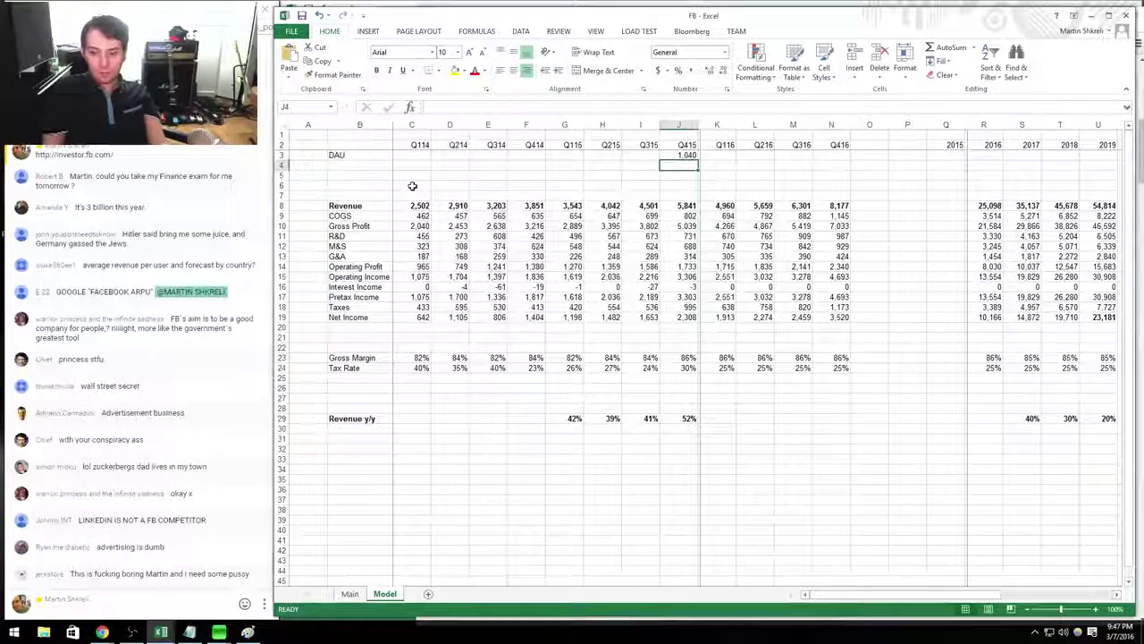
Enter the revenue-per-DAU formula =J8/J3 in J4, giving 5.62.
{"action": "type", "text": "="}
{"action": "key", "text": "Down"}
{"action": "key", "text": "Down"}
{"action": "key", "text": "Down"}
{"action": "key", "text": "Down"}
{"action": "type", "text": "/"}
{"action": "key", "text": "Up"}
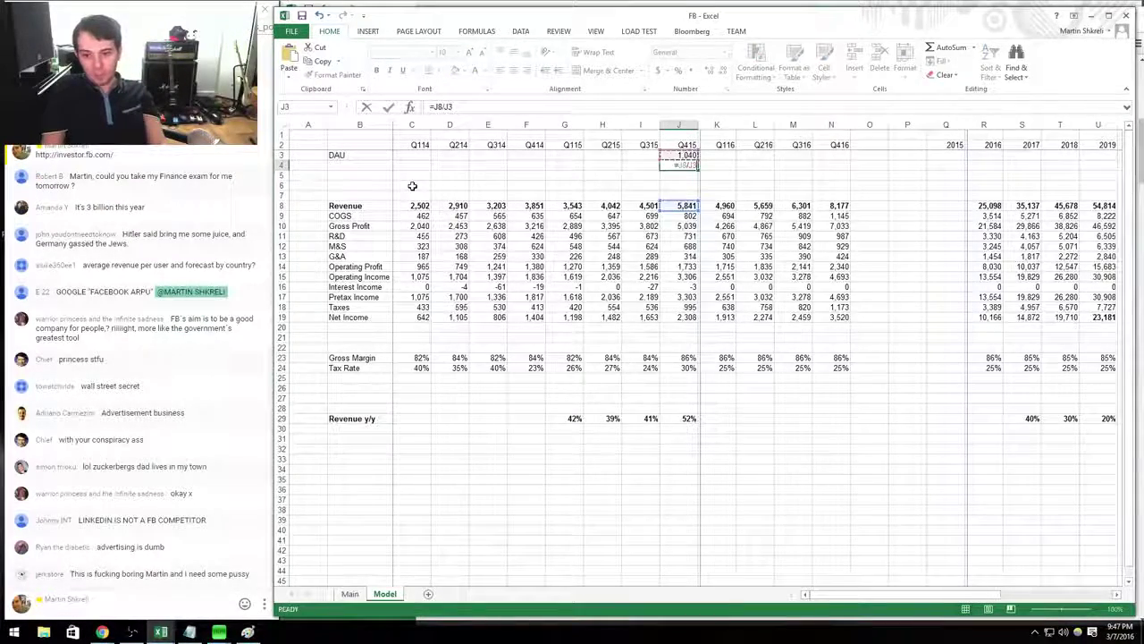
{"action": "key", "text": "ctrl+Return"}
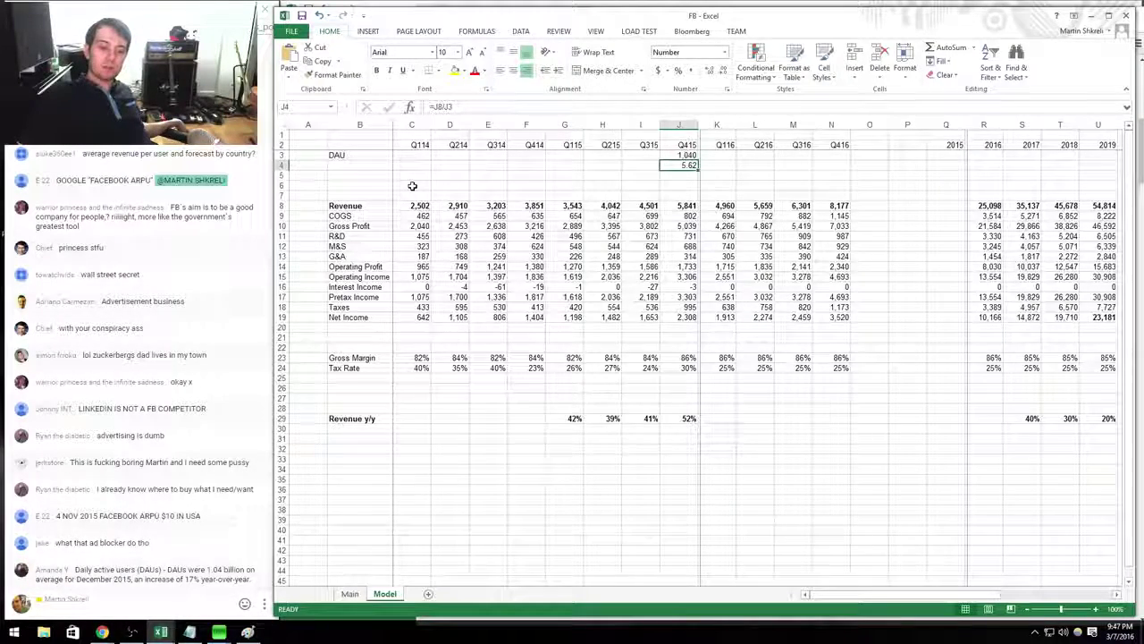
Try an annualised formula =+J4*4 in K4, then delete it.
{"action": "key", "text": "Right"}
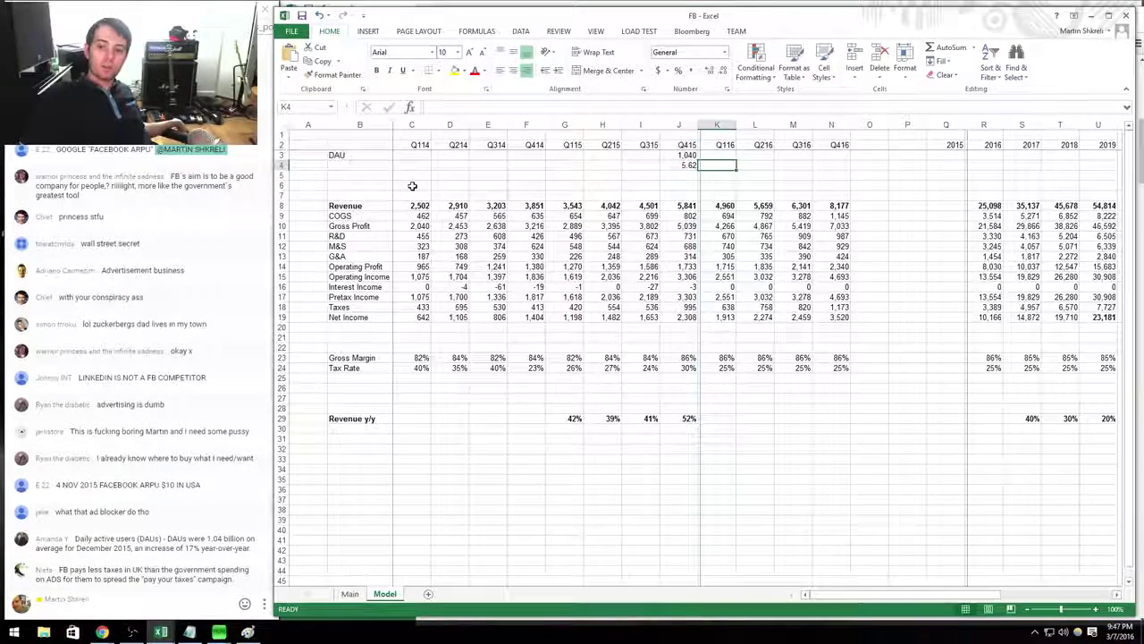
{"action": "type", "text": "=+J4*4"}
{"action": "key", "text": "Return"}
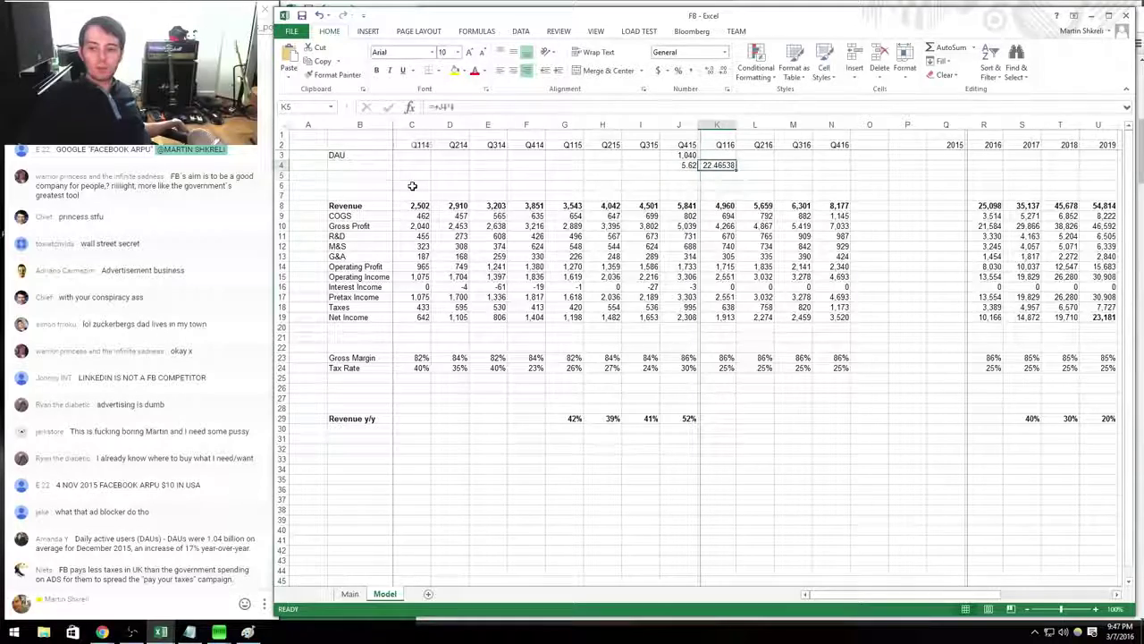
{"action": "key", "text": "Delete"}
{"action": "key", "text": "Home"}
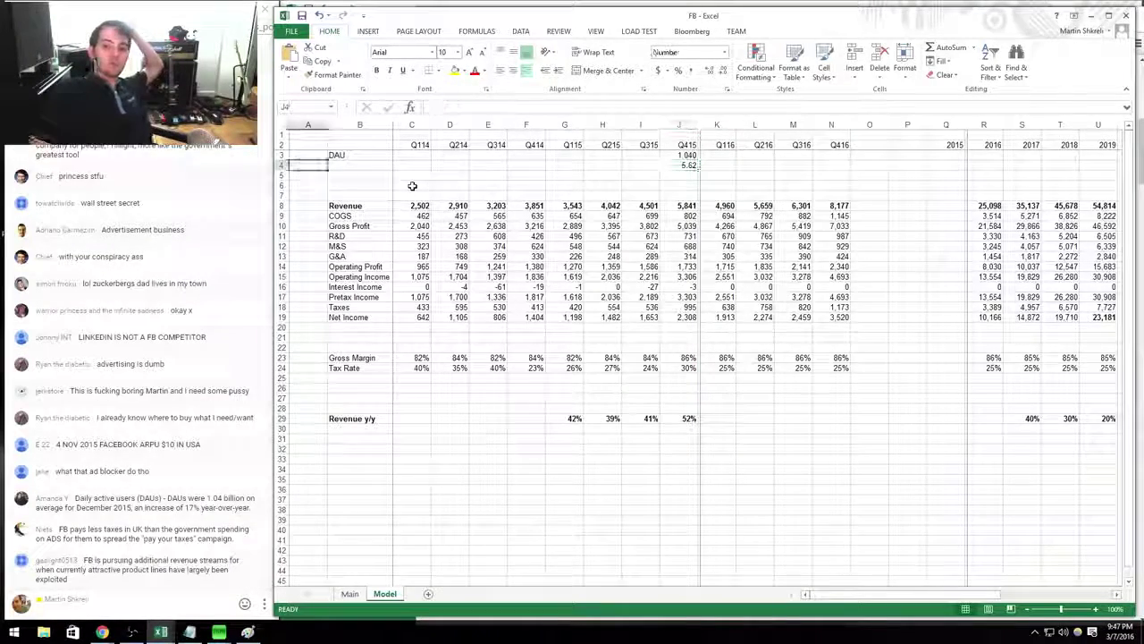
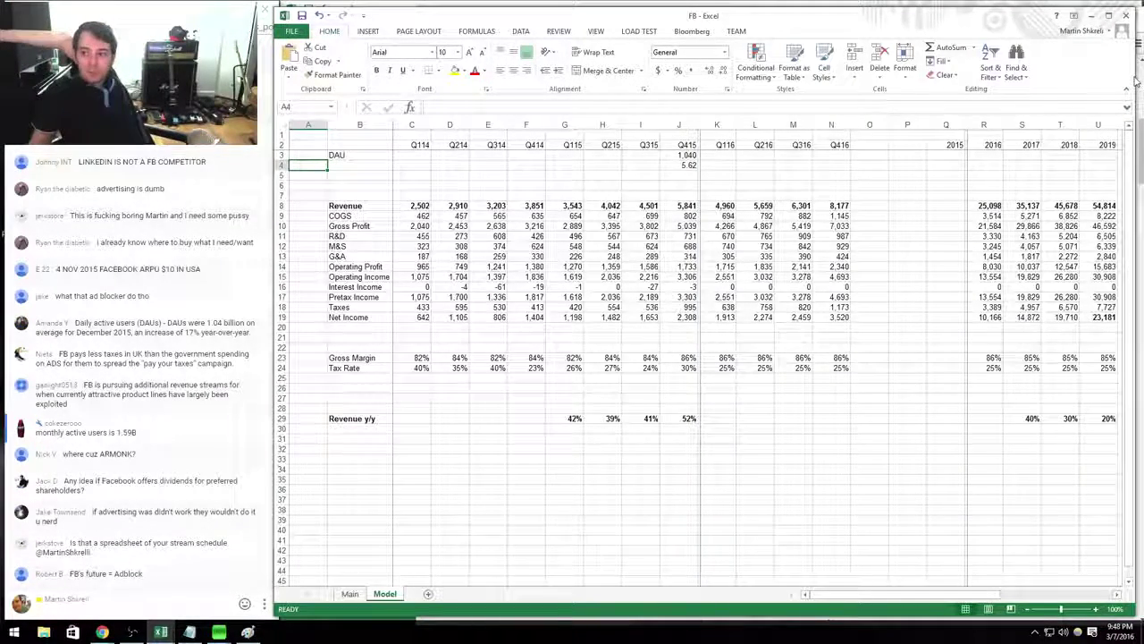
Maximize Excel and start the table with a Value heading in E36 and FB at =5.65*4 (22.60).
{"action": "left_click", "coordinate": [1108, 15]}
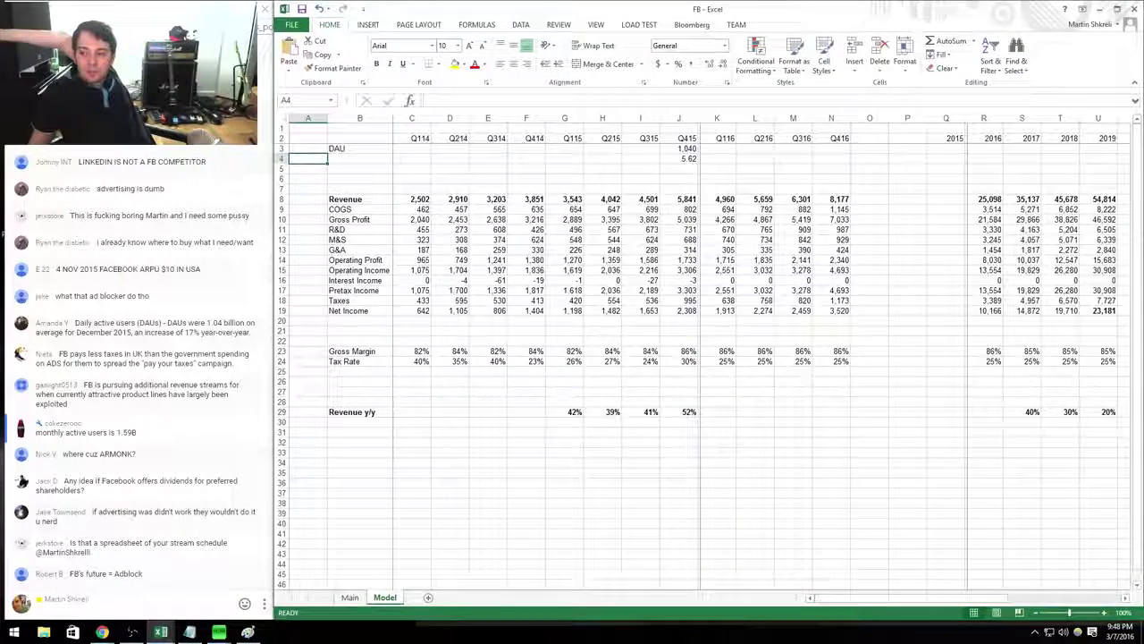
{"action": "left_click", "coordinate": [680, 158]}
{"action": "key", "text": "Return"}
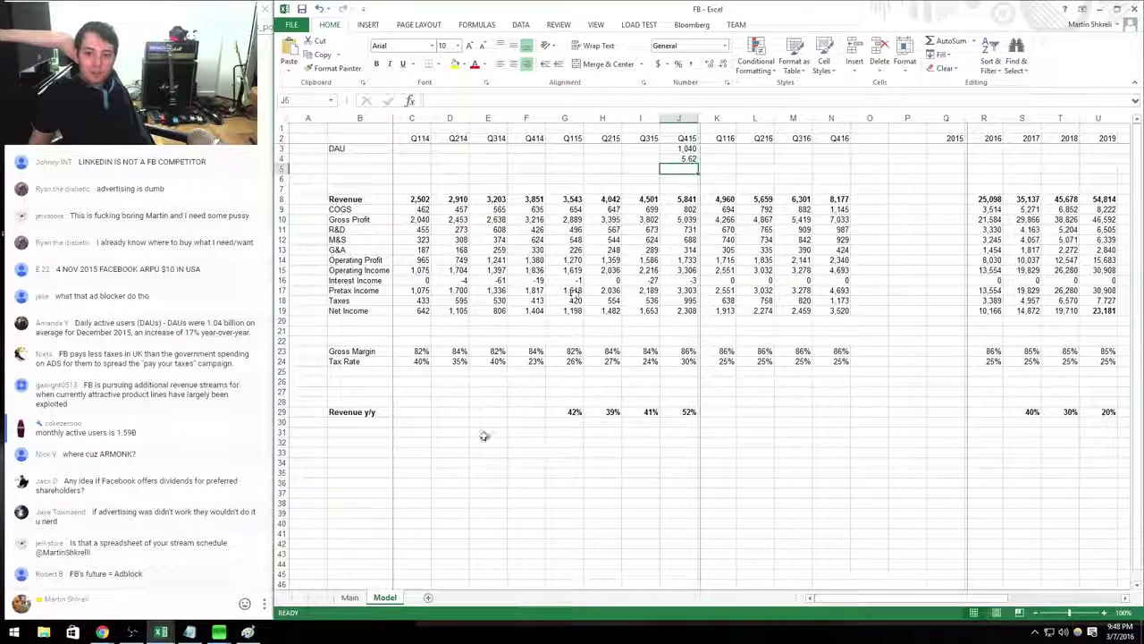
{"action": "left_click", "coordinate": [351, 482]}
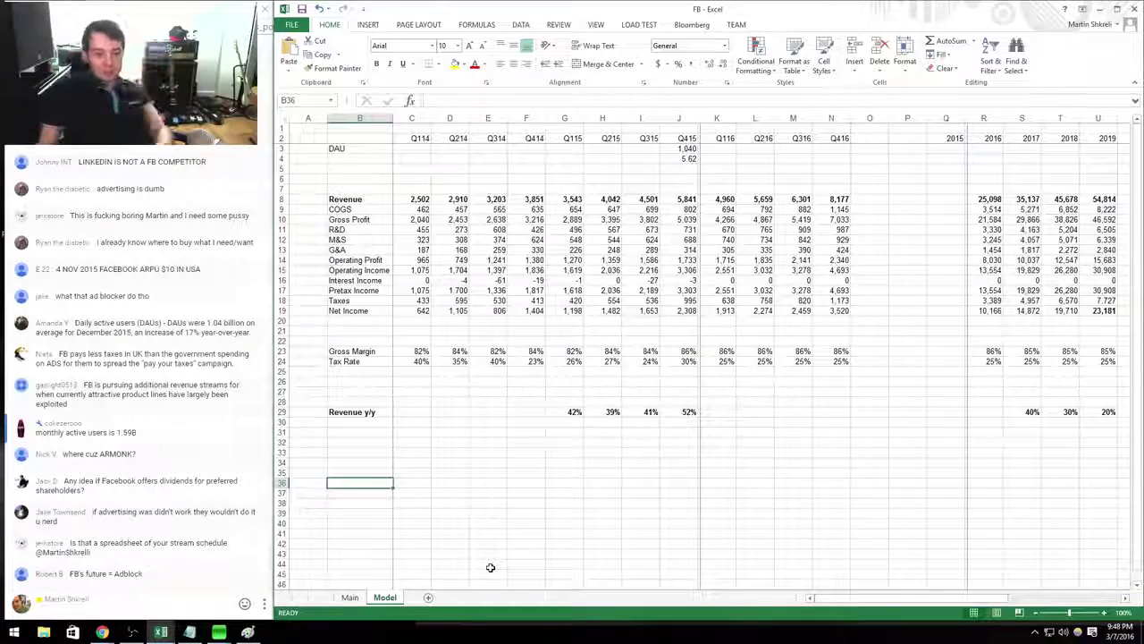
{"action": "key", "text": "Right"}
{"action": "key", "text": "Right"}
{"action": "key", "text": "Right"}
{"action": "type", "text": "Value"}
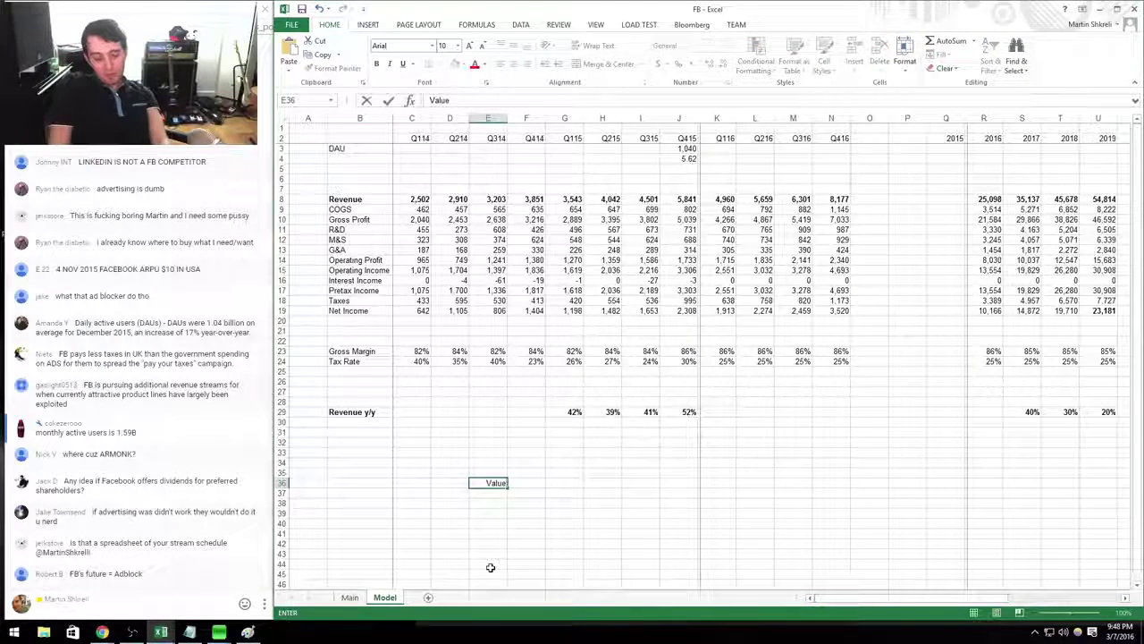
{"action": "key", "text": "Tab"}
{"action": "key", "text": "Up"}
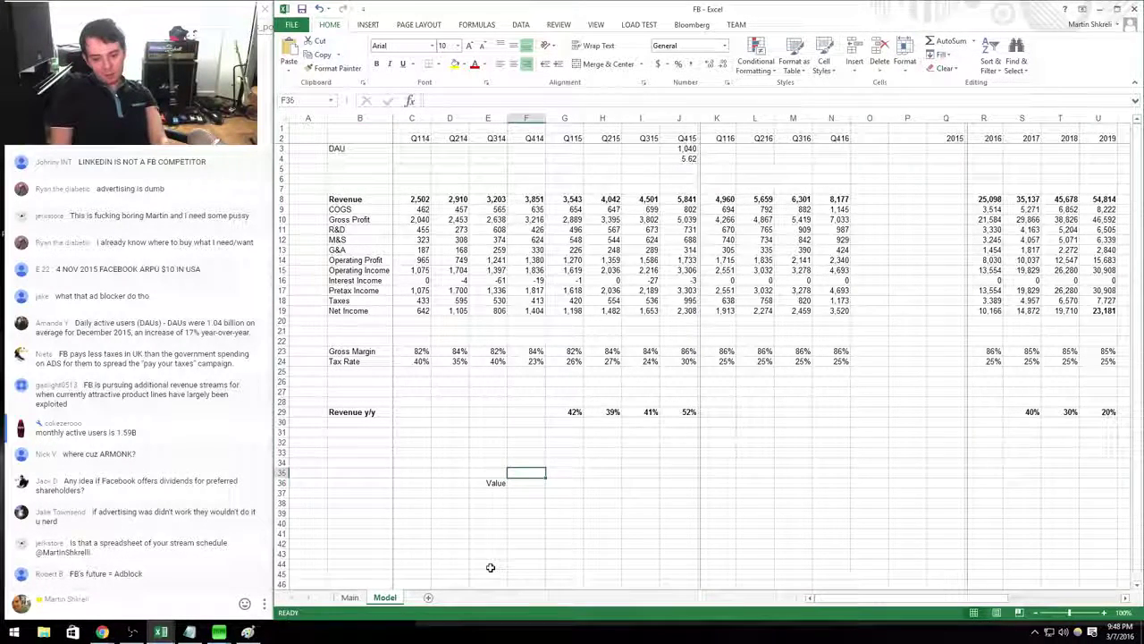
{"action": "key", "text": "Down"}
{"action": "key", "text": "Down"}
{"action": "key", "text": "Left"}
{"action": "type", "text": "FB"}
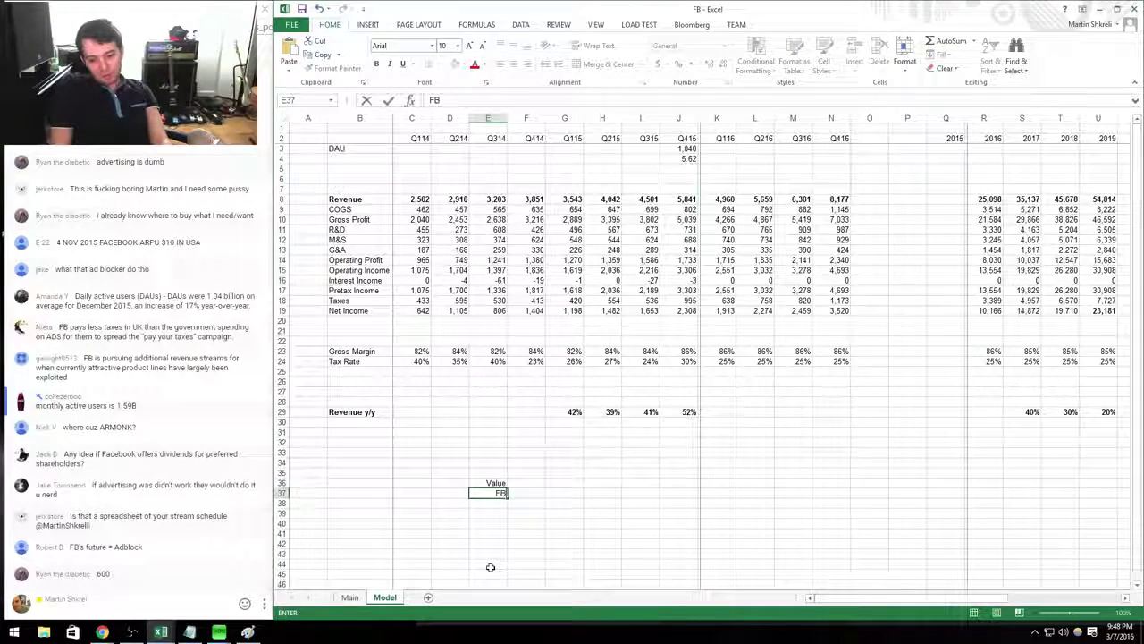
{"action": "key", "text": "Tab"}
{"action": "type", "text": "+5.65*4"}
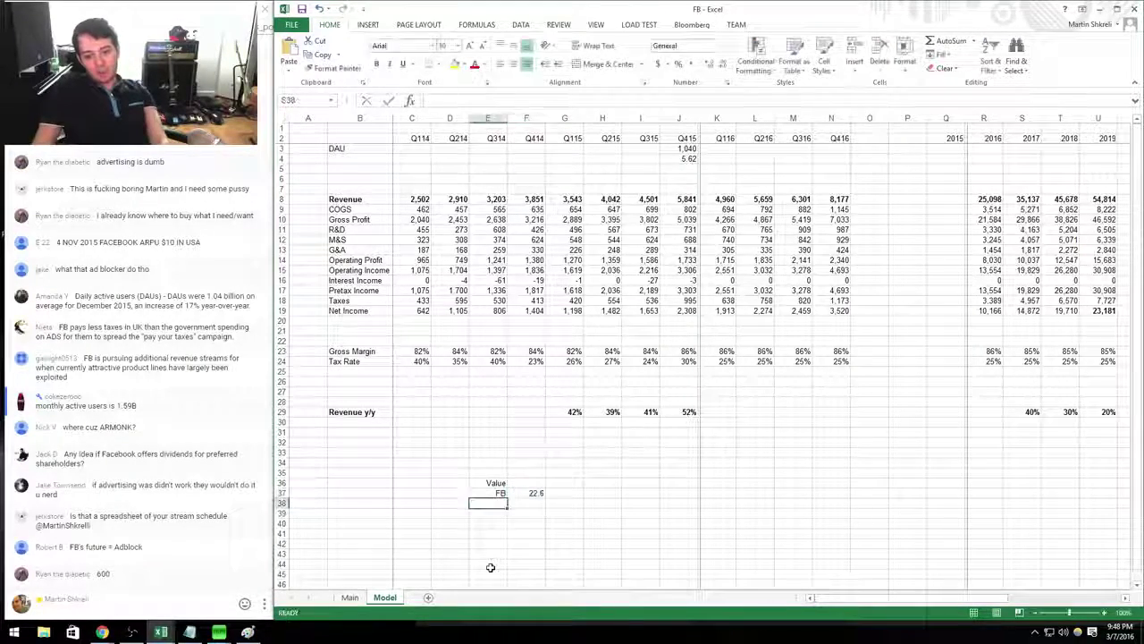
{"action": "key", "text": "Return"}
Add Cable and Cell row labels under FB.
{"action": "key", "text": "Up"}
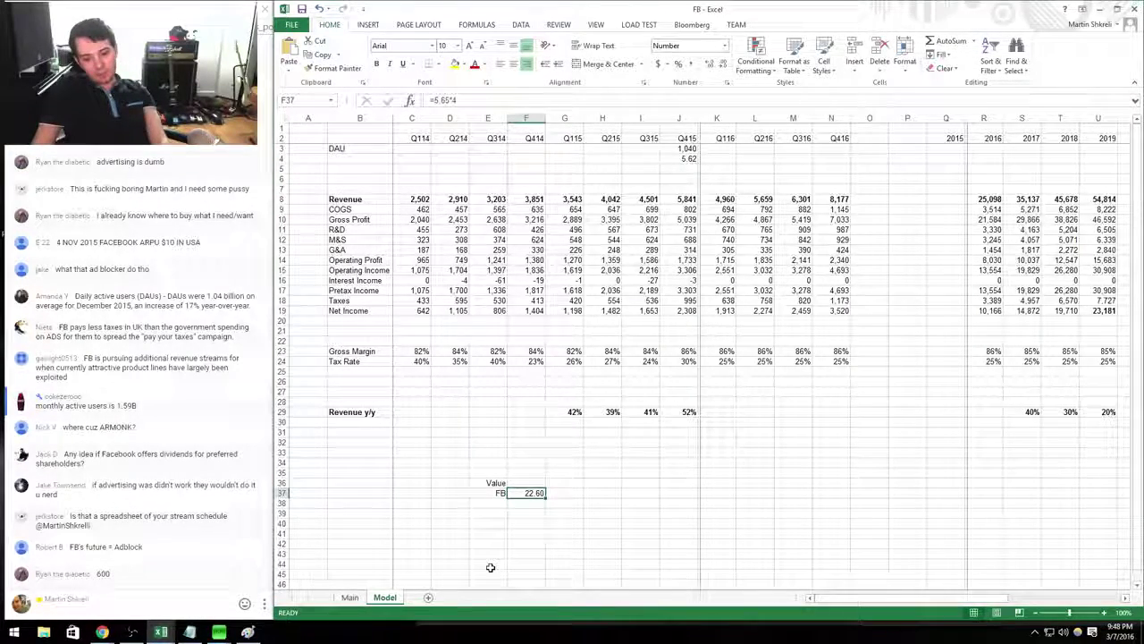
{"action": "key", "text": "Down"}
{"action": "key", "text": "Left"}
{"action": "type", "text": "Cable"}
{"action": "key", "text": "Return"}
{"action": "type", "text": "Cell"}
{"action": "key", "text": "Tab"}
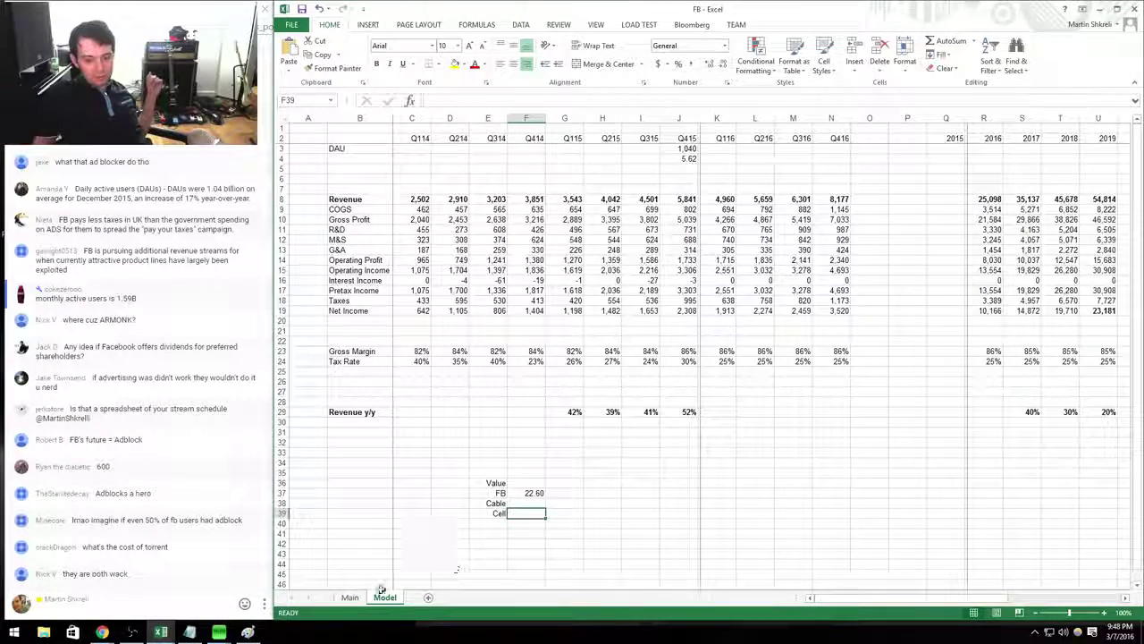
Make the Value heading bold and underlined.
{"action": "left_click_drag", "start_coordinate": [485, 526], "coordinate": [490, 483]}
{"action": "left_click", "coordinate": [490, 484]}
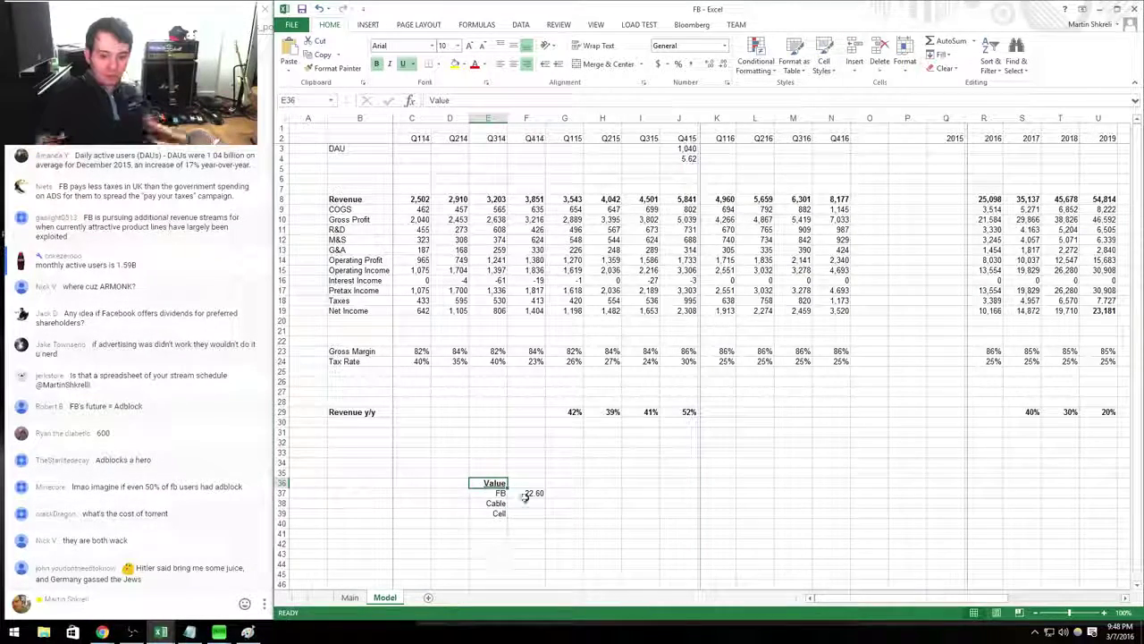
{"action": "left_click_drag", "start_coordinate": [529, 490], "coordinate": [493, 493]}
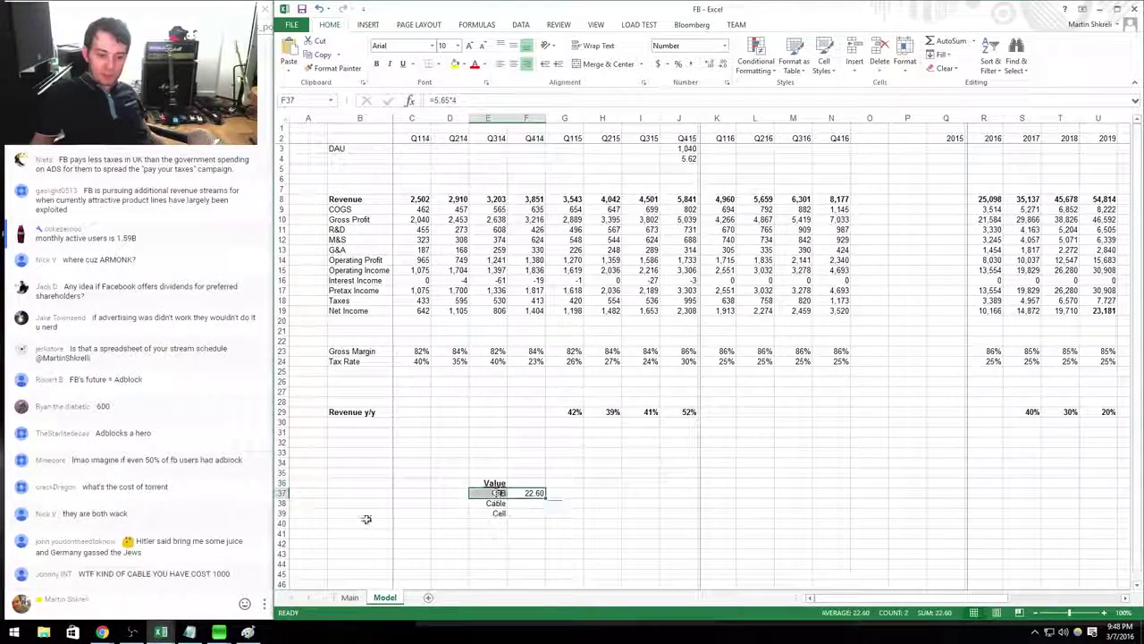
{"action": "left_click", "coordinate": [262, 543]}
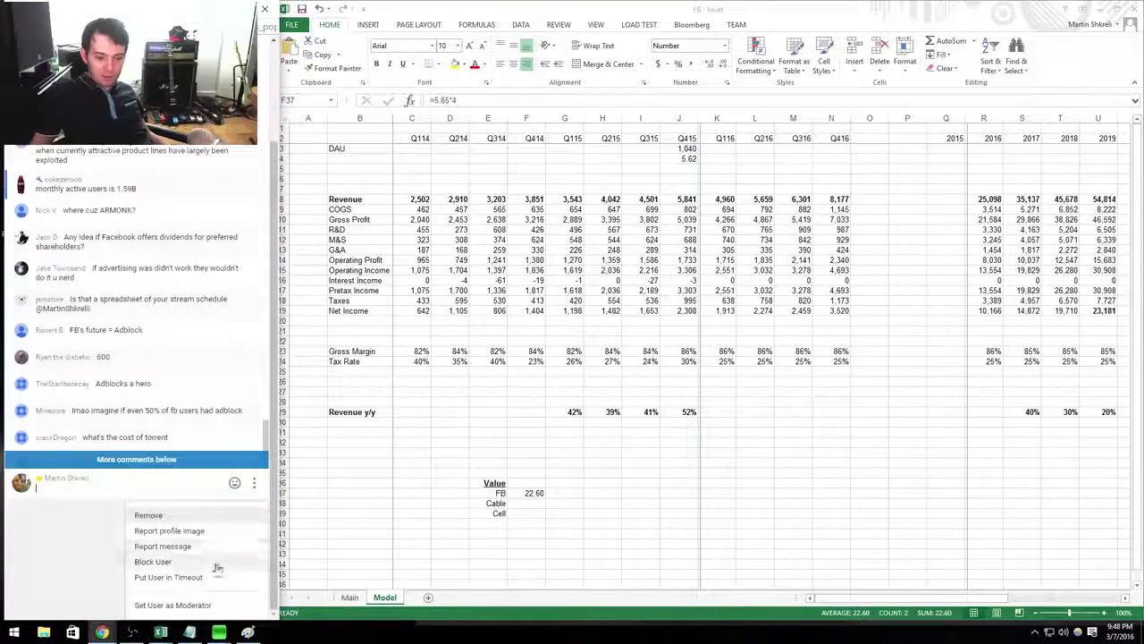
{"action": "left_click", "coordinate": [237, 564]}
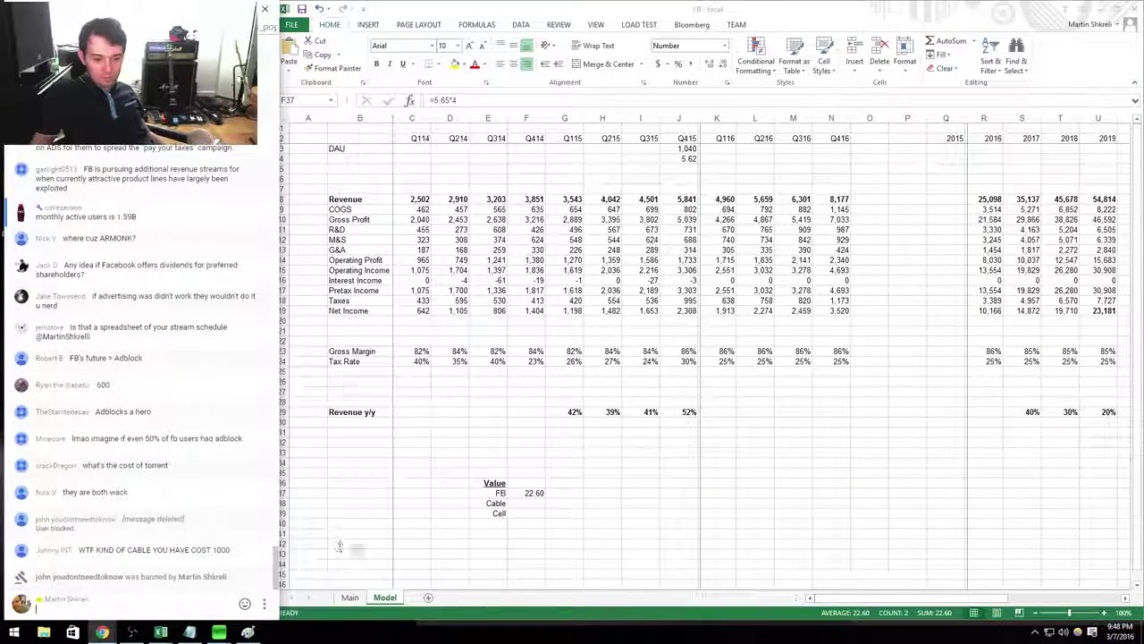
{"action": "left_click", "coordinate": [527, 503]}
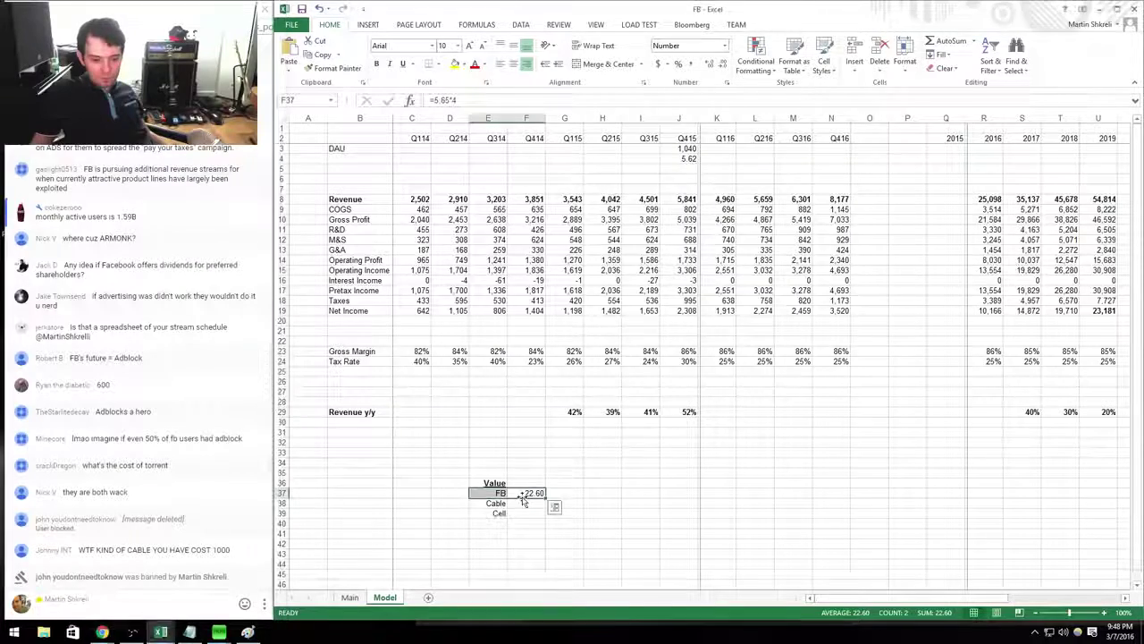
Enter =100*12 for Cable and format it as 1,200.00 with two decimals.
{"action": "type", "text": "+10"}
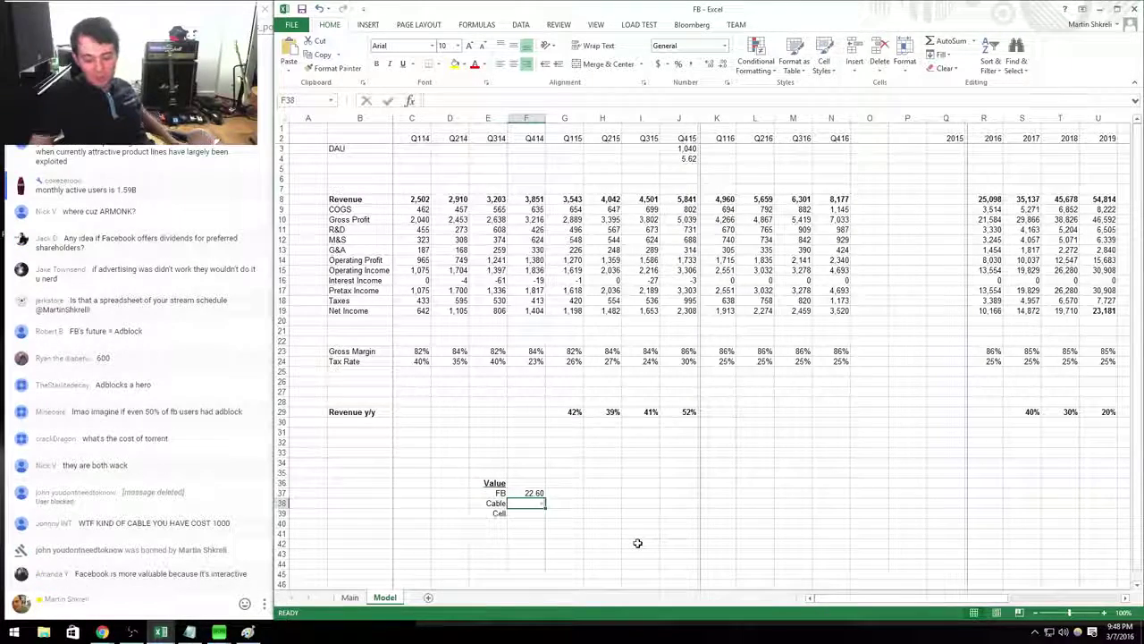
{"action": "type", "text": "0*"}
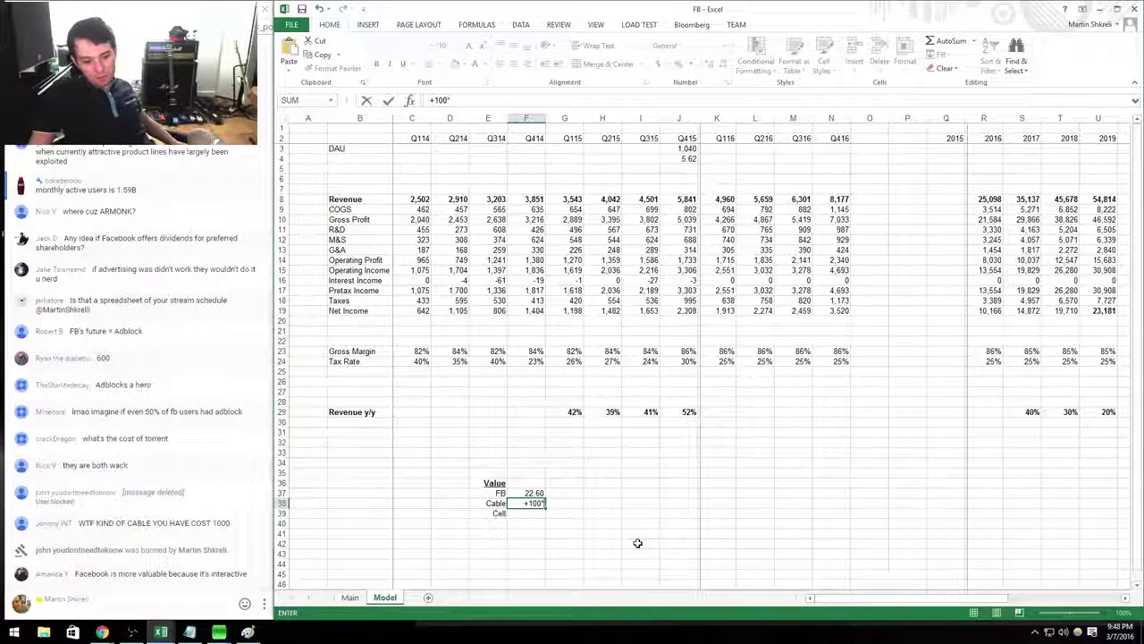
{"action": "type", "text": "12"}
{"action": "key", "text": "Return"}
{"action": "key", "text": "Up"}
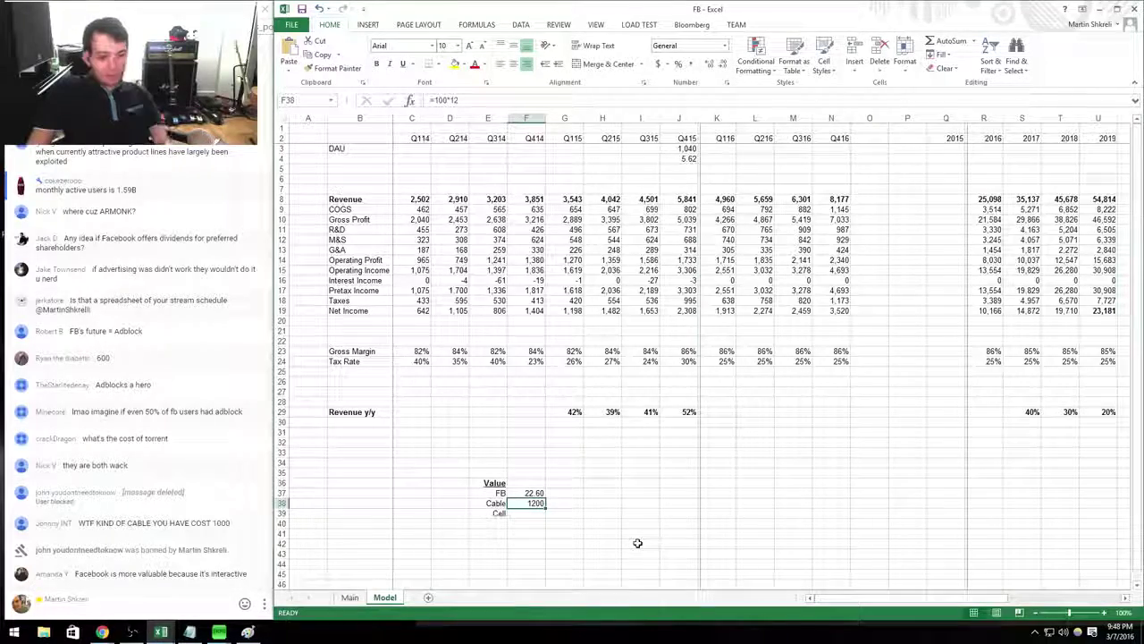
{"action": "key", "text": "ctrl+1"}
{"action": "key", "text": "Down"}
{"action": "key", "text": "Tab"}
{"action": "type", "text": "0"}
{"action": "key", "text": "alt+u"}
{"action": "key", "text": "Return"}
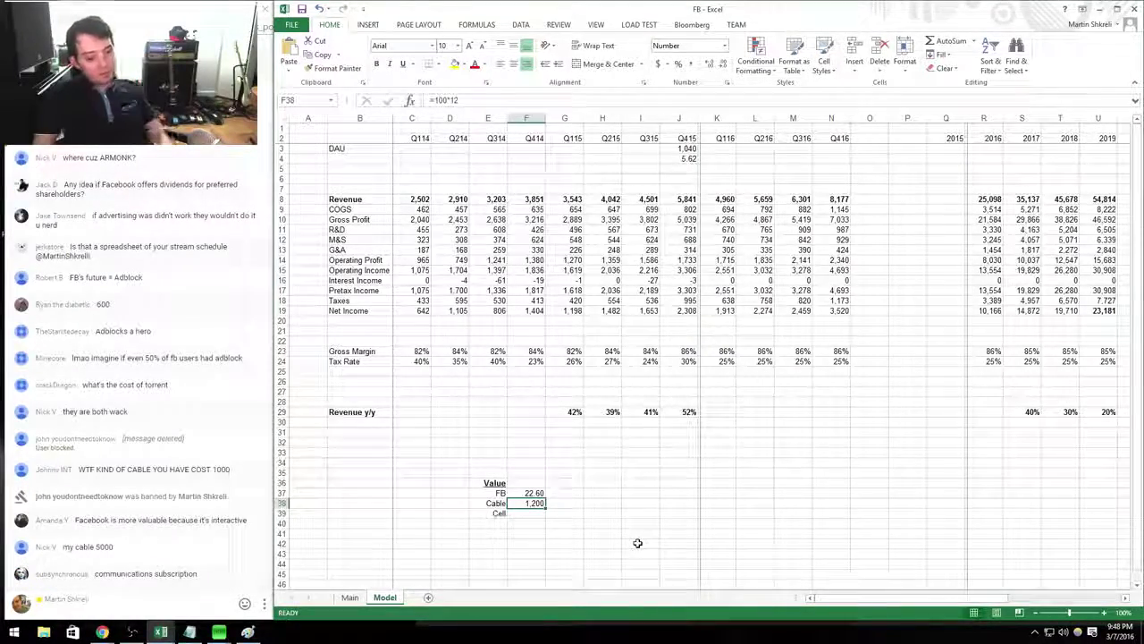
{"action": "key", "text": "ctrl+shift+1"}
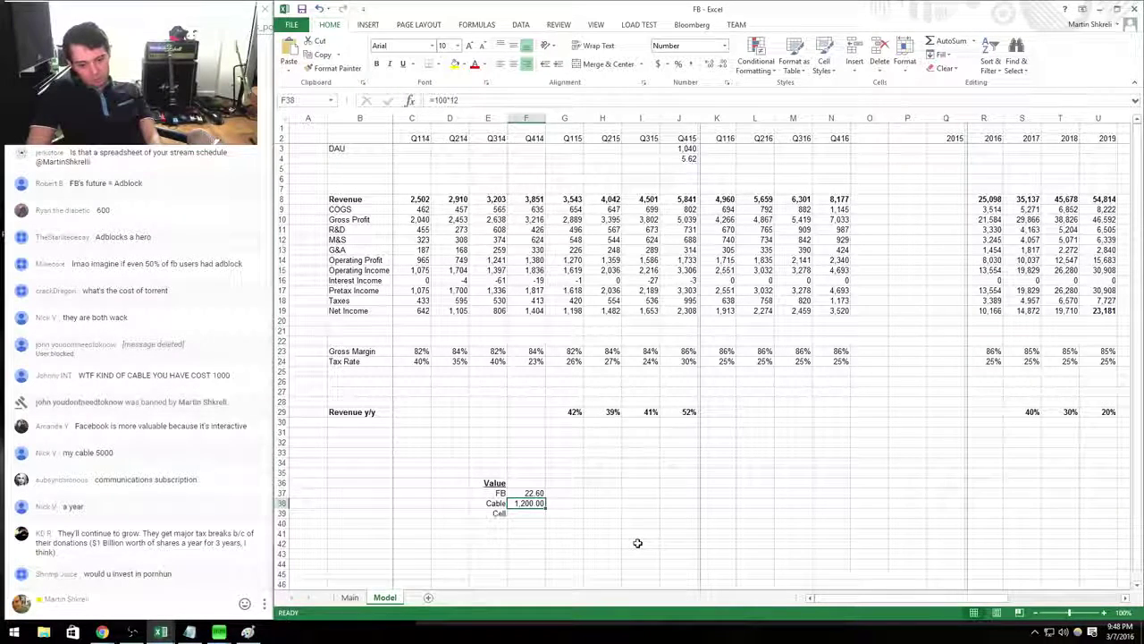
Enter =50*12 for Cell, giving 600.00.
{"action": "key", "text": "Down"}
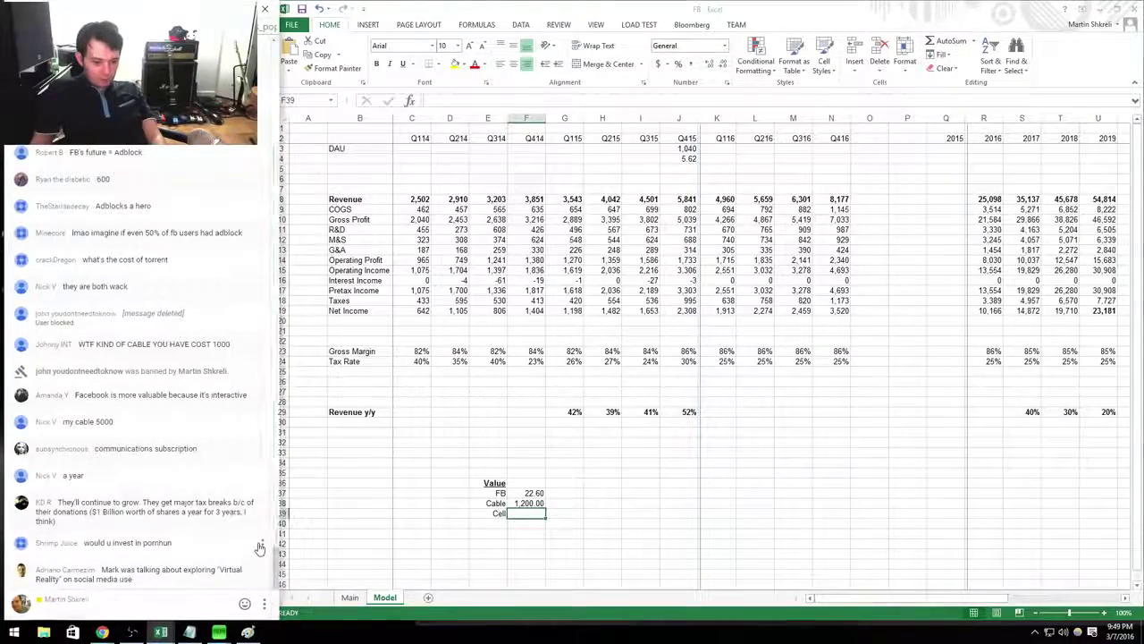
{"action": "left_click", "coordinate": [262, 543]}
{"action": "left_click", "coordinate": [221, 563]}
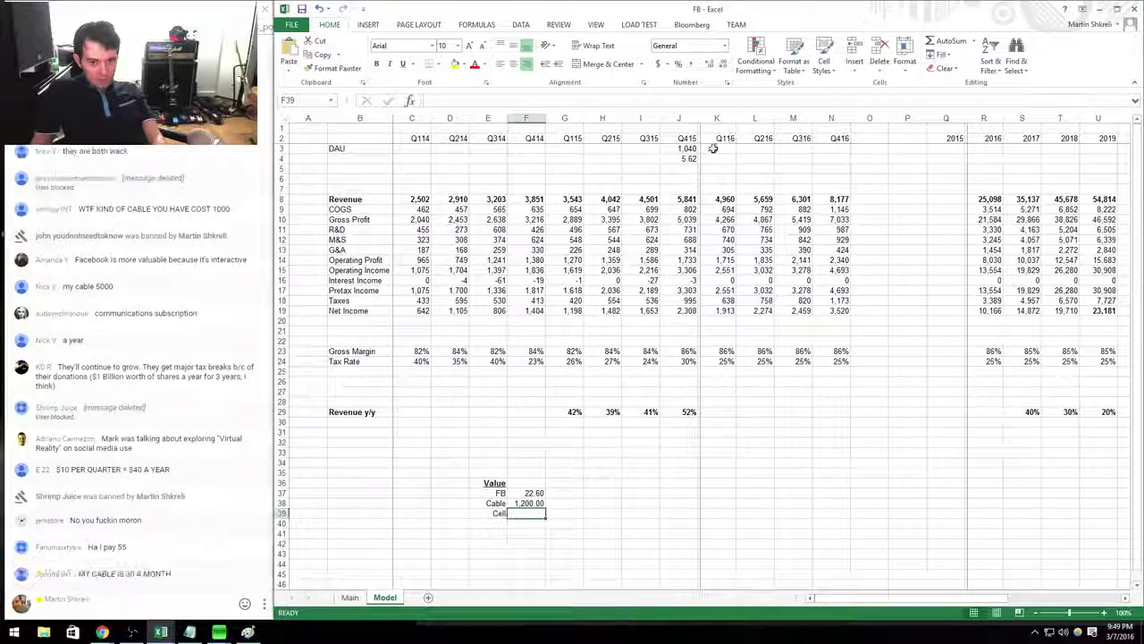
{"action": "left_click", "coordinate": [687, 159]}
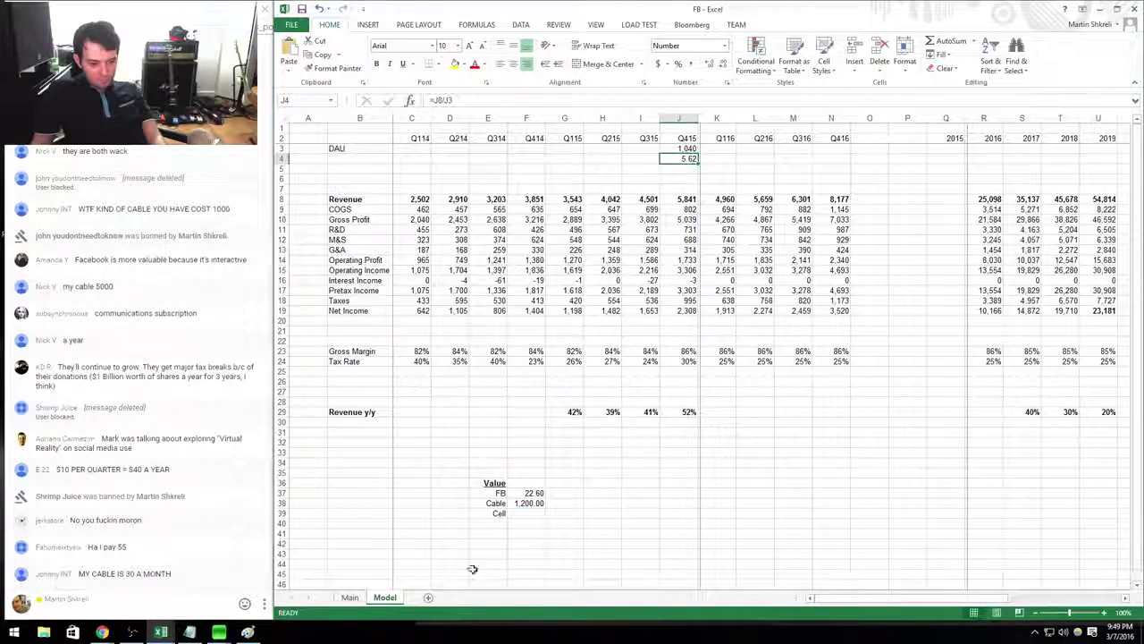
{"action": "left_click", "coordinate": [533, 503]}
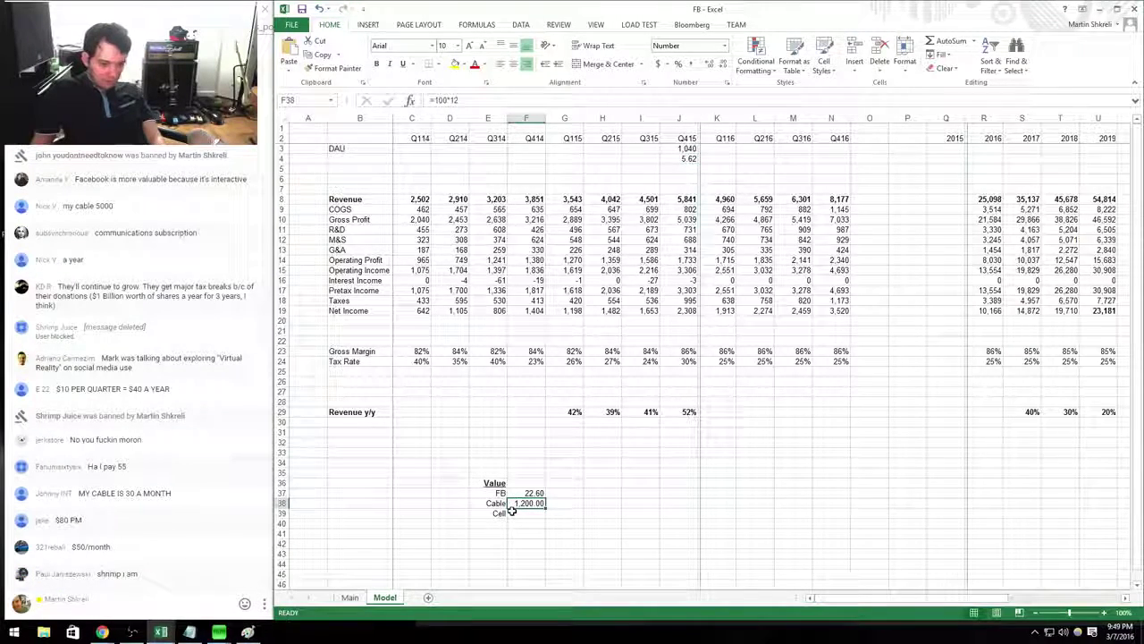
{"action": "left_click", "coordinate": [512, 511]}
{"action": "type", "text": "=50*12"}
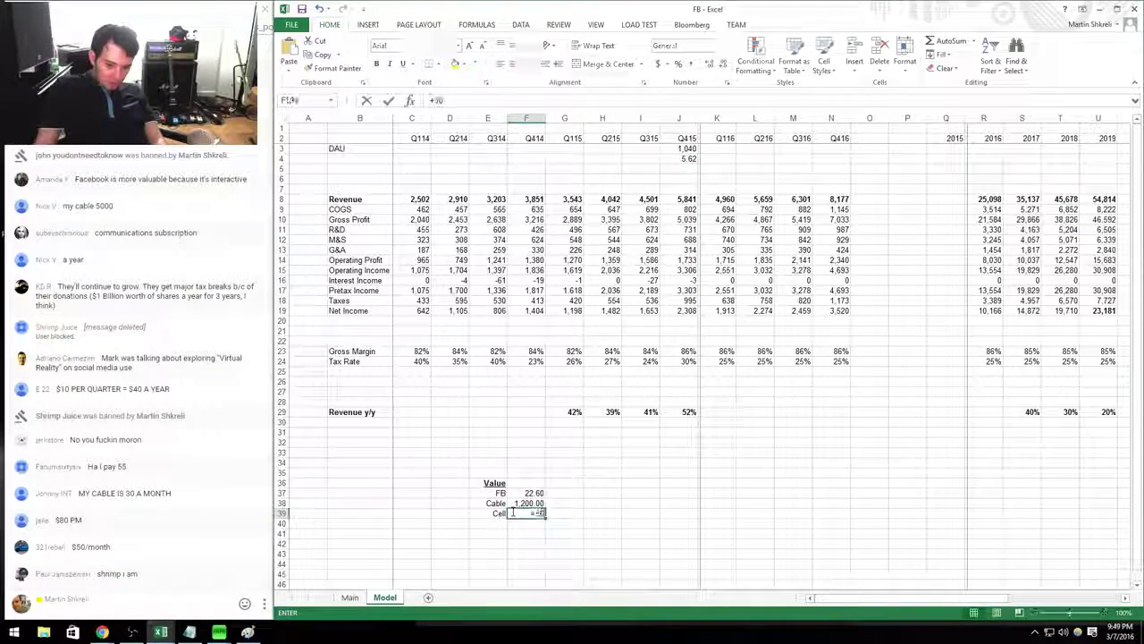
{"action": "key", "text": "Return"}
{"action": "left_click", "coordinate": [511, 511]}
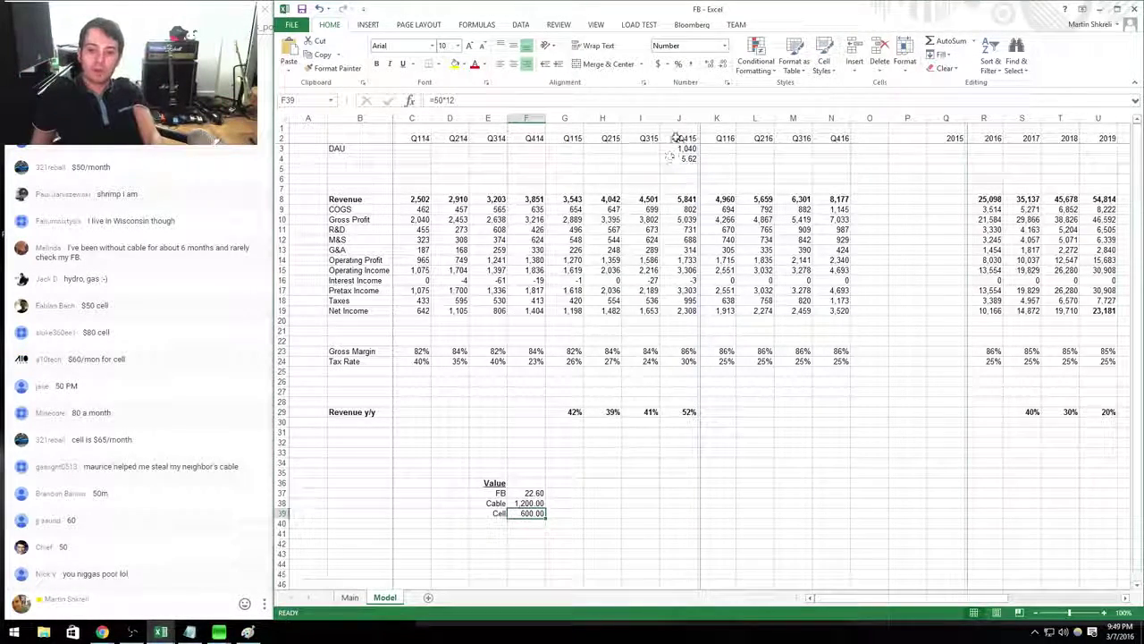
{"action": "left_click_drag", "start_coordinate": [681, 149], "coordinate": [680, 159]}
Estimate Q414 DAU in F3 as Q415 DAU divided by 1.17, shown as a whole number.
{"action": "key", "text": "Left"}
{"action": "key", "text": "Left"}
{"action": "key", "text": "Left"}
{"action": "key", "text": "Left"}
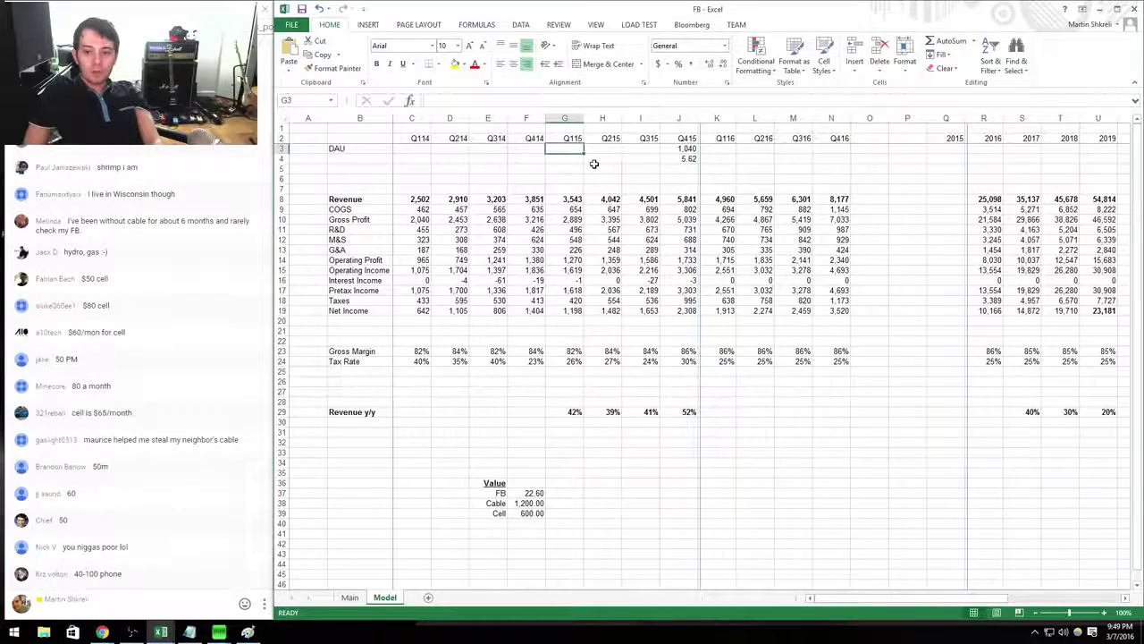
{"action": "type", "text": "+"}
{"action": "key", "text": "Right"}
{"action": "key", "text": "Right"}
{"action": "key", "text": "Right"}
{"action": "key", "text": "Right"}
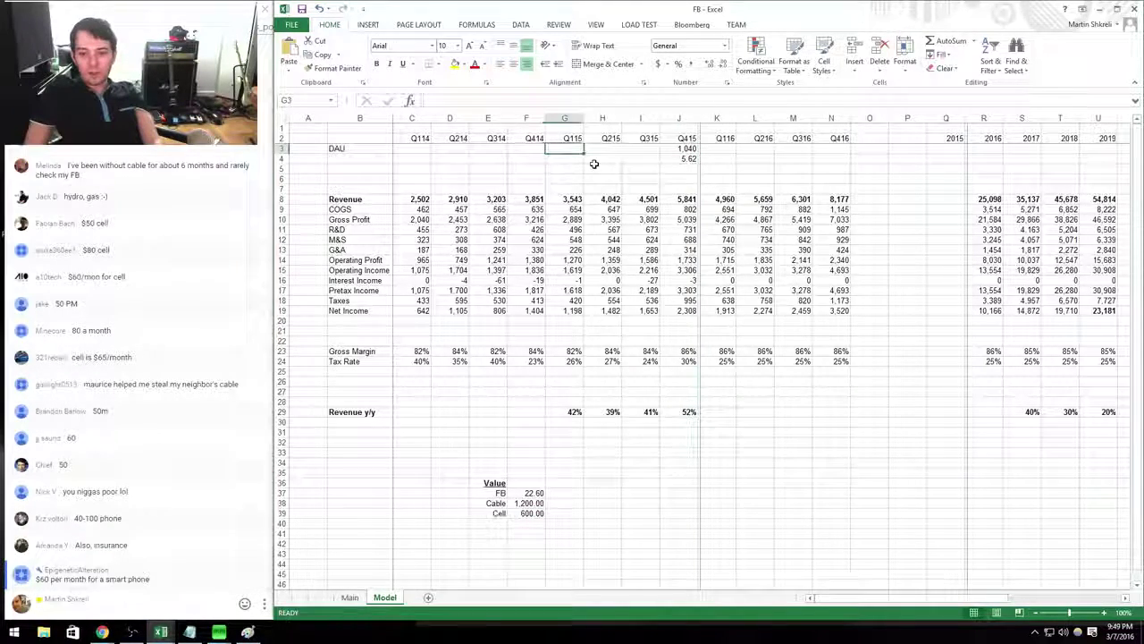
{"action": "type", "text": "/1."}
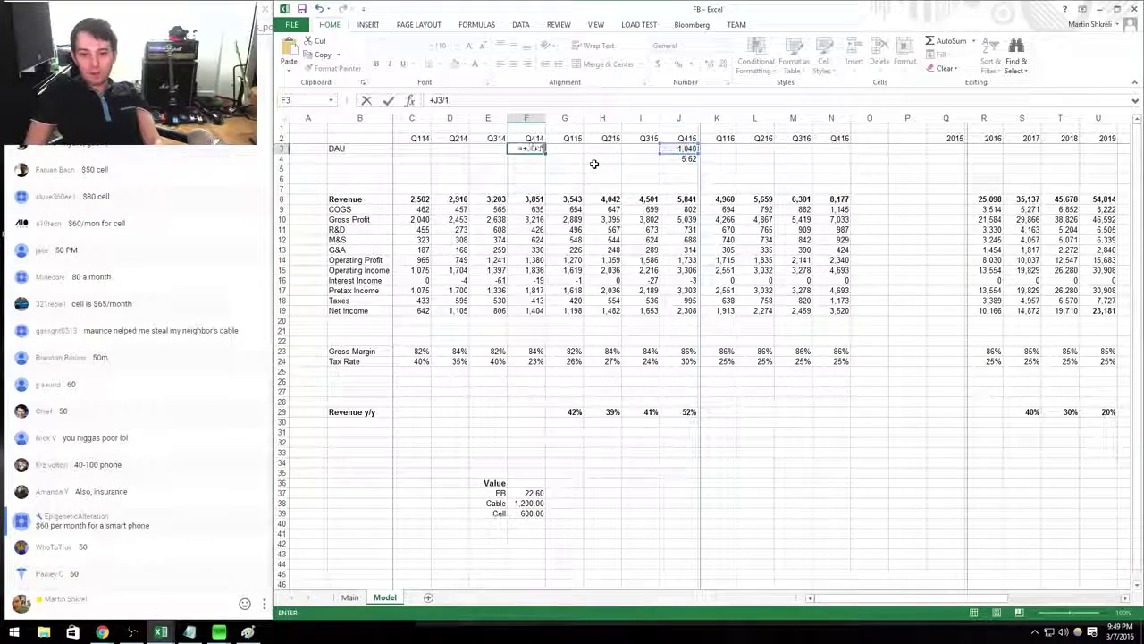
{"action": "type", "text": "17"}
{"action": "key", "text": "Return"}
{"action": "key", "text": "ctrl+1"}
{"action": "key", "text": "Down"}
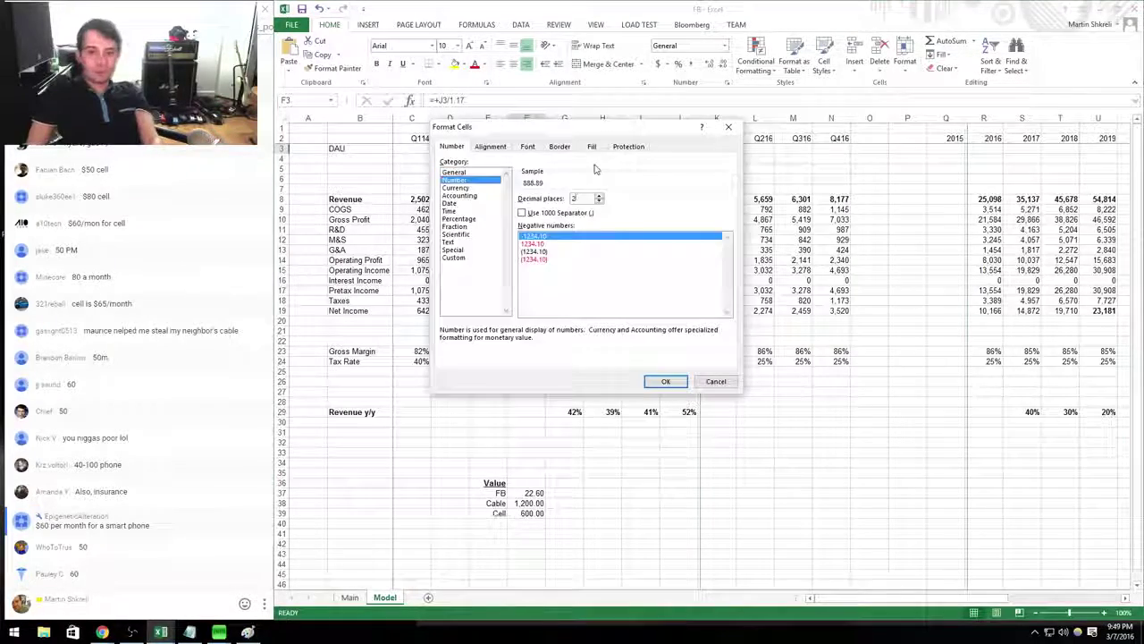
{"action": "key", "text": "Tab"}
{"action": "type", "text": "0"}
{"action": "key", "text": "Return"}
Calculate Q415 DAU growth in J28 as =J3/F3-1, formatted as a percentage (17%).
{"action": "key", "text": "Down"}
{"action": "key", "text": "Down"}
{"action": "key", "text": "Down"}
{"action": "key", "text": "Down"}
{"action": "key", "text": "Down"}
{"action": "key", "text": "Down"}
{"action": "key", "text": "Down"}
{"action": "key", "text": "Down"}
{"action": "key", "text": "Down"}
{"action": "key", "text": "Down"}
{"action": "key", "text": "Down"}
{"action": "key", "text": "Down"}
{"action": "key", "text": "Down"}
{"action": "key", "text": "Down"}
{"action": "key", "text": "Down"}
{"action": "key", "text": "Down"}
{"action": "key", "text": "Down"}
{"action": "key", "text": "Down"}
{"action": "key", "text": "Down"}
{"action": "key", "text": "Down"}
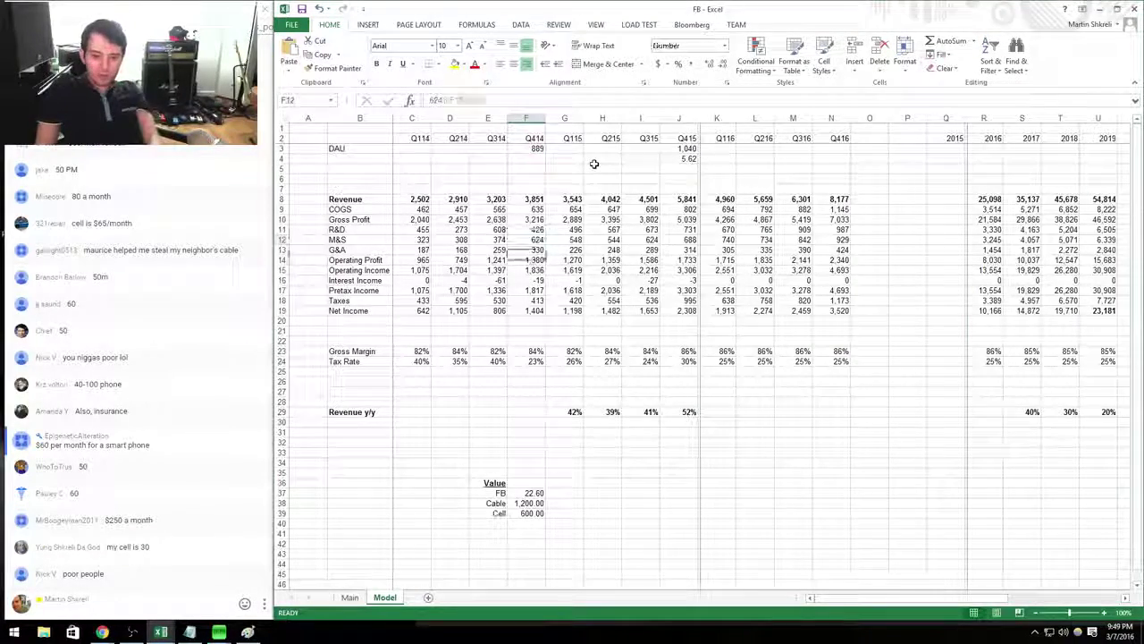
{"action": "key", "text": "Right"}
{"action": "key", "text": "Right"}
{"action": "key", "text": "Right"}
{"action": "key", "text": "Right"}
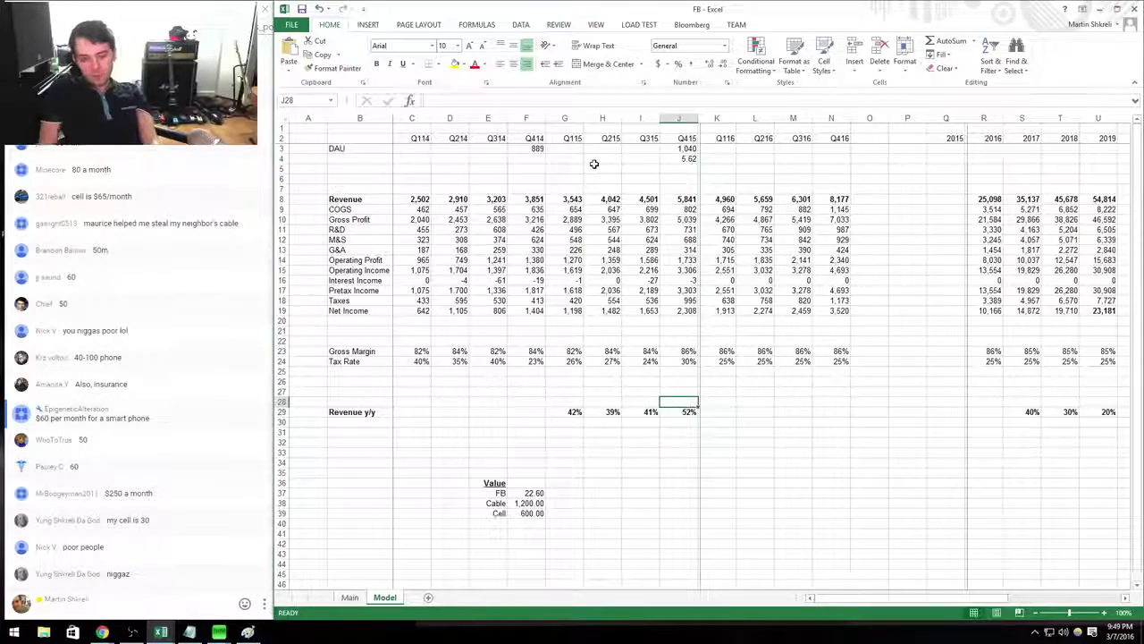
{"action": "type", "text": "="}
{"action": "key", "text": "Up"}
{"action": "key", "text": "Up"}
{"action": "key", "text": "Up"}
{"action": "key", "text": "Up"}
{"action": "key", "text": "Up"}
{"action": "key", "text": "Up"}
{"action": "key", "text": "Up"}
{"action": "key", "text": "Up"}
{"action": "key", "text": "Up"}
{"action": "key", "text": "Up"}
{"action": "key", "text": "Up"}
{"action": "key", "text": "Up"}
{"action": "key", "text": "Up"}
{"action": "key", "text": "Up"}
{"action": "key", "text": "Up"}
{"action": "key", "text": "Up"}
{"action": "key", "text": "Up"}
{"action": "key", "text": "Up"}
{"action": "key", "text": "Up"}
{"action": "key", "text": "Up"}
{"action": "key", "text": "Up"}
{"action": "key", "text": "Up"}
{"action": "key", "text": "Up"}
{"action": "key", "text": "Up"}
{"action": "key", "text": "Up"}
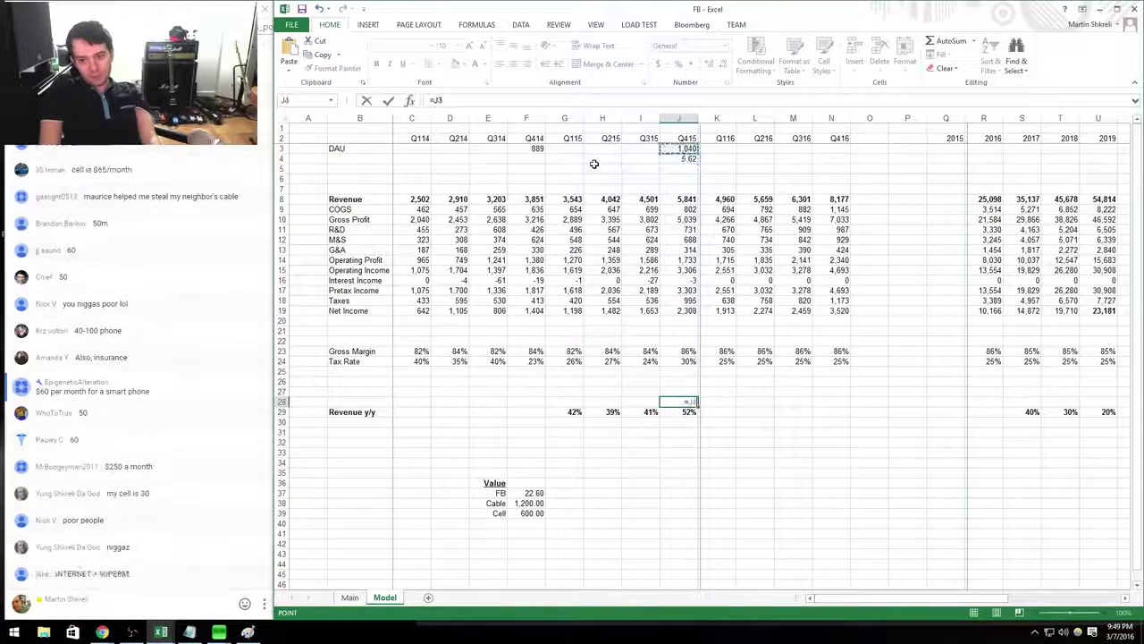
{"action": "type", "text": "/"}
{"action": "key", "text": "Up"}
{"action": "key", "text": "Up"}
{"action": "key", "text": "Up"}
{"action": "key", "text": "Up"}
{"action": "key", "text": "Up"}
{"action": "key", "text": "Up"}
{"action": "key", "text": "Up"}
{"action": "key", "text": "Up"}
{"action": "key", "text": "Up"}
{"action": "key", "text": "Up"}
{"action": "key", "text": "Up"}
{"action": "key", "text": "Up"}
{"action": "key", "text": "Up"}
{"action": "key", "text": "Up"}
{"action": "key", "text": "Up"}
{"action": "key", "text": "Up"}
{"action": "key", "text": "Up"}
{"action": "key", "text": "Up"}
{"action": "key", "text": "Up"}
{"action": "key", "text": "Up"}
{"action": "key", "text": "Up"}
{"action": "key", "text": "Left"}
{"action": "key", "text": "Left"}
{"action": "key", "text": "Left"}
{"action": "key", "text": "Left"}
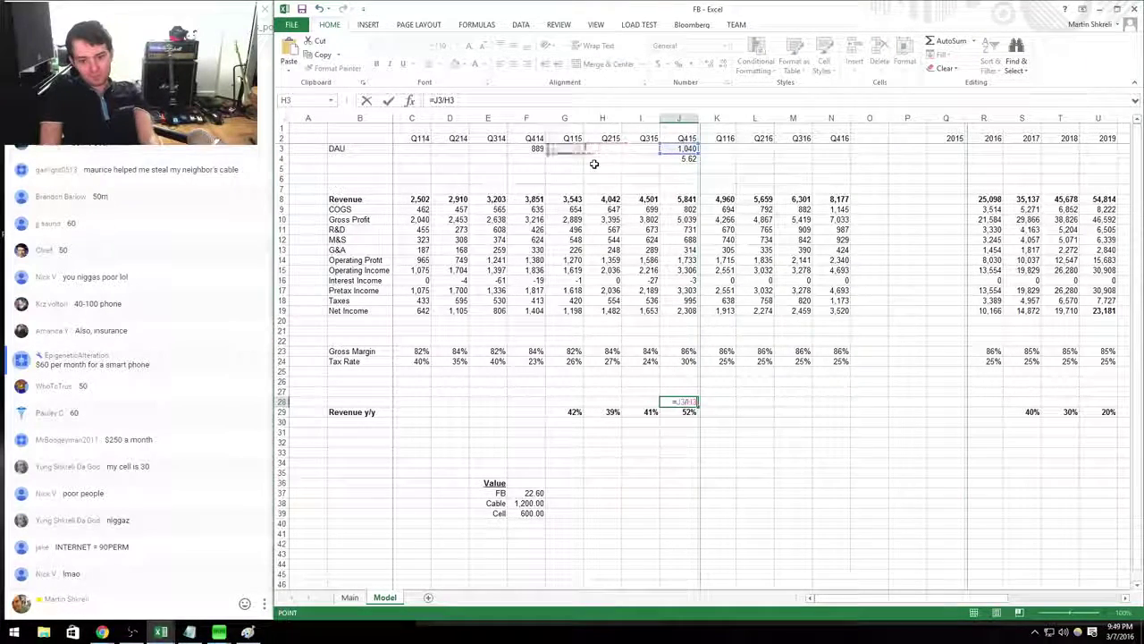
{"action": "type", "text": "-1"}
{"action": "key", "text": "ctrl+Return"}
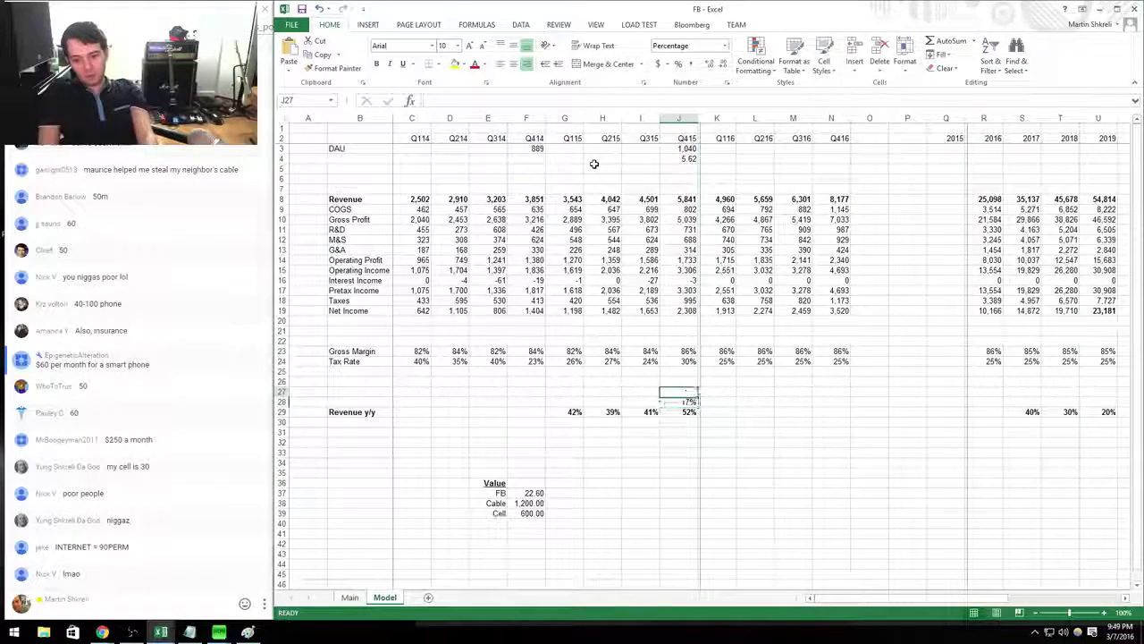
{"action": "key", "text": "ctrl+shift+5"}
Copy the Q415 ARPU formula into F4 to get Q414 ARPU of 4.33.
{"action": "key", "text": "Up"}
{"action": "key", "text": "Up"}
{"action": "key", "text": "Up"}
{"action": "key", "text": "Up"}
{"action": "key", "text": "Up"}
{"action": "key", "text": "Up"}
{"action": "key", "text": "Up"}
{"action": "key", "text": "Up"}
{"action": "key", "text": "Up"}
{"action": "key", "text": "Up"}
{"action": "key", "text": "Up"}
{"action": "key", "text": "Up"}
{"action": "key", "text": "Up"}
{"action": "key", "text": "Up"}
{"action": "key", "text": "Up"}
{"action": "key", "text": "Up"}
{"action": "key", "text": "Up"}
{"action": "key", "text": "Up"}
{"action": "key", "text": "Up"}
{"action": "key", "text": "Up"}
{"action": "key", "text": "ctrl+c"}
{"action": "key", "text": "Left"}
{"action": "key", "text": "Left"}
{"action": "key", "text": "Left"}
{"action": "key", "text": "Left"}
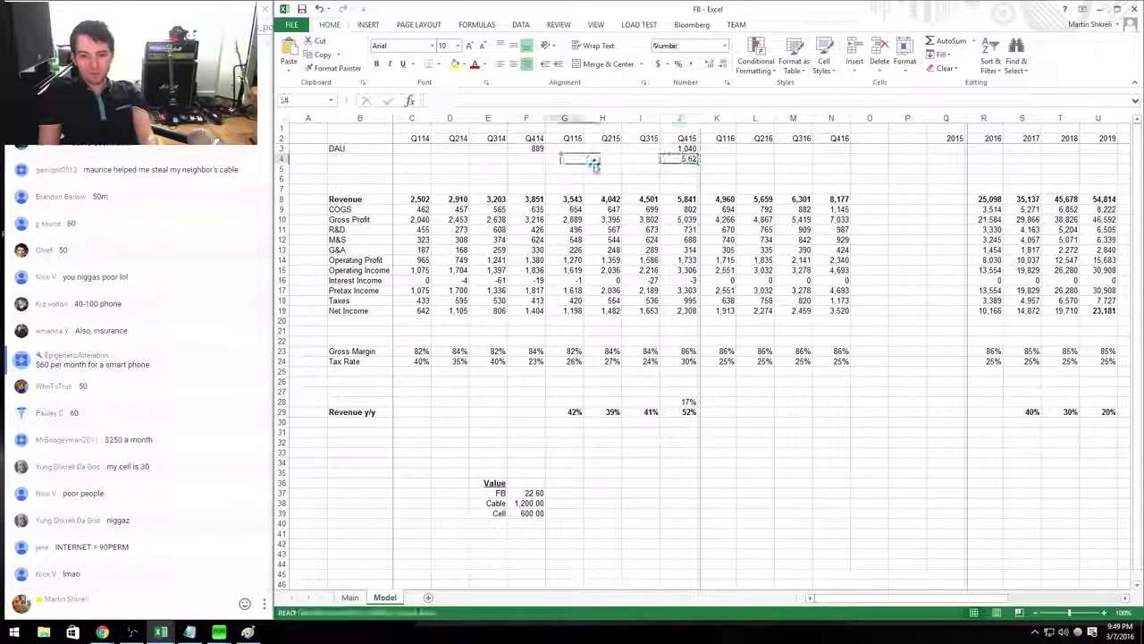
{"action": "key", "text": "ctrl+v"}
{"action": "key", "text": "Escape"}
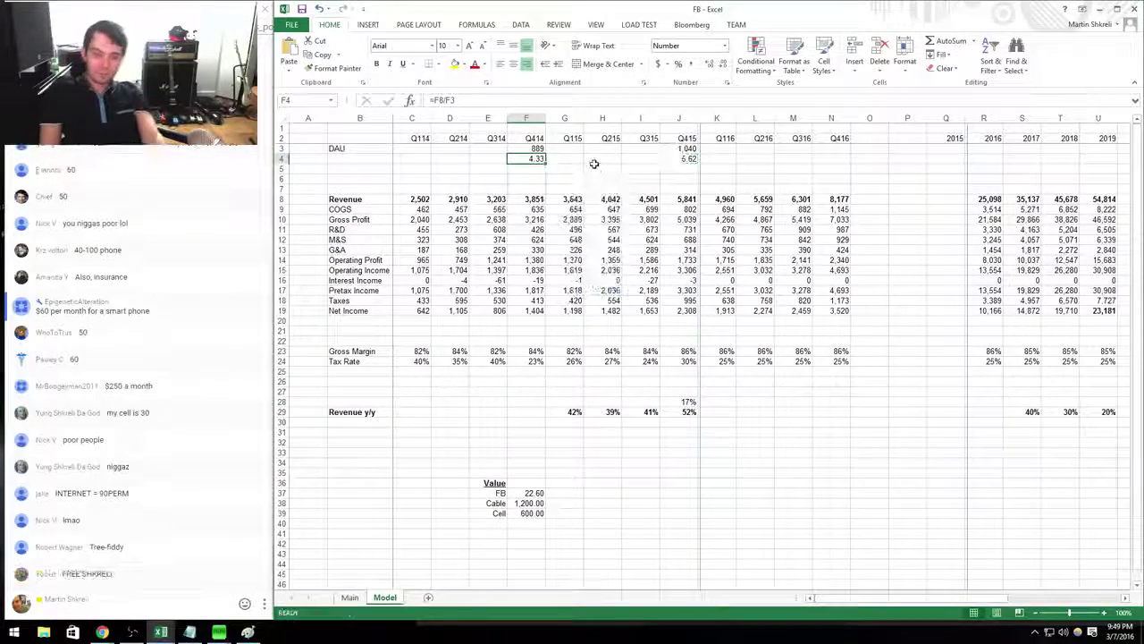
Label row 4 as ARPU.
{"action": "key", "text": "Left"}
{"action": "key", "text": "Left"}
{"action": "key", "text": "Left"}
{"action": "key", "text": "Left"}
{"action": "type", "text": "DAU"}
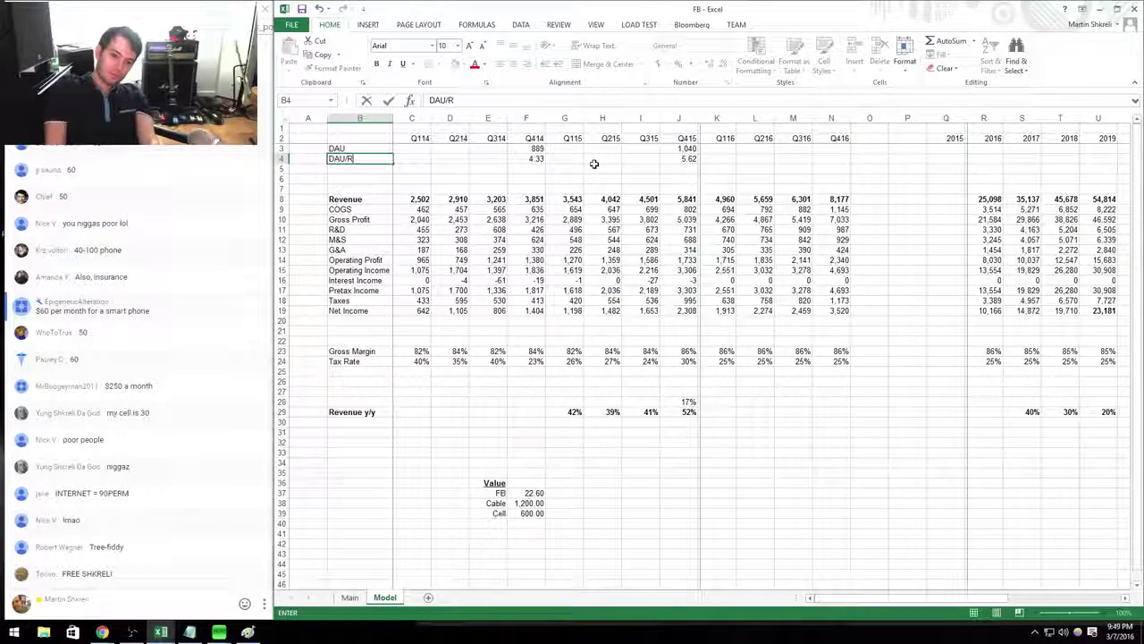
{"action": "key", "text": "Escape"}
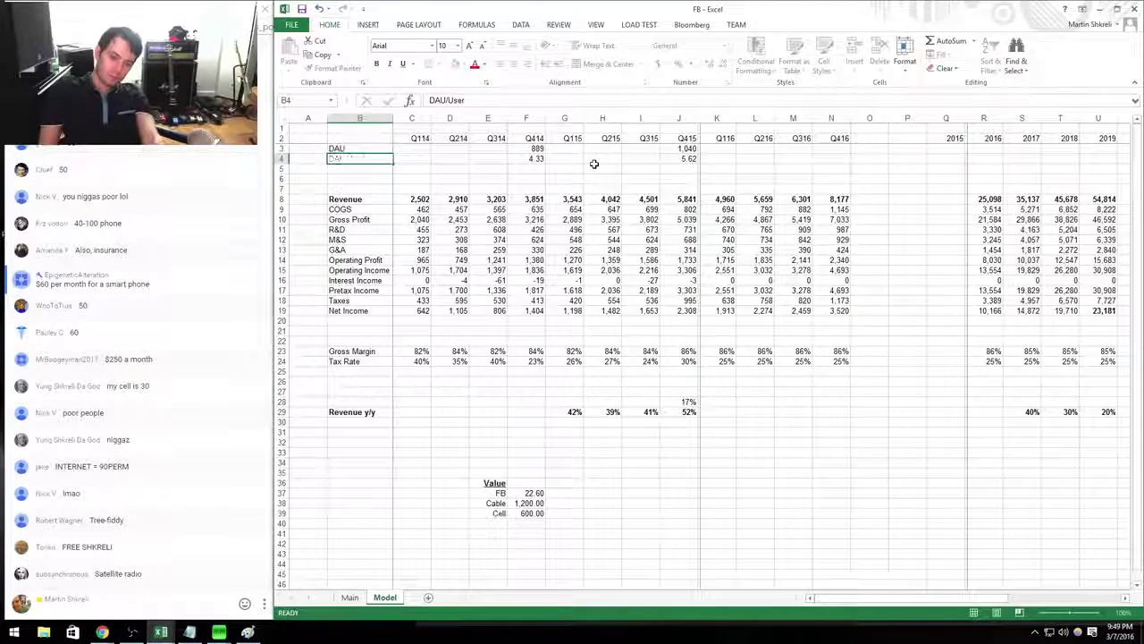
{"action": "type", "text": "REVENUE"}
{"action": "key", "text": "Escape"}
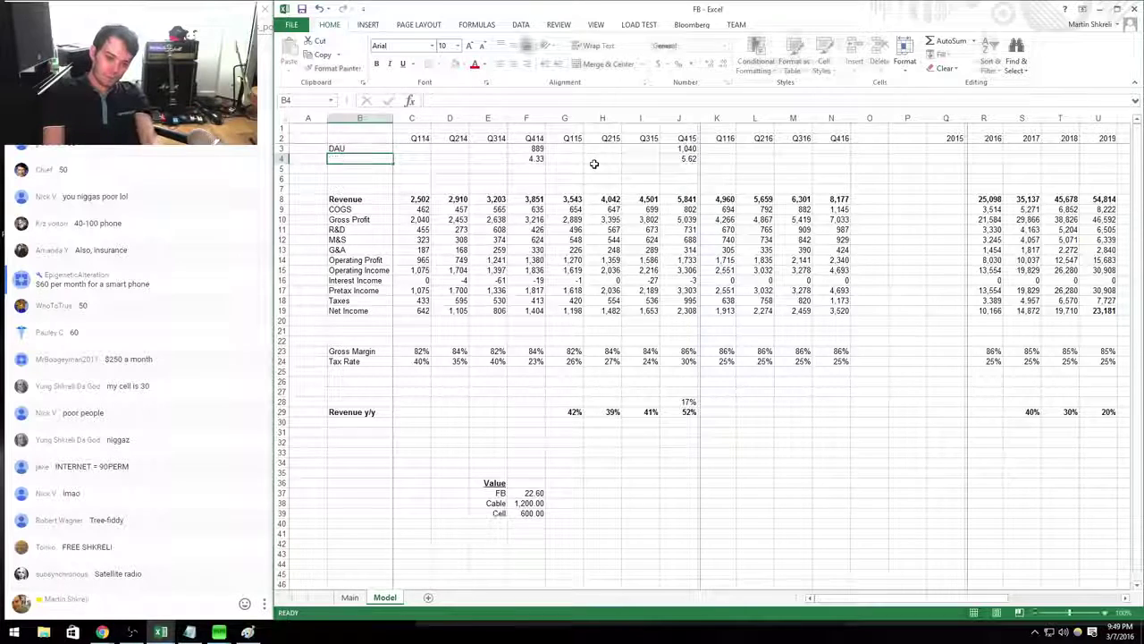
{"action": "type", "text": "ARPU"}
{"action": "key", "text": "Tab"}
{"action": "key", "text": "Right"}
{"action": "key", "text": "Right"}
{"action": "key", "text": "Right"}
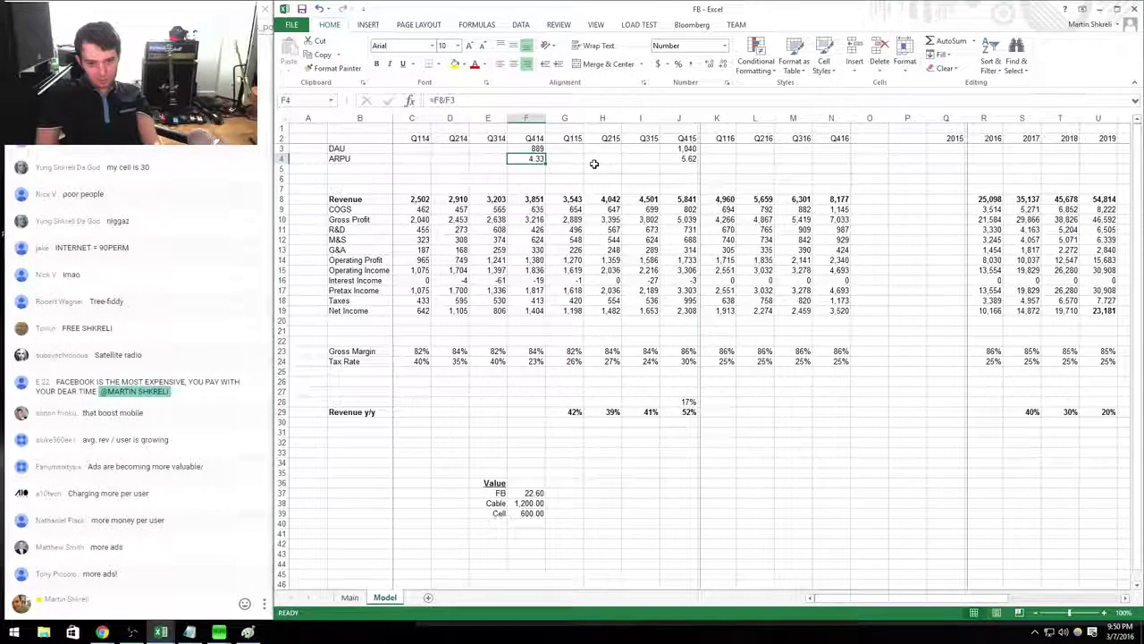
Label row 28 User Growth and row 27 ARPU Growth.
{"action": "key", "text": "Right"}
{"action": "key", "text": "Right"}
{"action": "key", "text": "Right"}
{"action": "key", "text": "Right"}
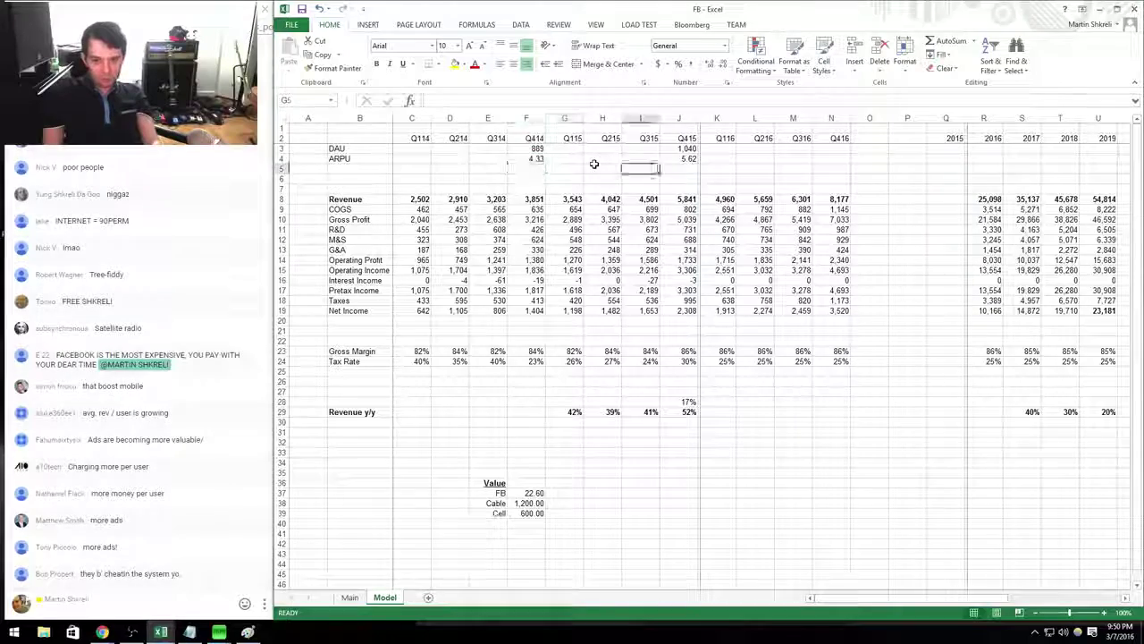
{"action": "key", "text": "Down"}
{"action": "key", "text": "Down"}
{"action": "key", "text": "Down"}
{"action": "key", "text": "Down"}
{"action": "key", "text": "Down"}
{"action": "key", "text": "Down"}
{"action": "key", "text": "Down"}
{"action": "key", "text": "Down"}
{"action": "key", "text": "Down"}
{"action": "key", "text": "Down"}
{"action": "key", "text": "Down"}
{"action": "key", "text": "Down"}
{"action": "key", "text": "Down"}
{"action": "key", "text": "Down"}
{"action": "key", "text": "Down"}
{"action": "key", "text": "Down"}
{"action": "key", "text": "Down"}
{"action": "key", "text": "Down"}
{"action": "key", "text": "Down"}
{"action": "key", "text": "Down"}
{"action": "key", "text": "Down"}
{"action": "key", "text": "Down"}
{"action": "key", "text": "Down"}
{"action": "key", "text": "Down"}
{"action": "key", "text": "Left"}
{"action": "key", "text": "Left"}
{"action": "key", "text": "Left"}
{"action": "key", "text": "Left"}
{"action": "key", "text": "Left"}
{"action": "key", "text": "Left"}
{"action": "key", "text": "Left"}
{"action": "key", "text": "Left"}
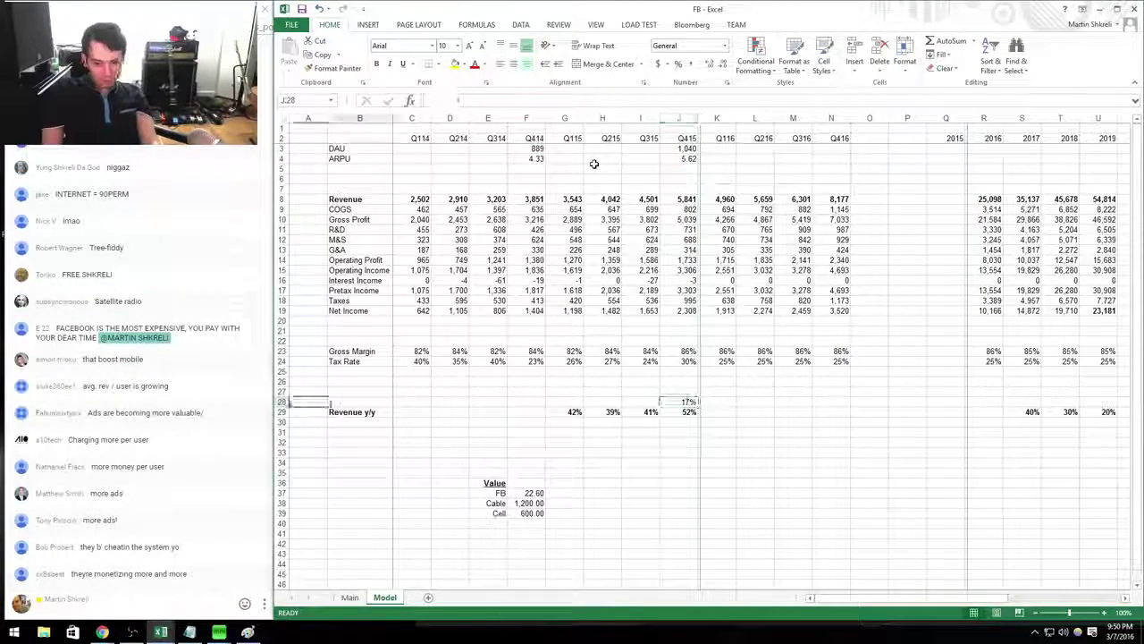
{"action": "type", "text": "User Growth"}
{"action": "key", "text": "Up"}
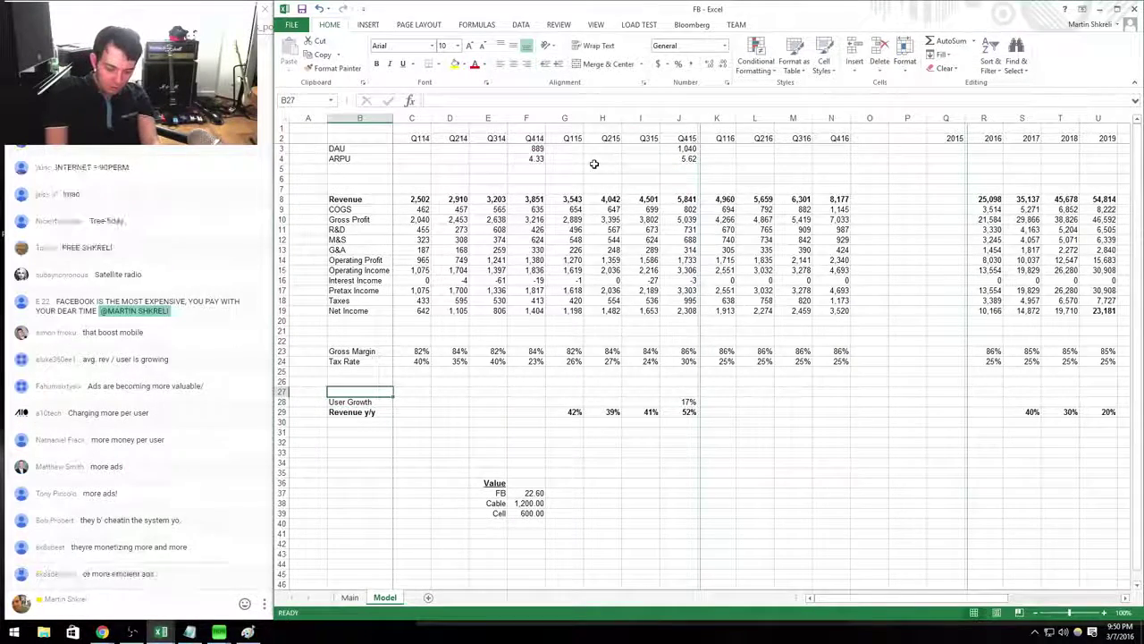
{"action": "type", "text": "ARPU Growth"}
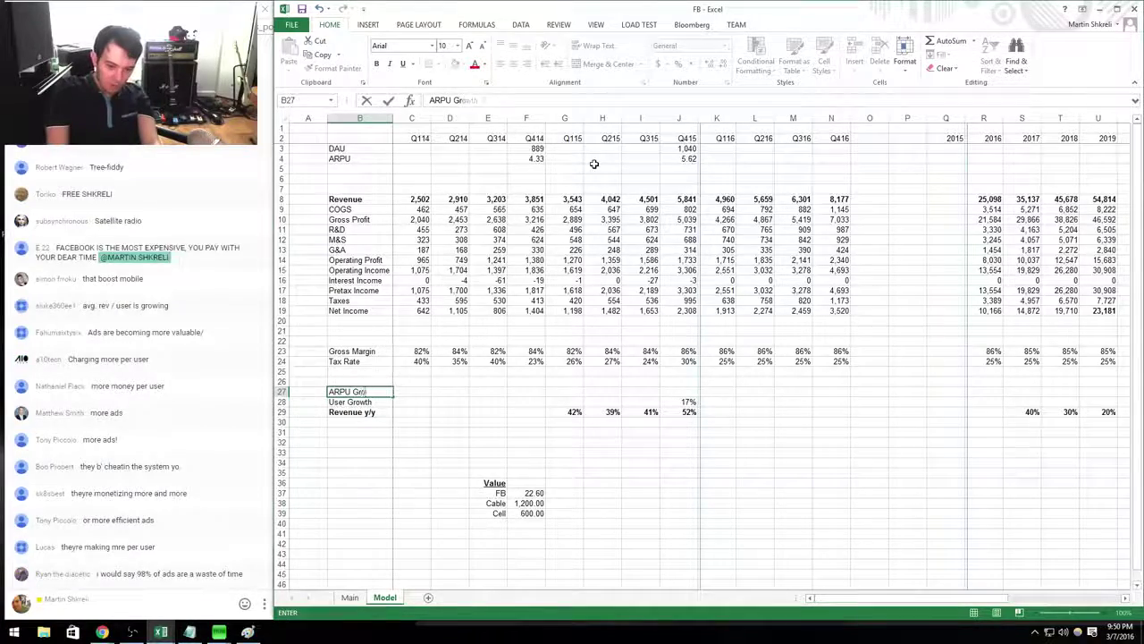
{"action": "key", "text": "Return"}
Calculate Q415 ARPU growth in J27 as =J4/F4-1, giving 30%.
{"action": "key", "text": "Right"}
{"action": "key", "text": "Right"}
{"action": "key", "text": "Right"}
{"action": "key", "text": "Right"}
{"action": "key", "text": "Right"}
{"action": "key", "text": "Right"}
{"action": "key", "text": "Right"}
{"action": "key", "text": "Right"}
{"action": "key", "text": "Up"}
{"action": "type", "text": "="}
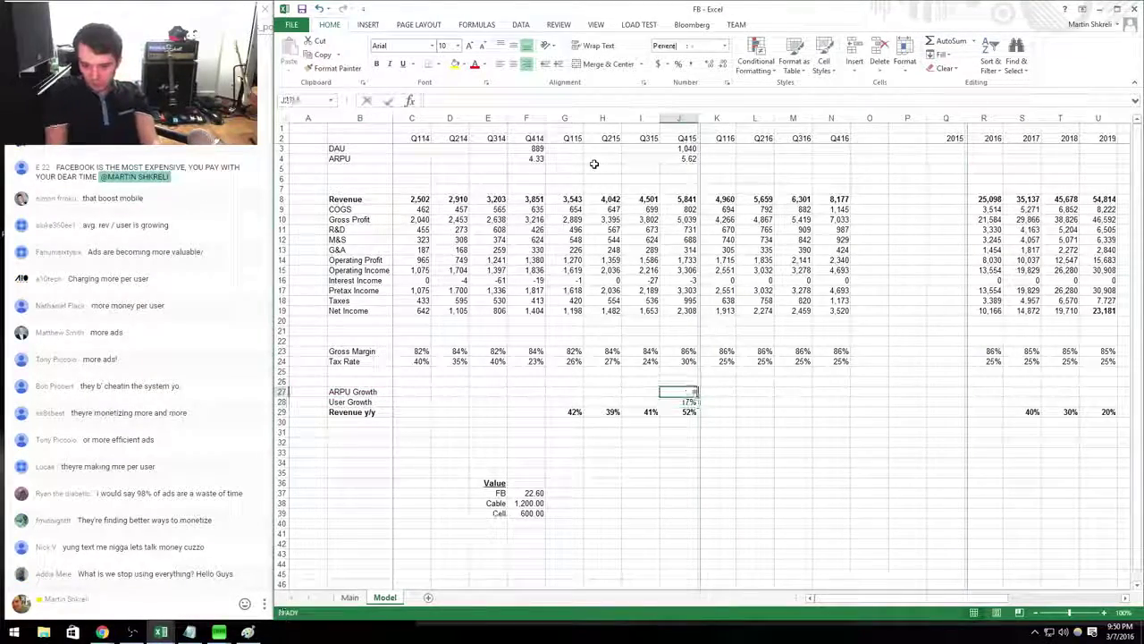
{"action": "key", "text": "Up"}
{"action": "key", "text": "Up"}
{"action": "key", "text": "Up"}
{"action": "key", "text": "Up"}
{"action": "key", "text": "Up"}
{"action": "key", "text": "Up"}
{"action": "key", "text": "Up"}
{"action": "key", "text": "Up"}
{"action": "key", "text": "Up"}
{"action": "key", "text": "Up"}
{"action": "key", "text": "Up"}
{"action": "key", "text": "Up"}
{"action": "key", "text": "Up"}
{"action": "key", "text": "Up"}
{"action": "key", "text": "Up"}
{"action": "key", "text": "Up"}
{"action": "key", "text": "Up"}
{"action": "key", "text": "Up"}
{"action": "key", "text": "Down"}
{"action": "type", "text": "/"}
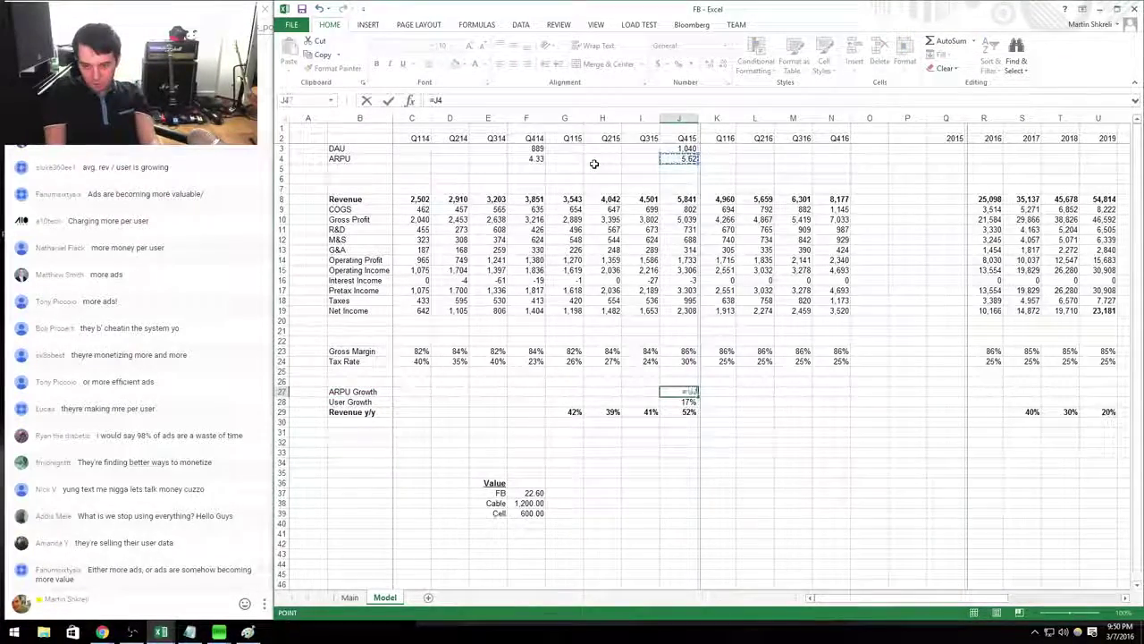
{"action": "key", "text": "Up"}
{"action": "key", "text": "Up"}
{"action": "key", "text": "Up"}
{"action": "key", "text": "Up"}
{"action": "key", "text": "Up"}
{"action": "key", "text": "Up"}
{"action": "key", "text": "Up"}
{"action": "key", "text": "Up"}
{"action": "key", "text": "Up"}
{"action": "key", "text": "Up"}
{"action": "key", "text": "Up"}
{"action": "key", "text": "Up"}
{"action": "key", "text": "Up"}
{"action": "key", "text": "Up"}
{"action": "key", "text": "Up"}
{"action": "key", "text": "Up"}
{"action": "key", "text": "Up"}
{"action": "key", "text": "Up"}
{"action": "key", "text": "Up"}
{"action": "key", "text": "Up"}
{"action": "key", "text": "Left"}
{"action": "key", "text": "Left"}
{"action": "key", "text": "Left"}
{"action": "key", "text": "Left"}
{"action": "type", "text": "-1"}
{"action": "key", "text": "Return"}
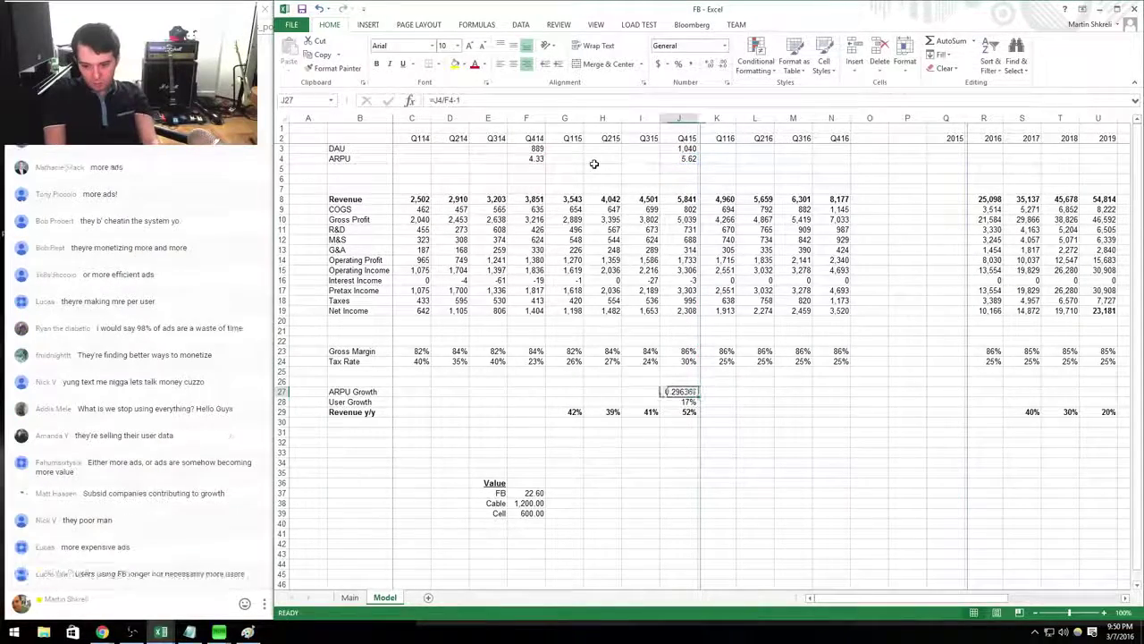
{"action": "key", "text": "Up"}
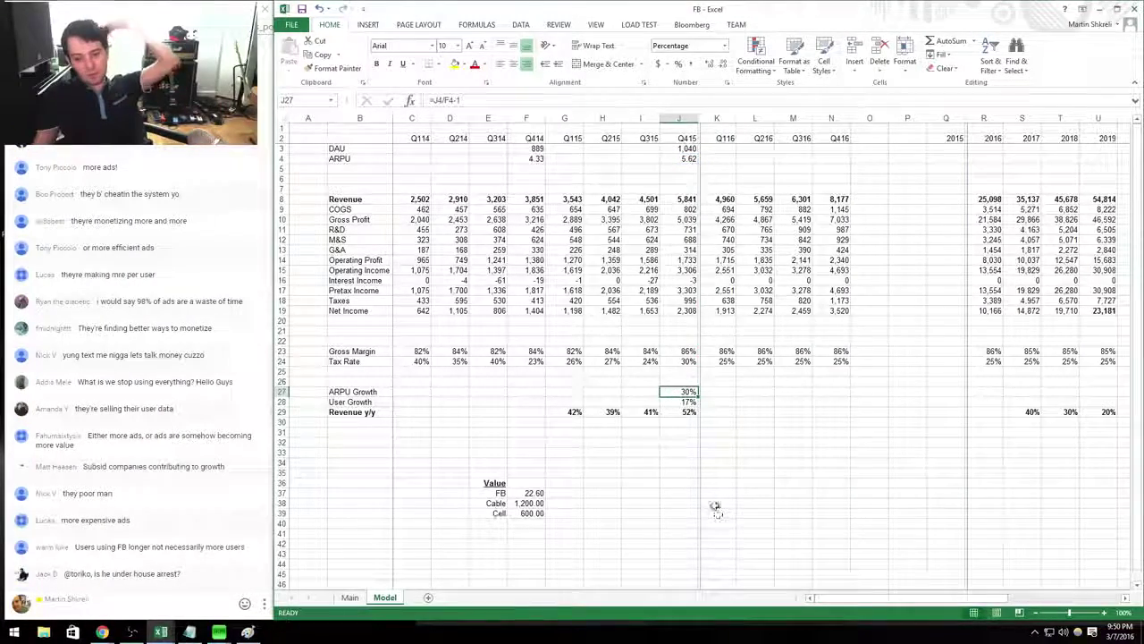
Review the Q415 user and ARPU growth results and the Q415 ARPU value.
{"action": "key", "text": "Down"}
{"action": "key", "text": "Down"}
{"action": "left_click_drag", "start_coordinate": [681, 391], "coordinate": [685, 402]}
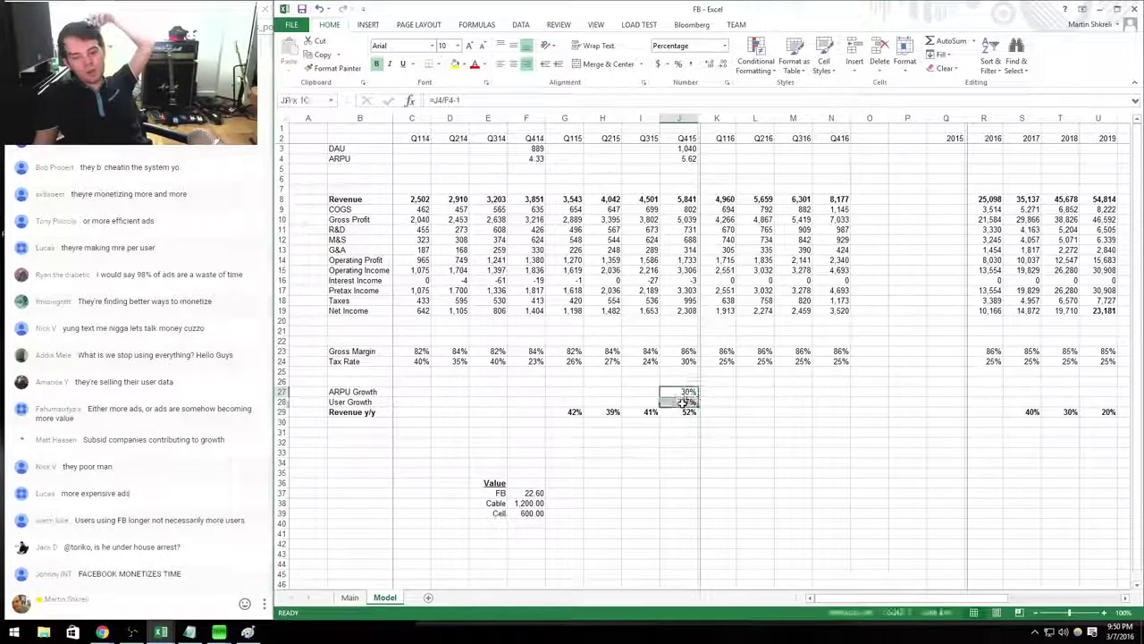
{"action": "left_click", "coordinate": [685, 403]}
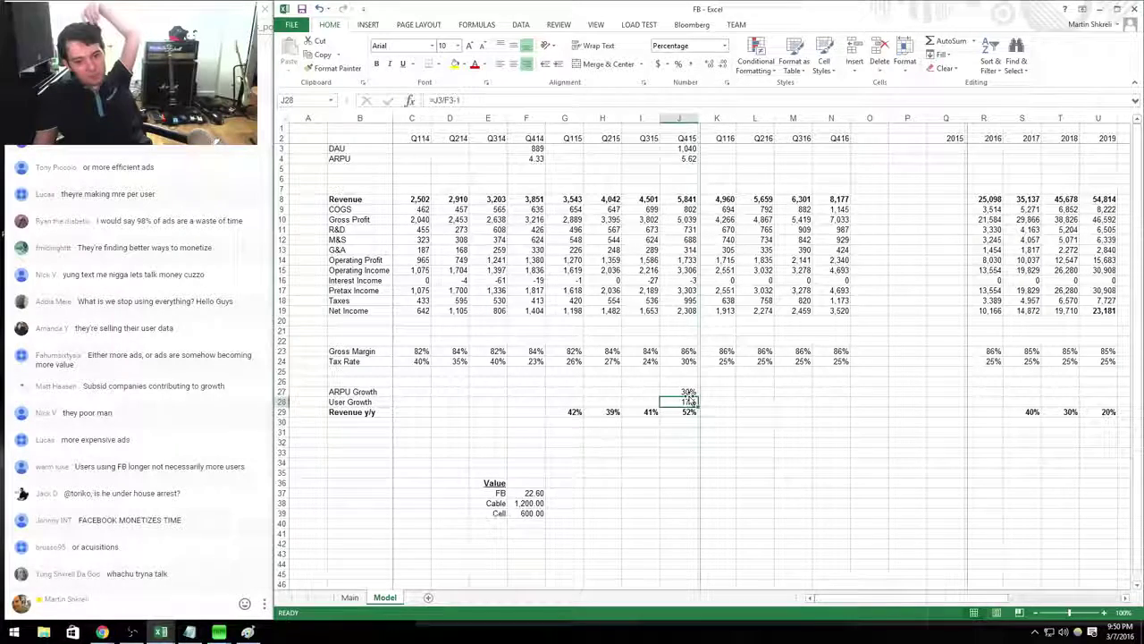
{"action": "left_click_drag", "start_coordinate": [689, 391], "coordinate": [332, 399]}
{"action": "left_click", "coordinate": [681, 403]}
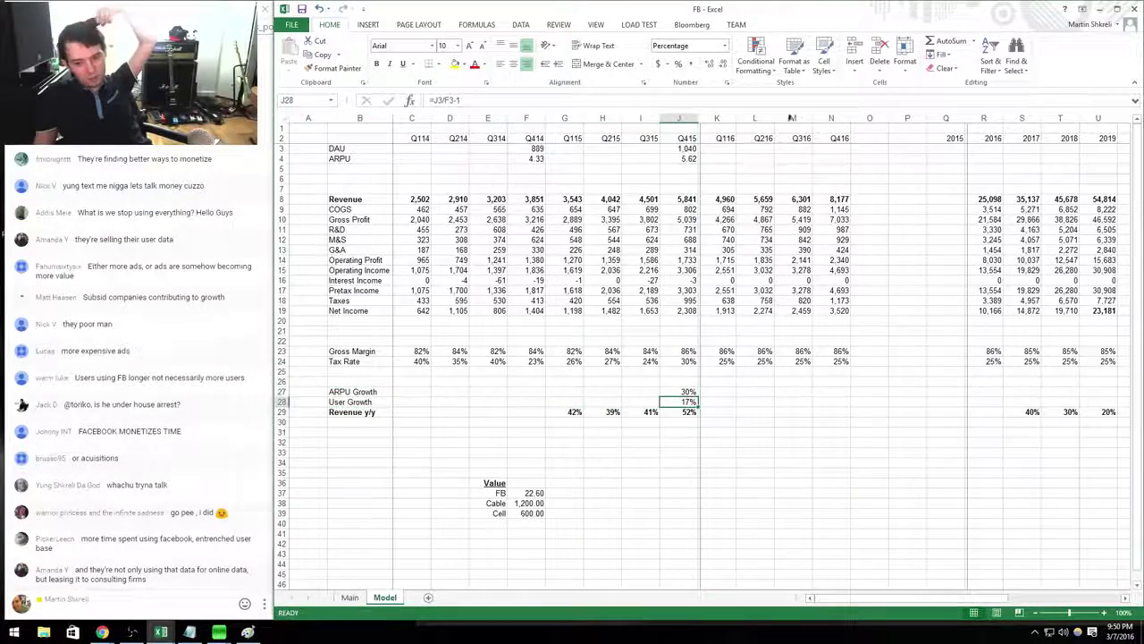
{"action": "left_click", "coordinate": [662, 160]}
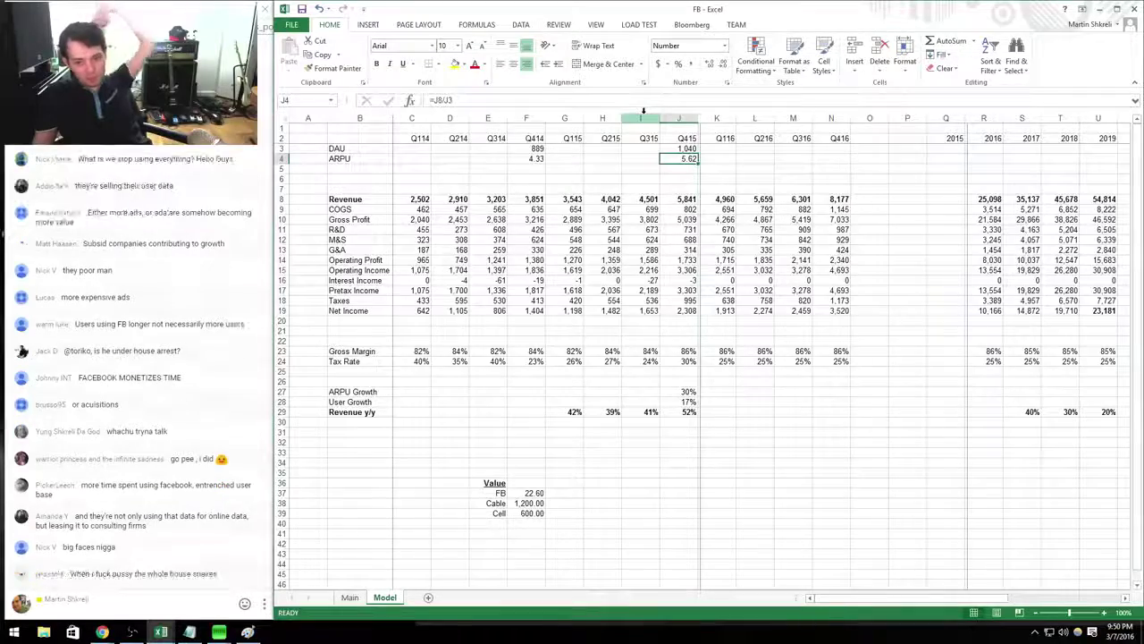
Format the entire DAU row as whole numbers via the Number format.
{"action": "left_click", "coordinate": [532, 149]}
{"action": "key", "text": "shift+space"}
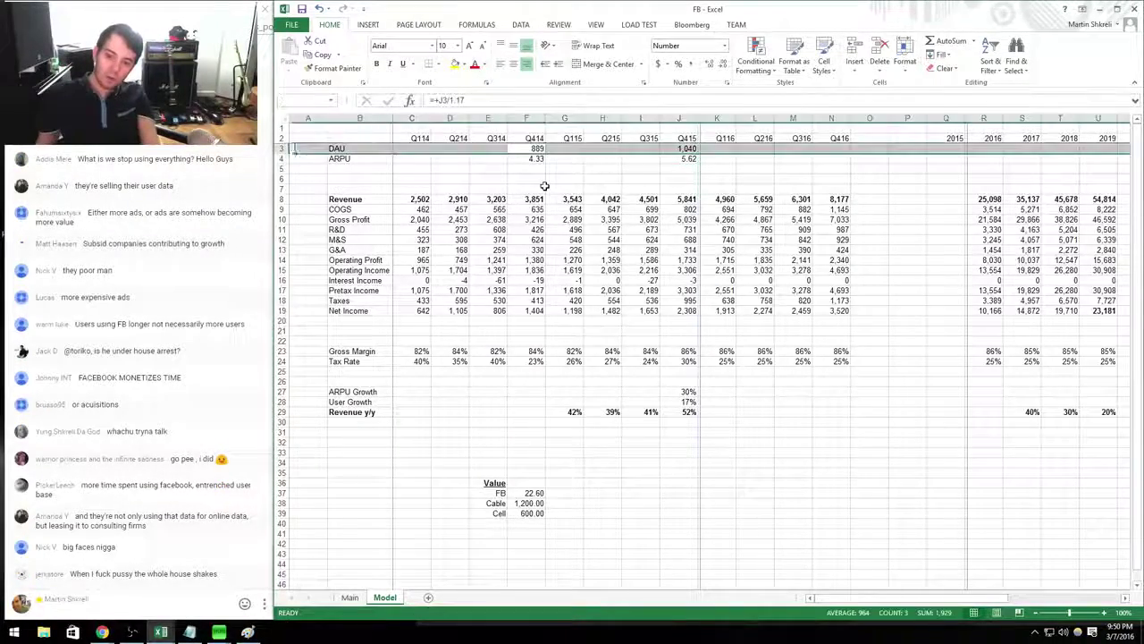
{"action": "key", "text": "ctrl+1"}
{"action": "key", "text": "Down"}
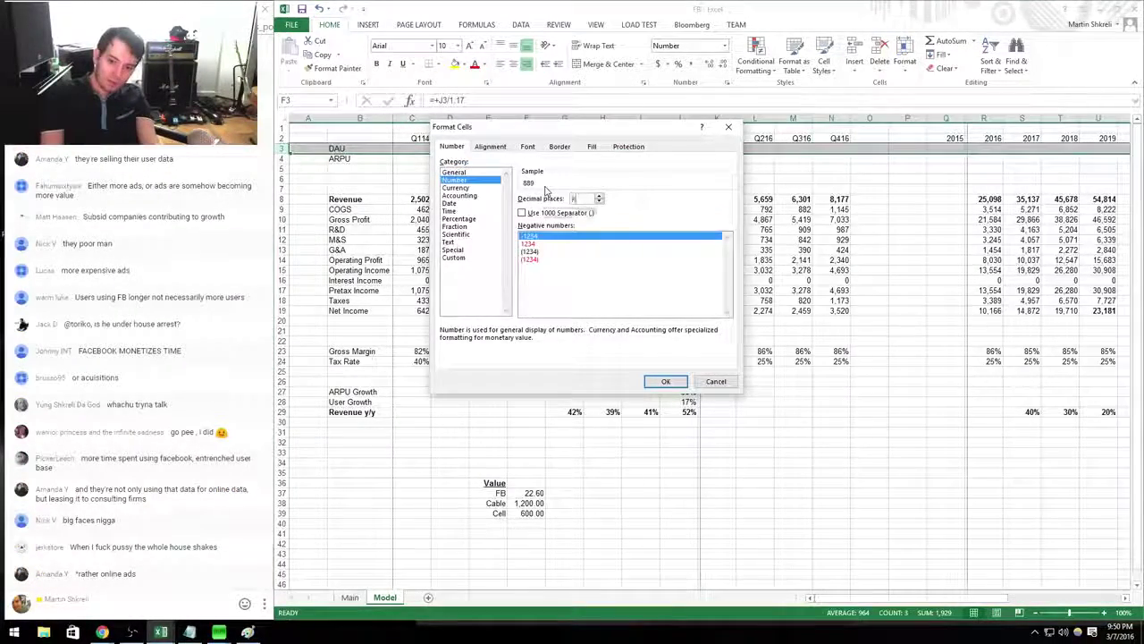
{"action": "key", "text": "Return"}
Make the ARPU row (4.33 and 5.62) bold.
{"action": "key", "text": "Down"}
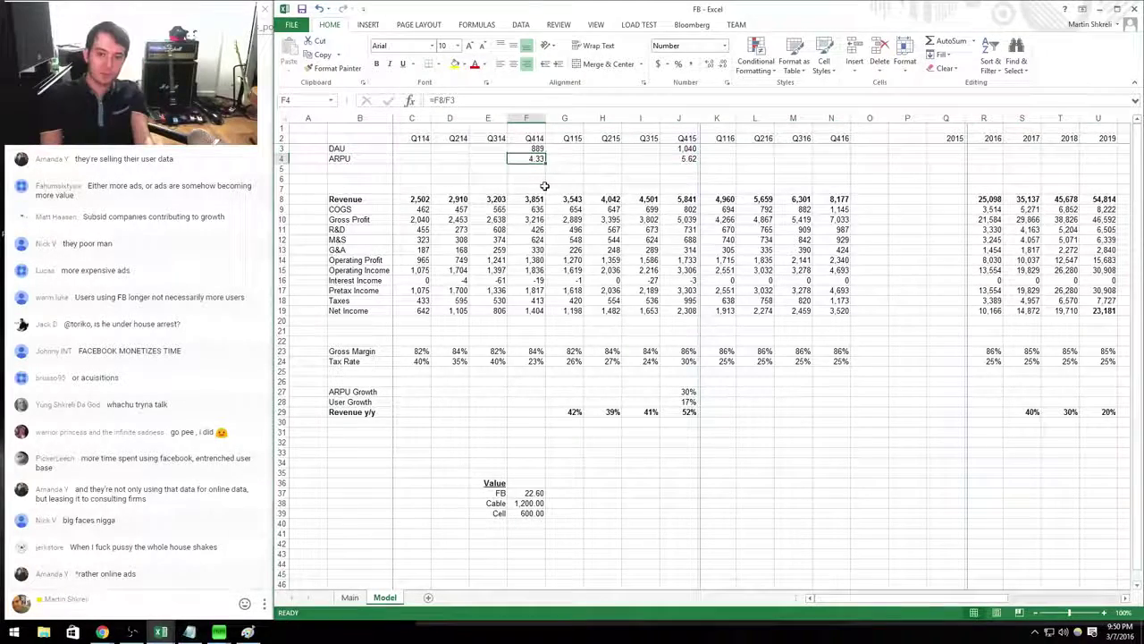
{"action": "key", "text": "Up"}
{"action": "key", "text": "Right"}
{"action": "key", "text": "Left"}
{"action": "key", "text": "ctrl+c"}
{"action": "key", "text": "ctrl+Left"}
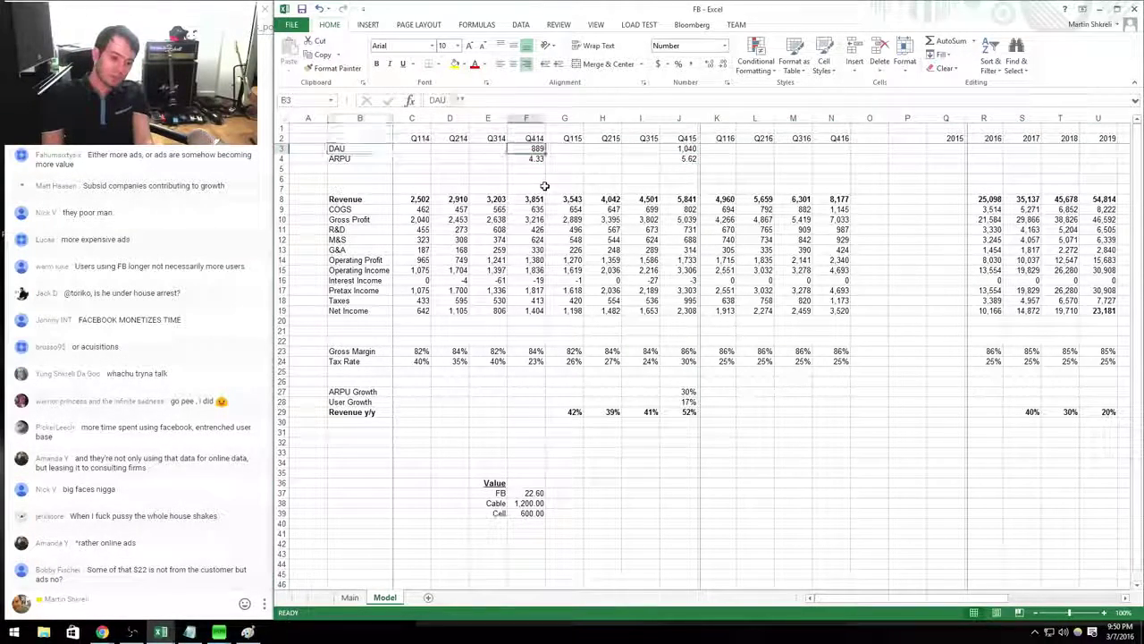
{"action": "key", "text": "ctrl+Right"}
{"action": "key", "text": "Down"}
{"action": "key", "text": "ctrl+Right"}
{"action": "key", "text": "shift+space"}
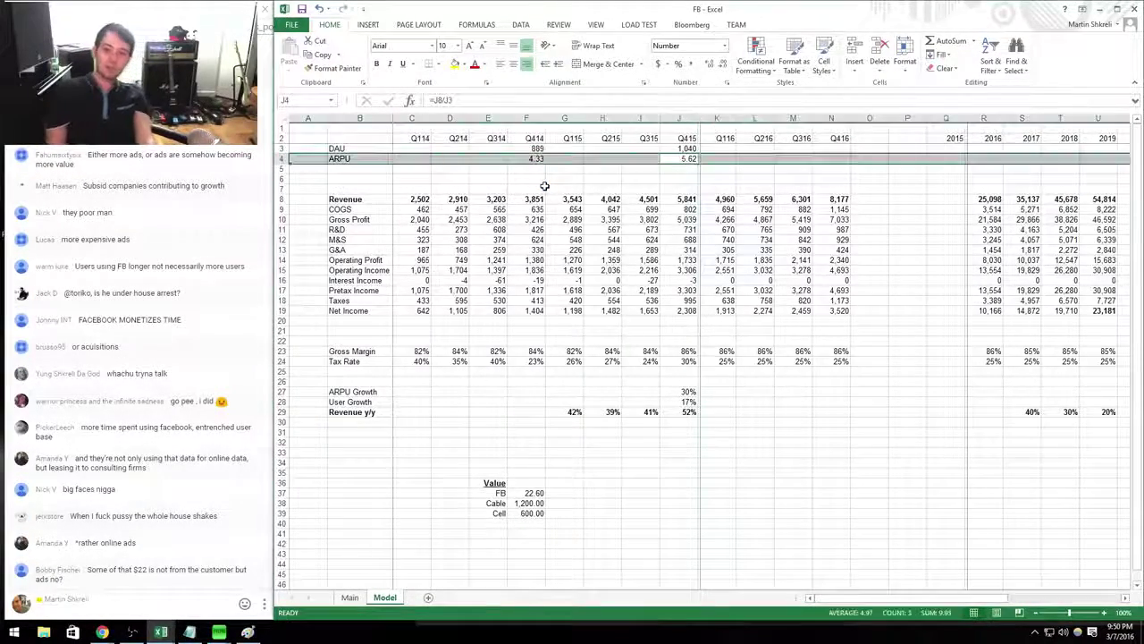
Remove bold from the DAU row.
{"action": "key", "text": "Up"}
{"action": "key", "text": "shift+space"}
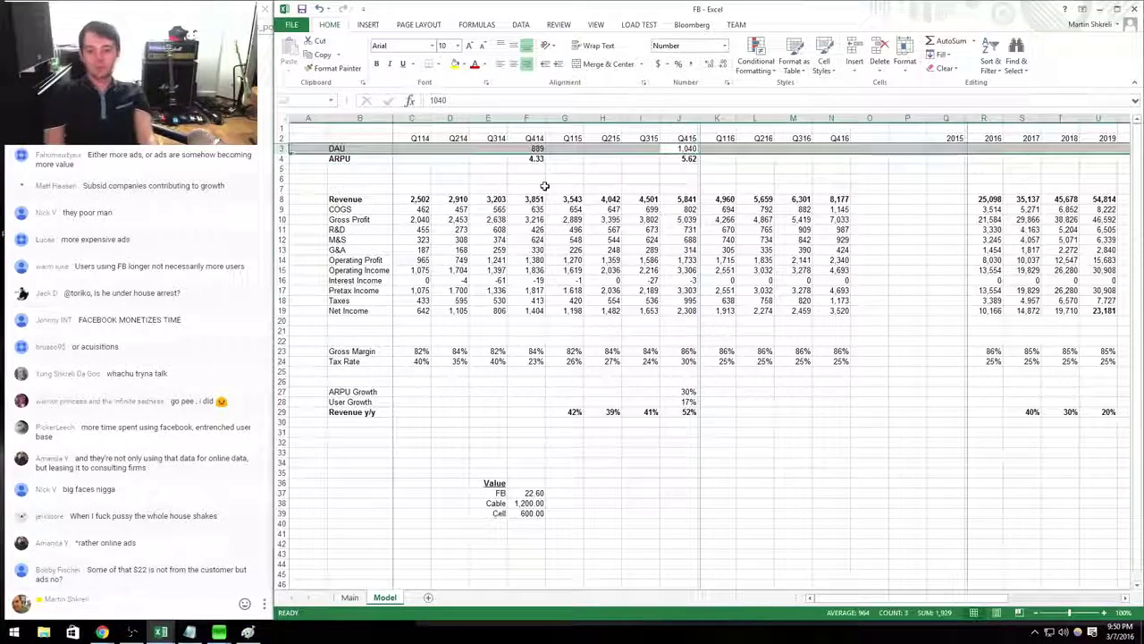
{"action": "key", "text": "ctrl+b"}
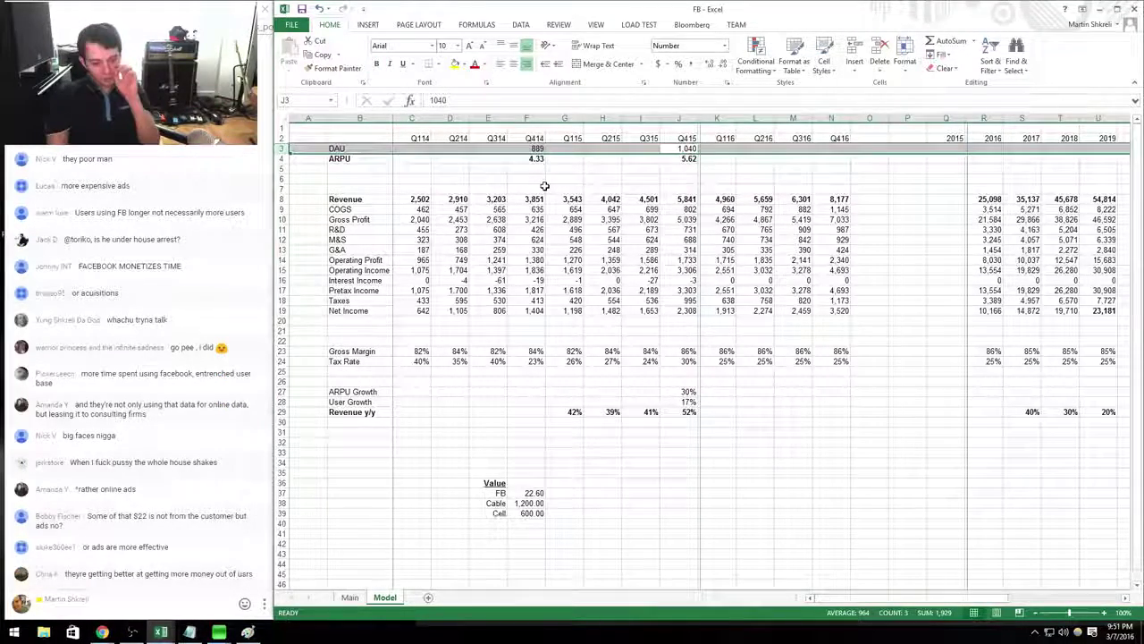
{"action": "key", "text": "Down"}
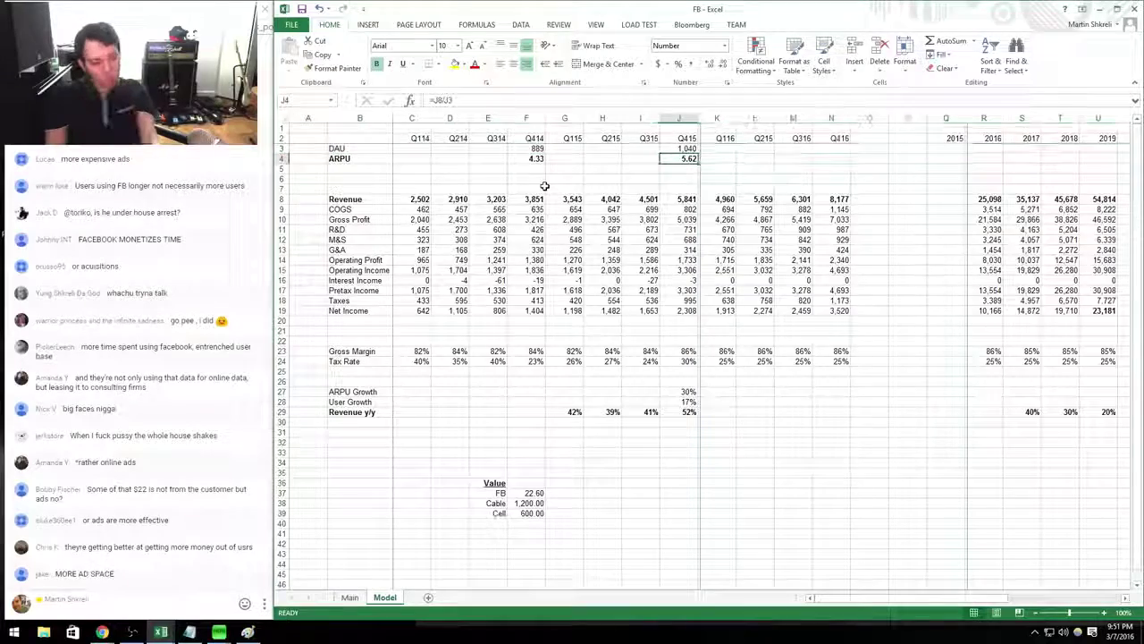
{"action": "key", "text": "Up"}
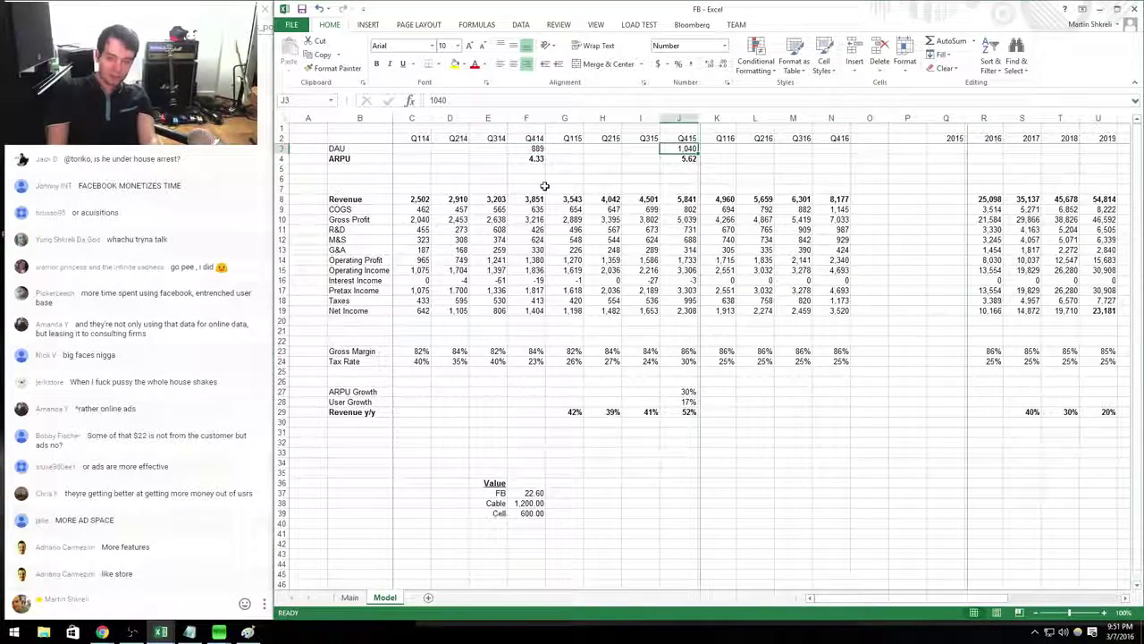
{"action": "key", "text": "Down"}
{"action": "key", "text": "Down"}
{"action": "key", "text": "Down"}
{"action": "key", "text": "Down"}
{"action": "key", "text": "Down"}
{"action": "key", "text": "Down"}
{"action": "key", "text": "Down"}
{"action": "key", "text": "Down"}
{"action": "key", "text": "Down"}
{"action": "key", "text": "Down"}
{"action": "key", "text": "Down"}
{"action": "key", "text": "Down"}
{"action": "key", "text": "Down"}
{"action": "key", "text": "Down"}
{"action": "key", "text": "Down"}
{"action": "key", "text": "Down"}
{"action": "key", "text": "Down"}
{"action": "key", "text": "Down"}
{"action": "key", "text": "Down"}
{"action": "key", "text": "Down"}
Add a new row below Cell in the Value table with value =10*12 (120).
{"action": "key", "text": "Down"}
{"action": "key", "text": "Down"}
{"action": "key", "text": "Down"}
{"action": "key", "text": "Down"}
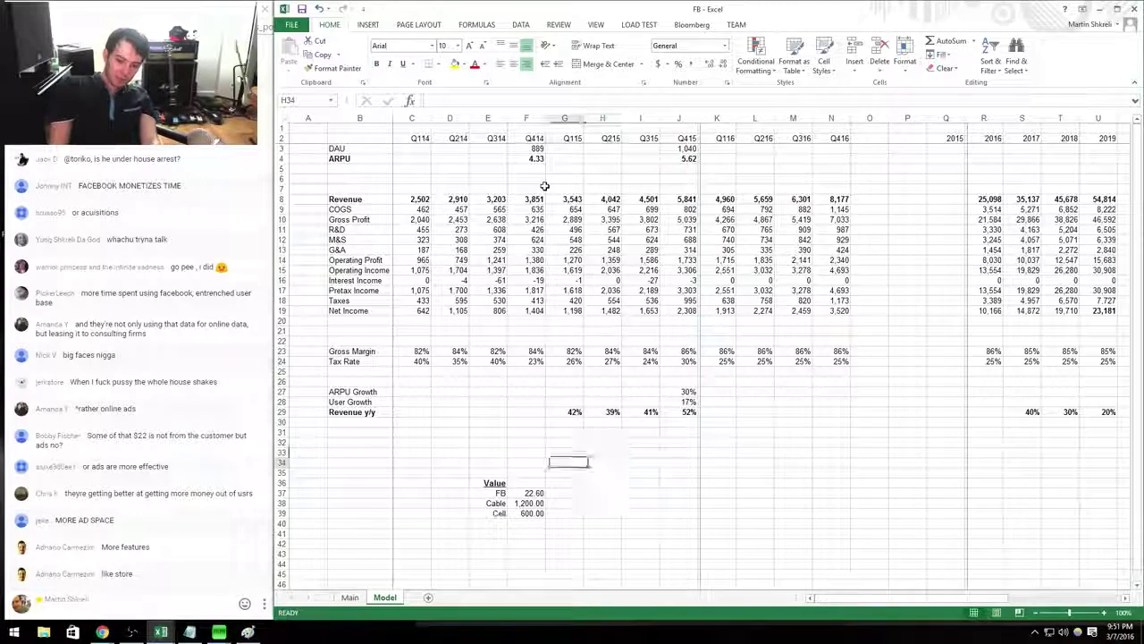
{"action": "key", "text": "Left"}
{"action": "key", "text": "Left"}
{"action": "key", "text": "Left"}
{"action": "key", "text": "Left"}
{"action": "key", "text": "Left"}
{"action": "key", "text": "Down"}
{"action": "key", "text": "Down"}
{"action": "key", "text": "Down"}
{"action": "key", "text": "Up"}
{"action": "key", "text": "Up"}
{"action": "key", "text": "Up"}
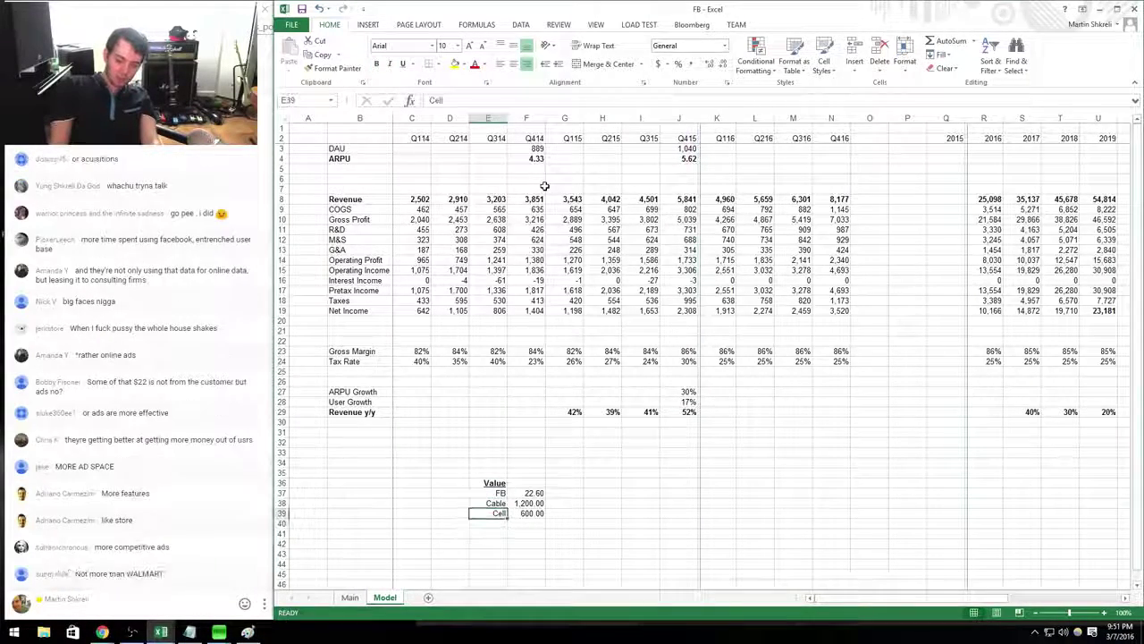
{"action": "key", "text": "Down"}
{"action": "key", "text": "Down"}
{"action": "key", "text": "Right"}
{"action": "key", "text": "Down"}
{"action": "key", "text": "Down"}
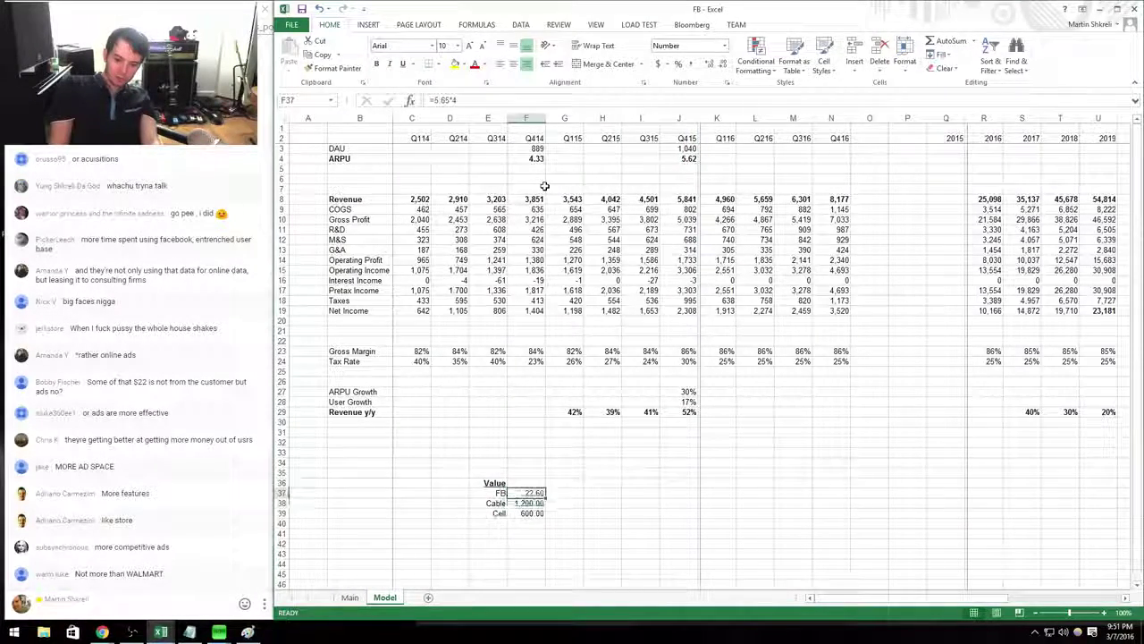
{"action": "key", "text": "shift+Left"}
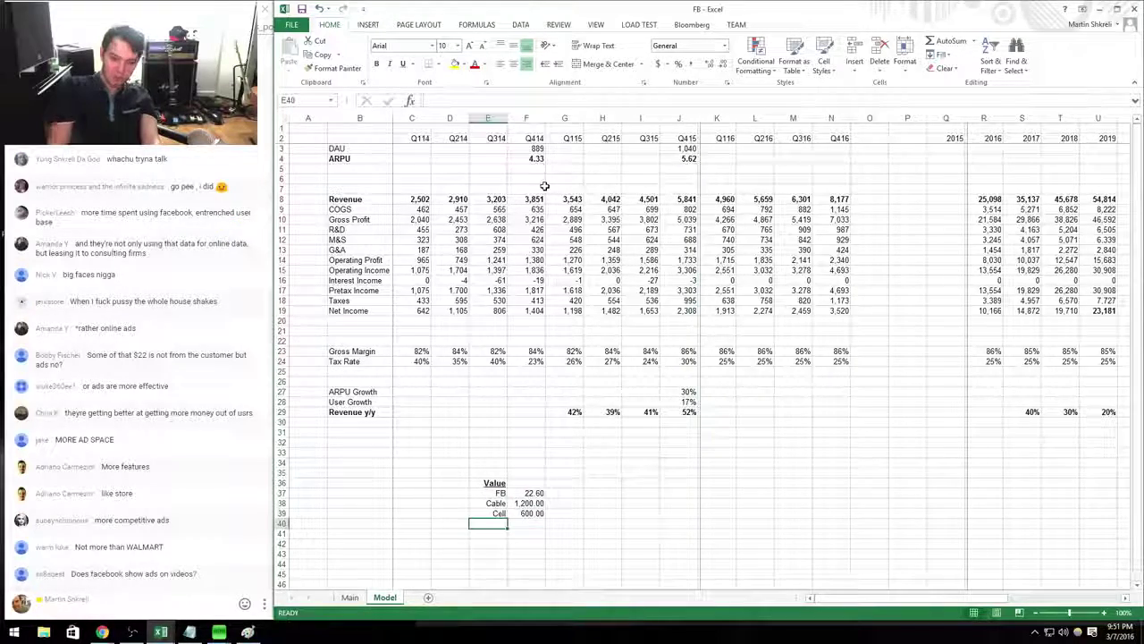
{"action": "type", "text": "NF"}
{"action": "key", "text": "Tab"}
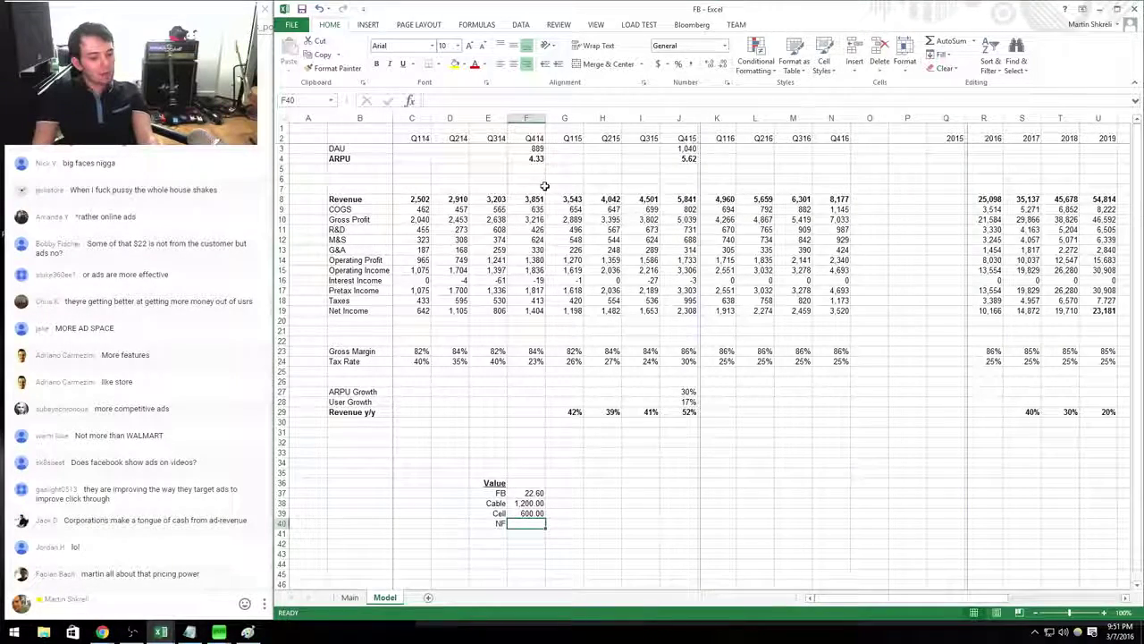
{"action": "type", "text": "+10*"}
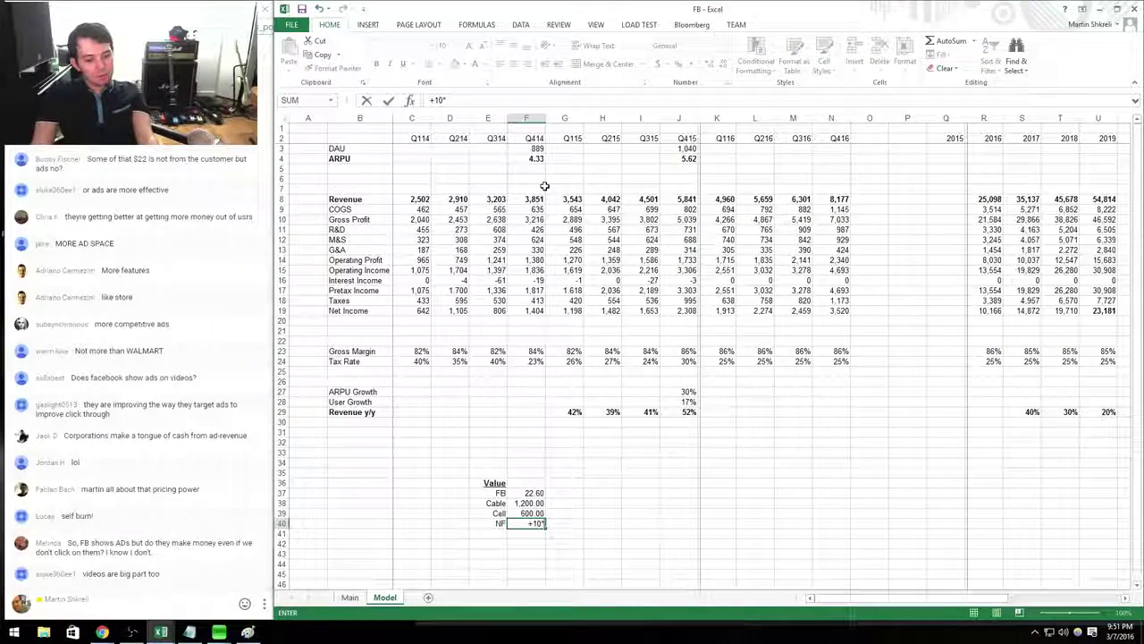
{"action": "type", "text": "12"}
{"action": "key", "text": "Return"}
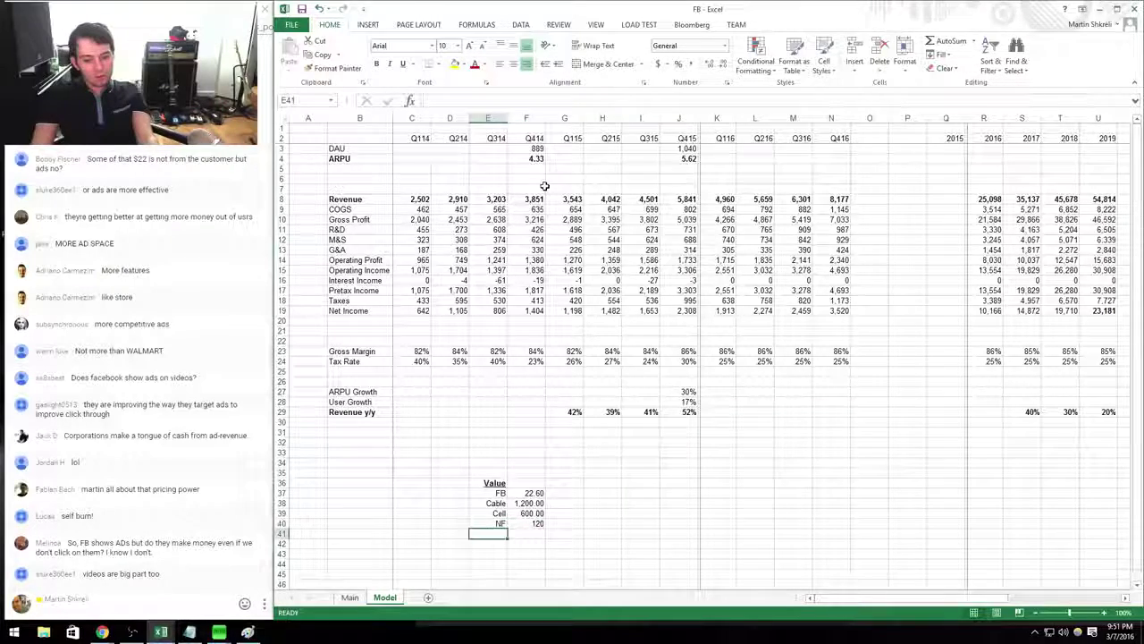
Correct the new row's label to NFLX and check its 120 value.
{"action": "key", "text": "Up"}
{"action": "key", "text": "Right"}
{"action": "key", "text": "Down"}
{"action": "key", "text": "Down"}
{"action": "key", "text": "Down"}
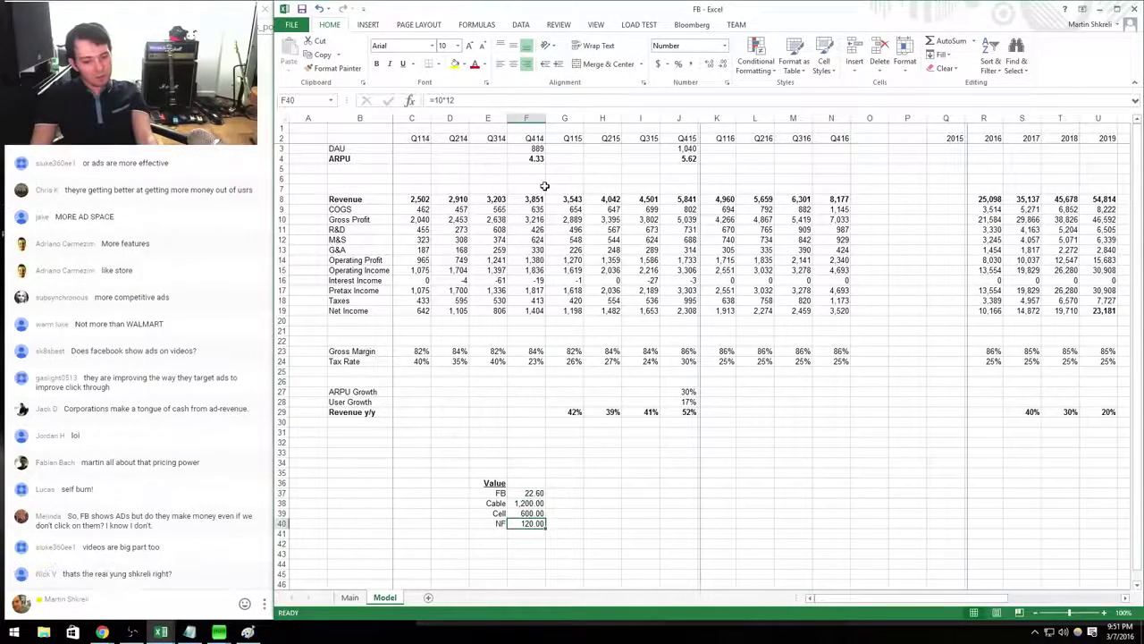
{"action": "key", "text": "Left"}
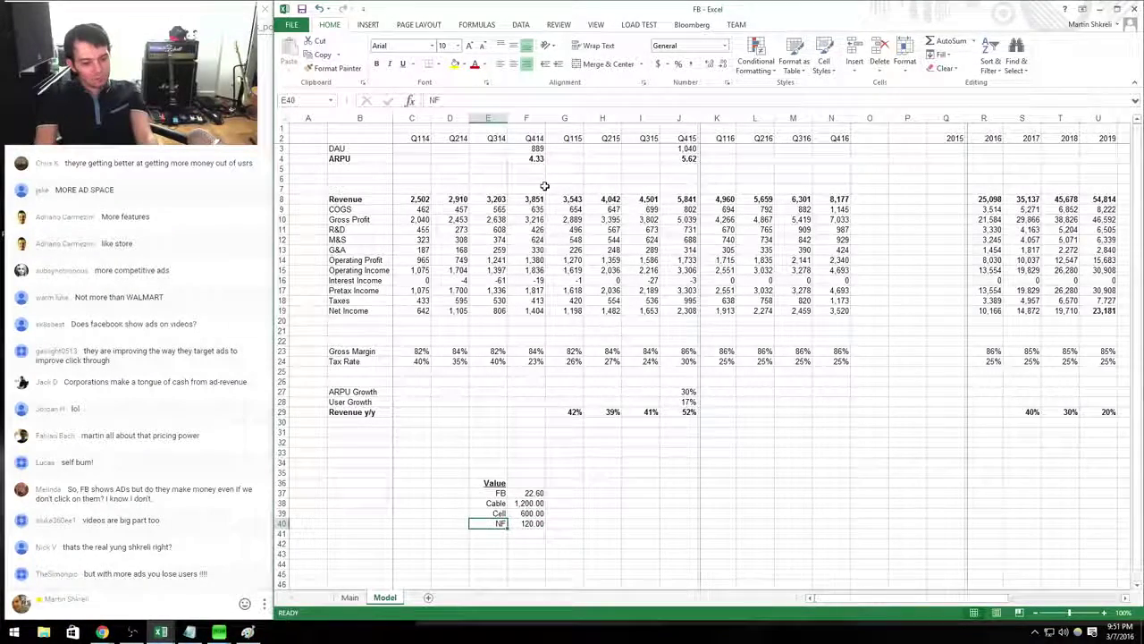
{"action": "type", "text": "NFLX"}
{"action": "key", "text": "Right"}
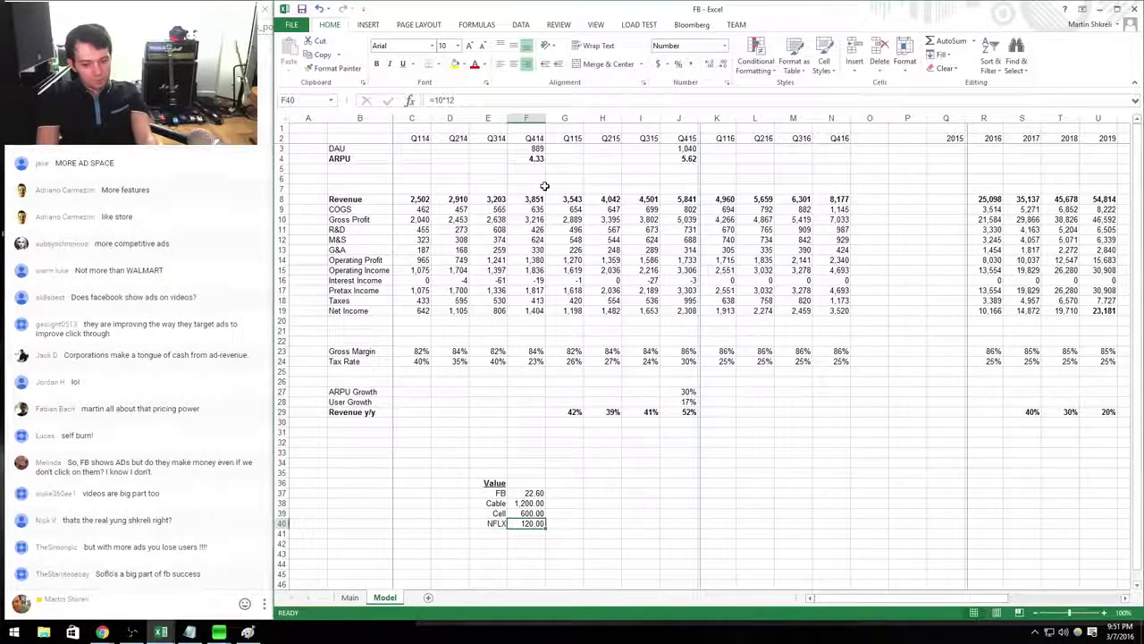
{"action": "key", "text": "Up"}
{"action": "key", "text": "Up"}
{"action": "key", "text": "Up"}
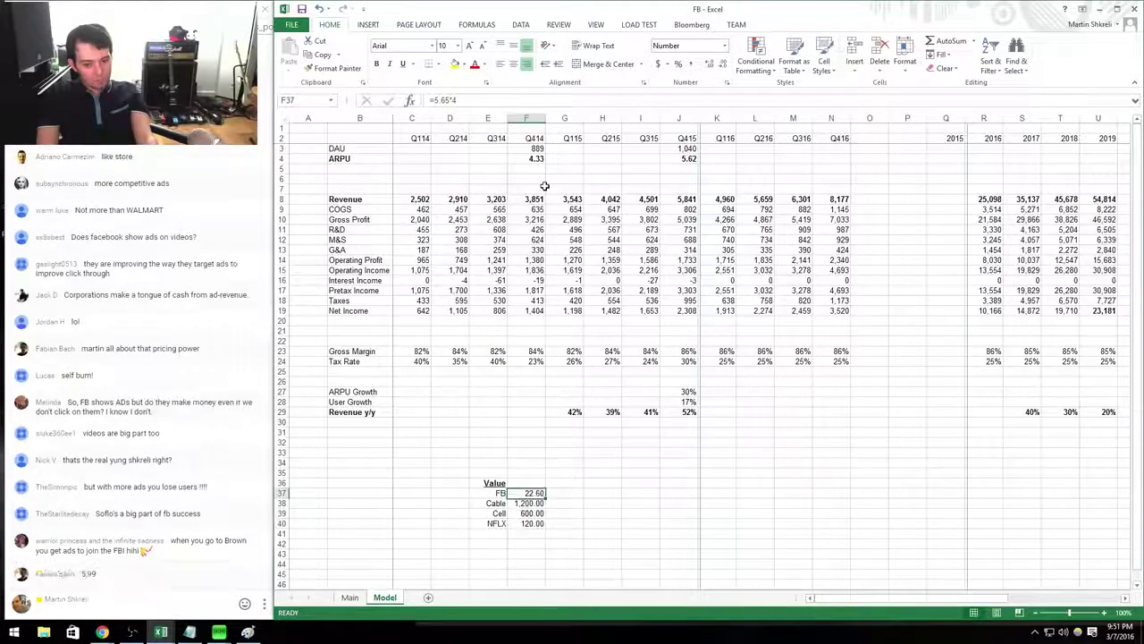
{"action": "key", "text": "Down"}
{"action": "key", "text": "Down"}
{"action": "key", "text": "Down"}
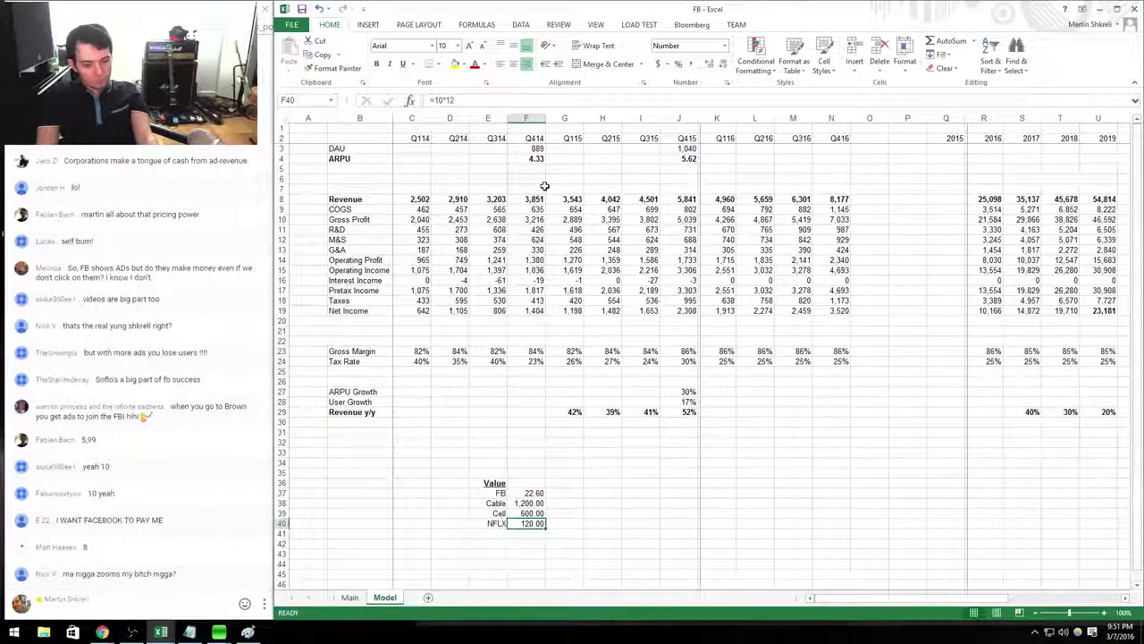
Review the Q414 and Q415 DAU (889, 1,040) and ARPU (4.33, 5.62) figures.
{"action": "key", "text": "Up"}
{"action": "key", "text": "Up"}
{"action": "key", "text": "Up"}
{"action": "key", "text": "ctrl+Up"}
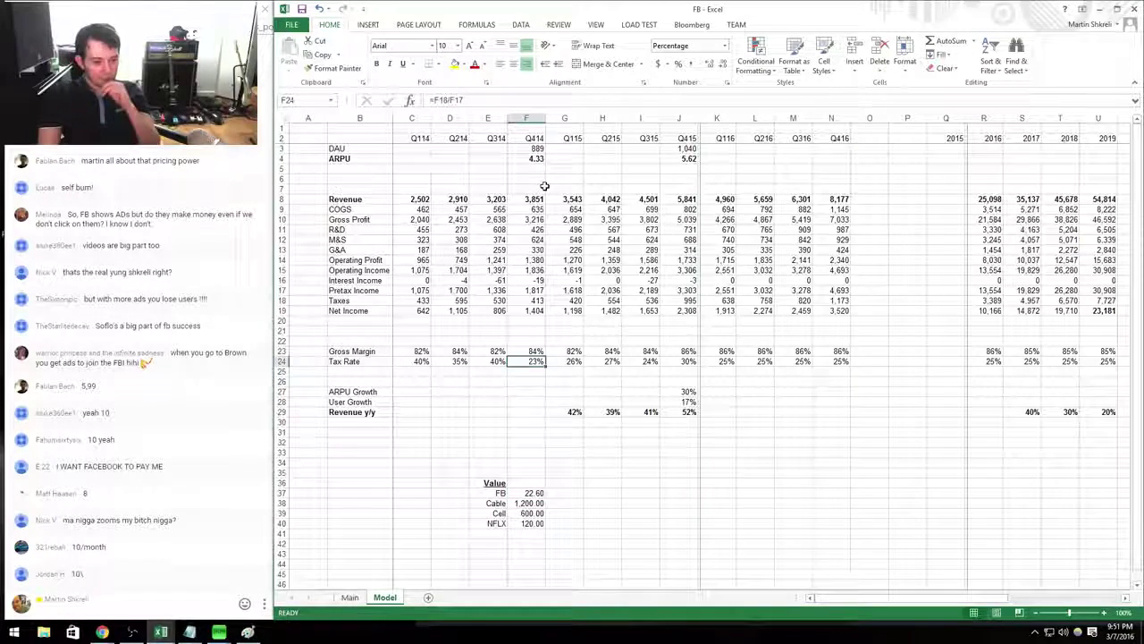
{"action": "key", "text": "Page_Up"}
{"action": "key", "text": "Down"}
{"action": "key", "text": "Down"}
{"action": "key", "text": "Down"}
{"action": "key", "text": "Down"}
{"action": "key", "text": "Down"}
{"action": "key", "text": "Down"}
{"action": "key", "text": "Down"}
{"action": "key", "text": "Down"}
{"action": "key", "text": "Down"}
{"action": "key", "text": "Down"}
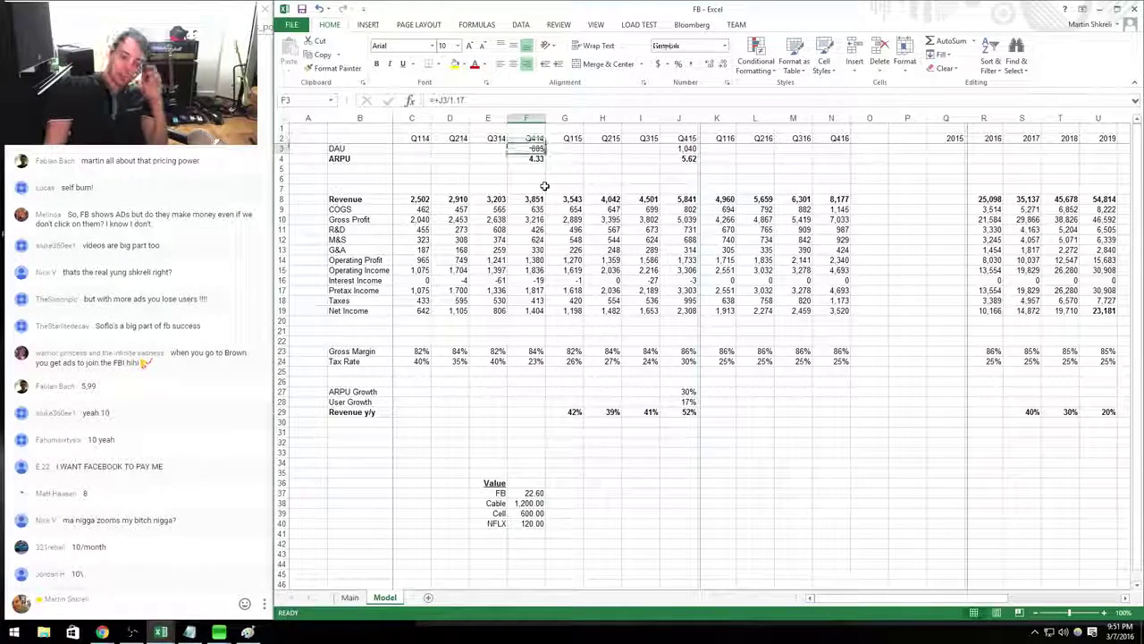
{"action": "key", "text": "Up"}
{"action": "key", "text": "Up"}
{"action": "key", "text": "Up"}
{"action": "key", "text": "Up"}
{"action": "key", "text": "Up"}
{"action": "key", "text": "Up"}
{"action": "key", "text": "Up"}
{"action": "key", "text": "Up"}
{"action": "key", "text": "Up"}
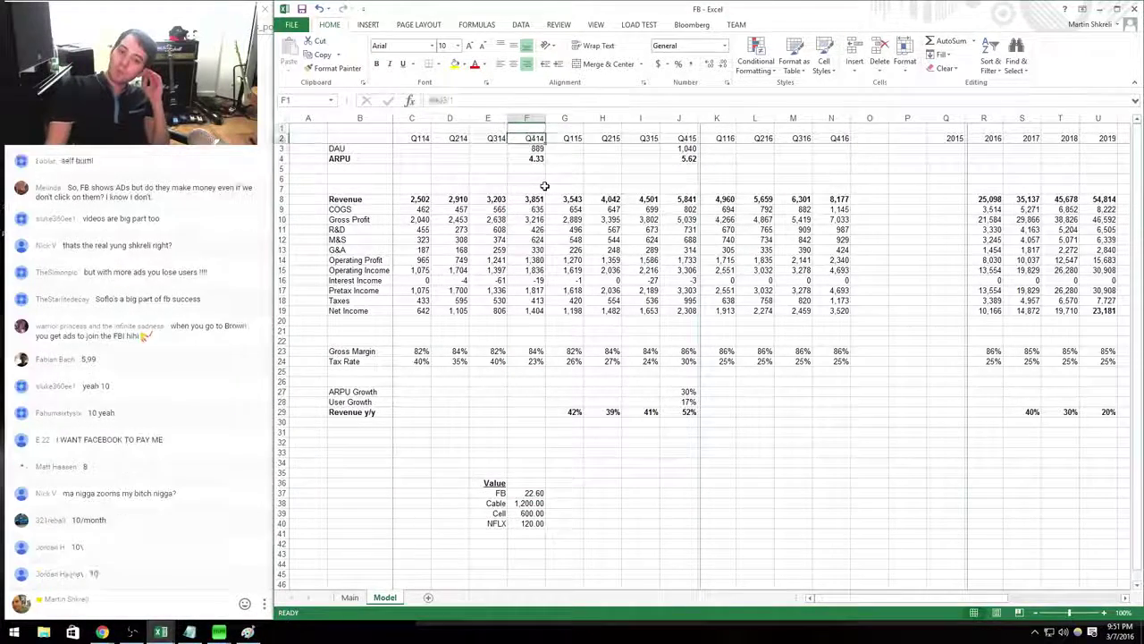
{"action": "key", "text": "Down"}
{"action": "key", "text": "Down"}
{"action": "key", "text": "Right"}
{"action": "key", "text": "Right"}
{"action": "key", "text": "Right"}
{"action": "key", "text": "Right"}
{"action": "key", "text": "Up"}
{"action": "key", "text": "Down"}
{"action": "key", "text": "Down"}
{"action": "key", "text": "Down"}
{"action": "key", "text": "Down"}
{"action": "key", "text": "Down"}
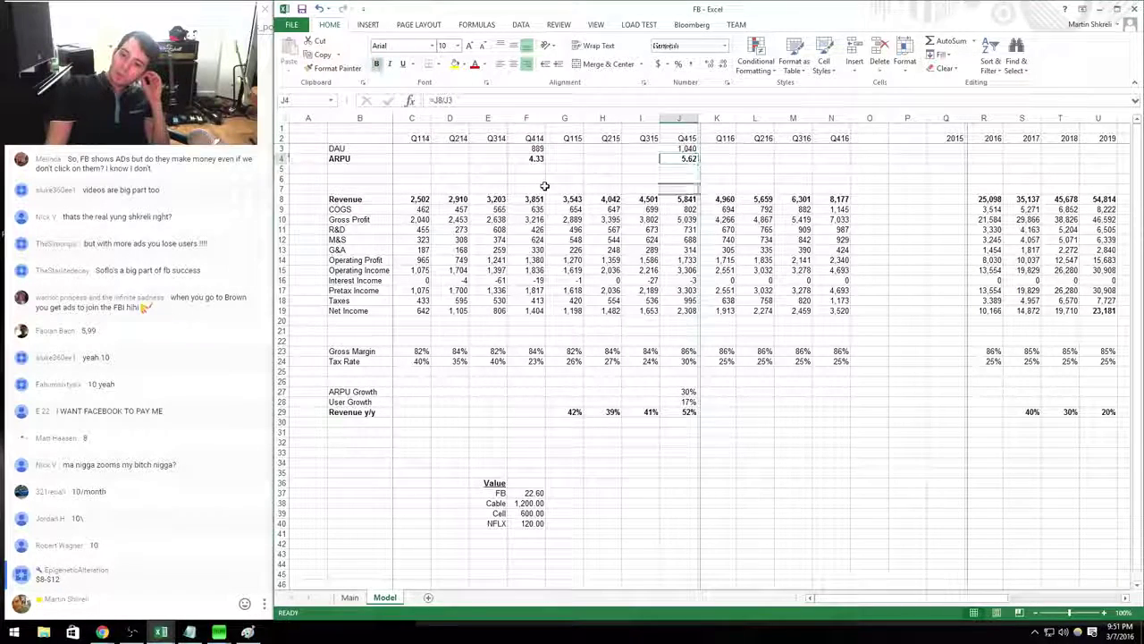
{"action": "key", "text": "ctrl+Left"}
Check the Q416 revenue estimate and column, then go to the 2015 DAU cell Q3.
{"action": "key", "text": "ctrl+Right"}
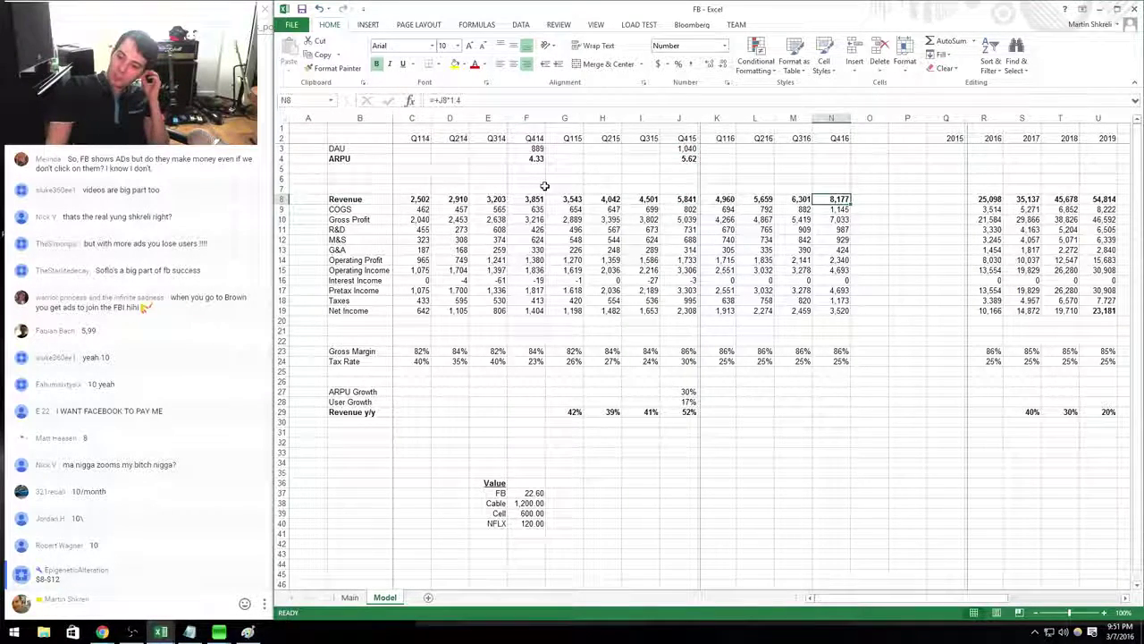
{"action": "key", "text": "ctrl+Left"}
{"action": "key", "text": "ctrl+Right"}
{"action": "key", "text": "ctrl+Up"}
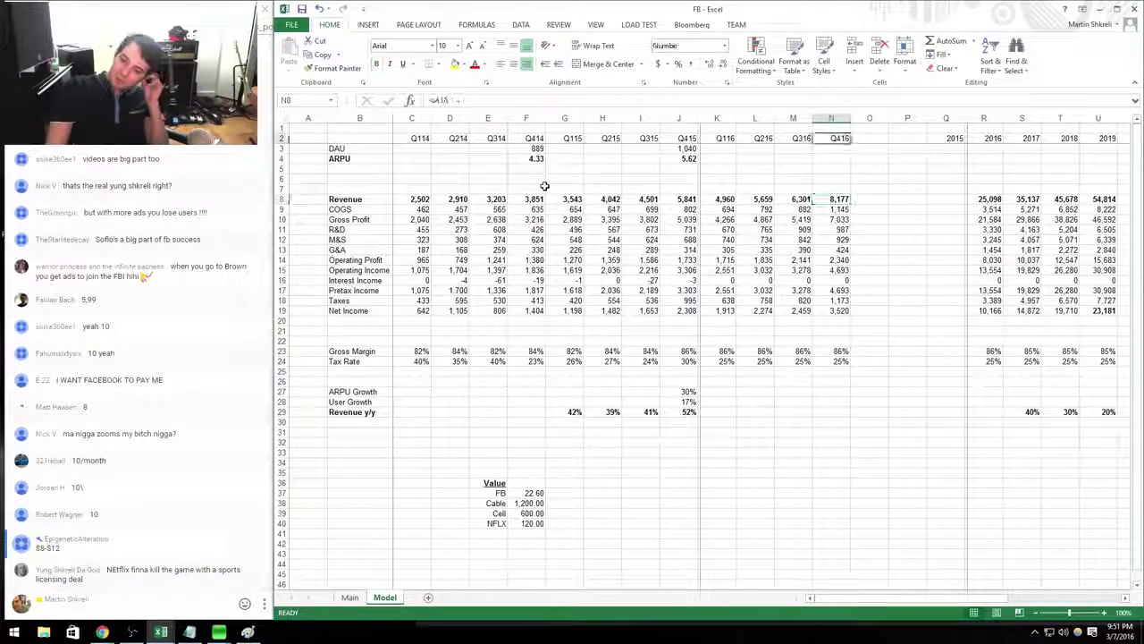
{"action": "key", "text": "ctrl+Down"}
{"action": "key", "text": "Left"}
{"action": "key", "text": "Left"}
{"action": "key", "text": "Left"}
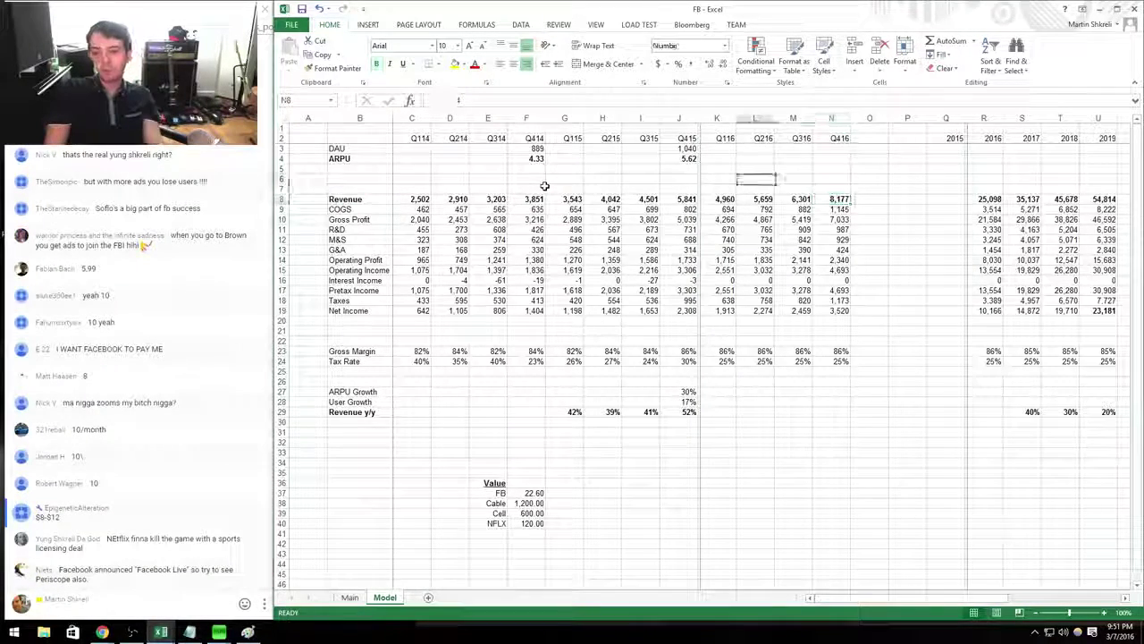
{"action": "key", "text": "Up"}
{"action": "key", "text": "Up"}
{"action": "key", "text": "Up"}
{"action": "key", "text": "Up"}
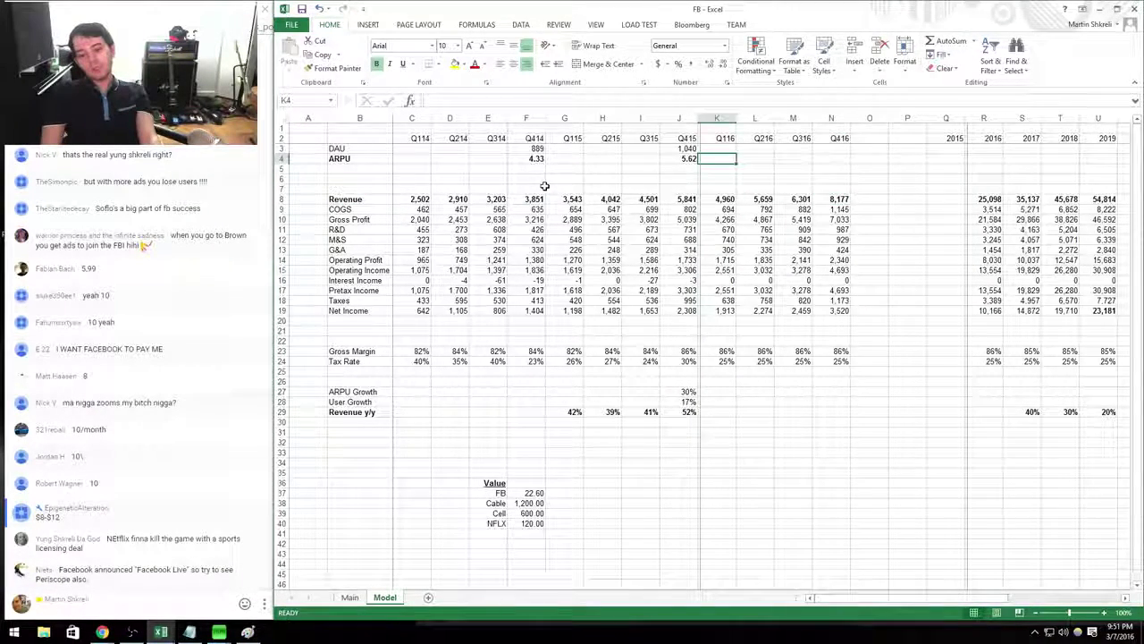
{"action": "key", "text": "Up"}
{"action": "key", "text": "Right"}
{"action": "key", "text": "Right"}
{"action": "key", "text": "Right"}
{"action": "key", "text": "Right"}
{"action": "key", "text": "Right"}
{"action": "key", "text": "Right"}
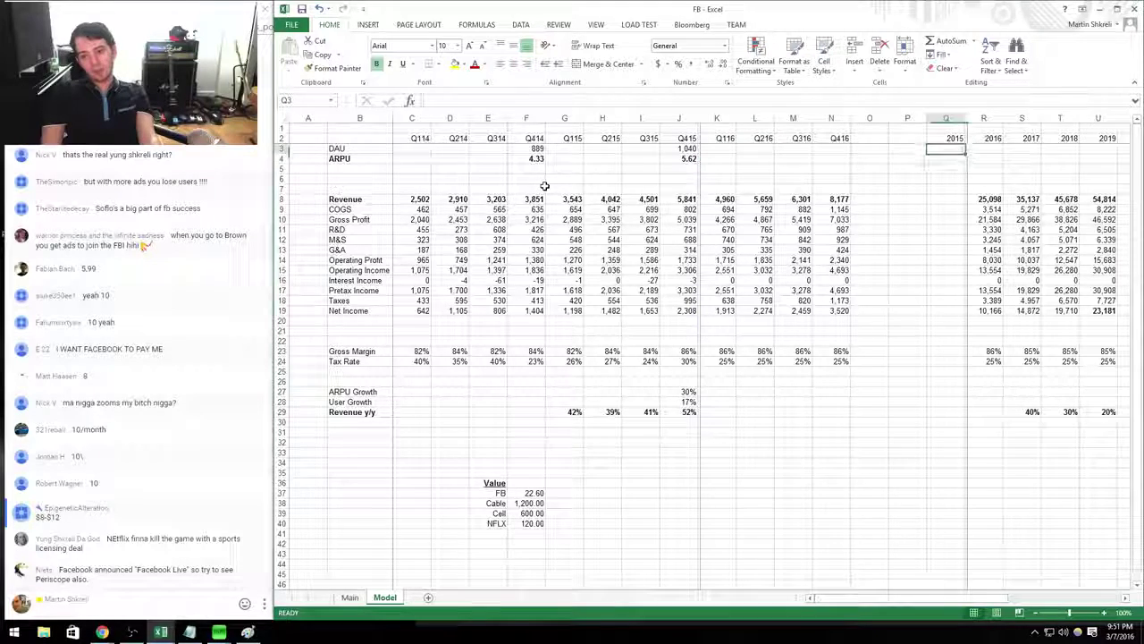
Link the 2015 DAU cell Q3 to the Q415 DAU with =J3.
{"action": "key", "text": "F2"}
{"action": "type", "text": "=j3"}
{"action": "key", "text": "Return"}
Set 2017–2019 revenue to 40%, 30% and 20% growth on the prior year.
{"action": "key", "text": "Right"}
{"action": "key", "text": "Right"}
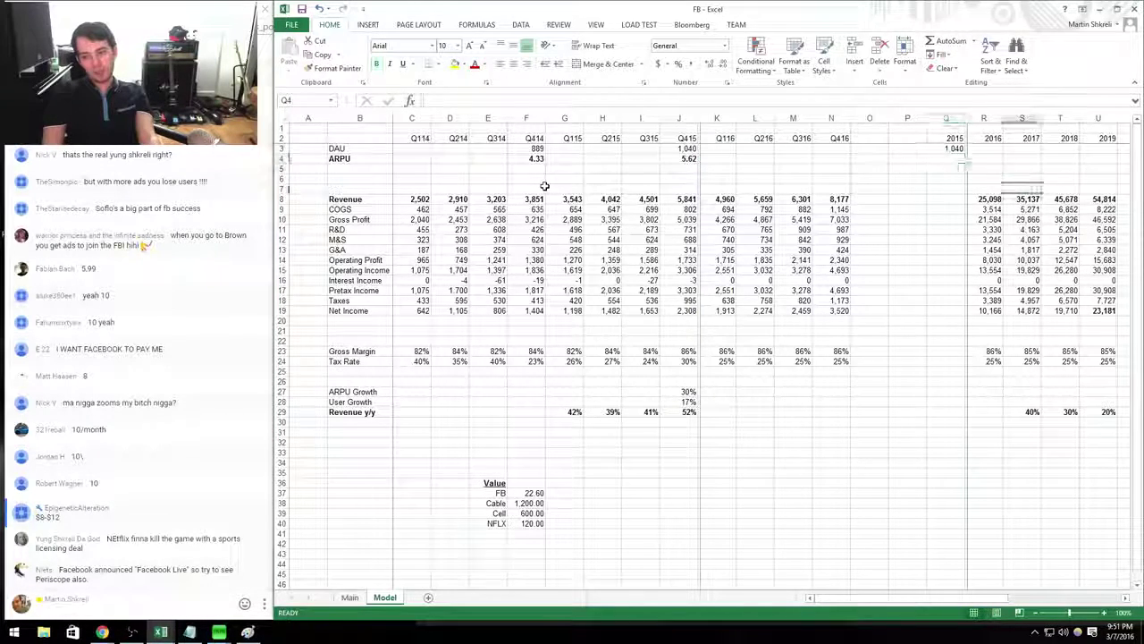
{"action": "key", "text": "Down"}
{"action": "key", "text": "Down"}
{"action": "key", "text": "Down"}
{"action": "key", "text": "Down"}
{"action": "key", "text": "shift+Right"}
{"action": "key", "text": "shift+Right"}
{"action": "key", "text": "Delete"}
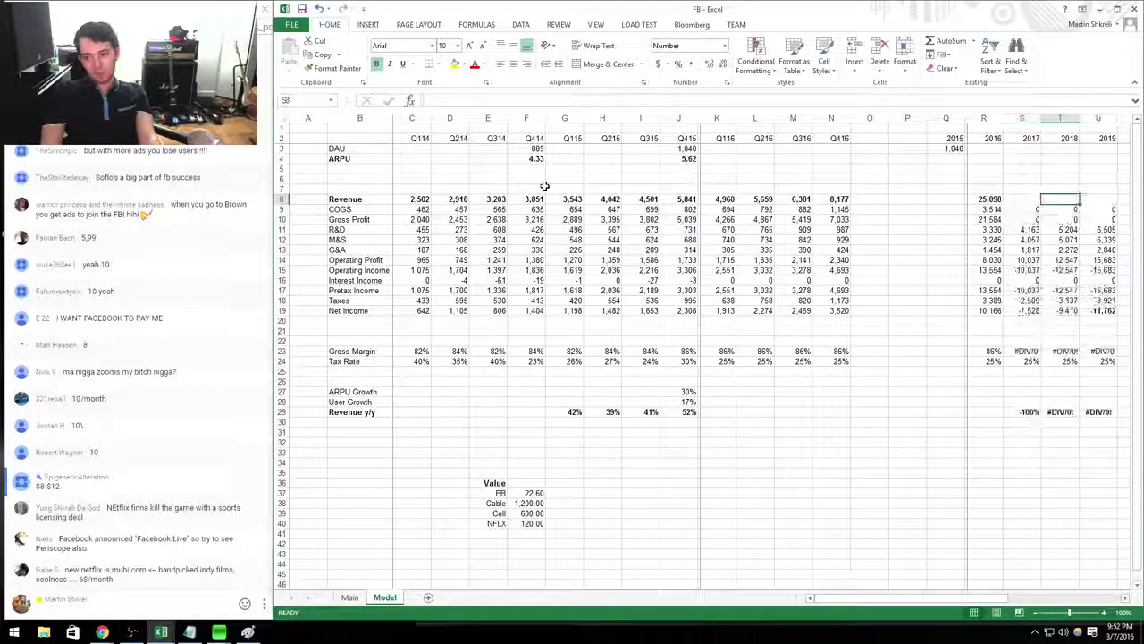
{"action": "key", "text": "Right"}
{"action": "key", "text": "Right"}
{"action": "key", "text": "Right"}
{"action": "key", "text": "Right"}
{"action": "key", "text": "Right"}
{"action": "key", "text": "Right"}
{"action": "key", "text": "Right"}
{"action": "key", "text": "Right"}
{"action": "key", "text": "Right"}
{"action": "key", "text": "ctrl+Left"}
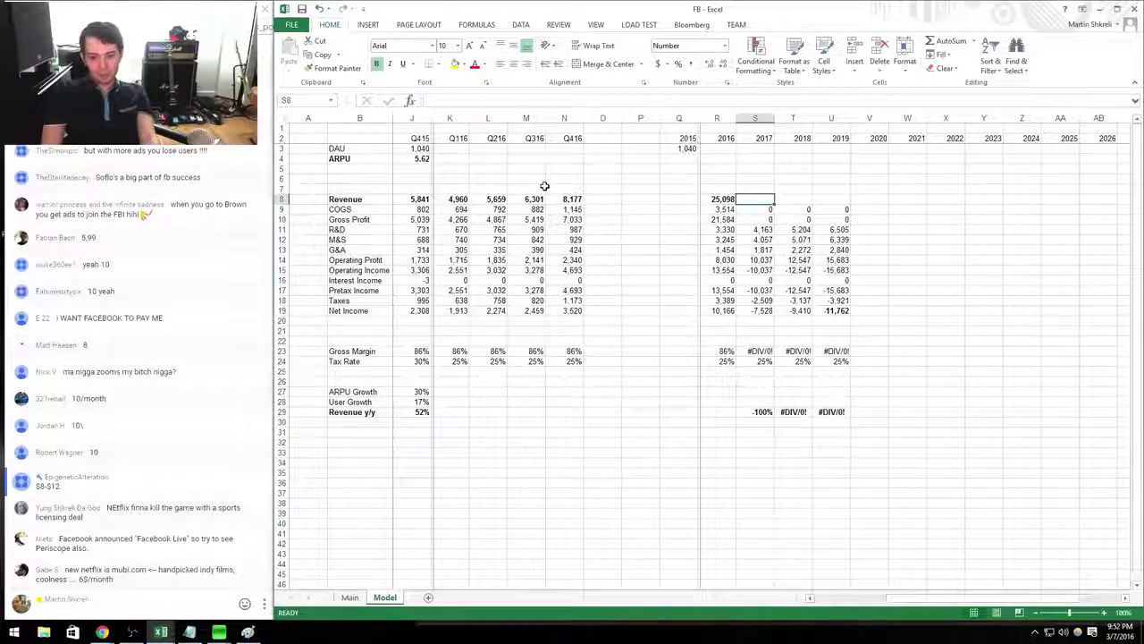
{"action": "key", "text": "ctrl+z"}
{"action": "key", "text": "shift+Right"}
{"action": "key", "text": "shift+Right"}
{"action": "type", "text": "3"}
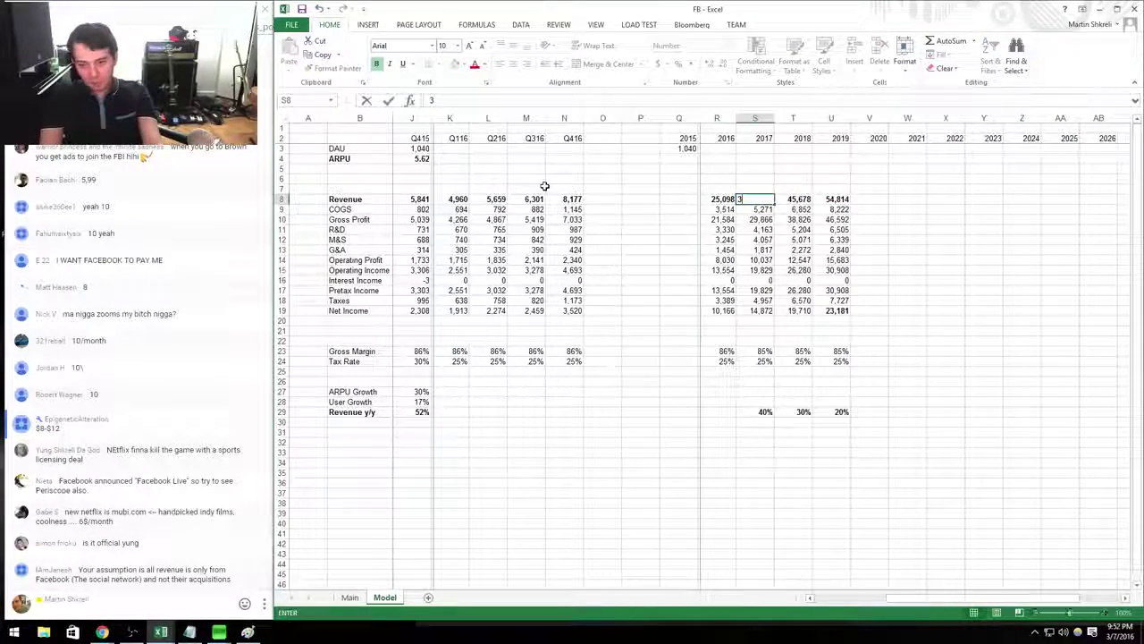
{"action": "type", "text": "+R8*1.4"}
{"action": "key", "text": "Tab"}
{"action": "type", "text": "=+S8*1.3"}
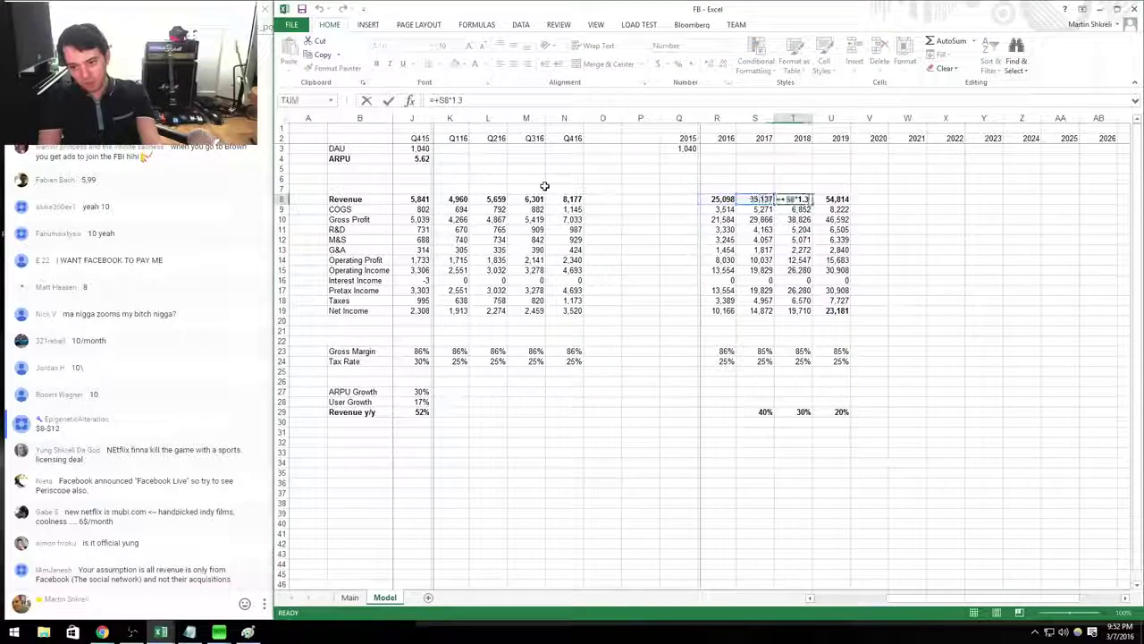
{"action": "key", "text": "Tab"}
{"action": "type", "text": "=+T8*1.2"}
{"action": "key", "text": "ctrl+Return"}
Delete the 2017–2019 revenue formulas, leaving those cells empty.
{"action": "key", "text": "Delete"}
{"action": "key", "text": "Left"}
{"action": "key", "text": "Delete"}
{"action": "key", "text": "Left"}
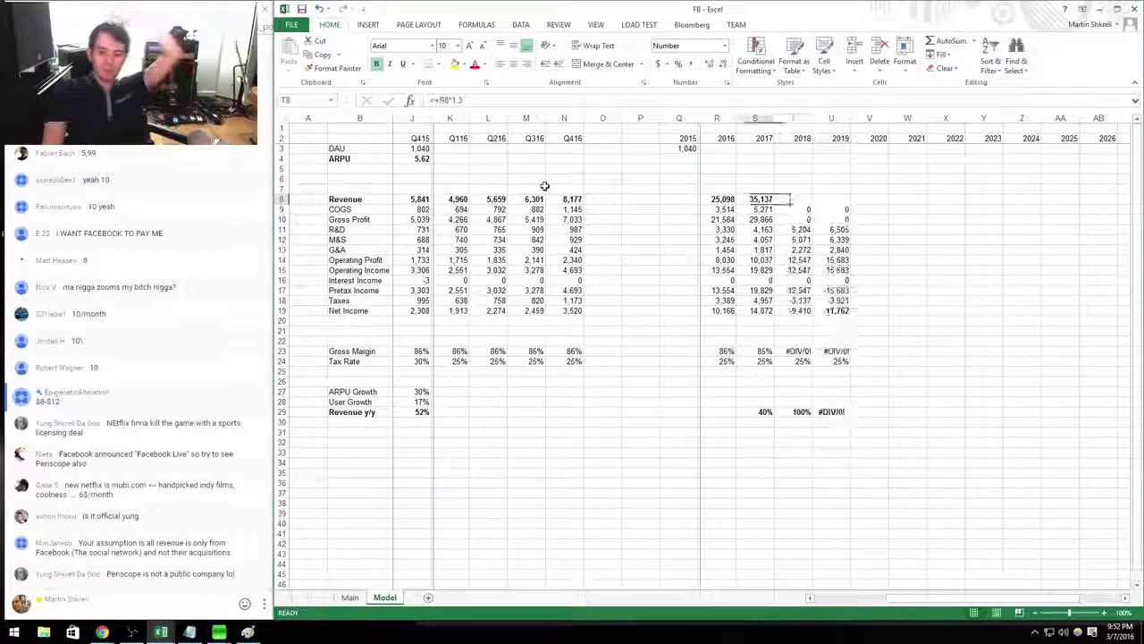
{"action": "key", "text": "Delete"}
{"action": "key", "text": "Left"}
{"action": "key", "text": "Left"}
{"action": "key", "text": "Left"}
{"action": "key", "text": "Left"}
{"action": "key", "text": "Left"}
{"action": "key", "text": "Left"}
{"action": "key", "text": "Left"}
{"action": "key", "text": "Left"}
{"action": "key", "text": "Left"}
{"action": "key", "text": "Left"}
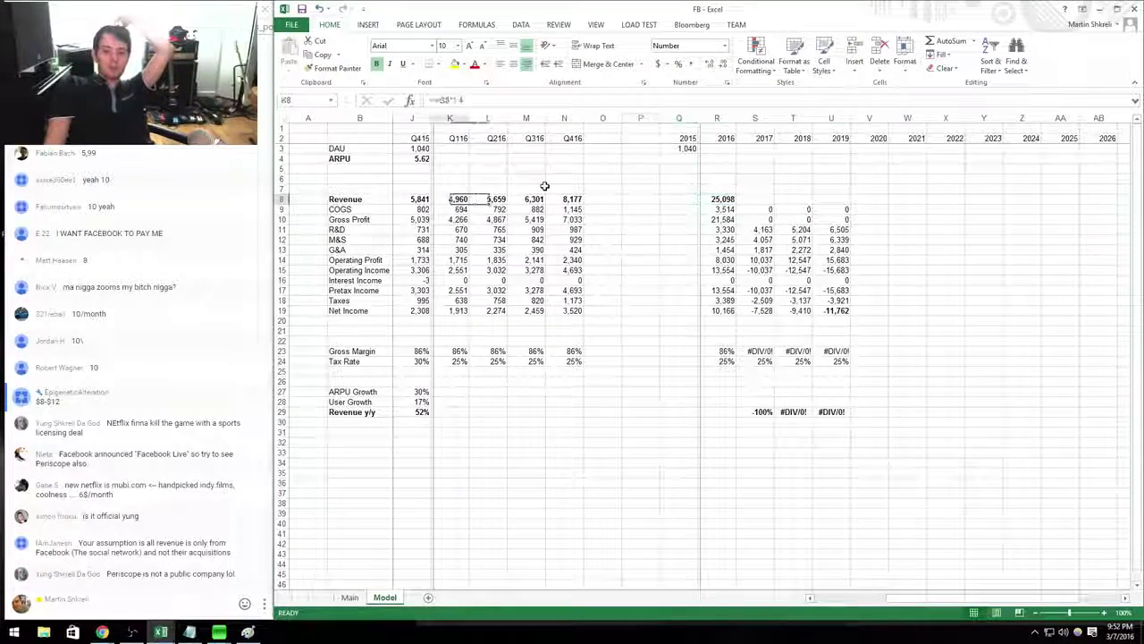
{"action": "left_click", "coordinate": [544, 189]}
{"action": "key", "text": "Right"}
{"action": "key", "text": "Up"}
{"action": "key", "text": "Up"}
{"action": "key", "text": "Up"}
{"action": "key", "text": "Up"}
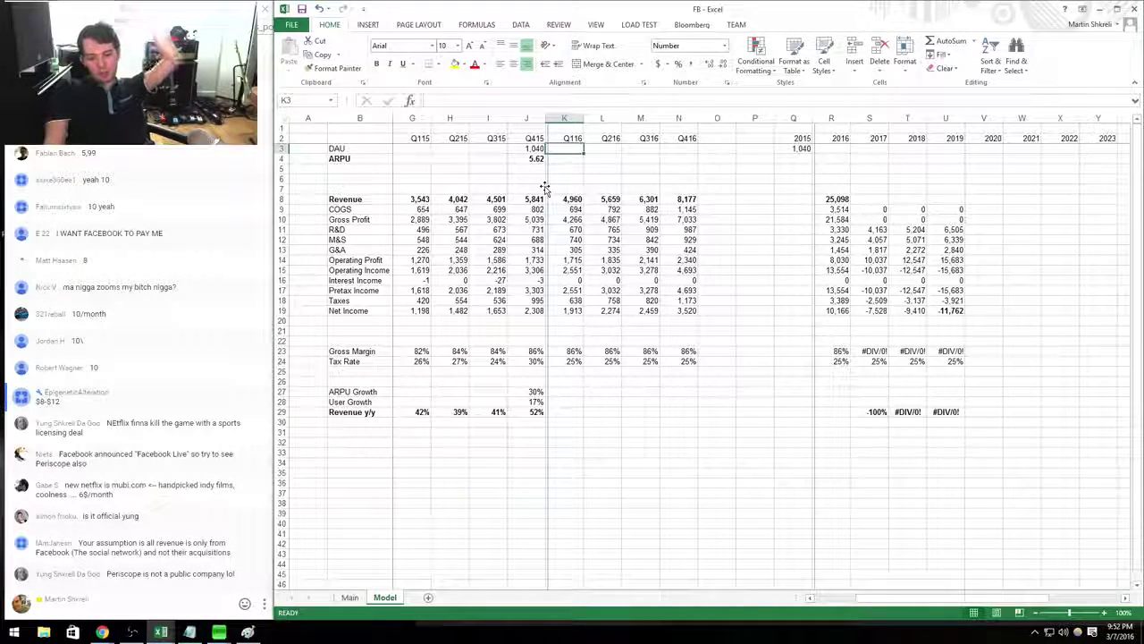
Grow quarterly DAU 1% per quarter with =+J3*1.01, filled across Q116–Q416.
{"action": "type", "text": "+"}
{"action": "key", "text": "Left"}
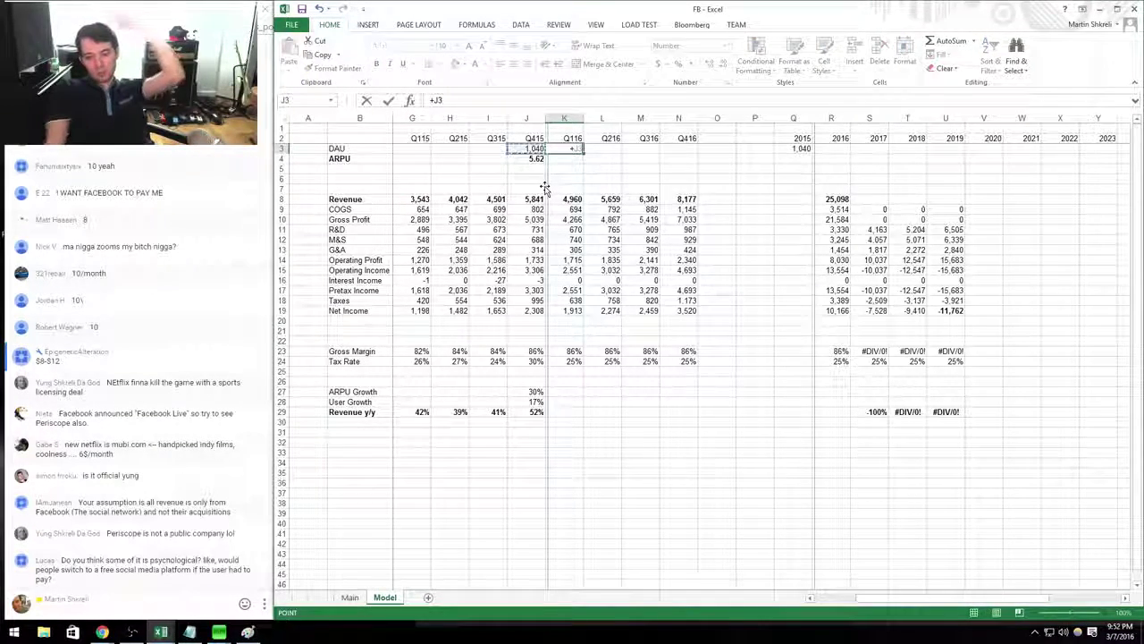
{"action": "type", "text": "*"}
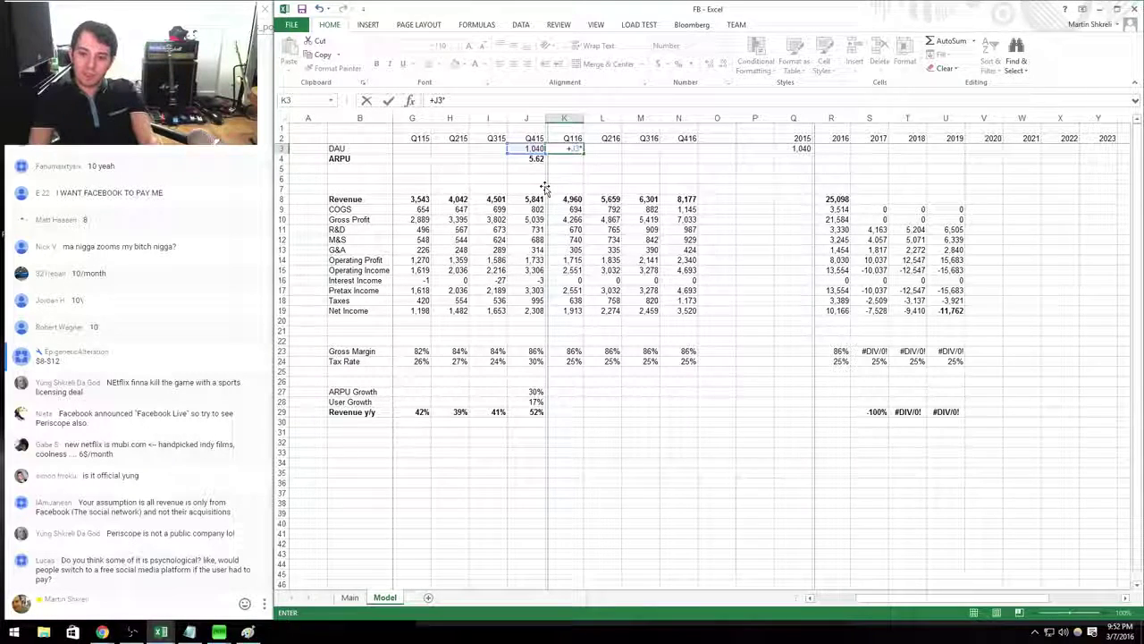
{"action": "type", "text": "1.01"}
{"action": "key", "text": "ctrl+Return"}
{"action": "key", "text": "ctrl+c"}
{"action": "key", "text": "shift+Right"}
{"action": "key", "text": "shift+Right"}
{"action": "key", "text": "shift+Right"}
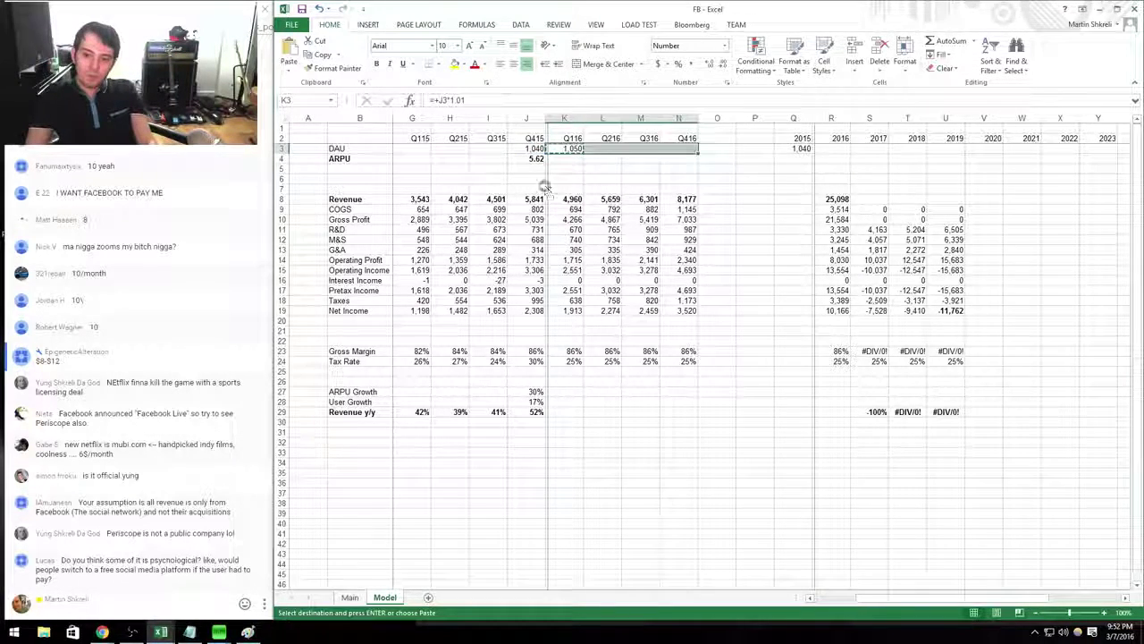
{"action": "key", "text": "Return"}
{"action": "key", "text": "Right"}
{"action": "key", "text": "Right"}
{"action": "key", "text": "Right"}
{"action": "key", "text": "Right"}
{"action": "key", "text": "Right"}
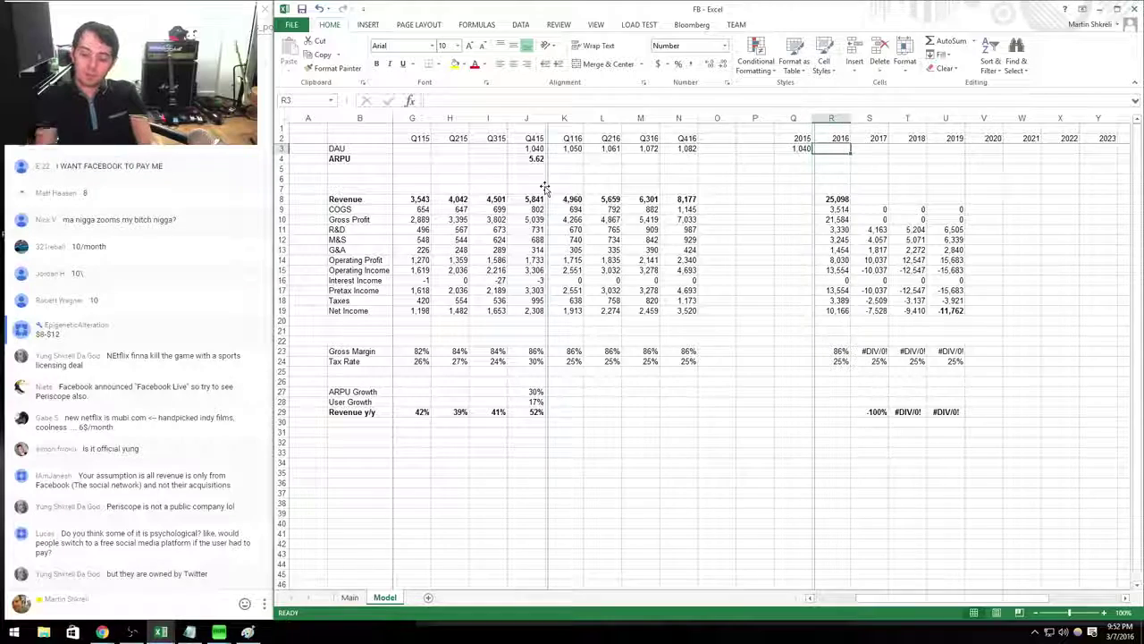
Set 2016 DAU to the AVERAGE of the four 2016 quarters instead of their sum.
{"action": "type", "text": "=sum("}
{"action": "key", "text": "Left"}
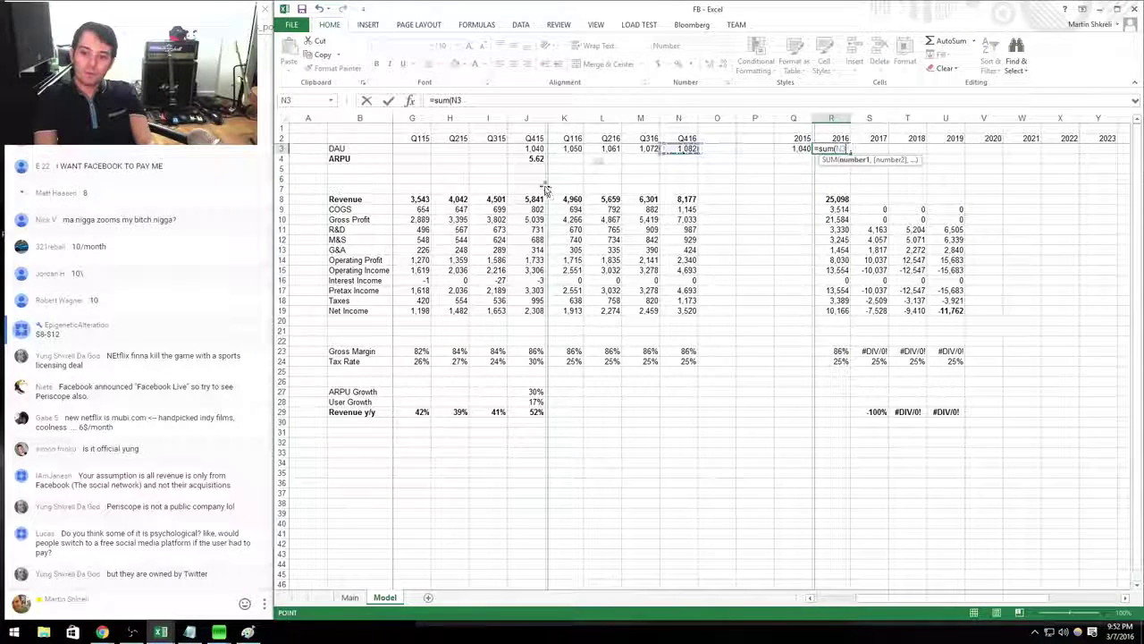
{"action": "key", "text": "shift+Left"}
{"action": "key", "text": "shift+Left"}
{"action": "key", "text": "shift+Left"}
{"action": "key", "text": "Return"}
{"action": "type", "text": "="}
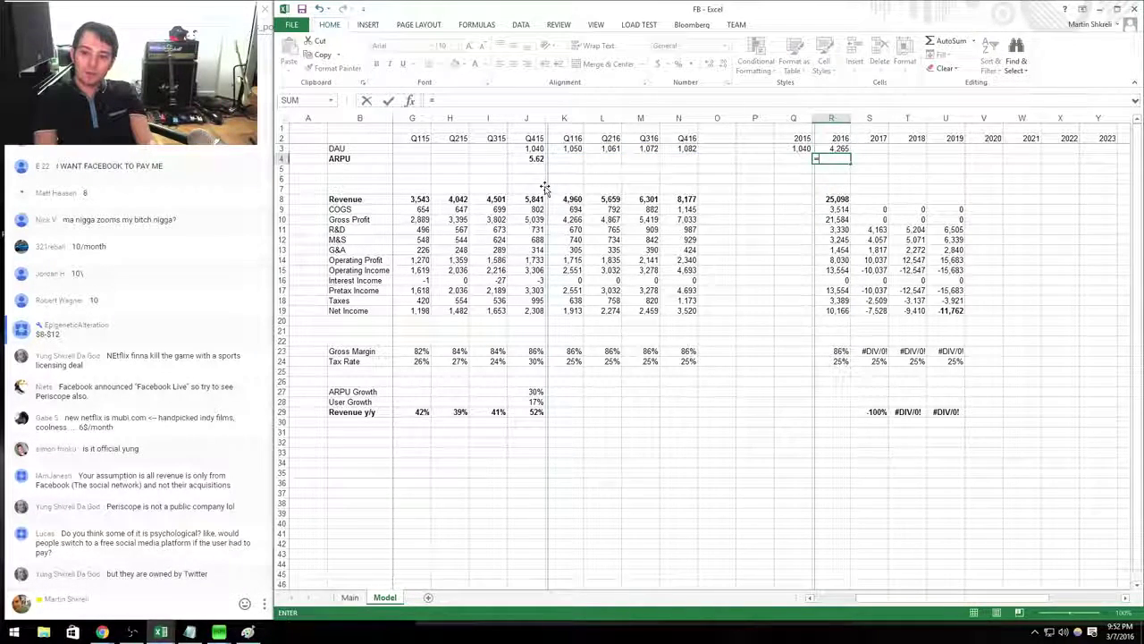
{"action": "key", "text": "Escape"}
{"action": "key", "text": "Up"}
{"action": "type", "text": "=average"}
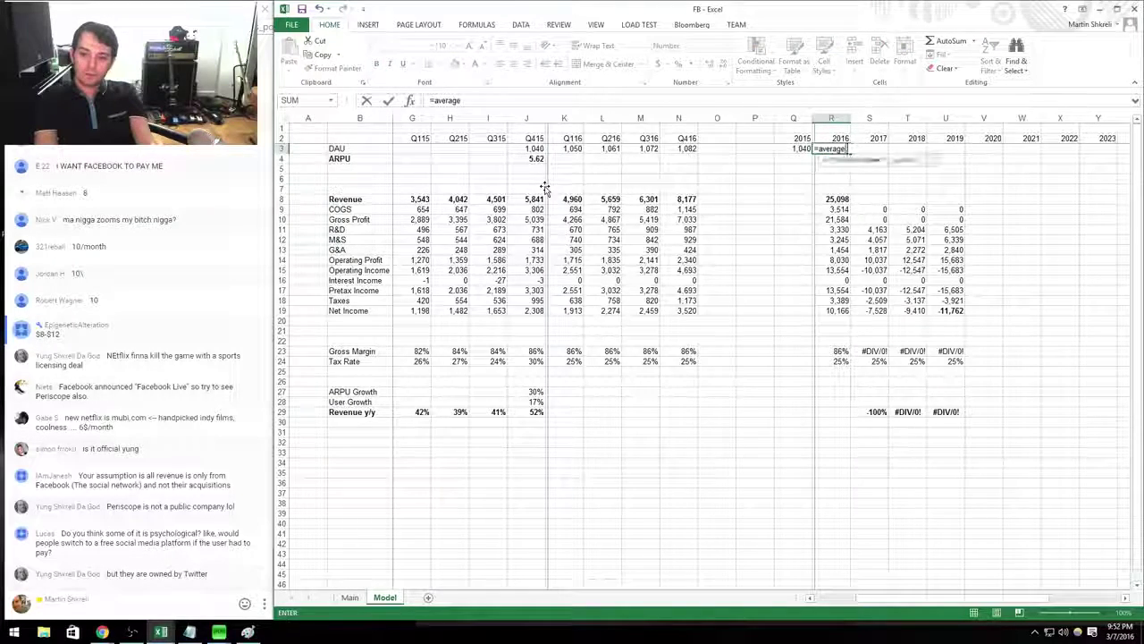
{"action": "type", "text": "("}
{"action": "key", "text": "Left"}
{"action": "key", "text": "Left"}
{"action": "key", "text": "Left"}
{"action": "key", "text": "Left"}
{"action": "key", "text": "shift+Left"}
{"action": "key", "text": "shift+Left"}
{"action": "key", "text": "shift+Left"}
{"action": "key", "text": "Return"}
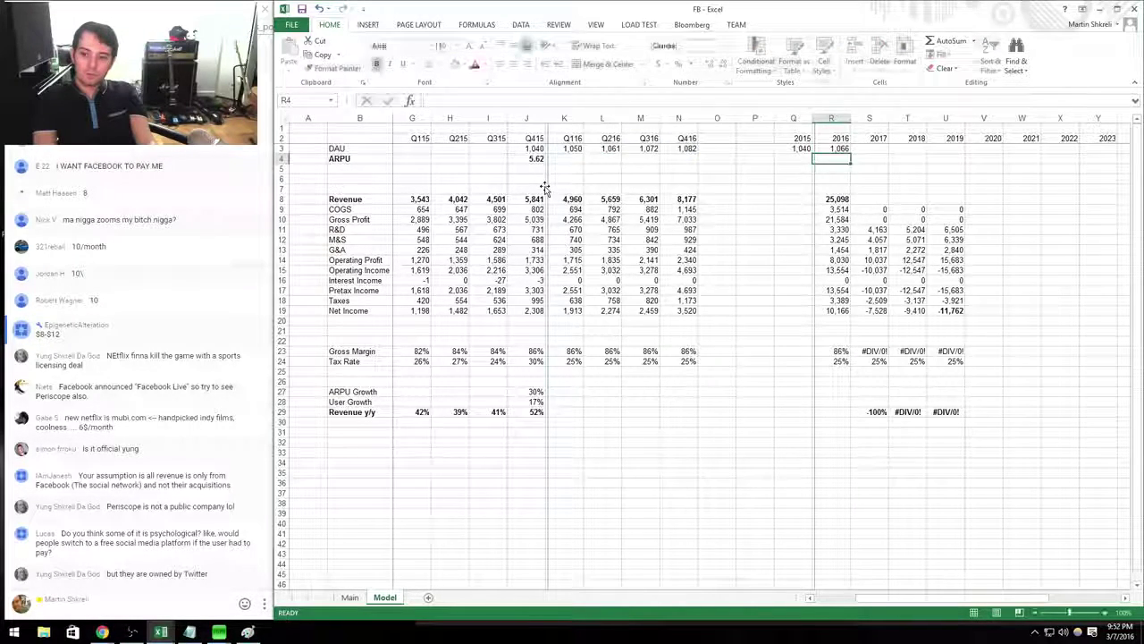
Calculate User Growth as =R3/Q3-1, formatted as a percentage and copied through 2019.
{"action": "key", "text": "Down"}
{"action": "key", "text": "Down"}
{"action": "key", "text": "Down"}
{"action": "key", "text": "Down"}
{"action": "key", "text": "Down"}
{"action": "key", "text": "Down"}
{"action": "key", "text": "Down"}
{"action": "key", "text": "Down"}
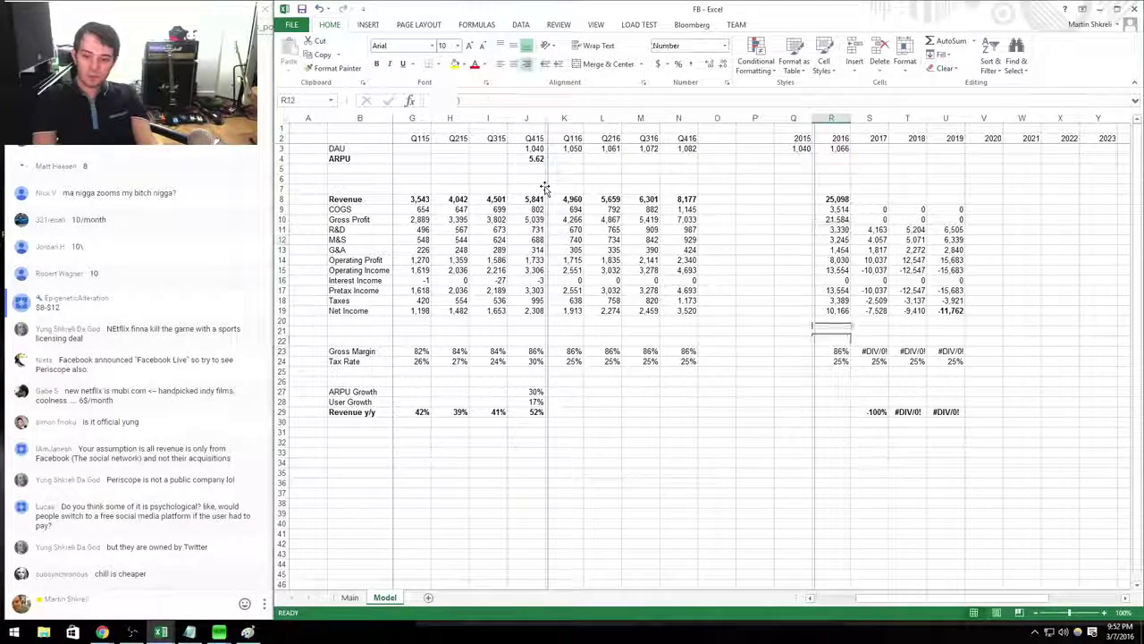
{"action": "key", "text": "Down"}
{"action": "key", "text": "Down"}
{"action": "key", "text": "Down"}
{"action": "key", "text": "Down"}
{"action": "key", "text": "Down"}
{"action": "key", "text": "Down"}
{"action": "key", "text": "Down"}
{"action": "key", "text": "Down"}
{"action": "key", "text": "Down"}
{"action": "key", "text": "Down"}
{"action": "key", "text": "Down"}
{"action": "key", "text": "Down"}
{"action": "key", "text": "Down"}
{"action": "key", "text": "Down"}
{"action": "key", "text": "Down"}
{"action": "key", "text": "Down"}
{"action": "type", "text": "="}
{"action": "key", "text": "Up"}
{"action": "key", "text": "Up"}
{"action": "key", "text": "Up"}
{"action": "key", "text": "Up"}
{"action": "key", "text": "Up"}
{"action": "key", "text": "Up"}
{"action": "key", "text": "Up"}
{"action": "key", "text": "Up"}
{"action": "key", "text": "Up"}
{"action": "key", "text": "Up"}
{"action": "key", "text": "Up"}
{"action": "key", "text": "Up"}
{"action": "key", "text": "Up"}
{"action": "key", "text": "Up"}
{"action": "key", "text": "Up"}
{"action": "key", "text": "Up"}
{"action": "key", "text": "Up"}
{"action": "key", "text": "Up"}
{"action": "key", "text": "Up"}
{"action": "key", "text": "Up"}
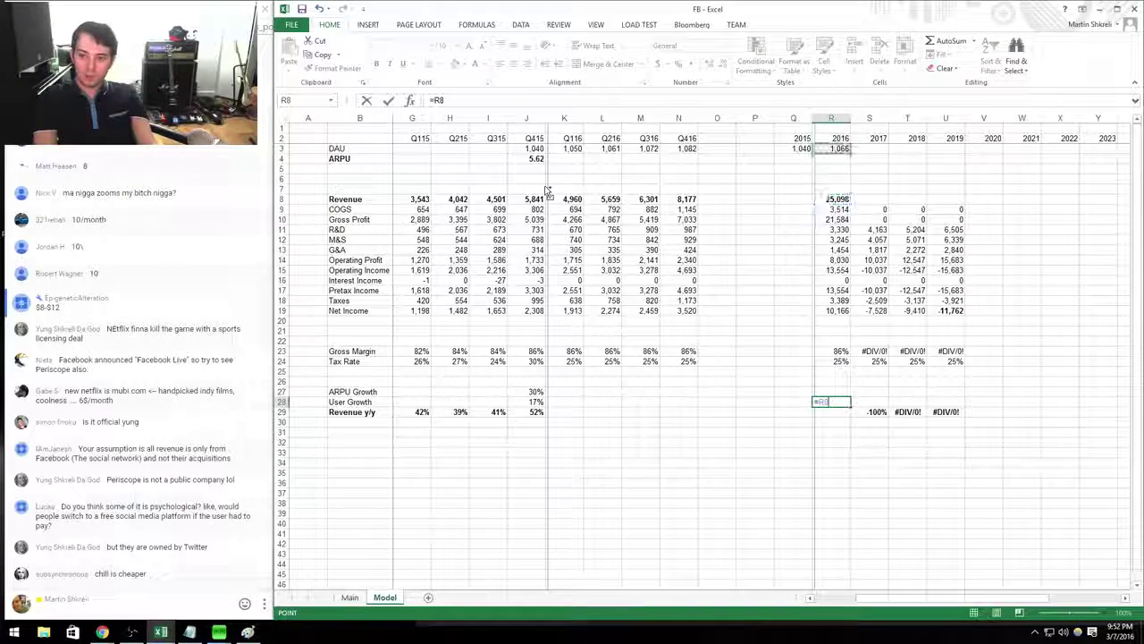
{"action": "key", "text": "Up"}
{"action": "key", "text": "Up"}
{"action": "key", "text": "Up"}
{"action": "key", "text": "Up"}
{"action": "key", "text": "Up"}
{"action": "key", "text": "Up"}
{"action": "key", "text": "Up"}
{"action": "key", "text": "Up"}
{"action": "key", "text": "Up"}
{"action": "key", "text": "Up"}
{"action": "key", "text": "Up"}
{"action": "key", "text": "Up"}
{"action": "key", "text": "Up"}
{"action": "key", "text": "Up"}
{"action": "key", "text": "Up"}
{"action": "key", "text": "Up"}
{"action": "key", "text": "Up"}
{"action": "key", "text": "Up"}
{"action": "key", "text": "Up"}
{"action": "key", "text": "Up"}
{"action": "key", "text": "Left"}
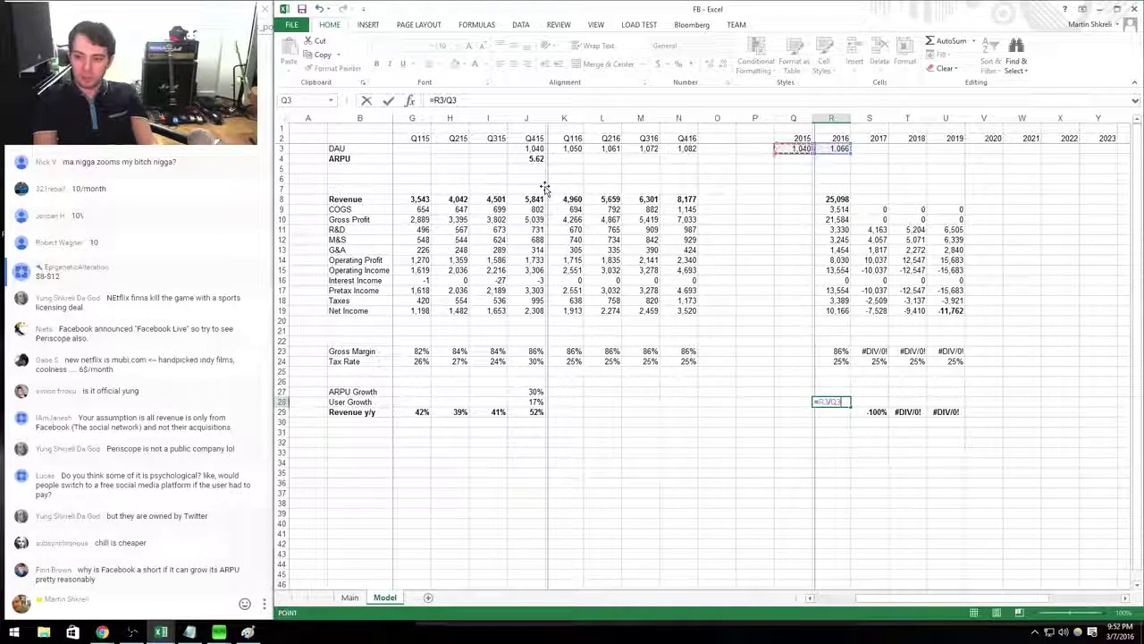
{"action": "type", "text": "-1"}
{"action": "key", "text": "Tab"}
{"action": "key", "text": "Left"}
{"action": "key", "text": "ctrl+shift+5"}
{"action": "key", "text": "ctrl+c"}
{"action": "key", "text": "Right"}
{"action": "key", "text": "shift+Right"}
{"action": "key", "text": "shift+Right"}
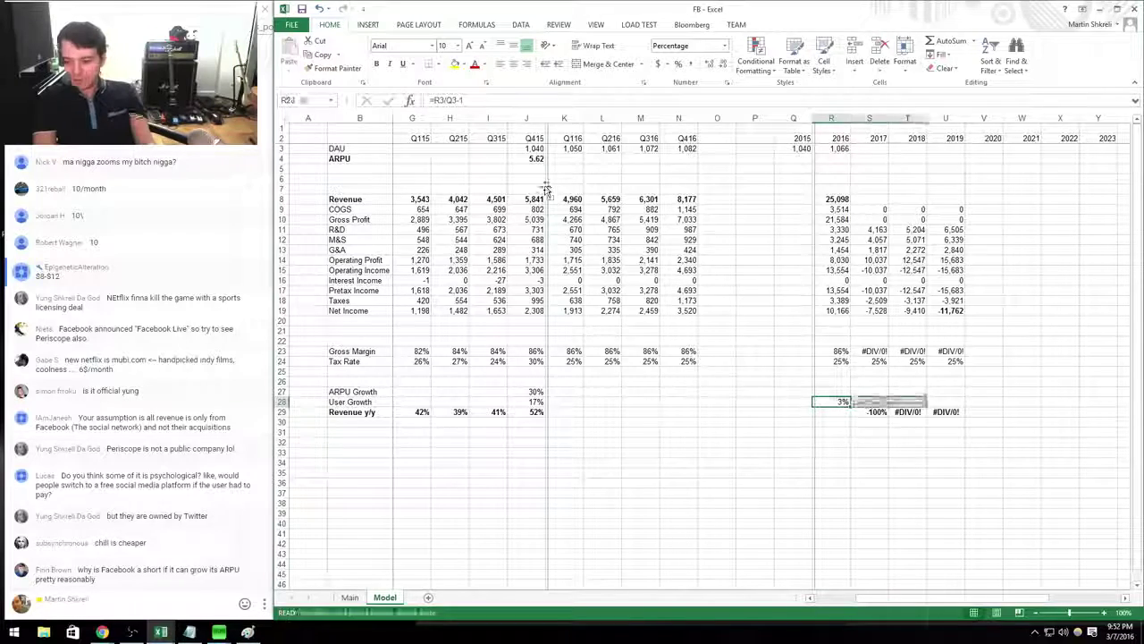
{"action": "key", "text": "ctrl+v"}
{"action": "key", "text": "Up"}
{"action": "key", "text": "Up"}
{"action": "key", "text": "Up"}
{"action": "key", "text": "Up"}
{"action": "key", "text": "Up"}
{"action": "key", "text": "Up"}
{"action": "key", "text": "Up"}
{"action": "key", "text": "Up"}
{"action": "key", "text": "Up"}
{"action": "key", "text": "Up"}
{"action": "key", "text": "Up"}
{"action": "key", "text": "Up"}
{"action": "key", "text": "Up"}
{"action": "key", "text": "Up"}
{"action": "key", "text": "Up"}
{"action": "key", "text": "Up"}
{"action": "key", "text": "Up"}
{"action": "key", "text": "Up"}
{"action": "key", "text": "Up"}
{"action": "key", "text": "Up"}
{"action": "key", "text": "Escape"}
Grow DAU 2% a year with =+R3*1.02 in 2017, copied to 2018 and 2019.
{"action": "key", "text": "Up"}
{"action": "key", "text": "Up"}
{"action": "key", "text": "Right"}
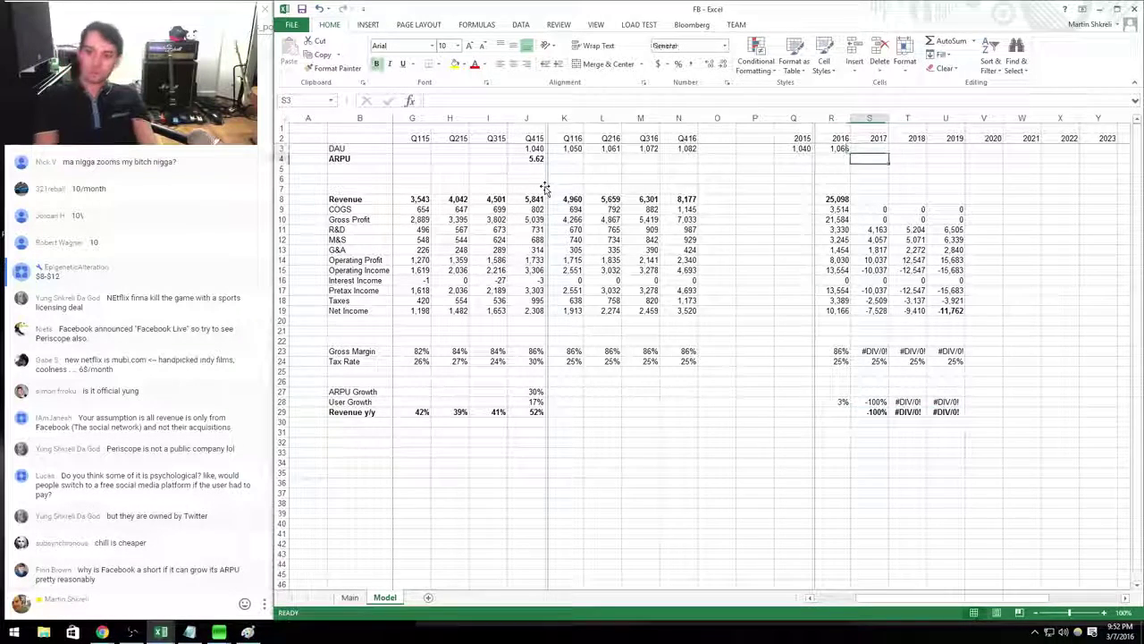
{"action": "key", "text": "Up"}
{"action": "type", "text": "=+r3*1.02"}
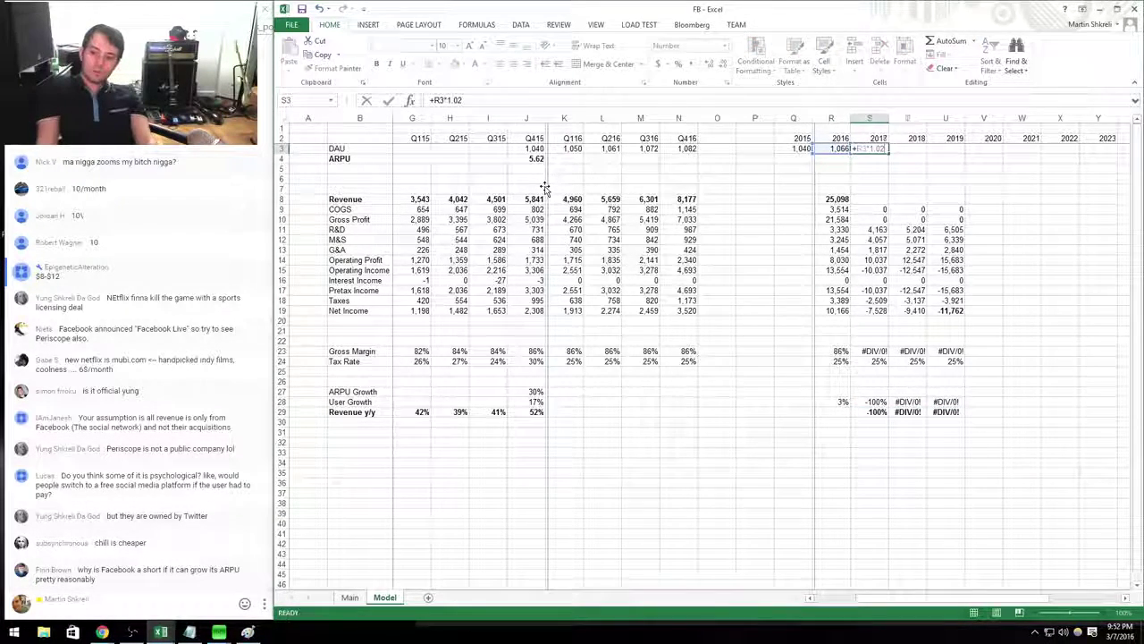
{"action": "key", "text": "Return"}
{"action": "key", "text": "Up"}
{"action": "key", "text": "Right"}
{"action": "key", "text": "shift+Right"}
{"action": "key", "text": "ctrl+v"}
{"action": "key", "text": "Escape"}
{"action": "key", "text": "Down"}
{"action": "key", "text": "Left"}
{"action": "key", "text": "Left"}
{"action": "key", "text": "Left"}
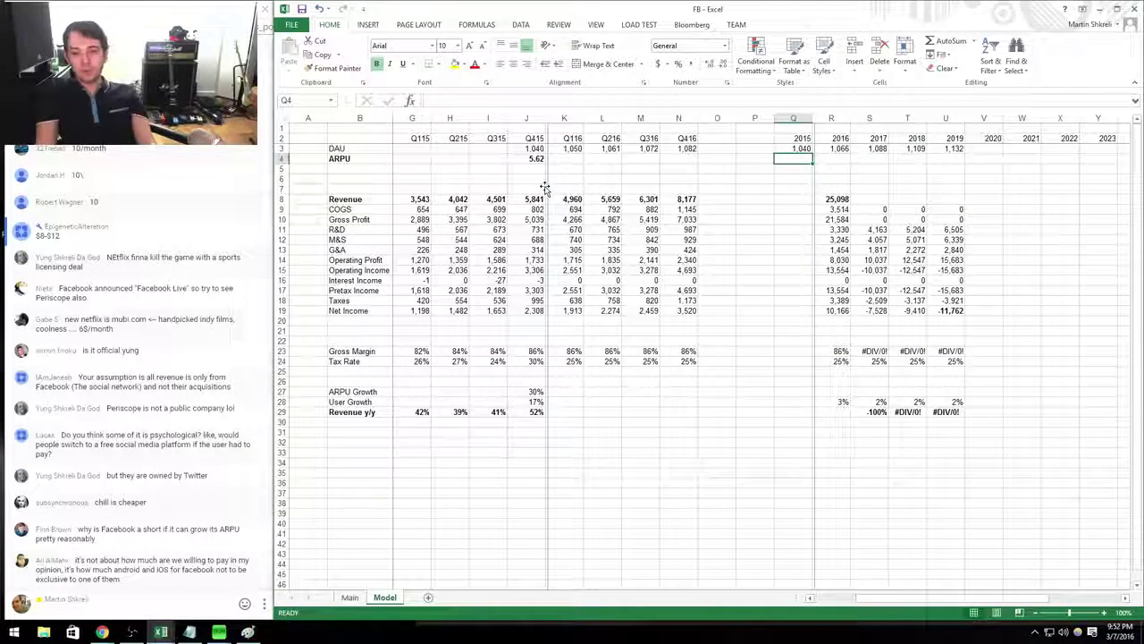
Link 2015 ARPU to Q415 ARPU and grow it 50% yearly (=+Q4*1.5) through 2019.
{"action": "type", "text": "=+j4"}
{"action": "key", "text": "Right"}
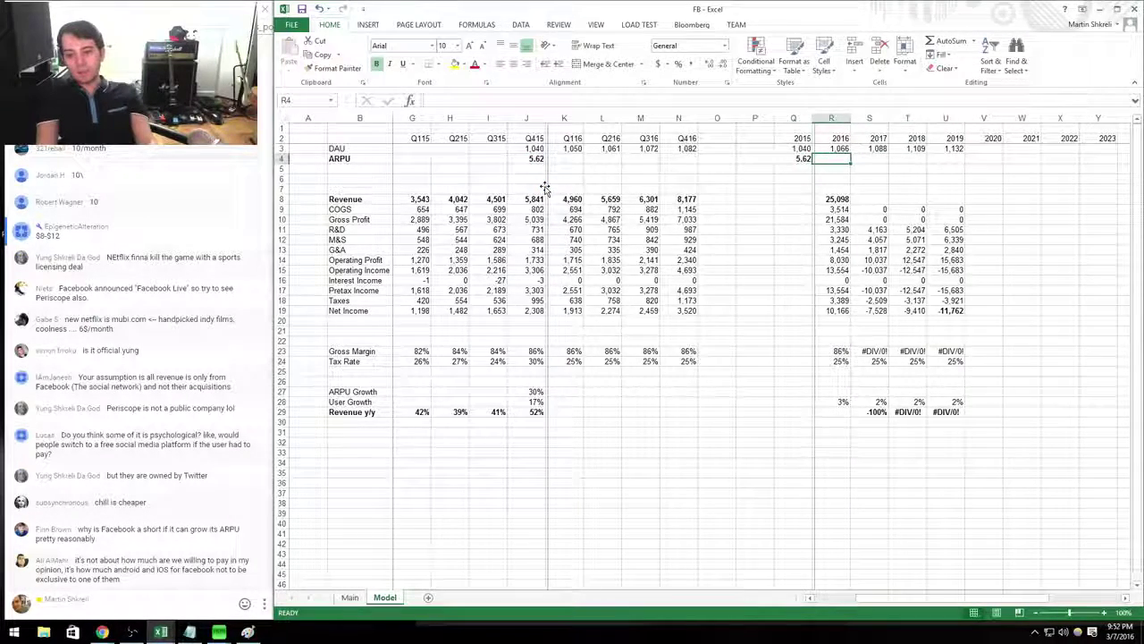
{"action": "type", "text": "=+q4*1.5"}
{"action": "key", "text": "ctrl+Return"}
{"action": "key", "text": "ctrl+c"}
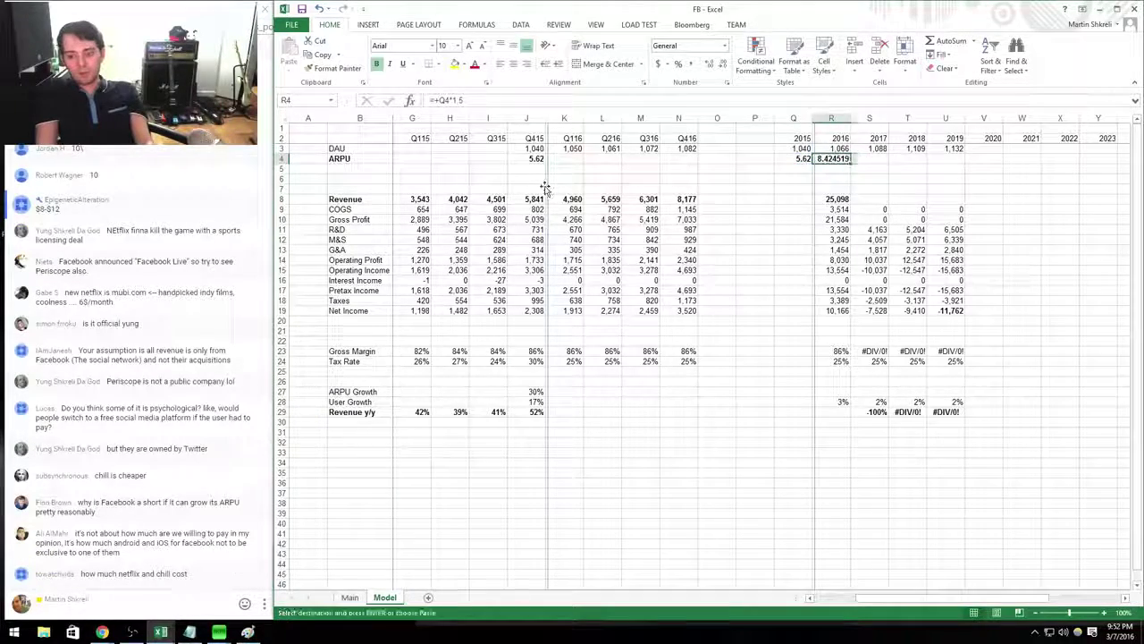
{"action": "key", "text": "shift+Right"}
{"action": "key", "text": "shift+Right"}
{"action": "key", "text": "shift+Right"}
{"action": "key", "text": "Return"}
{"action": "key", "text": "ctrl+shift+1"}
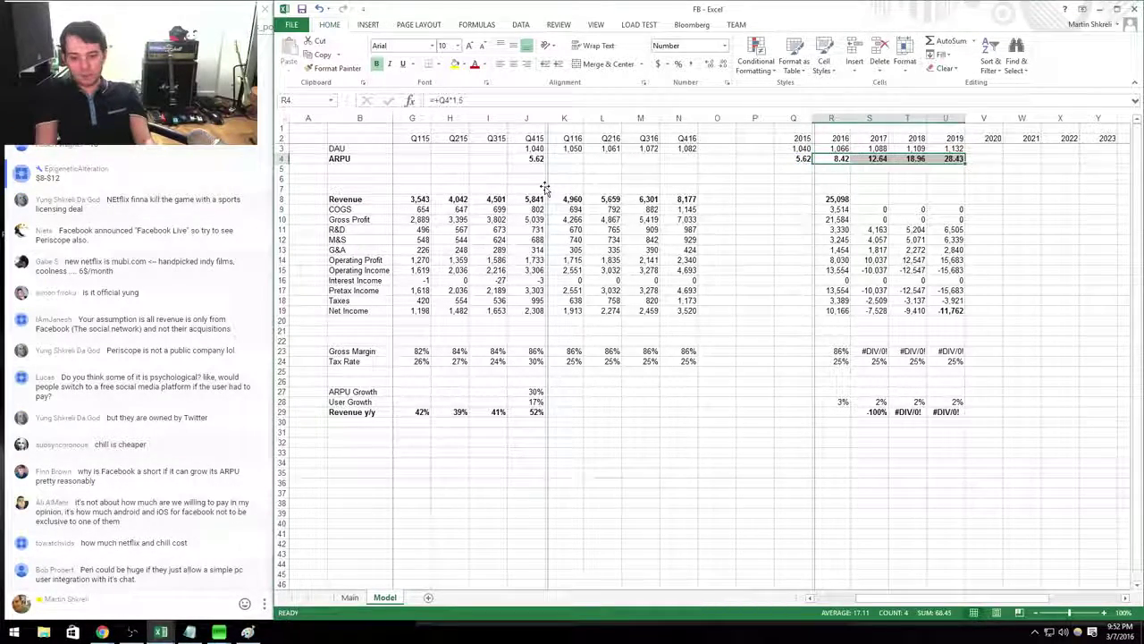
{"action": "key", "text": "Down"}
Change 2015 ARPU to =+J4*4 (22.47) and check that 2019 reaches 113.73.
{"action": "key", "text": "Up"}
{"action": "key", "text": "Left"}
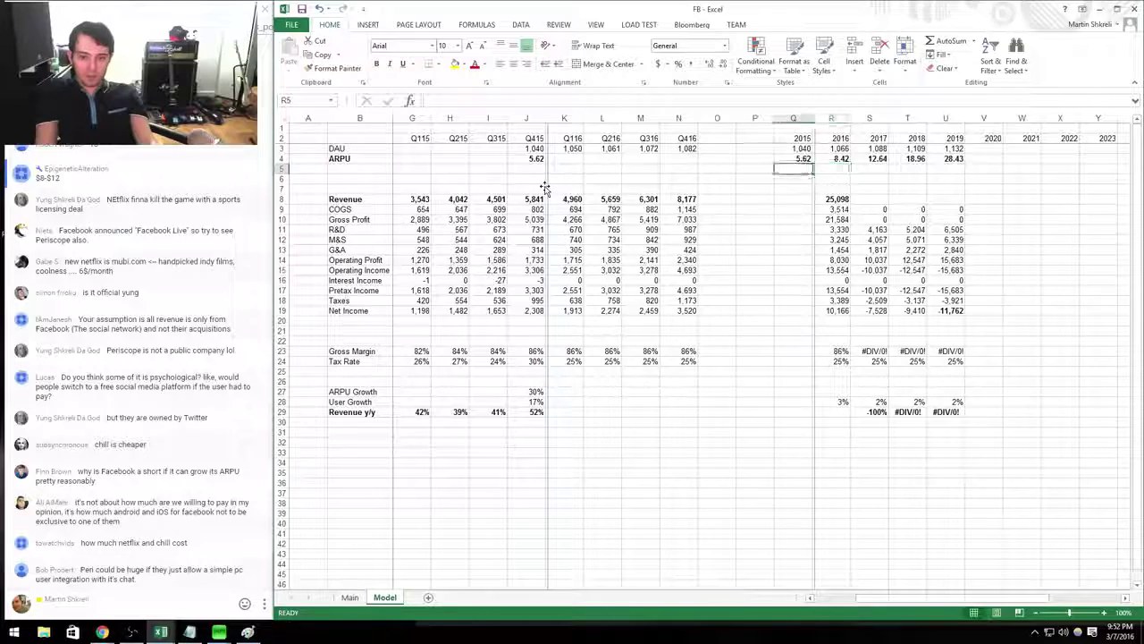
{"action": "type", "text": "=+"}
{"action": "key", "text": "ctrl+Left"}
{"action": "type", "text": "*4"}
{"action": "key", "text": "Tab"}
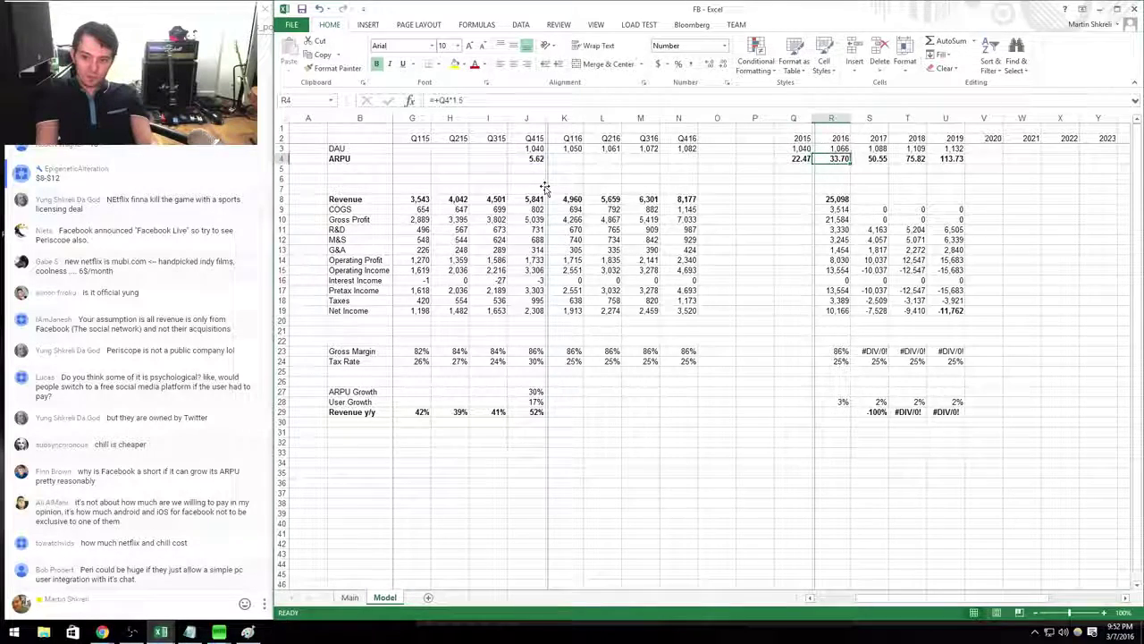
{"action": "key", "text": "ctrl+Right"}
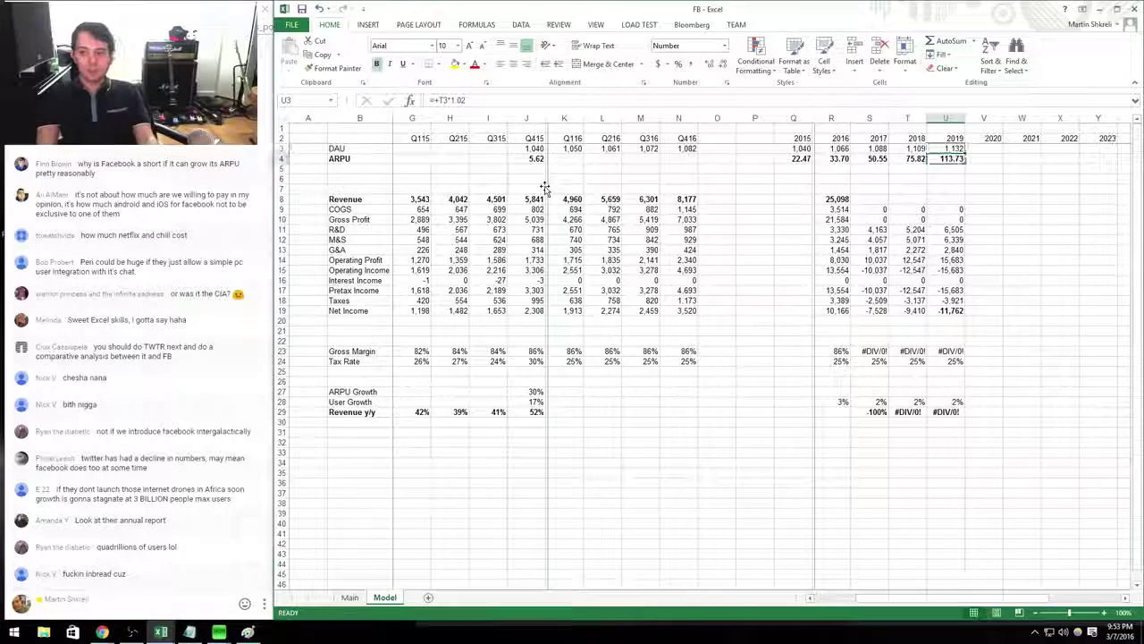
Set 2017 revenue to DAU times ARPU (=+S4*S3) and copy it to 2018–2019.
{"action": "key", "text": "Left"}
{"action": "key", "text": "Down"}
{"action": "key", "text": "Down"}
{"action": "key", "text": "Down"}
{"action": "key", "text": "Down"}
{"action": "key", "text": "Down"}
{"action": "key", "text": "Left"}
{"action": "key", "text": "Up"}
{"action": "type", "text": "+"}
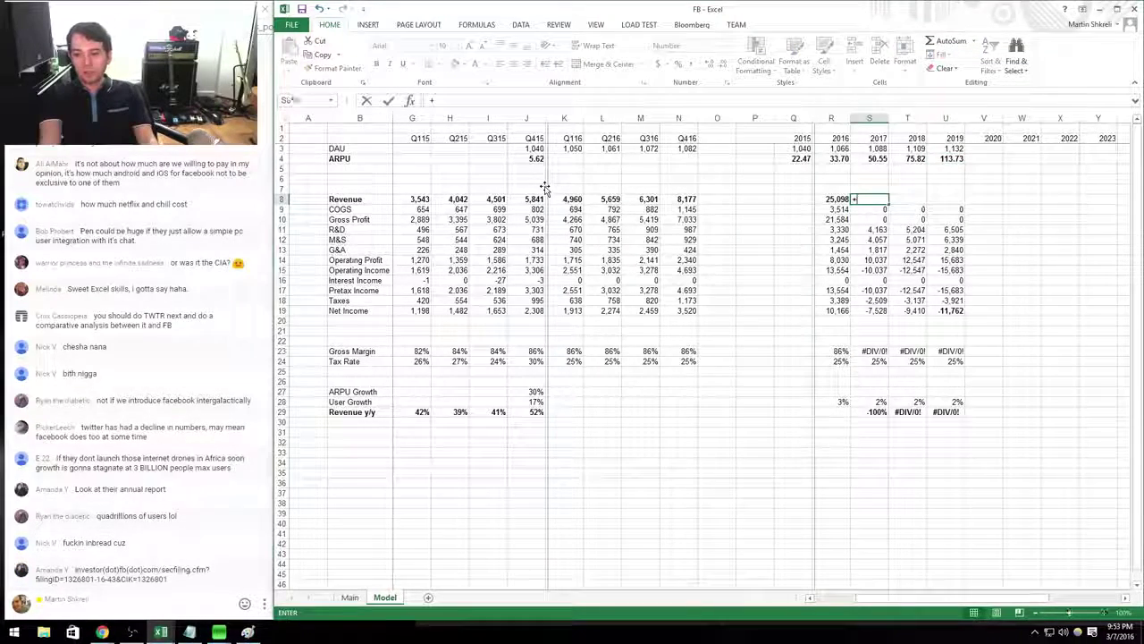
{"action": "key", "text": "Up"}
{"action": "key", "text": "Up"}
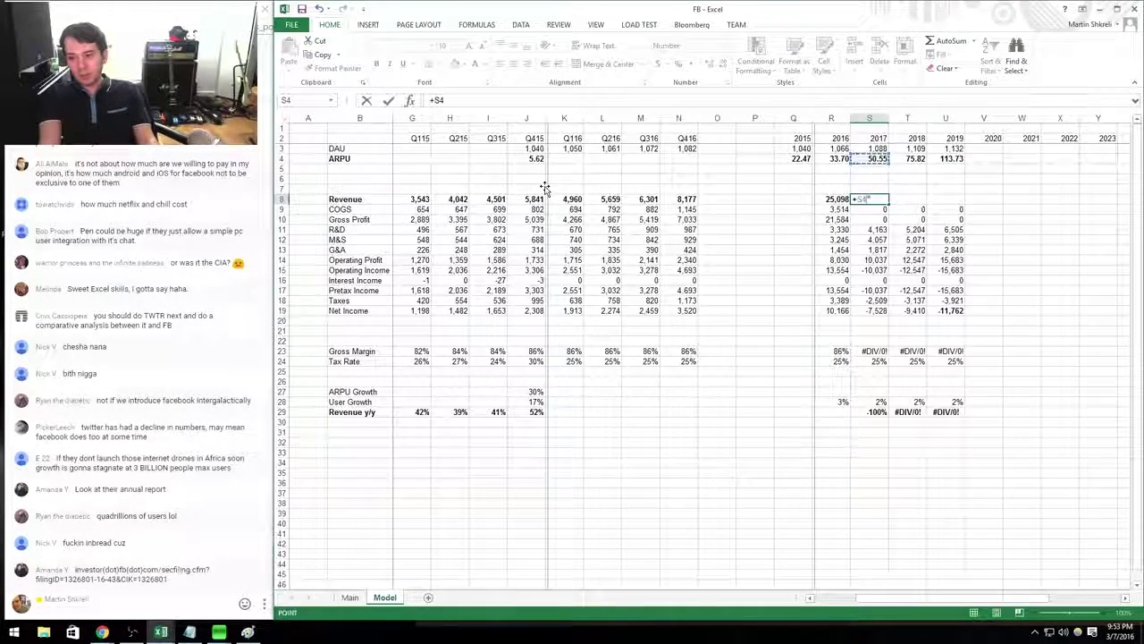
{"action": "type", "text": "*"}
{"action": "key", "text": "Up"}
{"action": "key", "text": "Up"}
{"action": "key", "text": "Up"}
{"action": "key", "text": "Up"}
{"action": "key", "text": "Up"}
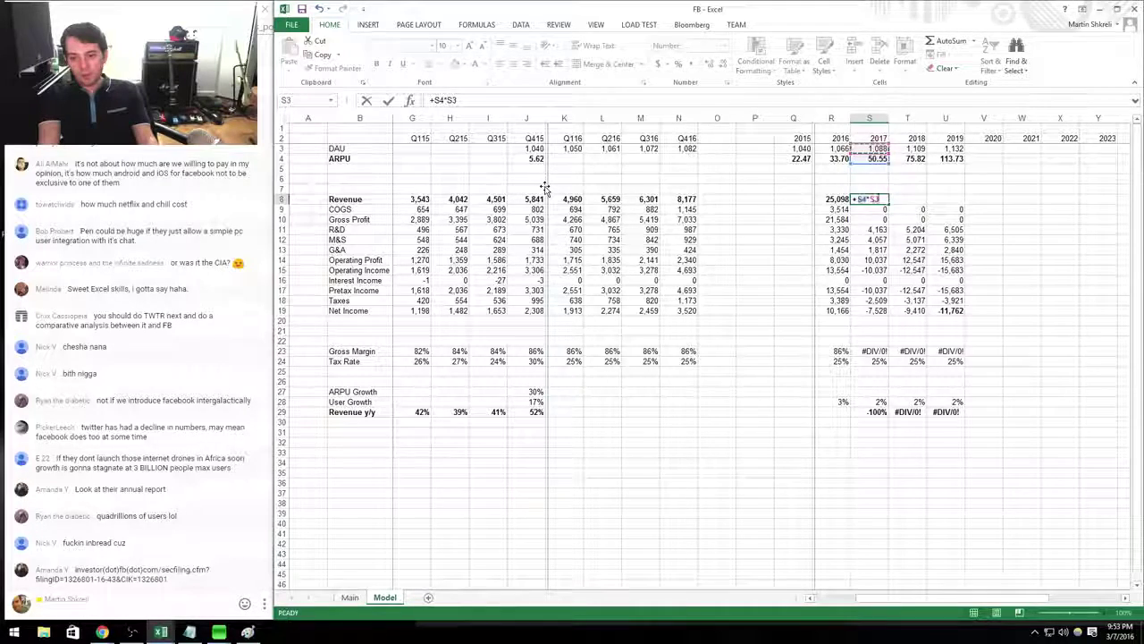
{"action": "key", "text": "Return"}
{"action": "key", "text": "Up"}
{"action": "key", "text": "ctrl+c"}
{"action": "key", "text": "shift+Right"}
{"action": "key", "text": "shift+Right"}
{"action": "key", "text": "ctrl+v"}
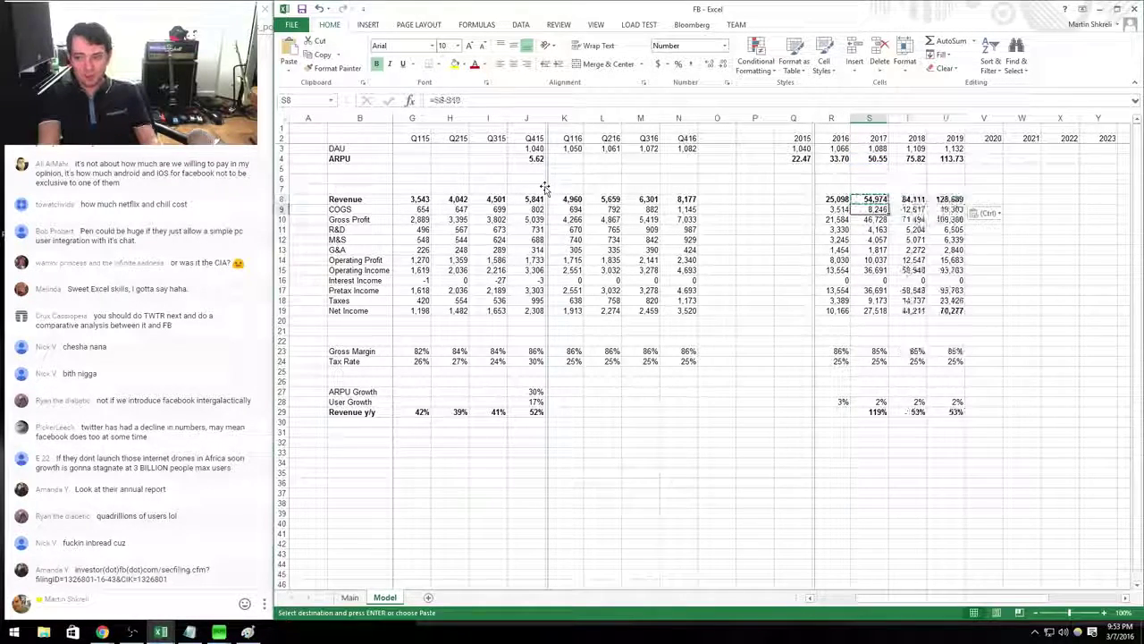
Check the 2019 revenue, net income, taxes, DAU and ARPU formulas.
{"action": "key", "text": "Right"}
{"action": "key", "text": "F2"}
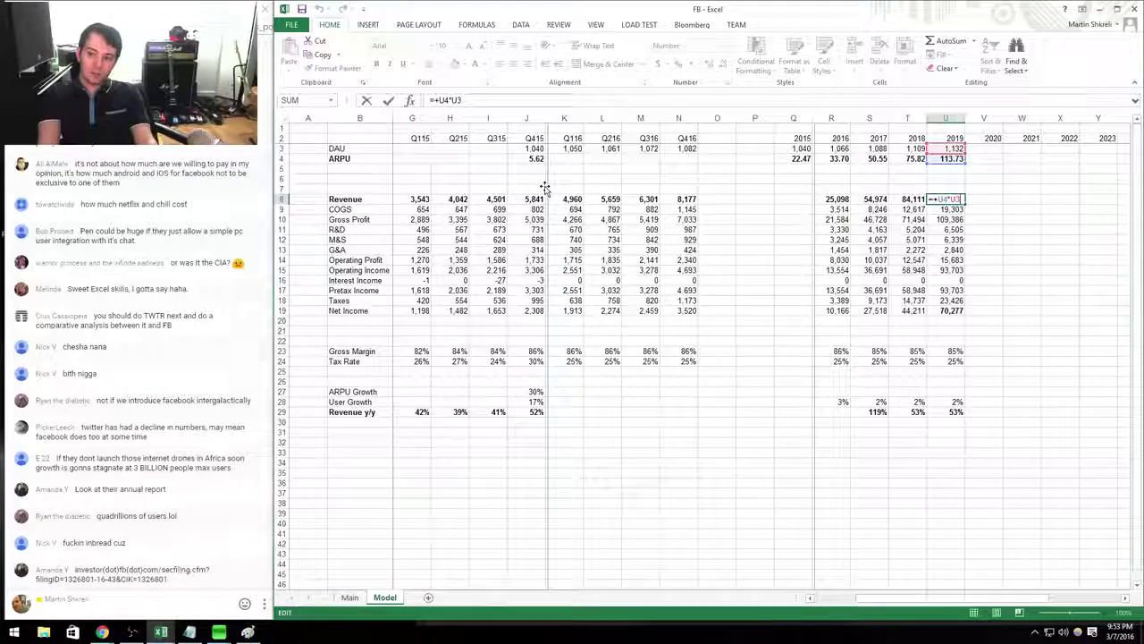
{"action": "key", "text": "Return"}
{"action": "key", "text": "Down"}
{"action": "key", "text": "Down"}
{"action": "key", "text": "Down"}
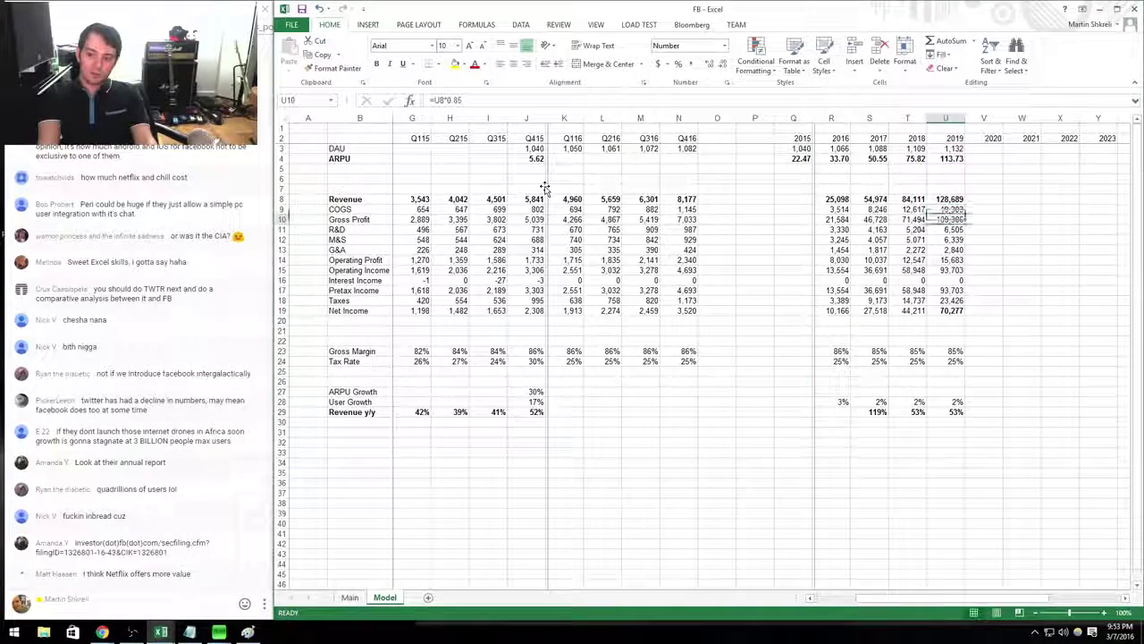
{"action": "key", "text": "Down"}
{"action": "key", "text": "Down"}
{"action": "key", "text": "Down"}
{"action": "key", "text": "Down"}
{"action": "key", "text": "Down"}
{"action": "key", "text": "Down"}
{"action": "key", "text": "Down"}
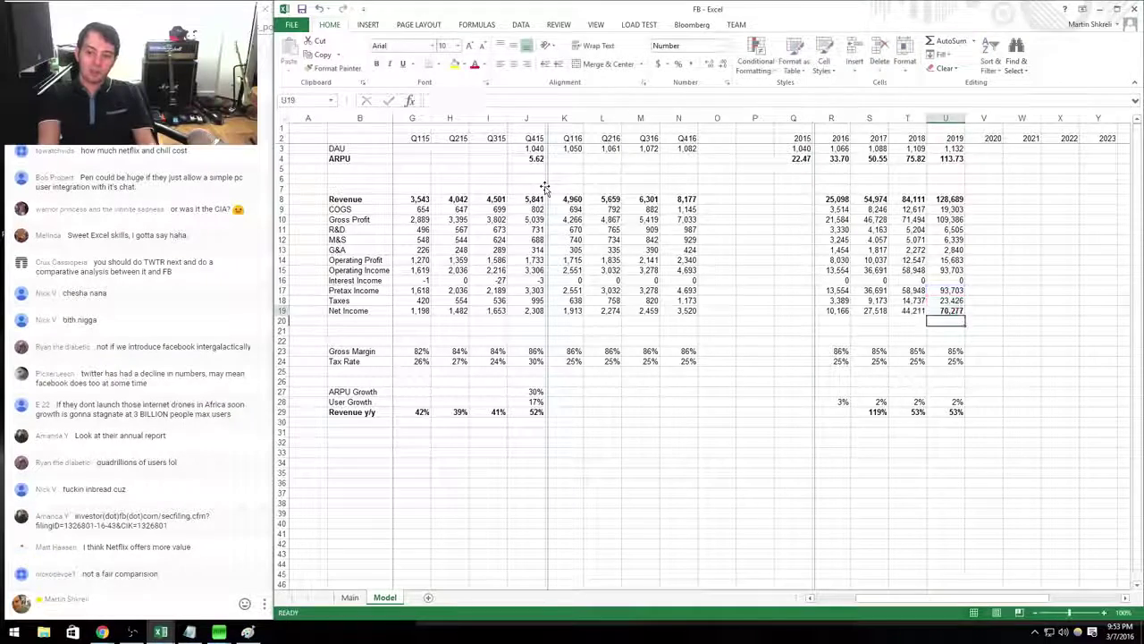
{"action": "key", "text": "Left"}
{"action": "key", "text": "Left"}
{"action": "key", "text": "Left"}
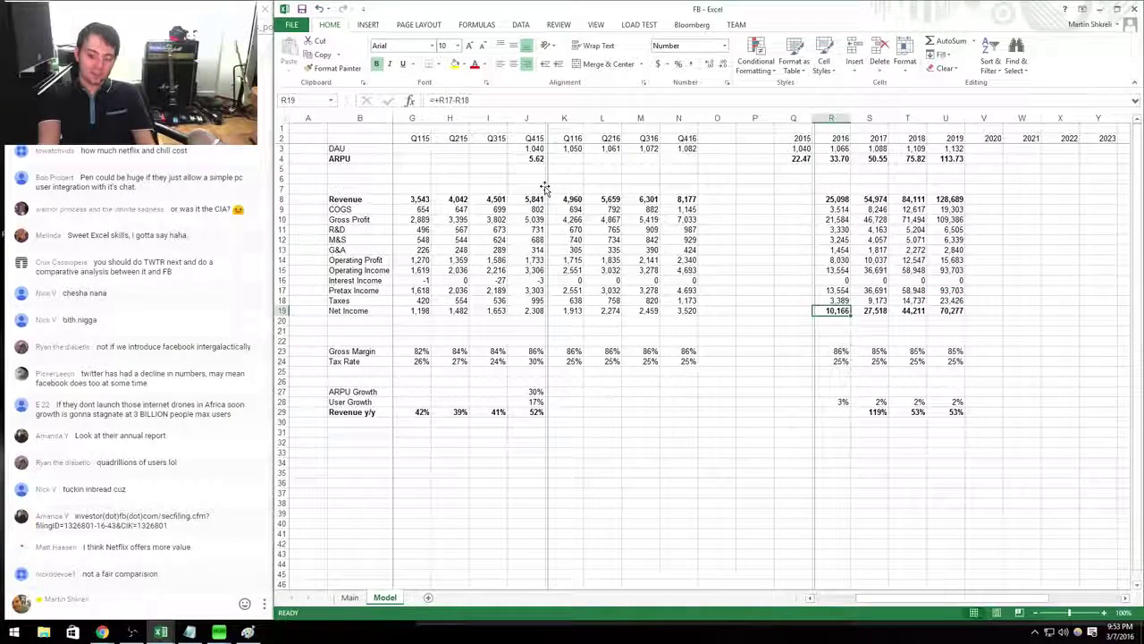
{"action": "key", "text": "Right"}
{"action": "key", "text": "Right"}
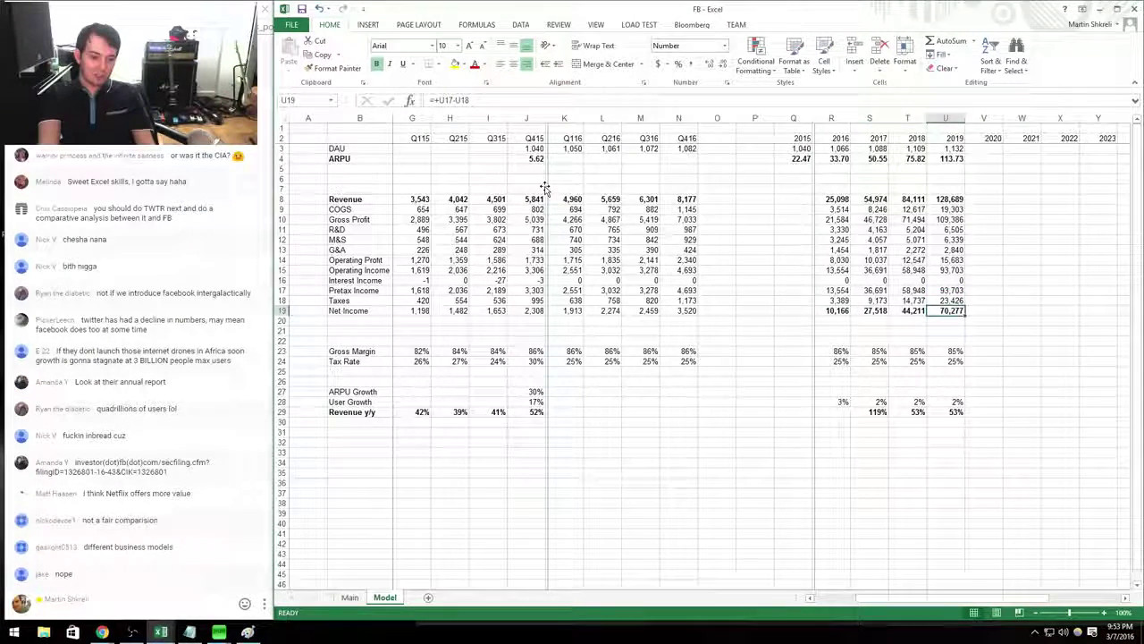
{"action": "key", "text": "Up"}
{"action": "key", "text": "ctrl+Up"}
{"action": "key", "text": "ctrl+Up"}
{"action": "key", "text": "ctrl+Up"}
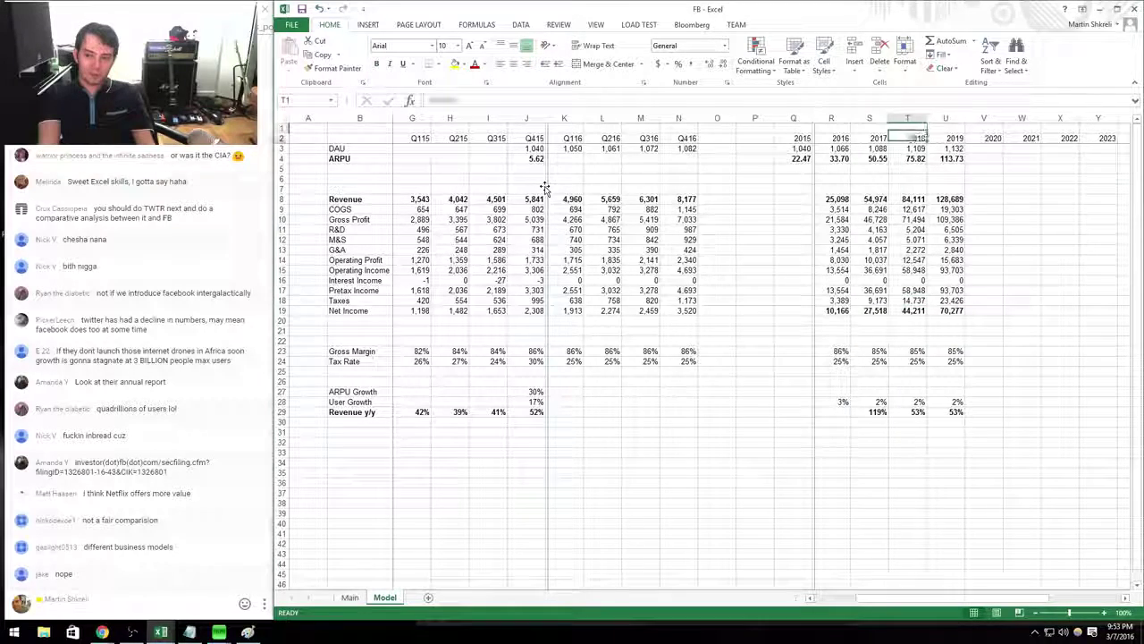
{"action": "key", "text": "Down"}
{"action": "key", "text": "Right"}
{"action": "key", "text": "Down"}
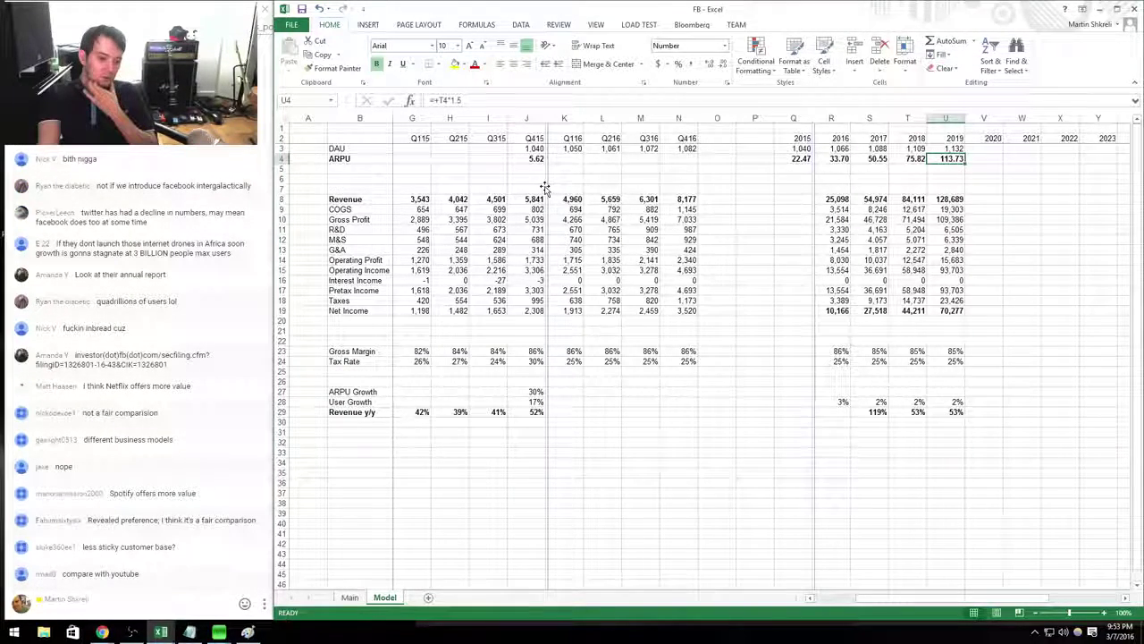
Project 2020–2030 ARPU as 0.9 times the prior year, shown with two decimals.
{"action": "key", "text": "Down"}
{"action": "key", "text": "Down"}
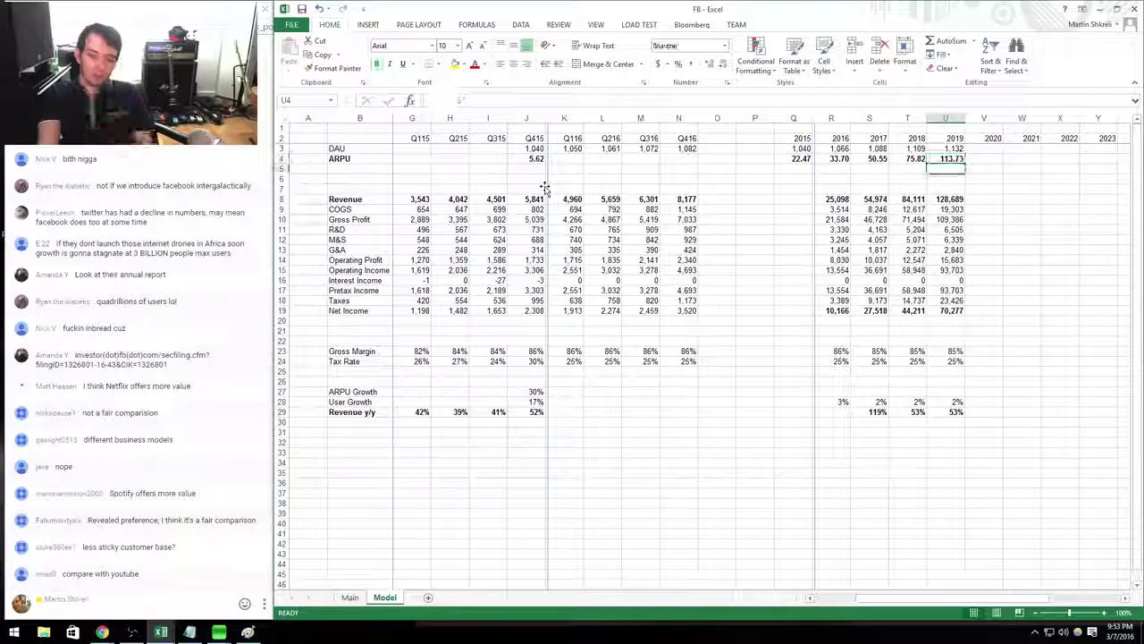
{"action": "key", "text": "Right"}
{"action": "key", "text": "Down"}
{"action": "key", "text": "Down"}
{"action": "key", "text": "Left"}
{"action": "key", "text": "Up"}
{"action": "key", "text": "Up"}
{"action": "key", "text": "Up"}
{"action": "key", "text": "Up"}
{"action": "key", "text": "Up"}
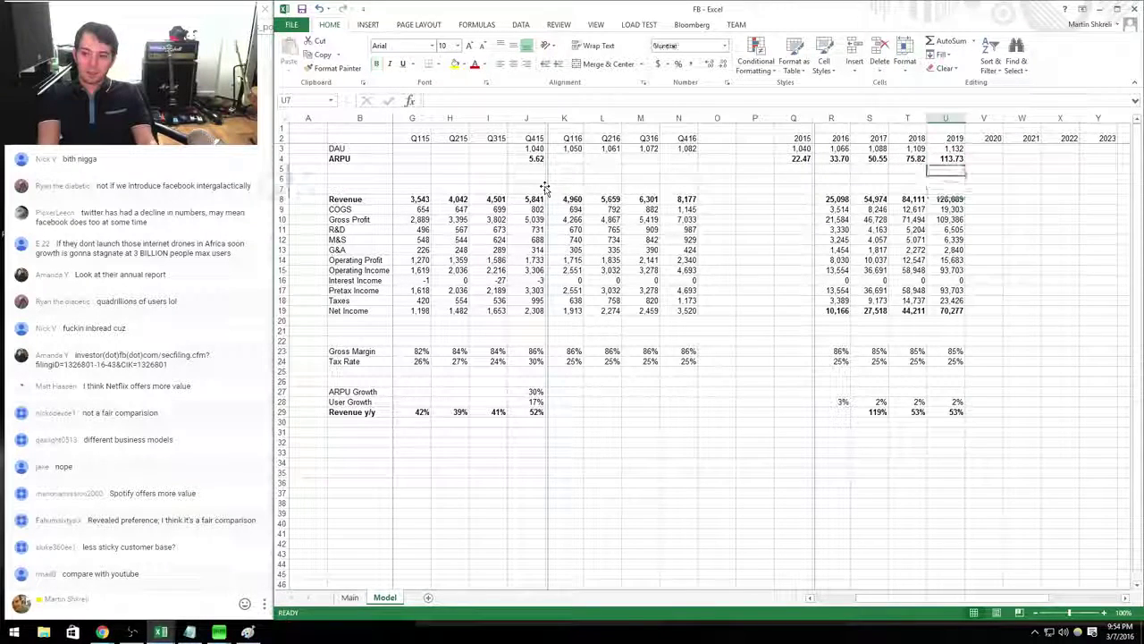
{"action": "key", "text": "Right"}
{"action": "key", "text": "Down"}
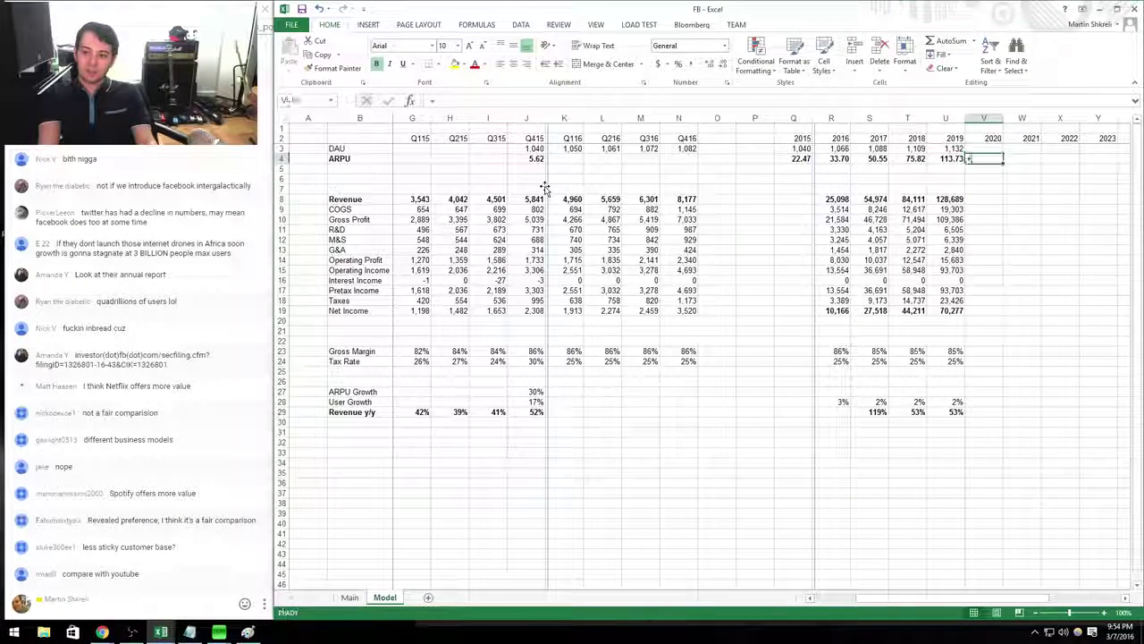
{"action": "type", "text": "+U4*0.9"}
{"action": "key", "text": "Return"}
{"action": "key", "text": "Up"}
{"action": "key", "text": "ctrl+c"}
{"action": "key", "text": "shift+Right"}
{"action": "key", "text": "shift+Right"}
{"action": "key", "text": "shift+Right"}
{"action": "key", "text": "shift+Right"}
{"action": "key", "text": "shift+Right"}
{"action": "key", "text": "shift+Right"}
{"action": "key", "text": "shift+Right"}
{"action": "key", "text": "shift+Right"}
{"action": "key", "text": "shift+Right"}
{"action": "key", "text": "shift+Right"}
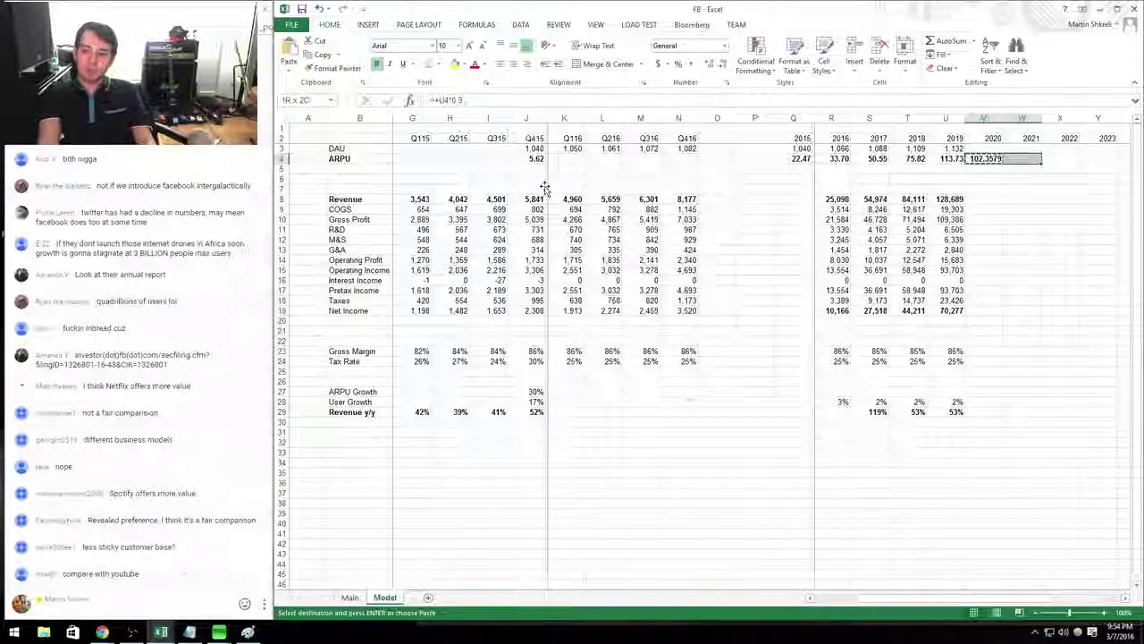
{"action": "key", "text": "ctrl+v"}
{"action": "key", "text": "ctrl+shift+1"}
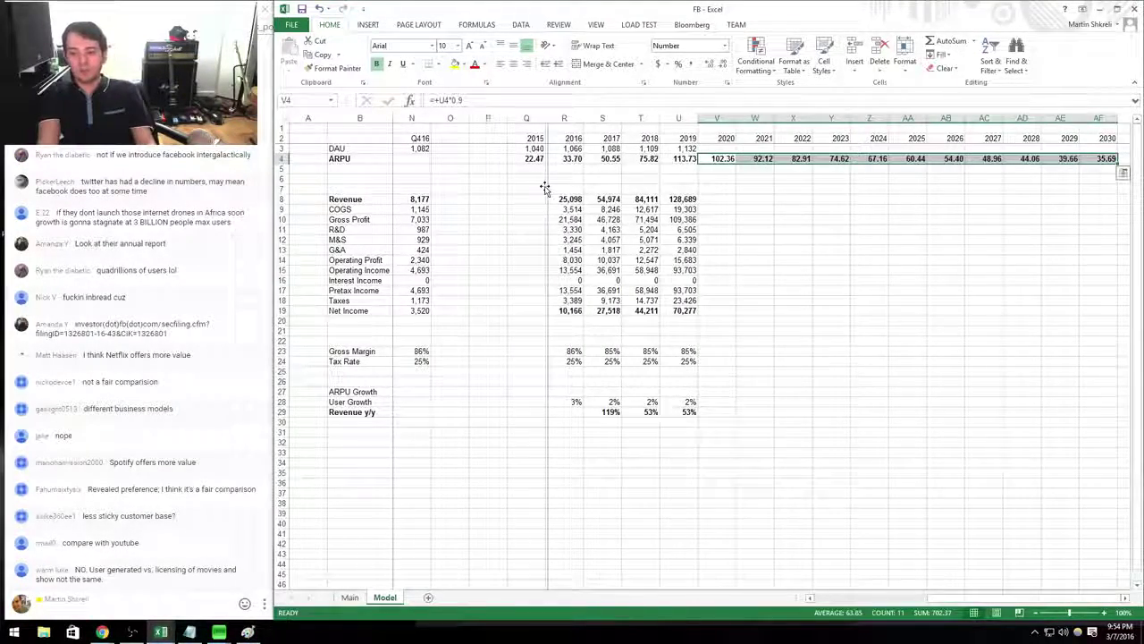
Revise ARPU to fall 5% a year (=+U4*0.95) through 2030.
{"action": "key", "text": "Left"}
{"action": "key", "text": "Right"}
{"action": "key", "text": "F2"}
{"action": "type", "text": "5"}
{"action": "key", "text": "Return"}
{"action": "key", "text": "Up"}
{"action": "key", "text": "ctrl+c"}
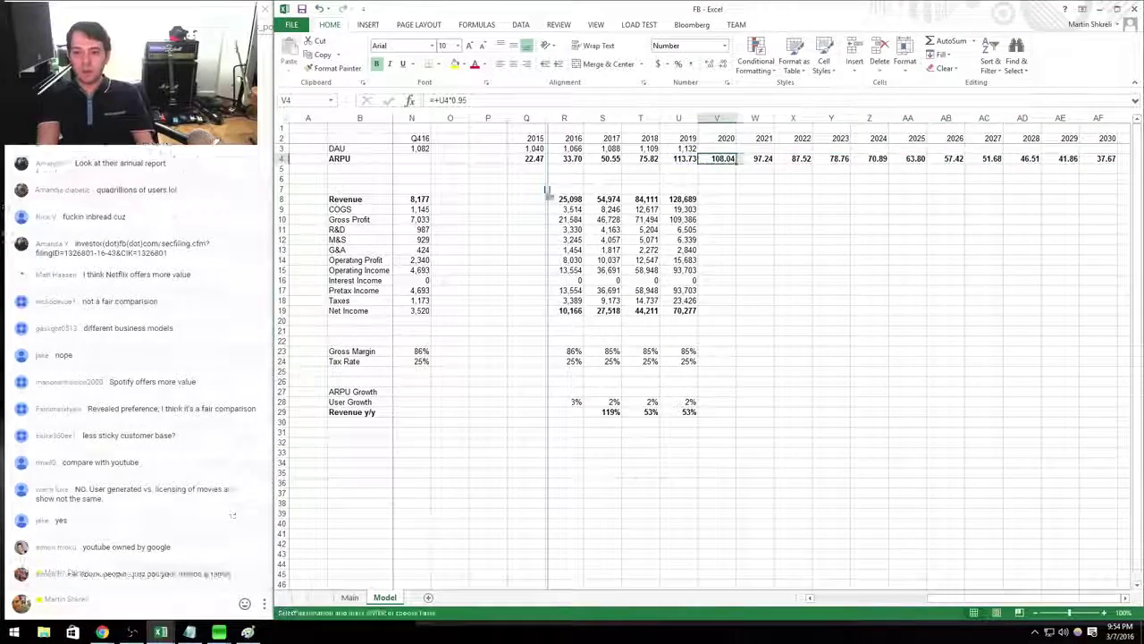
{"action": "key", "text": "shift+Right"}
{"action": "key", "text": "shift+Right"}
{"action": "key", "text": "shift+Right"}
{"action": "key", "text": "shift+Right"}
{"action": "key", "text": "shift+Right"}
{"action": "key", "text": "shift+Right"}
{"action": "key", "text": "shift+Right"}
{"action": "key", "text": "shift+Right"}
{"action": "key", "text": "shift+Right"}
{"action": "key", "text": "shift+Right"}
{"action": "key", "text": "ctrl+v"}
Hold DAU flat at the 2019 level (=+U3) through 2030.
{"action": "key", "text": "Up"}
{"action": "type", "text": "=+U3"}
{"action": "key", "text": "Return"}
{"action": "key", "text": "Up"}
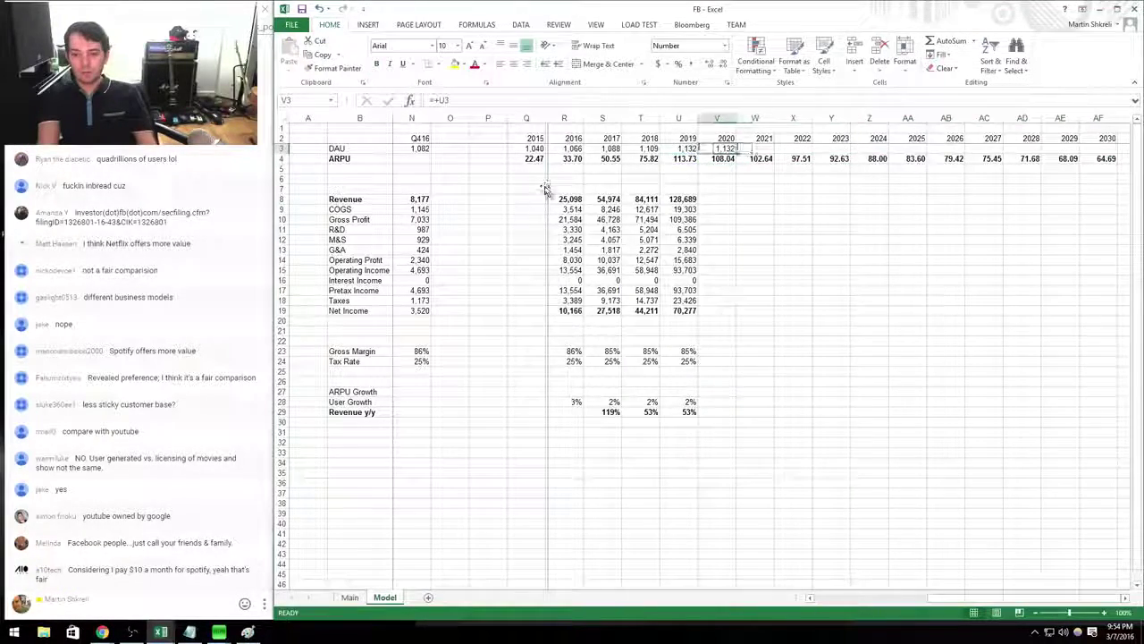
{"action": "key", "text": "ctrl+c"}
{"action": "key", "text": "shift+Right"}
{"action": "key", "text": "shift+Right"}
{"action": "key", "text": "shift+Right"}
{"action": "key", "text": "shift+Right"}
{"action": "key", "text": "shift+Right"}
{"action": "key", "text": "shift+Right"}
{"action": "key", "text": "shift+Right"}
{"action": "key", "text": "shift+Right"}
{"action": "key", "text": "shift+Right"}
{"action": "key", "text": "shift+Right"}
{"action": "key", "text": "ctrl+v"}
{"action": "key", "text": "Down"}
{"action": "key", "text": "ctrl+c"}
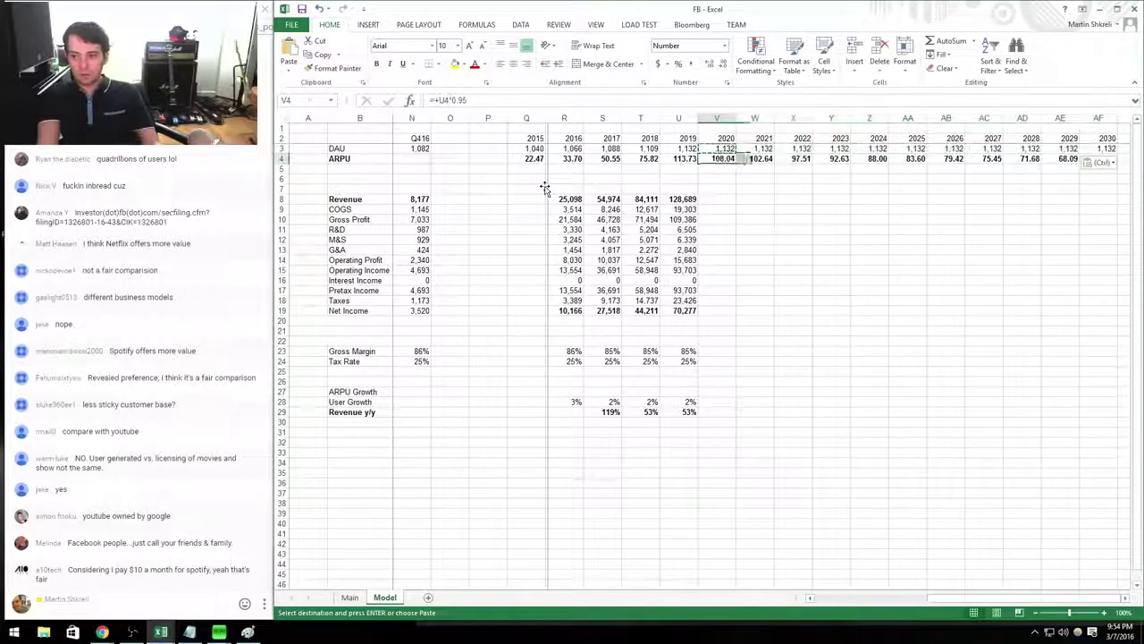
Copy the 2019 revenue-through-net-income formulas across 2020–2030.
{"action": "key", "text": "Down"}
{"action": "key", "text": "Down"}
{"action": "key", "text": "Down"}
{"action": "key", "text": "Down"}
{"action": "key", "text": "Left"}
{"action": "key", "text": "shift+Down"}
{"action": "key", "text": "shift+Down"}
{"action": "key", "text": "shift+Down"}
{"action": "key", "text": "shift+Down"}
{"action": "key", "text": "shift+Down"}
{"action": "key", "text": "shift+Down"}
{"action": "key", "text": "shift+Down"}
{"action": "key", "text": "shift+Down"}
{"action": "key", "text": "shift+Down"}
{"action": "key", "text": "shift+Down"}
{"action": "key", "text": "shift+Down"}
{"action": "key", "text": "ctrl+c"}
{"action": "key", "text": "shift+Right"}
{"action": "key", "text": "shift+Right"}
{"action": "key", "text": "shift+Right"}
{"action": "key", "text": "shift+Right"}
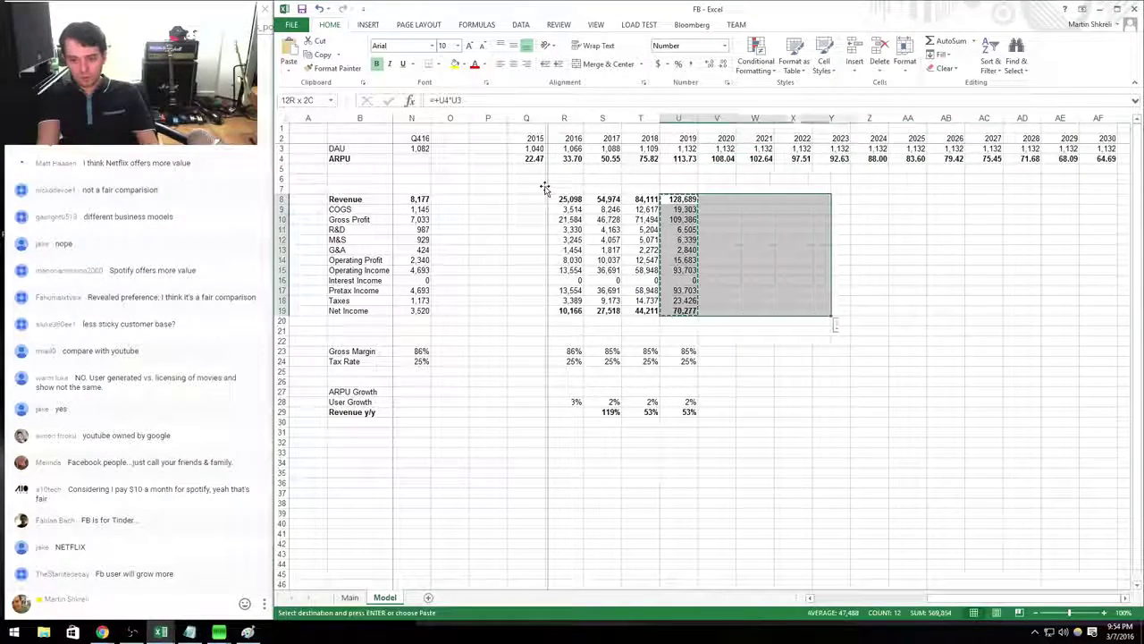
{"action": "key", "text": "shift+Right"}
{"action": "key", "text": "shift+Right"}
{"action": "key", "text": "shift+Right"}
{"action": "key", "text": "shift+Right"}
{"action": "key", "text": "shift+Right"}
{"action": "key", "text": "shift+Right"}
{"action": "key", "text": "shift+Right"}
{"action": "key", "text": "ctrl+v"}
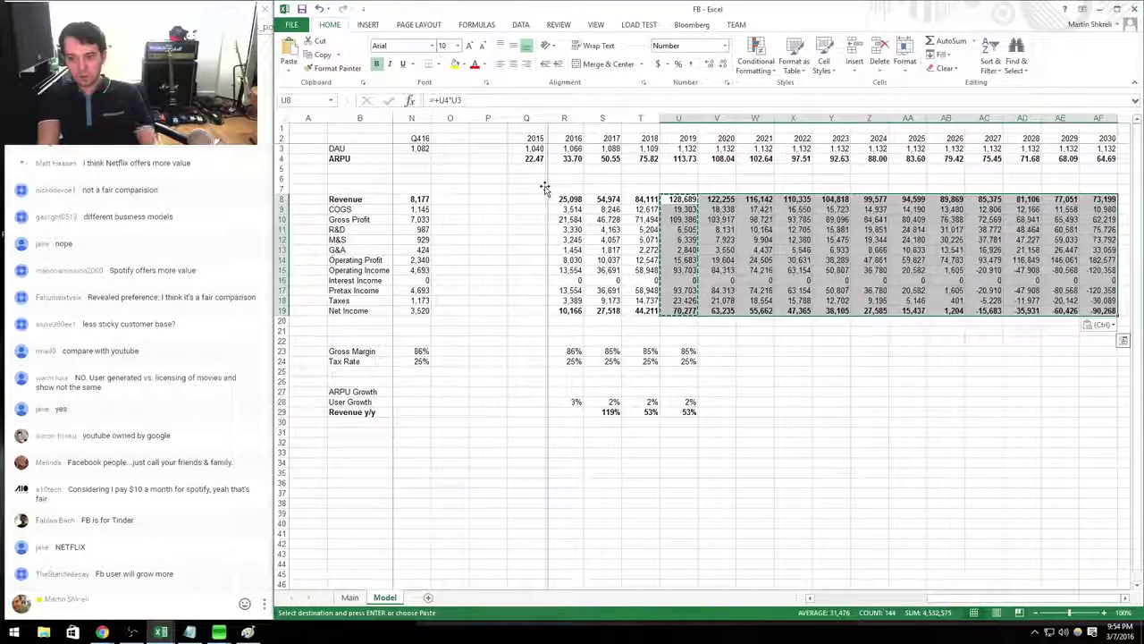
{"action": "key", "text": "Escape"}
{"action": "key", "text": "Down"}
{"action": "key", "text": "Down"}
{"action": "key", "text": "Down"}
{"action": "key", "text": "Down"}
{"action": "key", "text": "Down"}
{"action": "key", "text": "Down"}
{"action": "key", "text": "Down"}
{"action": "key", "text": "Down"}
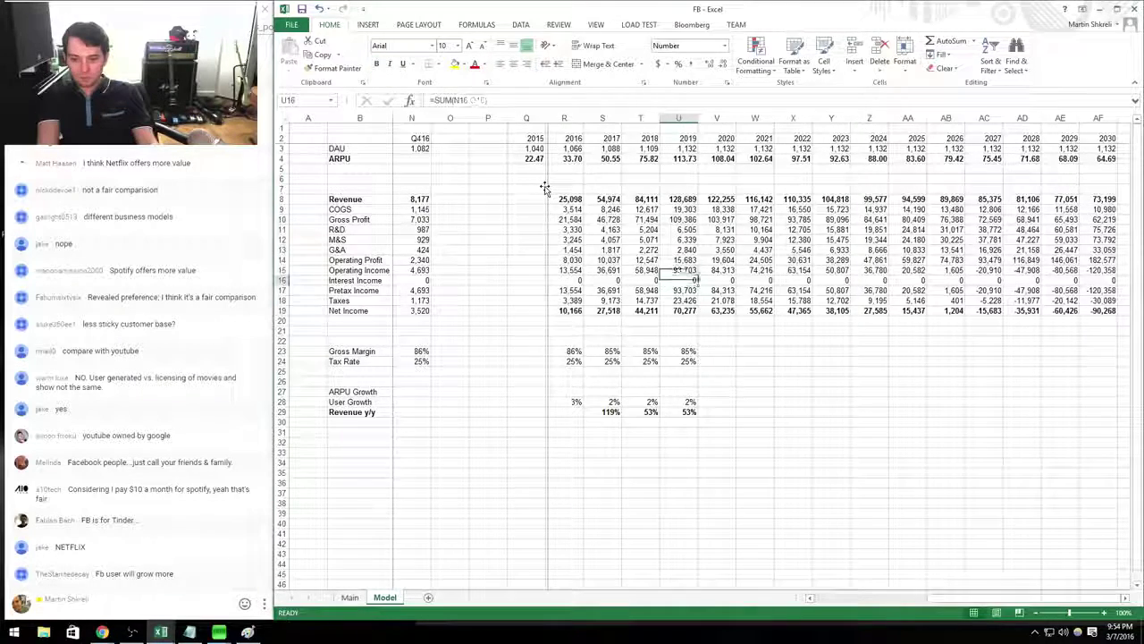
Carry the 2019 user growth and revenue growth rows through 2030.
{"action": "key", "text": "Up"}
{"action": "key", "text": "Up"}
{"action": "key", "text": "Up"}
{"action": "key", "text": "Left"}
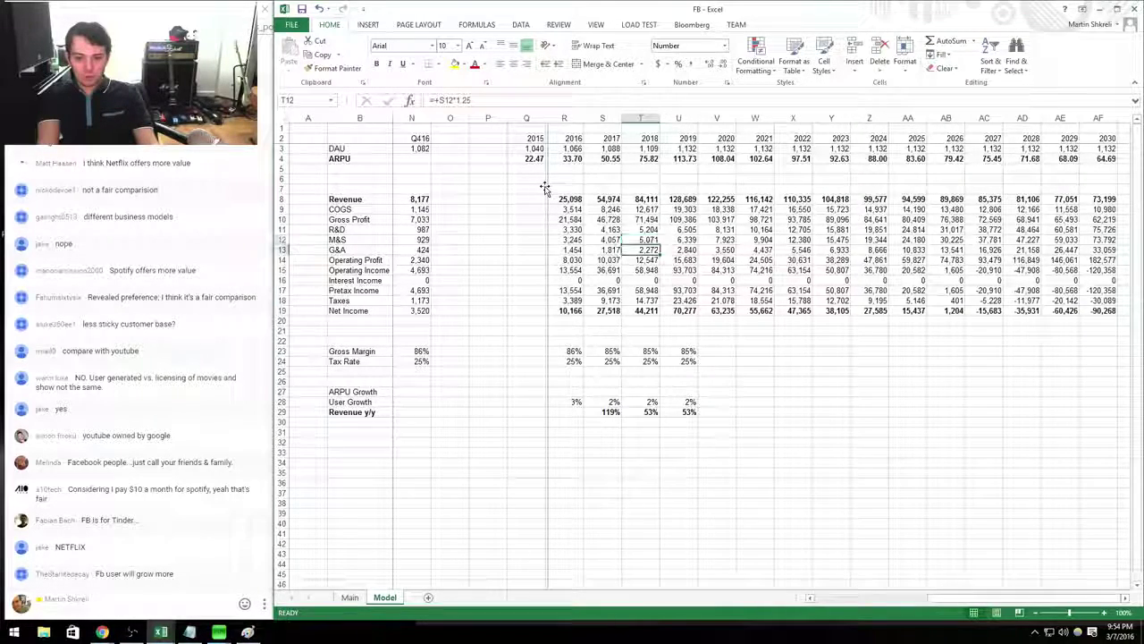
{"action": "key", "text": "Down"}
{"action": "key", "text": "Down"}
{"action": "key", "text": "Down"}
{"action": "key", "text": "Down"}
{"action": "key", "text": "Down"}
{"action": "key", "text": "Down"}
{"action": "key", "text": "Down"}
{"action": "key", "text": "Down"}
{"action": "key", "text": "Down"}
{"action": "key", "text": "Down"}
{"action": "key", "text": "Down"}
{"action": "key", "text": "Down"}
{"action": "key", "text": "Right"}
{"action": "key", "text": "Down"}
{"action": "key", "text": "Down"}
{"action": "key", "text": "Down"}
{"action": "key", "text": "Down"}
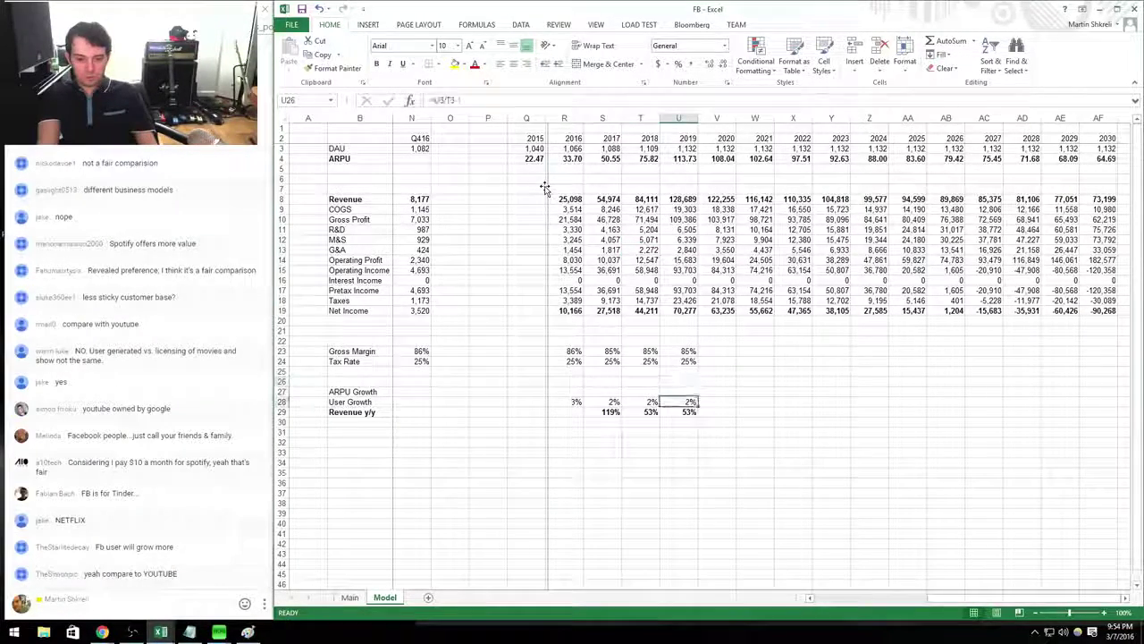
{"action": "key", "text": "shift+Down"}
{"action": "key", "text": "ctrl+c"}
{"action": "key", "text": "shift+Right"}
{"action": "key", "text": "shift+Right"}
{"action": "key", "text": "shift+Right"}
{"action": "key", "text": "shift+Right"}
{"action": "key", "text": "shift+Right"}
{"action": "key", "text": "shift+Right"}
{"action": "key", "text": "shift+Right"}
{"action": "key", "text": "shift+Right"}
{"action": "key", "text": "shift+Right"}
{"action": "key", "text": "shift+Right"}
{"action": "key", "text": "shift+Right"}
{"action": "key", "text": "ctrl+v"}
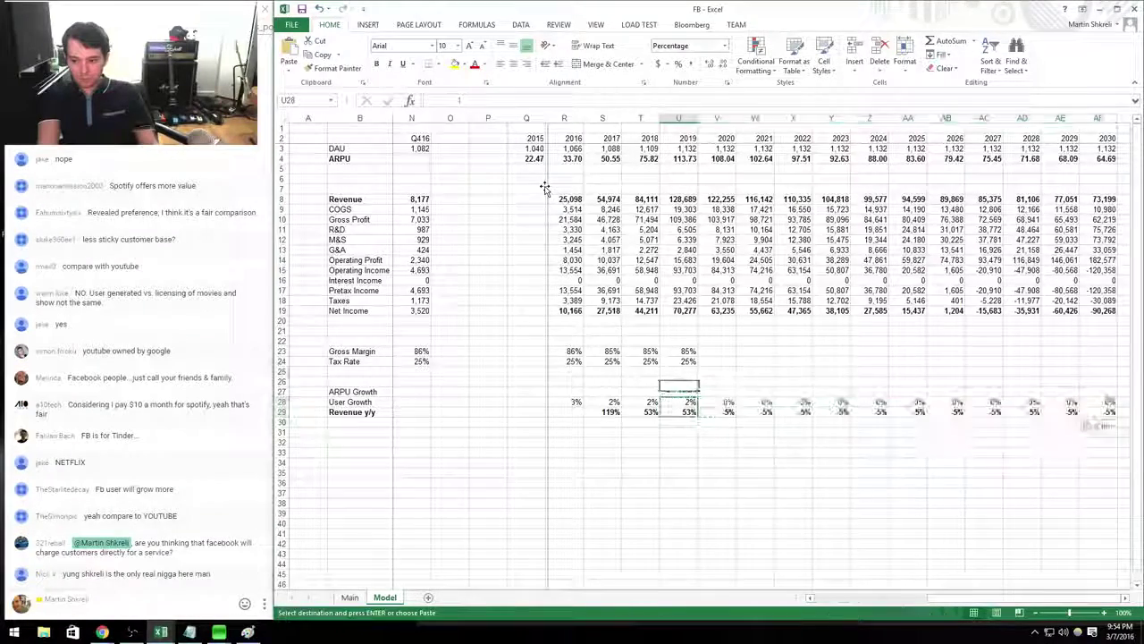
Carry the 2019 gross margin and tax rate rows through 2030.
{"action": "key", "text": "Up"}
{"action": "key", "text": "Up"}
{"action": "key", "text": "Up"}
{"action": "key", "text": "Up"}
{"action": "key", "text": "Up"}
{"action": "key", "text": "shift+Down"}
{"action": "key", "text": "ctrl+c"}
{"action": "key", "text": "shift+Right"}
{"action": "key", "text": "shift+Right"}
{"action": "key", "text": "shift+Right"}
{"action": "key", "text": "shift+Right"}
{"action": "key", "text": "shift+Right"}
{"action": "key", "text": "shift+Right"}
{"action": "key", "text": "shift+Right"}
{"action": "key", "text": "shift+Right"}
{"action": "key", "text": "shift+Right"}
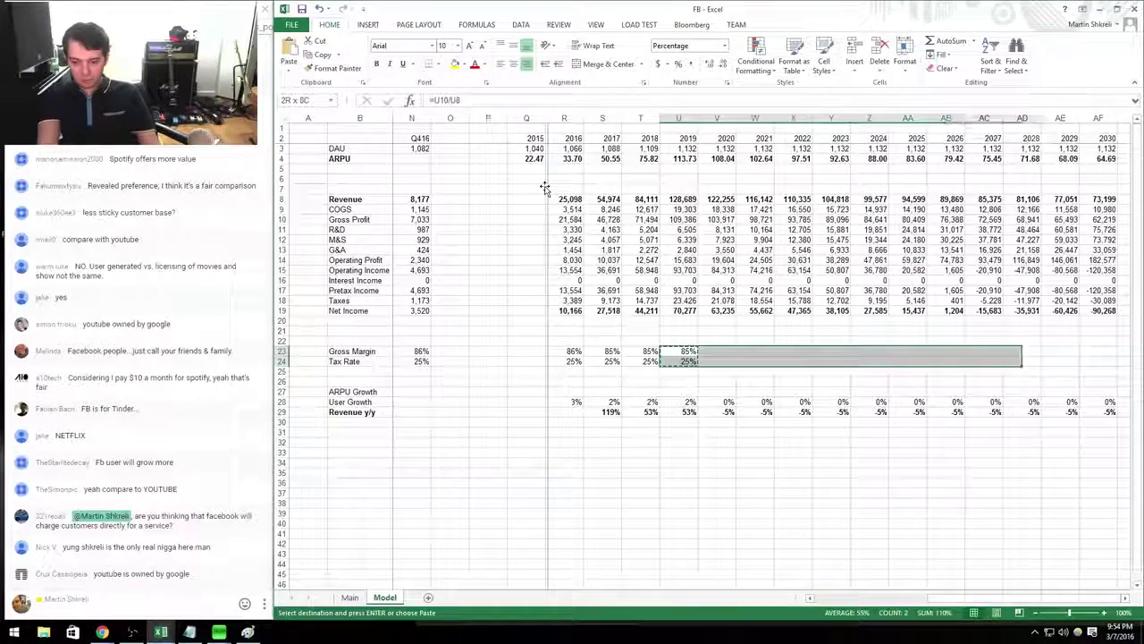
{"action": "key", "text": "shift+Right"}
{"action": "key", "text": "shift+Right"}
{"action": "key", "text": "Return"}
Set 2020 M&S to shrink 5% from 2019 (=U12*0.95).
{"action": "key", "text": "Up"}
{"action": "key", "text": "Up"}
{"action": "key", "text": "Up"}
{"action": "key", "text": "Up"}
{"action": "key", "text": "Up"}
{"action": "key", "text": "Up"}
{"action": "key", "text": "Up"}
{"action": "key", "text": "Up"}
{"action": "key", "text": "Up"}
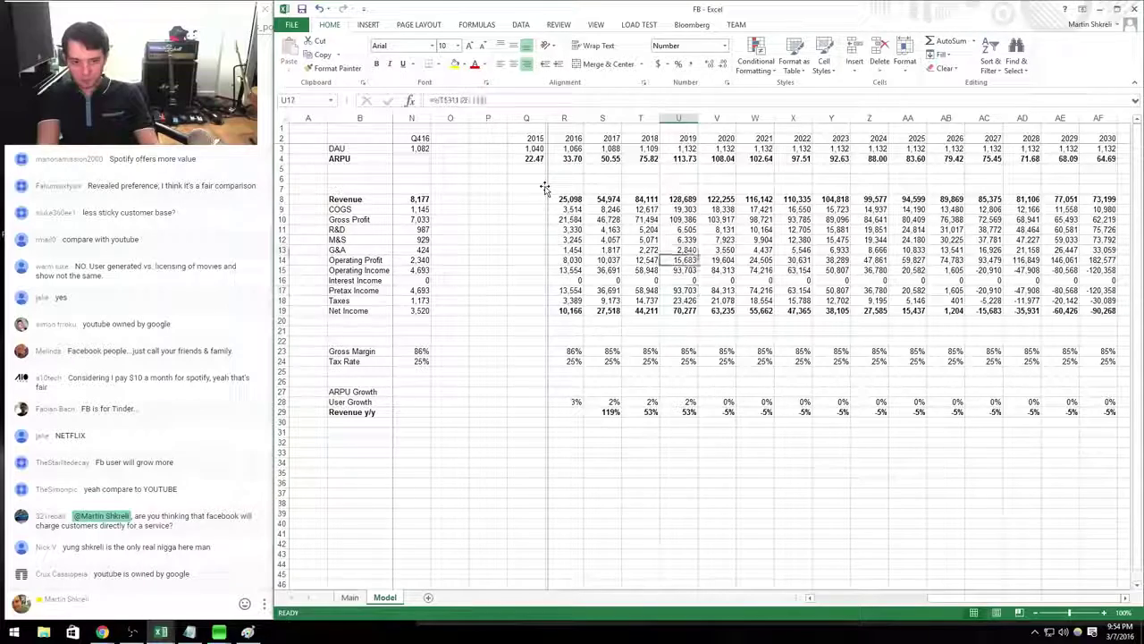
{"action": "key", "text": "Right"}
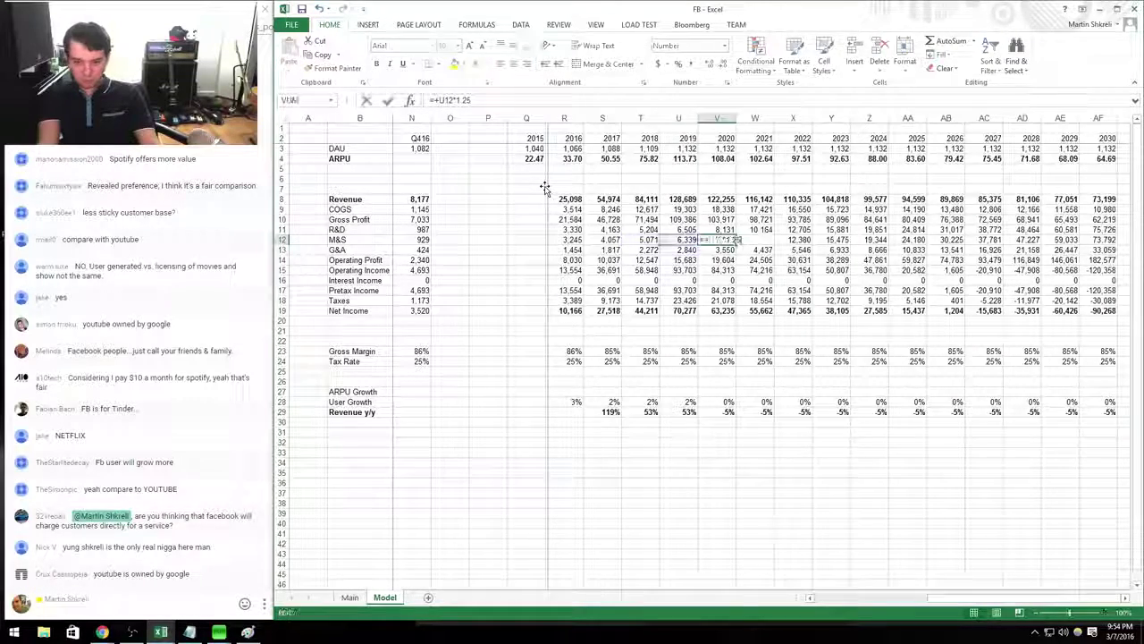
{"action": "type", "text": "=+U12*1.25"}
{"action": "key", "text": "BackSpace"}
{"action": "key", "text": "BackSpace"}
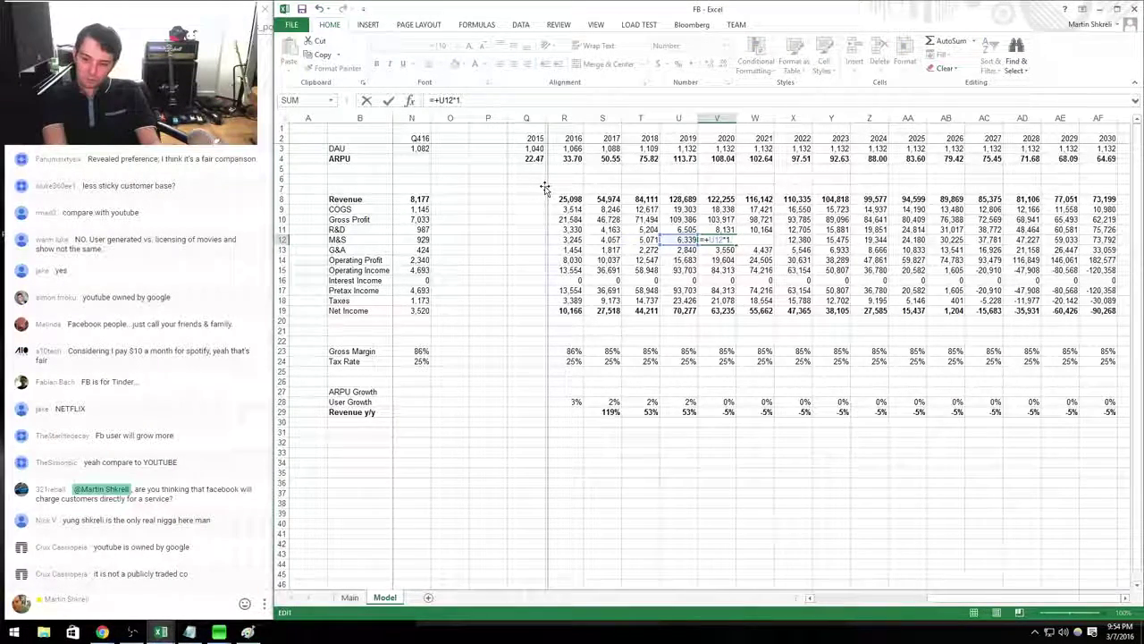
{"action": "key", "text": "Return"}
{"action": "key", "text": "Up"}
{"action": "type", "text": "="}
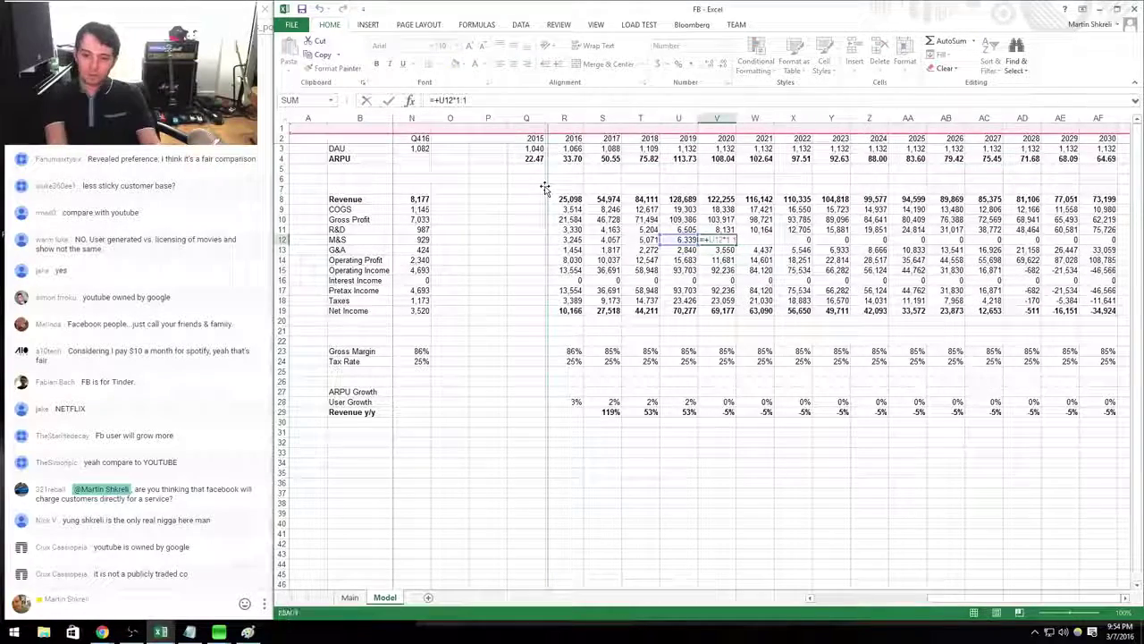
{"action": "key", "text": "Left"}
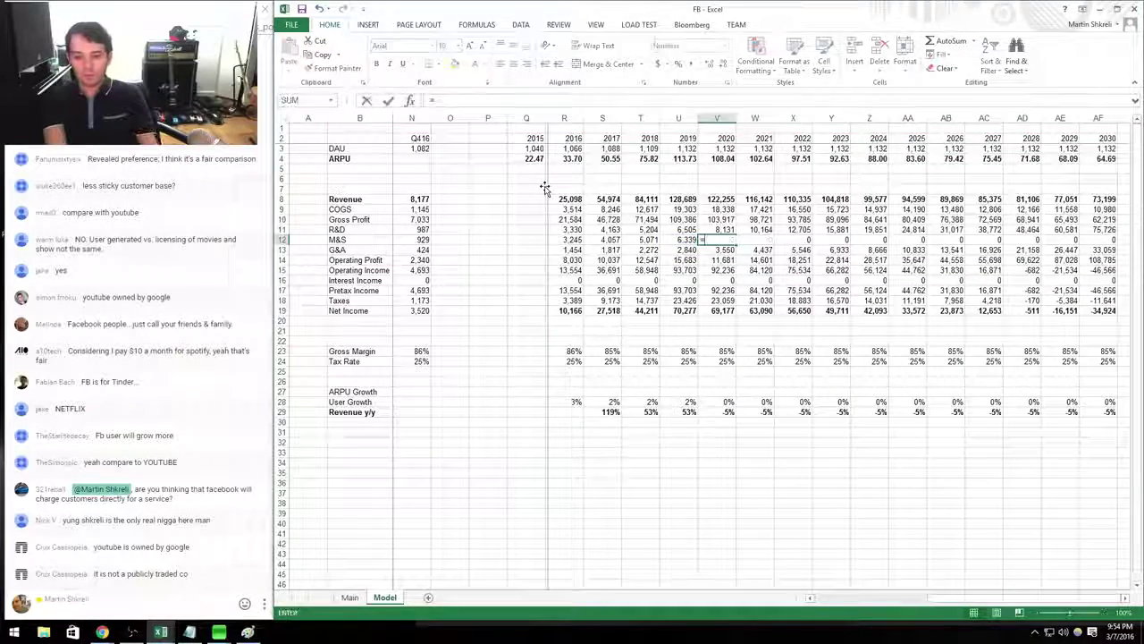
{"action": "key", "text": "Escape"}
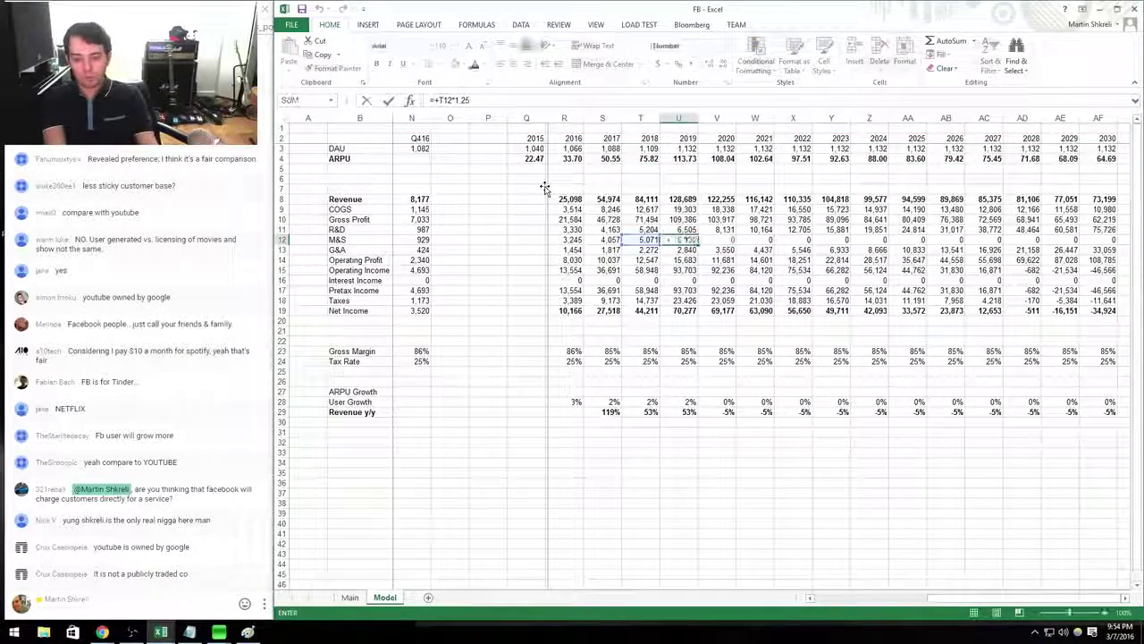
{"action": "type", "text": "="}
{"action": "key", "text": "Left"}
{"action": "type", "text": "*0."}
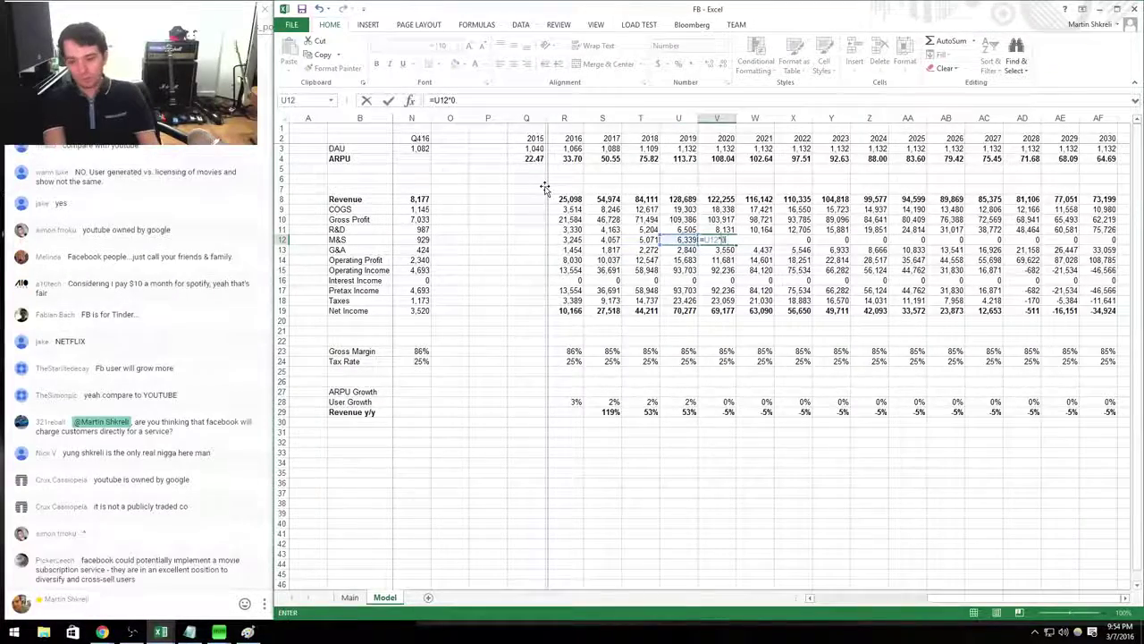
{"action": "type", "text": "99"}
{"action": "key", "text": "BackSpace"}
{"action": "type", "text": "5"}
{"action": "key", "text": "ctrl+Return"}
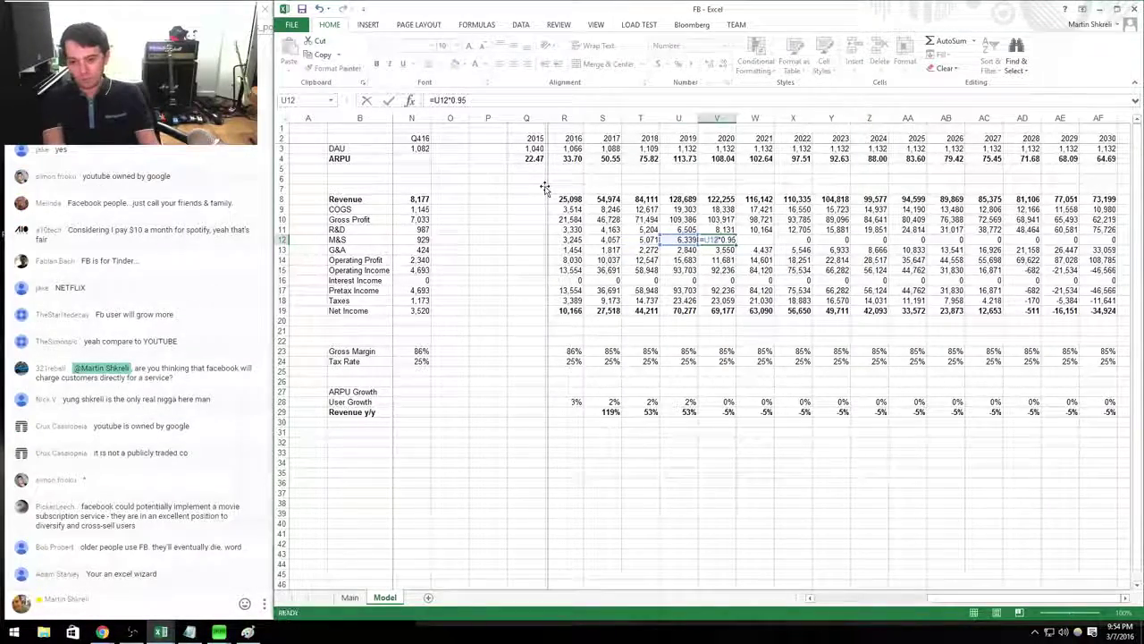
Apply the 5% yearly decline to R&D, M&S and G&A for 2020–2030.
{"action": "key", "text": "ctrl+c"}
{"action": "key", "text": "ctrl+shift+Right"}
{"action": "key", "text": "ctrl+v"}
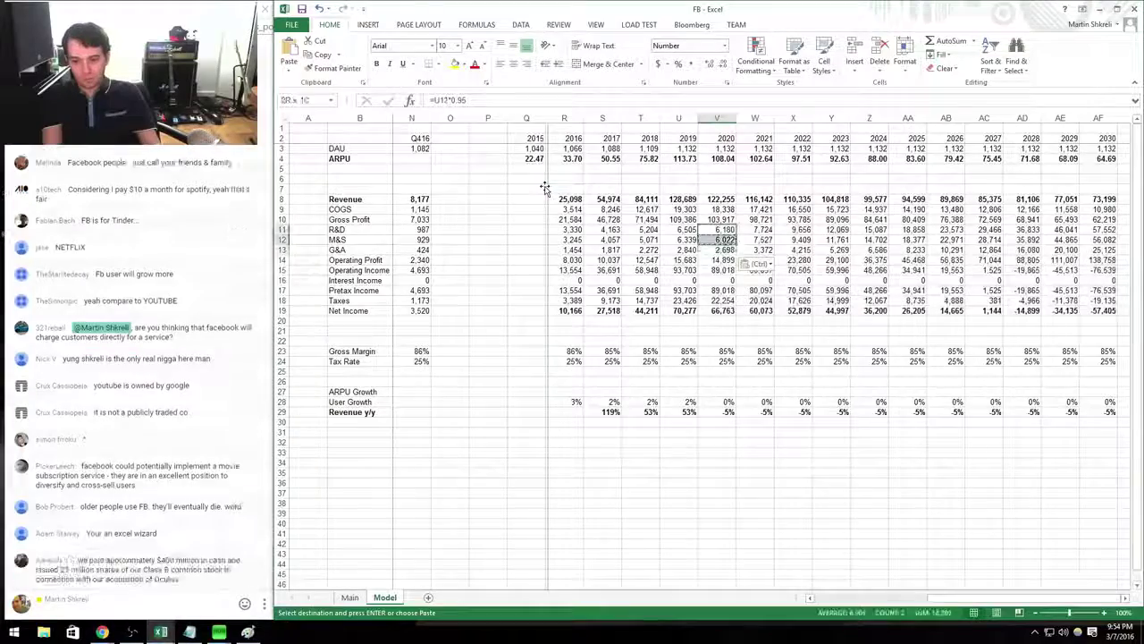
{"action": "key", "text": "Up"}
{"action": "key", "text": "shift+Down"}
{"action": "key", "text": "shift+Down"}
{"action": "key", "text": "ctrl+shift+Right"}
{"action": "key", "text": "ctrl+v"}
{"action": "key", "text": "Escape"}
{"action": "key", "text": "Down"}
{"action": "key", "text": "ctrl+Right"}
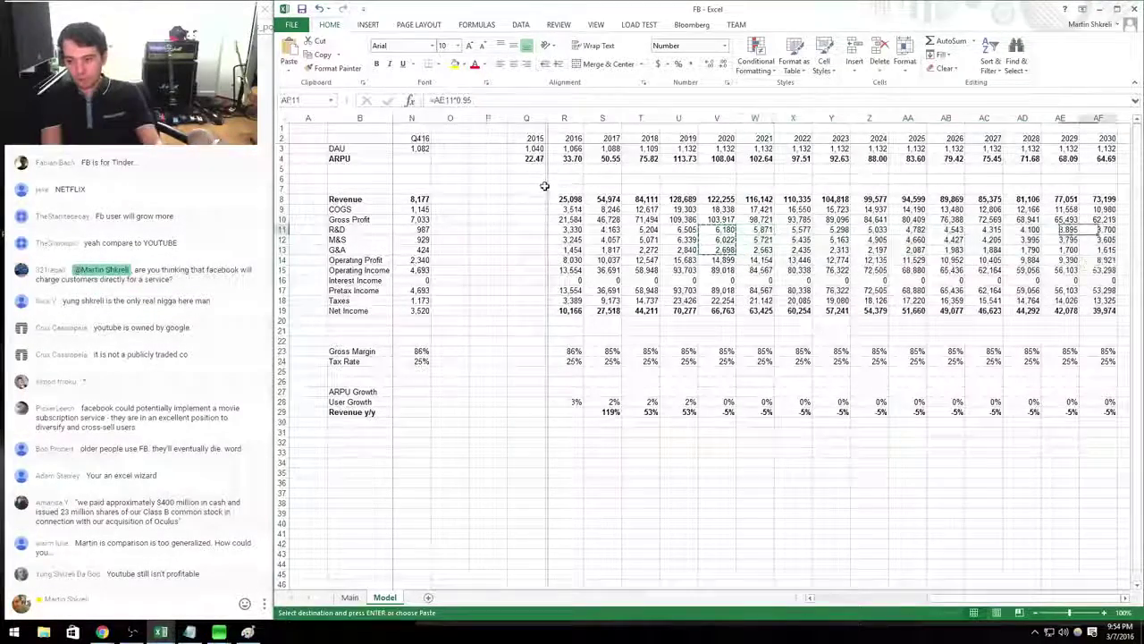
{"action": "key", "text": "Right"}
{"action": "key", "text": "Right"}
{"action": "key", "text": "Right"}
{"action": "key", "text": "Right"}
{"action": "key", "text": "Right"}
{"action": "key", "text": "Left"}
{"action": "key", "text": "Left"}
{"action": "key", "text": "Left"}
Add Maturity and 8% Discount valuation inputs, formatted as percentages.
{"action": "key", "text": "Down"}
{"action": "key", "text": "Down"}
{"action": "key", "text": "Down"}
{"action": "key", "text": "Down"}
{"action": "key", "text": "Down"}
{"action": "key", "text": "Down"}
{"action": "key", "text": "Down"}
{"action": "key", "text": "Down"}
{"action": "key", "text": "Down"}
{"action": "key", "text": "Down"}
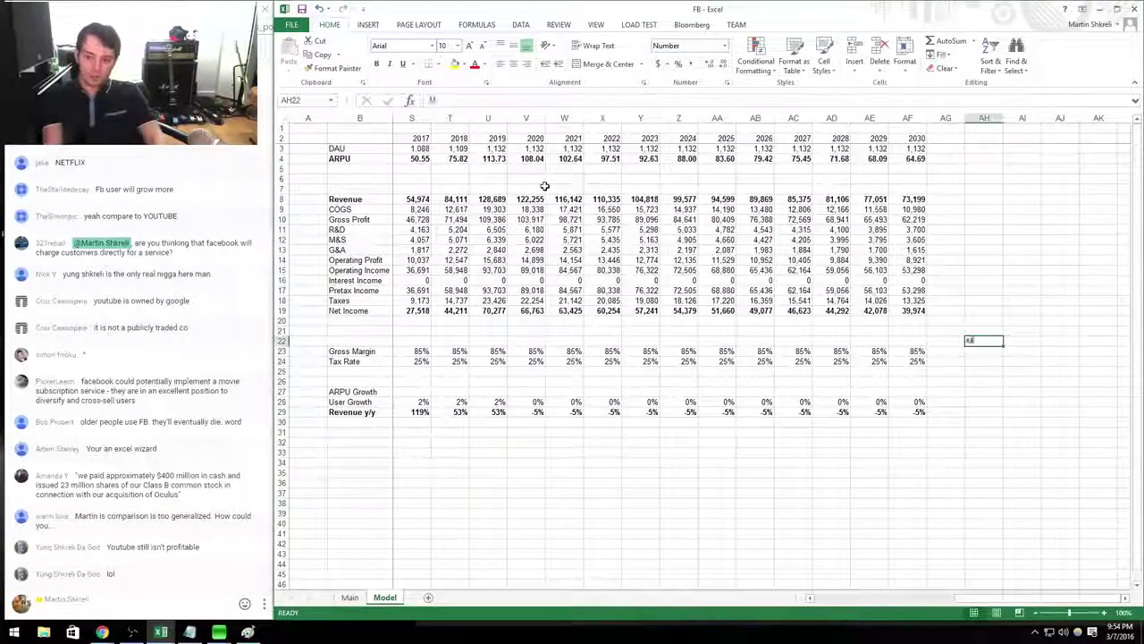
{"action": "type", "text": "Maturity"}
{"action": "key", "text": "Tab"}
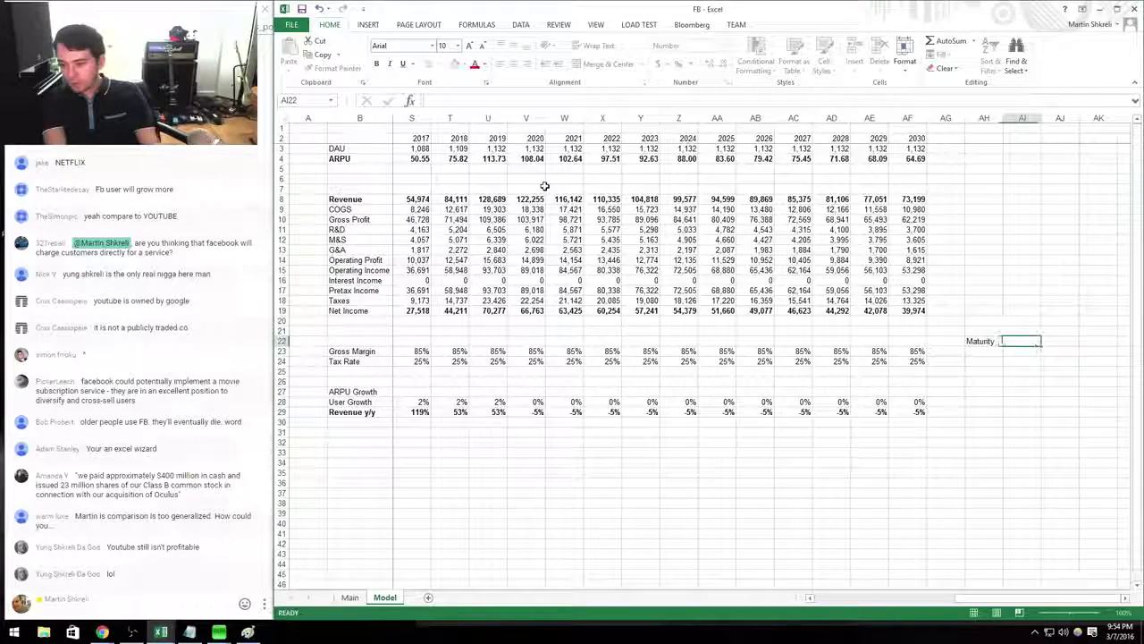
{"action": "type", "text": "0"}
{"action": "key", "text": "Return"}
{"action": "type", "text": "Discount"}
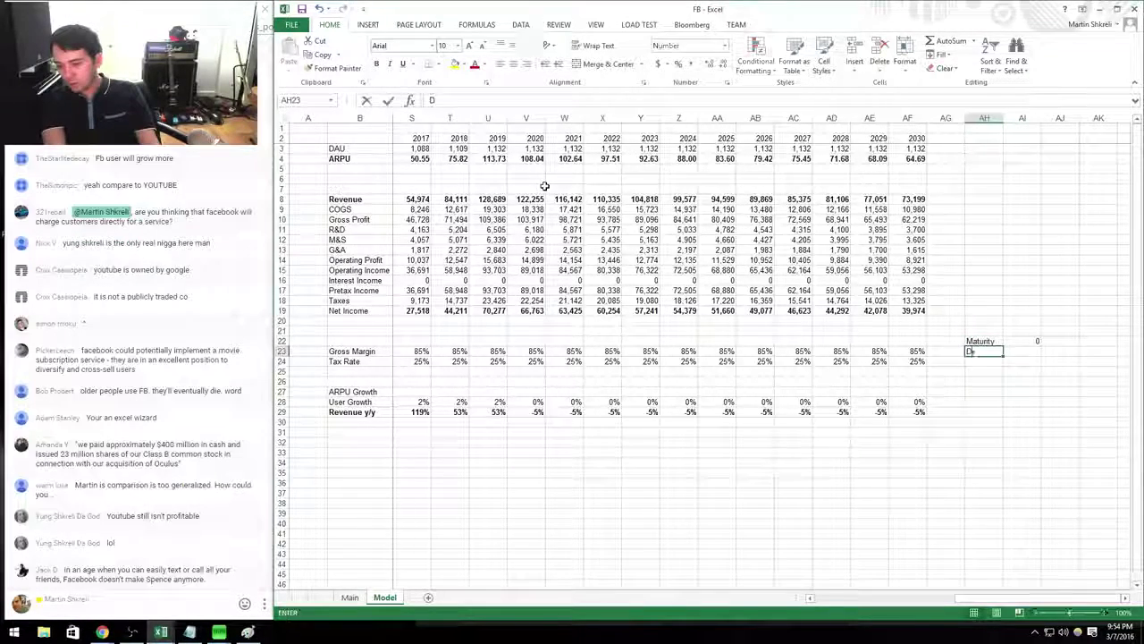
{"action": "key", "text": "Tab"}
{"action": "type", "text": "8%"}
{"action": "key", "text": "Return"}
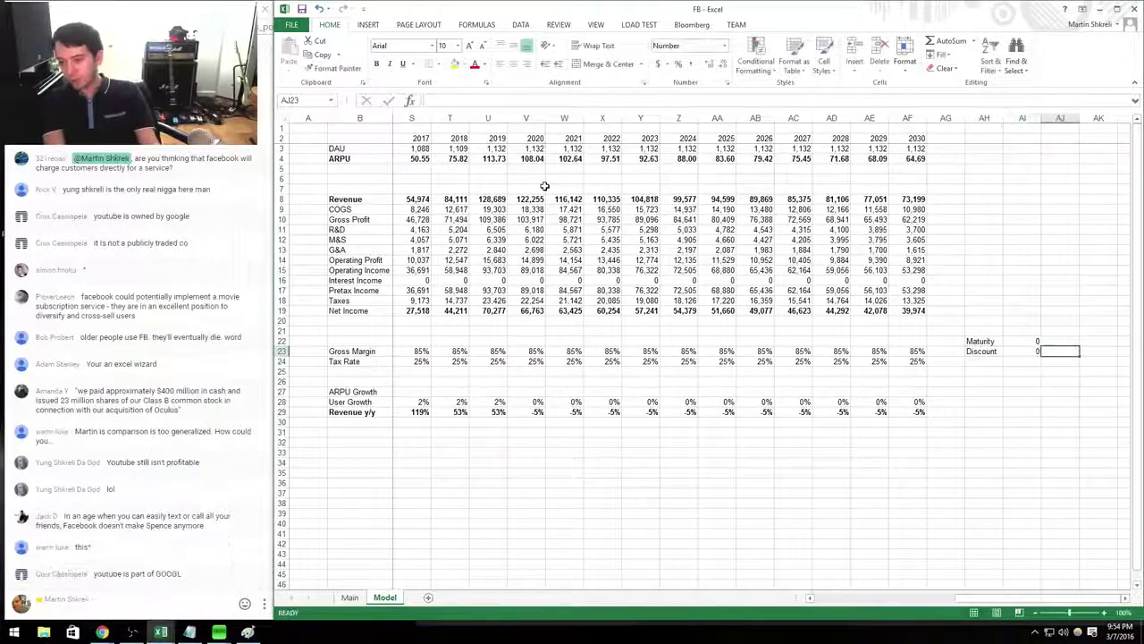
{"action": "key", "text": "shift+Up"}
{"action": "key", "text": "ctrl+shift+5"}
Add an NPV line that discounts the net income row at the 8% rate.
{"action": "key", "text": "Left"}
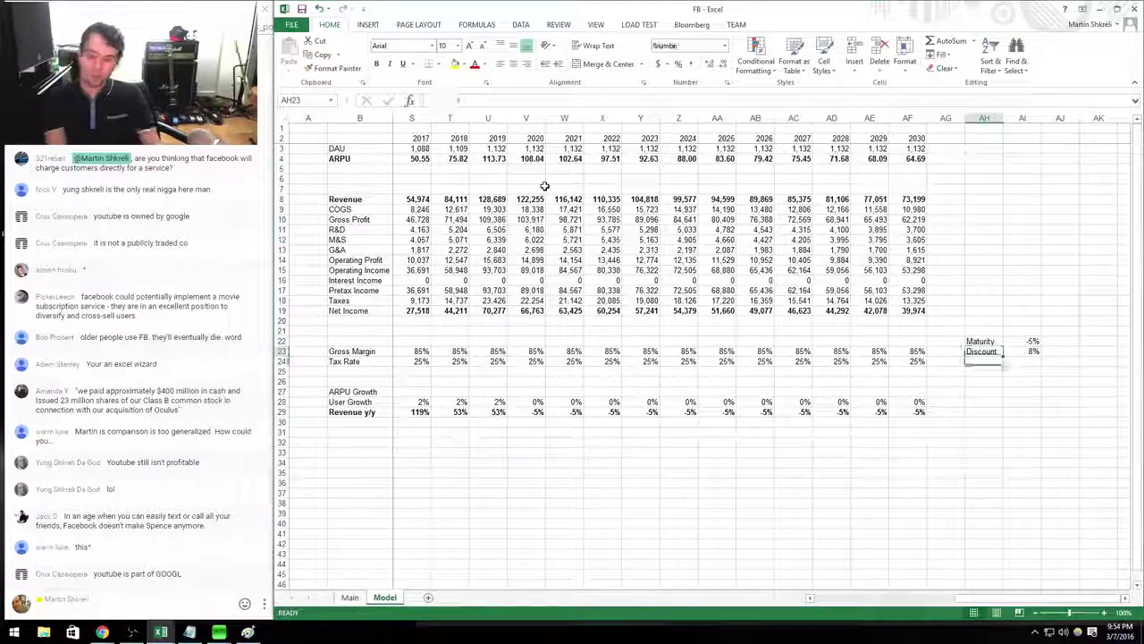
{"action": "type", "text": "NPV"}
{"action": "key", "text": "Tab"}
{"action": "type", "text": "=npv("}
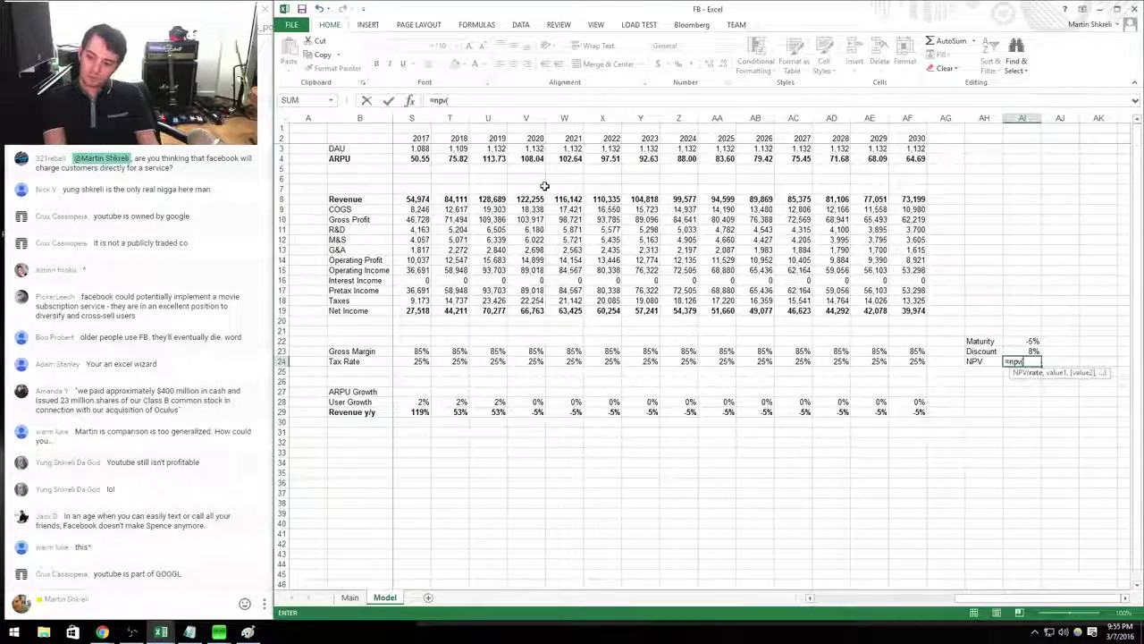
{"action": "key", "text": "Up"}
{"action": "type", "text": ","}
{"action": "key", "text": "Up"}
{"action": "key", "text": "Up"}
{"action": "key", "text": "Up"}
{"action": "key", "text": "Up"}
{"action": "key", "text": "Up"}
{"action": "key", "text": "Left"}
{"action": "key", "text": "Left"}
{"action": "key", "text": "Left"}
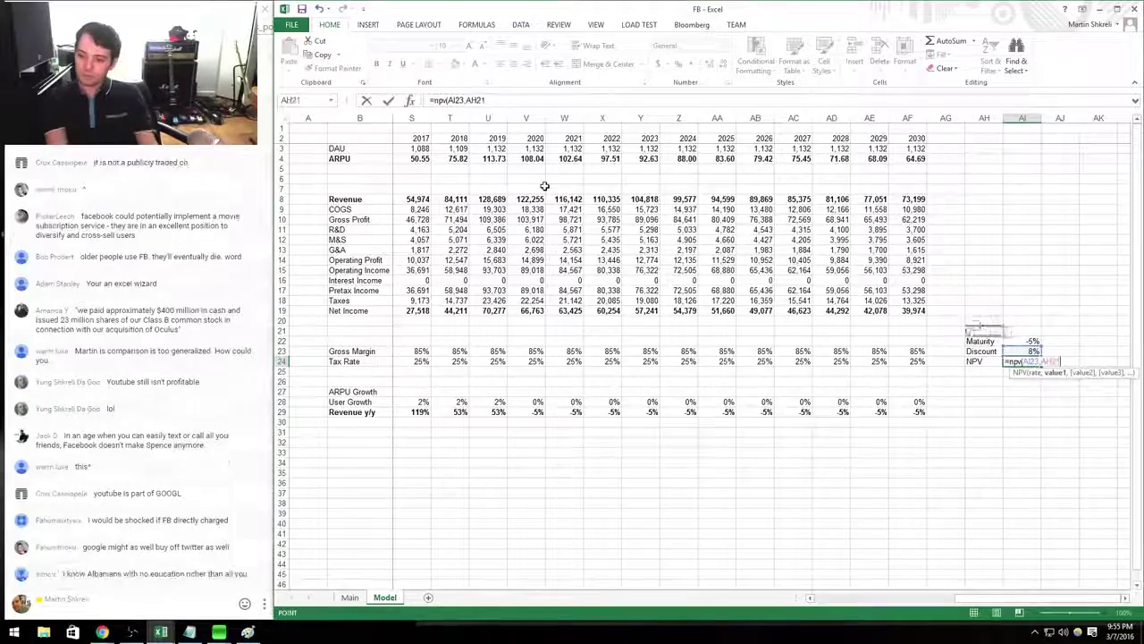
{"action": "key", "text": "Left"}
{"action": "key", "text": "Left"}
{"action": "key", "text": "Left"}
{"action": "key", "text": "Left"}
{"action": "key", "text": "Left"}
{"action": "key", "text": "Left"}
{"action": "key", "text": "Left"}
{"action": "key", "text": "Left"}
{"action": "key", "text": "Left"}
{"action": "key", "text": "Left"}
{"action": "key", "text": "Left"}
{"action": "key", "text": "Left"}
{"action": "key", "text": "Left"}
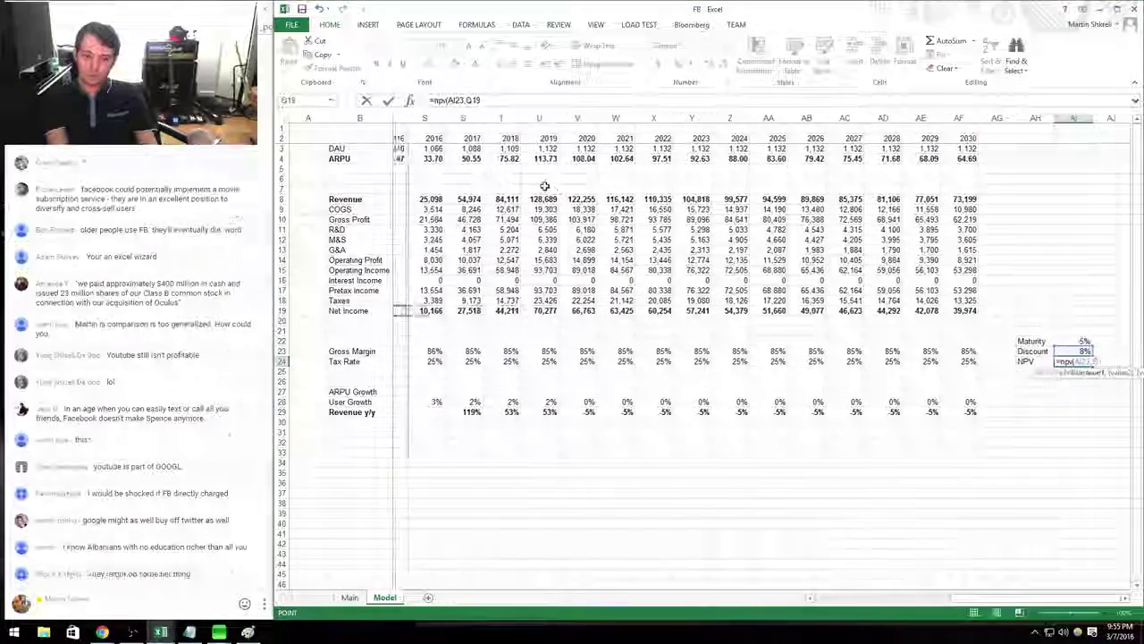
{"action": "key", "text": "shift+Right"}
{"action": "key", "text": "shift+Right"}
{"action": "key", "text": "shift+Right"}
{"action": "key", "text": "shift+Right"}
{"action": "key", "text": "shift+Right"}
{"action": "key", "text": "shift+Right"}
{"action": "key", "text": "shift+Right"}
{"action": "key", "text": "shift+Right"}
{"action": "key", "text": "shift+Right"}
{"action": "key", "text": "shift+Right"}
{"action": "key", "text": "shift+Right"}
{"action": "key", "text": "shift+Right"}
{"action": "key", "text": "shift+Right"}
{"action": "key", "text": "shift+Right"}
{"action": "key", "text": "shift+Right"}
{"action": "key", "text": "shift+Right"}
{"action": "key", "text": "shift+Right"}
{"action": "key", "text": "shift+Right"}
{"action": "key", "text": "shift+Right"}
{"action": "key", "text": "shift+Right"}
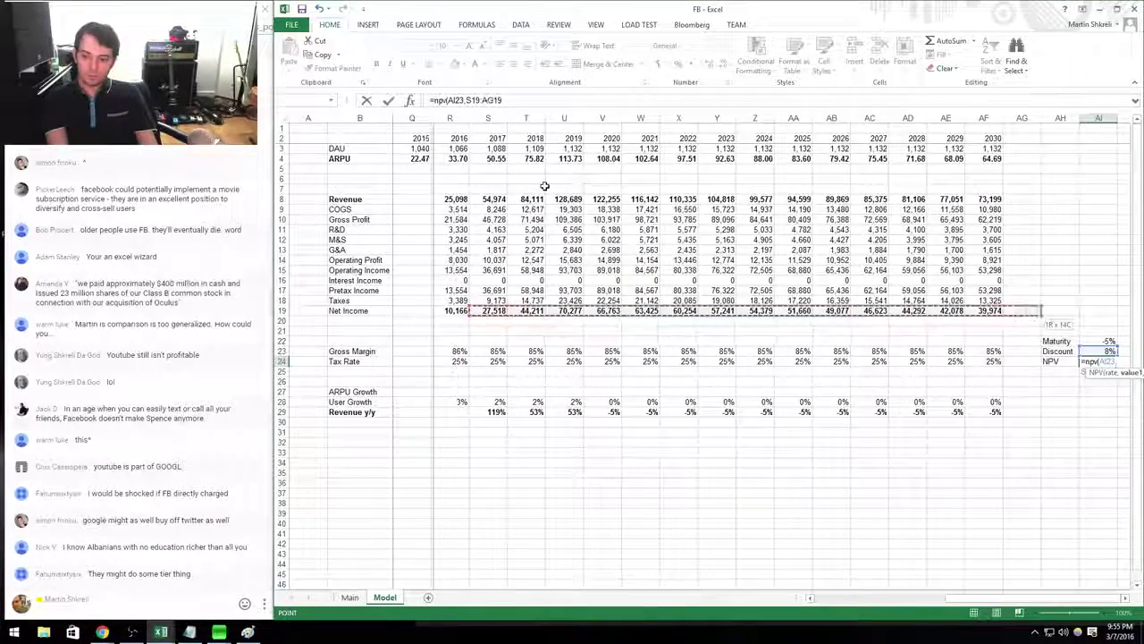
{"action": "key", "text": "shift+Right"}
{"action": "key", "text": "shift+Right"}
{"action": "key", "text": "shift+Right"}
{"action": "key", "text": "shift+Right"}
{"action": "key", "text": "shift+Right"}
{"action": "key", "text": "shift+Right"}
{"action": "key", "text": "shift+Right"}
{"action": "key", "text": "shift+Right"}
{"action": "key", "text": "shift+Right"}
{"action": "key", "text": "shift+Right"}
{"action": "key", "text": "shift+Right"}
{"action": "key", "text": "shift+Right"}
{"action": "key", "text": "shift+Right"}
{"action": "key", "text": "shift+Right"}
{"action": "key", "text": "shift+Right"}
{"action": "key", "text": "shift+Right"}
{"action": "key", "text": "shift+Right"}
{"action": "key", "text": "shift+Right"}
{"action": "key", "text": "shift+Right"}
{"action": "key", "text": "shift+Right"}
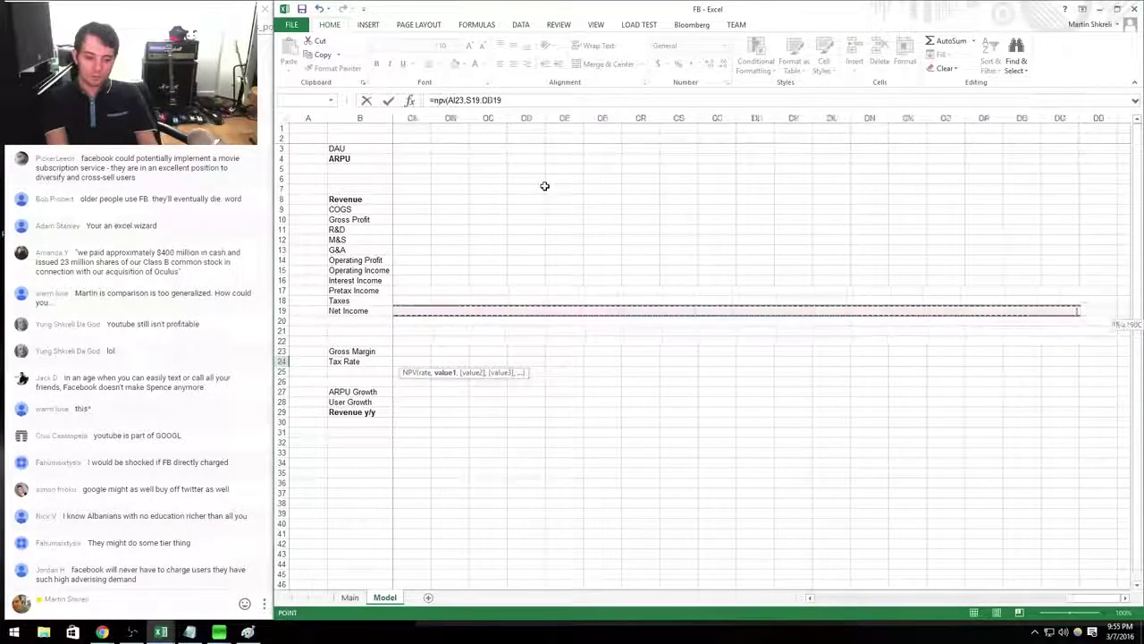
{"action": "key", "text": "Return"}
Format the NPV result as a whole number with no decimals.
{"action": "key", "text": "Up"}
{"action": "key", "text": "Left"}
{"action": "key", "text": "Left"}
{"action": "key", "text": "Left"}
{"action": "key", "text": "Left"}
{"action": "key", "text": "Left"}
{"action": "key", "text": "Left"}
{"action": "key", "text": "Left"}
{"action": "key", "text": "Left"}
{"action": "key", "text": "Left"}
{"action": "key", "text": "Left"}
{"action": "key", "text": "Left"}
{"action": "key", "text": "Left"}
{"action": "key", "text": "Left"}
{"action": "key", "text": "Left"}
{"action": "key", "text": "Left"}
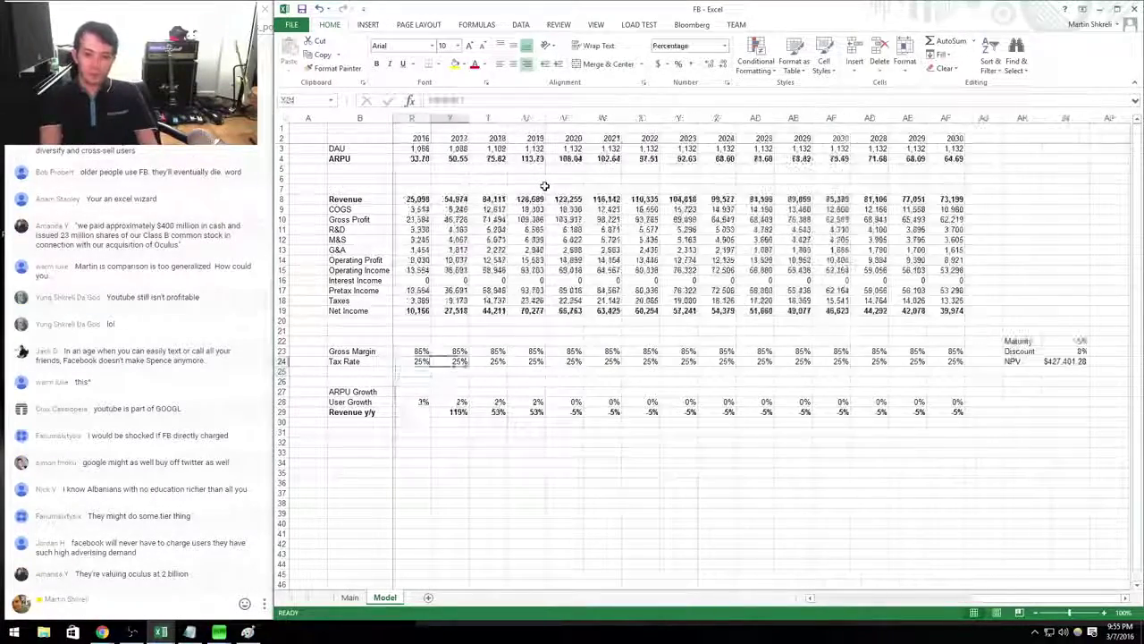
{"action": "key", "text": "ctrl+1"}
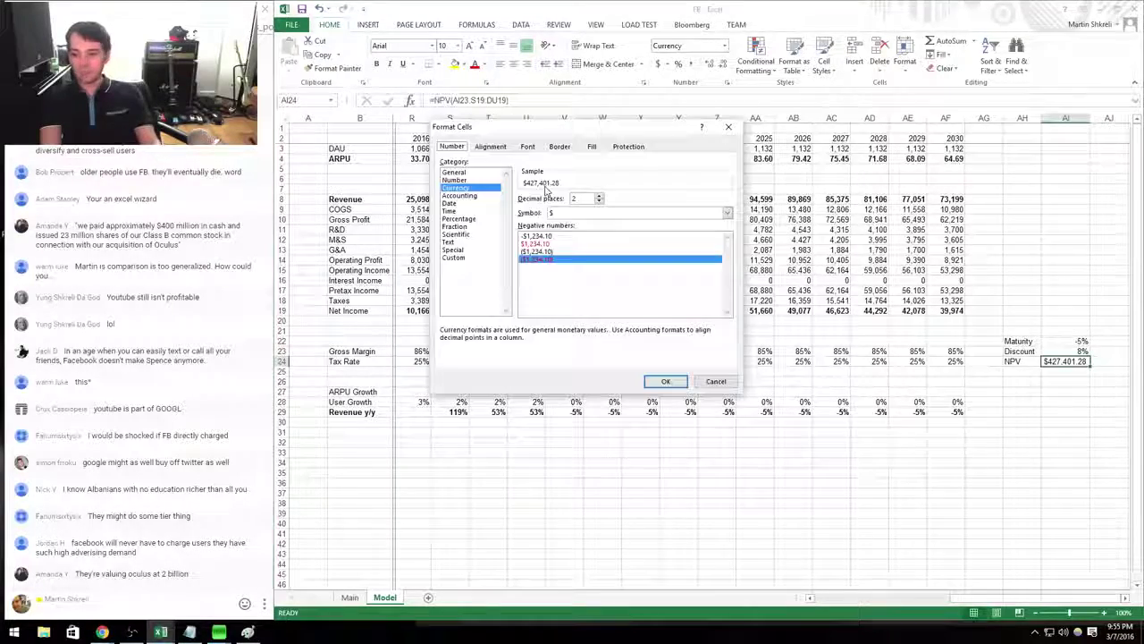
{"action": "key", "text": "Up"}
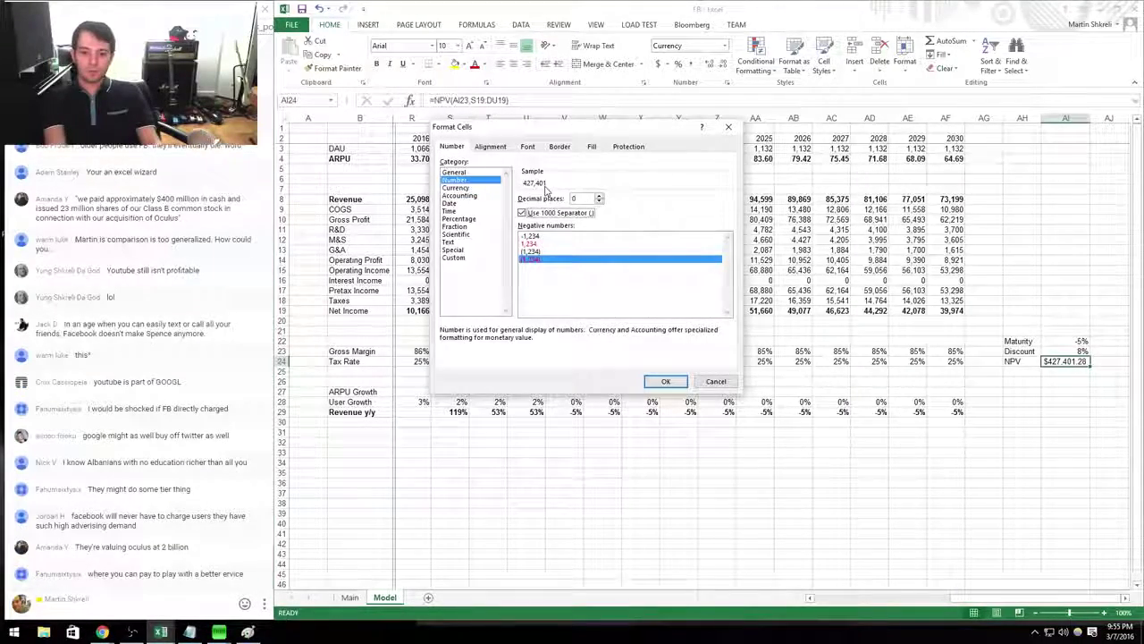
{"action": "key", "text": "Return"}
Extend net income beyond 2030 with =+AF19*(1+$AI$22), copied across the later years.
{"action": "key", "text": "Up"}
{"action": "key", "text": "Up"}
{"action": "key", "text": "Up"}
{"action": "key", "text": "Up"}
{"action": "key", "text": "Up"}
{"action": "key", "text": "Left"}
{"action": "key", "text": "Left"}
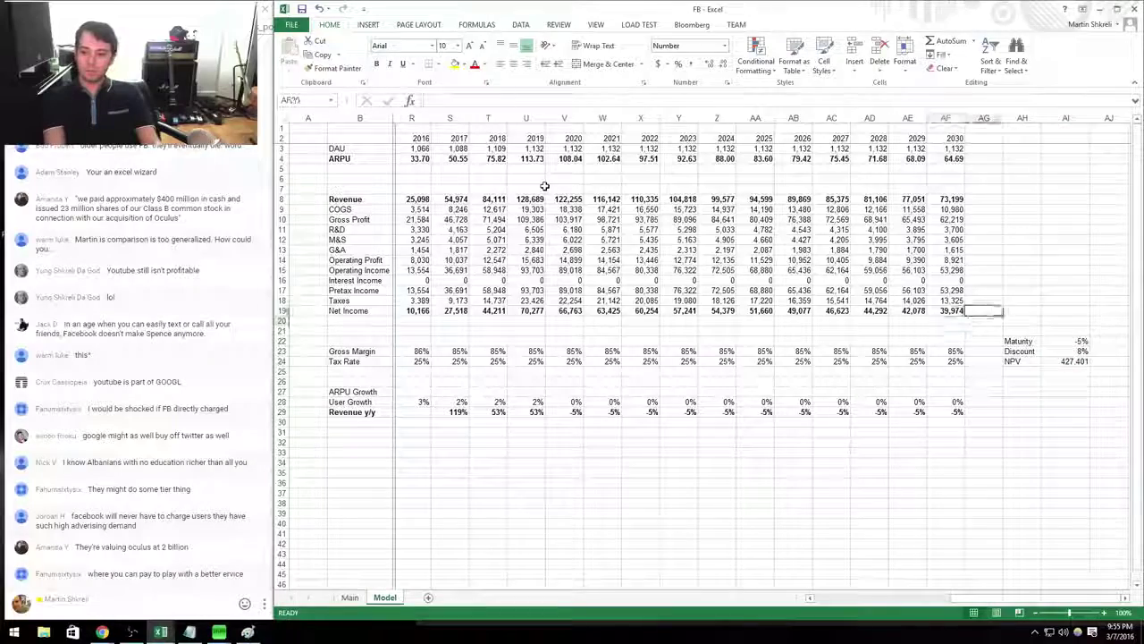
{"action": "type", "text": "+"}
{"action": "key", "text": "Left"}
{"action": "type", "text": "*(1"}
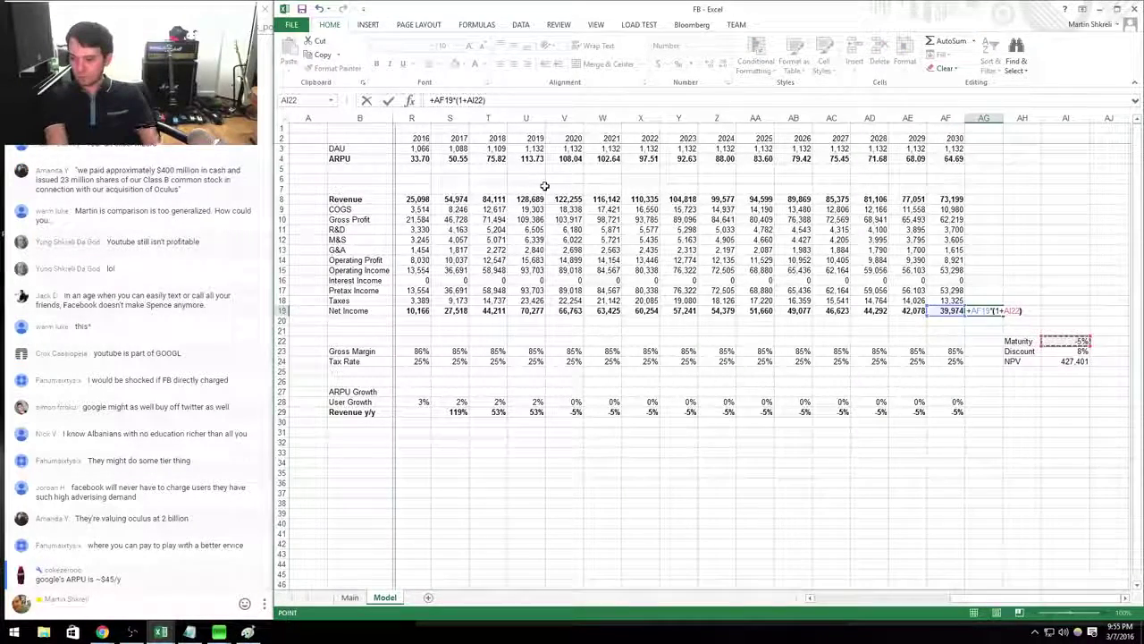
{"action": "key", "text": "F4"}
{"action": "key", "text": "ctrl+Return"}
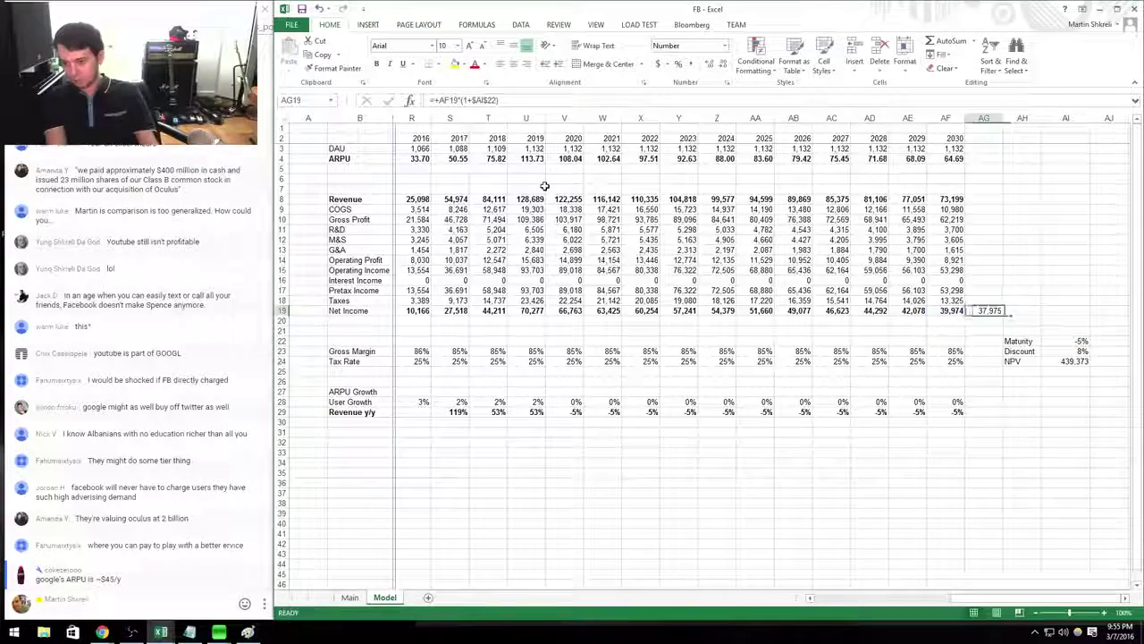
{"action": "key", "text": "ctrl+c"}
{"action": "key", "text": "shift+Right"}
{"action": "key", "text": "shift+Right"}
{"action": "key", "text": "shift+Right"}
{"action": "key", "text": "shift+Right"}
{"action": "key", "text": "shift+Right"}
{"action": "key", "text": "shift+Right"}
{"action": "key", "text": "shift+Right"}
{"action": "key", "text": "shift+Right"}
{"action": "key", "text": "shift+Right"}
{"action": "key", "text": "shift+Right"}
{"action": "key", "text": "shift+Right"}
{"action": "key", "text": "shift+Right"}
{"action": "key", "text": "shift+Right"}
{"action": "key", "text": "shift+Right"}
{"action": "key", "text": "shift+Right"}
{"action": "key", "text": "shift+Right"}
{"action": "key", "text": "shift+Right"}
{"action": "key", "text": "shift+Right"}
{"action": "key", "text": "shift+Right"}
{"action": "key", "text": "shift+Right"}
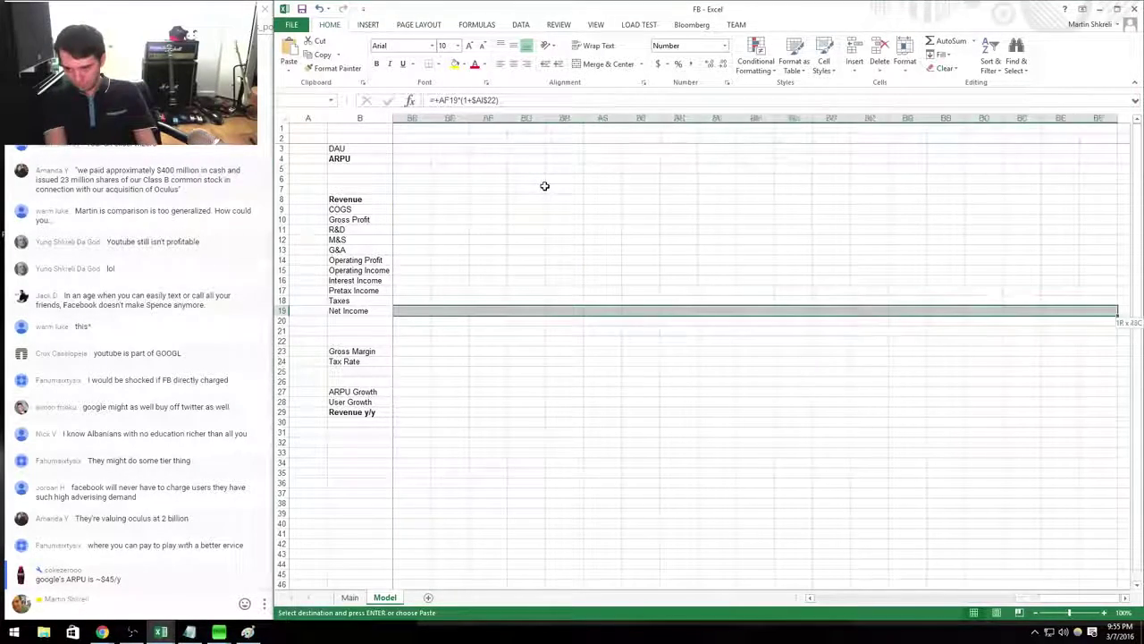
{"action": "key", "text": "ctrl+v"}
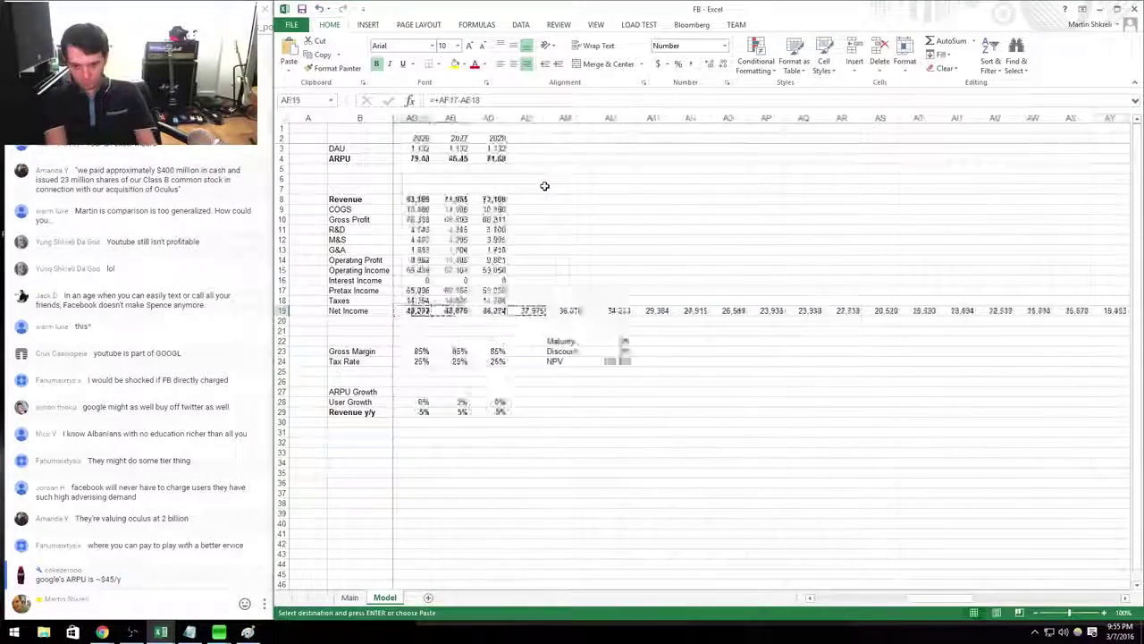
{"action": "key", "text": "Return"}
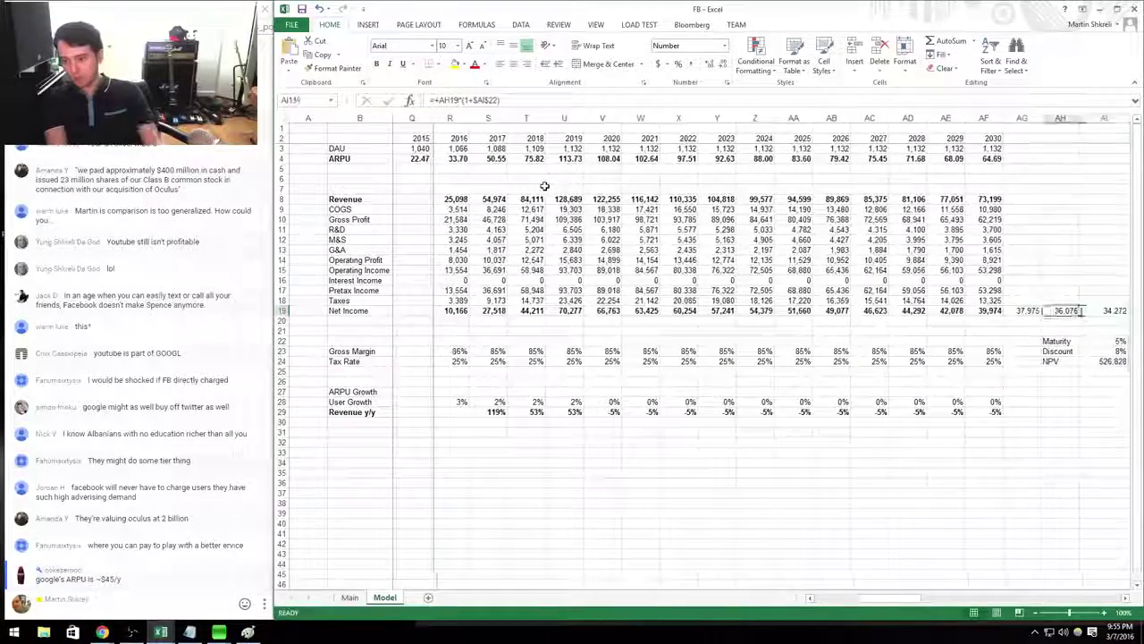
{"action": "key", "text": "Left"}
{"action": "key", "text": "Left"}
{"action": "key", "text": "Left"}
{"action": "key", "text": "Left"}
{"action": "key", "text": "Left"}
{"action": "key", "text": "Left"}
{"action": "key", "text": "Left"}
{"action": "key", "text": "Left"}
{"action": "key", "text": "Left"}
{"action": "key", "text": "Left"}
{"action": "key", "text": "Left"}
{"action": "key", "text": "Left"}
{"action": "key", "text": "Left"}
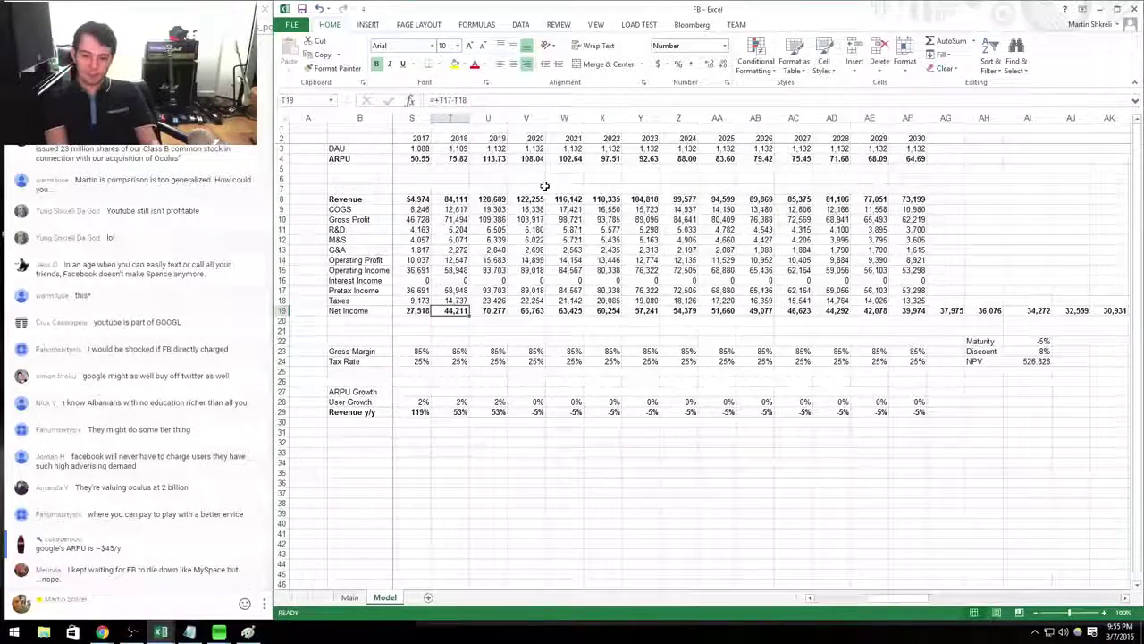
{"action": "key", "text": "Right"}
{"action": "key", "text": "Right"}
{"action": "key", "text": "Right"}
{"action": "key", "text": "Right"}
{"action": "key", "text": "Right"}
{"action": "key", "text": "Right"}
{"action": "key", "text": "Down"}
{"action": "key", "text": "Down"}
{"action": "key", "text": "Down"}
{"action": "key", "text": "Down"}
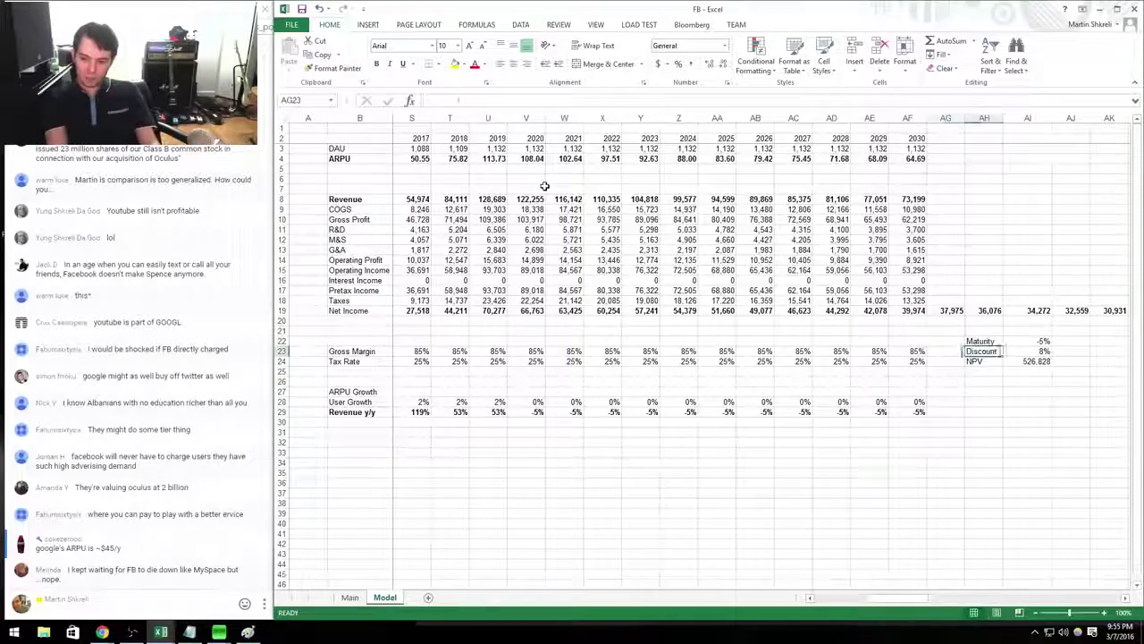
{"action": "key", "text": "Left"}
{"action": "key", "text": "Left"}
{"action": "key", "text": "Left"}
{"action": "key", "text": "Left"}
{"action": "key", "text": "Left"}
{"action": "key", "text": "Left"}
{"action": "key", "text": "Left"}
{"action": "key", "text": "Left"}
{"action": "key", "text": "Left"}
{"action": "key", "text": "Left"}
{"action": "key", "text": "Left"}
{"action": "key", "text": "Left"}
{"action": "key", "text": "Left"}
{"action": "key", "text": "Left"}
{"action": "key", "text": "Left"}
{"action": "key", "text": "Left"}
{"action": "key", "text": "Left"}
{"action": "key", "text": "Left"}
{"action": "key", "text": "Up"}
{"action": "key", "text": "Up"}
{"action": "key", "text": "Up"}
{"action": "key", "text": "Up"}
{"action": "key", "text": "Up"}
{"action": "key", "text": "Up"}
{"action": "key", "text": "Up"}
{"action": "key", "text": "Up"}
{"action": "key", "text": "Up"}
{"action": "key", "text": "Up"}
{"action": "key", "text": "Up"}
{"action": "key", "text": "Up"}
{"action": "key", "text": "Up"}
{"action": "key", "text": "Up"}
{"action": "key", "text": "Up"}
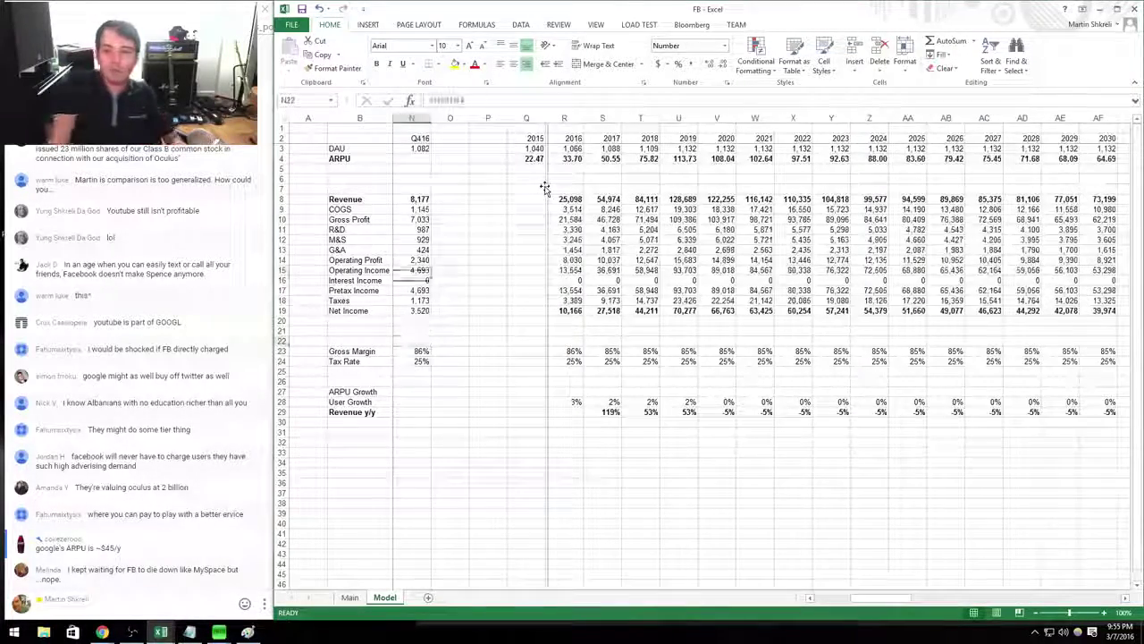
{"action": "key", "text": "Up"}
{"action": "key", "text": "Up"}
{"action": "key", "text": "Up"}
{"action": "key", "text": "Up"}
{"action": "key", "text": "Right"}
{"action": "key", "text": "Right"}
{"action": "key", "text": "Right"}
{"action": "key", "text": "Right"}
{"action": "key", "text": "Right"}
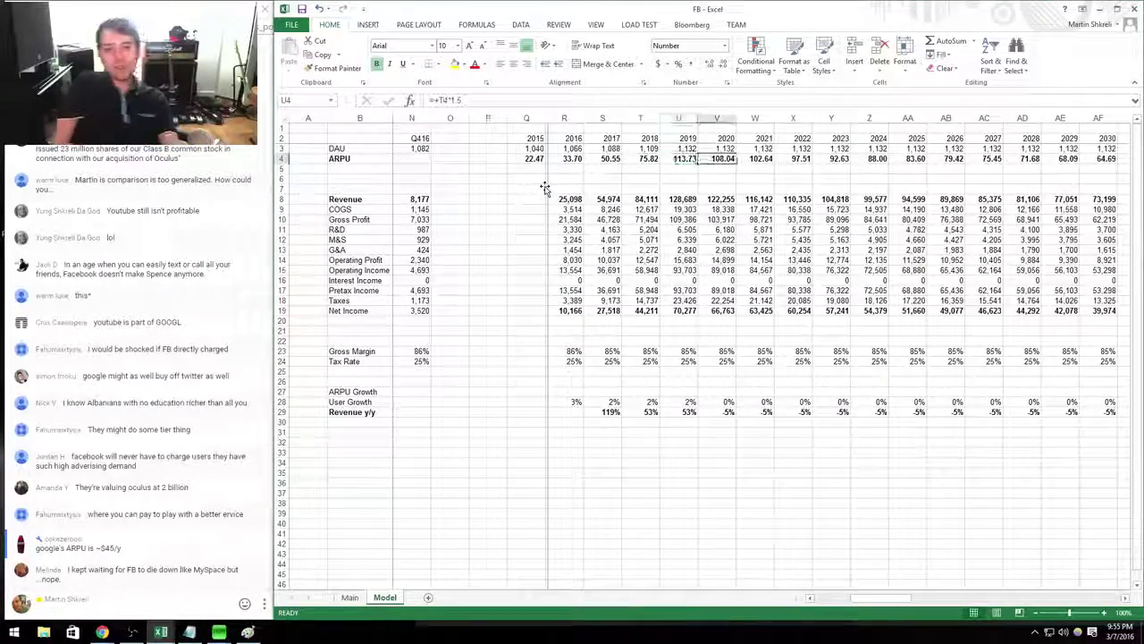
Make 2020 ARPU =+U4*0.95 and copy the 5% decline through 2030.
{"action": "key", "text": "F2"}
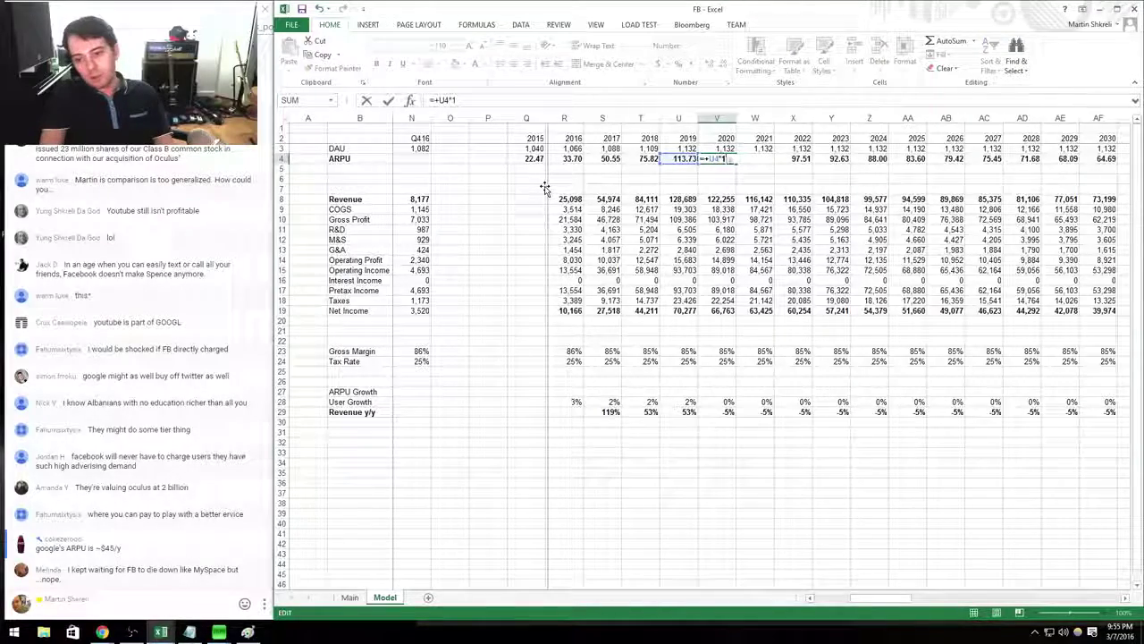
{"action": "key", "text": "ctrl+Return"}
{"action": "key", "text": "ctrl+c"}
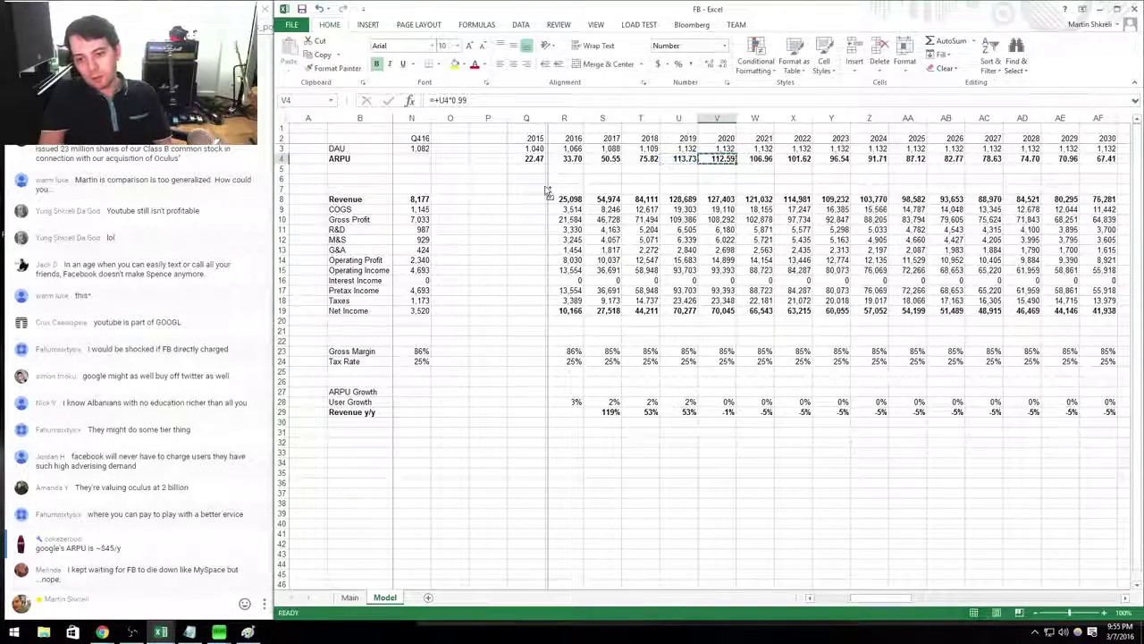
{"action": "key", "text": "ctrl+shift+Right"}
{"action": "key", "text": "ctrl+v"}
{"action": "key", "text": "Escape"}
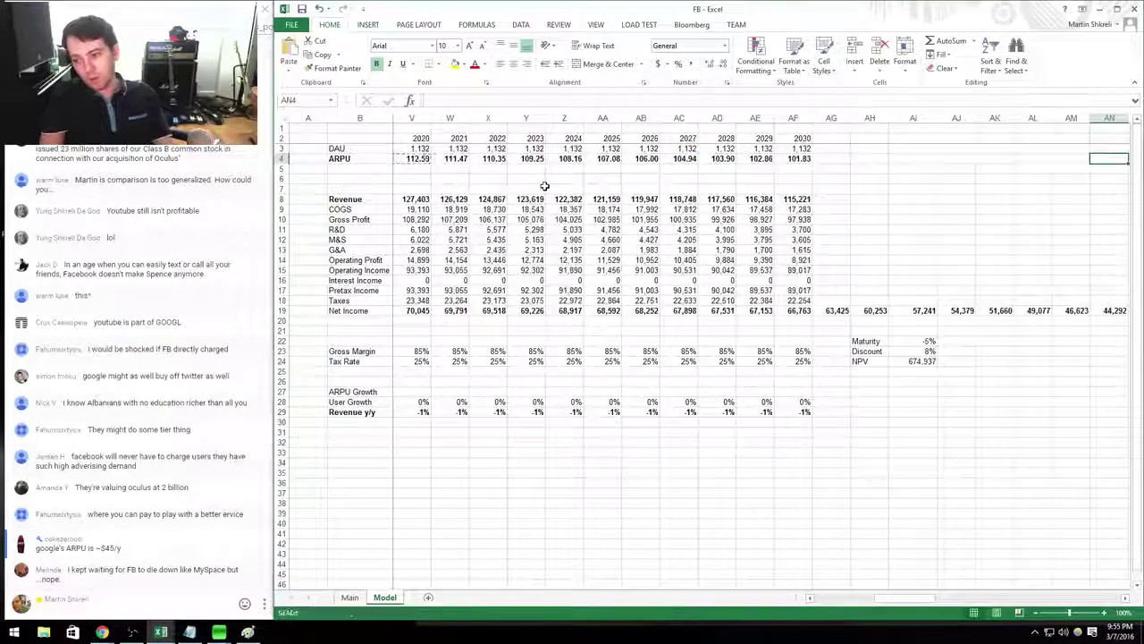
Add a Share row dividing NPV (AI24) by Main's share count, giving 237.14, and narrow column AI.
{"action": "key", "text": "Down"}
{"action": "key", "text": "Down"}
{"action": "key", "text": "Down"}
{"action": "key", "text": "Down"}
{"action": "key", "text": "Down"}
{"action": "key", "text": "Down"}
{"action": "key", "text": "Down"}
{"action": "key", "text": "Down"}
{"action": "key", "text": "Down"}
{"action": "key", "text": "Down"}
{"action": "key", "text": "Down"}
{"action": "key", "text": "Down"}
{"action": "key", "text": "Down"}
{"action": "key", "text": "Down"}
{"action": "key", "text": "Left"}
{"action": "key", "text": "Down"}
{"action": "key", "text": "Down"}
{"action": "key", "text": "Down"}
{"action": "key", "text": "Down"}
{"action": "key", "text": "Down"}
{"action": "key", "text": "Left"}
{"action": "key", "text": "Left"}
{"action": "key", "text": "Left"}
{"action": "key", "text": "Down"}
{"action": "key", "text": "Down"}
{"action": "key", "text": "Down"}
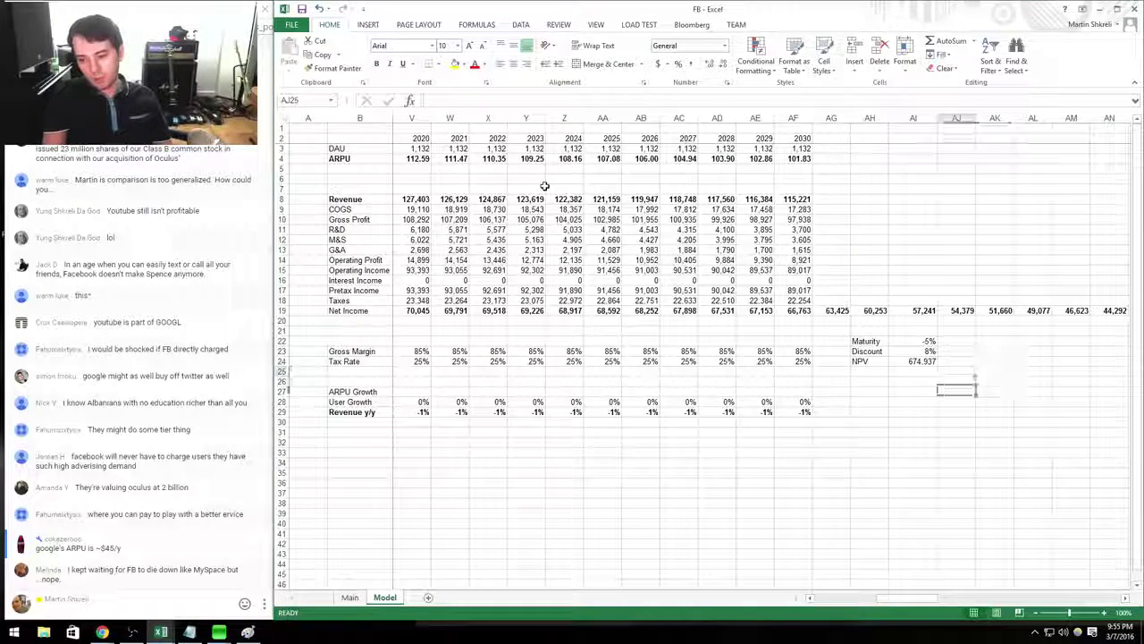
{"action": "key", "text": "Down"}
{"action": "key", "text": "Left"}
{"action": "key", "text": "Left"}
{"action": "key", "text": "Up"}
{"action": "key", "text": "Up"}
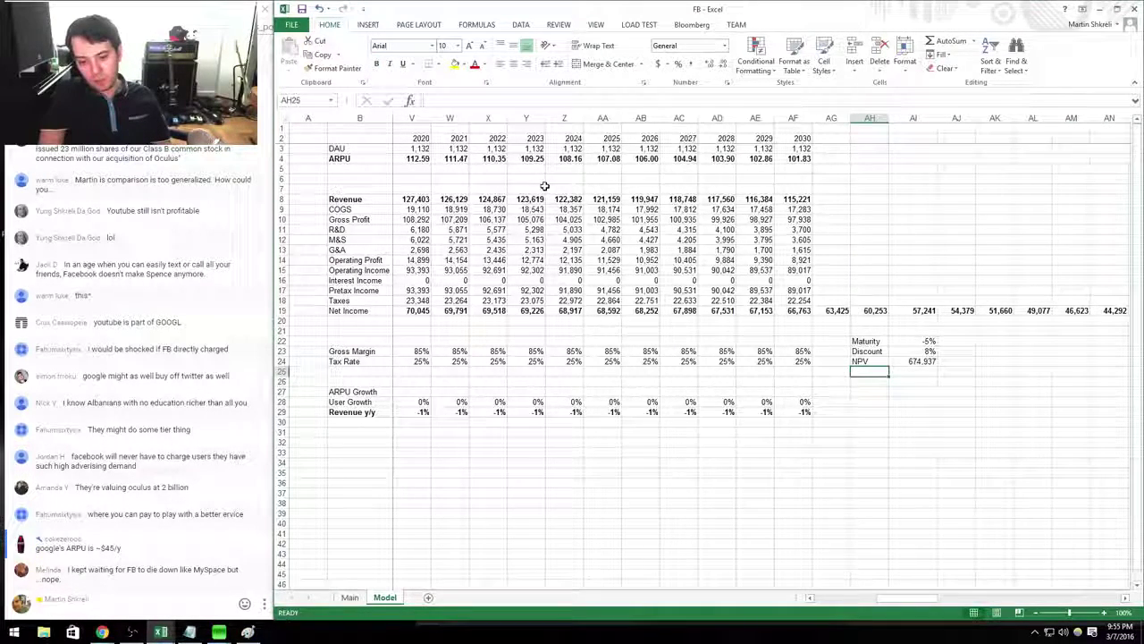
{"action": "type", "text": "Share"}
{"action": "key", "text": "Tab"}
{"action": "type", "text": "="}
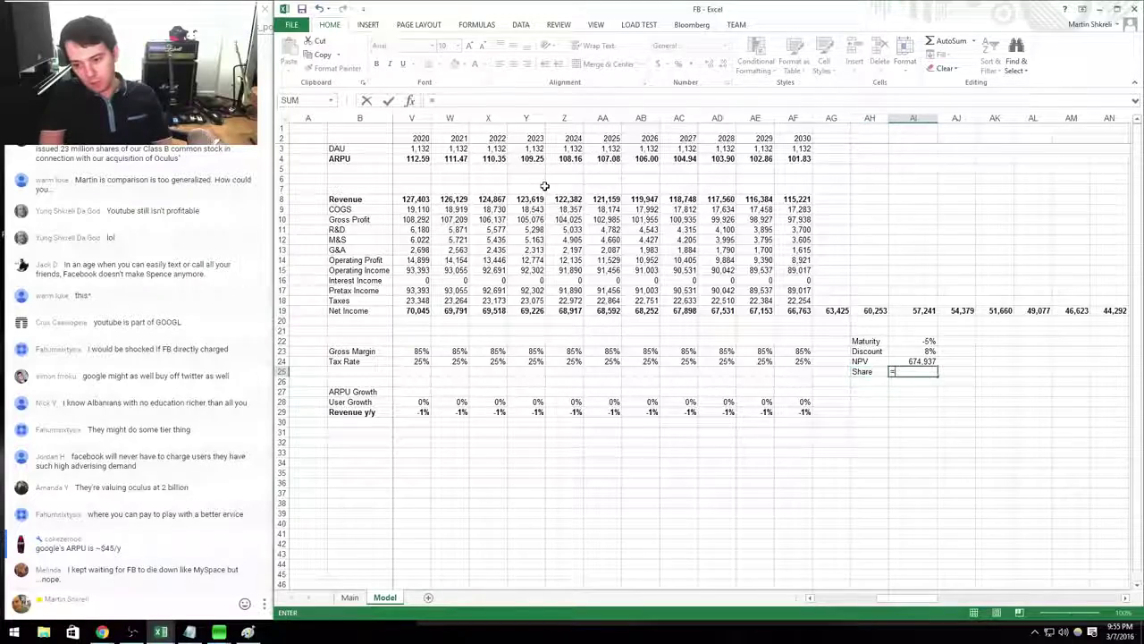
{"action": "type", "text": "AI24/"}
{"action": "key", "text": "ctrl+Page_Up"}
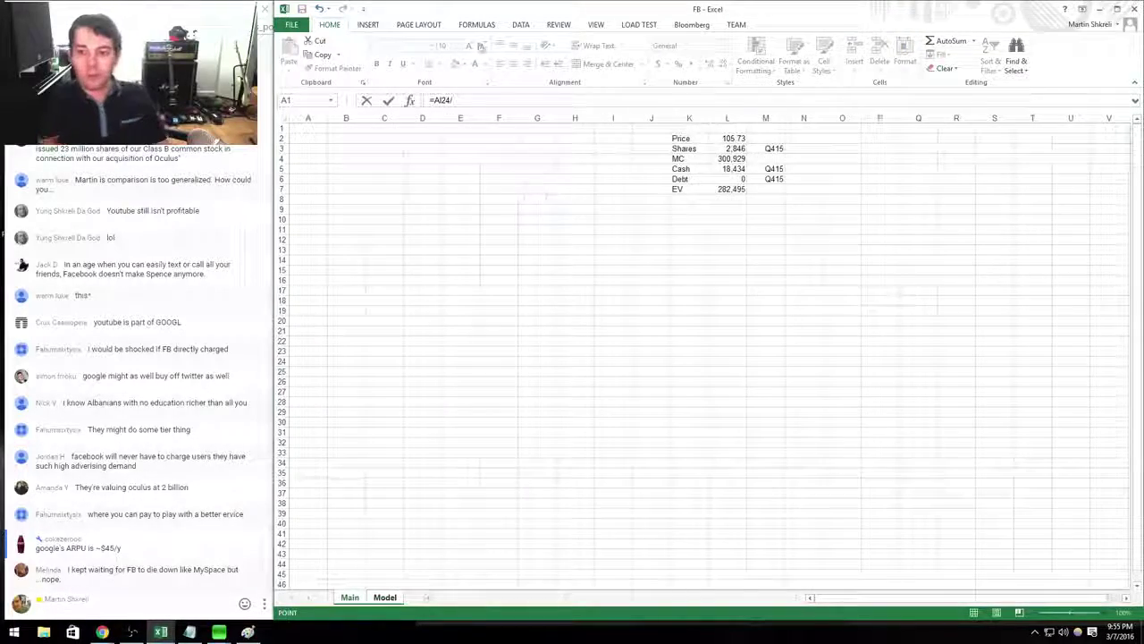
{"action": "left_click", "coordinate": [733, 149]}
{"action": "key", "text": "Tab"}
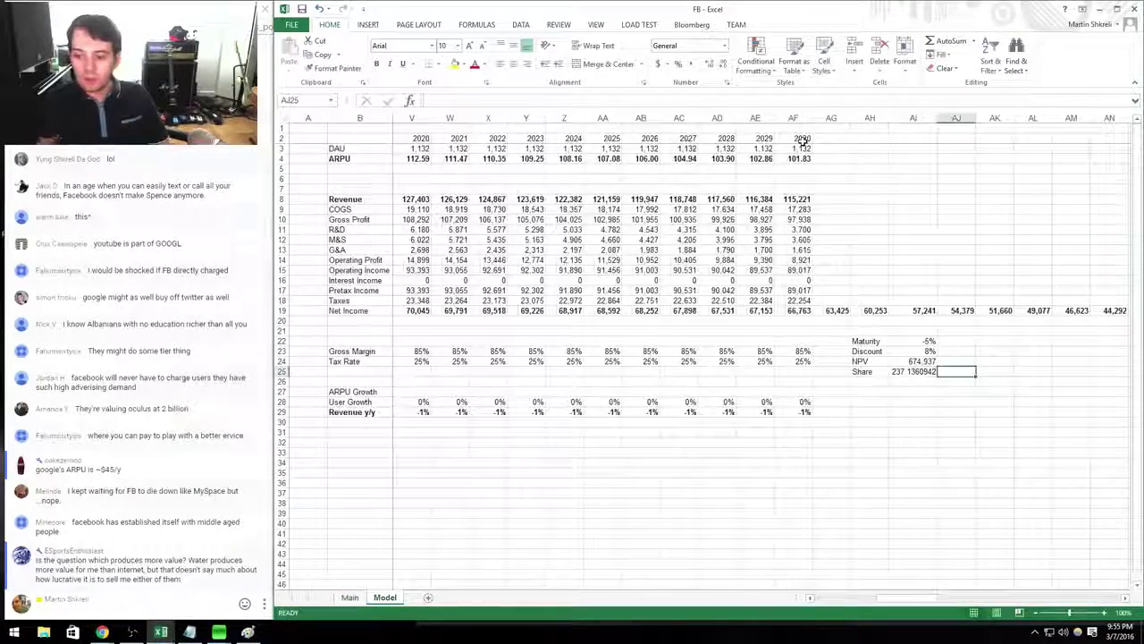
{"action": "key", "text": "Left"}
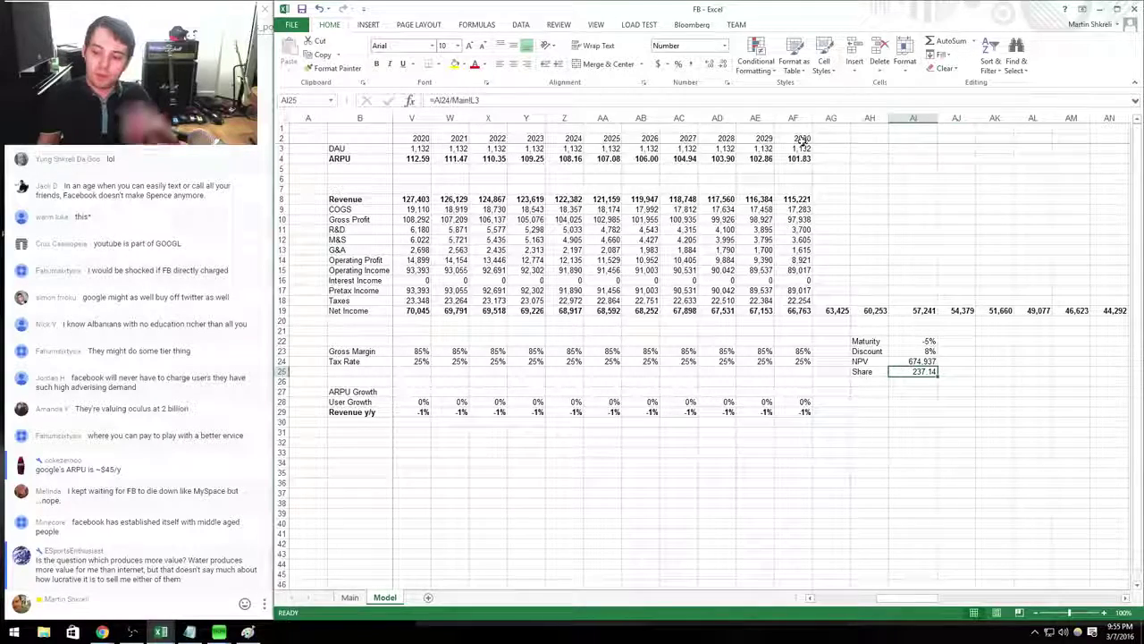
{"action": "left_click_drag", "start_coordinate": [937, 117], "coordinate": [930, 117]}
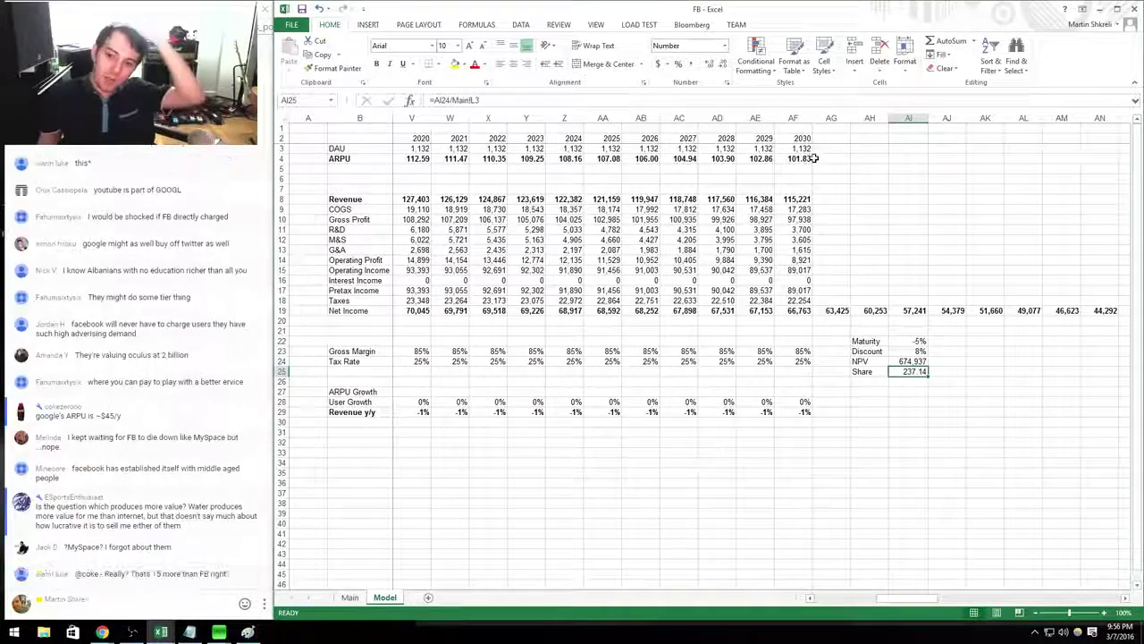
{"action": "left_click_drag", "start_coordinate": [805, 157], "coordinate": [333, 177]}
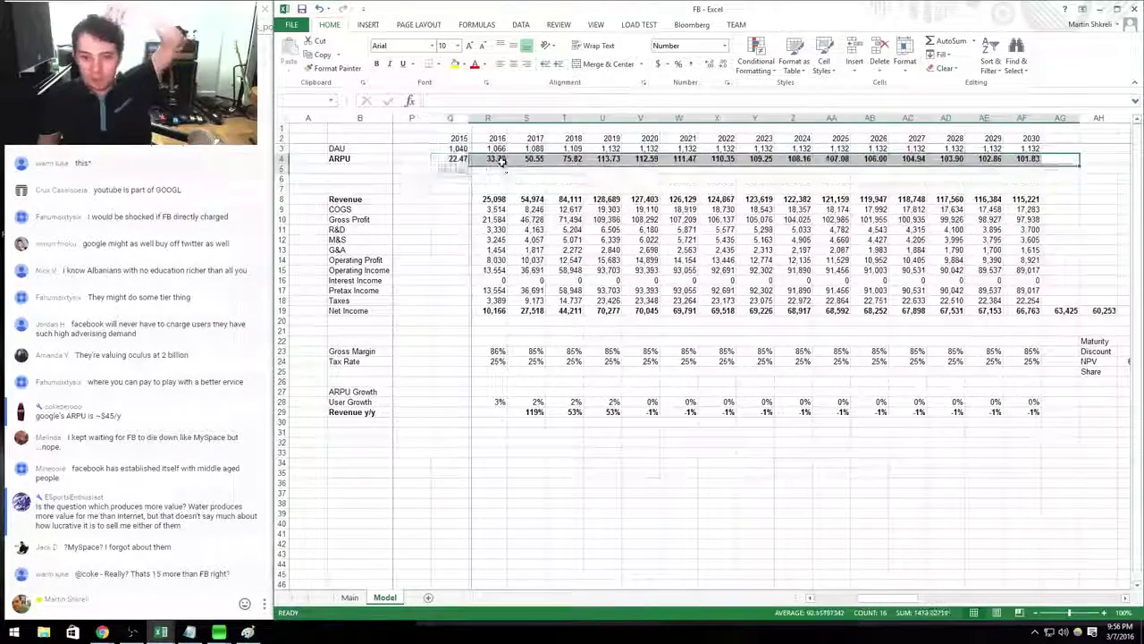
{"action": "left_click", "coordinate": [453, 161]}
{"action": "left_click_drag", "start_coordinate": [460, 148], "coordinate": [1040, 158]}
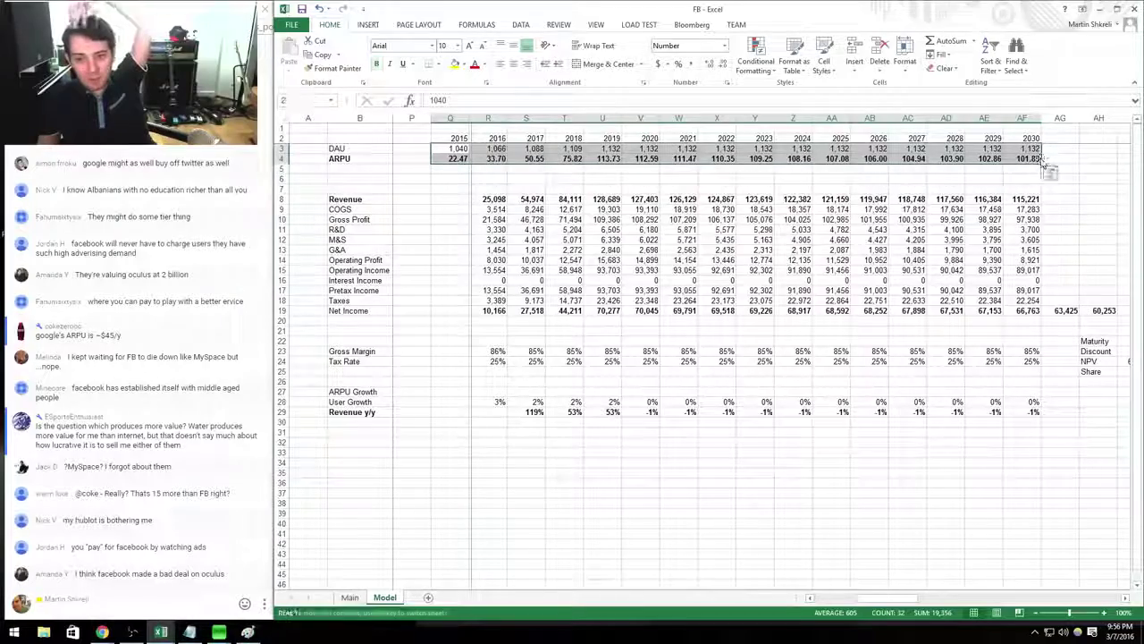
{"action": "left_click", "coordinate": [453, 158]}
{"action": "scroll", "coordinate": [533, 150], "scroll_direction": "right", "scroll_amount": 2}
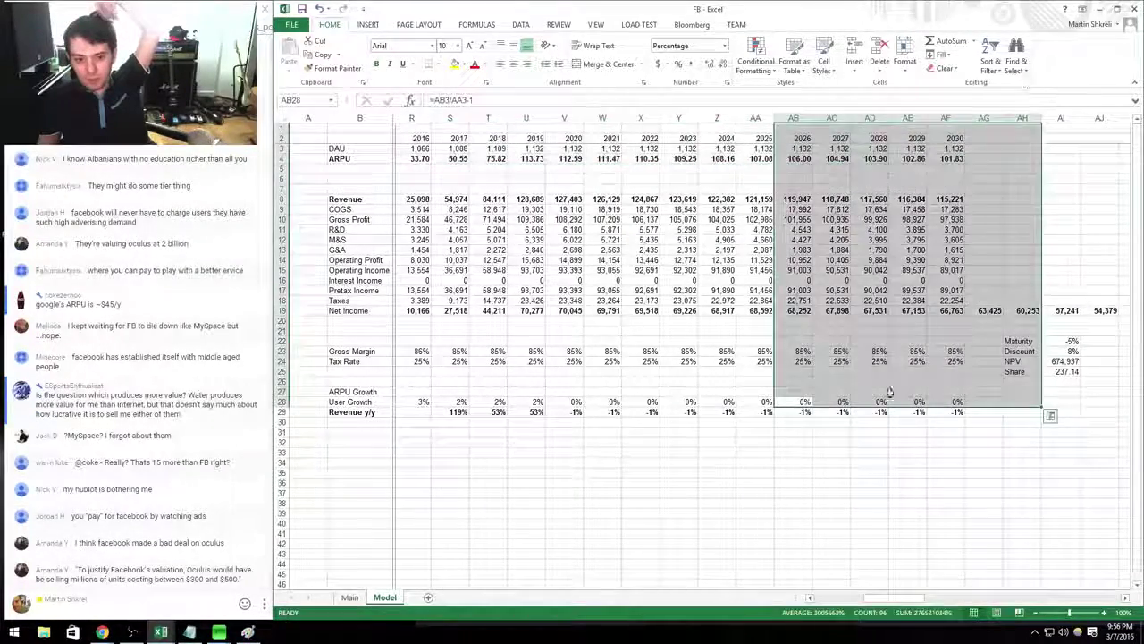
{"action": "left_click_drag", "start_coordinate": [679, 393], "coordinate": [1140, 350]}
{"action": "left_click", "coordinate": [659, 439]}
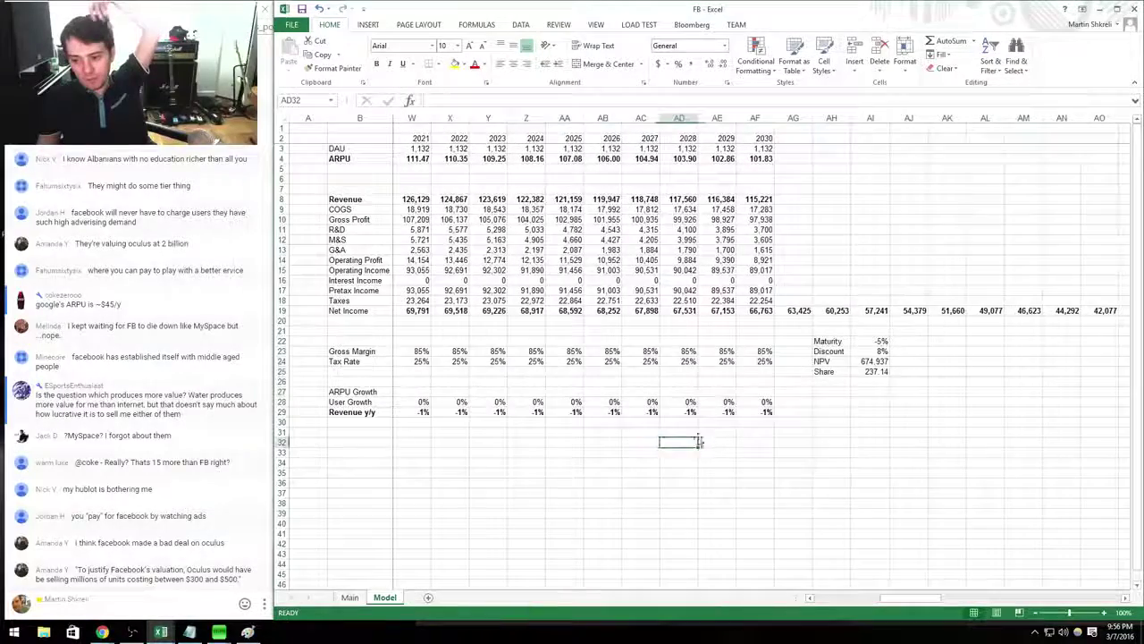
{"action": "scroll", "coordinate": [626, 358], "scroll_direction": "left", "scroll_amount": 1}
{"action": "left_click", "coordinate": [526, 210]}
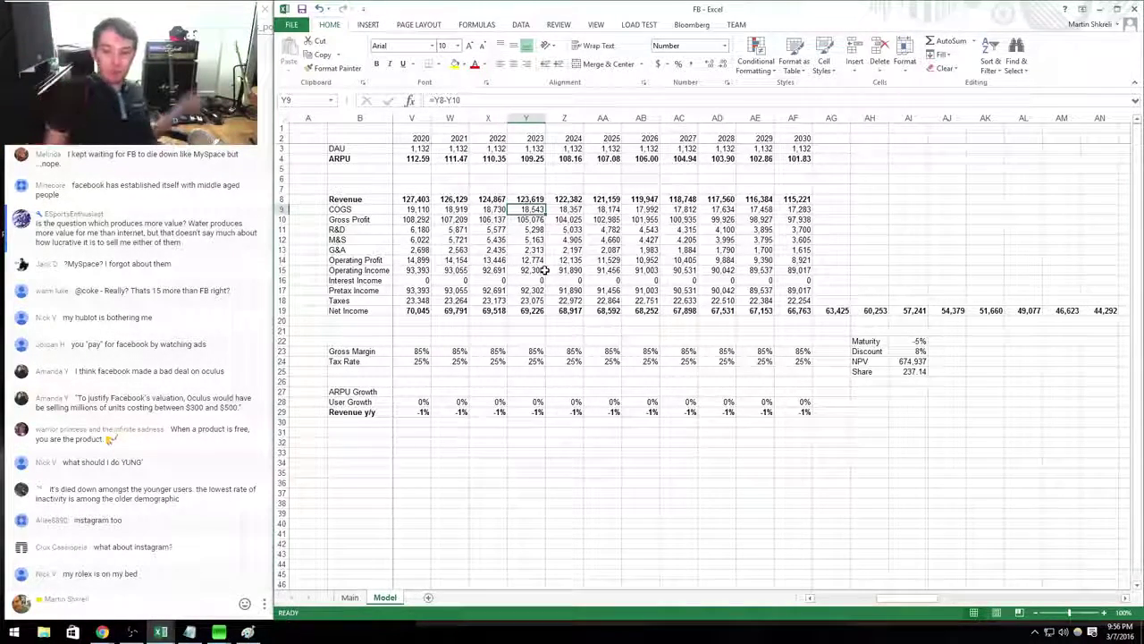
Copy the ARPU formula =J8/J3 into Q1–Q4 2016, giving values from 4.72 to 7.56.
{"action": "key", "text": "Left"}
{"action": "key", "text": "Left"}
{"action": "key", "text": "Left"}
{"action": "key", "text": "Left"}
{"action": "key", "text": "Left"}
{"action": "key", "text": "Left"}
{"action": "key", "text": "Left"}
{"action": "key", "text": "Left"}
{"action": "key", "text": "Left"}
{"action": "key", "text": "Left"}
{"action": "key", "text": "Left"}
{"action": "key", "text": "Left"}
{"action": "key", "text": "Left"}
{"action": "key", "text": "Left"}
{"action": "key", "text": "Left"}
{"action": "key", "text": "Left"}
{"action": "key", "text": "Left"}
{"action": "key", "text": "Left"}
{"action": "key", "text": "Left"}
{"action": "key", "text": "Left"}
{"action": "key", "text": "Left"}
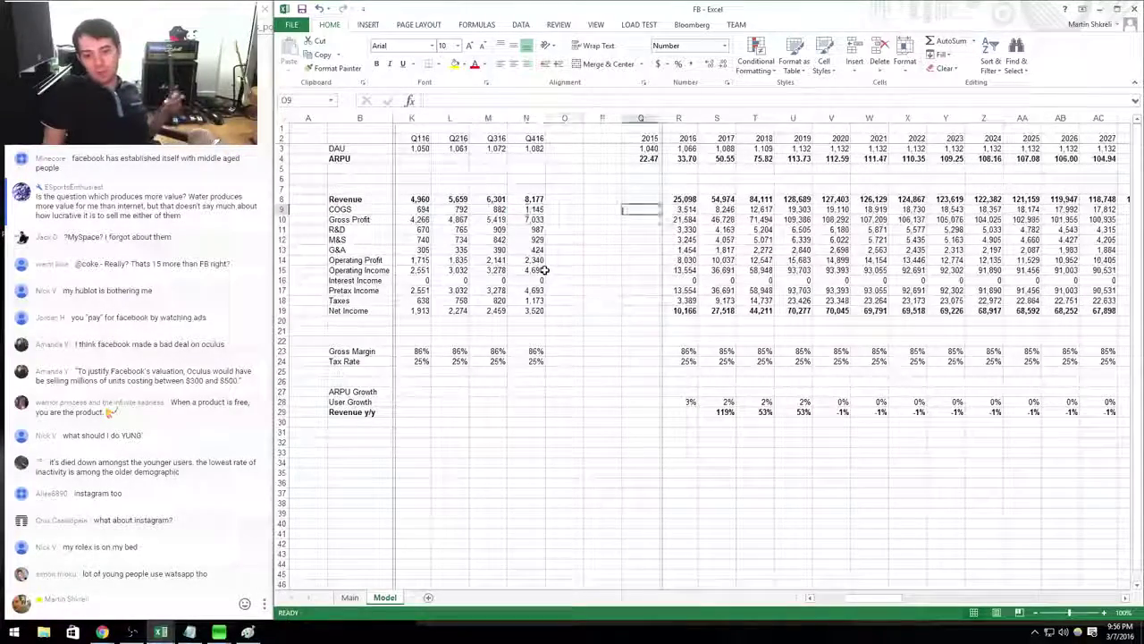
{"action": "key", "text": "Down"}
{"action": "key", "text": "Down"}
{"action": "key", "text": "Down"}
{"action": "key", "text": "Down"}
{"action": "key", "text": "Down"}
{"action": "key", "text": "Down"}
{"action": "key", "text": "Down"}
{"action": "key", "text": "Down"}
{"action": "key", "text": "Down"}
{"action": "key", "text": "Down"}
{"action": "key", "text": "Right"}
{"action": "key", "text": "Right"}
{"action": "key", "text": "Right"}
{"action": "key", "text": "Right"}
{"action": "key", "text": "Right"}
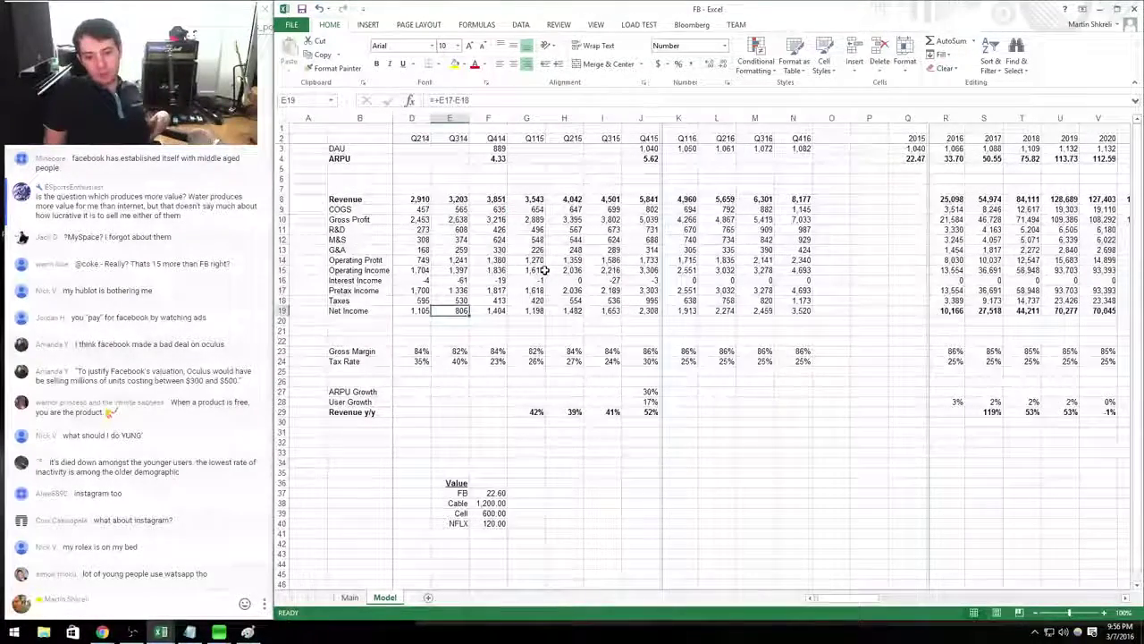
{"action": "key", "text": "Down"}
{"action": "key", "text": "Down"}
{"action": "key", "text": "Down"}
{"action": "key", "text": "Down"}
{"action": "key", "text": "Down"}
{"action": "key", "text": "Down"}
{"action": "key", "text": "Down"}
{"action": "key", "text": "Down"}
{"action": "key", "text": "Down"}
{"action": "key", "text": "Down"}
{"action": "key", "text": "Down"}
{"action": "key", "text": "Right"}
{"action": "key", "text": "Right"}
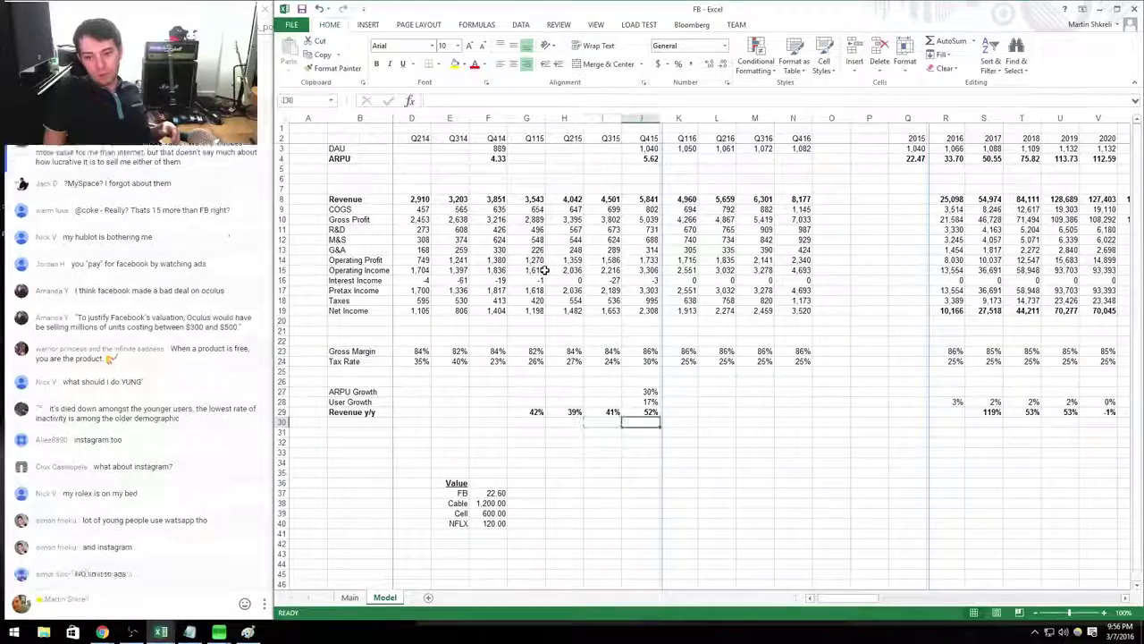
{"action": "key", "text": "Up"}
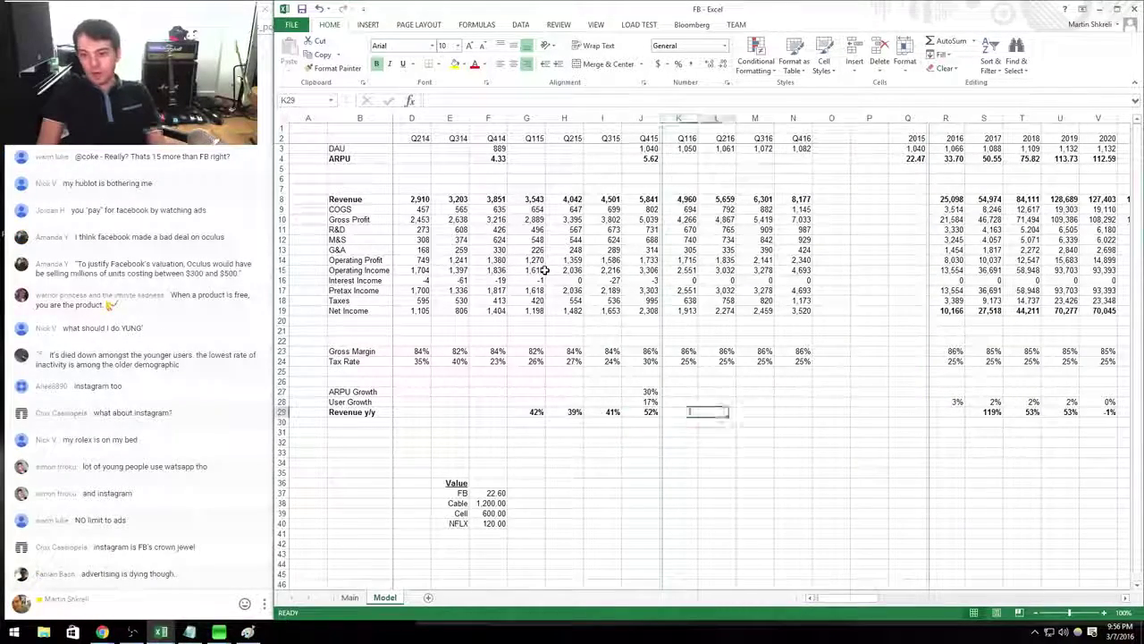
{"action": "key", "text": "Right"}
{"action": "key", "text": "Right"}
{"action": "key", "text": "Right"}
{"action": "key", "text": "Right"}
{"action": "key", "text": "Up"}
{"action": "key", "text": "Up"}
{"action": "key", "text": "Up"}
{"action": "key", "text": "Up"}
{"action": "key", "text": "Up"}
{"action": "key", "text": "Up"}
{"action": "key", "text": "Up"}
{"action": "key", "text": "Up"}
{"action": "key", "text": "Up"}
{"action": "key", "text": "Up"}
{"action": "key", "text": "Up"}
{"action": "key", "text": "Up"}
{"action": "key", "text": "Up"}
{"action": "key", "text": "Up"}
{"action": "key", "text": "Up"}
{"action": "key", "text": "Up"}
{"action": "key", "text": "Up"}
{"action": "key", "text": "Up"}
{"action": "key", "text": "Up"}
{"action": "key", "text": "Up"}
{"action": "key", "text": "Left"}
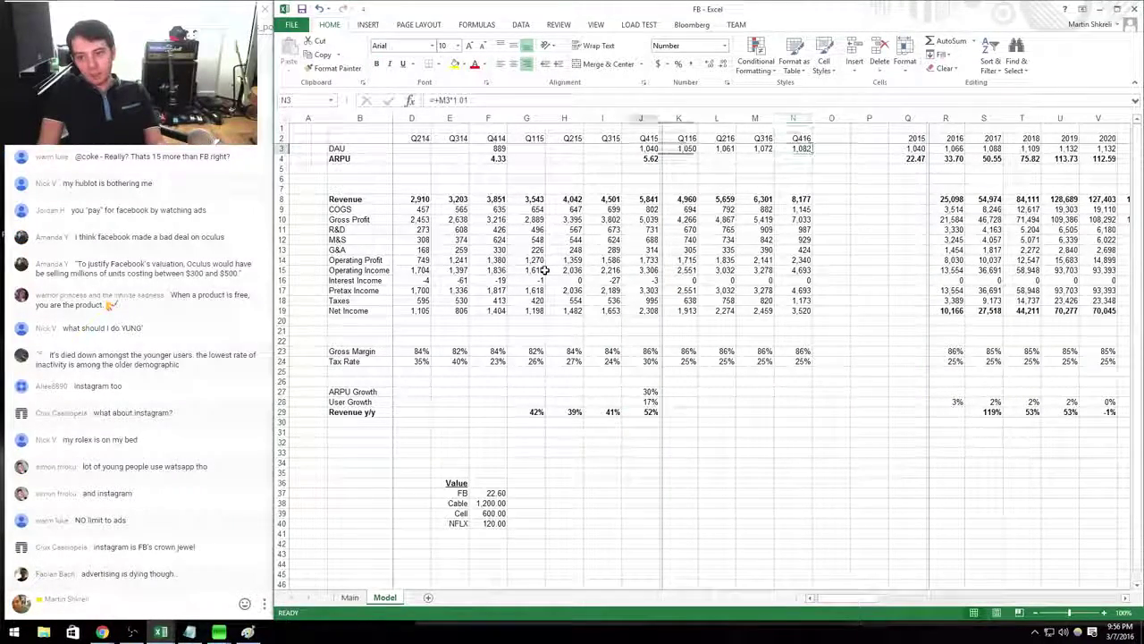
{"action": "key", "text": "Left"}
{"action": "key", "text": "Left"}
{"action": "key", "text": "Left"}
{"action": "key", "text": "Left"}
{"action": "key", "text": "Down"}
{"action": "key", "text": "shift+Right"}
{"action": "key", "text": "shift+Right"}
{"action": "key", "text": "shift+Right"}
{"action": "key", "text": "shift+Right"}
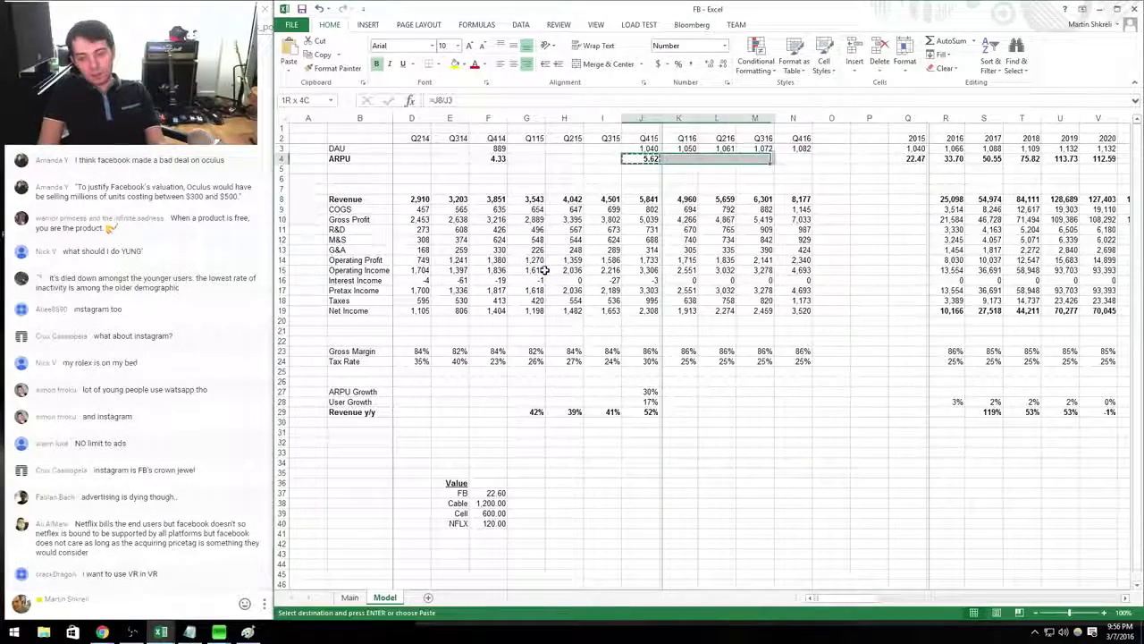
{"action": "key", "text": "ctrl+r"}
{"action": "key", "text": "Right"}
{"action": "key", "text": "Right"}
{"action": "key", "text": "Right"}
{"action": "key", "text": "Right"}
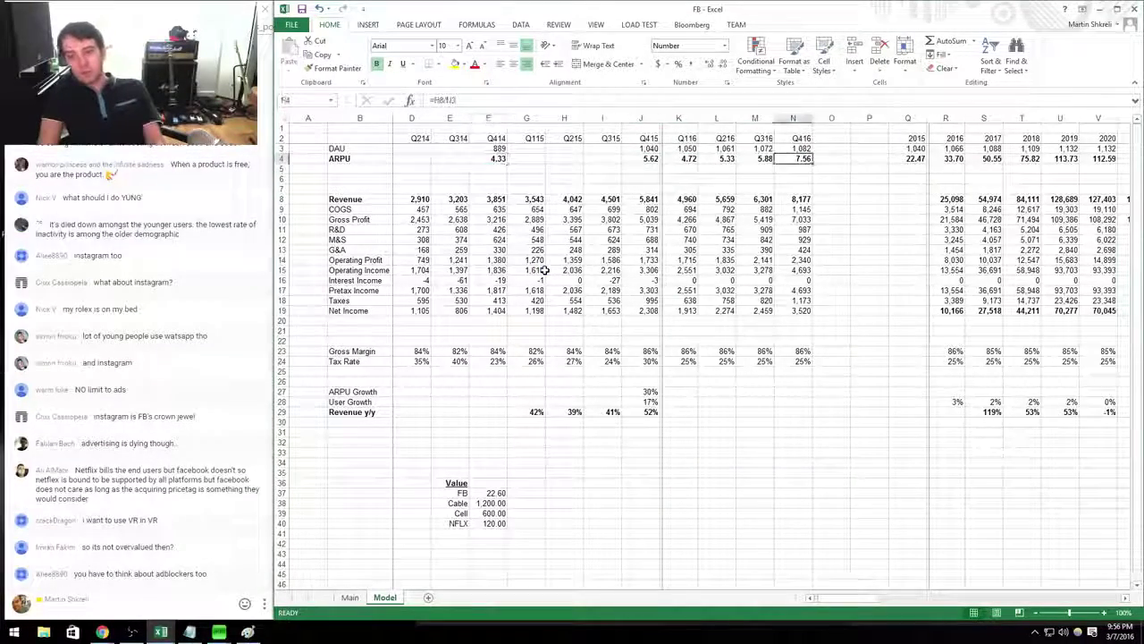
{"action": "key", "text": "alt+Tab"}
{"action": "key", "text": "alt+Tab"}
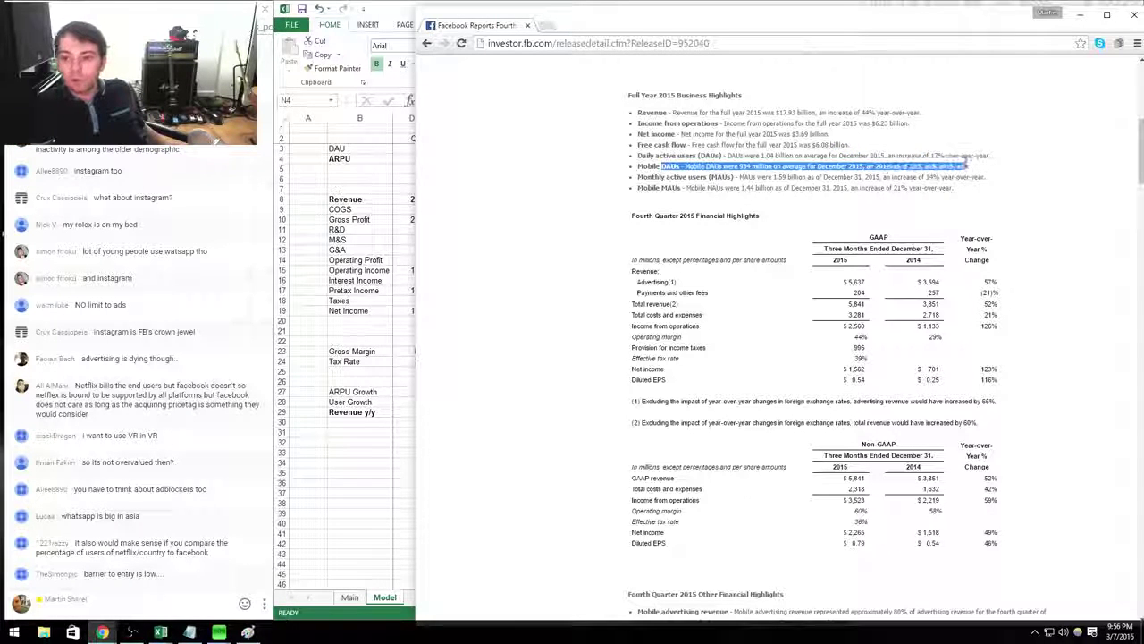
Read the DAU/MAU growth figures in the Q4 2015 release, then close it.
{"action": "left_click_drag", "start_coordinate": [985, 177], "coordinate": [809, 177]}
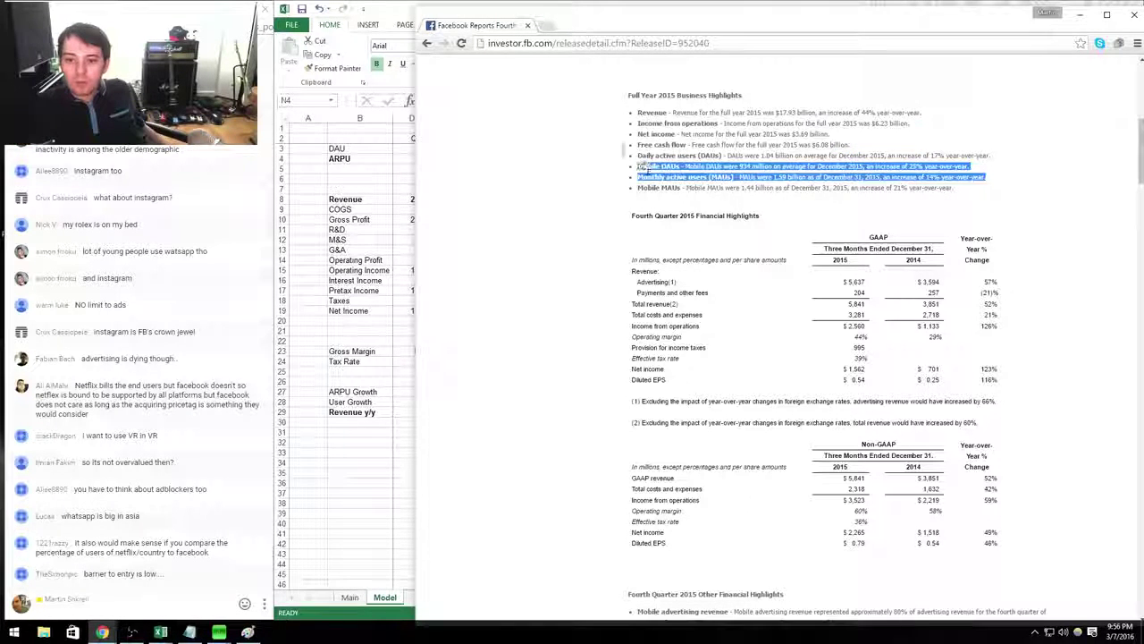
{"action": "left_click", "coordinate": [682, 185]}
{"action": "left_click", "coordinate": [902, 169]}
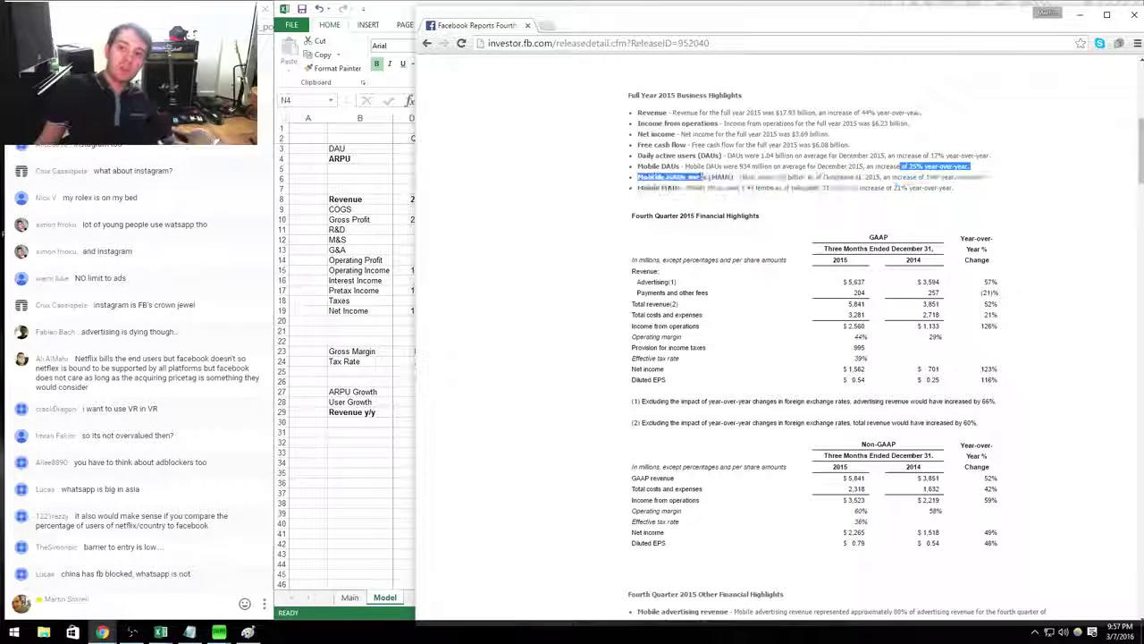
{"action": "left_click_drag", "start_coordinate": [690, 177], "coordinate": [702, 183]}
{"action": "left_click", "coordinate": [706, 183]}
{"action": "scroll", "coordinate": [835, 194], "scroll_direction": "down", "scroll_amount": 3}
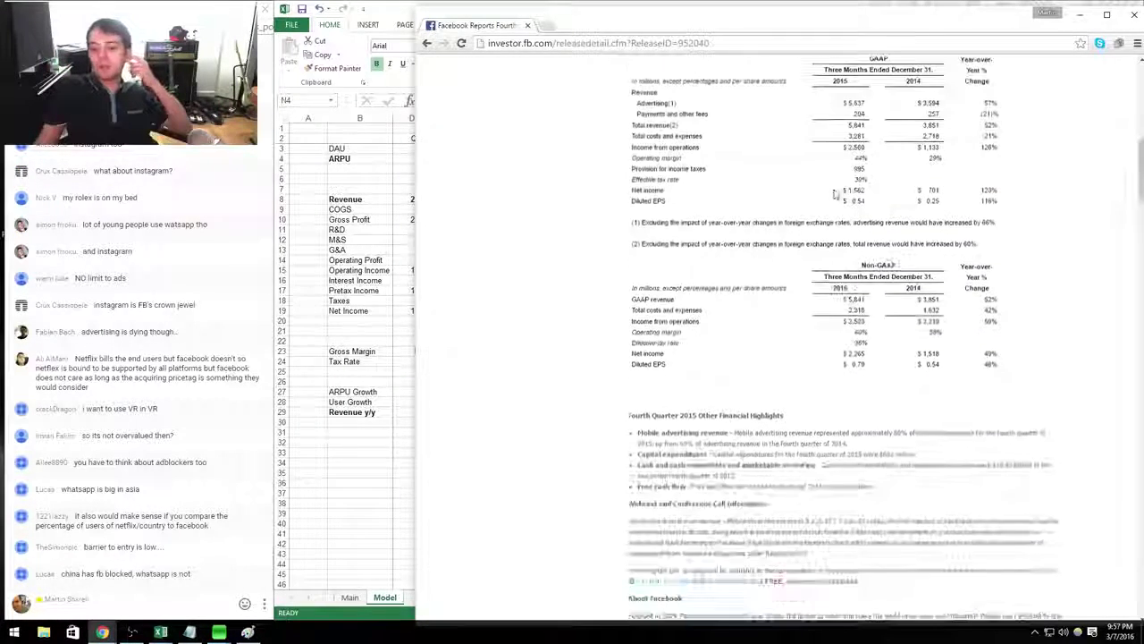
{"action": "scroll", "coordinate": [858, 202], "scroll_direction": "down", "scroll_amount": 5}
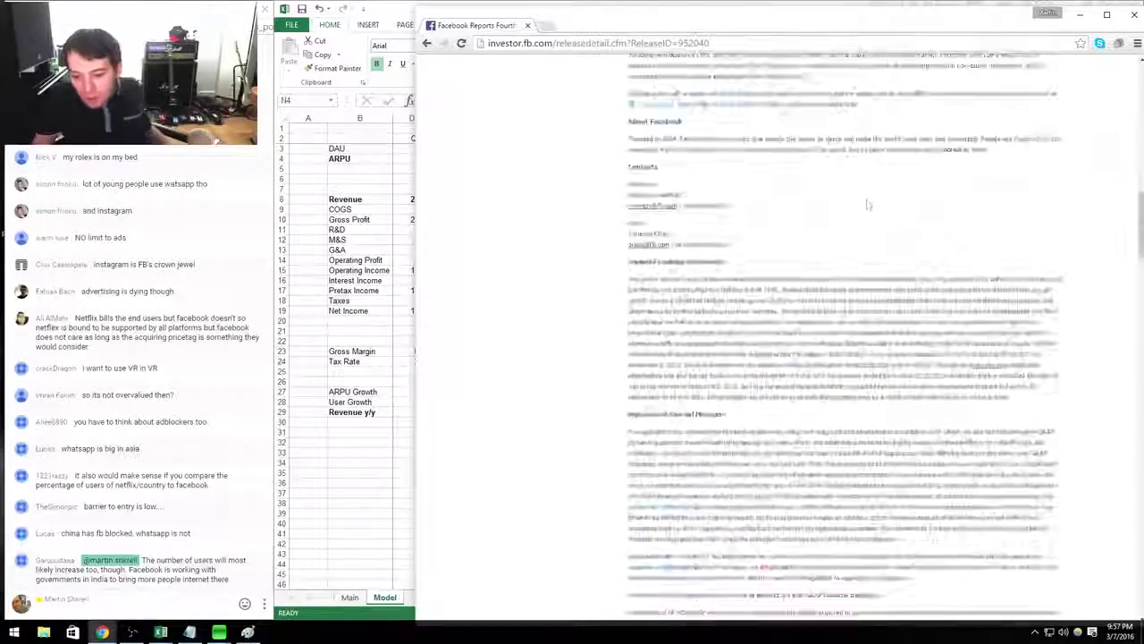
{"action": "scroll", "coordinate": [868, 215], "scroll_direction": "down", "scroll_amount": 20}
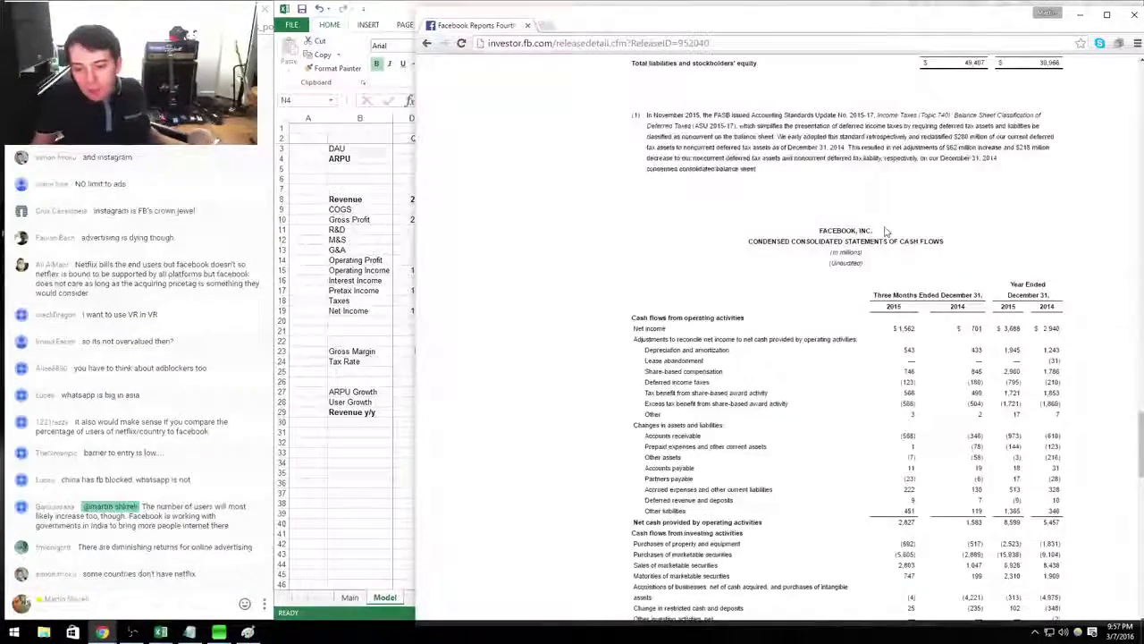
{"action": "scroll", "coordinate": [876, 224], "scroll_direction": "up", "scroll_amount": 20}
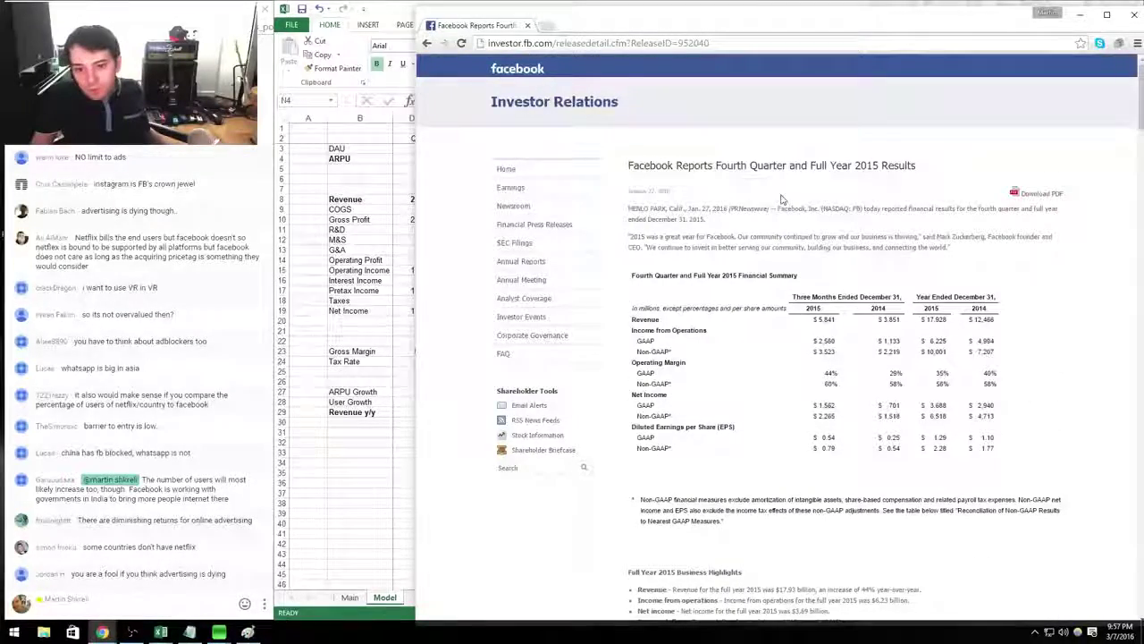
{"action": "left_click", "coordinate": [528, 26]}
{"action": "left_click_drag", "start_coordinate": [527, 270], "coordinate": [966, 148]}
Set ARPU growth for 2016–2019 to 30%, 50%, 30% and 30% (=Q4*1.3, =R4*1.5, =S4*1.3, =T4*1.3).
{"action": "scroll", "coordinate": [862, 169], "scroll_direction": "right", "scroll_amount": 3}
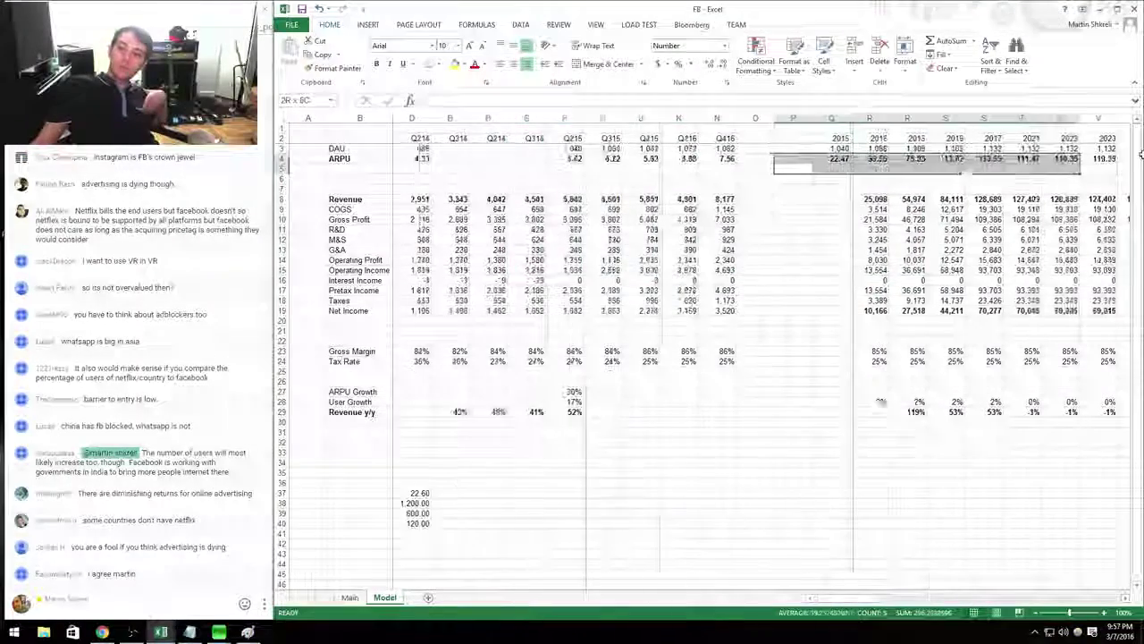
{"action": "double_click", "coordinate": [946, 199]}
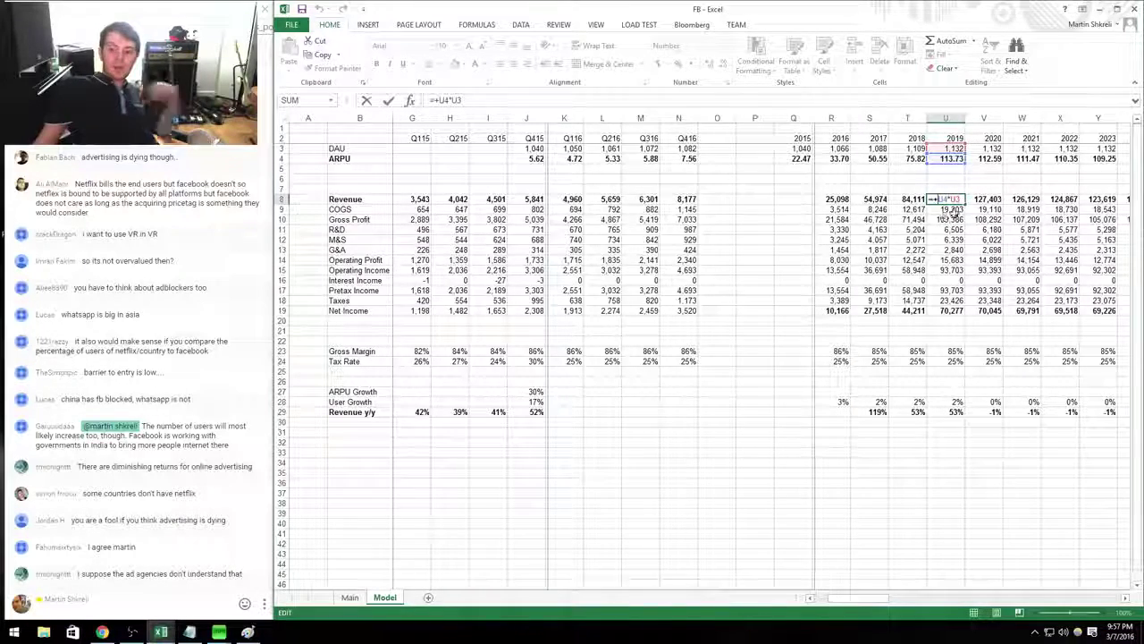
{"action": "key", "text": "Tab"}
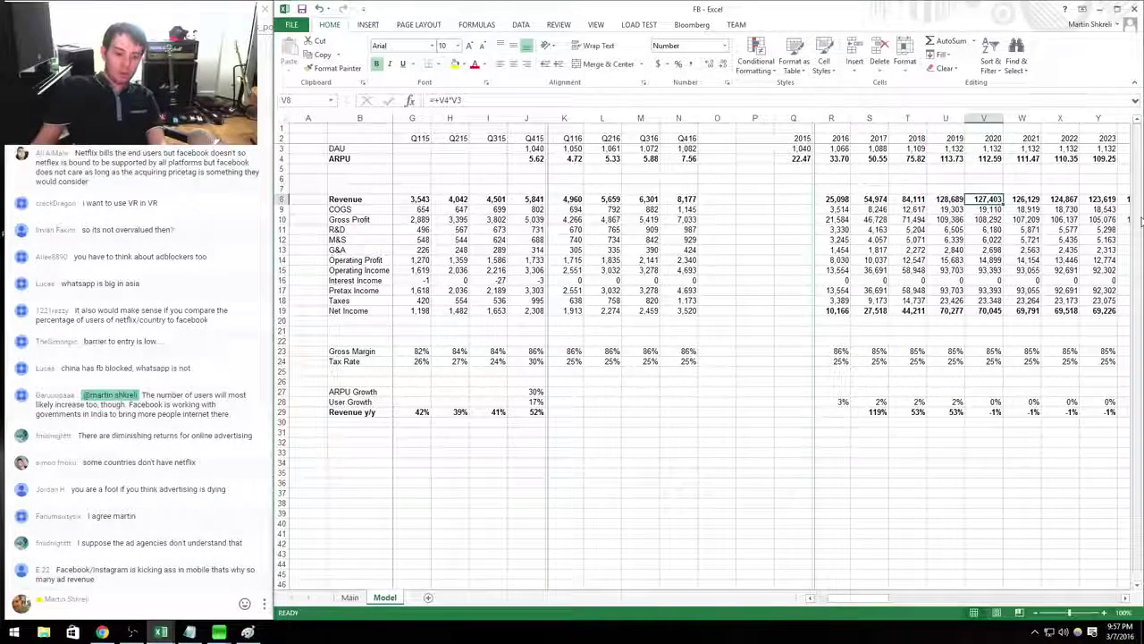
{"action": "key", "text": "Right"}
{"action": "key", "text": "Right"}
{"action": "key", "text": "Right"}
{"action": "key", "text": "Right"}
{"action": "key", "text": "Right"}
{"action": "key", "text": "Right"}
{"action": "key", "text": "Right"}
{"action": "key", "text": "Right"}
{"action": "key", "text": "Right"}
{"action": "key", "text": "Right"}
{"action": "key", "text": "Right"}
{"action": "key", "text": "Right"}
{"action": "key", "text": "Right"}
{"action": "key", "text": "Right"}
{"action": "key", "text": "Right"}
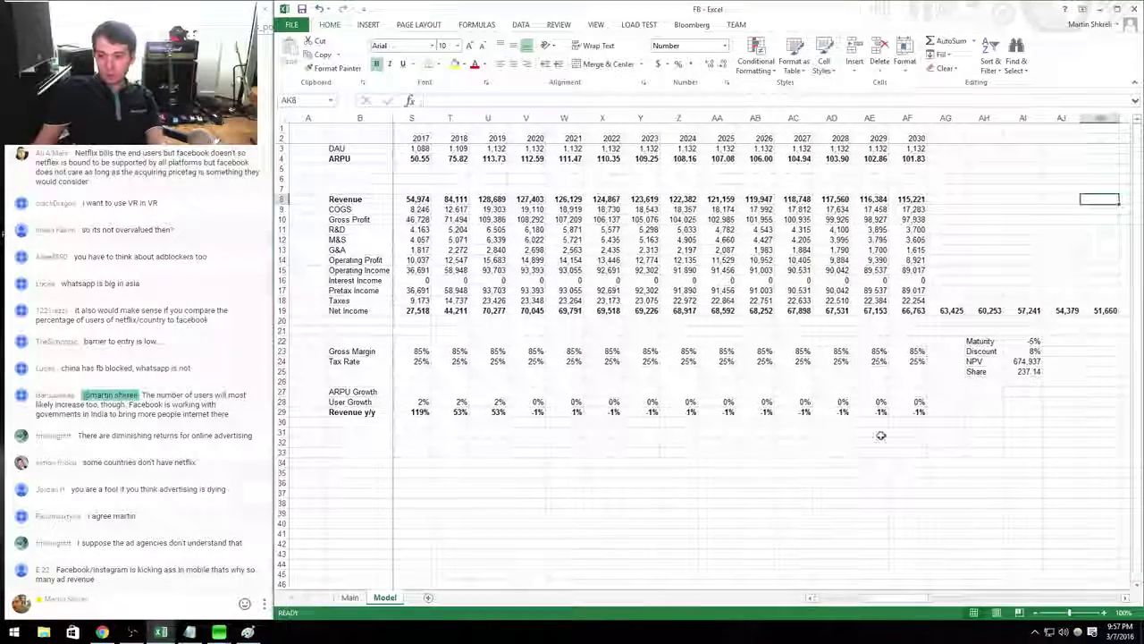
{"action": "key", "text": "Left"}
{"action": "key", "text": "Left"}
{"action": "key", "text": "Left"}
{"action": "key", "text": "Left"}
{"action": "key", "text": "Left"}
{"action": "key", "text": "Left"}
{"action": "key", "text": "Left"}
{"action": "key", "text": "Left"}
{"action": "key", "text": "Left"}
{"action": "key", "text": "Left"}
{"action": "key", "text": "Left"}
{"action": "key", "text": "Left"}
{"action": "key", "text": "Left"}
{"action": "key", "text": "Left"}
{"action": "key", "text": "Left"}
{"action": "key", "text": "Left"}
{"action": "key", "text": "Left"}
{"action": "key", "text": "Left"}
{"action": "key", "text": "Left"}
{"action": "key", "text": "Left"}
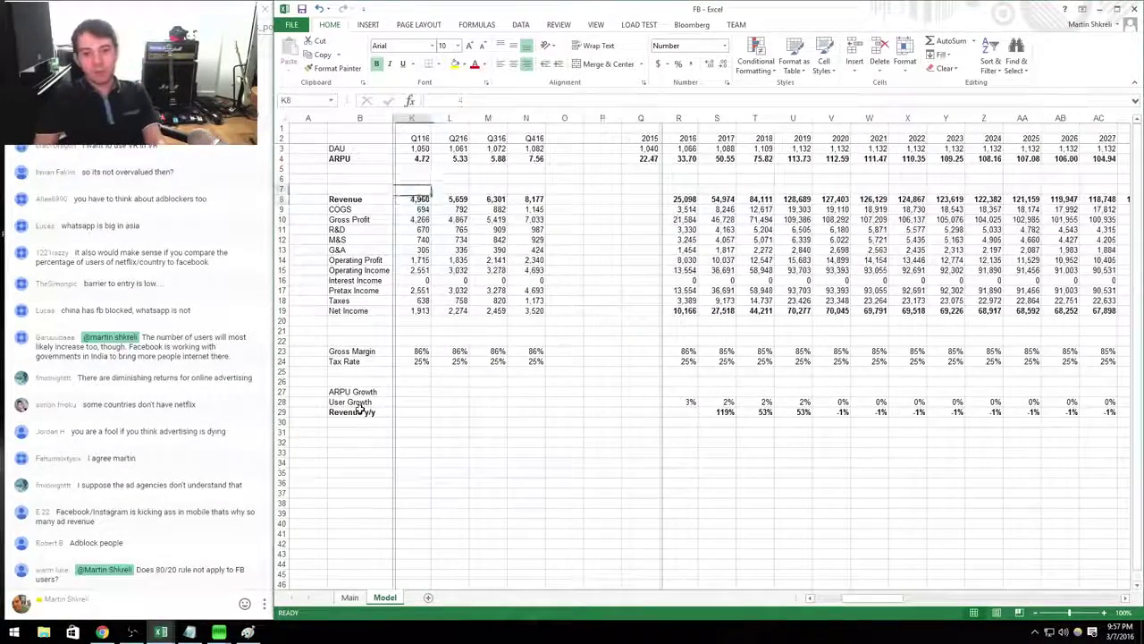
{"action": "key", "text": "Up"}
{"action": "key", "text": "Up"}
{"action": "key", "text": "Up"}
{"action": "key", "text": "Up"}
{"action": "key", "text": "Right"}
{"action": "type", "text": "=Q4*1.3"}
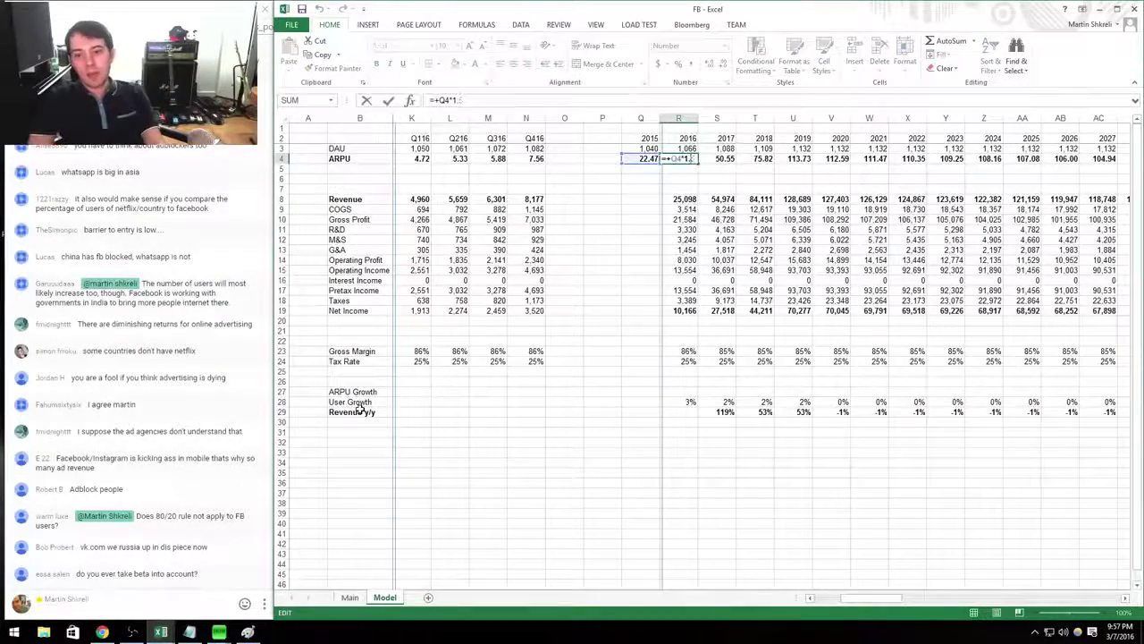
{"action": "key", "text": "Tab"}
{"action": "type", "text": "=R4*1.5"}
{"action": "key", "text": "Tab"}
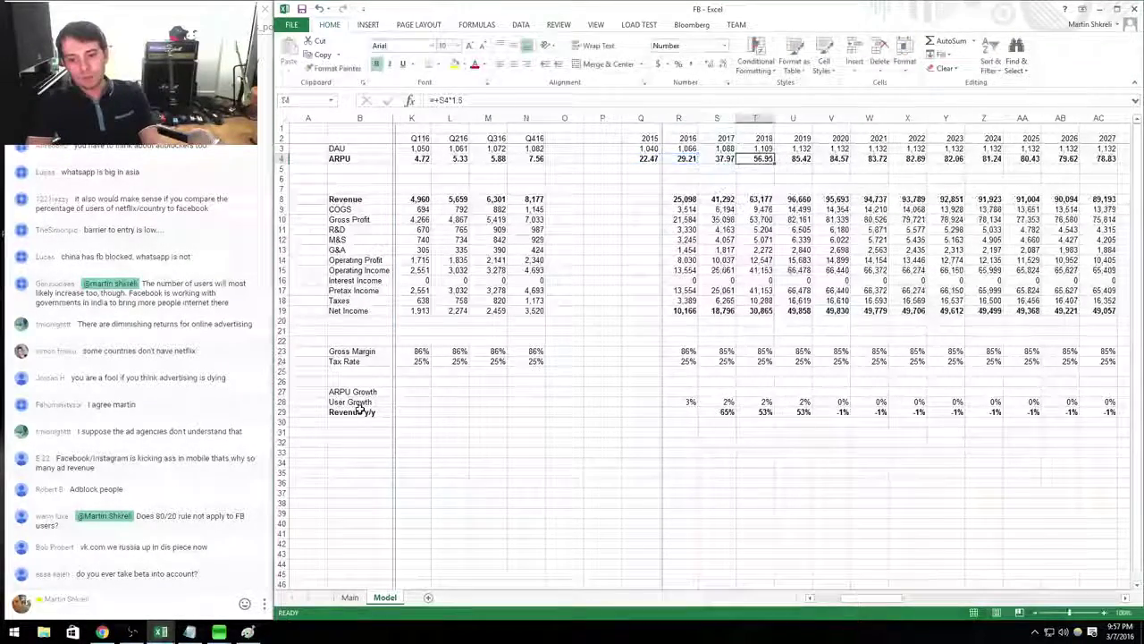
{"action": "type", "text": "=S4*1.3"}
{"action": "key", "text": "Tab"}
{"action": "type", "text": "=T4*1.3"}
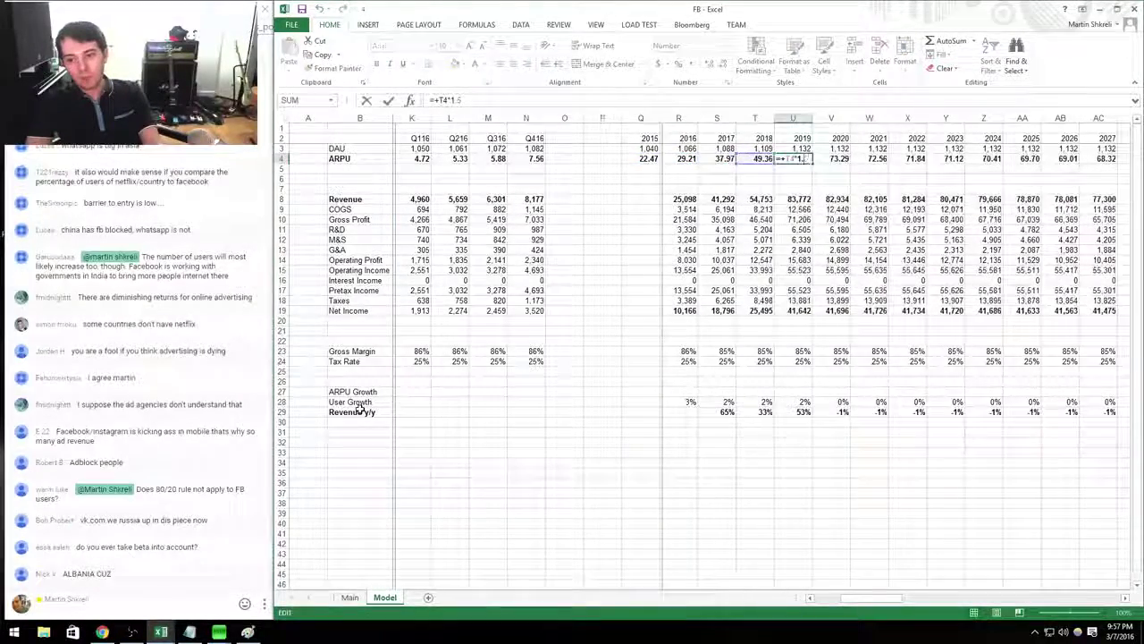
{"action": "key", "text": "Tab"}
Grow 2020 ARPU by 3% (=U4*1.03) and extend it through 2030.
{"action": "type", "text": "=U4*0.99"}
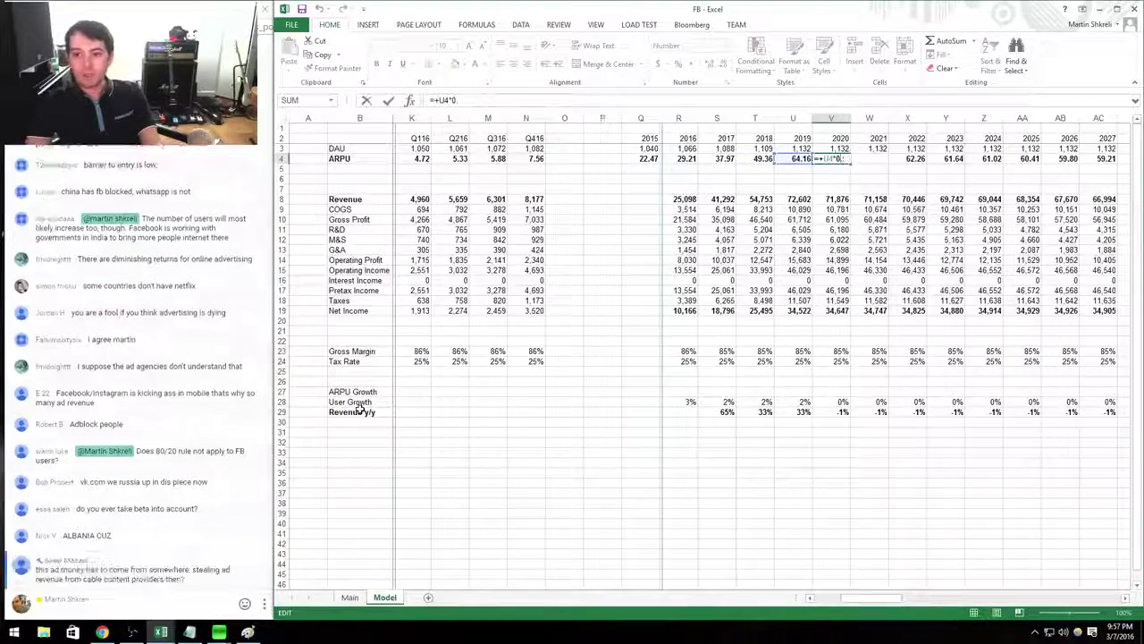
{"action": "key", "text": "BackSpace"}
{"action": "key", "text": "BackSpace"}
{"action": "key", "text": "BackSpace"}
{"action": "key", "text": "BackSpace"}
{"action": "type", "text": "1.03"}
{"action": "key", "text": "ctrl+Return"}
{"action": "key", "text": "ctrl+c"}
{"action": "key", "text": "Right"}
{"action": "key", "text": "Right"}
{"action": "key", "text": "Right"}
{"action": "key", "text": "Right"}
{"action": "key", "text": "Right"}
{"action": "key", "text": "Right"}
{"action": "key", "text": "Right"}
{"action": "key", "text": "Right"}
{"action": "key", "text": "Right"}
{"action": "key", "text": "Right"}
{"action": "key", "text": "Right"}
{"action": "key", "text": "Right"}
{"action": "key", "text": "Right"}
{"action": "key", "text": "Right"}
{"action": "key", "text": "Right"}
{"action": "key", "text": "Right"}
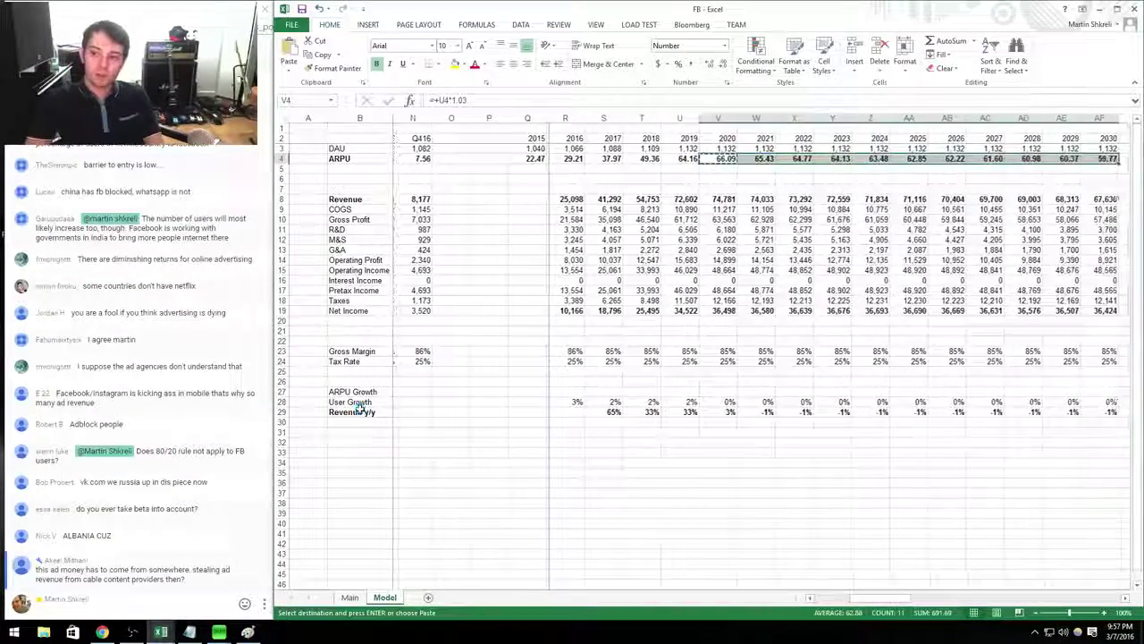
{"action": "key", "text": "Escape"}
Change the Maturity rate to -1%, lowering the per-share value to 188.56.
{"action": "key", "text": "Down"}
{"action": "key", "text": "Down"}
{"action": "key", "text": "Down"}
{"action": "key", "text": "Down"}
{"action": "key", "text": "Down"}
{"action": "key", "text": "Down"}
{"action": "key", "text": "Down"}
{"action": "key", "text": "Down"}
{"action": "key", "text": "Down"}
{"action": "key", "text": "Down"}
{"action": "key", "text": "Down"}
{"action": "key", "text": "Down"}
{"action": "key", "text": "Down"}
{"action": "key", "text": "Down"}
{"action": "key", "text": "Down"}
{"action": "key", "text": "Down"}
{"action": "key", "text": "Down"}
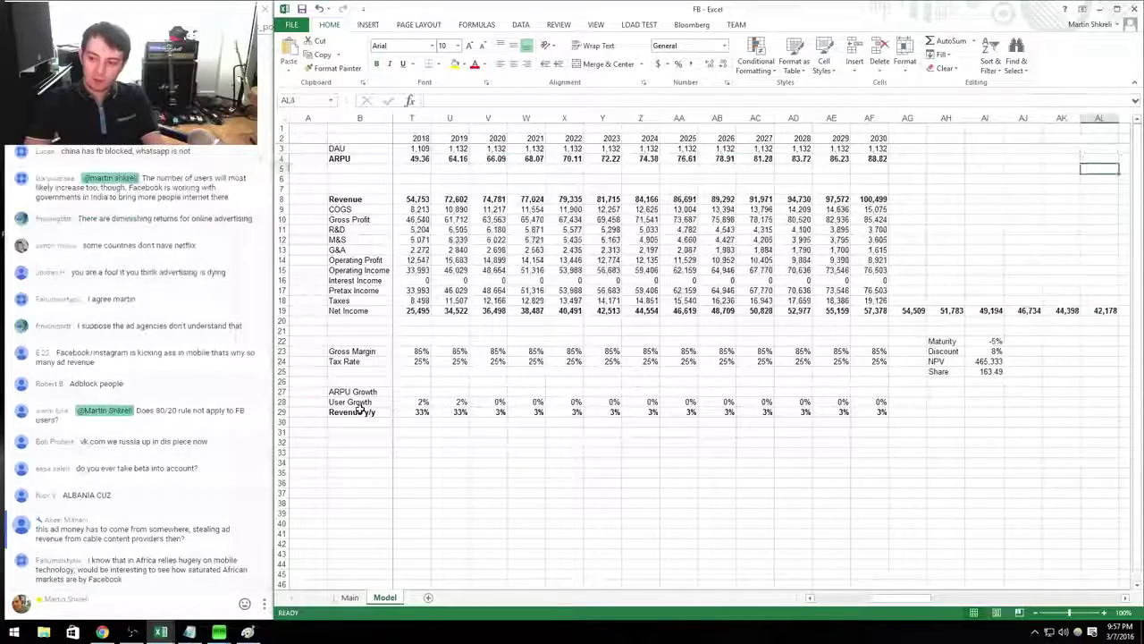
{"action": "key", "text": "Left"}
{"action": "key", "text": "Left"}
{"action": "key", "text": "Left"}
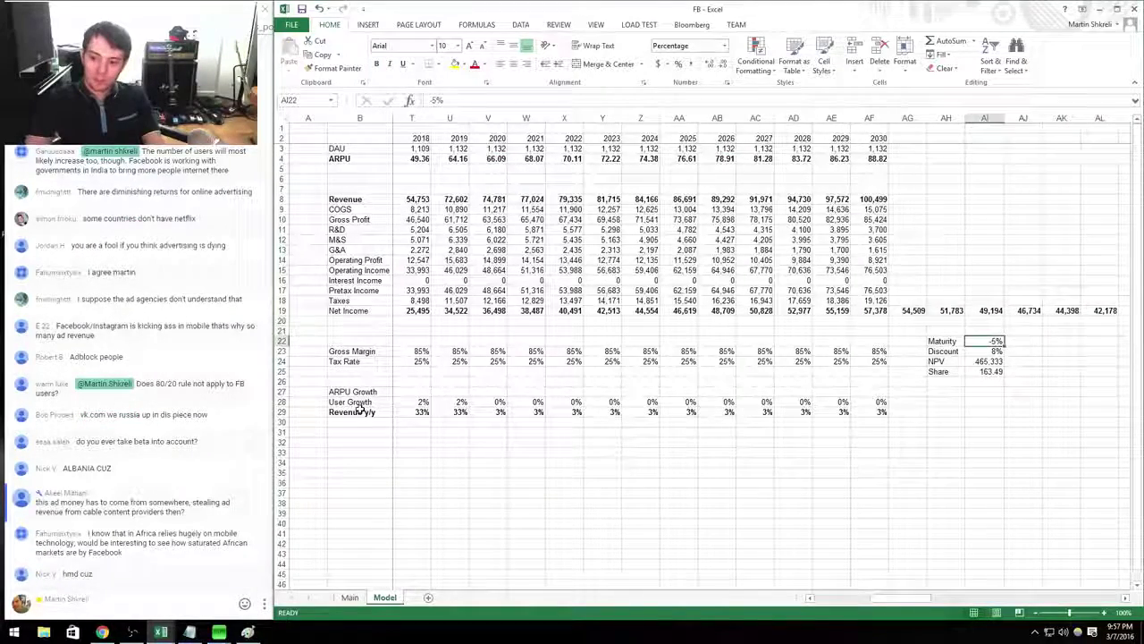
{"action": "type", "text": "-1"}
{"action": "key", "text": "Return"}
{"action": "key", "text": "Up"}
{"action": "key", "text": "Left"}
{"action": "key", "text": "Left"}
{"action": "key", "text": "Left"}
{"action": "key", "text": "Left"}
{"action": "key", "text": "Left"}
{"action": "key", "text": "Left"}
{"action": "key", "text": "Left"}
{"action": "key", "text": "Left"}
{"action": "key", "text": "Left"}
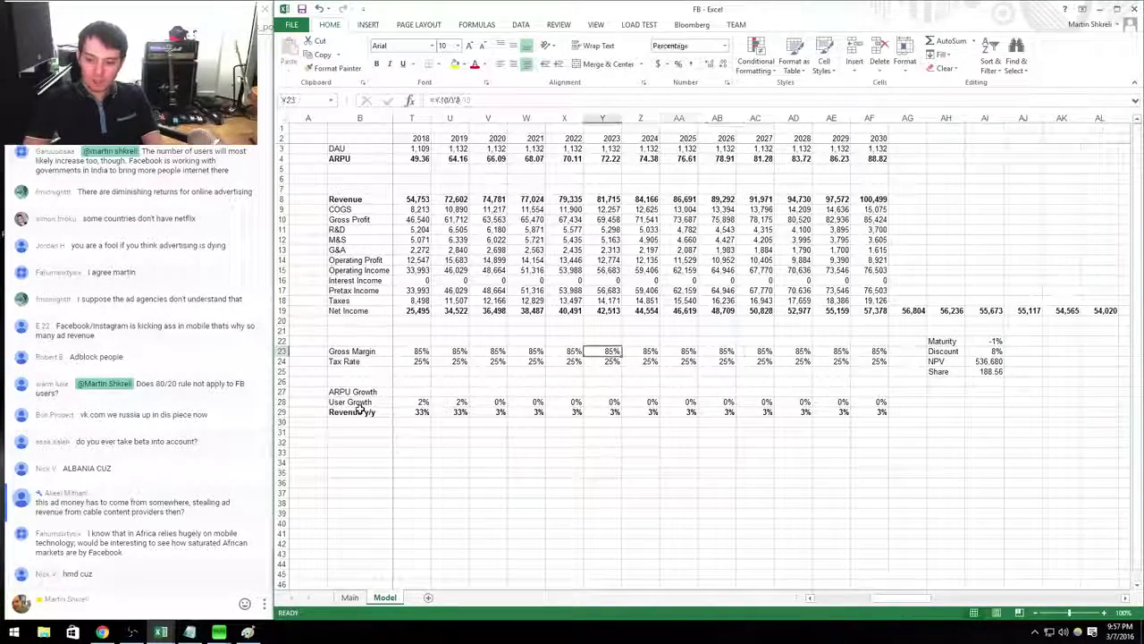
{"action": "key", "text": "Right"}
{"action": "key", "text": "Right"}
{"action": "key", "text": "Right"}
{"action": "key", "text": "Up"}
{"action": "key", "text": "Up"}
{"action": "key", "text": "Up"}
{"action": "key", "text": "Up"}
{"action": "key", "text": "Up"}
{"action": "key", "text": "Left"}
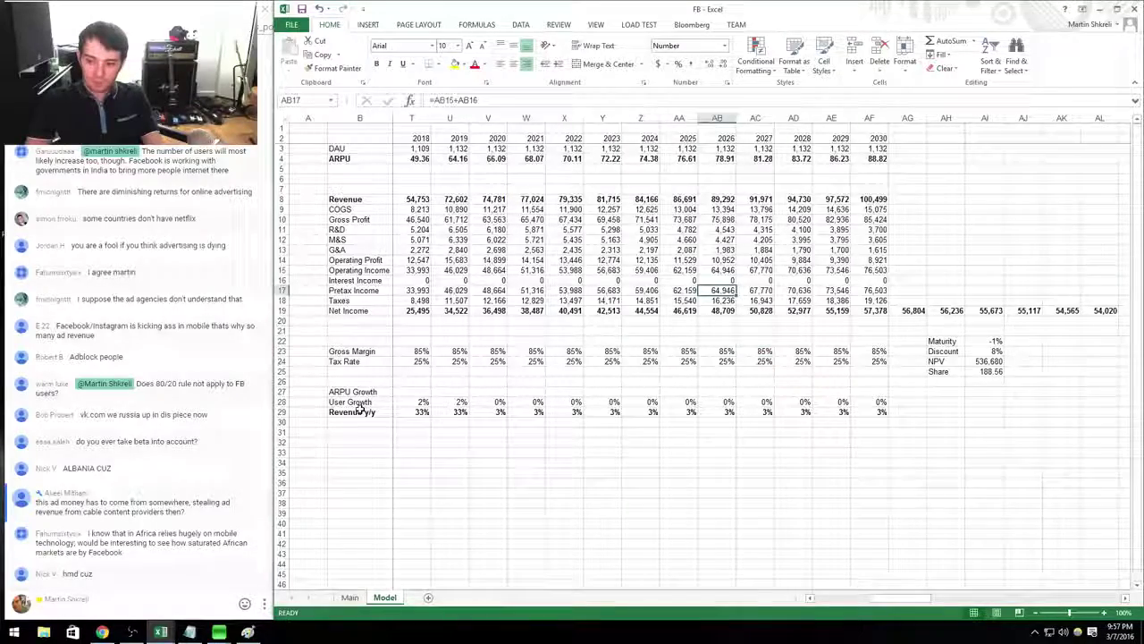
{"action": "key", "text": "Left"}
{"action": "key", "text": "Left"}
{"action": "key", "text": "Left"}
{"action": "key", "text": "Left"}
{"action": "key", "text": "ctrl+Page_Up"}
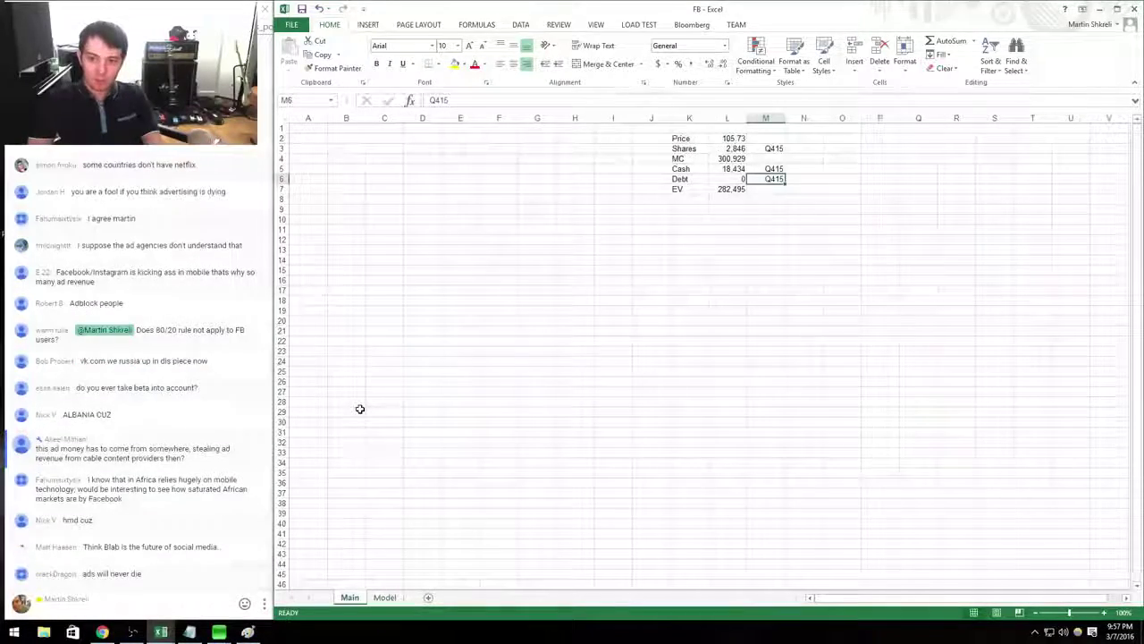
Check Facebook's row in the Tech comparables table, then close FB.xlsx without saving.
{"action": "key", "text": "ctrl+Page_Down"}
{"action": "key", "text": "ctrl+Tab"}
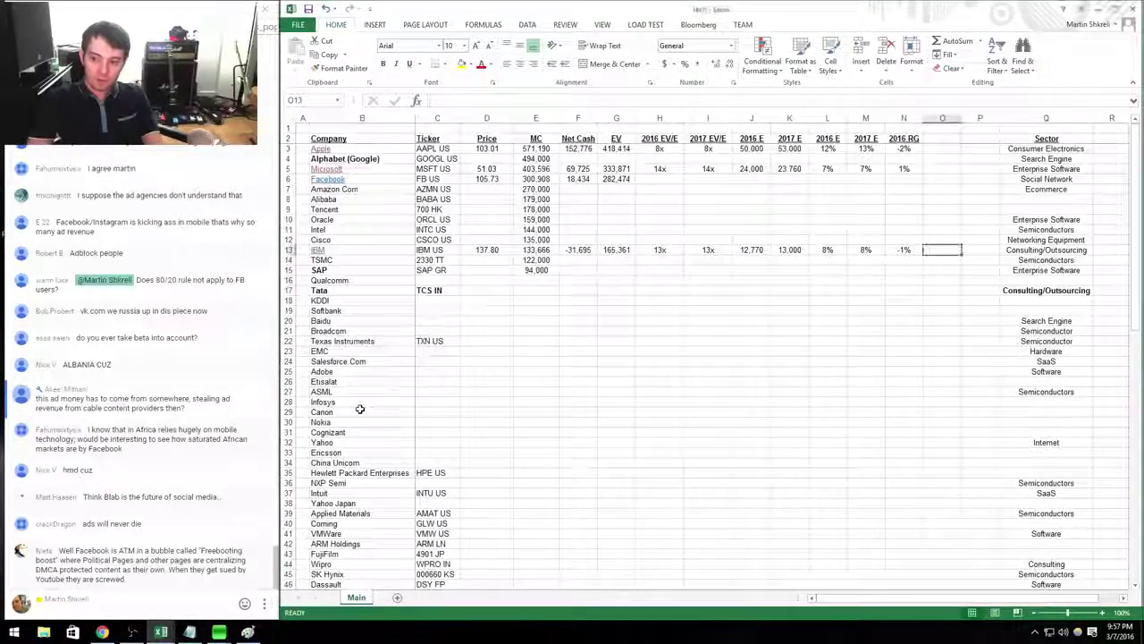
{"action": "key", "text": "Left"}
{"action": "key", "text": "Left"}
{"action": "key", "text": "Left"}
{"action": "key", "text": "Left"}
{"action": "key", "text": "Left"}
{"action": "key", "text": "Left"}
{"action": "key", "text": "Left"}
{"action": "key", "text": "Left"}
{"action": "key", "text": "Left"}
{"action": "key", "text": "Left"}
{"action": "key", "text": "Up"}
{"action": "key", "text": "Up"}
{"action": "key", "text": "Up"}
{"action": "key", "text": "Up"}
{"action": "key", "text": "Up"}
{"action": "key", "text": "Up"}
{"action": "key", "text": "Up"}
{"action": "key", "text": "Up"}
{"action": "key", "text": "Down"}
{"action": "key", "text": "Right"}
{"action": "key", "text": "Right"}
{"action": "key", "text": "Right"}
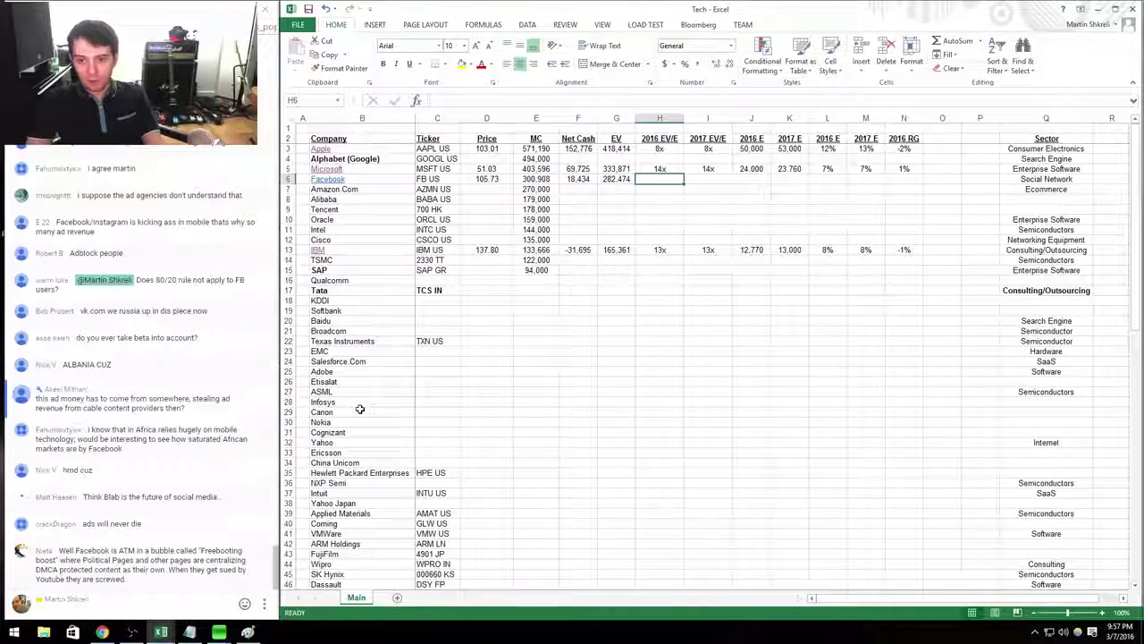
{"action": "key", "text": "ctrl+Tab"}
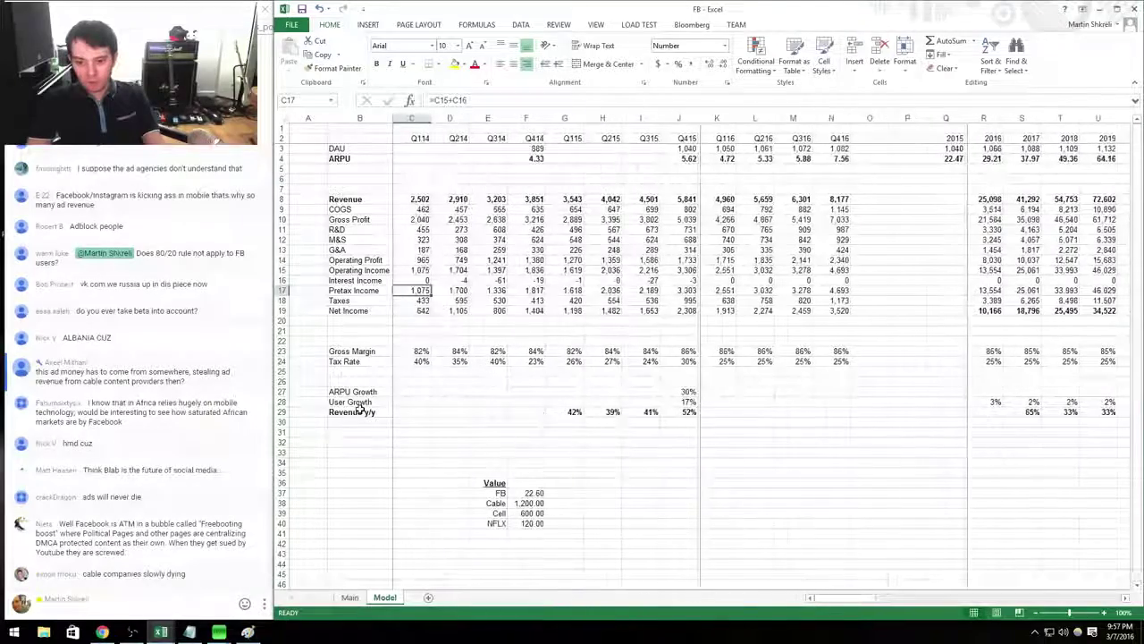
{"action": "key", "text": "ctrl+Page_Up"}
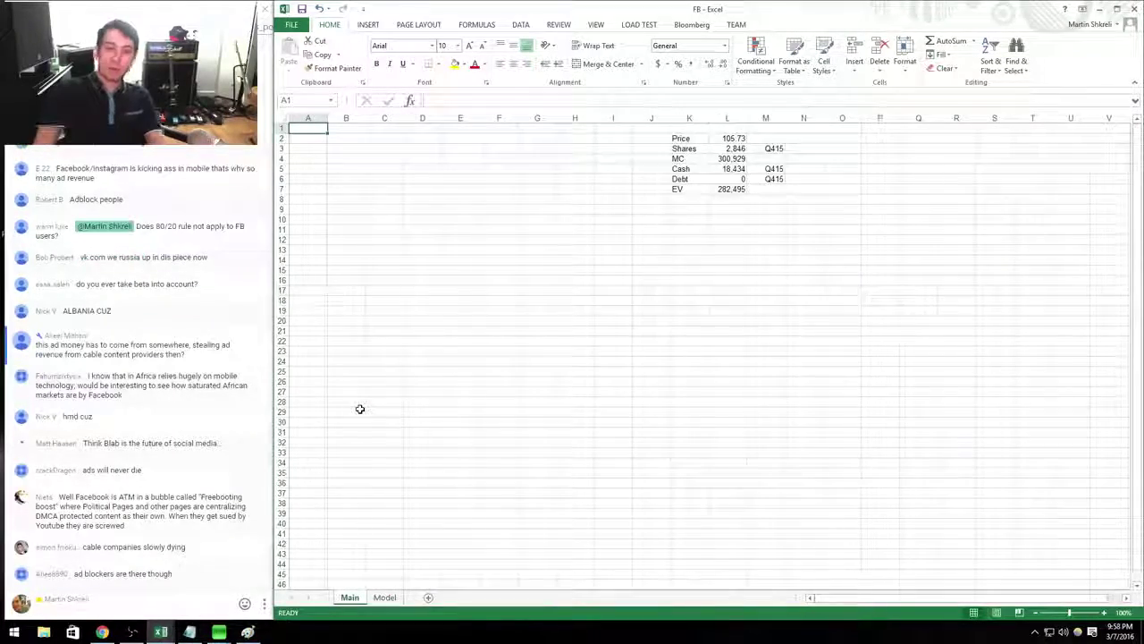
{"action": "key", "text": "ctrl+w"}
Enter Facebook's 2016 and 2017 earnings estimates of 10,000 and 15,000 in J6:K6.
{"action": "type", "text": "n"}
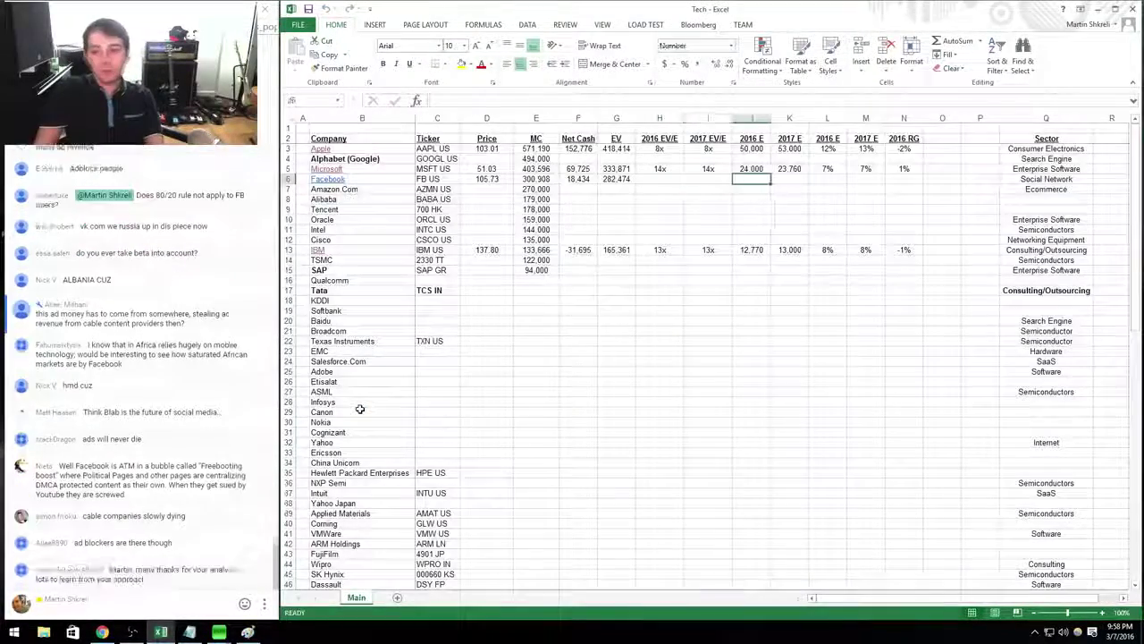
{"action": "type", "text": "10000"}
{"action": "key", "text": "Tab"}
{"action": "type", "text": "15000"}
{"action": "key", "text": "Return"}
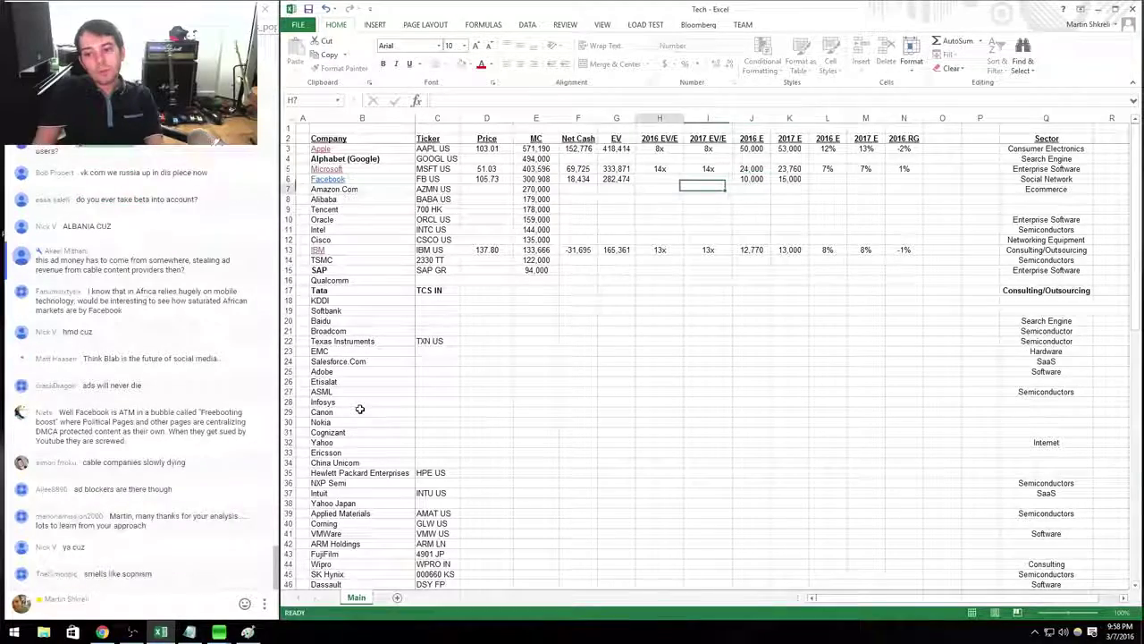
Copy Microsoft's EV/E formulas into Facebook's row, giving 28x and 19x.
{"action": "key", "text": "Up"}
{"action": "key", "text": "Up"}
{"action": "key", "text": "shift+Right"}
{"action": "key", "text": "ctrl+c"}
{"action": "key", "text": "Down"}
{"action": "key", "text": "ctrl+v"}
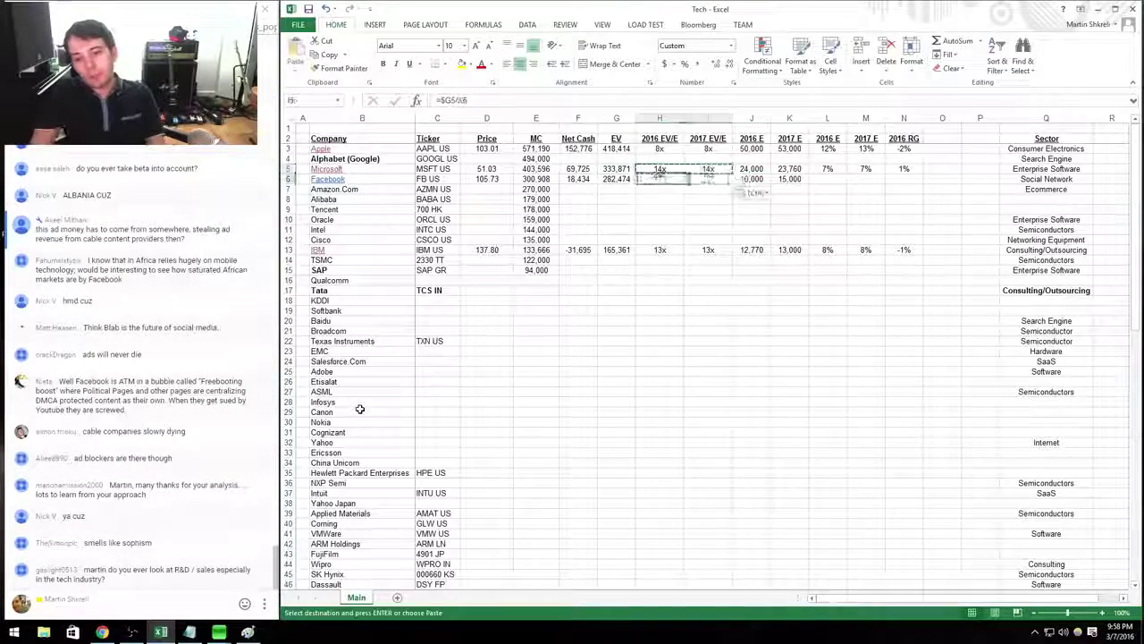
{"action": "key", "text": "Escape"}
Delete the duplicate 2016 E and 2017 E columns L:M.
{"action": "key", "text": "Right"}
{"action": "key", "text": "Right"}
{"action": "key", "text": "Right"}
{"action": "key", "text": "Right"}
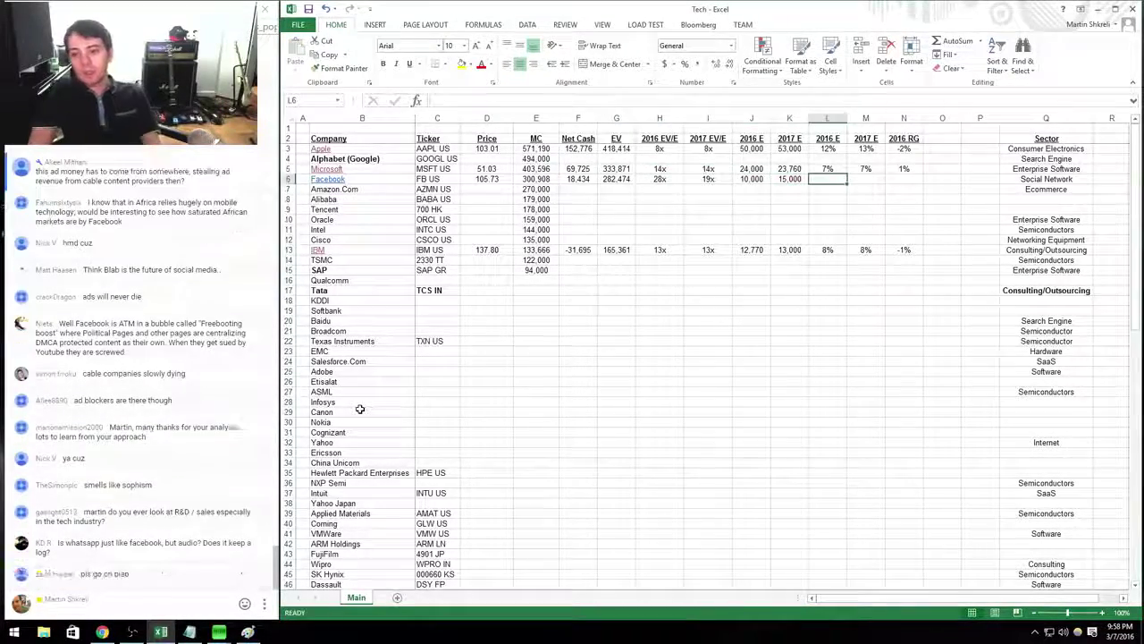
{"action": "key", "text": "ctrl+space"}
{"action": "key", "text": "shift+Right"}
{"action": "key", "text": "ctrl+minus"}
Inspect the formula in Facebook's 2017 EV/E cell I6, keeping the 19x result.
{"action": "key", "text": "Left"}
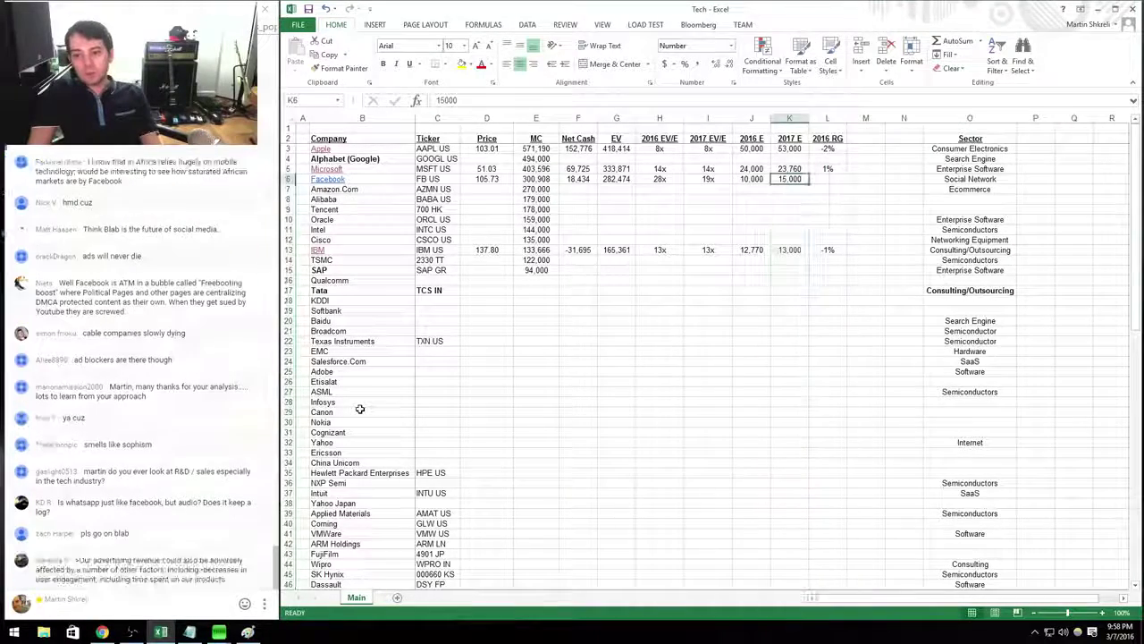
{"action": "key", "text": "Left"}
{"action": "key", "text": "Left"}
{"action": "type", "text": "="}
{"action": "key", "text": "Left"}
{"action": "key", "text": "Left"}
{"action": "key", "text": "F4"}
{"action": "key", "text": "F4"}
{"action": "key", "text": "F4"}
{"action": "type", "text": "/"}
{"action": "key", "text": "Right"}
{"action": "key", "text": "Right"}
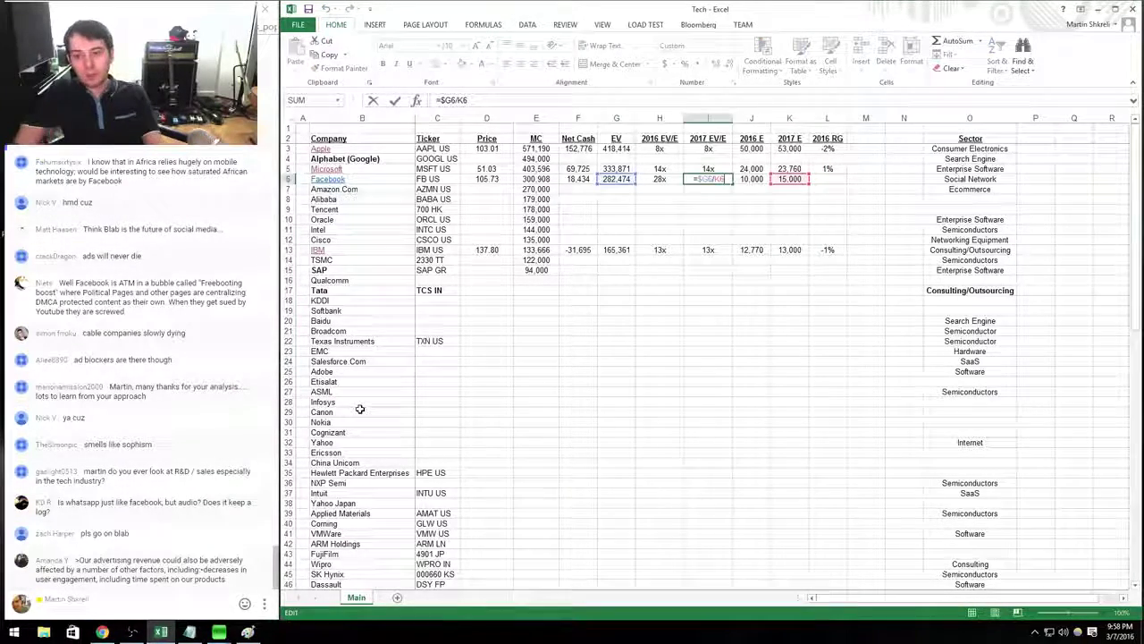
{"action": "key", "text": "ctrl+Return"}
Recheck the 2017 multiple's cell references, then move to Facebook's 2016 RG cell.
{"action": "key", "text": "Right"}
{"action": "key", "text": "shift+Right"}
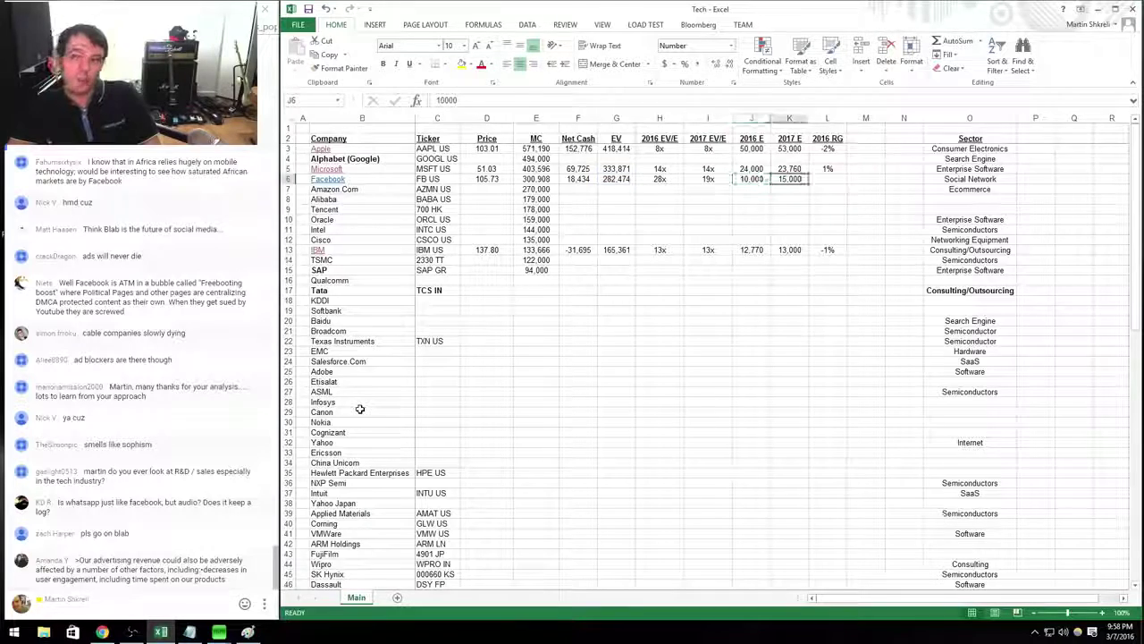
{"action": "key", "text": "Left"}
{"action": "key", "text": "Left"}
{"action": "key", "text": "F2"}
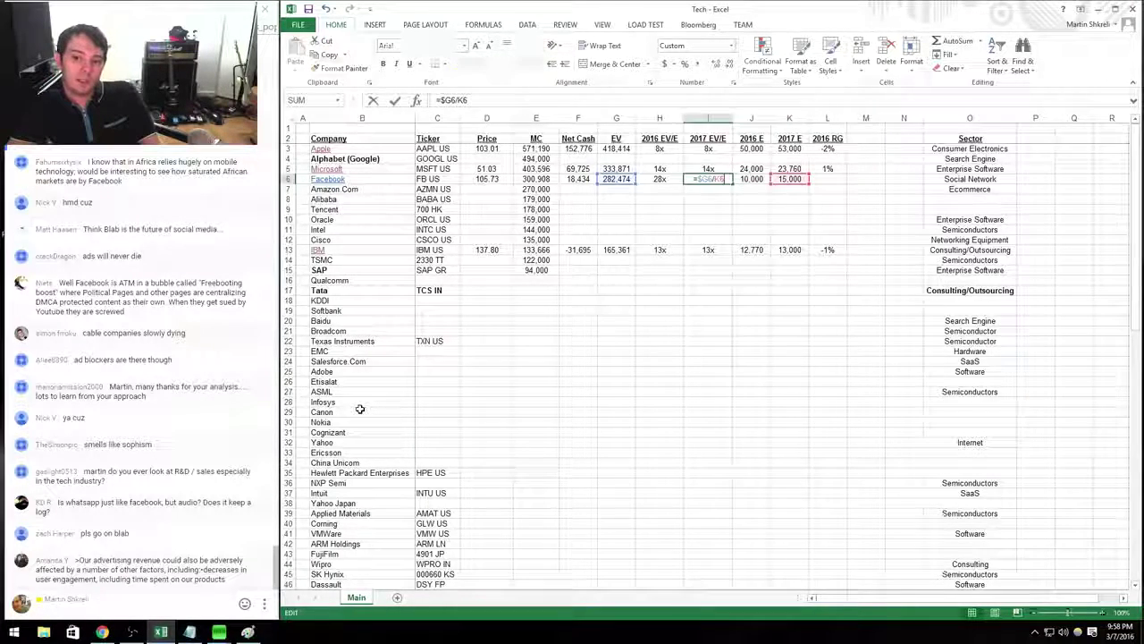
{"action": "key", "text": "Escape"}
{"action": "key", "text": "Right"}
{"action": "key", "text": "shift+Right"}
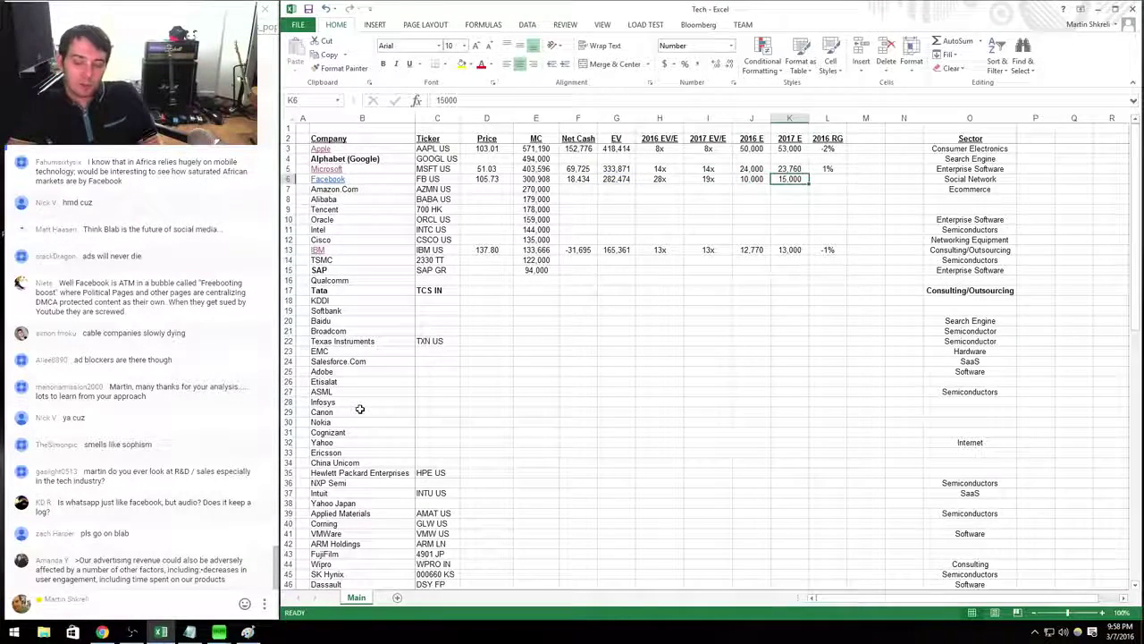
{"action": "key", "text": "Right"}
{"action": "key", "text": "Right"}
Enter 40% as Facebook's 2016 revenue growth in L6.
{"action": "type", "text": "40"}
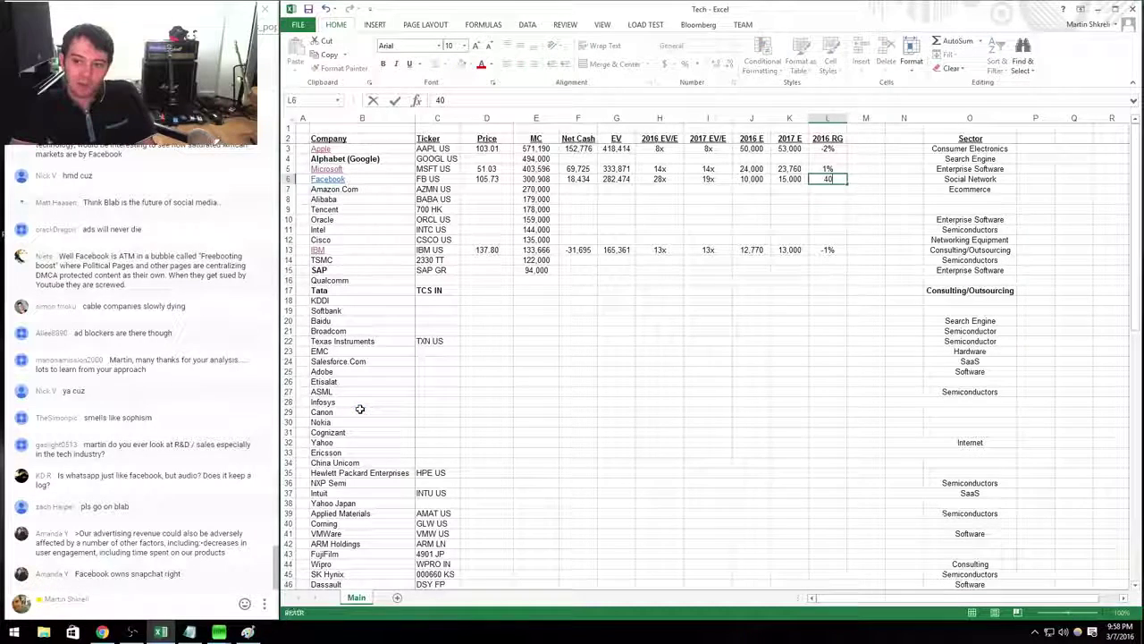
{"action": "key", "text": "F2"}
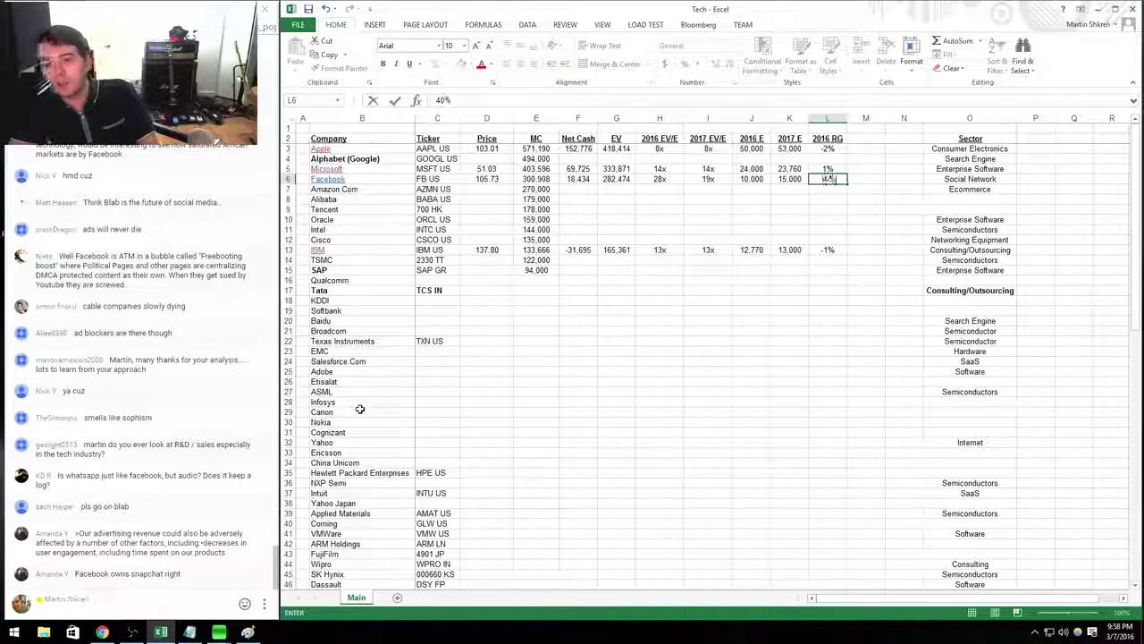
{"action": "type", "text": "%"}
{"action": "key", "text": "ctrl+Return"}
Compare Facebook's 40% growth with Microsoft's 1% in the 2016 RG column.
{"action": "key", "text": "Up"}
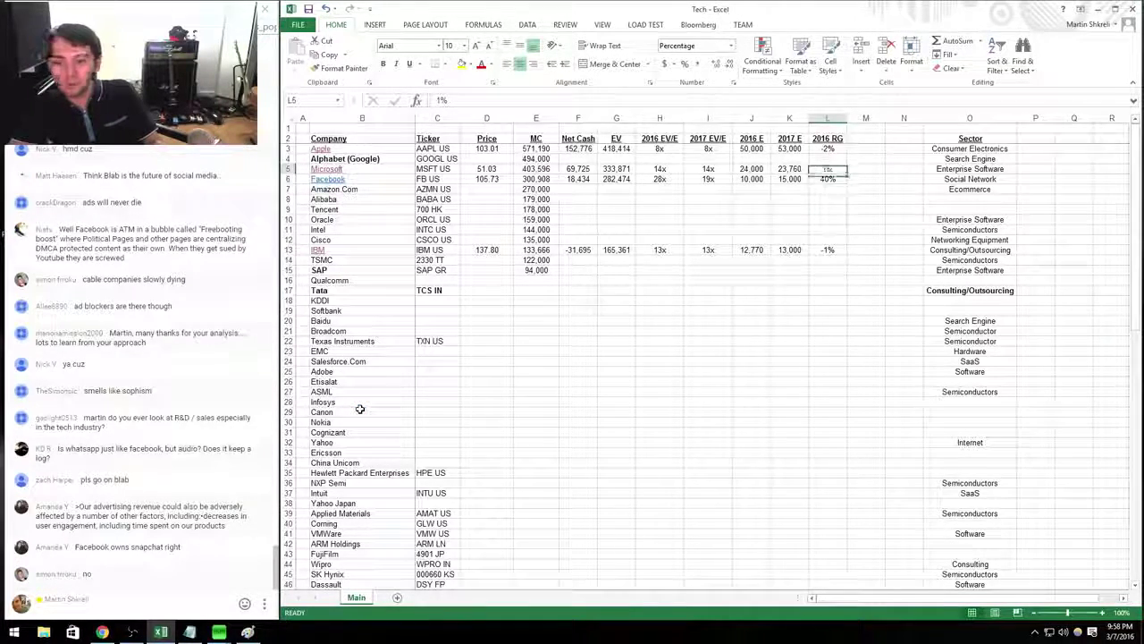
{"action": "key", "text": "ctrl+Down"}
{"action": "key", "text": "ctrl+Down"}
{"action": "key", "text": "ctrl+Down"}
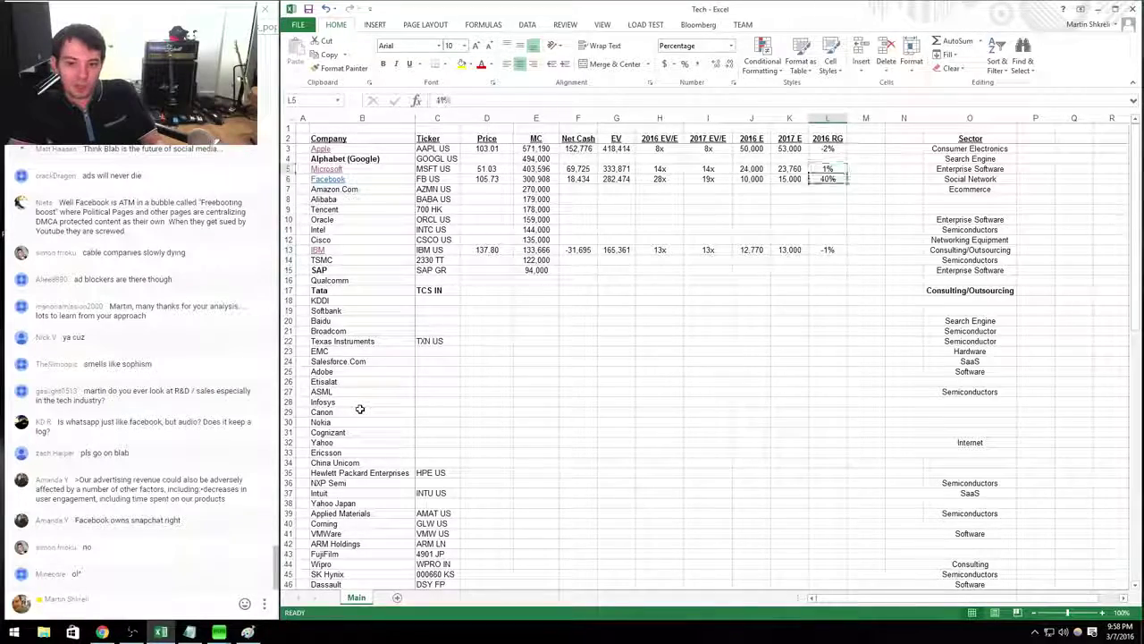
{"action": "key", "text": "ctrl+Up"}
{"action": "key", "text": "ctrl+Up"}
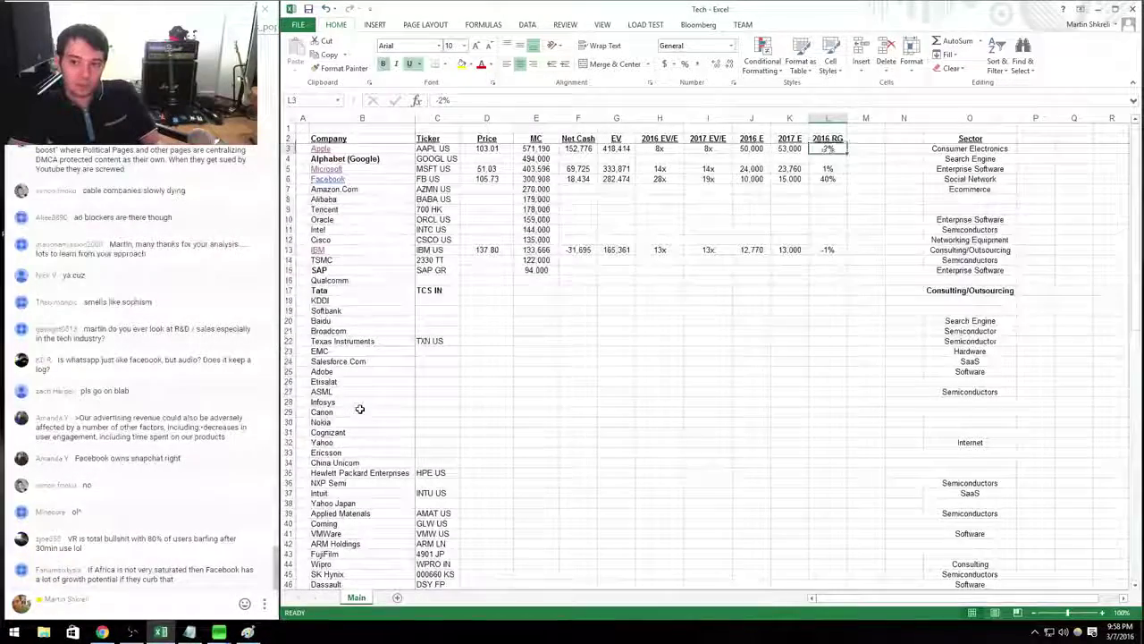
{"action": "key", "text": "Left"}
{"action": "key", "text": "Left"}
{"action": "key", "text": "Right"}
{"action": "key", "text": "Right"}
{"action": "key", "text": "Right"}
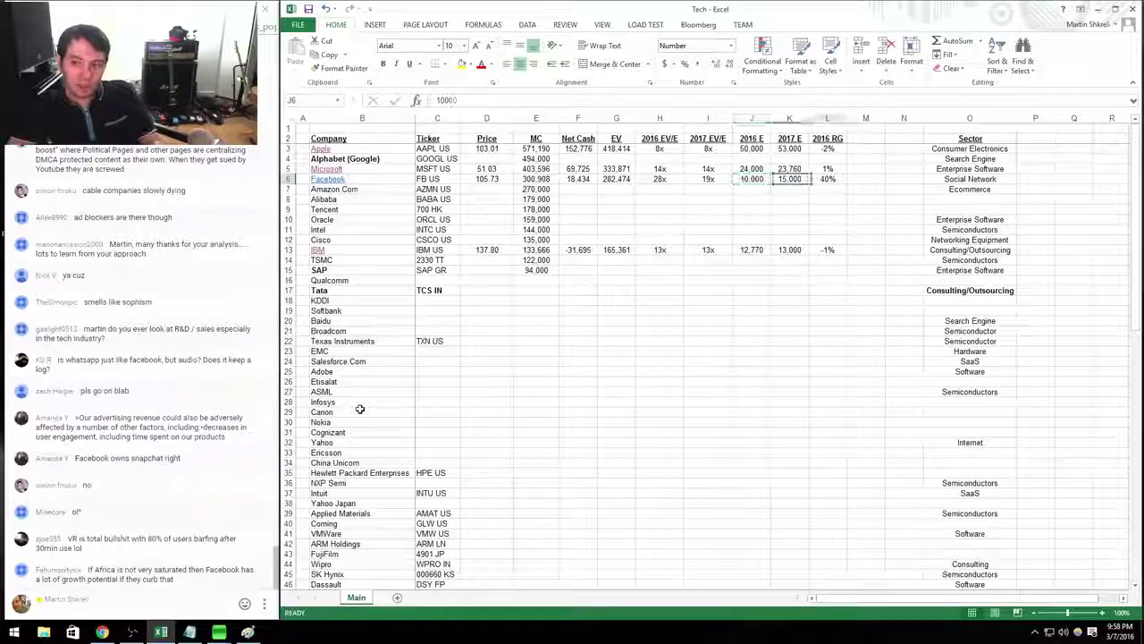
{"action": "key", "text": "Up"}
{"action": "key", "text": "Up"}
{"action": "key", "text": "Up"}
{"action": "key", "text": "Up"}
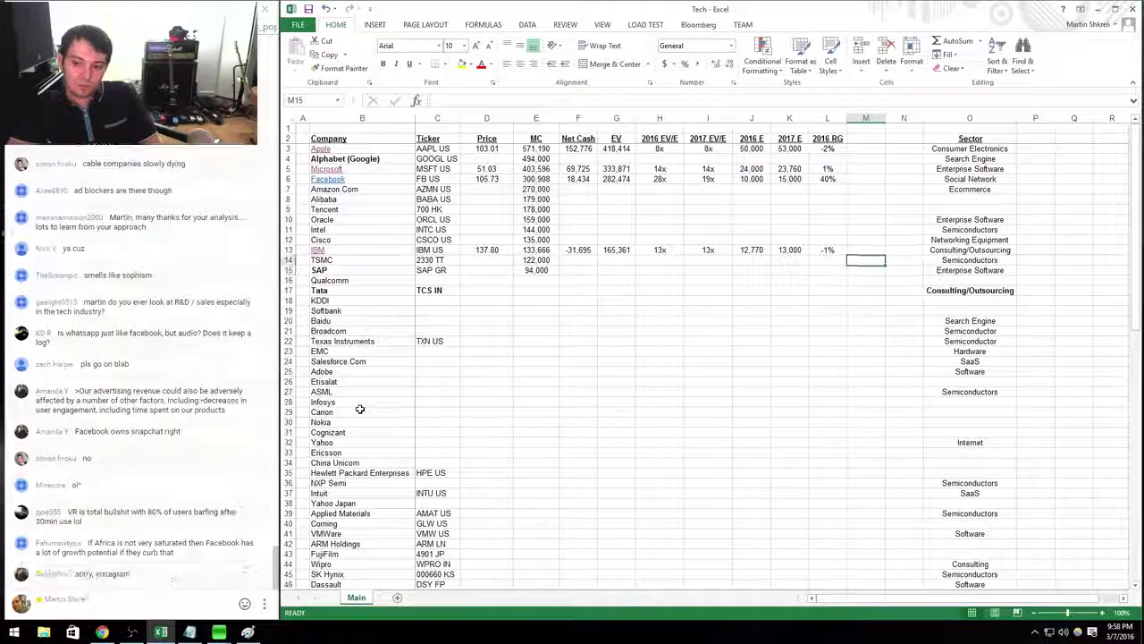
{"action": "key", "text": "Up"}
{"action": "key", "text": "Down"}
{"action": "key", "text": "Left"}
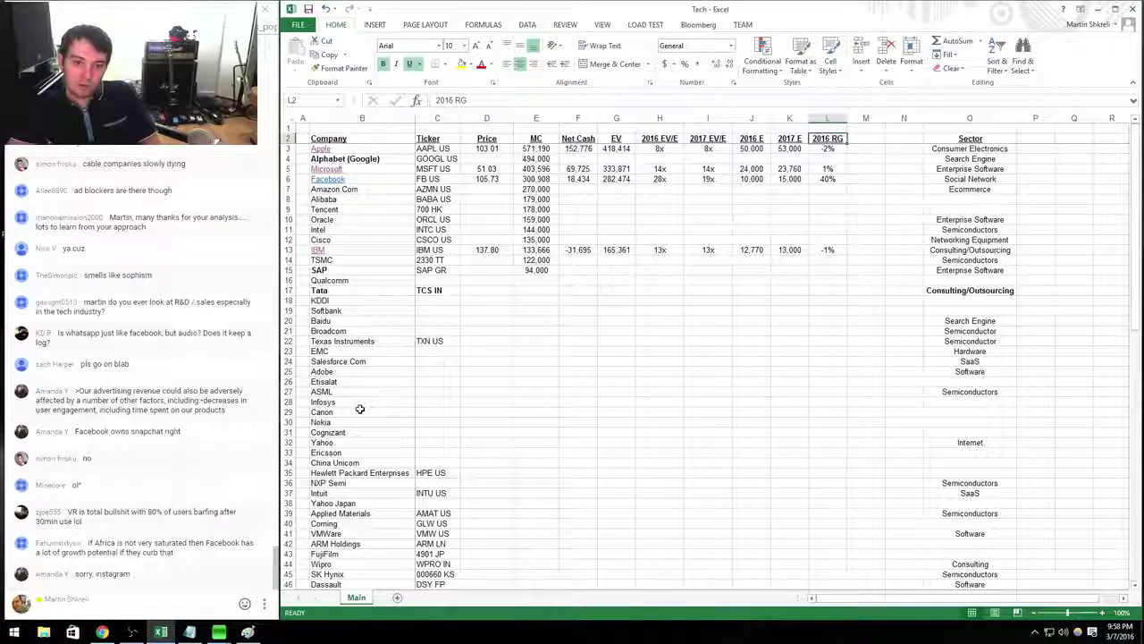
{"action": "key", "text": "Down"}
{"action": "key", "text": "Down"}
{"action": "key", "text": "Down"}
{"action": "key", "text": "Down"}
{"action": "key", "text": "shift+Up"}
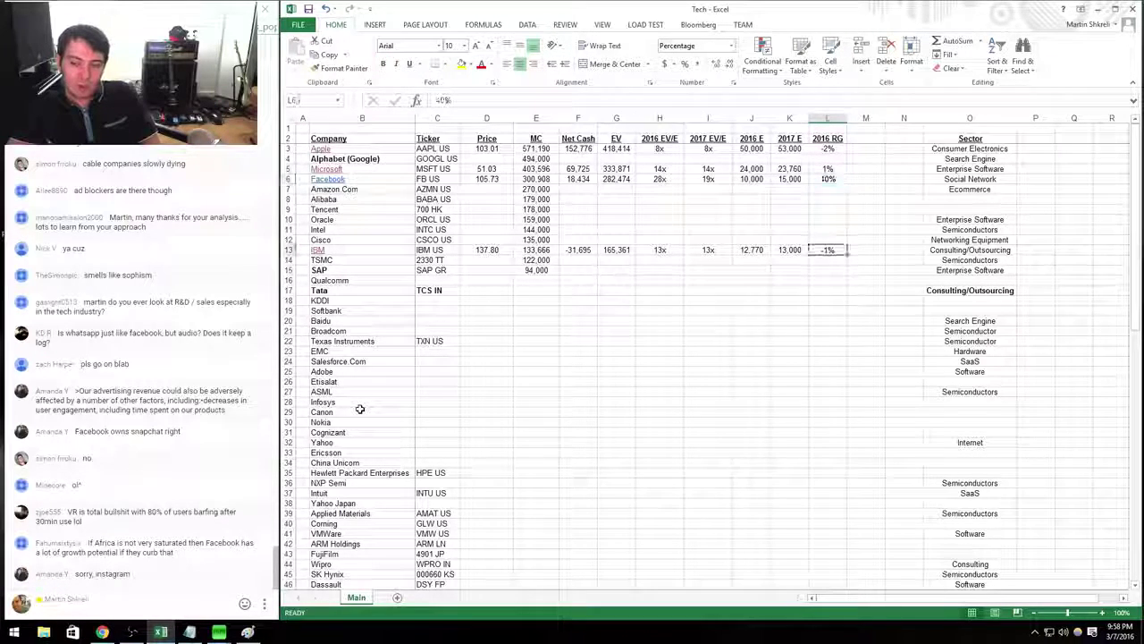
{"action": "key", "text": "Up"}
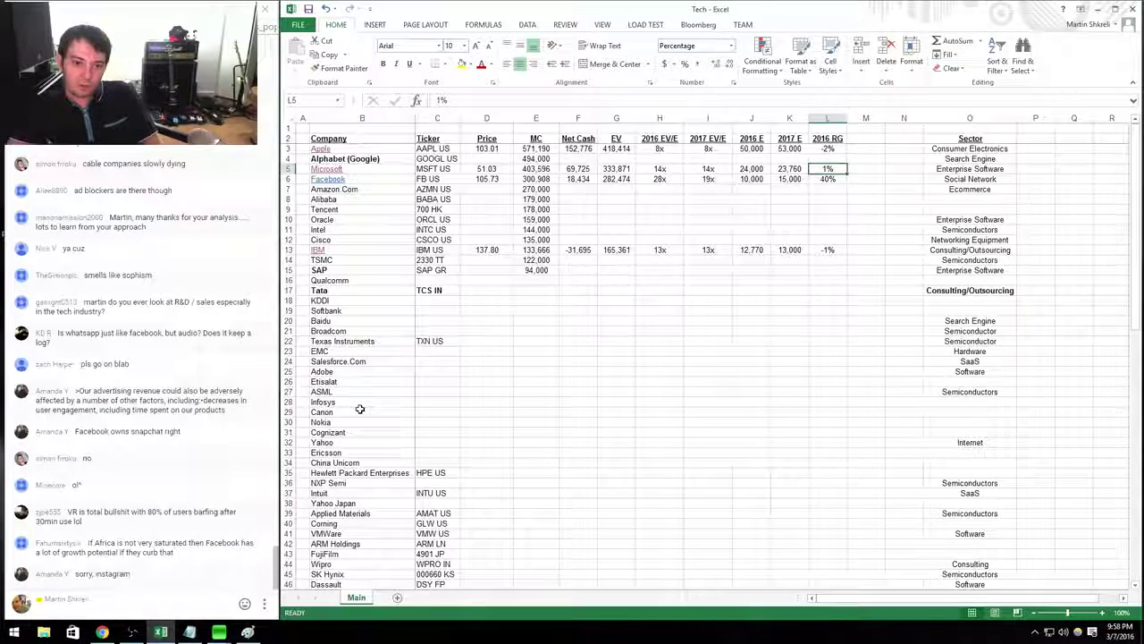
Review IBM's row and its -1% 2016 revenue growth.
{"action": "key", "text": "Right"}
{"action": "key", "text": "Up"}
{"action": "key", "text": "Up"}
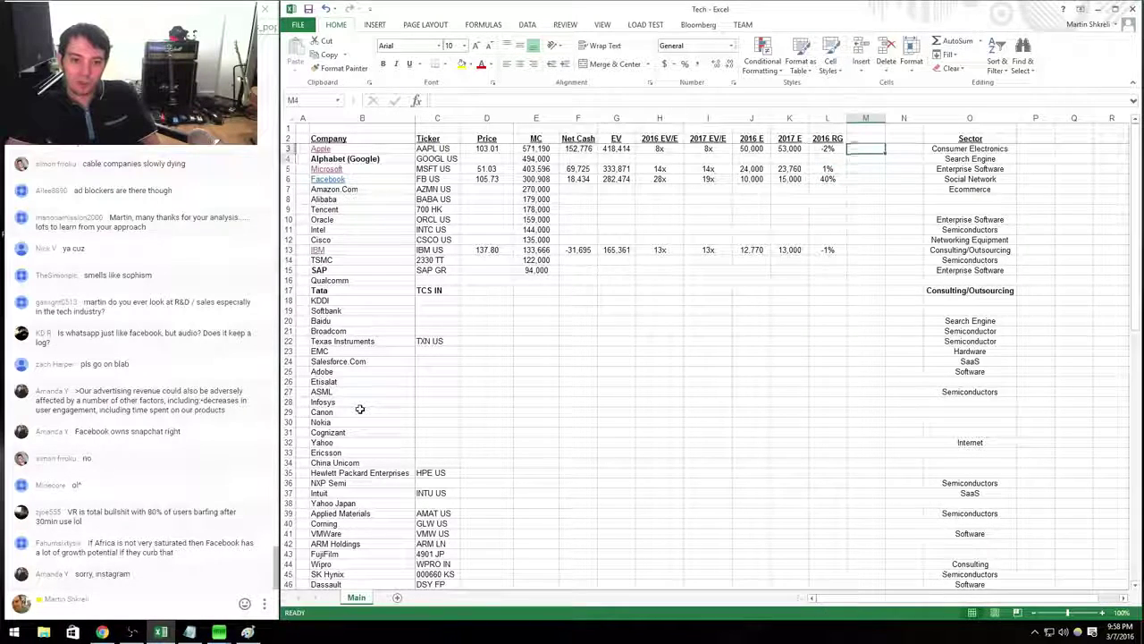
{"action": "key", "text": "Down"}
{"action": "key", "text": "Down"}
{"action": "key", "text": "Down"}
{"action": "key", "text": "Down"}
{"action": "key", "text": "Down"}
{"action": "key", "text": "Down"}
{"action": "key", "text": "Down"}
{"action": "key", "text": "Left"}
{"action": "key", "text": "Left"}
{"action": "key", "text": "Left"}
{"action": "key", "text": "Left"}
{"action": "key", "text": "Left"}
{"action": "key", "text": "Left"}
{"action": "key", "text": "Left"}
{"action": "key", "text": "Left"}
{"action": "key", "text": "Left"}
{"action": "key", "text": "Left"}
{"action": "key", "text": "Left"}
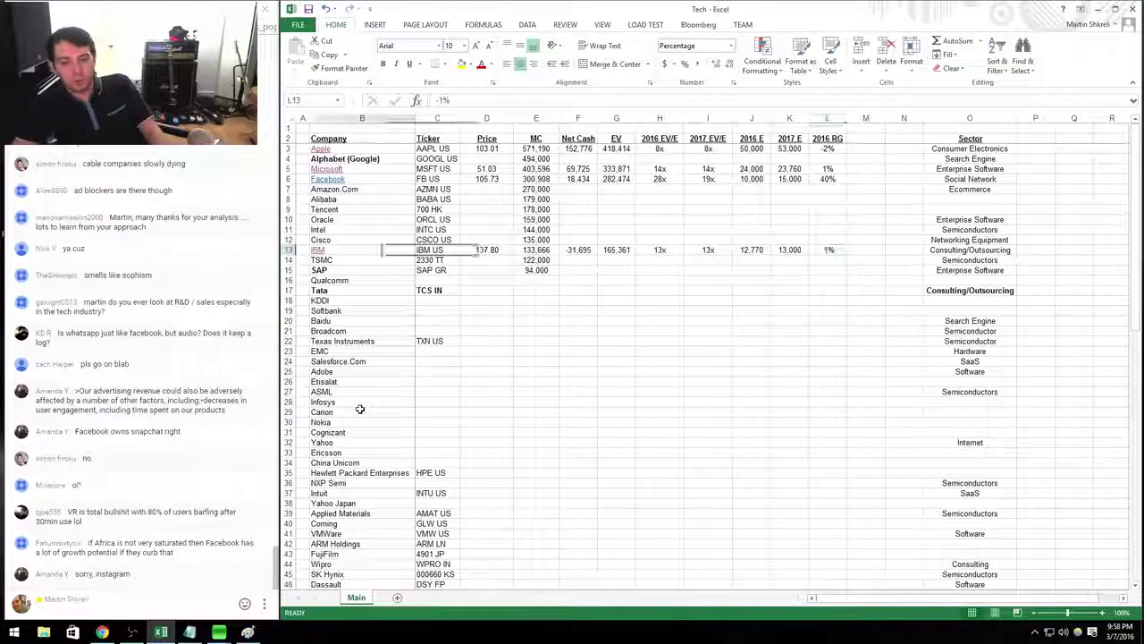
{"action": "key", "text": "Right"}
{"action": "key", "text": "Right"}
{"action": "key", "text": "Right"}
{"action": "key", "text": "Right"}
{"action": "key", "text": "Right"}
{"action": "key", "text": "Right"}
{"action": "key", "text": "Right"}
{"action": "key", "text": "Right"}
{"action": "key", "text": "Right"}
{"action": "key", "text": "Right"}
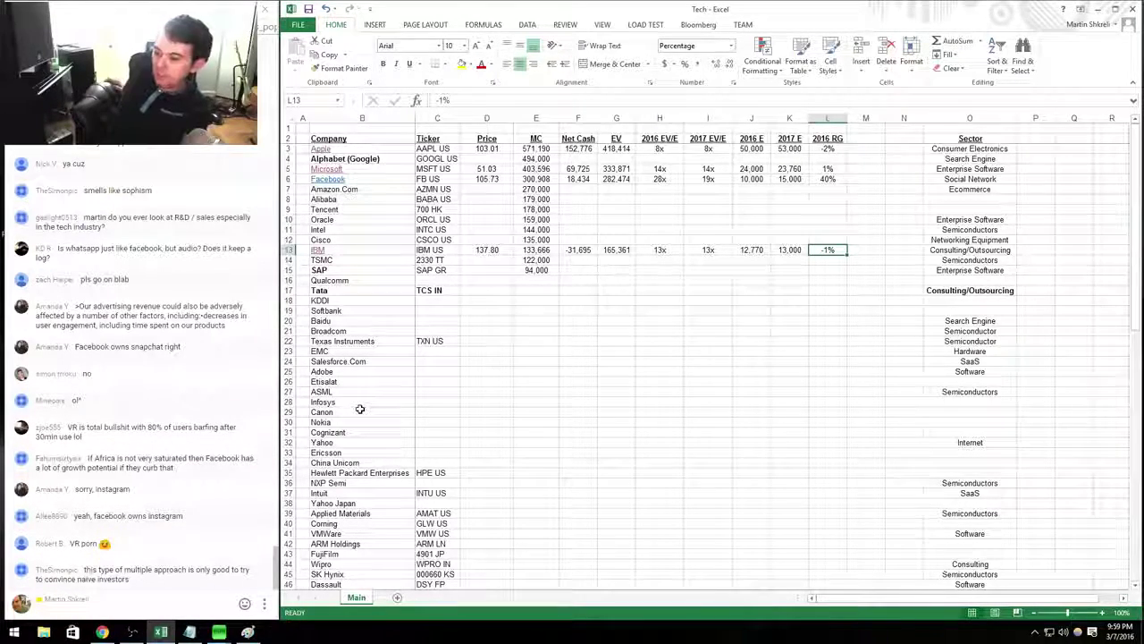
Bring up the Alt+Tab switcher showing all open windows.
{"action": "key", "text": "alt+Tab"}
{"action": "key", "text": "alt+Tab"}
{"action": "key", "text": "alt+Tab"}
{"action": "key", "text": "alt+Tab"}
{"action": "key", "text": "alt+Tab"}
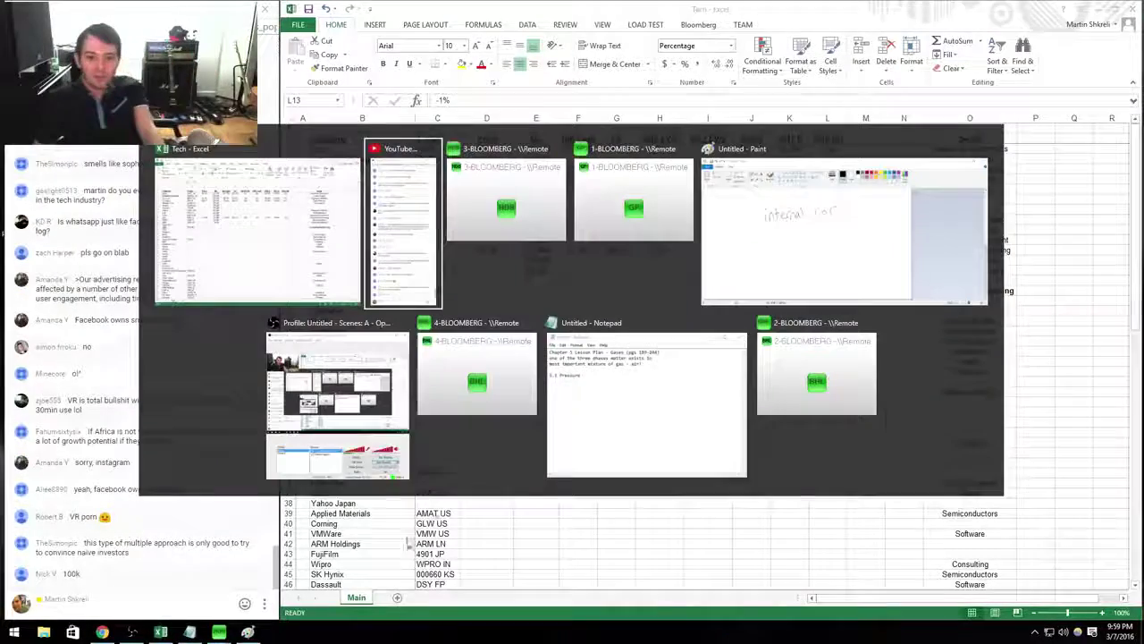